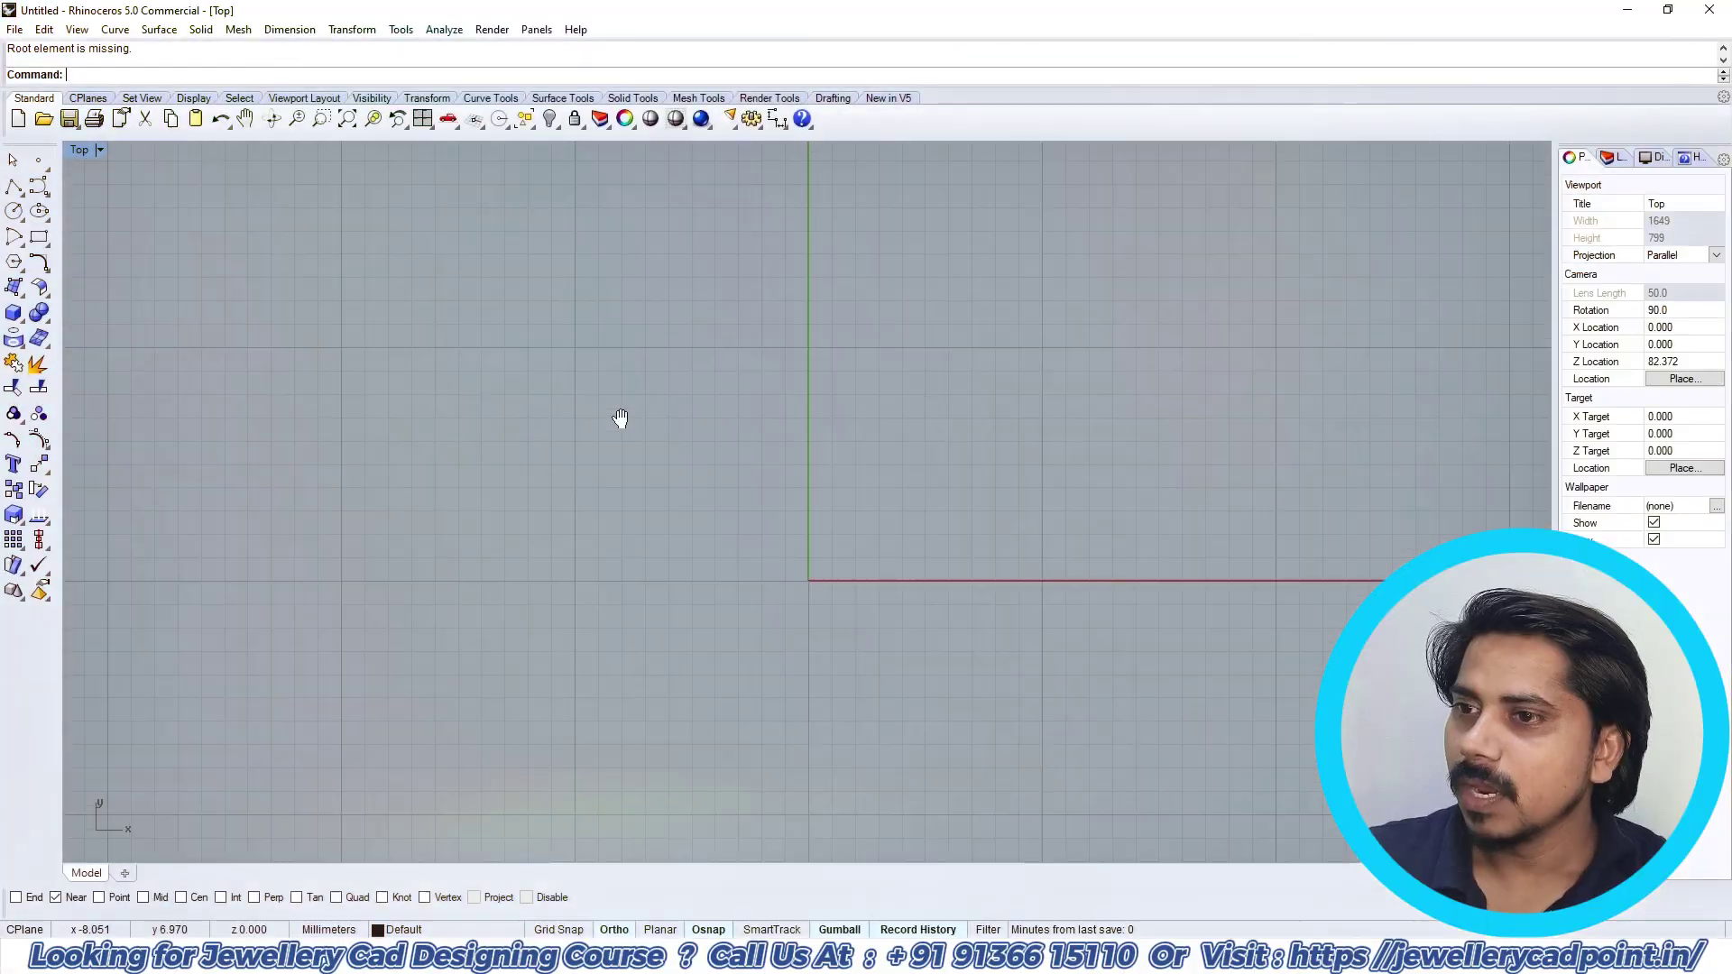
Step: Start a picture frame using image 22 from the cad point folder inside classes on drive G
scroll(619, 418, "down", 2)
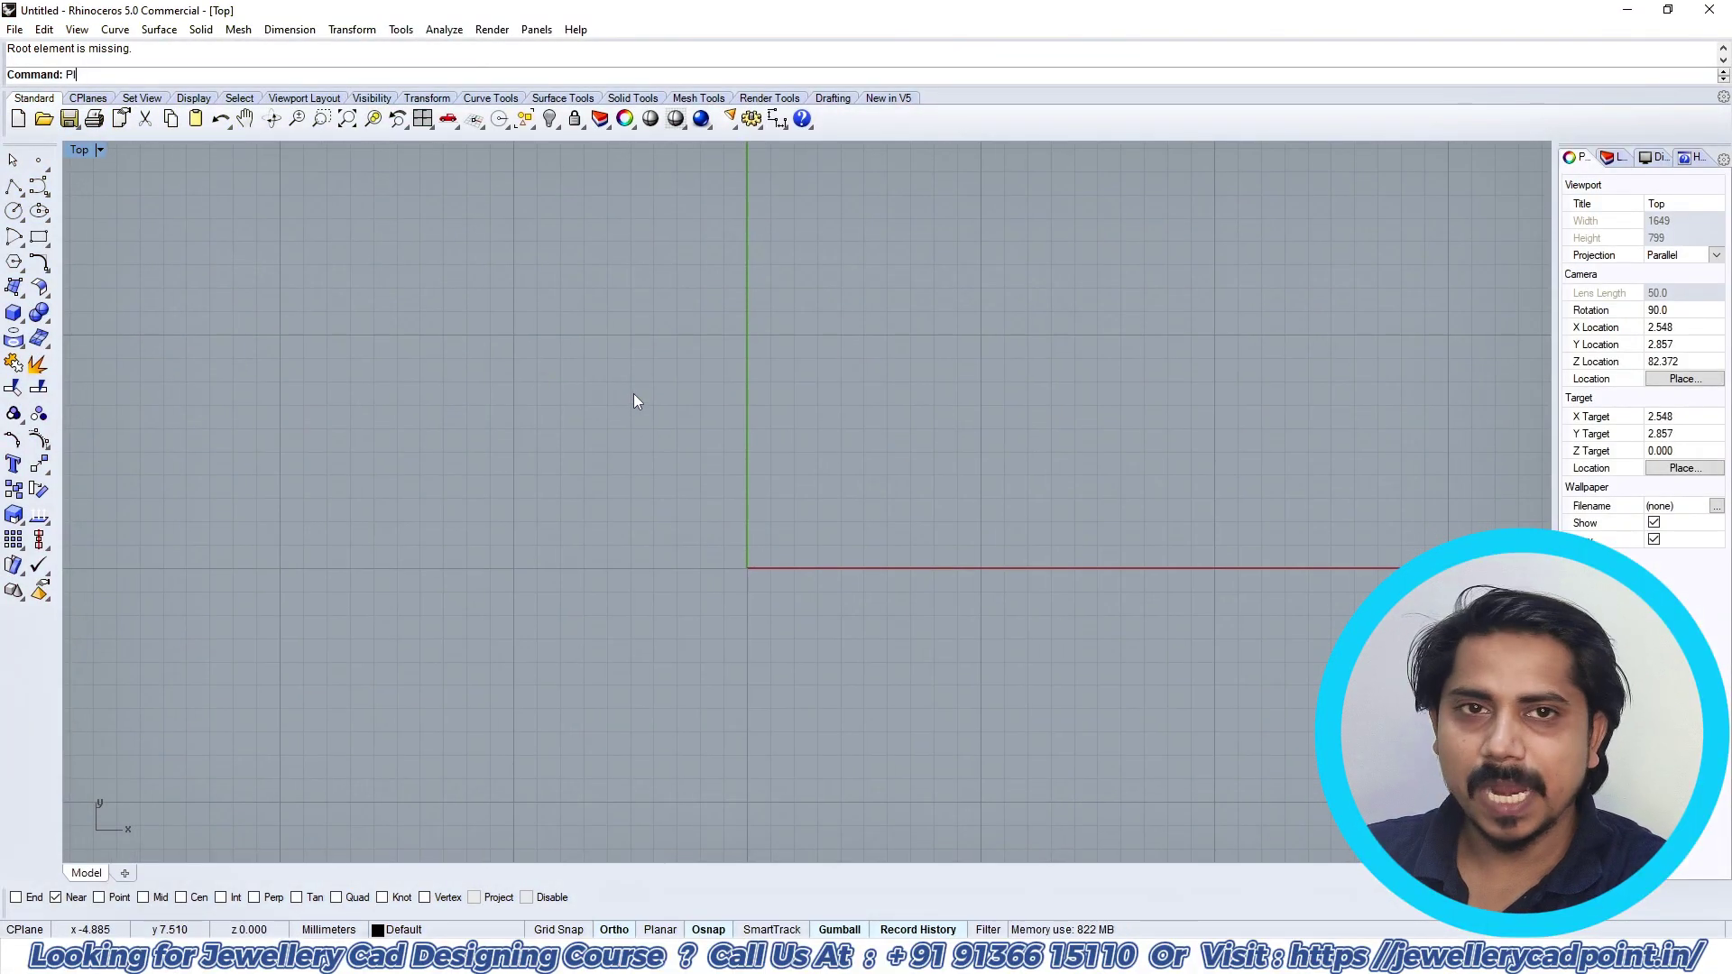
key("Return")
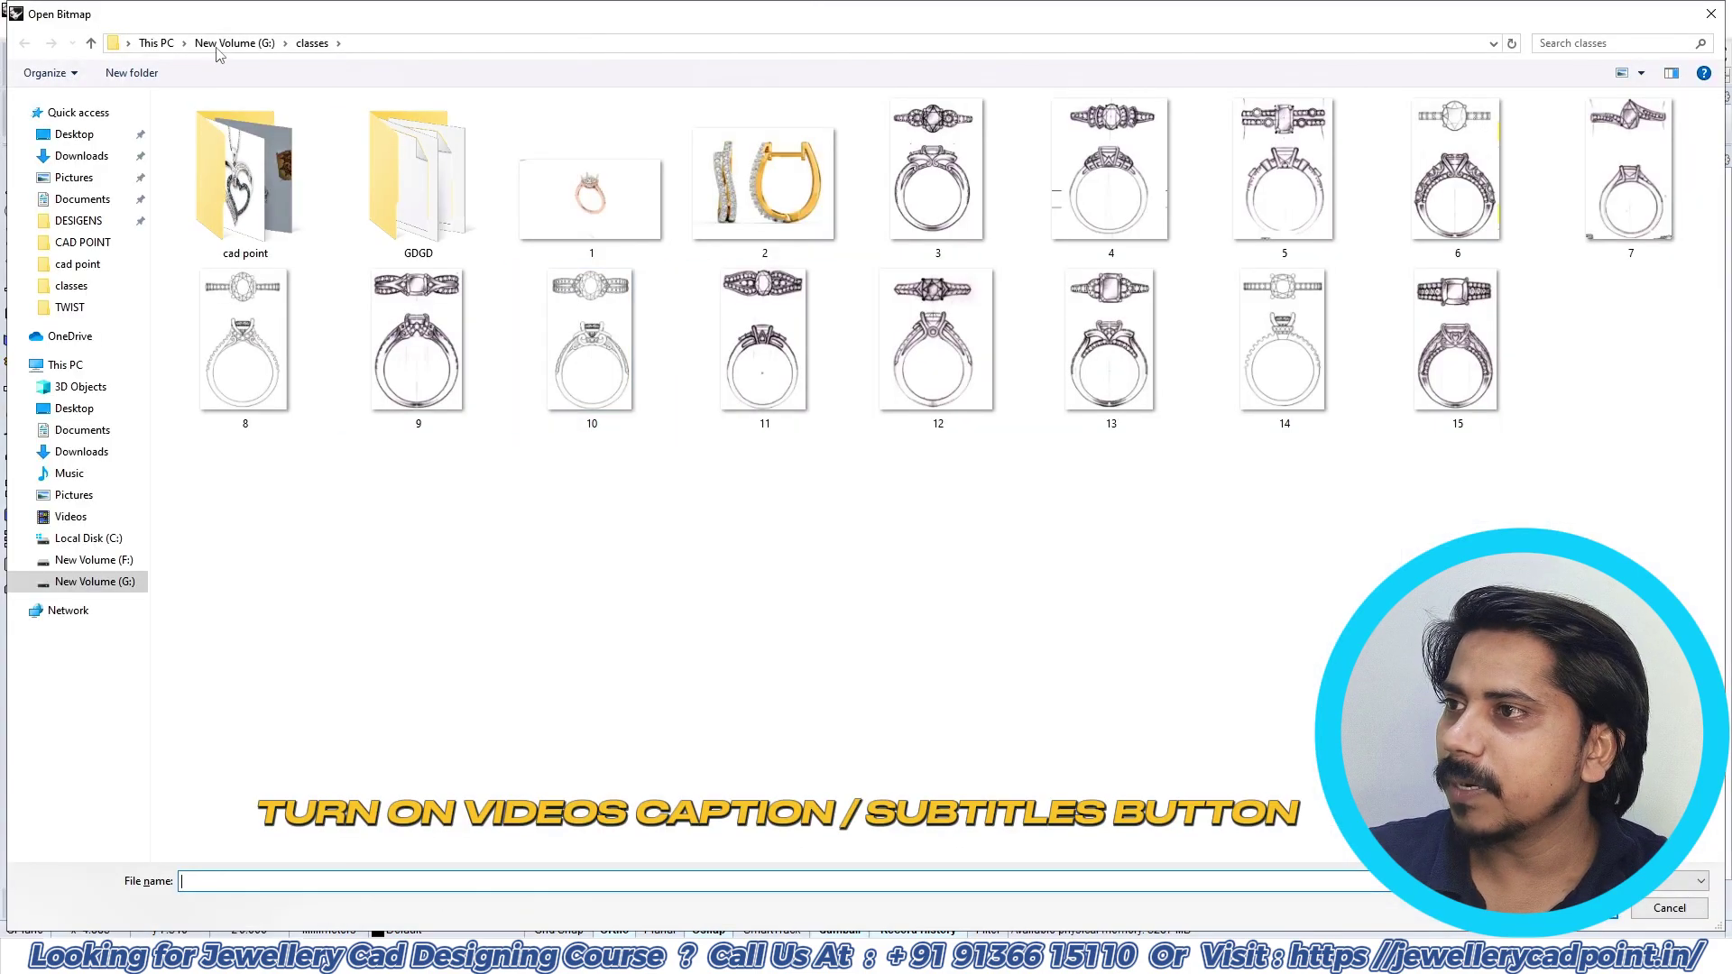
left_click(219, 44)
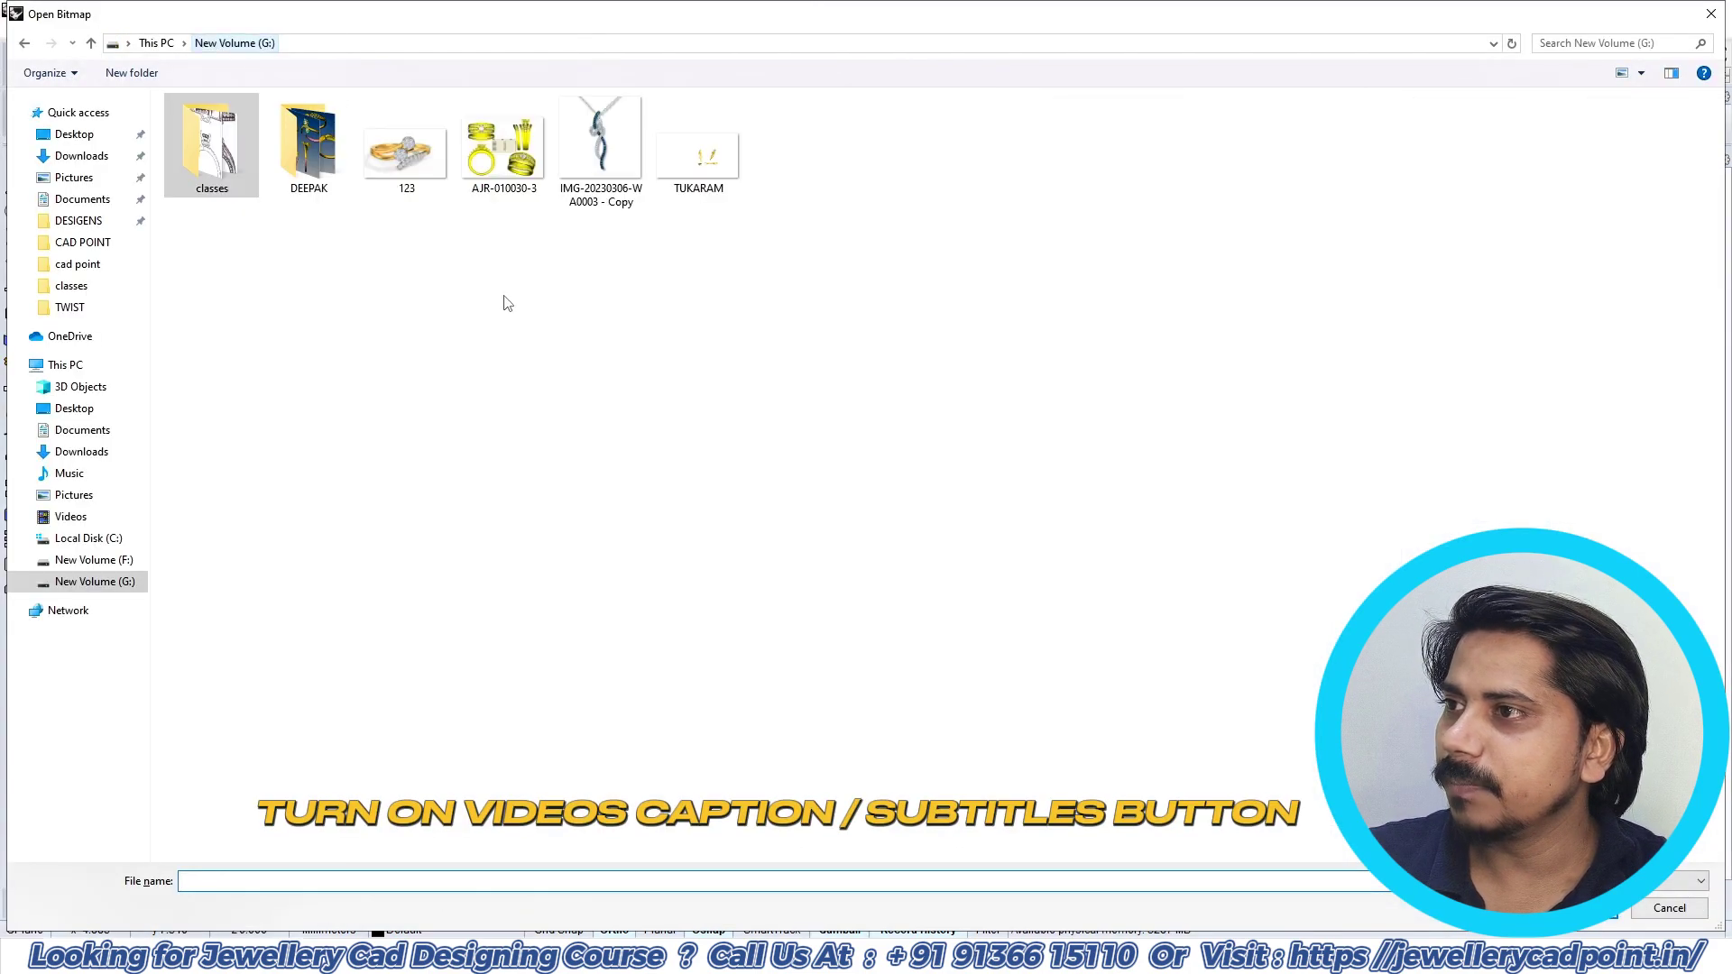
double_click(236, 126)
double_click(269, 178)
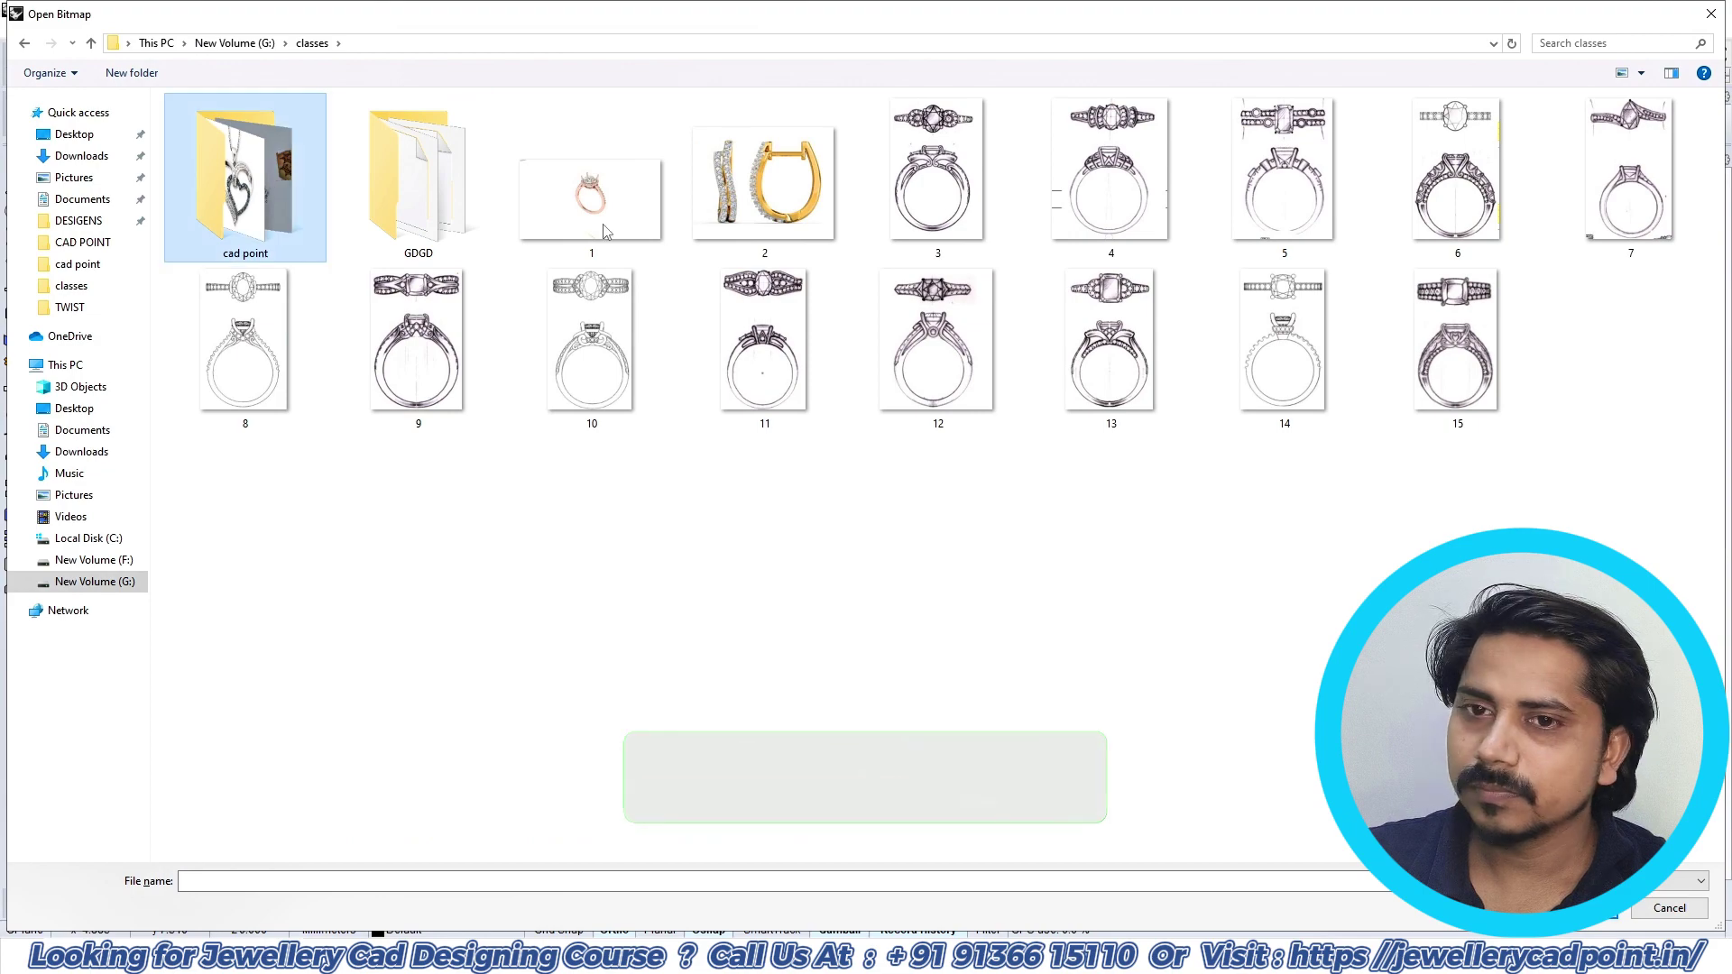
left_click(797, 279)
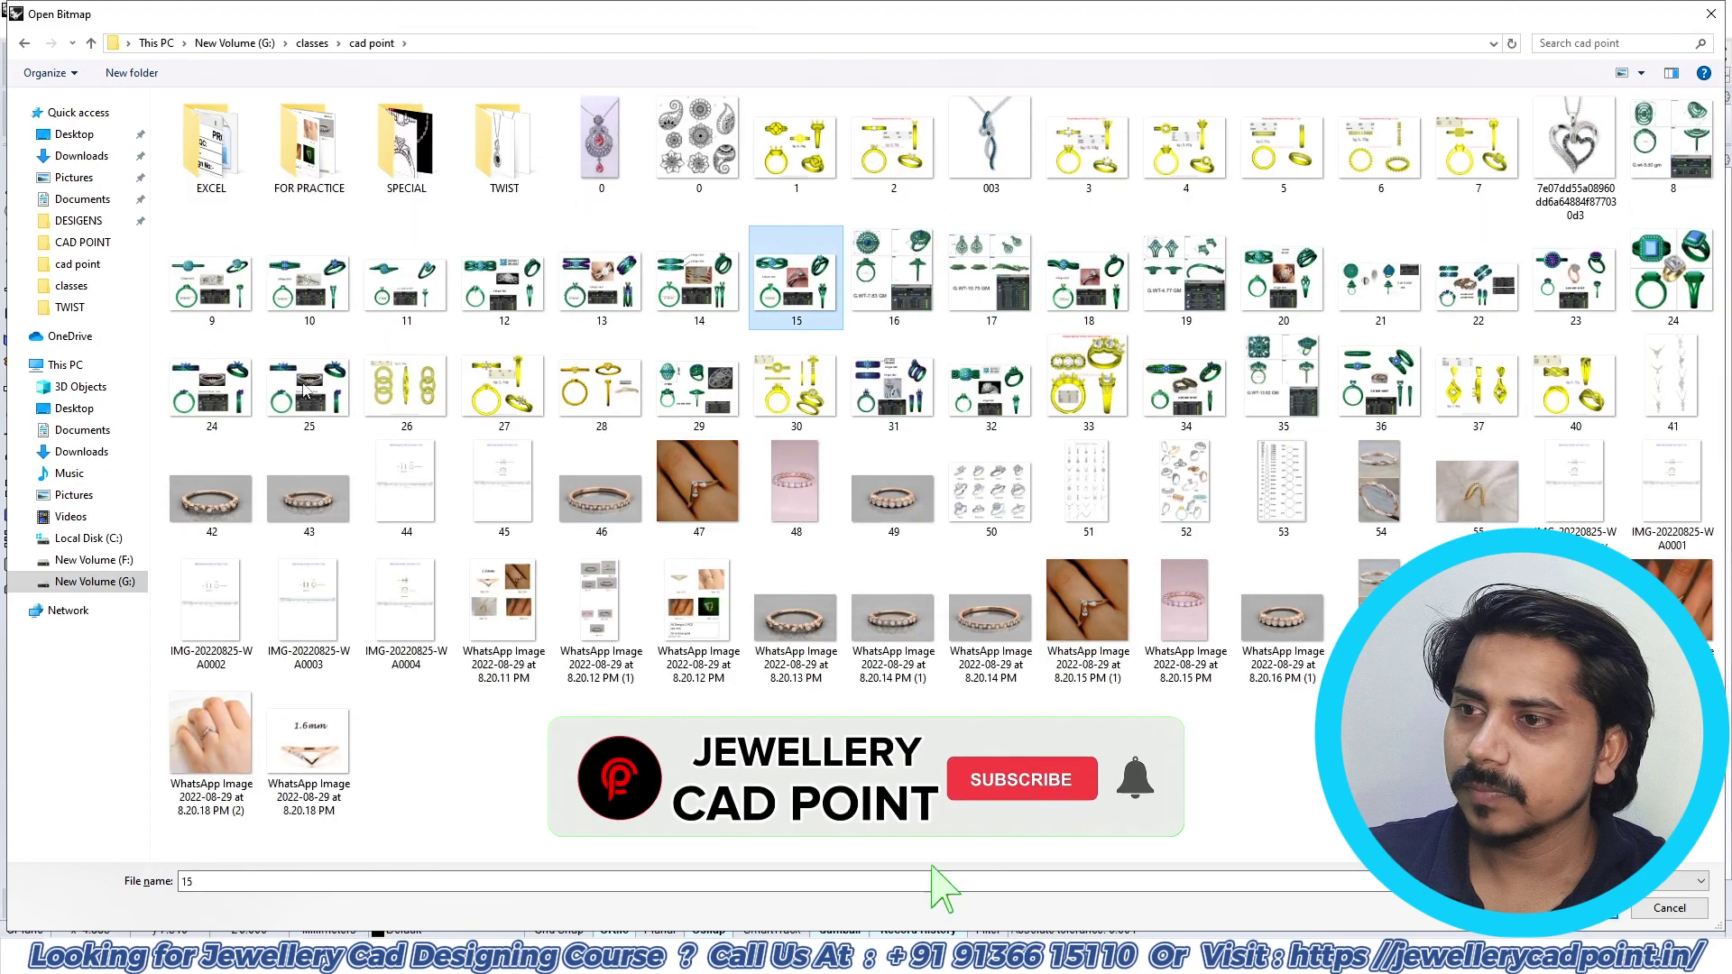
left_click(212, 384)
double_click(1466, 311)
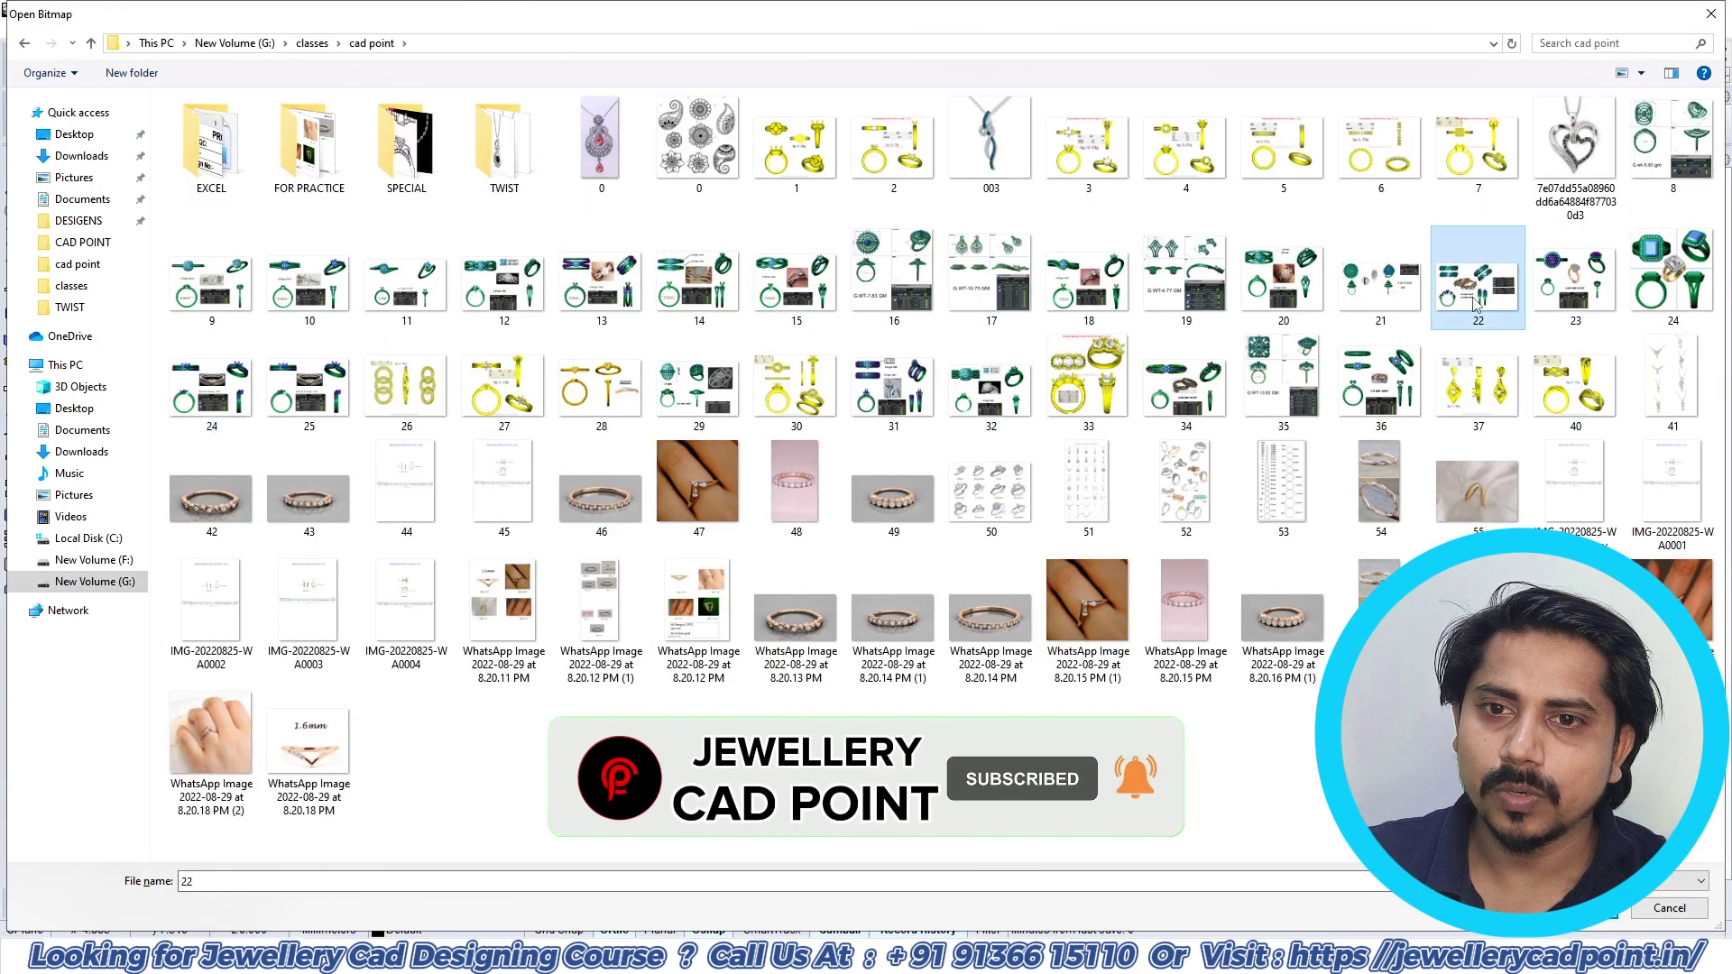
Step: Place the reference picture in the Top view, with its lower corner just below and outside the origin
left_click(622, 610)
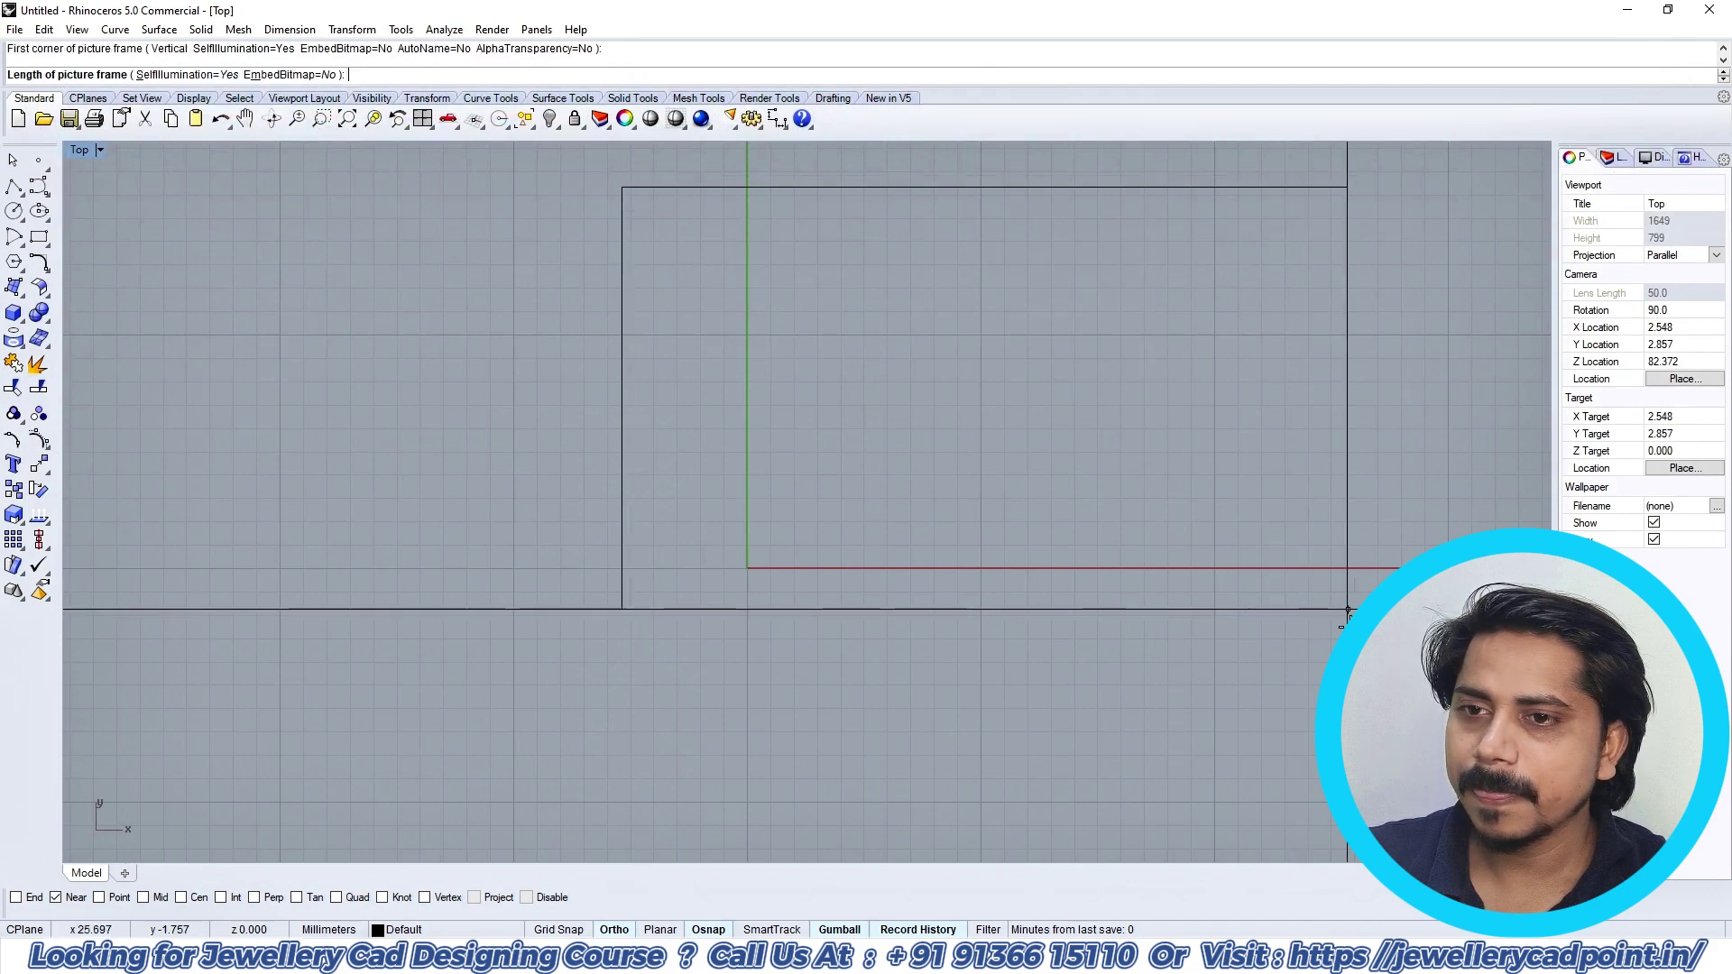
left_click(1352, 622)
right_click_drag(930, 397, 914, 463)
scroll(672, 237, "up", 2)
scroll(672, 237, "up", 1)
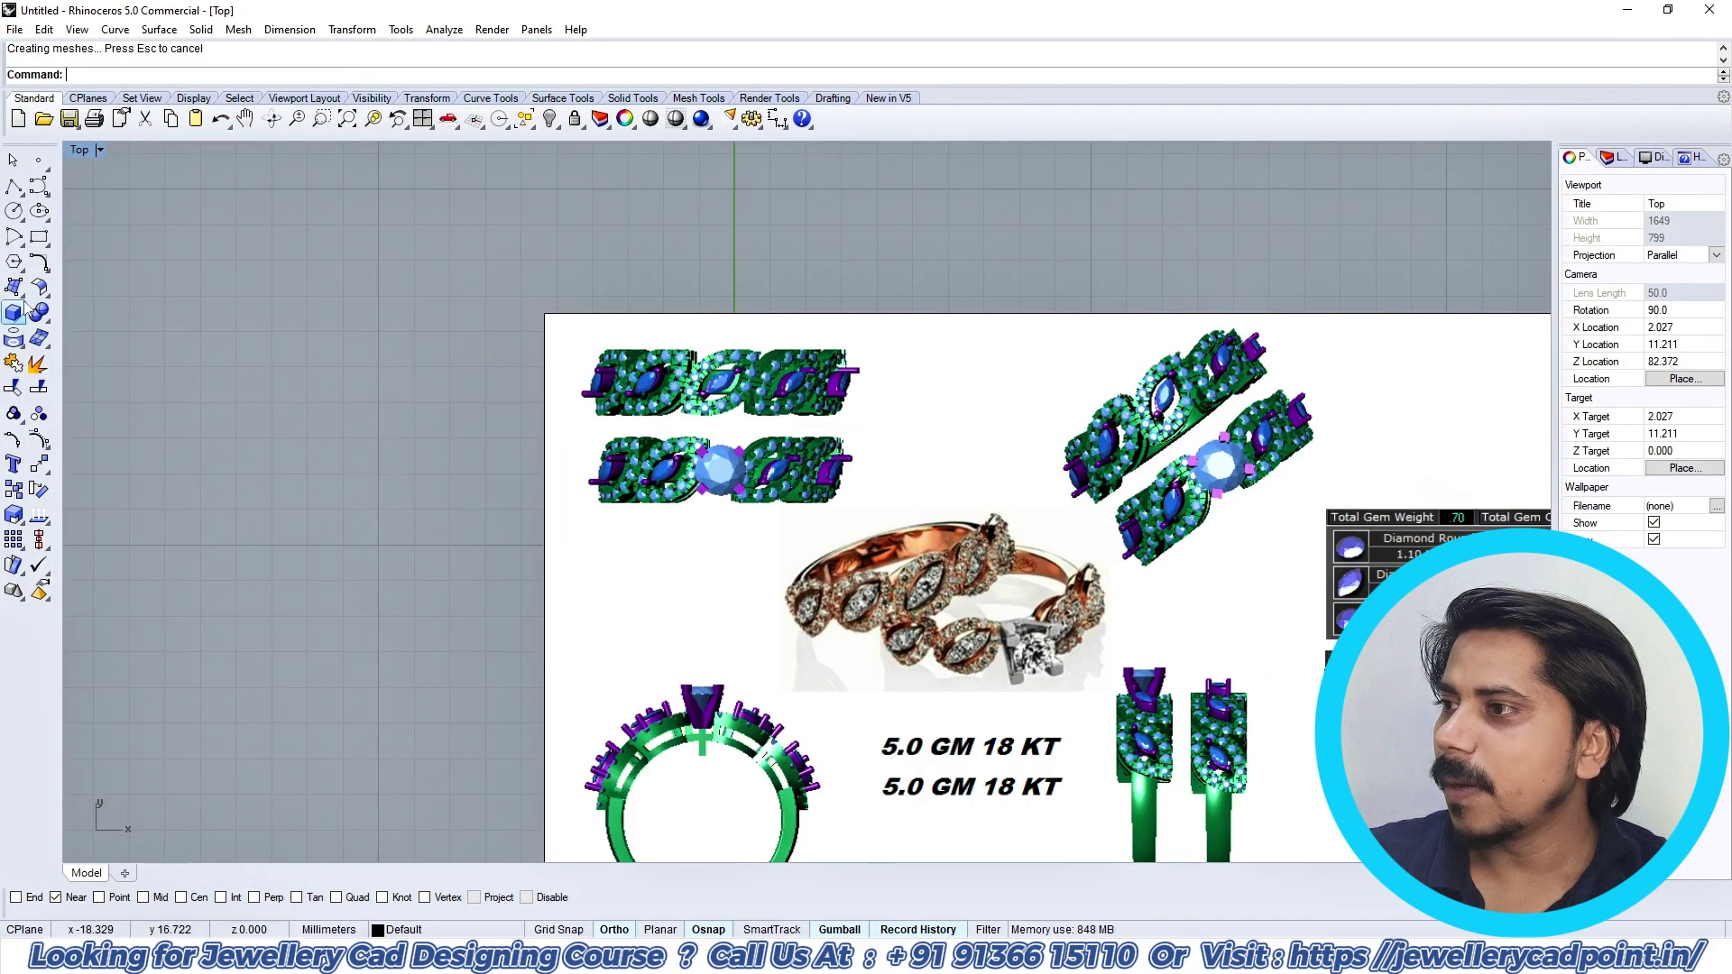
Step: Draw a three-point rectangle about 7.3 mm long around the upper band's top view in the reference picture
left_click(40, 242)
left_click(141, 248)
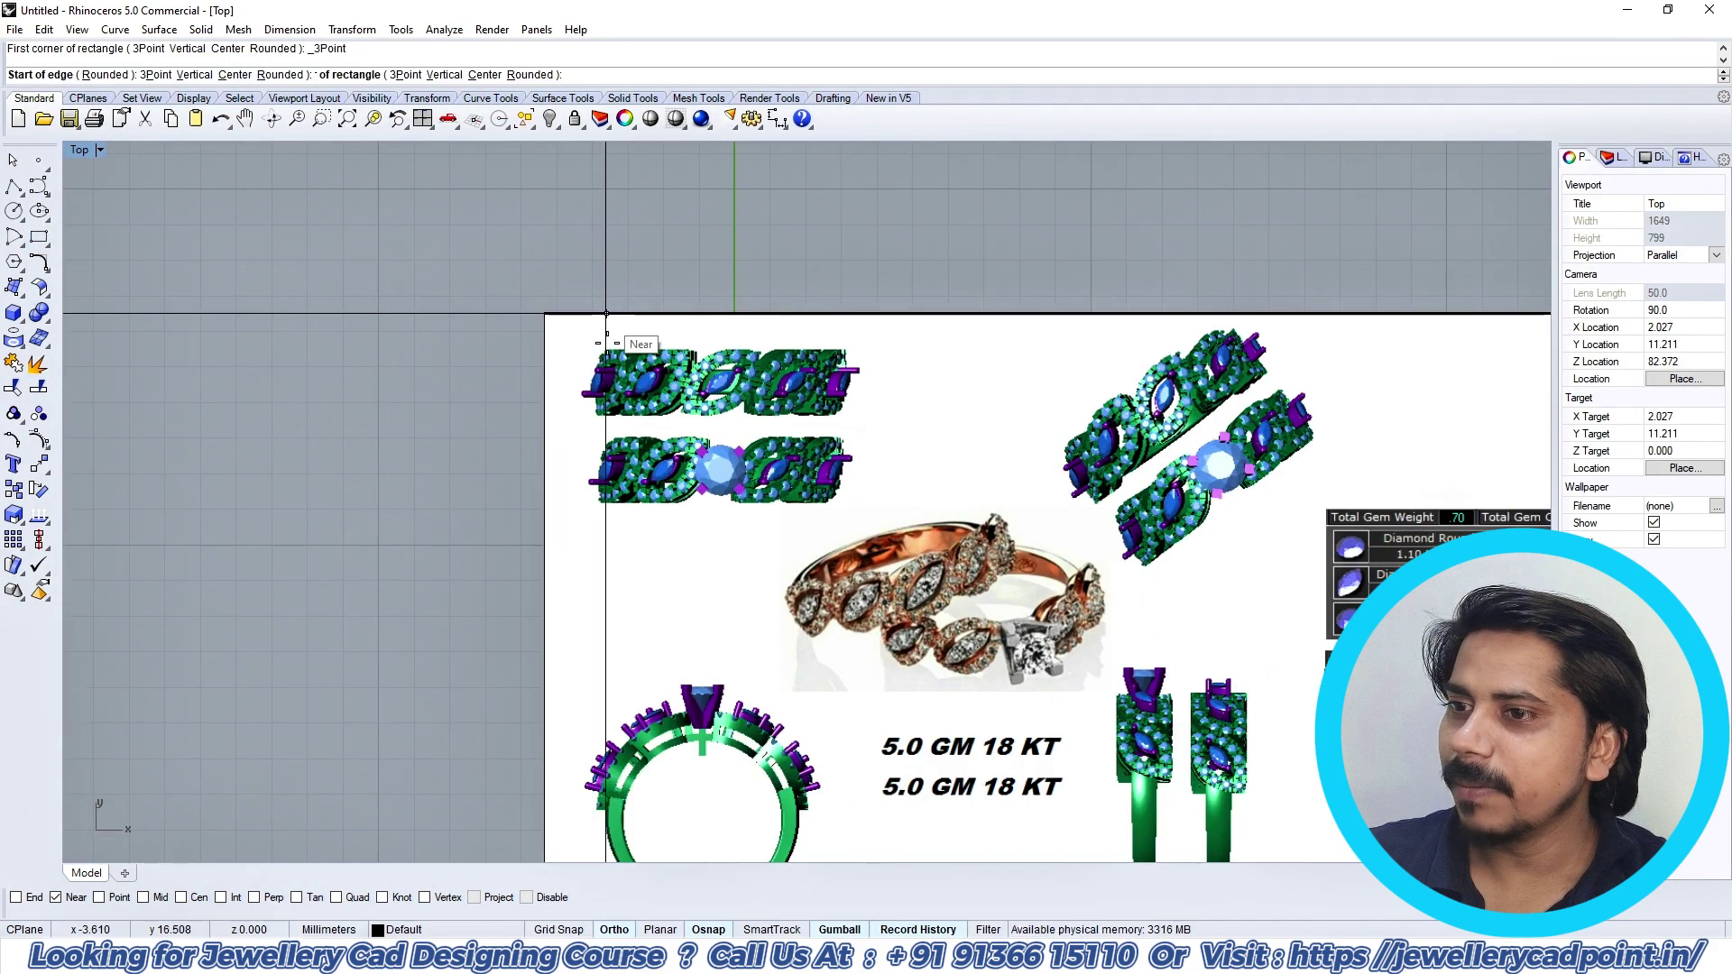
scroll(610, 321, "up", 2)
scroll(590, 386, "up", 2)
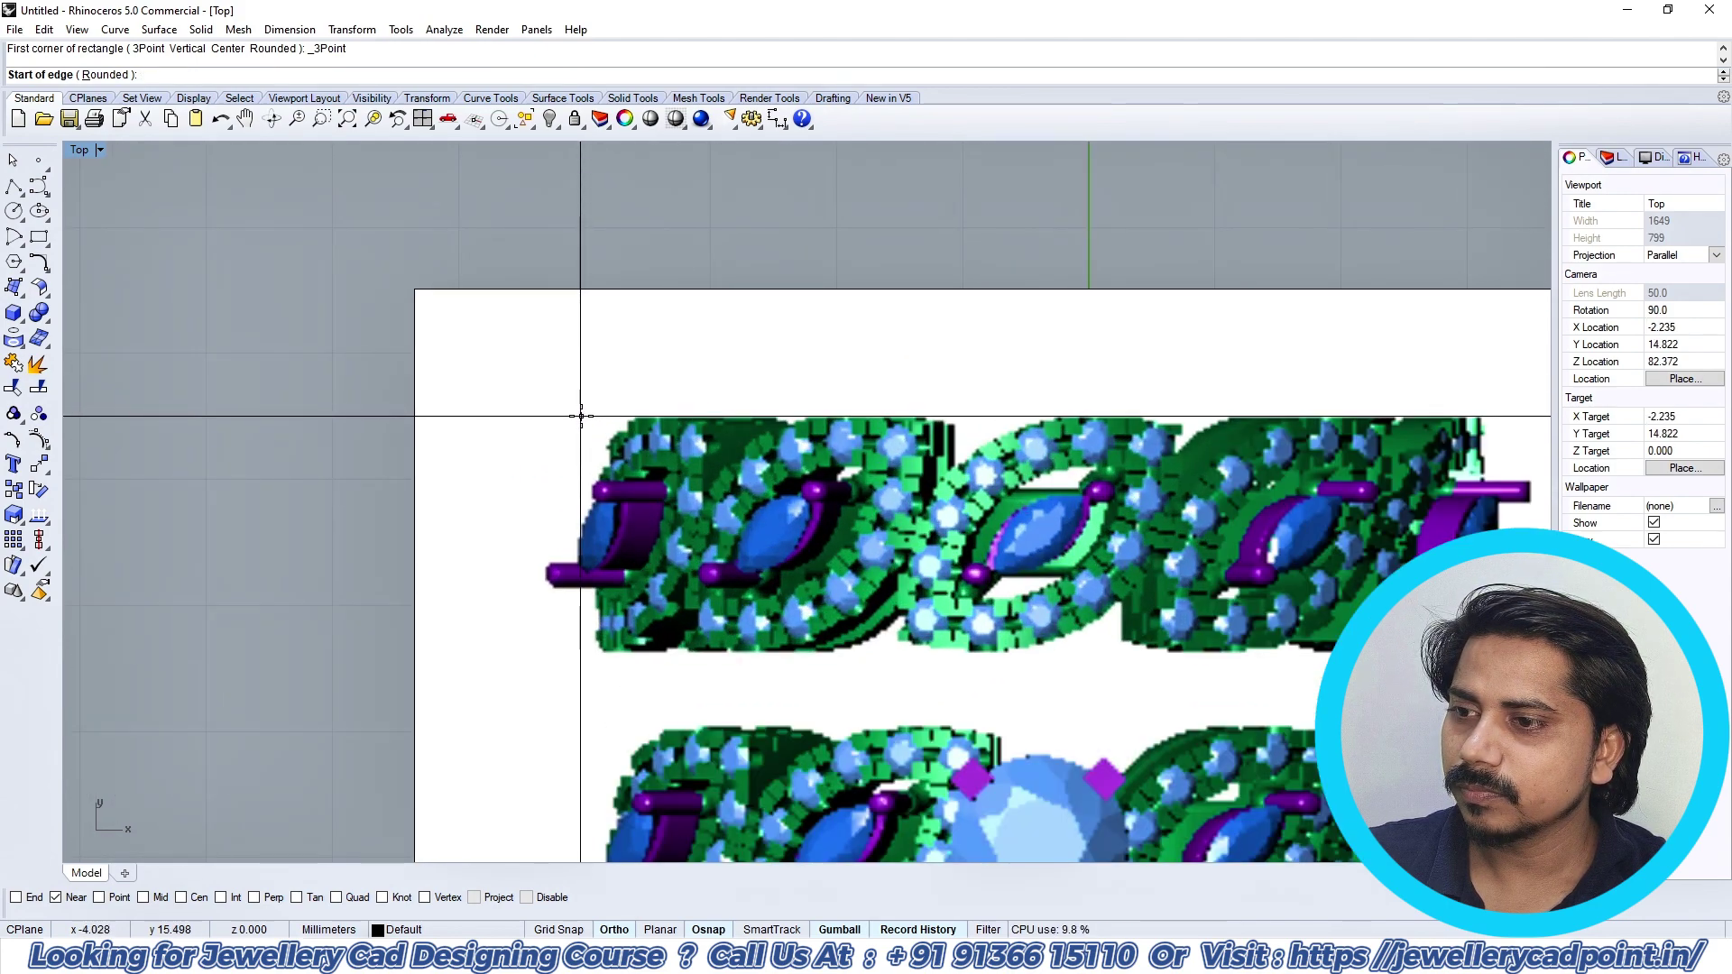
left_click(581, 416)
scroll(581, 416, "down", 2)
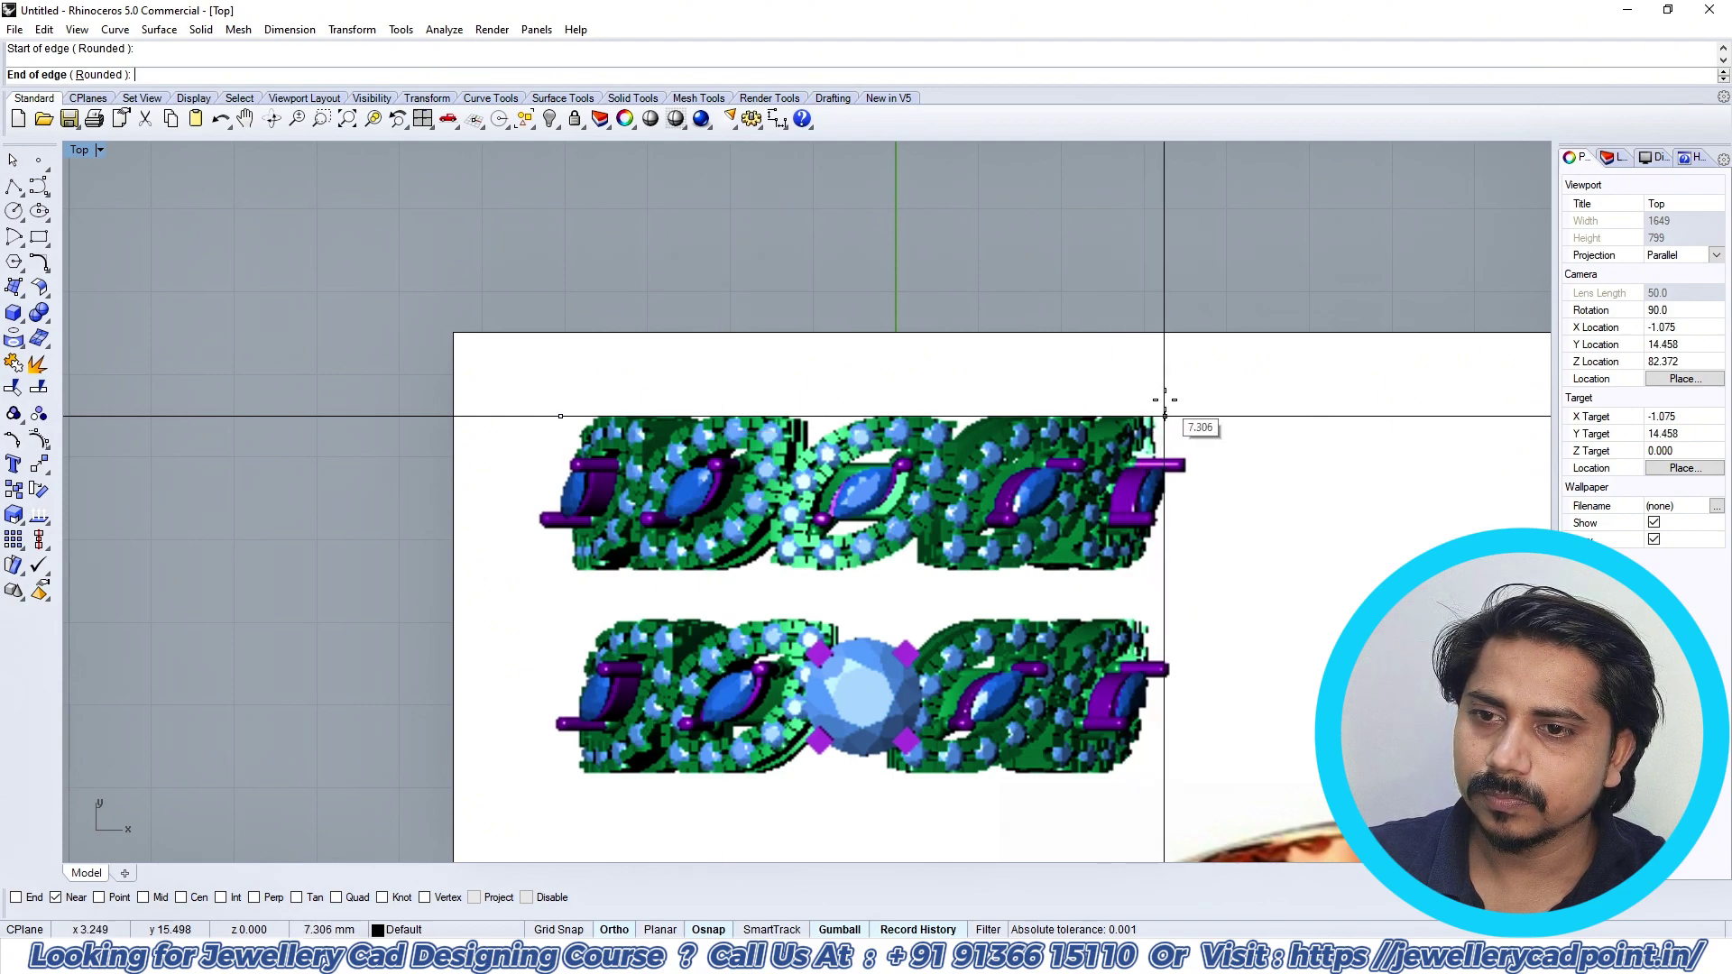
left_click(1164, 416)
left_click(1164, 571)
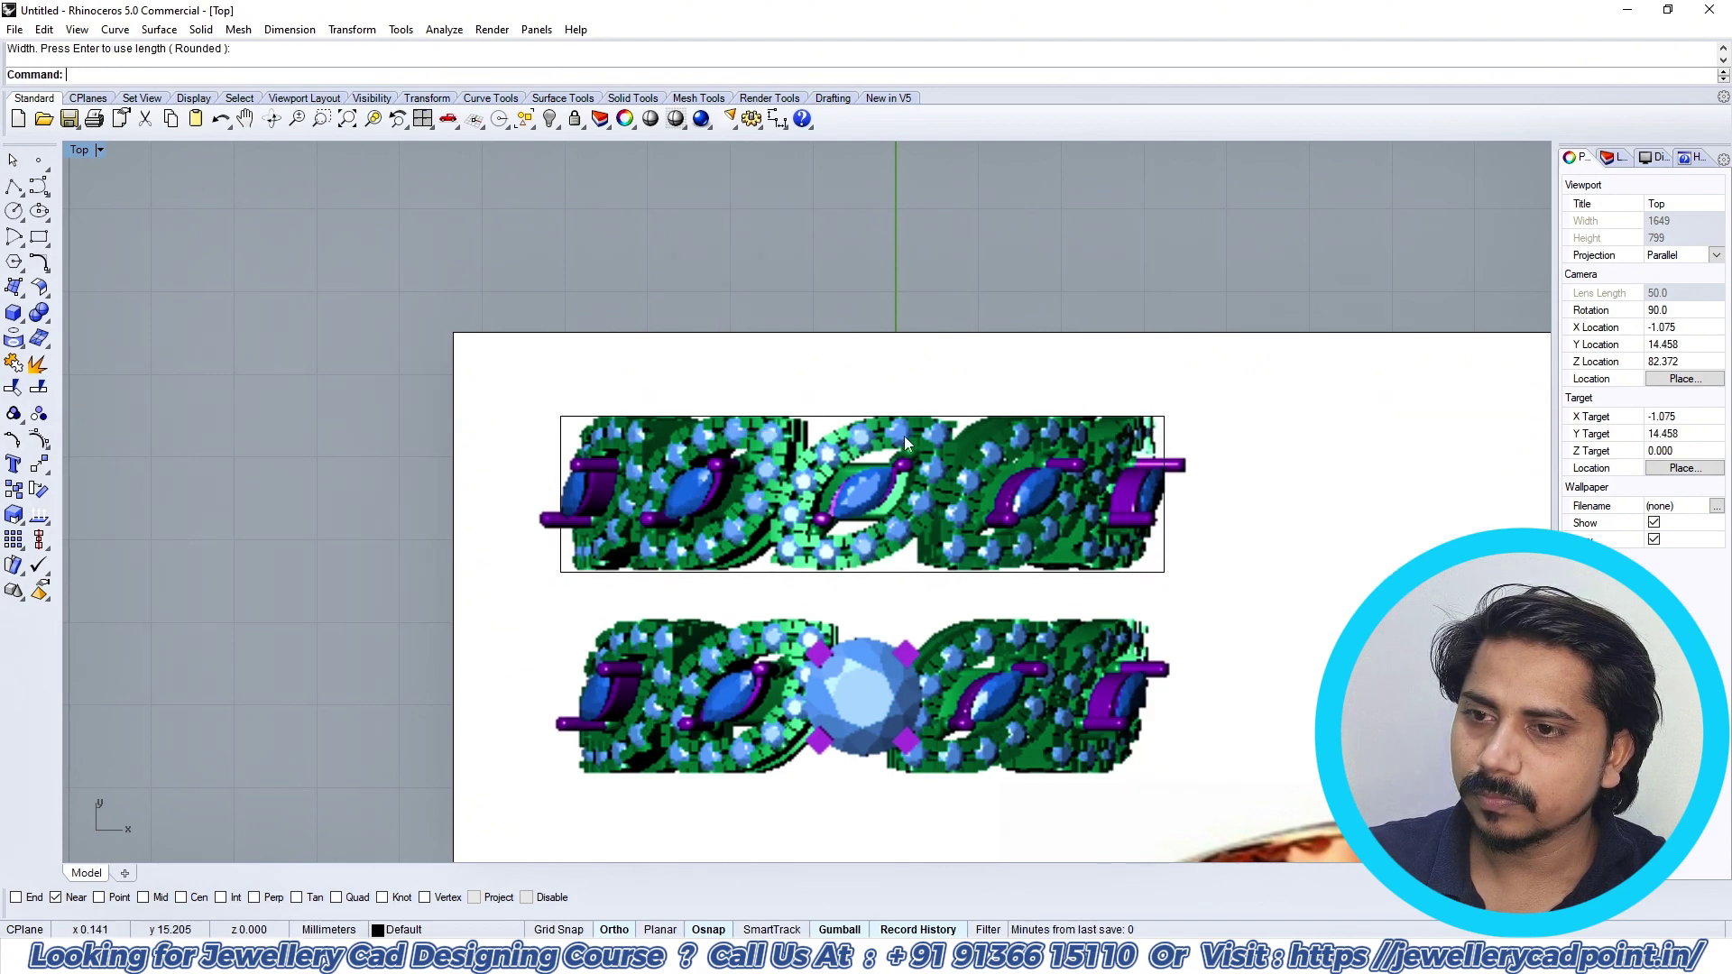
Step: Draw a three-point rectangle about 5.7 mm high around the ring's front view, starting below the centre stone's top
right_click_drag(905, 443, 845, 369)
scroll(841, 361, "down", 13)
scroll(816, 495, "up", 9)
right_click(780, 510)
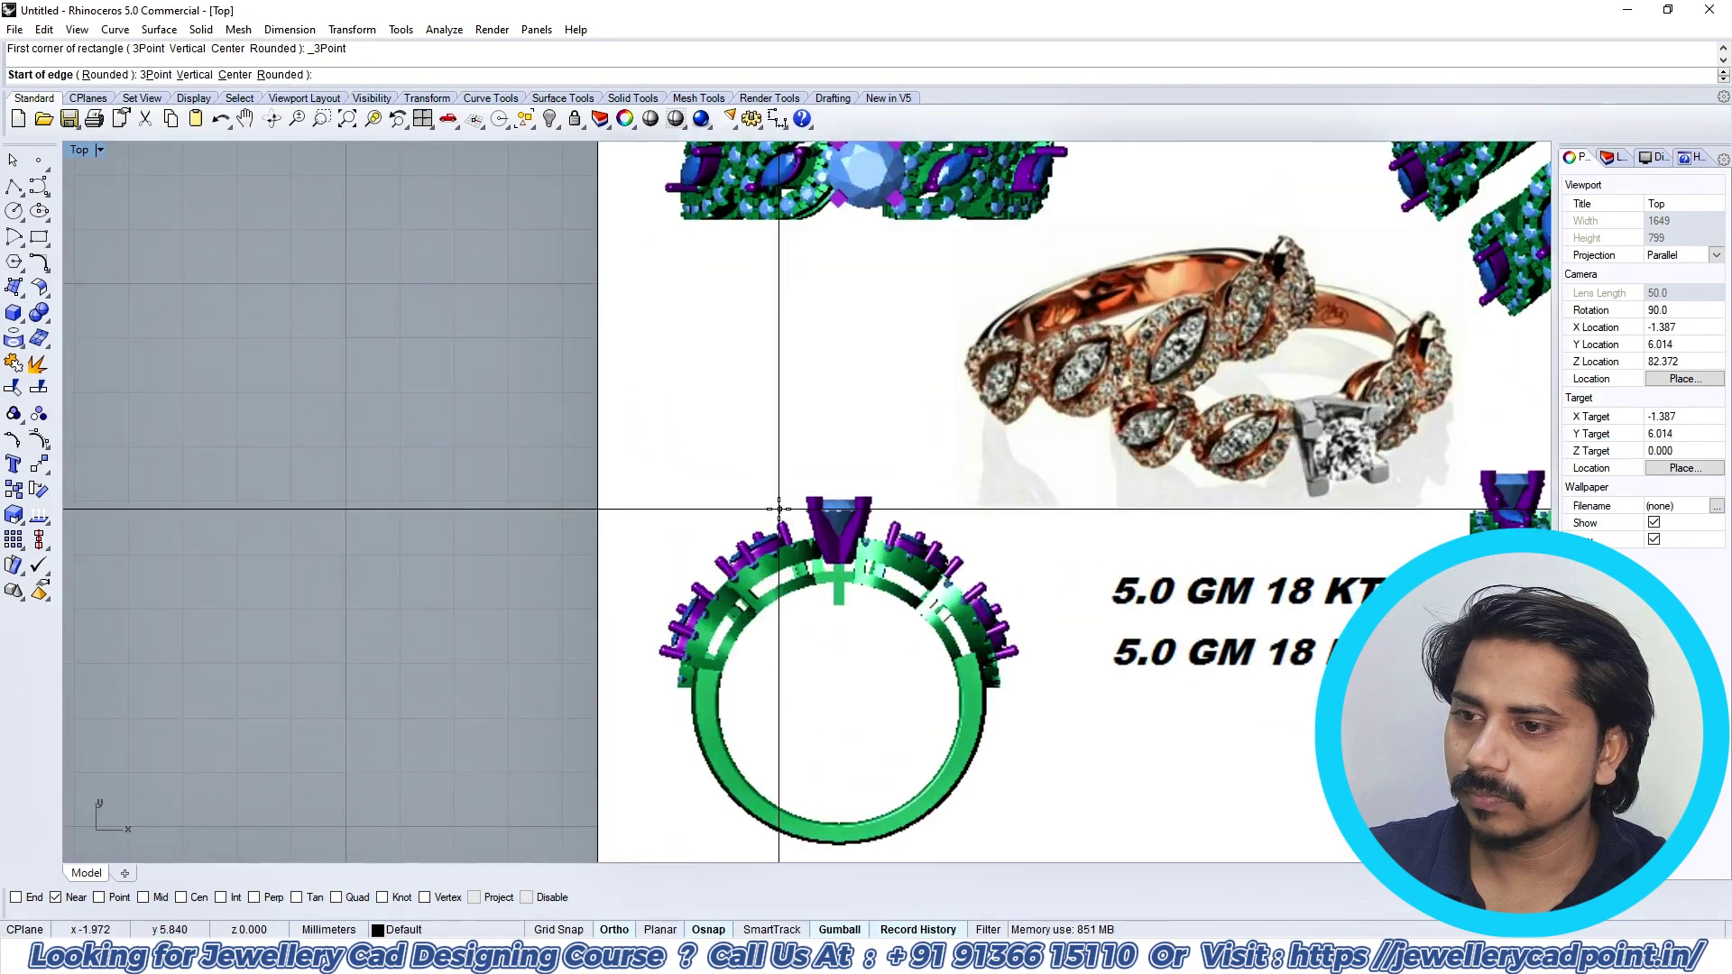
scroll(780, 510, "up", 2)
right_click_drag(779, 510, 807, 408)
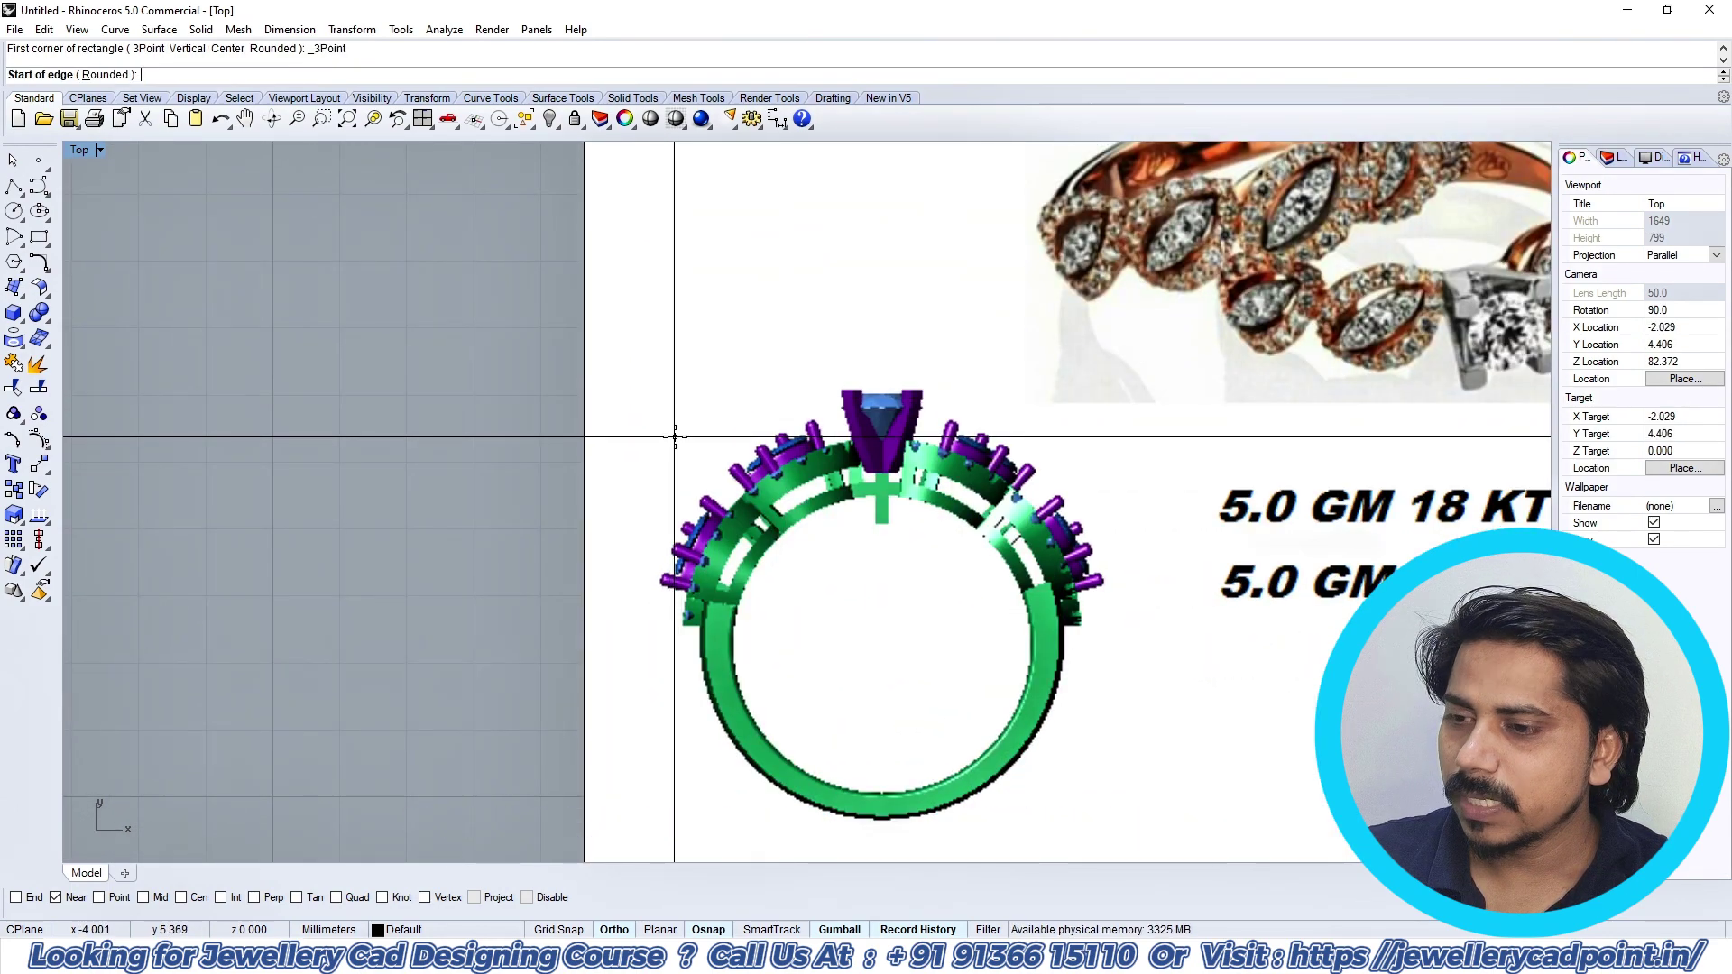
left_click(675, 437)
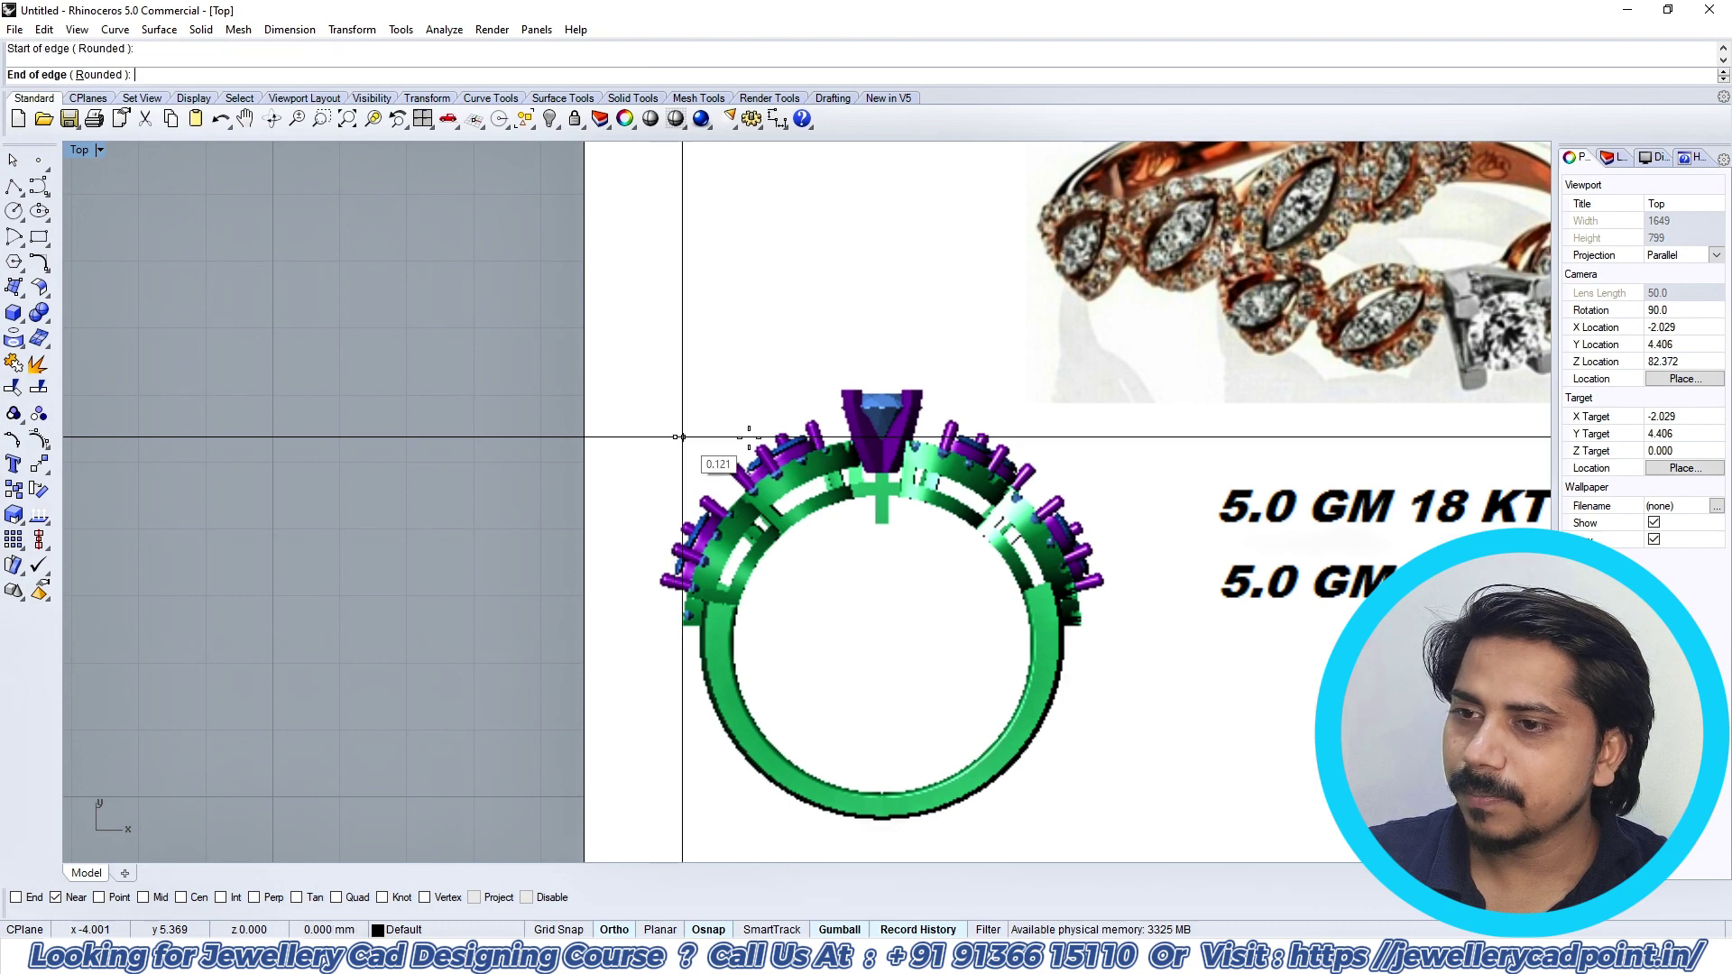
left_click(1080, 437)
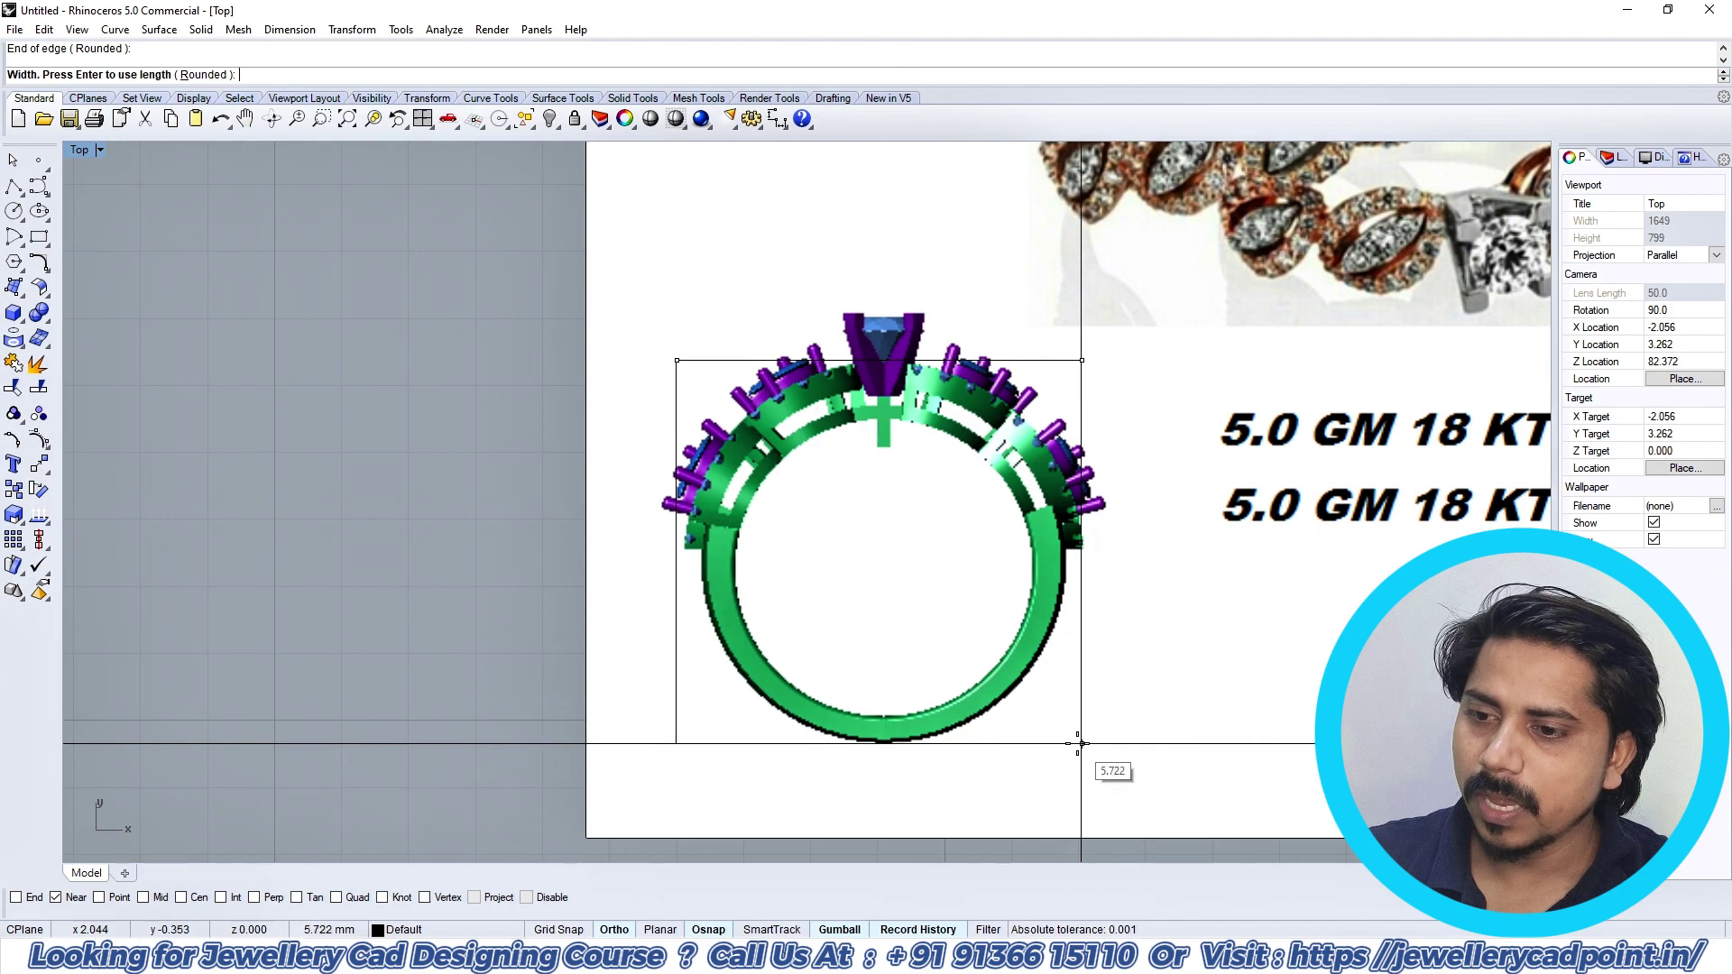
left_click(1077, 744)
Step: Compare the two band top views with the framed front view in the reference picture
scroll(992, 541, "down", 3)
scroll(934, 361, "up", 4)
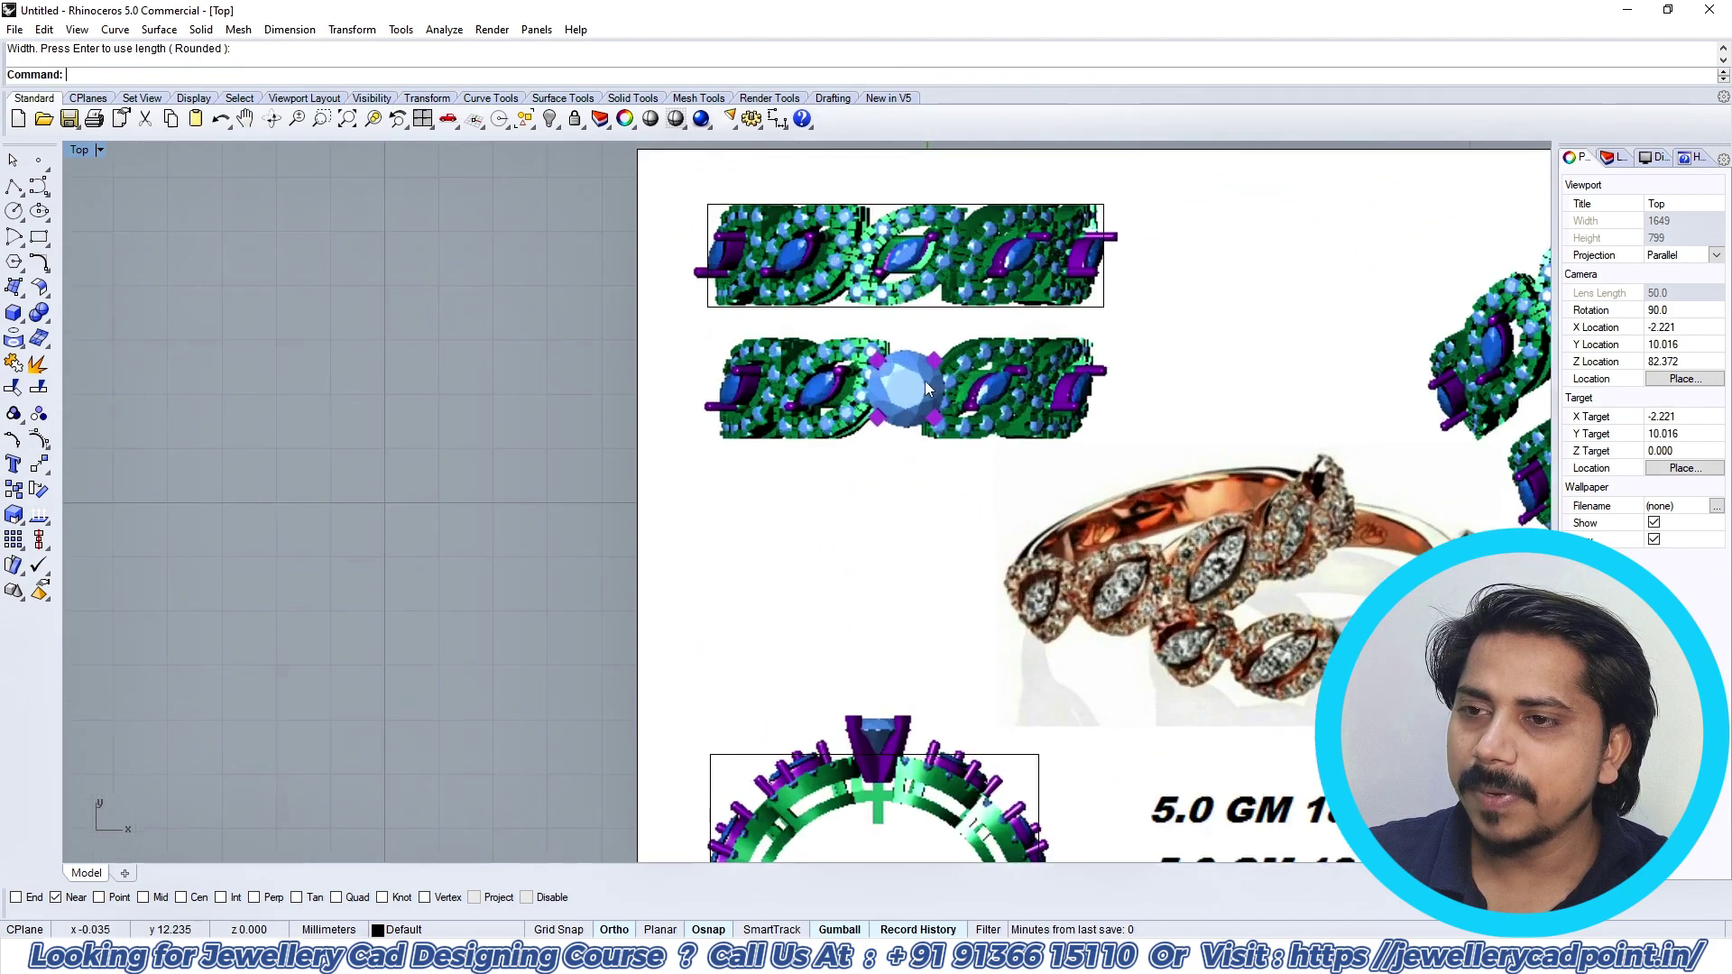
scroll(983, 398, "down", 2)
scroll(873, 598, "up", 4)
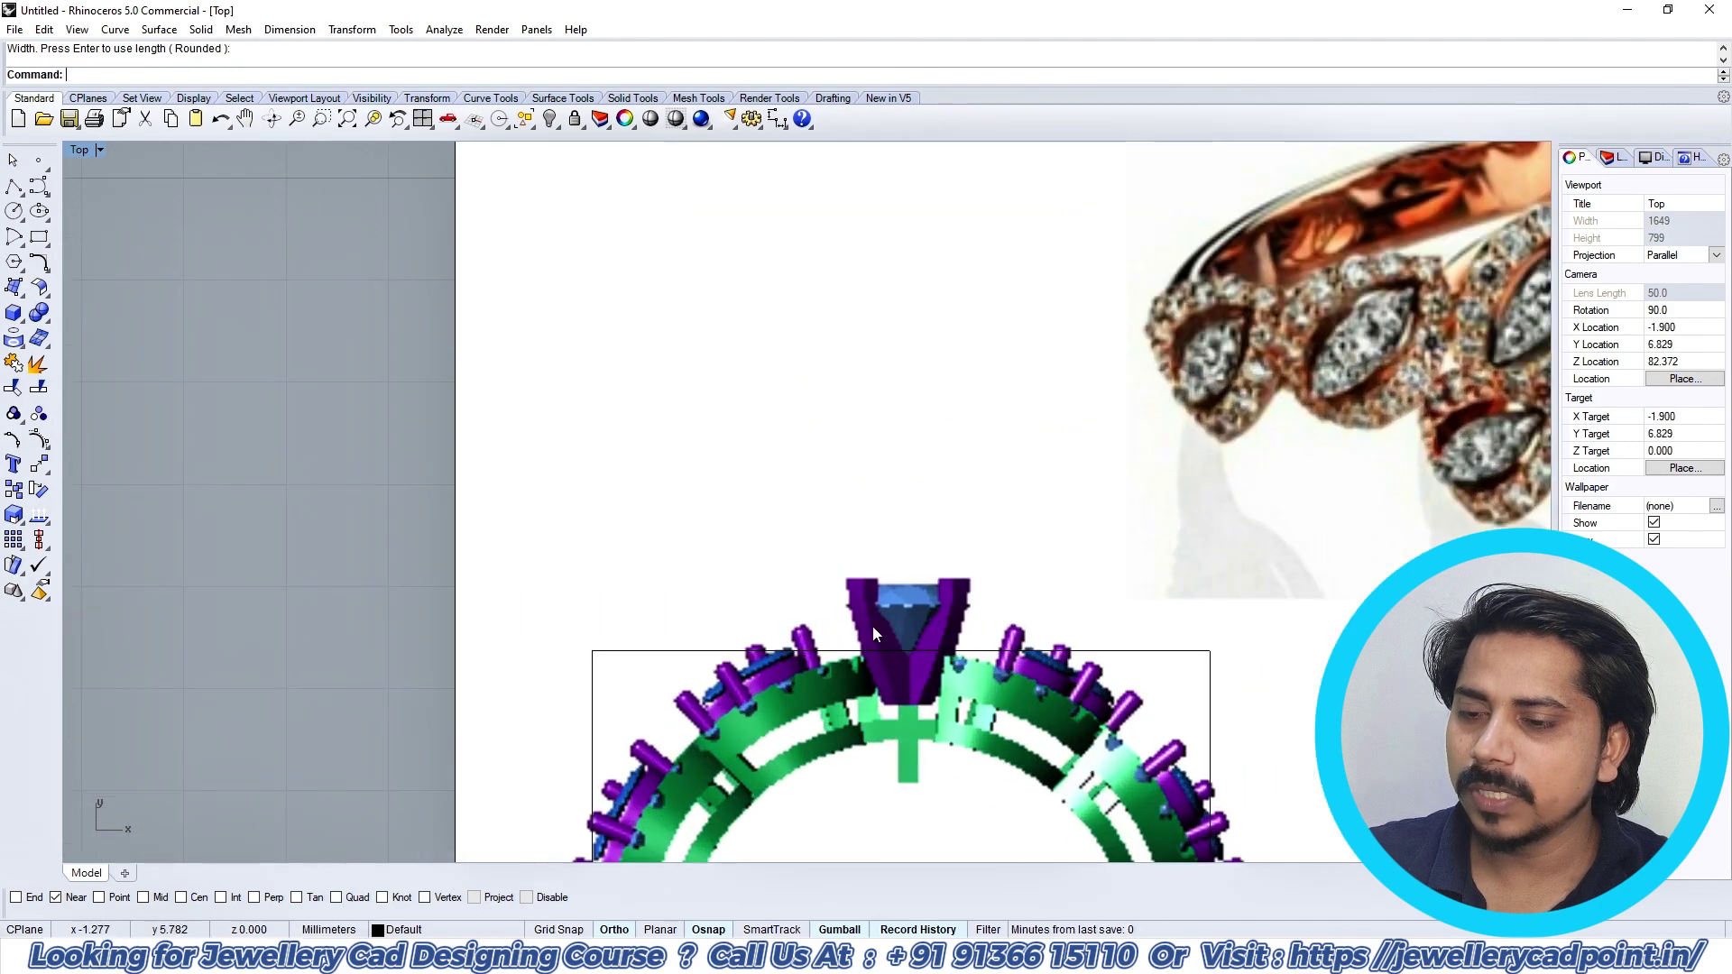
scroll(902, 614, "down", 3)
scroll(880, 354, "up", 2)
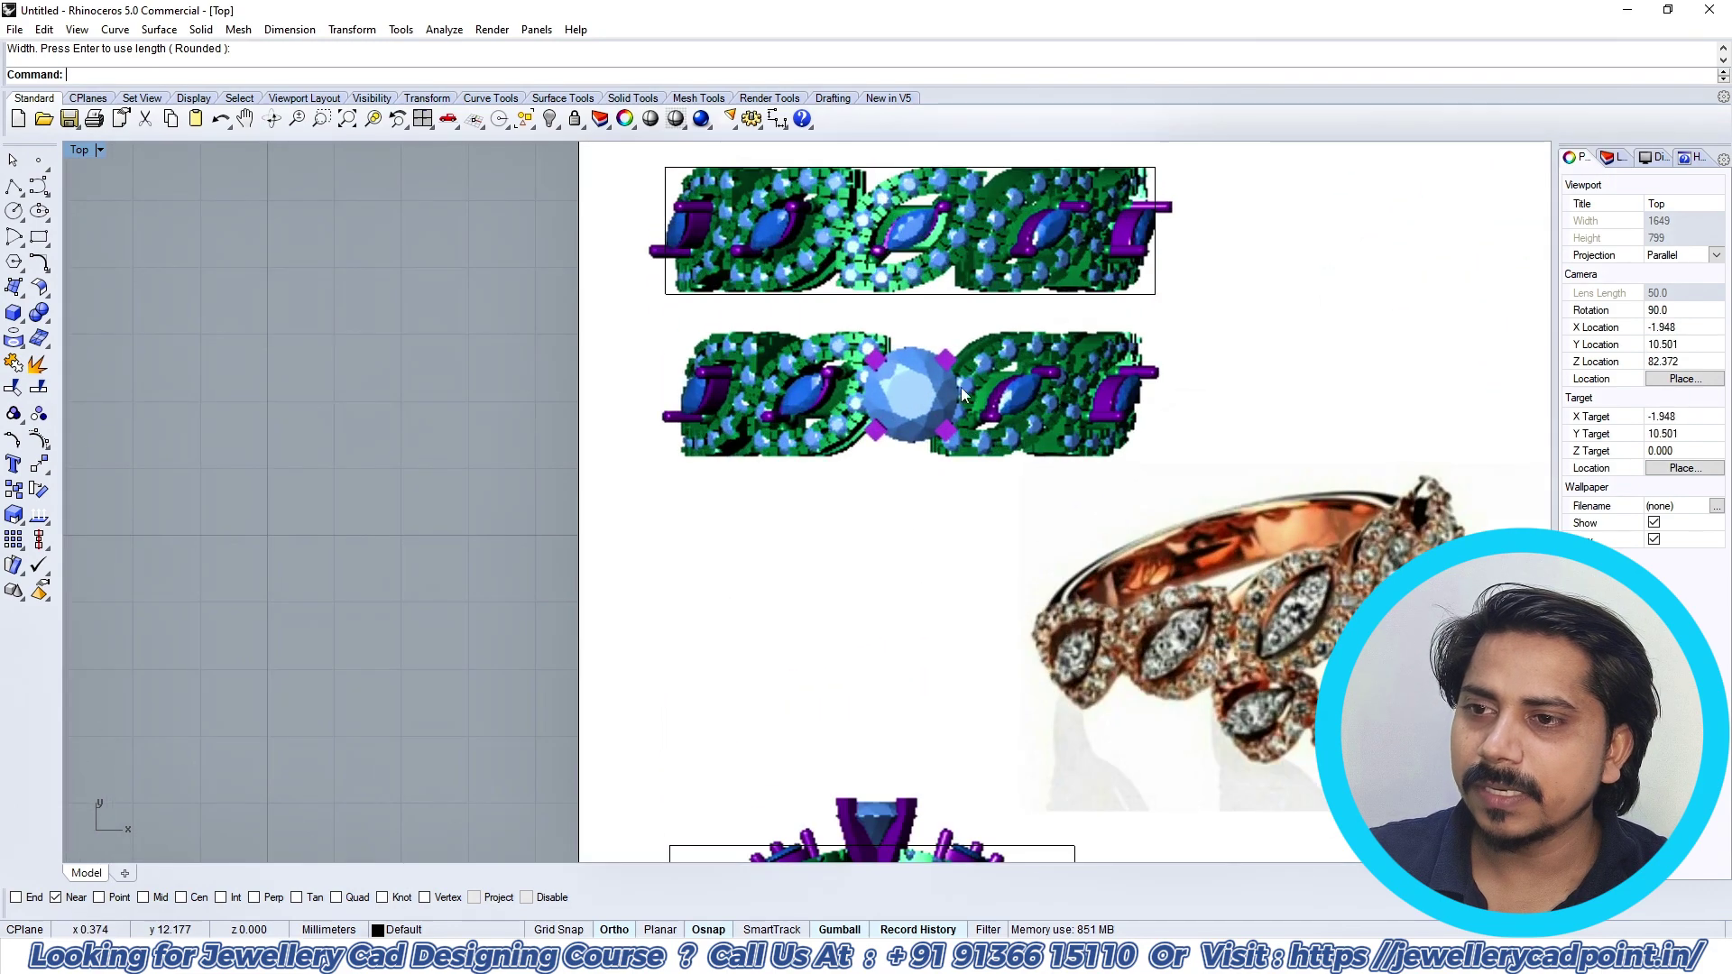
scroll(961, 387, "down", 3)
scroll(1009, 330, "up", 2)
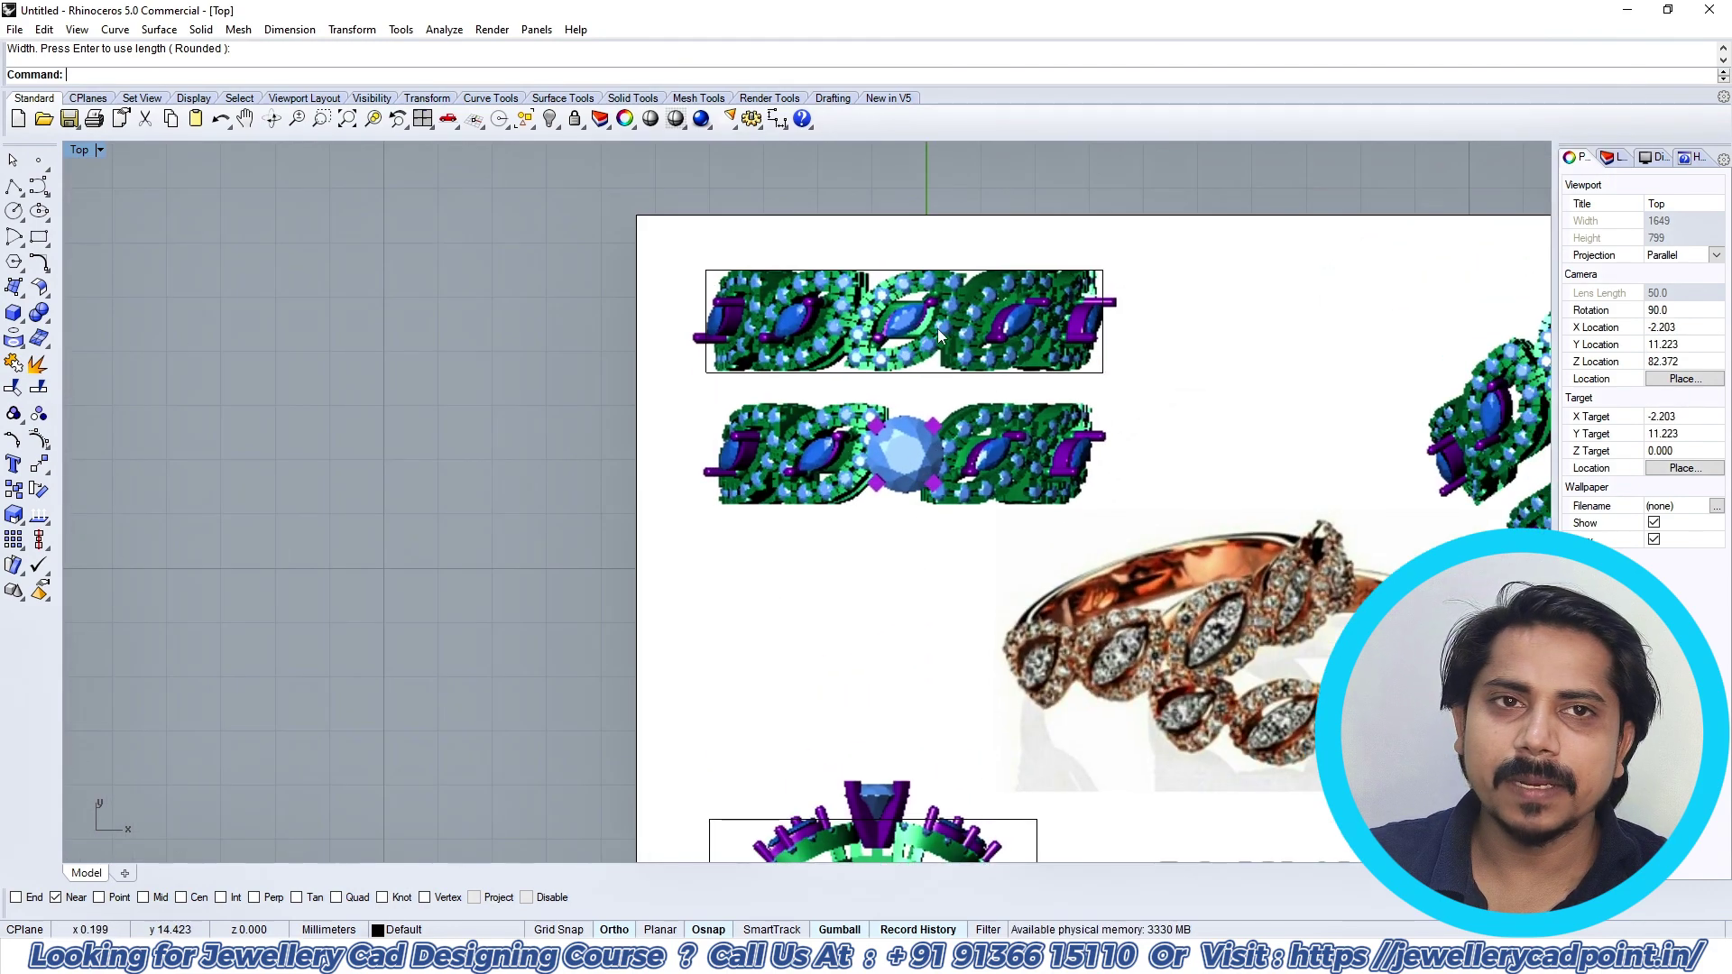
scroll(938, 328, "down", 3)
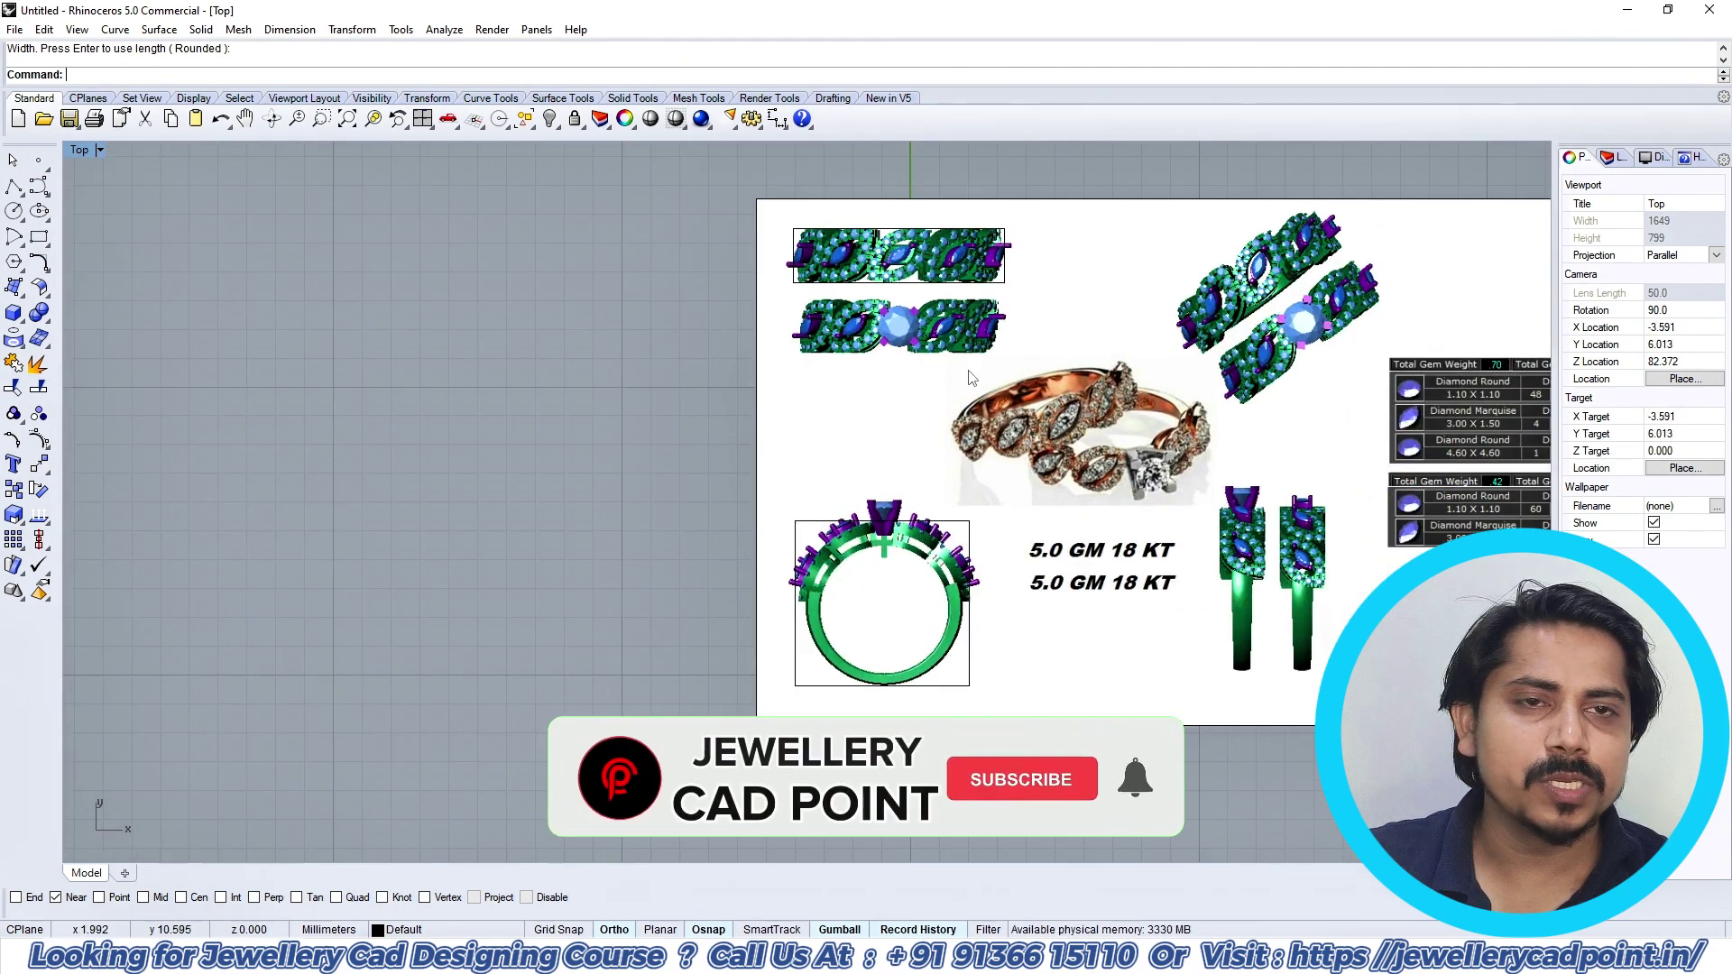
scroll(916, 545, "up", 2)
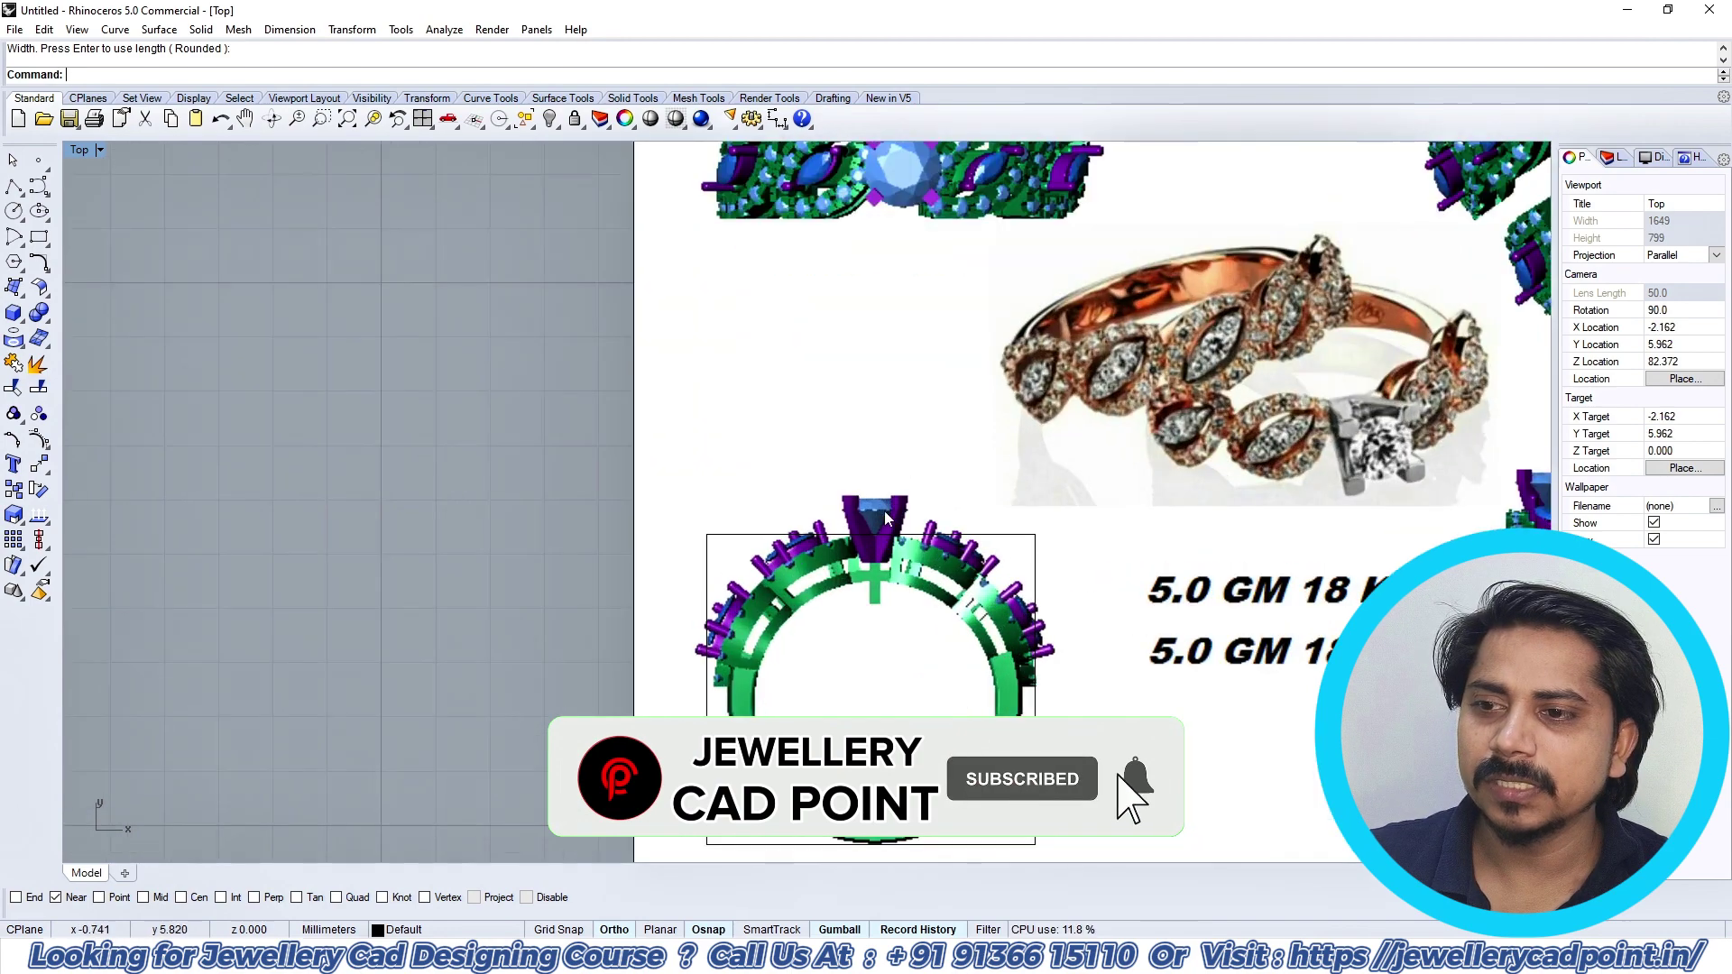
scroll(758, 545, "down", 1)
scroll(959, 621, "down", 2)
Step: Draw a three-point rectangle about 1.6 mm wide around the side view of the band without the centre stone
scroll(795, 387, "up", 5)
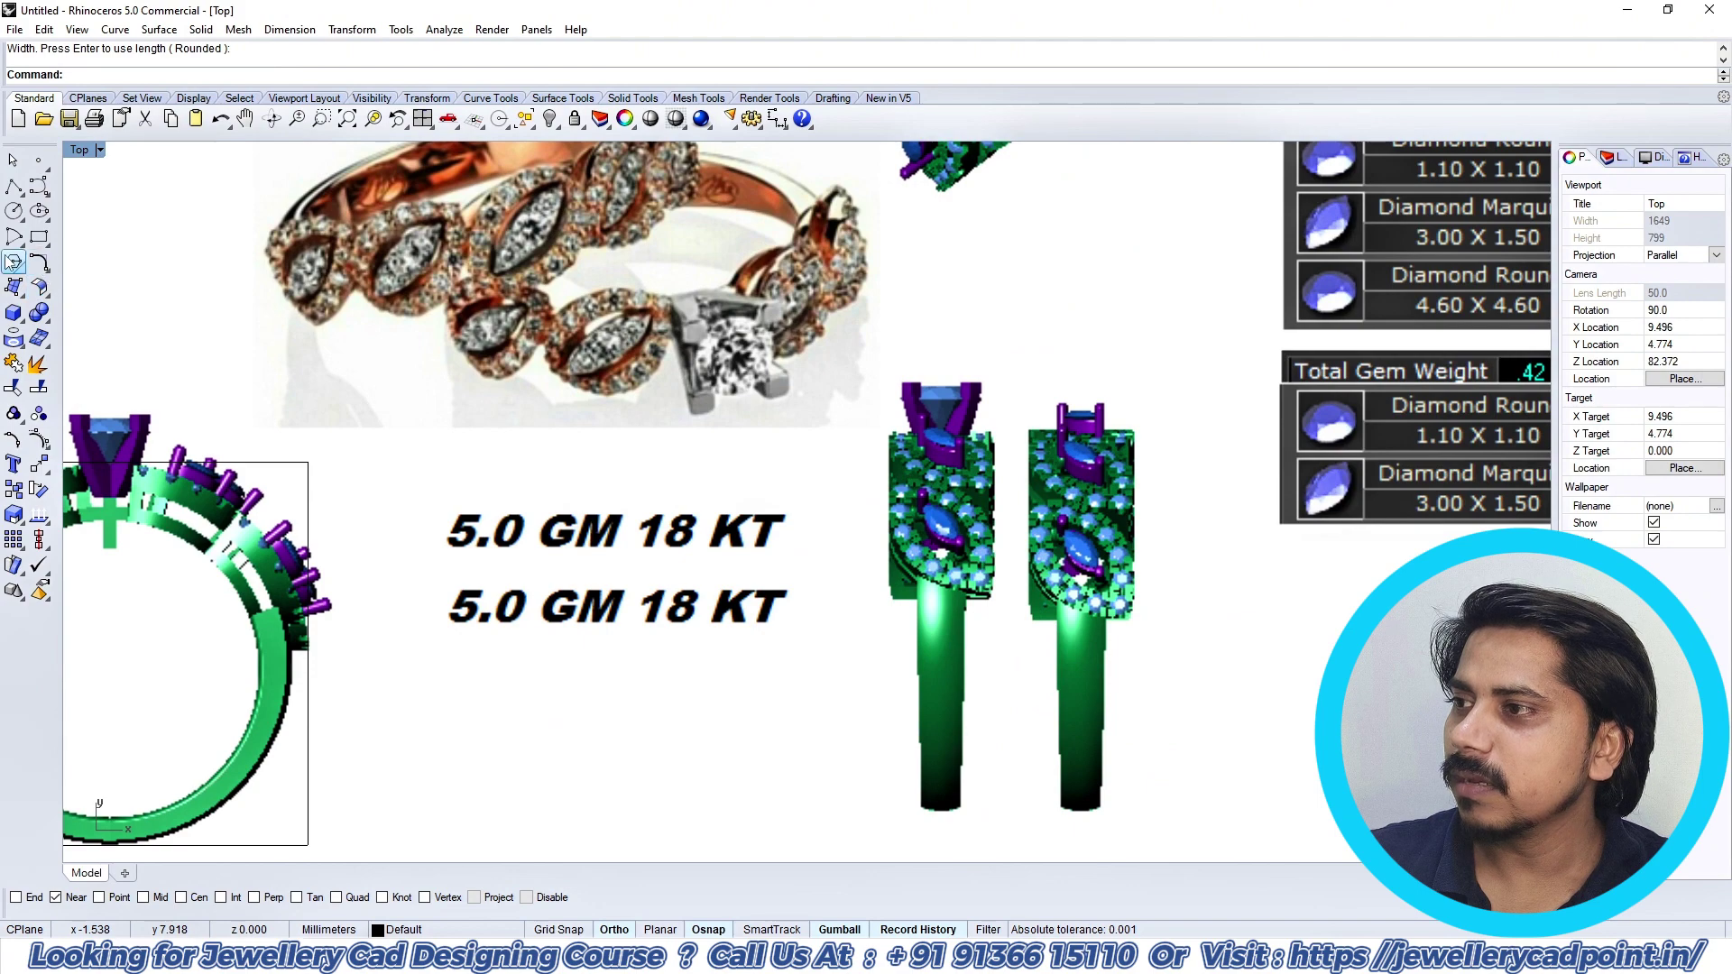
left_click(40, 239)
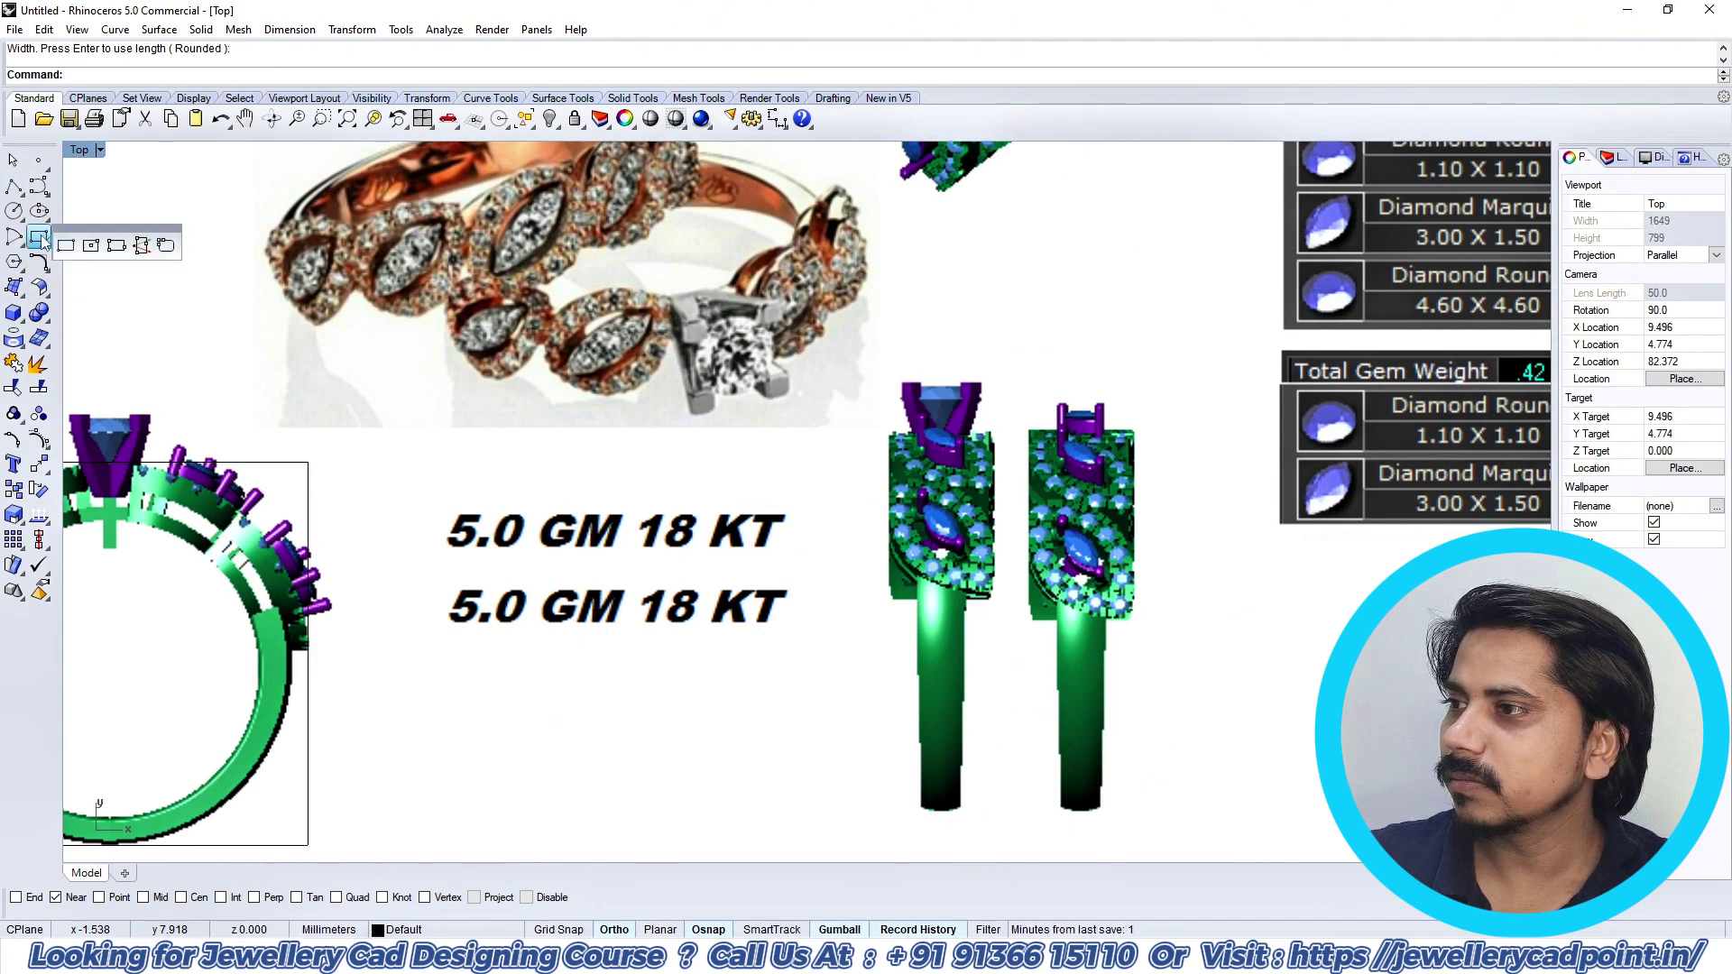
left_click(117, 246)
scroll(1018, 357, "up", 4)
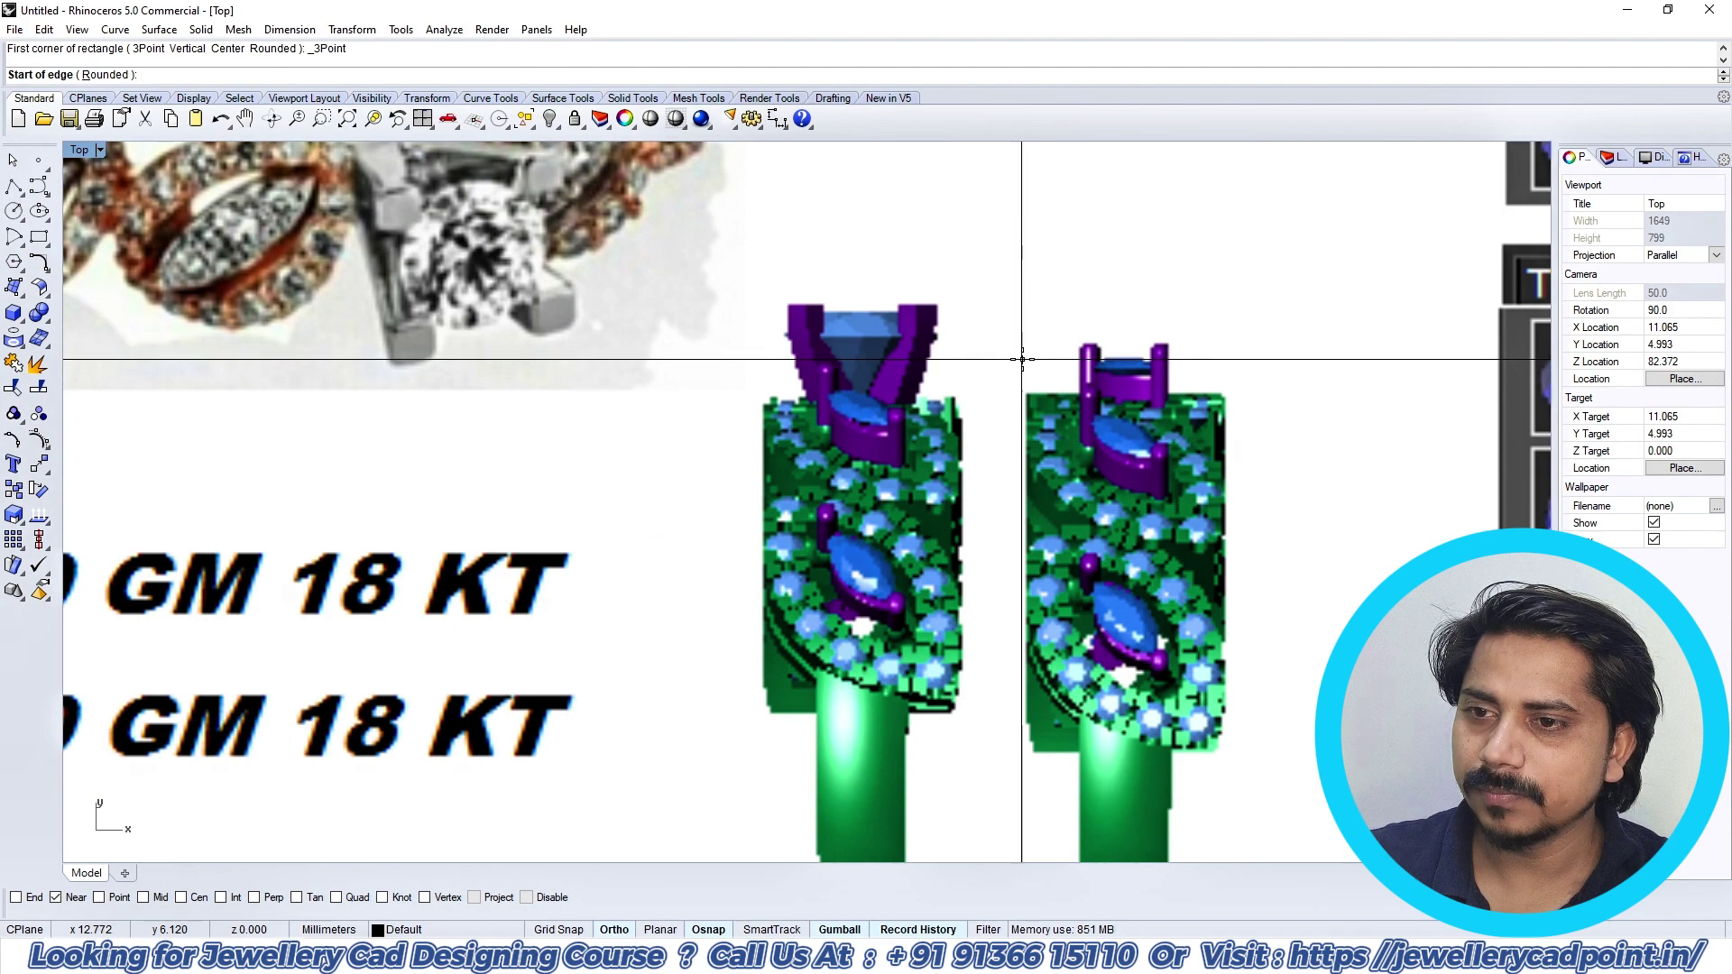
left_click(1023, 360)
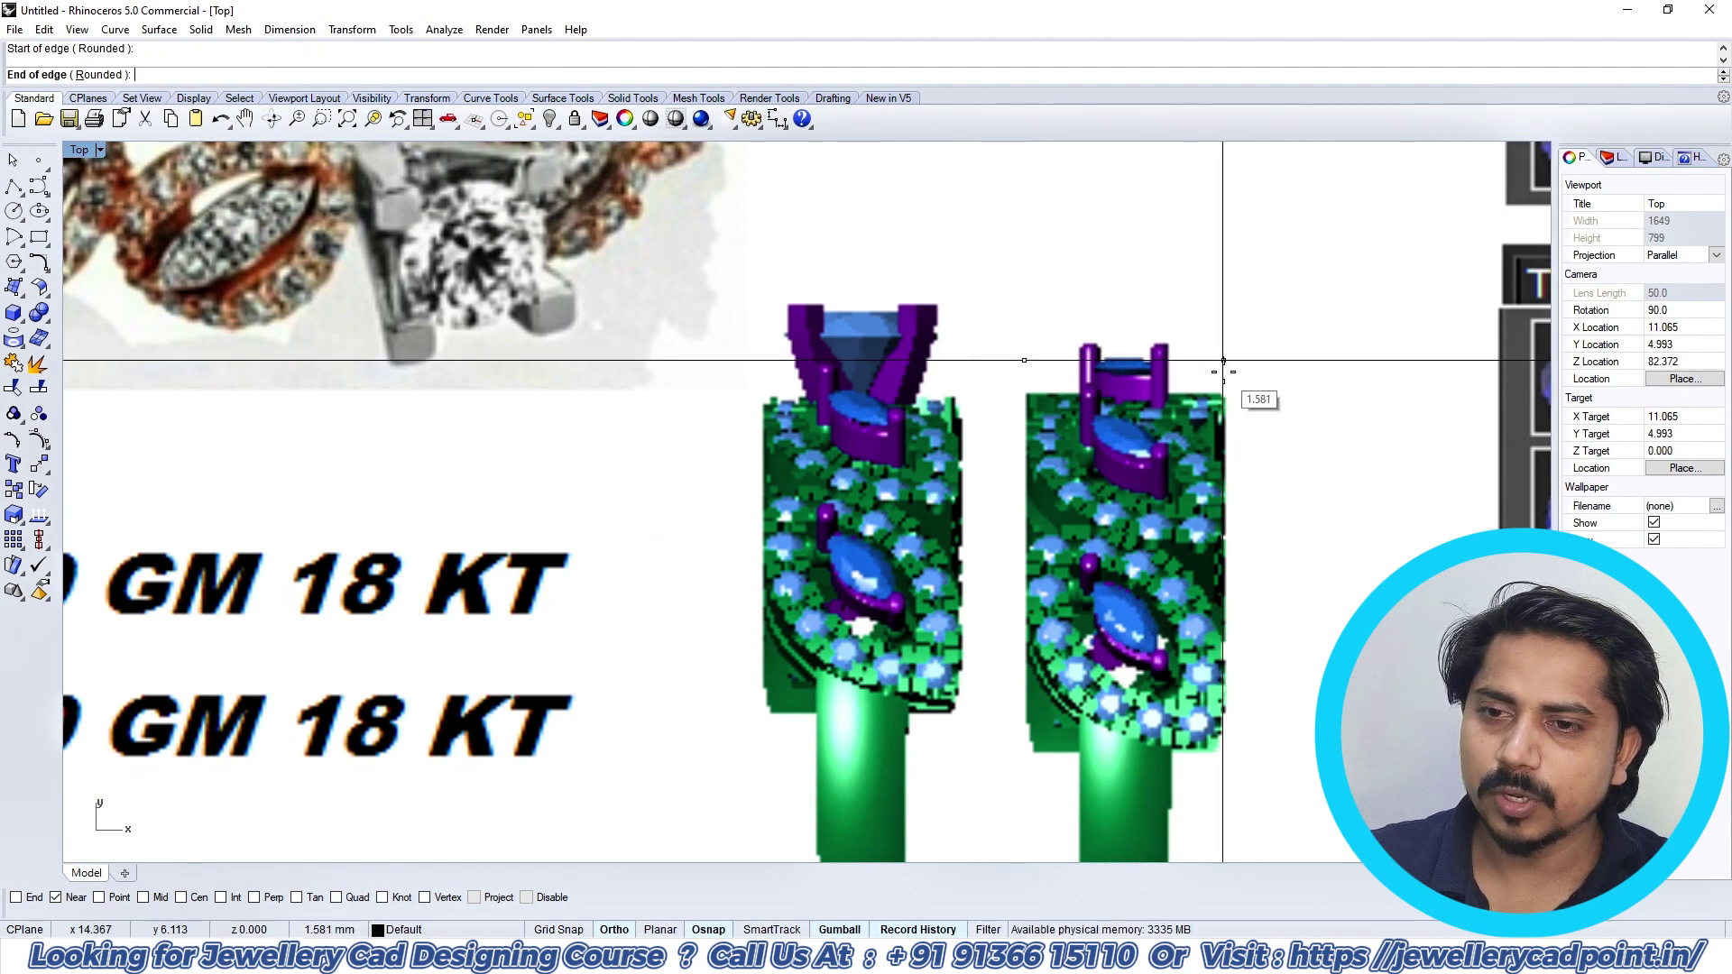
left_click(1223, 360)
scroll(1229, 587, "down", 3)
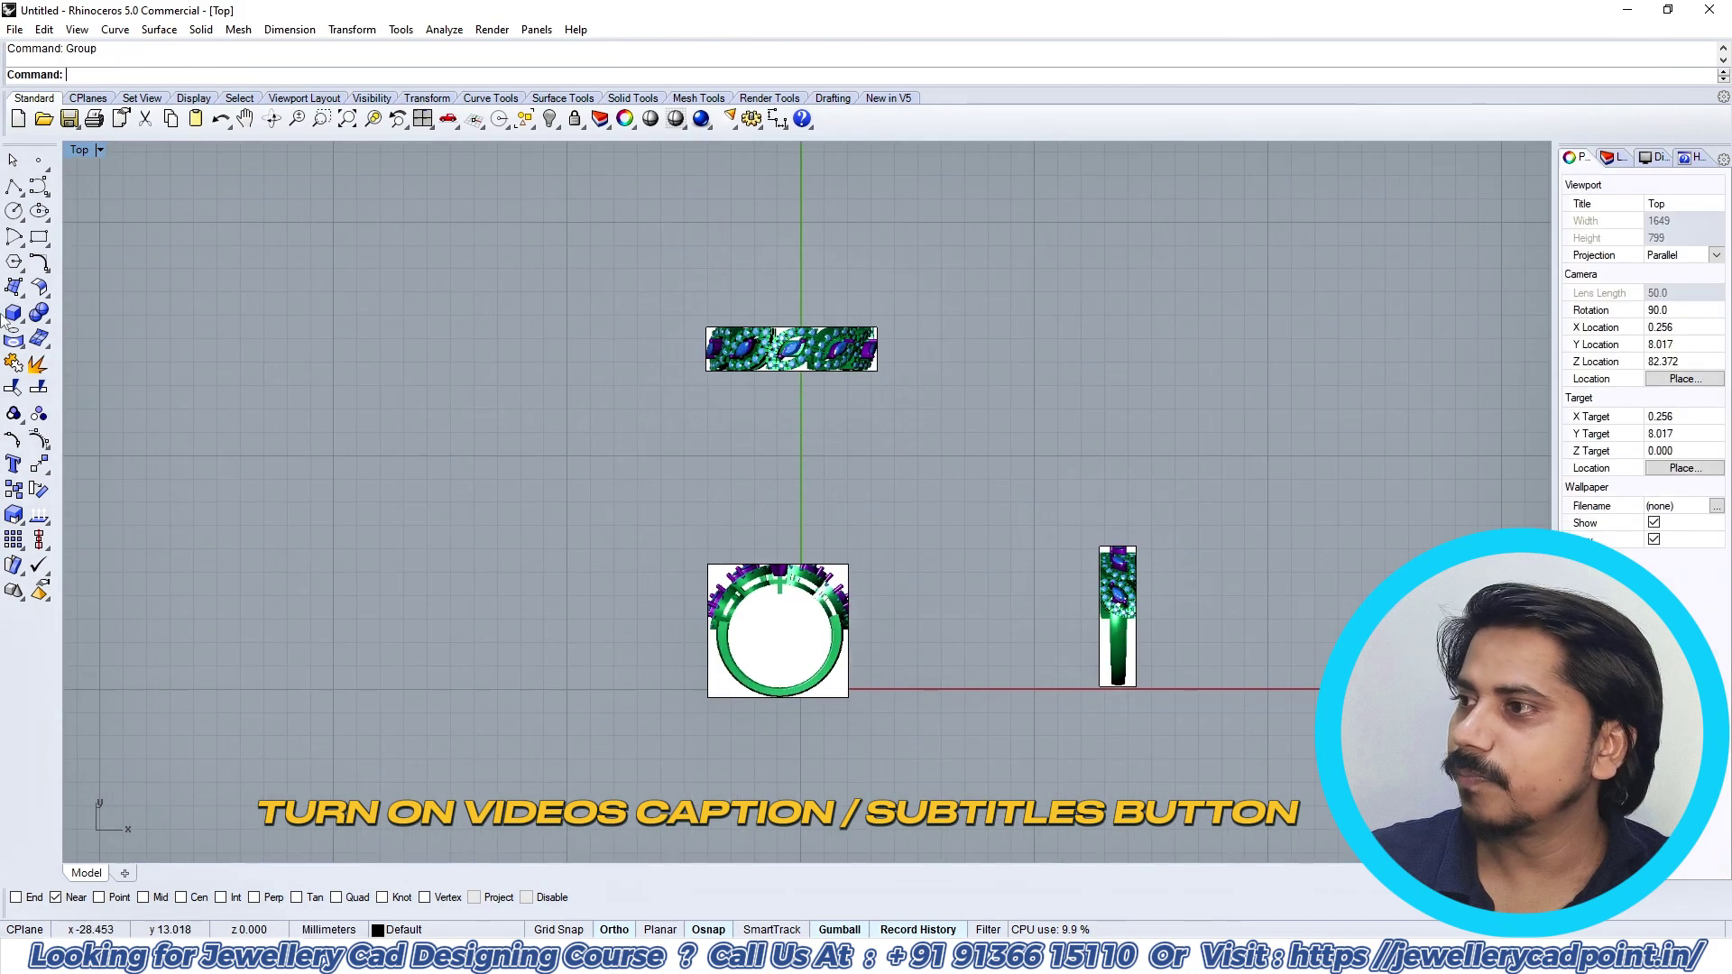
Step: Draw a three-point circle of about 2.23 mm radius along the inner edge of the ring's front view
left_click(14, 211)
left_click(116, 219)
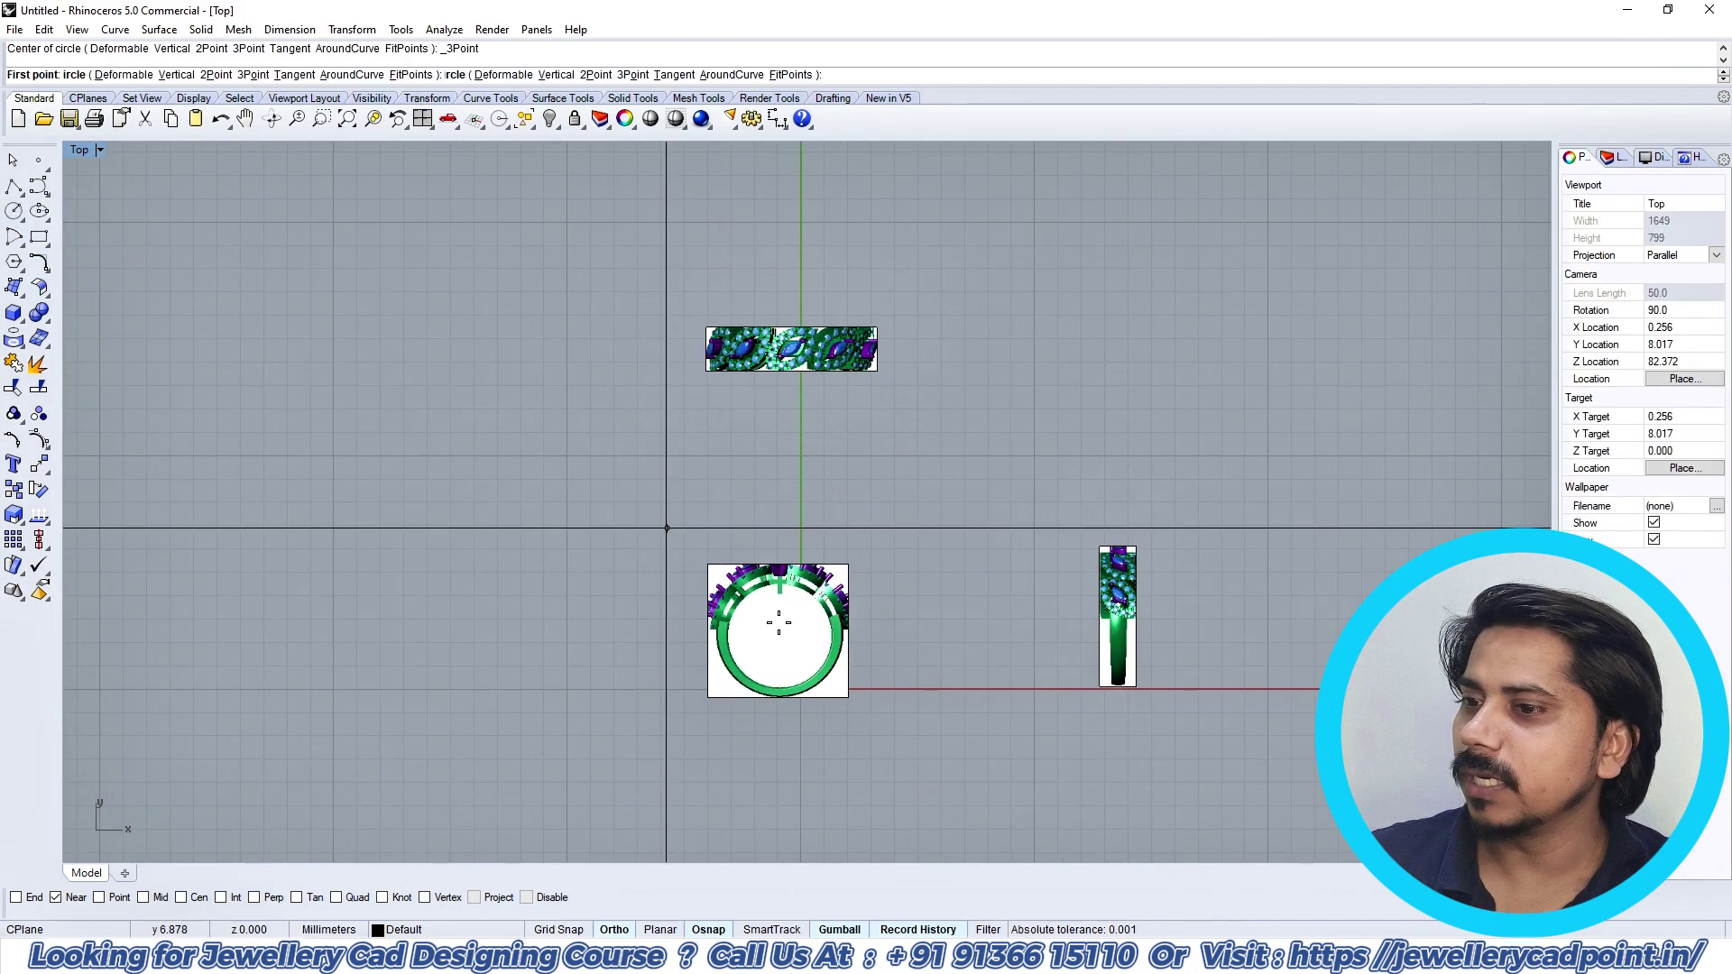
scroll(692, 651, "up", 5)
left_click(692, 651)
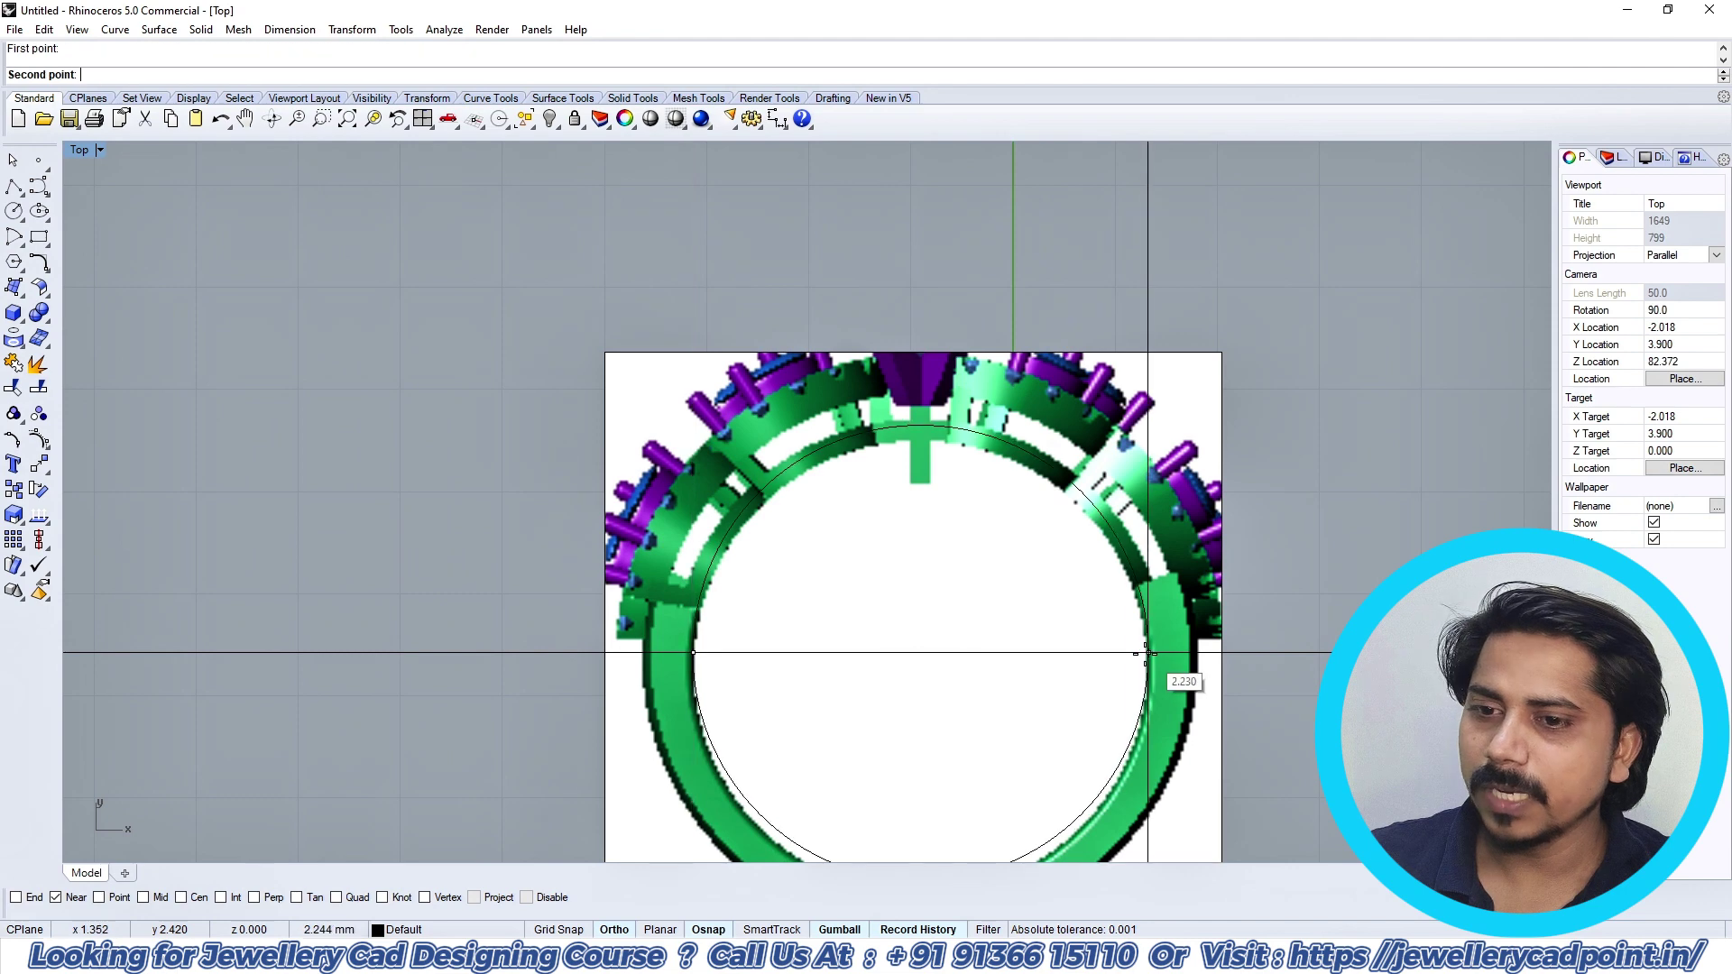
left_click(1148, 651)
scroll(922, 480, "up", 3)
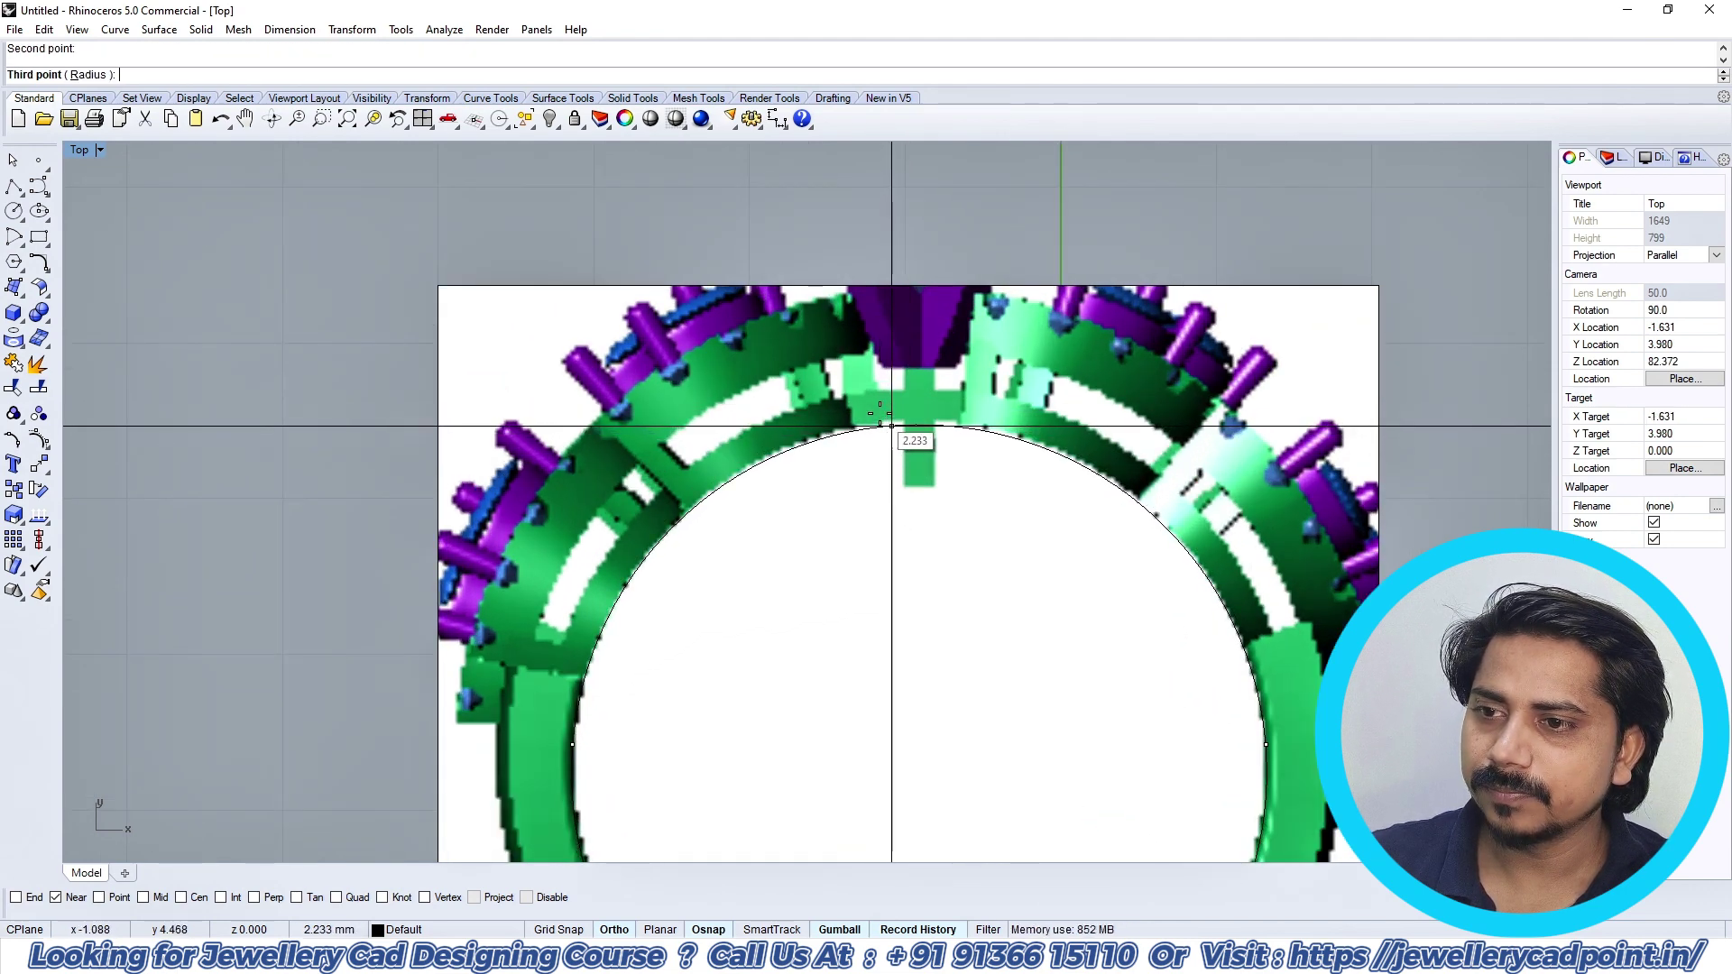
left_click(891, 425)
scroll(923, 450, "down", 8)
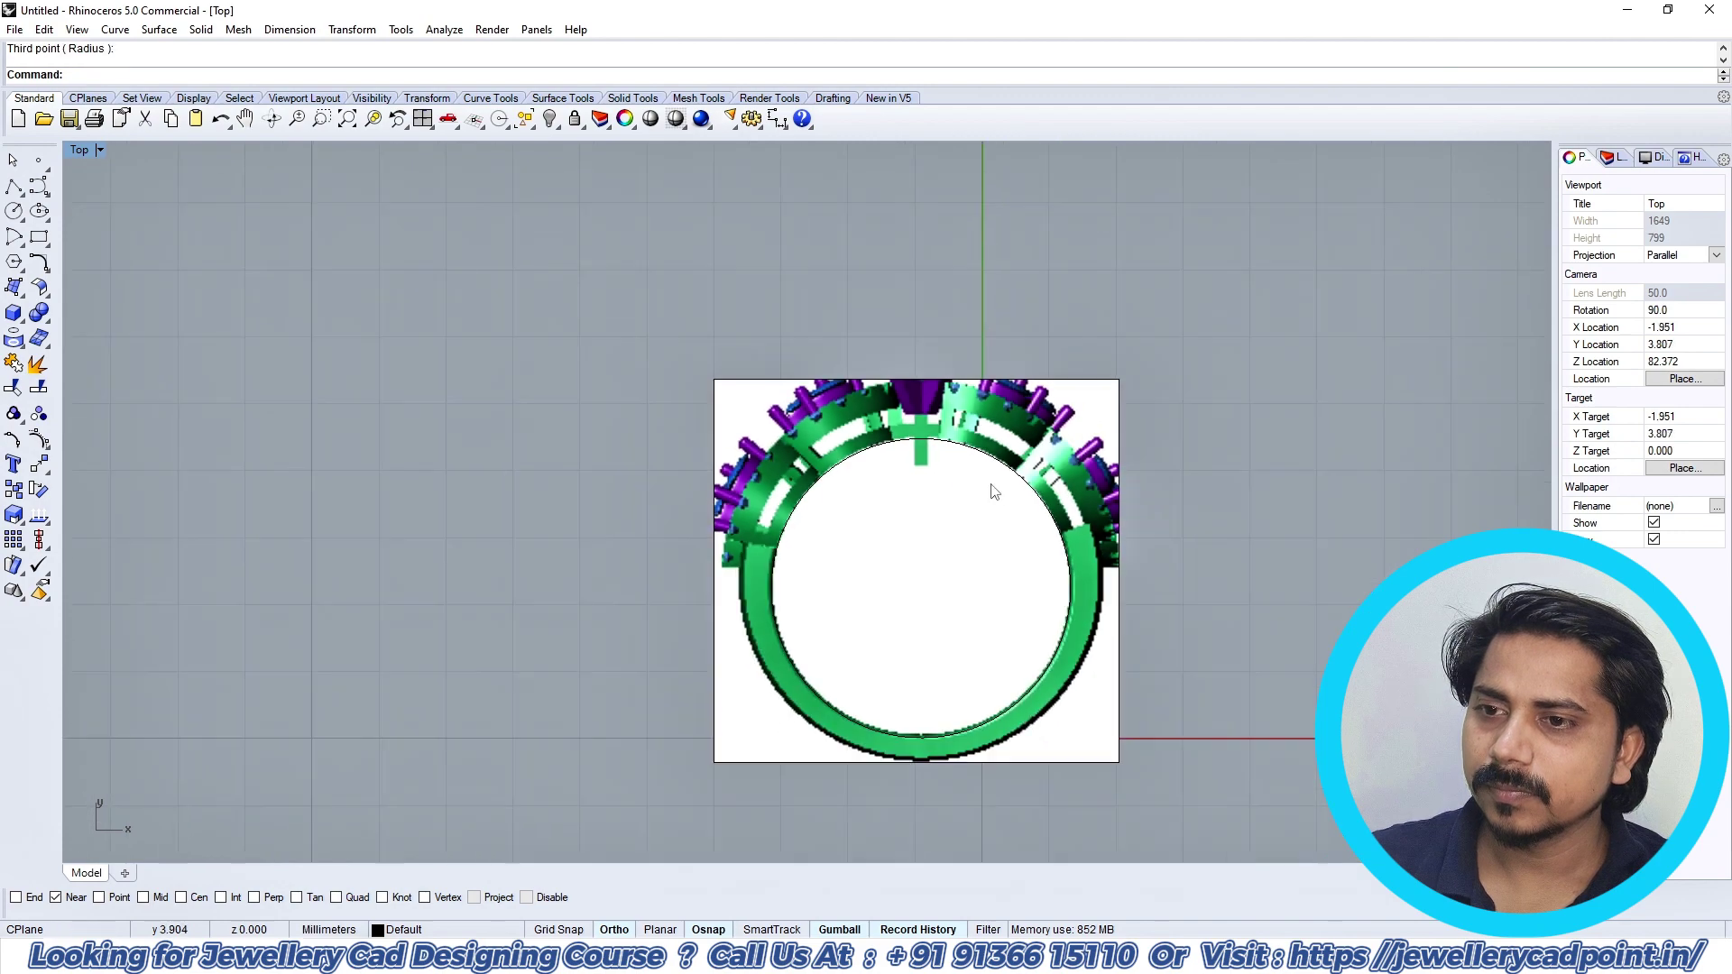
Step: Group the front-view picture with its rectangle and finger-hole circle
right_click_drag(994, 490, 863, 445)
left_click_drag(1144, 525, 836, 571)
scroll(836, 571, "down", 2)
scroll(848, 591, "down", 2)
key("ctrl+g")
key("Escape")
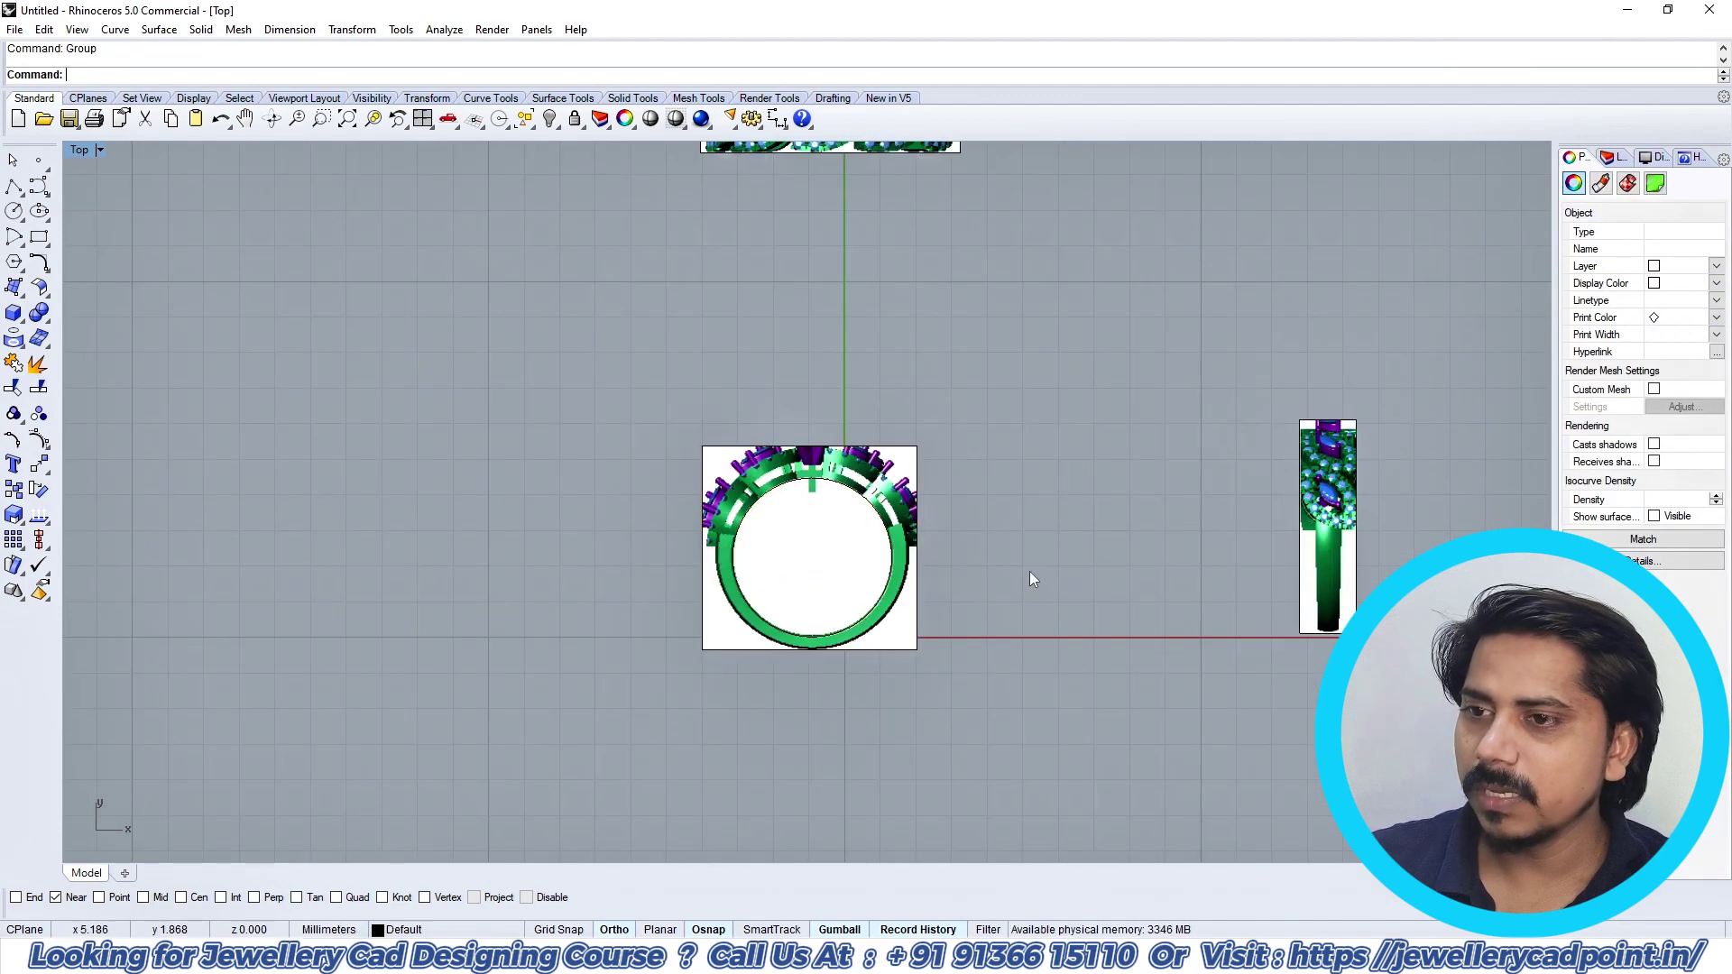
Step: In the four-viewport layout, group the top-view picture with its outline and, separately, the side-view picture with its outline
scroll(1024, 582, "down", 3)
double_click(423, 119)
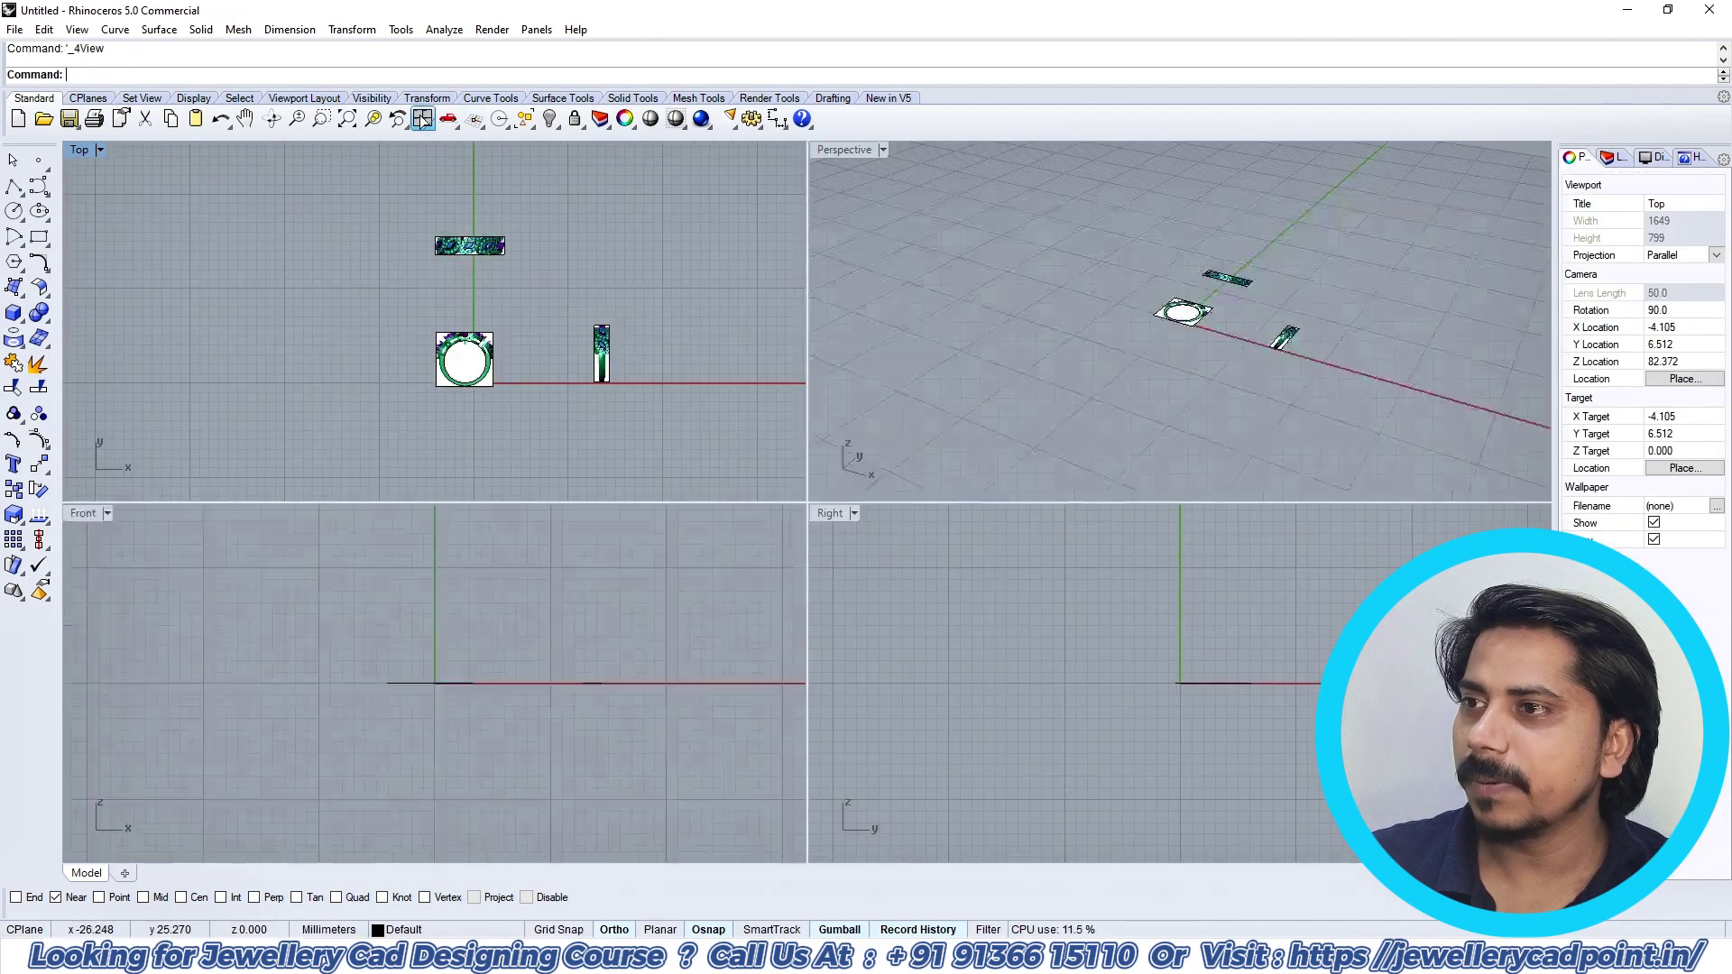
right_click_drag(541, 202, 540, 295)
left_click_drag(528, 284, 456, 245)
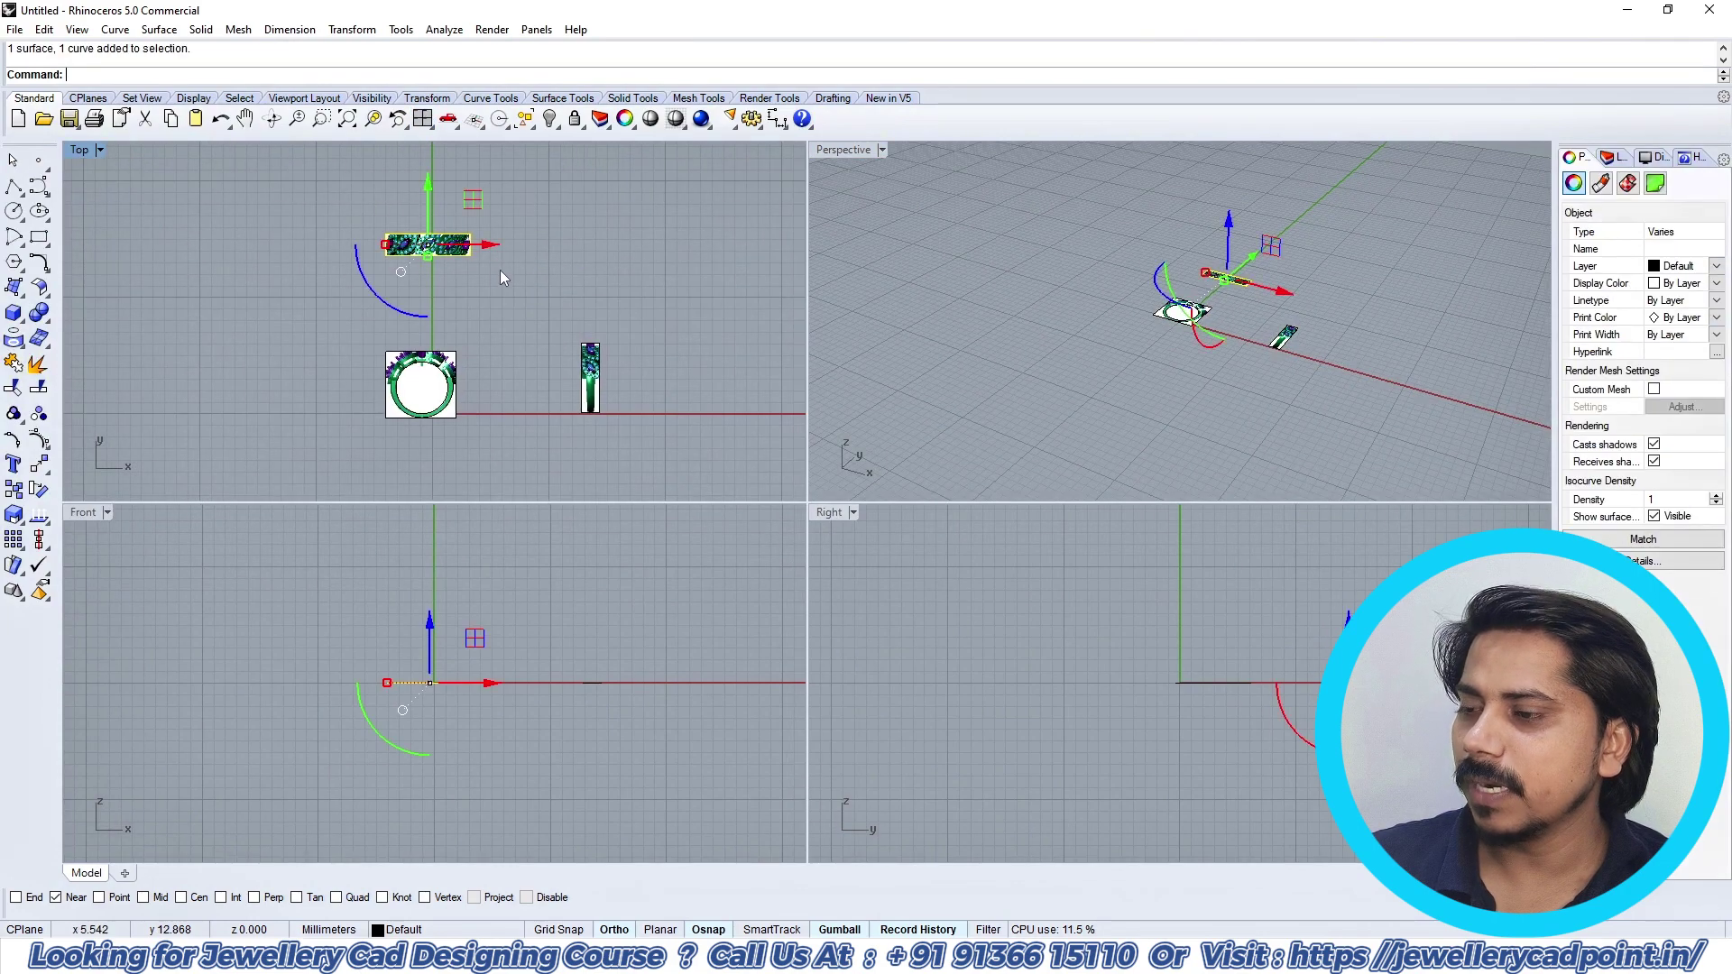
key("ctrl+g")
left_click_drag(623, 320, 575, 412)
key("ctrl+g")
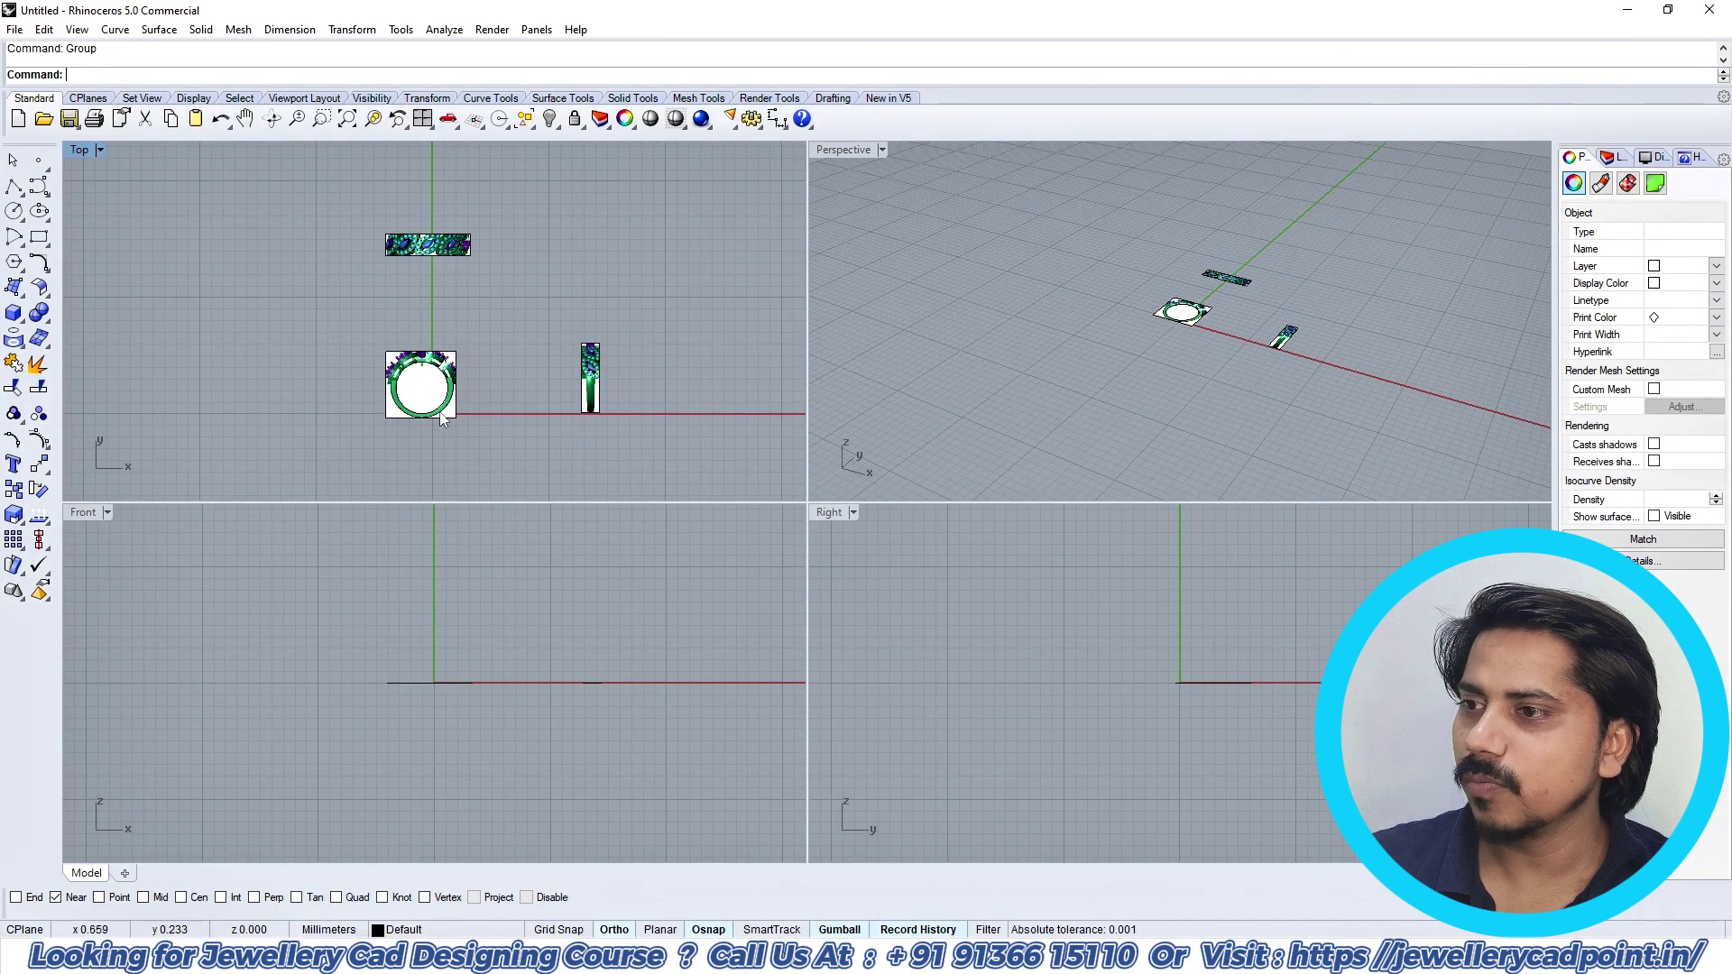
Step: Remap the front-view picture group to the Front construction plane and the side-view picture group to the Right construction plane
left_click(428, 411)
right_click_drag(222, 470, 225, 403)
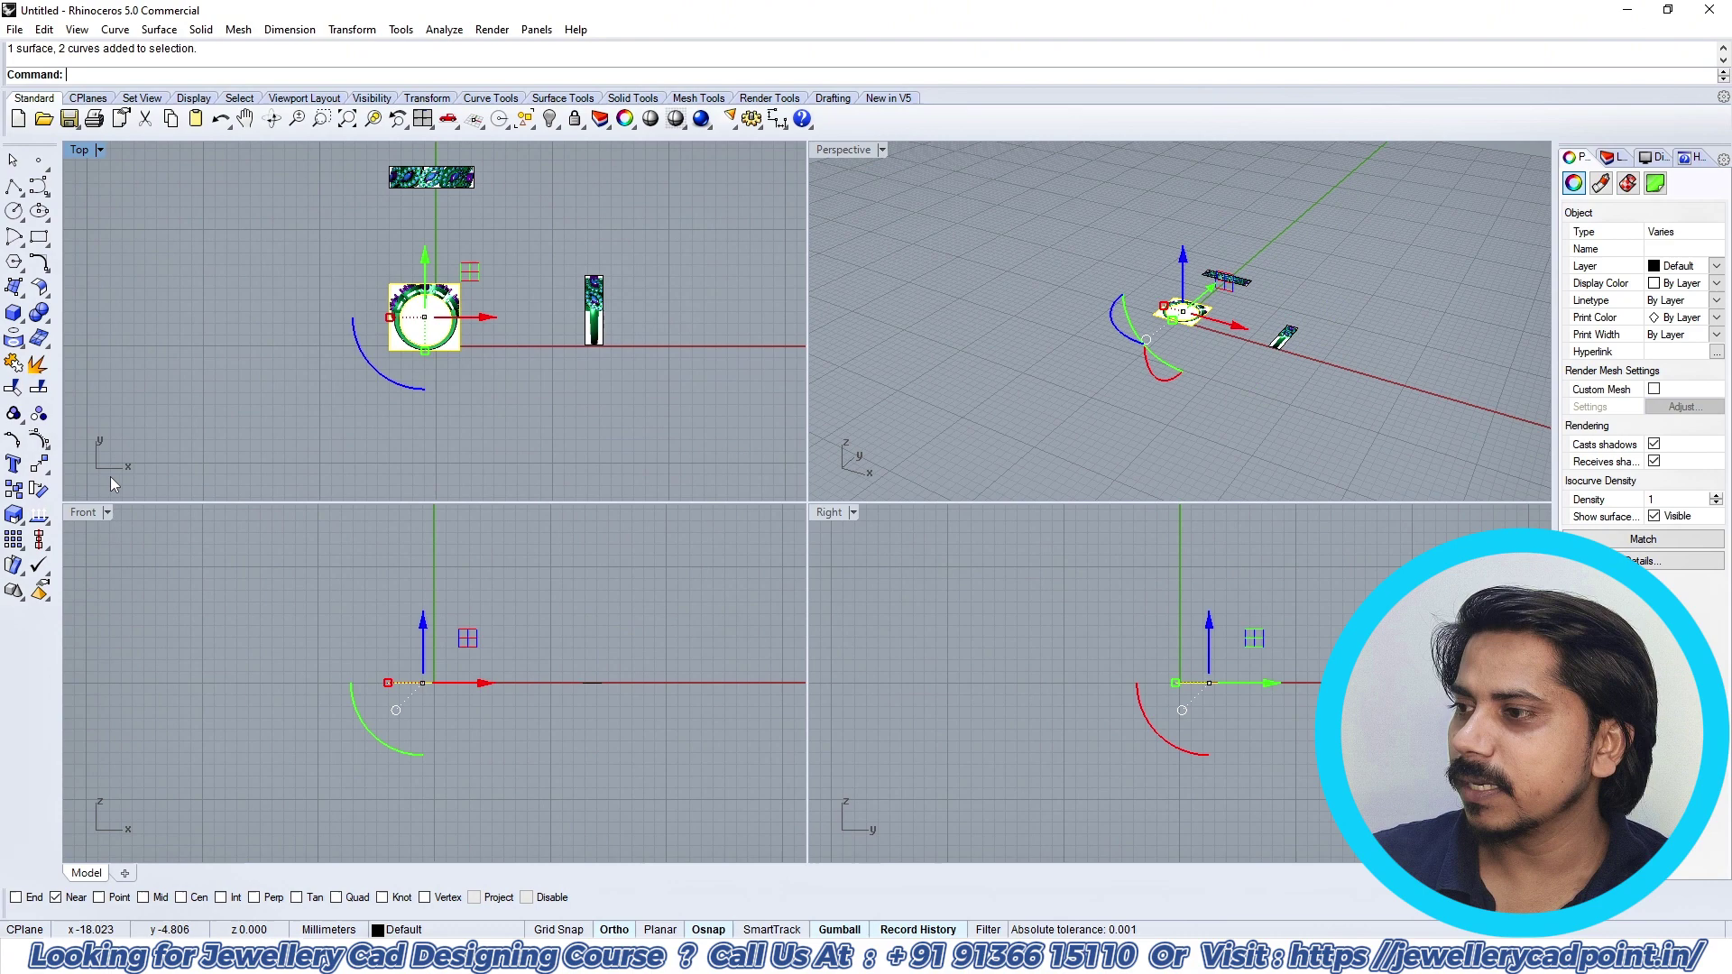
left_click(41, 464)
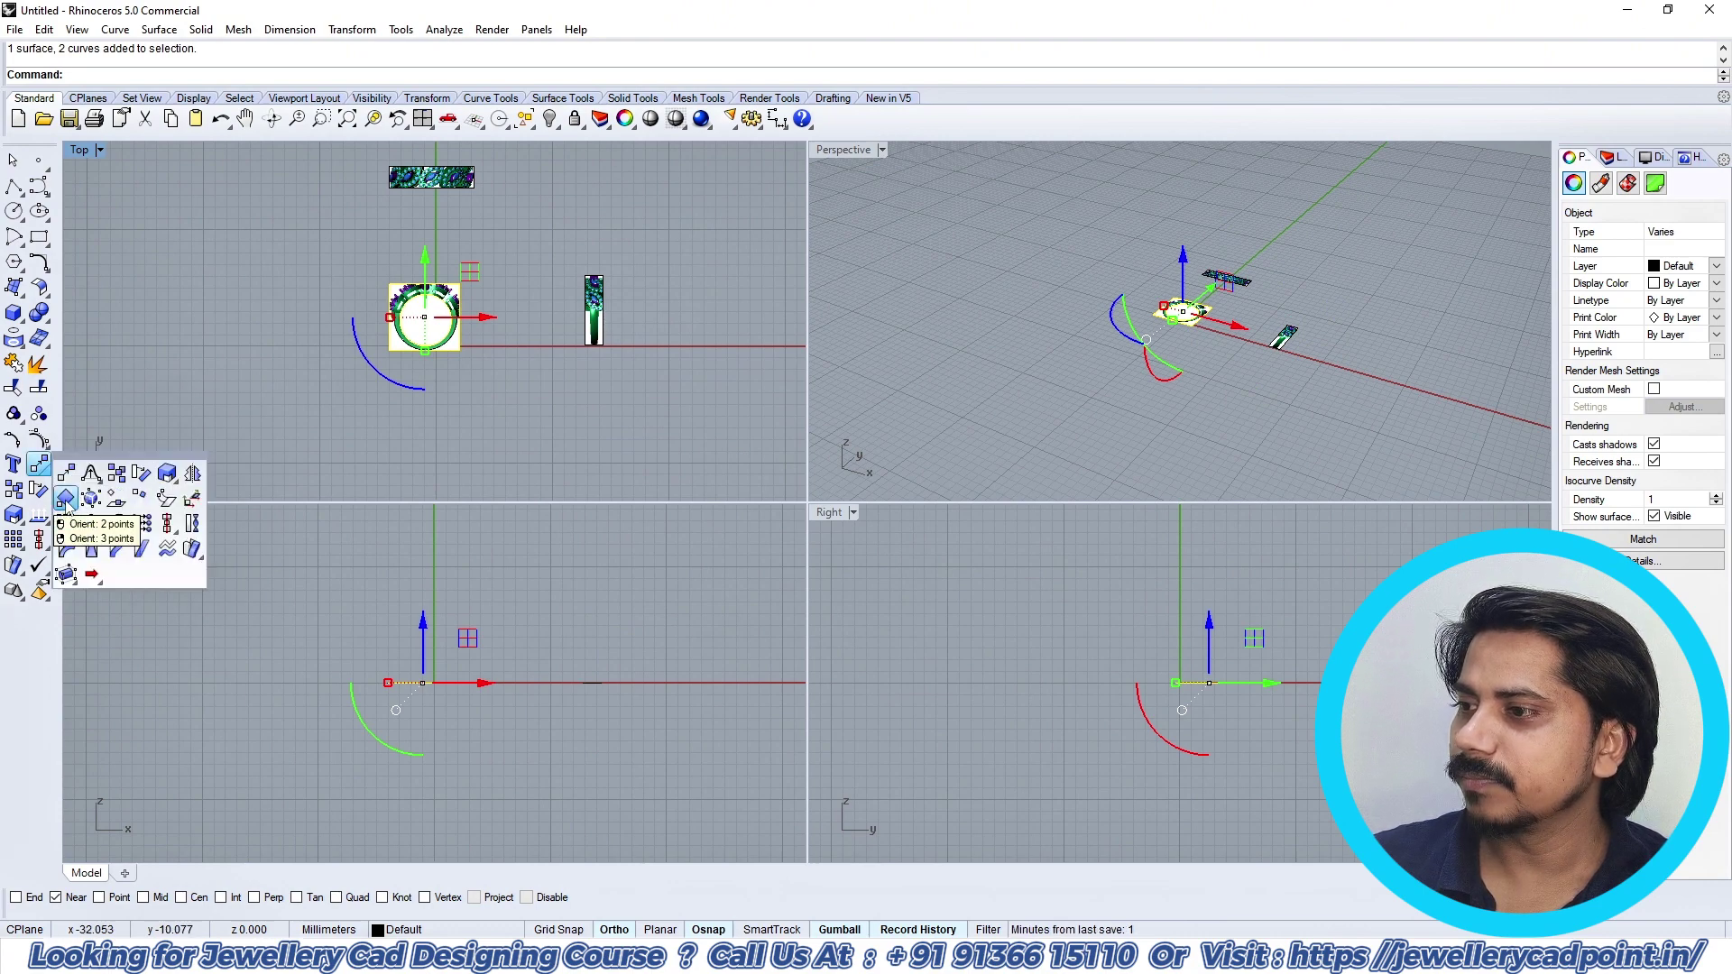
left_click(193, 502)
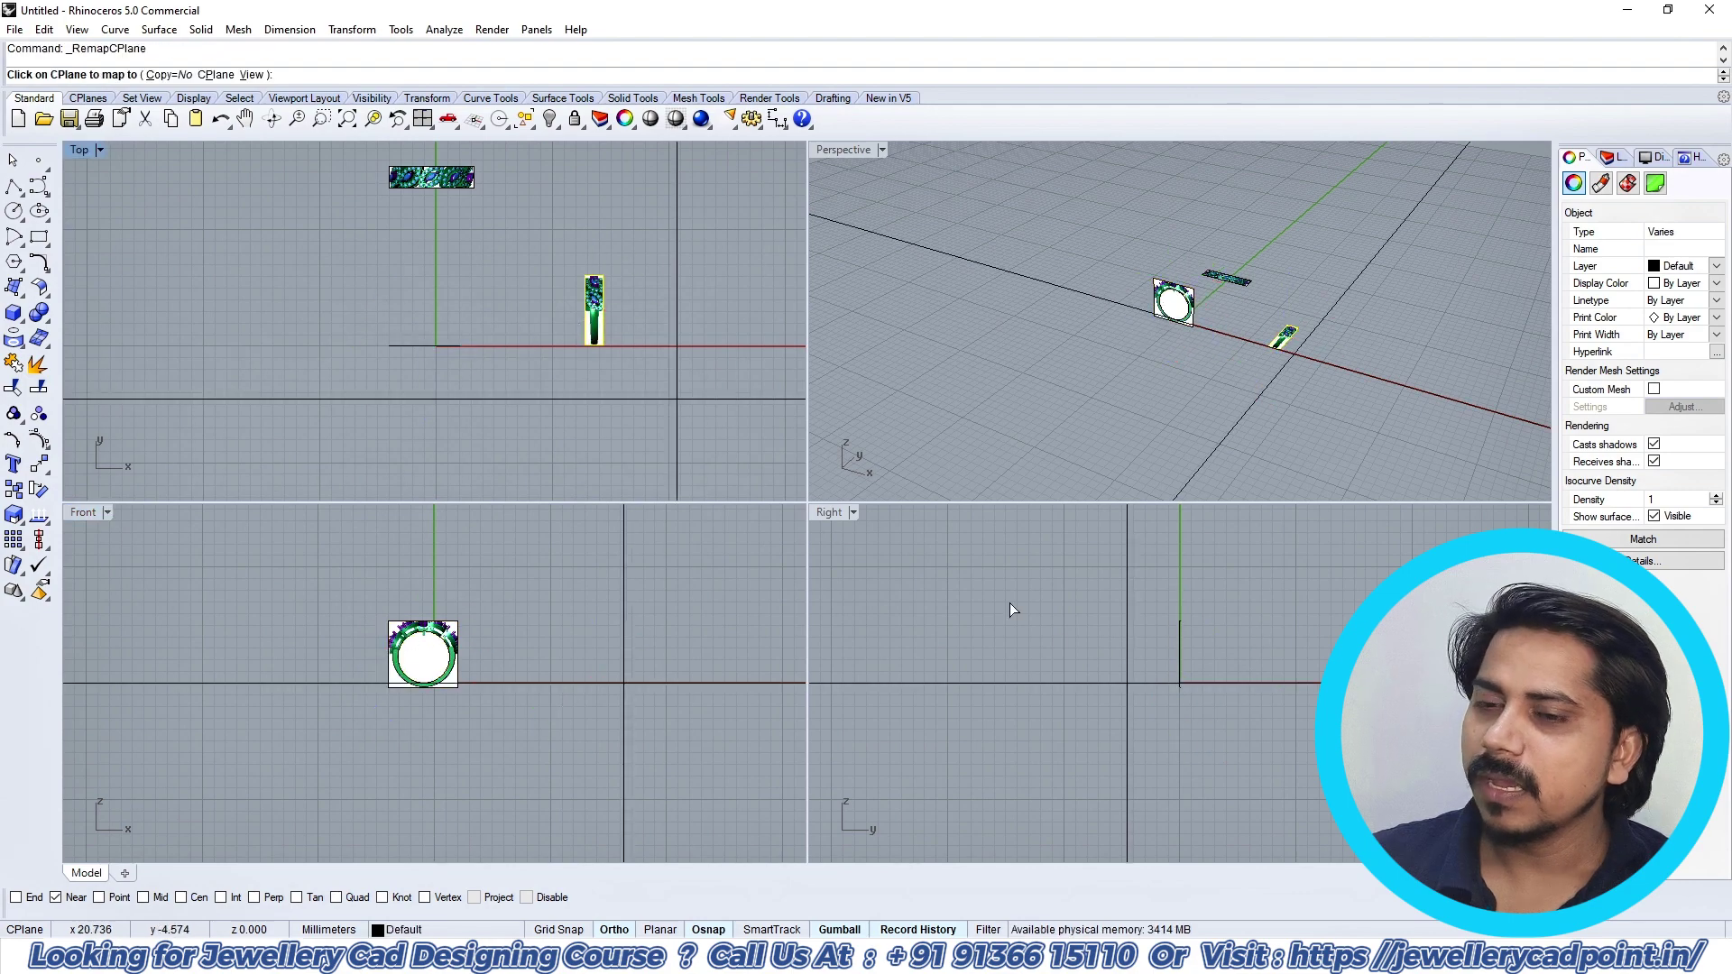
left_click(1010, 658)
Step: Move the top-view picture group from its centre to the origin (0), using only the Cen object snap
left_click(427, 201)
scroll(425, 195, "up", 6)
left_click(424, 184)
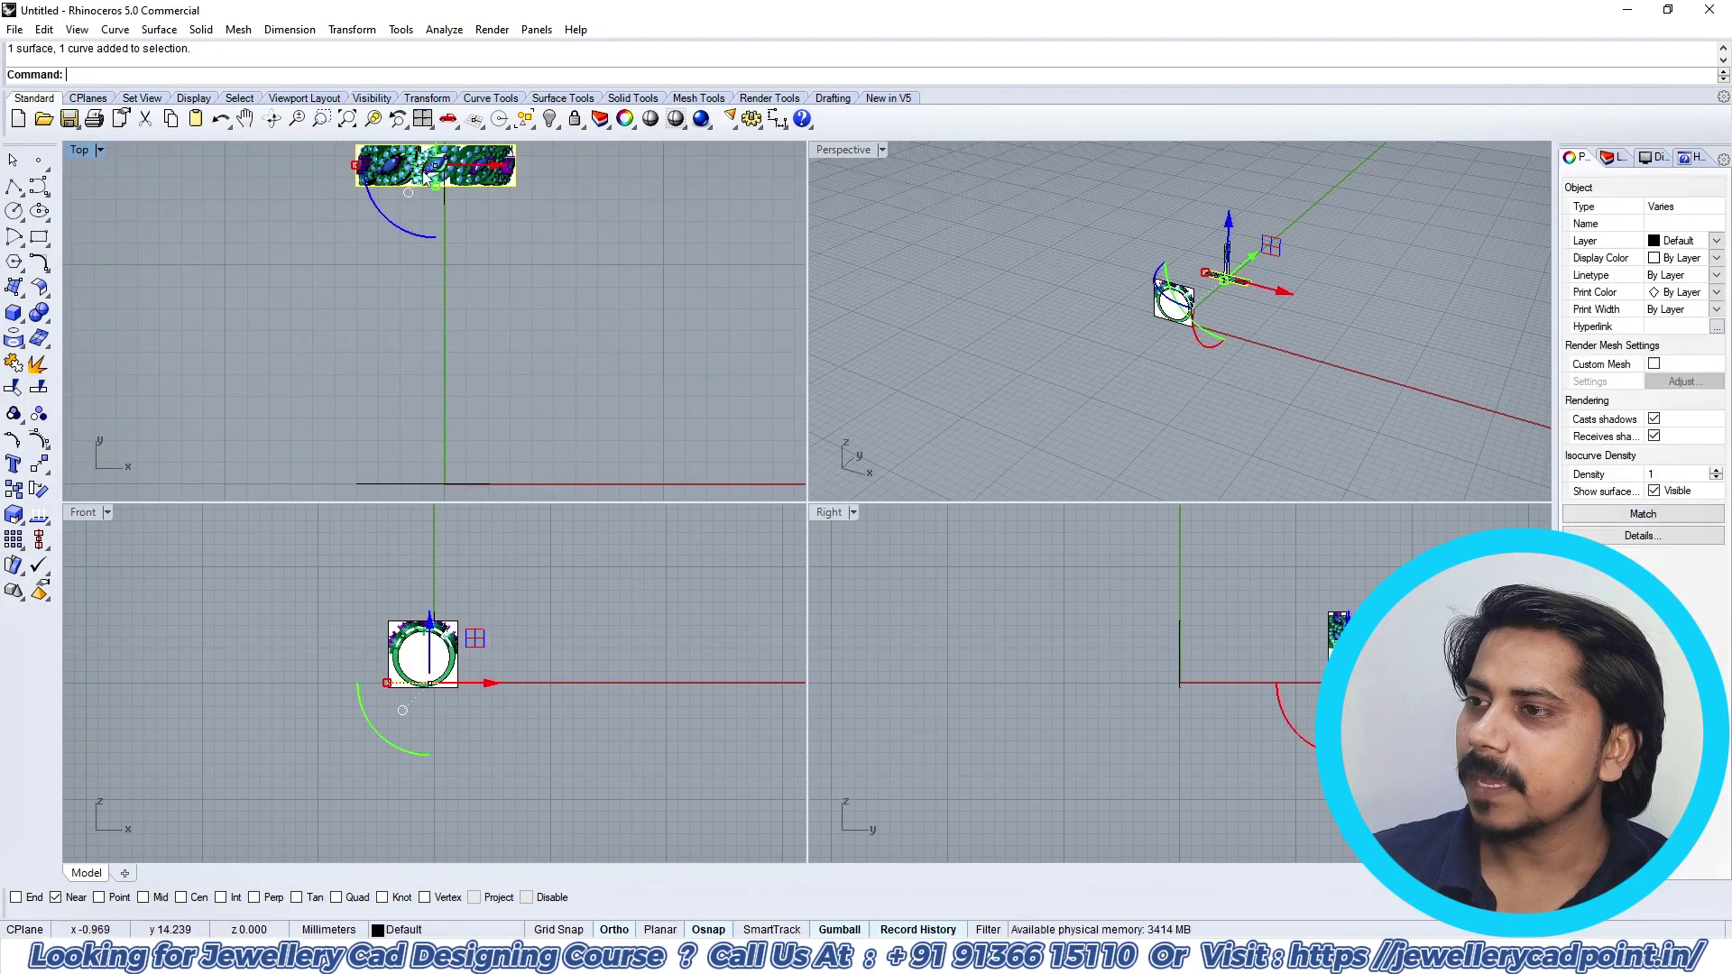
right_click_drag(424, 185, 425, 274)
left_click(37, 463)
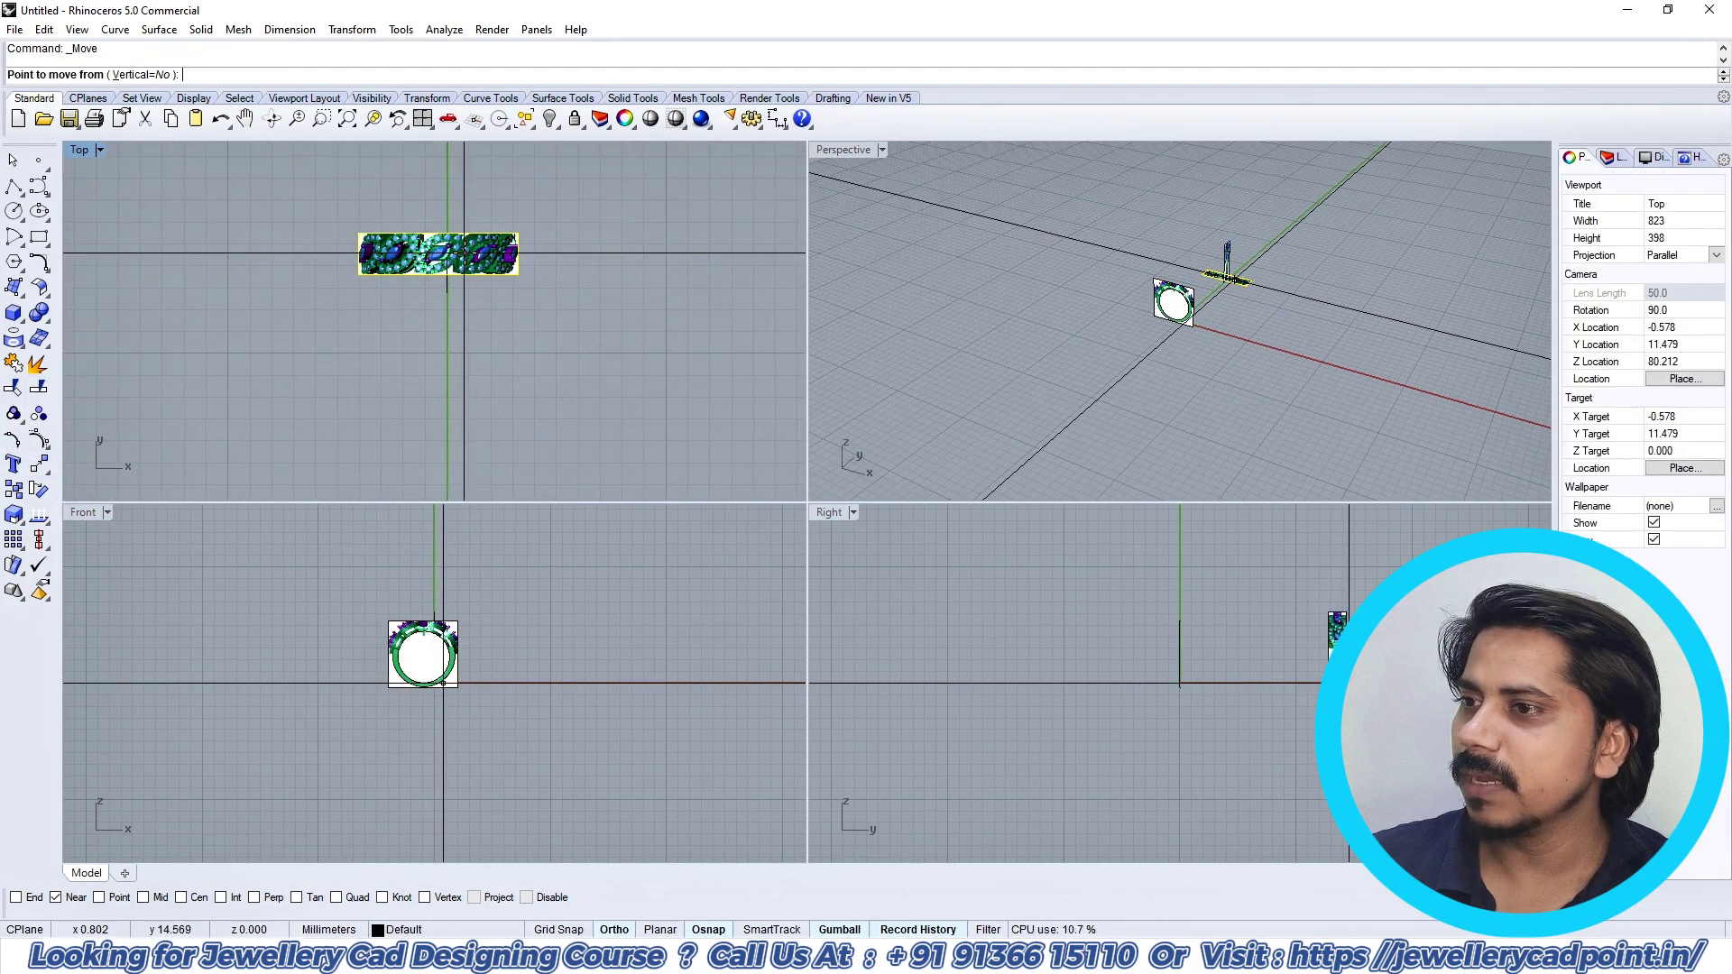
right_click(186, 898)
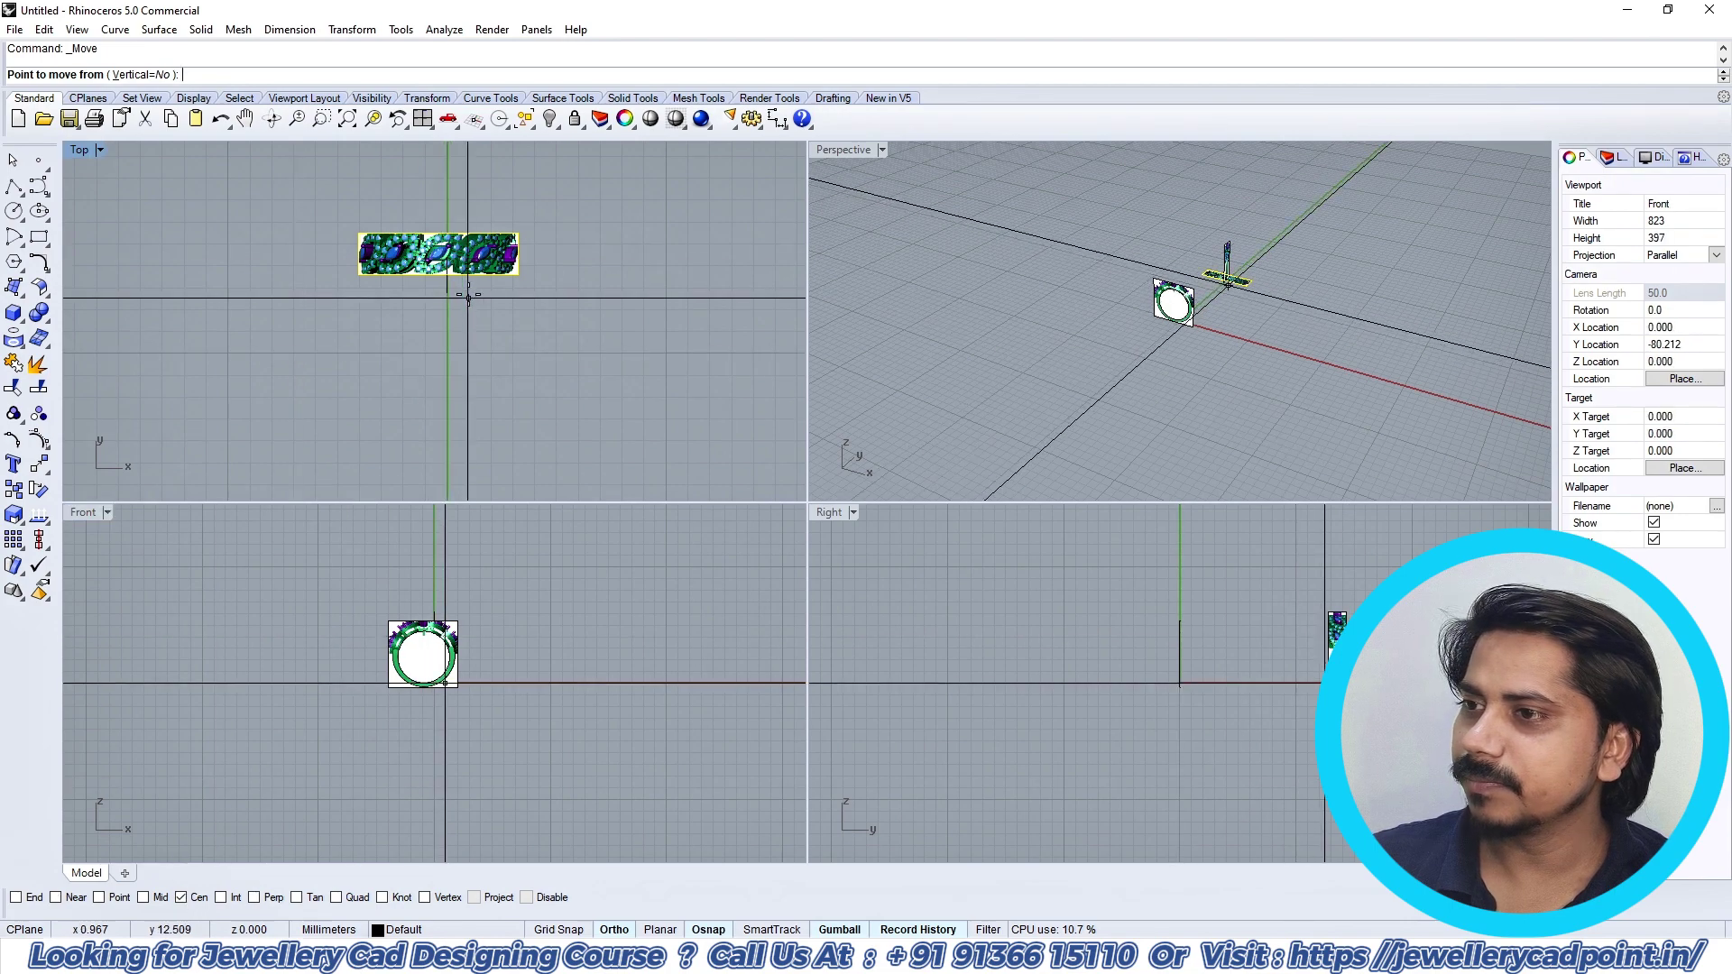
left_click(438, 256)
type("0")
key("Return")
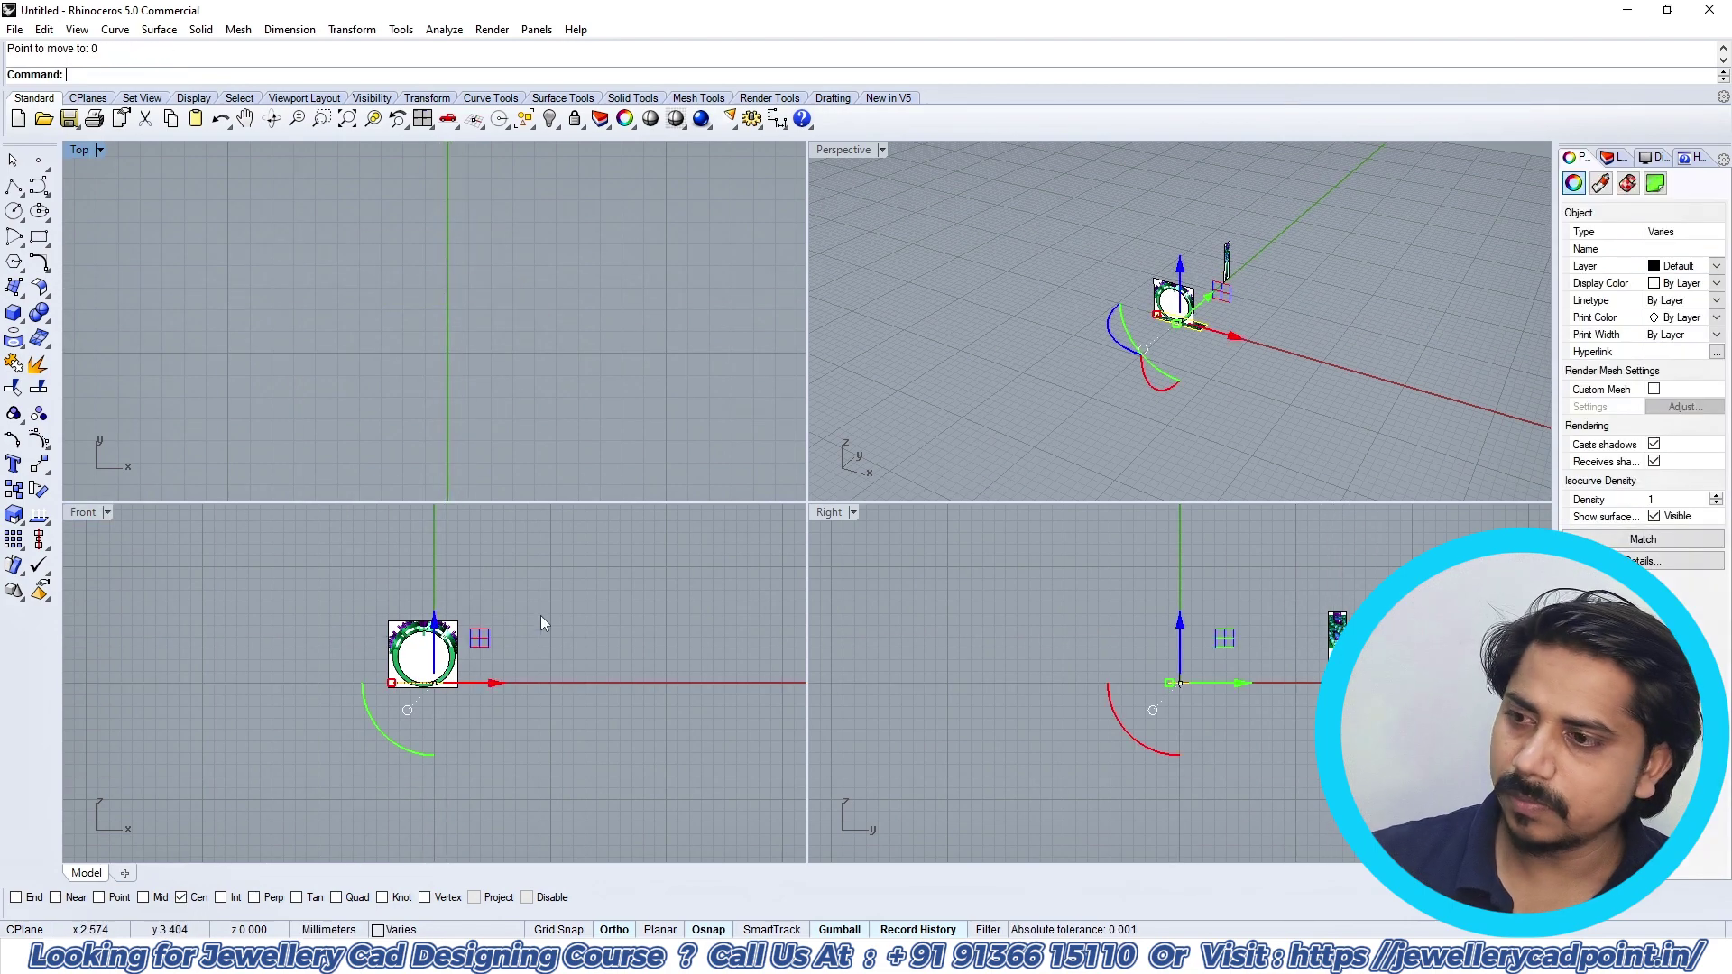
Step: Move the front-view picture group from the centre of its finger-hole circle to the origin (0)
left_click(539, 615)
scroll(368, 701, "up", 6)
left_click(447, 635)
right_click(450, 641)
left_click(529, 644)
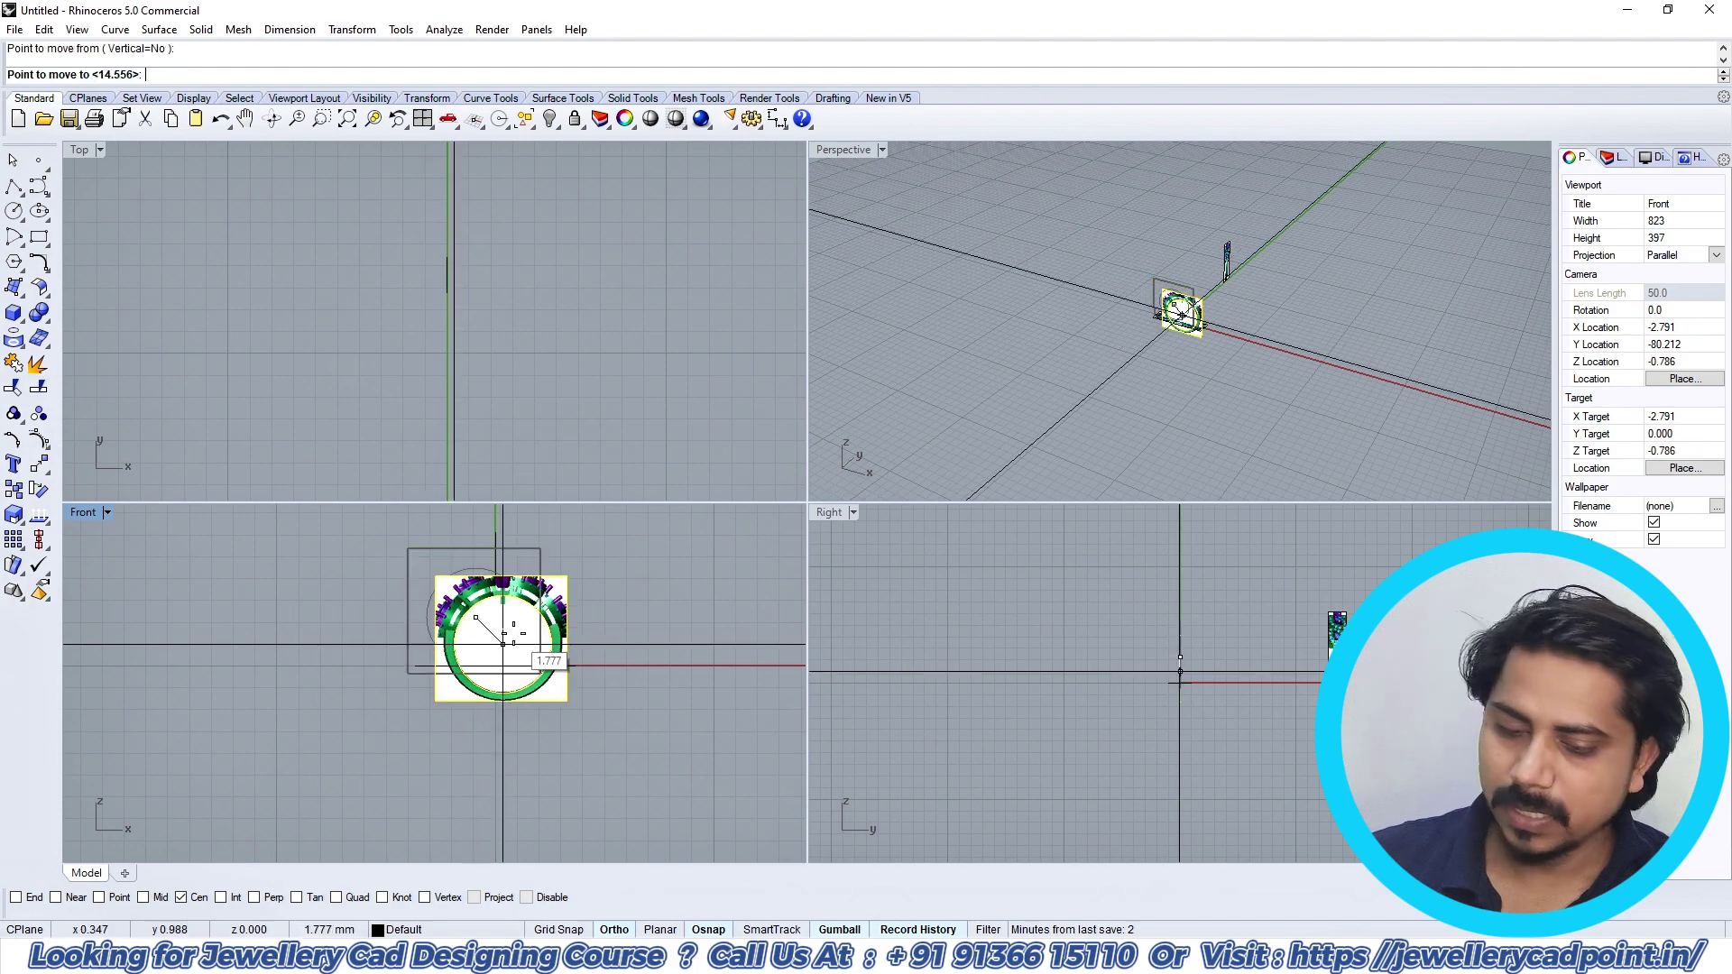
type("0")
key("Return")
Step: Move the side-view picture group from its centre to the origin (0) in the Right view
left_click(1360, 648)
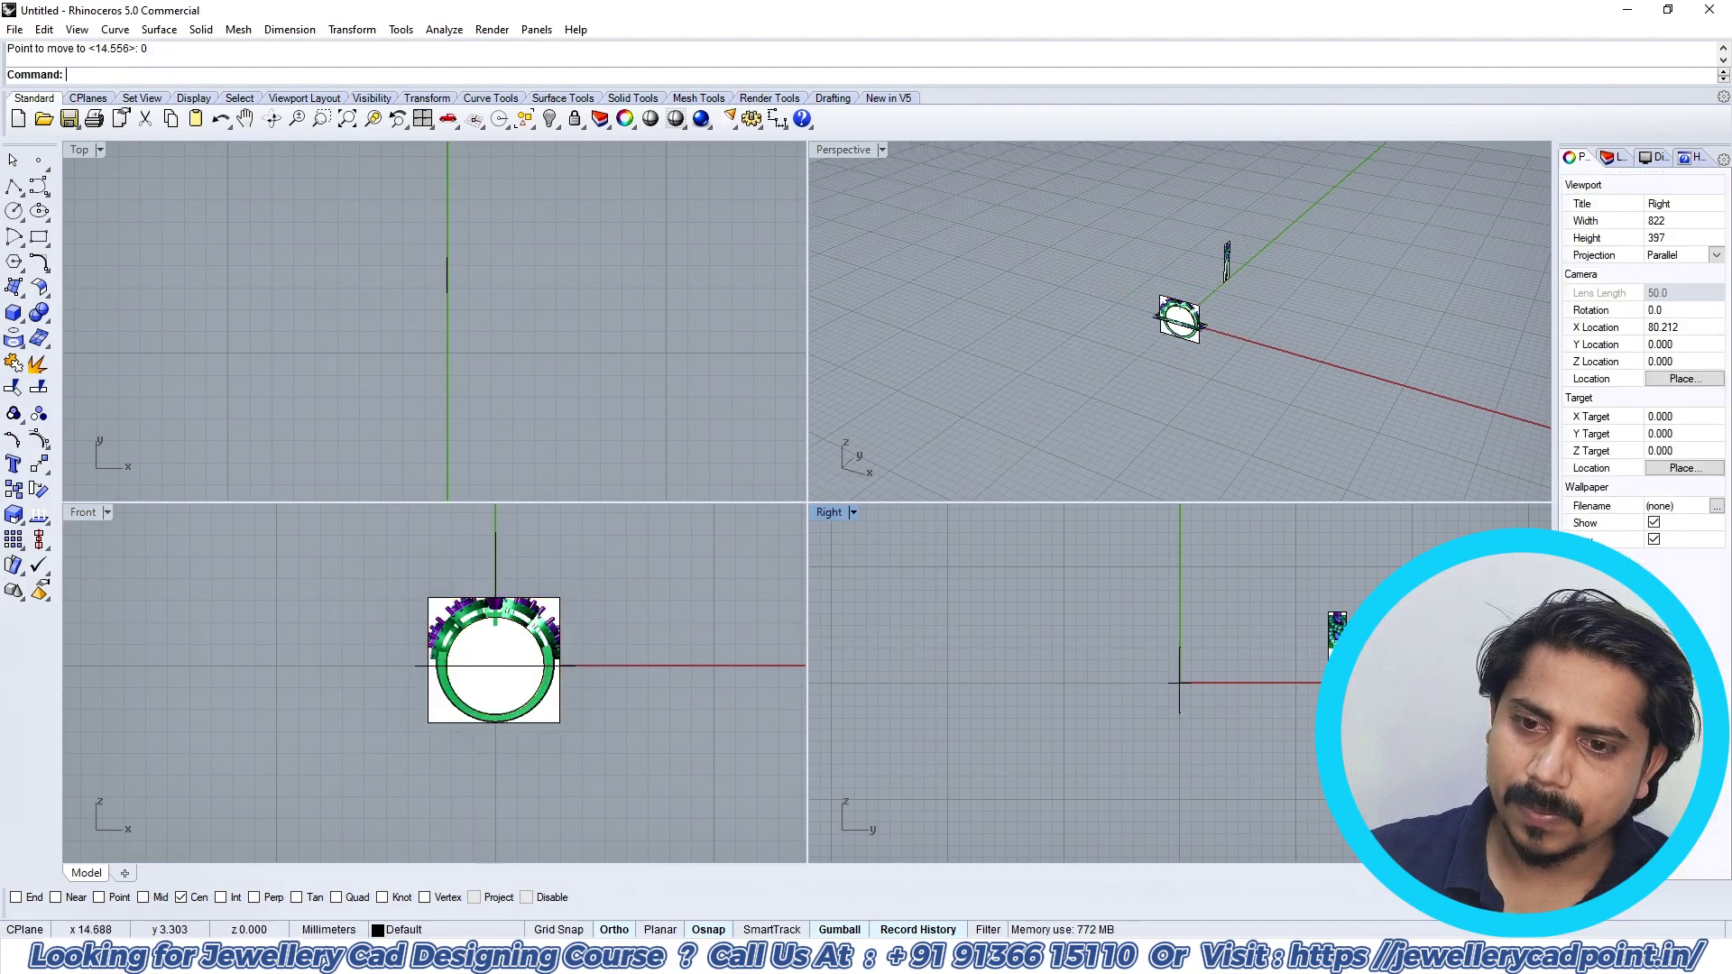
left_click(1345, 646)
right_click(1344, 646)
left_click(1343, 646)
type("0")
key("Return")
left_click(1342, 623)
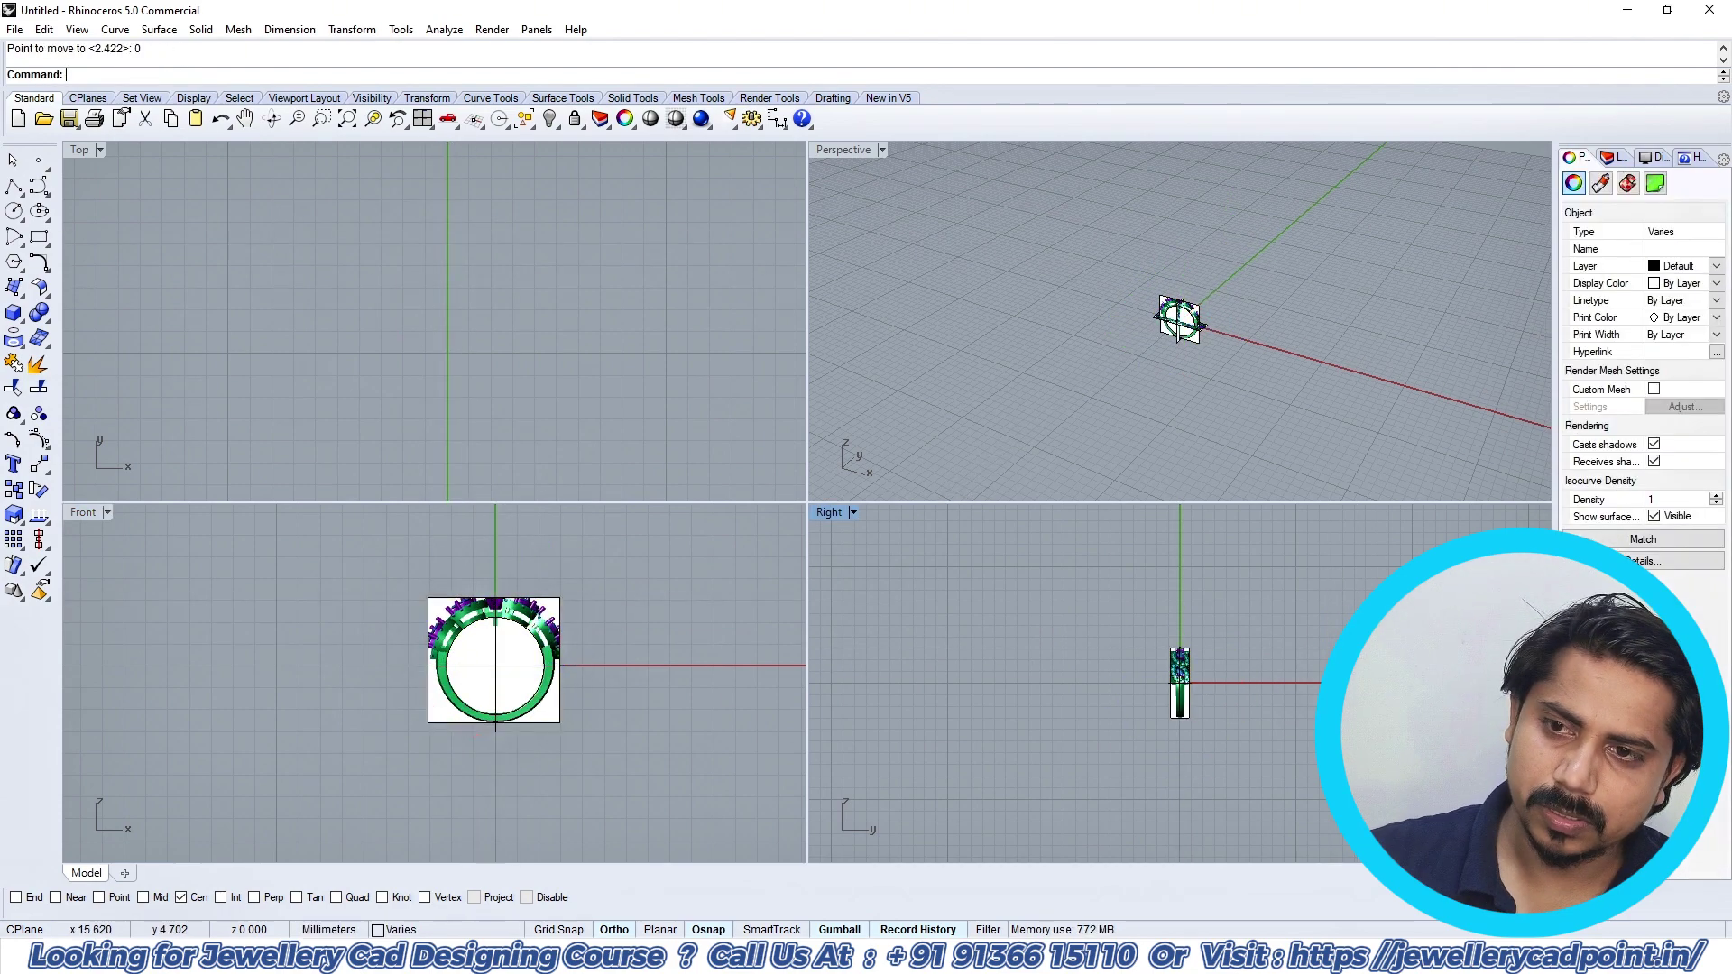
Step: In a maximised Perspective view, shift the top-view picture along the X axis to line up with the front-view picture
scroll(1173, 318, "up", 11)
right_click_drag(1066, 336, 1127, 286)
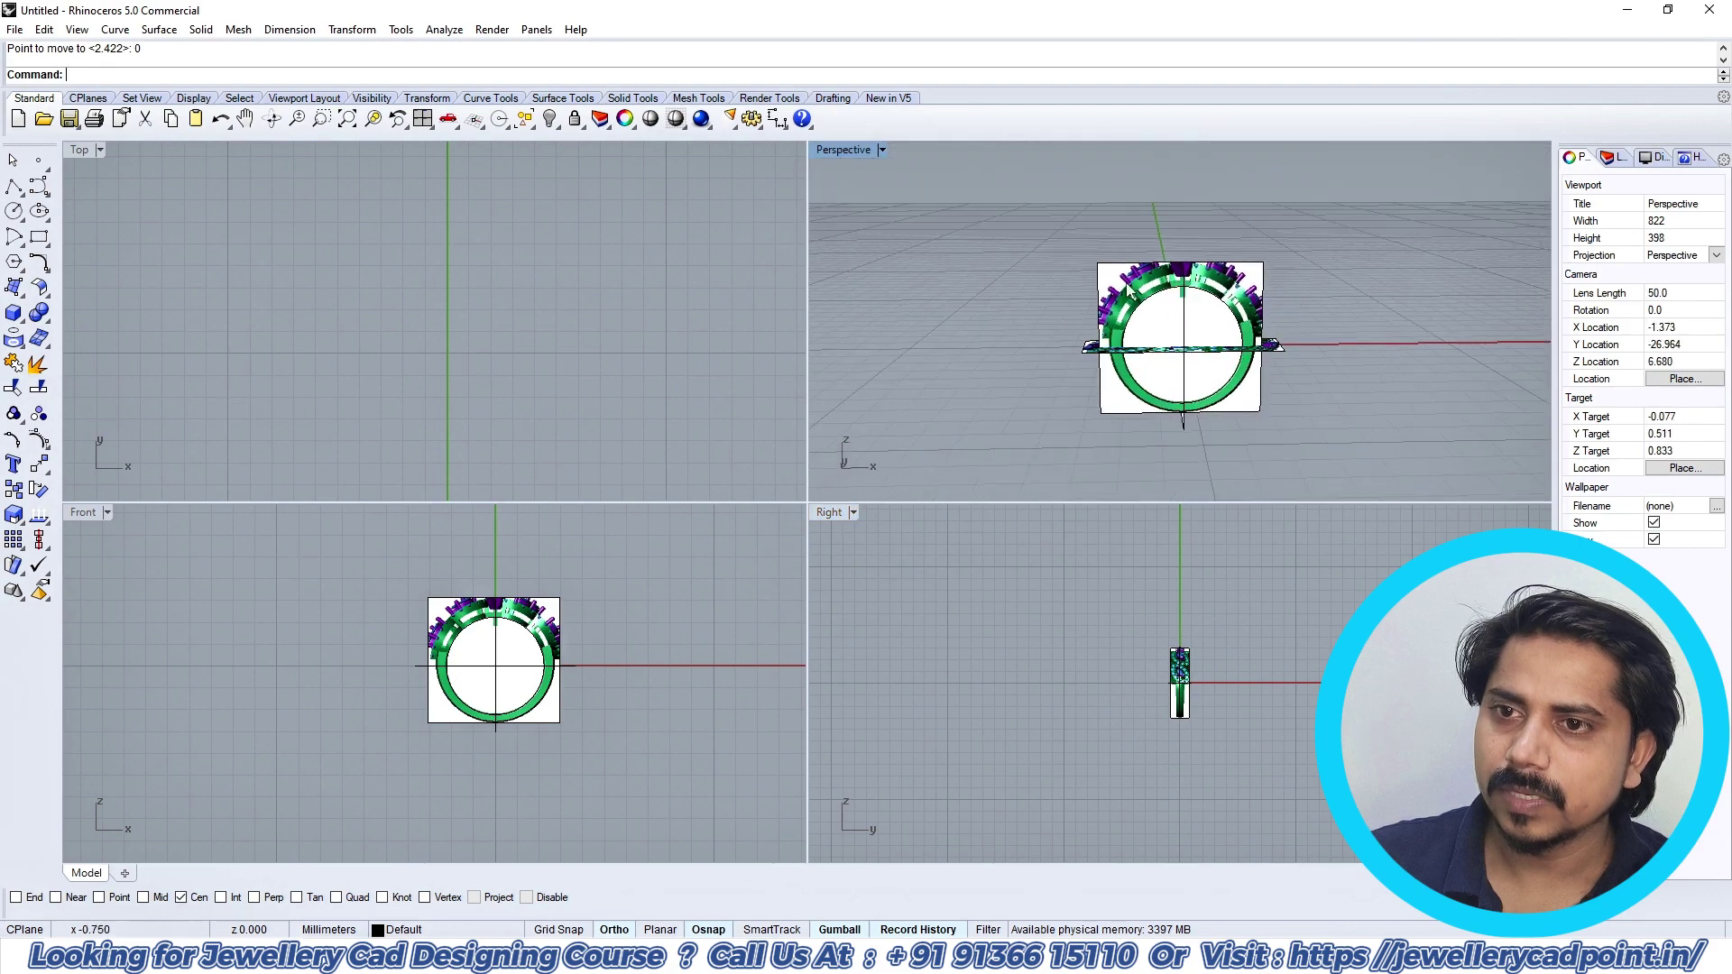
double_click(846, 154)
right_click_drag(942, 356, 806, 394)
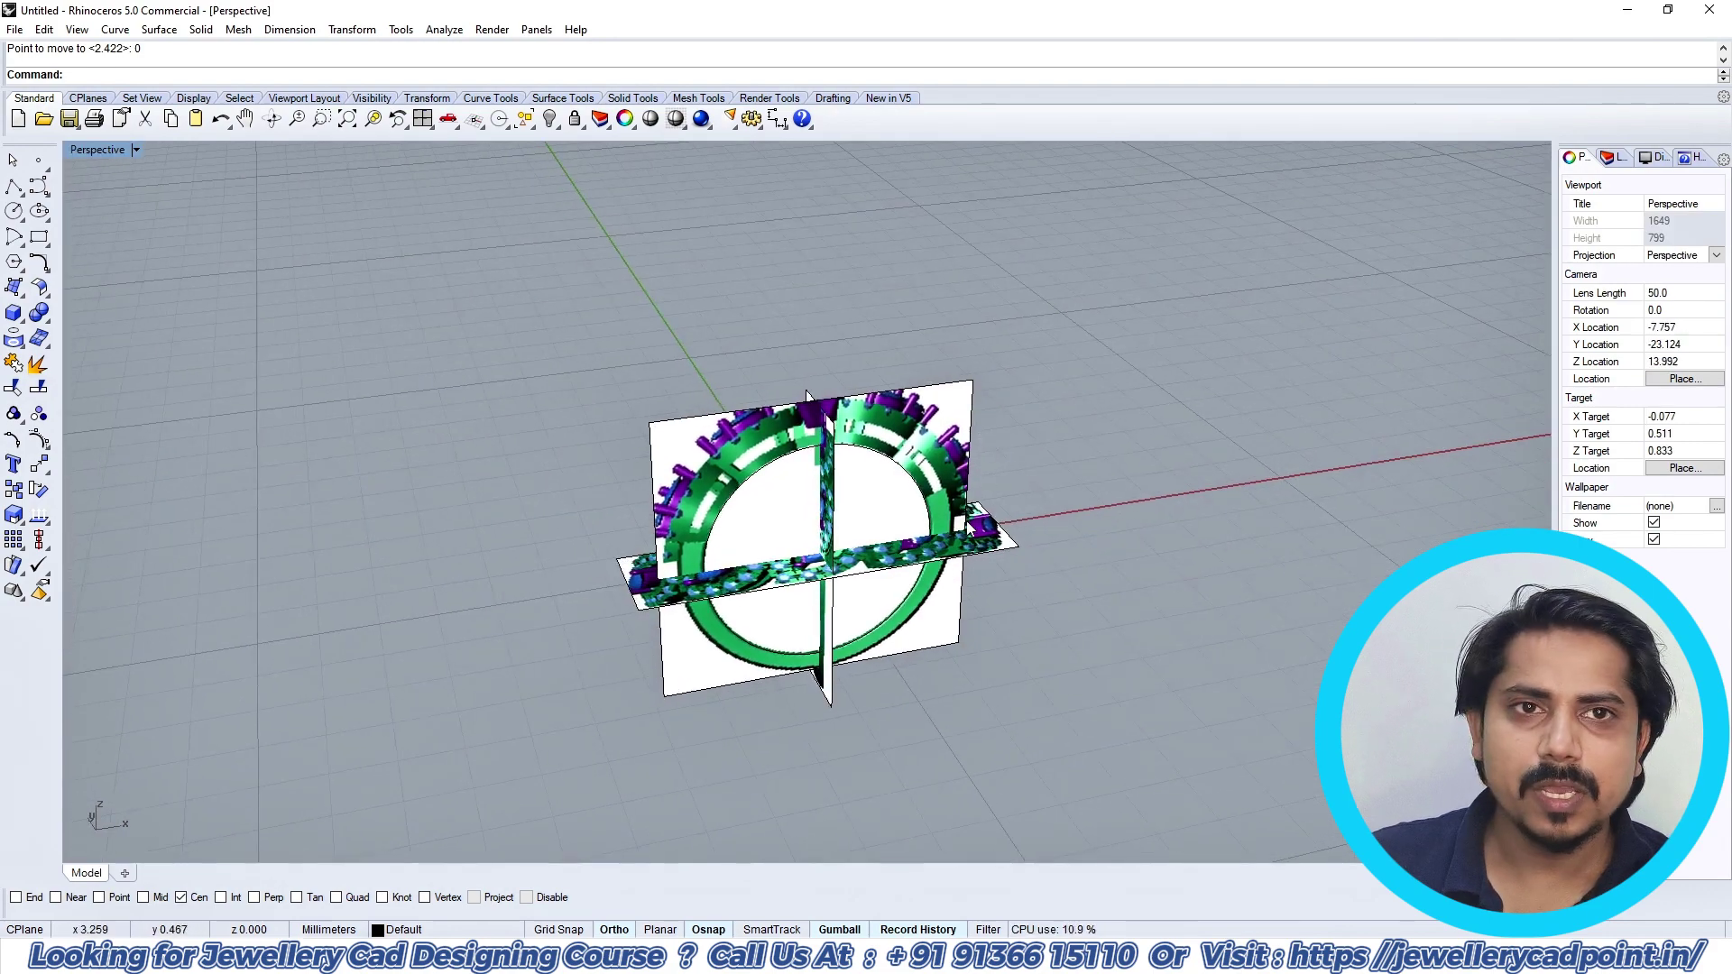
scroll(967, 527, "up", 5)
left_click(971, 534)
scroll(1018, 447, "down", 4)
right_click_drag(1017, 447, 934, 438)
scroll(691, 542, "up", 4)
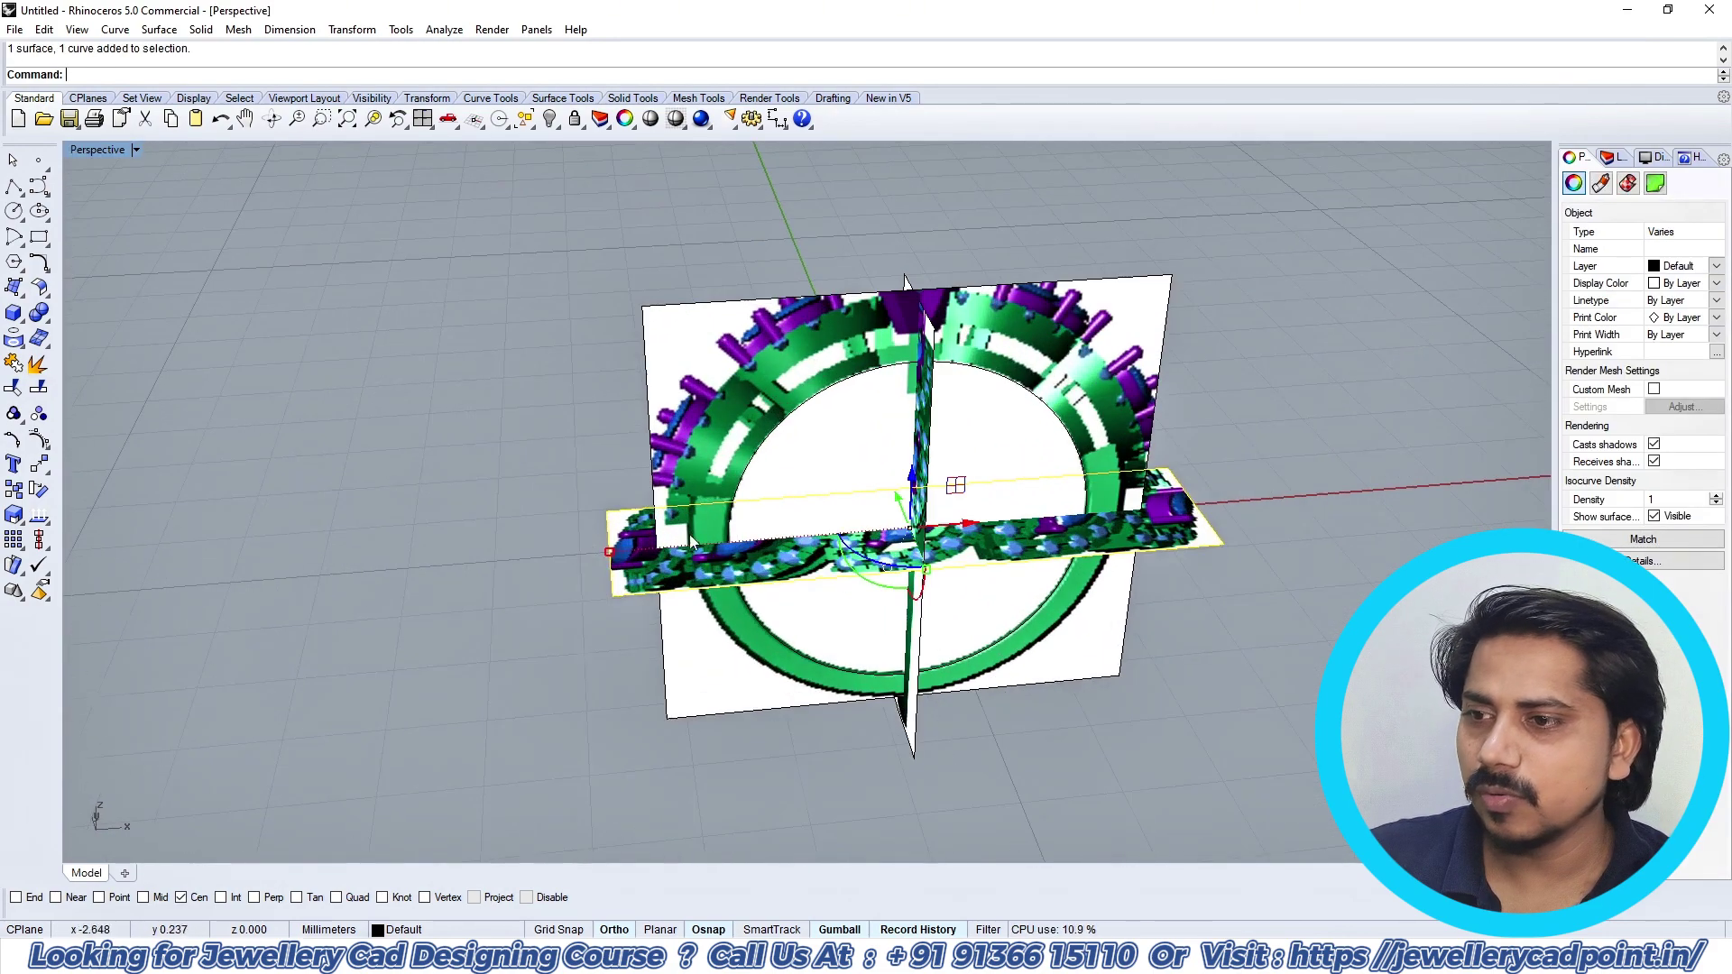
left_click_drag(602, 562, 656, 548)
Step: Shift the side-view picture vertically so its band base meets the bottom of the front-view ring
scroll(929, 550, "down", 5)
right_click_drag(969, 512, 857, 543)
left_click(828, 476)
left_click(864, 518)
left_click_drag(843, 477, 844, 460)
scroll(825, 693, "up", 9)
scroll(898, 717, "down", 5)
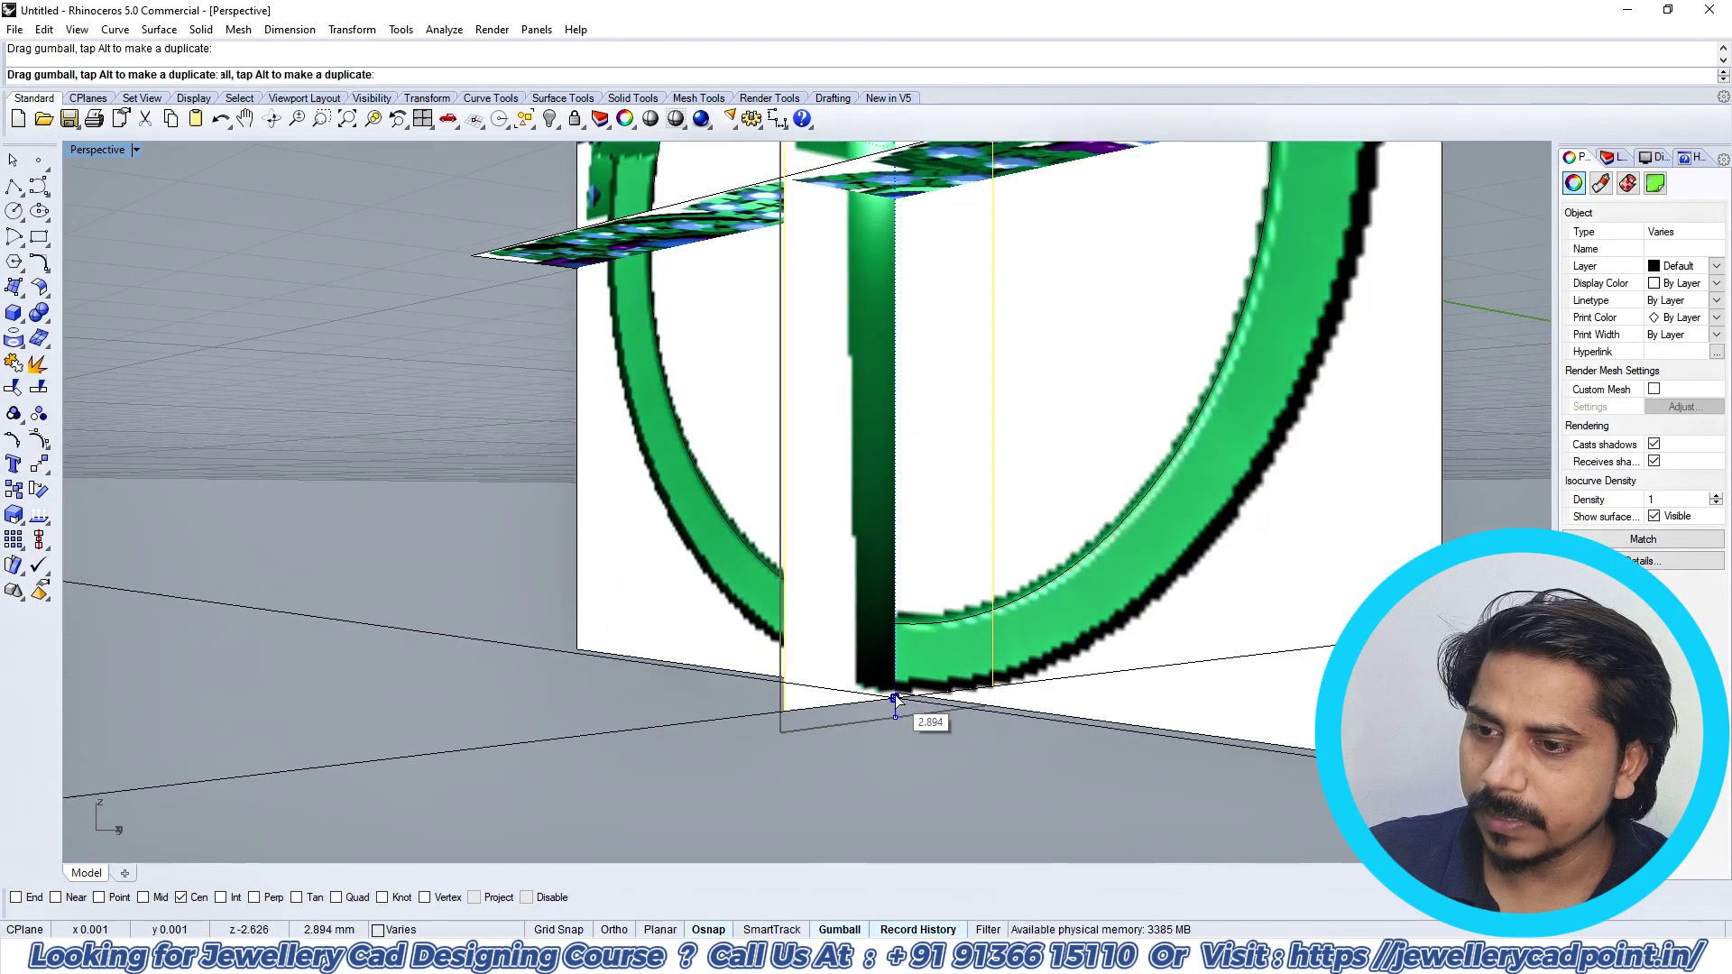
scroll(895, 695, "down", 3)
scroll(861, 526, "down", 2)
right_click_drag(861, 507, 972, 493)
Step: Select all three reference pictures in the Front view and group them together
key("ctrl+F2")
left_click(1165, 429)
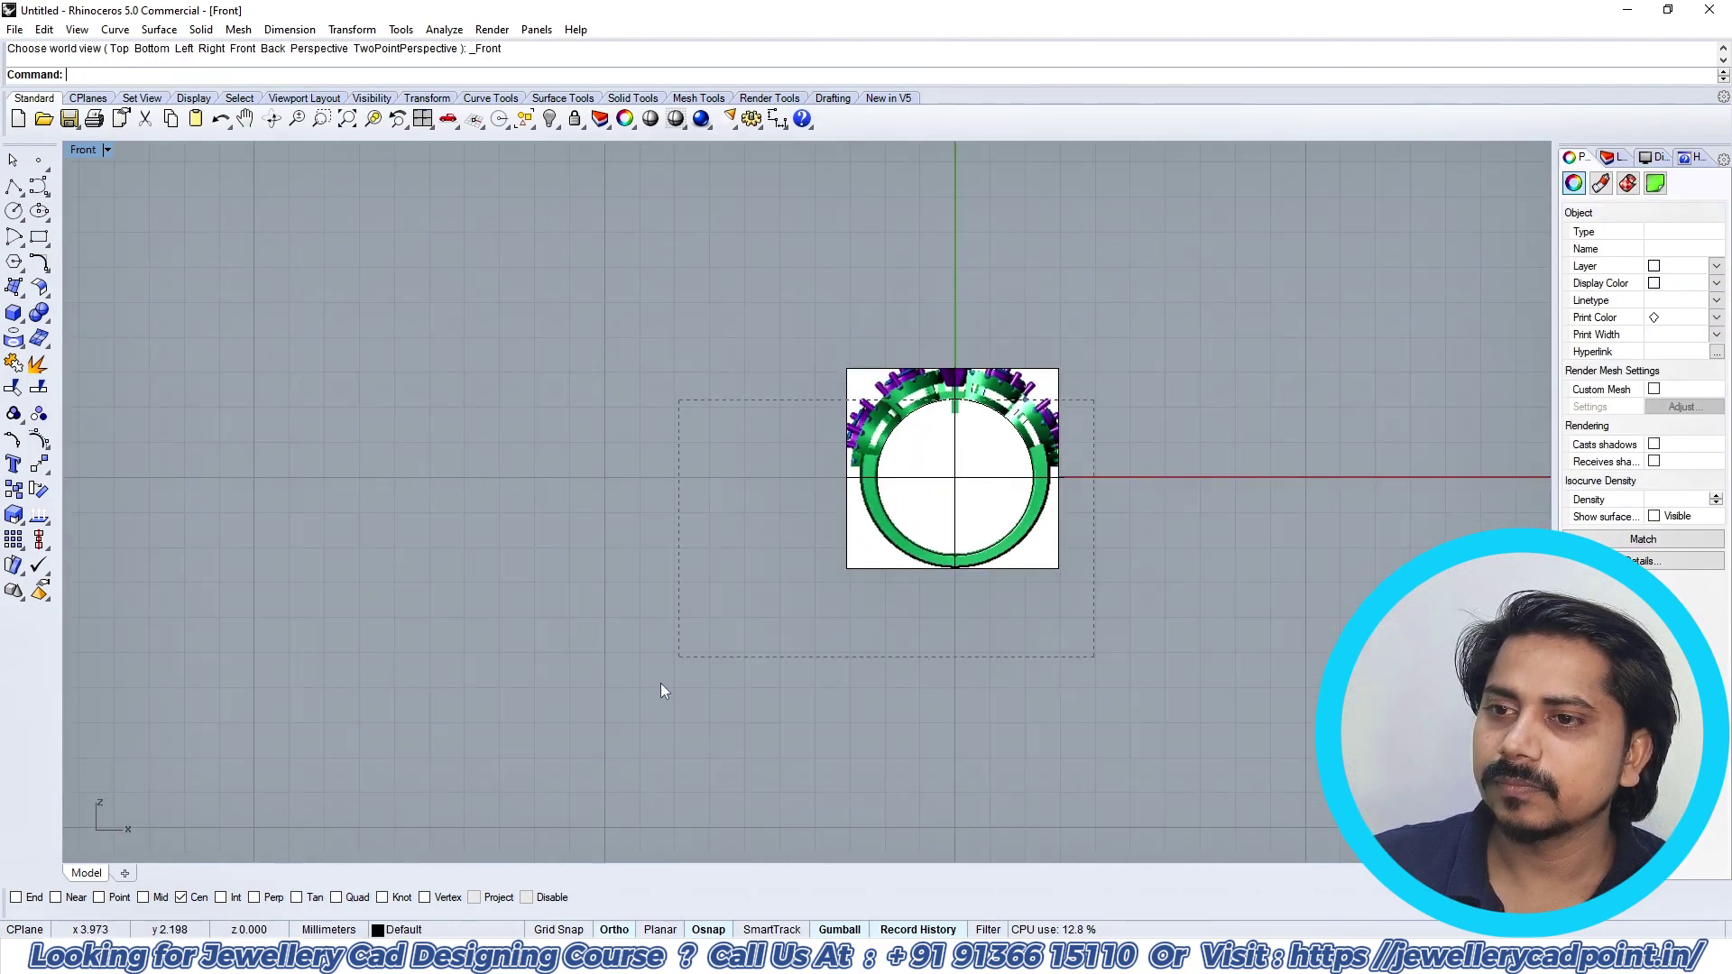
left_click_drag(660, 684, 653, 693)
key("ctrl+g")
key("Escape")
Step: Add a diameter dimension to the finger-hole circle in the Front view
key("ctrl+F1")
right_click_drag(819, 541, 651, 542)
key("ctrl+F2")
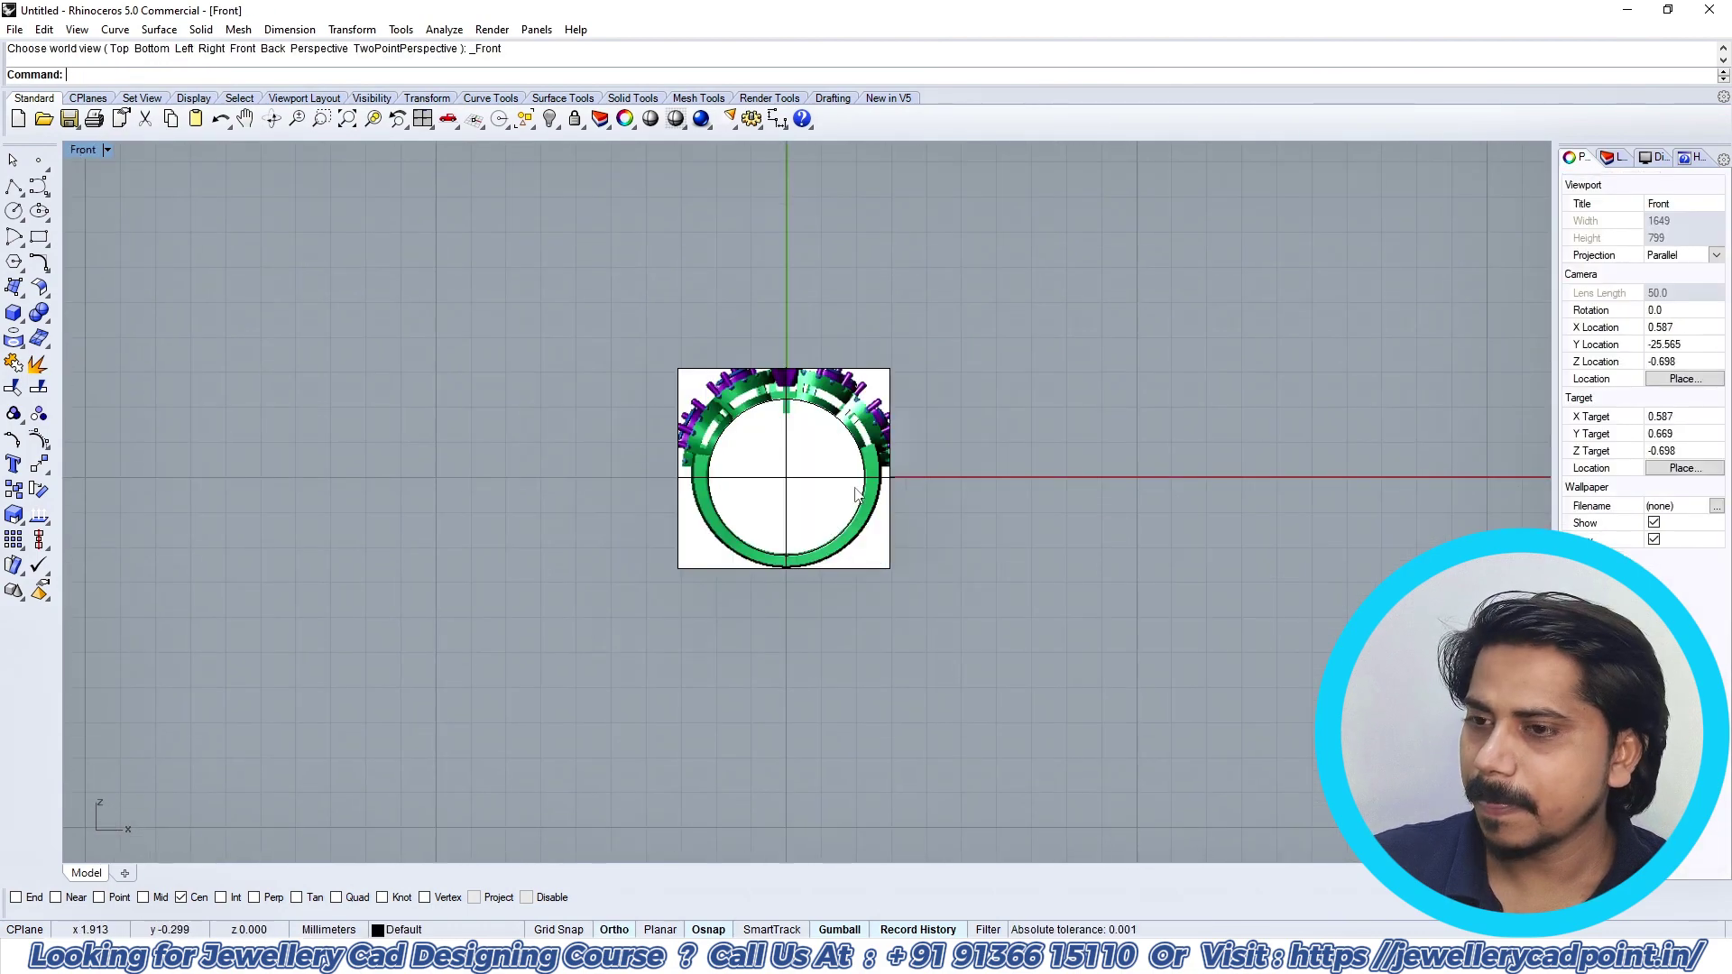
type("d")
key("Return")
left_click(862, 479)
left_click(928, 440)
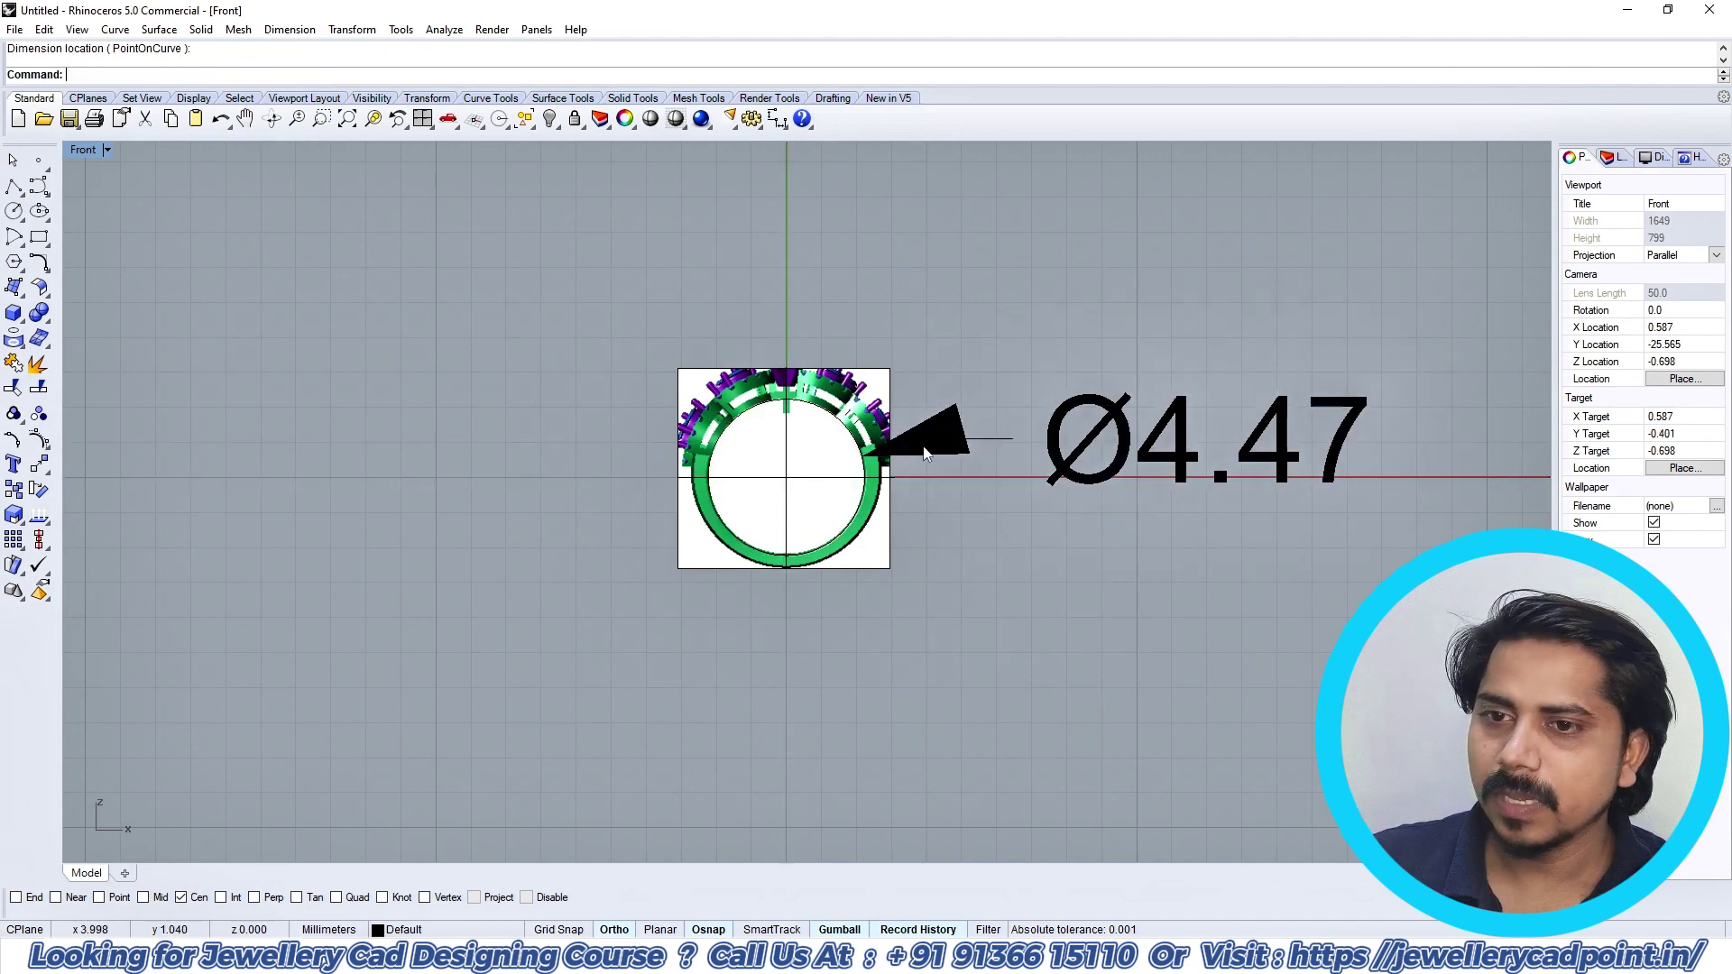
Step: Scale all the reference pictures and the dimension about the origin (0) by a factor of 16.5/4.47
scroll(906, 484, "down", 4)
left_click_drag(909, 356, 489, 702)
right_click_drag(915, 533, 811, 538)
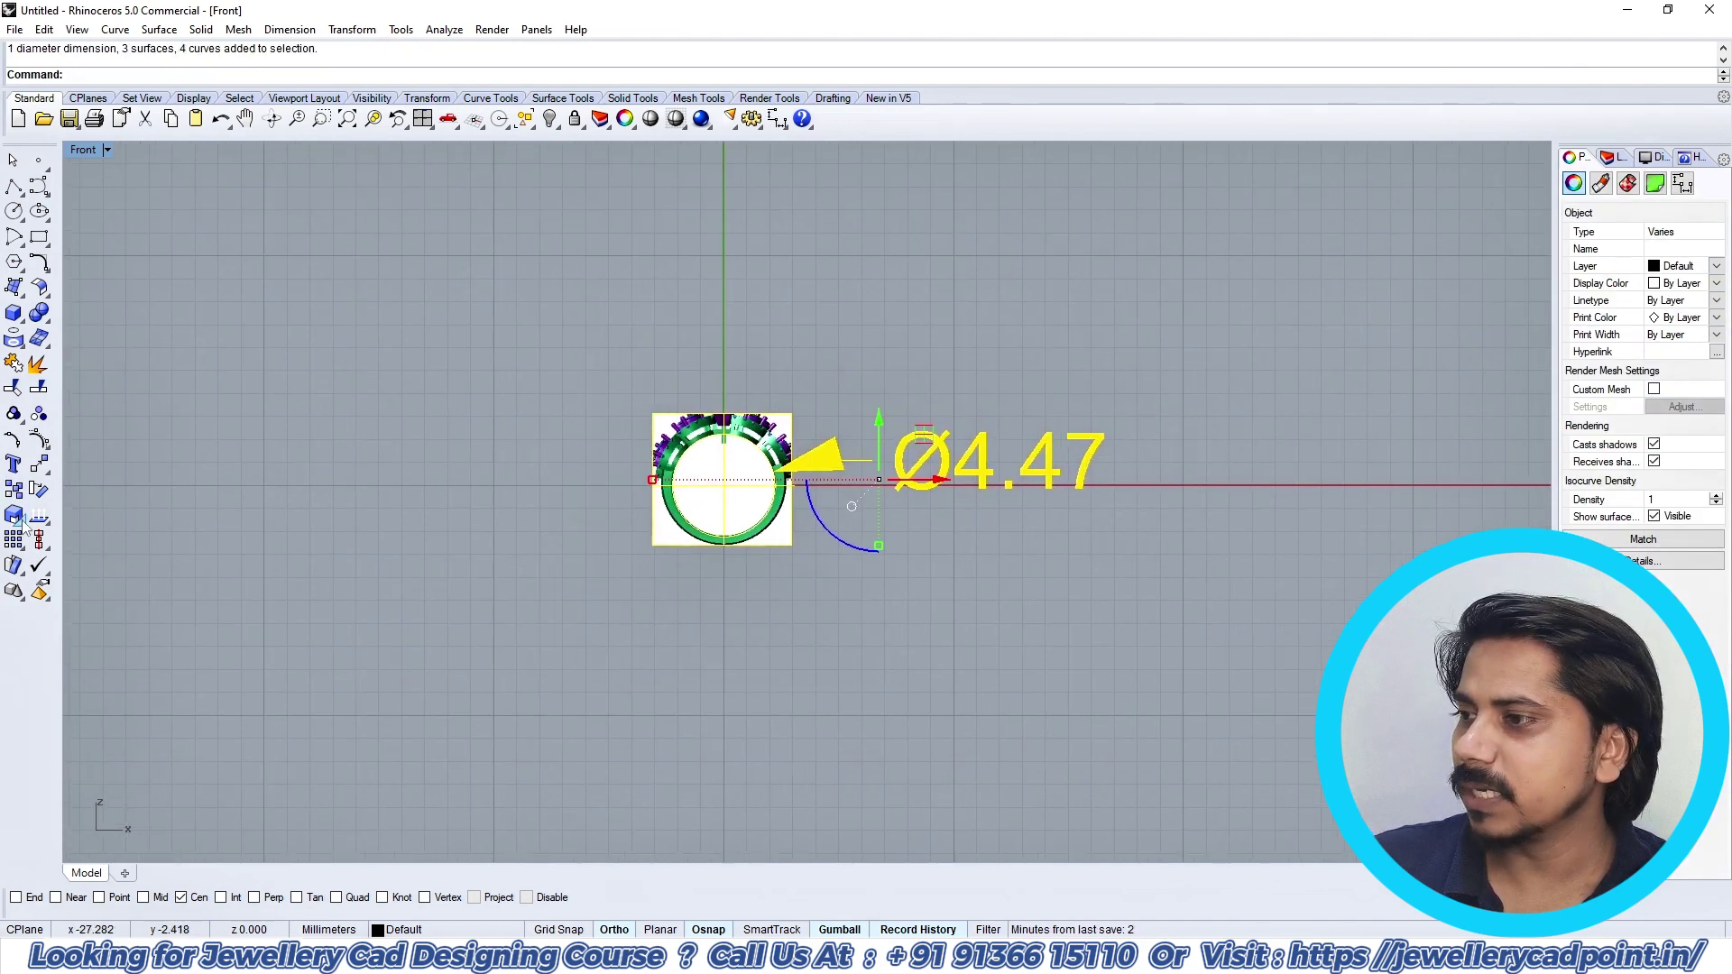
left_click(14, 516)
type("0")
key("Return")
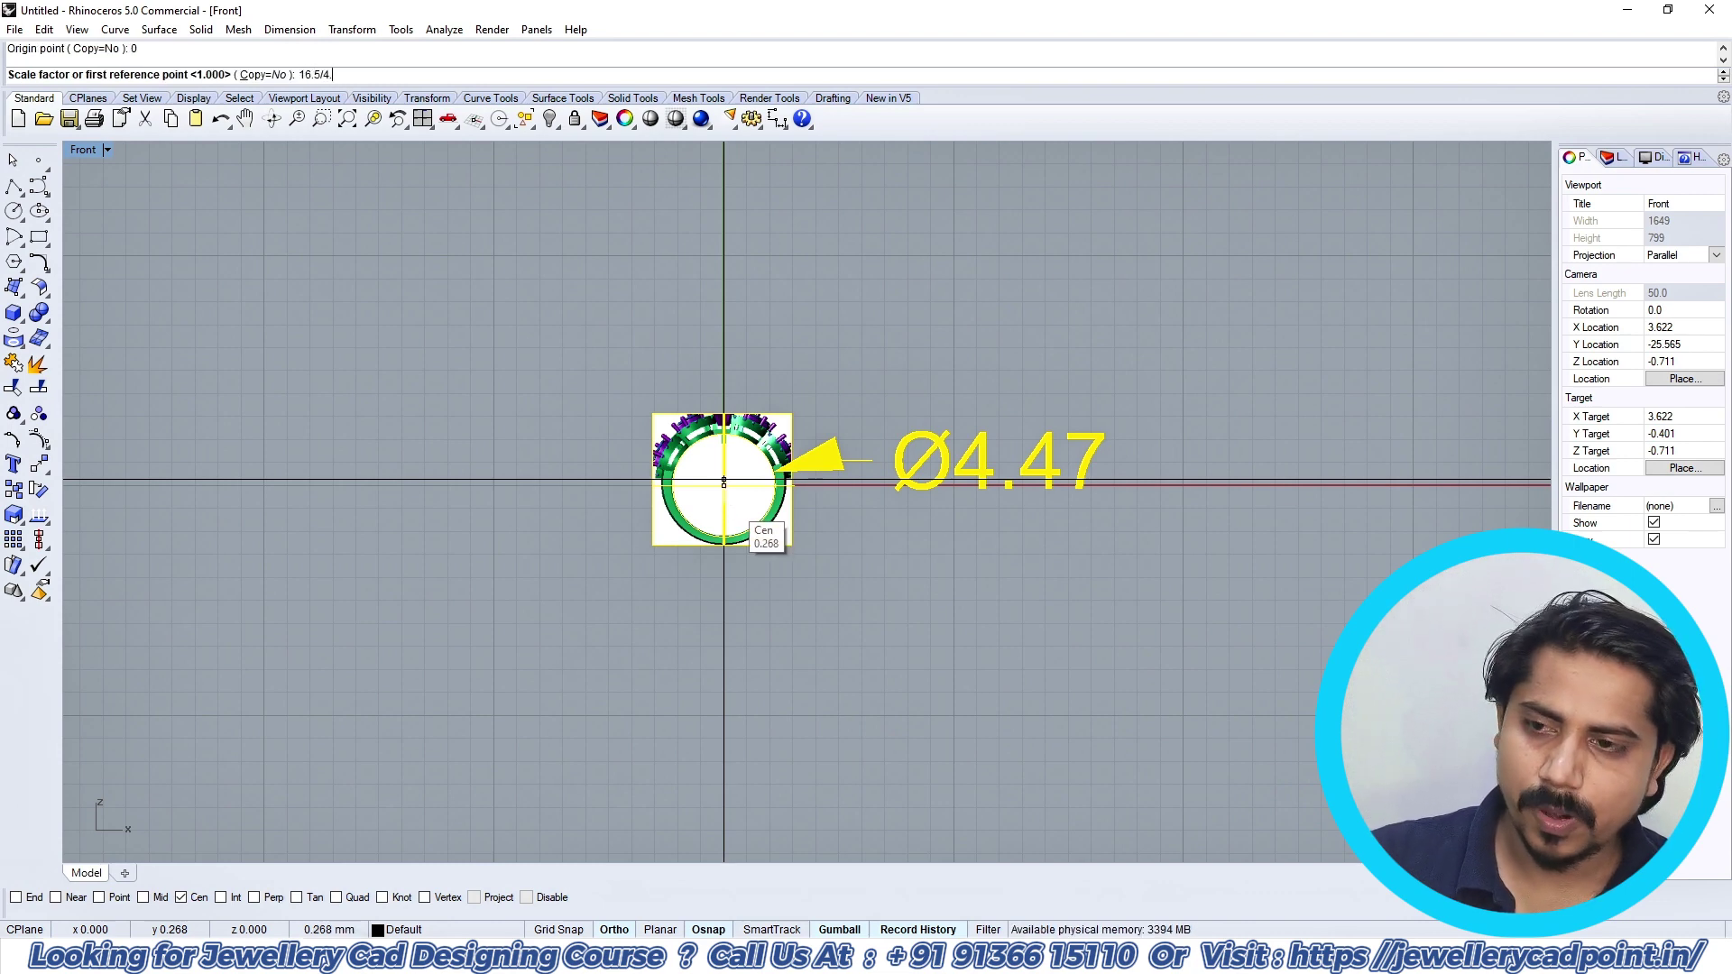
type("7")
key("Return")
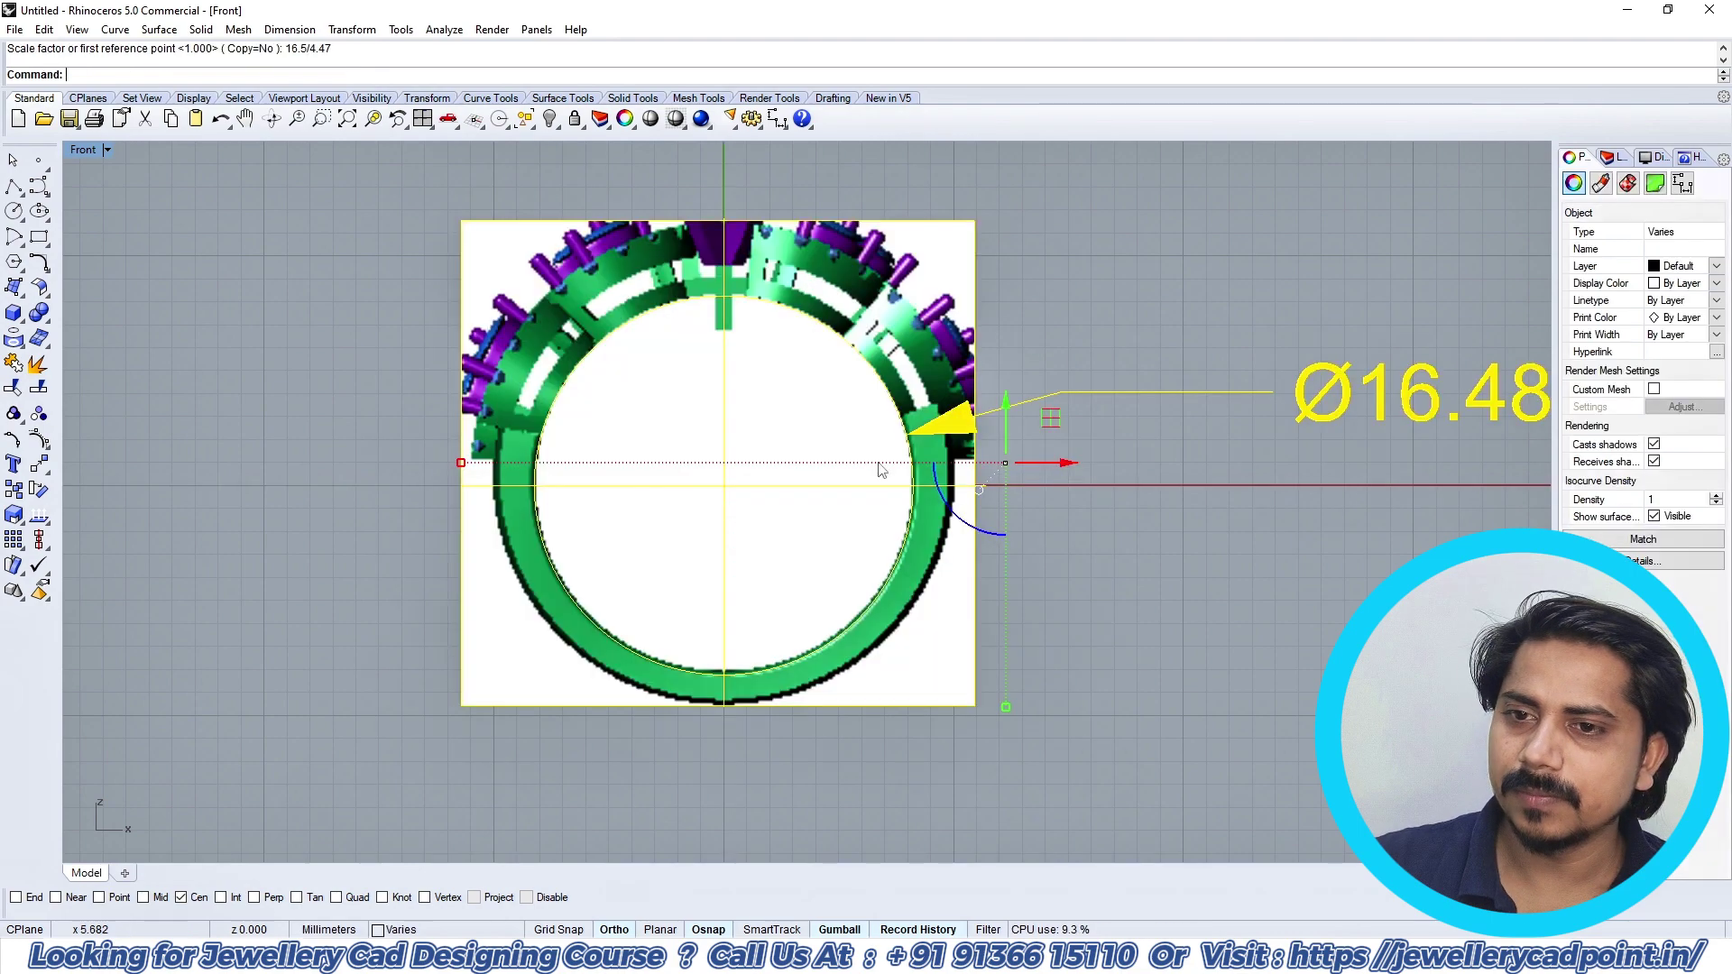
Step: Delete the diameter dimension beside the scaled ring picture
scroll(1010, 469, "down", 4)
left_click_drag(1102, 485, 1046, 346)
key("Delete")
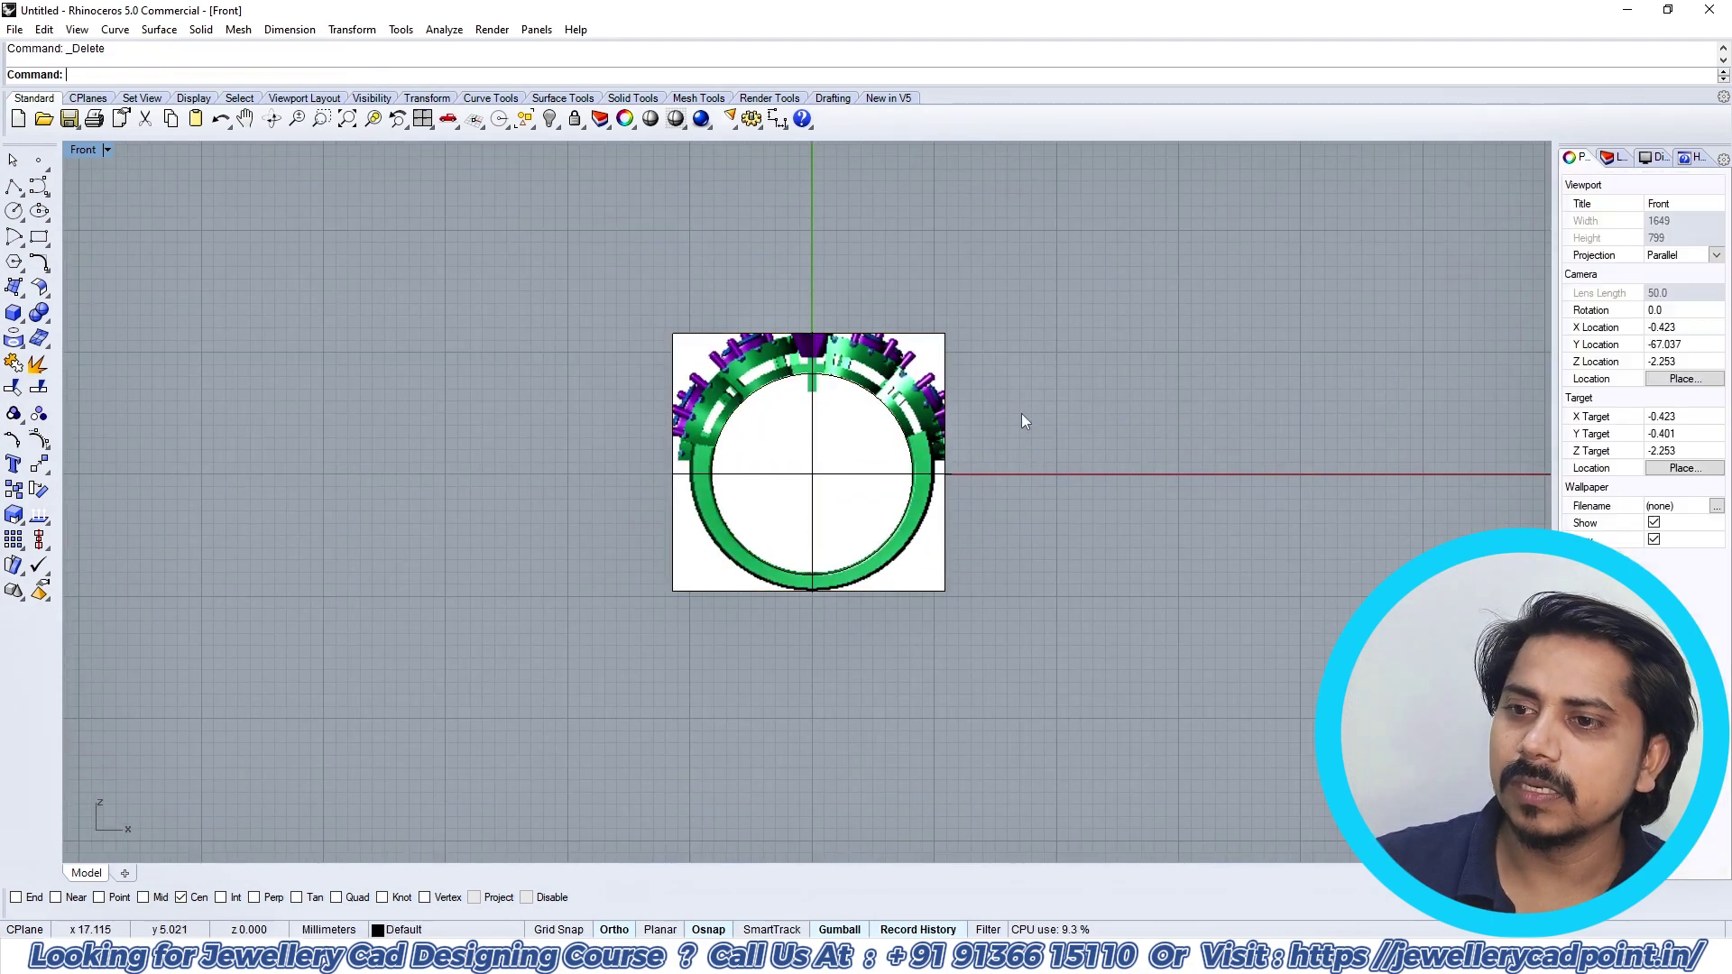
Step: Group the scaled reference pictures in the Perspective view and return to the Top view
key("ctrl+F1")
key("ctrl+F4")
right_click_drag(965, 442, 1036, 359)
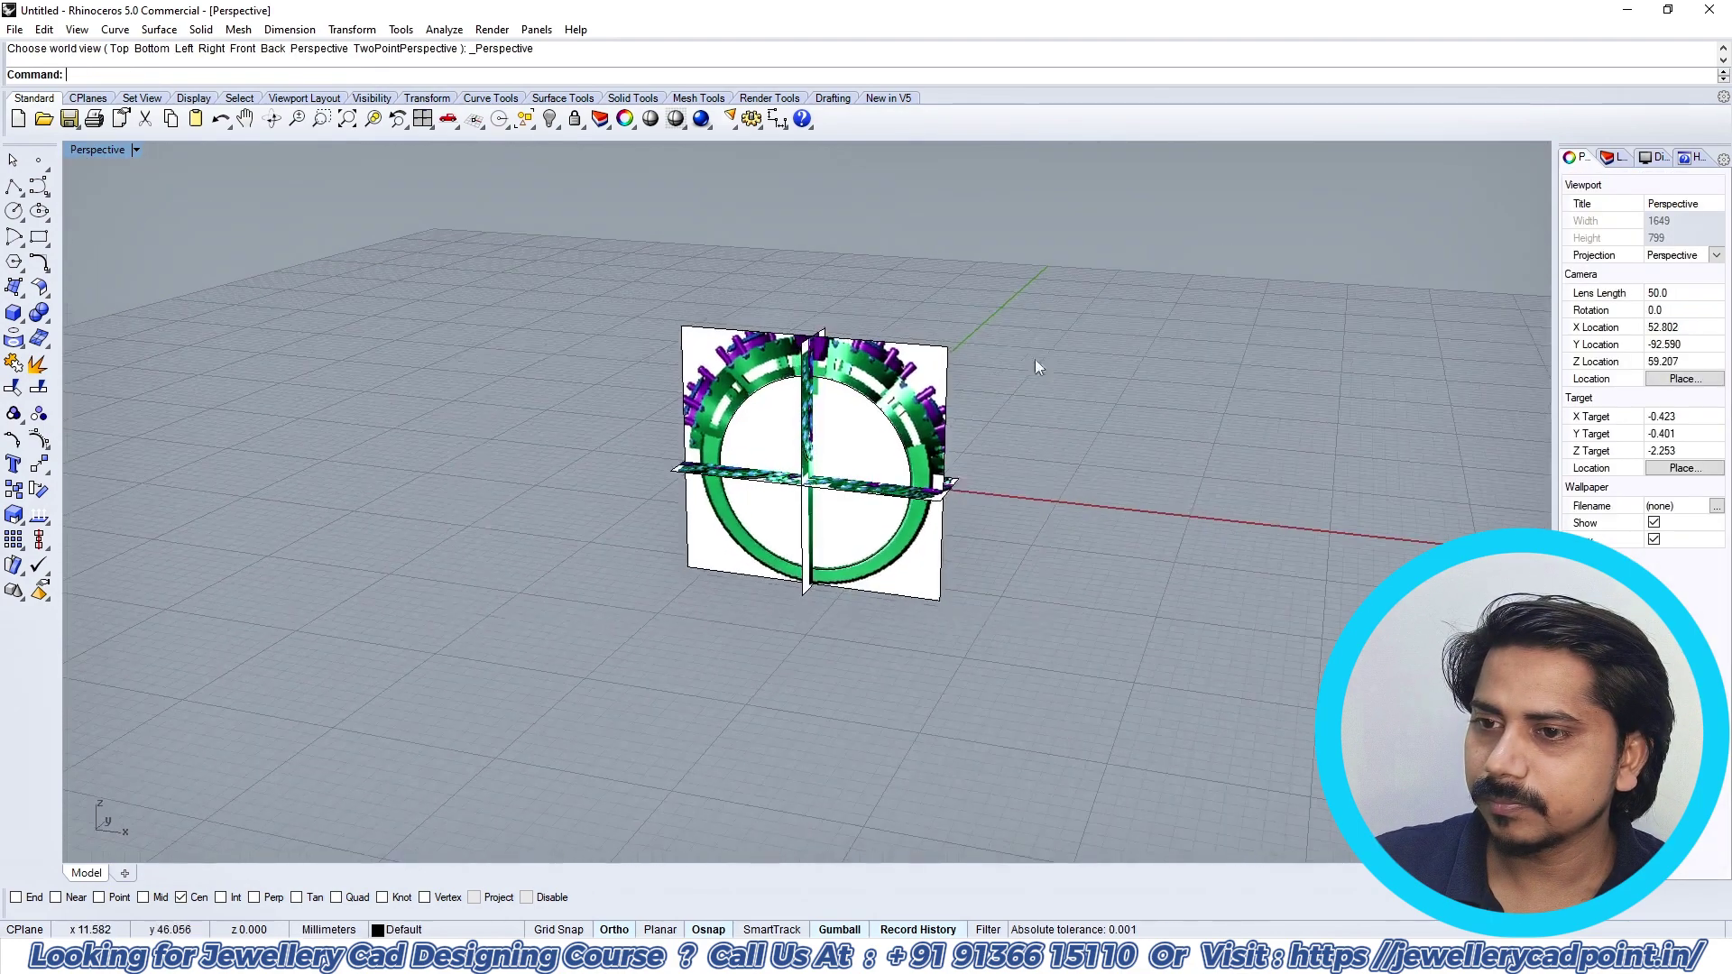
left_click_drag(1036, 359, 707, 553)
key("ctrl+g")
key("ctrl+F1")
left_click(1011, 413)
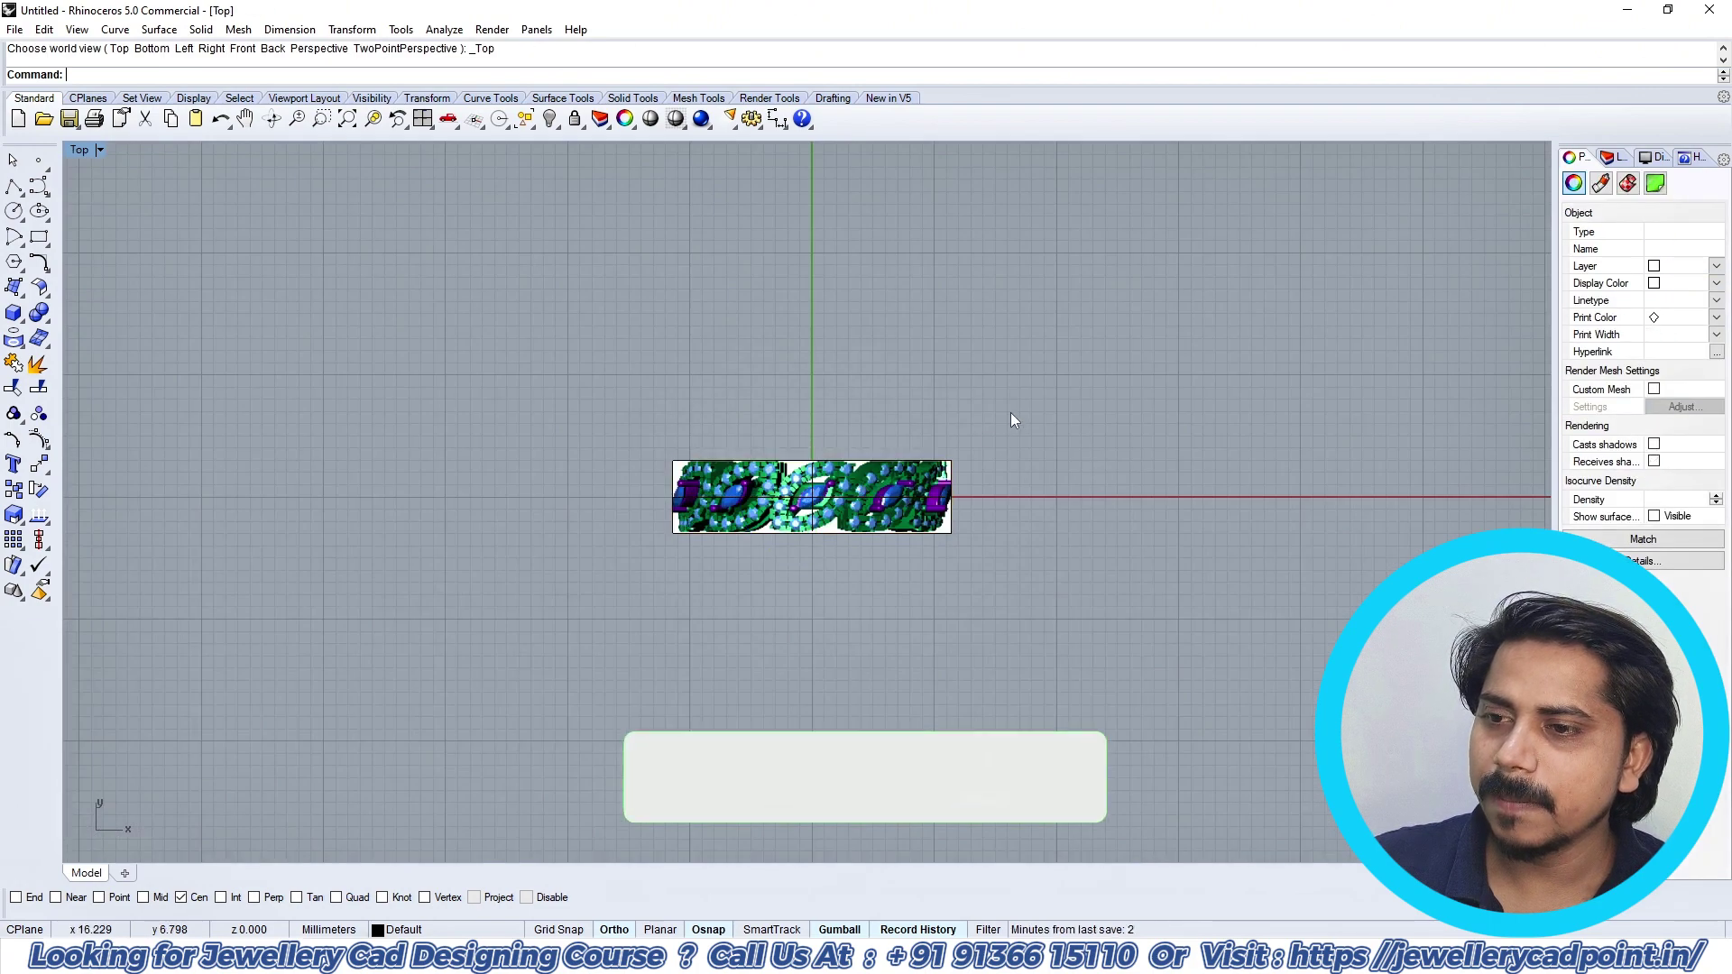
Step: Examine the top-view band picture closely and check the diamond shapes and sizes on the 22.png reference sheet
scroll(830, 488, "up", 12)
right_click_drag(911, 497, 930, 497)
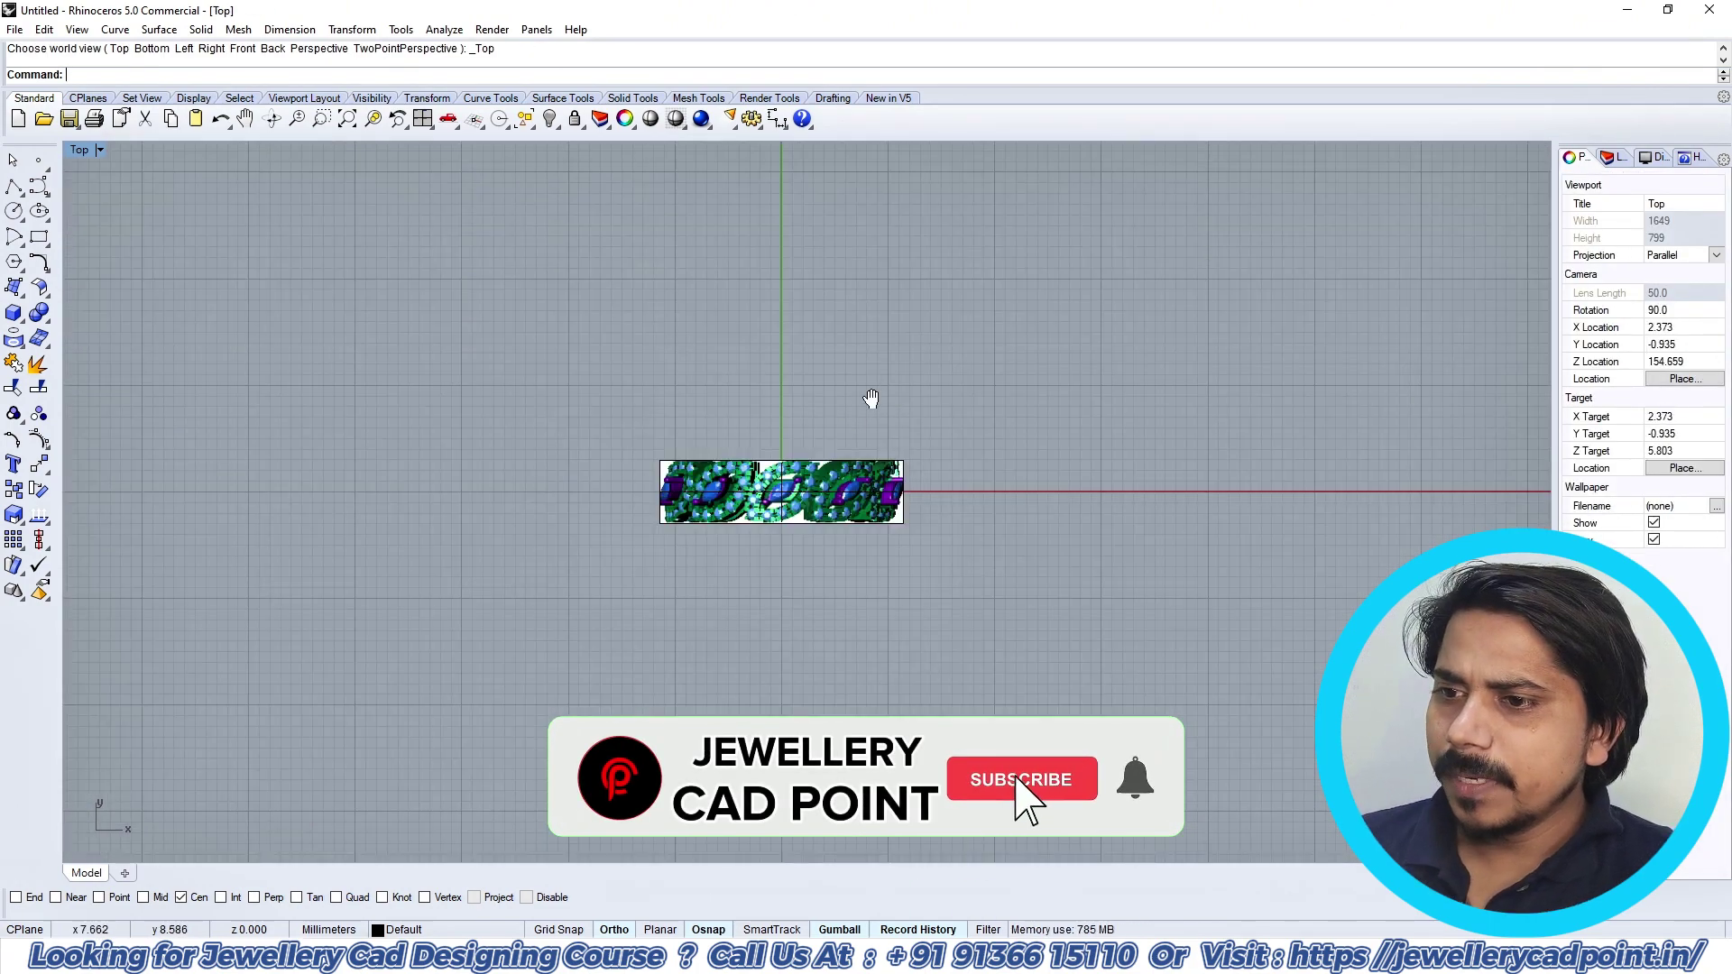
right_click_drag(871, 399, 902, 420)
scroll(809, 519, "up", 12)
scroll(808, 522, "down", 6)
right_click_drag(808, 521, 837, 476)
right_click_drag(865, 576, 856, 526)
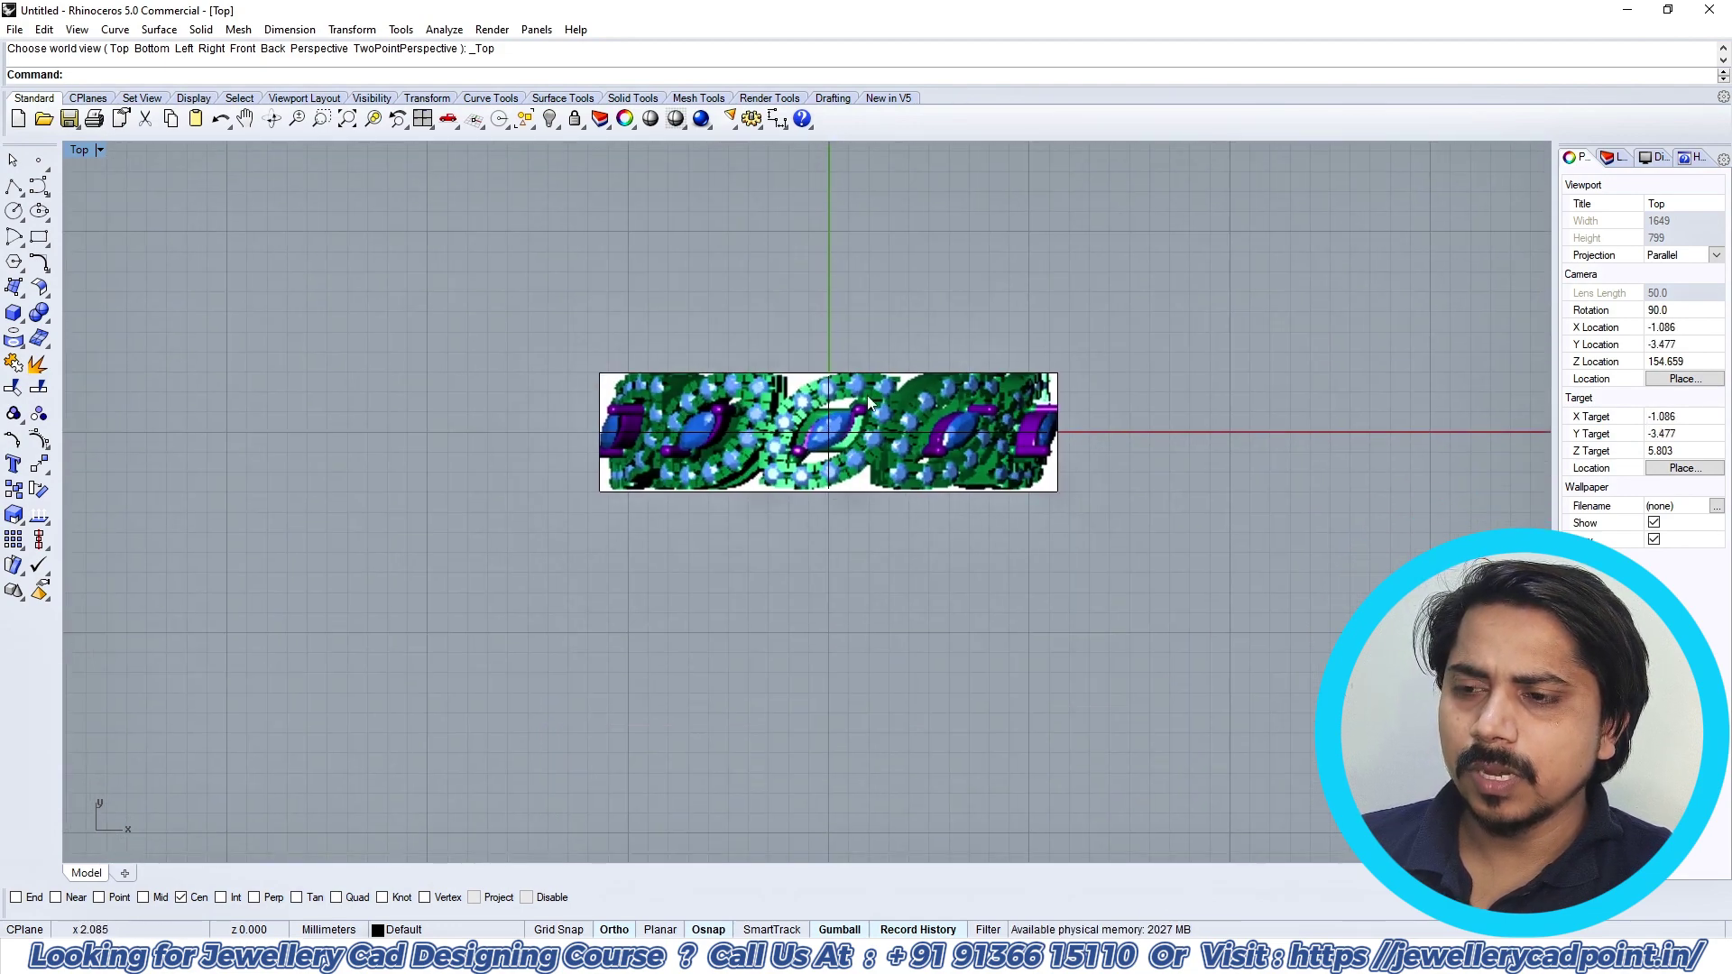
left_click(600, 957)
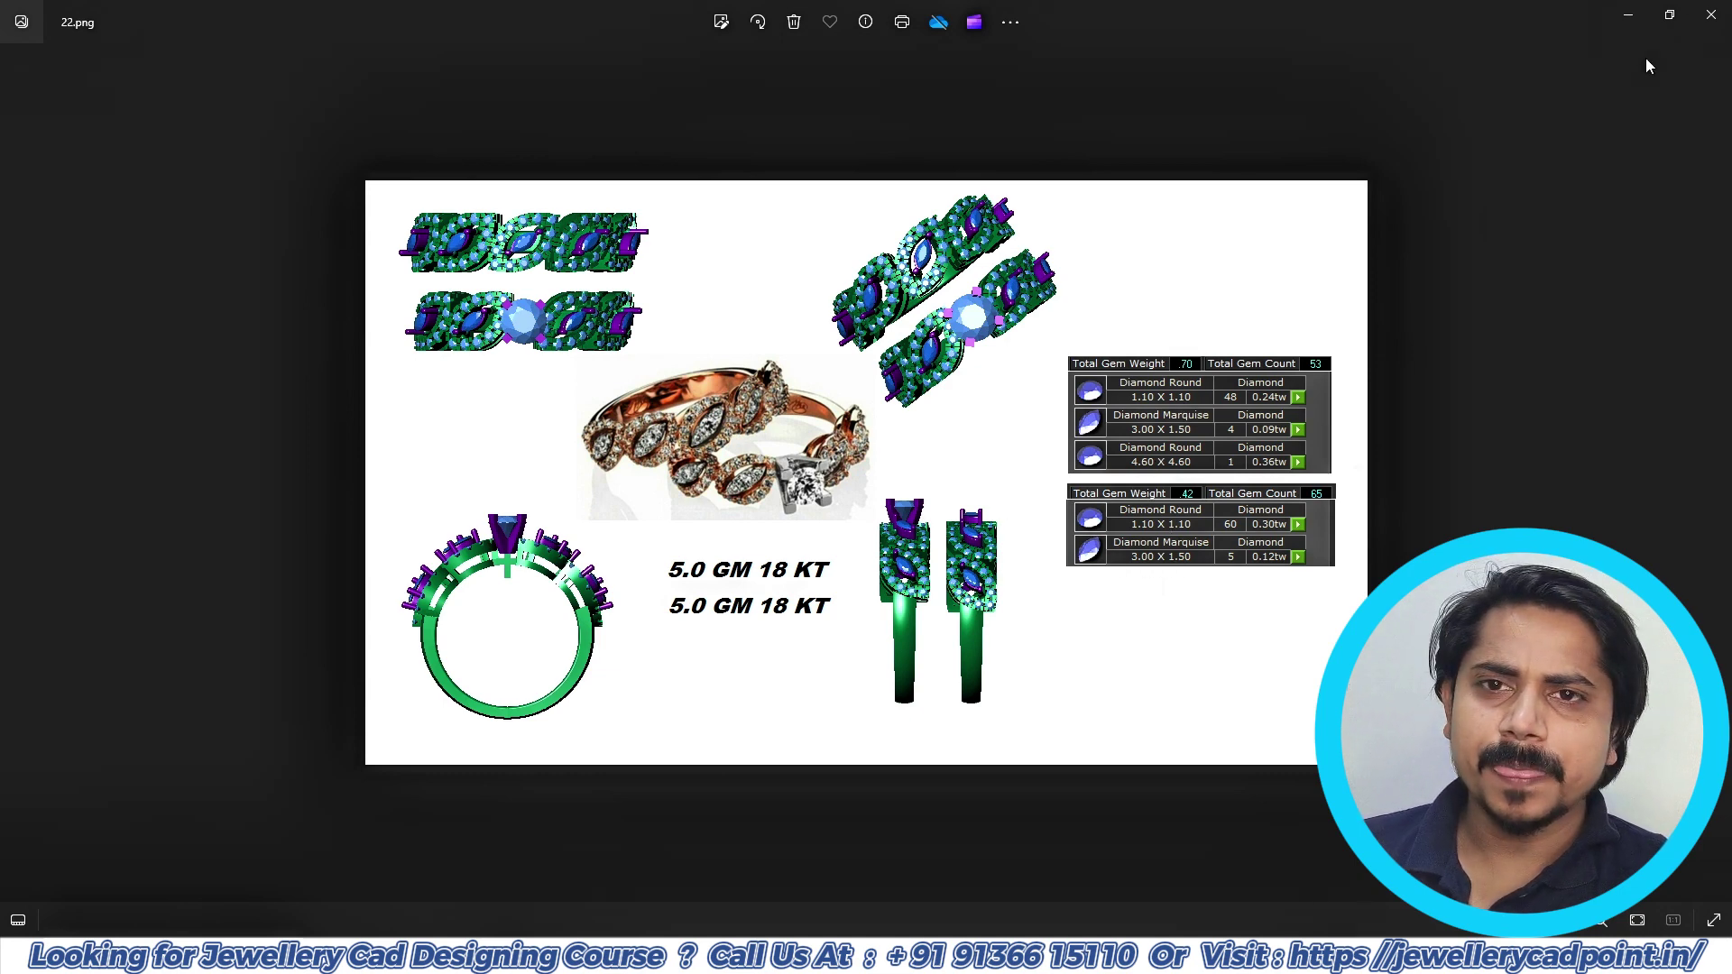
left_click(1628, 14)
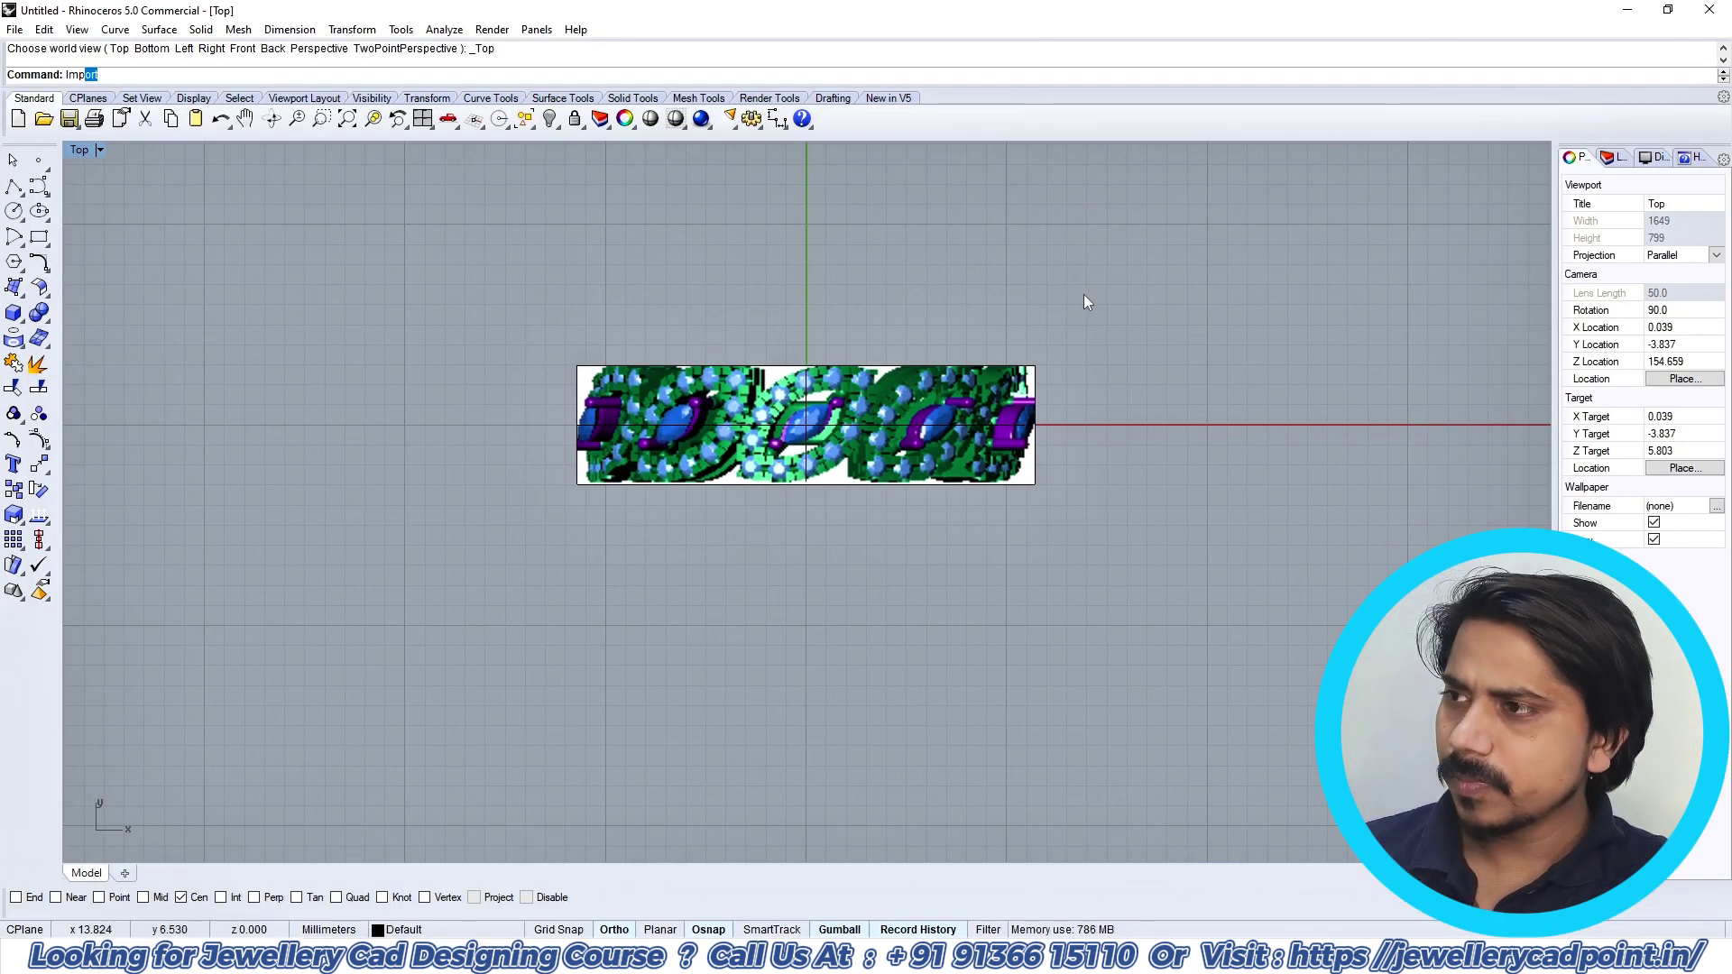
Step: Import the Diamond file from the classes\cad point folder on drive G
type("Imp")
key("Return")
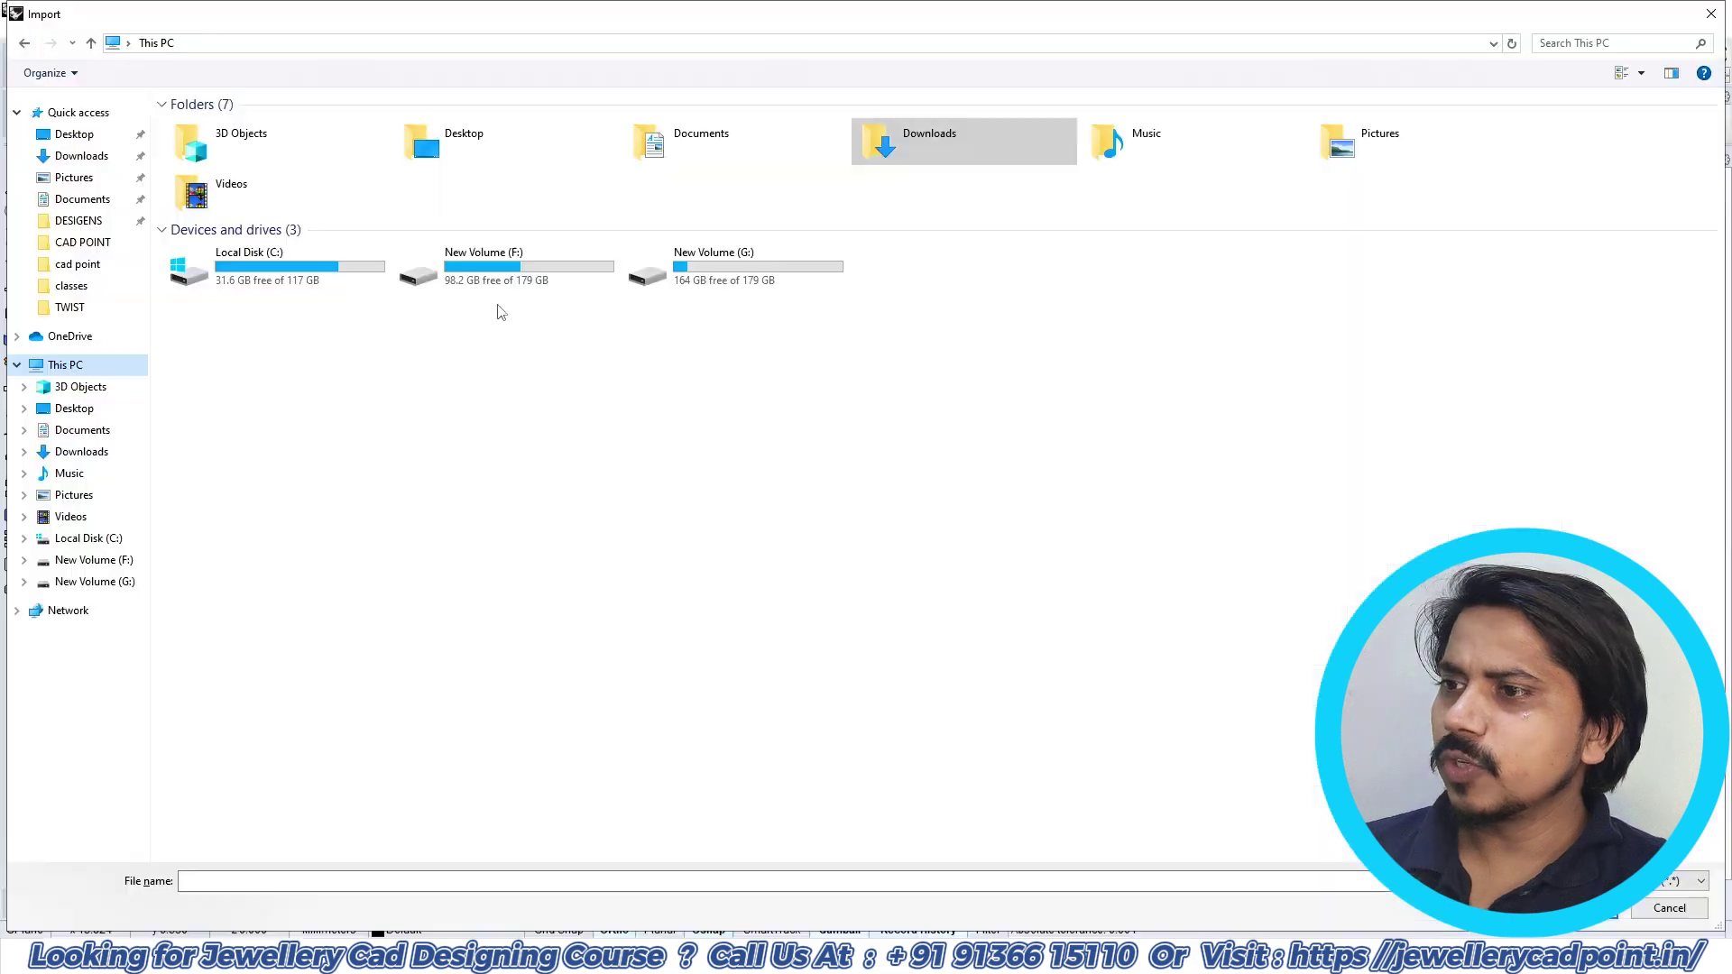
double_click(745, 259)
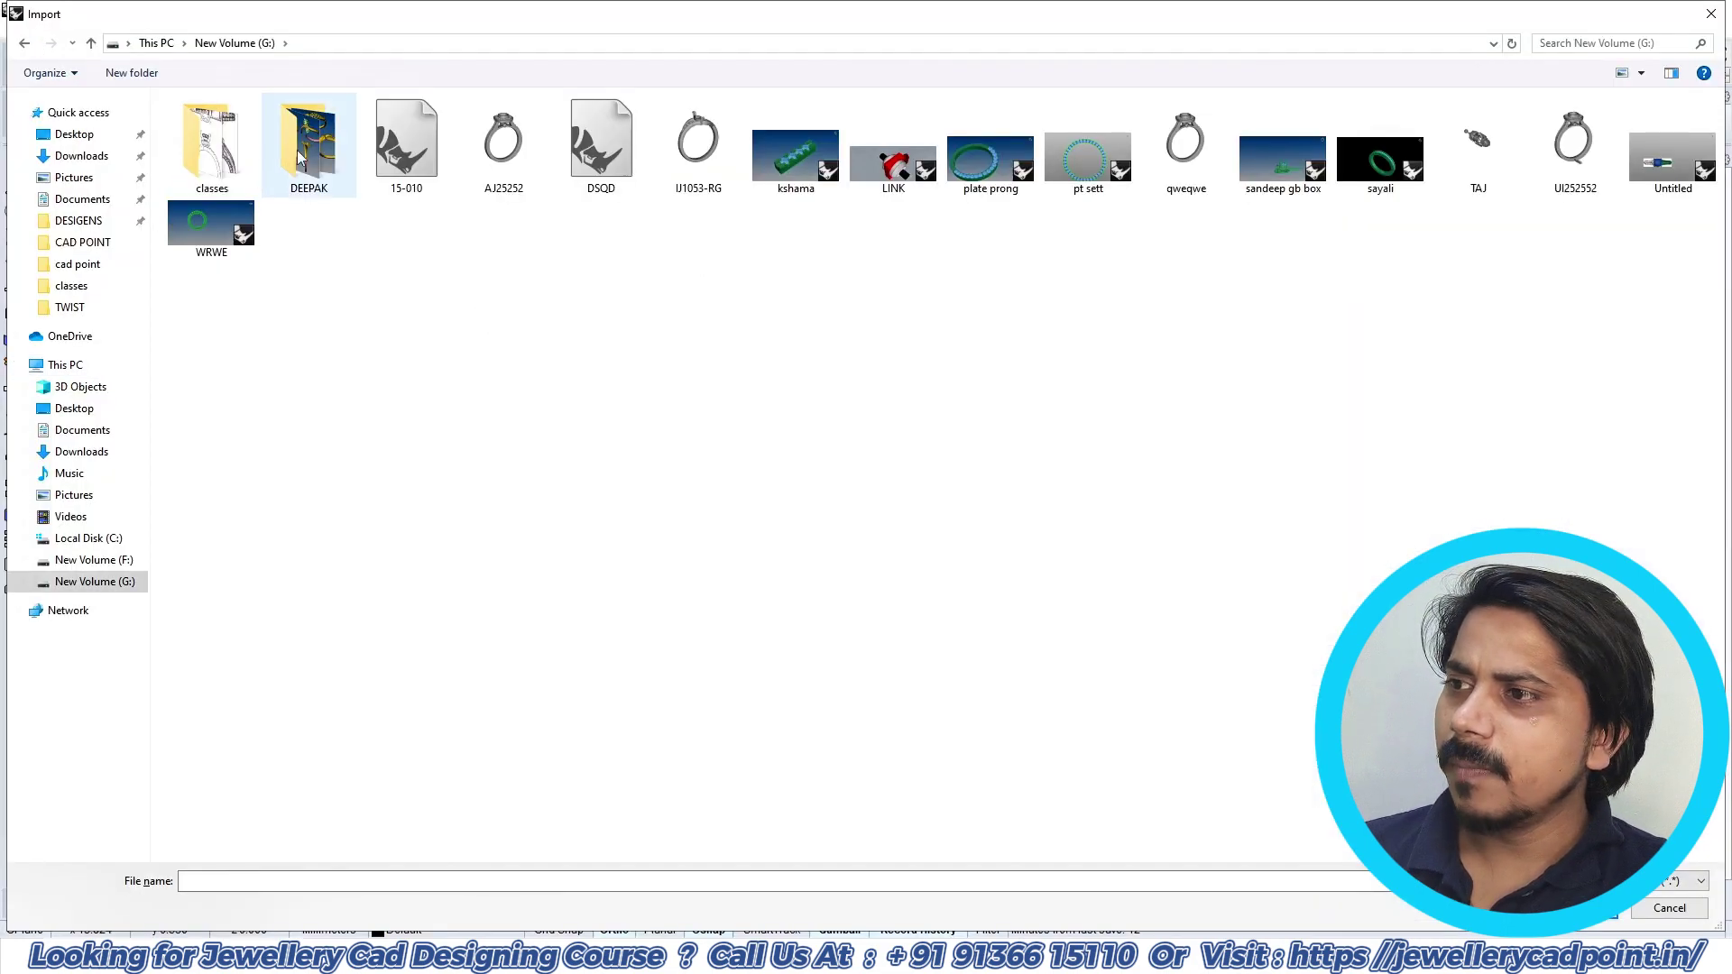
double_click(237, 158)
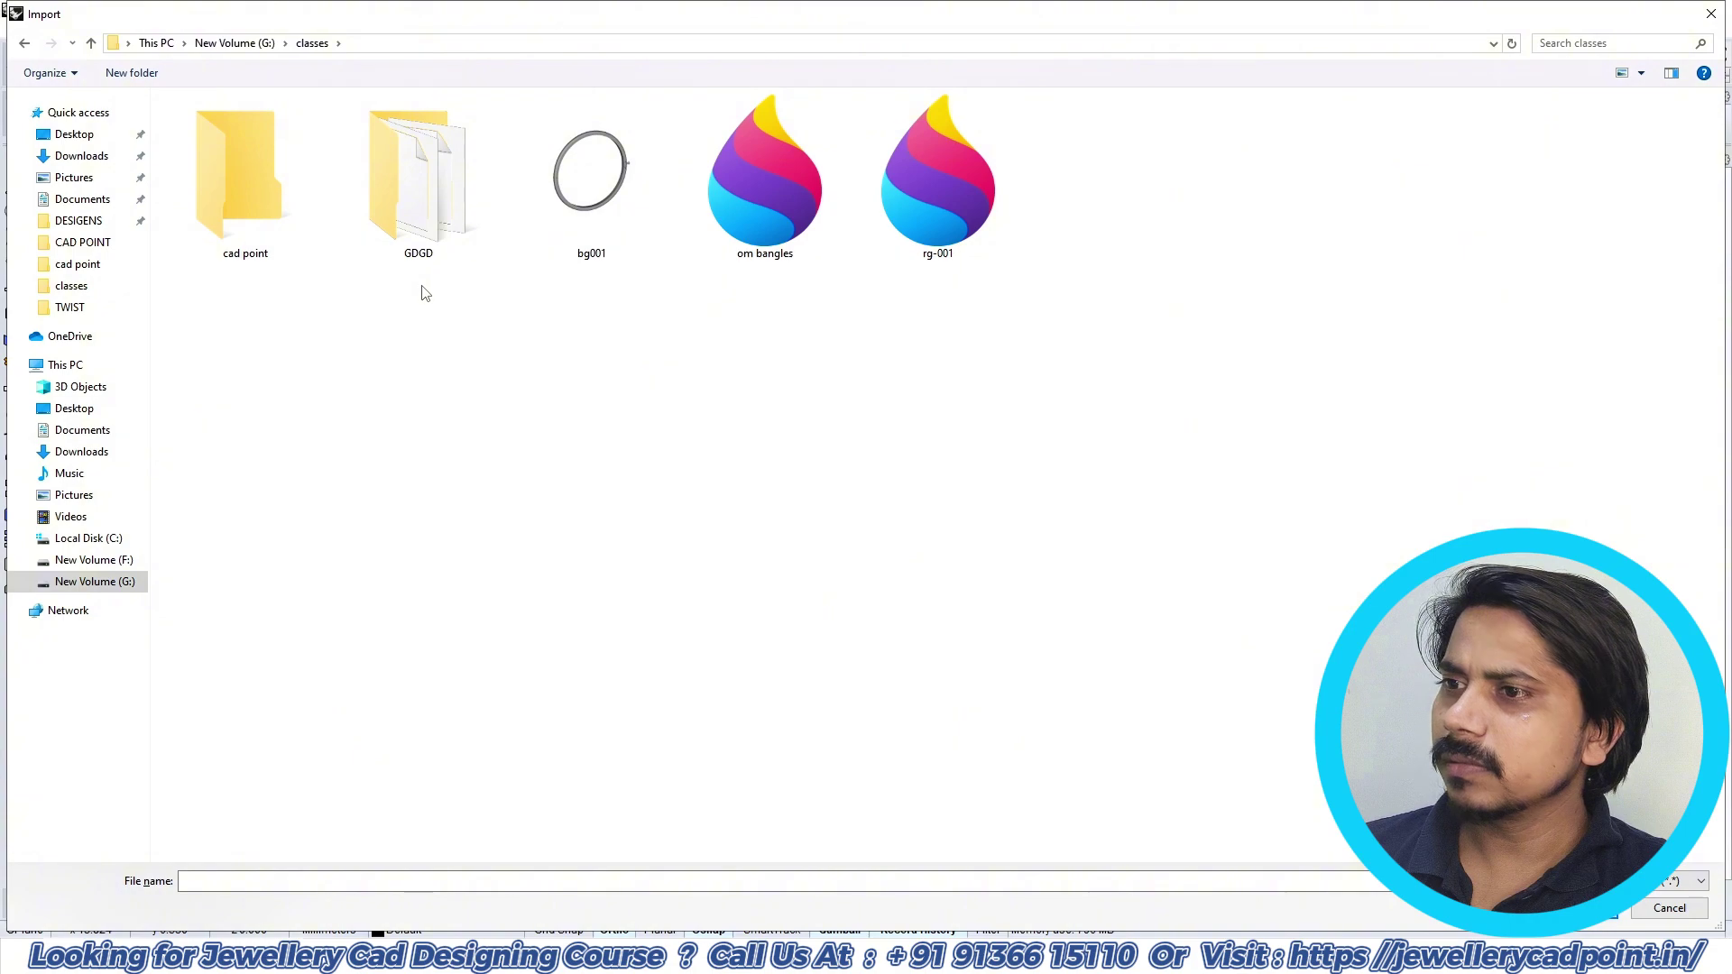
double_click(279, 178)
left_click(602, 159)
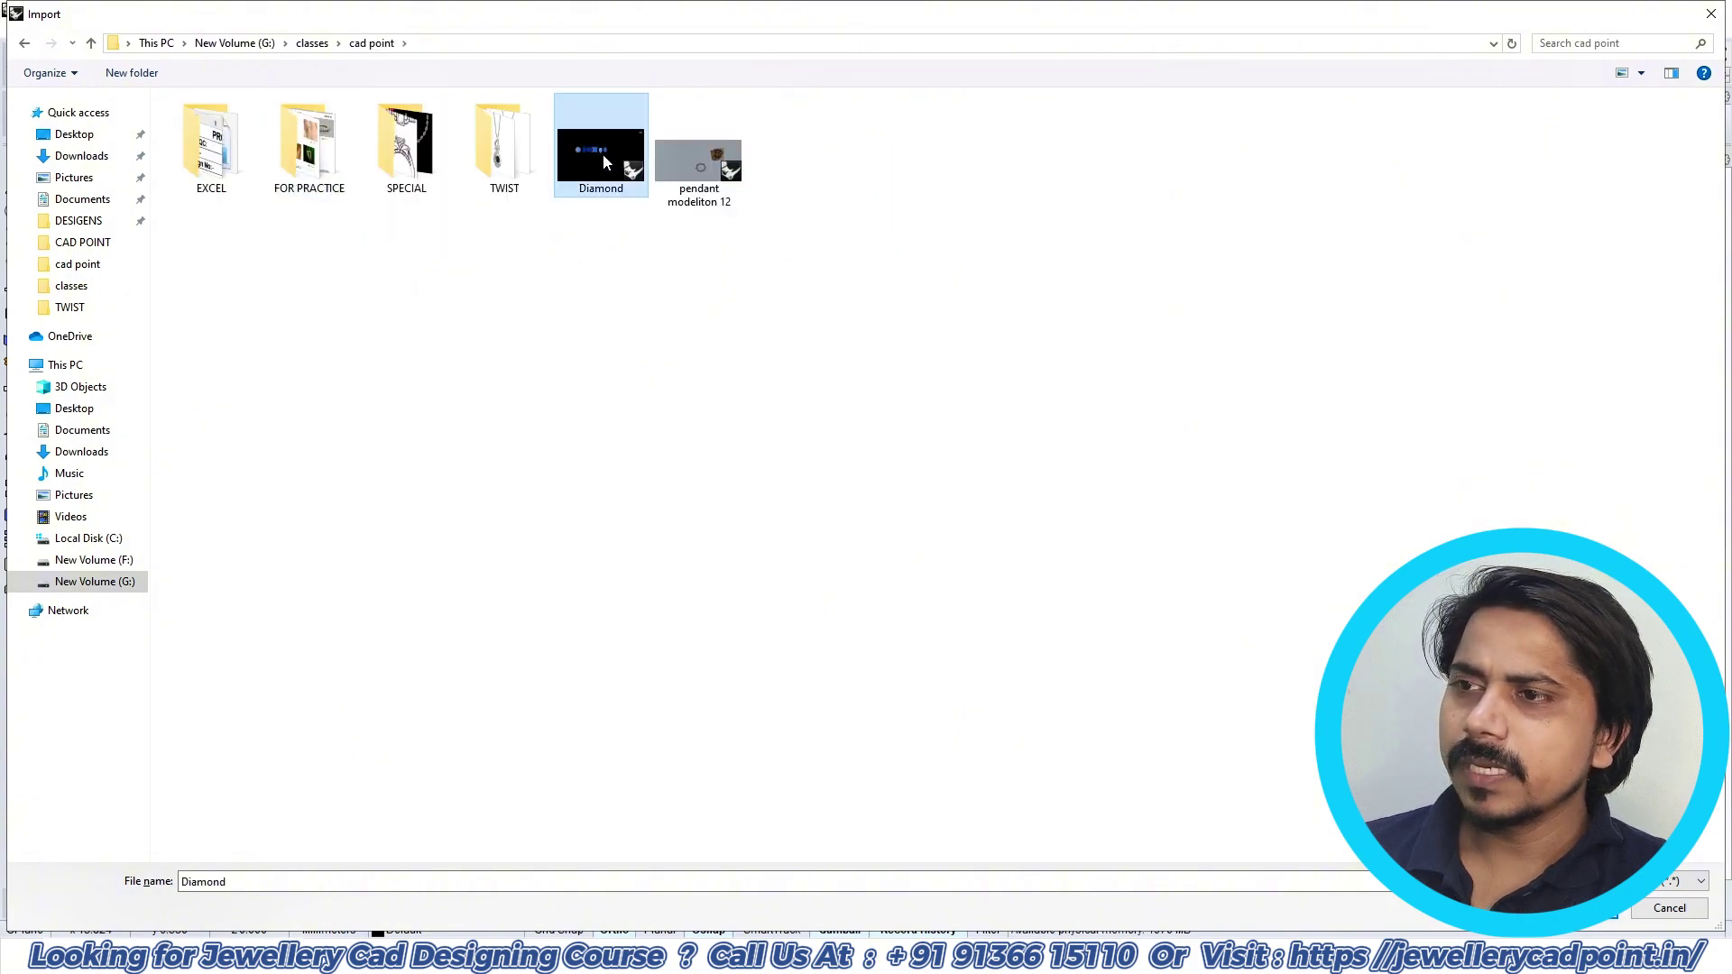
double_click(602, 159)
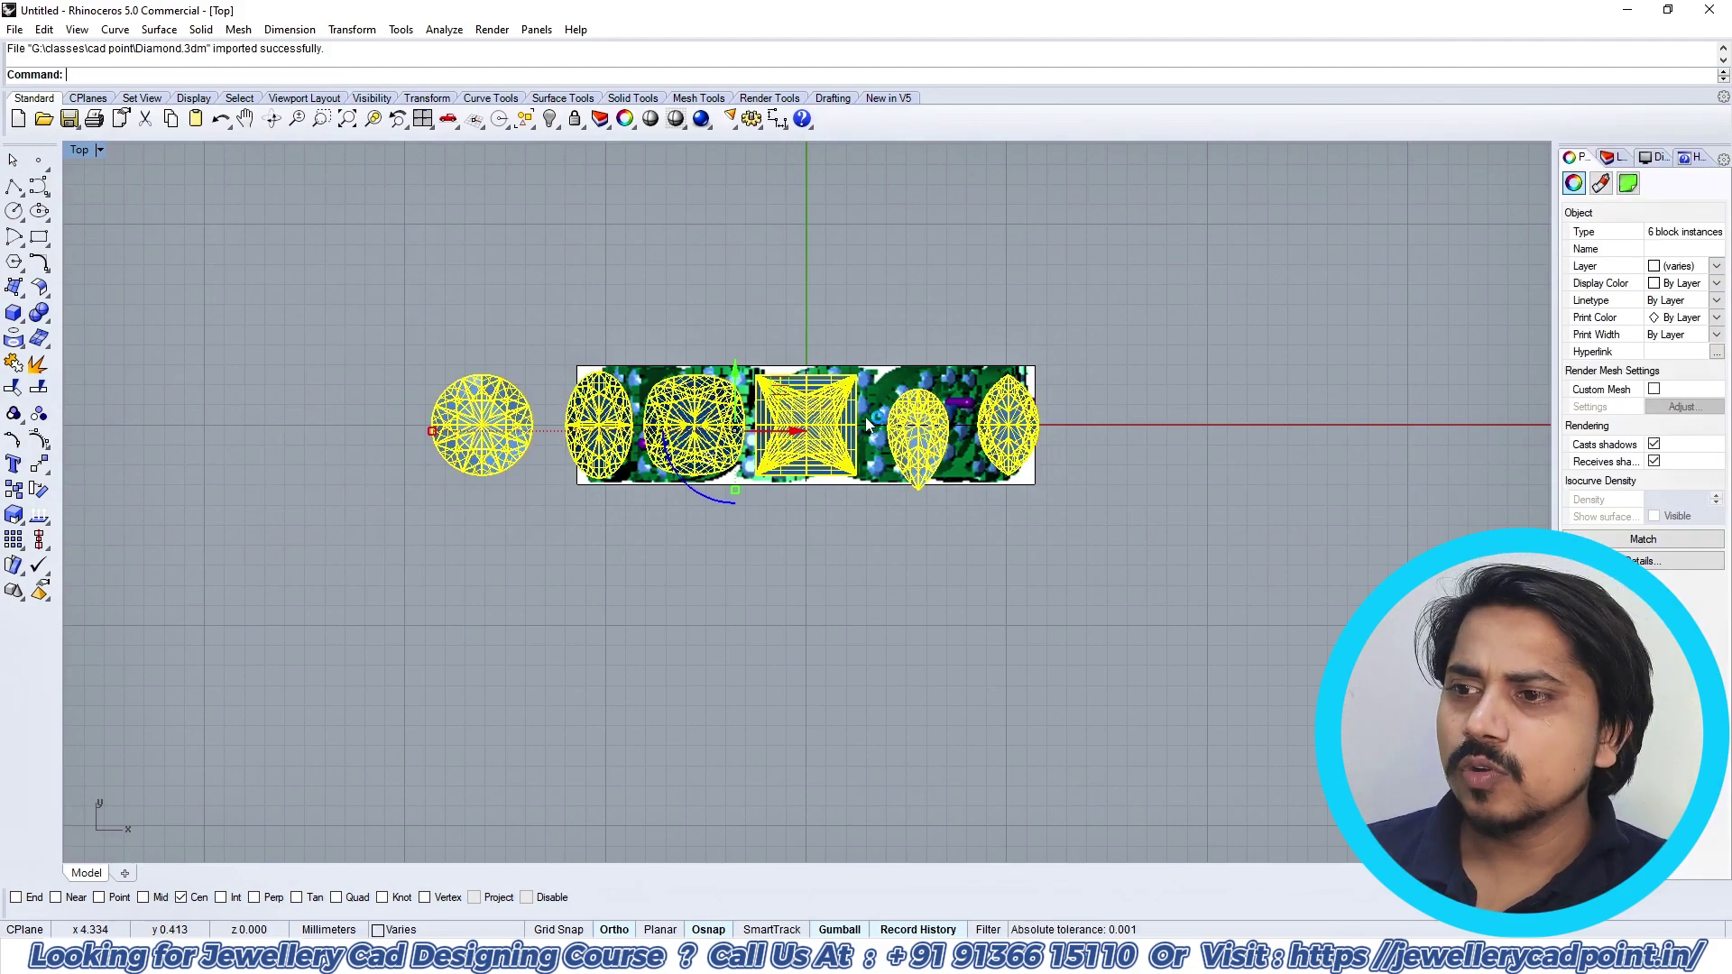
Step: Move the six imported gems along the Y axis to clear space above the top-view band picture
left_click_drag(736, 377, 754, 176)
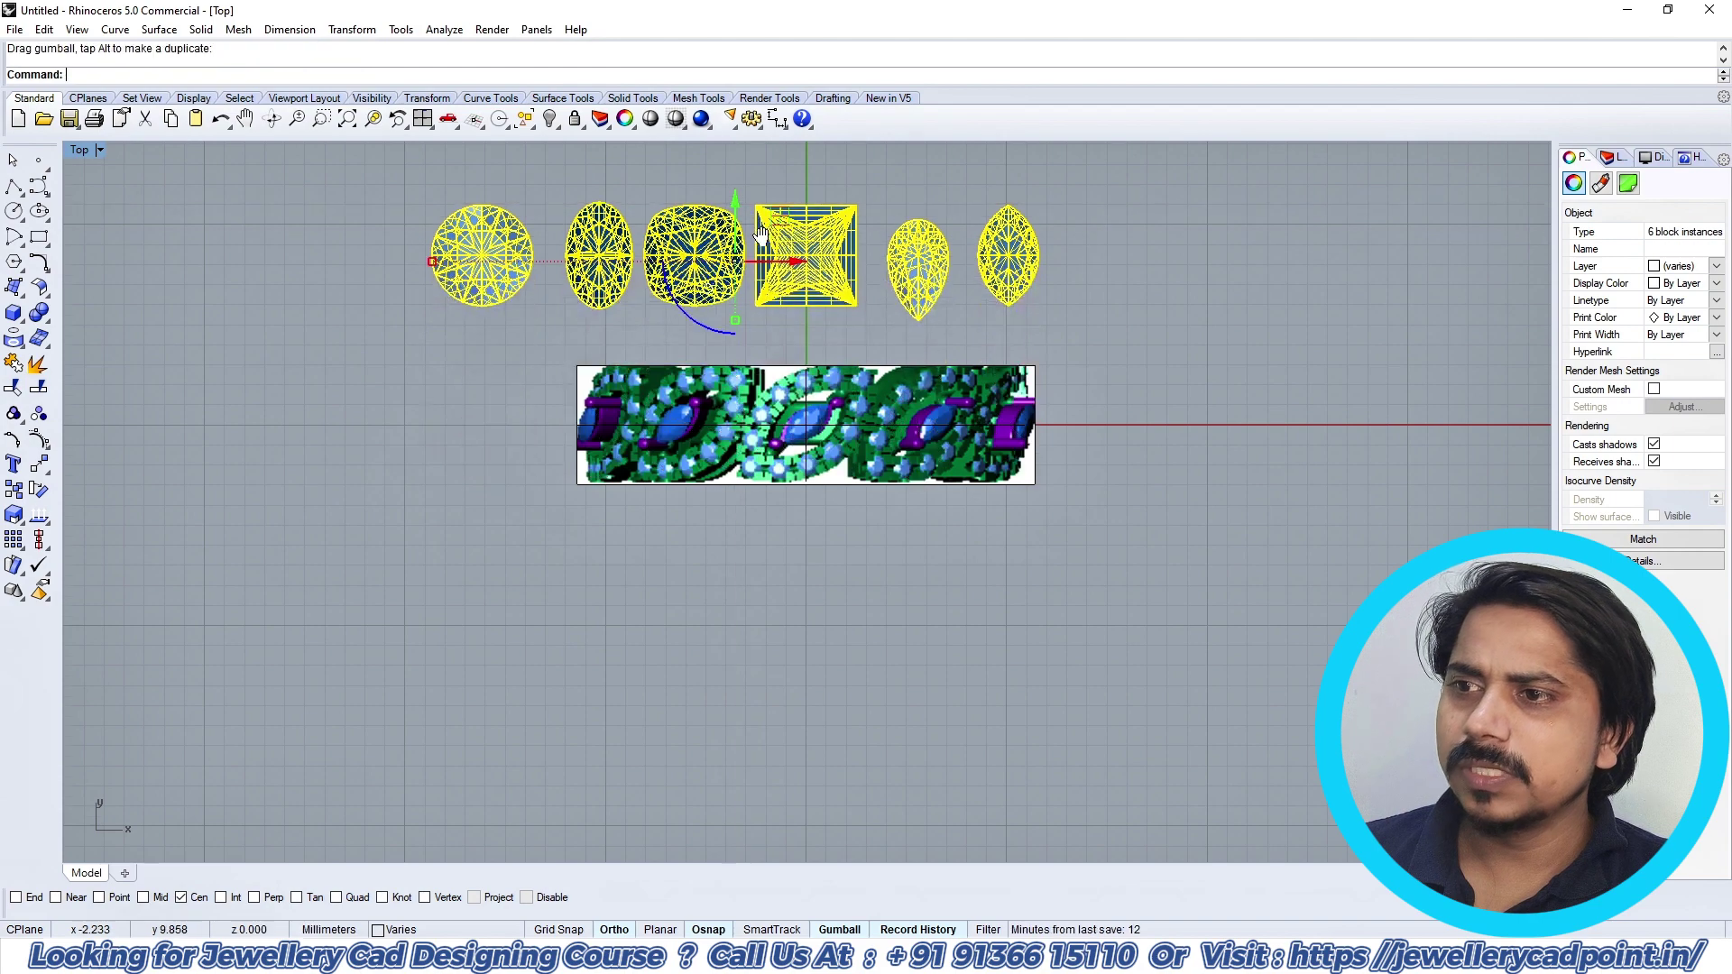
right_click_drag(761, 240, 770, 357)
left_click(809, 253)
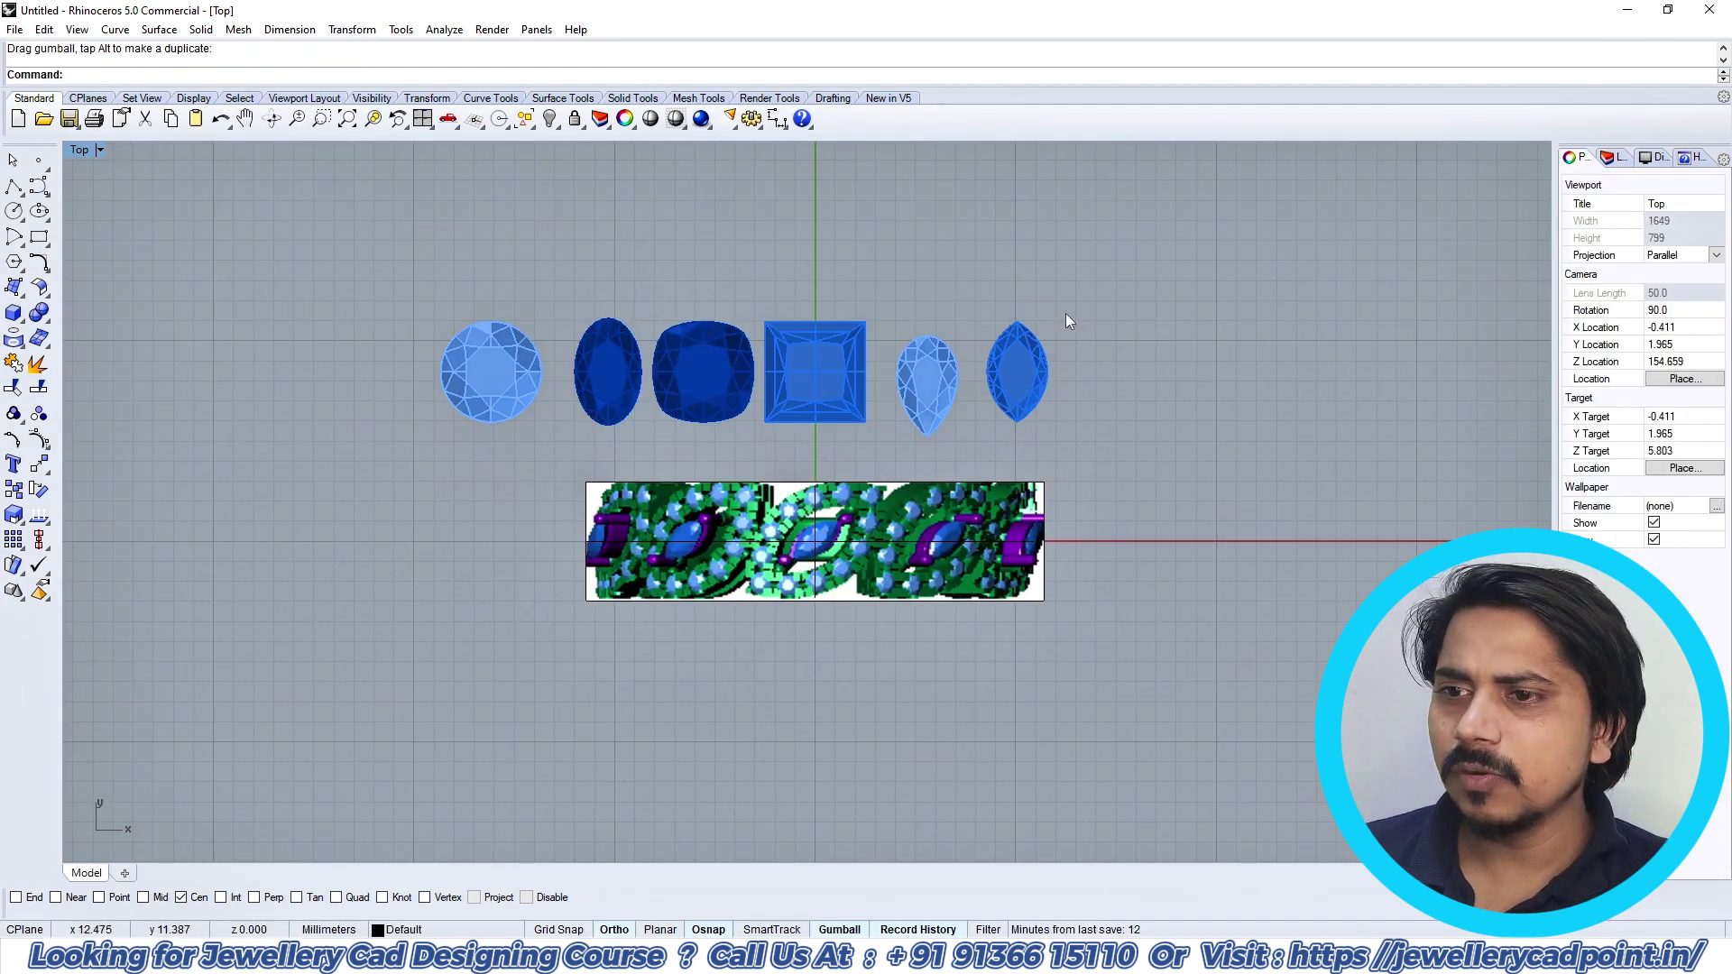
right_click_drag(1070, 317, 1160, 288)
scroll(1115, 300, "up", 6)
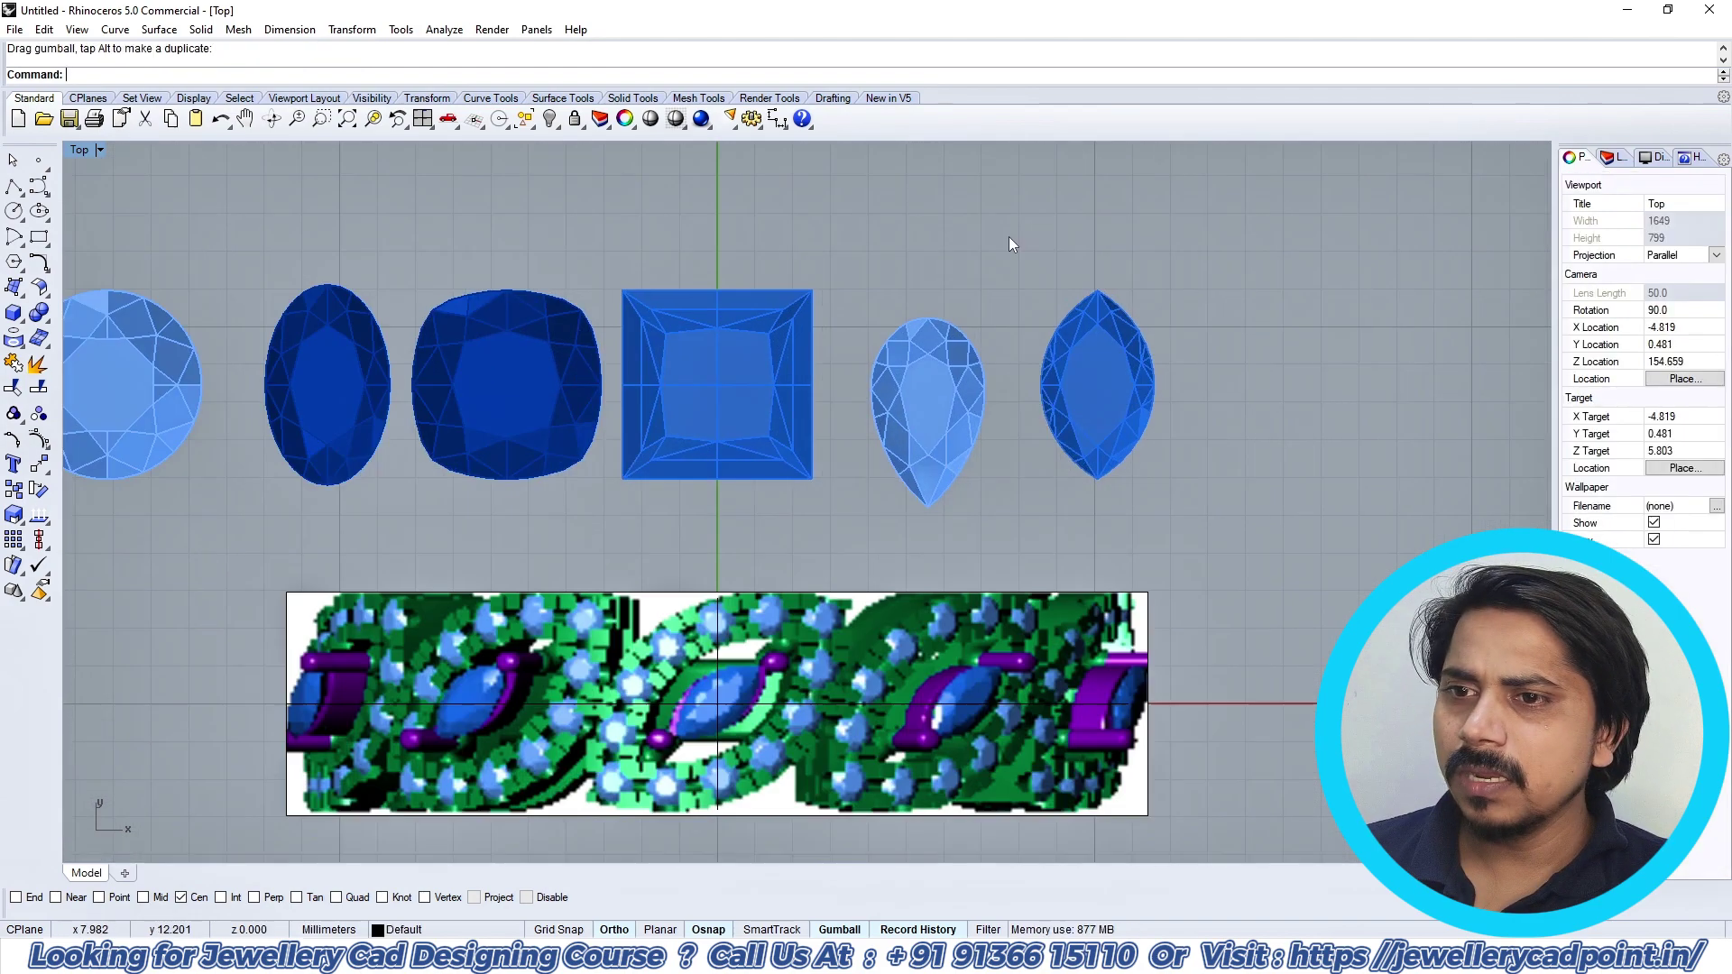
Step: Delete the round, oval, cushion, square and pear gems, leaving only the marquise diamond
left_click_drag(1007, 234, 670, 420)
scroll(669, 421, "down", 4)
right_click_drag(677, 421, 936, 372)
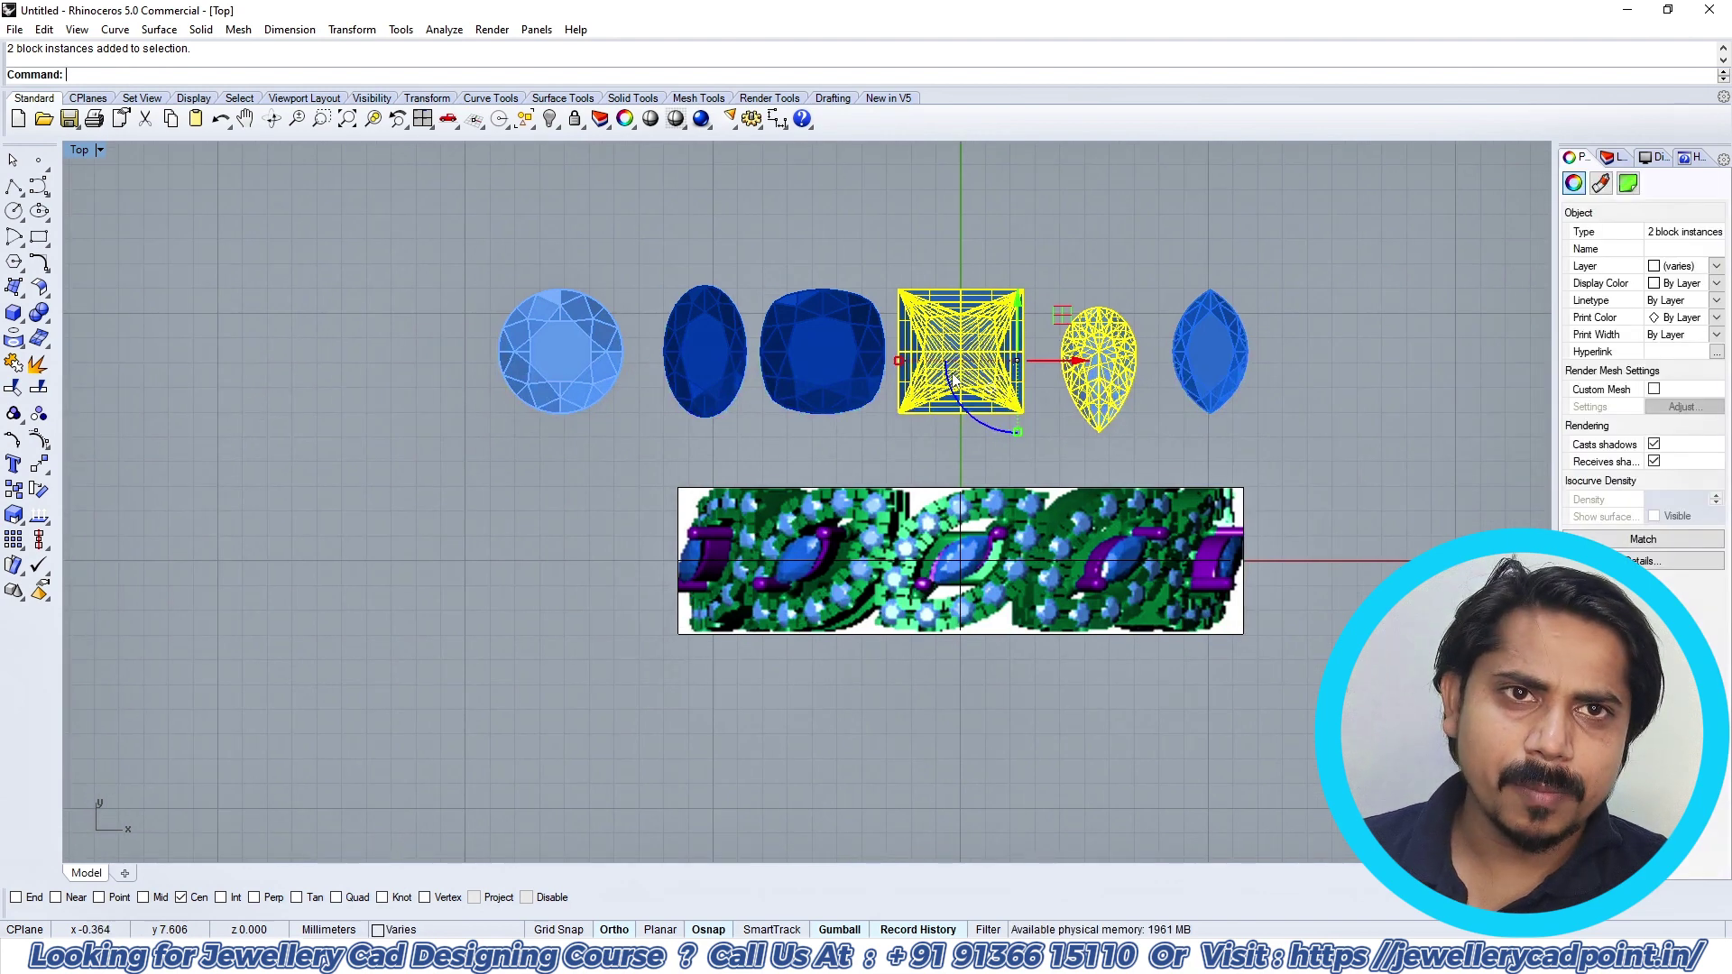
left_click(990, 233)
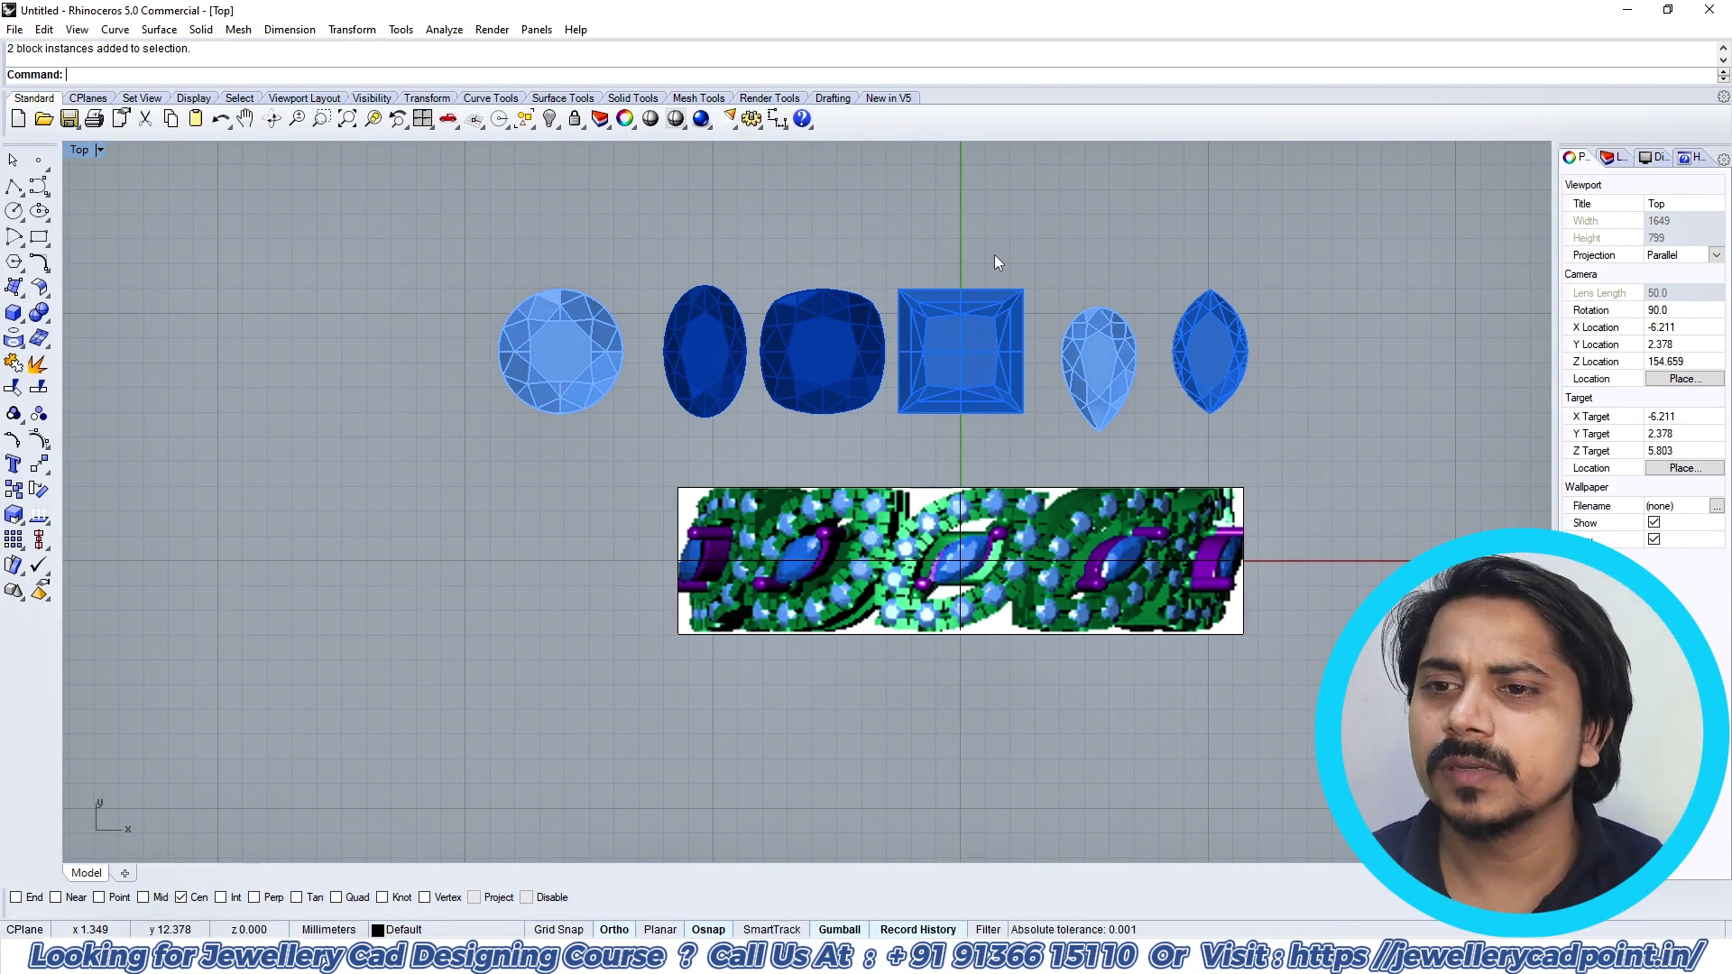
left_click_drag(531, 360, 533, 363)
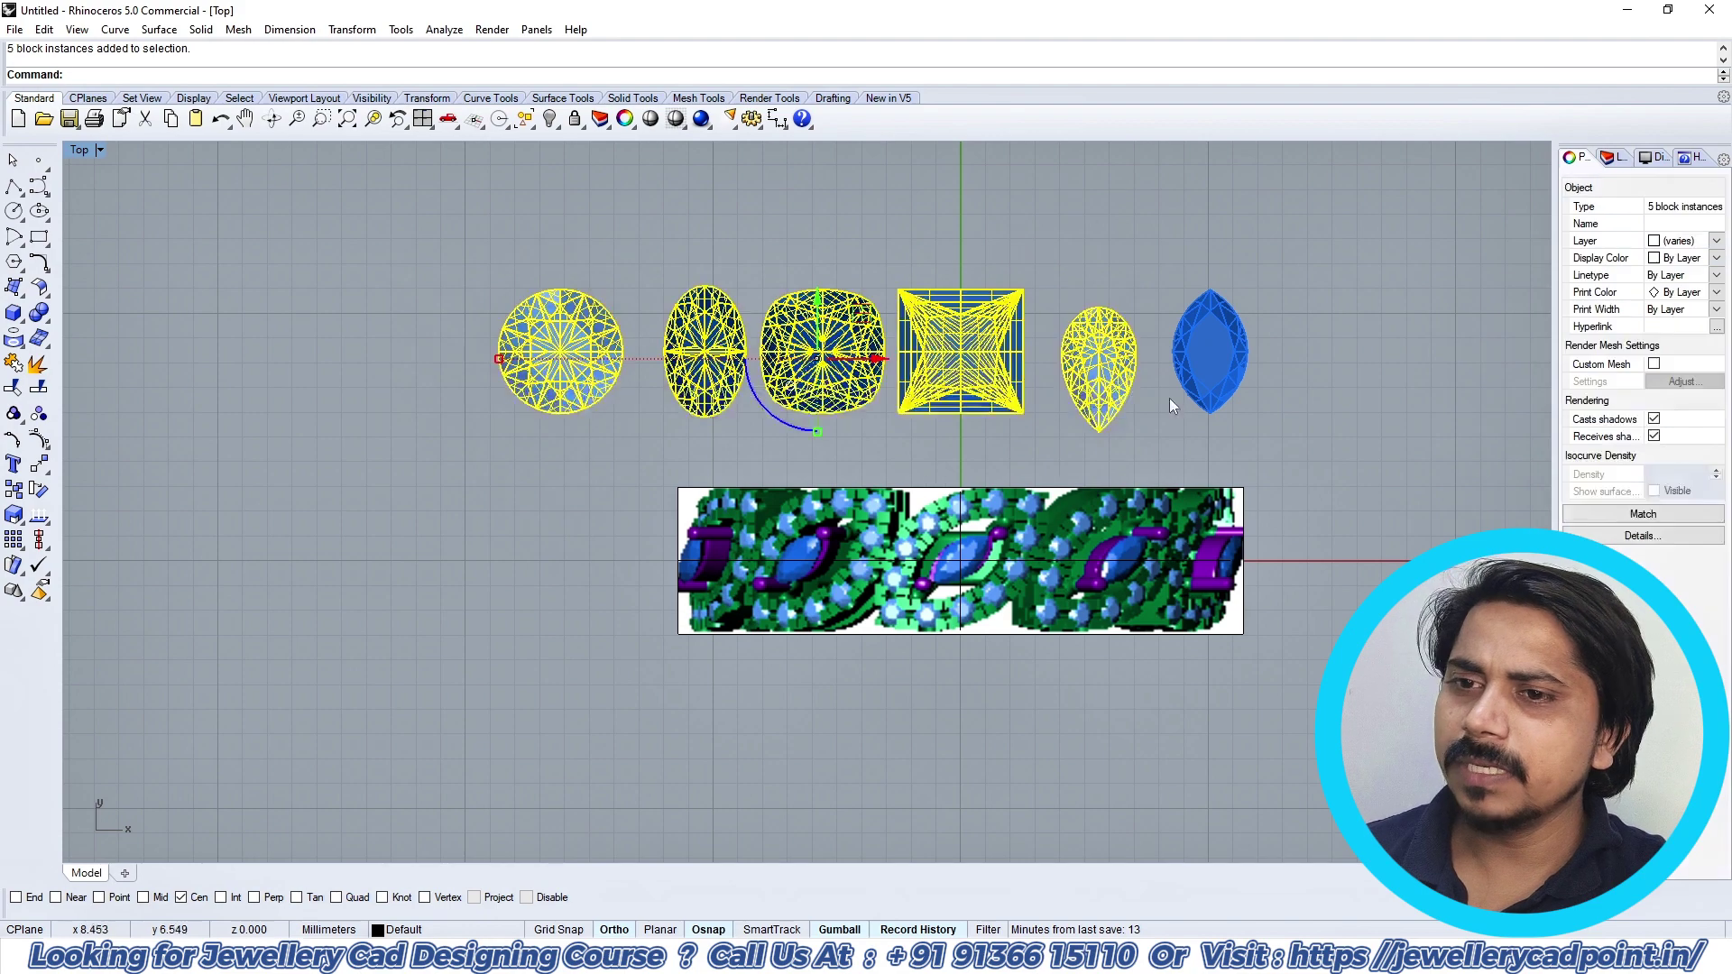
scroll(1191, 379, "up", 4)
scroll(1249, 366, "down", 5)
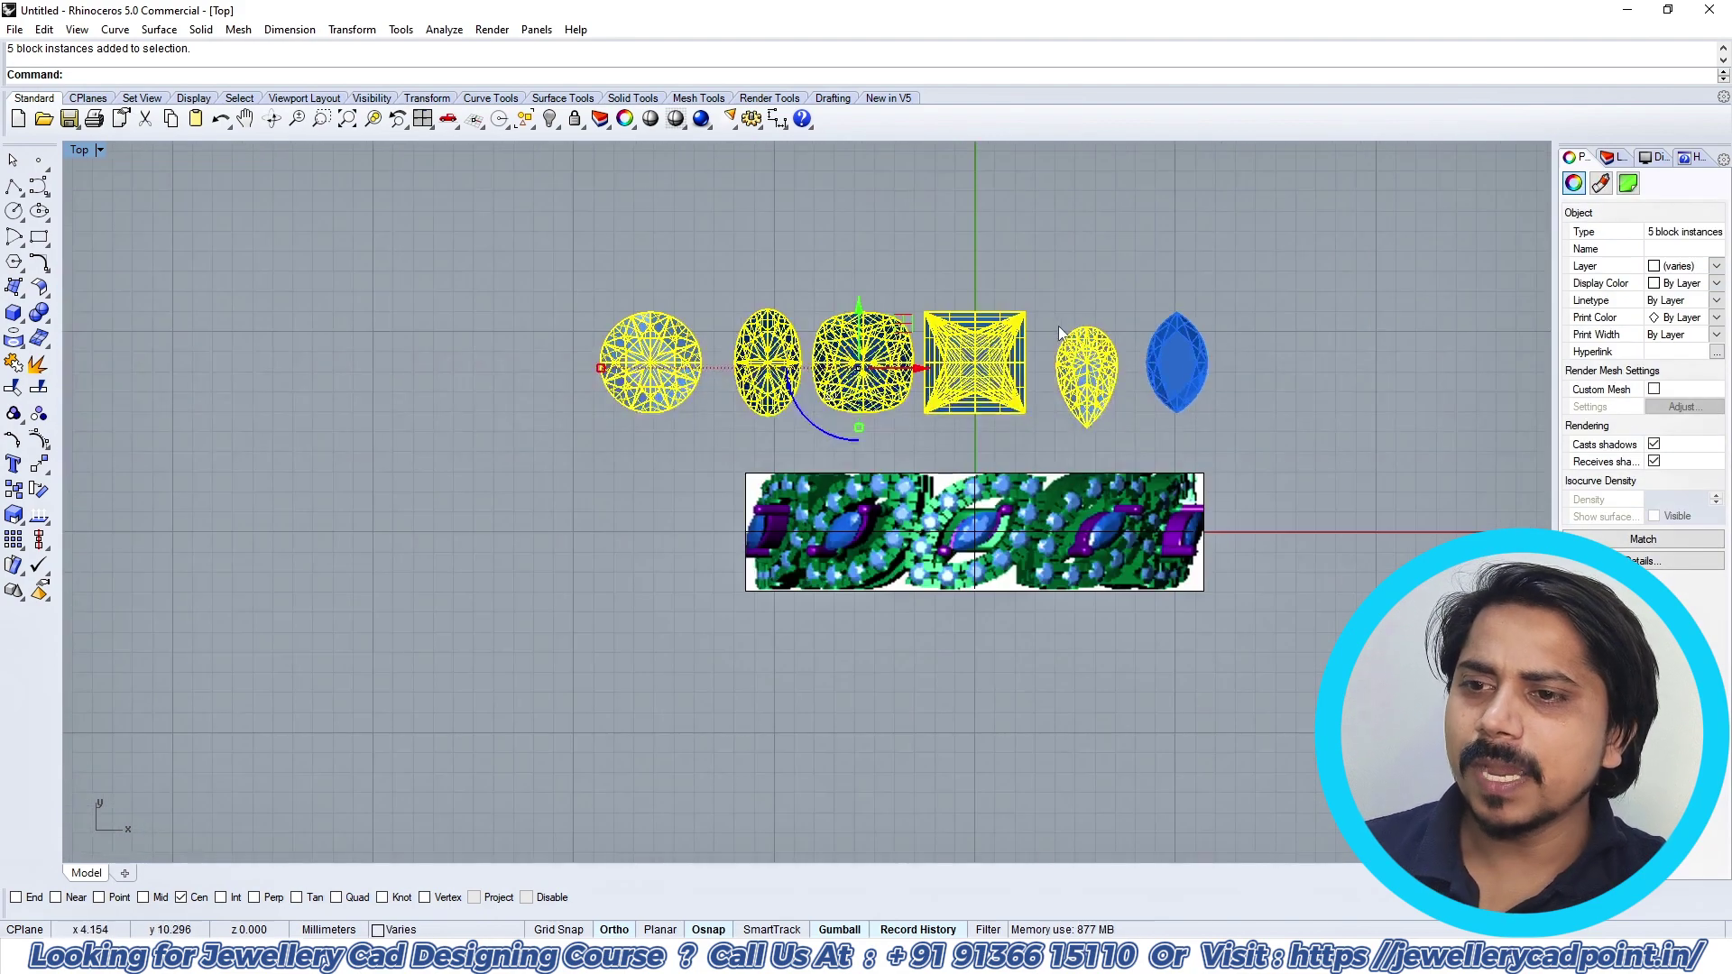
key("Delete")
scroll(1182, 366, "up", 2)
left_click(1188, 369)
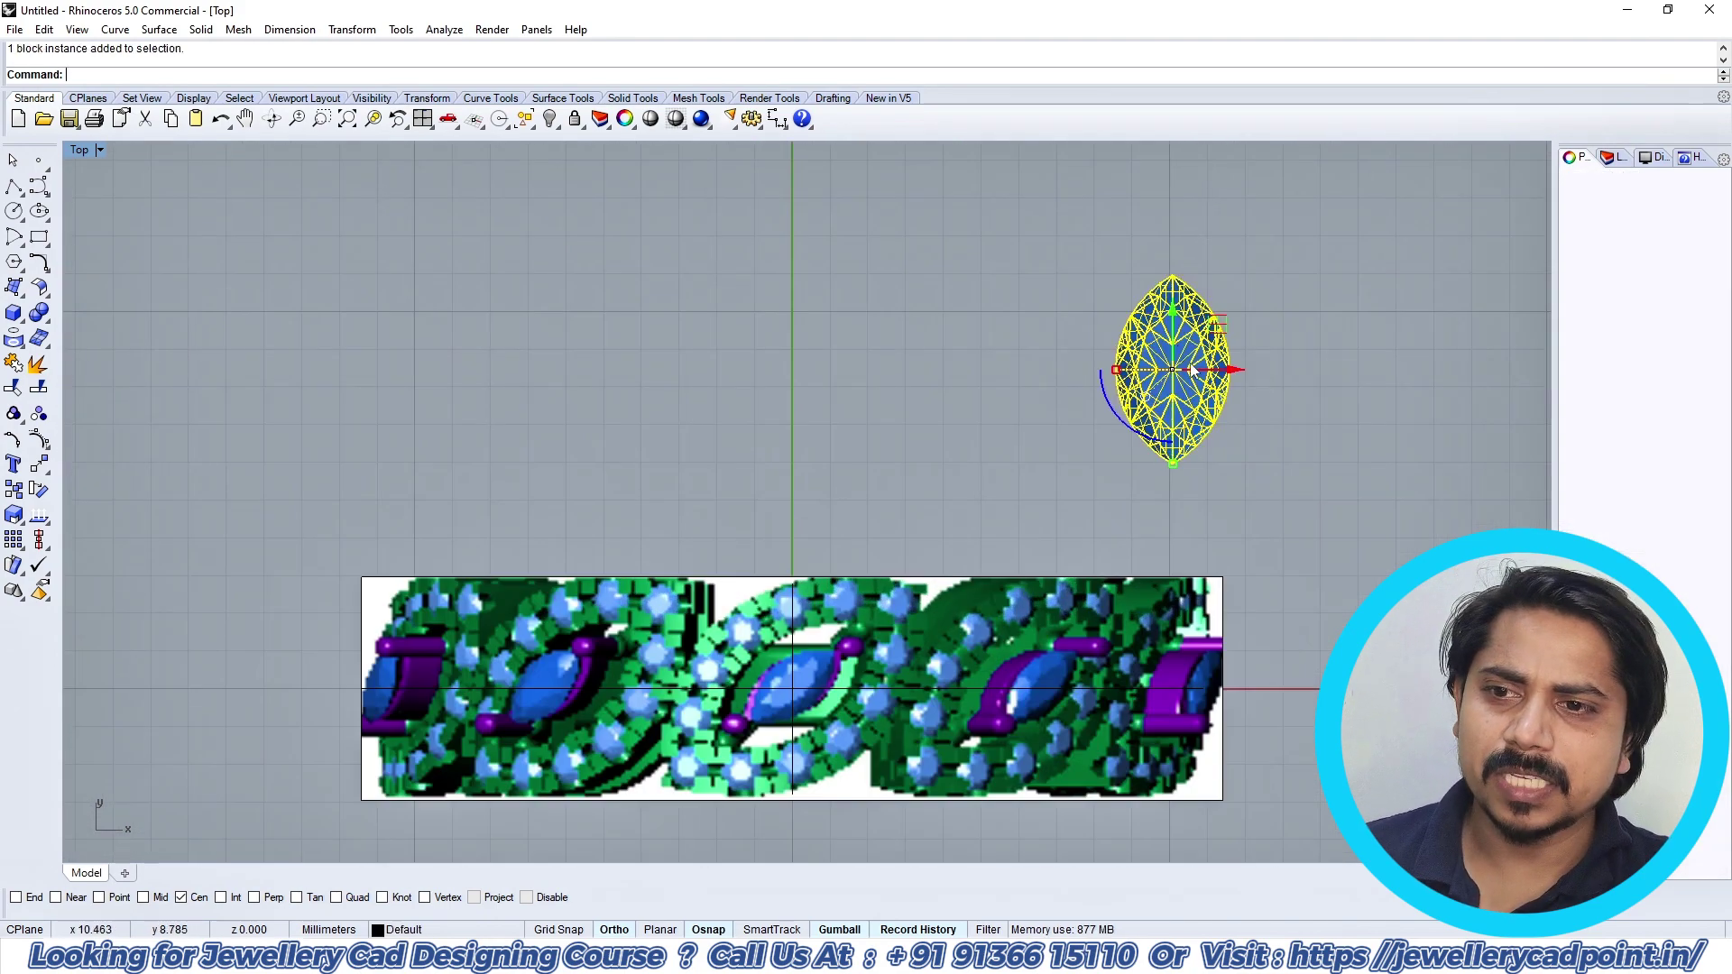
scroll(1173, 361, "down", 4)
key("Escape")
scroll(1008, 363, "up", 6)
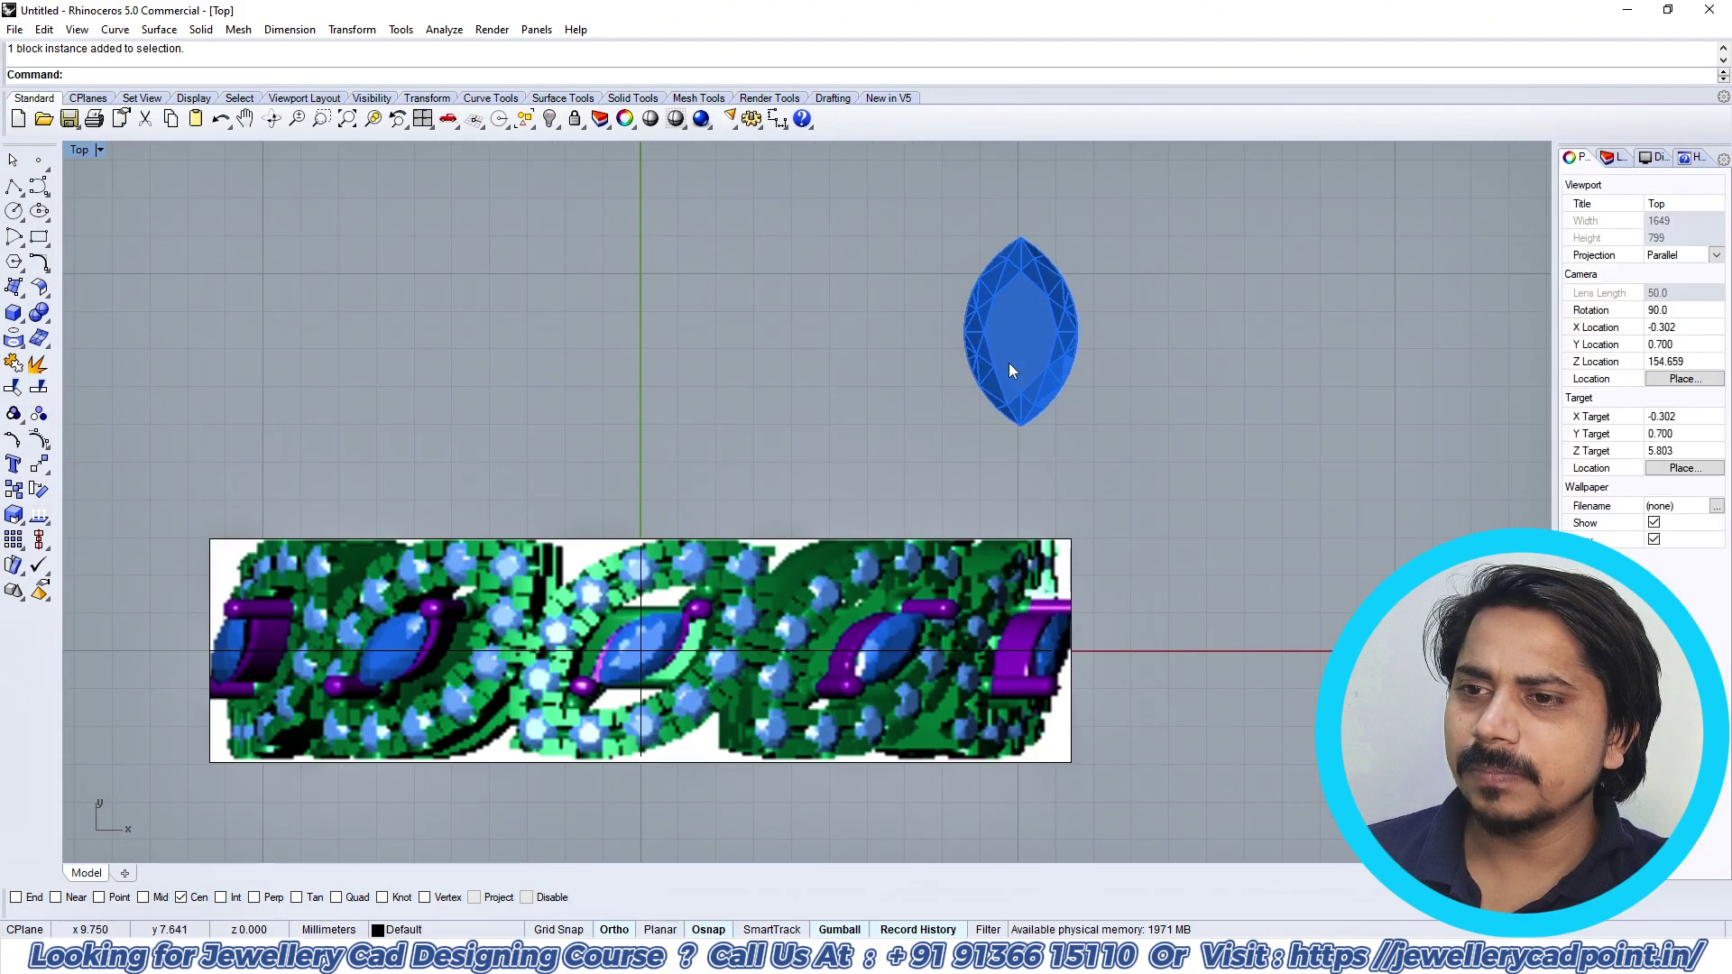
right_click_drag(752, 637, 783, 505)
scroll(785, 506, "down", 2)
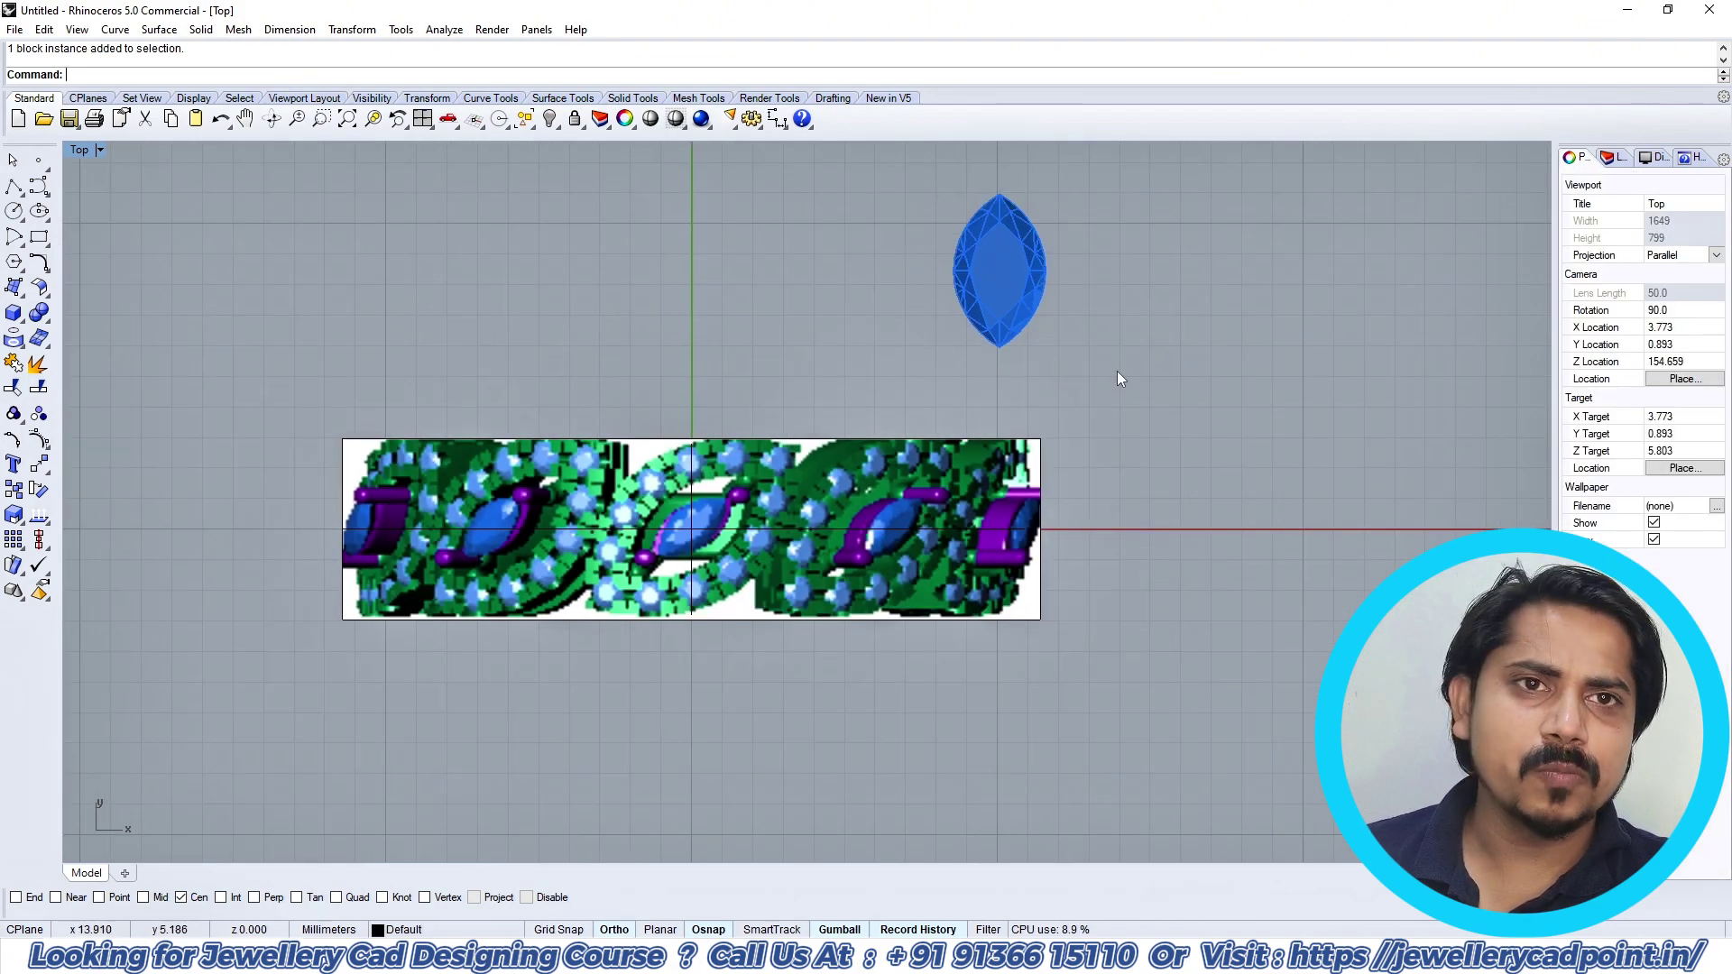
right_click_drag(1125, 382, 1119, 428)
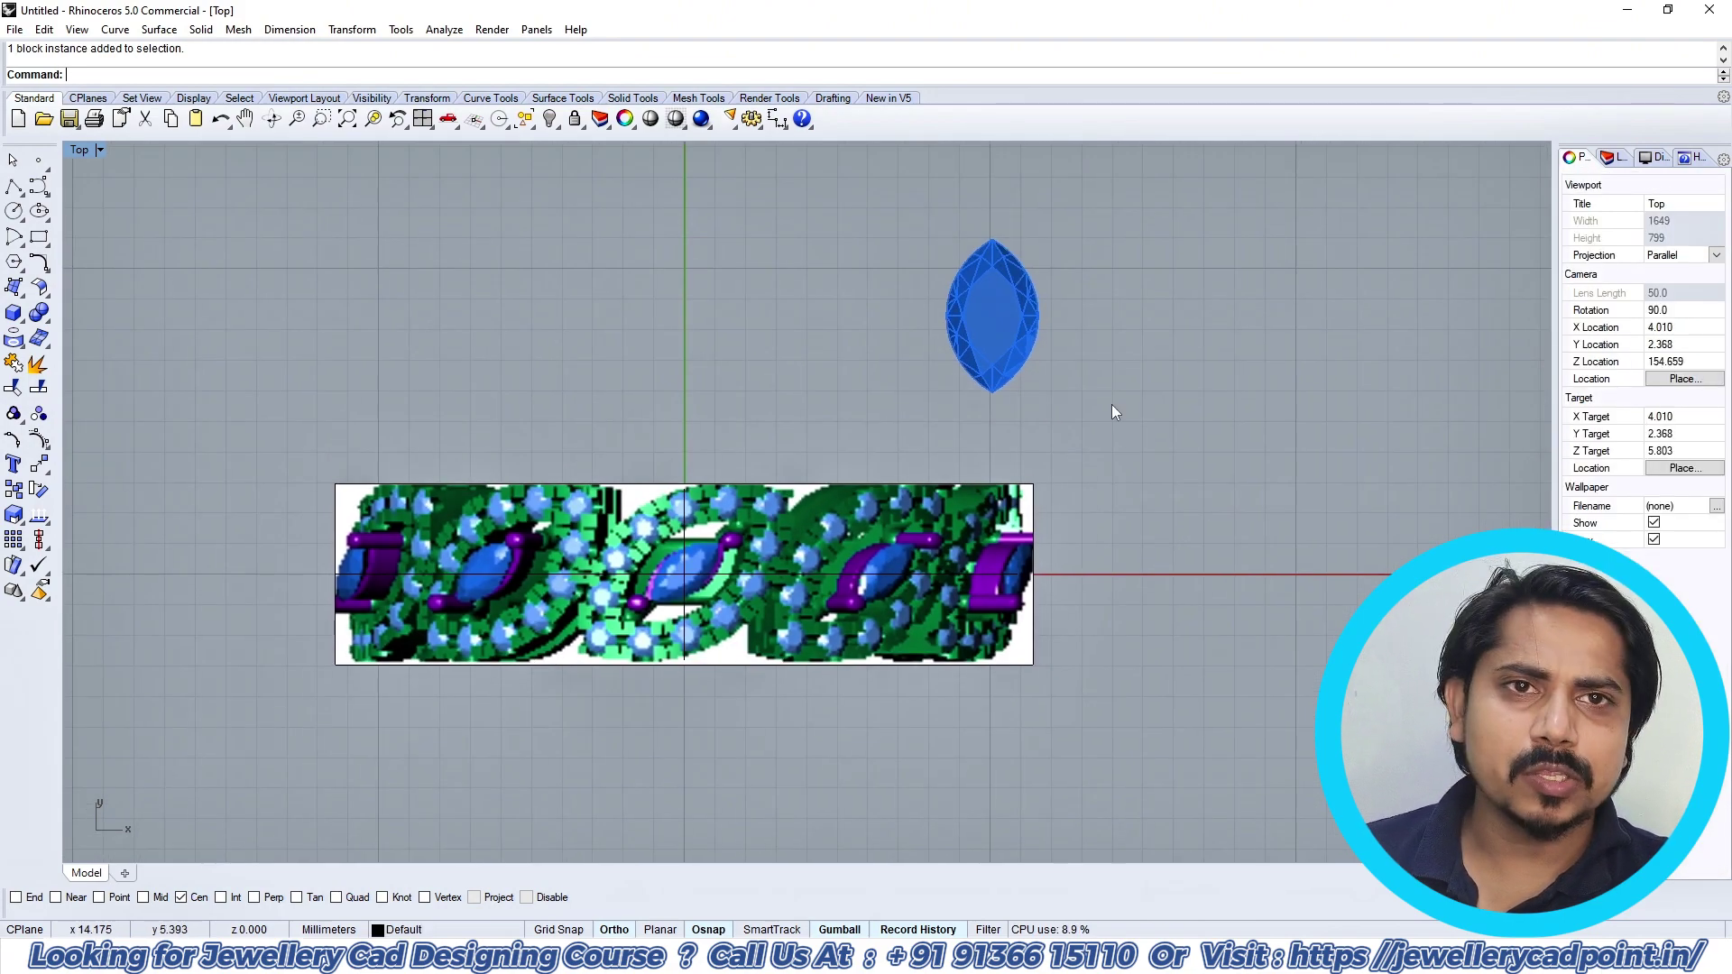
Step: Create a bounding box around the marquise gem with World coordinates and Solids output
scroll(1001, 319, "up", 3)
left_click(1001, 319)
scroll(982, 343, "down", 2)
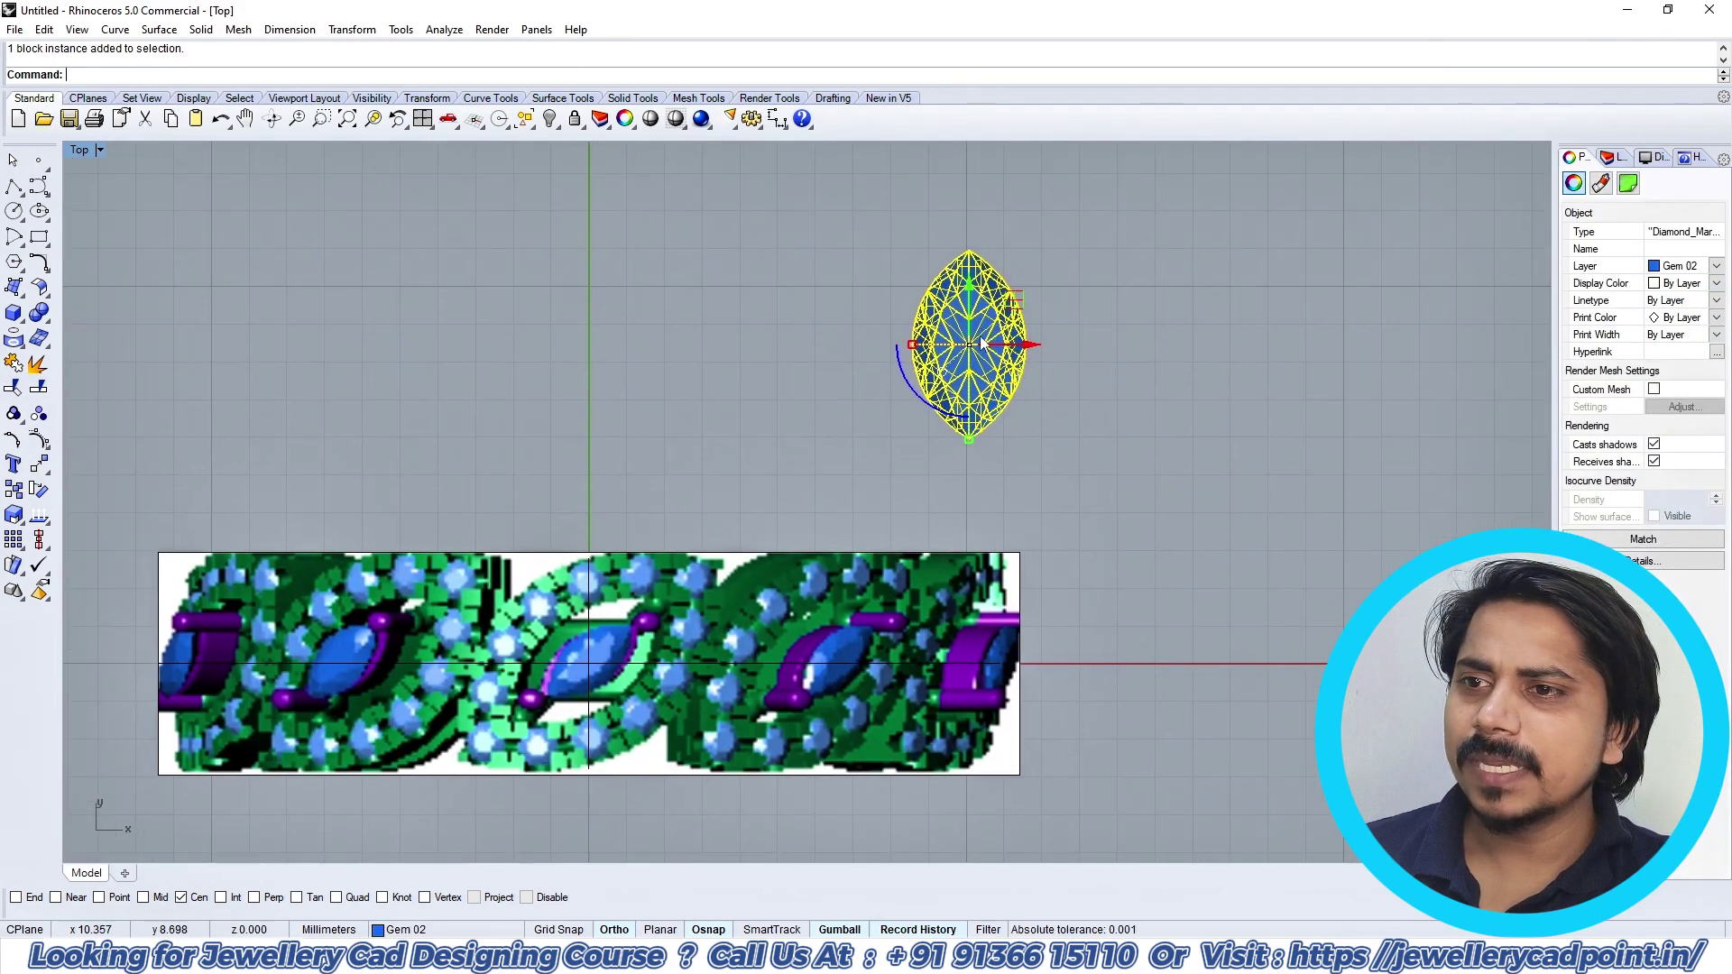
left_click(445, 29)
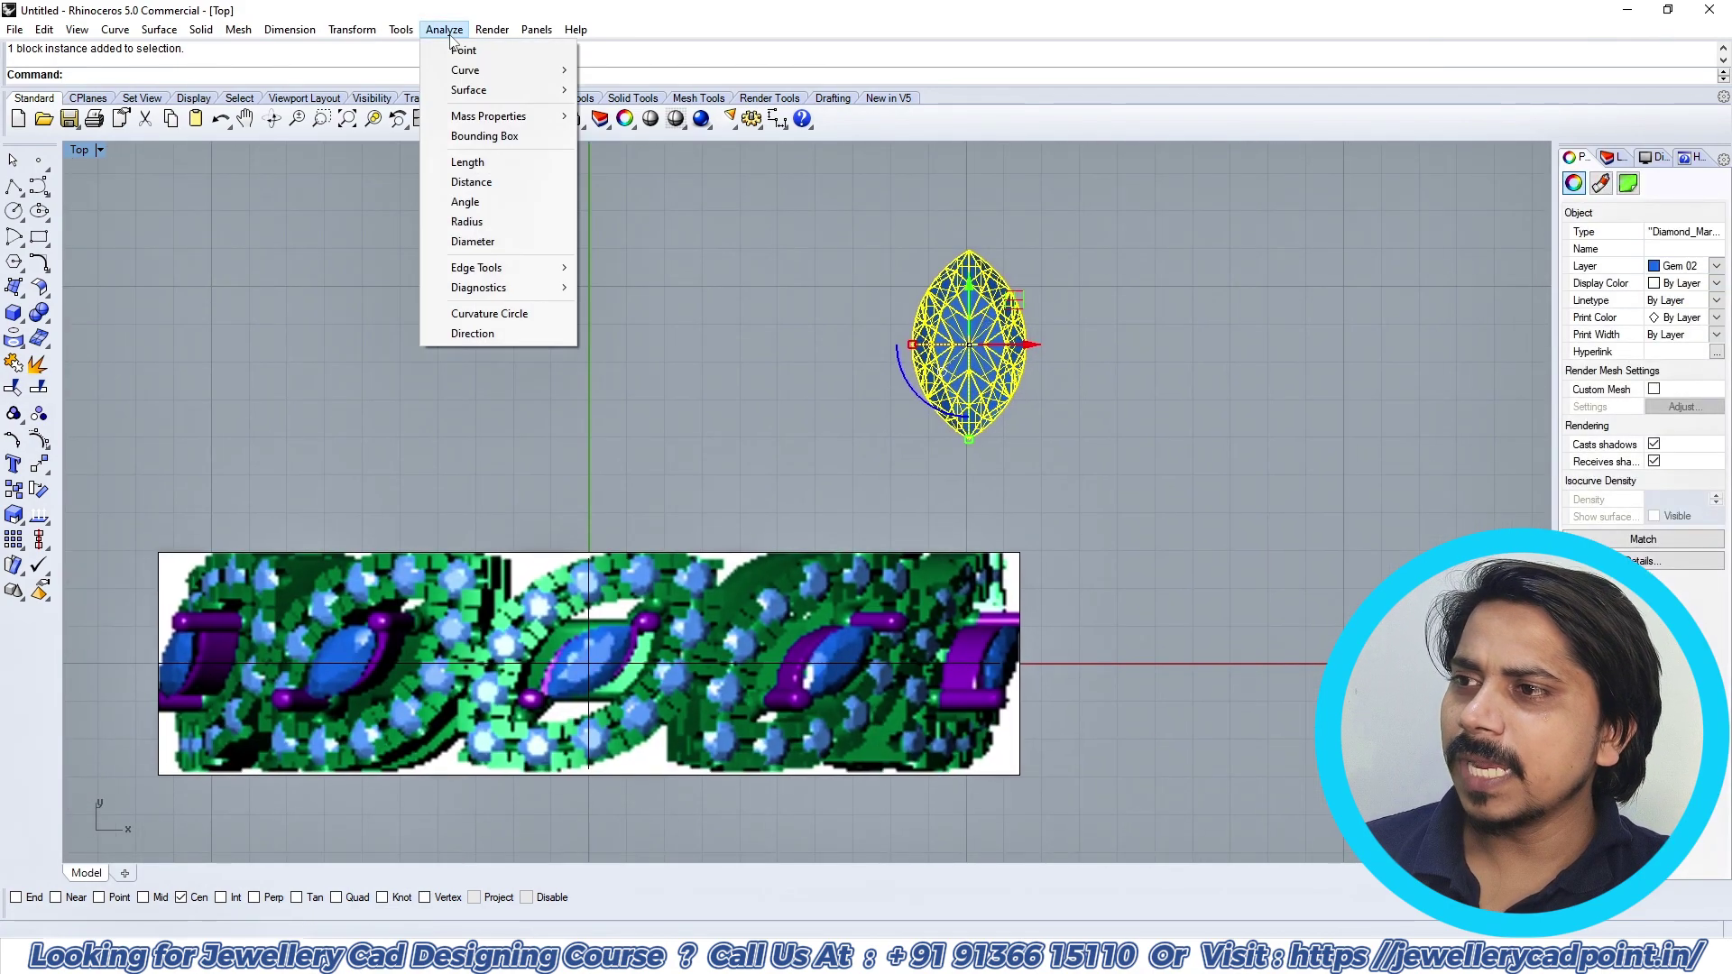
left_click(478, 137)
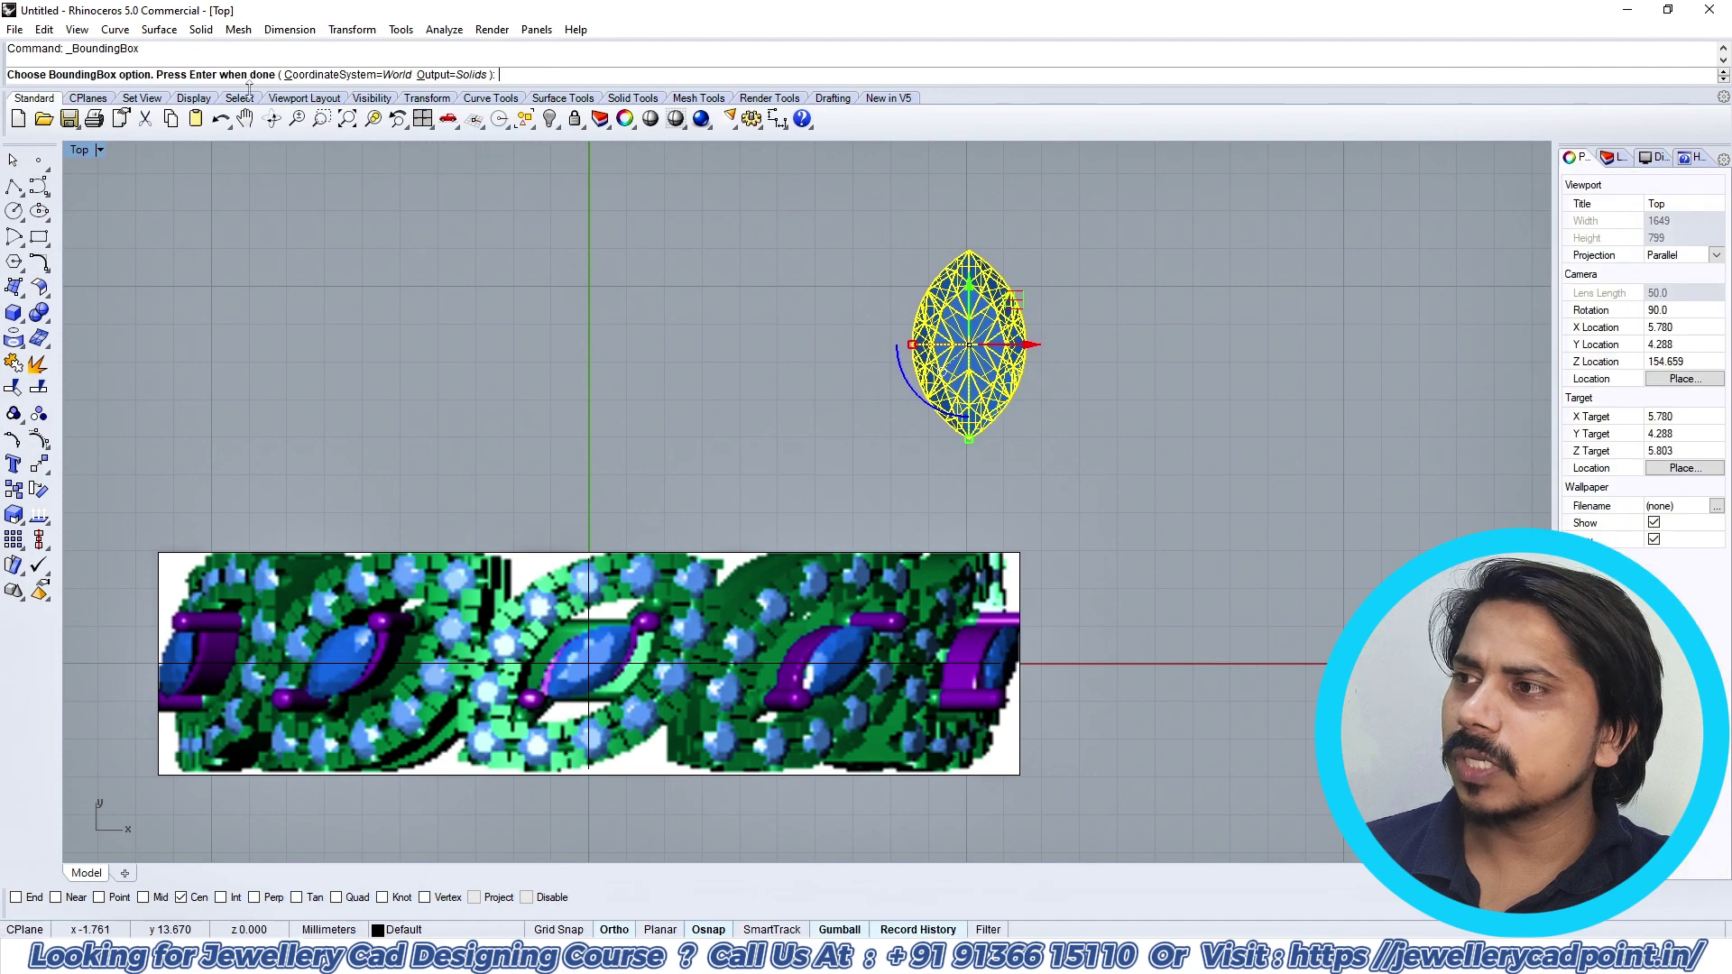
key("Return")
left_click(1087, 262)
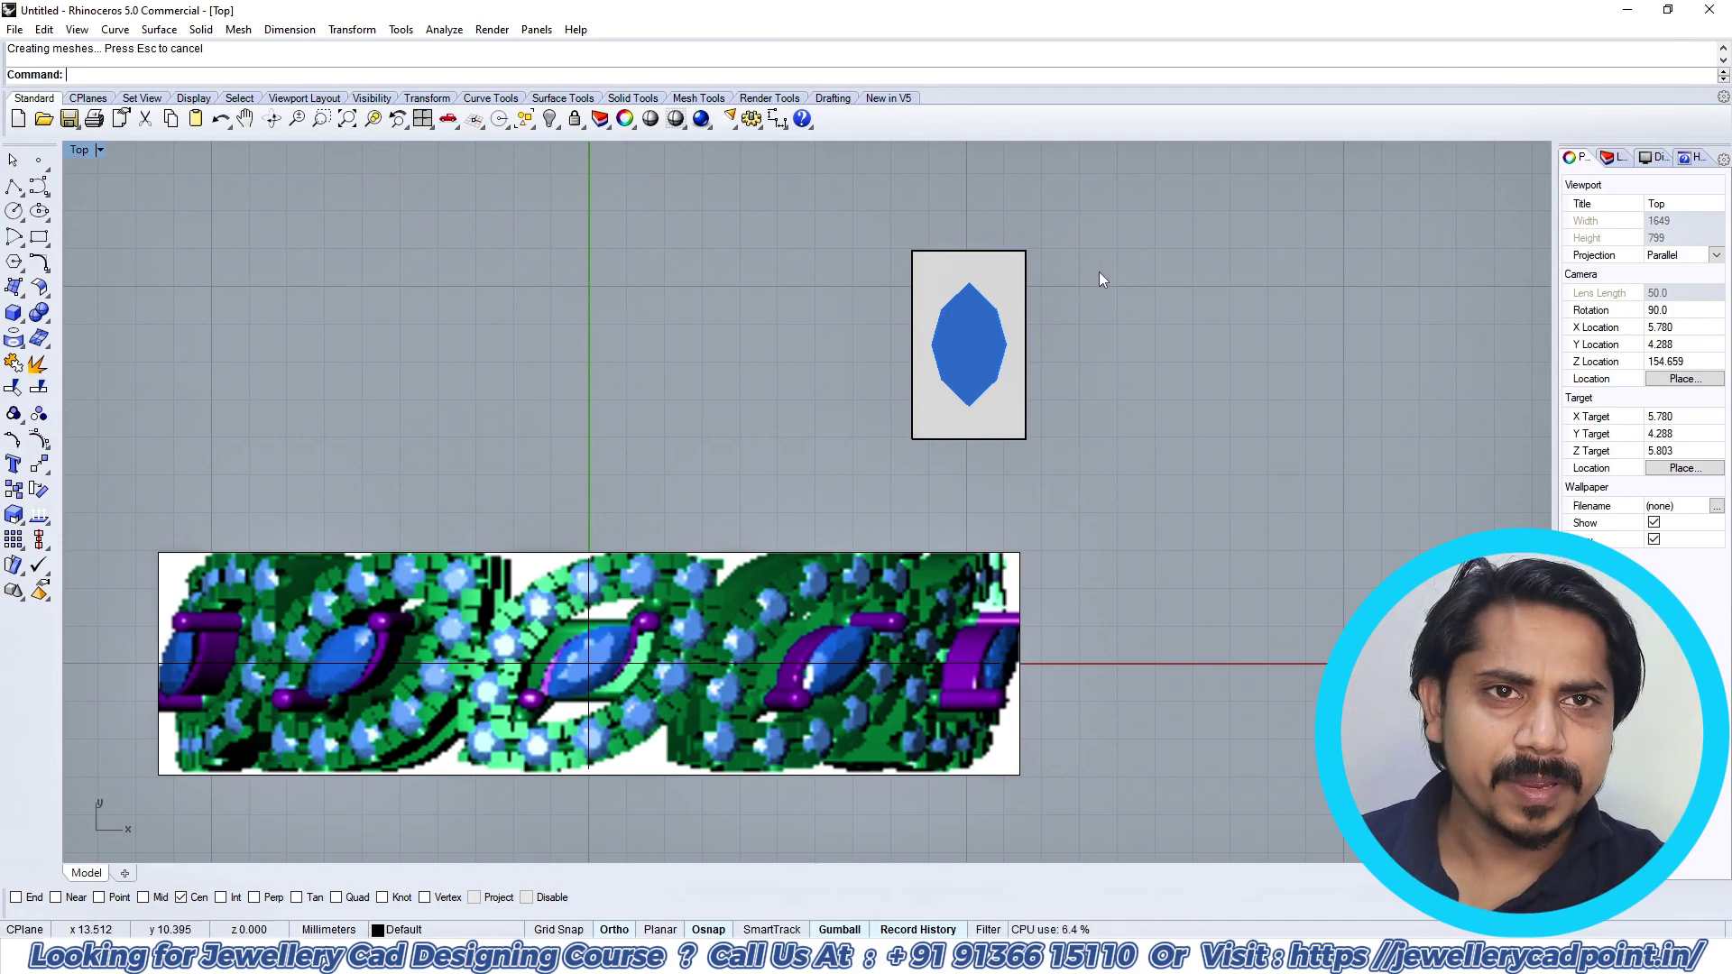
Step: Duplicate the border of the bounding box's top face in the Perspective view and delete the solid box
key("ctrl+F4")
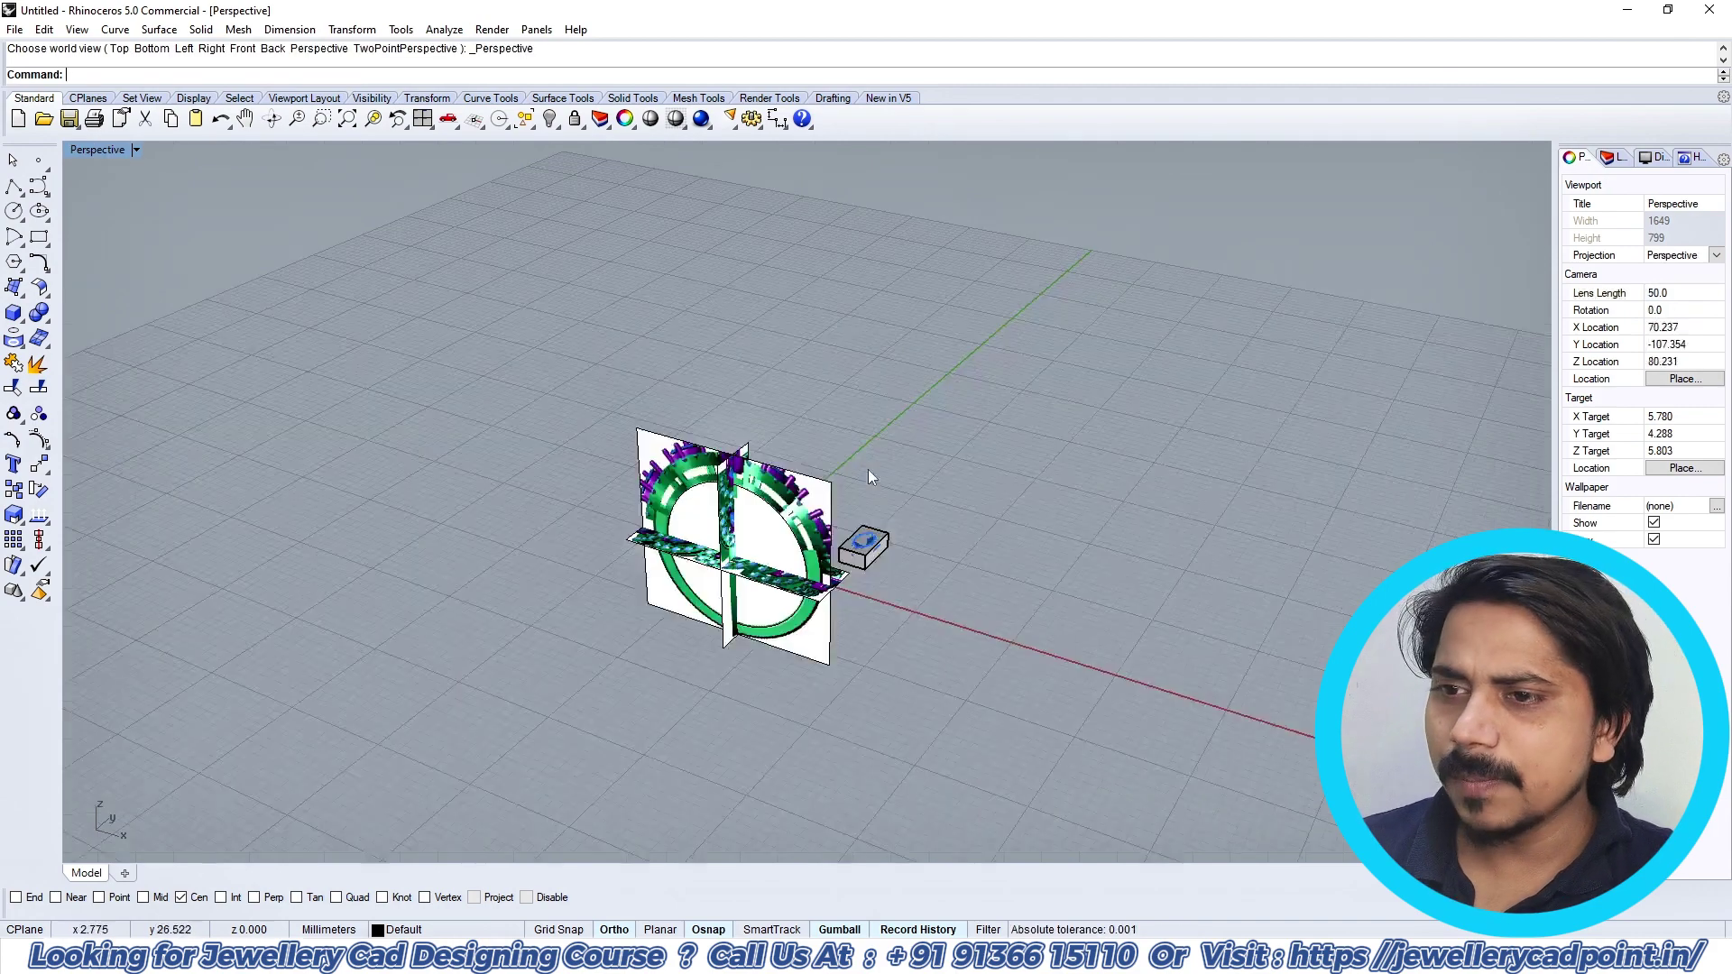
scroll(873, 552, "up", 9)
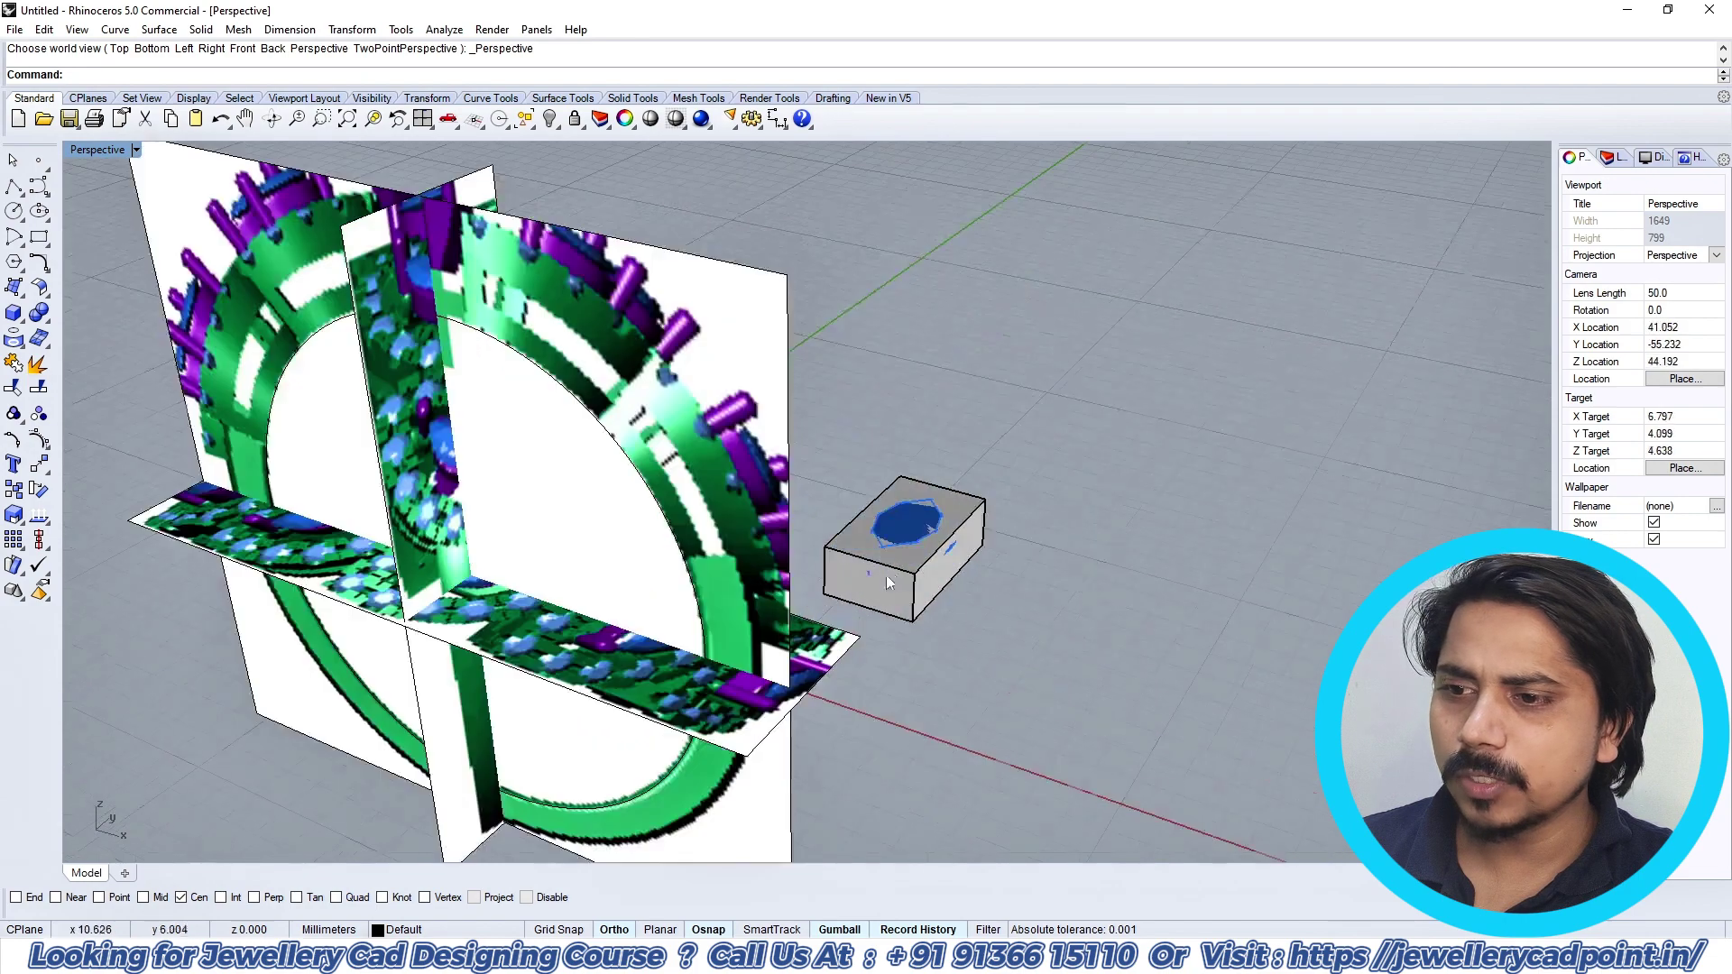
left_click(21, 344)
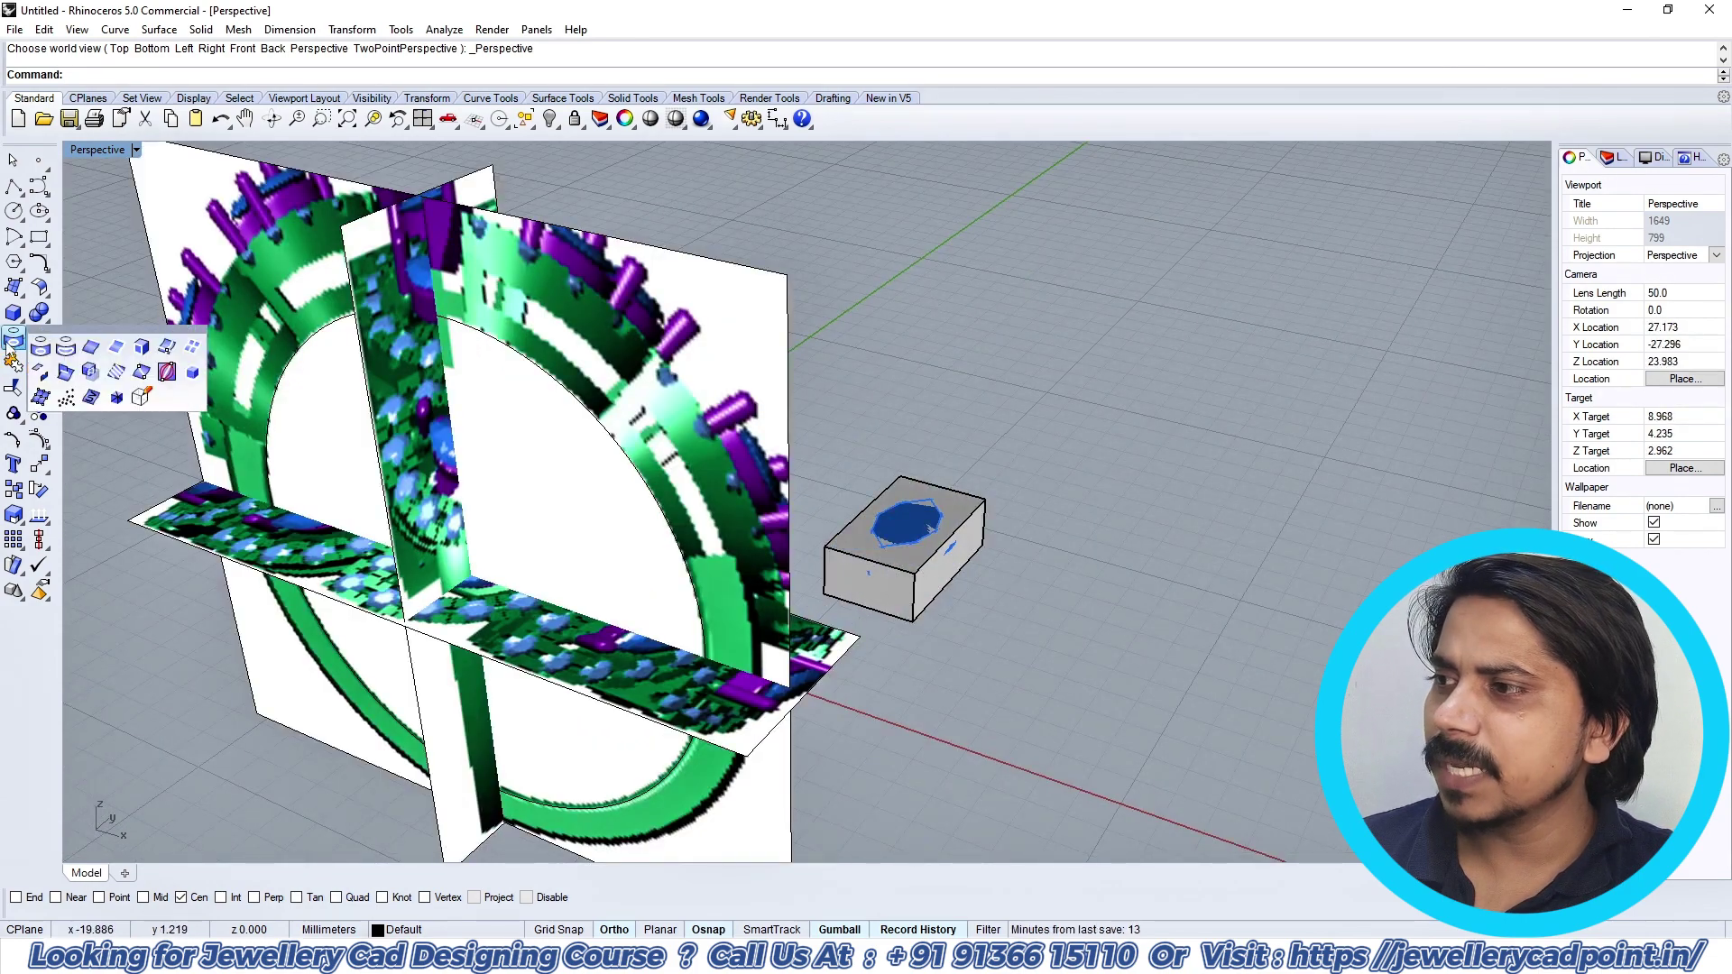
left_click(142, 348)
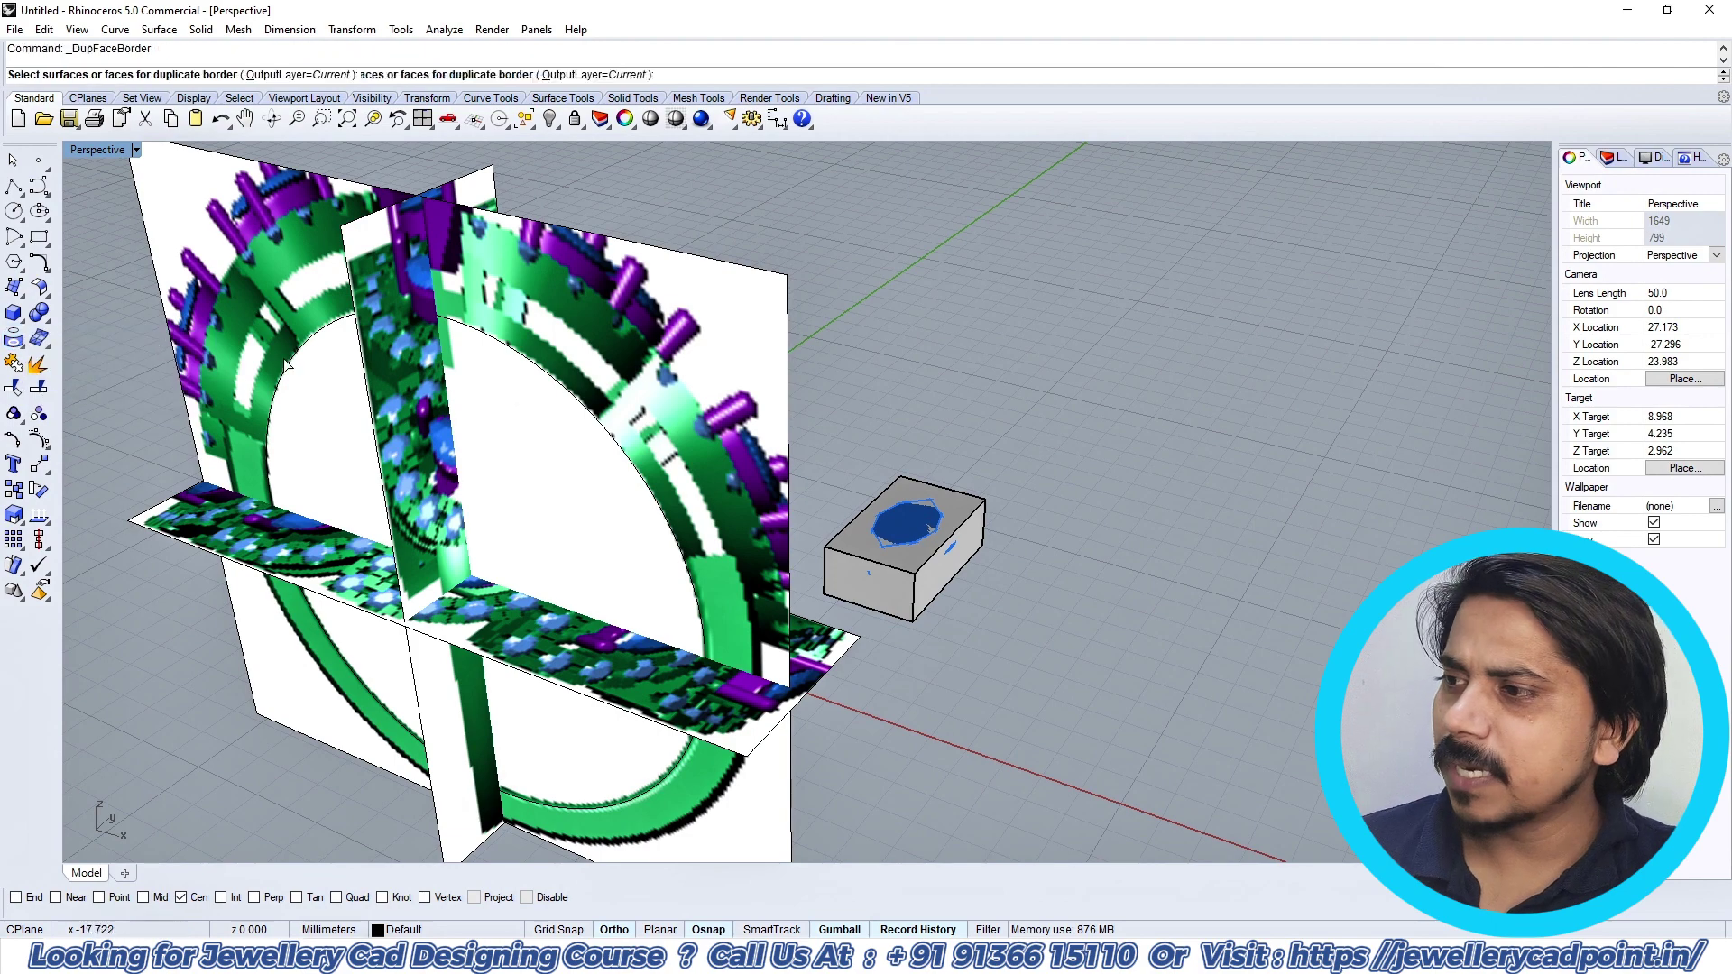
scroll(915, 516, "up", 4)
left_click(912, 477)
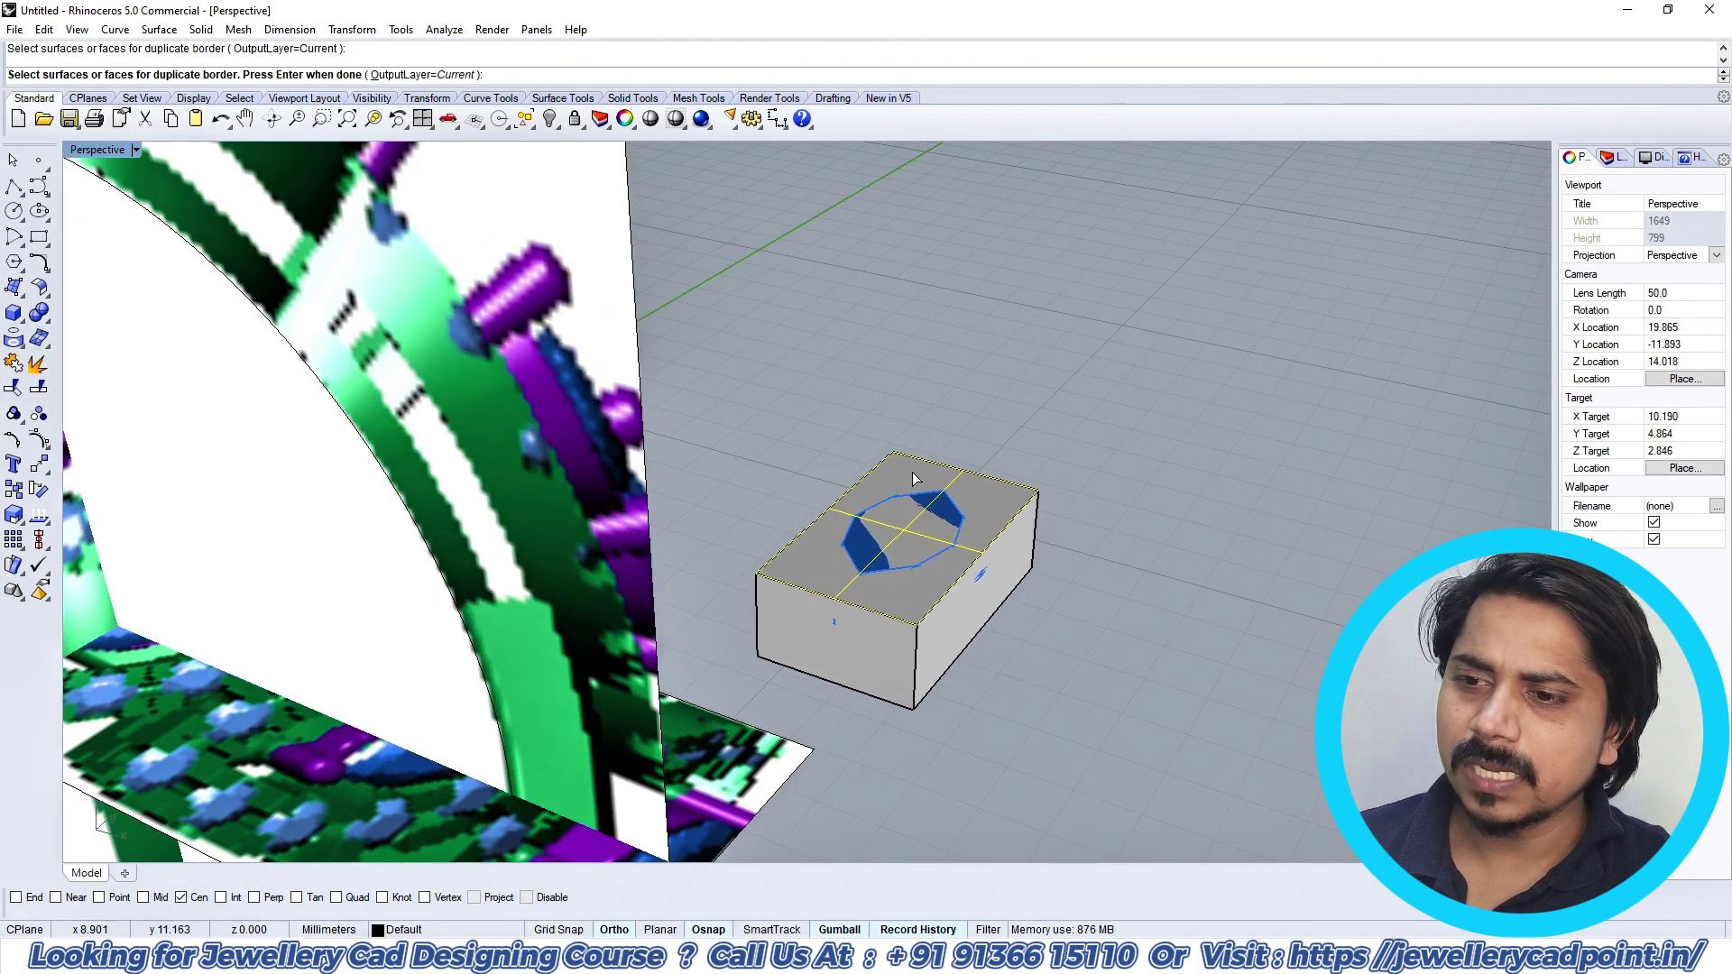
key("Return")
left_click(969, 334)
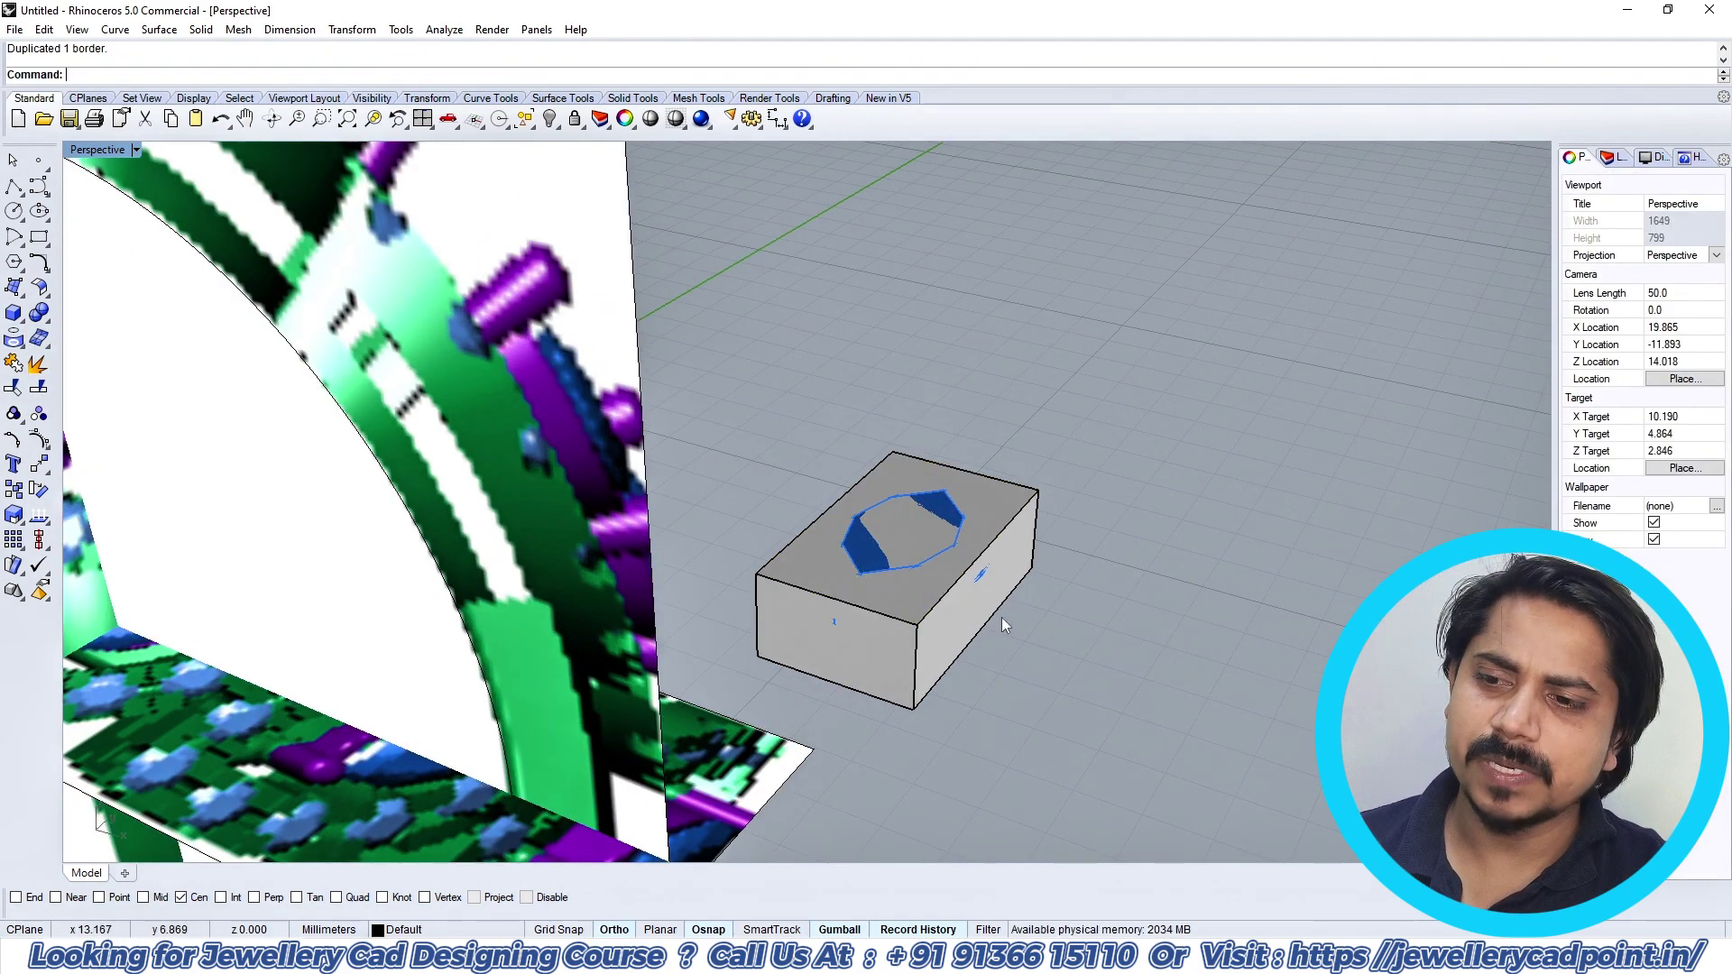
left_click(998, 572)
key("Delete")
Step: Lower the rectangular border curve from the gem's table to its girdle level in the Right view
left_click(1013, 521)
right_click_drag(967, 611, 834, 516)
key("ctrl+F1")
scroll(926, 486, "down", 4)
right_click_drag(936, 260, 947, 330)
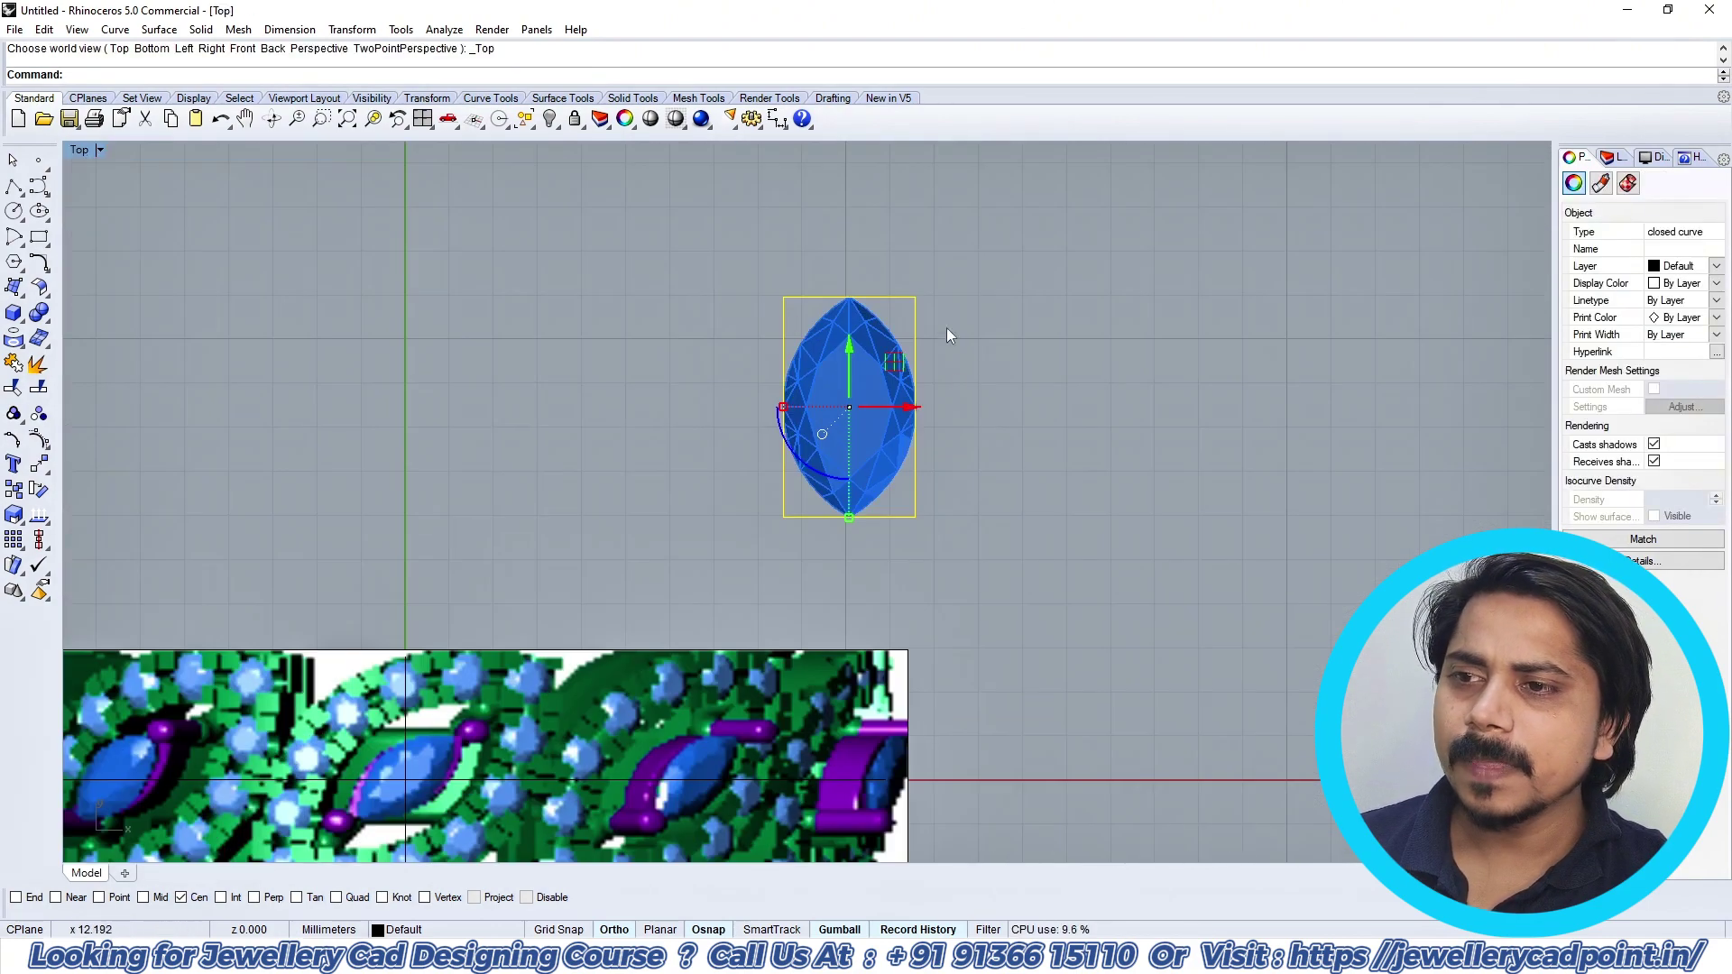
key("ctrl+F3")
scroll(906, 473, "up", 3)
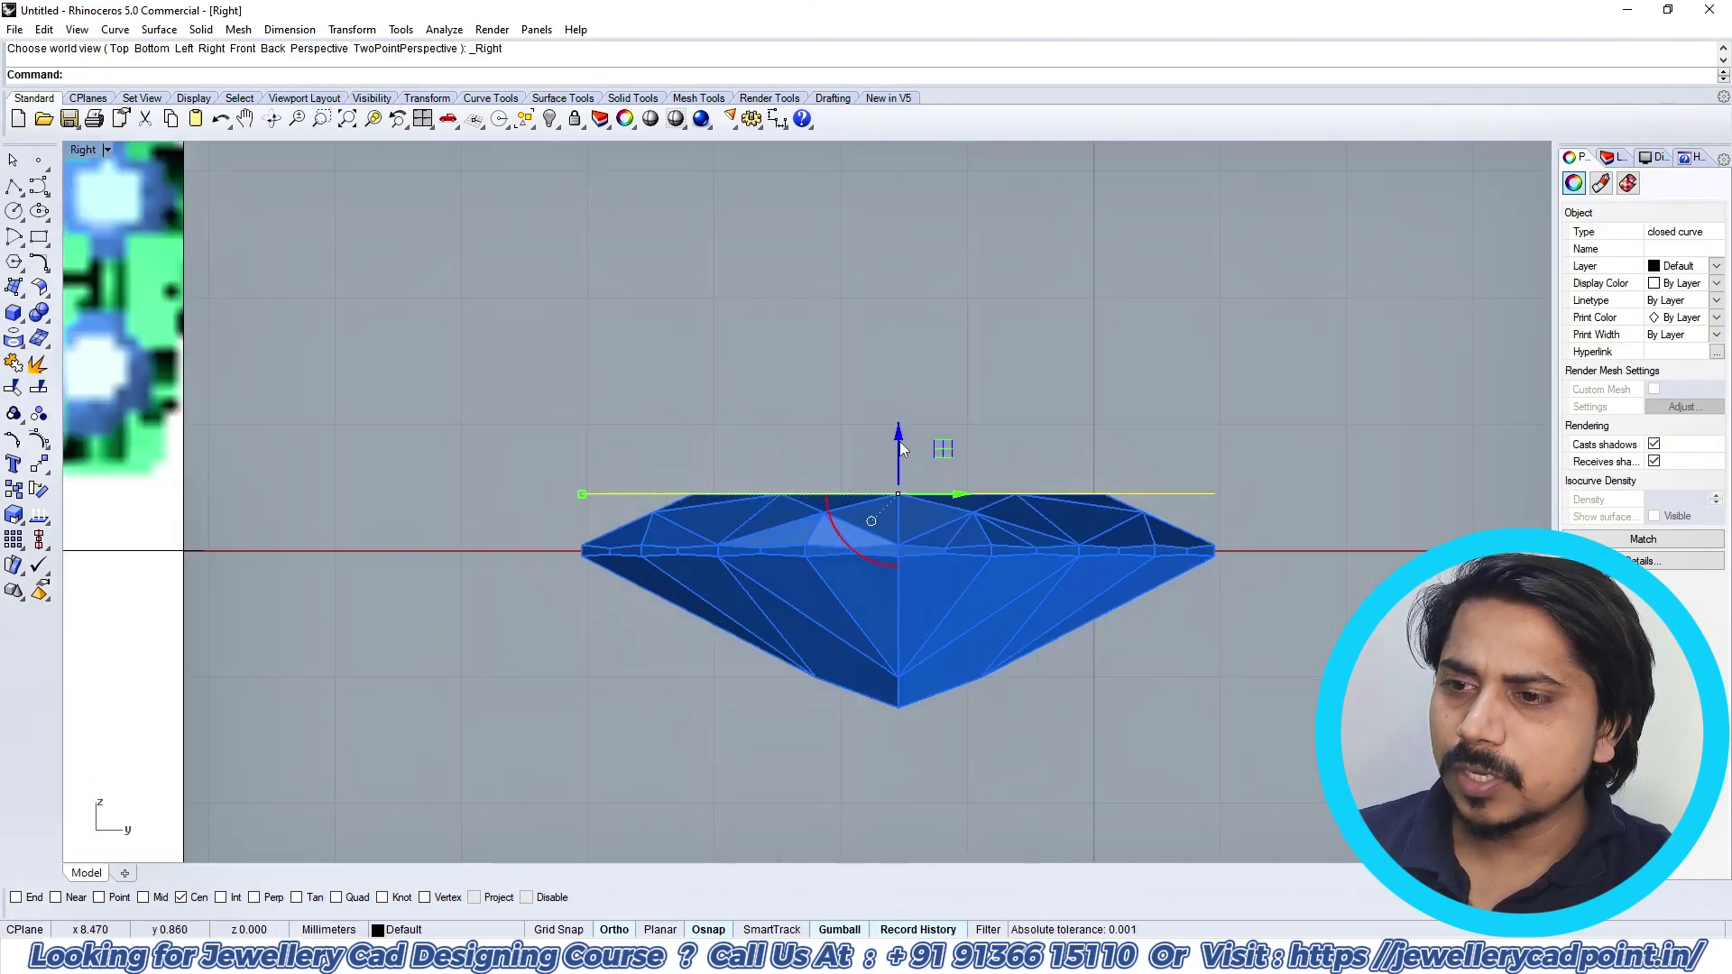
left_click_drag(898, 433, 899, 490)
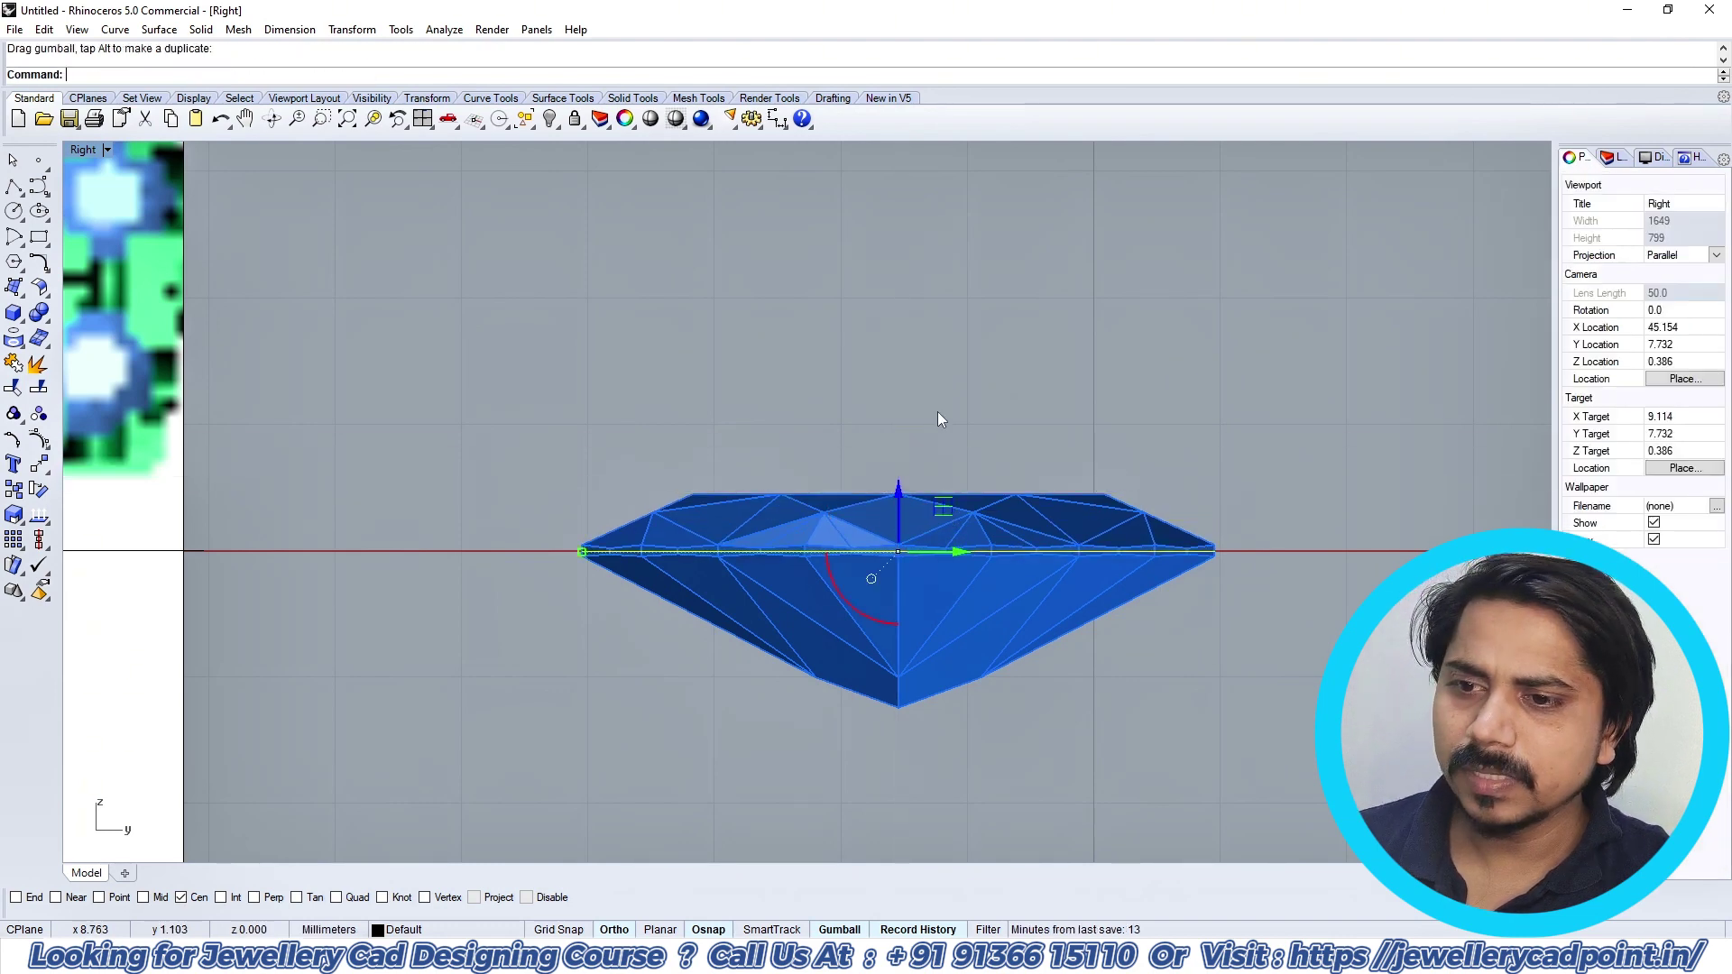
key("Escape")
Step: Group the marquise gem with its rectangular border in the Perspective view and return to the Top view
key("ctrl+F1")
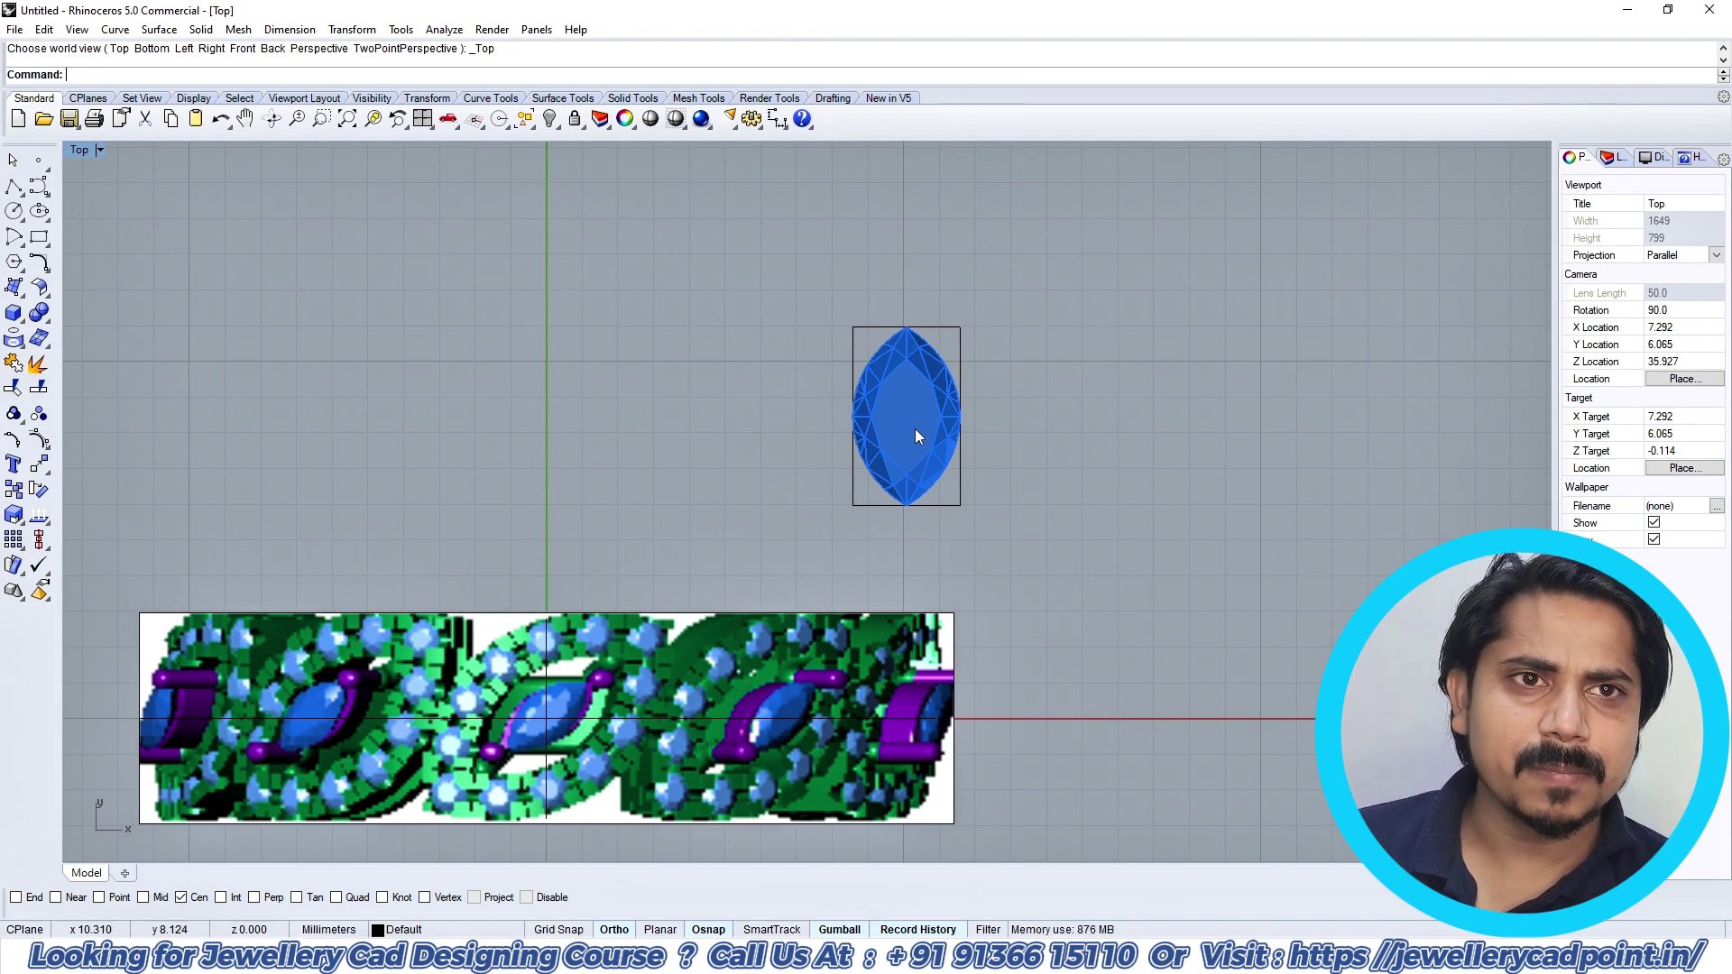
key("ctrl+F4")
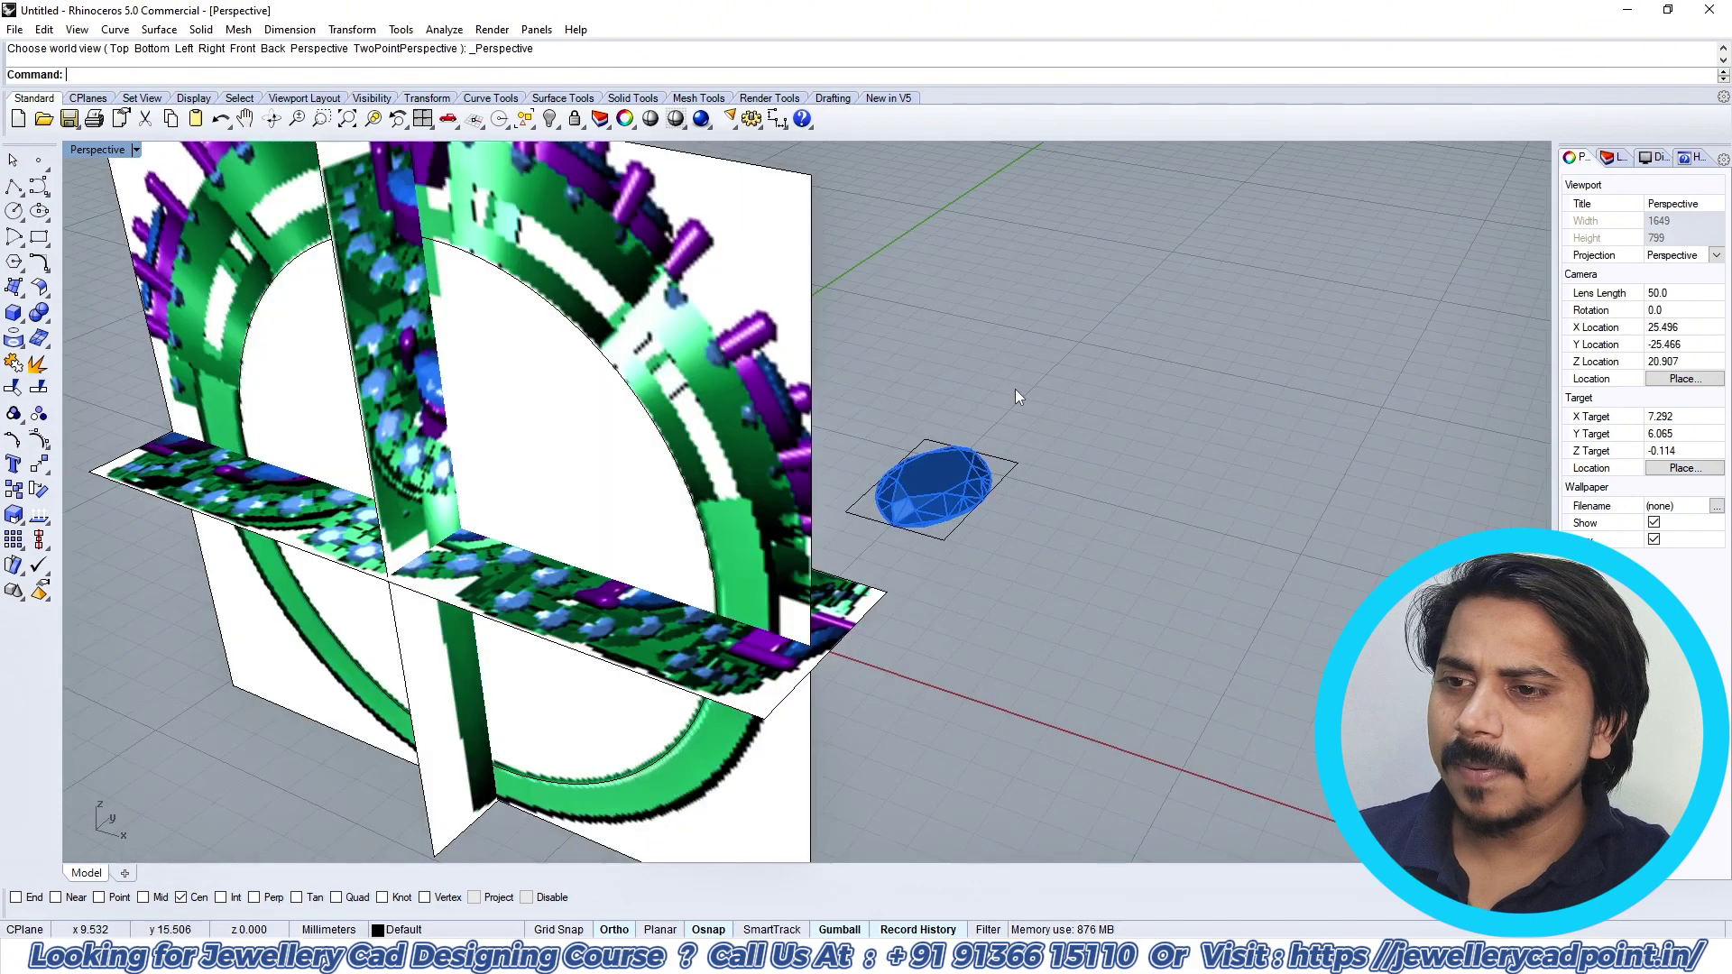
left_click(983, 492)
scroll(983, 493, "down", 5)
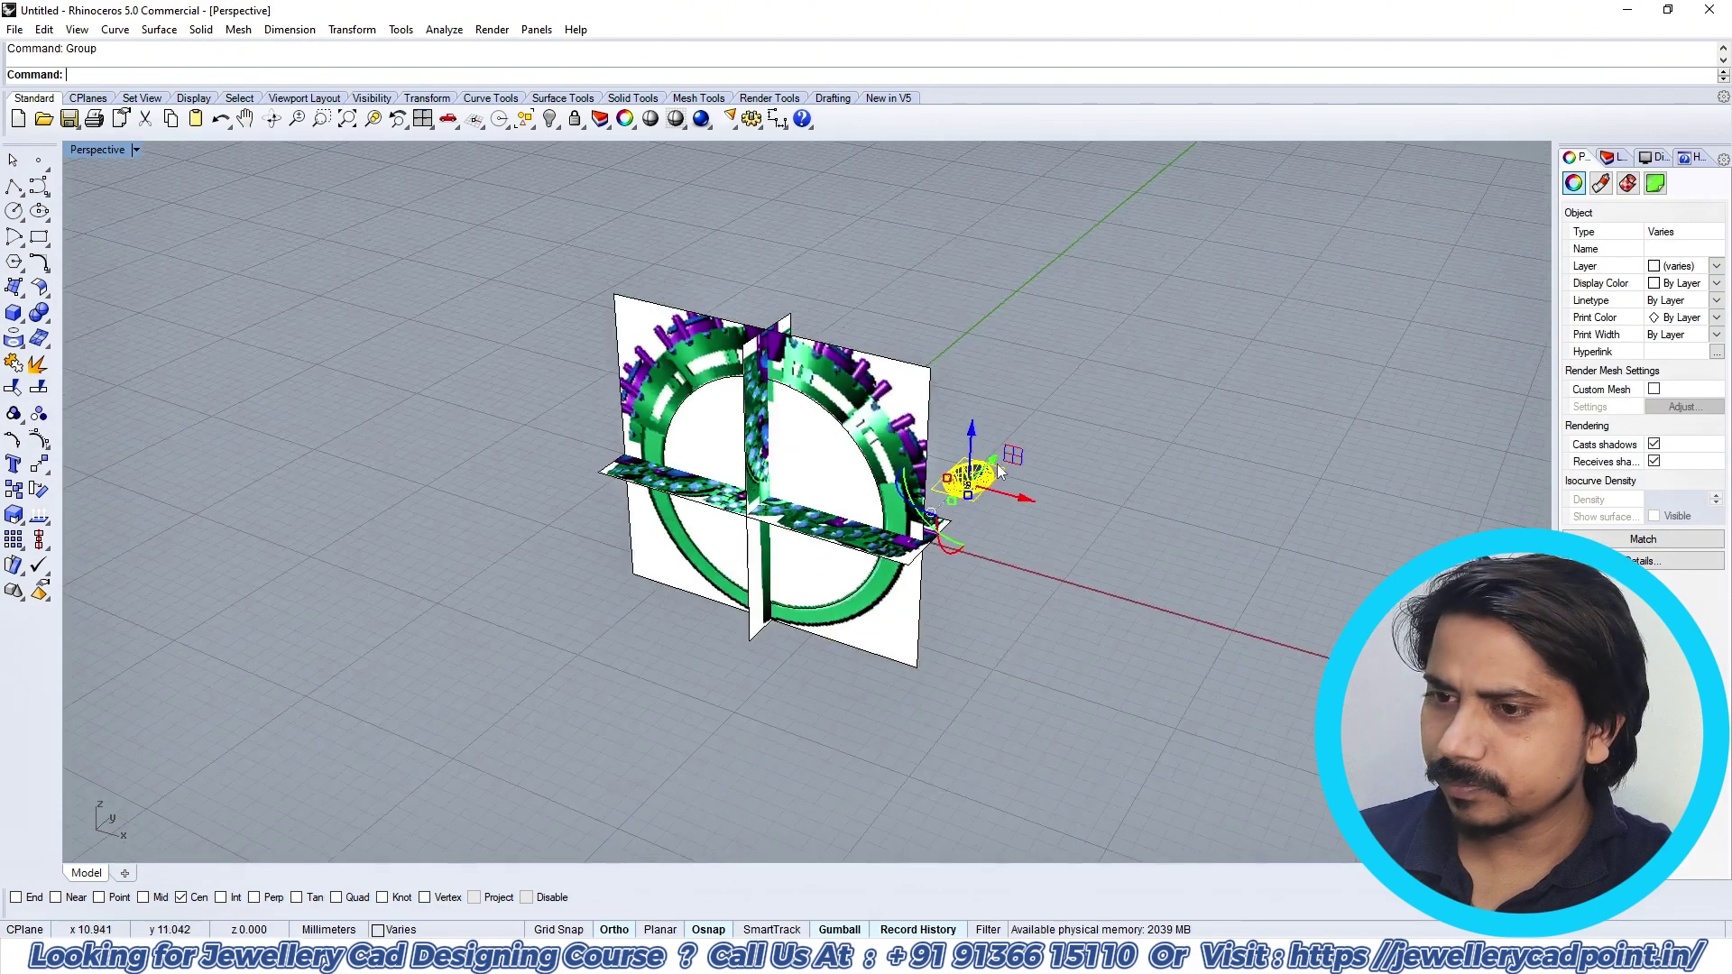
key("ctrl+F1")
left_click(1004, 434)
scroll(1004, 435, "up", 4)
scroll(888, 361, "up", 8)
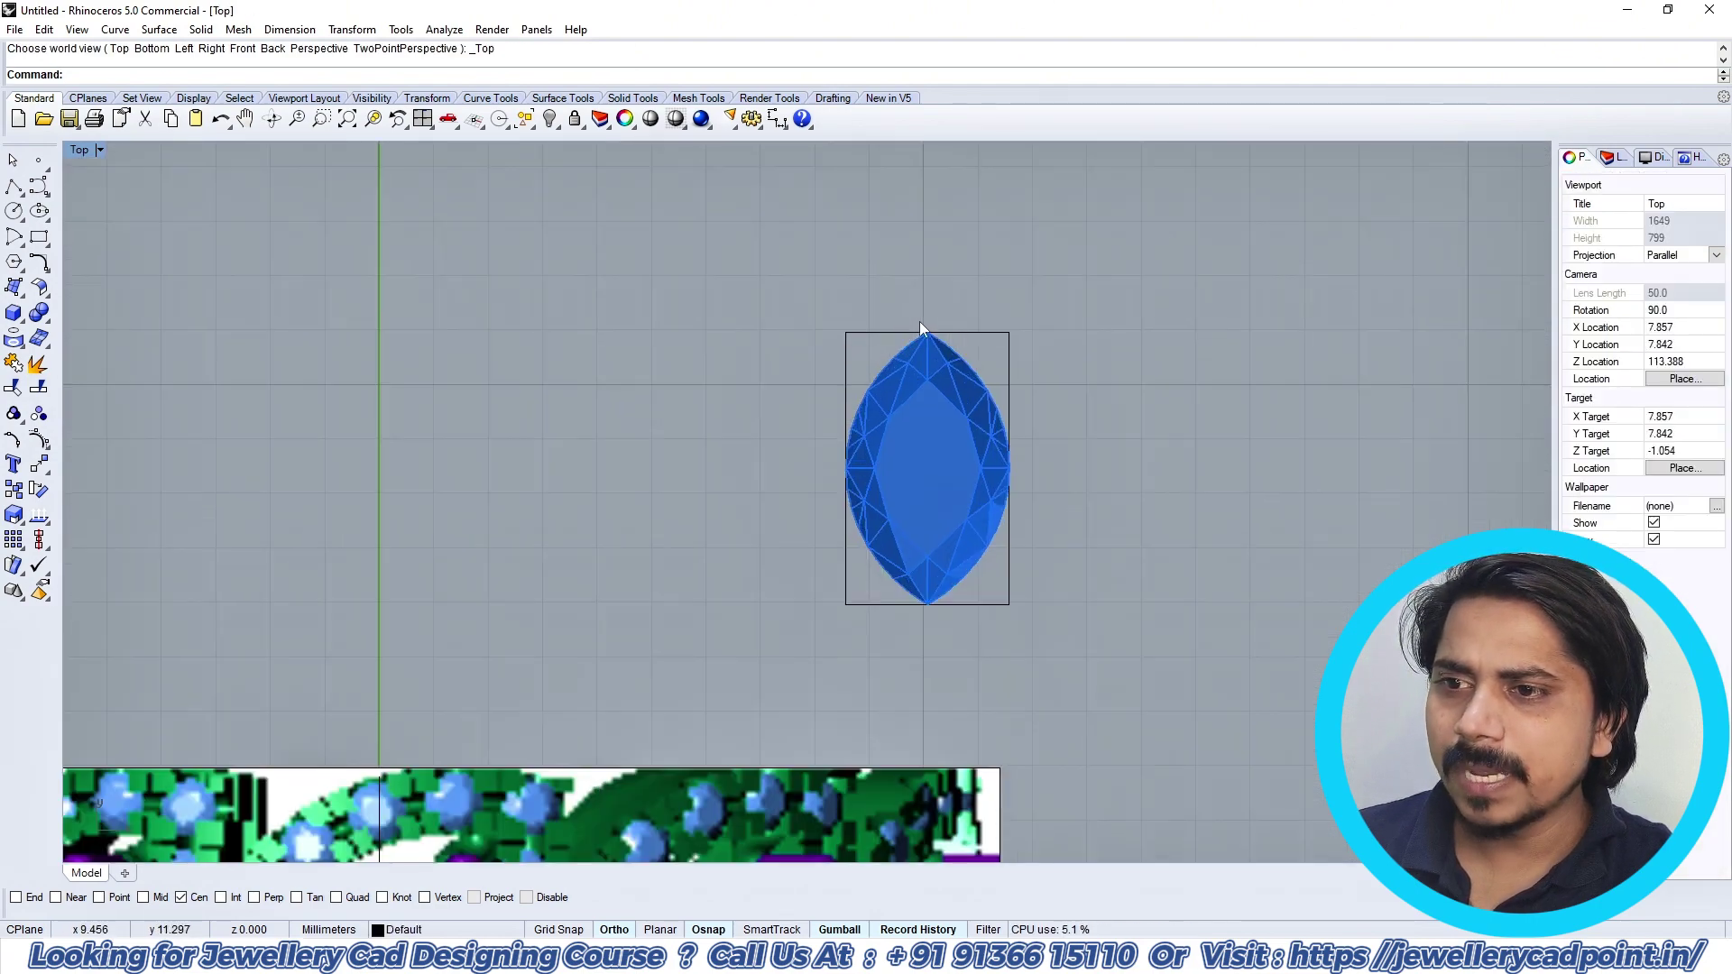
left_click(984, 451)
right_click_drag(1014, 409, 978, 332)
left_click(1034, 371)
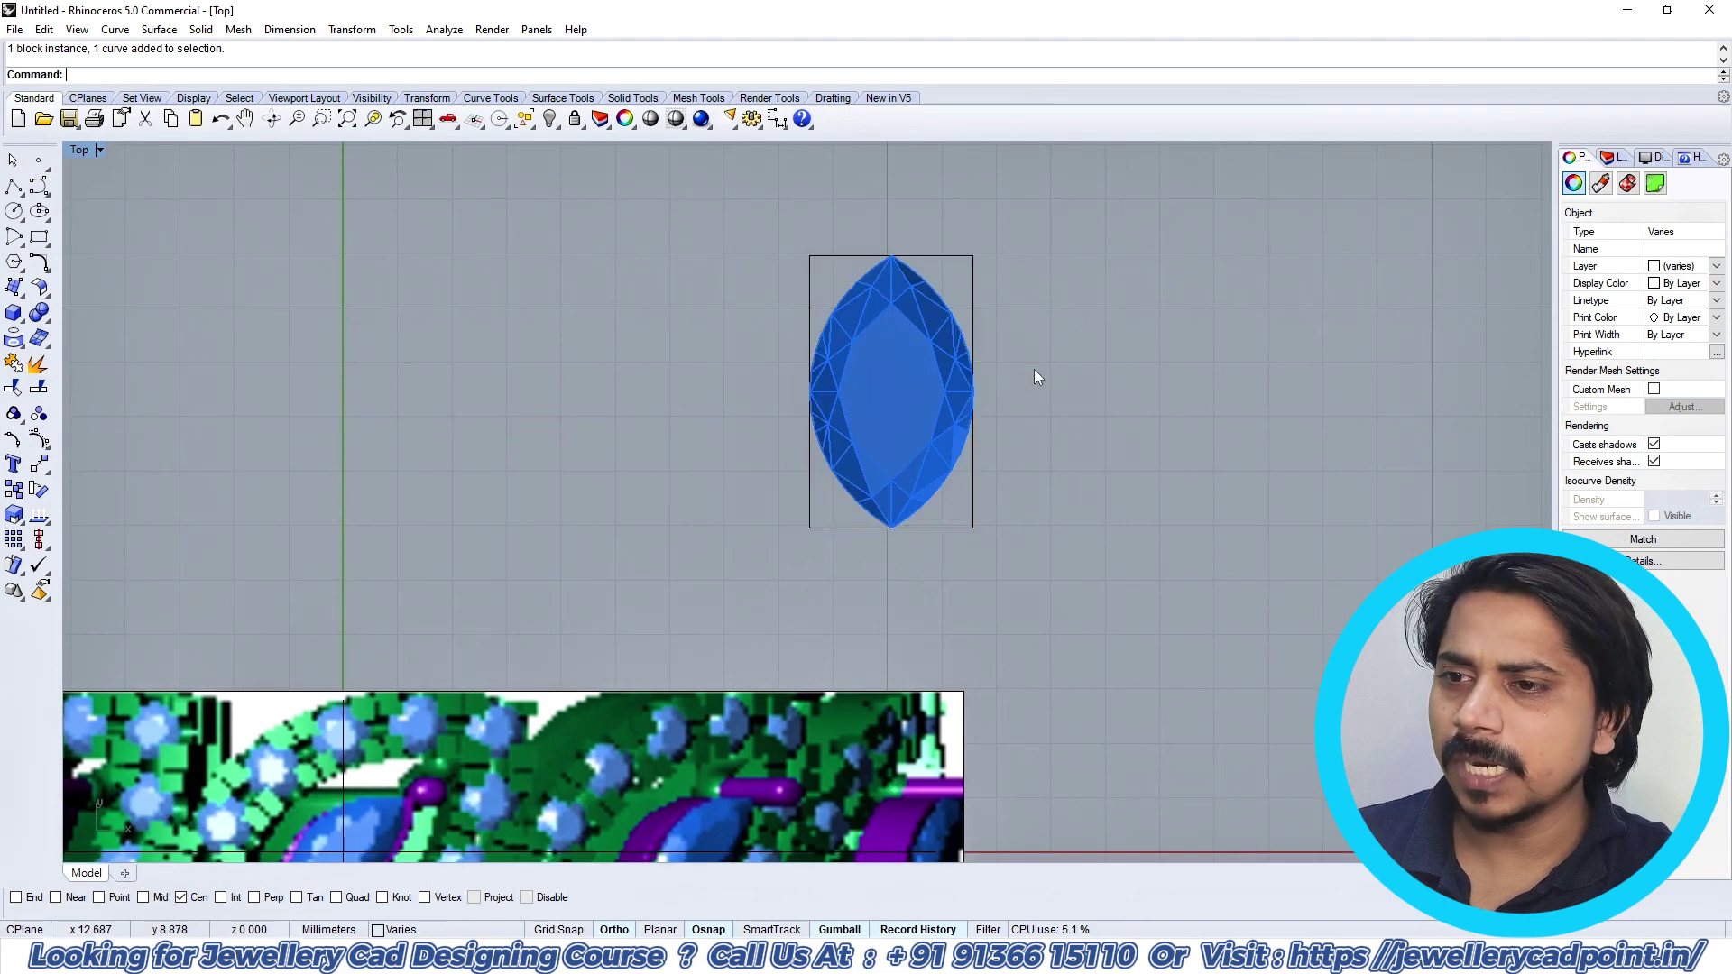
Step: Scale the grouped marquise uniformly from its border's lower corner to a length of 3 mm, using the End snap
left_click(969, 384)
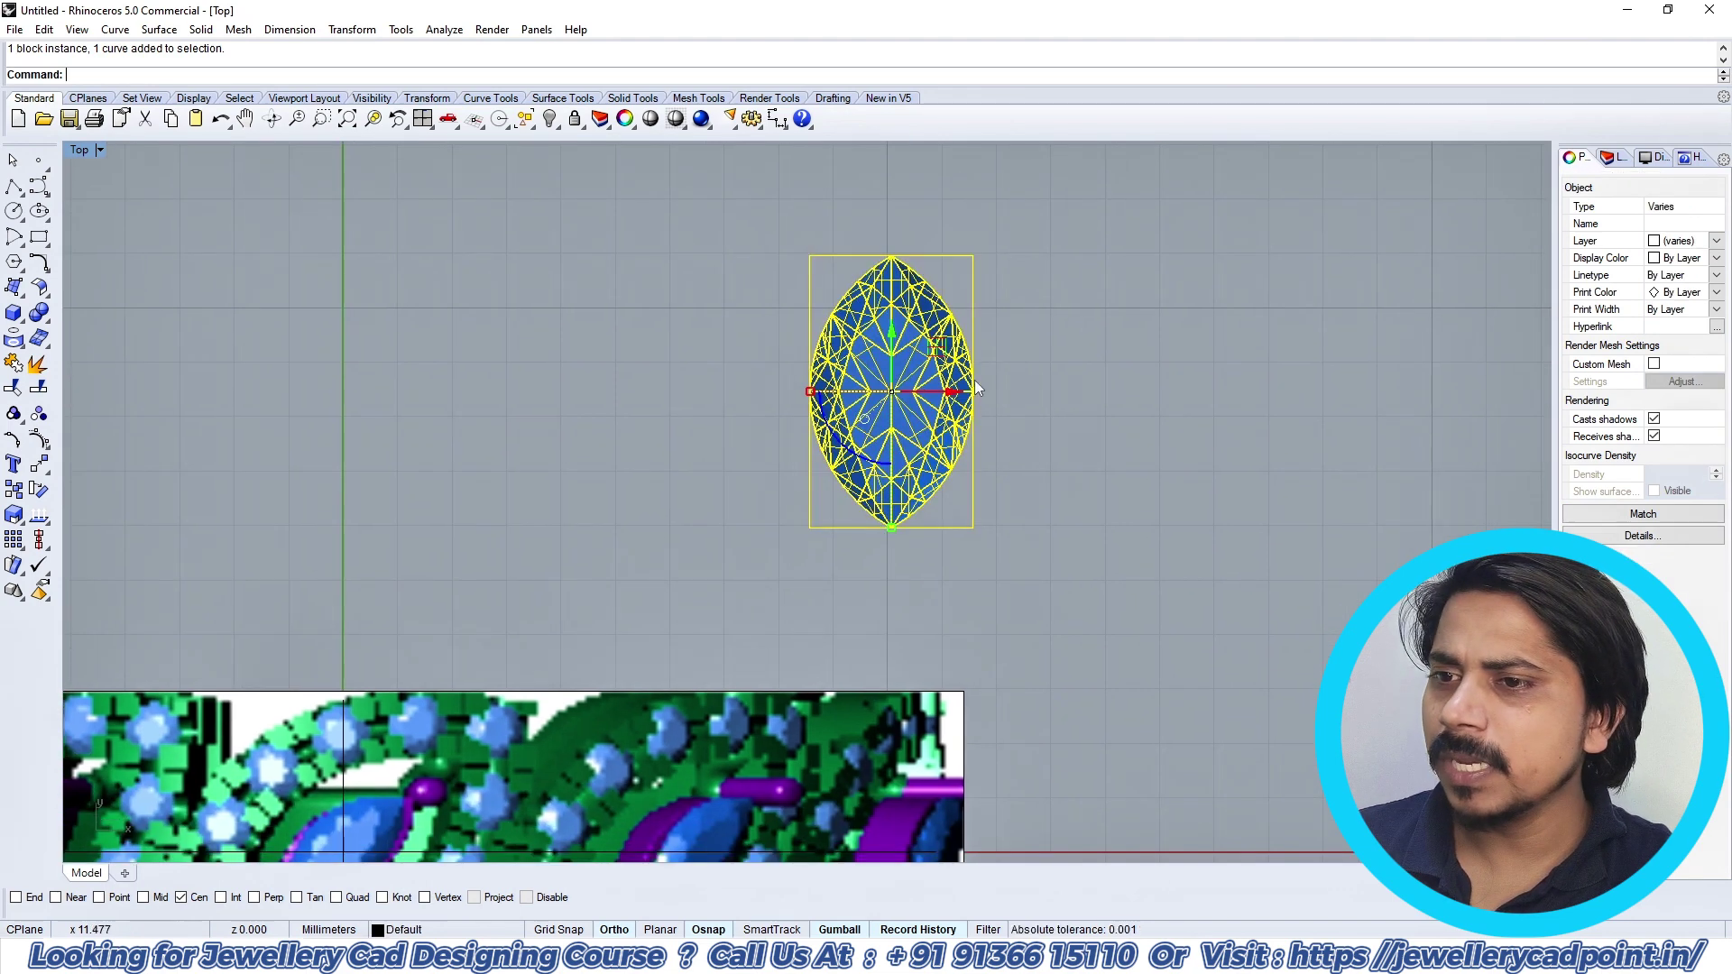
left_click(14, 514)
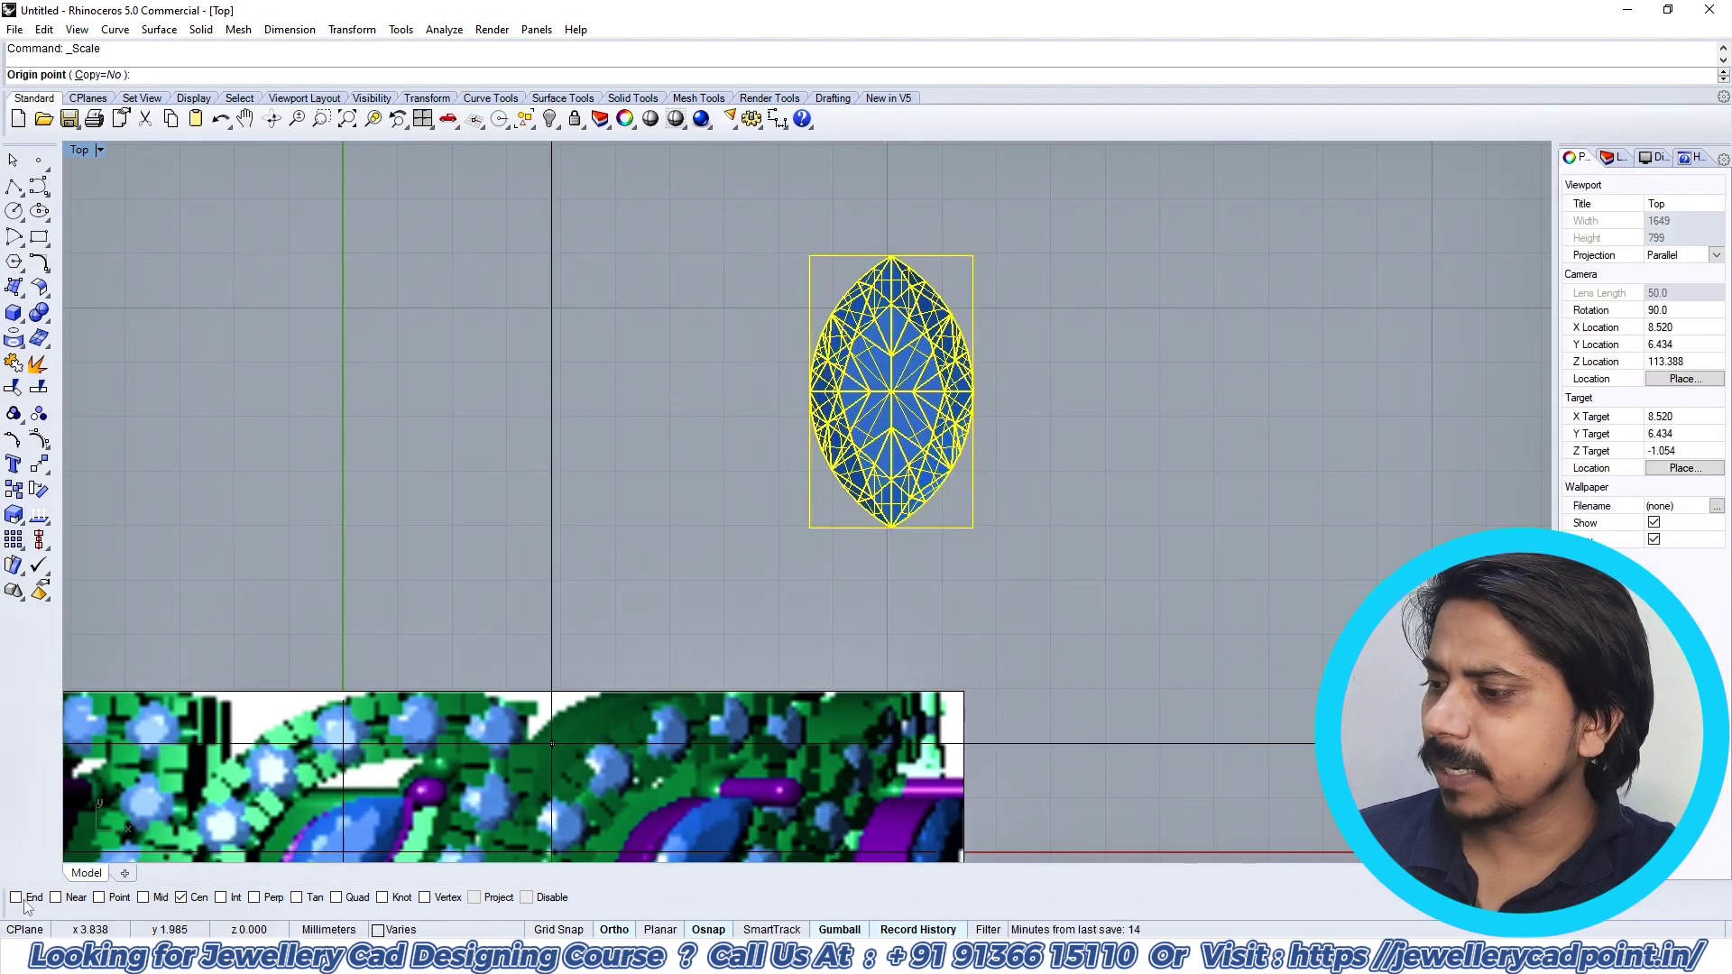
left_click(972, 527)
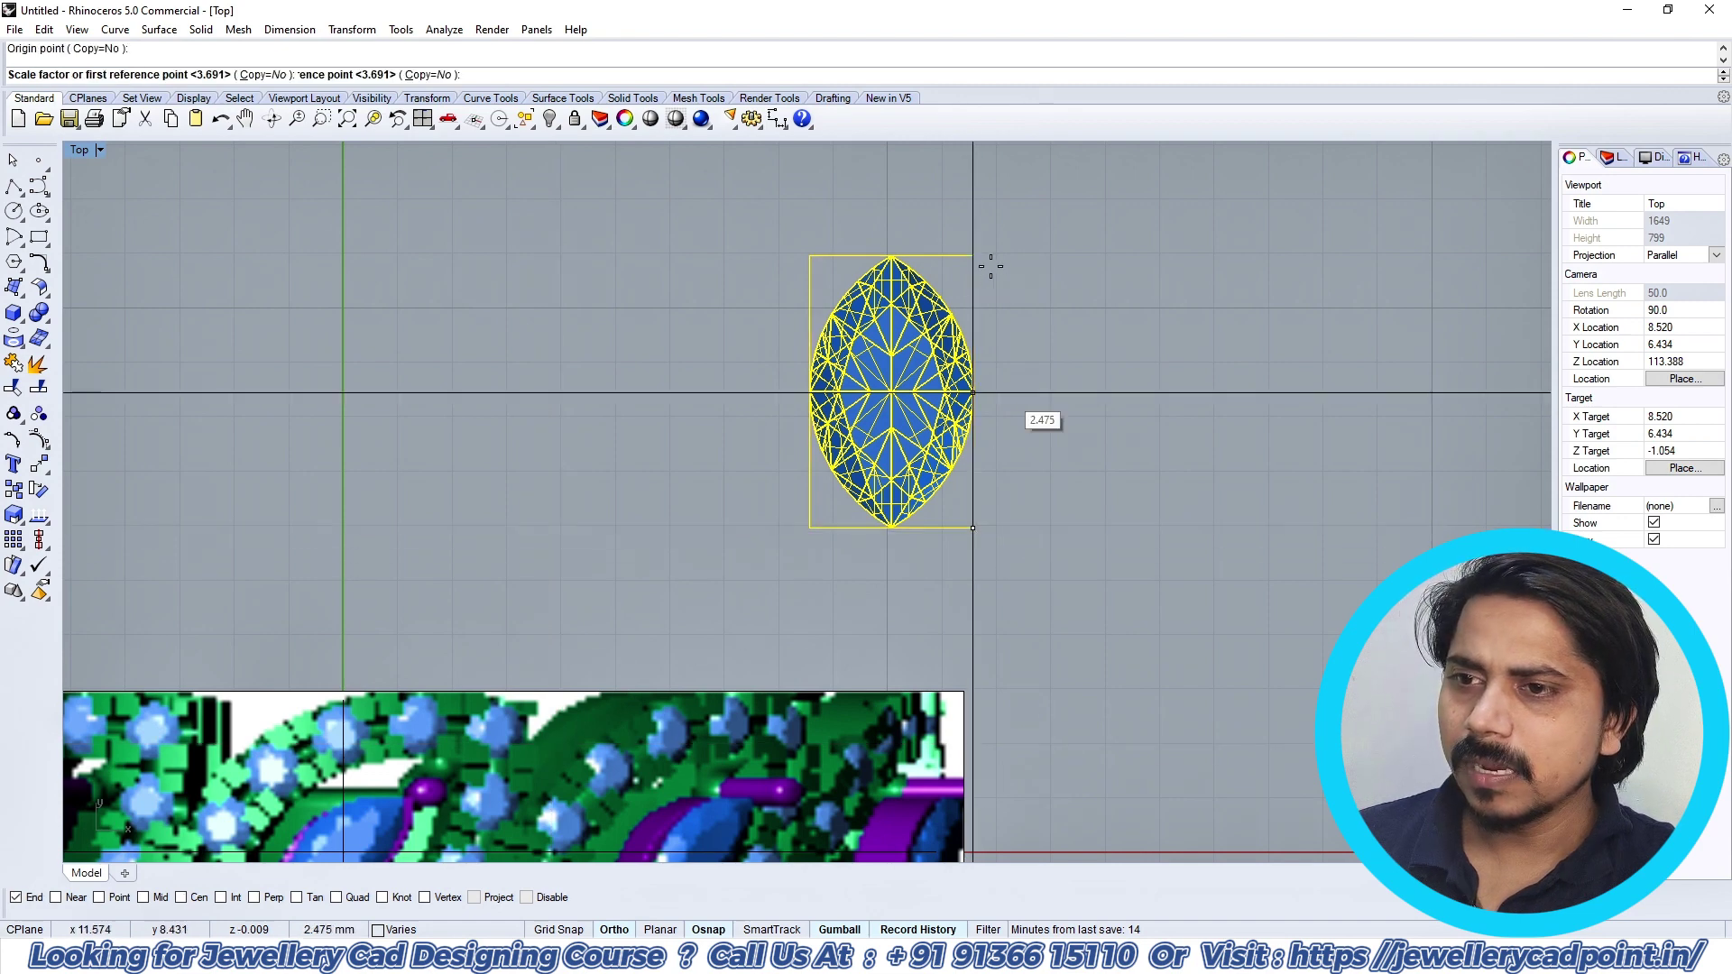
left_click(973, 256)
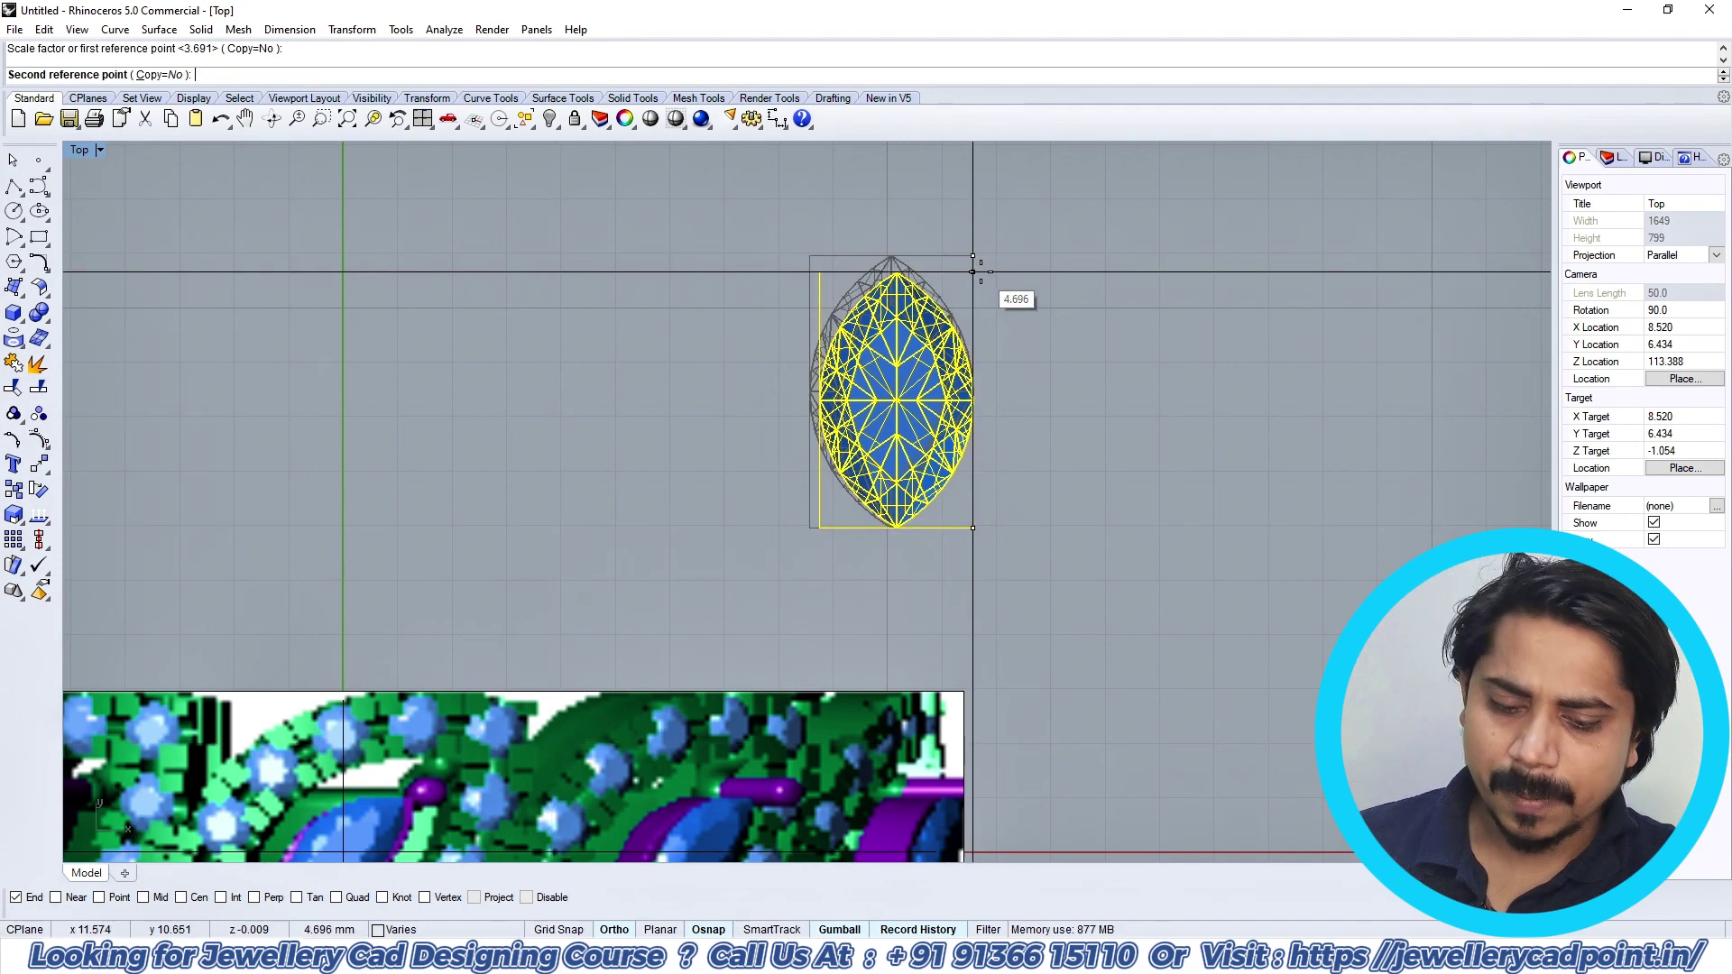
key("Return")
left_click(1027, 302)
scroll(951, 434, "up", 4)
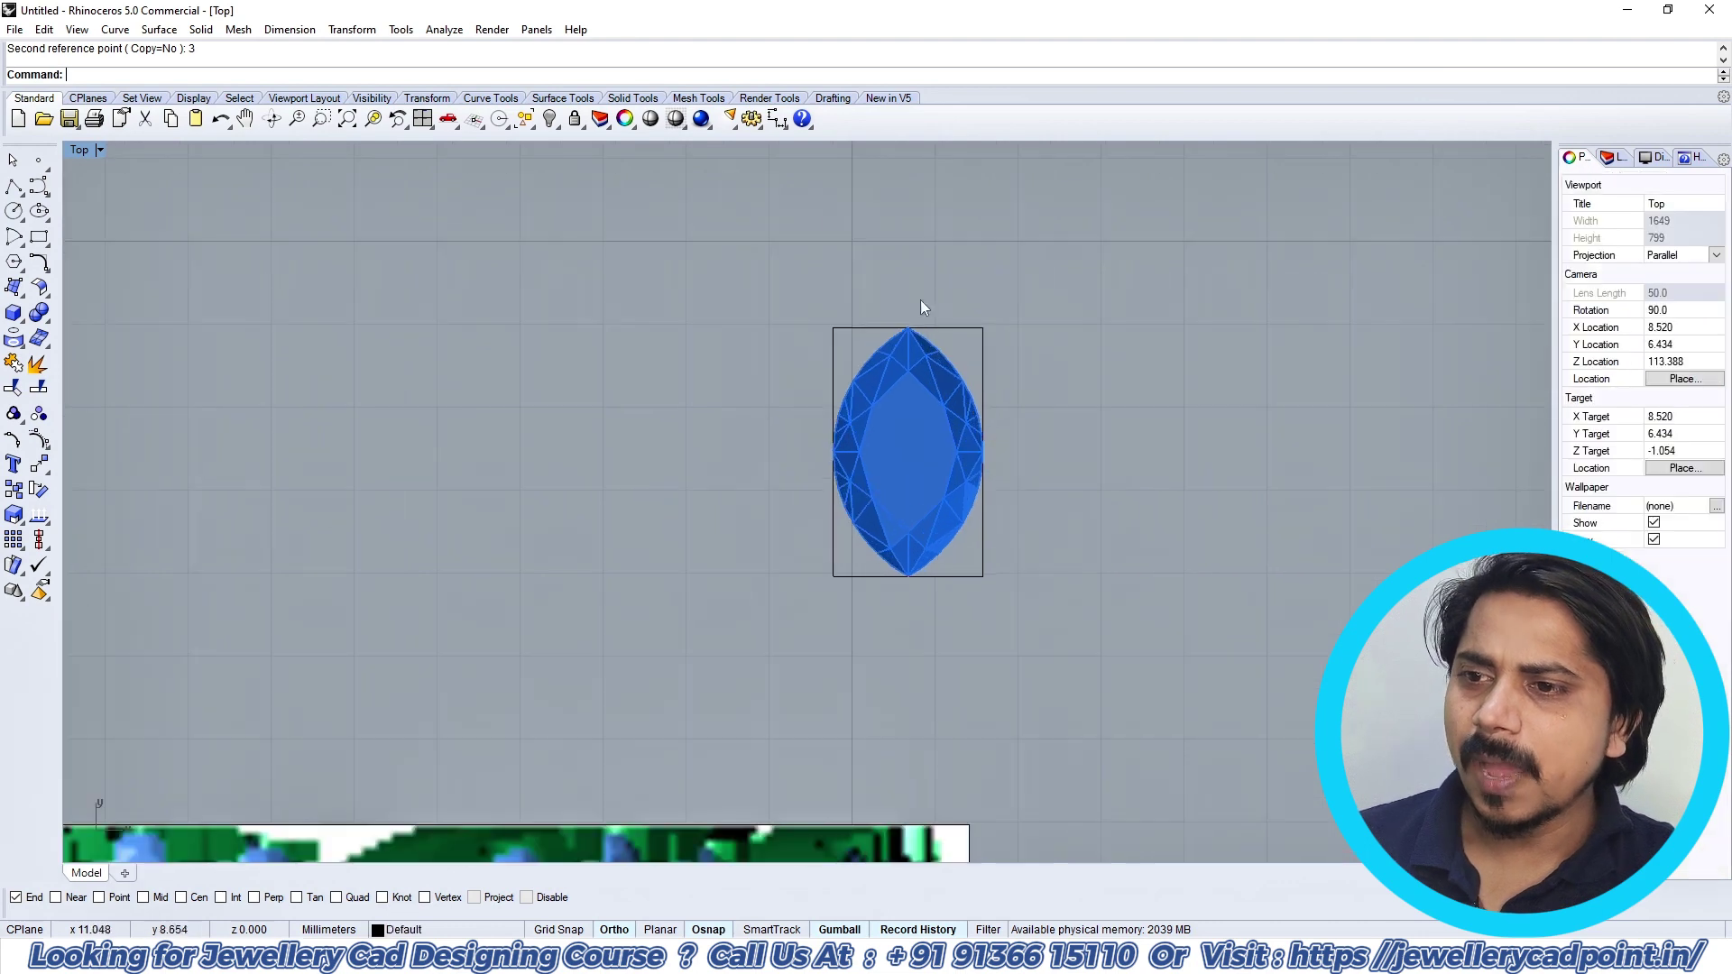
Step: Dimension the height and width of the marquise's rectangular border, and remove both dimensions after checking the gem's size
left_click(778, 118)
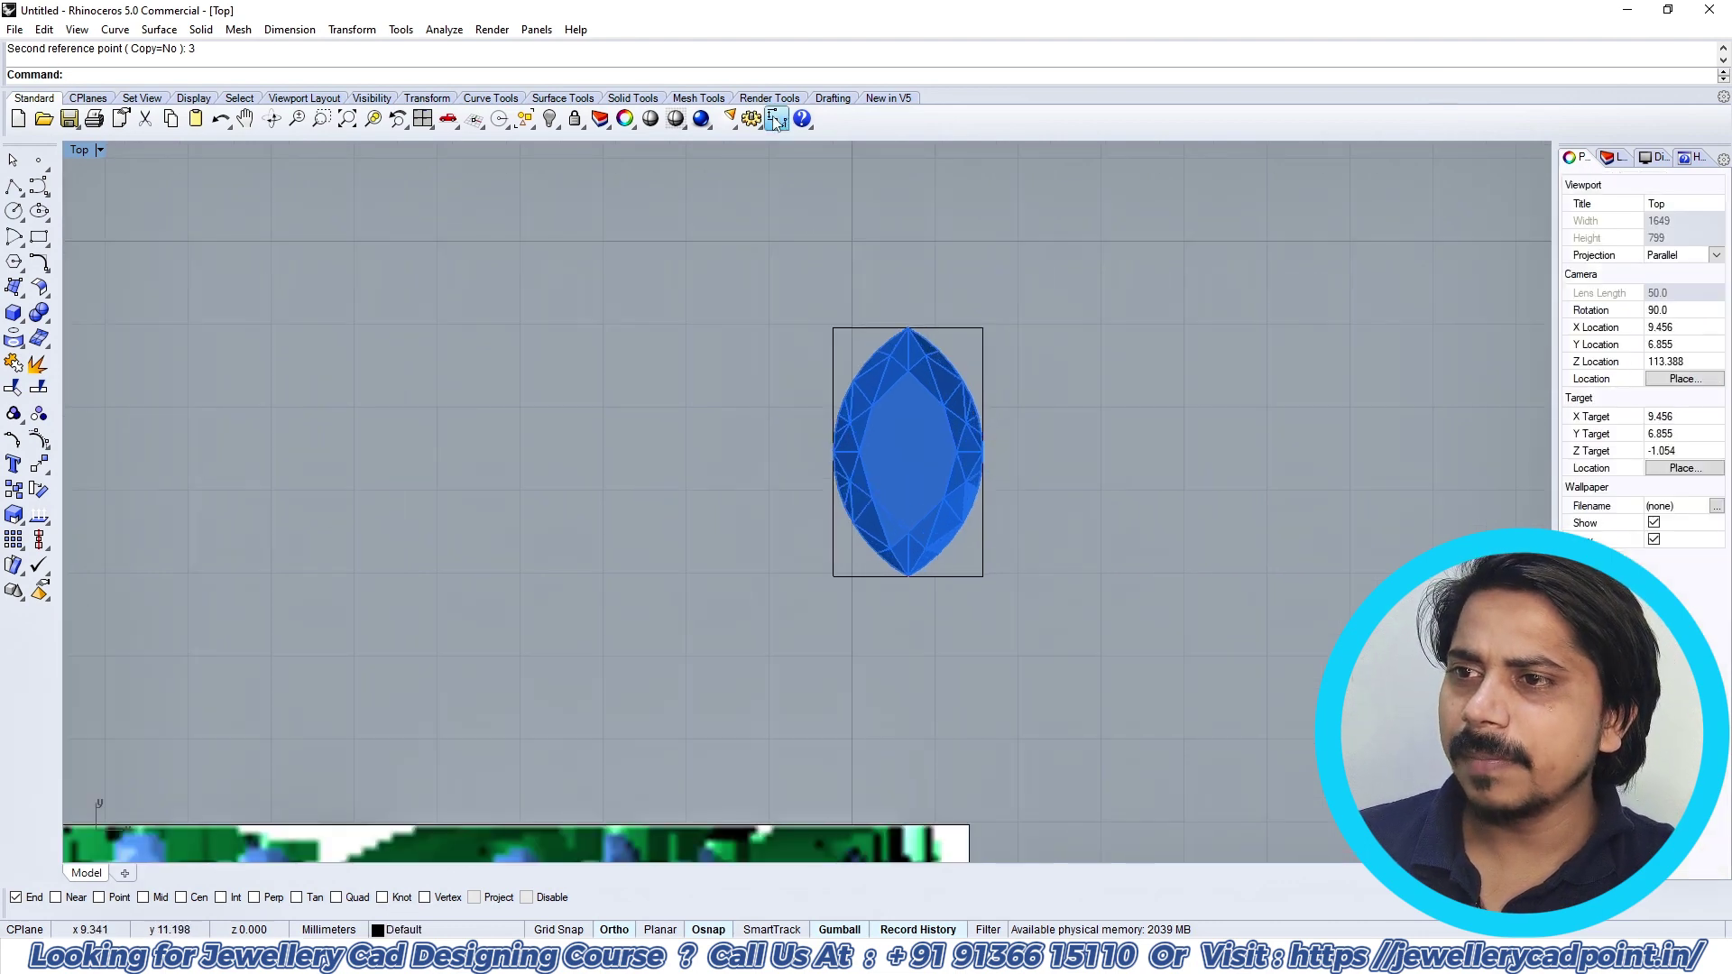
left_click(981, 330)
left_click(982, 575)
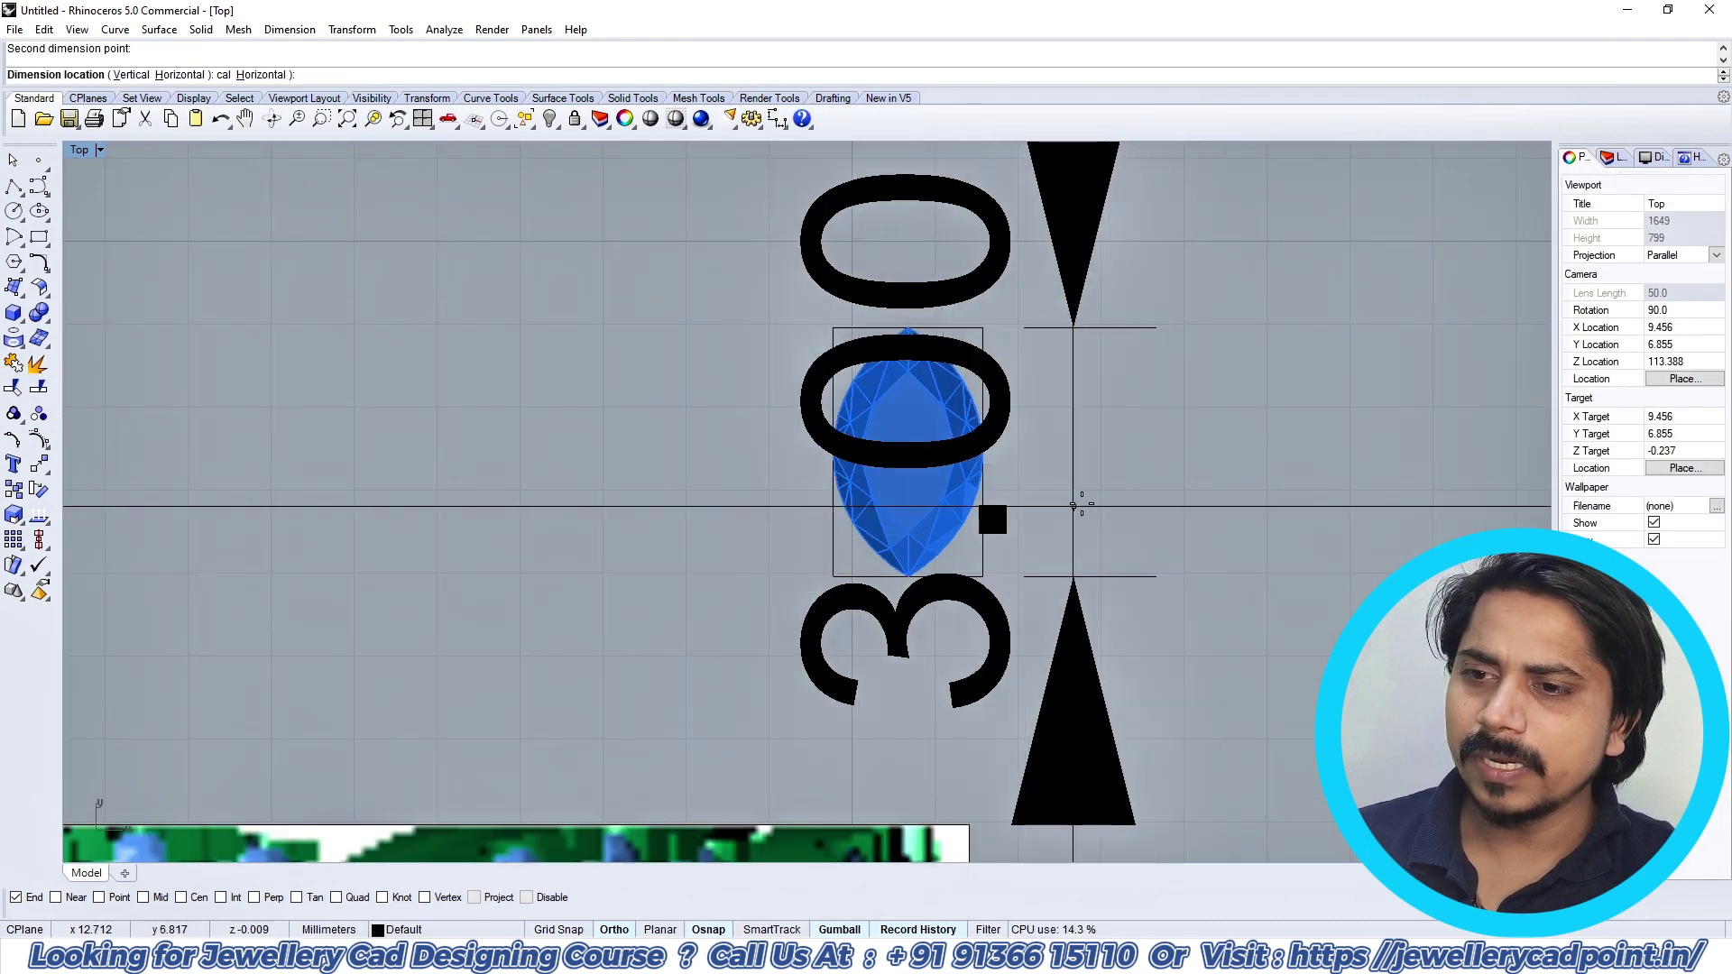
left_click(1332, 501)
key("Return")
left_click(833, 329)
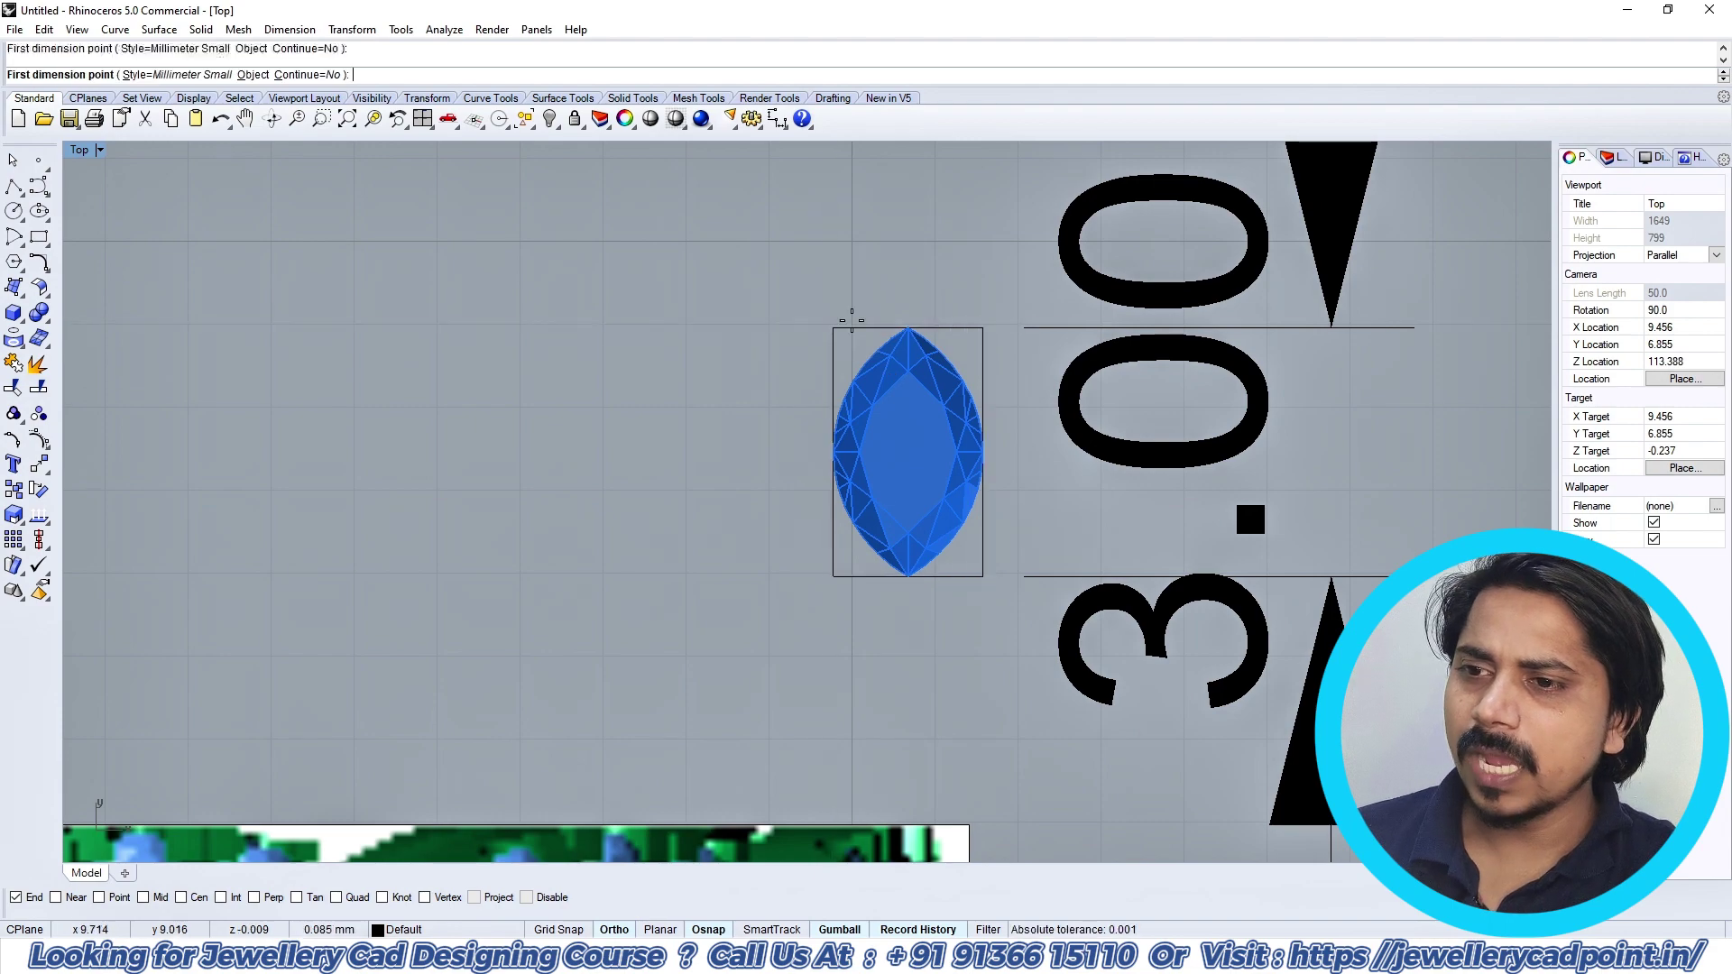
left_click(983, 328)
scroll(942, 298, "down", 5)
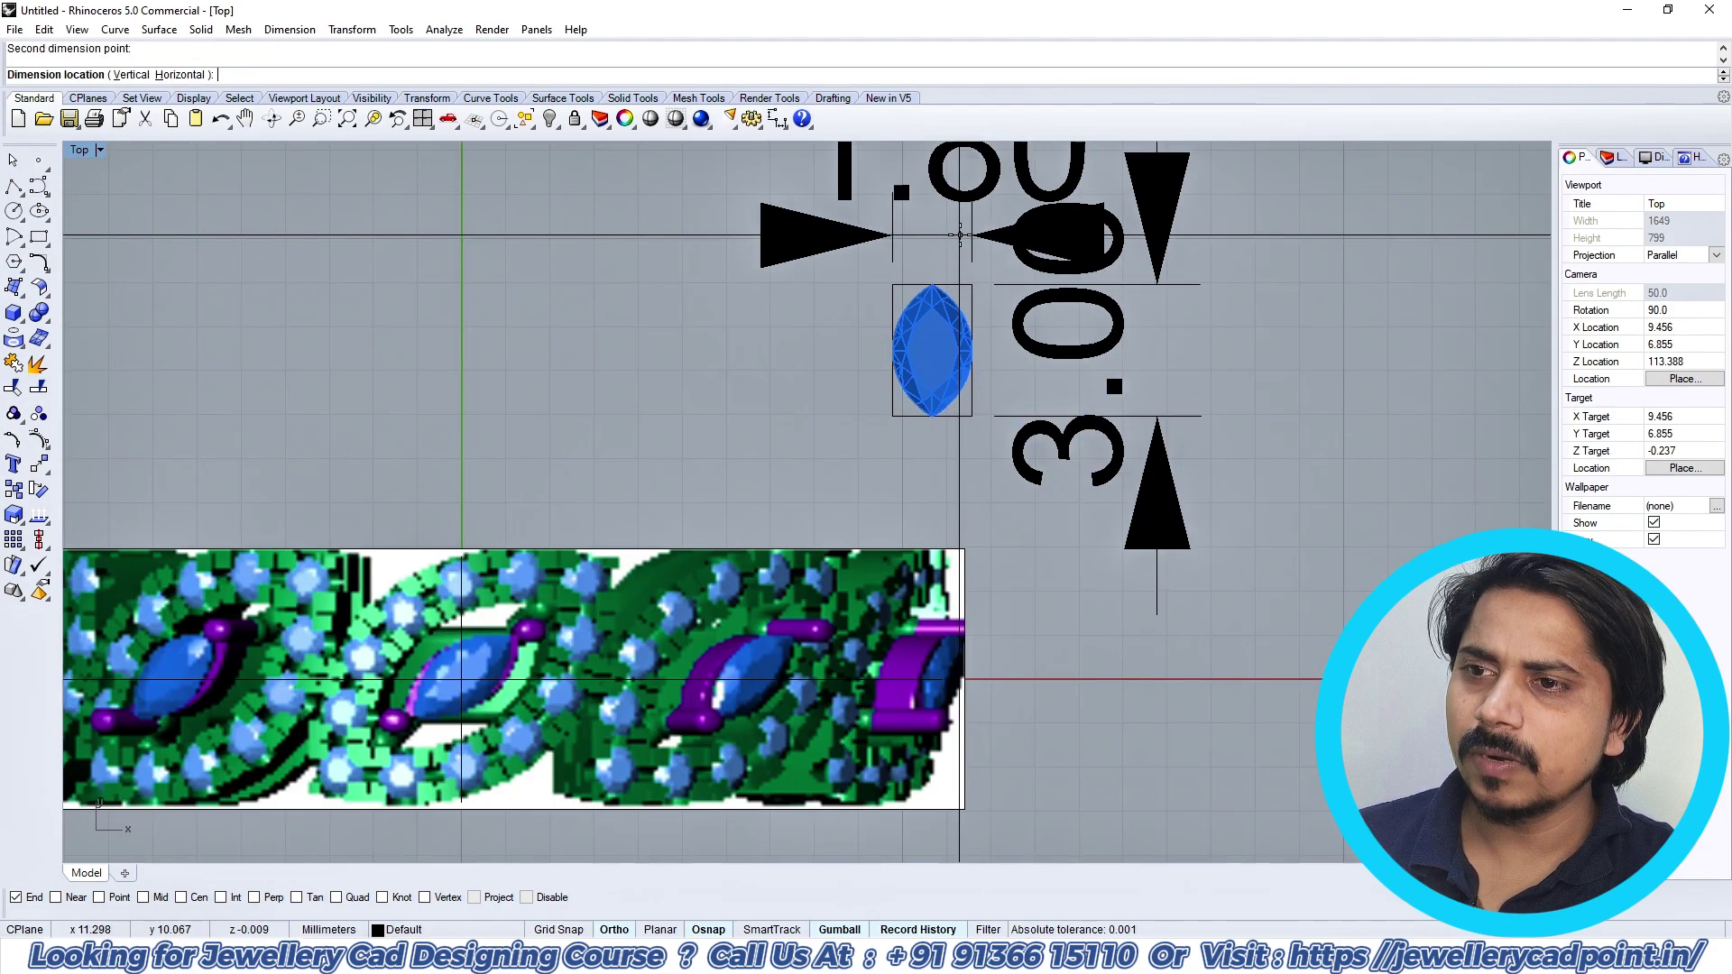
left_click(942, 297)
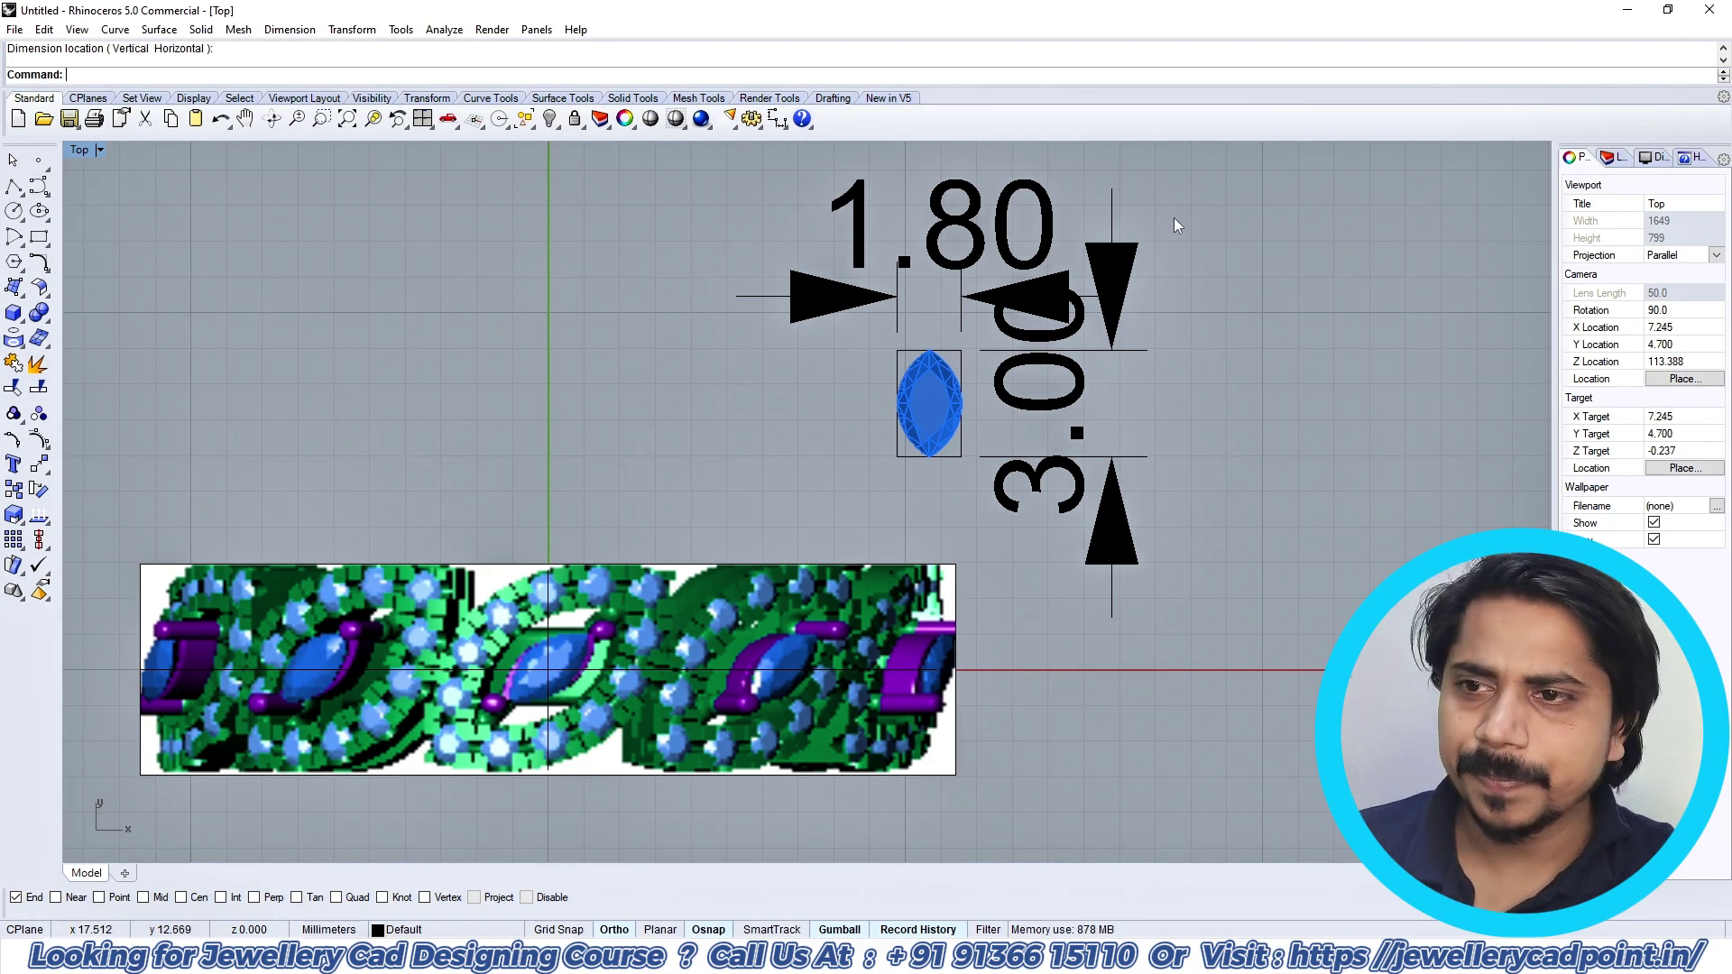
left_click_drag(1175, 219, 1037, 418)
key("Delete")
Step: Scale the grouped marquise and border in one direction from the border's lower corner to a width of 1.5 mm
scroll(935, 399, "up", 6)
left_click(936, 402)
right_click_drag(936, 482, 957, 443)
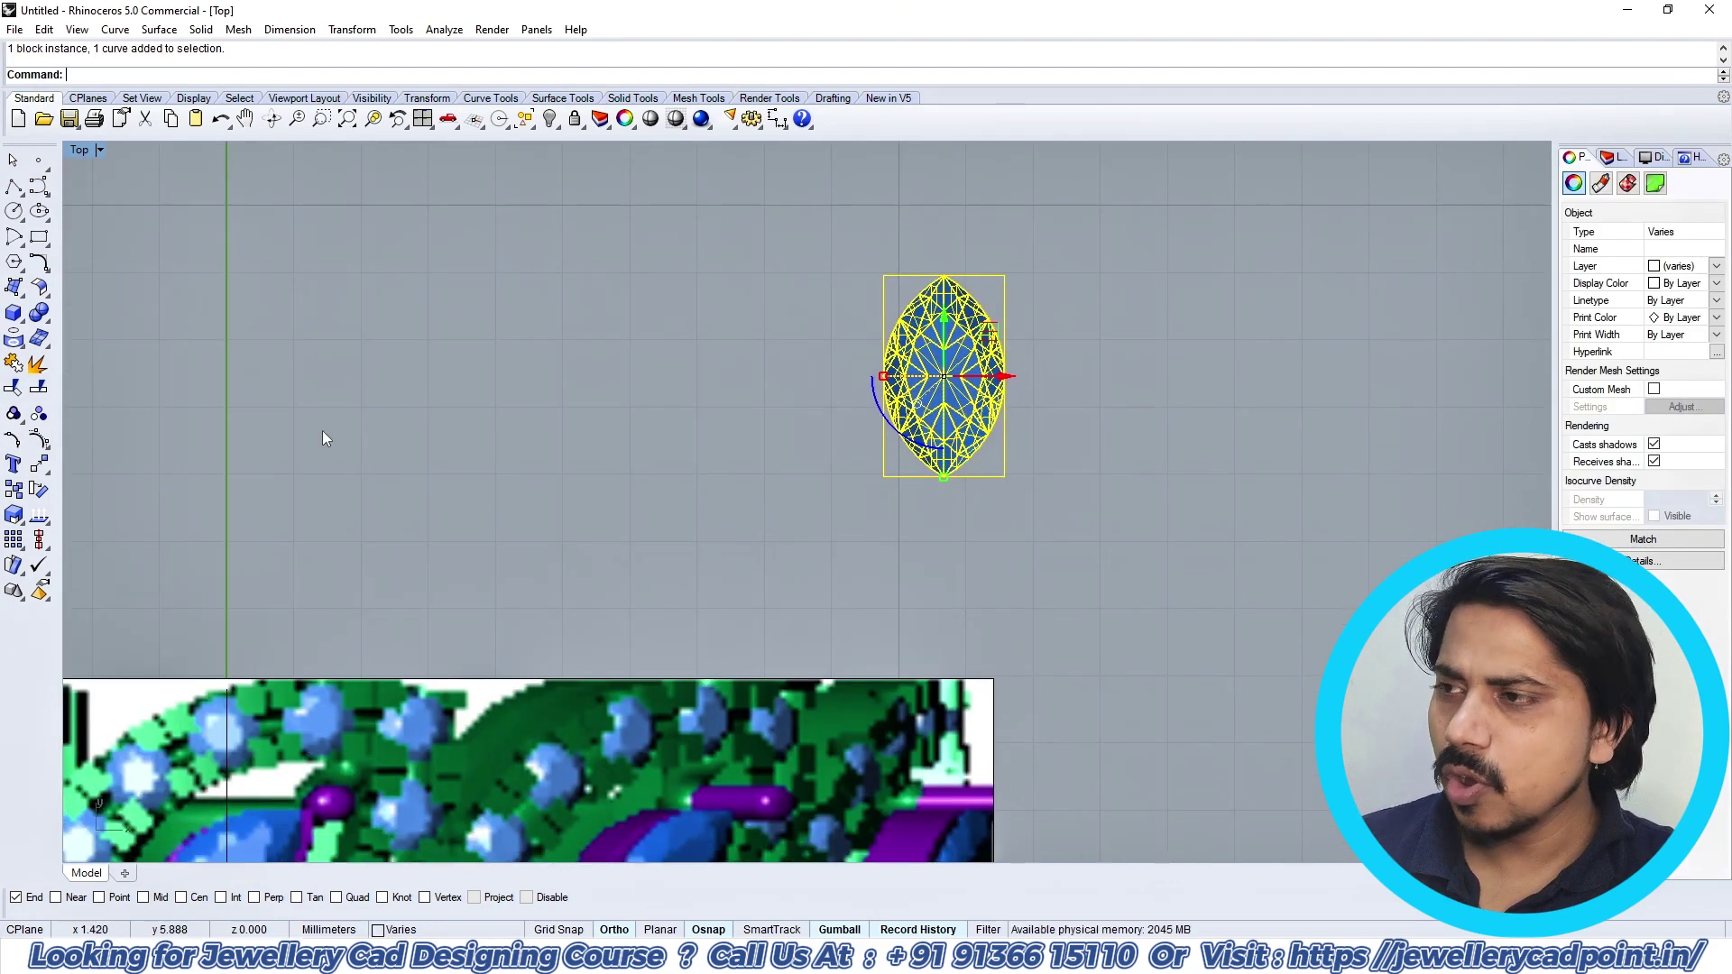
left_click(14, 516)
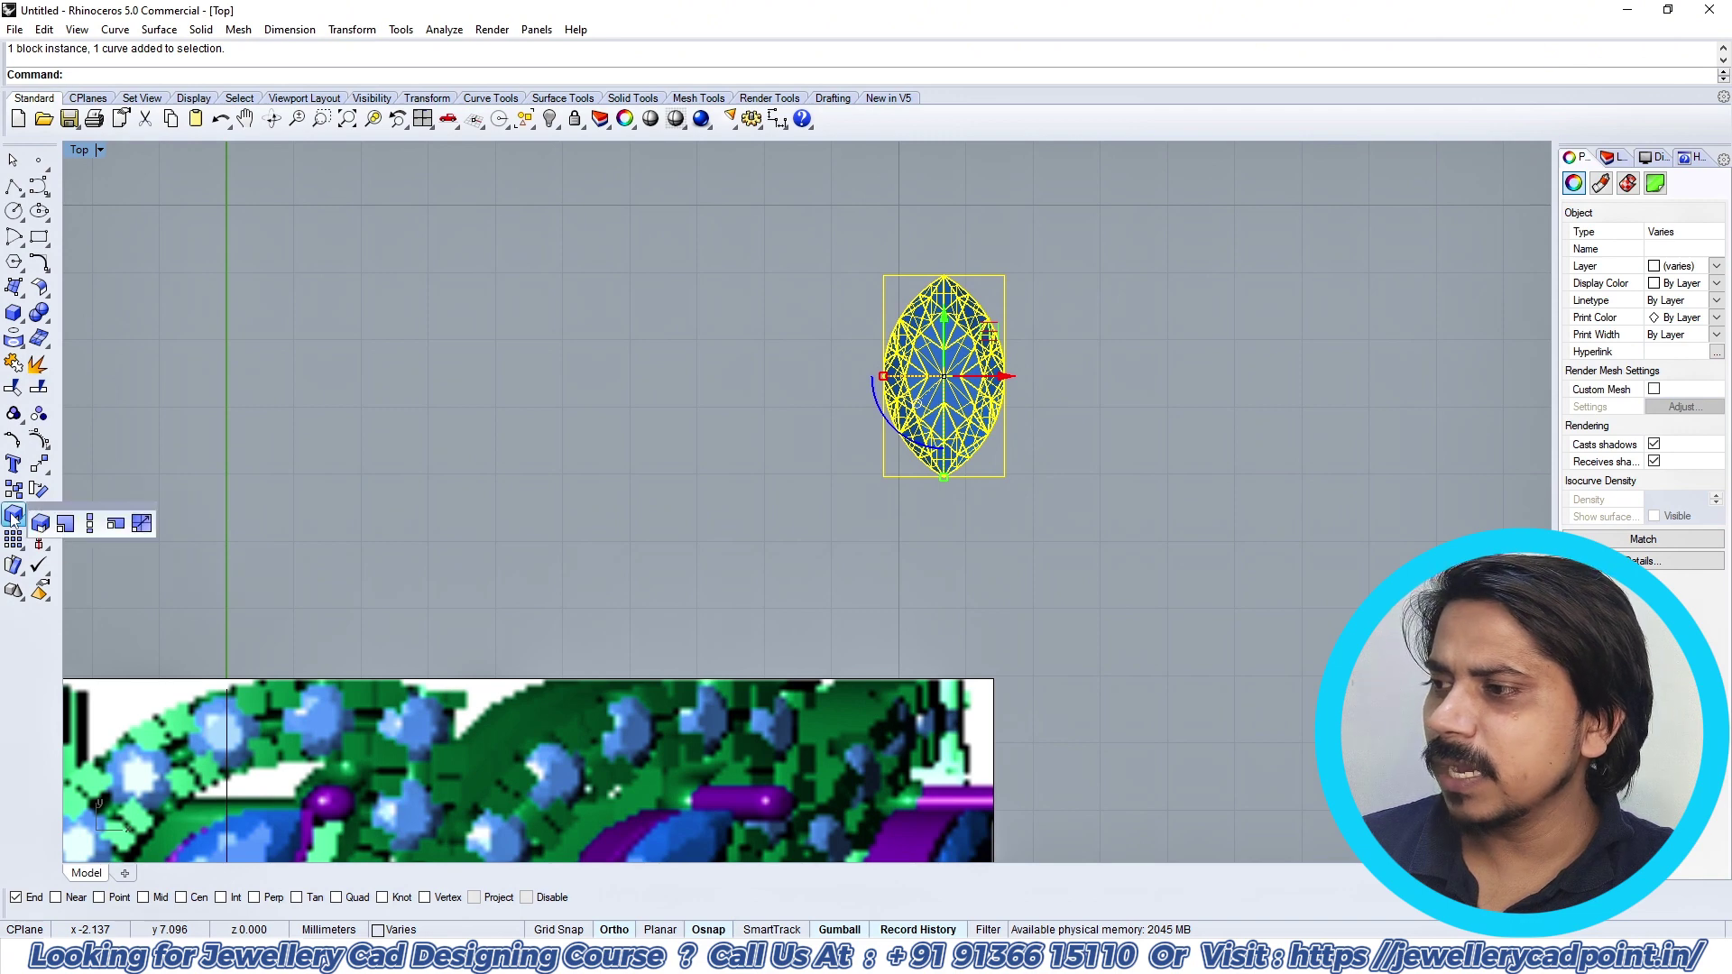
left_click(90, 524)
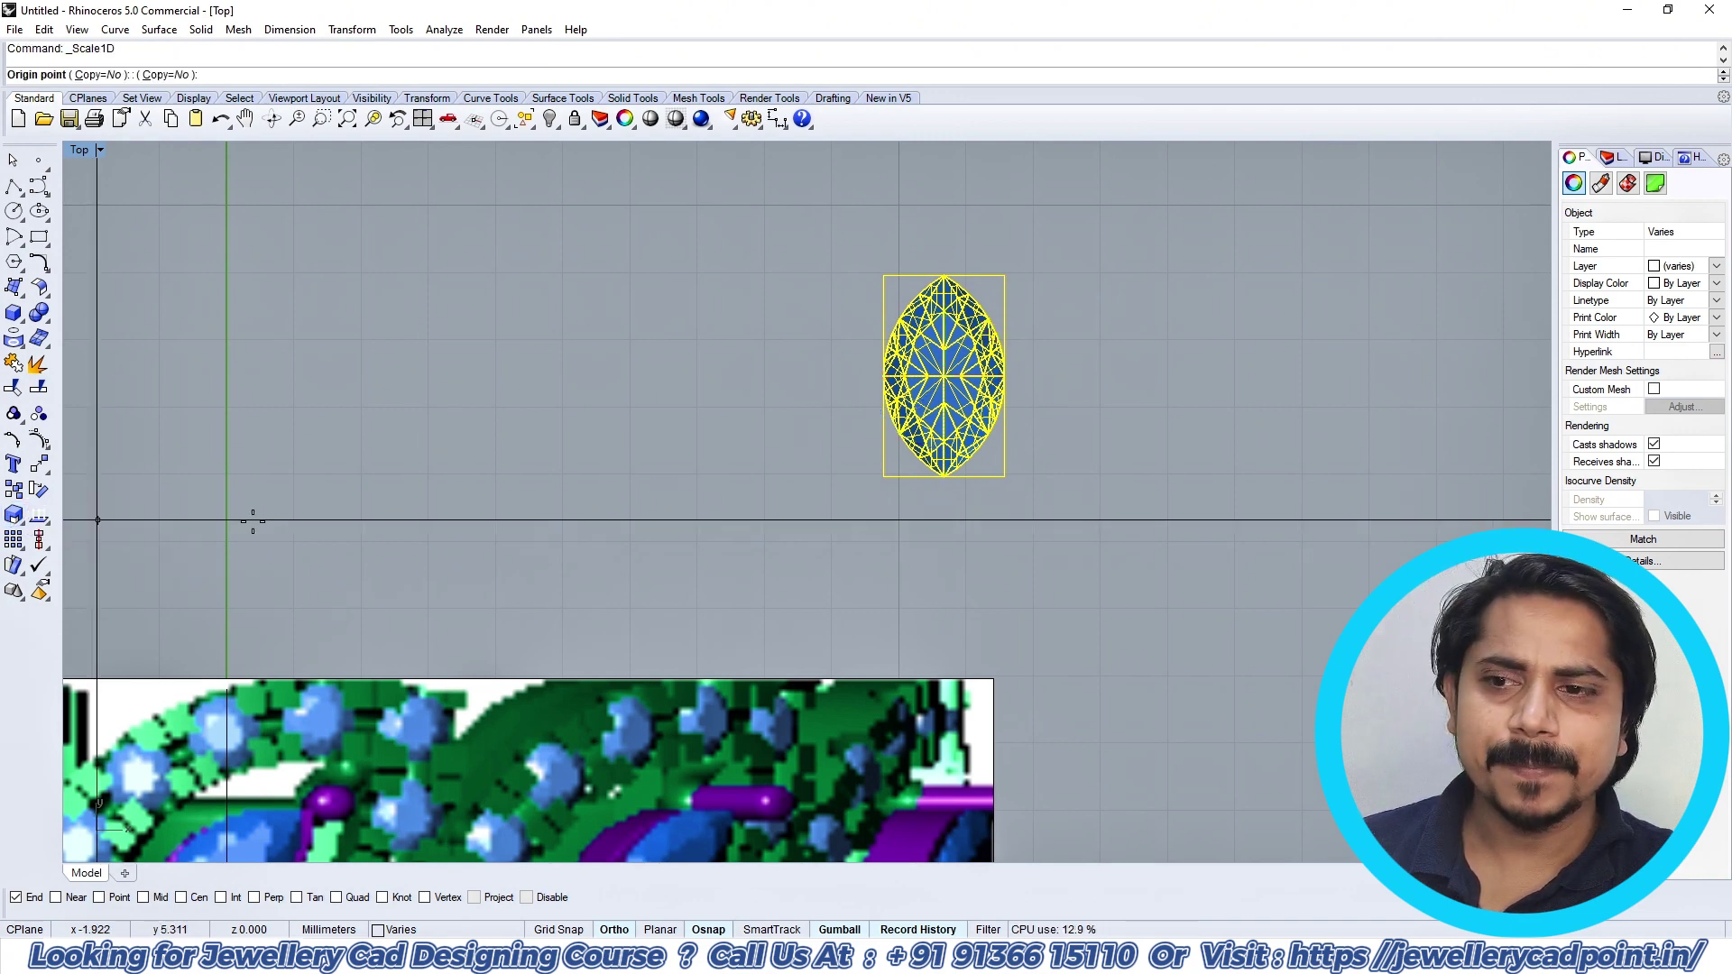
left_click(1004, 476)
left_click(883, 476)
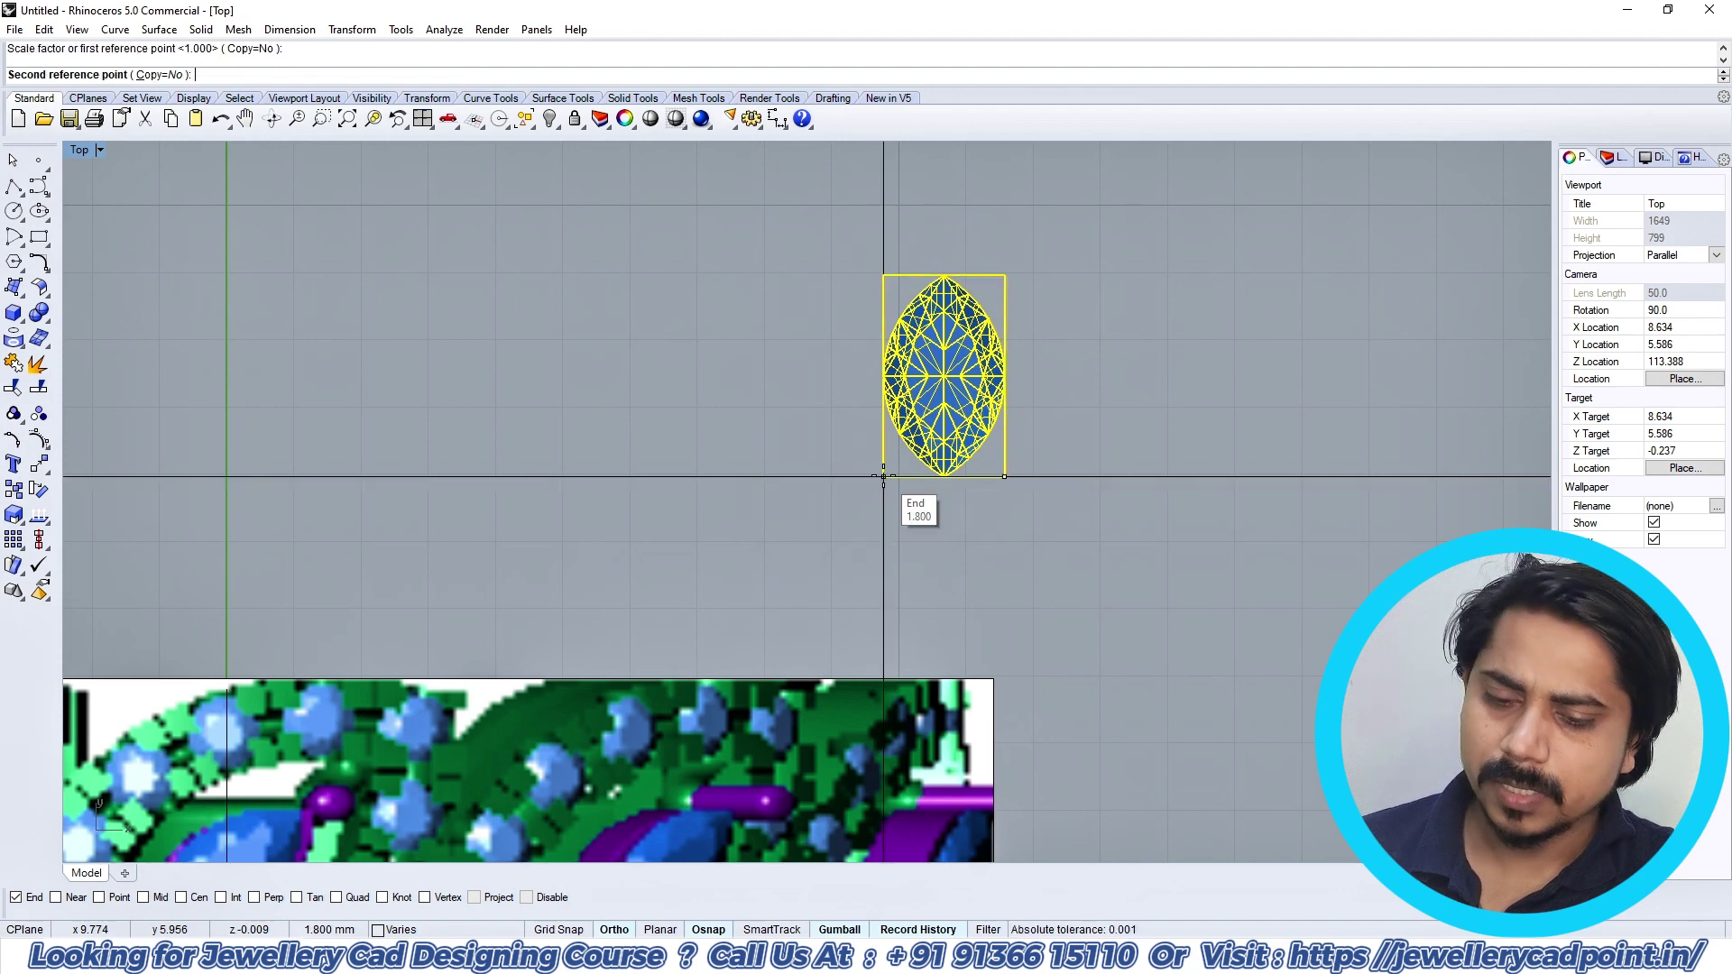
type("1.5")
key("Return")
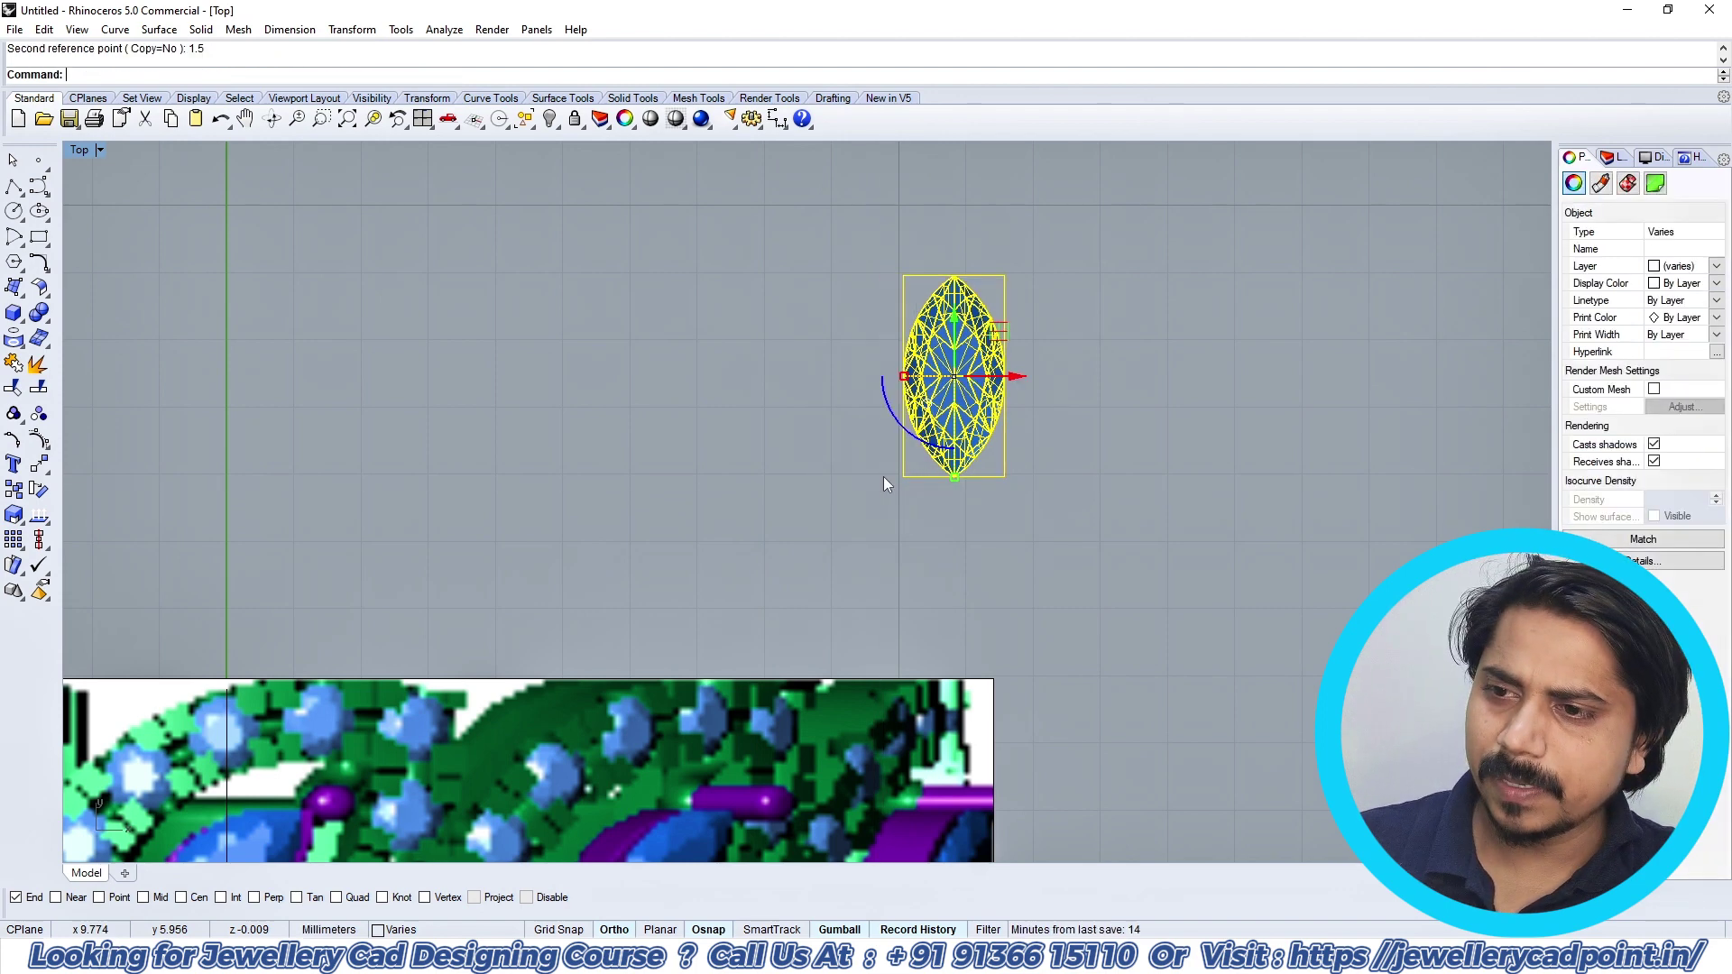
left_click(916, 550)
scroll(957, 400, "up", 2)
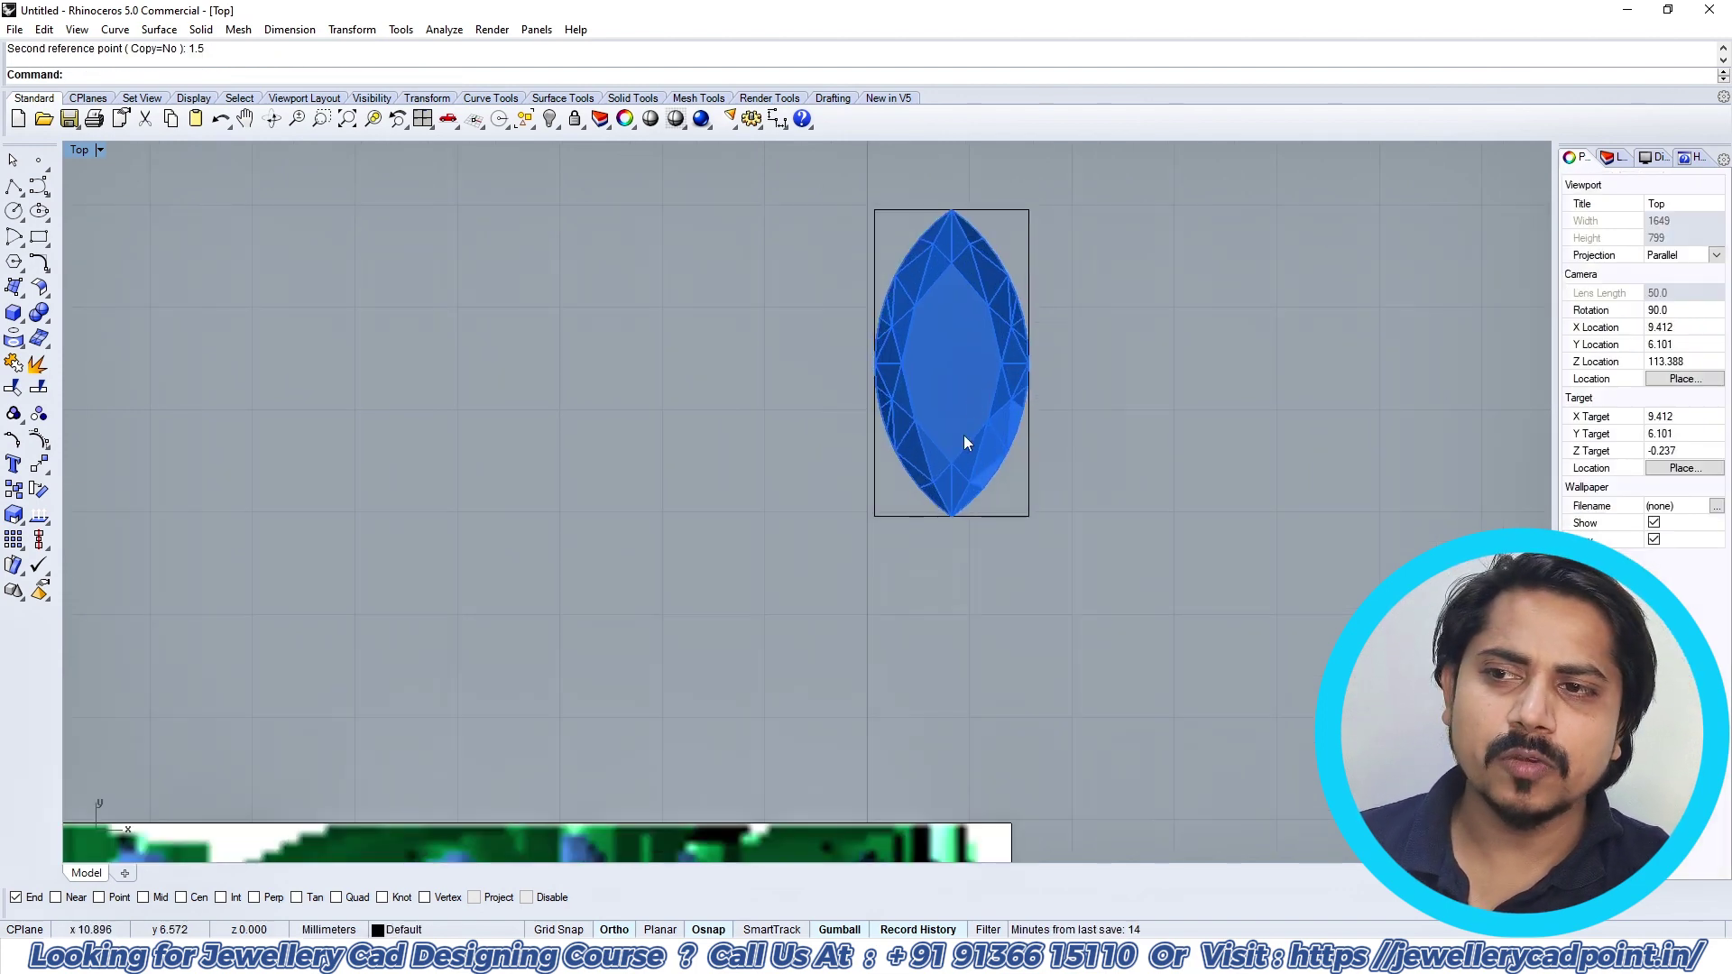
scroll(972, 398, "down", 2)
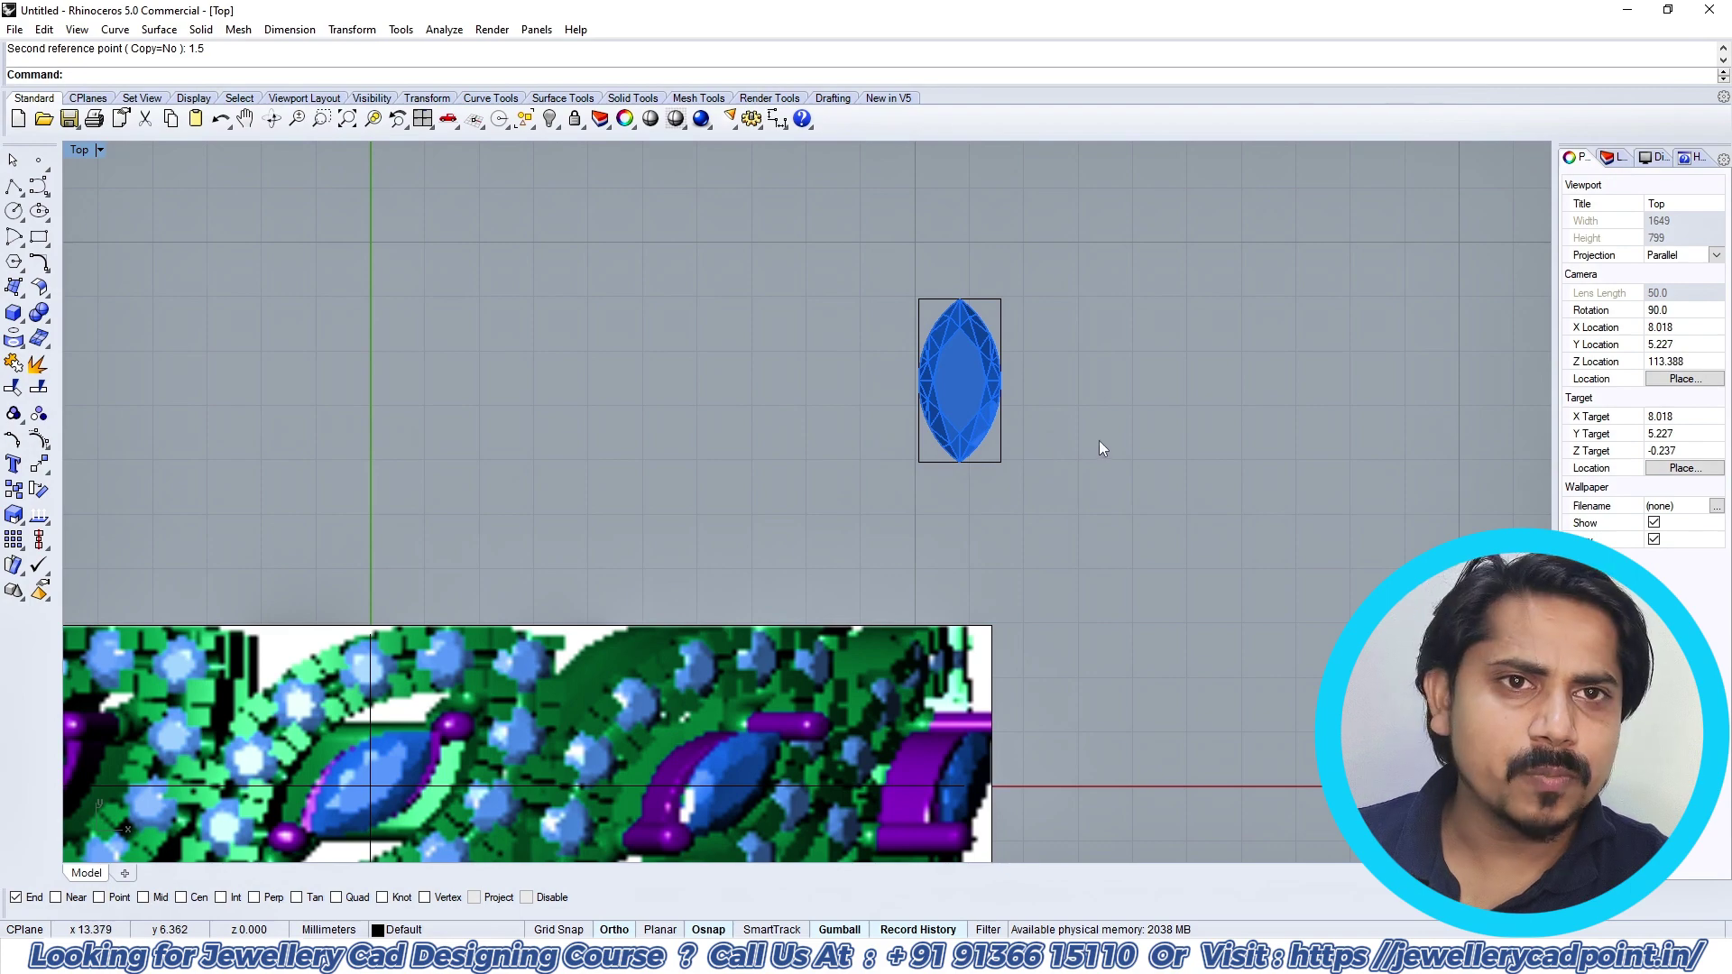
Step: Select only the marquise gem in the Perspective view and move it 5 mm horizontally away from its rectangular border in the Top view
right_click_drag(1091, 439, 1076, 467)
key("F4")
scroll(843, 551, "up", 12)
mouse_move(845, 554)
right_mouse_down()
mouse_move(858, 438)
mouse_move(849, 524)
right_mouse_up()
scroll(839, 496, "up", 7)
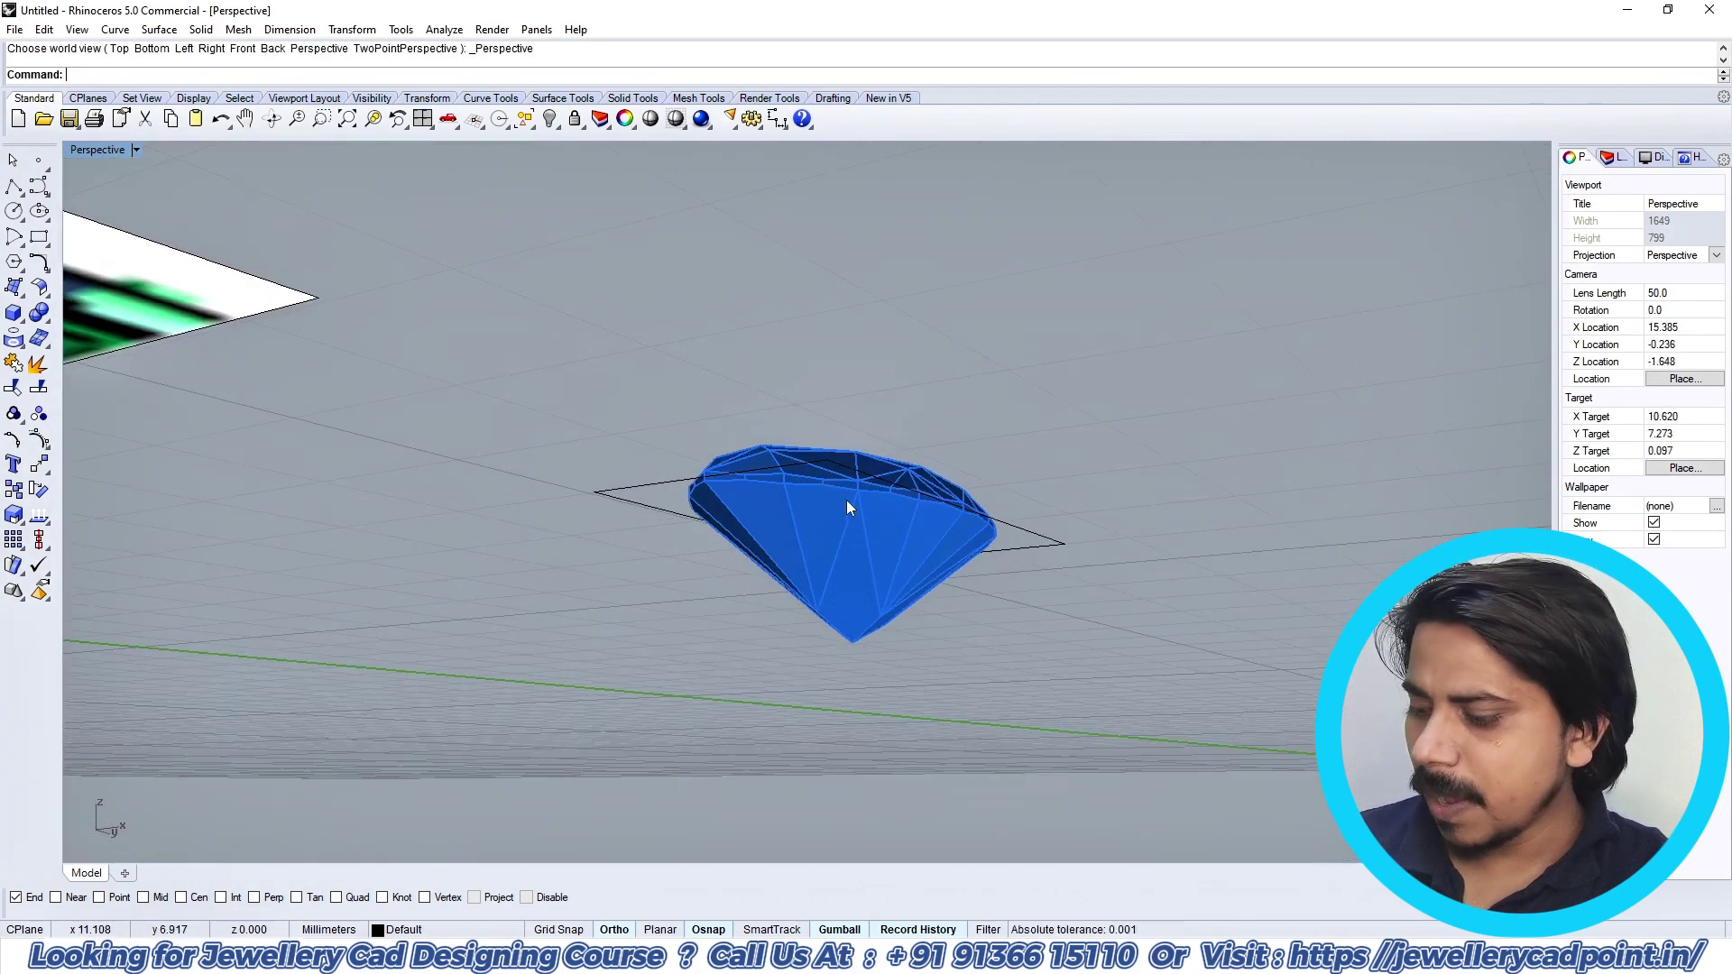
left_click(836, 505)
key("ctrl+F1")
type("M")
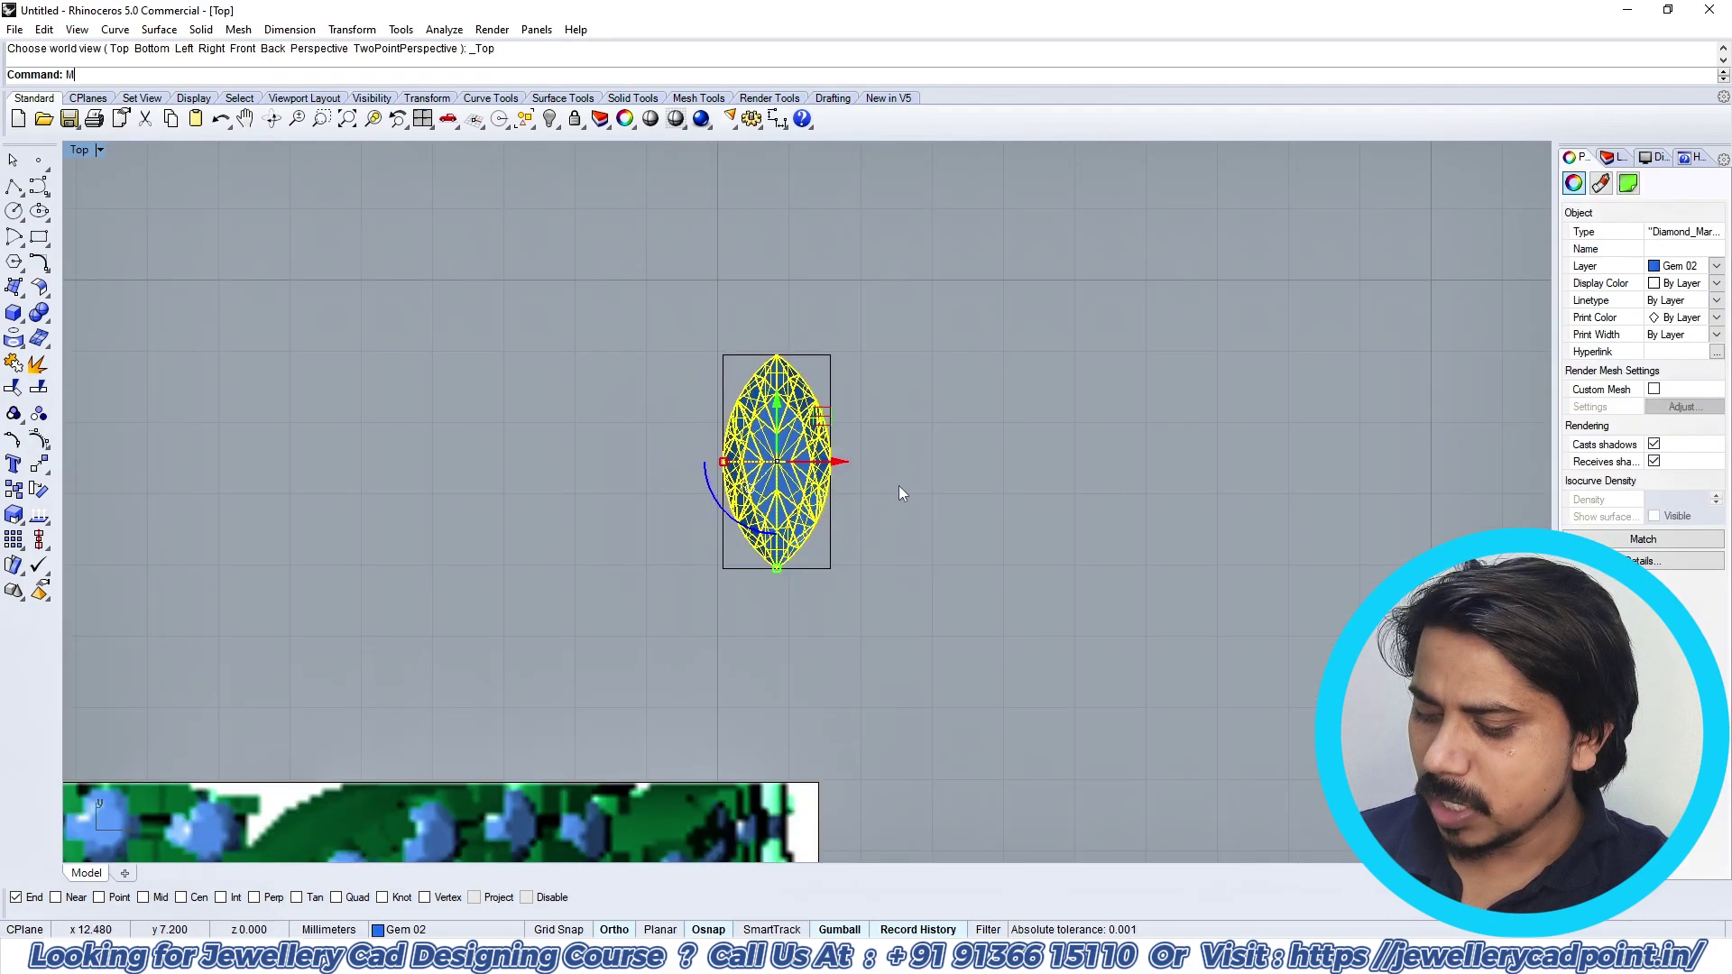
key("Return")
left_click(876, 506)
type("5")
key("Return")
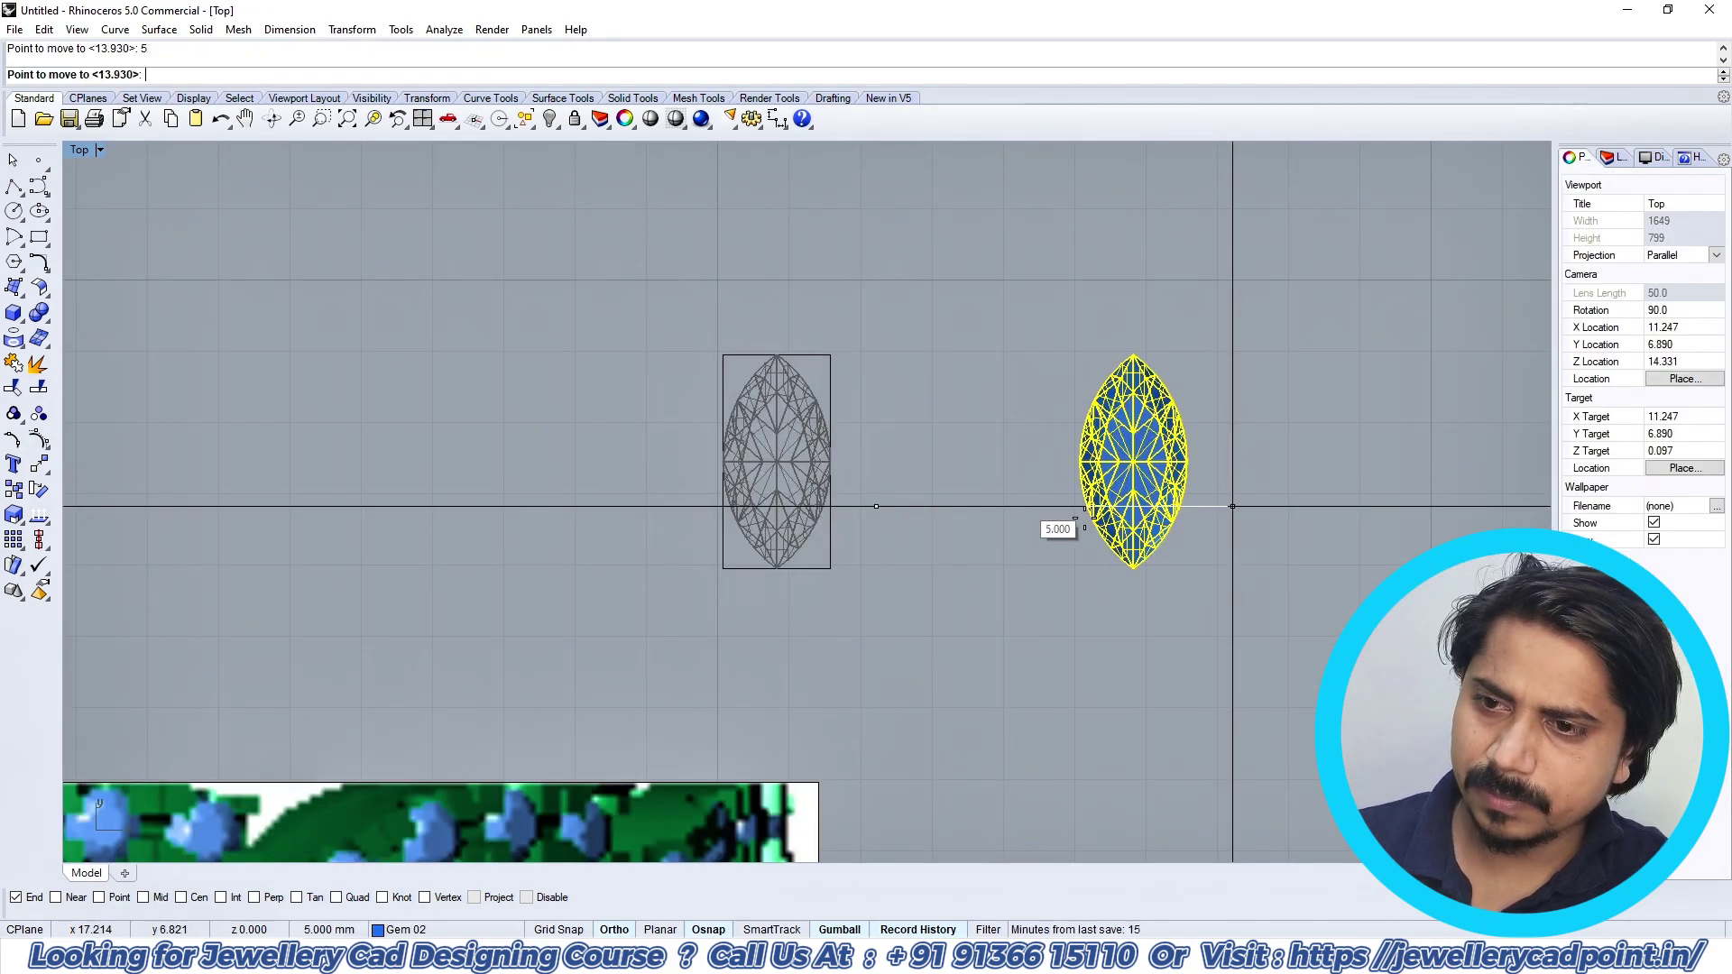
left_click(1084, 518)
key("Escape")
right_click_drag(1081, 519, 1026, 523)
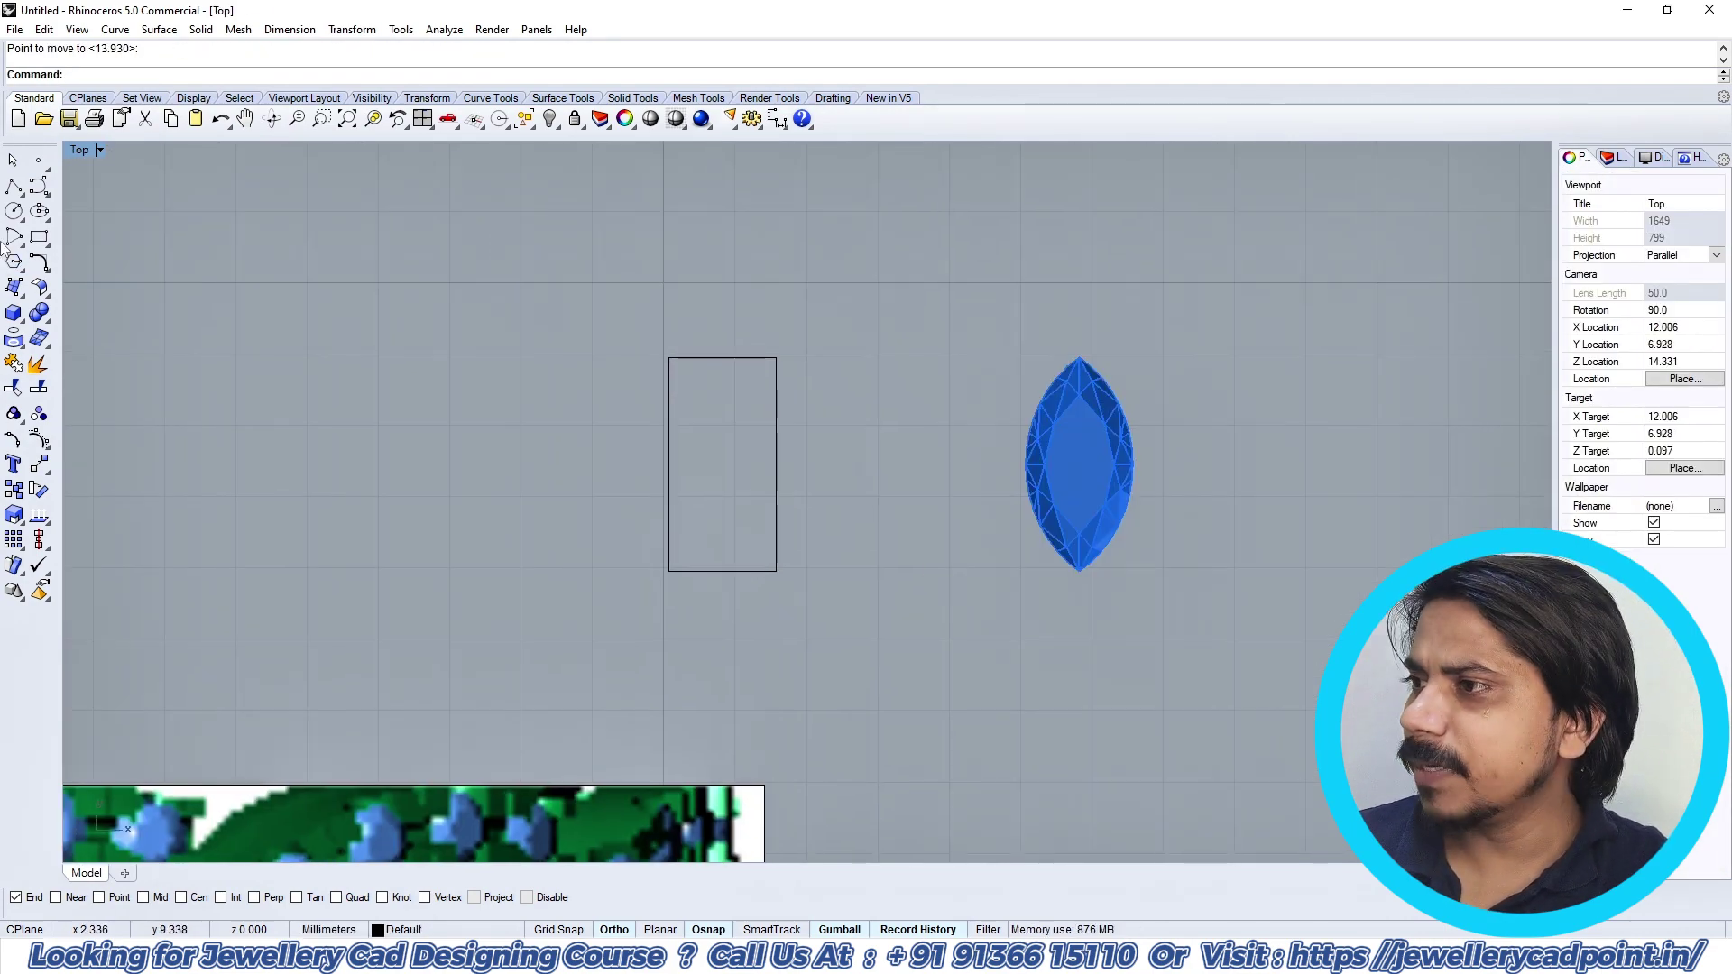
Step: Draw an arc between the marquise's upper and lower tips, passing through the widest point of its right side
left_click(21, 243)
left_click(68, 243)
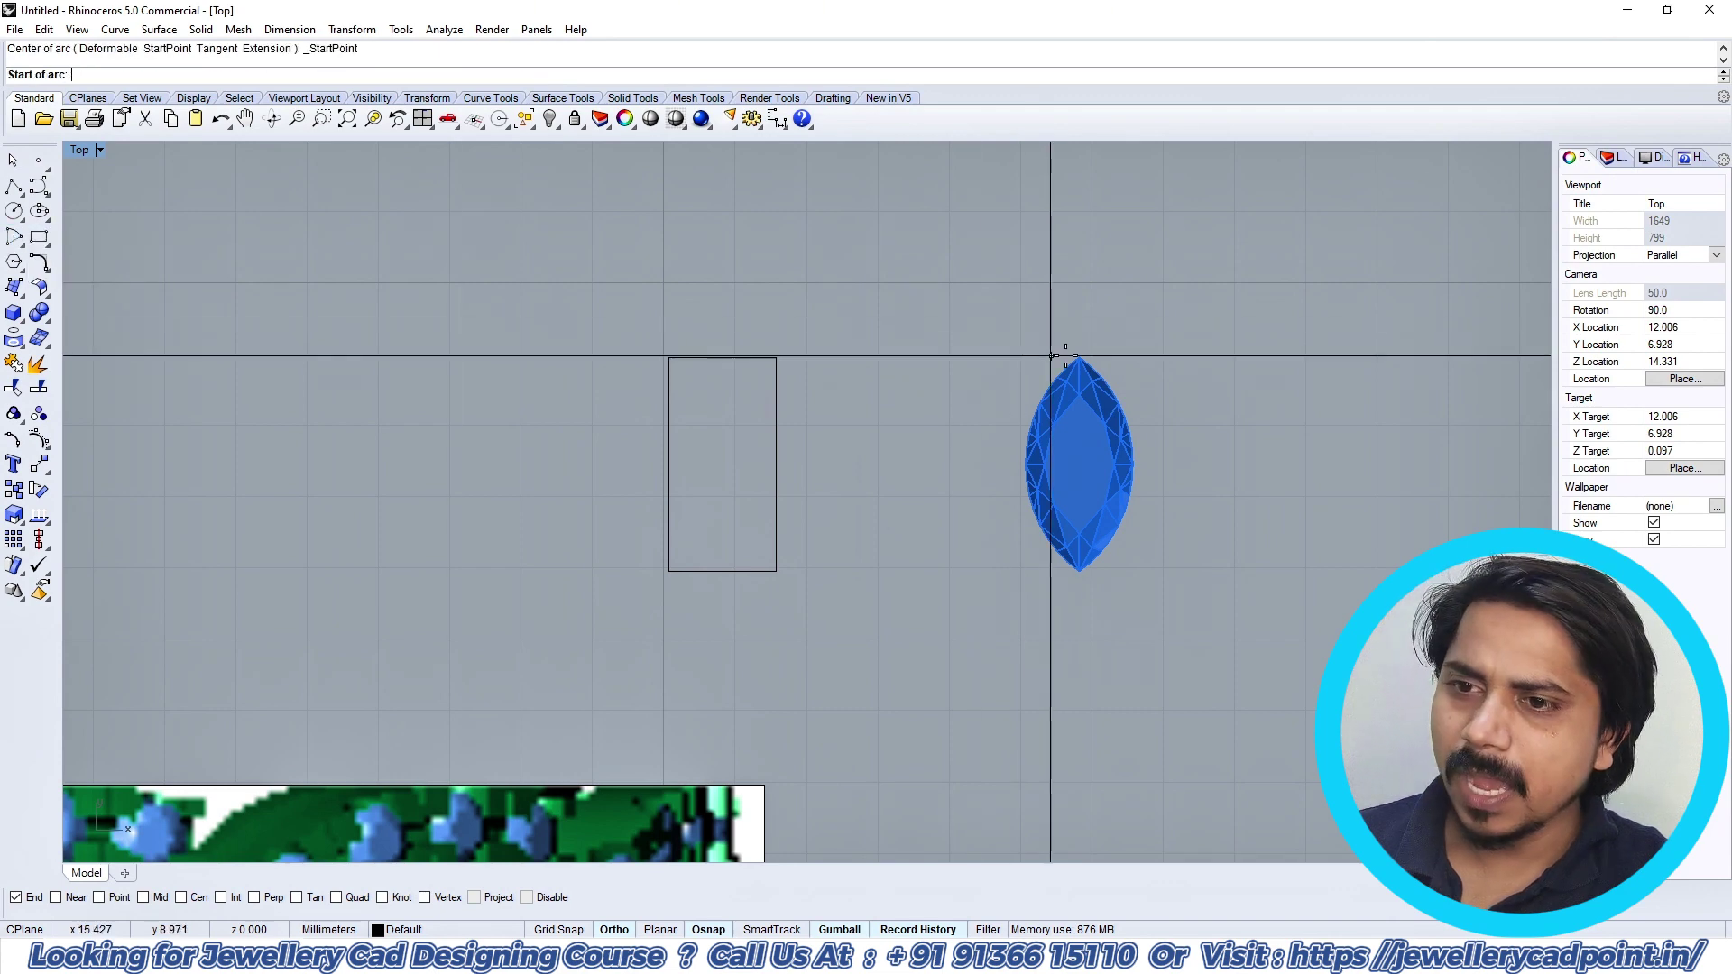
scroll(1080, 359, "up", 1)
left_click(1080, 359)
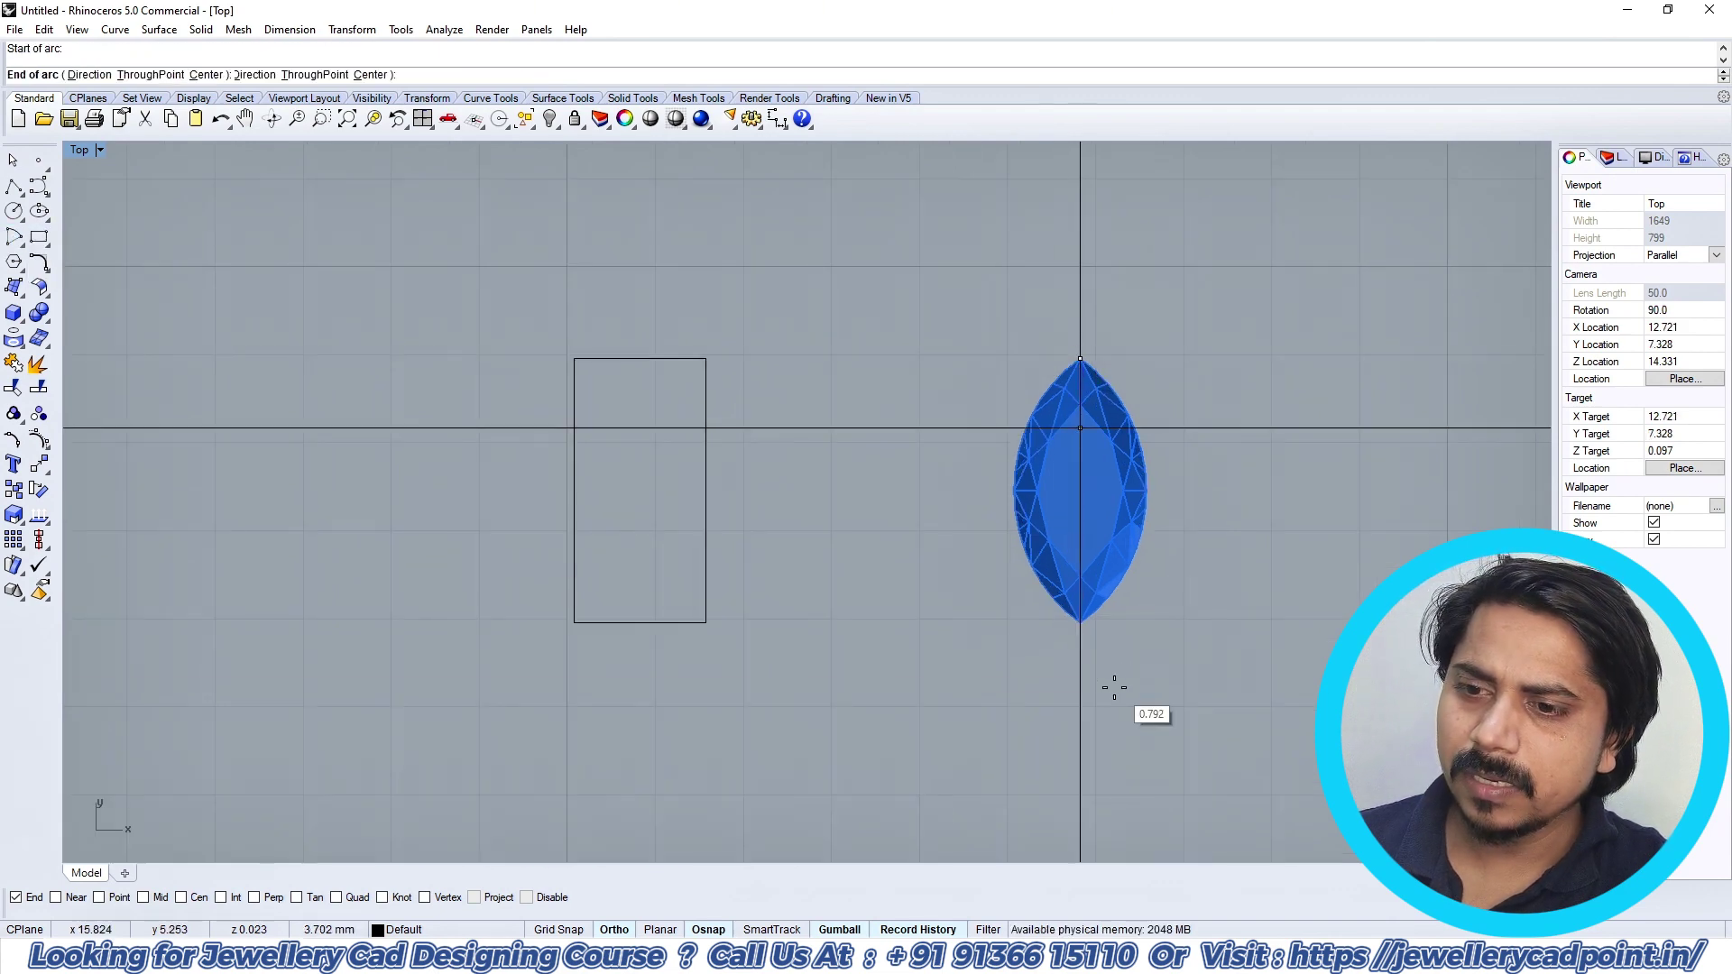
left_click(1088, 620)
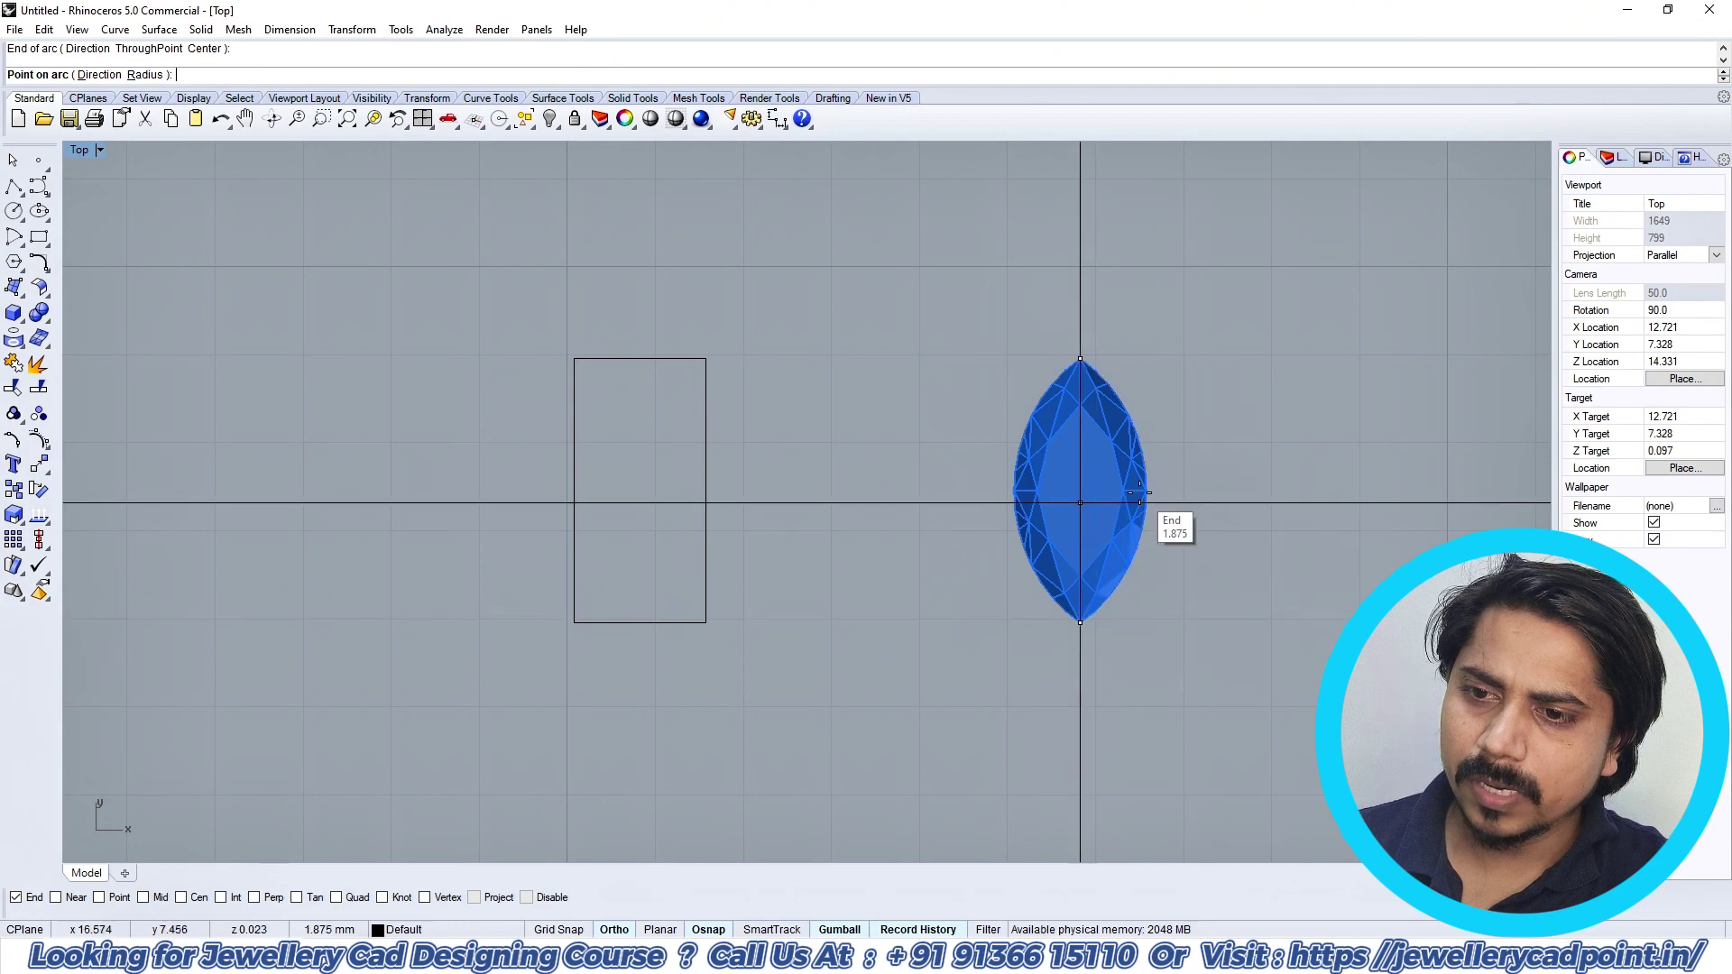
scroll(1139, 492, "up", 2)
left_click(1146, 491)
Step: Select the arc in the Right view and examine how both of its ends line up with the gem's girdle
key("ctrl+F3")
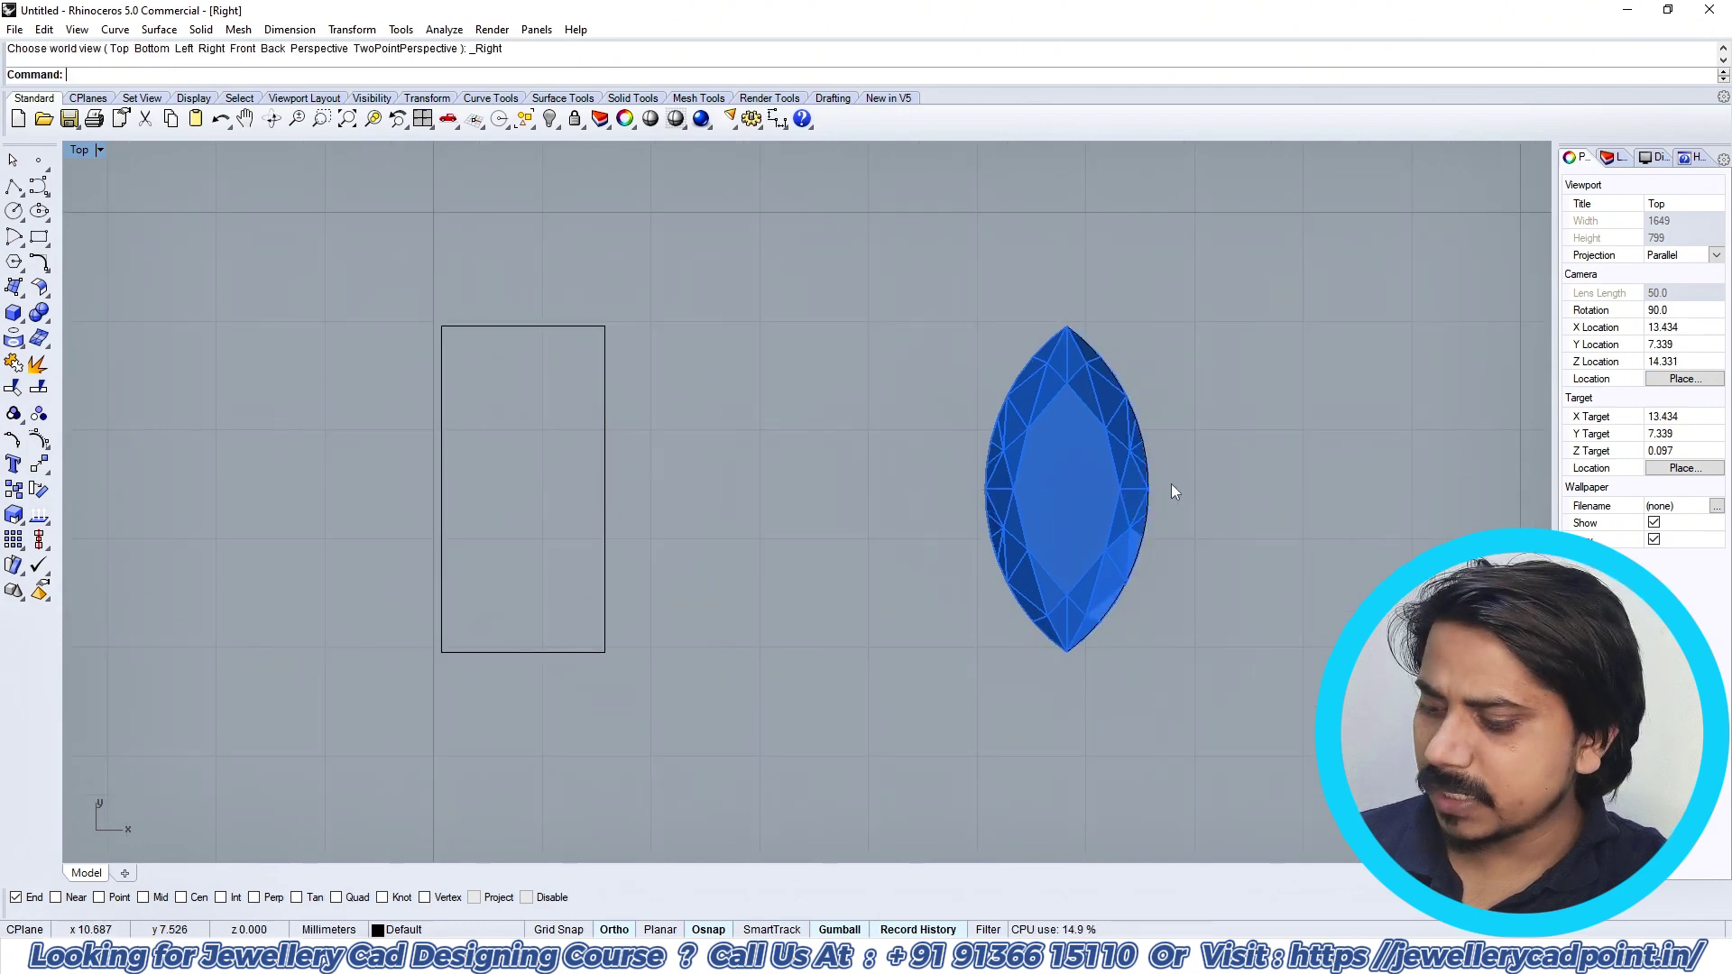
scroll(848, 505, "up", 3)
left_click(812, 488)
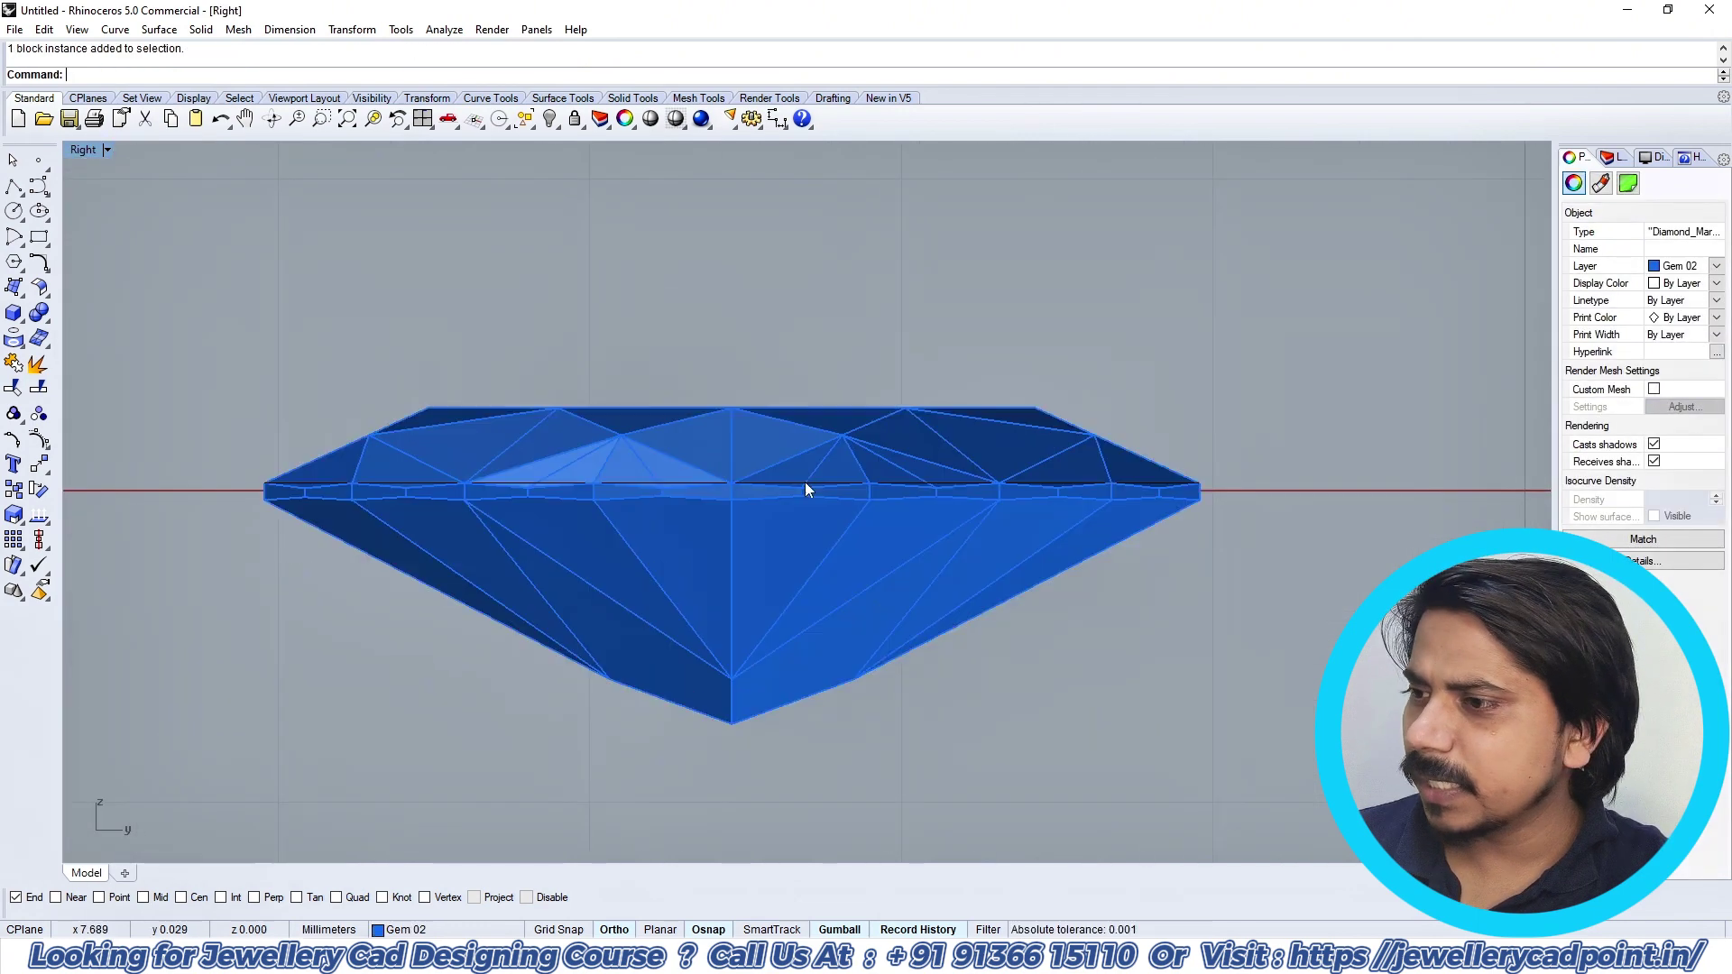
left_click(805, 483)
left_click(866, 531)
scroll(1191, 487, "up", 8)
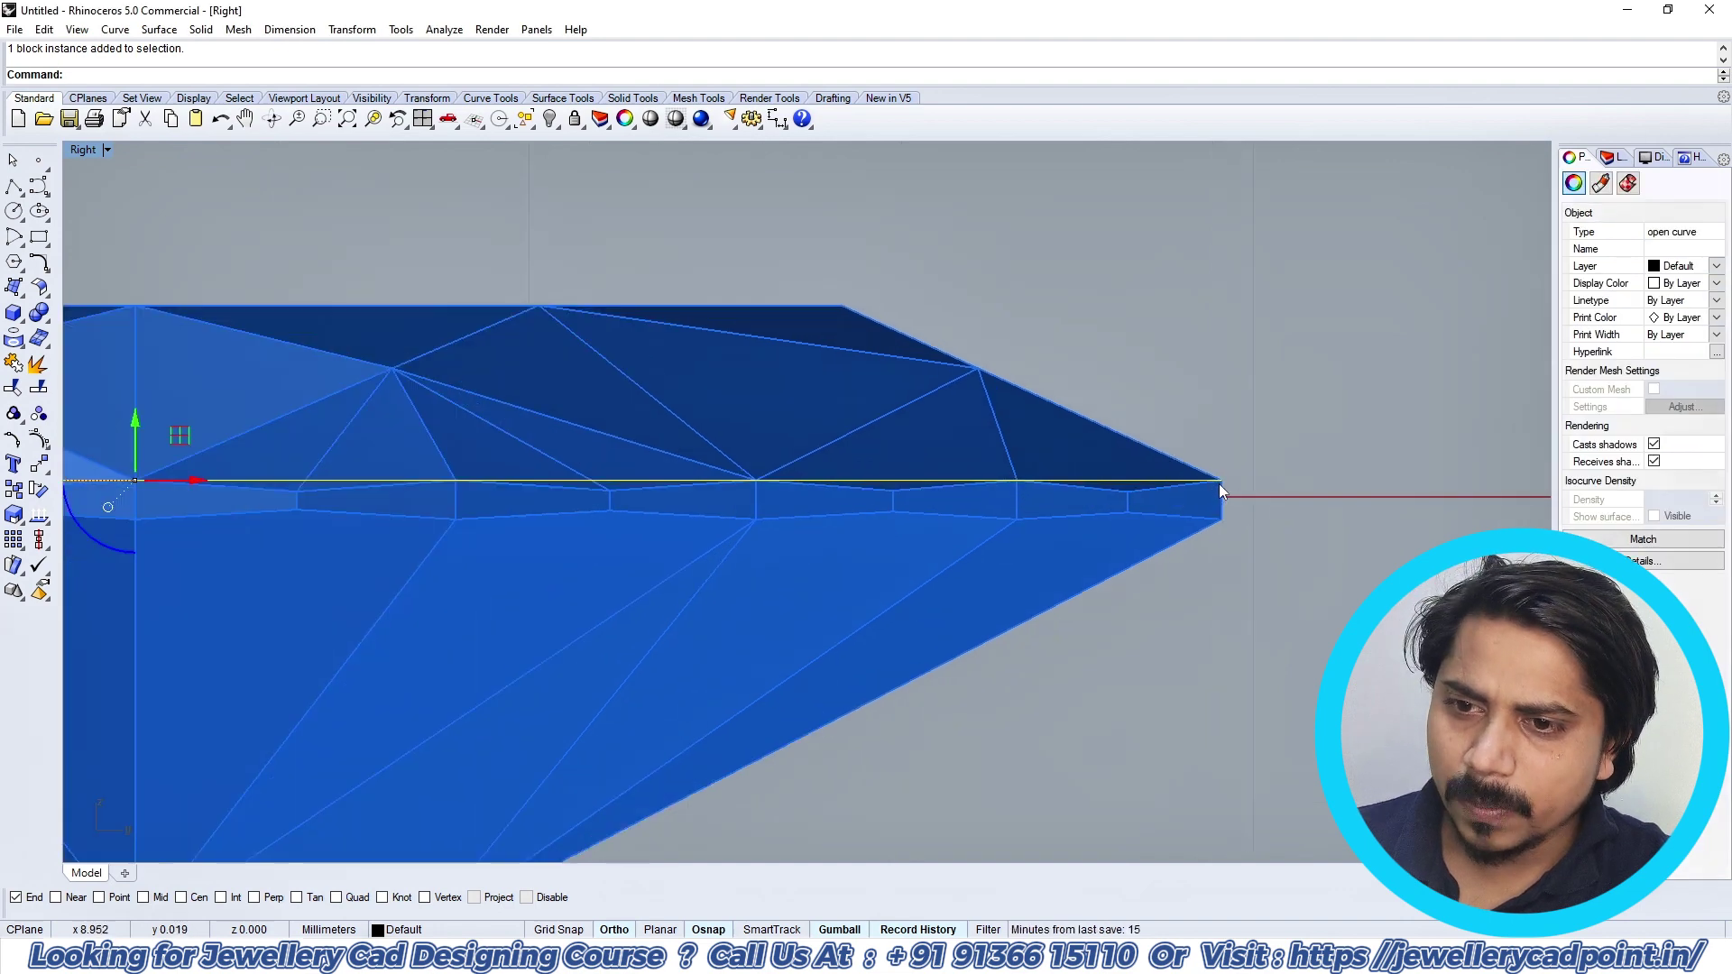
scroll(1221, 491, "down", 4)
right_click_drag(1221, 492, 1472, 489)
right_click_drag(460, 548, 698, 546)
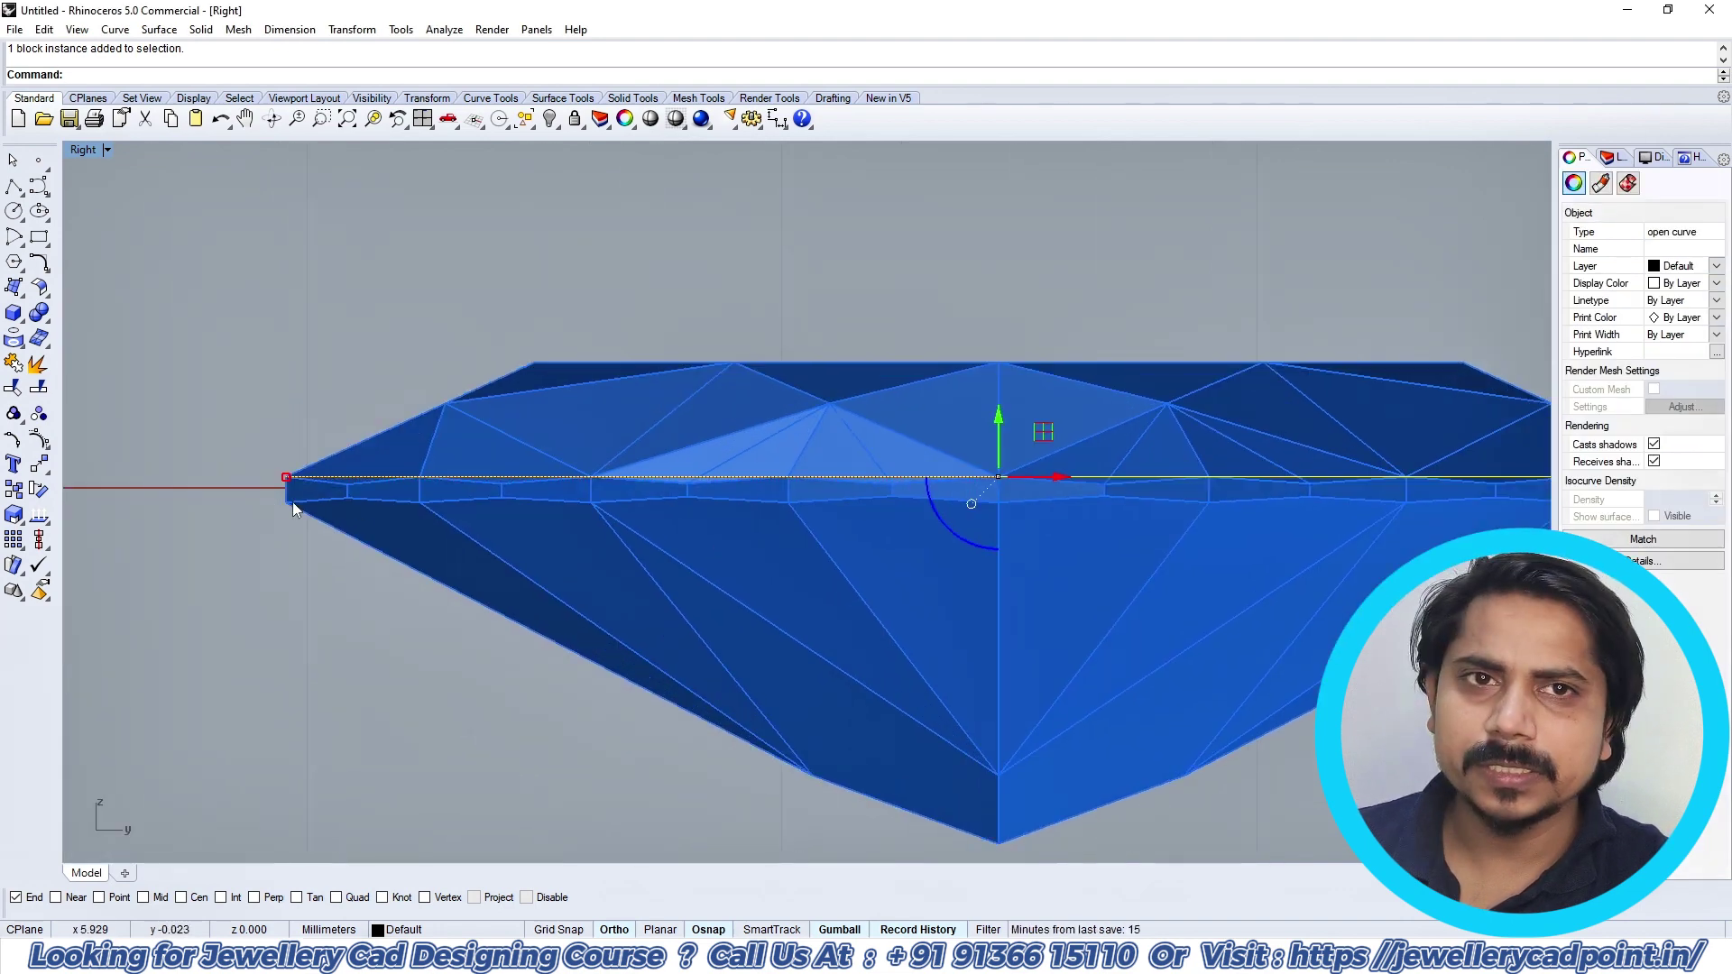
Step: Mirror a copy of the arc across the gem's vertical centreline through its lower tip in the Top view
key("ctrl+F1")
scroll(994, 517, "down", 10)
right_click_drag(1255, 552, 1171, 545)
scroll(1171, 545, "up", 6)
right_click_drag(1079, 598, 1032, 606)
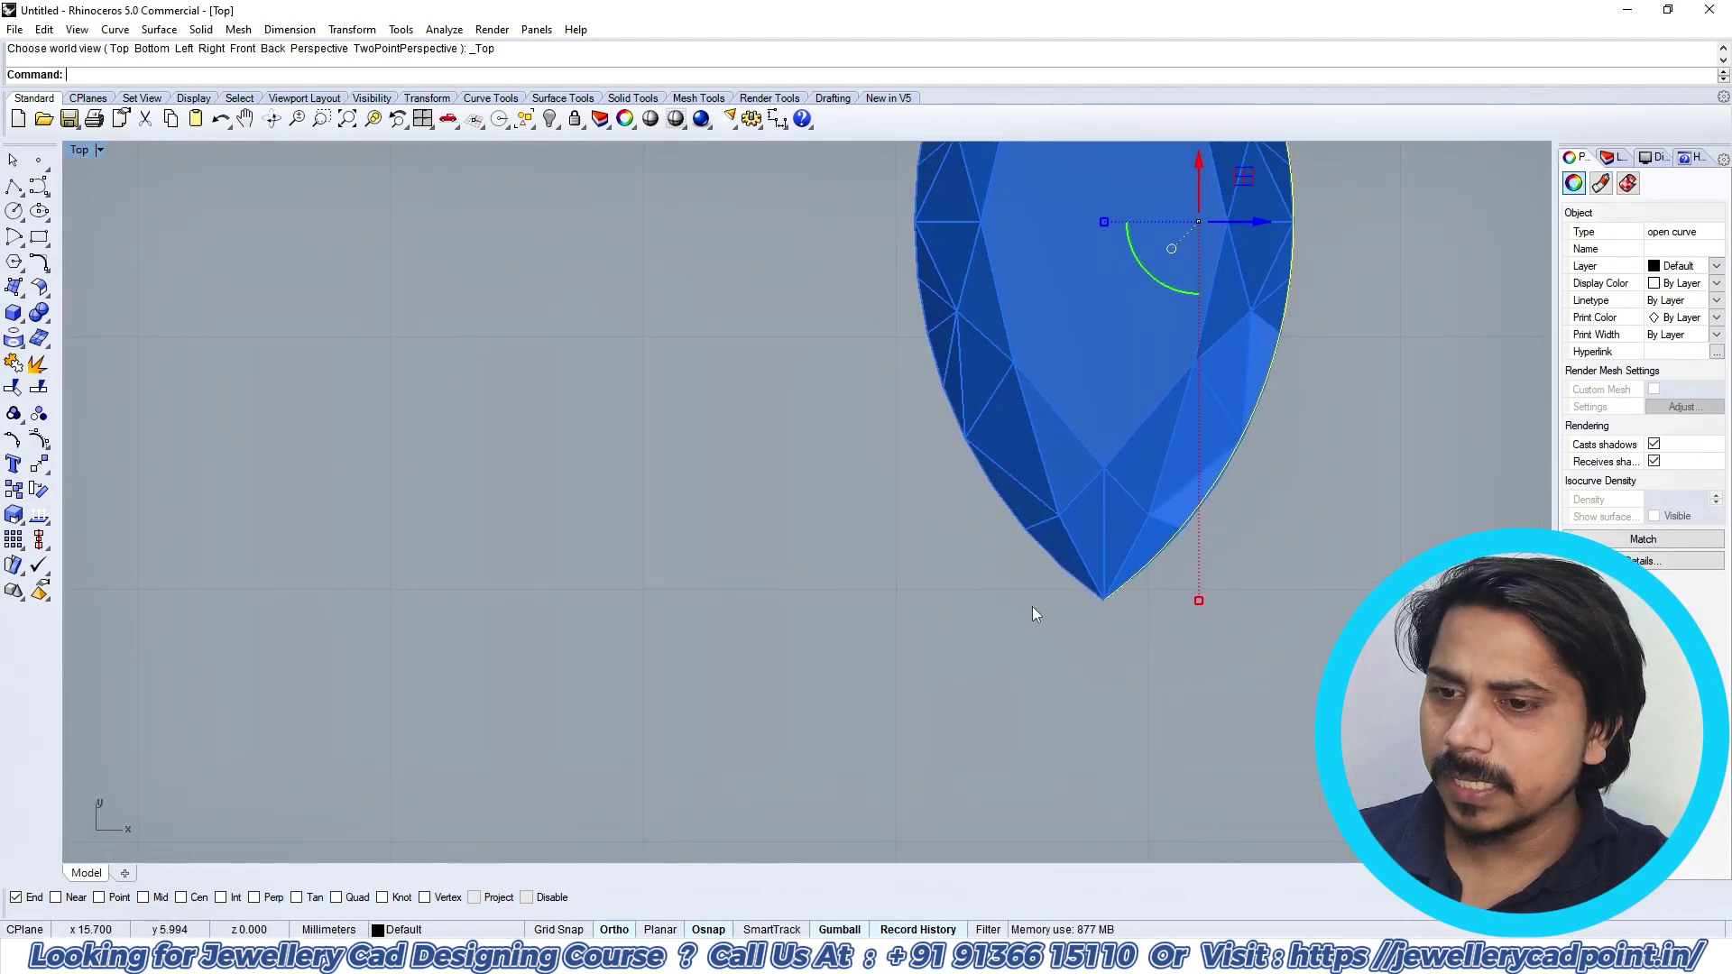
left_click(38, 463)
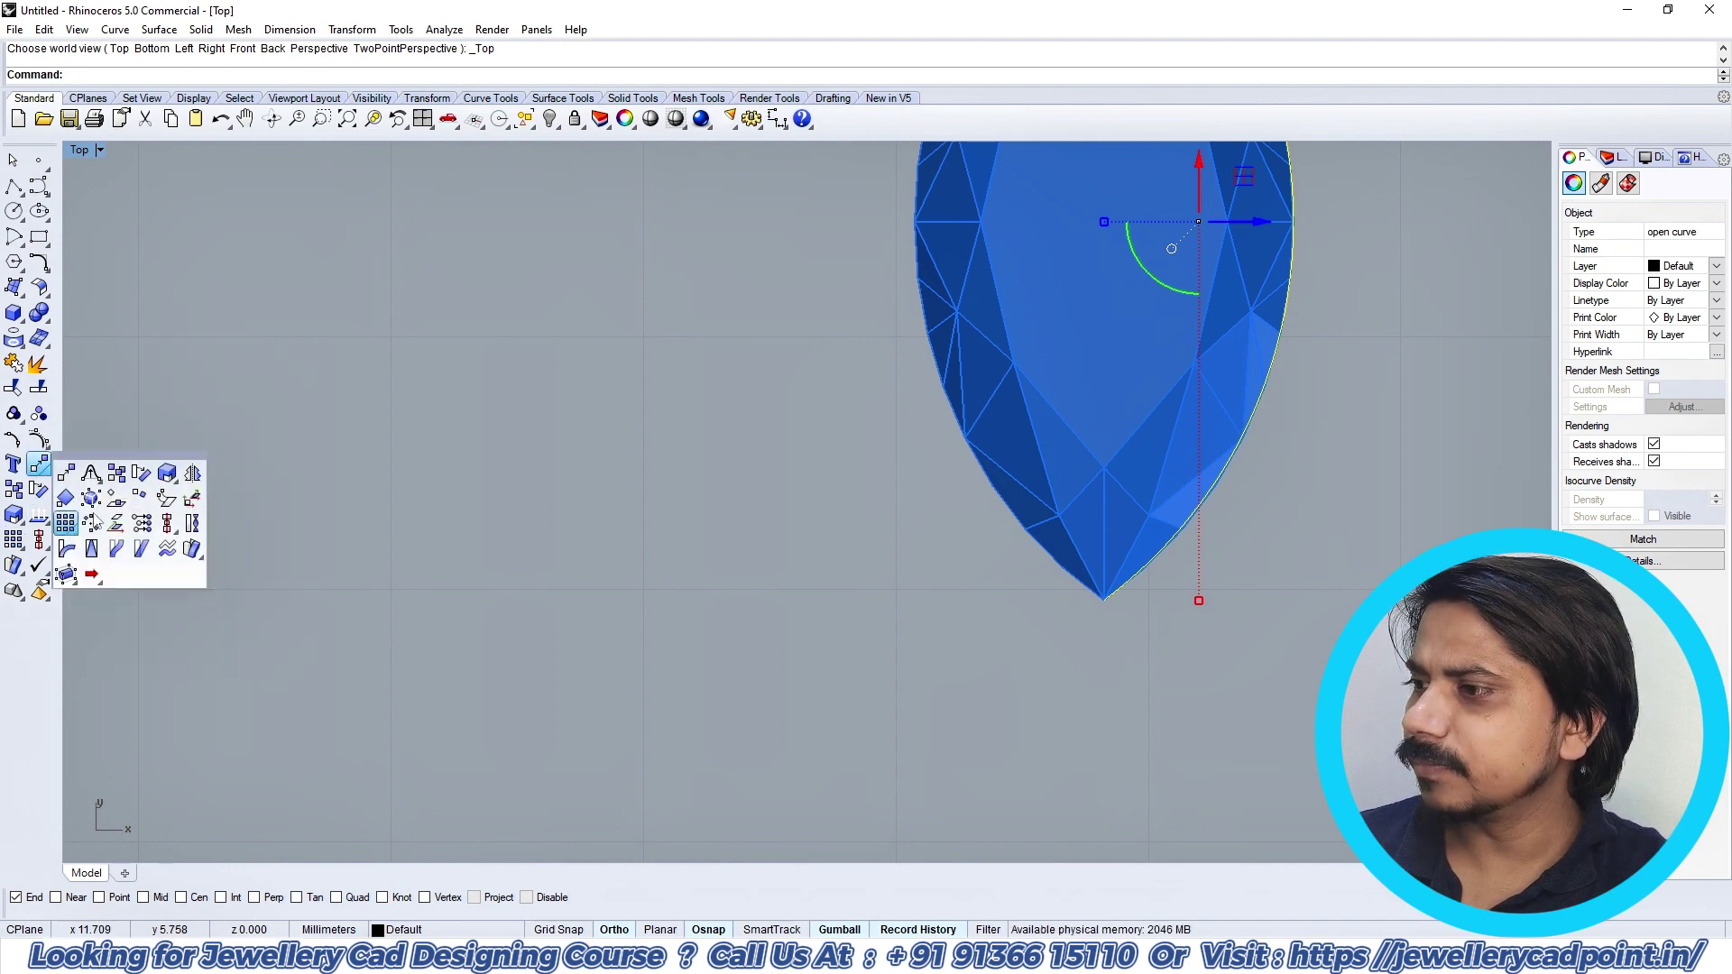
left_click(192, 472)
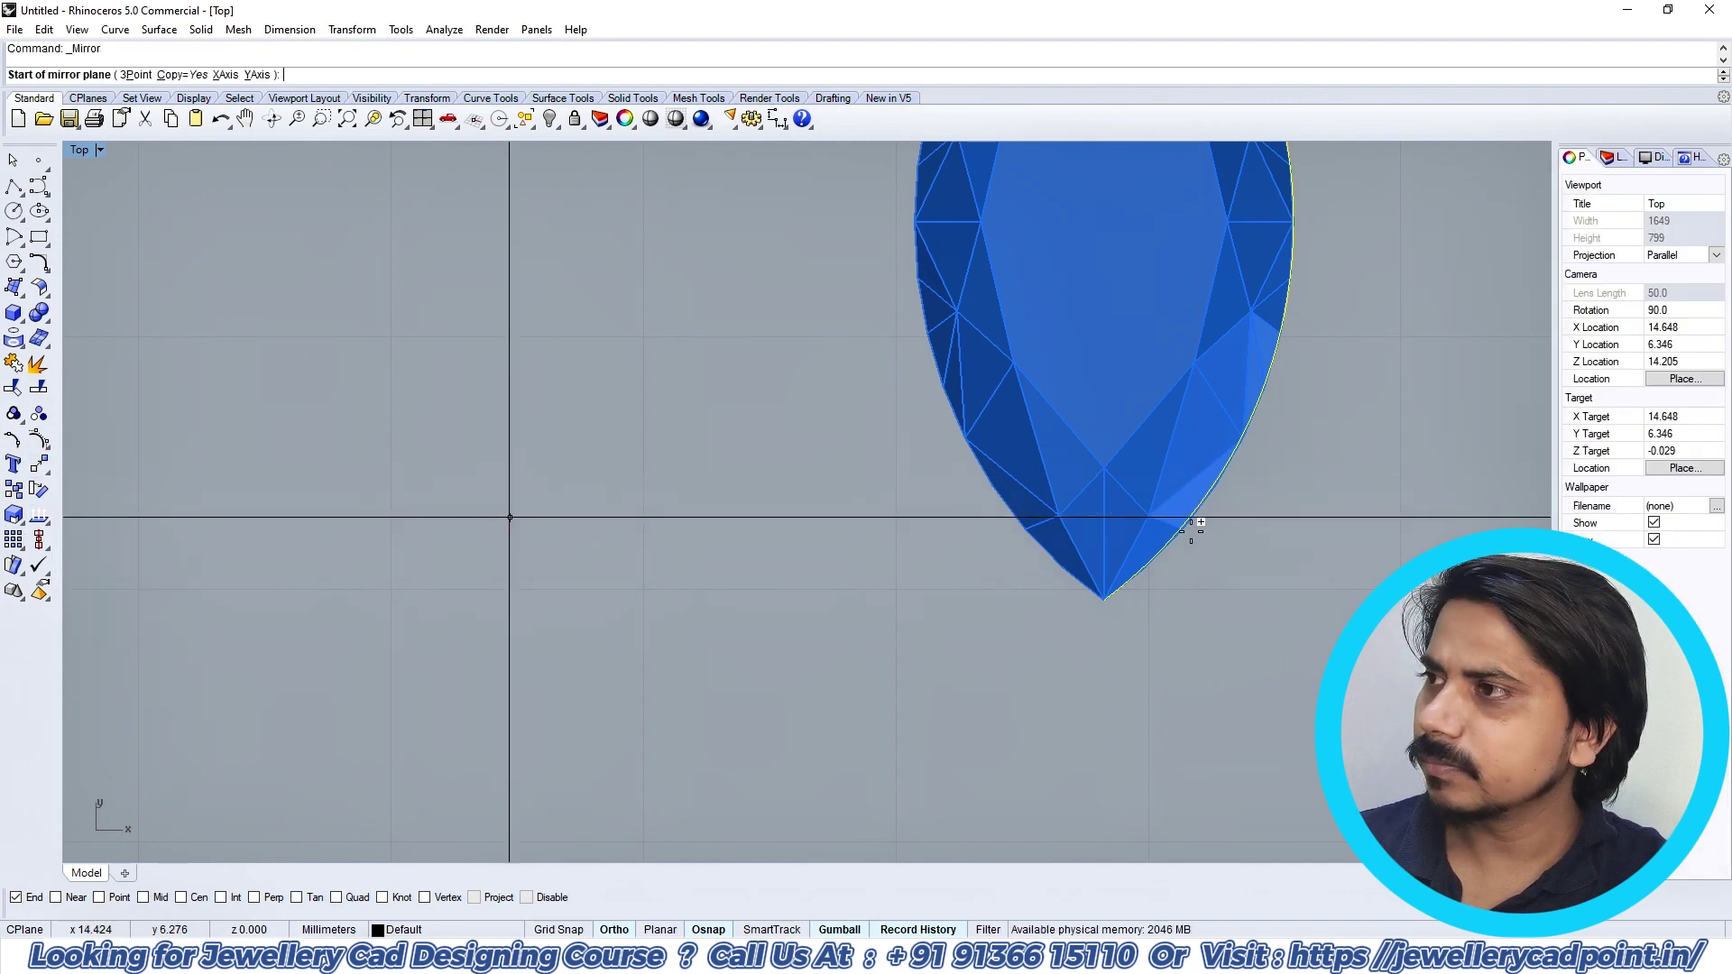
left_click(1104, 601)
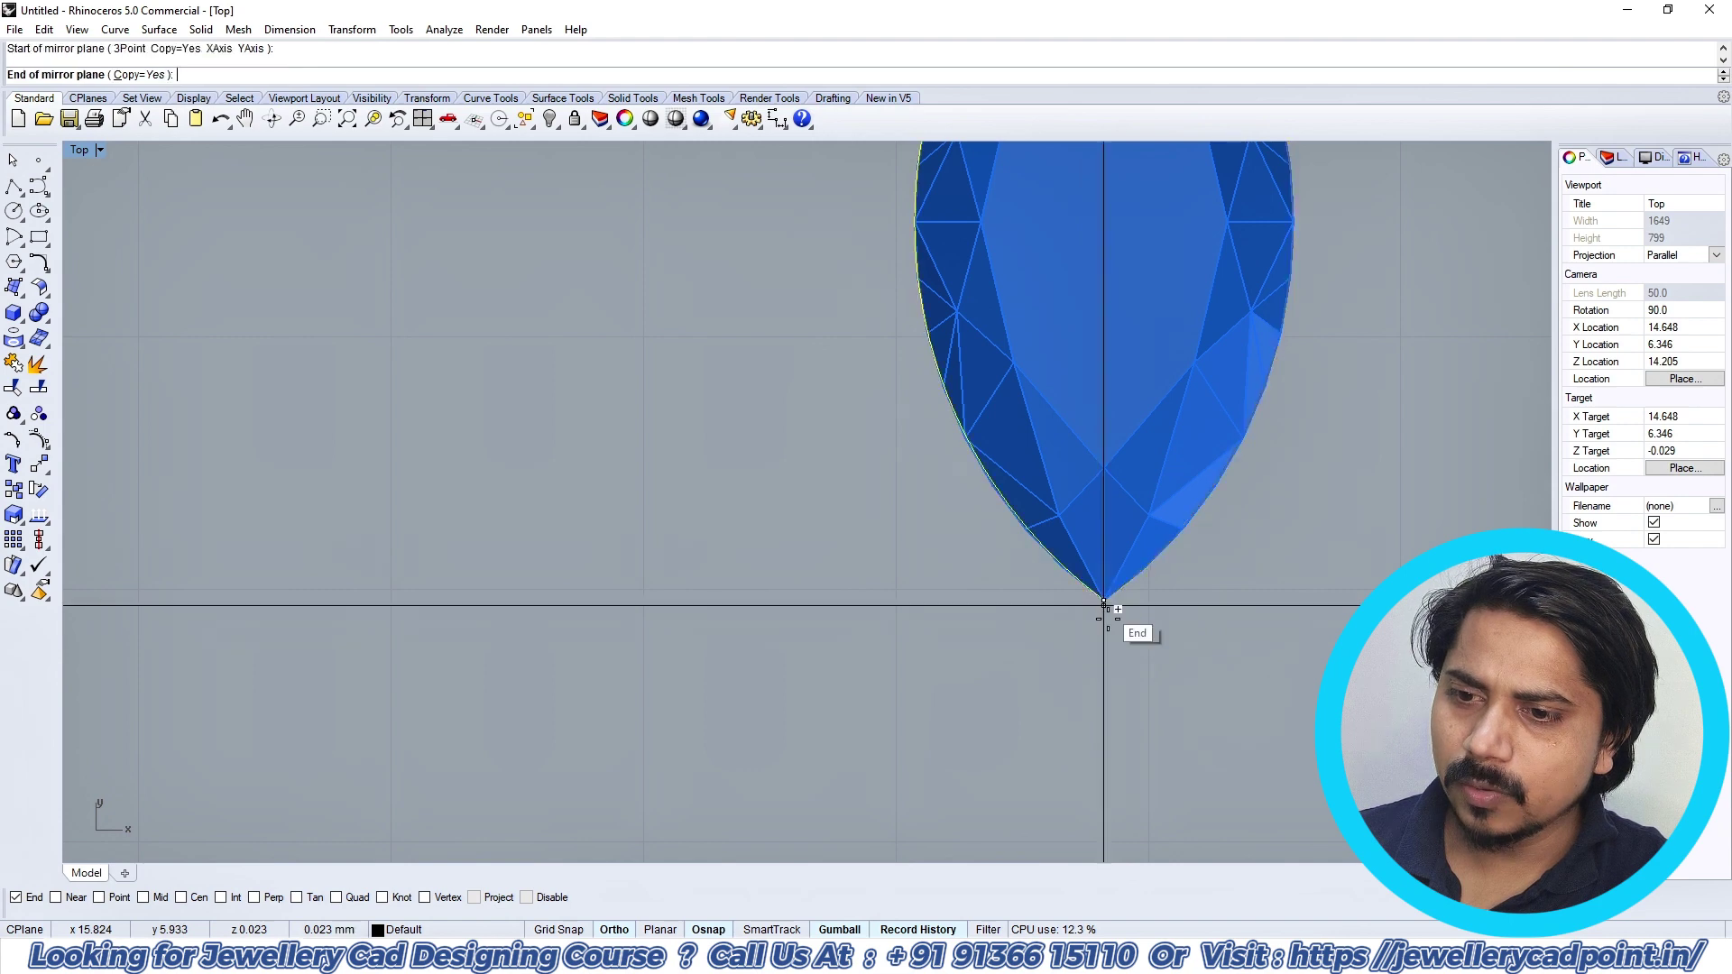
left_click(1129, 685)
scroll(994, 523, "down", 3)
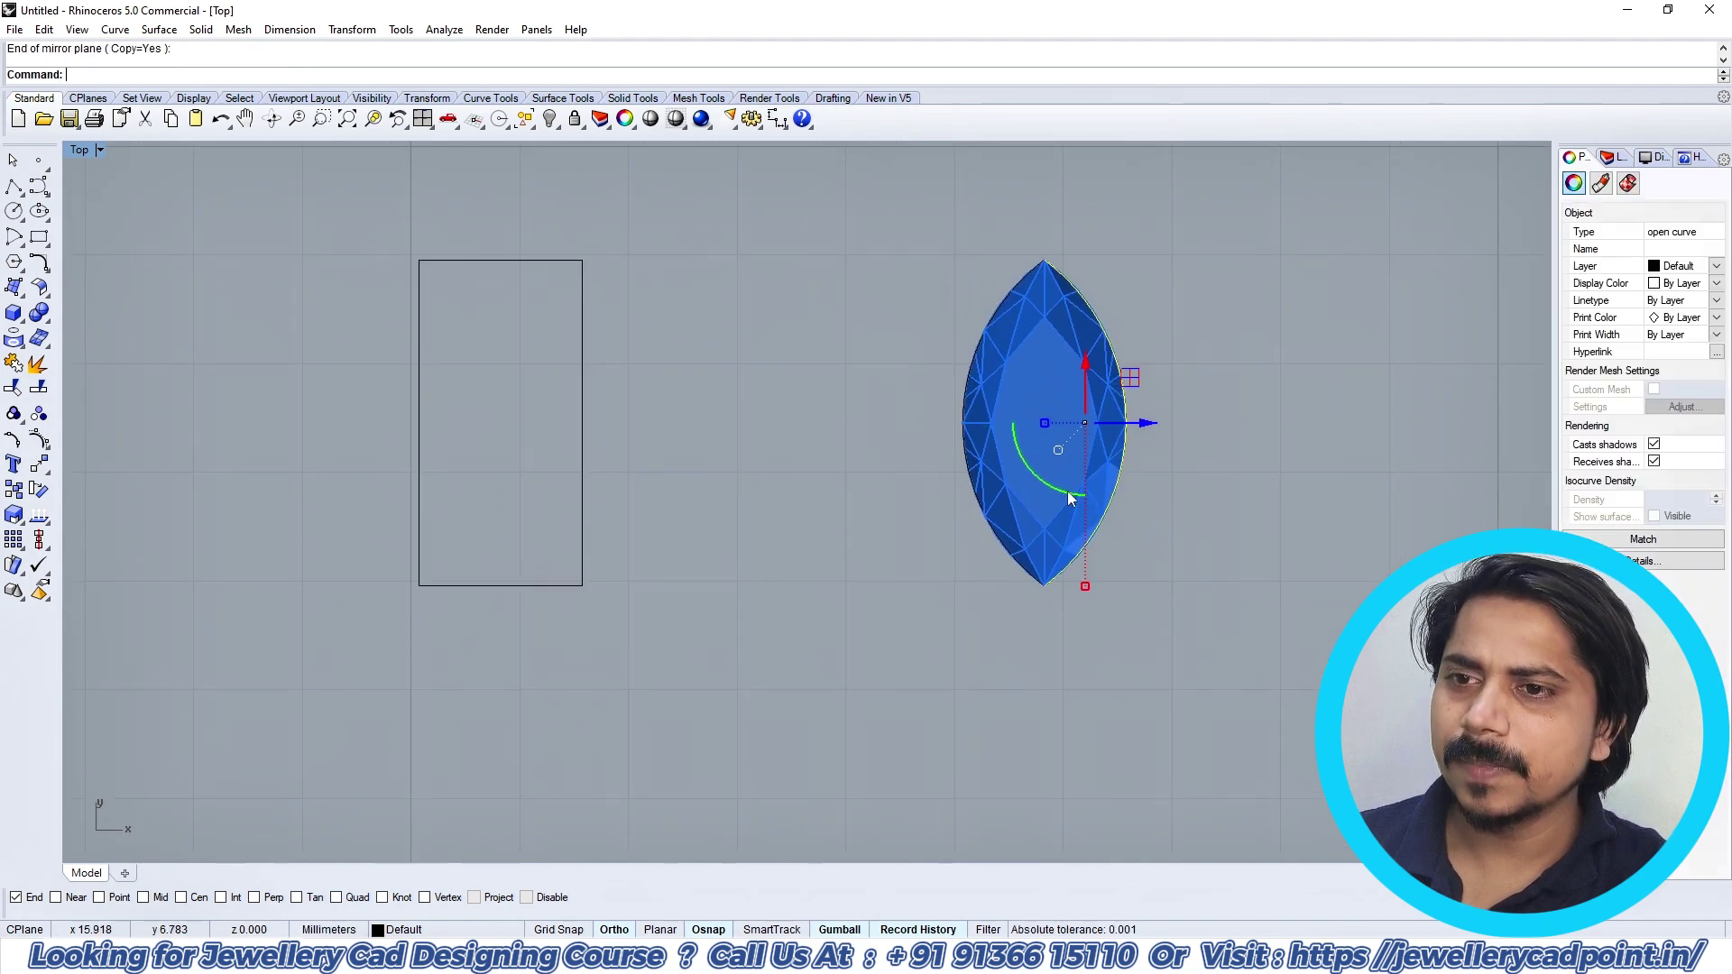
Step: Join the two mirrored arcs around the marquise into one closed outline curve and select that curve
left_click_drag(1160, 310, 792, 437)
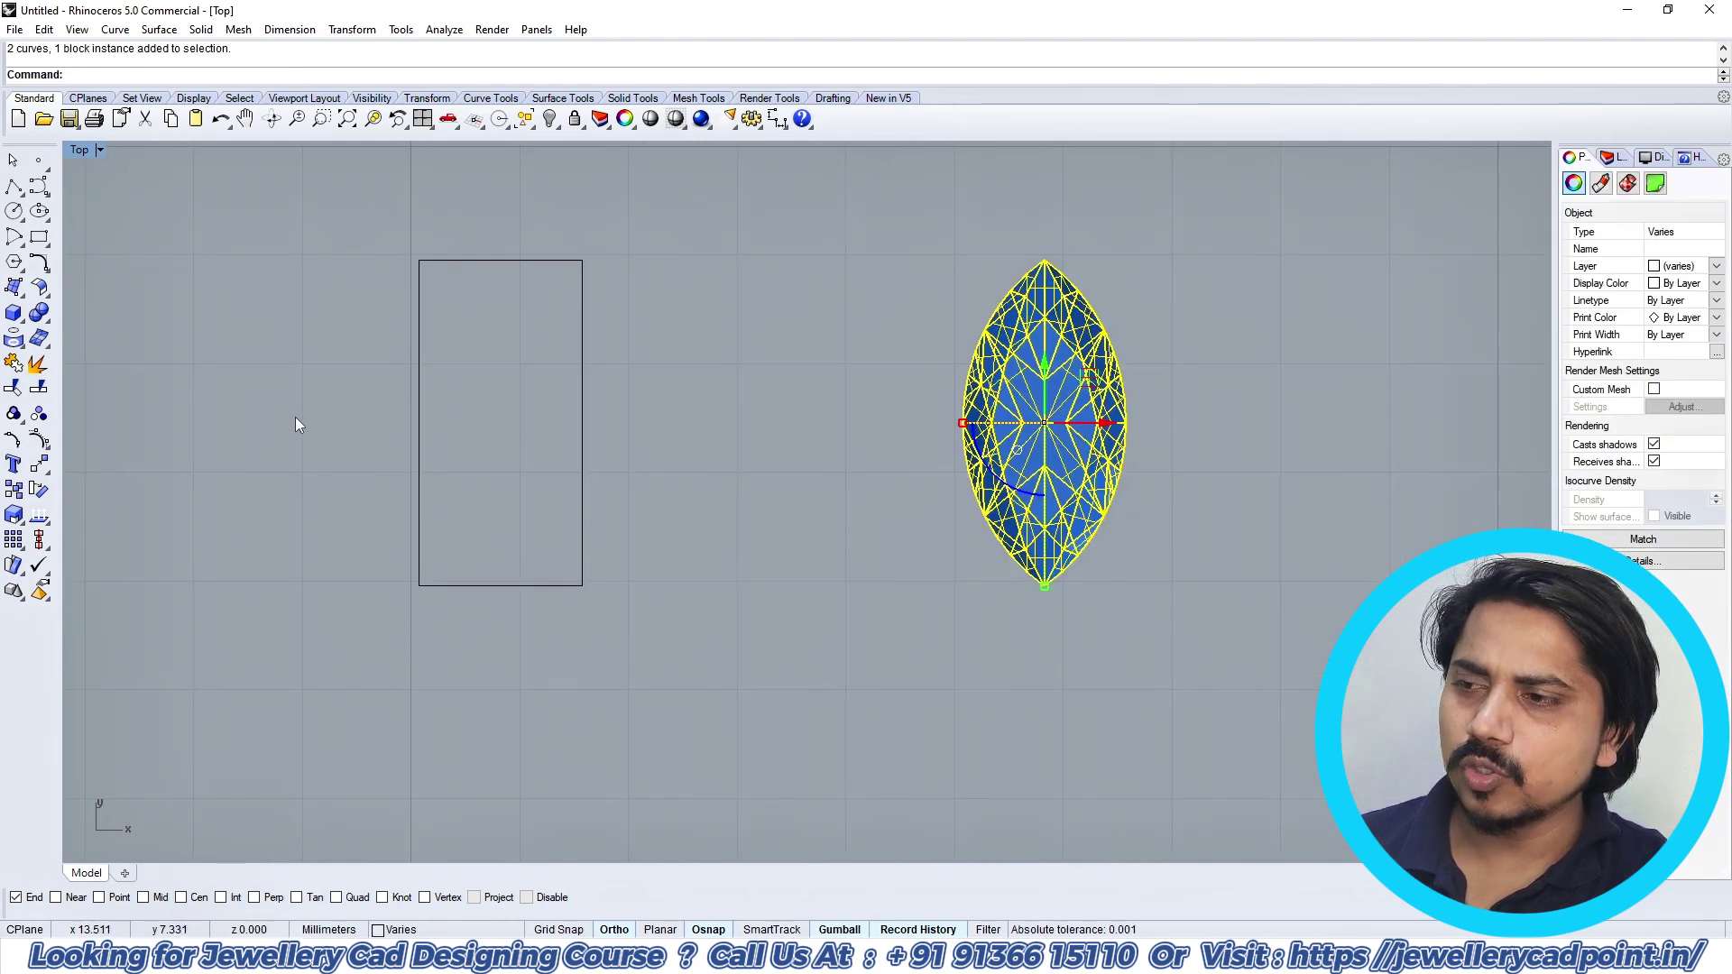
left_click(13, 390)
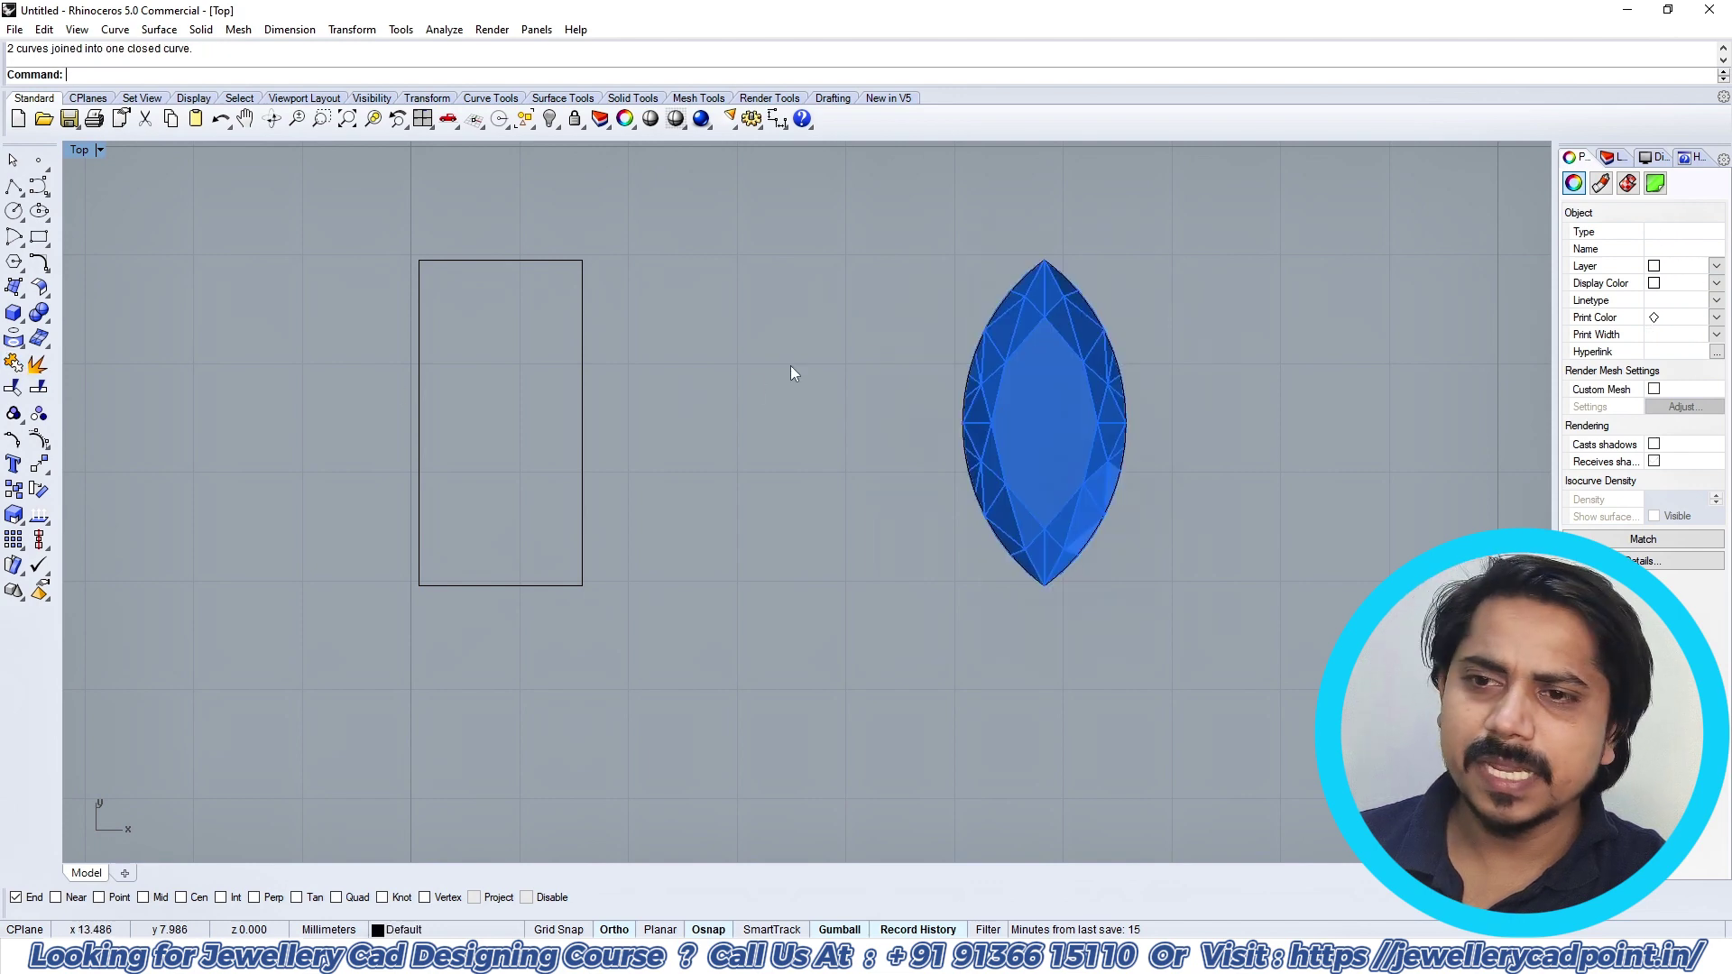
scroll(1020, 262, "up", 2)
left_click(1048, 276)
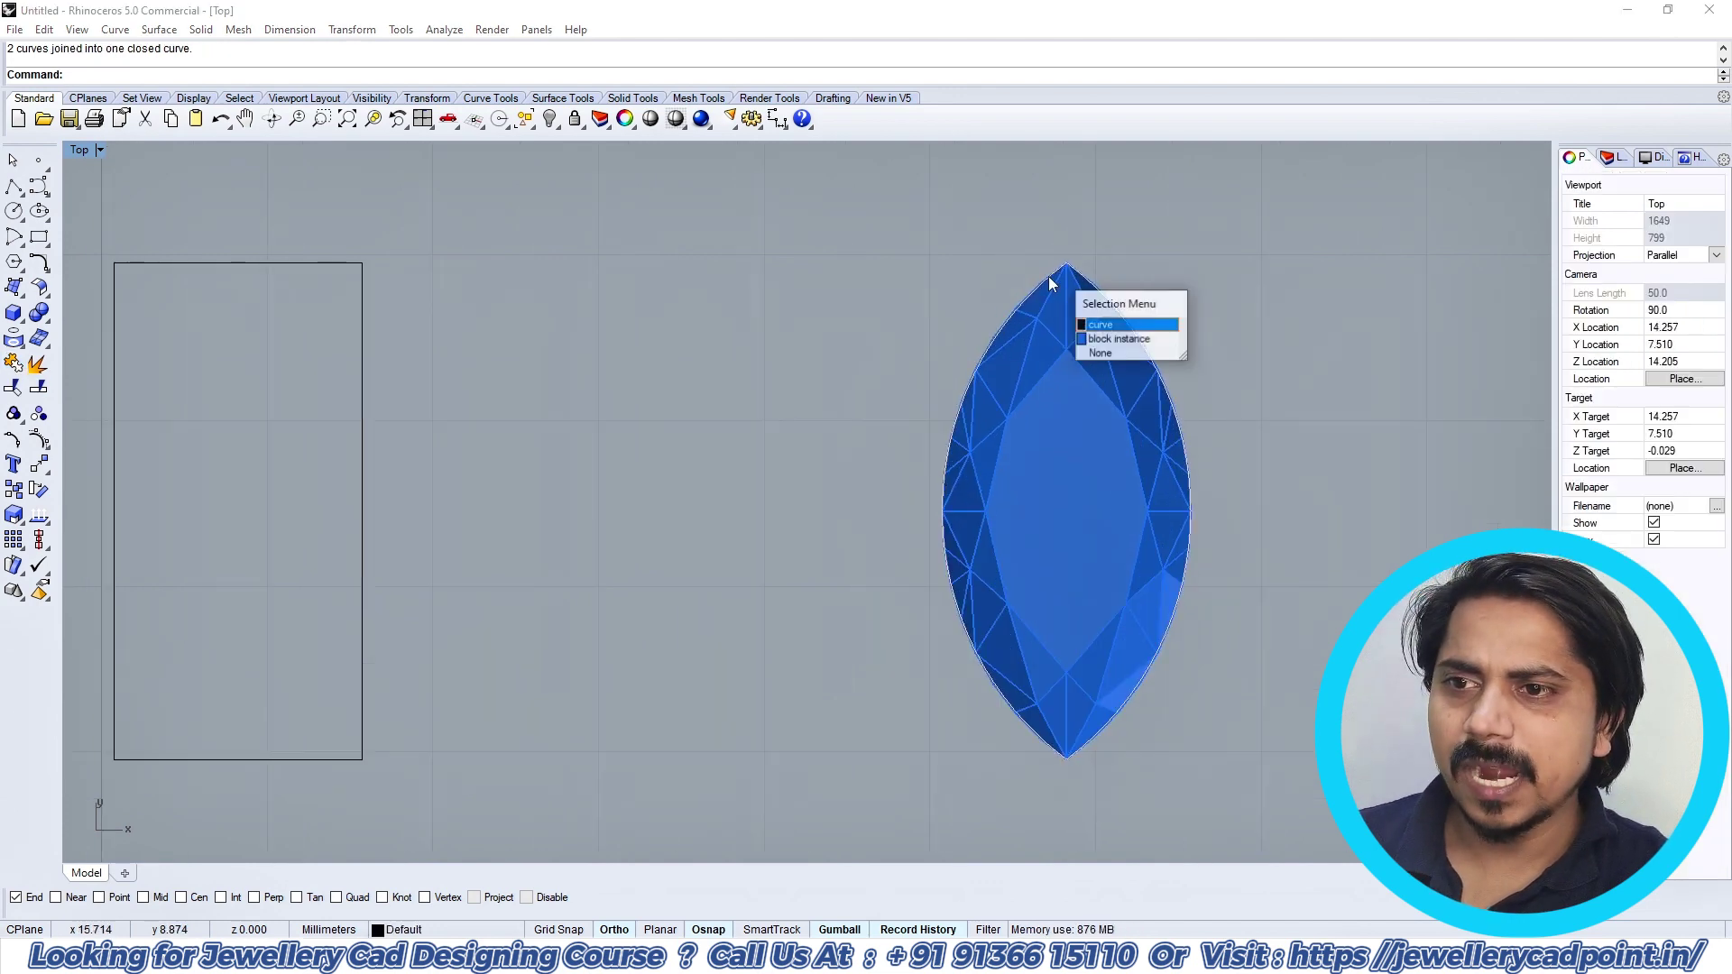
right_click(1048, 276)
scroll(1035, 264, "down", 8)
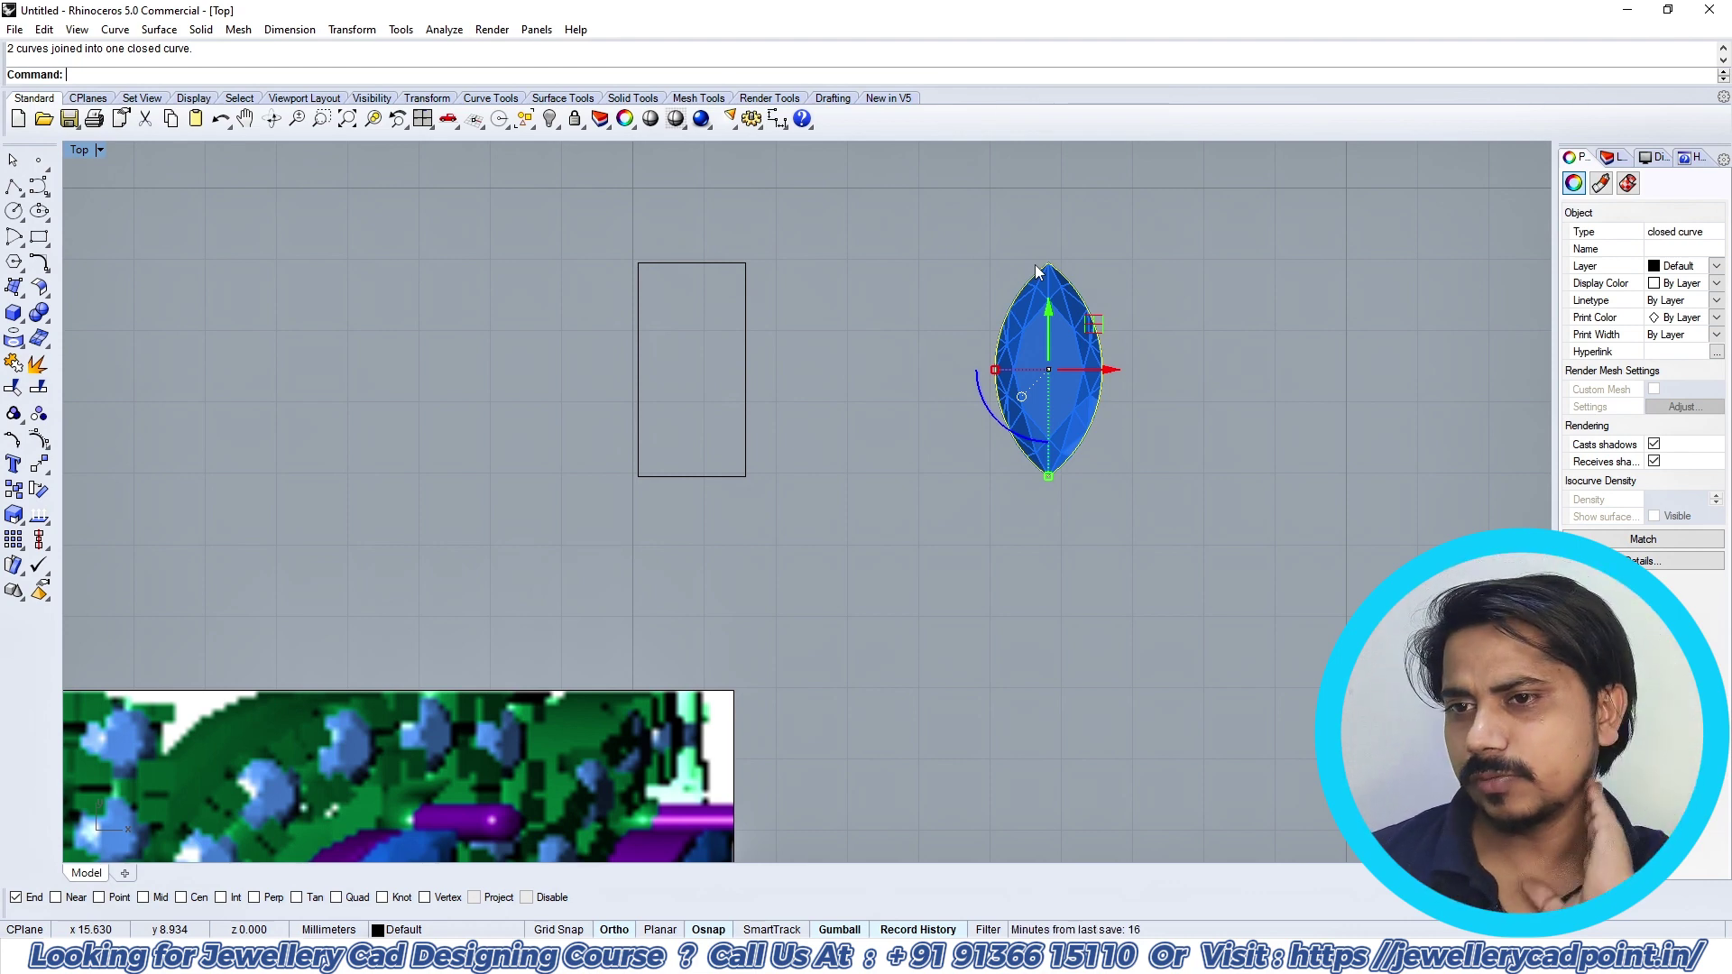
Step: Move the closed marquise outline 5 mm horizontally away from the gem and select it at its new position
left_click(1089, 321)
scroll(1089, 322, "up", 6)
left_click(1096, 305)
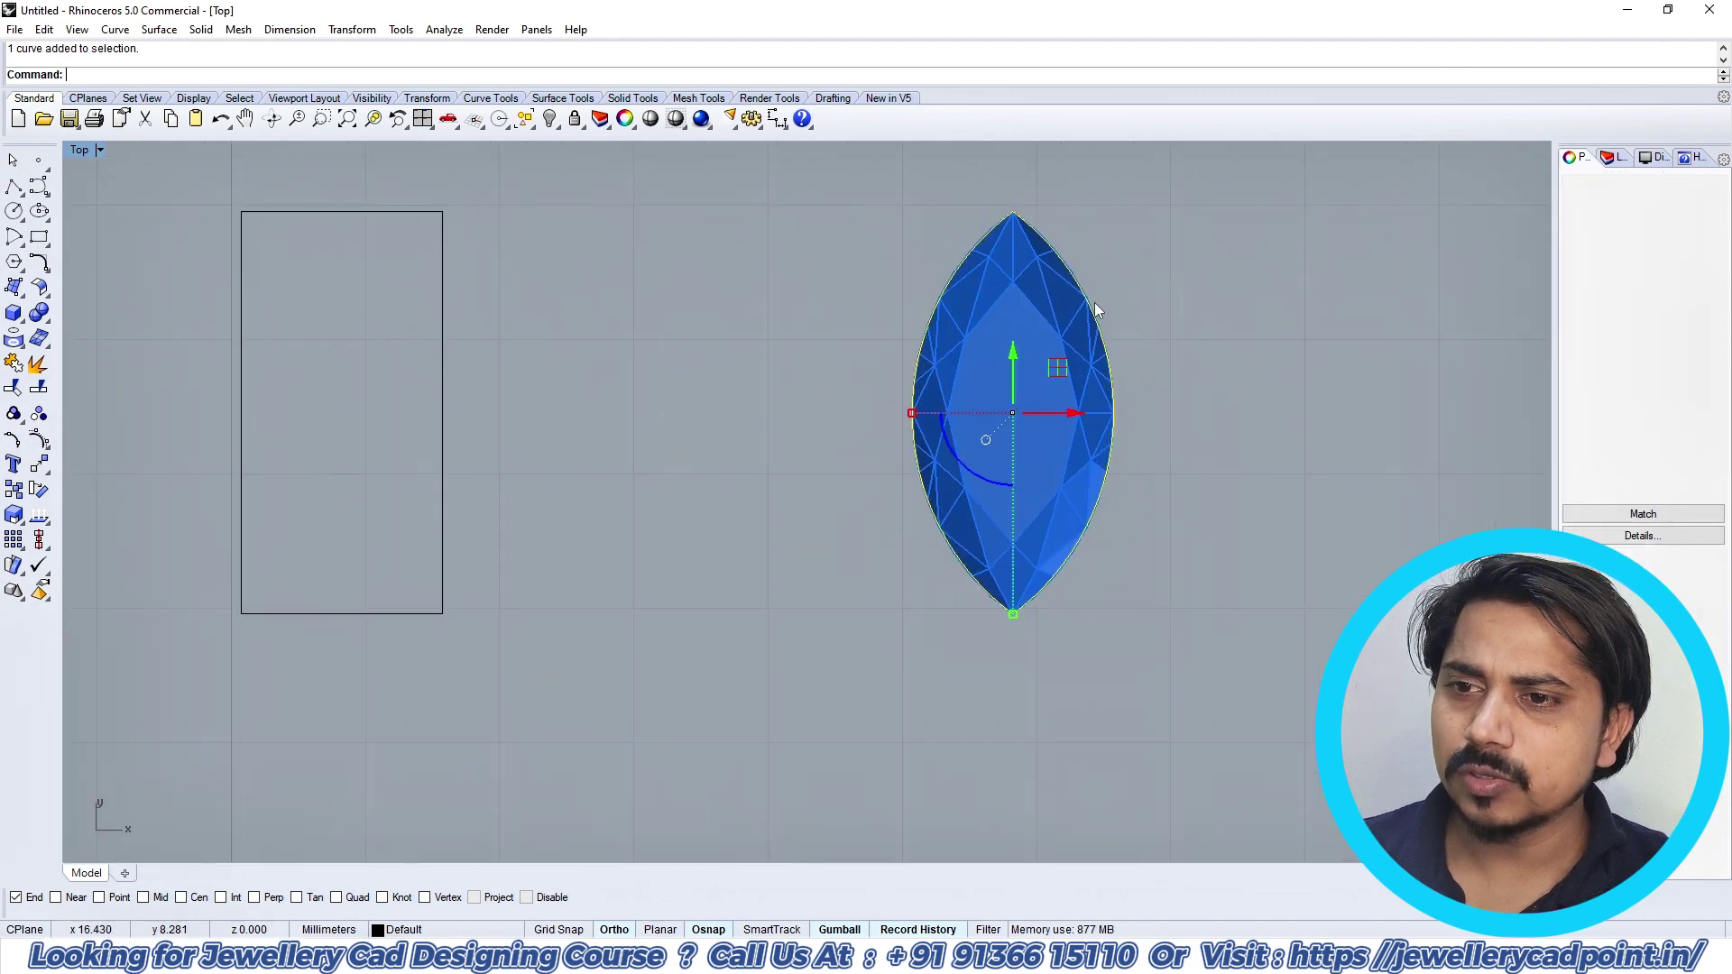
scroll(879, 319, "down", 4)
right_click_drag(989, 316, 953, 316)
type("m")
key("Return")
left_click(1060, 394)
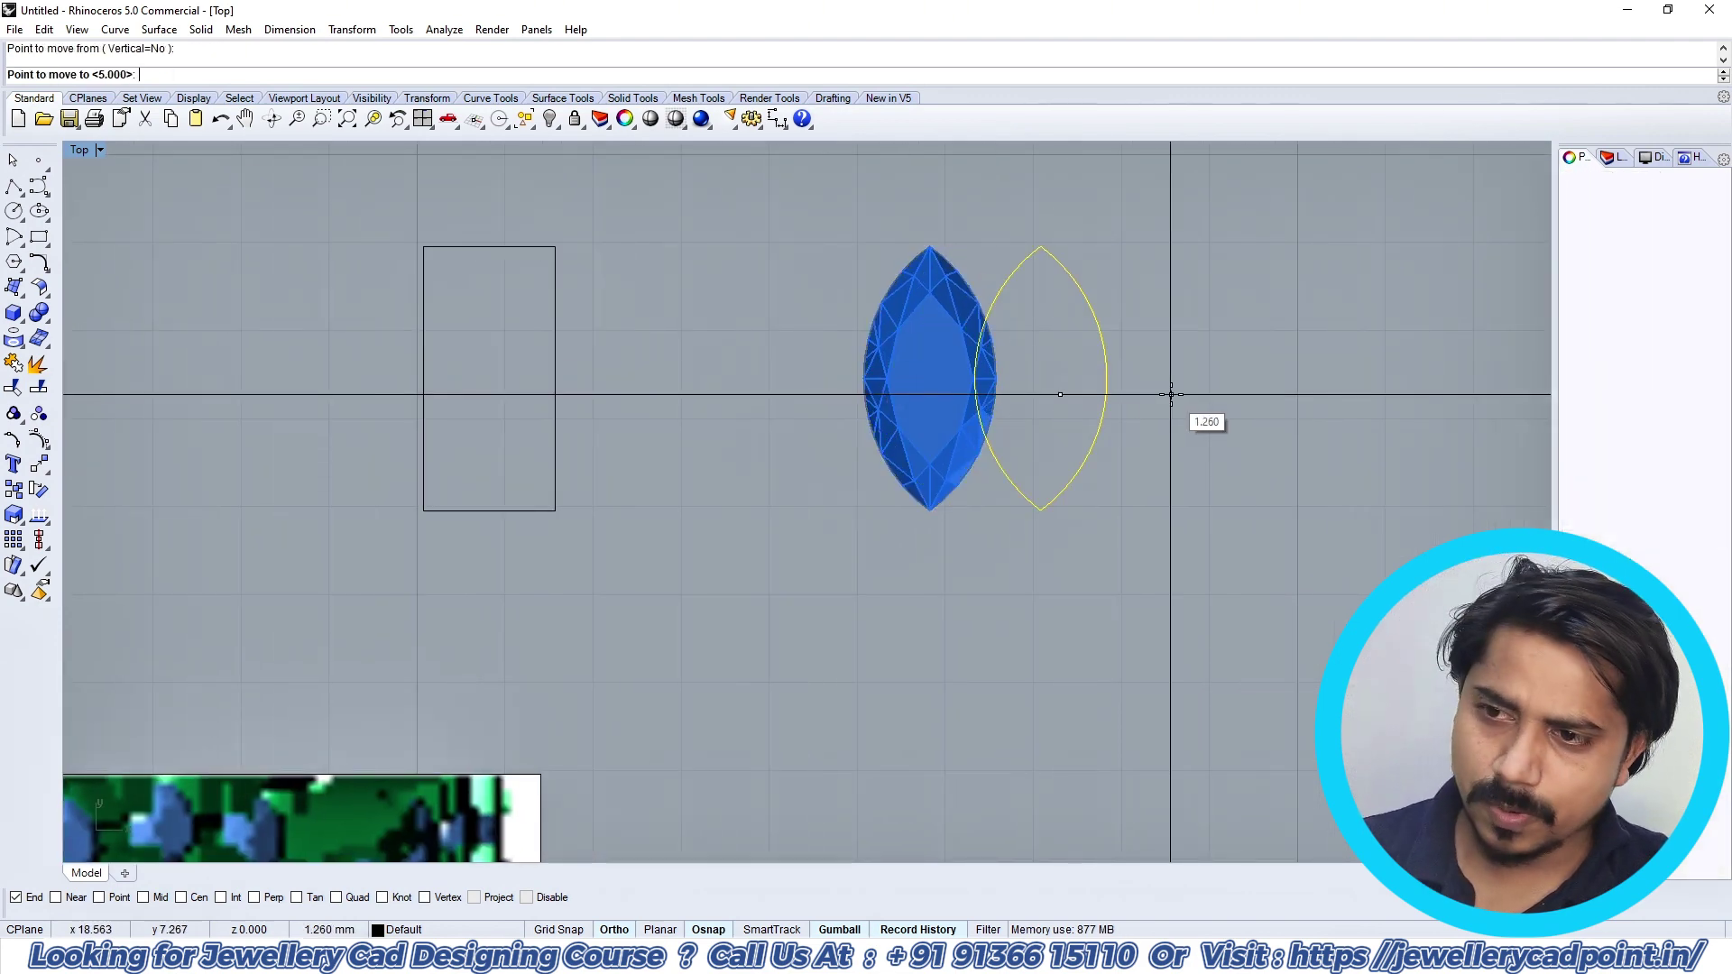
type("5")
key("Return")
left_click(1178, 397)
right_click_drag(1201, 421, 985, 431)
left_click_drag(1348, 303, 1104, 409)
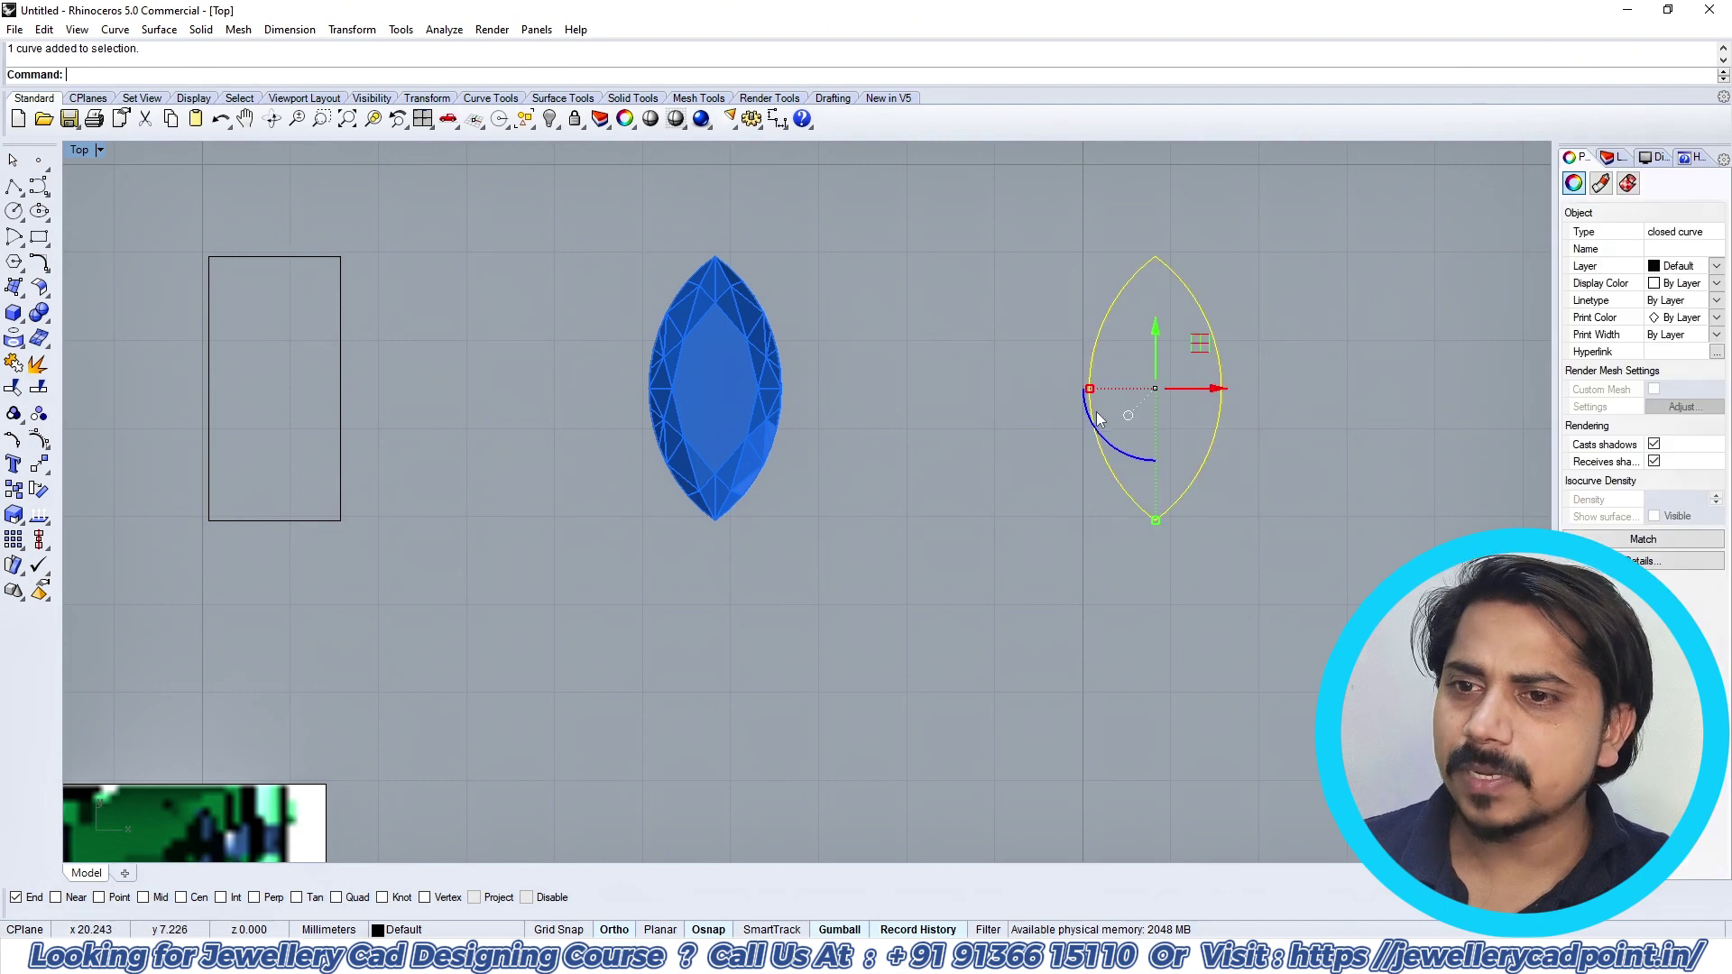
Step: Try offsetting the marquise outline 0.6 mm inward
left_click(41, 265)
left_click(118, 300)
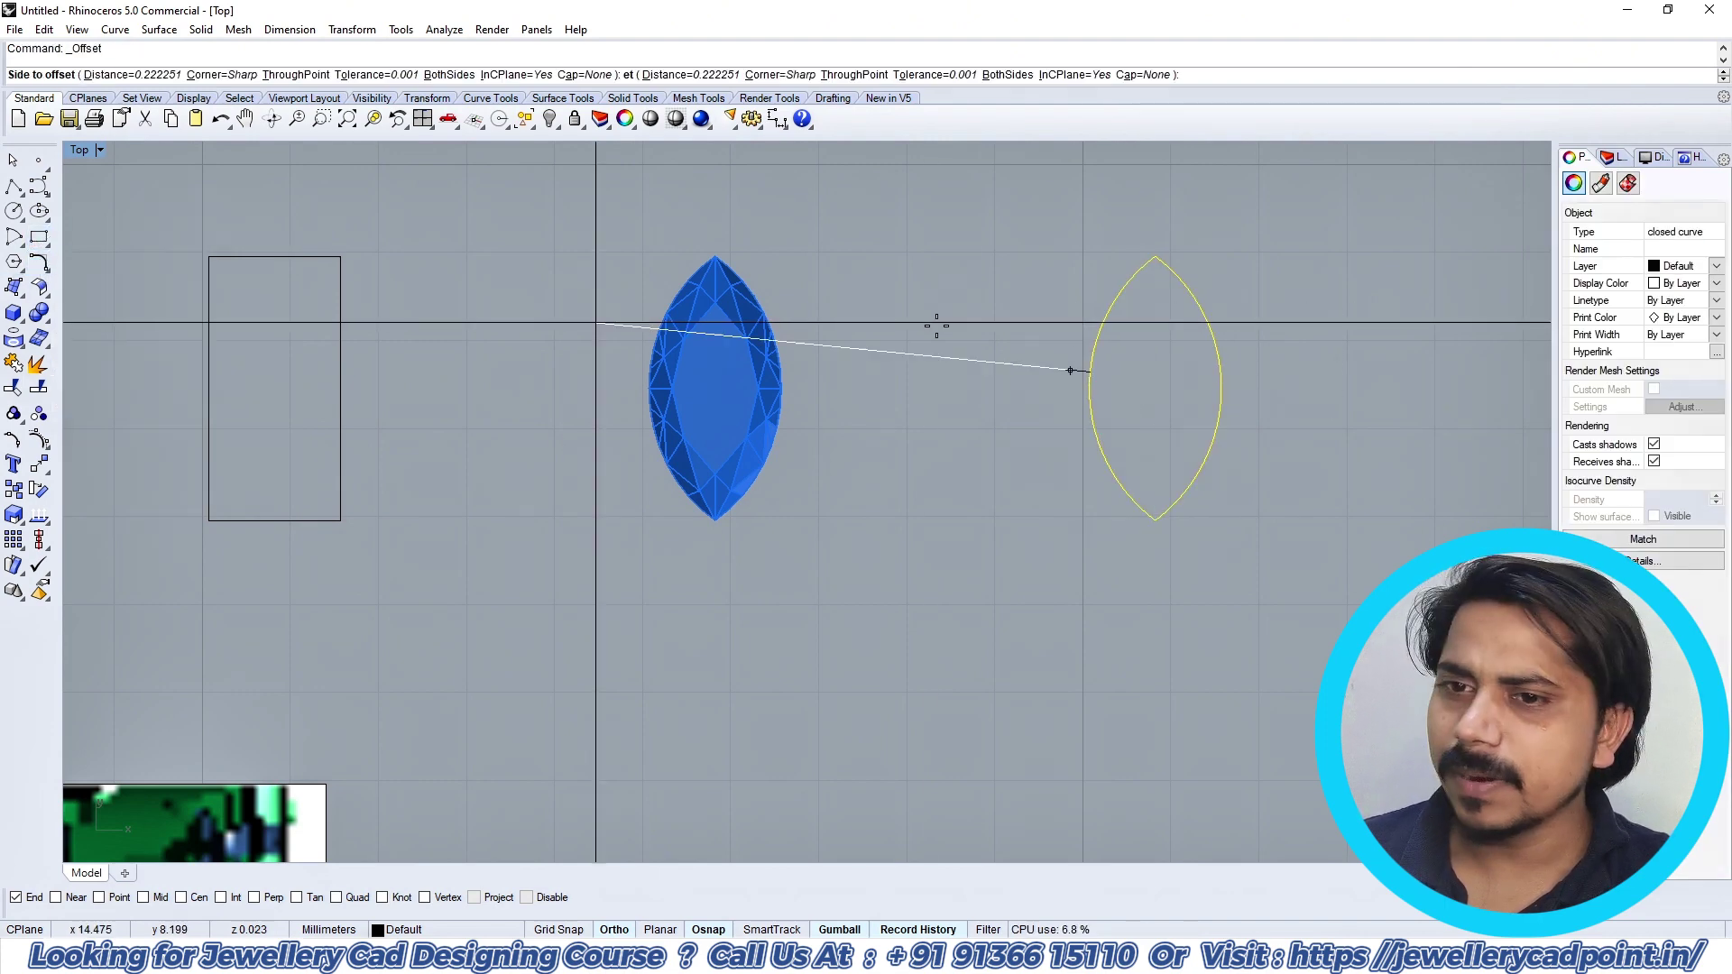
scroll(1132, 320, "up", 3)
type(".6")
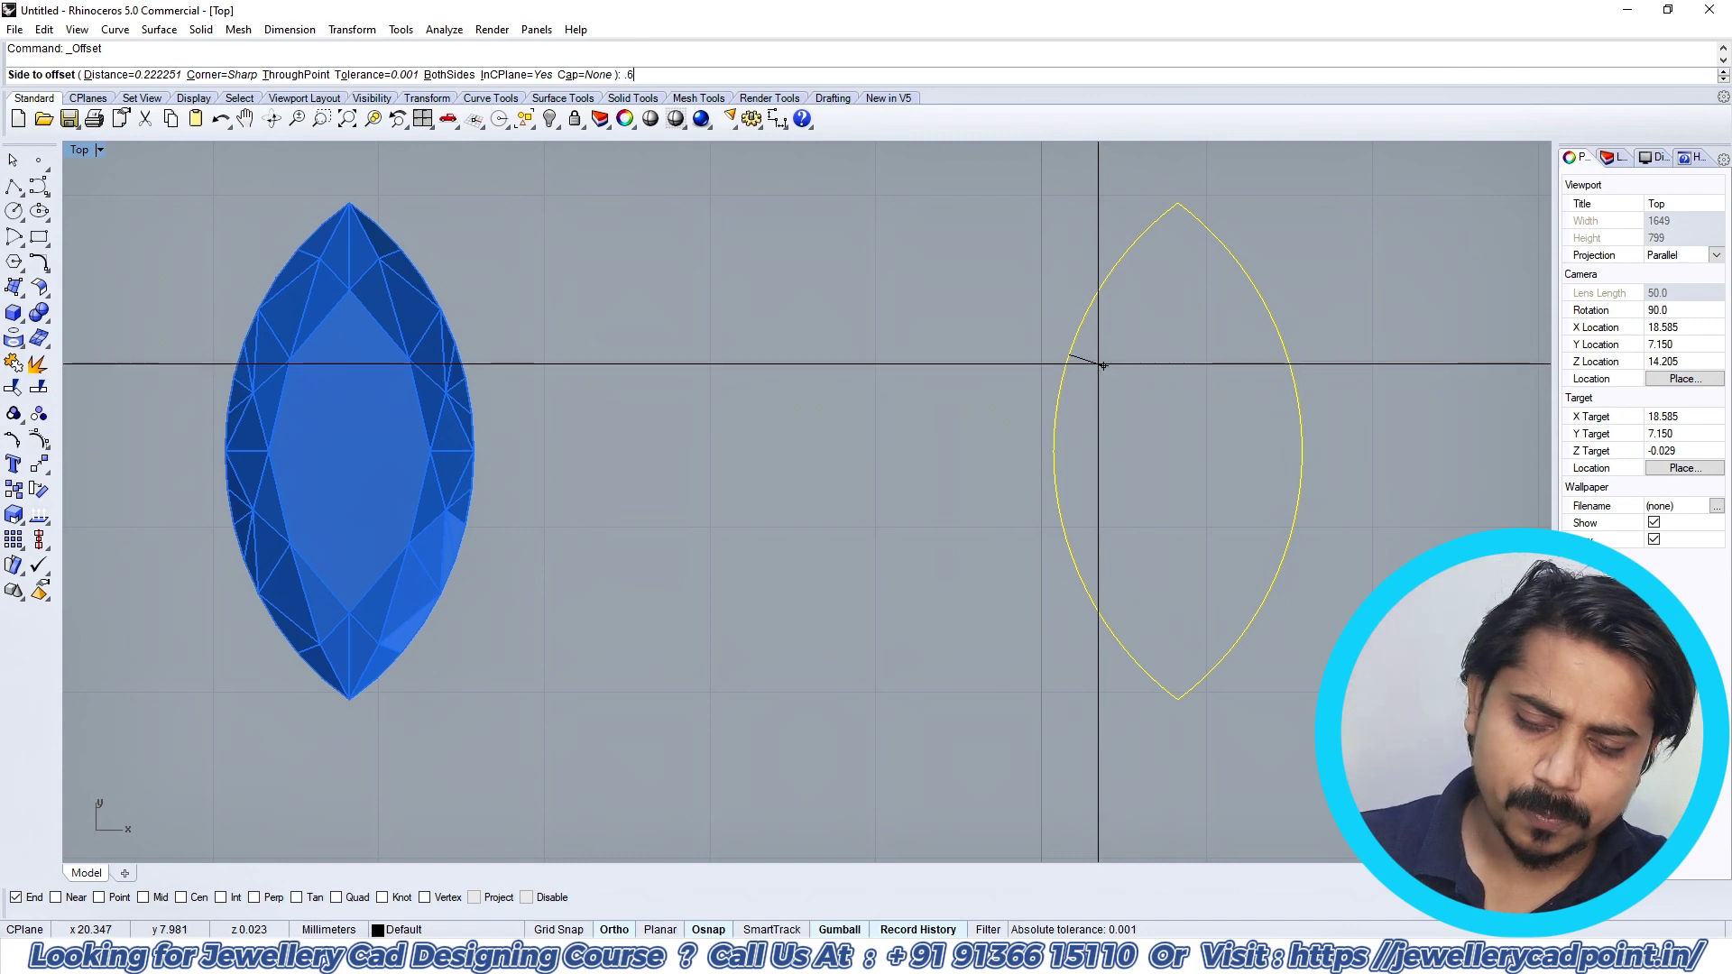
key("Return")
scroll(1095, 360, "down", 2)
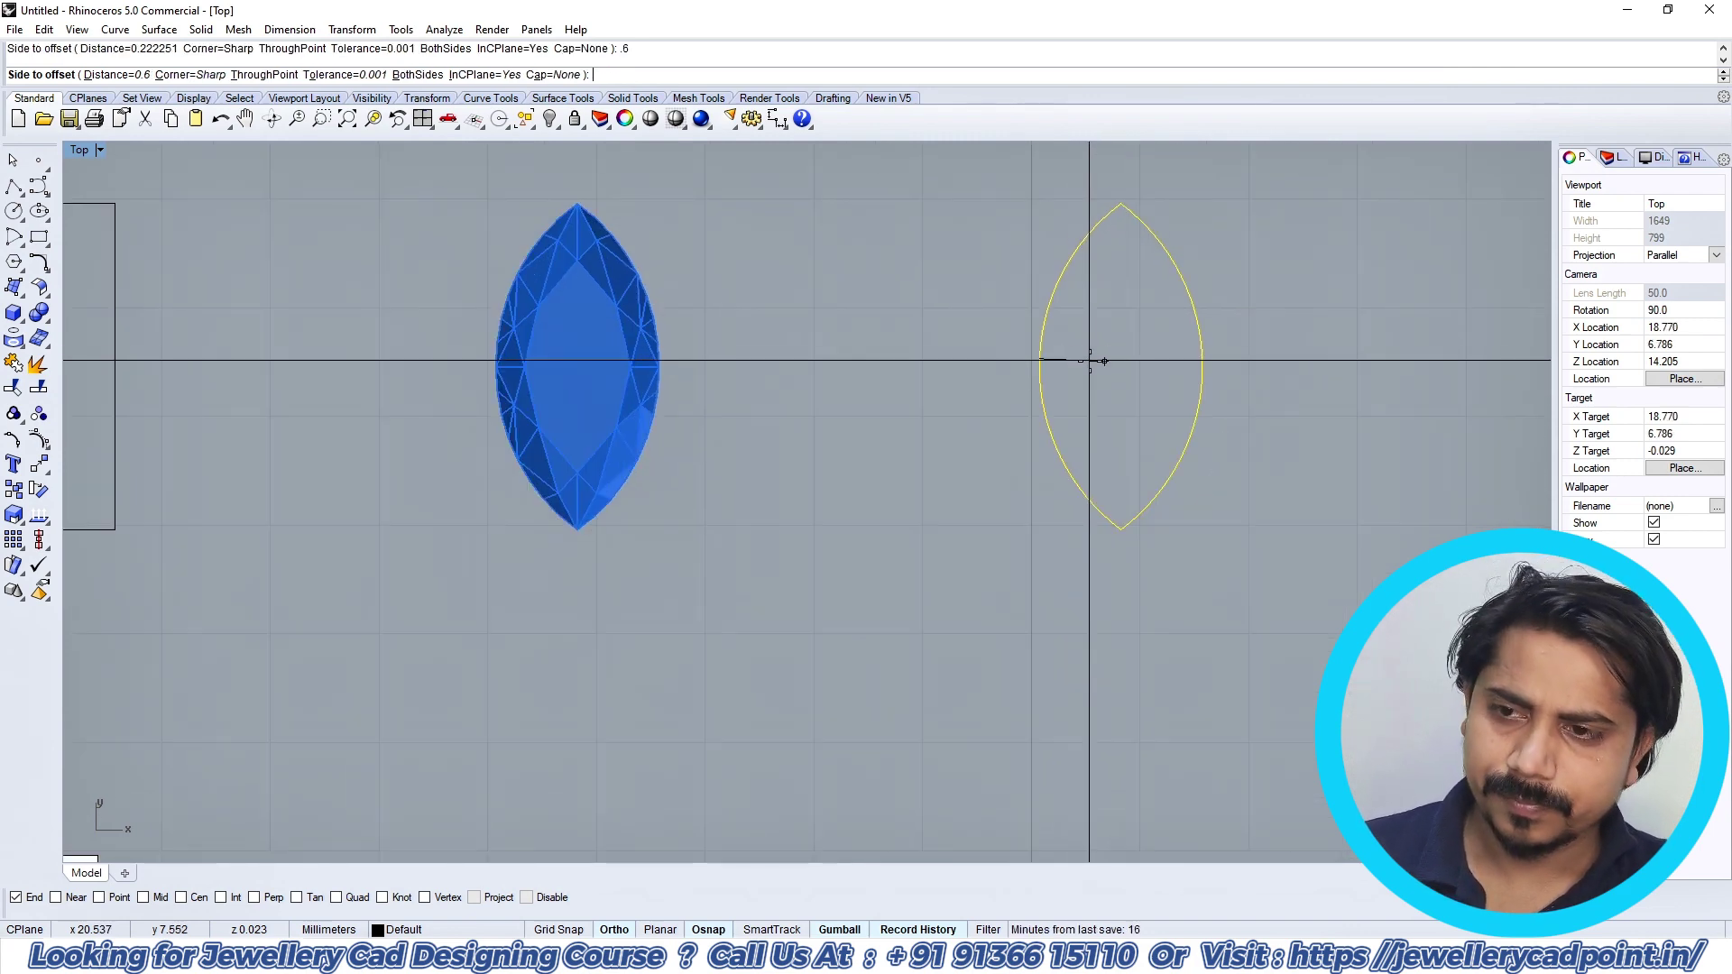
left_click(1092, 363)
scroll(1126, 352, "up", 3)
scroll(1132, 352, "down", 6)
right_click_drag(1166, 352, 1139, 360)
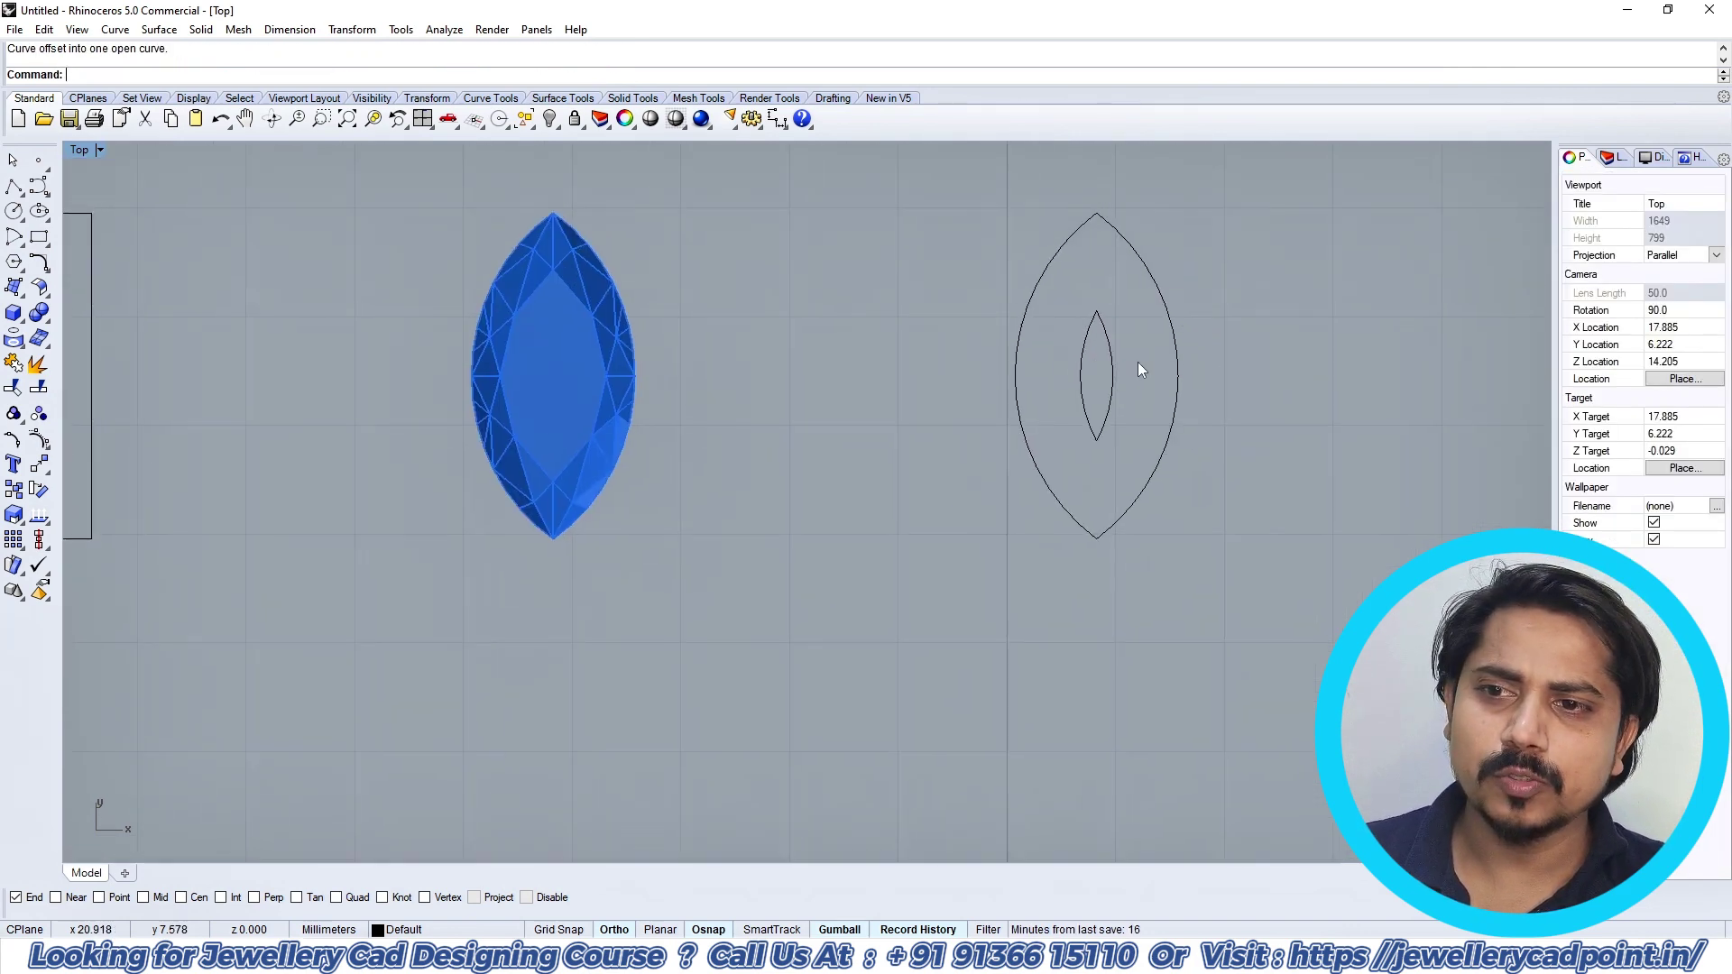
left_click_drag(1205, 307, 1092, 373)
key("Delete")
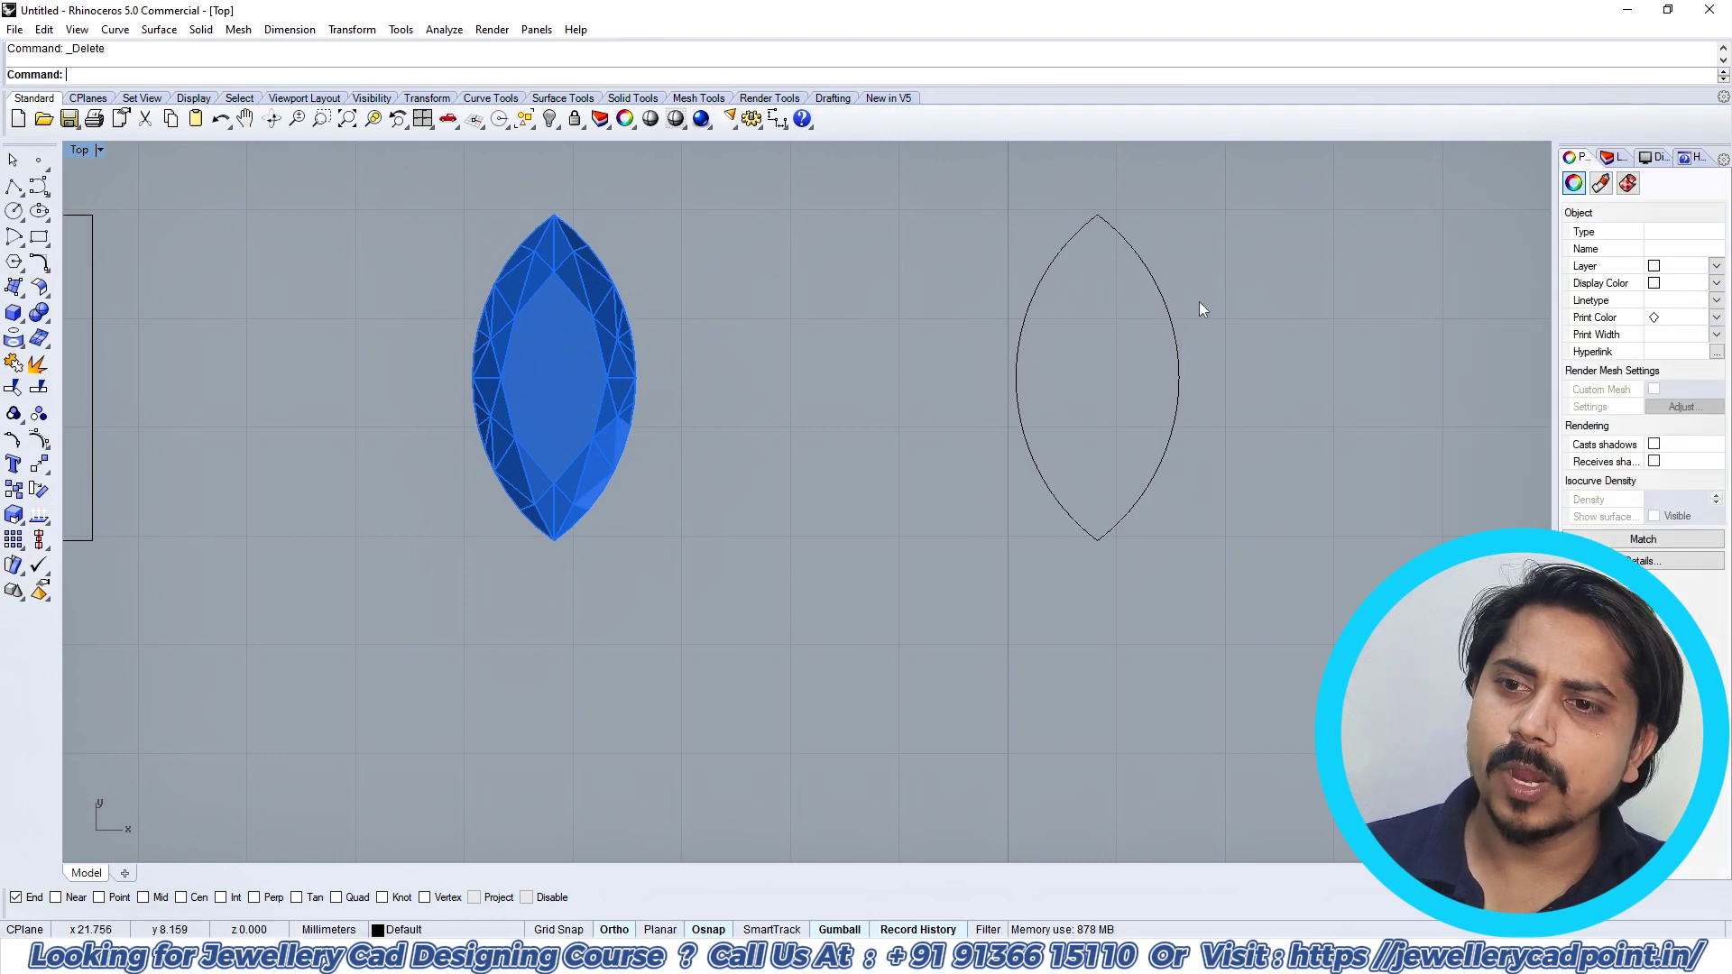
Step: Offset the closed marquise outline 0.5 mm inward
left_click_drag(1199, 301, 1139, 346)
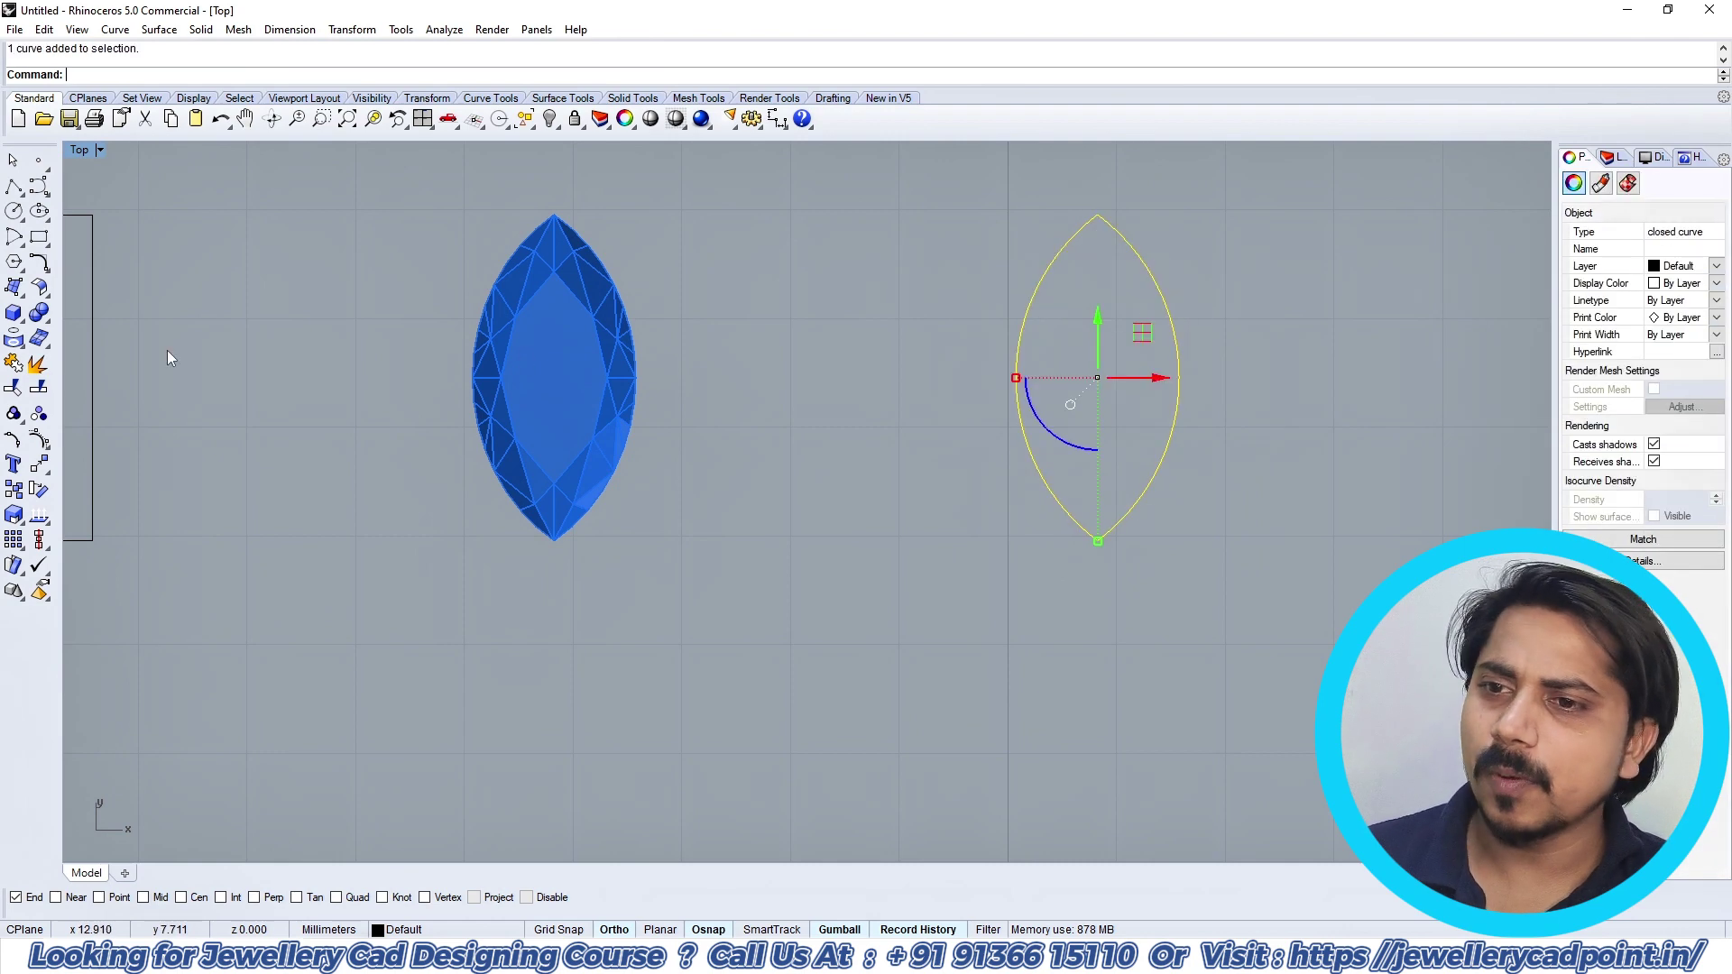
left_click(40, 263)
left_click(118, 304)
right_click_drag(1050, 371, 1018, 425)
type(".5")
key("Return")
left_click(1019, 397)
scroll(1019, 397, "down", 2)
left_click(1134, 373)
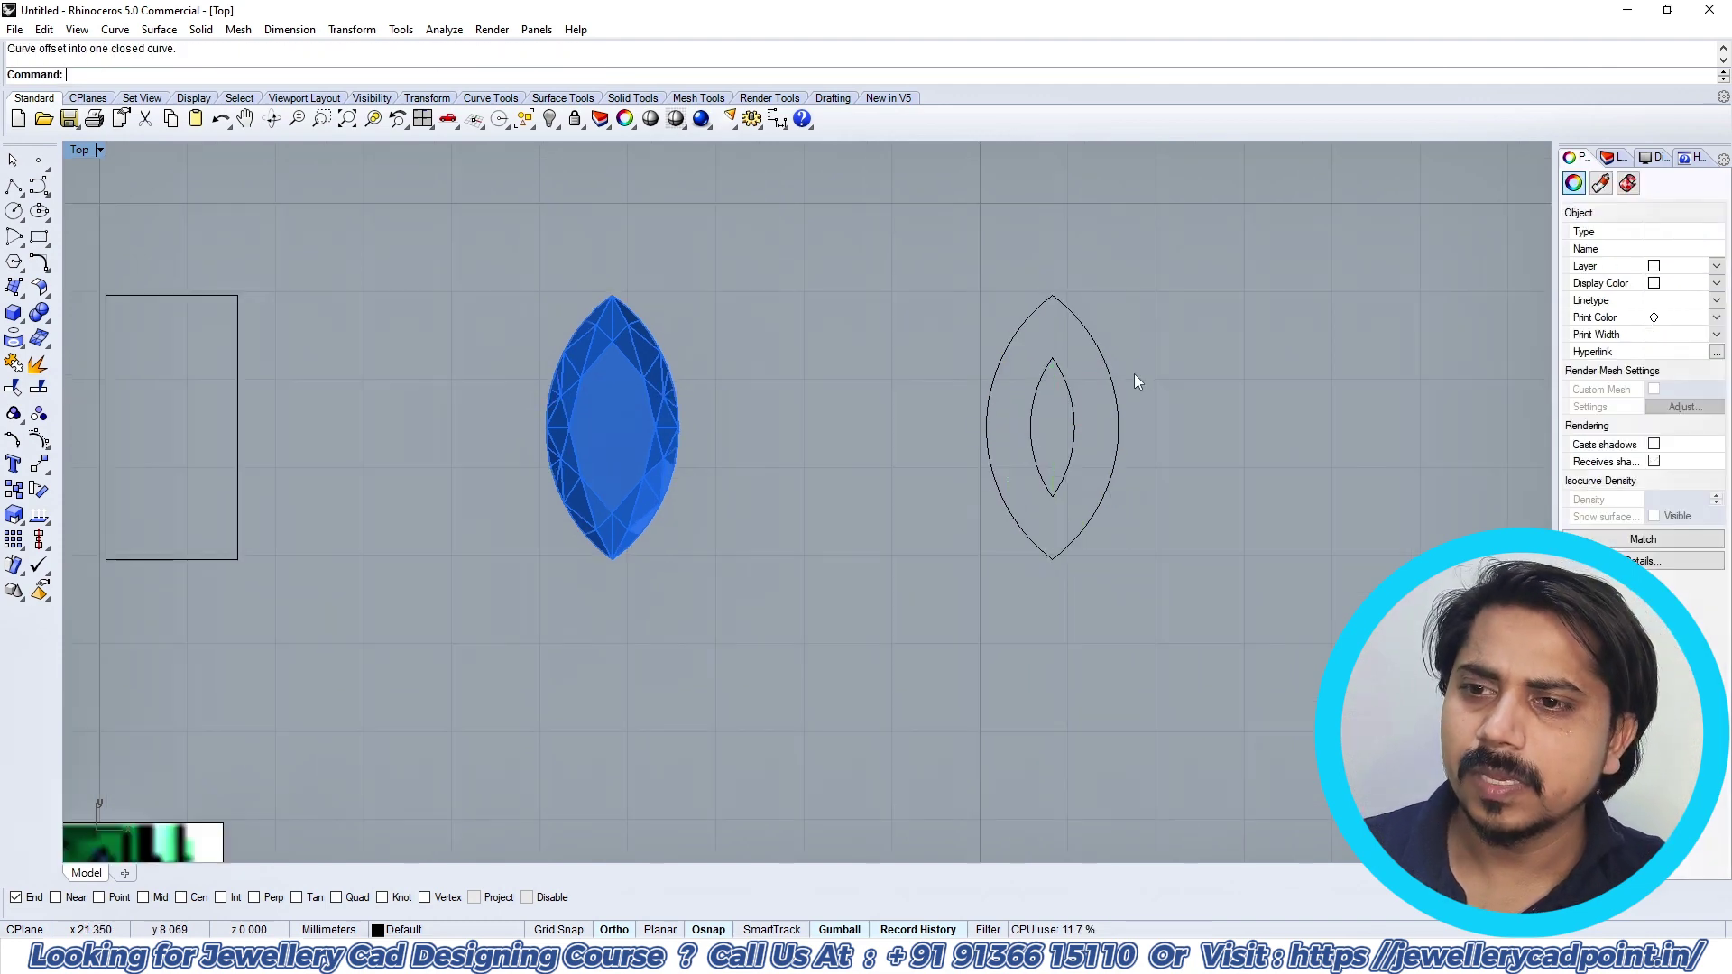
Step: Try extruding both marquise outlines 0.6 mm downward as a one-sided solid in the Perspective view
left_click_drag(1154, 363, 1056, 427)
key("ctrl+F4")
right_click_drag(1053, 436, 1010, 394)
key("ctrl+e")
type("b")
key("Return")
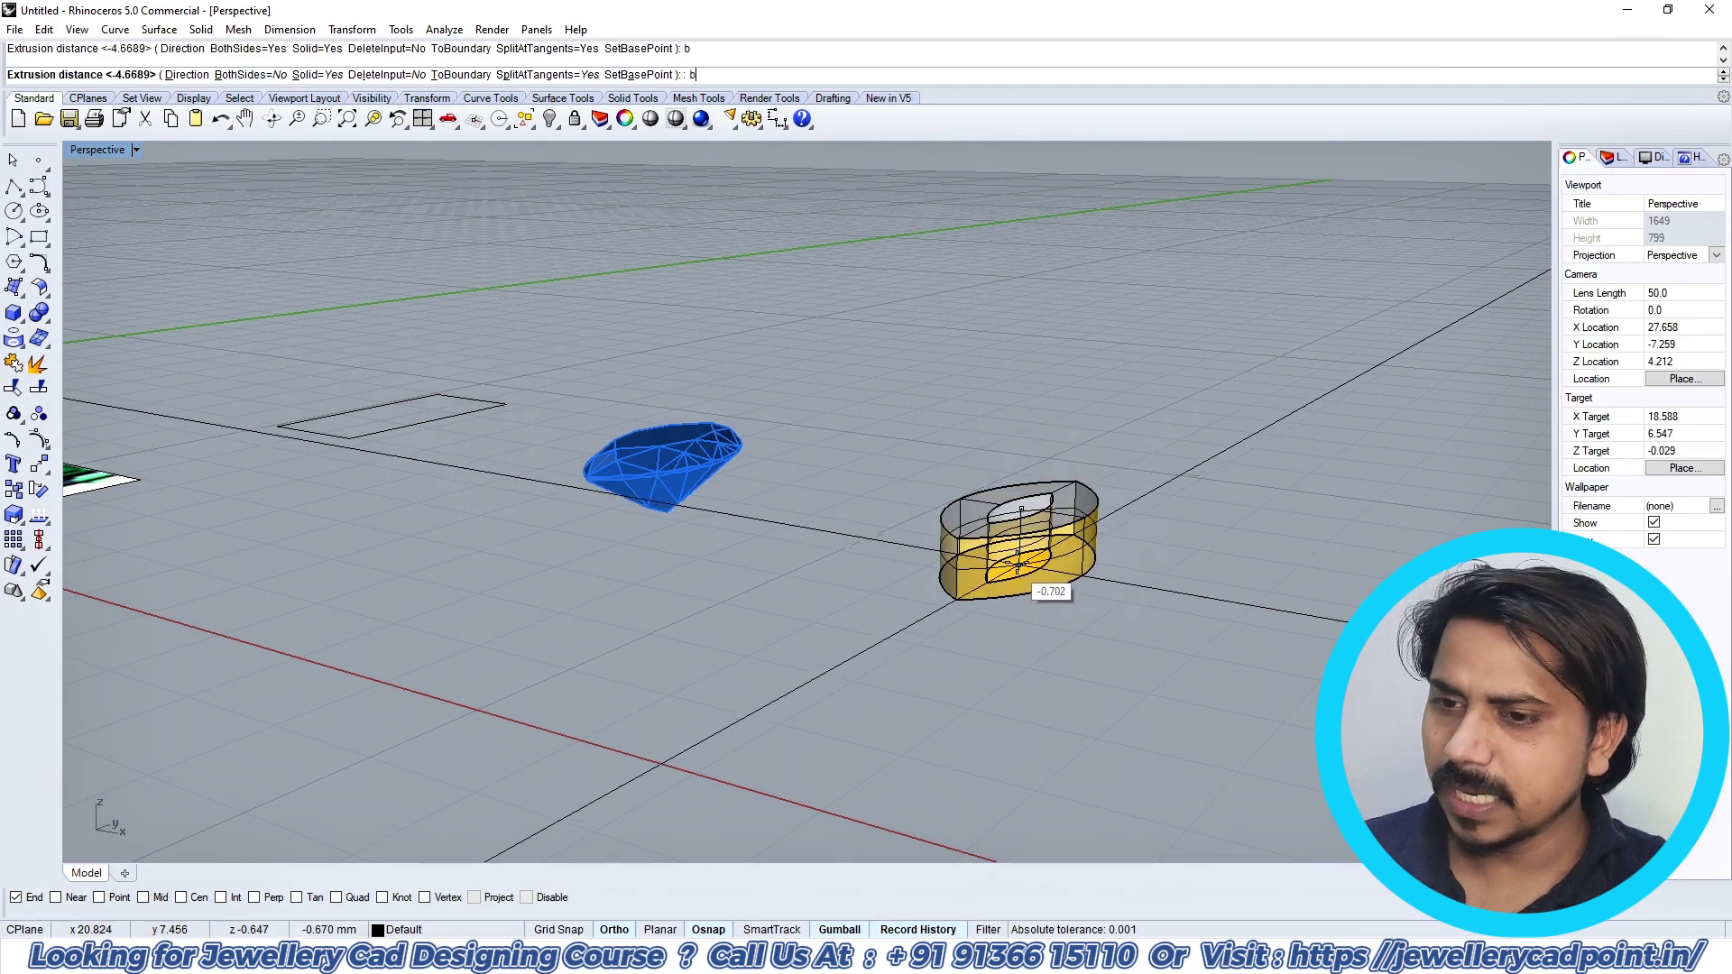
key("BackSpace")
type("-")
type(".6")
key("Return")
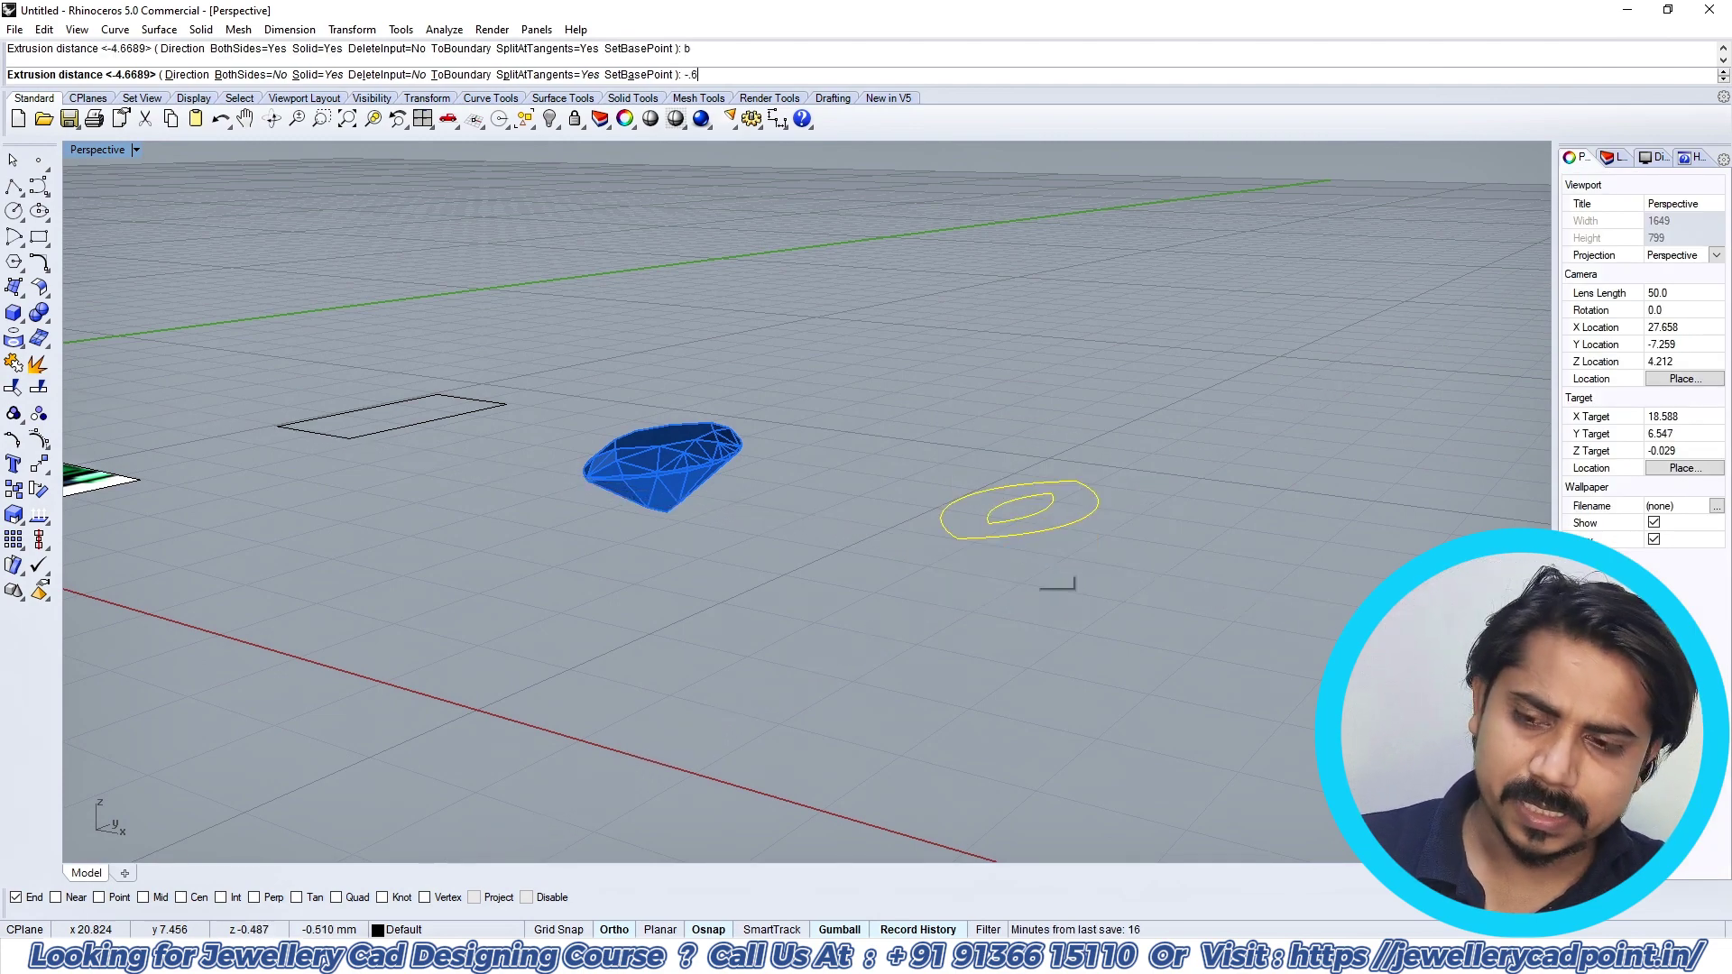
left_click(1189, 505)
mouse_move(1059, 544)
right_mouse_down()
mouse_move(1128, 491)
mouse_move(1094, 541)
mouse_move(1110, 541)
mouse_move(1109, 577)
mouse_move(1089, 546)
right_mouse_up()
key("ctrl+z")
Step: Extrude the outer and inner marquise outlines together about 0.6 mm downward into a hollow solid seat
left_click_drag(1092, 473, 949, 556)
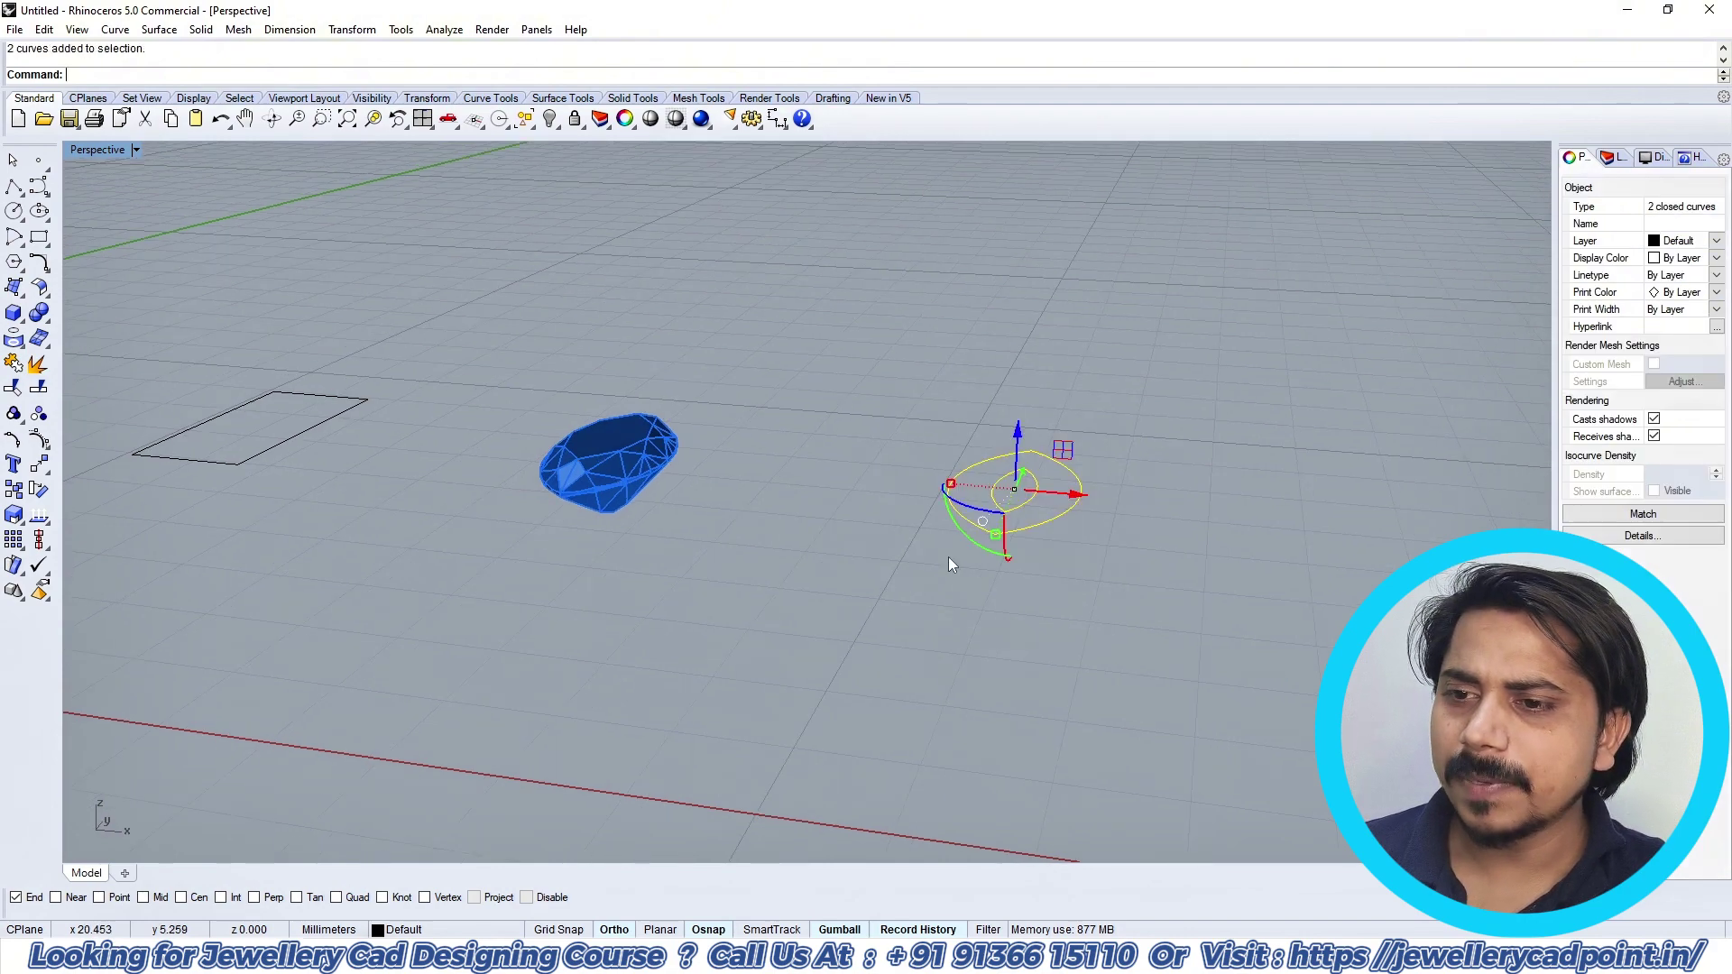
left_click(23, 323)
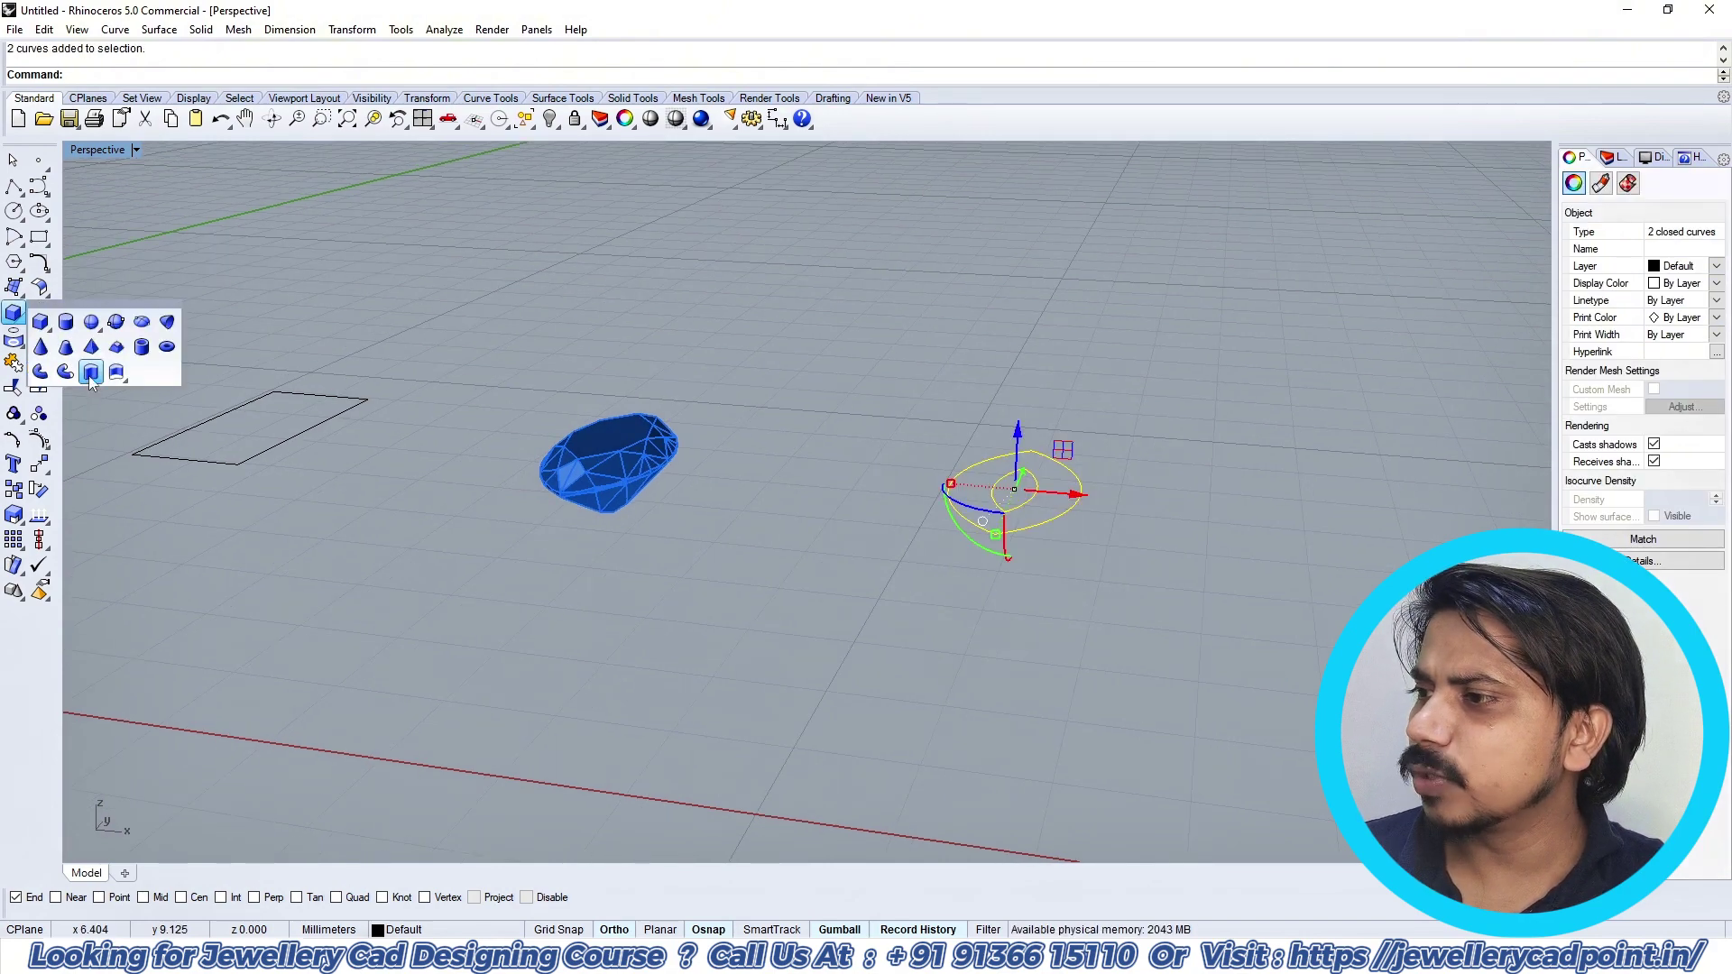
left_click(93, 384)
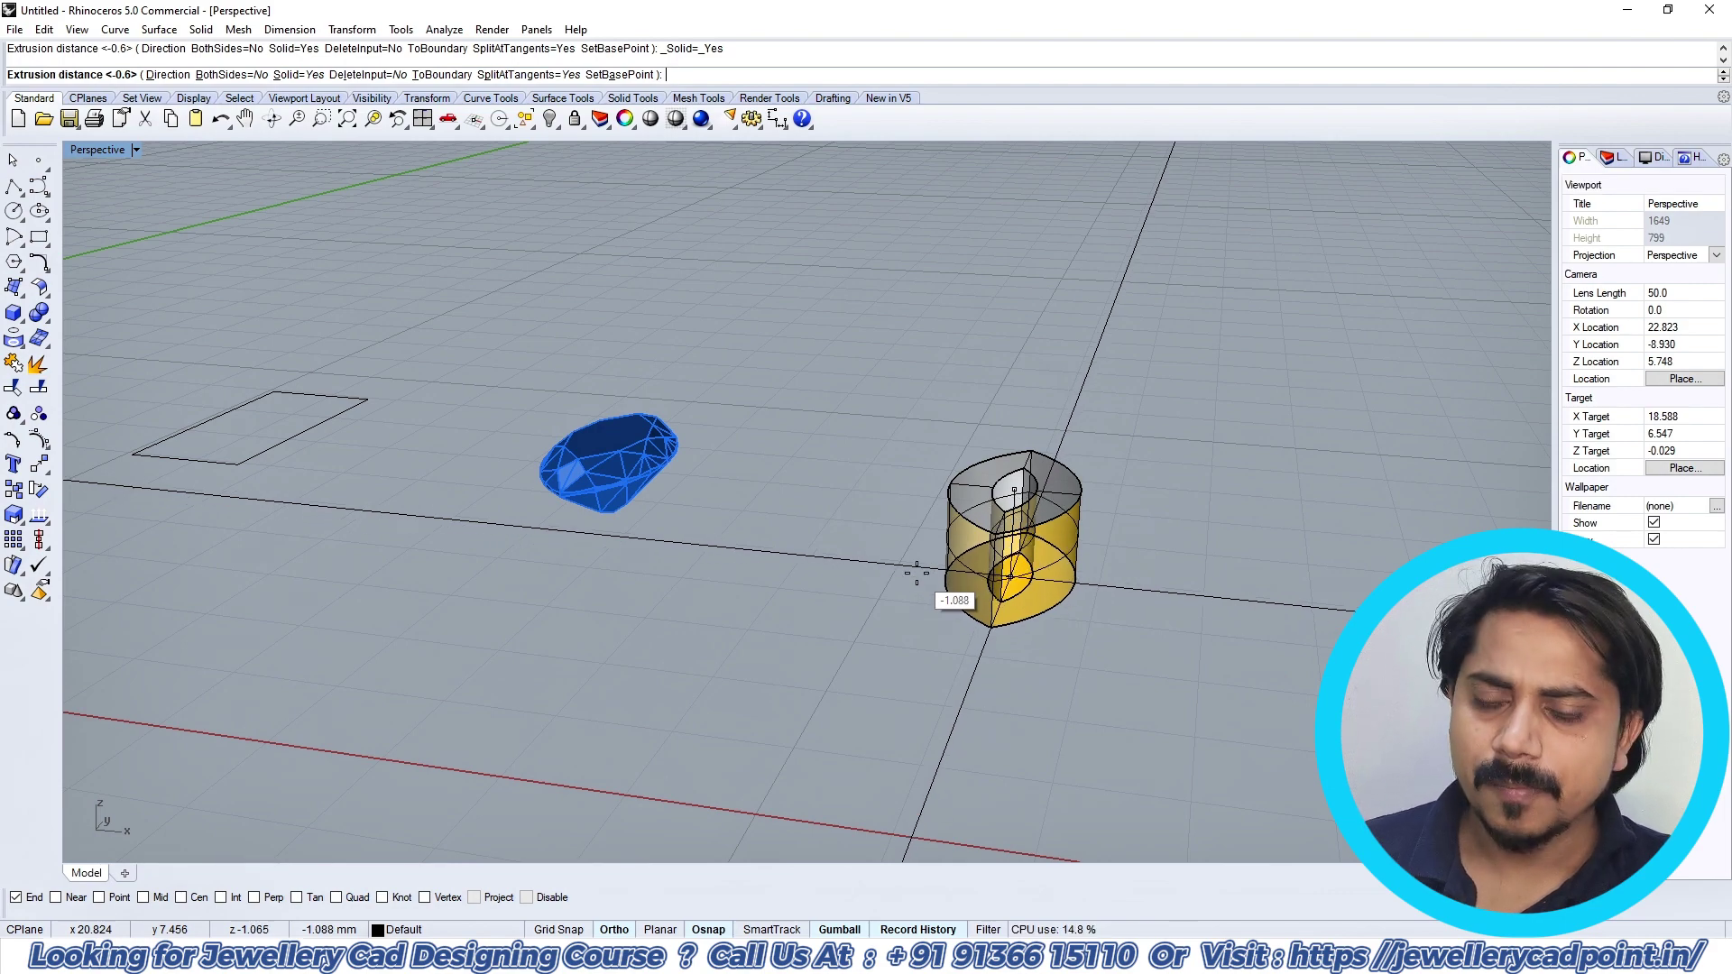
left_click(917, 574)
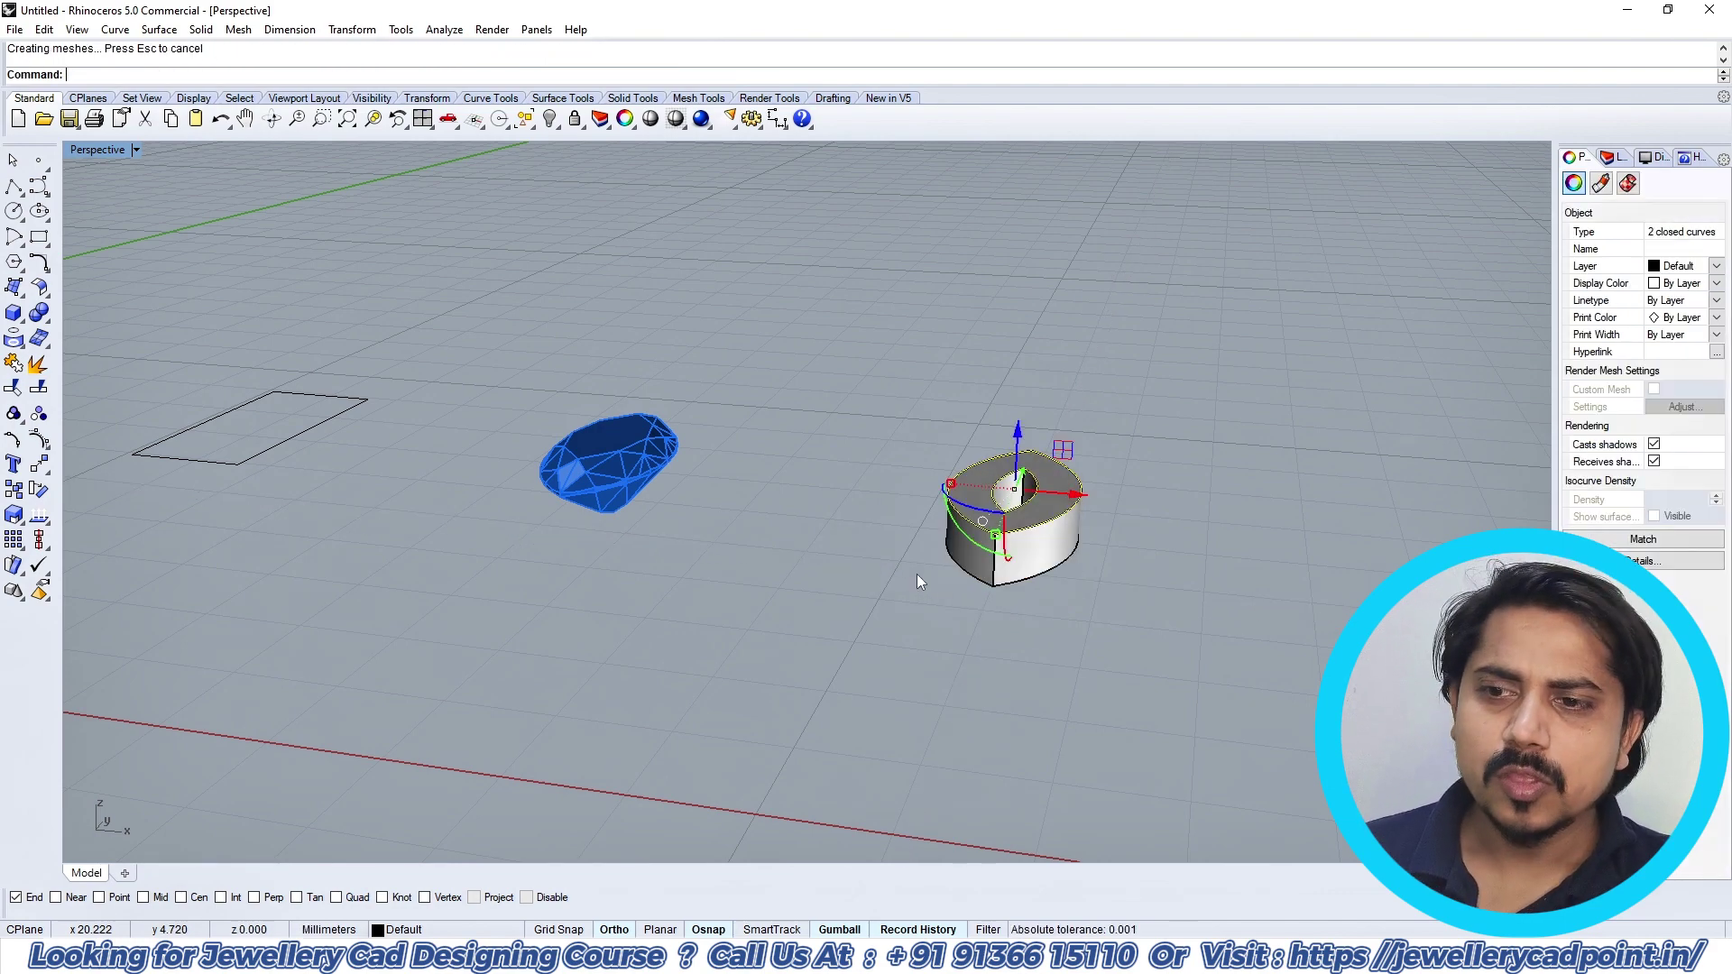
left_click(938, 657)
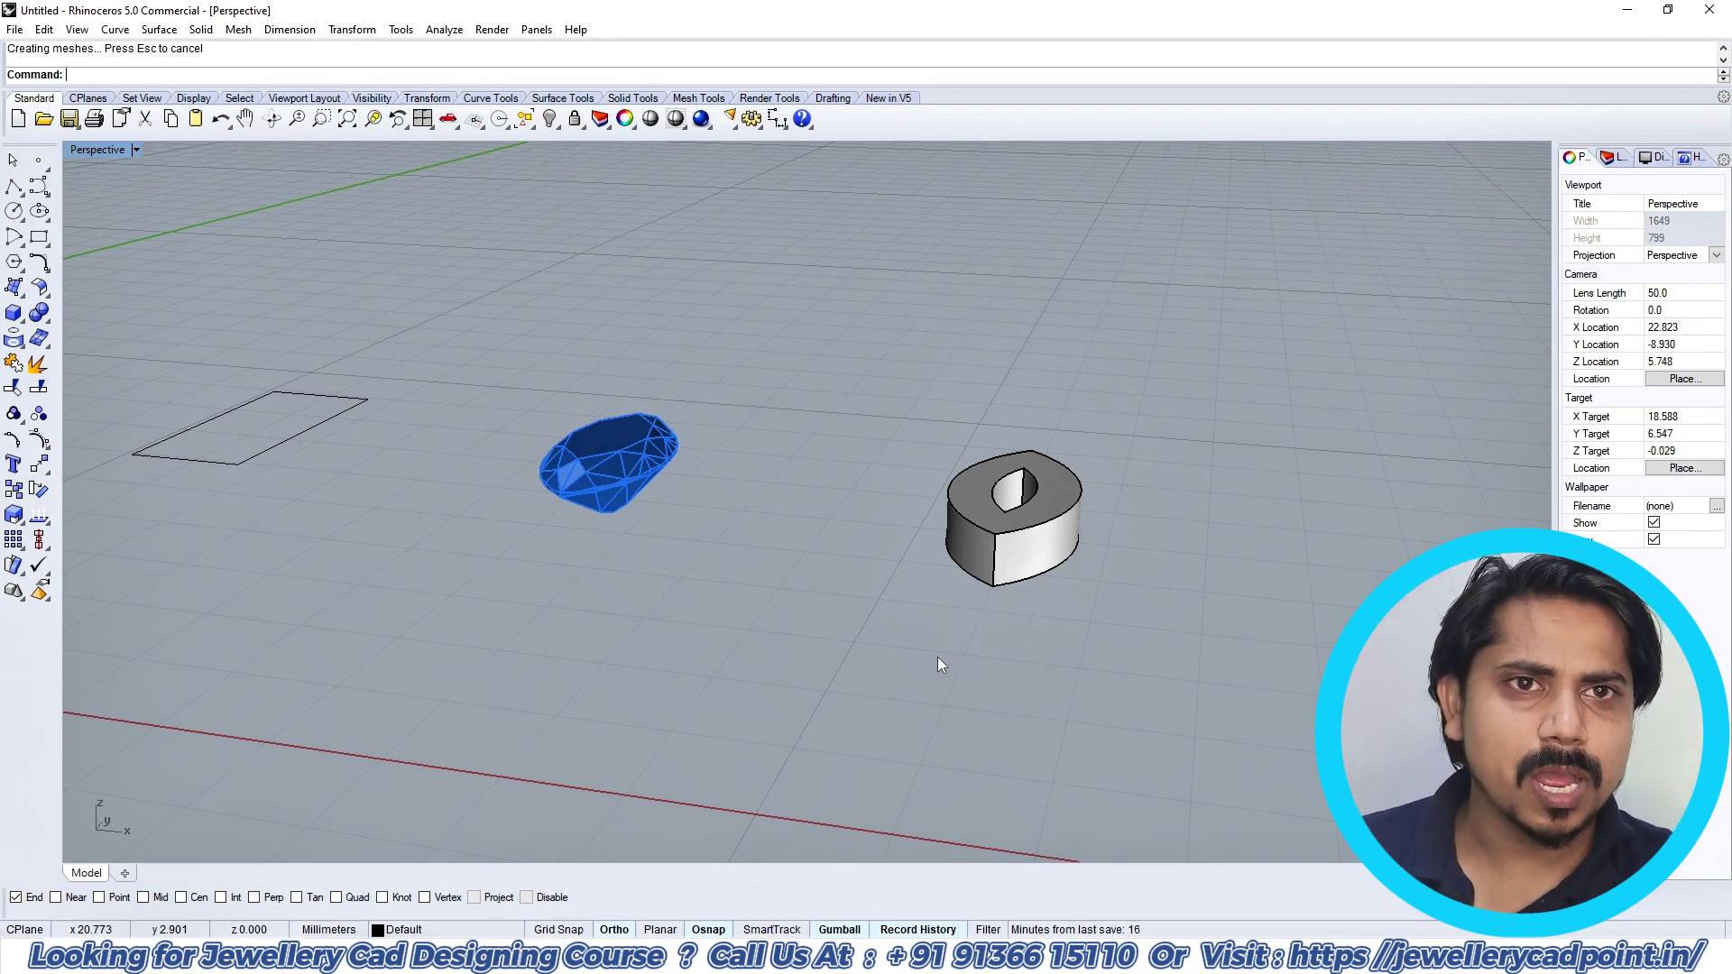
Step: Chamfer both upper inner edges of the hollow marquise seat with a distance of 0.35 mm
right_click_drag(1034, 615, 344, 554)
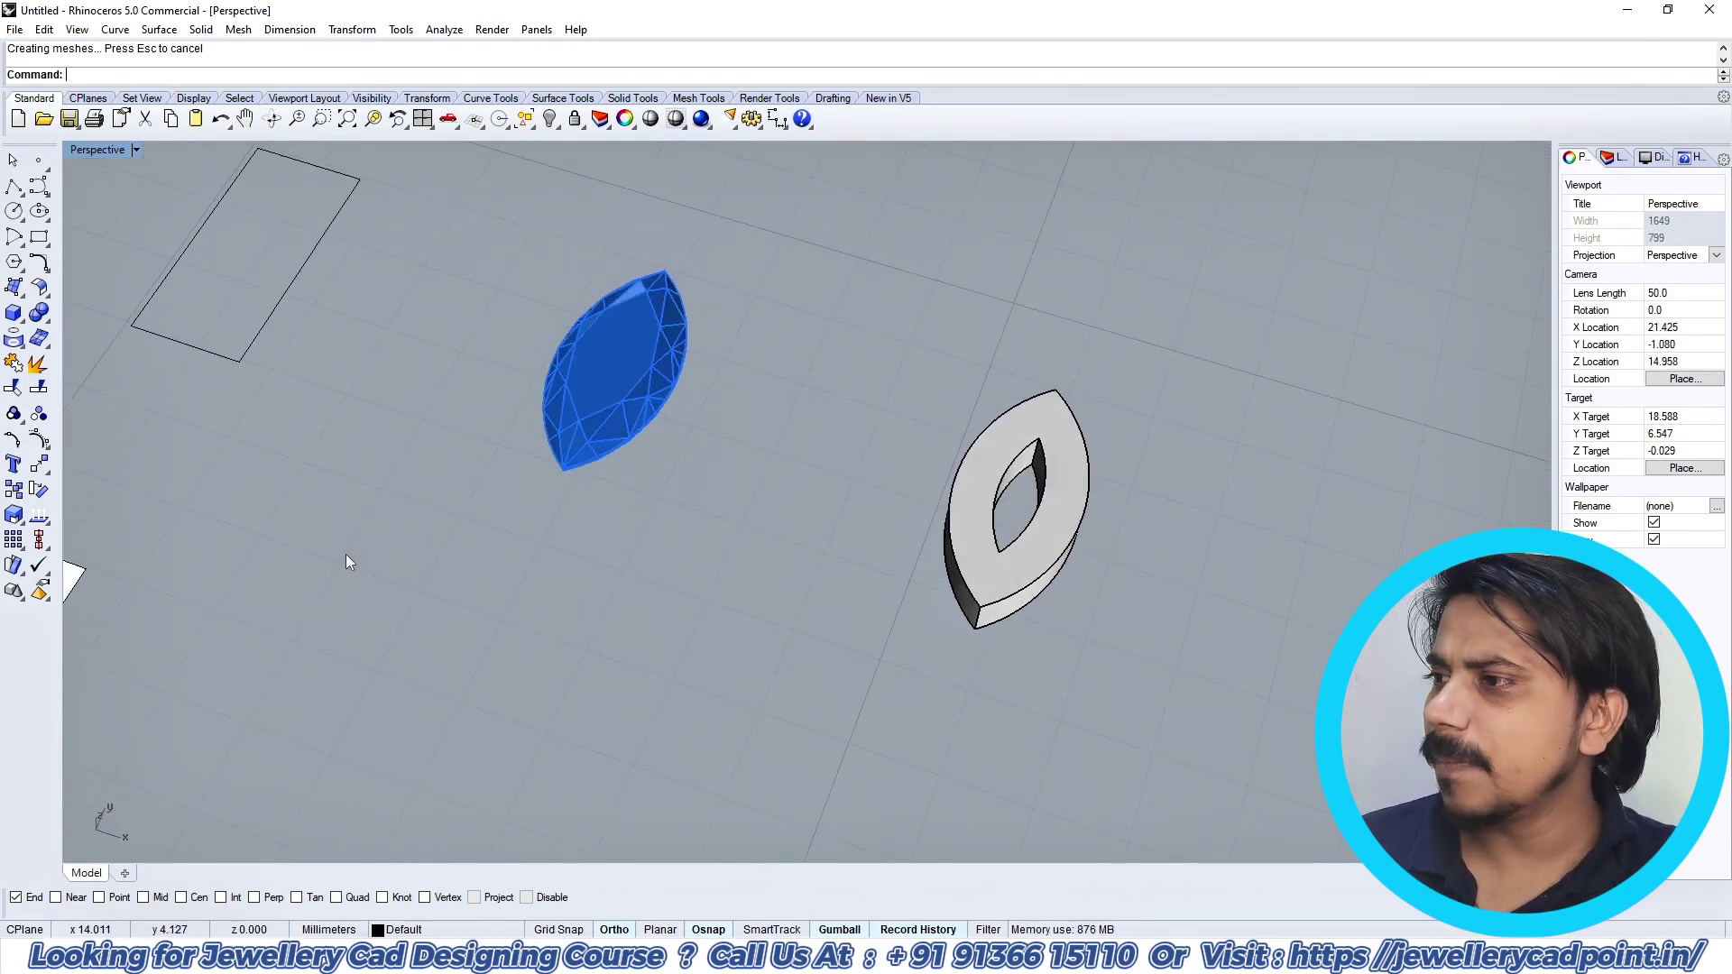
left_click(38, 316)
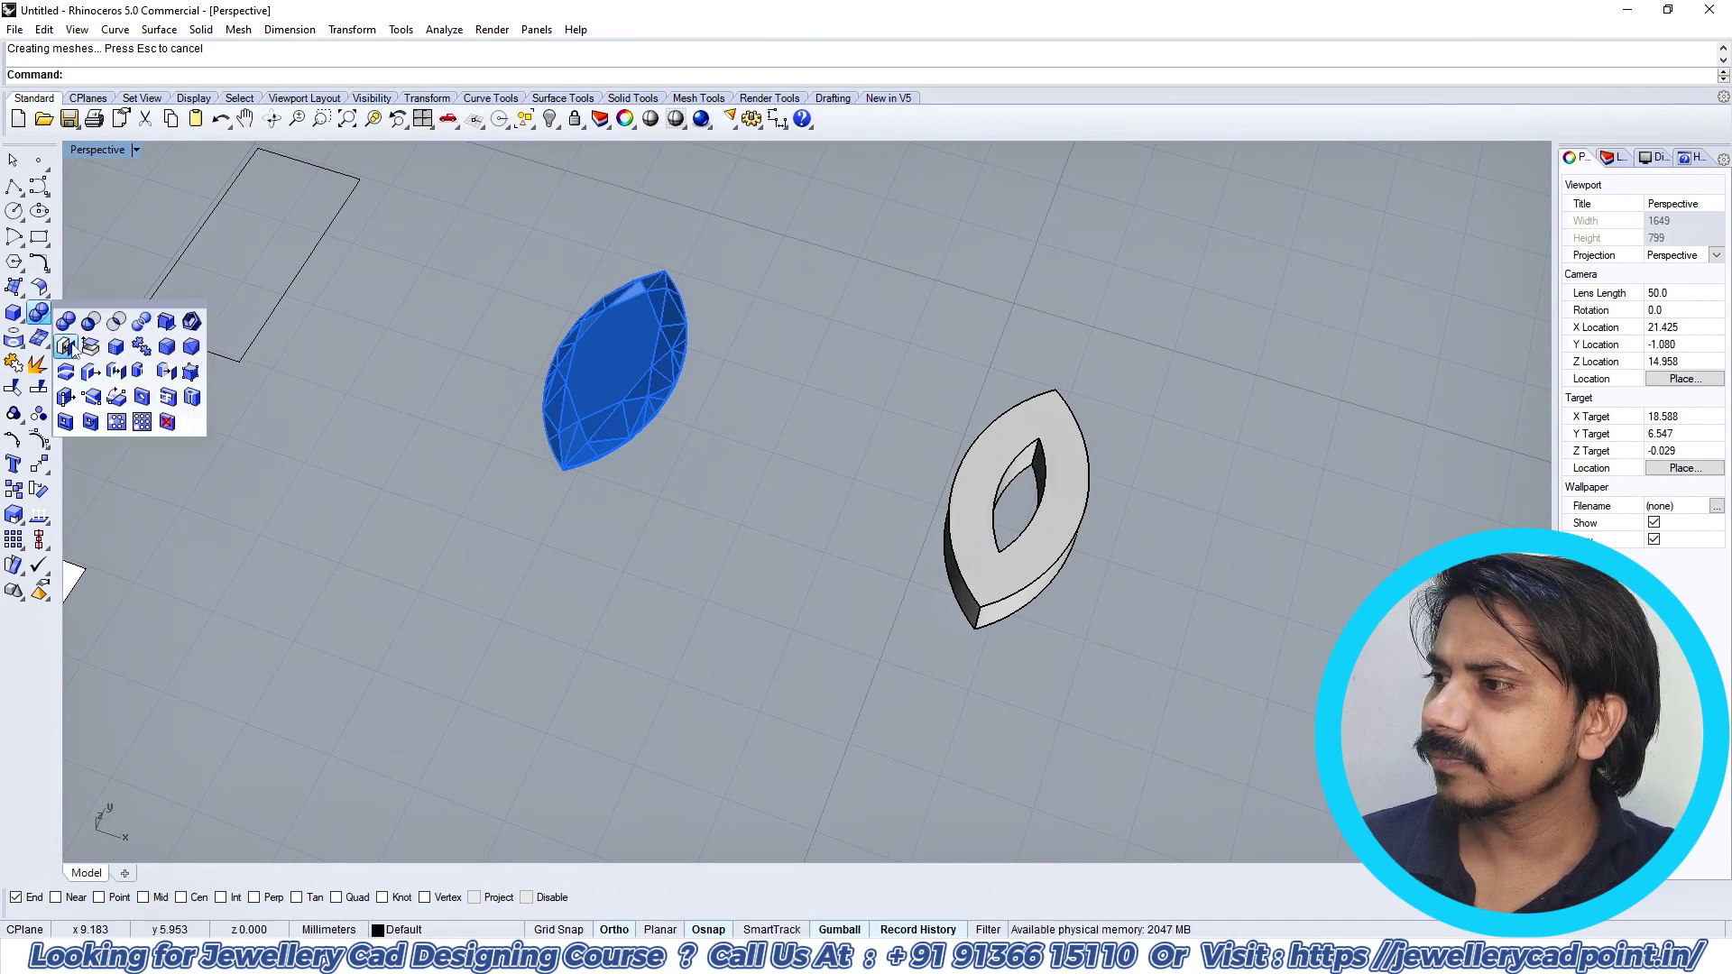
left_click(191, 347)
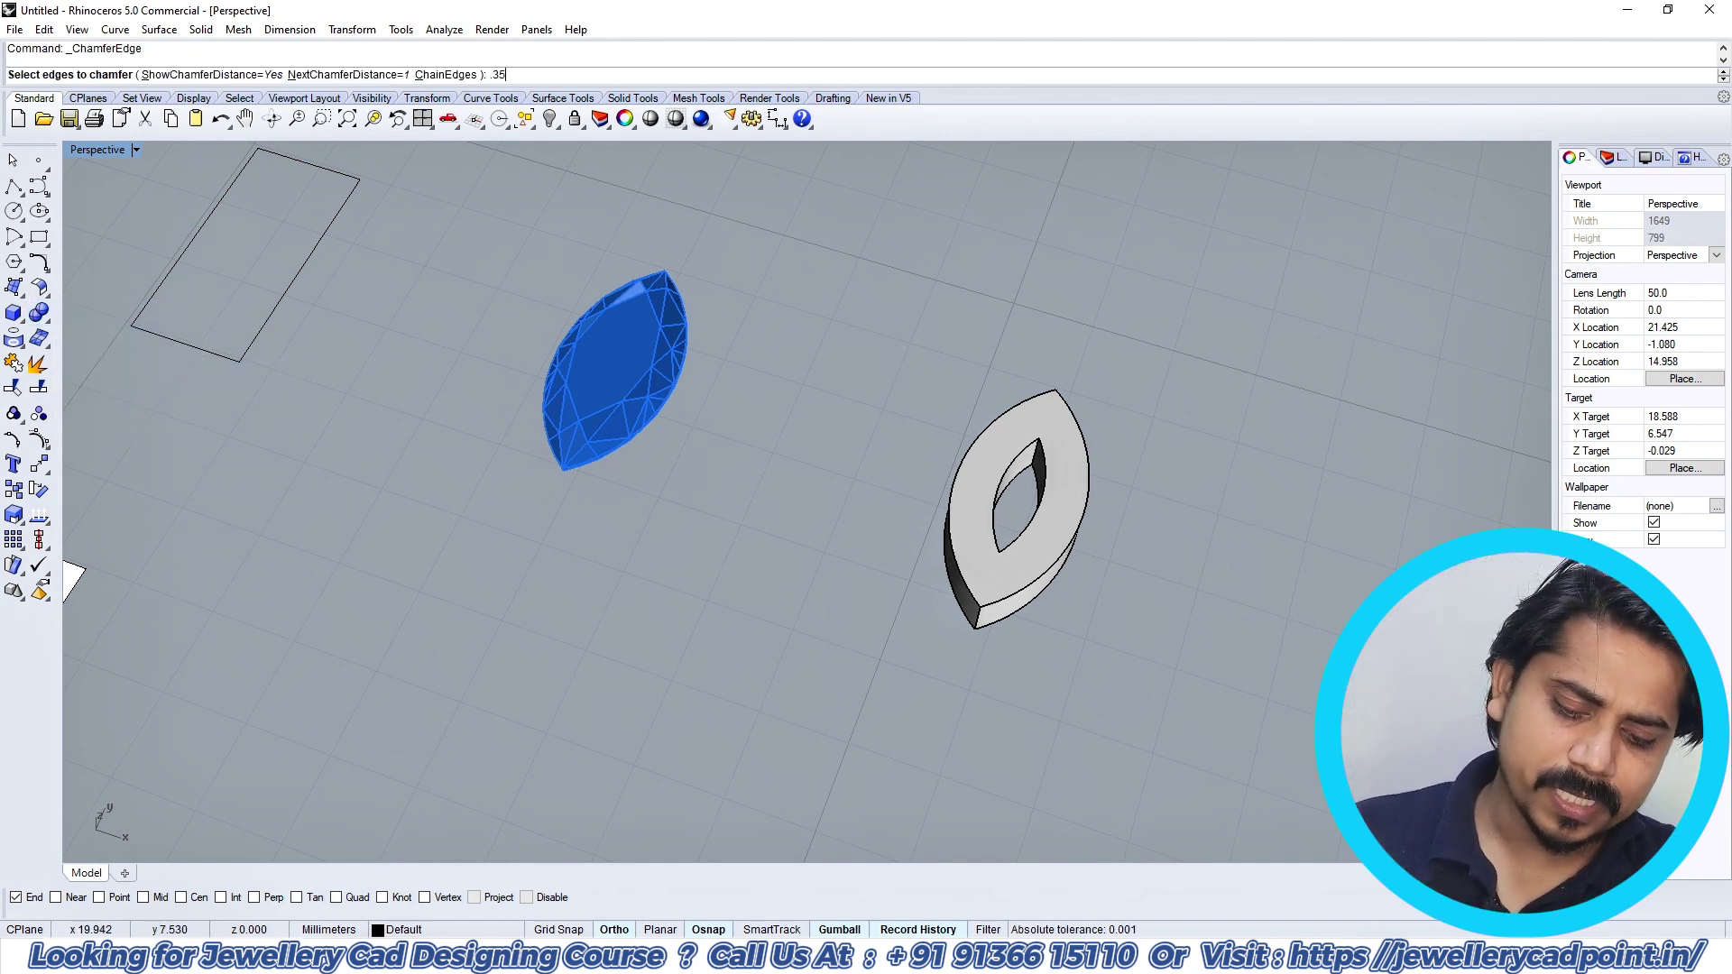
type(".35")
key("Return")
scroll(980, 448, "up", 2)
left_click(1057, 460)
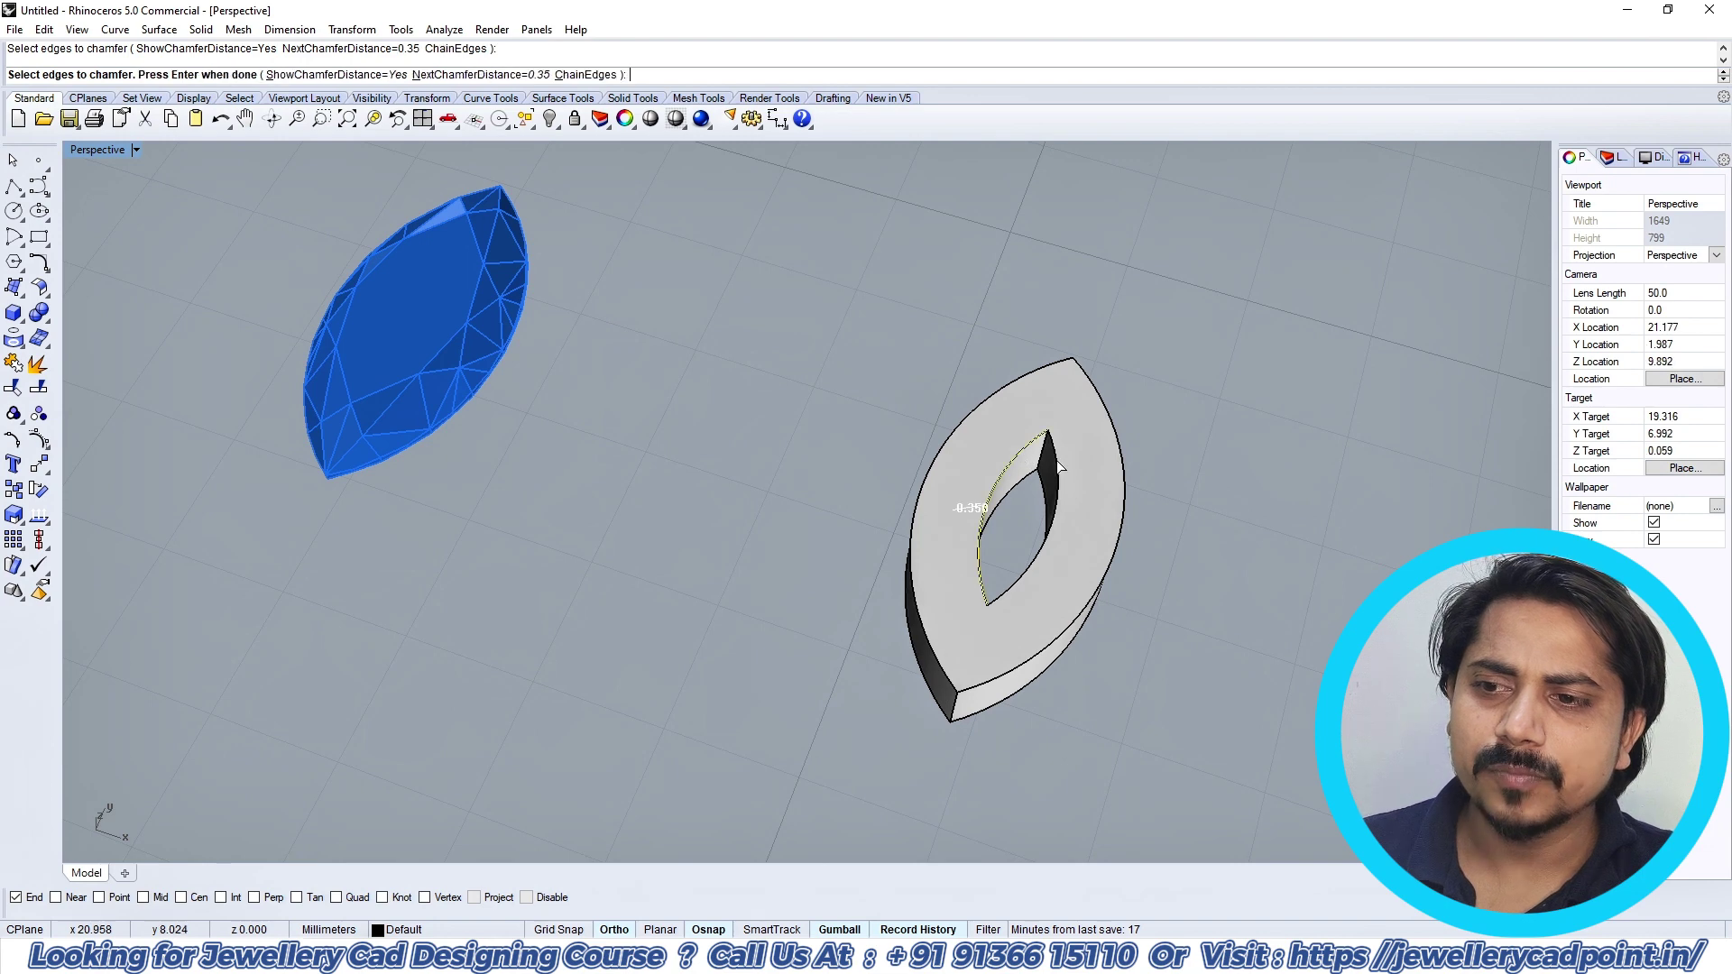
key("Return")
key("Return")
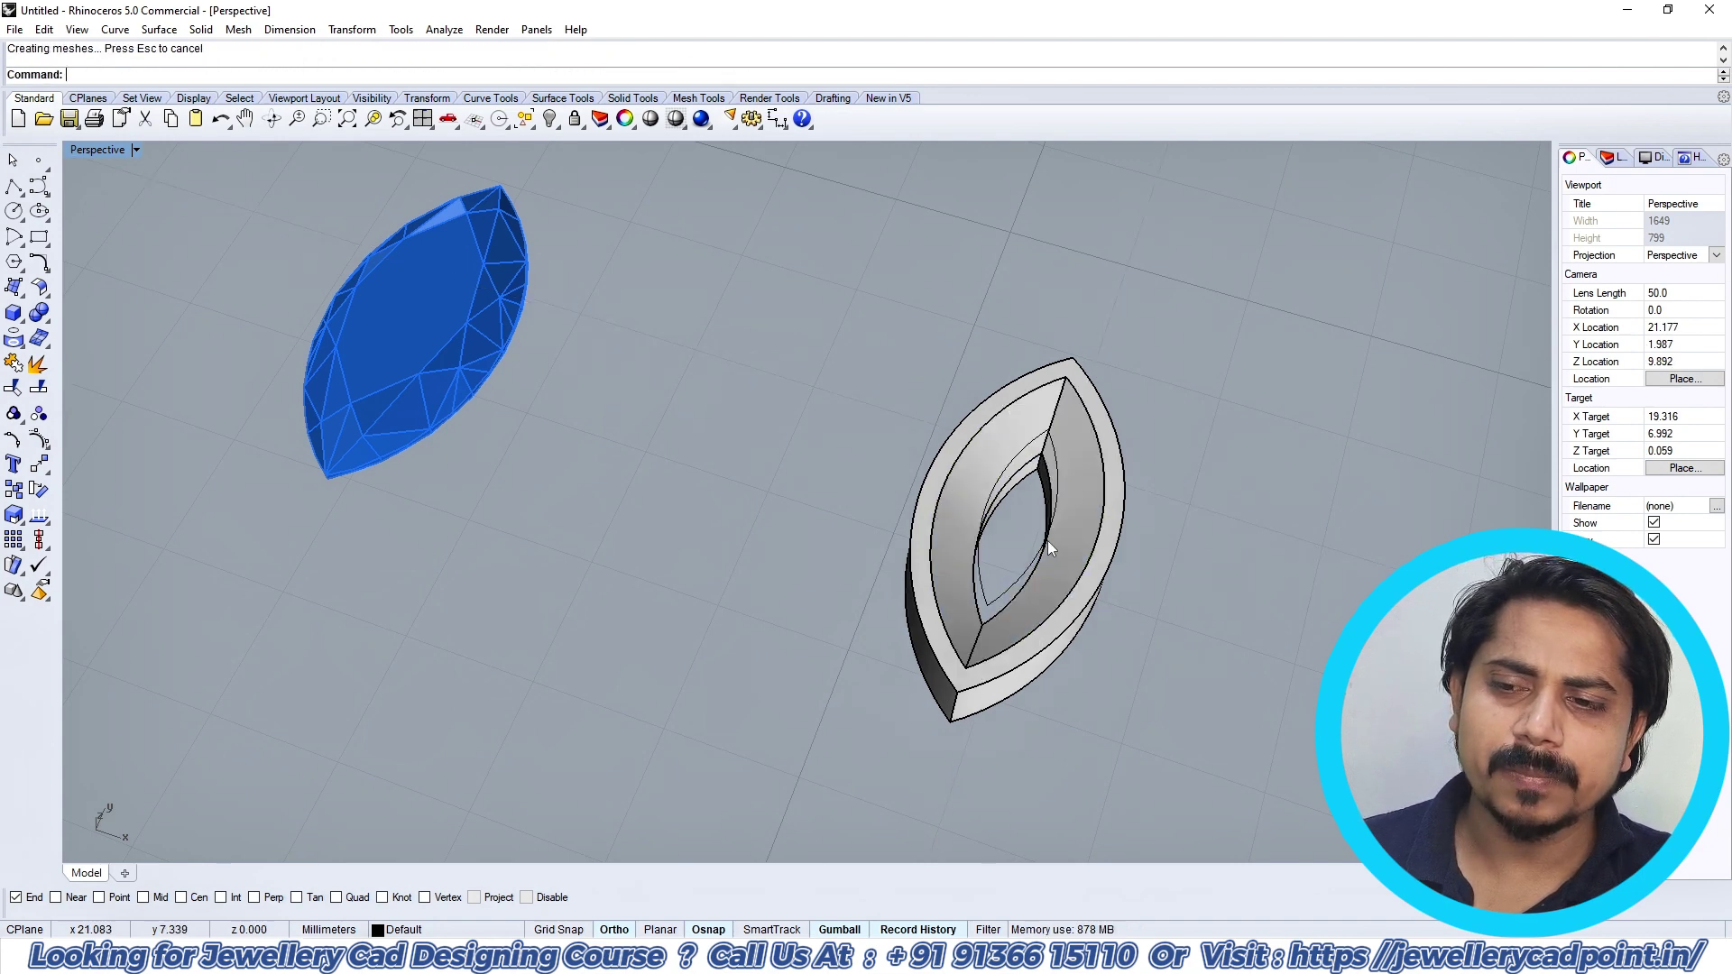
scroll(1047, 539, "up", 2)
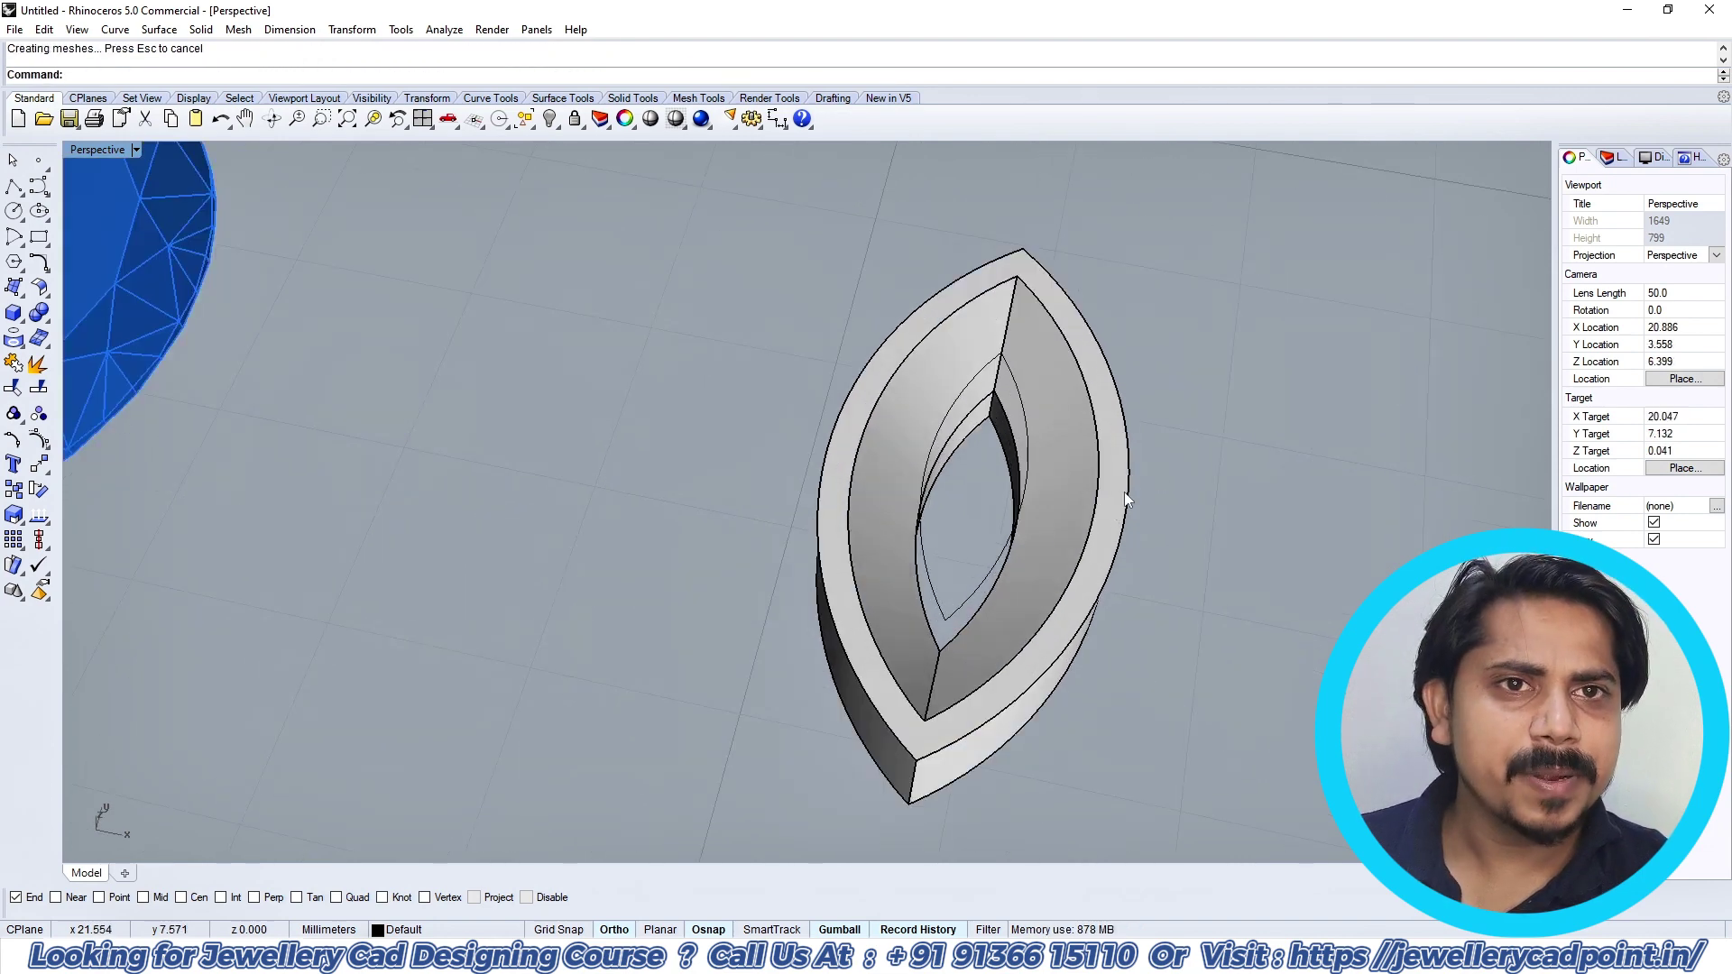
Step: Move the chamfered marquise seat 5 mm horizontally back onto the gem in the Top view
key("ctrl+F1")
left_click(1065, 431)
scroll(1036, 439, "down", 5)
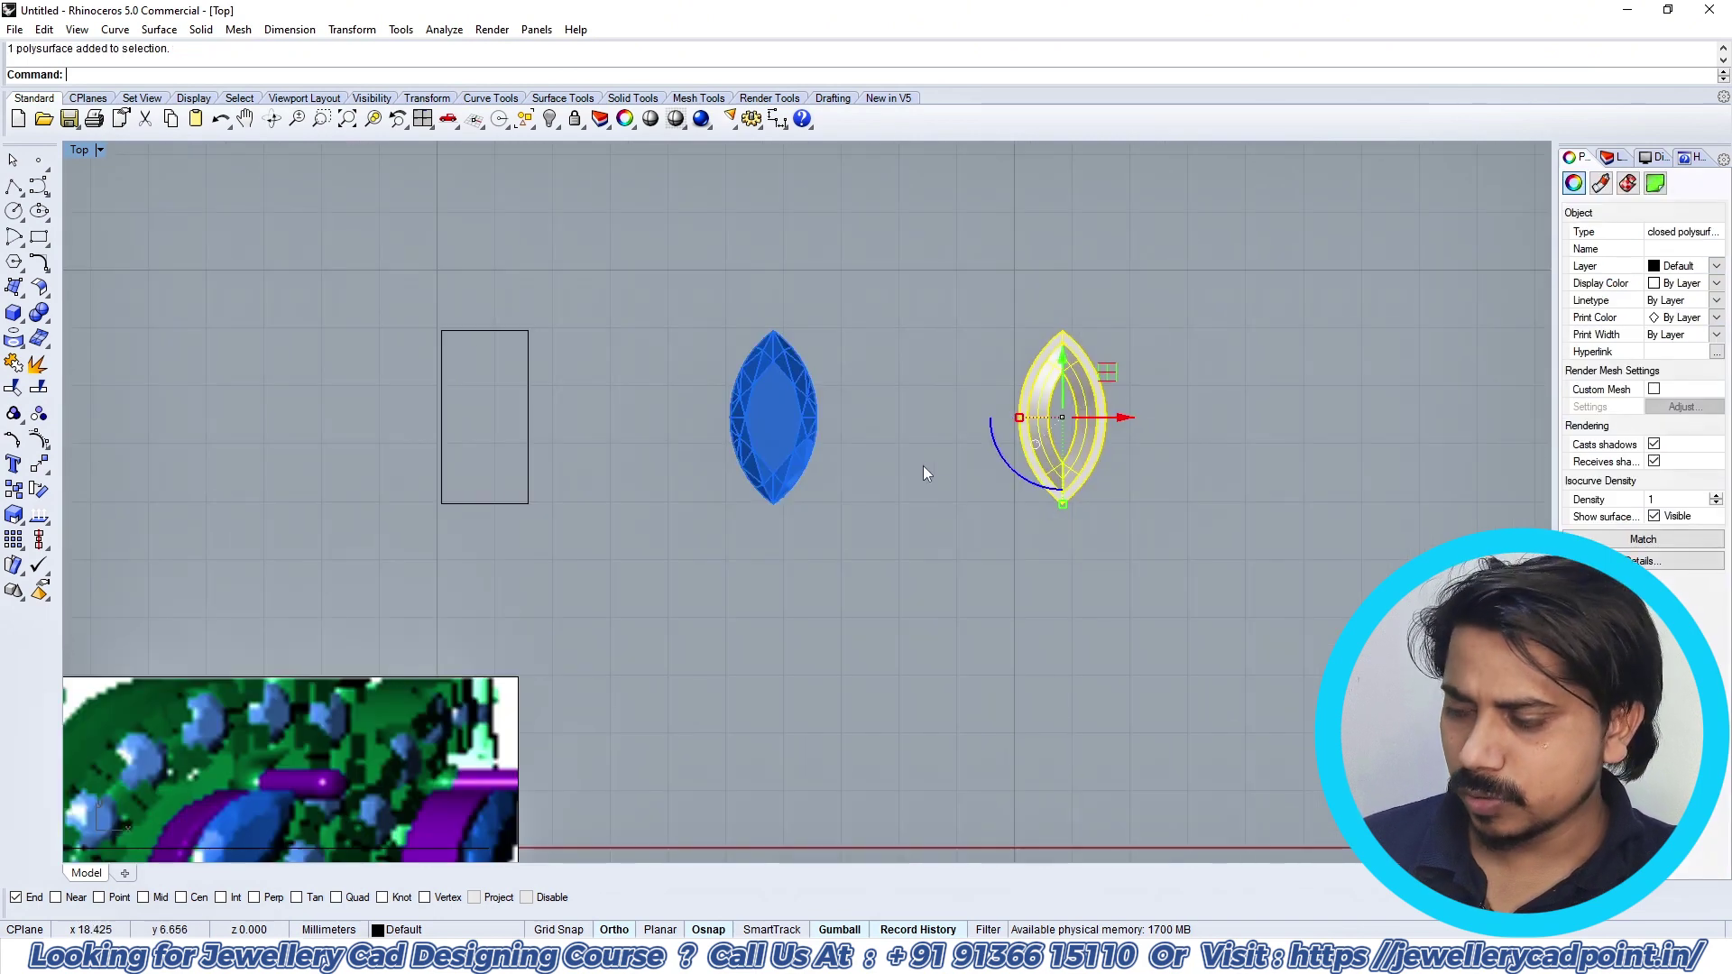
type("m")
key("Return")
left_click(1145, 536)
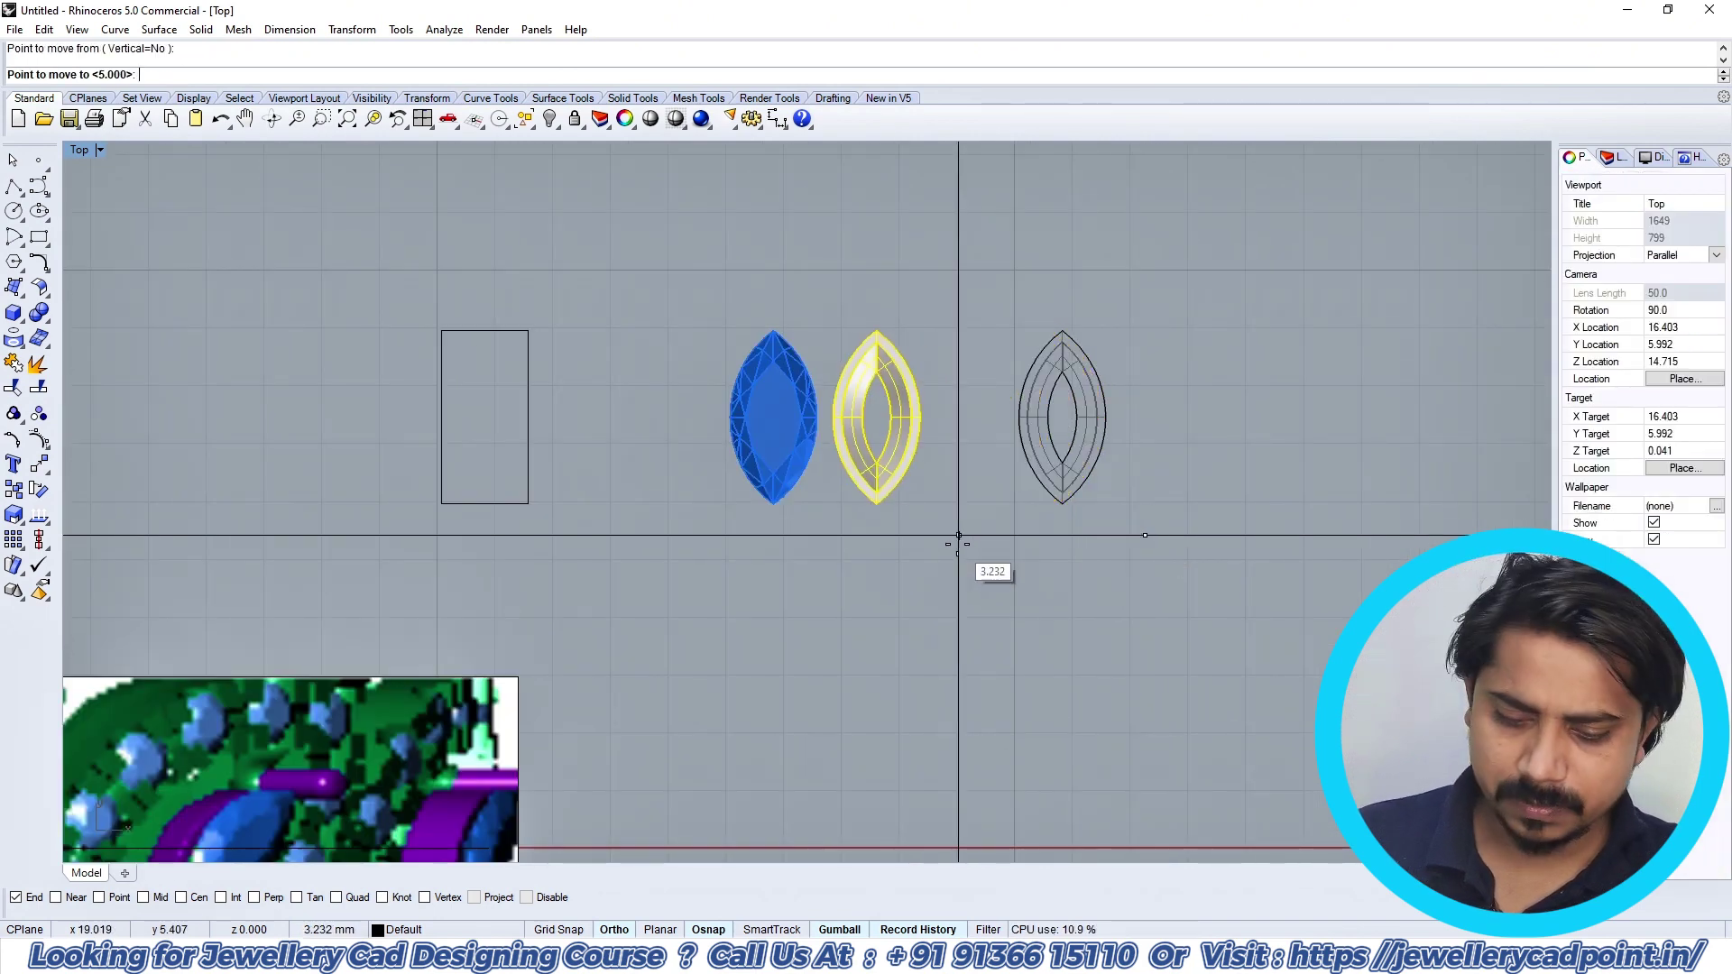
key("Return")
Step: Delete the two construction outlines left beside the gem
left_click_drag(991, 590, 1267, 240)
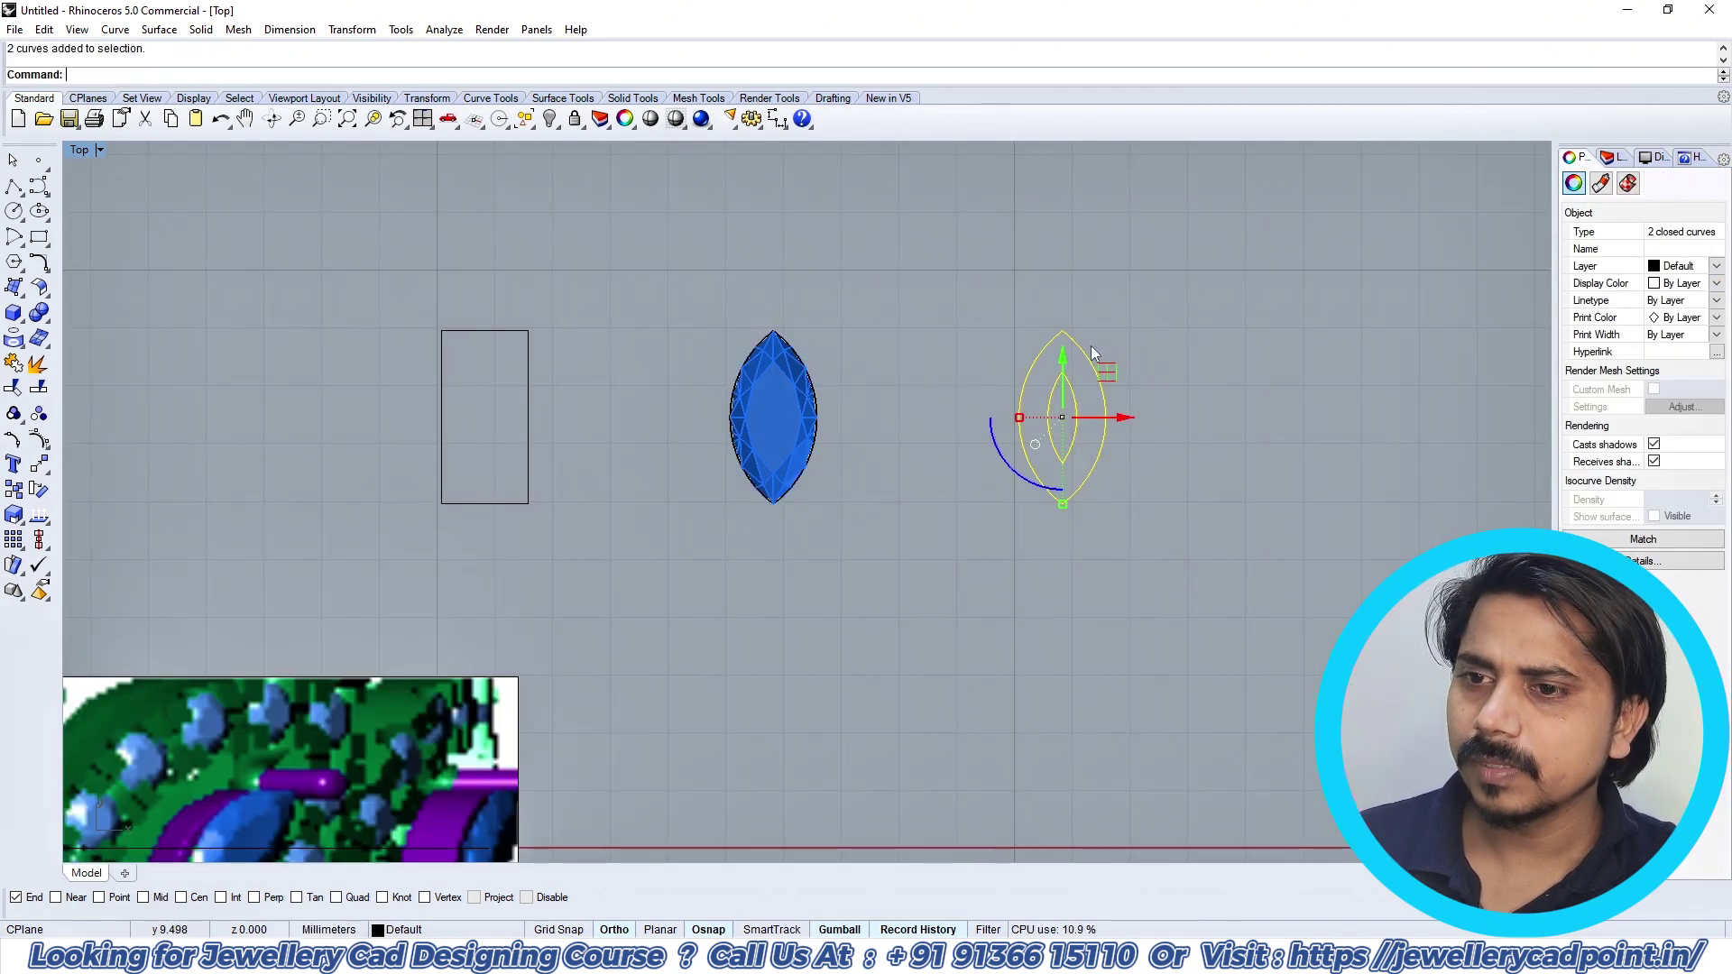
key("Delete")
scroll(868, 409, "down", 5)
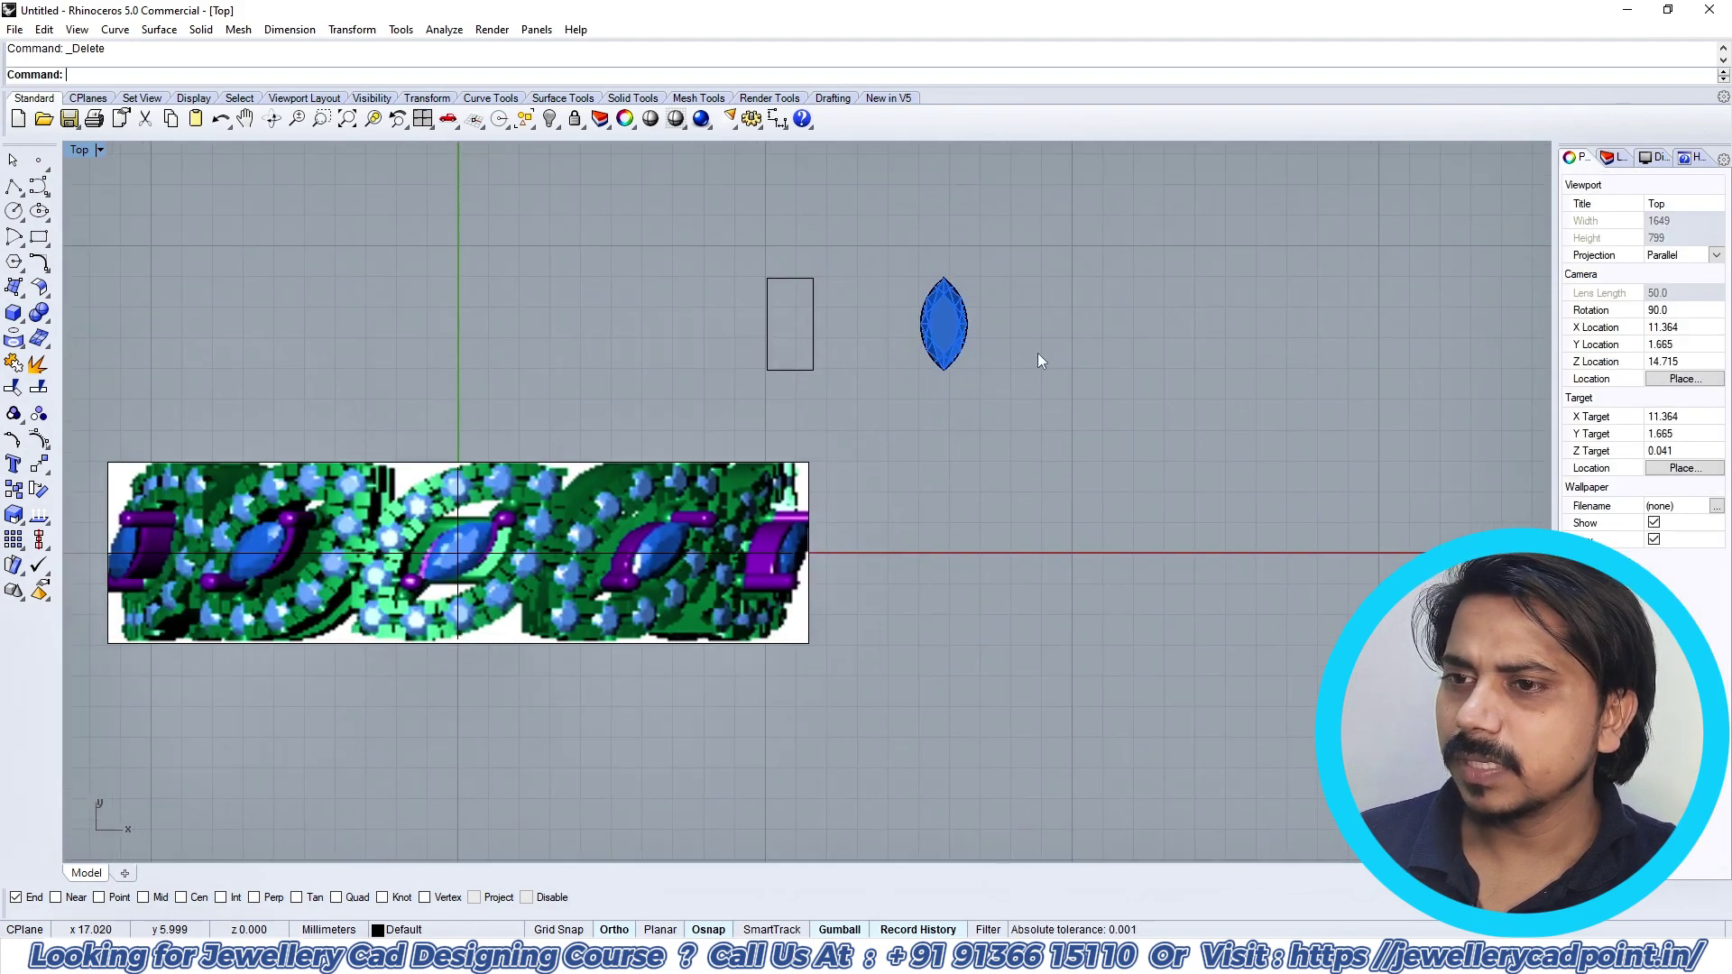
Step: Raise the marquise gem slightly above its seat in the Front view
key("ctrl+F2")
scroll(953, 507, "up", 13)
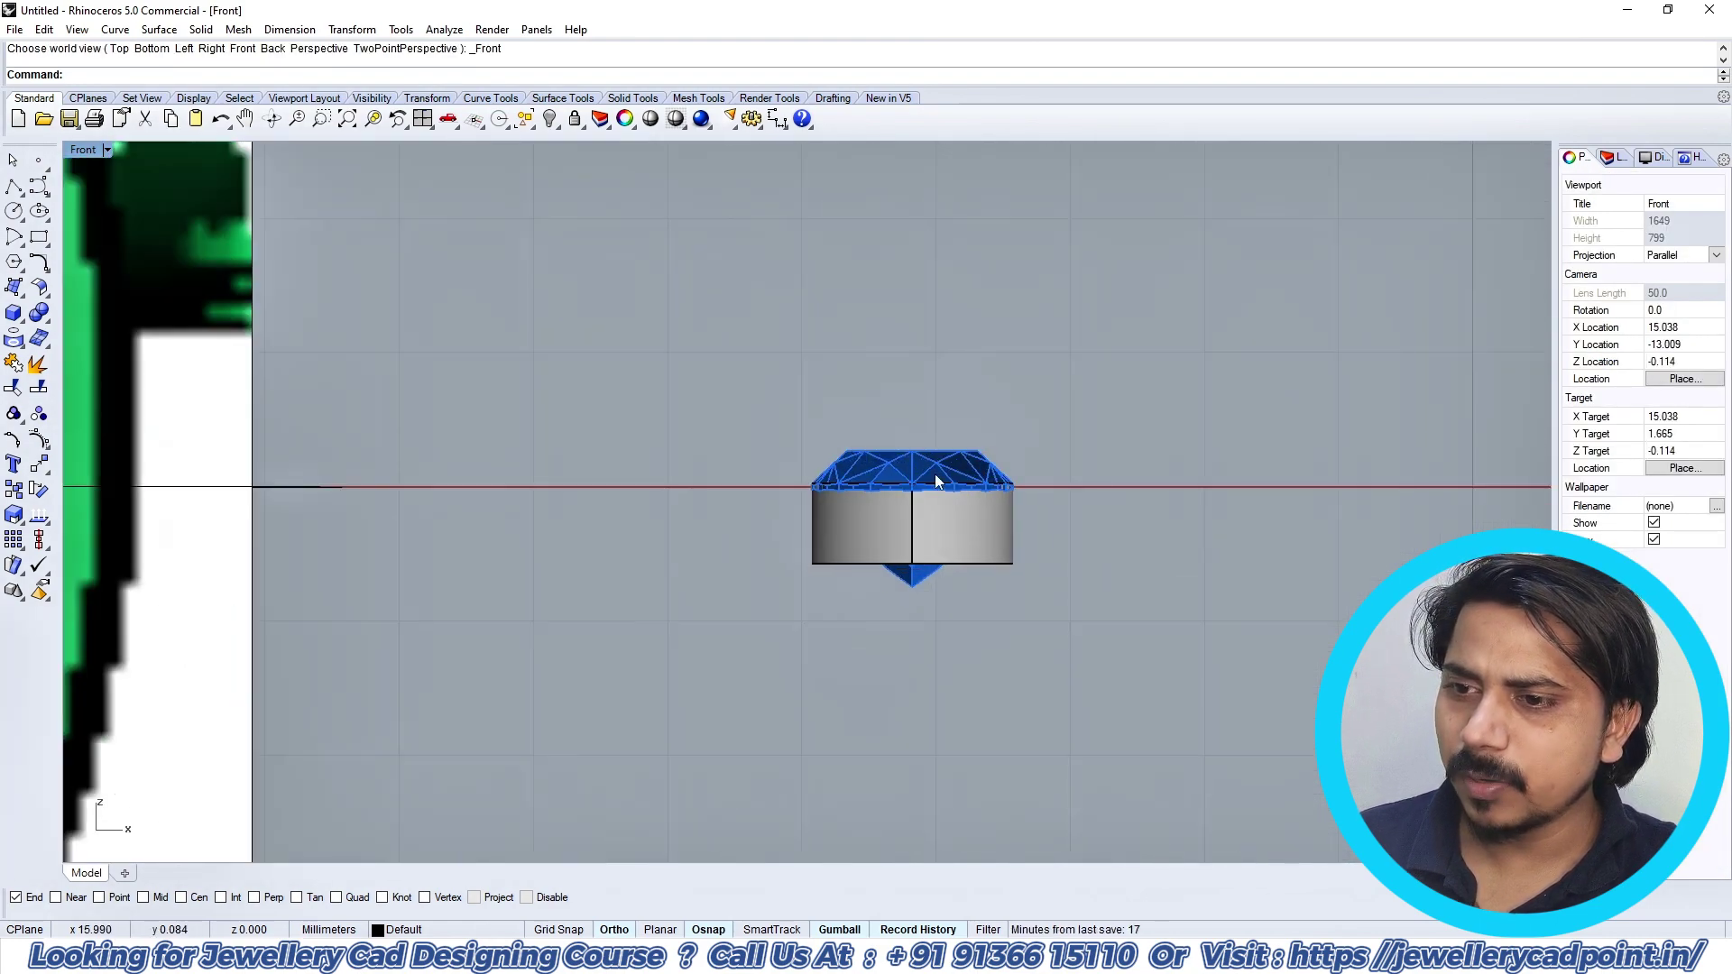
left_click(935, 480)
scroll(918, 478, "up", 3)
left_click_drag(911, 485, 911, 456)
Step: Move the size rectangle 5 mm horizontally onto the marquise gem in the Top view
key("ctrl+F1")
scroll(1020, 393, "down", 5)
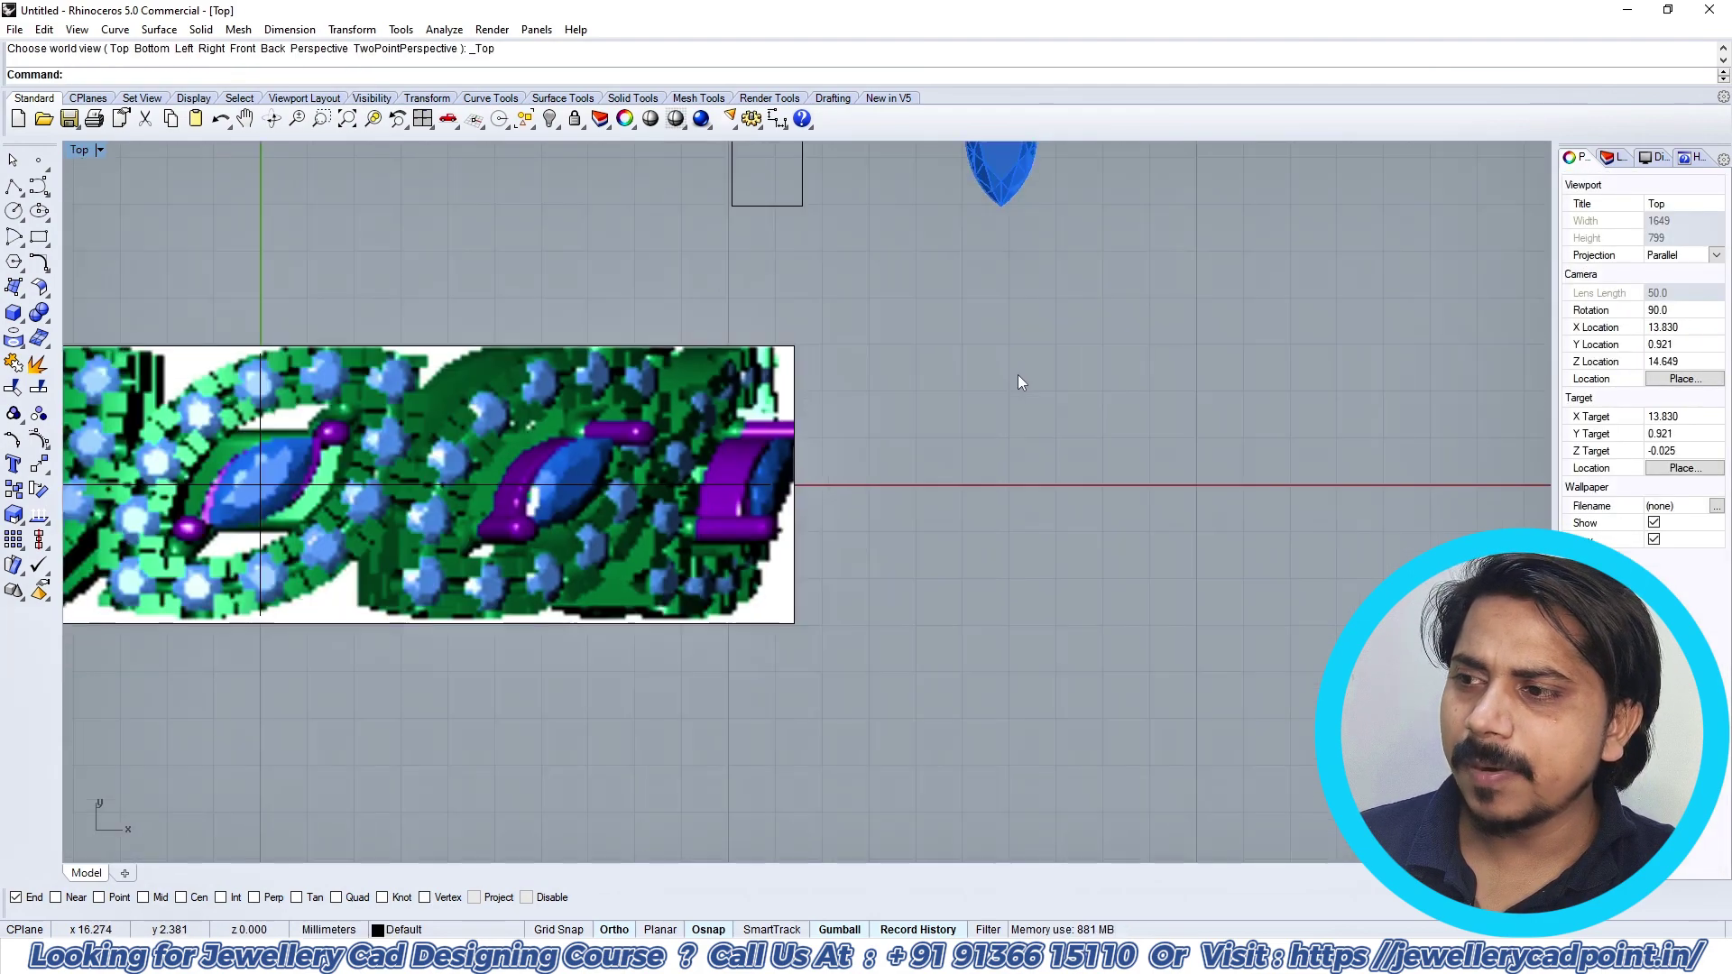
right_click_drag(1053, 372, 1047, 403)
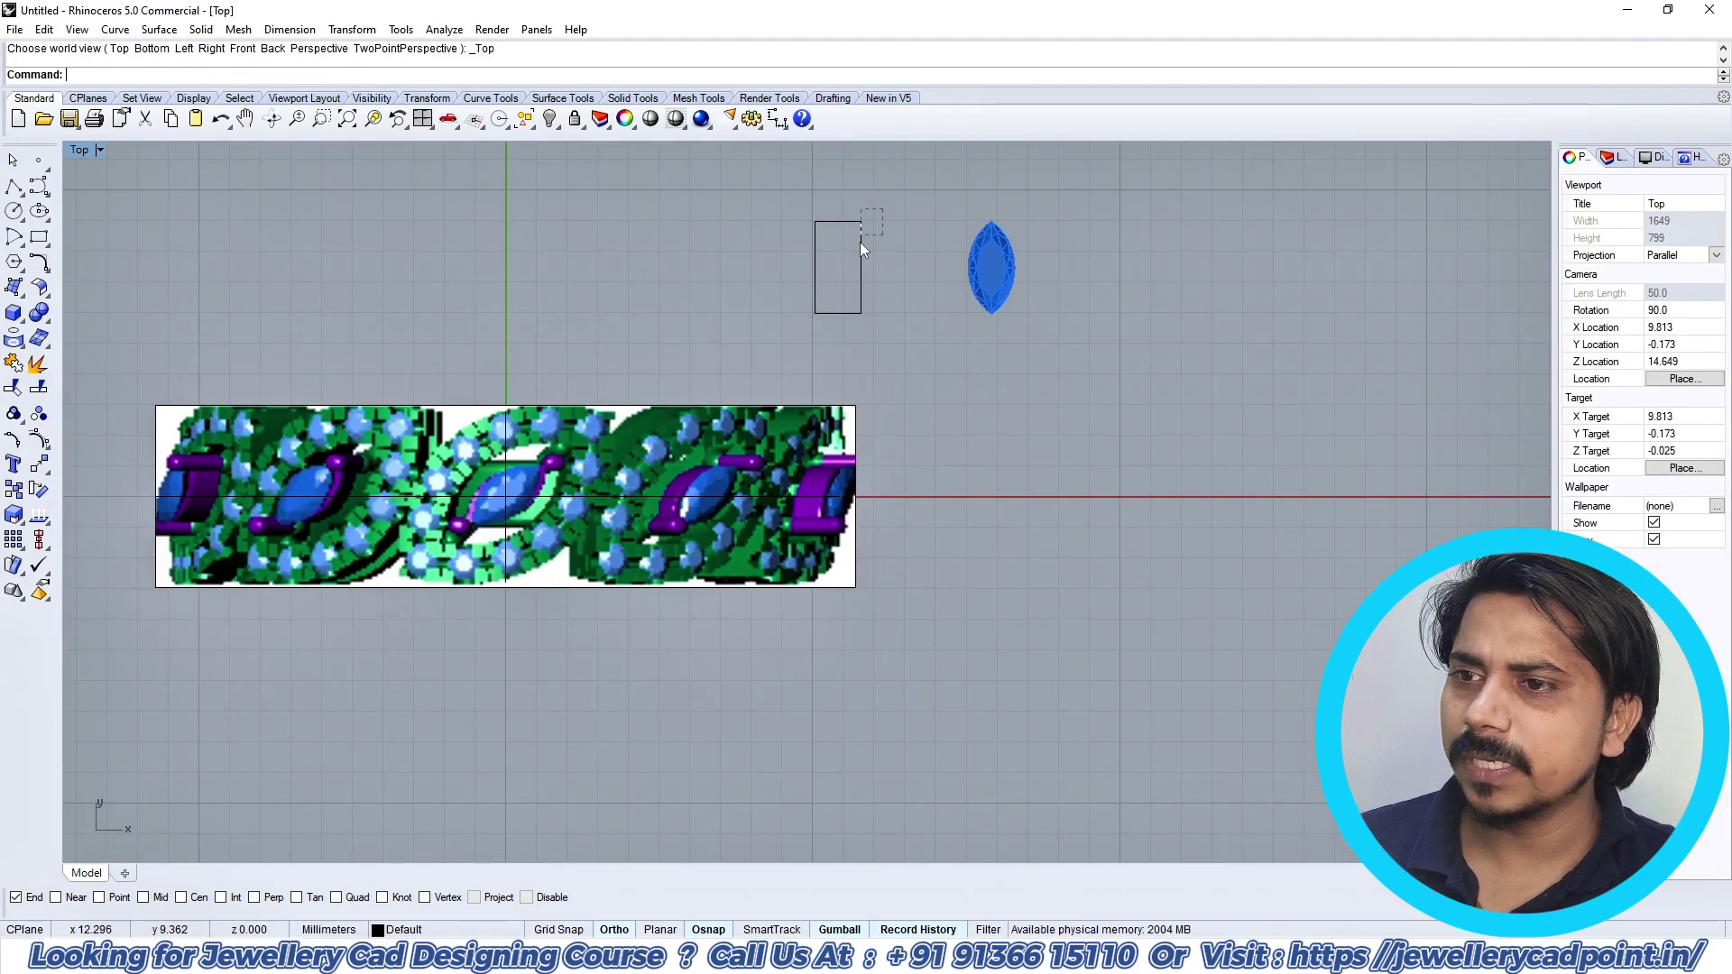
left_click_drag(860, 242, 859, 245)
right_click_drag(871, 290, 776, 311)
scroll(783, 314, "down", 4)
type("m")
key("Return")
left_click(825, 417)
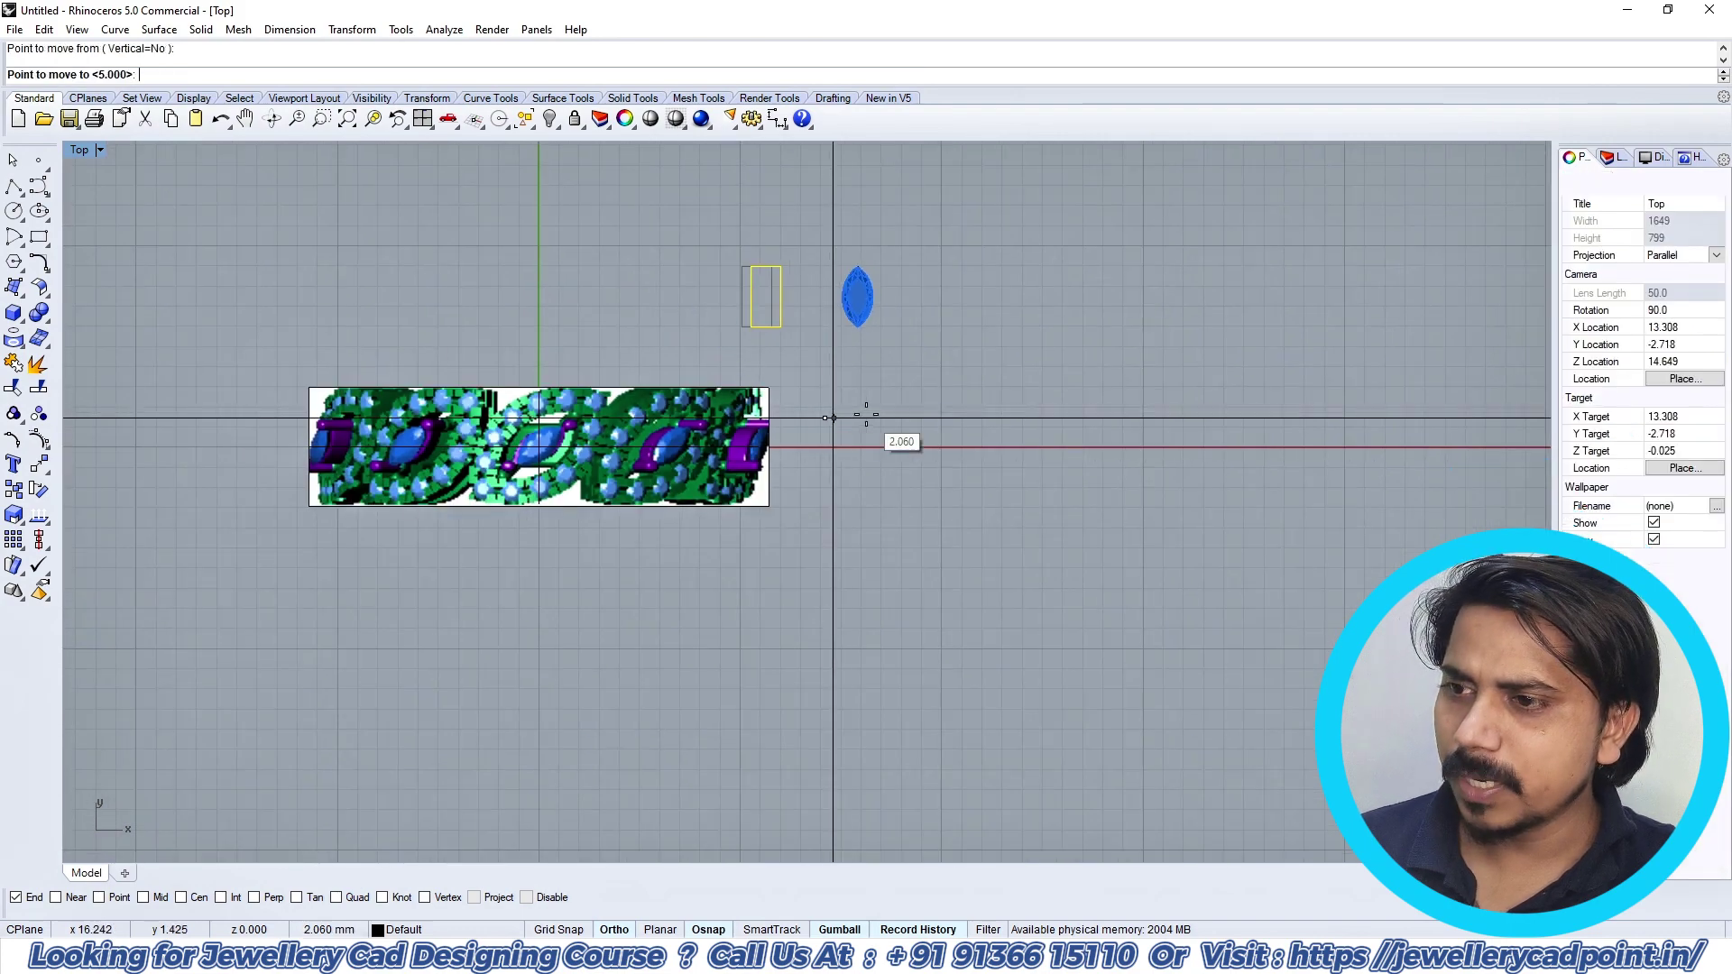
key("Return")
left_click(876, 410)
Step: Group the rectangle, the marquise gem and its seat
scroll(876, 339, "up", 4)
left_click_drag(881, 367, 771, 181)
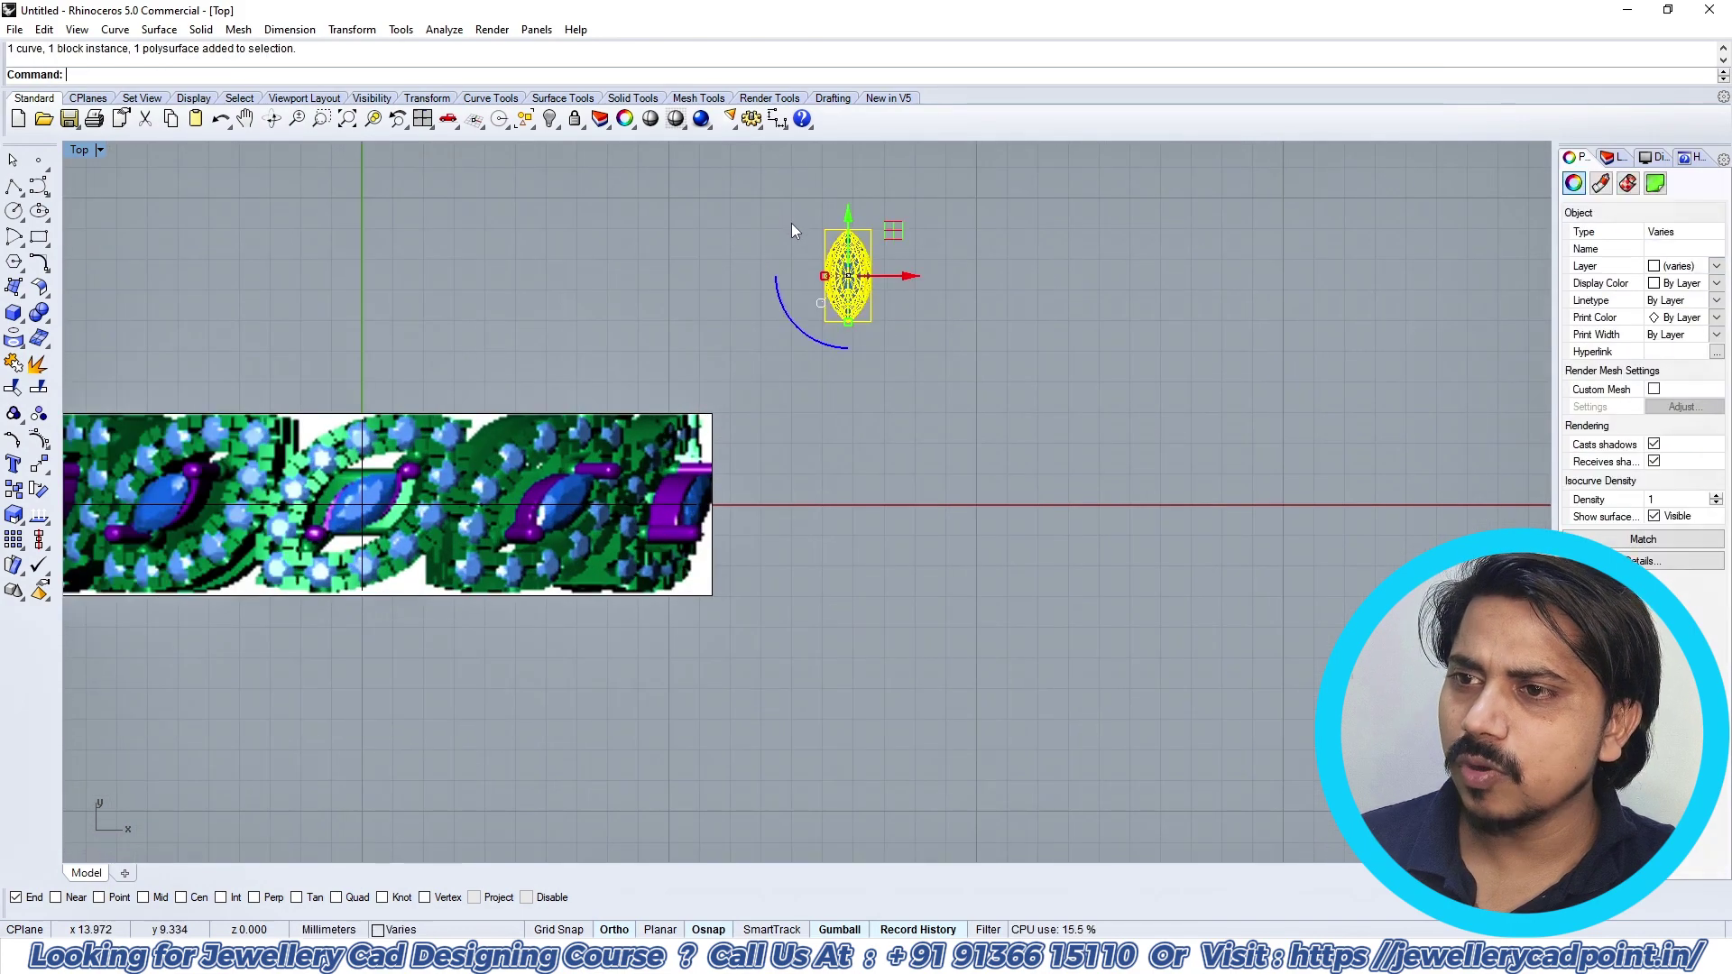
key("ctrl+g")
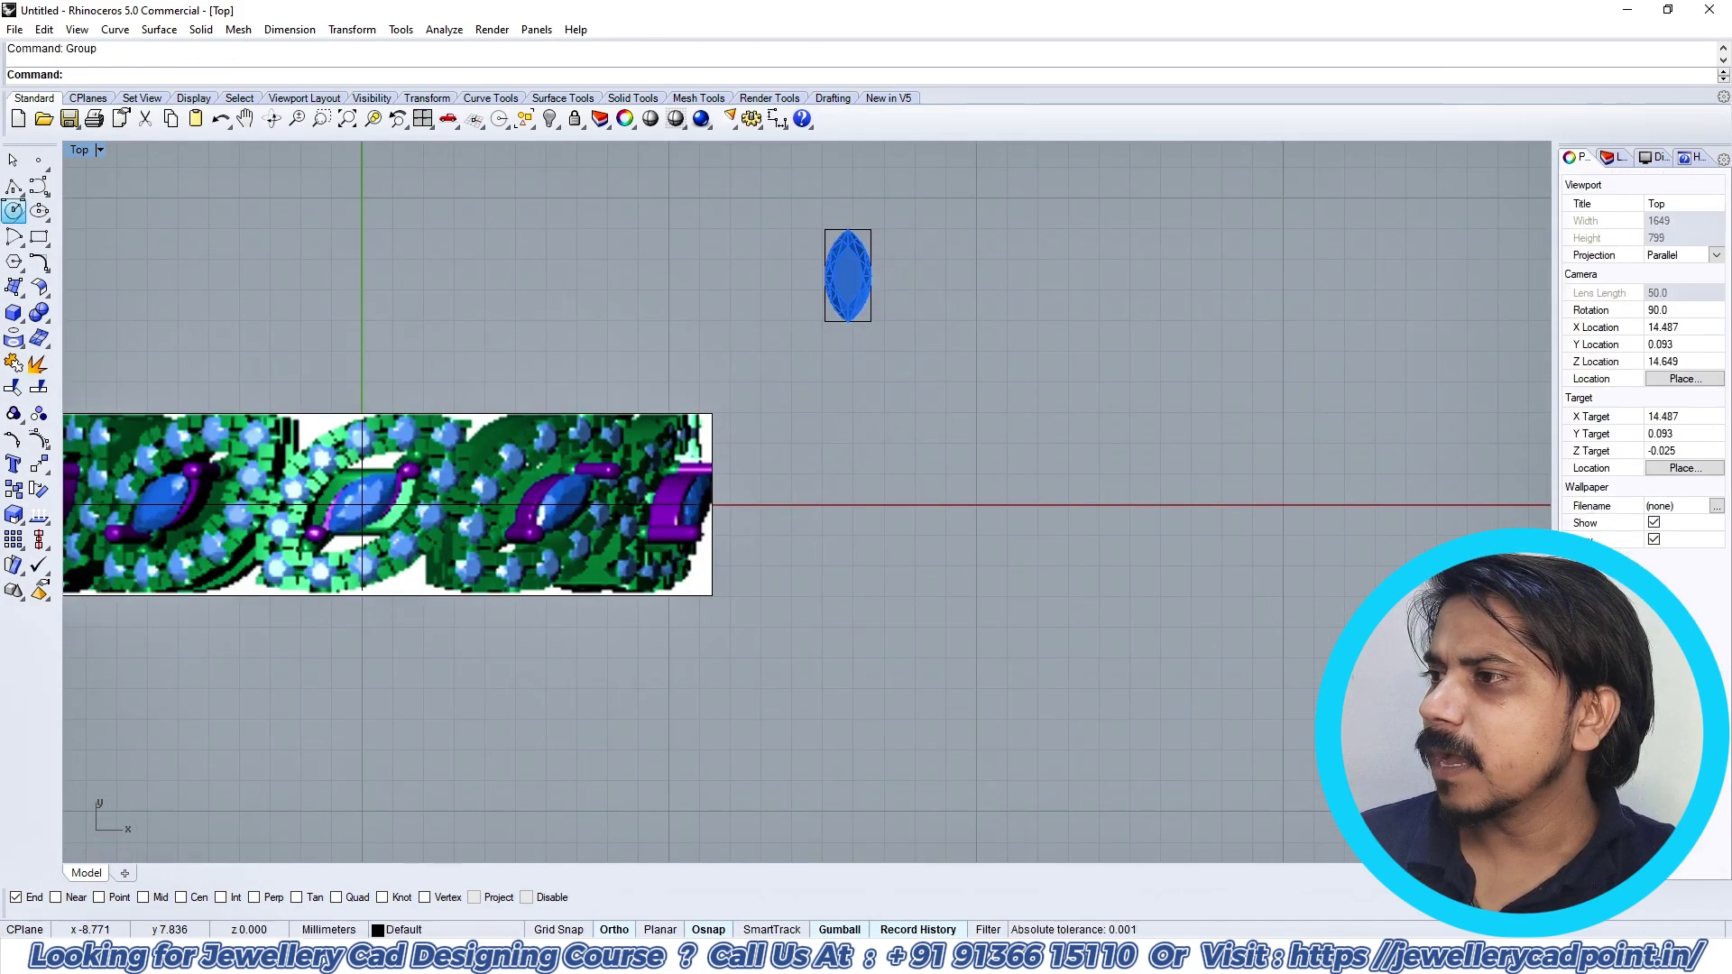
Step: Draw a 0.55 mm diameter circle above the gem's upper tip and shift it down to overlap the tip
left_click(14, 210)
scroll(885, 201, "up", 6)
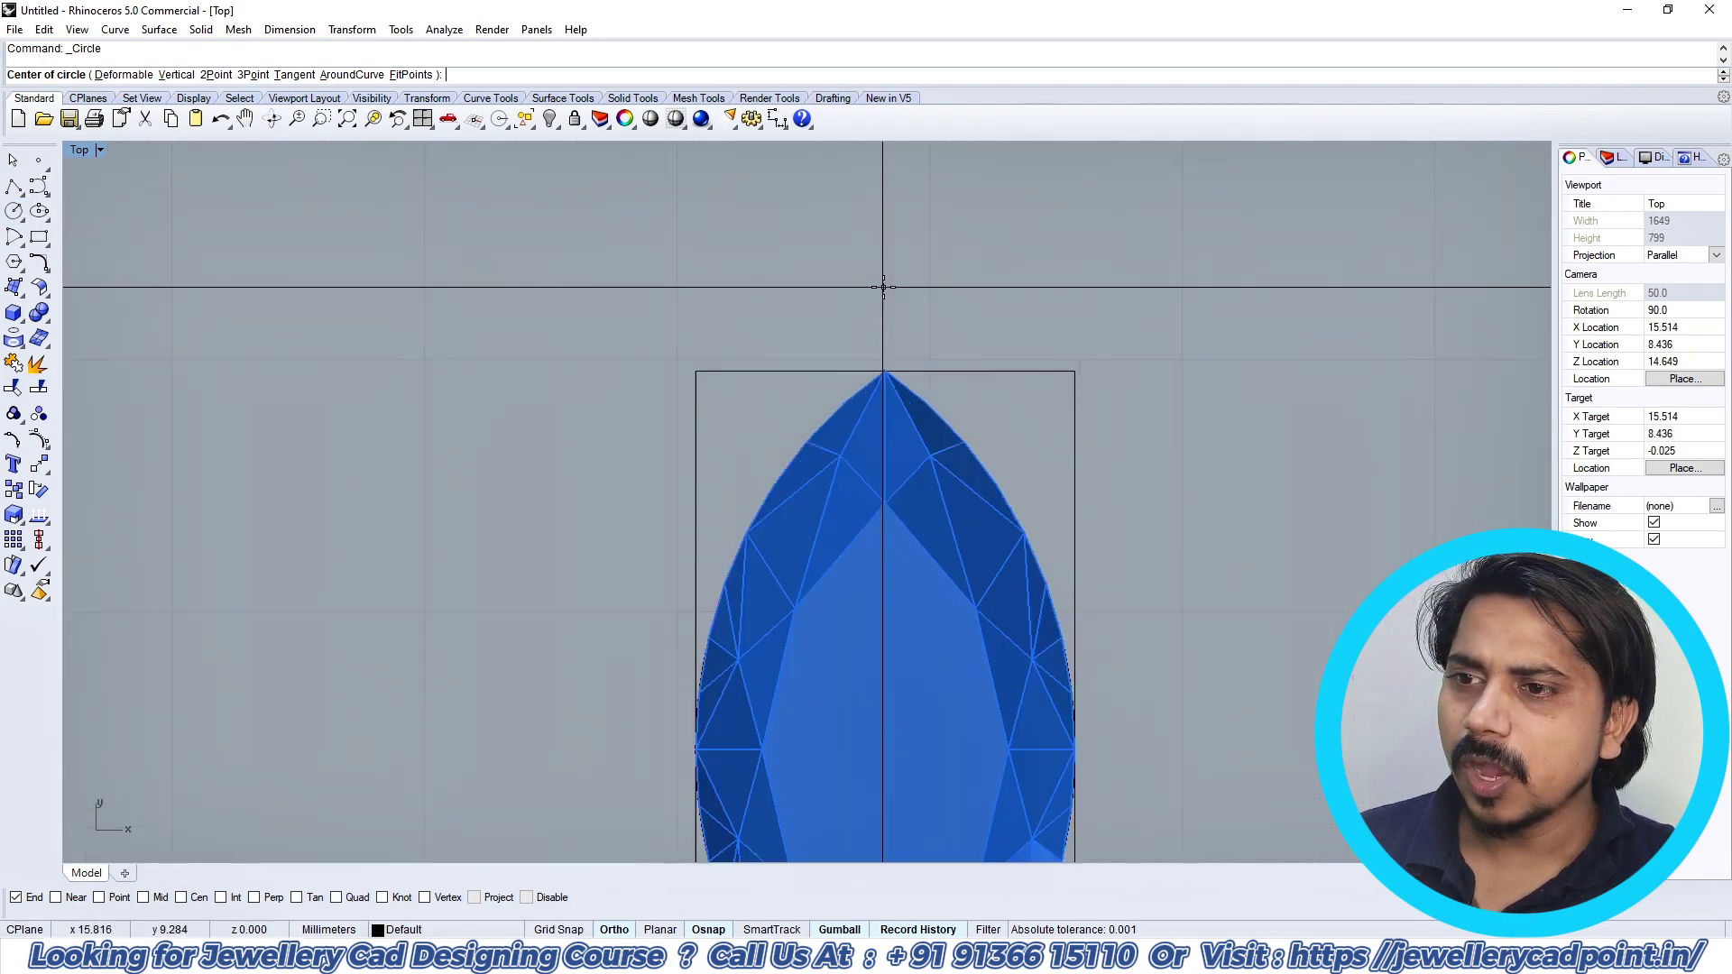
left_click(883, 287)
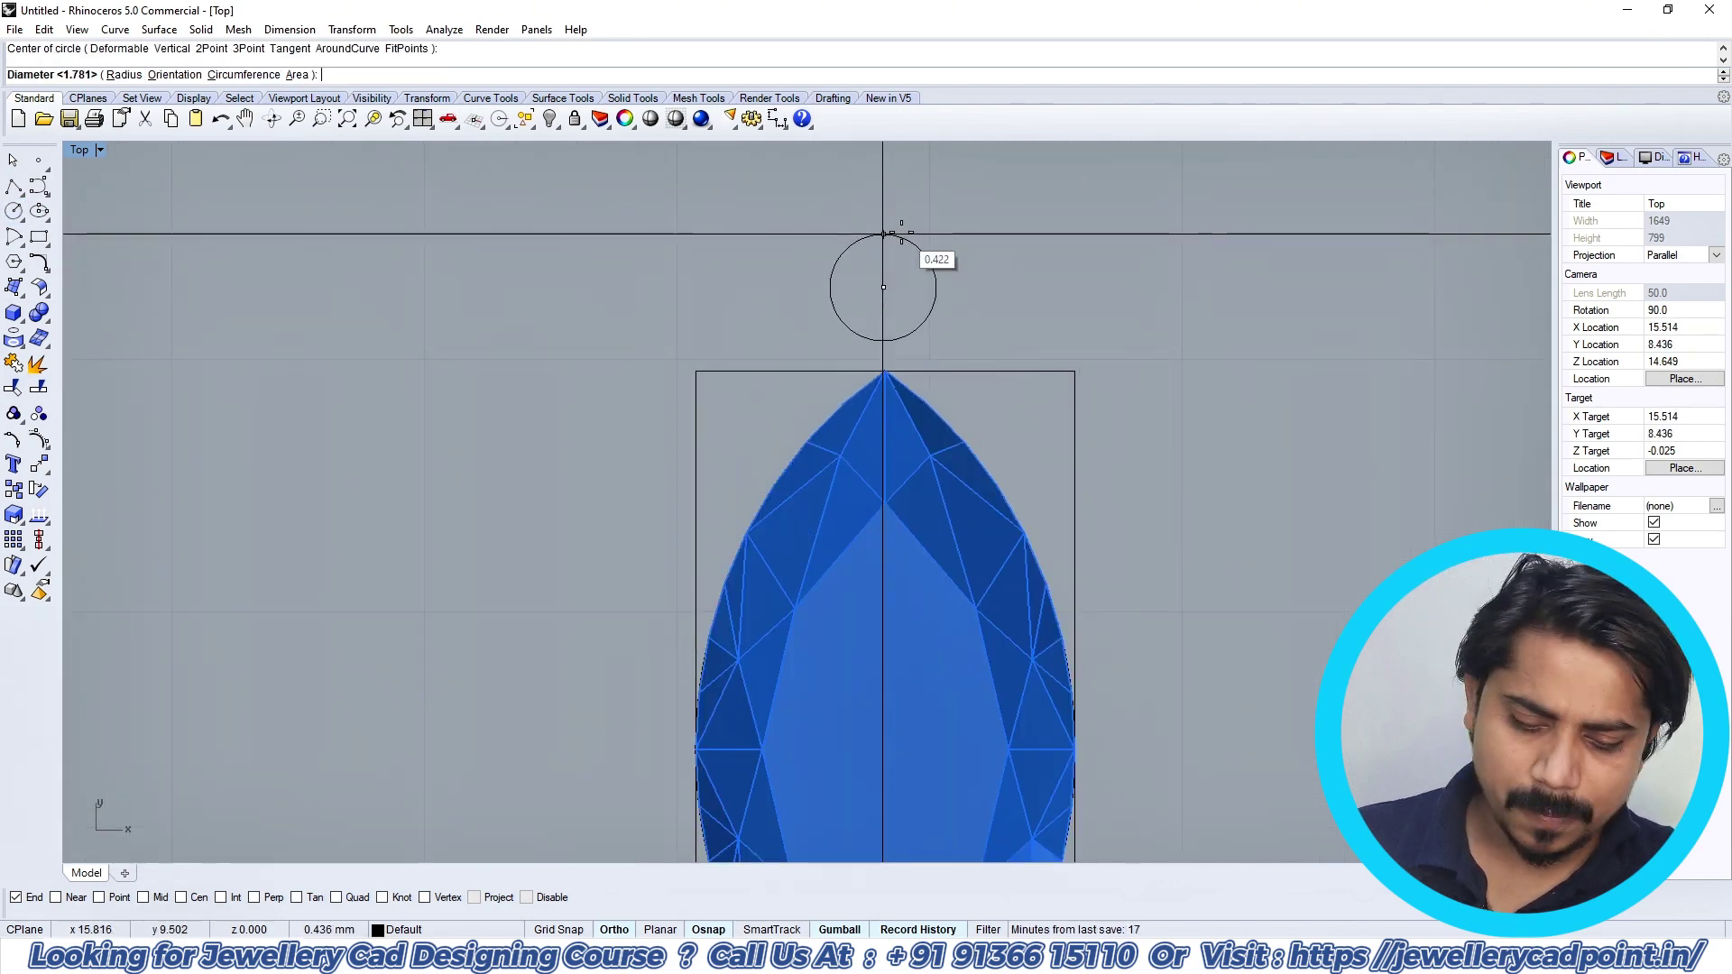
type(".5")
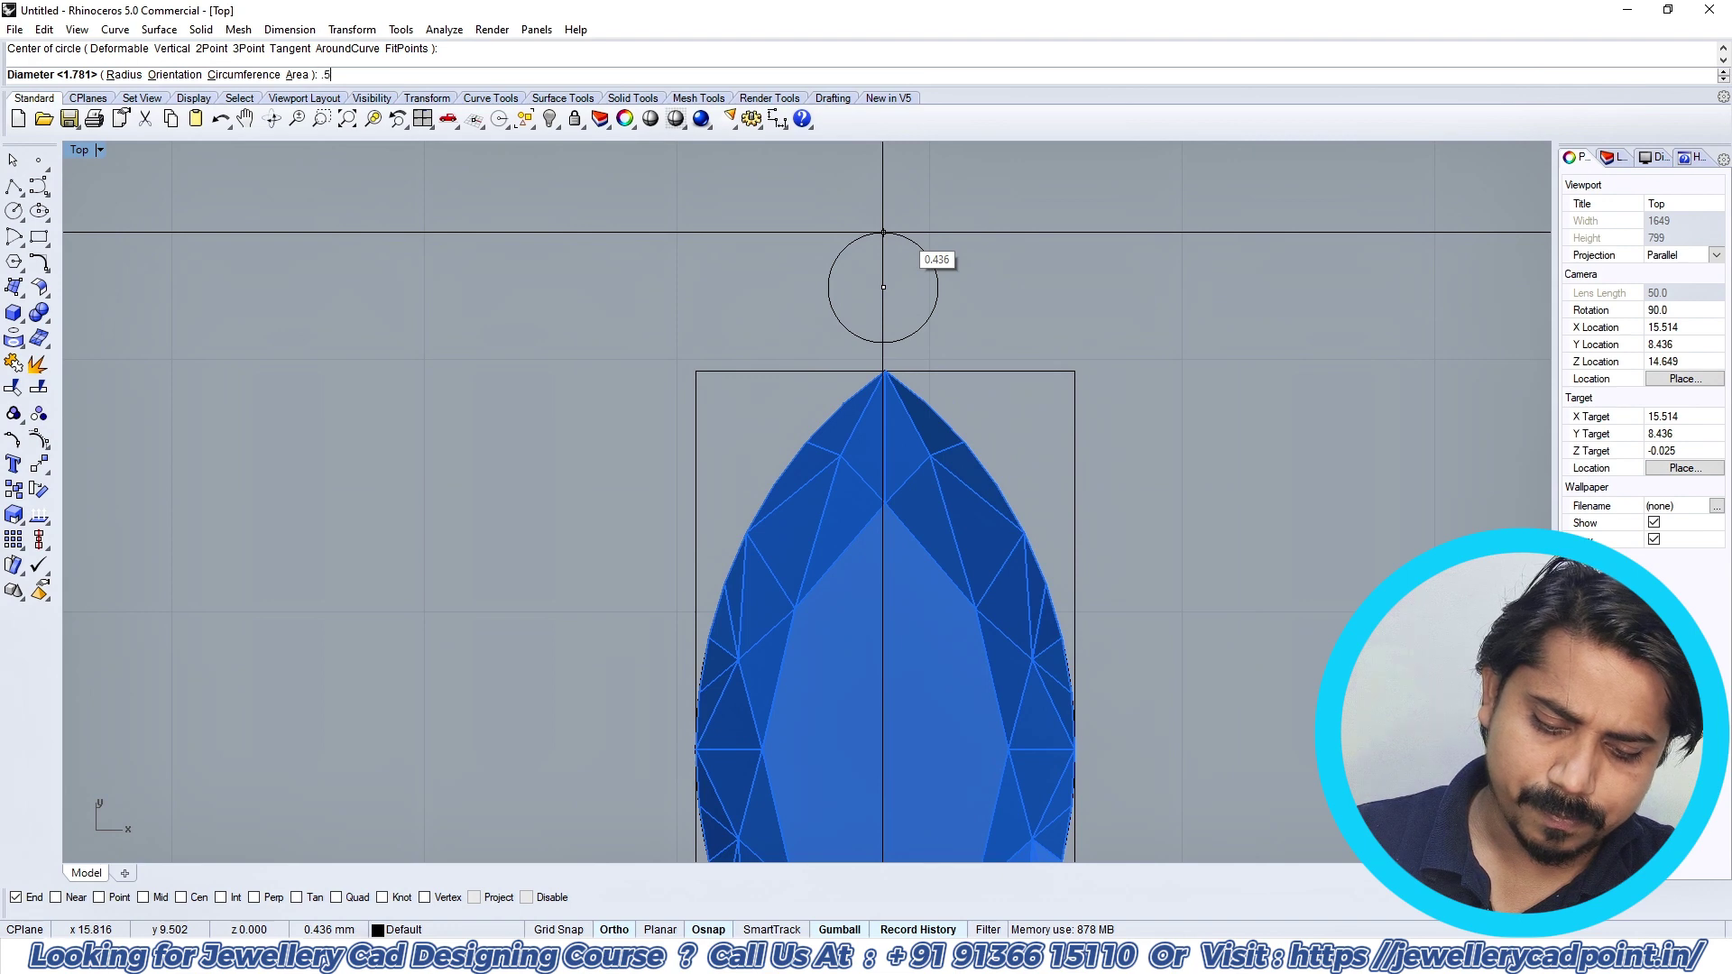
type("5")
key("Return")
left_click(936, 240)
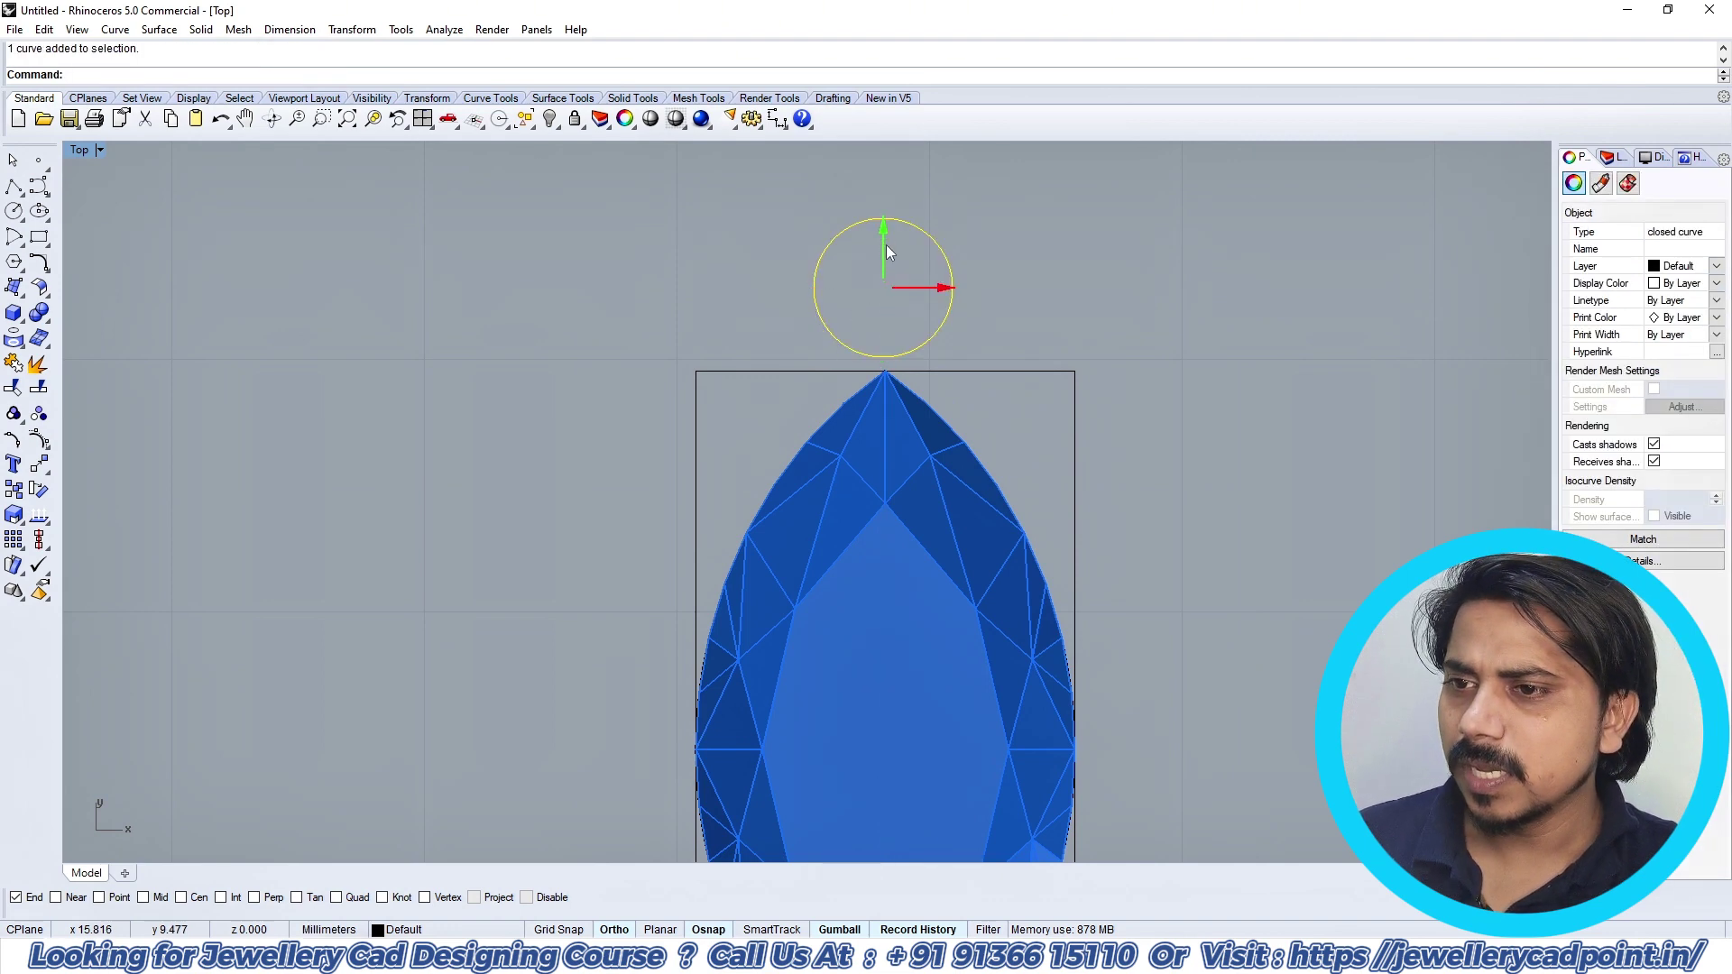
left_click_drag(886, 245, 931, 322)
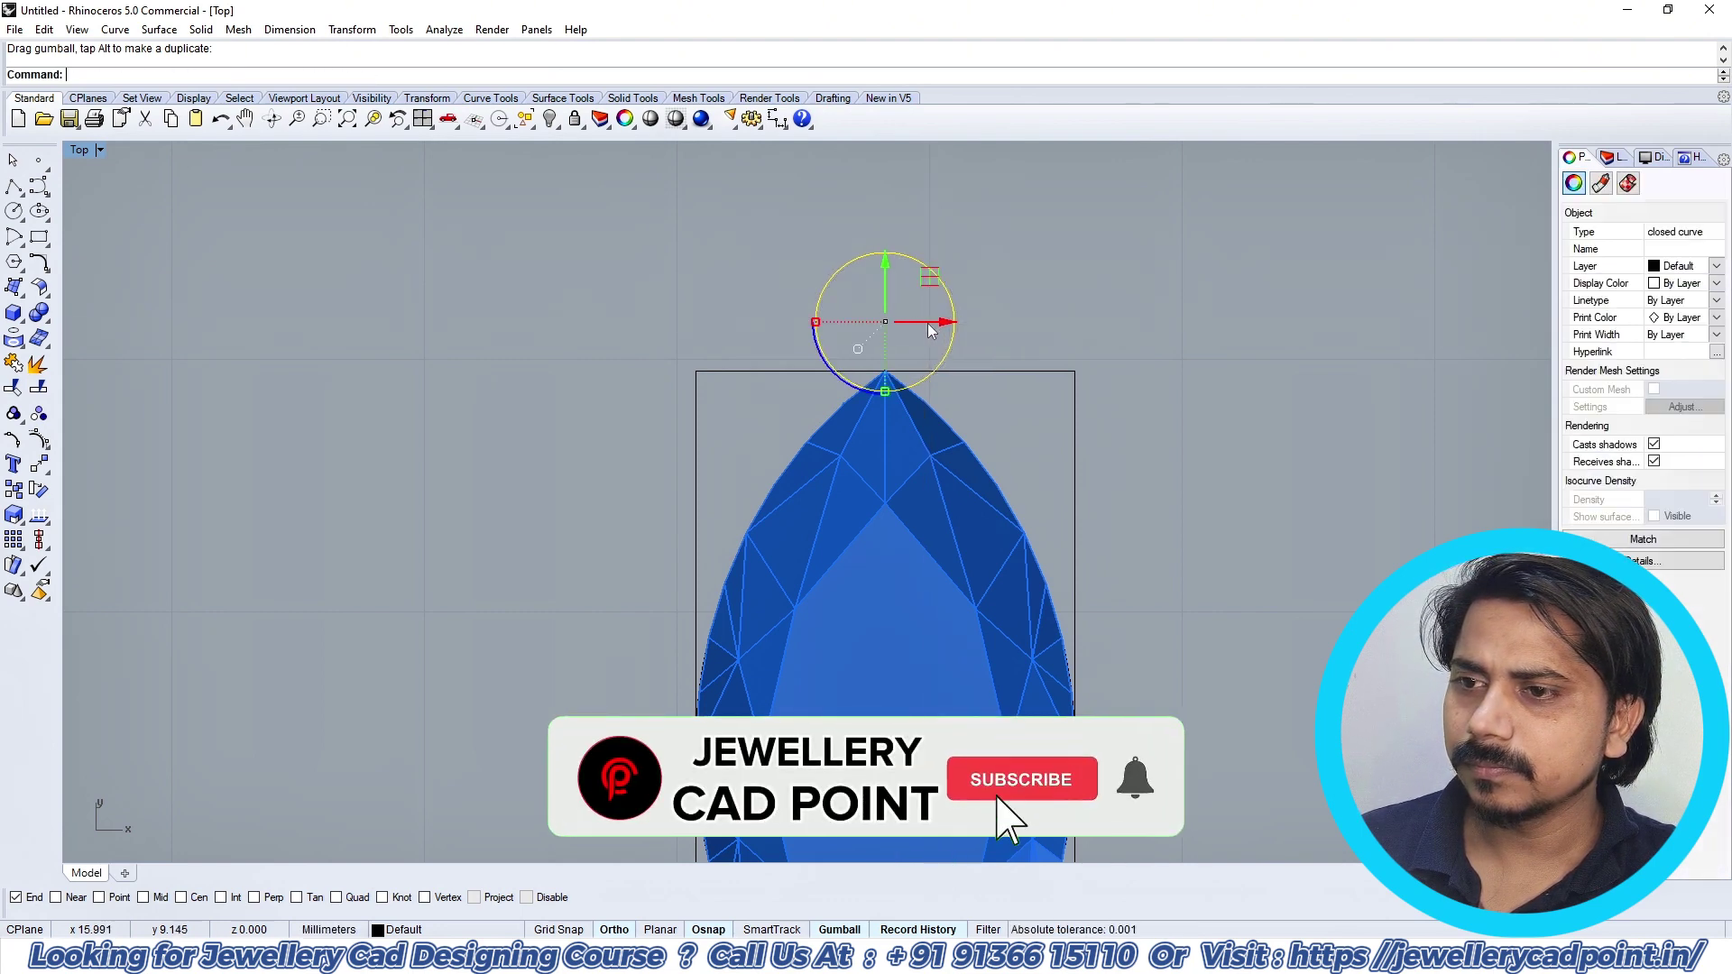
Step: Extrude the 0.55 mm circle to both sides as a solid prong at the marquise gem's tip
scroll(910, 320, "down", 4)
key("ctrl+F4")
right_click_drag(855, 315, 826, 300)
key("ctrl+e")
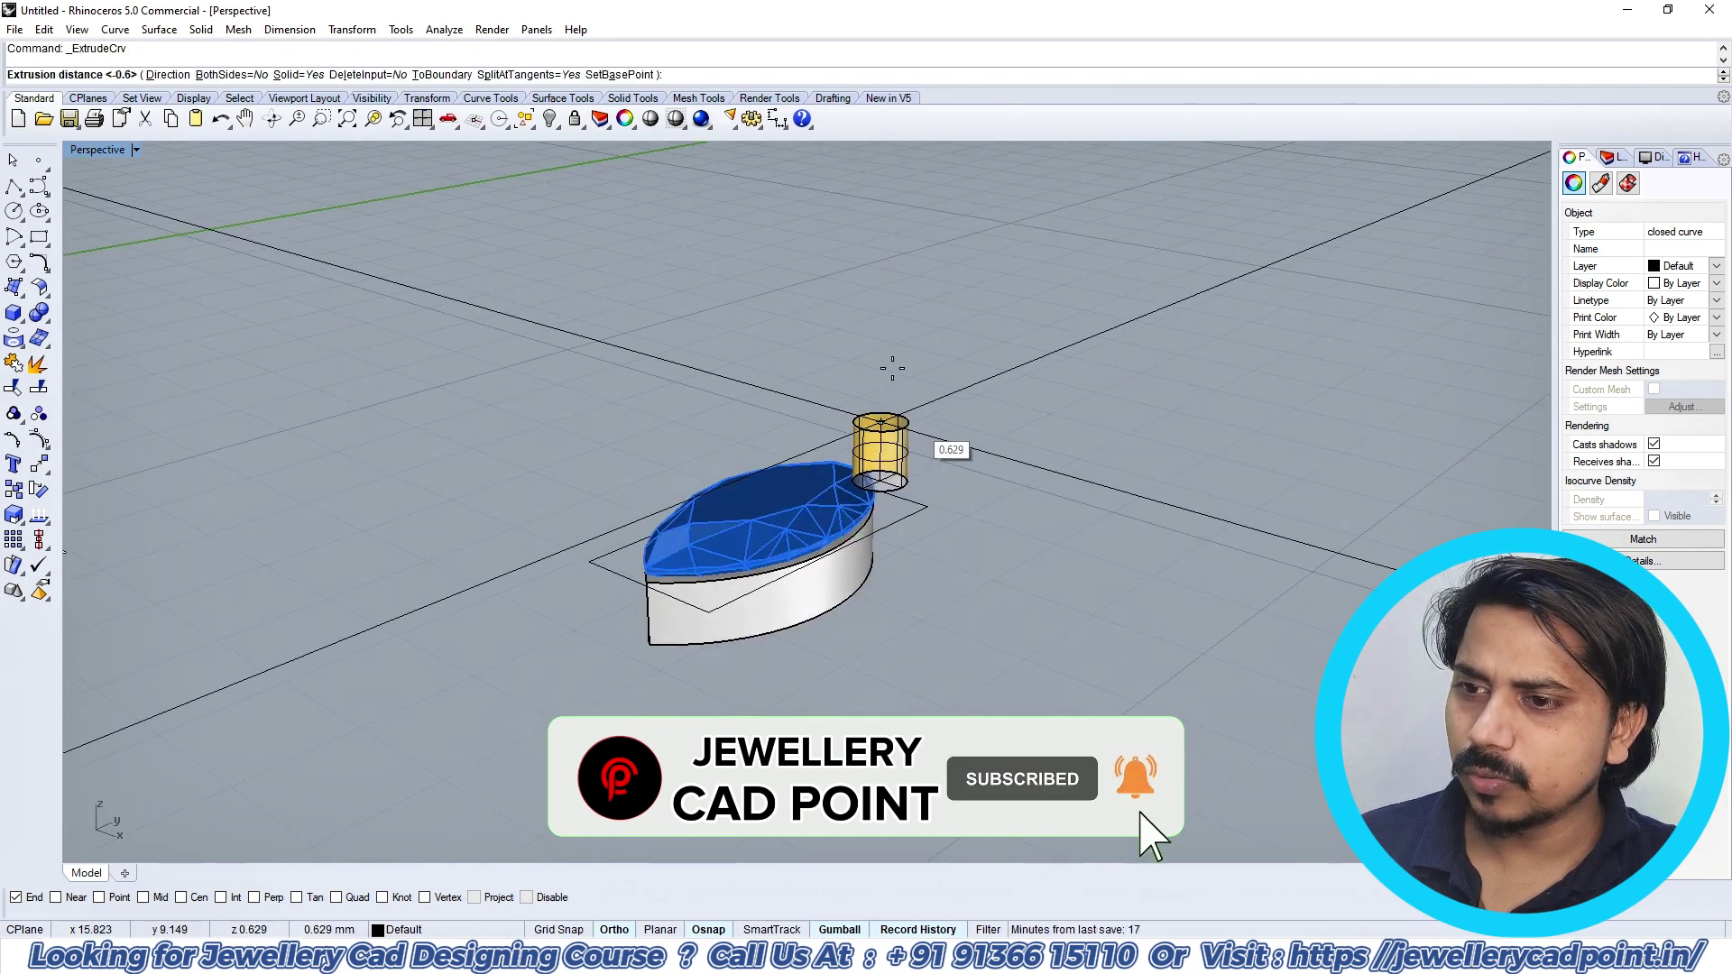
key("ctrl+F3")
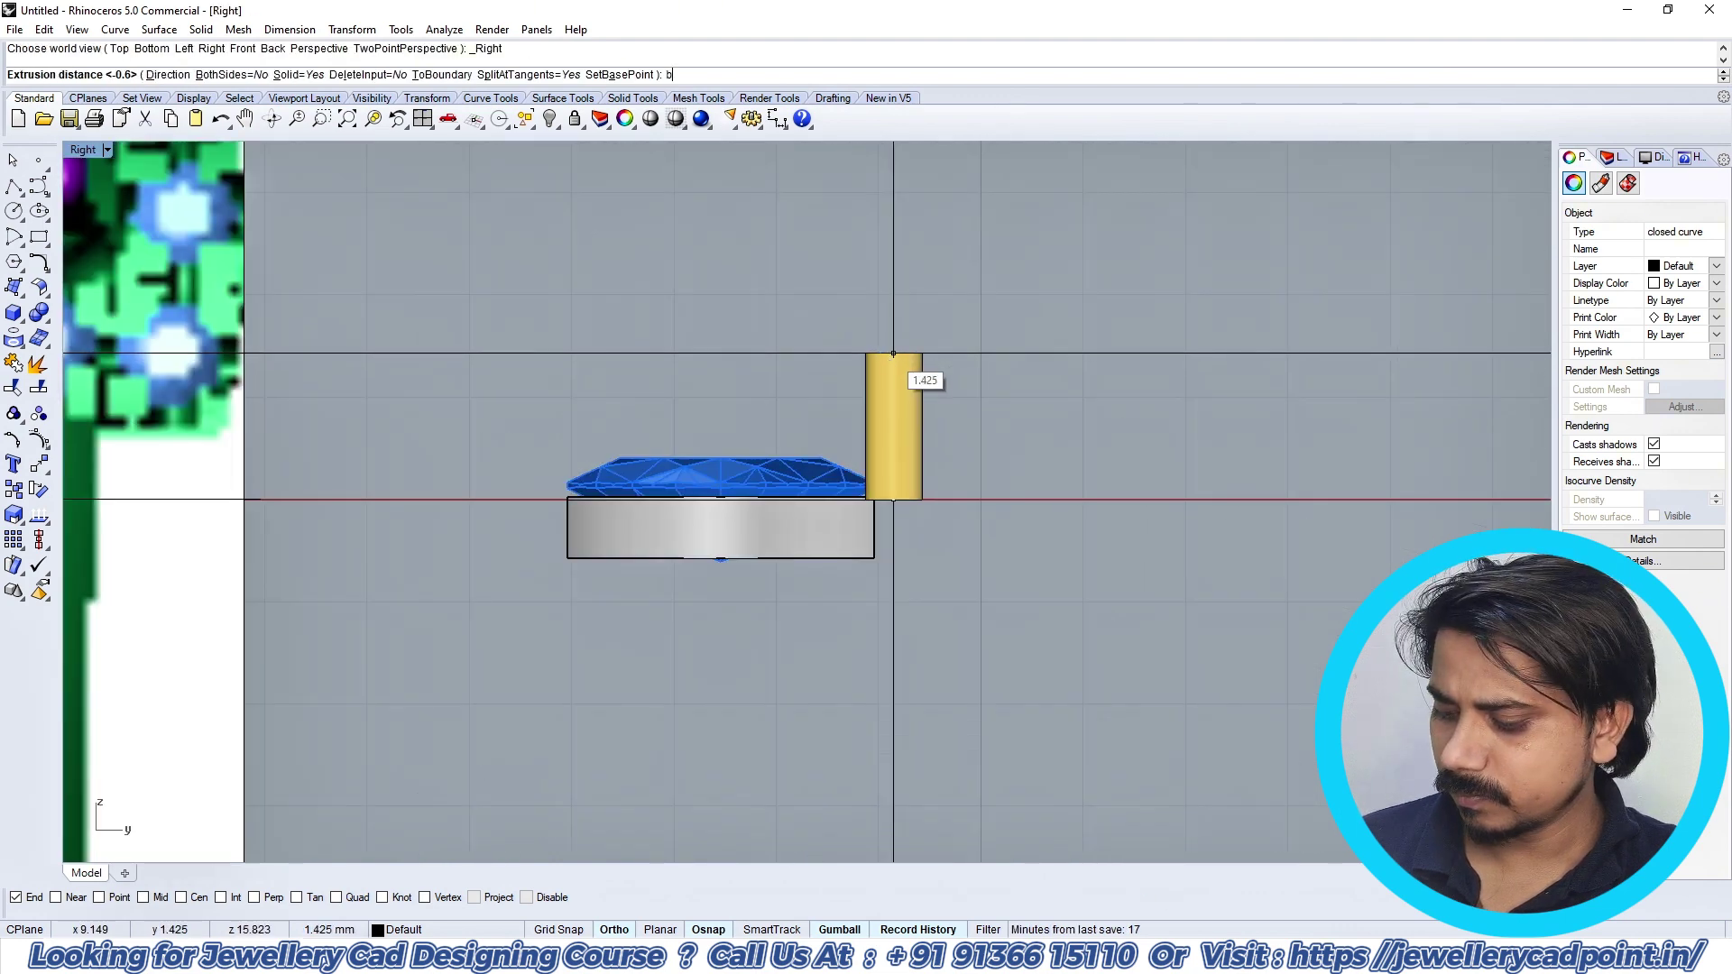
key("Return")
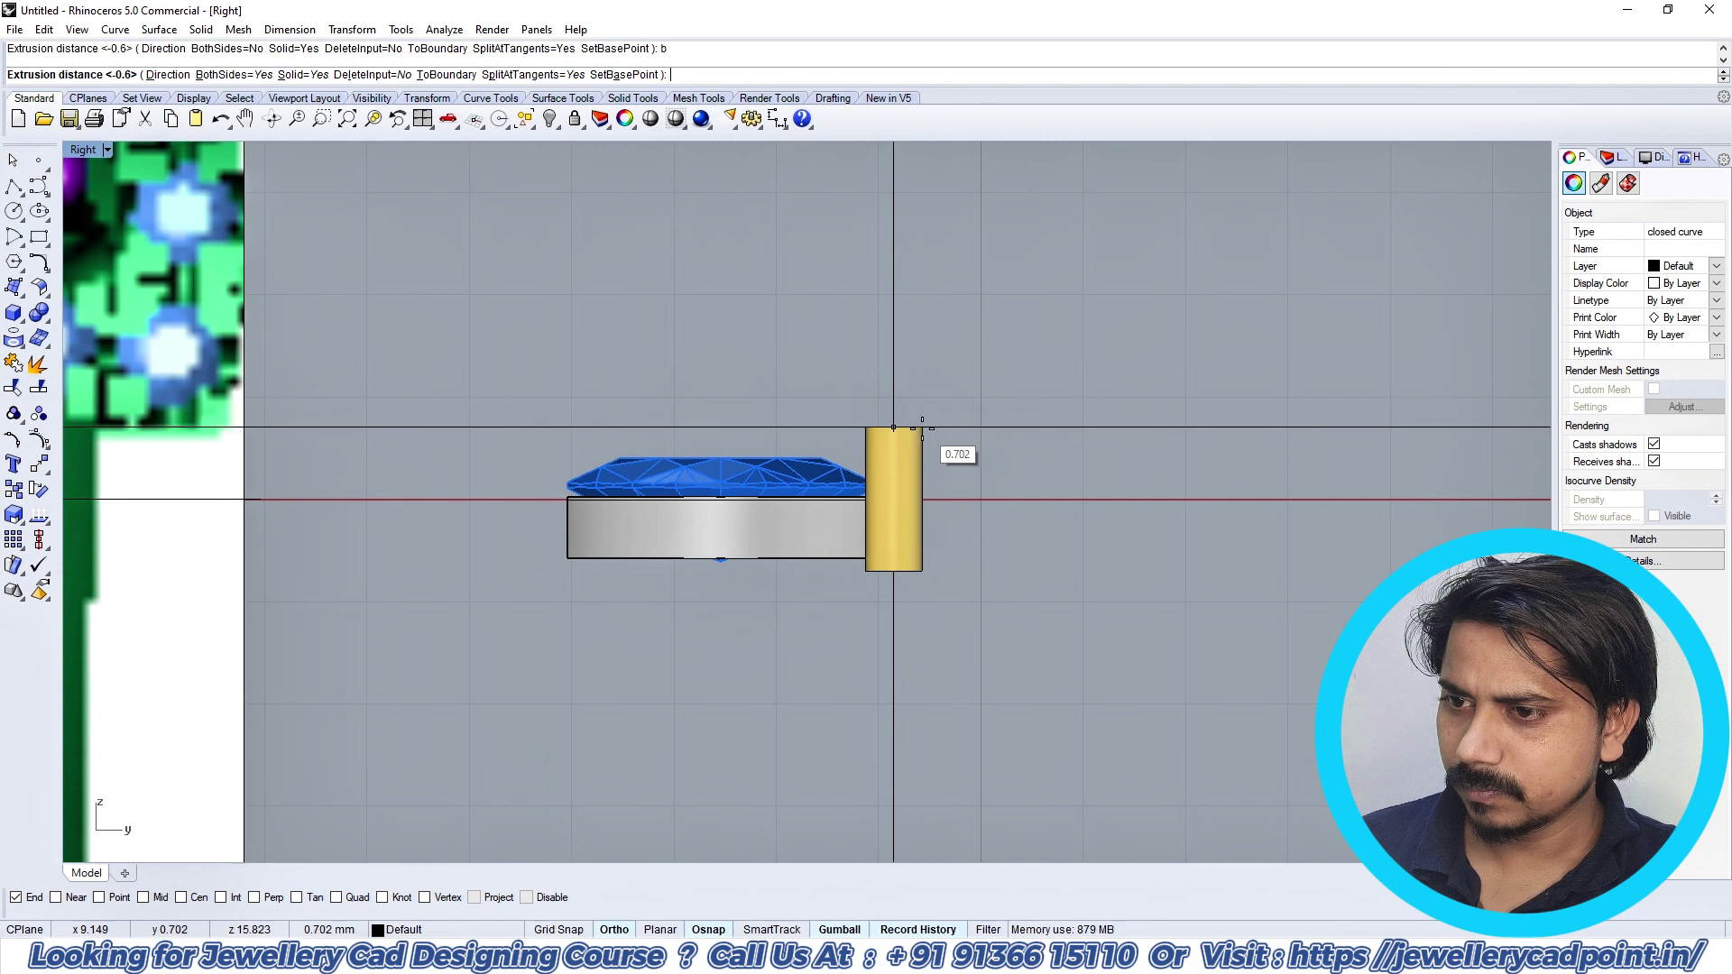
left_click(921, 409)
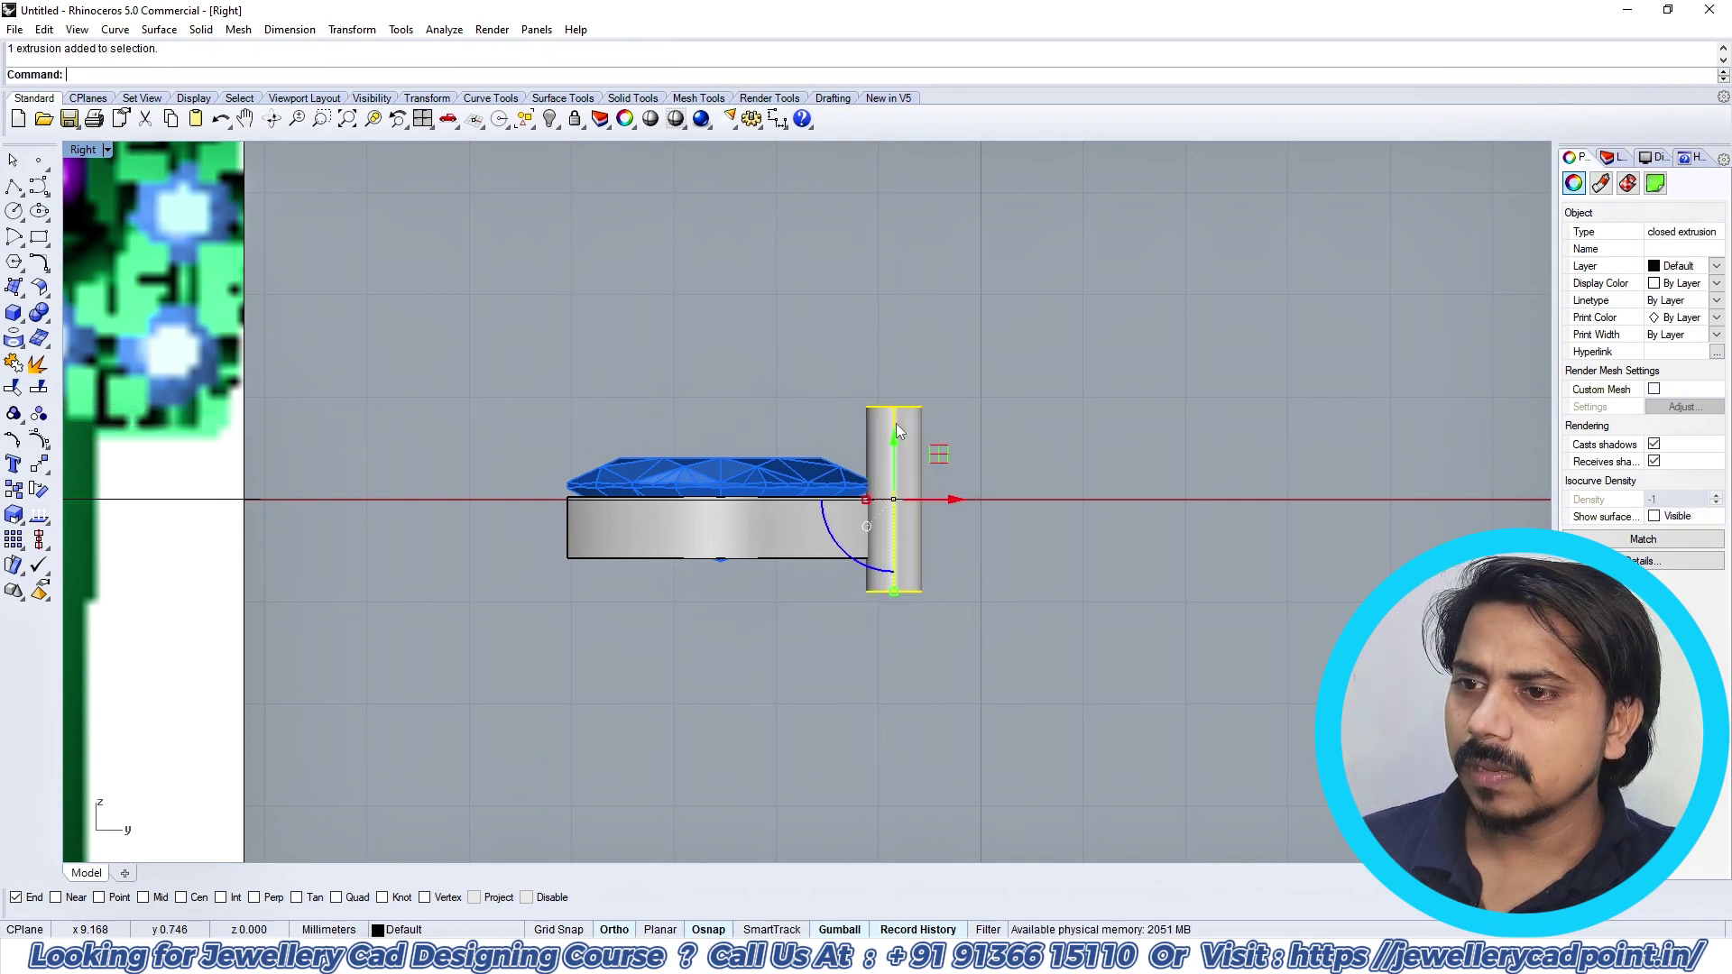
Step: Raise the prong so its base meets the seat's underside and shorten it from the base with Scale1D
left_click_drag(893, 444, 892, 412)
type("s1")
key("Return")
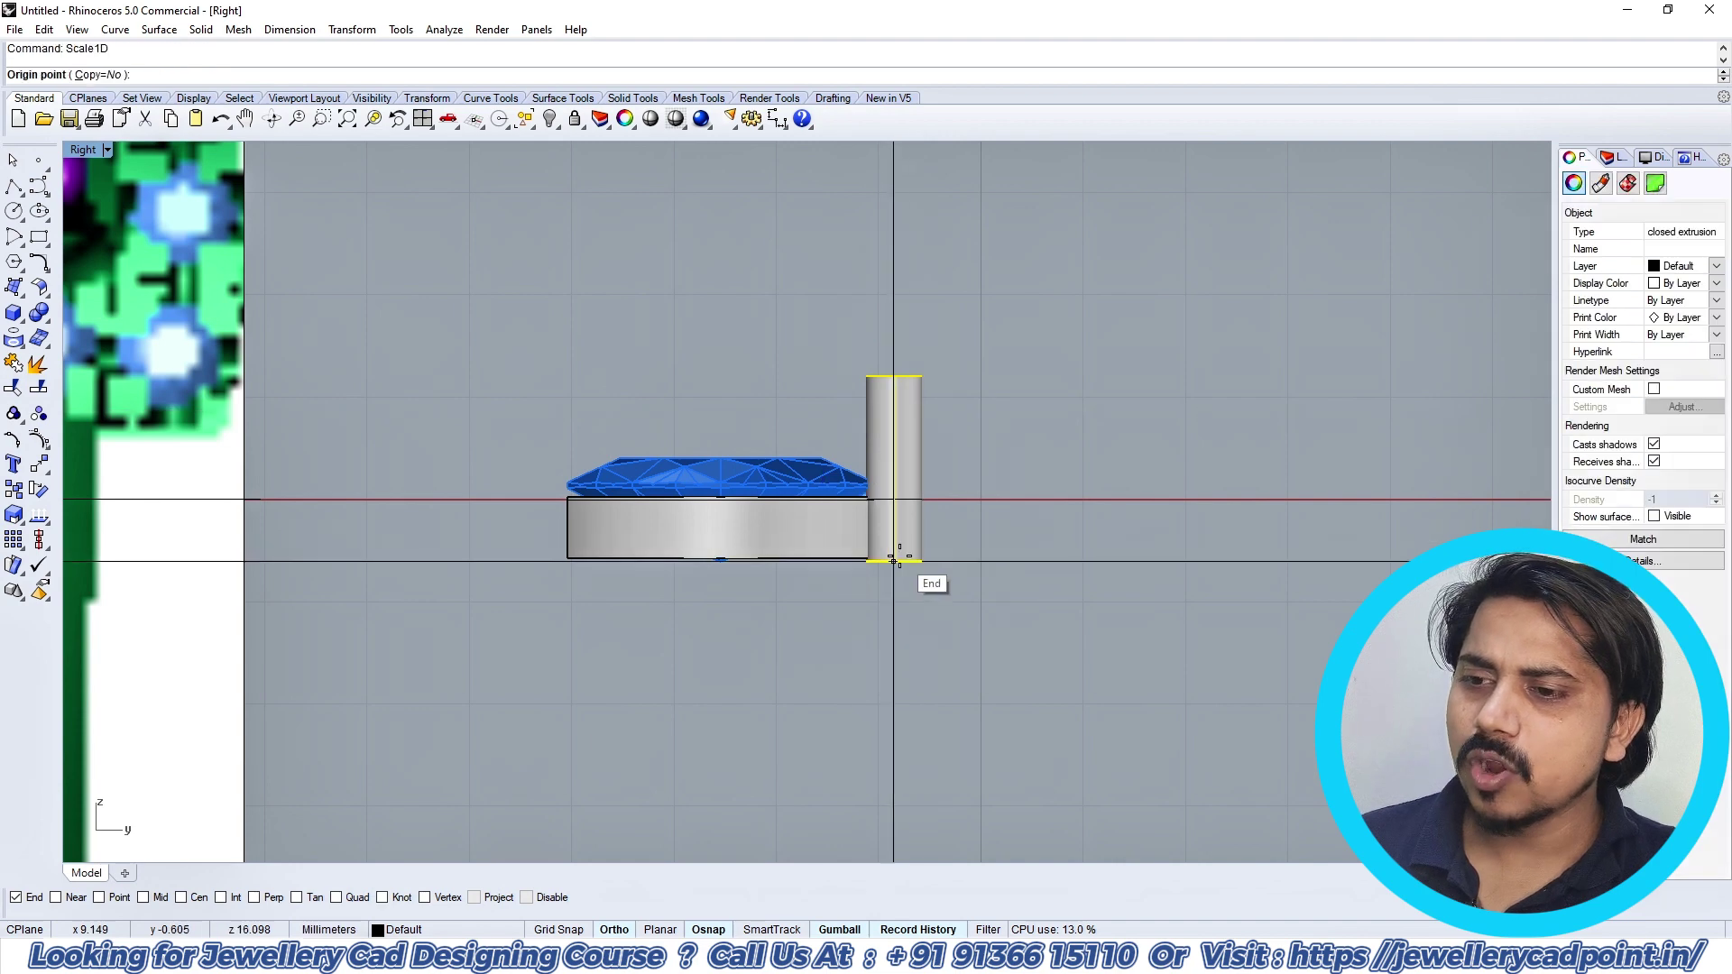
left_click(895, 560)
left_click(930, 297)
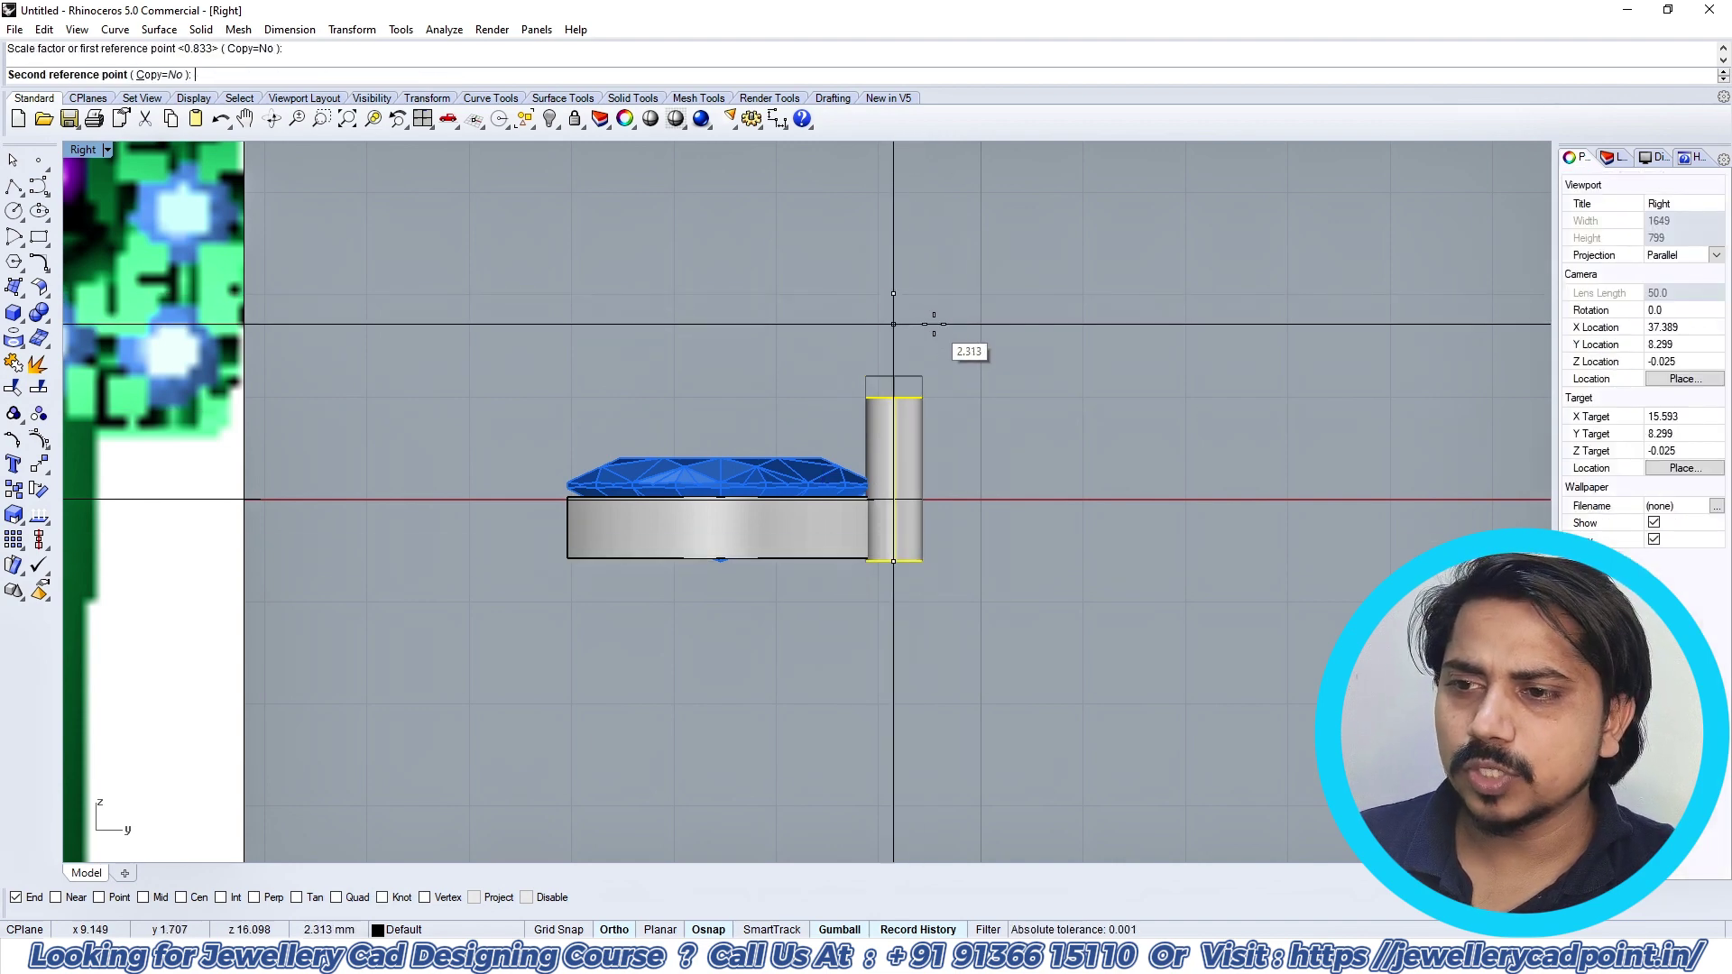
left_click(934, 324)
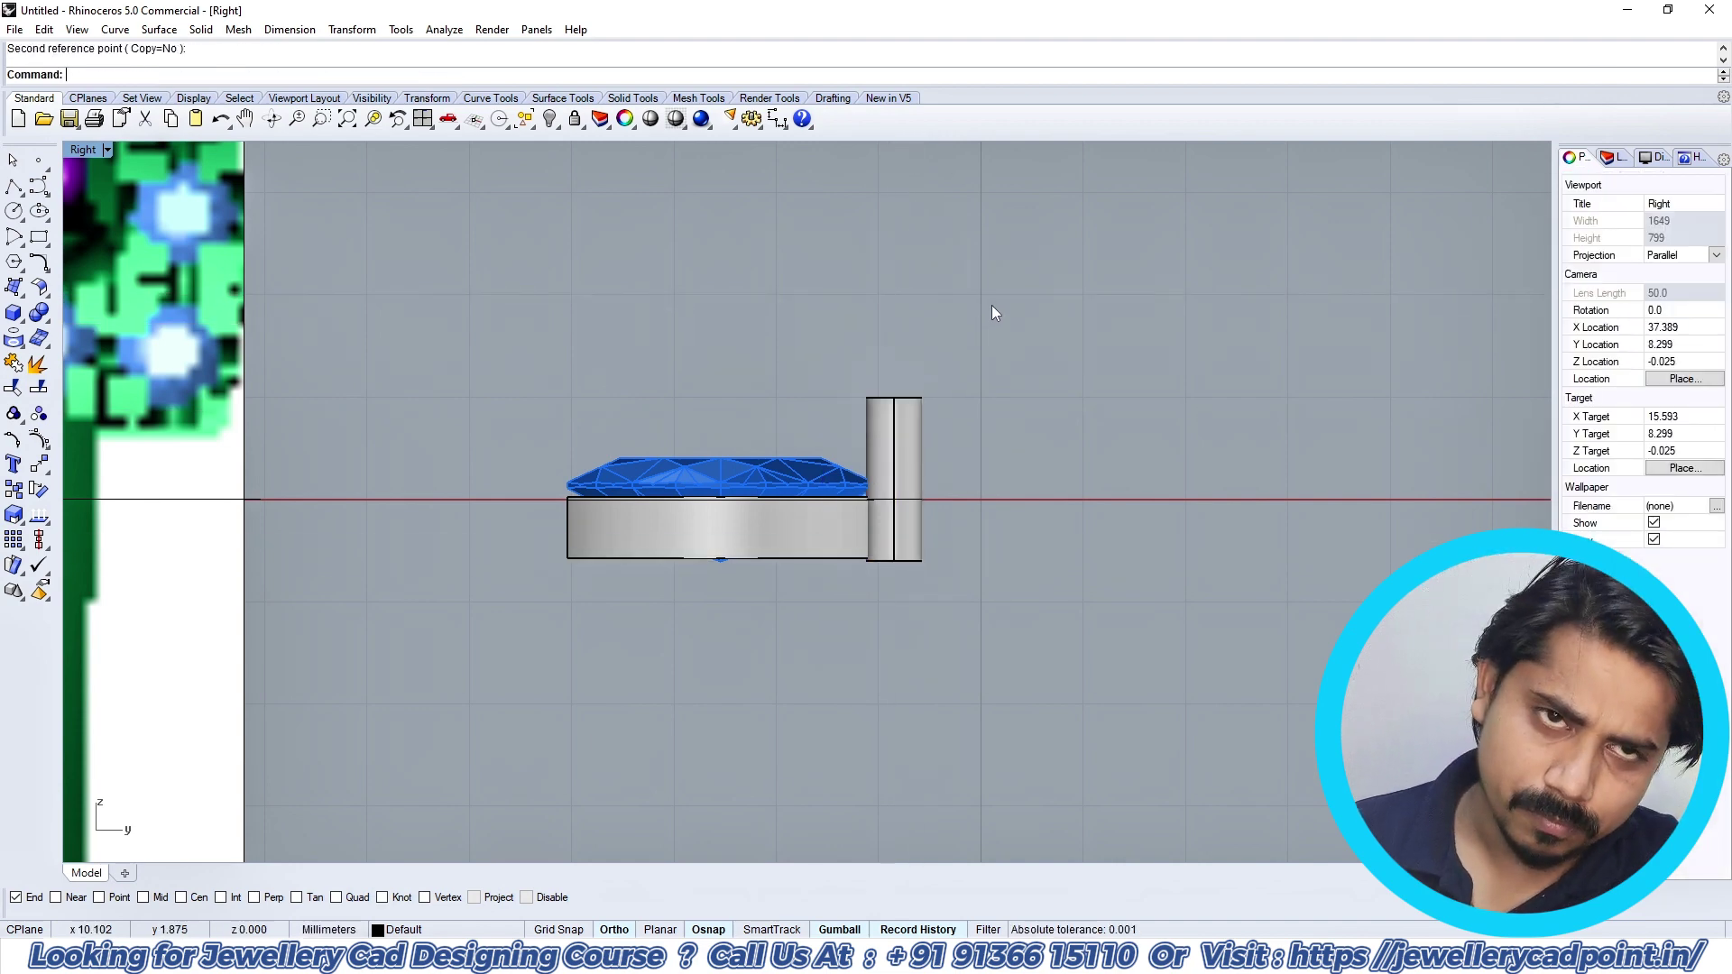
key("ctrl+F1")
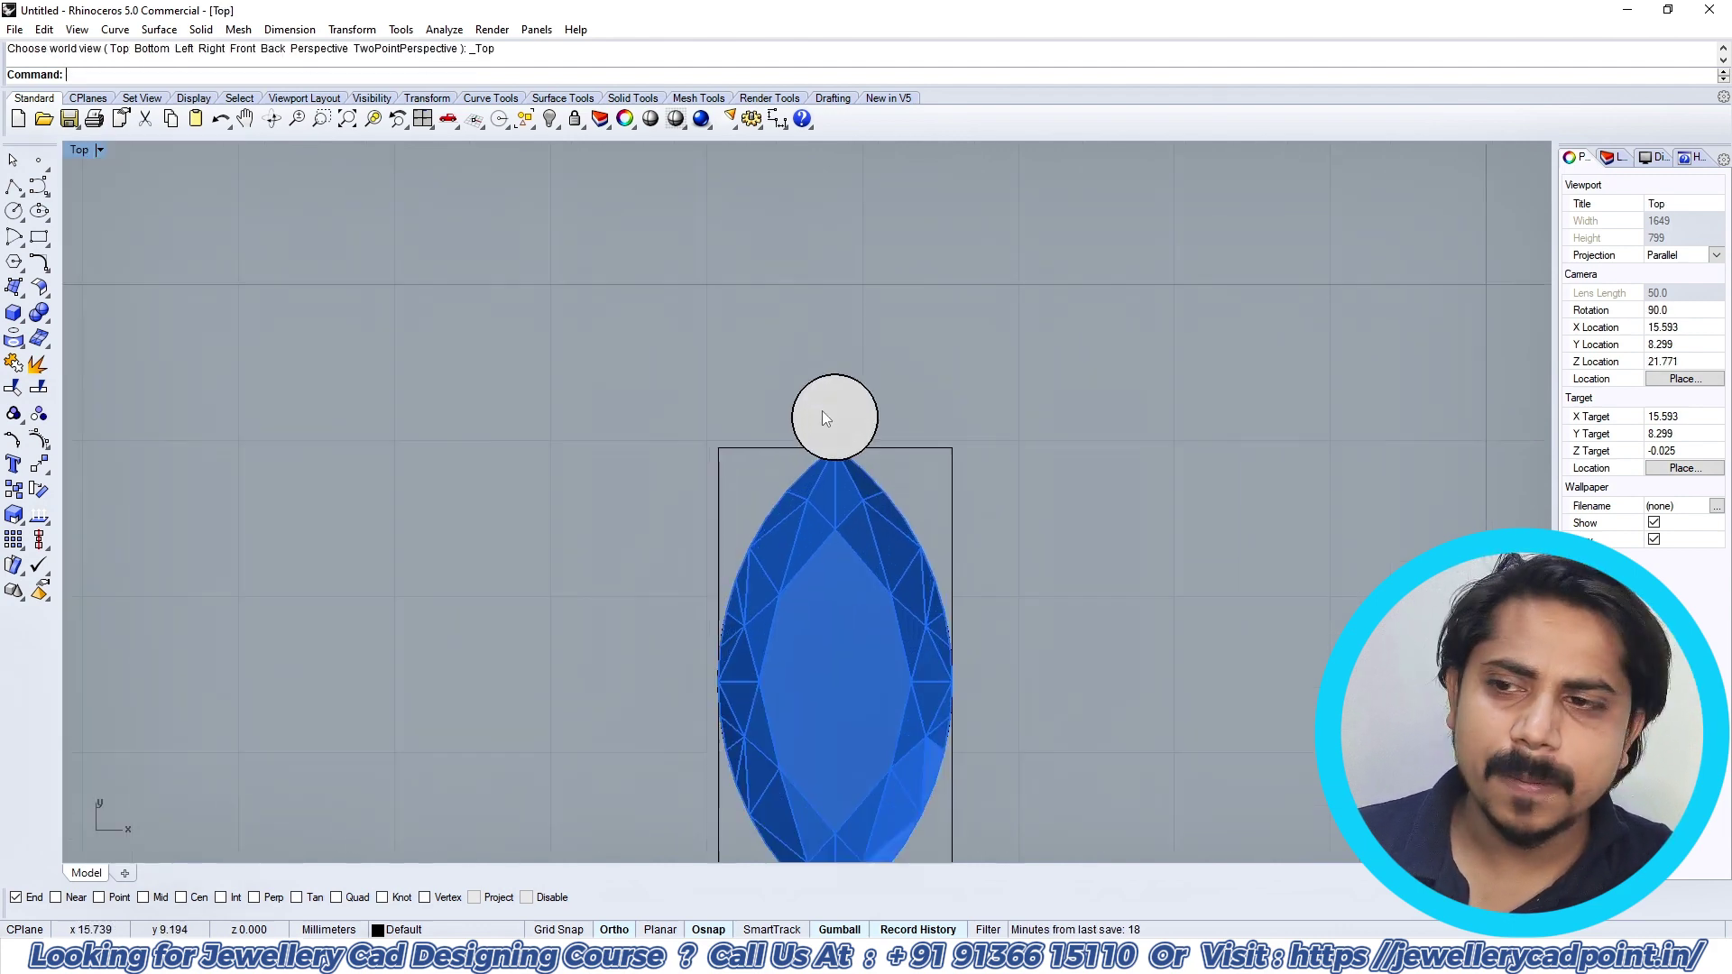
left_click(823, 411)
key("ctrl+F3")
key("ctrl+i")
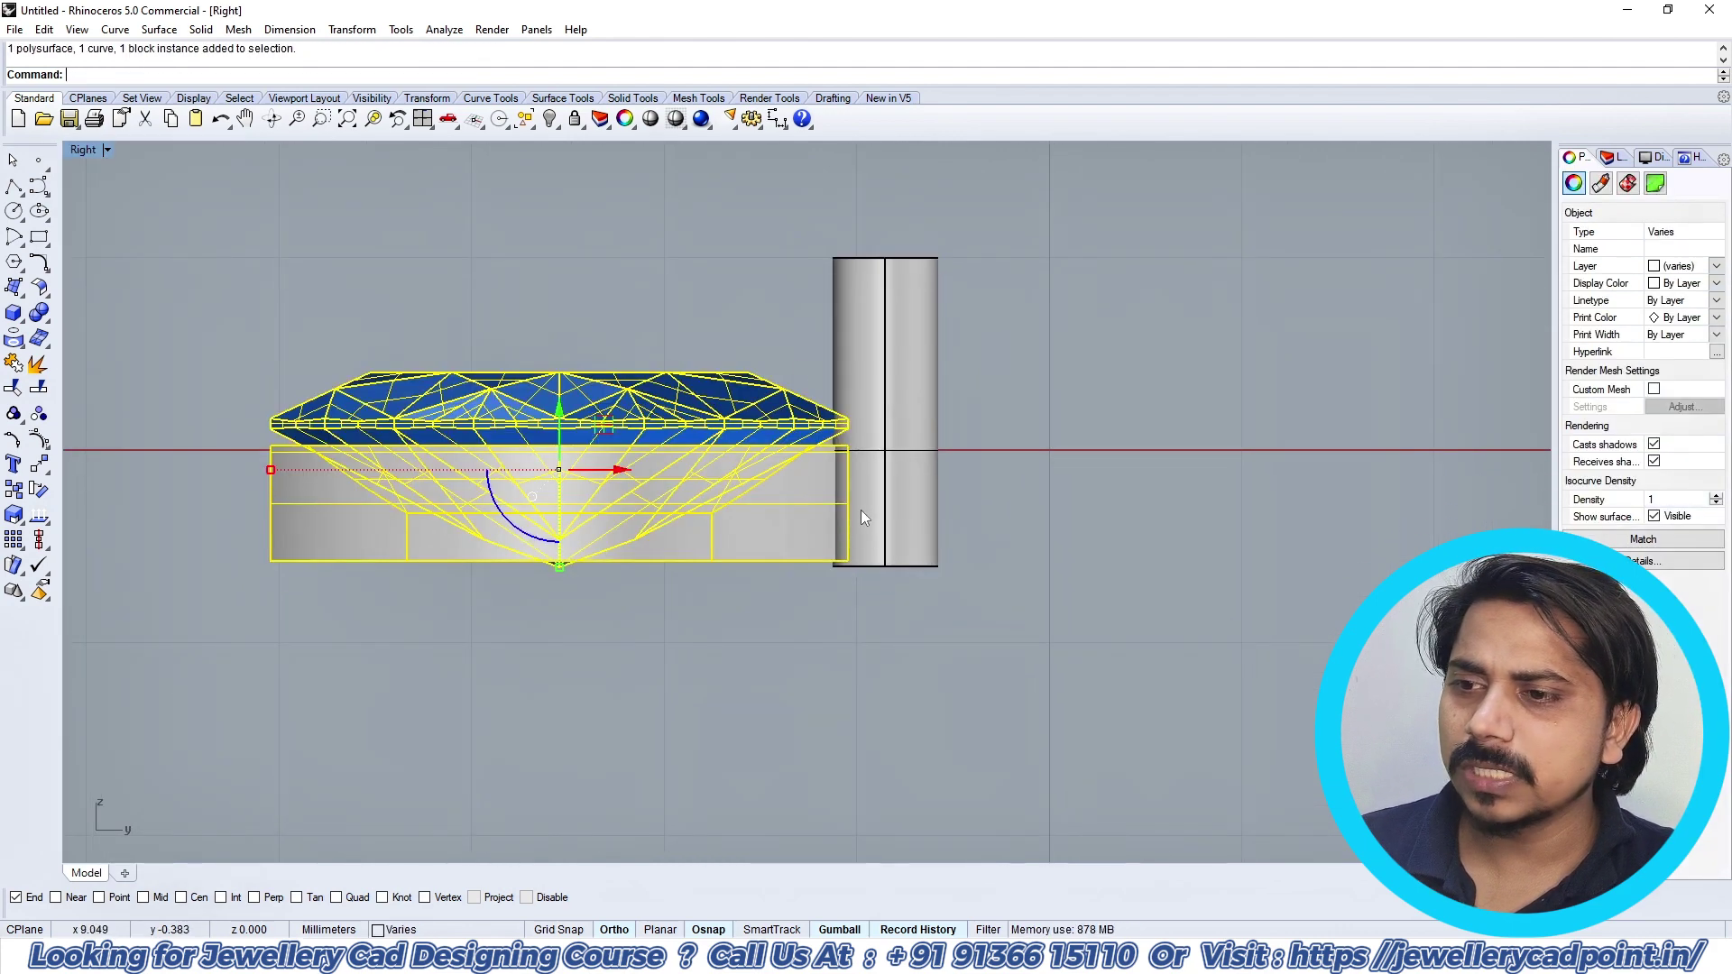
key("Escape")
right_click(743, 372)
left_click(746, 371)
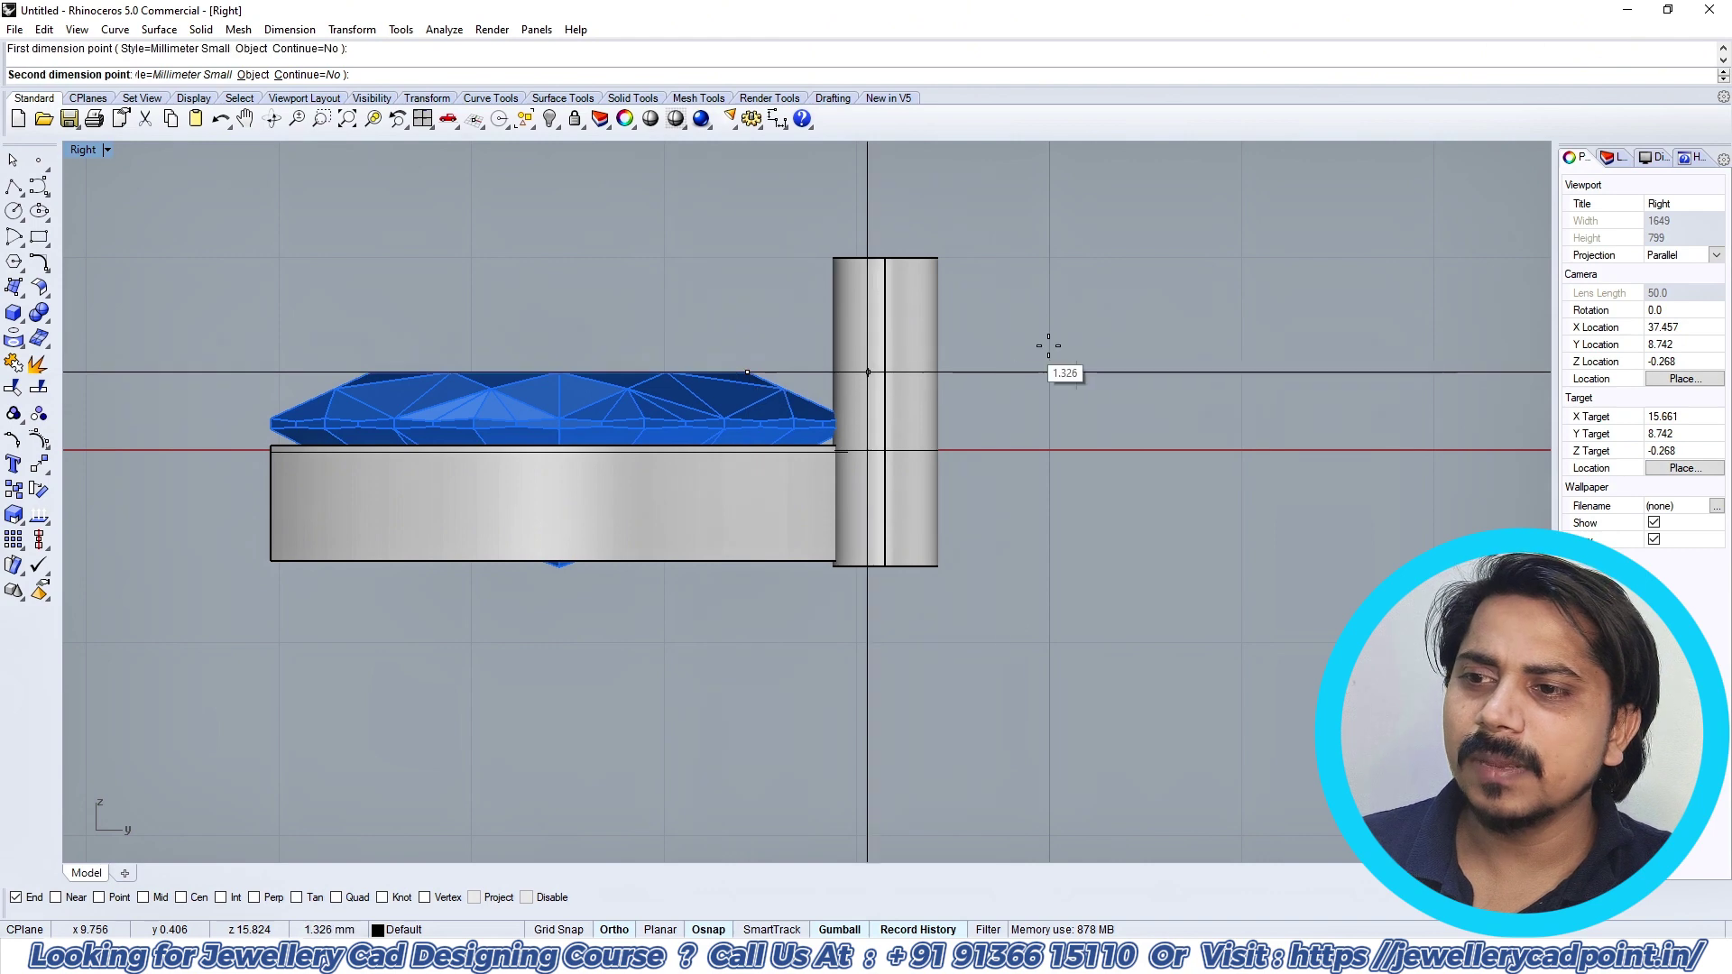
left_click(1050, 347)
key("Escape")
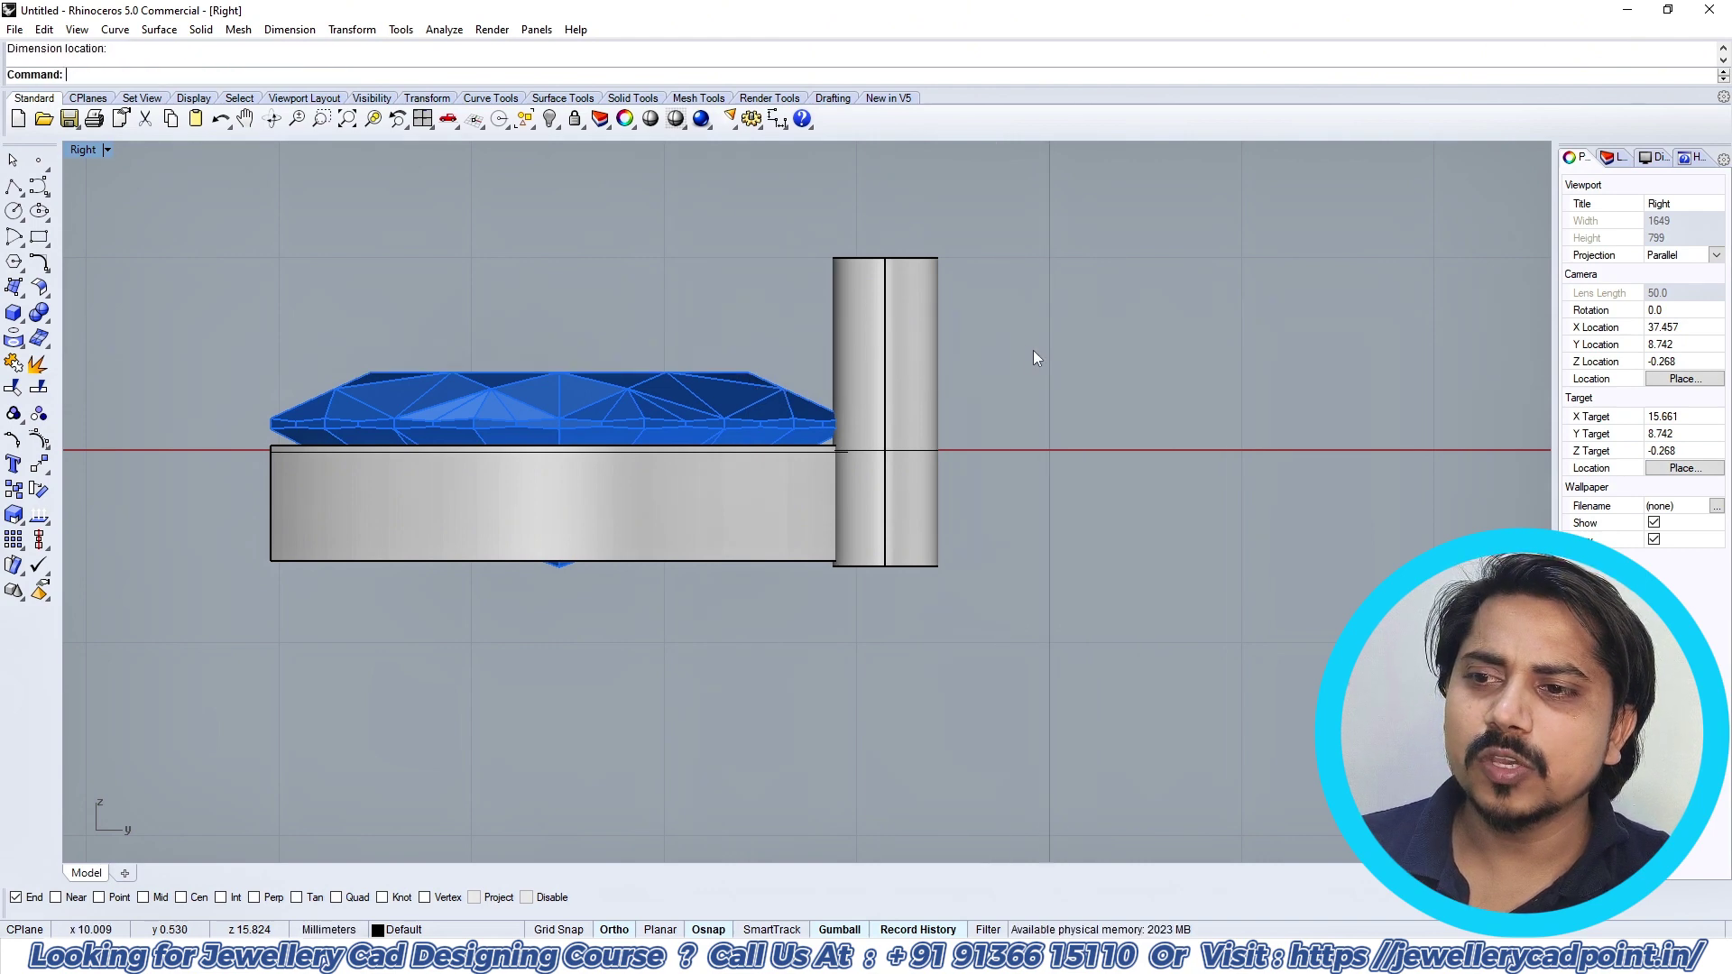
Step: Draw a horizontal reference line from the gem's table edge across the prong in the Right view
left_click(15, 187)
left_click(747, 372)
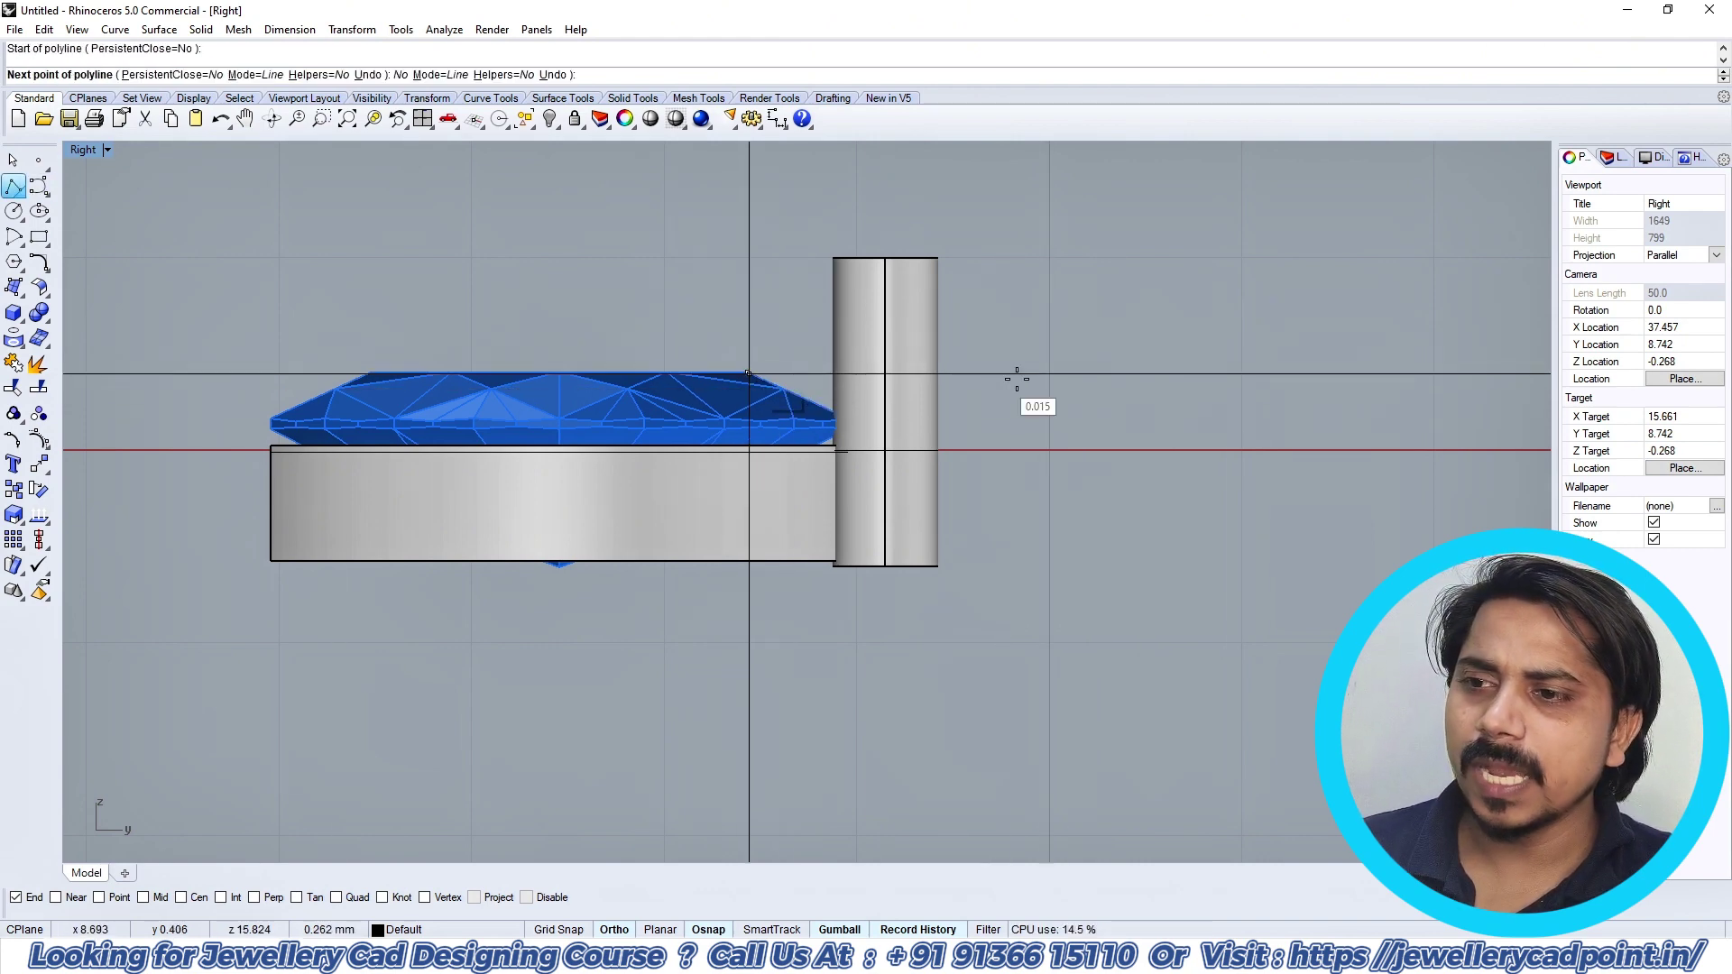
left_click(1019, 372)
key("Return")
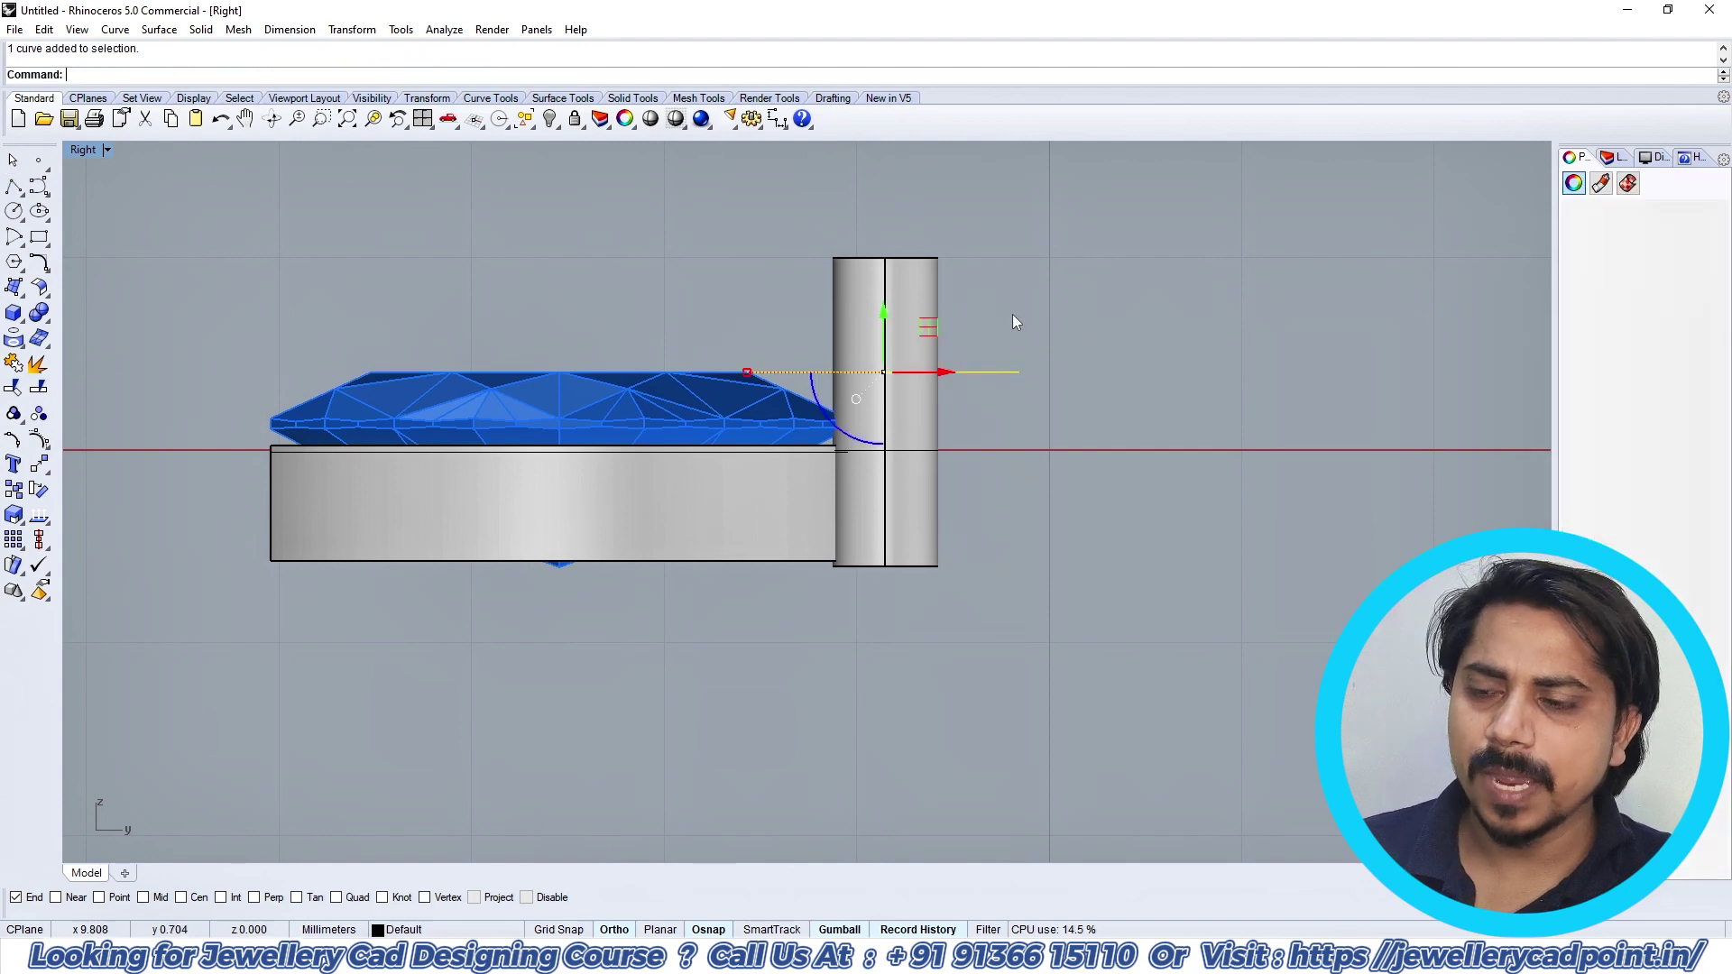
Step: Move the reference line up 0.5 mm to check the prong's height above the table and delete the line
right_click_drag(1013, 314, 1004, 398)
type("m")
key("Return")
left_click(1061, 406)
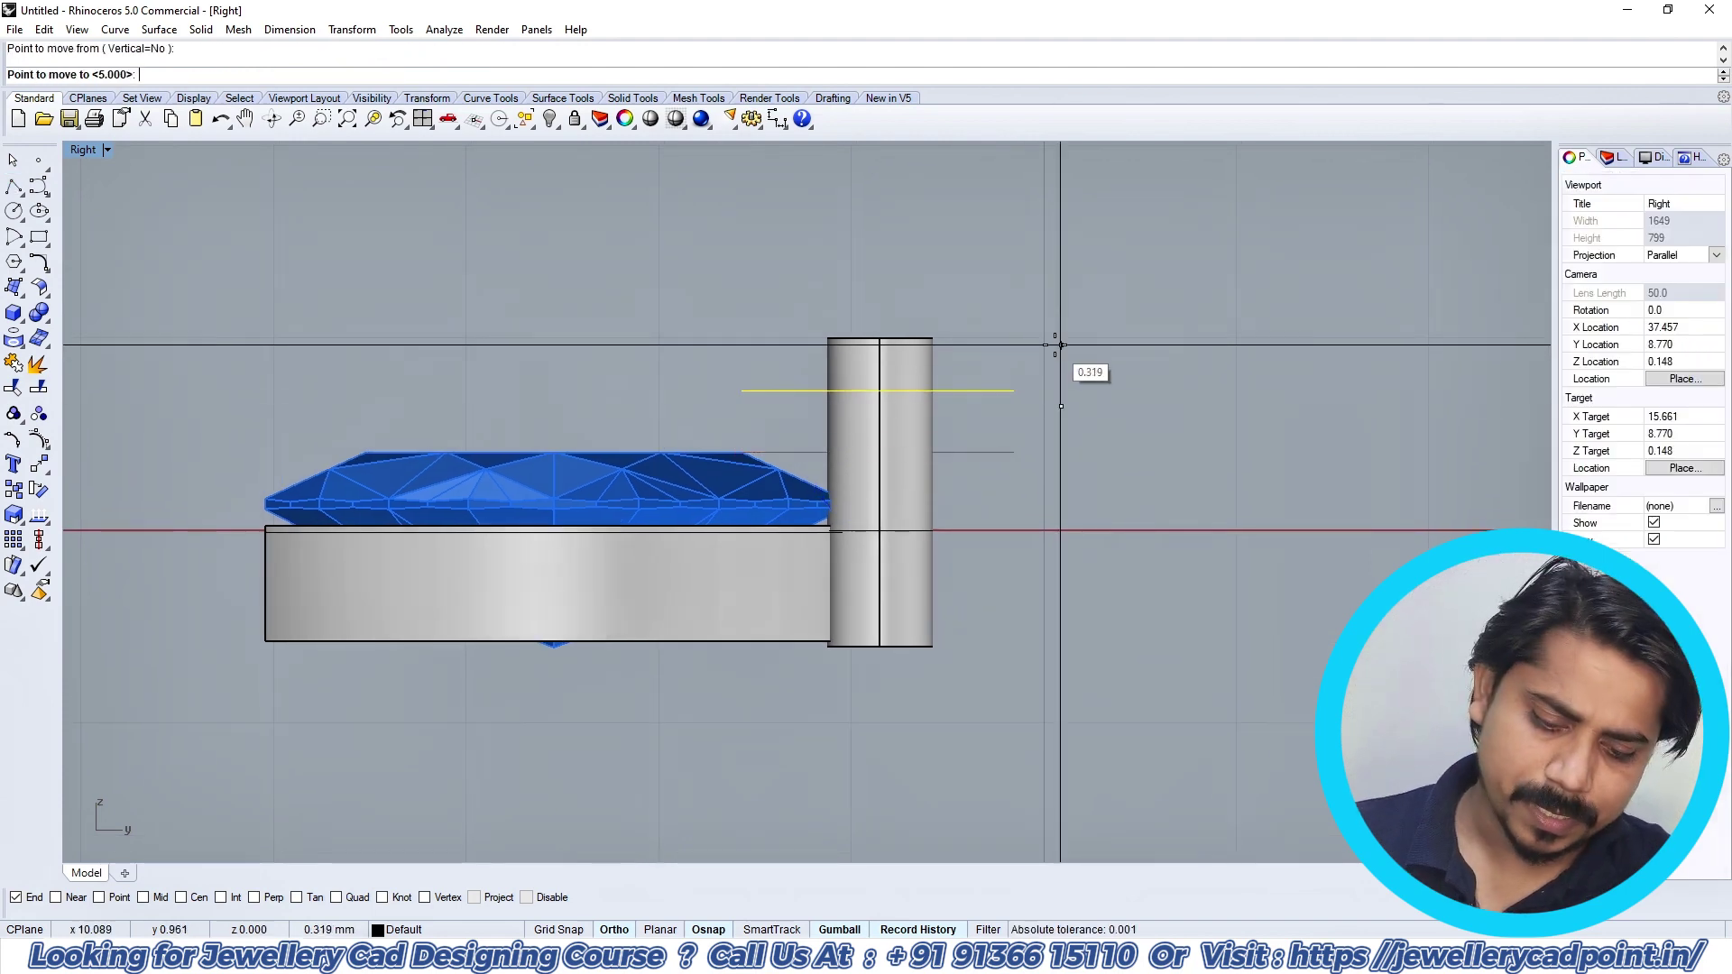
type(".5")
key("Return")
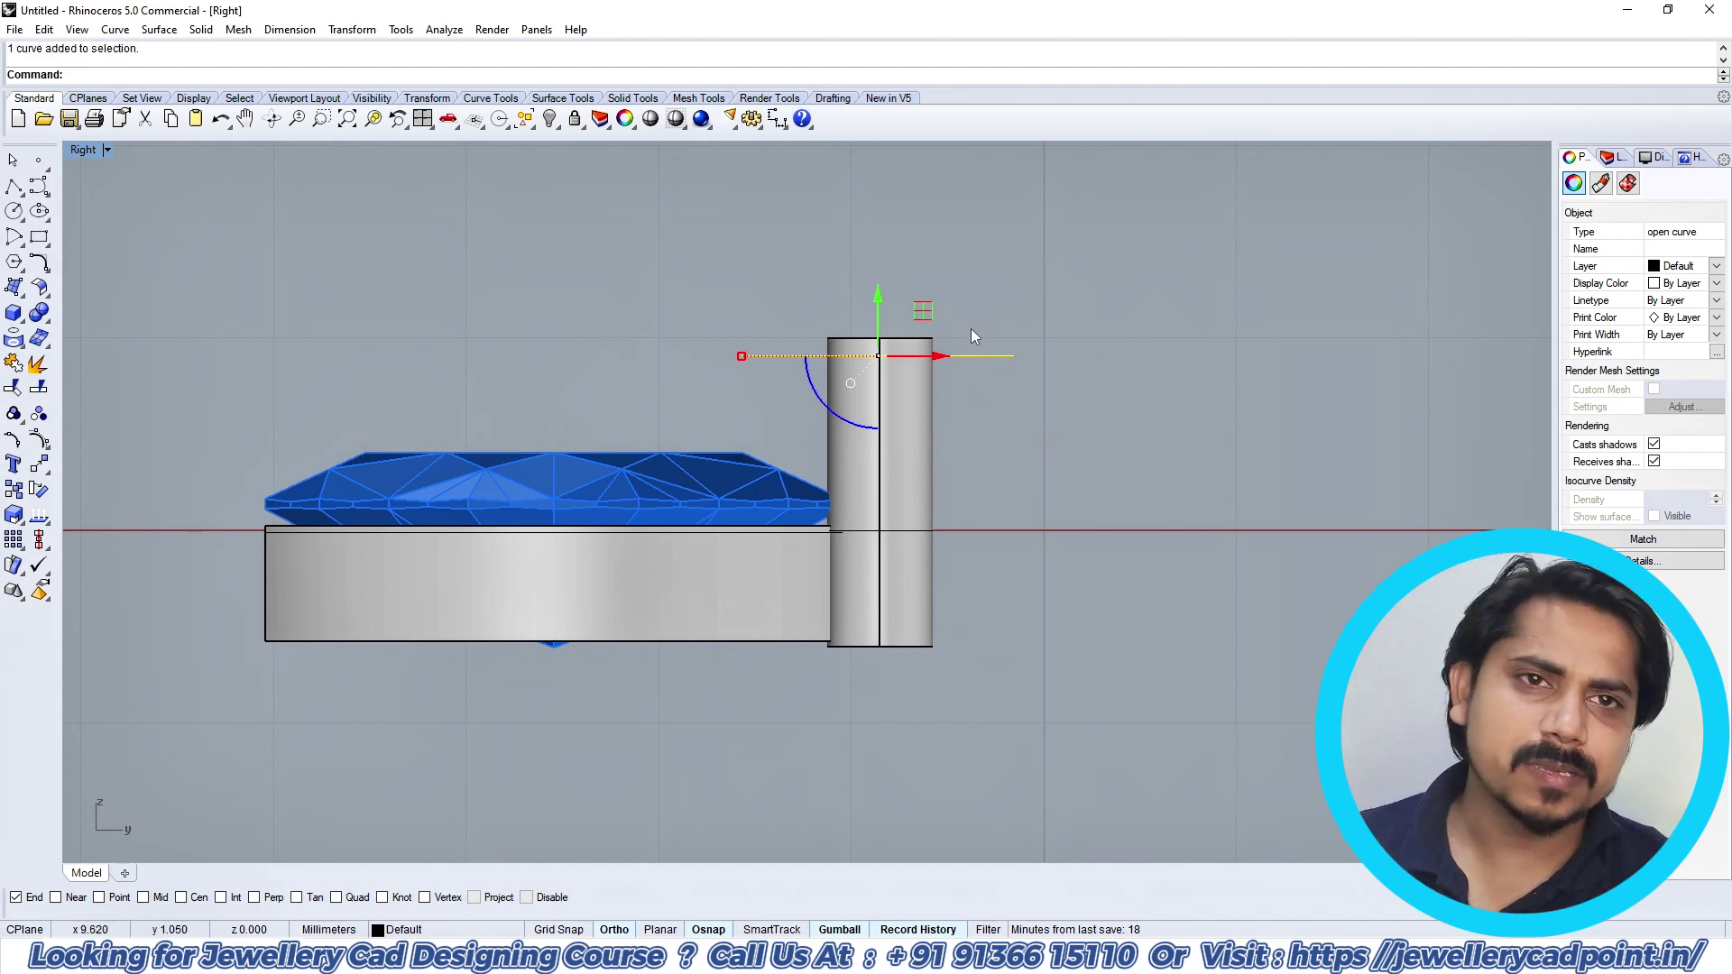
key("Delete")
Step: Mirror the prong to the gem's opposite tip about the horizontal line through the gem's center in the Top view
scroll(915, 377, "down", 8)
key("ctrl+F1")
left_click(816, 431)
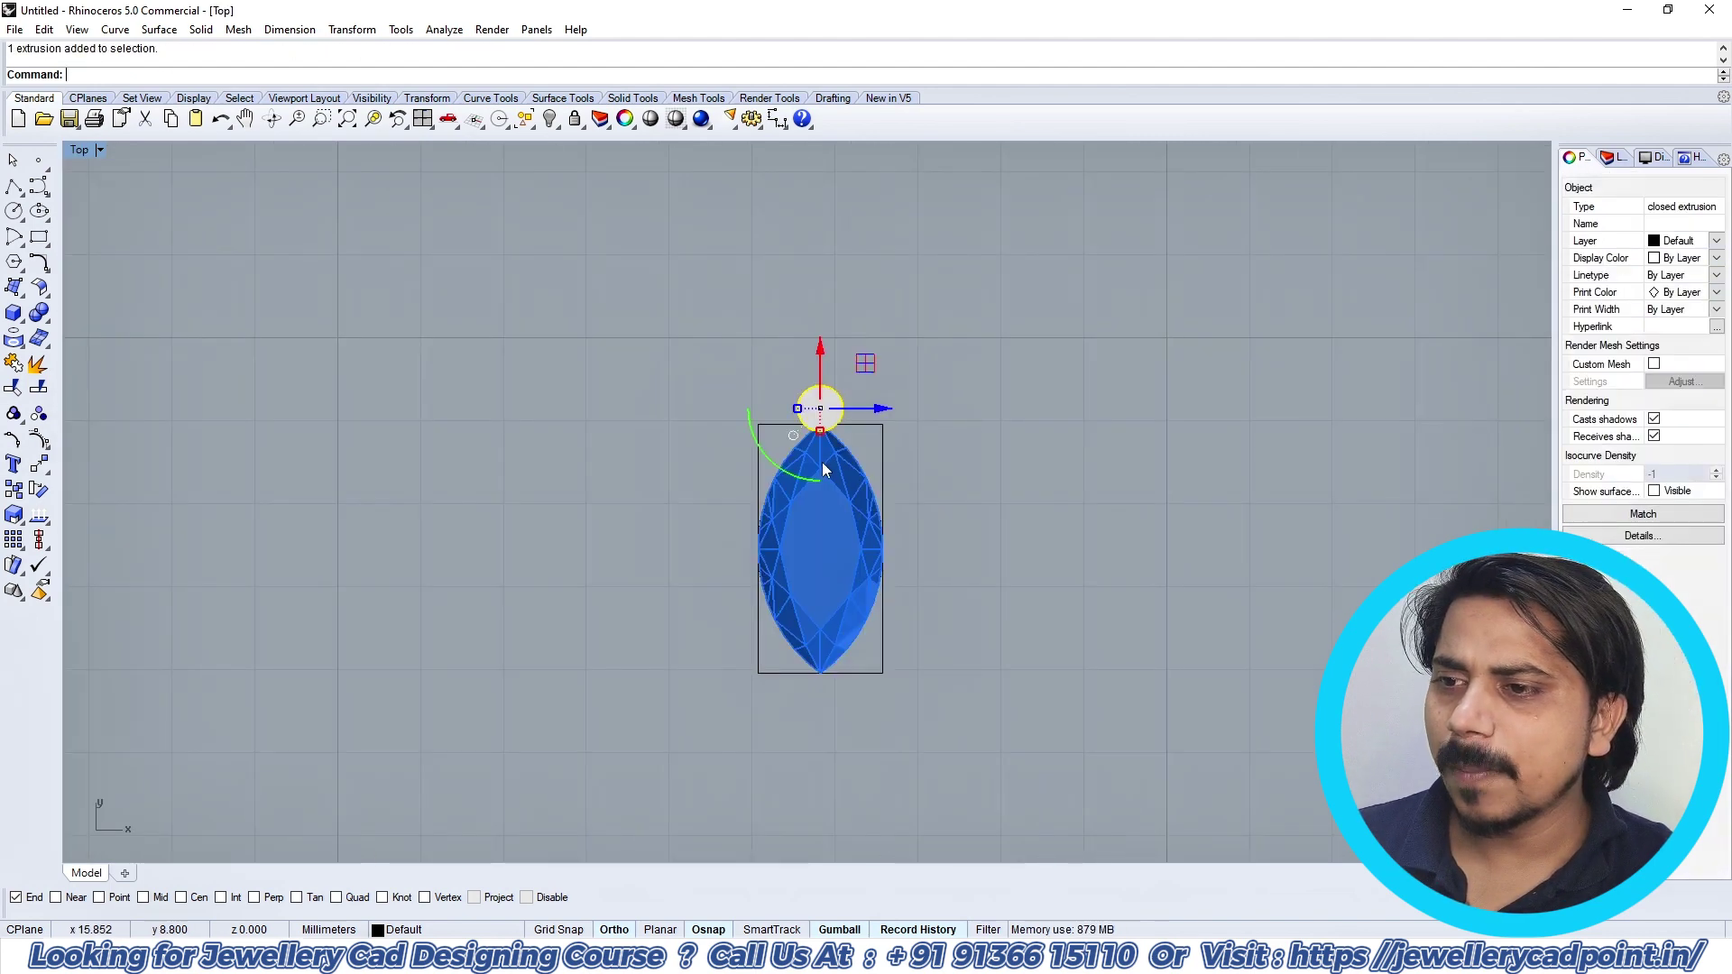
left_click(41, 466)
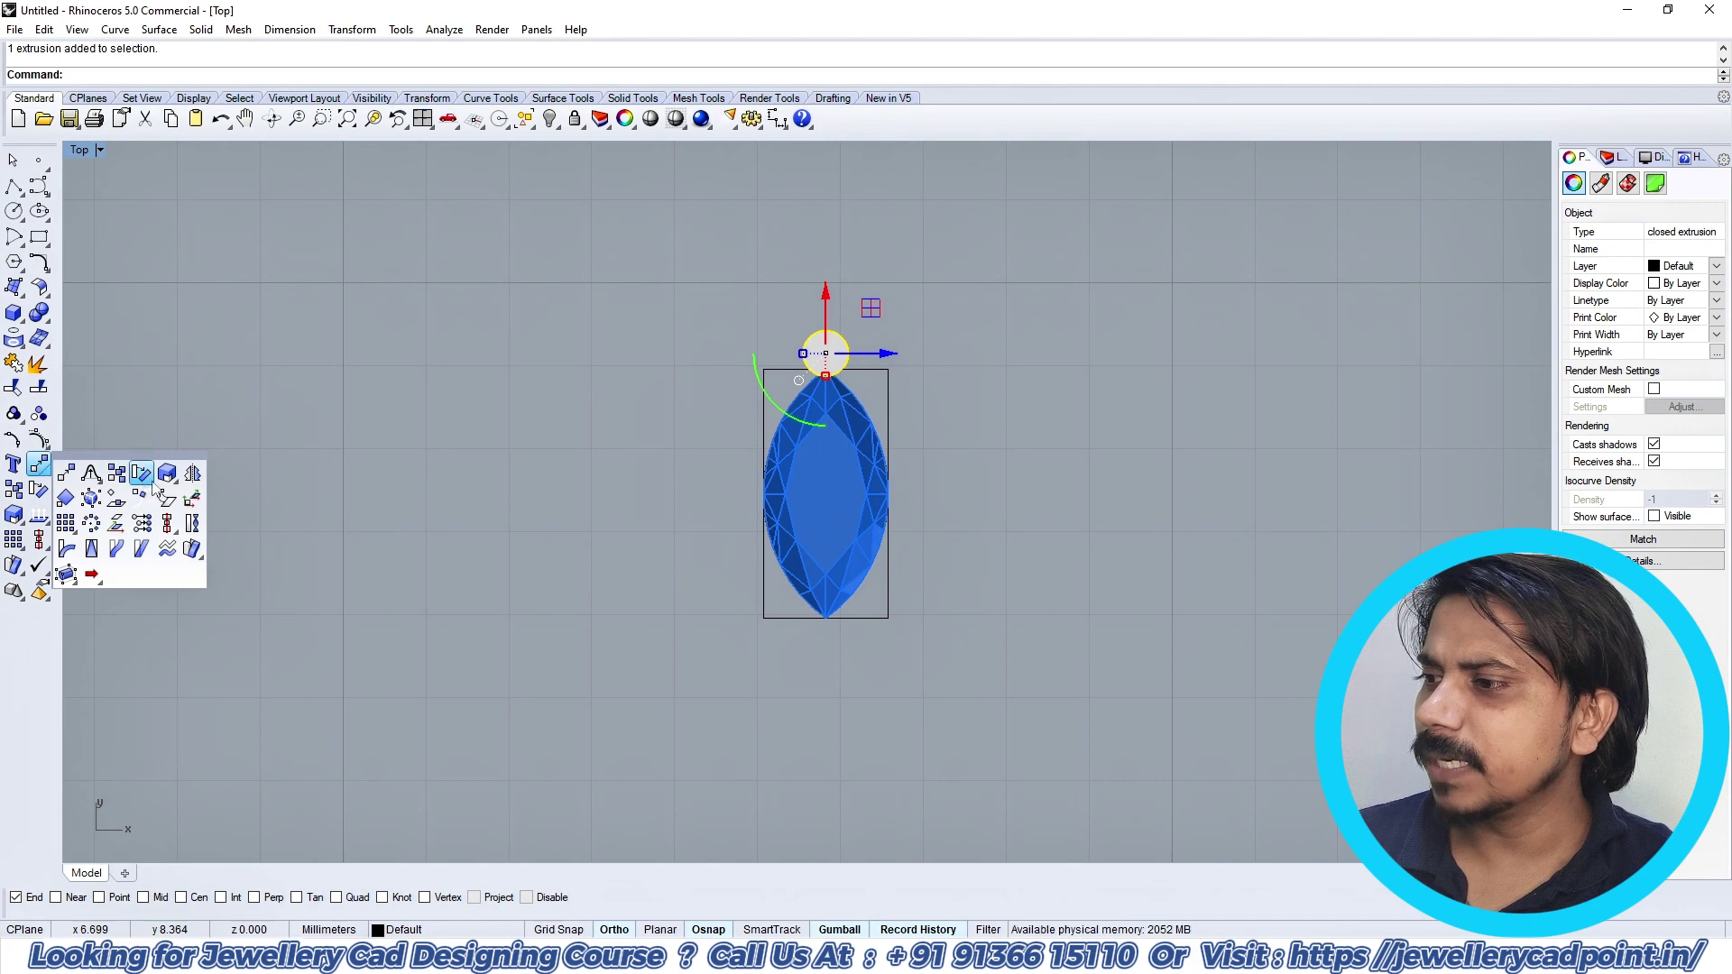
left_click(192, 474)
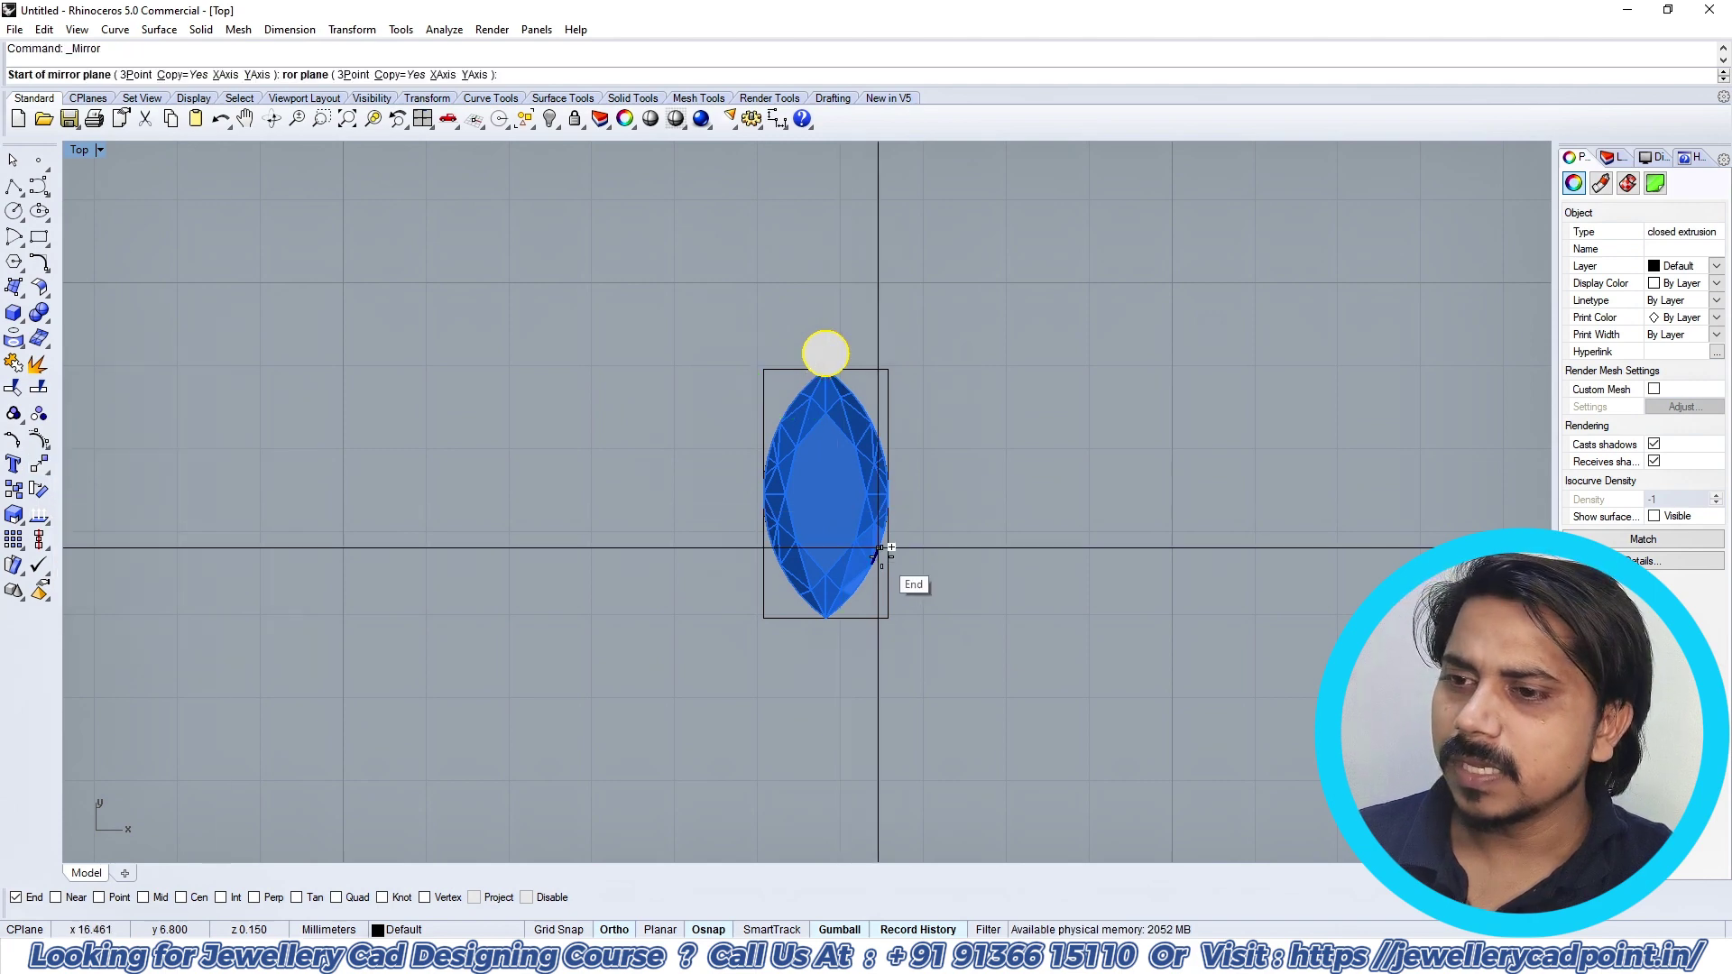
right_click(185, 898)
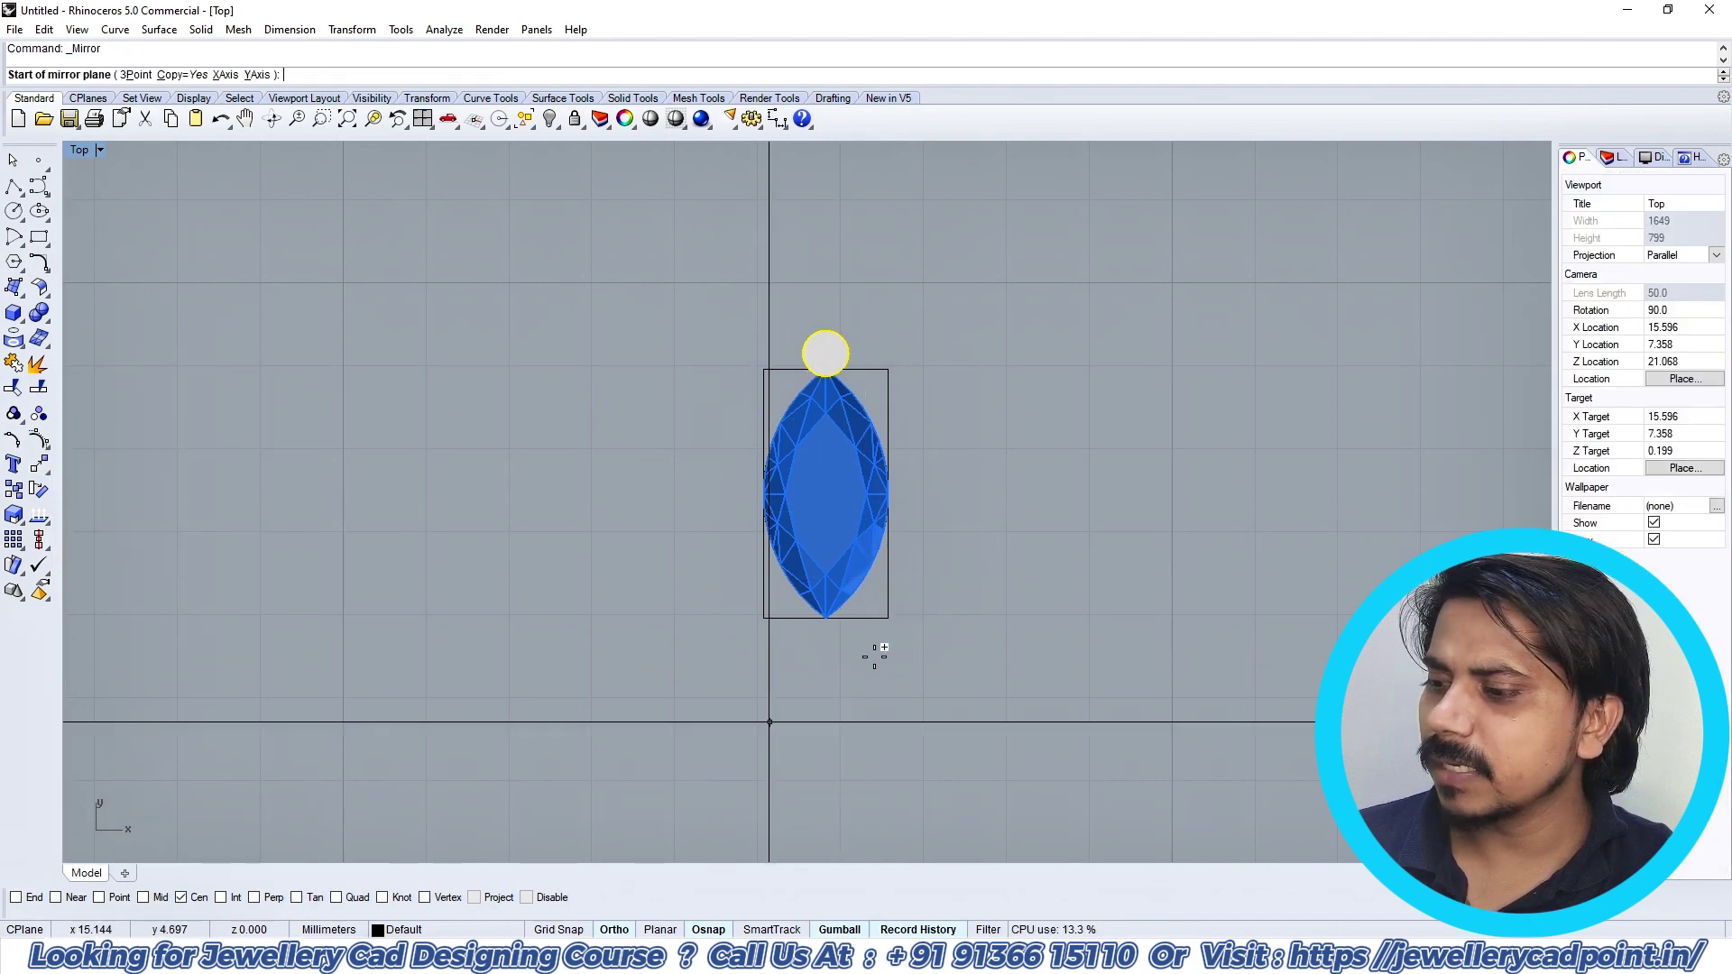
left_click(888, 587)
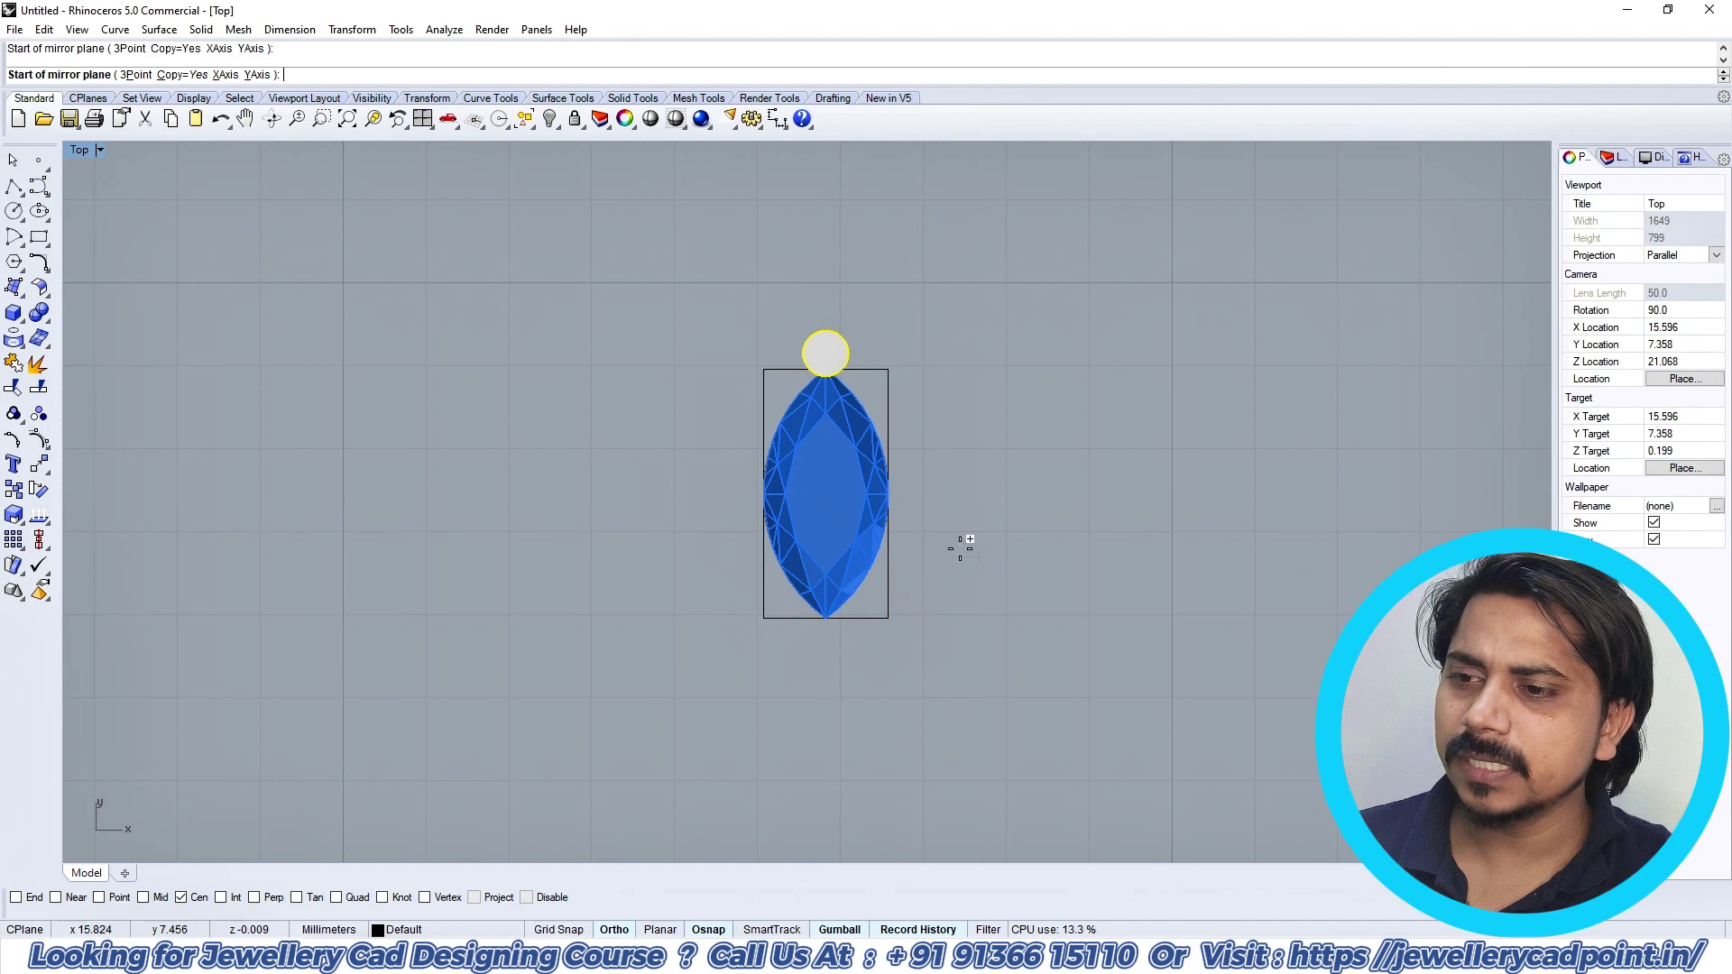
left_click(1054, 495)
Step: Group the two prongs with the marquise gem, its seat and the size rectangle
left_click_drag(1013, 300, 708, 709)
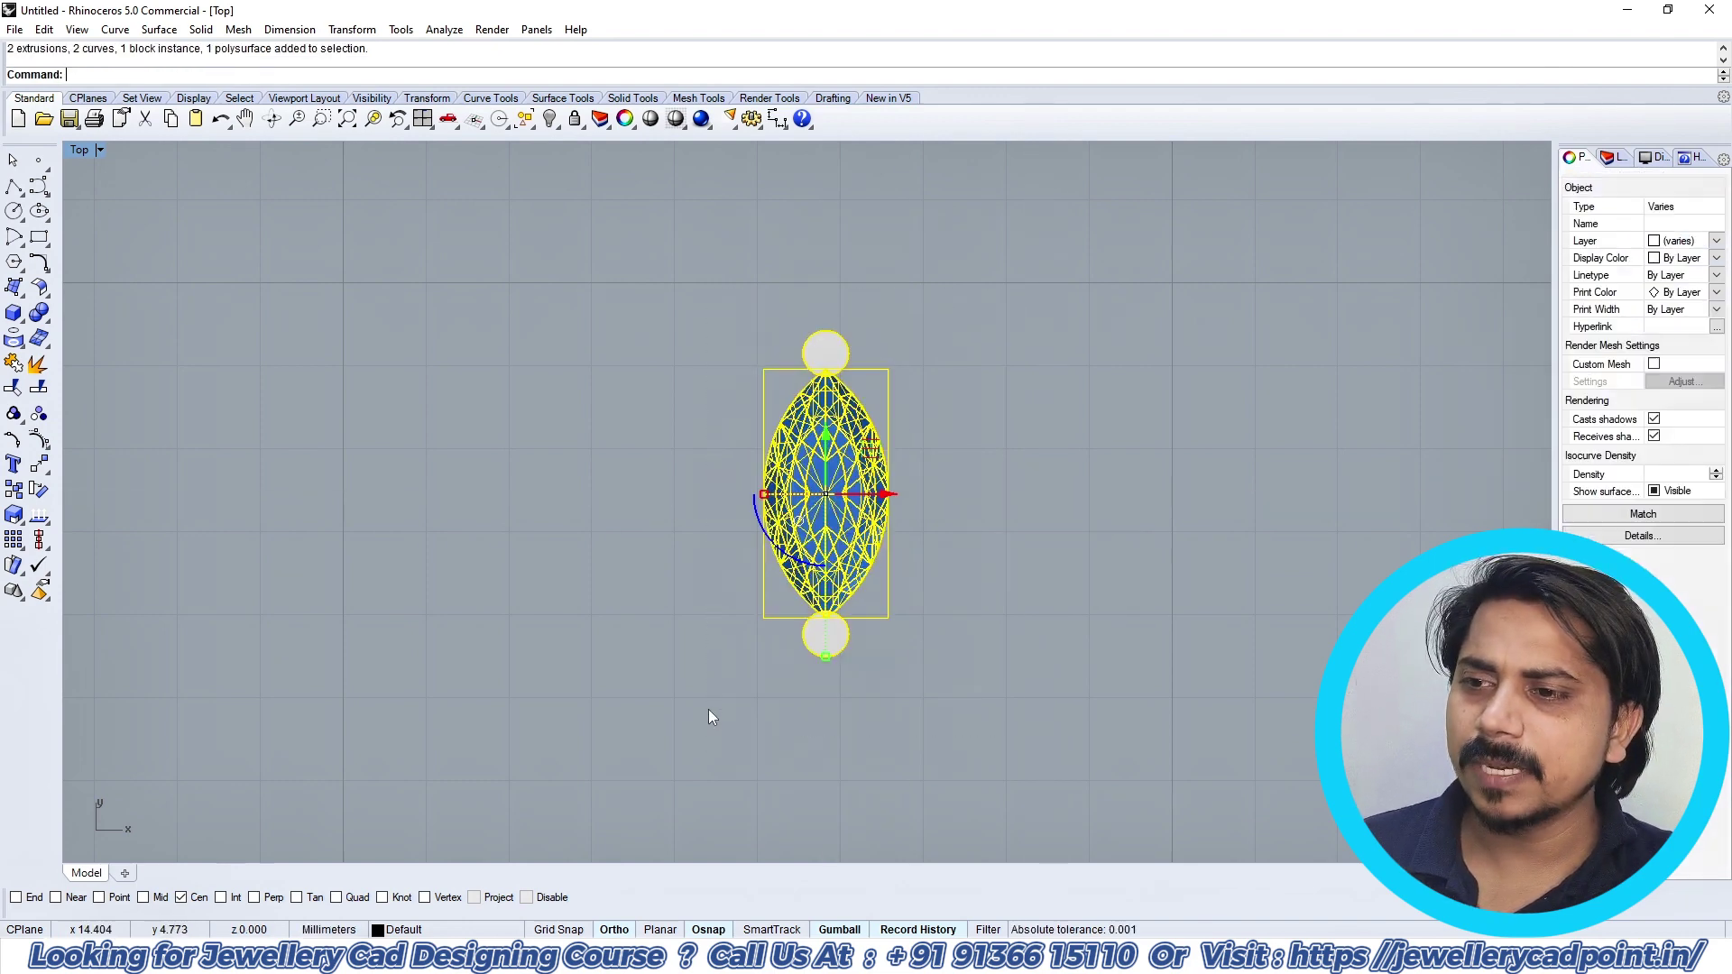
key("ctrl+g")
left_click(950, 473)
Step: Examine the middle marquise stone, its prongs and surrounding frame in the Top view reference picture
scroll(953, 461, "down", 10)
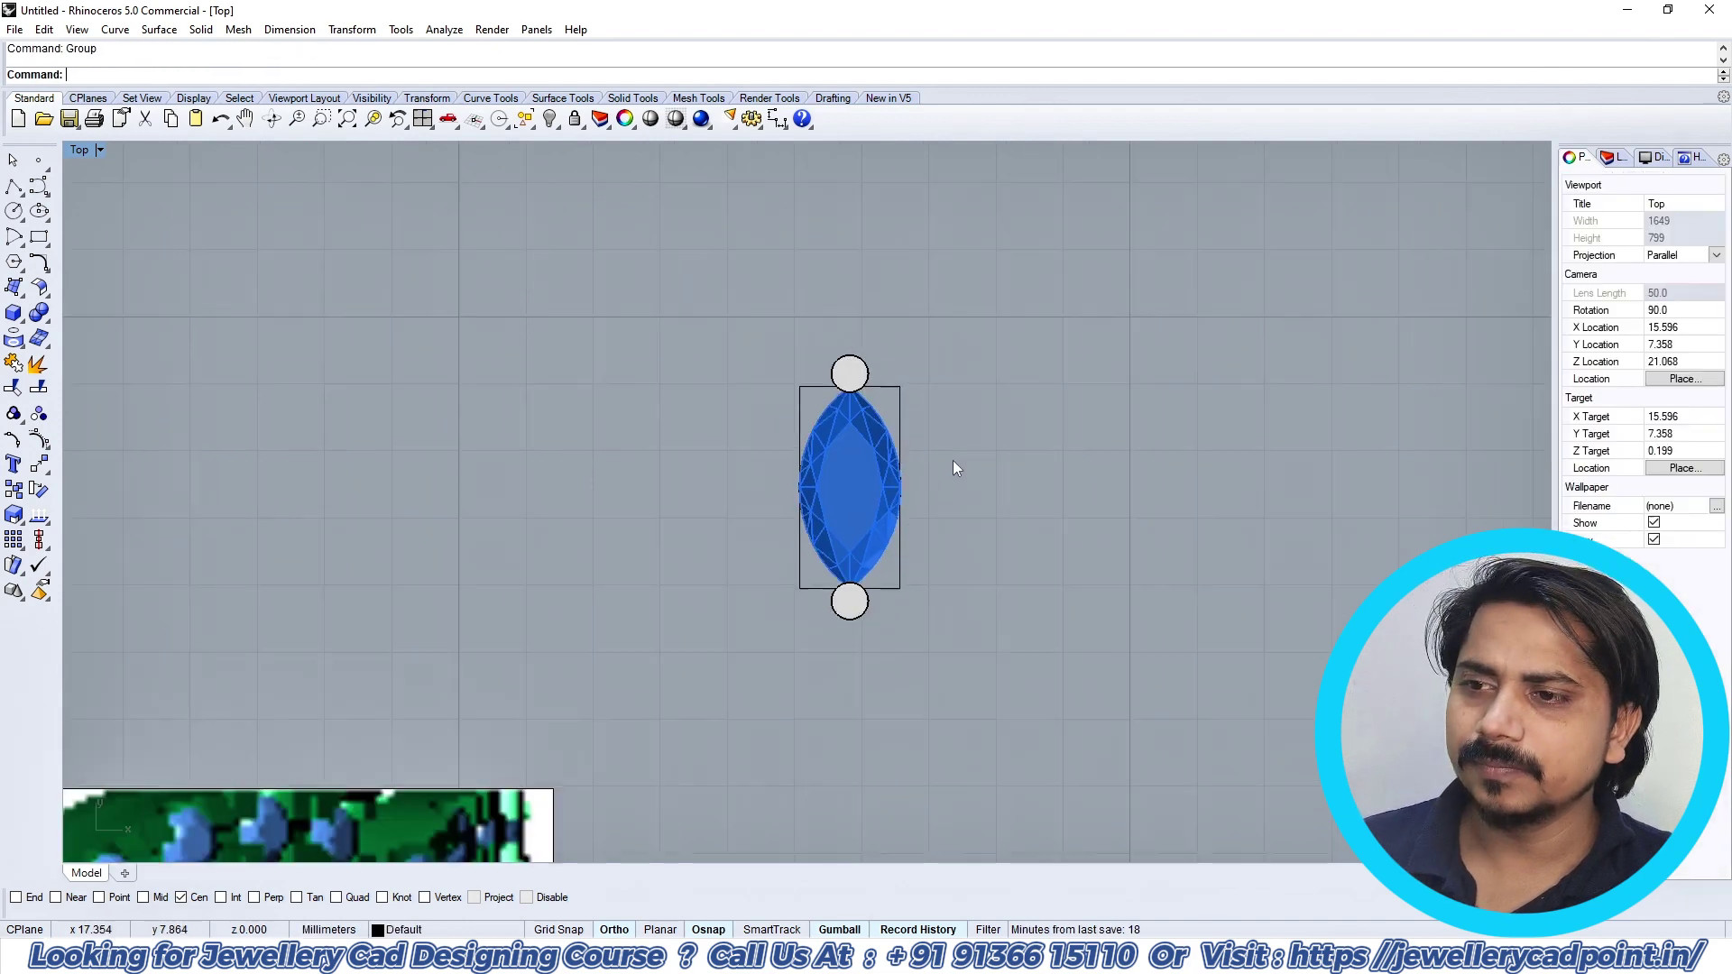
right_click_drag(947, 445, 947, 333)
scroll(481, 552, "up", 4)
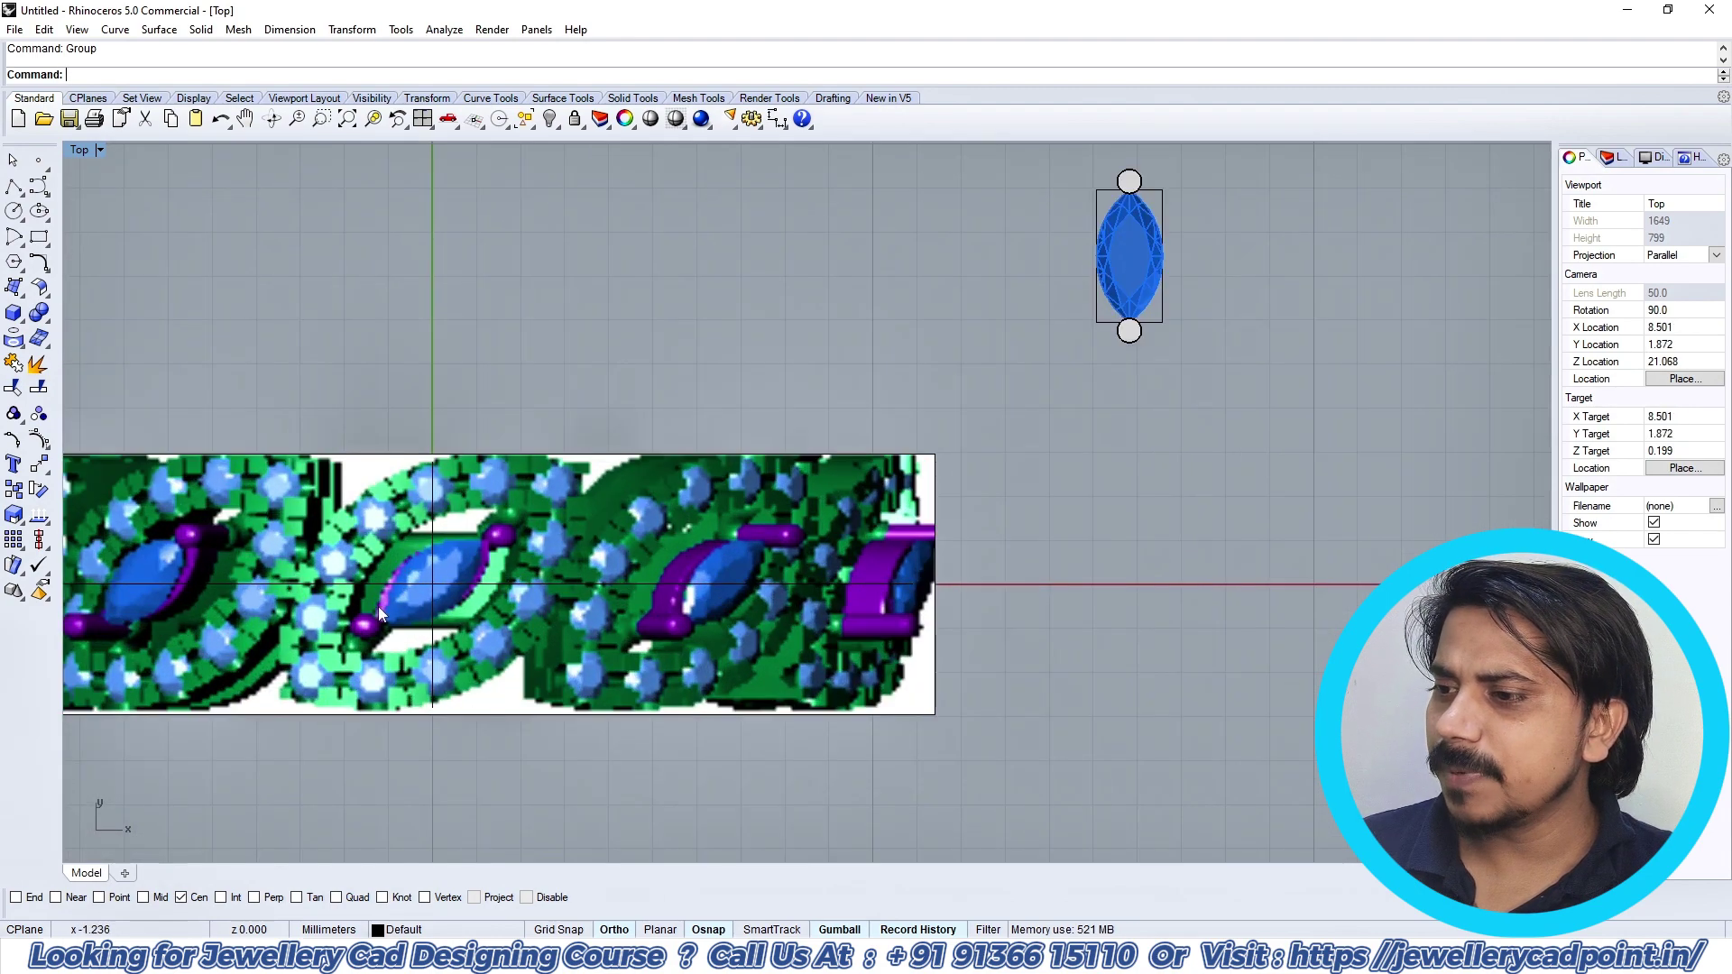
scroll(1019, 425, "down", 4)
right_click_drag(1149, 406, 1126, 433)
scroll(624, 522, "up", 6)
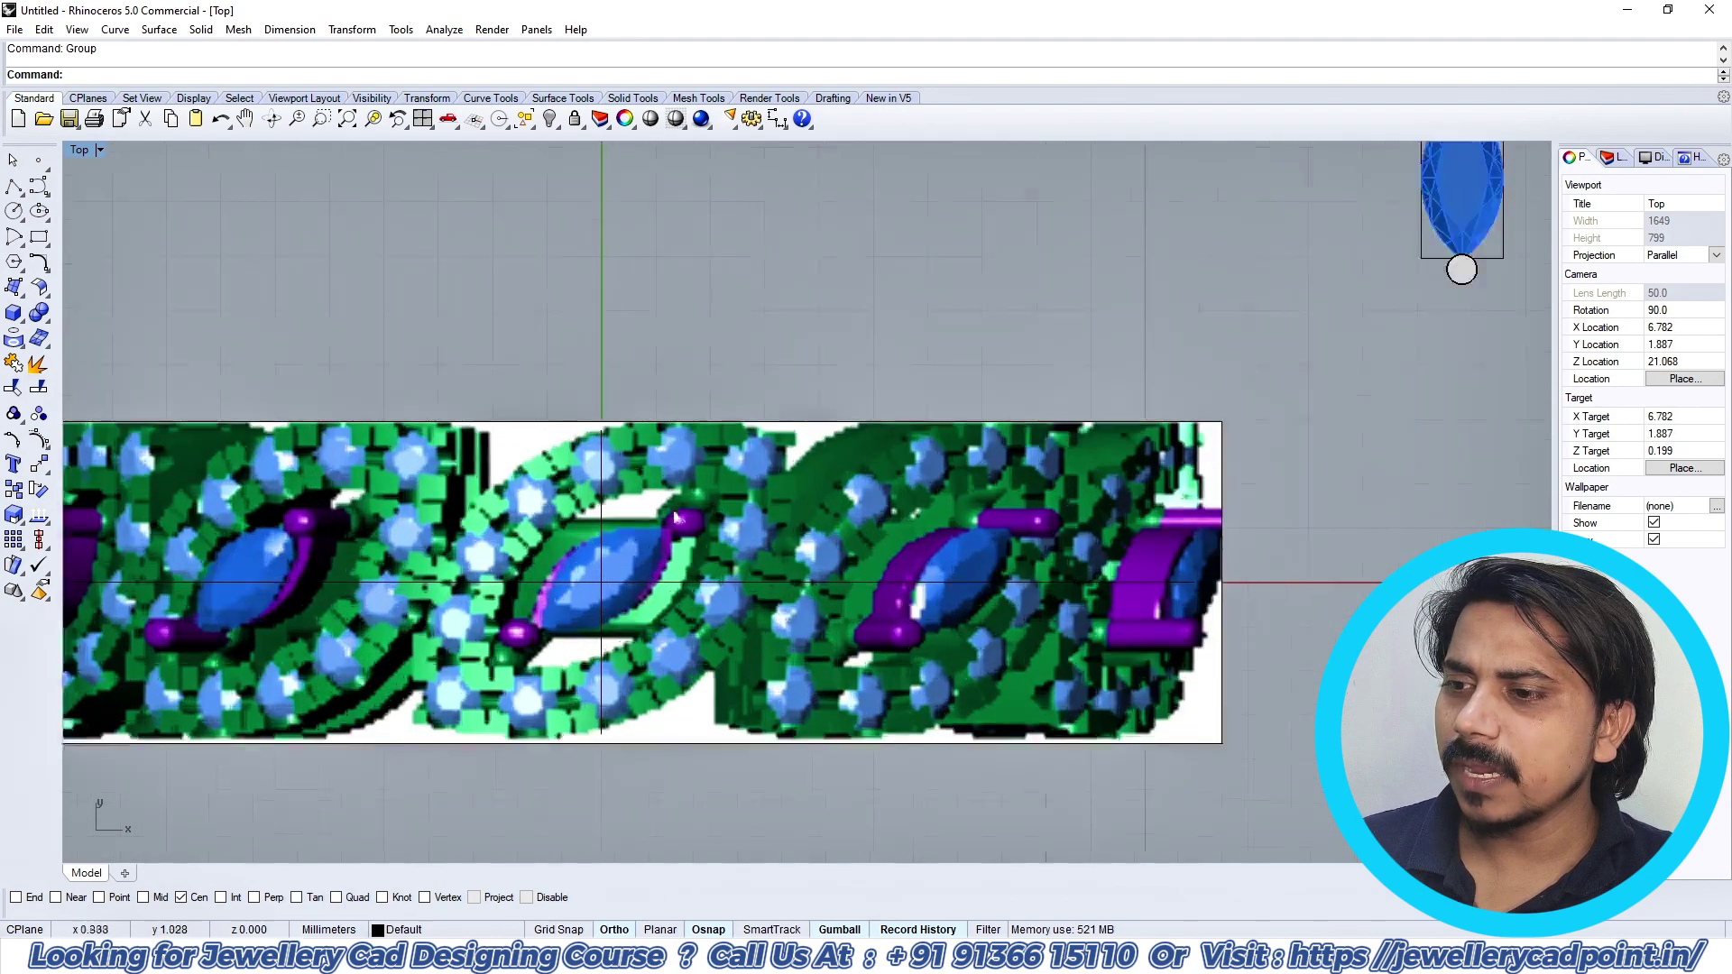
scroll(682, 485, "down", 3)
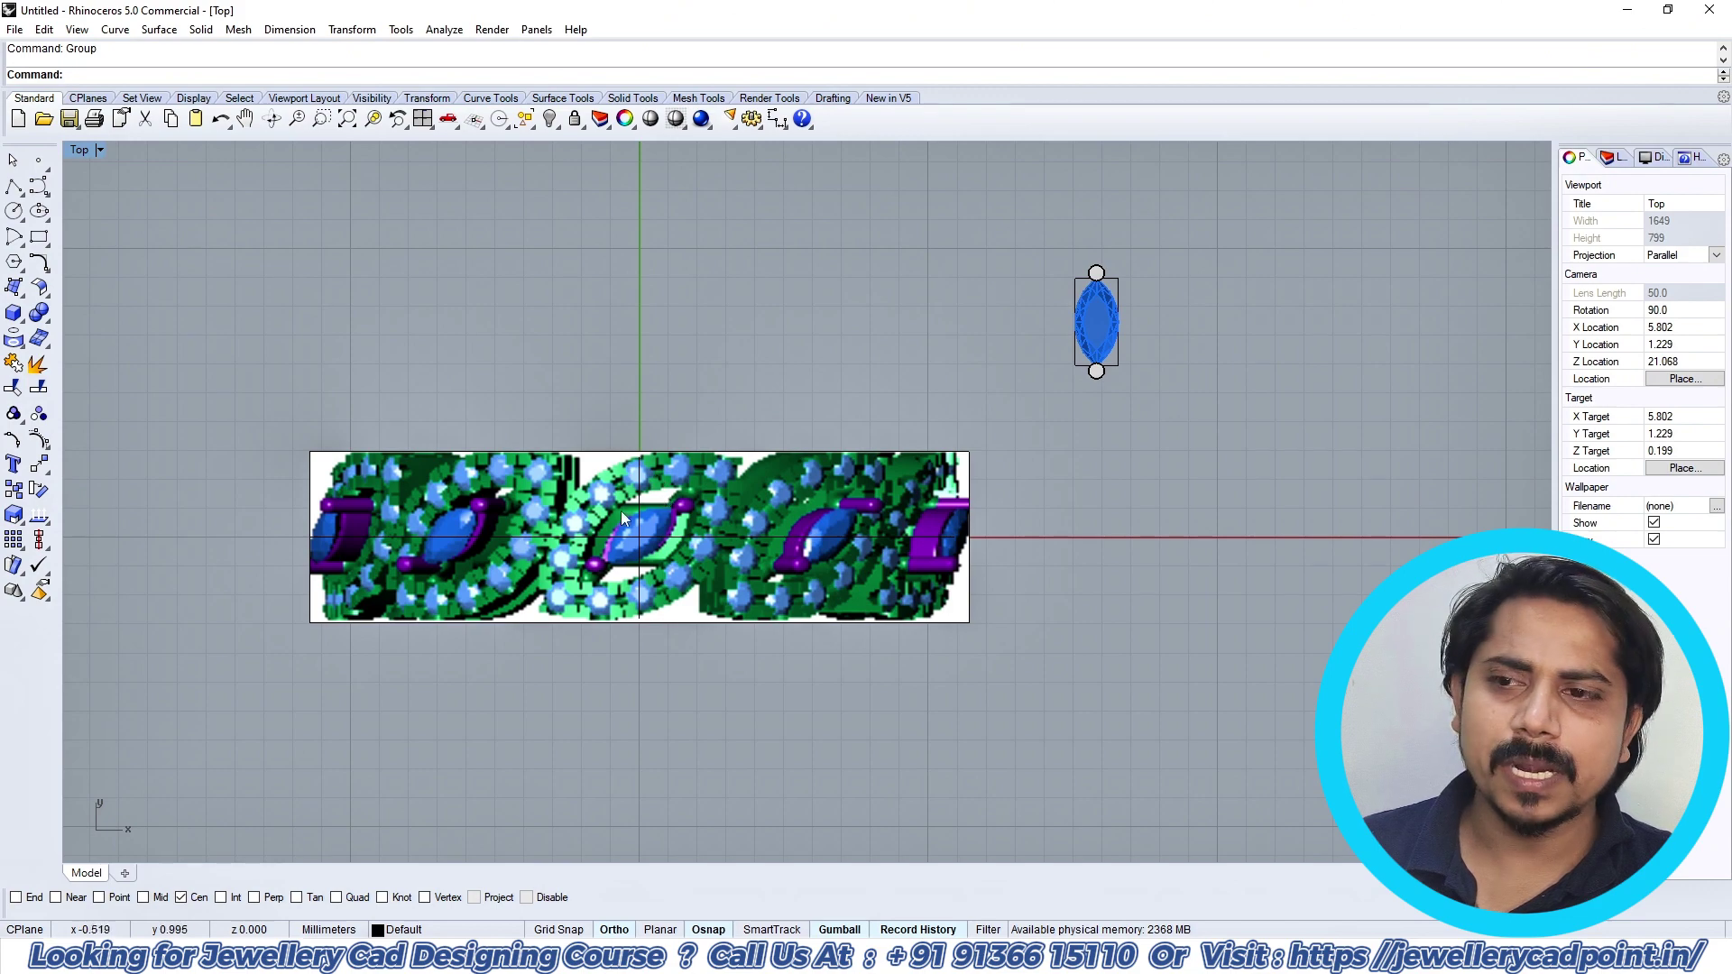
right_click_drag(620, 511, 687, 494)
scroll(688, 495, "up", 4)
Step: Measure the width of the green frame beside the middle marquise stone in the reference picture
left_click(775, 118)
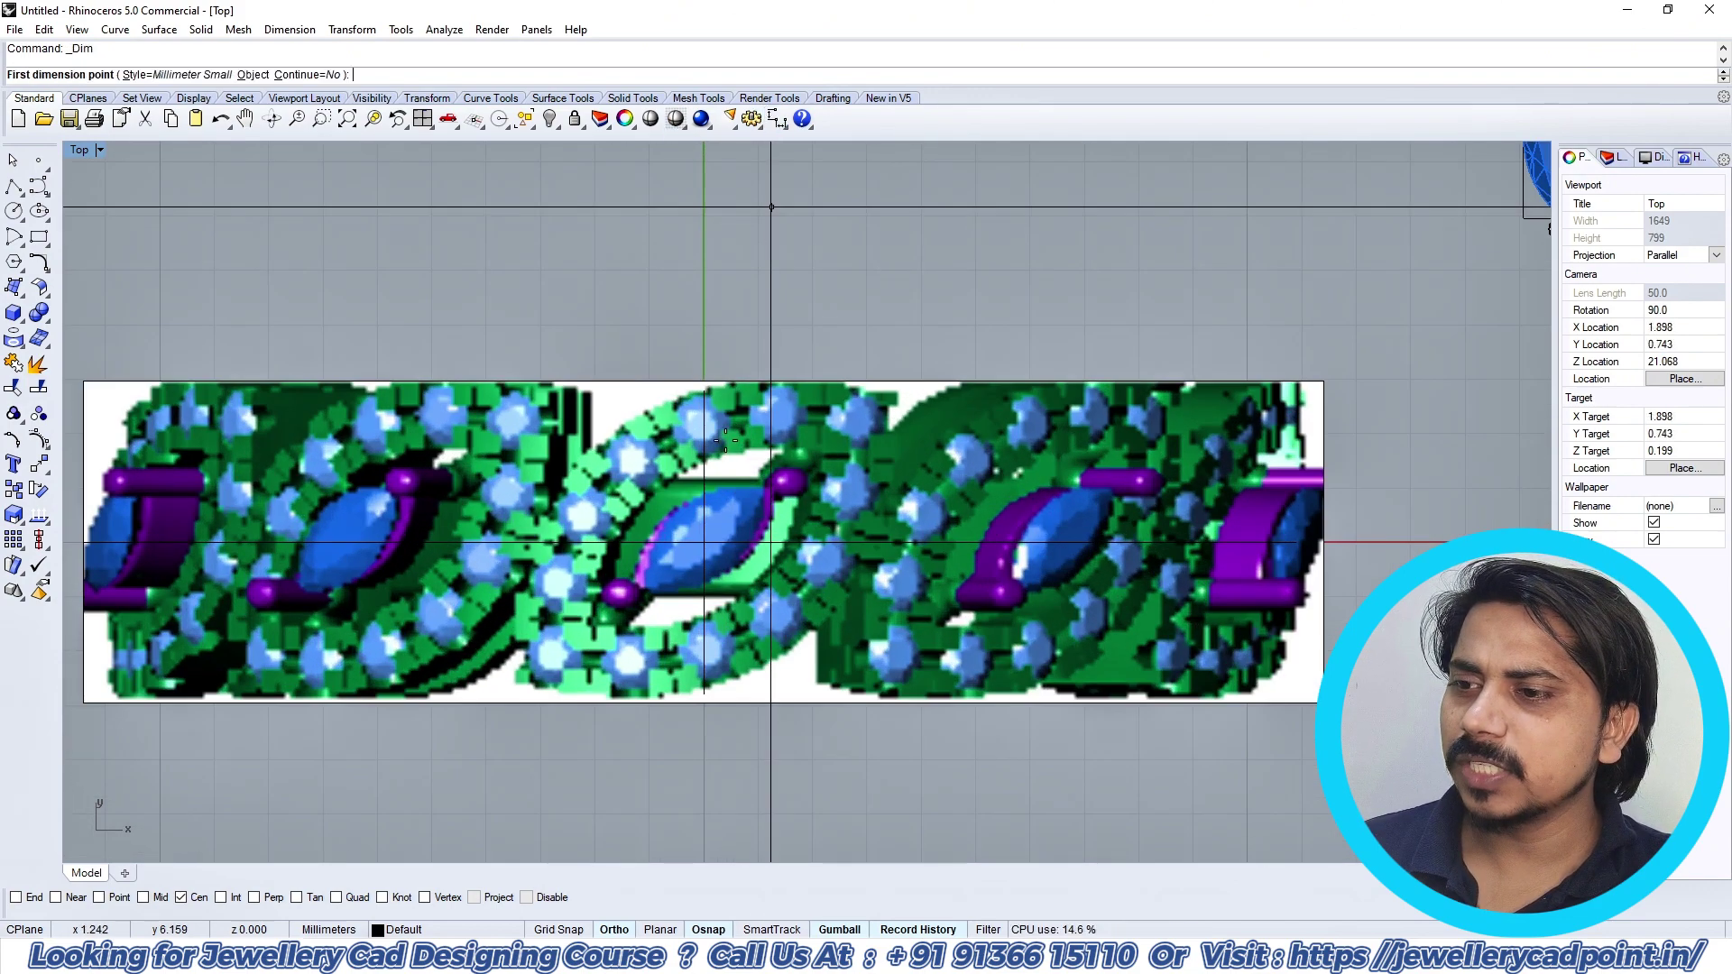
scroll(675, 540, "up", 6)
left_click(675, 539)
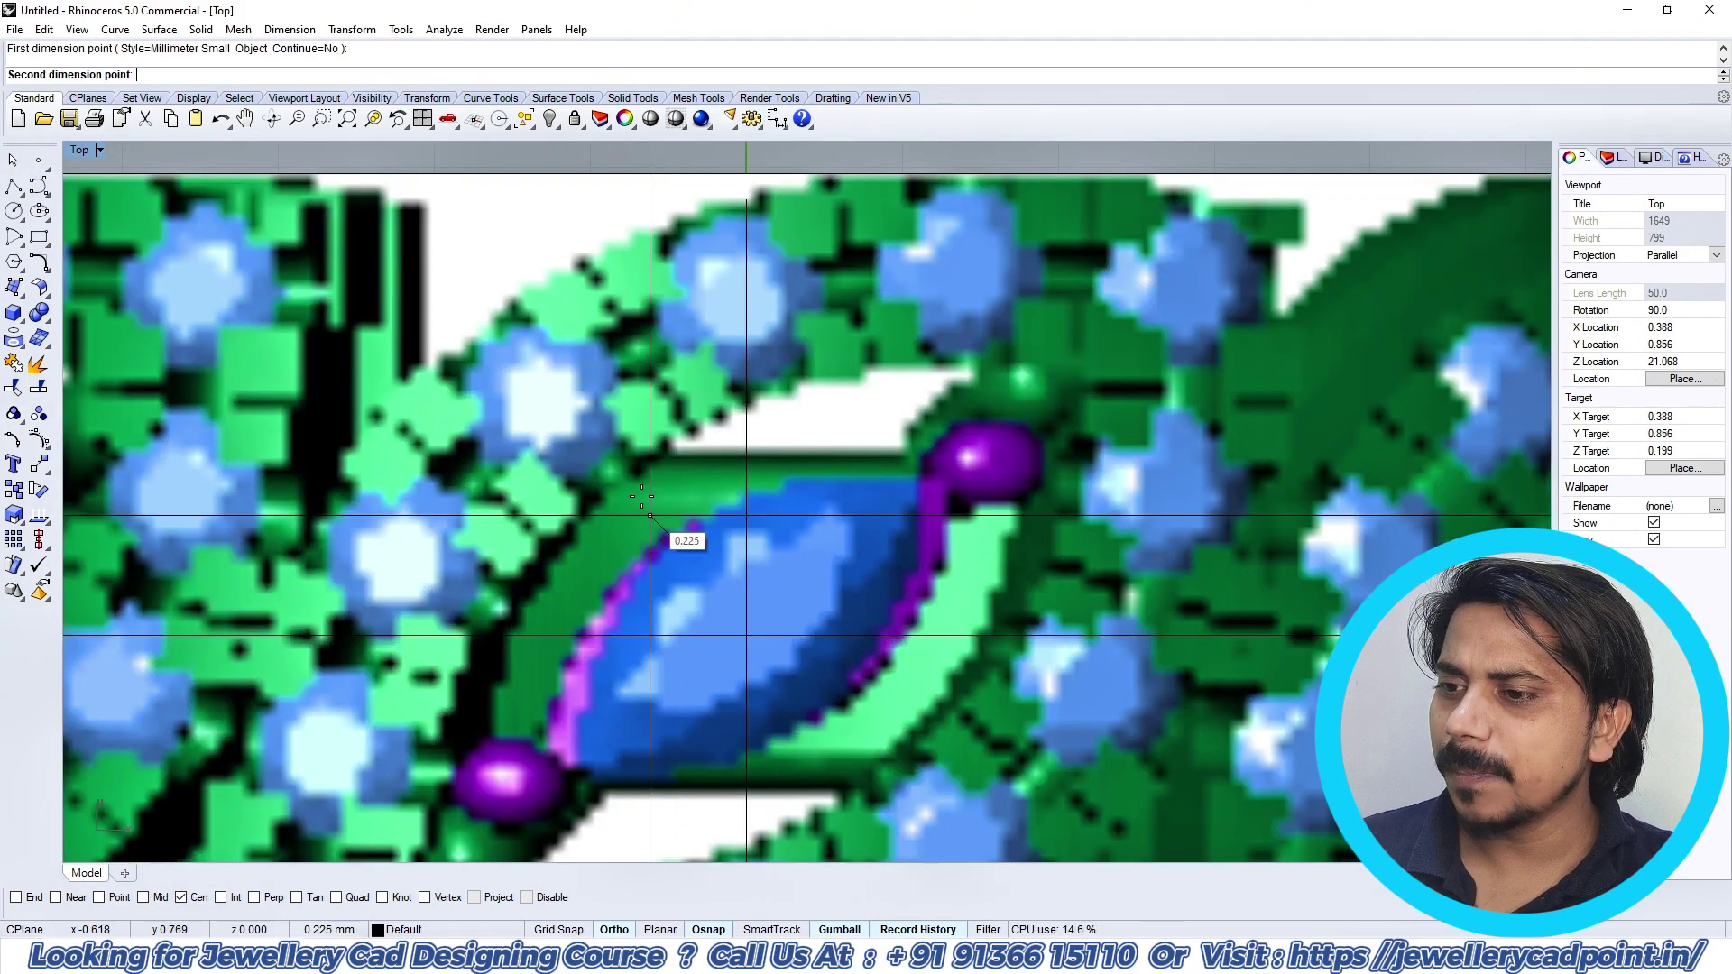
left_click(620, 495)
left_click(622, 492)
scroll(623, 491, "down", 10)
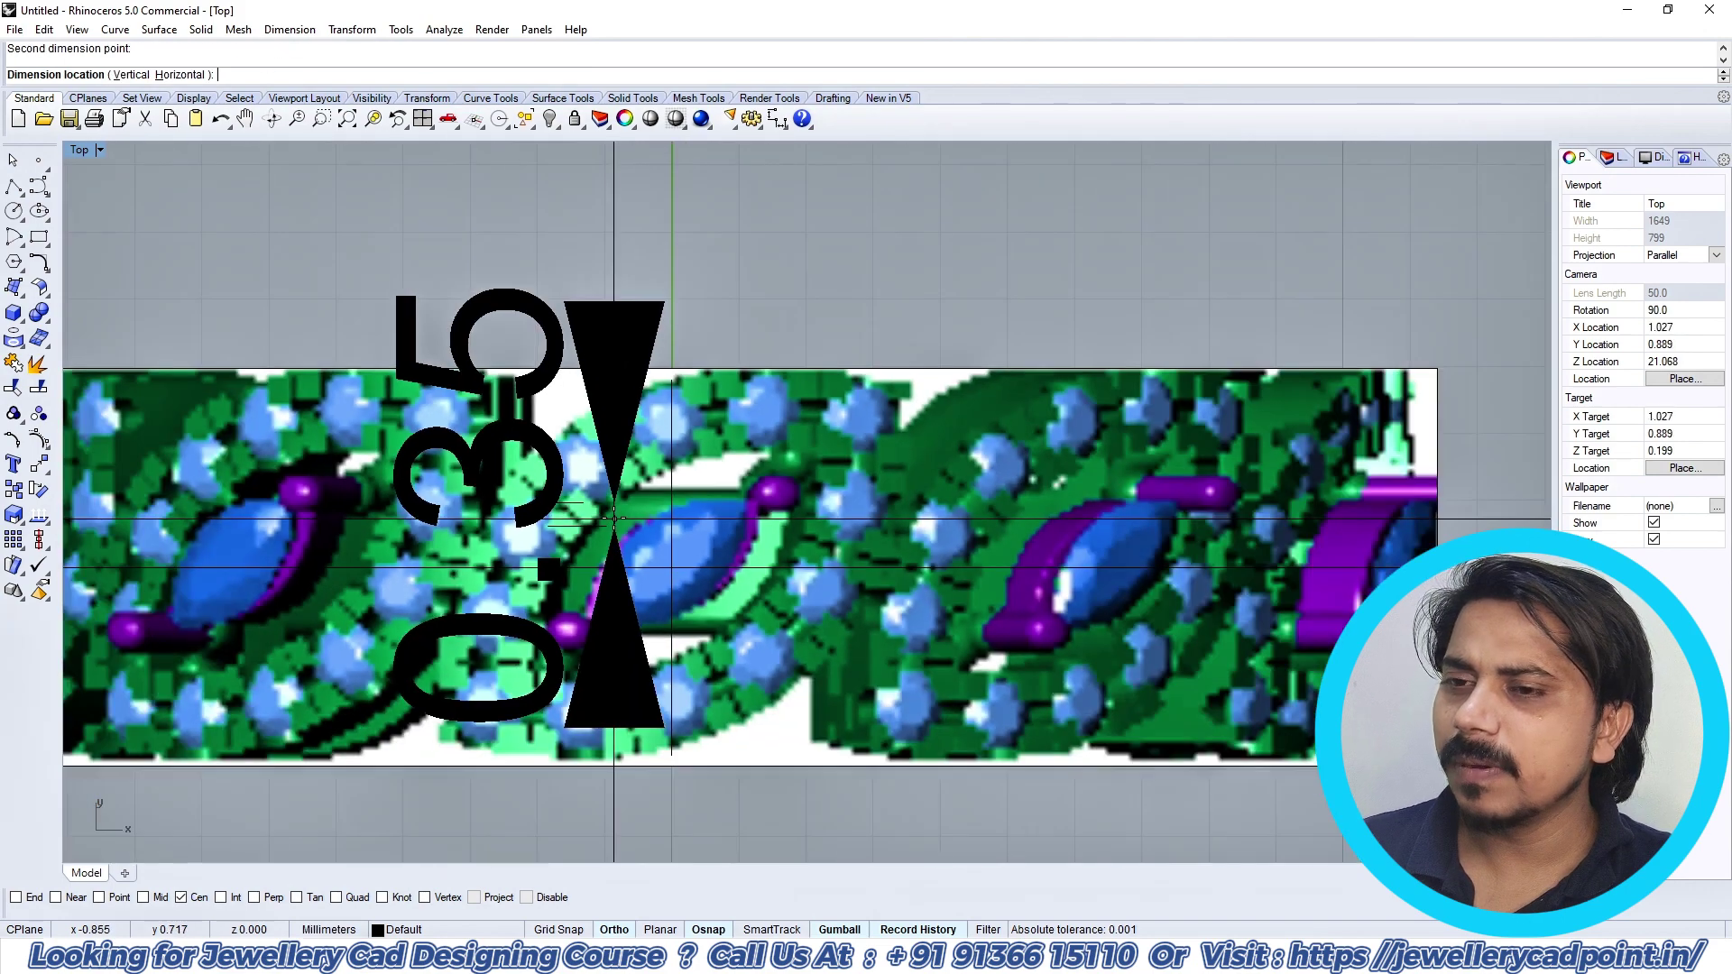
scroll(1015, 332, "up", 4)
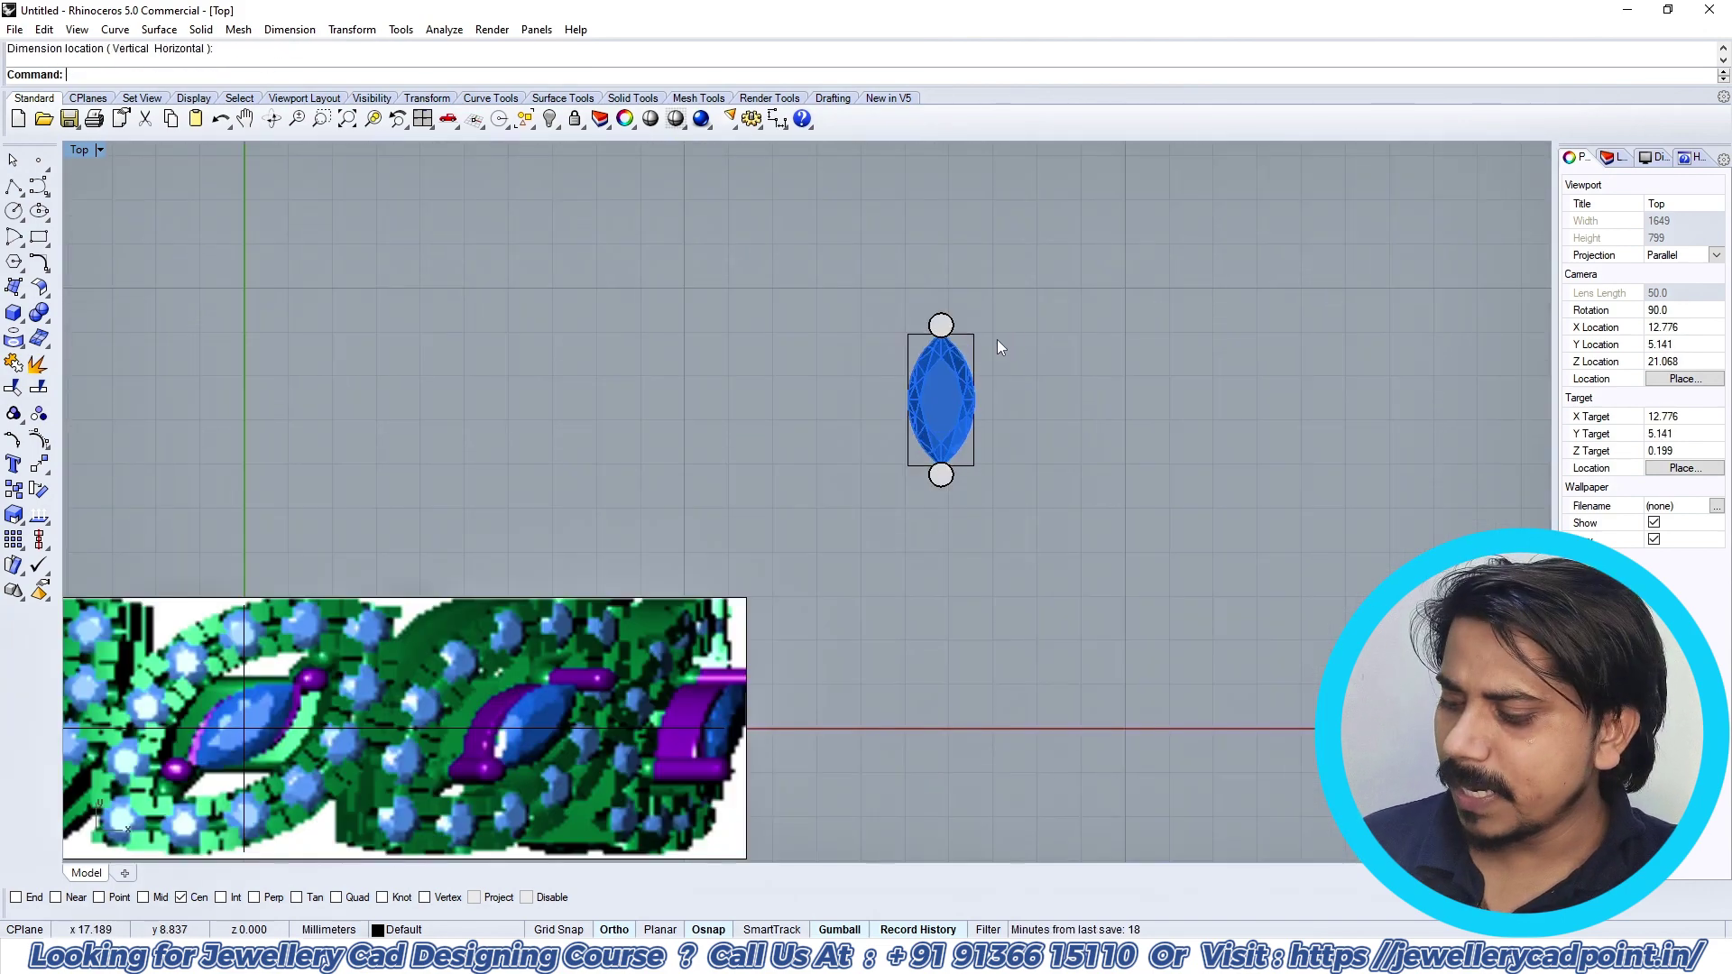
Step: Duplicate the two upper outer edges of the marquise seat and join them into one closed curve
key("ctrl+F4")
scroll(972, 514, "up", 9)
left_click(972, 503)
key("Escape")
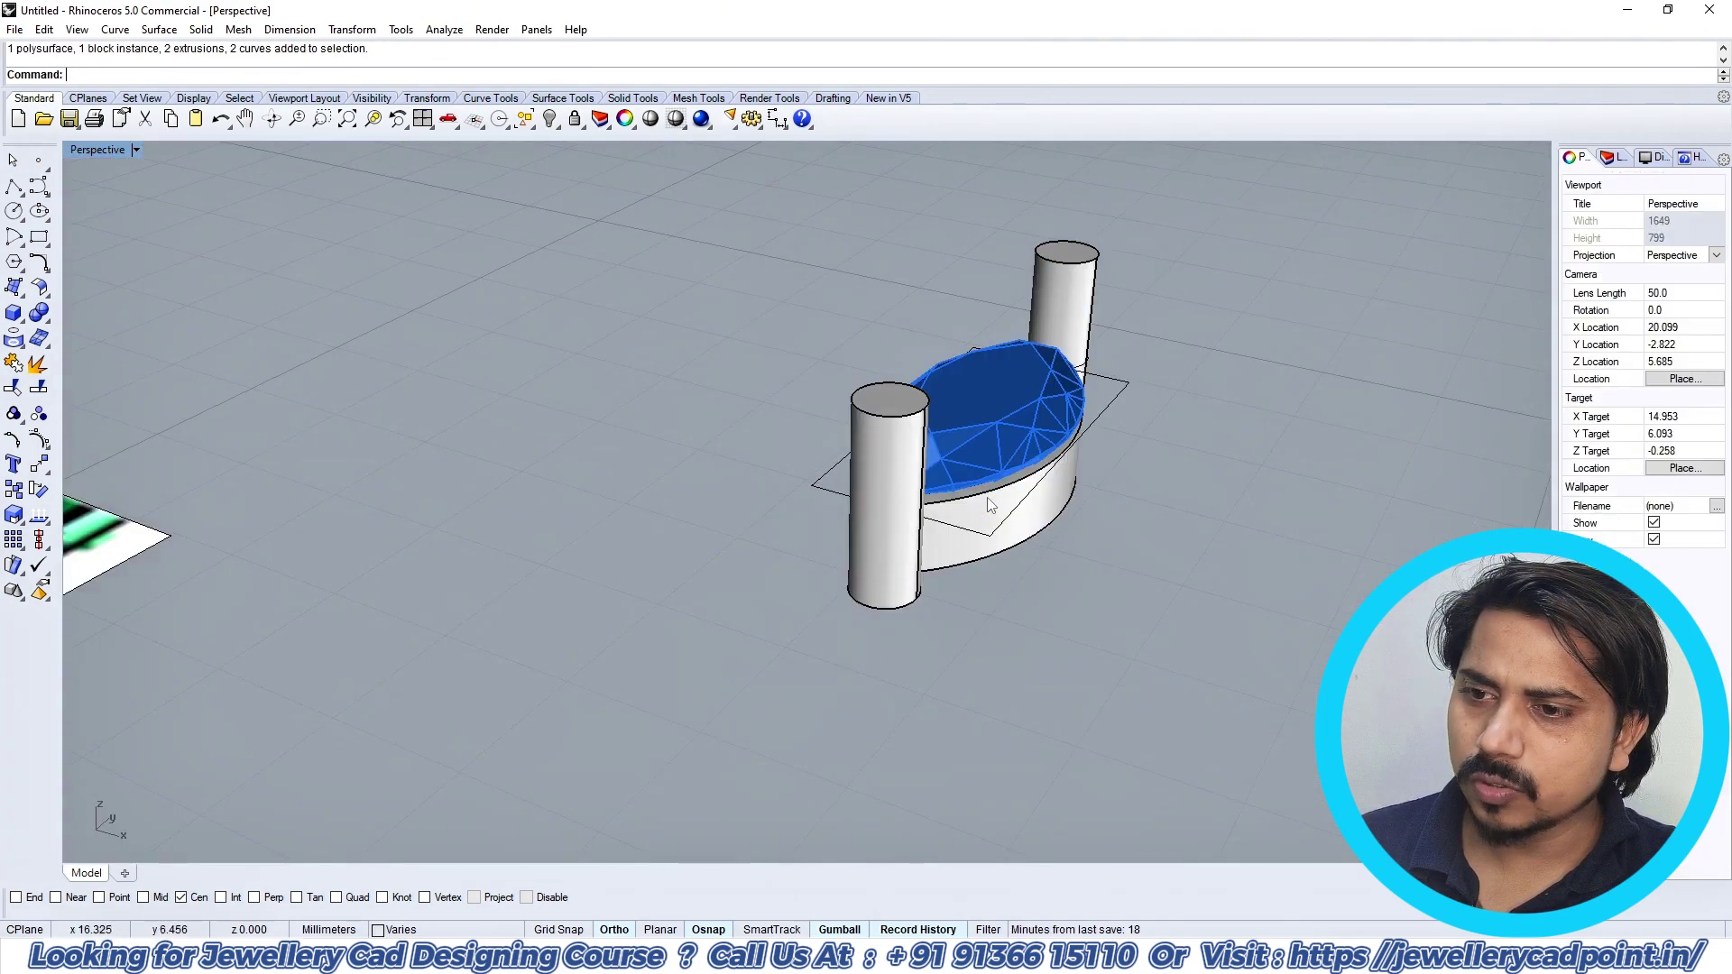
scroll(987, 496, "up", 7)
left_click(987, 490)
key("Escape")
key("F5")
left_click(942, 504)
right_click_drag(944, 511, 848, 489)
key("Return")
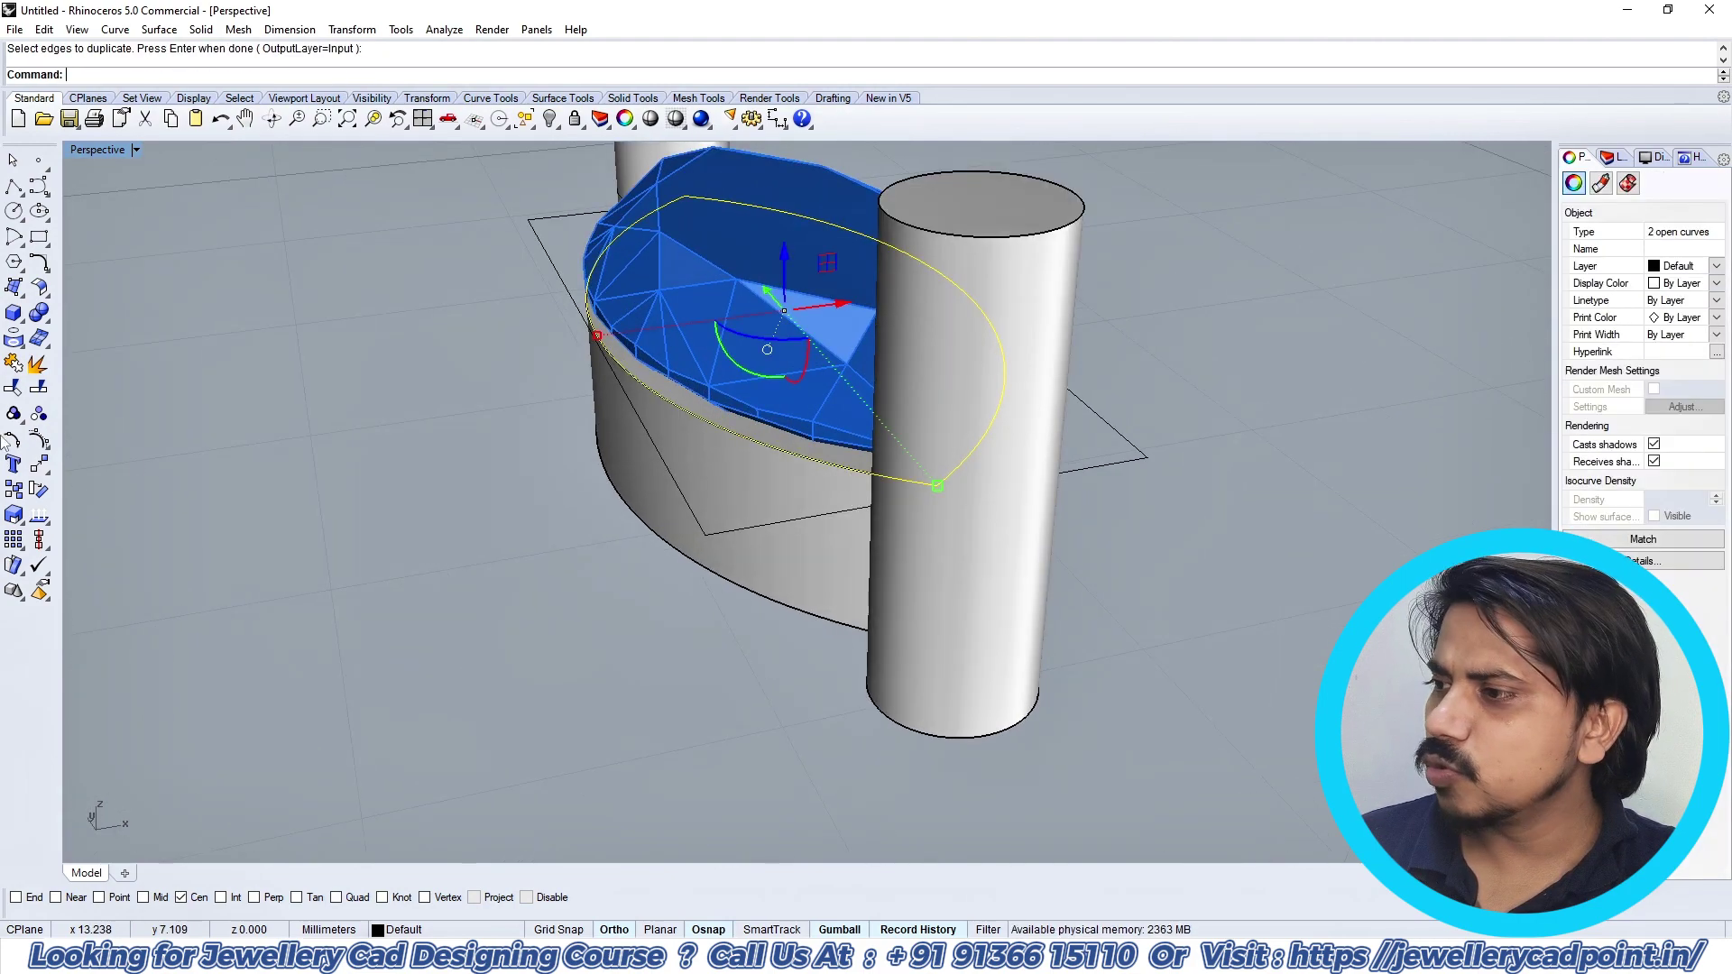
left_click(16, 372)
Step: Offset the joined marquise outline 0.5 mm outward in the Top view
type("top")
key("Return")
scroll(902, 417, "down", 9)
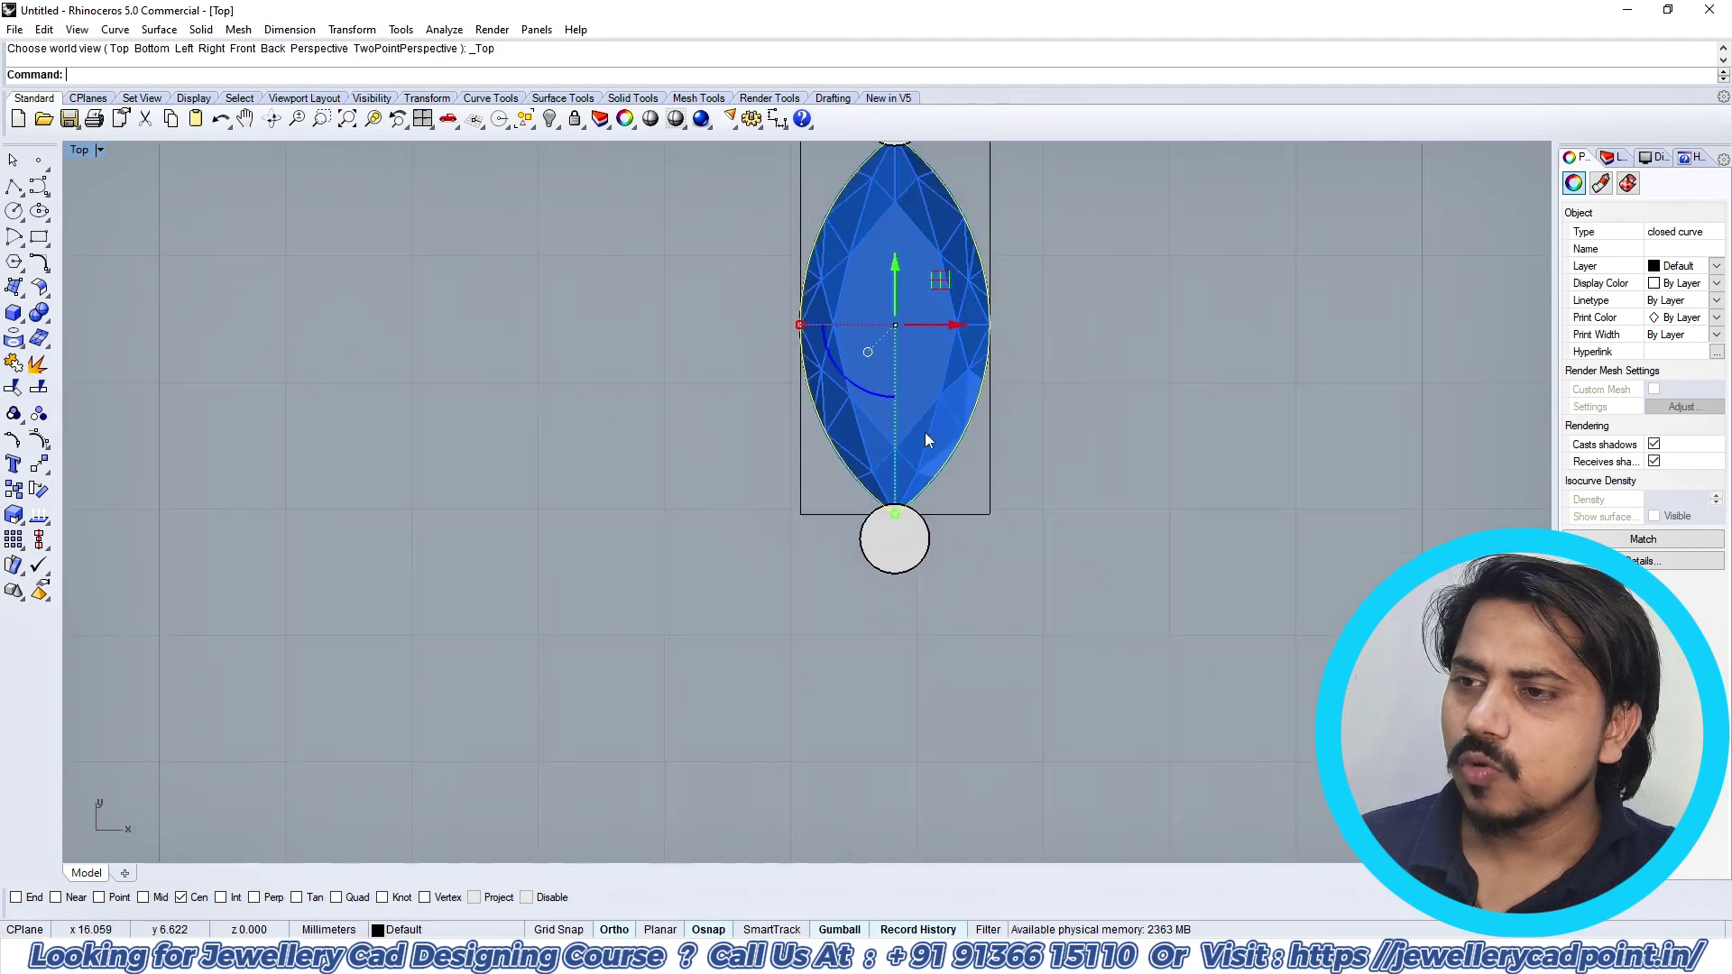
right_click_drag(924, 432, 916, 487)
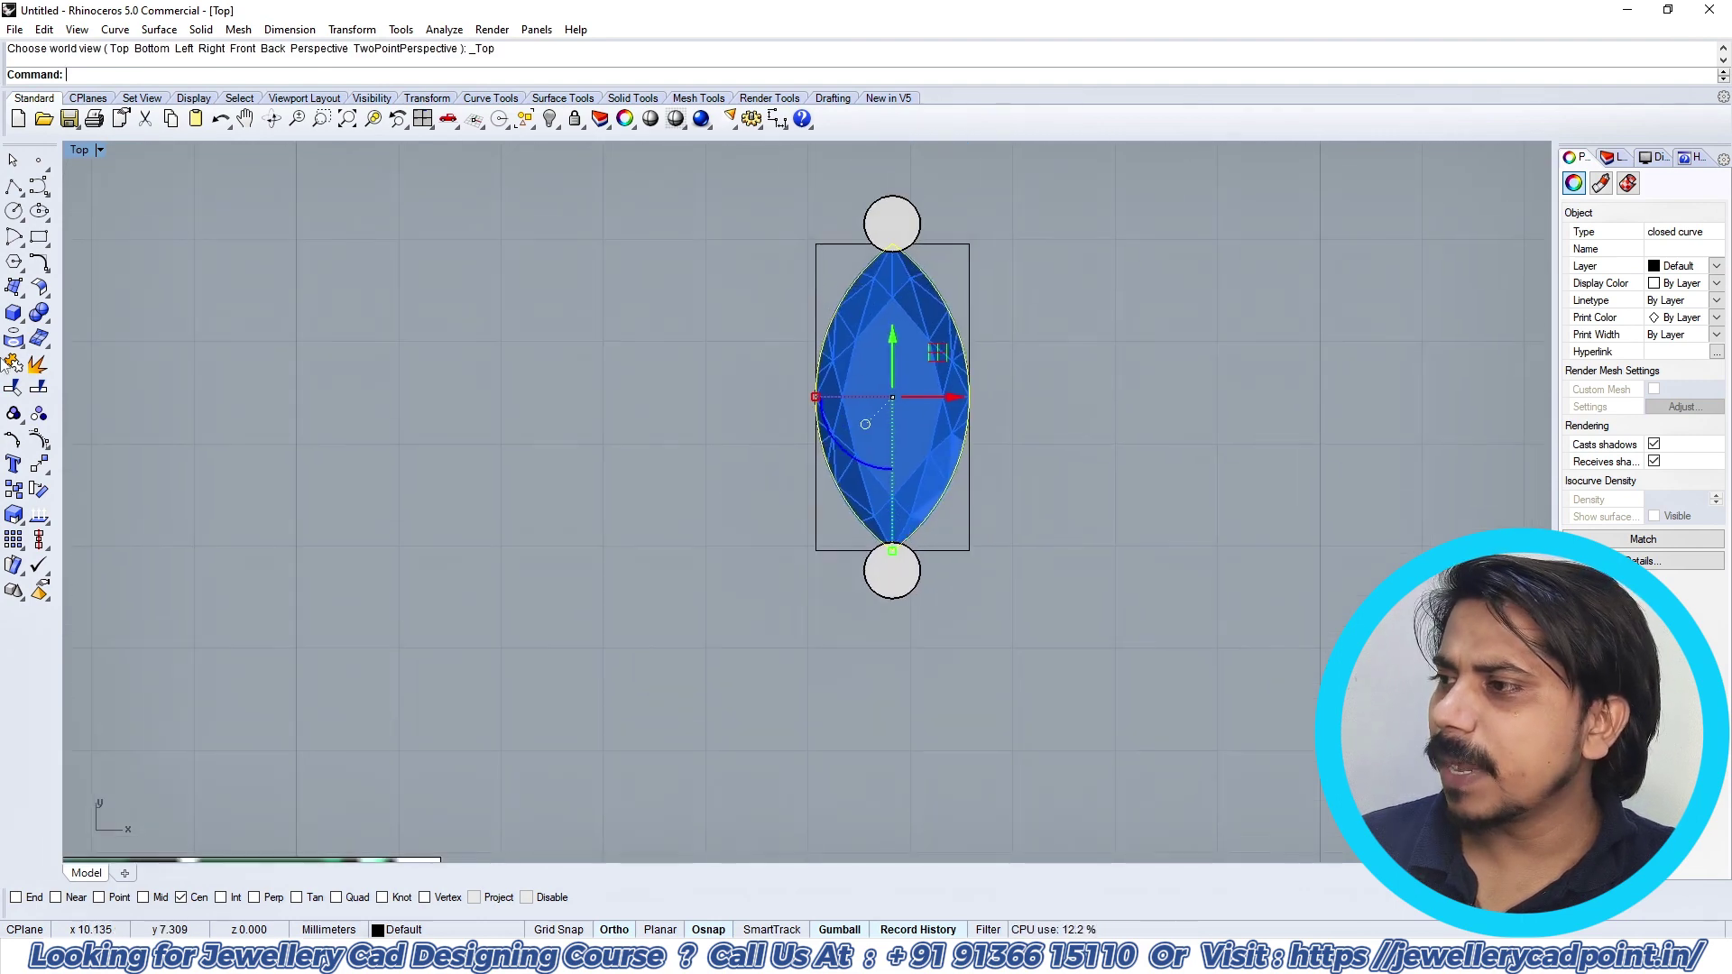
left_click(41, 267)
left_click(115, 297)
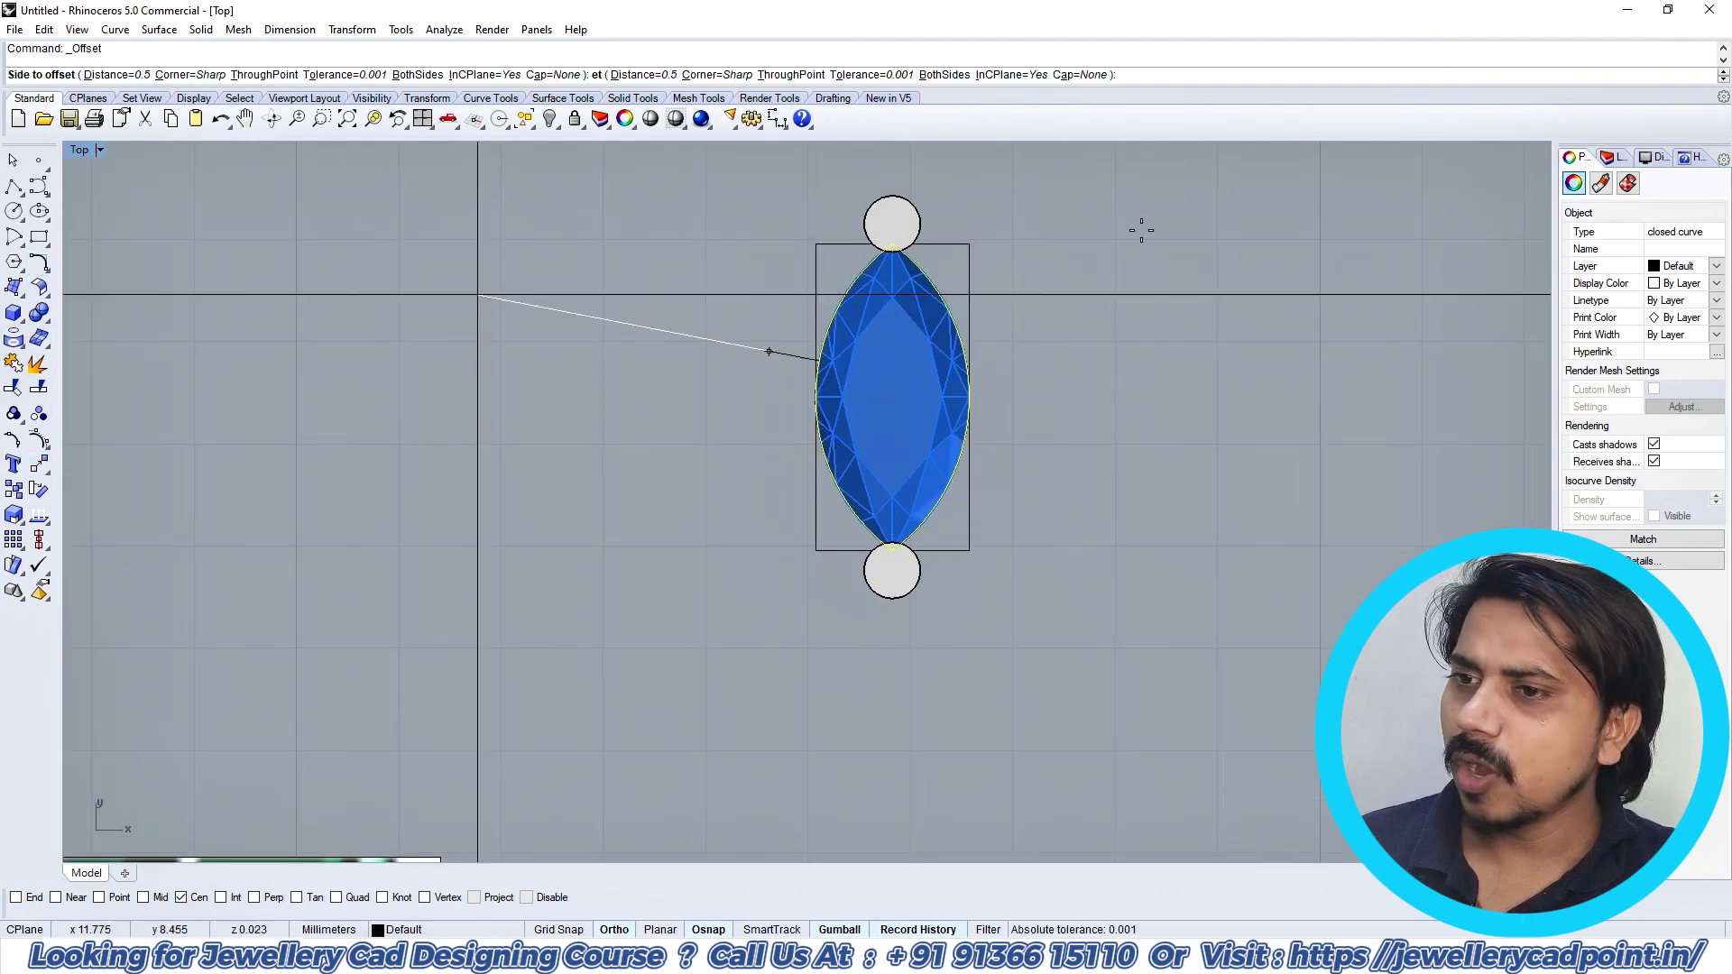
right_click_drag(1110, 235, 1094, 298)
type(".5")
key("Return")
left_click(1090, 300)
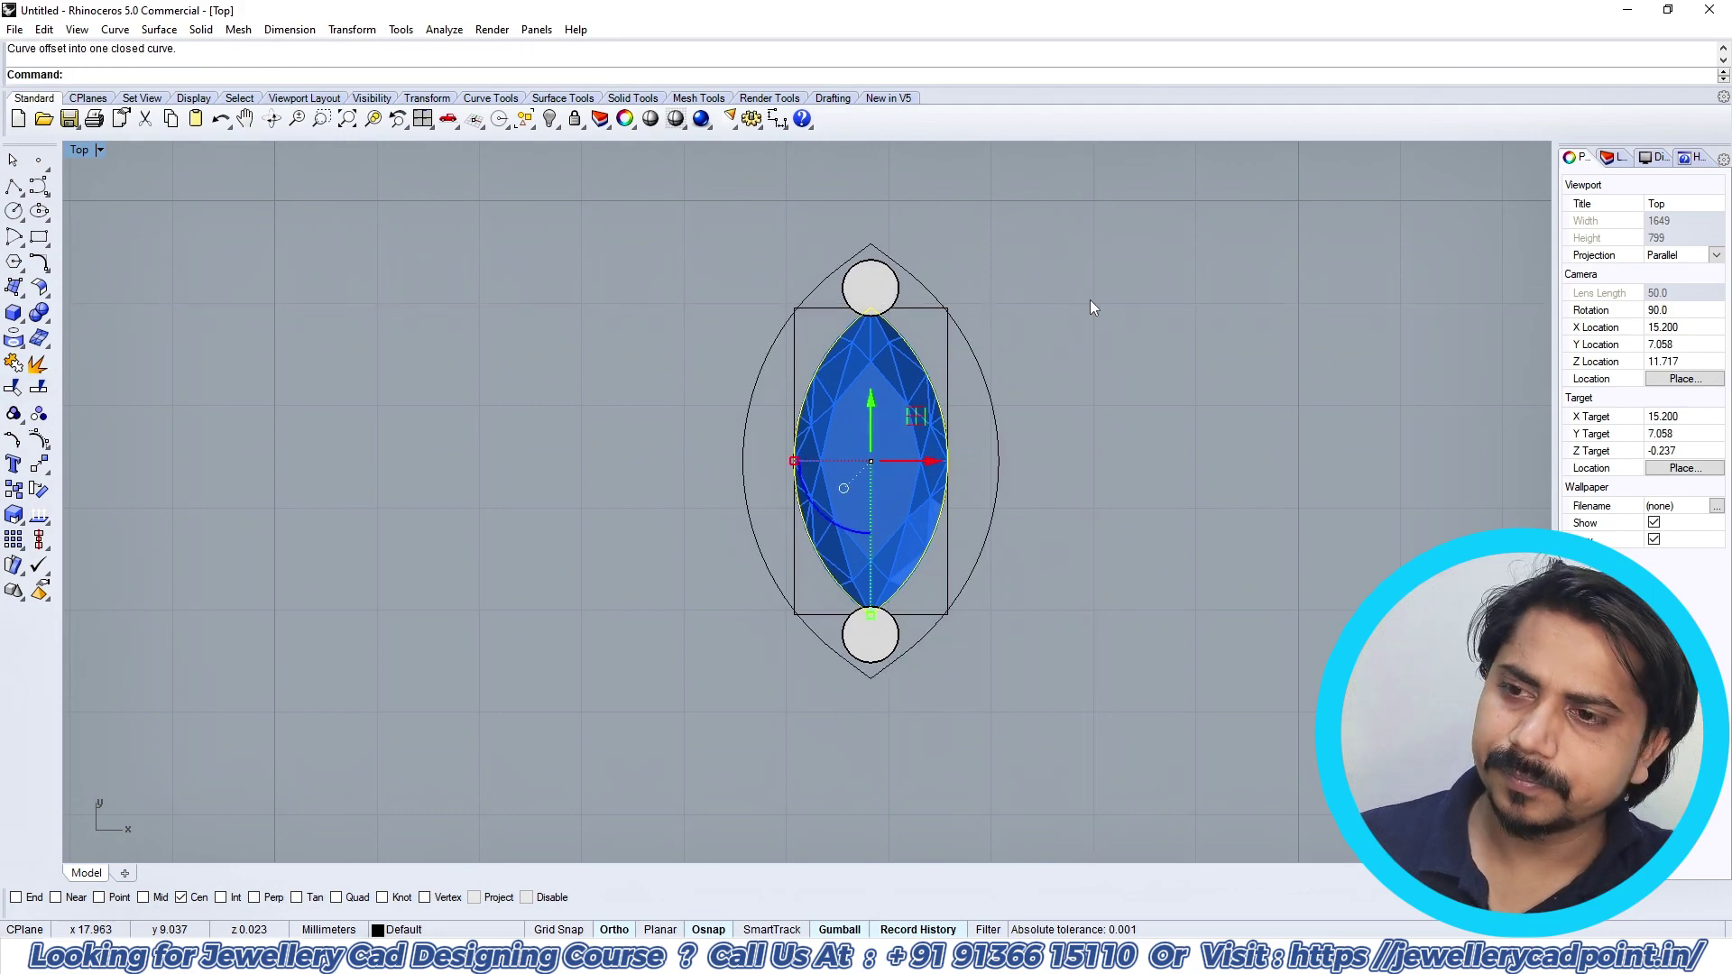
Step: Examine the round-stone band surrounding the middle marquise in the Top view reference picture
scroll(1030, 338, "down", 4)
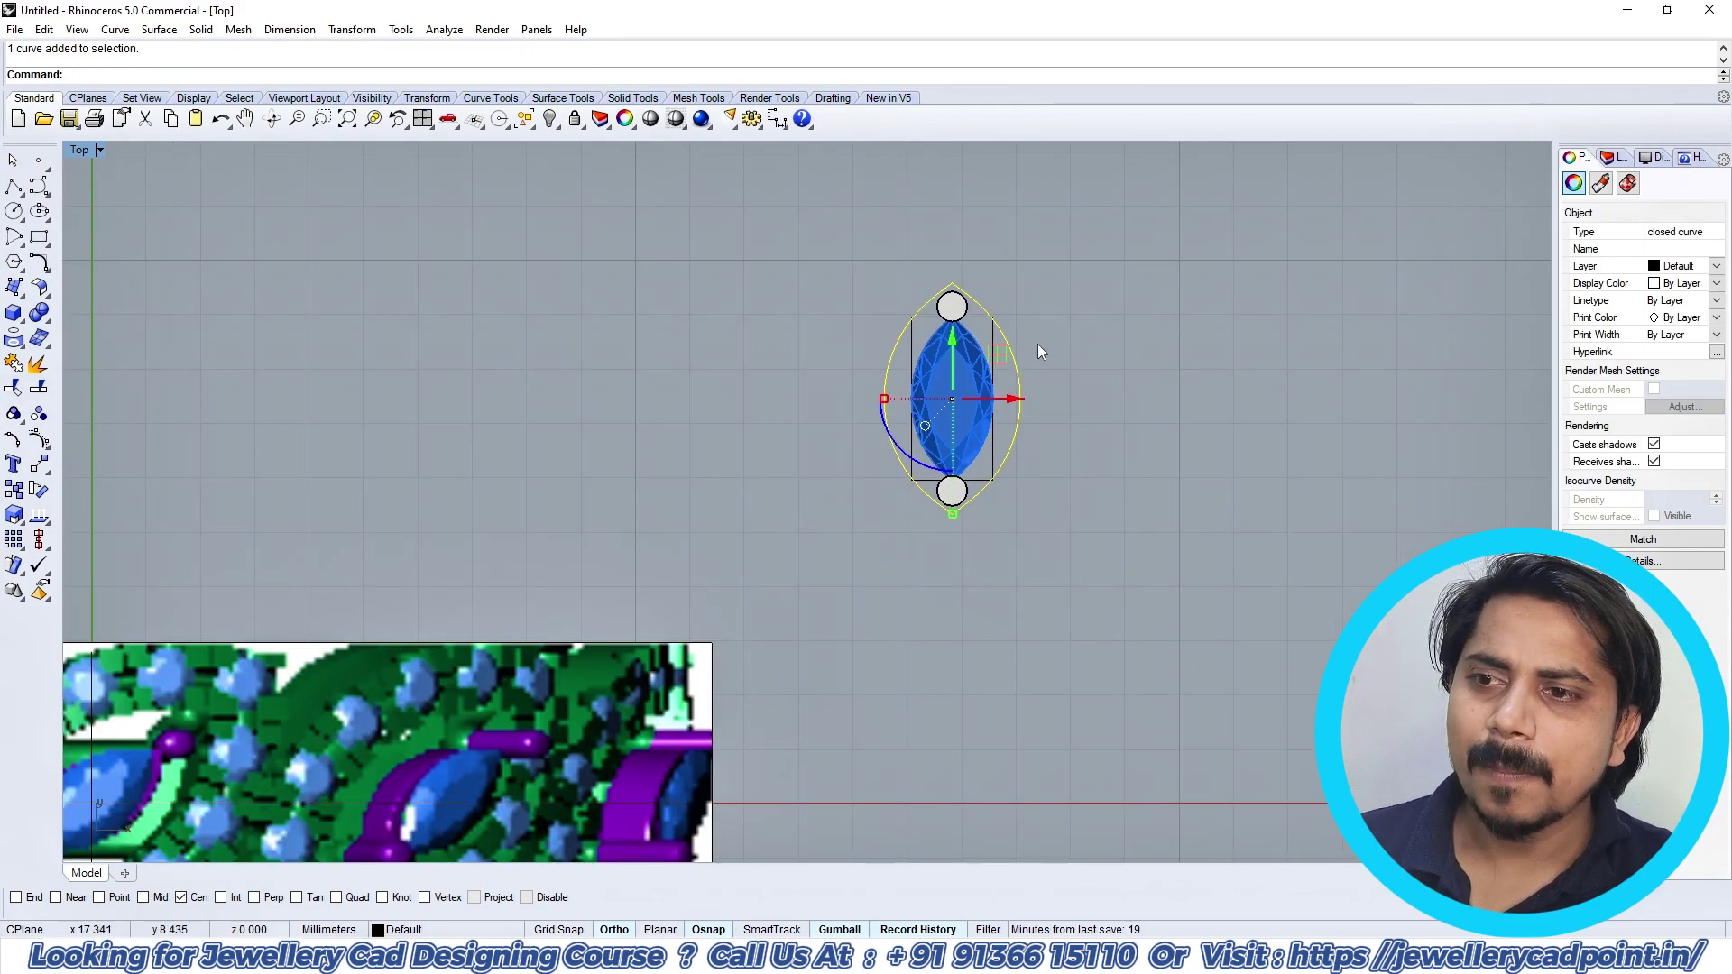
right_click(1040, 343)
scroll(1071, 330, "down", 6)
key("Escape")
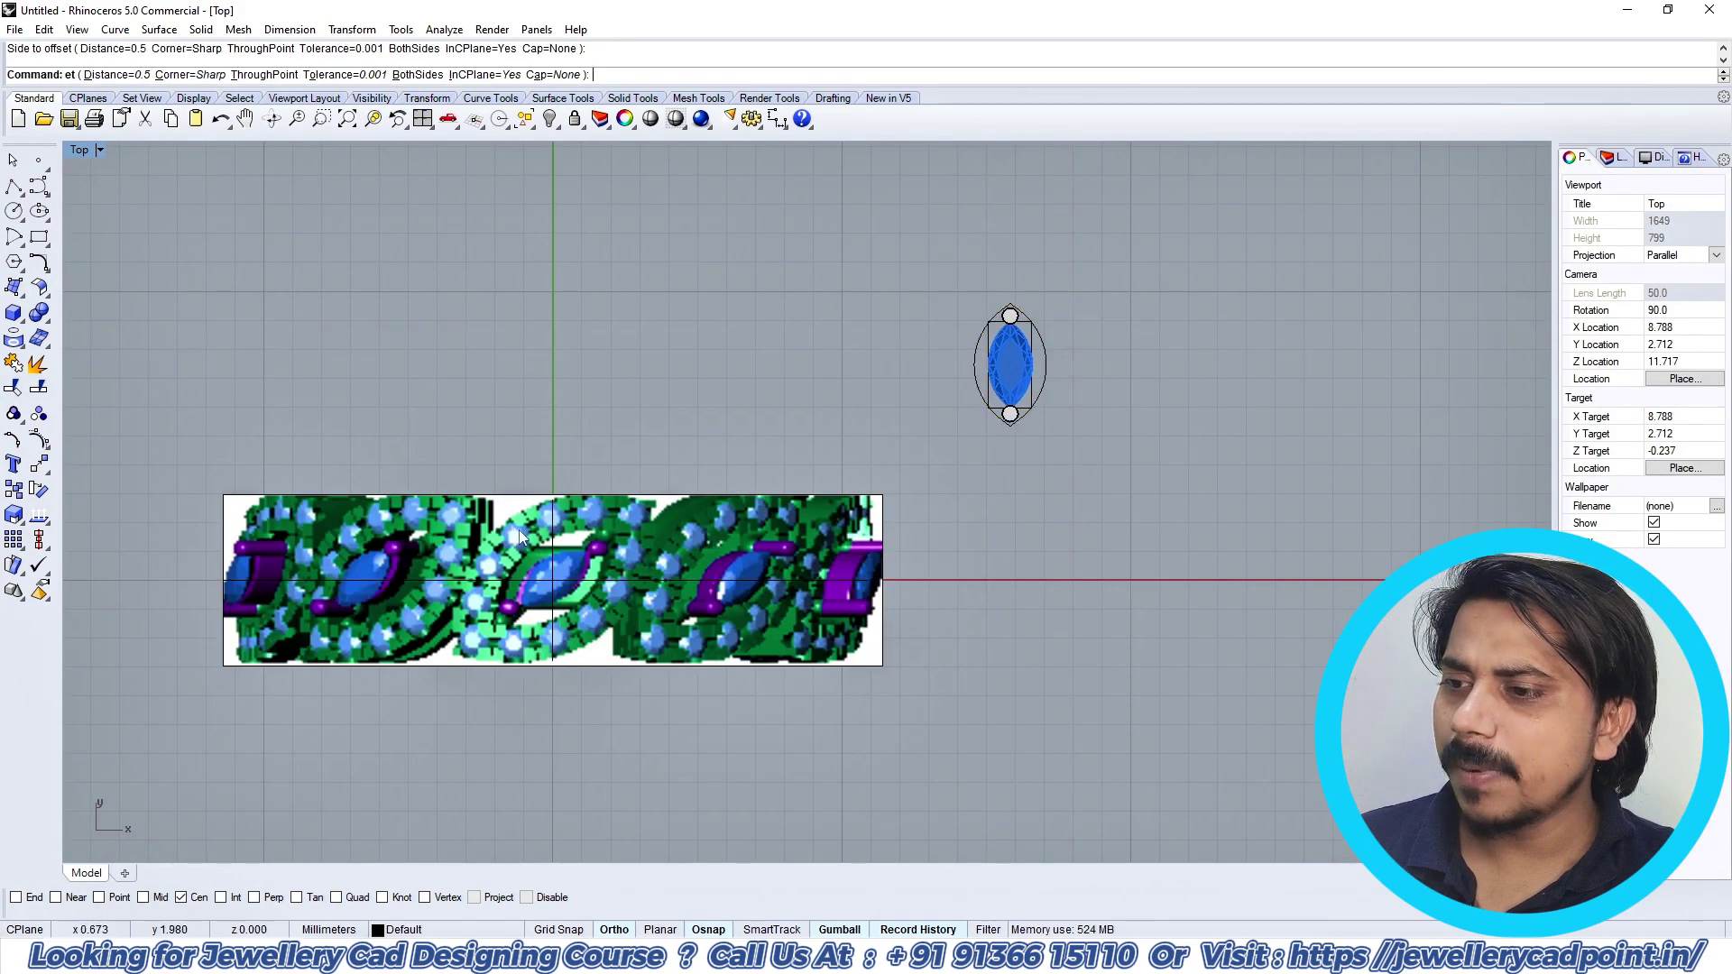
scroll(539, 533, "up", 8)
right_click_drag(544, 531, 590, 513)
scroll(597, 492, "up", 4)
scroll(613, 463, "up", 2)
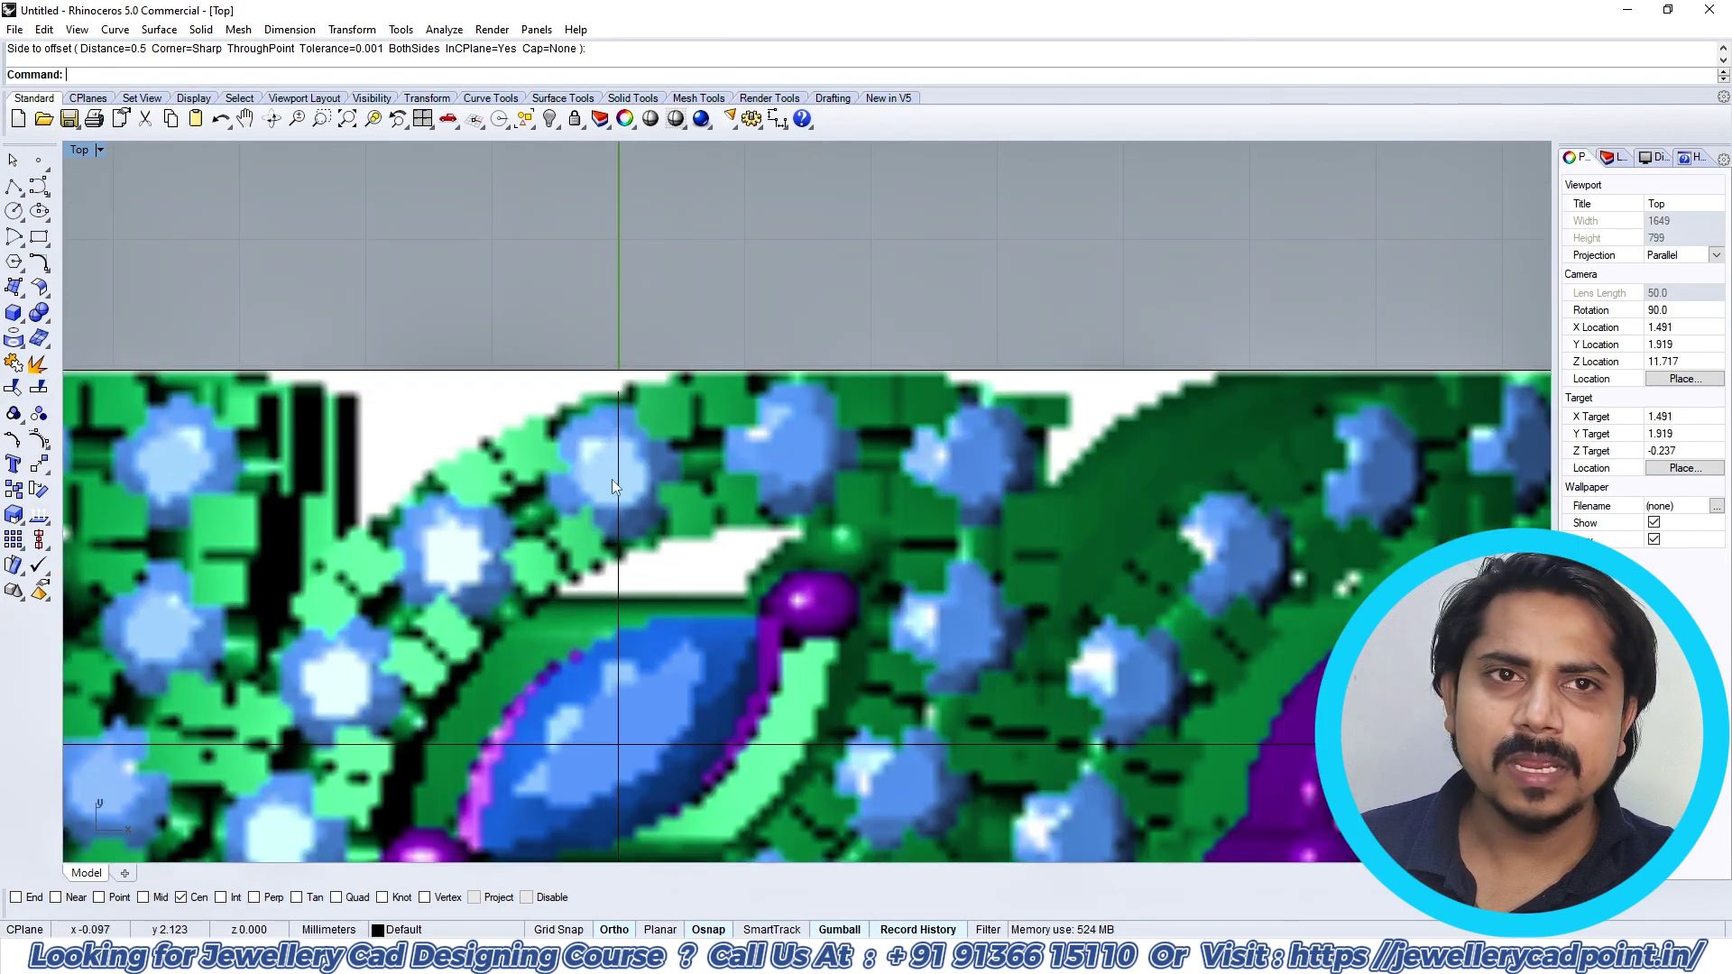
scroll(770, 460, "down", 5)
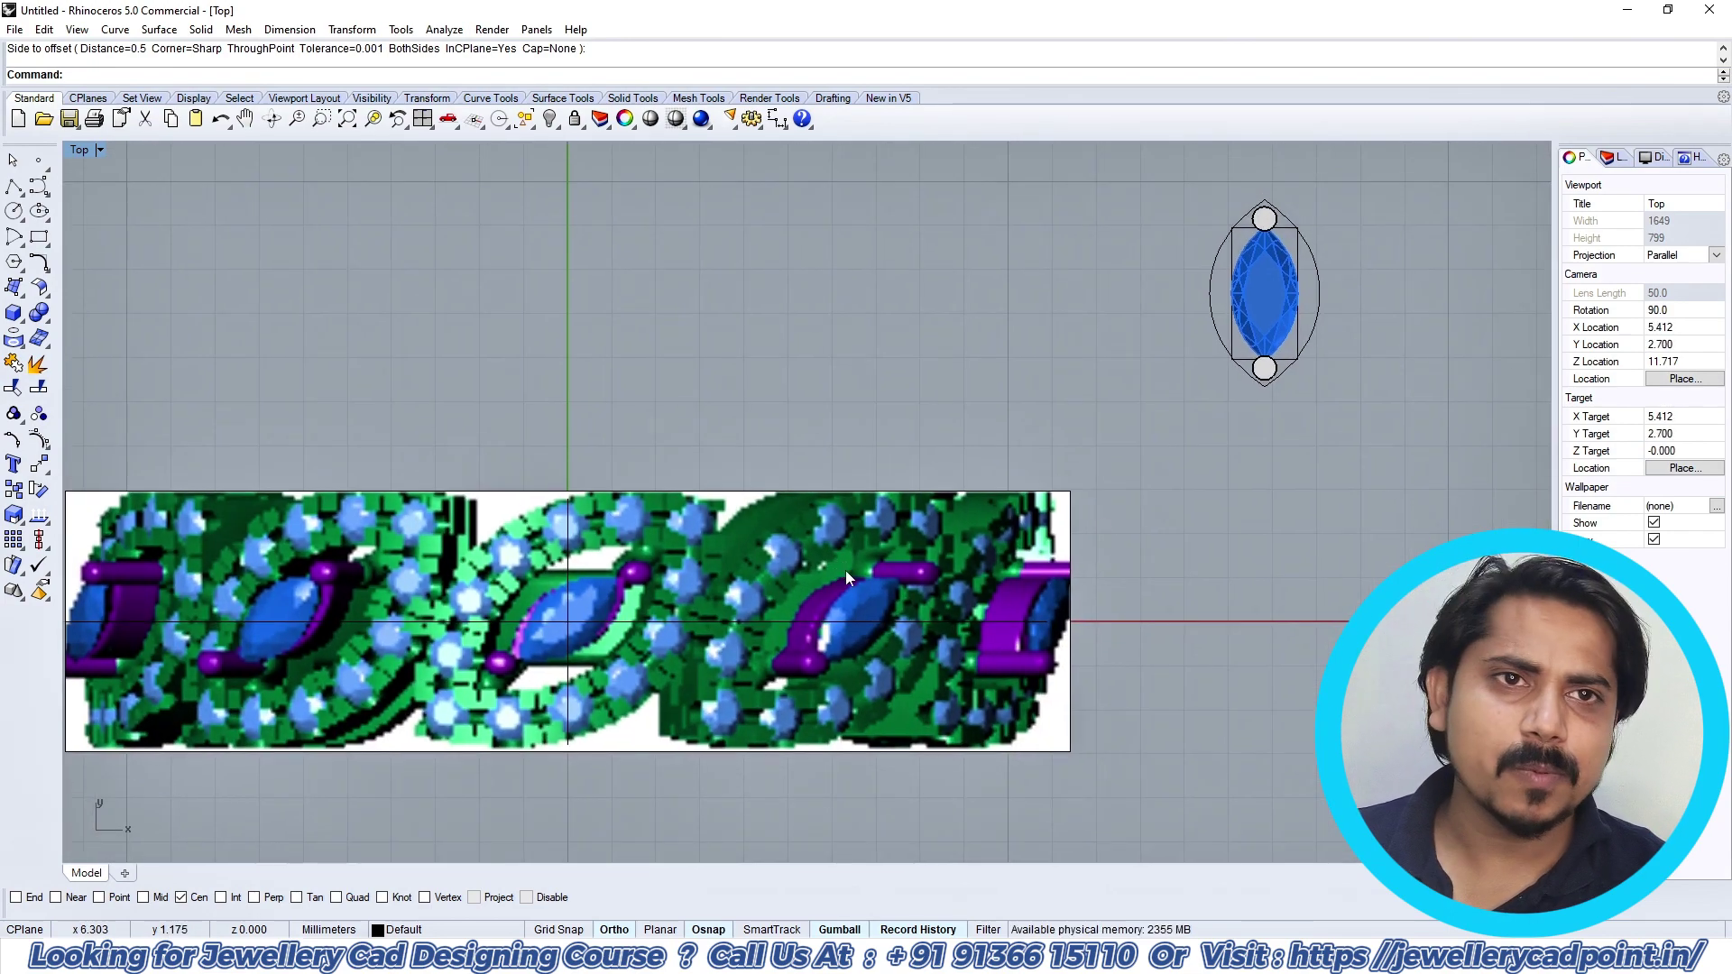
Step: Offset the frame outline around the marquise gem 1.4 mm outward
scroll(1140, 392, "up", 4)
left_click(1156, 344)
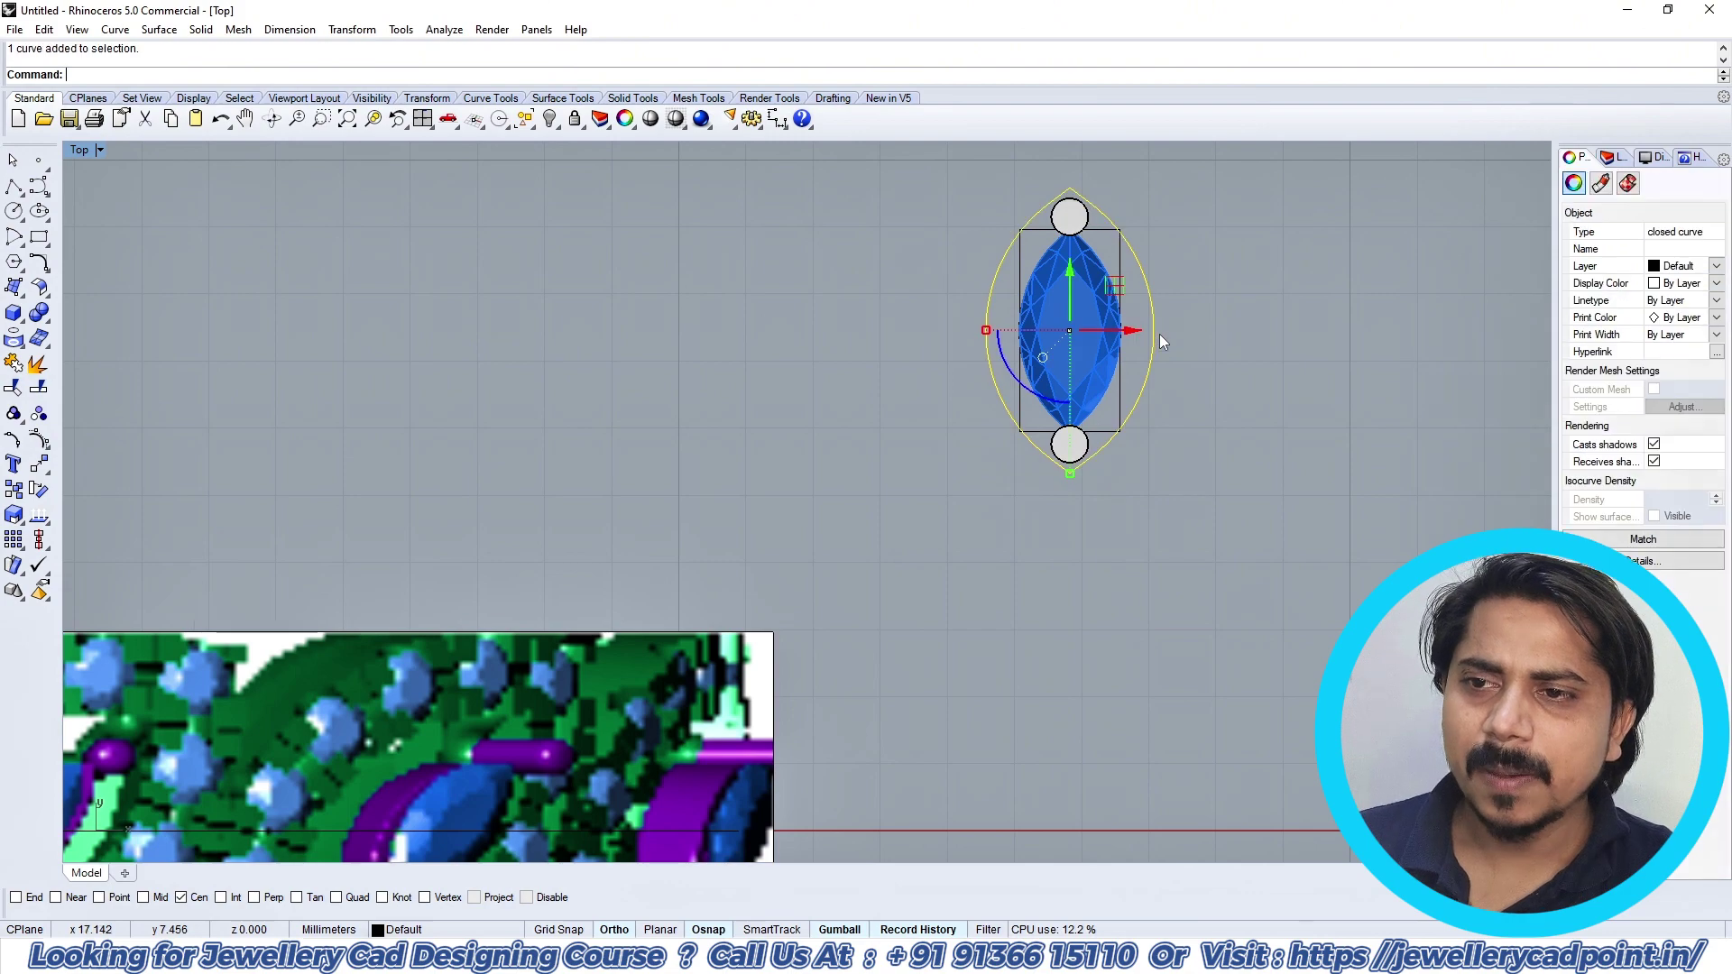
right_click_drag(1160, 333, 1201, 397)
type("offset")
key("Return")
type("1.4")
key("Return")
left_click(1202, 397)
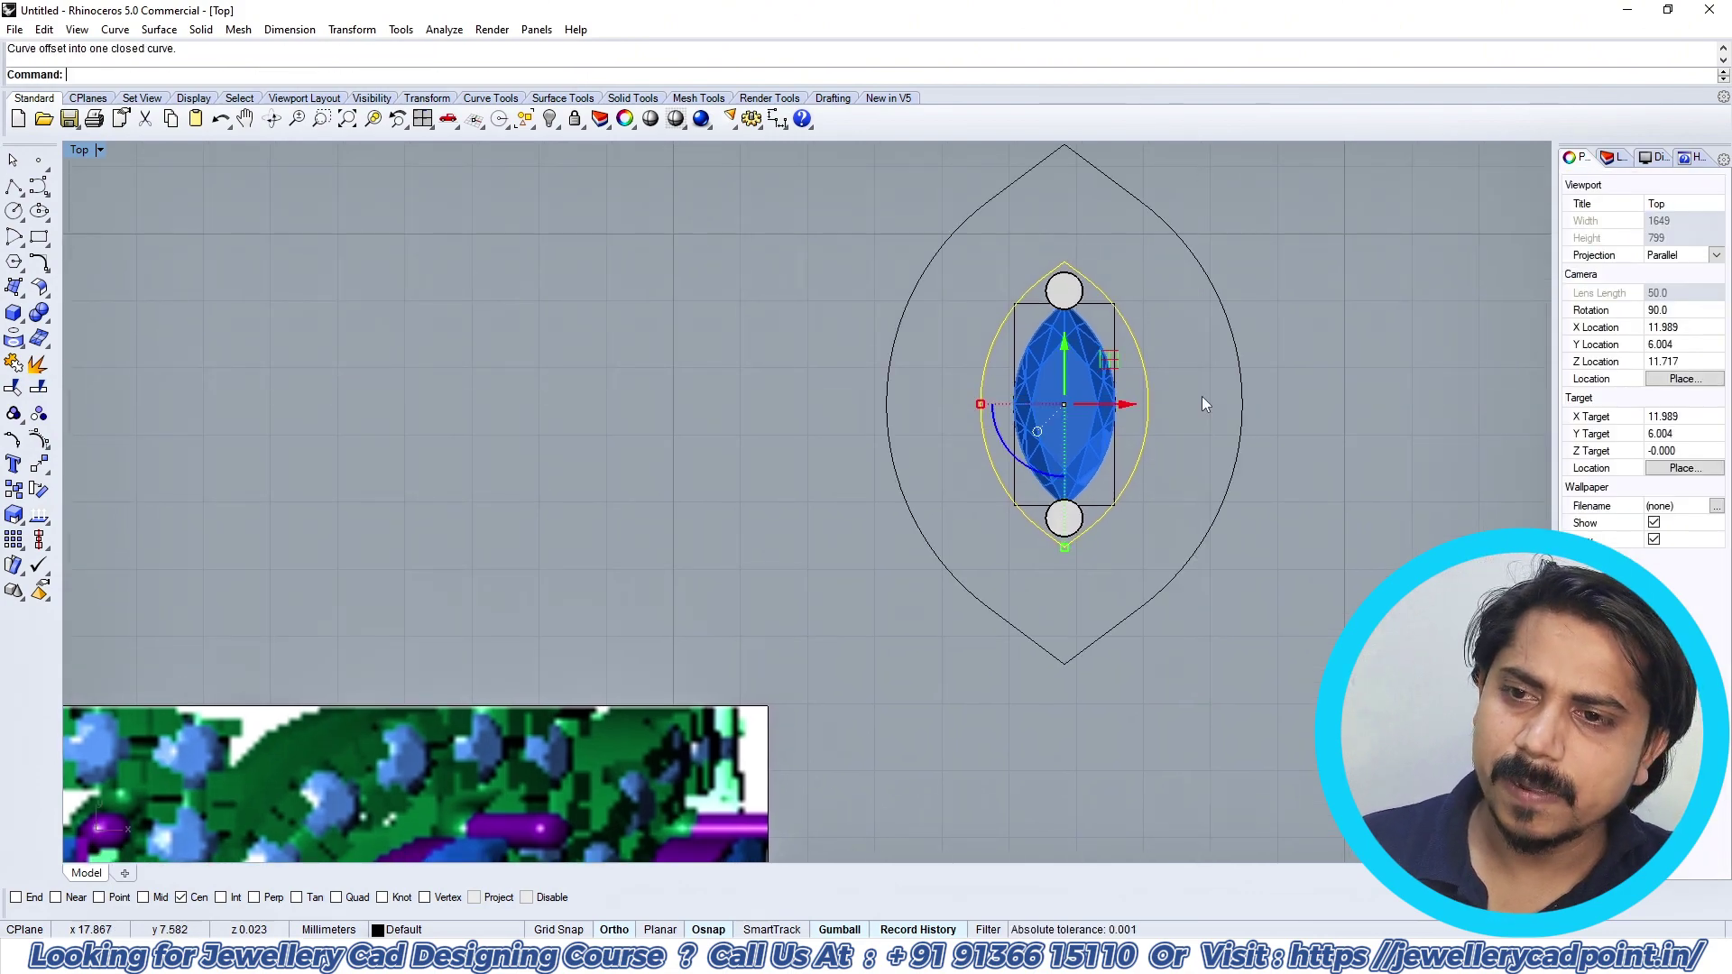
scroll(1174, 330, "down", 3)
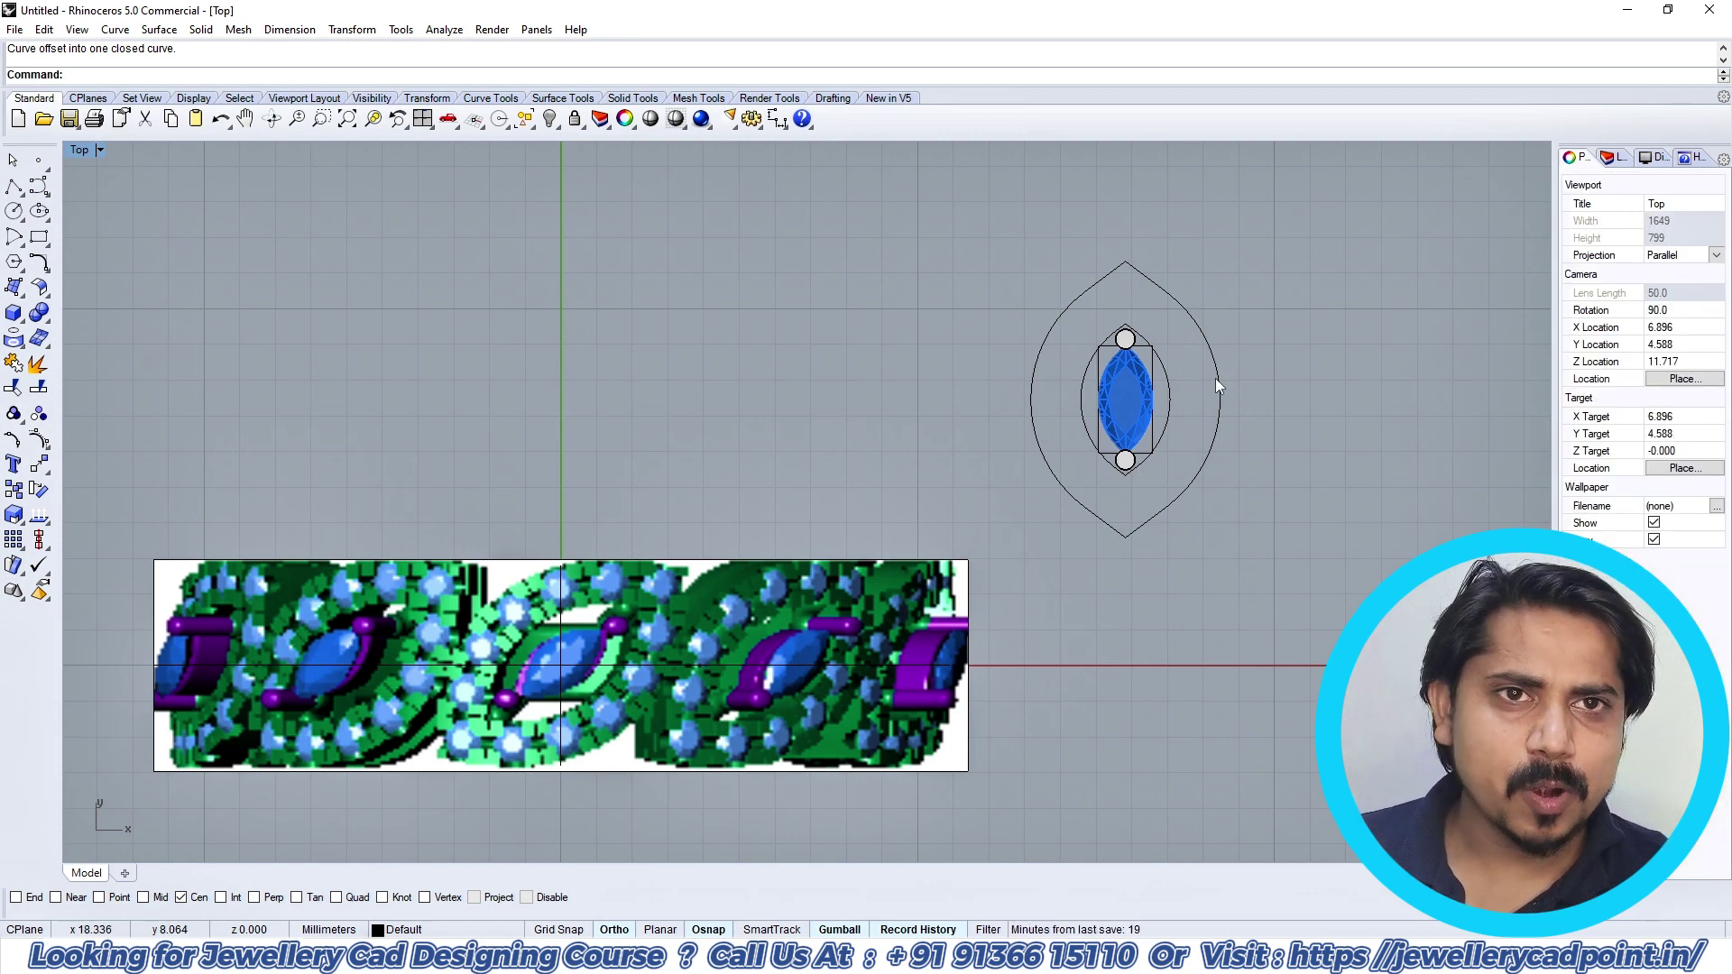
Step: Explode the inner and outer marquise outlines into separate curve segments
scroll(1184, 268, "up", 2)
left_click(1135, 292)
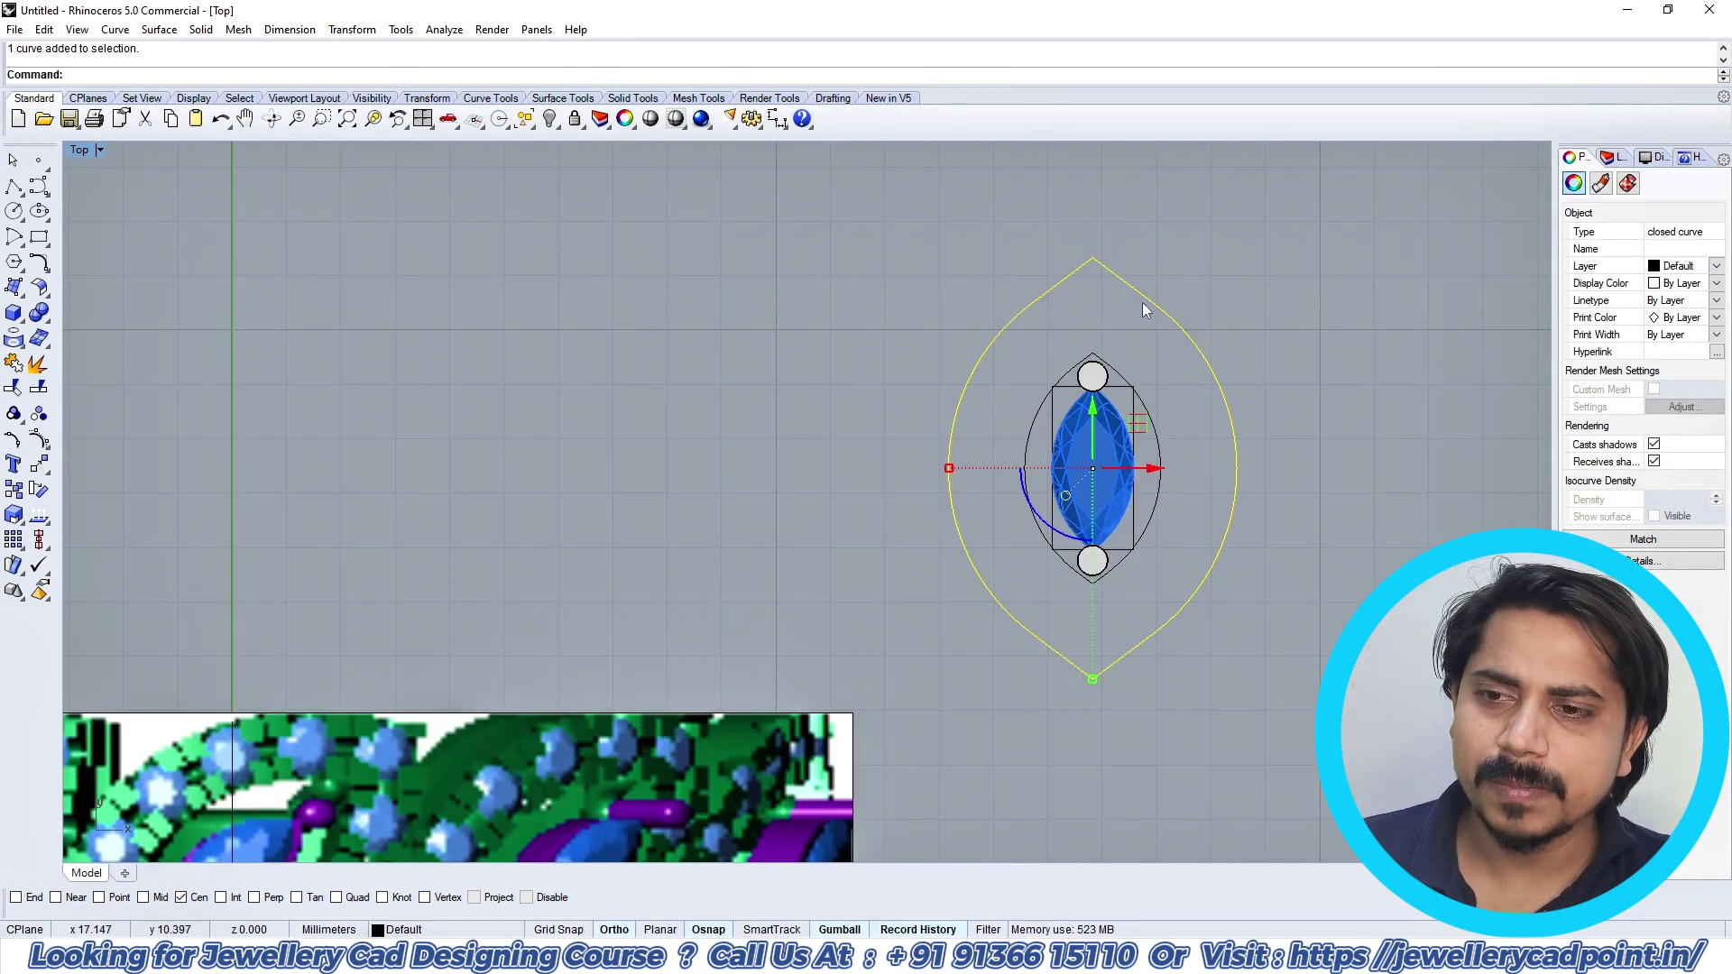
left_click(1180, 379)
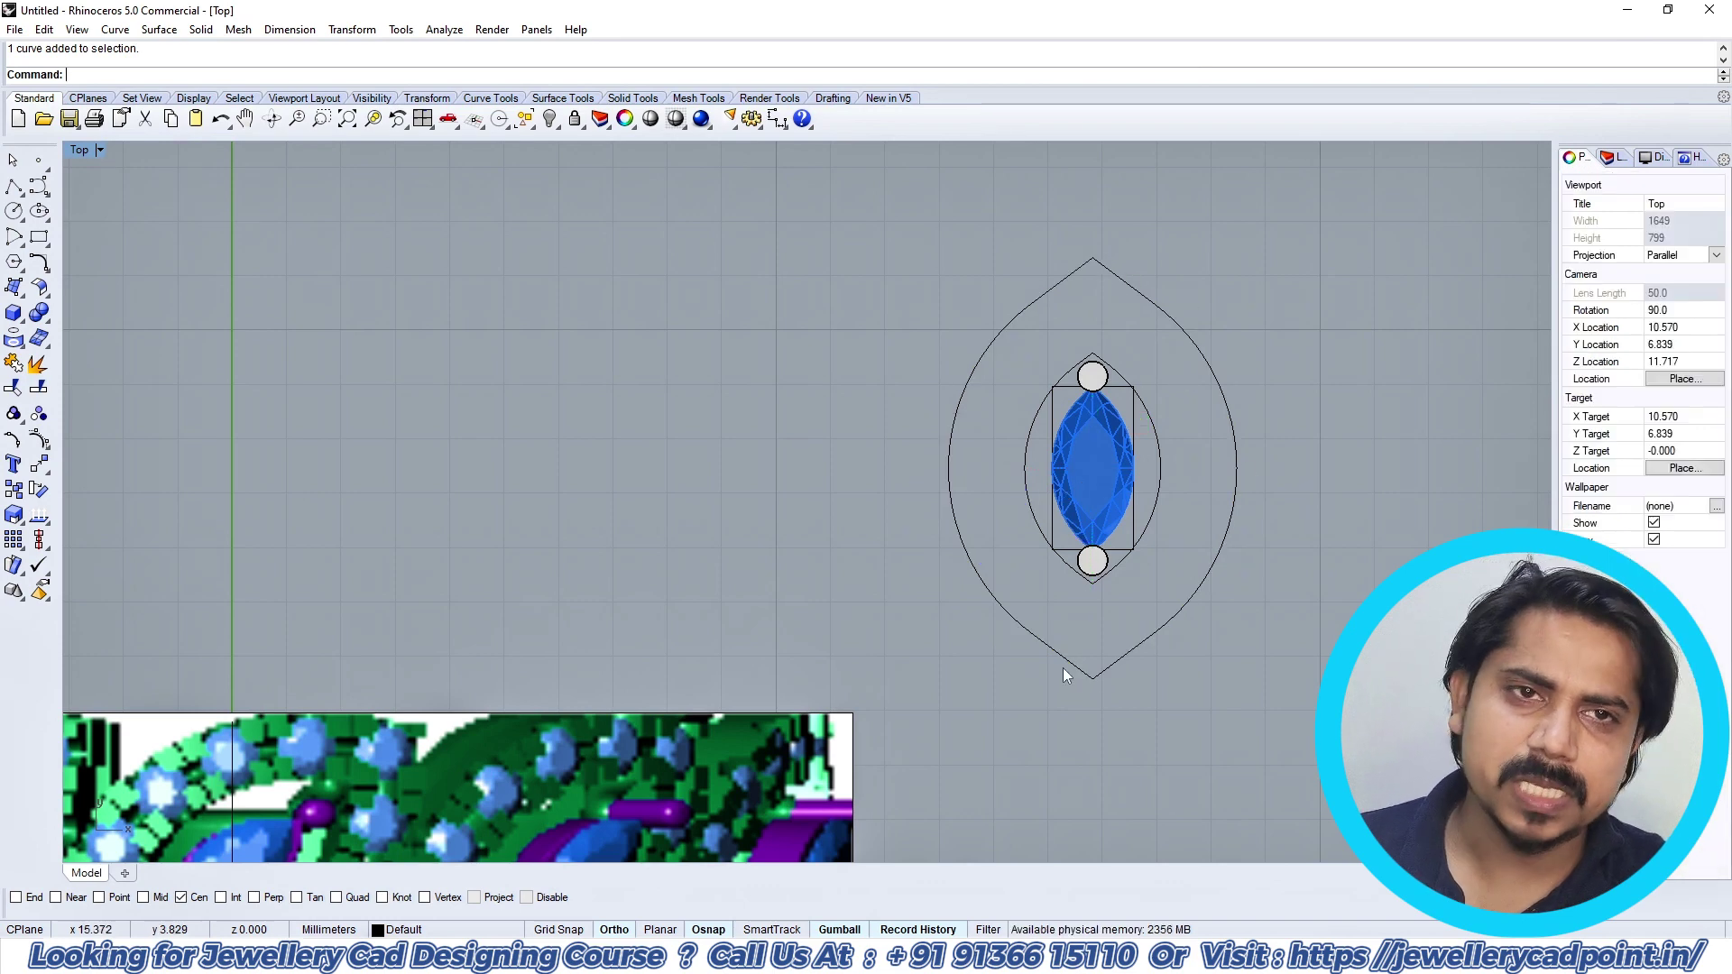
right_click_drag(1077, 505, 1069, 473)
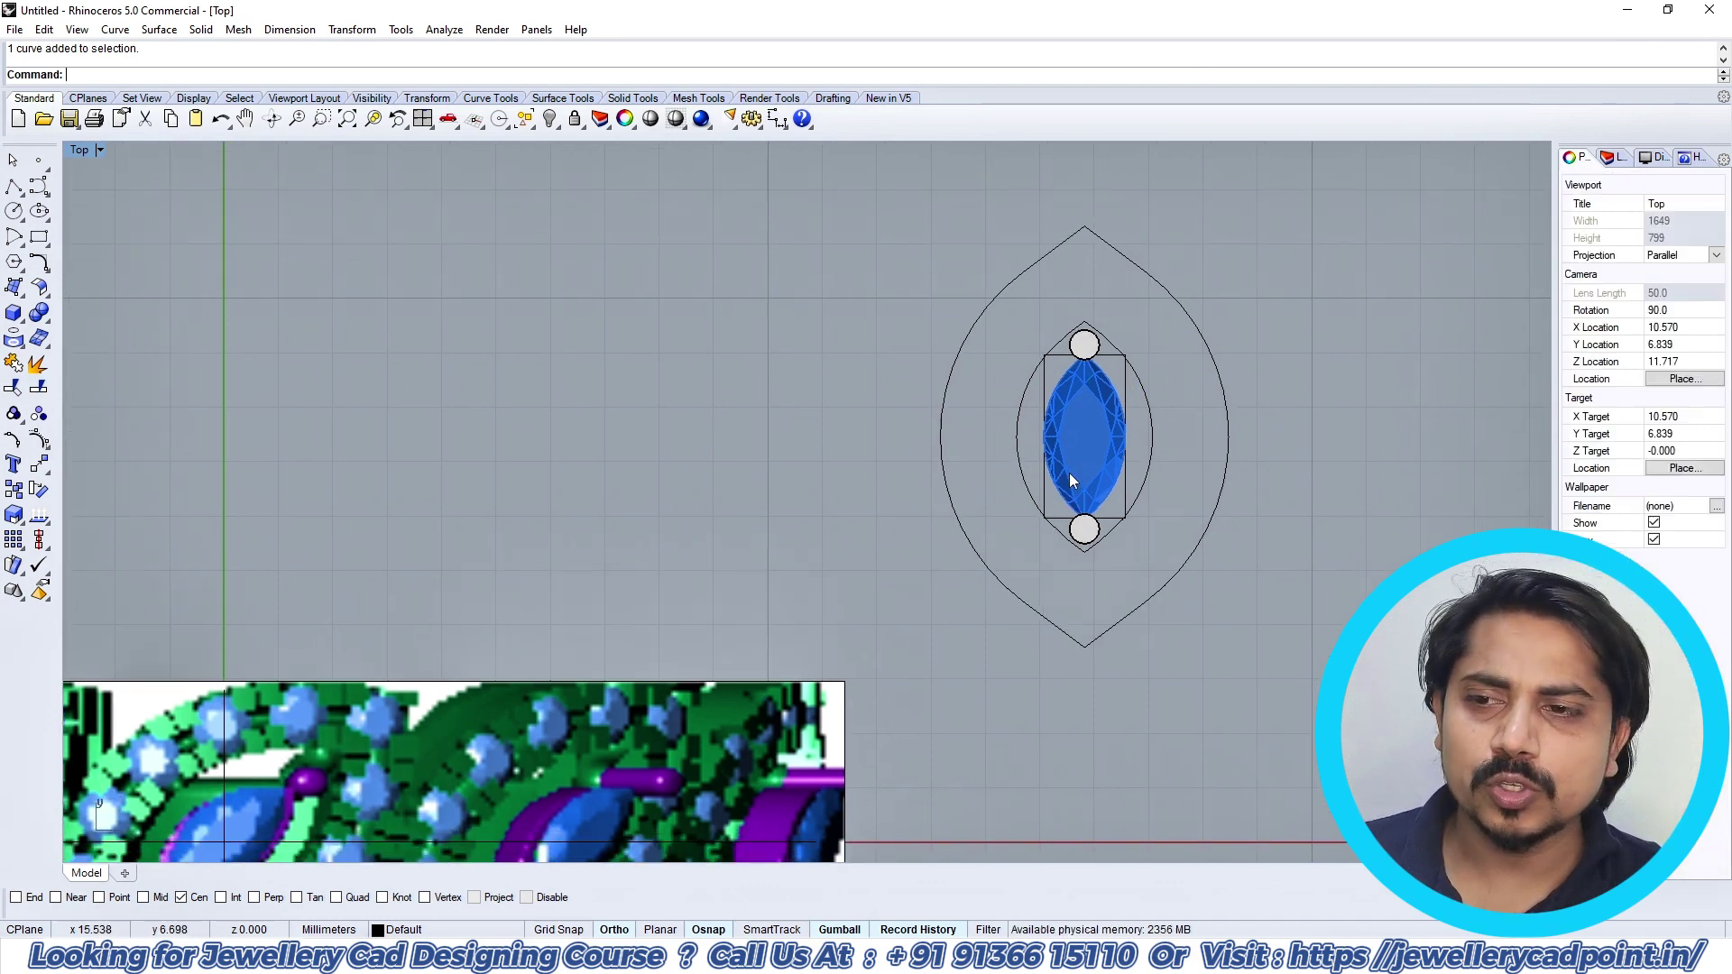
left_click(1145, 400)
left_click(1171, 306, "shift")
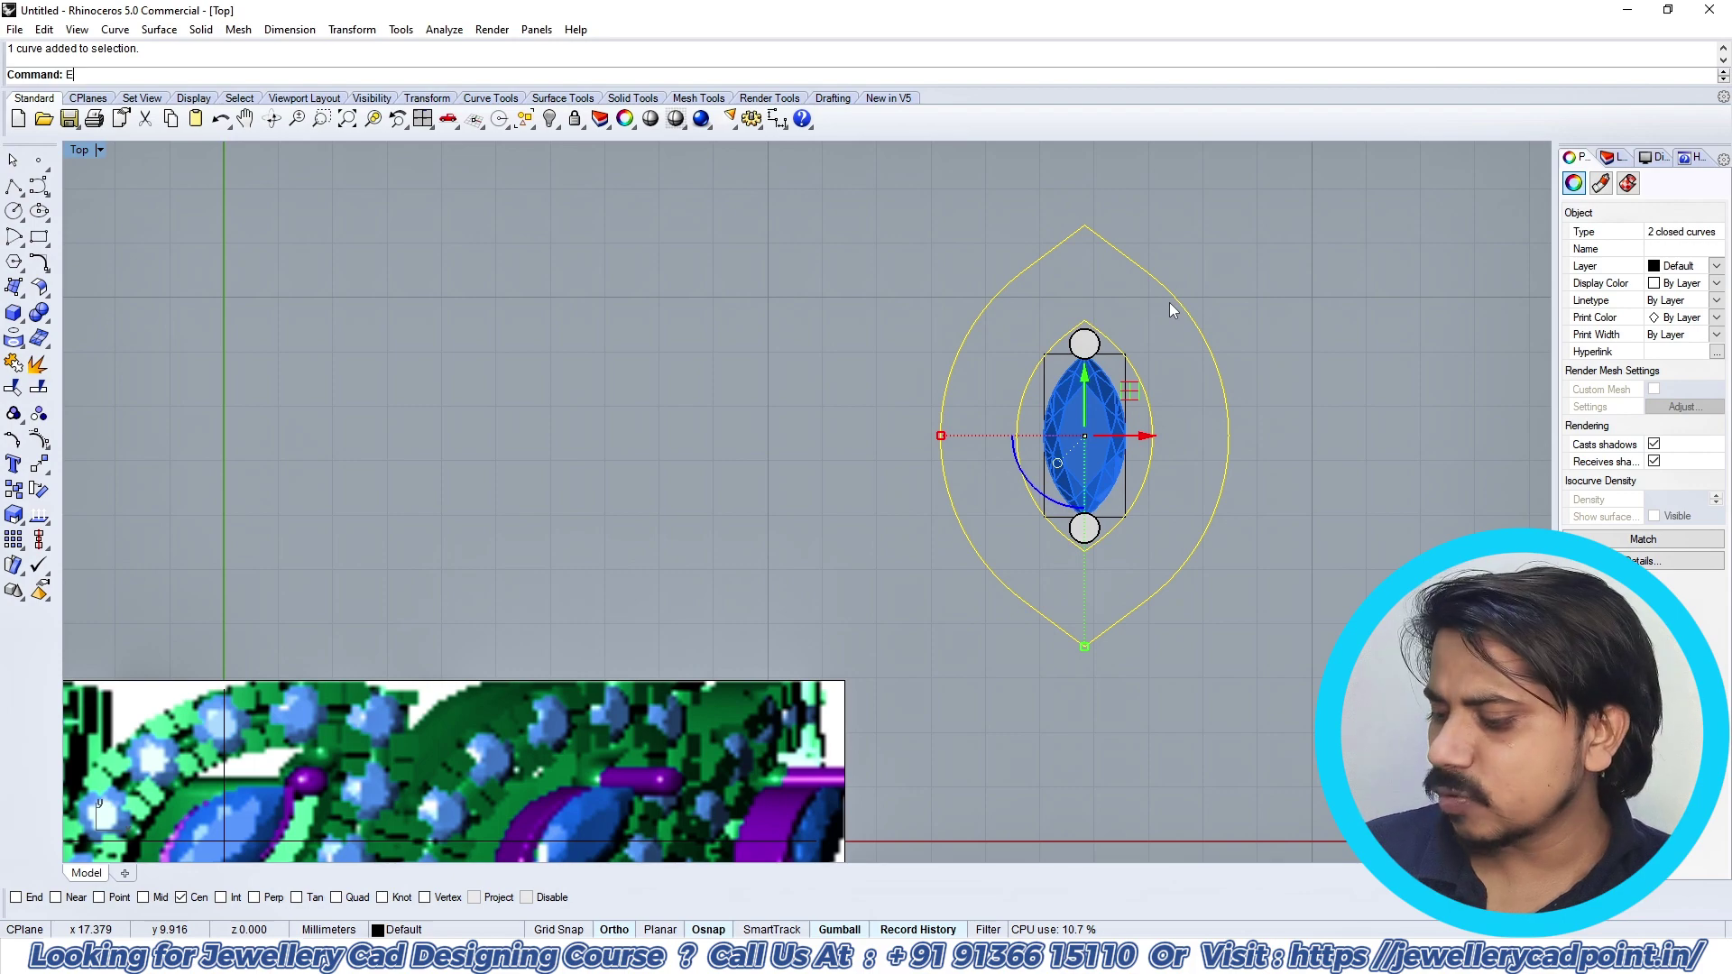
key("ctrl+i")
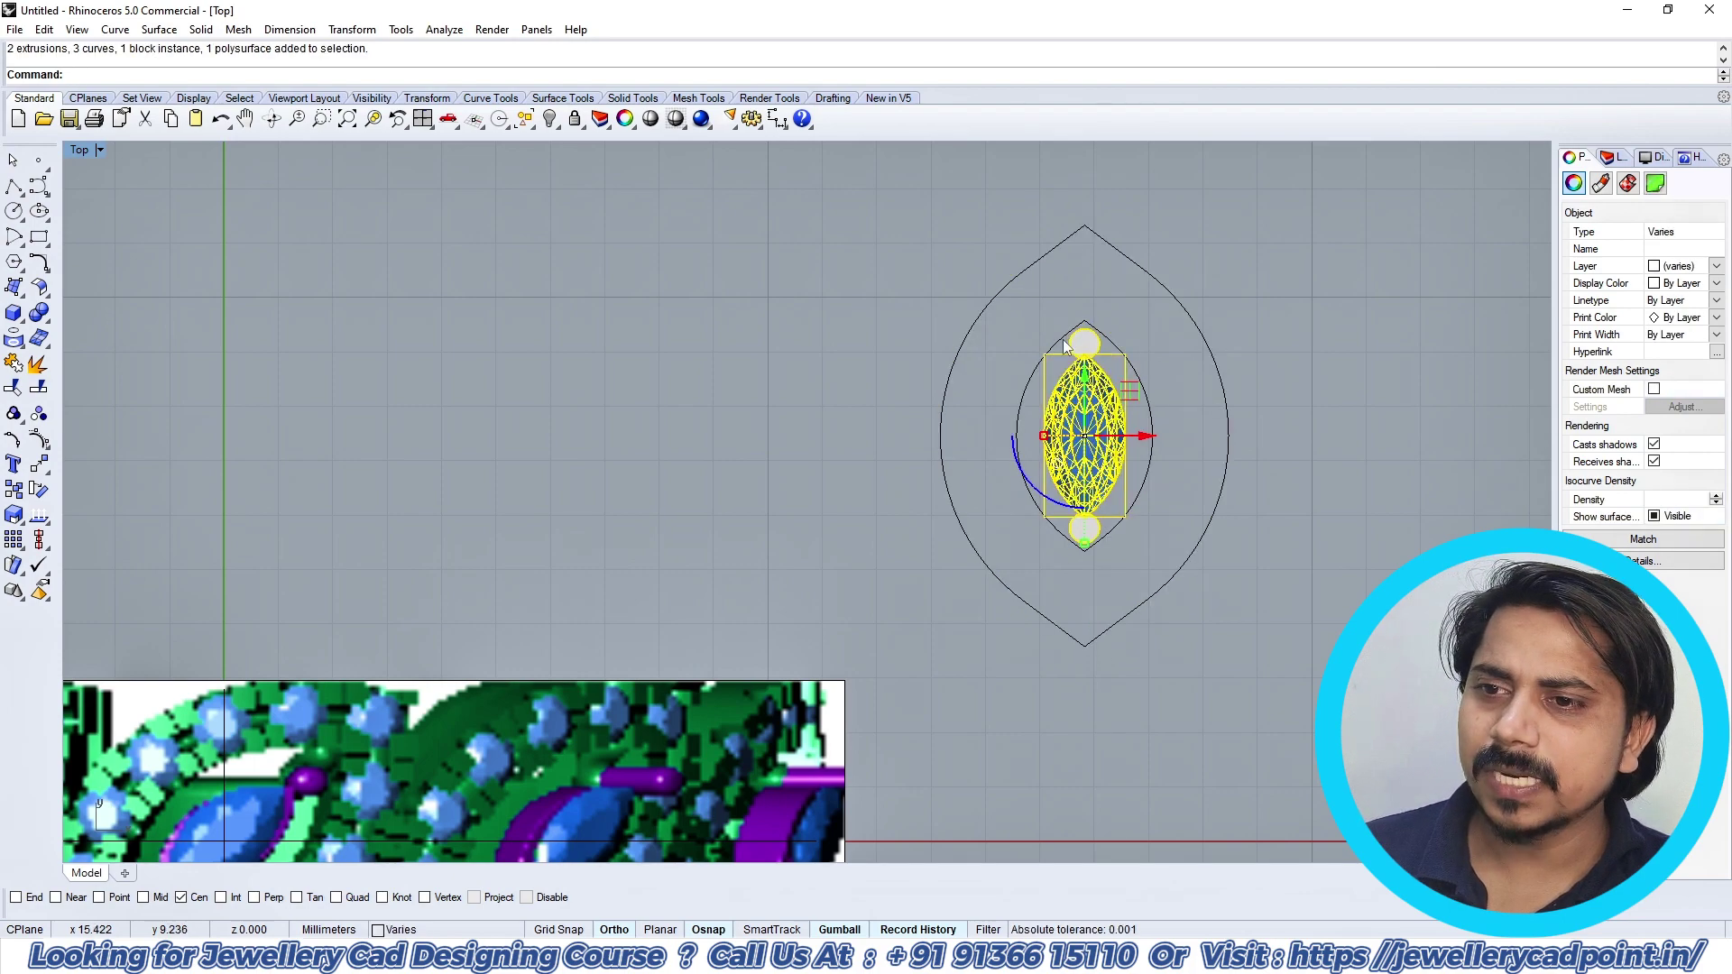
Step: Delete the left-half segments of the inner marquise outline
scroll(1063, 340, "up", 4)
left_click(1064, 340)
key("Delete")
left_click(1073, 329)
key("Delete")
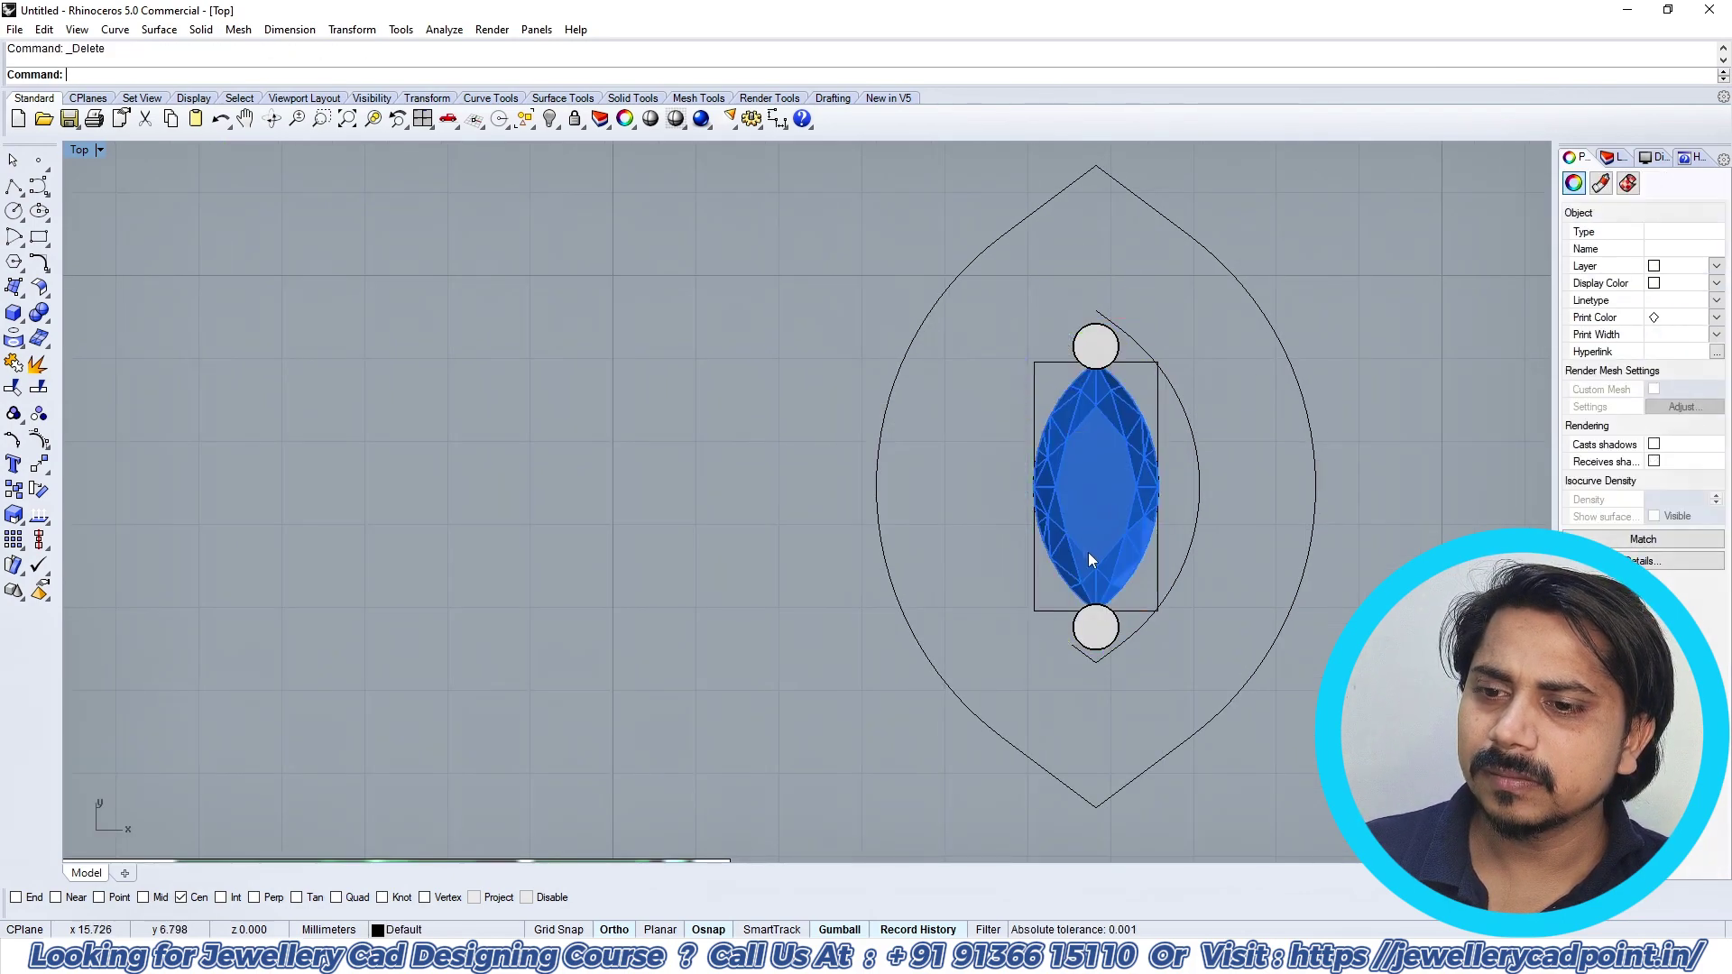
scroll(1088, 622, "up", 6)
left_click(1083, 683)
key("Delete")
Step: Join the three remaining right-half segments of the inner outline into one open curve
left_click(1119, 685)
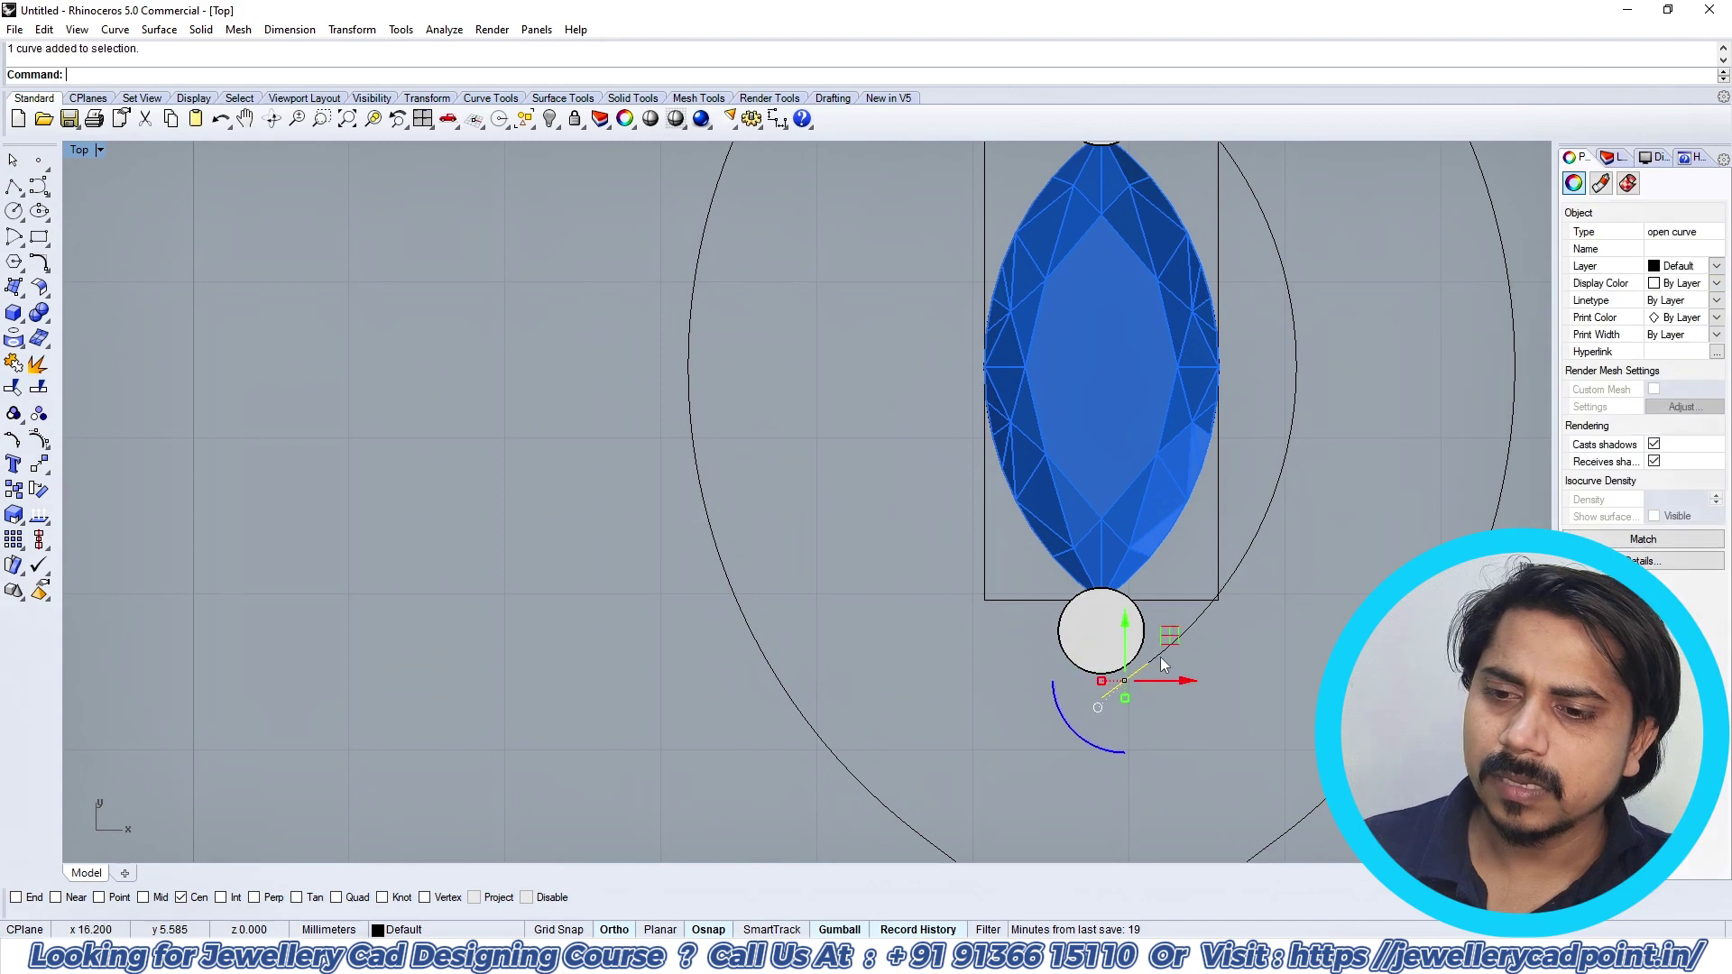
left_click(1163, 652, "shift")
scroll(1168, 642, "down", 6)
left_click(1125, 454, "shift")
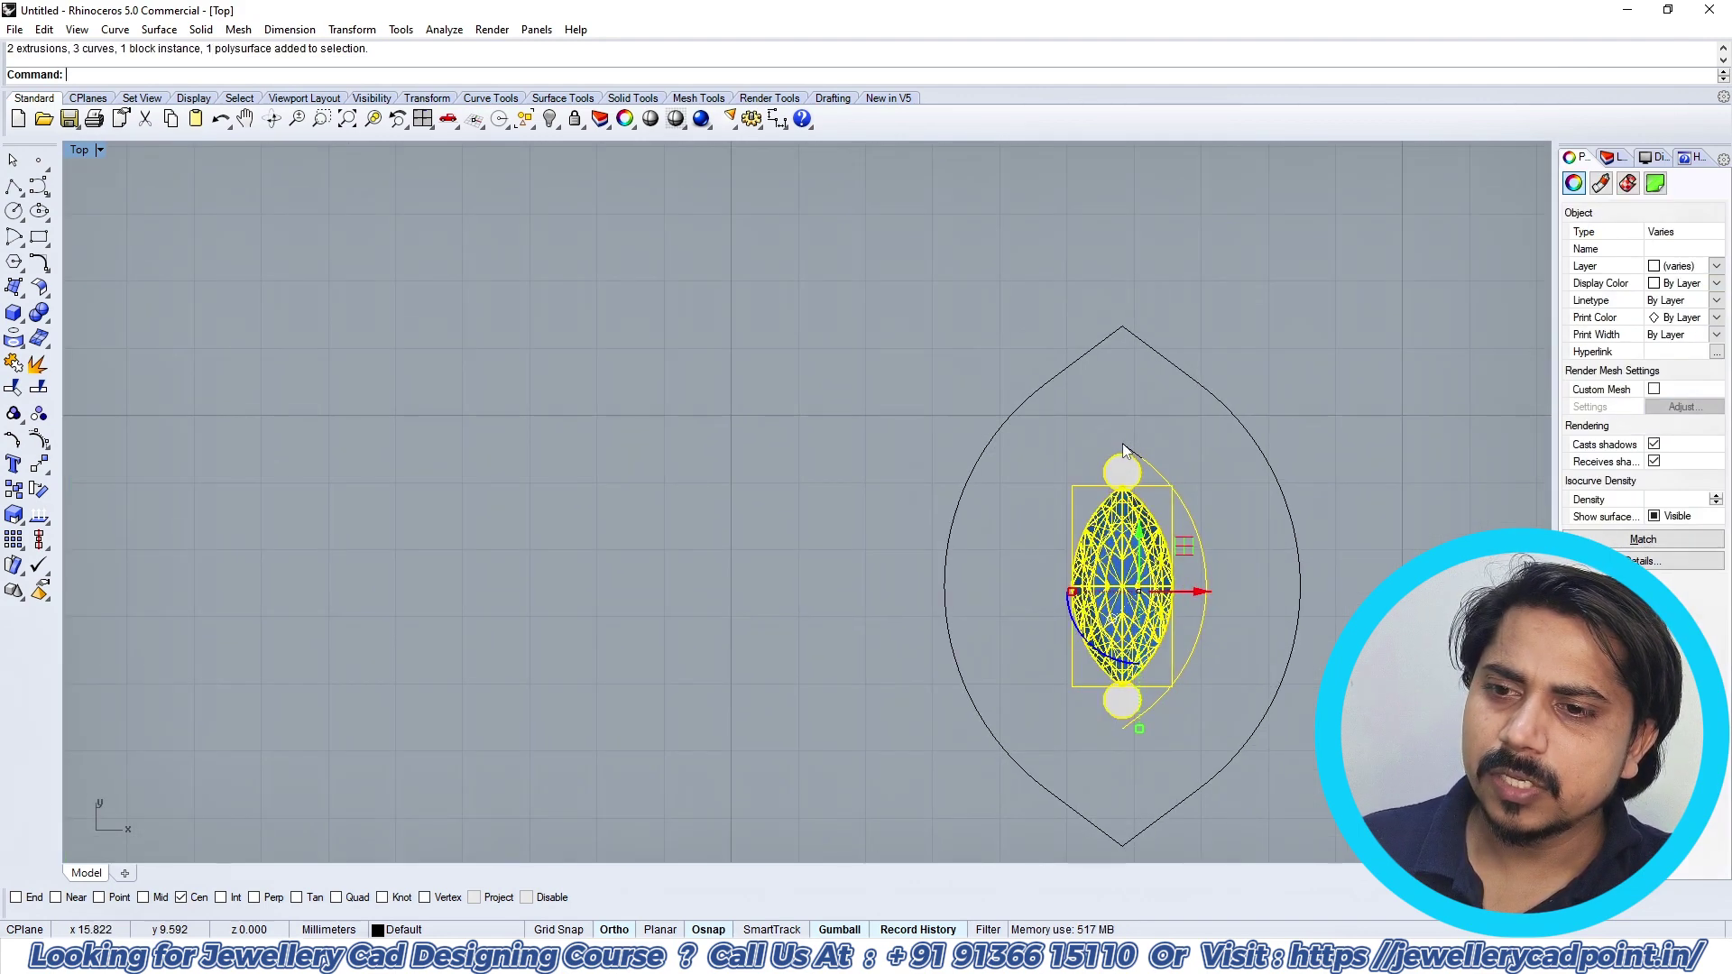
left_click(1130, 450, "shift")
left_click(1122, 486, "ctrl")
key("ctrl+j")
key("Escape")
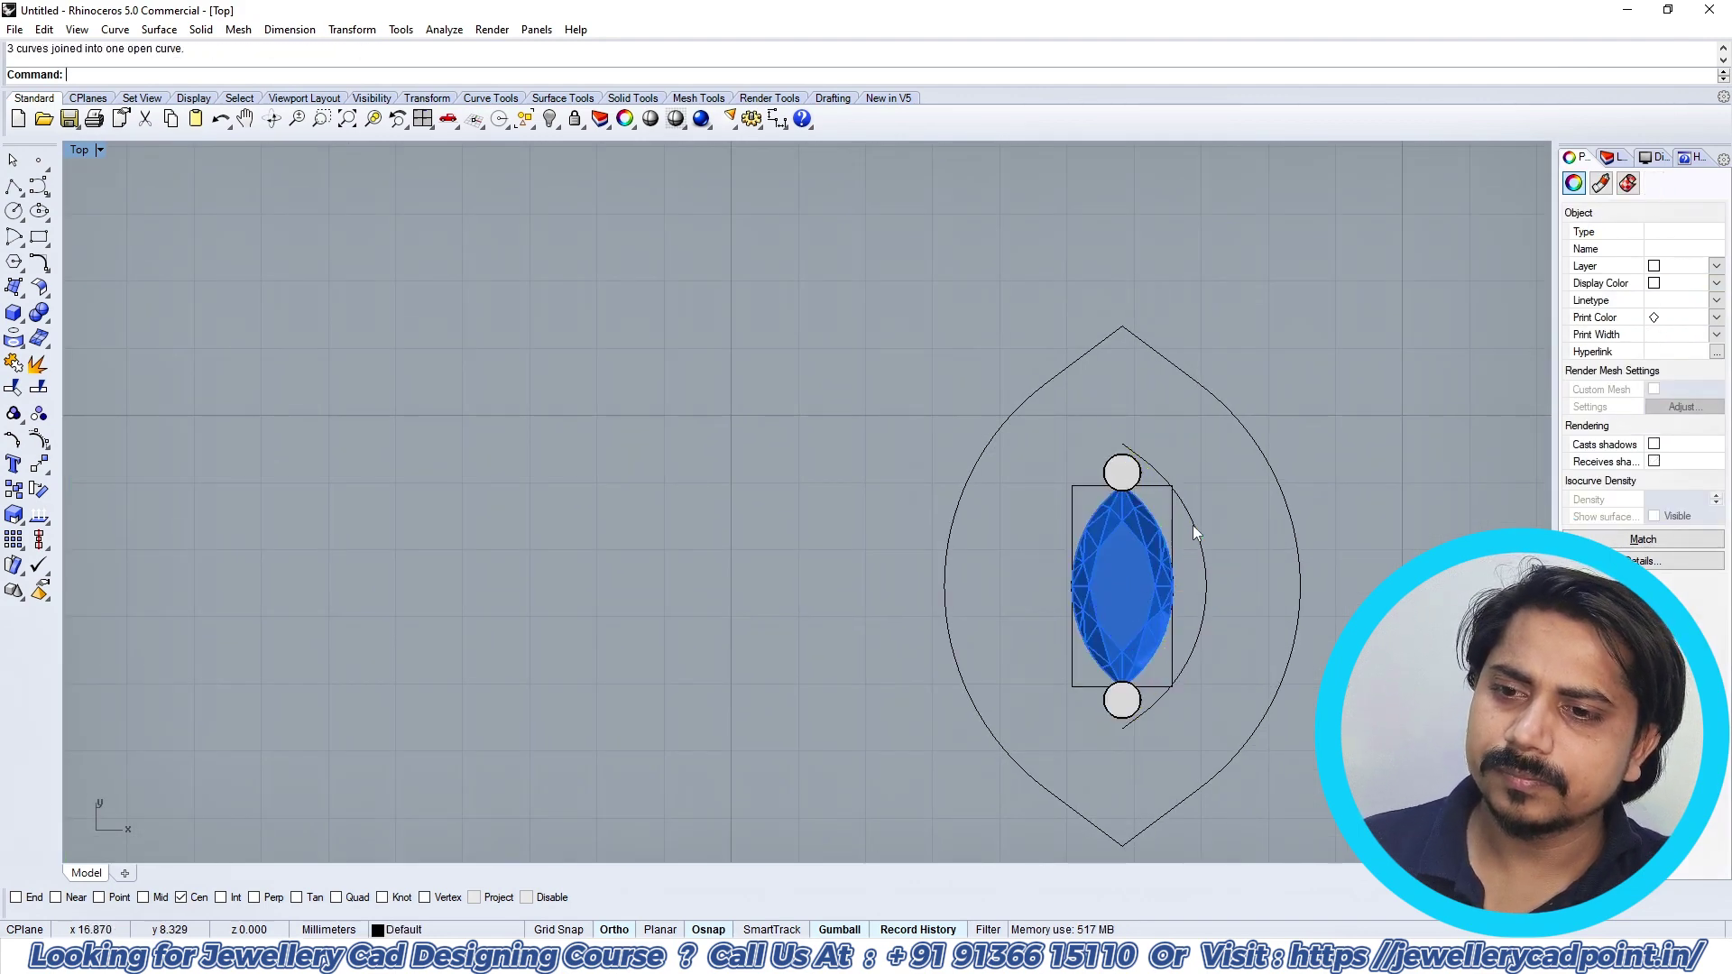
Step: Rebuild the inner right-half curve with 4 points and degree 3, deleting the input curve
left_click(1200, 533)
right_click_drag(1183, 546, 1144, 459)
type("Rebuild")
key("Return")
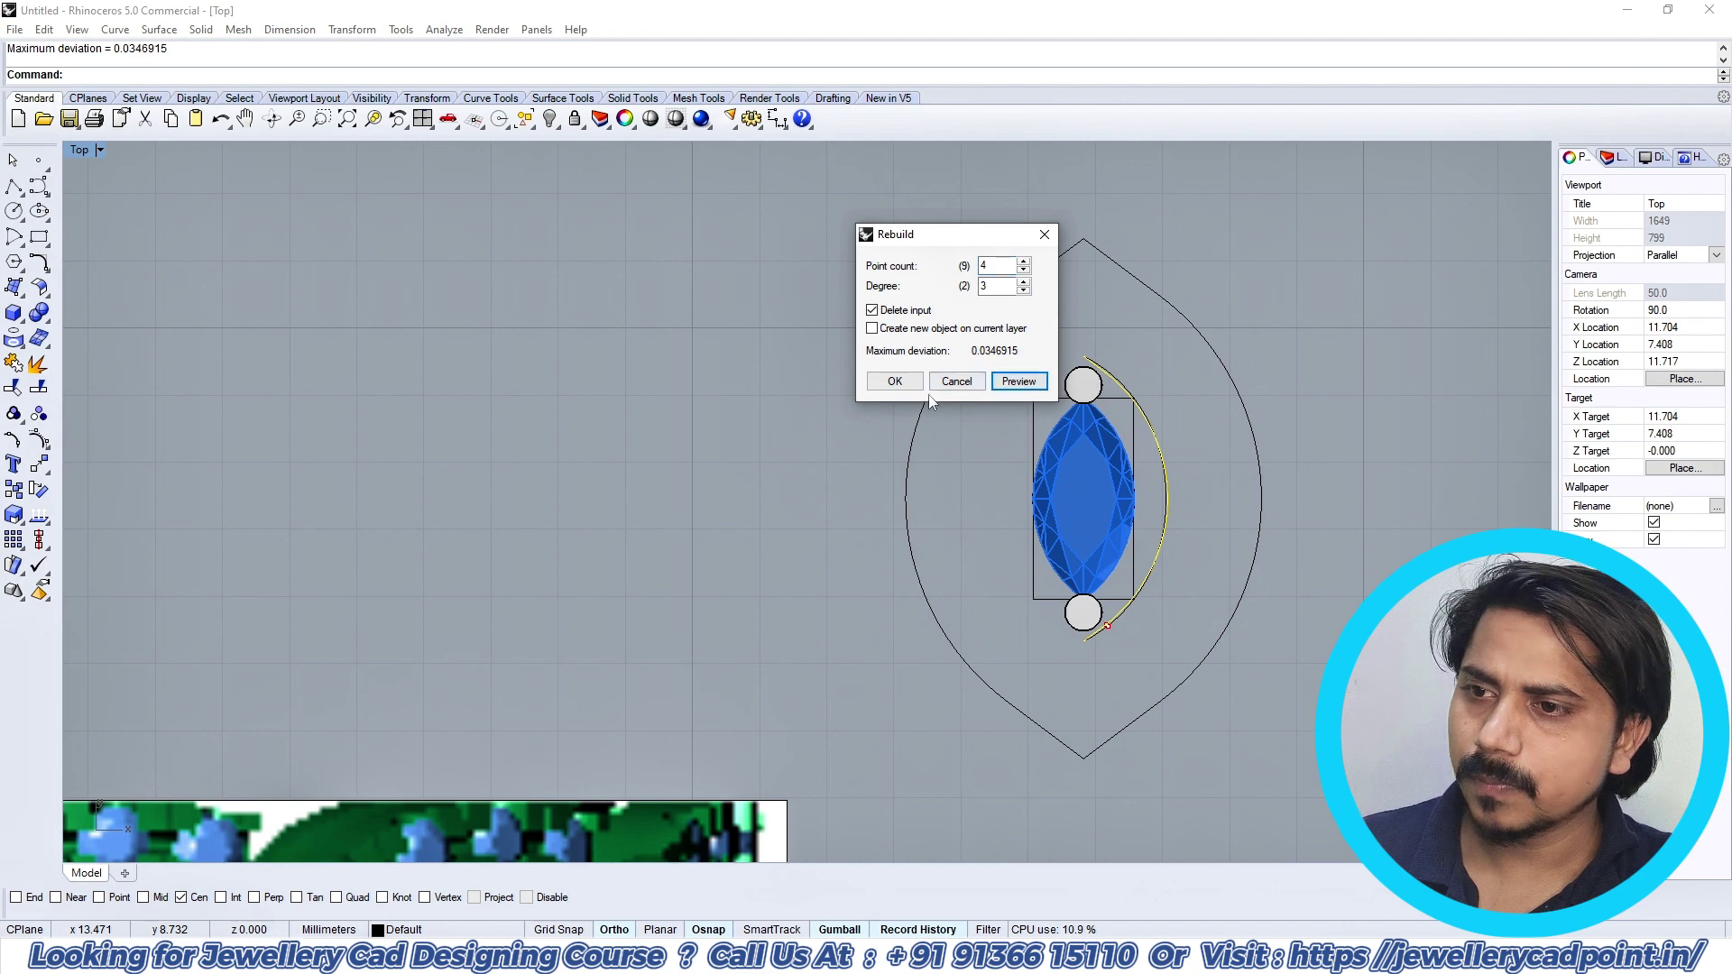
left_click(903, 384)
Step: Join the right-half segments of the outer marquise outline into one open curve
left_click(1147, 287)
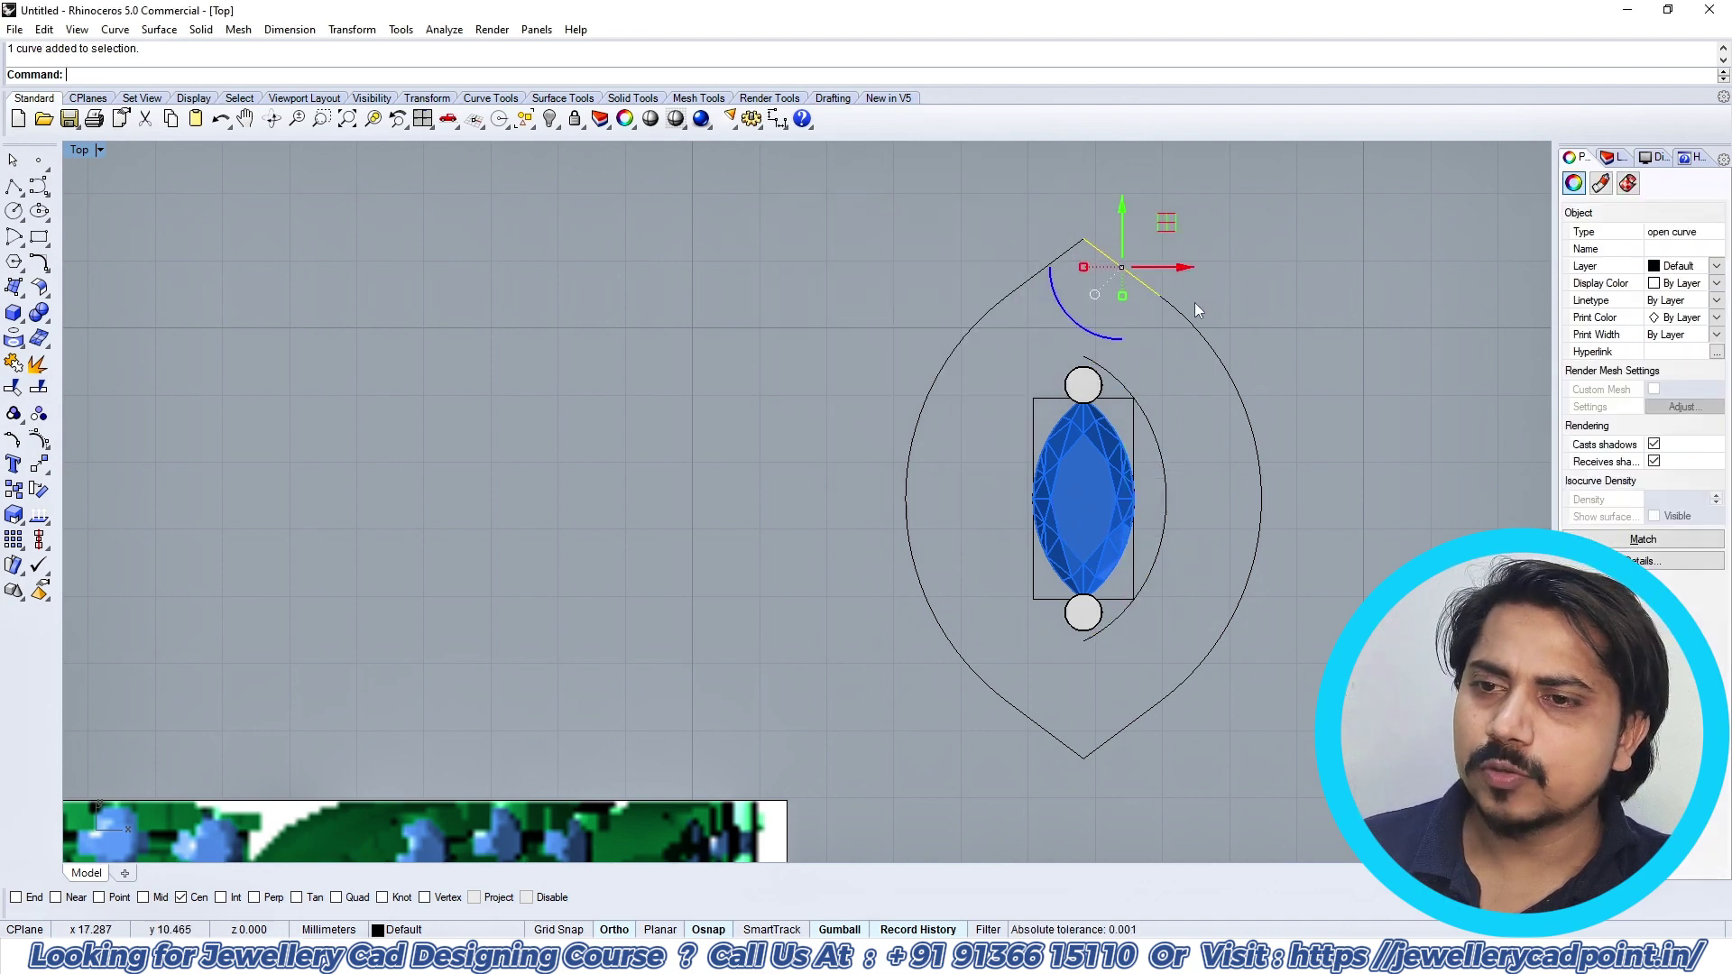
left_click(1197, 310, "shift")
right_click_drag(1206, 398, 1159, 265)
left_click_drag(1081, 549, 958, 617, "shift")
key("ctrl+j")
Step: Delete the left-half segments of the outer marquise outline
key("Delete")
scroll(956, 614, "down", 6)
left_click(927, 533)
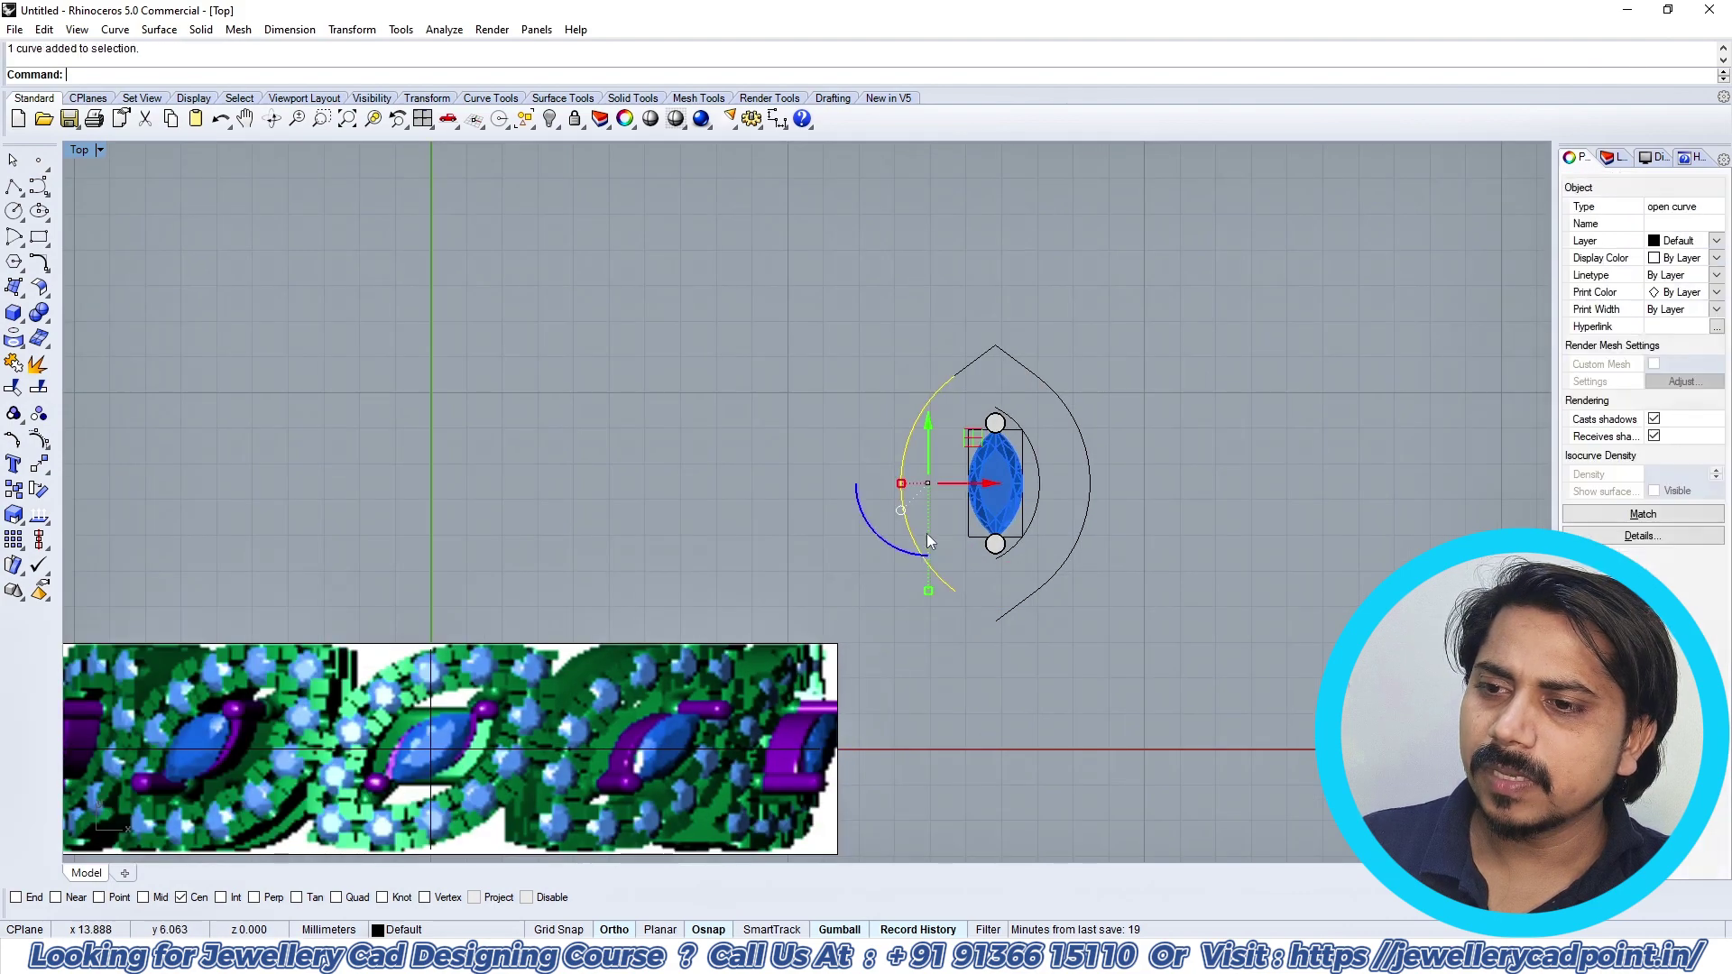
key("Delete")
left_click(960, 370)
key("Delete")
Step: Rebuild the outer right-half curve with 5 points and degree 3, deleting the input curve
left_click(1034, 366)
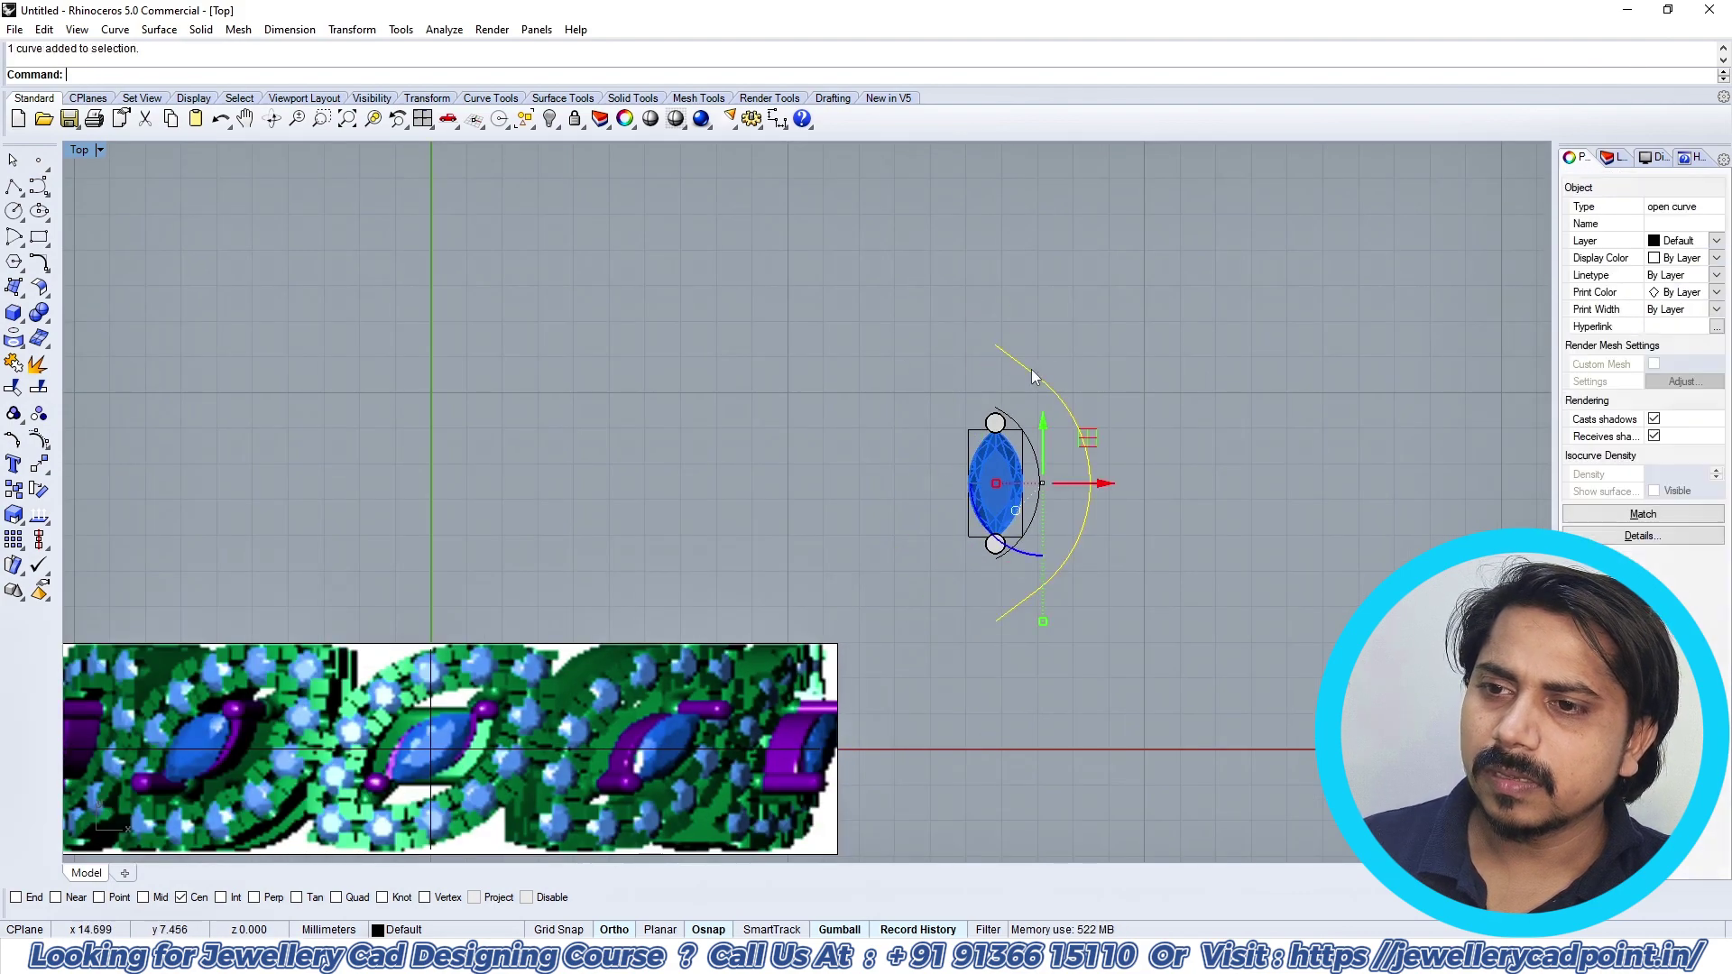
type("rebuild")
key("Return")
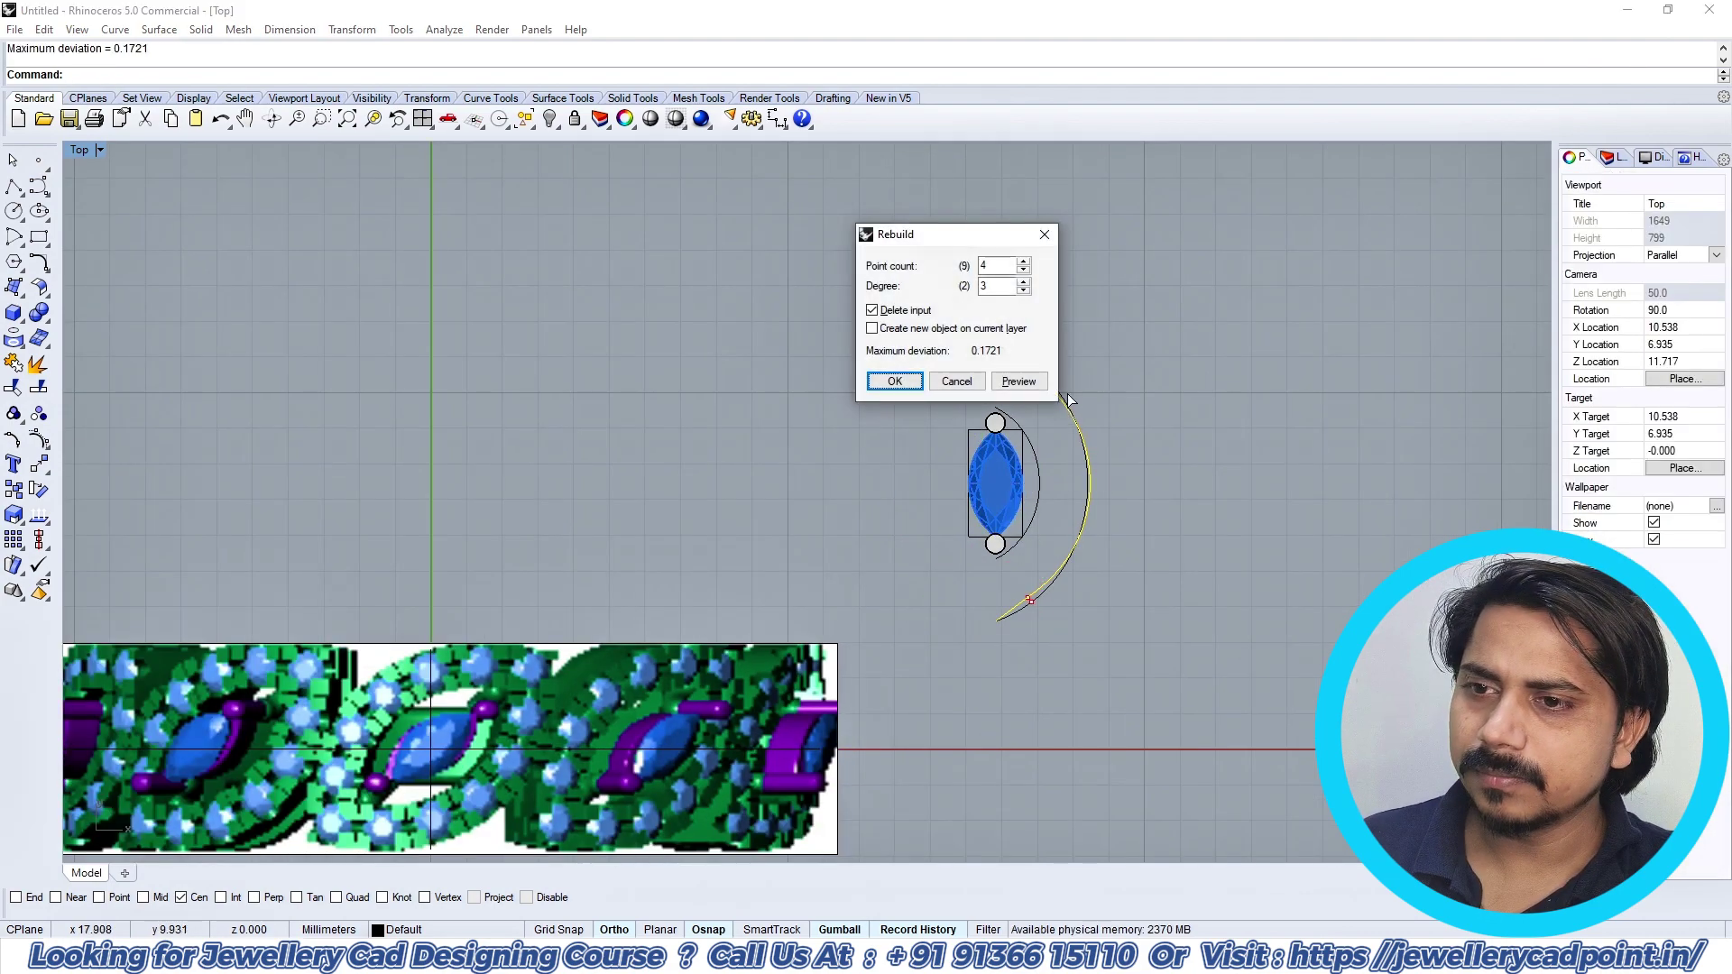
type("5")
left_click_drag(983, 234, 812, 252)
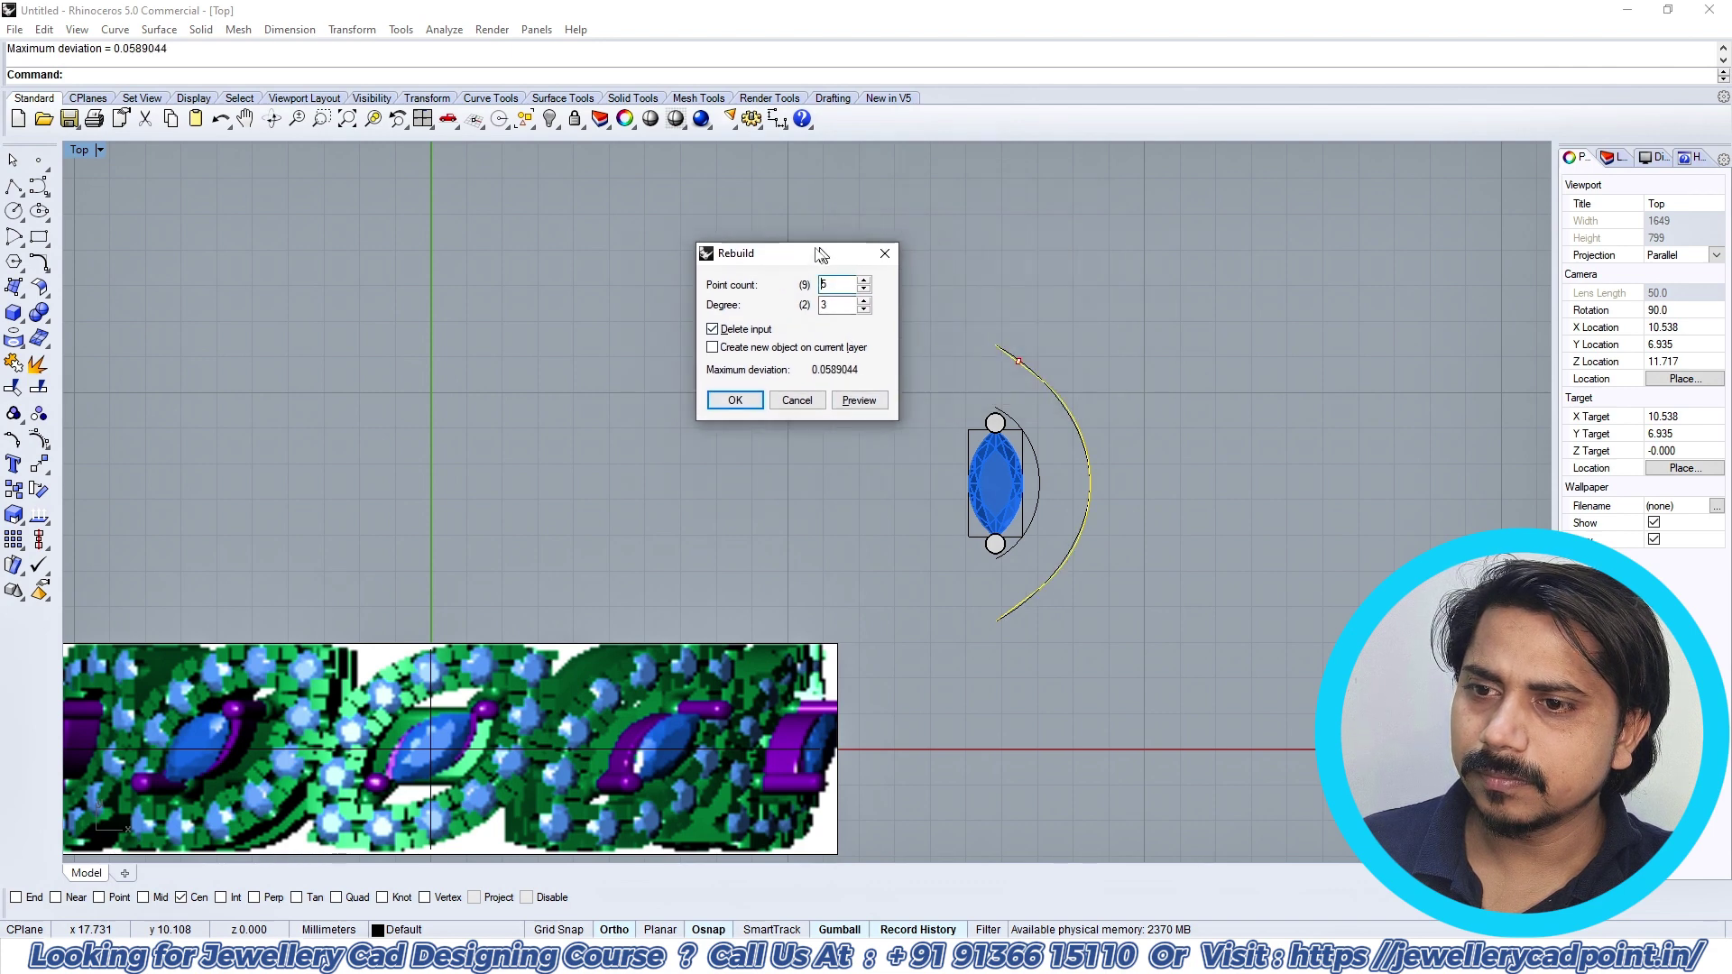
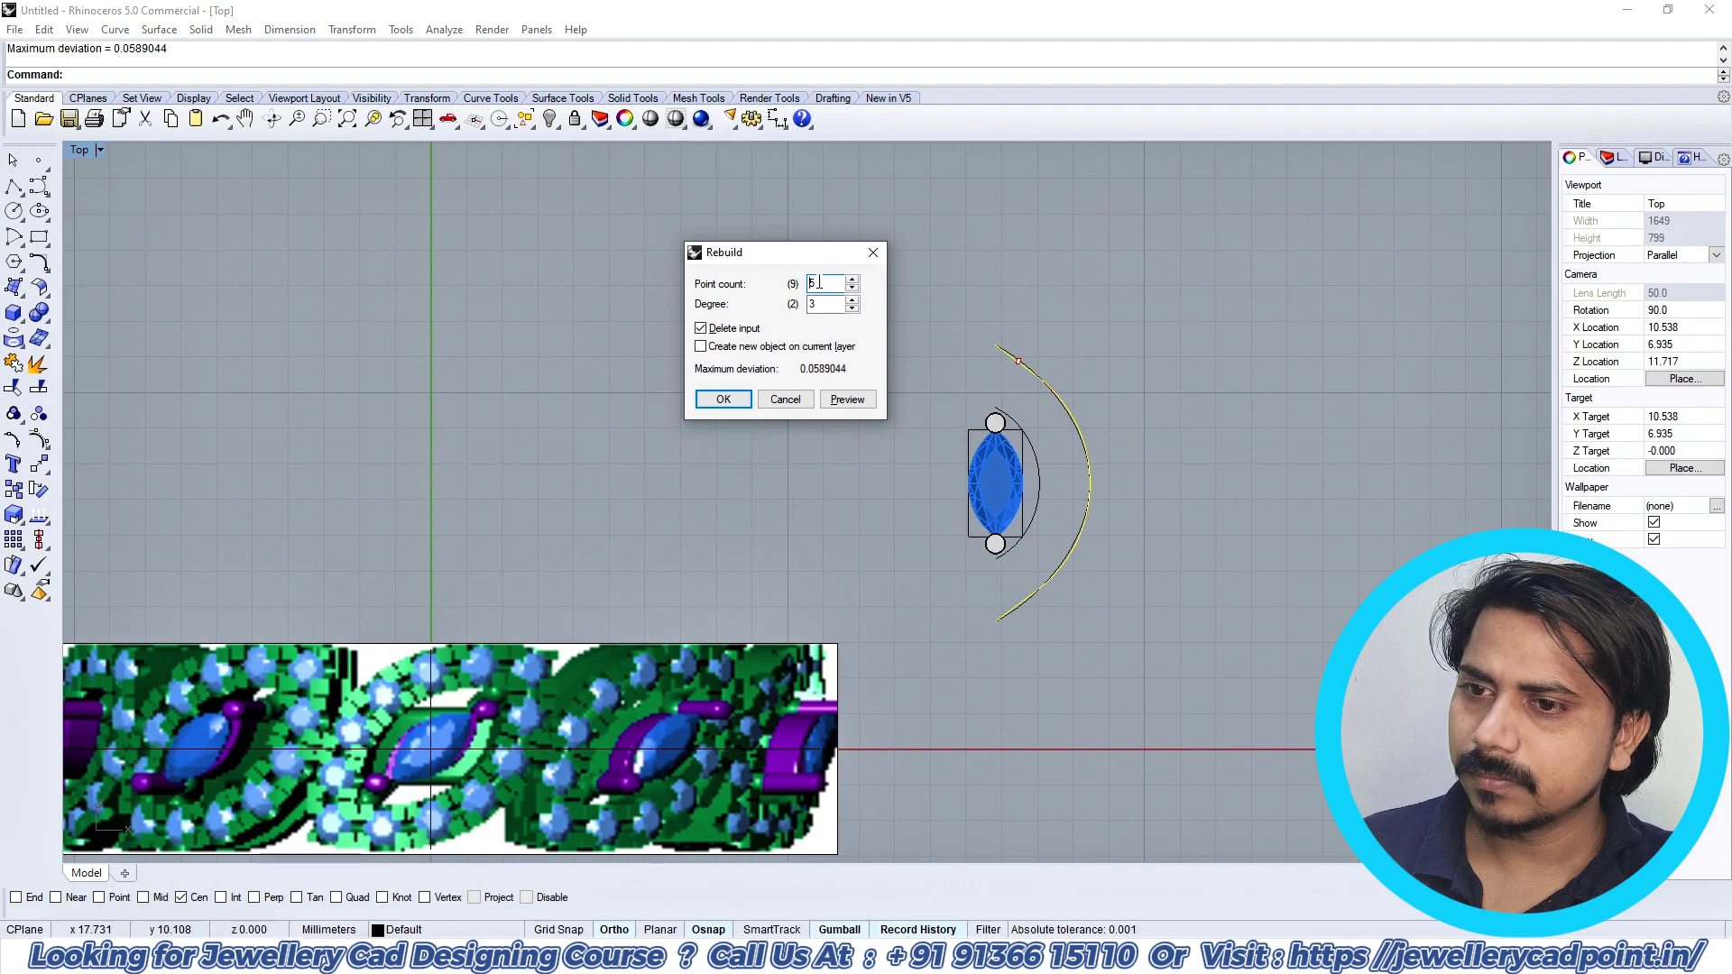
left_click(722, 400)
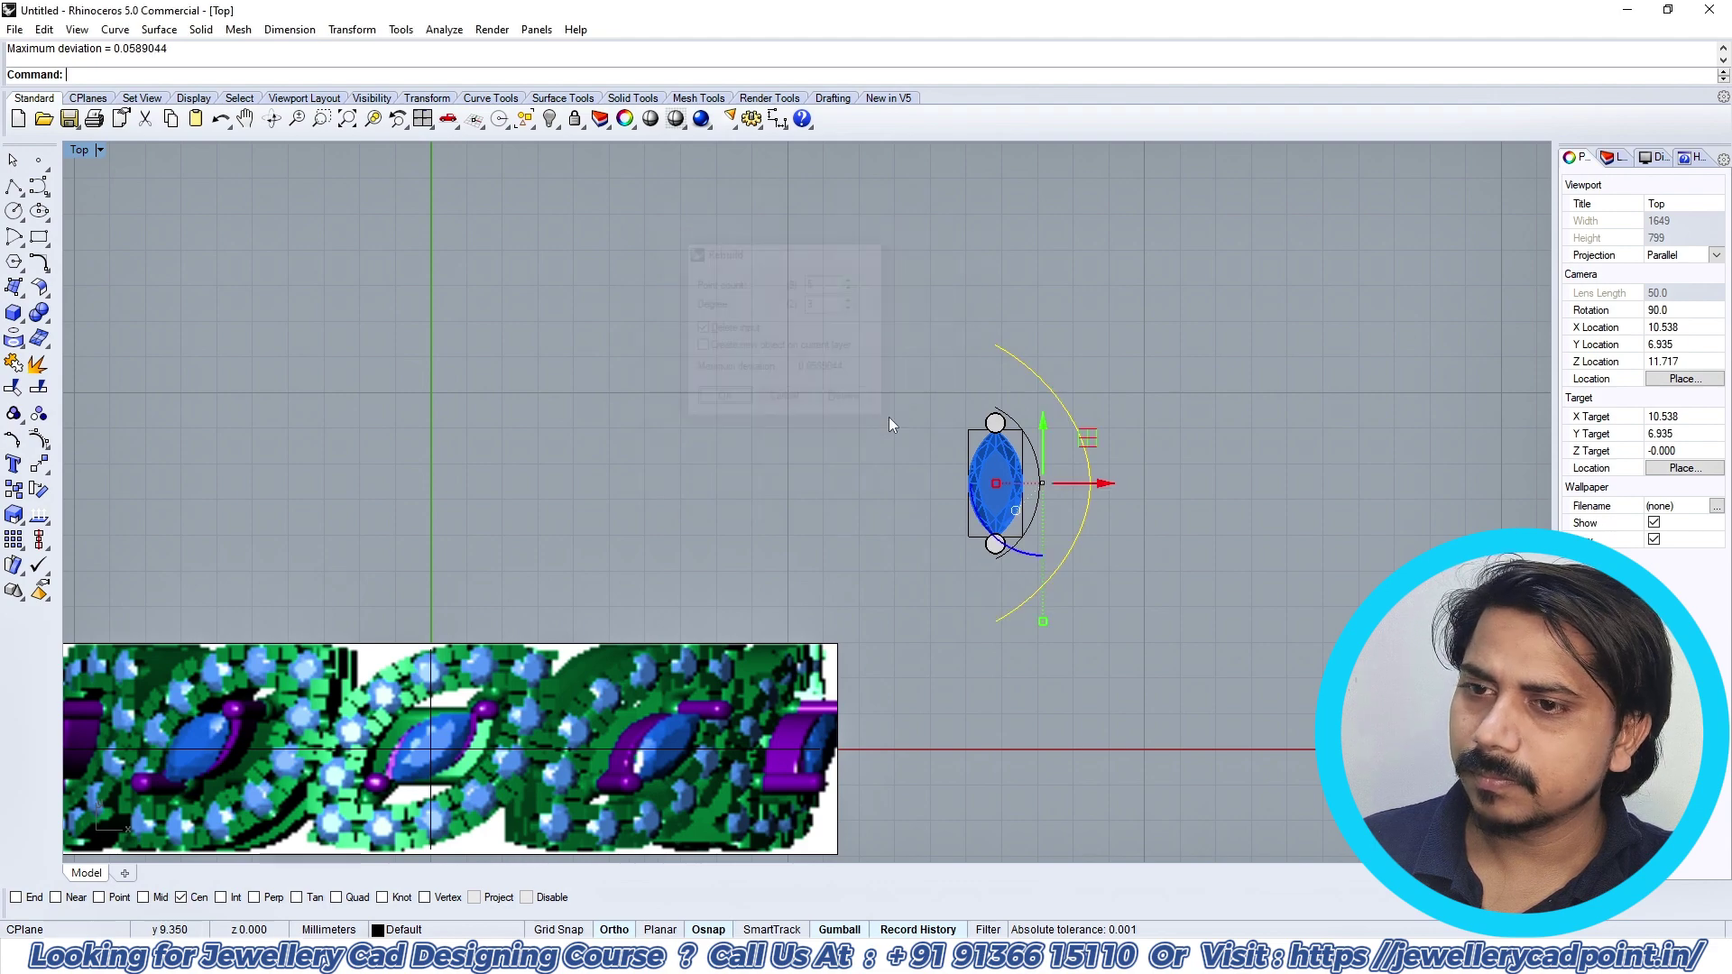
Step: Mirror both right-half curves across the gem's vertical centre line, using only the End object snap for the curve endpoint
scroll(1085, 451, "up", 2)
left_click(1085, 451)
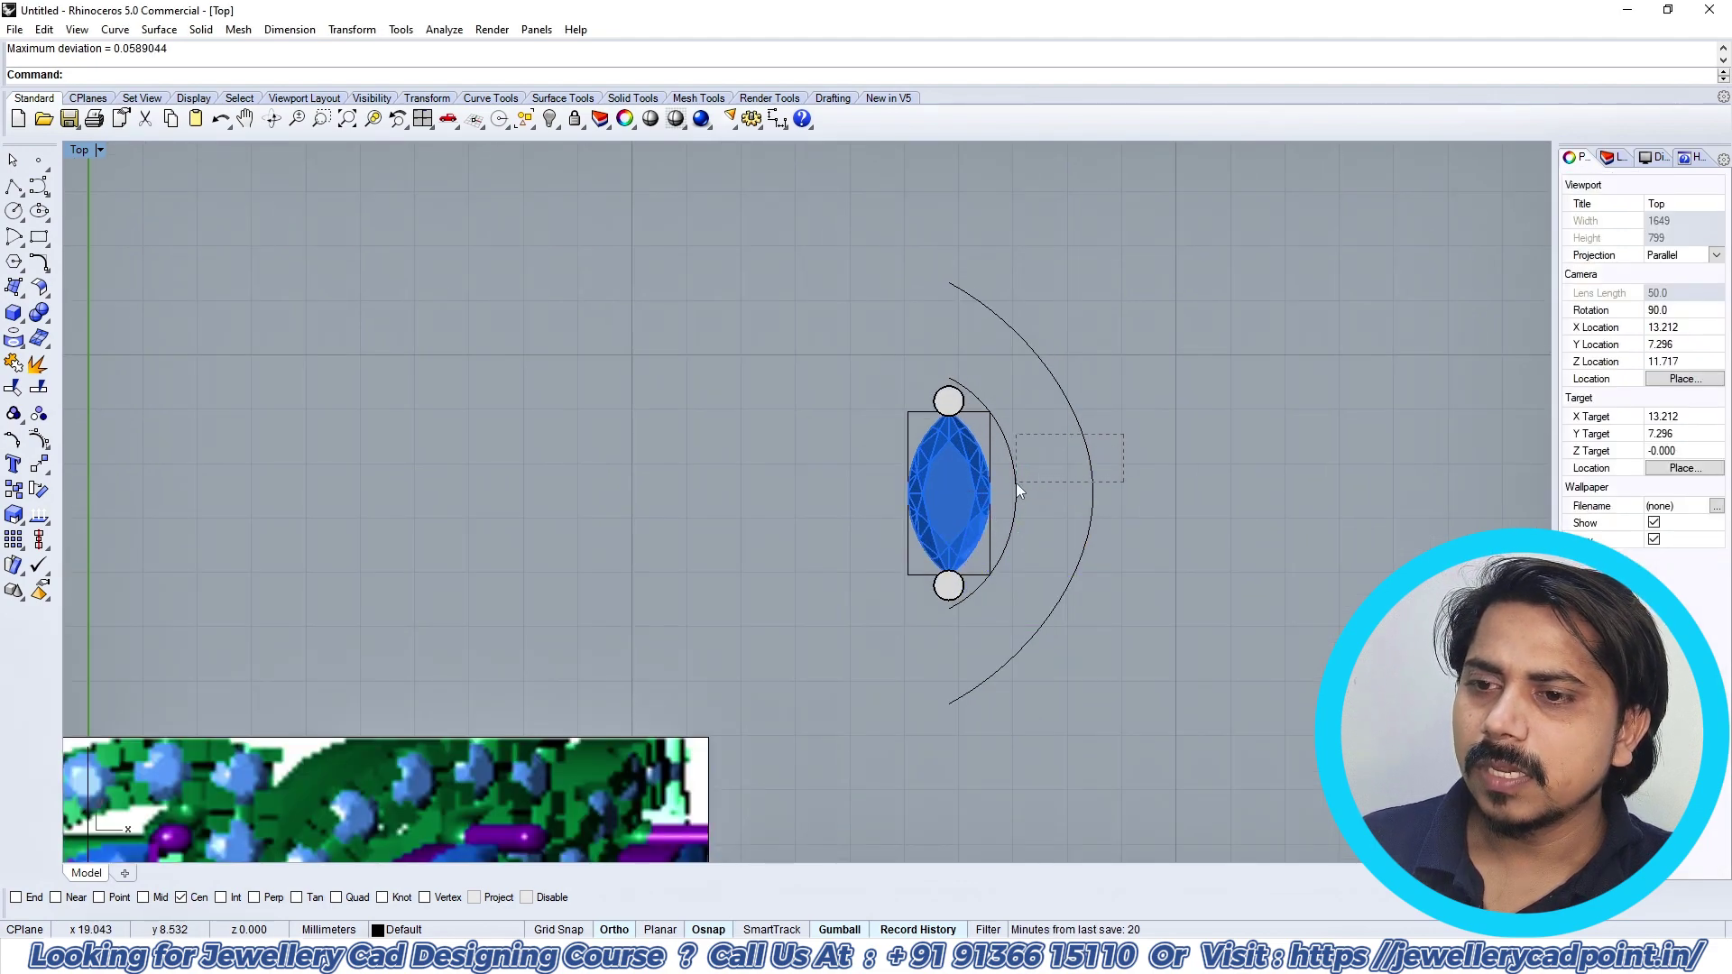
left_click_drag(1015, 484, 1009, 488)
right_click_drag(1007, 555, 1014, 446)
key("Return")
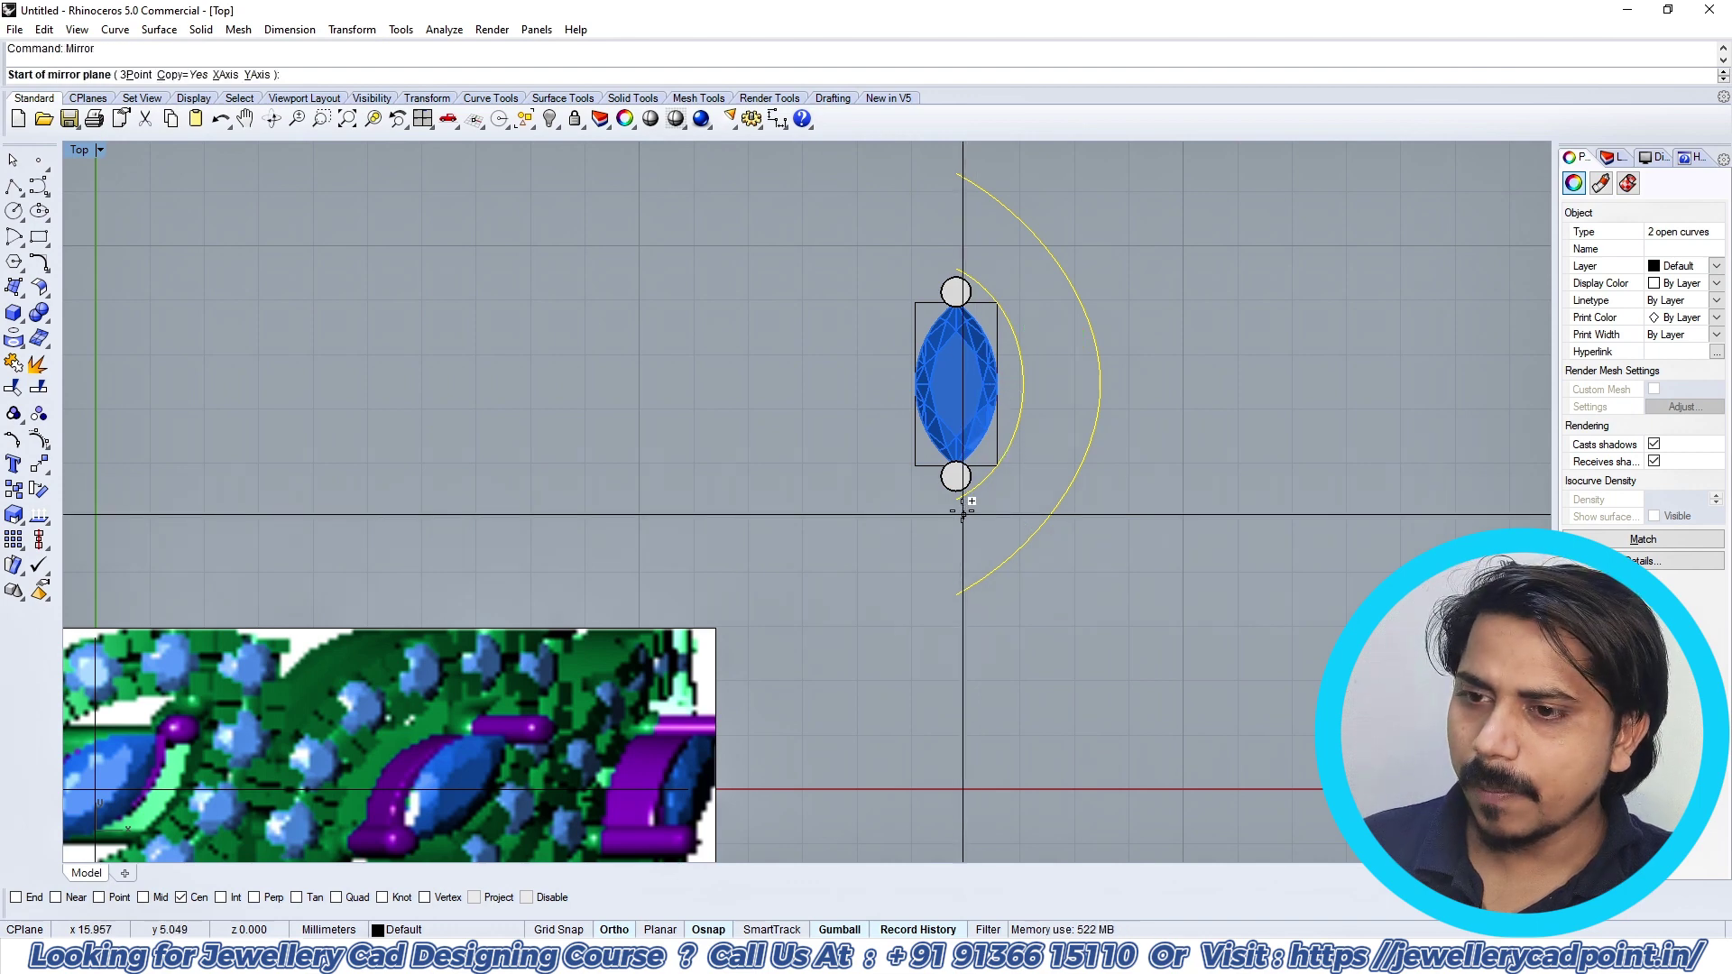
right_click(13, 899)
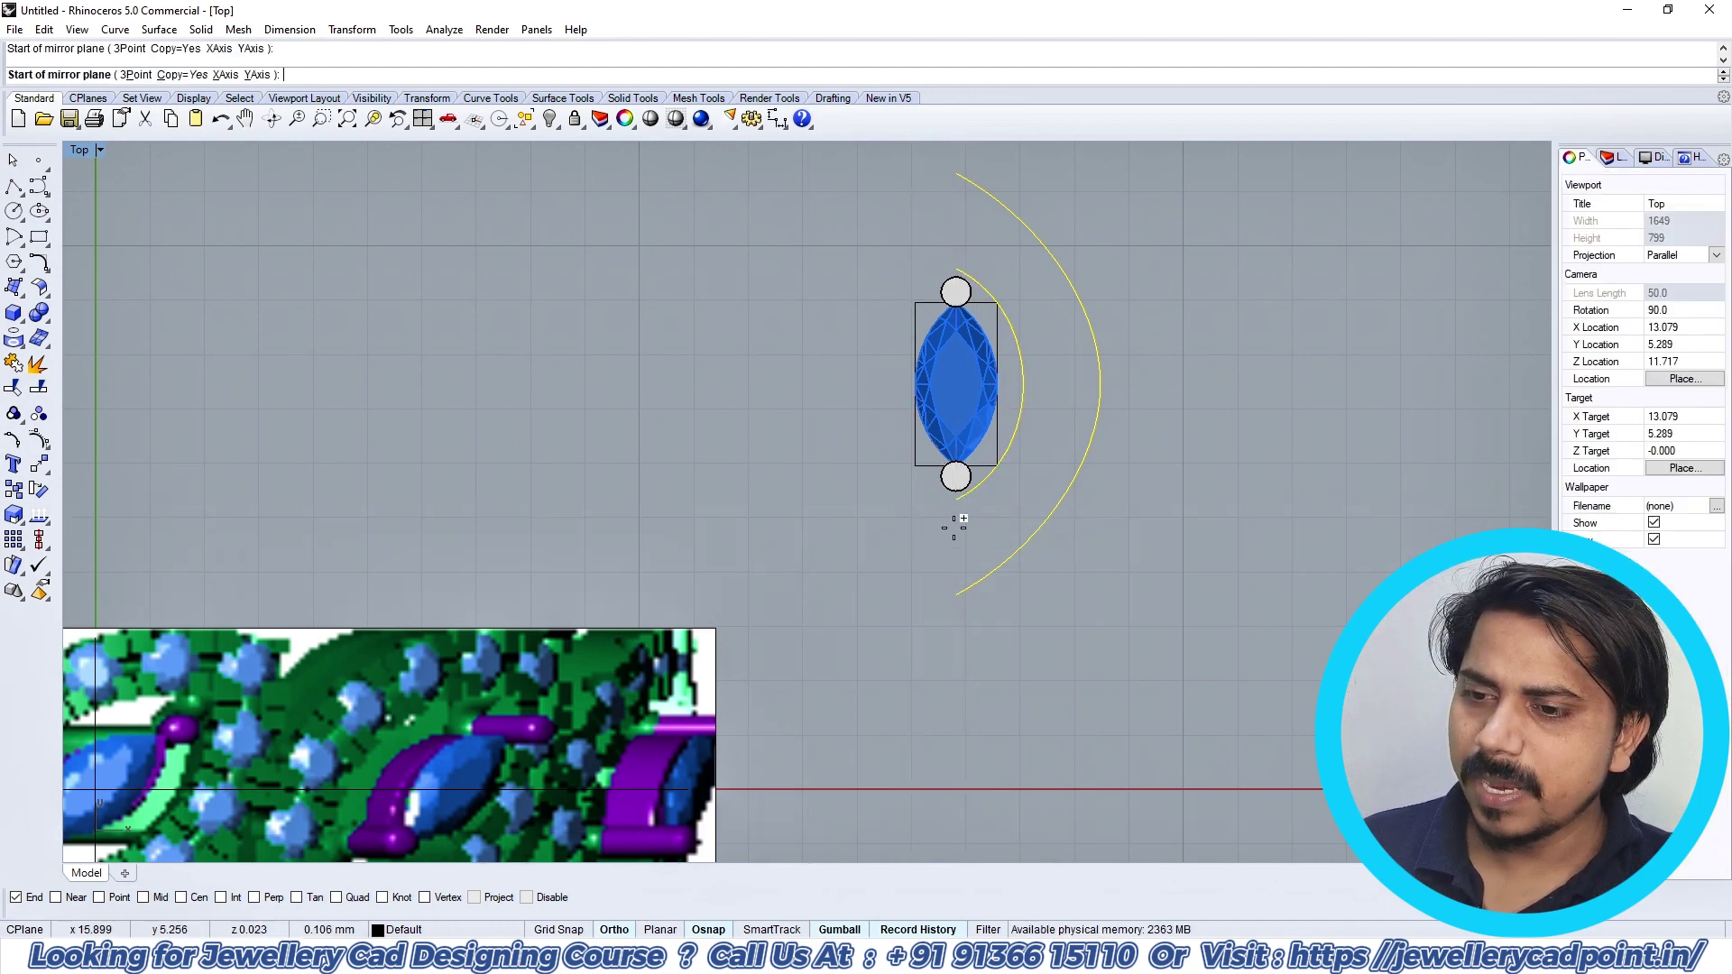
left_click(957, 499)
left_click(952, 628)
scroll(1015, 532, "down", 3)
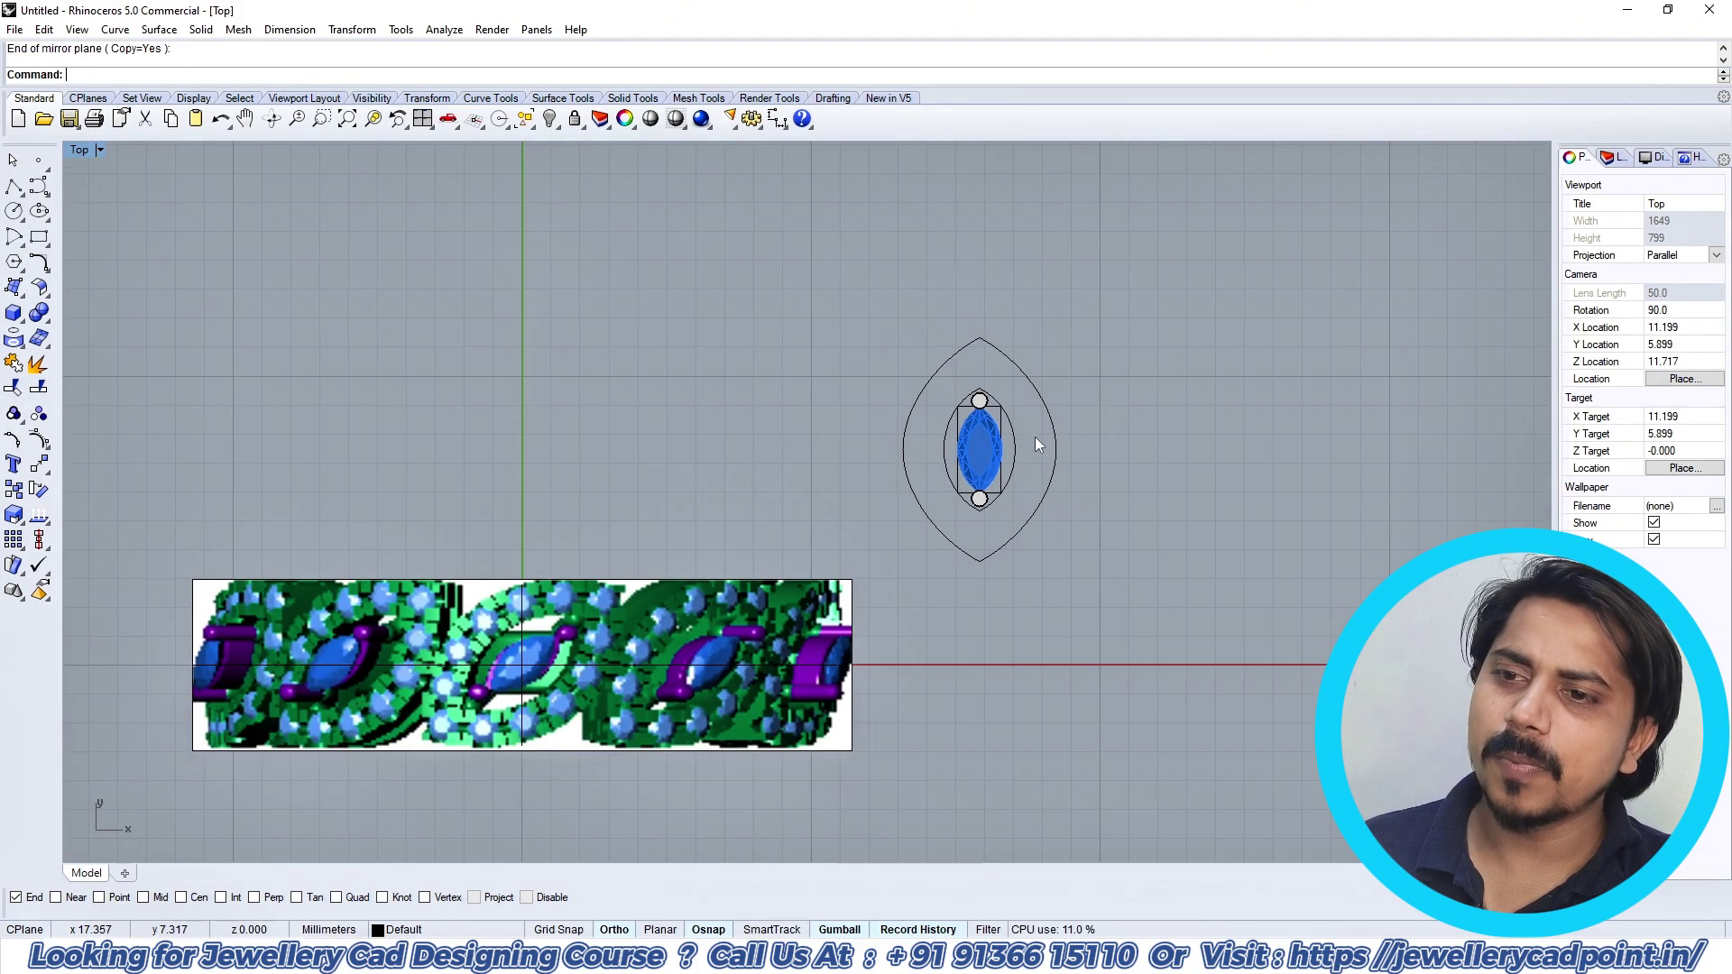
Step: Rebuild the outer right-half curve with 8 points and degree 3
left_click(1046, 415)
type("Reb")
key("Return")
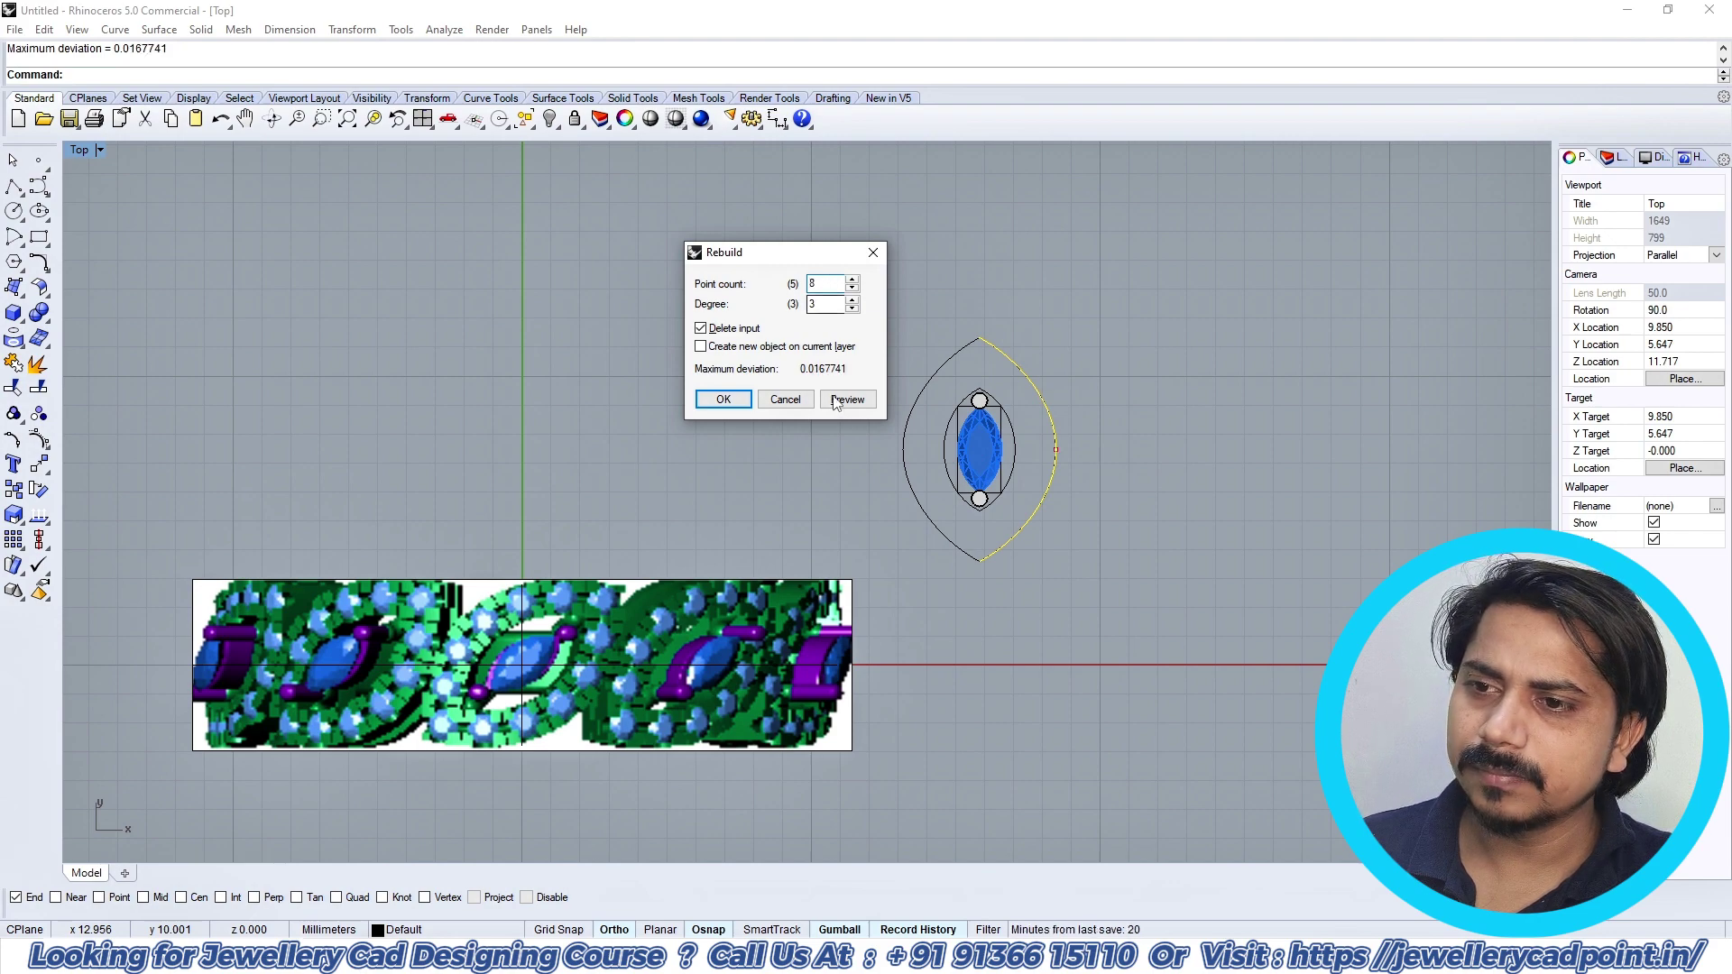
left_click(724, 400)
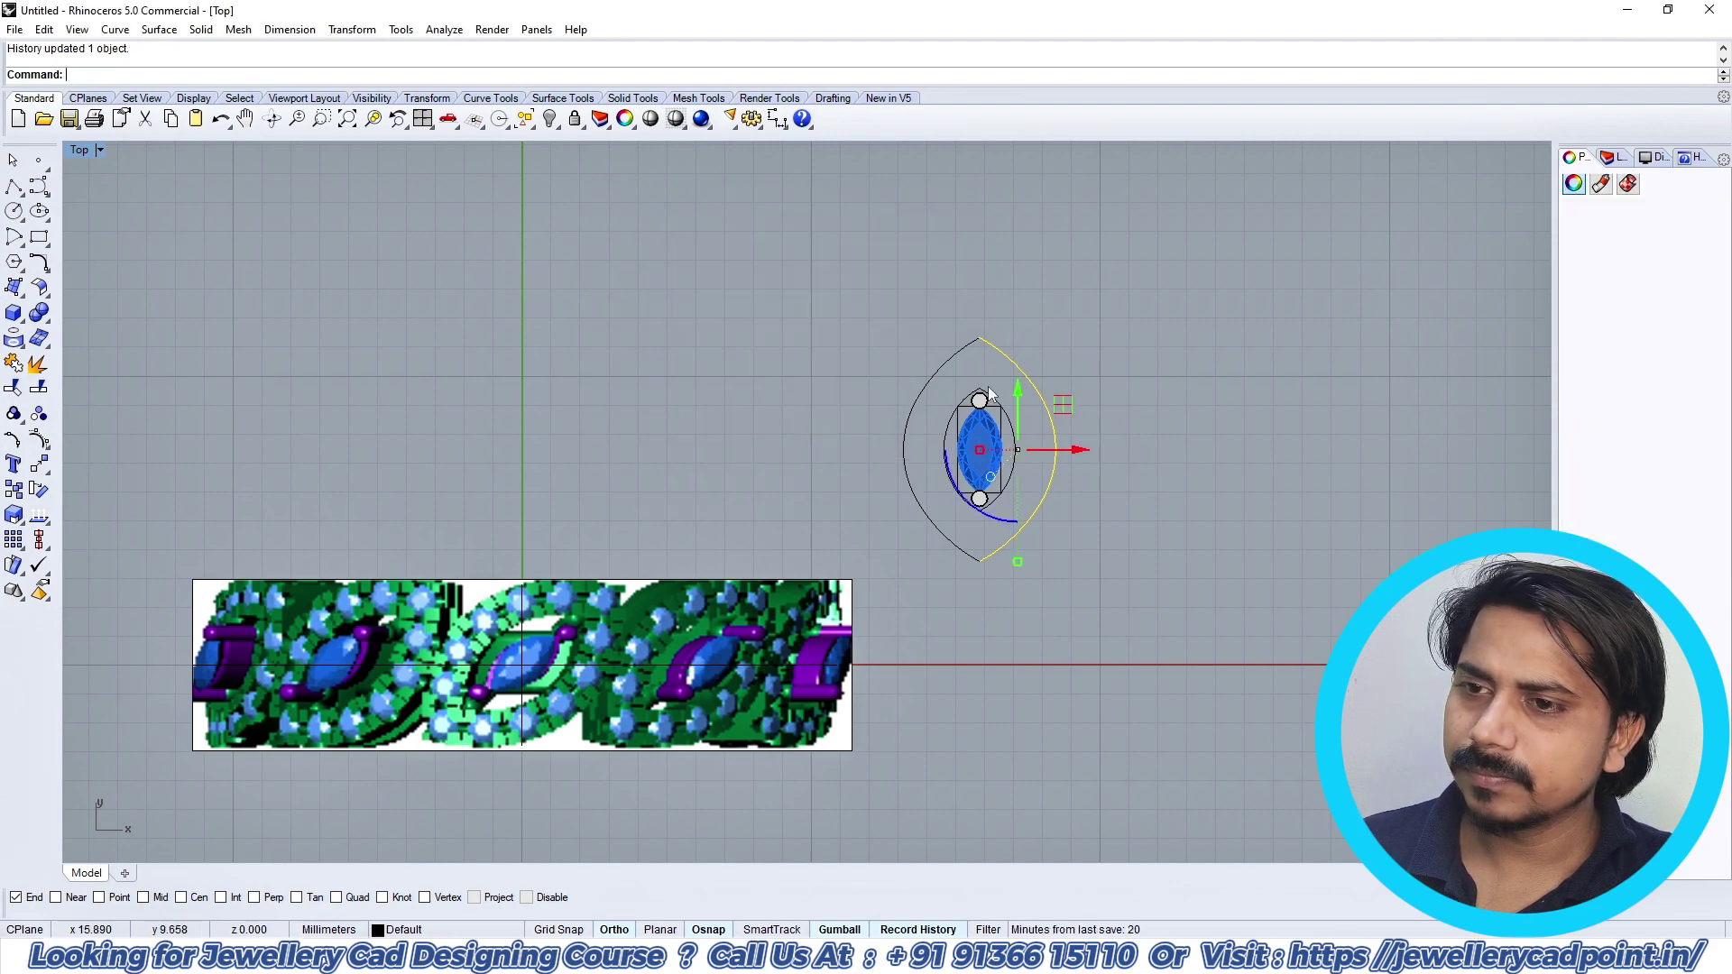
scroll(995, 361, "up", 5)
right_click_drag(1057, 373, 1057, 392)
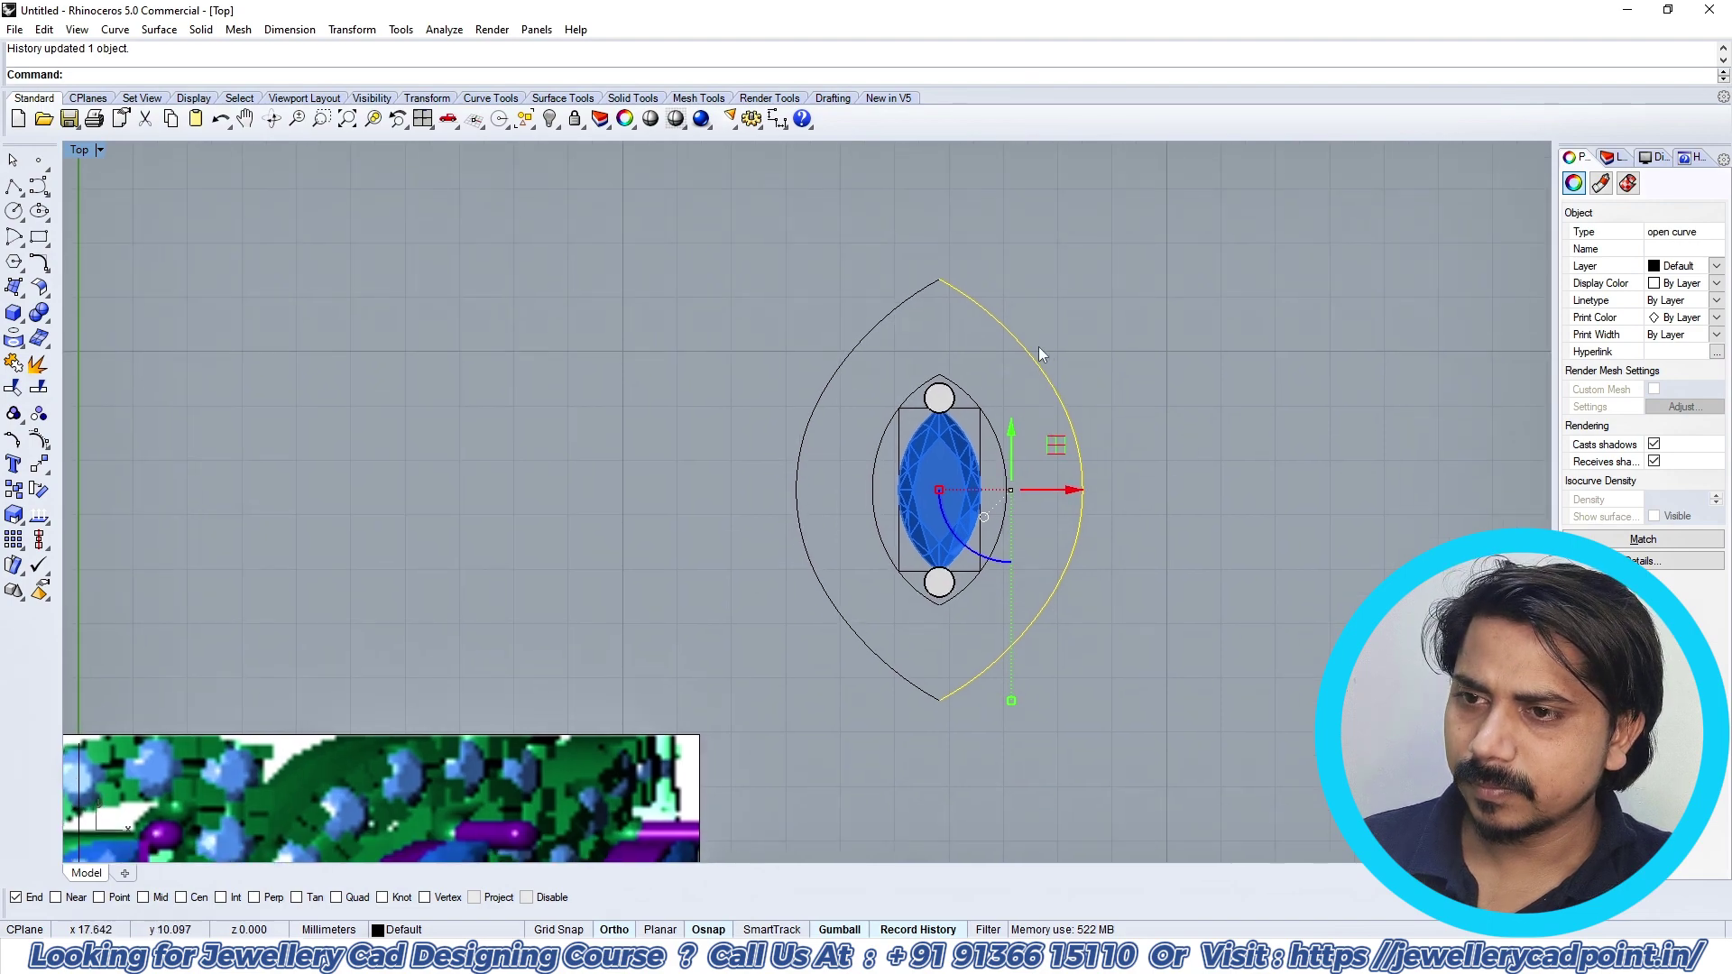
key("Escape")
Step: Stretch the inner and outer outline curves slightly lengthwise about the gem's centre
scroll(988, 360, "down", 8)
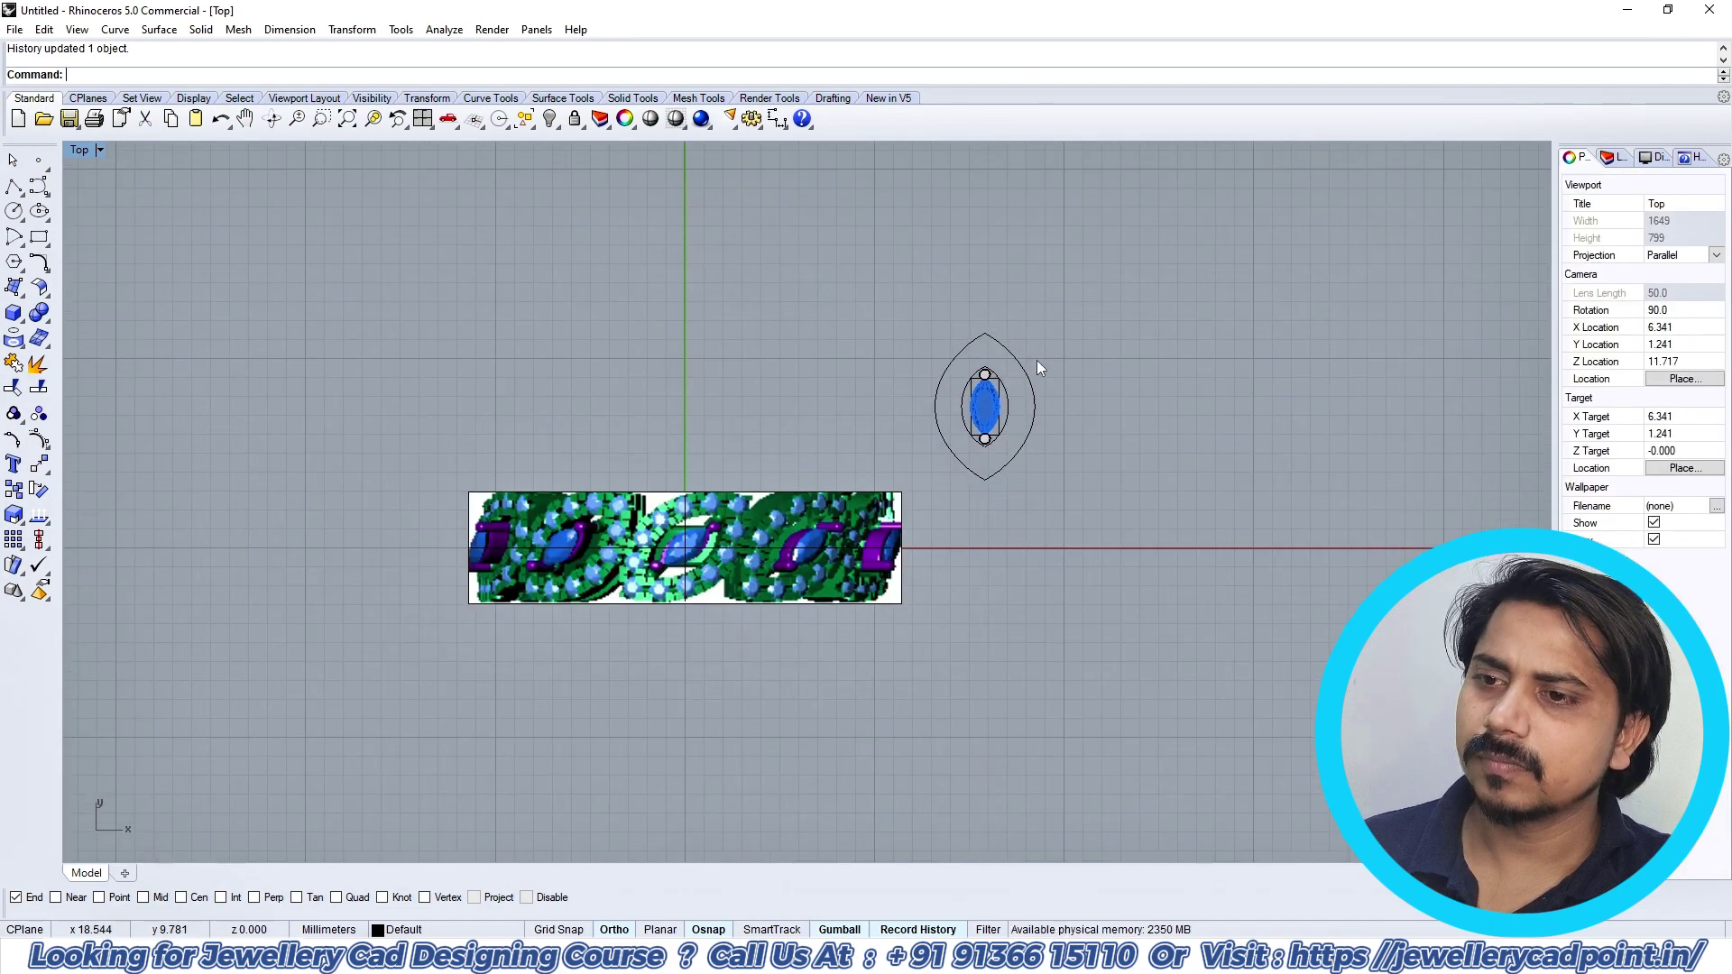
left_click(1001, 358)
scroll(1008, 354, "up", 5)
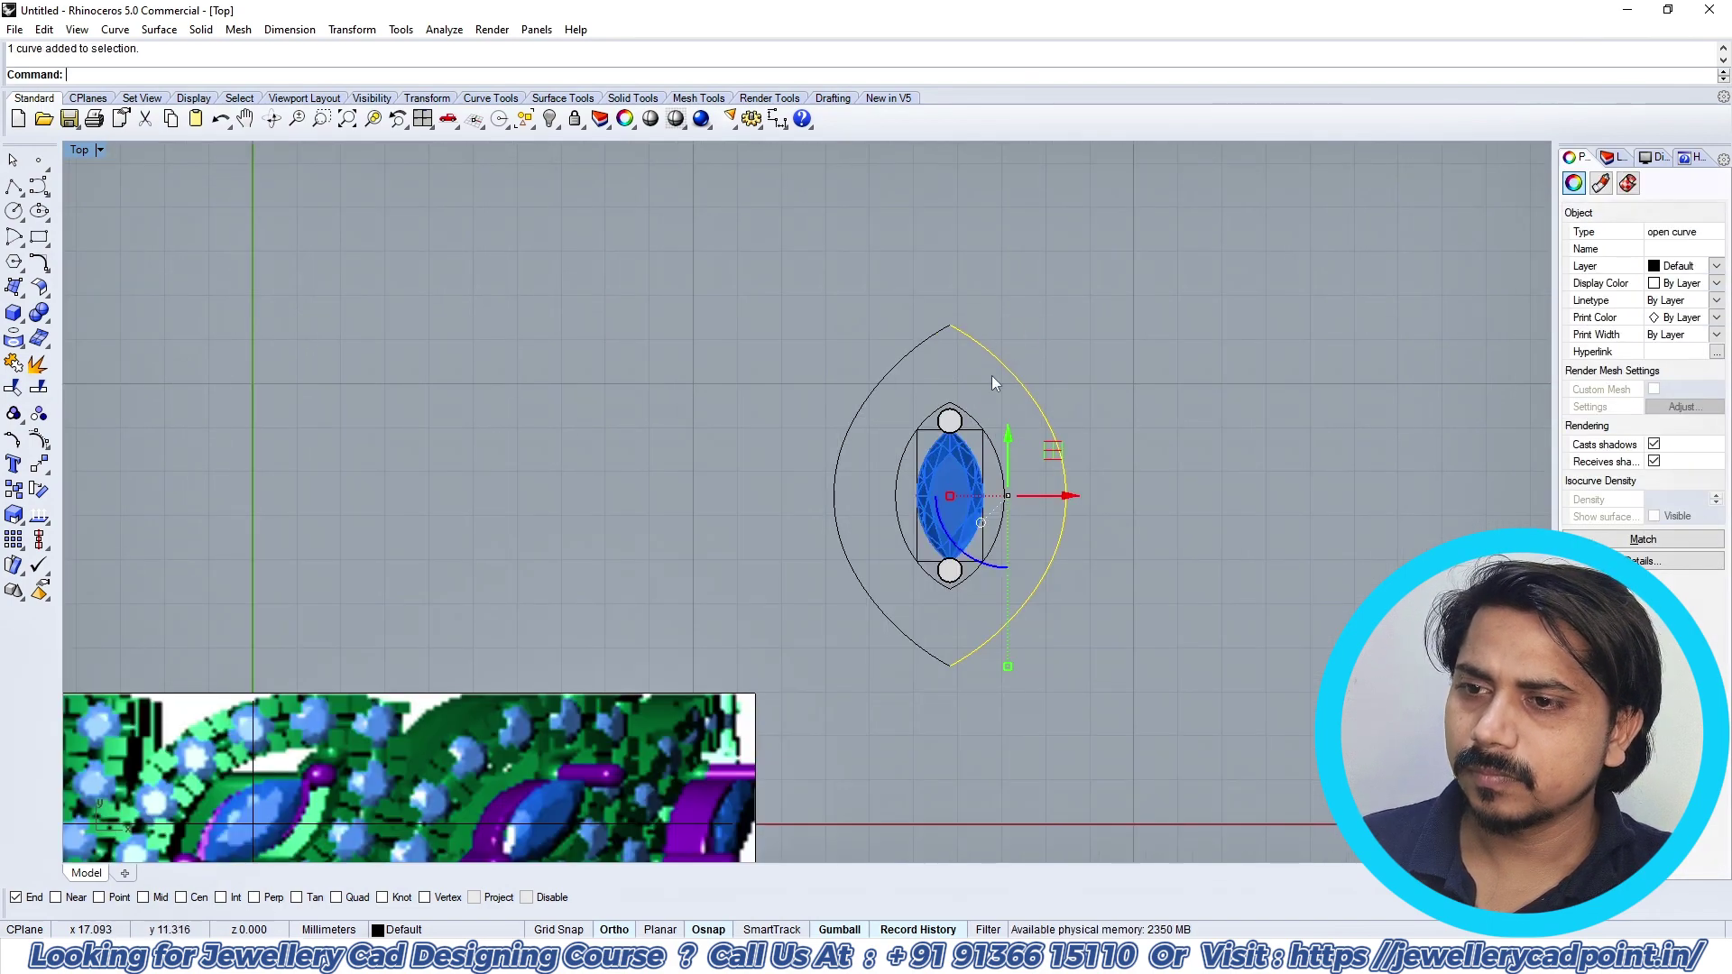
scroll(988, 388, "up", 2)
left_click(980, 414)
left_click(922, 400, "shift")
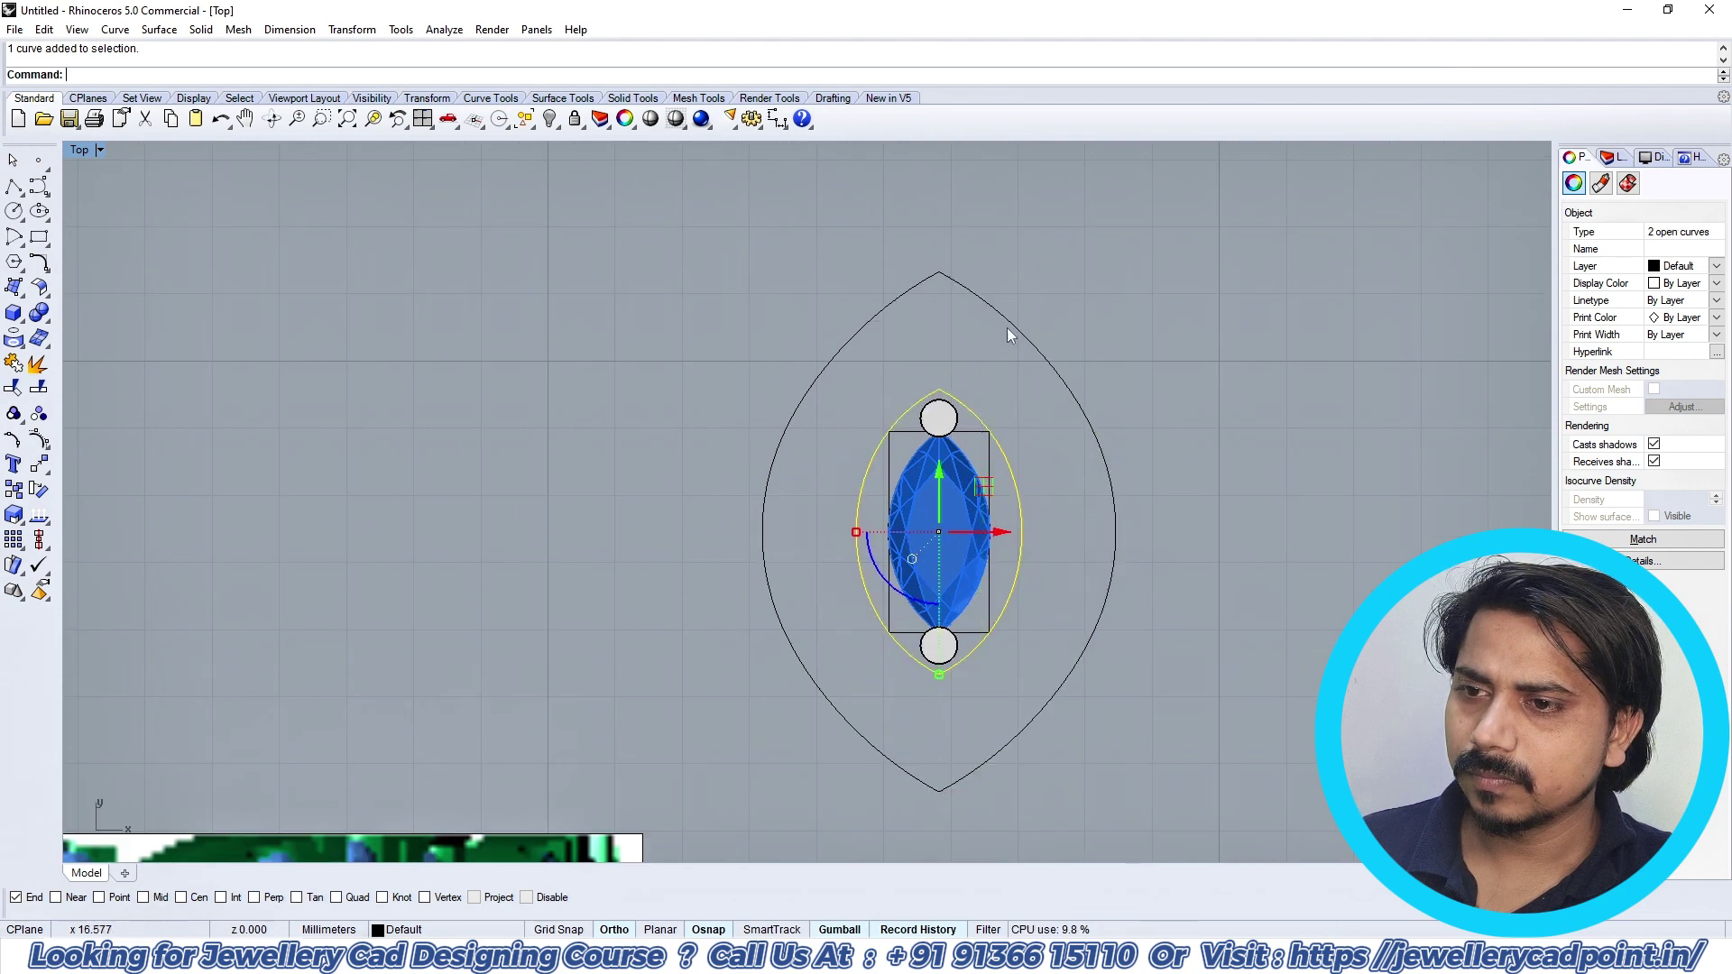
left_click(1009, 334, "shift")
scroll(921, 354, "down", 2)
left_click_drag(933, 567, 924, 579)
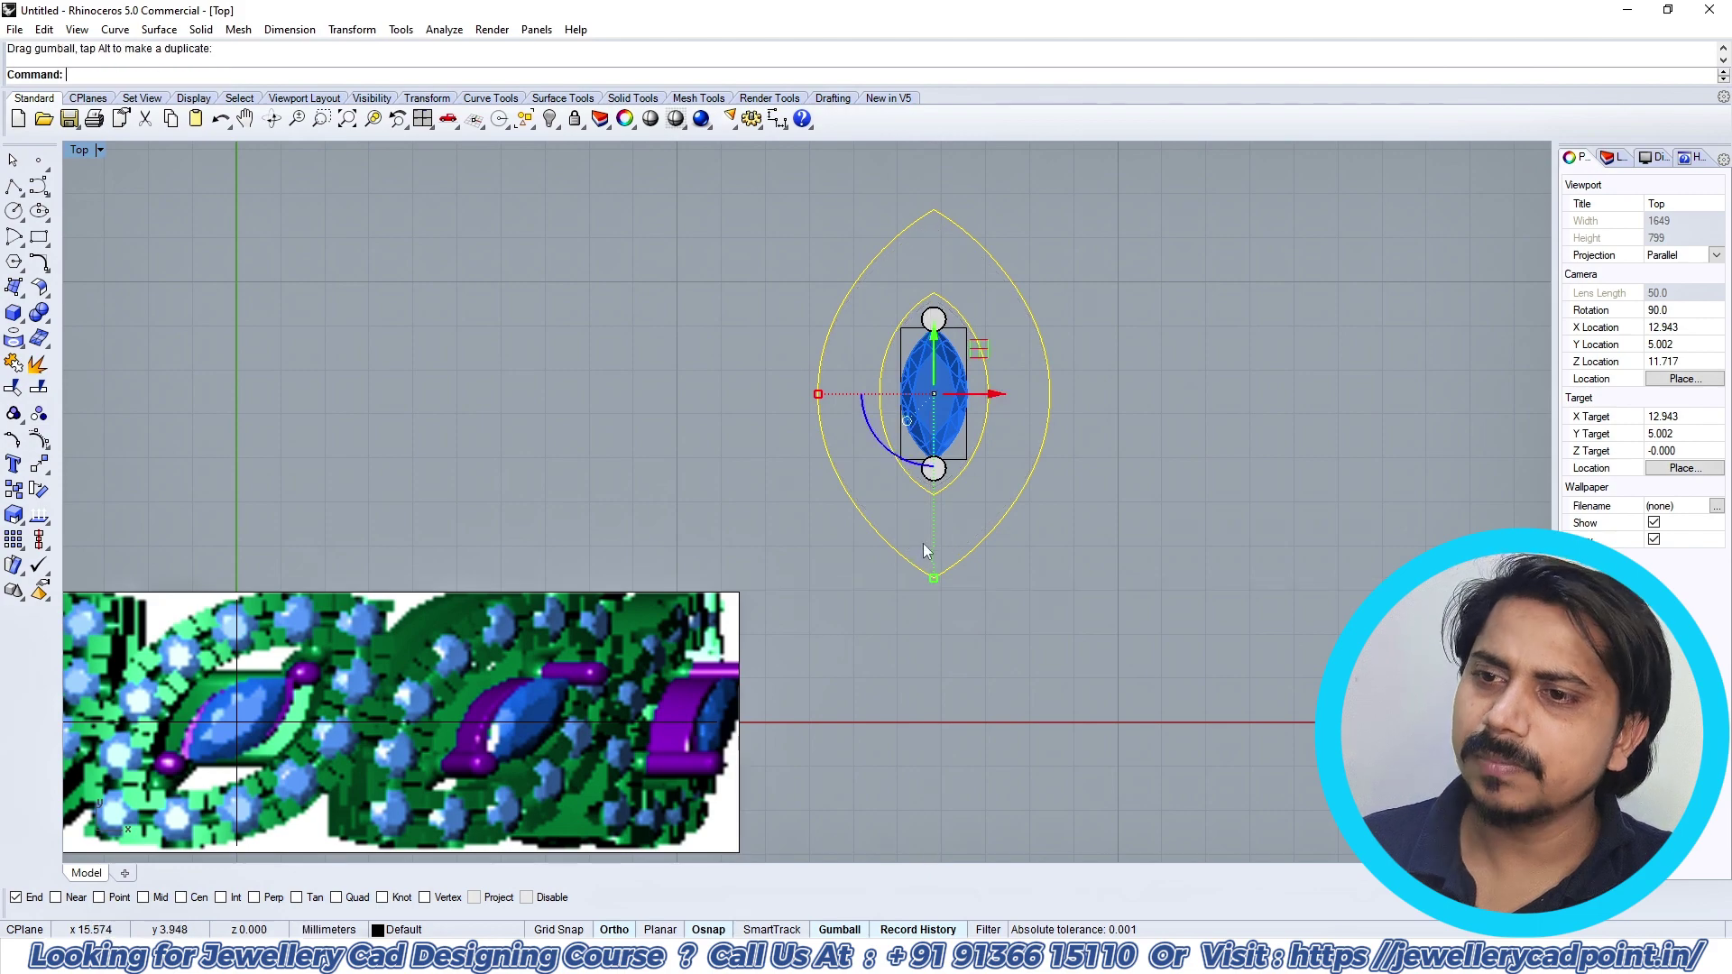
Step: Join the mirrored inner and outer outline curves around the marquise gem into two closed curves
scroll(928, 543, "down", 2)
scroll(935, 451, "up", 2)
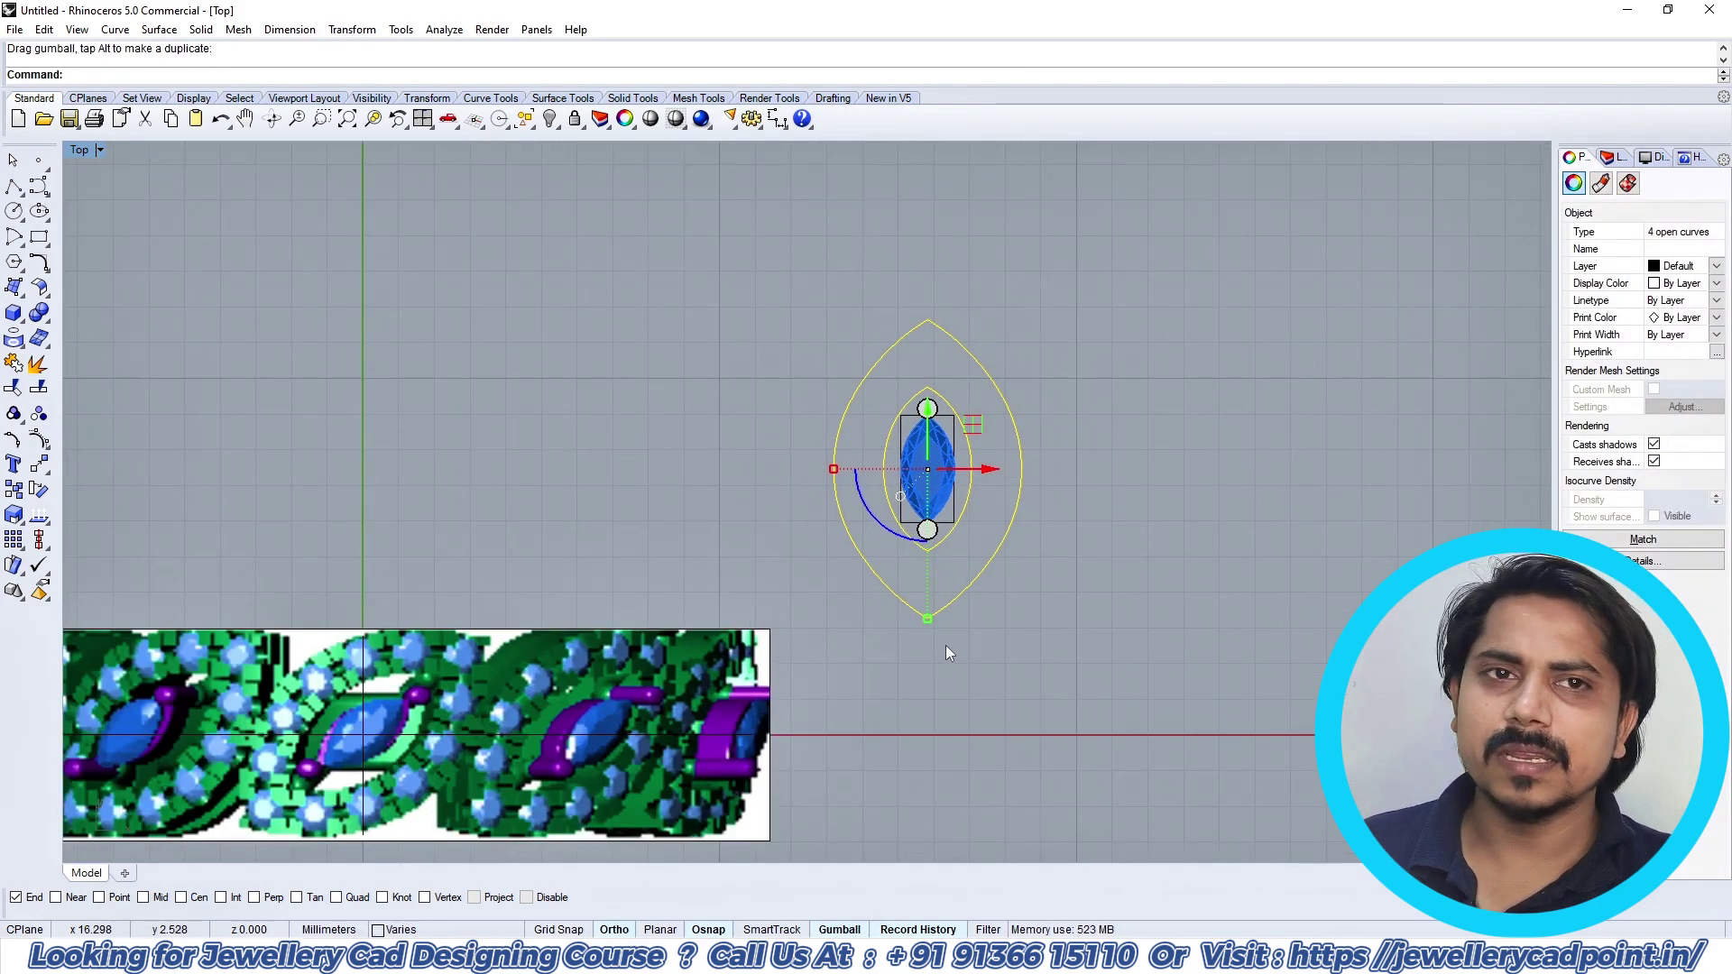
left_click(1043, 603)
scroll(969, 467, "down", 2)
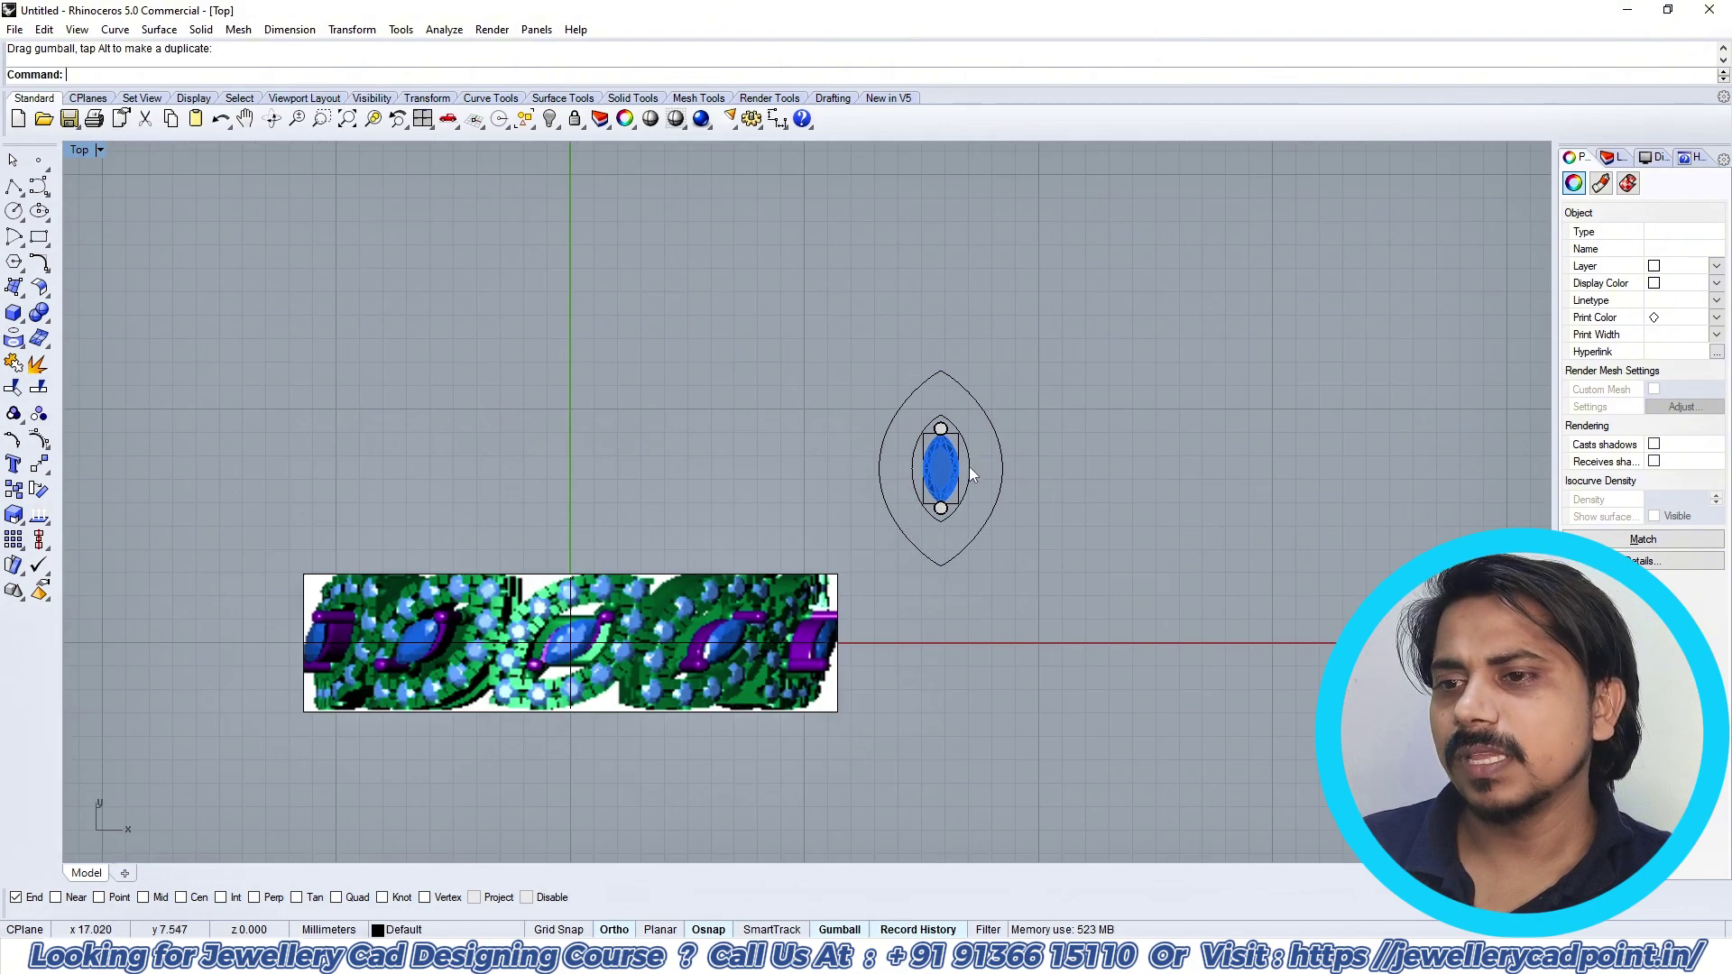
left_click(967, 510)
left_click_drag(1015, 377, 855, 588)
key("ctrl+j")
scroll(984, 480, "up", 2)
left_click(971, 490)
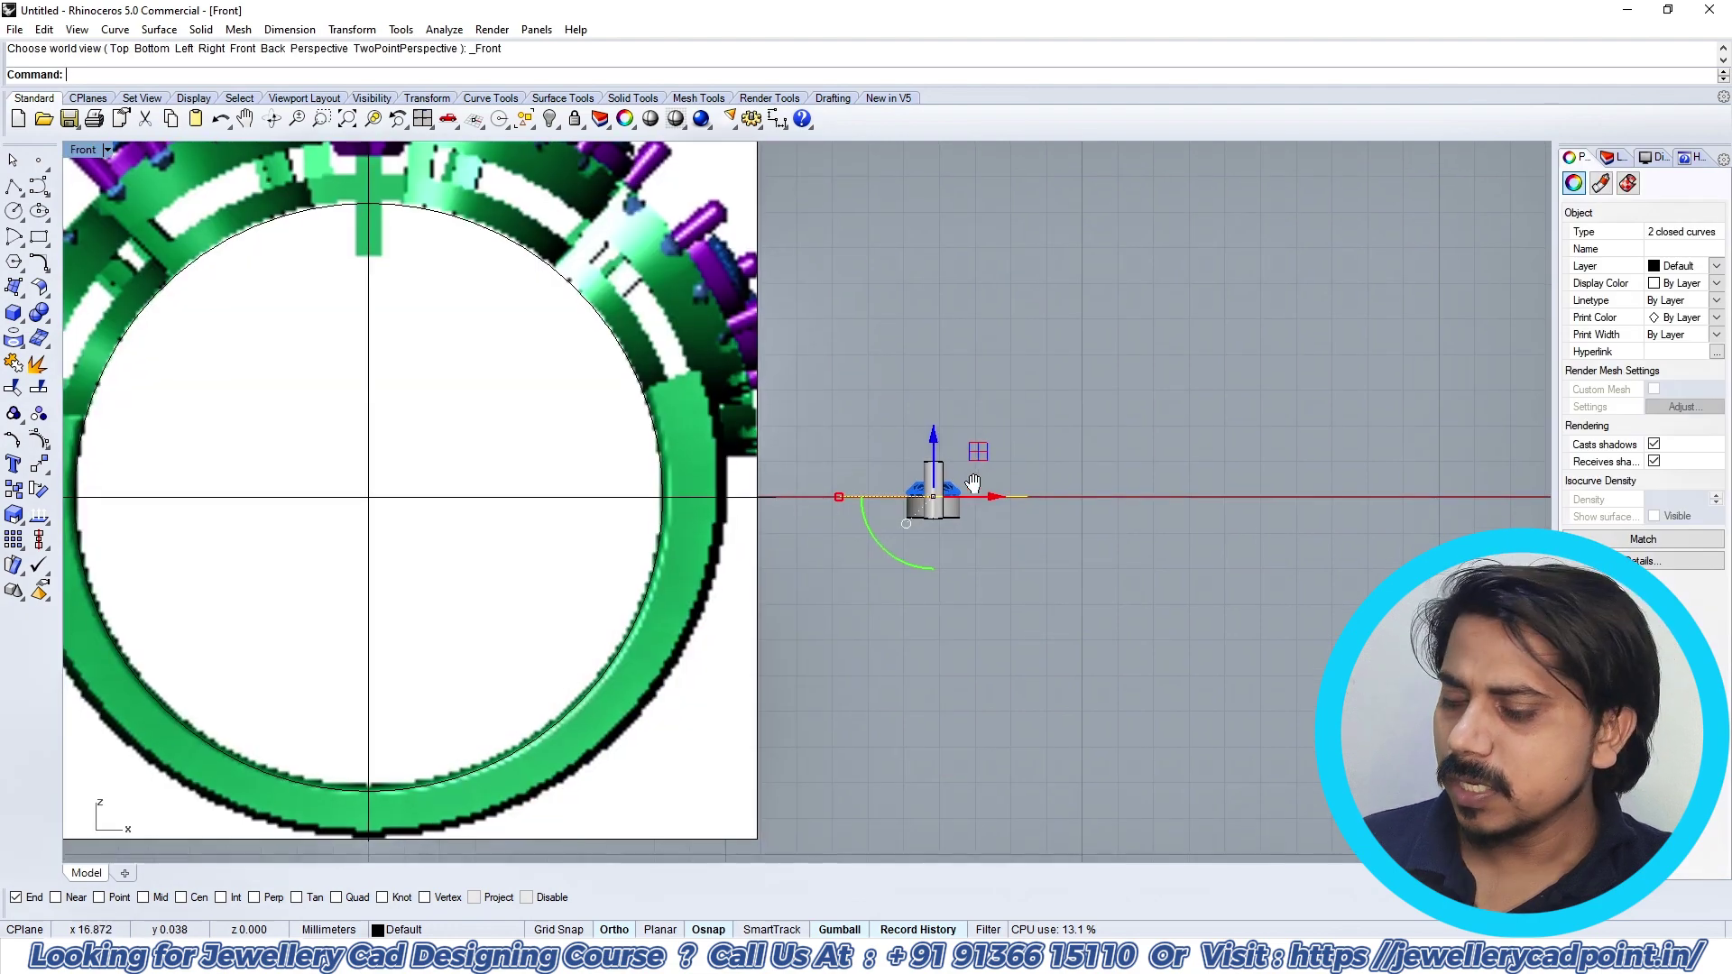
Step: Extrude both closed outlines straight down from the base line in Front view as a one-sided solid frame
type("b")
key("Return")
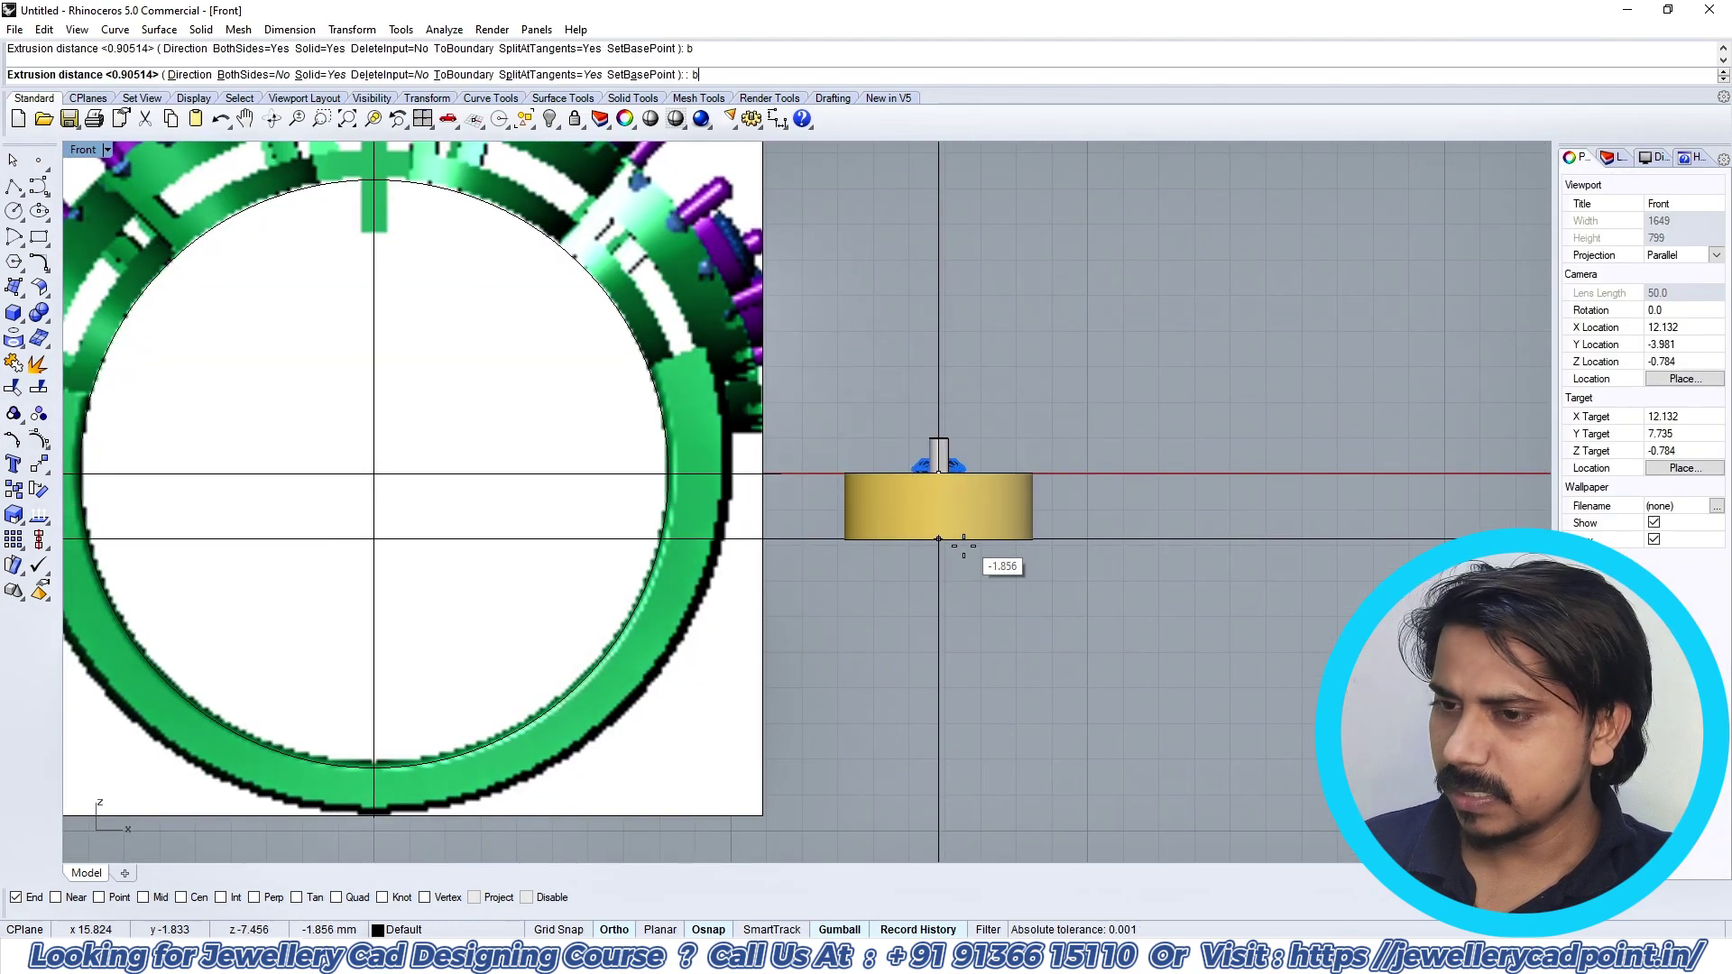
type("b")
left_click(956, 582)
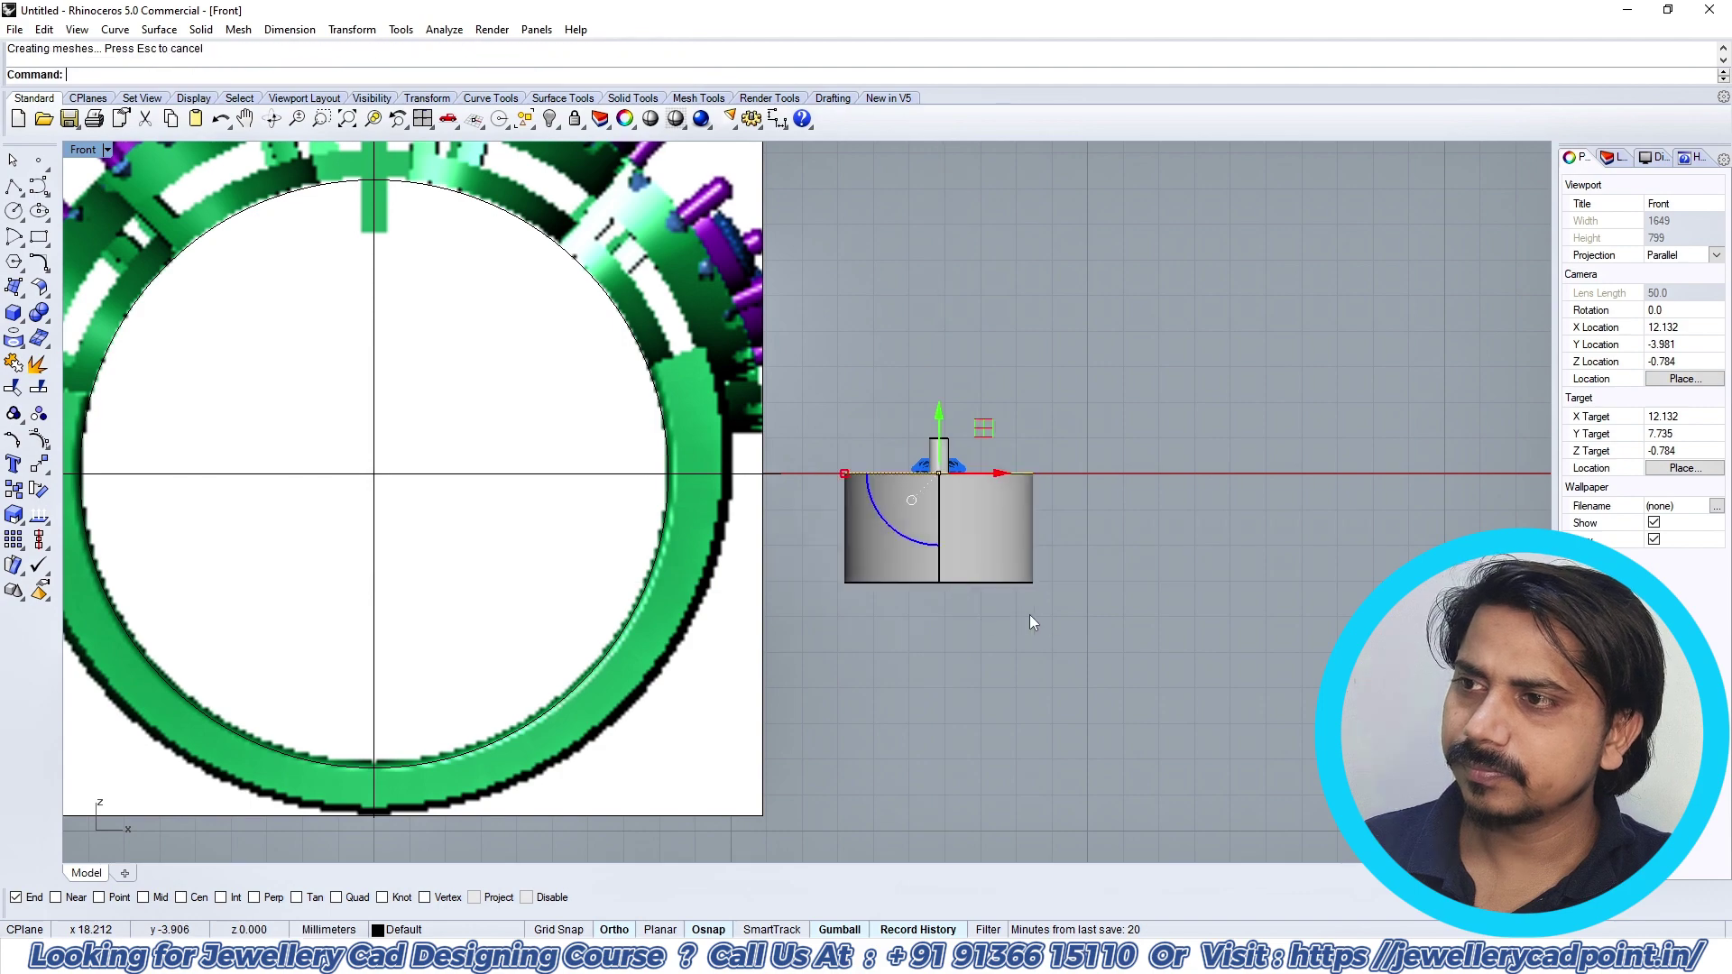
left_click(1064, 610)
key("ctrl+F1")
key("ctrl+F4")
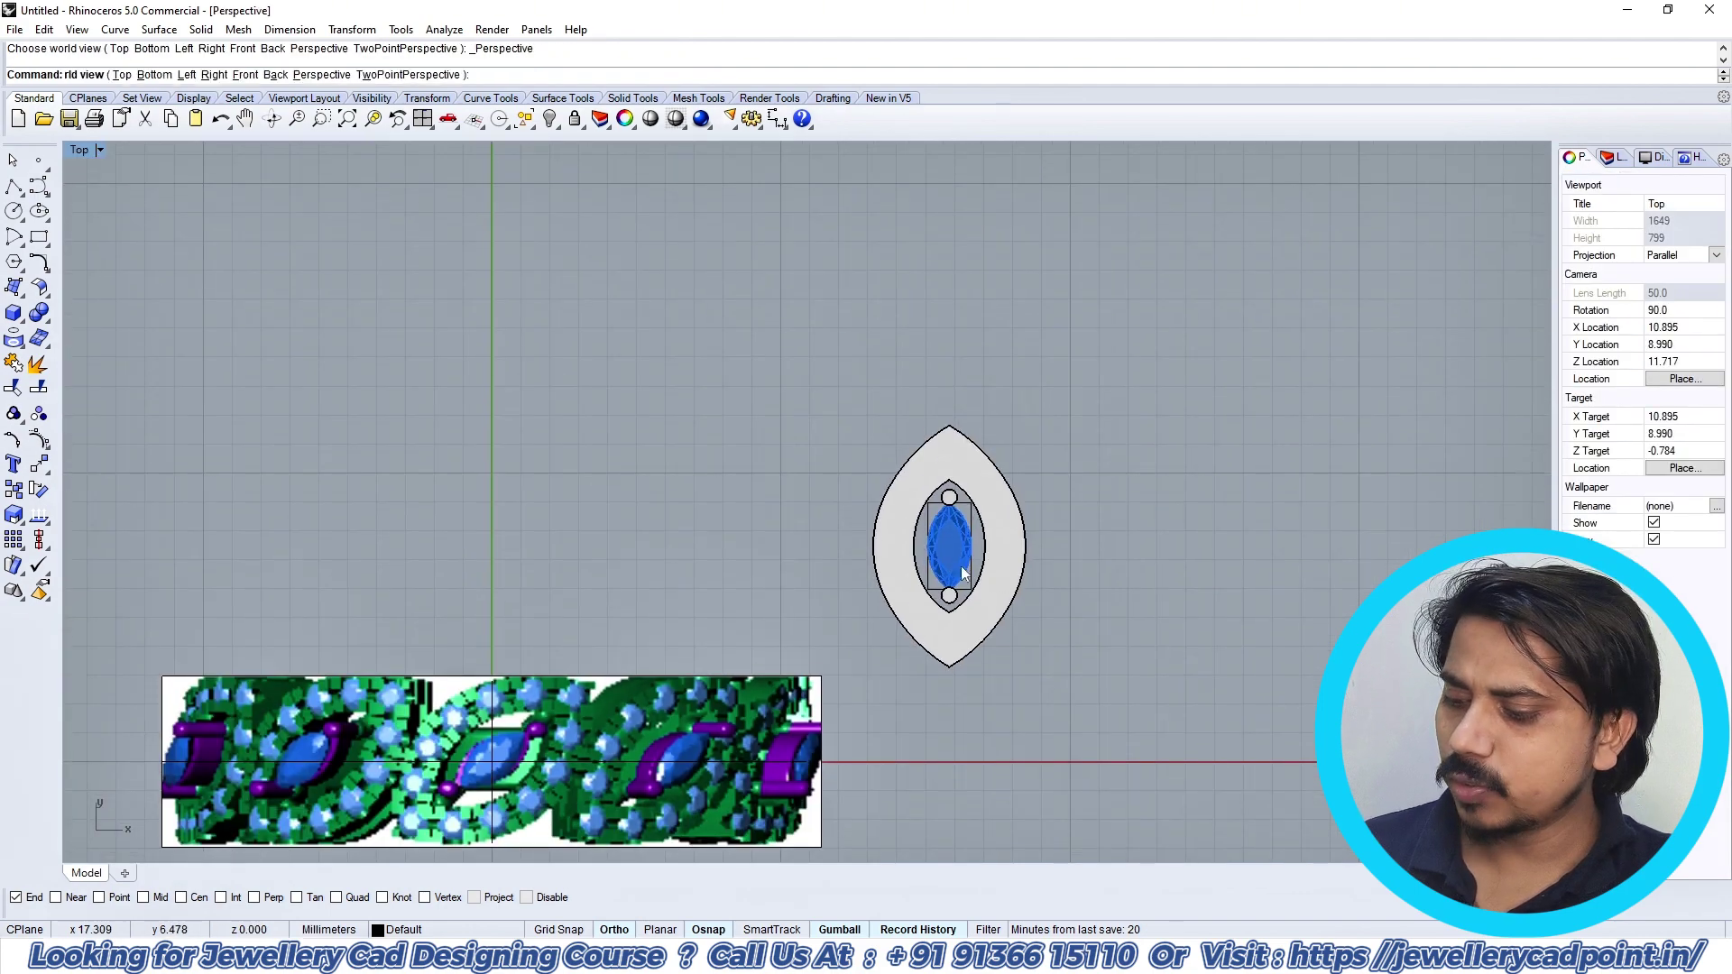
Step: Raise the marquise gem, its seat and both prongs slightly relative to the frame in Front view
left_click(912, 538)
key("ctrl+F3")
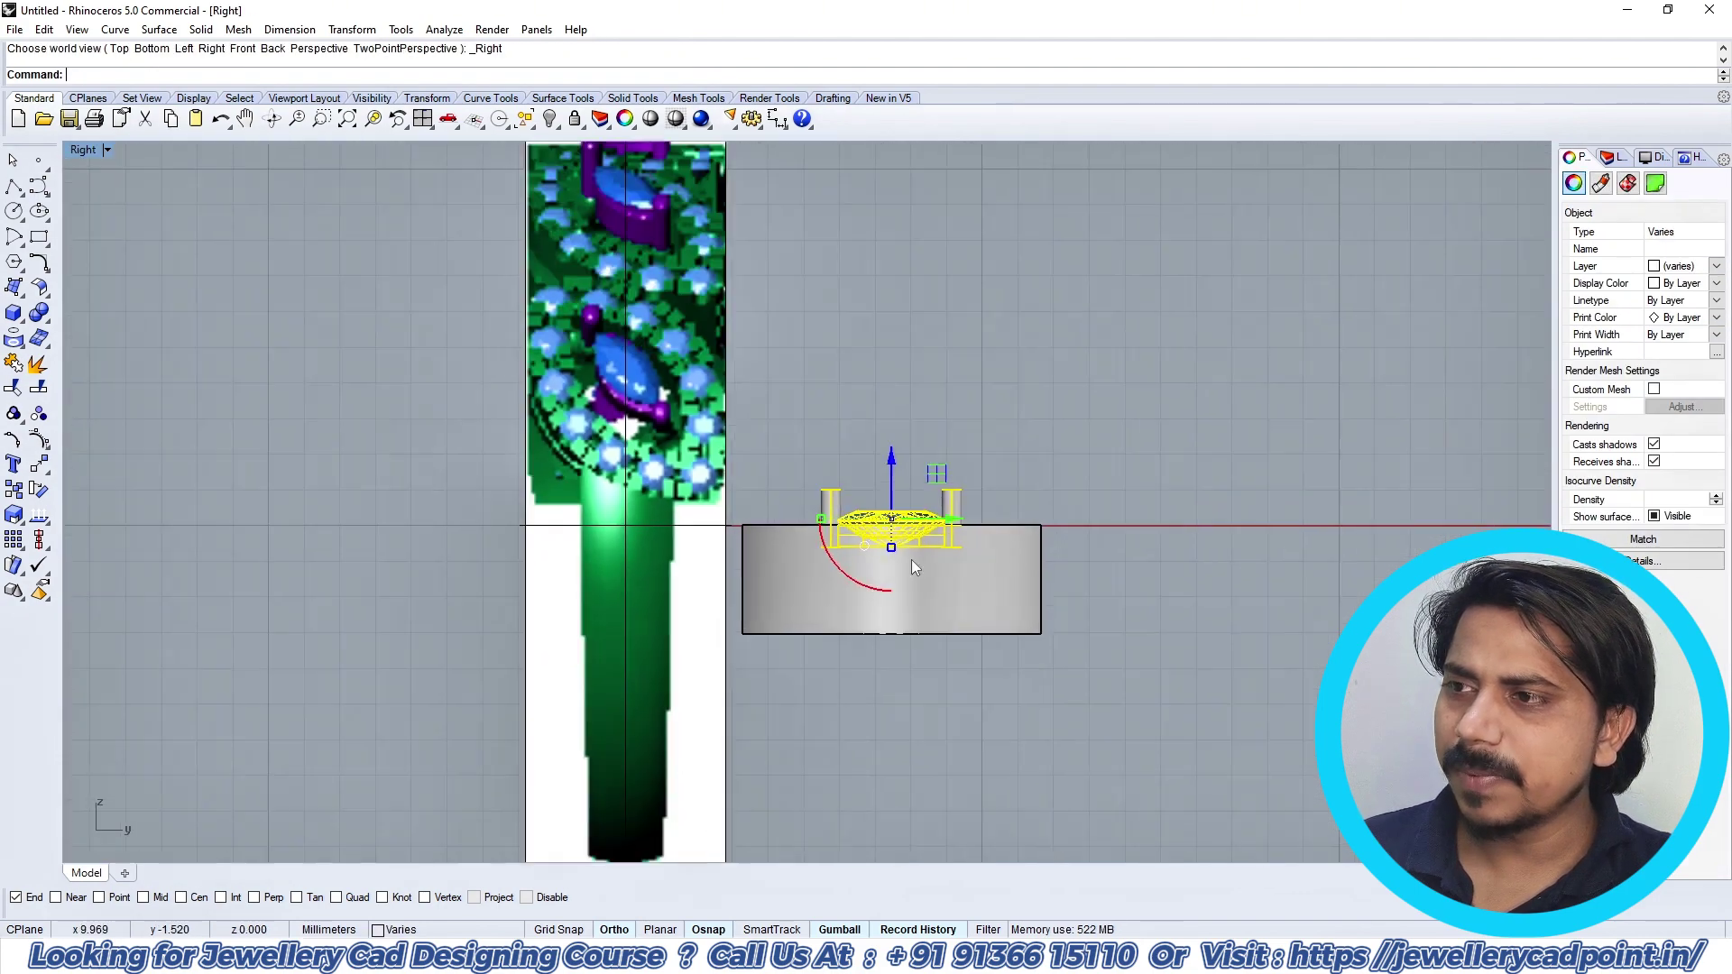
key("ctrl+F2")
scroll(695, 347, "up", 5)
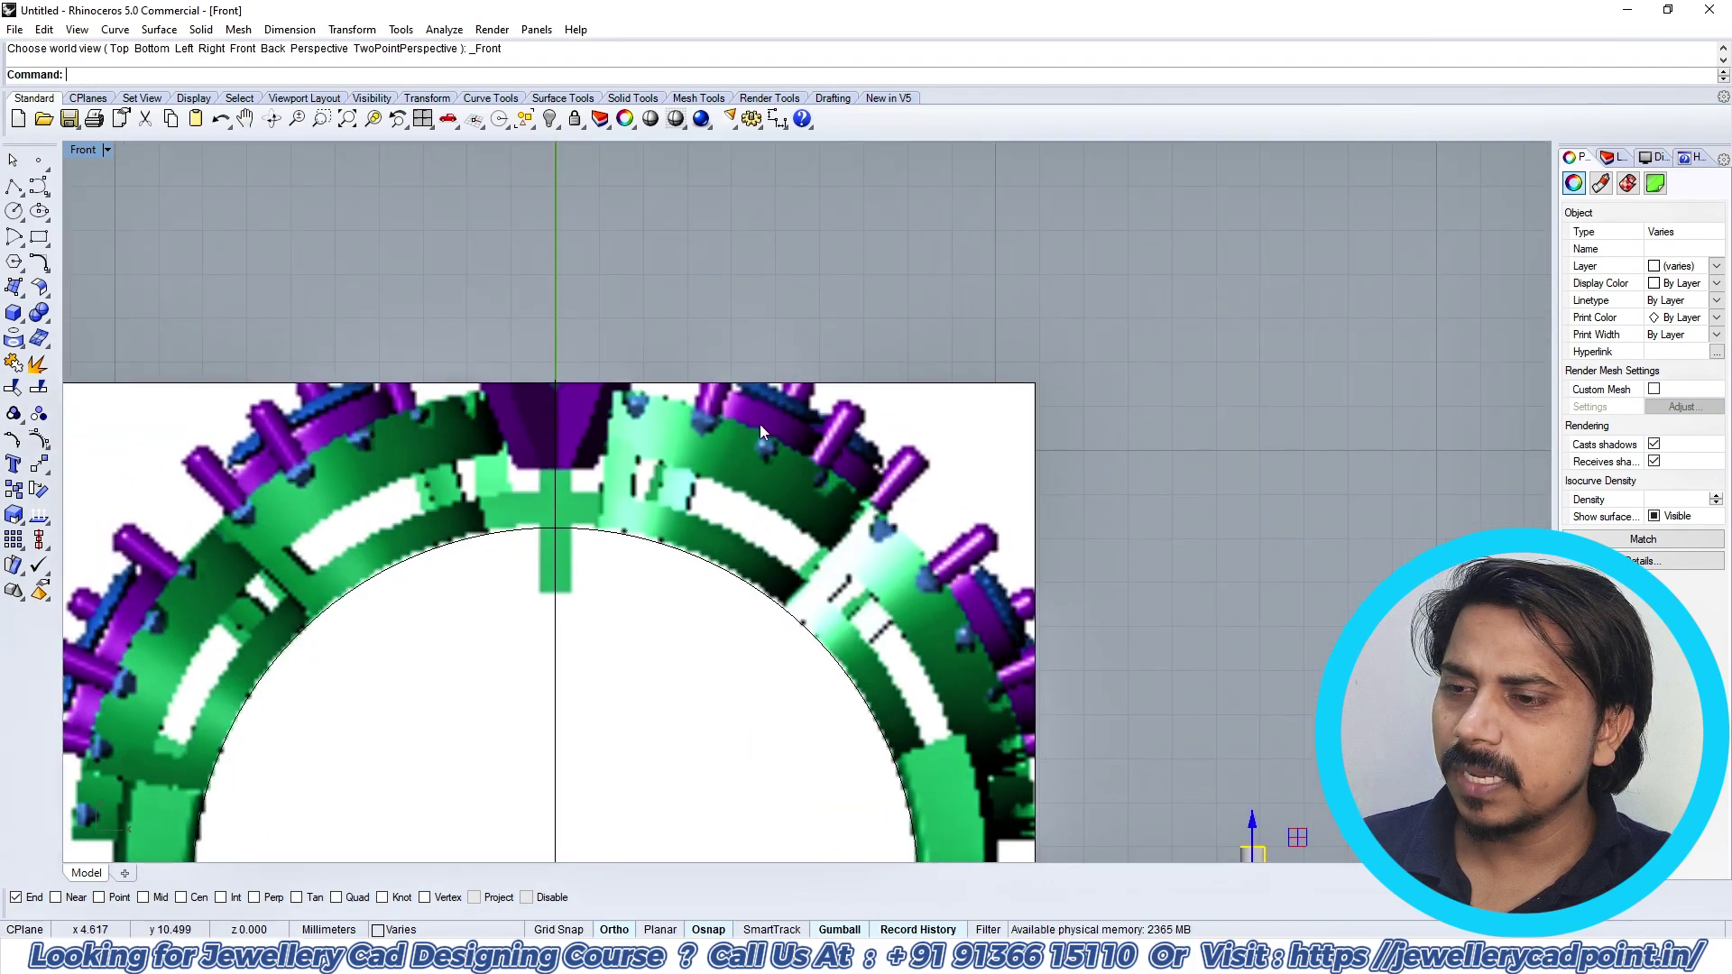
scroll(785, 410, "down", 6)
right_click_drag(900, 458, 584, 410)
scroll(825, 644, "up", 8)
key("Escape")
left_click(757, 683)
right_click_drag(758, 683, 799, 579)
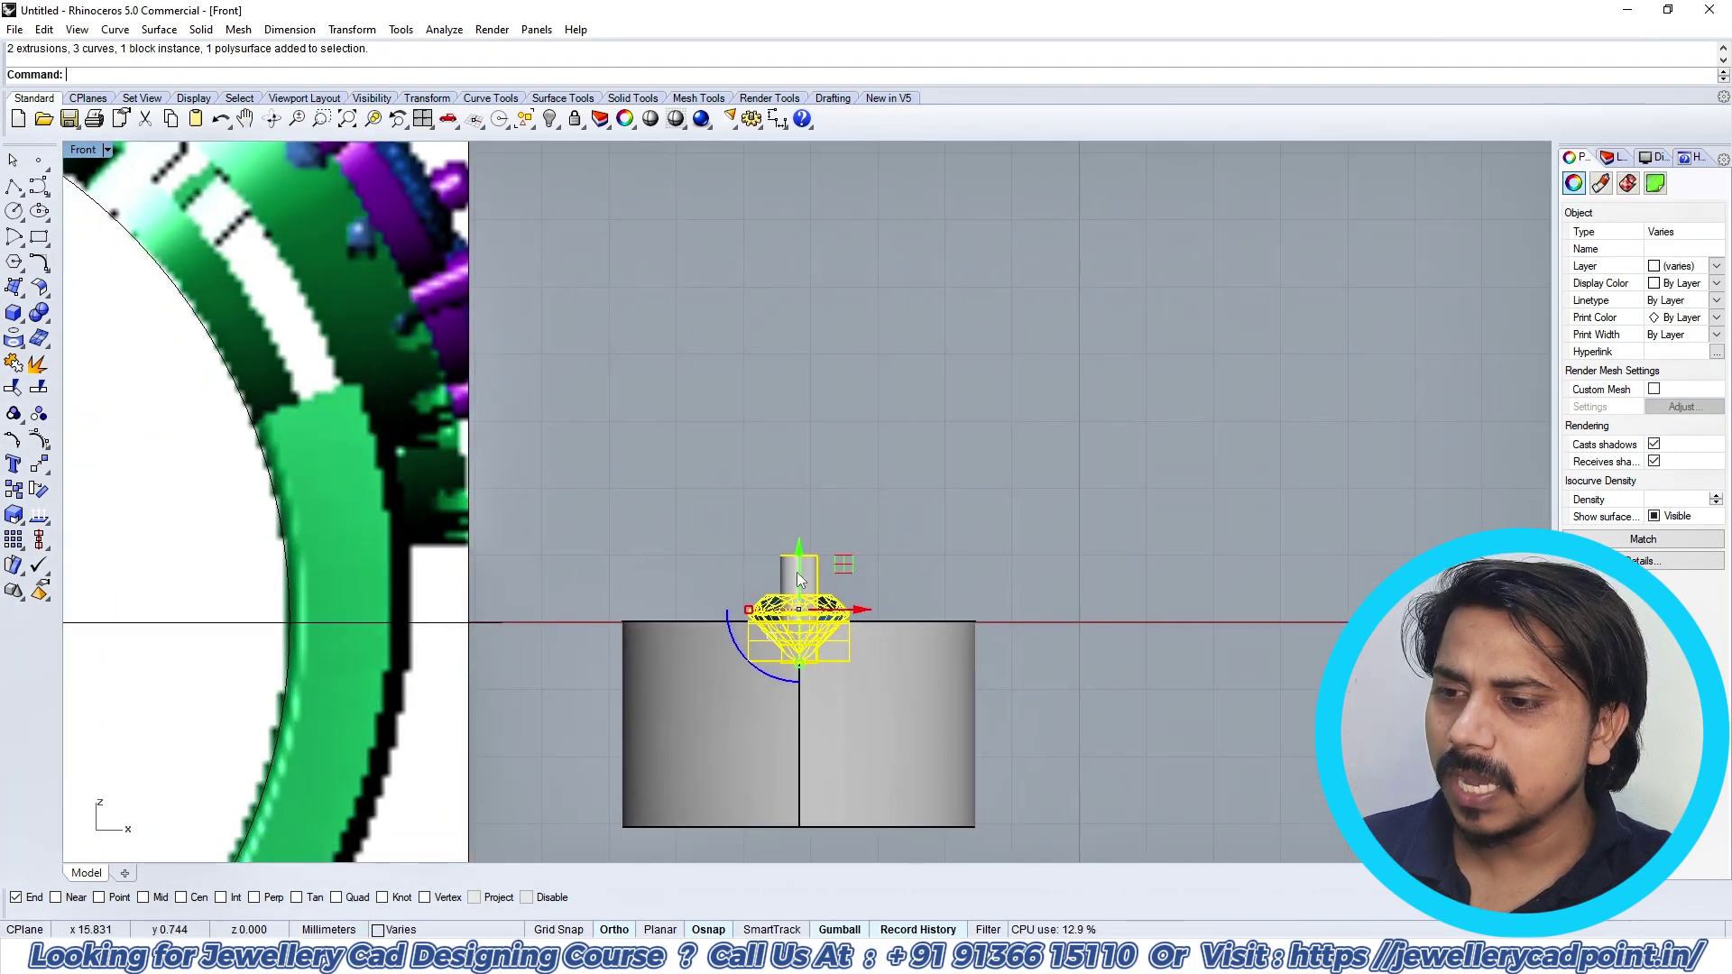
left_click_drag(797, 565, 795, 537)
key("ctrl+F1")
scroll(882, 517, "down", 6)
left_click(1074, 464)
Step: Examine how the marquise gem's prongs meet the frame in the top reference picture, compared with the model
scroll(975, 455, "down", 4)
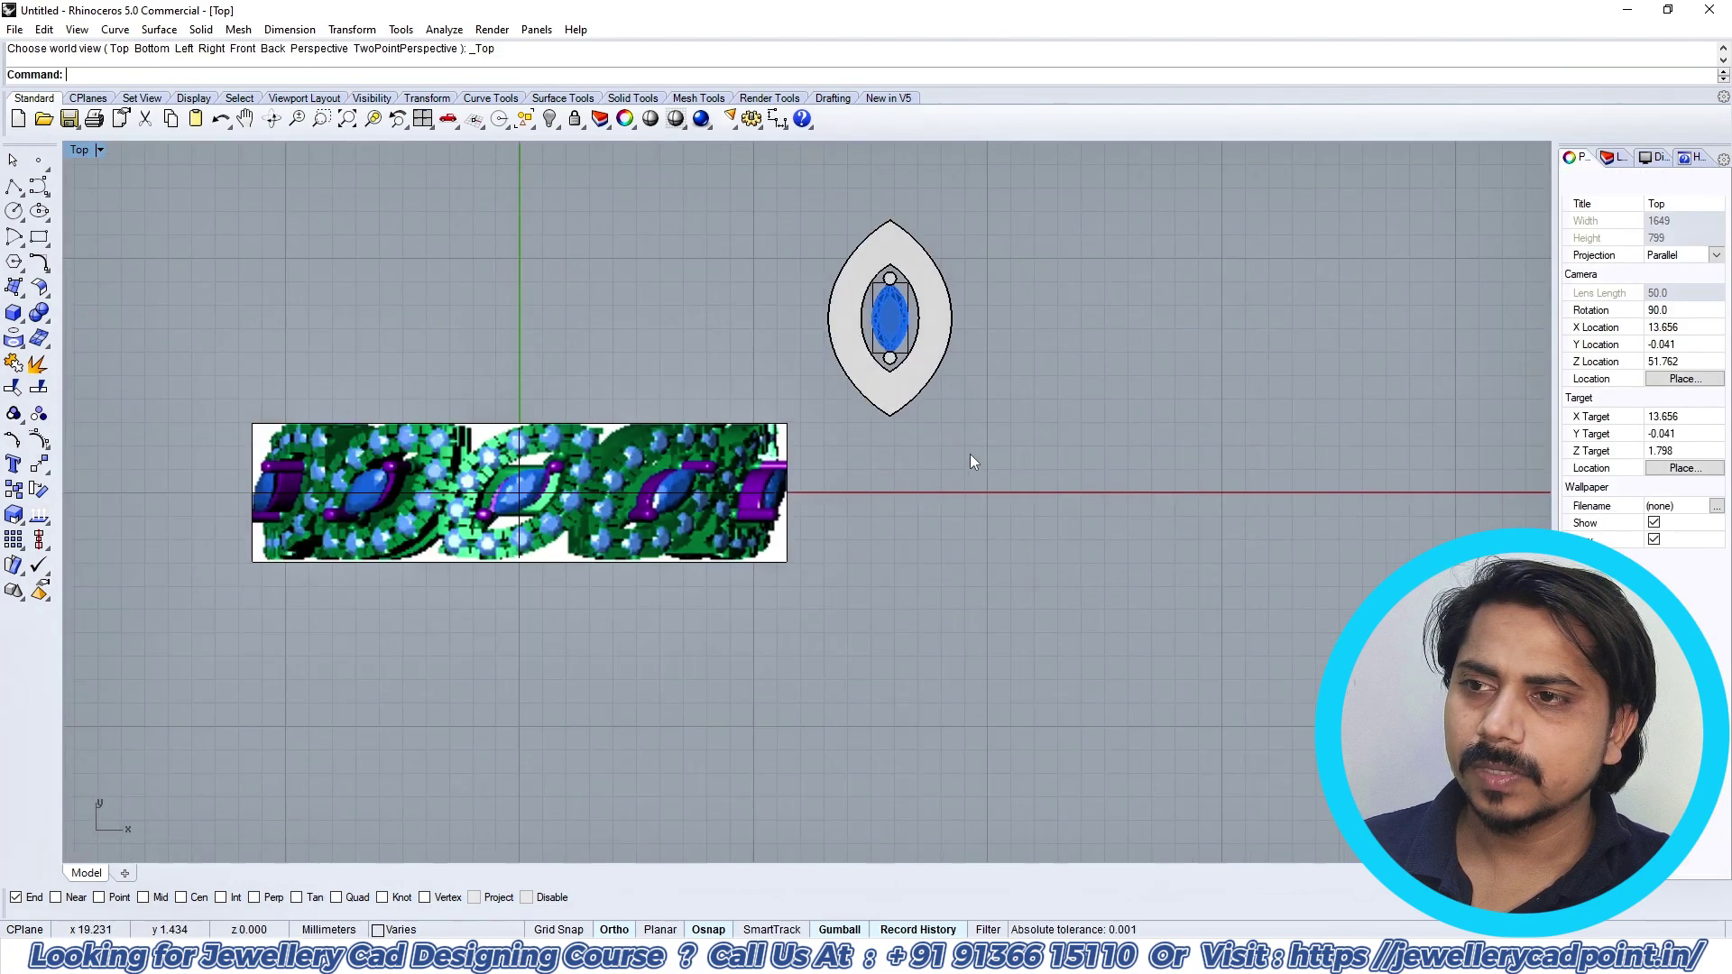
scroll(970, 460, "up", 5)
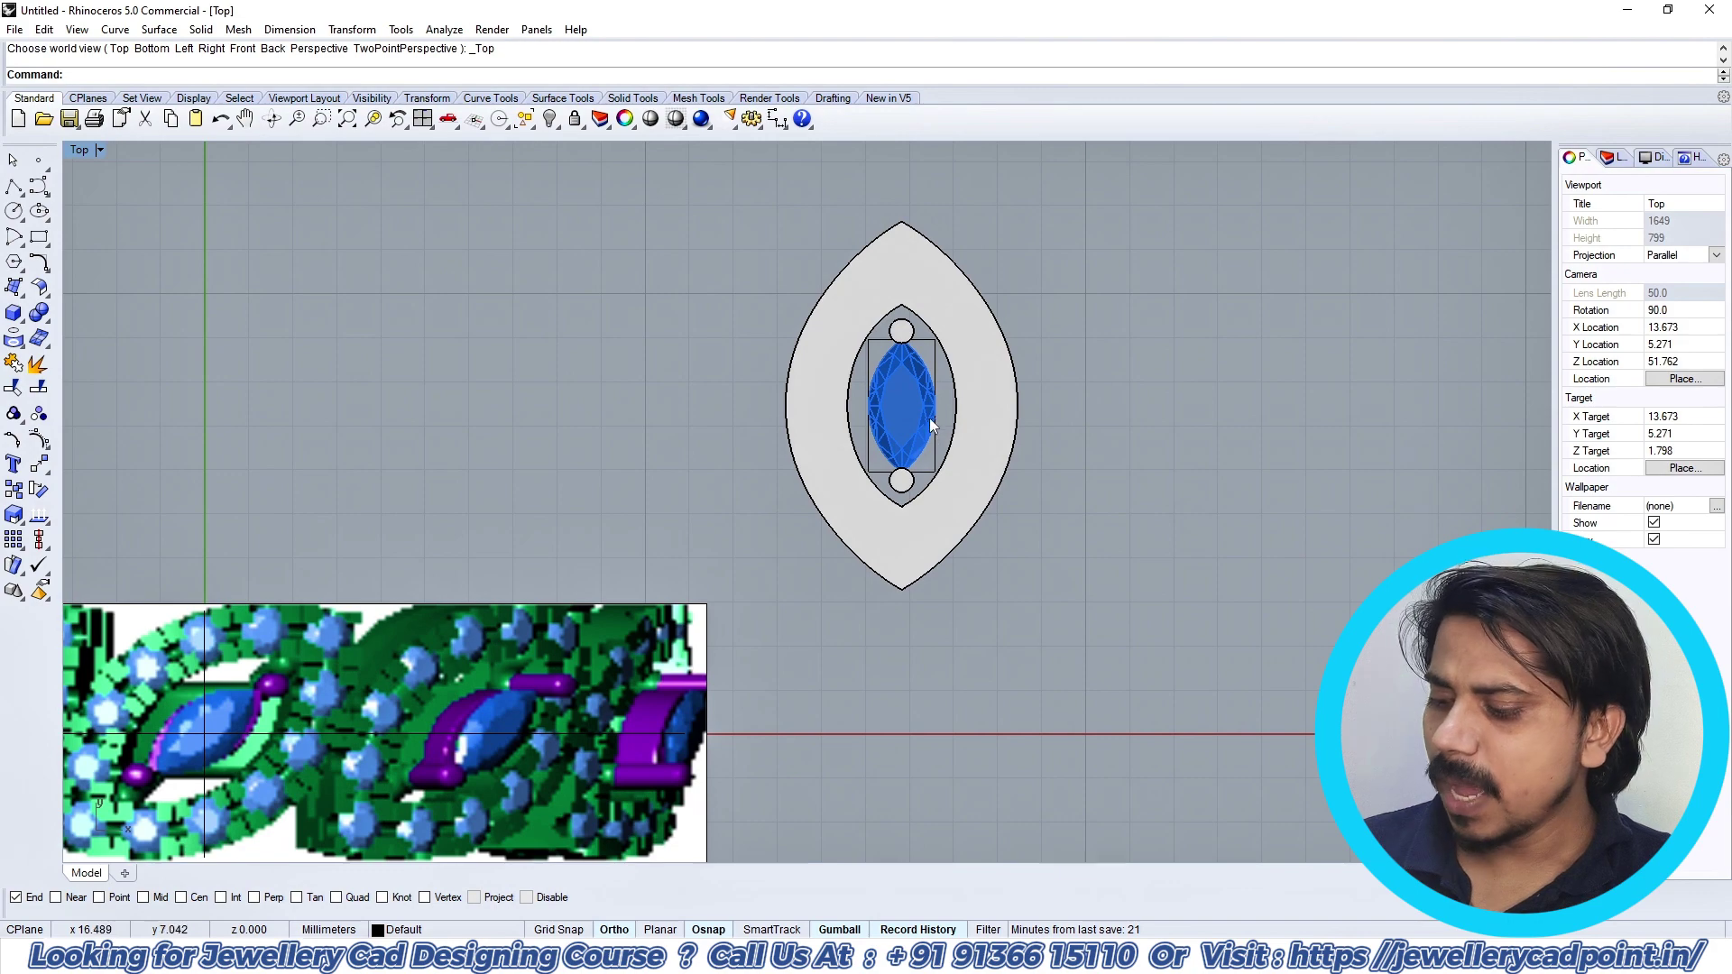
scroll(932, 417, "up", 4)
scroll(939, 388, "down", 6)
right_click_drag(813, 516, 920, 406)
scroll(541, 527, "up", 6)
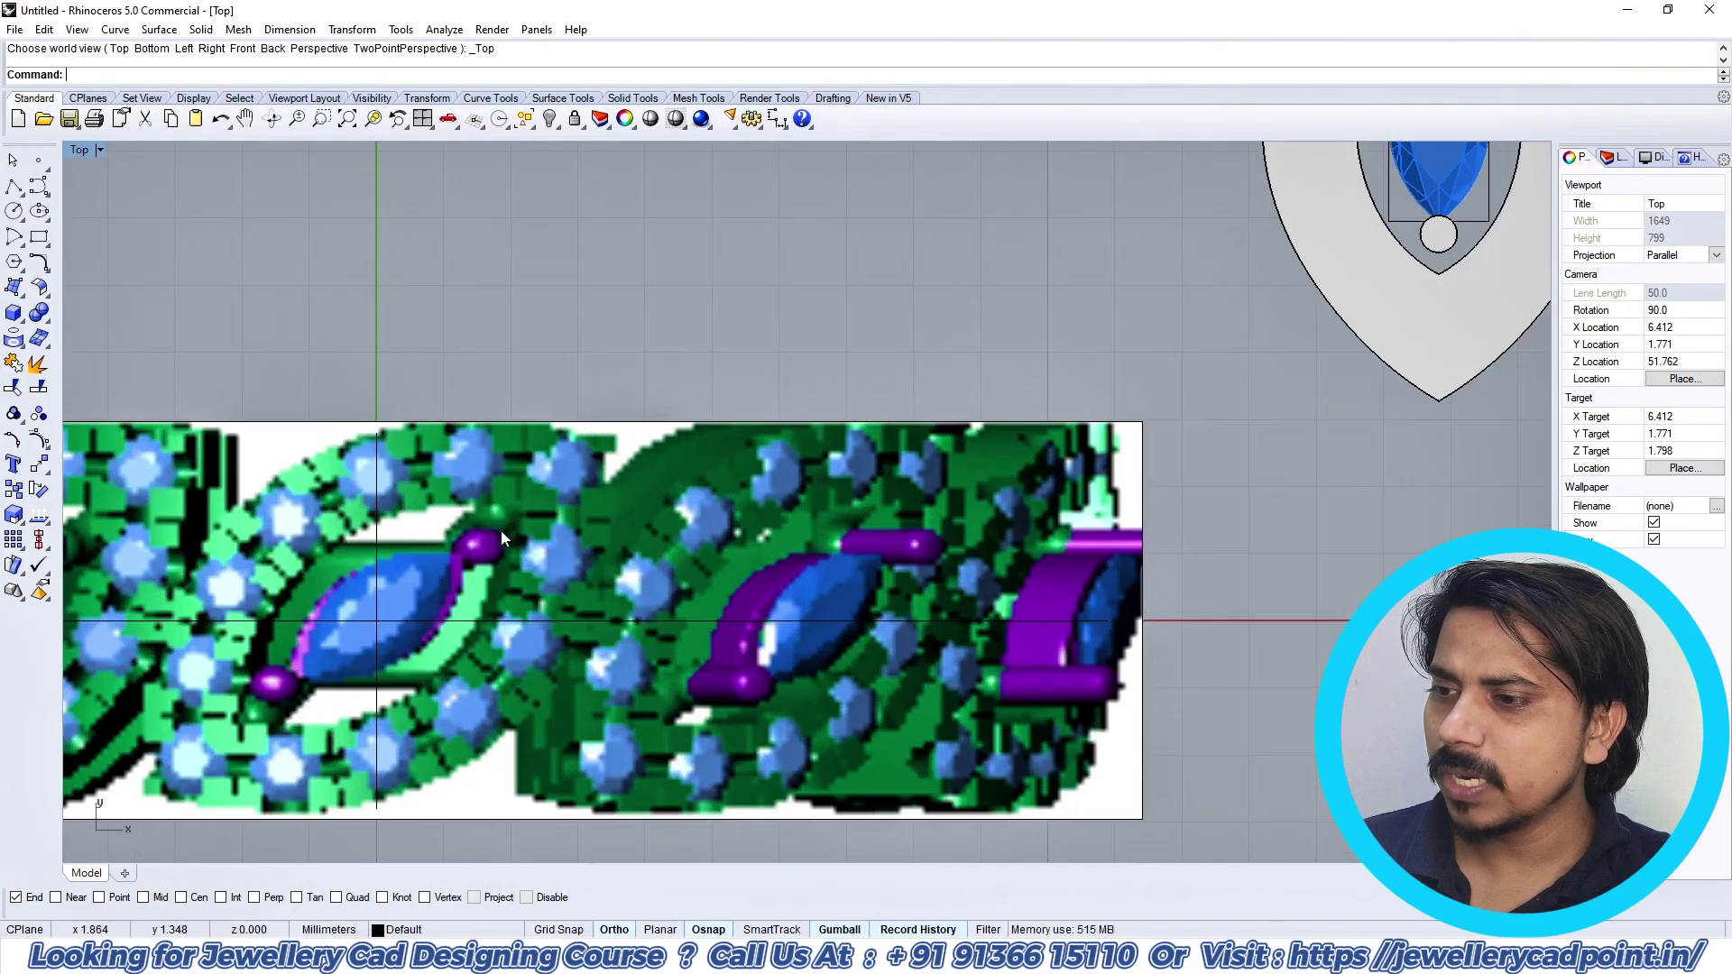
scroll(519, 537, "down", 3)
scroll(1052, 445, "up", 2)
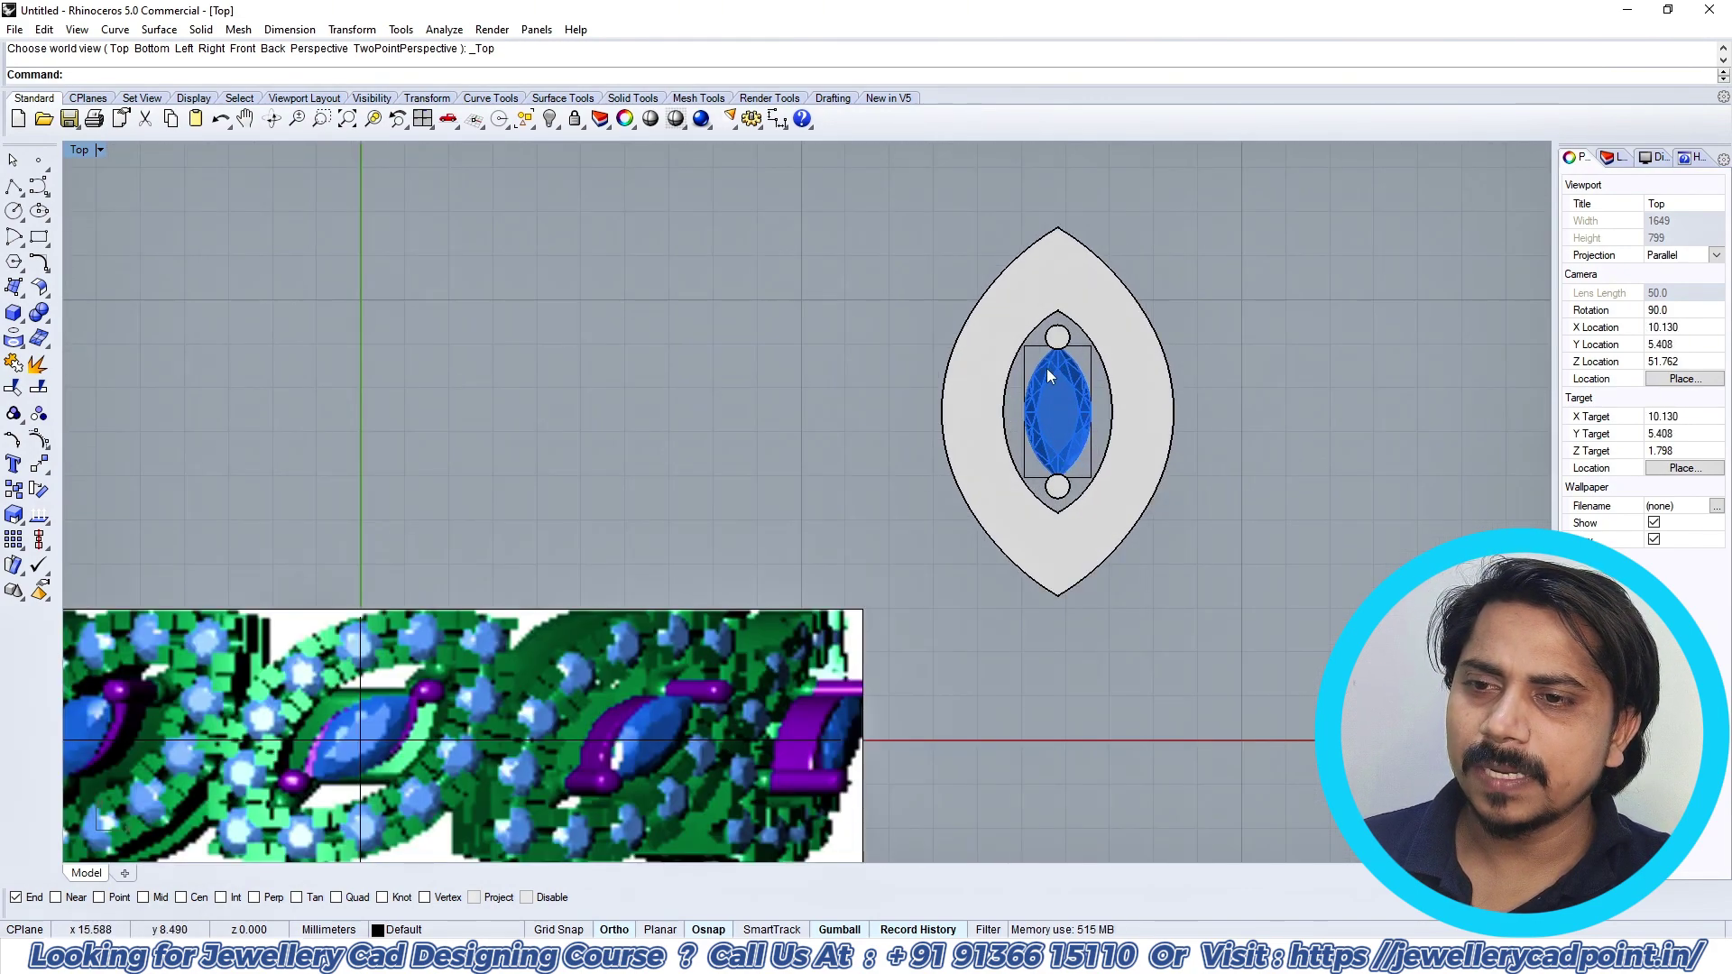
Step: Show the Right view in wireframe and disable all object snaps
key("ctrl+F3")
key("ctrl+F4")
key("ctrl+F3")
right_click_drag(1018, 484, 995, 410)
type("w")
key("Return")
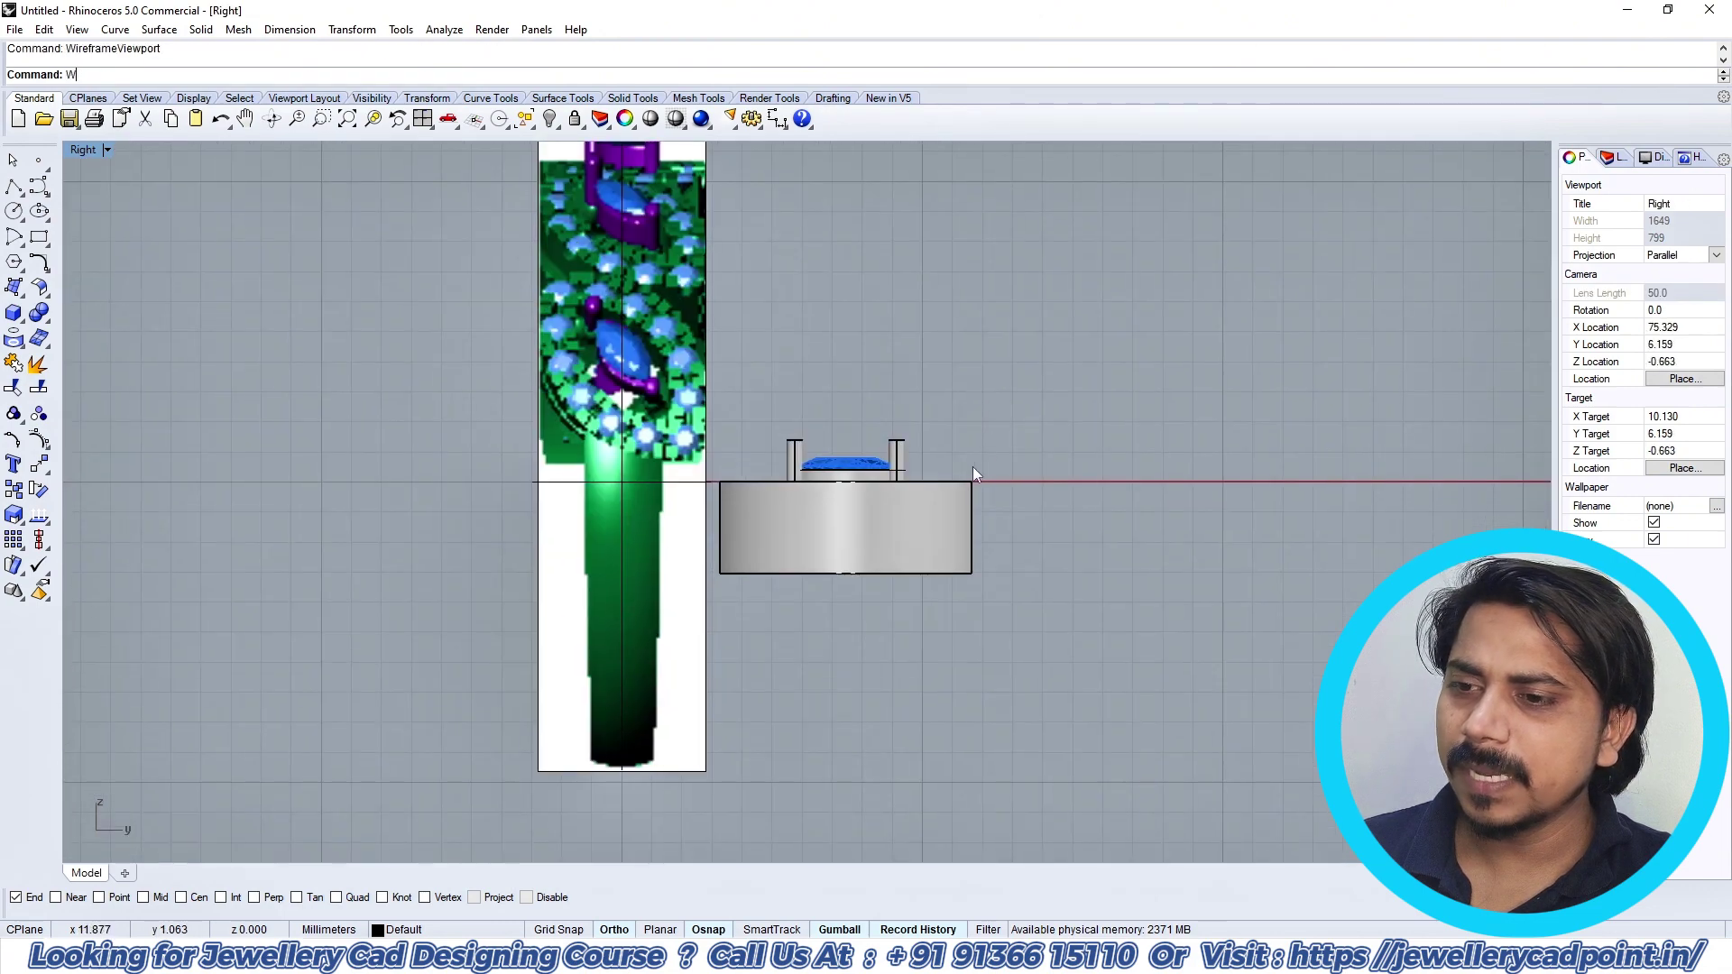
scroll(972, 467, "up", 3)
left_click(13, 186)
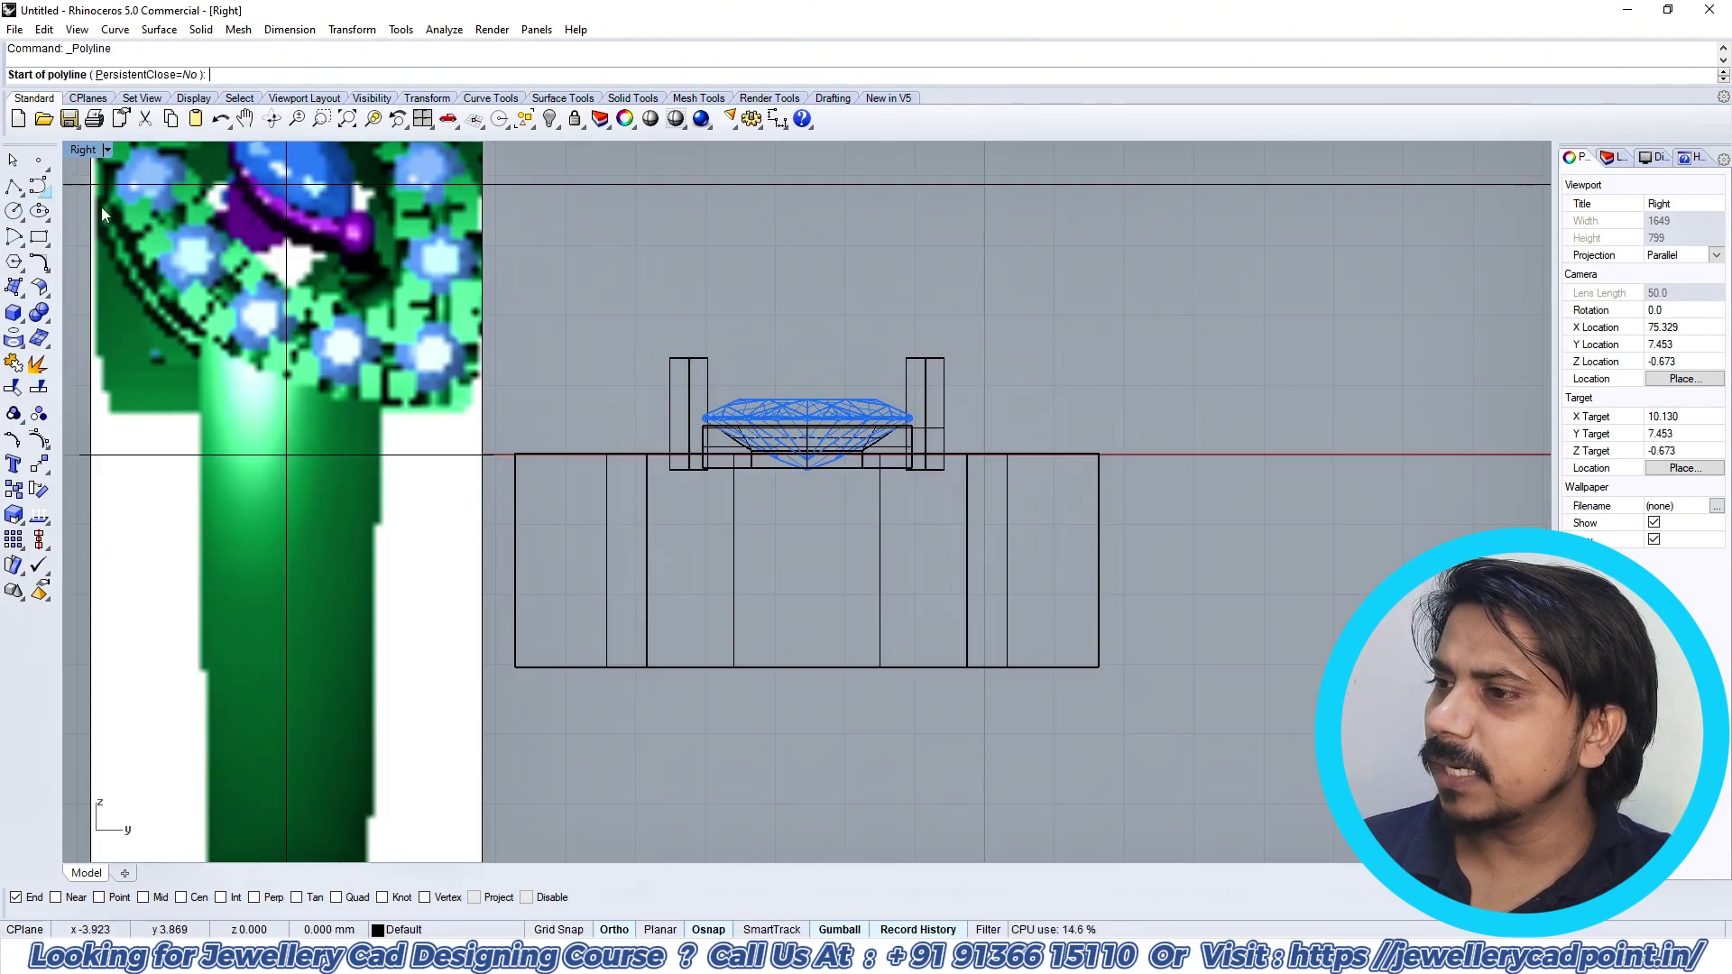
scroll(961, 466, "up", 2)
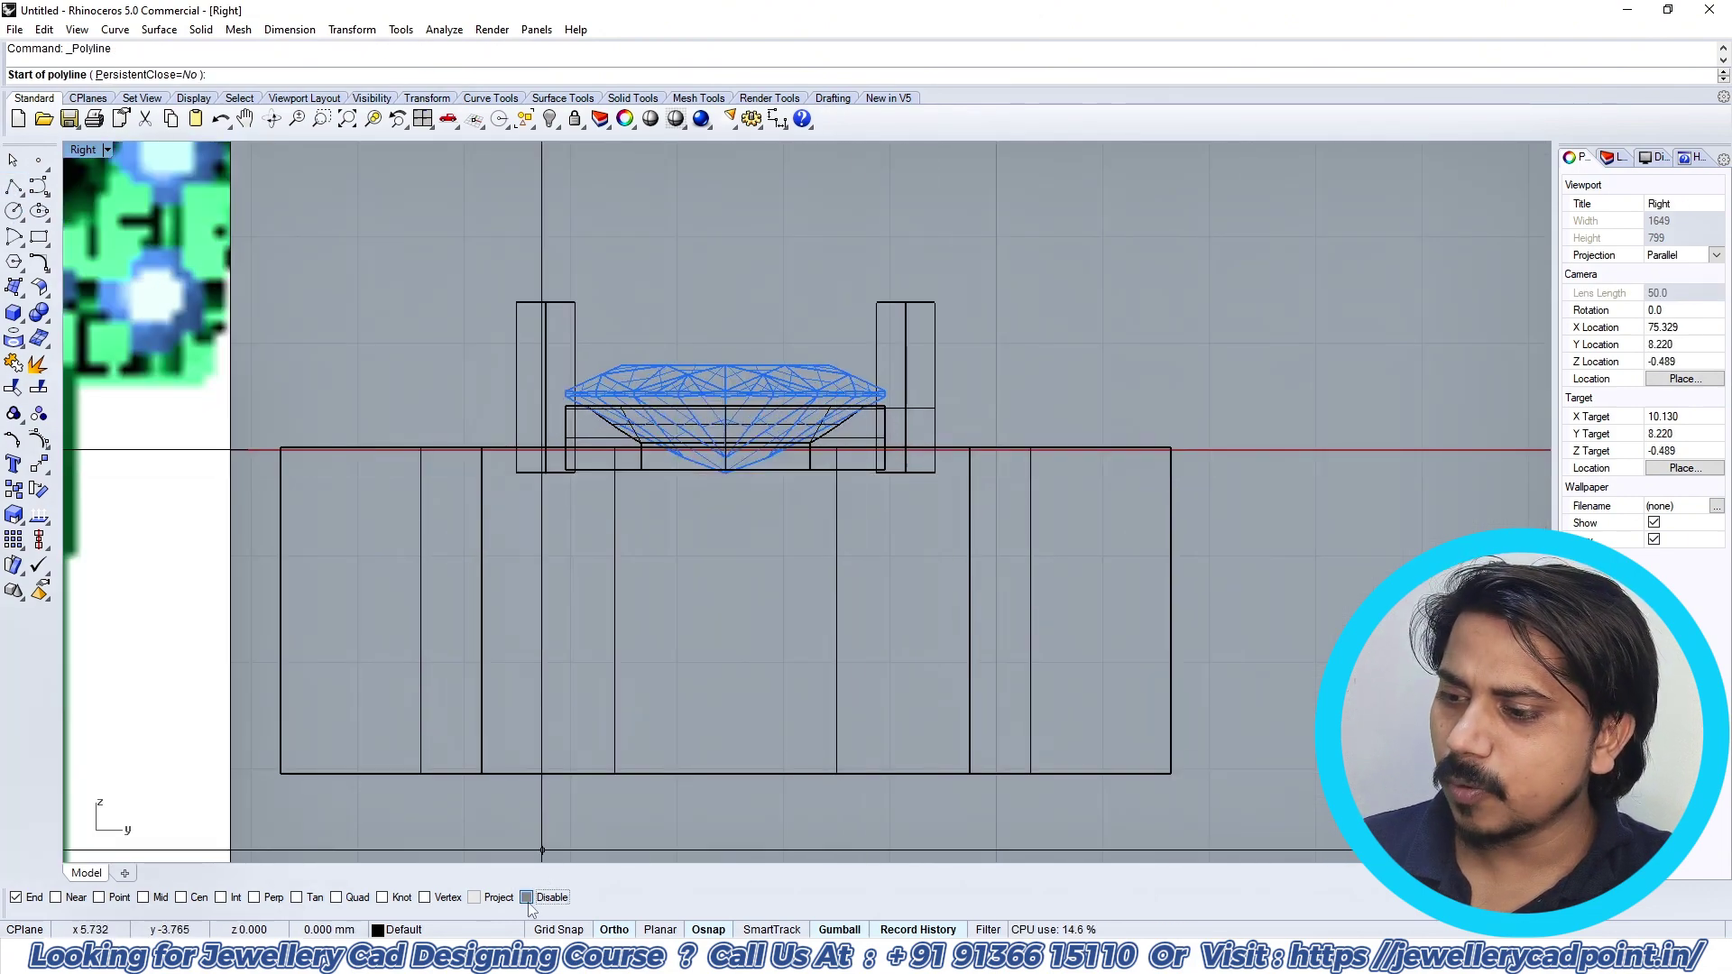
left_click(527, 898)
scroll(870, 464, "up", 3)
key("Escape")
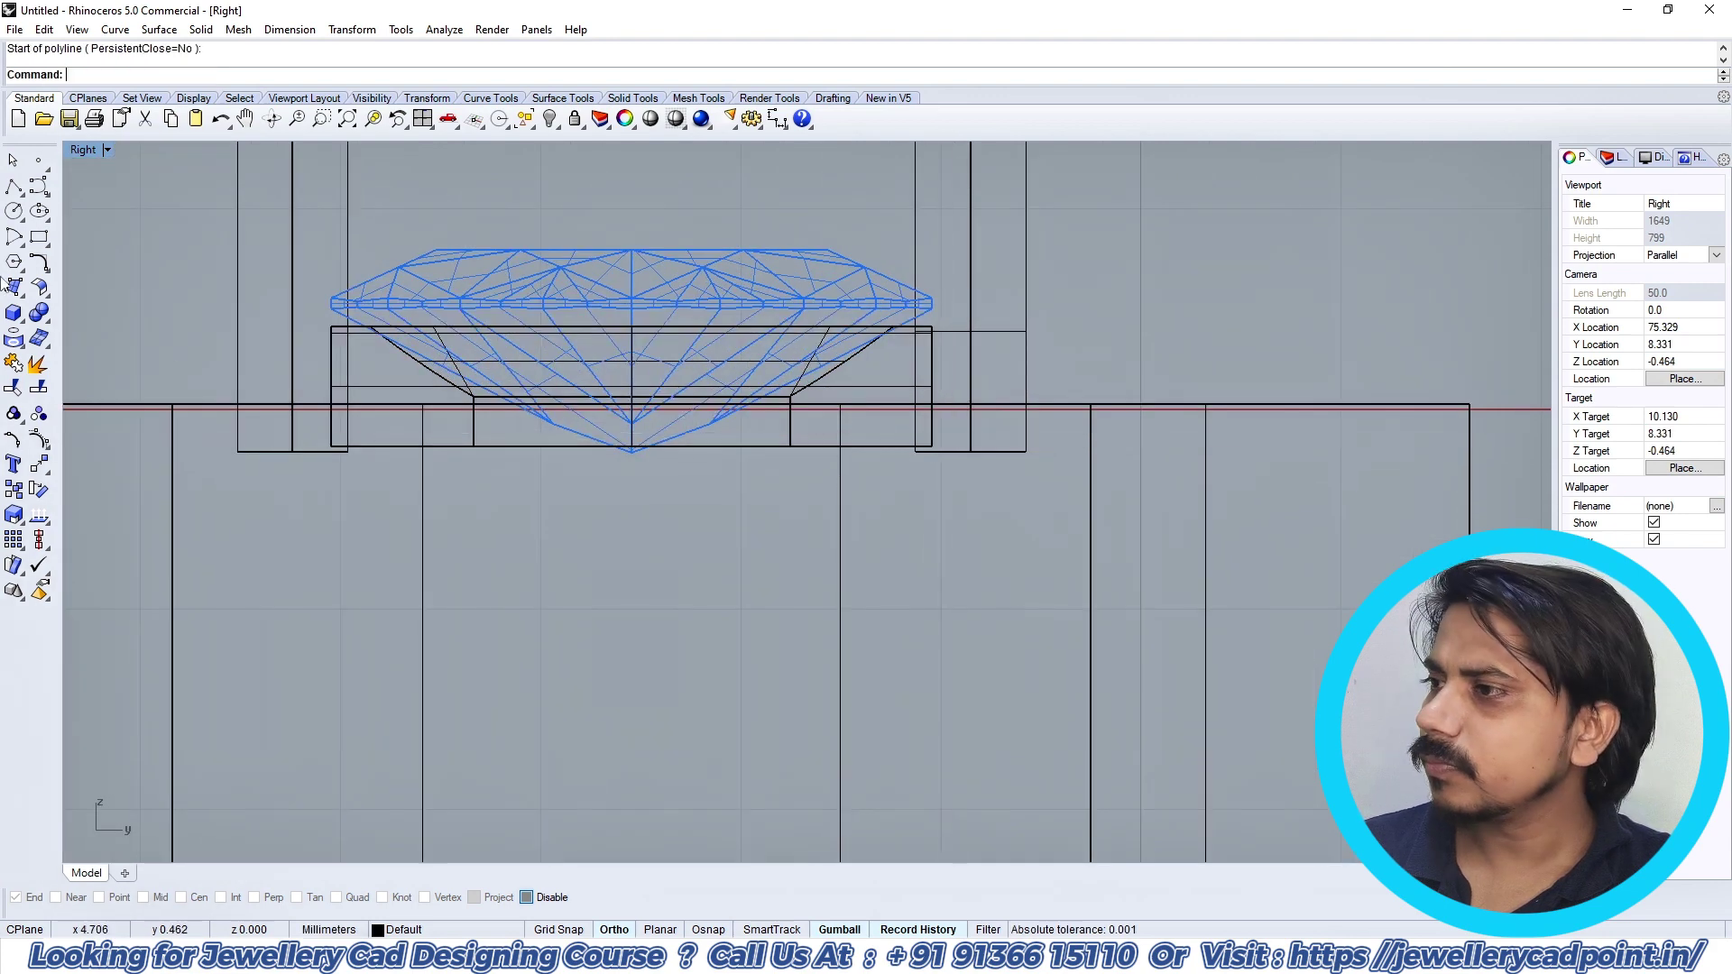
Step: Draw a downward-bowed arc by start, end and through point from one prong's lower end outward into the frame, and shade the view
left_click(13, 240)
left_click(67, 249)
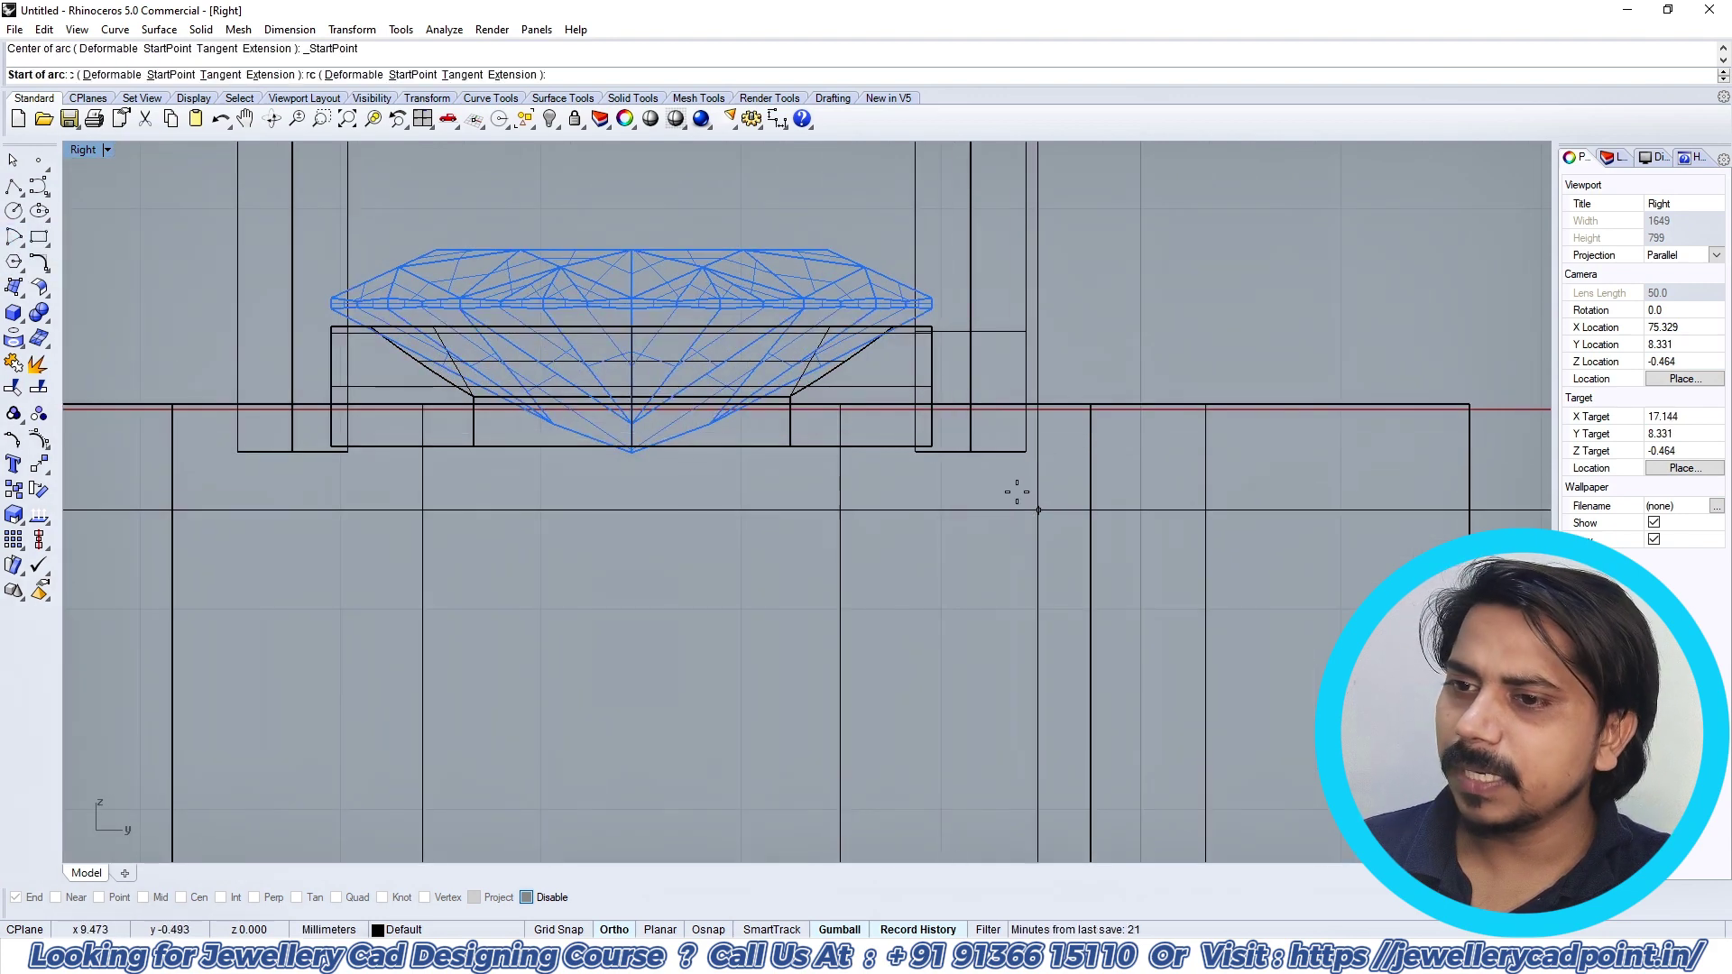
left_click(970, 431)
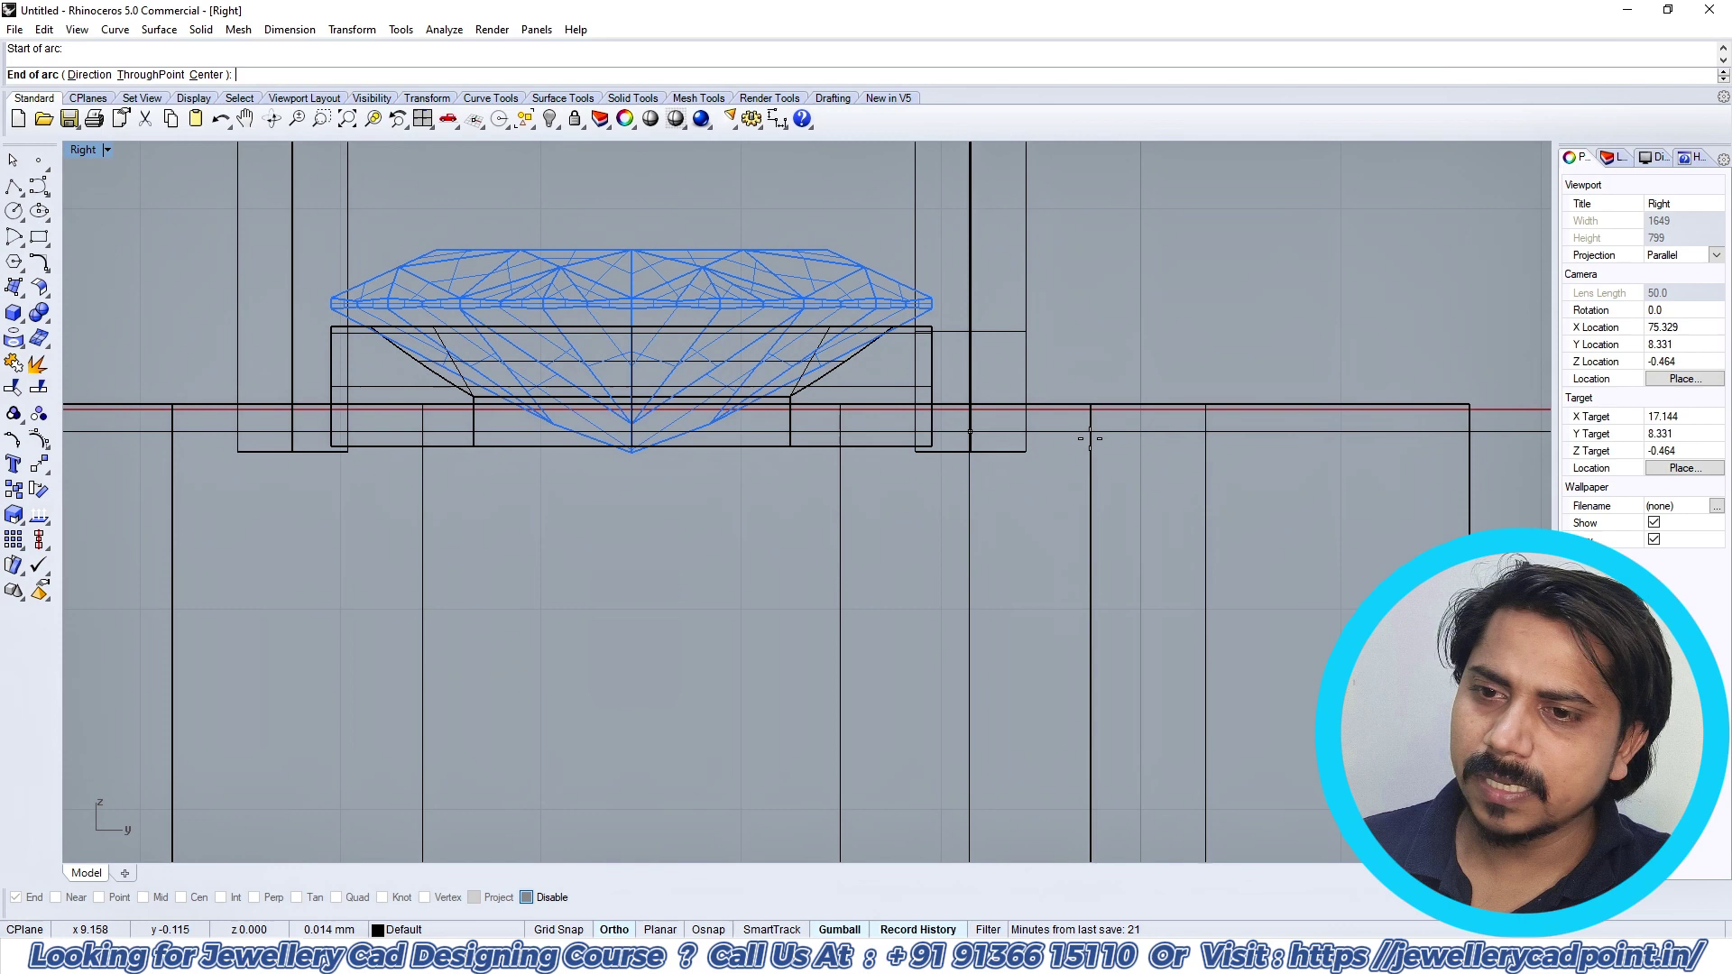
left_click(1227, 493)
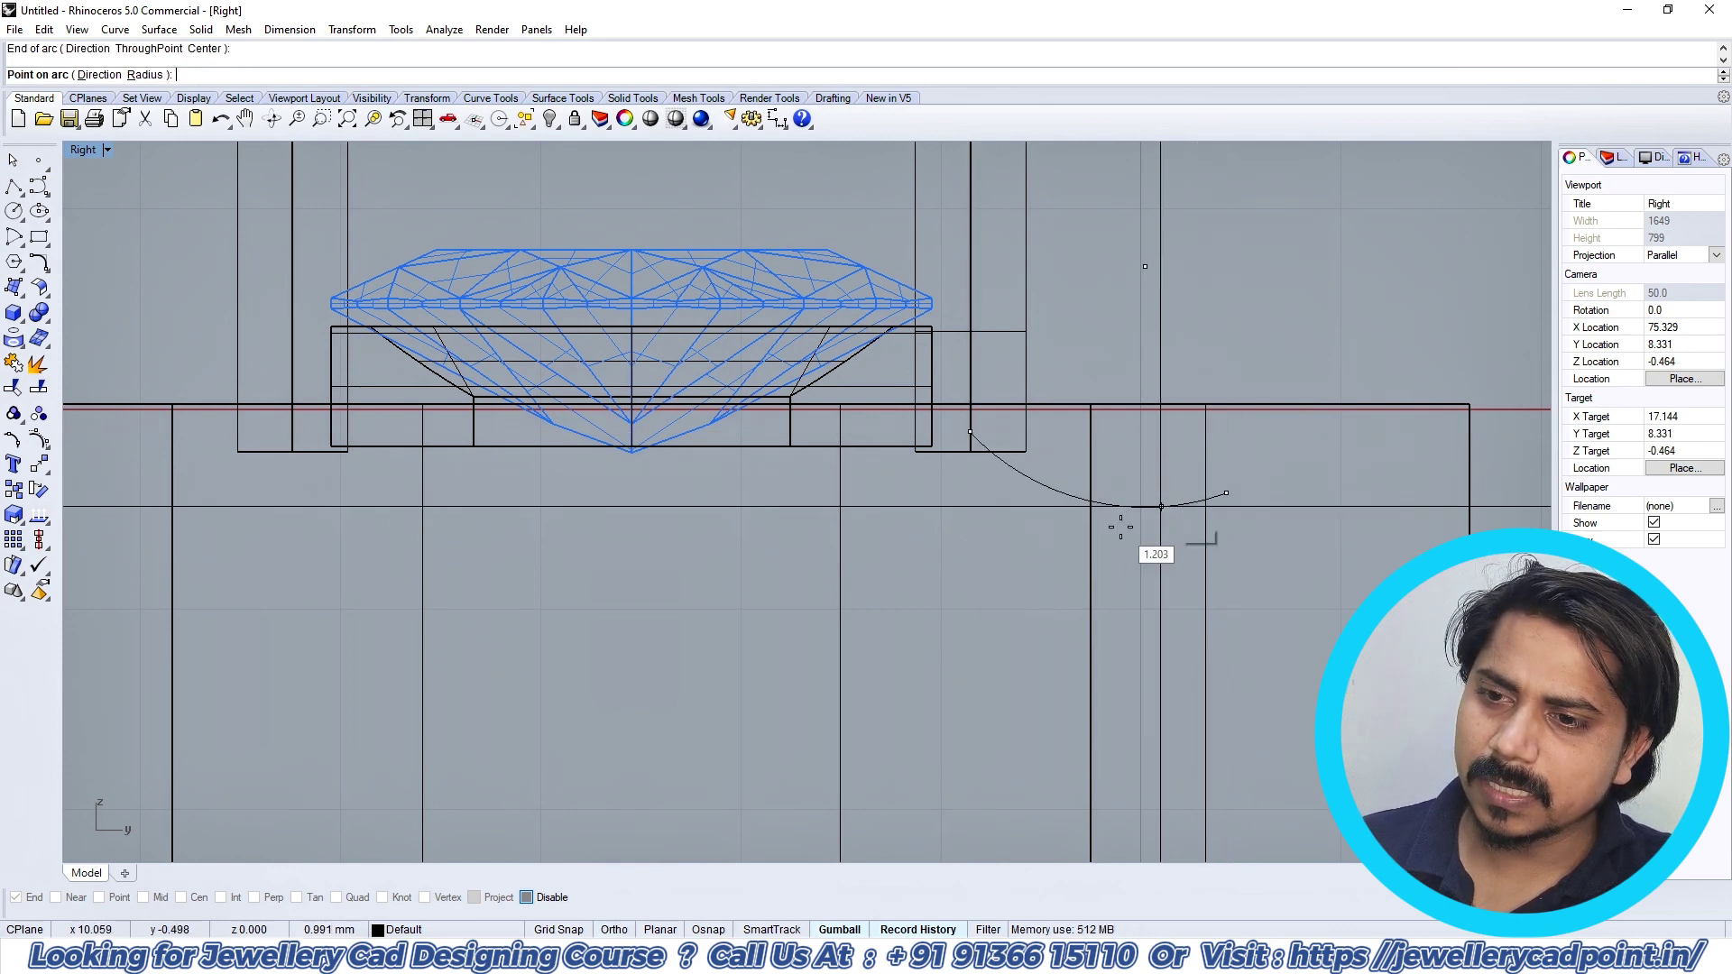
left_click(1047, 546)
left_click(1028, 507)
key("ctrl+alt+s")
scroll(1031, 507, "down", 2)
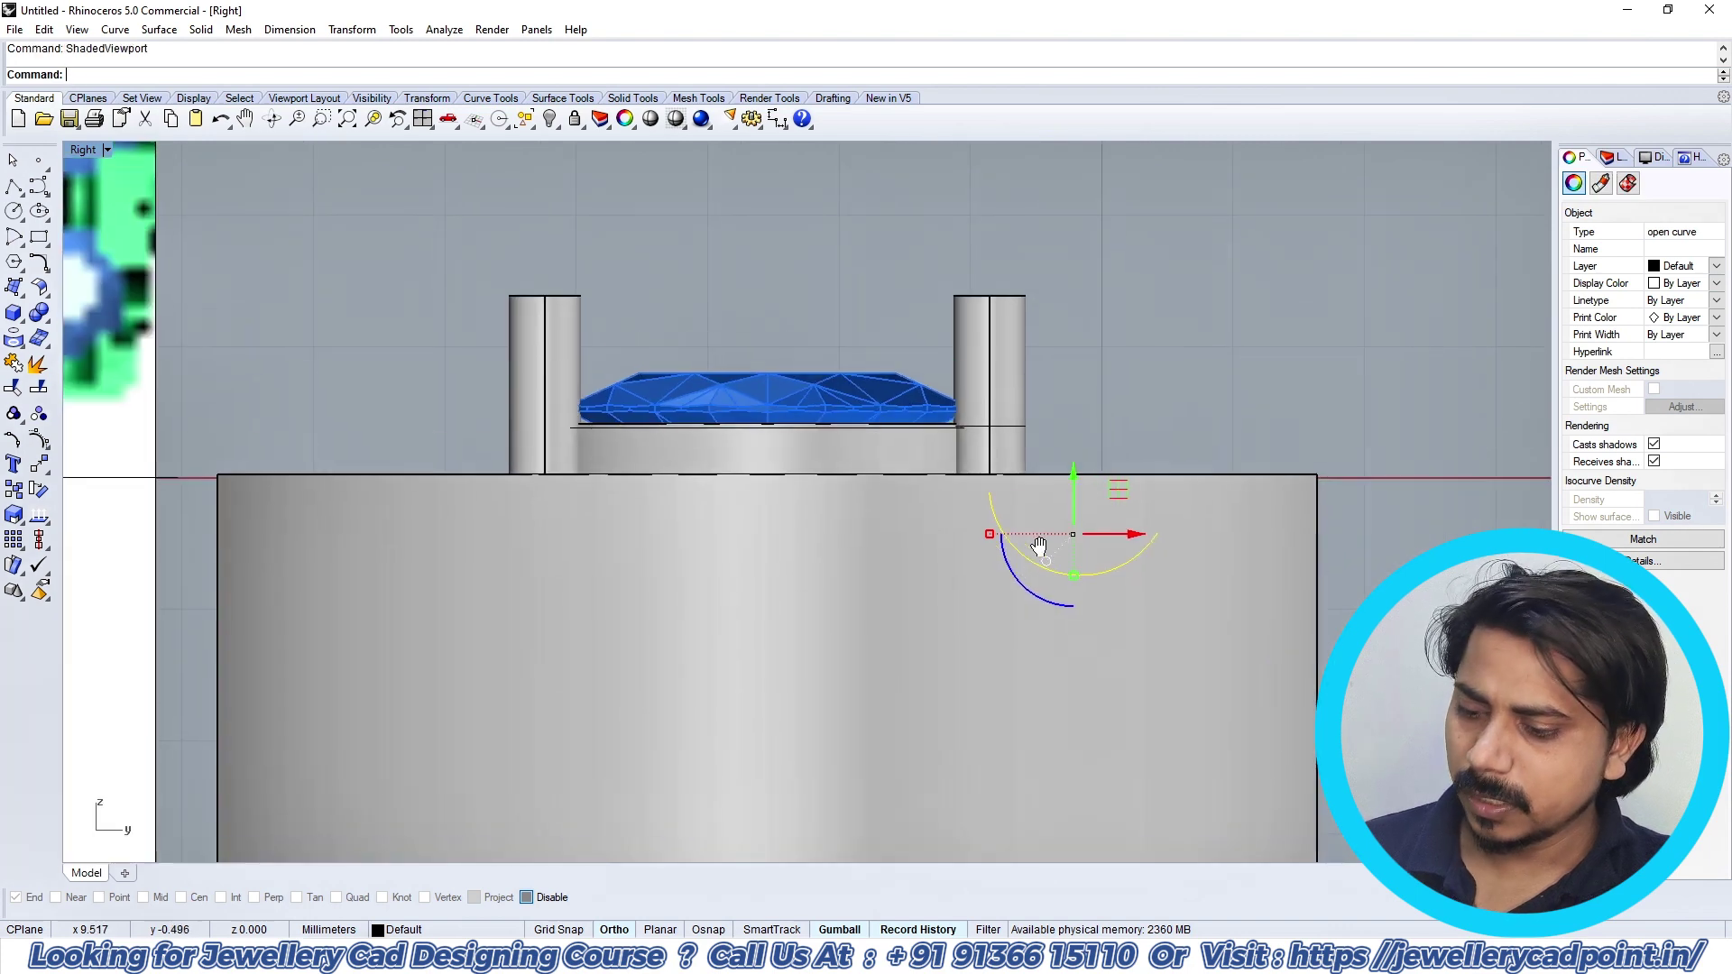
Step: Create a flat-capped pipe of 0.55 mm diameter along the arc
type("Pipe")
key("Return")
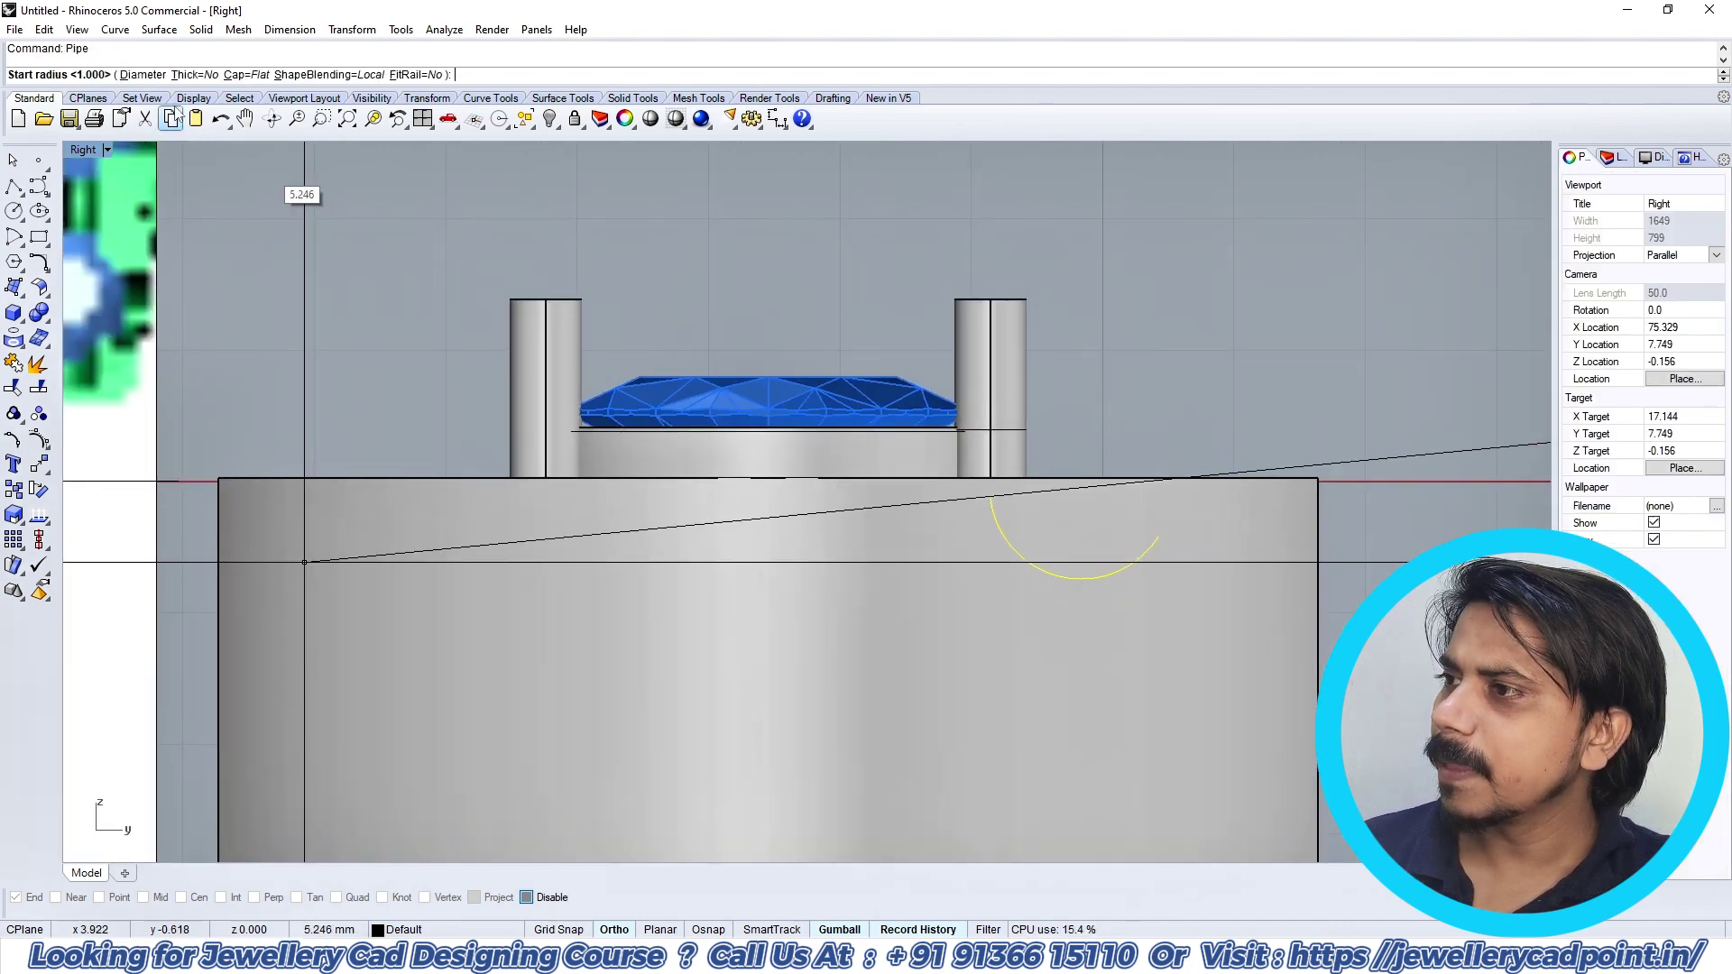
left_click(144, 77)
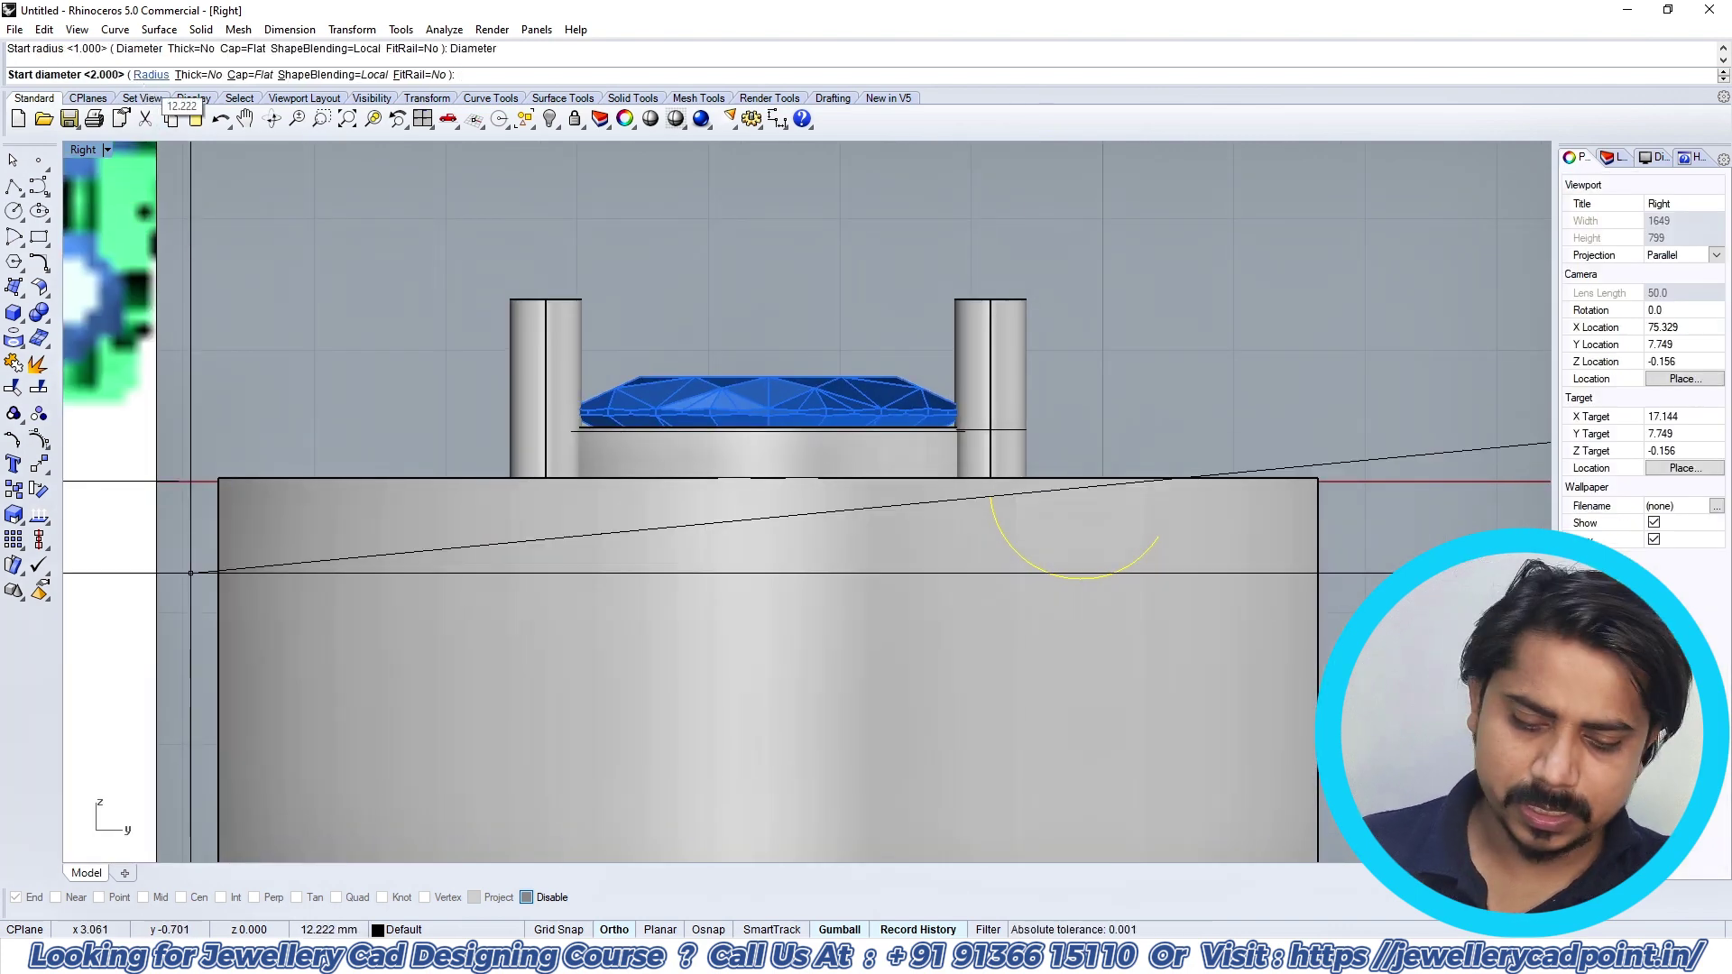
key("Return")
key("Return")
key("Return")
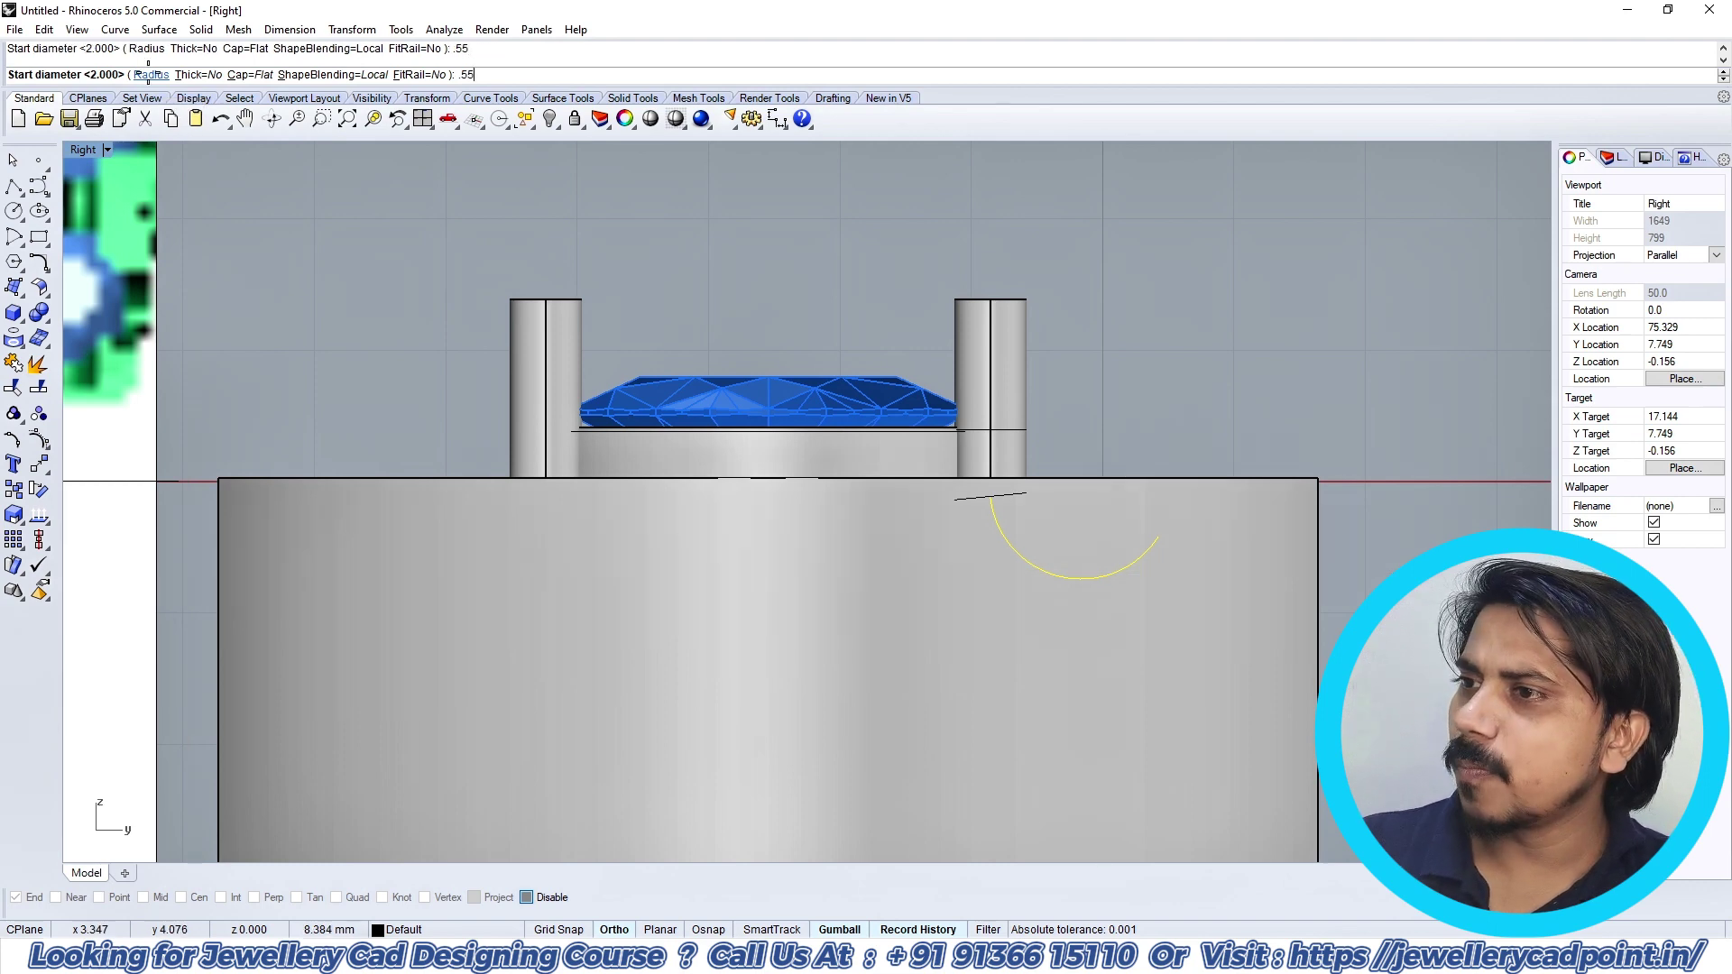
Step: Move the arc and its pipe sideways in Top view from the vertical axis onto the marquise gem's upper prong
key("ctrl+F1")
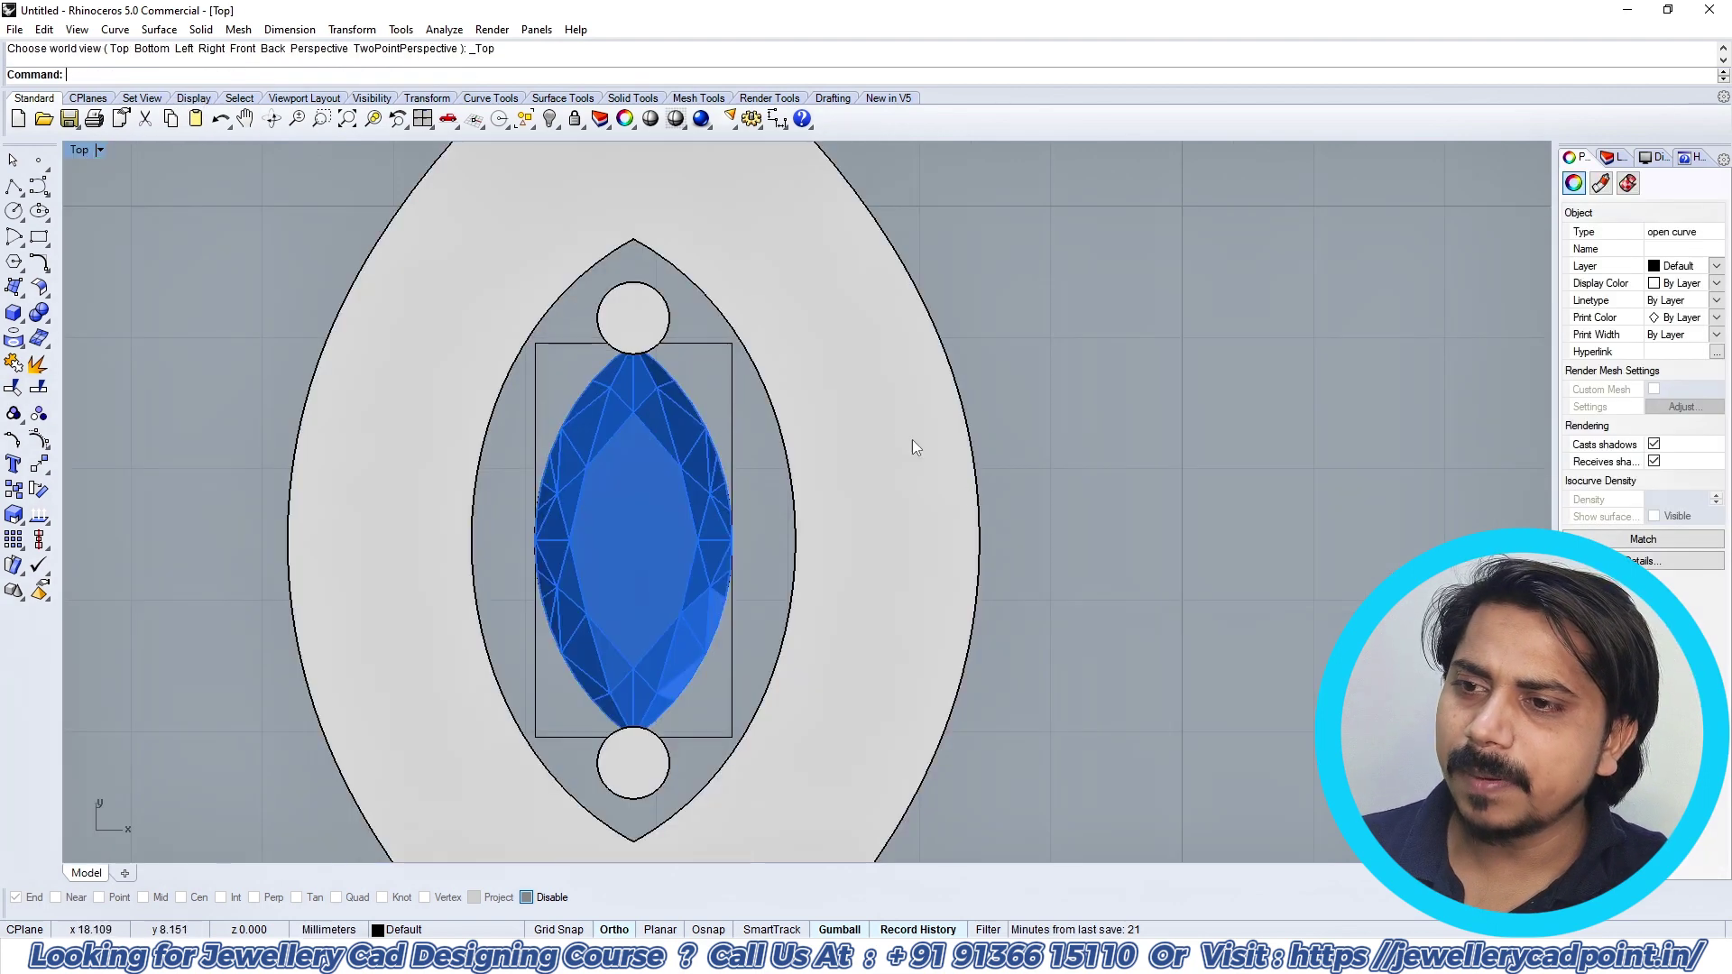
right_click_drag(895, 420, 926, 506)
scroll(866, 577, "down", 6)
right_click_drag(861, 577, 944, 501)
scroll(944, 500, "down", 4)
scroll(734, 463, "down", 3)
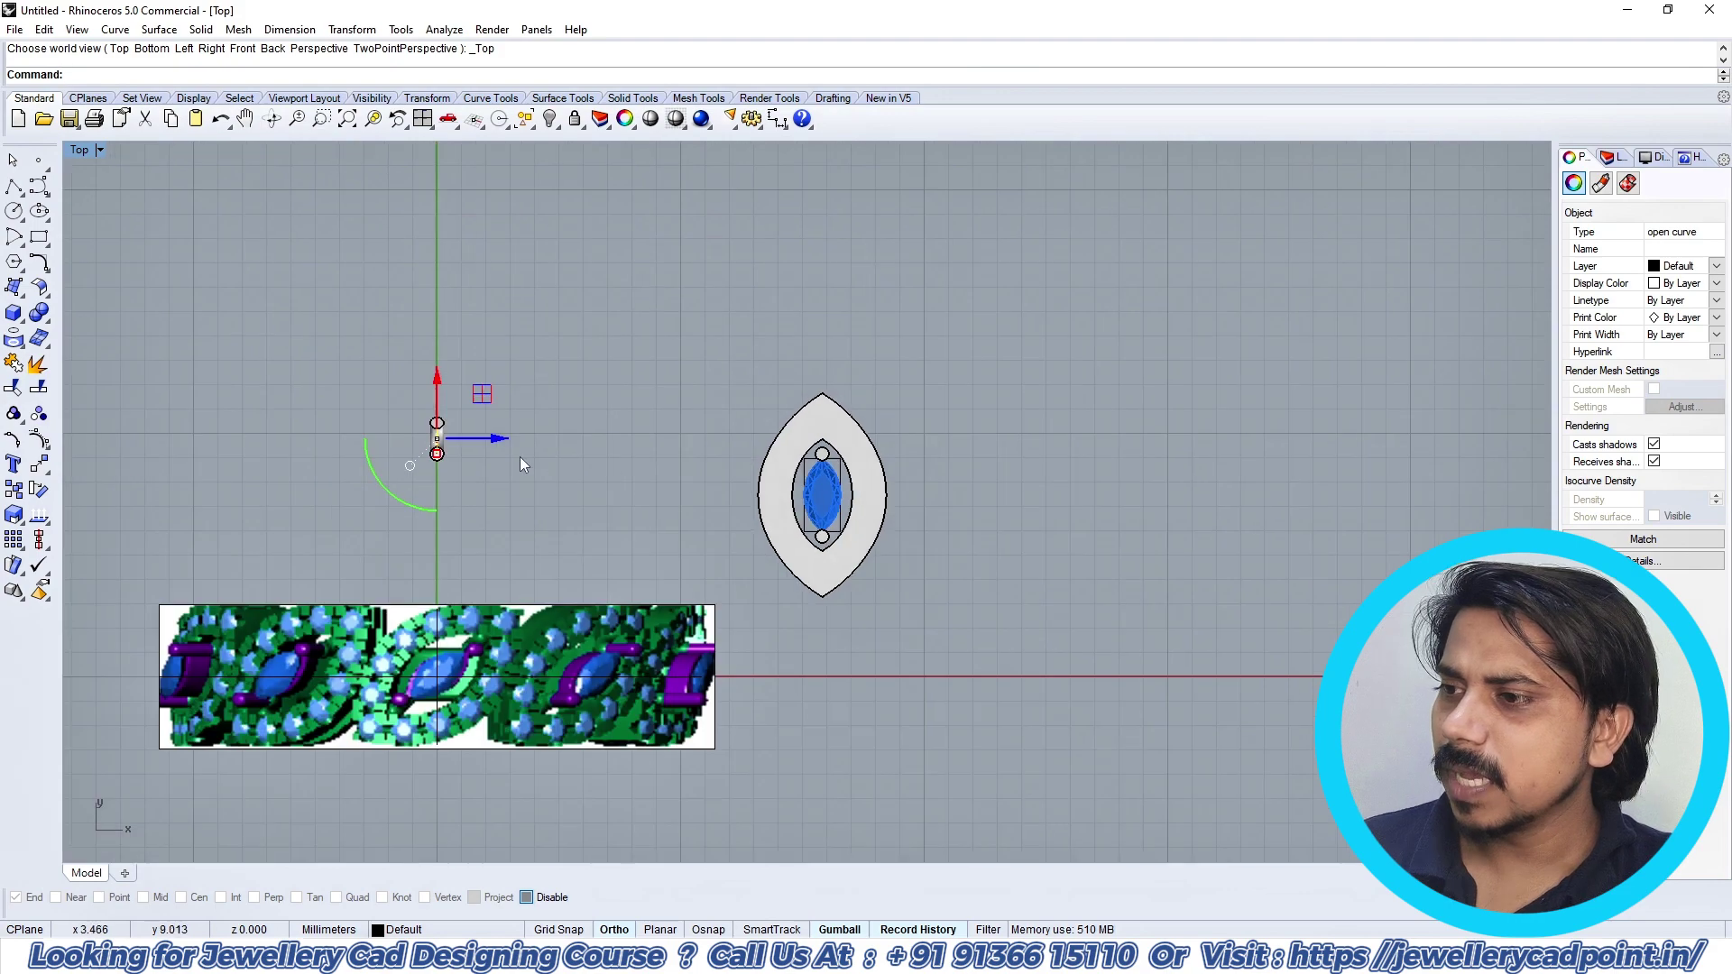
scroll(479, 437, "up", 3)
left_click_drag(446, 431, 1173, 425)
scroll(1123, 424, "up", 5)
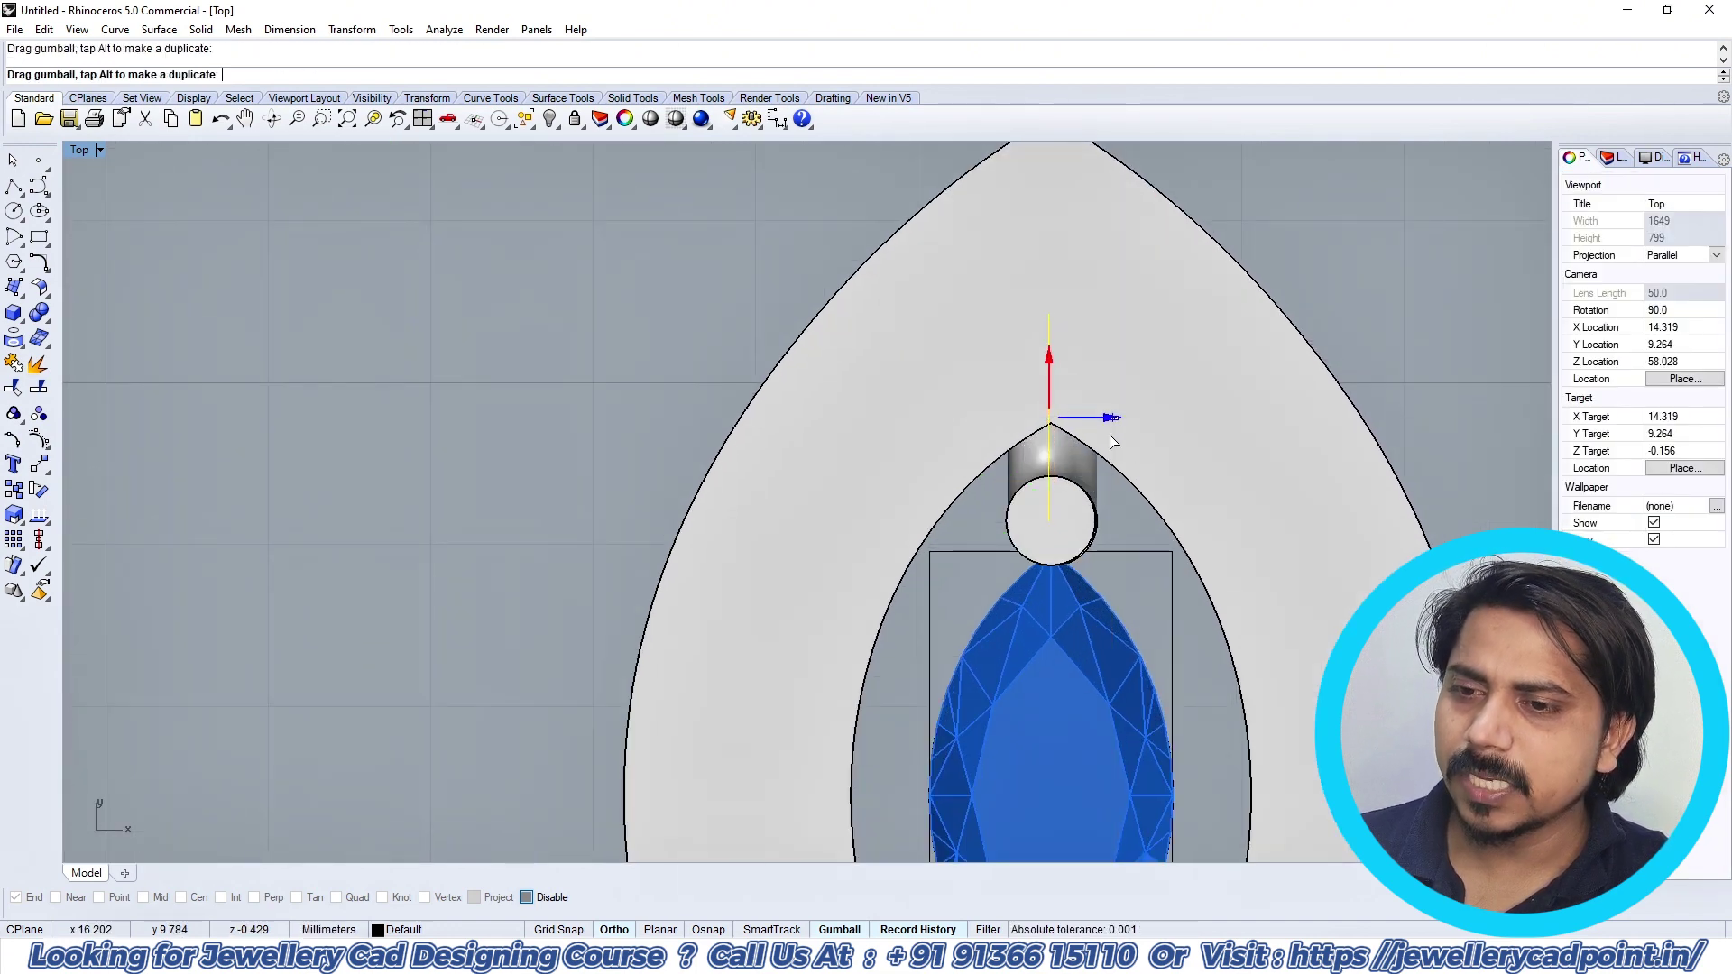
Step: Nudge the arc sideways by about 0.01 mm to align its pipe with the upper prong
scroll(1061, 487, "down", 2)
scroll(1064, 483, "up", 18)
type("m")
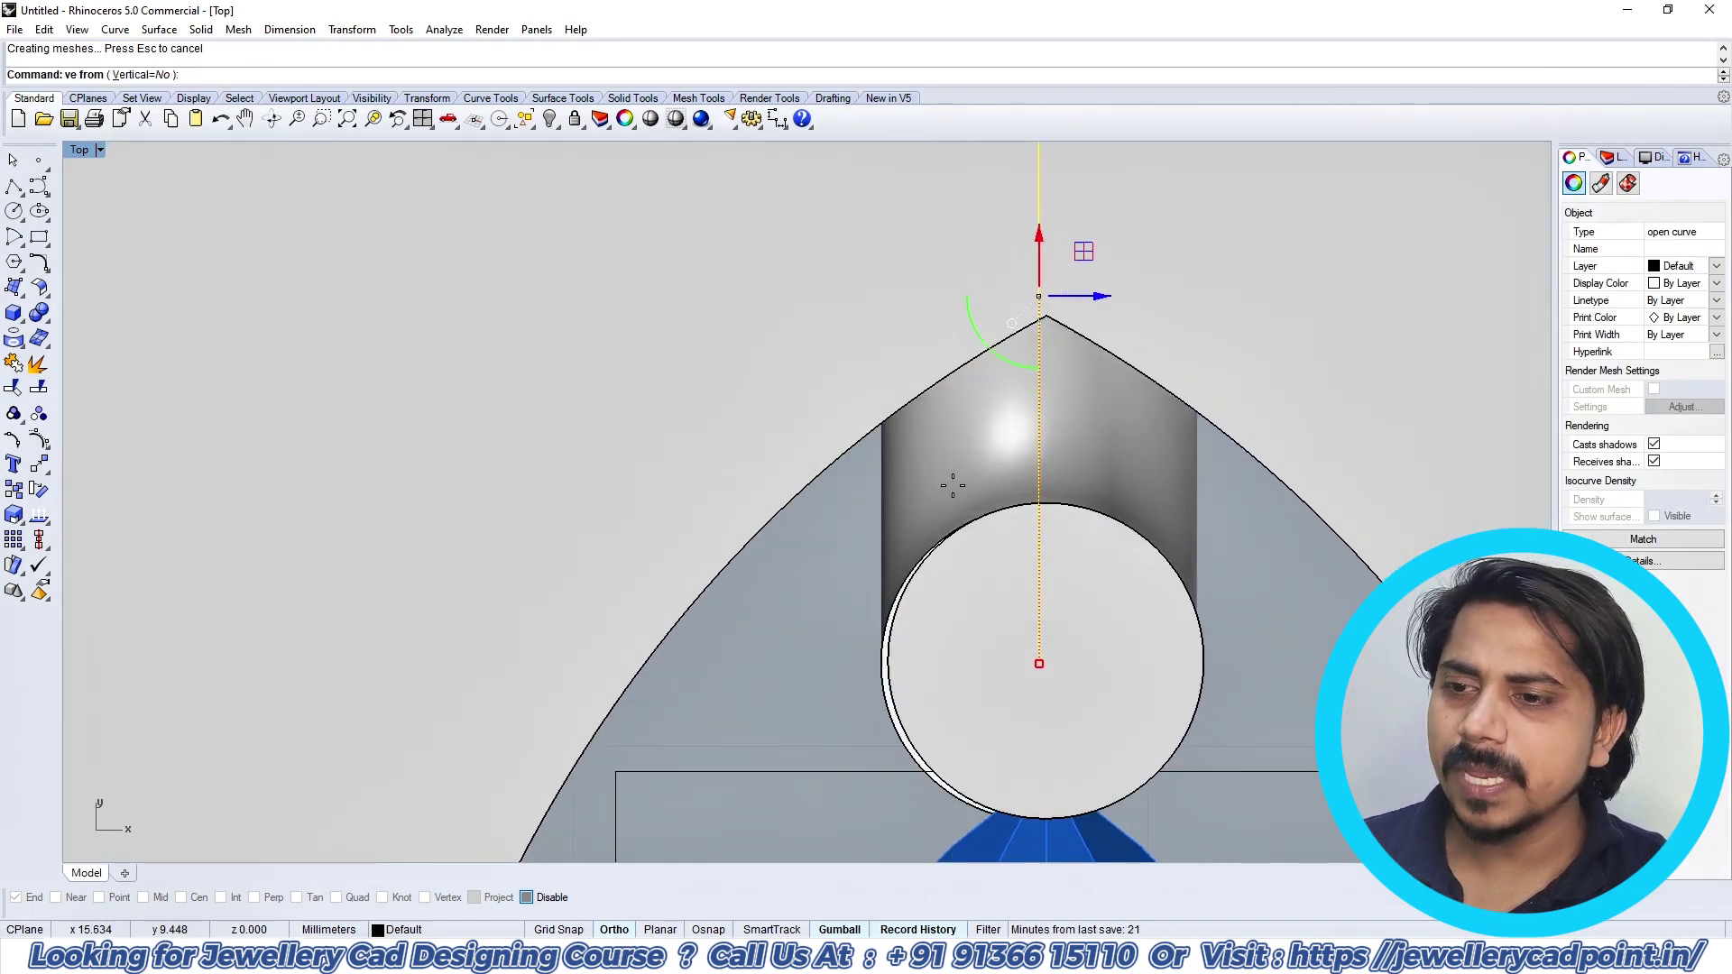
key("Return")
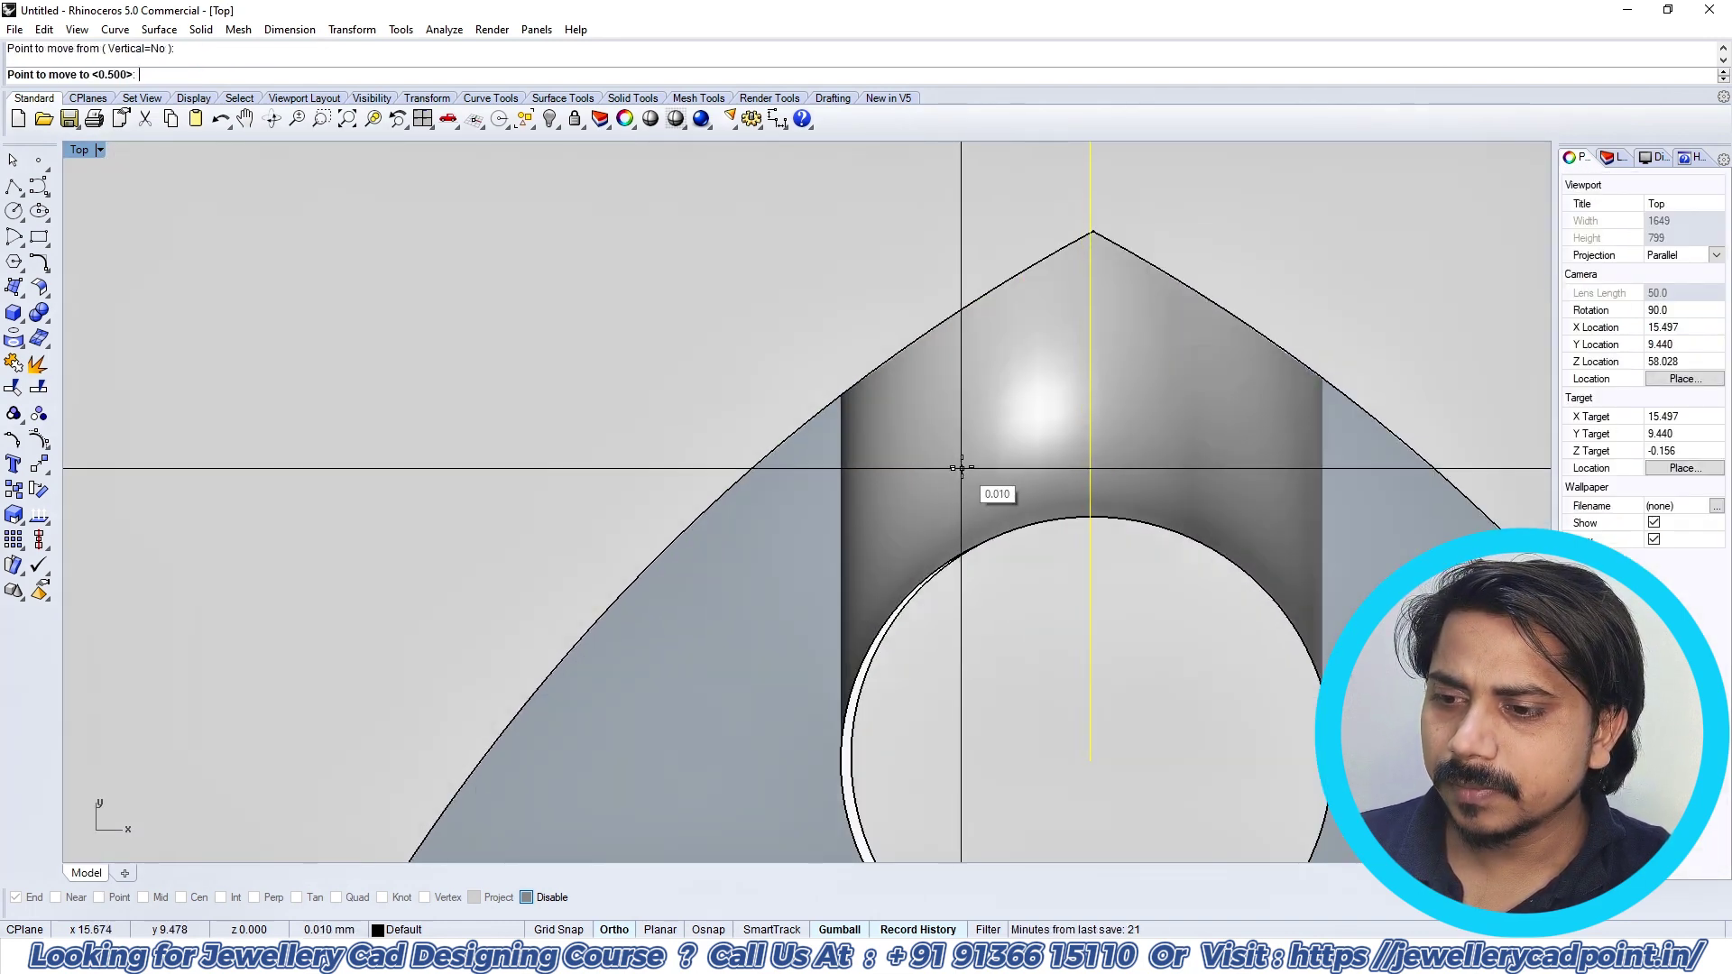
left_click(962, 468)
Step: Select the curved pipe at the upper prong for a transform operation
scroll(962, 467, "down", 2)
scroll(997, 450, "down", 4)
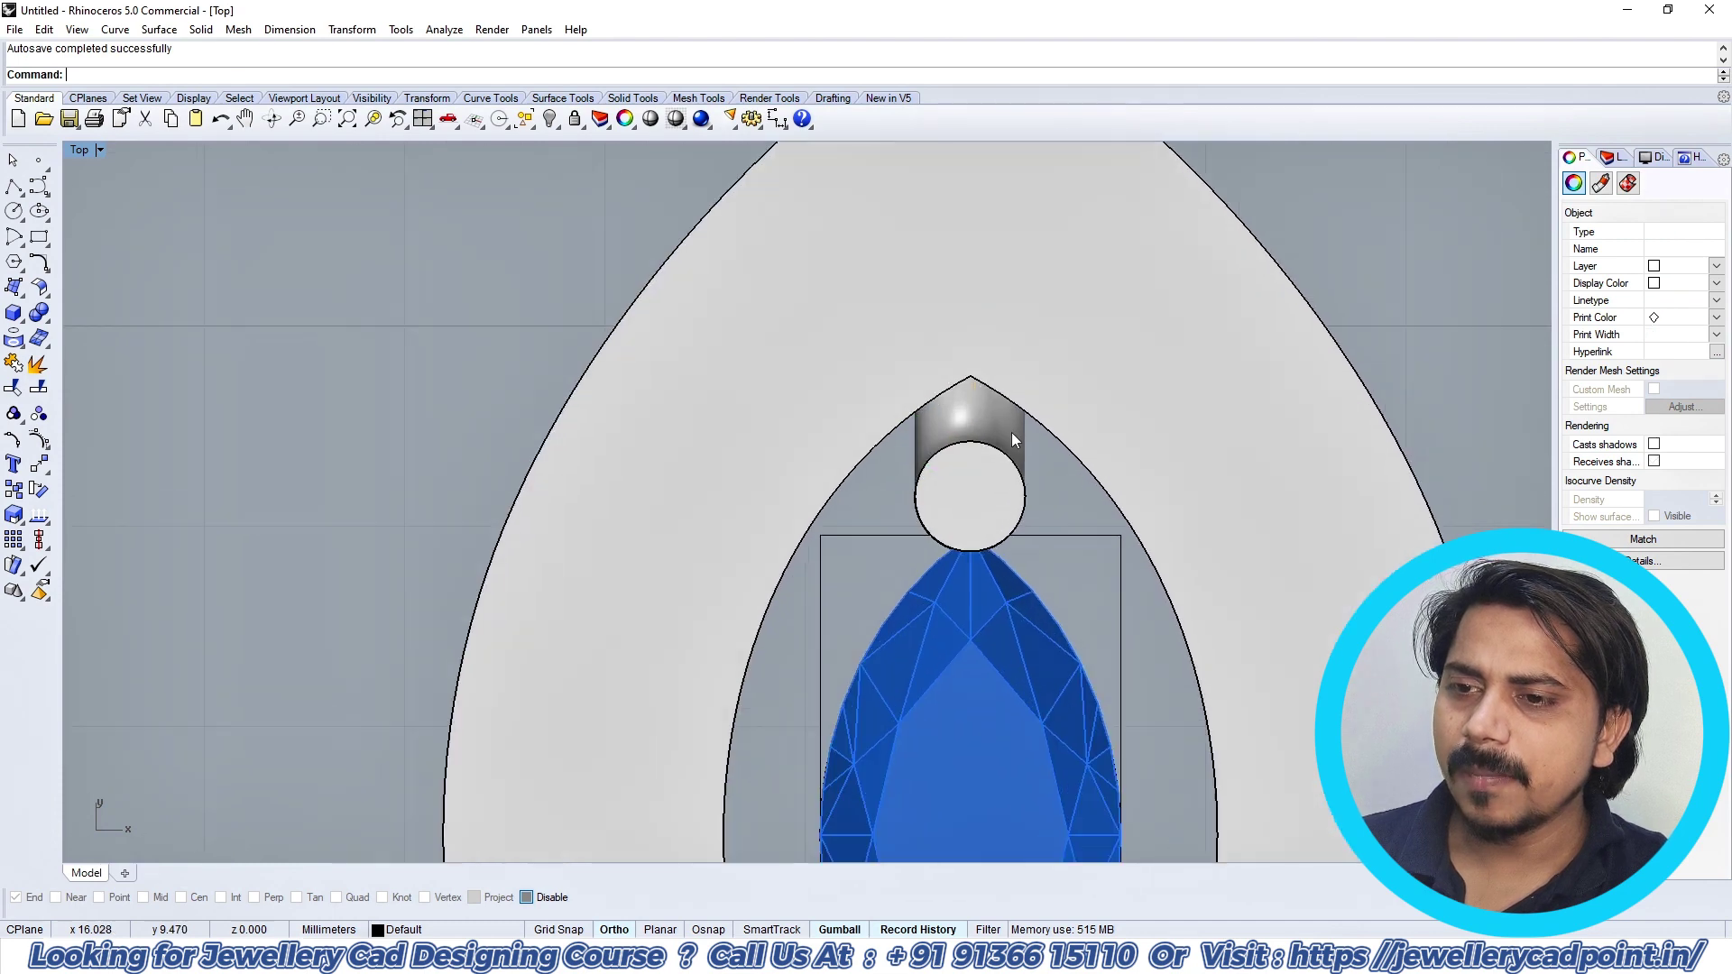
left_click(1011, 432)
left_click(39, 463)
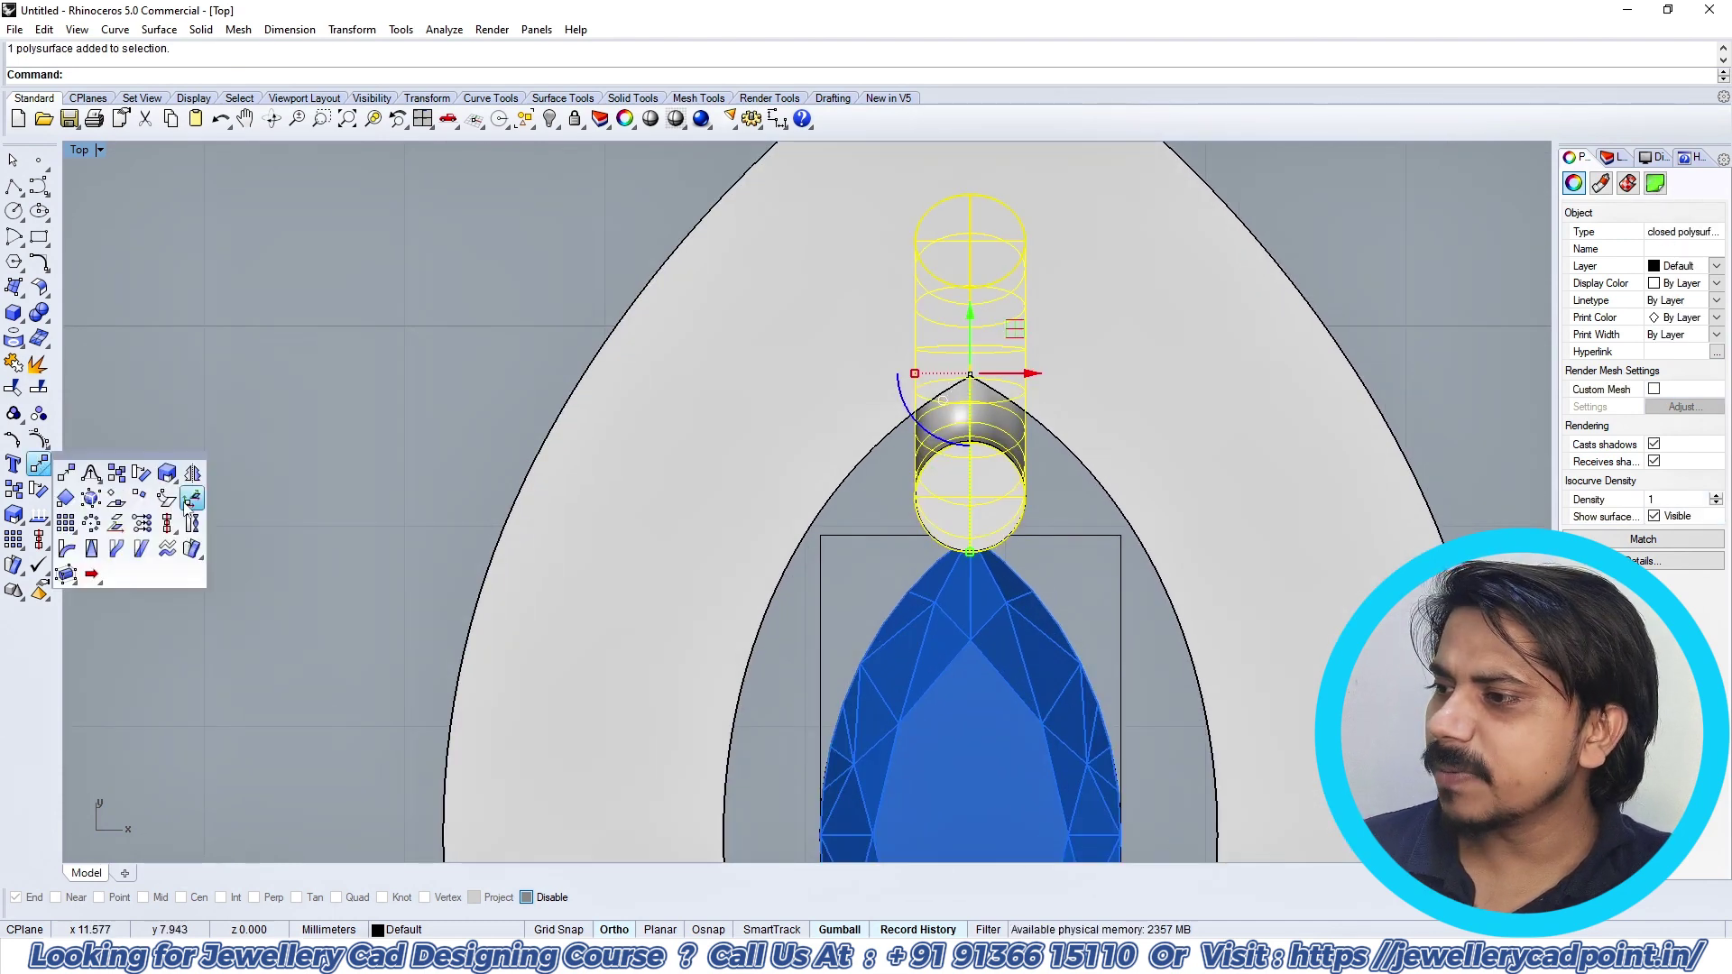
Step: Mirror the curved prong base about the marquise gem's centre so a copy sits at the gem's opposite end
left_click(192, 473)
scroll(918, 241, "down", 2)
type("oo")
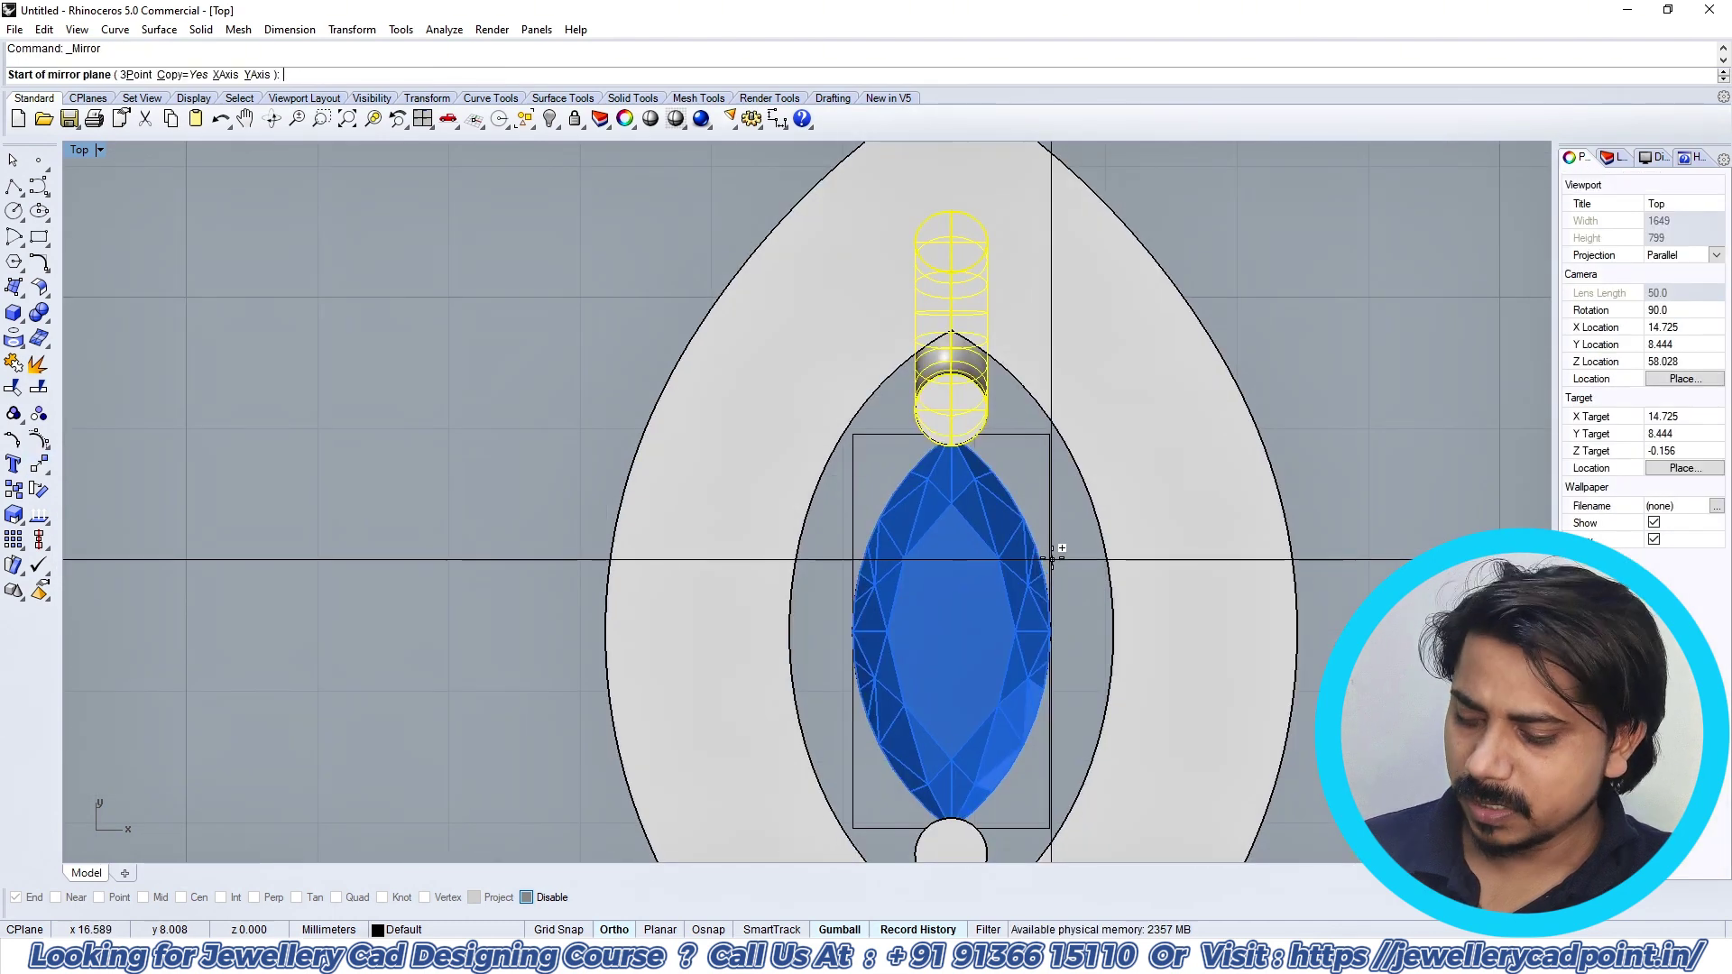
key("Return")
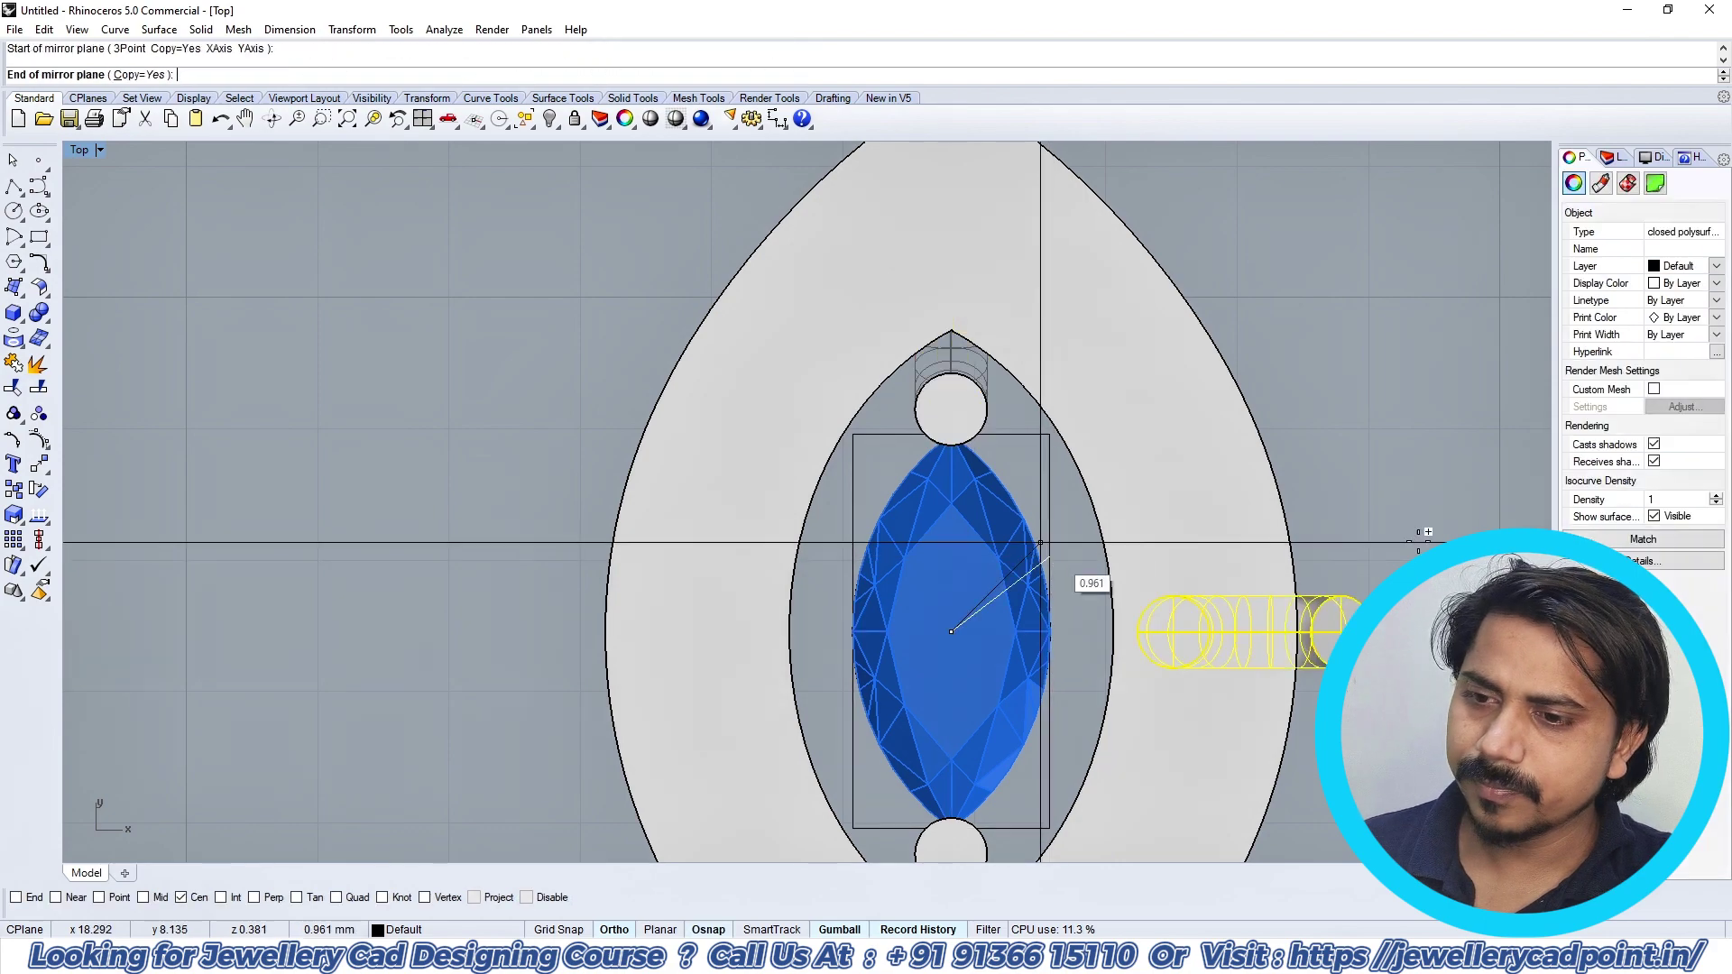
left_click(1463, 531)
left_click(1296, 484)
scroll(1263, 496, "down", 8)
right_click_drag(1237, 517, 943, 498)
key("F4")
scroll(929, 415, "up", 6)
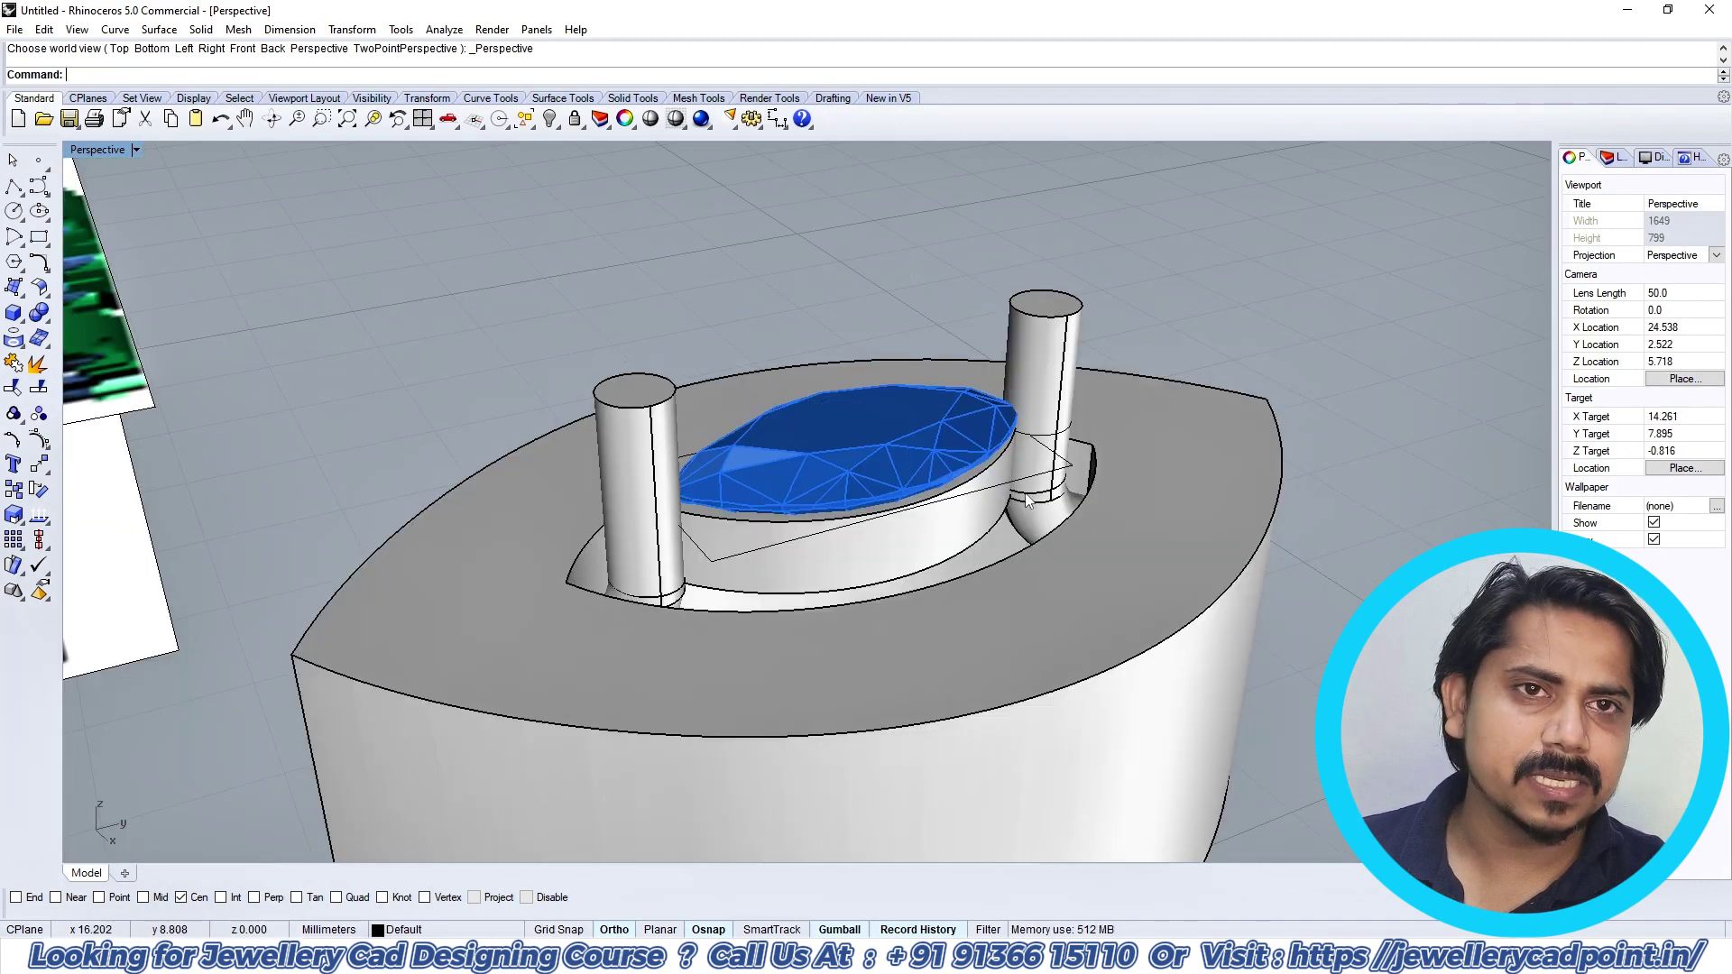
Step: Measure the thickness of the upper green band on the ring's front-view reference image
key("ctrl+F1")
right_click_drag(1060, 493, 1165, 314)
scroll(1165, 314, "down", 6)
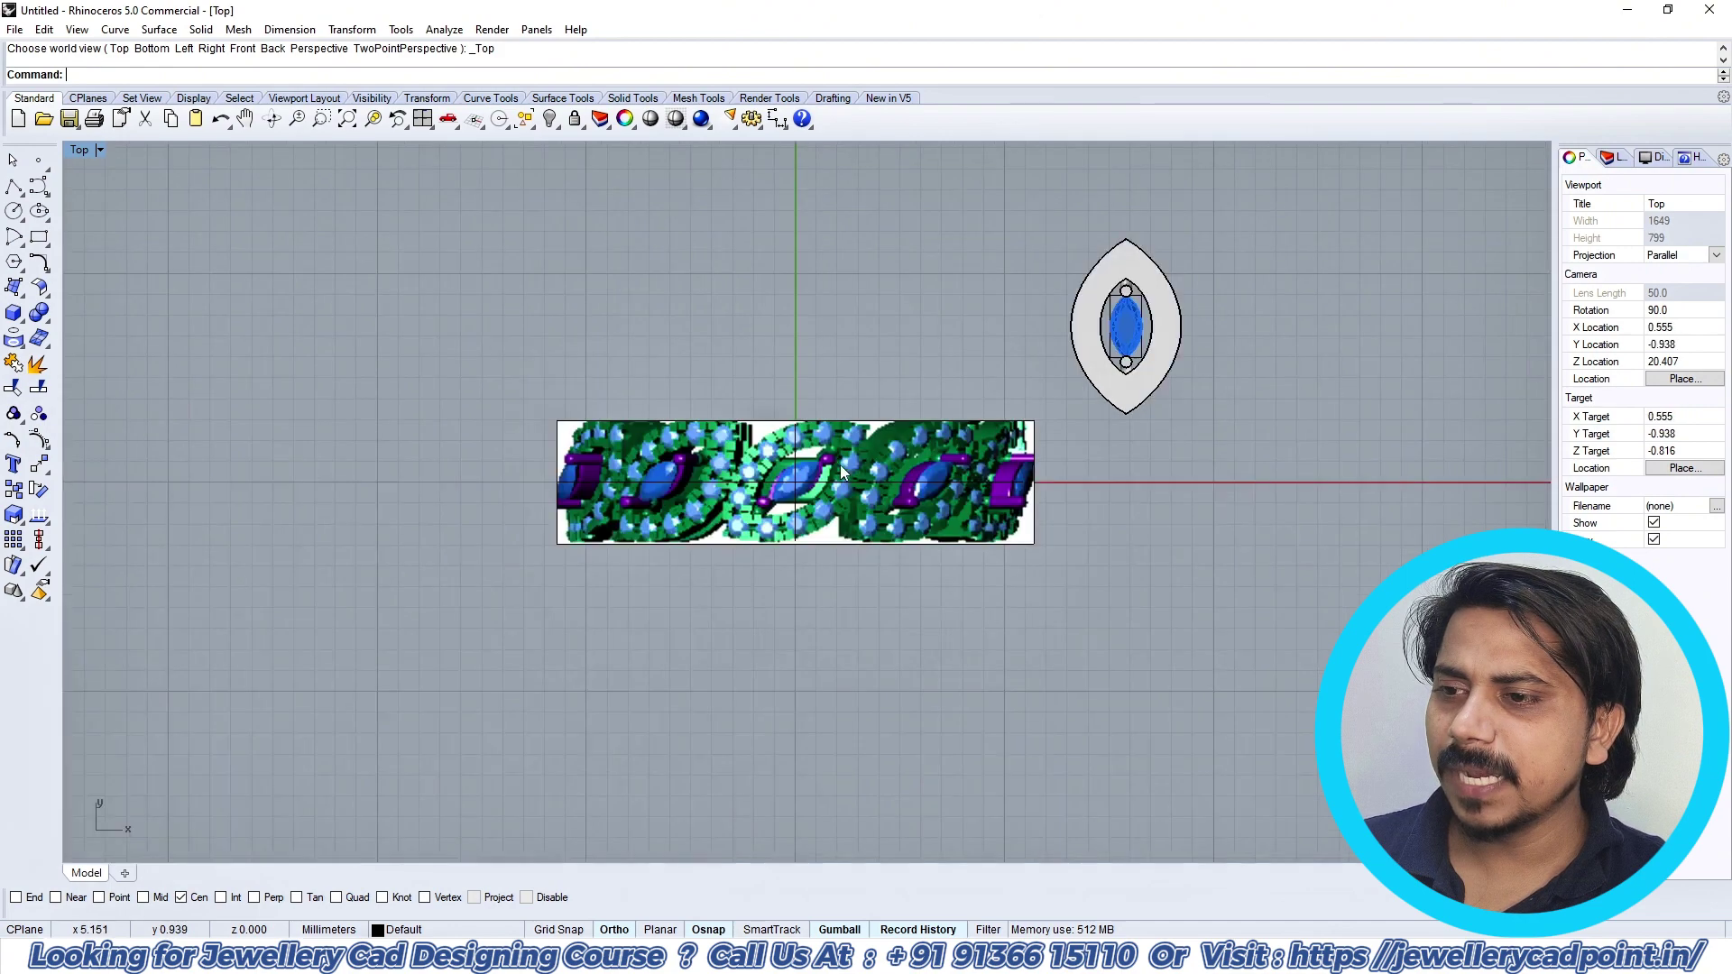
scroll(840, 450, "up", 6)
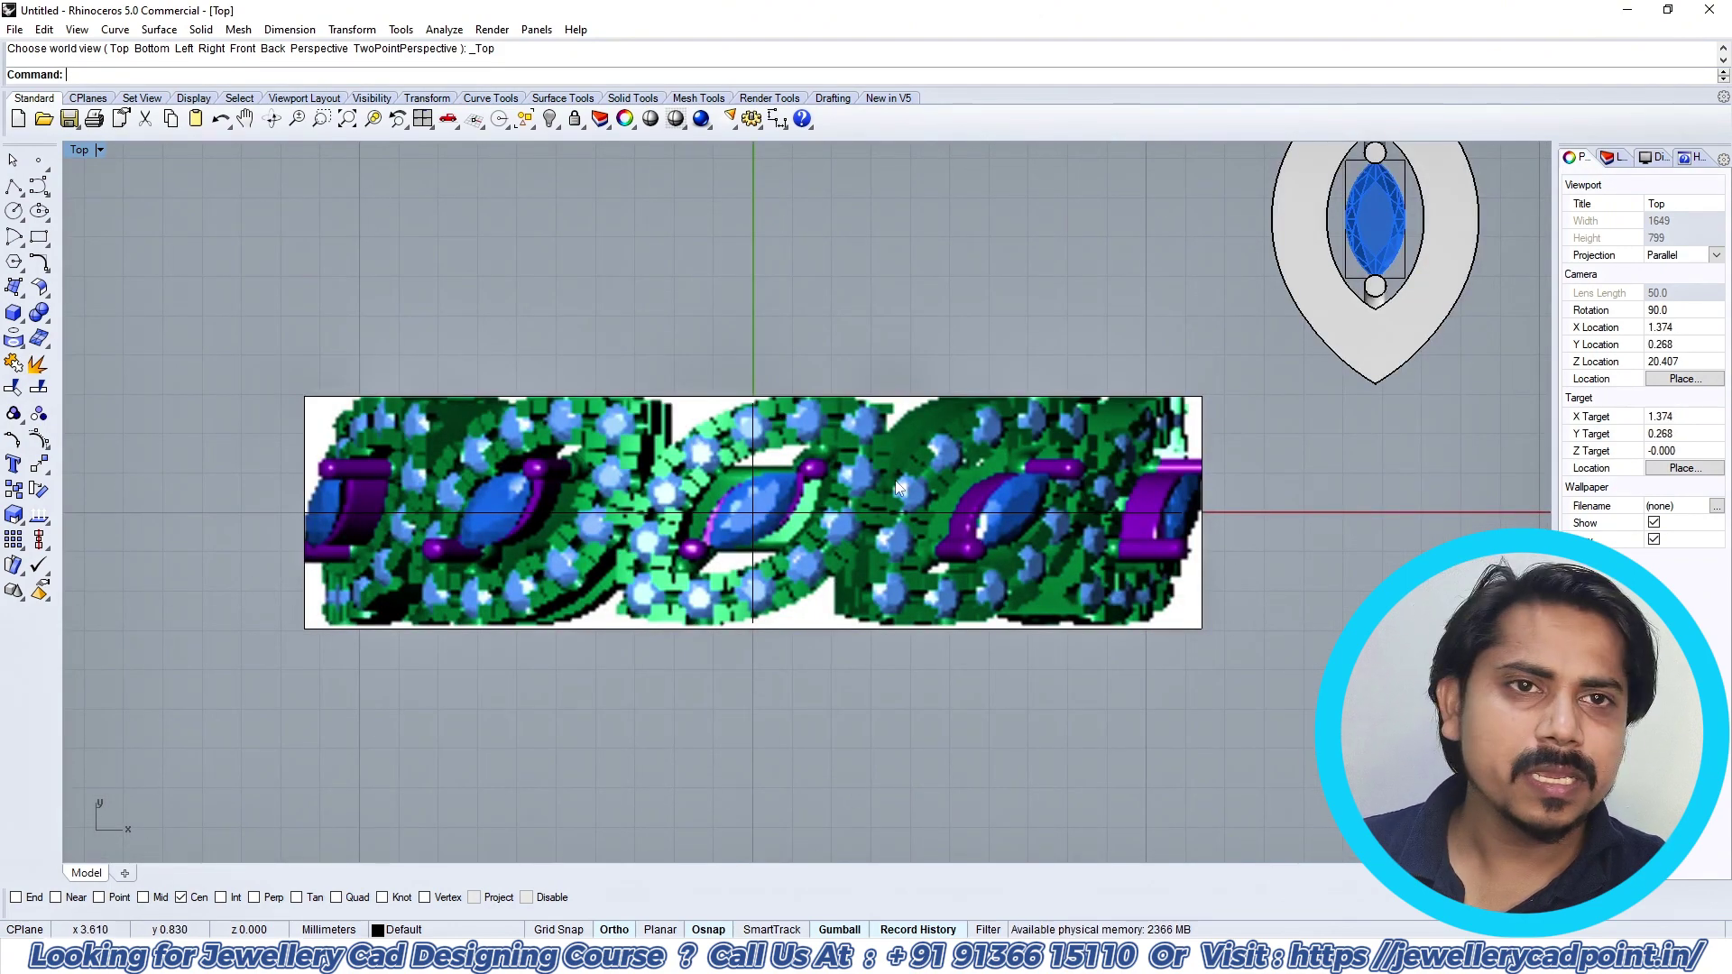
key("ctrl+F2")
scroll(893, 451, "down", 4)
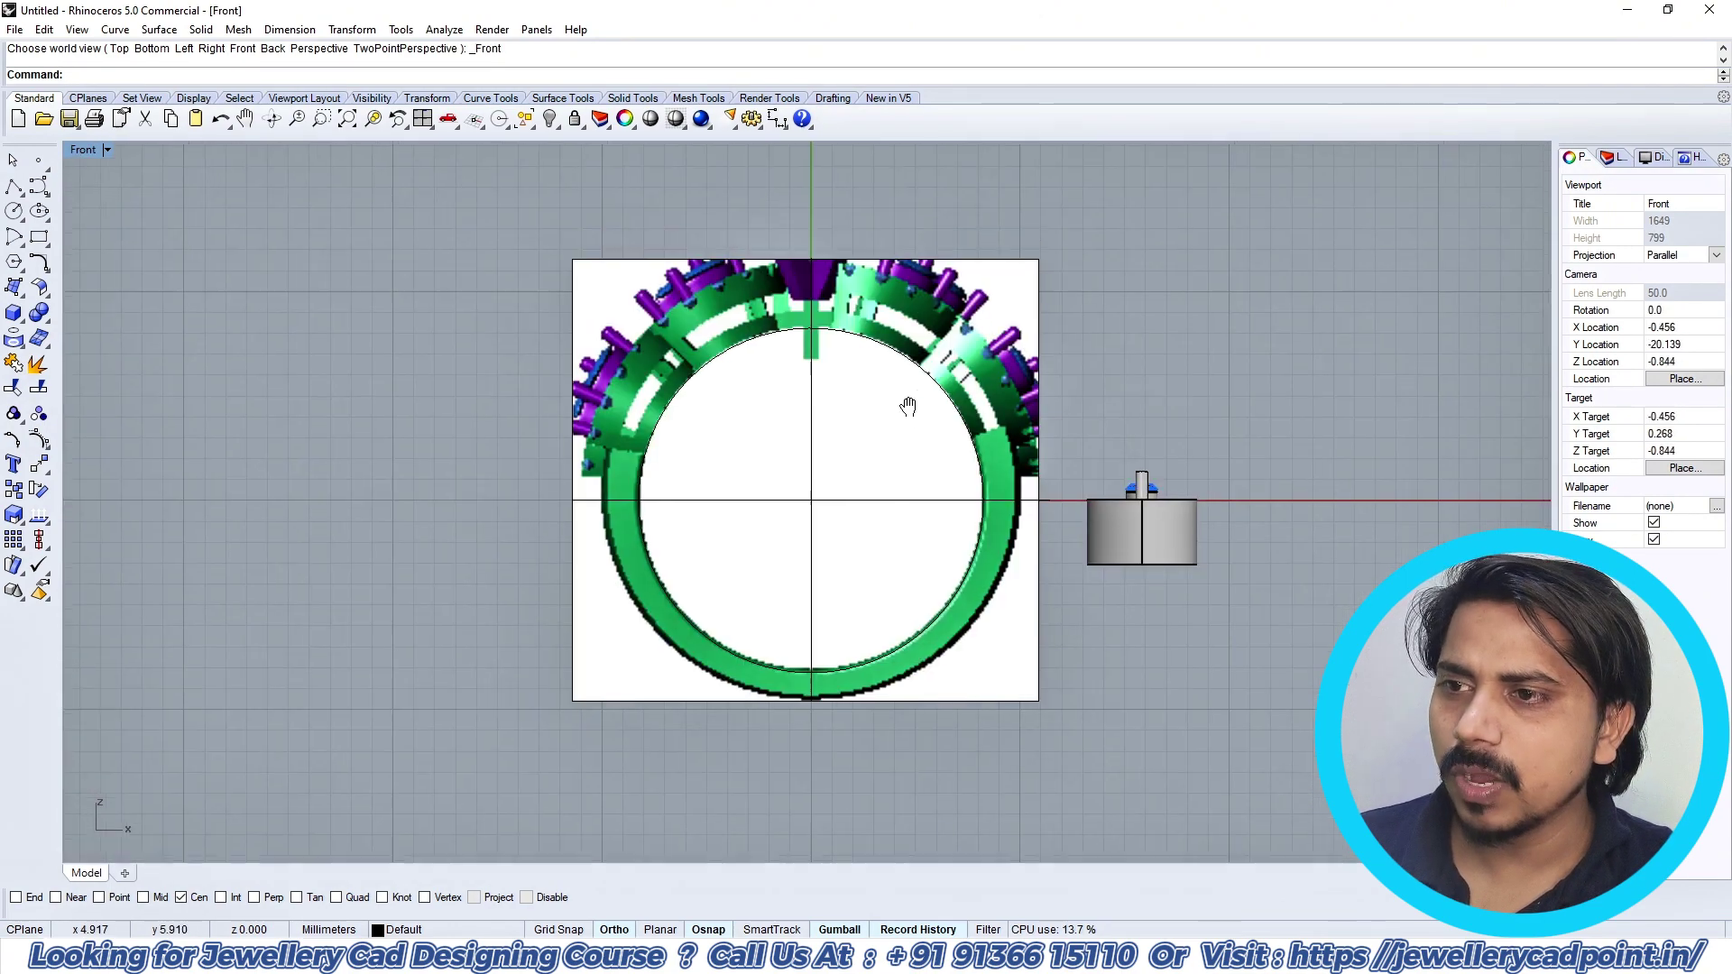
scroll(907, 398, "up", 4)
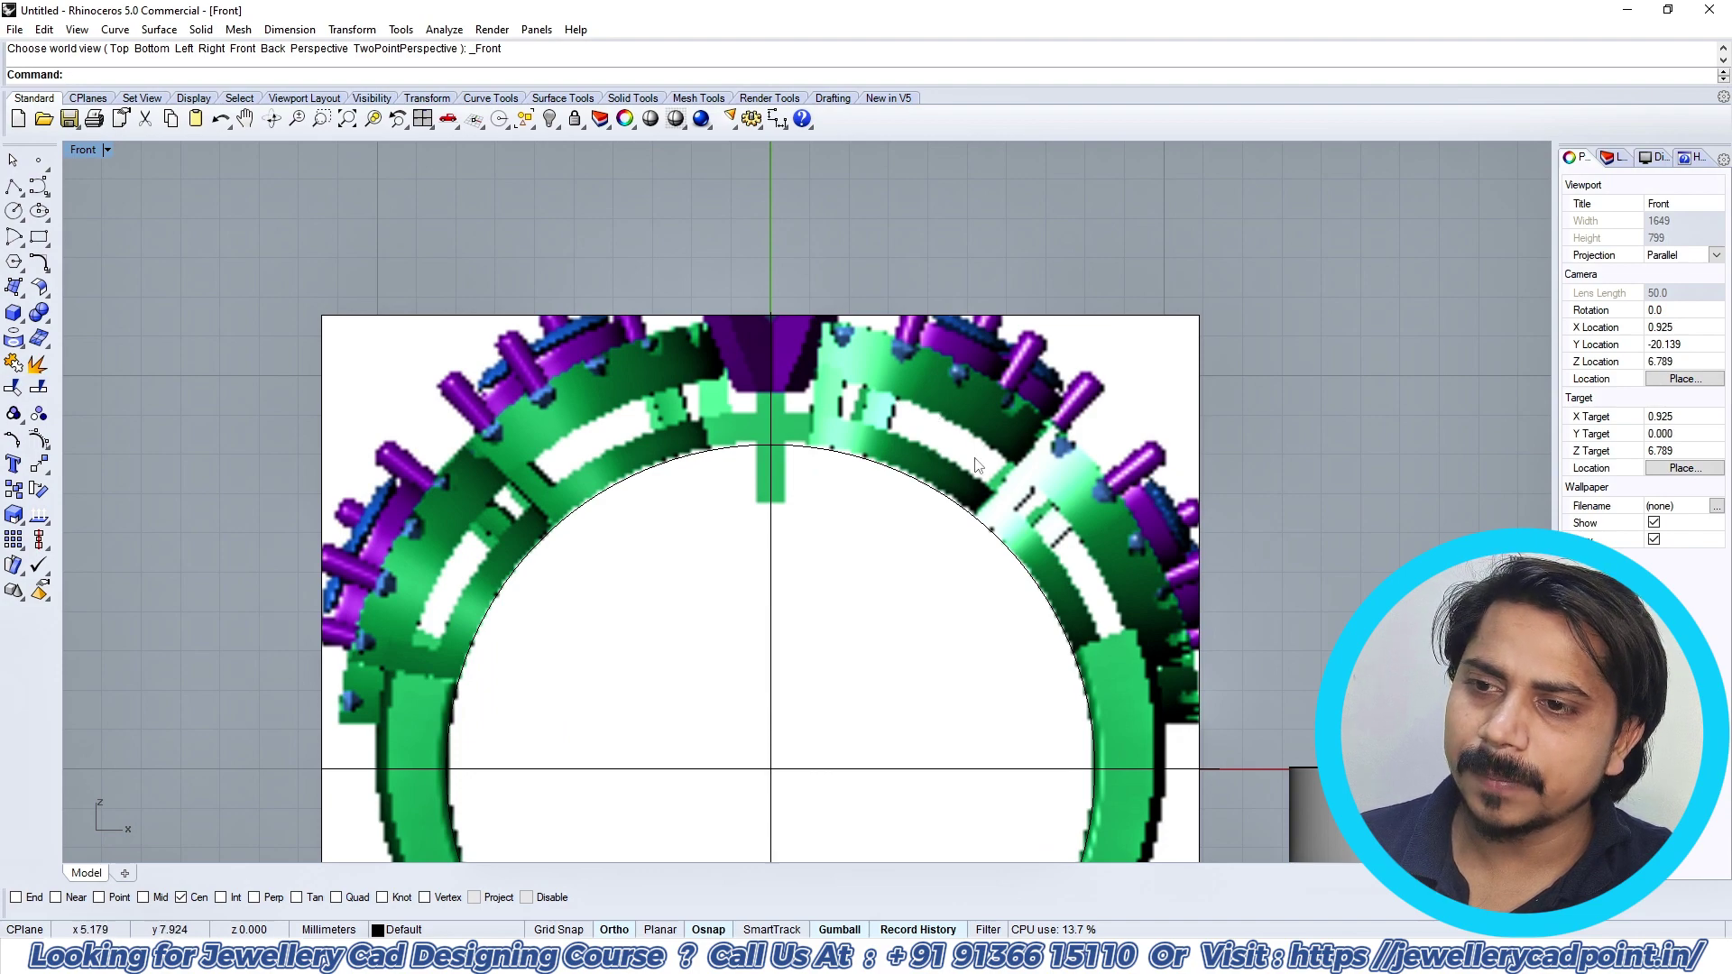
right_click_drag(996, 451, 960, 474)
left_click(778, 118)
scroll(938, 420, "up", 2)
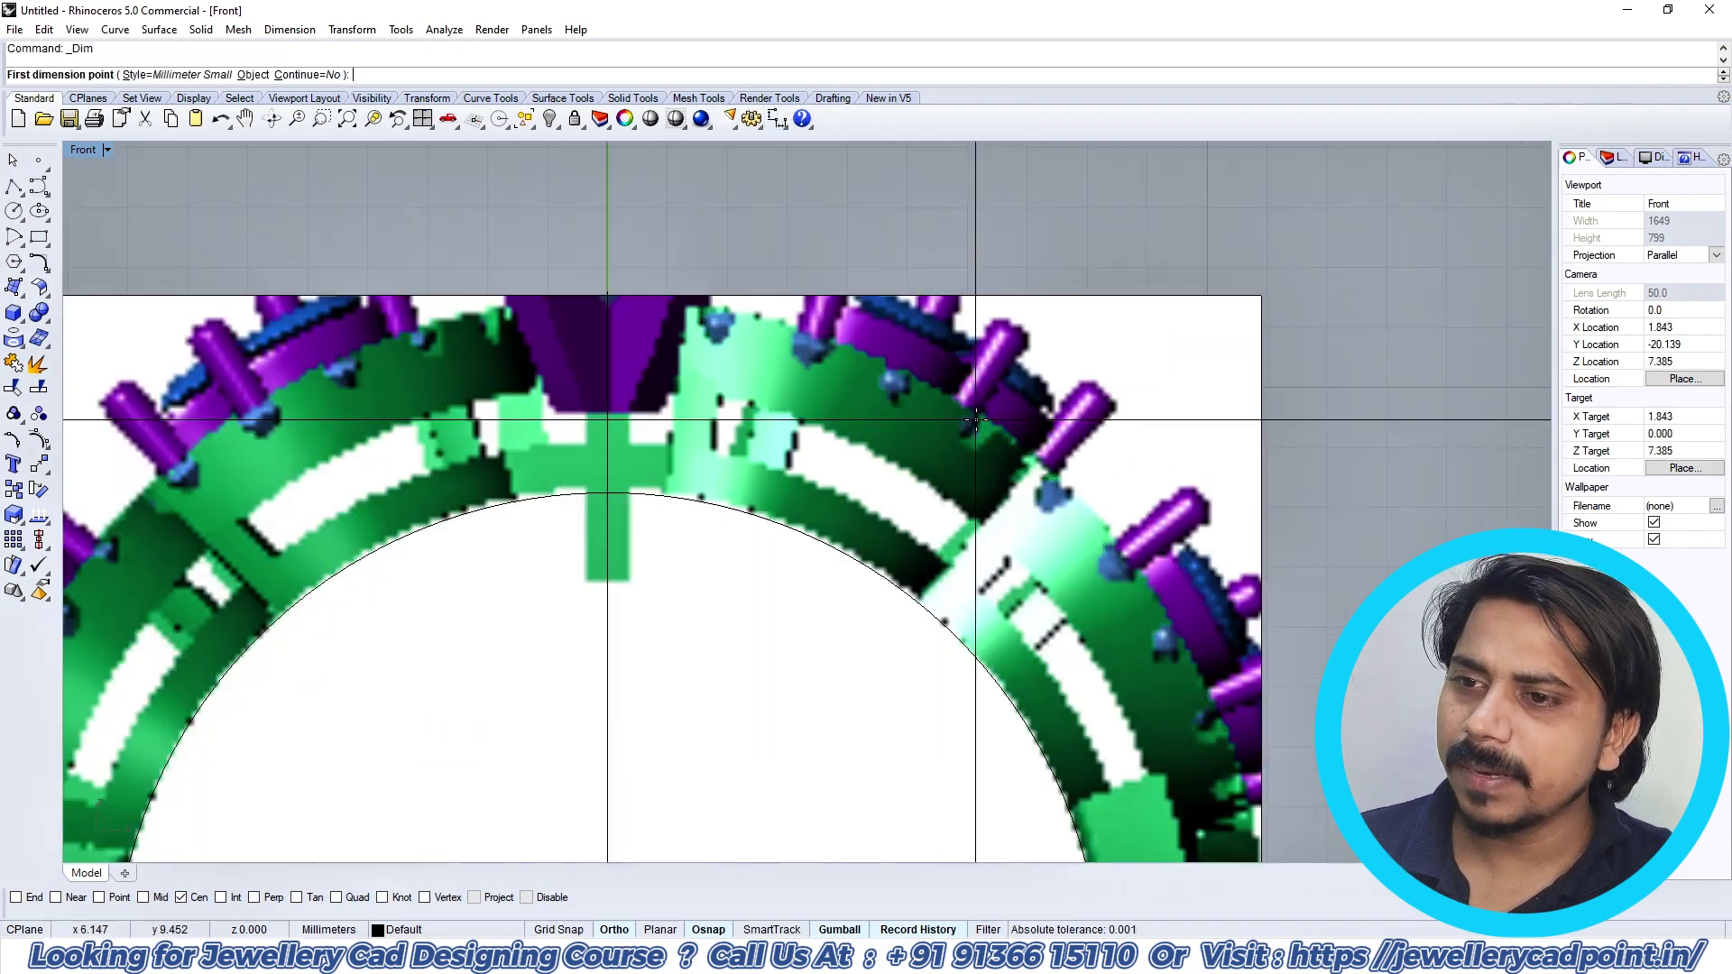
scroll(939, 421, "up", 3)
left_click(940, 386)
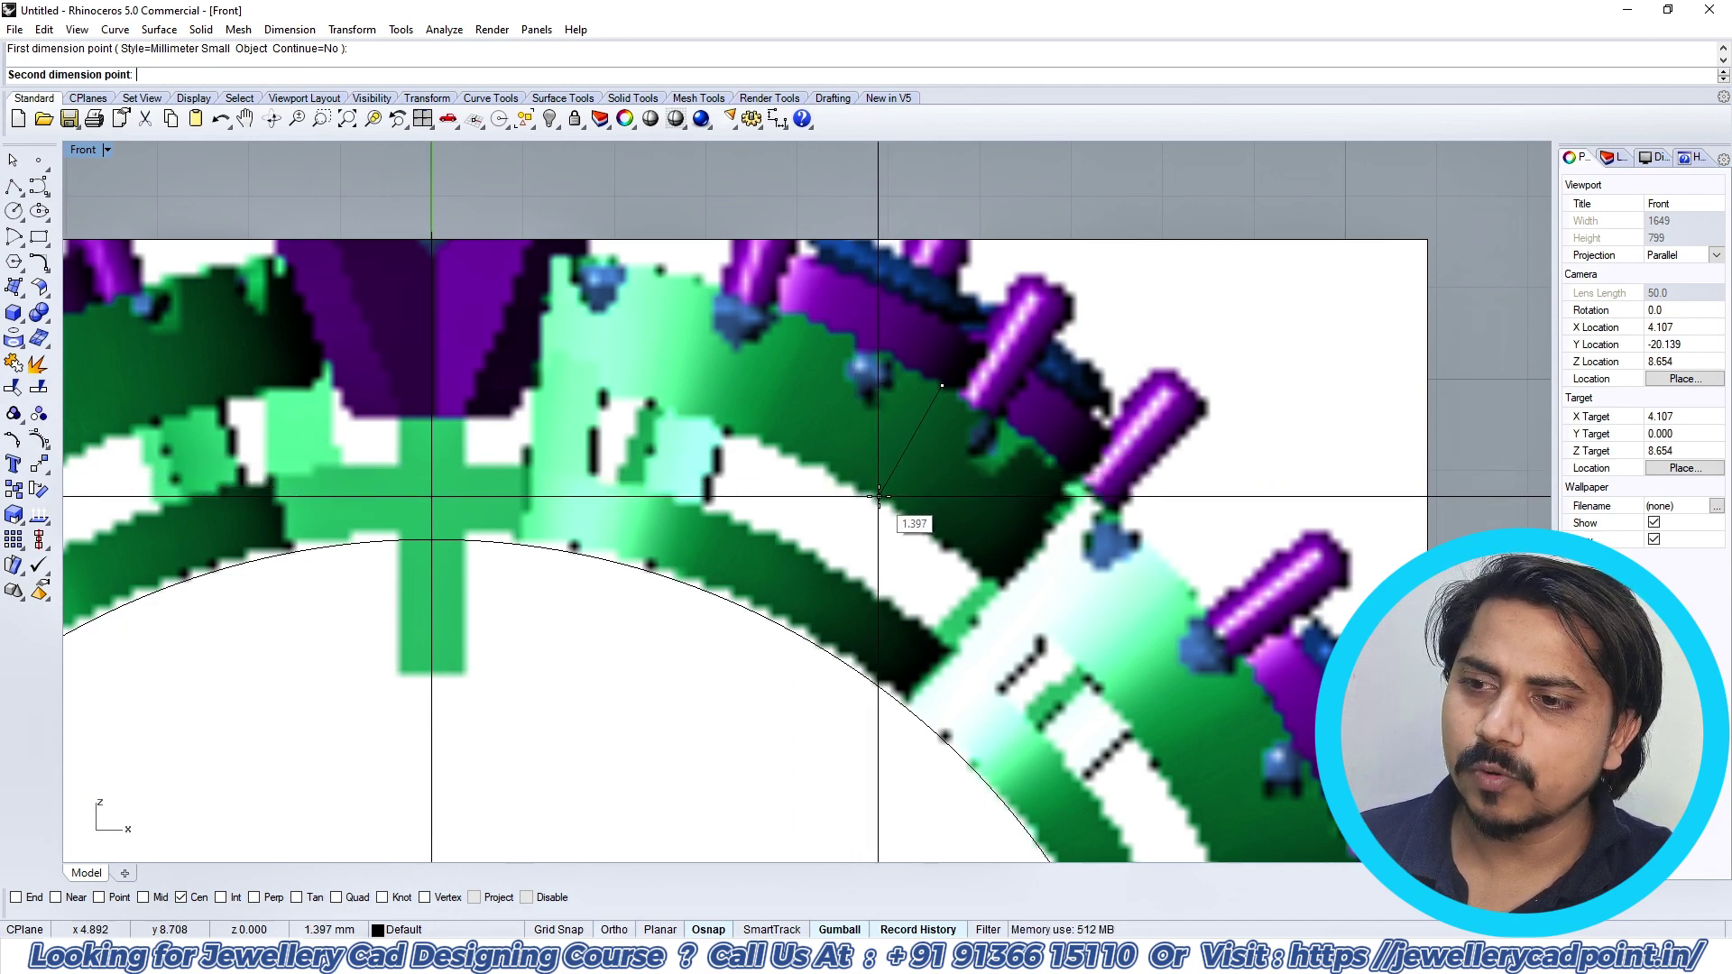
key("Escape")
Step: Measure the height of the white slot beneath the upper green band on the front-view reference image
right_click(865, 488)
left_click(866, 488)
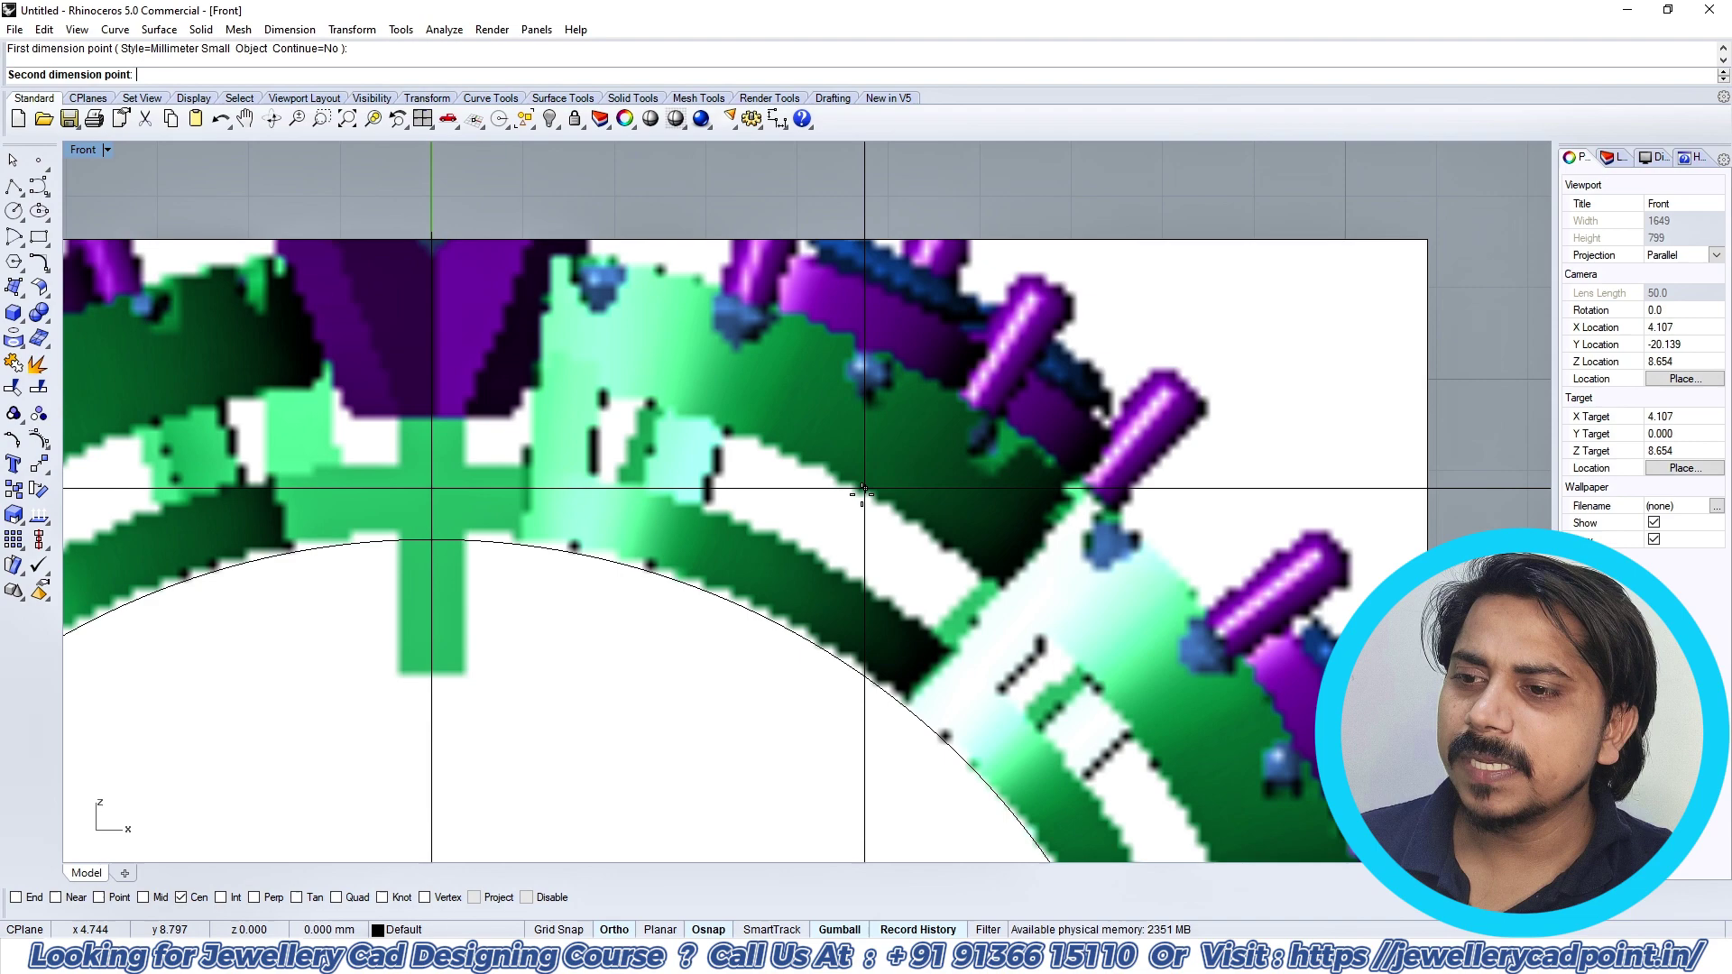
left_click(830, 568)
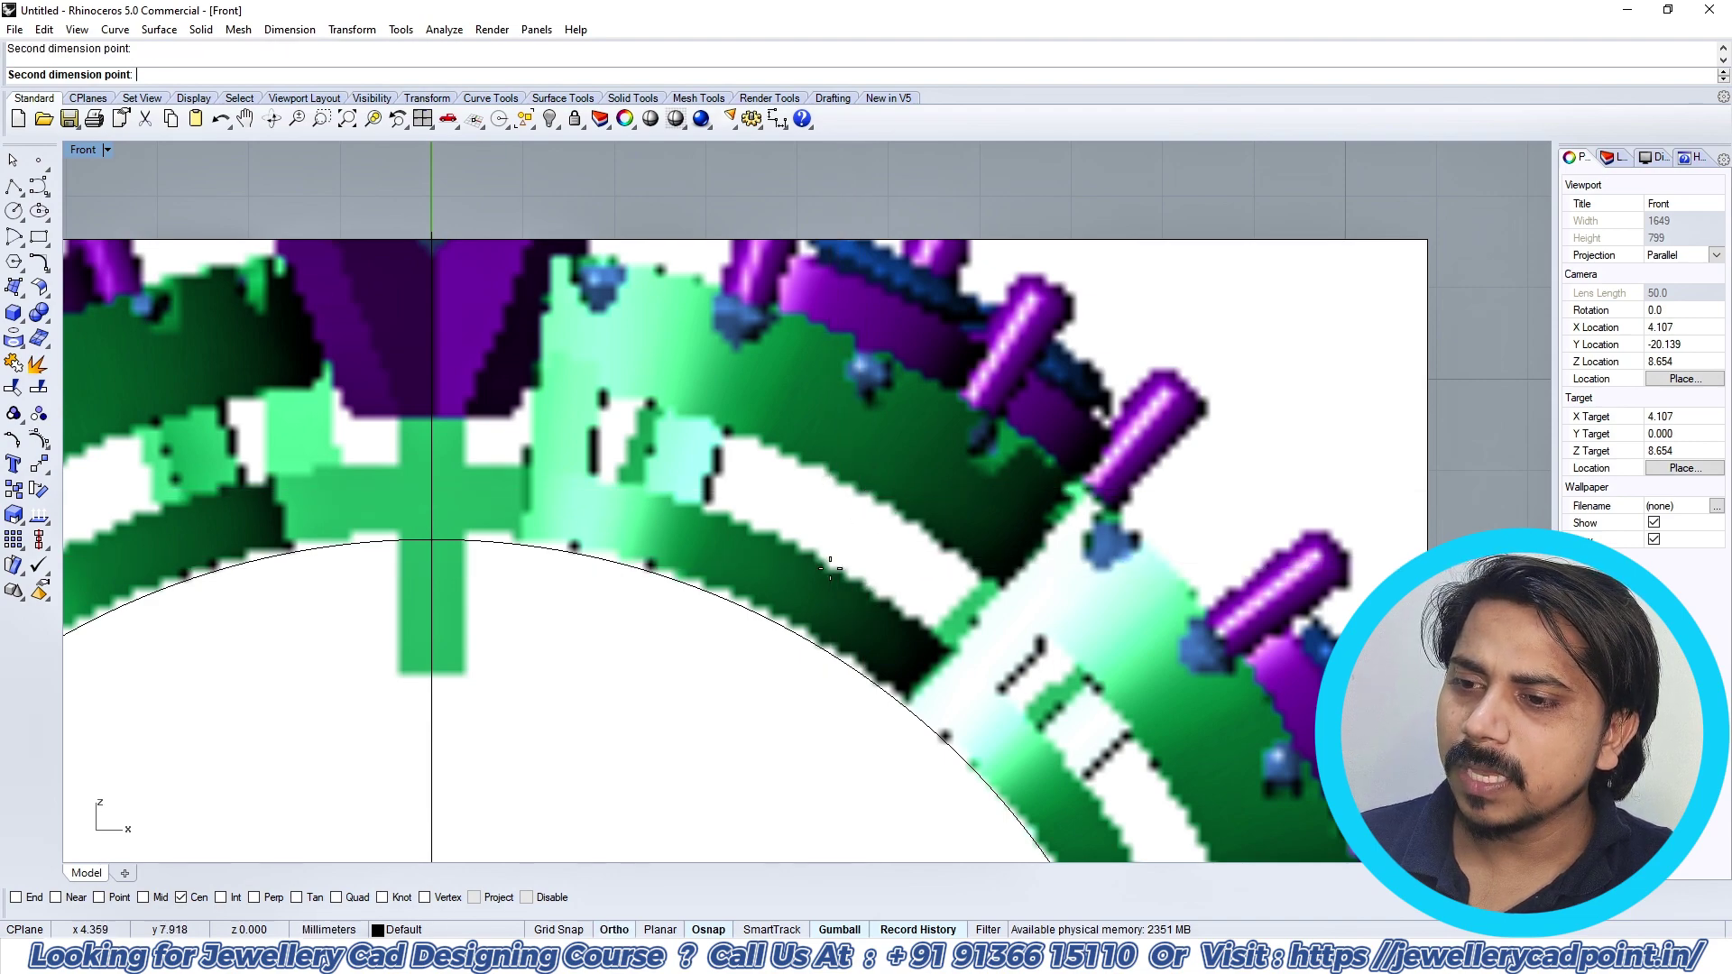
scroll(844, 552, "down", 2)
key("Escape")
right_click(859, 518)
left_click(863, 499)
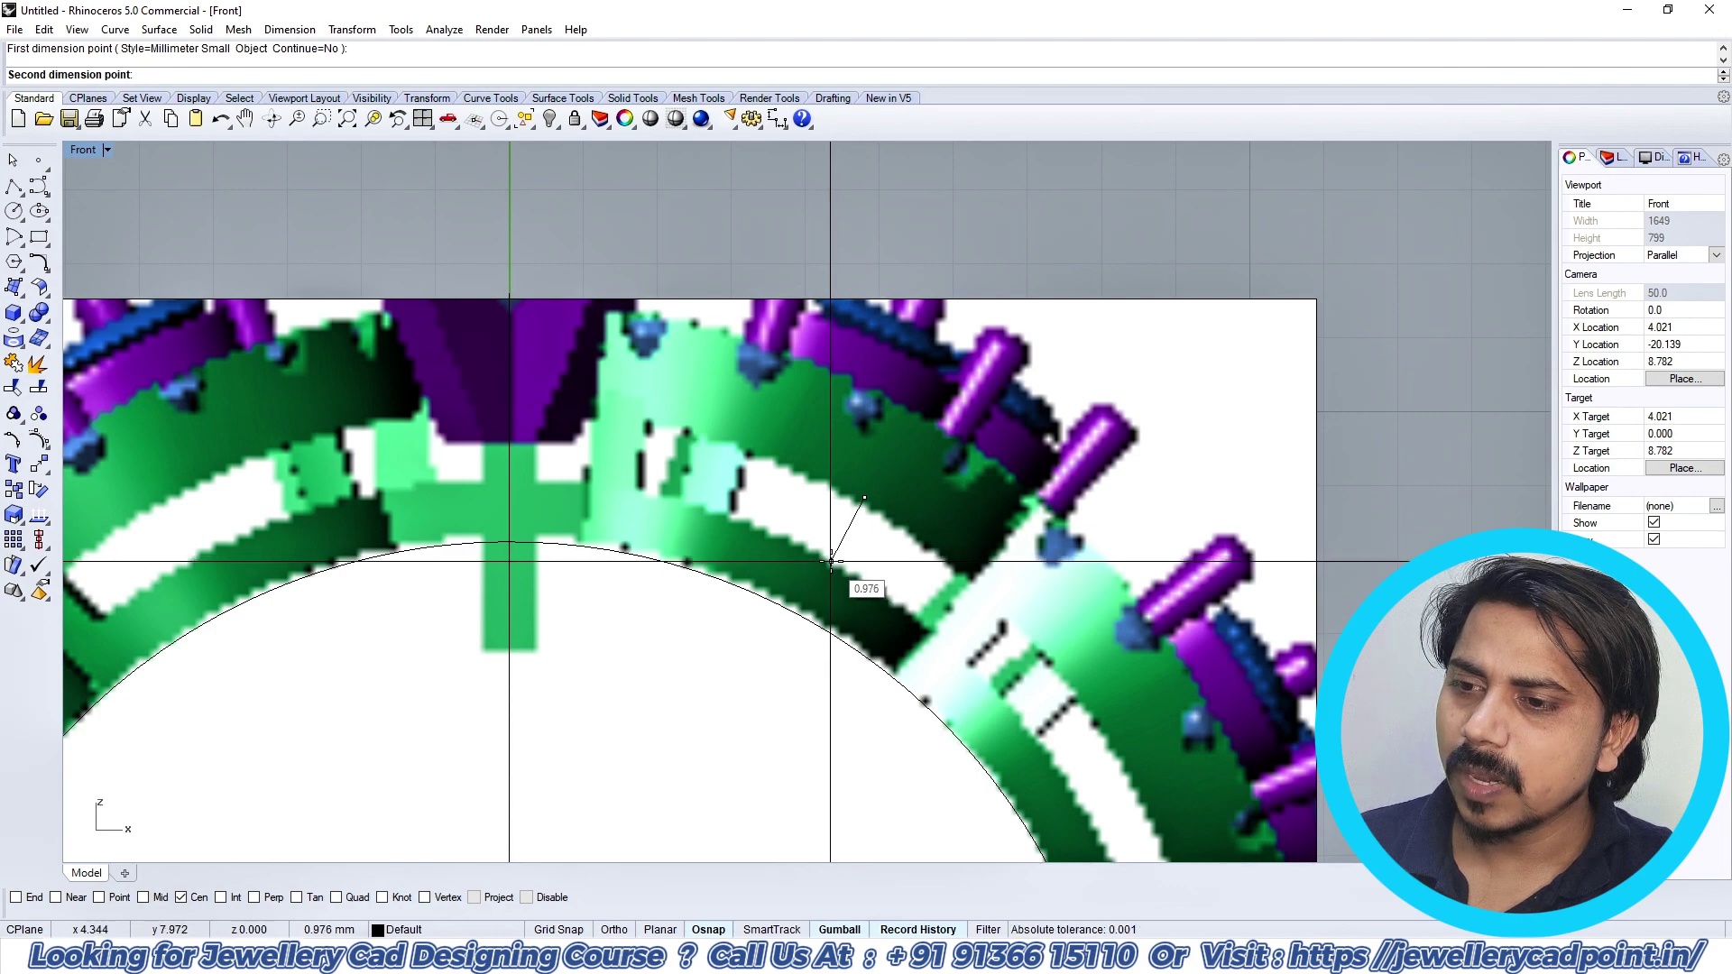
key("Escape")
Step: Create a horizontal cutting plane through the marquise frame at the level of its upper face with CutPlane
scroll(913, 462, "down", 2)
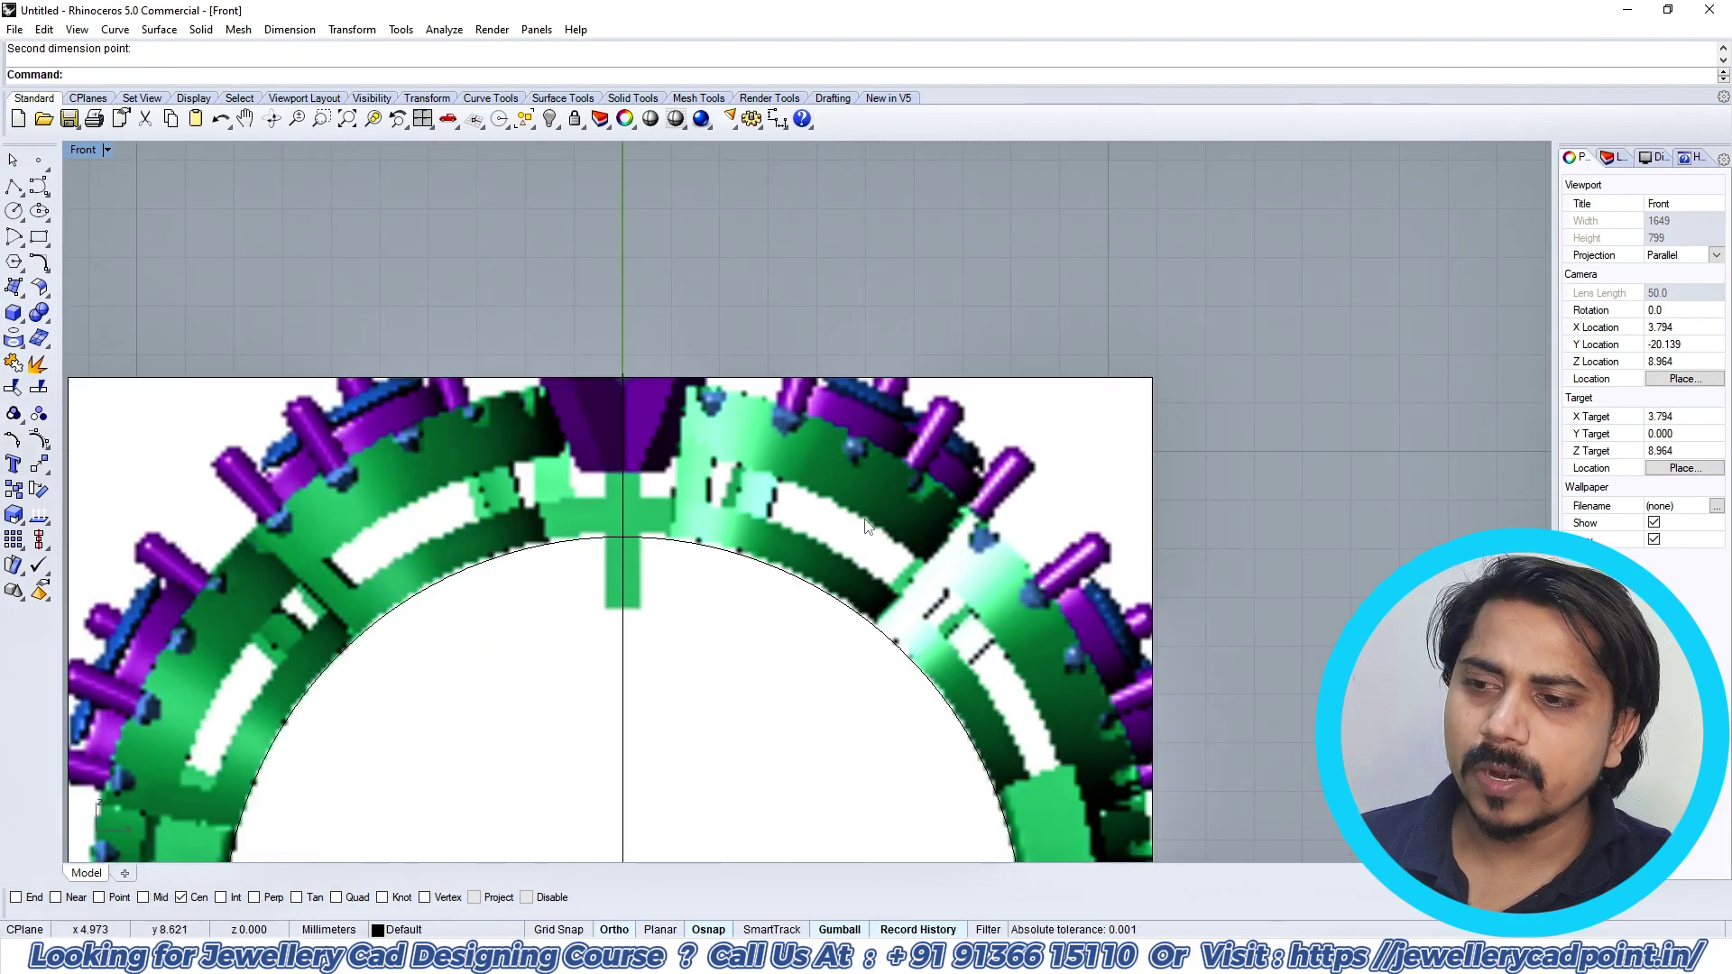
right_click_drag(864, 525, 876, 473)
scroll(938, 507, "down", 6)
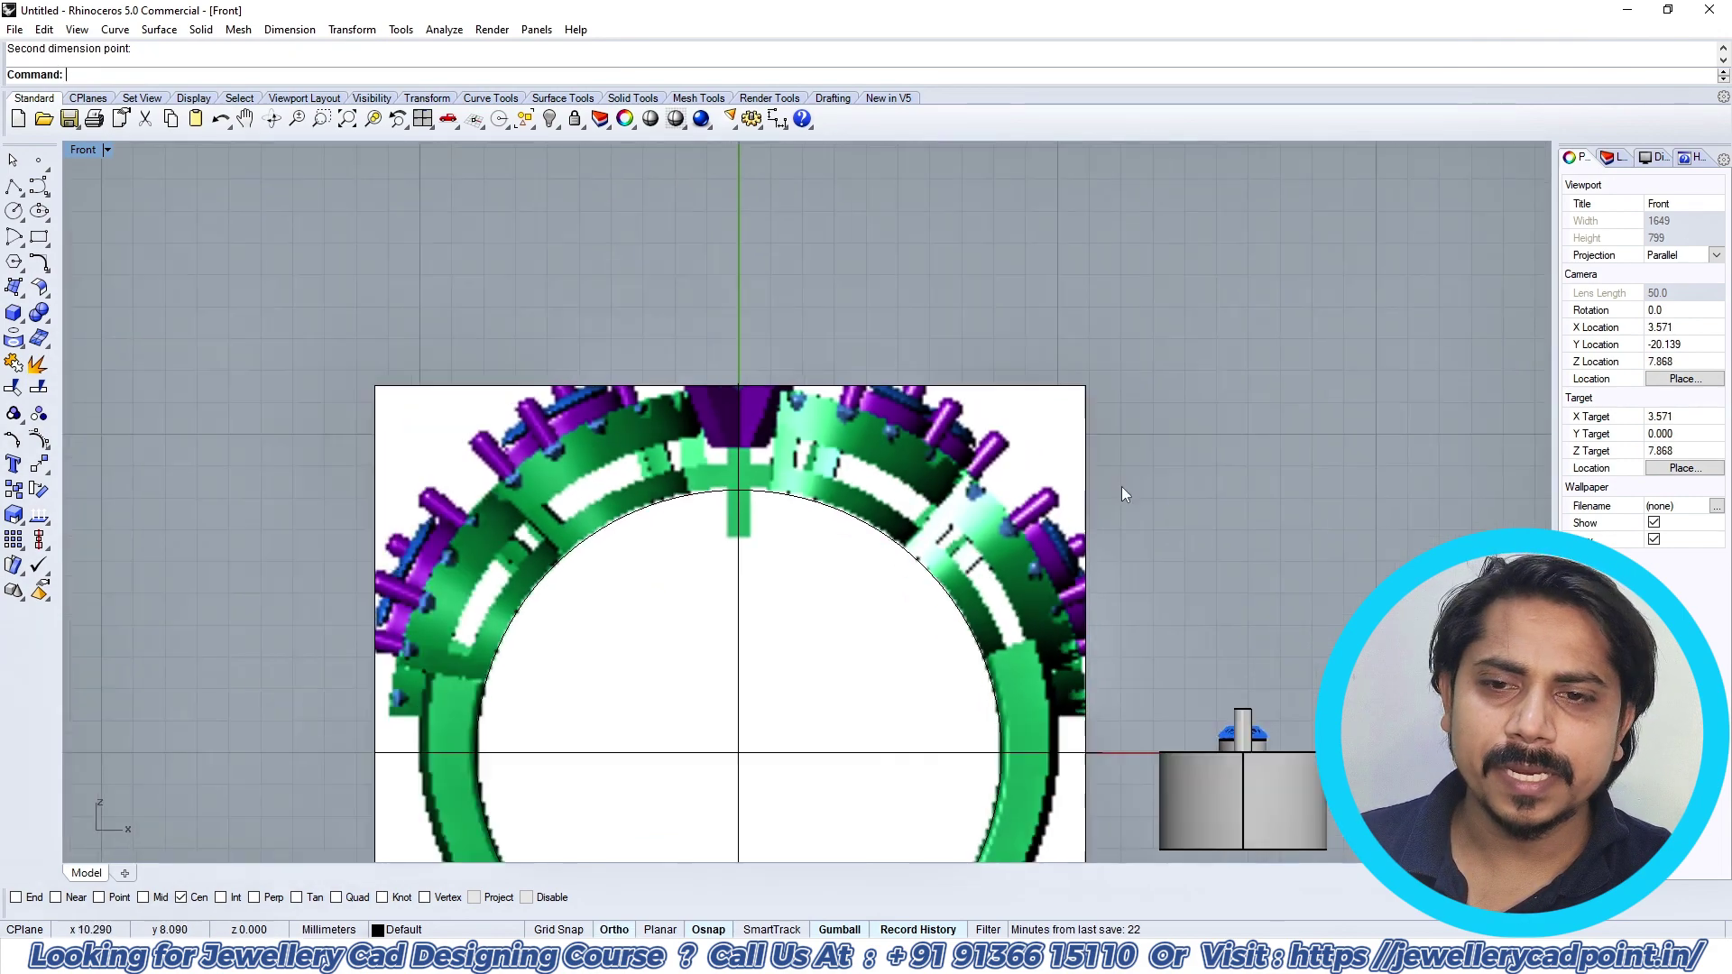
right_click_drag(1249, 458, 917, 420)
scroll(934, 654, "up", 2)
left_click(934, 656)
scroll(938, 652, "up", 4)
right_click_drag(938, 649, 936, 466)
scroll(947, 577, "down", 4)
type("CP")
key("Return")
scroll(911, 470, "up", 2)
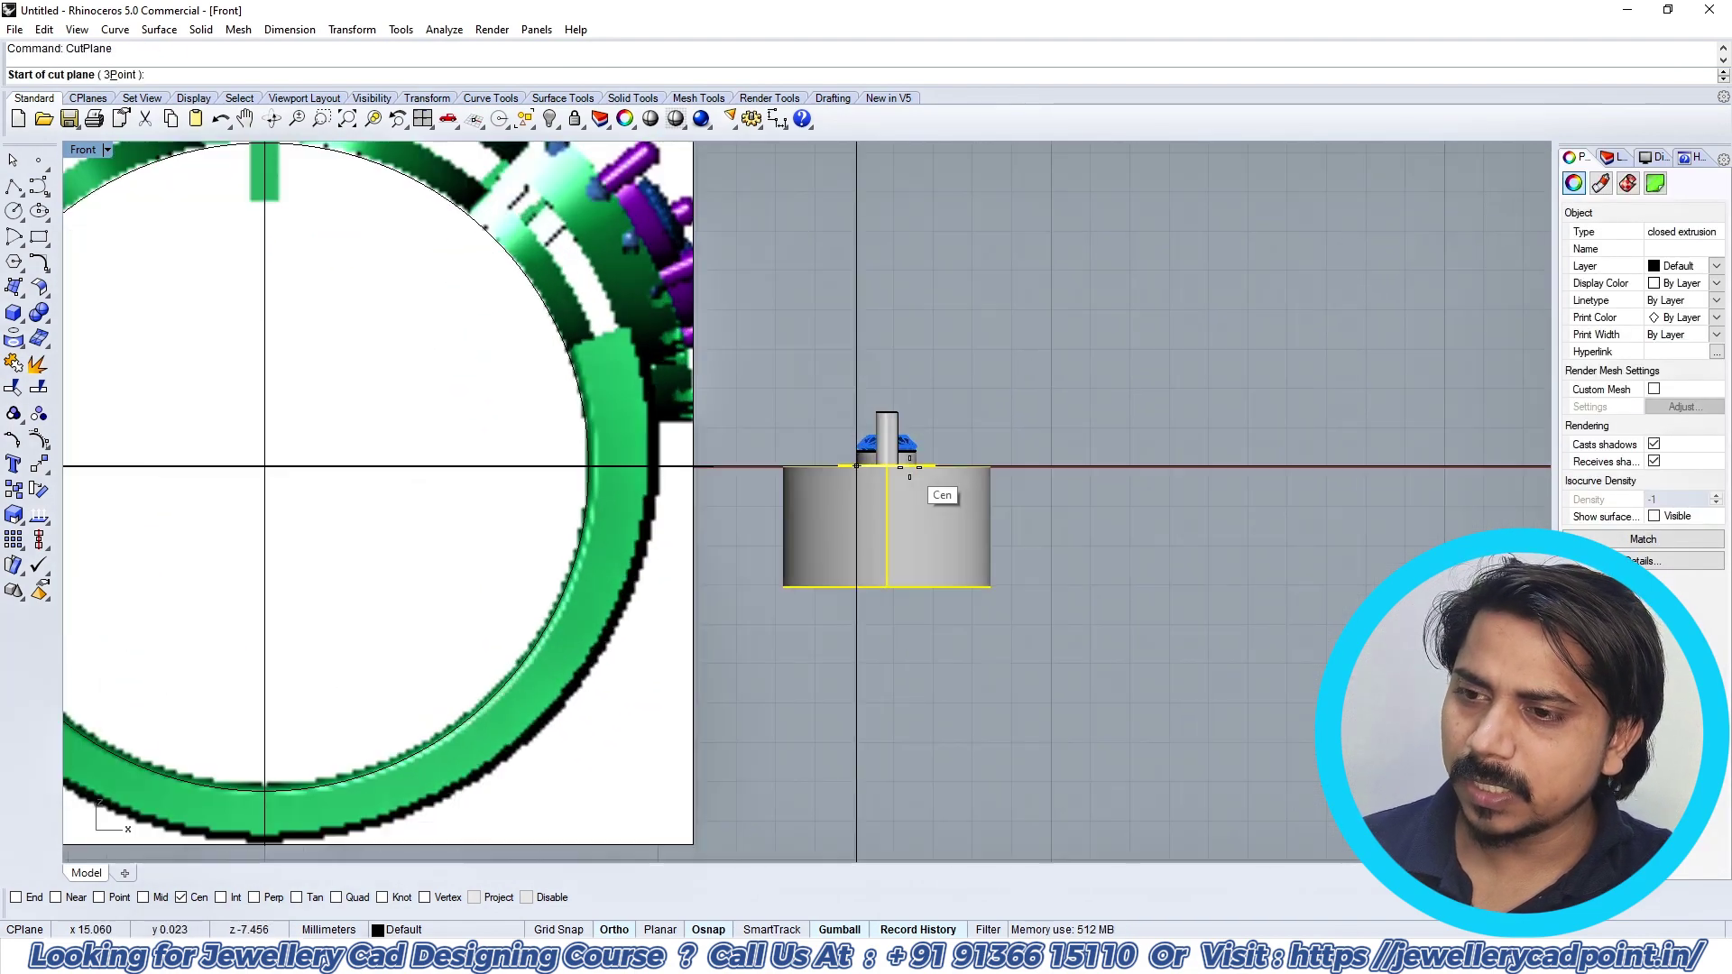
left_click(921, 469)
left_click(1135, 498)
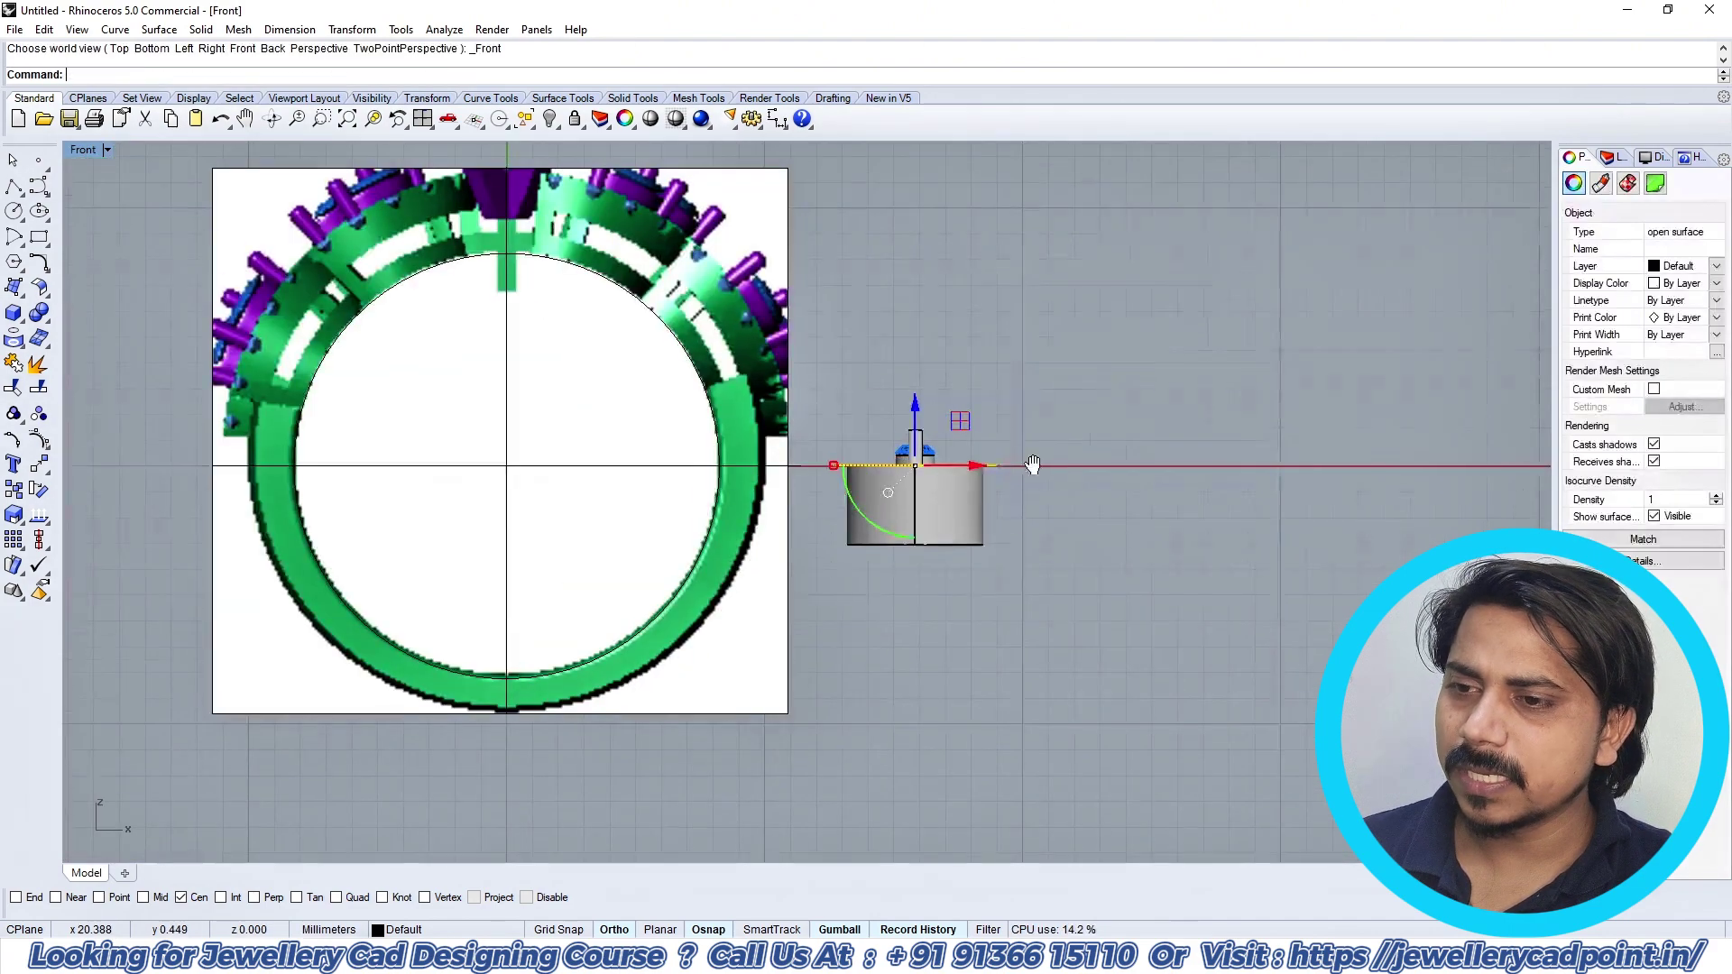
Step: Move the cutting plane down by 1.4 mm in the front view
left_click(1059, 372)
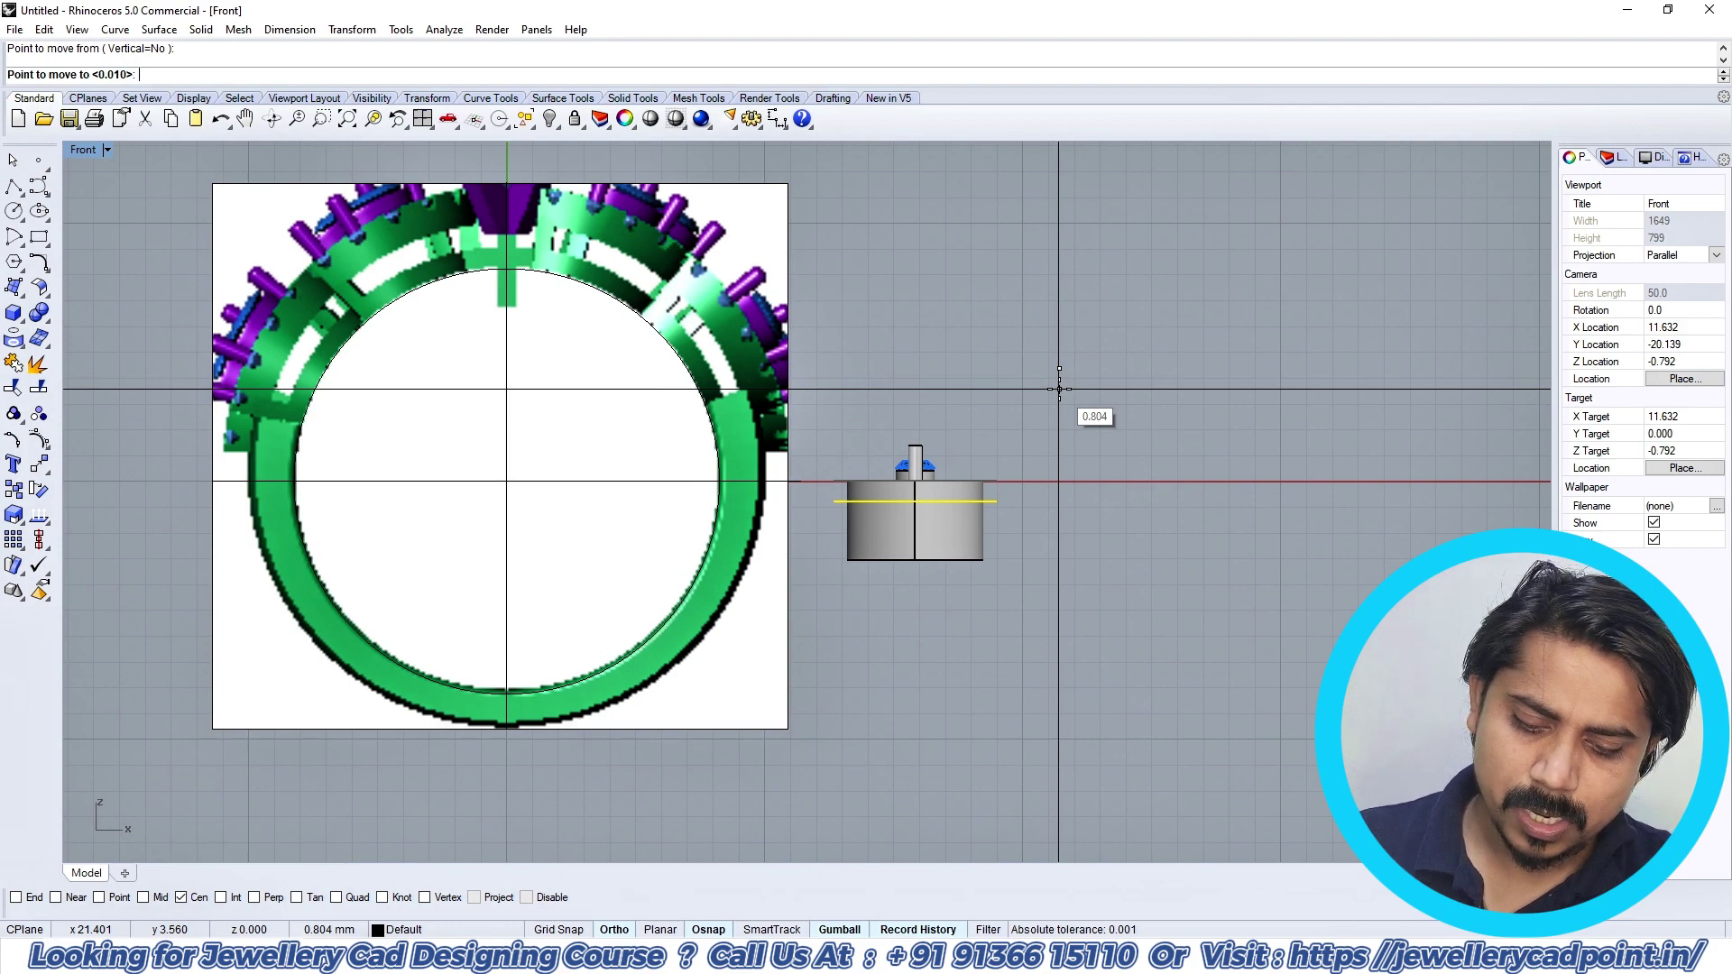
type("1.4")
key("Return")
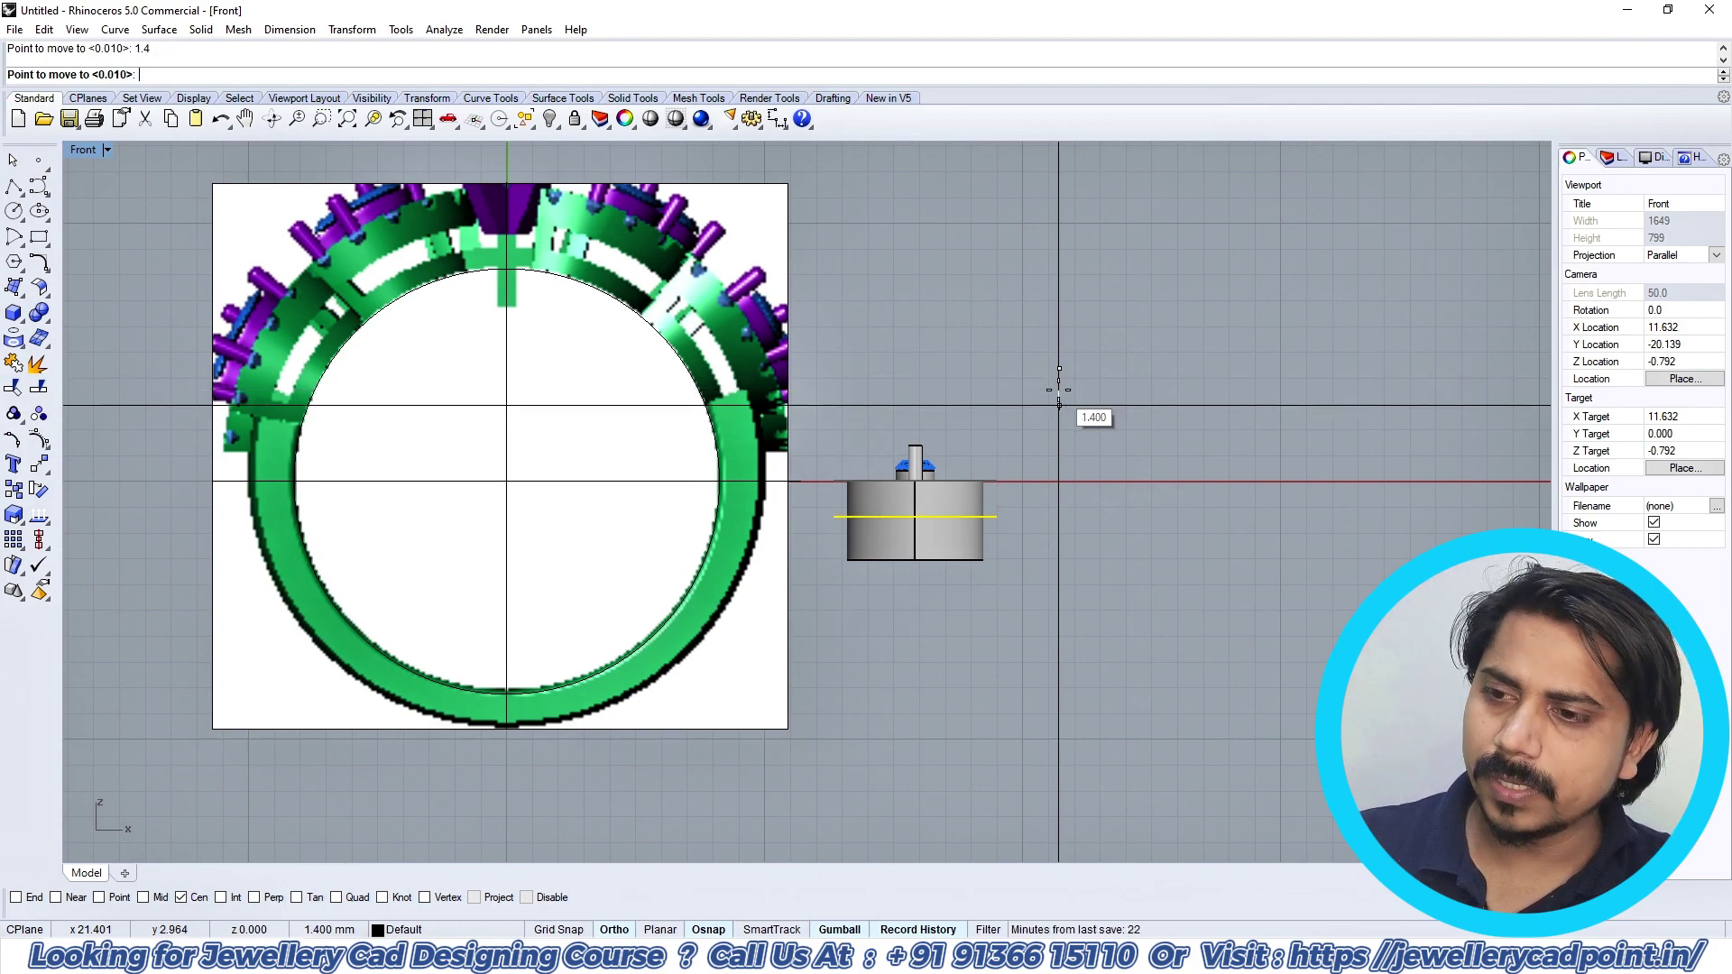
left_click(1059, 391)
Step: Copy the cutting plane 0.9 mm straight down to mark the slot's lower edge on the frame
right_click_drag(828, 561, 885, 664)
scroll(713, 353, "up", 2)
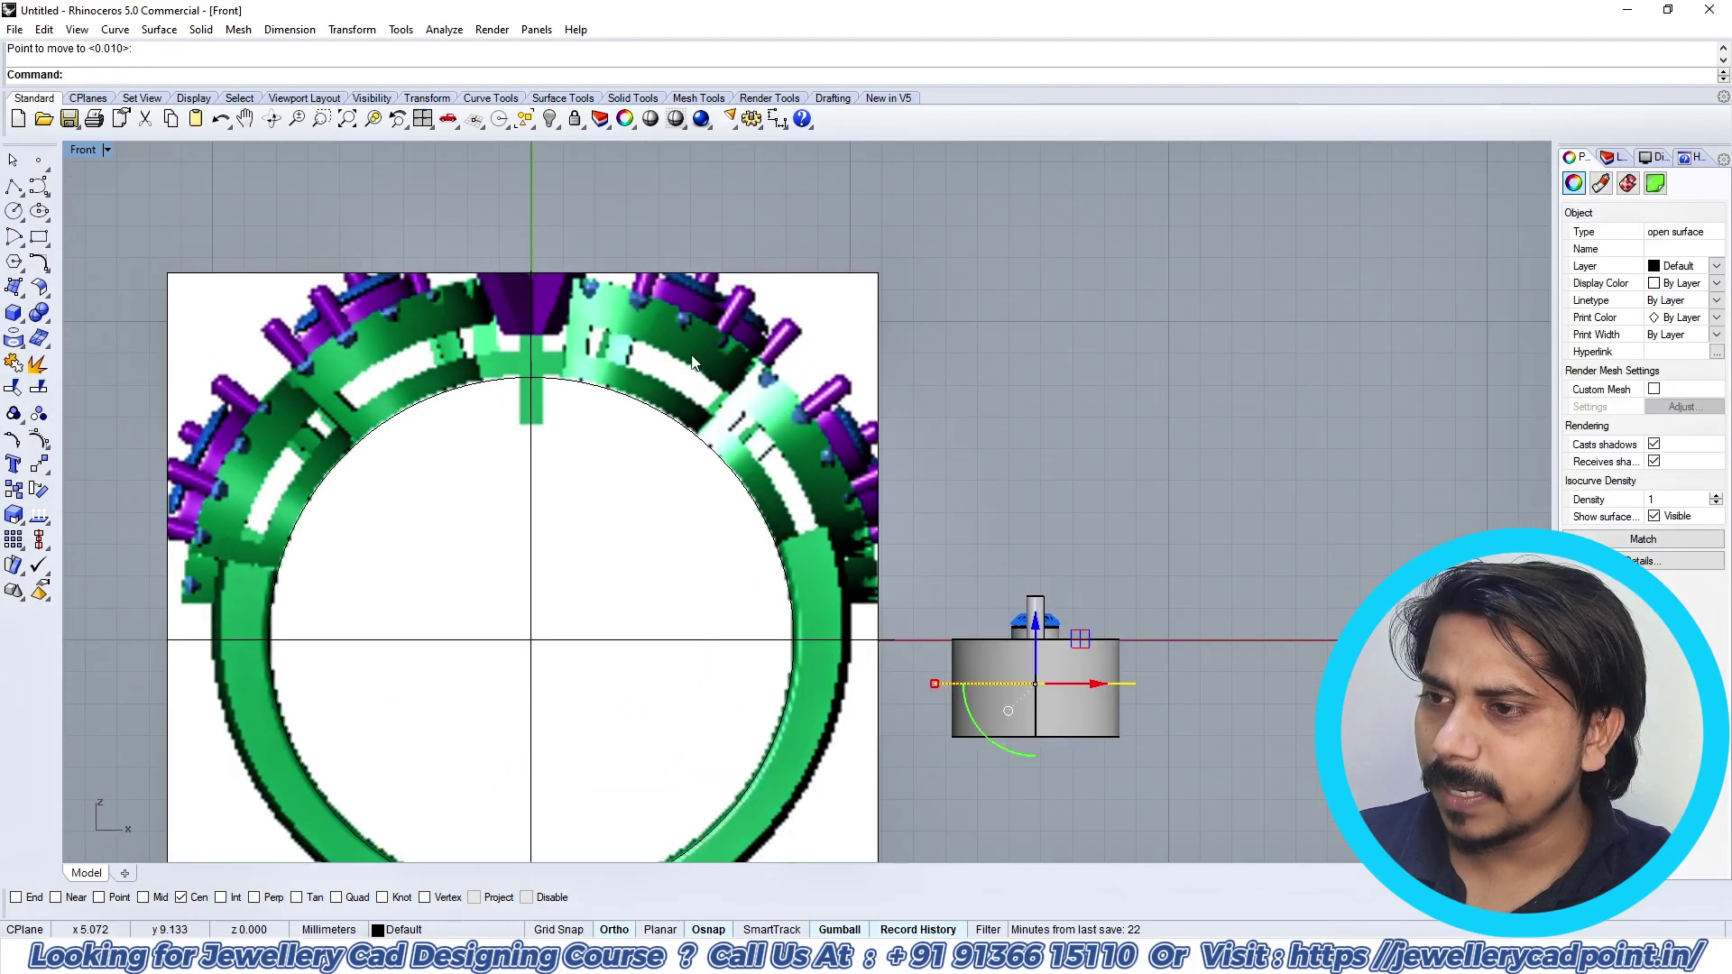
right_click_drag(1134, 605, 1106, 502)
scroll(1123, 605, "up", 6)
type("copy")
key("Return")
left_click(1156, 545)
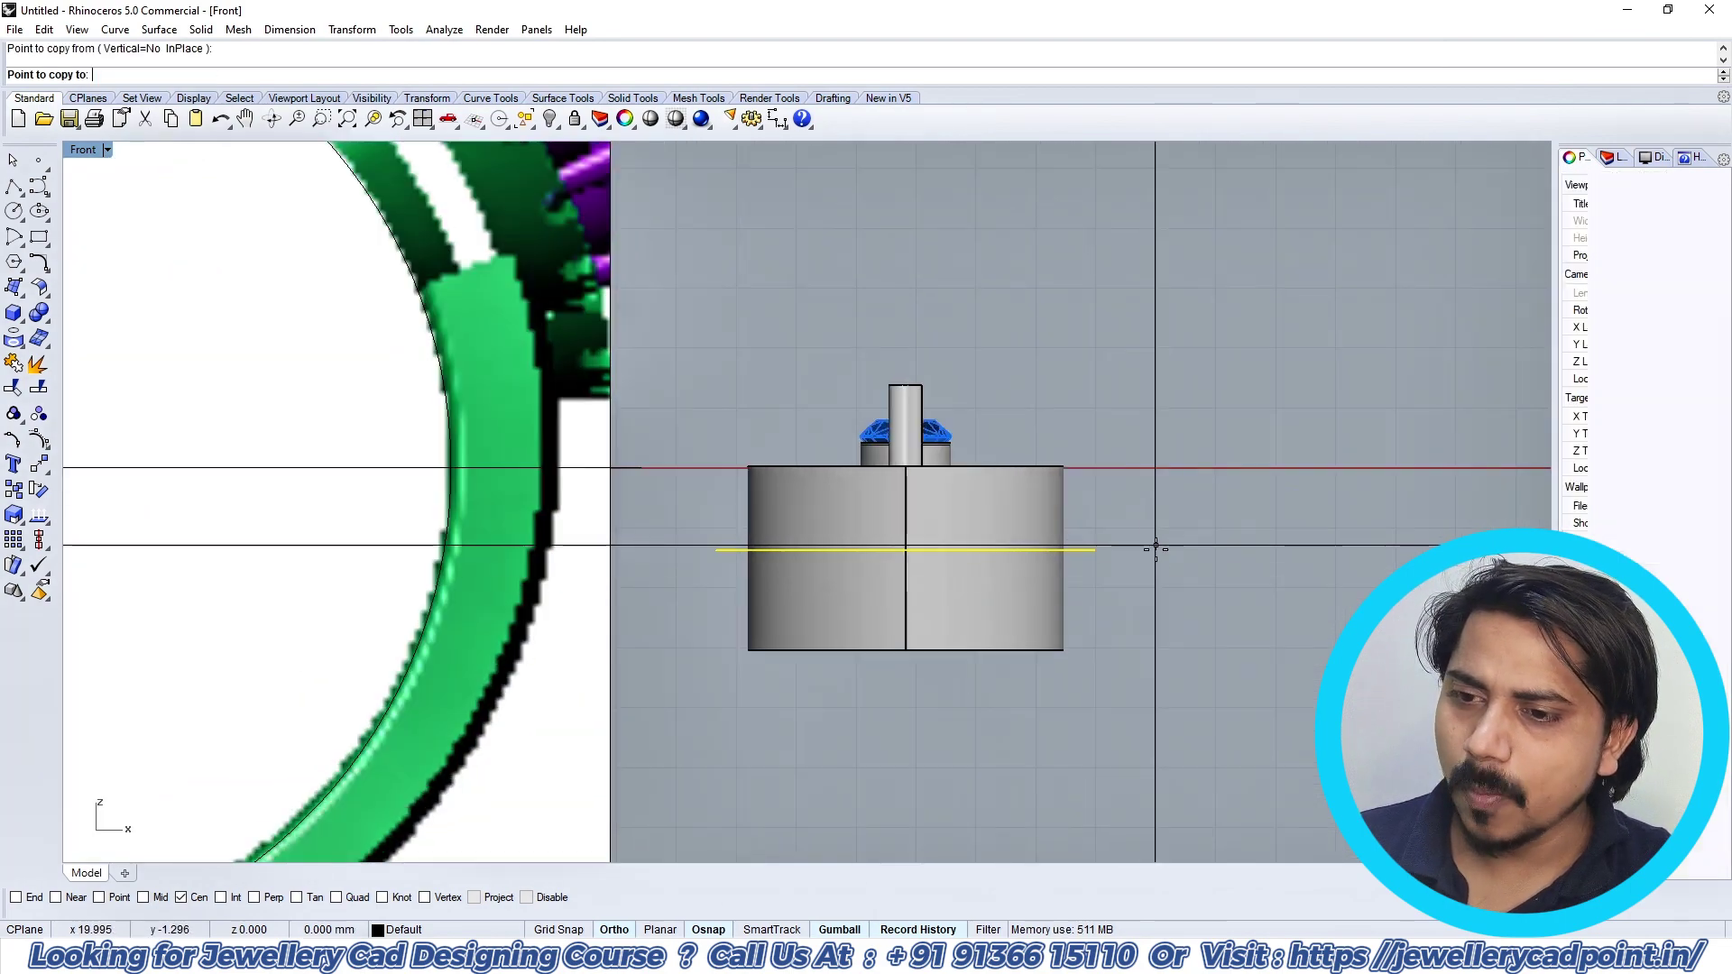
type(".9")
key("Return")
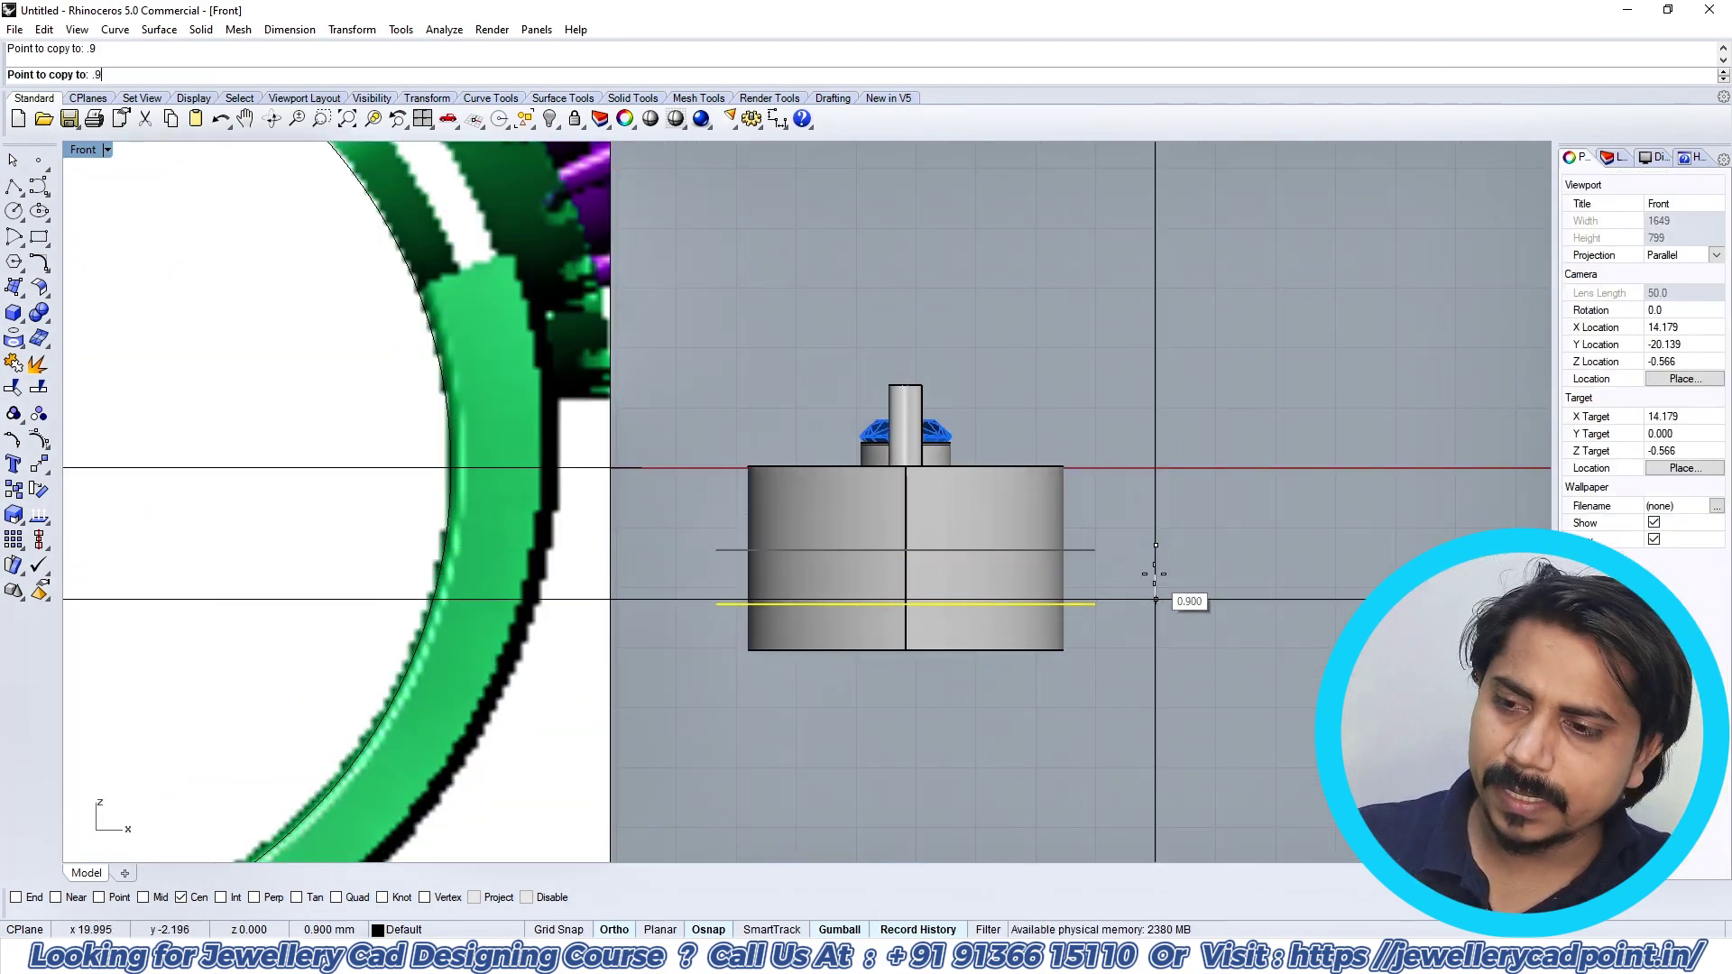
left_click(1155, 574)
key("Return")
Step: Enclose the marquise frame in a bounding-box control cage with CageEdit, using the Global editing region
left_click(1025, 625)
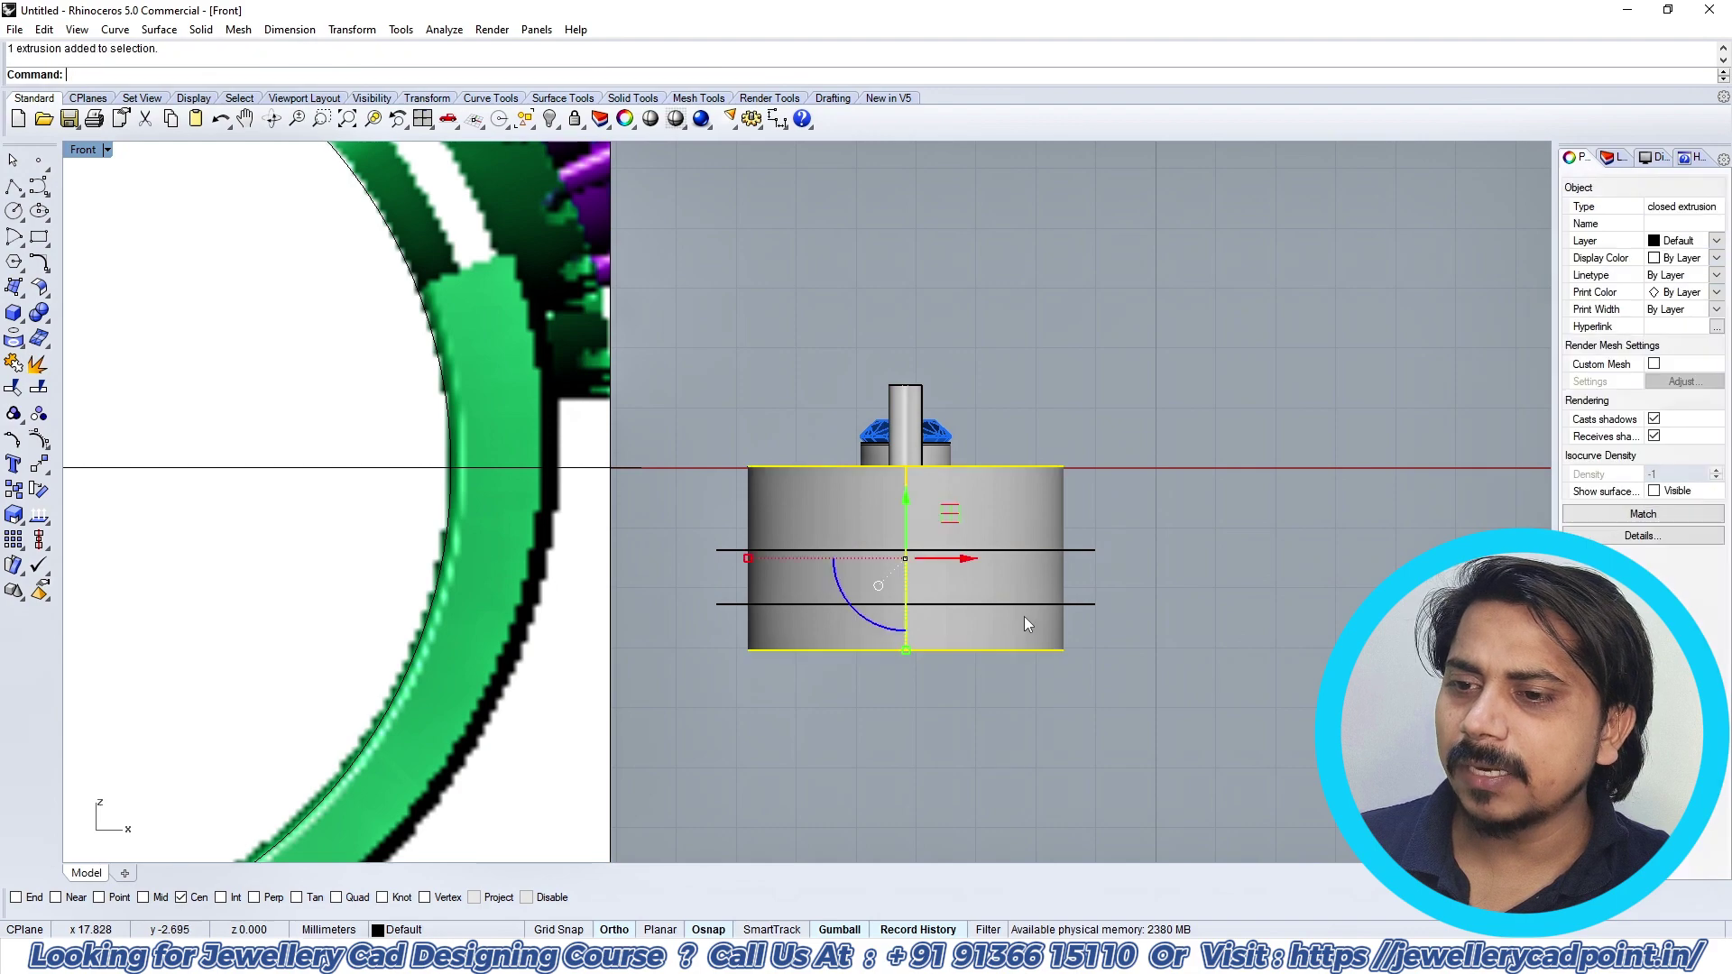
scroll(1025, 619, "down", 6)
right_click_drag(1023, 605, 1115, 603)
scroll(1115, 603, "down", 4)
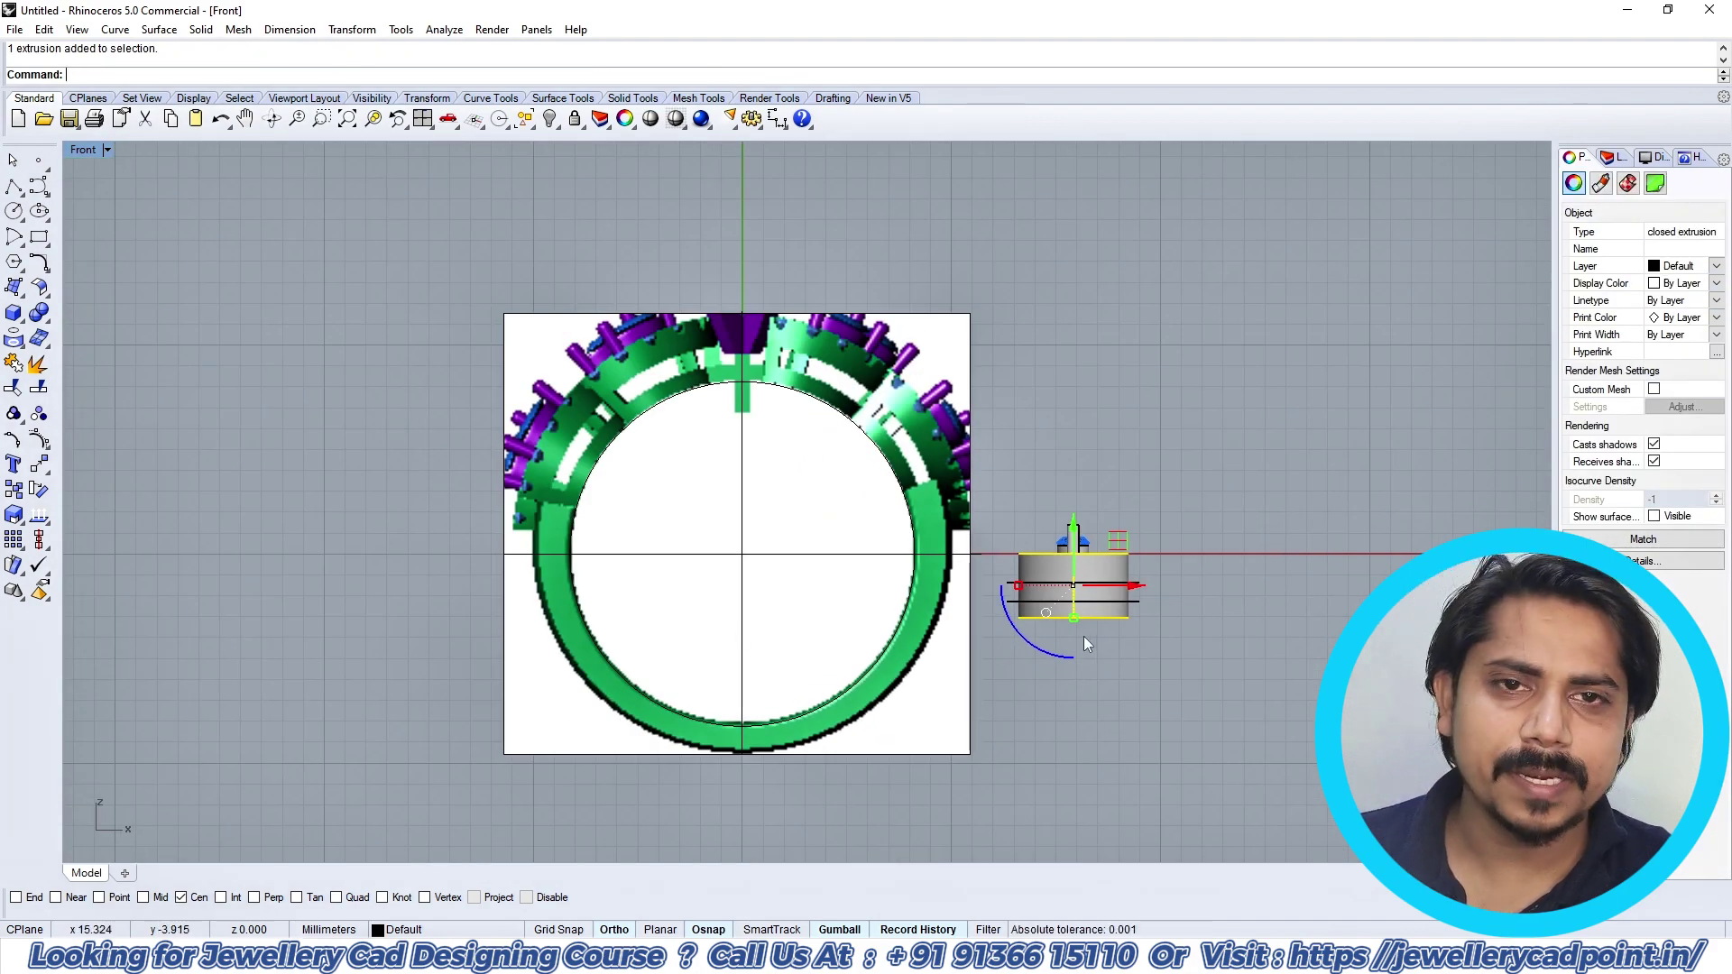
scroll(1099, 627, "up", 6)
key("Return")
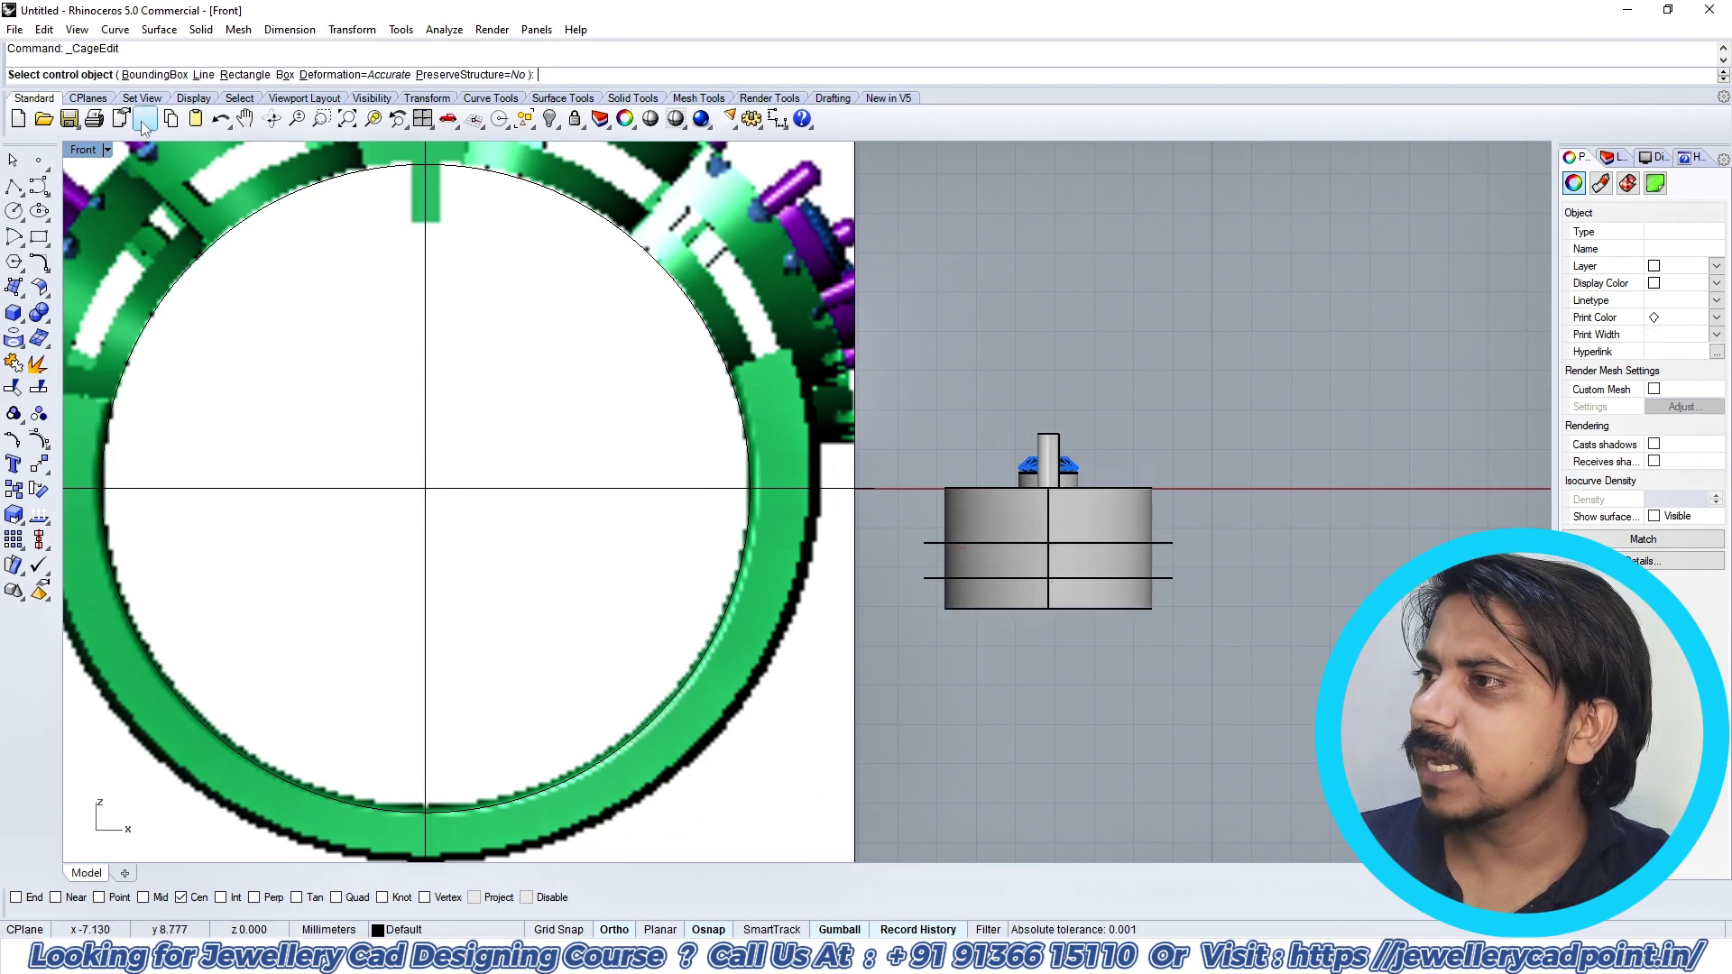
left_click(176, 78)
left_click(178, 76)
key("Return")
key("Return")
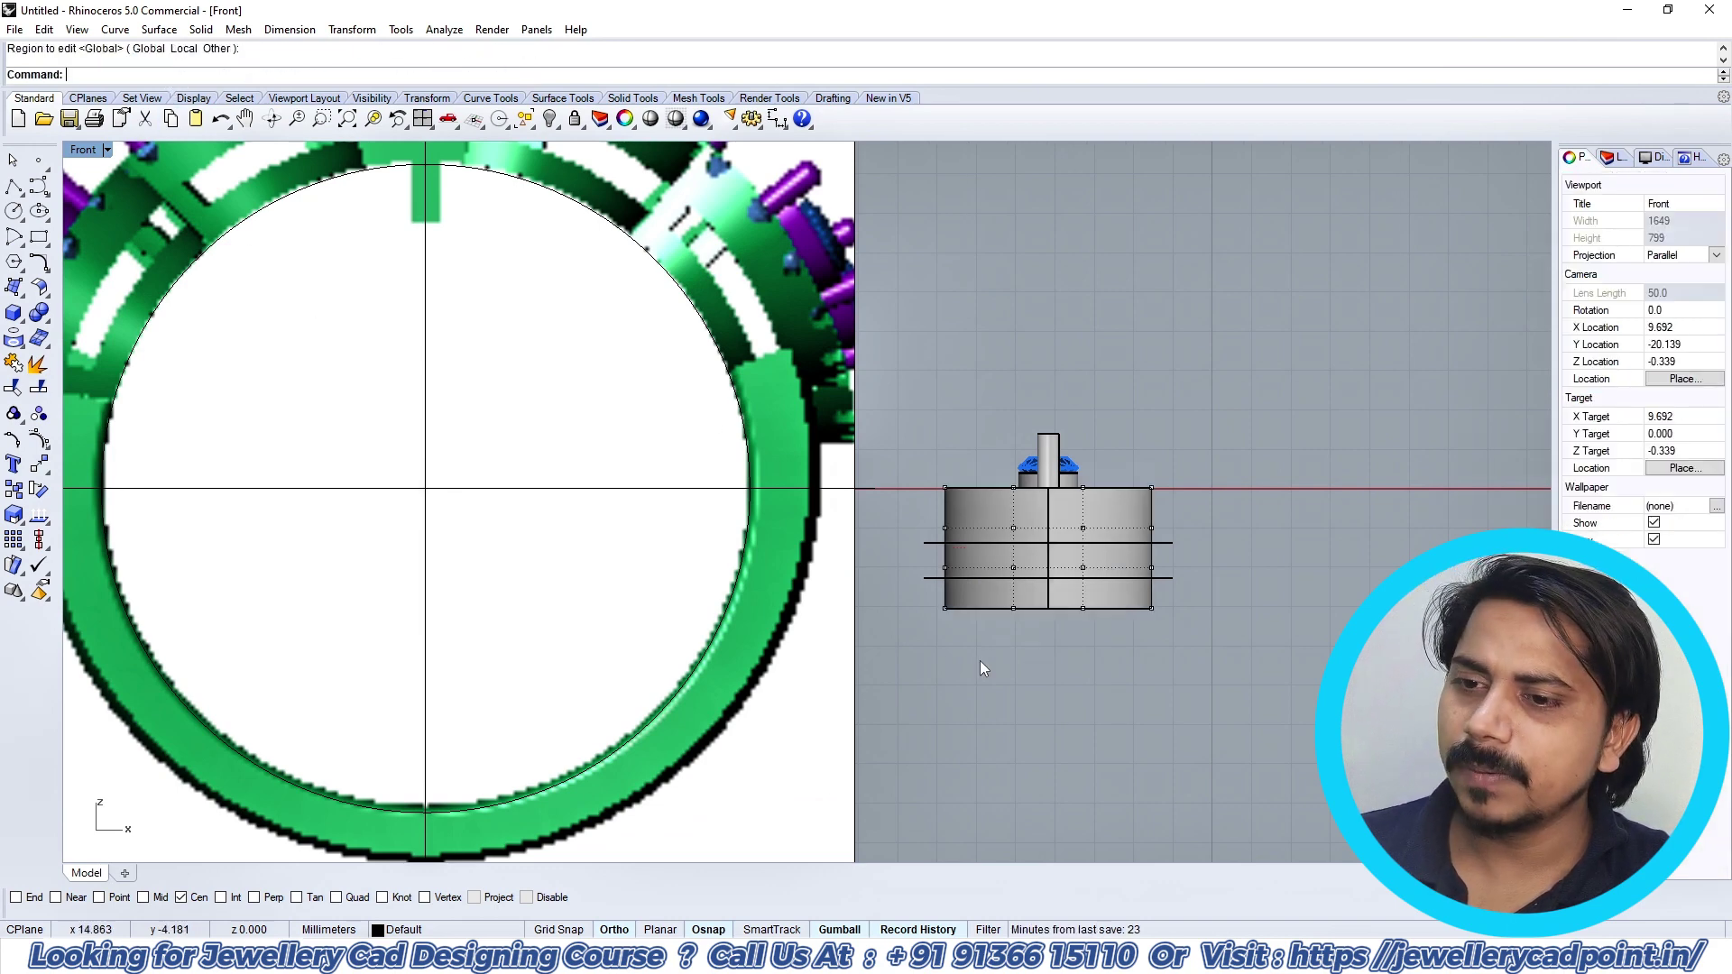
key("Escape")
Step: Stretch the frame downward by moving the cage's lowest row of control points, and delete the cage
left_click_drag(920, 602, 1347, 672)
left_click_drag(1049, 568, 1051, 623)
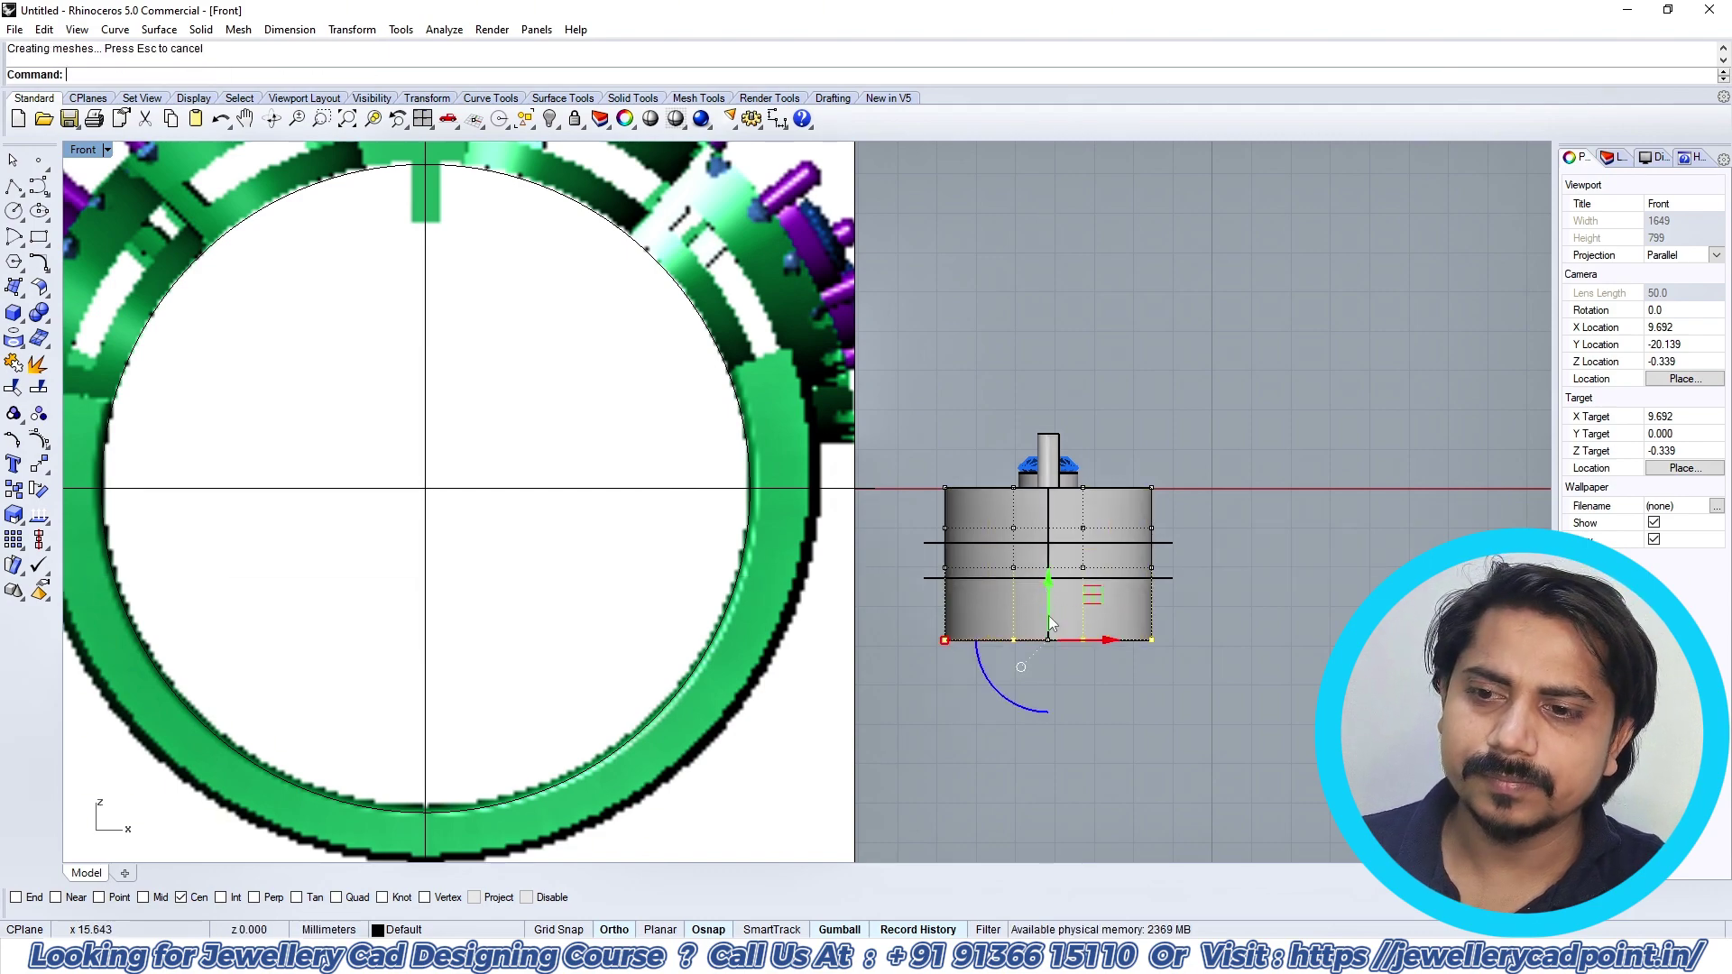
left_click(1155, 598)
key("Delete")
Step: Boolean-split the marquise frame using both horizontal cutting planes as the cutting surfaces
scroll(1157, 592, "down", 4)
key("ctrl+F1")
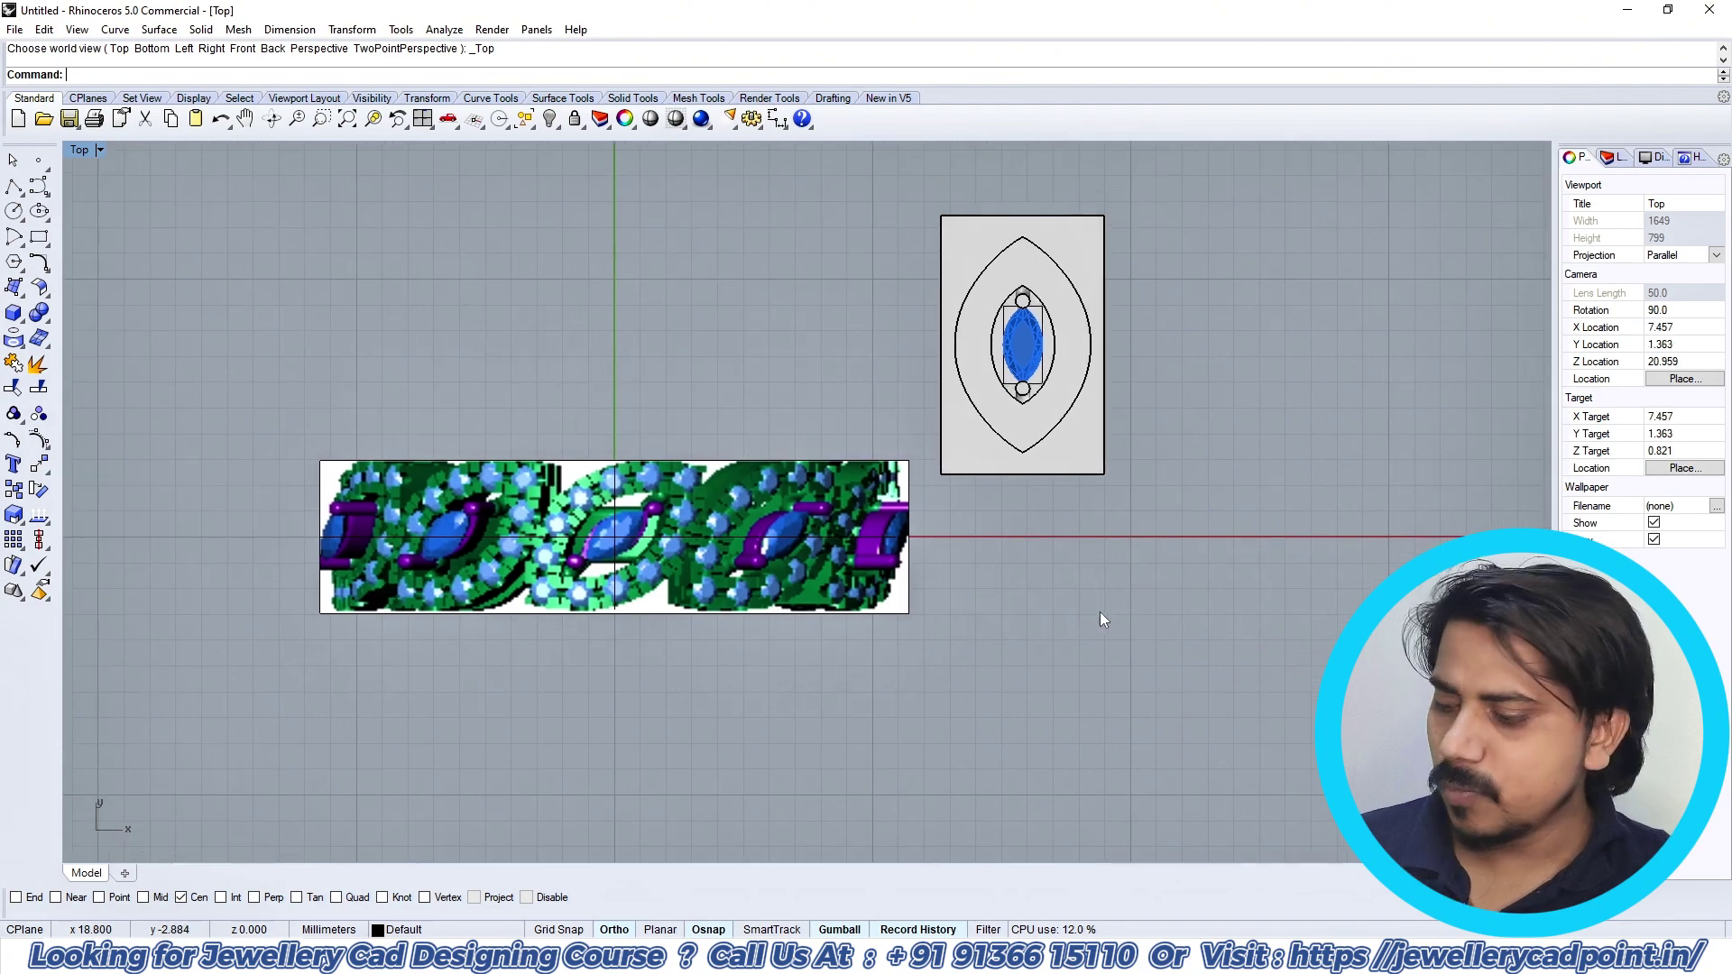
key("ctrl+F4")
scroll(1070, 591, "up", 4)
left_click(1057, 550)
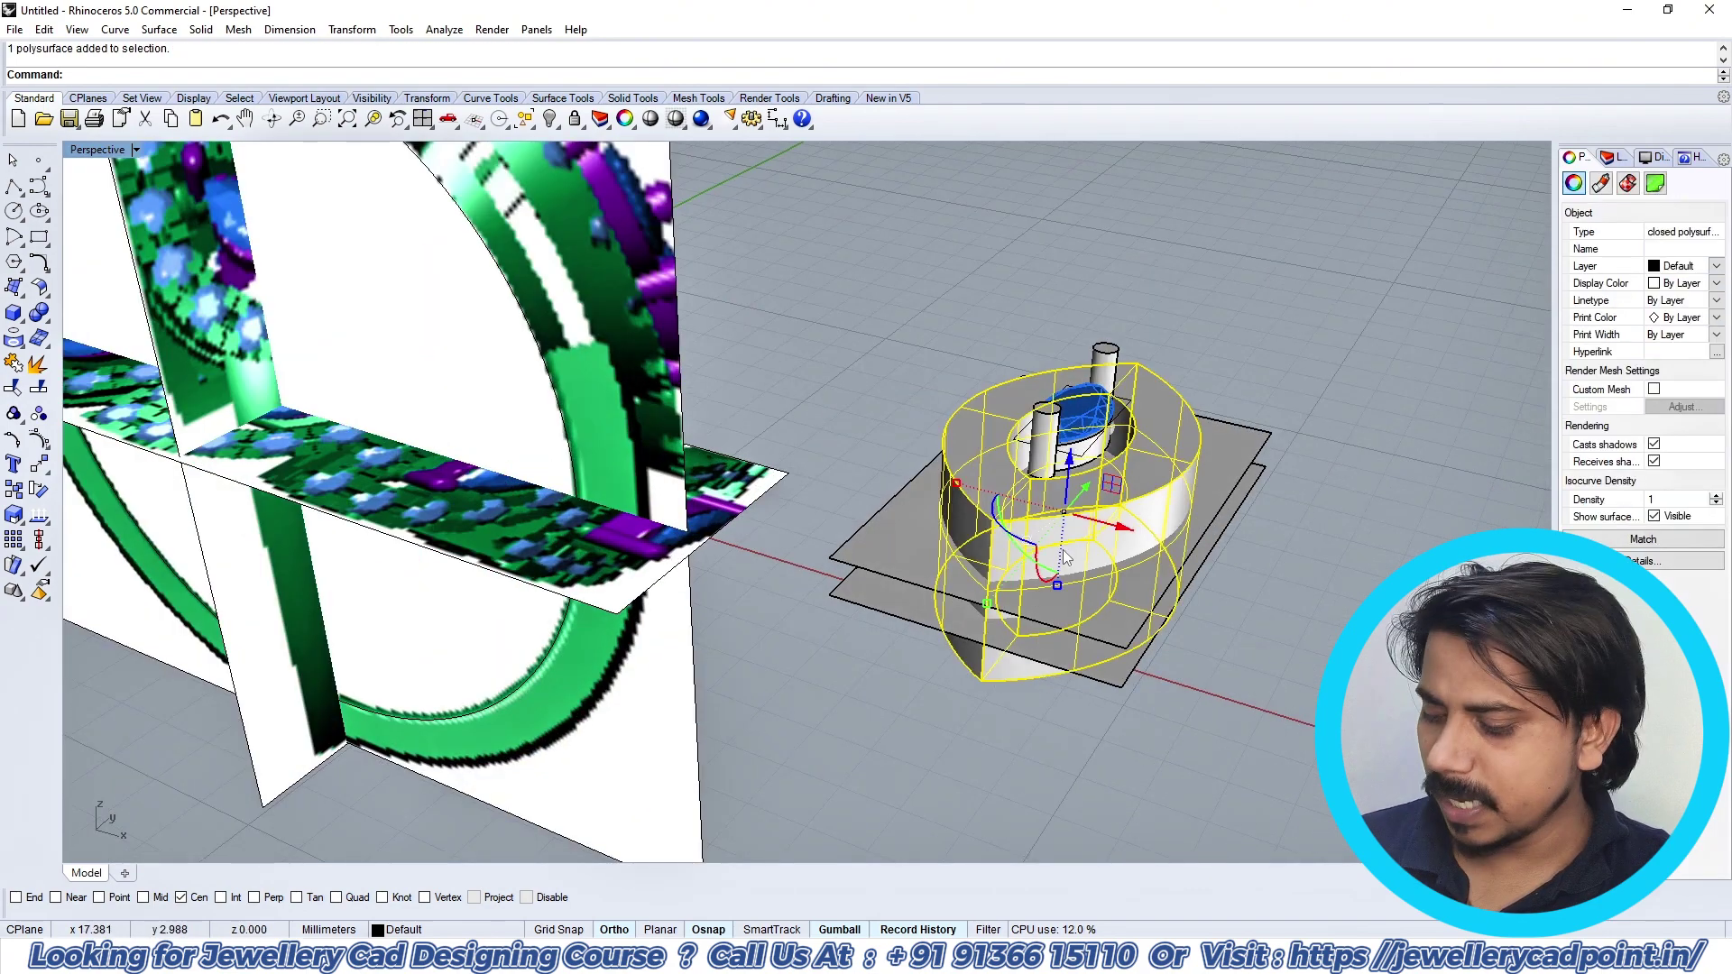
type("bs")
key("Return")
left_click(1092, 651)
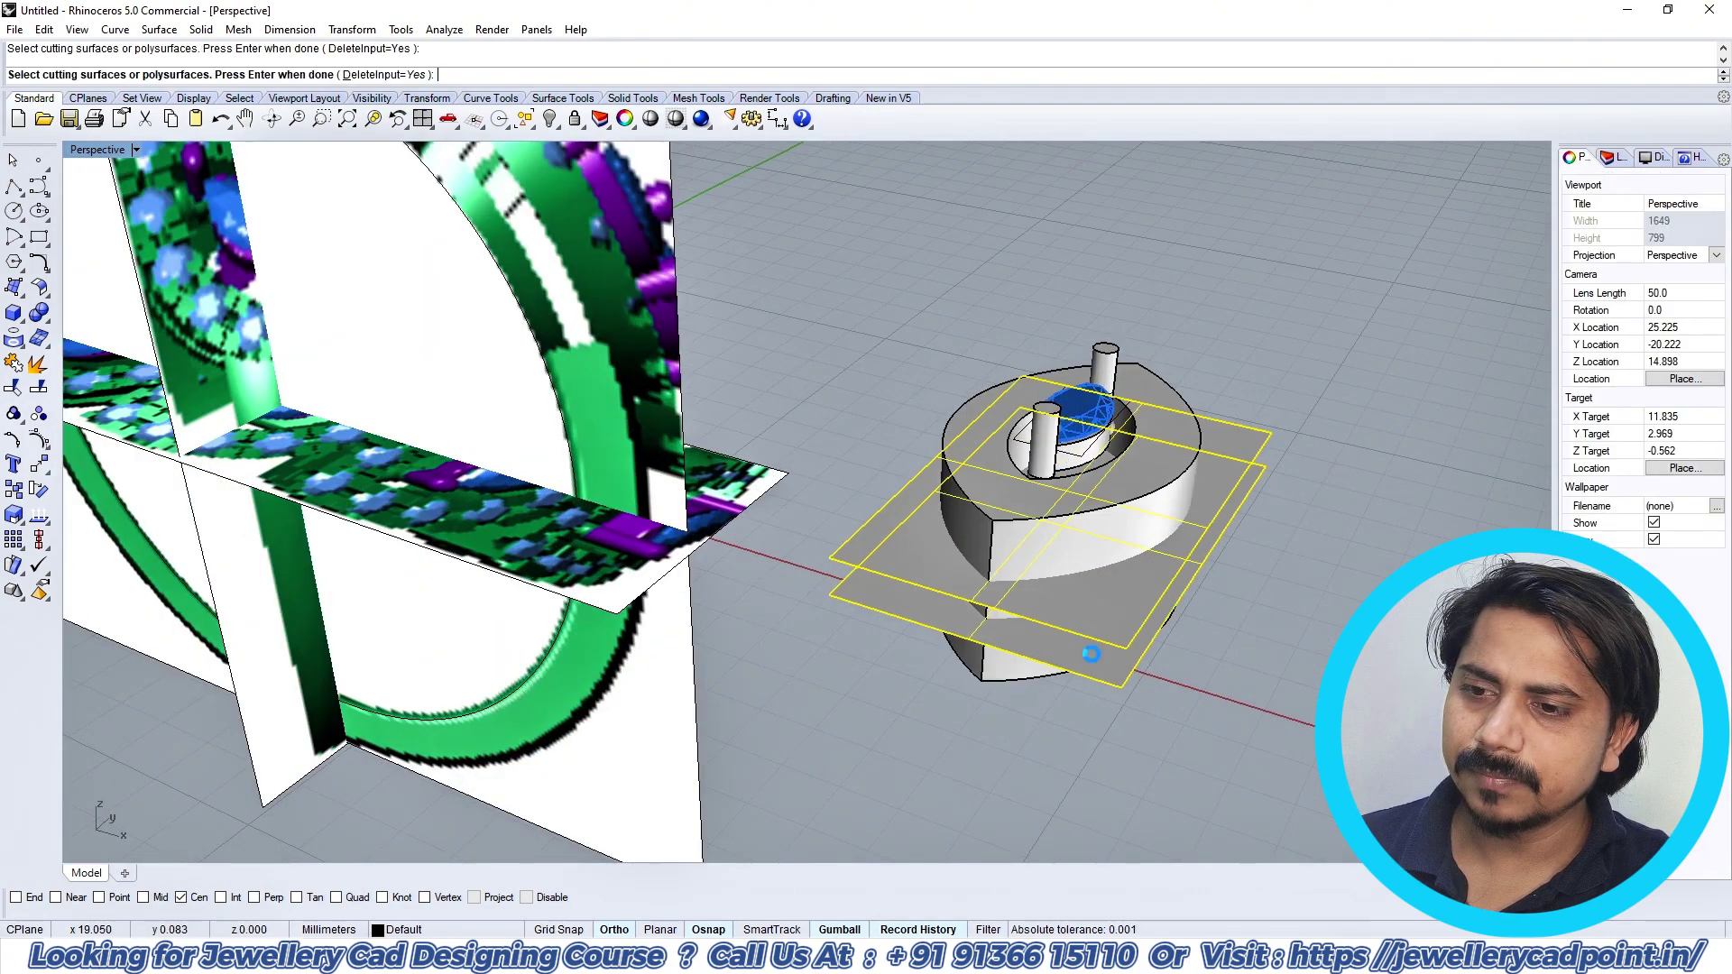
key("Return")
Step: Compare the split marquise frame with the reference ring images in the top, front and perspective views
key("ctrl+F1")
scroll(1008, 555, "down", 2)
right_click_drag(950, 518, 980, 482)
key("ctrl+F2")
scroll(848, 465, "up", 4)
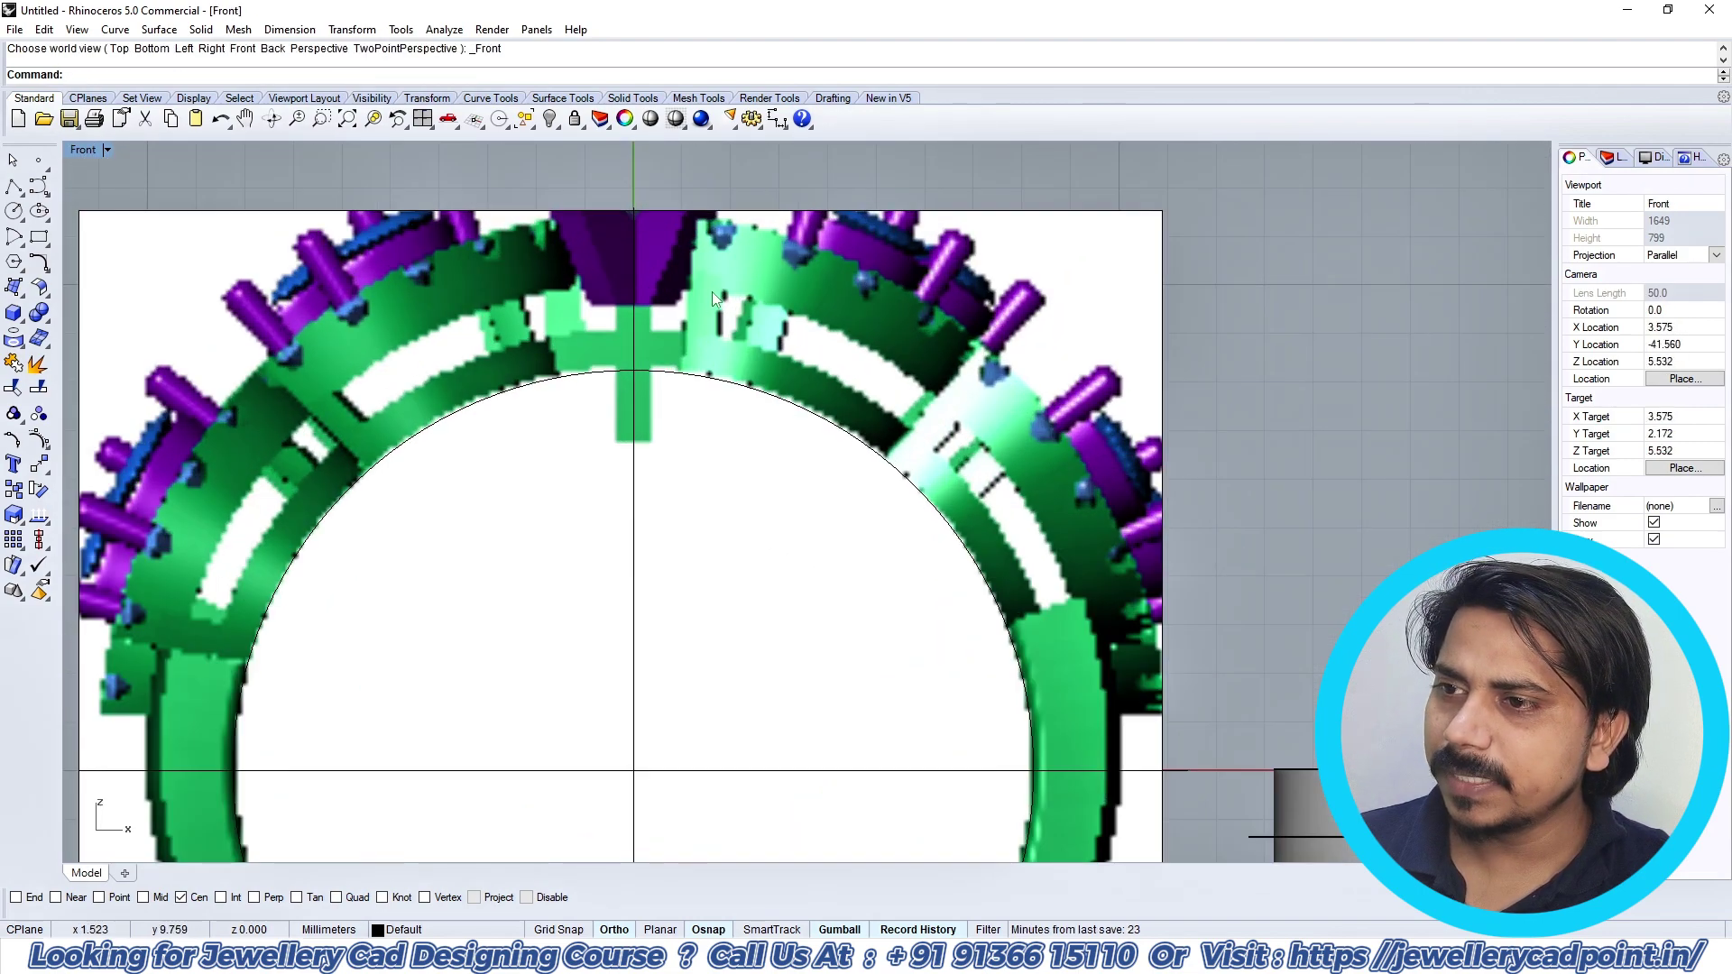
scroll(923, 408, "down", 4)
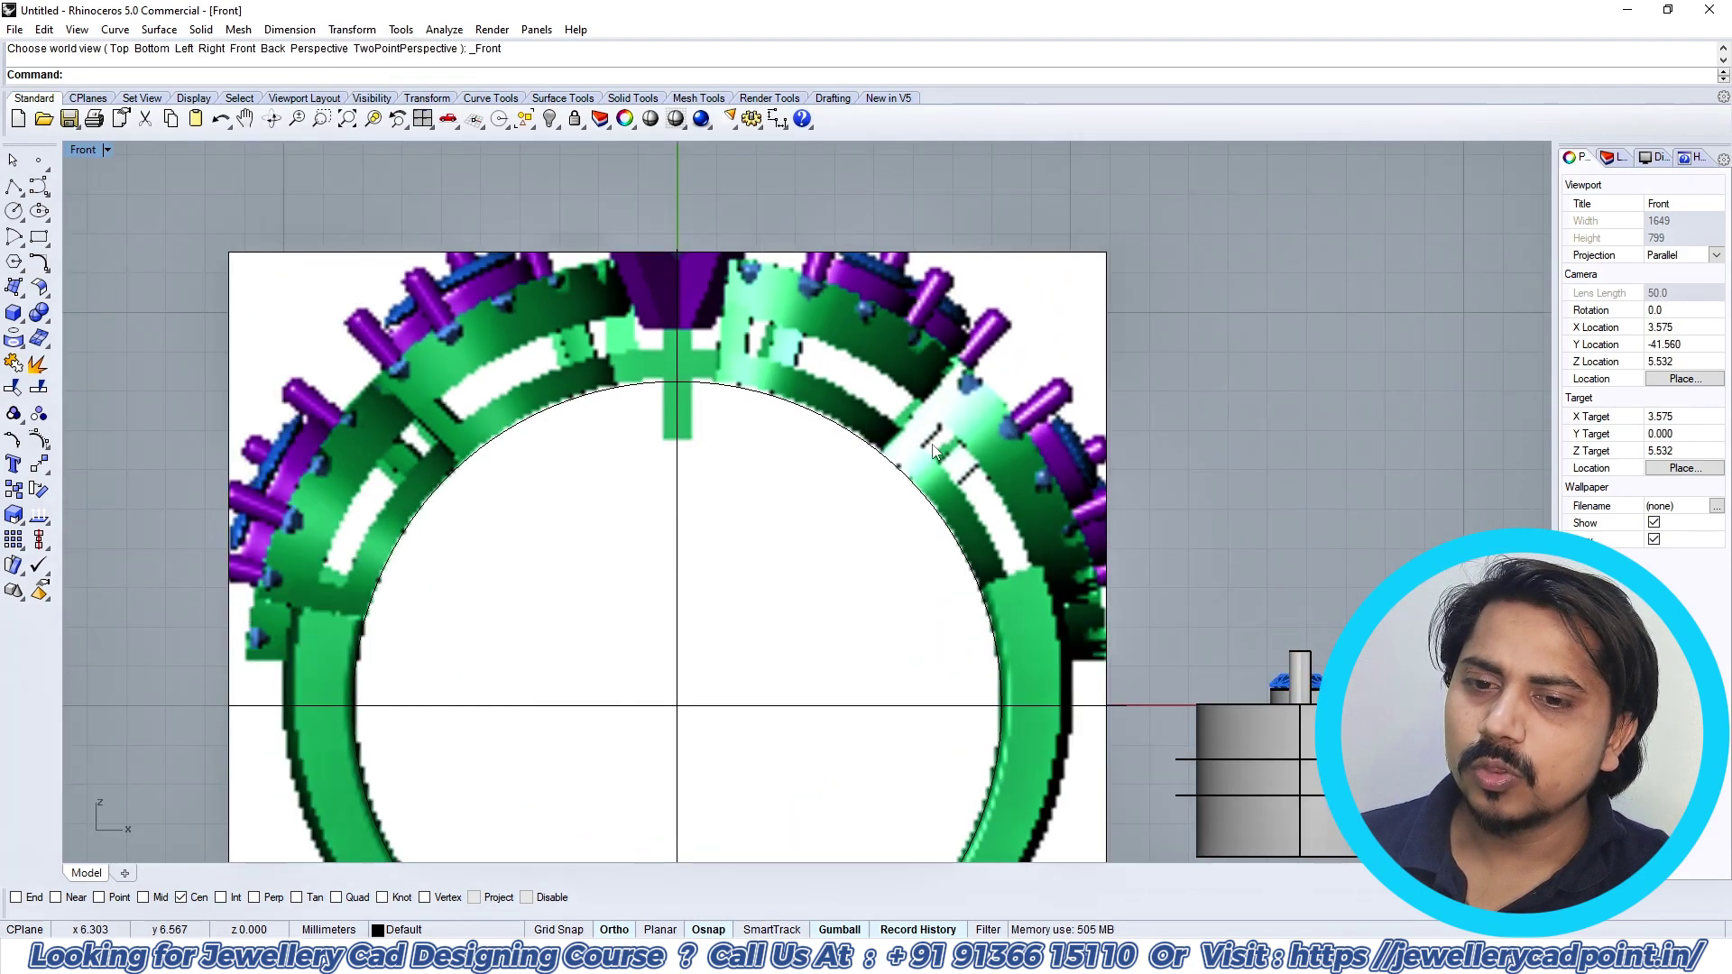
key("ctrl+F1")
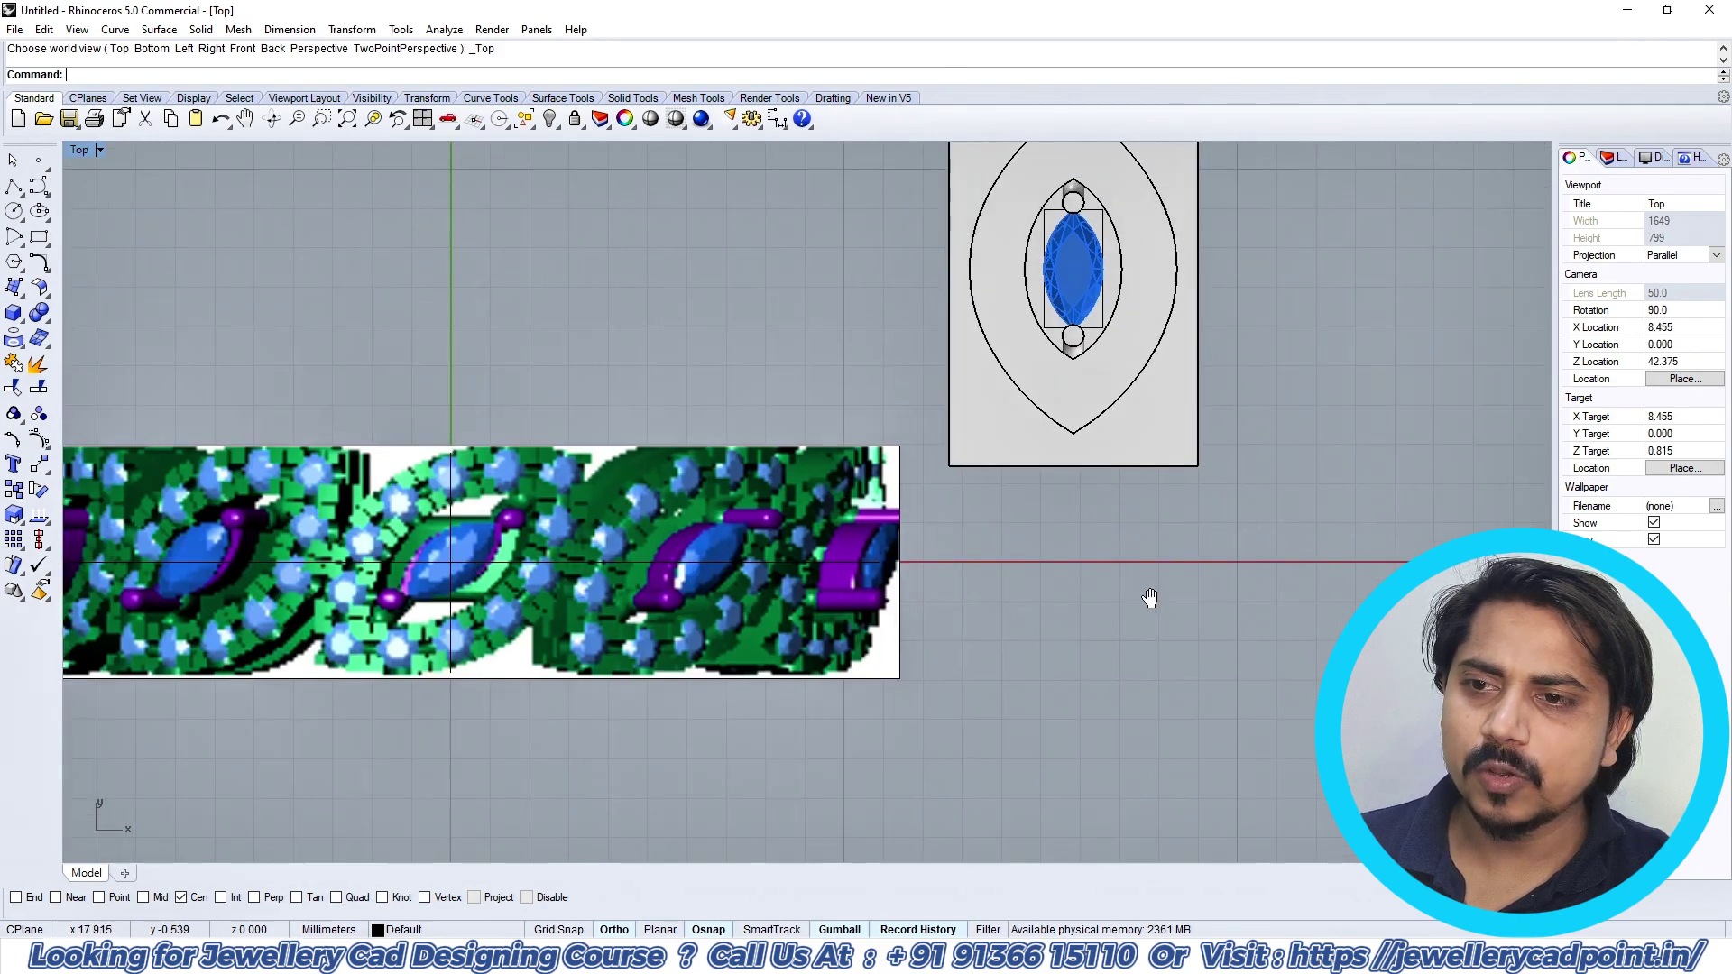
key("ctrl+F2")
scroll(720, 364, "up", 2)
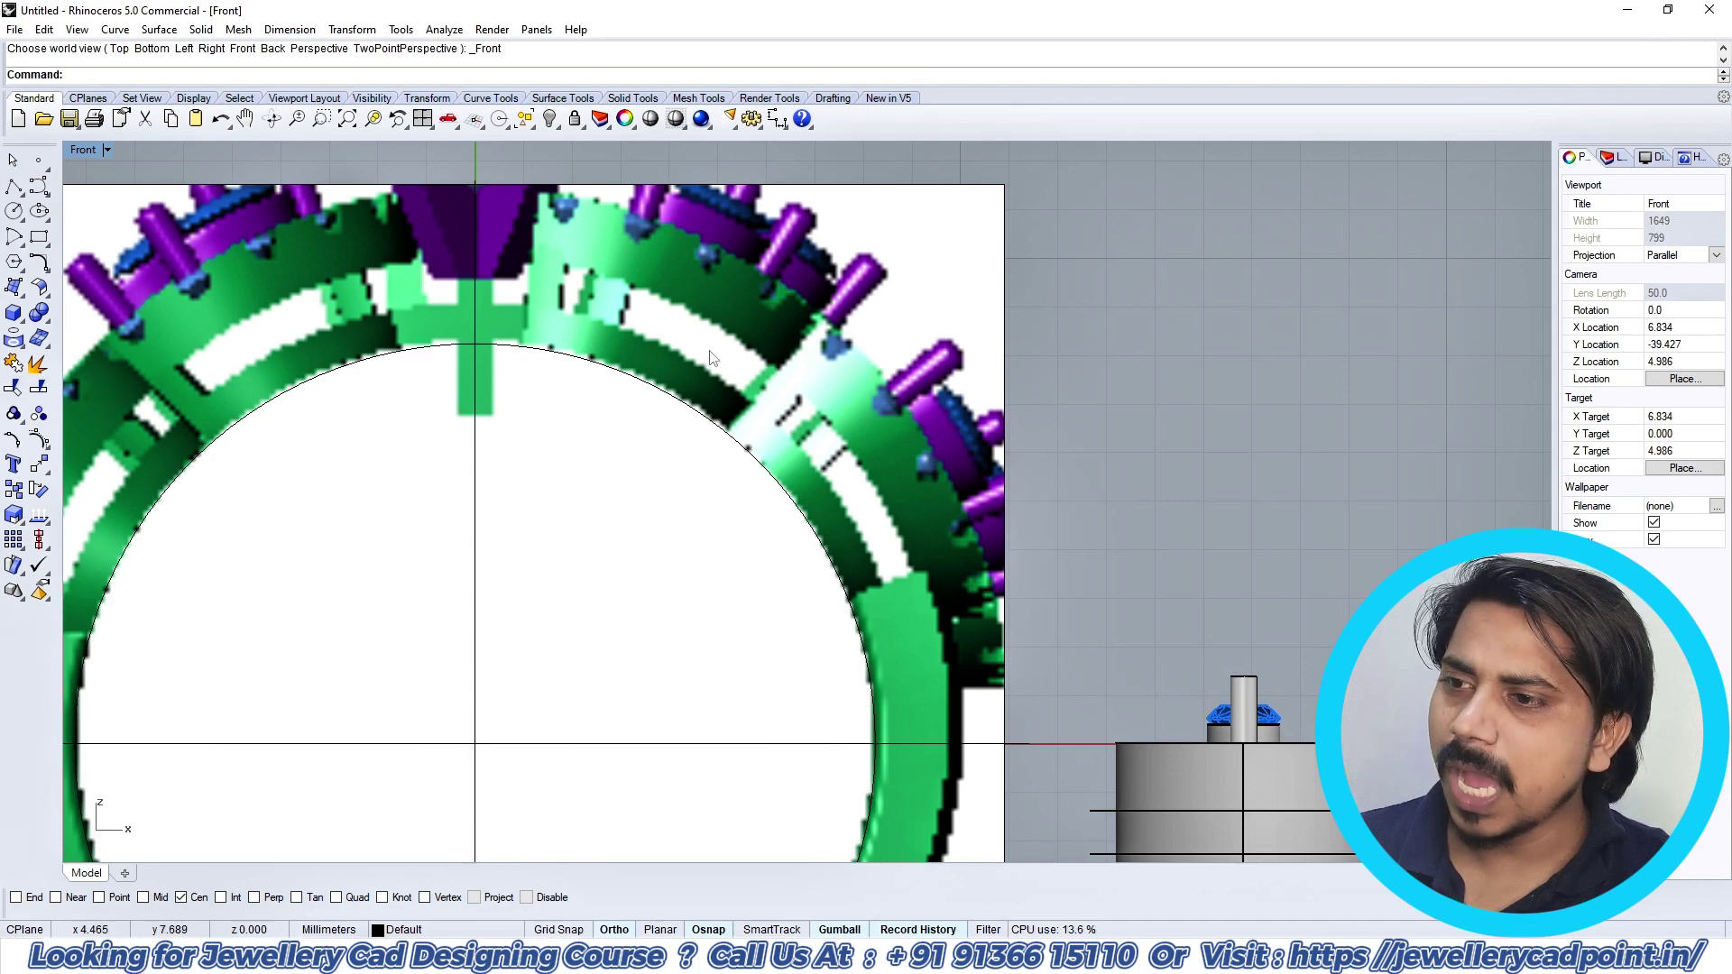
scroll(713, 359, "down", 5)
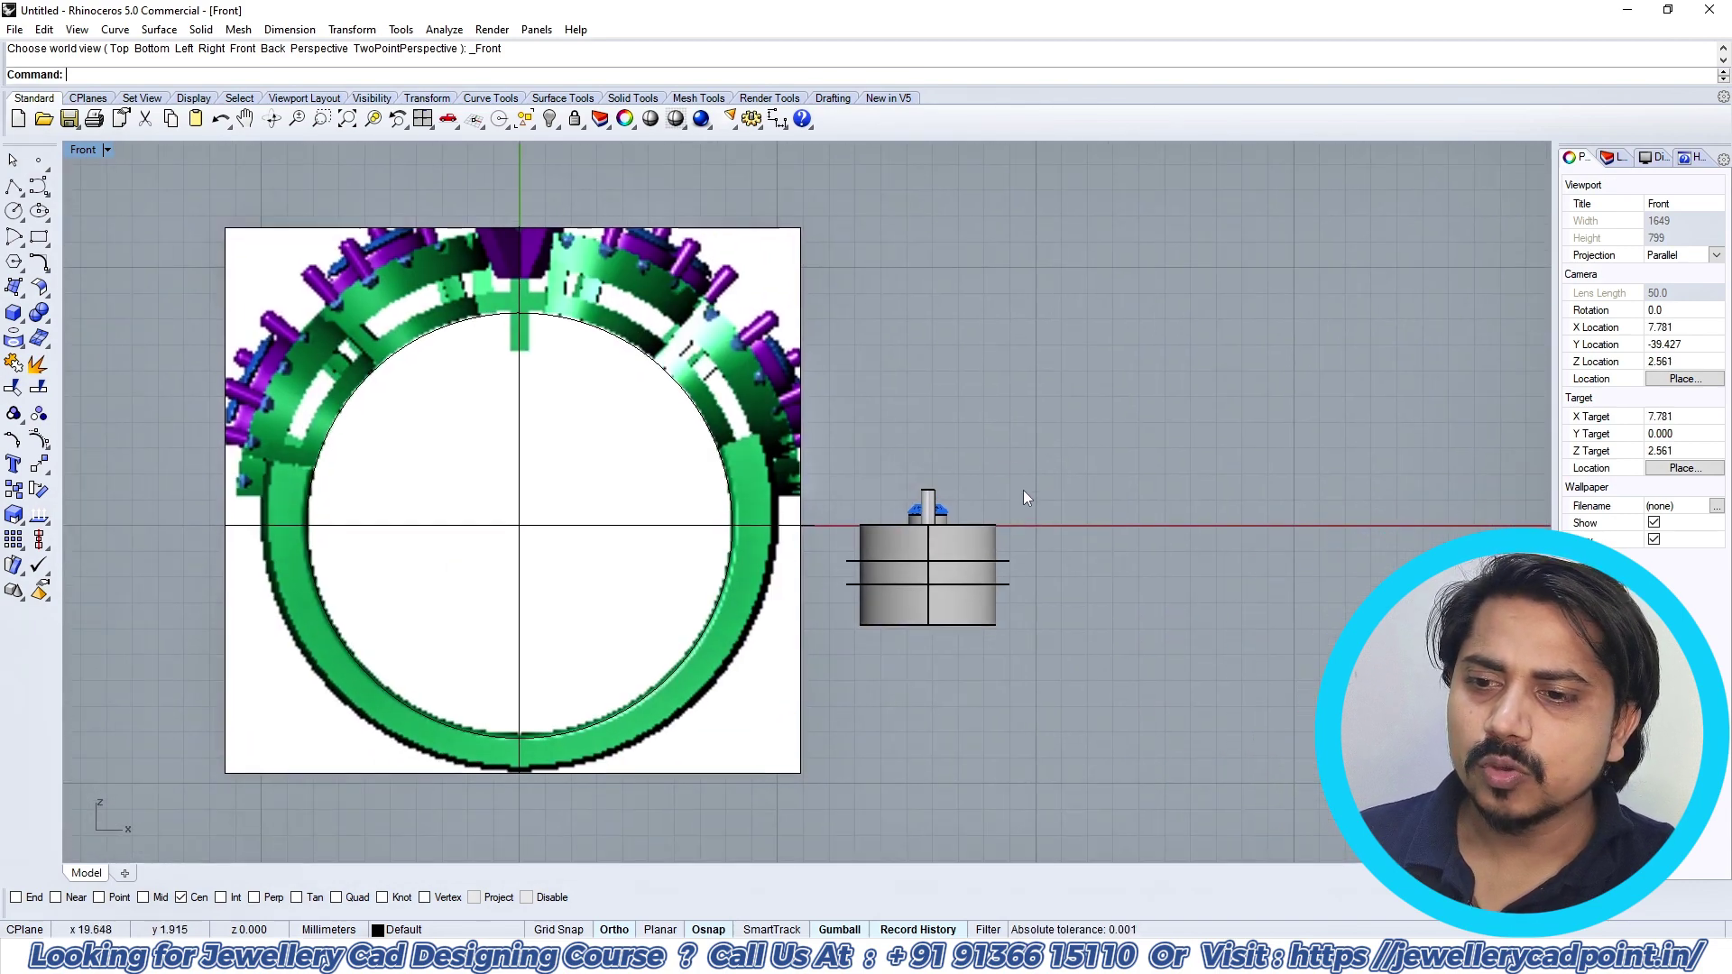
key("ctrl+F1")
key("ctrl+F3")
scroll(981, 598, "up", 3)
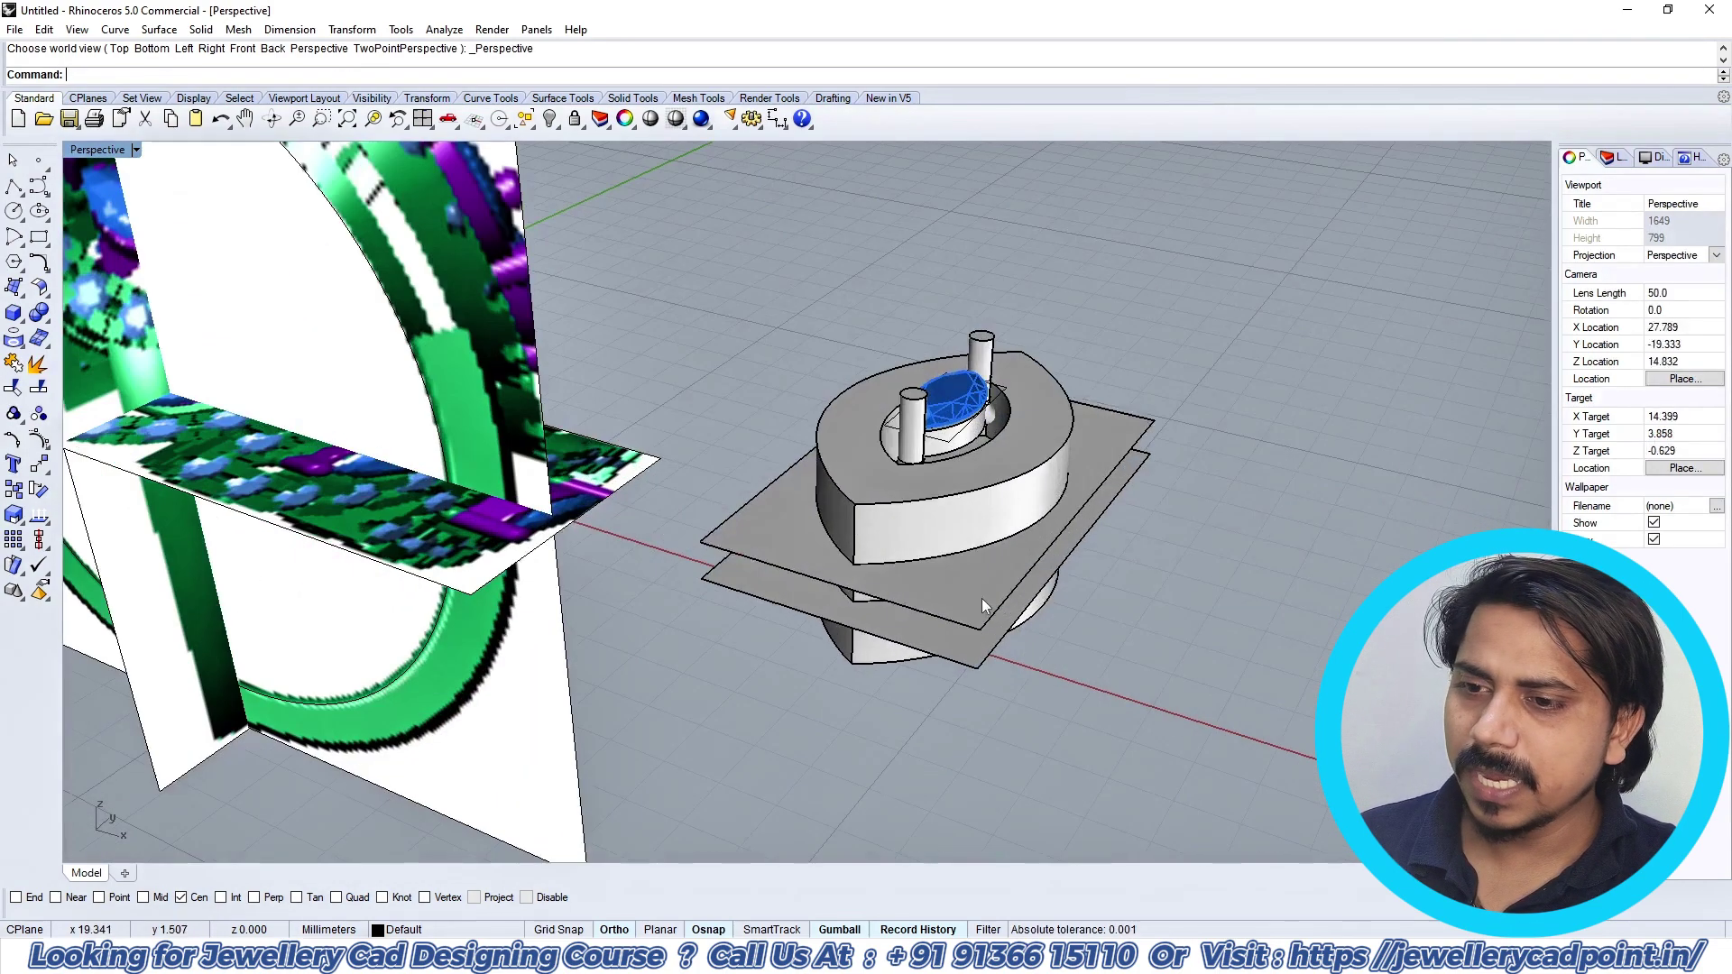
Step: Delete the horizontal cutting planes left over from the frame split
left_click(982, 599)
key("Delete")
Step: Create a slanted CutPlane through the middle frame layer along a line about 2.4 mm long, from the lower prong past the lower tip
left_click(954, 622)
key("ctrl+F1")
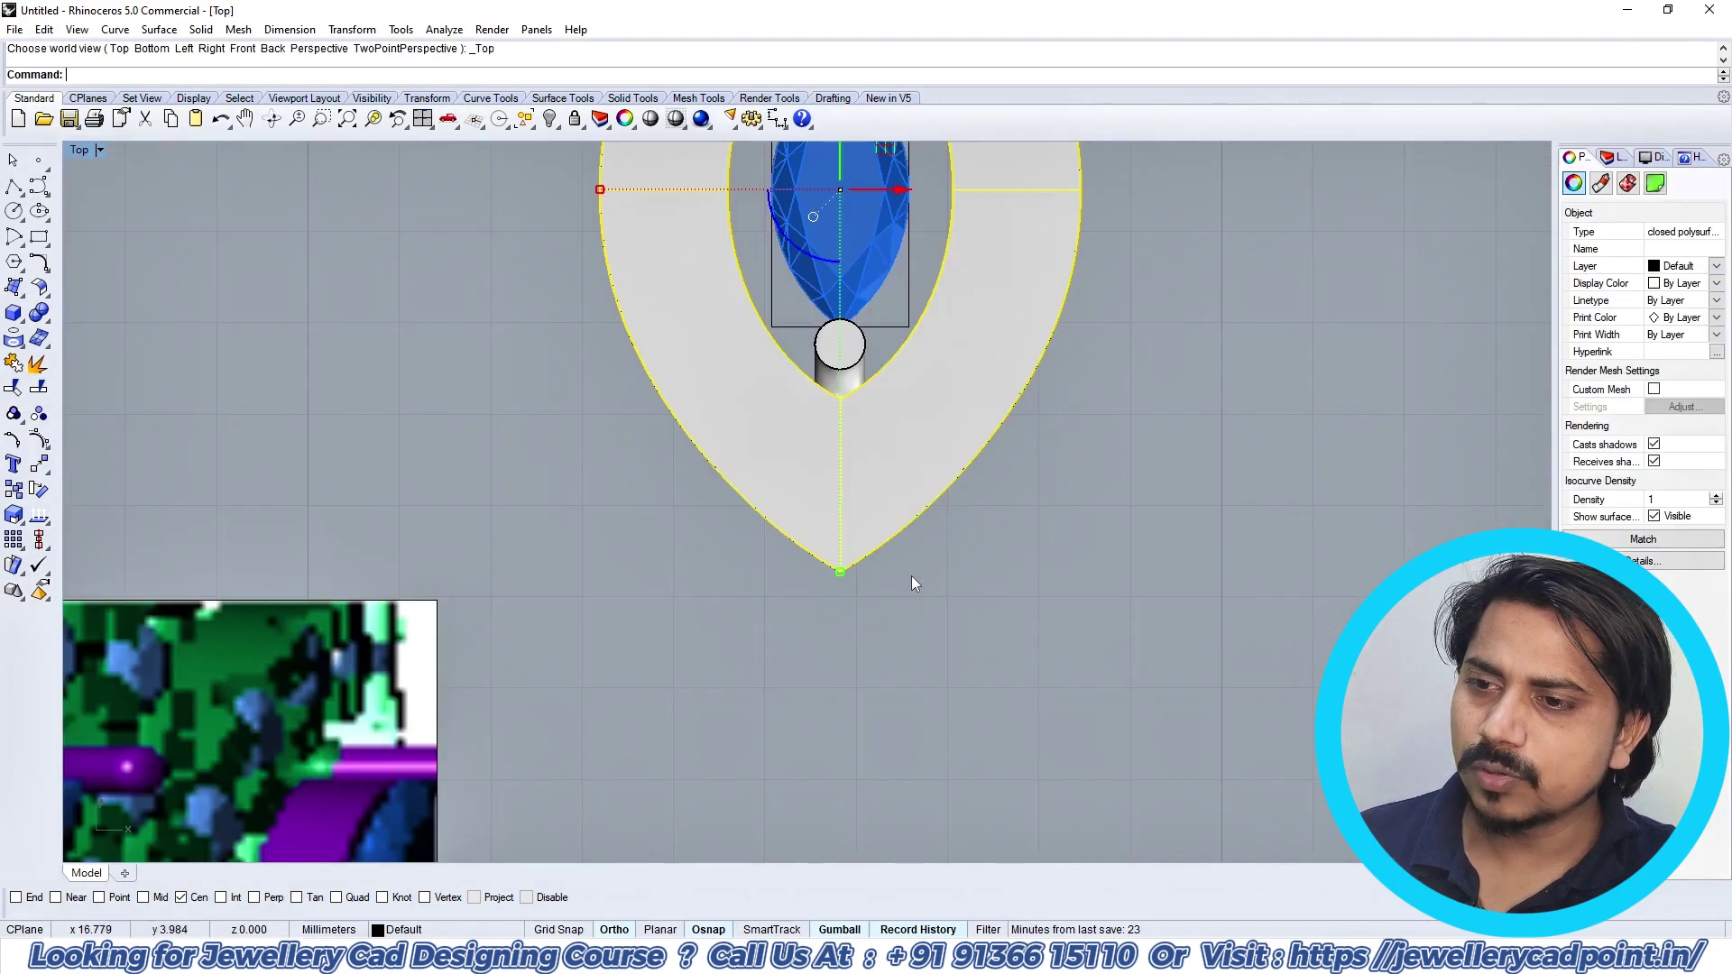
scroll(911, 576, "down", 3)
type("CutPlane")
key("Return")
scroll(915, 474, "up", 3)
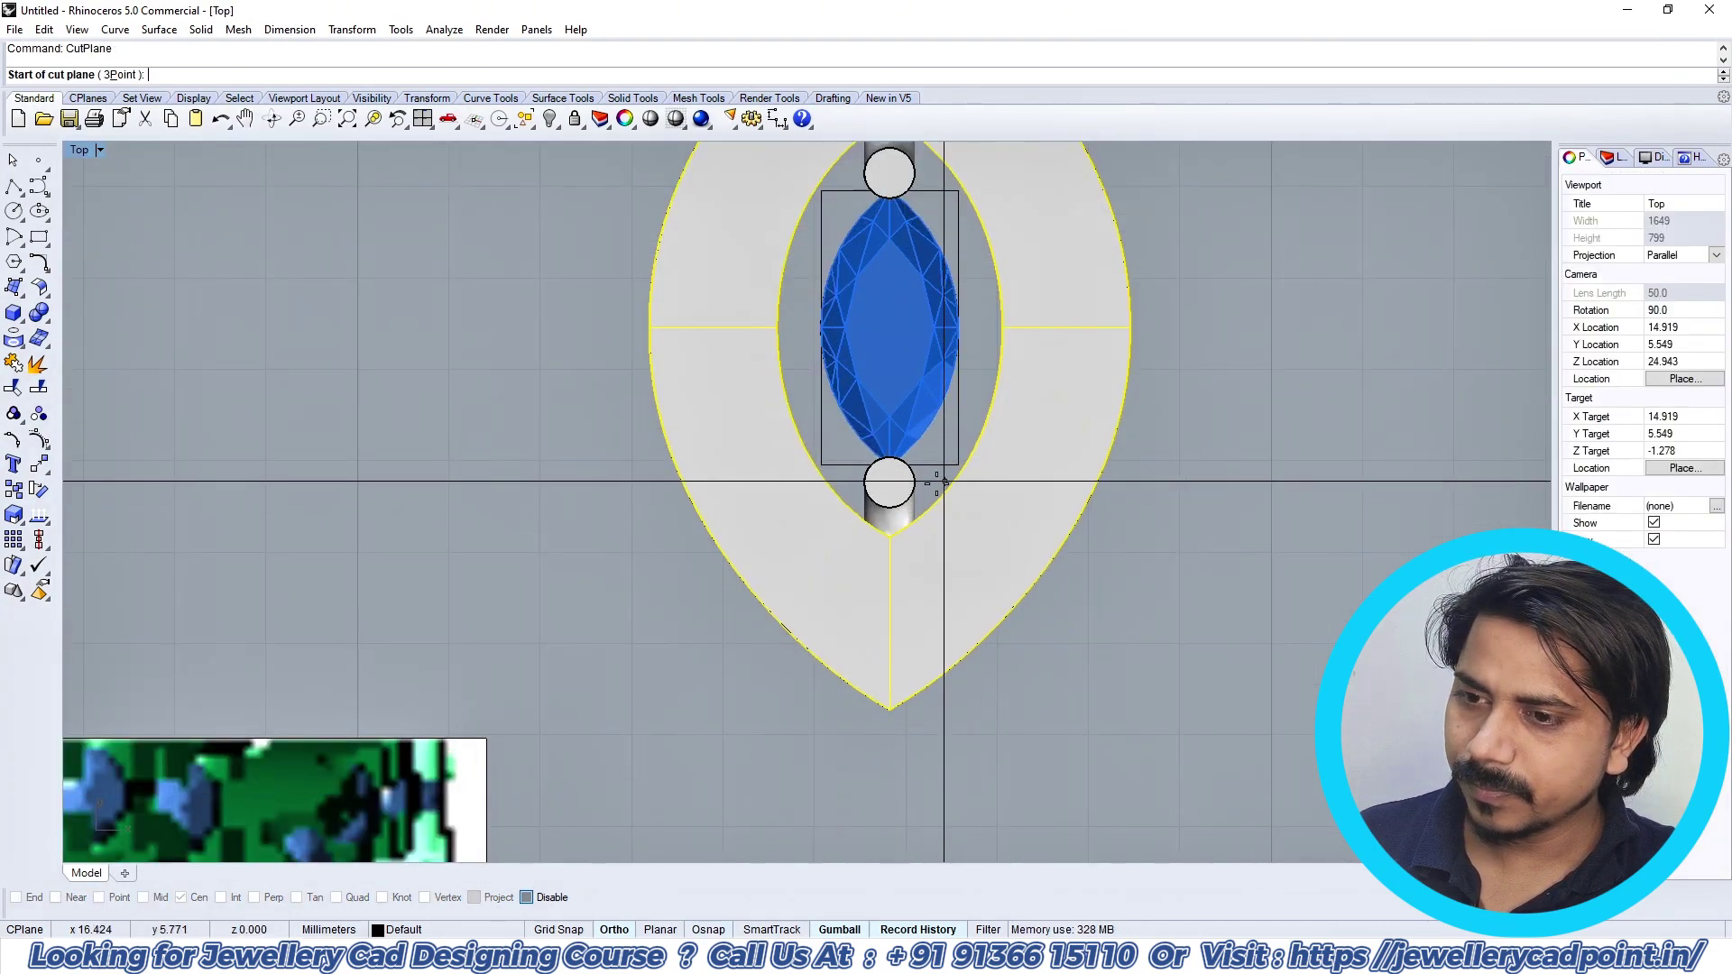
left_click(905, 494)
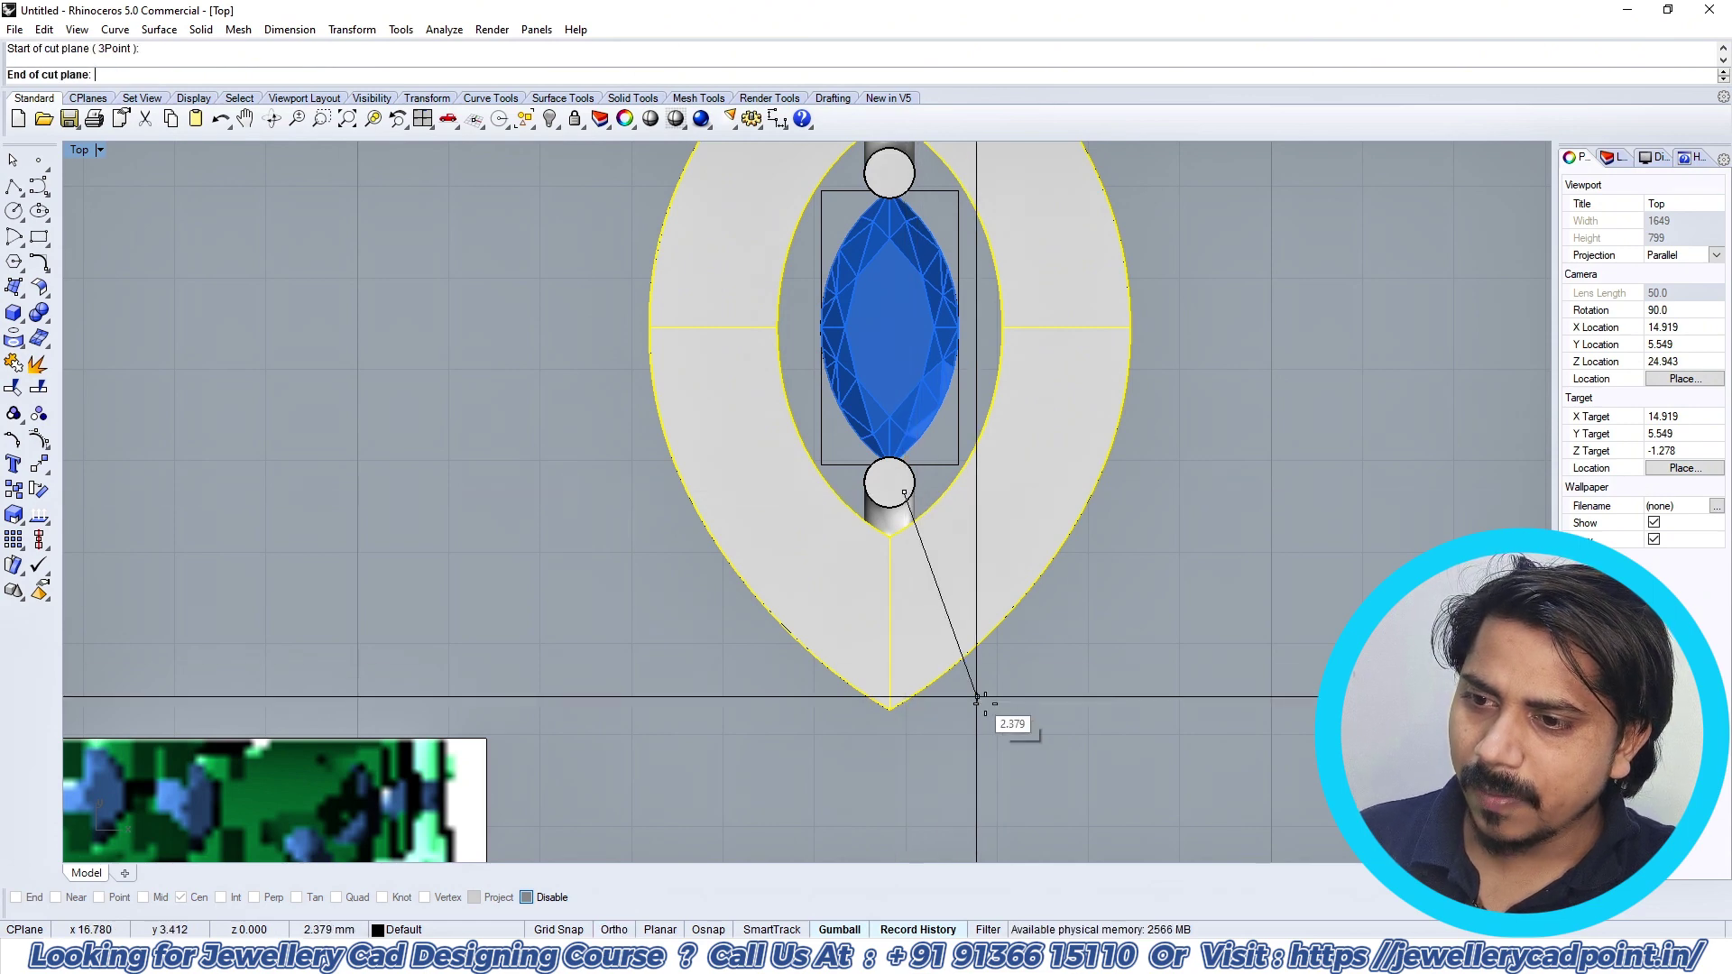
left_click(977, 704)
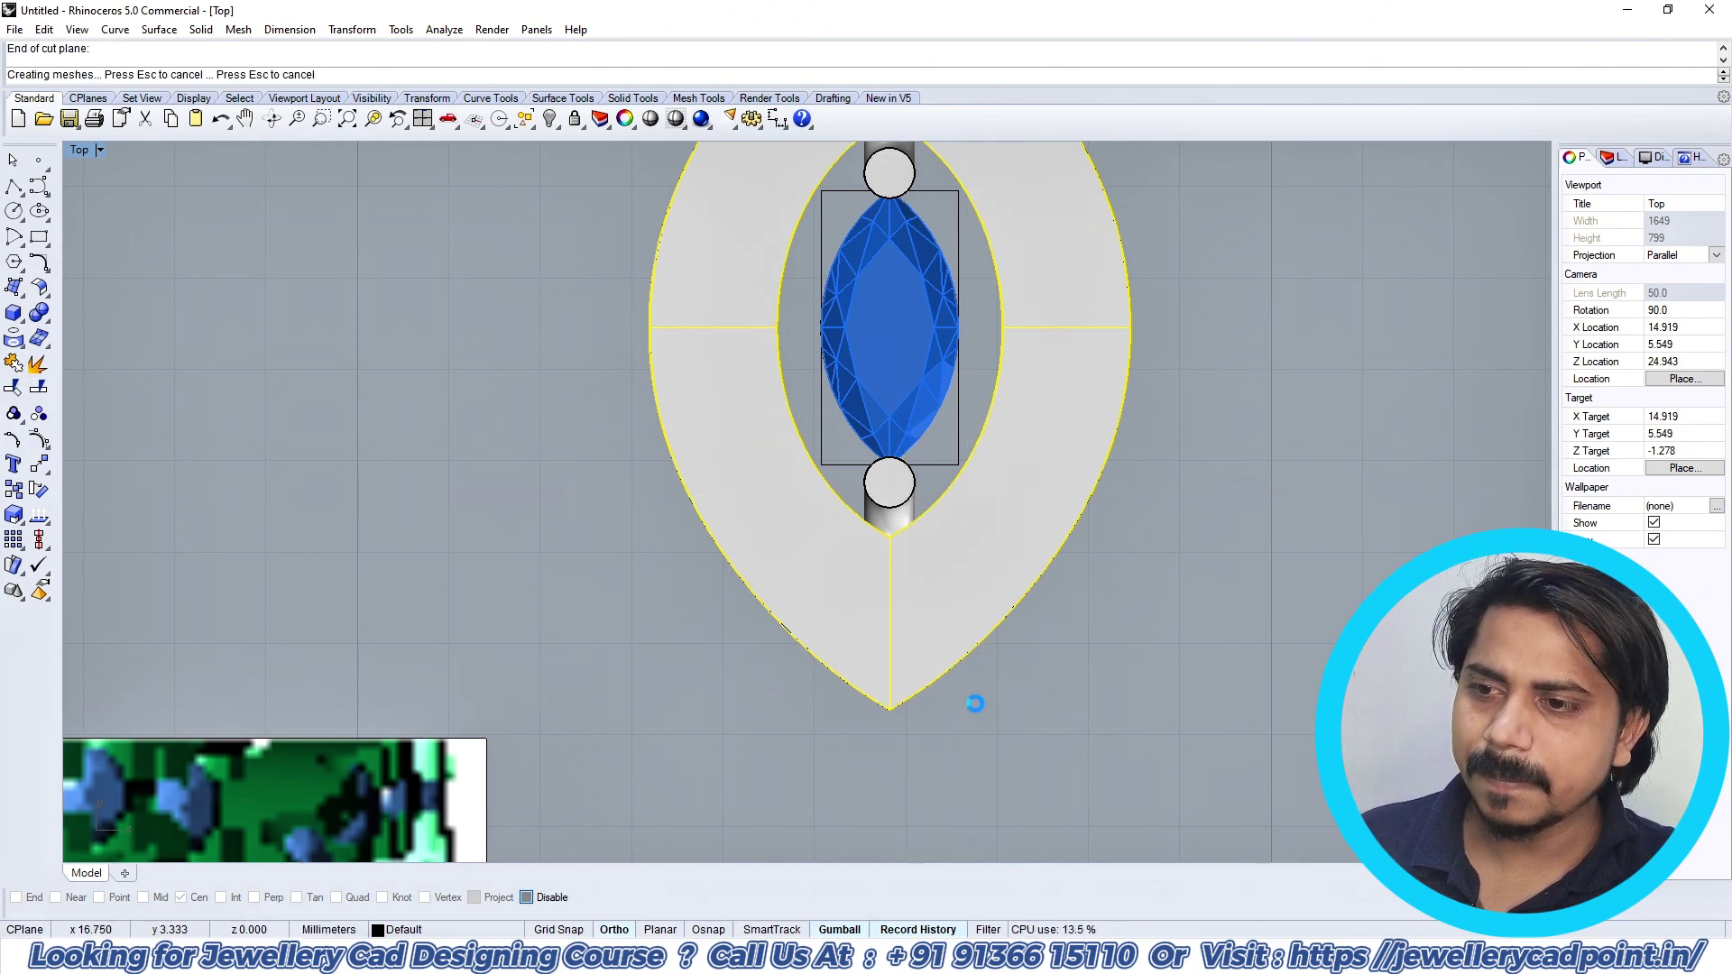
scroll(976, 700, "down", 3)
Step: Mirror the slanted cutting plane across the vertical axis through the stone's centre, keeping the original
left_click(966, 663)
scroll(967, 663, "down", 2)
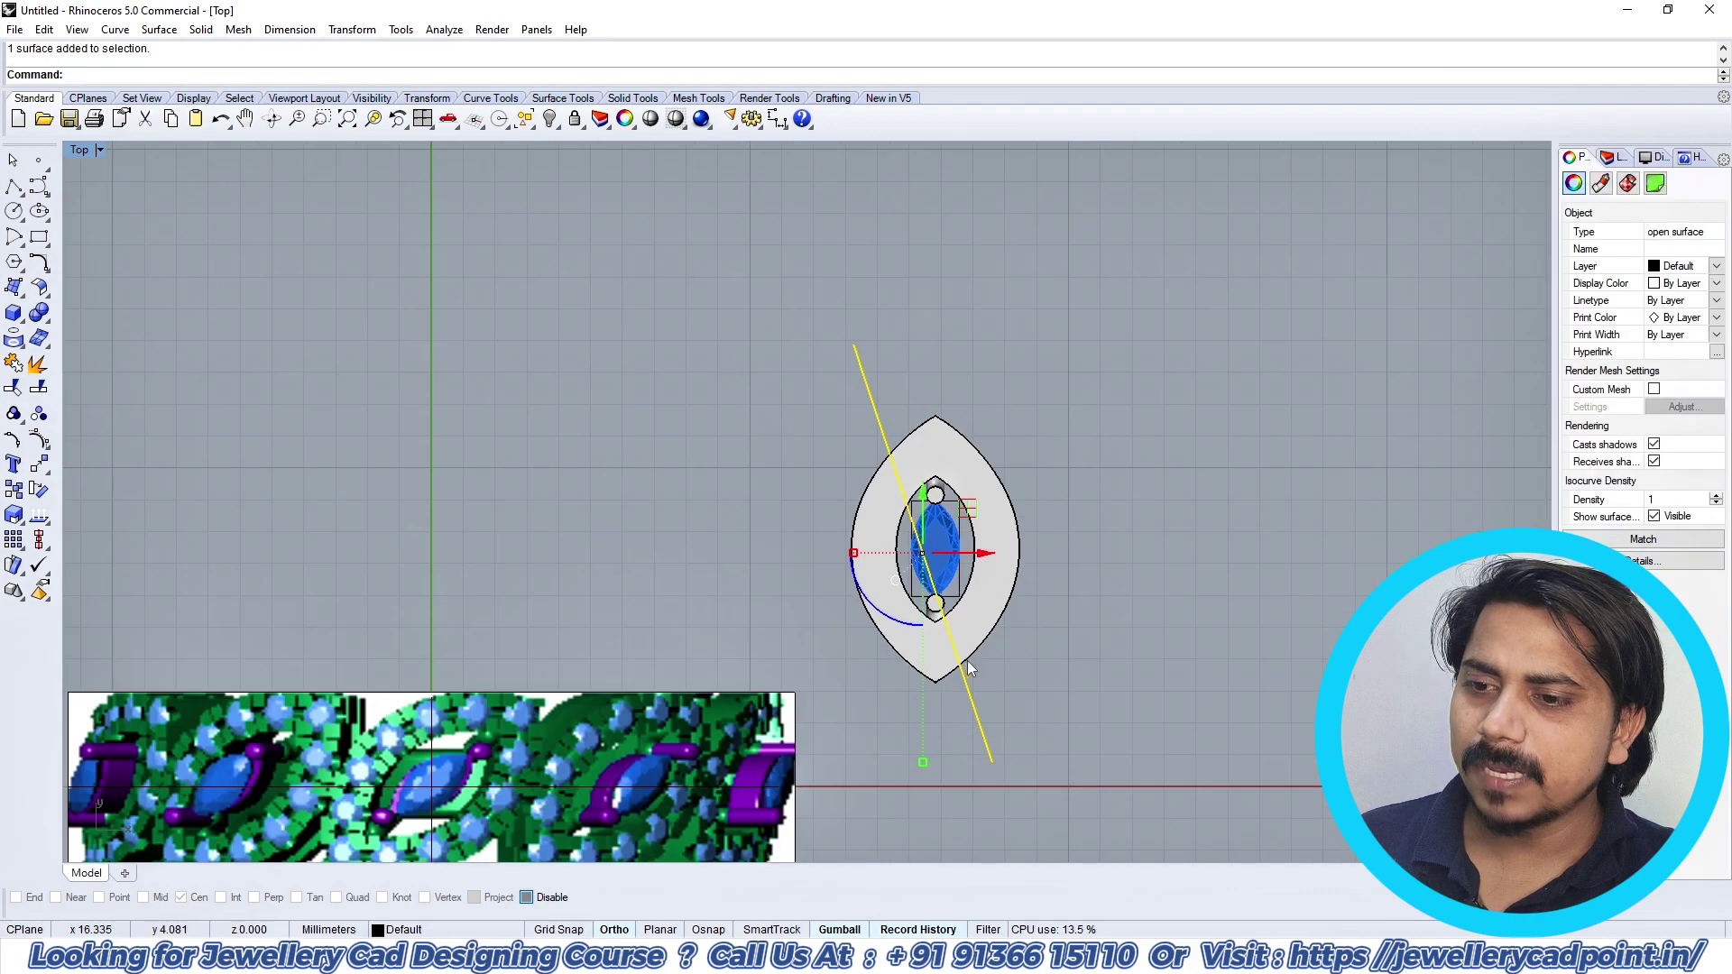
right_click_drag(994, 548, 1010, 491)
type("mirror")
key("Return")
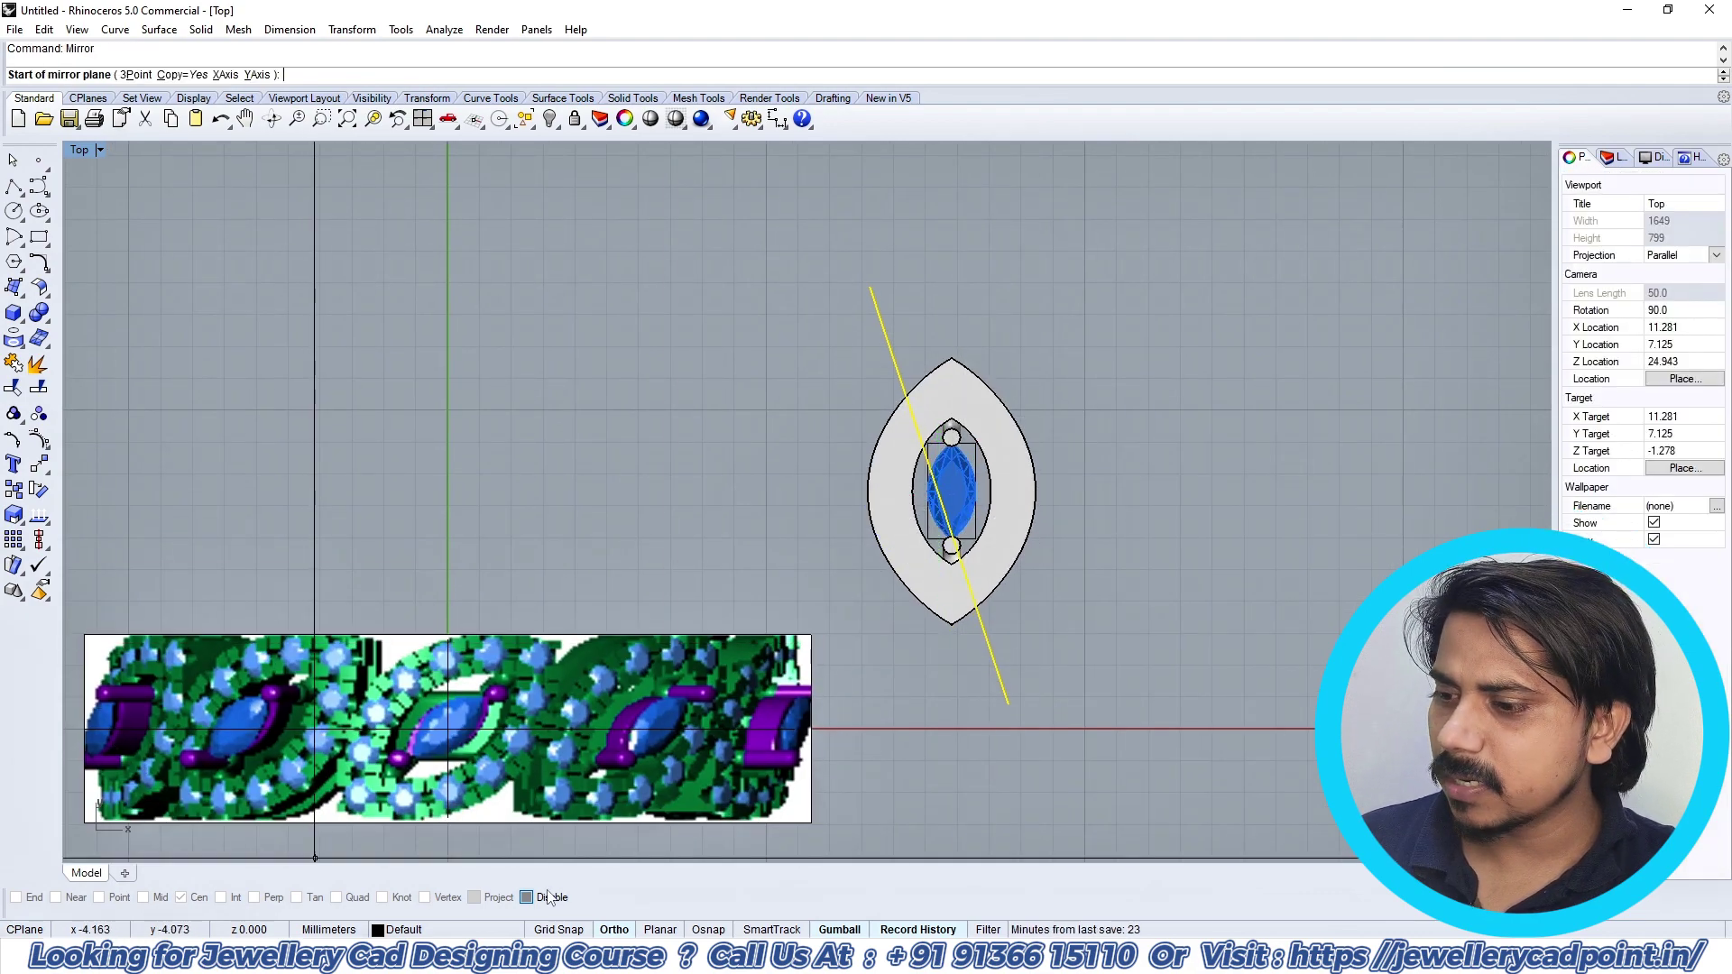
left_click(989, 540)
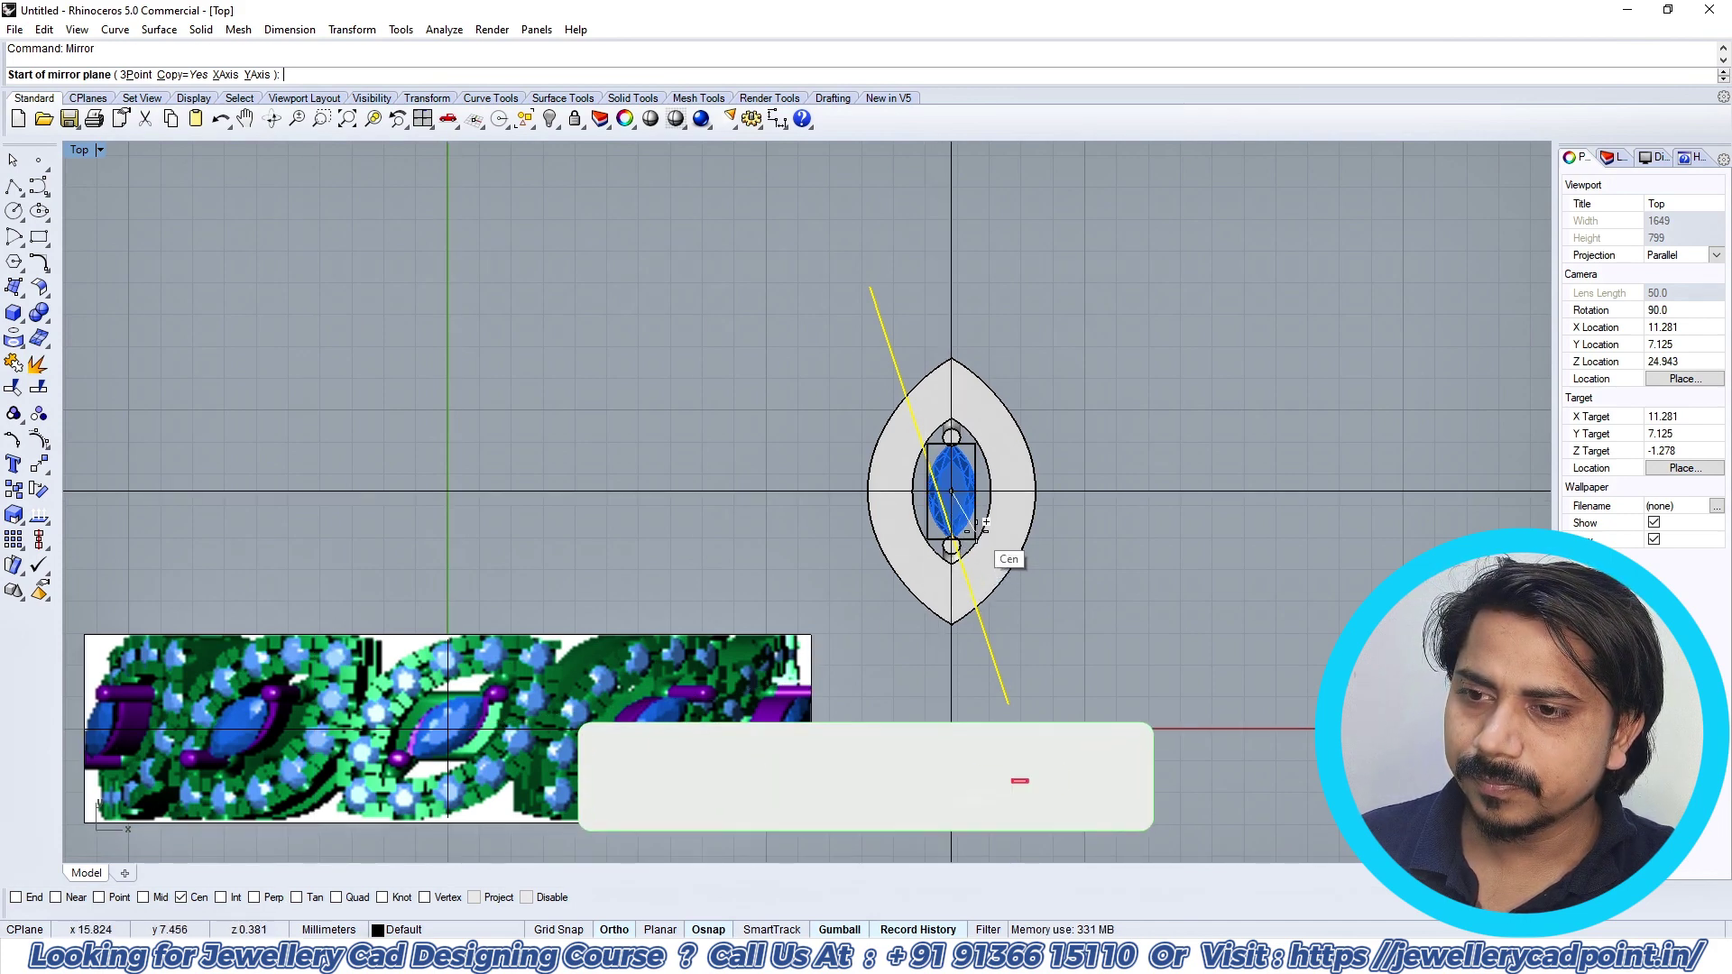
left_click(951, 723)
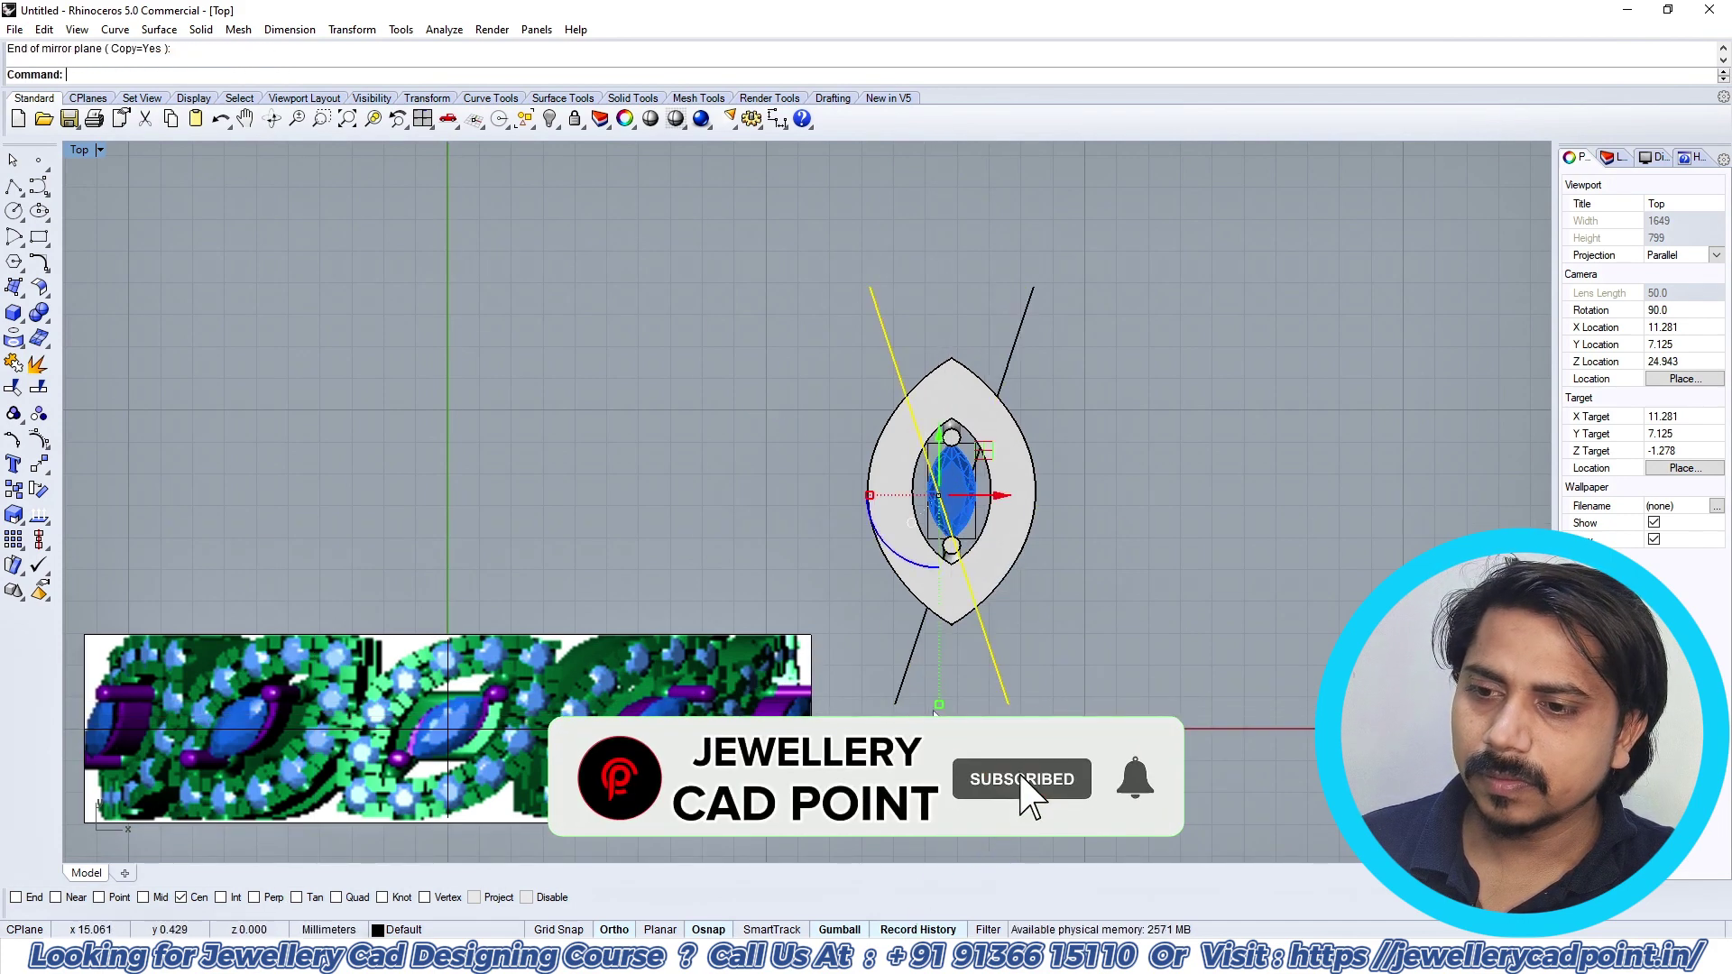
left_click(1101, 658)
Step: Boolean-split the middle layer of the marquise frame using both slanted planes as the cutting surfaces
key("F4")
right_click_drag(902, 681, 561, 583)
scroll(973, 542, "up", 8)
left_click(973, 541)
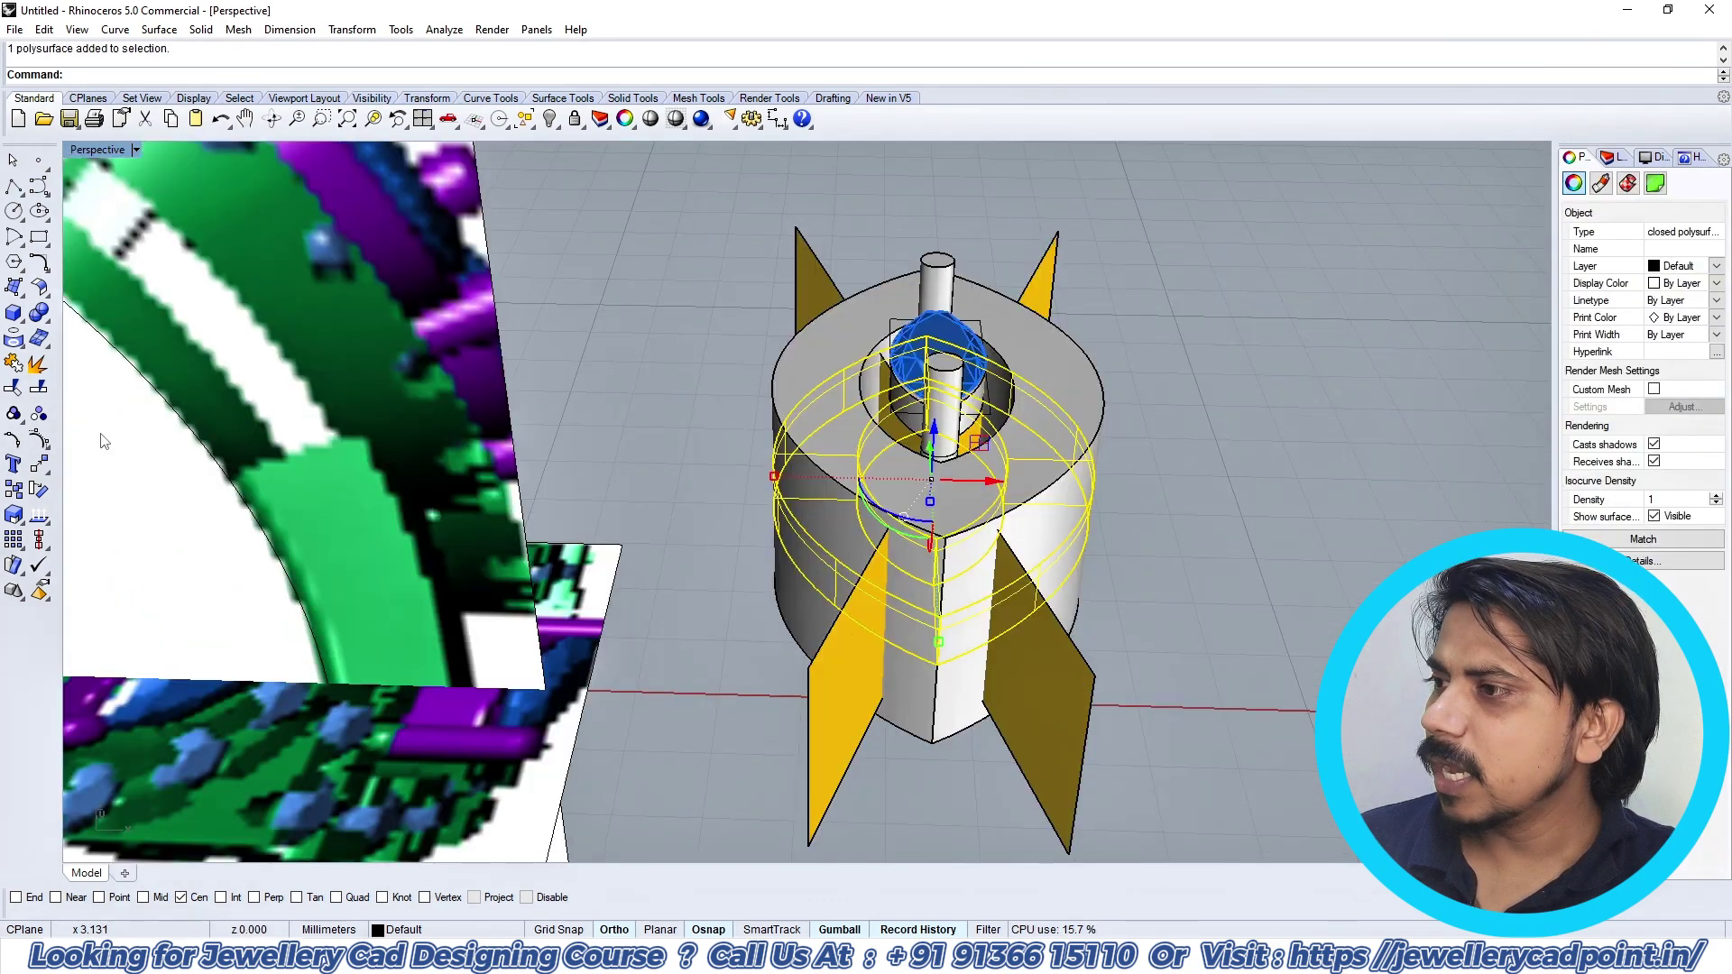
left_click(41, 315)
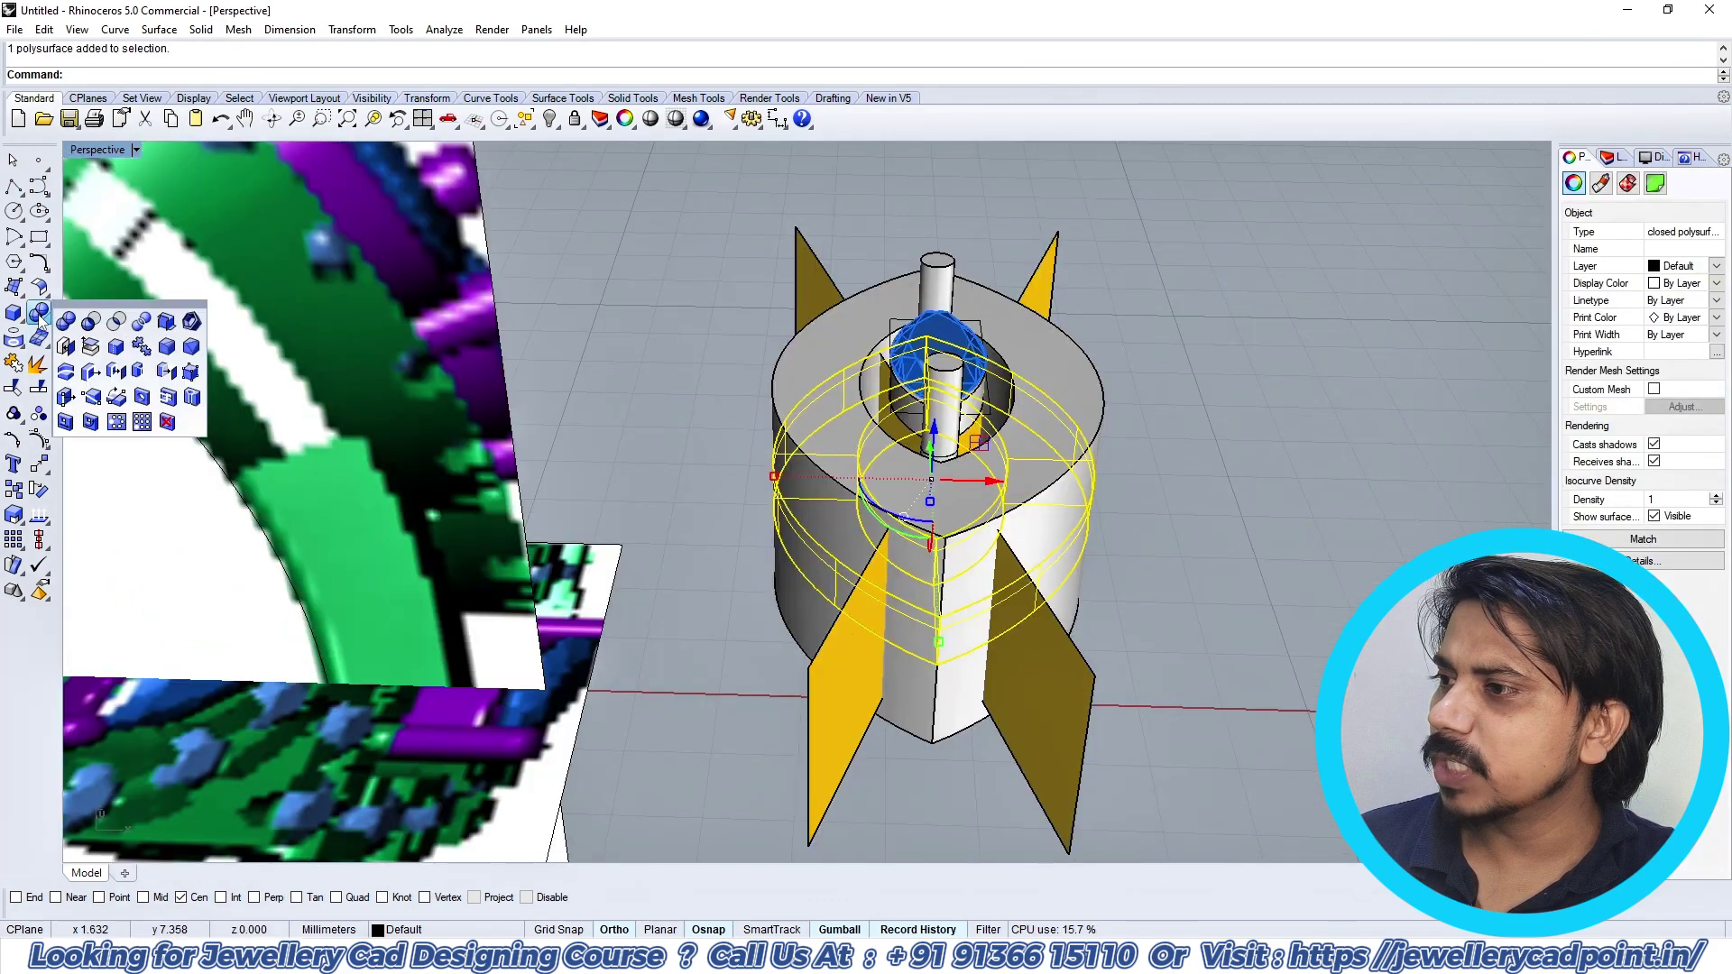
left_click(137, 321)
scroll(1011, 483, "down", 5)
right_click_drag(1013, 483, 1052, 626)
left_click(1052, 626)
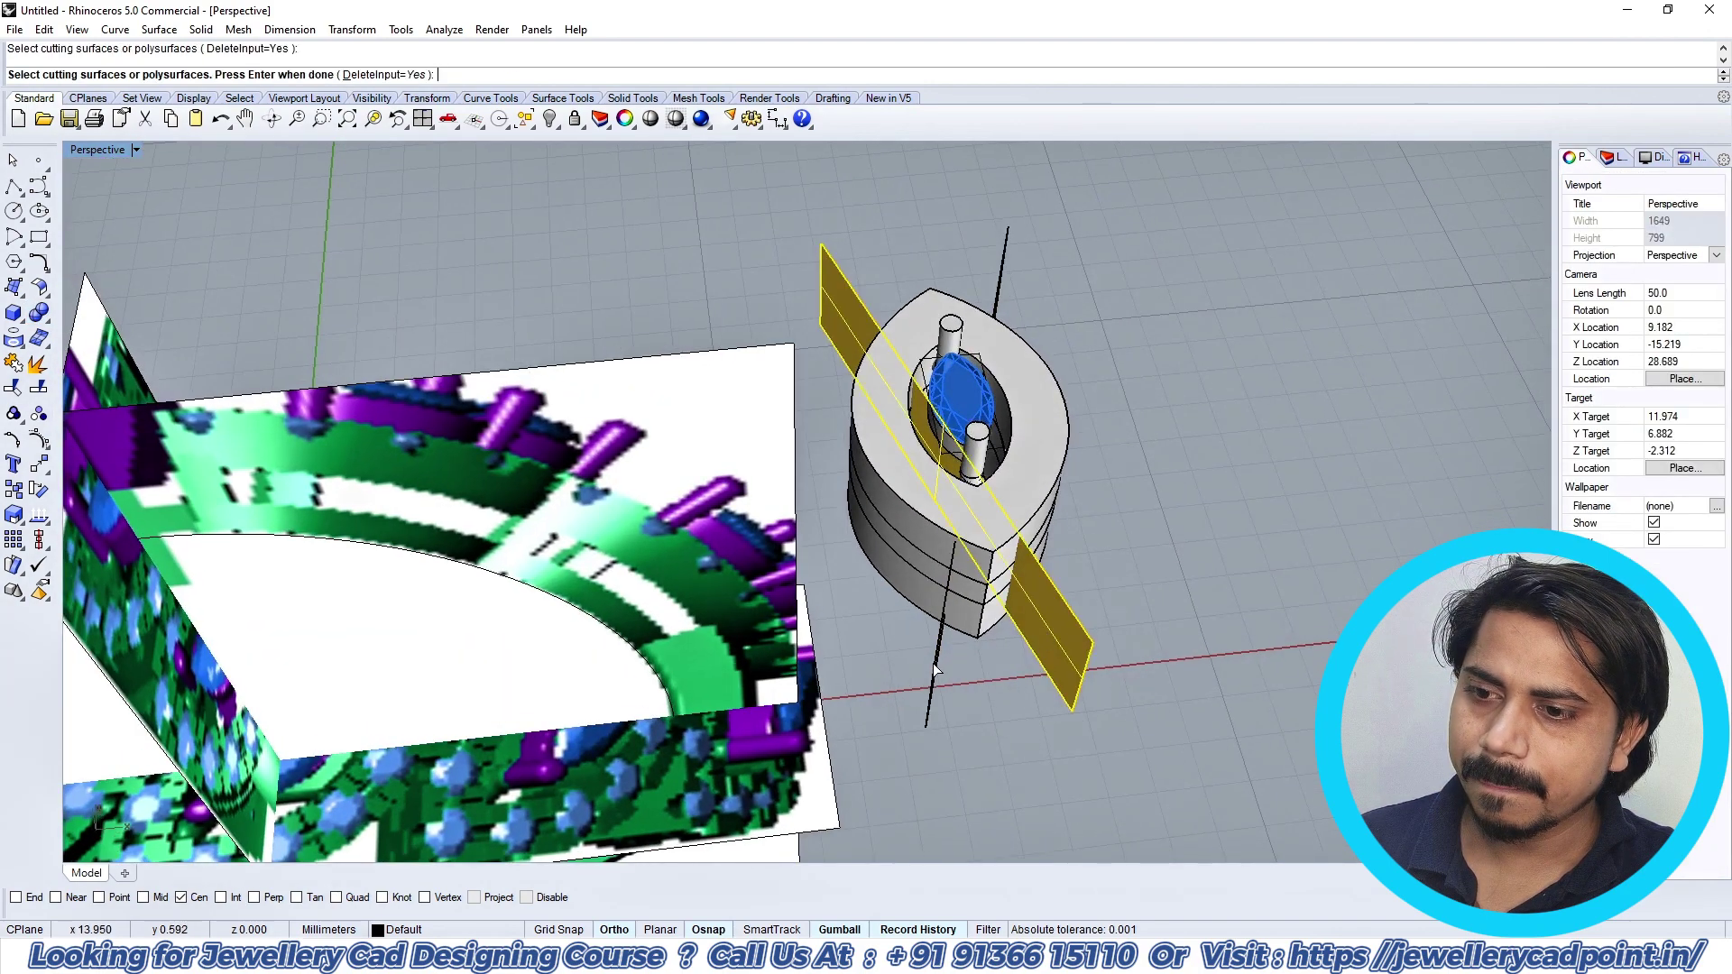
key("Return")
Step: Delete both slanted cutting planes
scroll(975, 645, "up", 3)
left_click(917, 691)
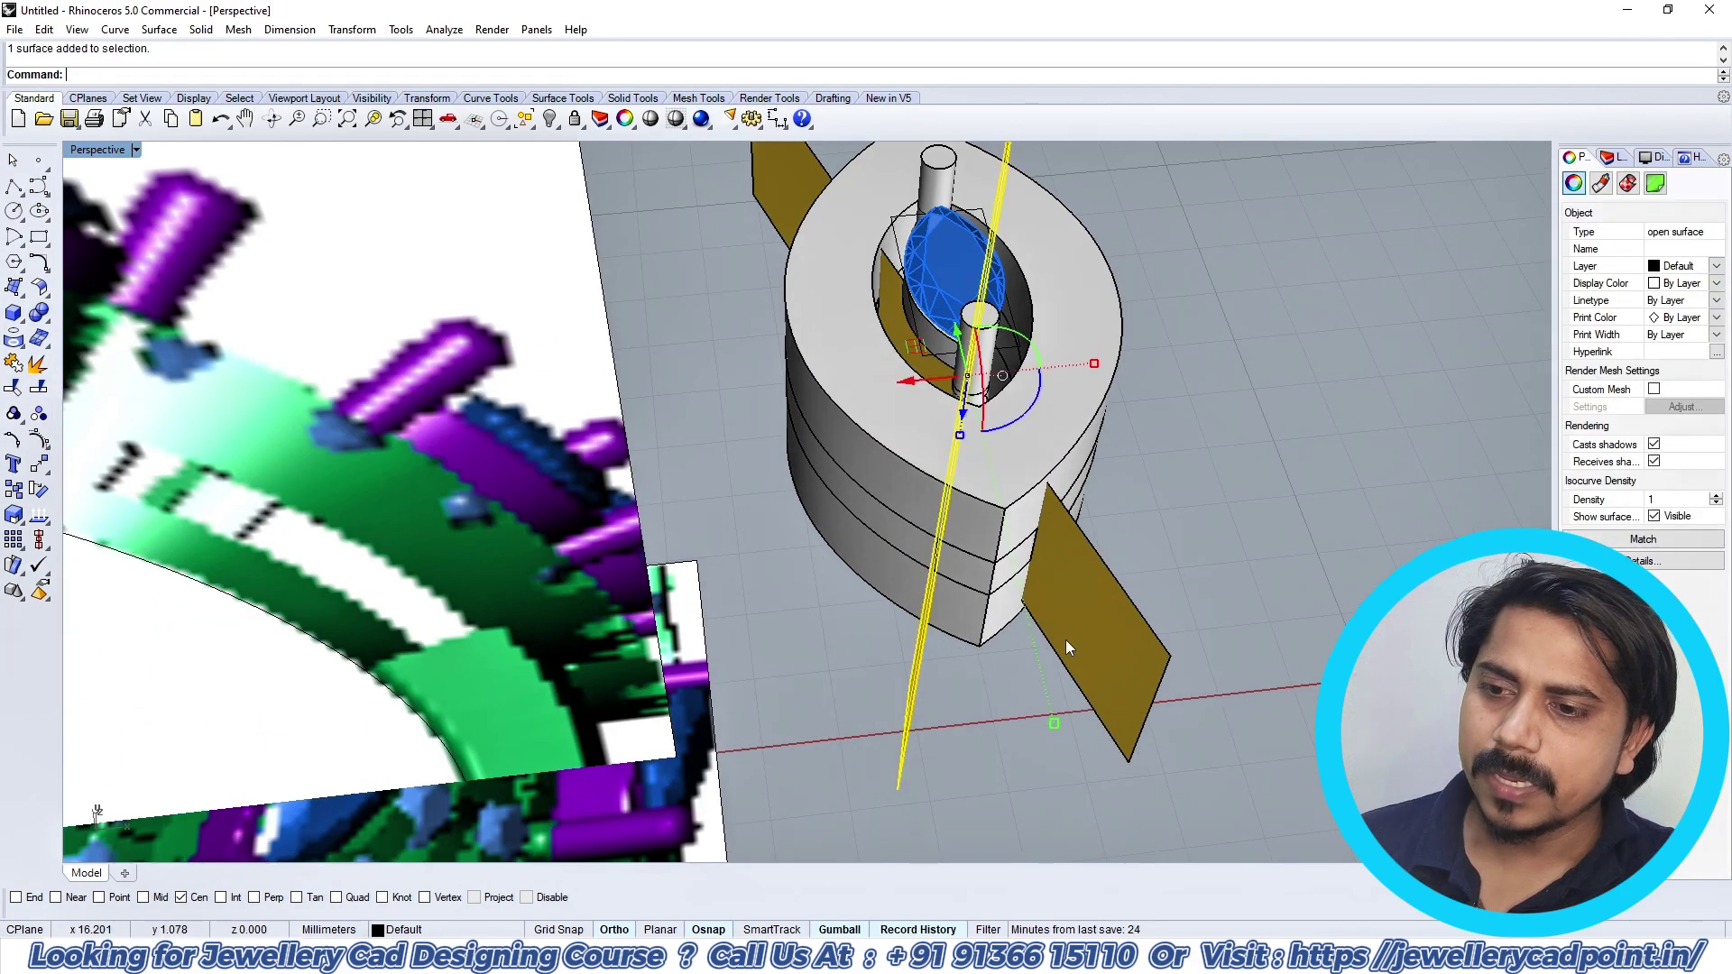
key("Delete")
left_click(1075, 631)
key("Delete")
Step: Delete the middle layer's side section next to the pointed tip block to open the slot
scroll(1037, 540, "up", 5)
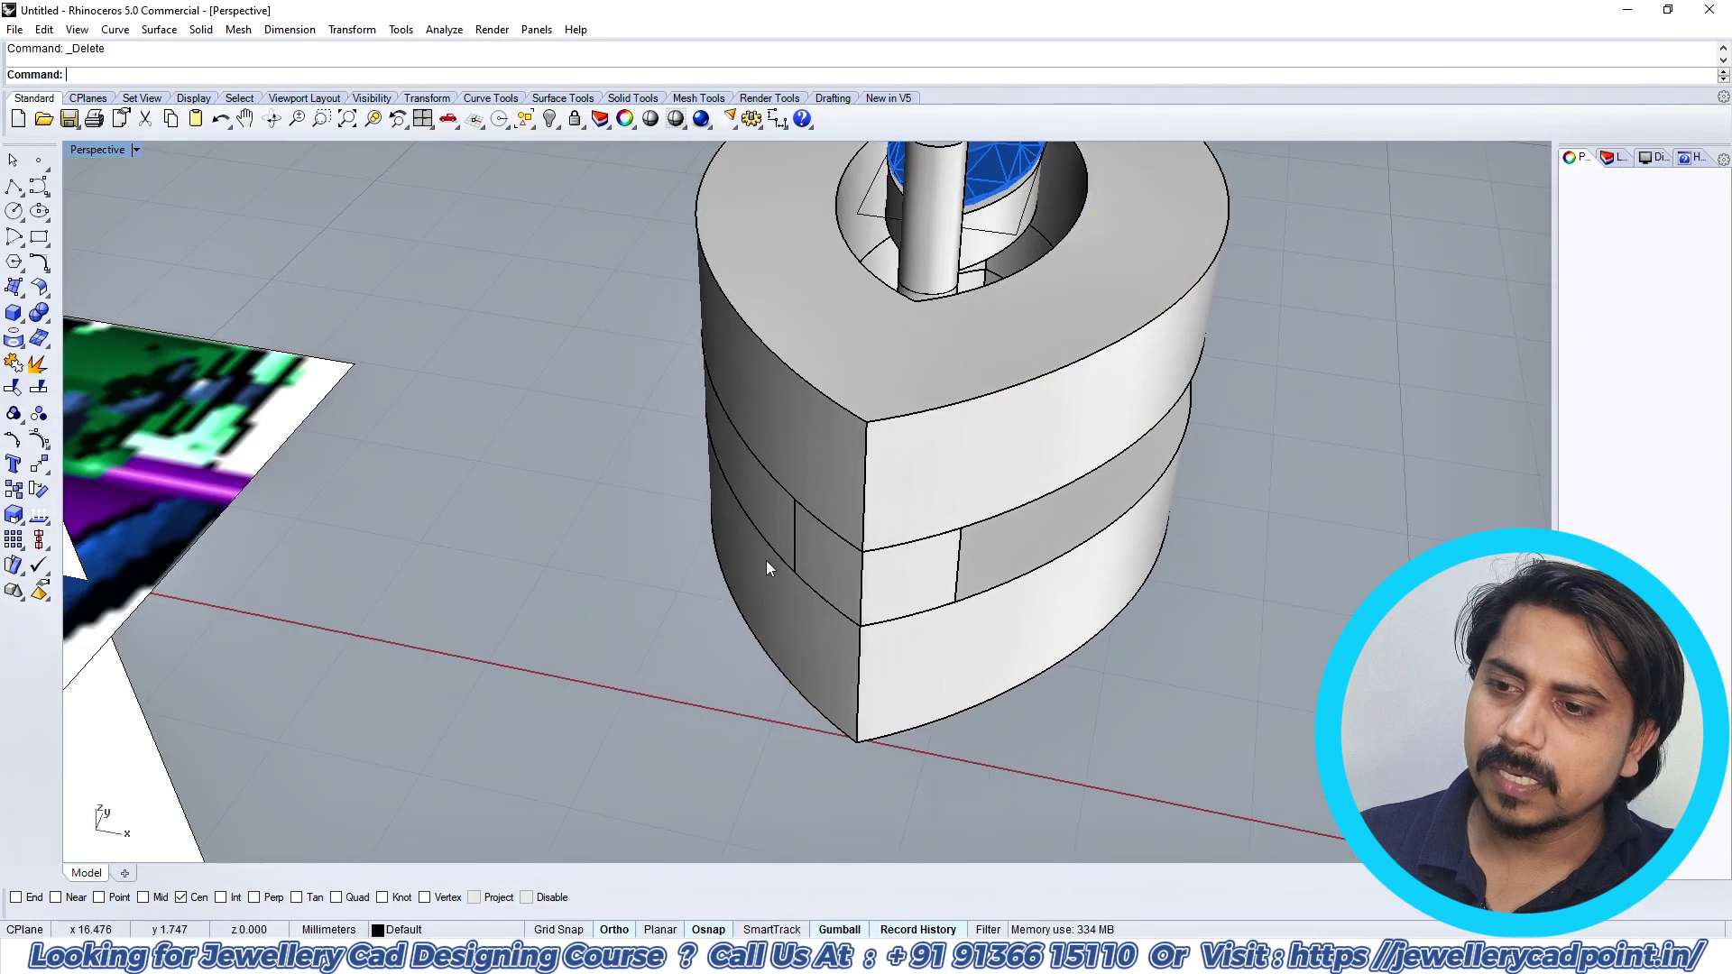
left_click(756, 518)
key("Delete")
scroll(812, 517, "down", 5)
right_click_drag(1236, 532, 794, 555)
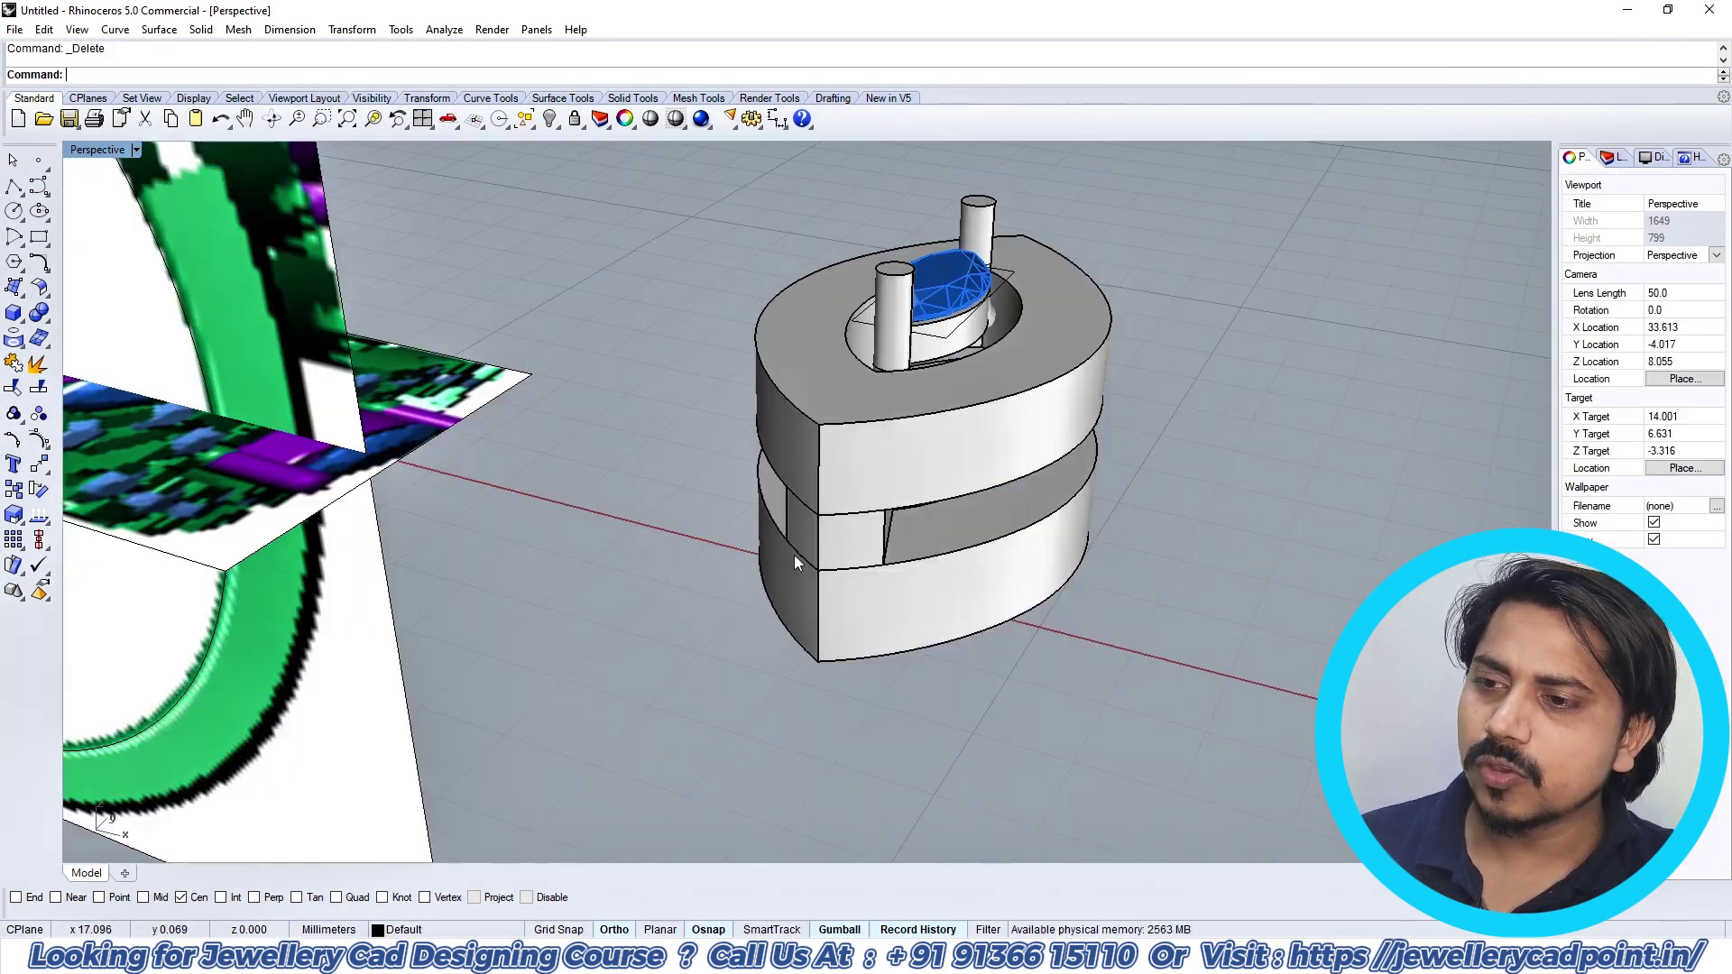
Step: Mirror the middle layer's tip block across the horizontal axis through the stone's centre to the opposite tip
scroll(793, 555, "up", 5)
left_click(844, 521)
key("ctrl+F1")
right_click_drag(1024, 481, 994, 489)
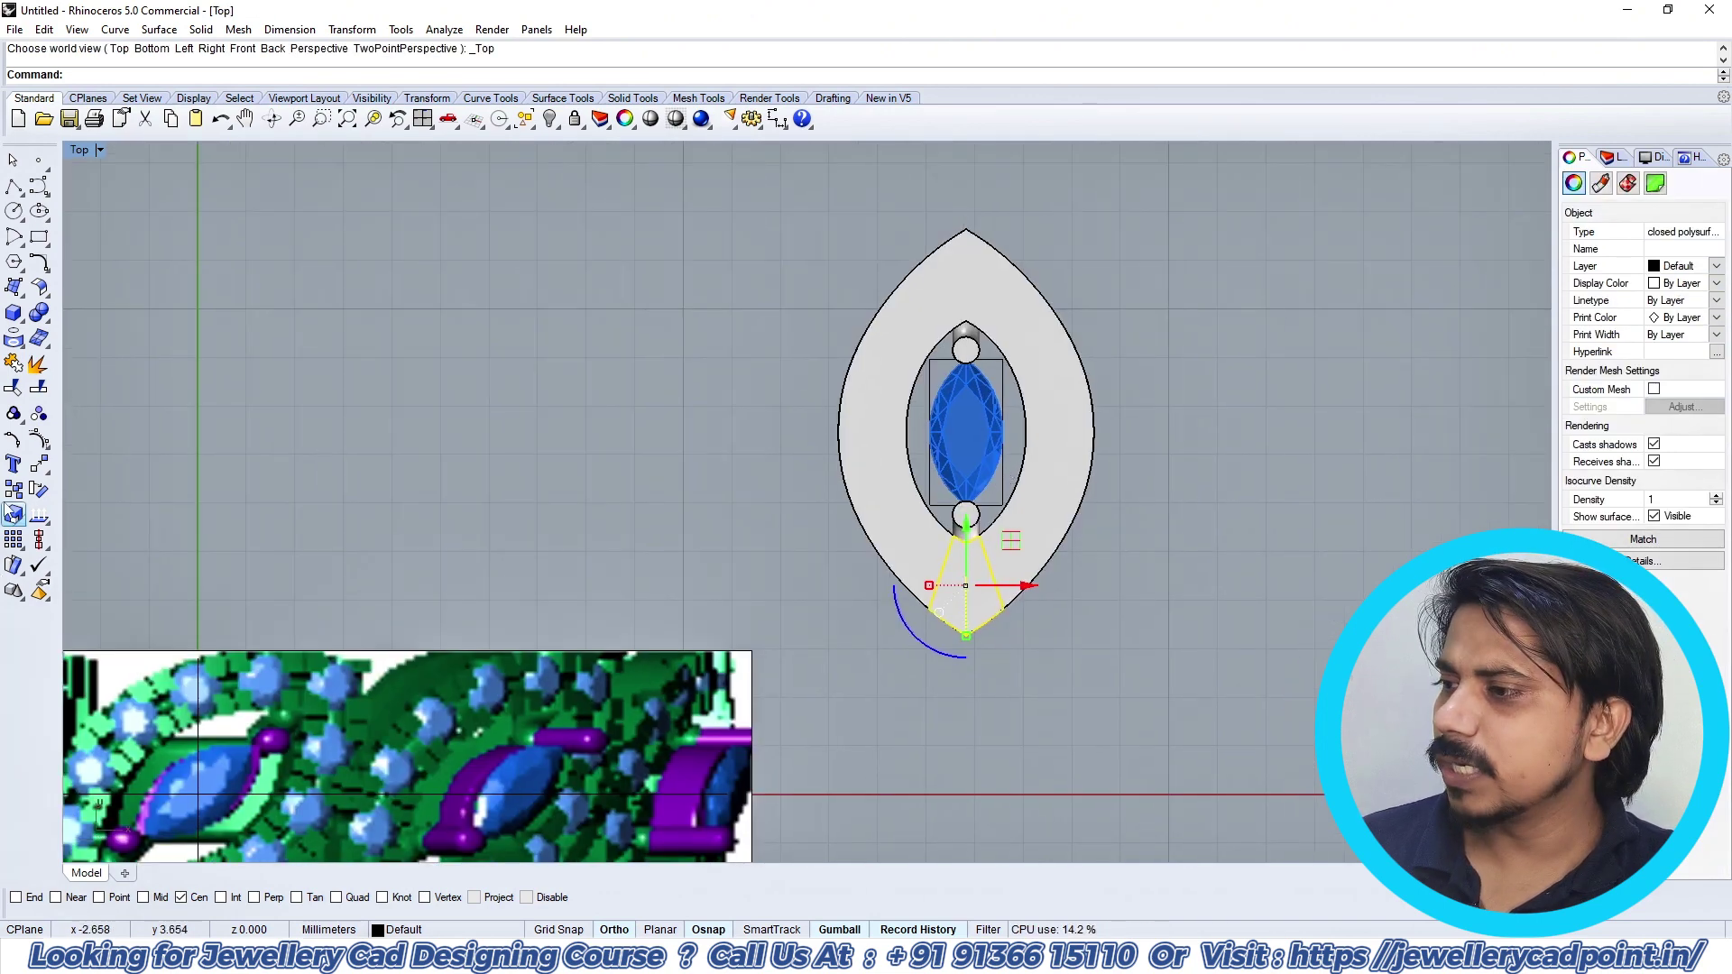
left_click(43, 473)
left_click(192, 475)
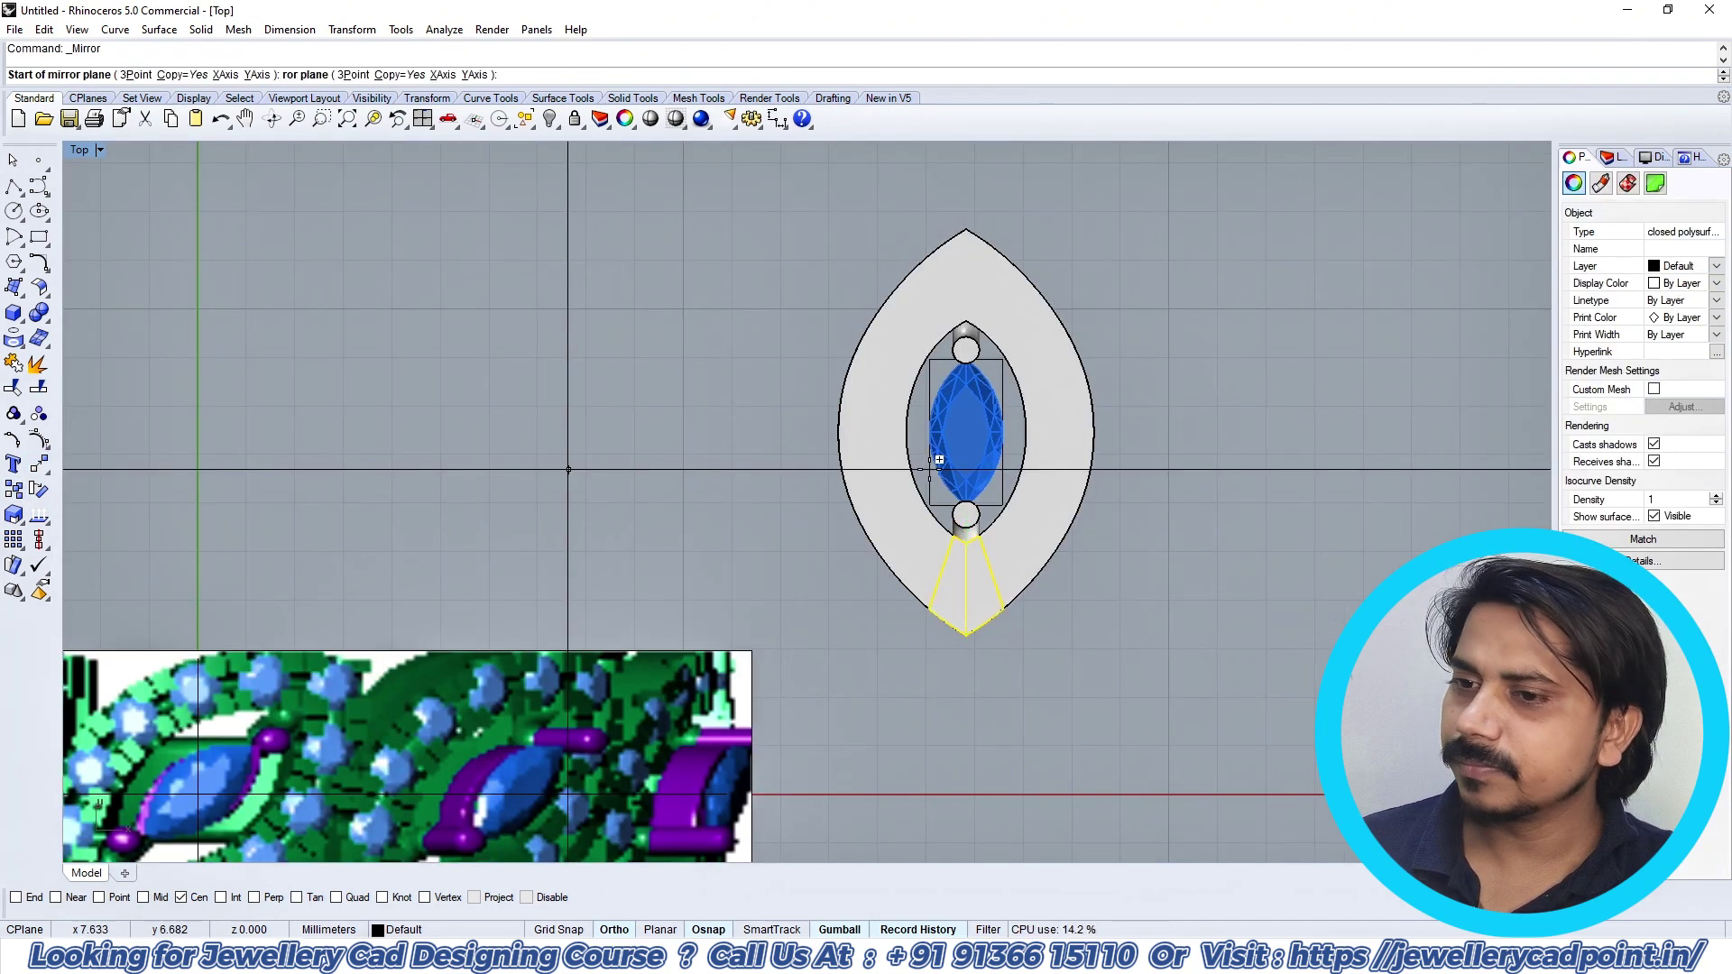
left_click(965, 433)
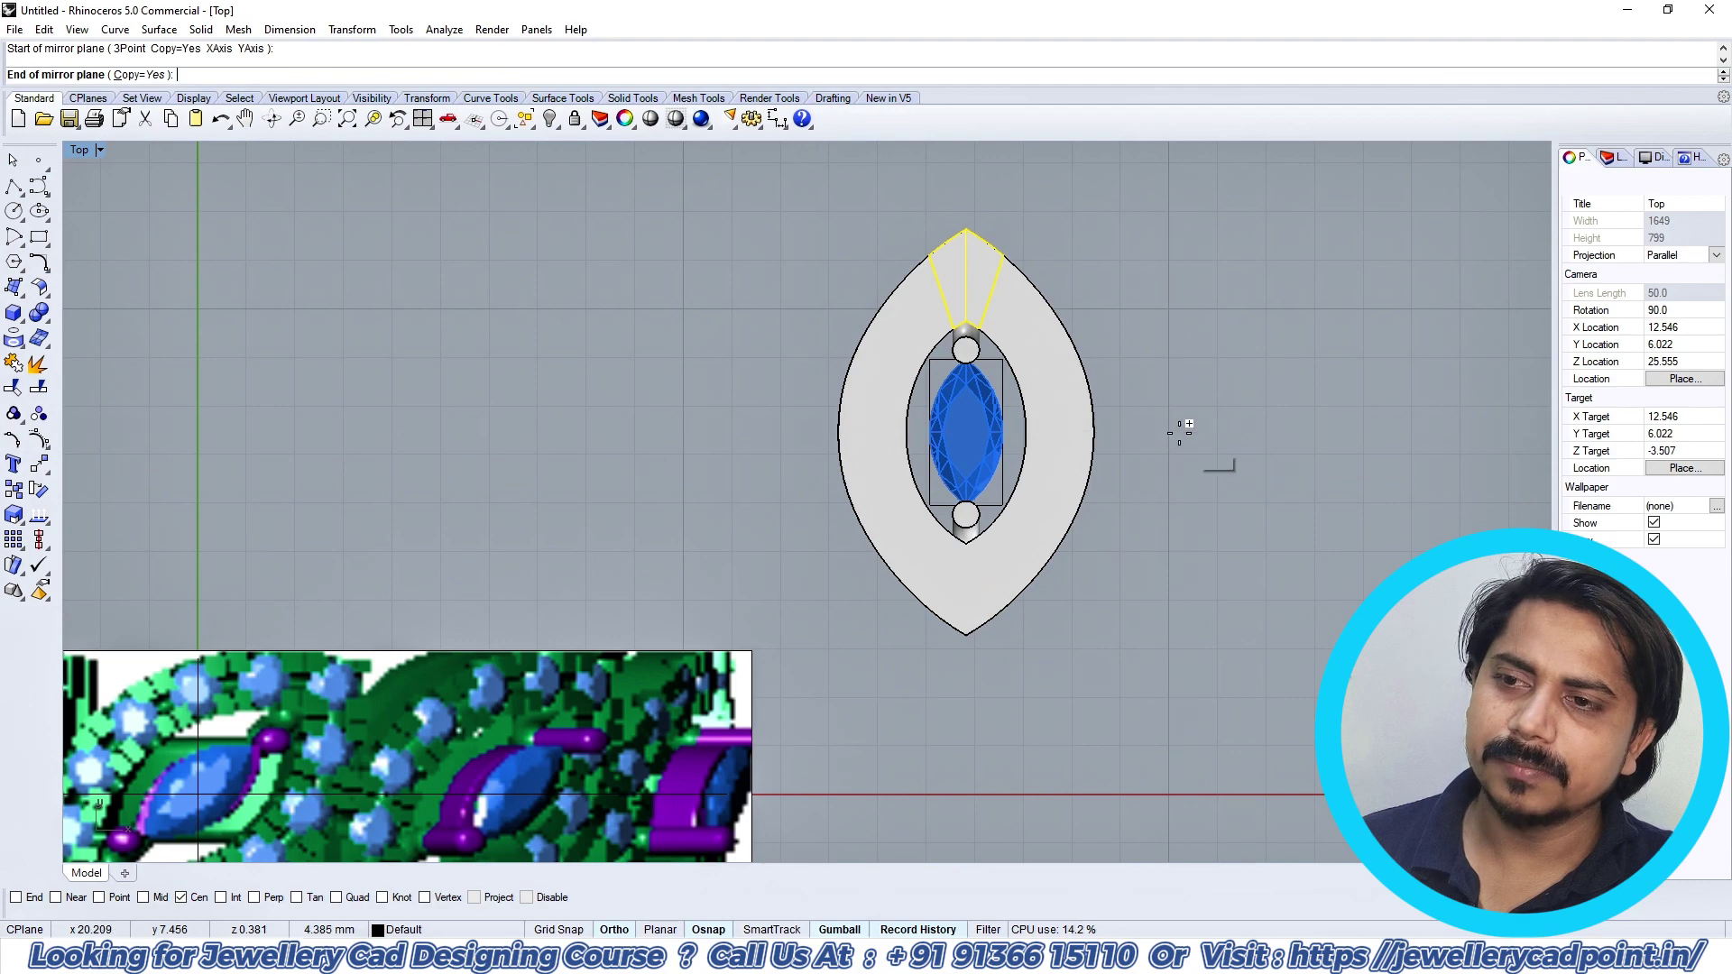
left_click(1182, 431)
Step: Examine the slotted frame and its lowest layer in the perspective view
key("ctrl+F4")
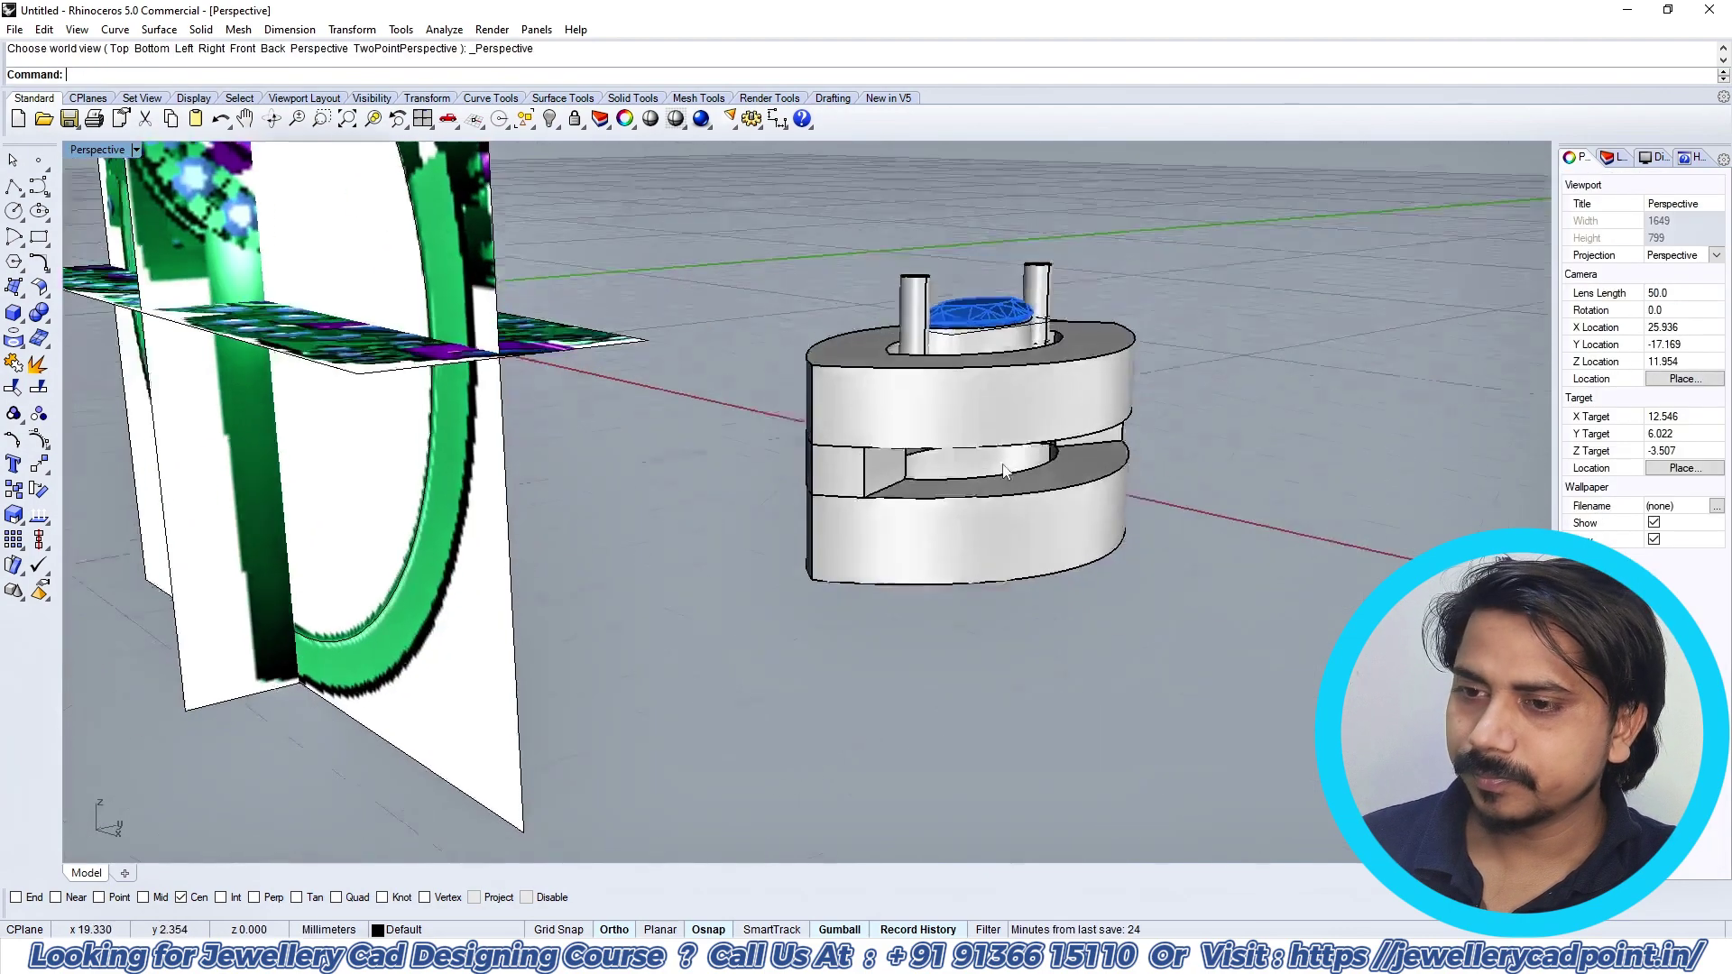
right_click_drag(1139, 559, 1074, 503)
left_click(1016, 460)
key("Escape")
left_click(1072, 494)
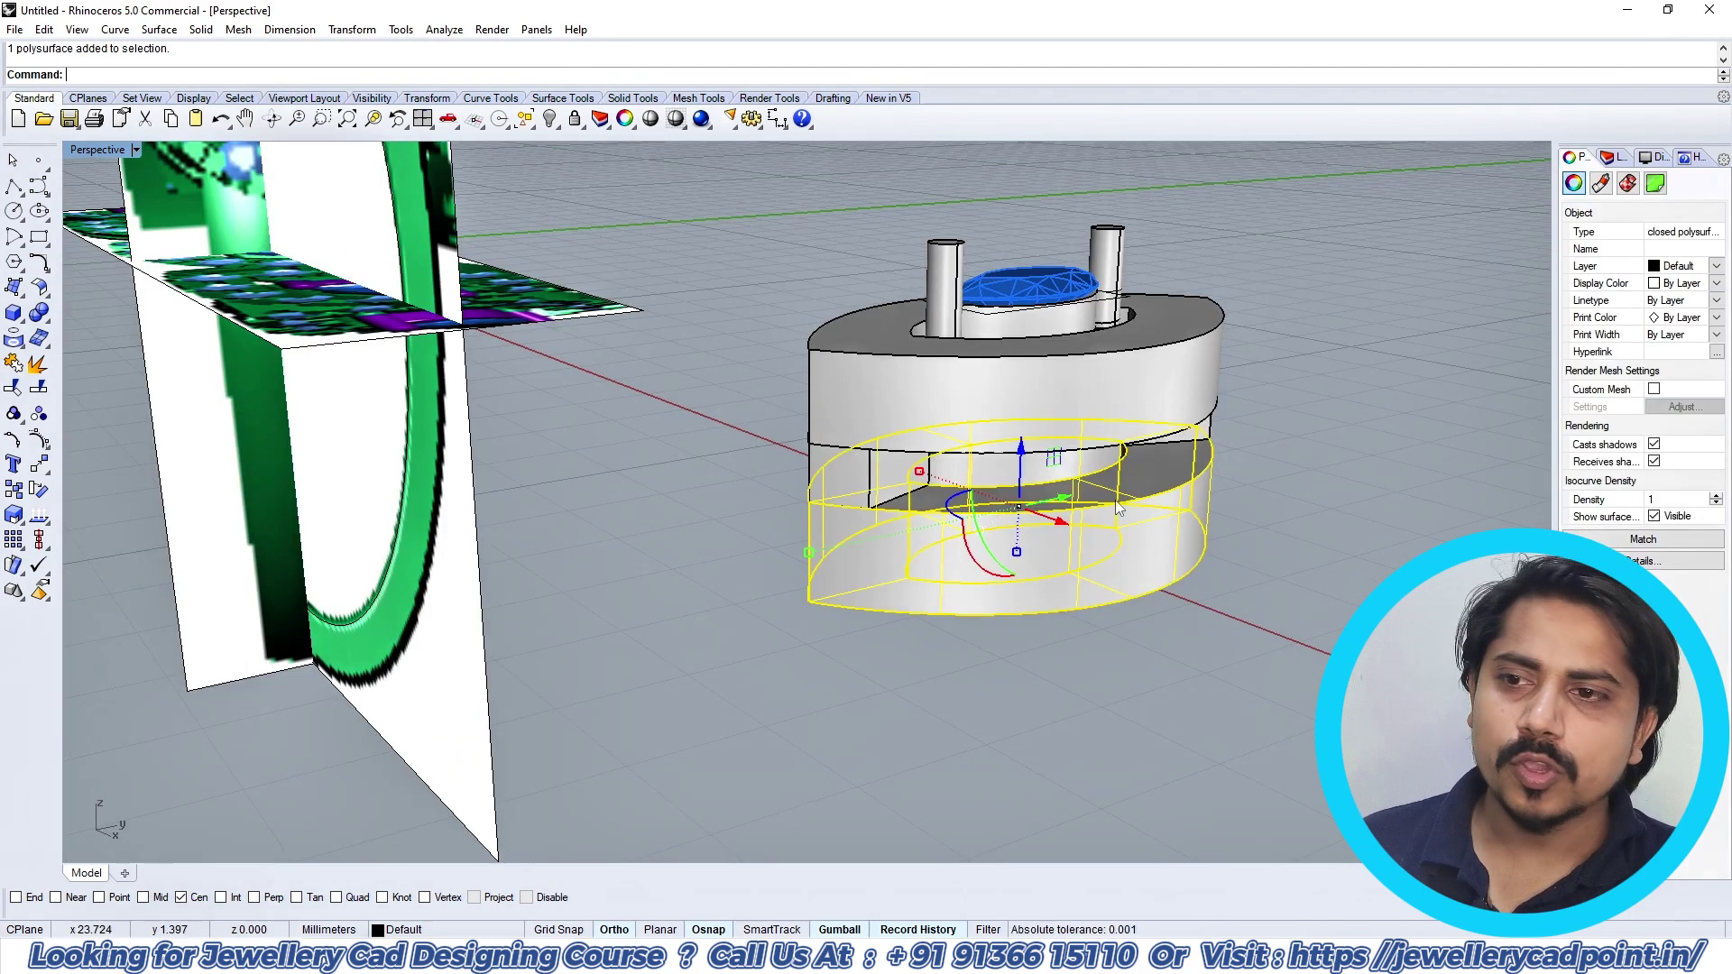
key("Escape")
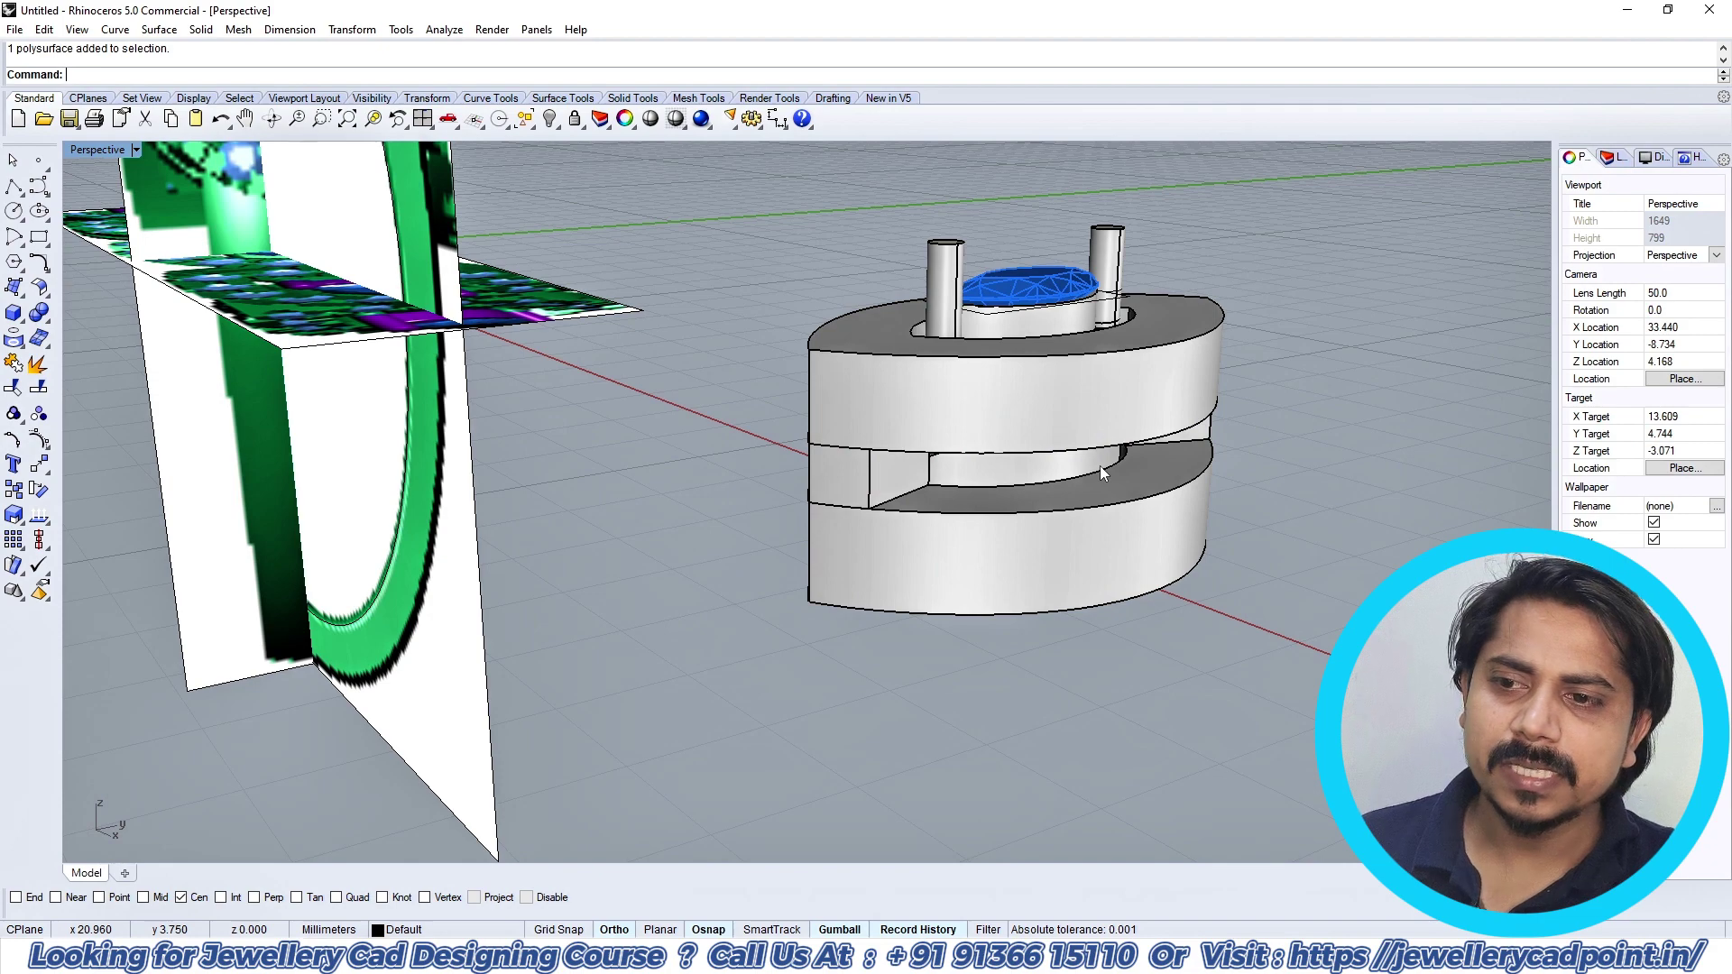
Step: Duplicate the two outer edges of the lowest layer's underside and join them into one closed curve
right_click_drag(1101, 466, 884, 398)
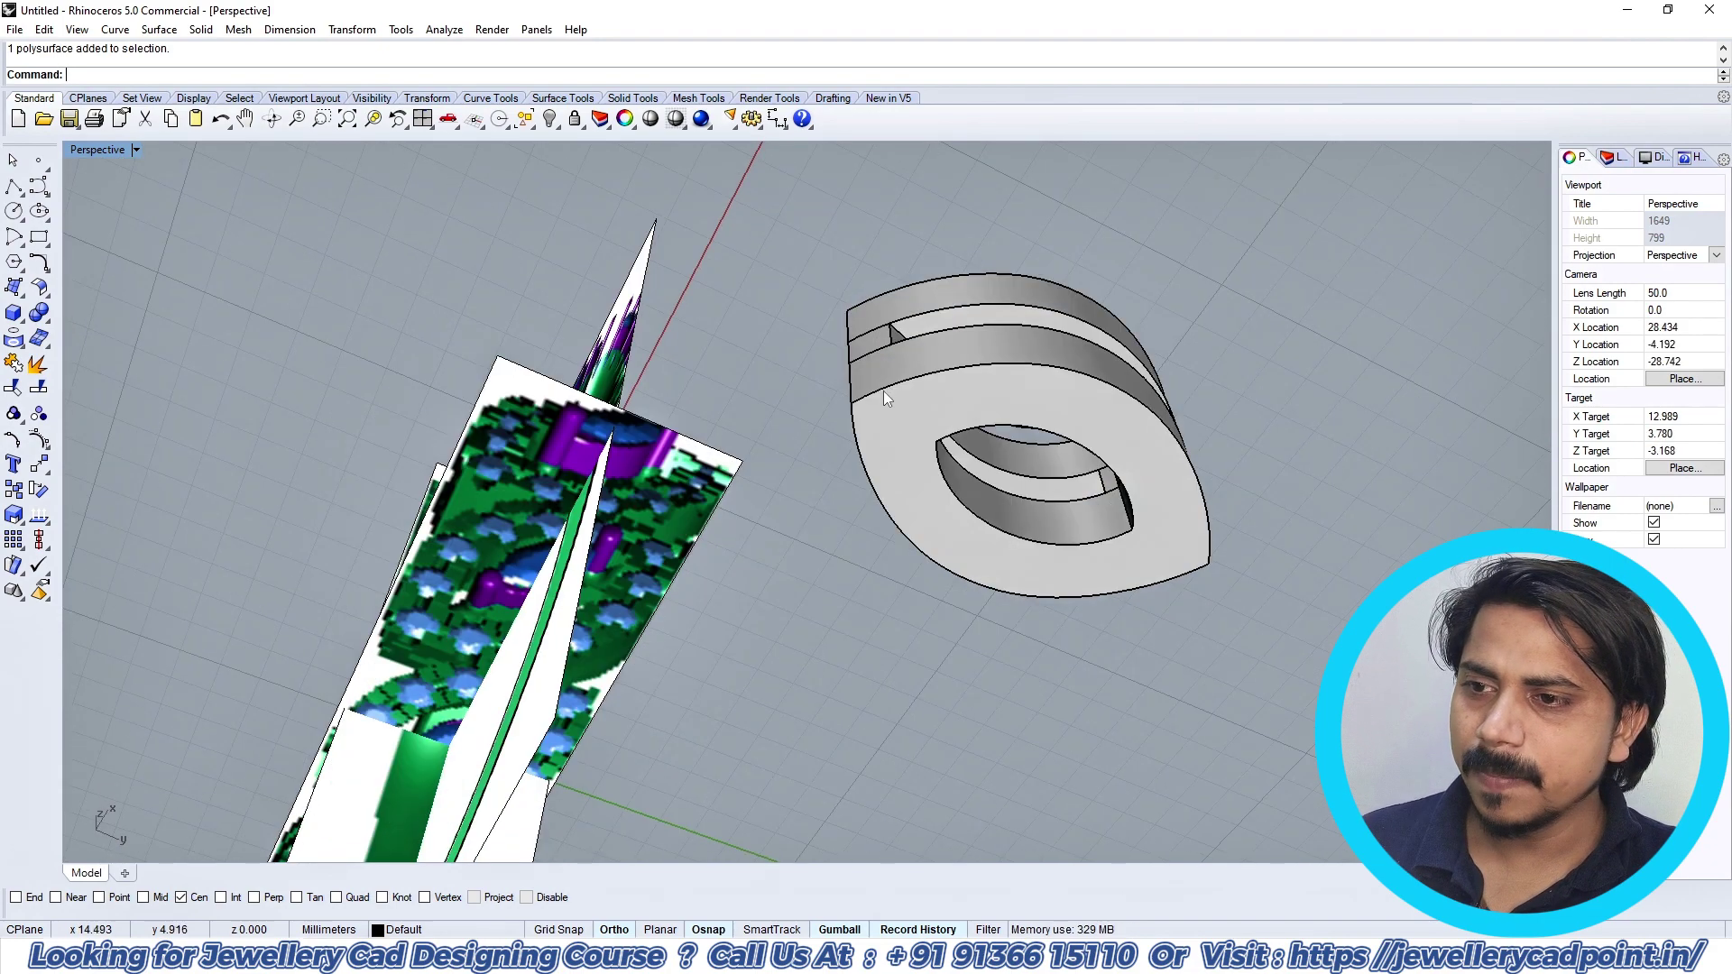
right_click(881, 389)
left_click(881, 389)
left_click(853, 451)
right_click(853, 451)
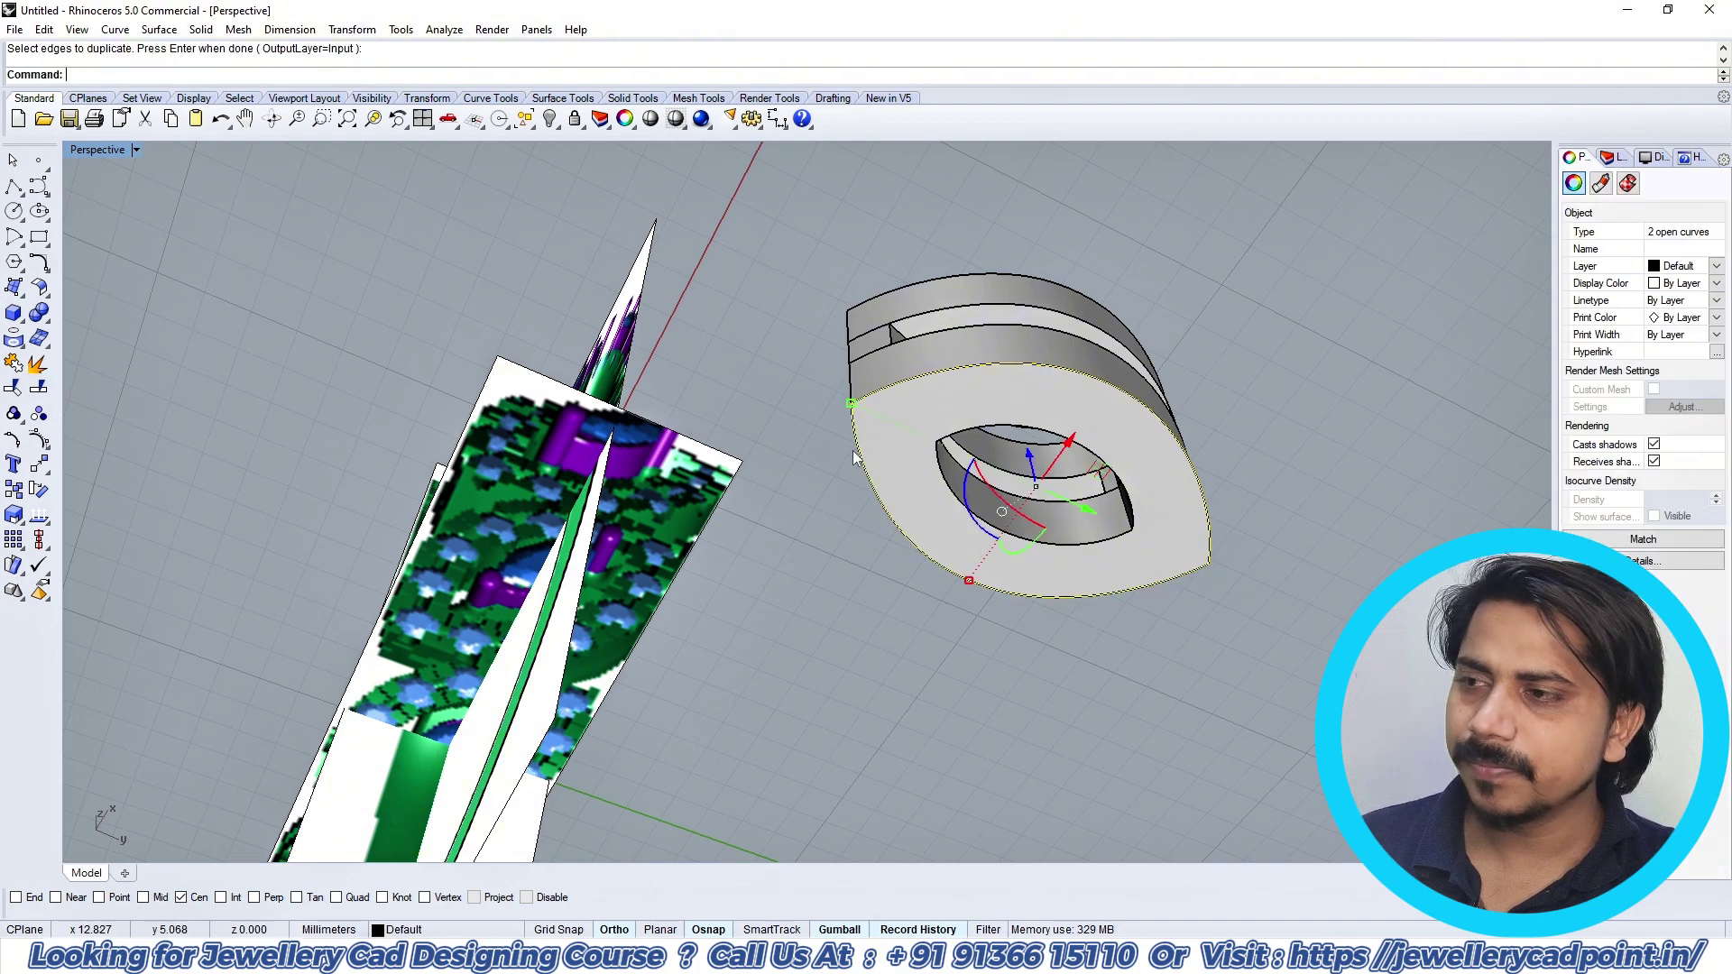
left_click(14, 364)
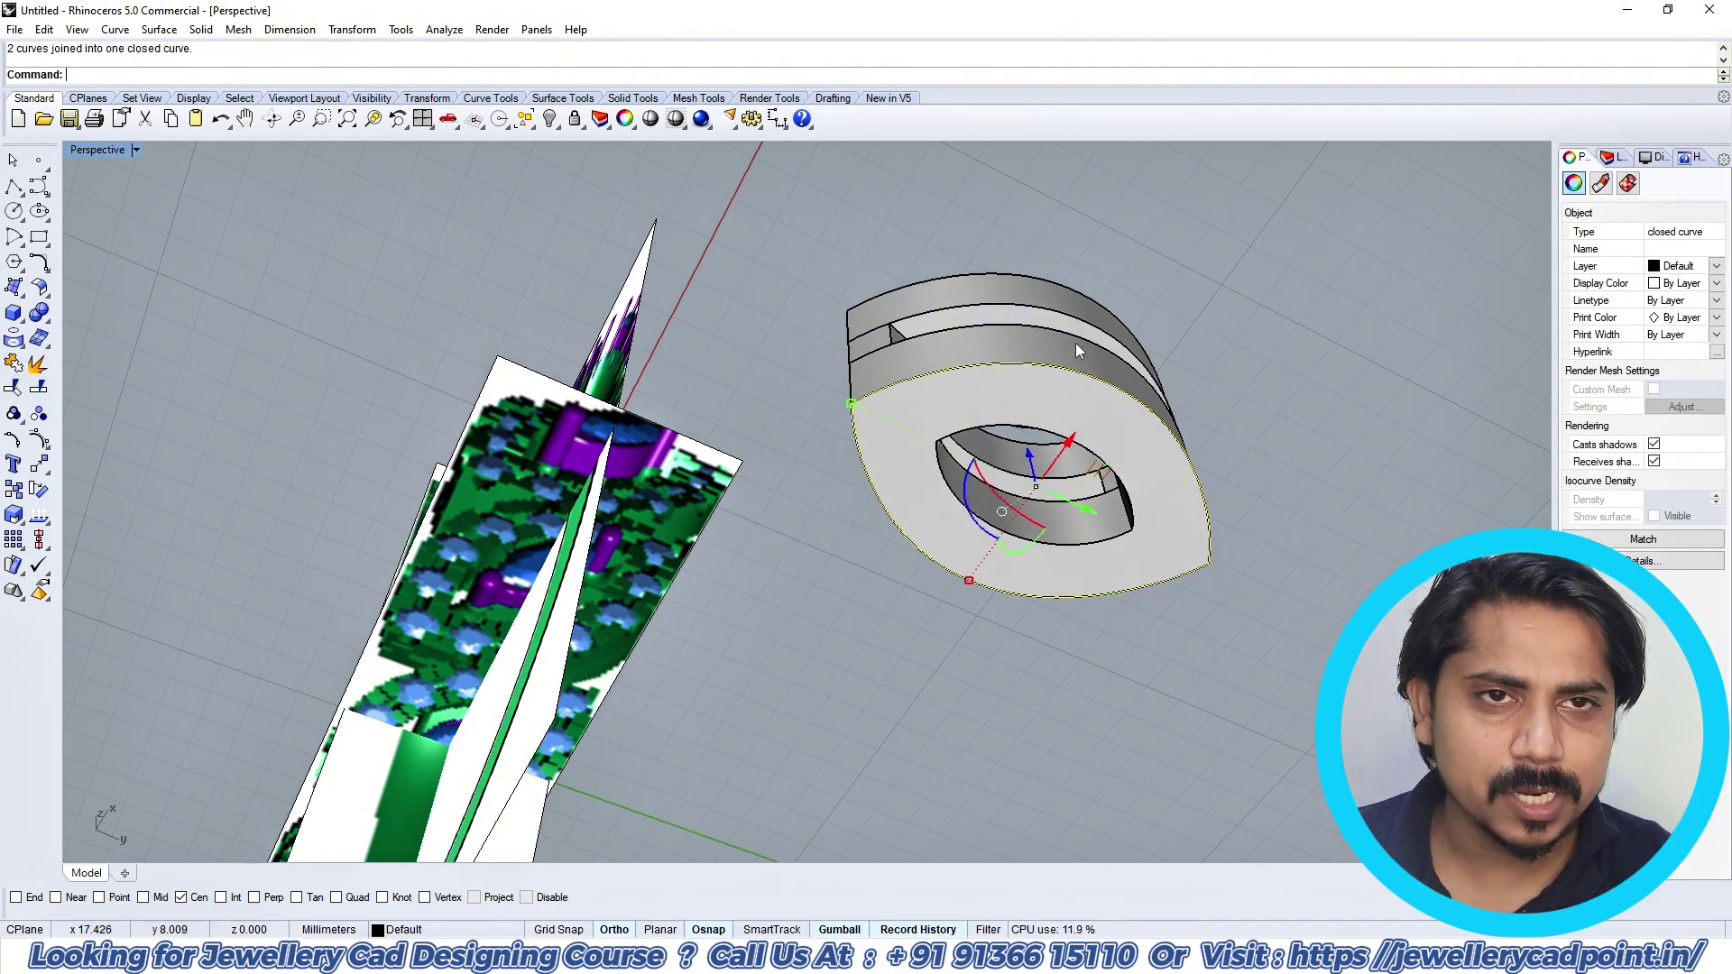
key("Escape")
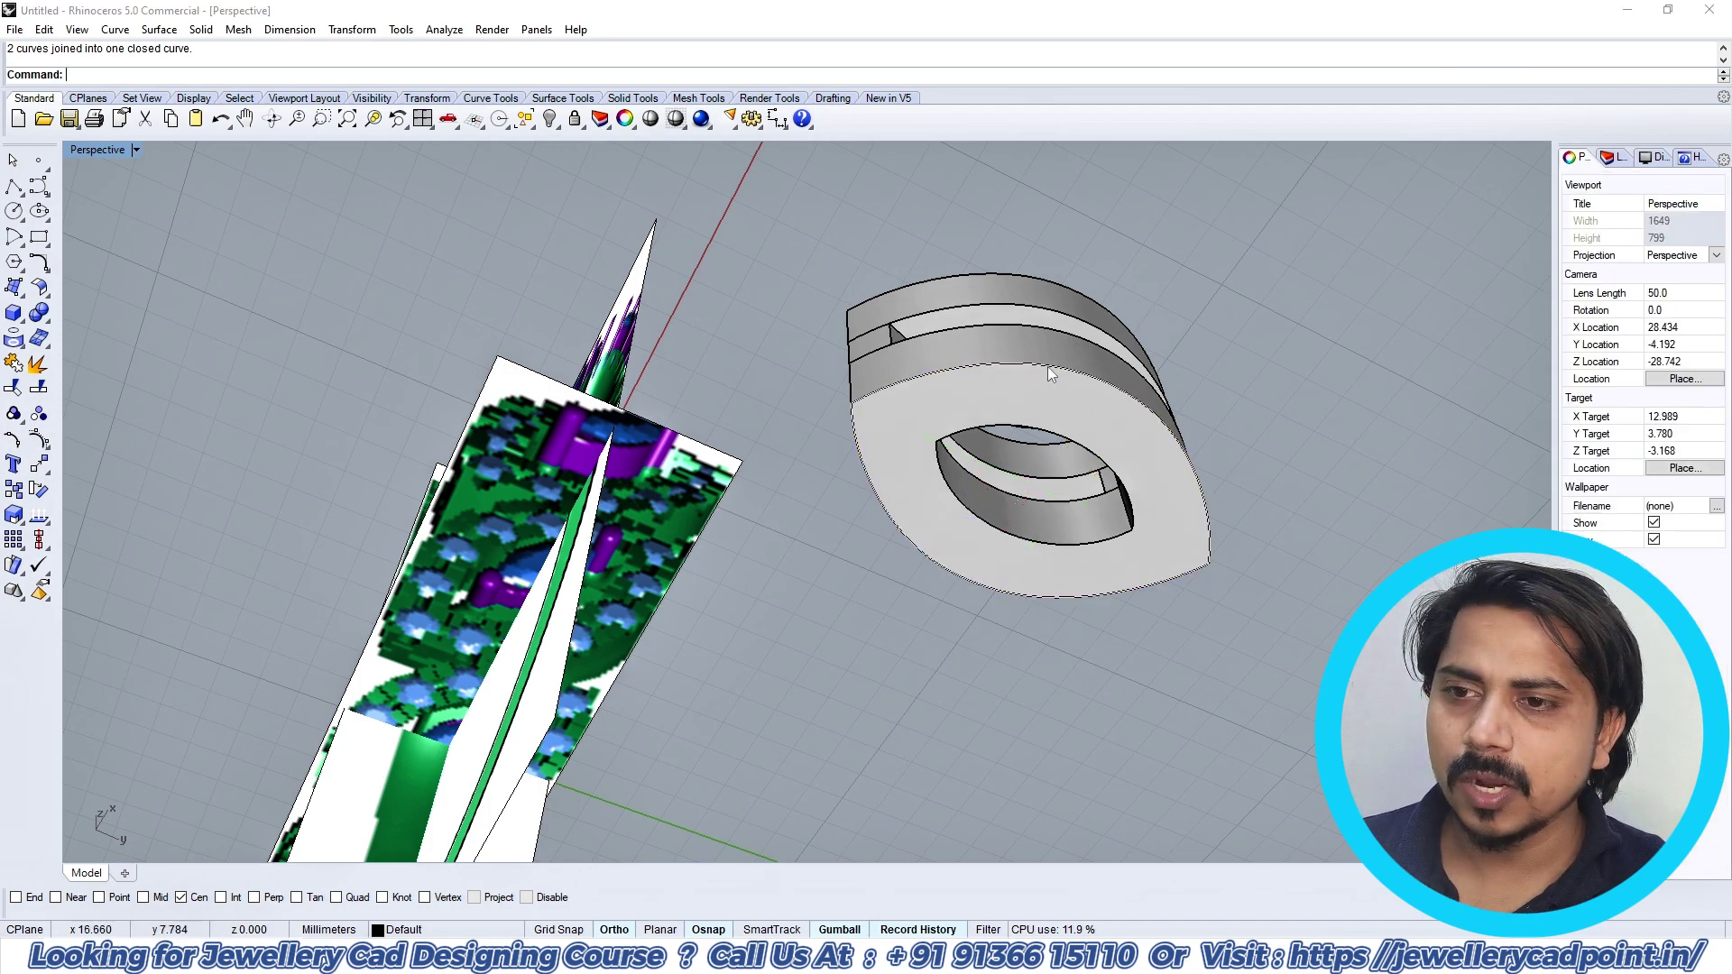
Step: Offset the joined outline curve inward by 0.7 mm in the bottom view, with sharp corners
left_click(1060, 366)
left_click(1101, 413)
right_click_drag(1094, 408, 968, 371)
key("ctrl+b")
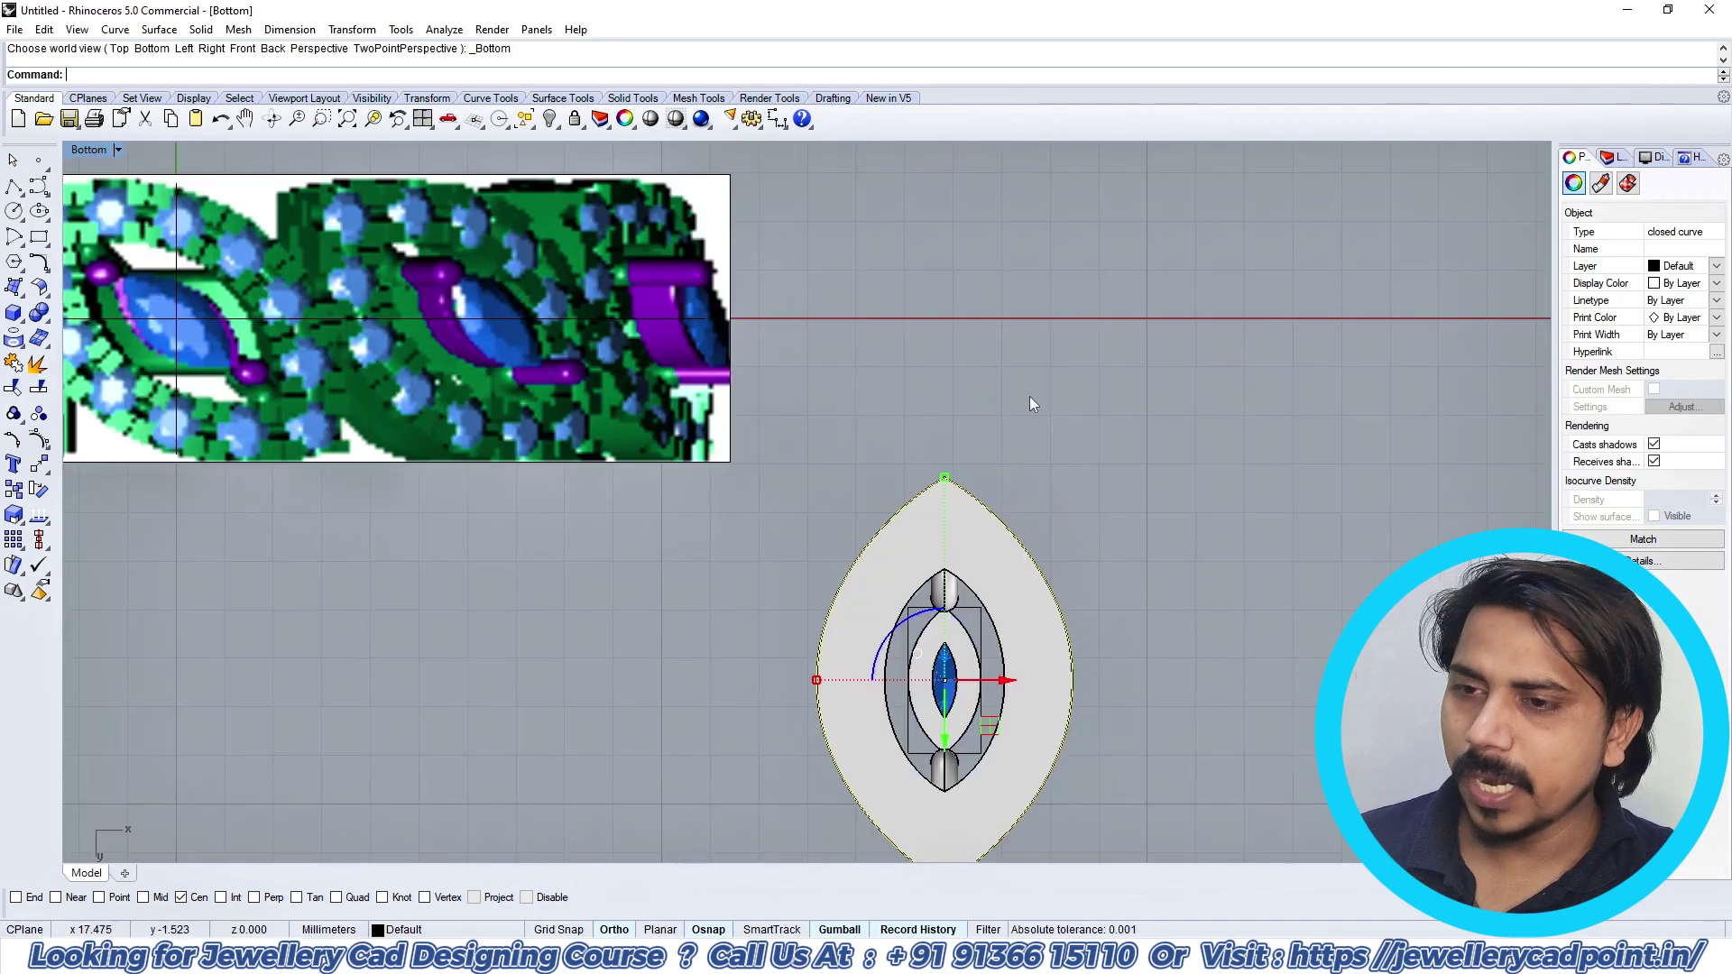
right_click_drag(1038, 480, 1029, 422)
left_click(37, 265)
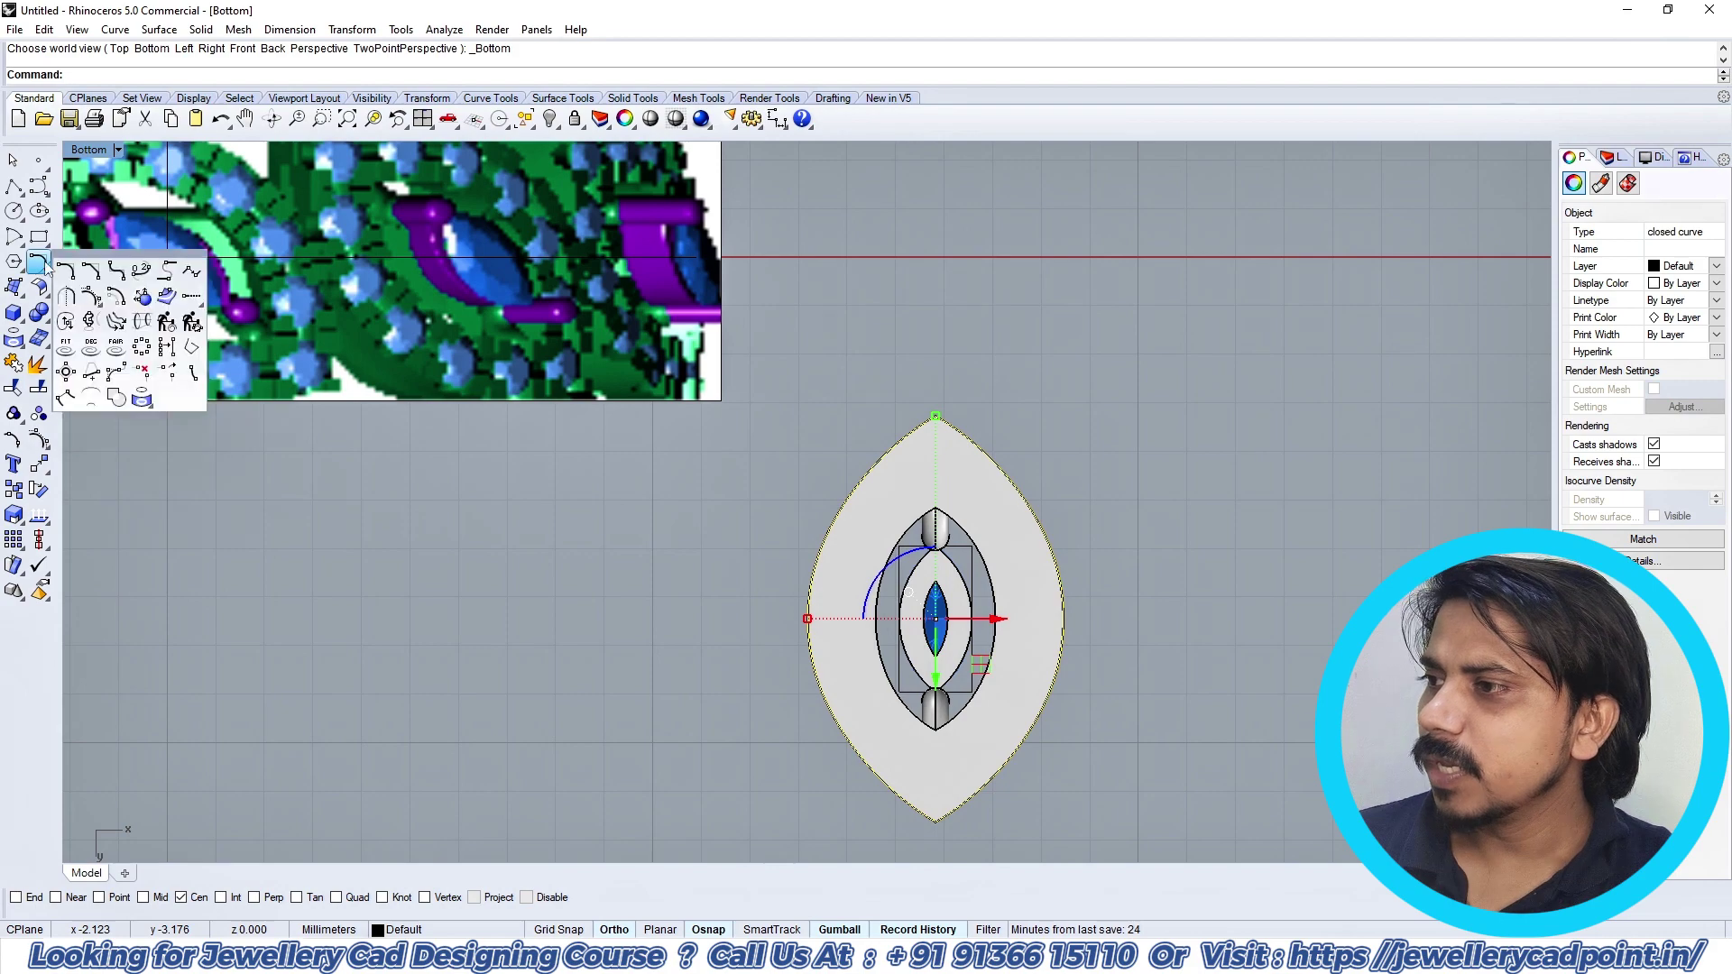
left_click(116, 301)
scroll(872, 526, "up", 3)
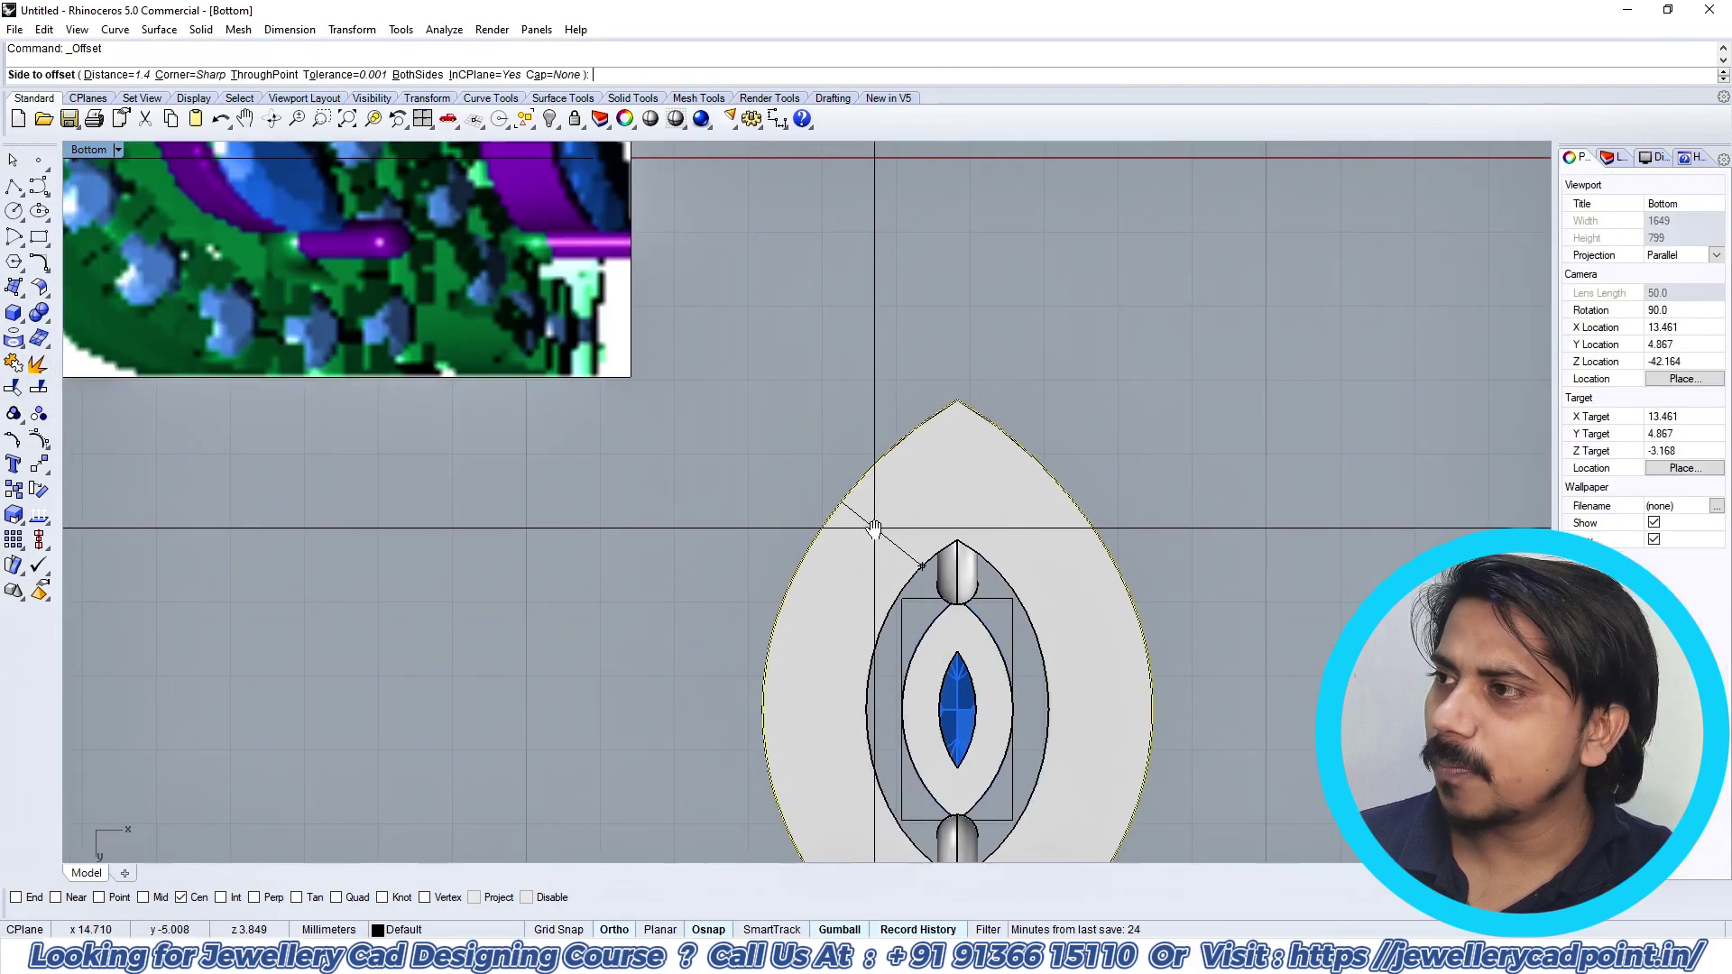
type(".6")
key("Return")
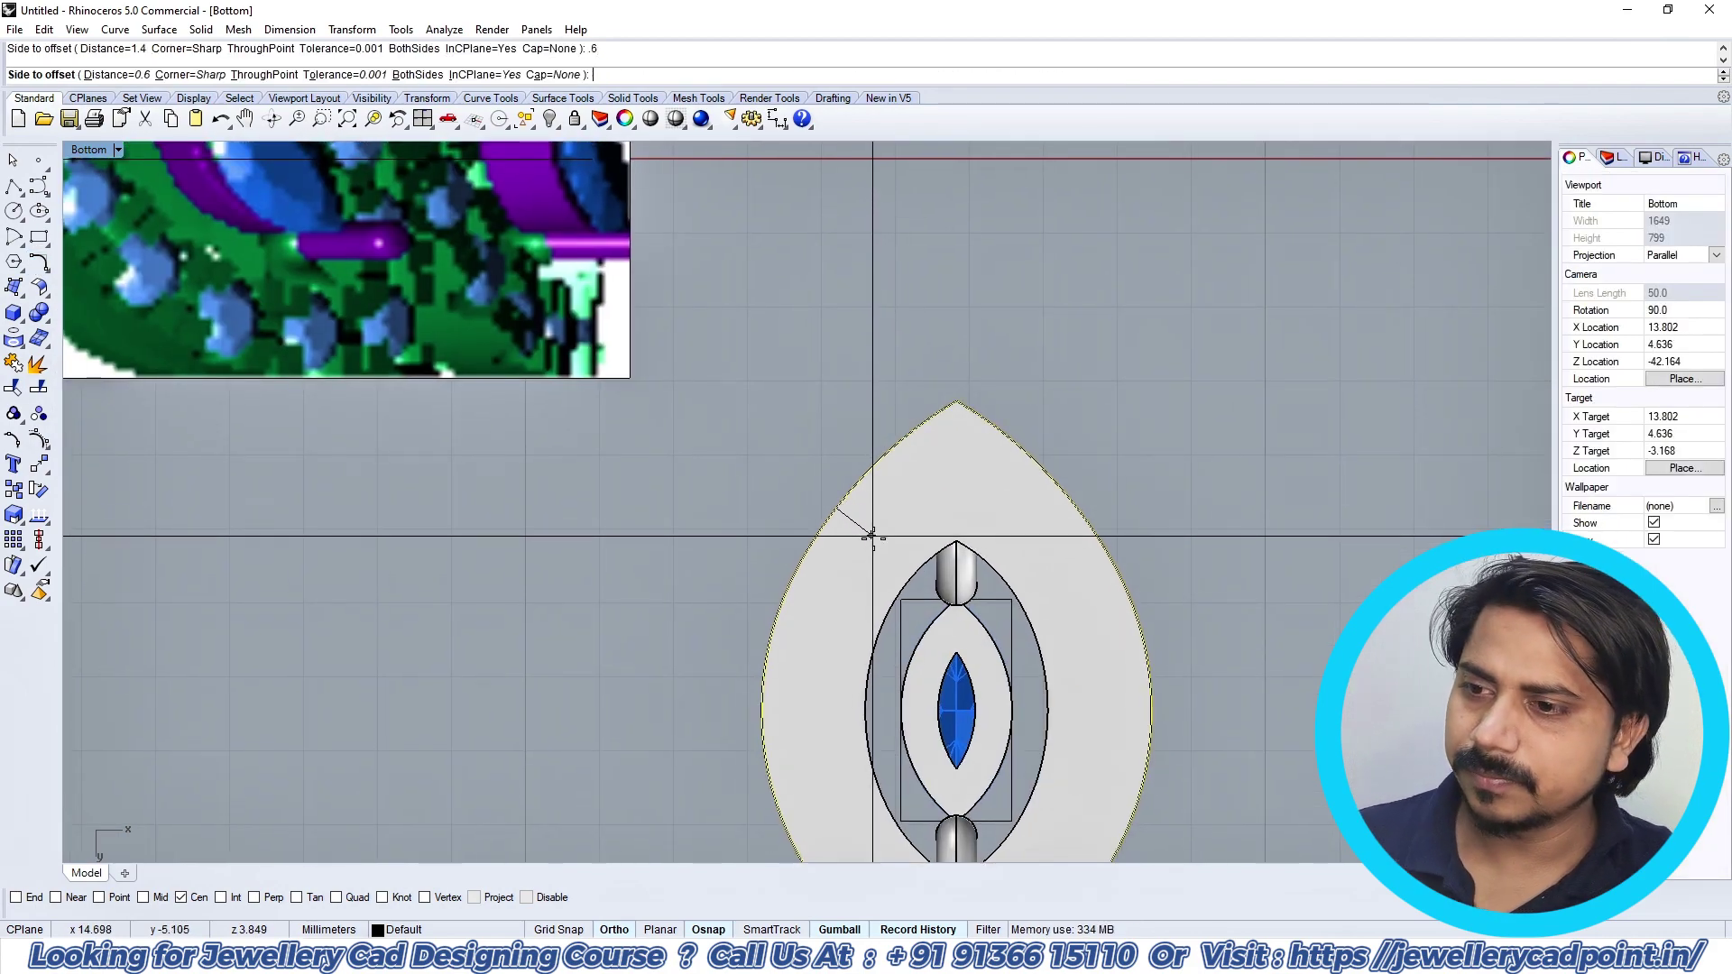
type(".7")
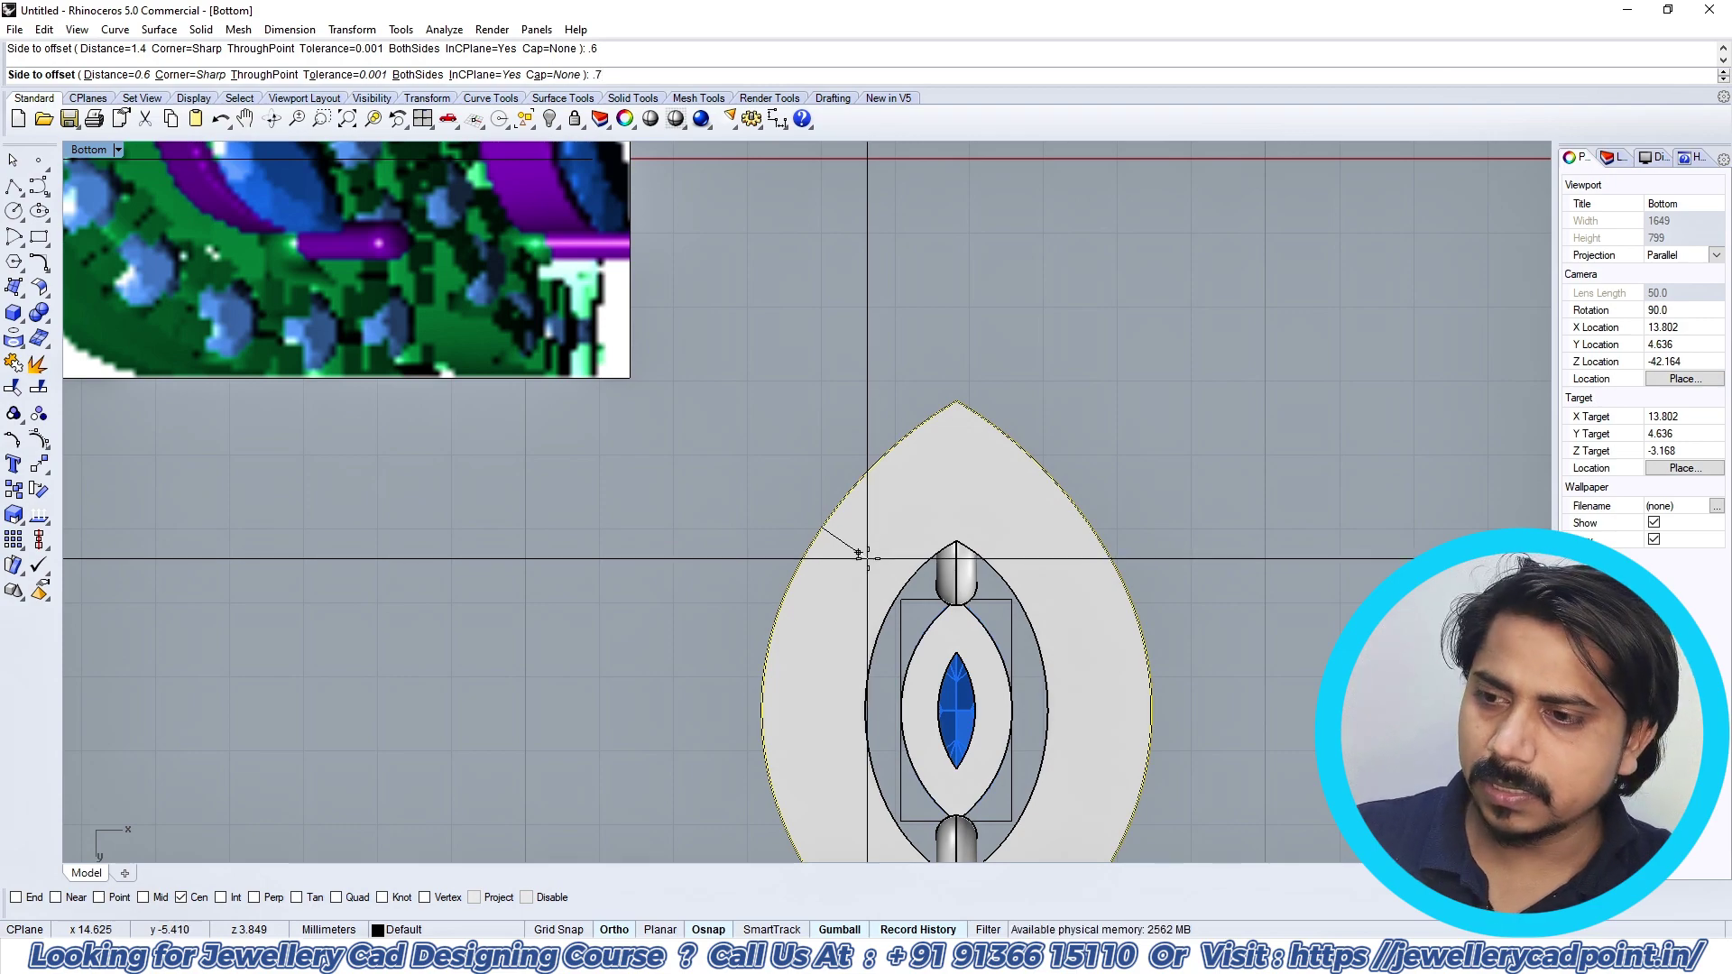
key("Return")
left_click(868, 554)
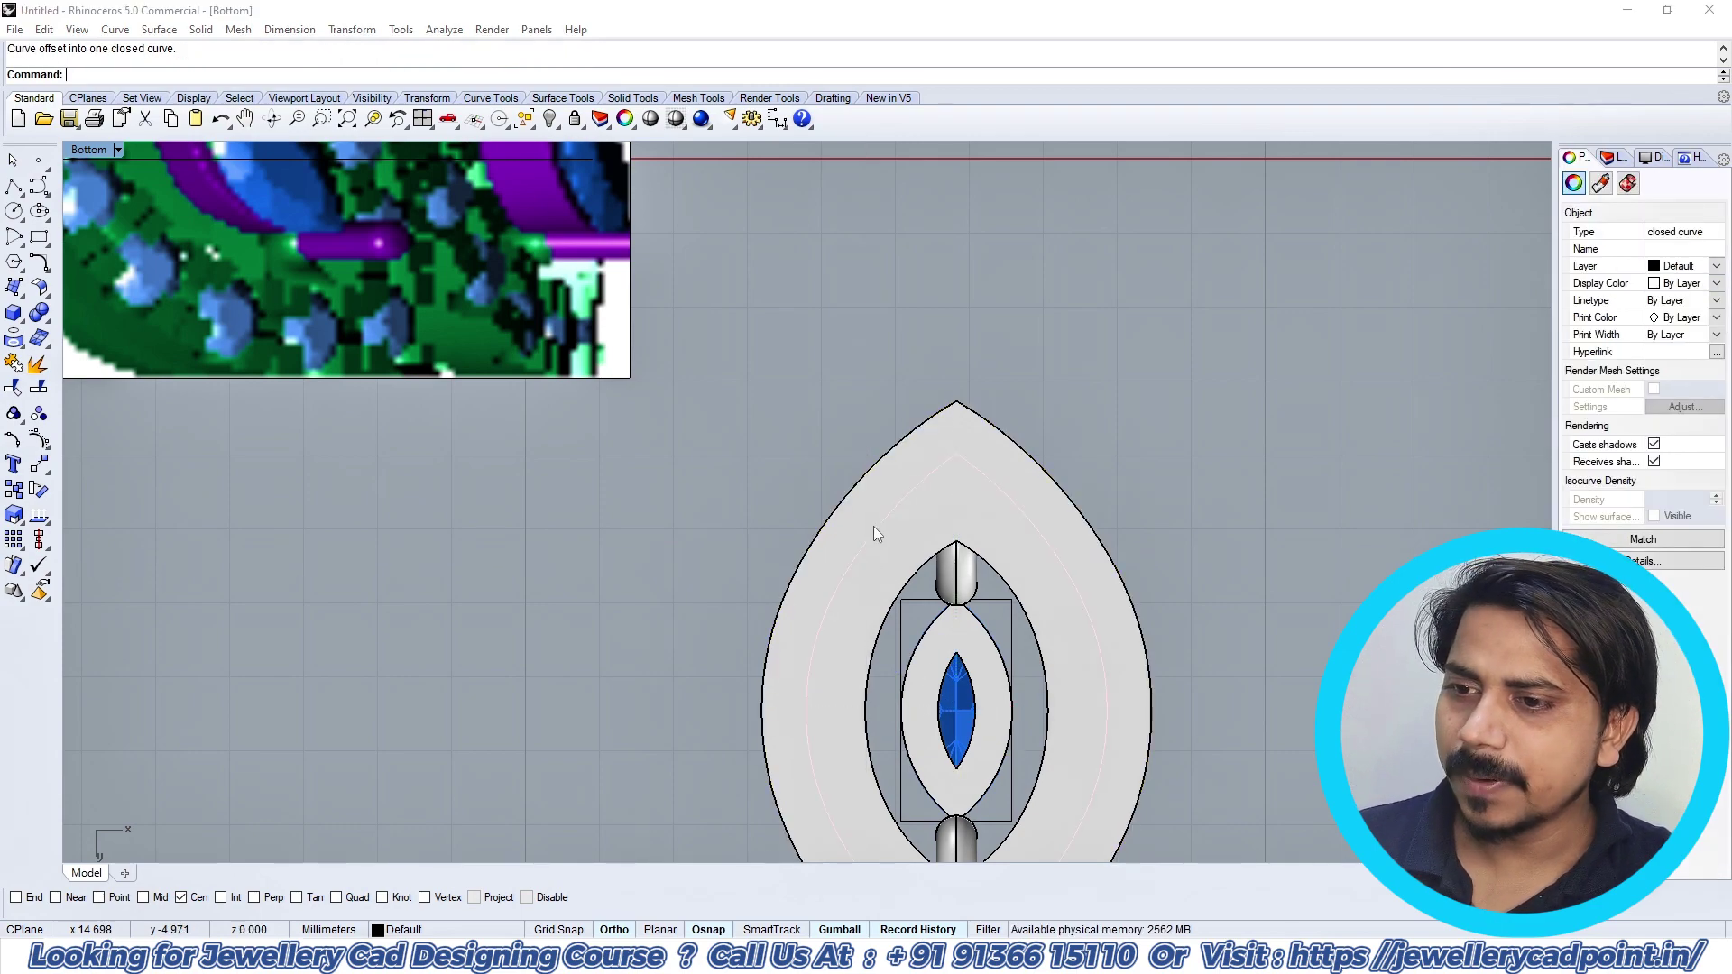
Step: Extrude the inner offset curve as a closed solid to both sides, reaching up to the underside of the frame's top layer
left_click(873, 529)
left_click(873, 525)
key("F1")
key("F4")
right_click_drag(971, 586, 973, 554)
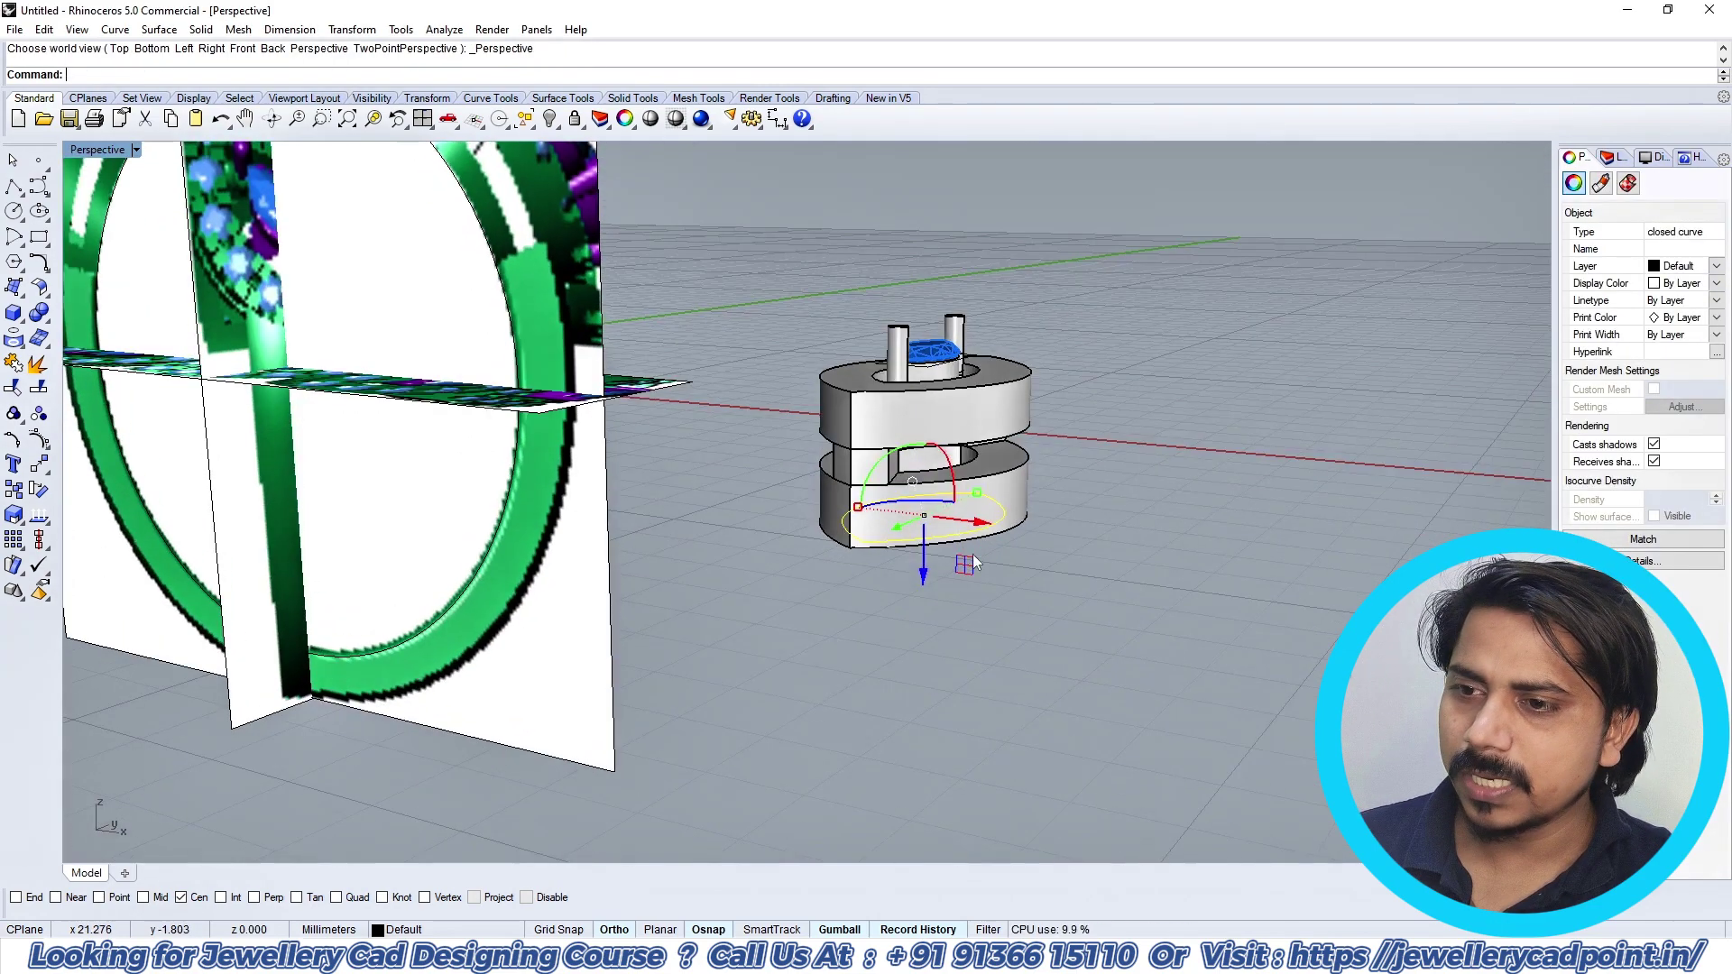
left_click(14, 320)
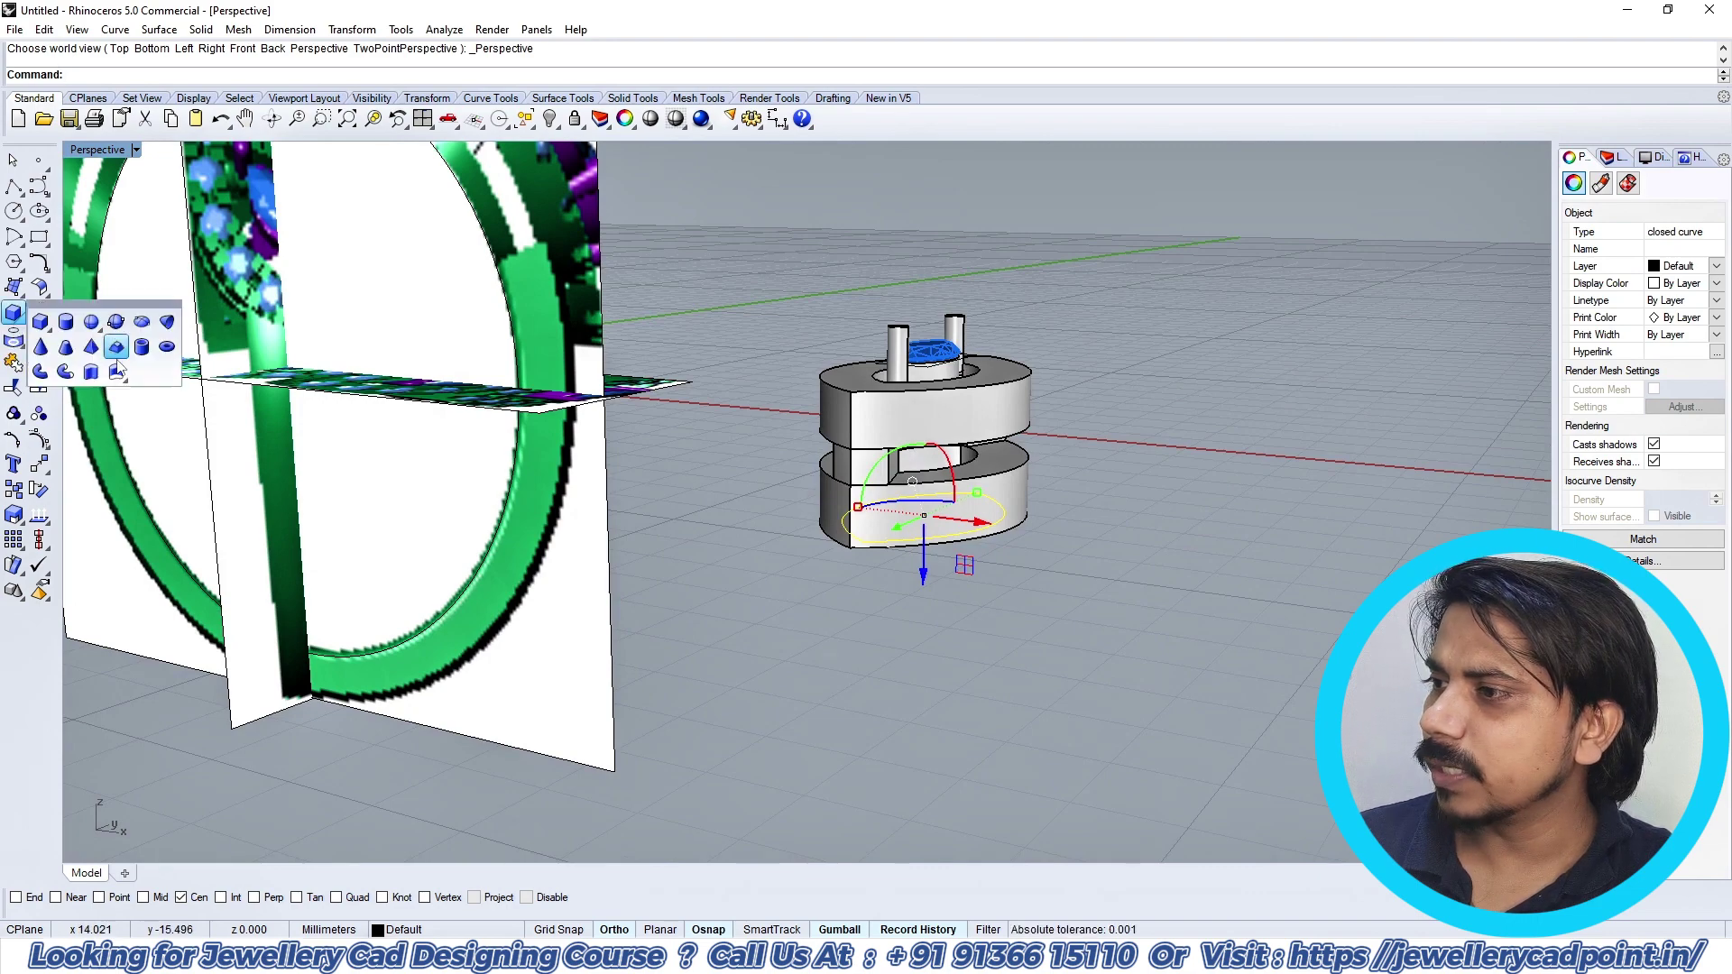
left_click(92, 375)
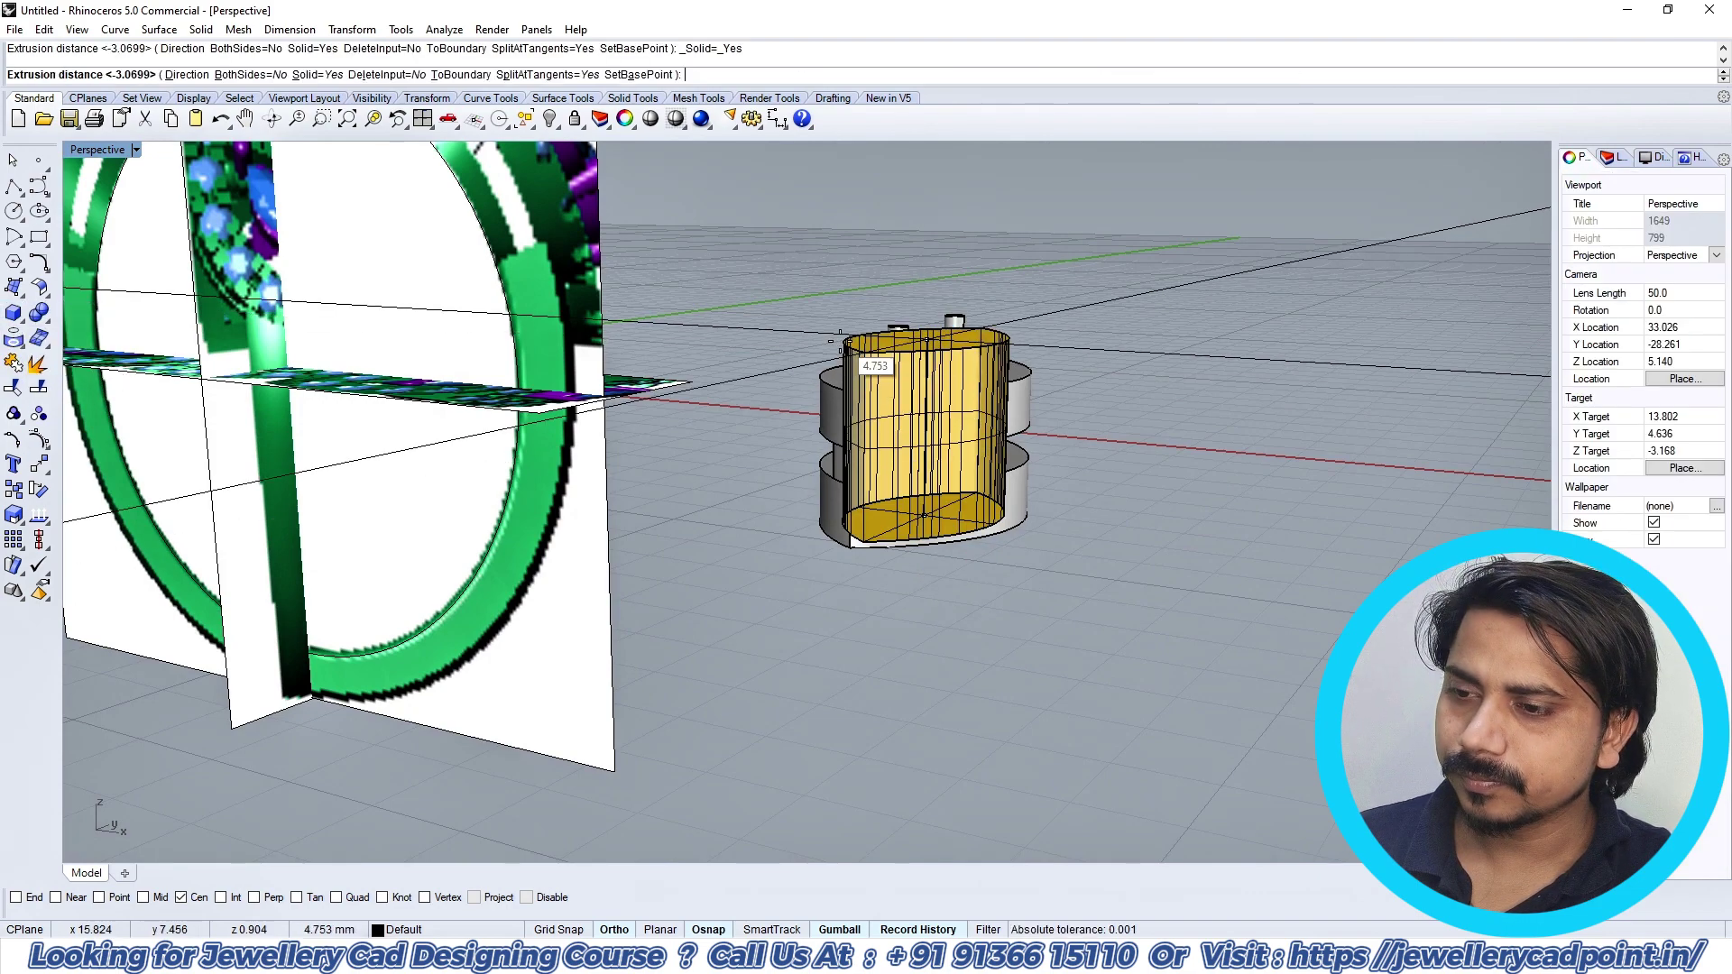
type("b")
key("Return")
scroll(955, 444, "up", 4)
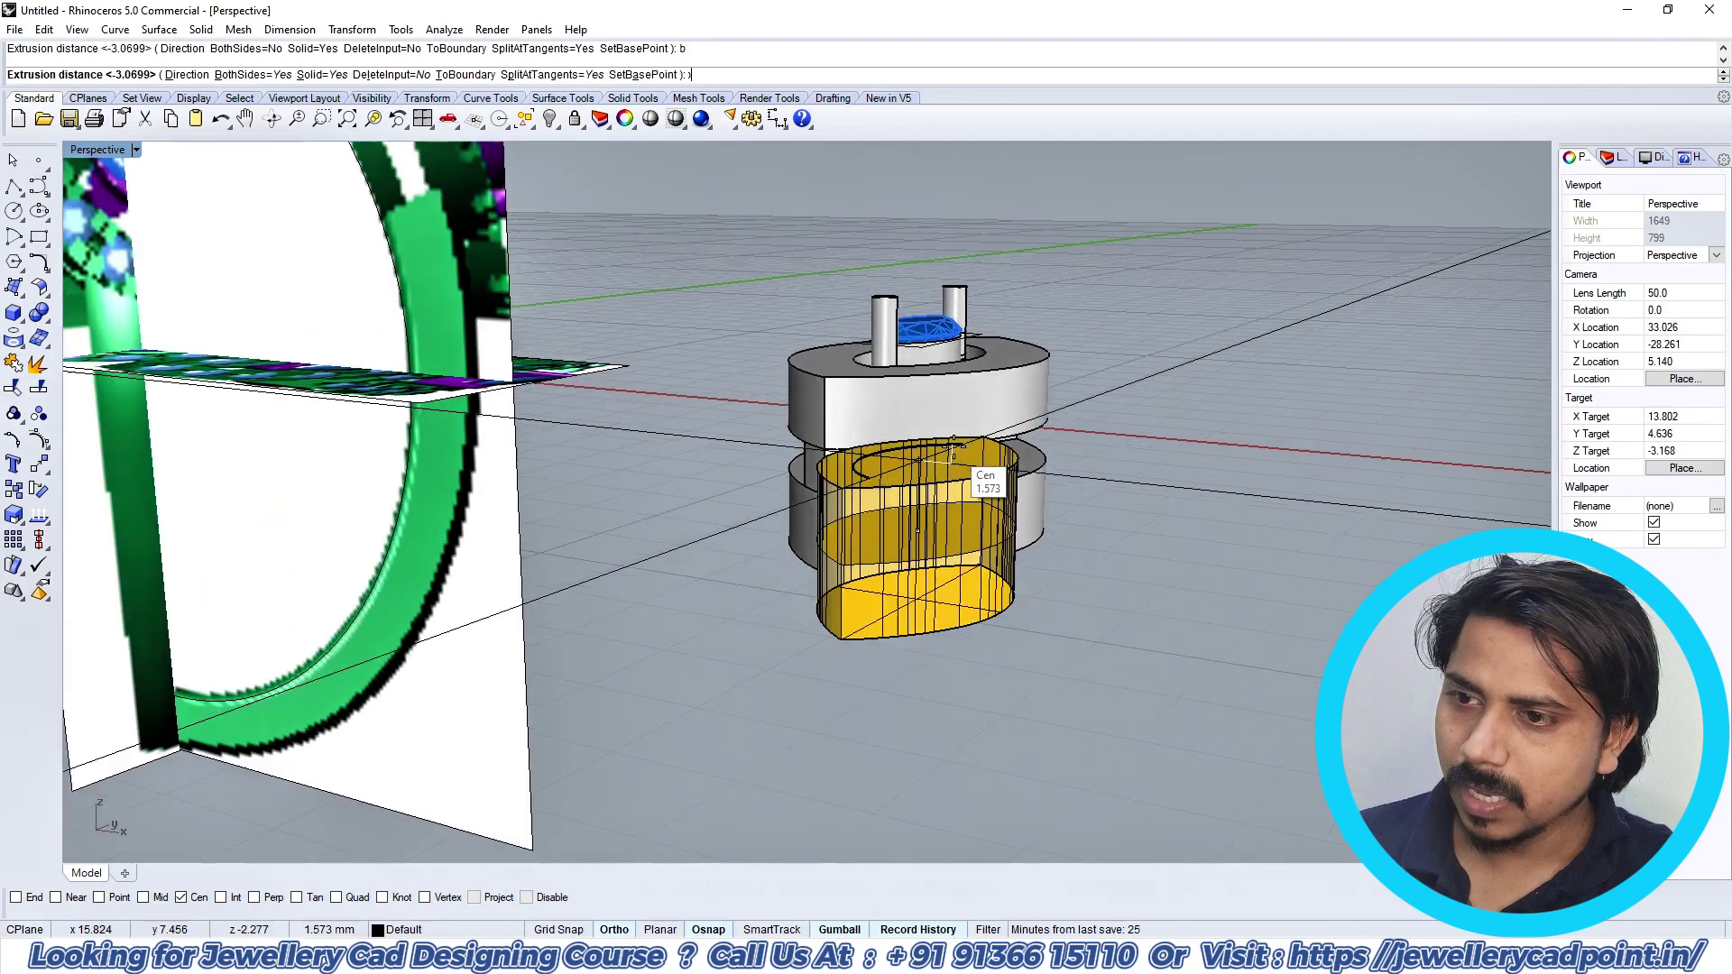
type("r")
key("Return")
left_click(957, 423)
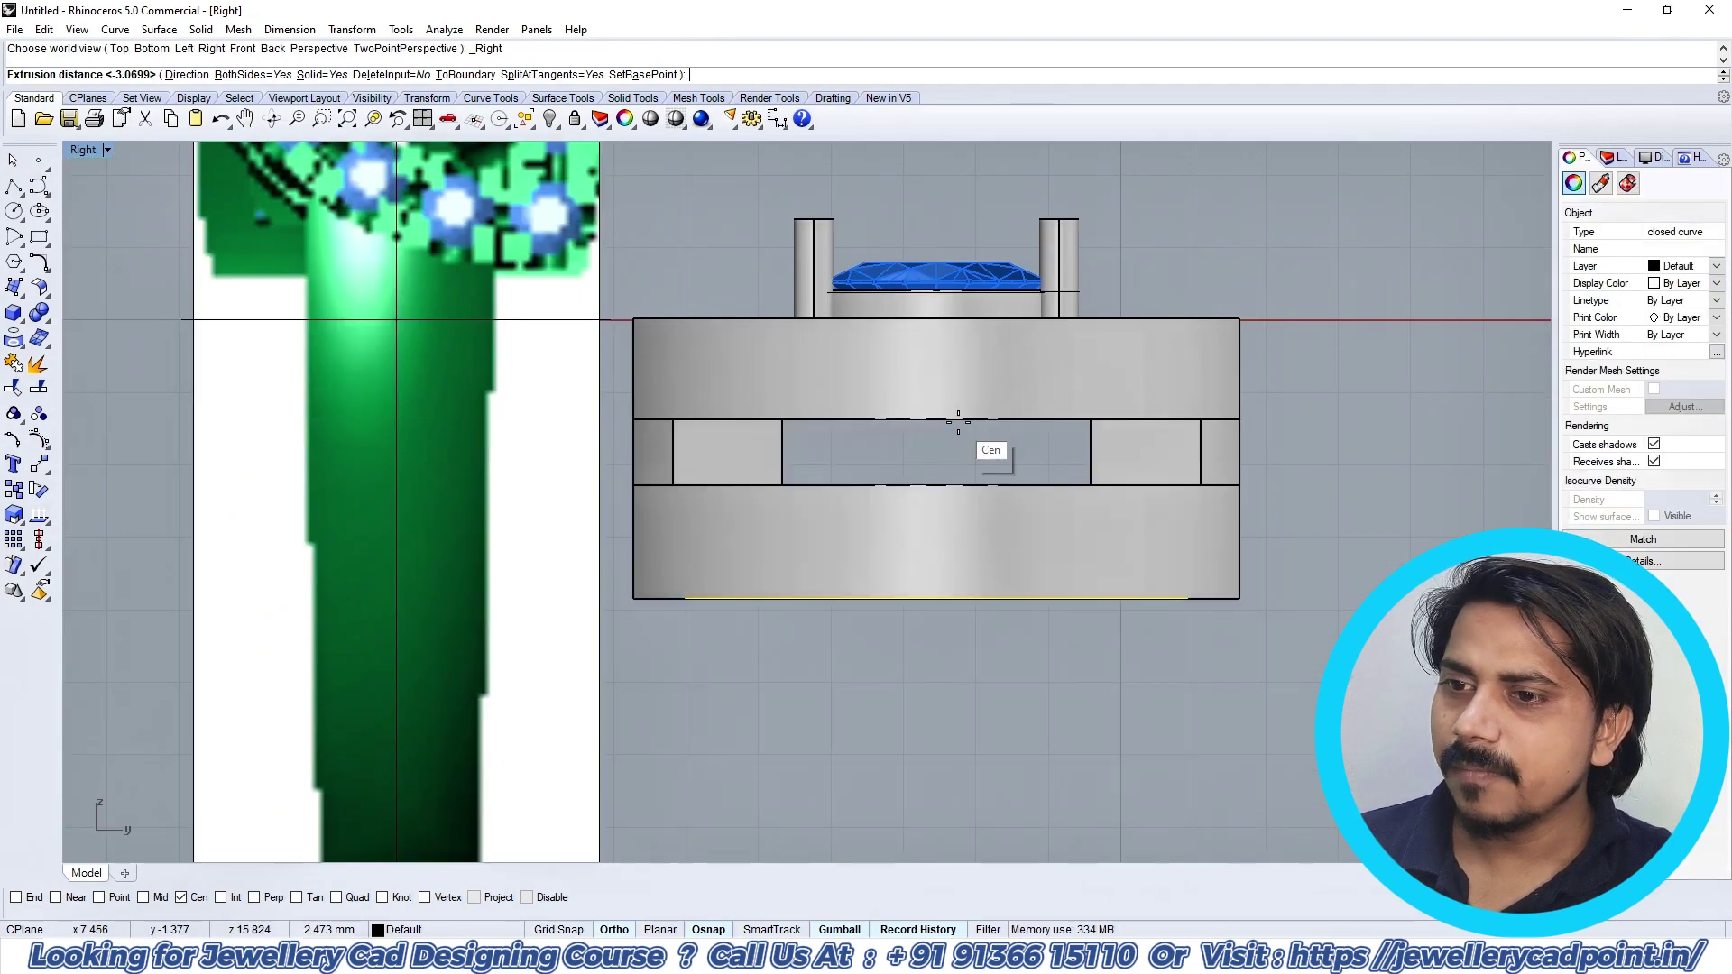
type("t")
key("Return")
left_click(1203, 462)
Step: Subtract the extruded solid from the lowest layer and both middle tip blocks with Boolean Difference, keeping the input objects
type("p")
key("Return")
right_click_drag(1073, 532, 839, 573)
scroll(812, 451, "up", 5)
left_click(776, 438)
right_click_drag(1191, 442, 1105, 487)
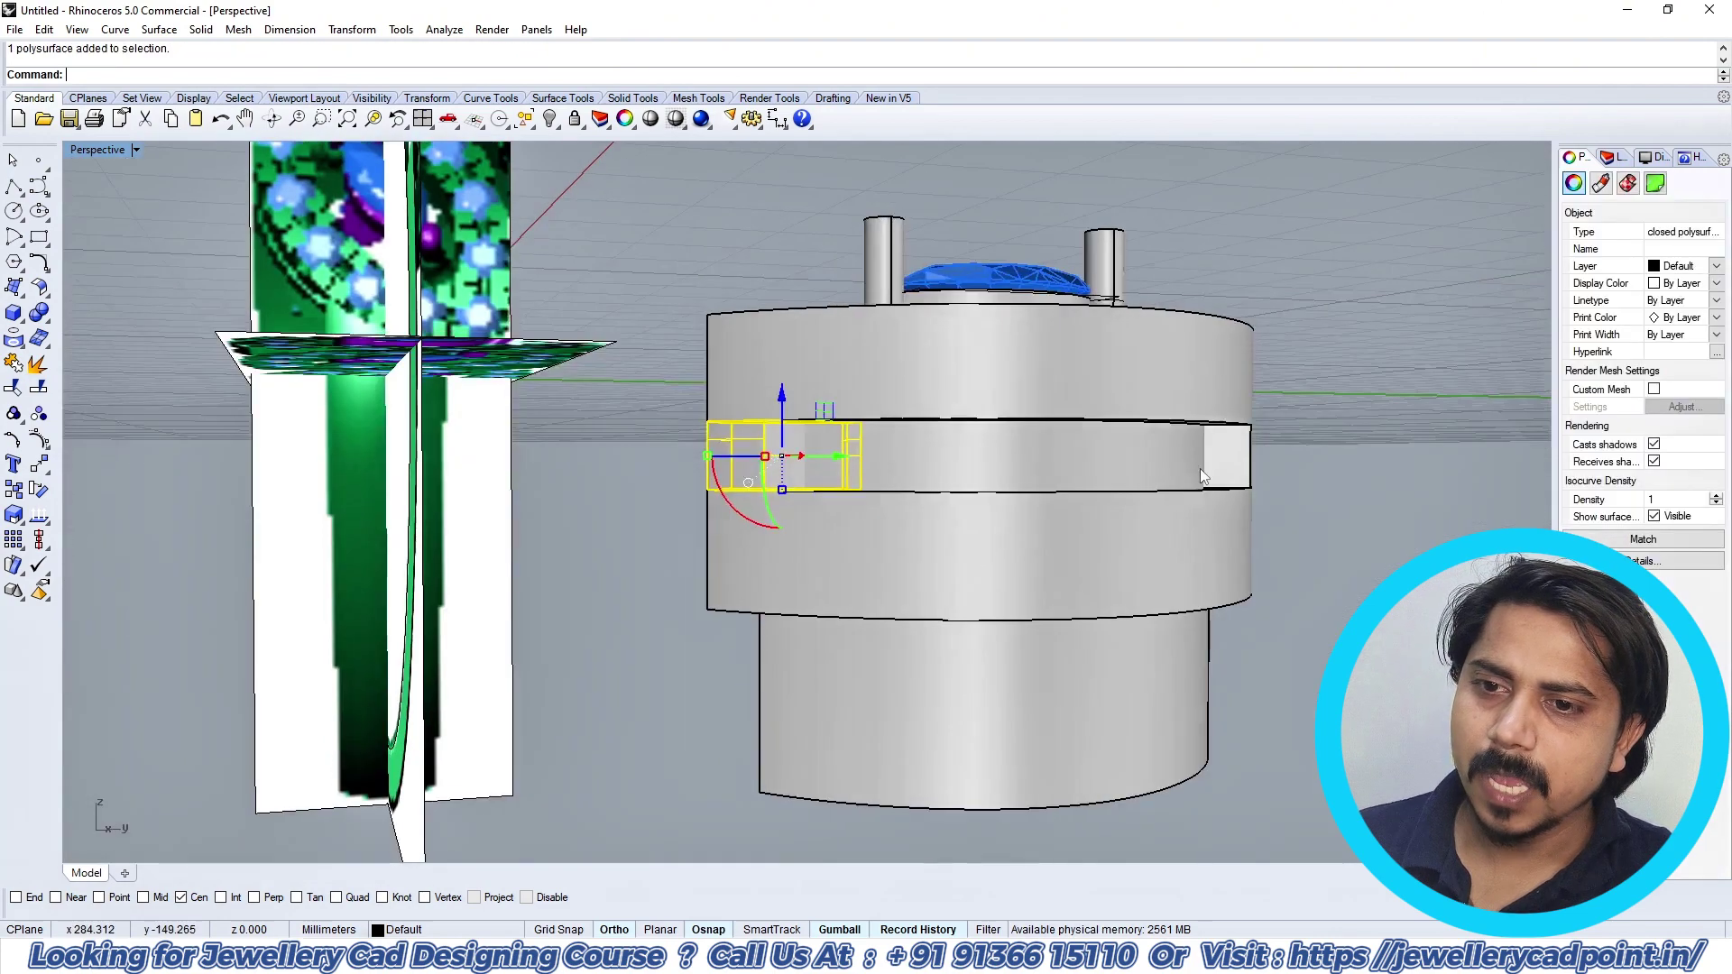
scroll(1200, 460, "up", 4)
left_click(1231, 455, "shift")
scroll(1118, 321, "down", 5)
left_click(1120, 505, "shift")
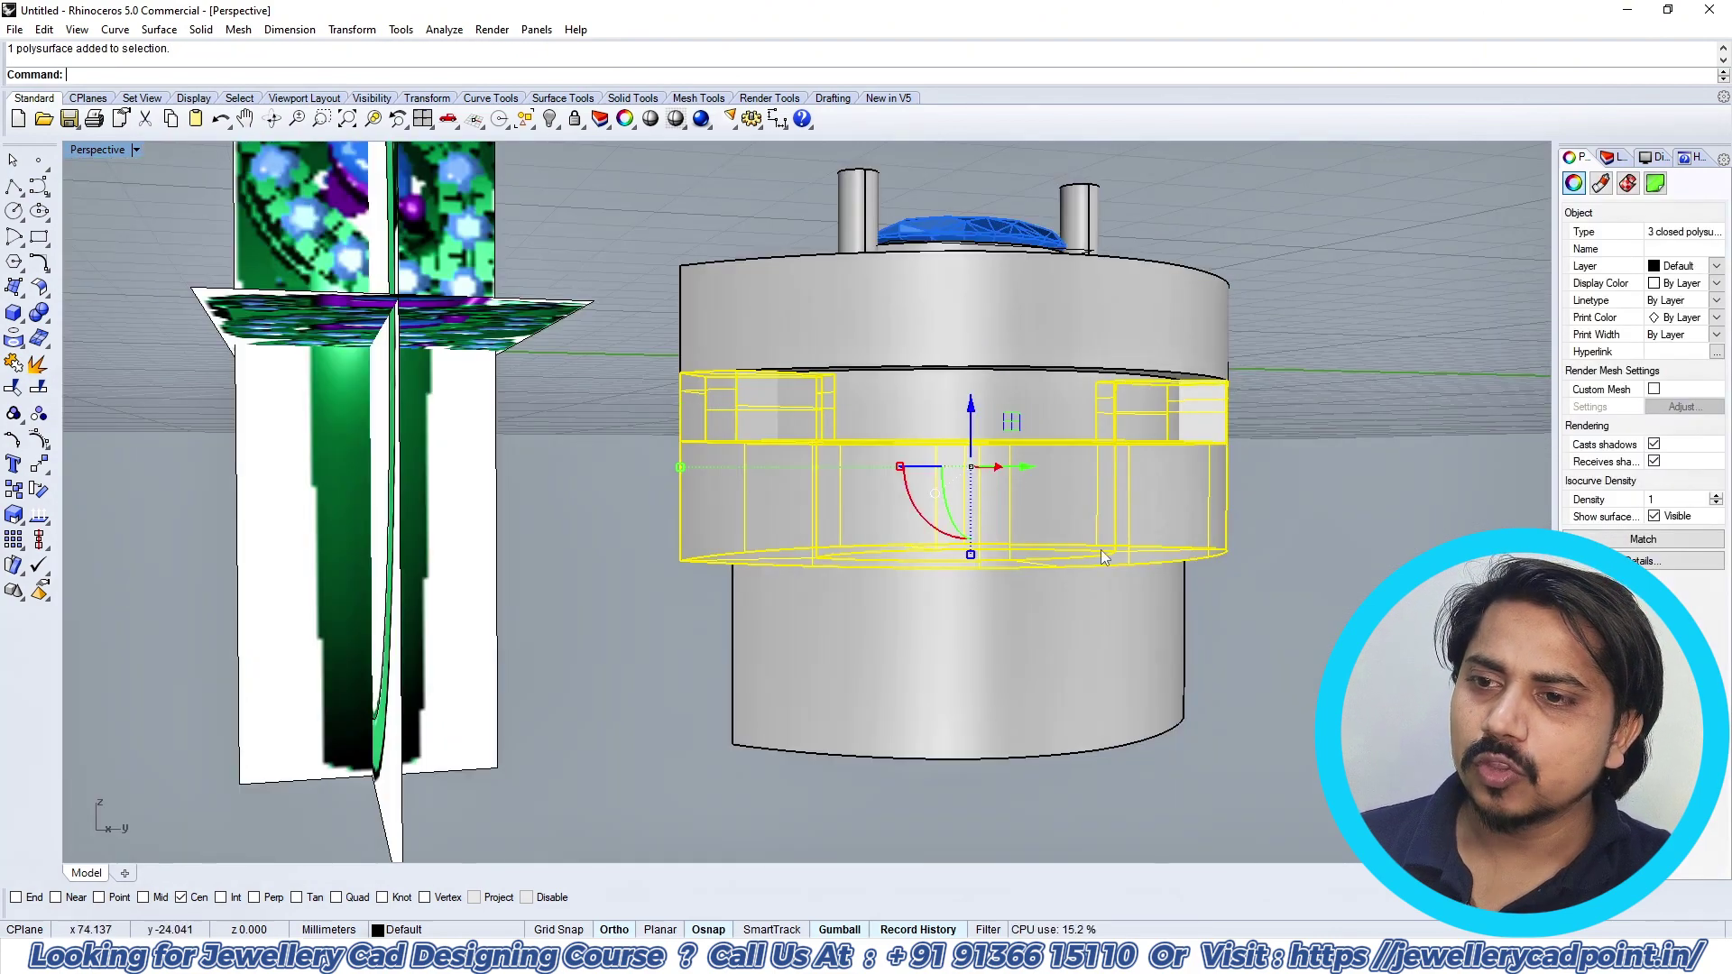
right_click_drag(1100, 549, 858, 462)
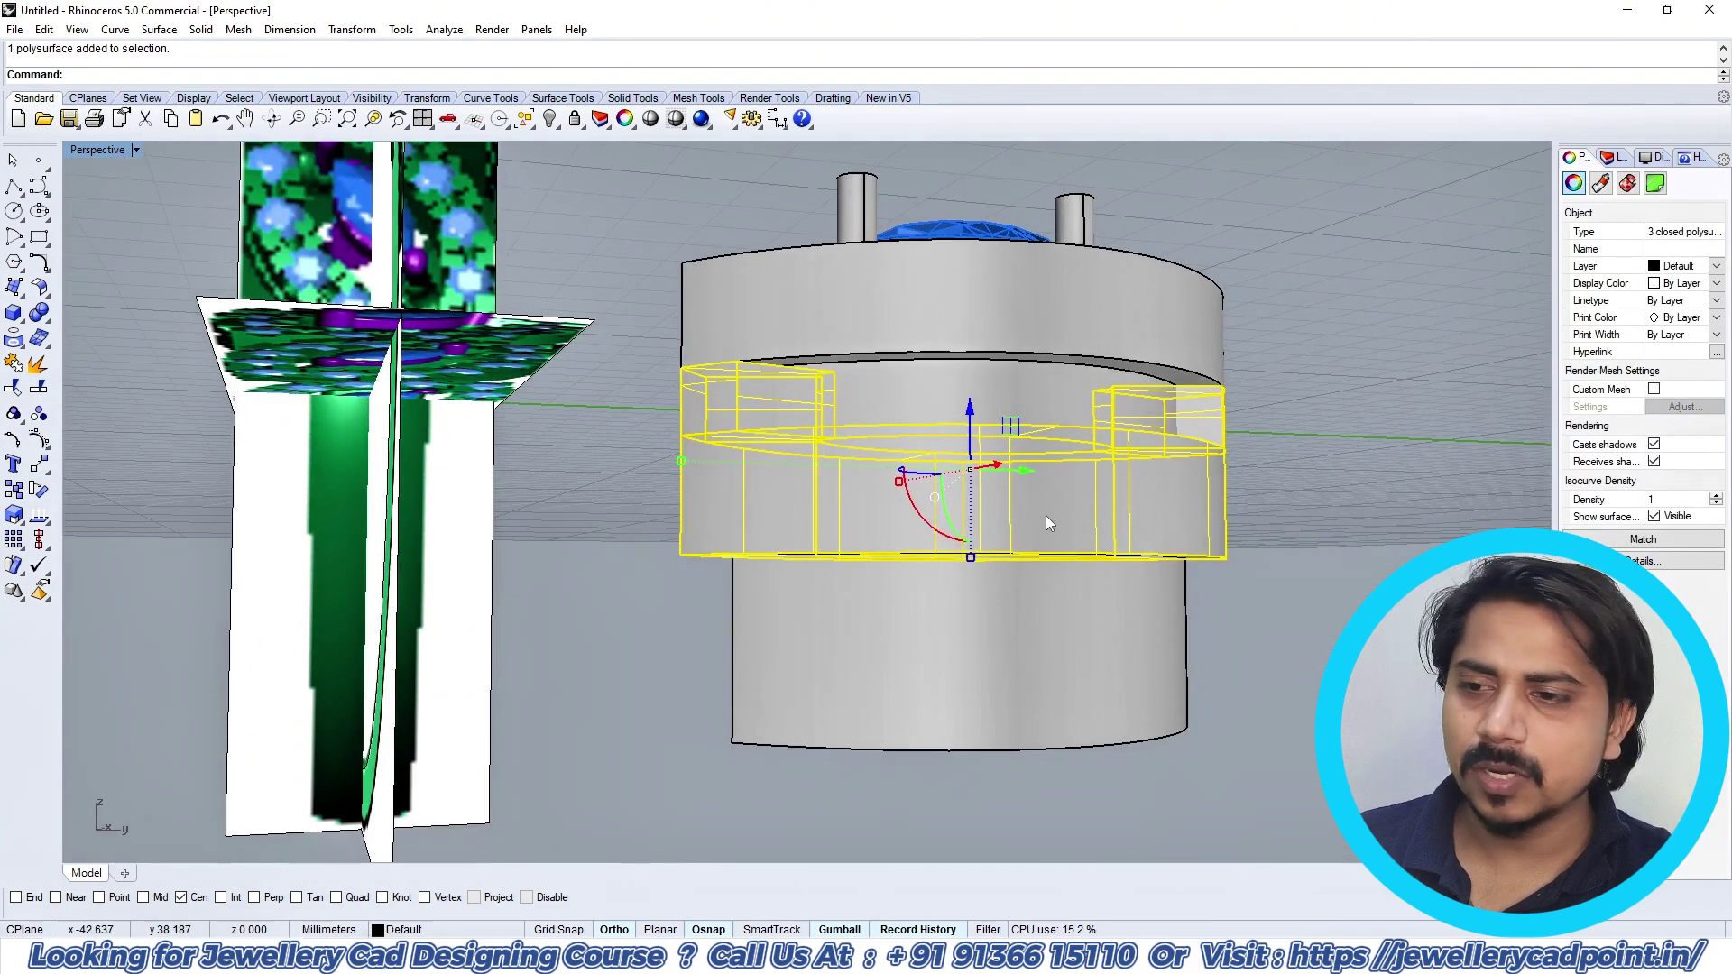
left_click(39, 316)
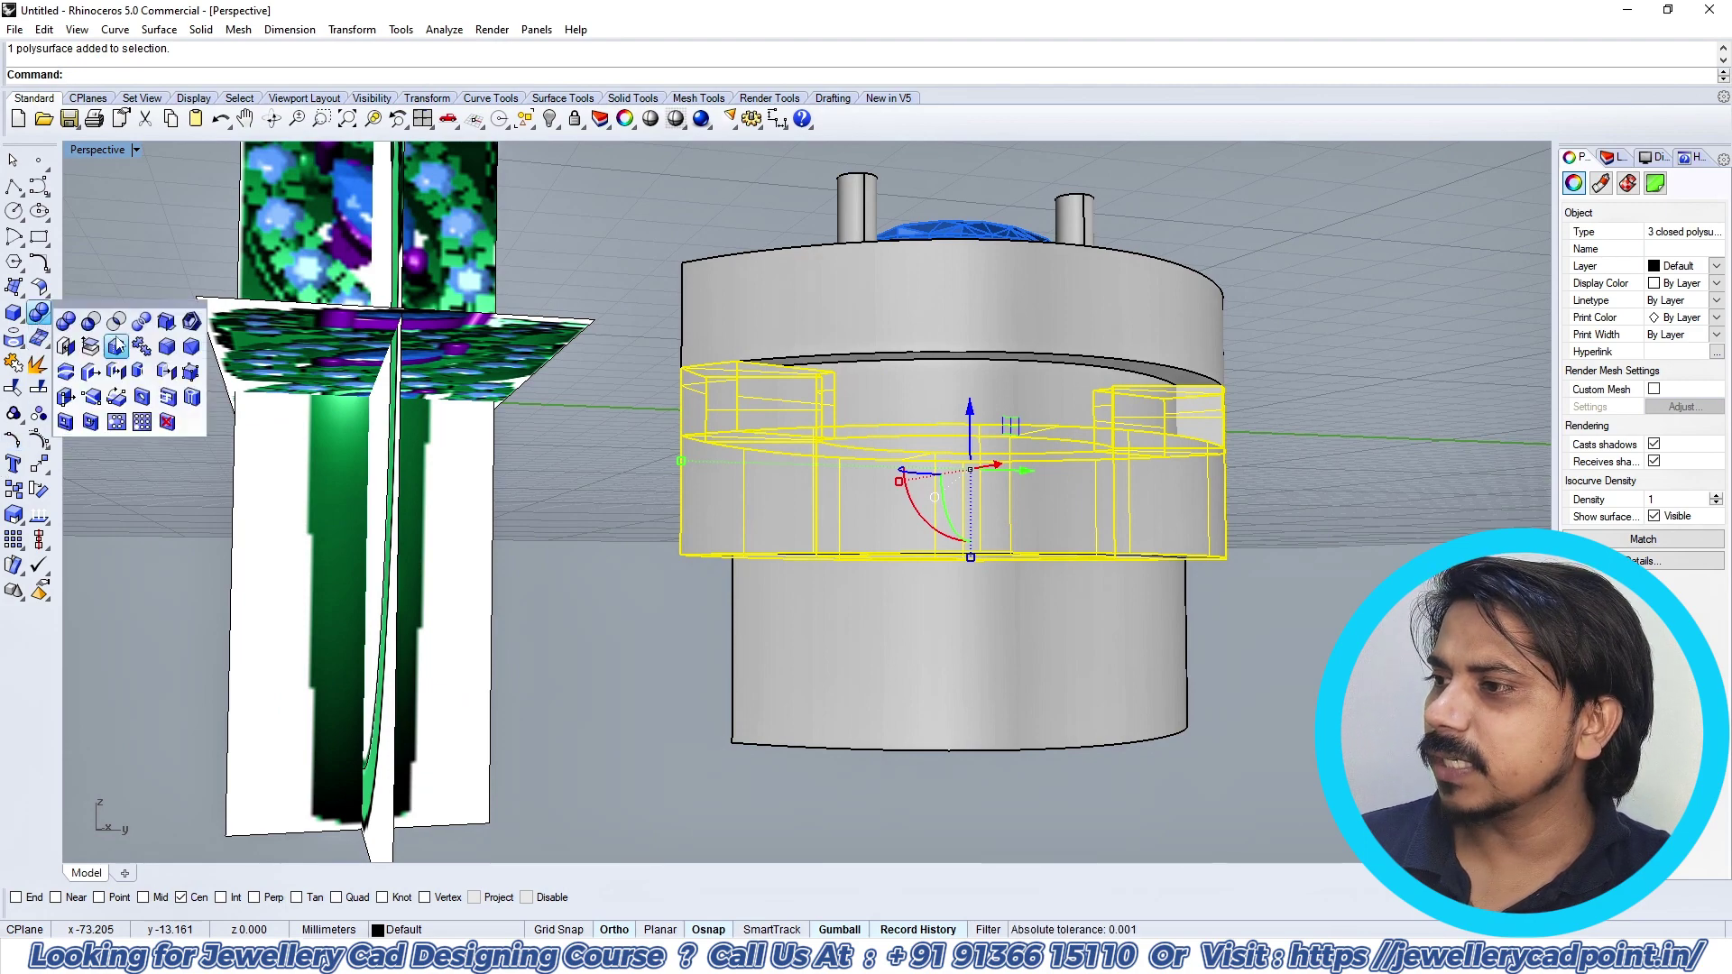
left_click(90, 323)
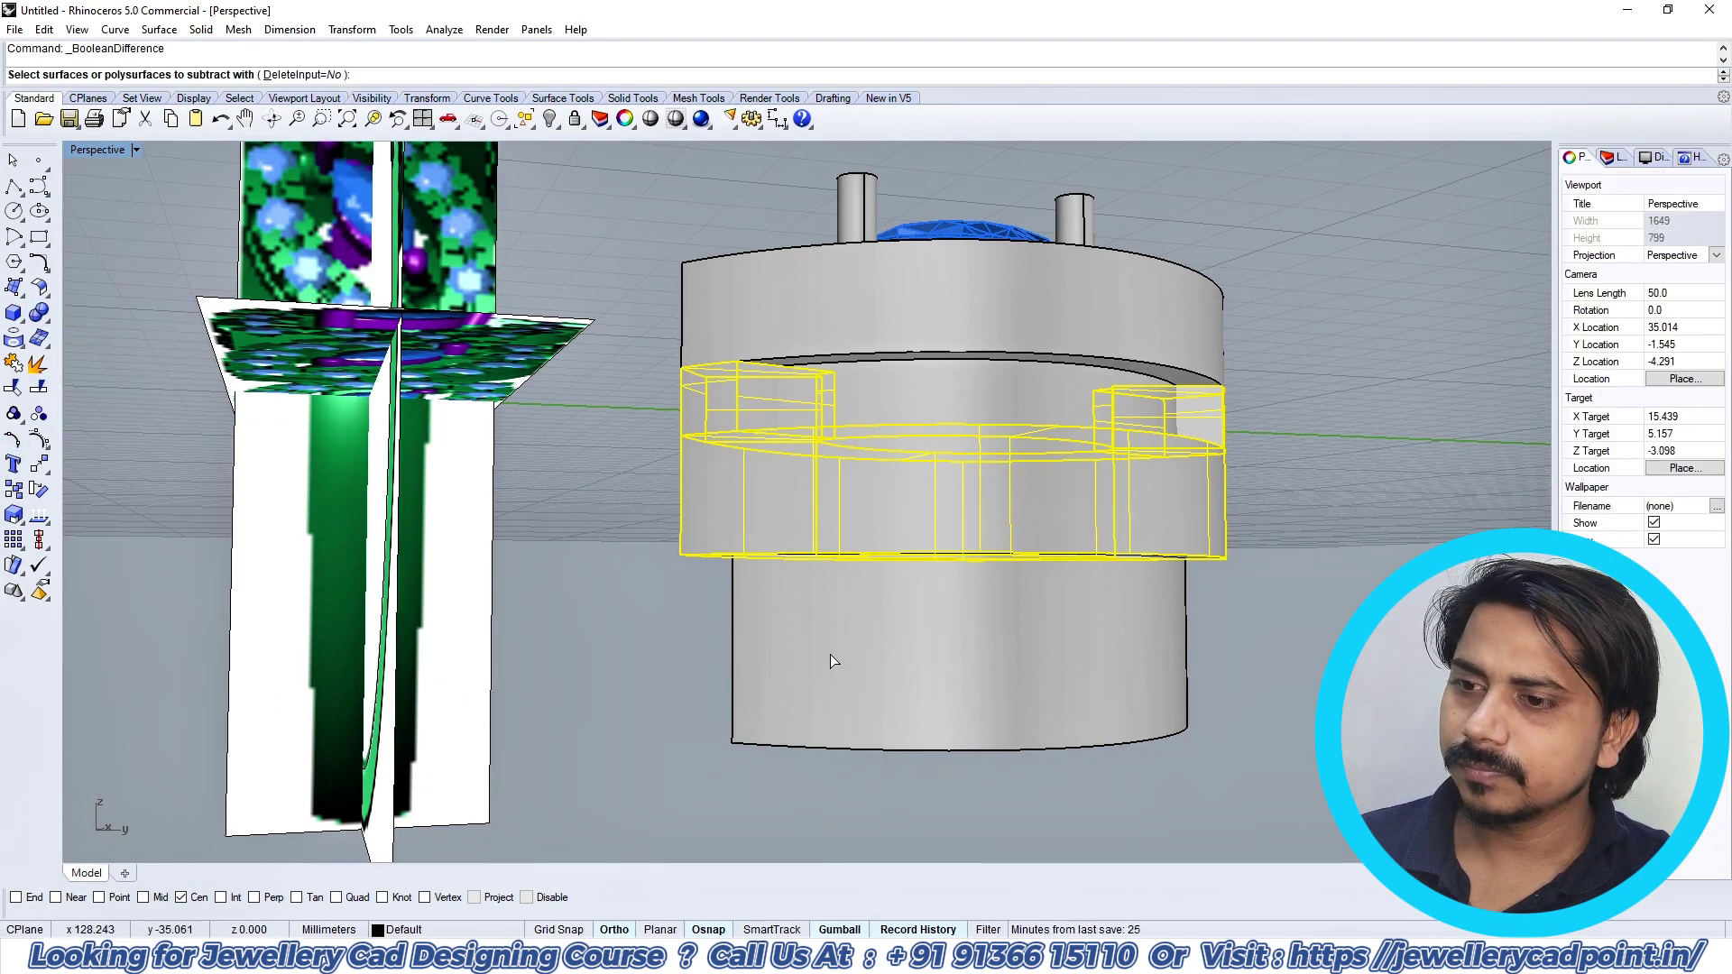
left_click(740, 676)
right_click(741, 676)
Step: Delete the leftover cutting solid beneath the frame and check the slotted setting
left_click(802, 666)
right_click_drag(802, 666, 816, 487)
key("Delete")
right_click_drag(981, 508, 1144, 473)
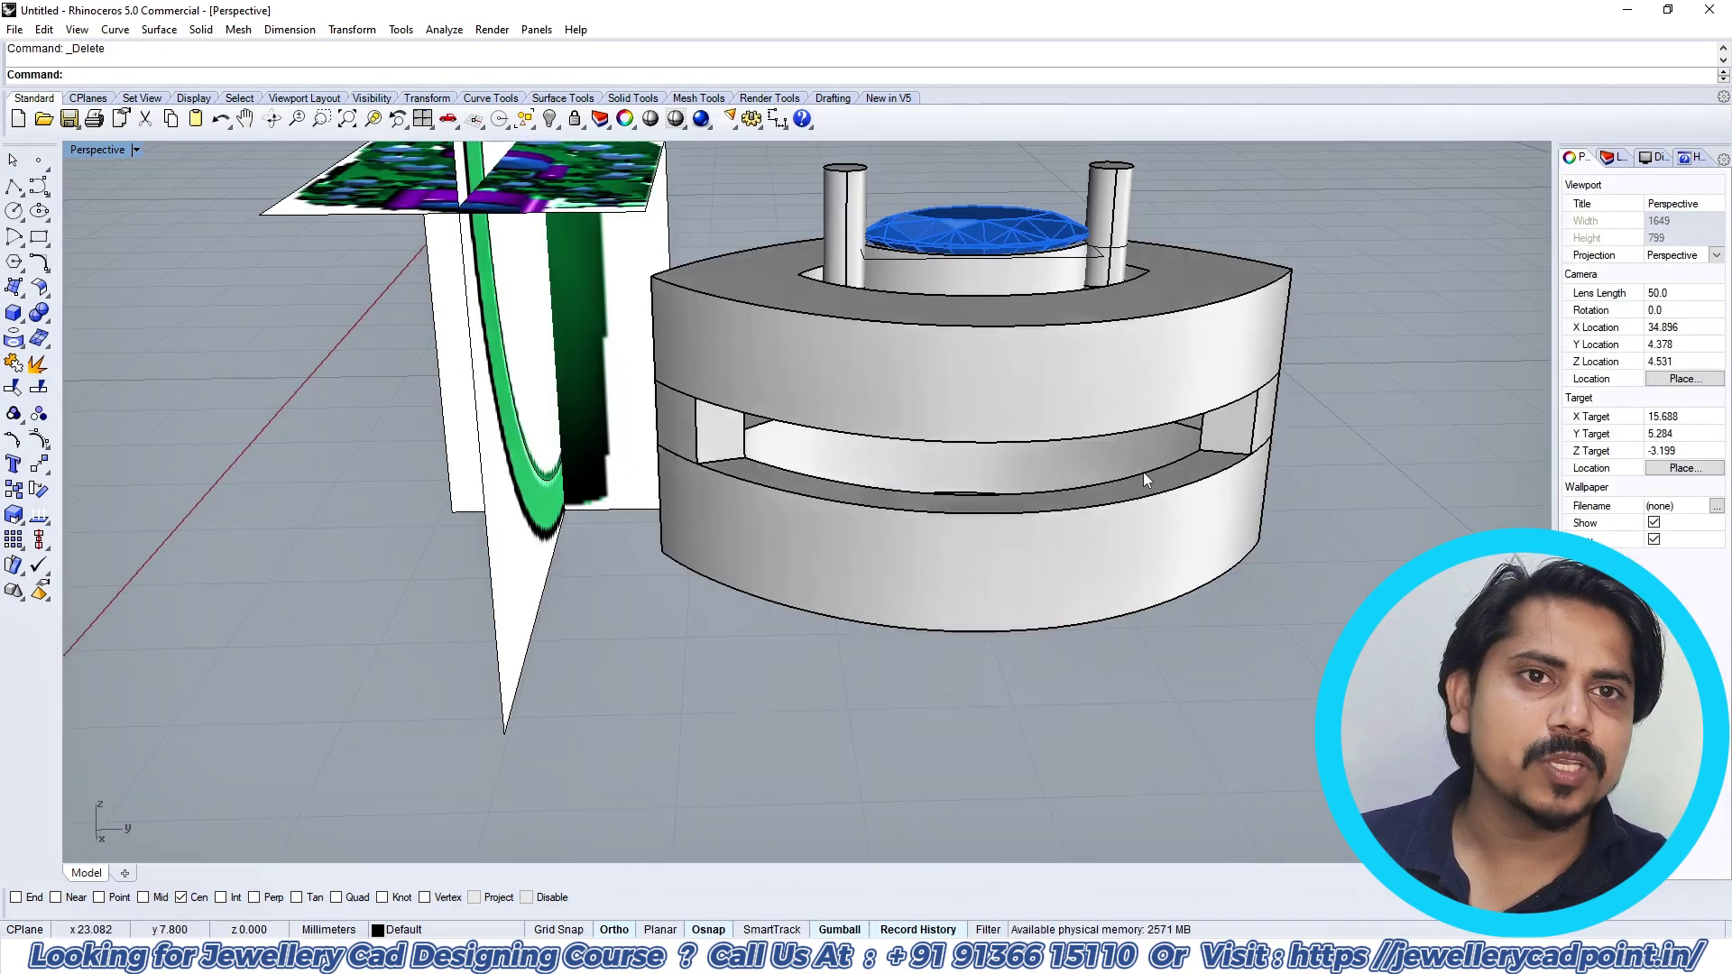
right_click_drag(1065, 434, 1119, 488)
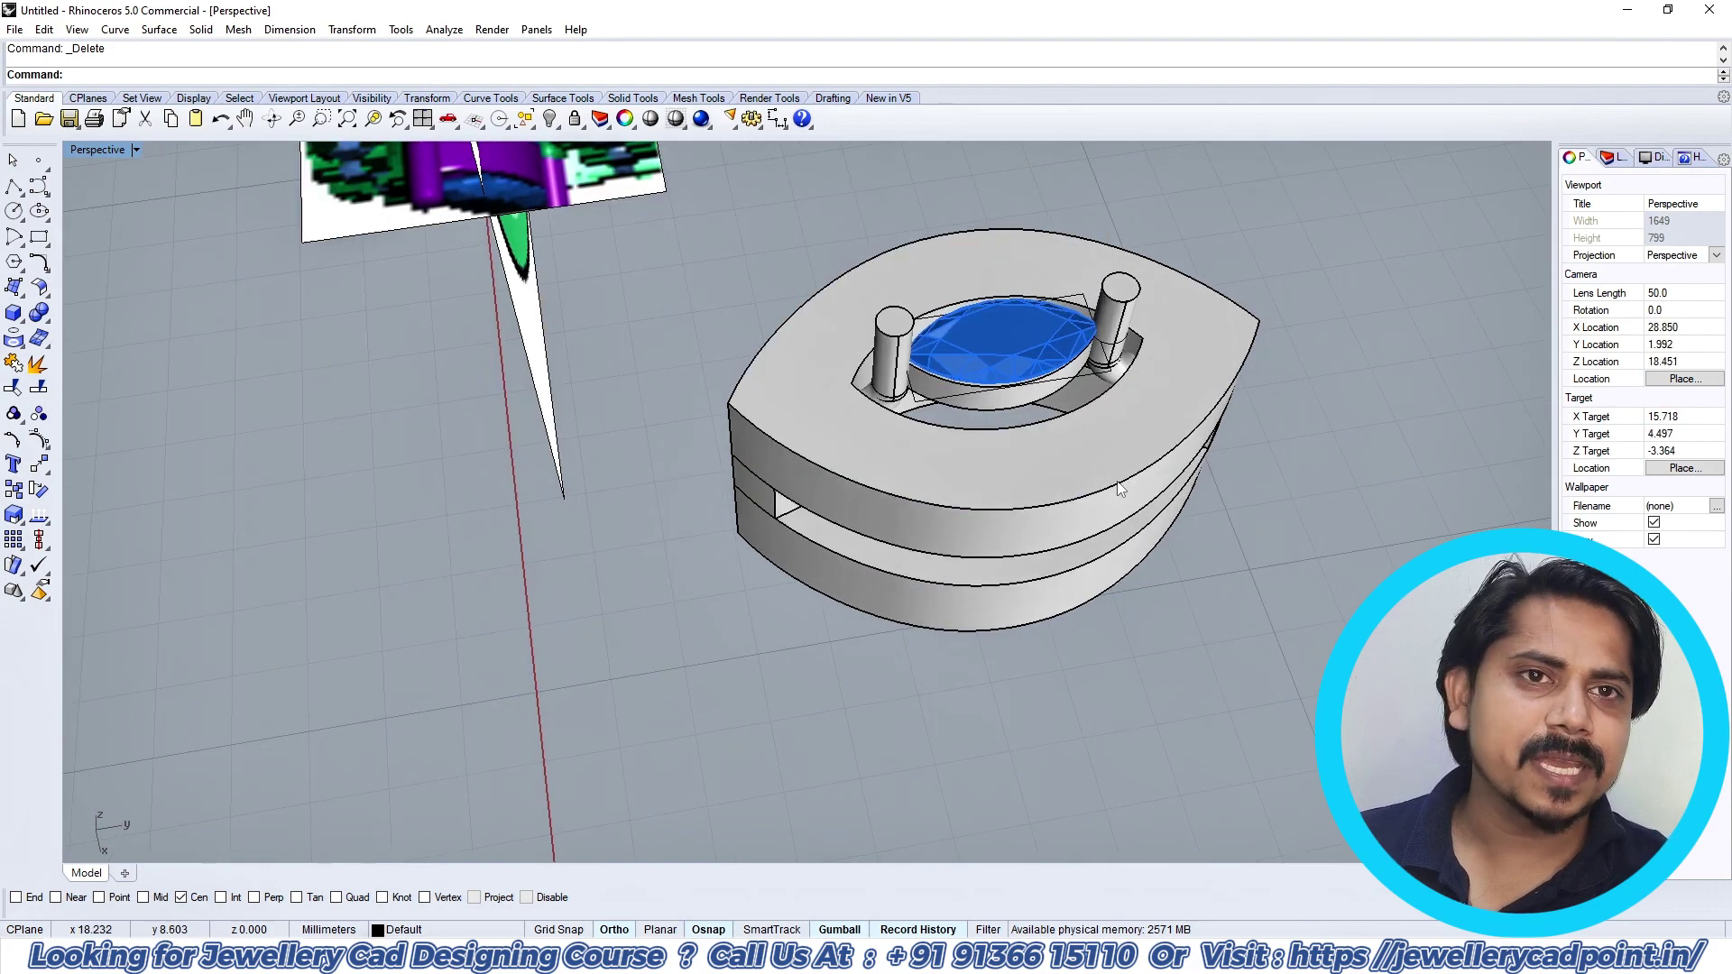
Step: Group the frame, prongs and marquise stone of the setting in the shaded top view
type("T")
key("Return")
scroll(1069, 442, "down", 11)
type("SV")
key("Return")
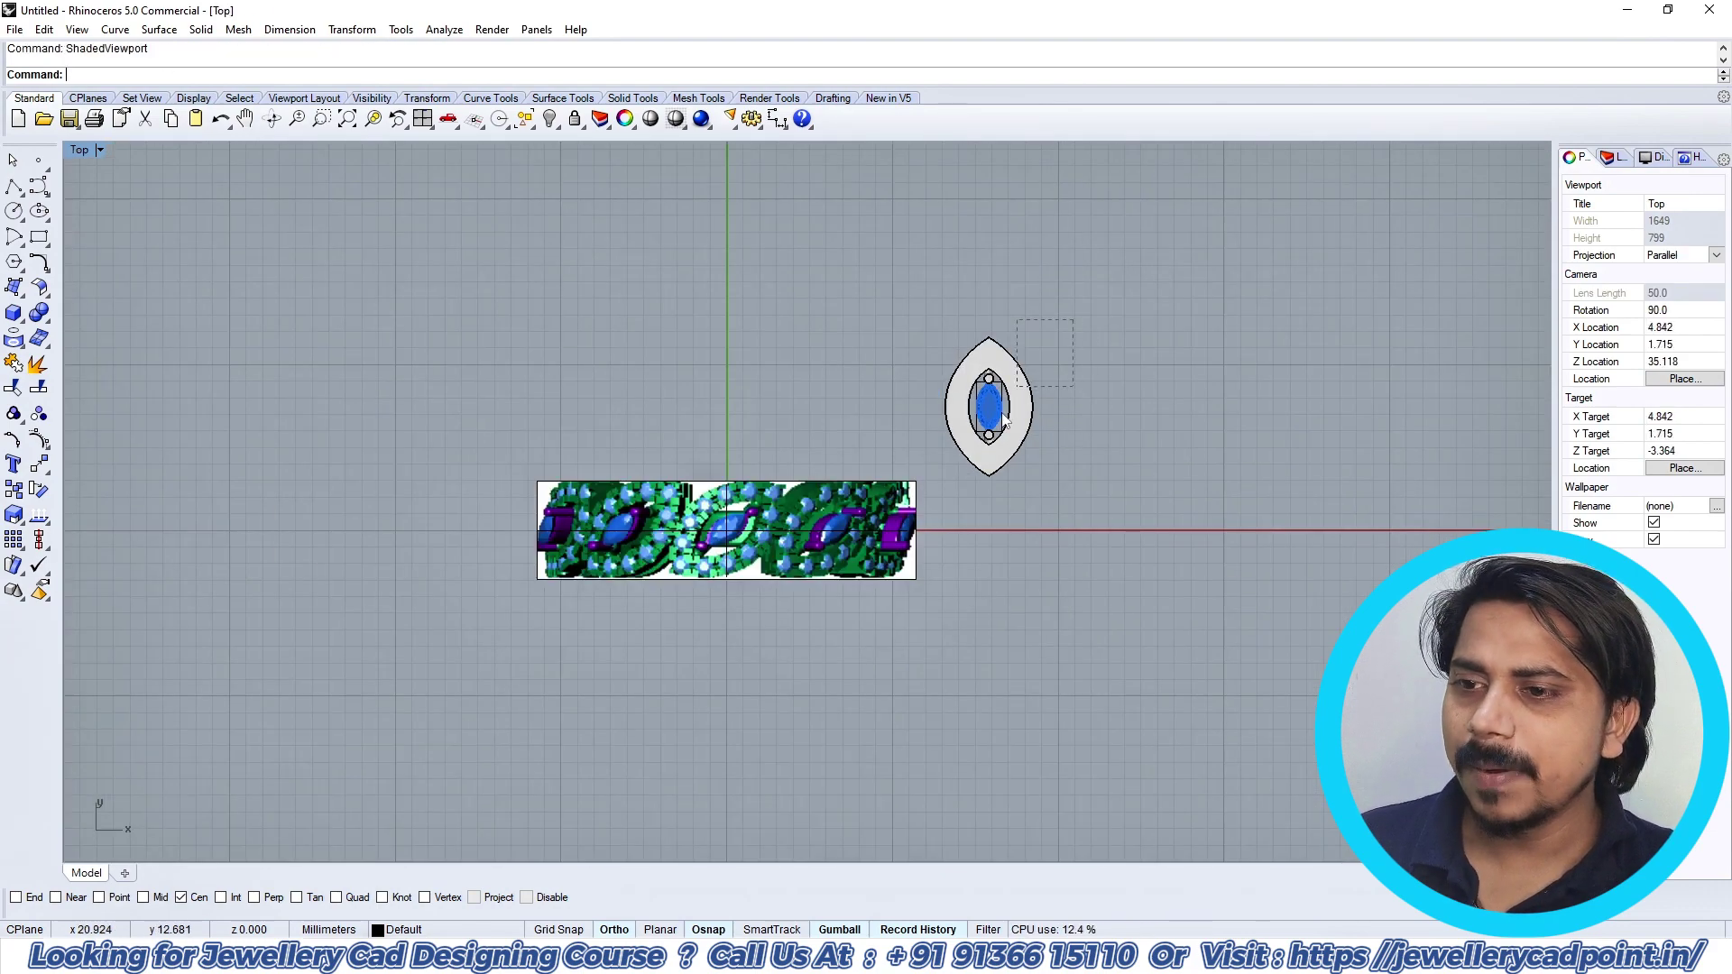
left_click_drag(939, 484, 928, 486)
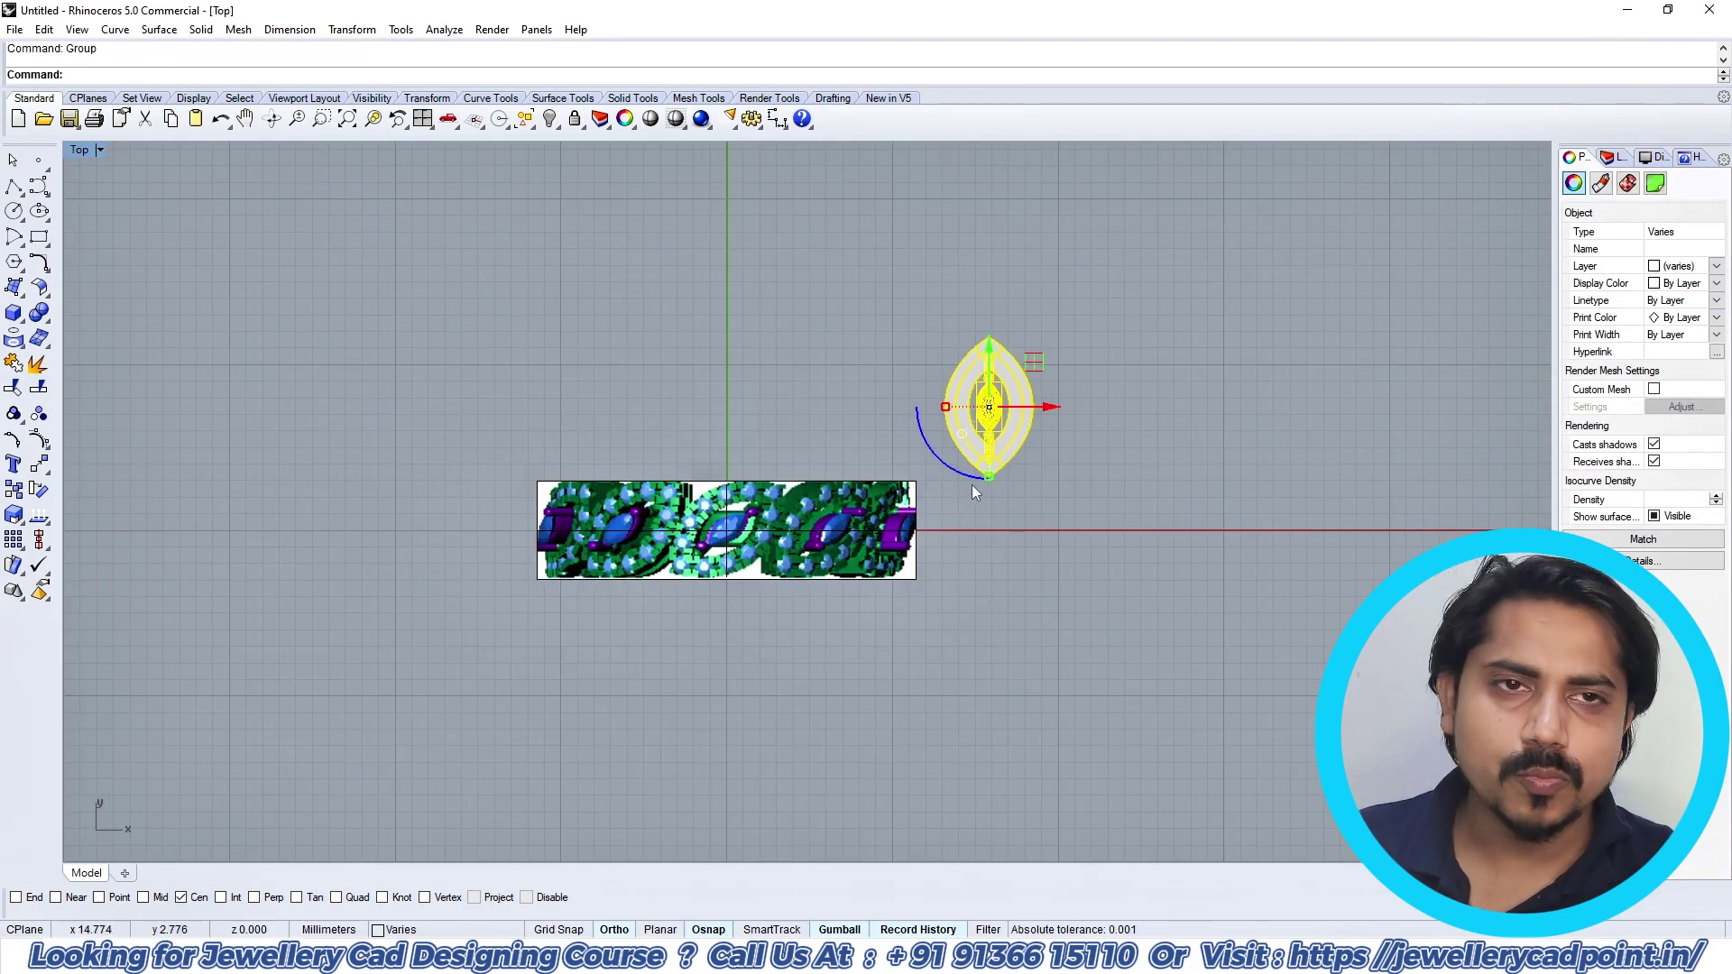
left_click(1052, 486)
scroll(1050, 482, "down", 3)
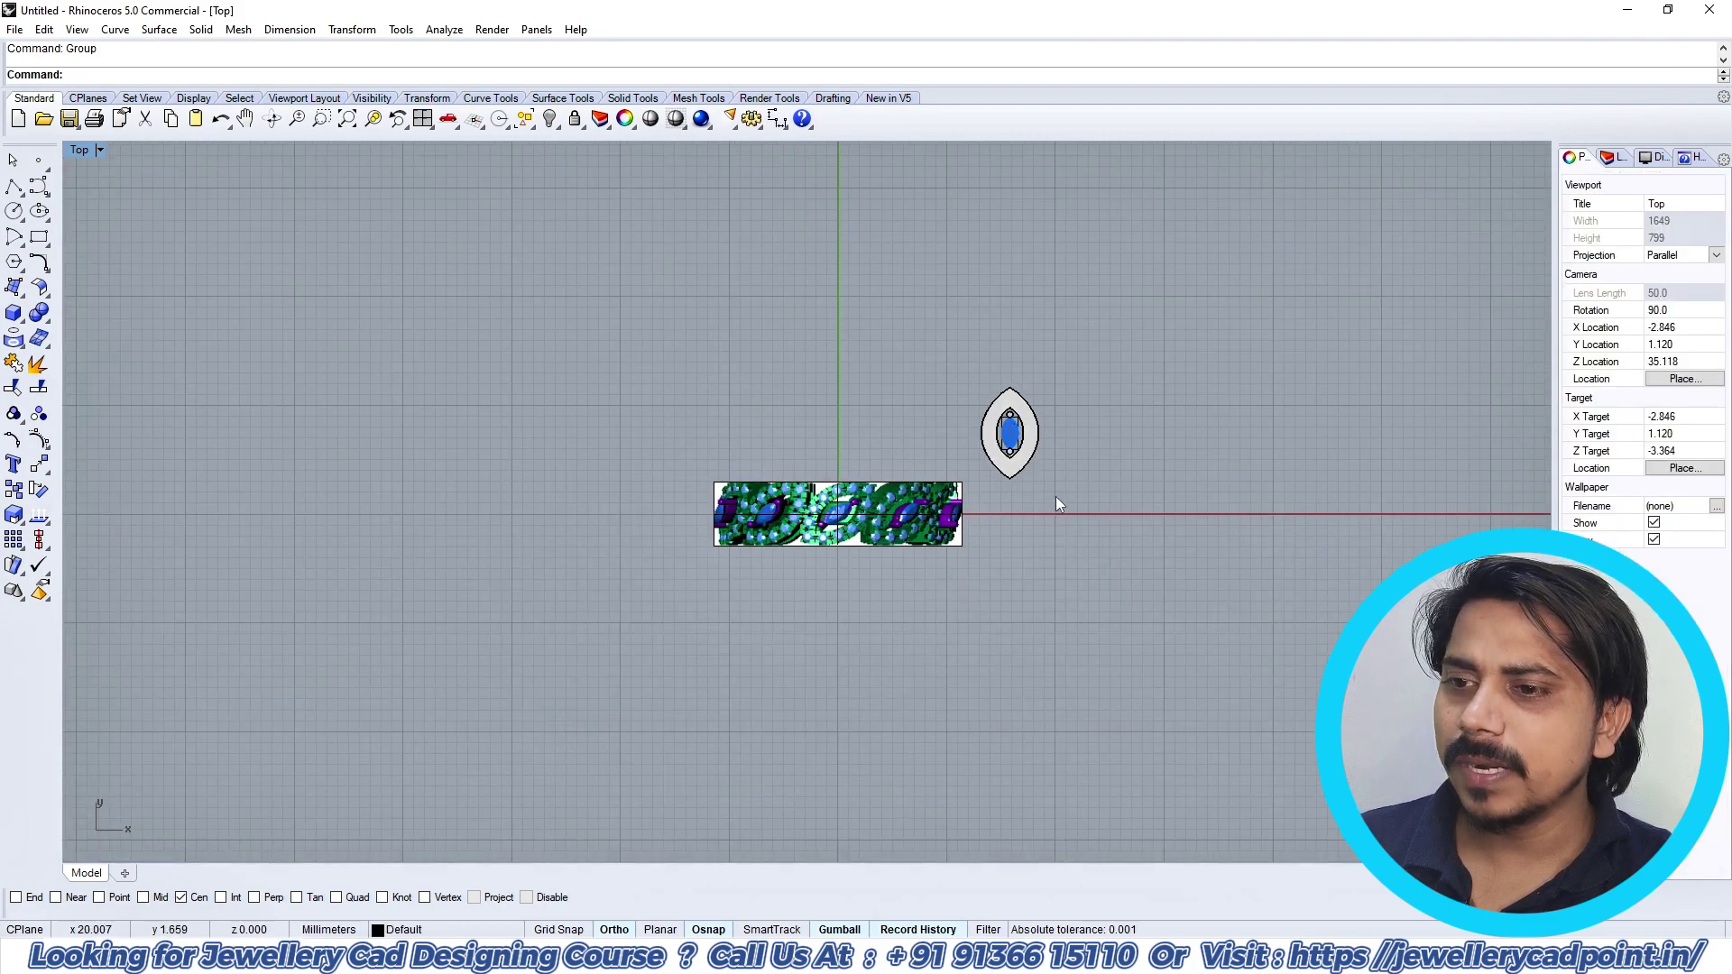
Step: With object snaps off, draw an arc about 21.9 mm wide in the front view along the reference ring's outer upper contour
type("F")
key("Return")
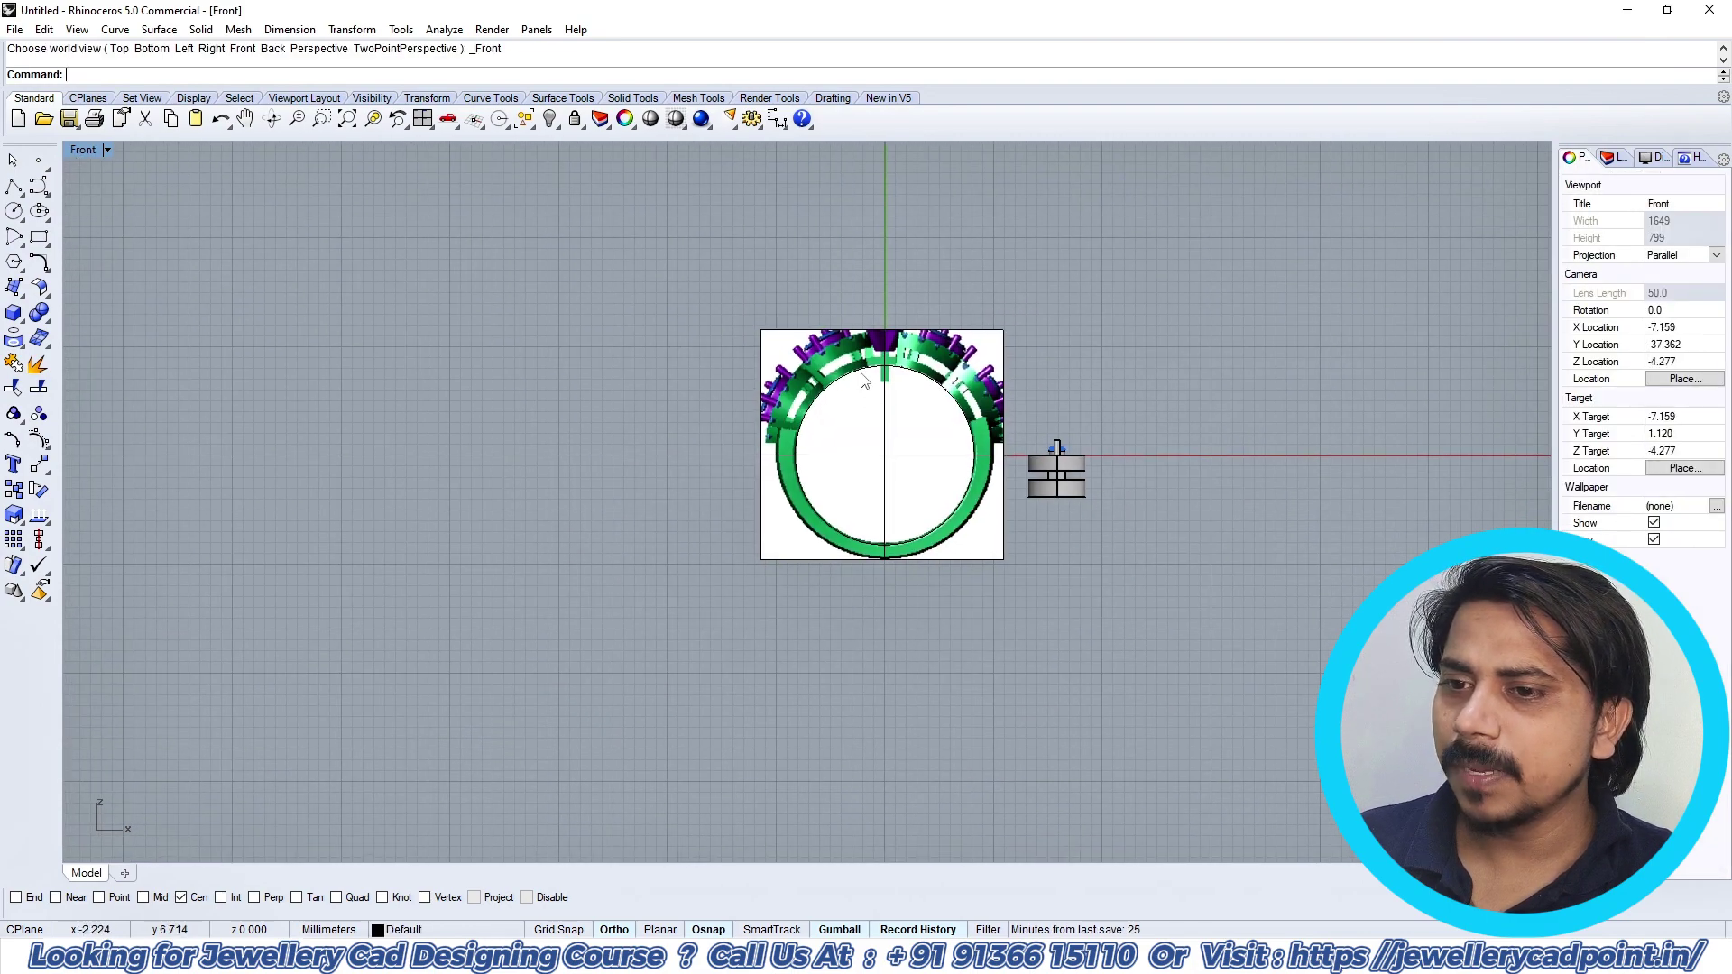
scroll(863, 381, "up", 3)
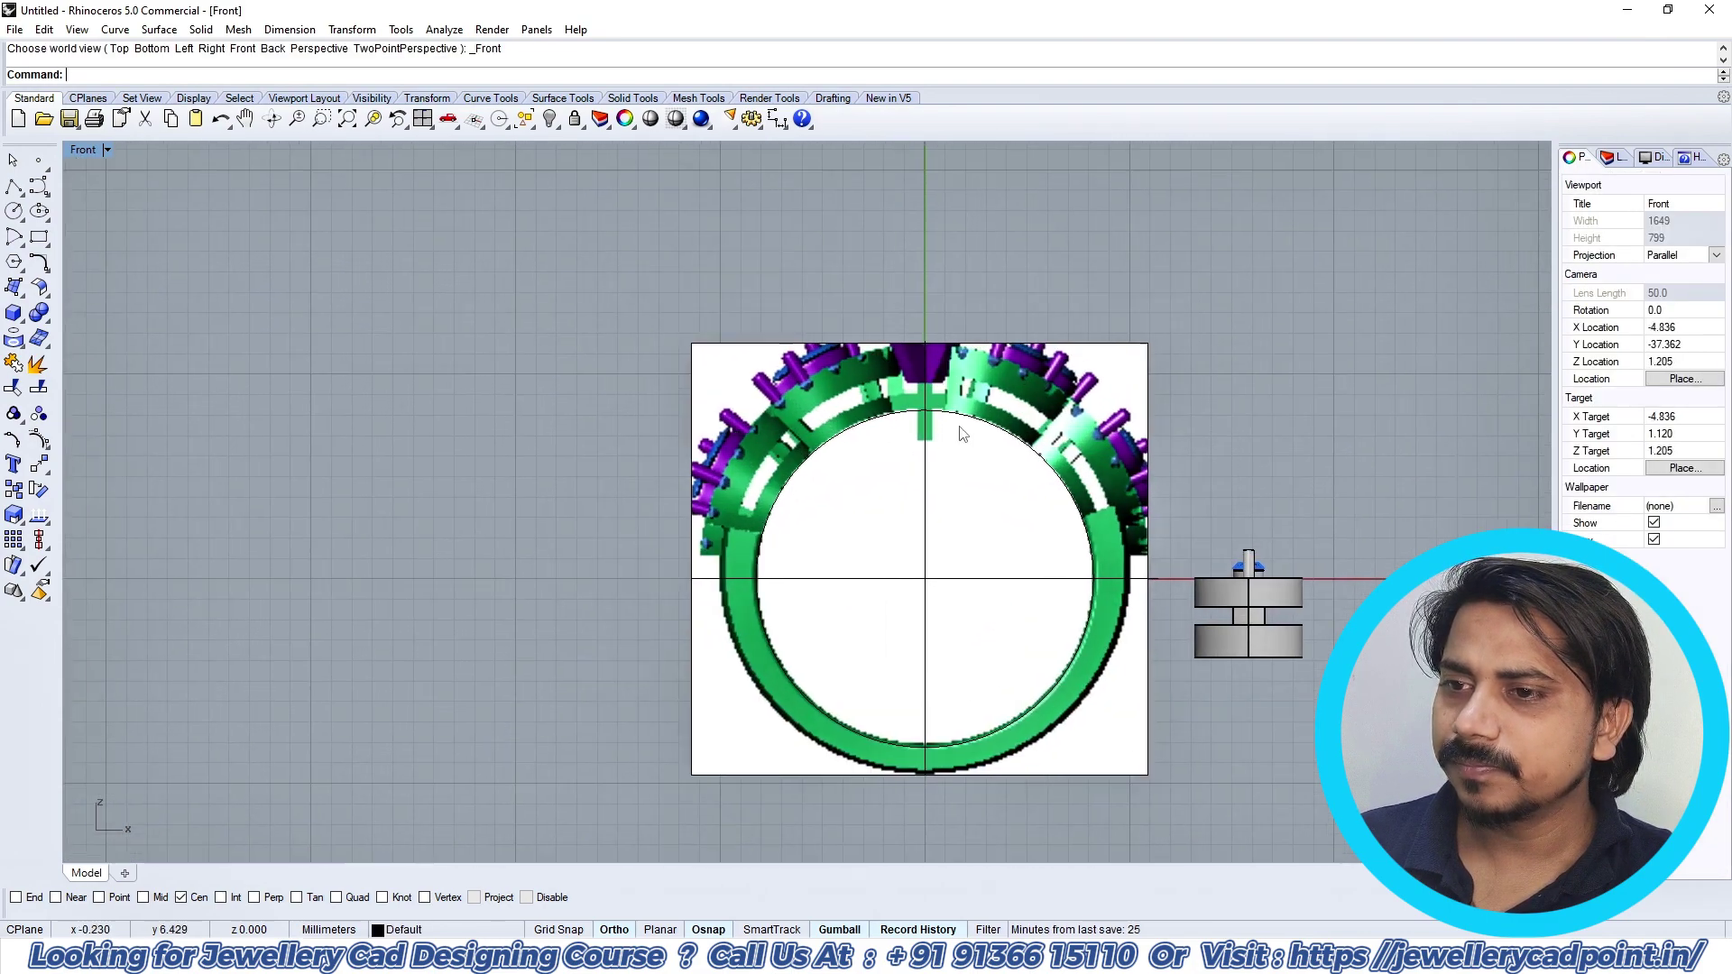
left_click(13, 236)
scroll(713, 578, "up", 5)
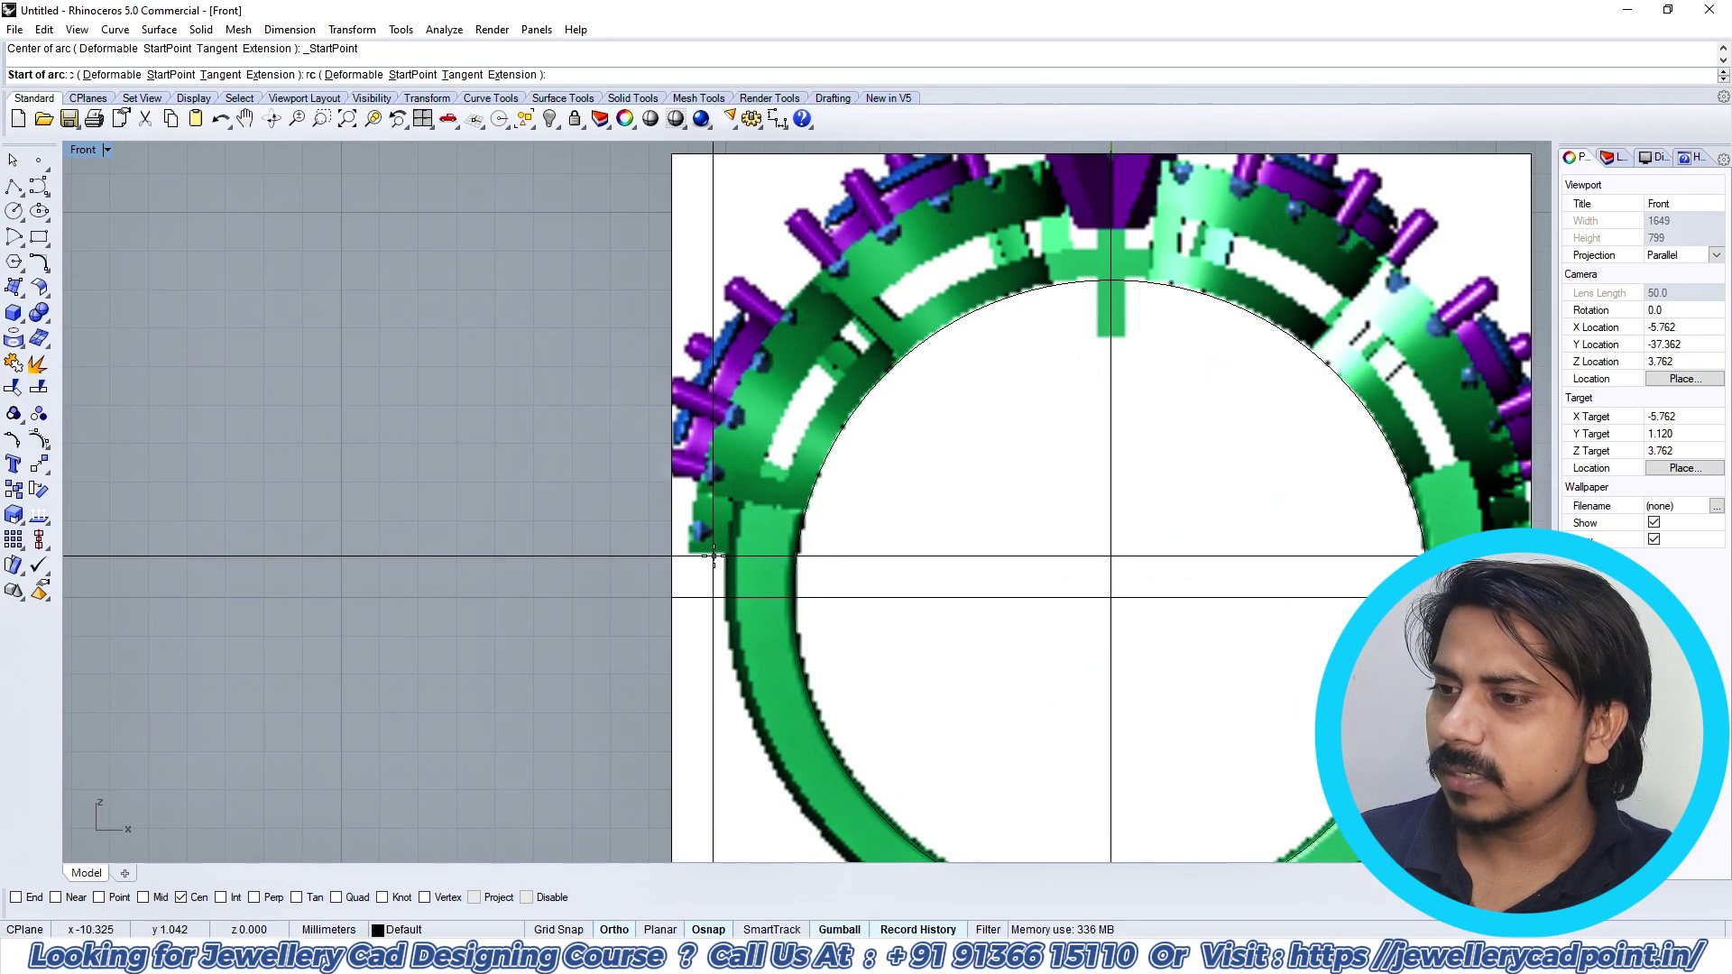
left_click(527, 899)
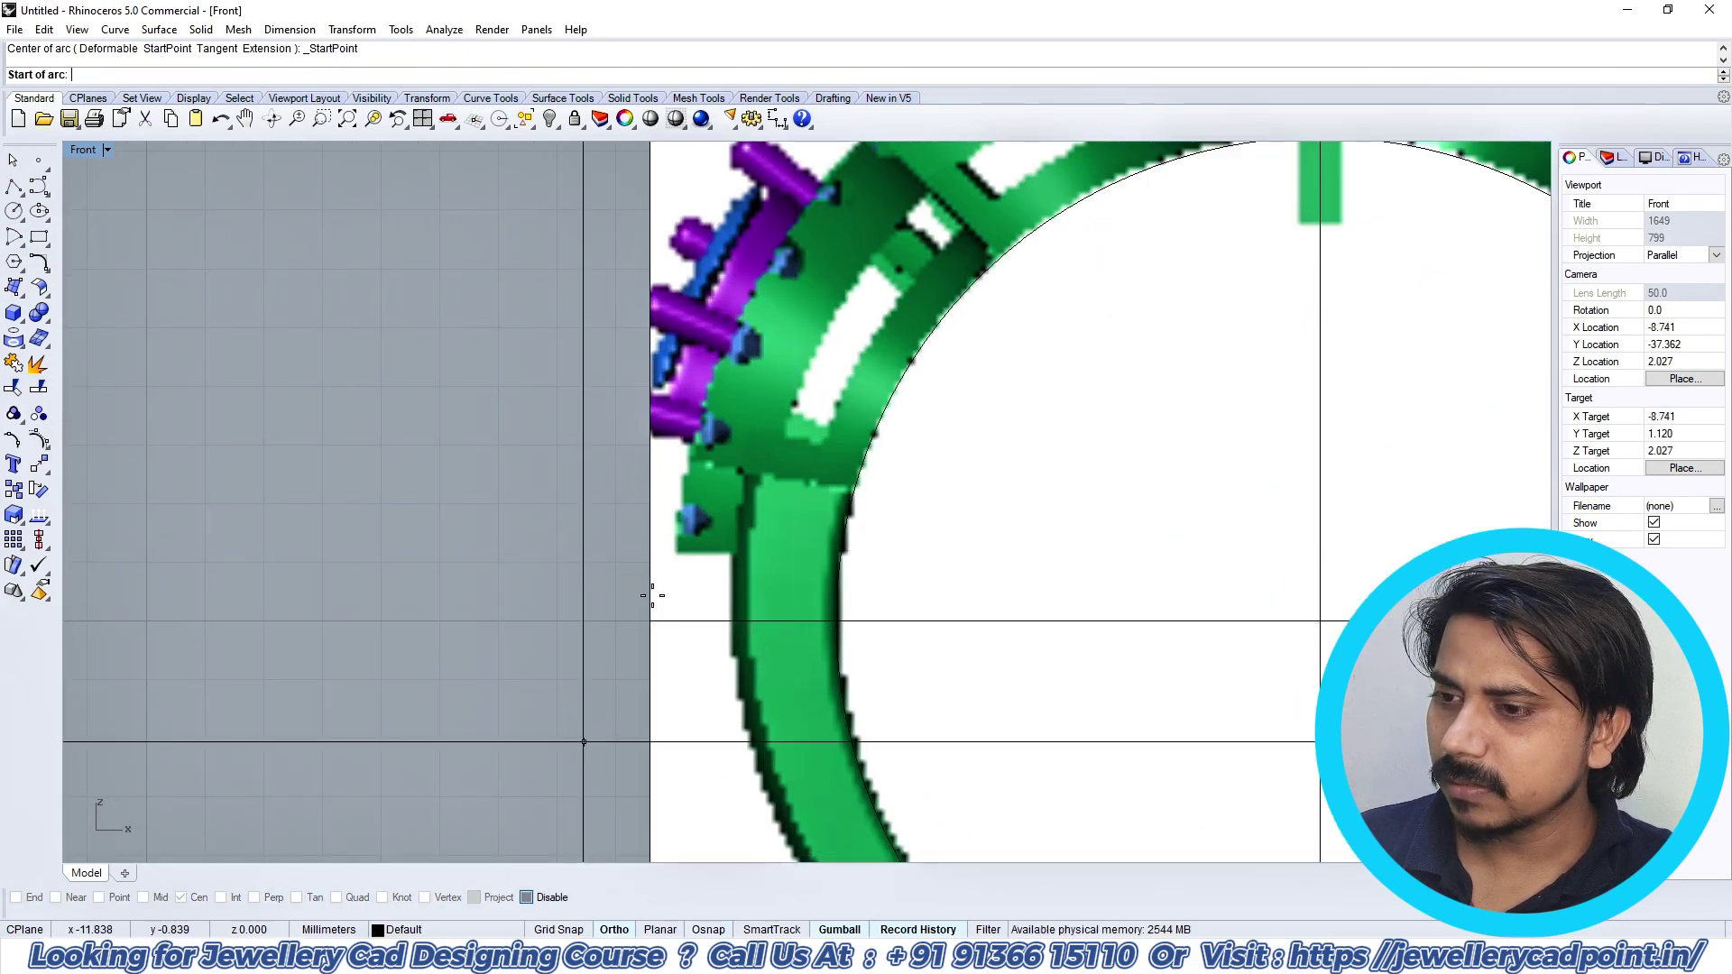
left_click(674, 555)
scroll(481, 539, "down", 5)
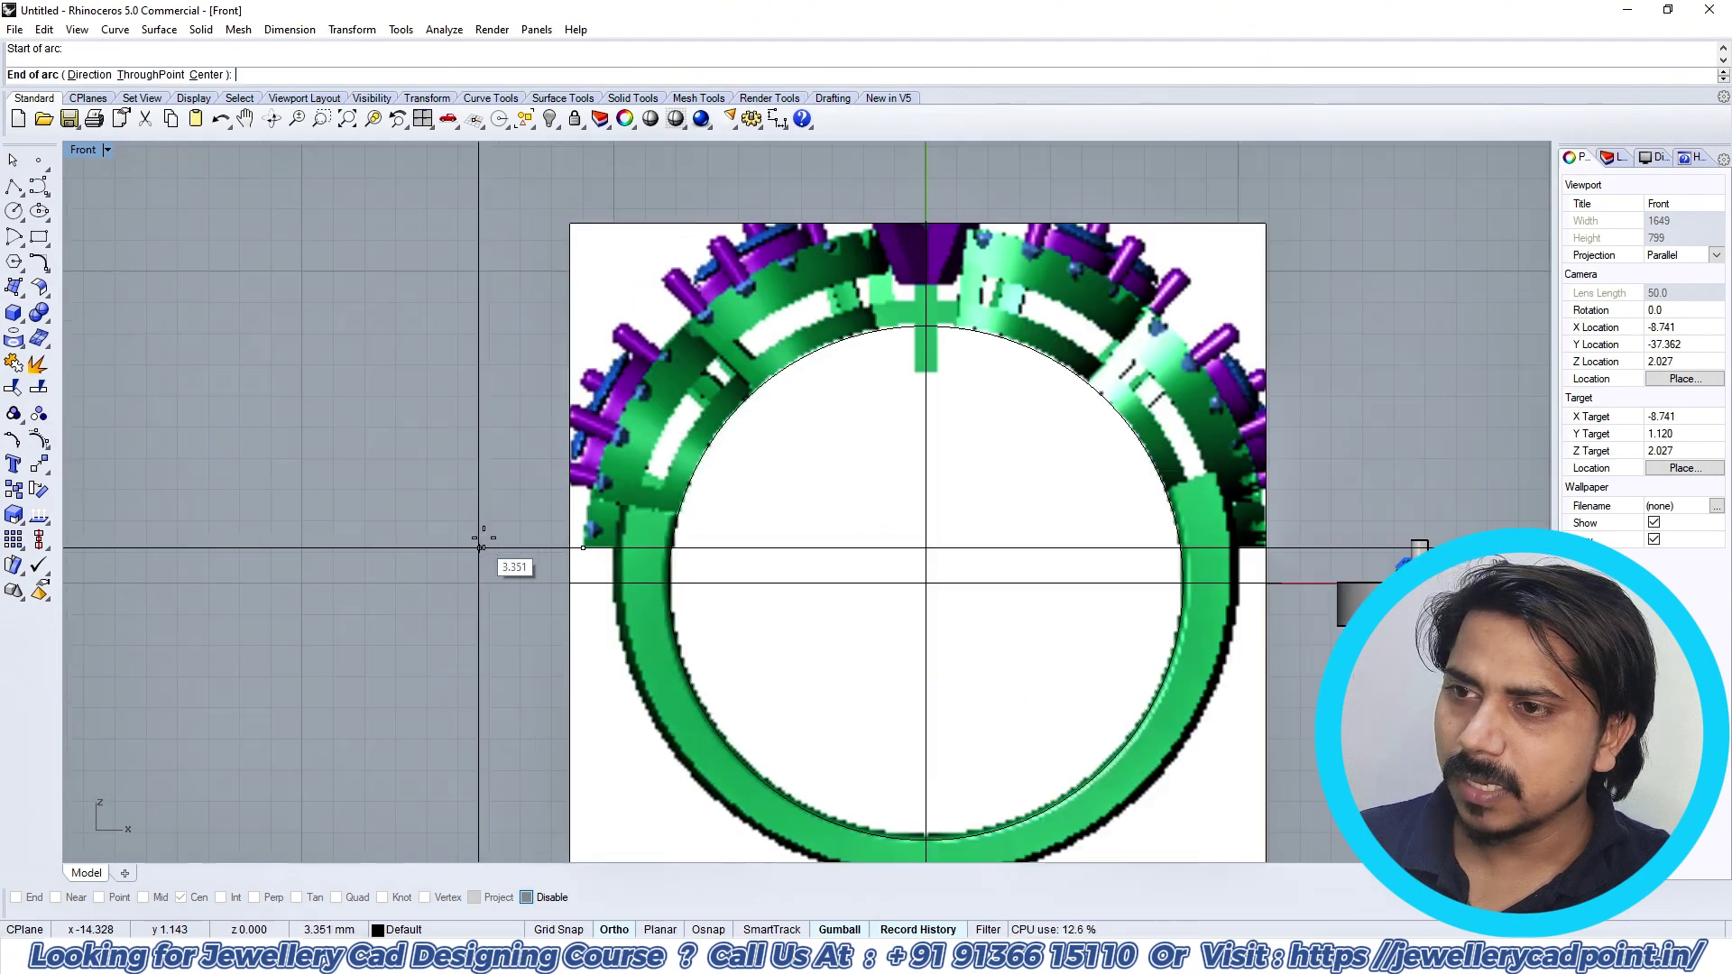
scroll(1097, 539, "up", 2)
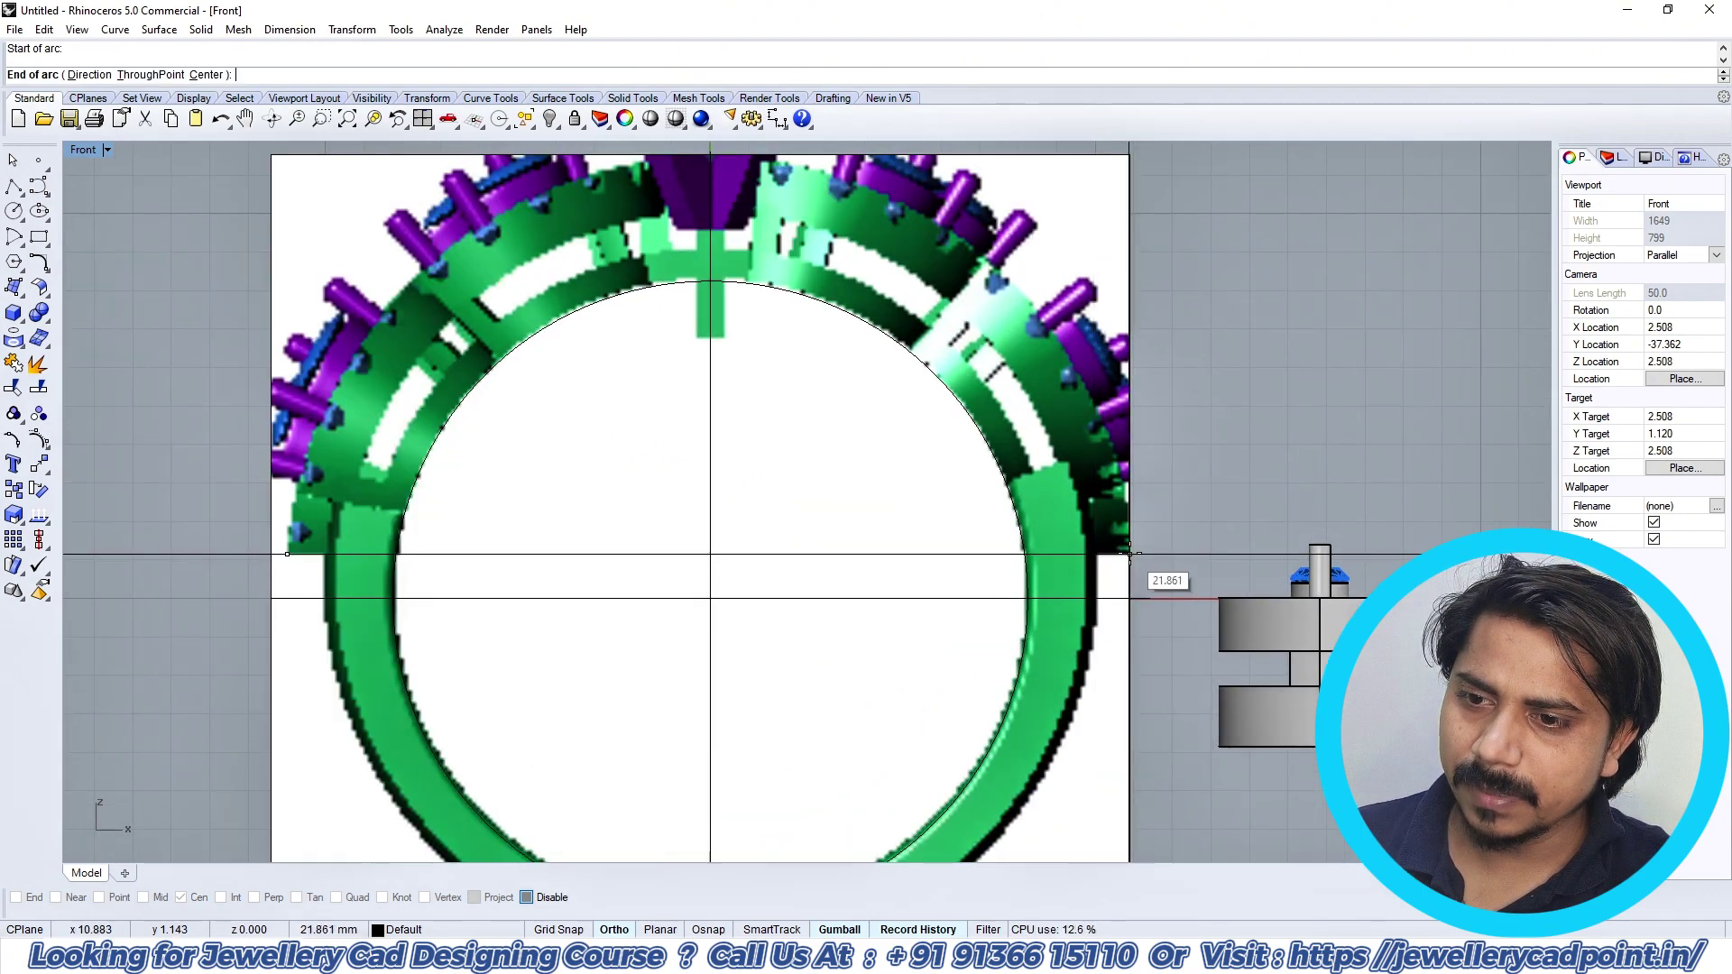
left_click(1129, 554)
scroll(1103, 551, "down", 6)
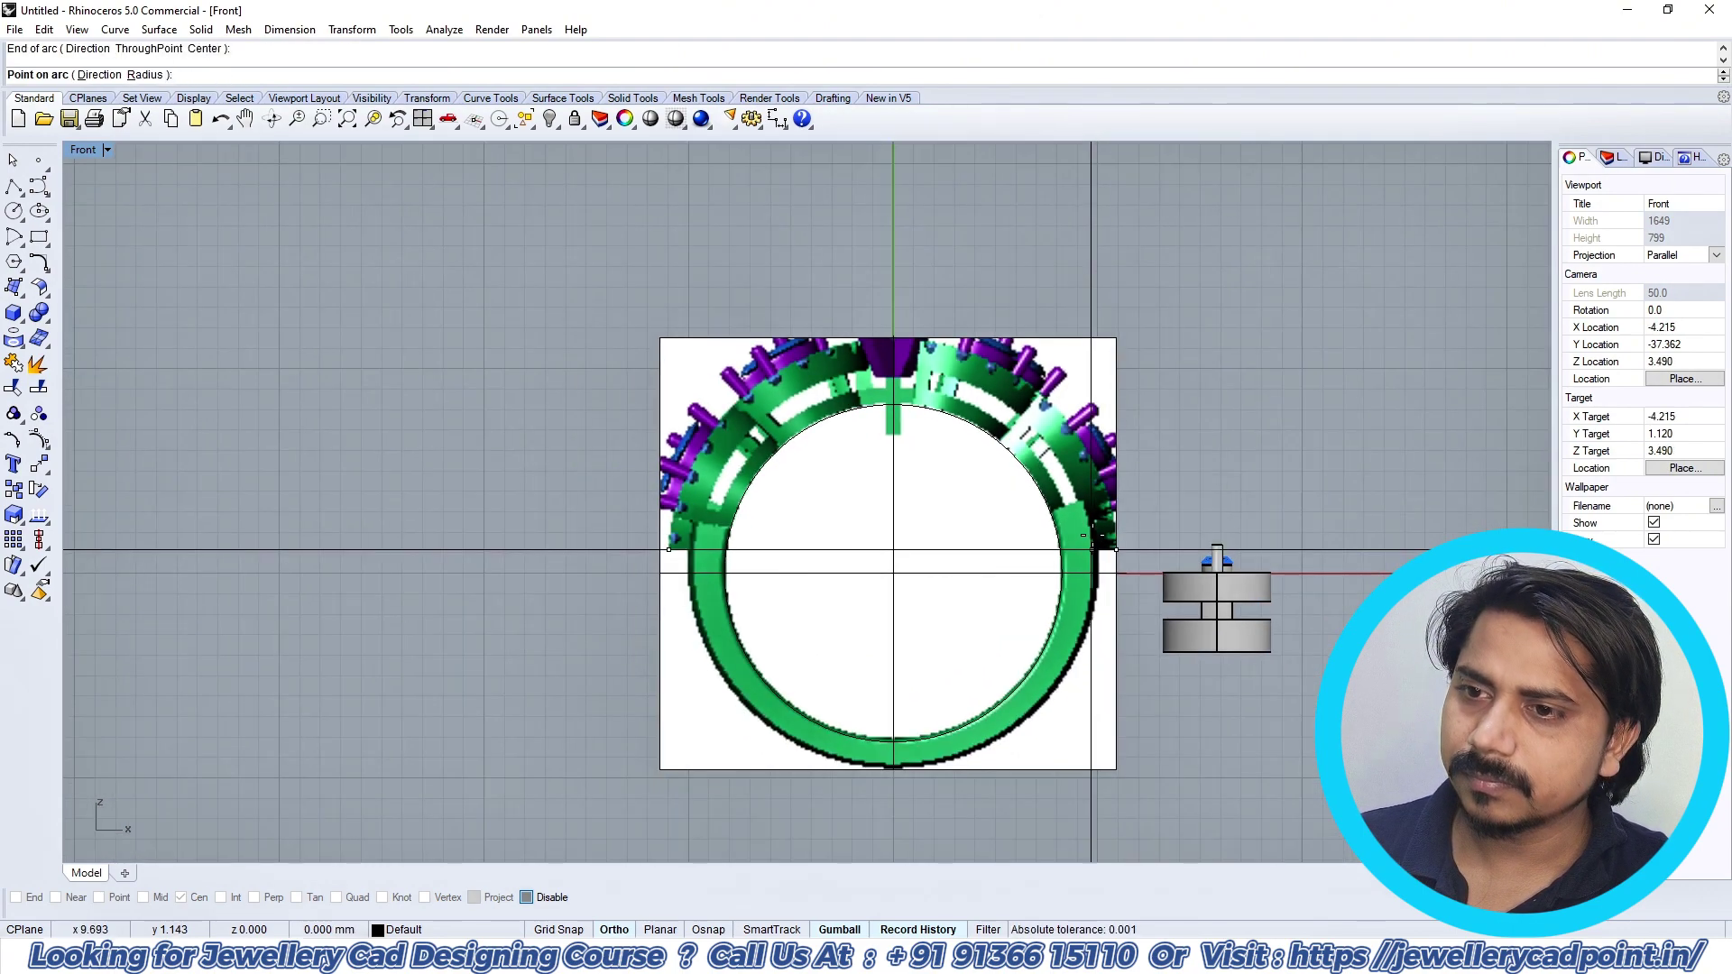
right_click_drag(1093, 541, 1083, 592)
right_click_drag(1034, 437, 1019, 505)
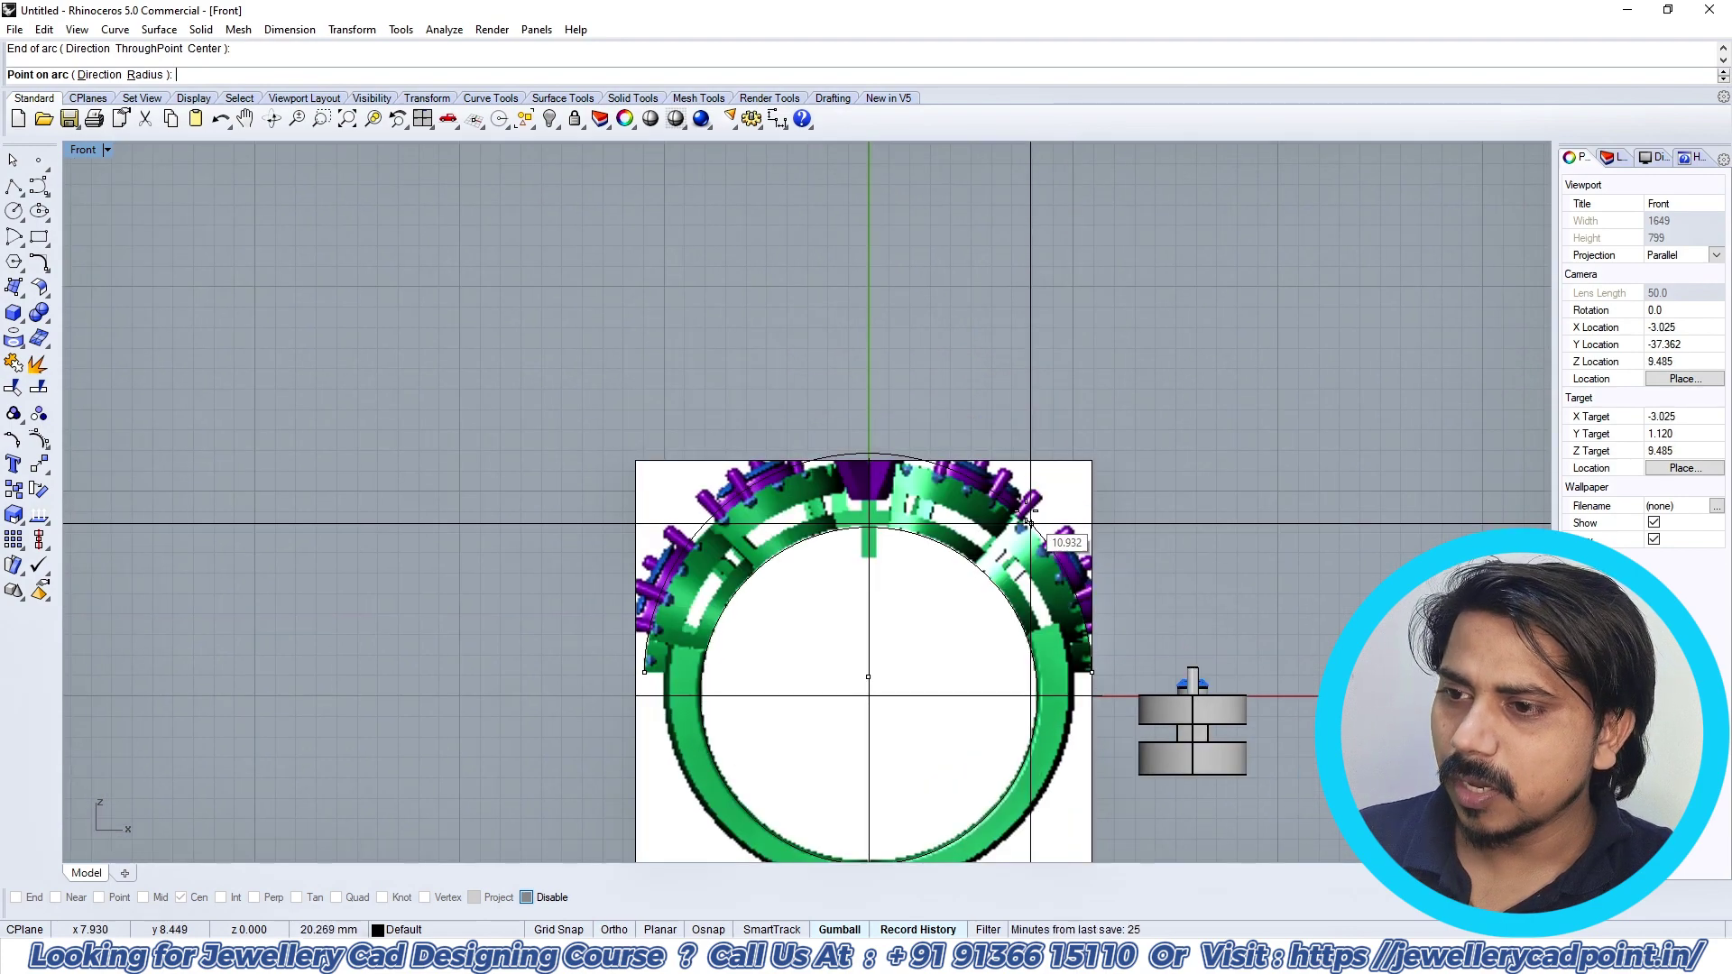
left_click(983, 495)
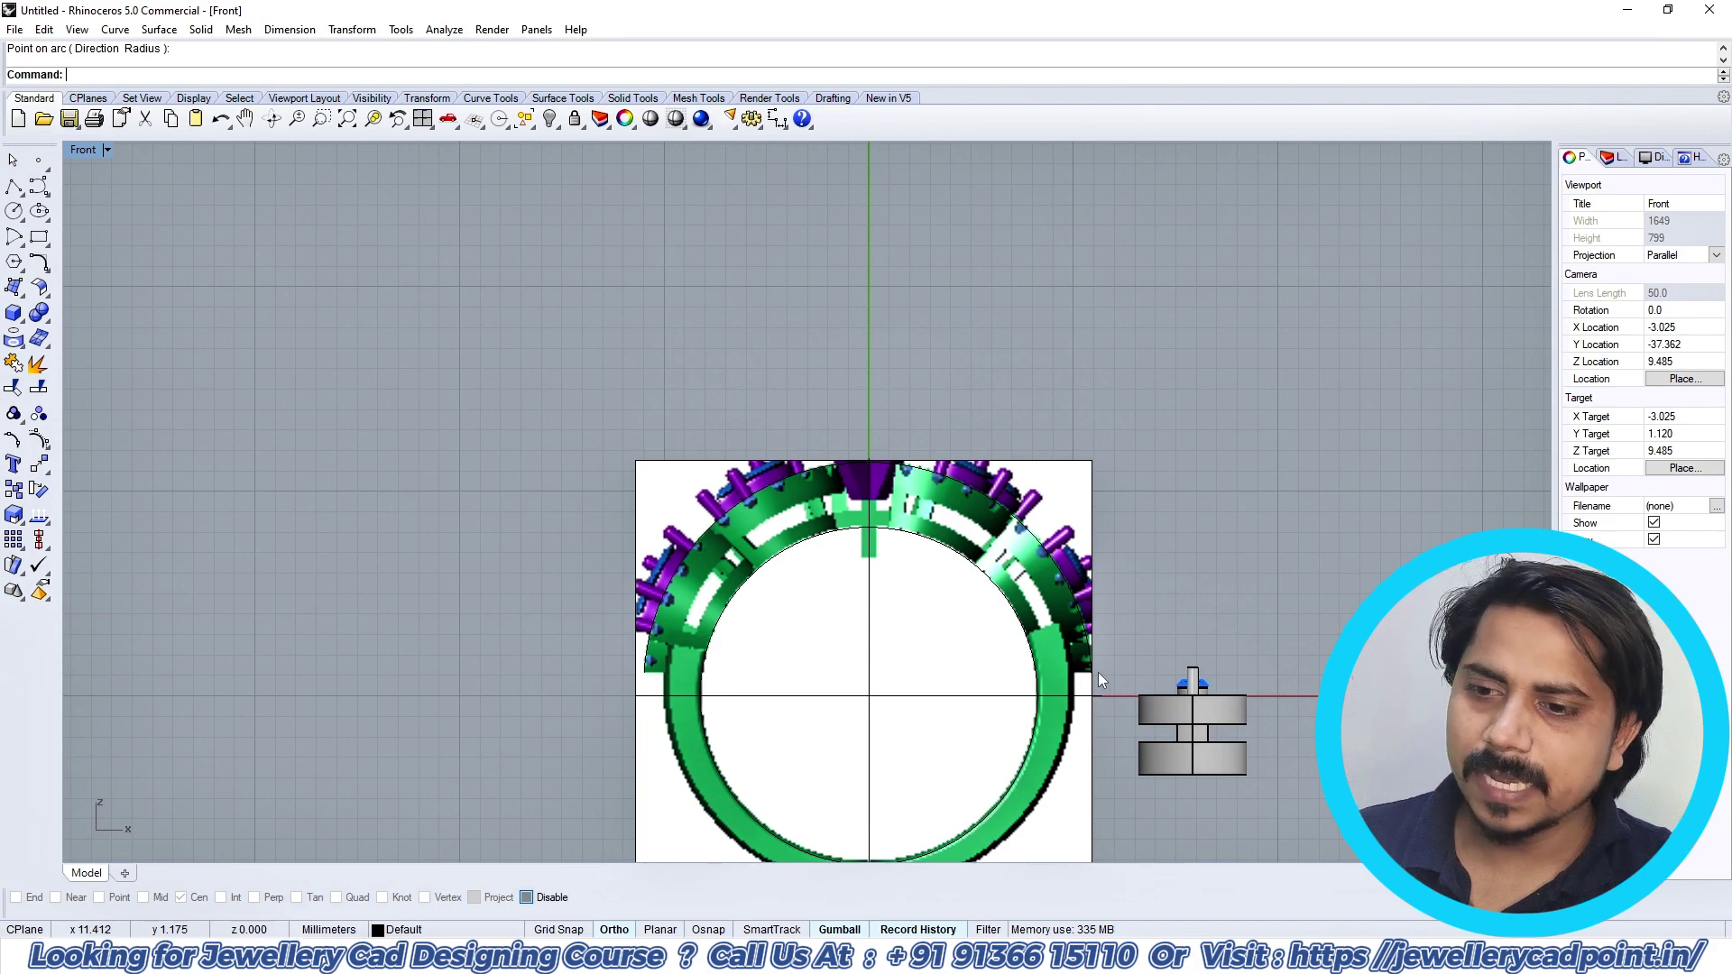
Step: Measure the length of the arc drawn over the reference ring
left_click(1020, 523)
left_click(1068, 568)
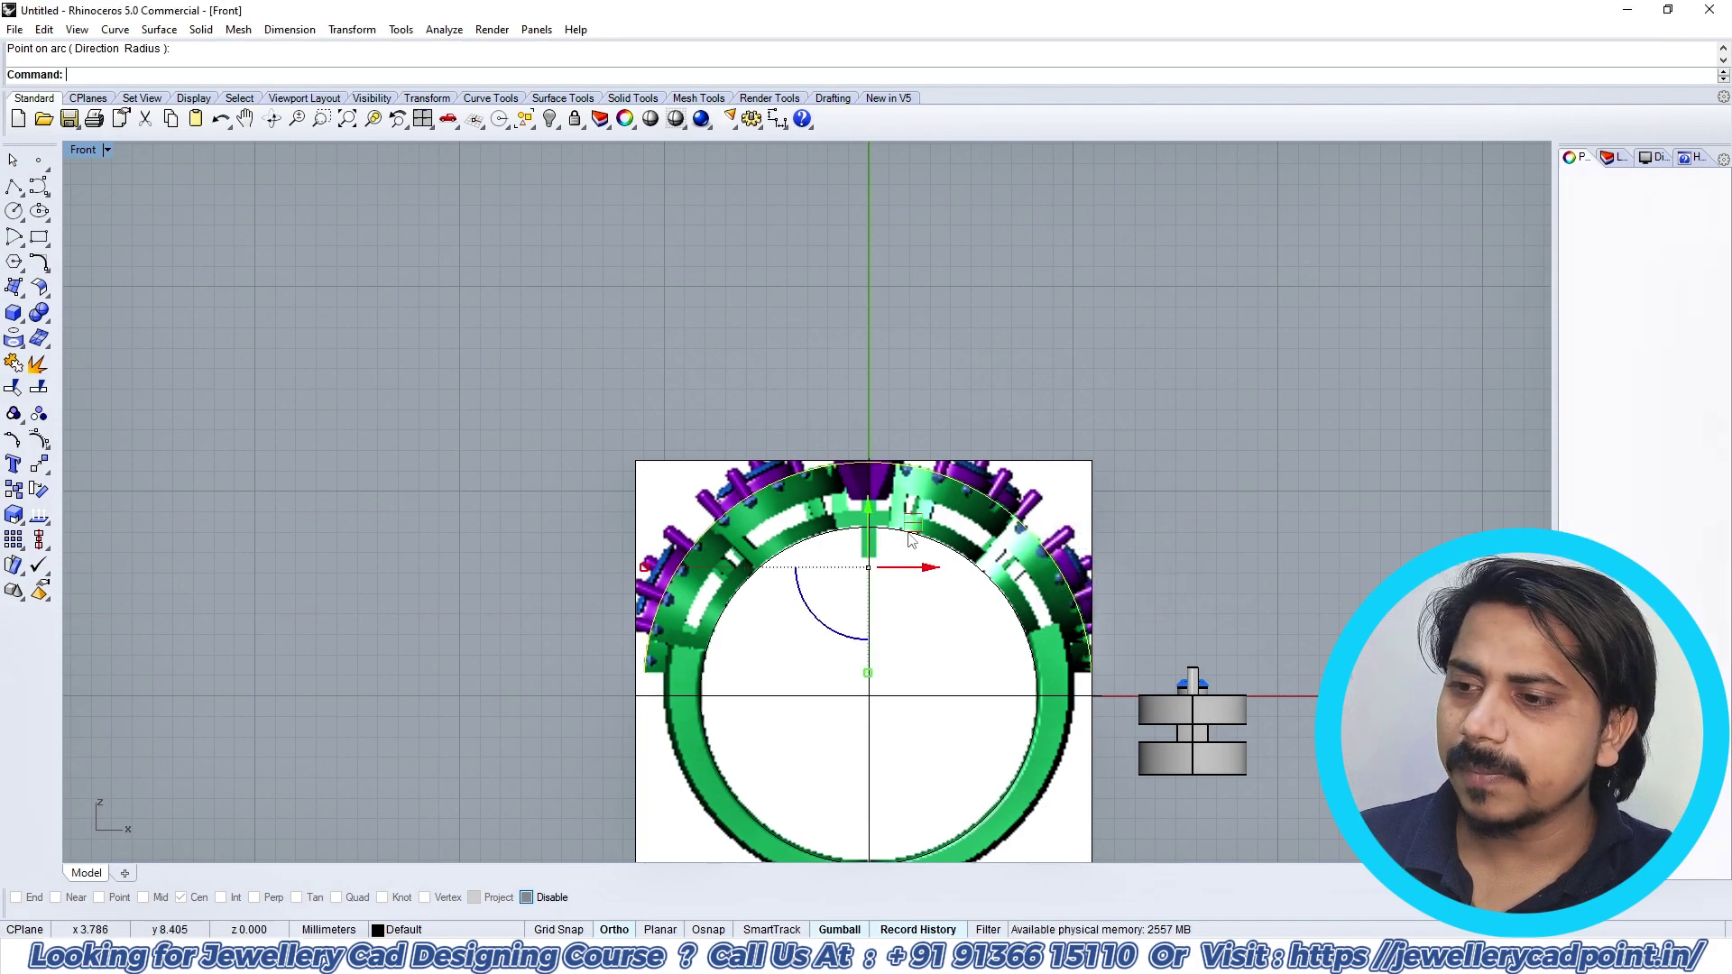
key("ctrl+F1")
right_click_drag(902, 587, 864, 597)
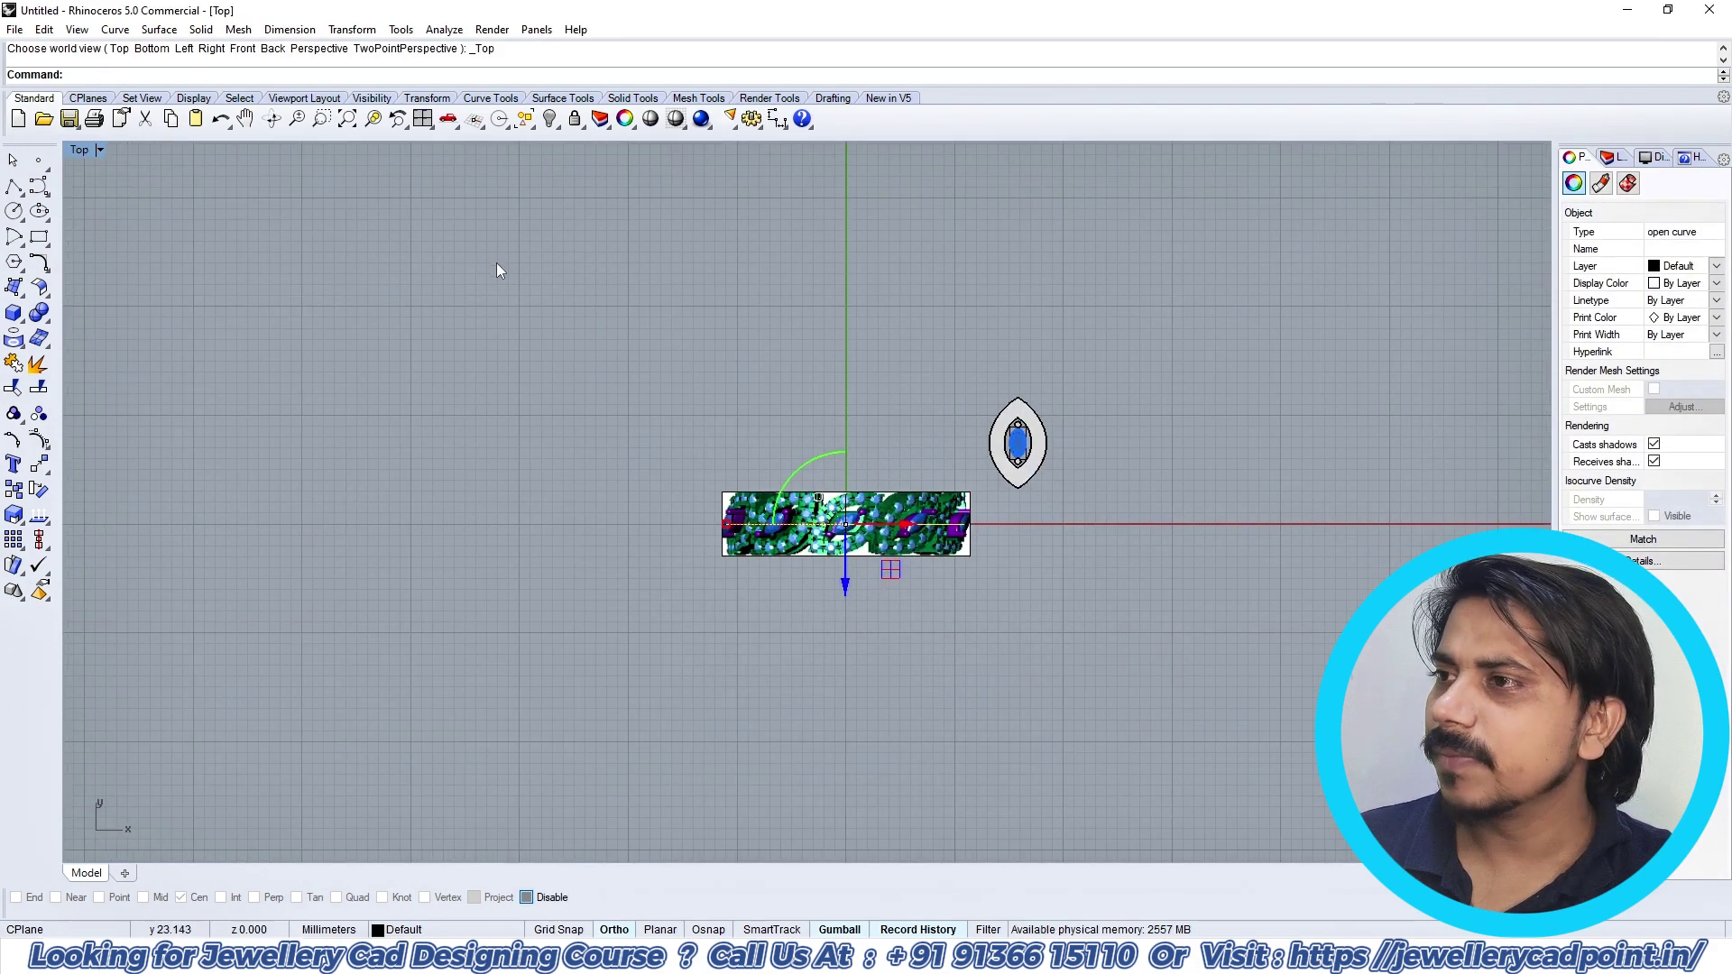
left_click(443, 28)
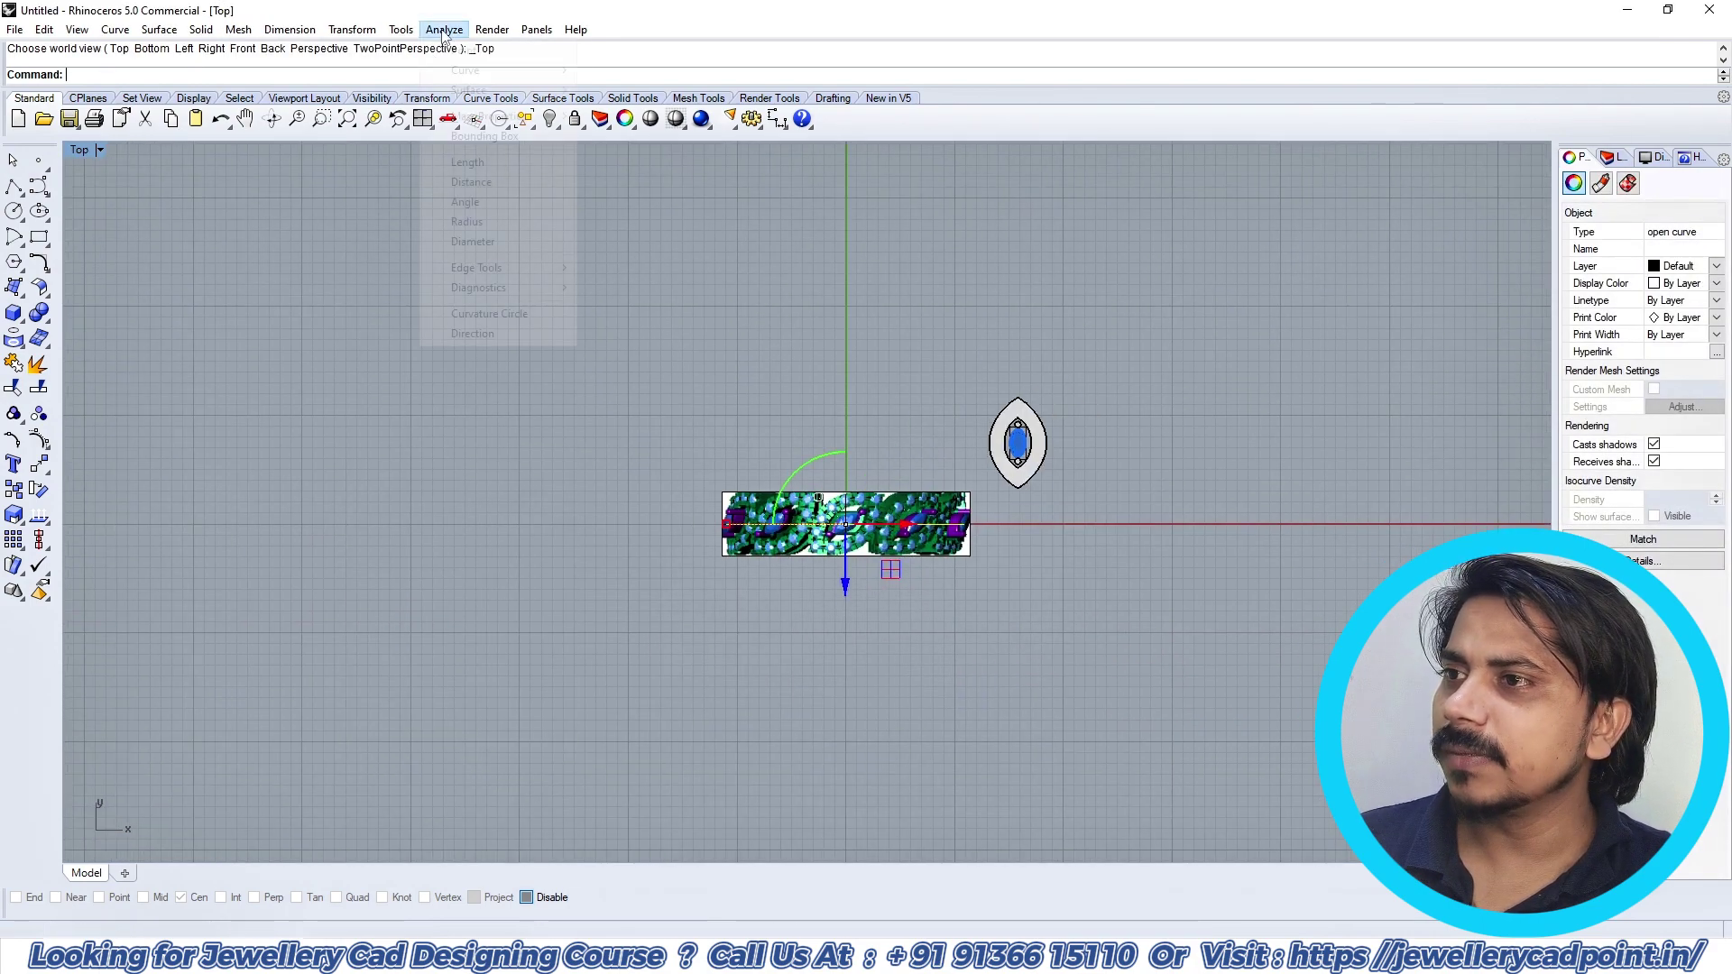
left_click(478, 168)
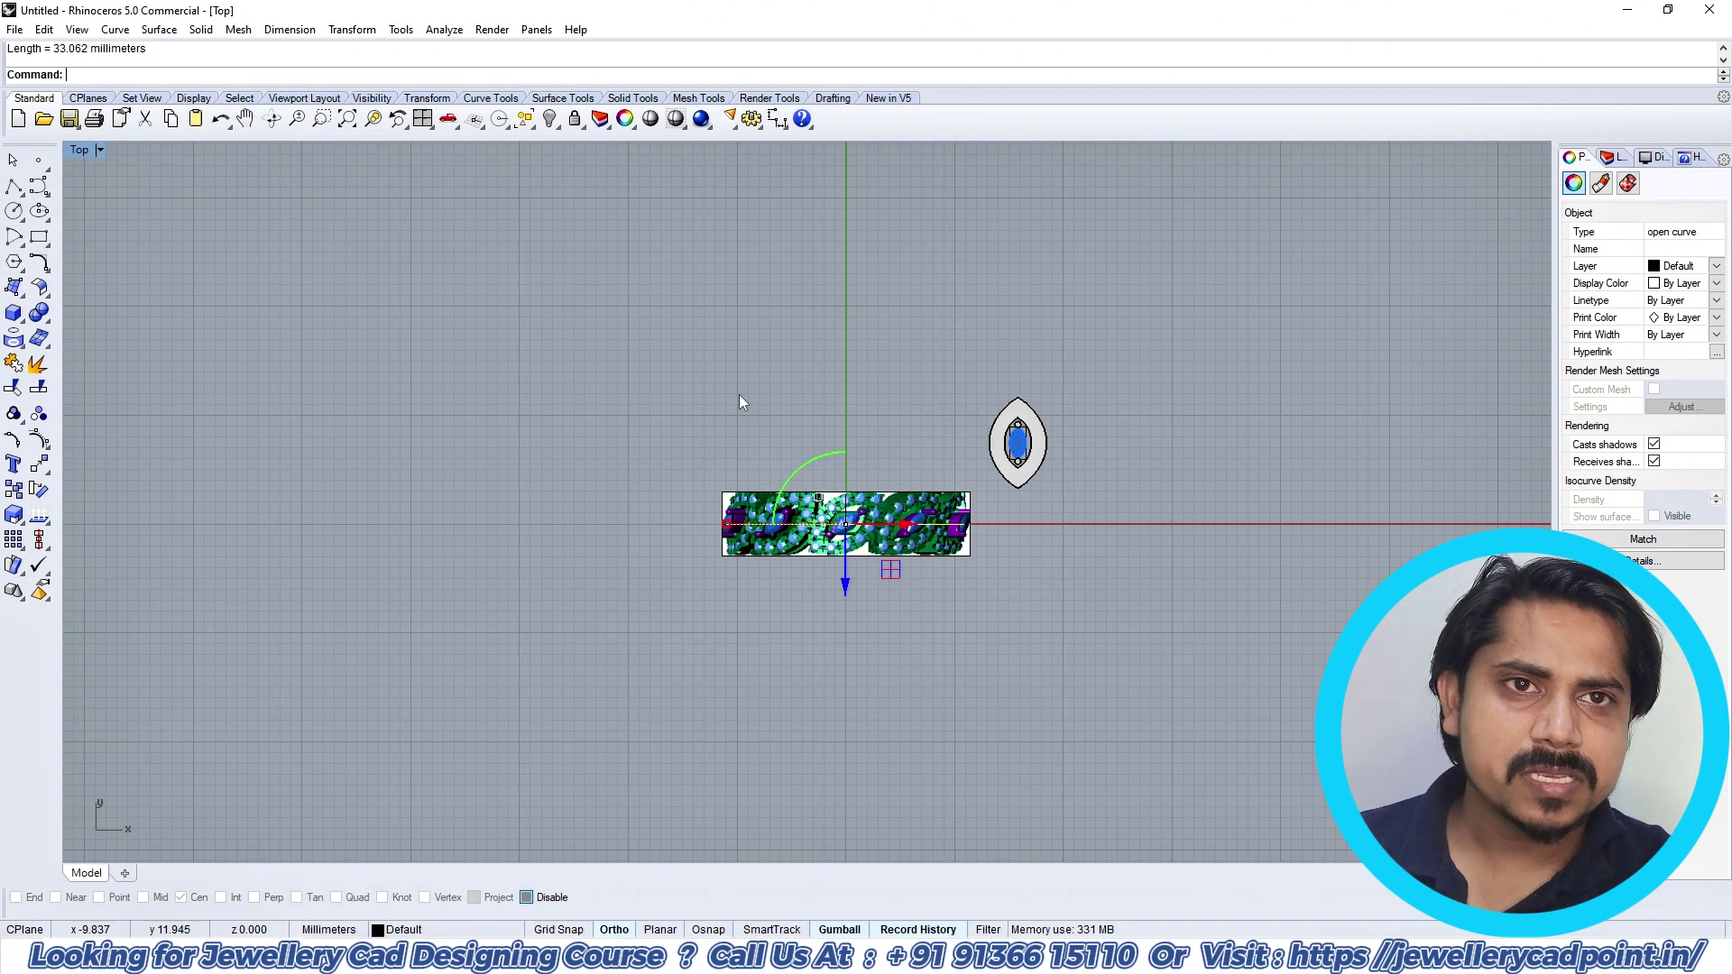
right_click_drag(842, 453, 793, 424)
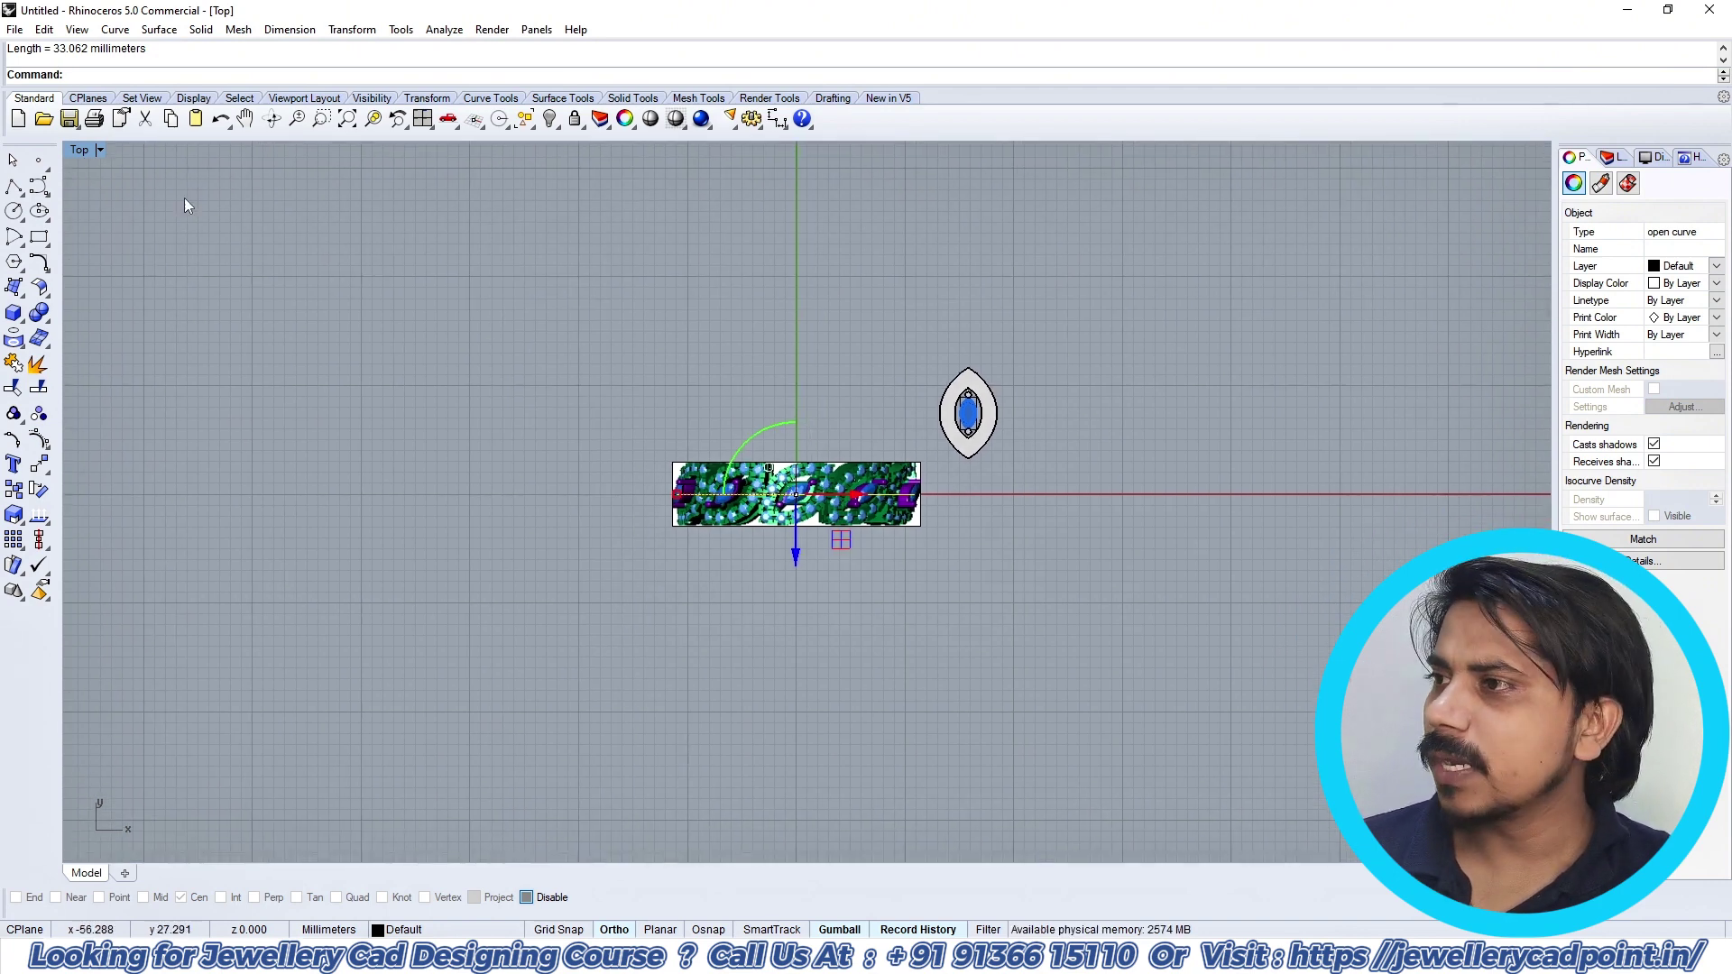
Step: Draw a horizontal line 33.062 mm long below the setting in the top view, matching the arc's length
left_click(12, 187)
left_click(1043, 638)
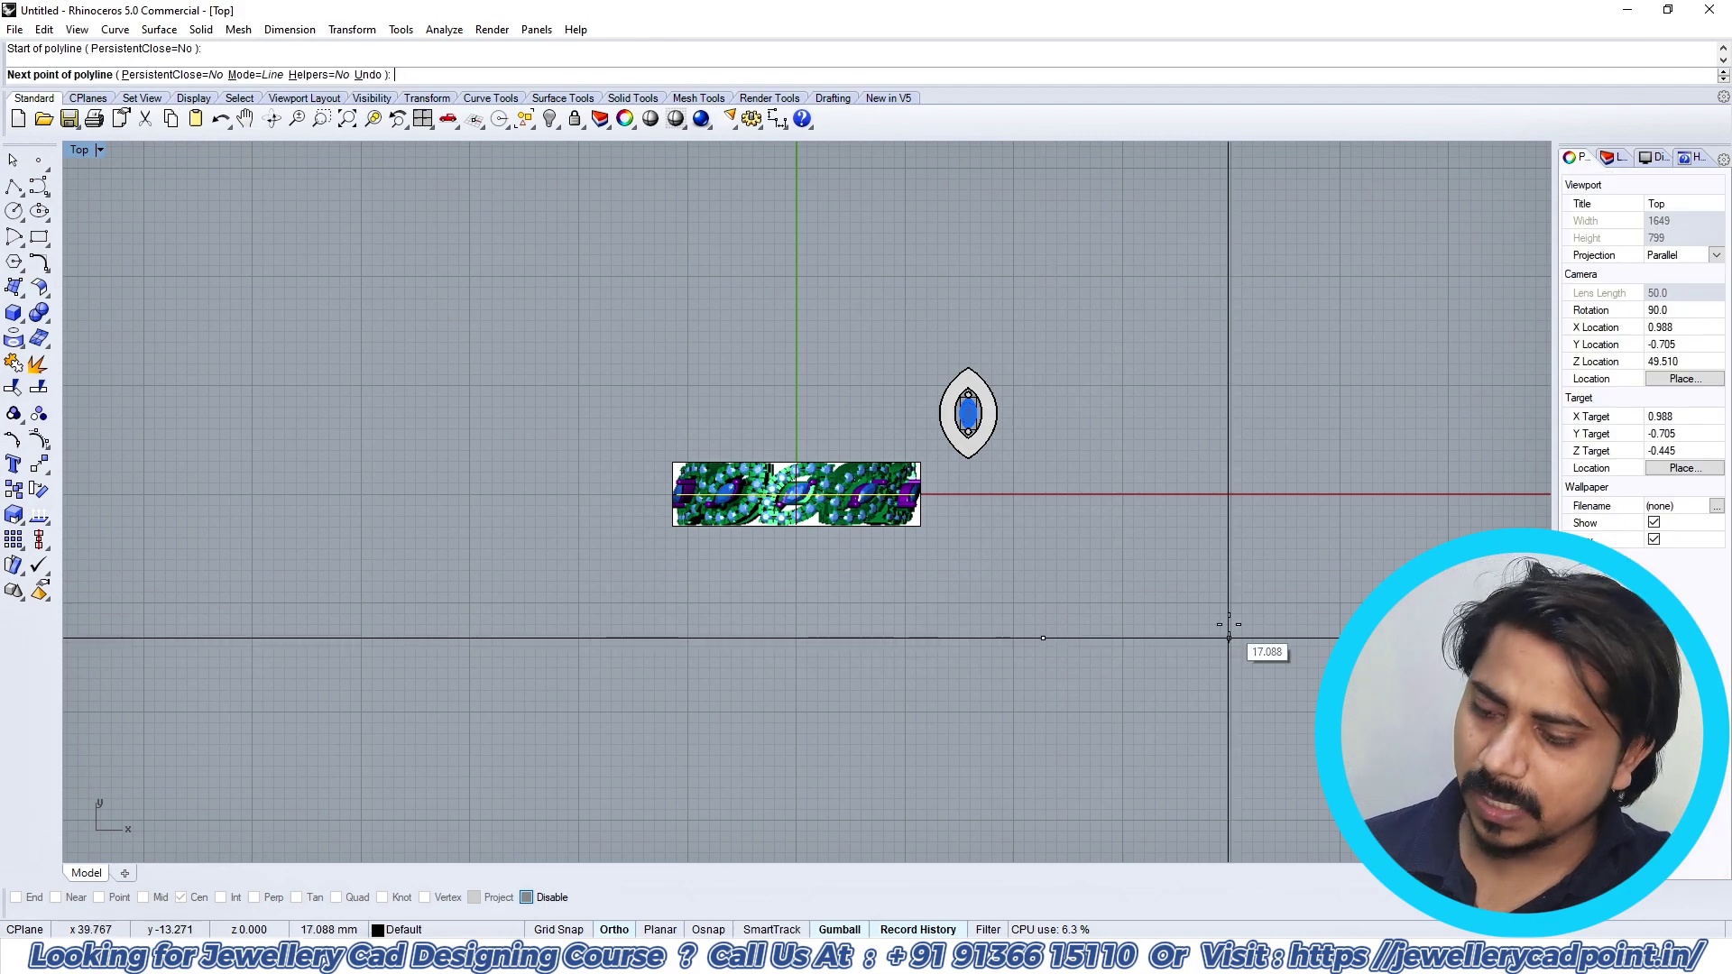
left_click(1365, 638)
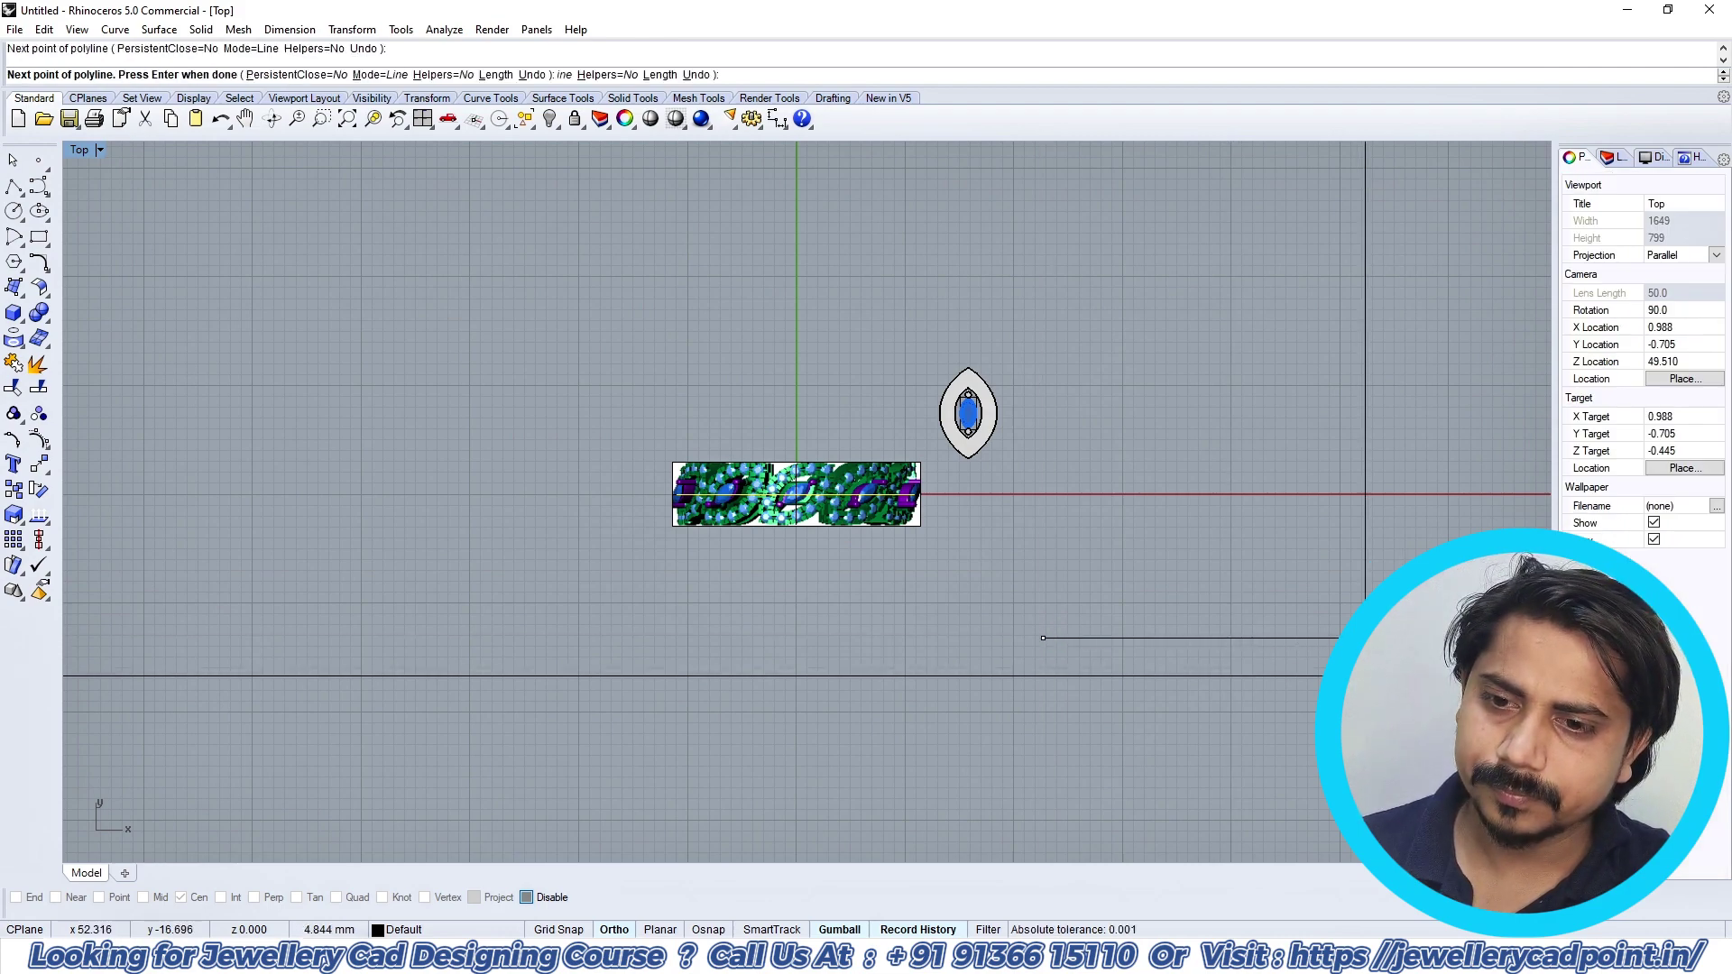
right_click(1353, 674)
scroll(1099, 521, "down", 3)
Step: Move the grouped marquise setting by its centre onto the left endpoint of the horizontal line in the top view
scroll(980, 534, "up", 6)
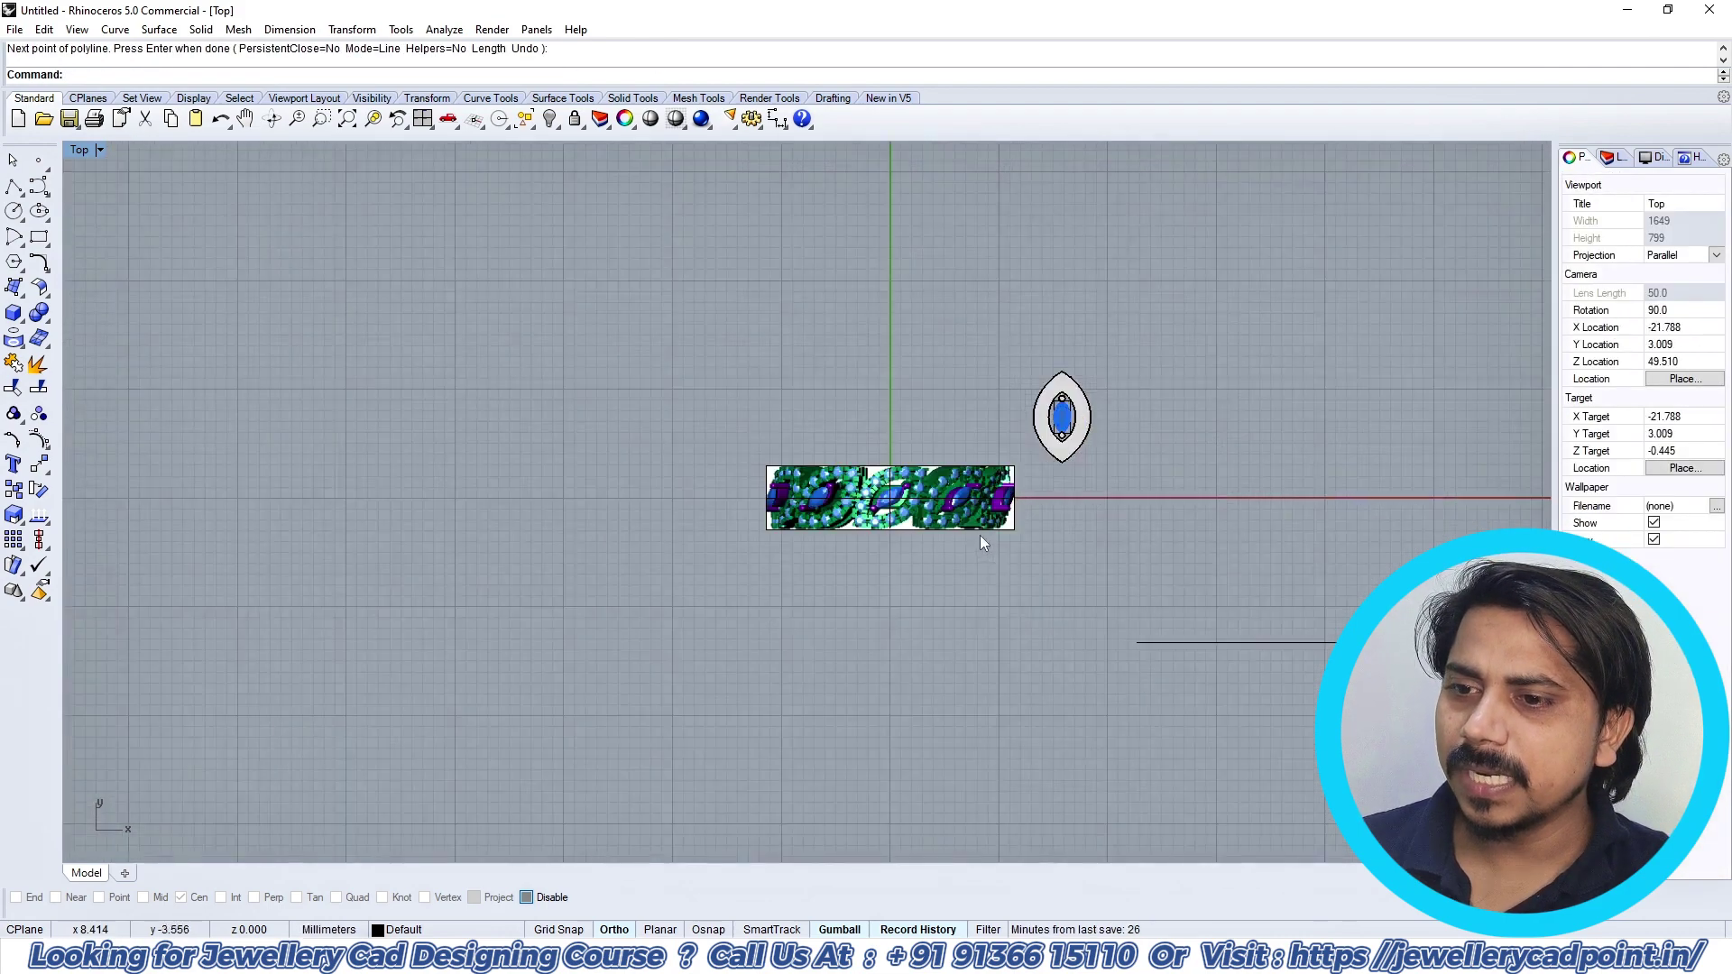
scroll(958, 511, "up", 3)
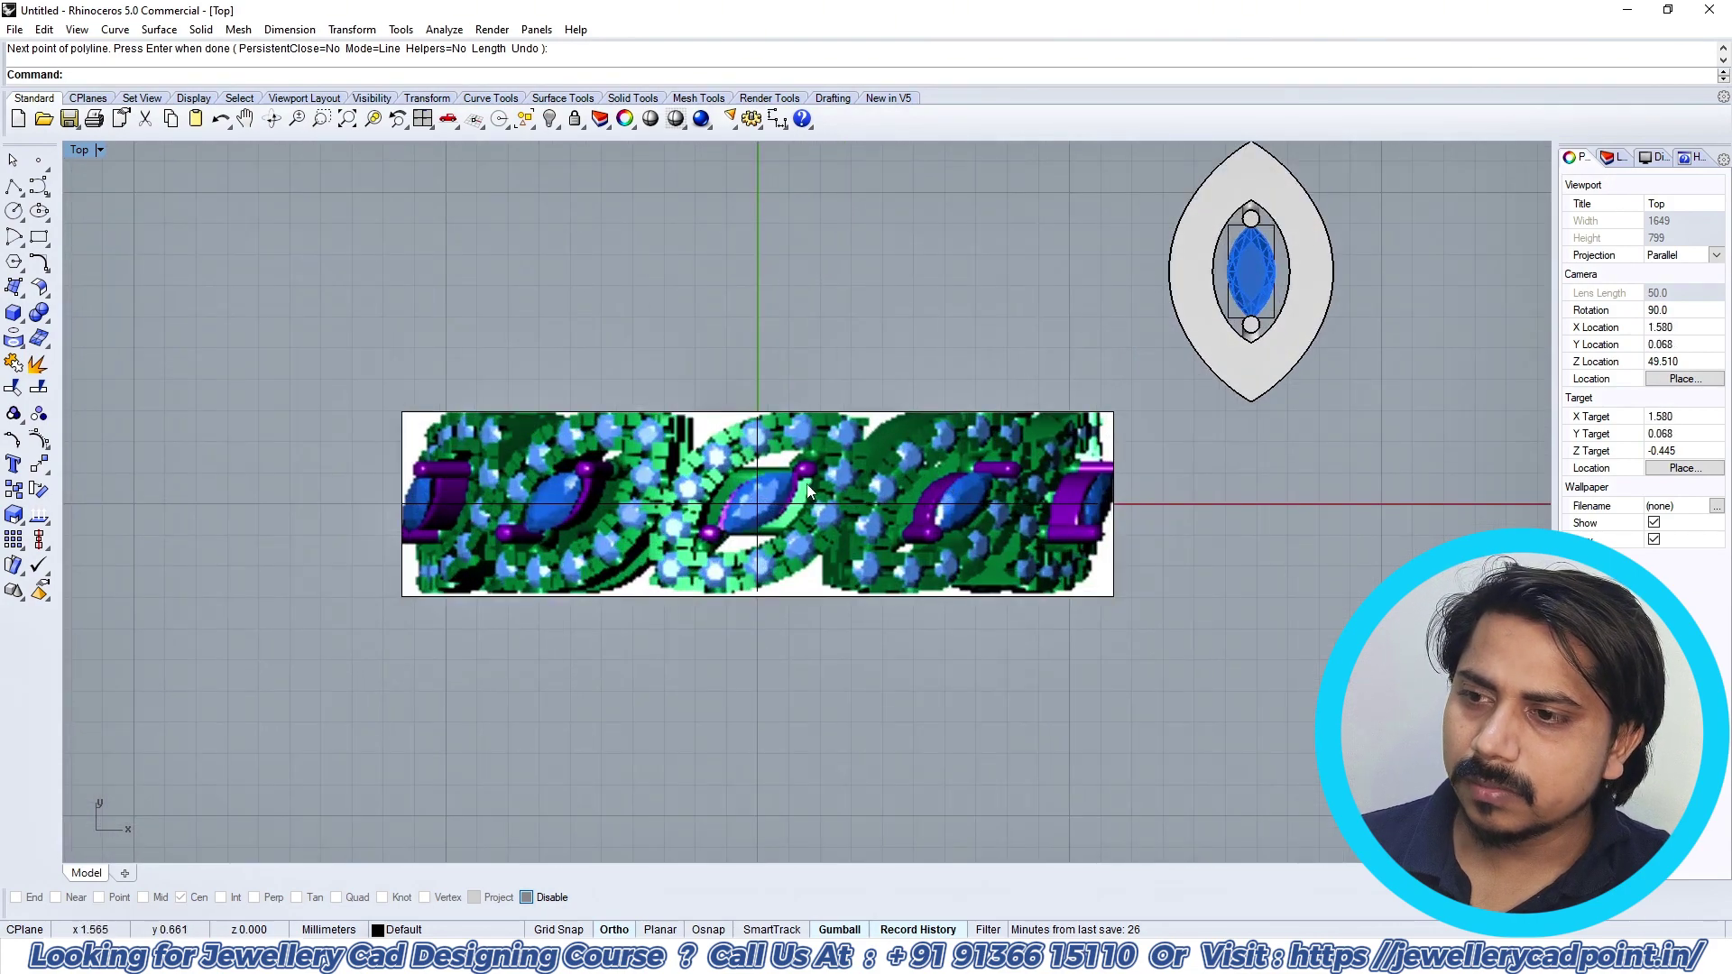
scroll(971, 505, "down", 3)
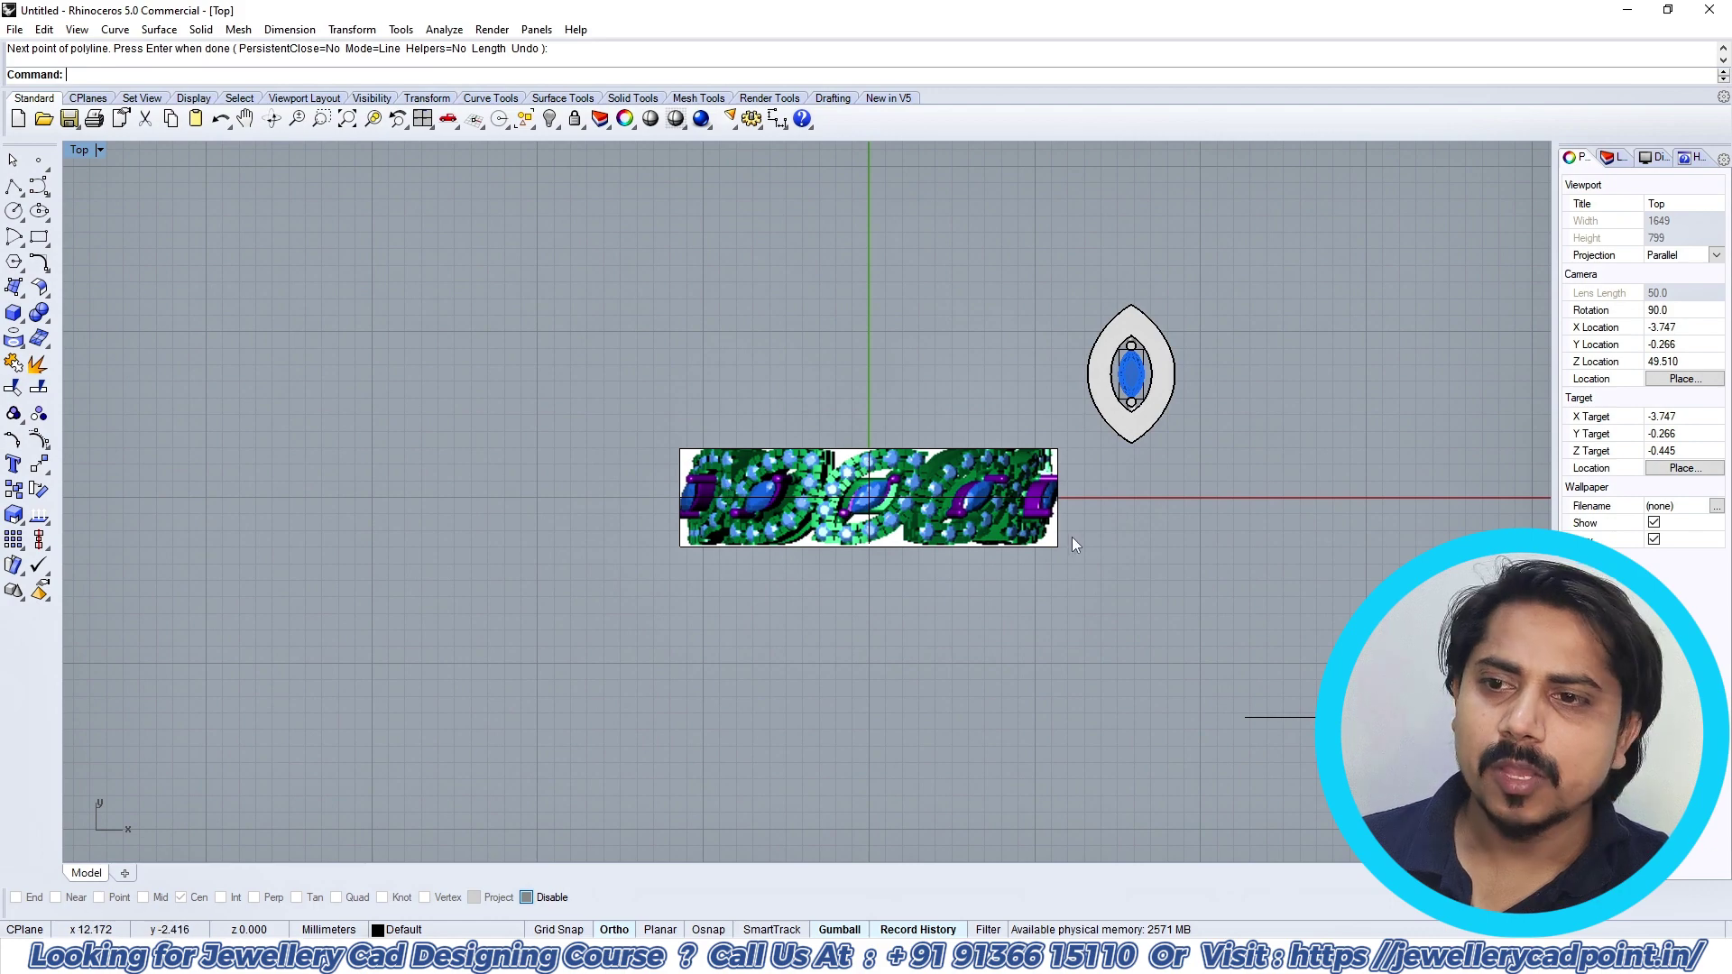
scroll(1073, 537, "up", 2)
scroll(1078, 545, "down", 6)
scroll(1092, 519, "up", 6)
left_click_drag(1108, 480, 1019, 376)
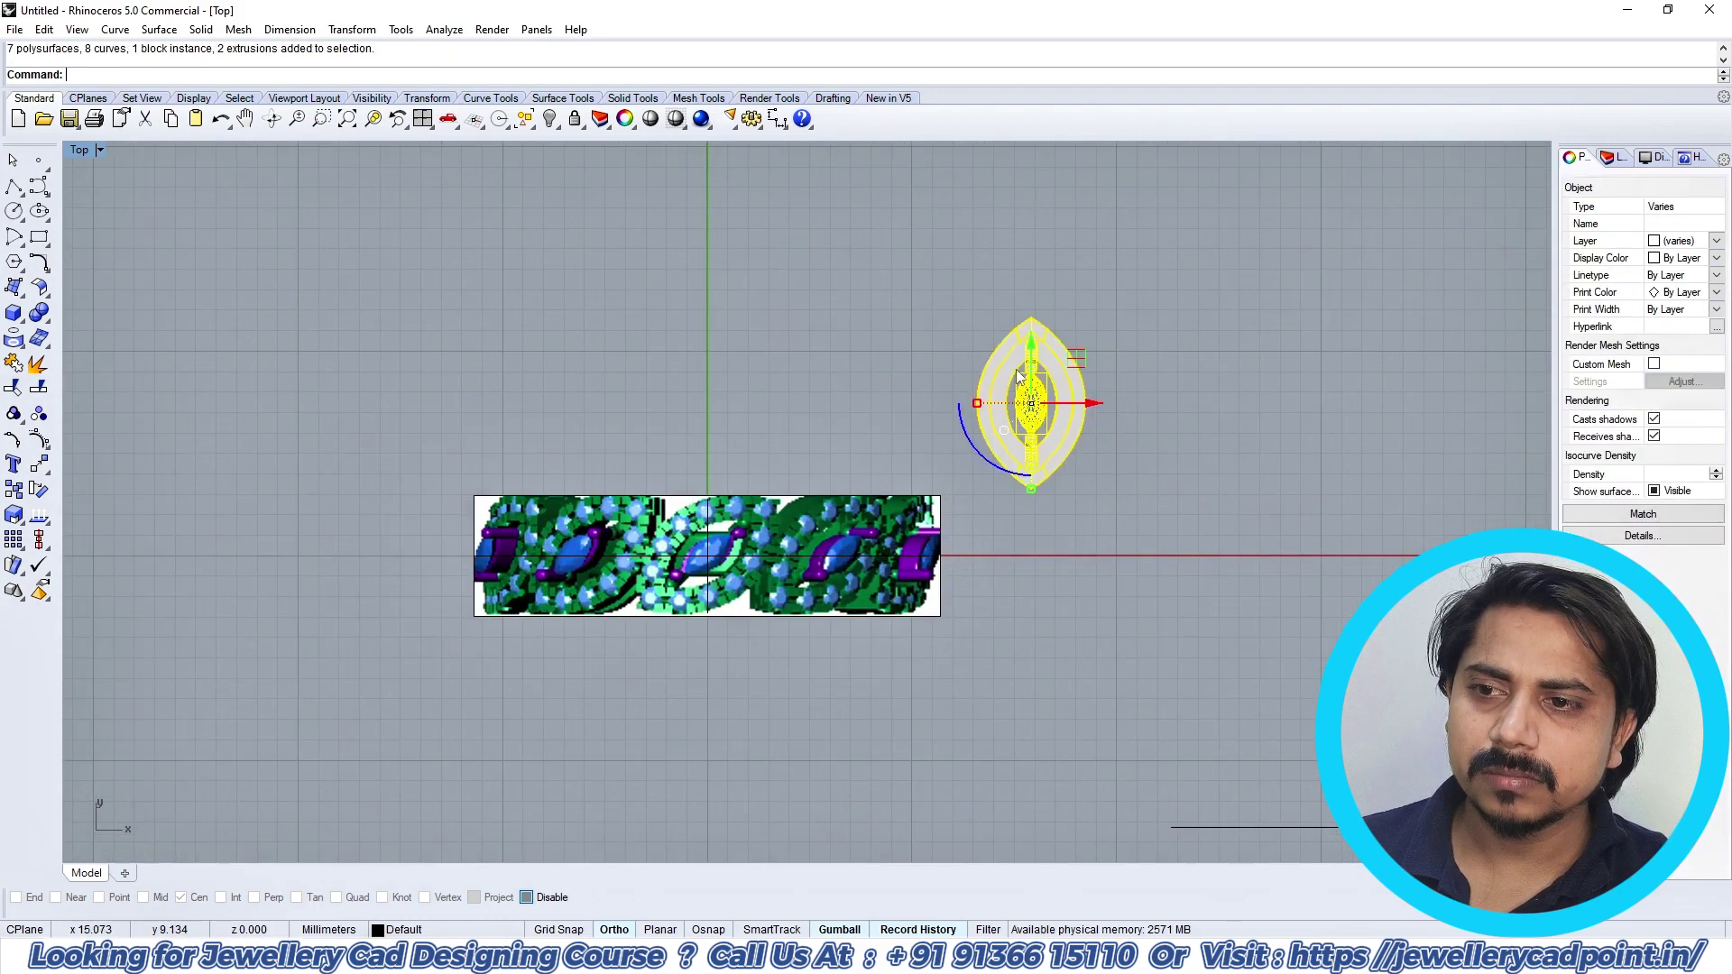
key("Escape")
left_click(1042, 428)
right_click_drag(1044, 431, 1012, 458)
type("m")
key("Return")
scroll(1024, 460, "up", 4)
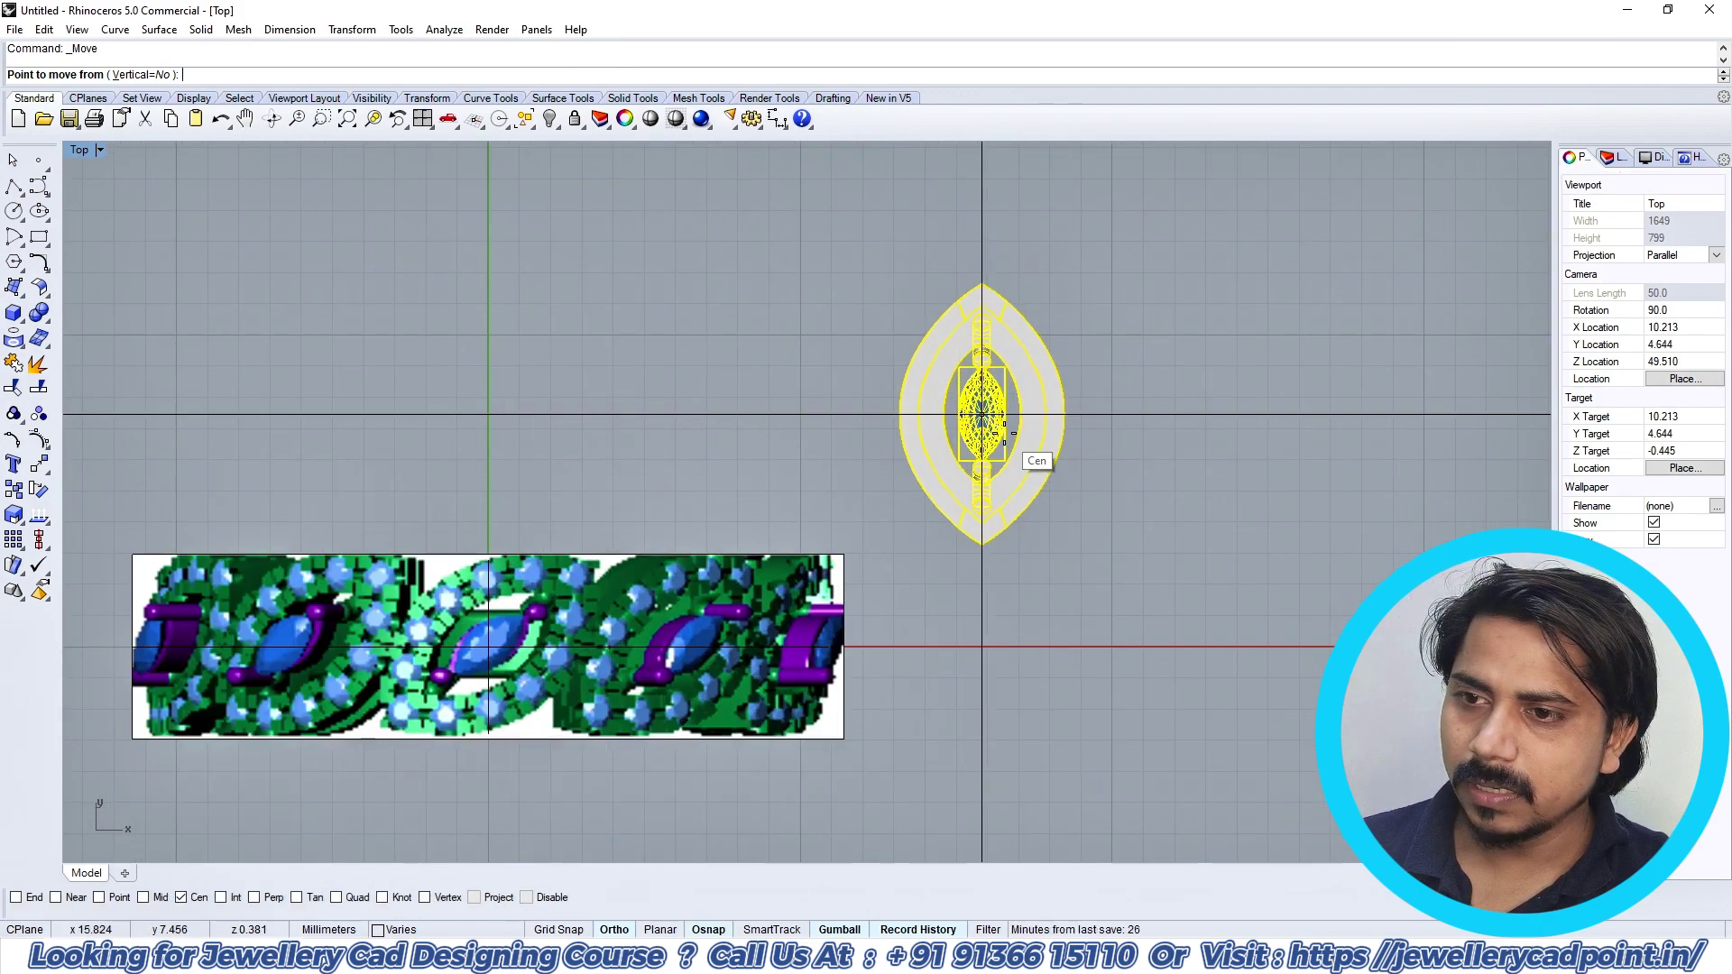
left_click(1004, 433)
scroll(992, 455, "down", 2)
right_click_drag(986, 551, 1001, 377)
scroll(1002, 395, "down", 2)
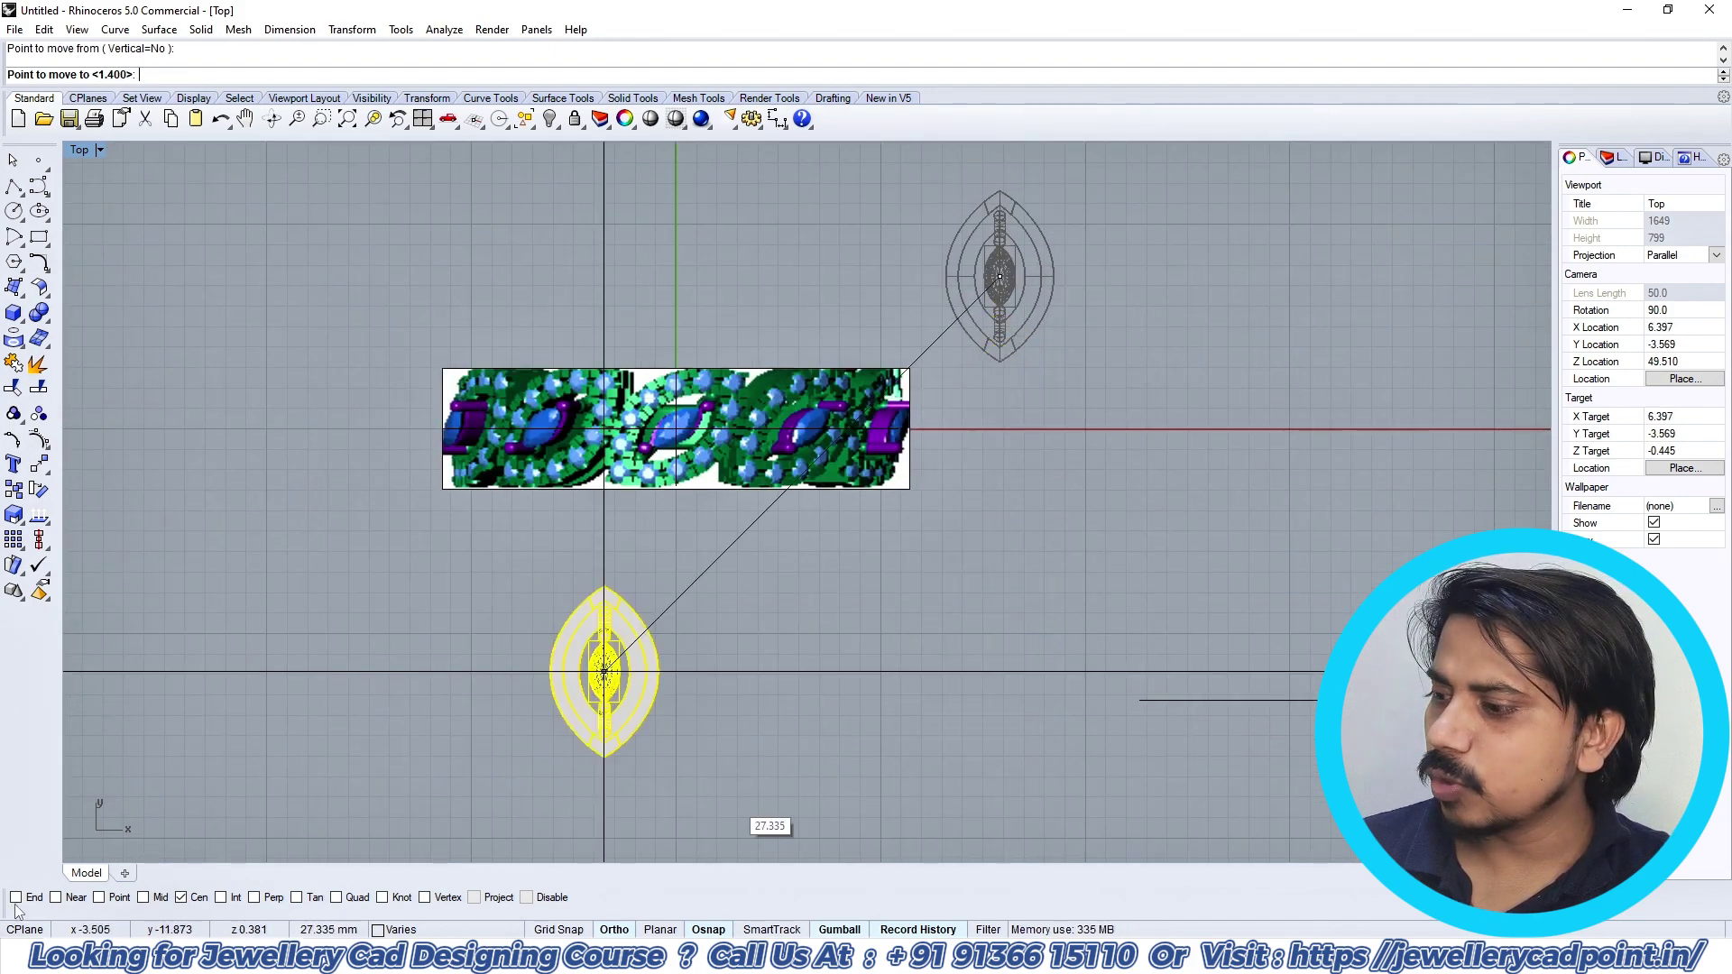
left_click(1139, 701)
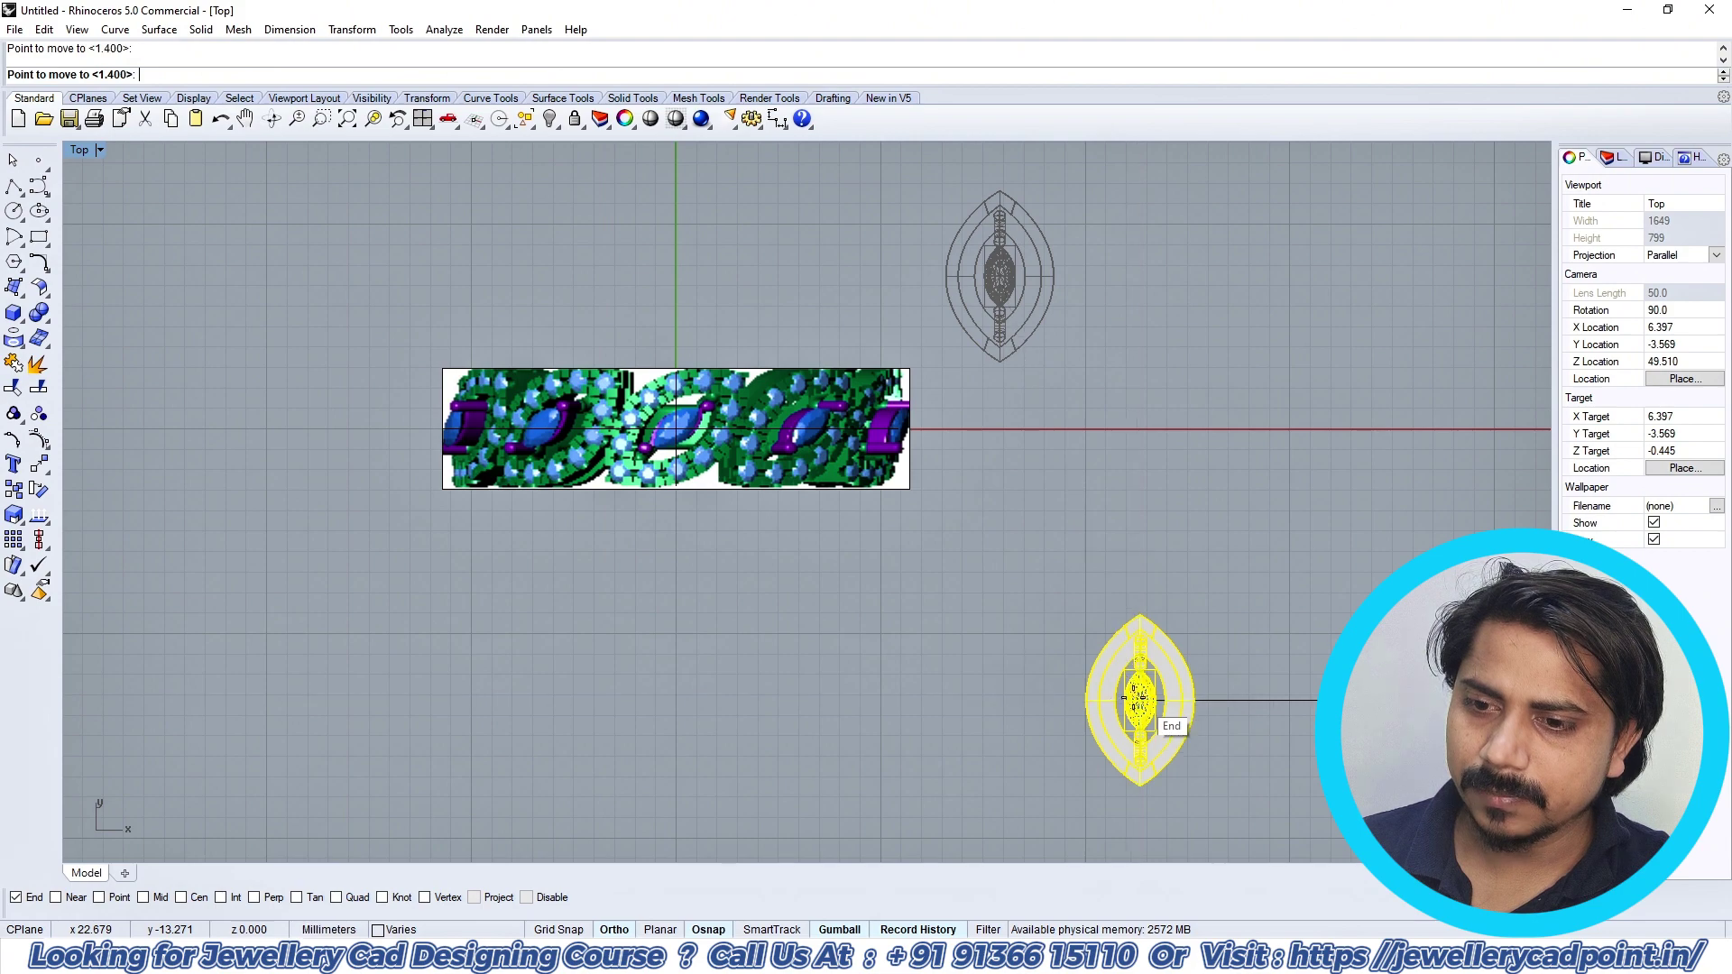
right_click_drag(1155, 696, 1027, 596)
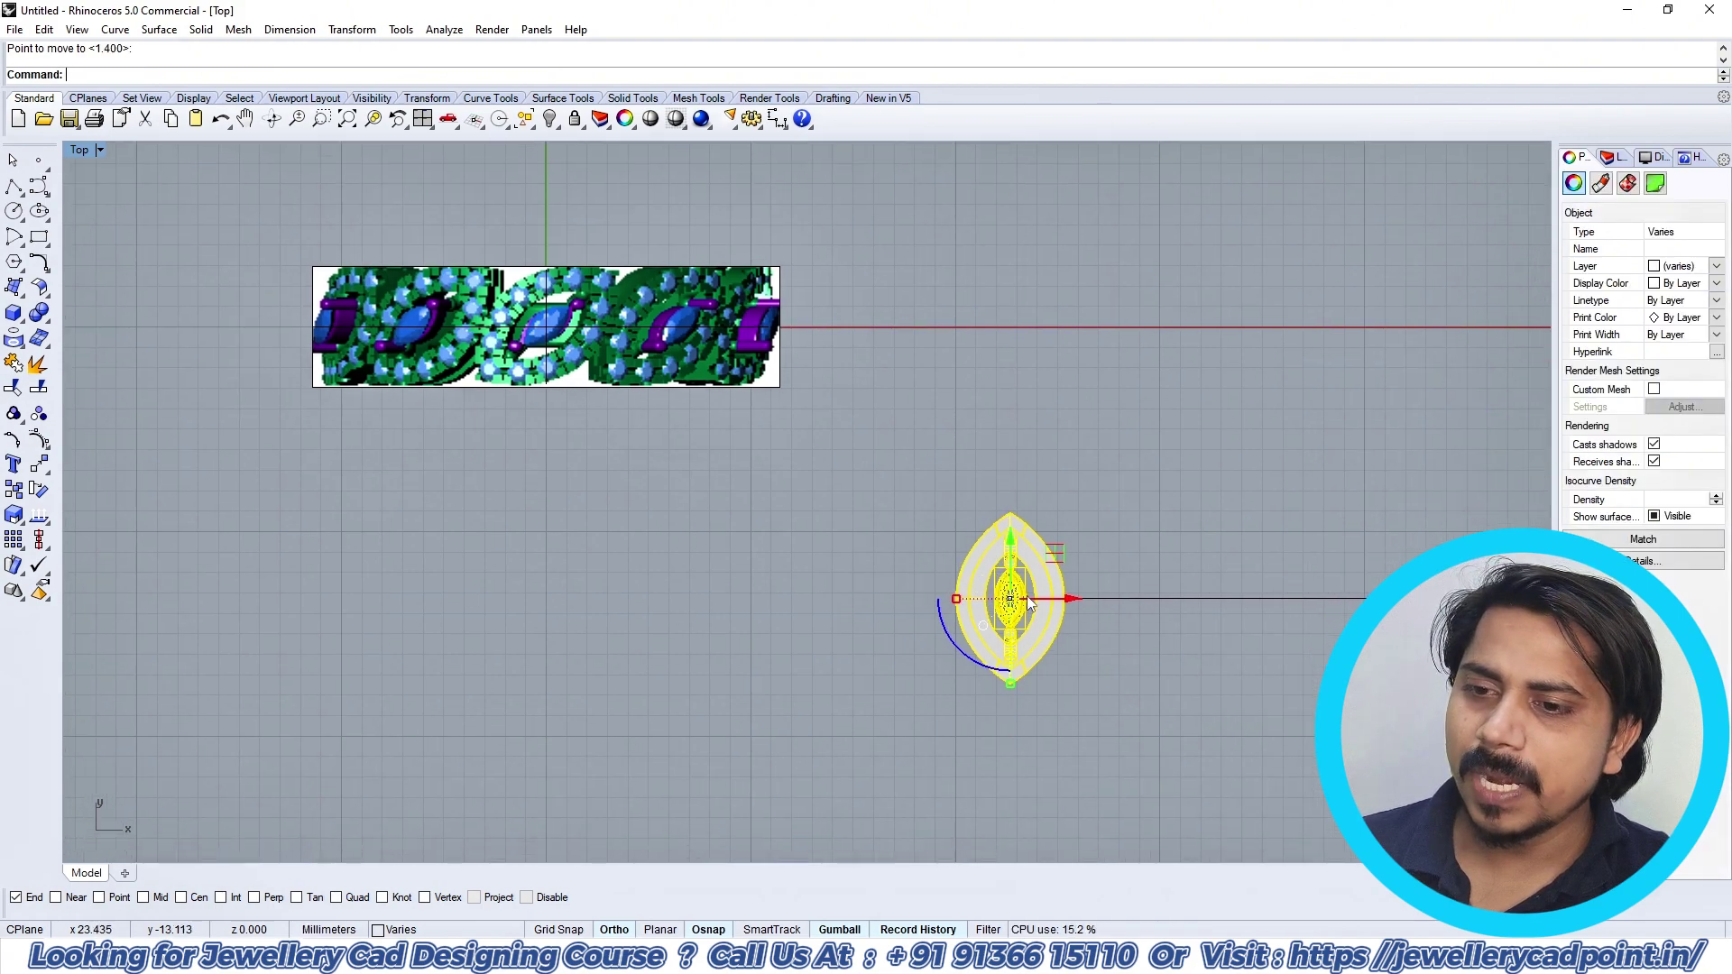
scroll(1032, 596, "up", 4)
left_click(1032, 596)
left_click(1032, 591)
type("r")
key("Return")
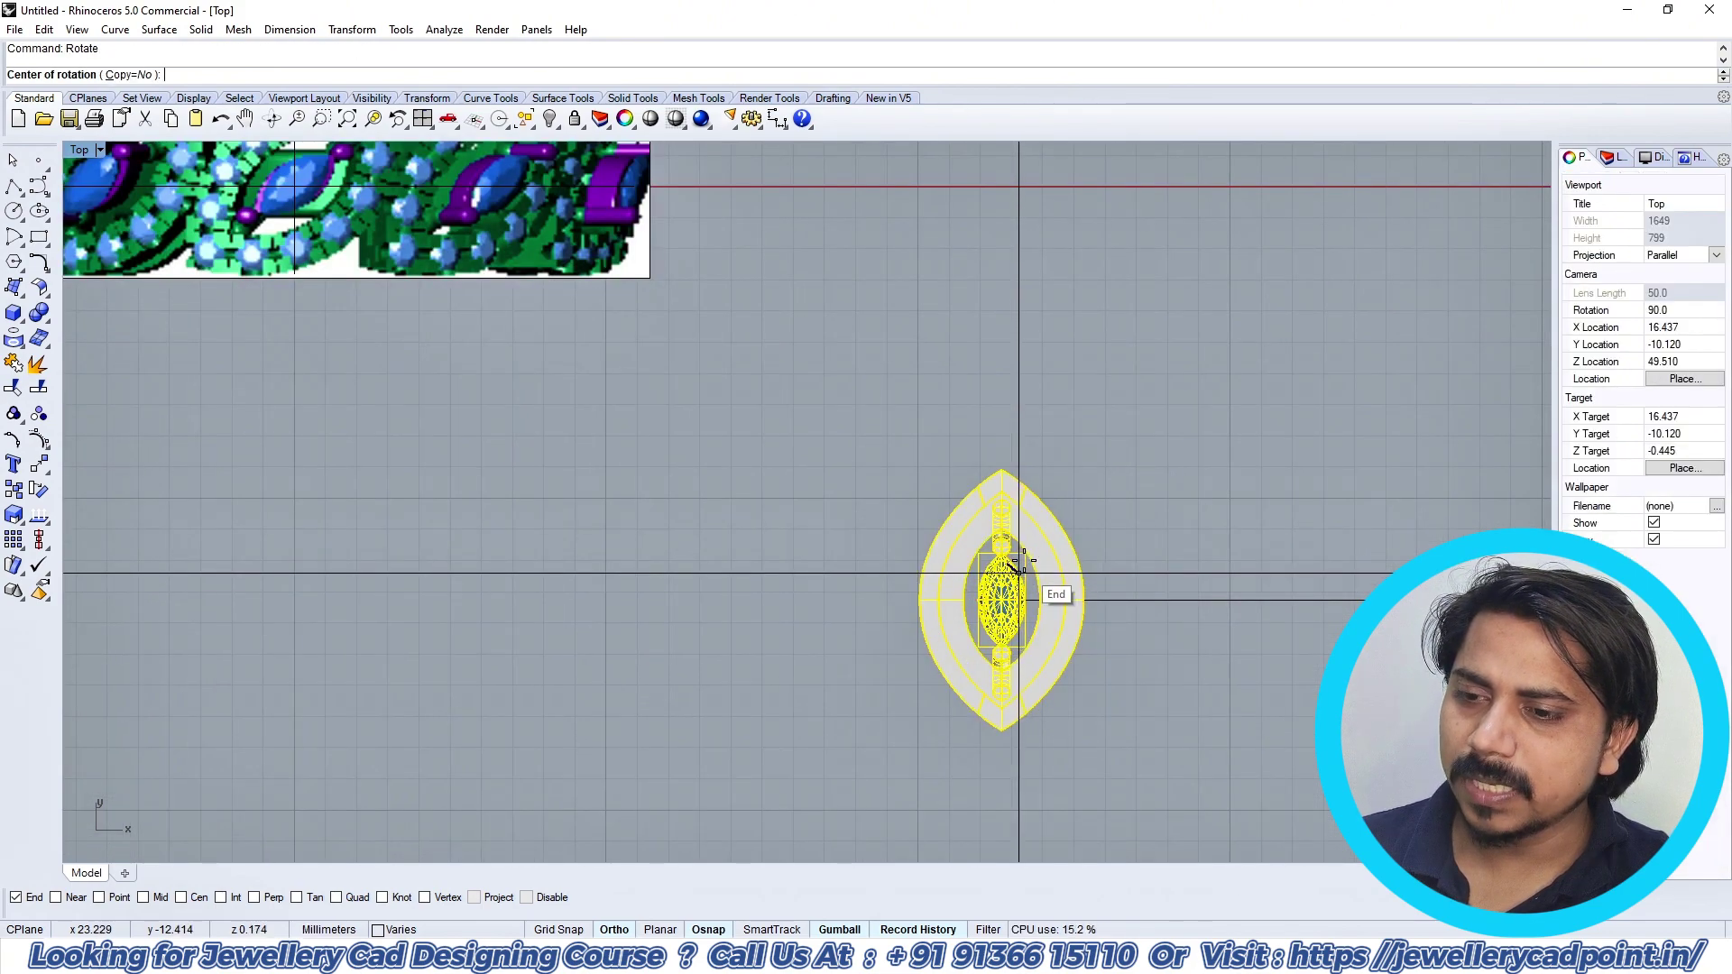
key("BackSpace")
key("BackSpace")
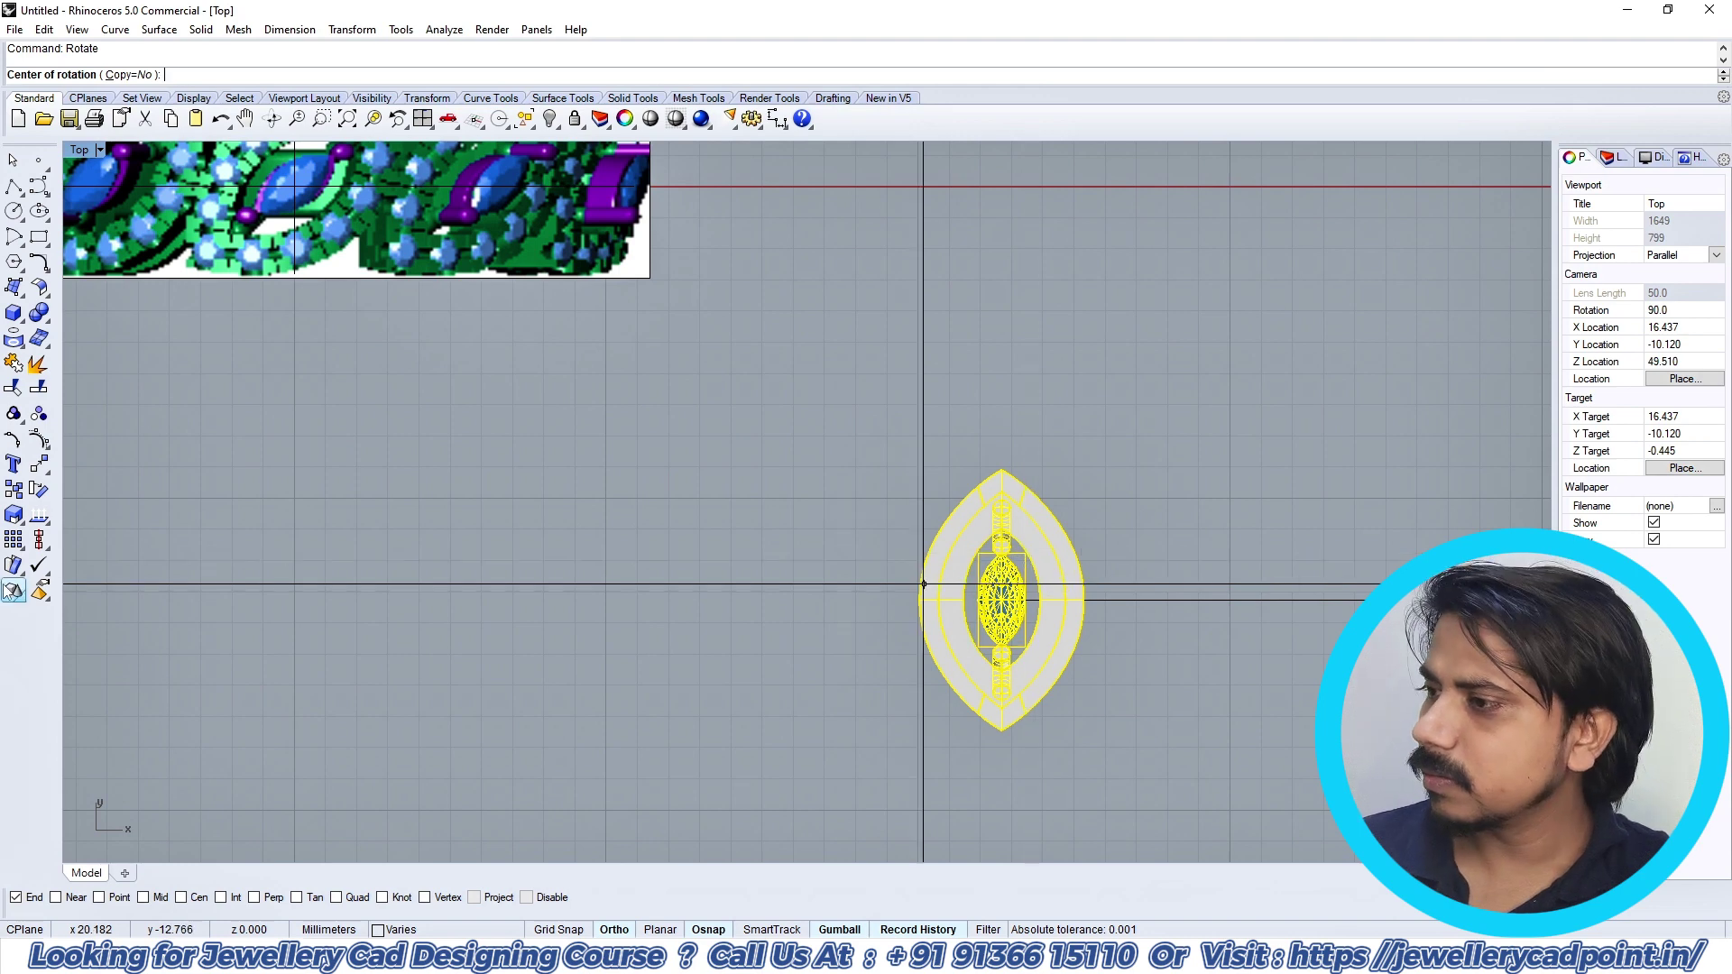
left_click(38, 513)
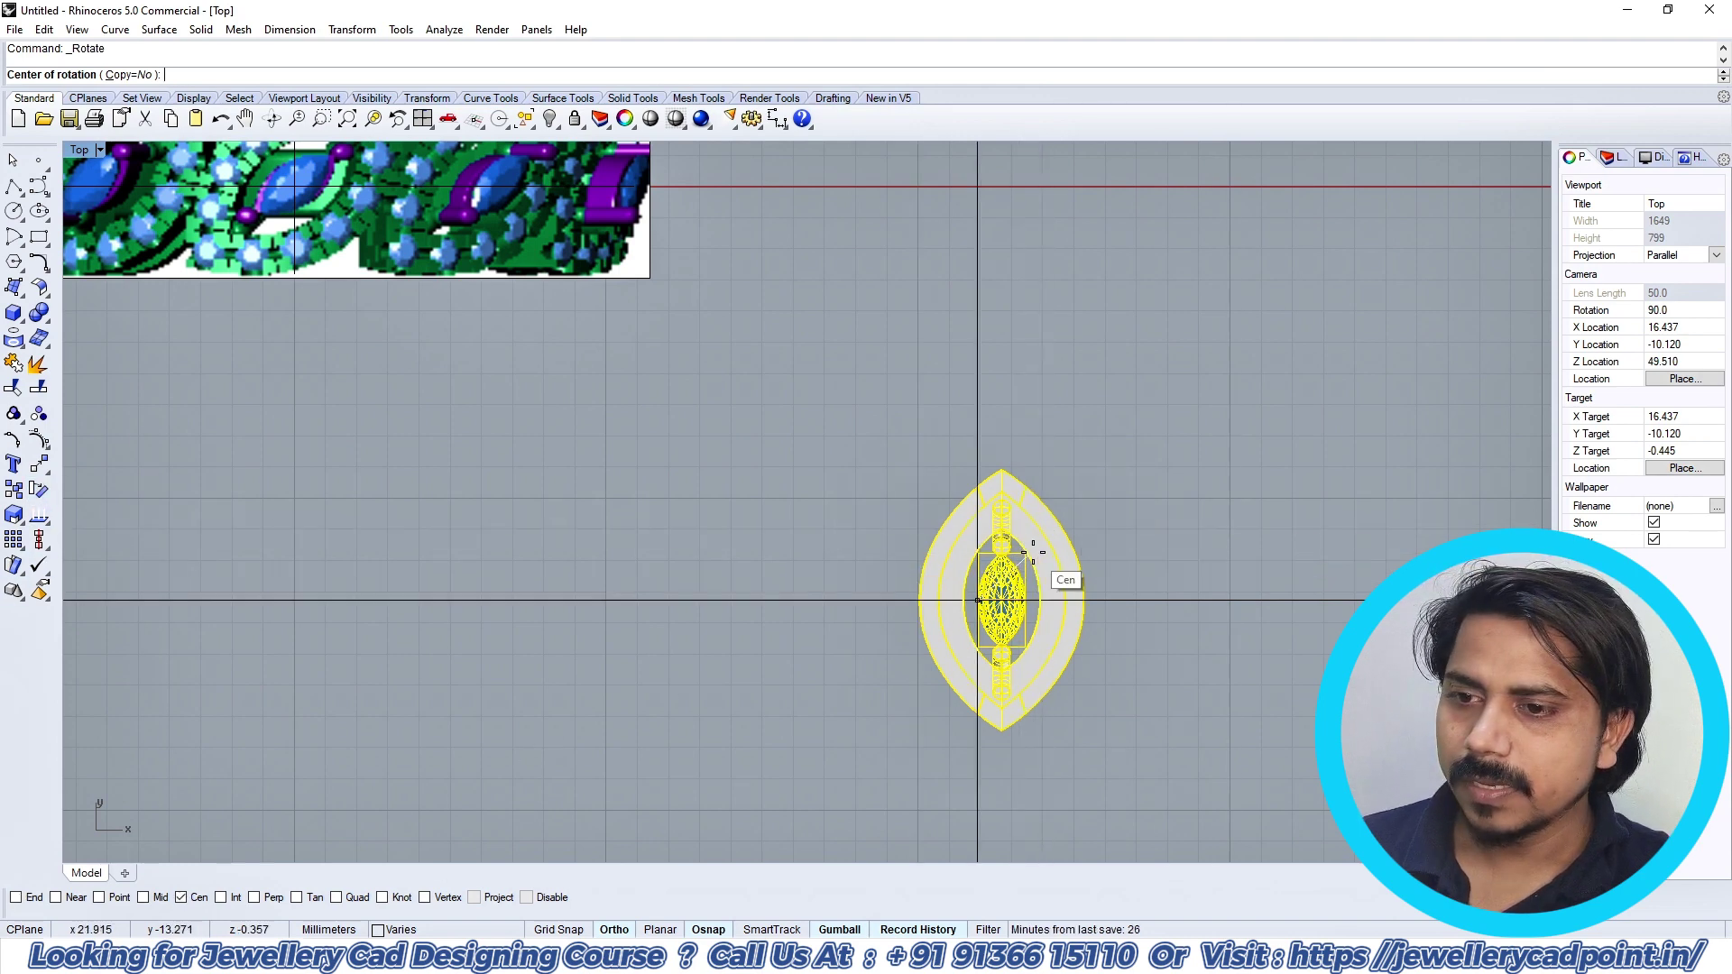
left_click(978, 600)
key("Escape")
Step: Rotate the setting about its centre by about 45 degrees clockwise, matching the slant of the stones in the reference image
right_click(1047, 585)
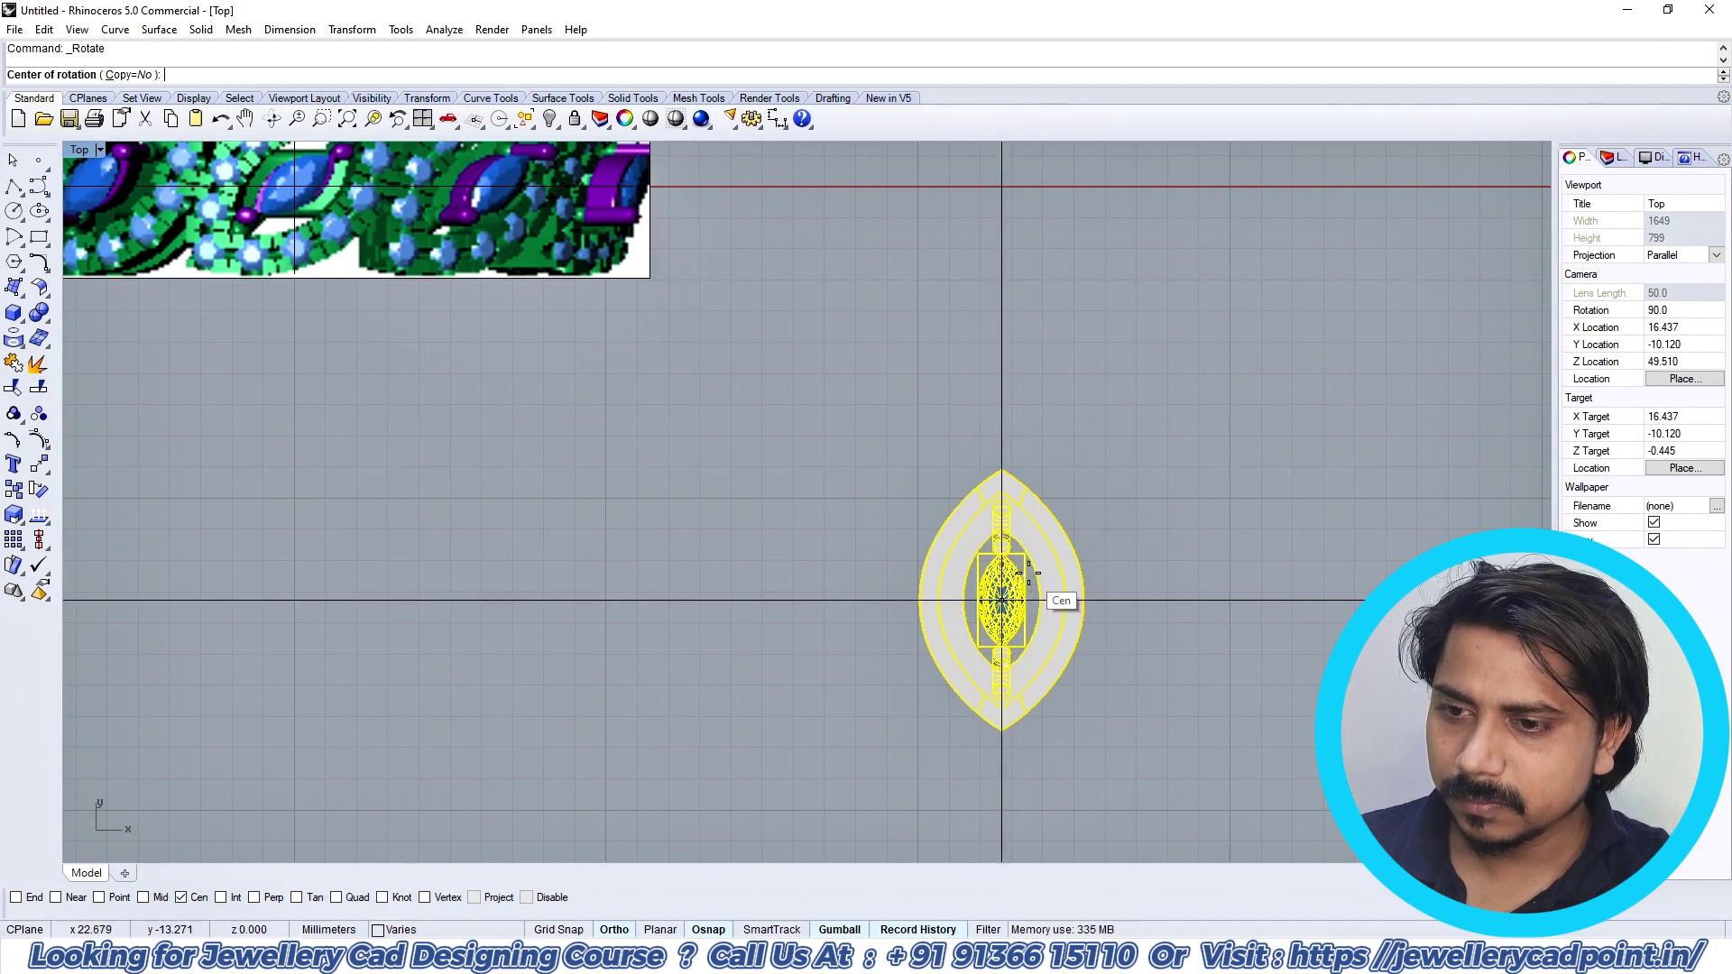
left_click(1029, 573)
left_click(1012, 413)
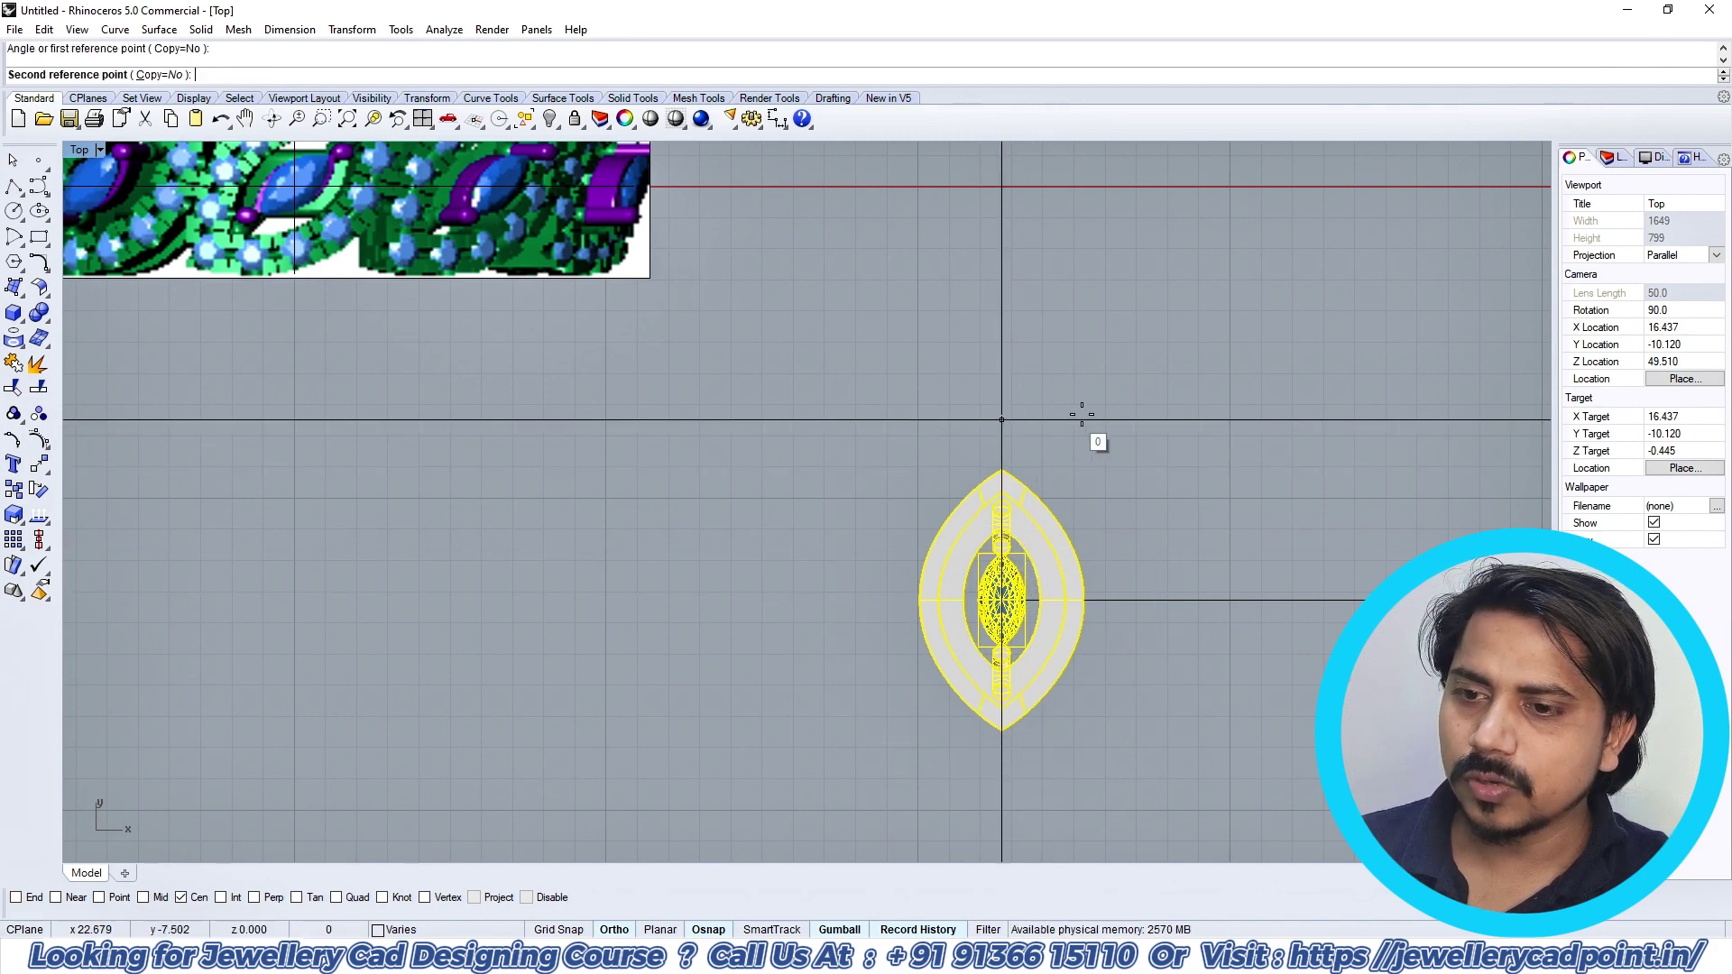
left_click(1097, 400)
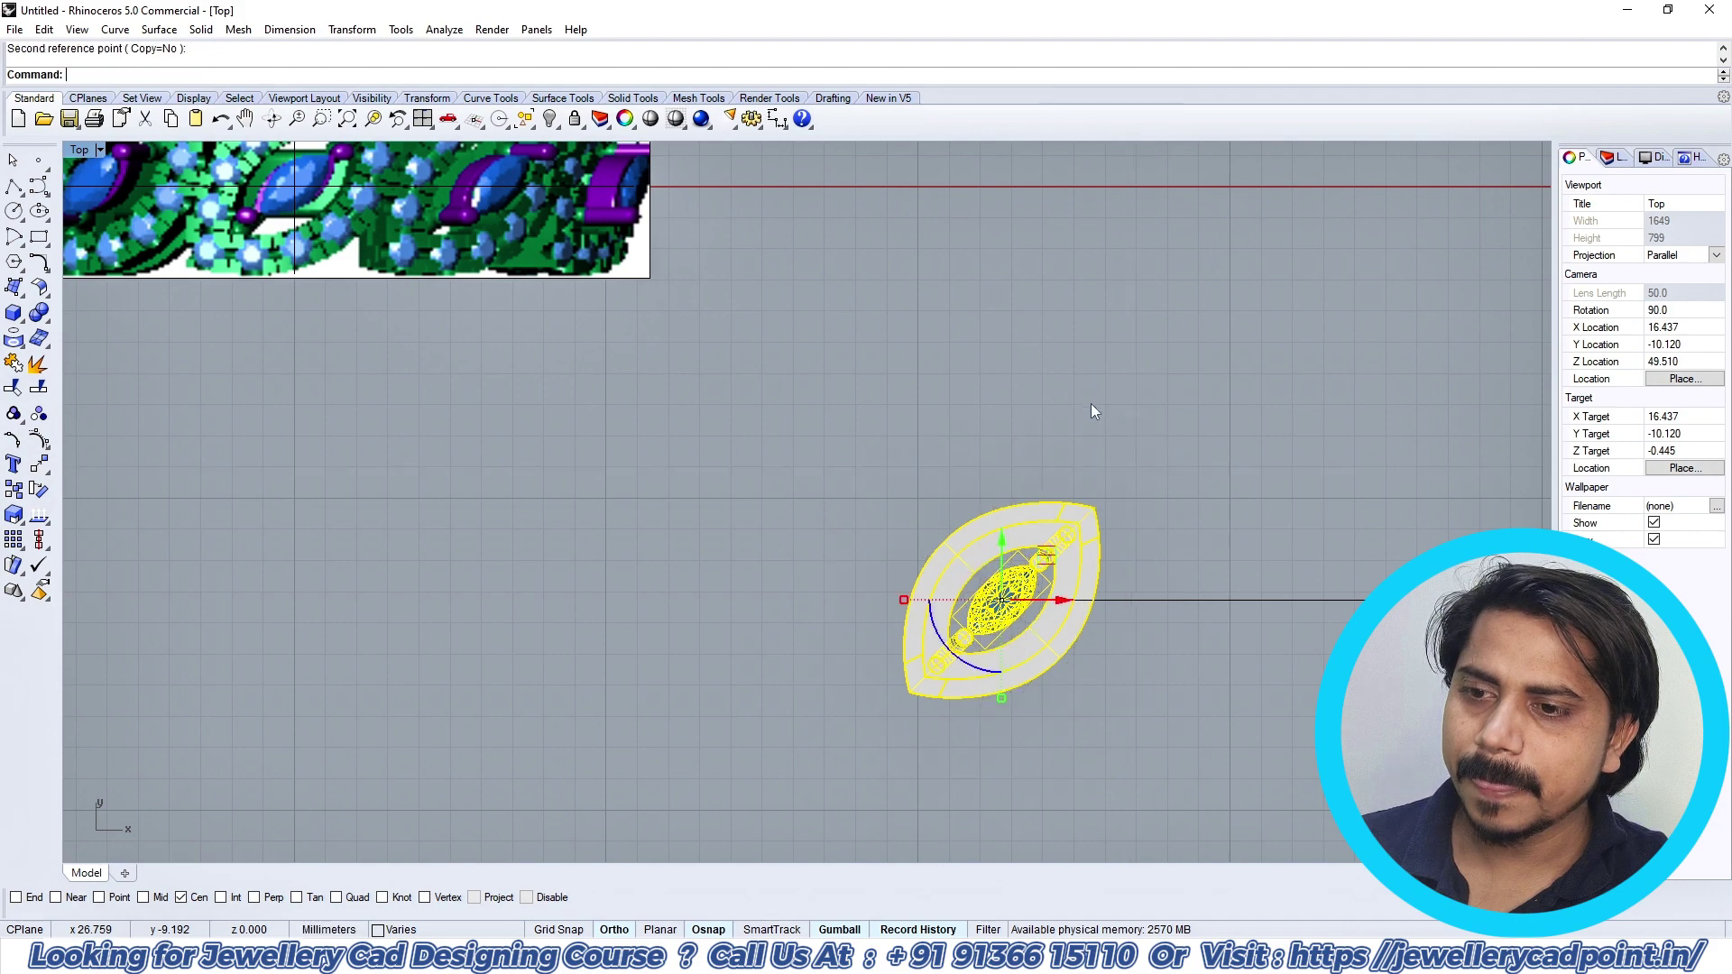
left_click(1061, 433)
scroll(996, 463, "down", 10)
scroll(743, 357, "up", 6)
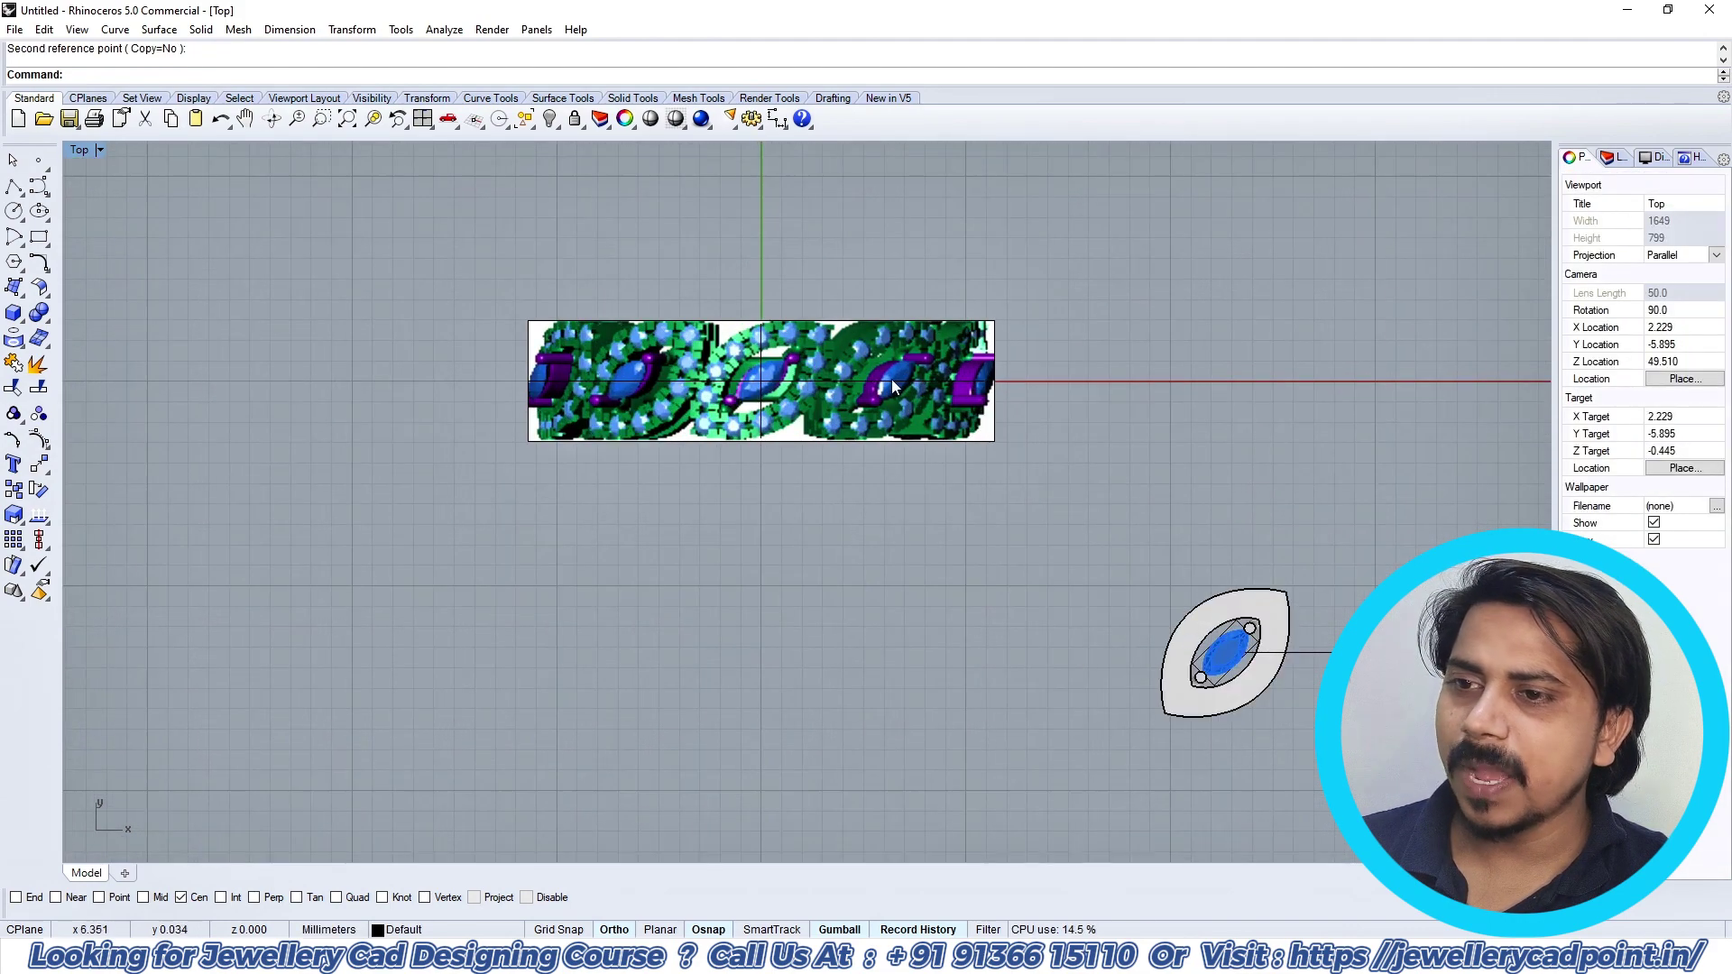
scroll(732, 424, "down", 6)
scroll(1029, 544, "up", 6)
left_click(1001, 546)
right_click_drag(1099, 569, 1014, 552)
type("c")
key("Return")
scroll(1011, 552, "up", 2)
scroll(1002, 560, "down", 2)
key("Escape")
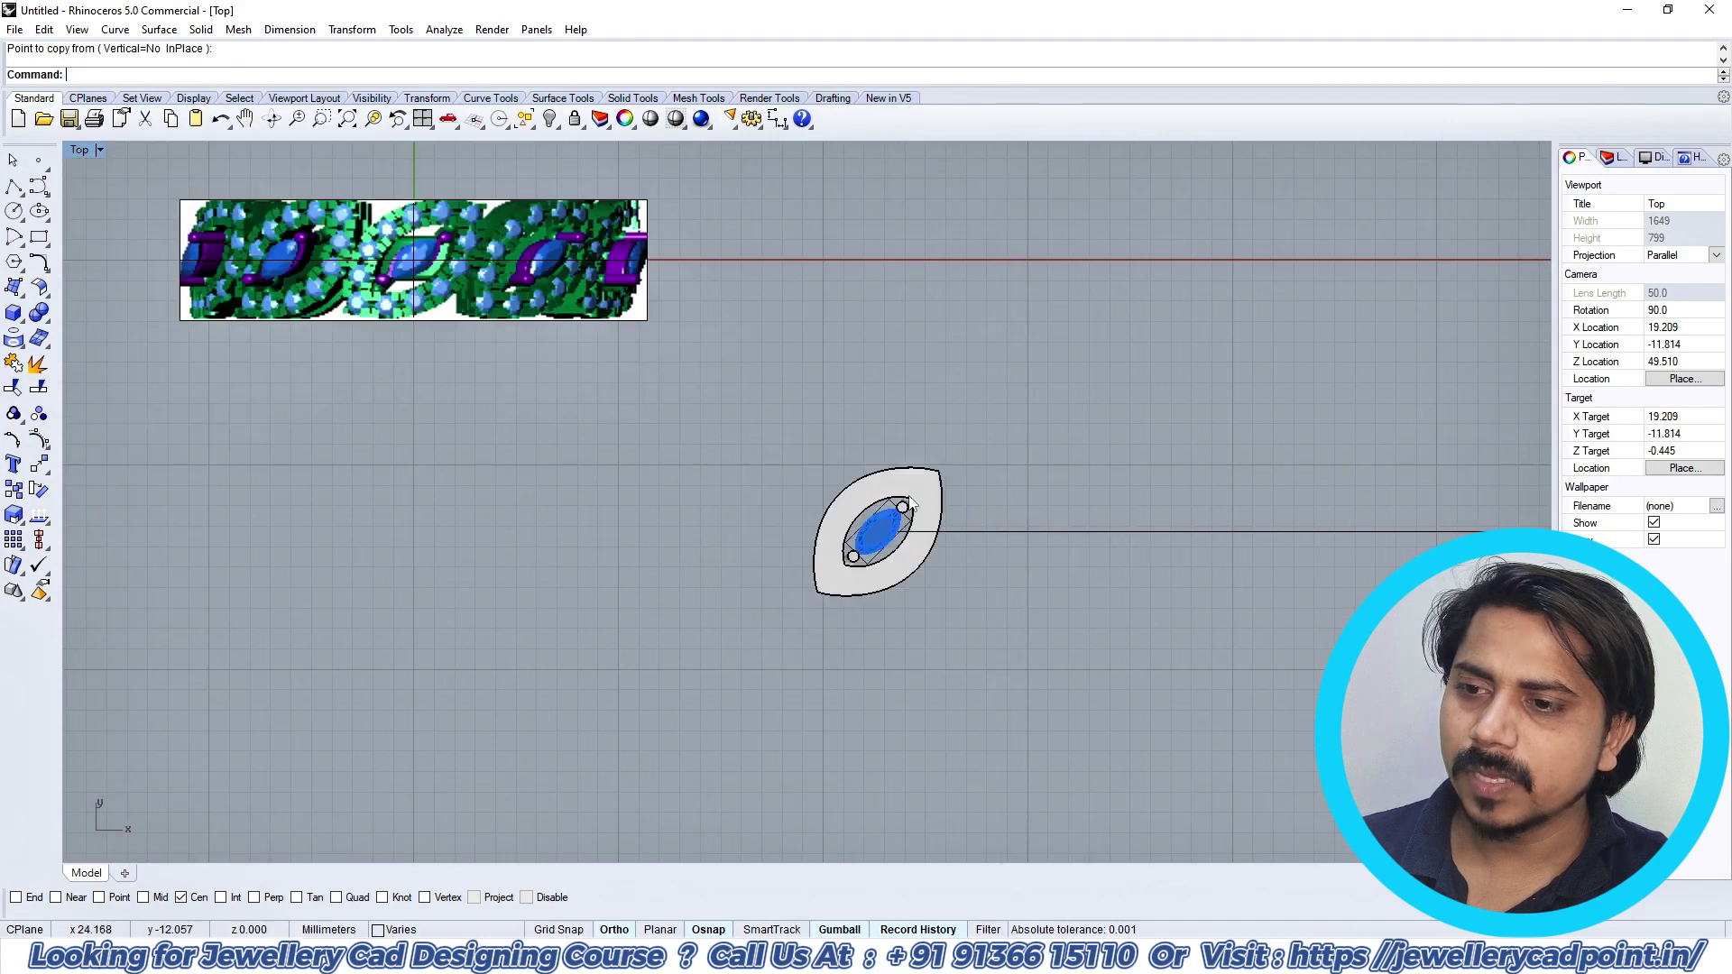
Step: In wireframe display, shift the setting right until its outer left edge meets the line's left end, and restore shaded display
left_click(922, 498)
scroll(915, 528, "up", 2)
key("ctrl+alt+w")
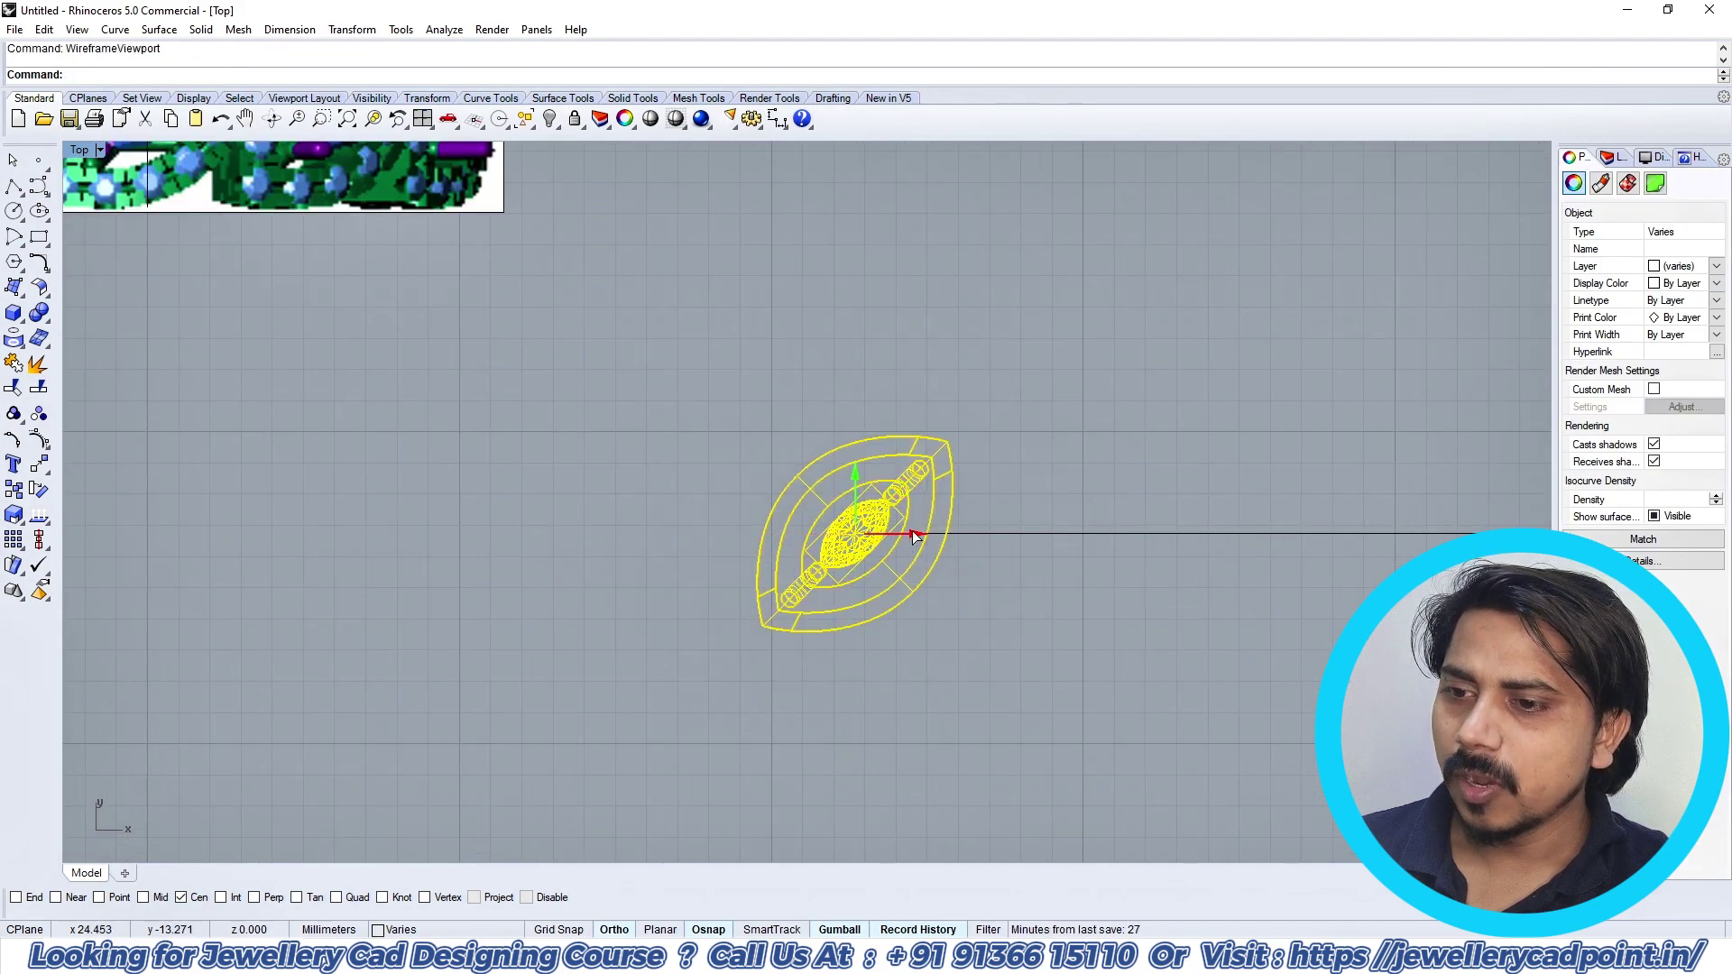
left_click_drag(913, 536, 983, 537)
left_click_drag(1144, 564, 1012, 536)
scroll(850, 521, "up", 8)
left_click(852, 540)
left_click(862, 549)
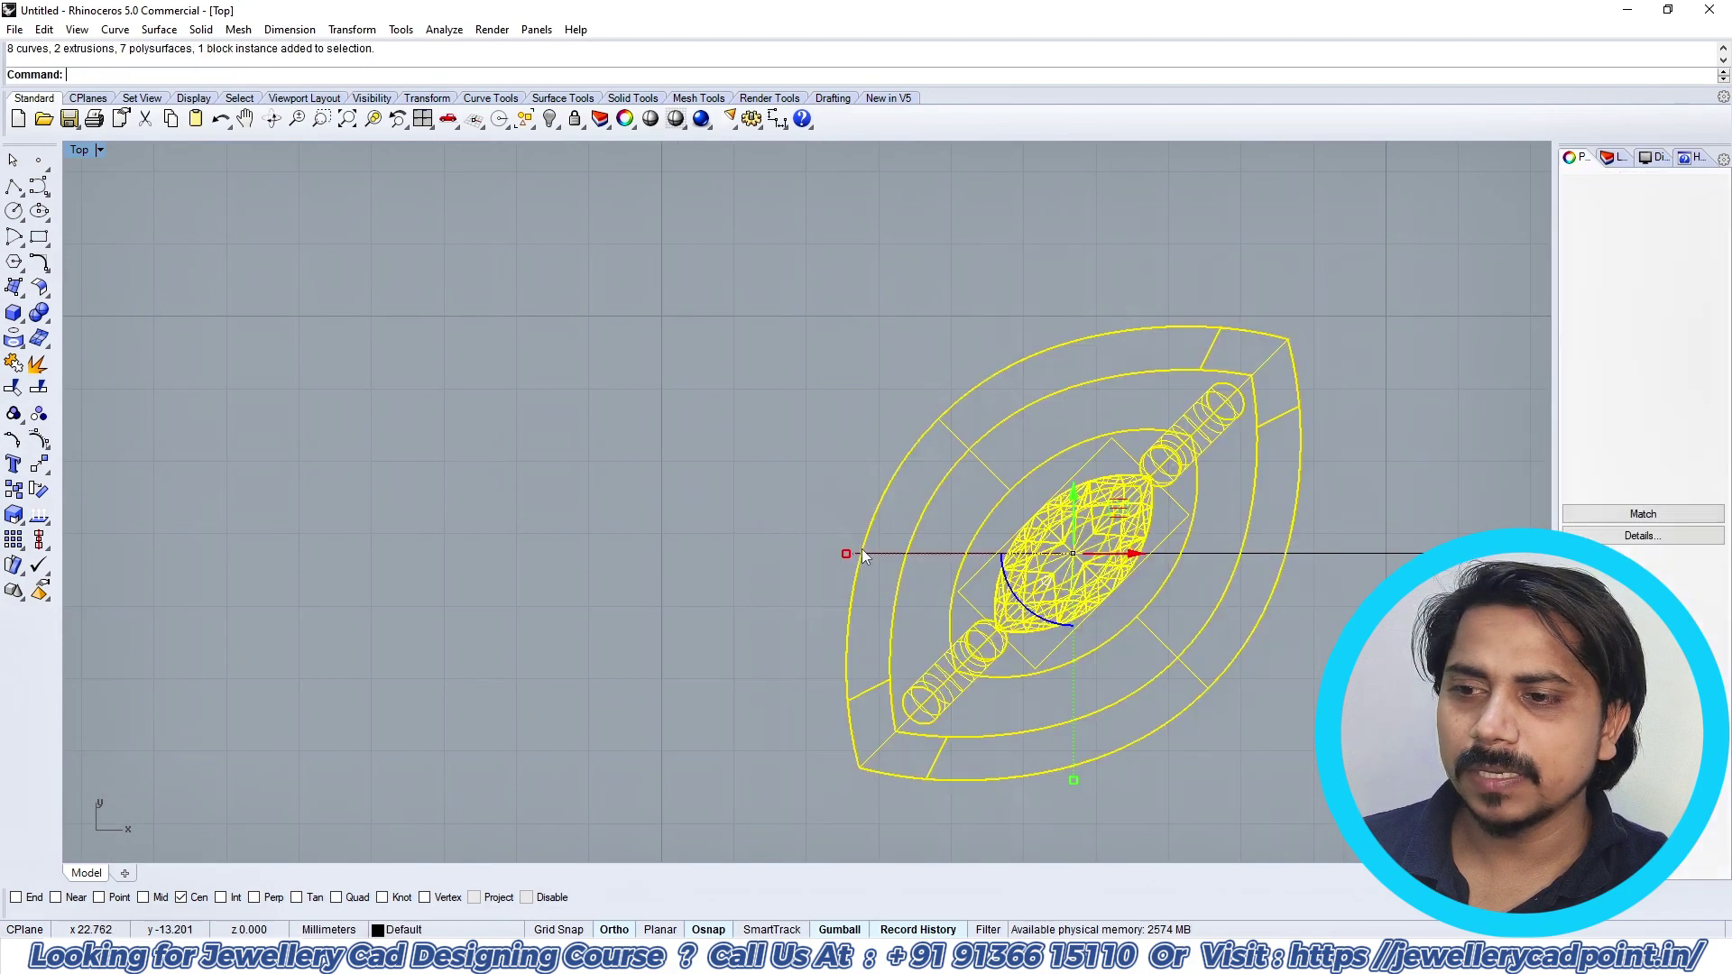
scroll(864, 547, "down", 8)
type("SV")
key("Return")
Step: Array the setting along the horizontal line with 5 items and Freeform orientation
scroll(997, 515, "down", 2)
right_click_drag(997, 515, 944, 517)
left_click(356, 32)
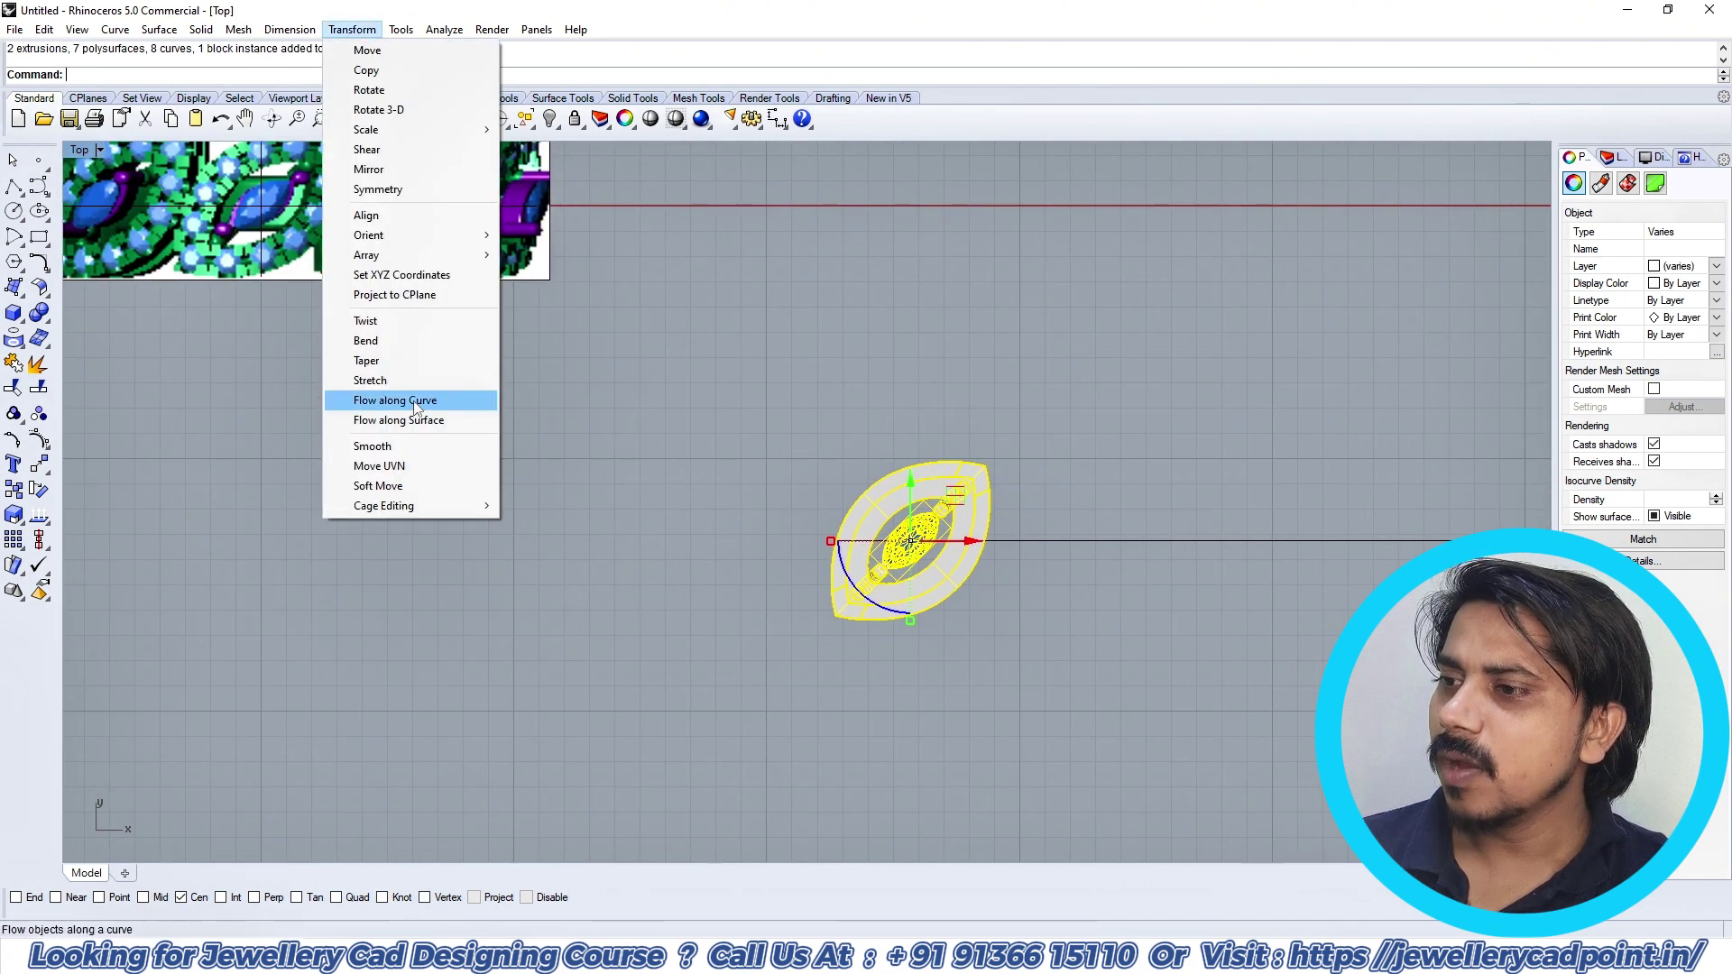
mouse_move(372, 258)
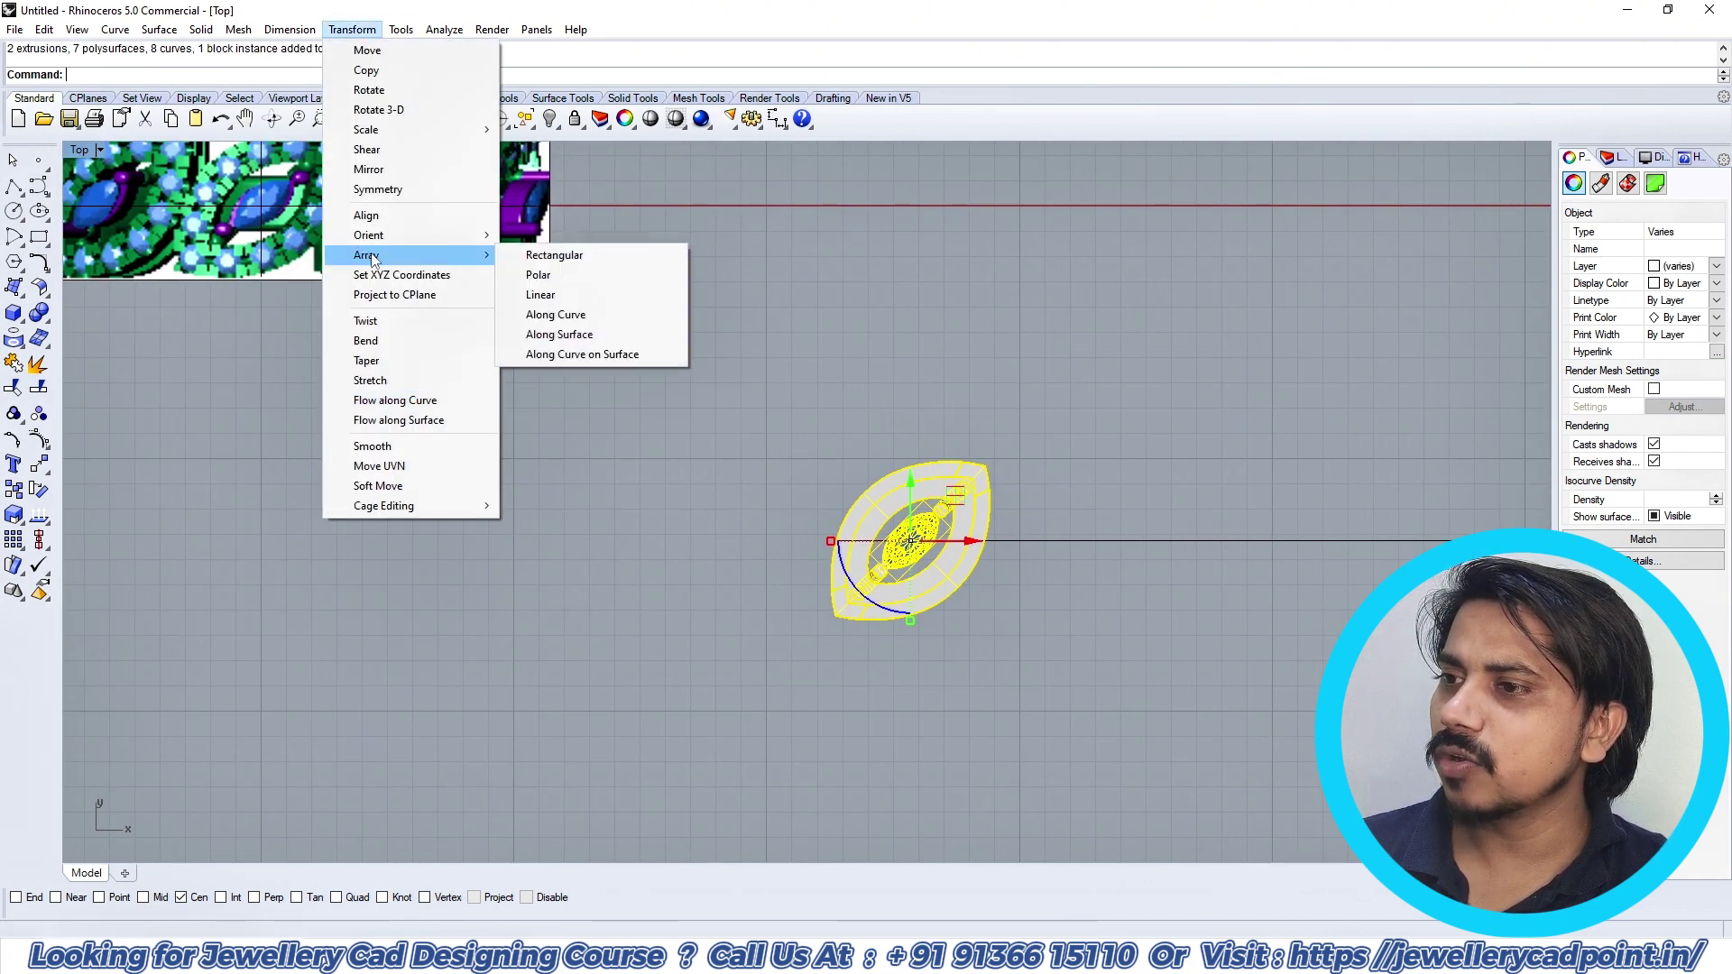
left_click(588, 315)
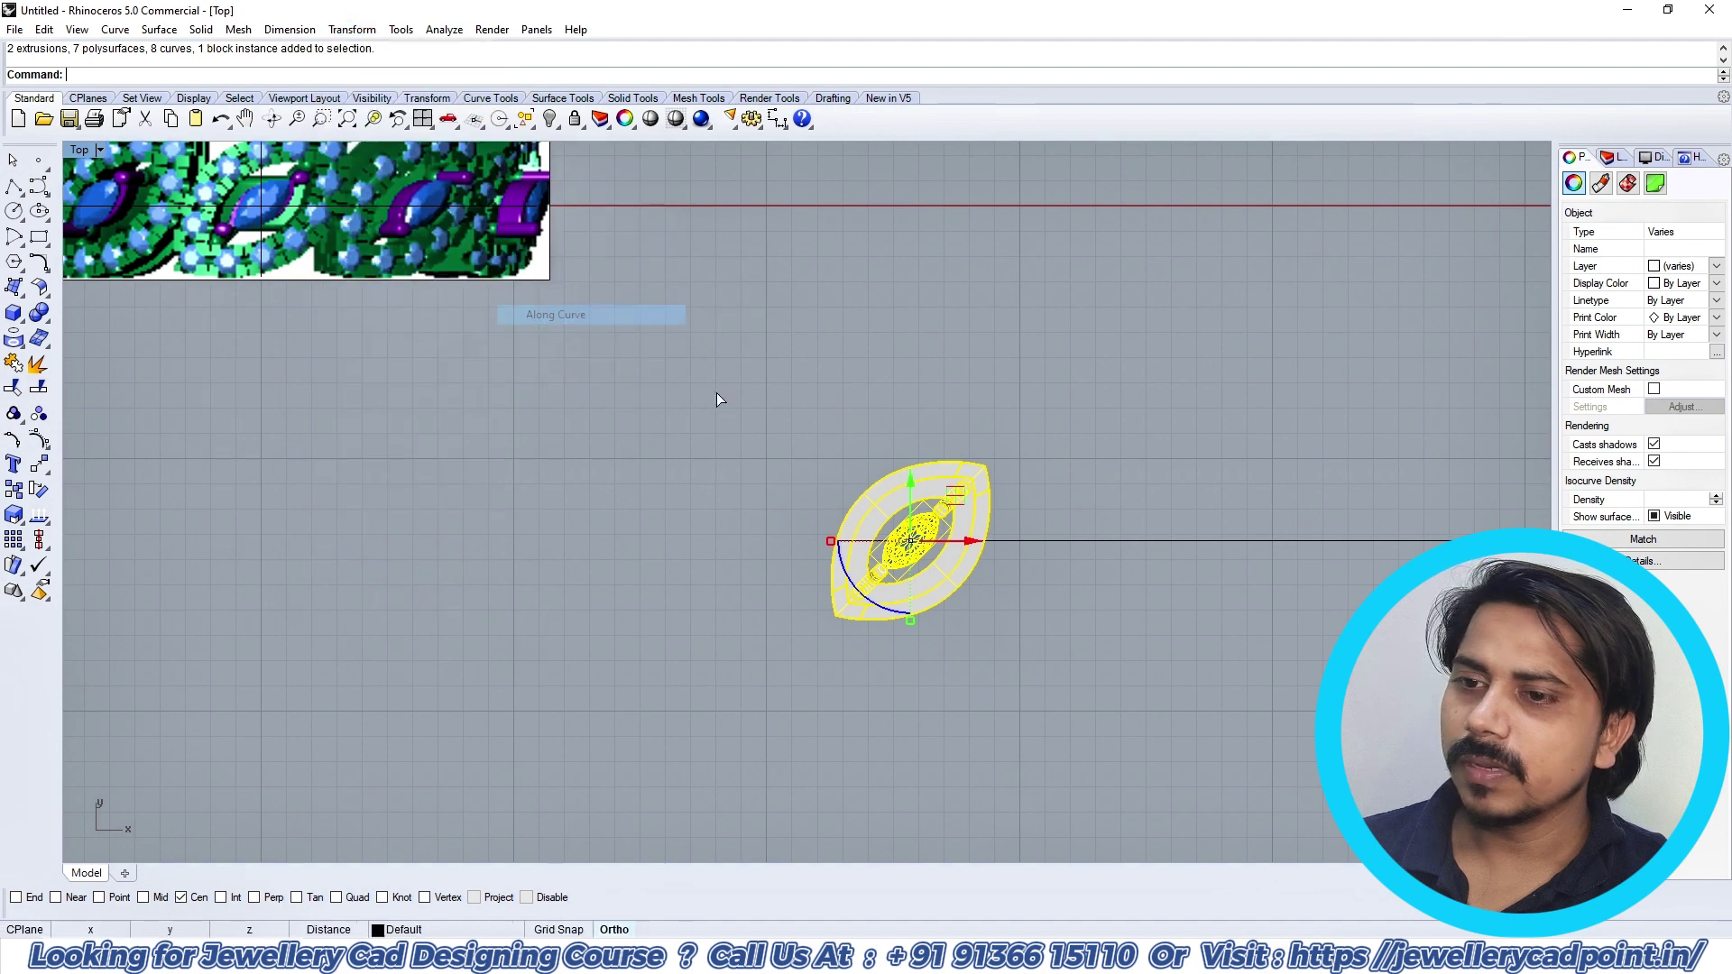
left_click(1023, 542)
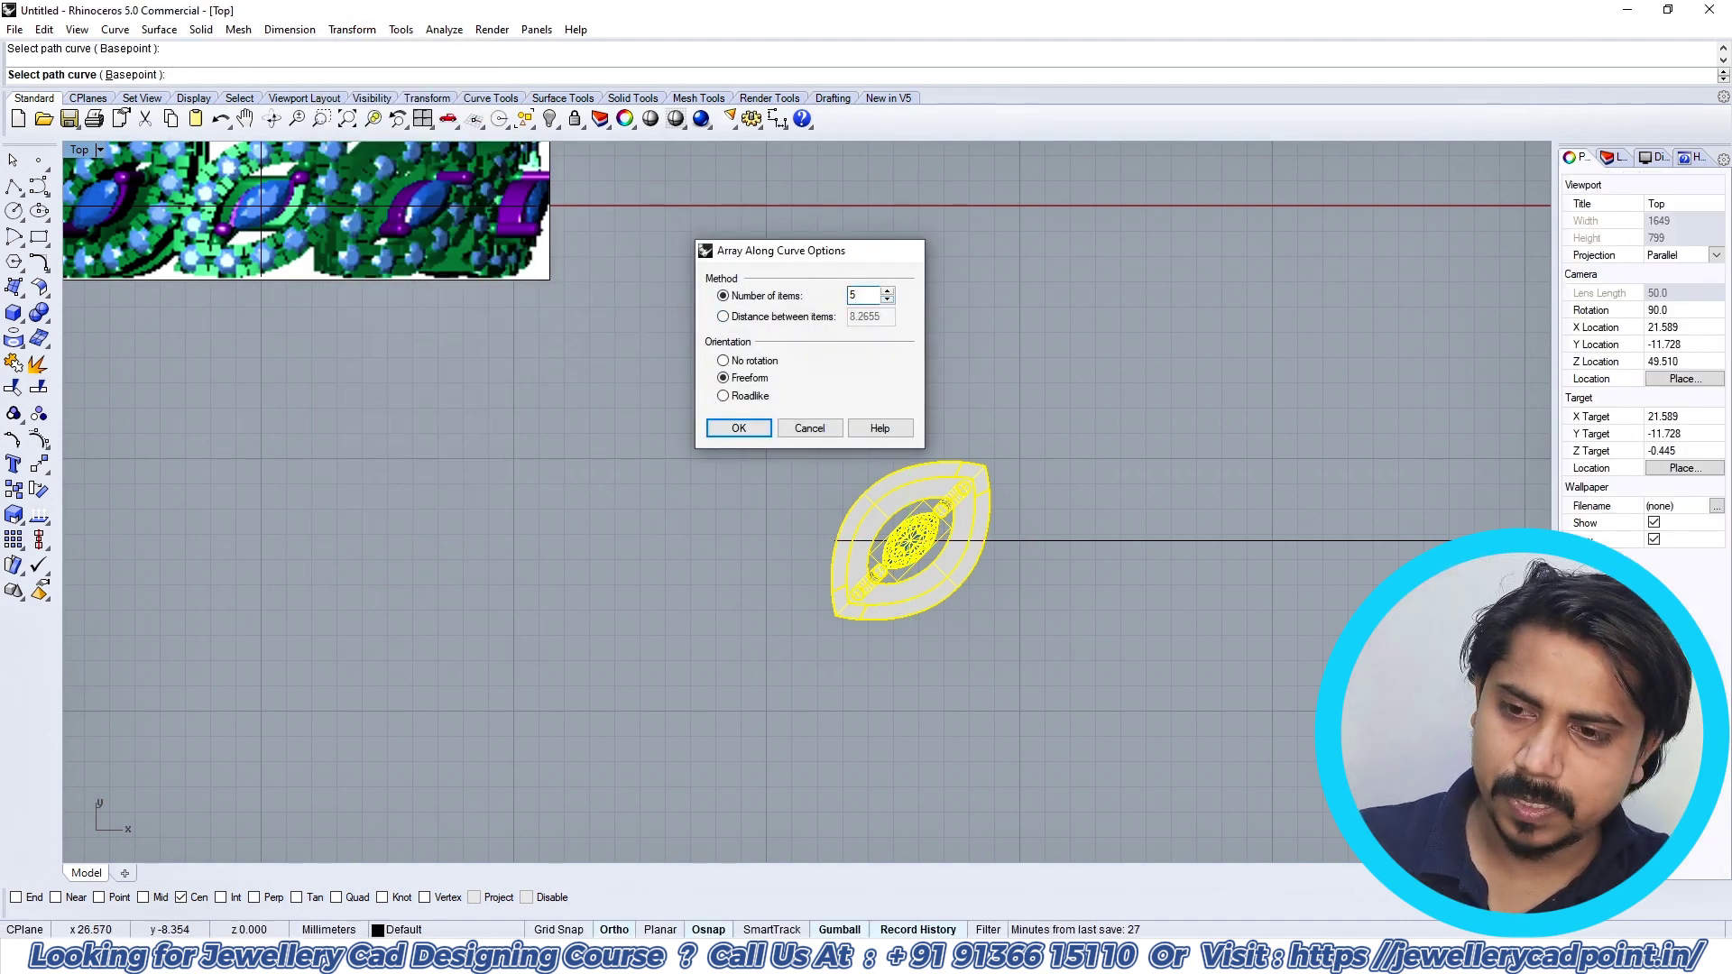
key("Return")
scroll(1023, 428, "down", 6)
right_click_drag(1211, 473, 1088, 492)
scroll(1166, 510, "up", 4)
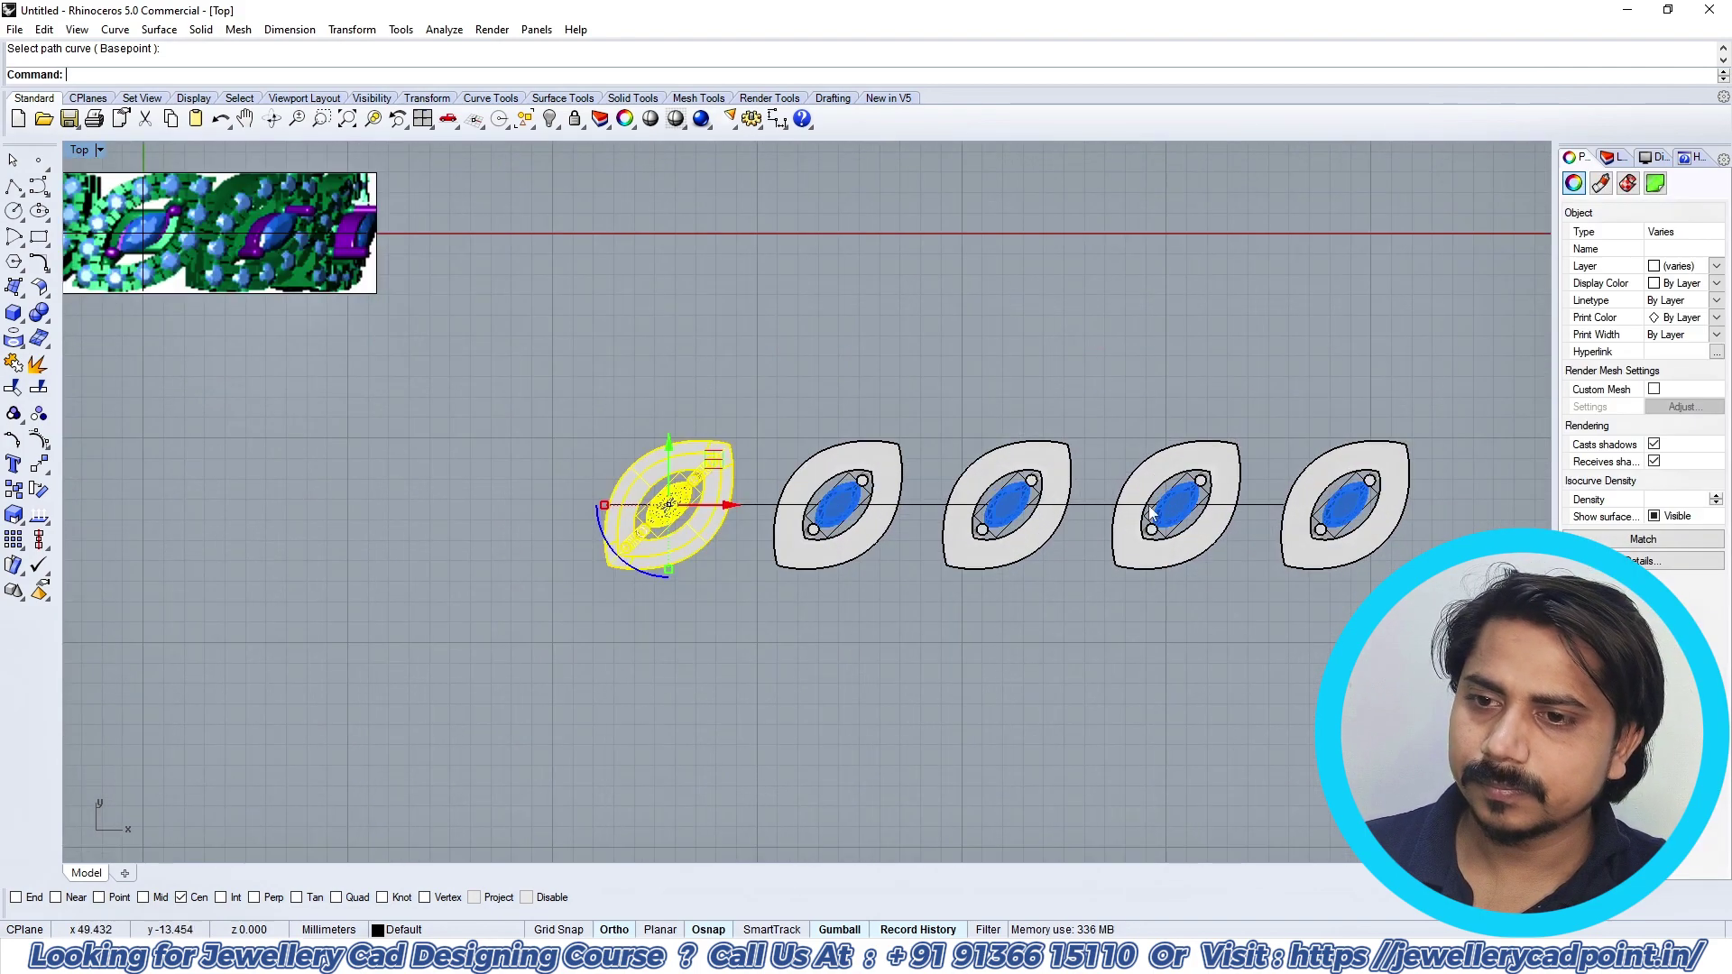
Step: Inspect the spacing of the arrayed settings along the line and check whether a copy selects as a whole
right_click_drag(959, 507, 1005, 506)
scroll(870, 503, "down", 6)
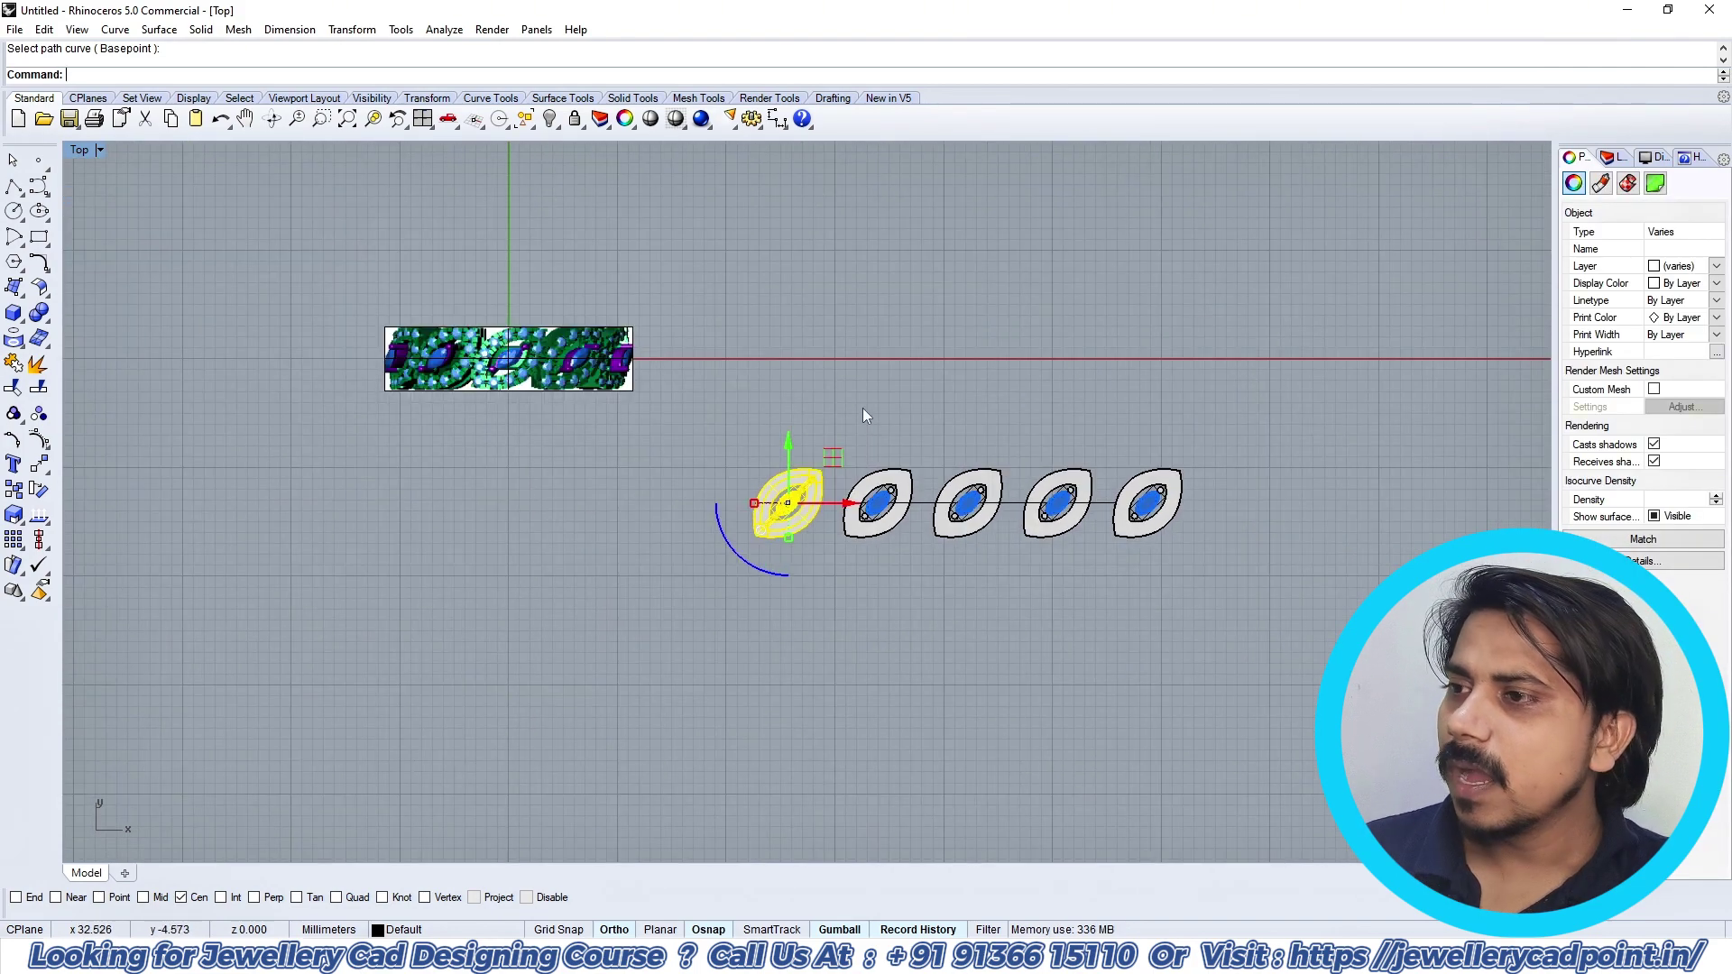
scroll(1164, 519, "up", 3)
left_click(1066, 508)
scroll(1101, 499, "up", 3)
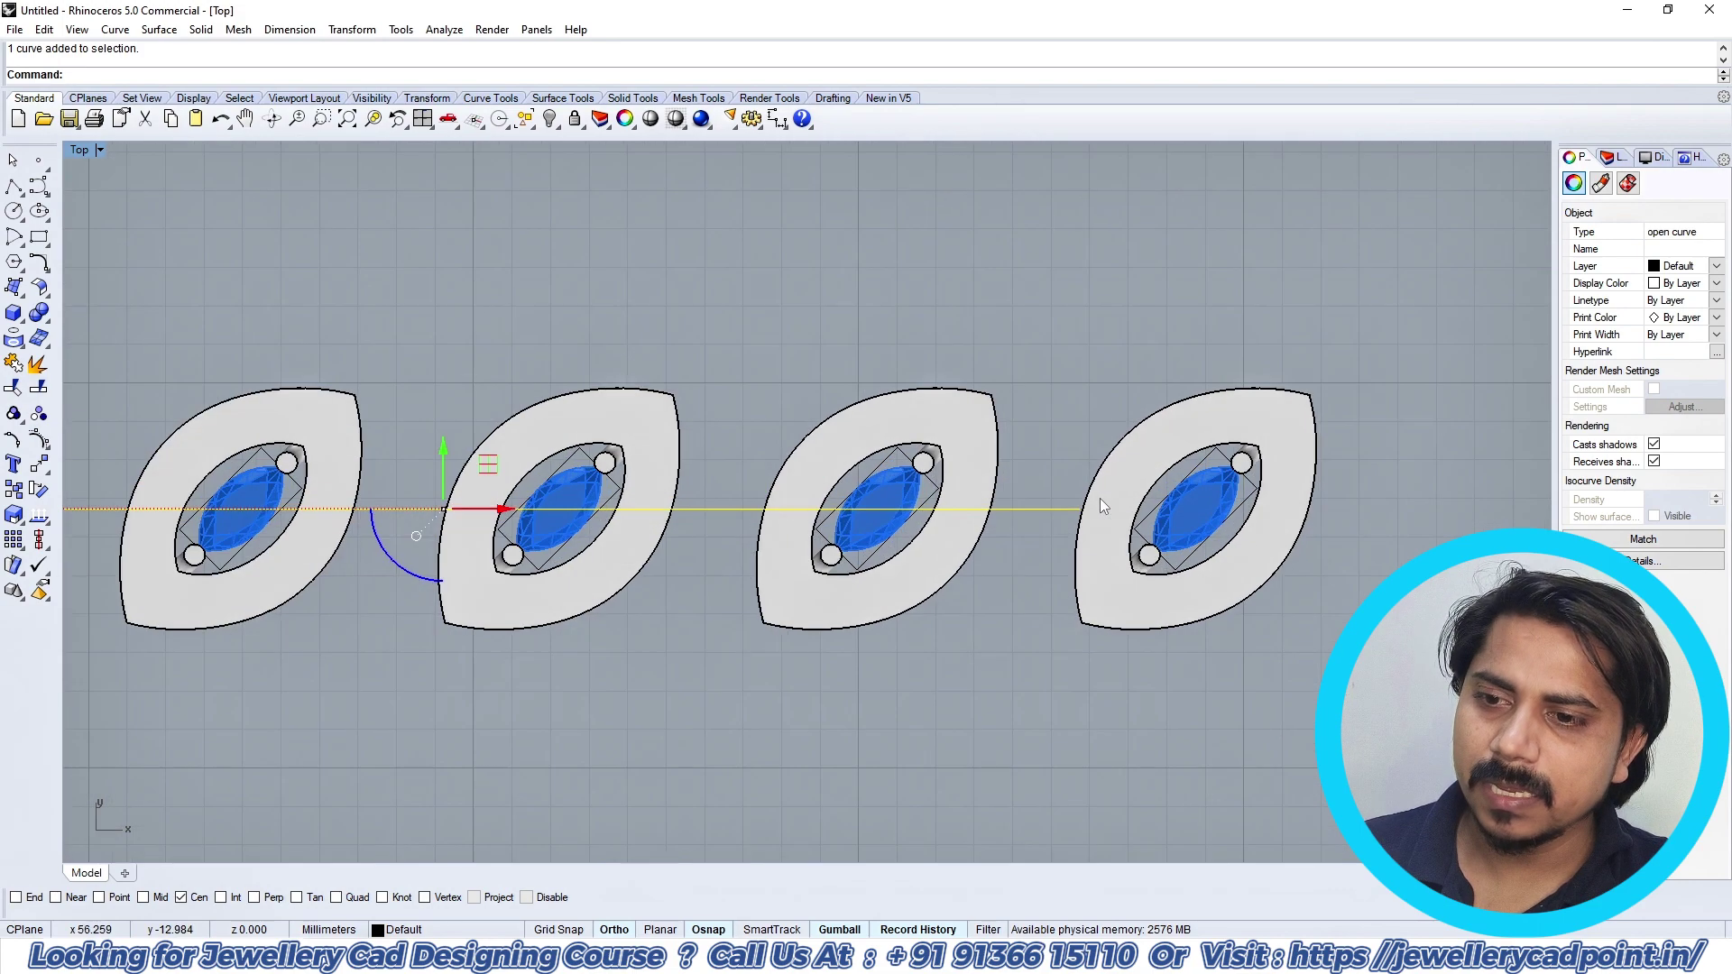
left_click(1098, 507)
scroll(1097, 505, "down", 3)
scroll(532, 505, "up", 3)
left_click(763, 460)
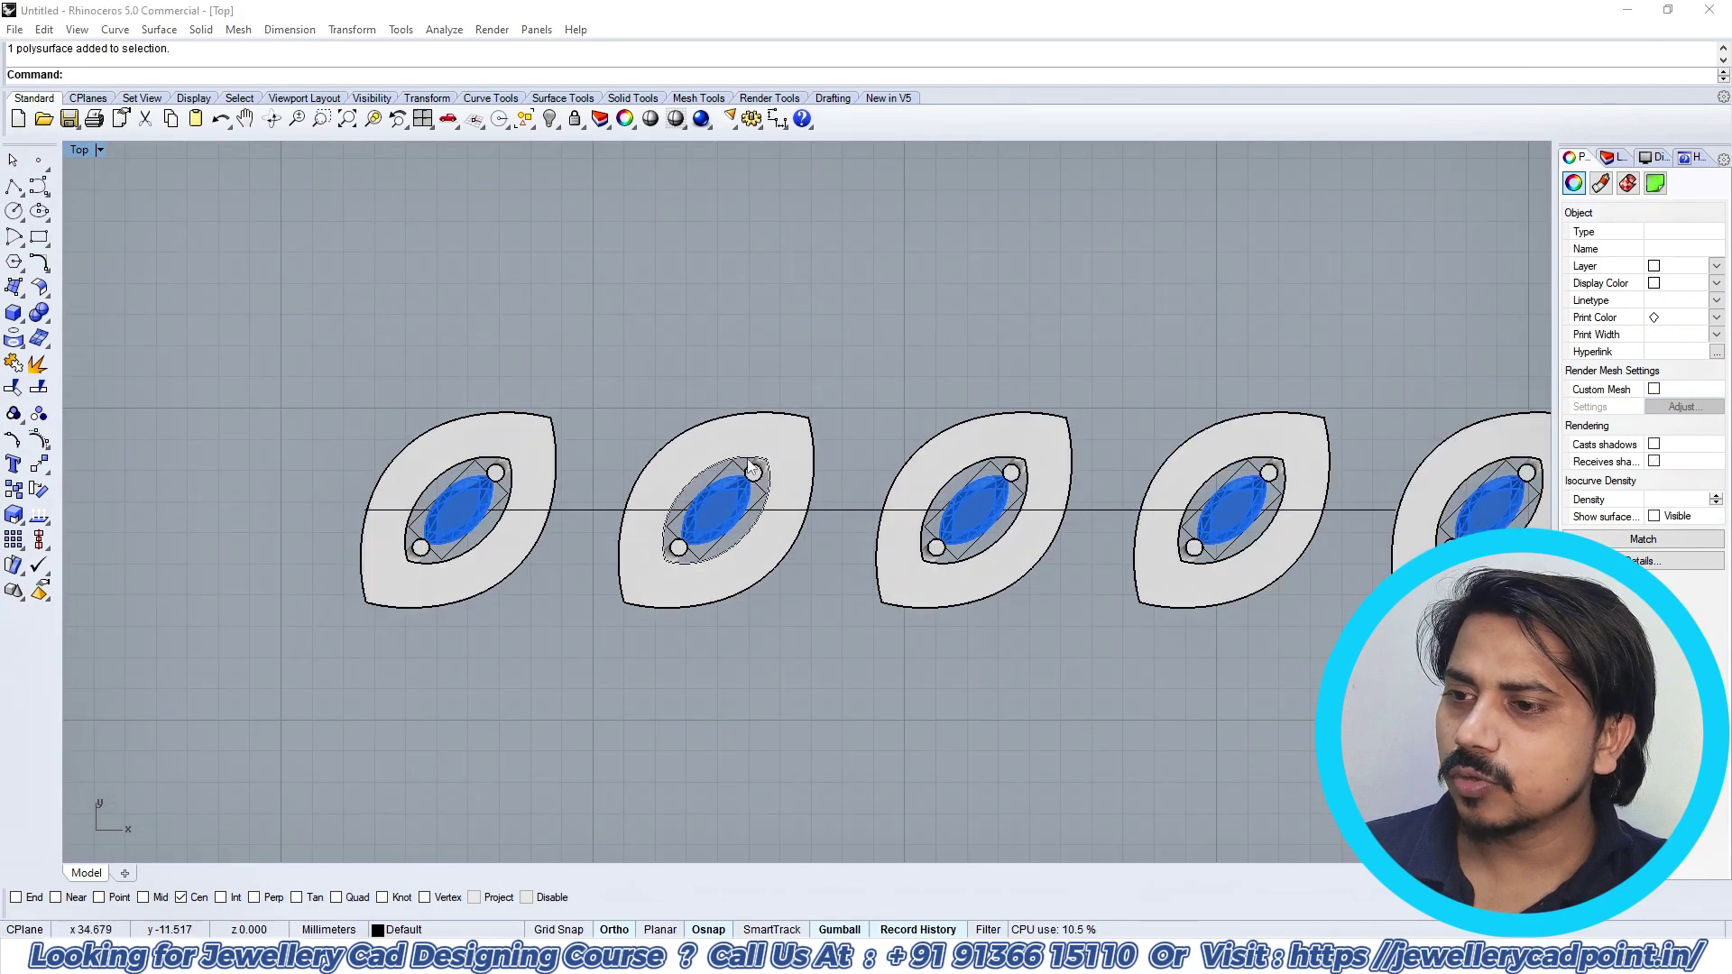
left_click(772, 440)
key("Escape")
scroll(724, 431, "down", 2)
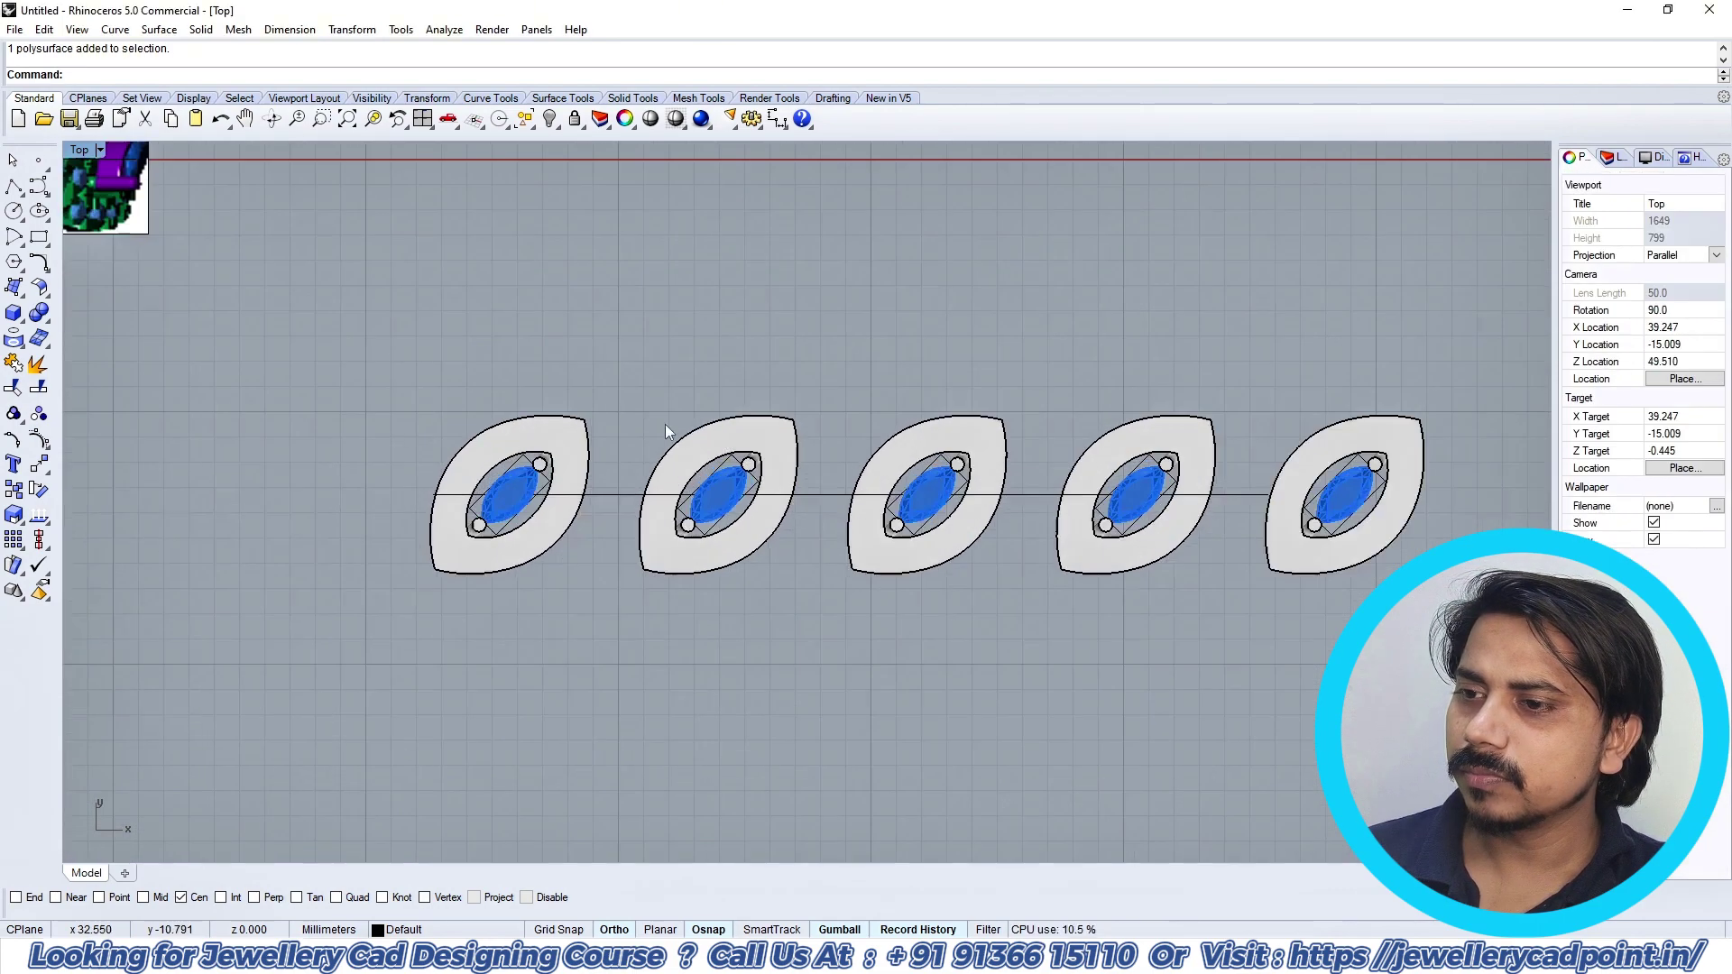
Step: Group the parts of each arrayed setting copy separately so every copy selects as one unit
left_click_drag(832, 628, 1041, 371)
left_click(16, 415)
right_click(1041, 371)
left_click_drag(1012, 637, 1254, 364)
right_click(1236, 525)
left_click_drag(1238, 622, 1525, 287)
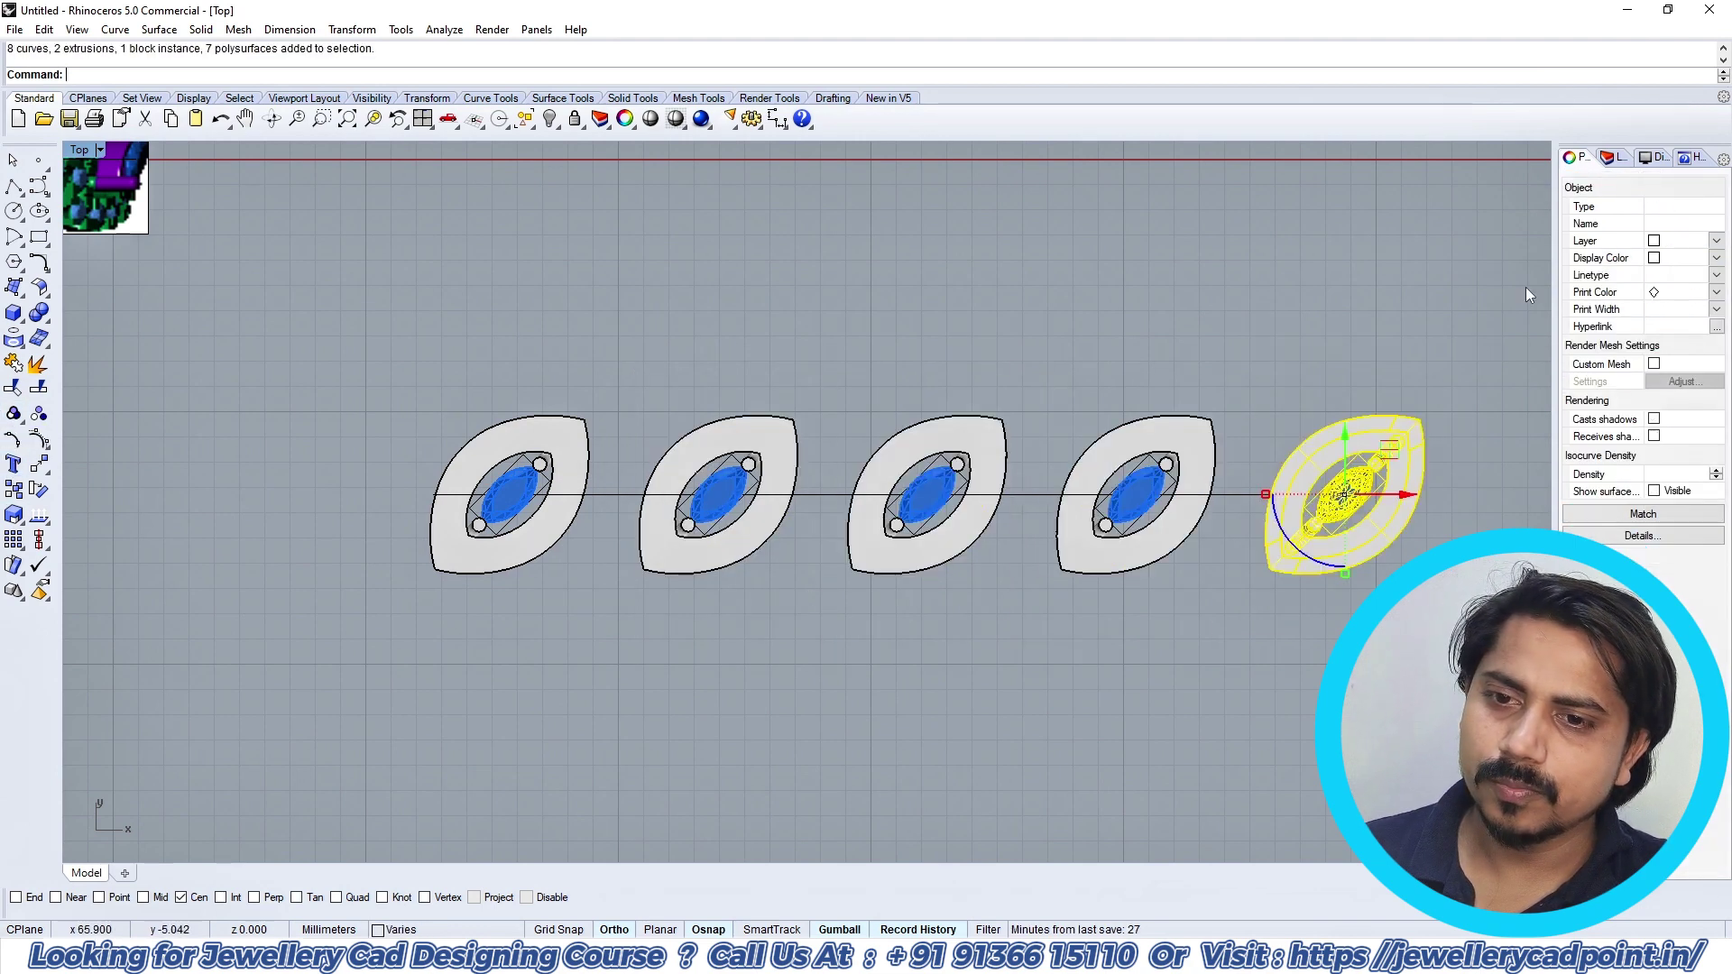
right_click(1524, 287)
left_click(1339, 457)
key("Escape")
left_click(1334, 477)
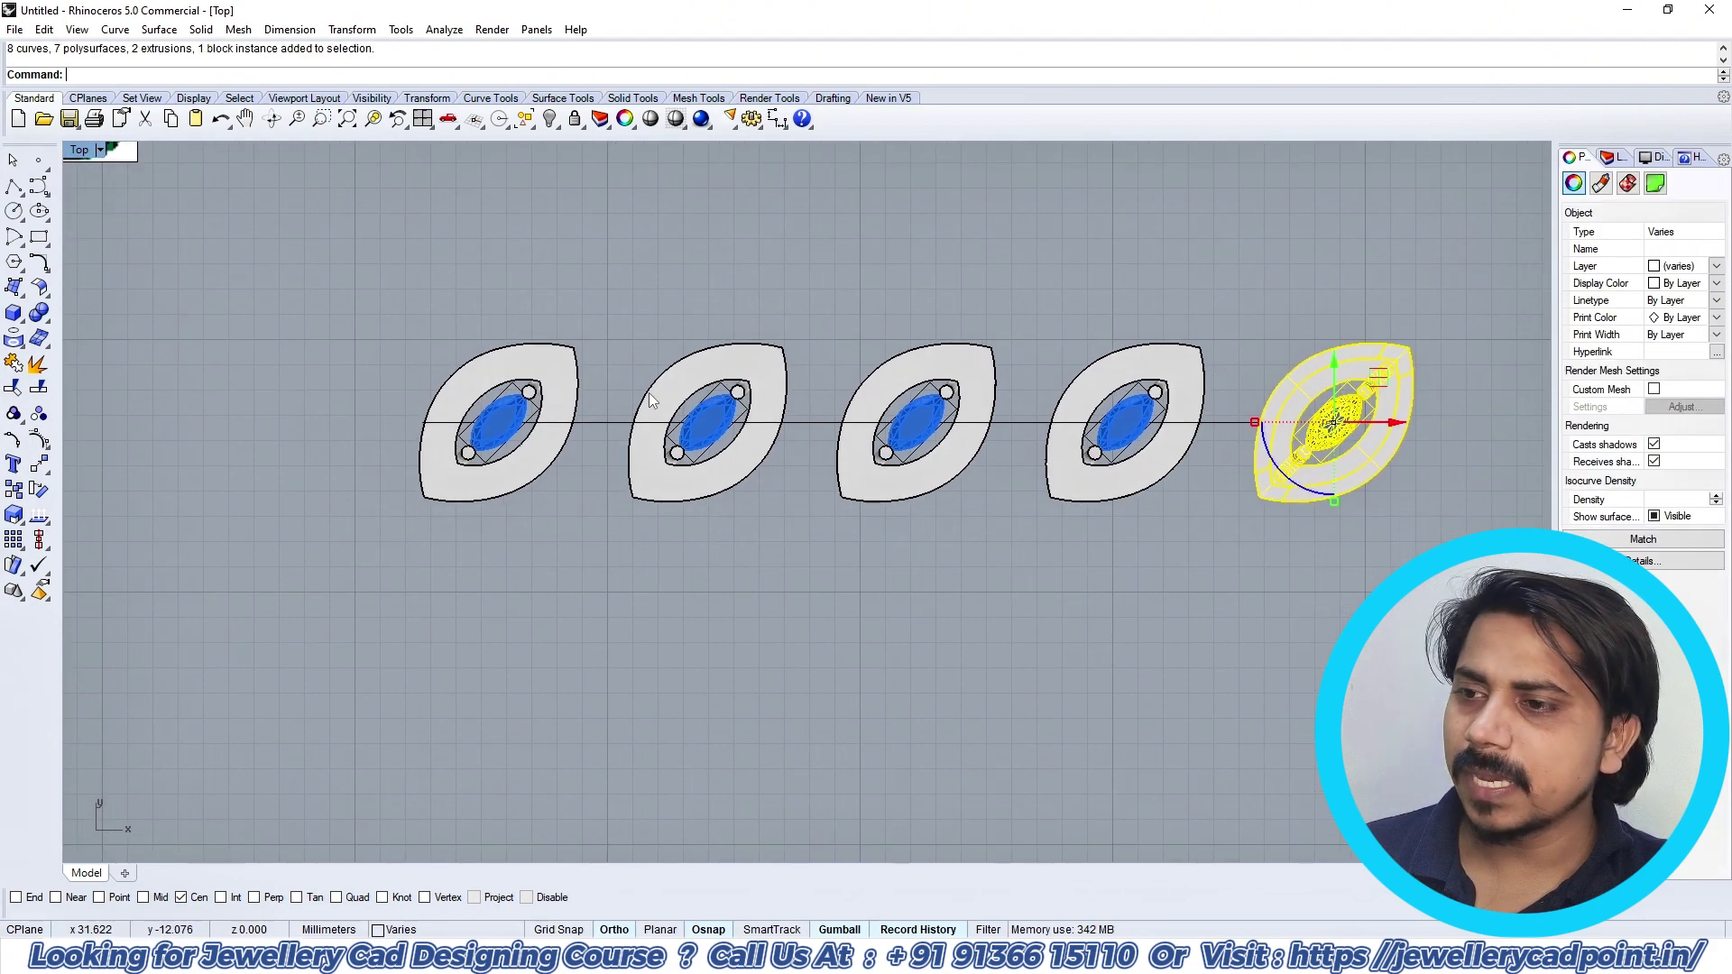
Step: Move the second, third and fourth settings left along the line, leaving only small gaps between neighbouring frames
left_click(747, 505)
scroll(747, 504, "up", 2)
left_click_drag(763, 433, 1012, 357)
left_click(1012, 357)
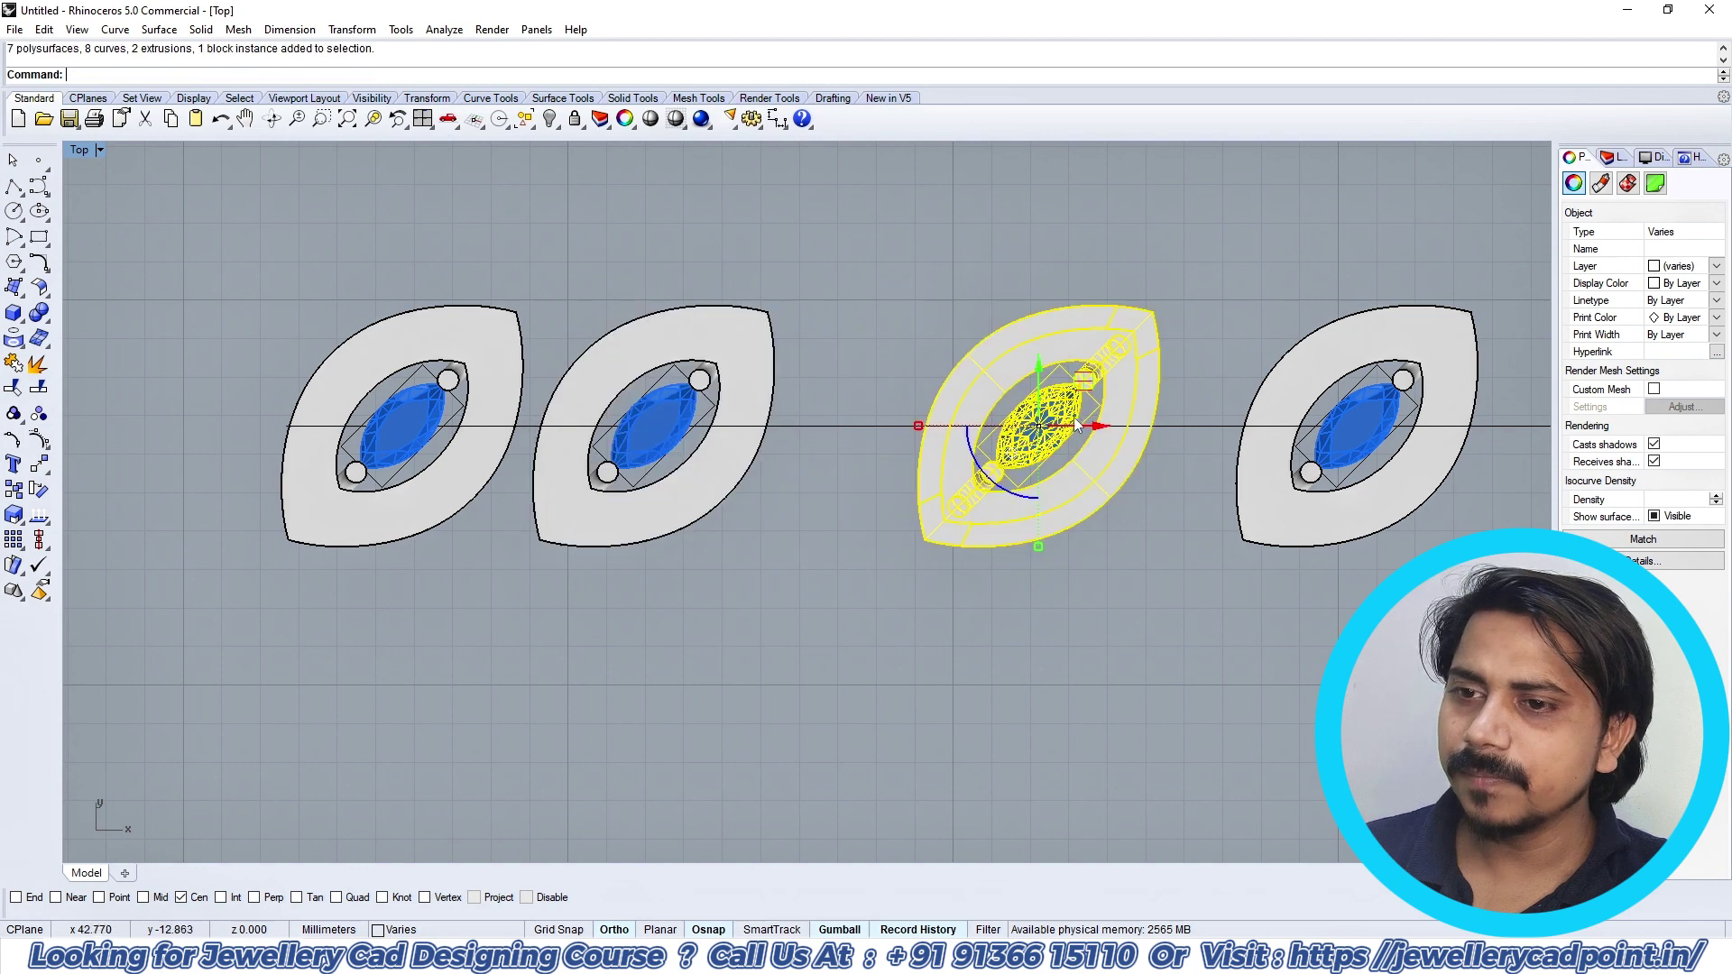
left_click_drag(1091, 426, 965, 440)
left_click(1269, 370)
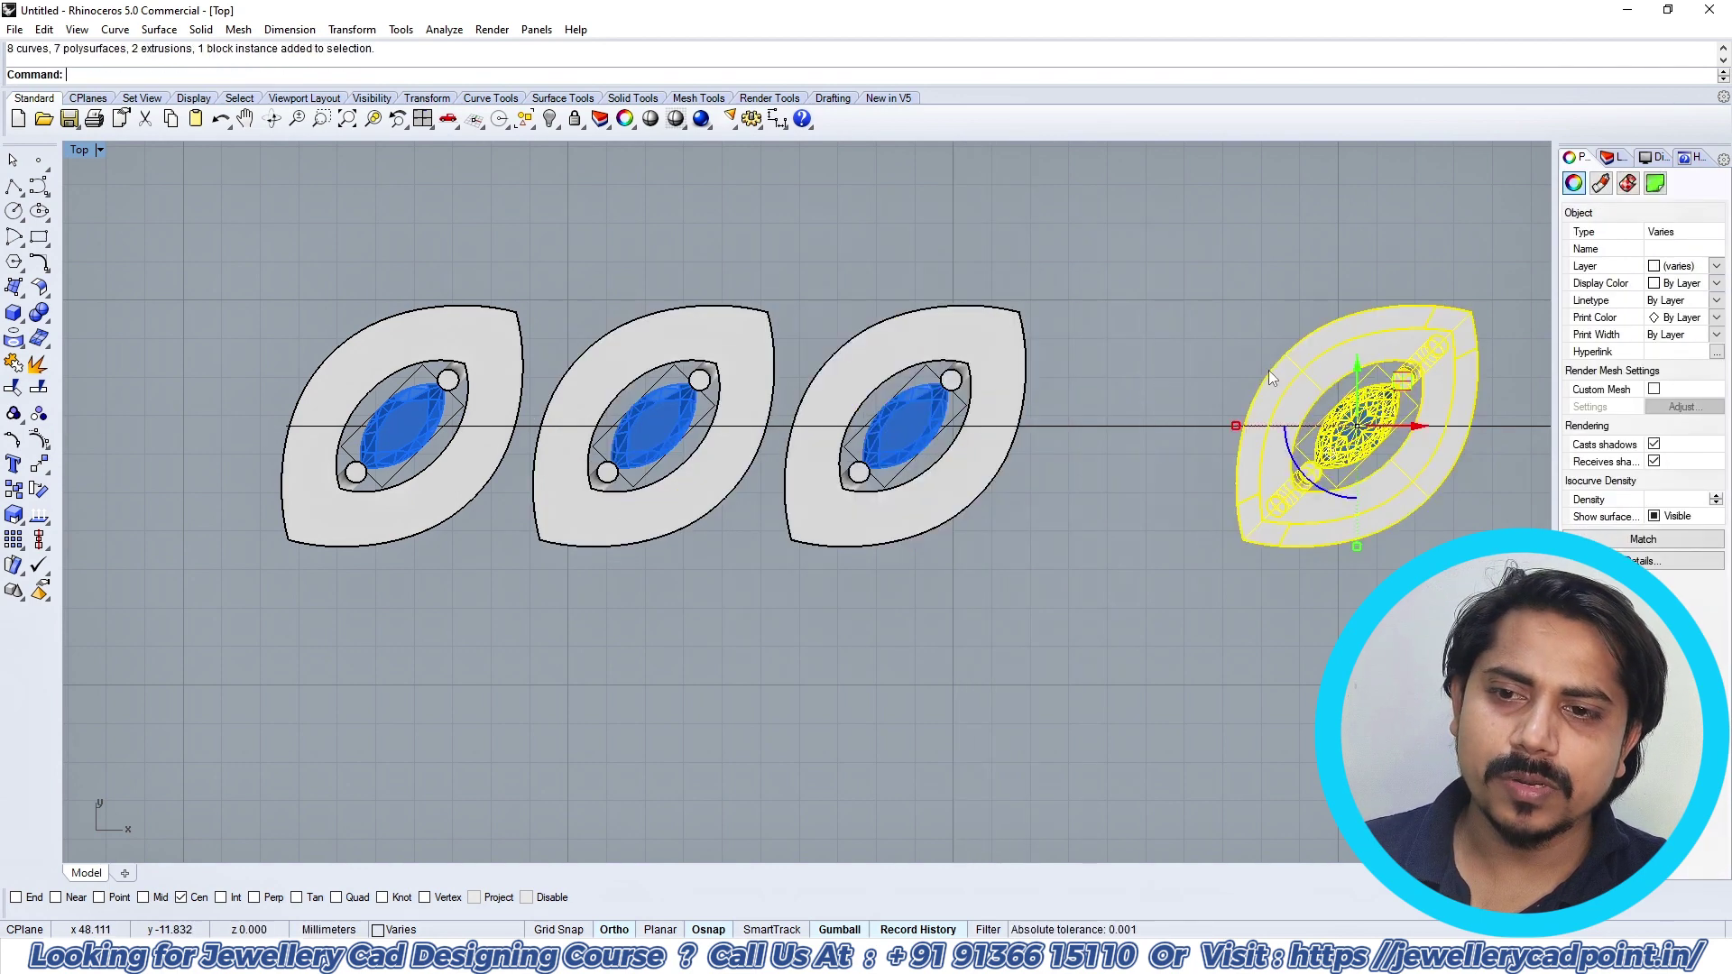
left_click_drag(1412, 434, 1226, 448)
left_click(1324, 492)
Step: Move the fifth setting left along the line until its outer right edge meets the line's right end
left_click(1307, 428)
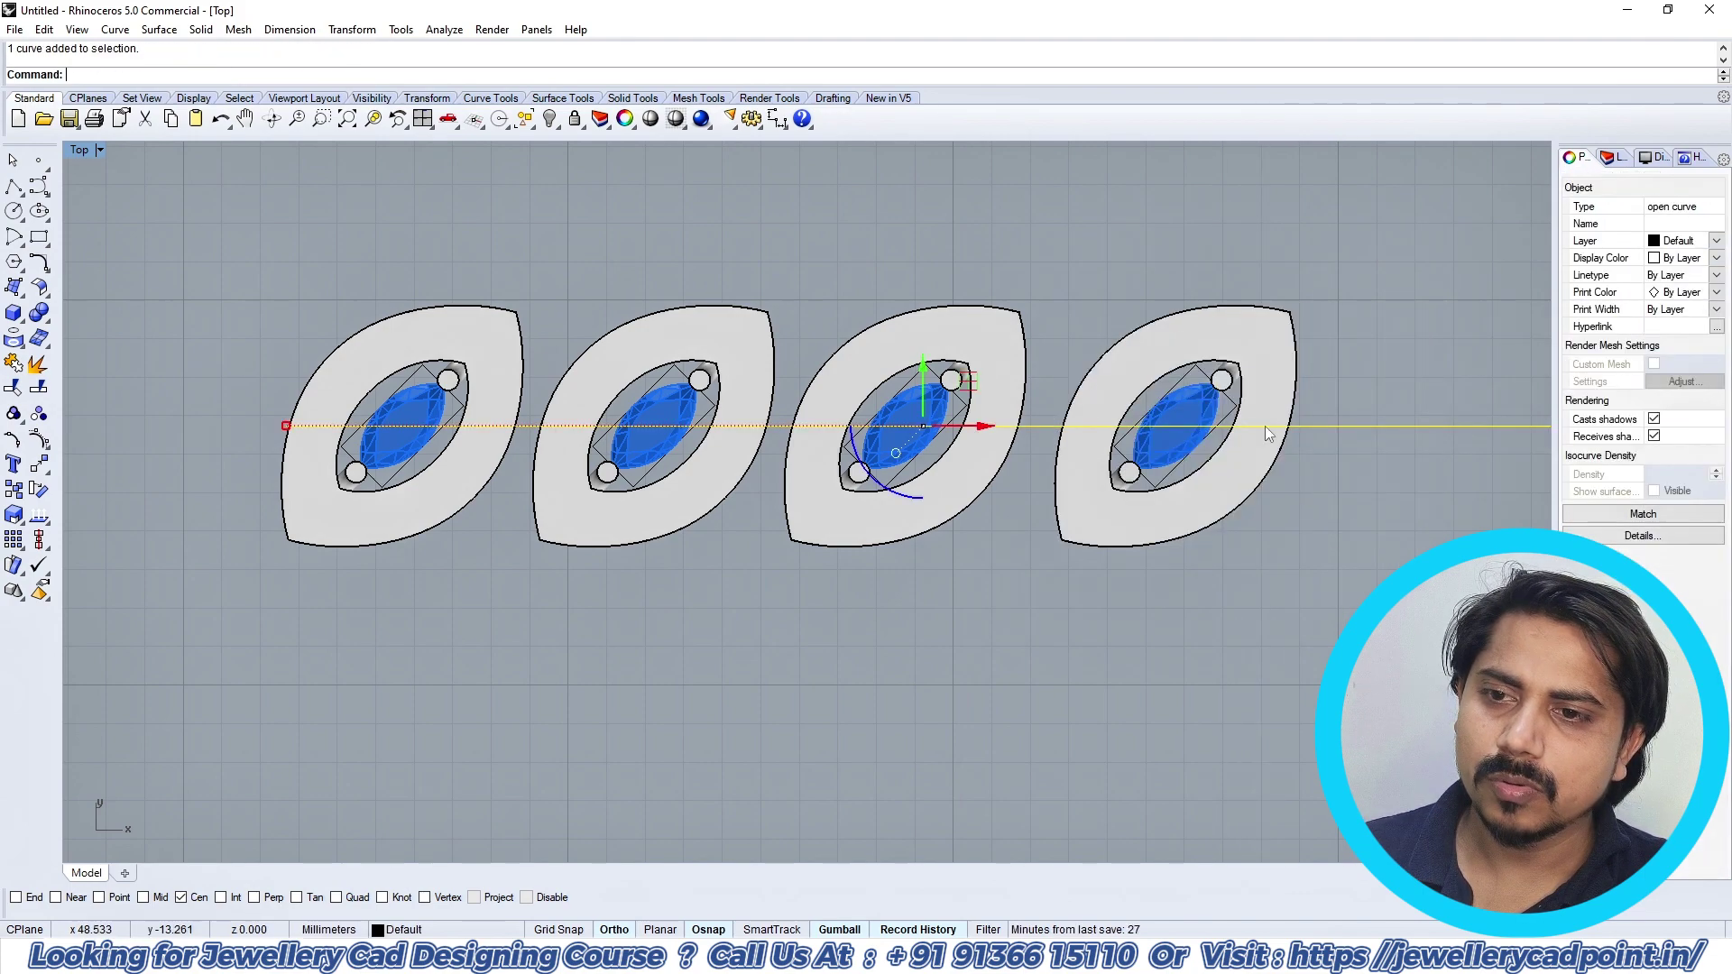
scroll(1274, 454, "down", 6)
right_click_drag(1272, 454, 1097, 448)
left_click(1272, 413)
left_click_drag(1366, 442, 1240, 457)
left_click(1283, 478)
Step: Nudge the fourth setting slightly left along the line to even out the gaps on both its sides
scroll(1220, 415, "up", 6)
scroll(1213, 415, "down", 4)
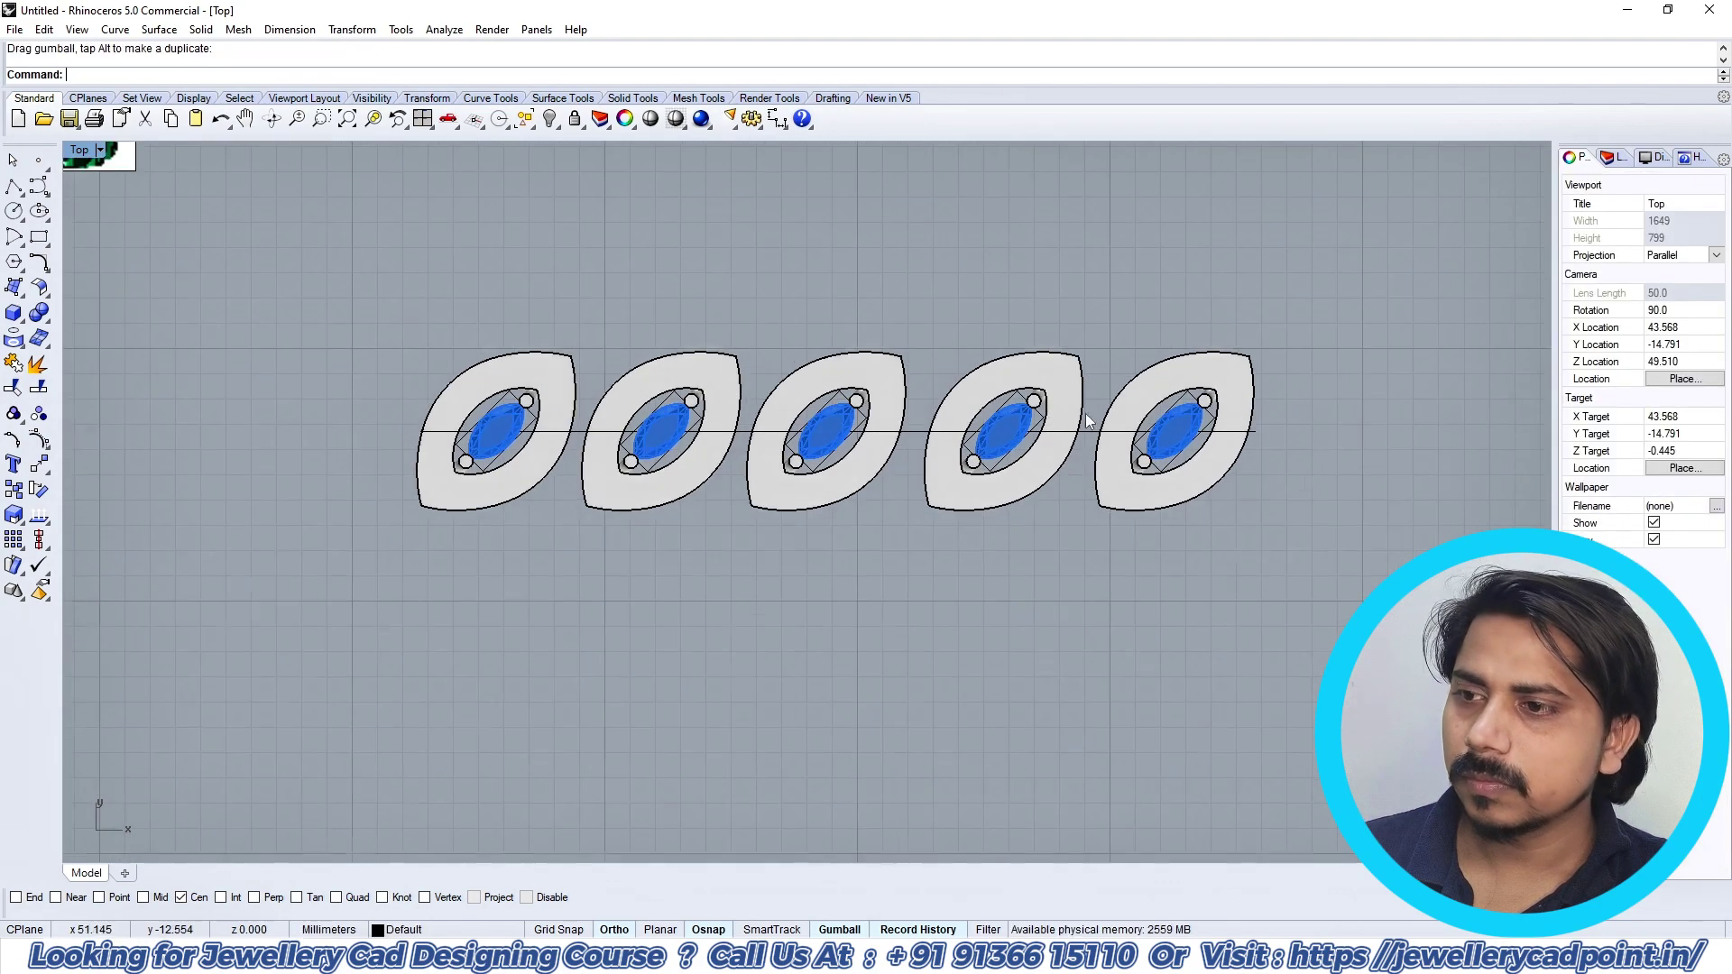
scroll(1085, 420, "up", 3)
left_click(1075, 419)
left_click_drag(1081, 433, 1072, 436)
left_click(1122, 314)
scroll(1095, 334, "down", 16)
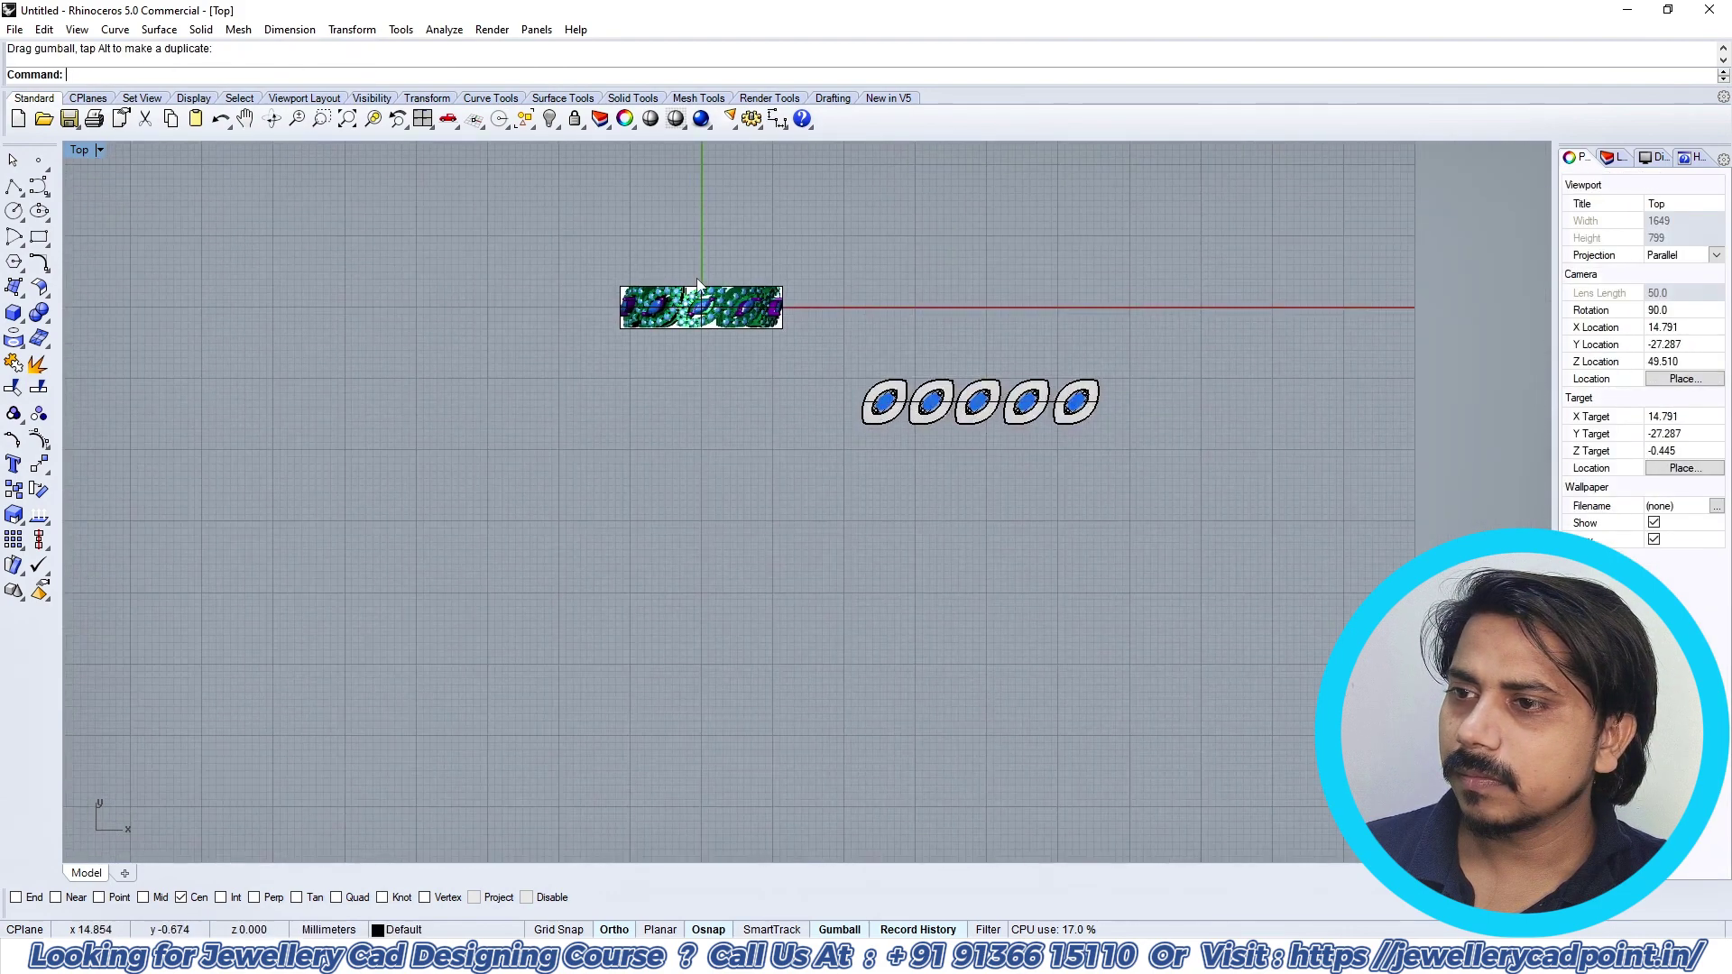
scroll(697, 278, "up", 7)
scroll(753, 349, "down", 2)
scroll(719, 339, "up", 4)
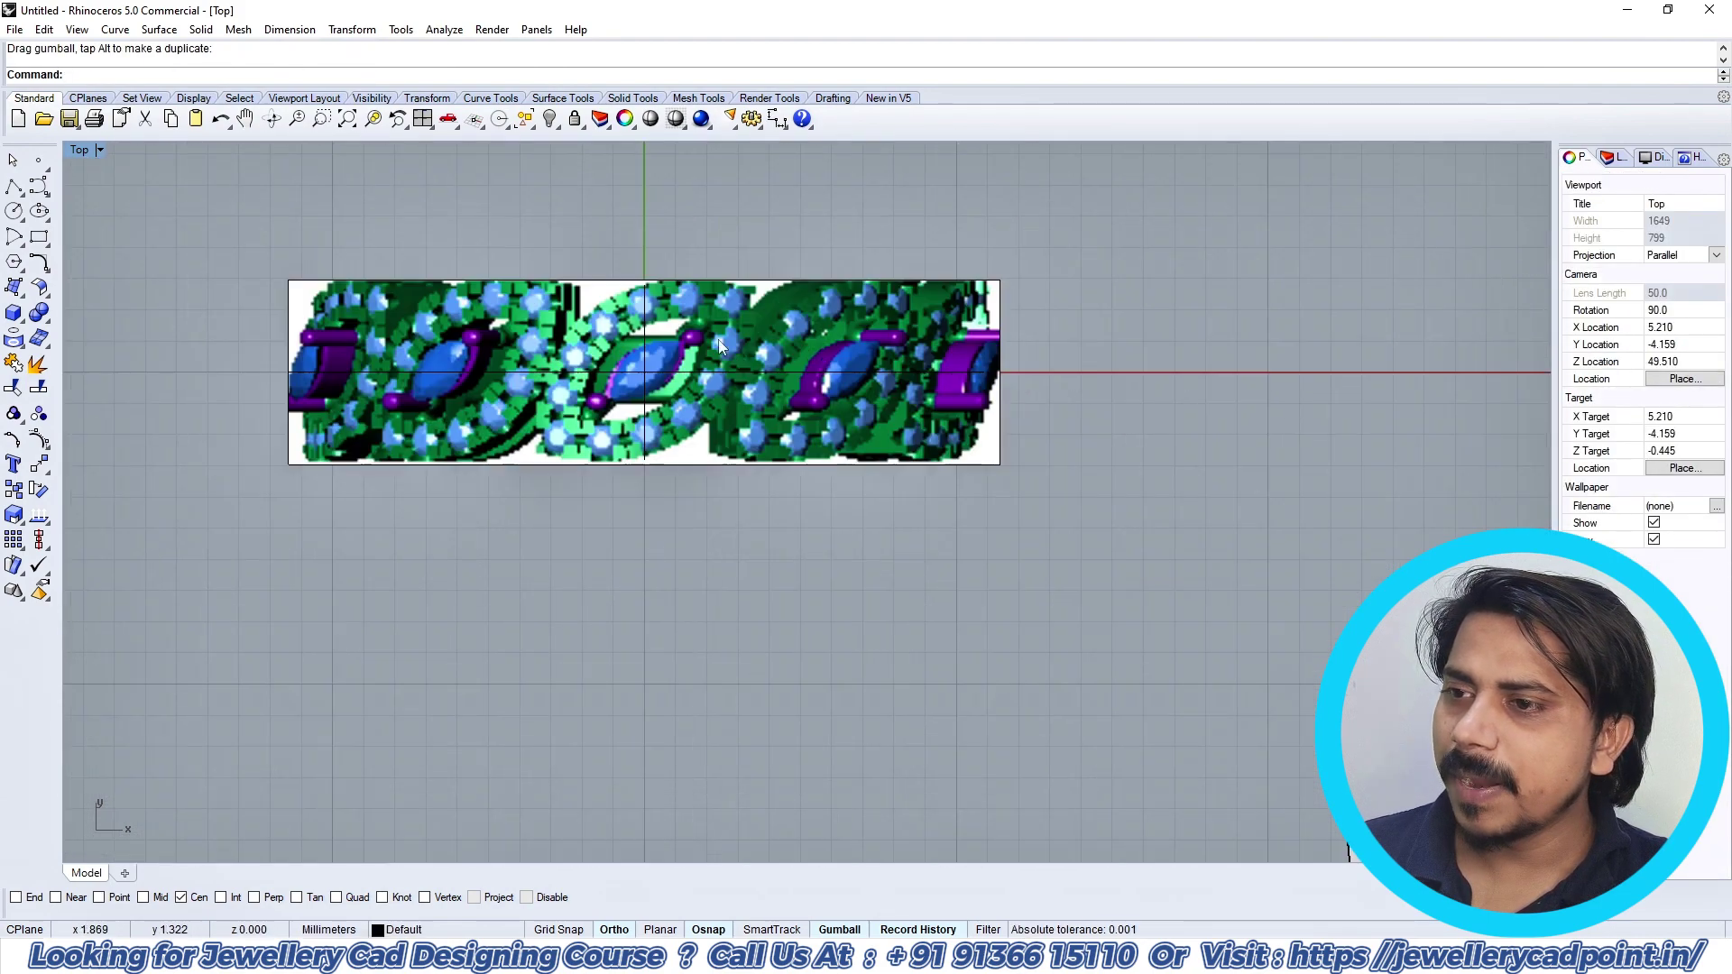
Step: Compare the row of five slanted settings with the ring reference image, checking their shape and spacing from several views
scroll(900, 372, "down", 13)
scroll(1072, 490, "up", 5)
scroll(1073, 495, "up", 6)
left_click(1075, 505)
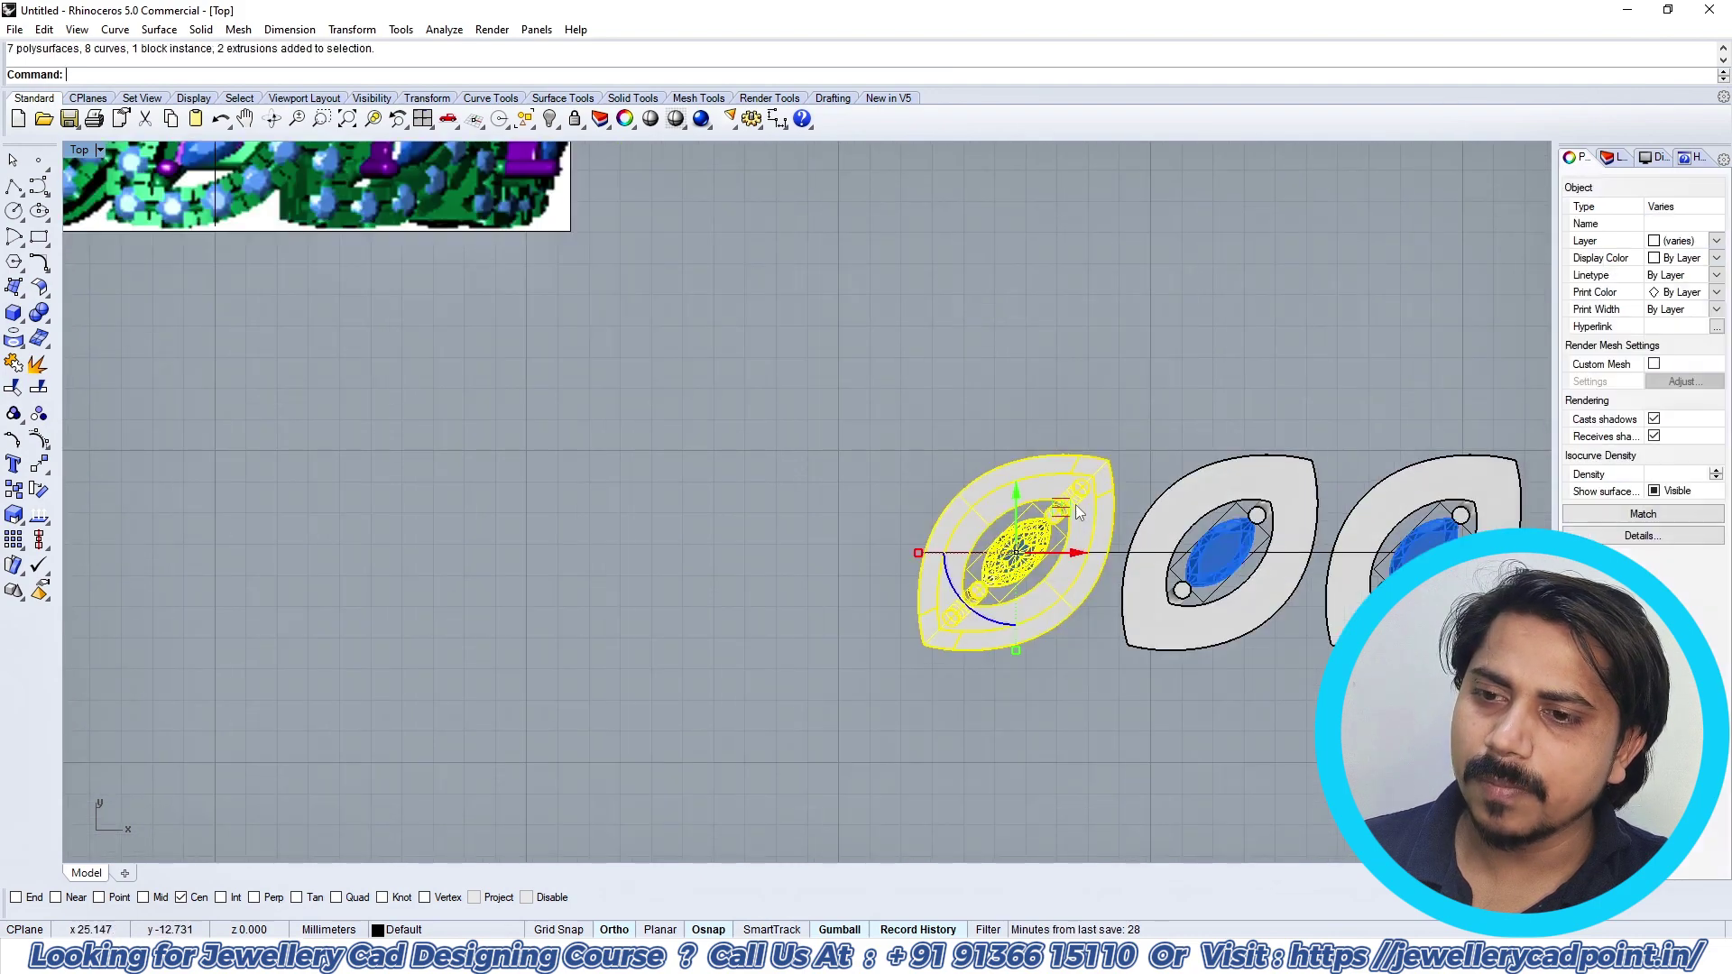
right_click_drag(1075, 501, 1093, 459)
scroll(1054, 448, "down", 6)
scroll(1049, 457, "up", 6)
left_click(1042, 442)
scroll(1043, 442, "down", 6)
key("Escape")
scroll(1094, 465, "up", 3)
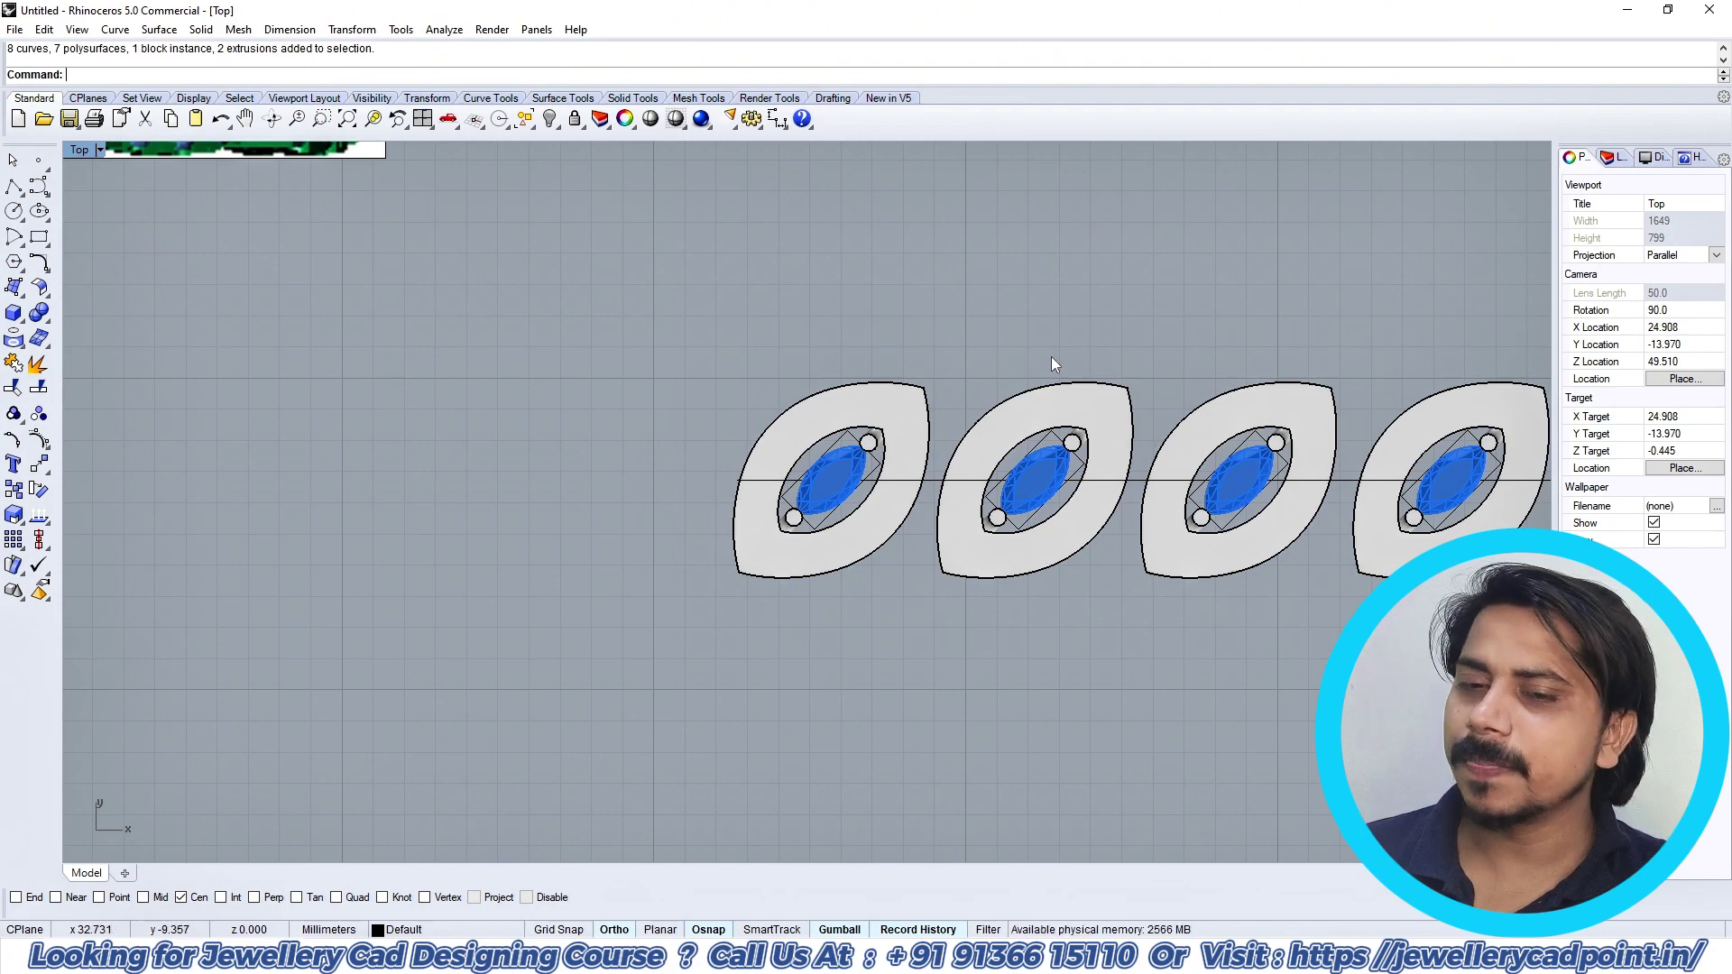
scroll(1052, 361, "down", 5)
scroll(658, 290, "up", 6)
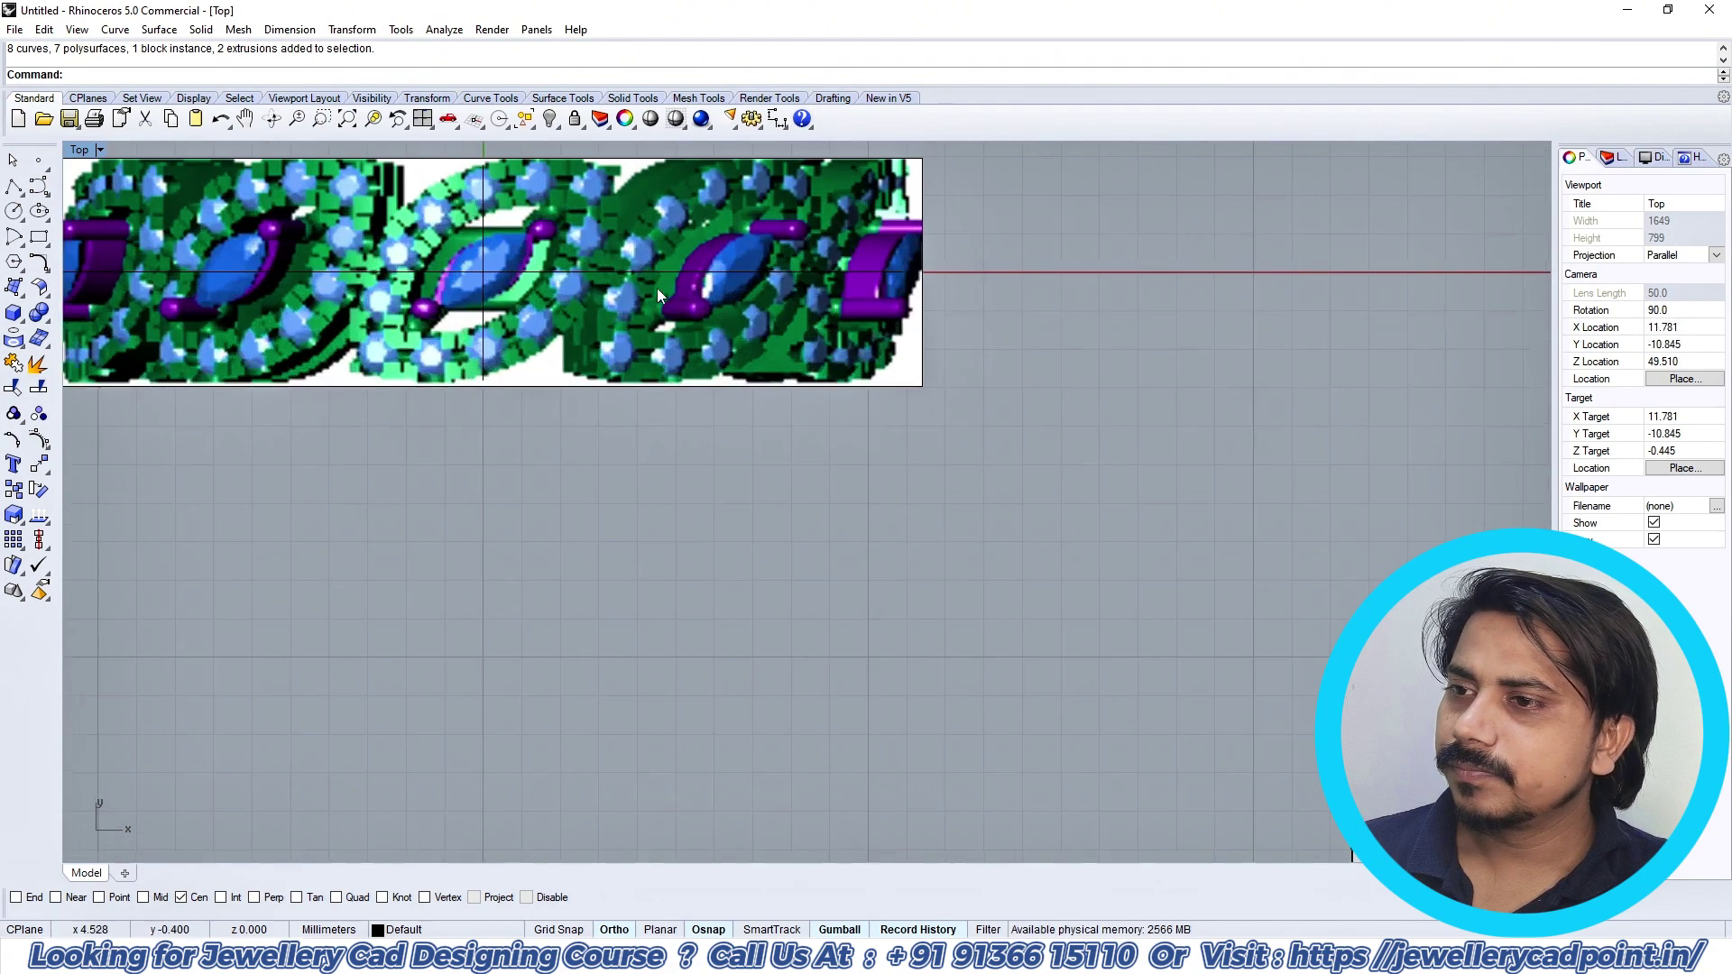
right_click_drag(657, 289, 738, 359)
scroll(848, 343, "down", 6)
key("ctrl+F2")
key("ctrl+F1")
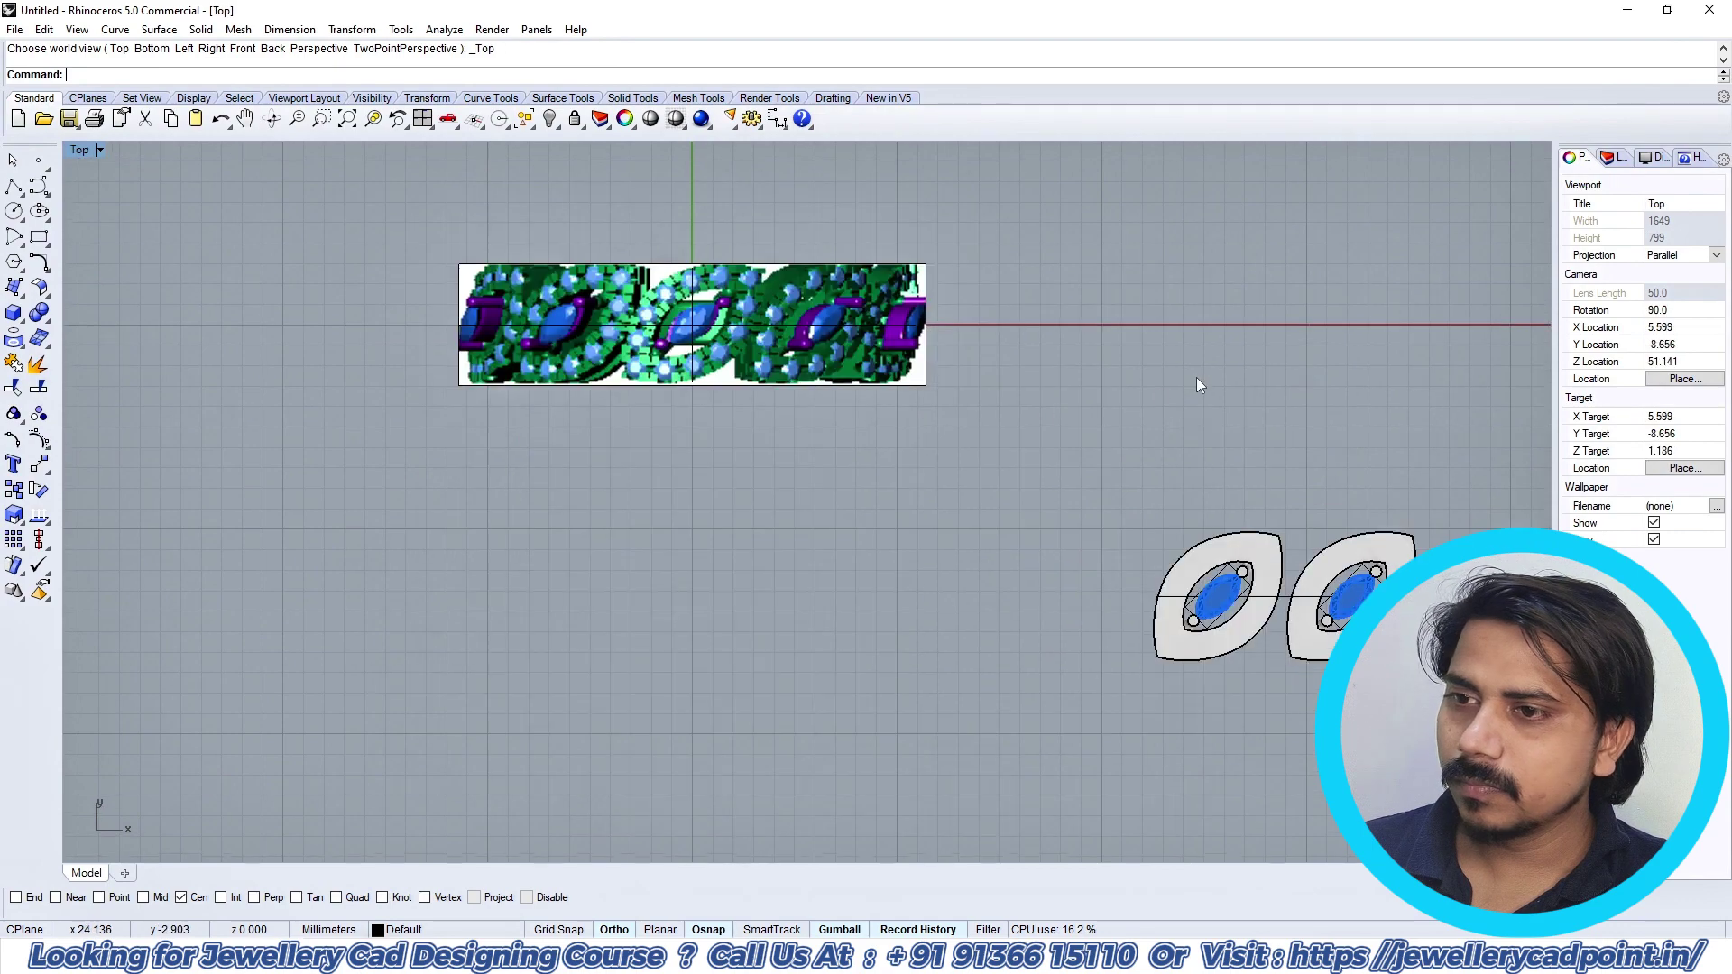
right_click_drag(1041, 346, 782, 283)
scroll(1169, 541, "up", 4)
key("ctrl+F4")
right_click_drag(1087, 481, 1054, 440)
Step: Move all five settings straight up about 0.36 mm in the front view so the frame tops meet the straight line
key("ctrl+F2")
left_click(937, 567)
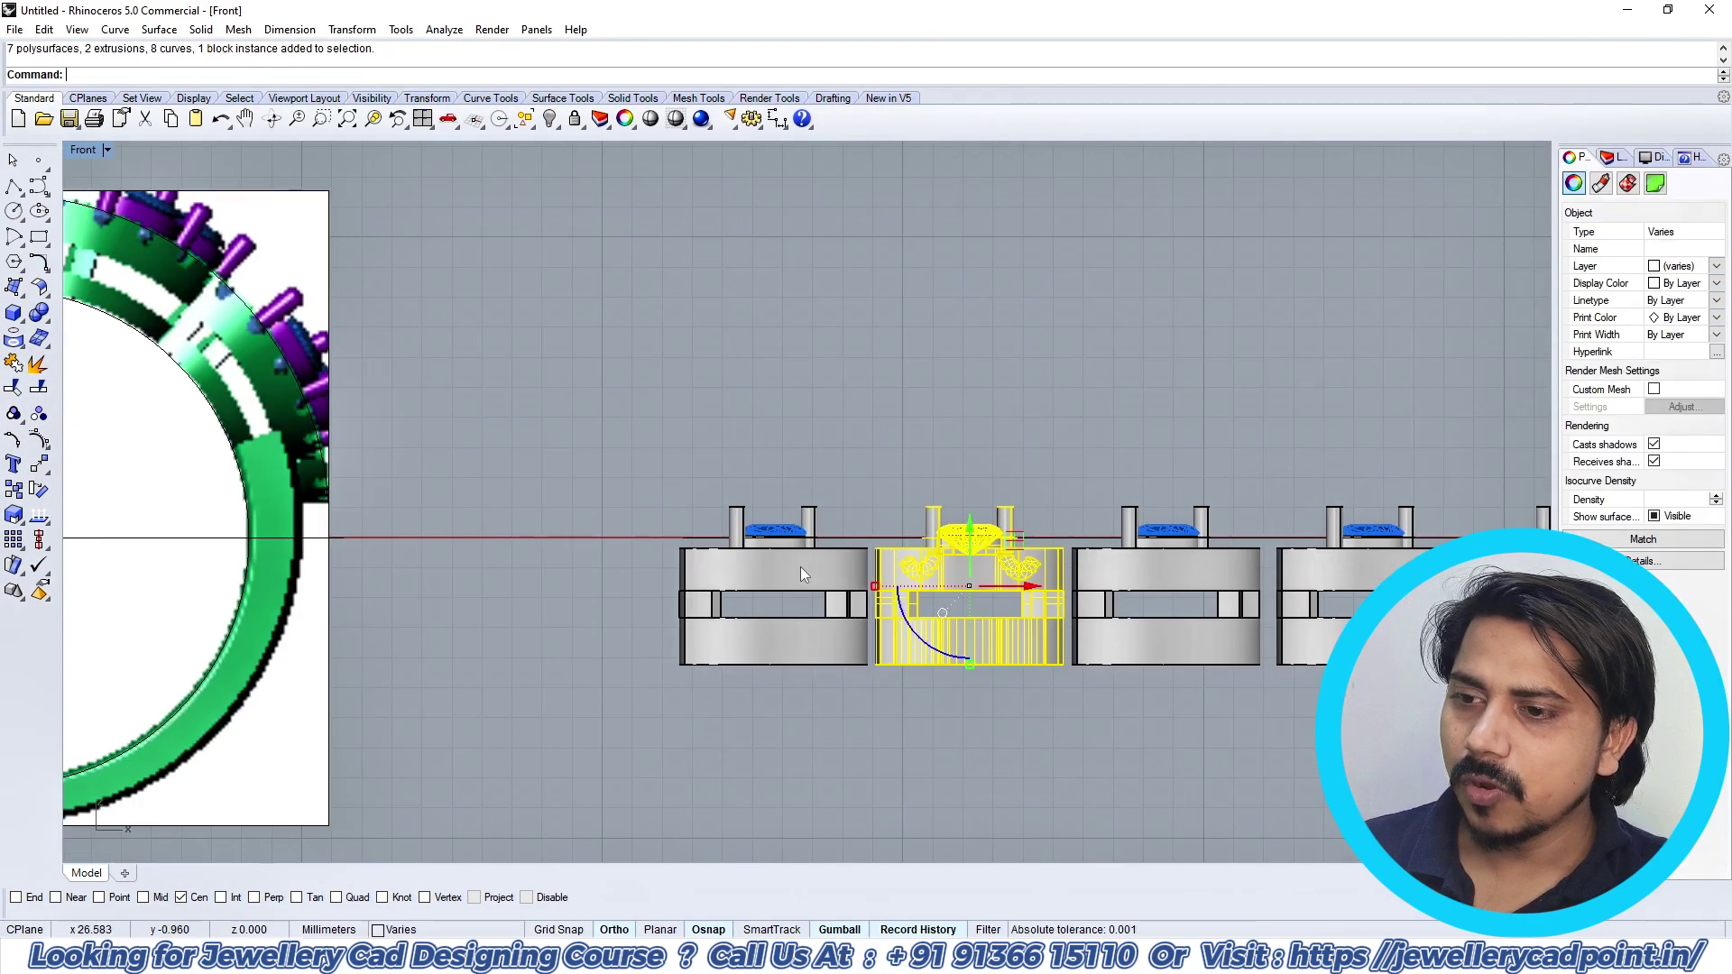
left_click(799, 567, "shift")
left_click(1253, 567, "shift")
right_click_drag(1376, 583, 1155, 516)
left_click(1155, 516, "shift")
left_click(1303, 521, "shift")
right_click_drag(1270, 469, 1230, 445)
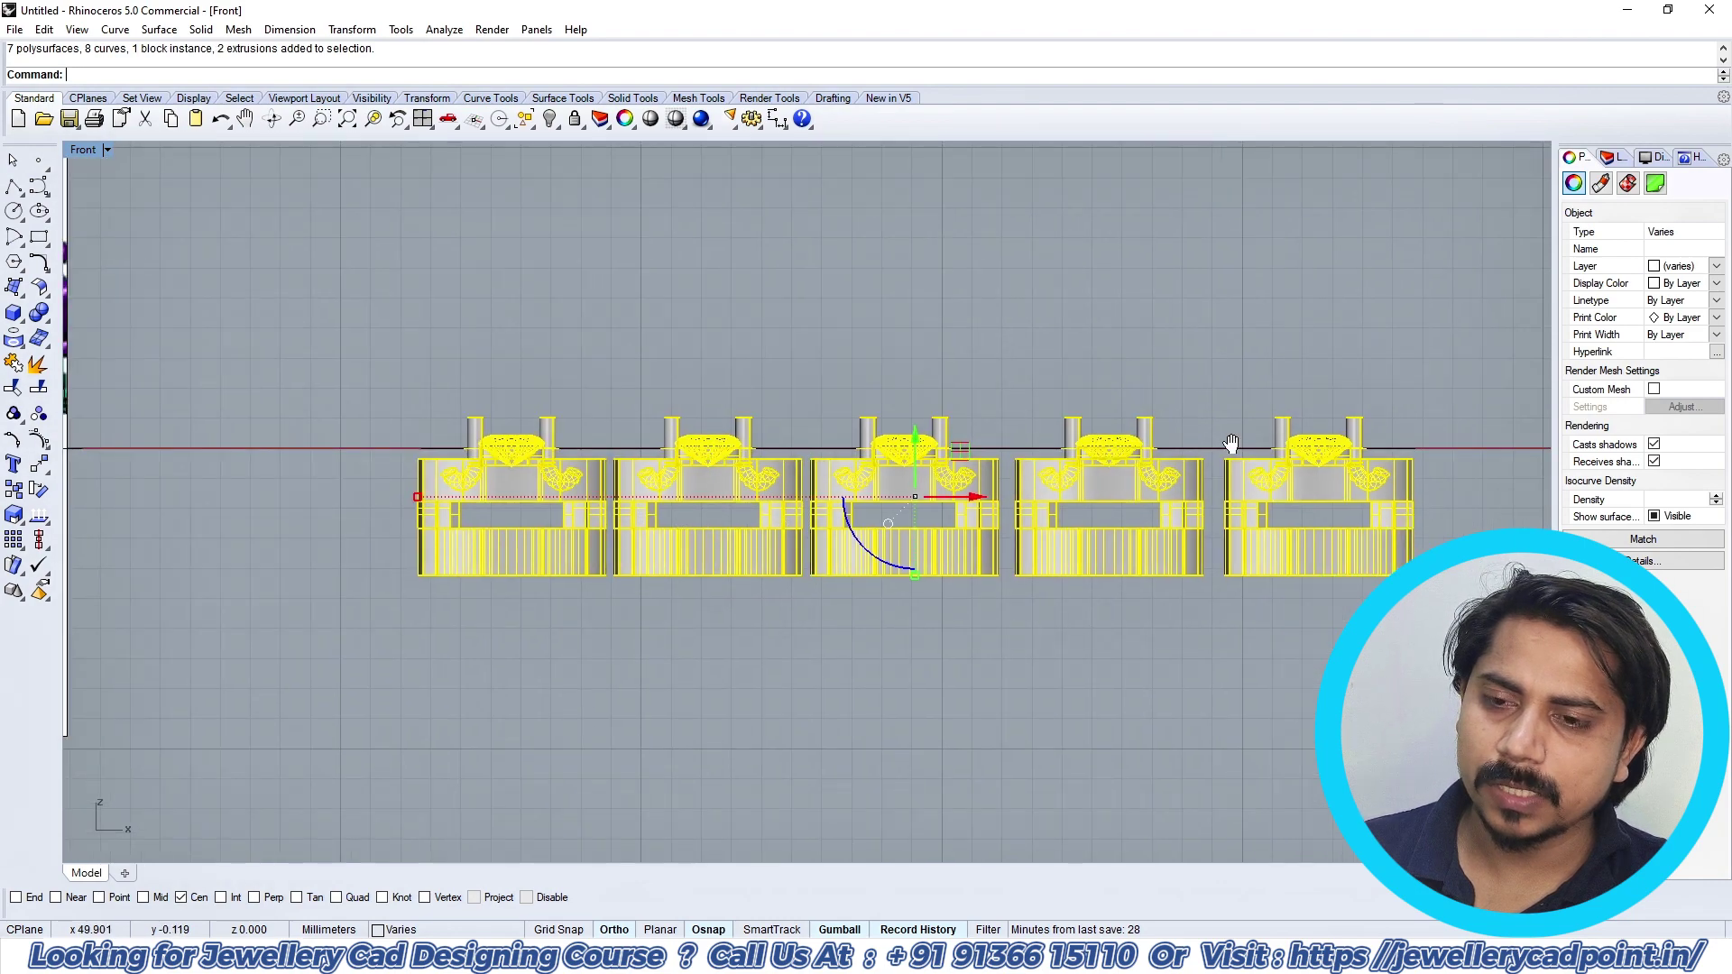
scroll(1253, 388, "up", 10)
type("m")
key("Return")
left_click(1253, 386)
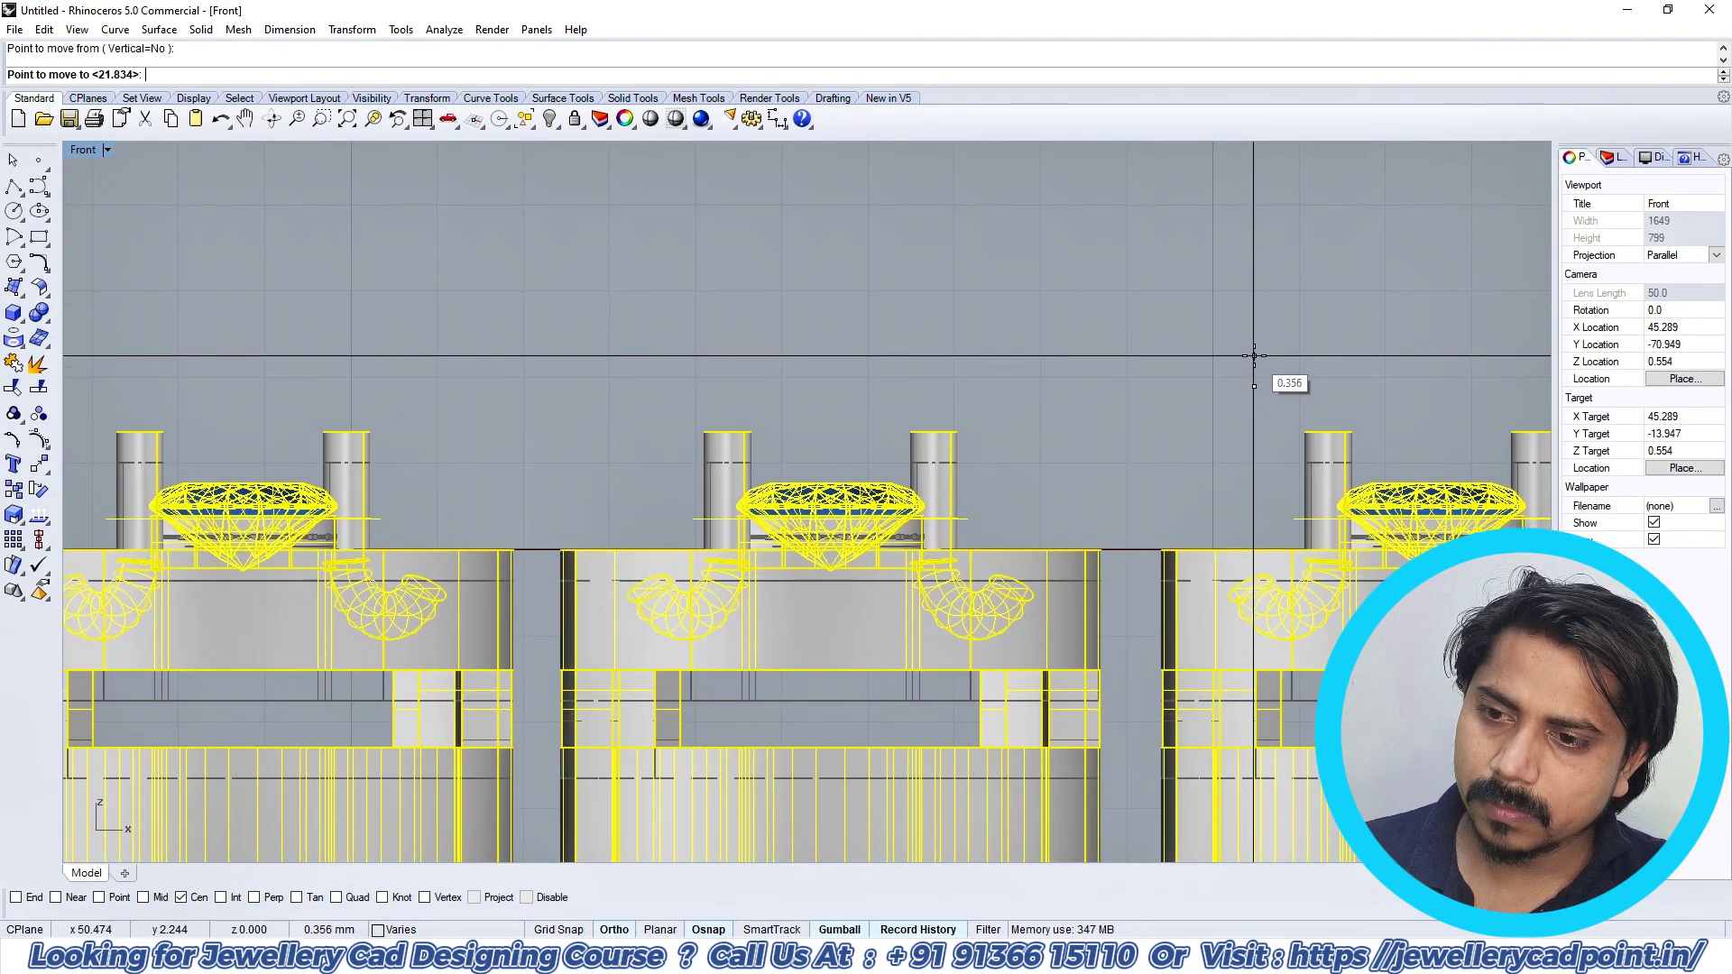
left_click(1254, 357)
key("Escape")
scroll(1091, 393, "down", 3)
Step: Try to flow copies of all five settings from the straight line onto the shank arc, with Rigid and Stretch off
key("ctrl+F1")
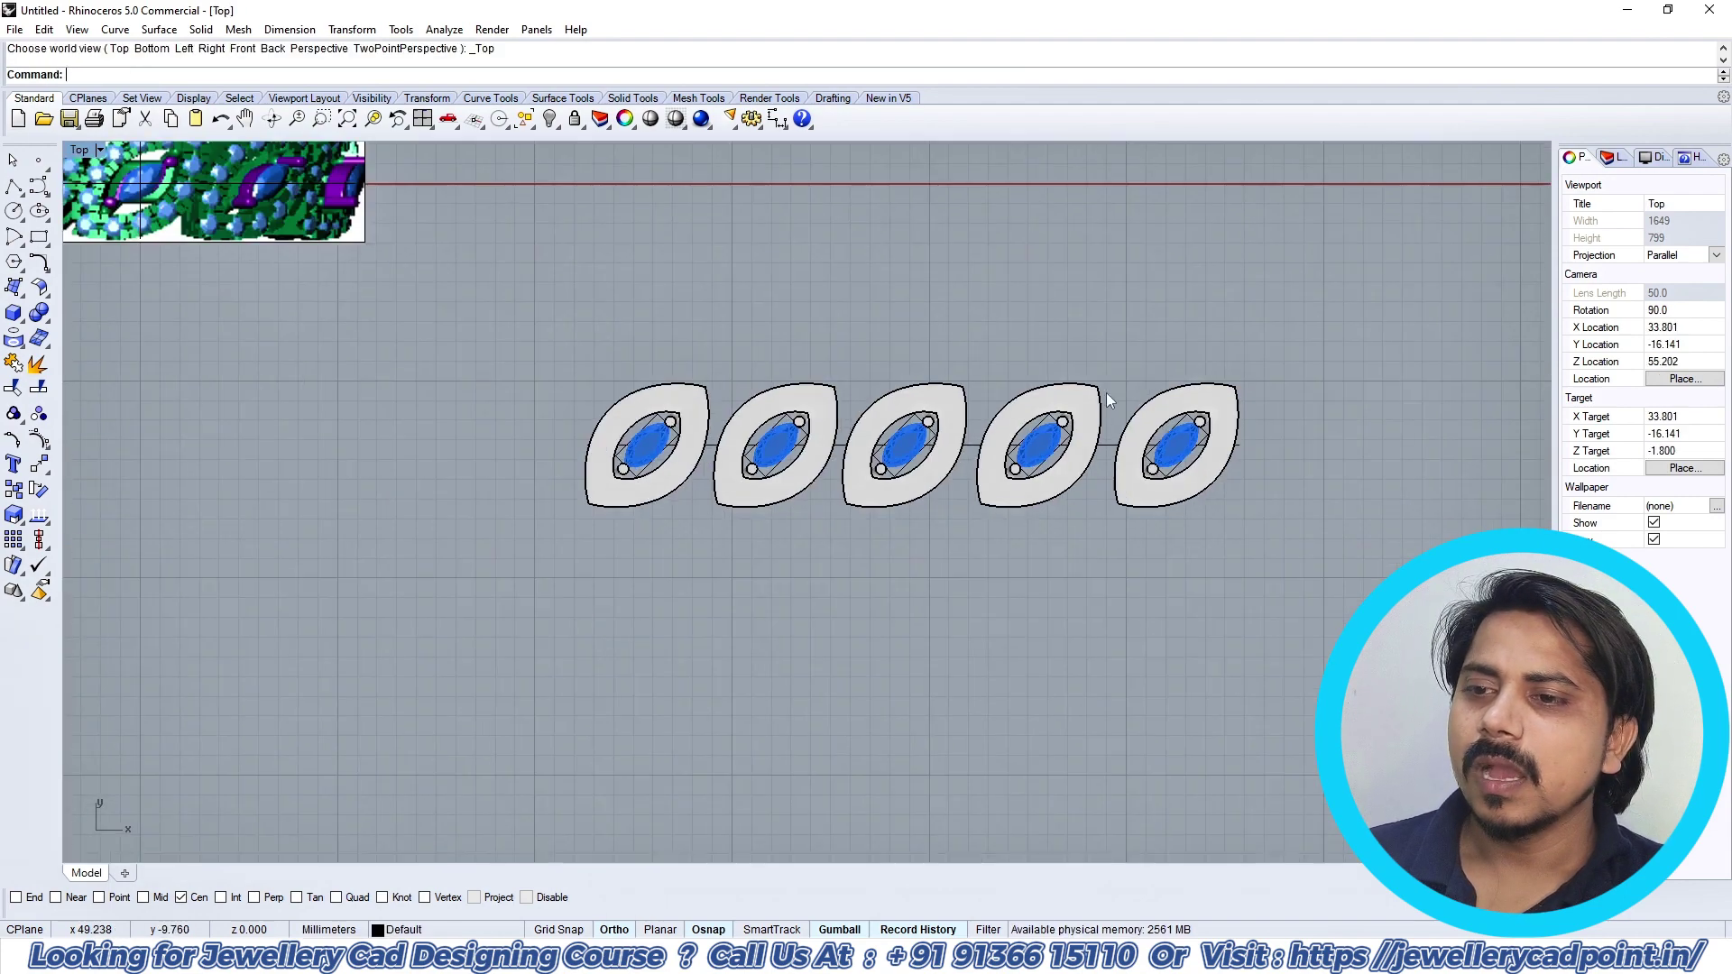
right_click_drag(1115, 416, 1171, 414)
key("ctrl+F4")
scroll(687, 483, "up", 6)
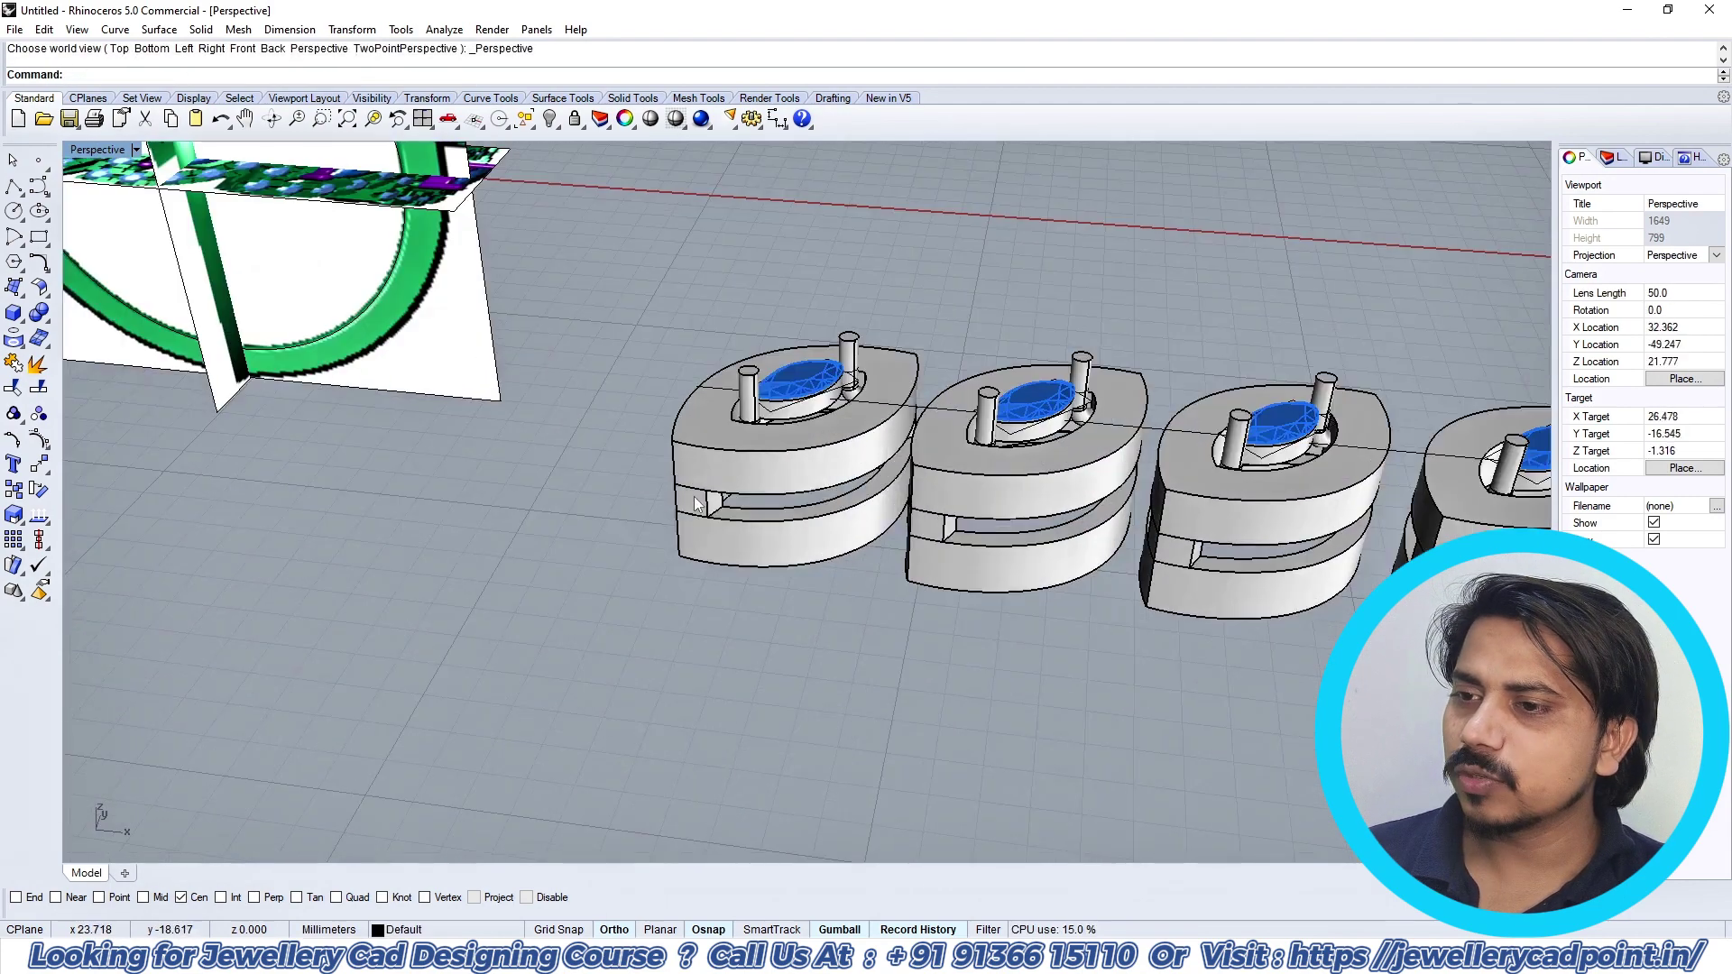
left_click(722, 492)
left_click(1018, 471, "shift")
left_click(1196, 488, "shift")
scroll(1196, 488, "down", 3)
left_click(1277, 491, "shift")
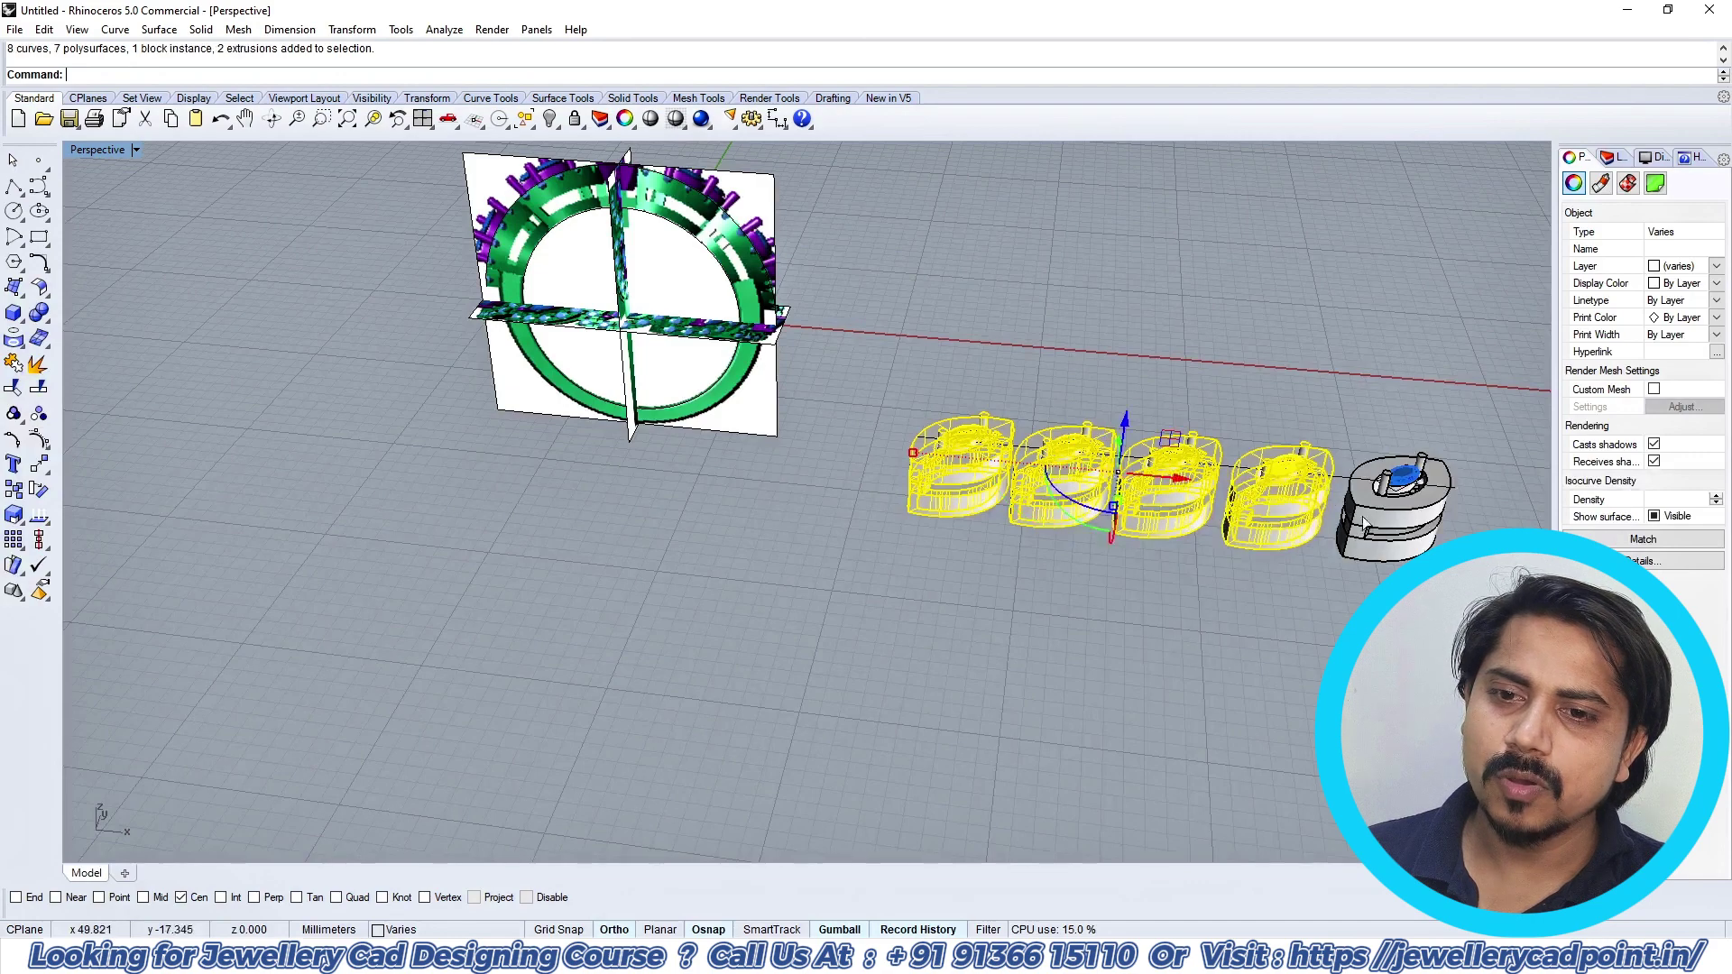
left_click(1394, 501, "shift")
left_click(336, 30)
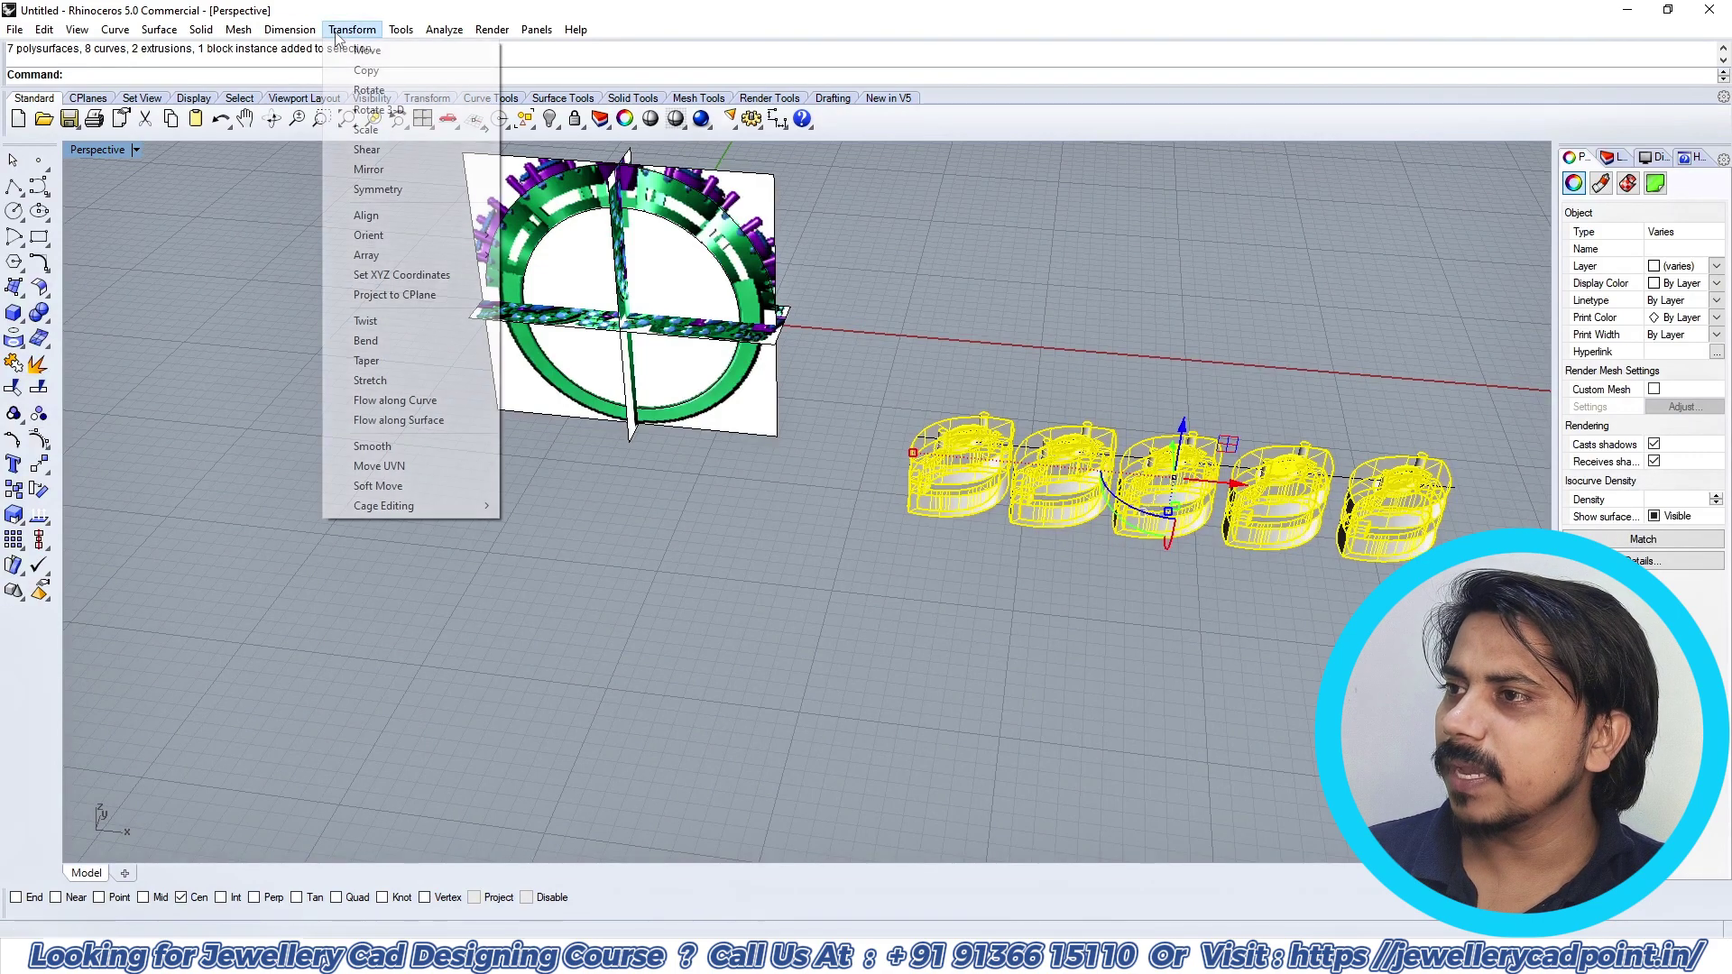
left_click(377, 400)
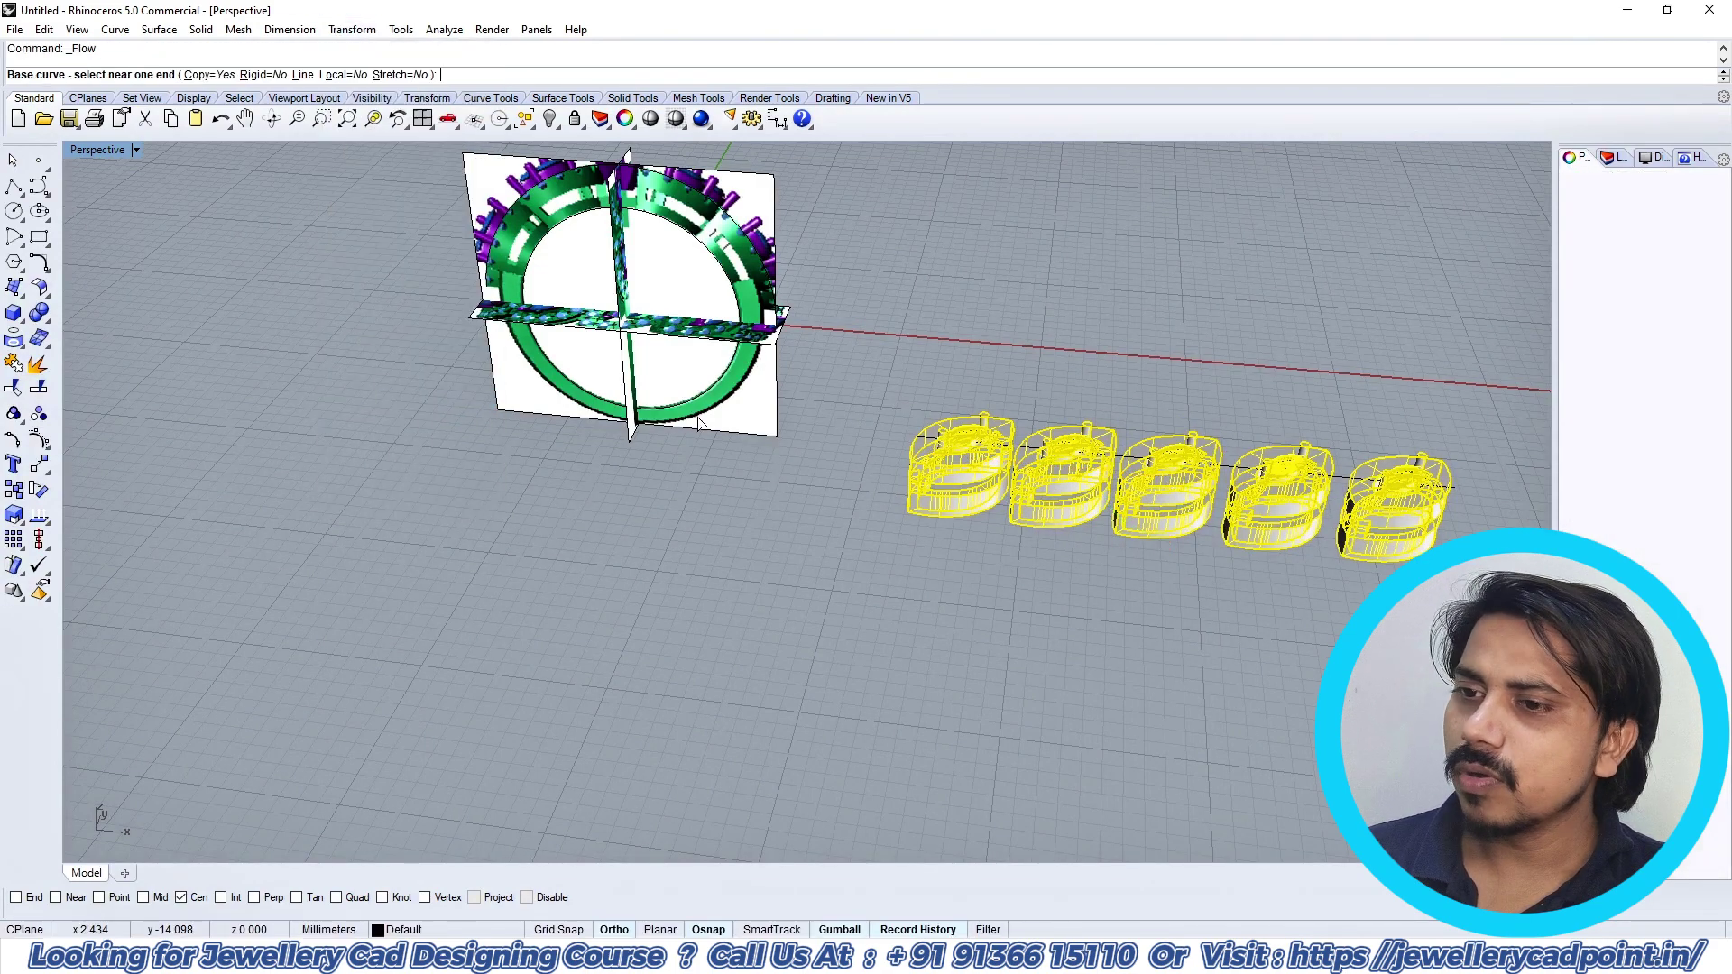
scroll(874, 472, "up", 4)
left_click(895, 428)
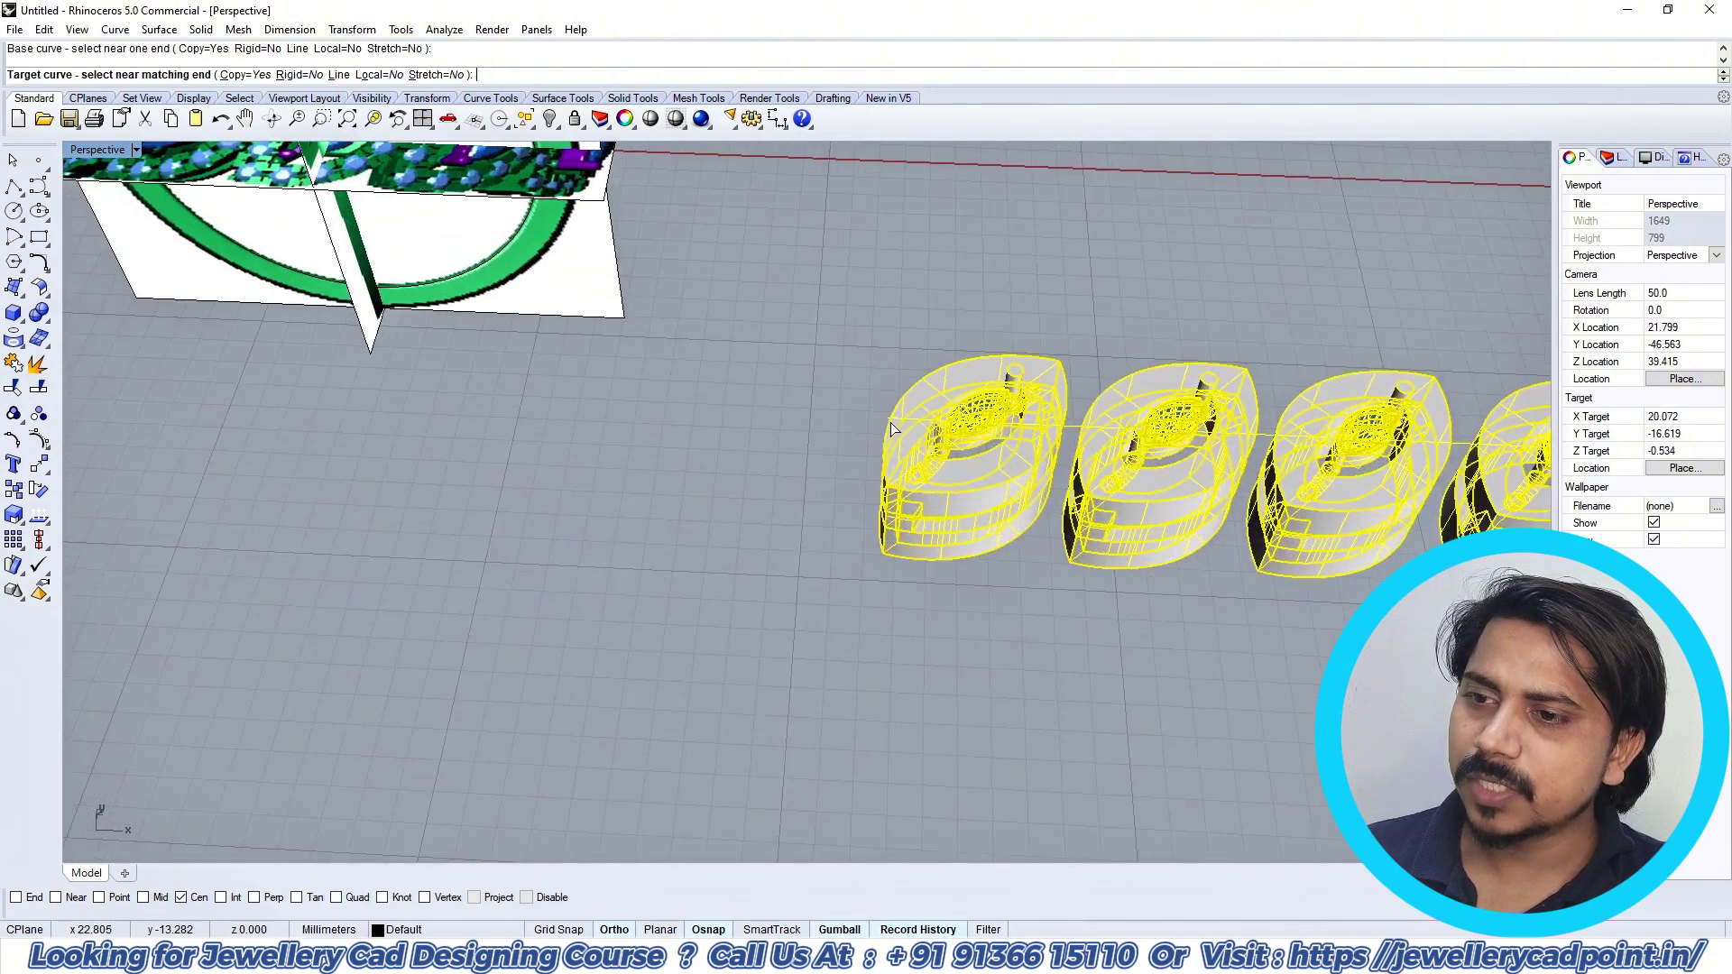
scroll(788, 420, "down", 4)
scroll(609, 328, "up", 5)
scroll(543, 350, "up", 3)
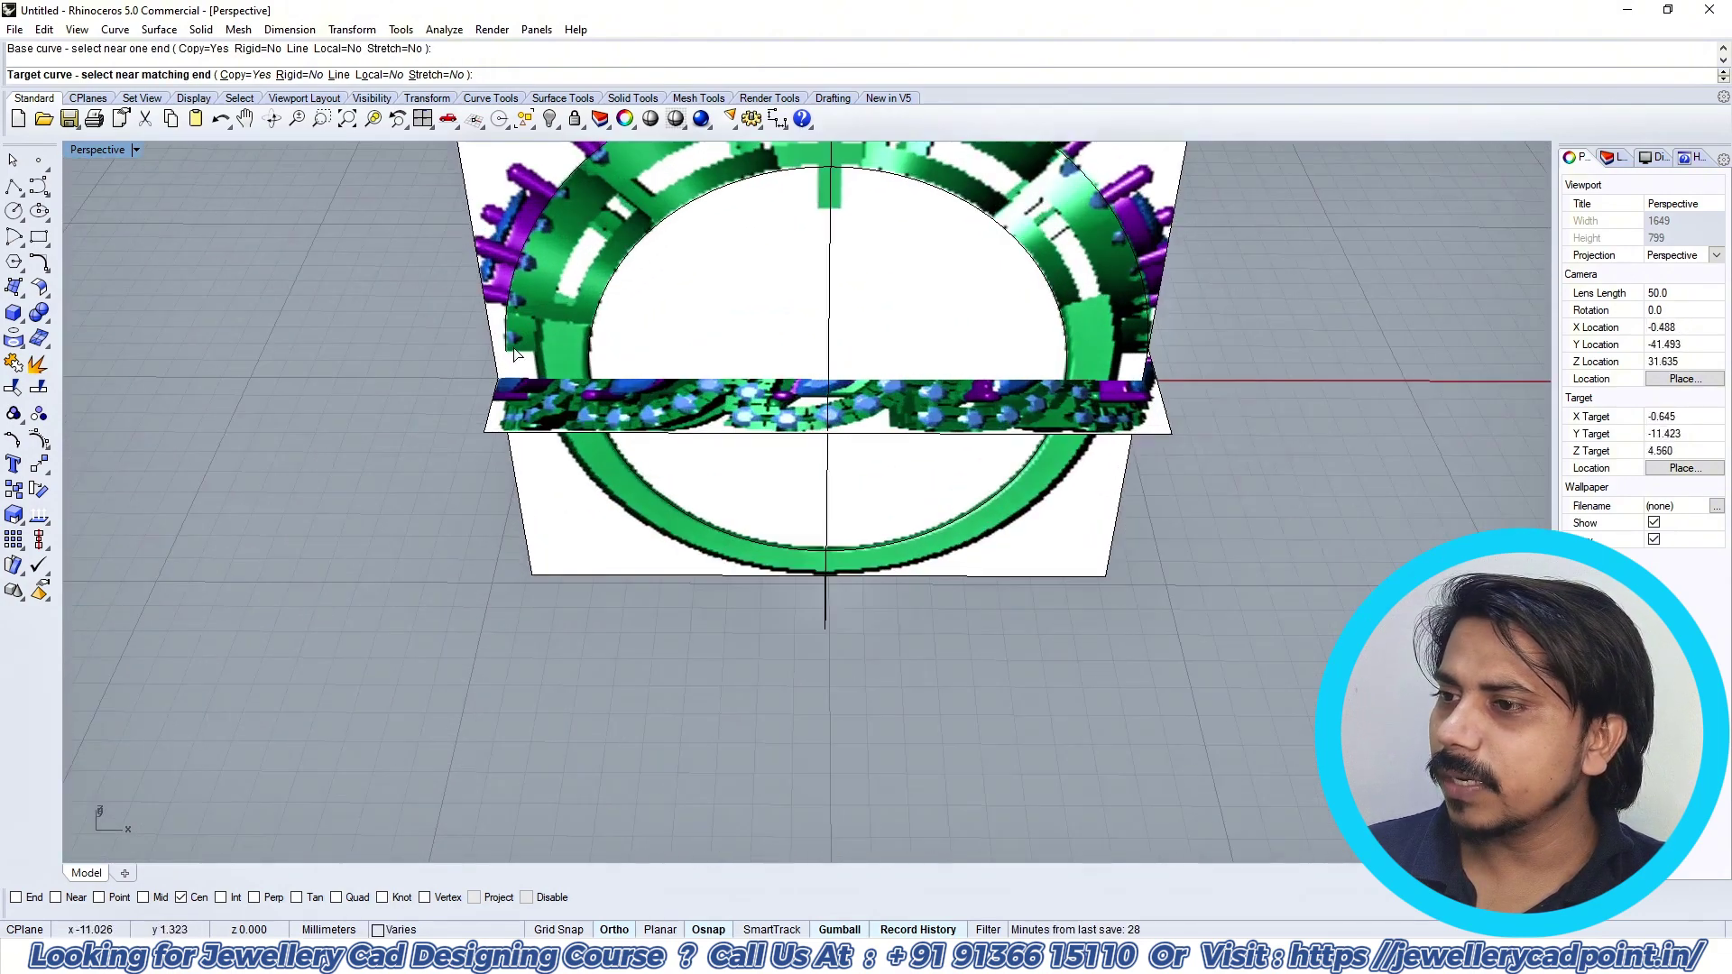
left_click(507, 332)
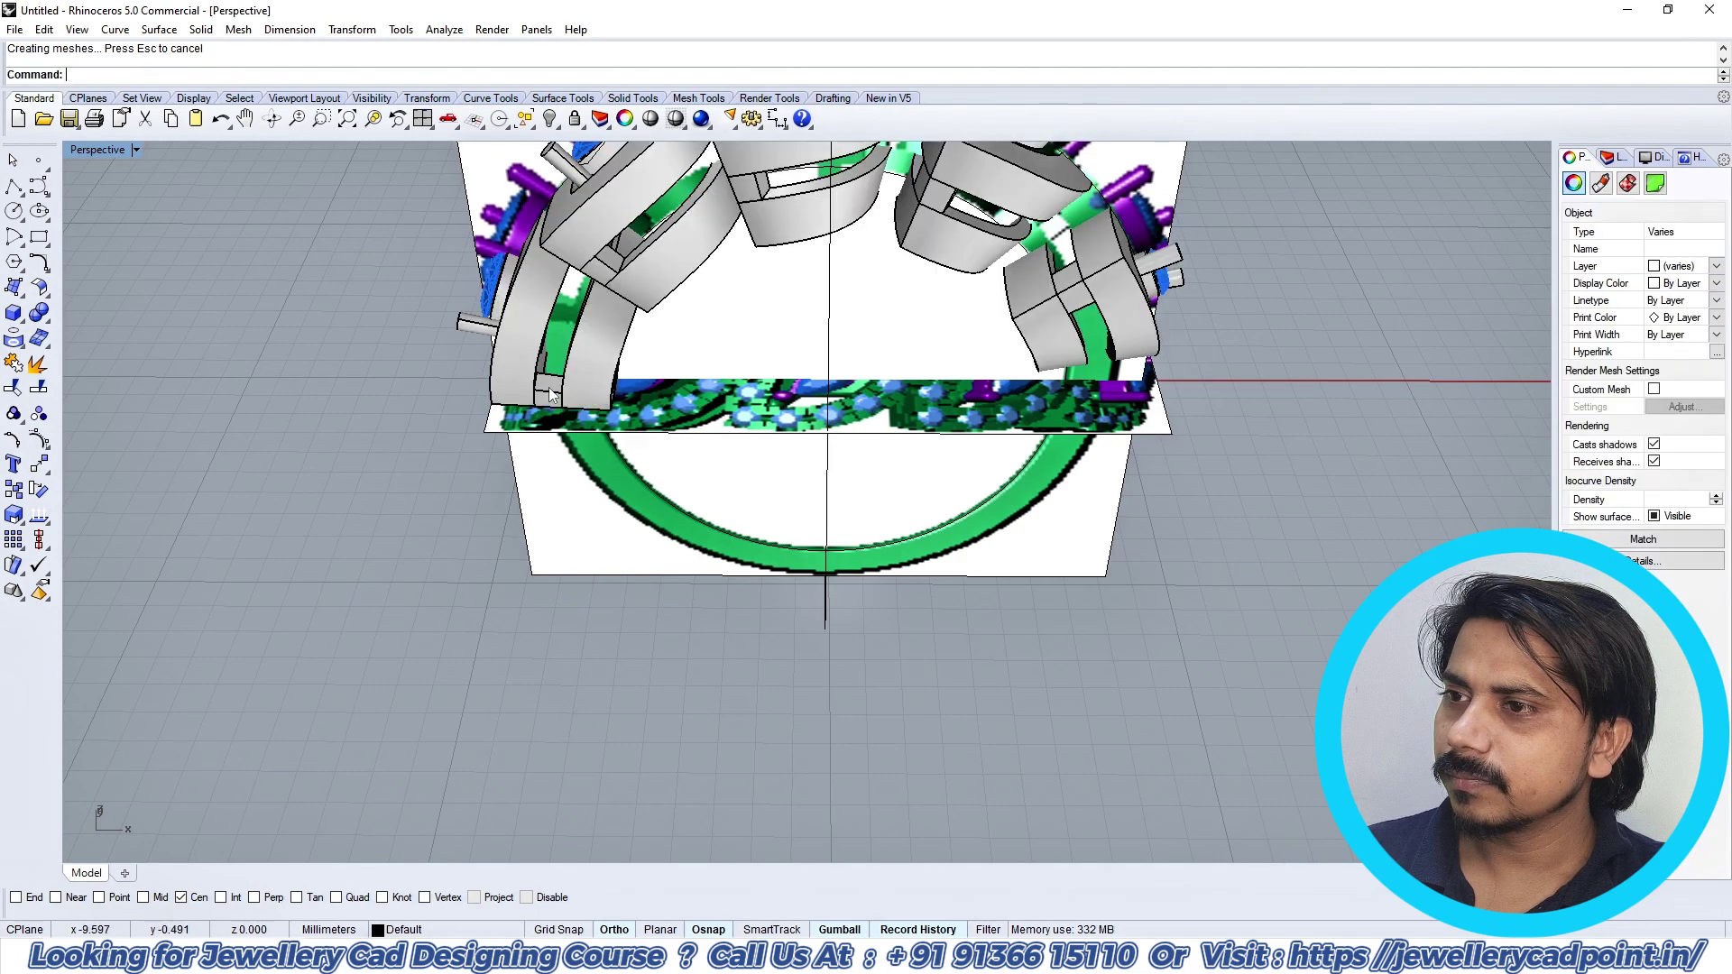
Step: Check the curved settings against the front and top reference images and undo the flow
scroll(551, 388, "down", 2)
scroll(733, 325, "down", 2)
key("ctrl+F2")
scroll(542, 435, "up", 3)
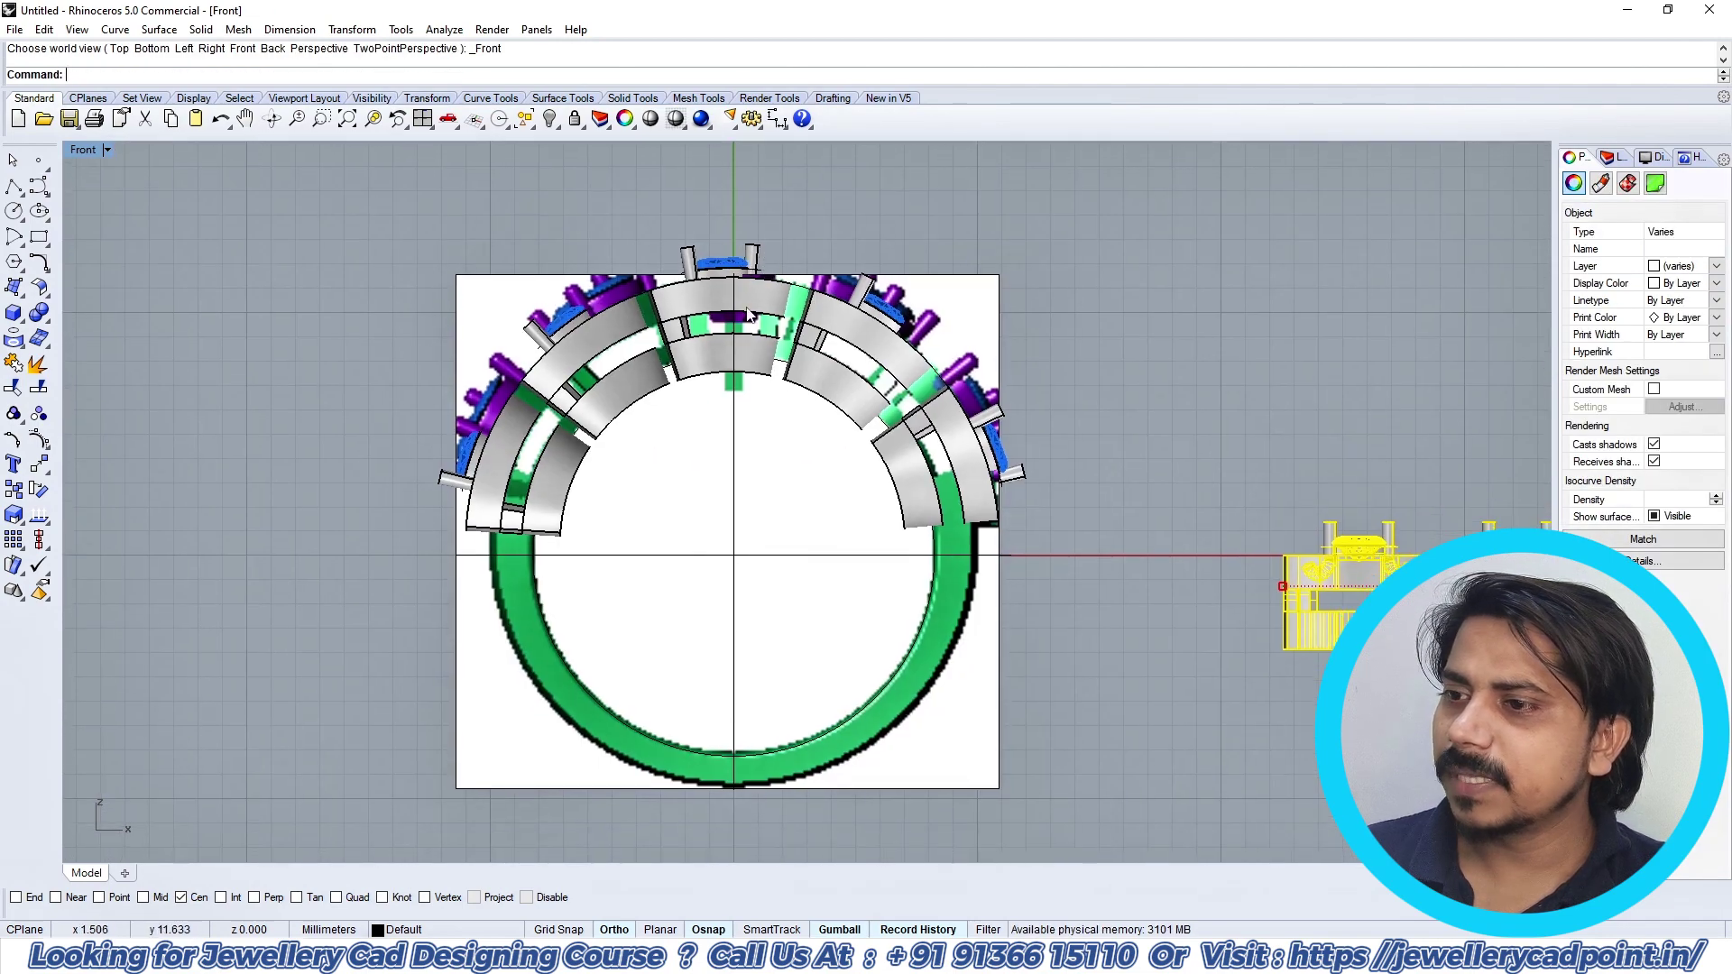
scroll(554, 435, "down", 3)
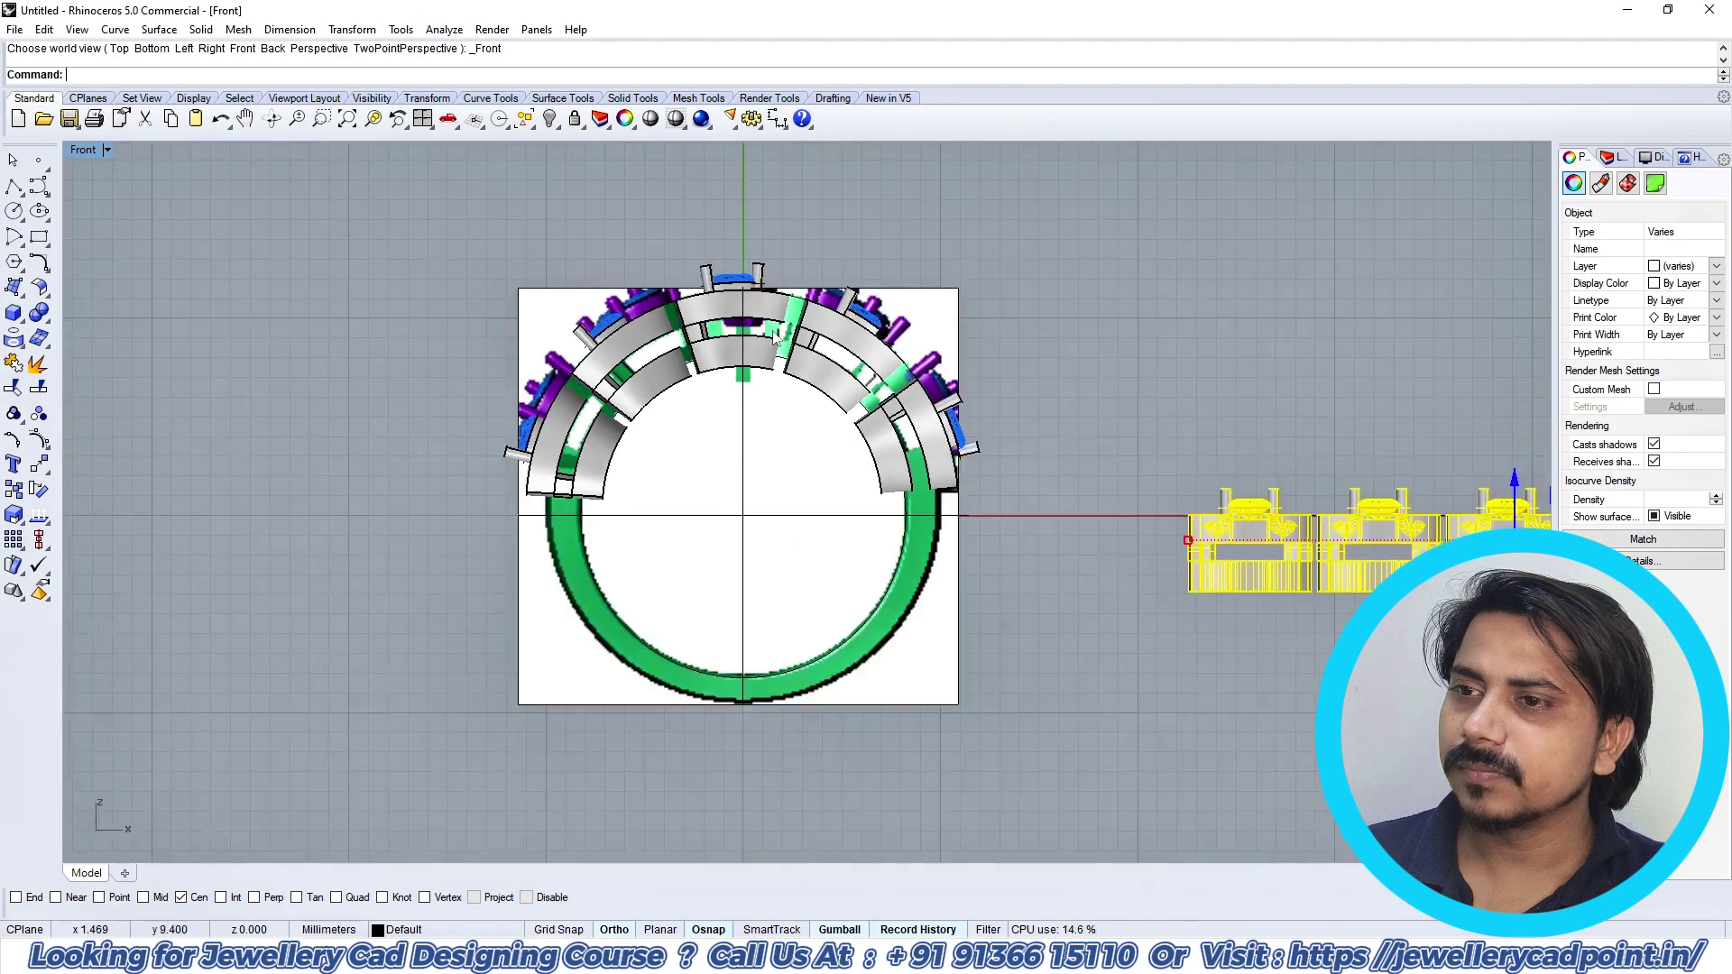
key("ctrl+F1")
scroll(765, 491, "up", 2)
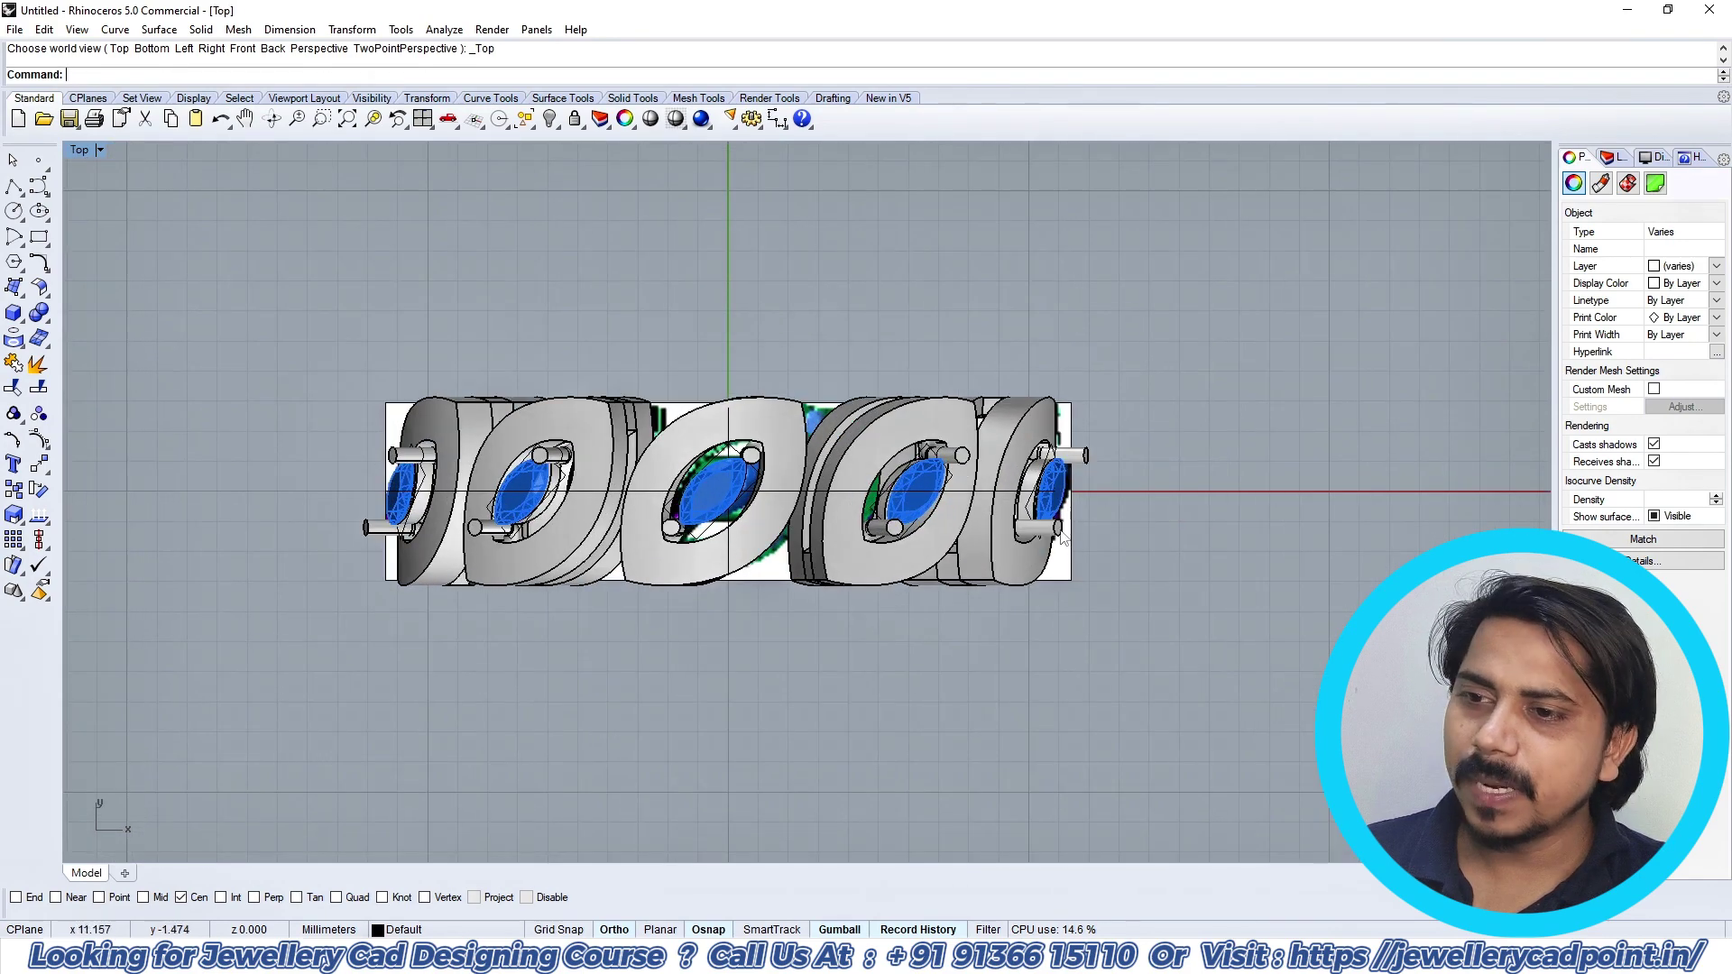
scroll(1062, 533, "down", 3)
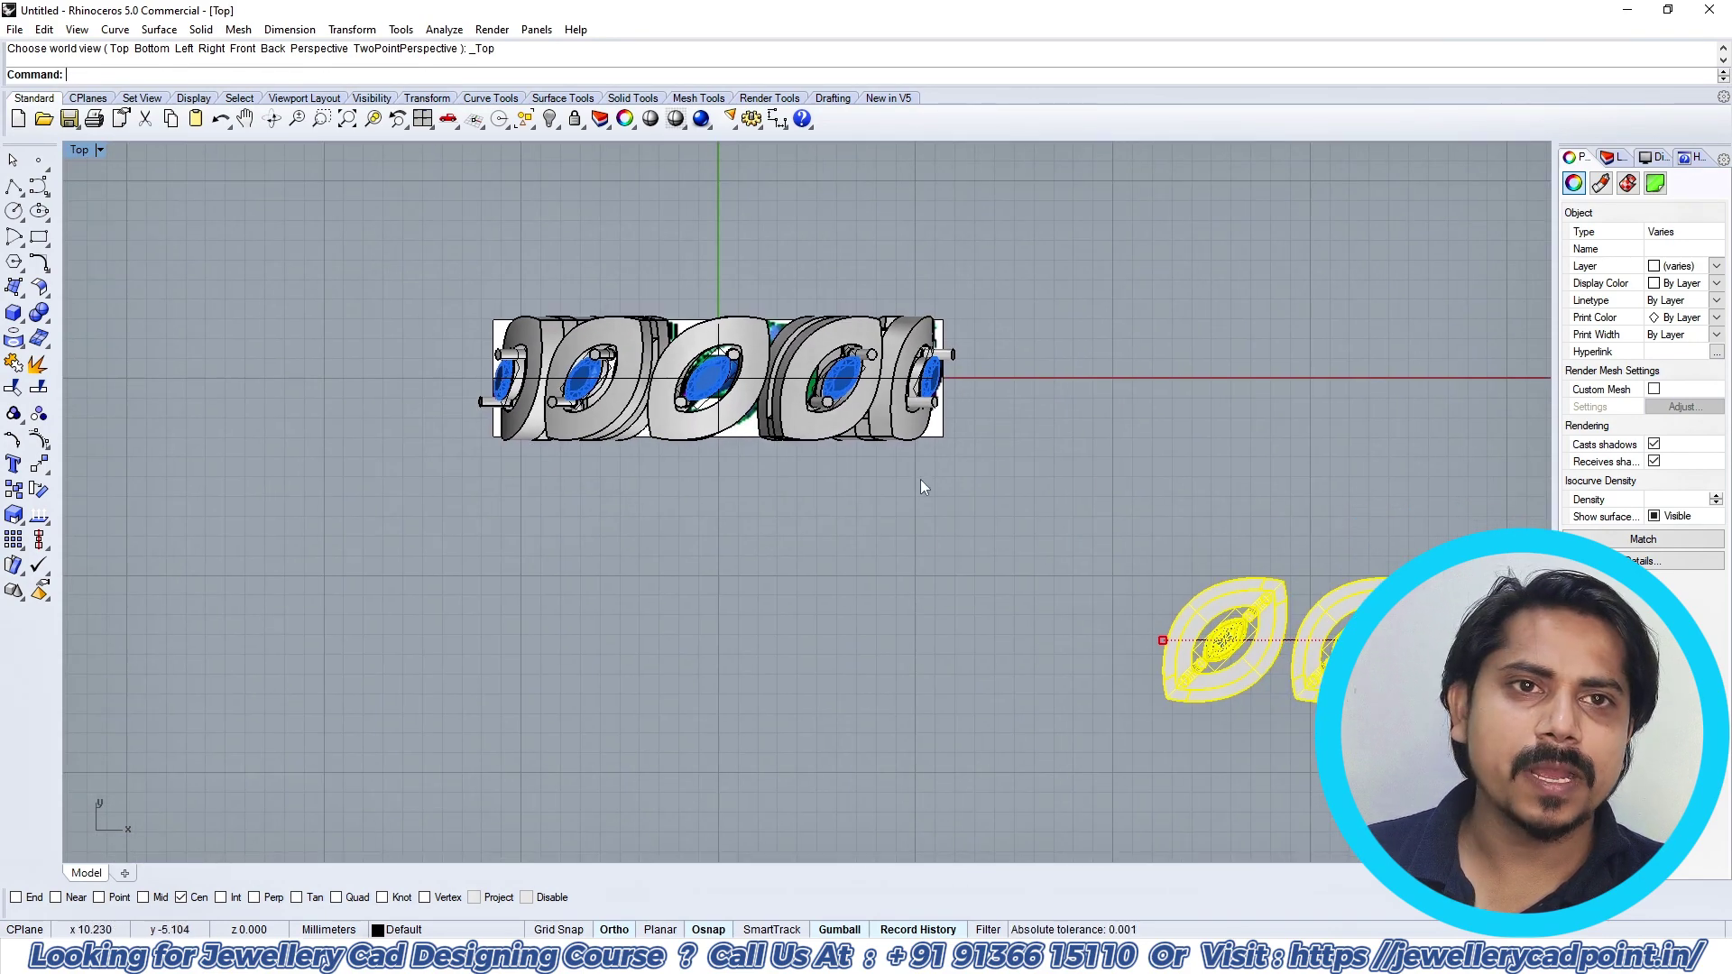
right_click_drag(1181, 468, 978, 393)
key("ctrl+z")
left_click(949, 378)
key("ctrl+F4")
right_click_drag(1010, 479, 1028, 603)
left_click(1019, 599)
scroll(891, 511, "down", 4)
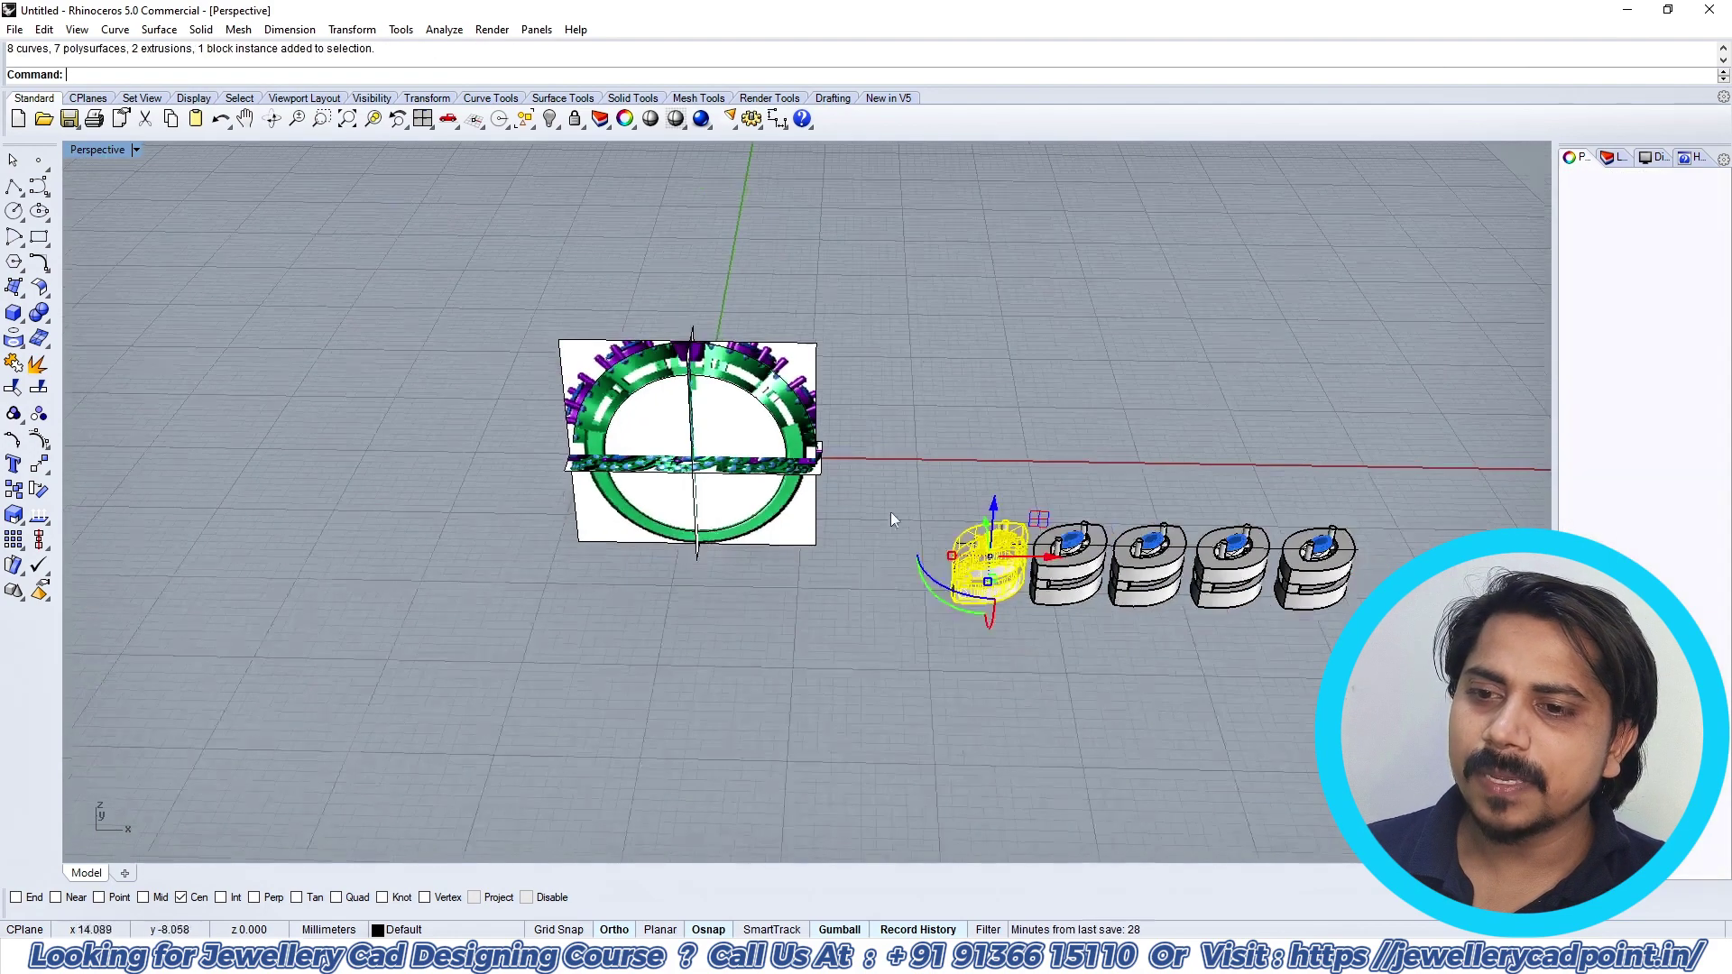
scroll(1082, 555, "up", 5)
left_click(1070, 570, "shift")
key("ctrl+F2")
left_click(1182, 555, "shift")
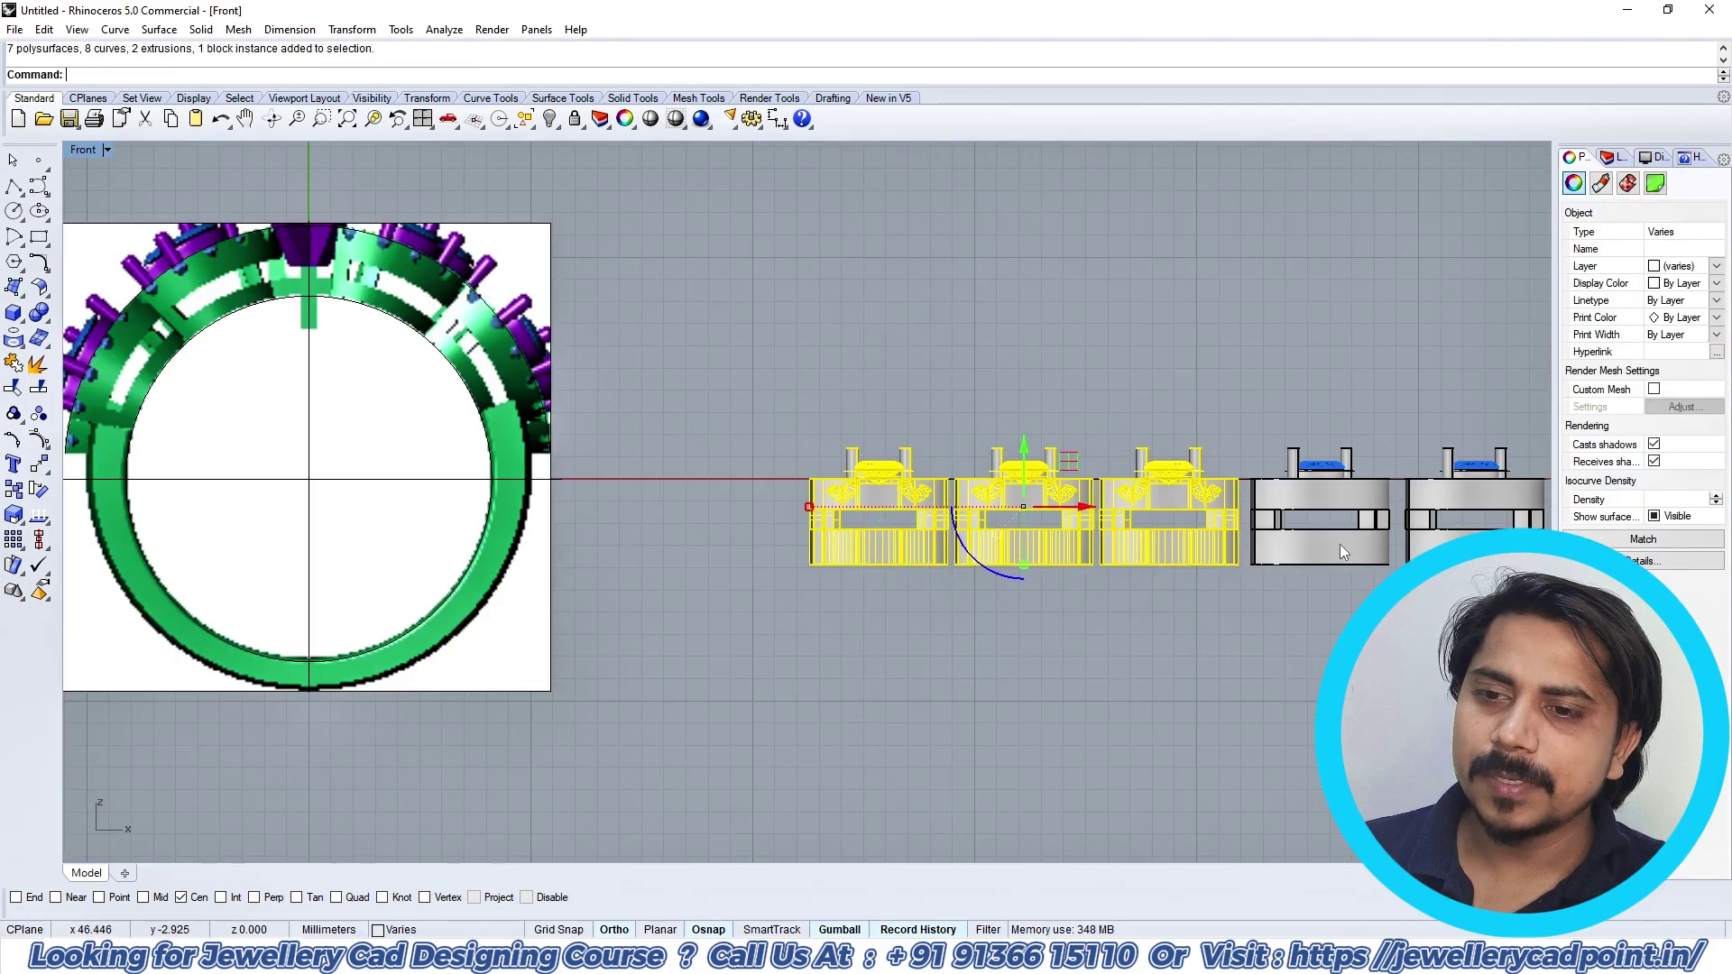
left_click(1340, 544, "shift")
left_click(1460, 539, "shift")
right_click_drag(1460, 540, 1081, 436)
key("ctrl+F1")
scroll(1091, 460, "down", 4)
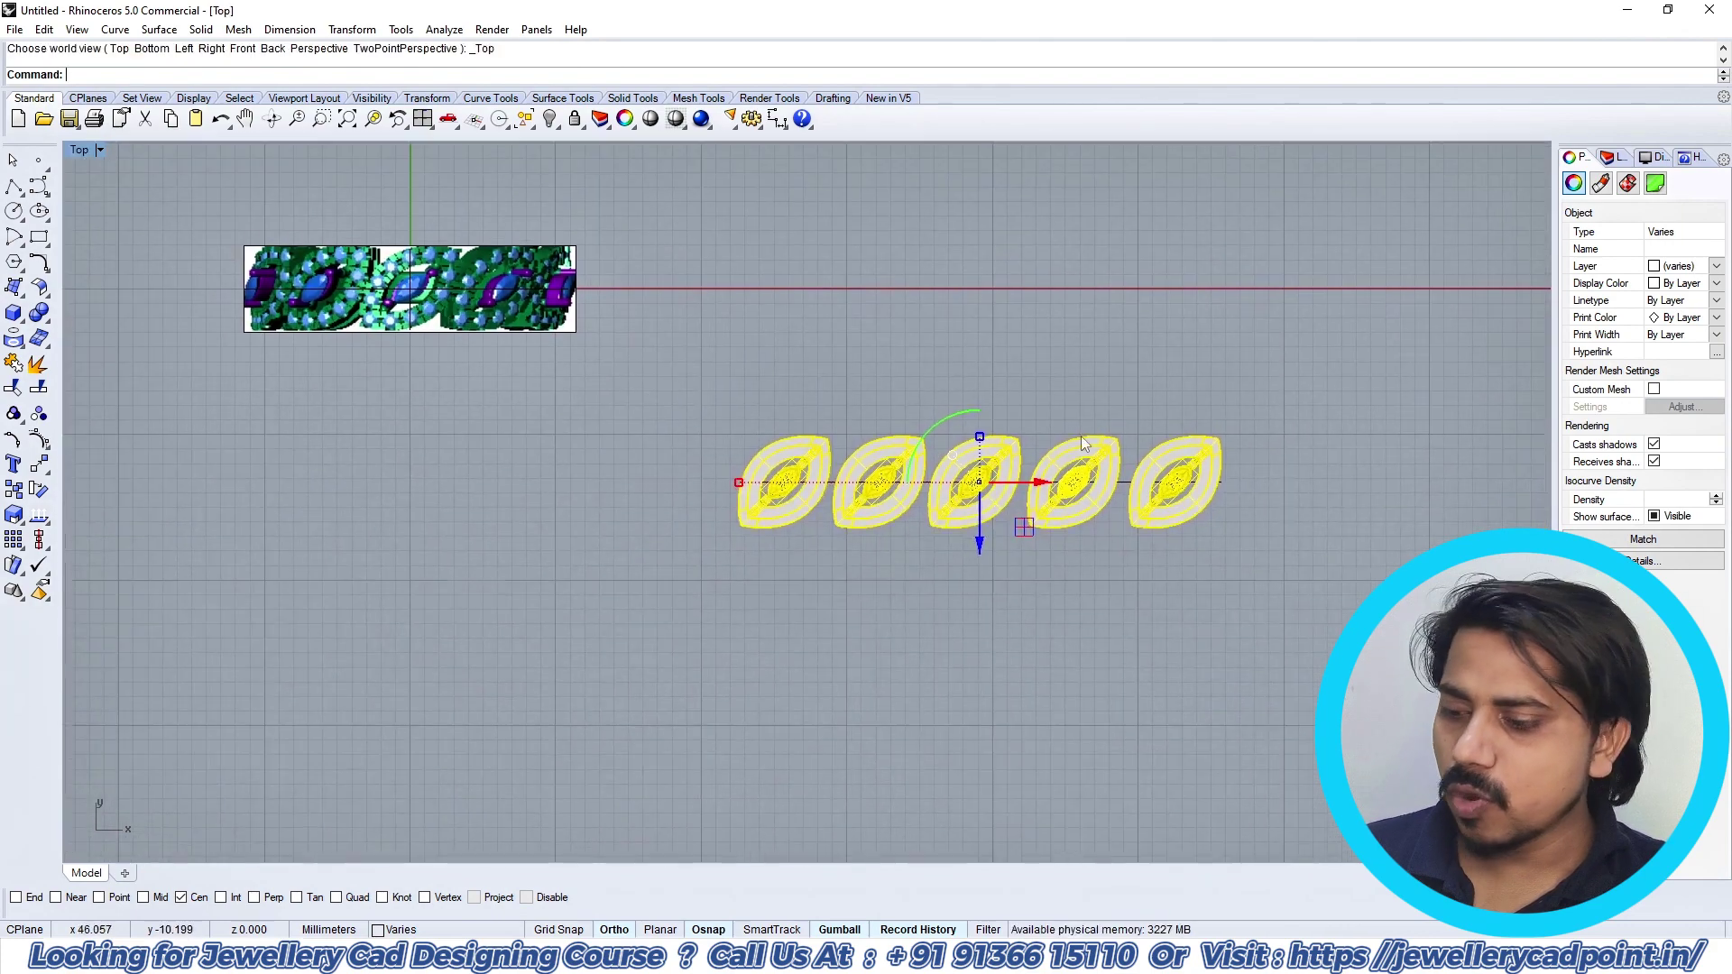
key("ctrl+F4")
right_click_drag(722, 500, 801, 480)
scroll(802, 480, "up", 9)
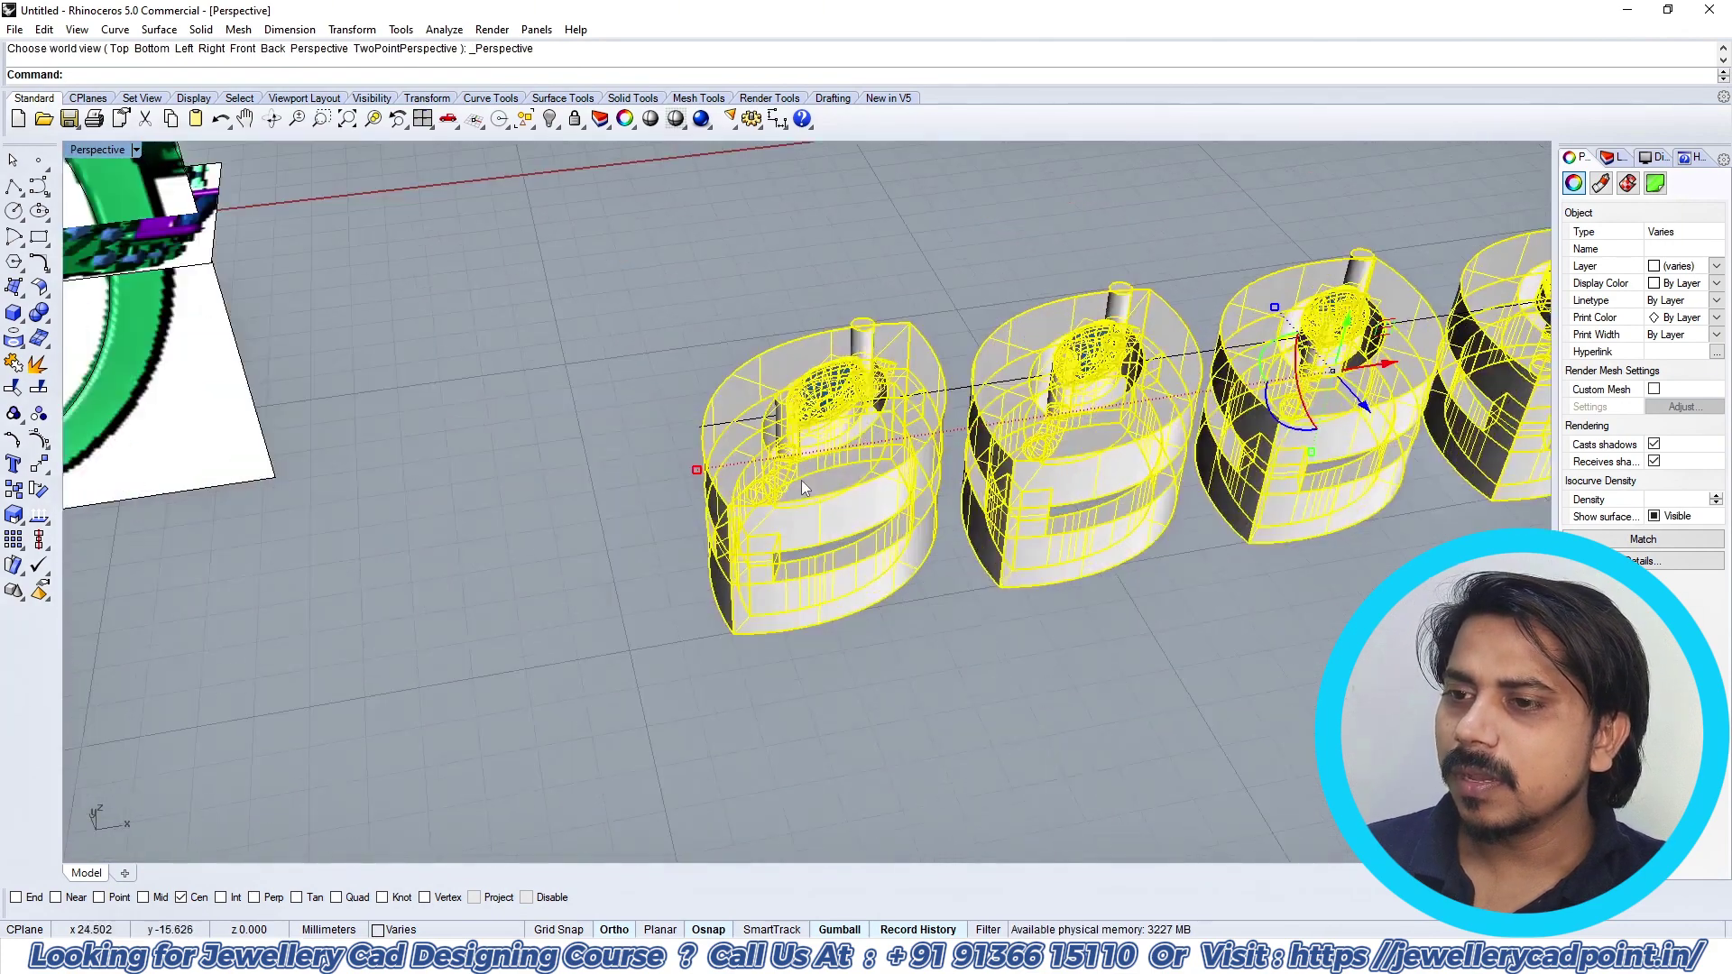
left_click(365, 31)
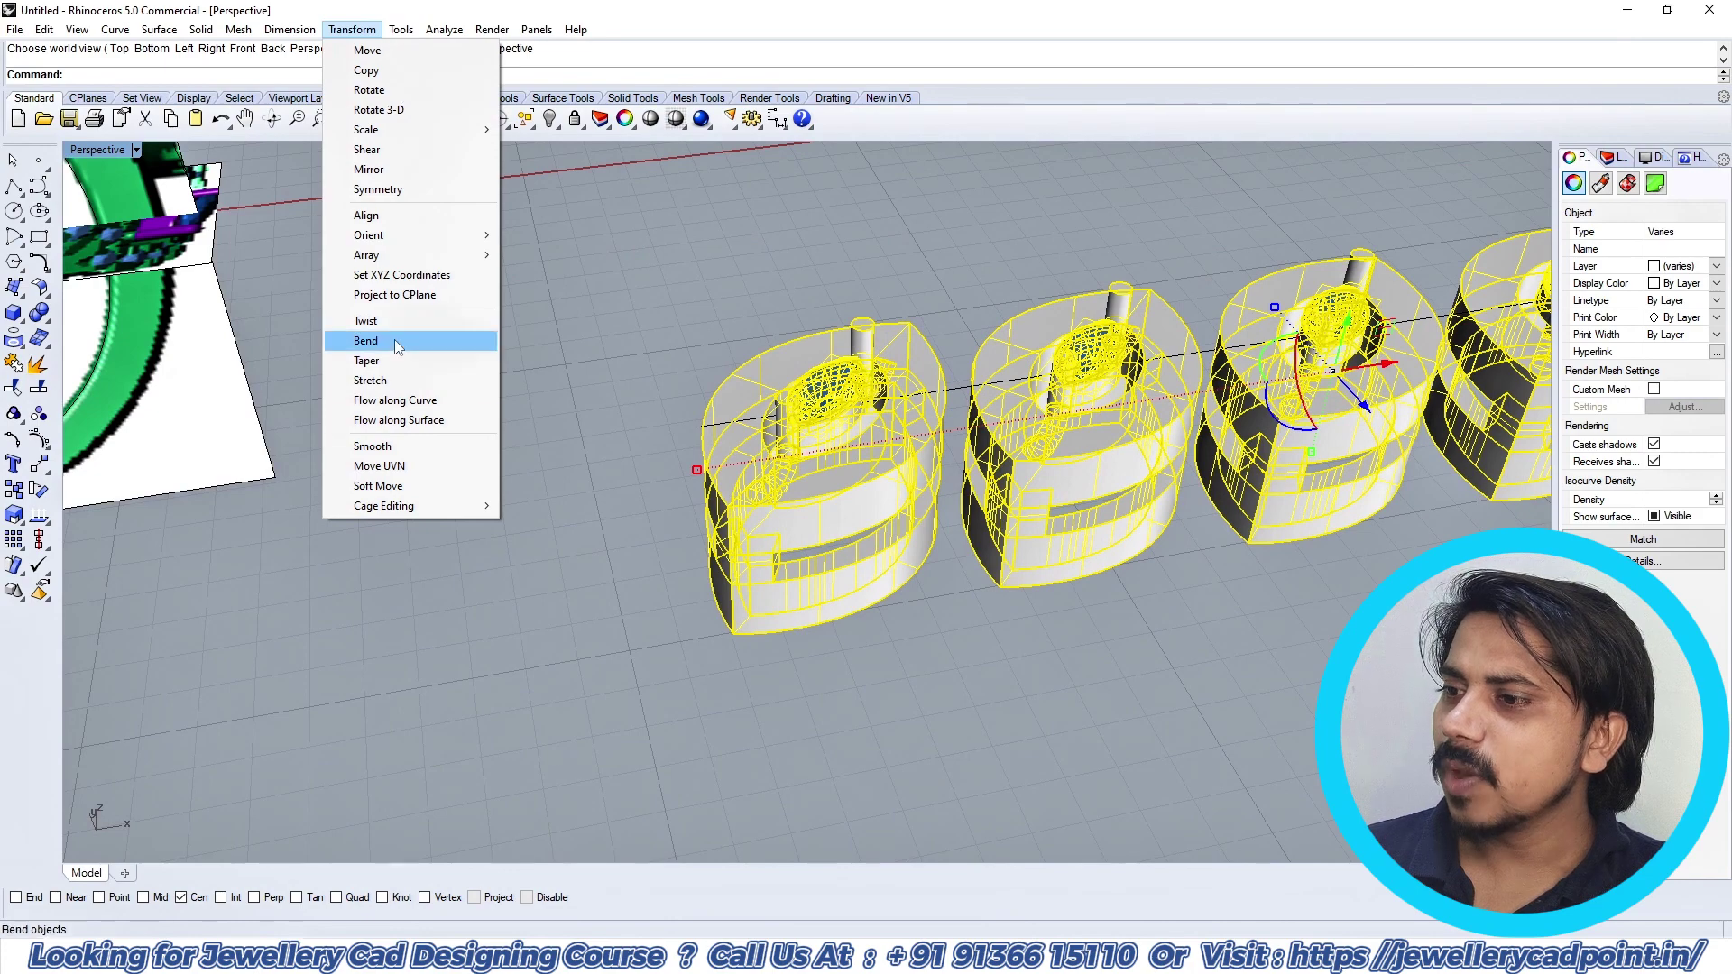
left_click(397, 398)
left_click(706, 431)
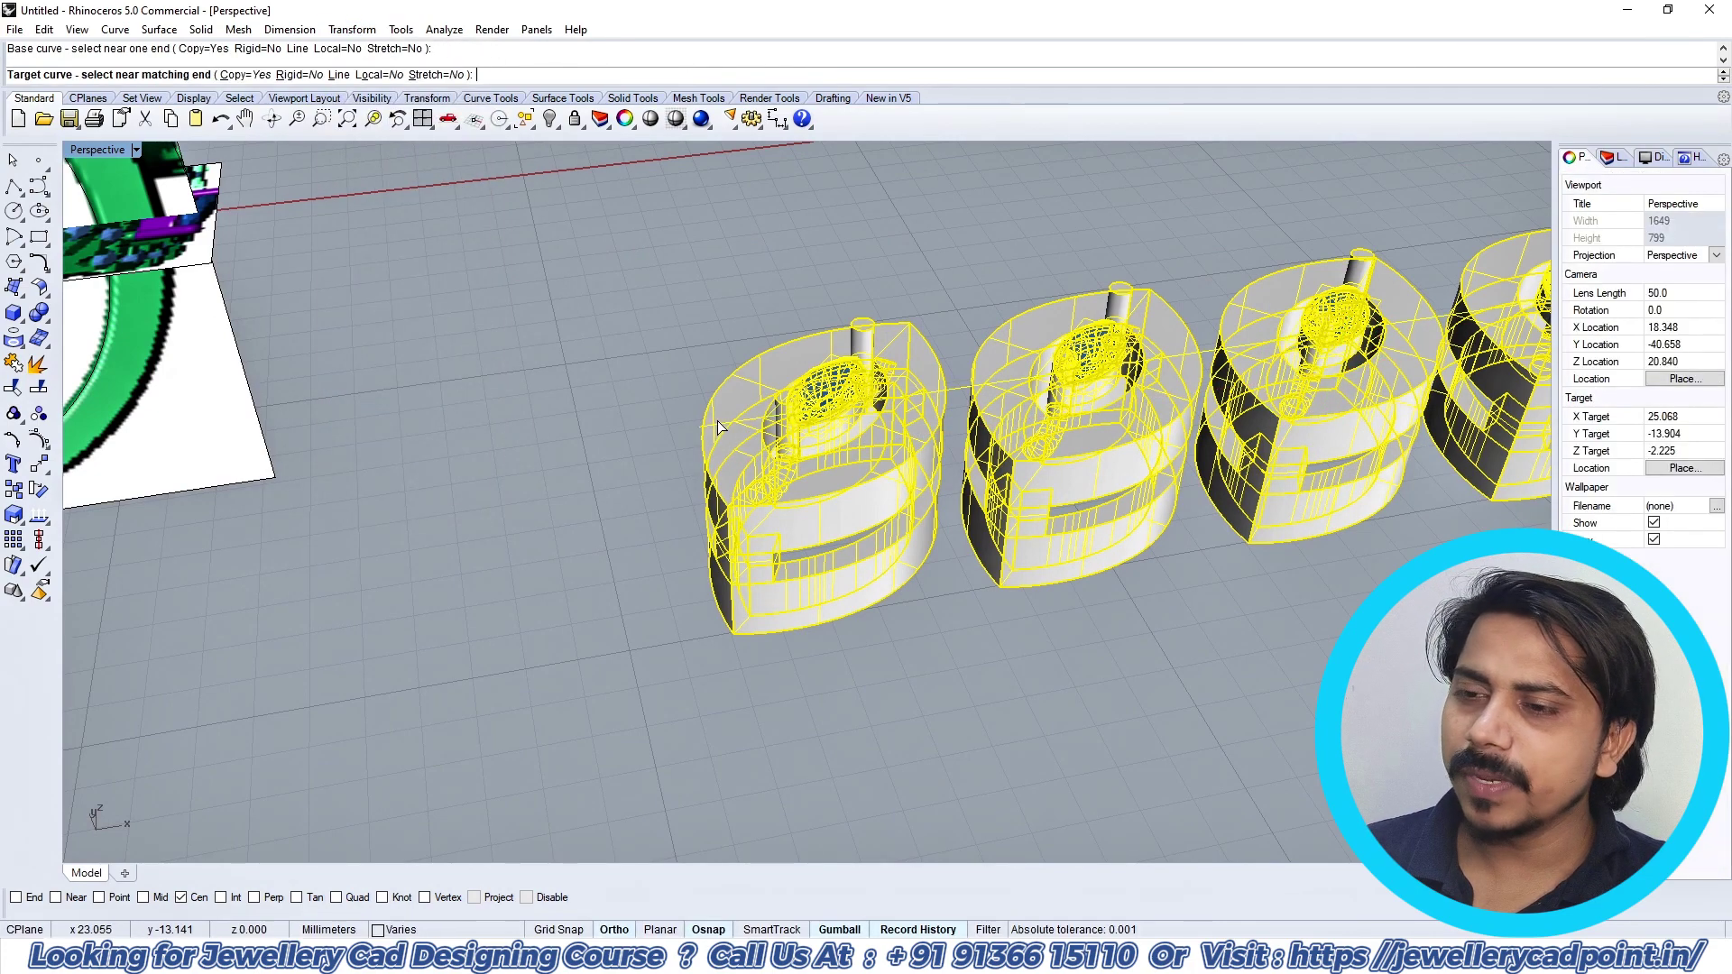
scroll(745, 427, "down", 4)
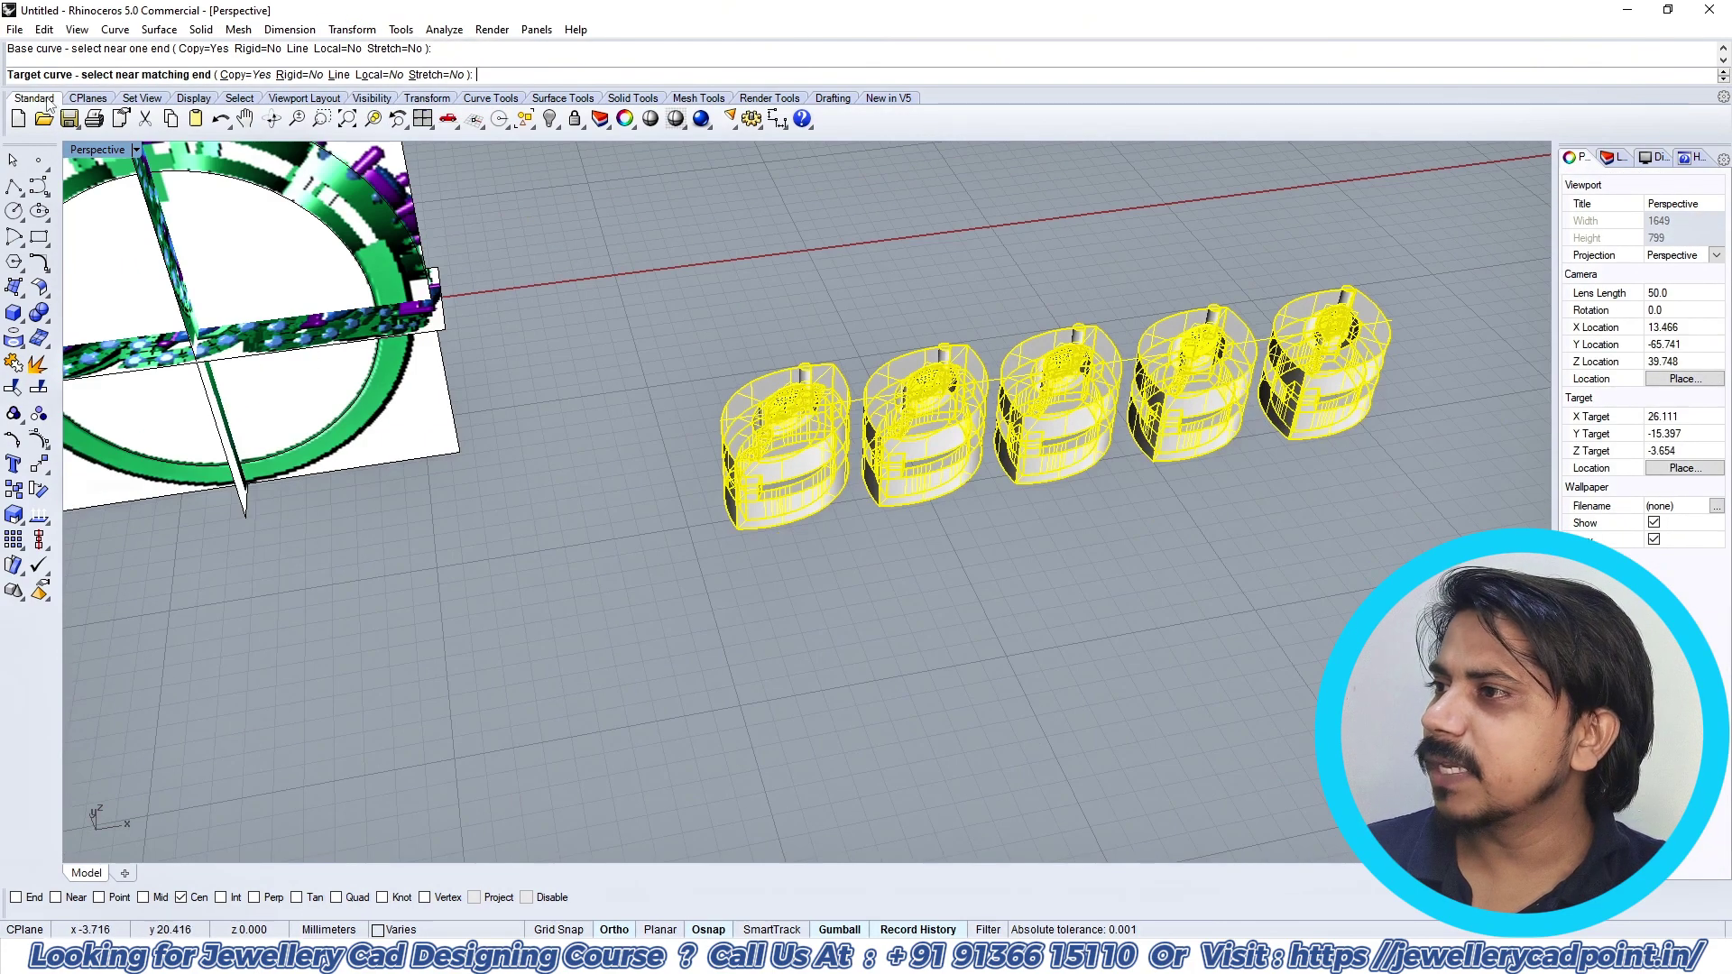
key("Escape")
key("Escape")
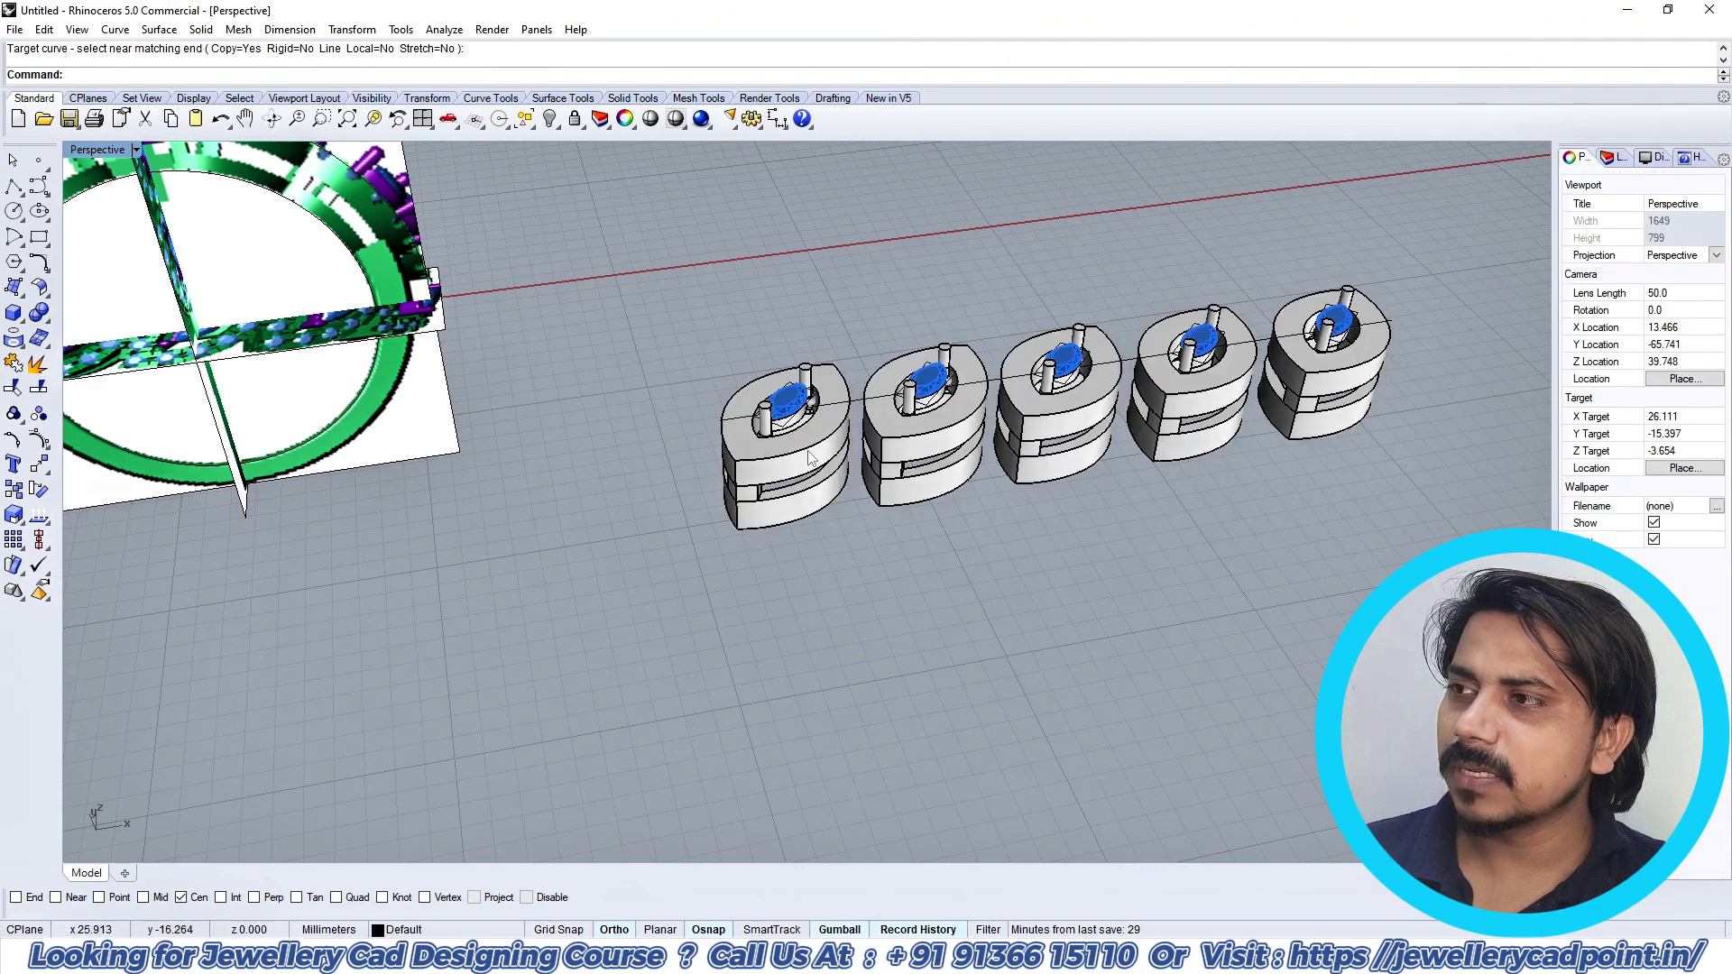
Step: Flow copies of all five settings from the straight line onto the shank arc curve, matching the first ends, with Rigid and Stretch off
left_click(810, 458)
left_click(922, 424, "shift")
left_click(1057, 417, "shift")
left_click(1194, 415, "shift")
left_click(1341, 401, "shift")
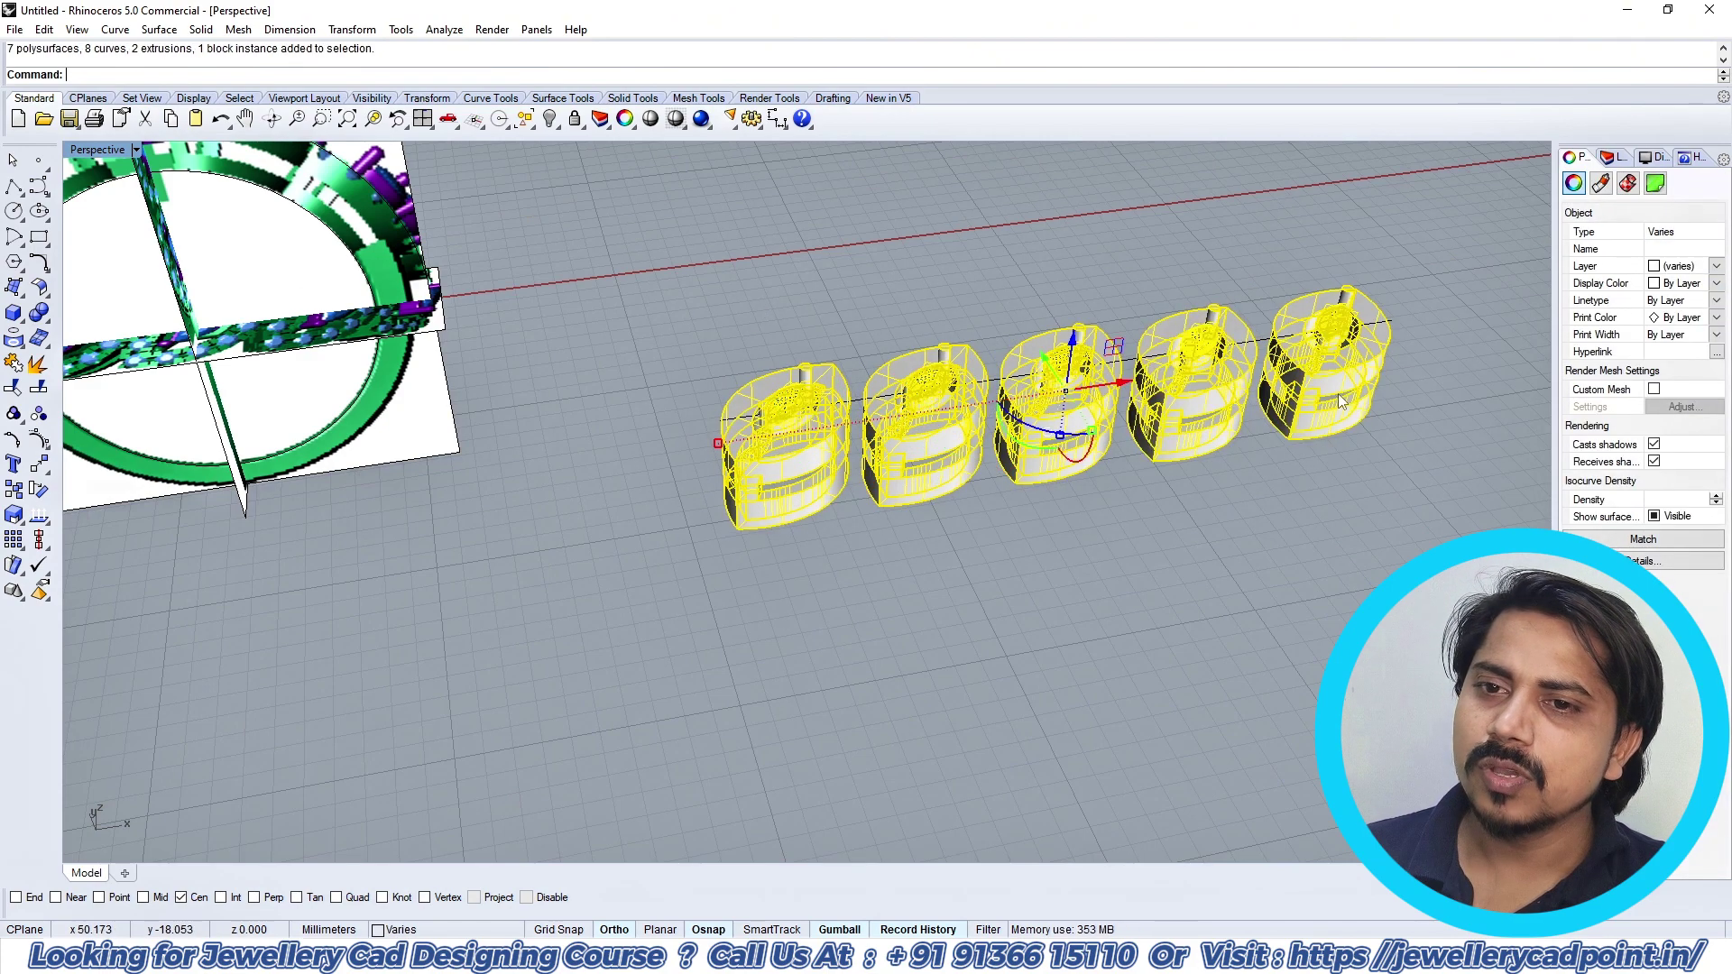
left_click(350, 29)
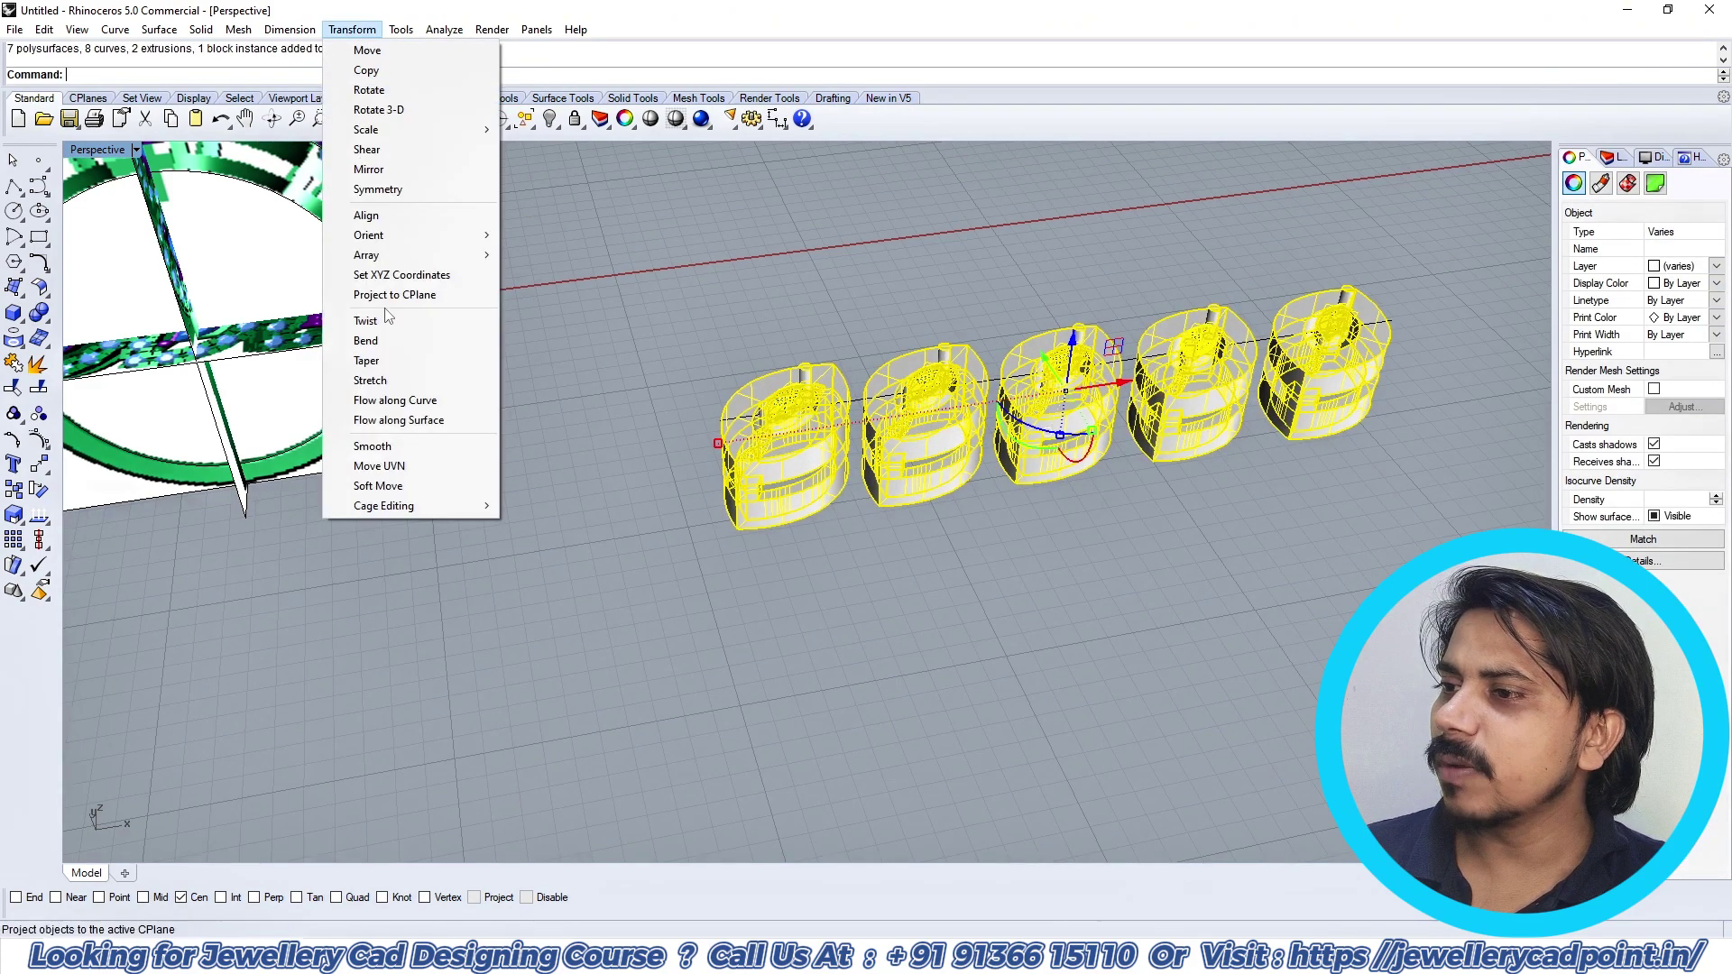
left_click(395, 401)
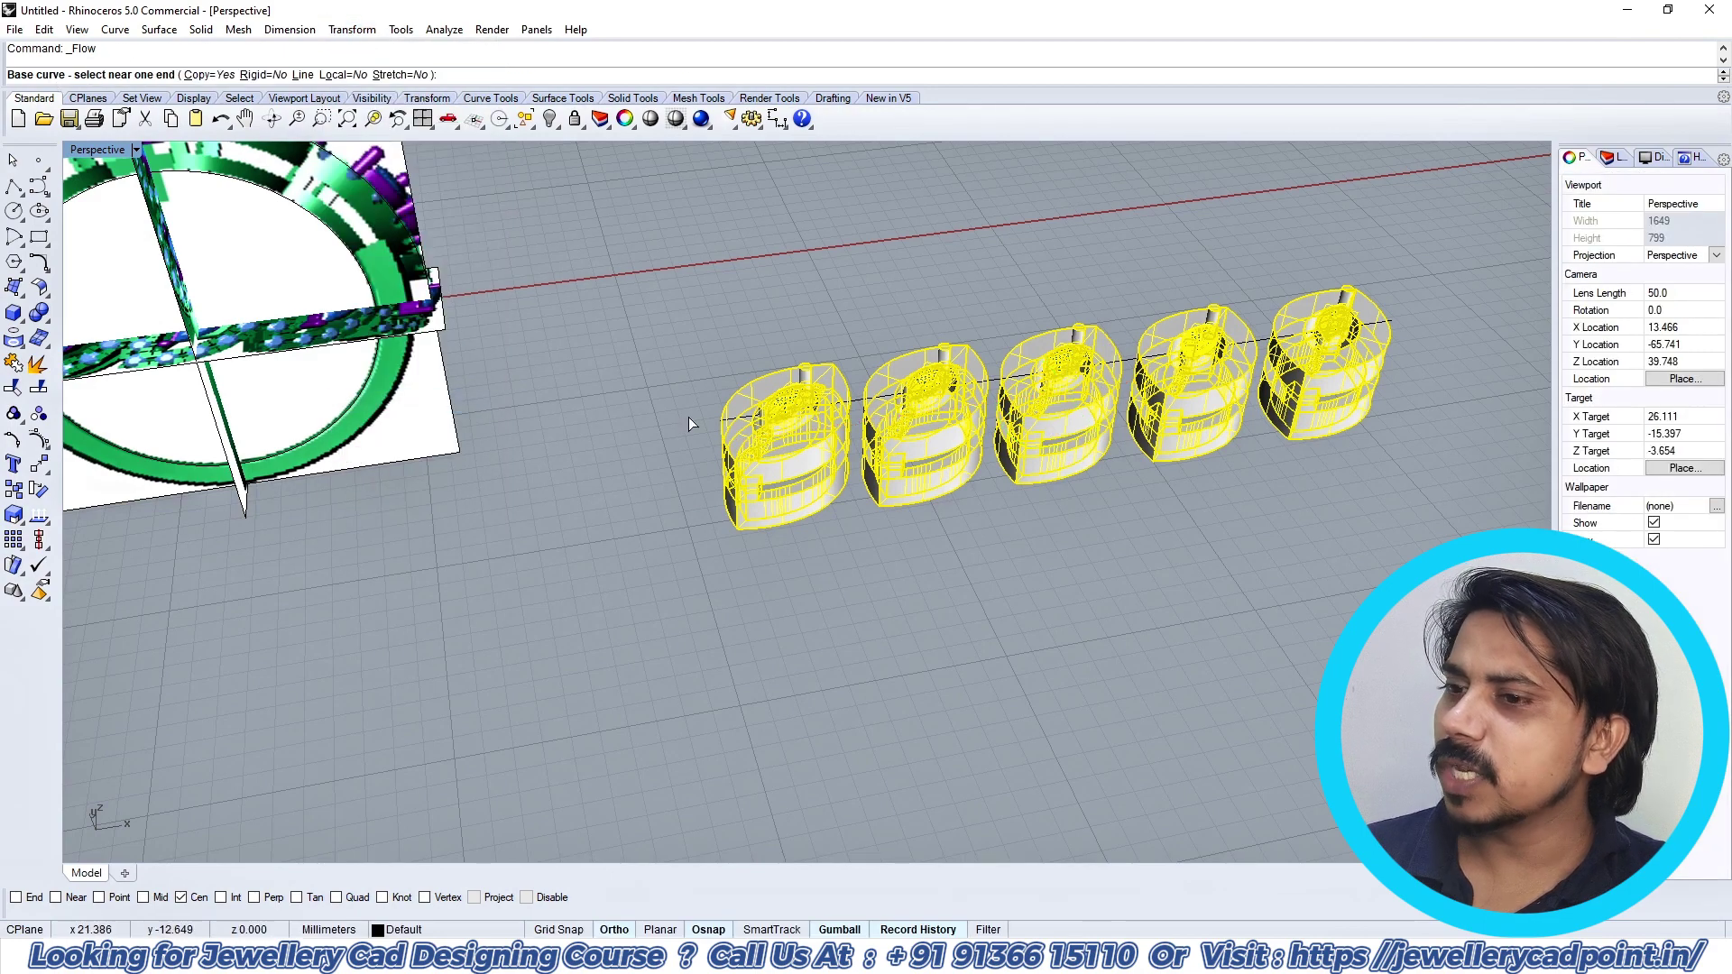
left_click(723, 422)
scroll(927, 299, "down", 5)
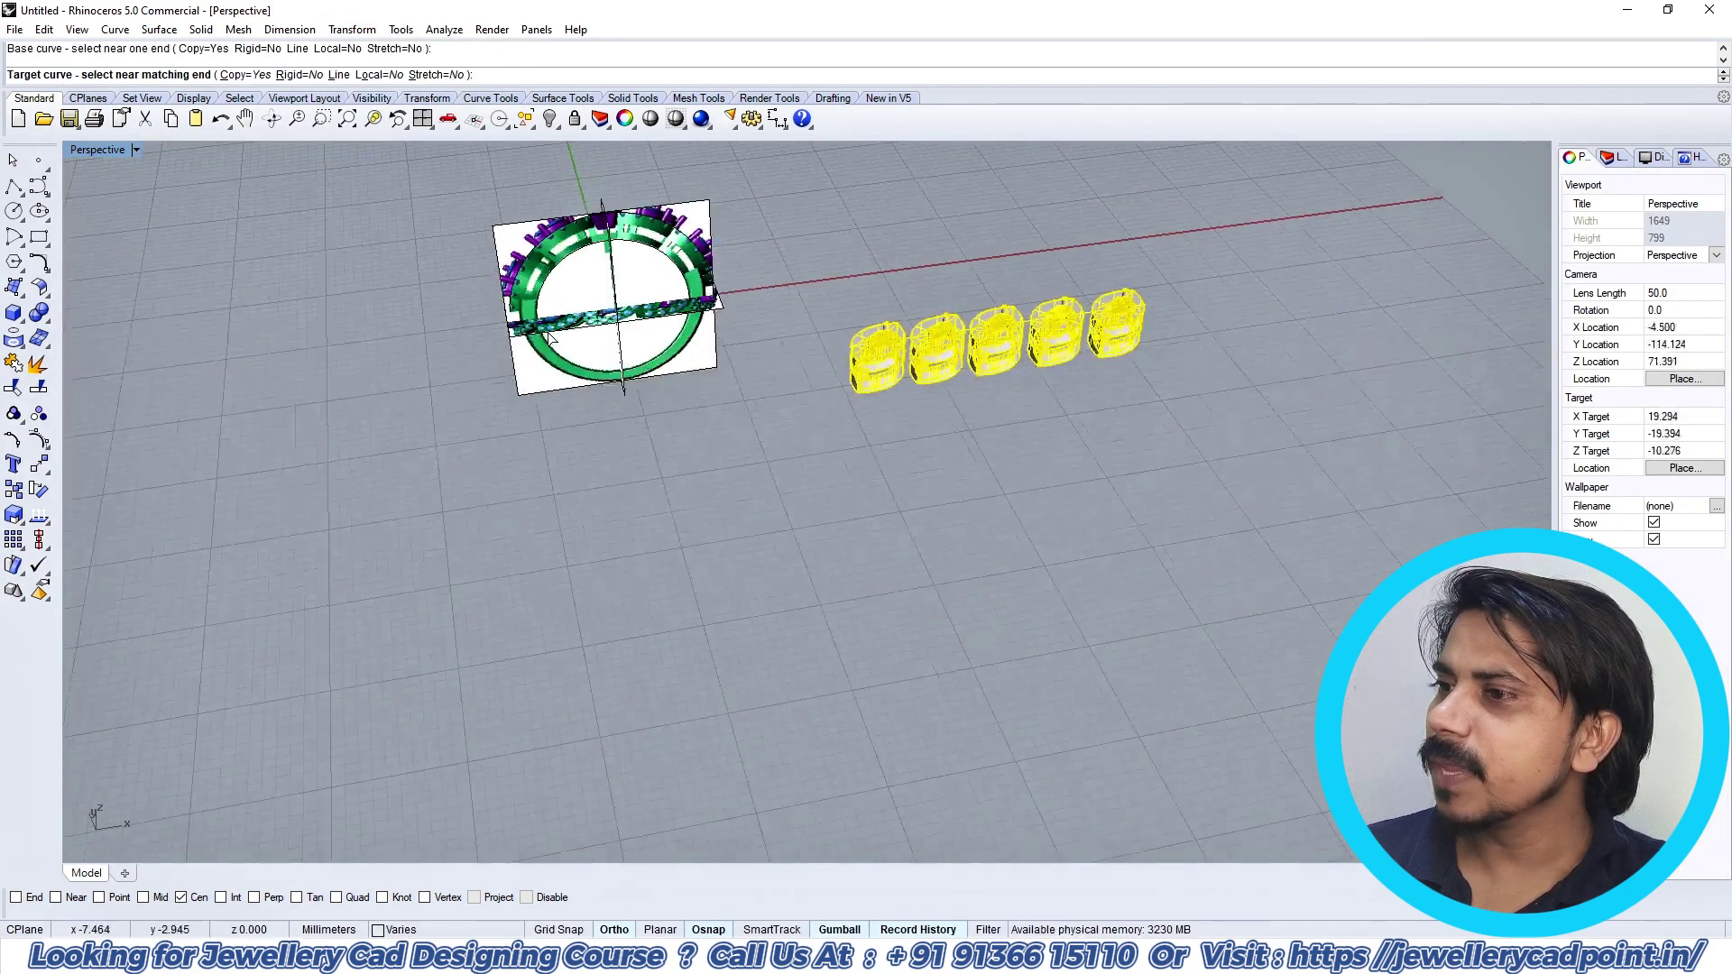
scroll(551, 337, "up", 5)
left_click(489, 295)
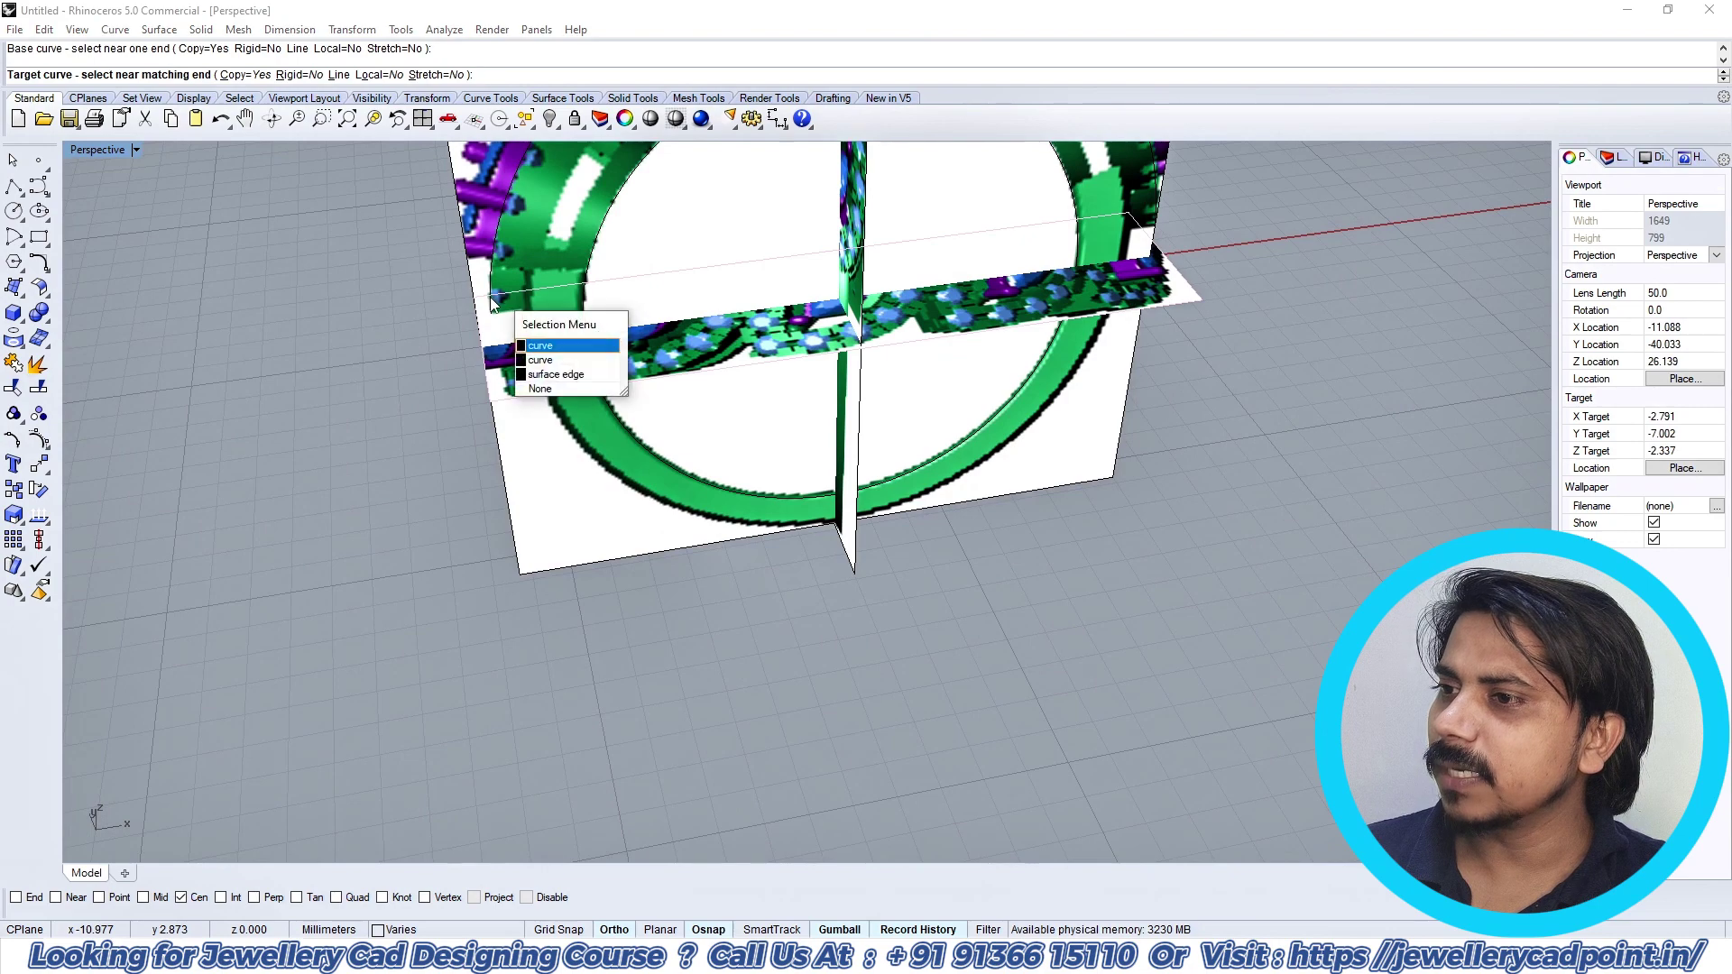
left_click(528, 346)
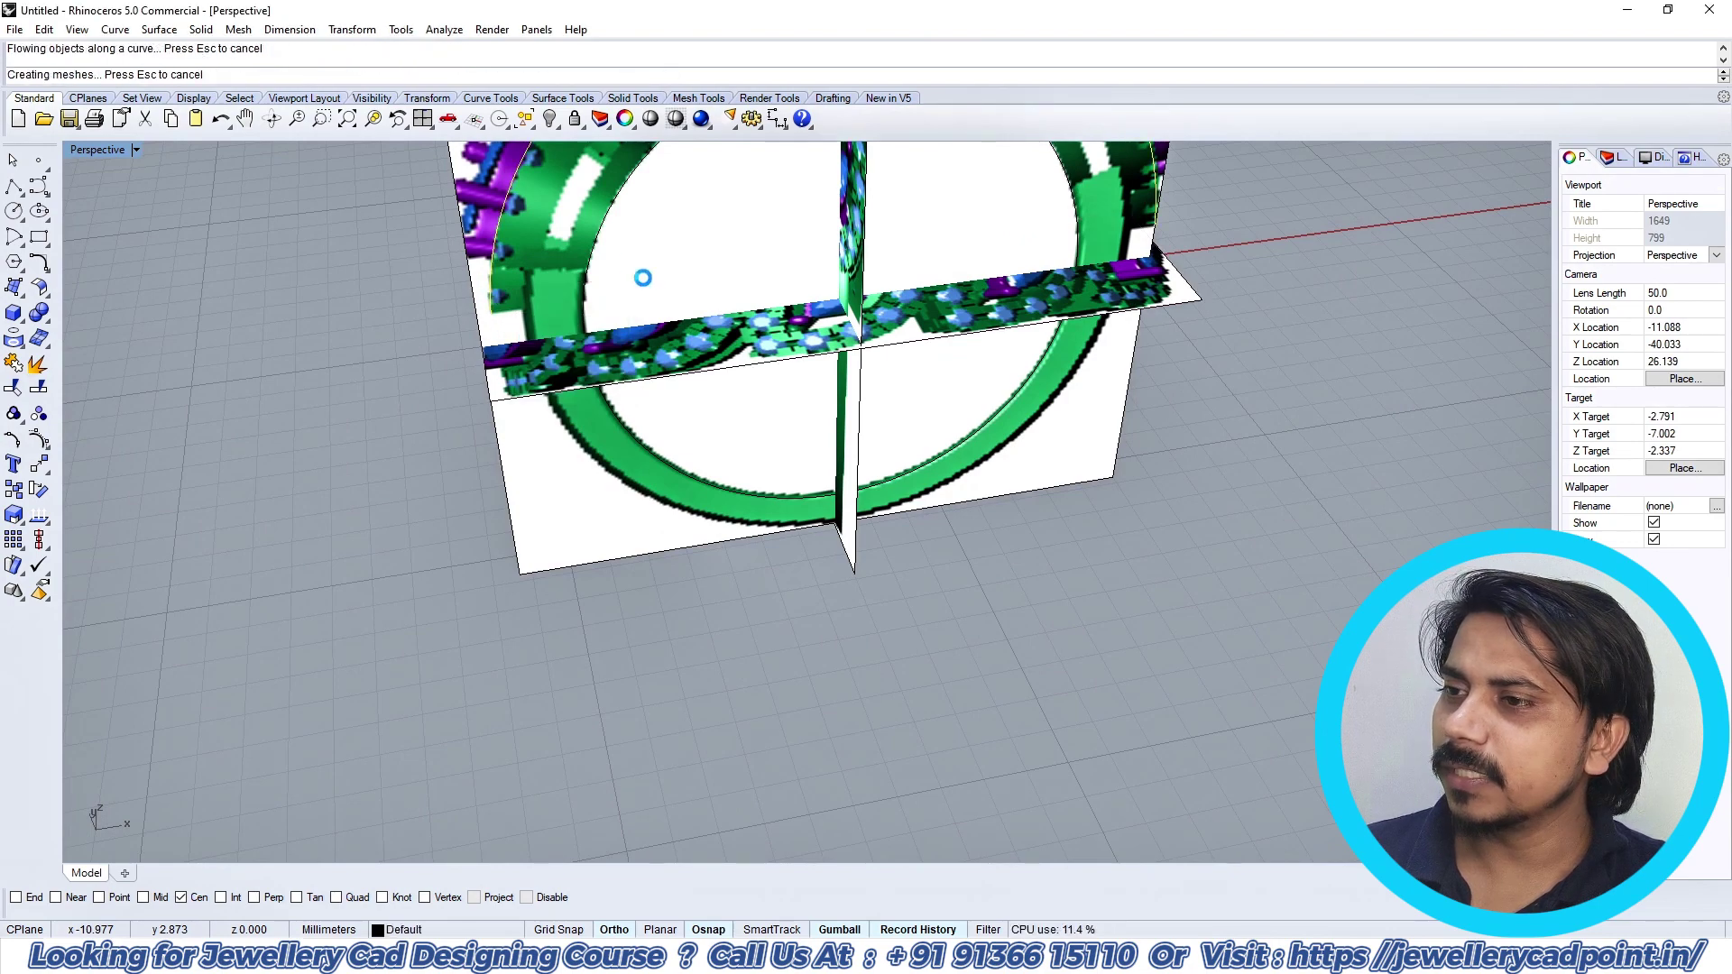
Step: Examine the settings curved around the shank in the top and front views, comparing them with the straight row
scroll(562, 357, "down", 5)
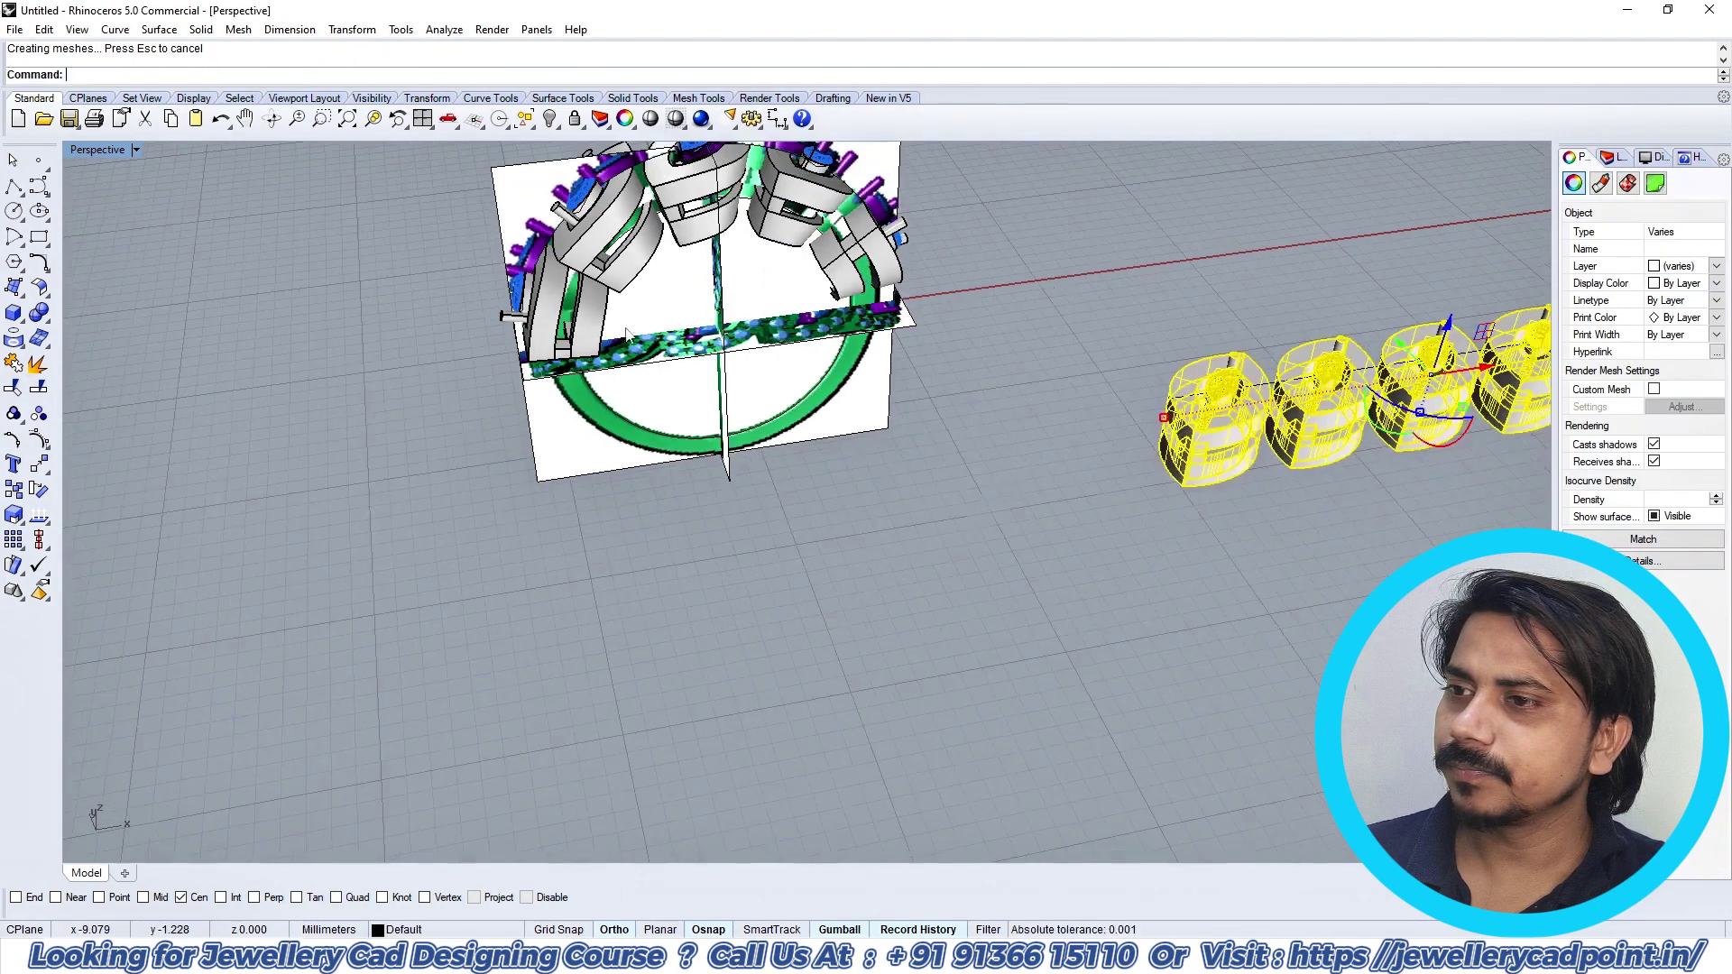
key("ctrl+F1")
right_click_drag(801, 360, 756, 339)
left_click(870, 349)
right_click_drag(1097, 437, 954, 417)
right_click_drag(1171, 448, 990, 382)
scroll(958, 386, "down", 2)
key("ctrl+F2")
key("ctrl+F1")
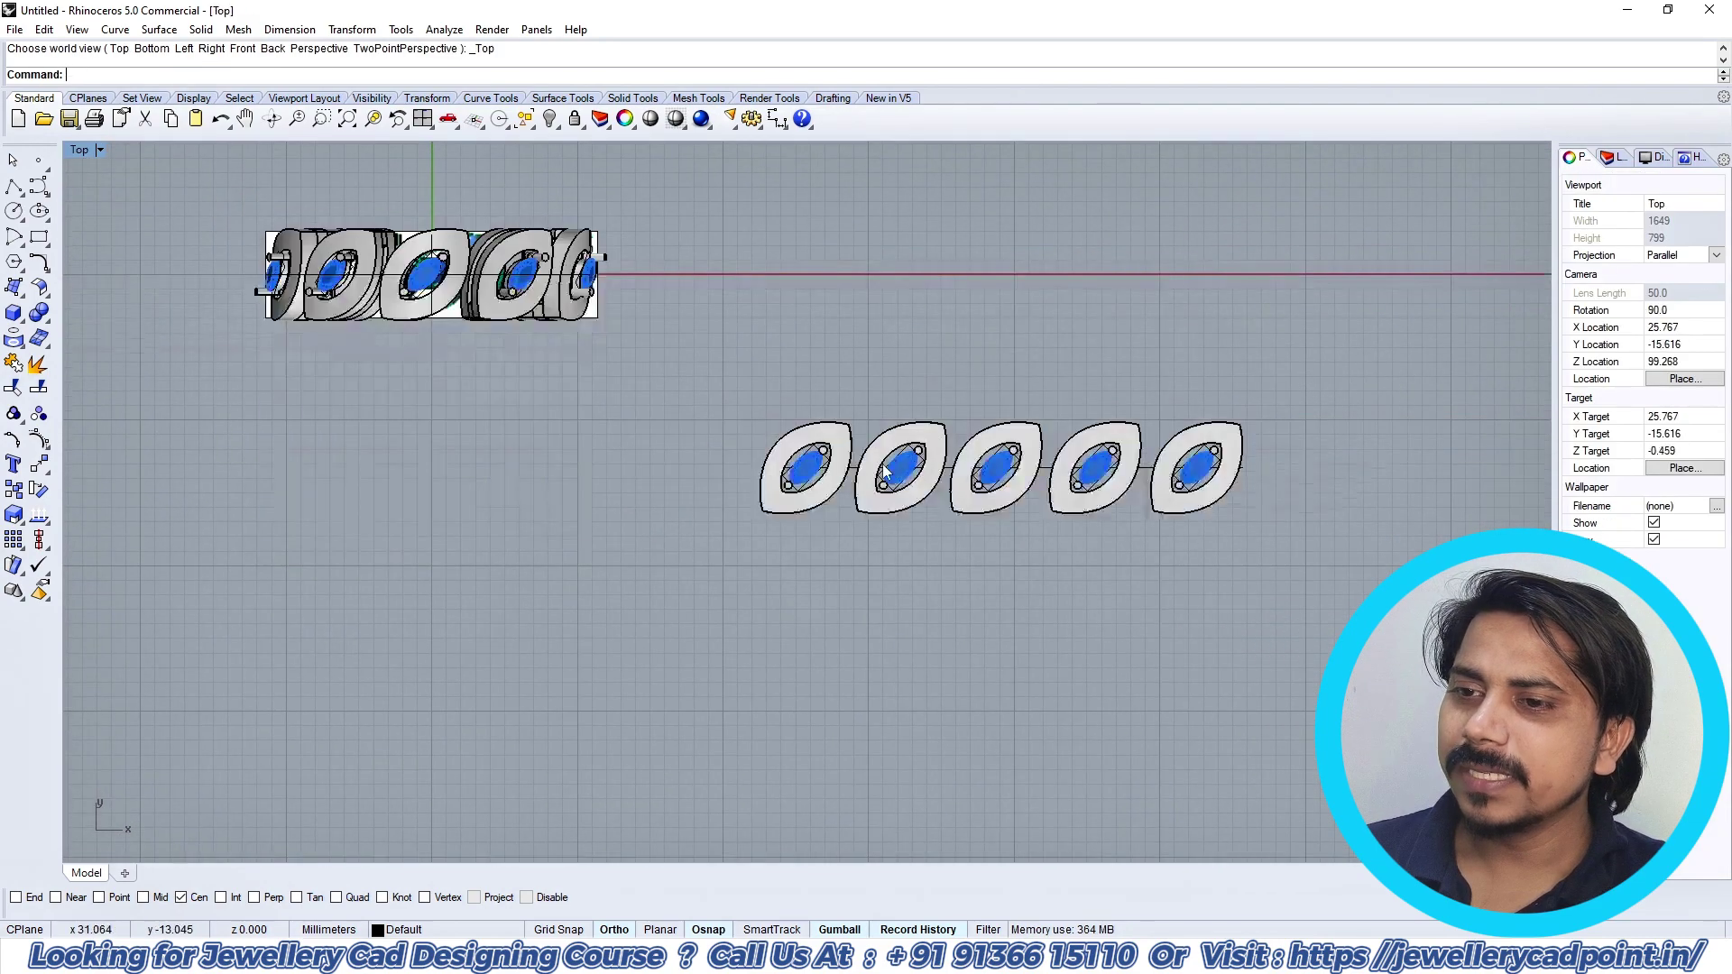
Step: Examine the straight row and the curved settings in the top and front views against the shank reference
scroll(839, 465, "up", 4)
right_click_drag(1190, 493, 999, 472)
right_click_drag(1096, 475, 954, 479)
scroll(1220, 479, "down", 2)
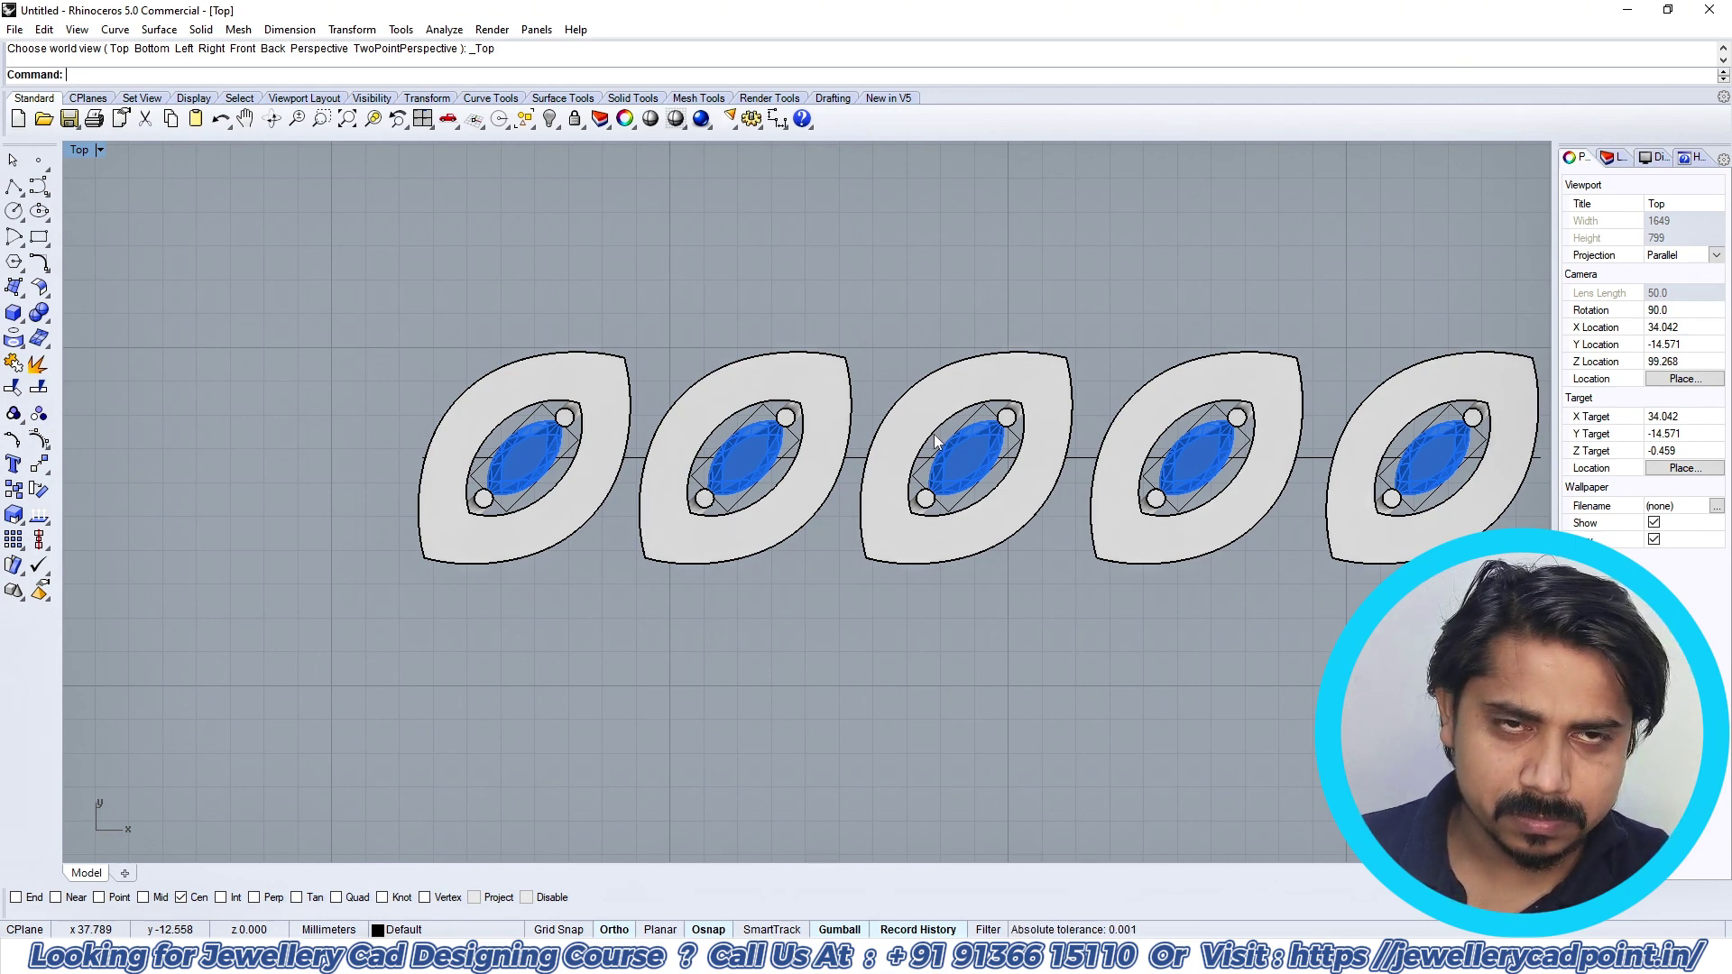
scroll(935, 424, "down", 10)
scroll(578, 216, "up", 8)
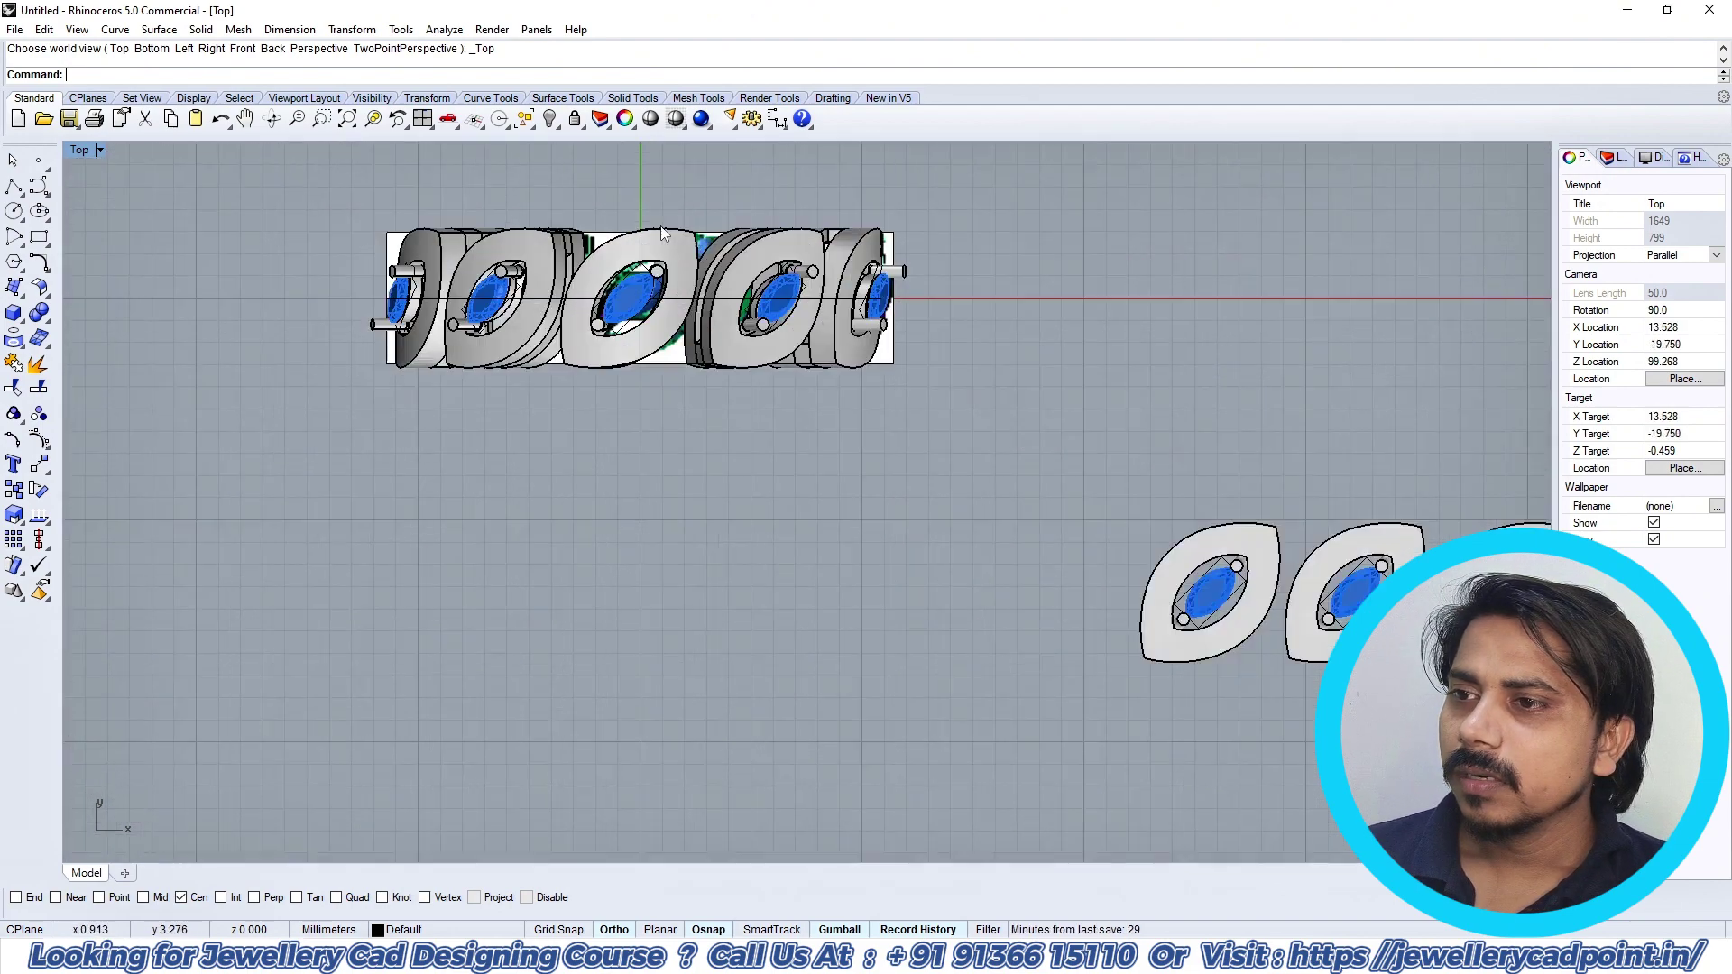
key("ctrl+F4")
right_click_drag(696, 271, 776, 189)
key("ctrl+F2")
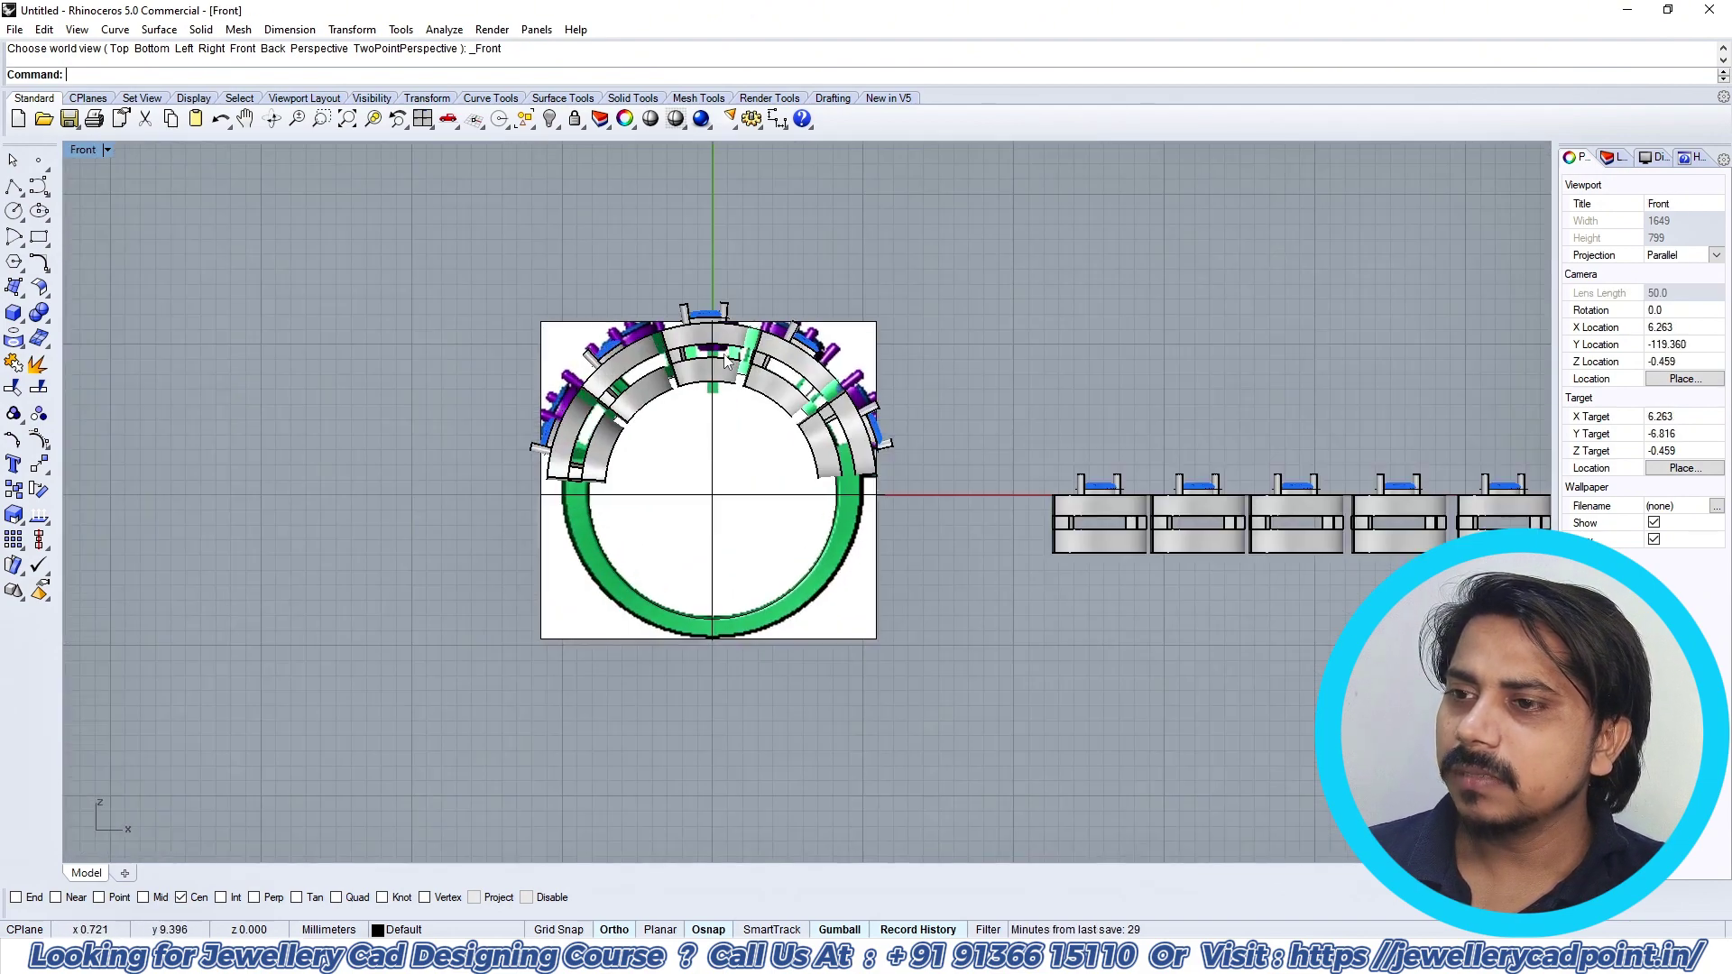
scroll(690, 397, "up", 10)
scroll(810, 357, "up", 2)
left_click(812, 358)
scroll(848, 351, "down", 10)
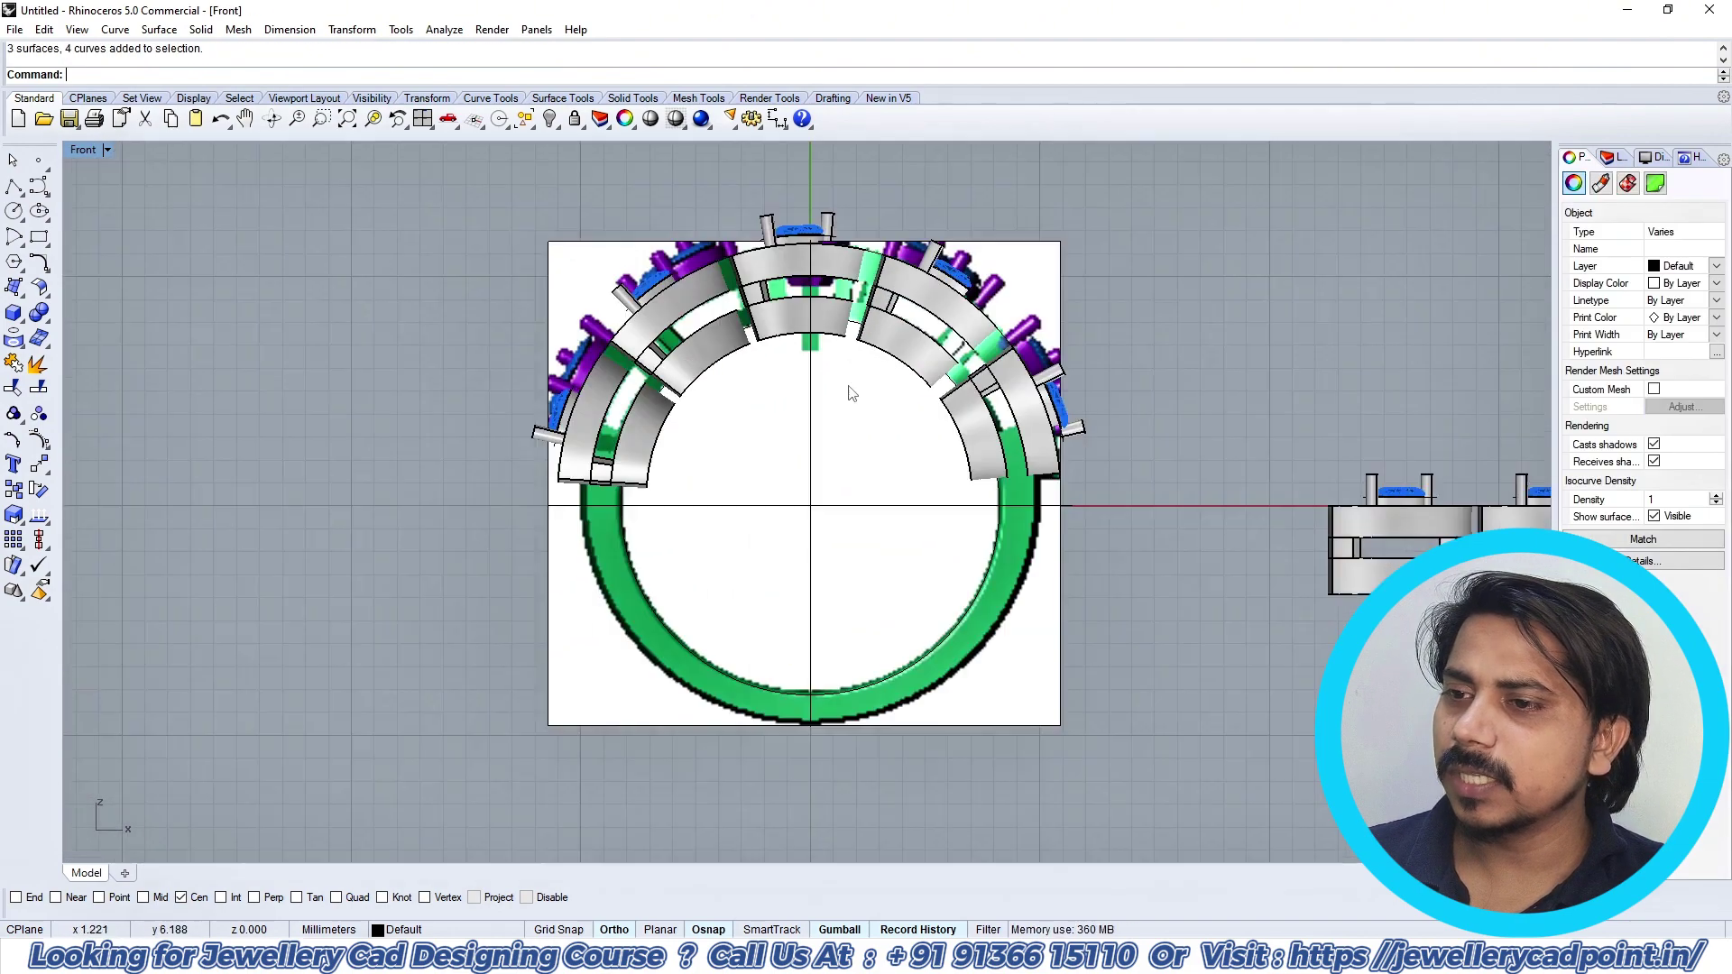
key("Escape")
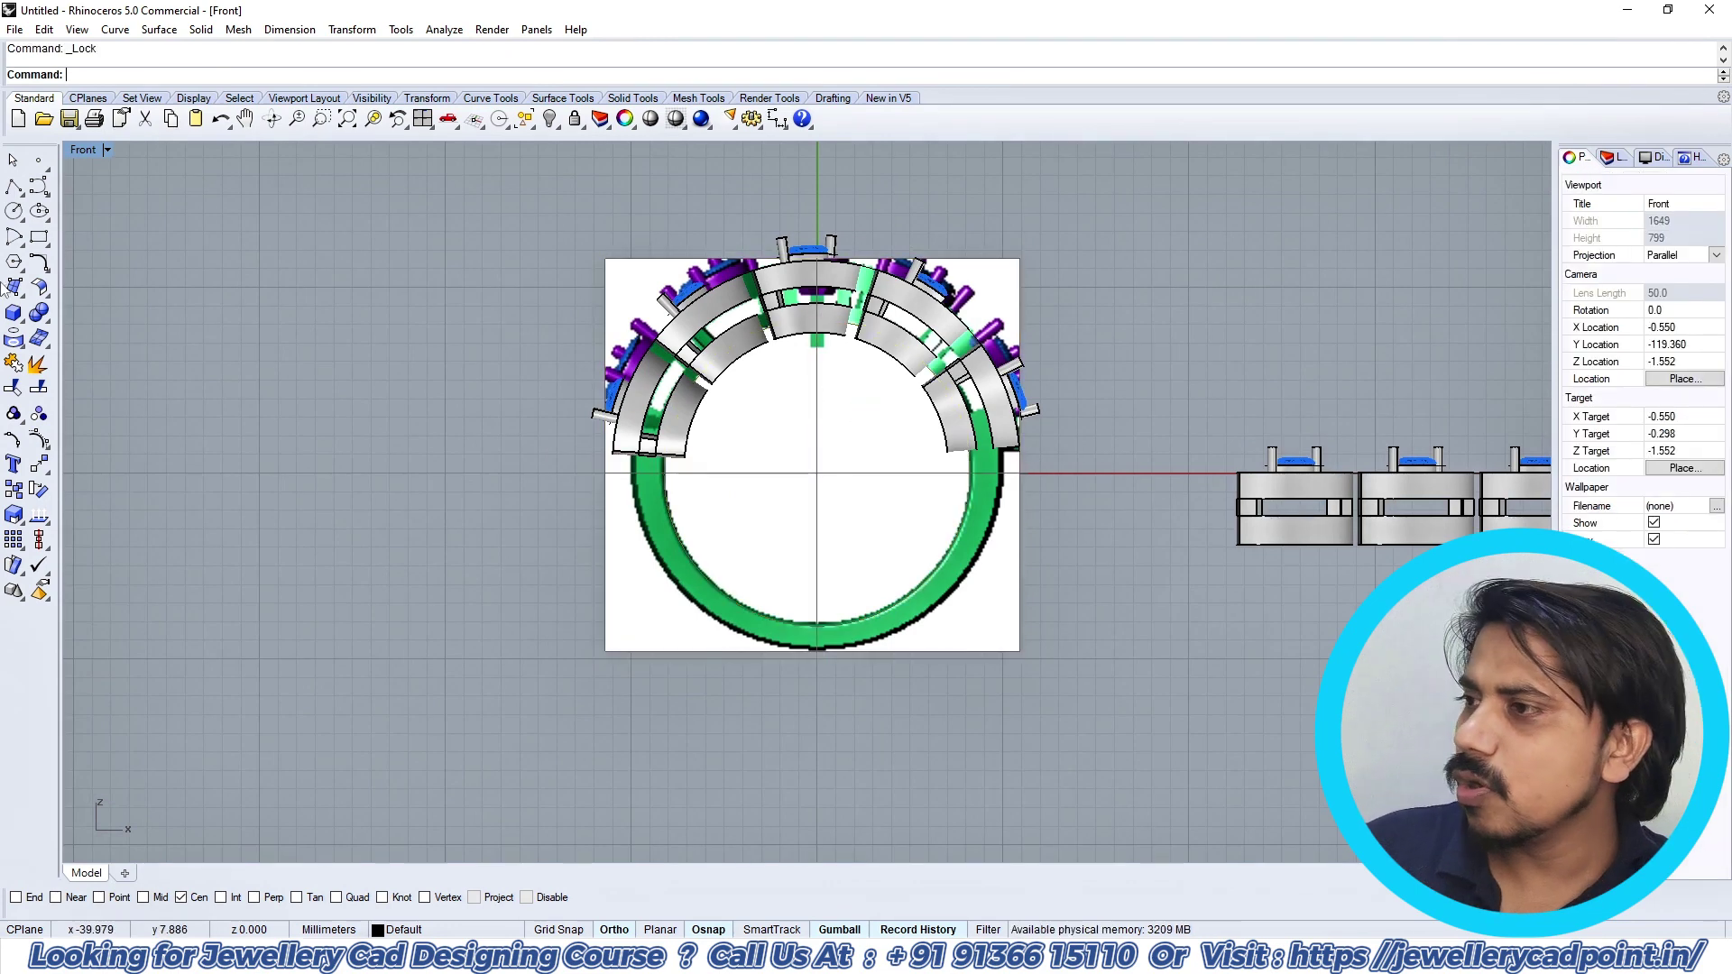
left_click(14, 211)
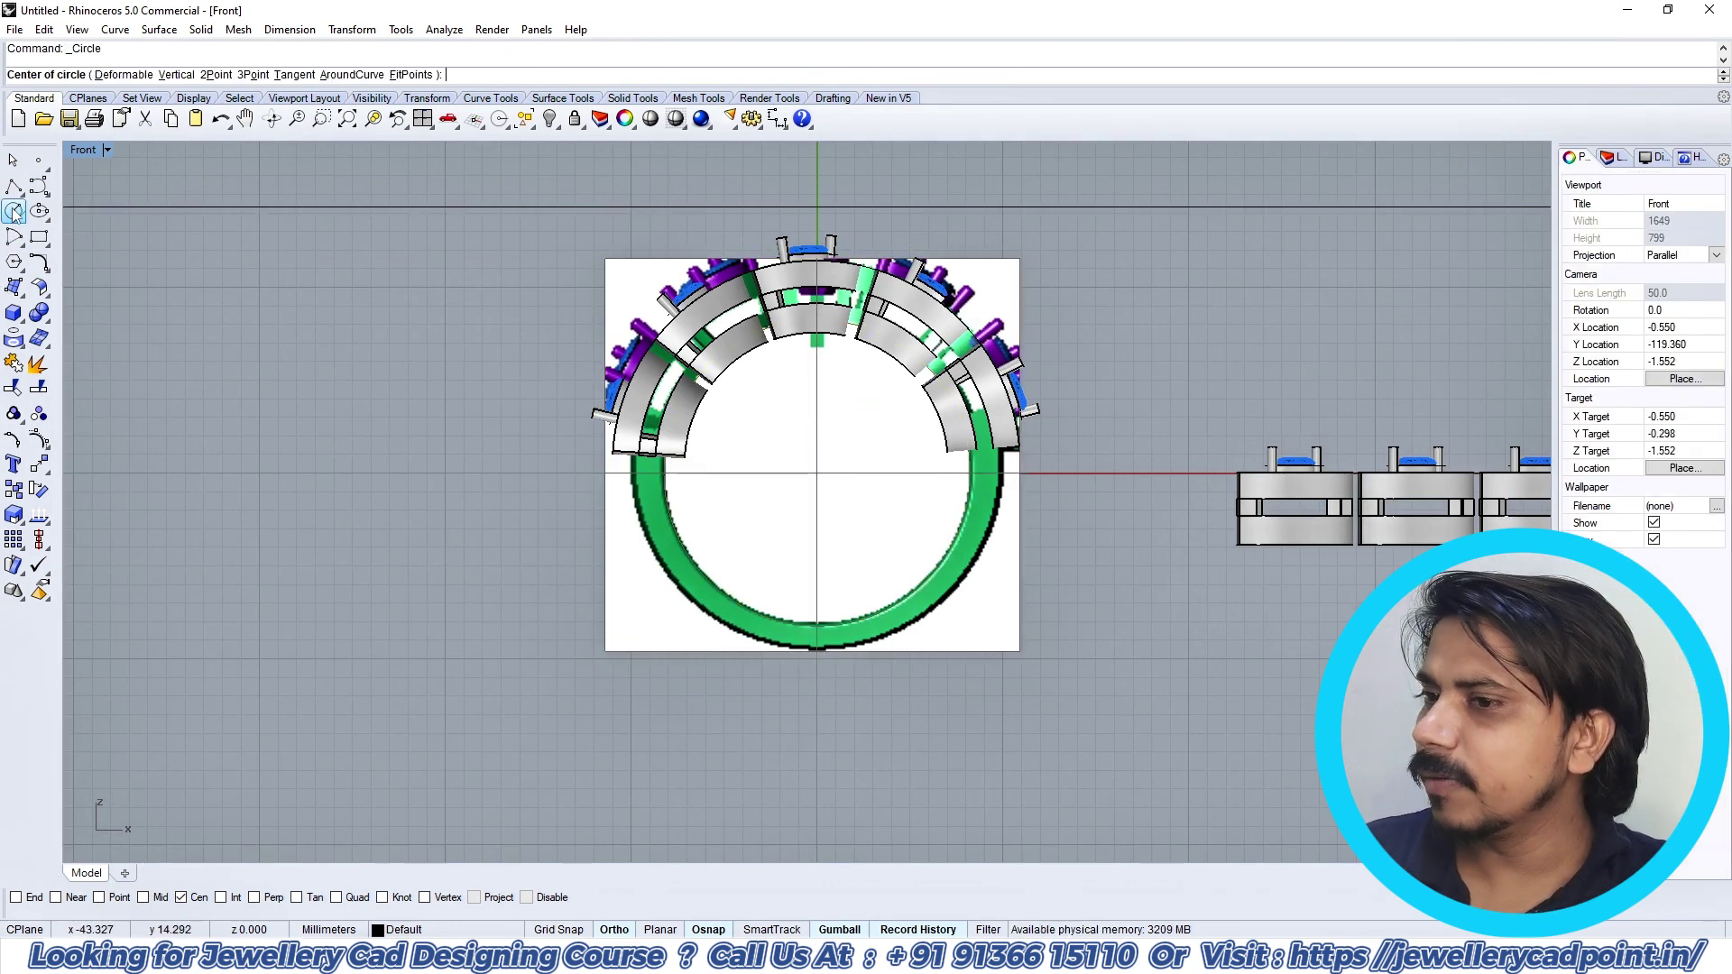
left_click(806, 379)
key("Return")
key("Return")
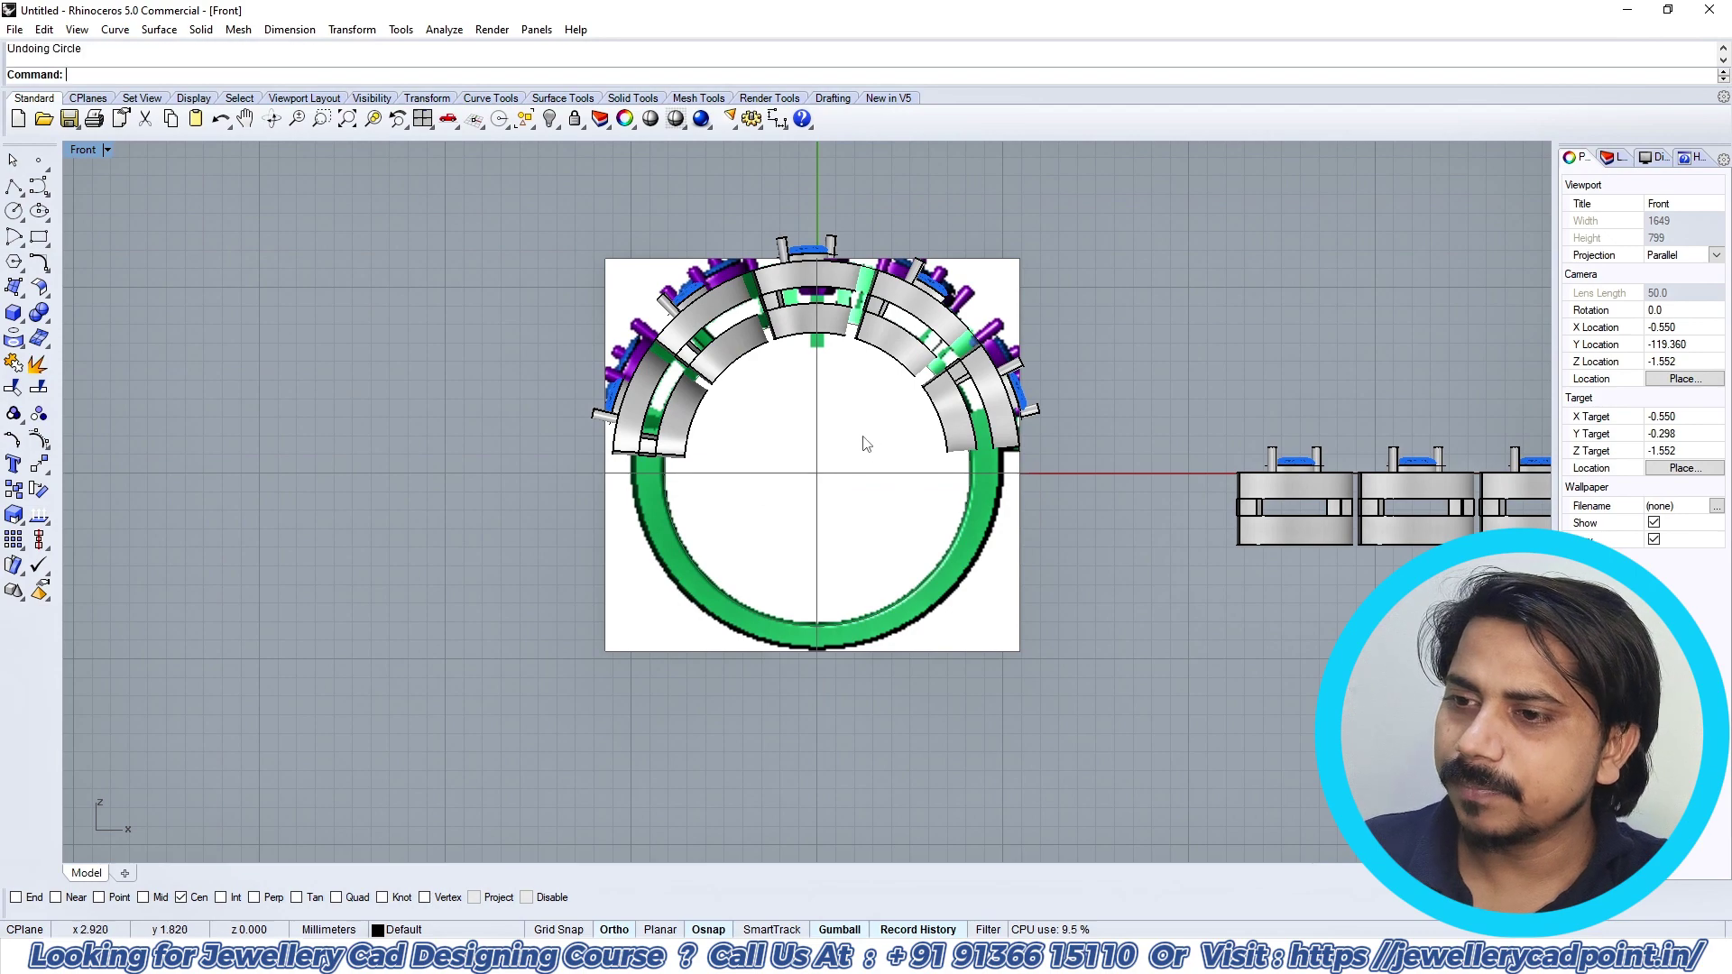
Step: Draw a circle with a 16.5 mm diameter centred at the origin in the front view
type("0")
key("Return")
type("0")
type("16.5")
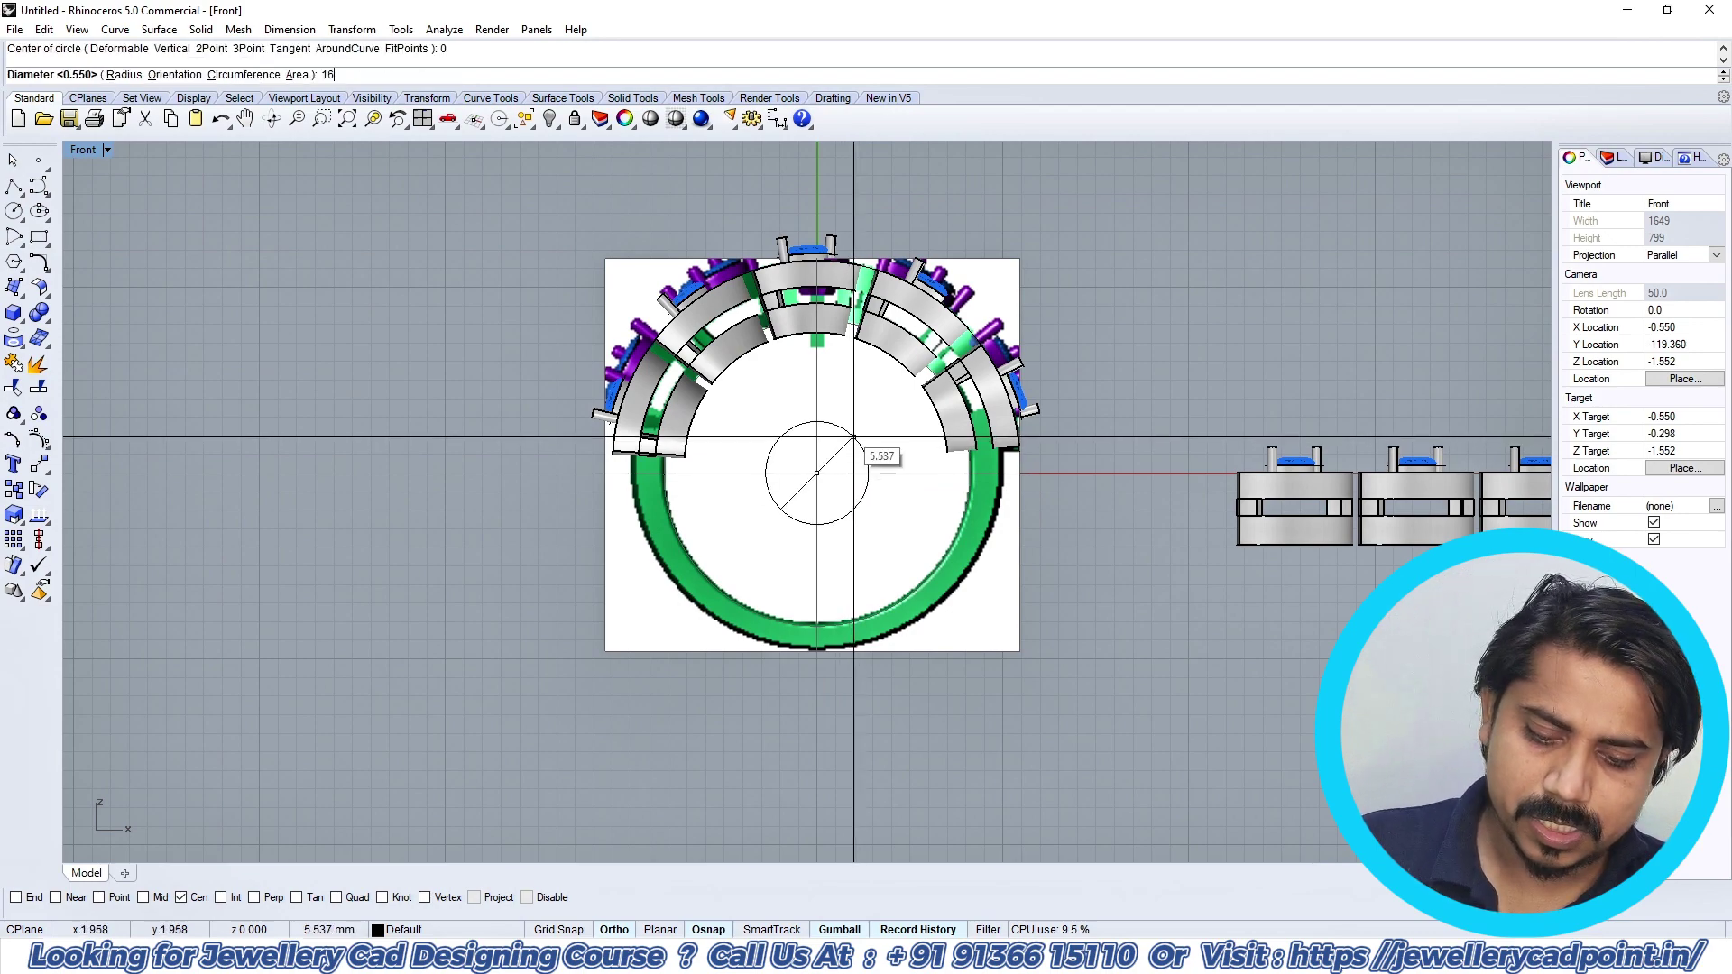
key("Return")
Step: Extrude the finger-size circle into a solid cylinder on both sides, about 11.2 mm each way
left_click(971, 515)
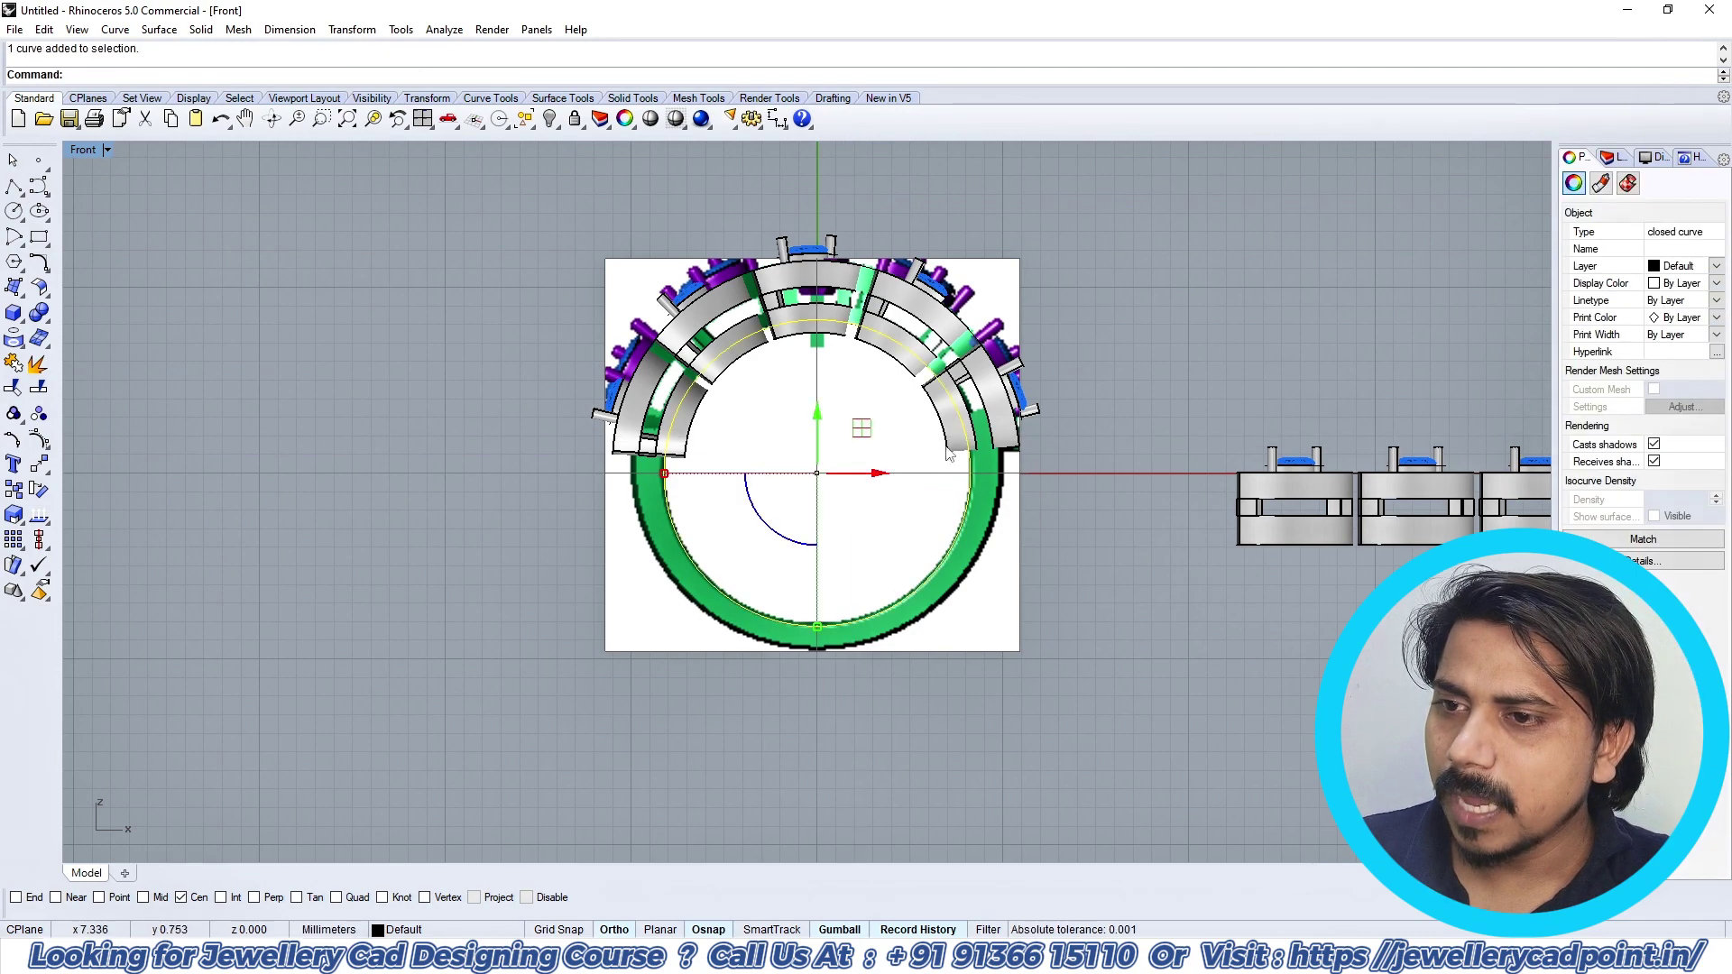
key("F1")
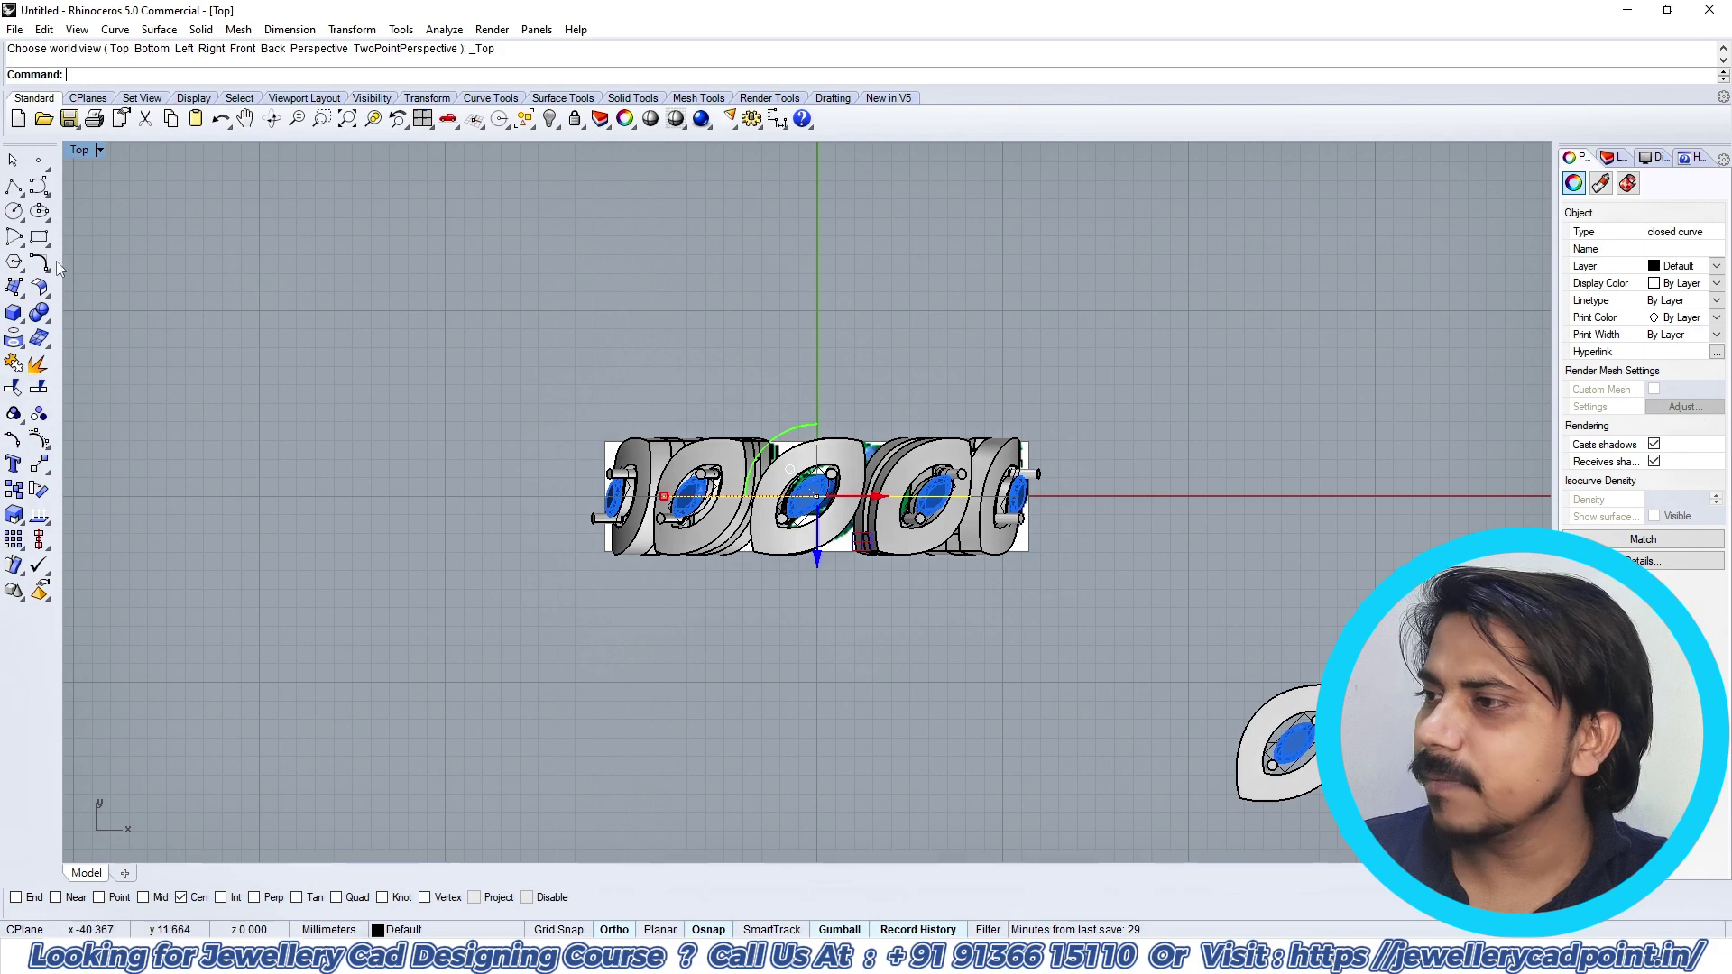
left_click(15, 319)
left_click(91, 375)
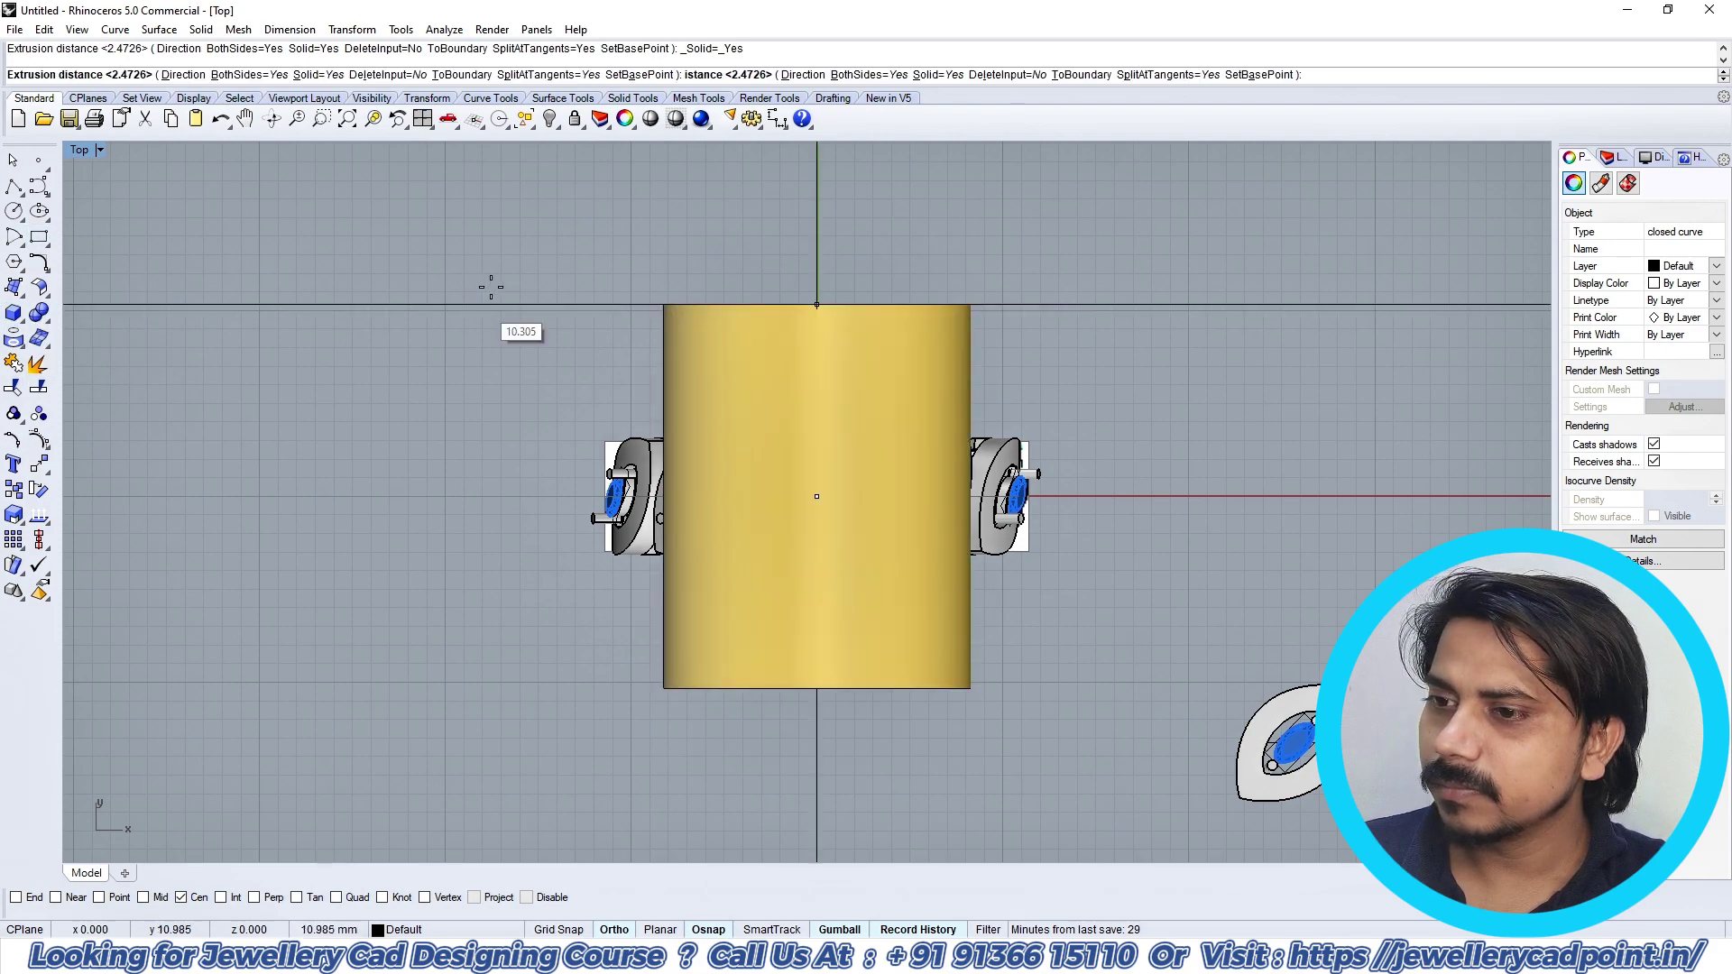
left_click(492, 288)
key("F2")
left_click(566, 343)
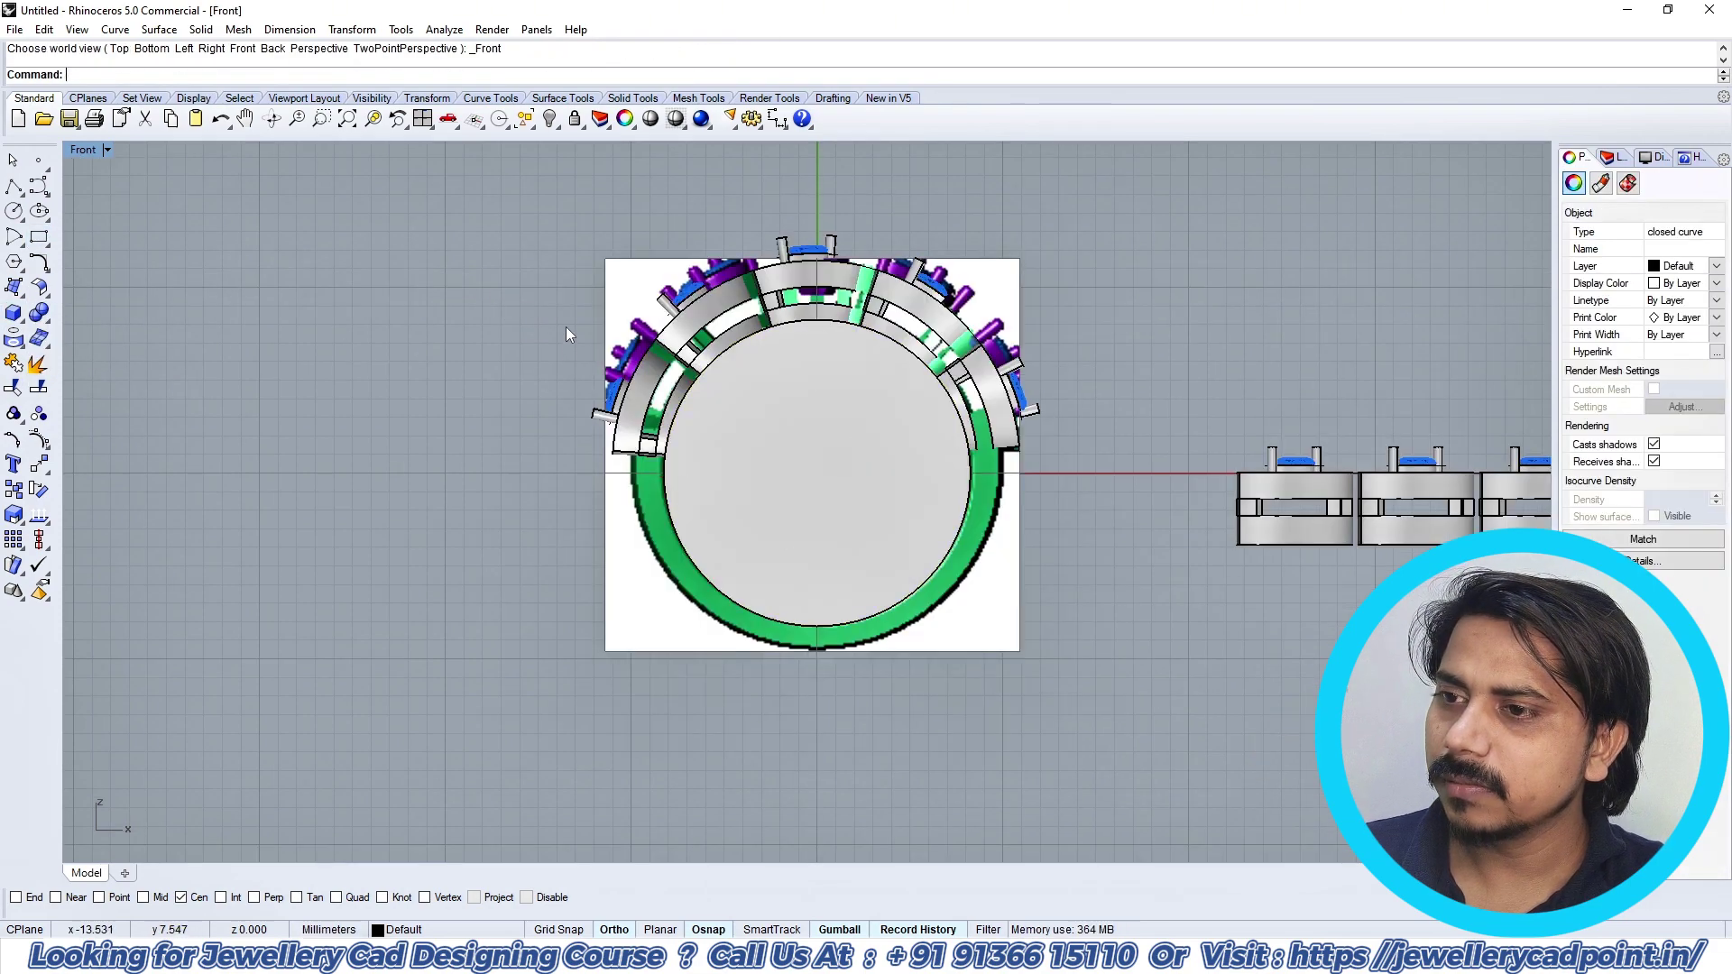
Step: Subtract the cylinder from the five curved settings with Boolean Difference, then delete the cylinder
scroll(565, 327, "down", 2)
left_click_drag(446, 207, 1034, 469)
scroll(779, 358, "up", 3)
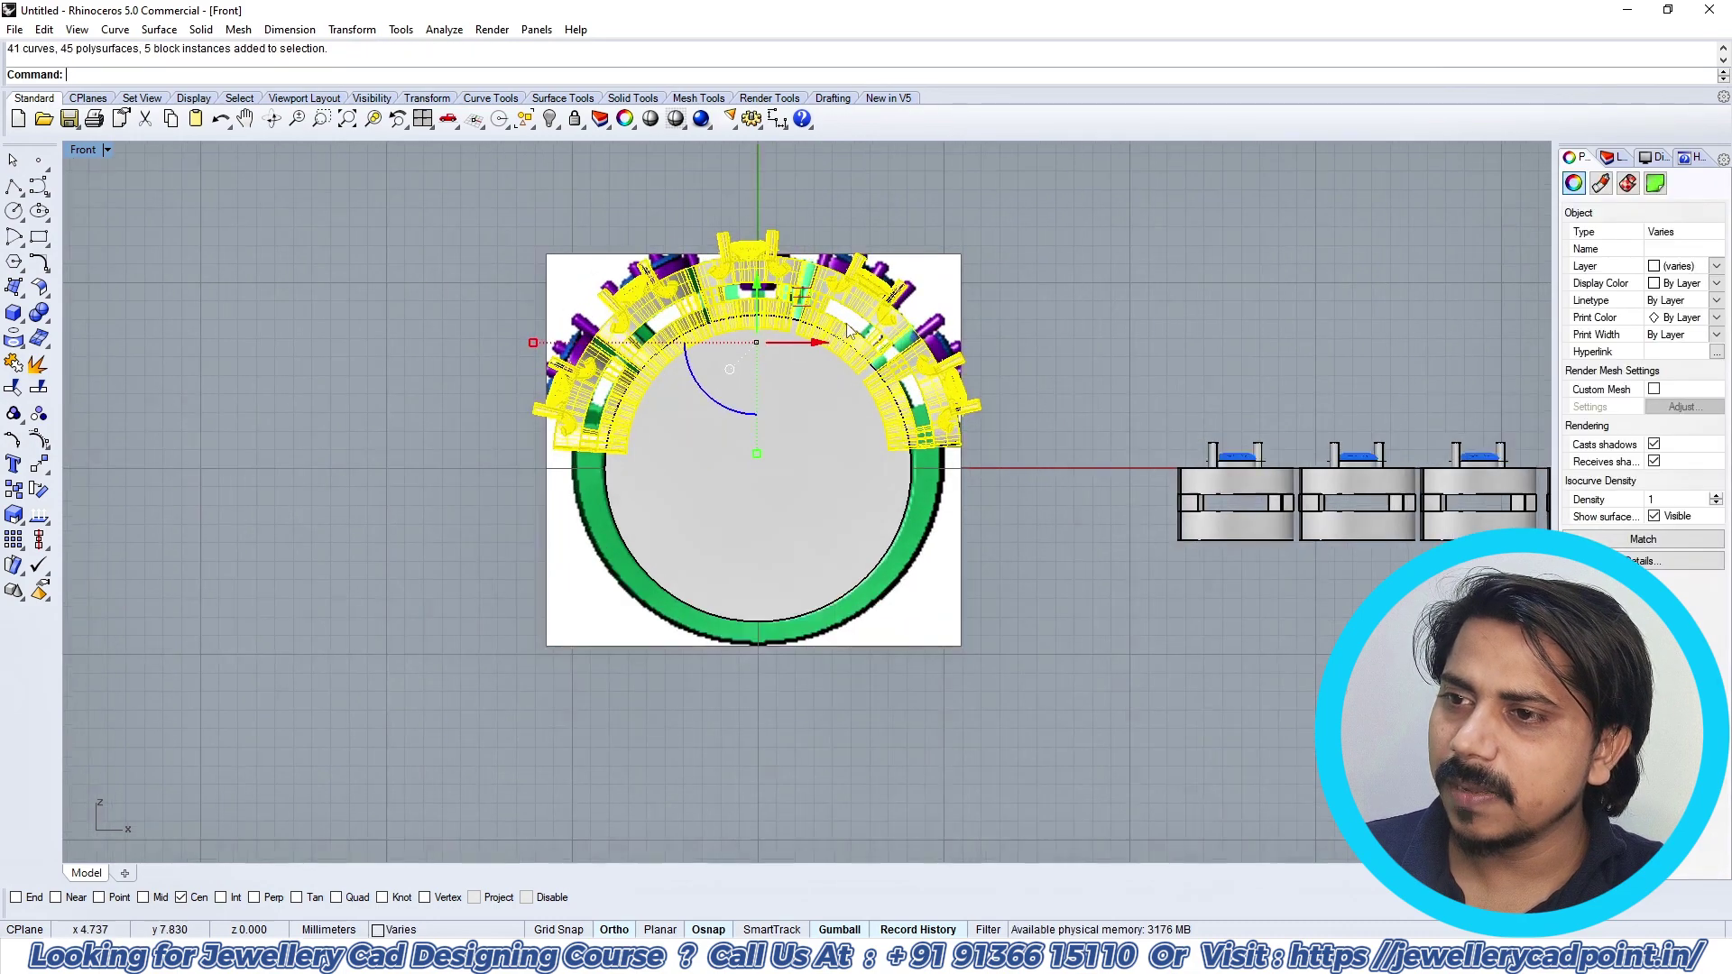
left_click(38, 314)
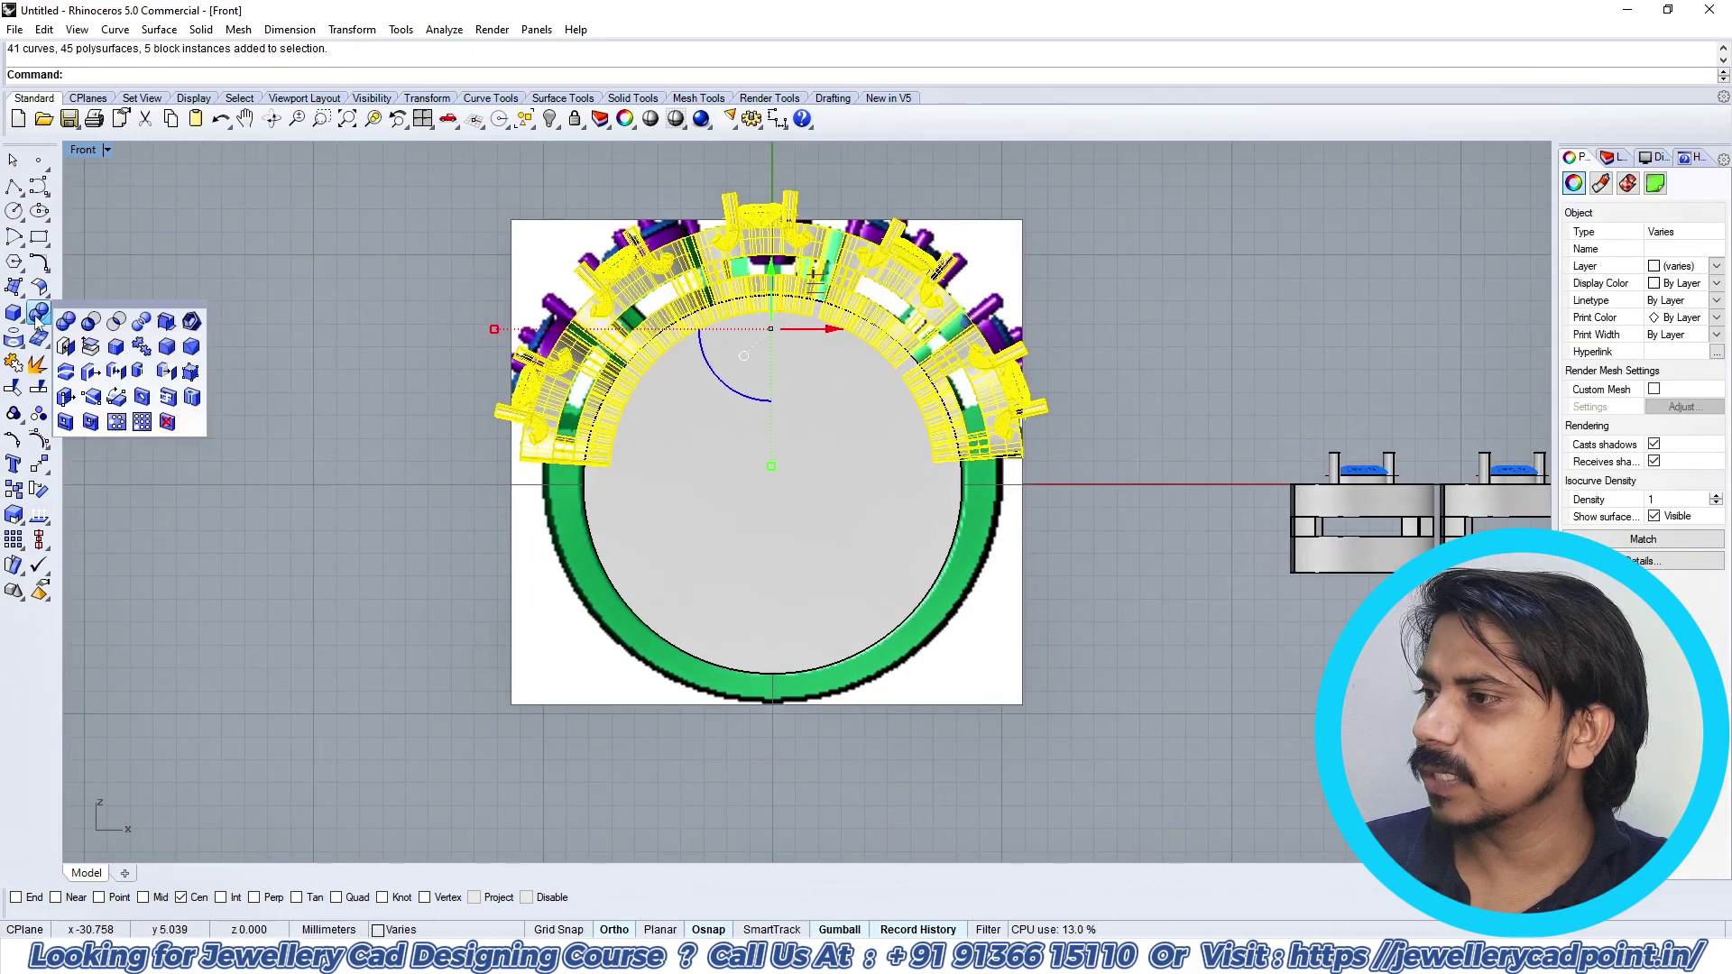
left_click(91, 322)
left_click(690, 430)
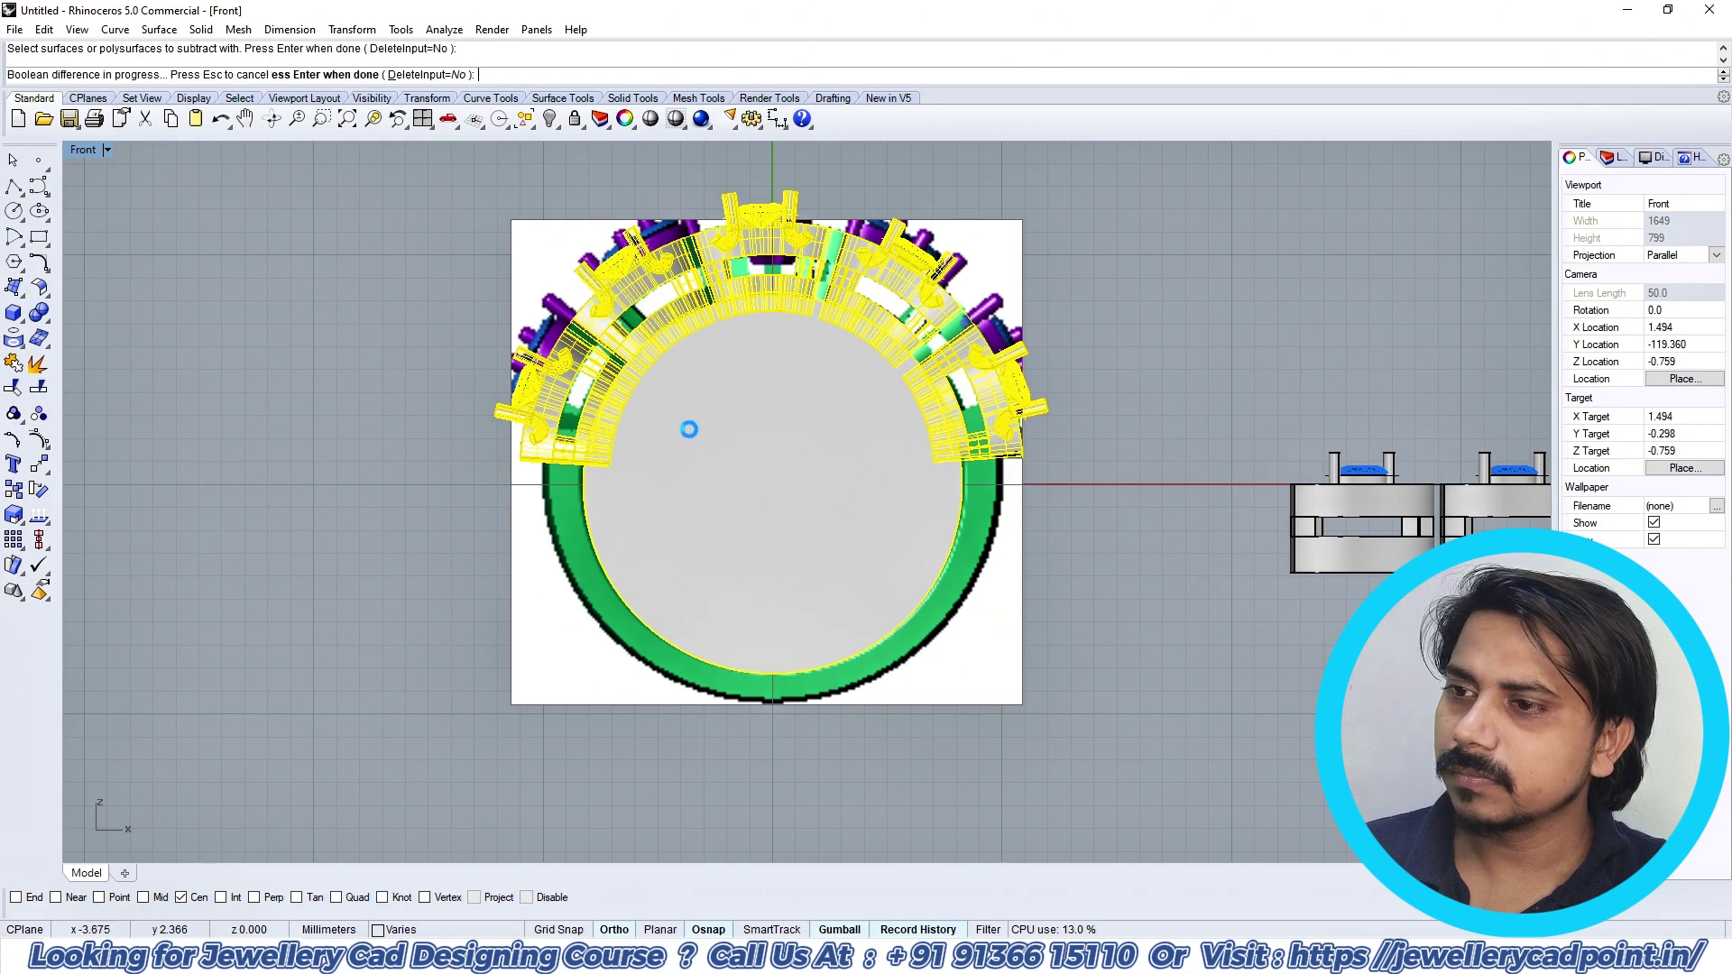
key("Return")
key("Delete")
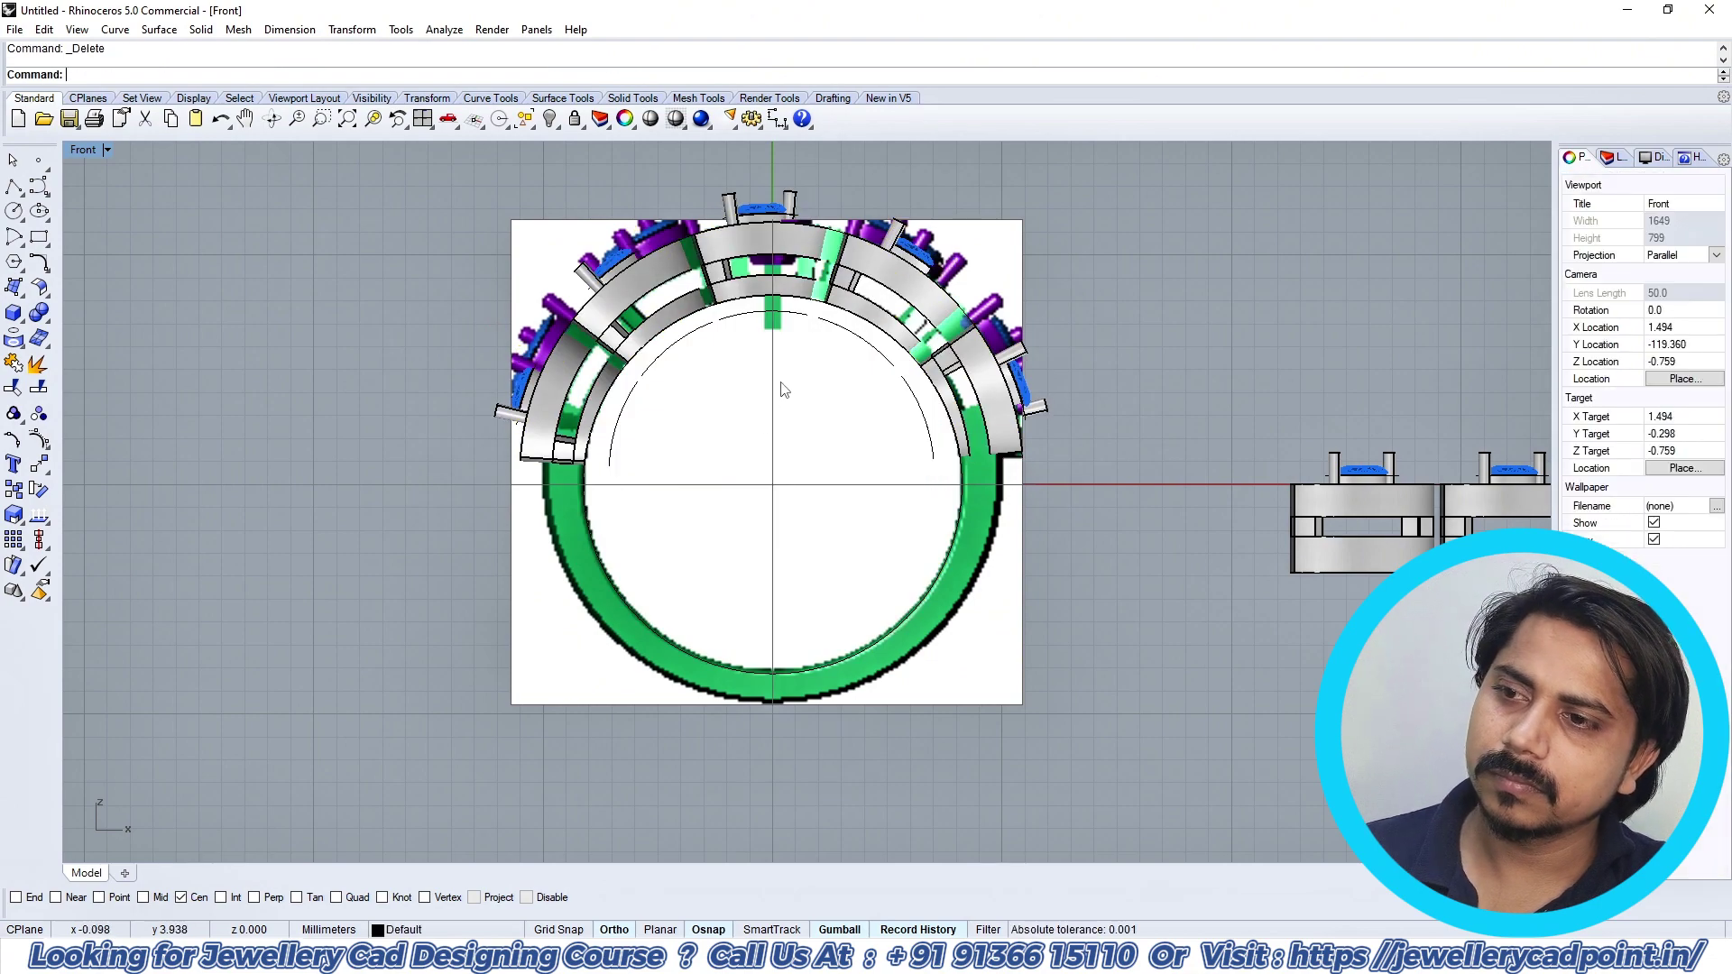
Step: Examine the trimmed settings in the front, top and perspective views, comparing their inner edges with the reference shank
right_click_drag(727, 262, 720, 299)
key("ctrl+F1")
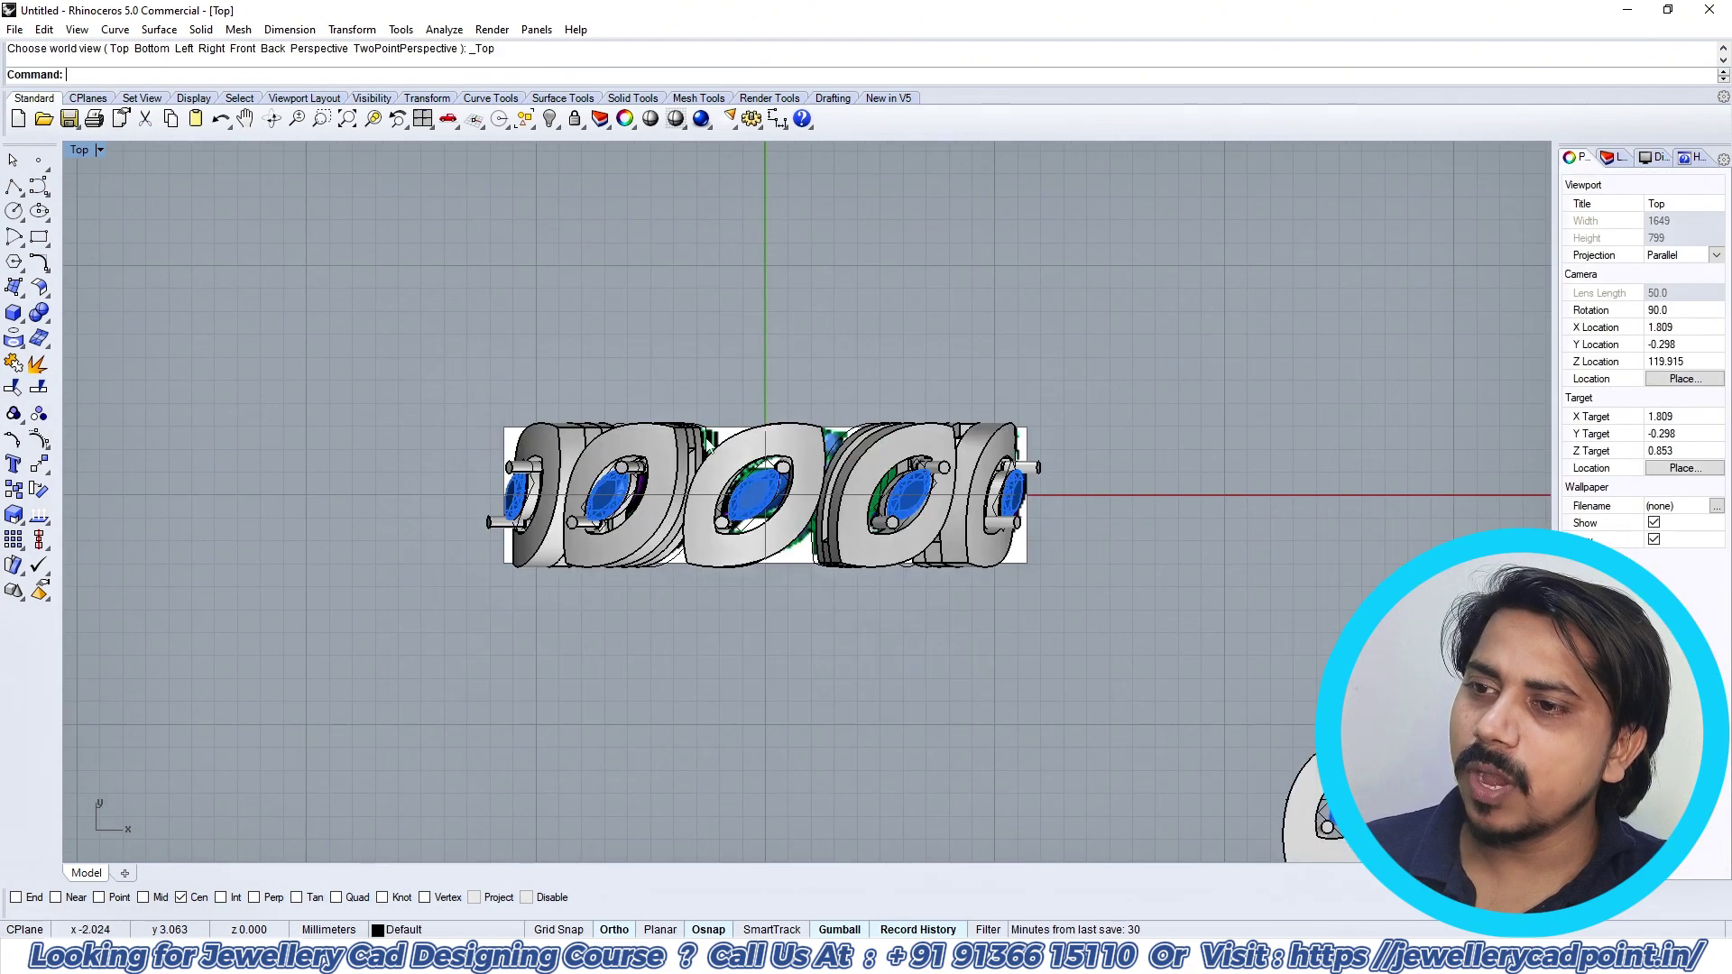
key("ctrl+F2")
scroll(924, 411, "down", 2)
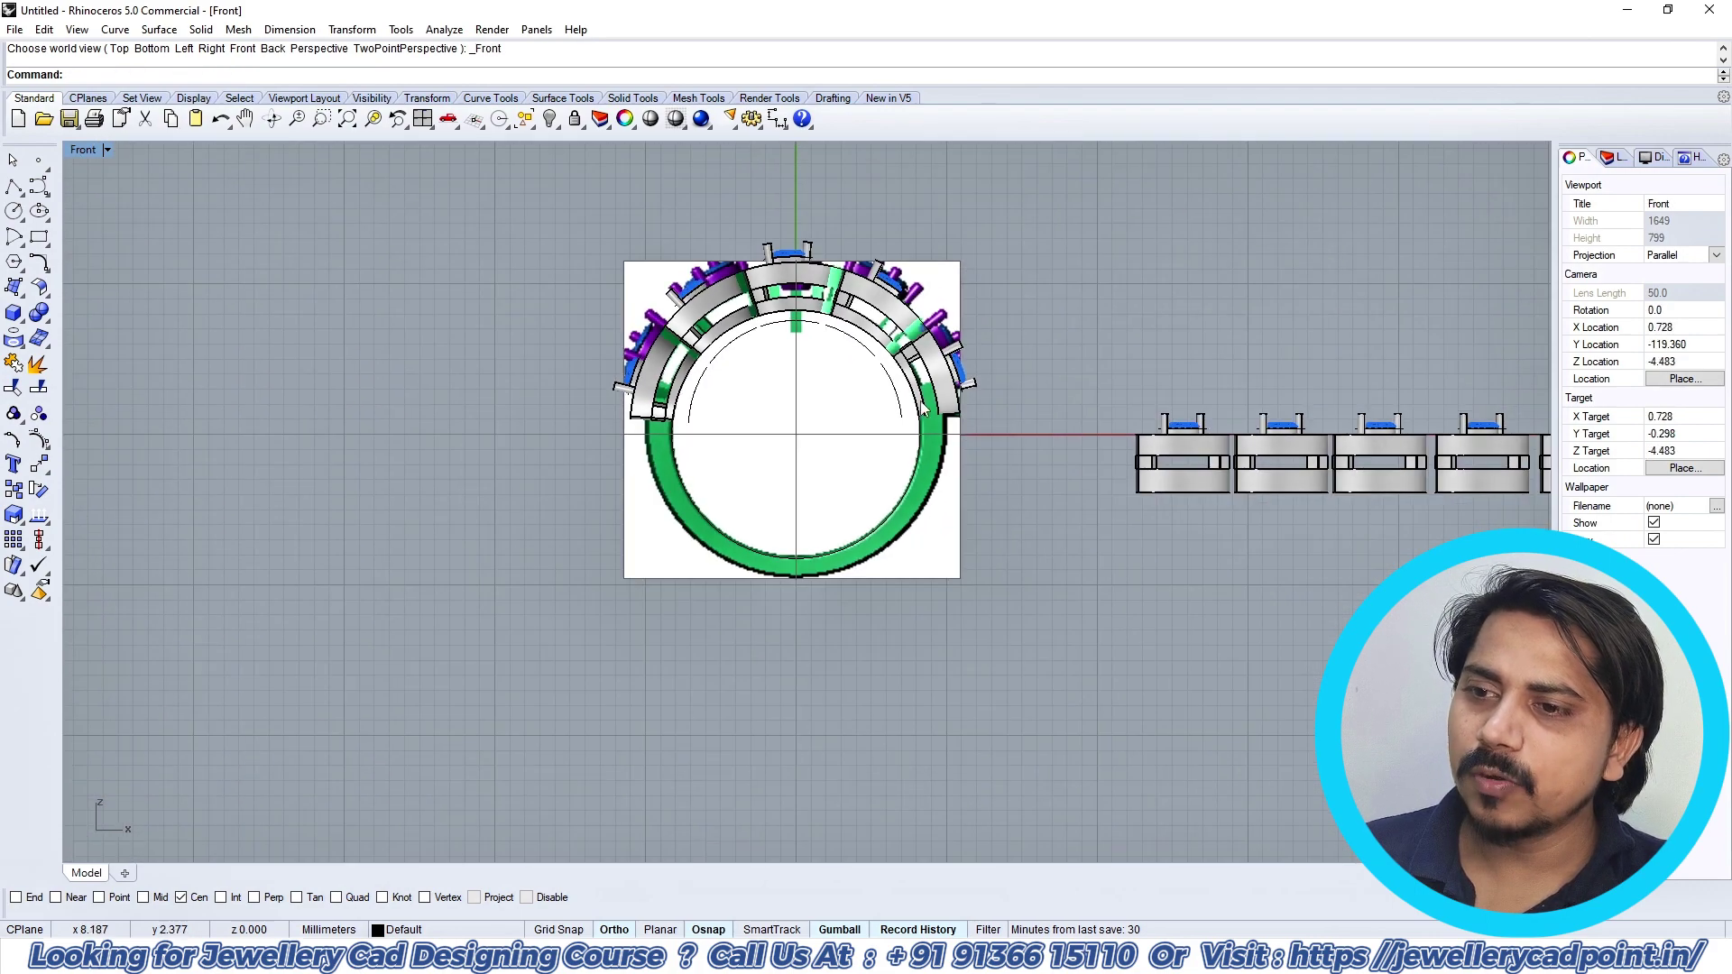
scroll(930, 430, "up", 4)
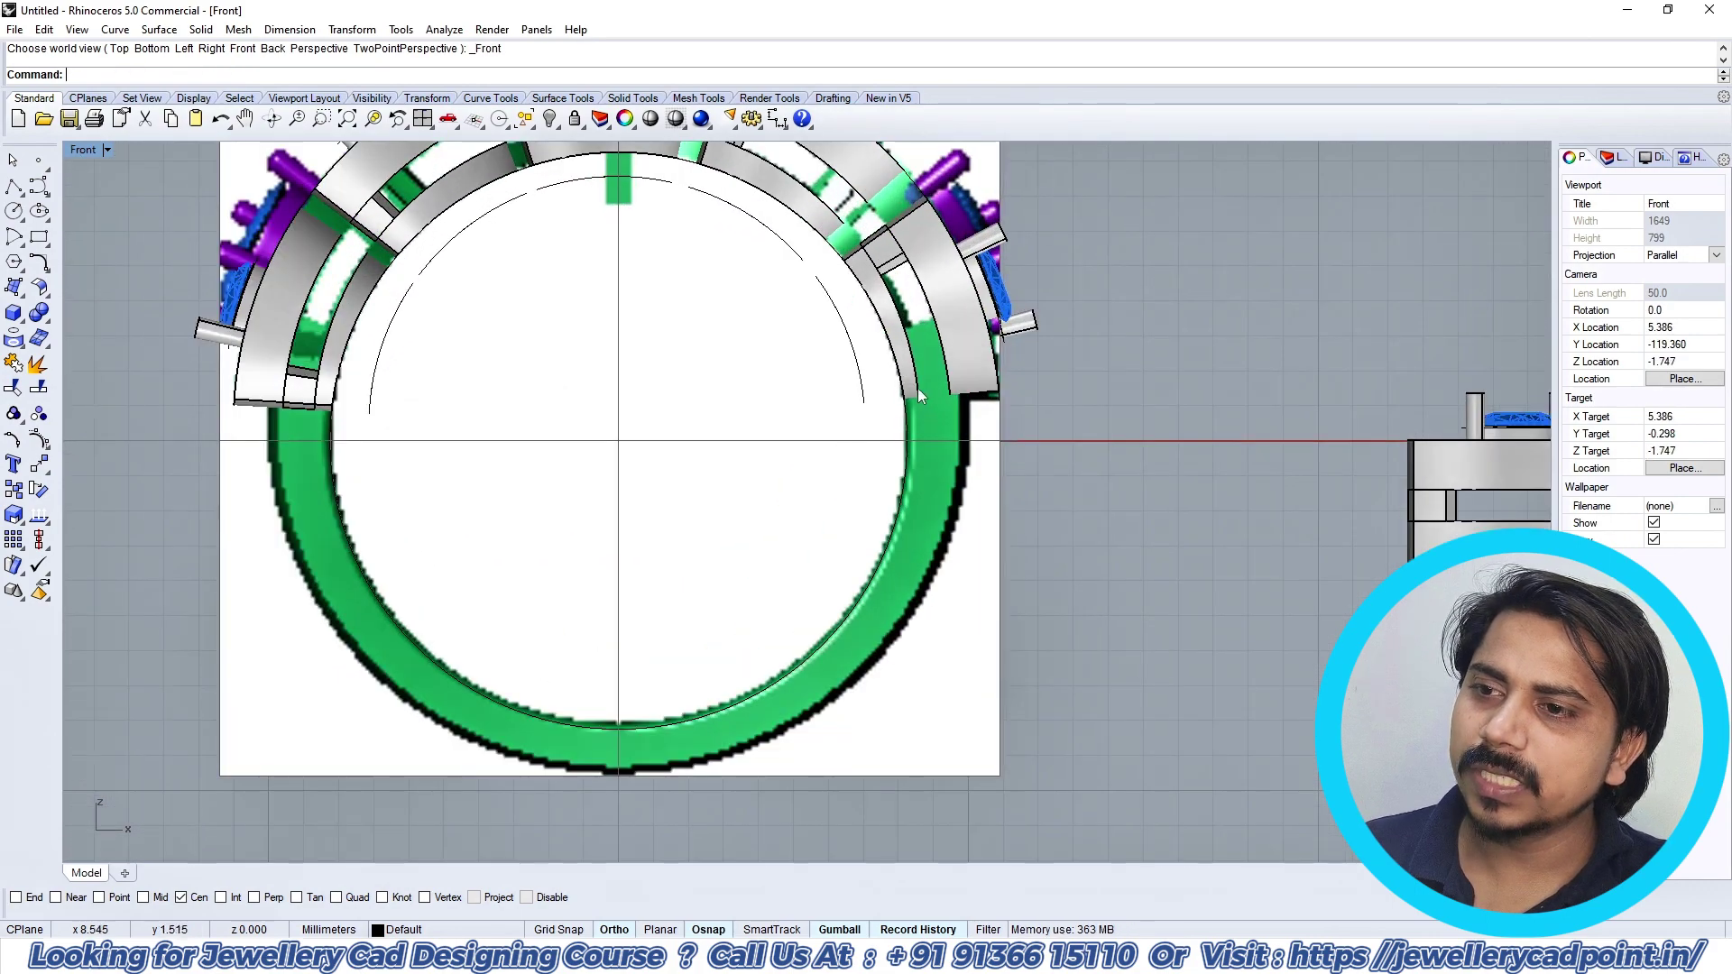
scroll(918, 388, "down", 6)
scroll(810, 339, "up", 4)
scroll(718, 402, "up", 4)
right_click_drag(736, 433, 775, 472)
scroll(775, 472, "down", 6)
right_click_drag(856, 465, 829, 437)
scroll(944, 433, "up", 4)
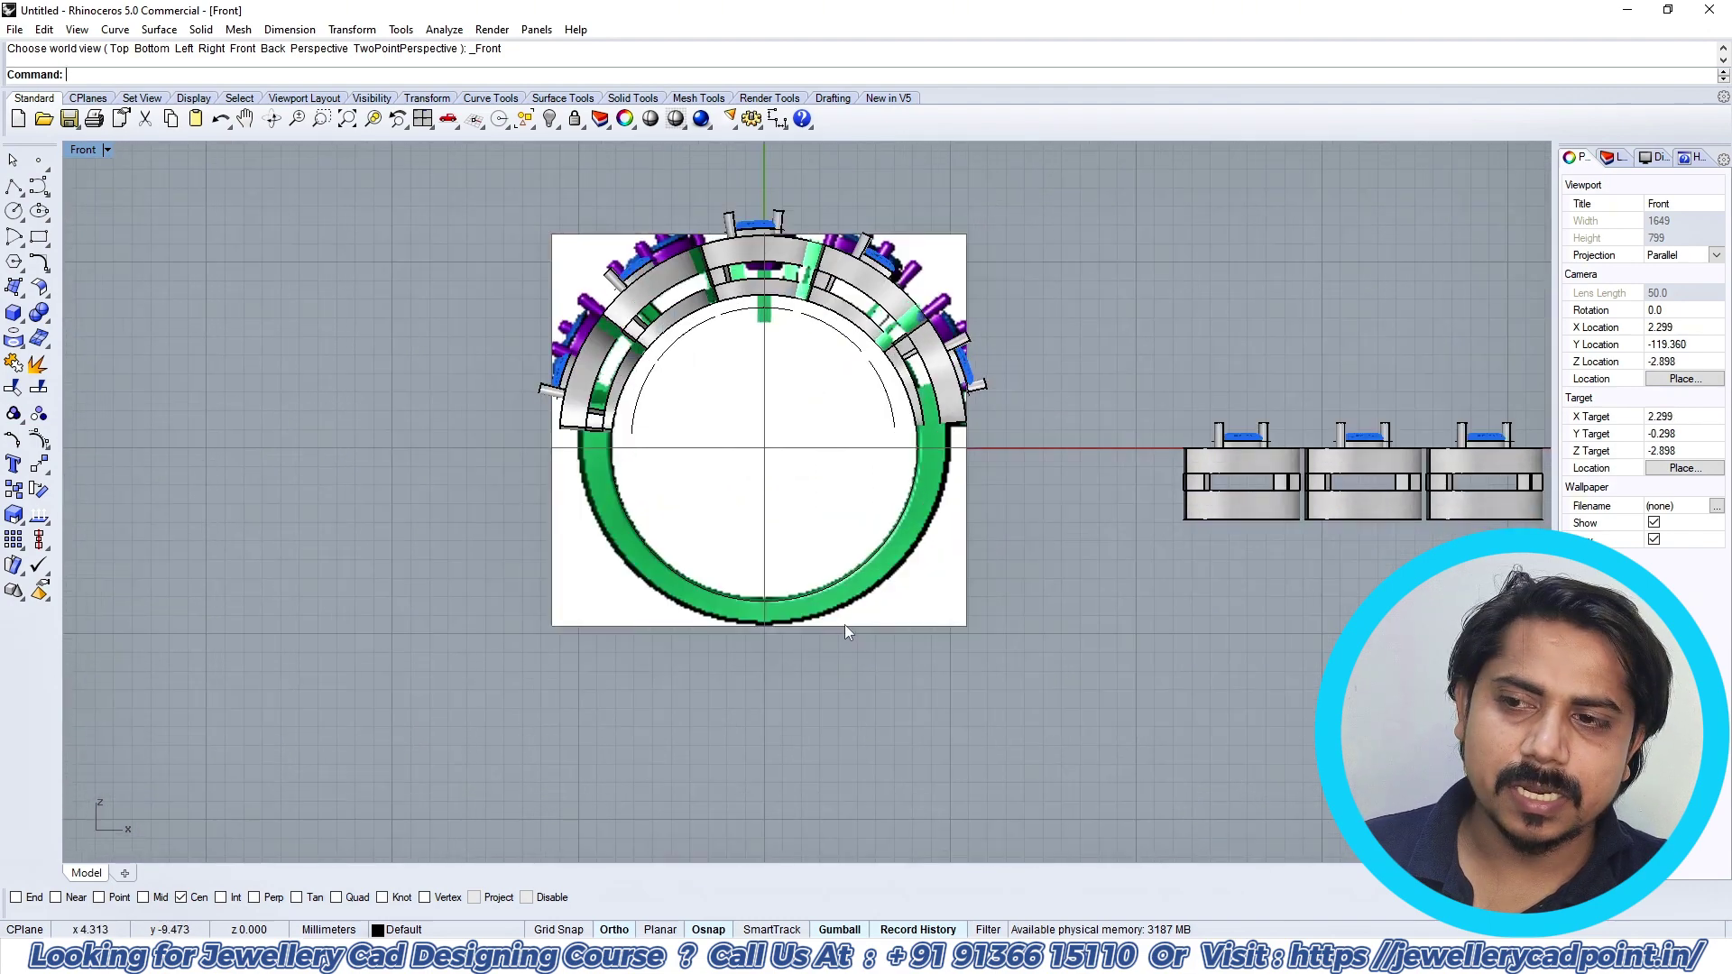
scroll(906, 451, "down", 4)
key("ctrl+F1")
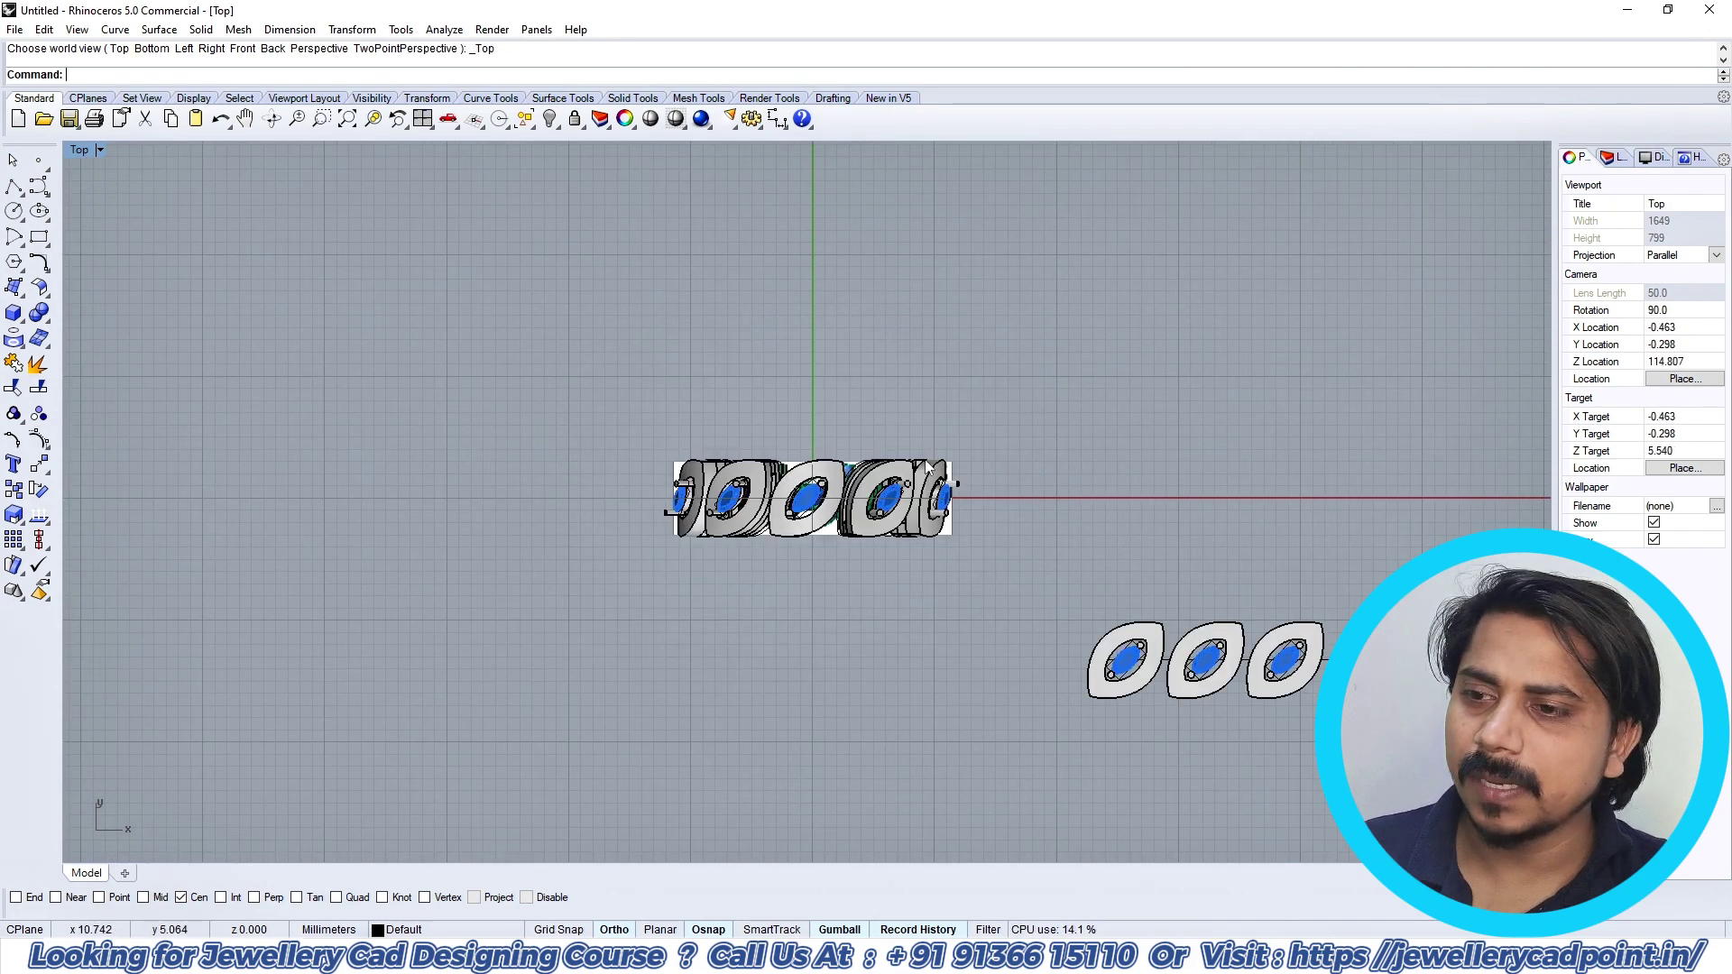
key("ctrl+F4")
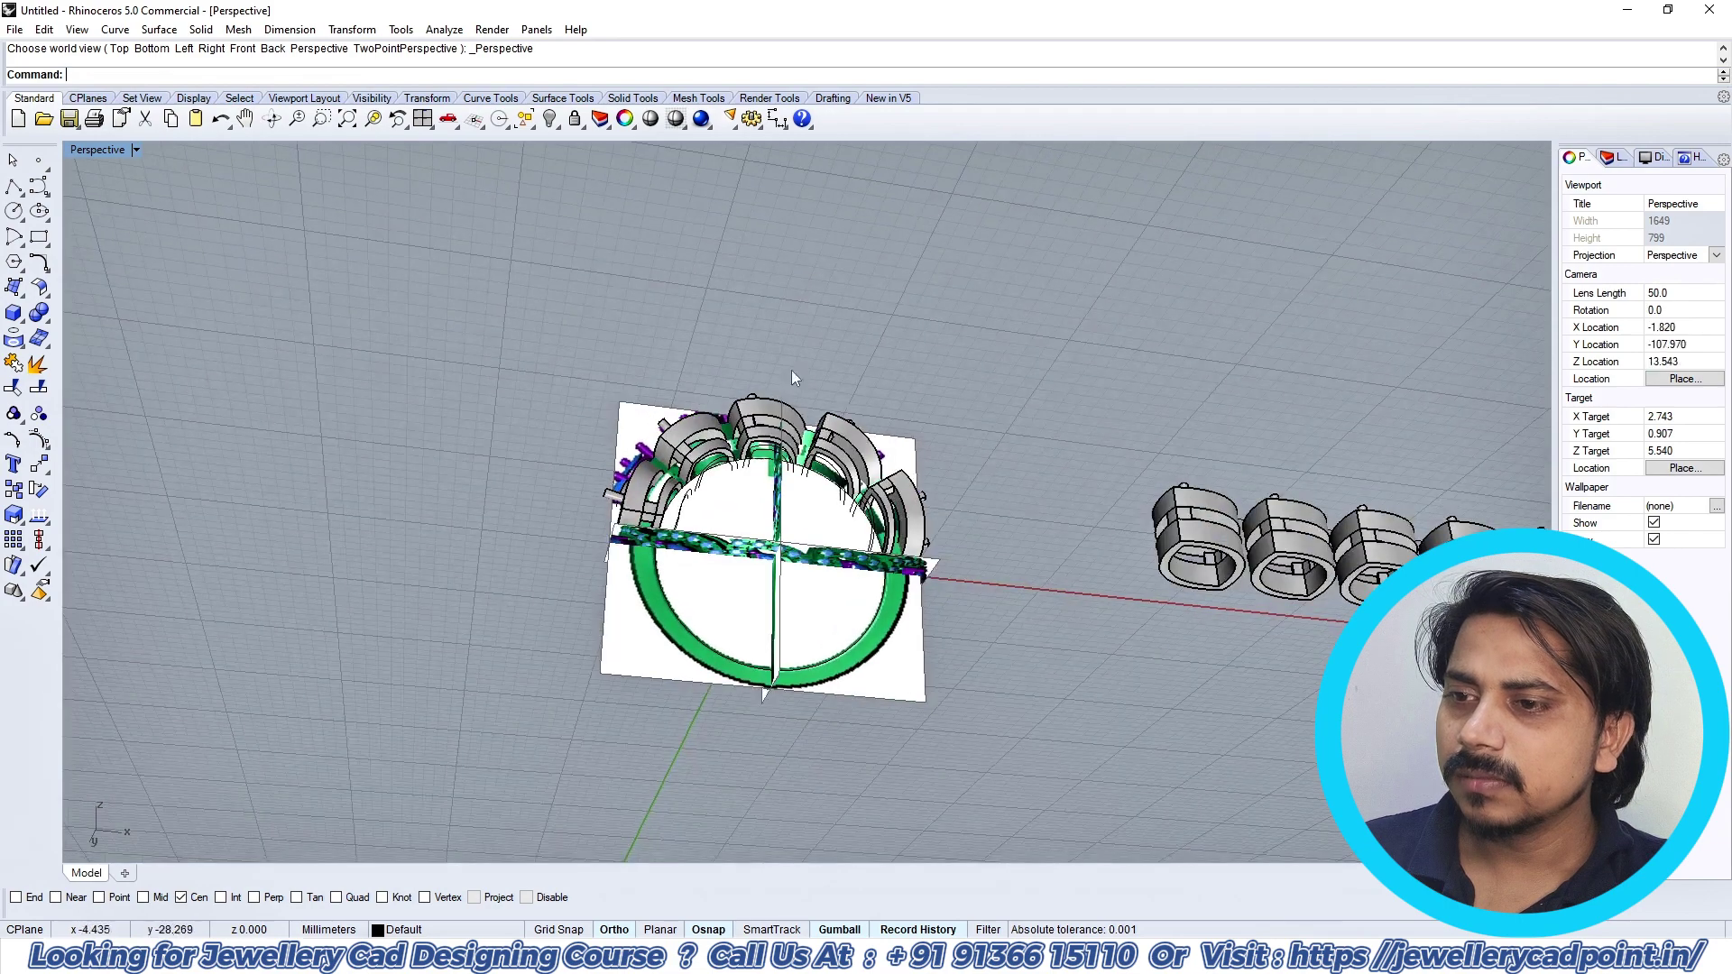
Step: Offset the 16.5 mm circle outward through a point on the reference shank's outer edge, about 1.24 mm away
key("ctrl+F3")
left_click(879, 471)
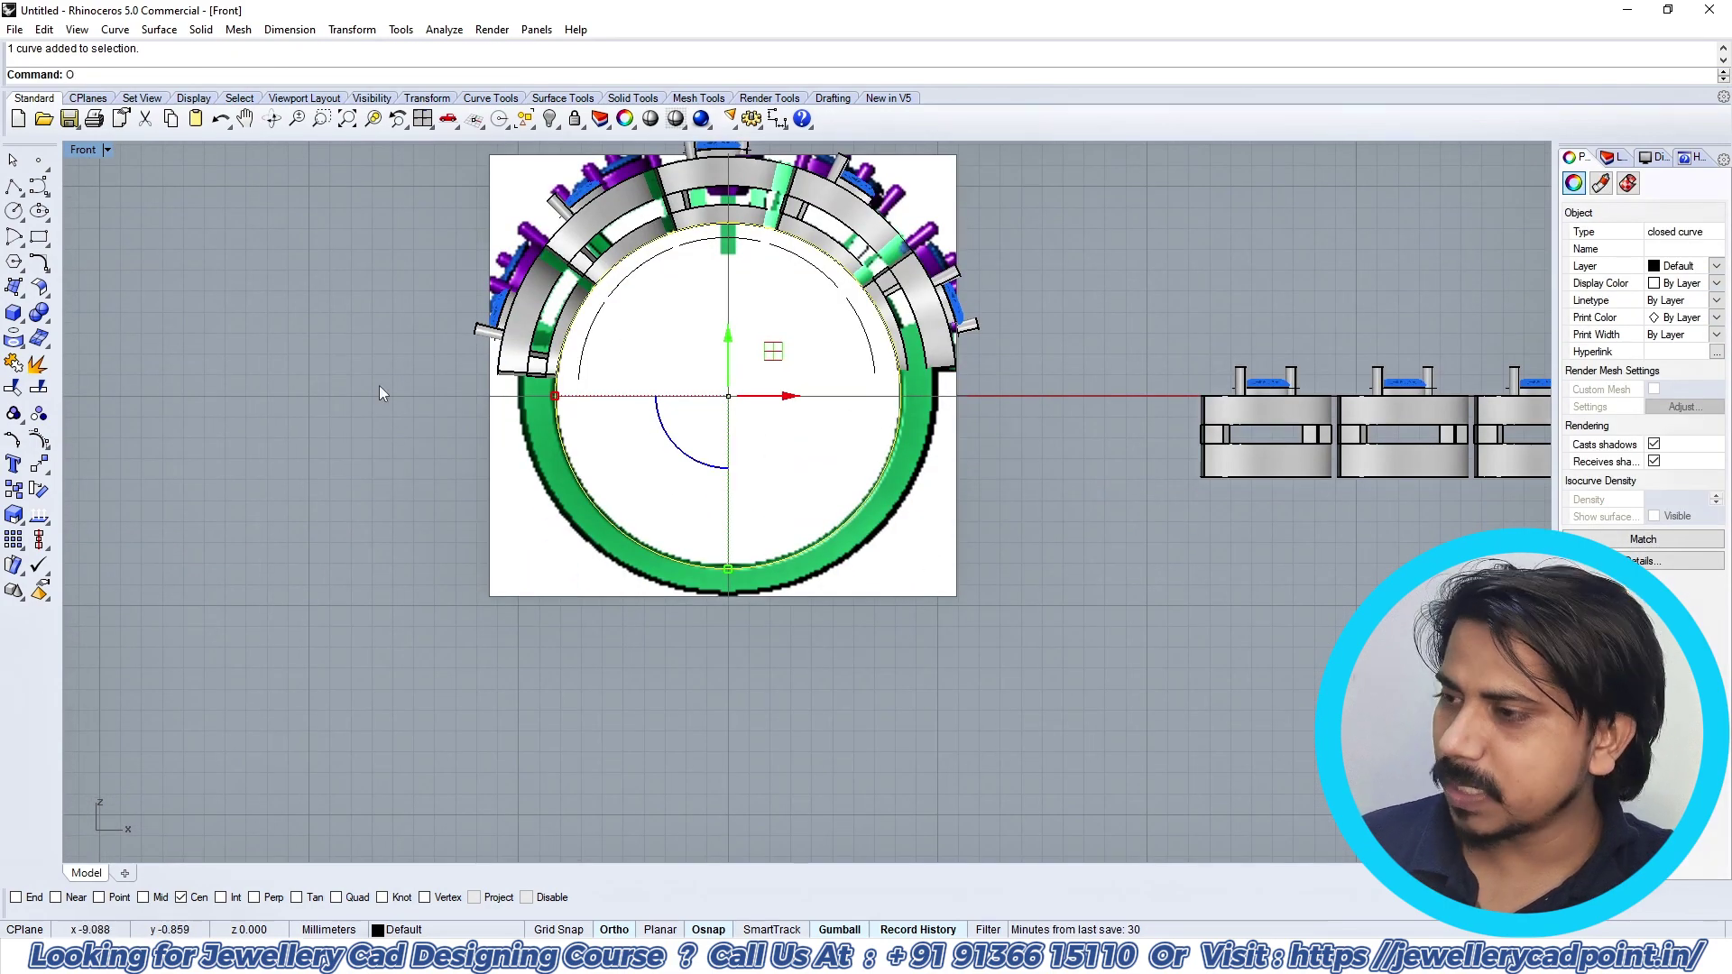
left_click(38, 267)
left_click(116, 276)
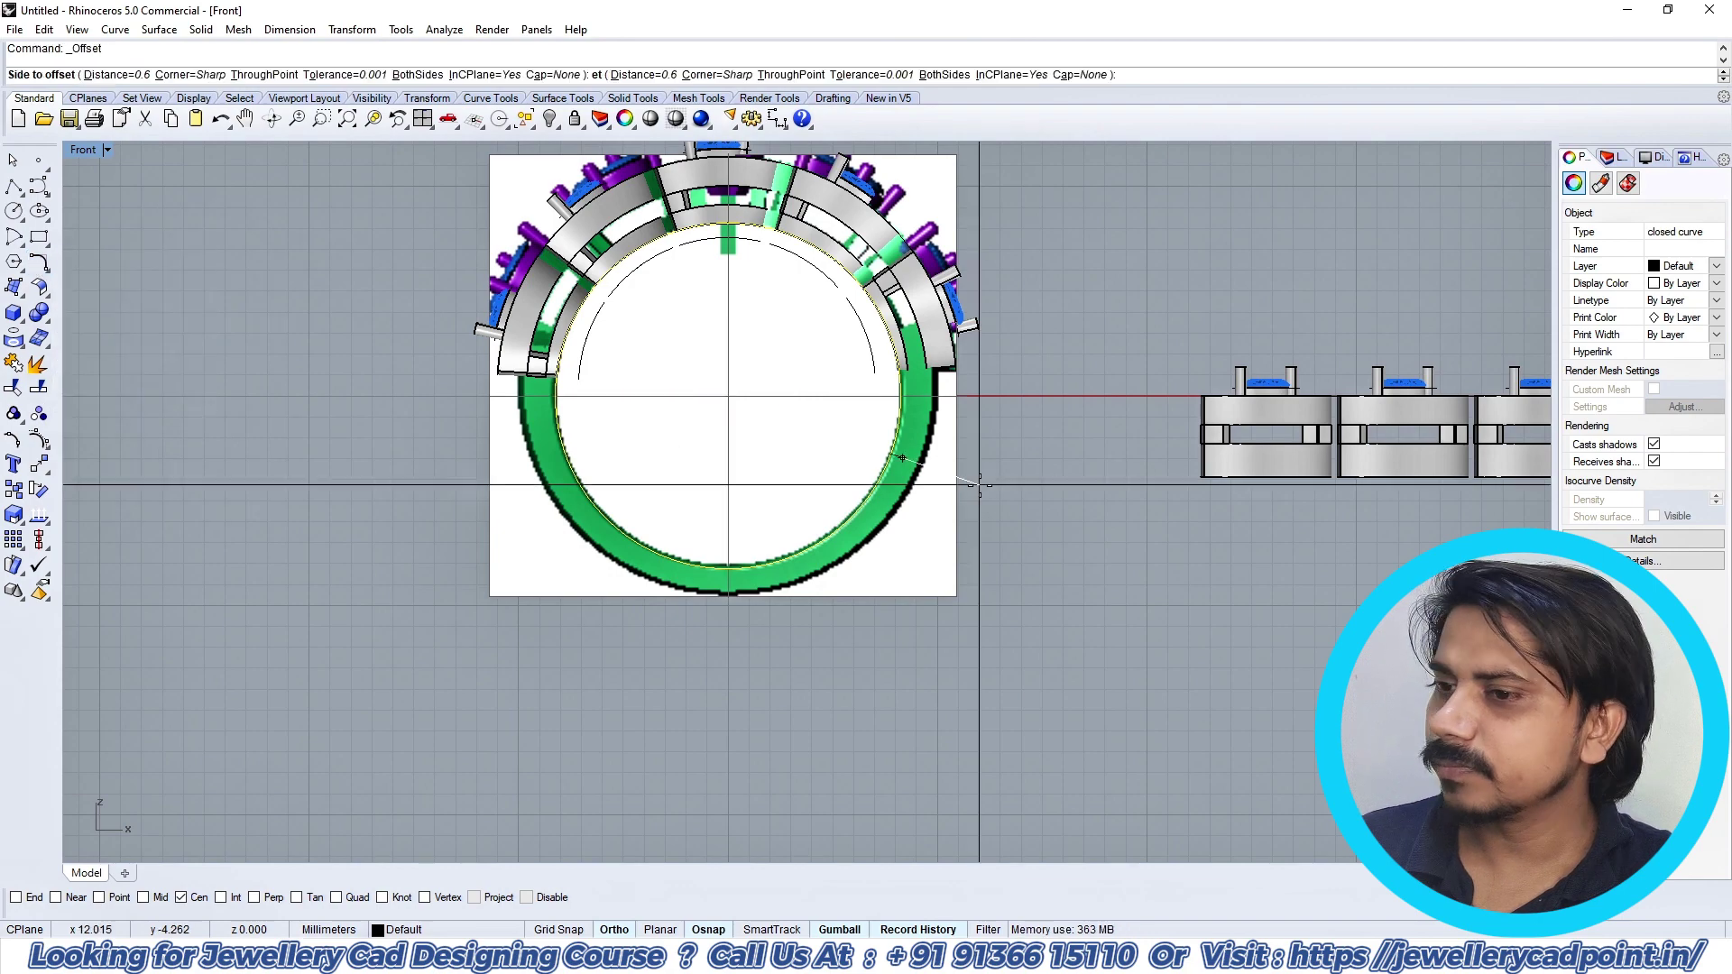
scroll(856, 547, "up", 4)
right_click_drag(495, 414, 505, 282)
left_click(264, 74)
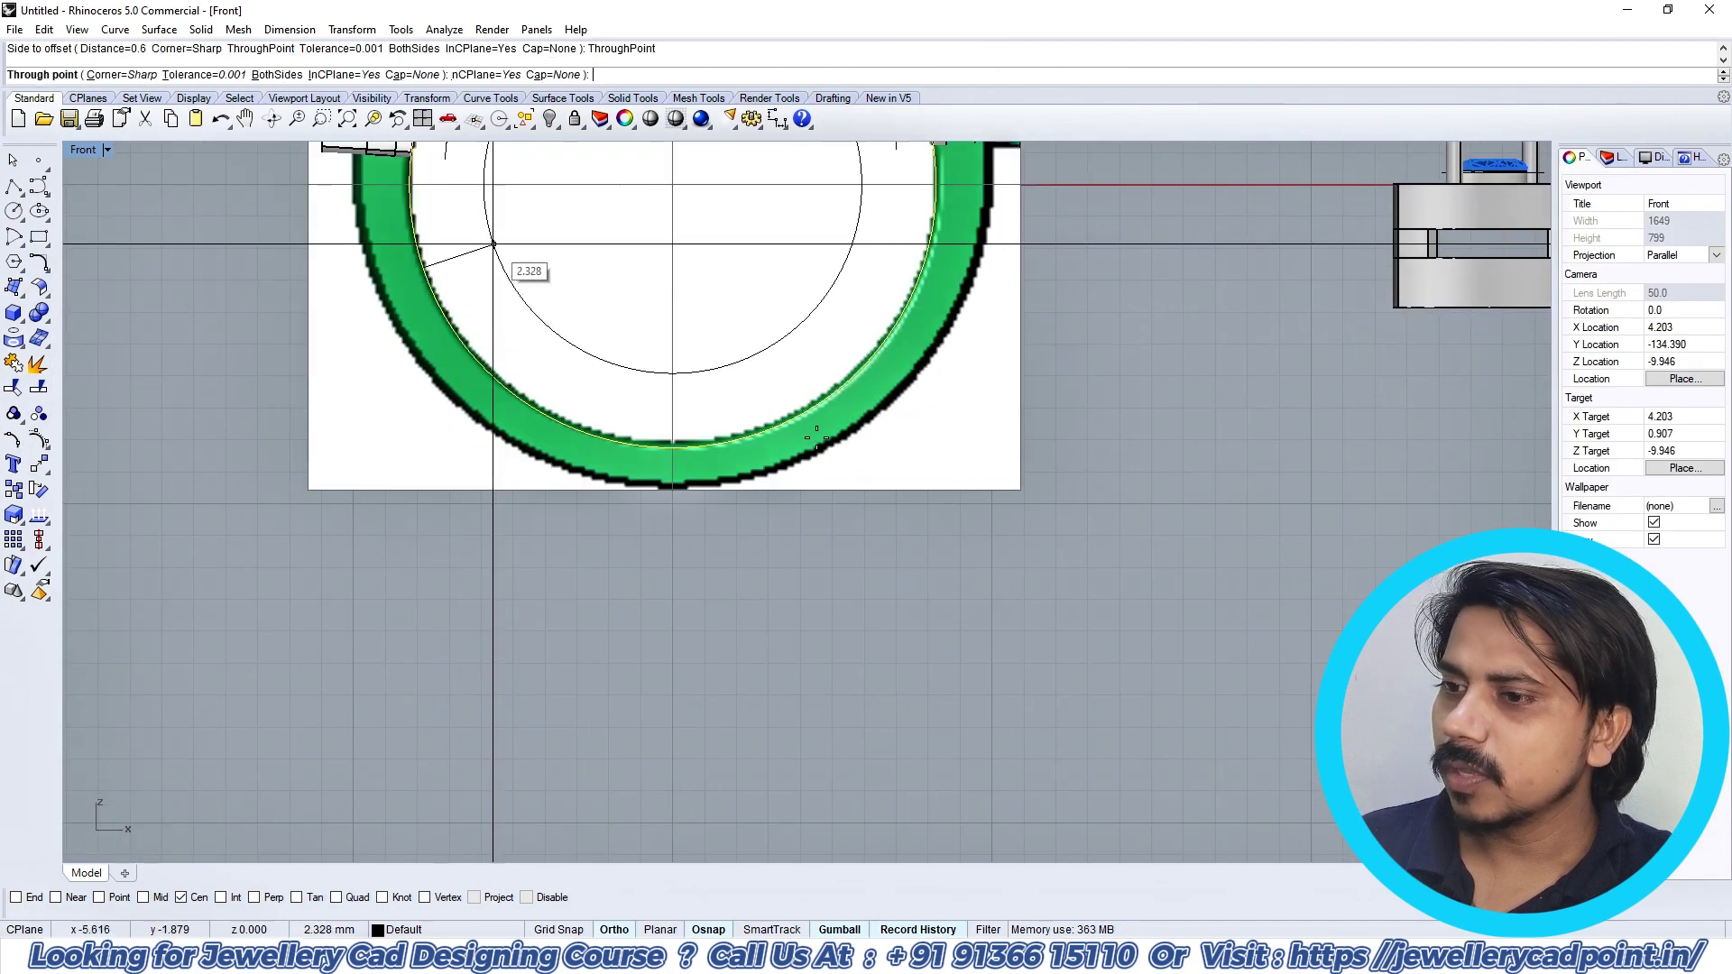
scroll(839, 465, "up", 3)
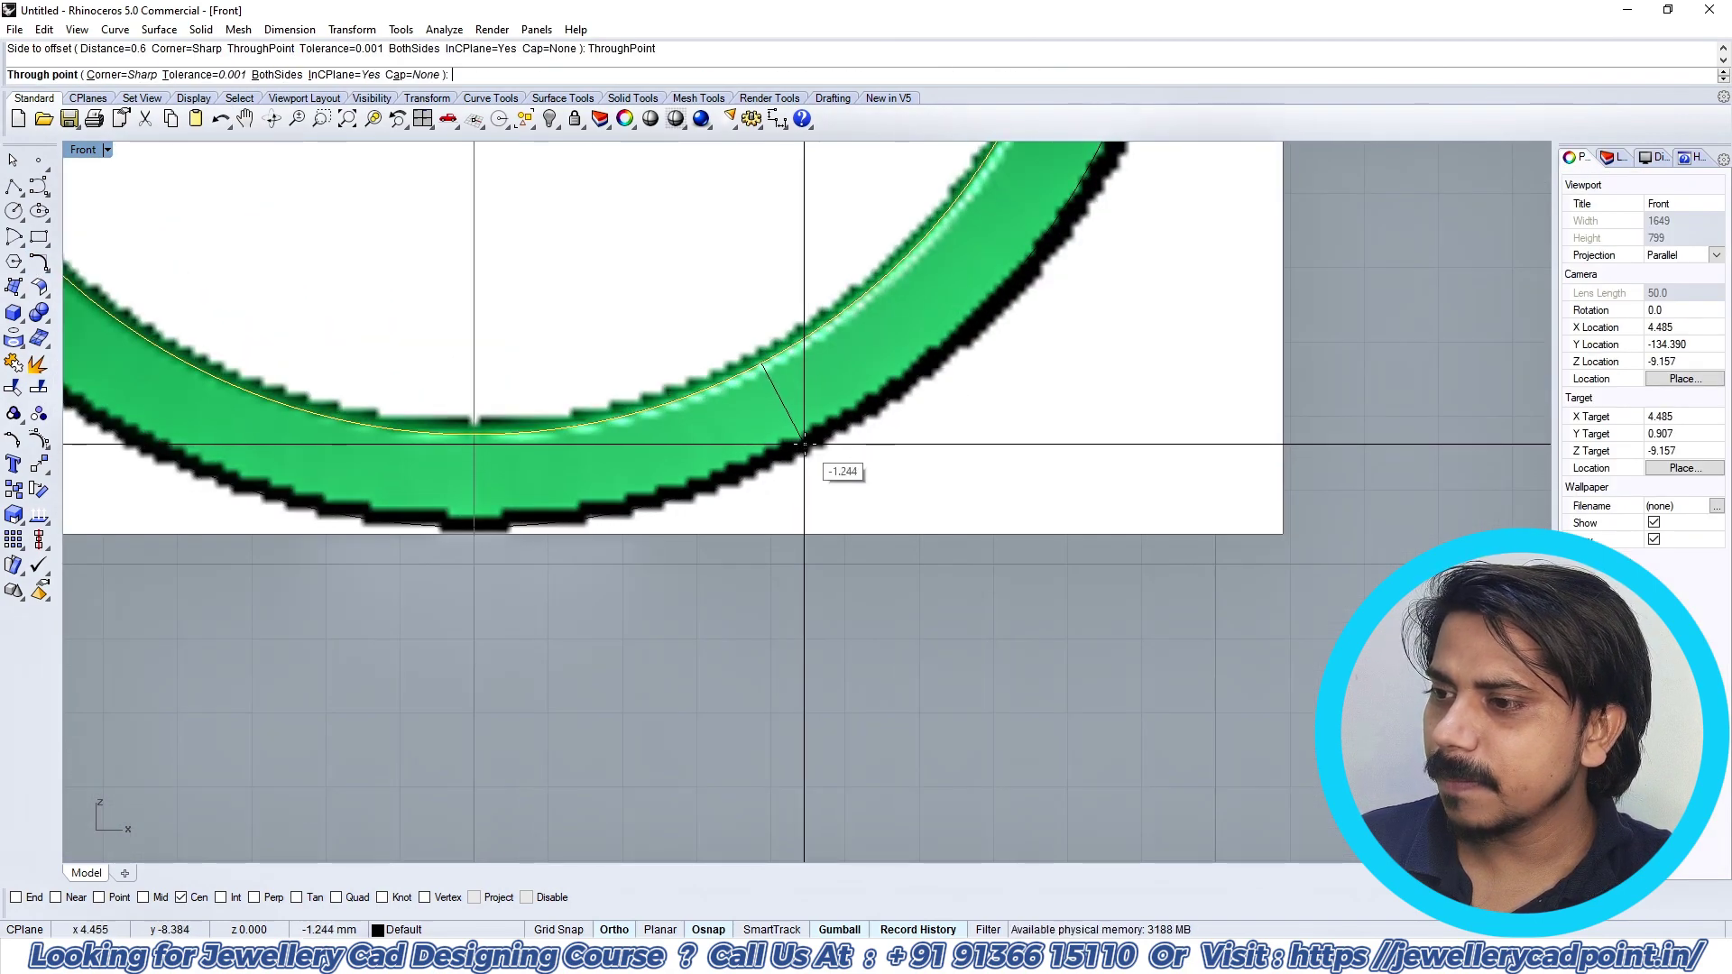
left_click(807, 449)
Step: Scale the outer offset circle up slightly from its lowest quadrant point, placing the second reference point about 10.3 mm above it
scroll(828, 470, "down", 2)
left_click(831, 468)
scroll(848, 462, "down", 4)
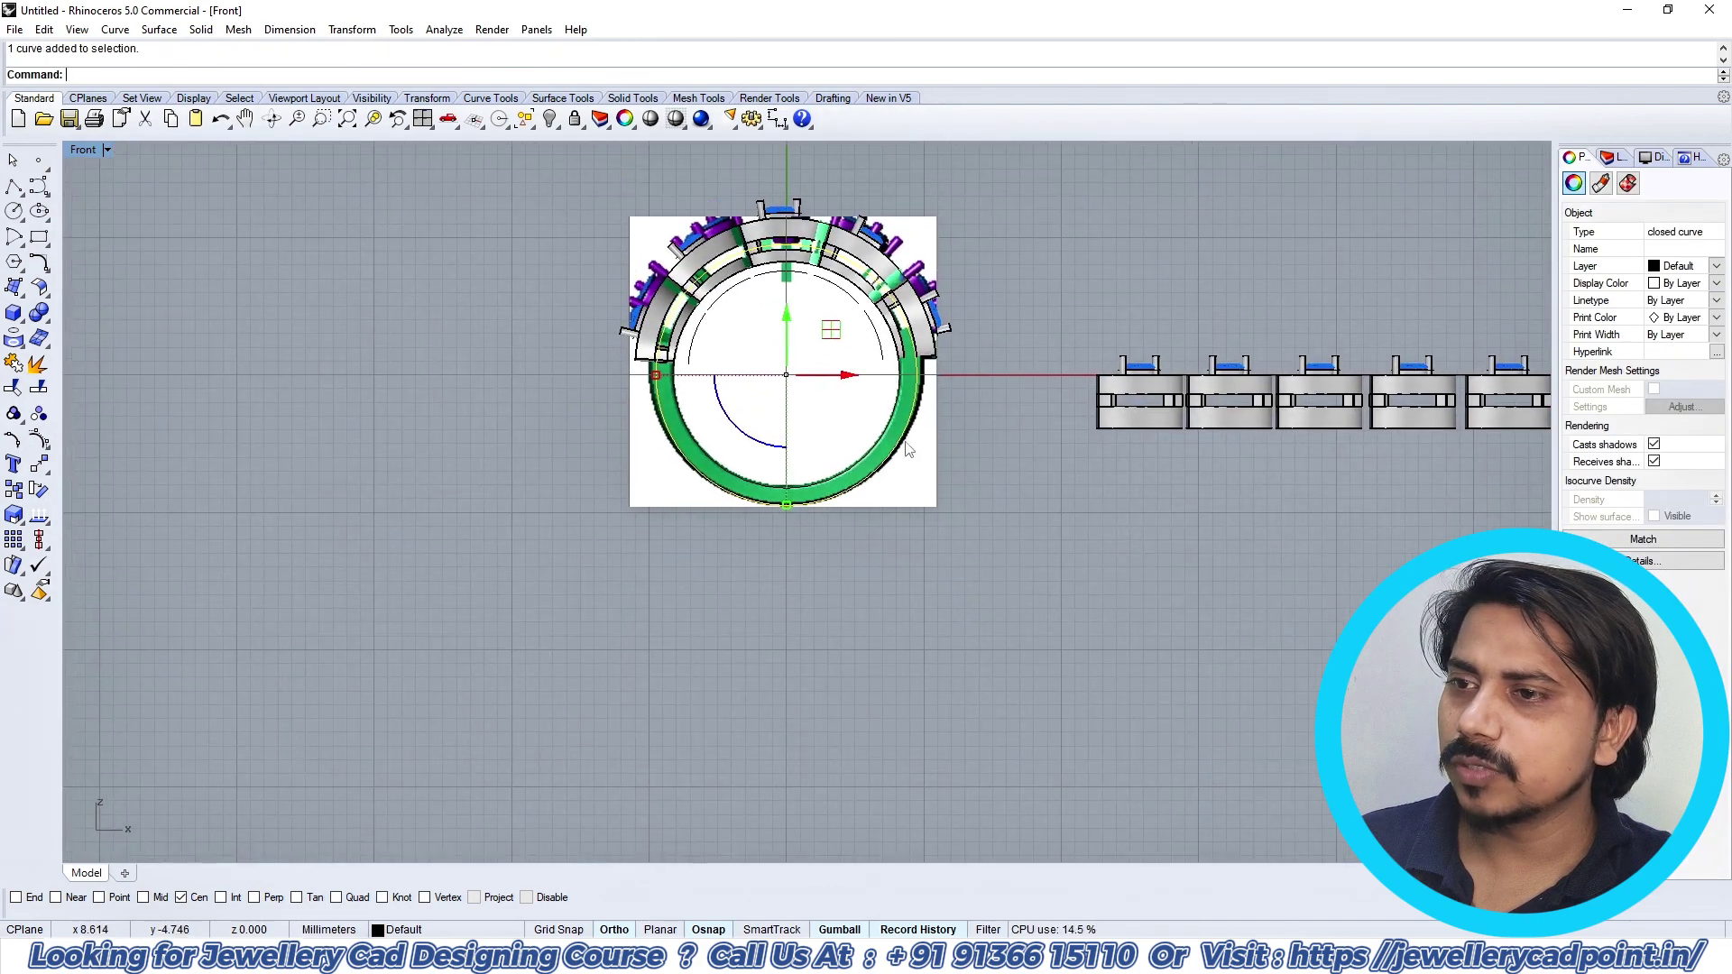
left_click(14, 515)
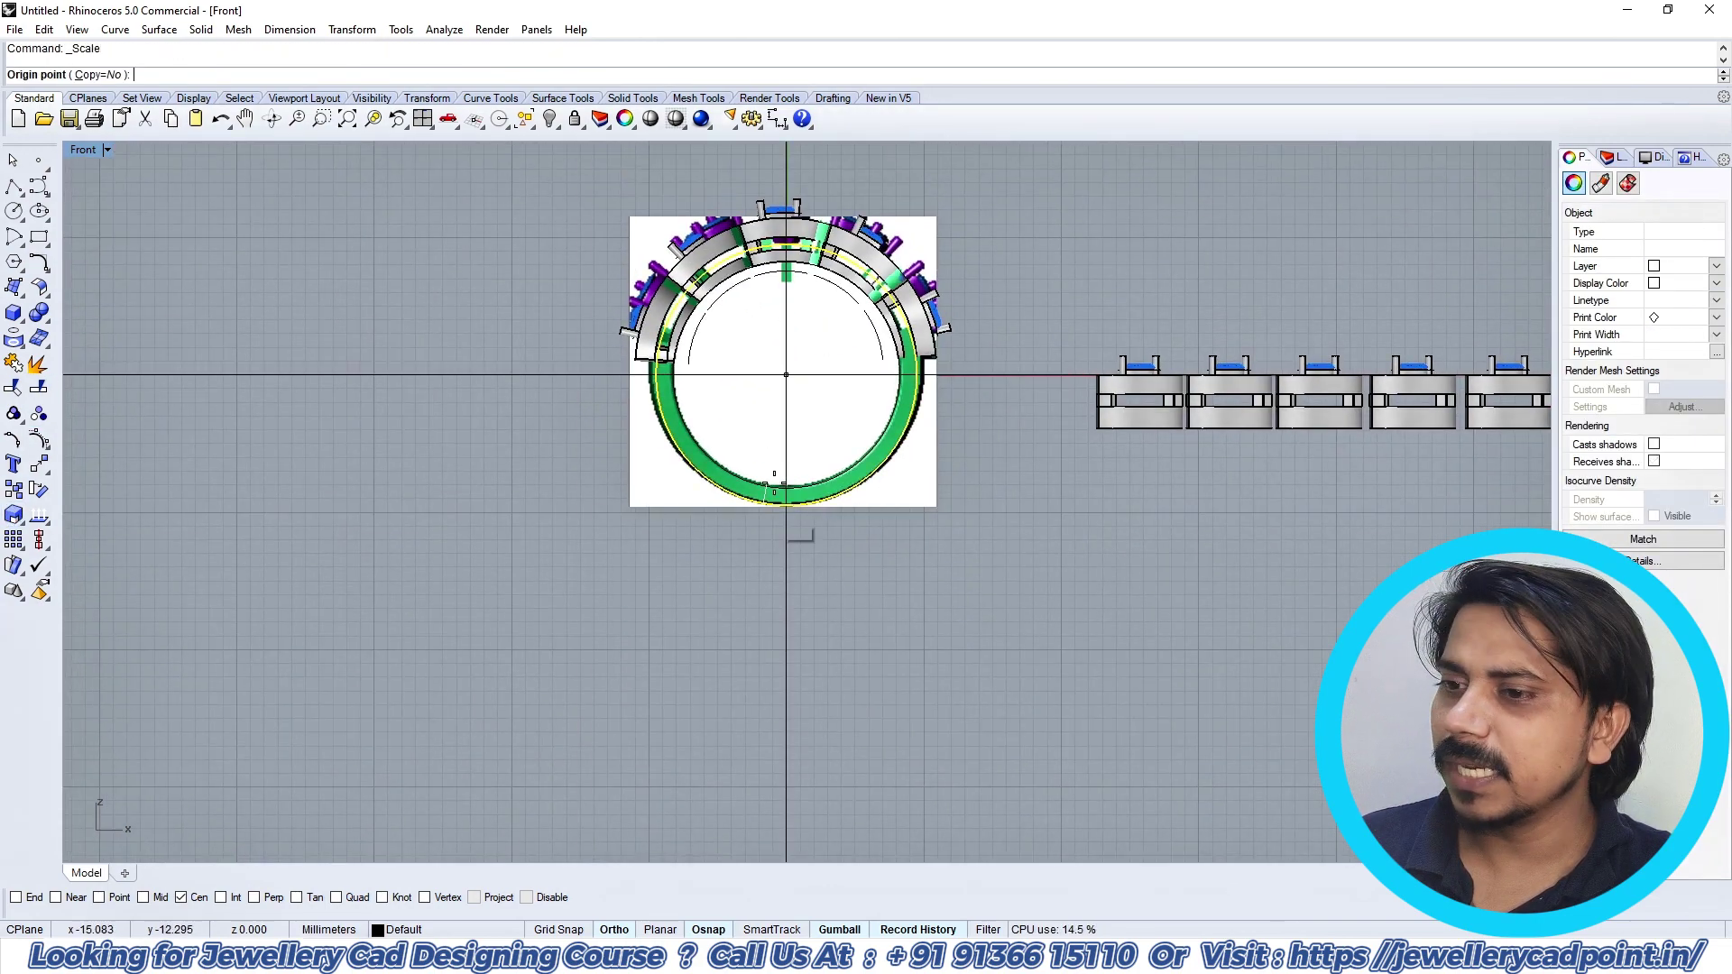
scroll(784, 493, "up", 2)
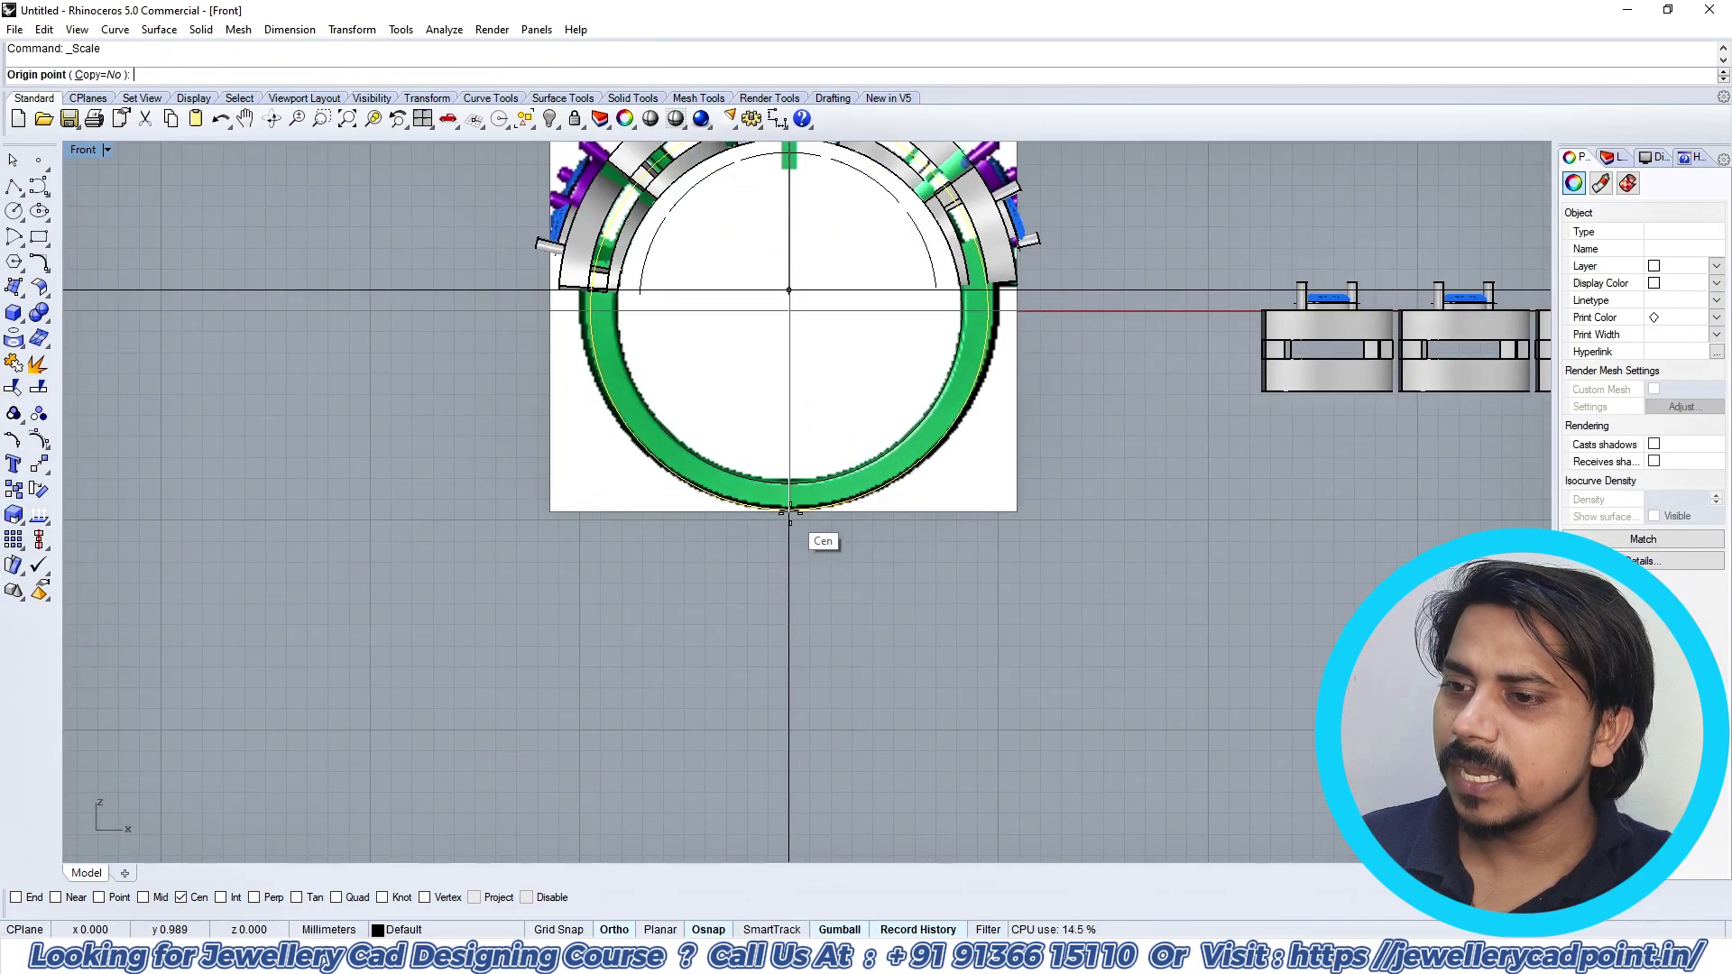
right_click(335, 897)
left_click(791, 512)
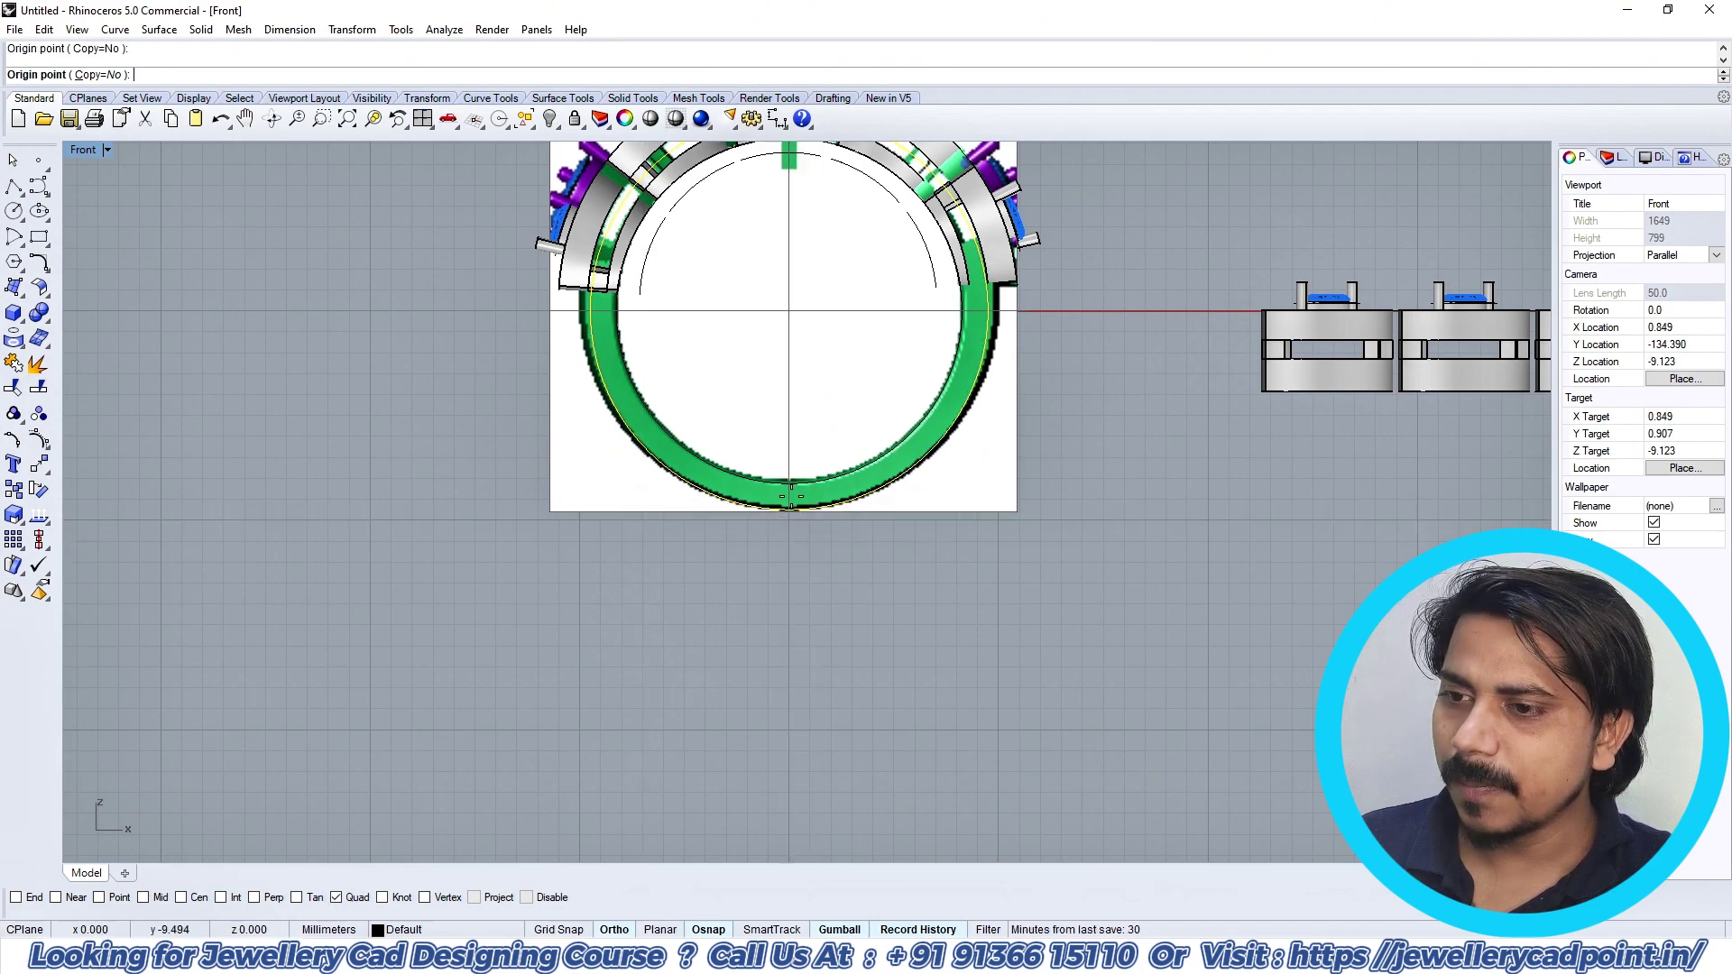
scroll(785, 350, "up", 2)
left_click(794, 347)
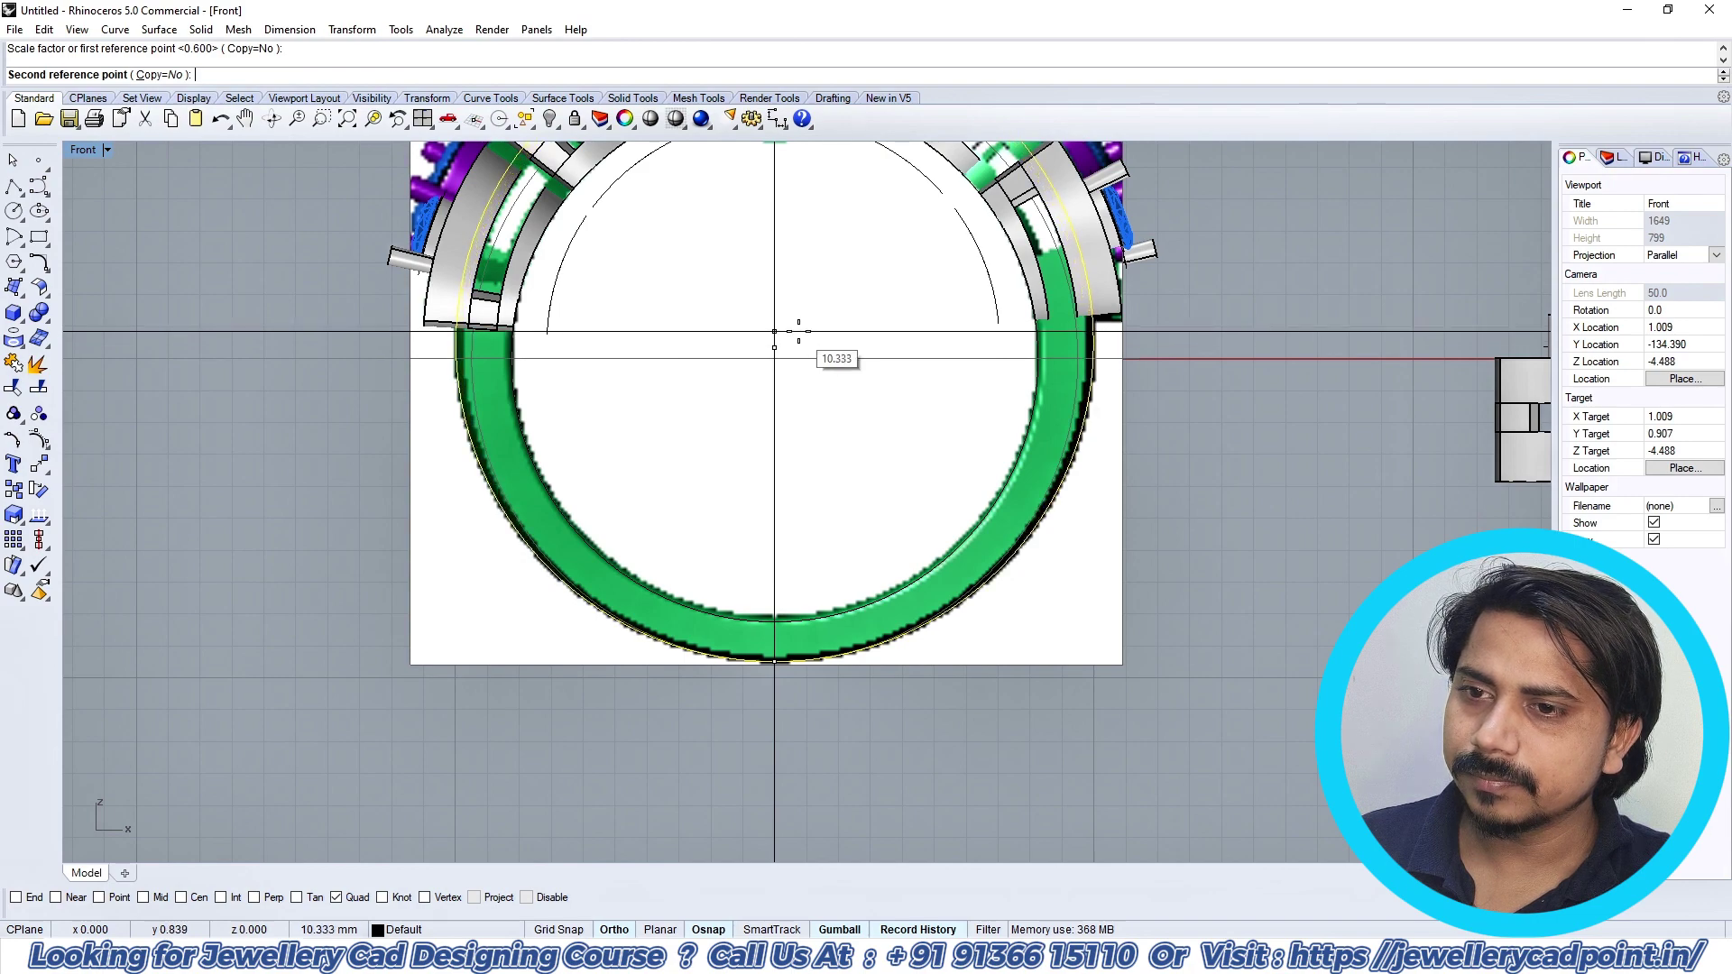
left_click(800, 329)
scroll(870, 467, "down", 8)
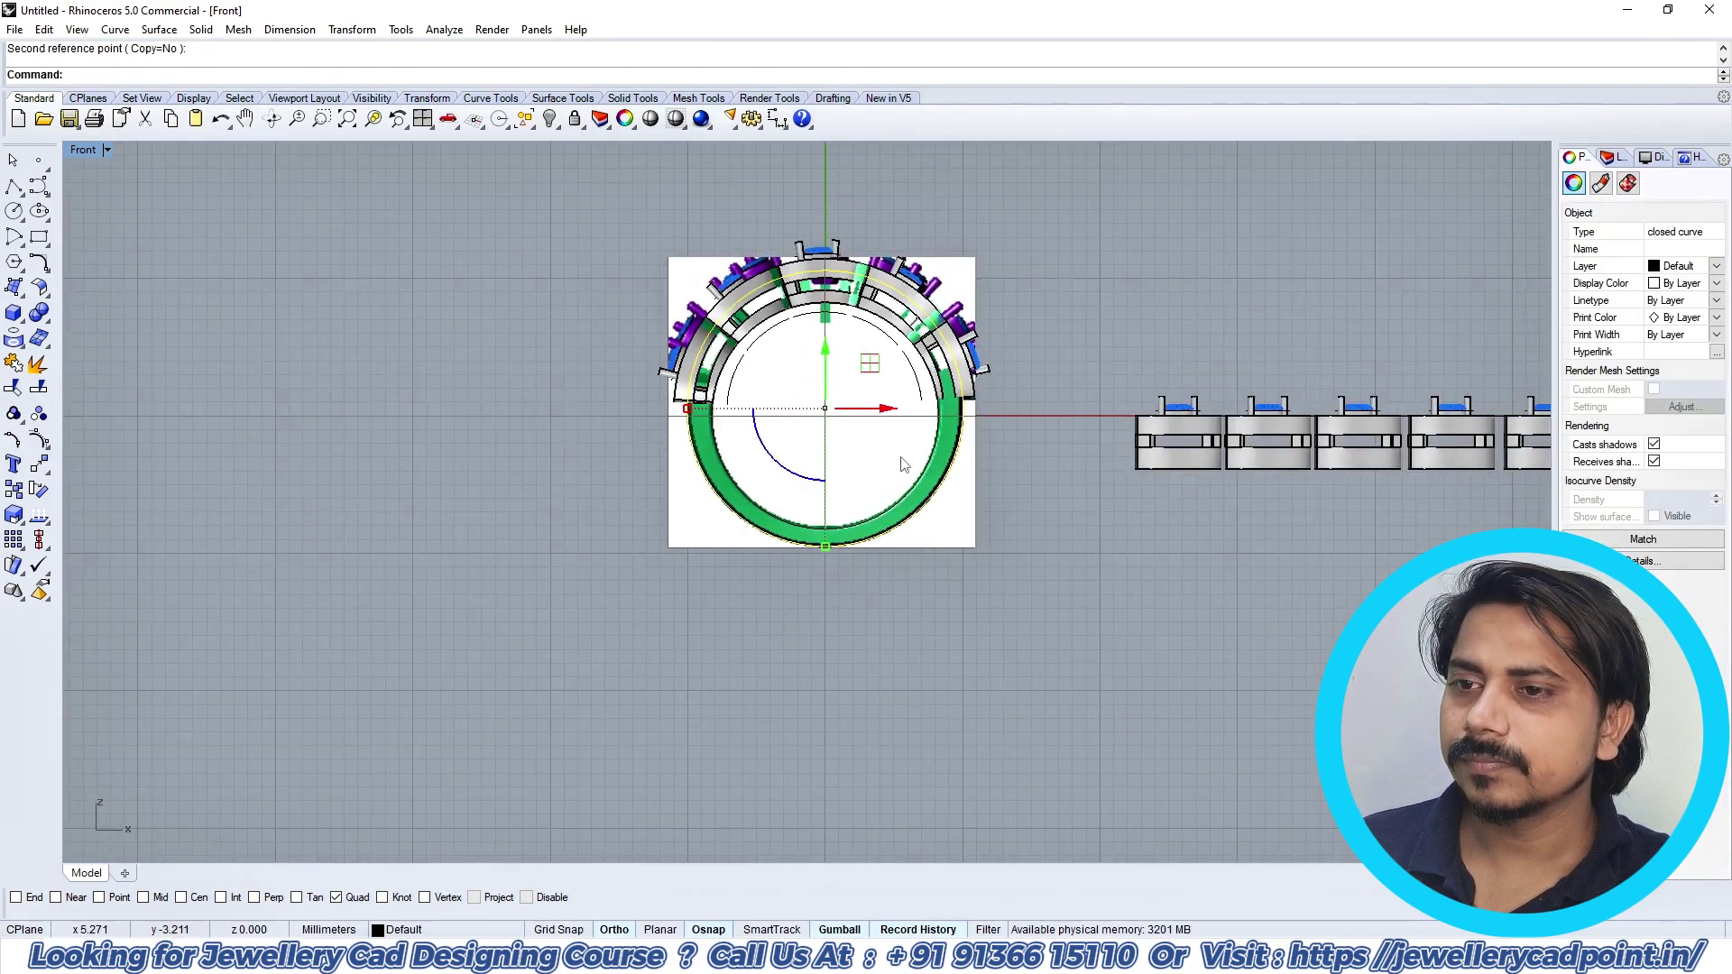
Step: Extrude the inner and outer circles as a solid shank, about 1.34 mm to both sides, matching the reference width
scroll(903, 458, "up", 2)
left_click(922, 458)
left_click(940, 457)
left_click(968, 460, "shift")
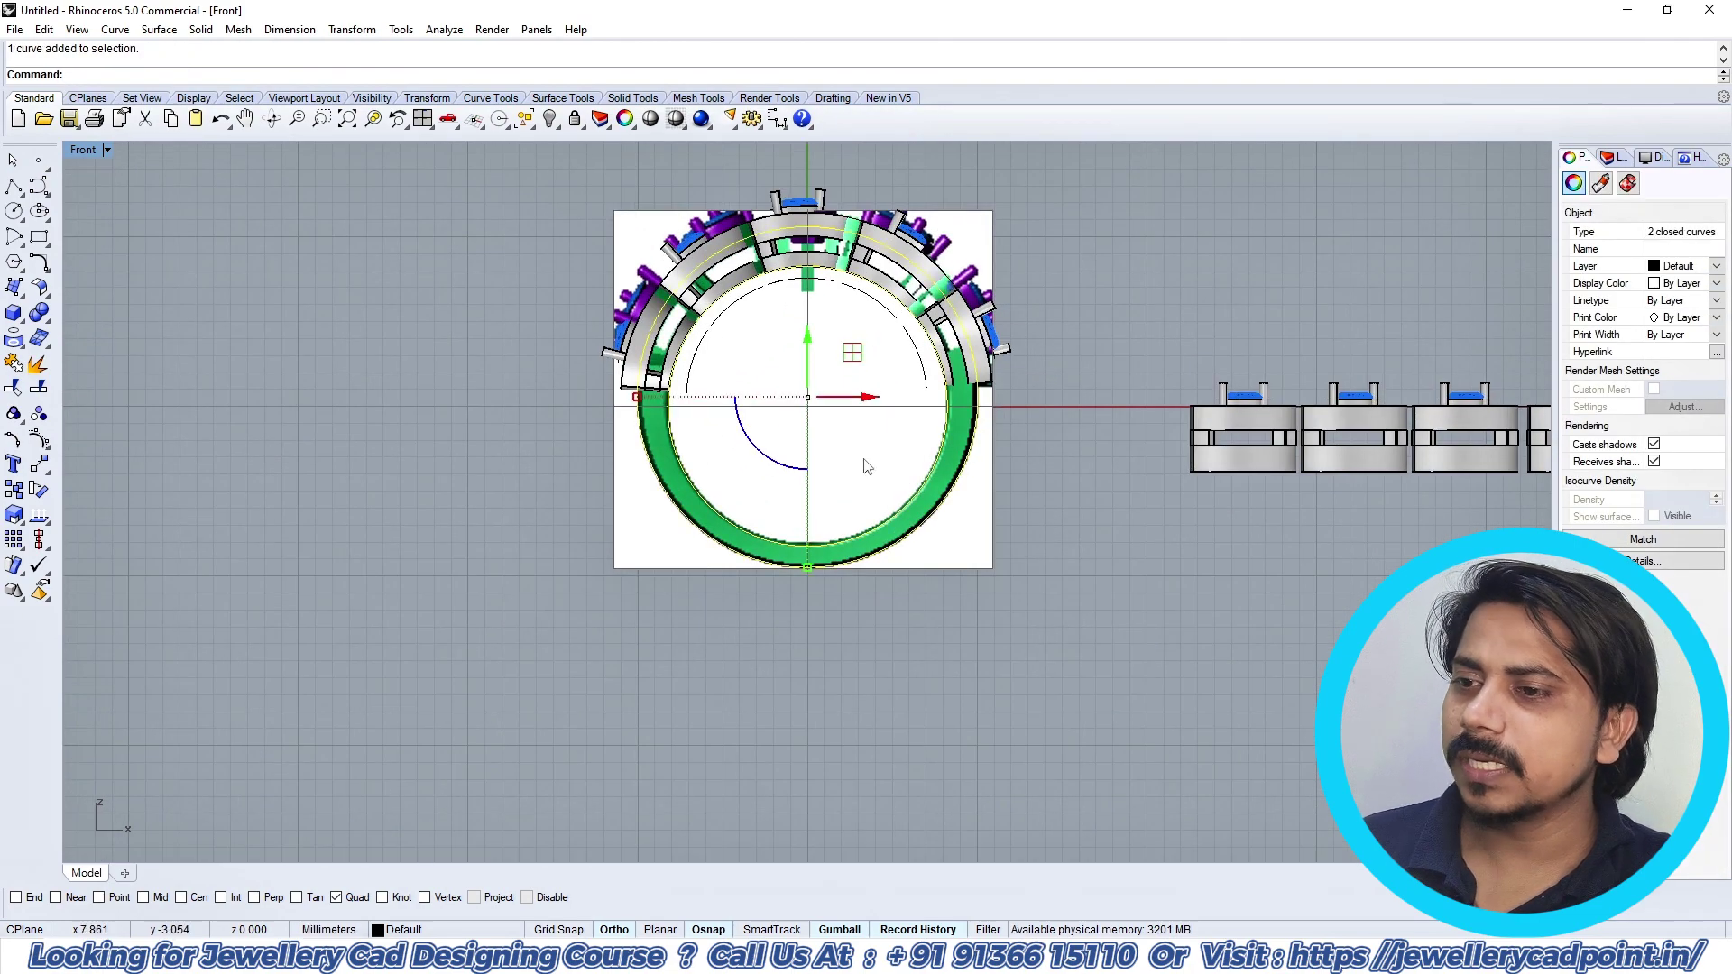
left_click(15, 315)
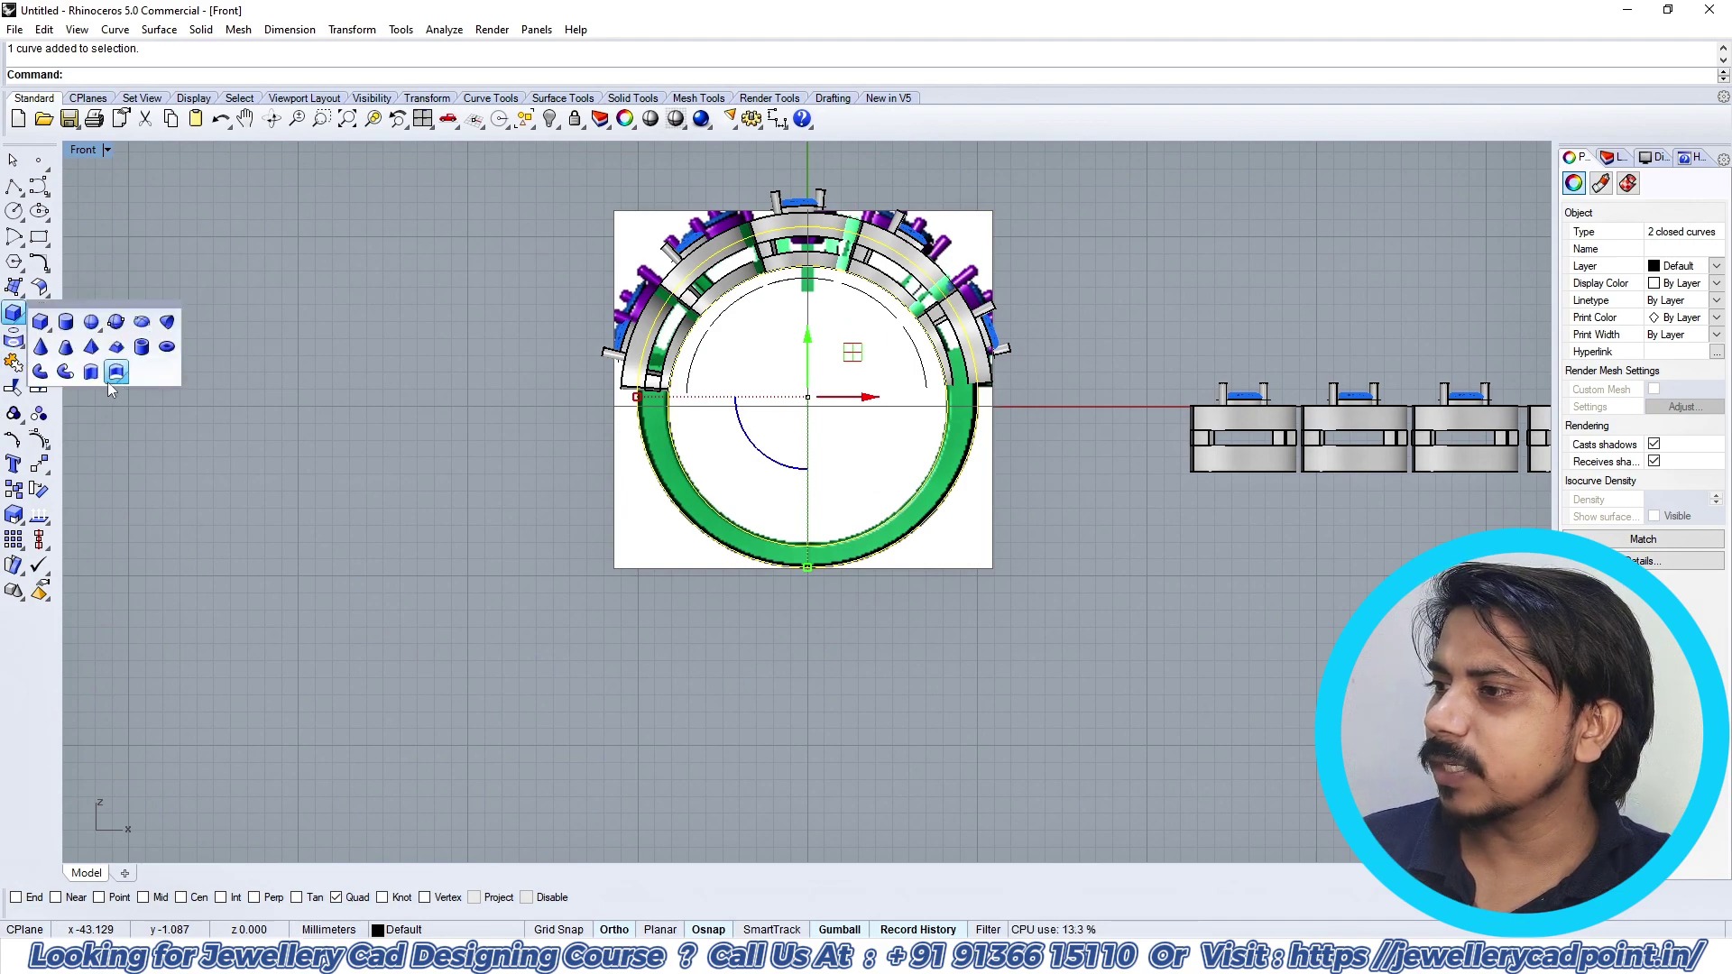
left_click(95, 376)
key("ctrl+F1")
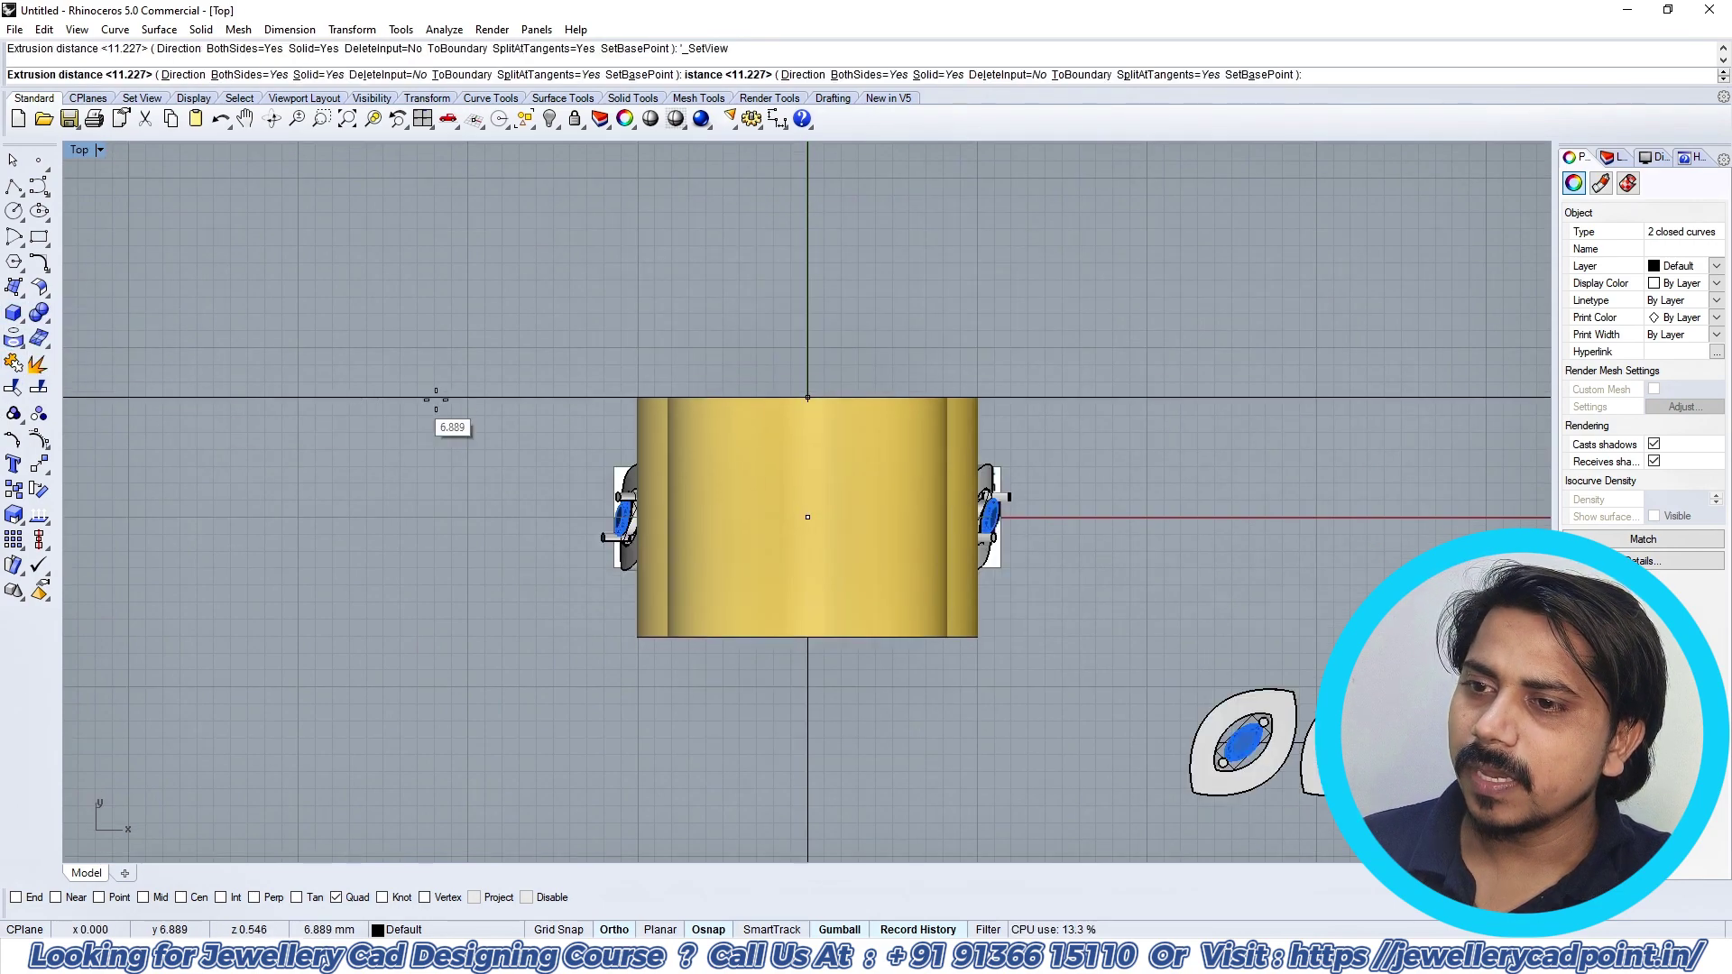
key("ctrl+F3")
key("ctrl+alt+w")
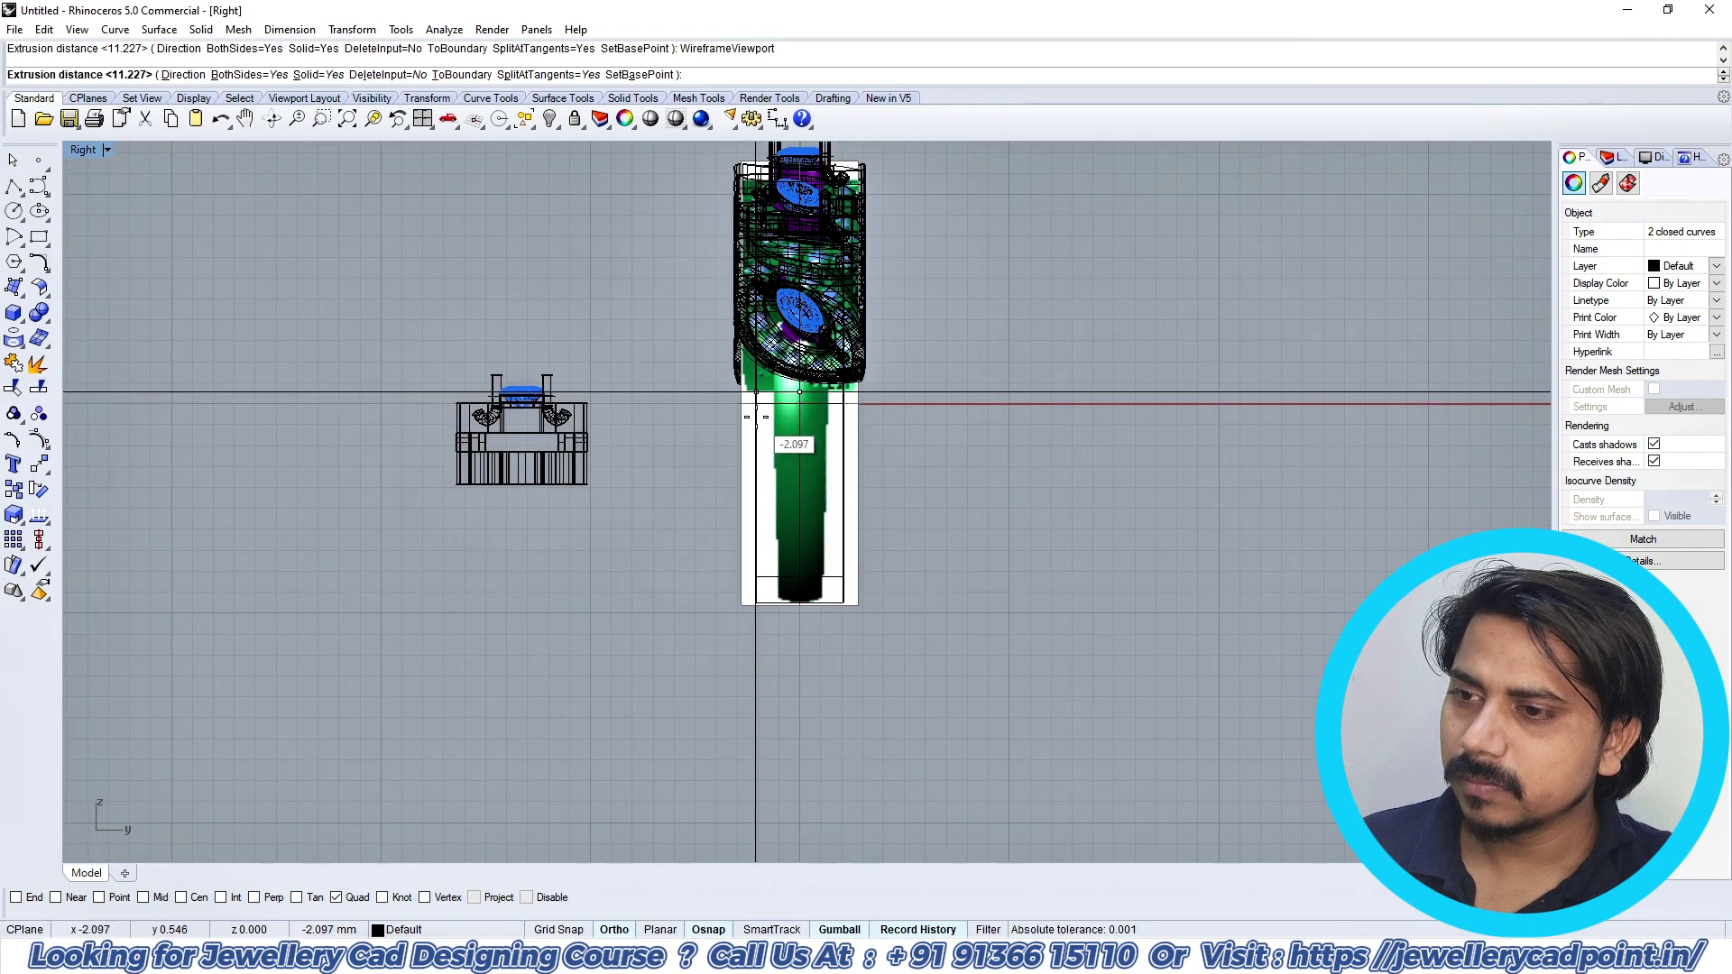
scroll(756, 417, "up", 3)
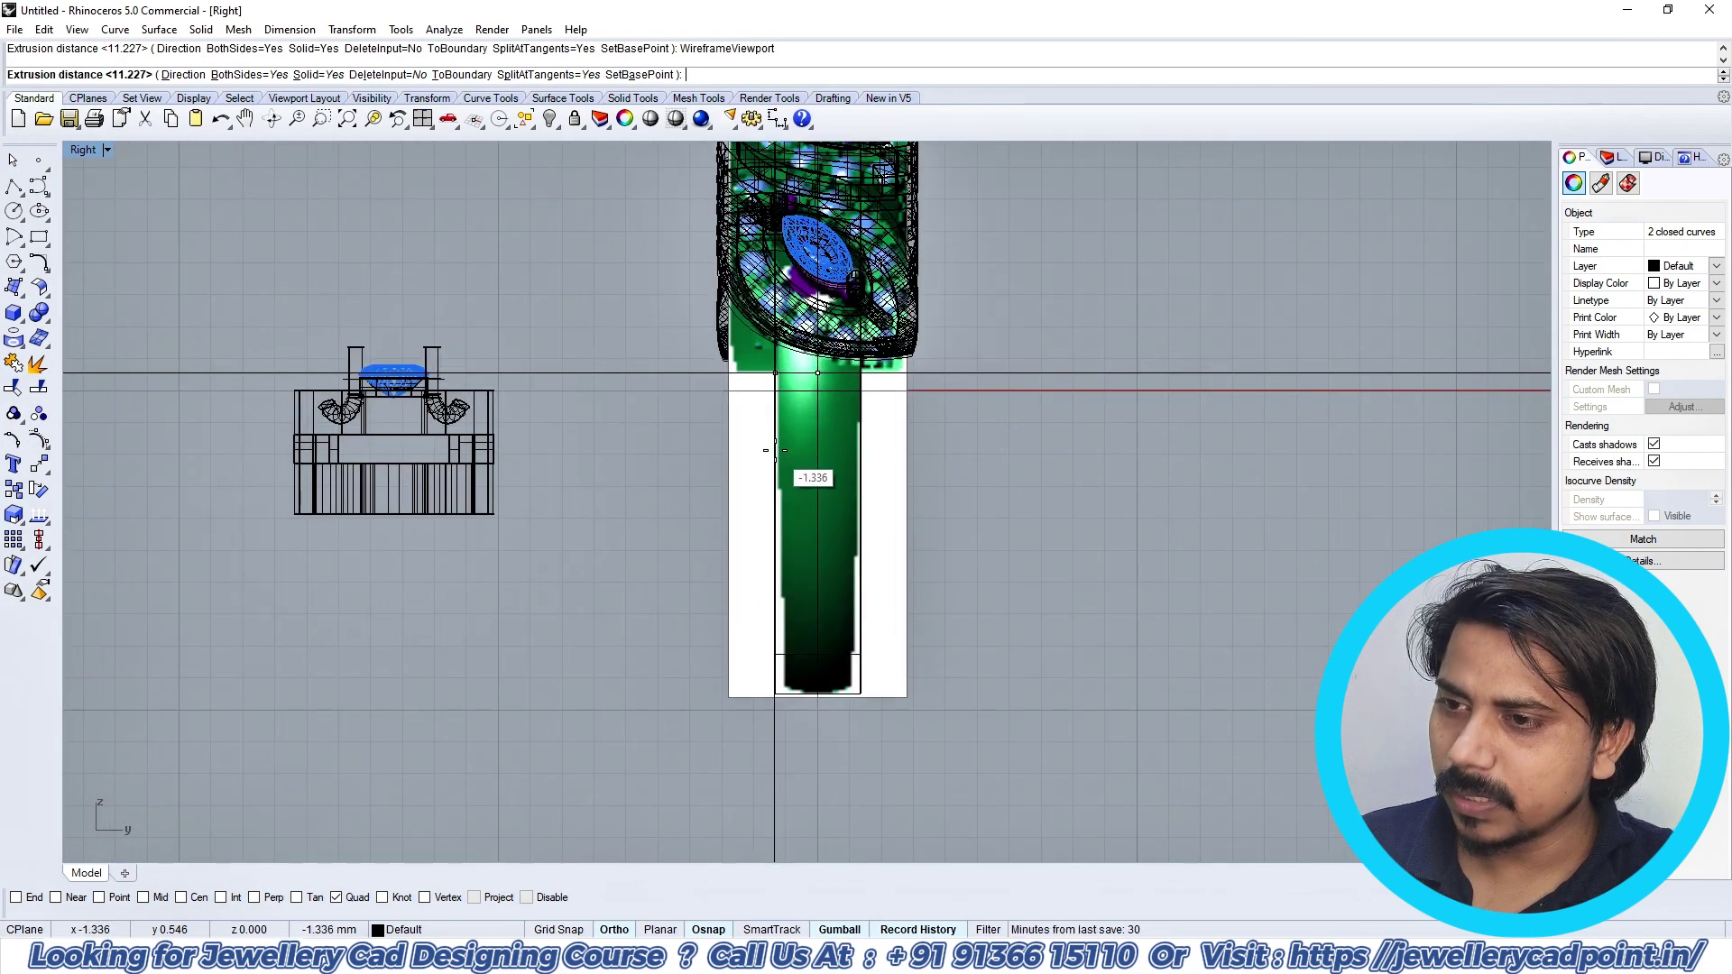
left_click(775, 451)
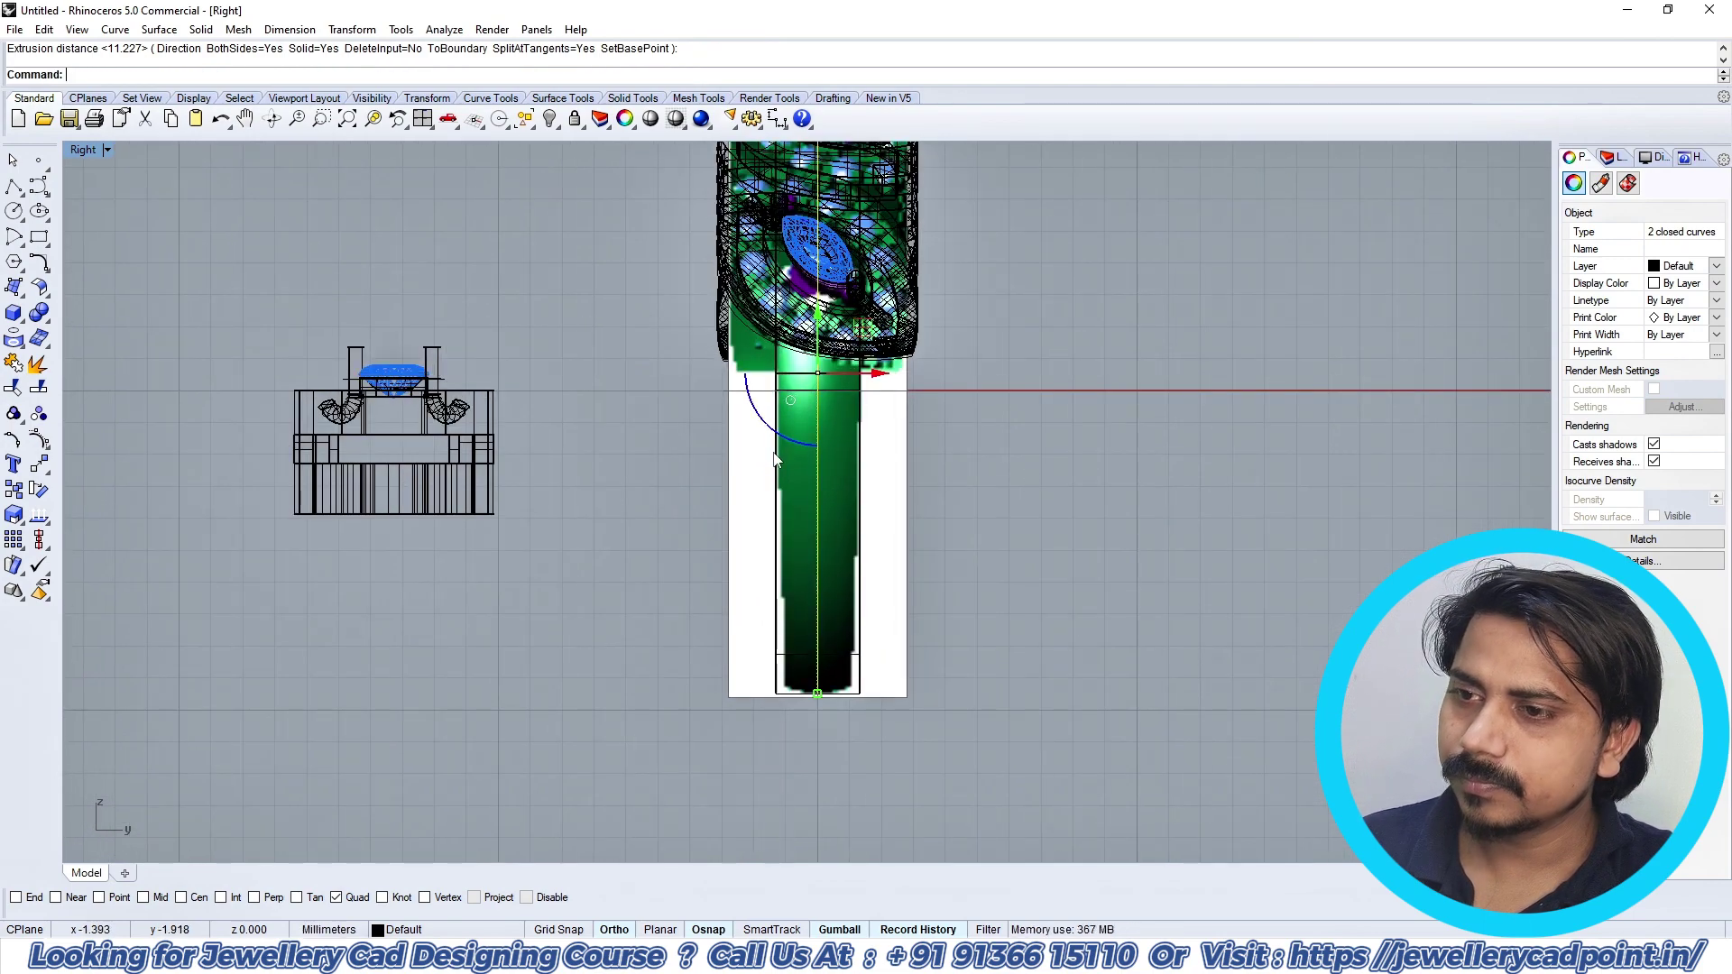
key("Escape")
left_click(674, 121)
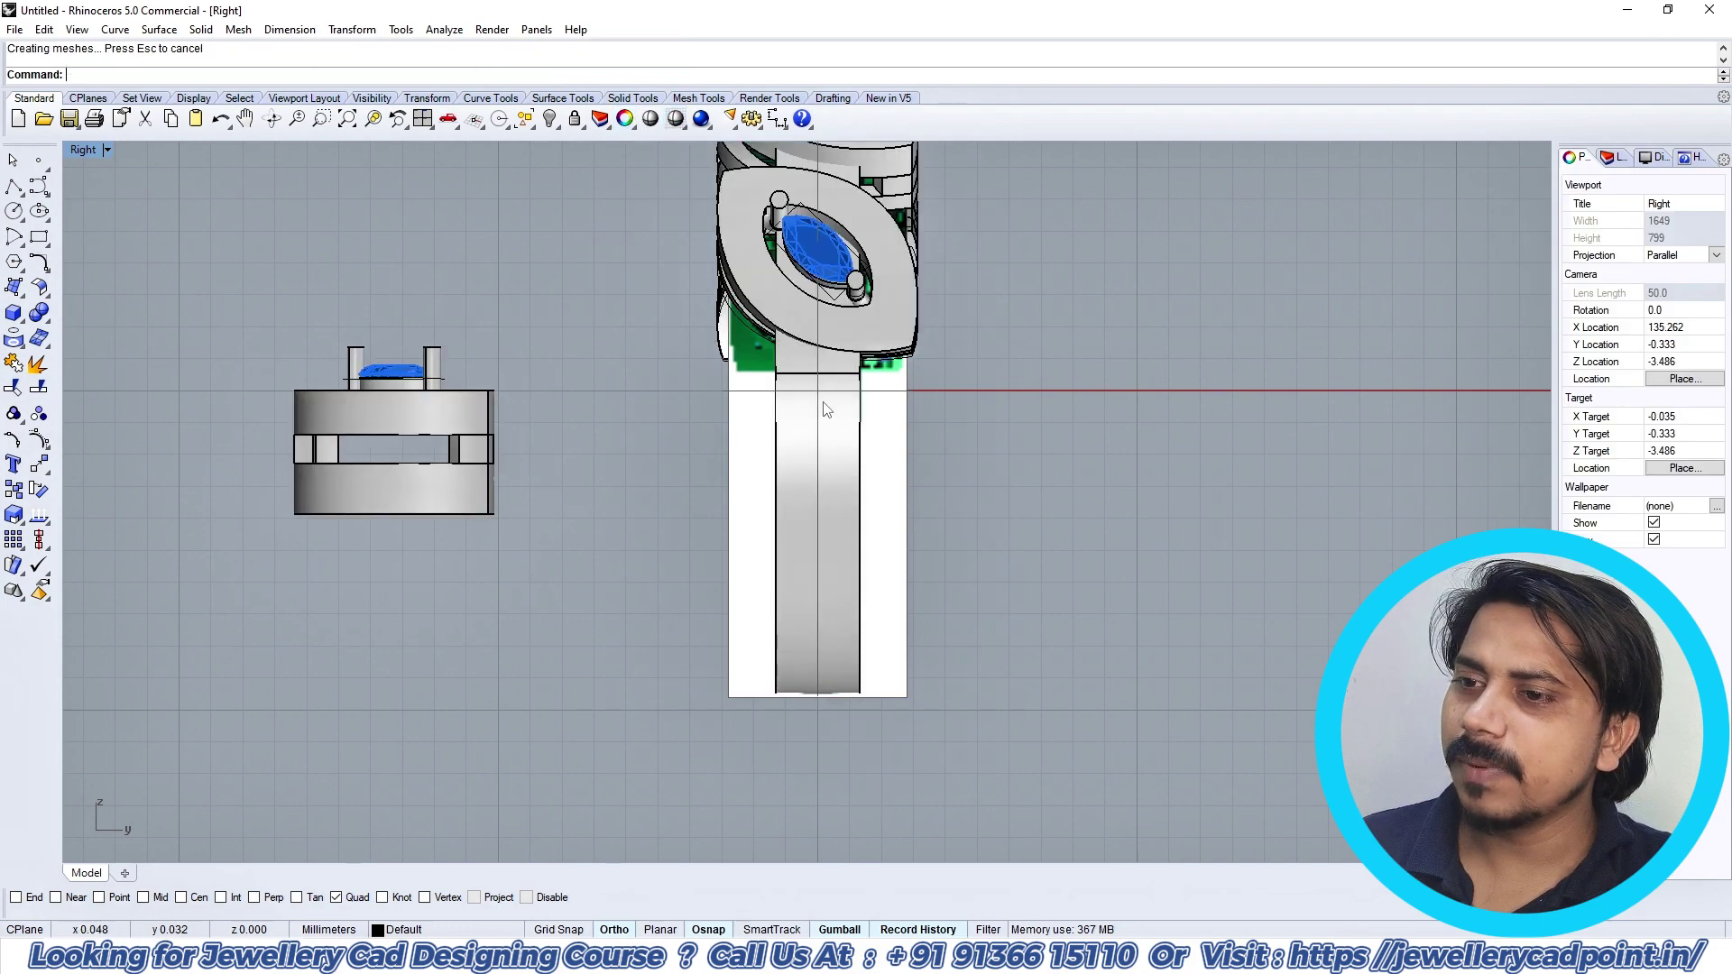
scroll(828, 421, "down", 4)
Step: Create a cutting plane through the shank from the origin, slanting up to a point about 14.3 mm away beside the last setting
key("F2")
left_click(990, 443)
right_click_drag(980, 434, 973, 470)
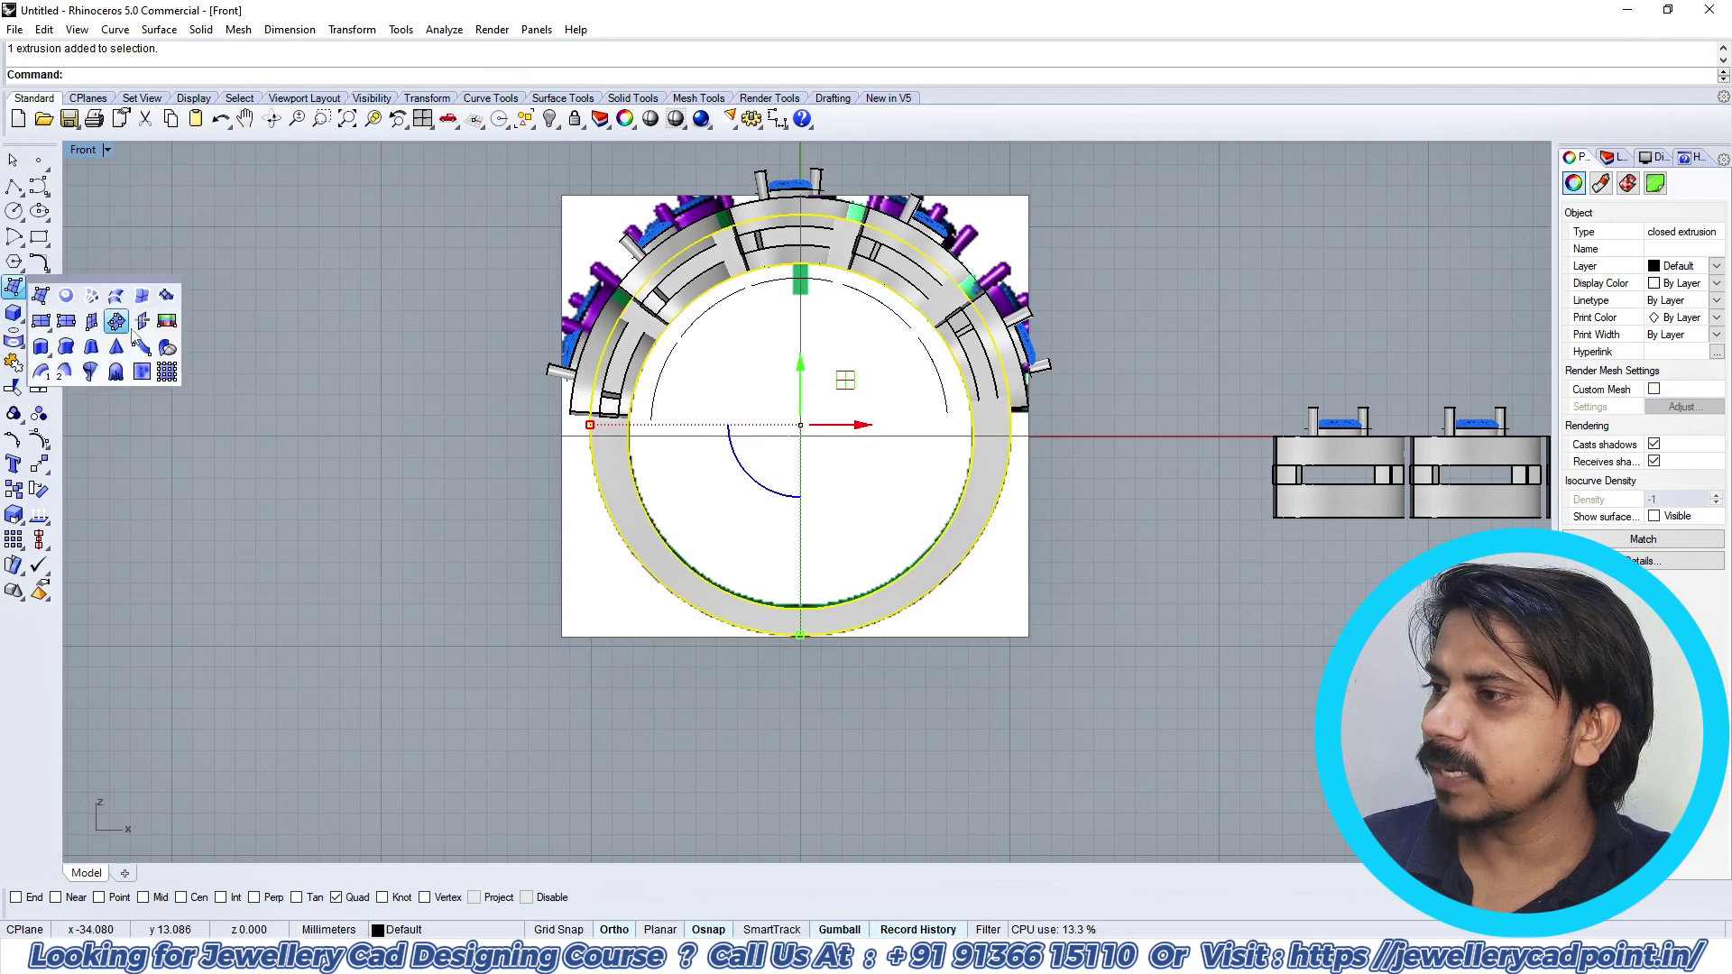
left_click(13, 287)
type("0")
key("Return")
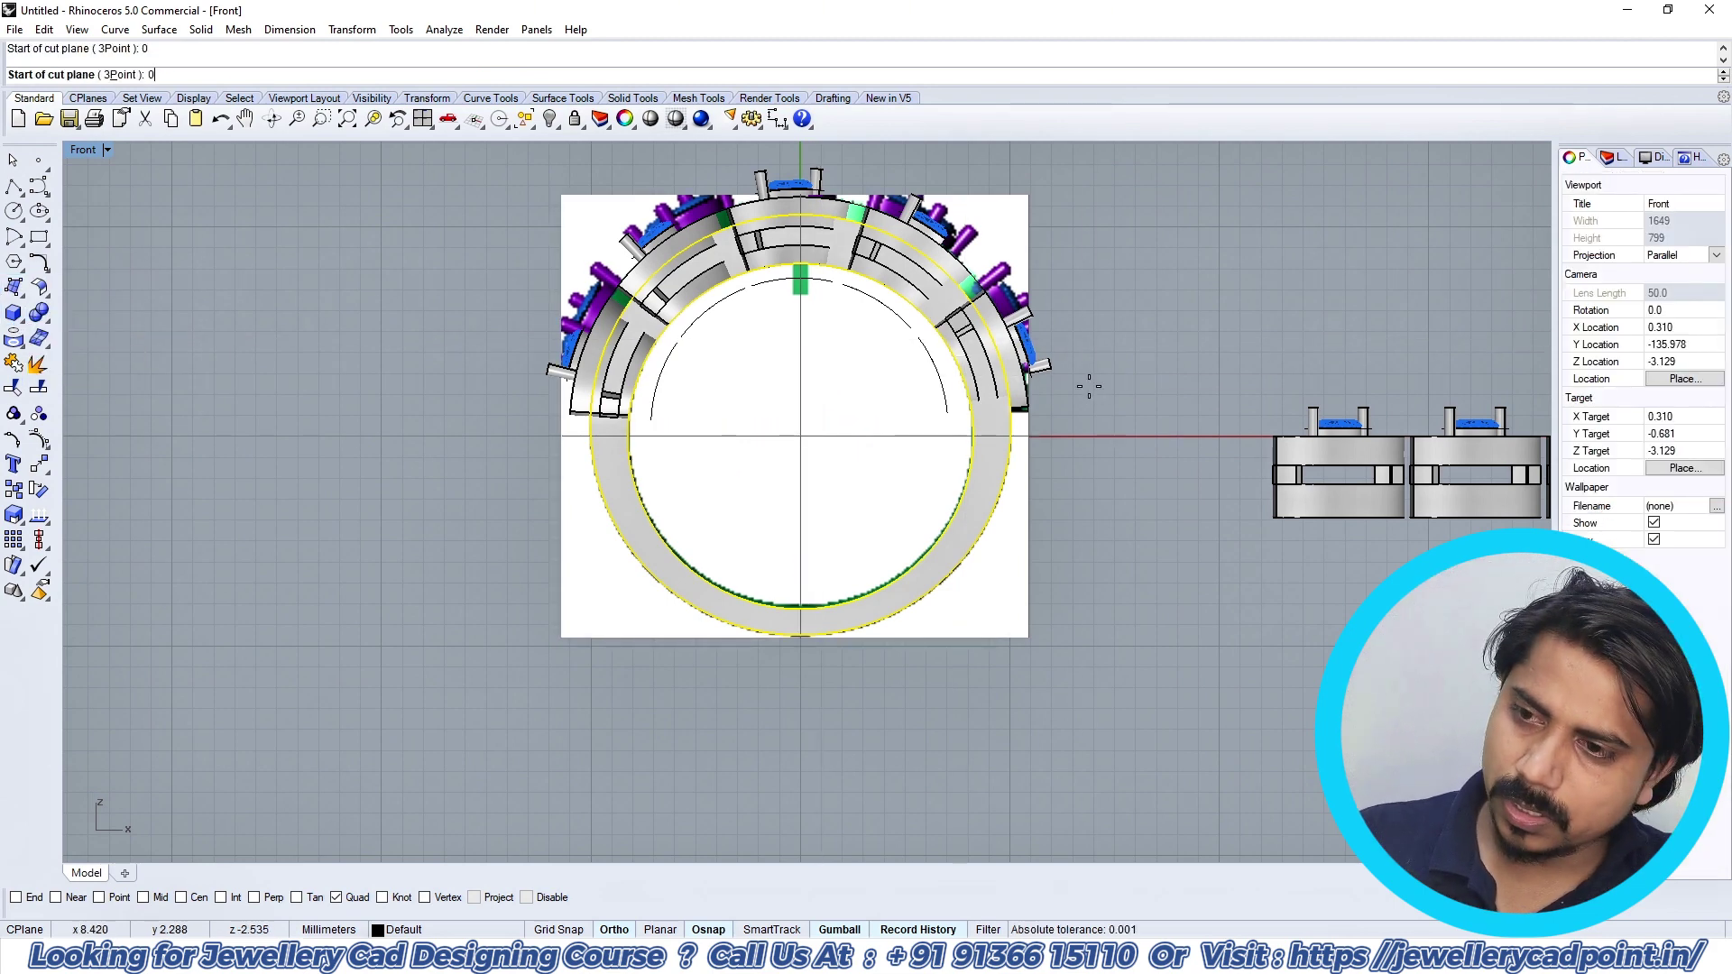
type("0")
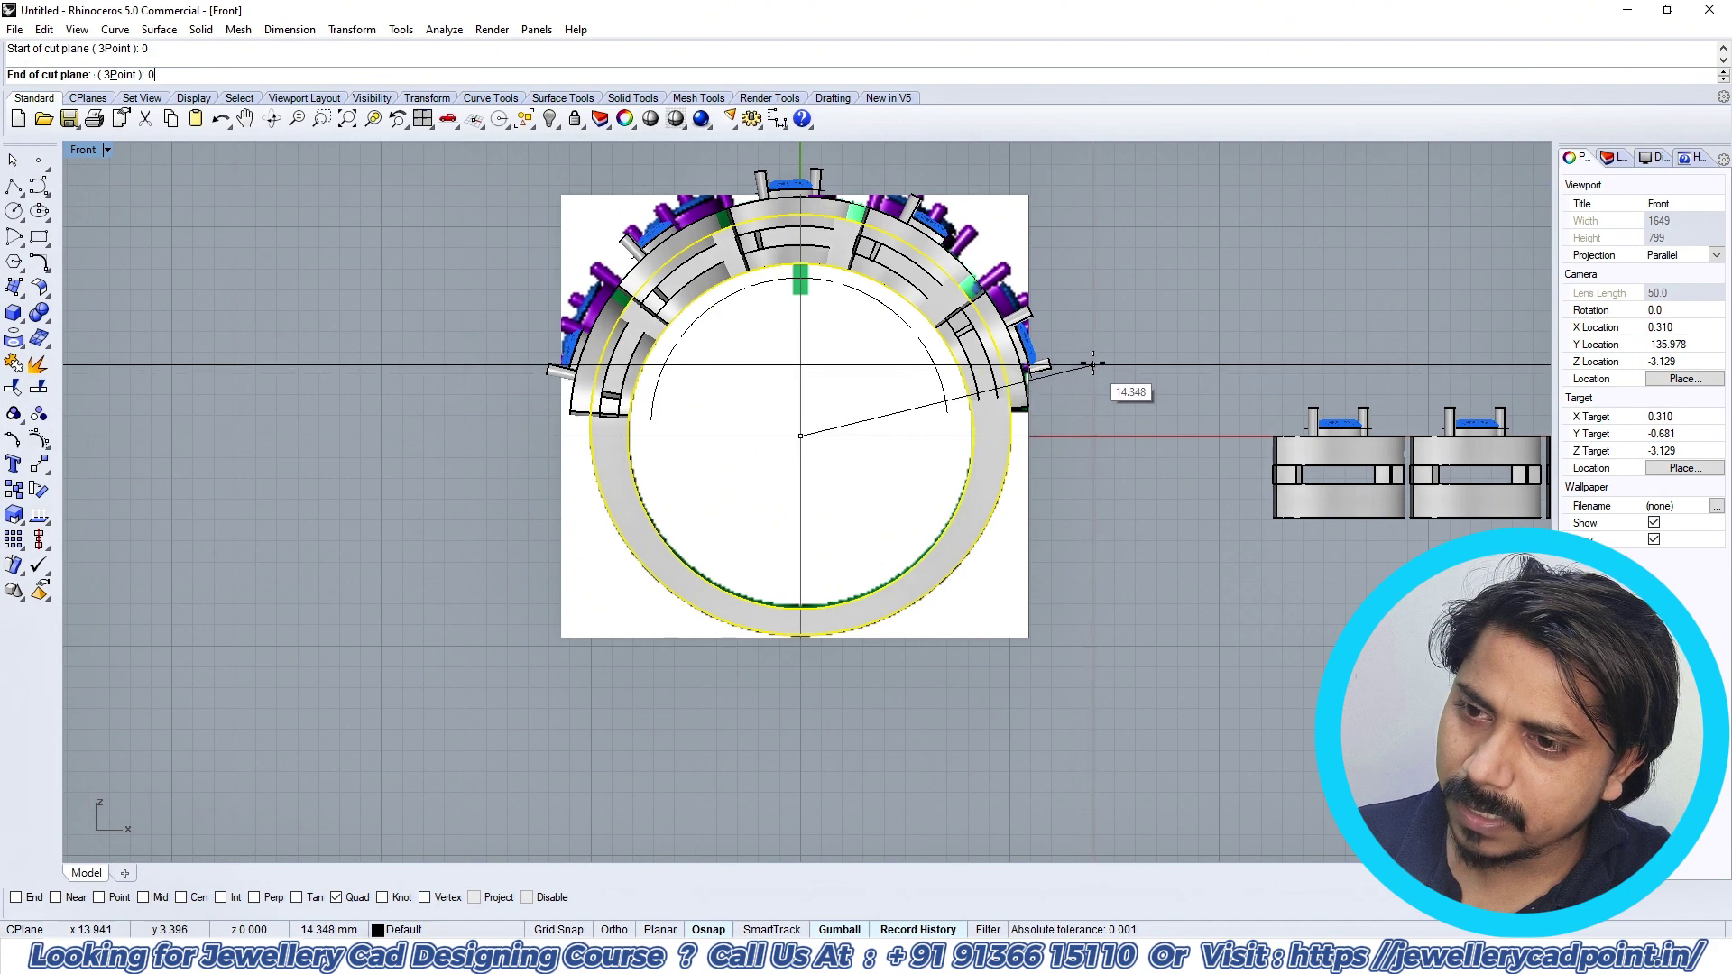
left_click(1092, 362)
Step: Mirror a copy of the slanted cutting plane across the vertical axis through the origin
left_click(1088, 364)
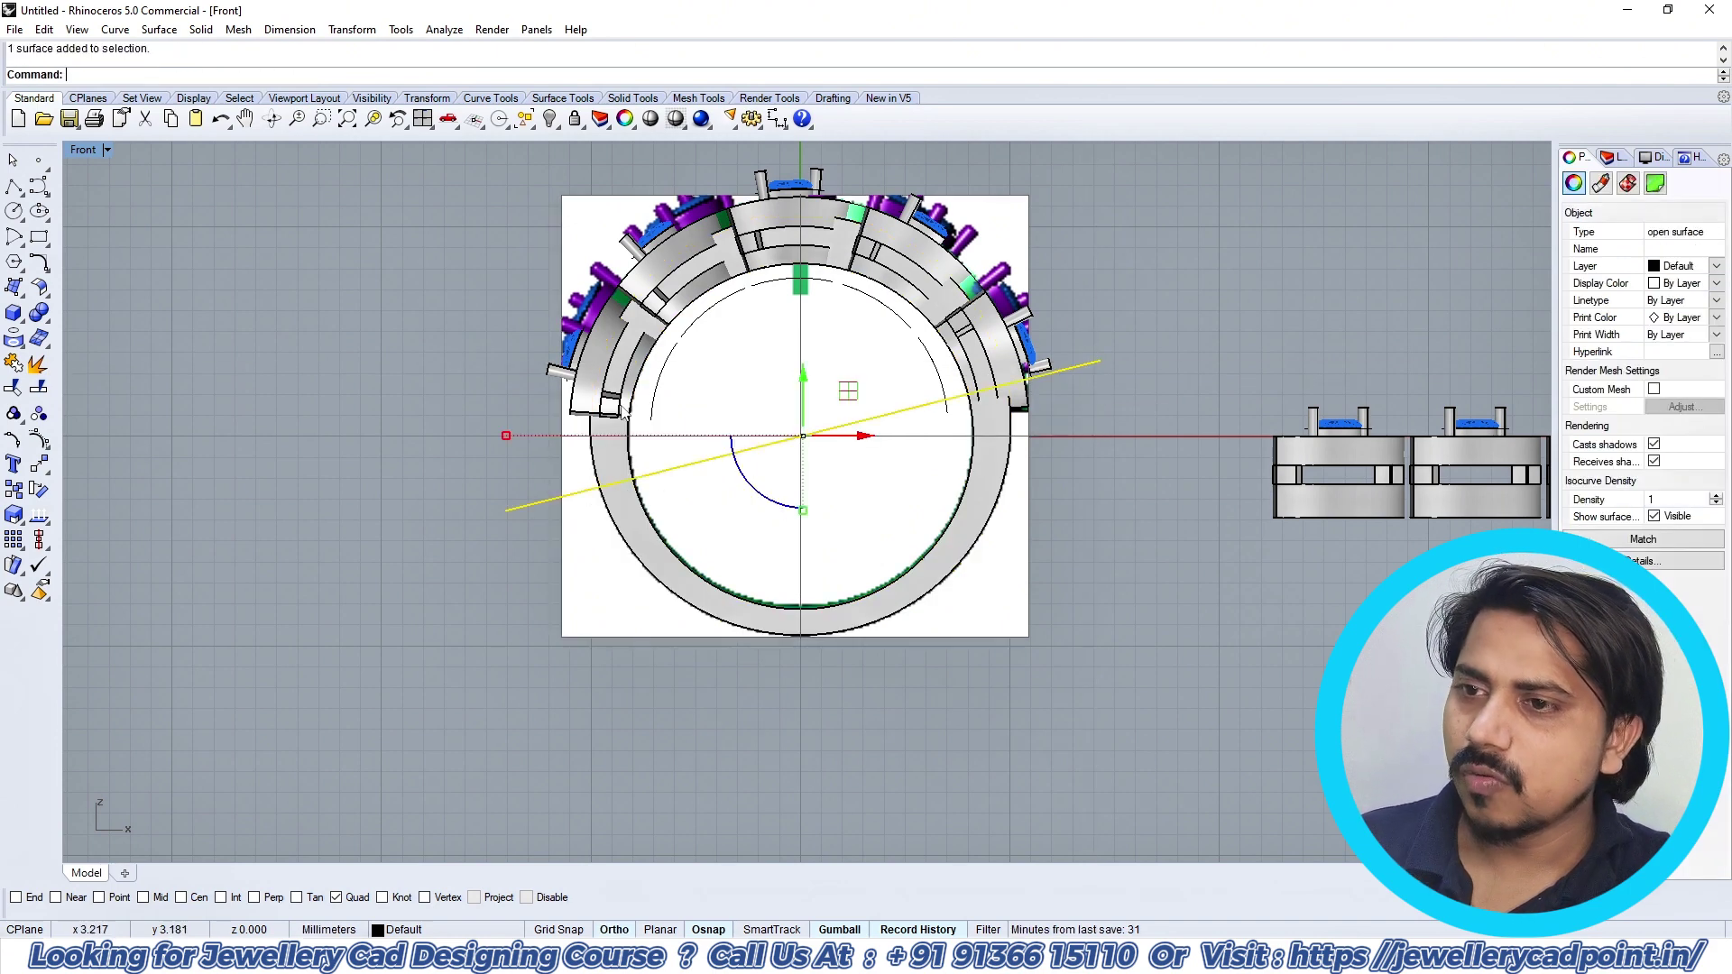
left_click(43, 471)
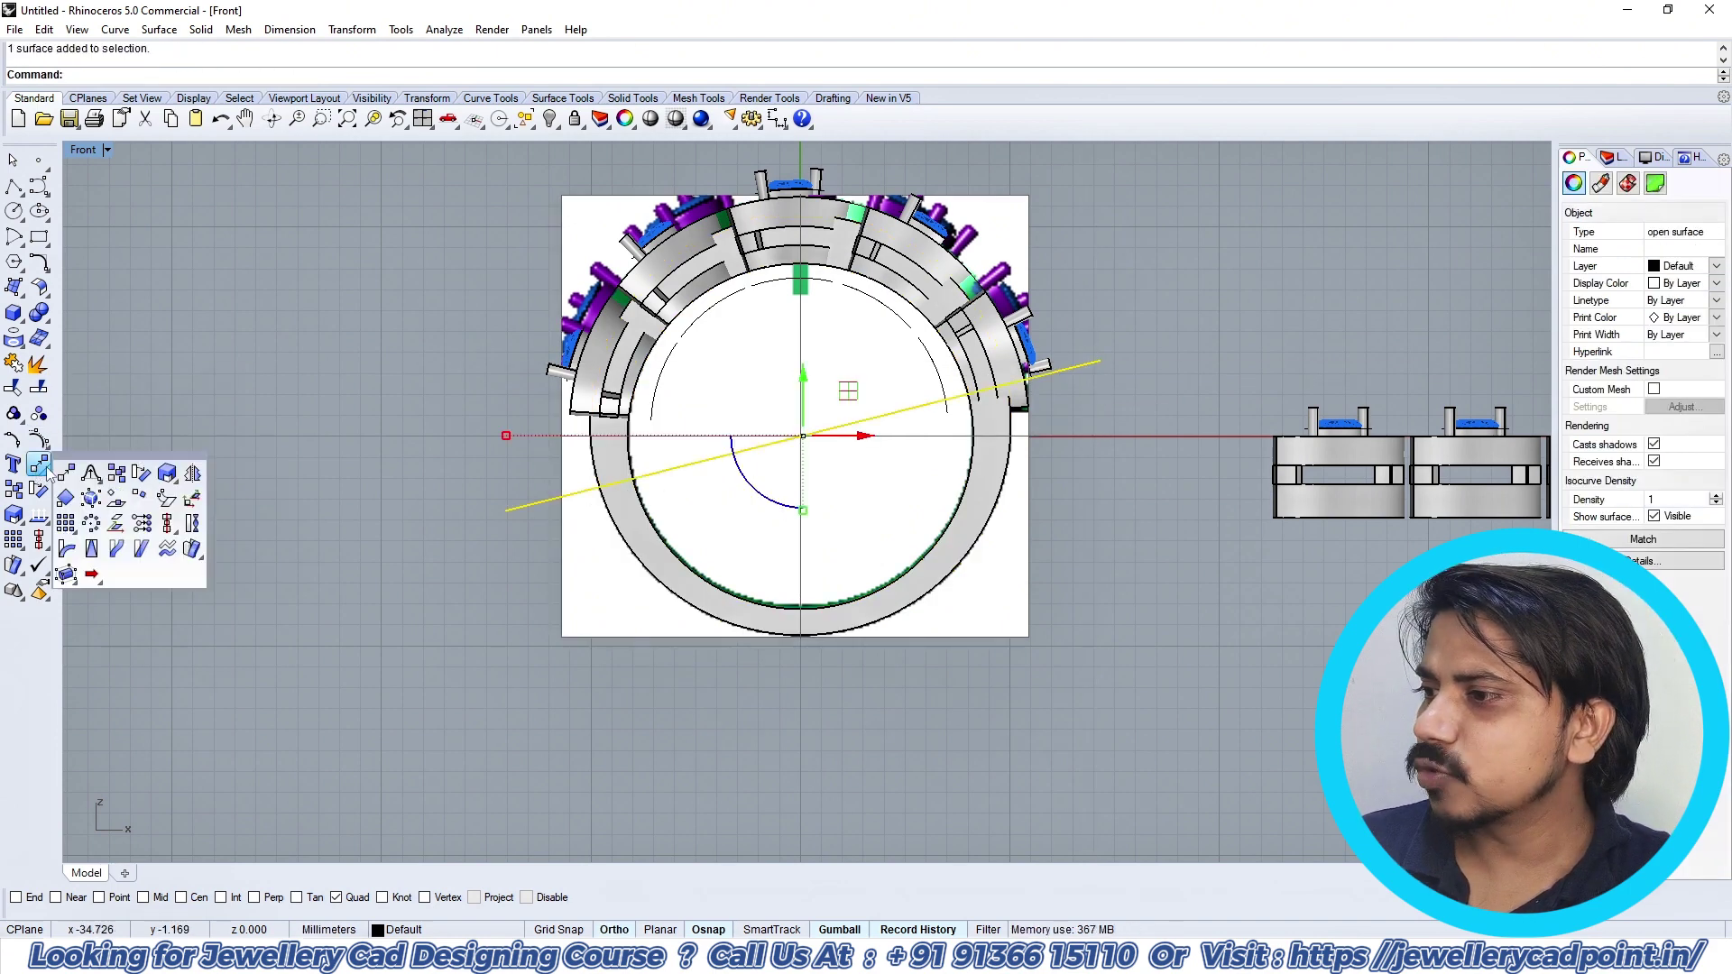
left_click(192, 498)
type("0")
key("Return")
type("0")
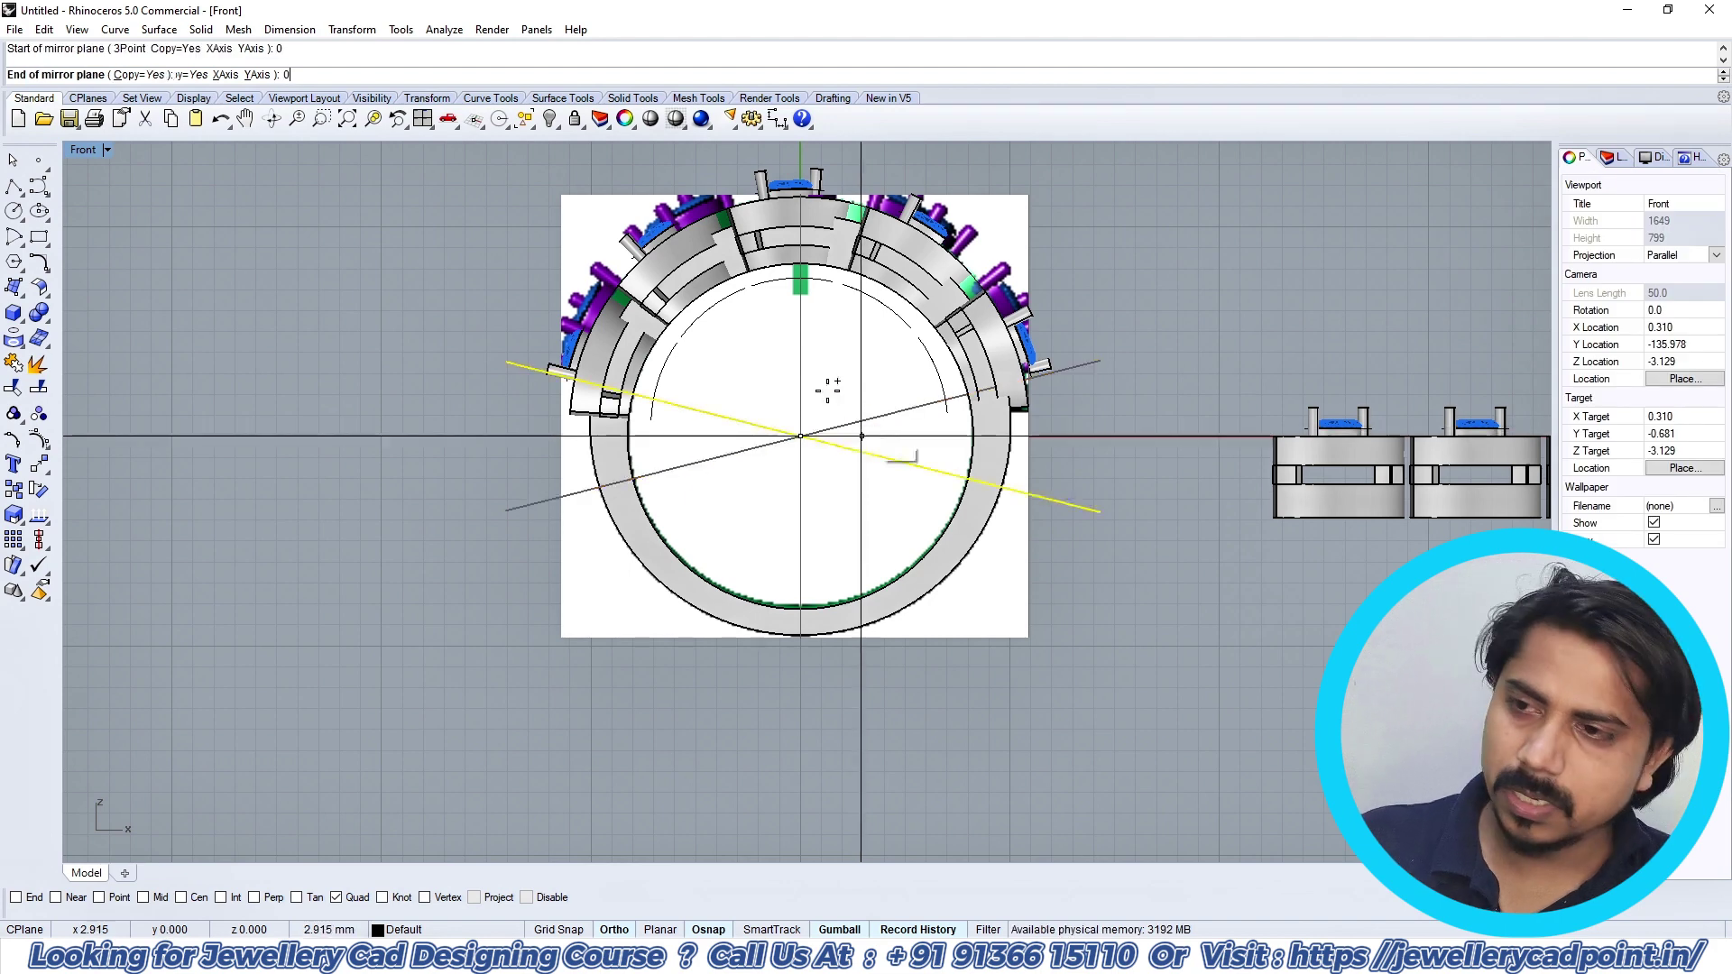
left_click(816, 321)
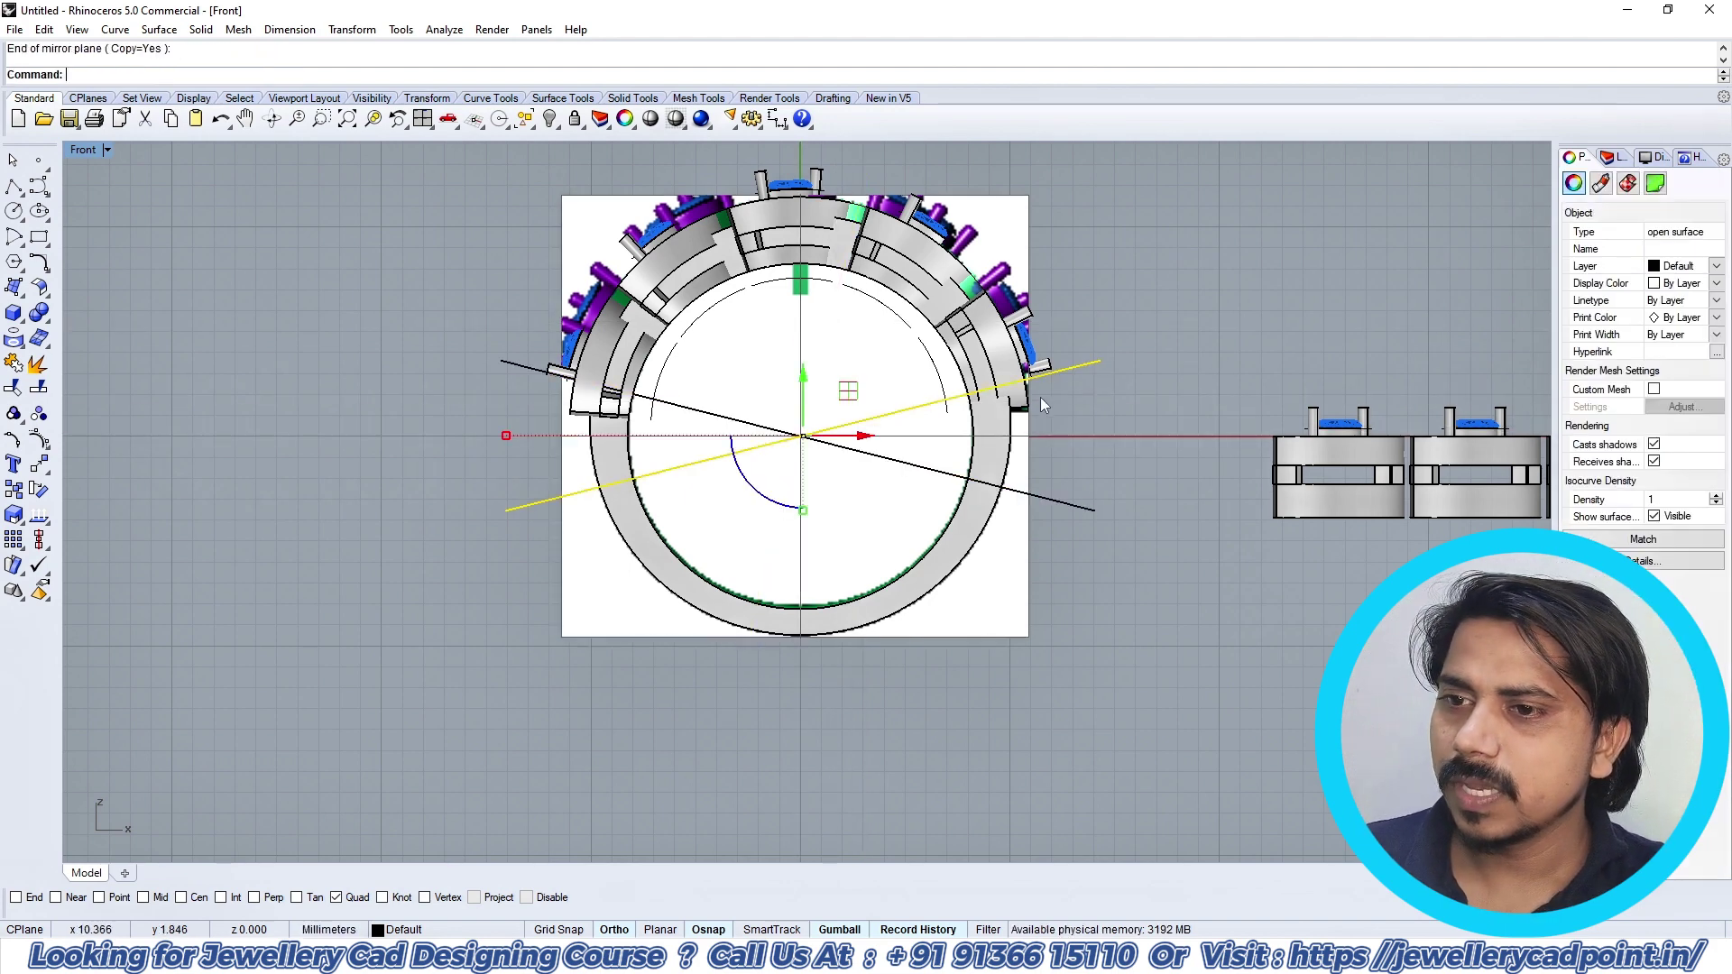
Step: Trim the two crossing planes against each other, removing their lower halves below the origin
left_click(1100, 511, "shift")
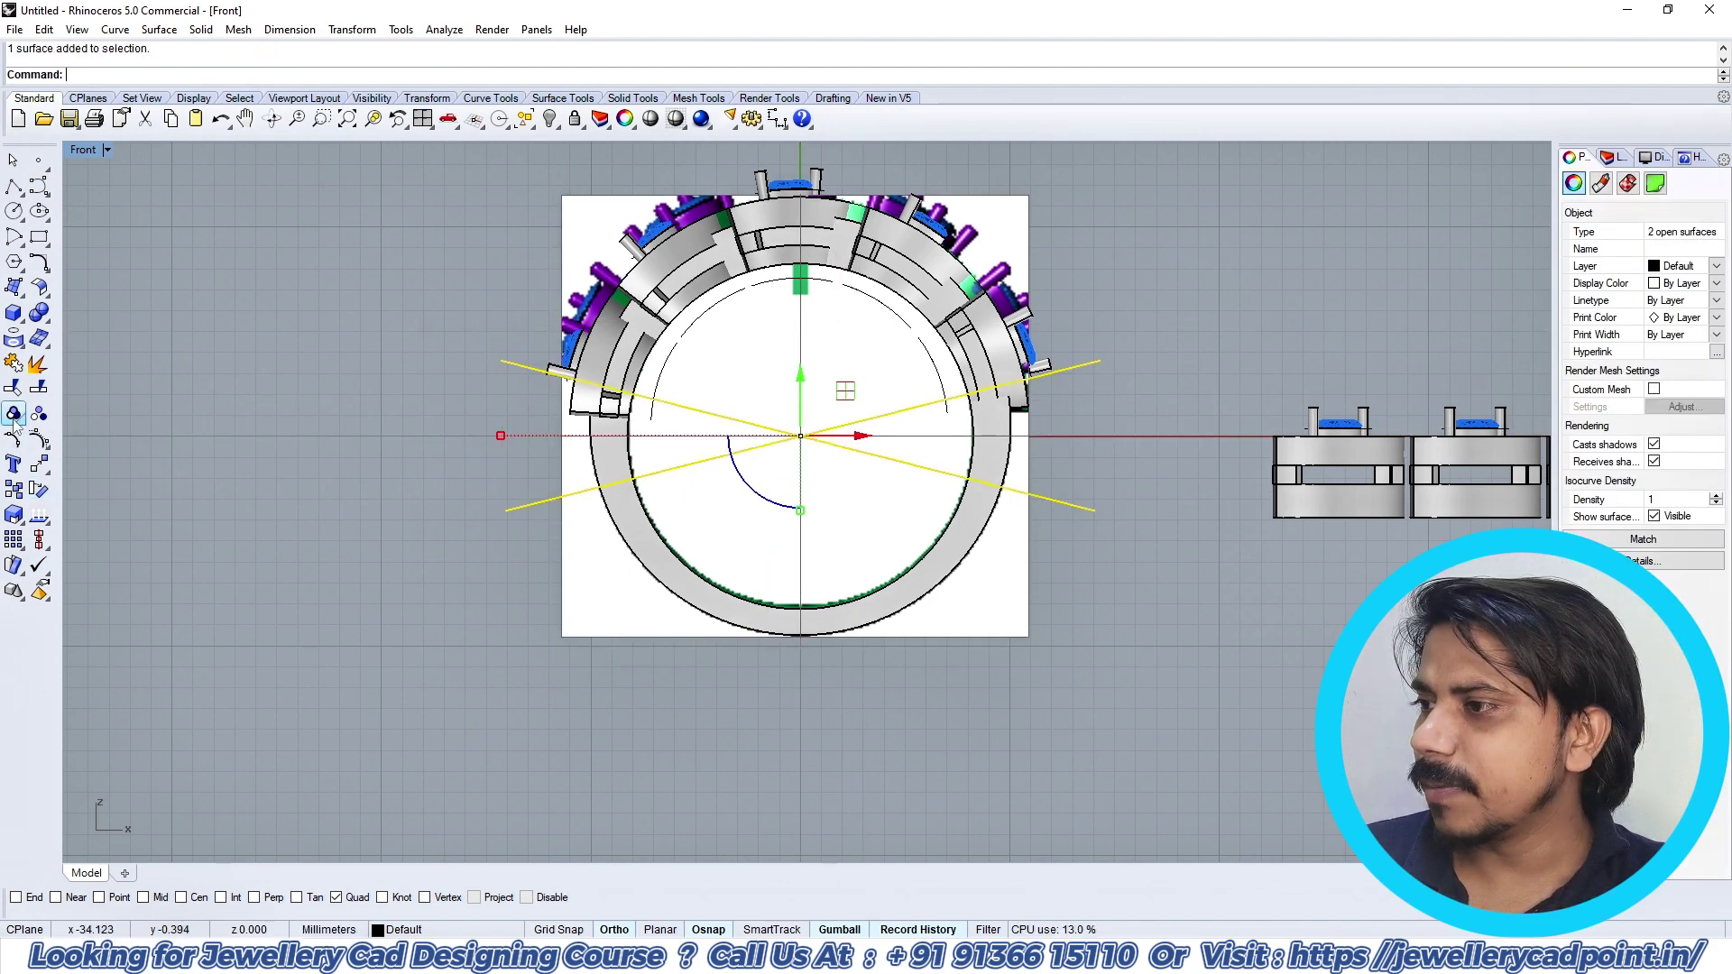
left_click(15, 389)
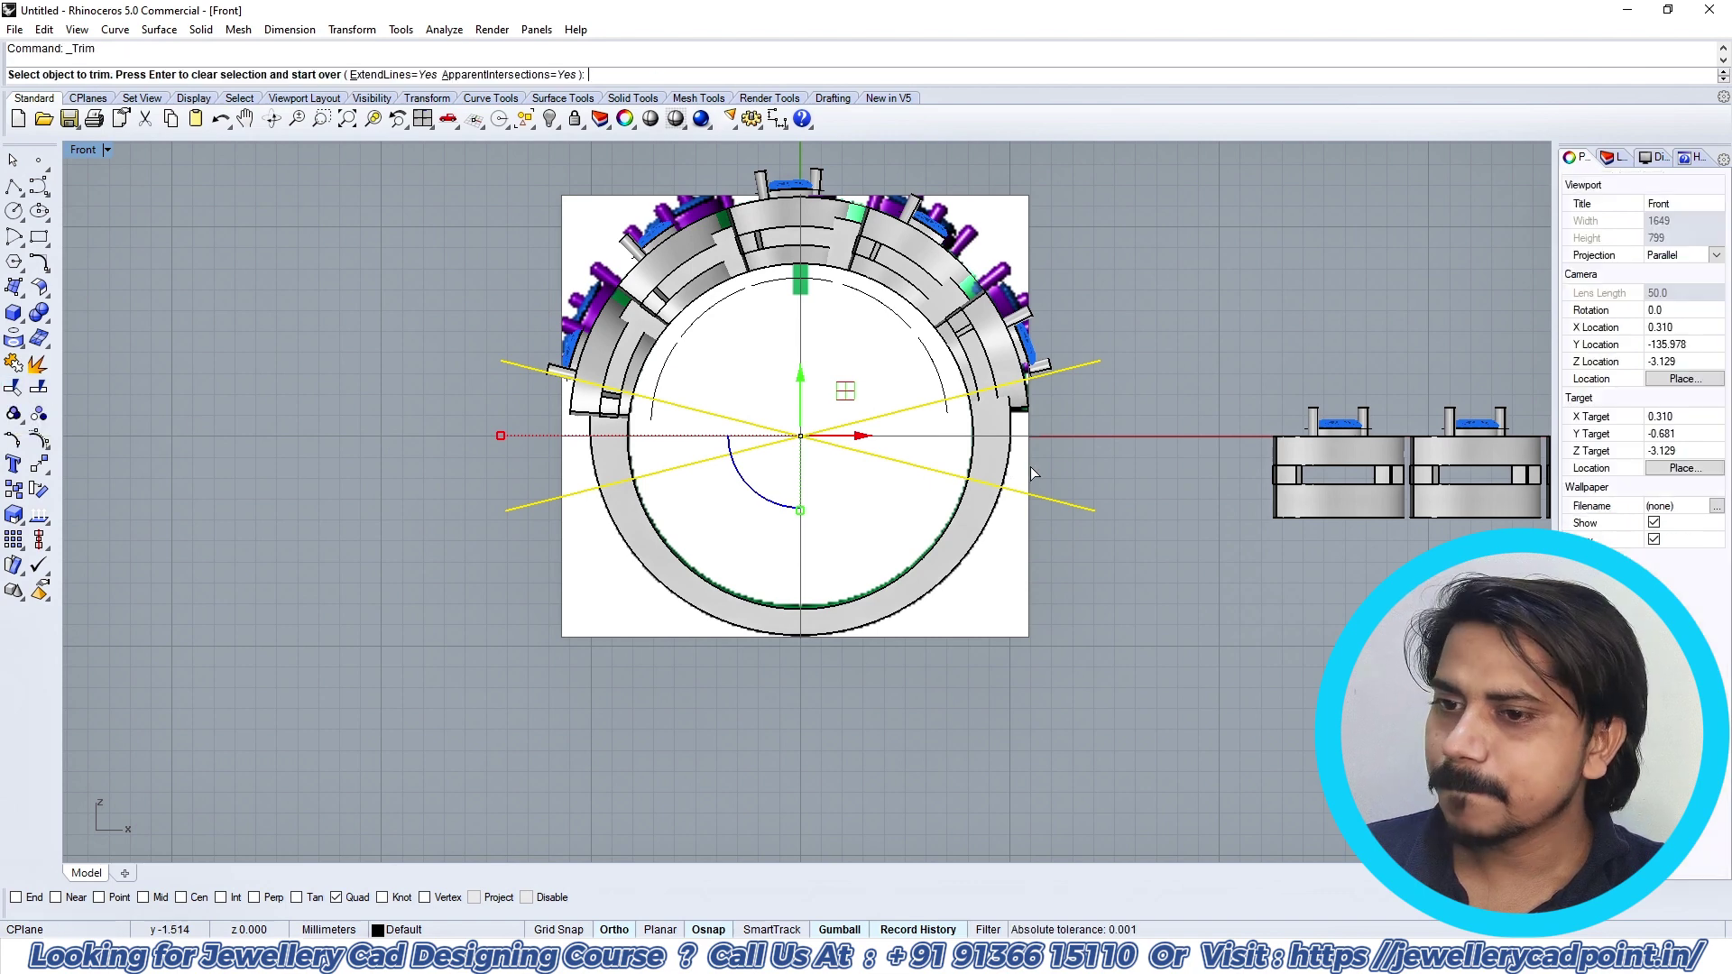
left_click(507, 505)
key("Return")
Step: Split the shank with the two trimmed planes using Boolean Split
key("ctrl+F1")
right_click_drag(922, 406, 822, 414)
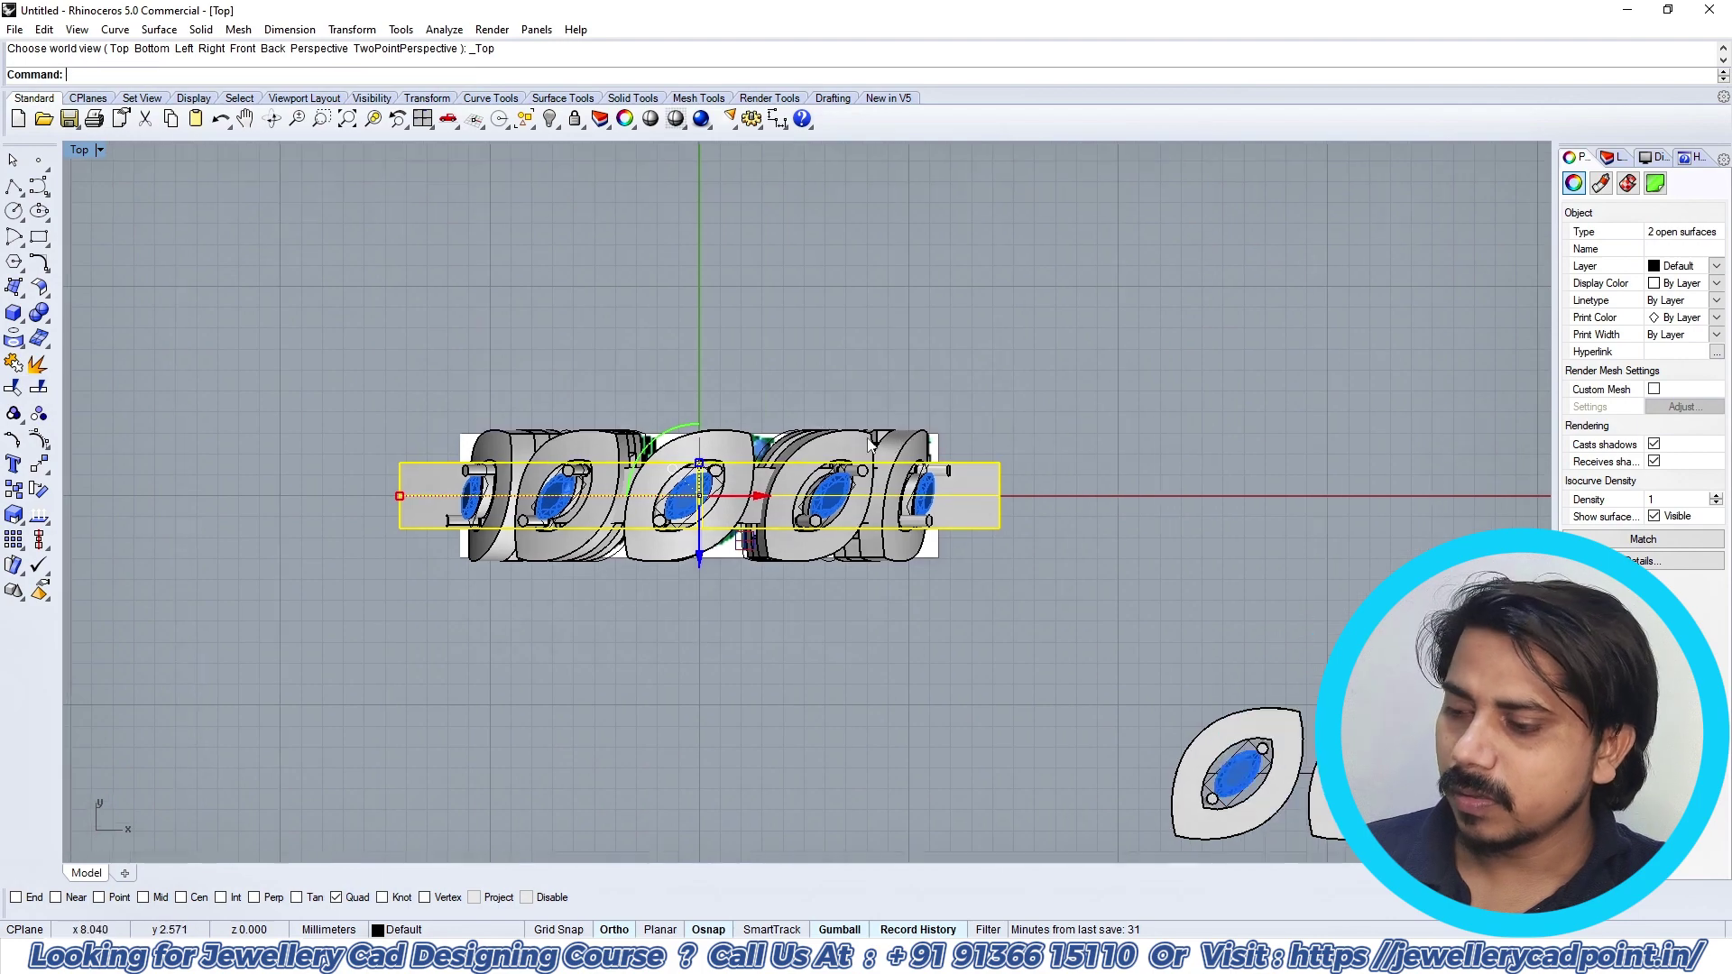
key("ctrl+F4")
right_click_drag(783, 541, 879, 566)
scroll(850, 484, "up", 5)
left_click(828, 523)
left_click(41, 316)
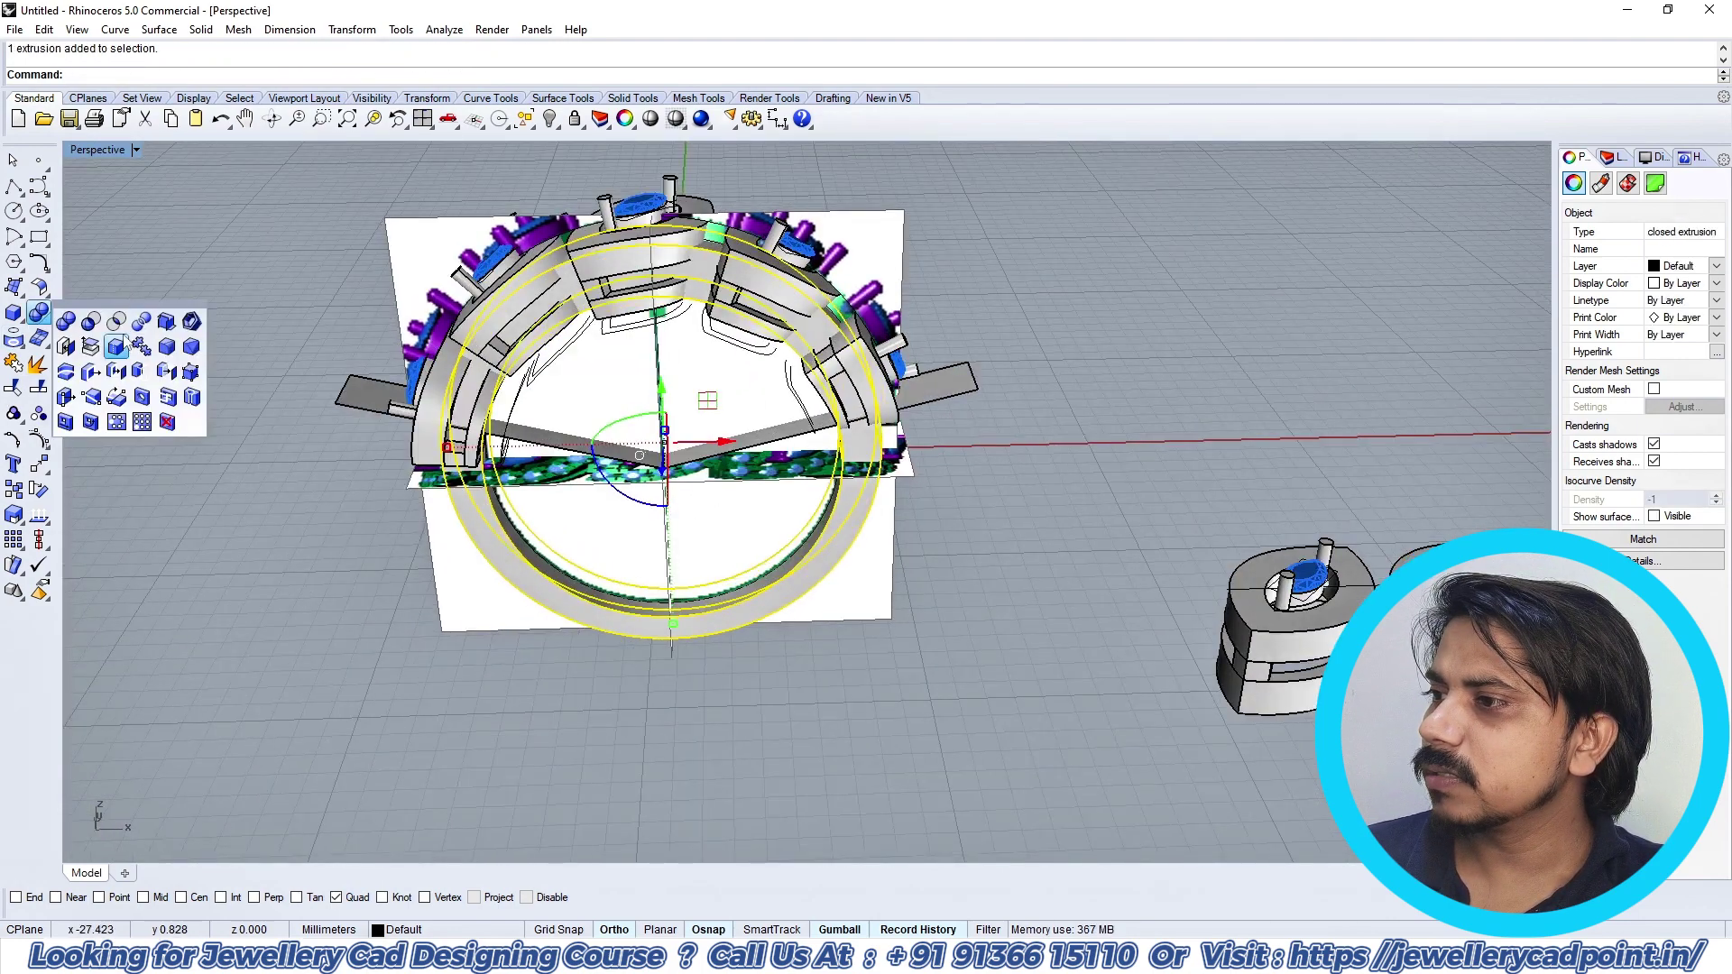
left_click(117, 346)
scroll(613, 420, "up", 3)
left_click(563, 455)
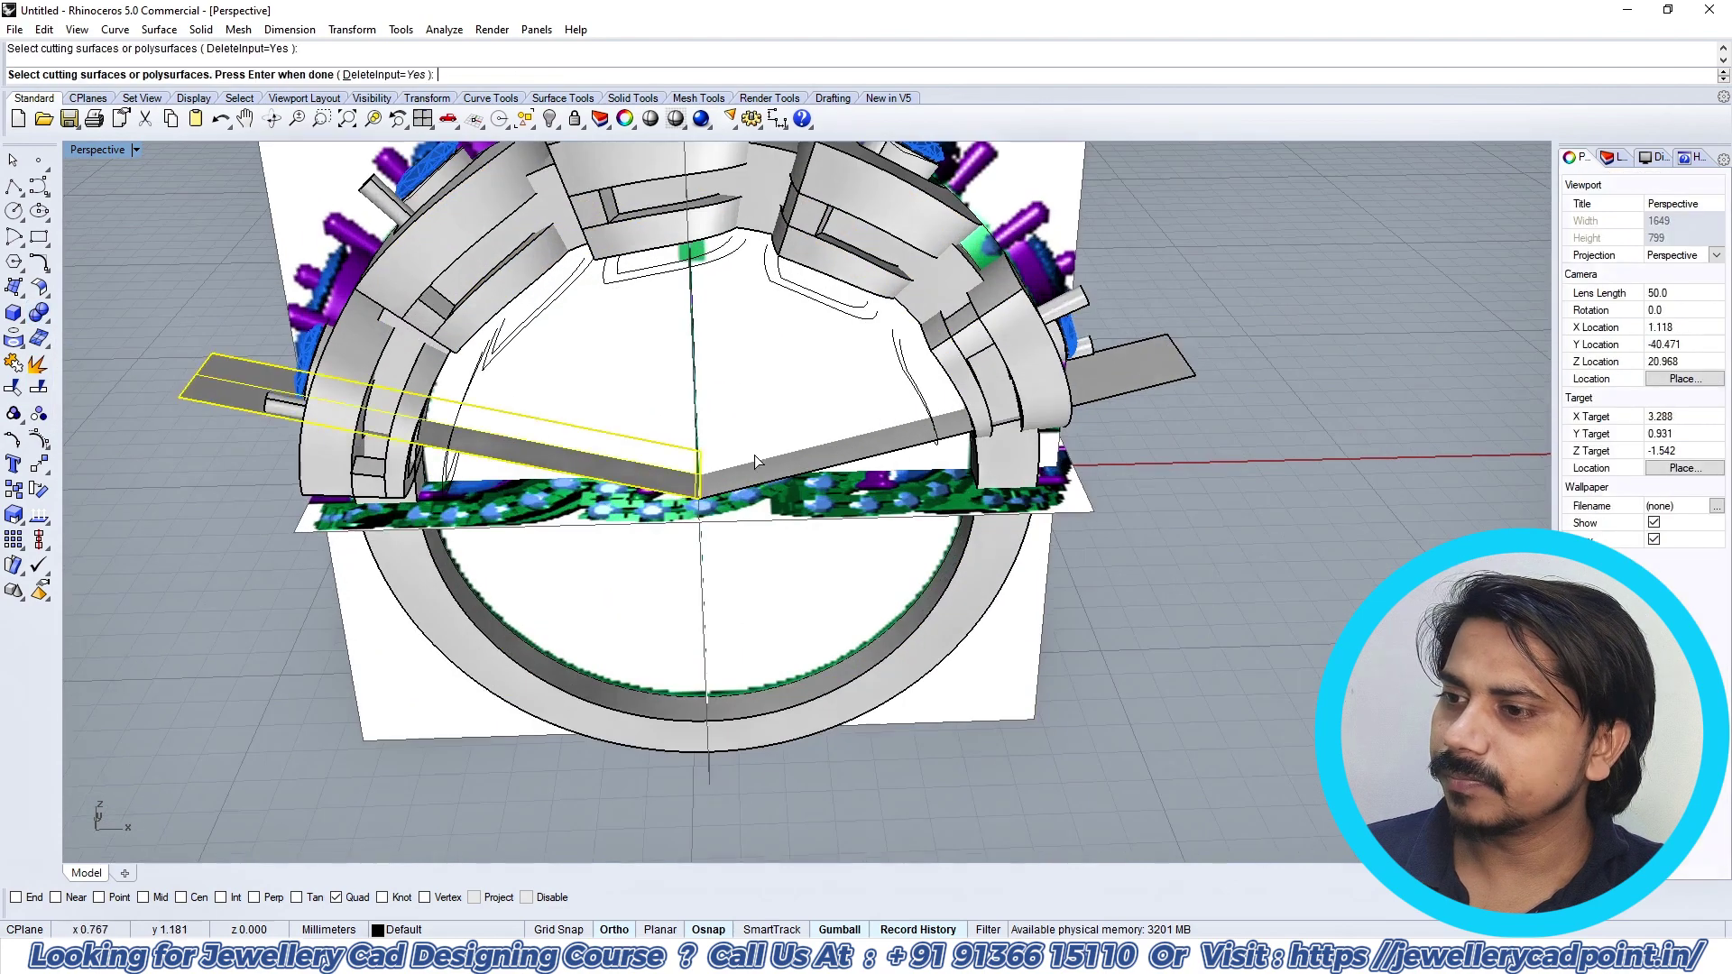
left_click(810, 454)
key("Return")
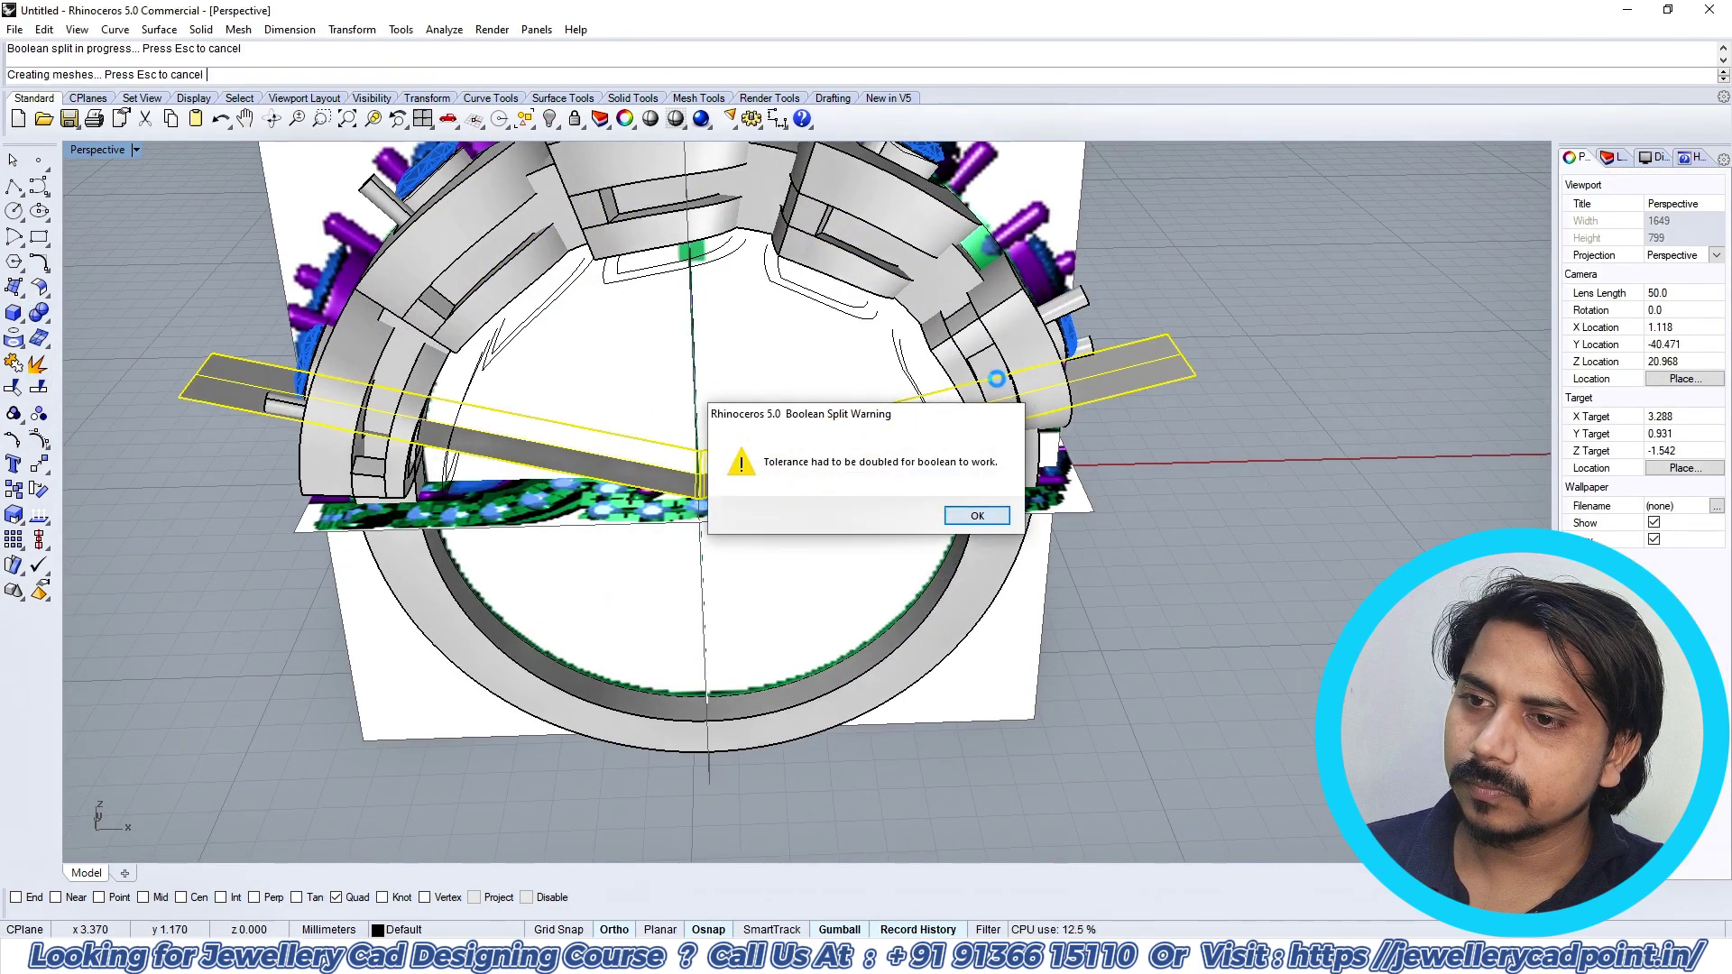
key("Return")
Step: Delete the upper part of the split shank beneath the settings and both cutting planes
scroll(994, 383, "up", 2)
left_click(992, 384)
scroll(956, 389, "down", 7)
key("Delete")
scroll(849, 428, "up", 5)
left_click(857, 440)
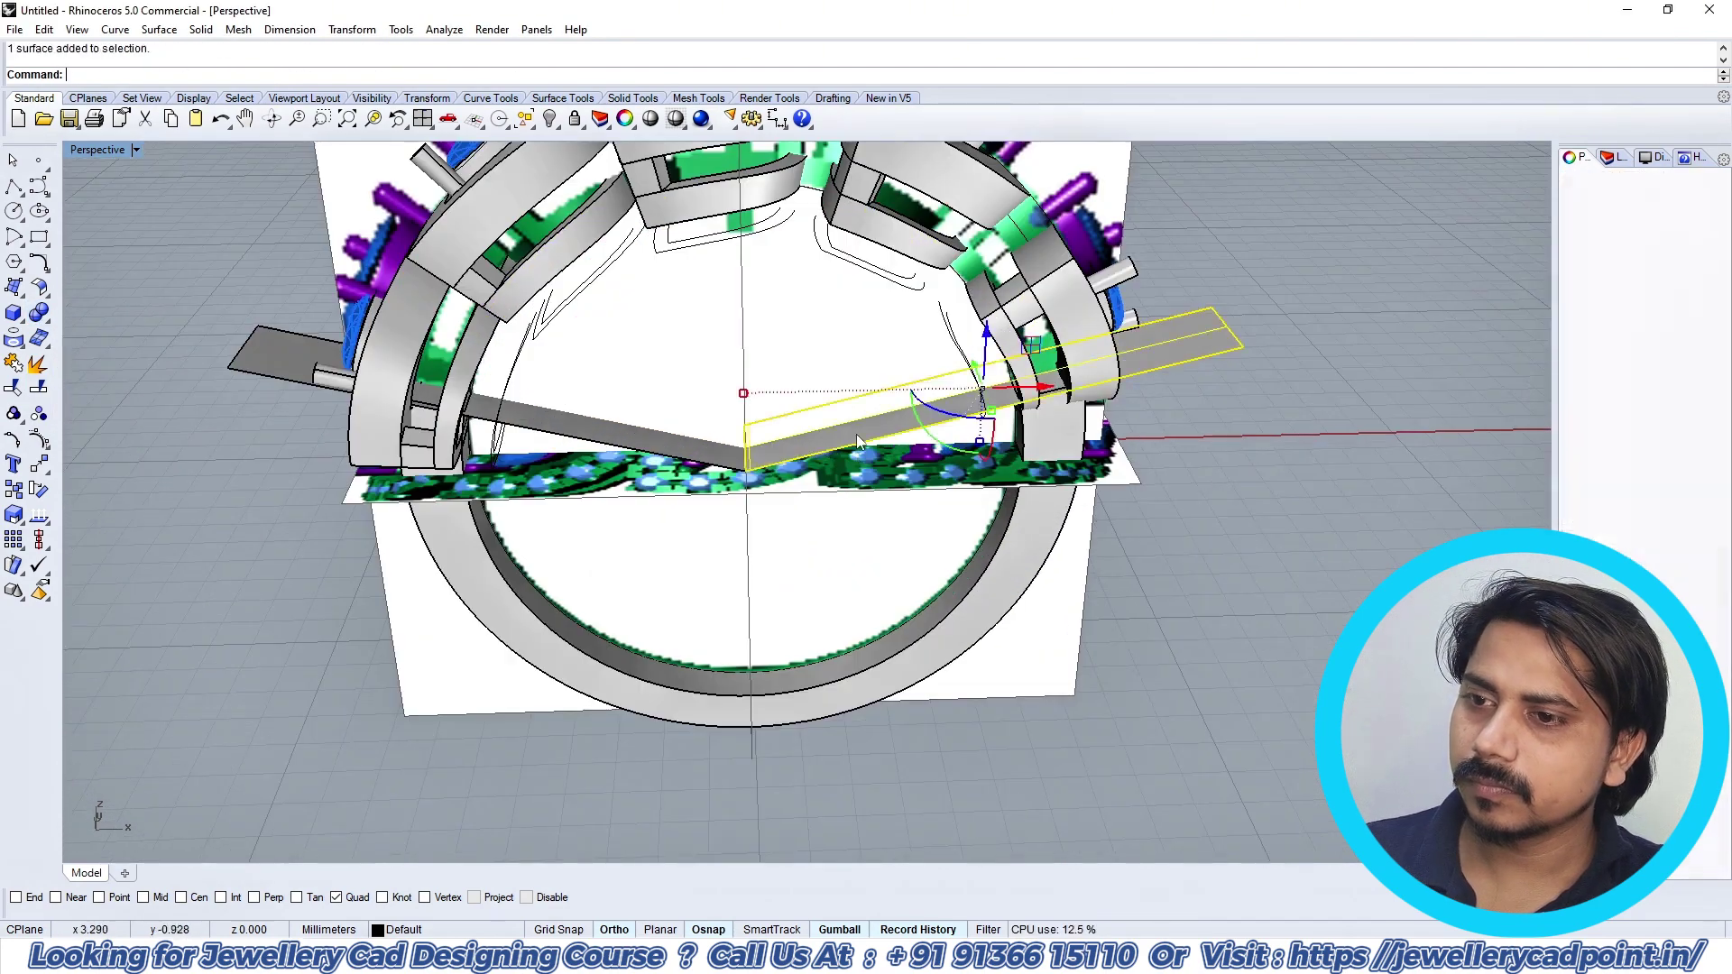
key("Delete")
scroll(669, 448, "down", 3)
right_click_drag(669, 447, 700, 431)
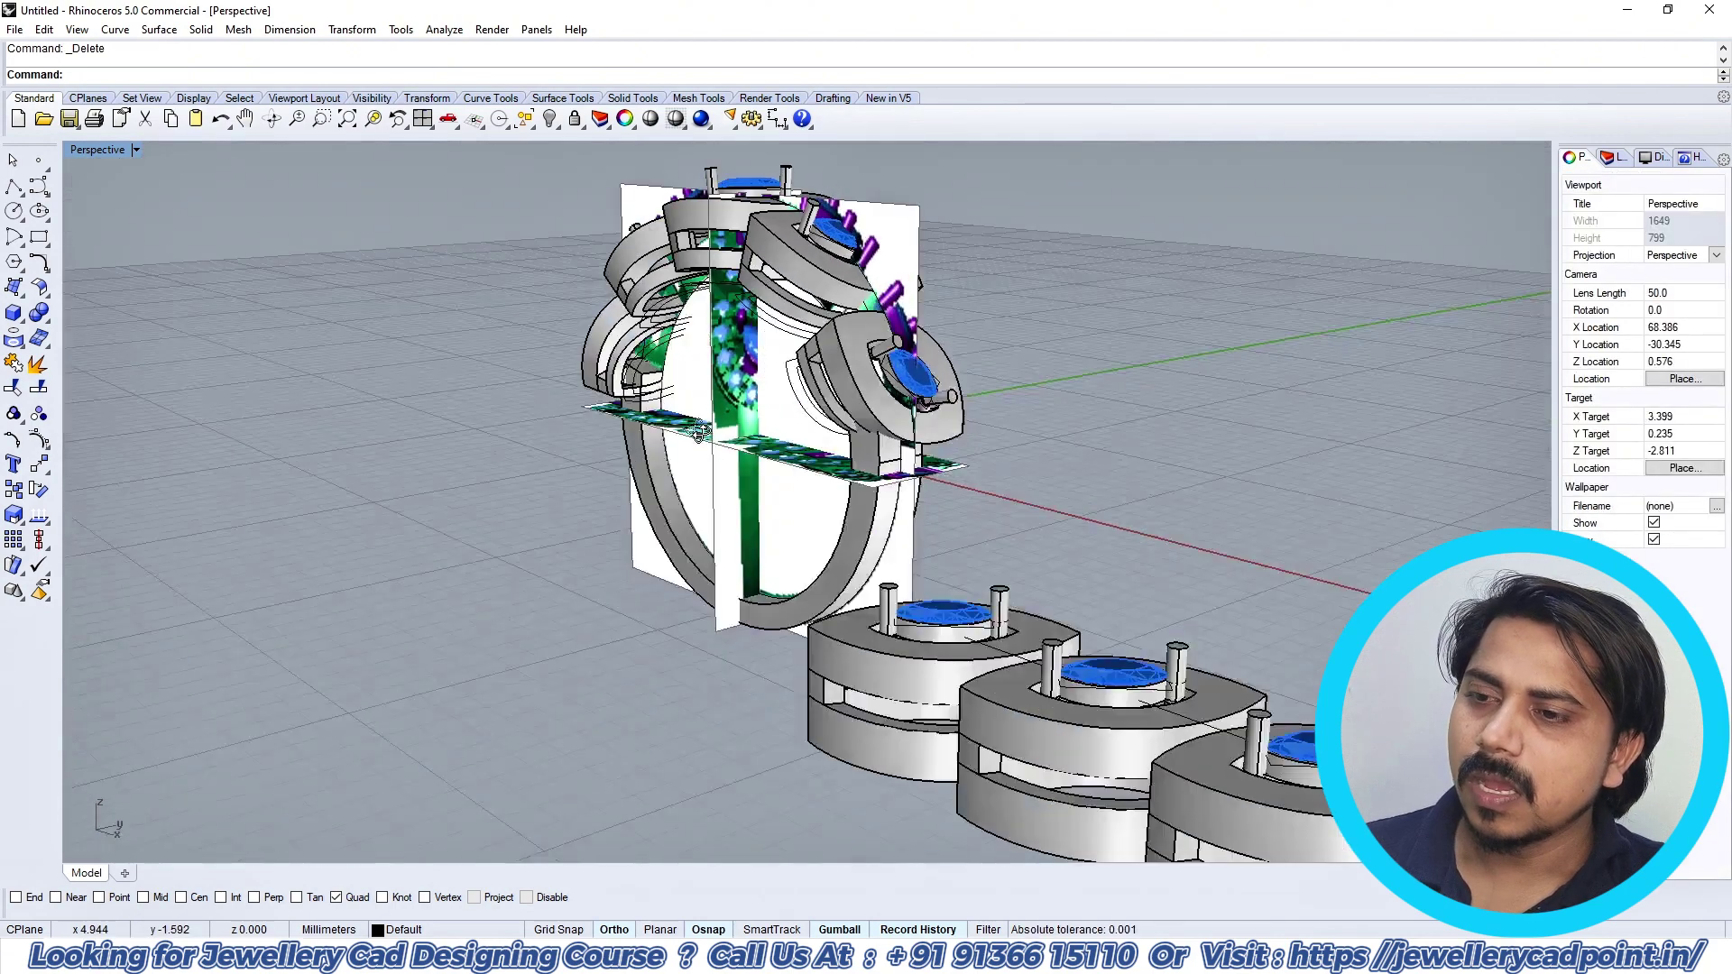
Step: Start a Cage Edit on the remaining shank, using its bounding box in CPlane coordinates as the control object
key("ctrl+F3")
scroll(702, 439, "down", 5)
key("ctrl+alt+w")
scroll(758, 433, "up", 4)
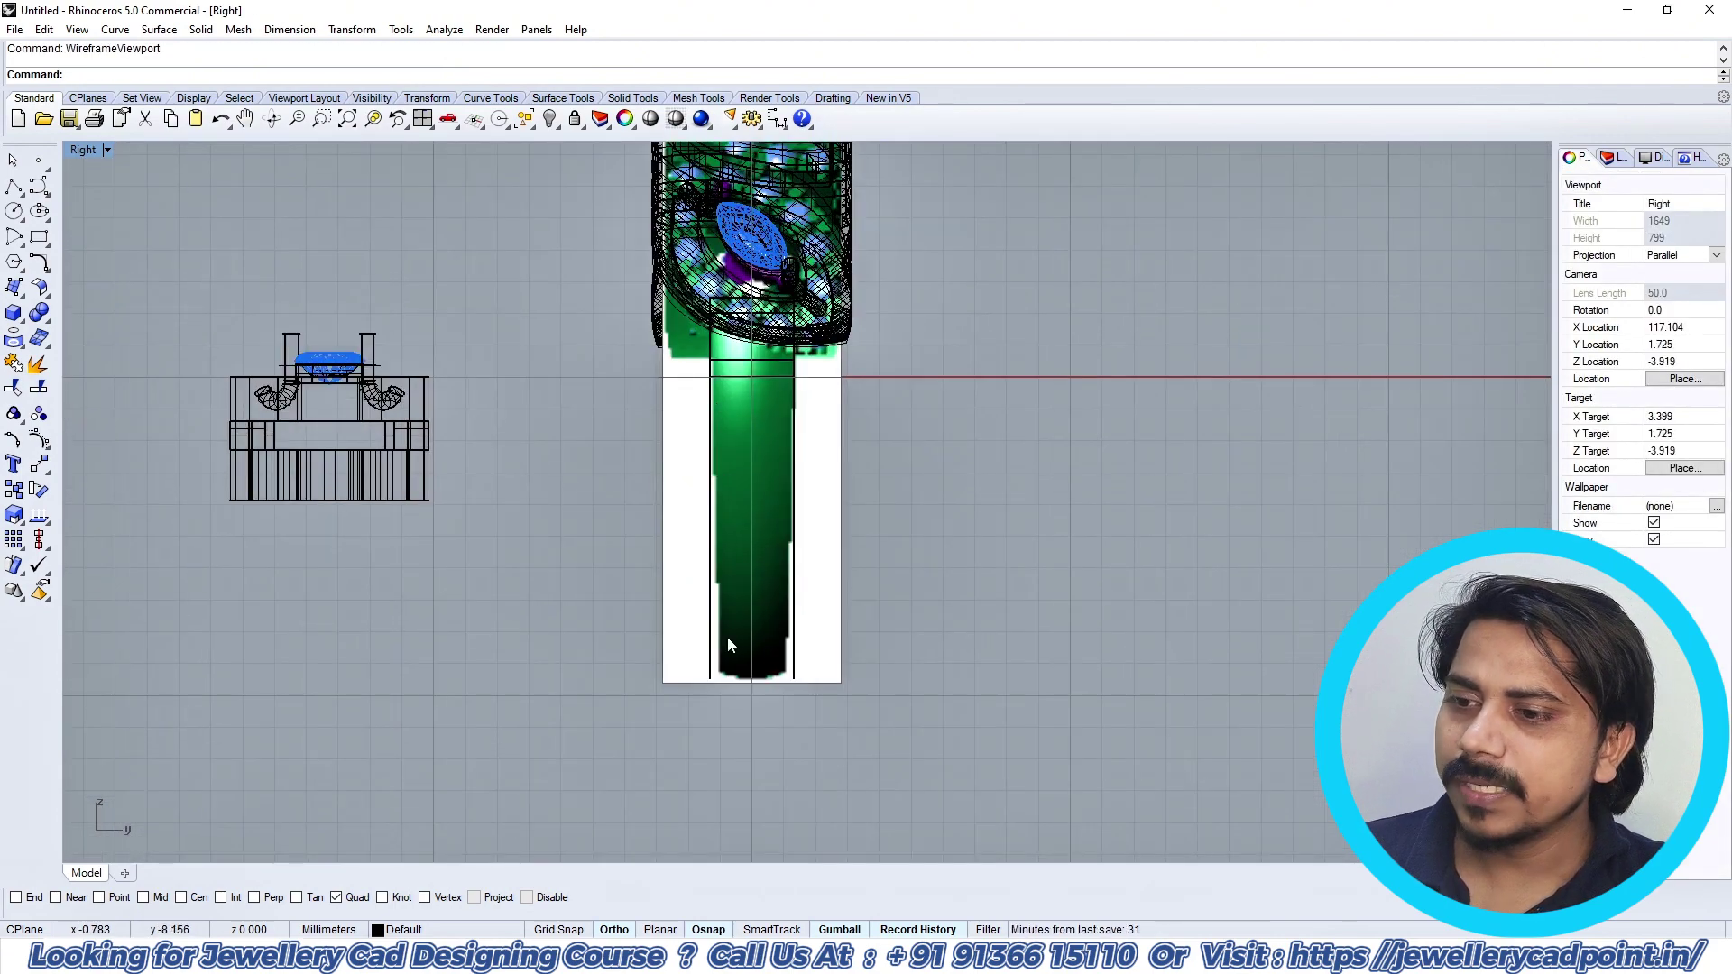
key("ctrl+alt+s")
left_click(783, 527)
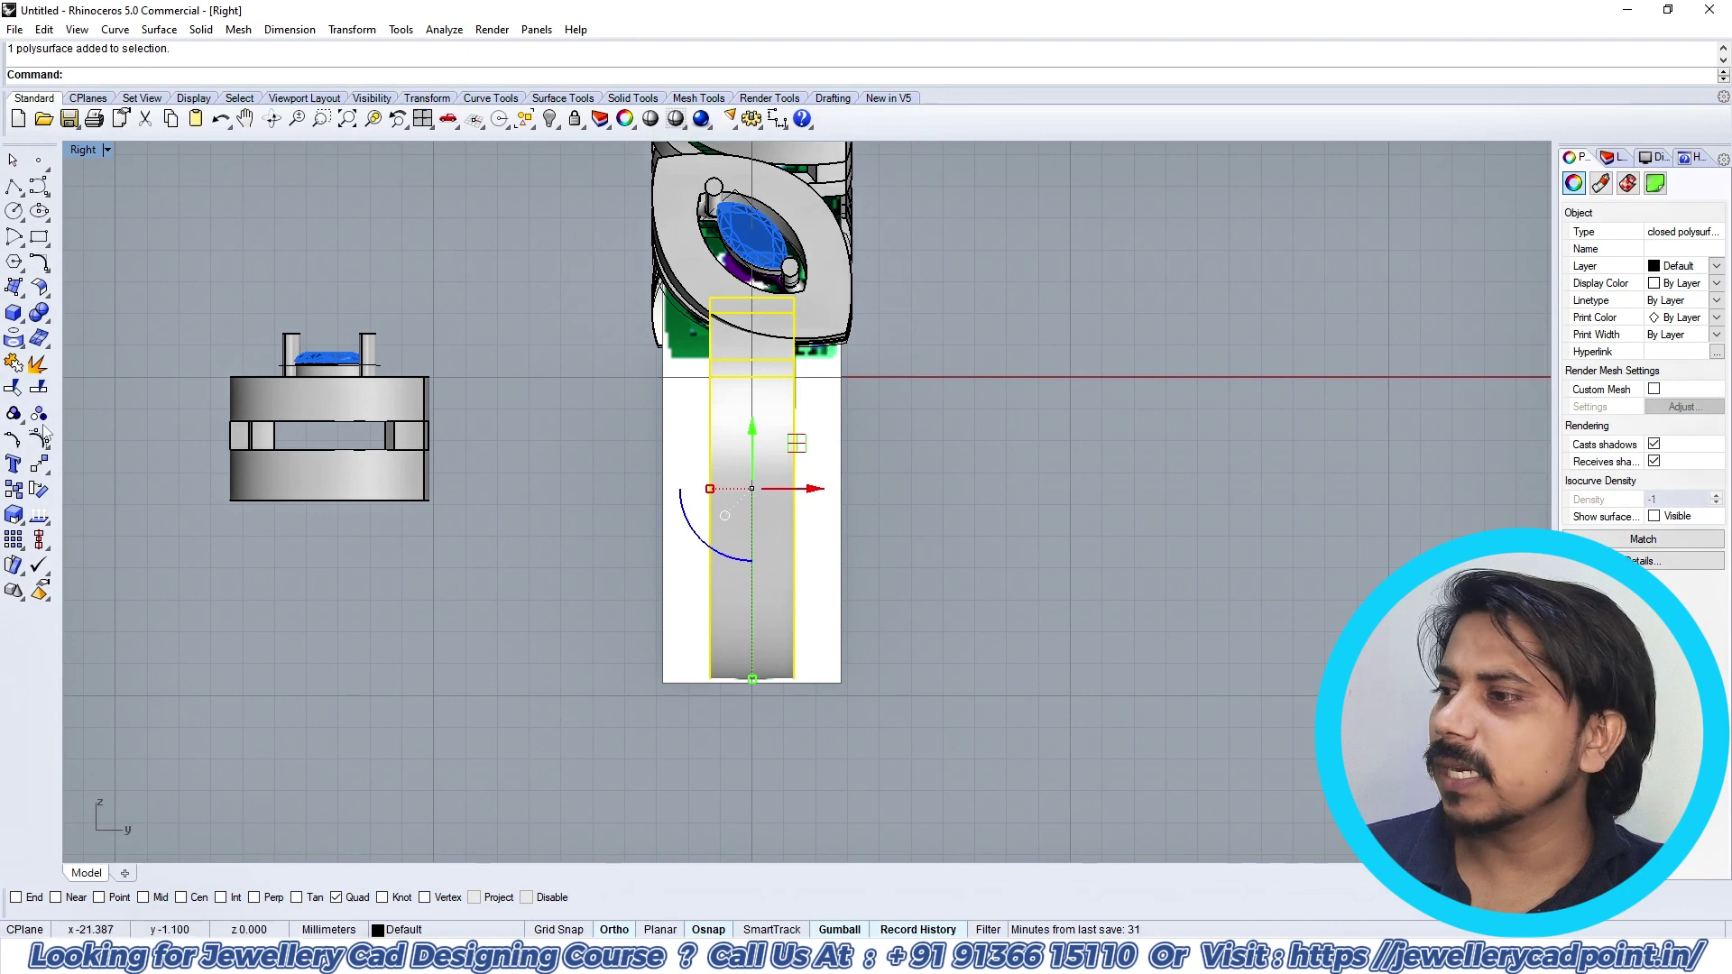
left_click(37, 466)
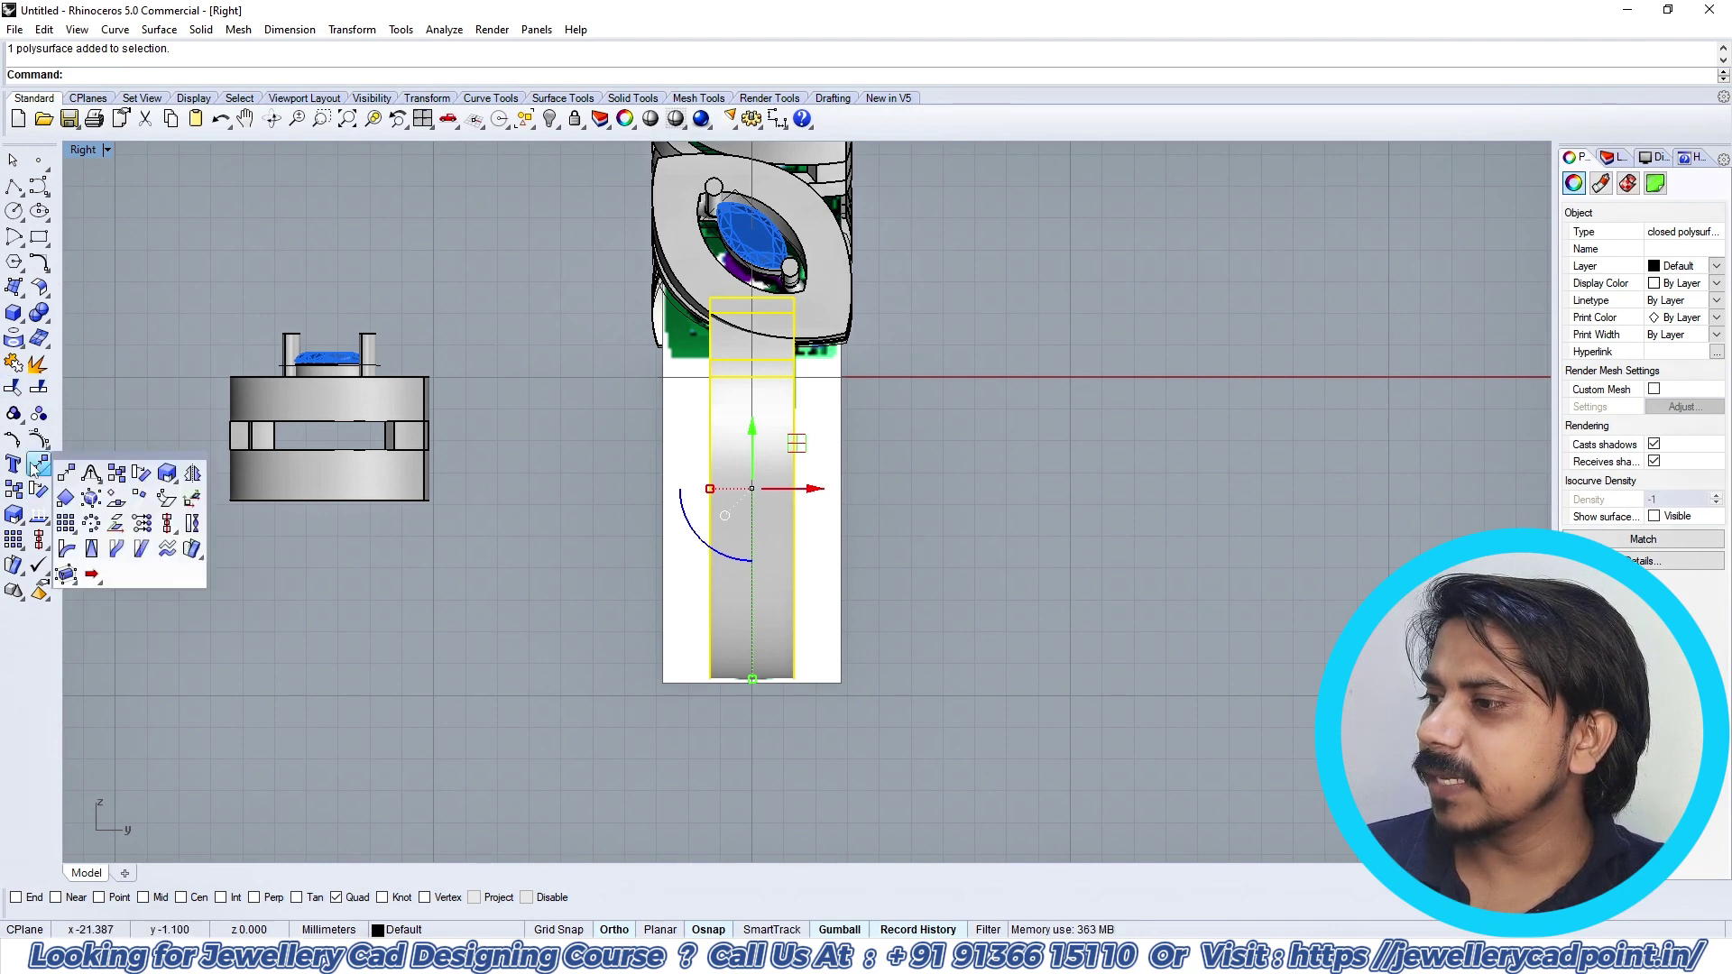
left_click(66, 578)
left_click(163, 76)
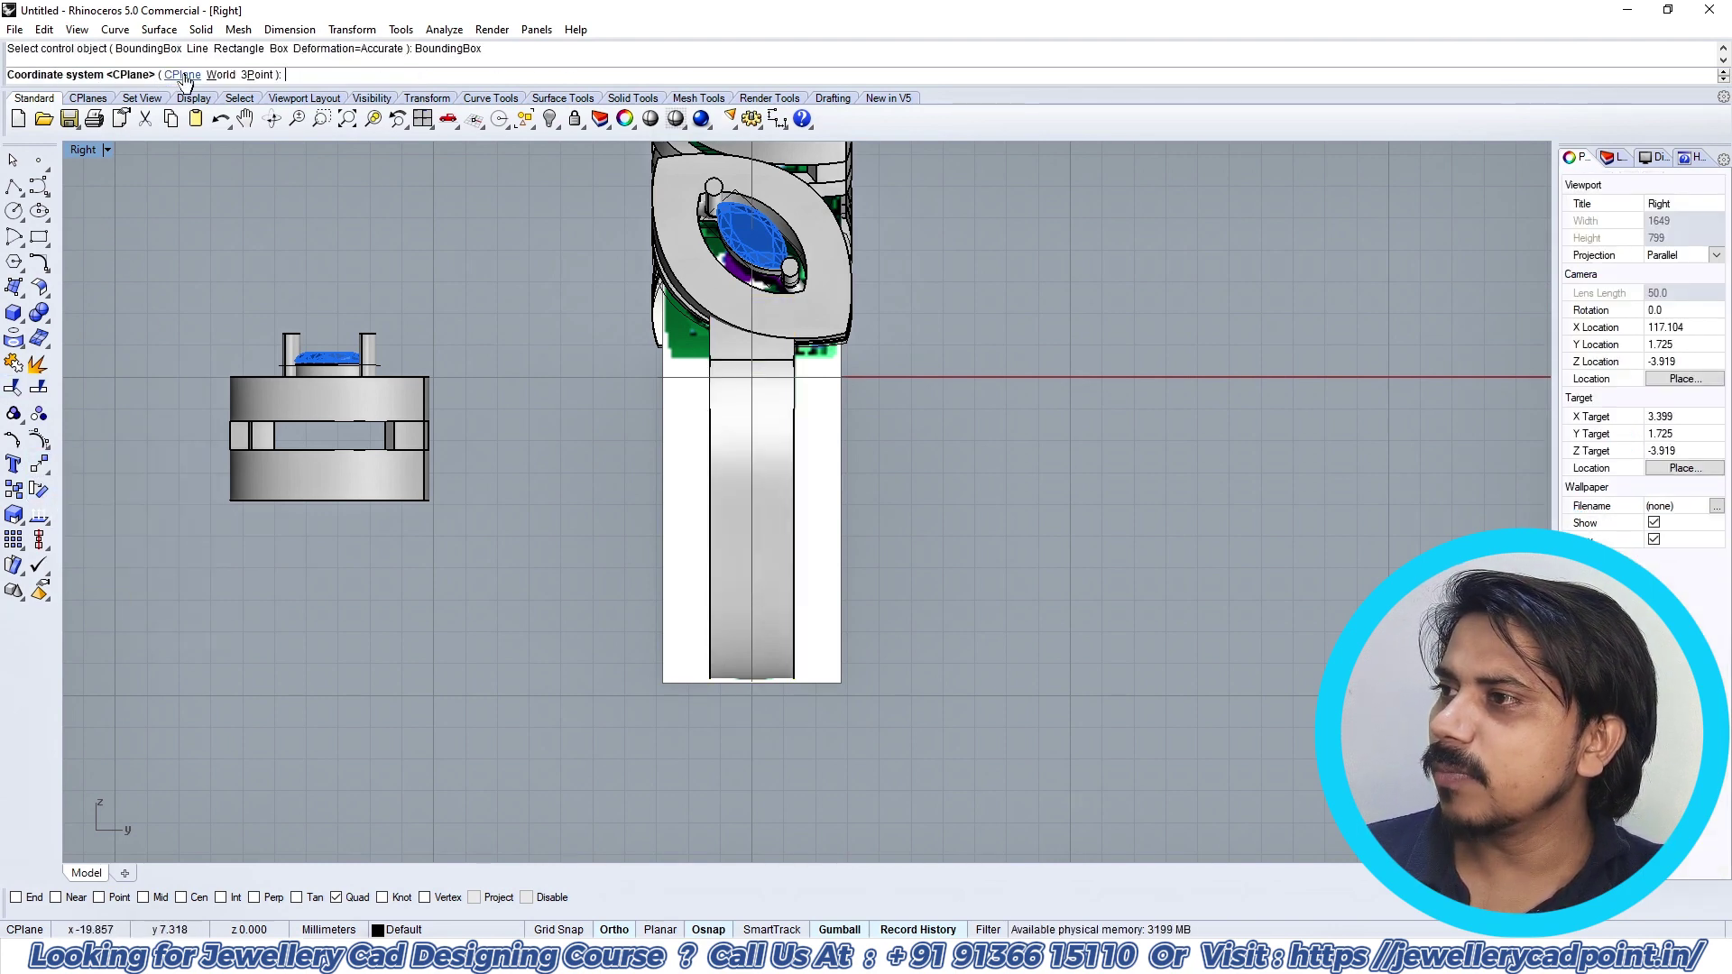
left_click(181, 76)
Step: Set the cage's X, Y and Z point counts to 2 and create the cage around the shank
left_click(115, 75)
type("2")
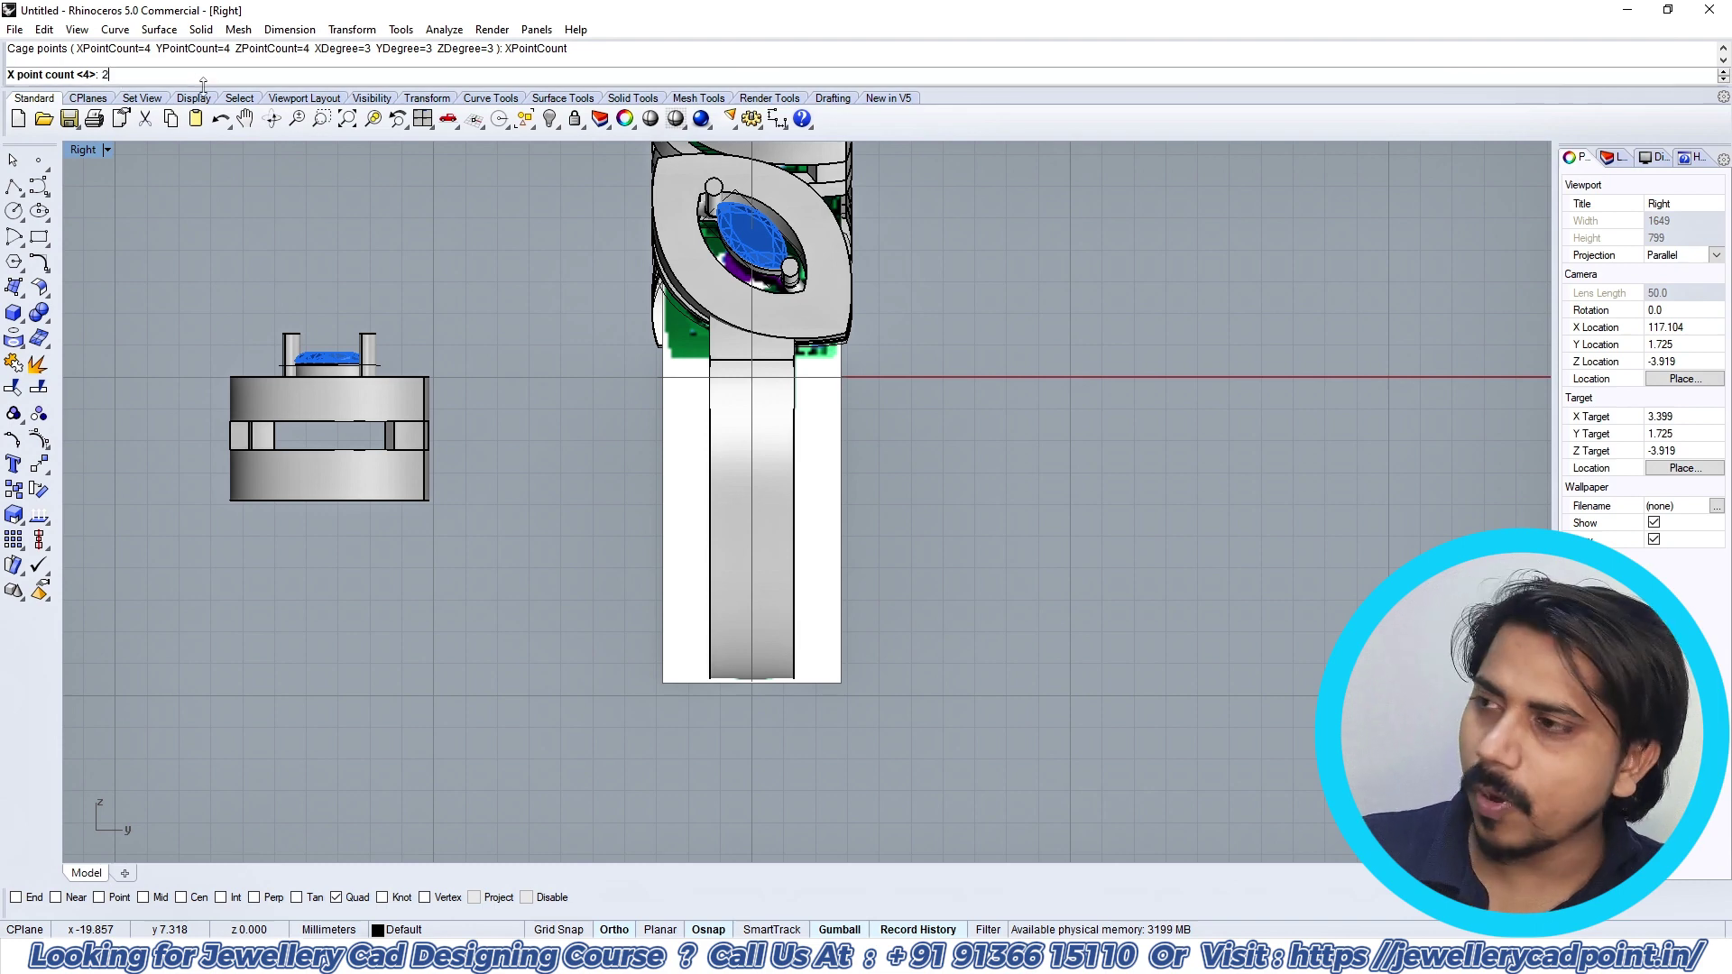
key("Return")
left_click(223, 76)
type("2")
key("Return")
left_click(290, 79)
key("Return")
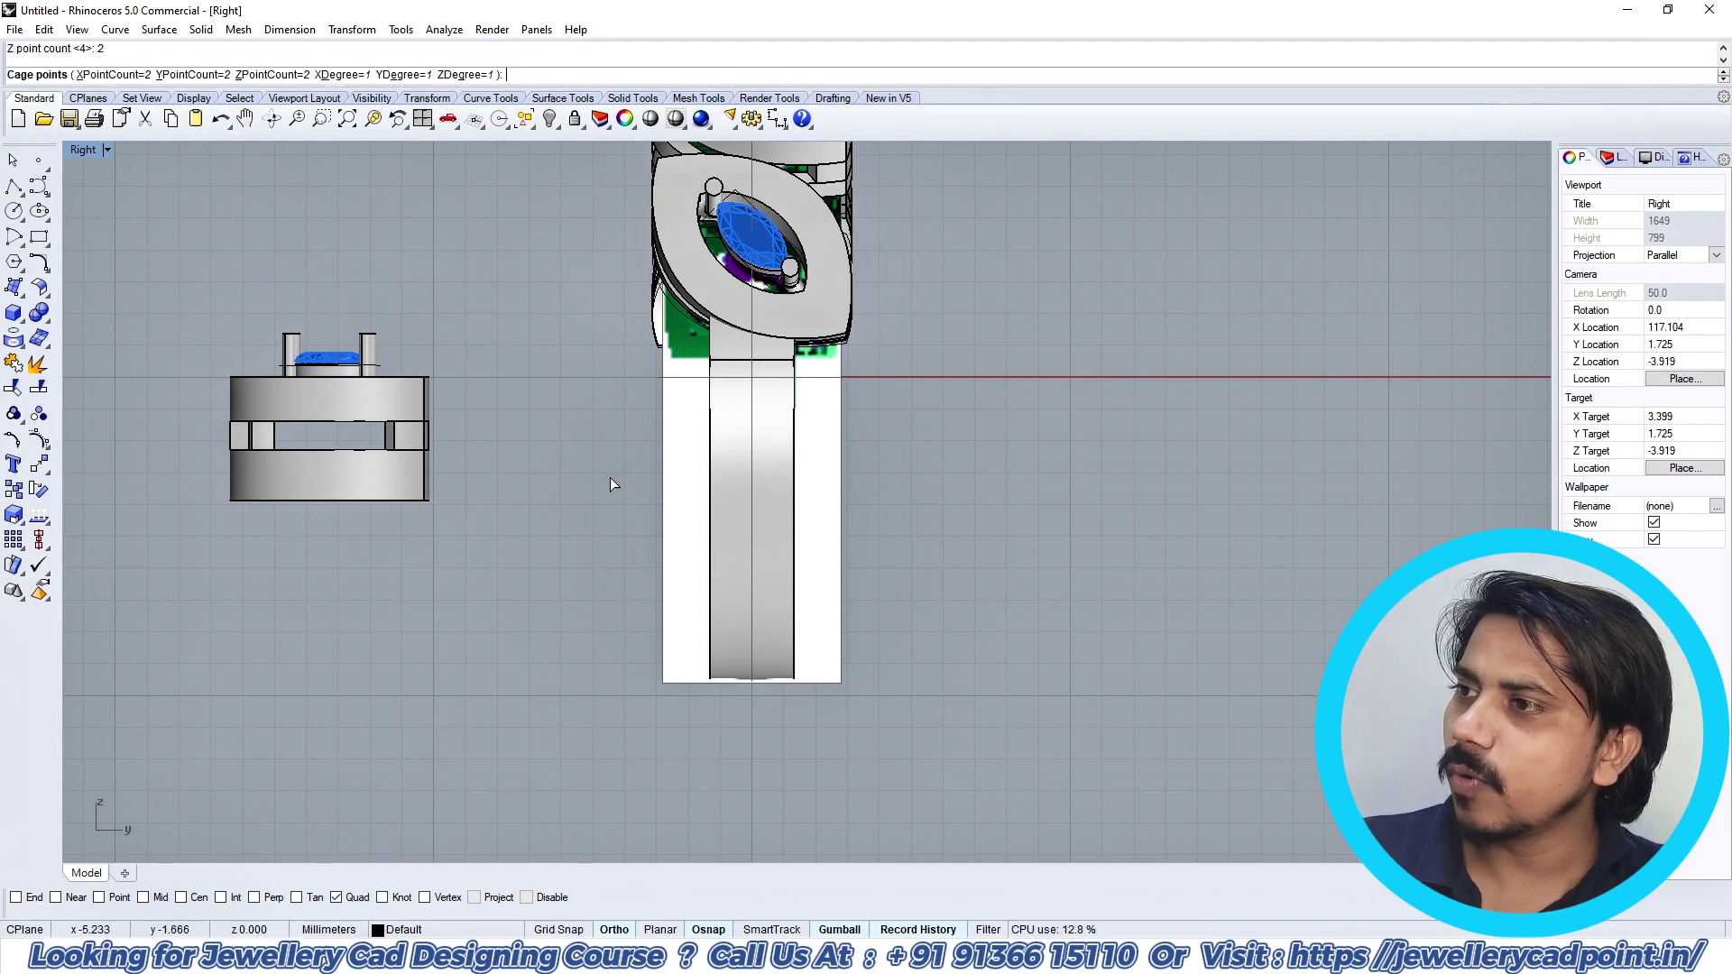
key("Return")
key("Return")
Step: Taper the shank by scaling its four lowest cage points inward to the reference width, and delete the cage
left_click_drag(512, 648, 807, 723)
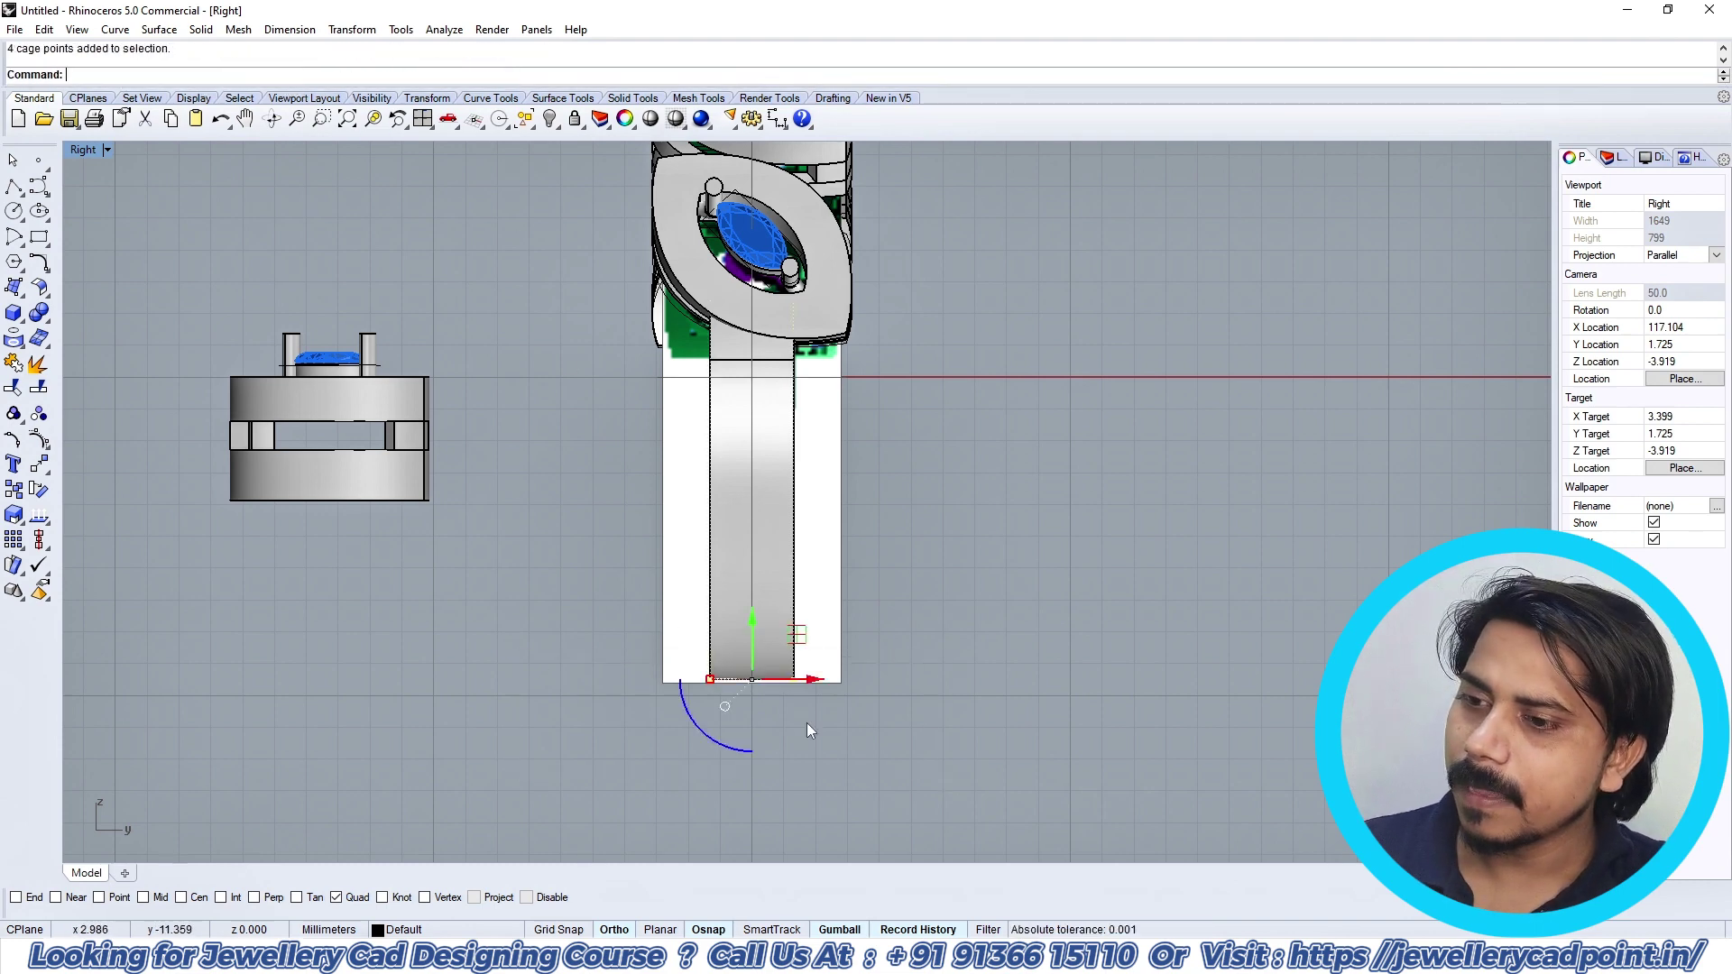
key("ctrl+alt+w")
scroll(706, 685, "up", 8)
left_click_drag(716, 671, 732, 671)
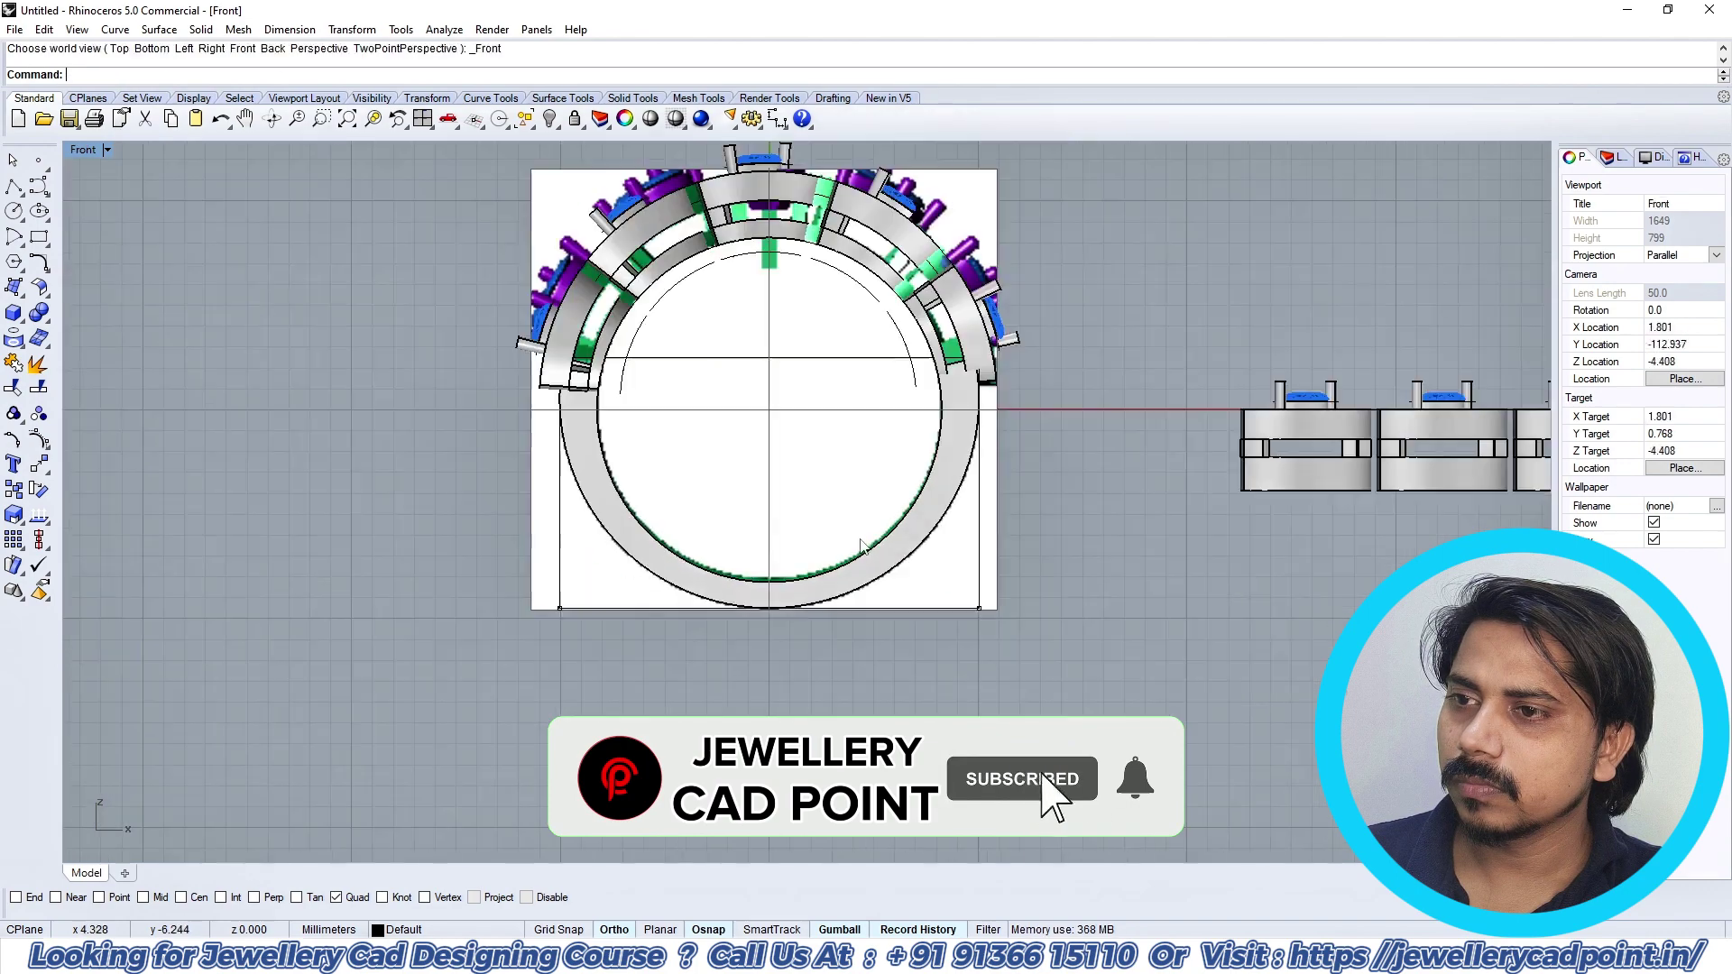
left_click(979, 547)
key("Delete")
Step: Examine the finished ring in the front, top and perspective views, checking how the tapered shank meets the end settings
scroll(944, 542, "down", 4)
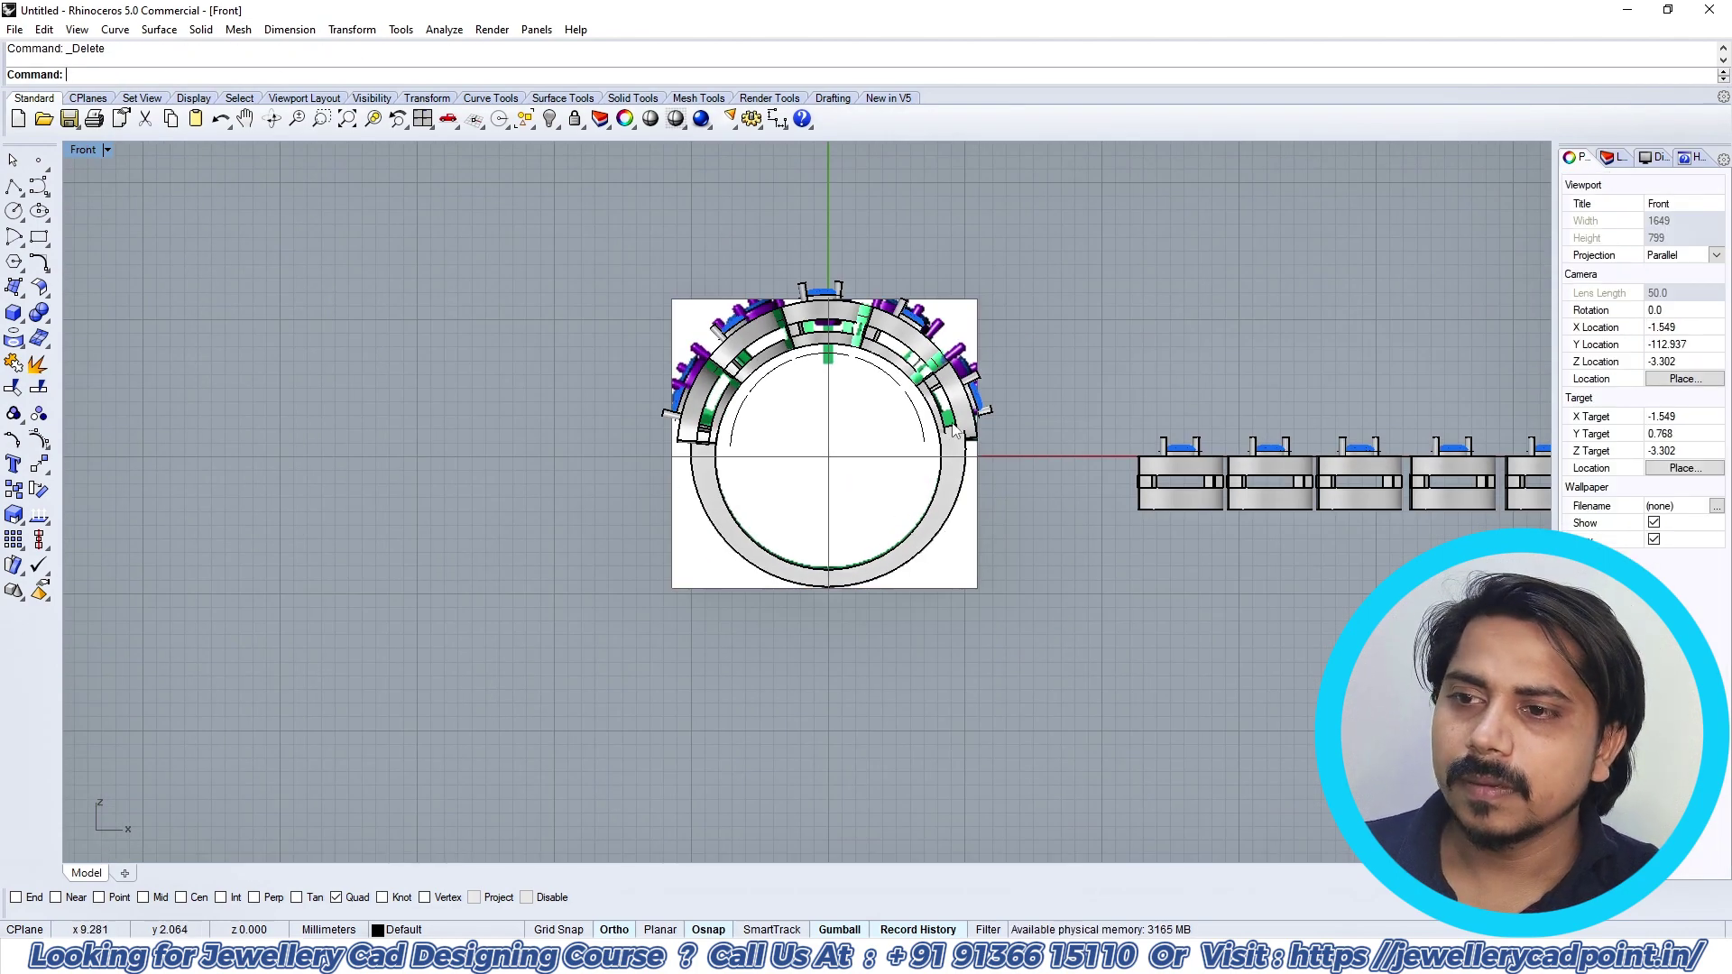
scroll(956, 431, "up", 6)
key("ctrl+F1")
key("ctrl+F4")
right_click_drag(933, 459, 911, 370)
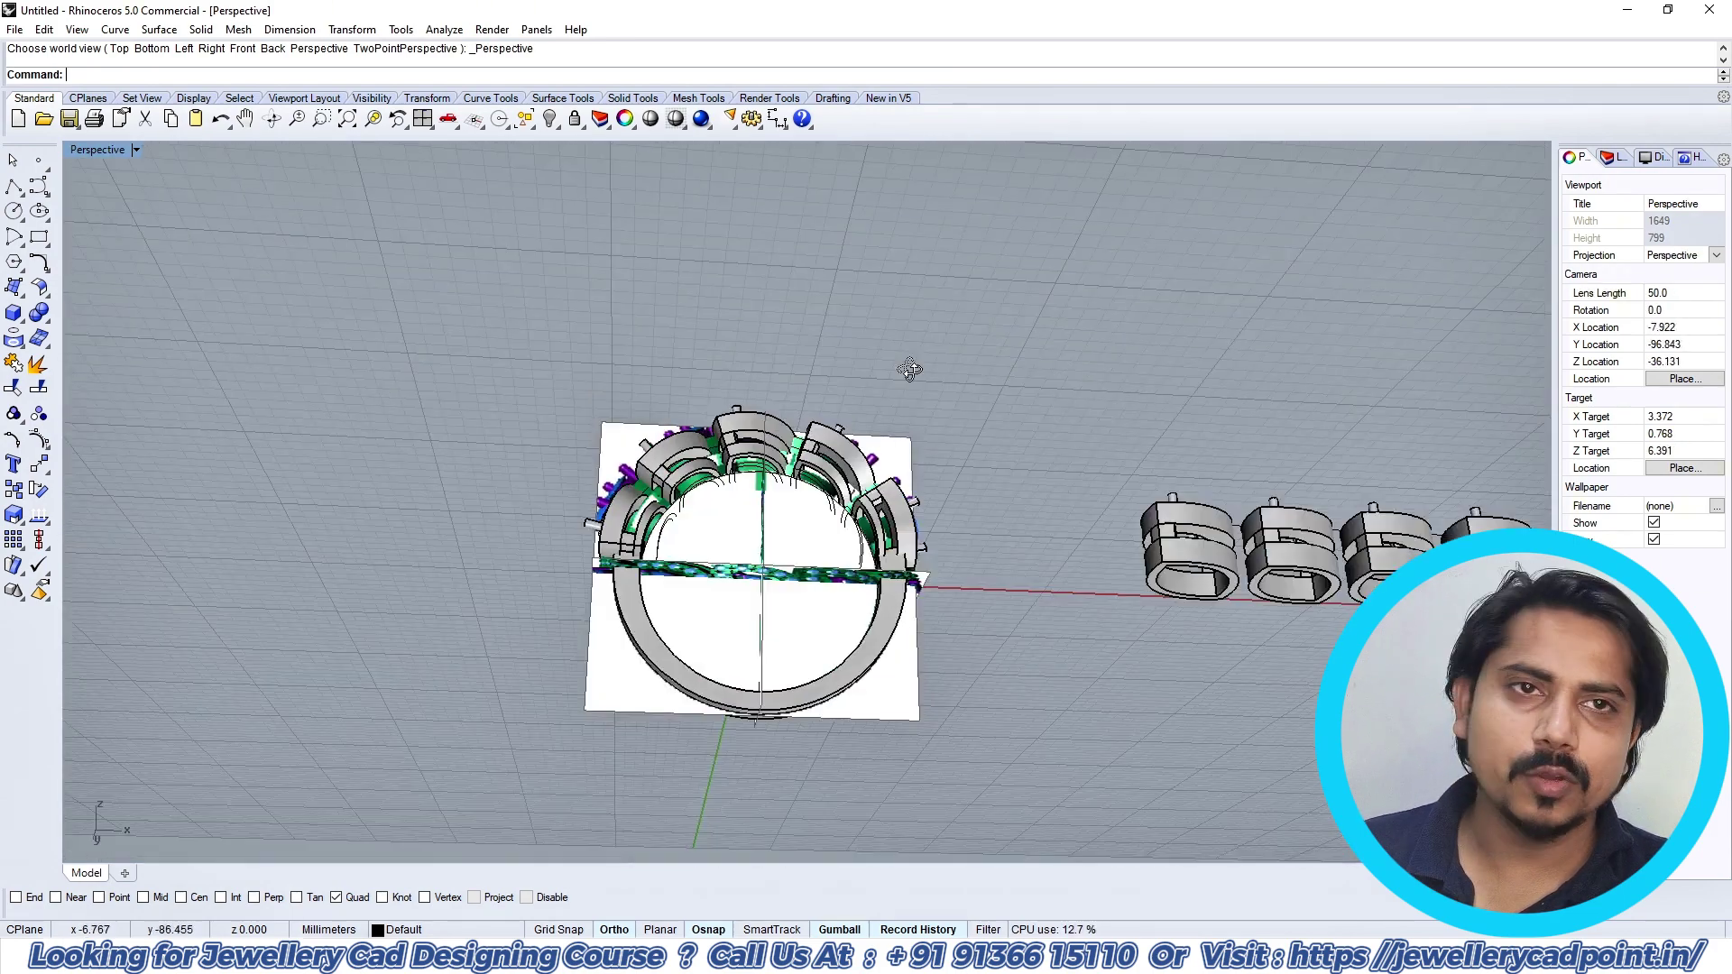
key("ctrl+F2")
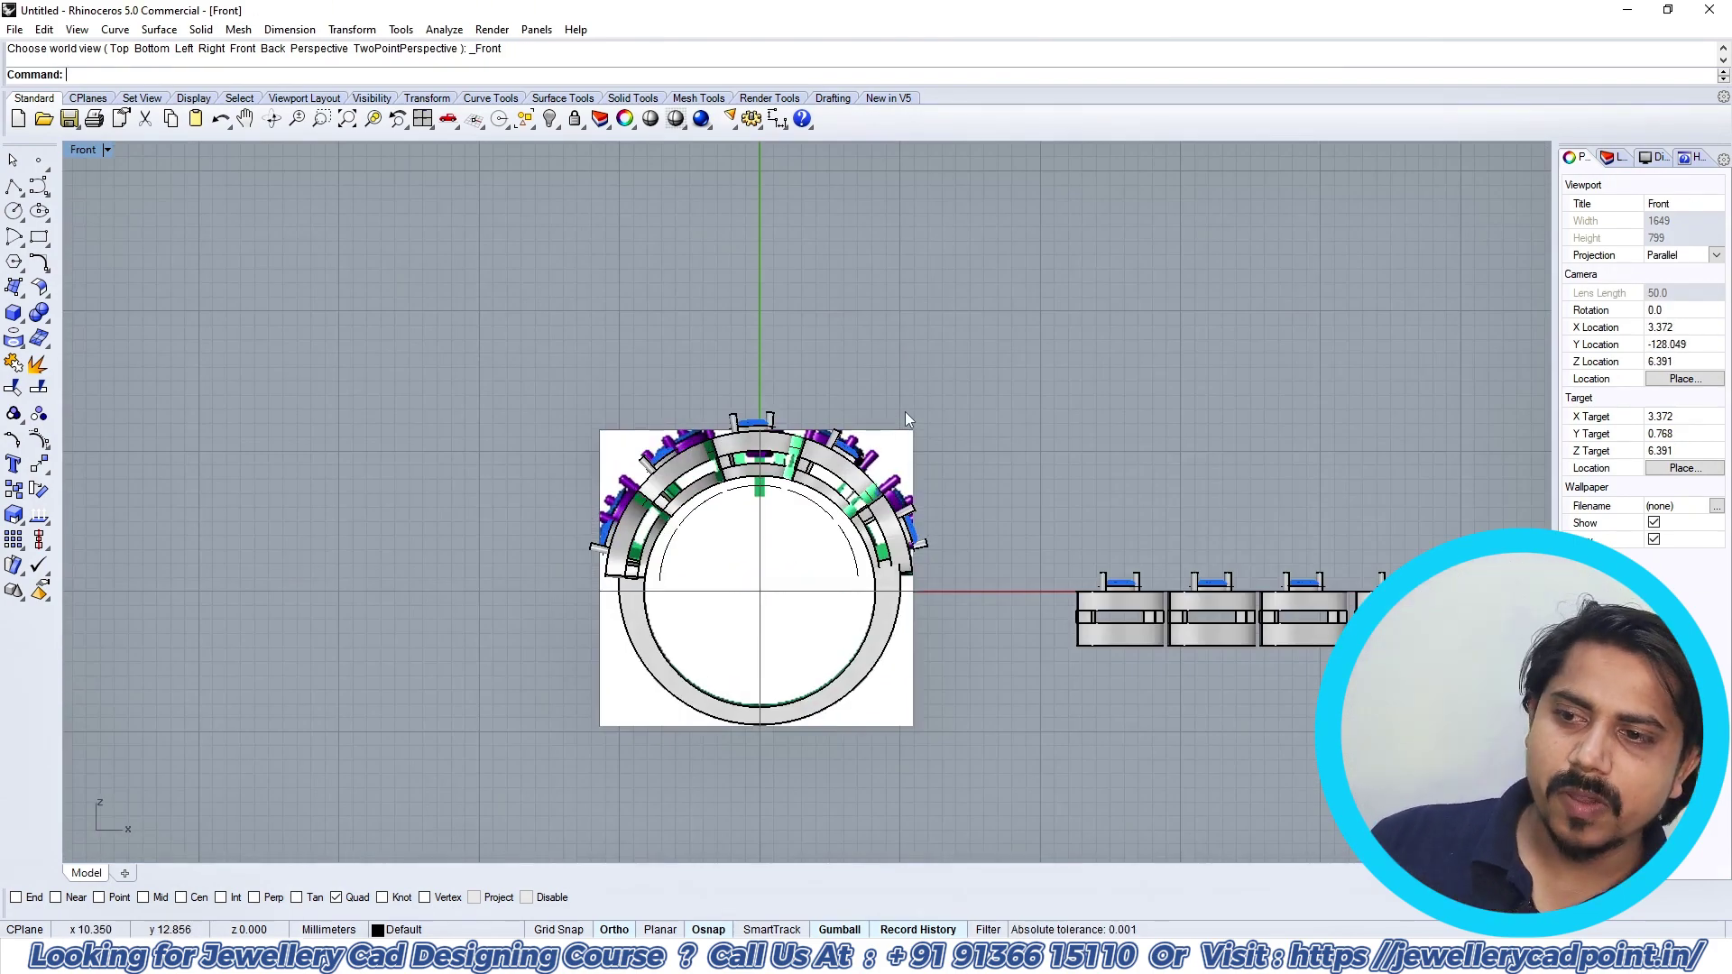
key("ctrl+F1")
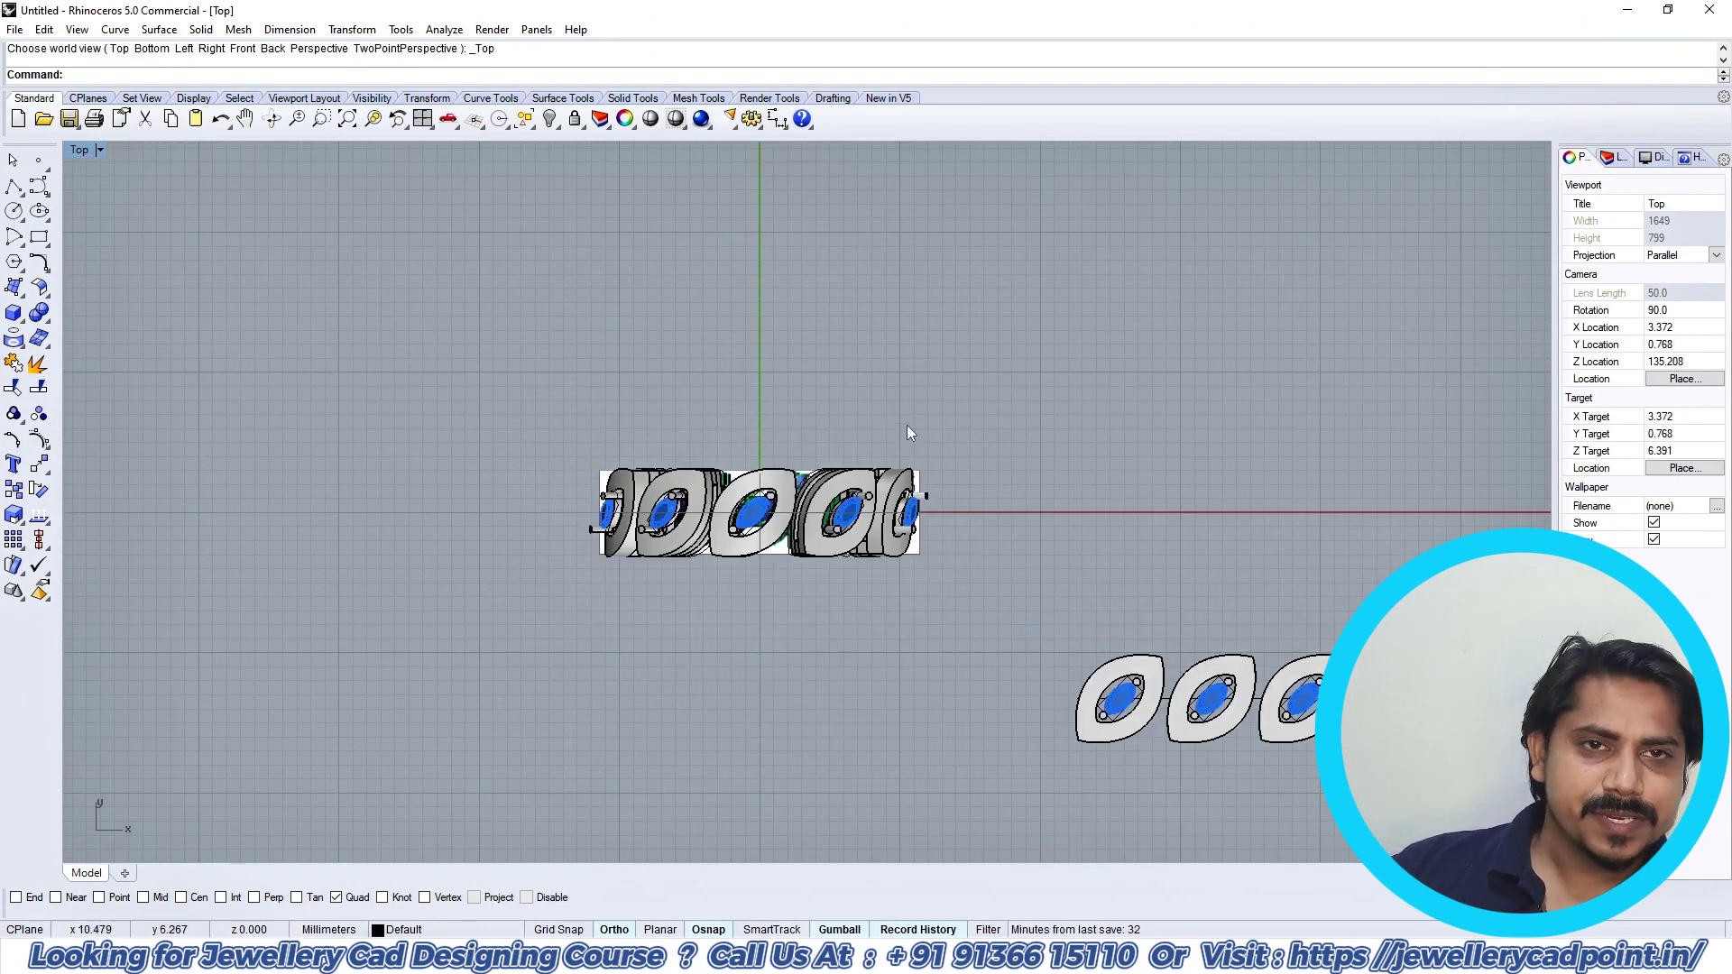
key("ctrl+F4")
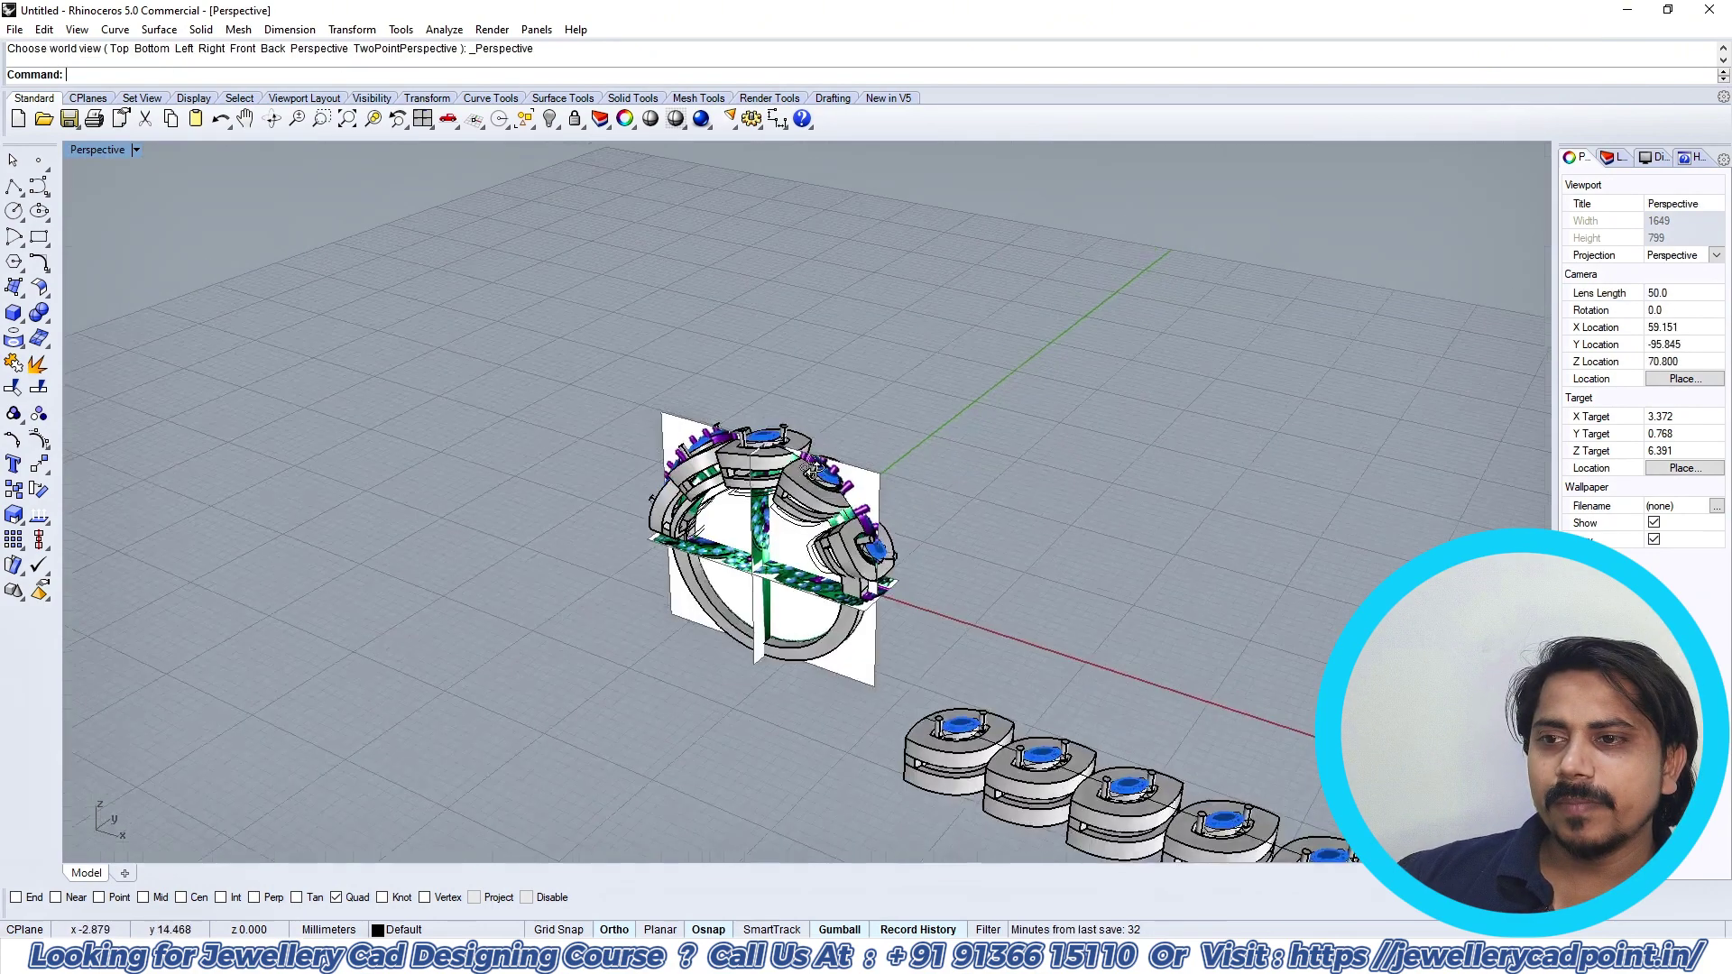
Step: Inspect the modelled ring from the perspective, top and front views, including the spacing of its slanted settings and the spare flat row
scroll(741, 437, "up", 10)
right_click_drag(743, 438, 875, 402)
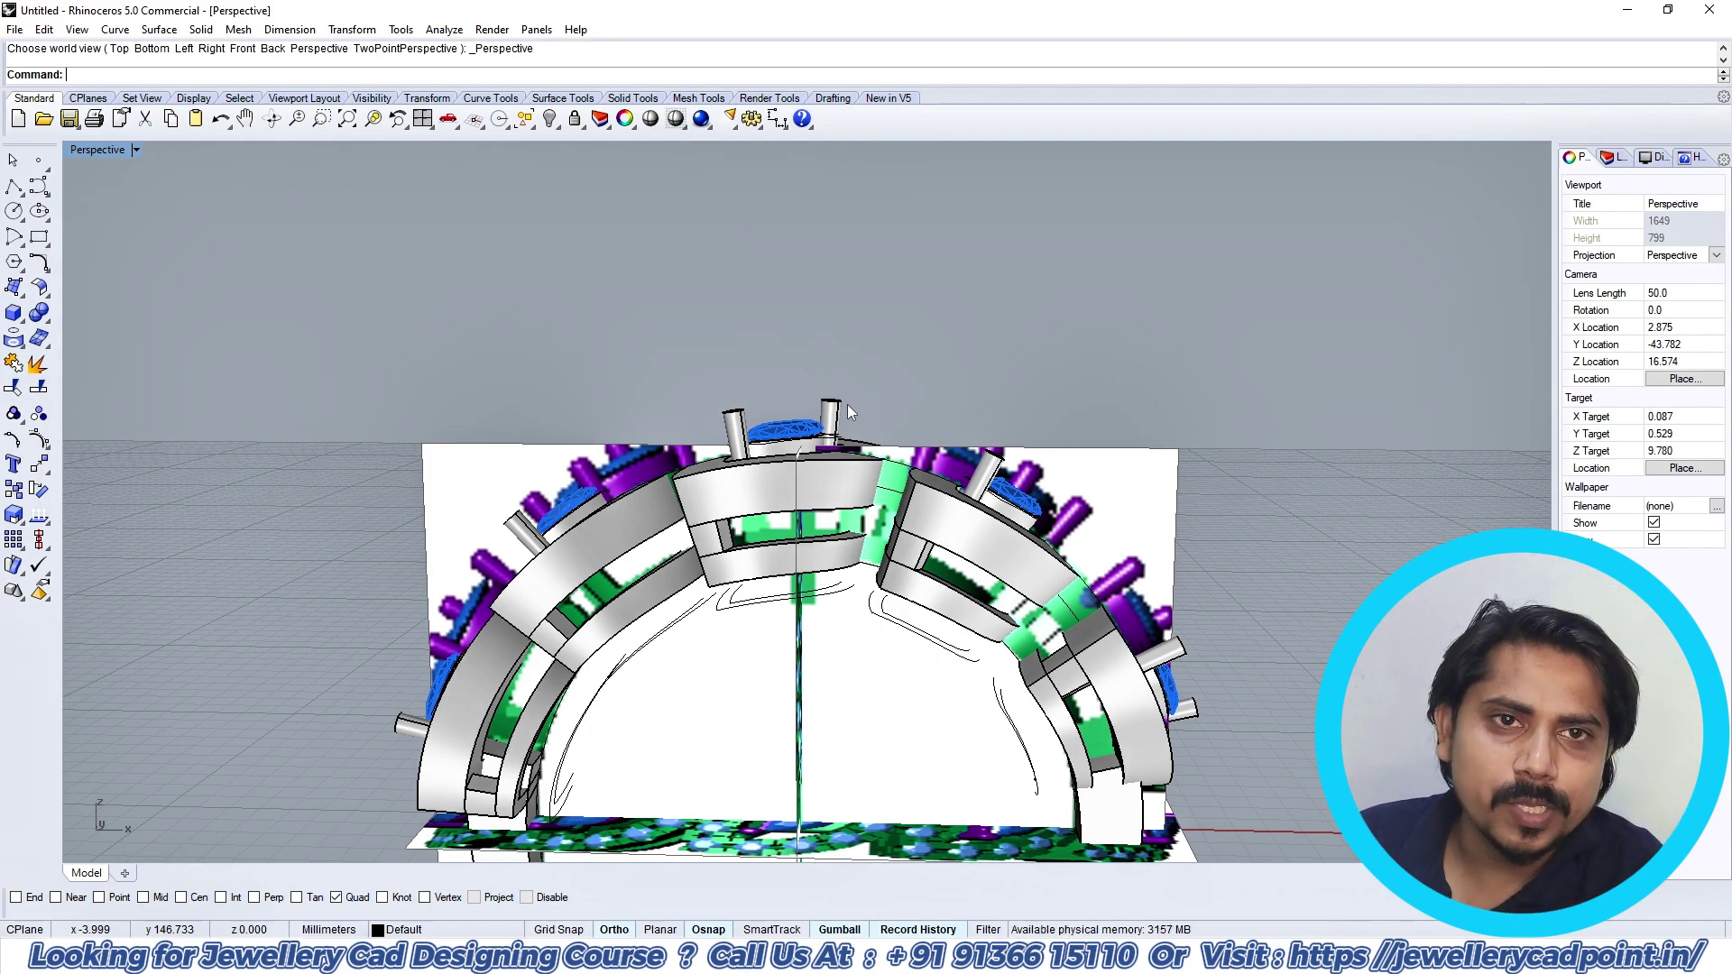
type("t")
key("Return")
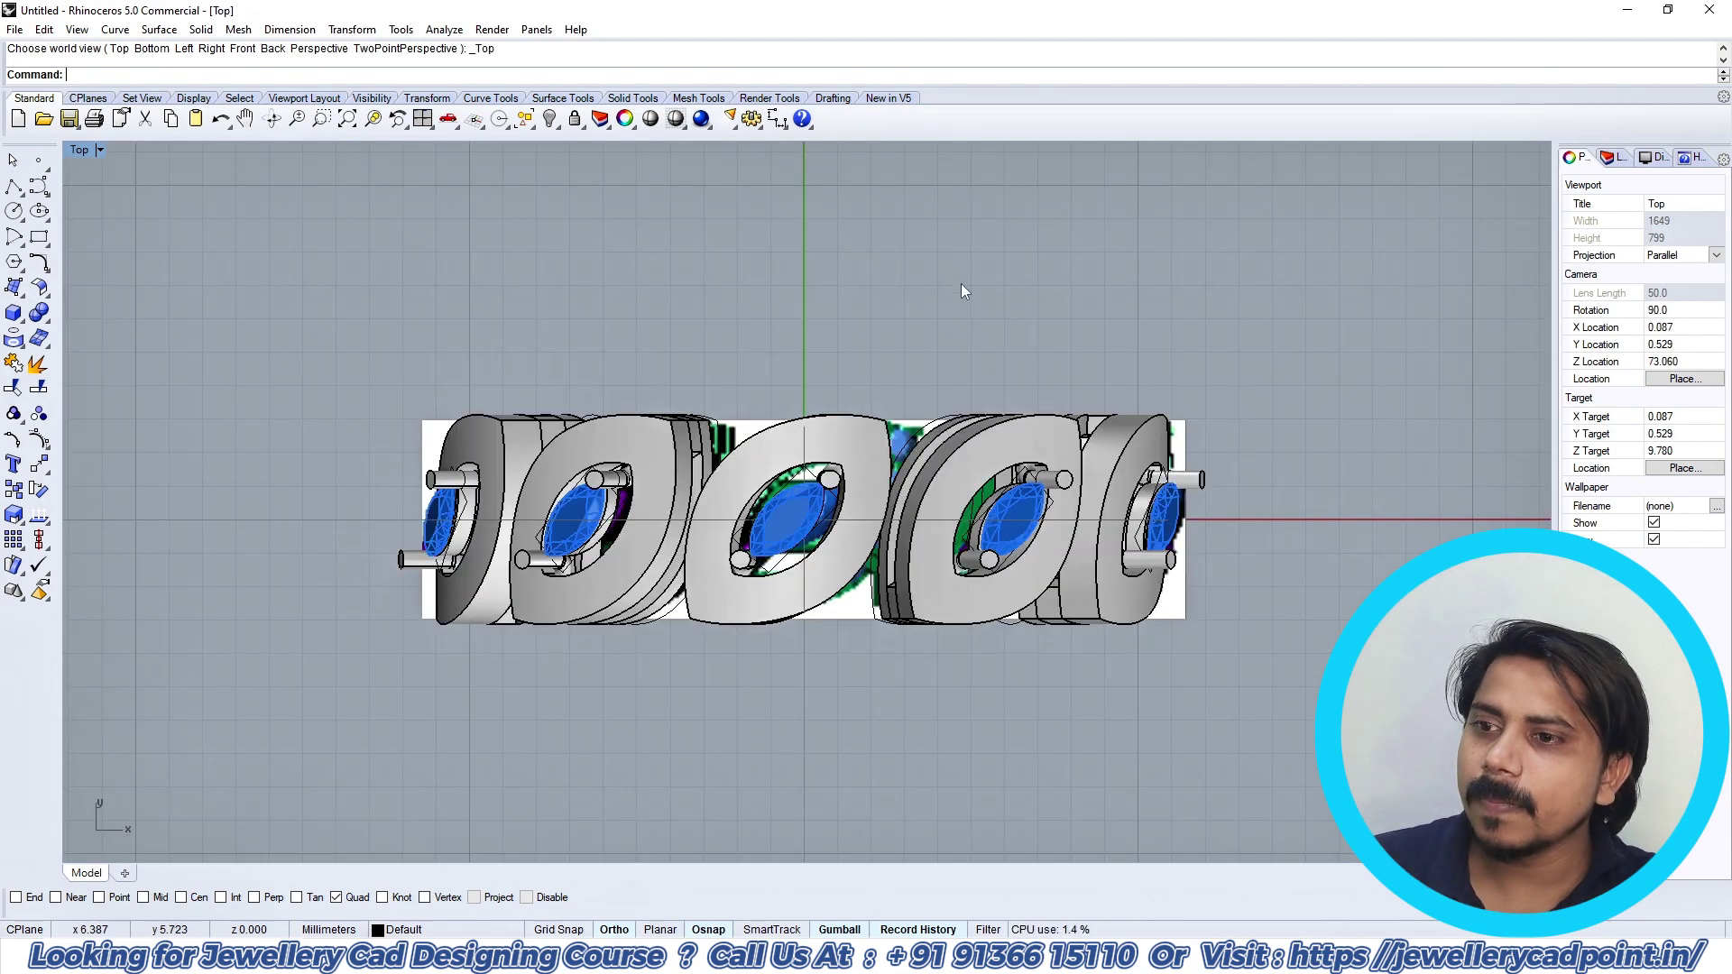
scroll(961, 284, "down", 6)
type("s")
key("Return")
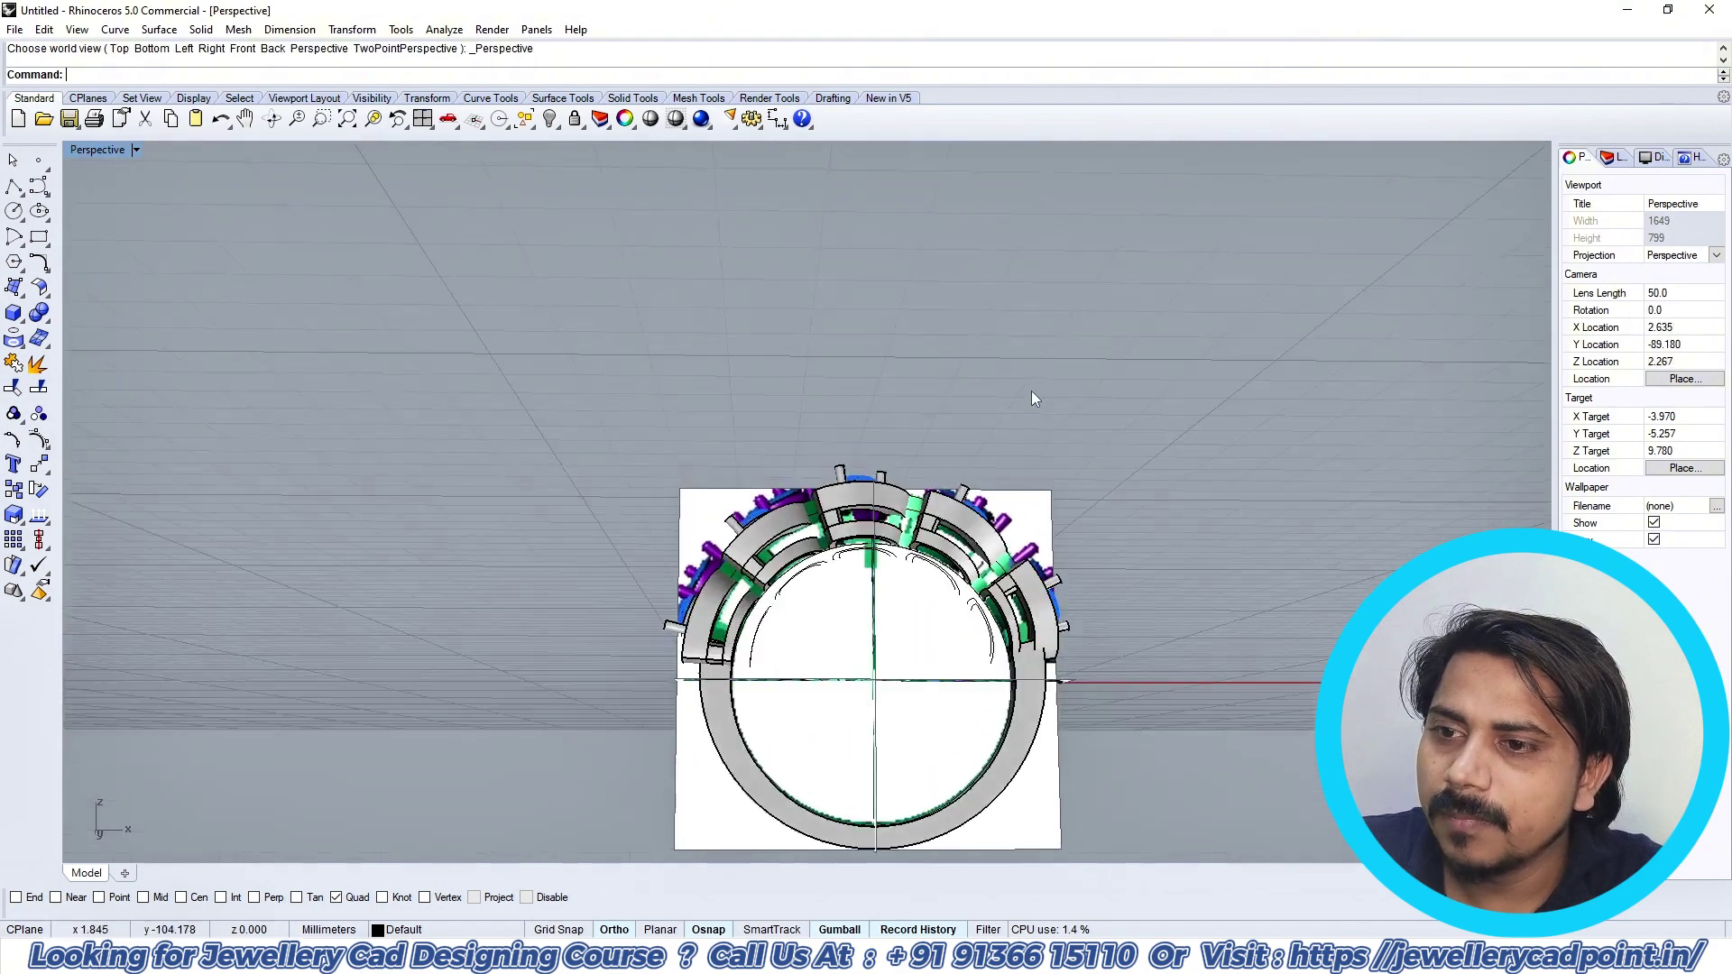
scroll(1031, 392, "up", 3)
type("t")
key("Return")
scroll(922, 399, "down", 6)
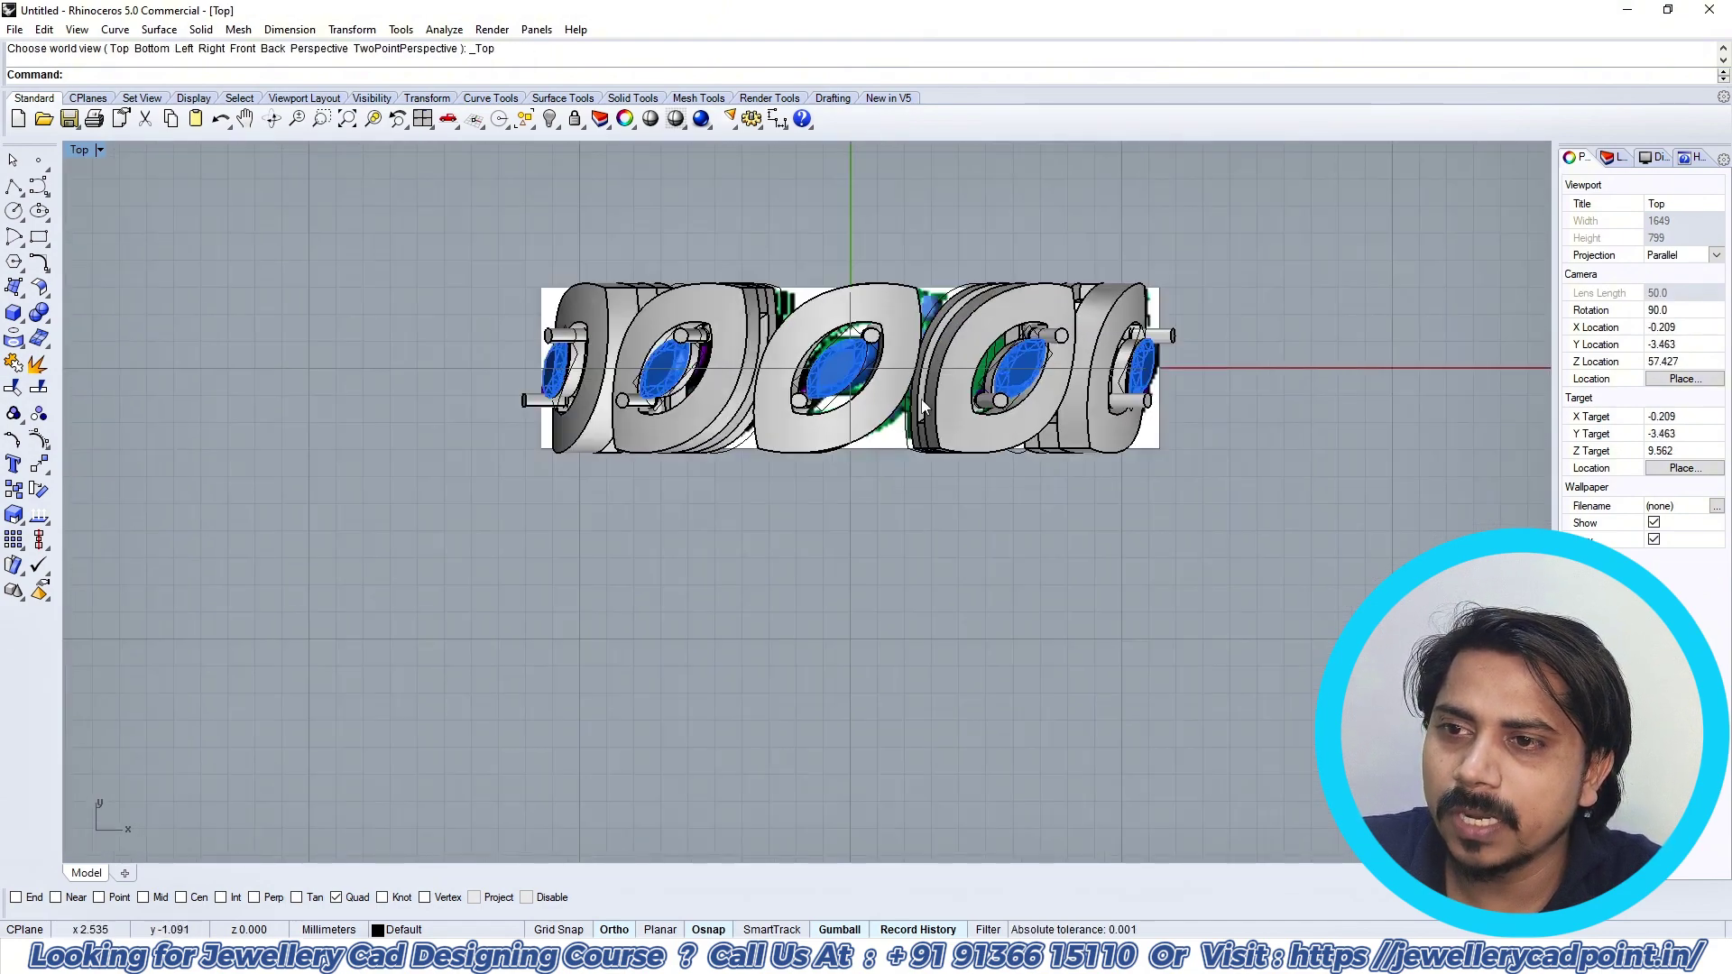
right_click_drag(922, 399, 857, 392)
key("ctrl+F4")
key("ctrl+F2")
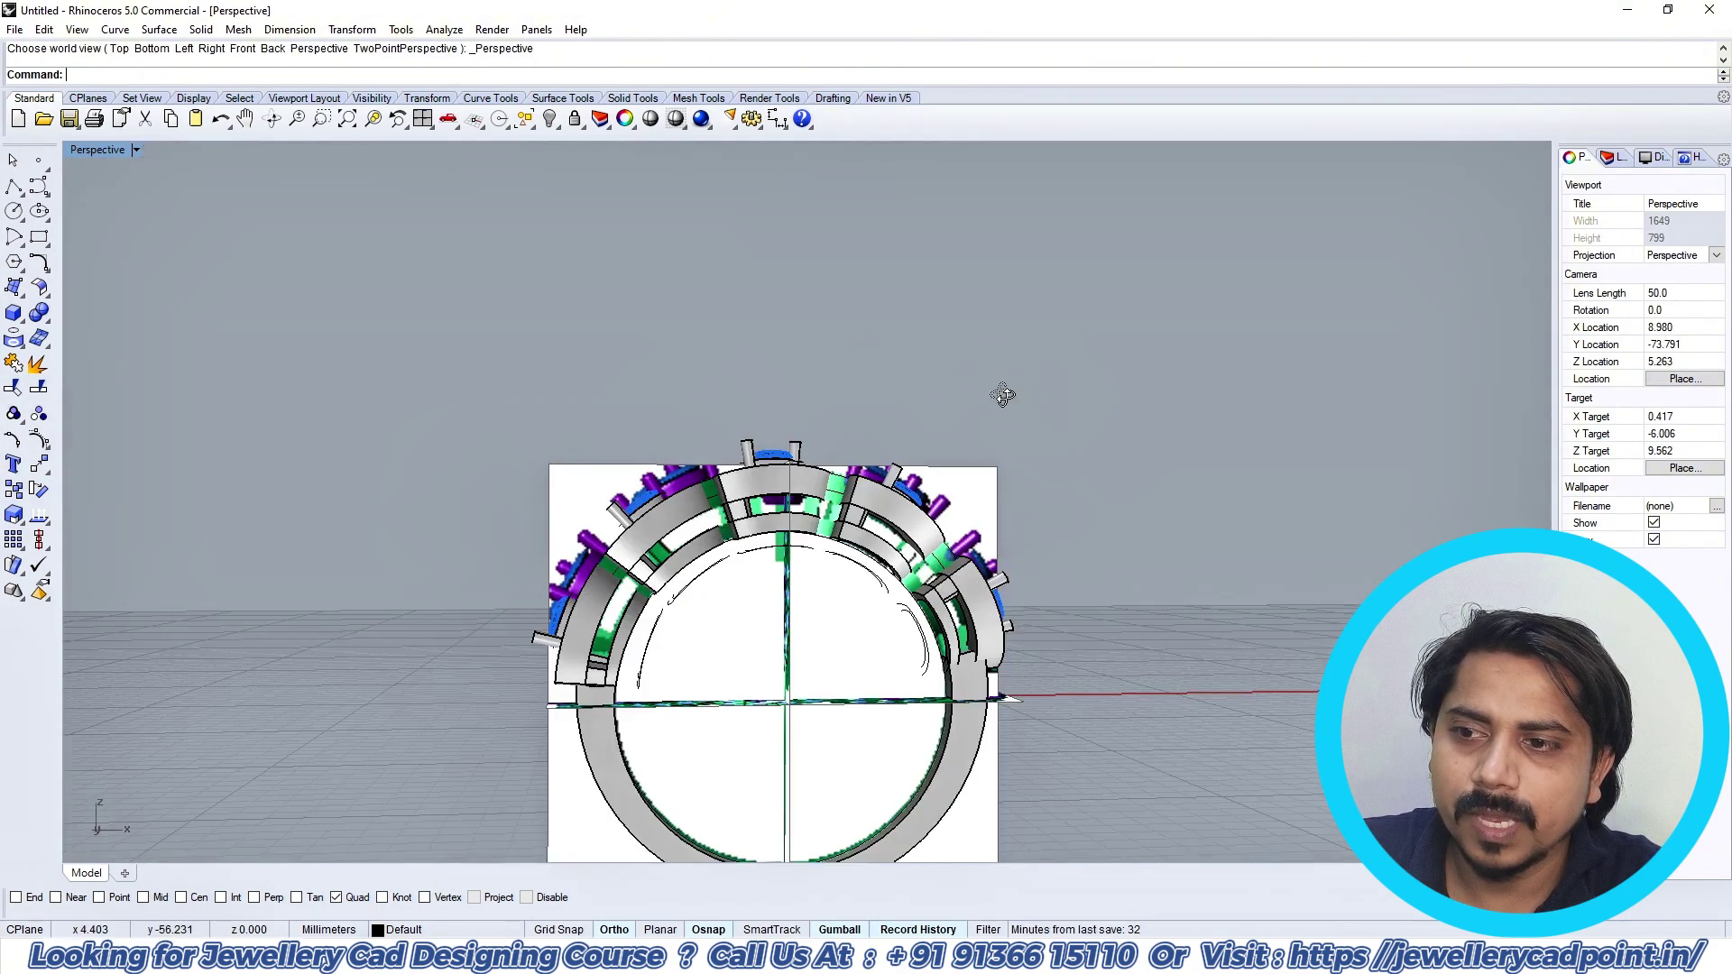
scroll(918, 490, "down", 3)
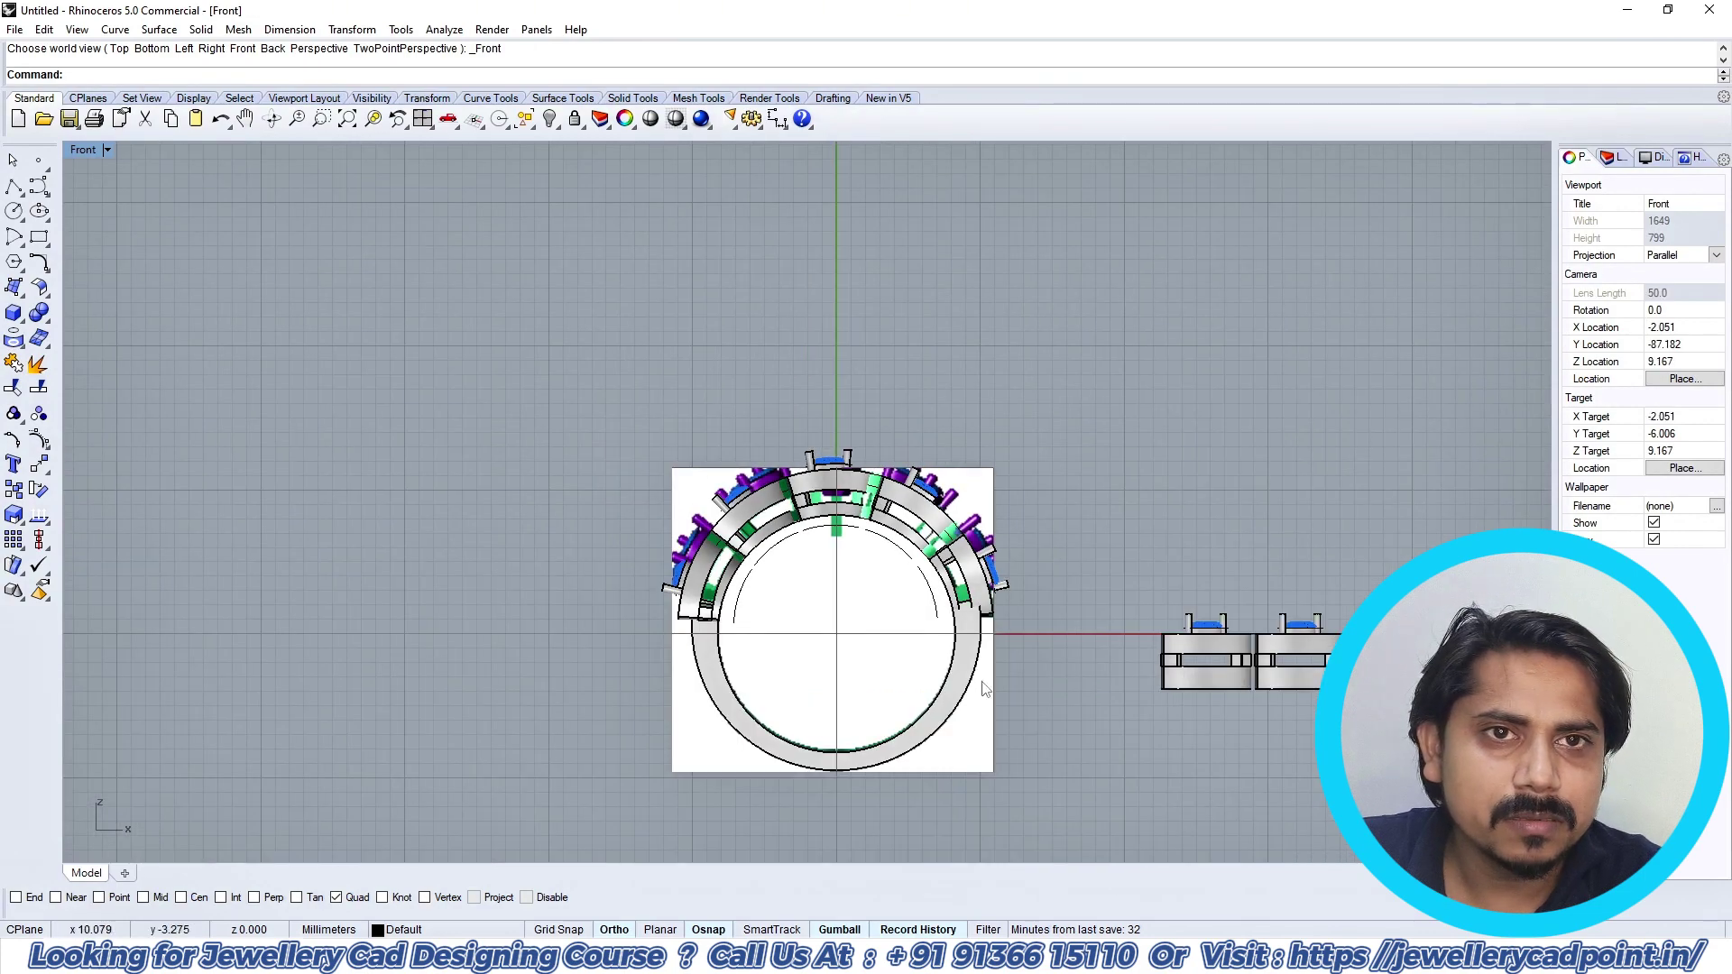
key("ctrl+F1")
right_click_drag(975, 565, 962, 614)
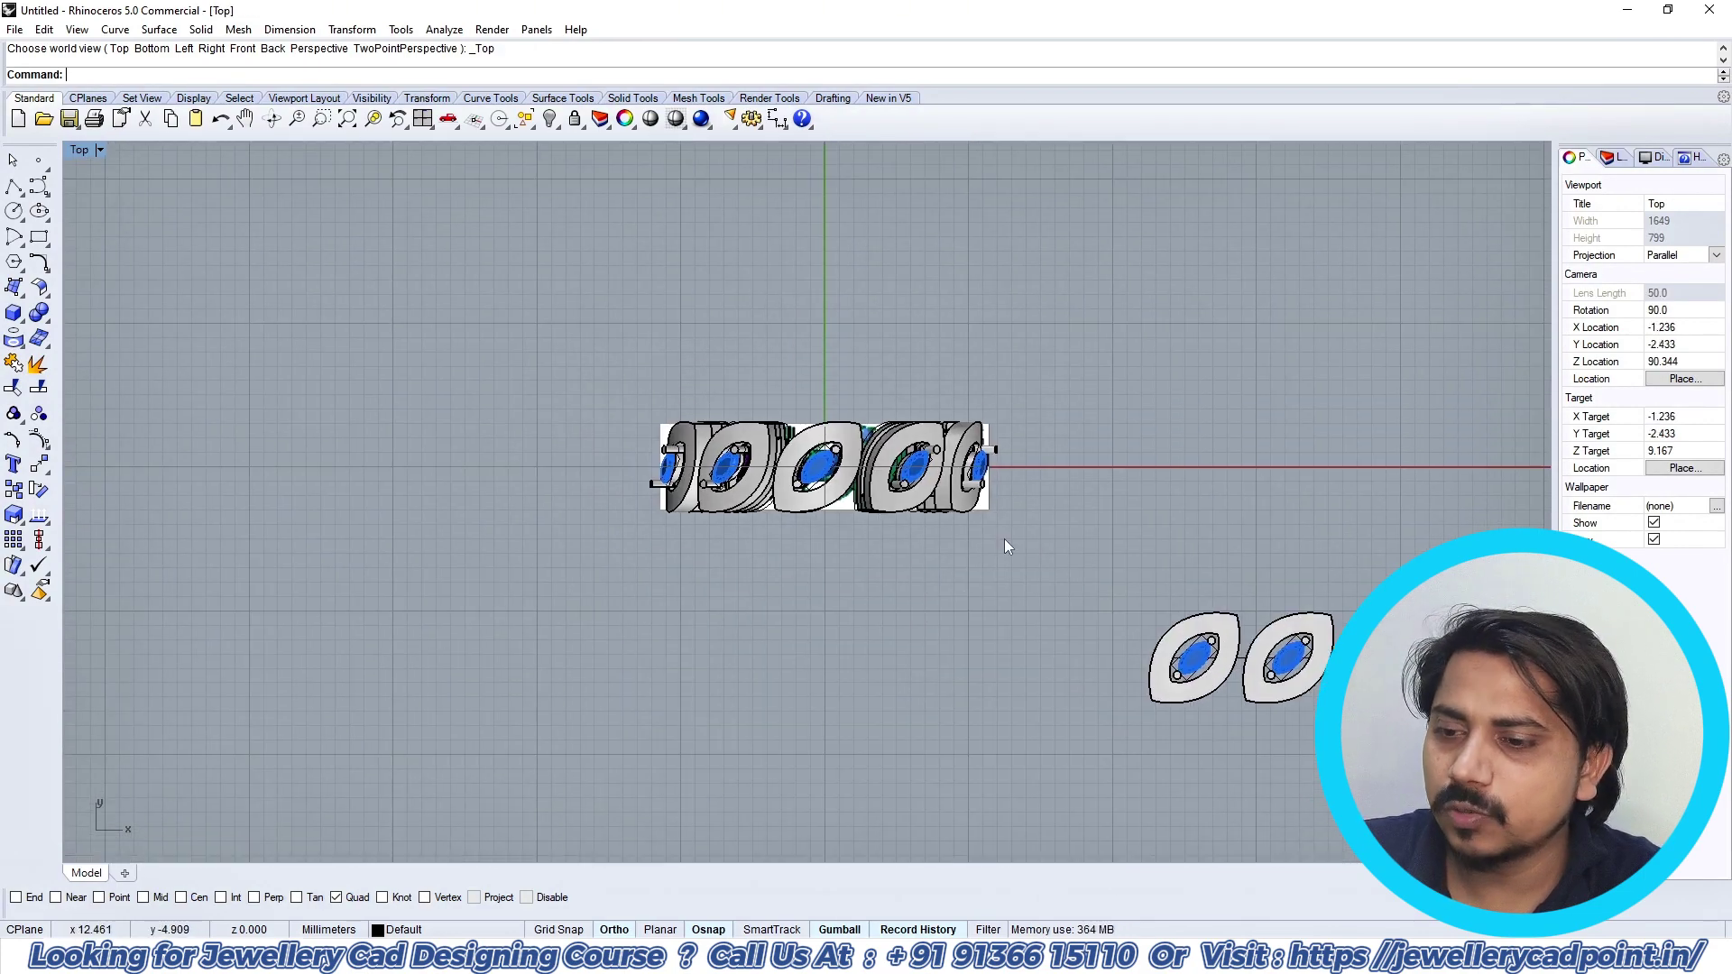
scroll(1004, 539, "down", 6)
right_click_drag(1004, 538, 894, 522)
key("ctrl+F3")
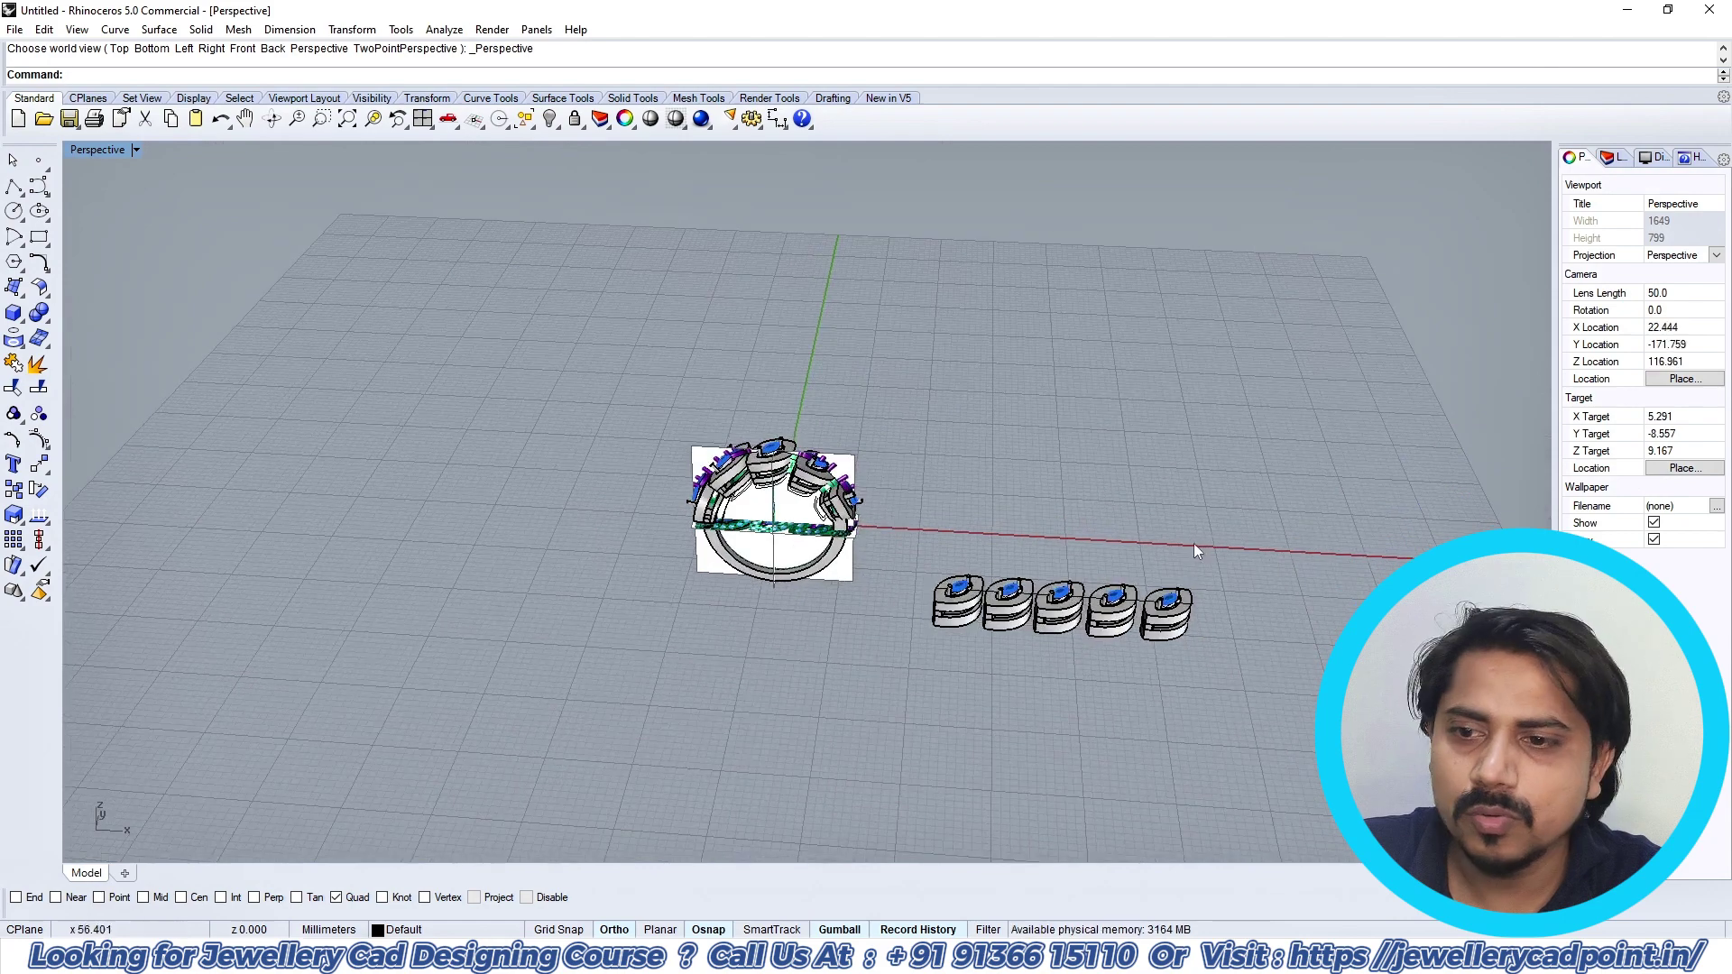
Step: Clear the flat row of settings and the modelled ring, leaving only the reference pictures in the scene
key("ctrl+F1")
left_click_drag(1339, 488, 891, 630)
right_click_drag(891, 630, 926, 700)
key("ctrl+h")
left_click_drag(673, 649, 1102, 372)
key("Delete")
key("ctrl+F2")
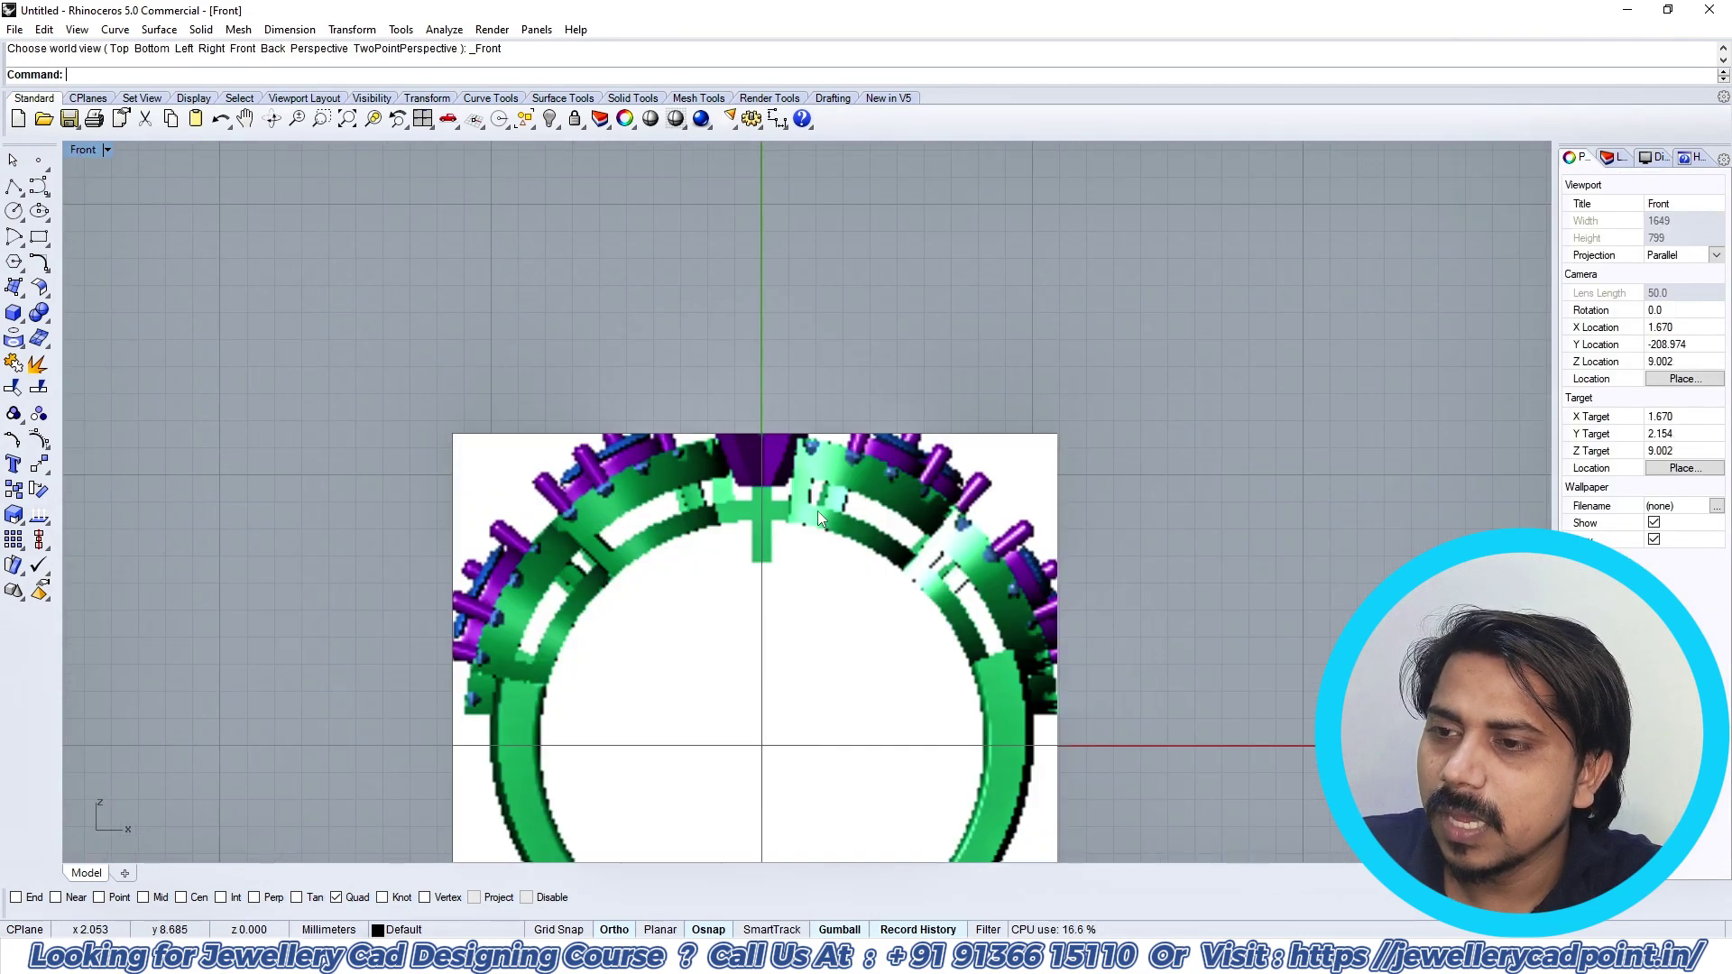
scroll(817, 511, "down", 8)
right_click(853, 444)
right_click_drag(854, 445, 854, 471)
key("ctrl+F1")
scroll(842, 379, "up", 3)
scroll(868, 350, "down", 5)
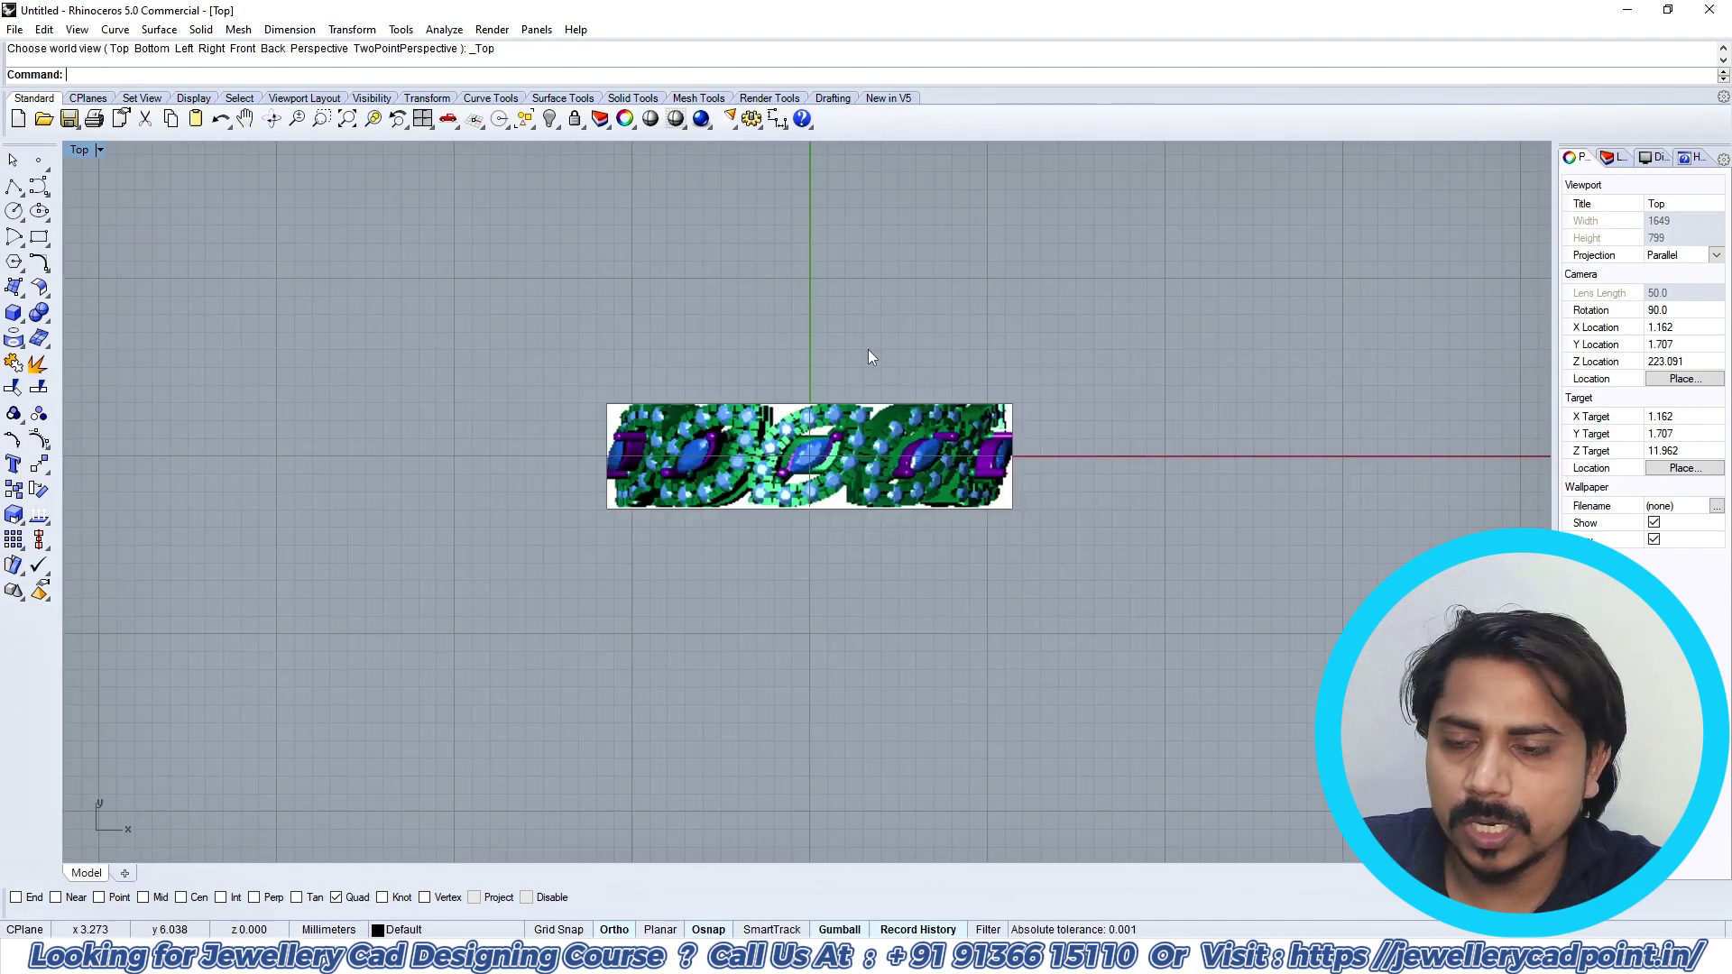
key("Delete")
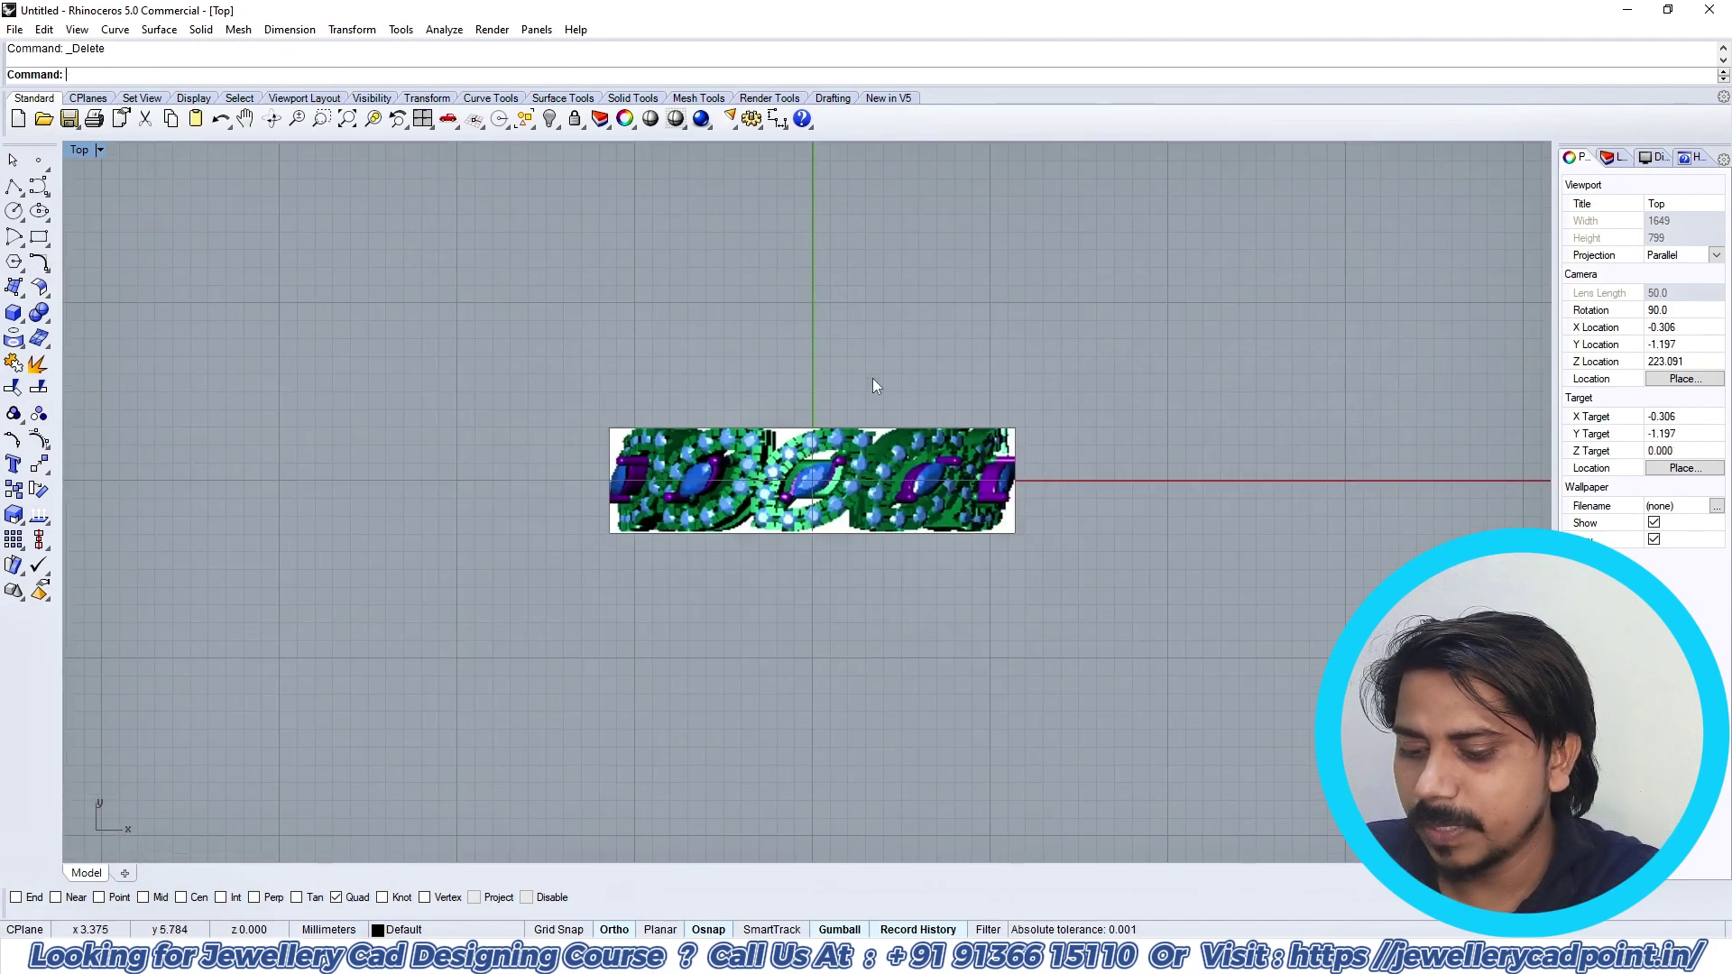
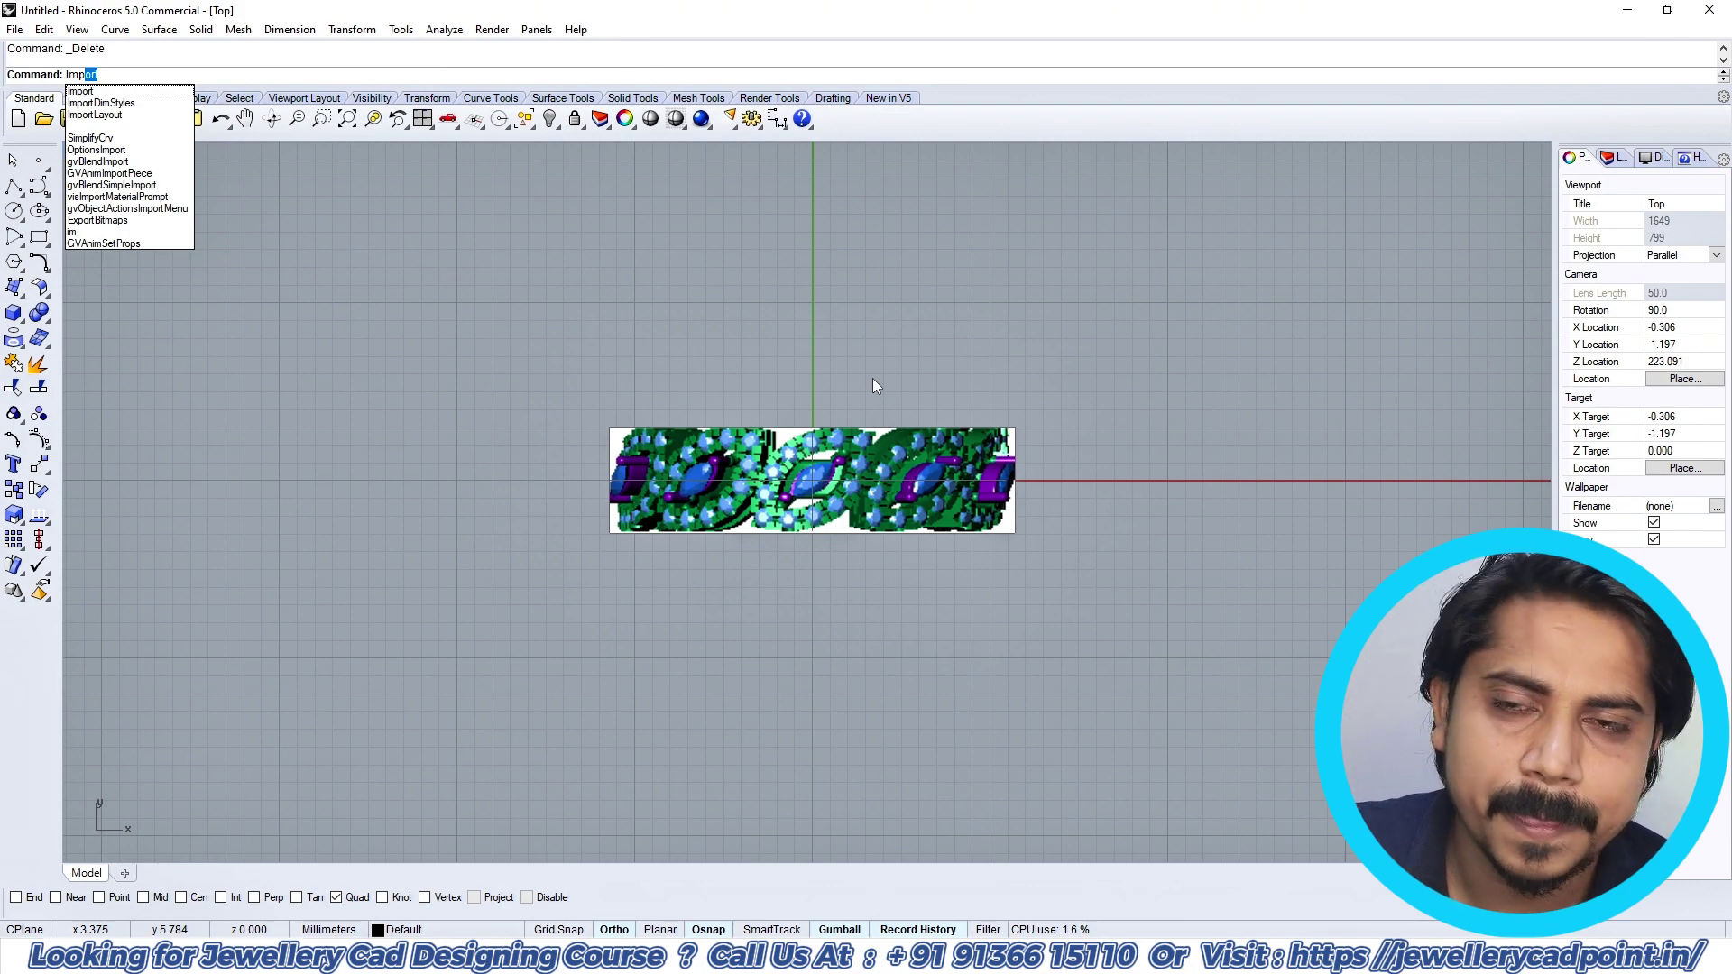
Step: Import the gemstone blocks from the file Diamond in the cad point folder
scroll(700, 417, "down", 2)
key("Escape")
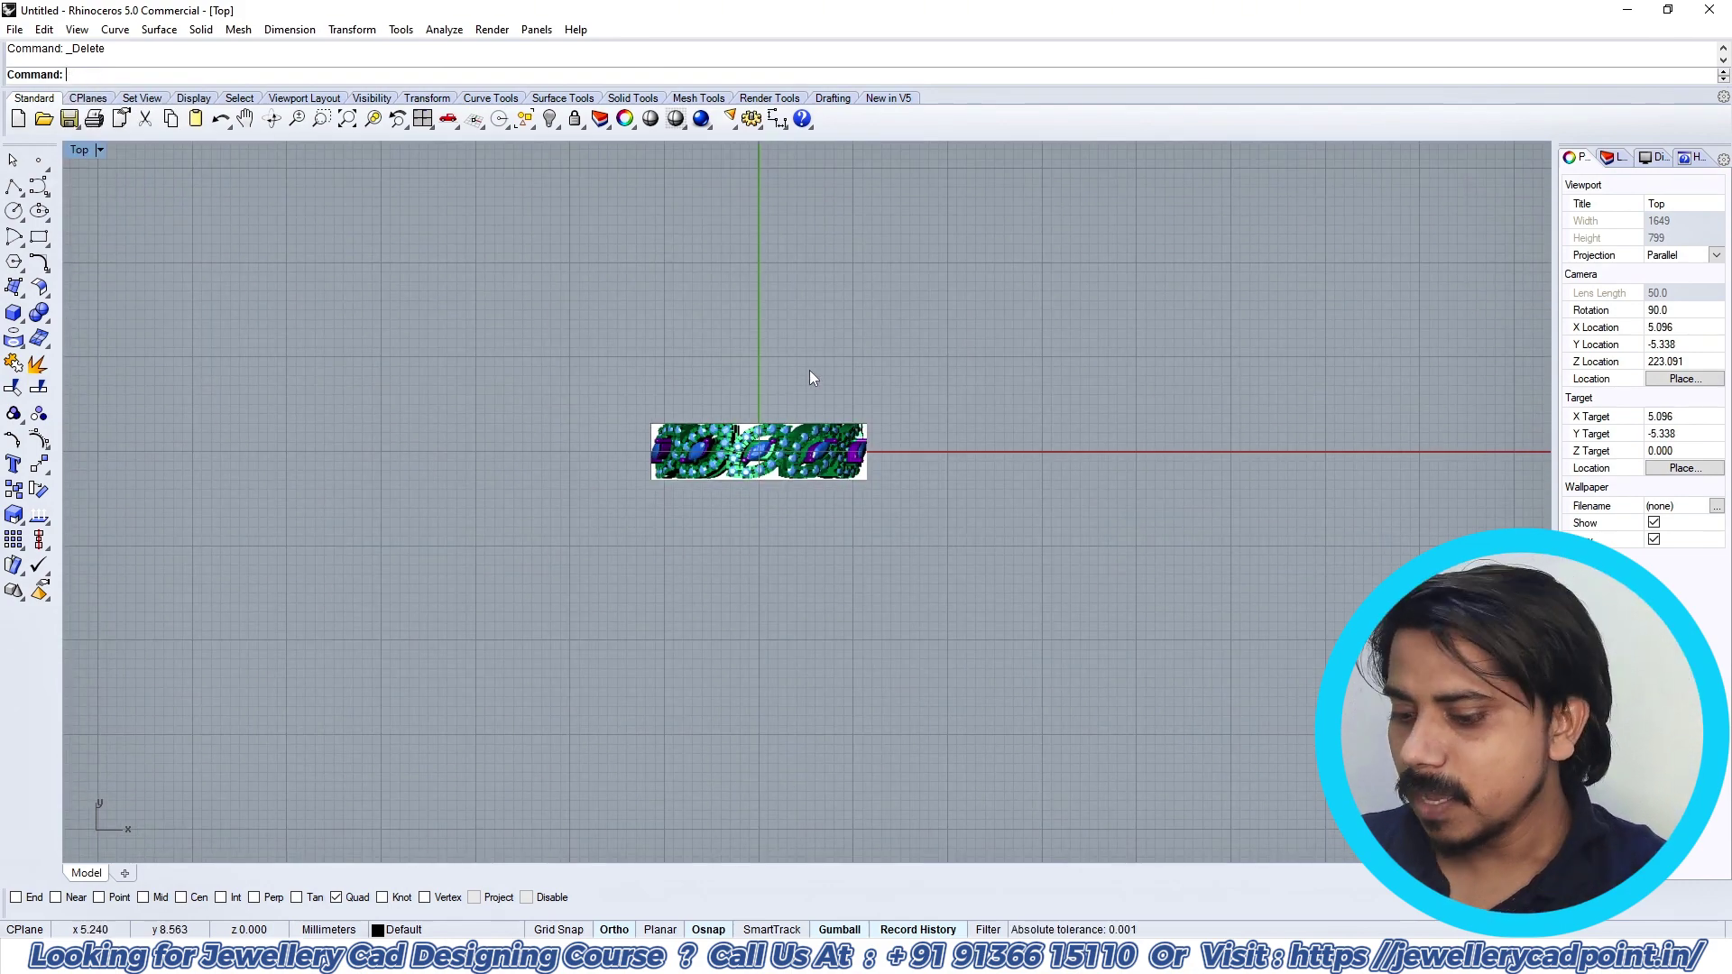
key("Escape")
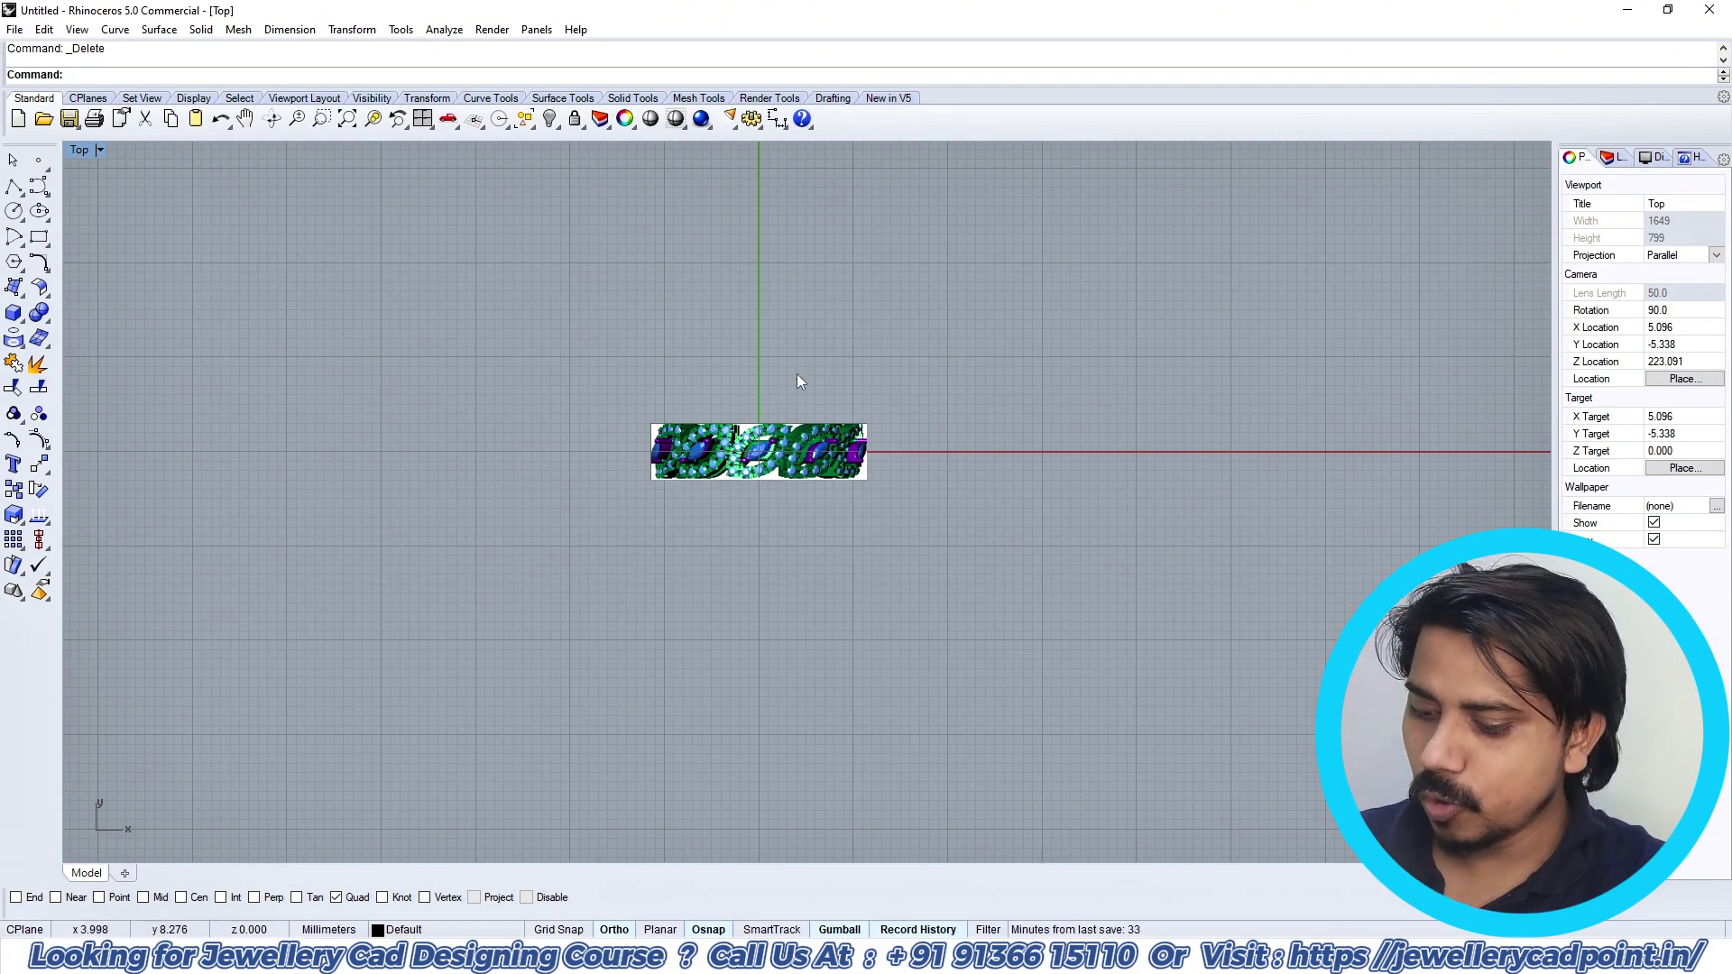
type("imp")
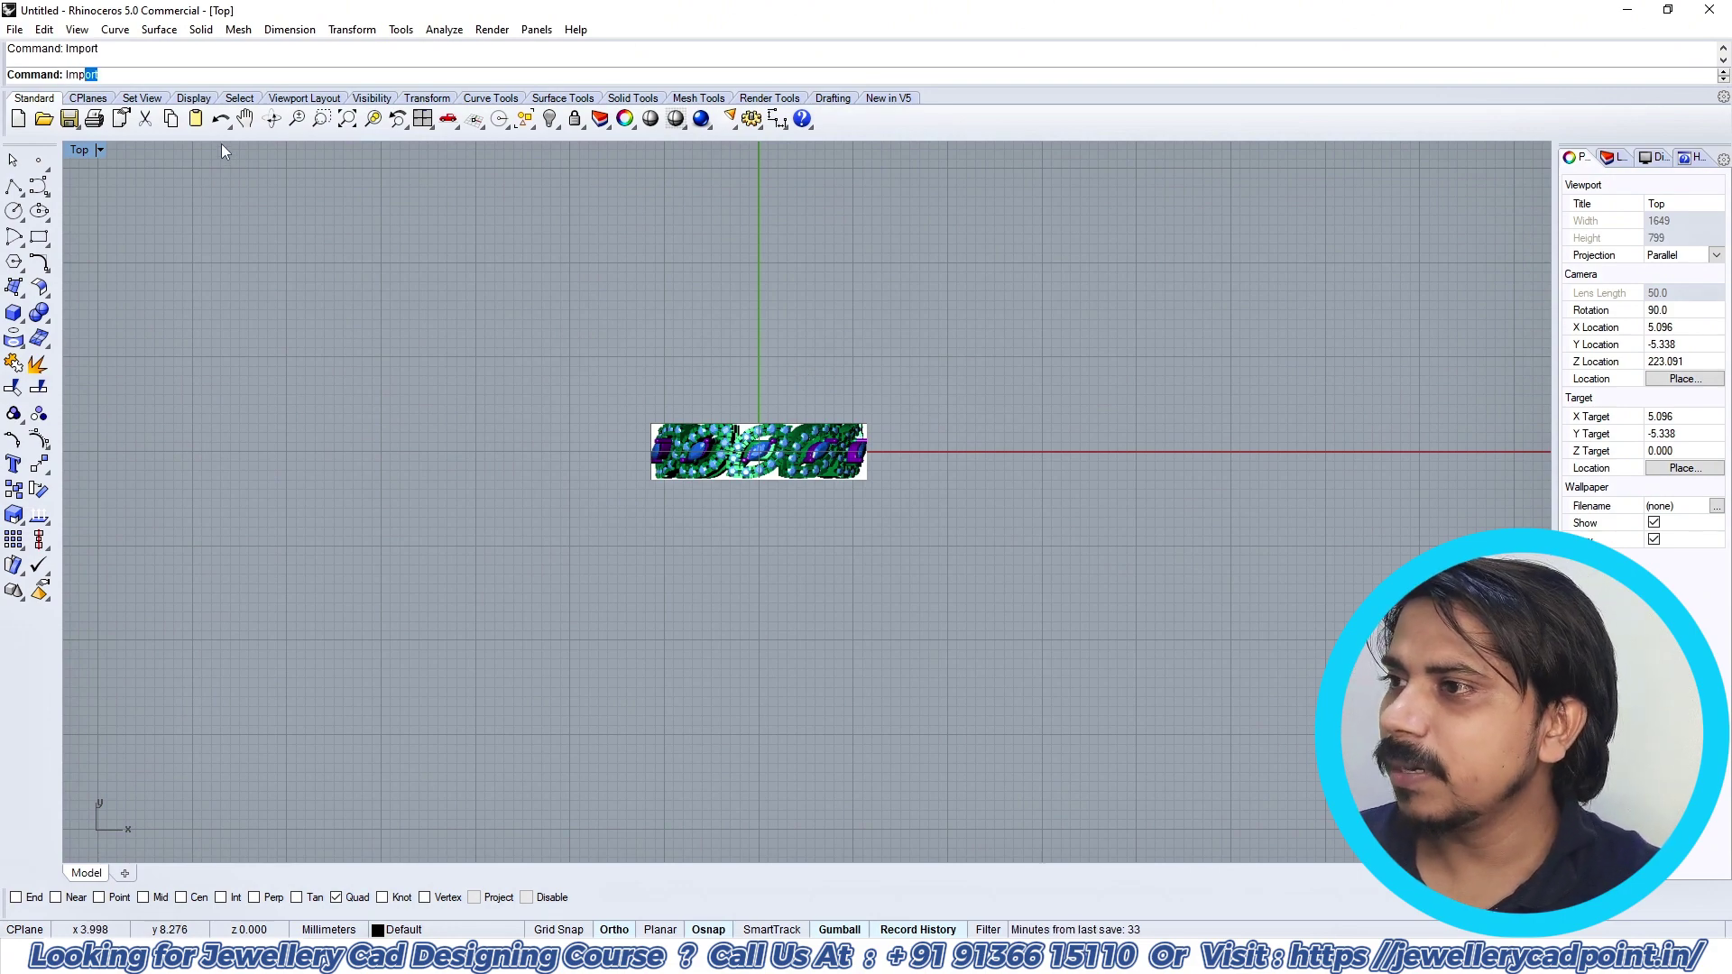
key("Return")
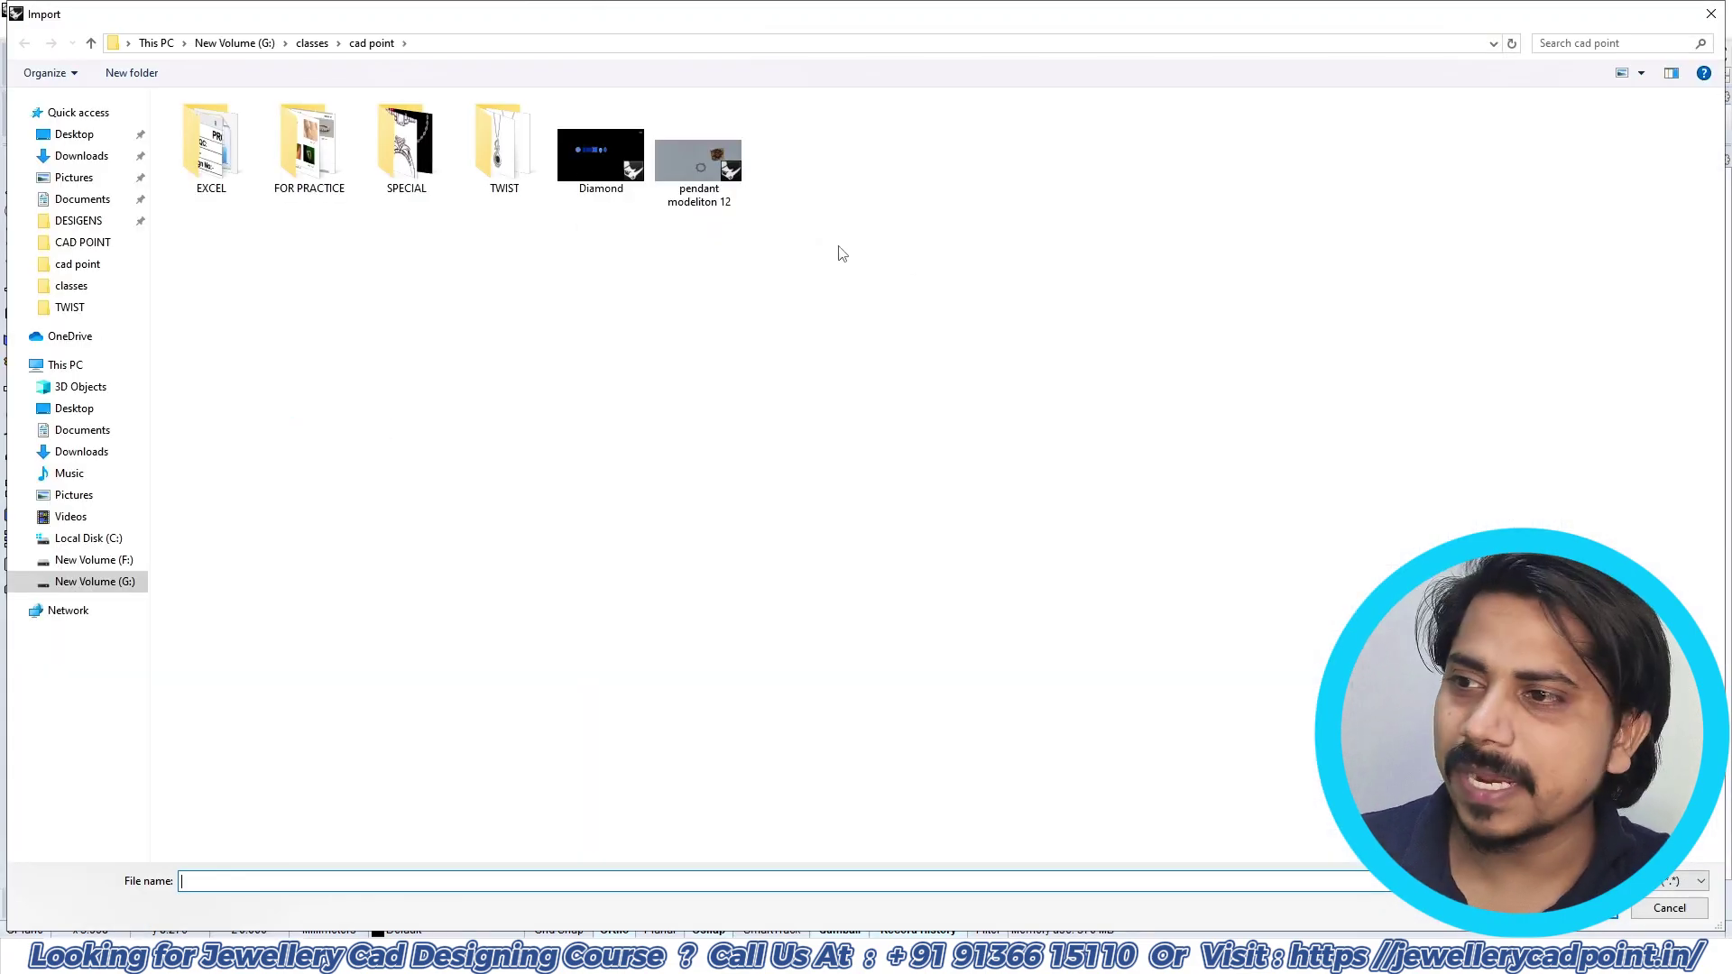
double_click(587, 152)
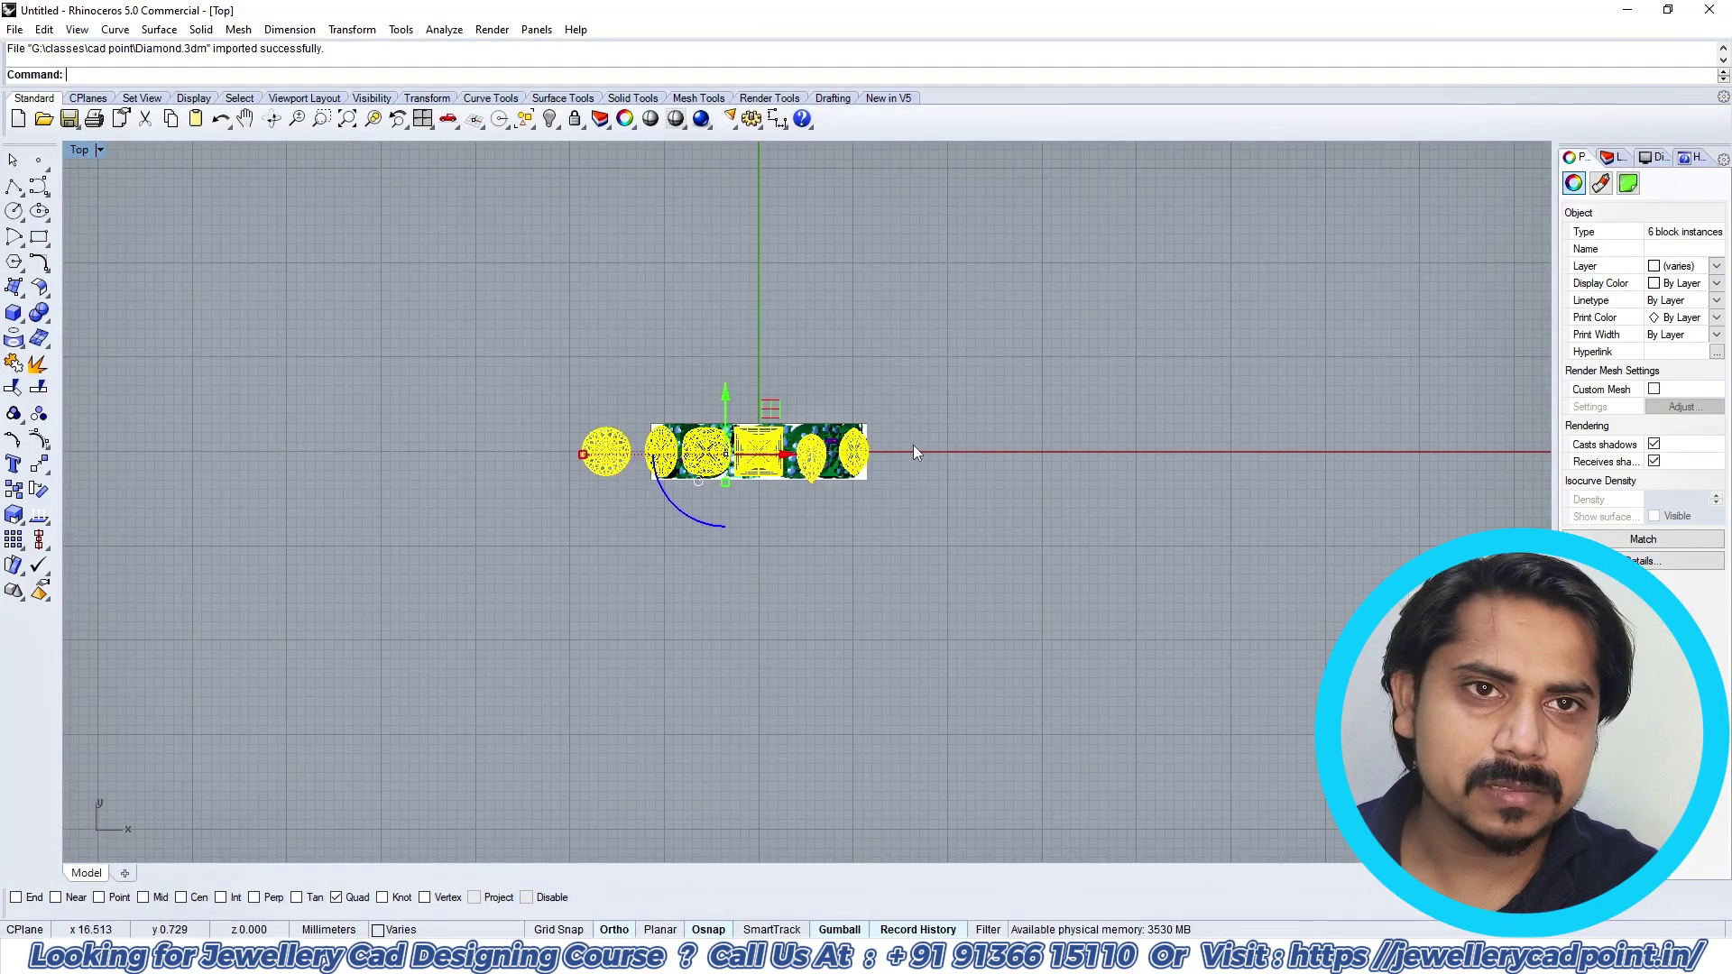
Step: Move the imported gems above the top-view reference picture and delete all of them except the marquise
scroll(724, 421, "up", 4)
left_click_drag(727, 407, 728, 229)
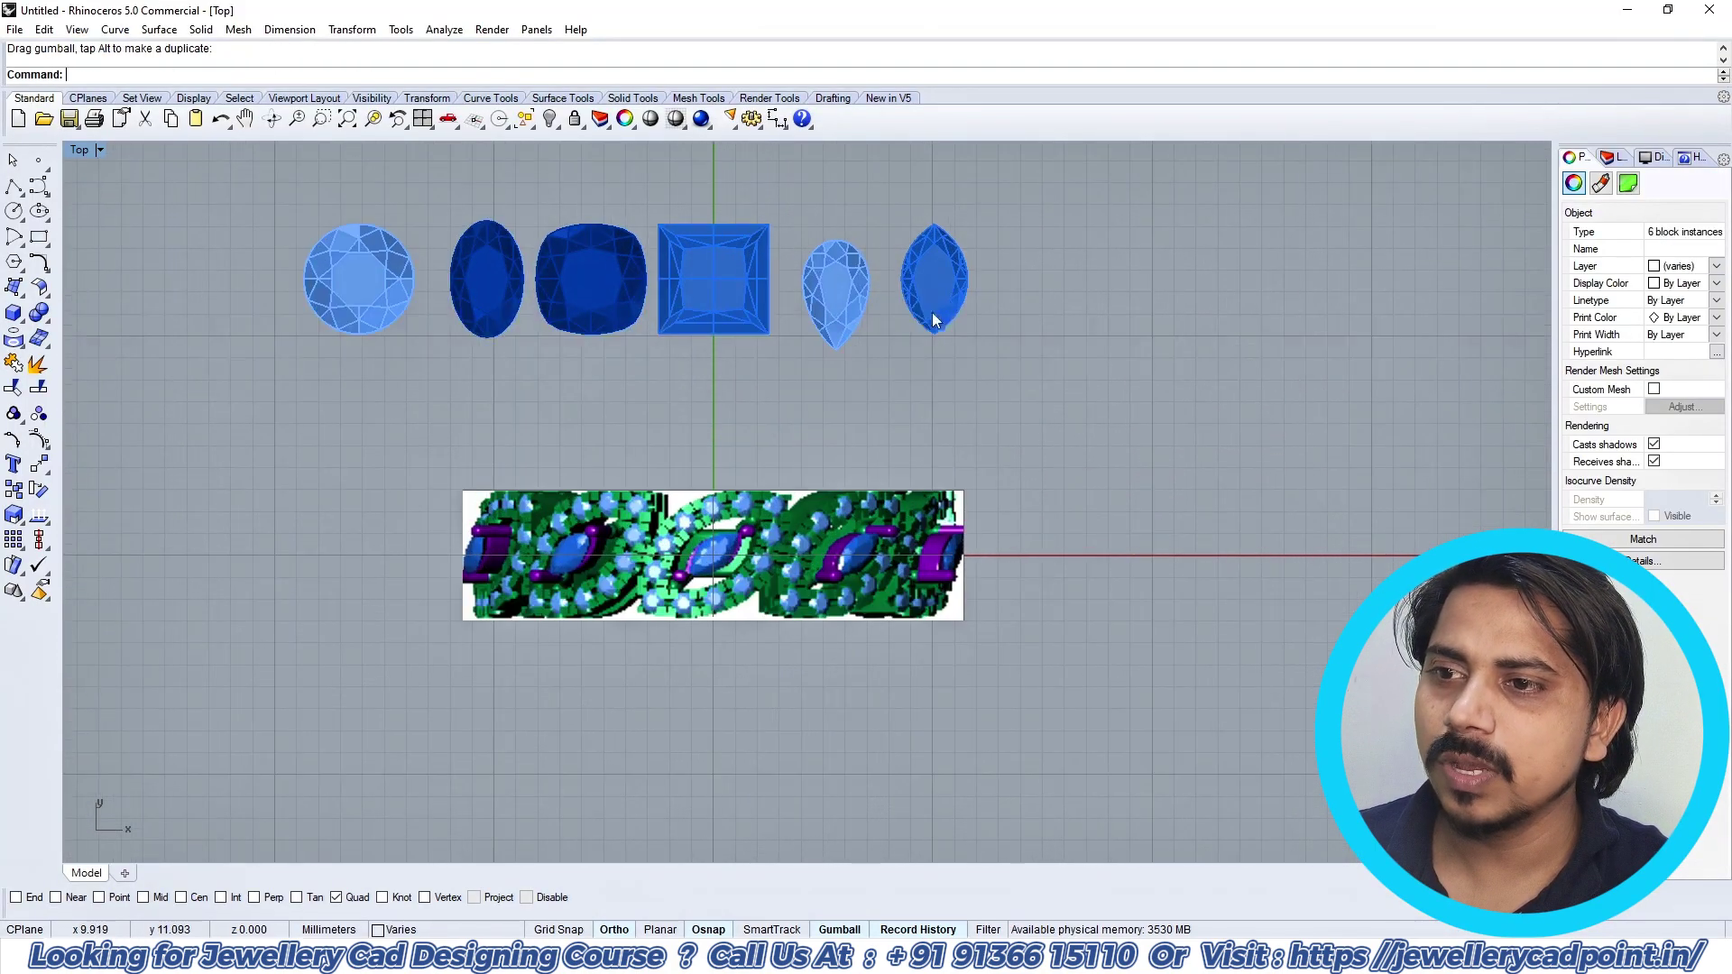
left_click(933, 312)
scroll(1006, 437, "down", 2)
left_click_drag(874, 229, 501, 302)
key("Delete")
scroll(992, 297, "up", 4)
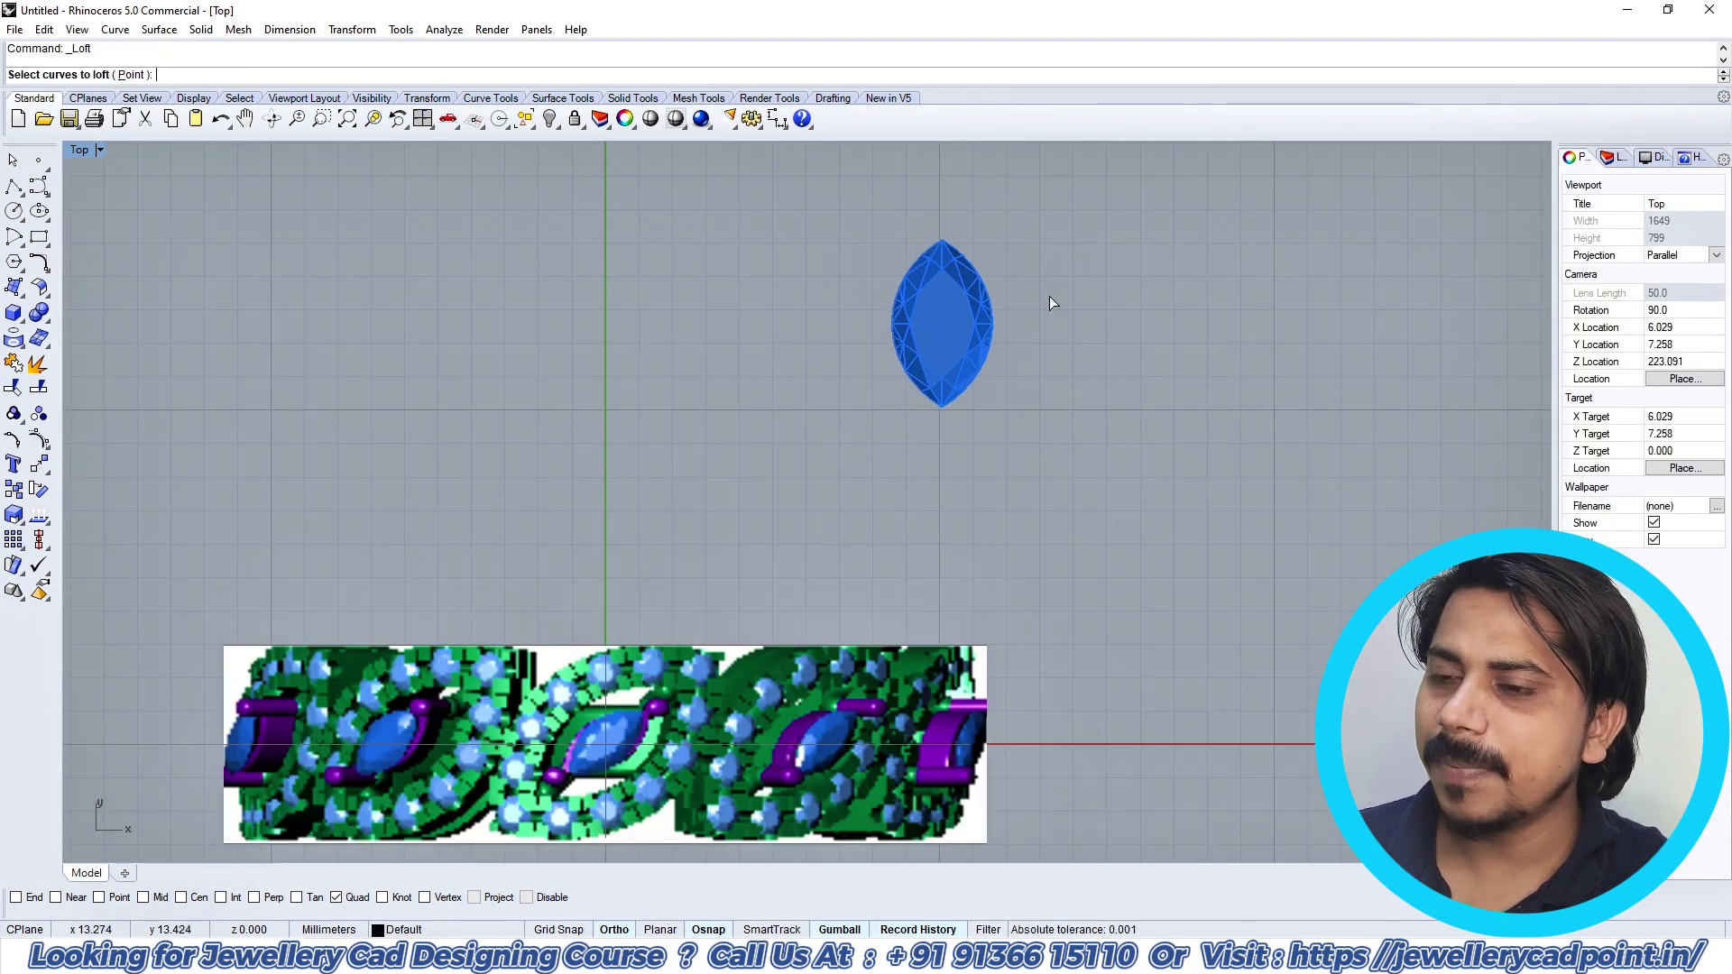
Step: Draw an arc along one side of the marquise, from its upper tip to its lower tip through the widest edge point, using End snap
left_click(14, 239)
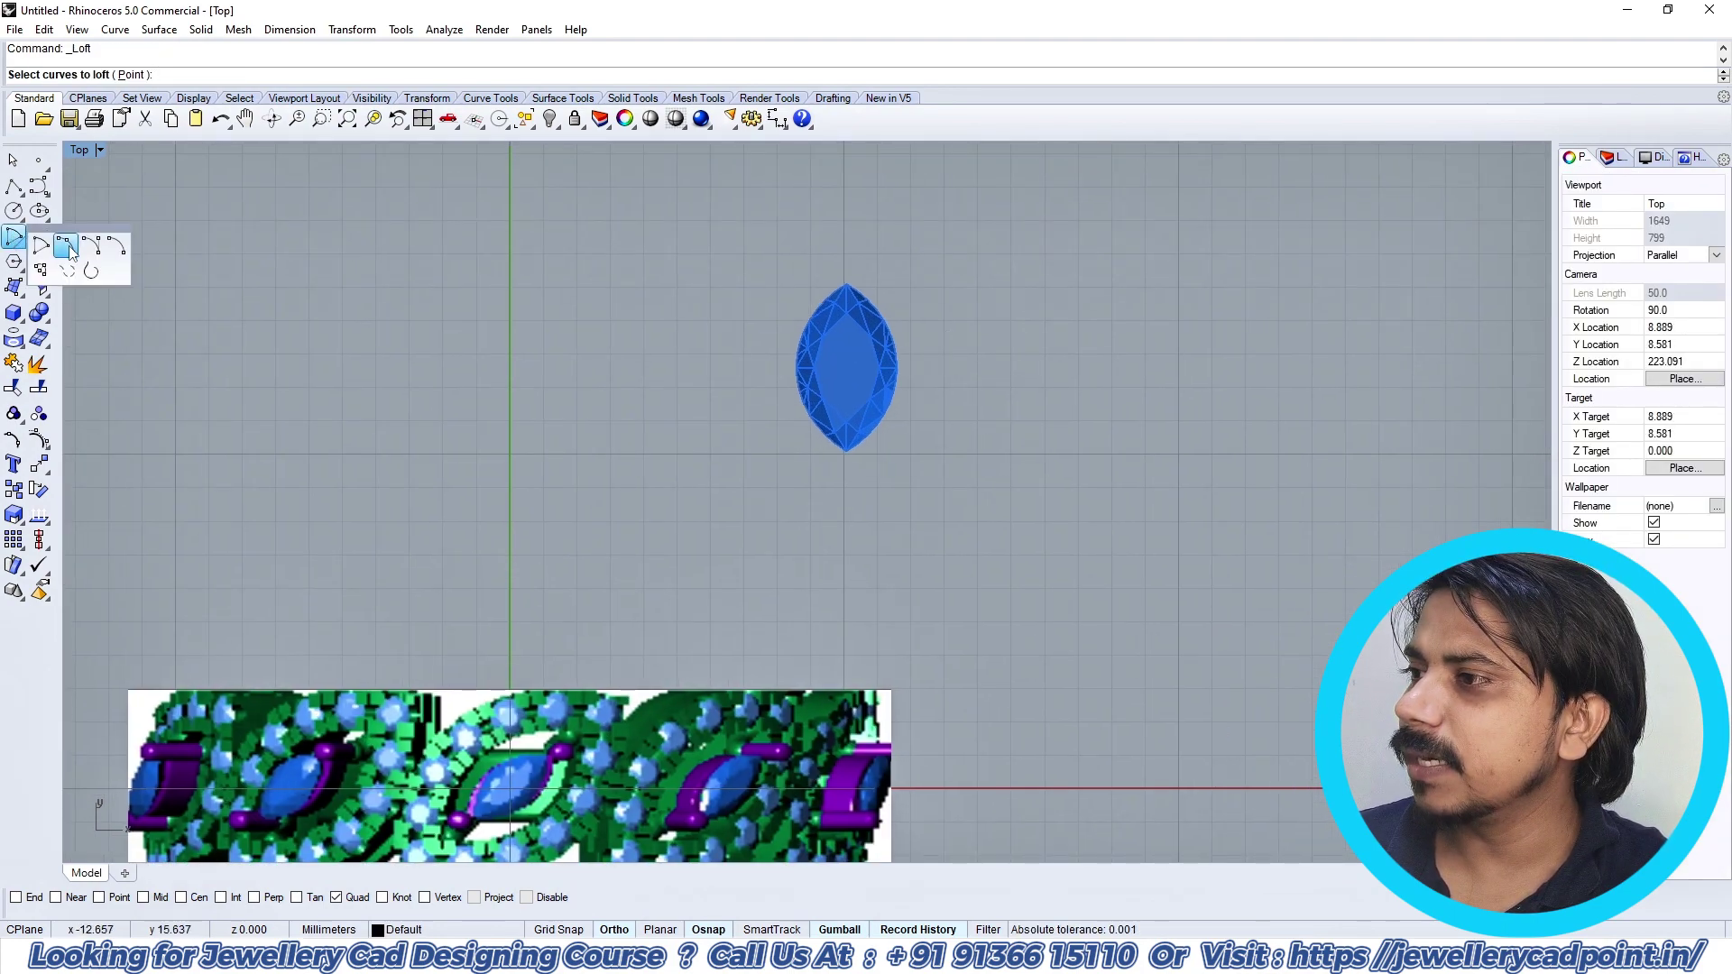
left_click(73, 252)
scroll(882, 286, "up", 5)
right_click_drag(776, 280, 782, 250)
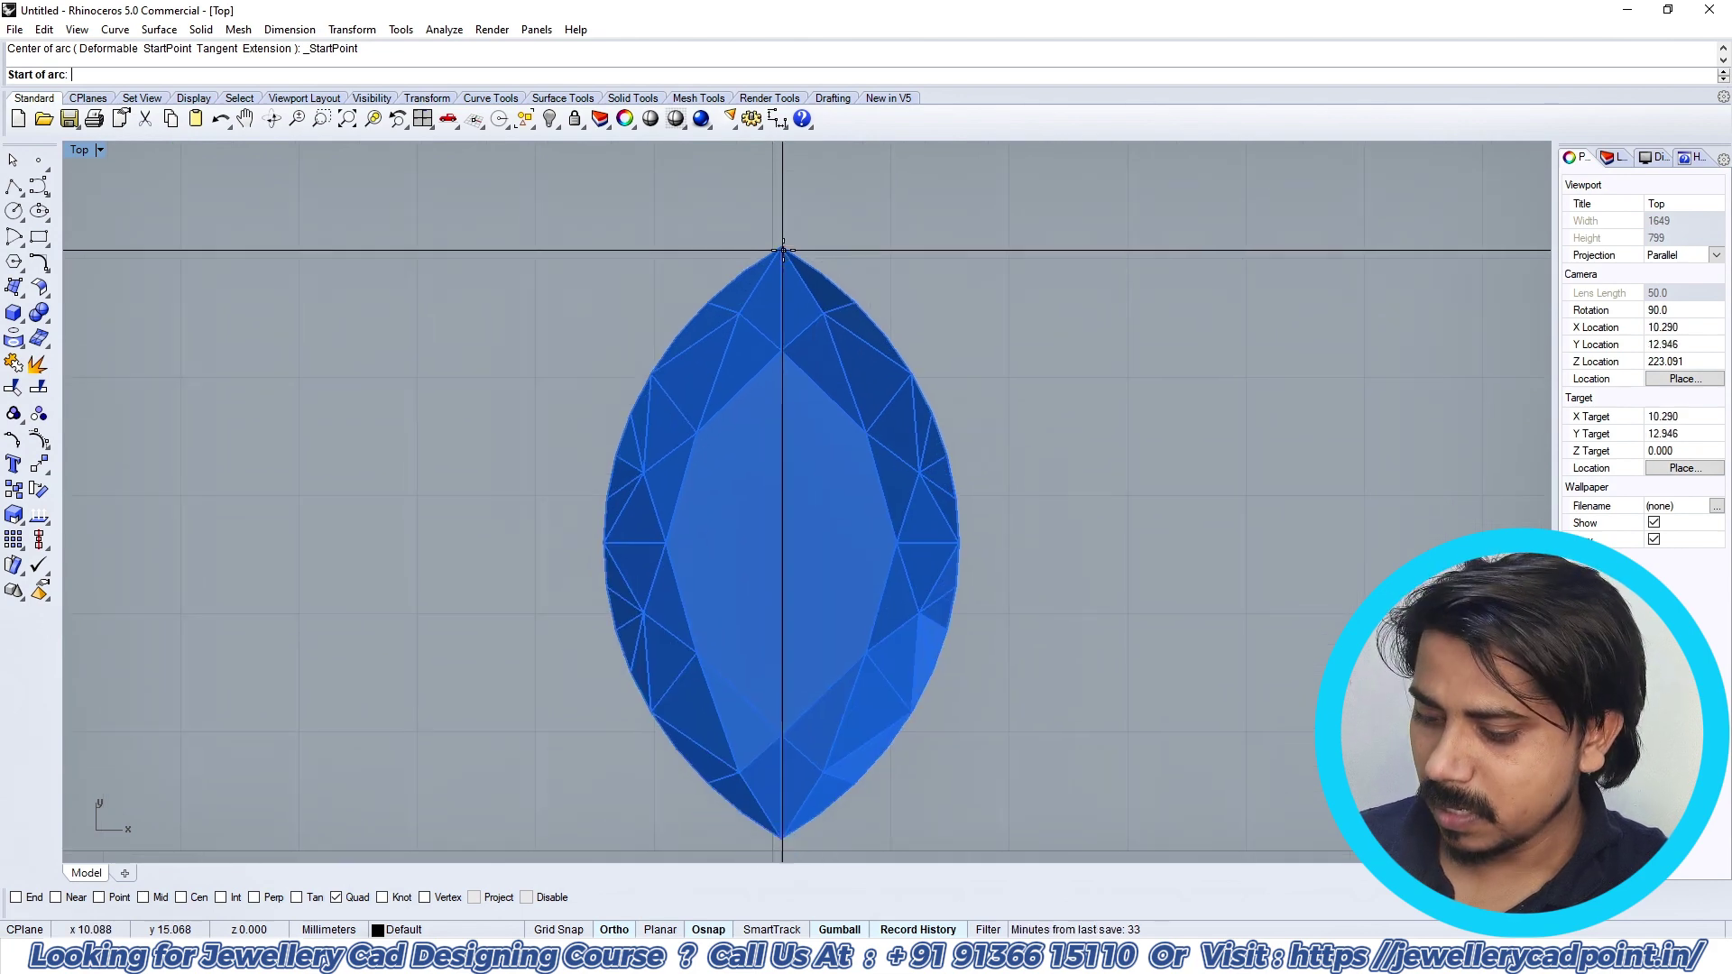
type("ooe")
key("Return")
left_click(784, 248)
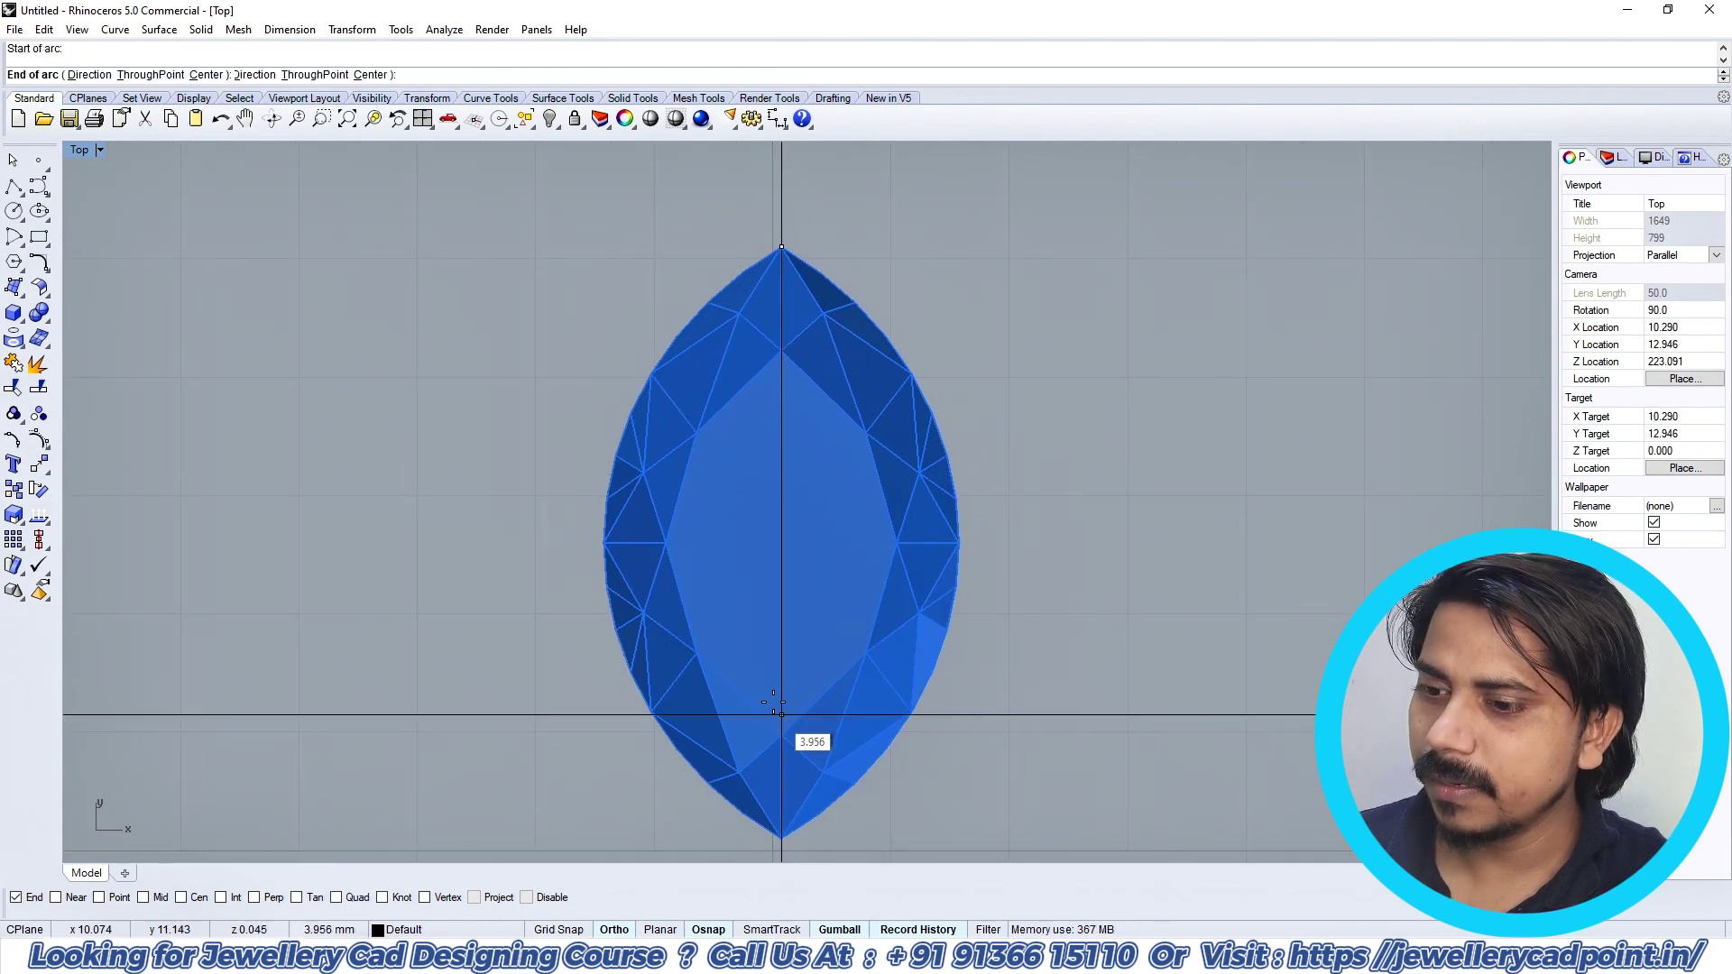
right_click_drag(788, 821, 799, 642)
left_click(793, 656)
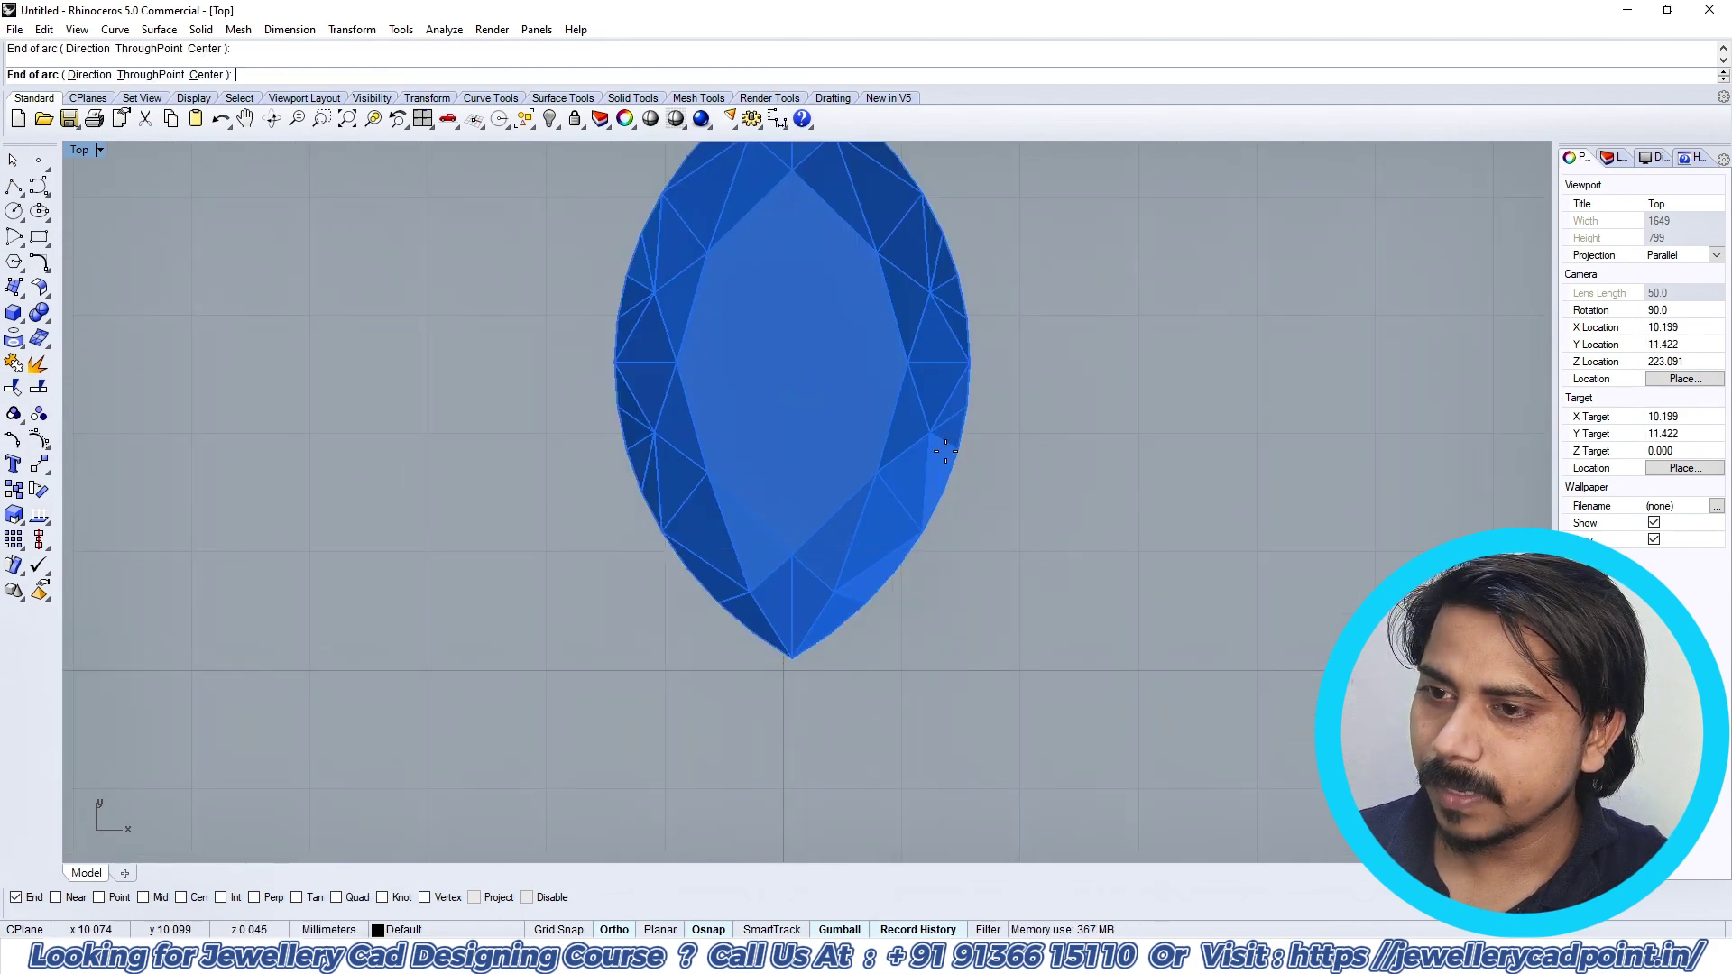
left_click(971, 361)
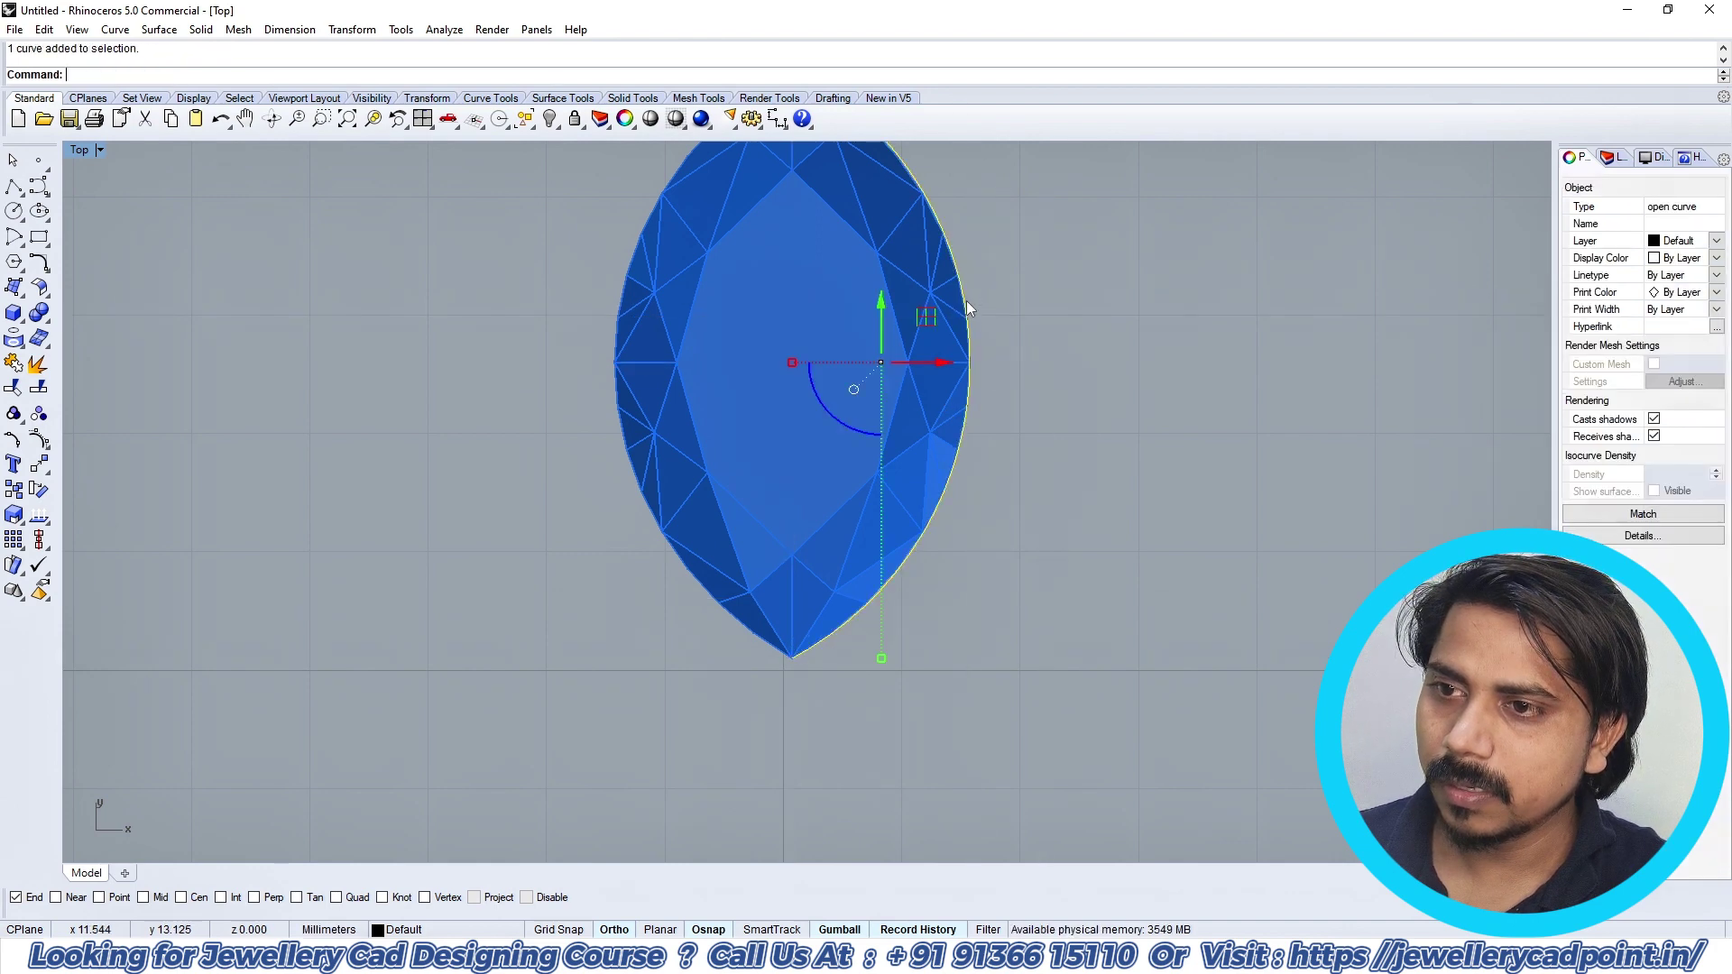
Step: Mirror the arc across the stone's lengthwise axis and join both halves into a closed marquise outline
scroll(960, 370, "down", 3)
right_click_drag(955, 388, 975, 357)
type("mm")
key("Return")
left_click(891, 479)
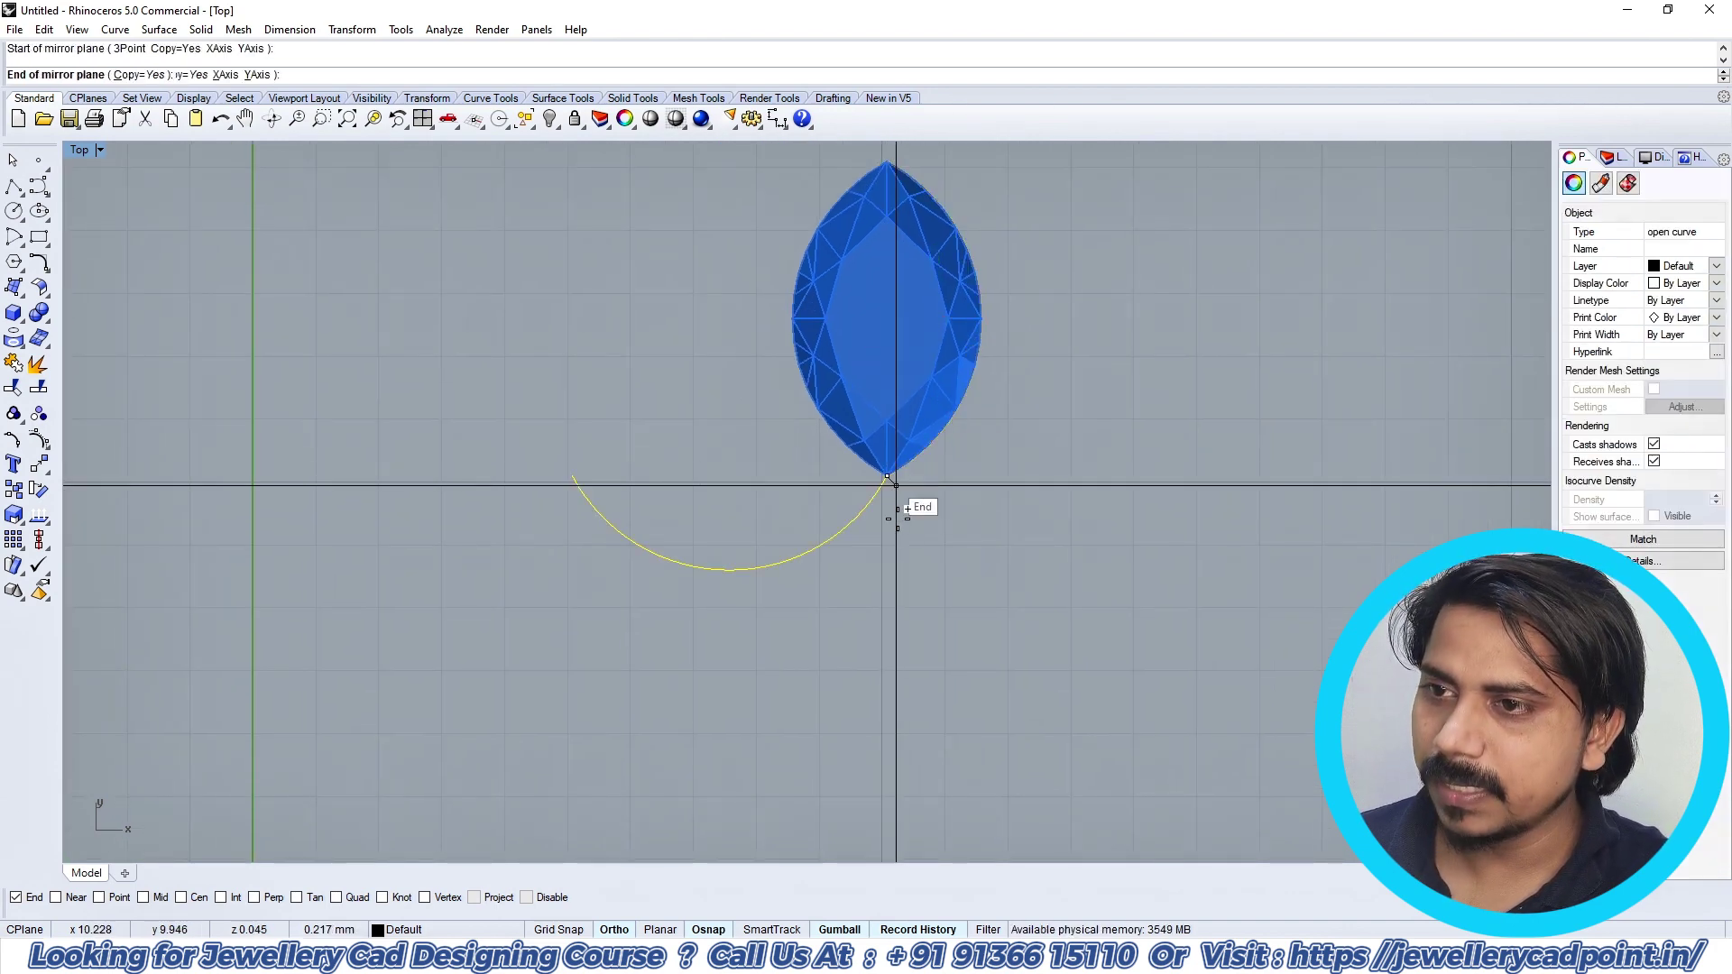
left_click(899, 545)
right_click_drag(891, 435, 893, 550)
left_click_drag(1036, 224, 765, 343)
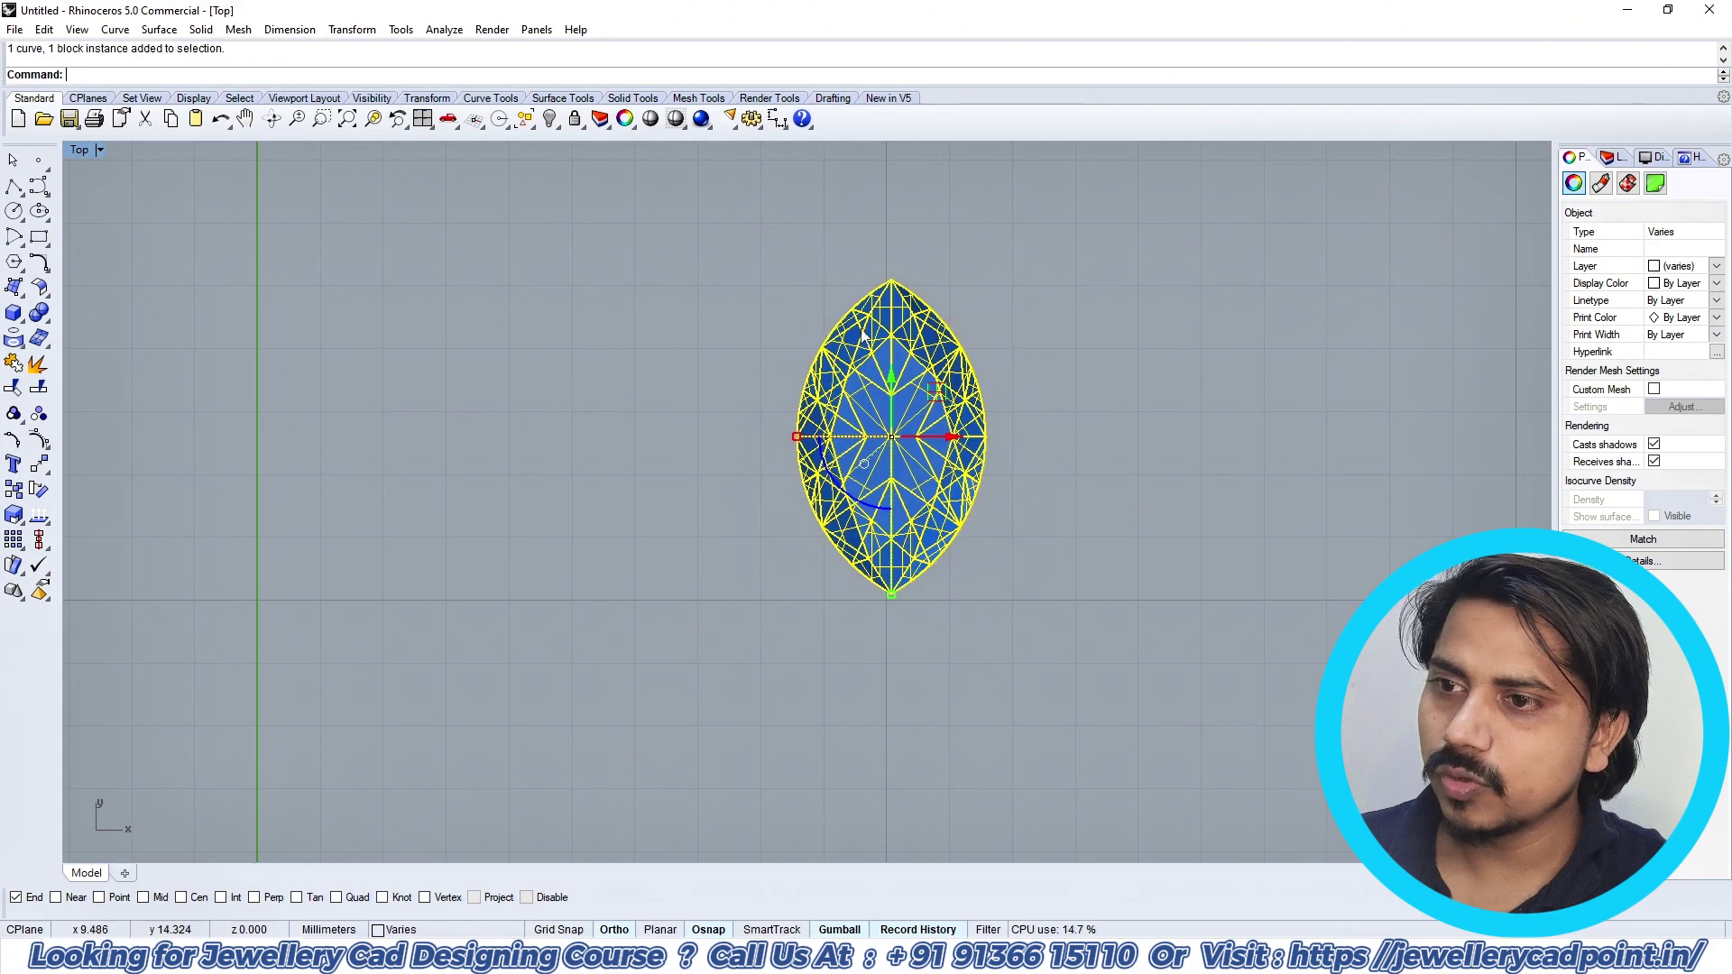
key("ctrl+j")
Step: Try moving the joined marquise outline away from the stone, and undo the move
scroll(873, 293, "up", 2)
left_click(879, 285)
left_click_drag(878, 285, 744, 410)
scroll(743, 411, "down", 8)
key("ctrl+z")
scroll(851, 401, "up", 4)
left_click(877, 382)
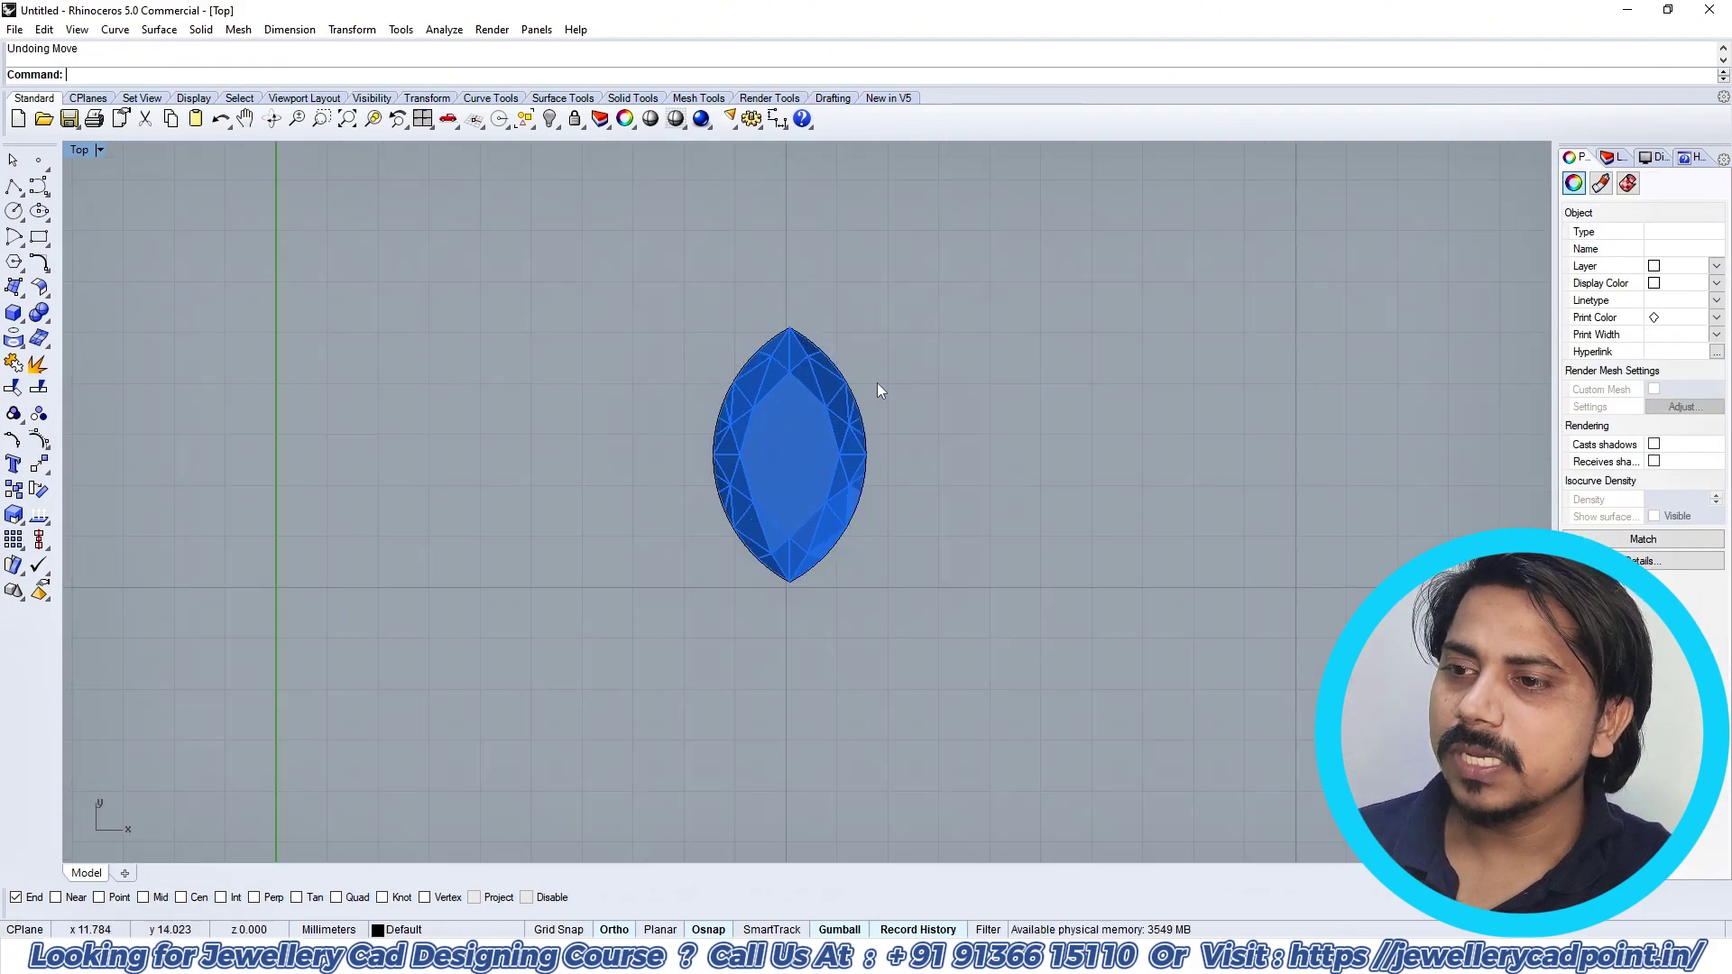
Step: Create a bounding-box rectangle around the closed marquise outline
left_click(839, 359)
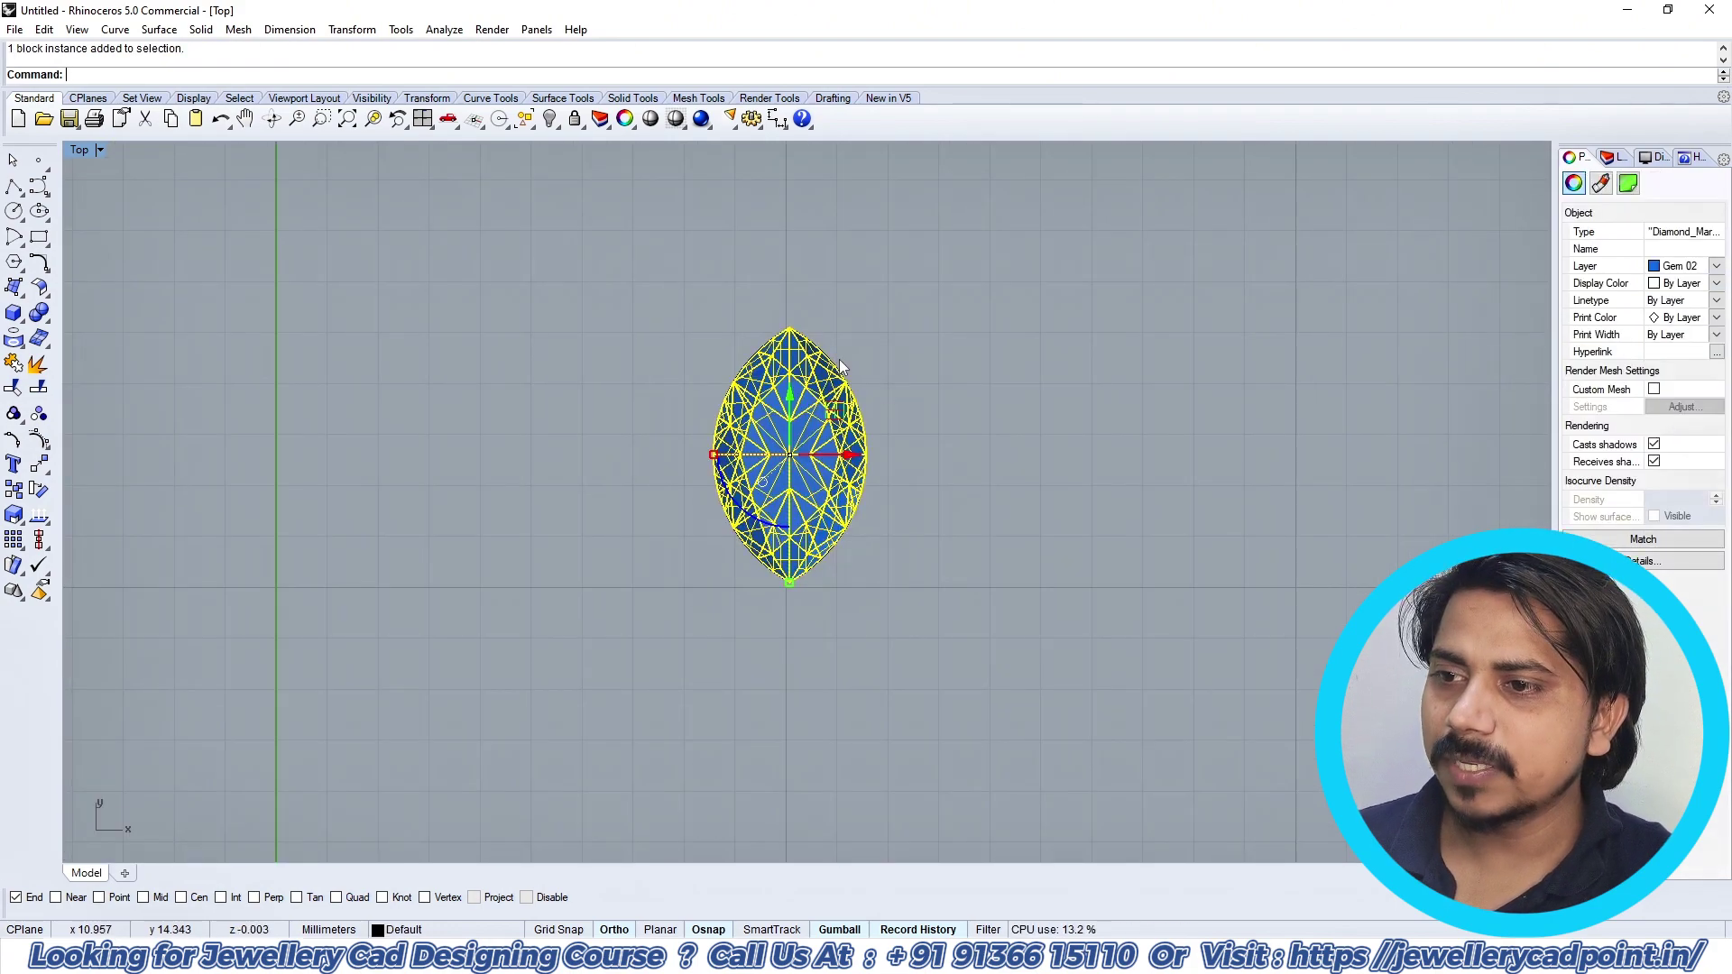
key("Escape")
scroll(828, 354, "up", 6)
left_click(826, 350)
type("bb")
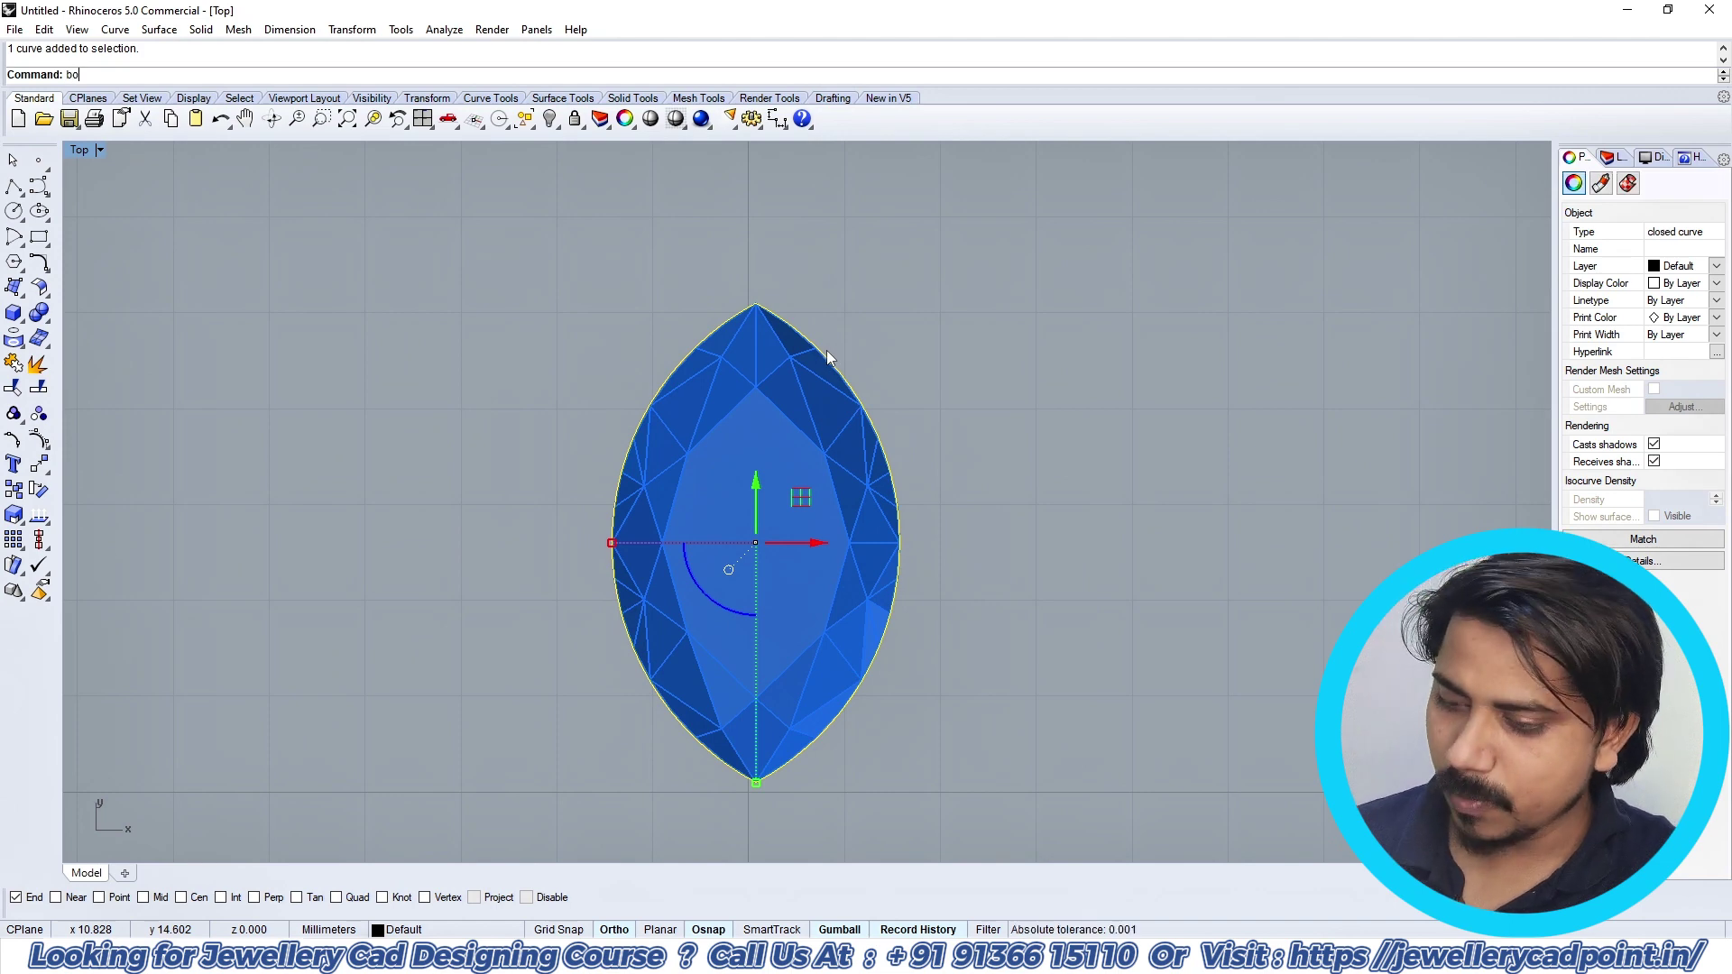
key("Return")
left_click(899, 379)
scroll(898, 379, "down", 5)
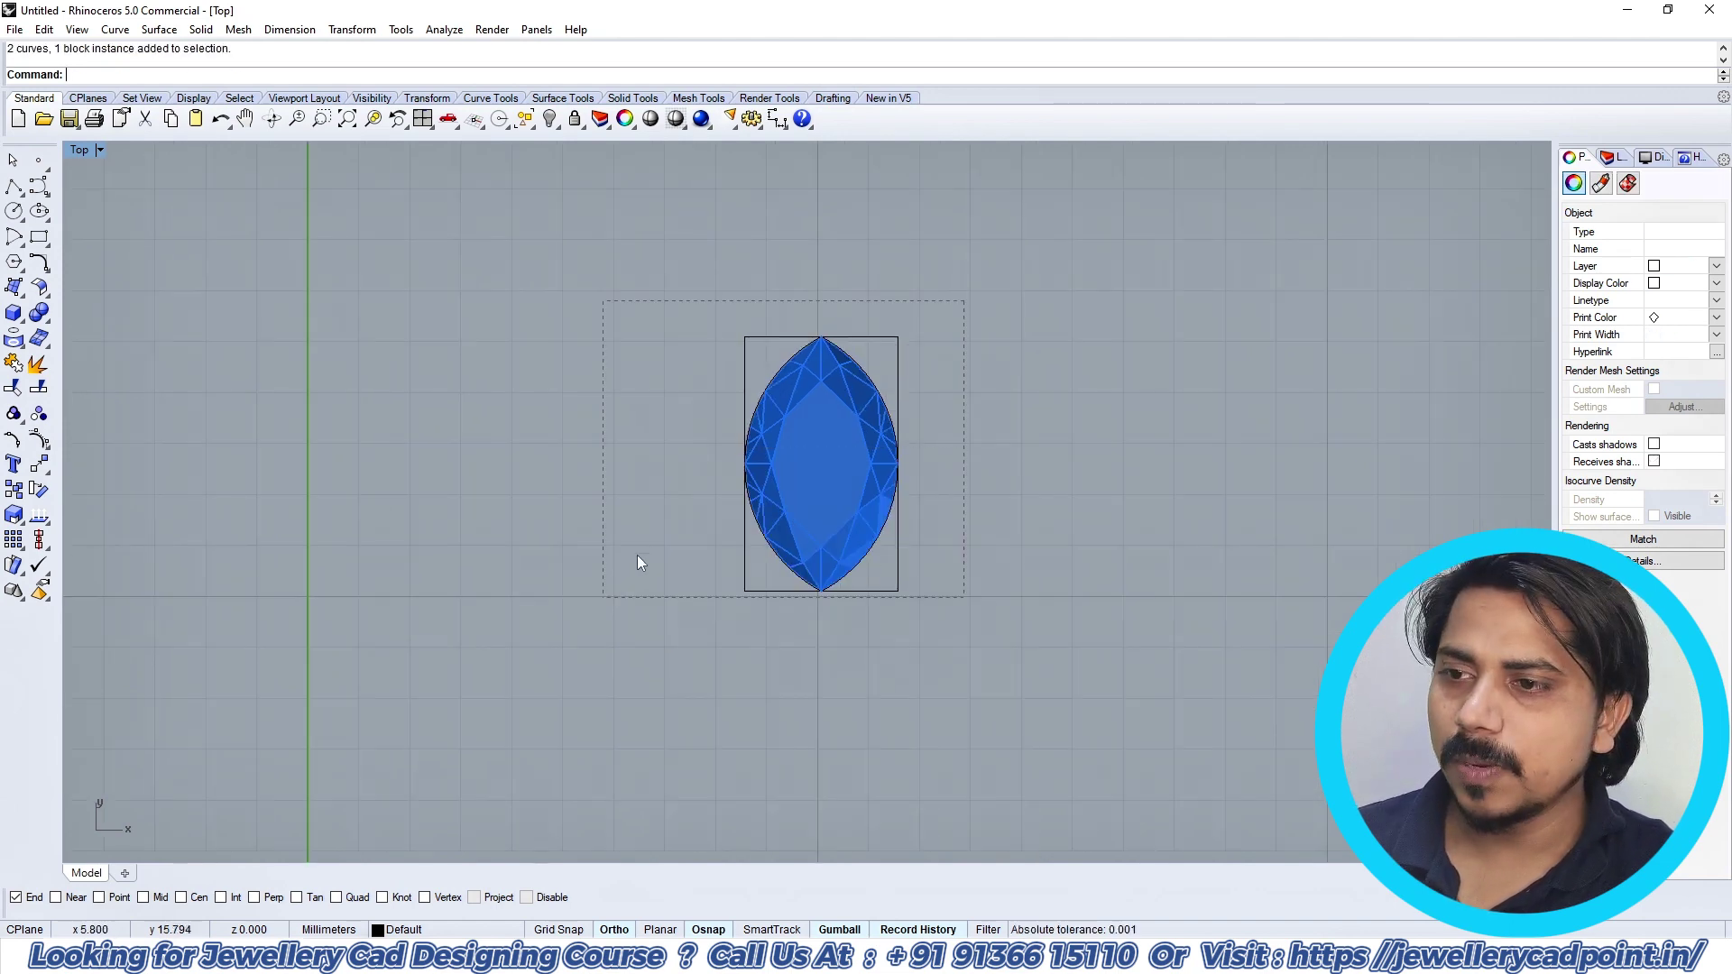
Step: Scale the stone, outline and box uniformly from a lower corner of the box so that its length is 3 mm
key("ctrl+a")
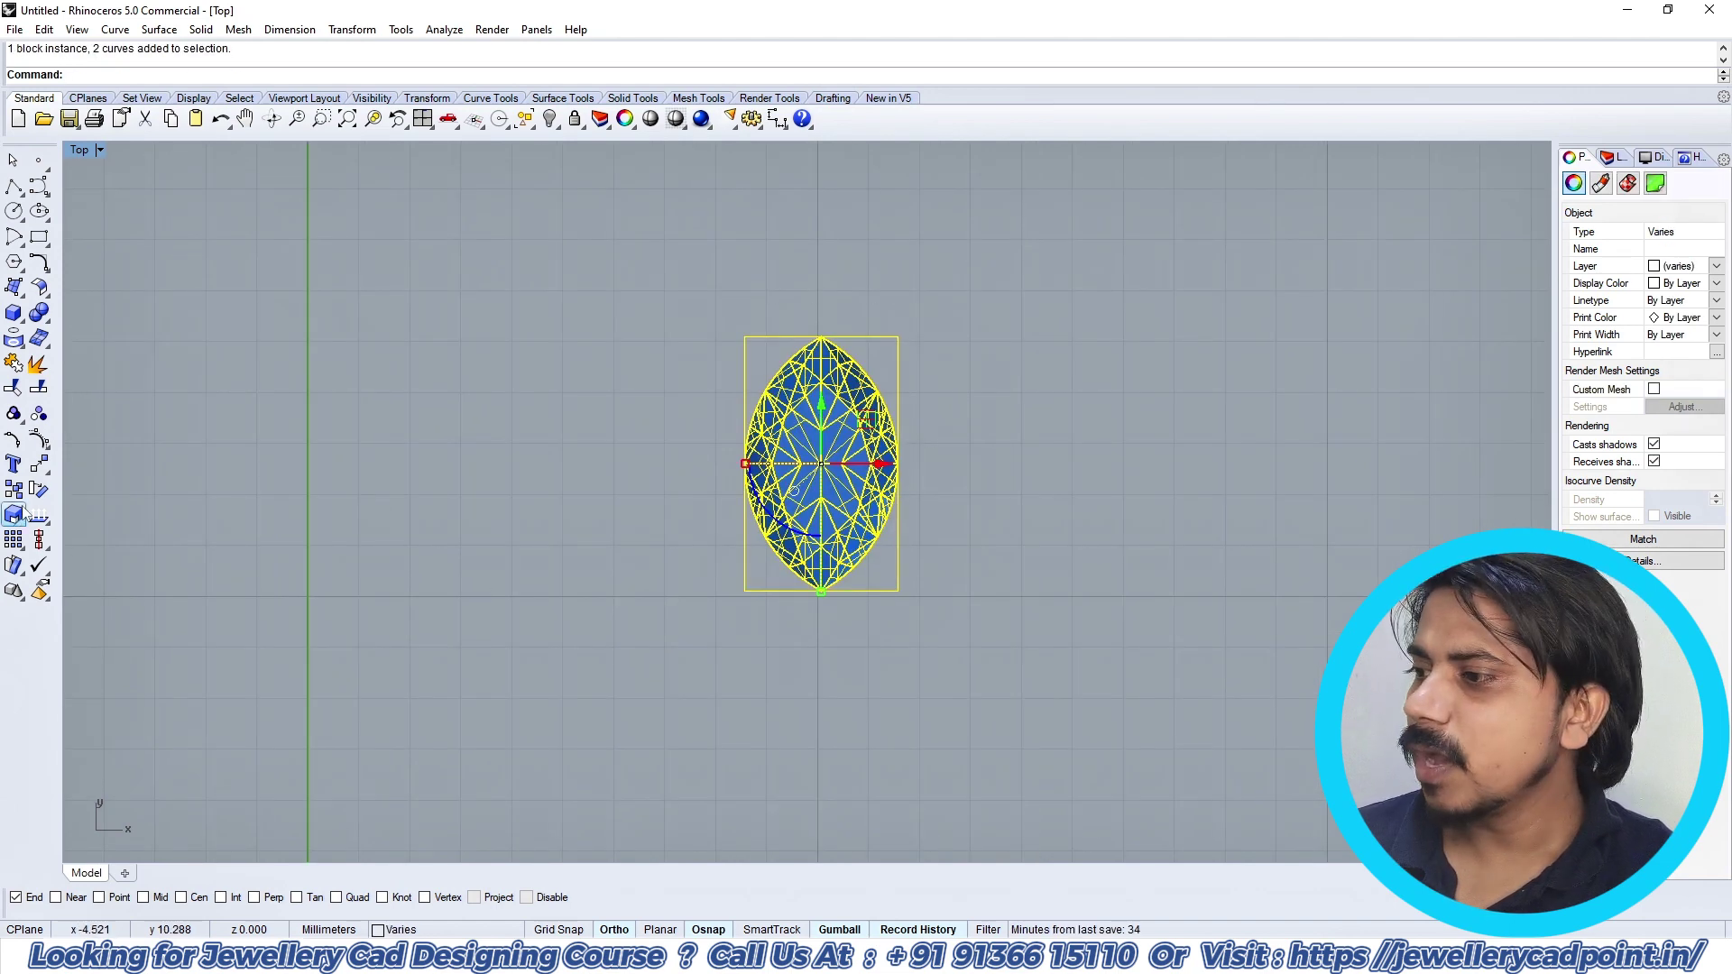
left_click(16, 515)
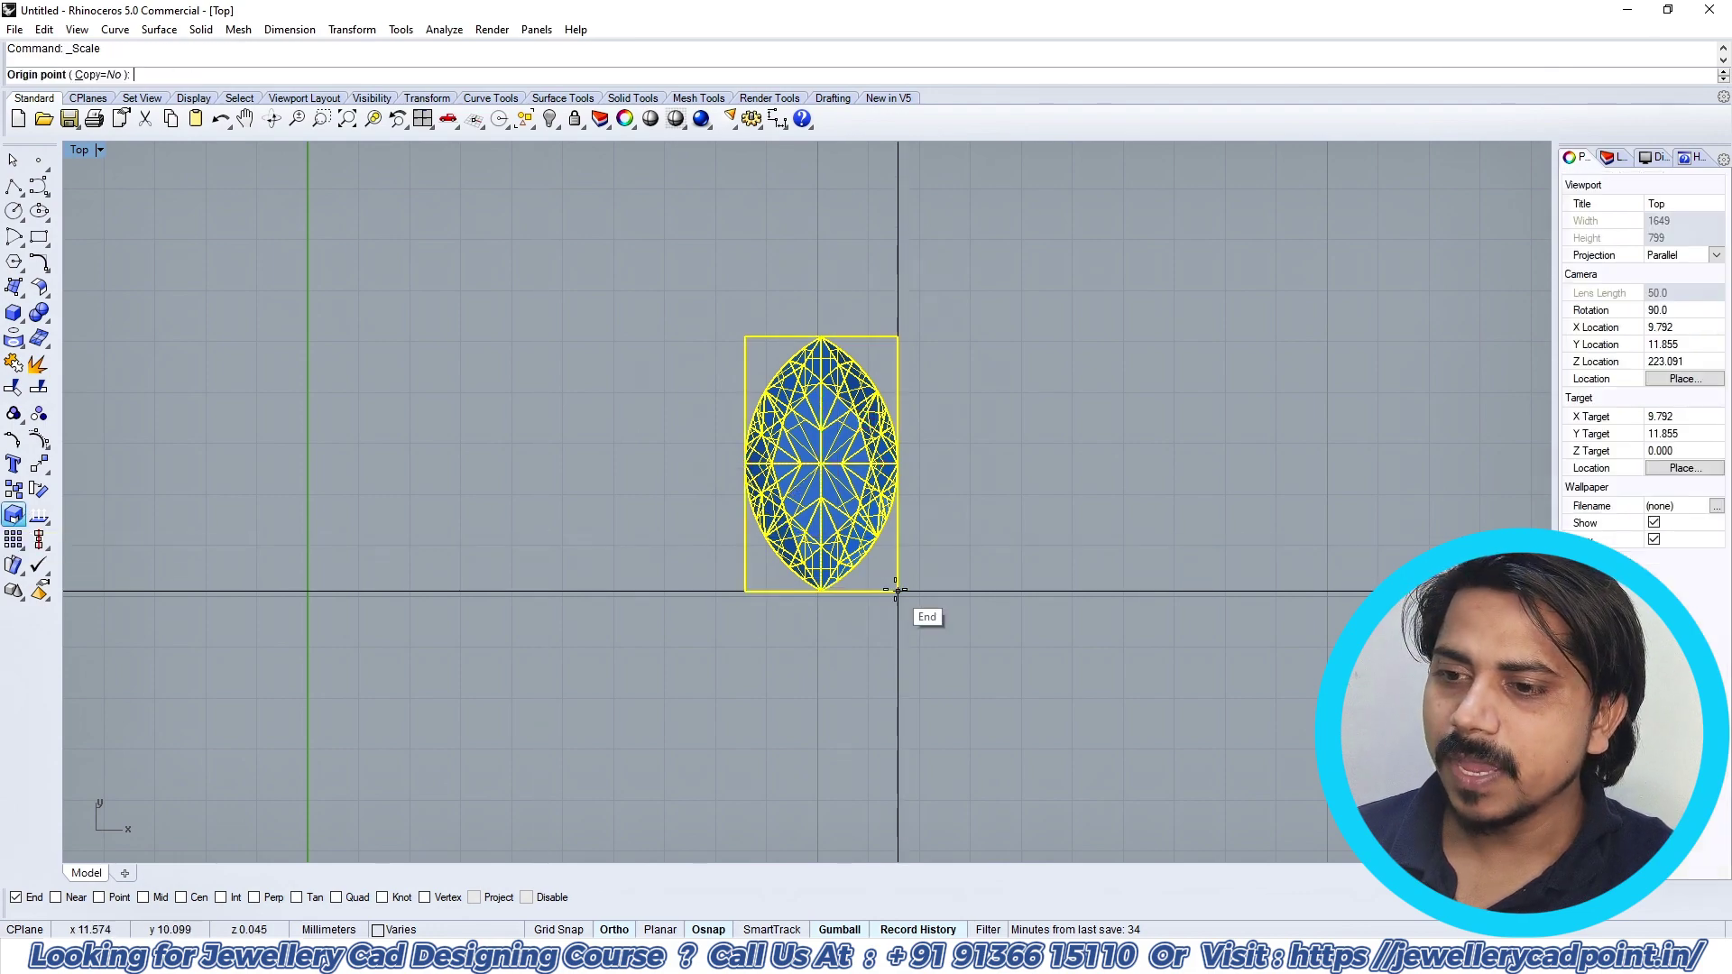
left_click(897, 591)
left_click(897, 336)
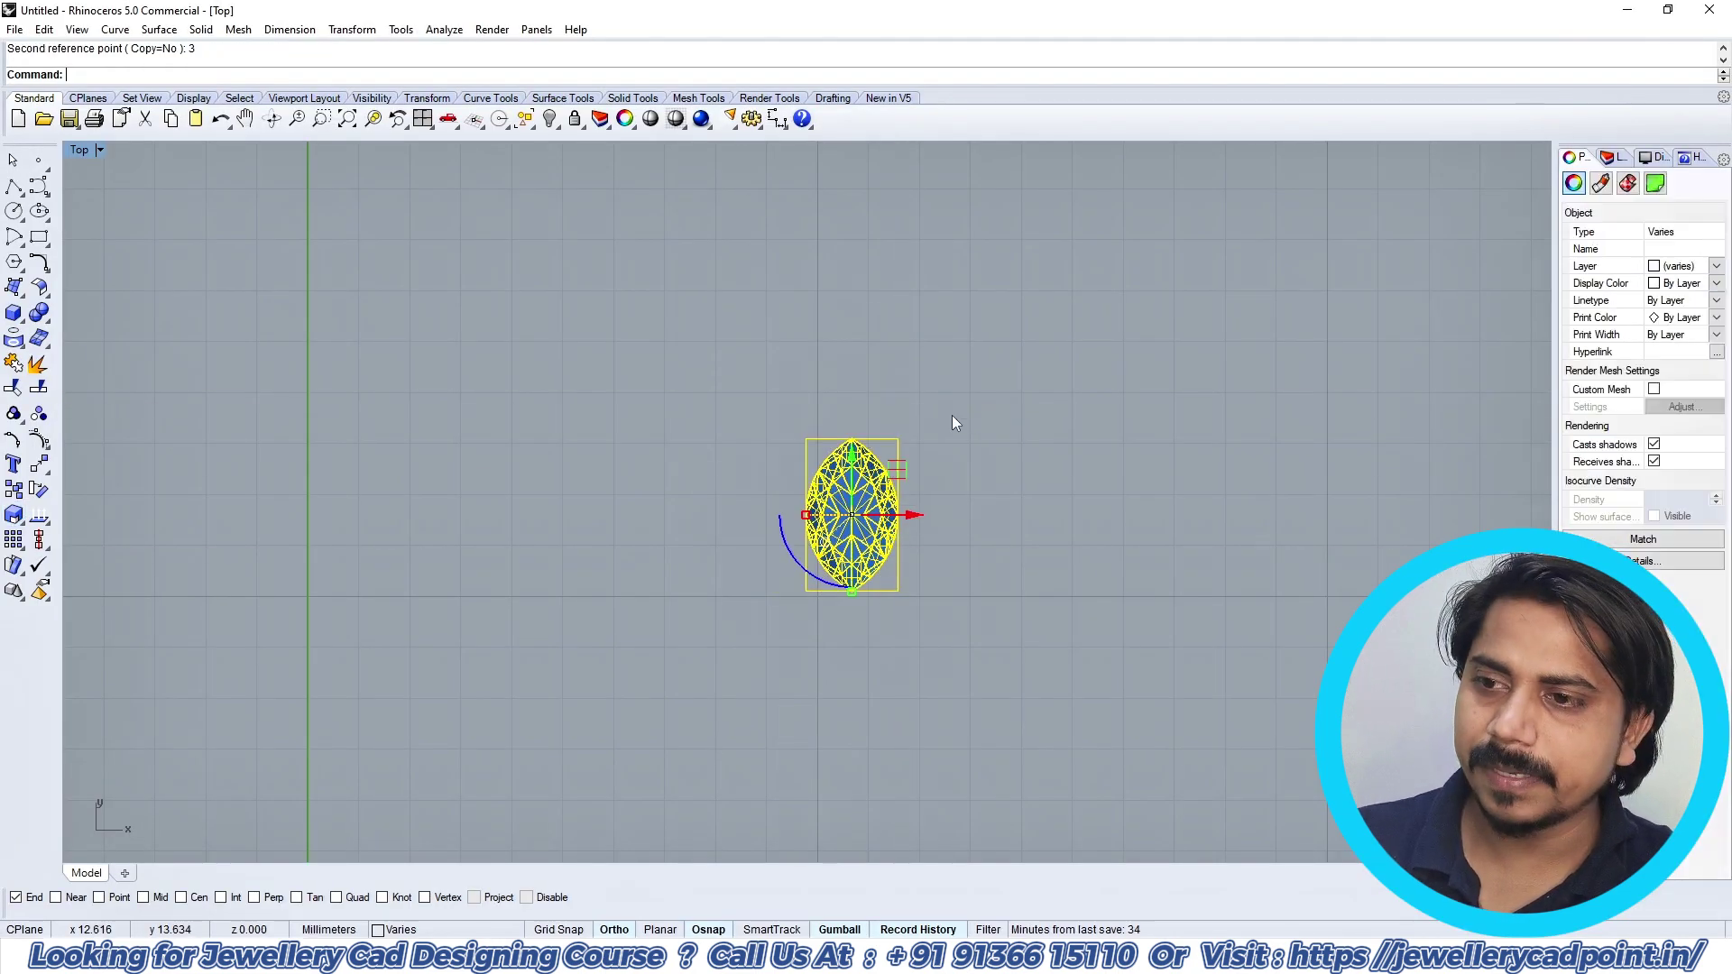
key("Escape")
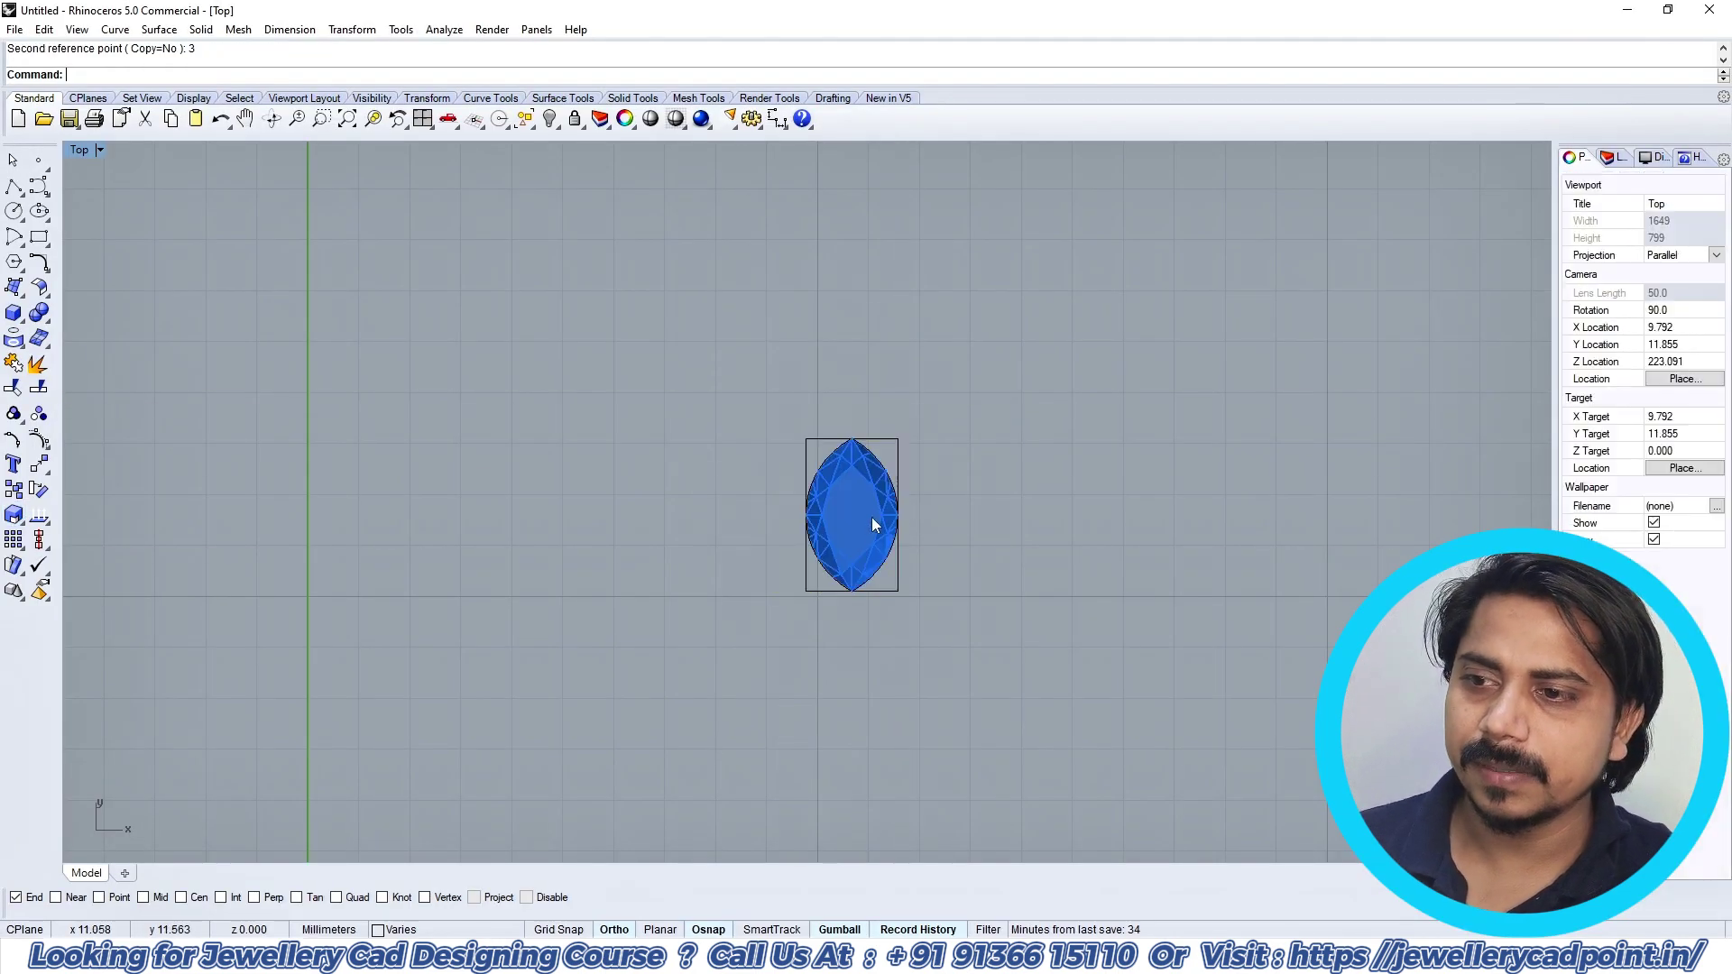
Step: Dimension the width and length of the box around the scaled marquise
key("ctrl+a")
key("Escape")
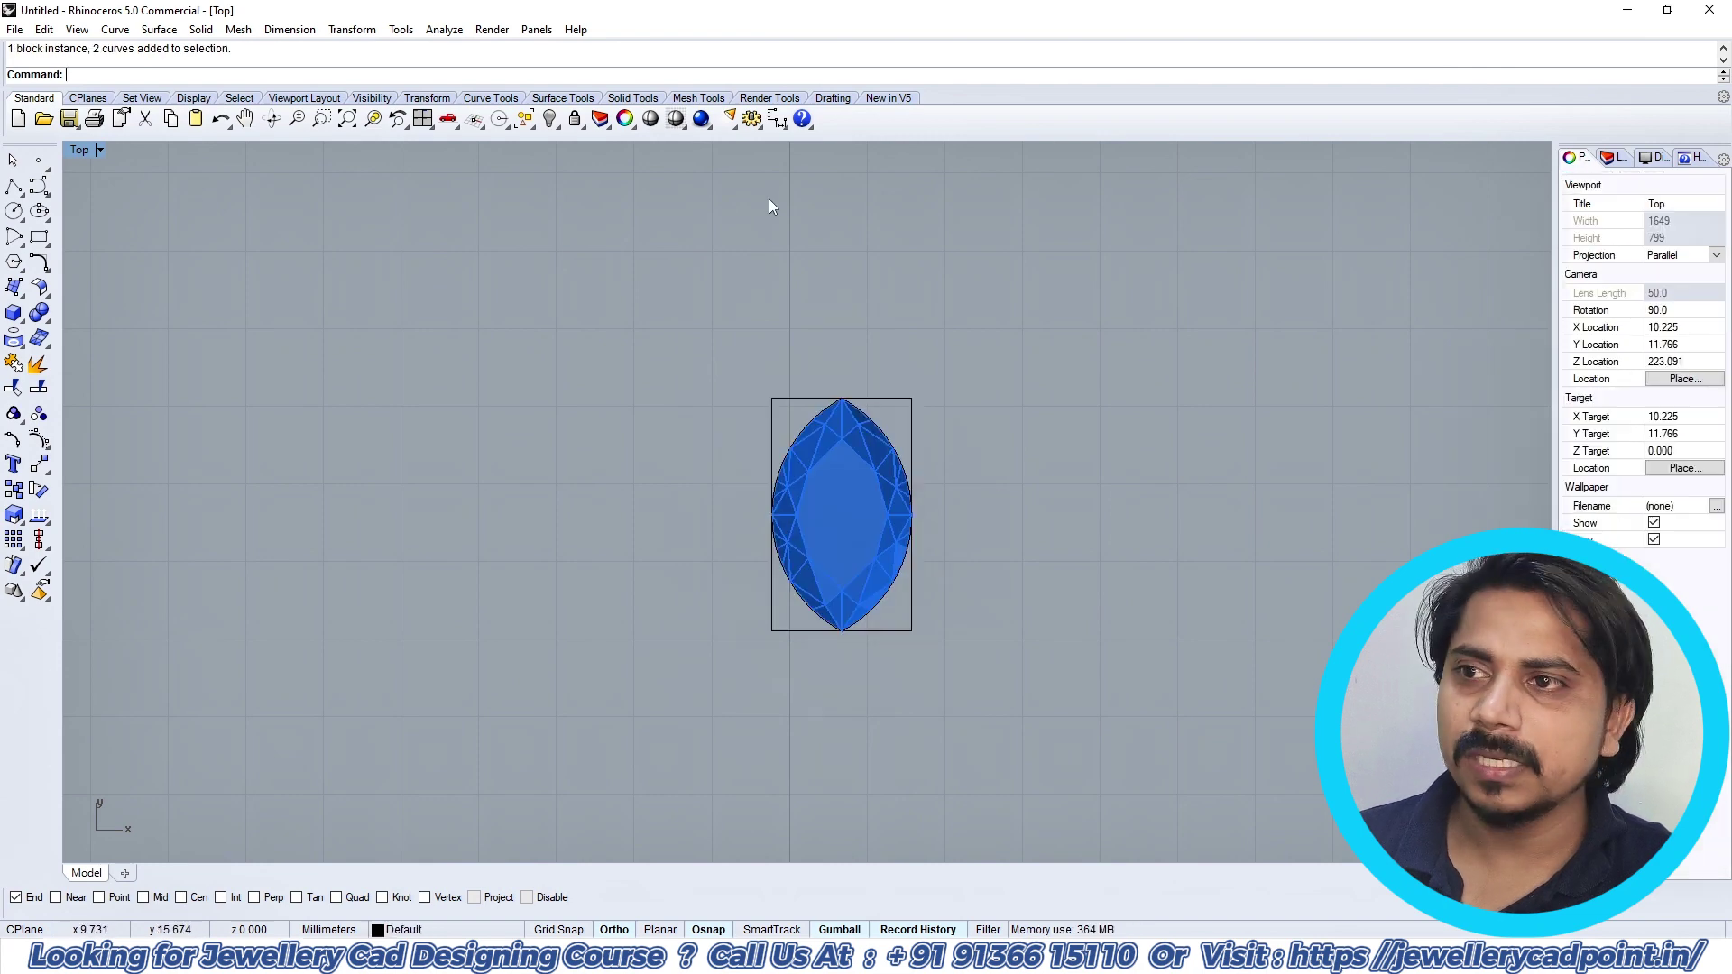
left_click(778, 120)
left_click(773, 399)
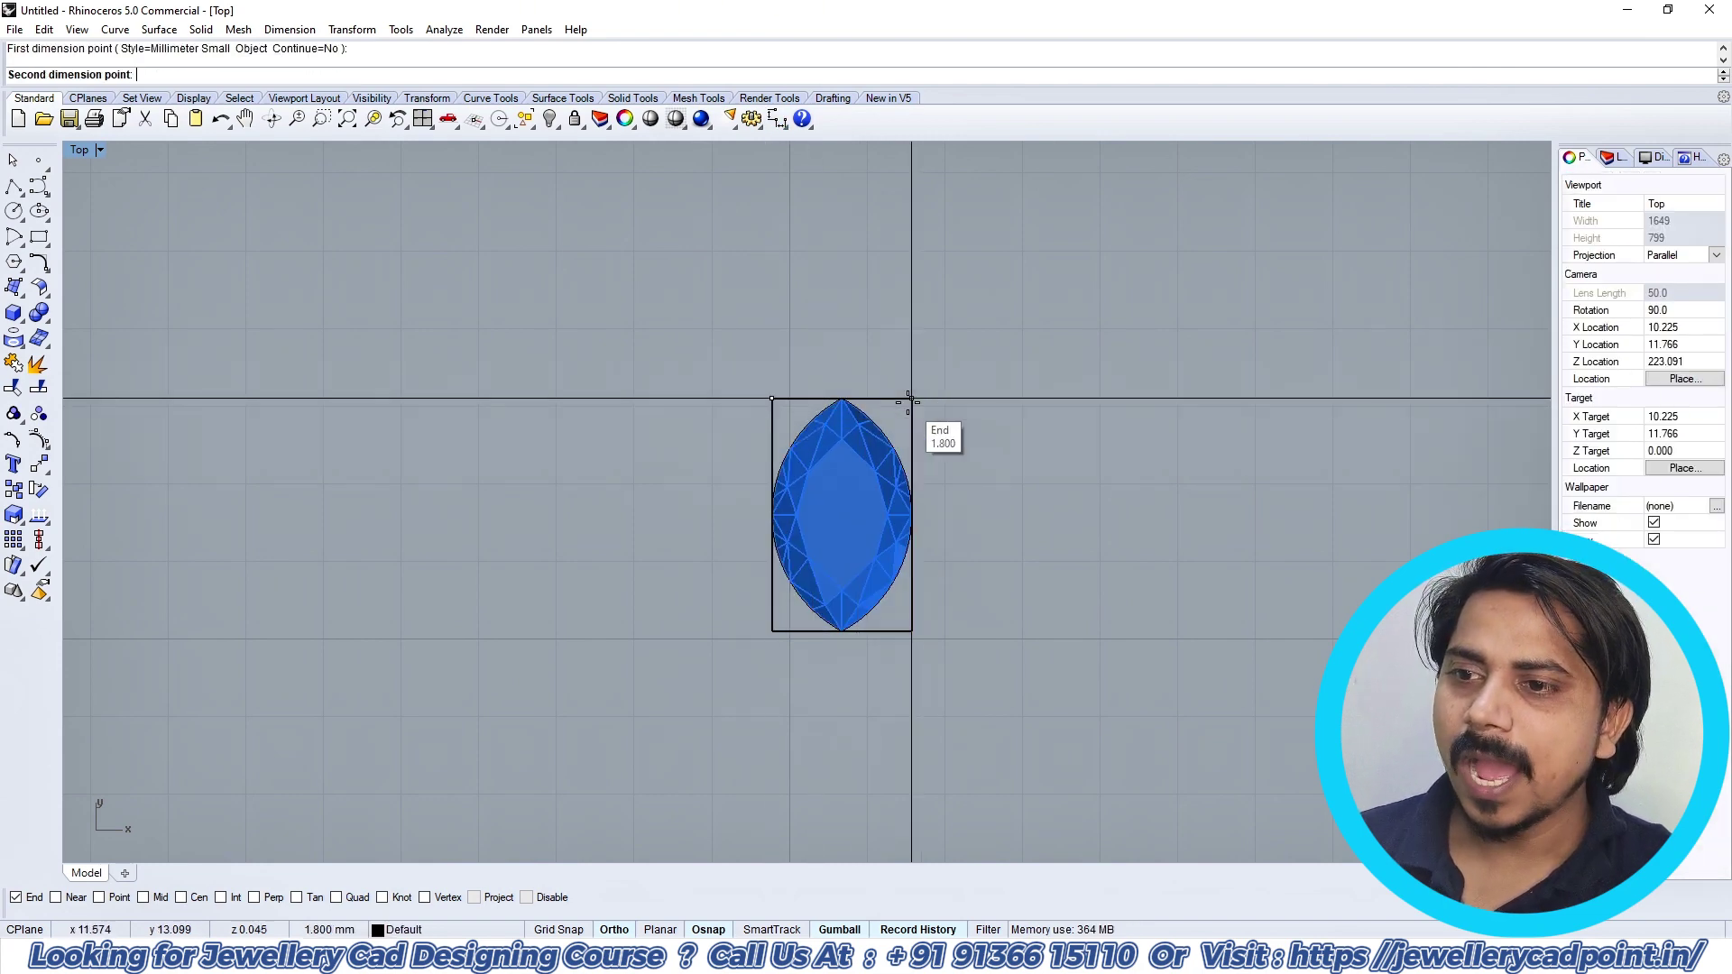
left_click(909, 401)
left_click(911, 320)
right_click(921, 433)
left_click(910, 385)
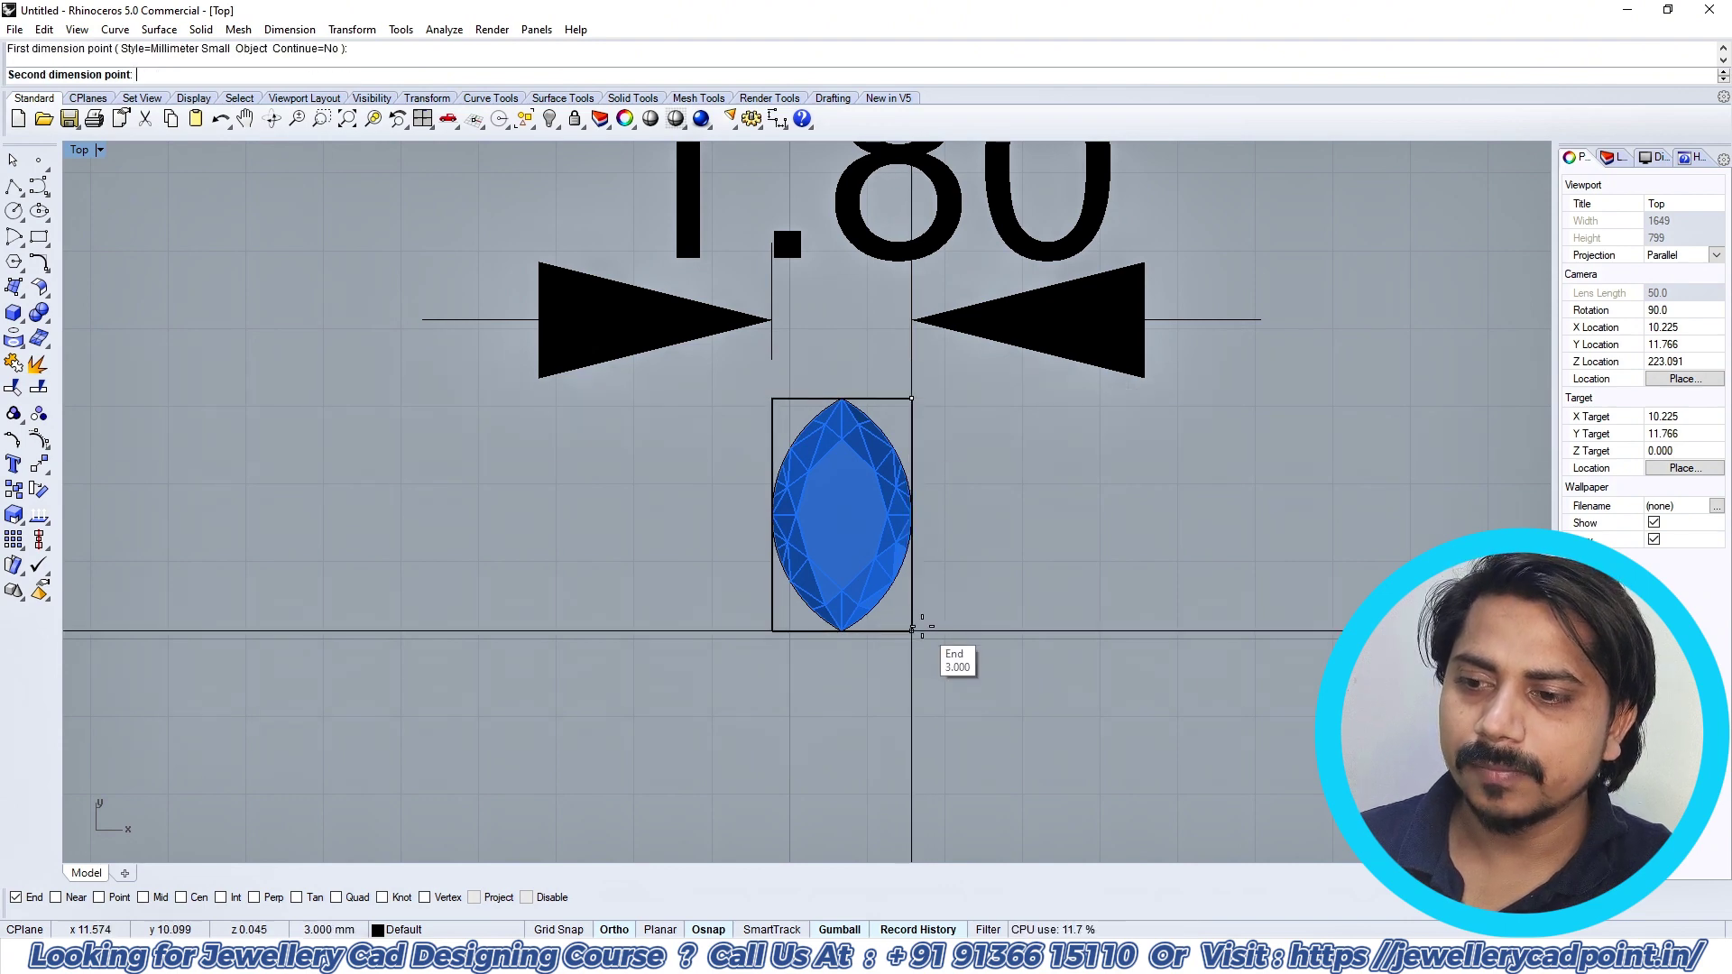
left_click(921, 627)
left_click(1233, 570)
scroll(981, 500, "down", 4)
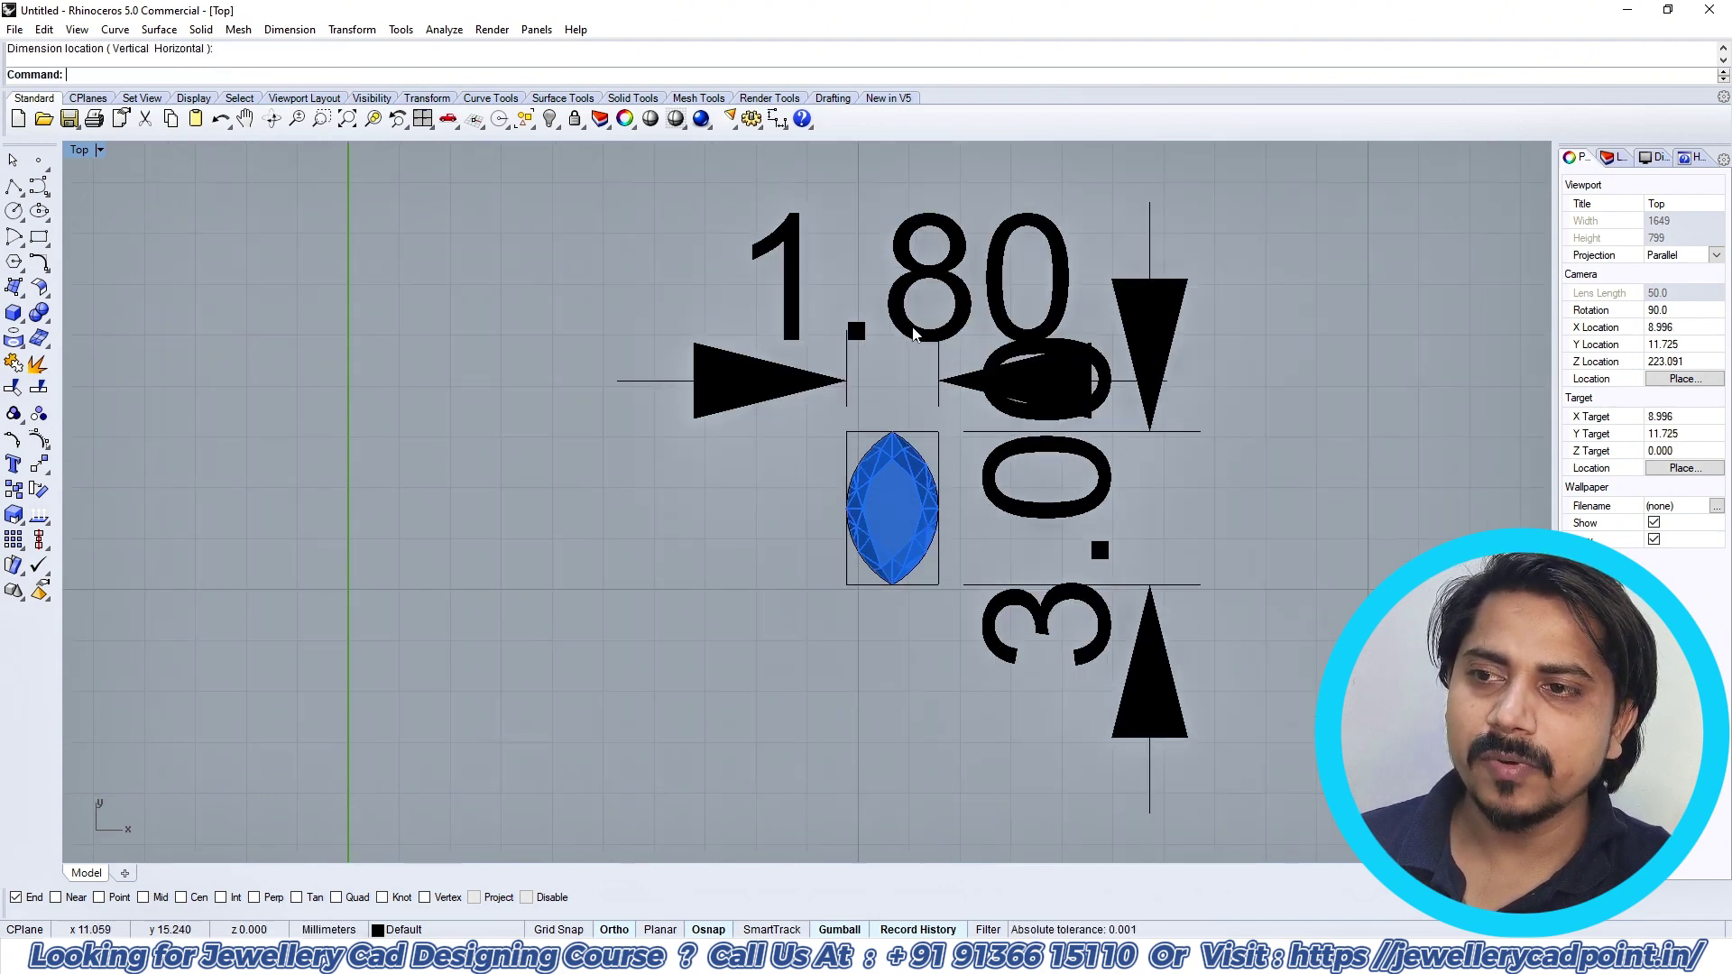
Step: Start a Scale2D on the marquise stone together with its outline and bounding rectangle
left_click(882, 544)
right_click_drag(908, 590, 903, 534)
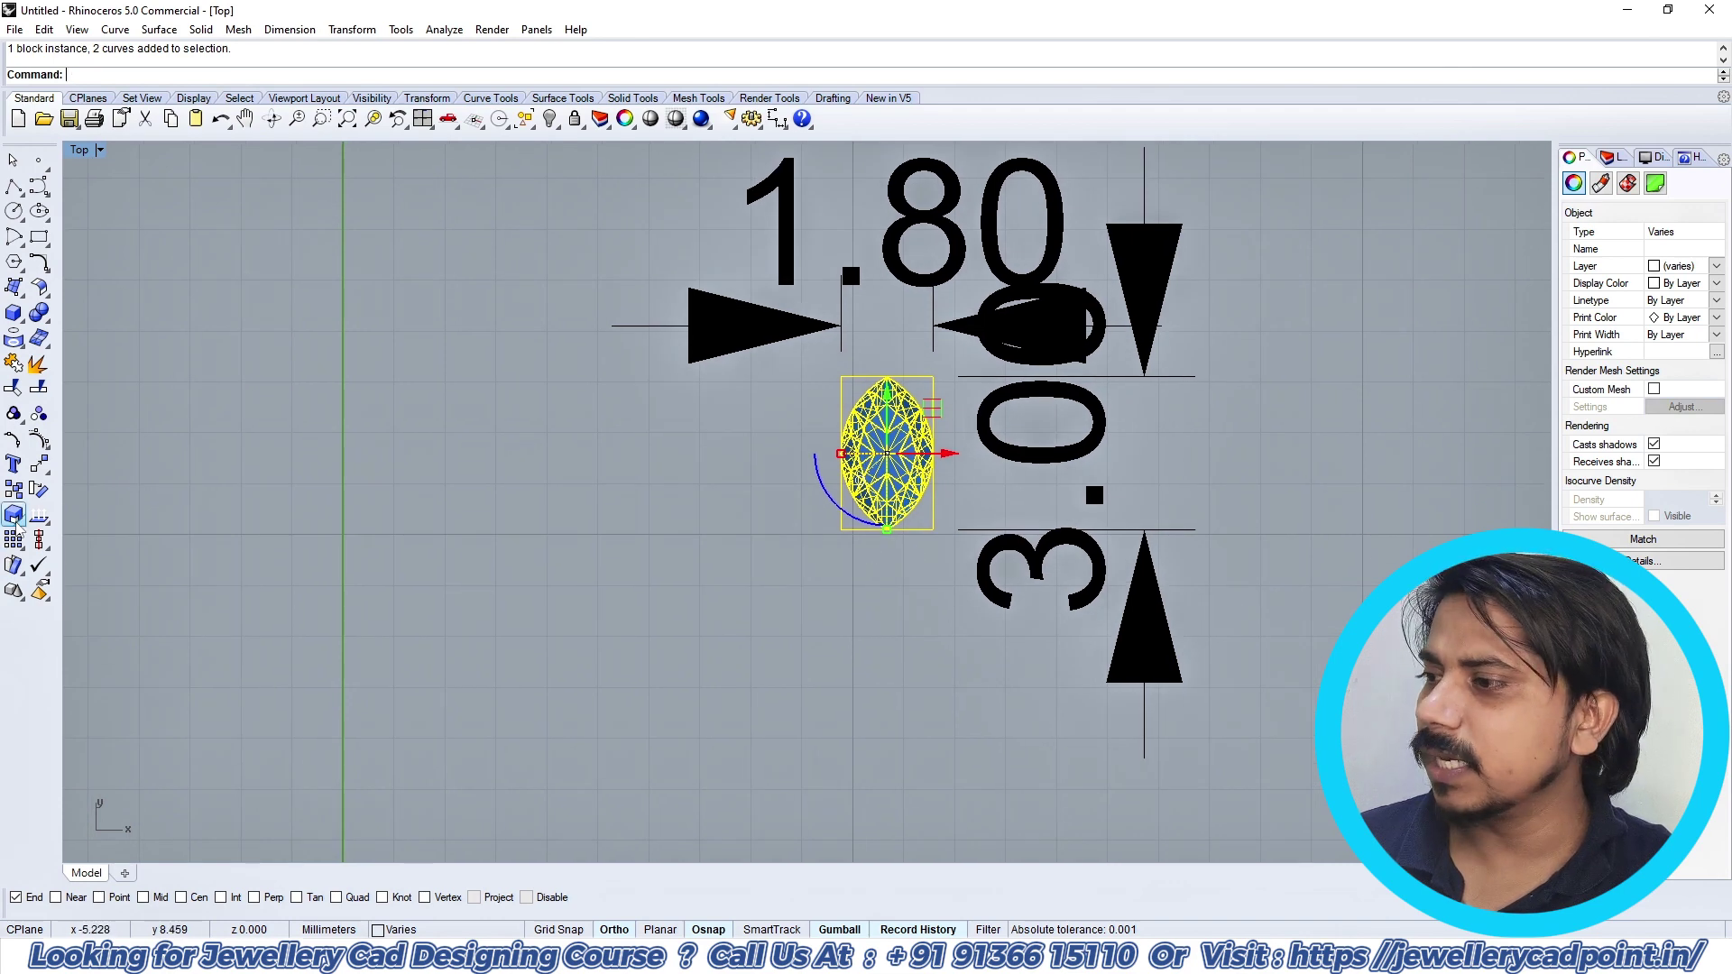
left_click(14, 516)
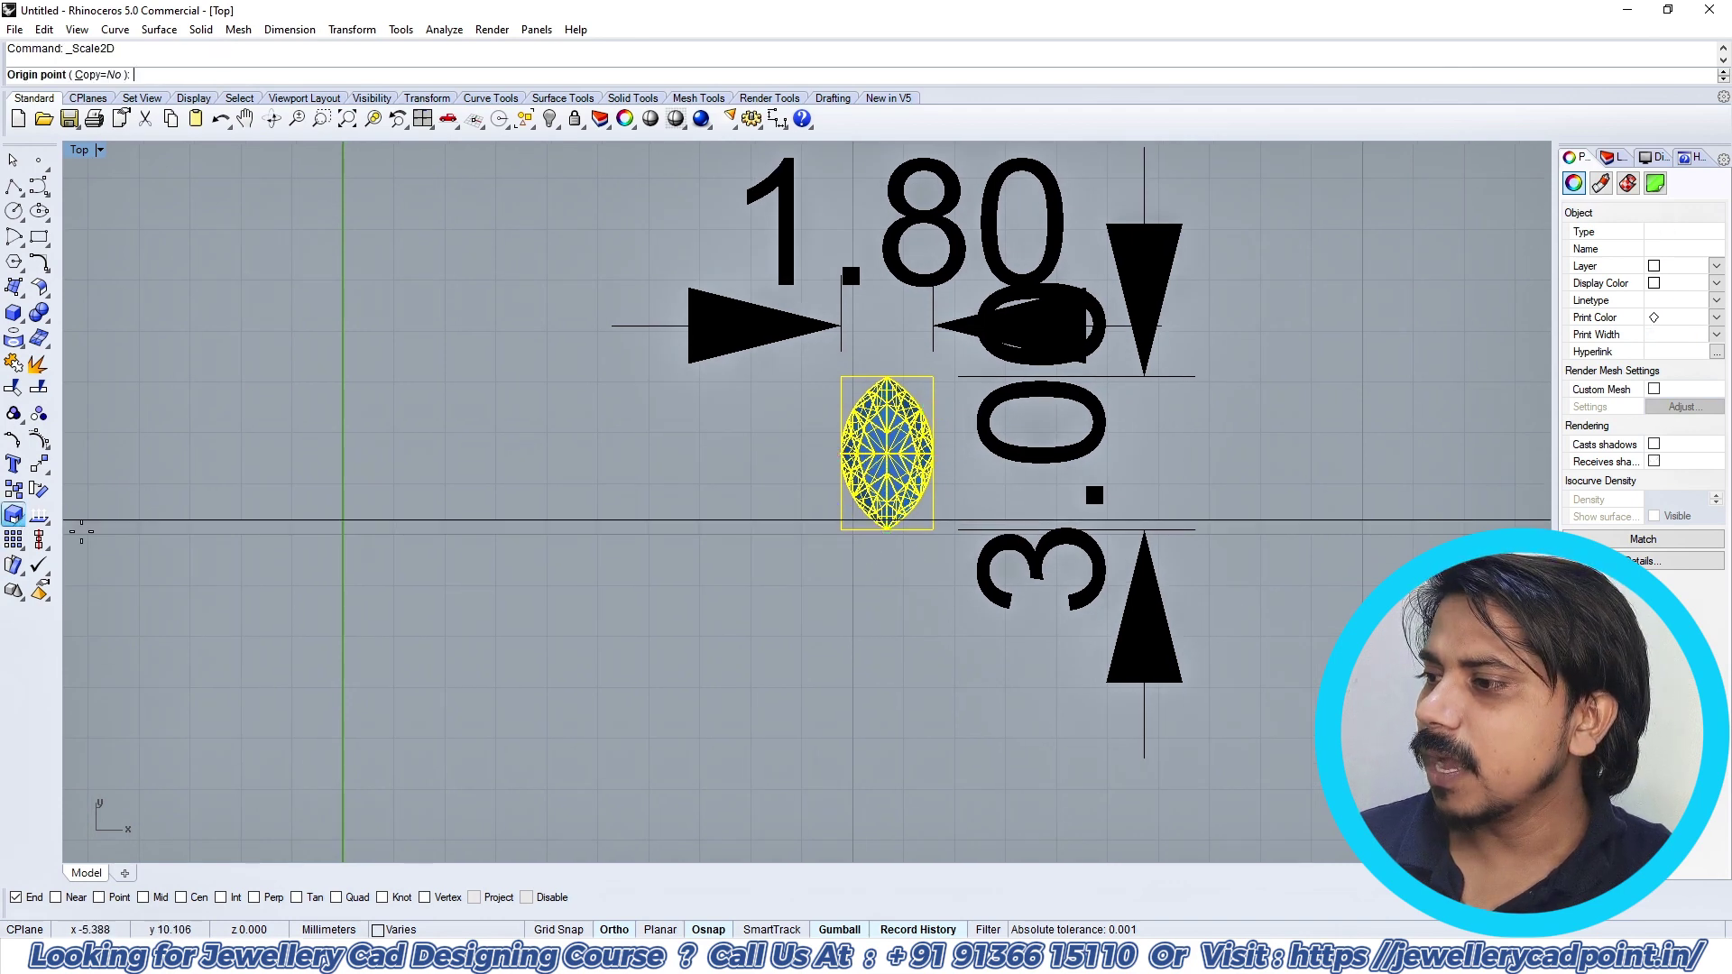
Step: Try to scale the marquise gem and its frame in one direction to a width of 1 mm, and undo it
left_click(16, 517)
left_click(92, 521)
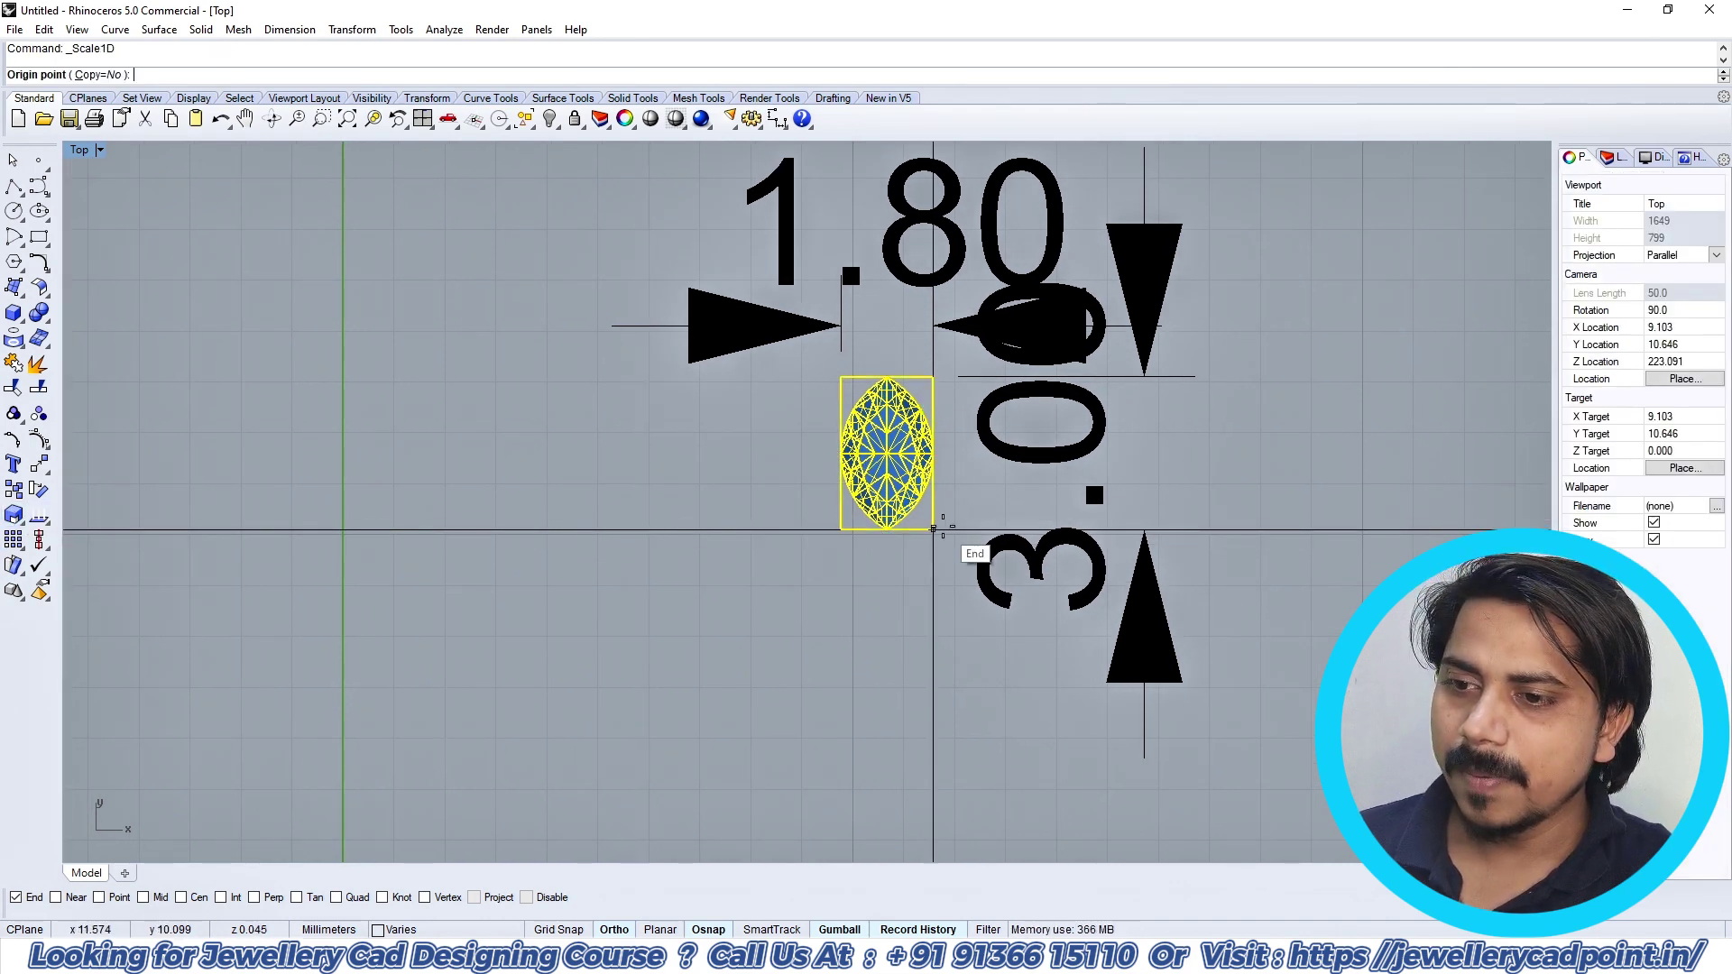
left_click(933, 528)
left_click(841, 530)
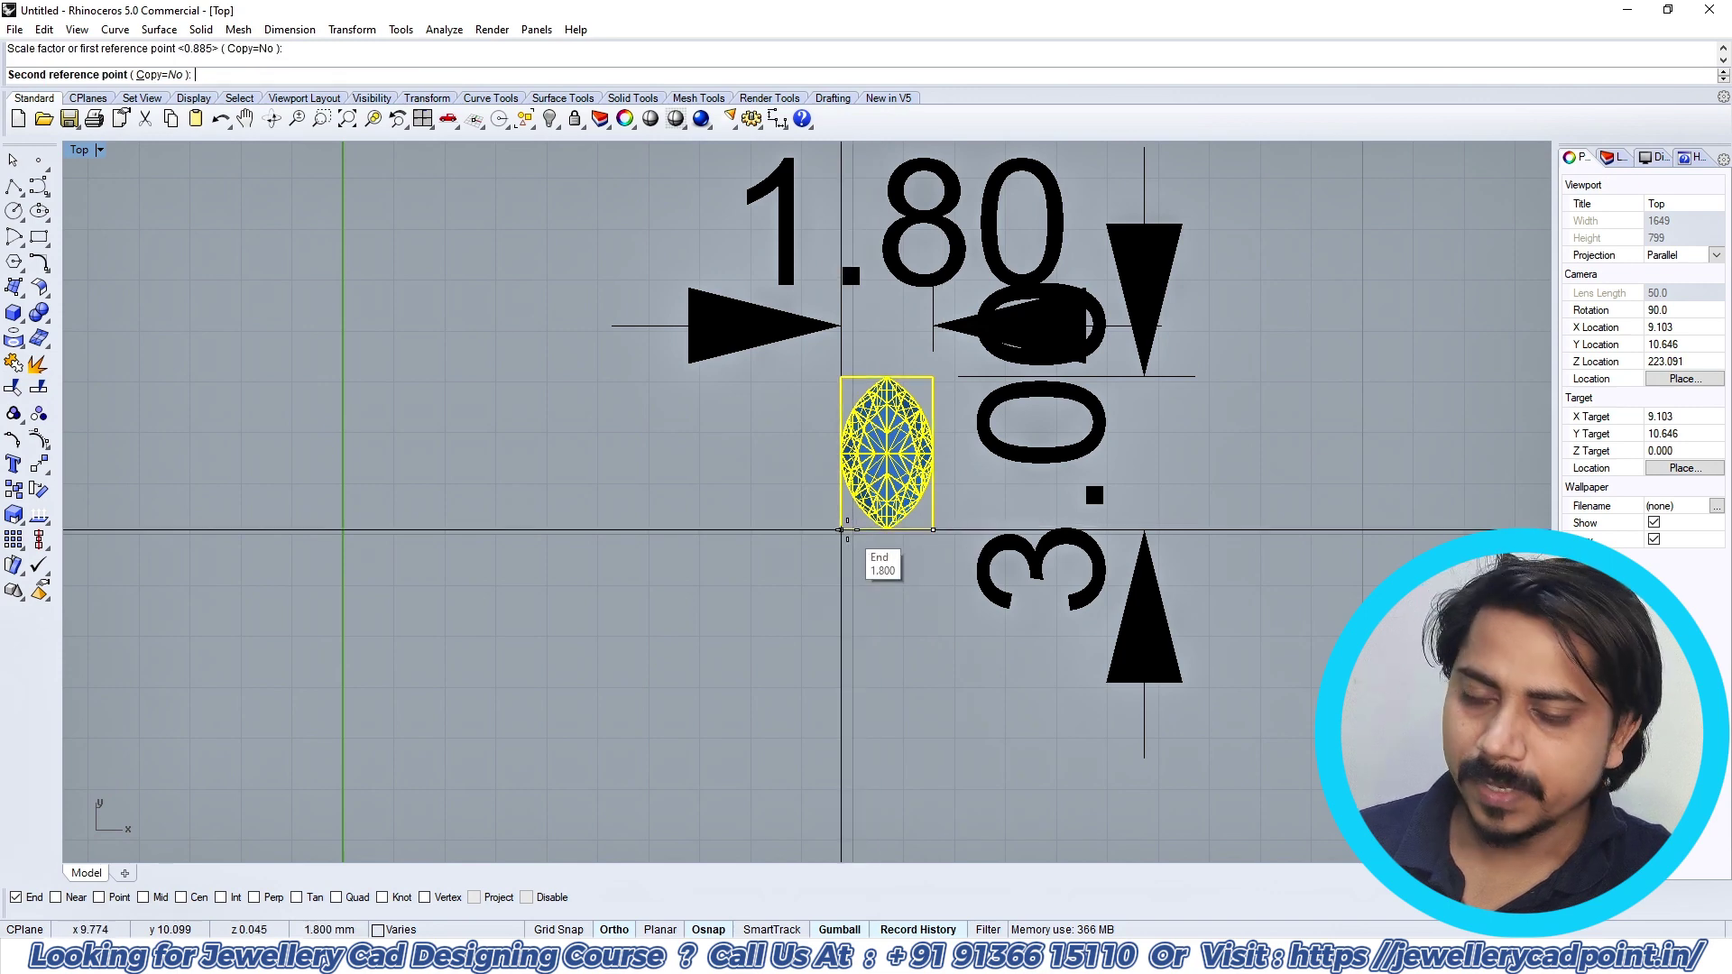
type("1")
key("Return")
key("ctrl+z")
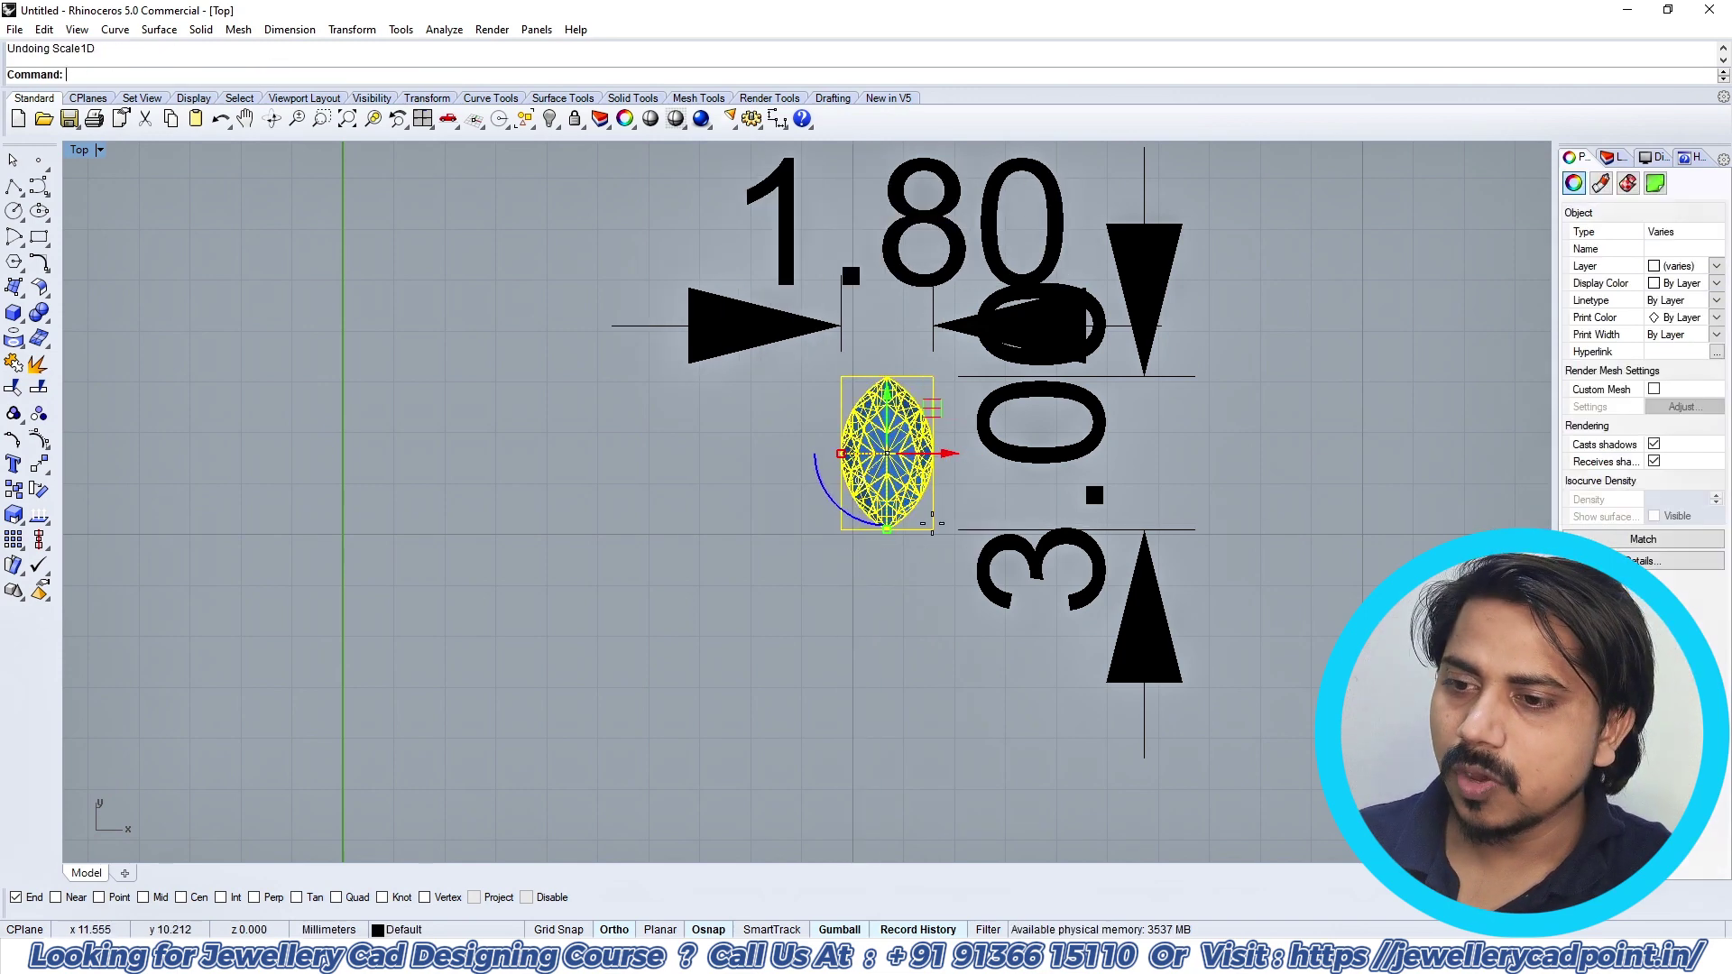
Step: Scale the marquise gem and its frame in one direction to a width of 1.5 mm
key("Return")
left_click(931, 530)
left_click(839, 530)
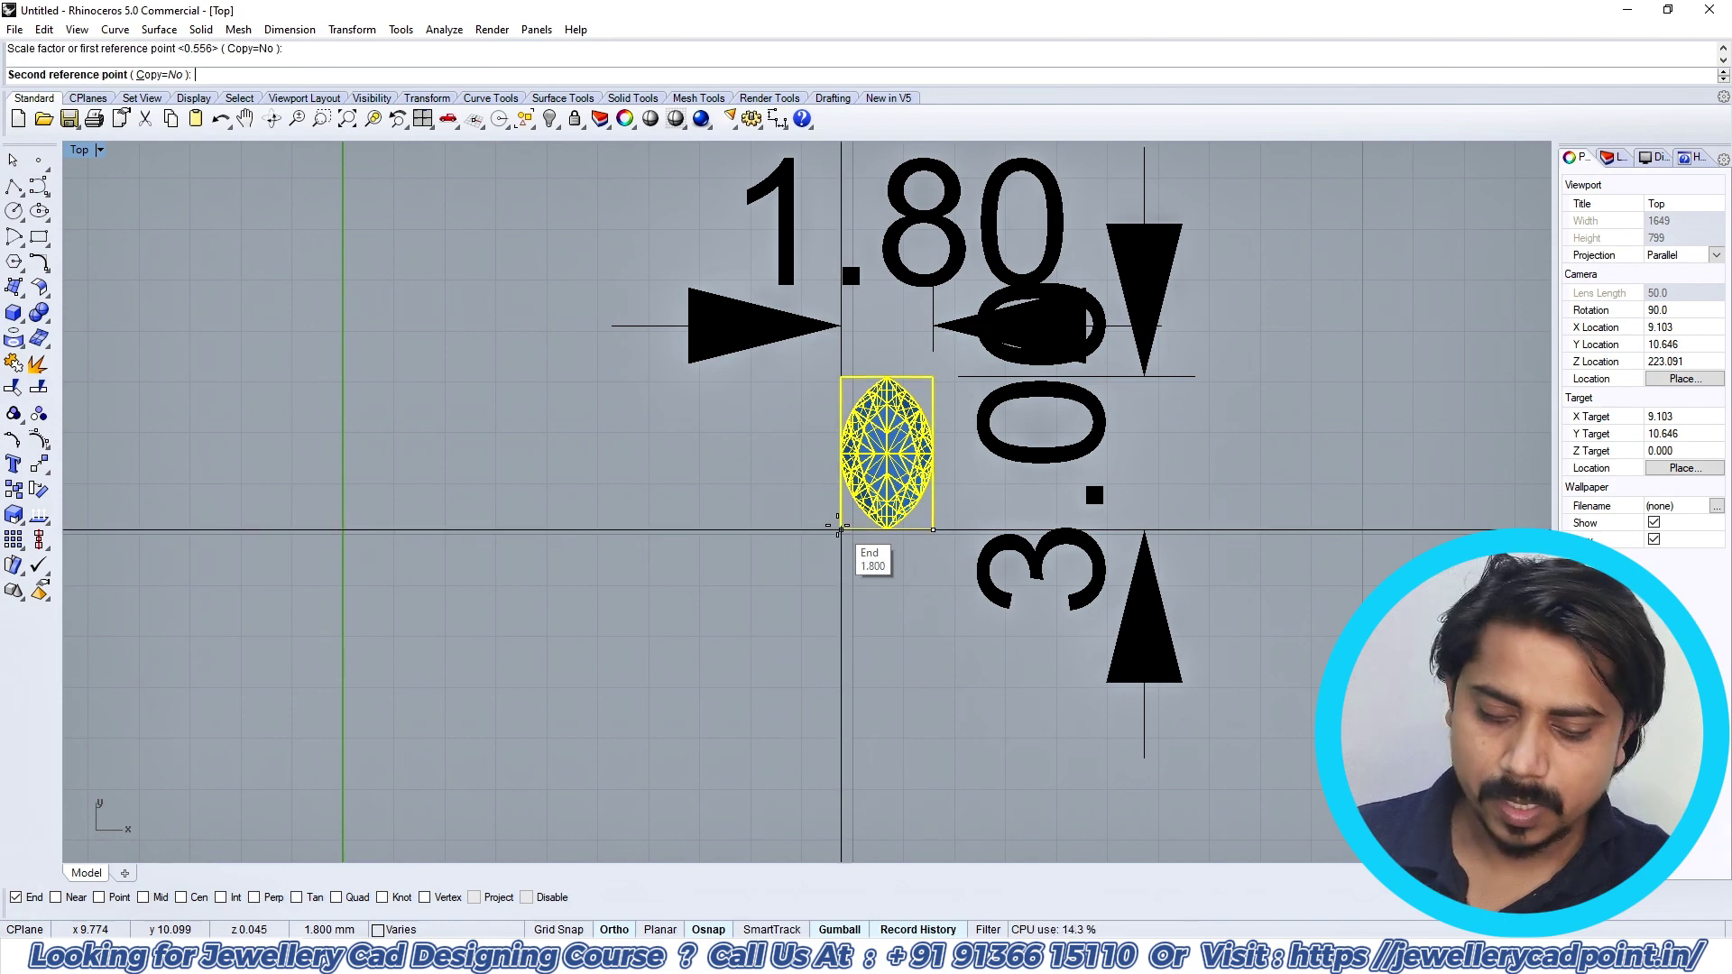
key("Return")
Step: Delete the length and width dimensions around the gem
left_click(1049, 451)
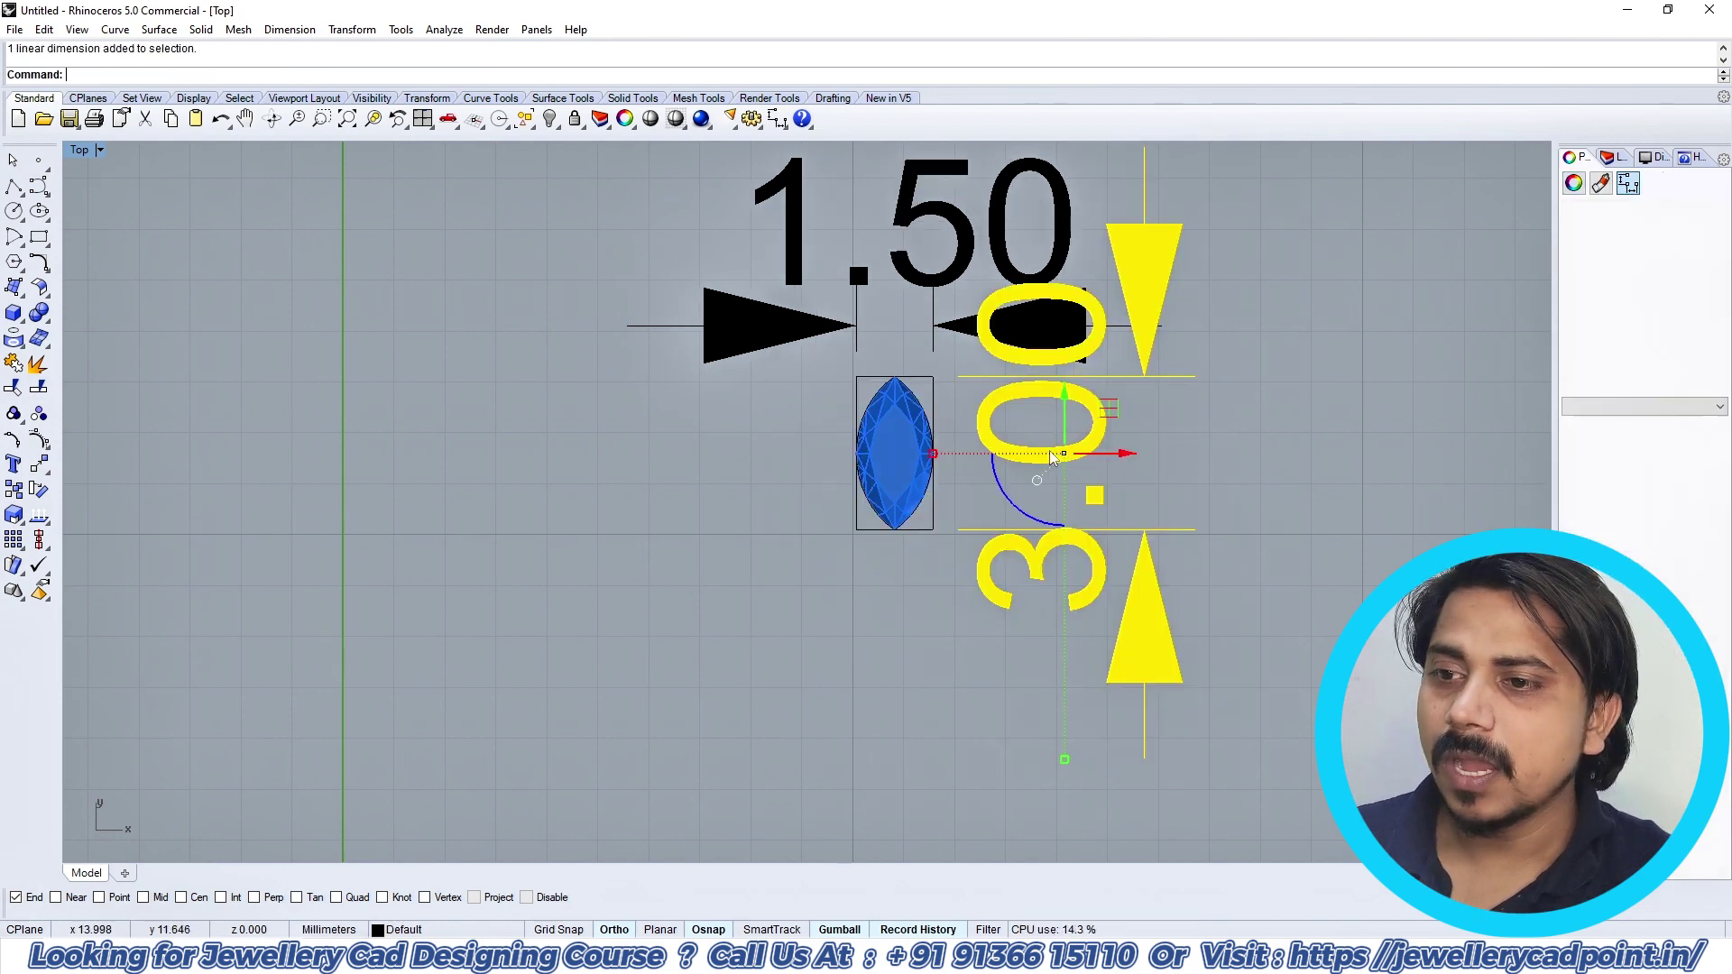
key("Delete")
scroll(1128, 372, "down", 1)
key("Delete")
scroll(1011, 316, "up", 1)
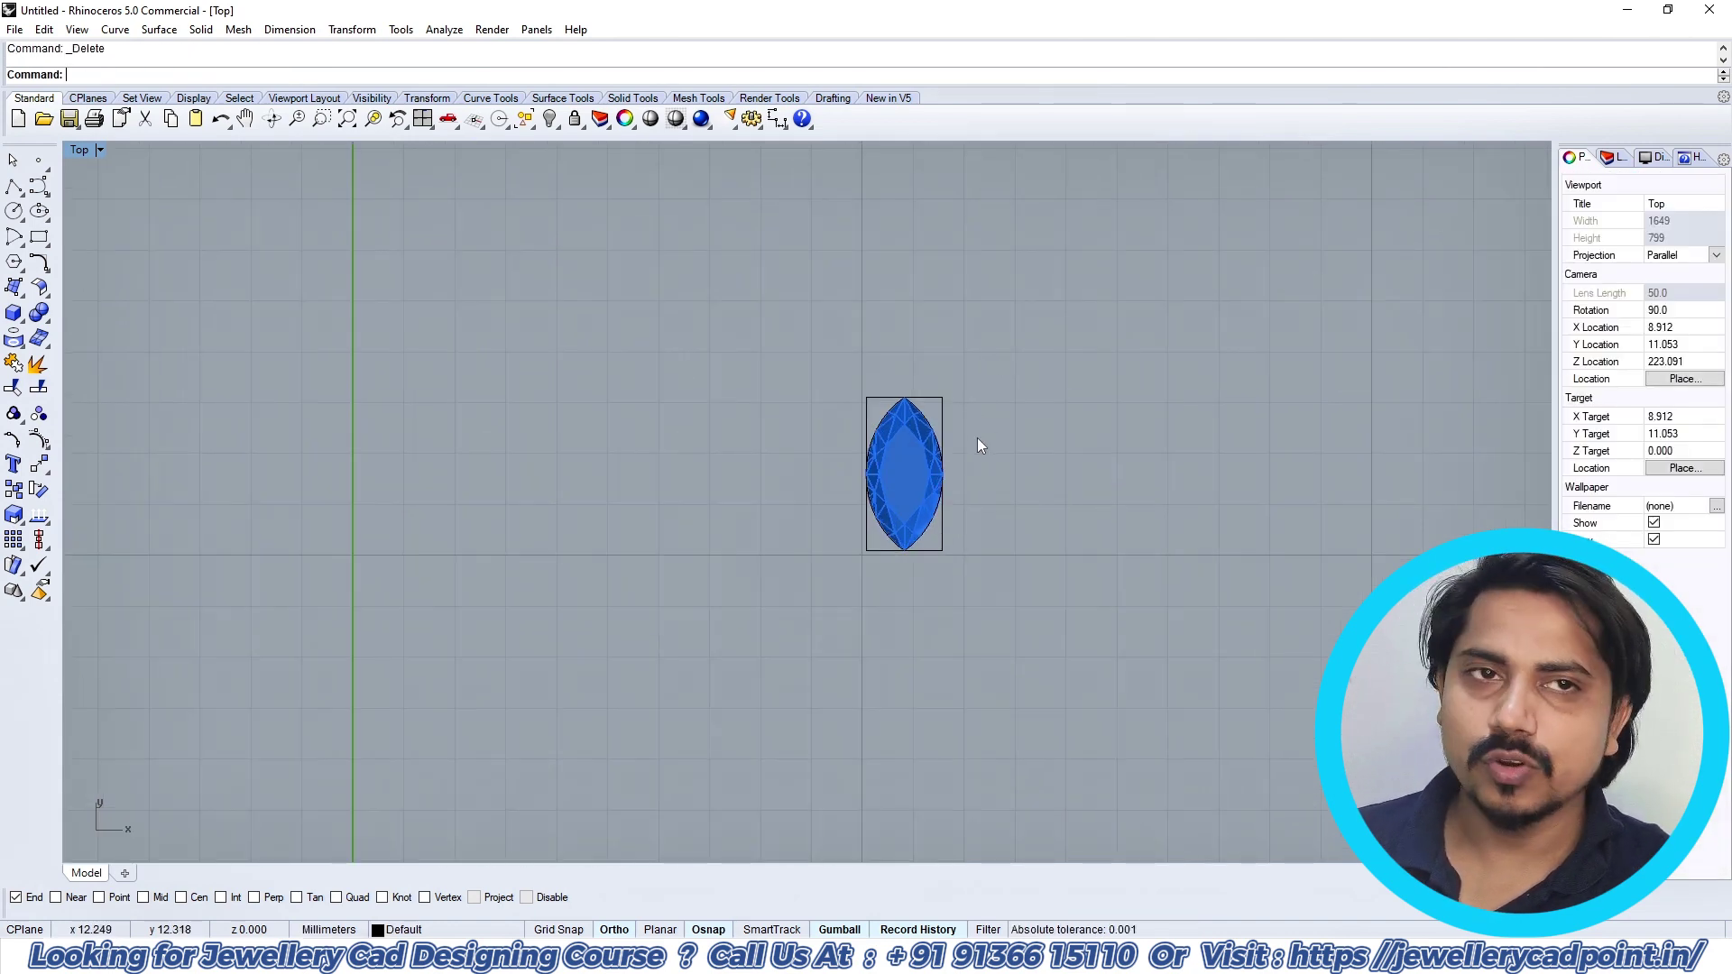
Step: Remove the marquise outline curve from its group with the gem and the rectangle
scroll(933, 447, "up", 2)
left_click(931, 405)
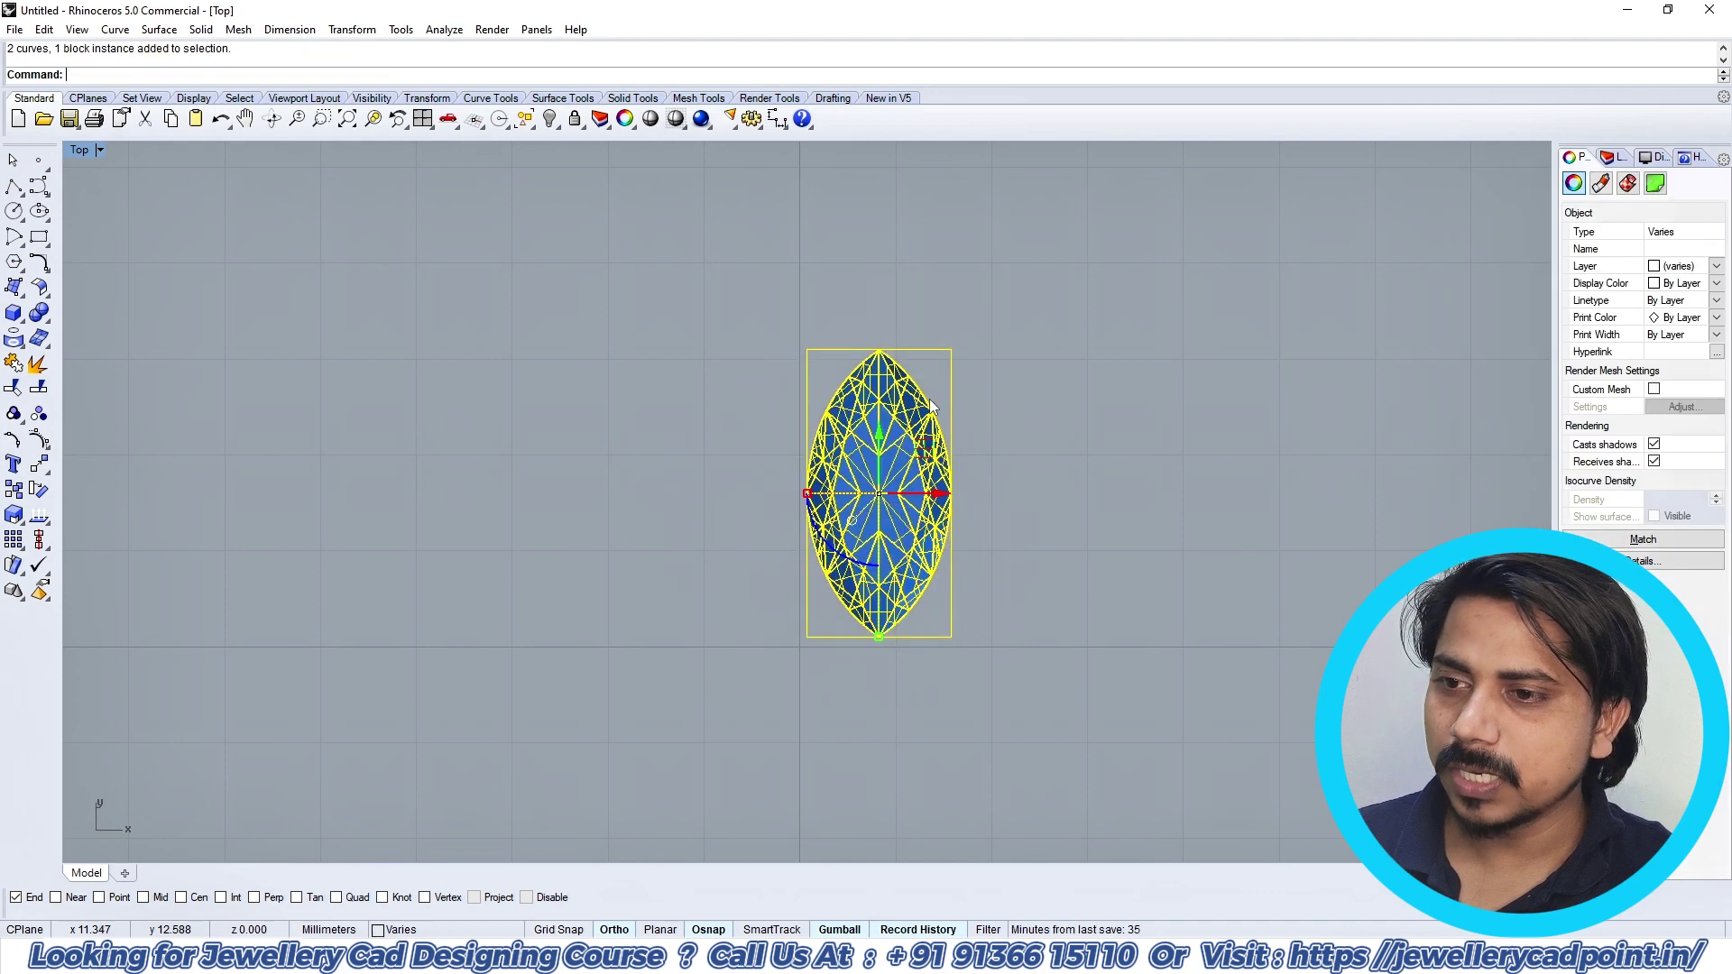
key("Escape")
type("rg")
left_click(929, 399)
left_click(968, 440)
key("Return")
Step: Move the marquise outline curve 5 mm sideways, away from the gem
scroll(968, 440, "down", 4)
type("m")
right_click_drag(1038, 559, 897, 549)
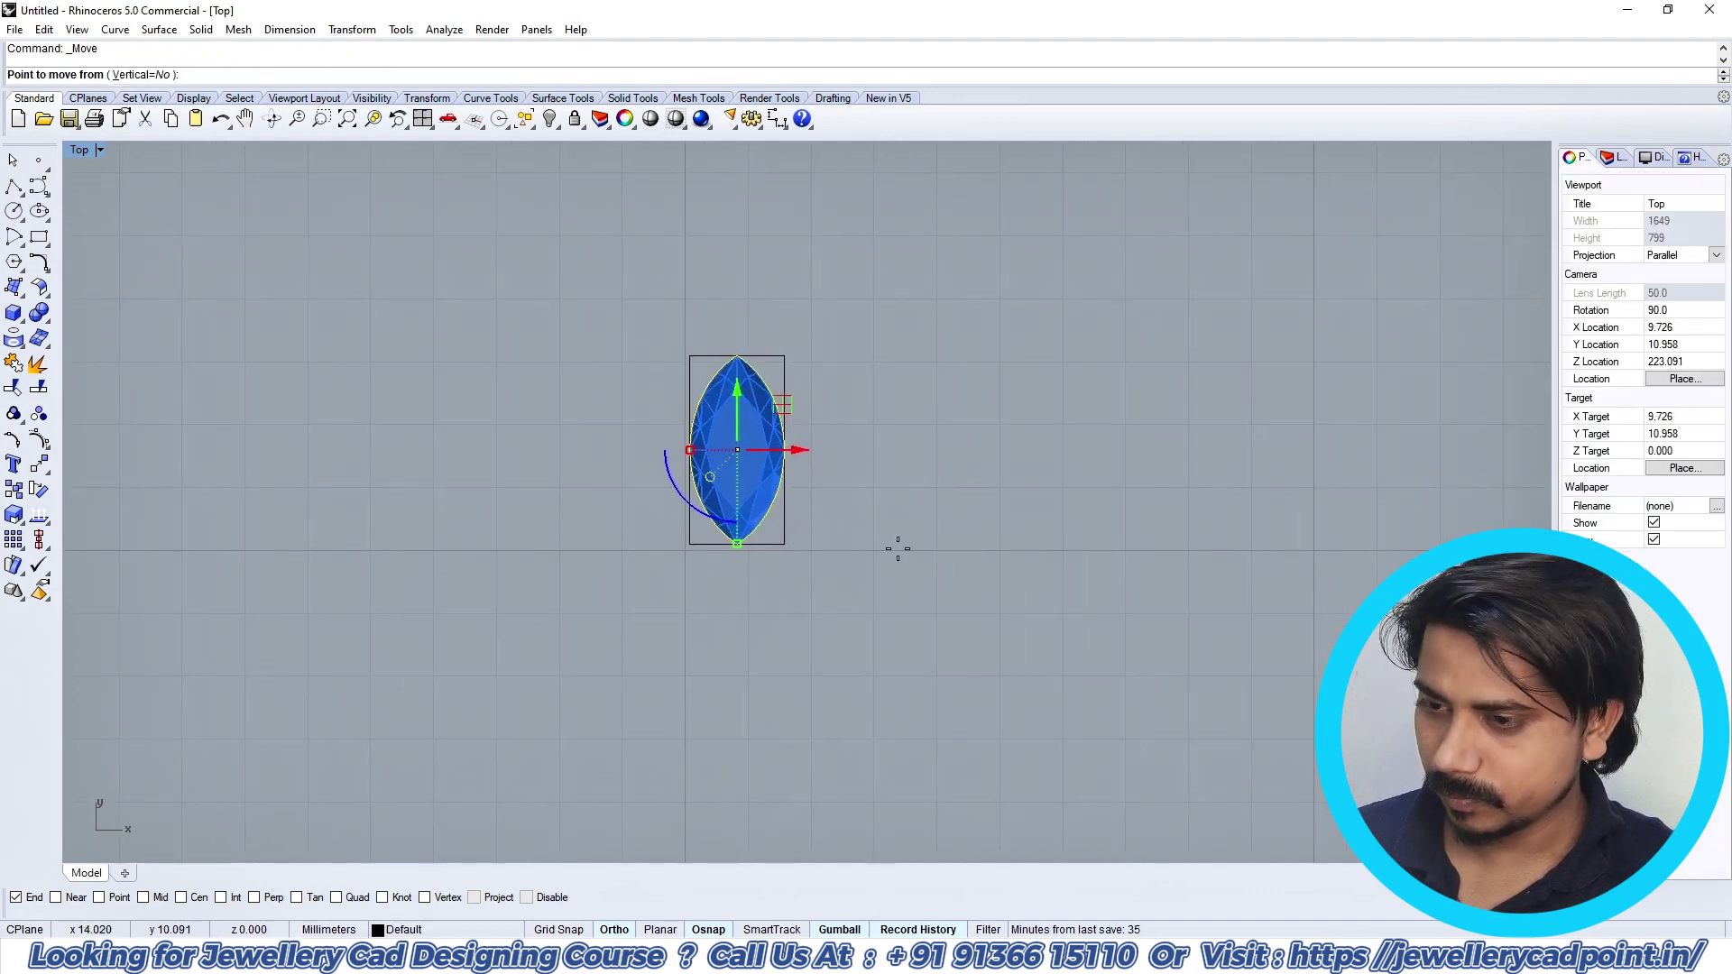
left_click(865, 548)
type("5")
key("Return")
left_click(1111, 542)
Step: Offset the separated marquise outline inward by 0.6 mm
left_click_drag(1110, 528, 1037, 431)
type("offset")
key("Return")
scroll(999, 496, "up", 2)
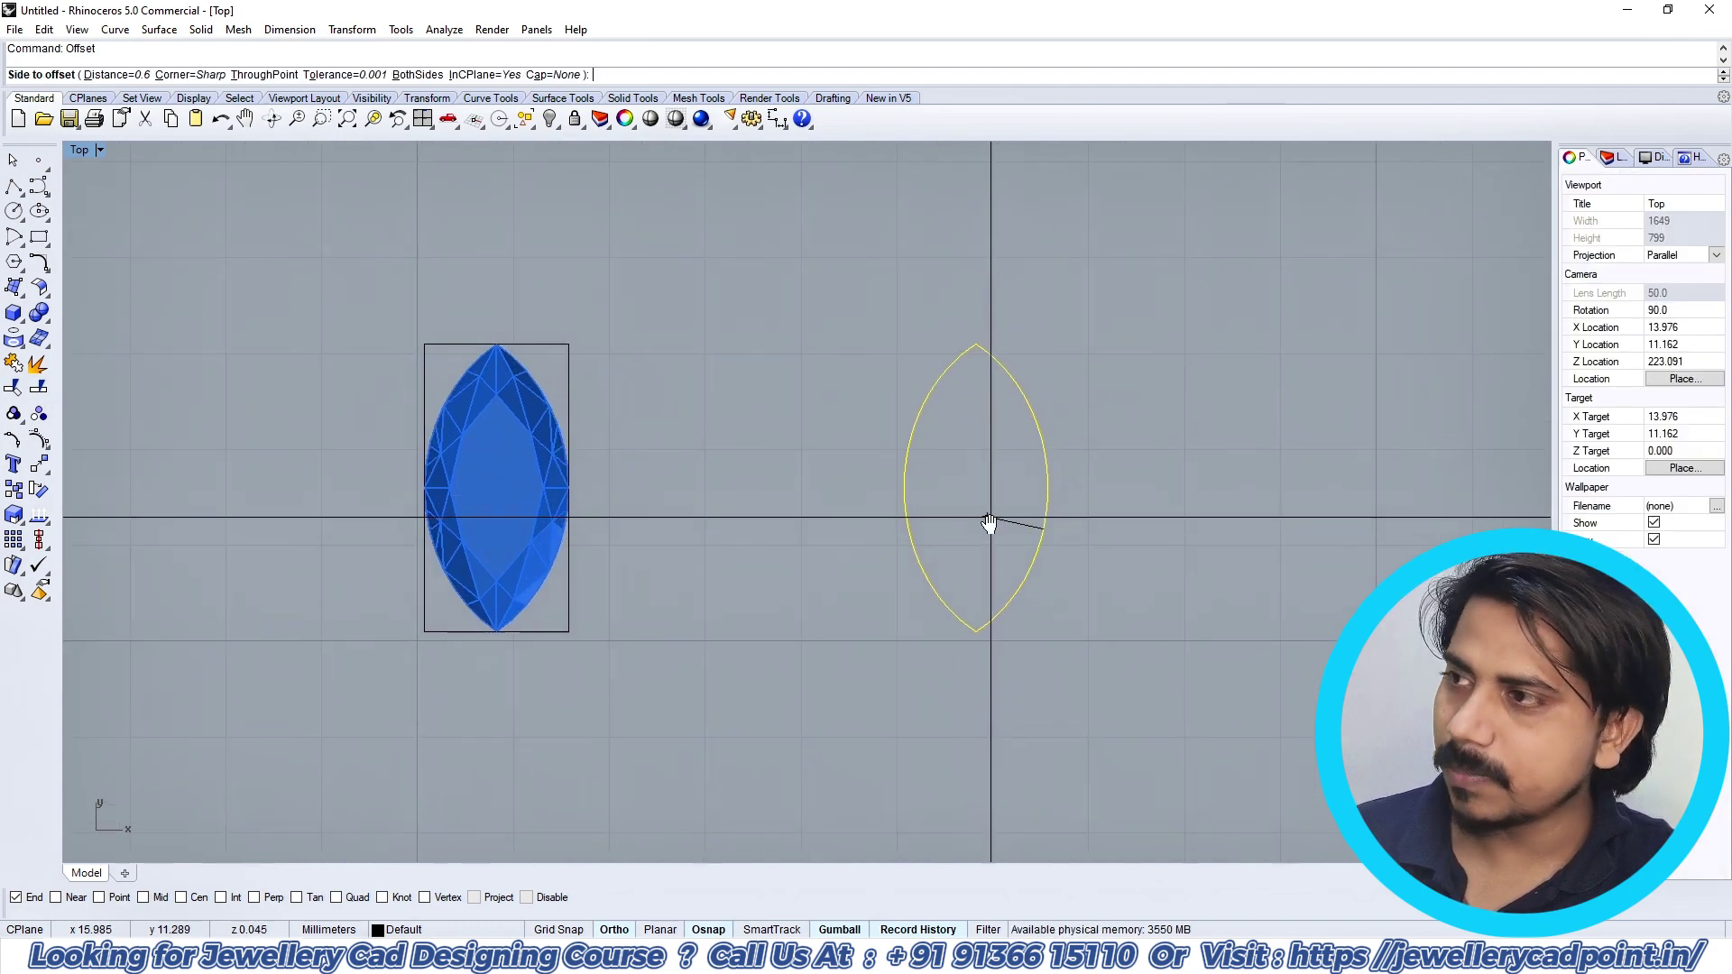
left_click(988, 523)
scroll(997, 494, "up", 2)
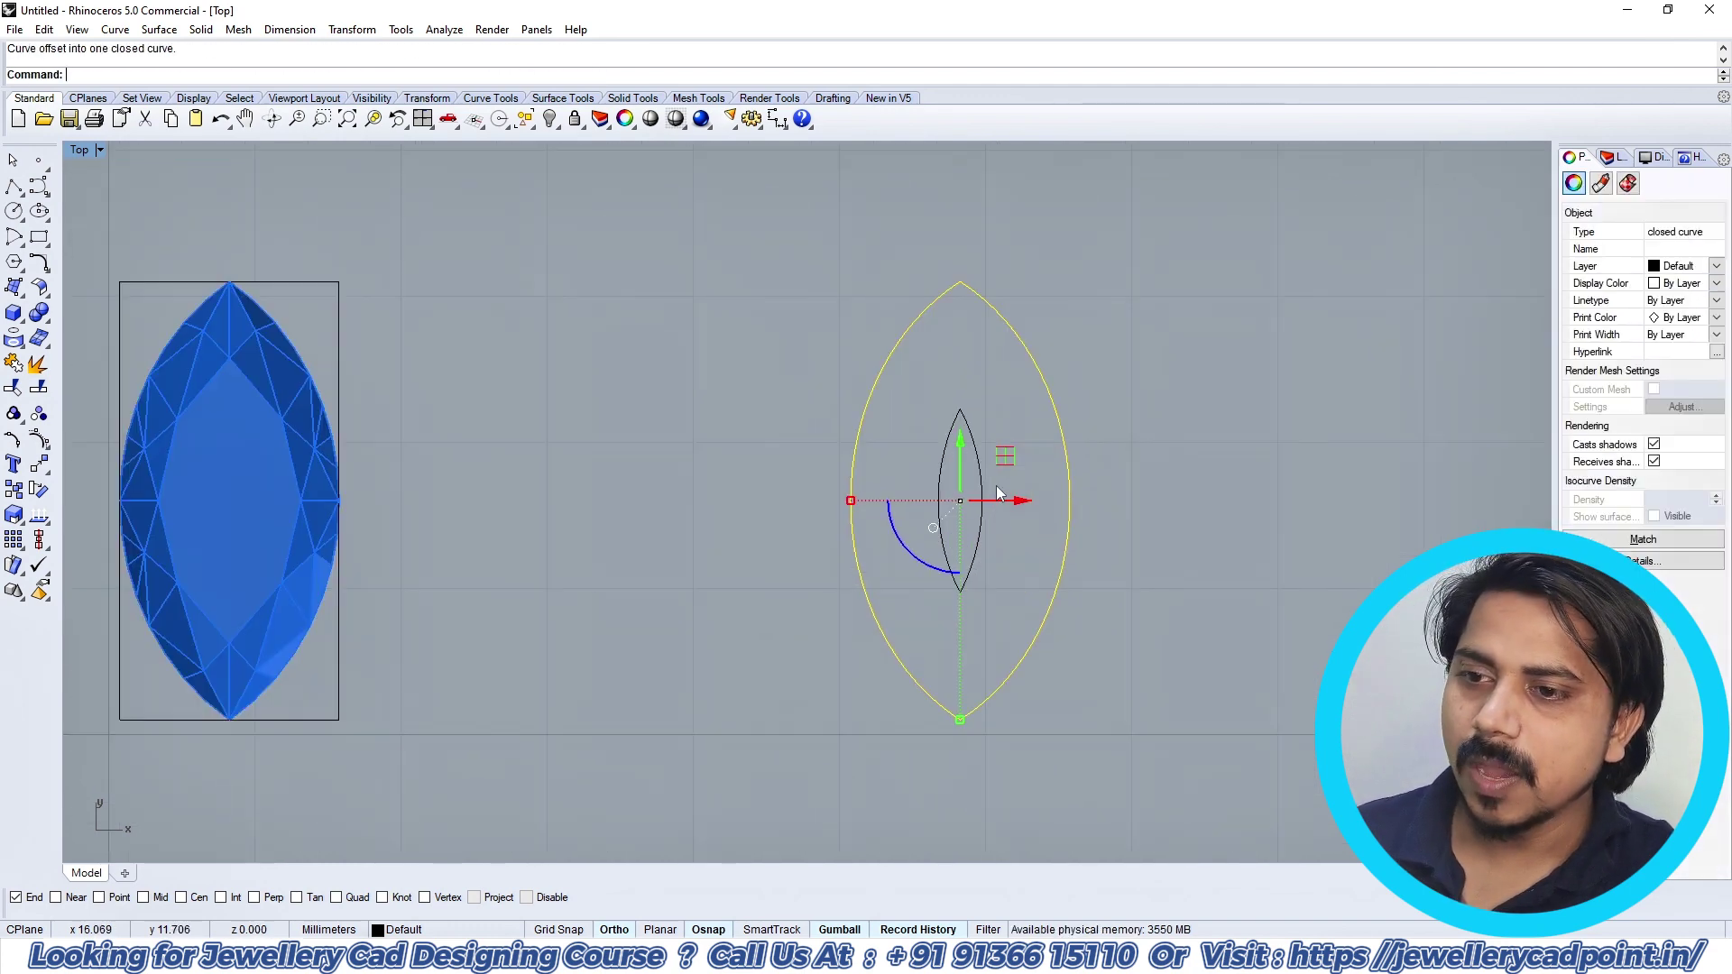
key("Escape")
Step: Measure the width of the inner offset curve with a temporary dimension
scroll(938, 469, "up", 2)
left_click(779, 120)
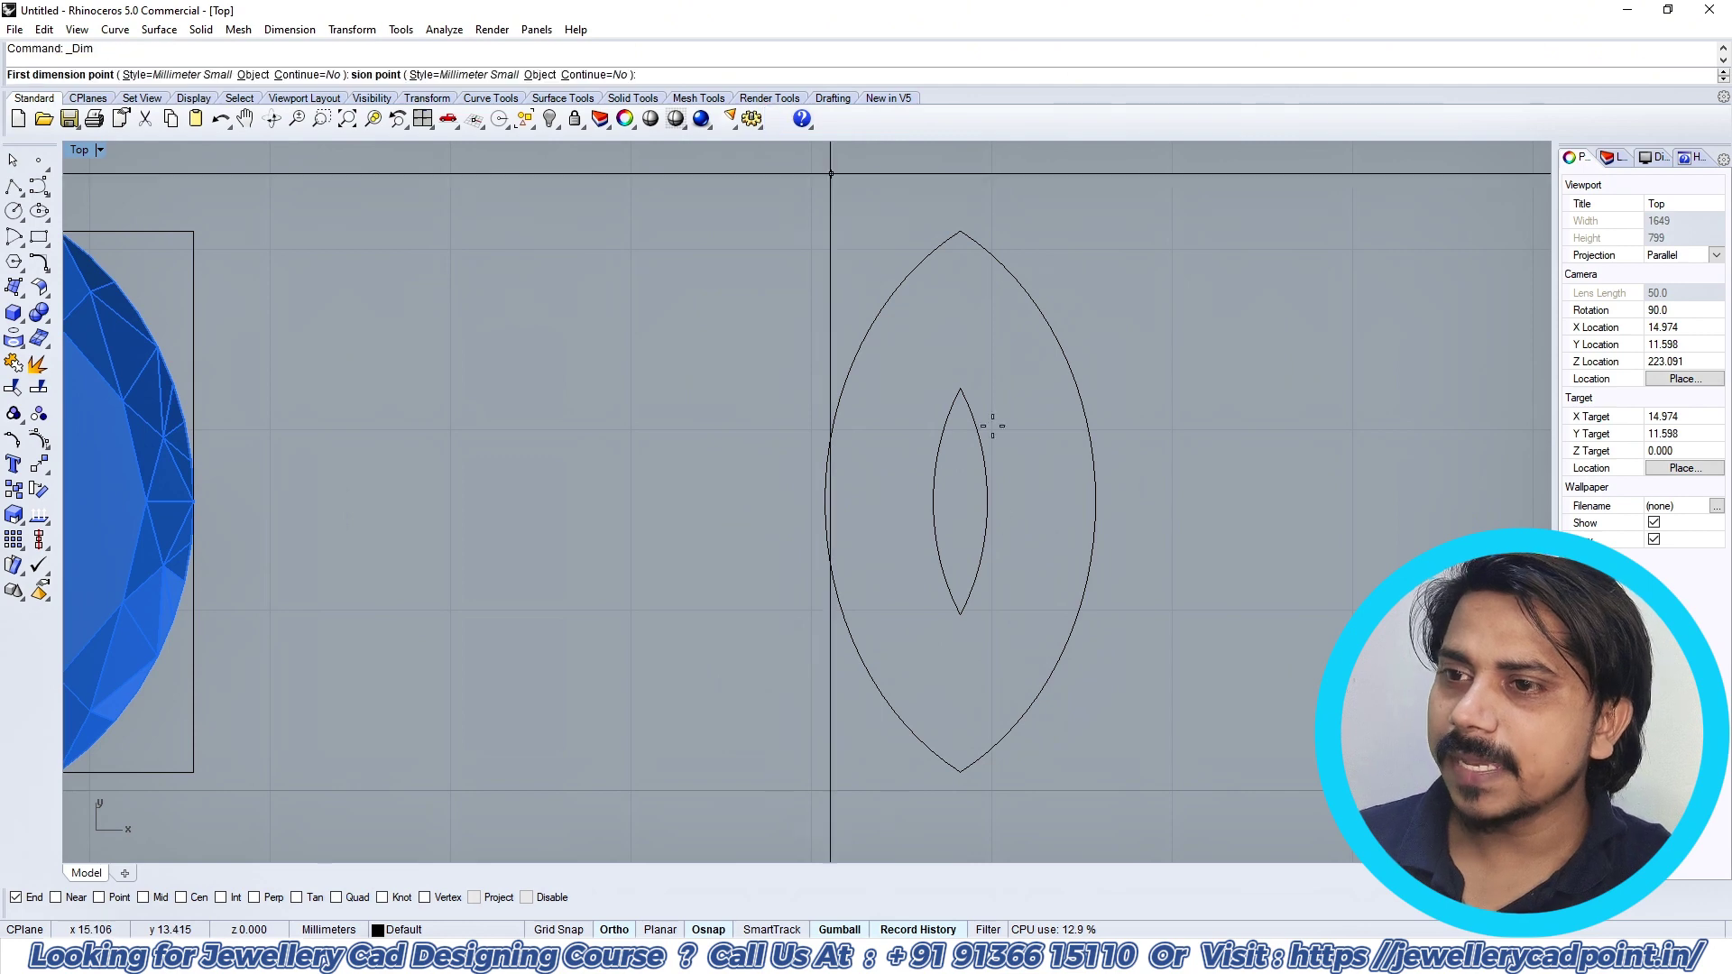
left_click(939, 496)
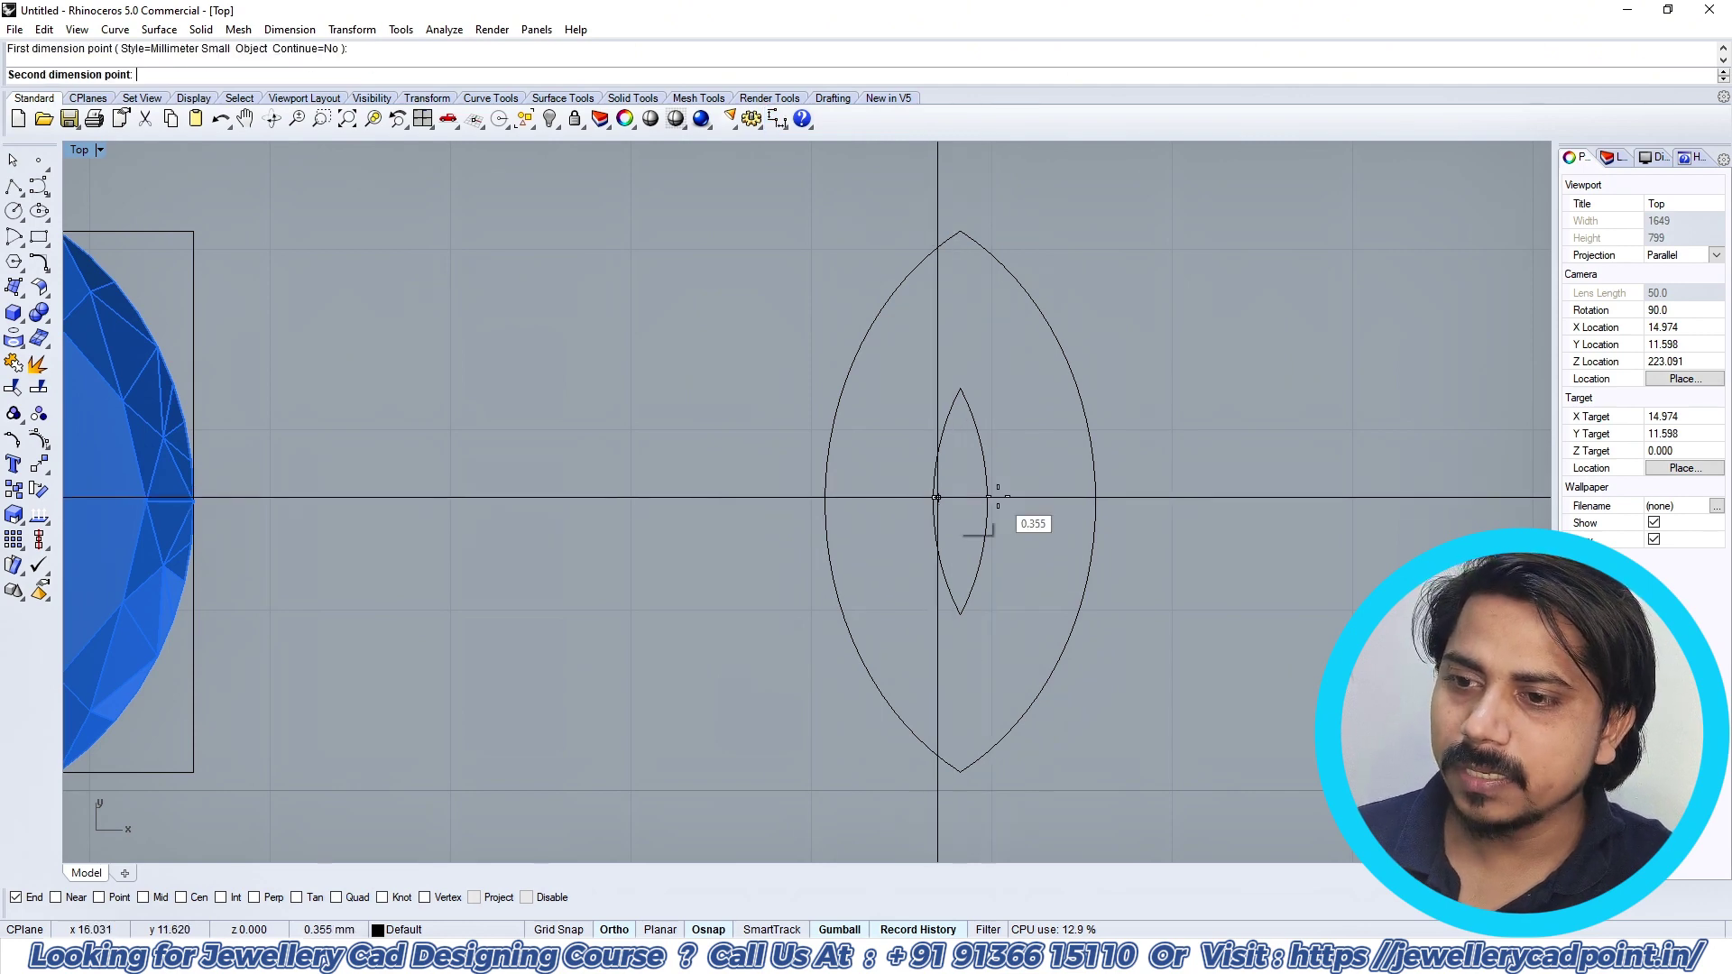
left_click(988, 496)
scroll(987, 505, "down", 3)
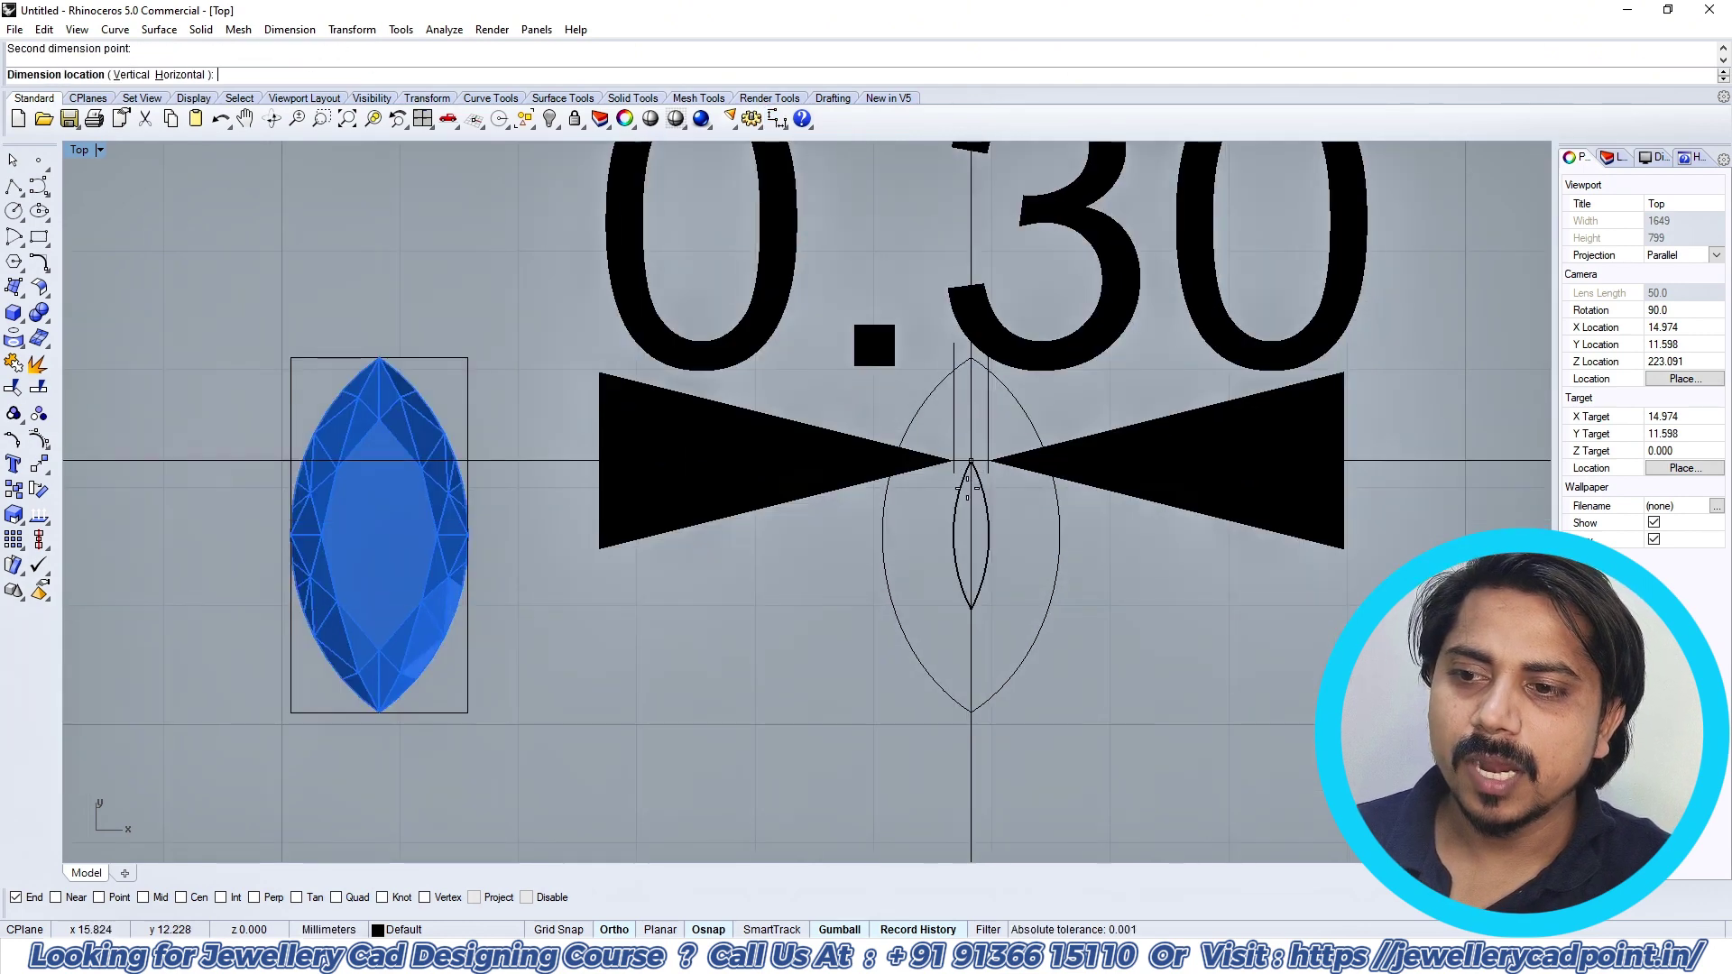
key("Escape")
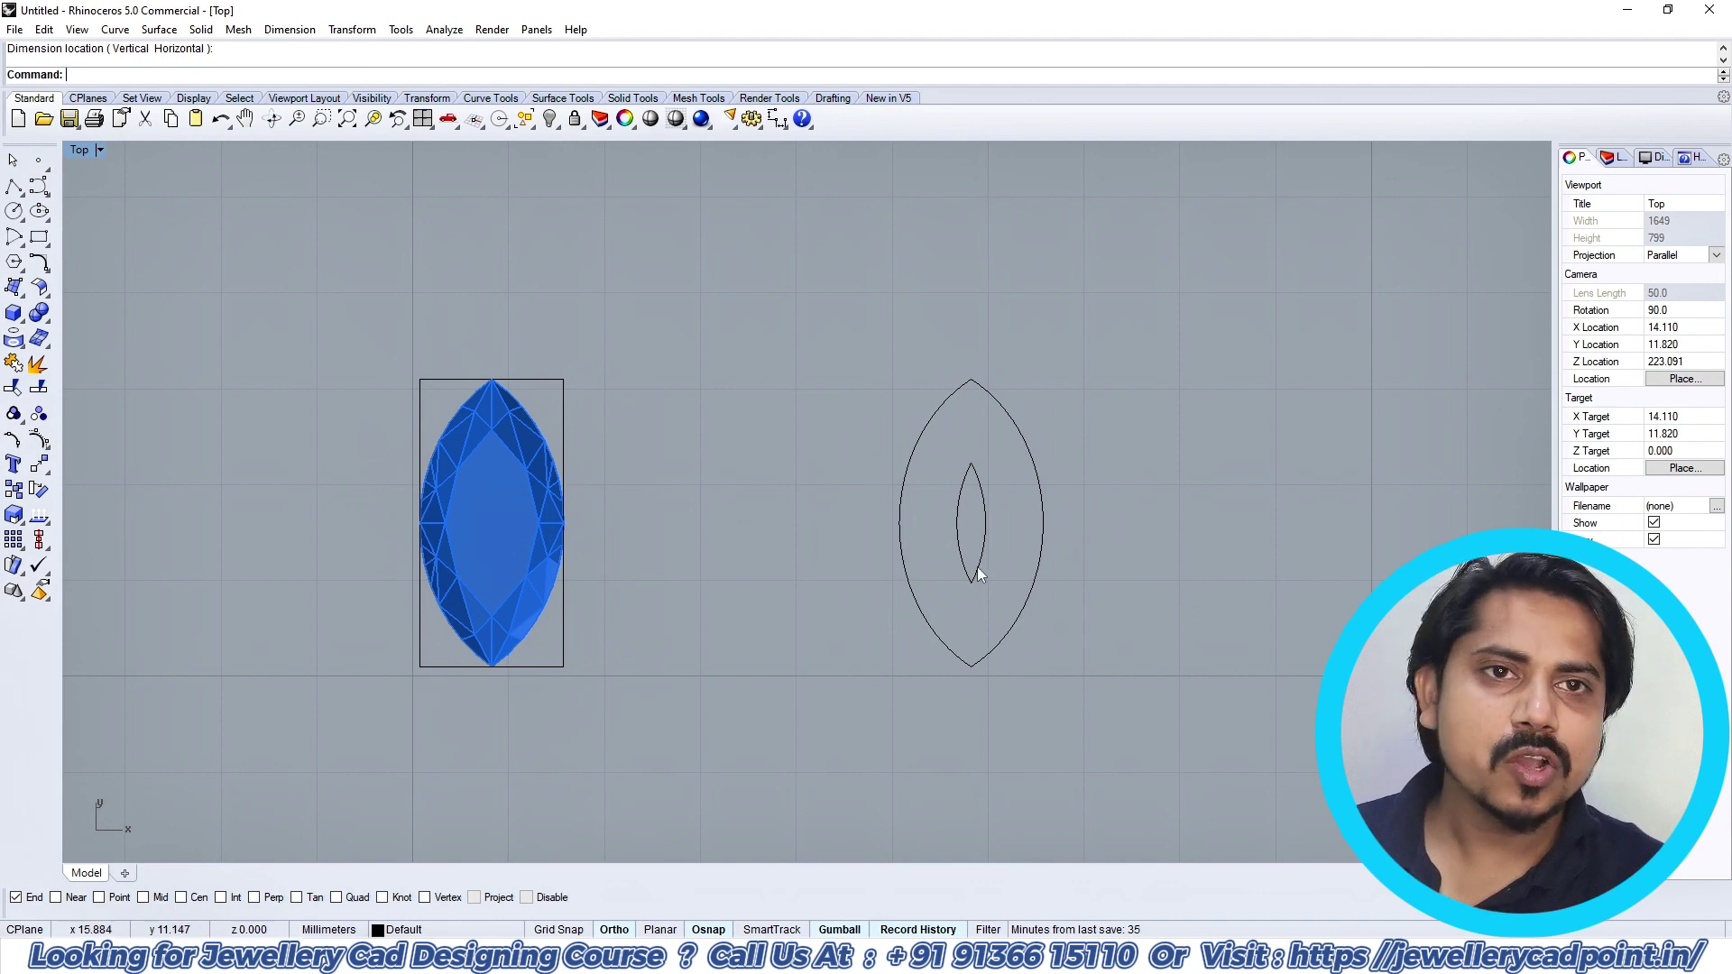
Step: Delete the inner offset curve and offset the marquise outline inward by 0.55 mm instead
left_click(985, 501)
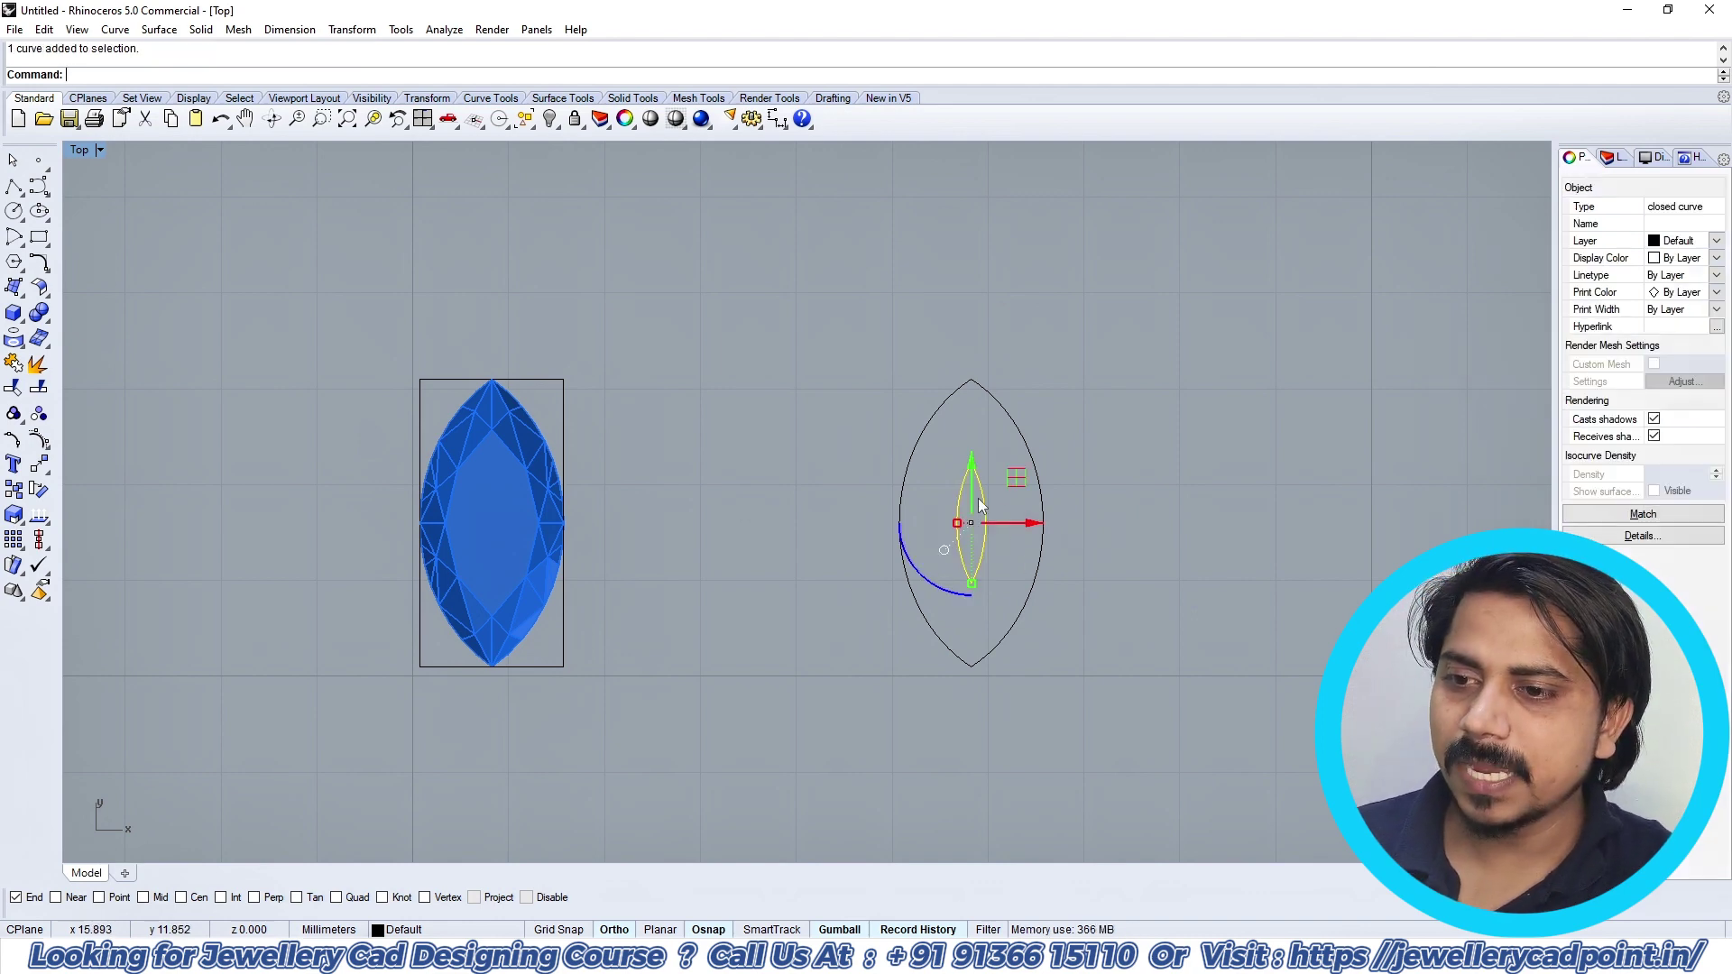
key("Delete")
left_click(1040, 485)
type("offset")
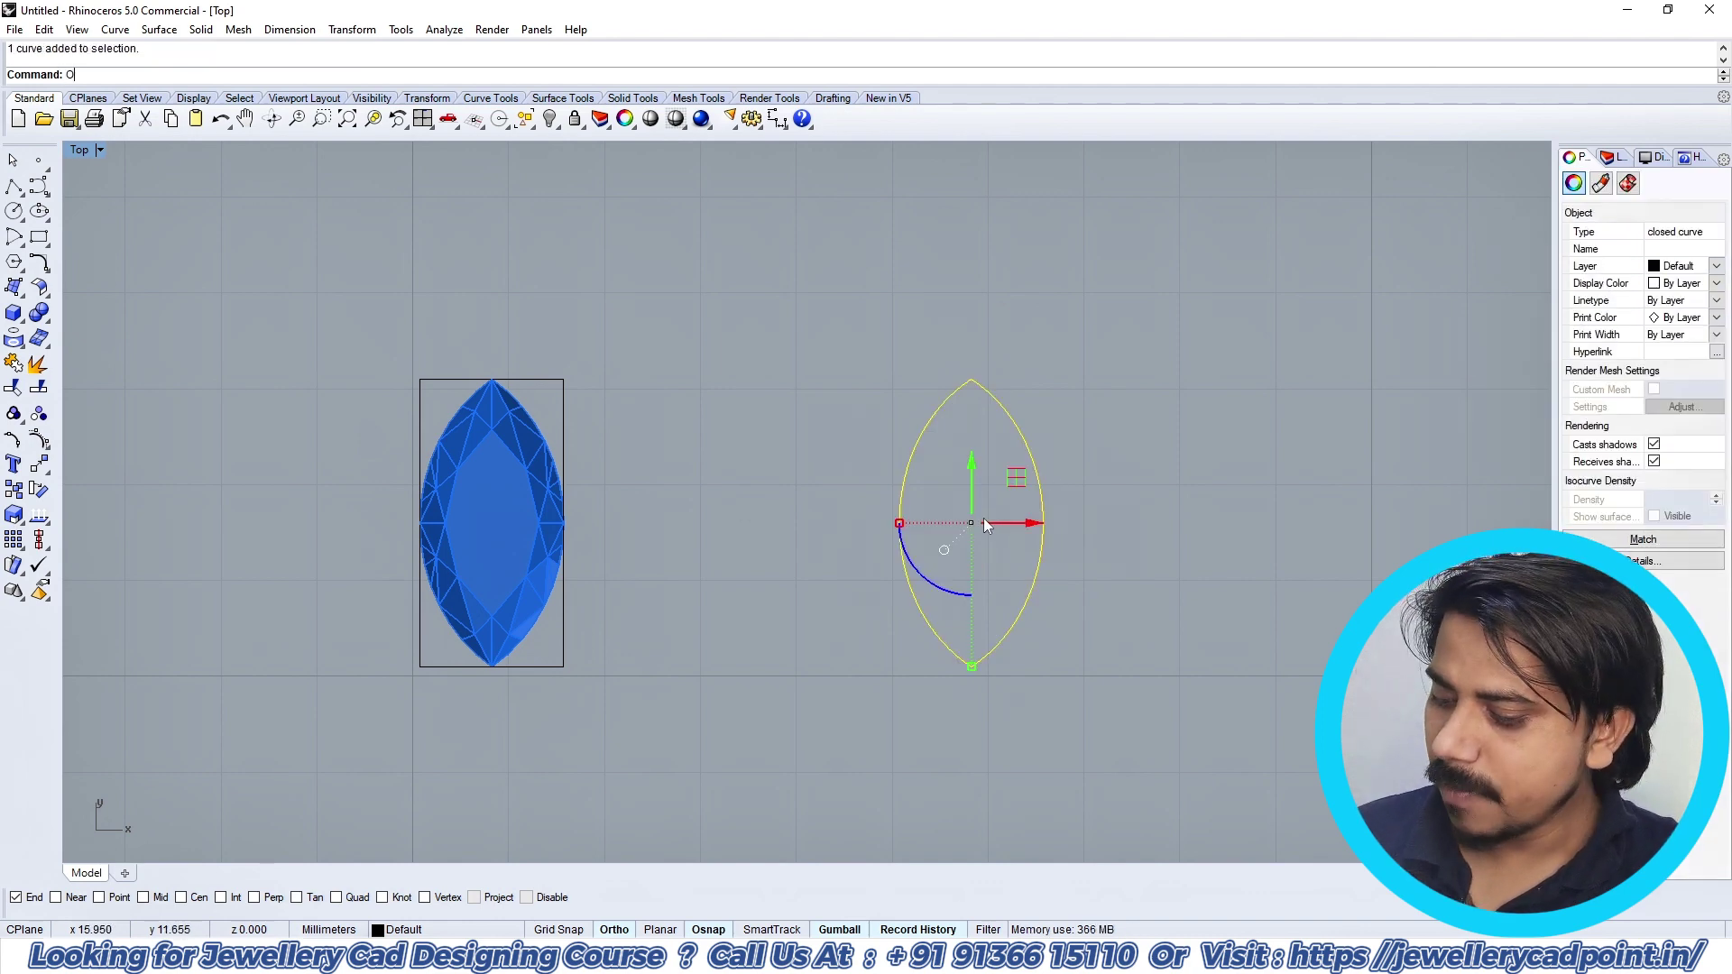
key("Return")
type(".55")
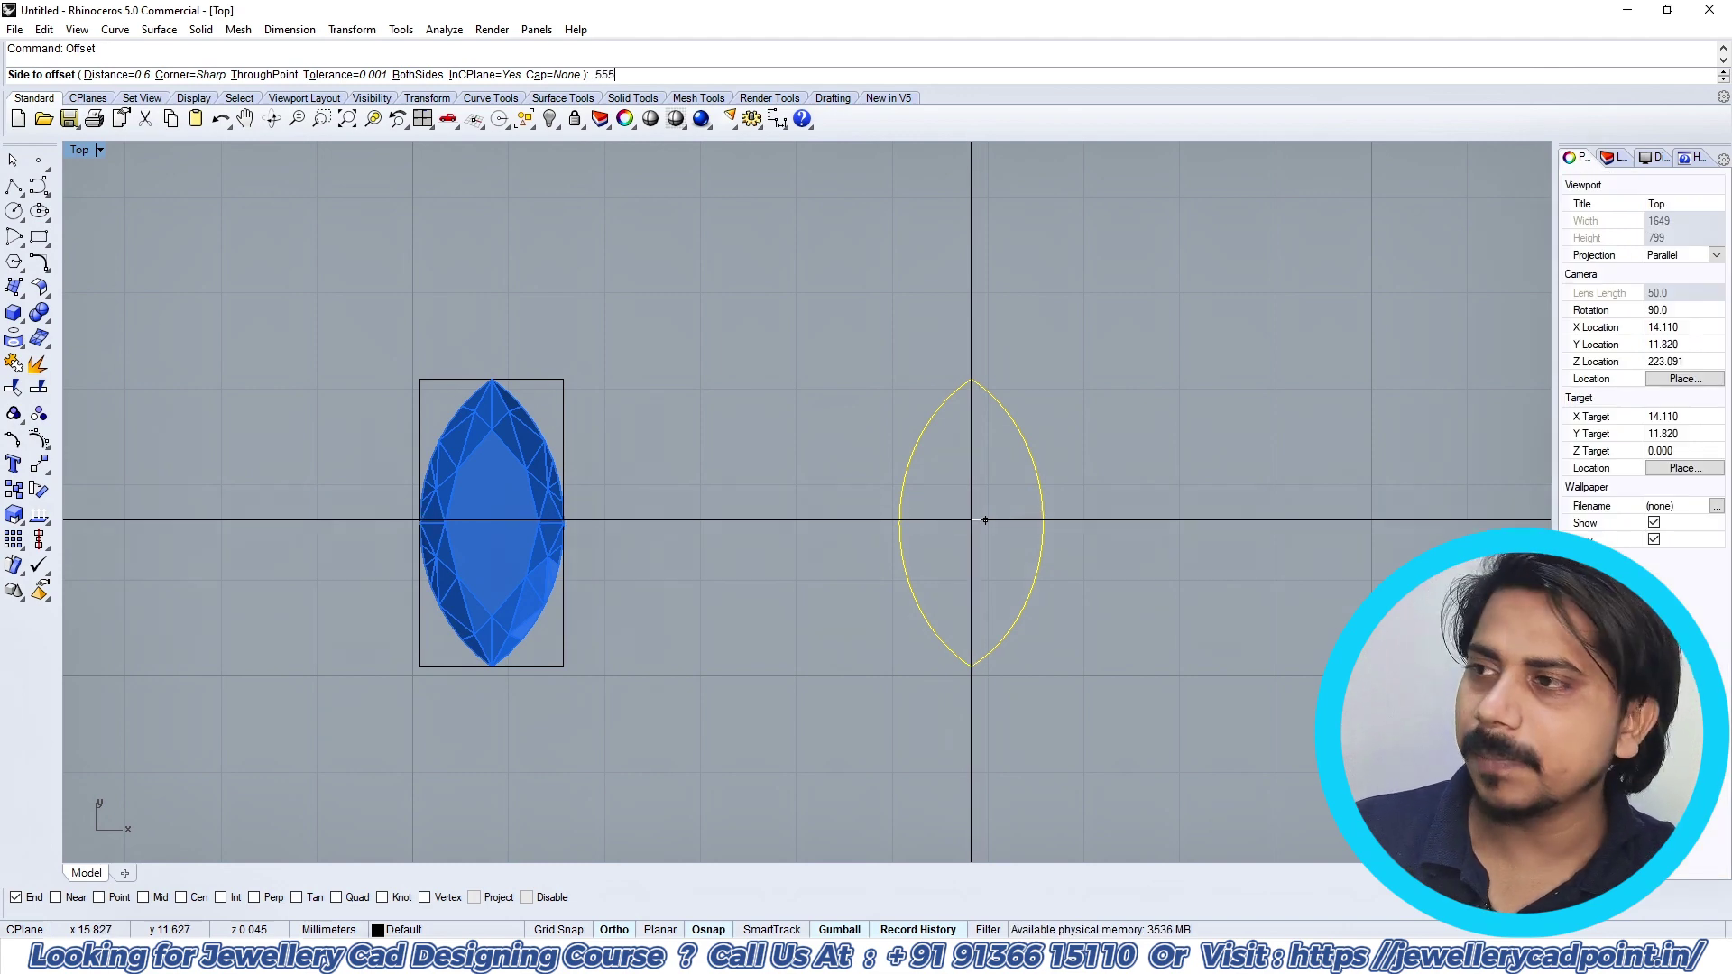
key("Return")
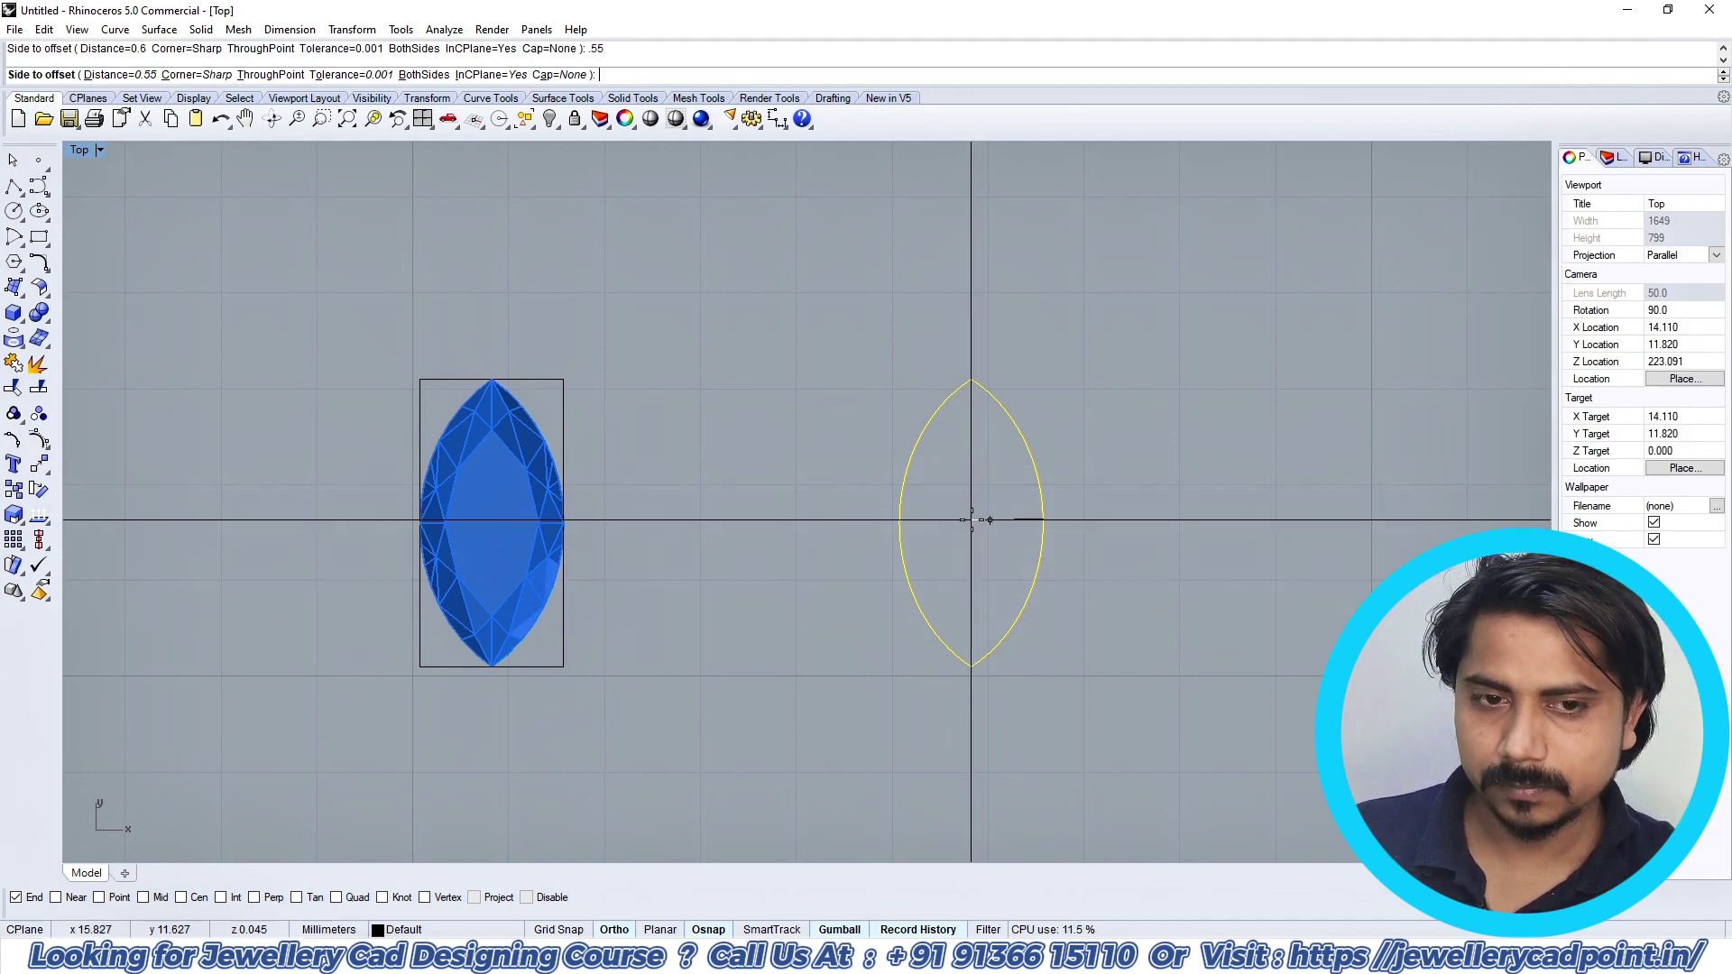
left_click(974, 522)
Step: Extrude both marquise curves downward as a one-sided solid, to about the depth of the gem's lower point
left_click_drag(1069, 505, 923, 547)
right_click_drag(945, 552, 901, 549)
key("F3")
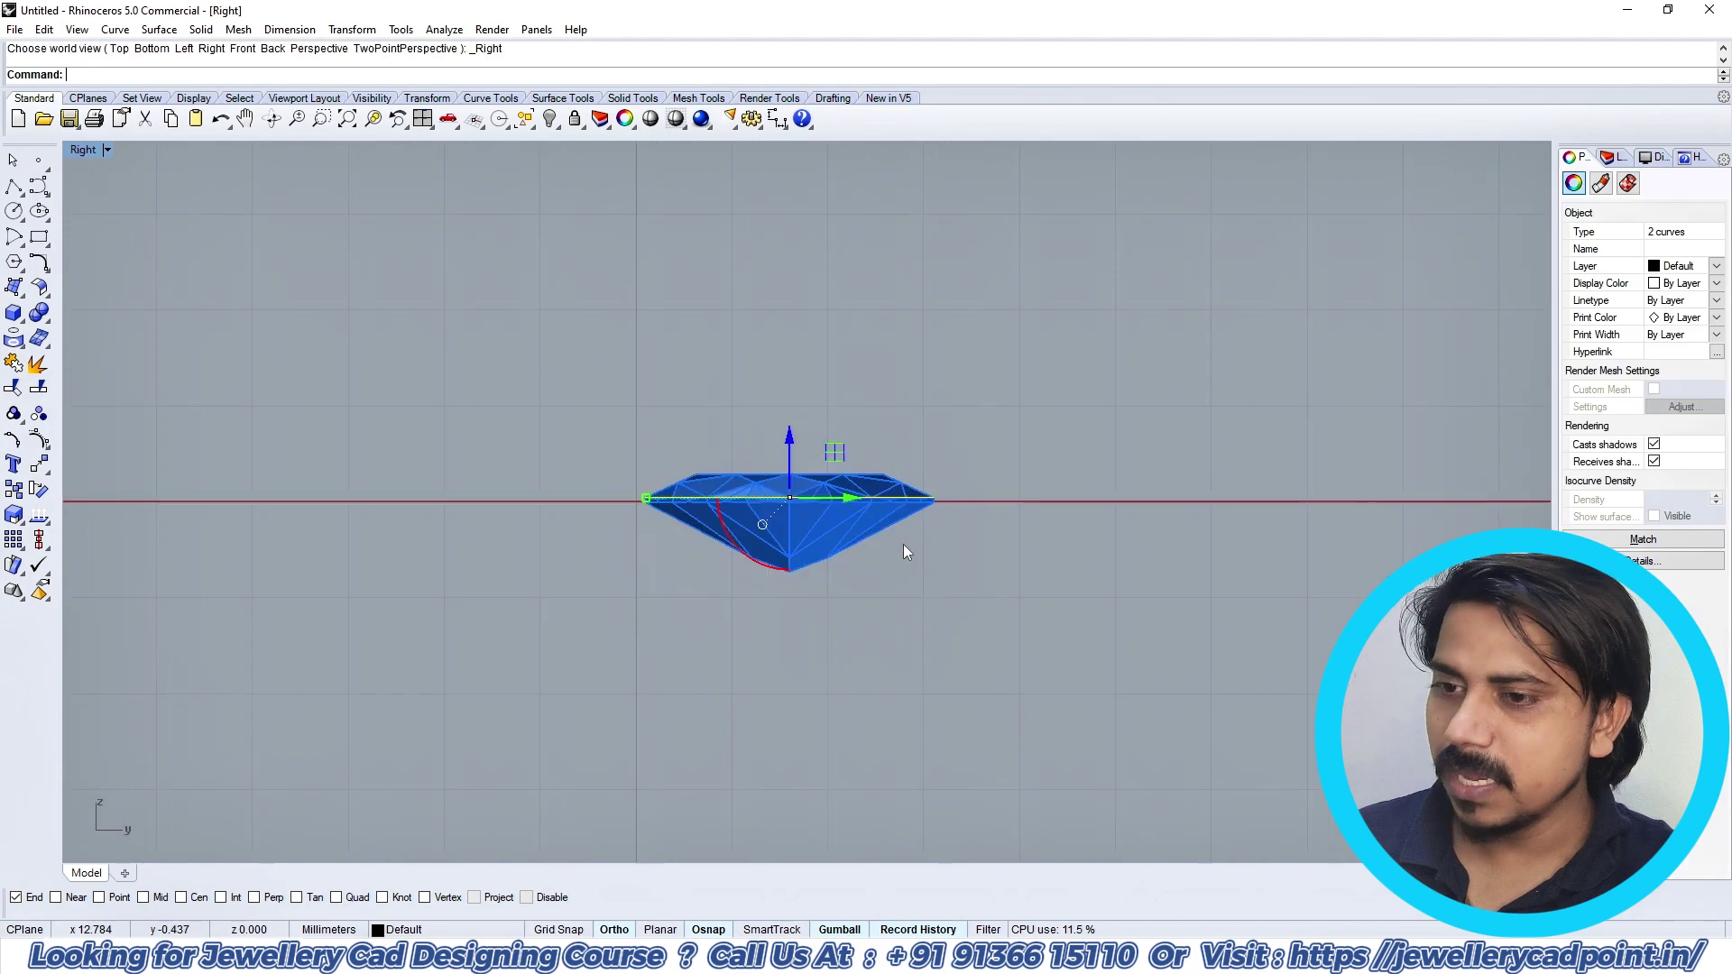
key("F2")
key("ctrl+e")
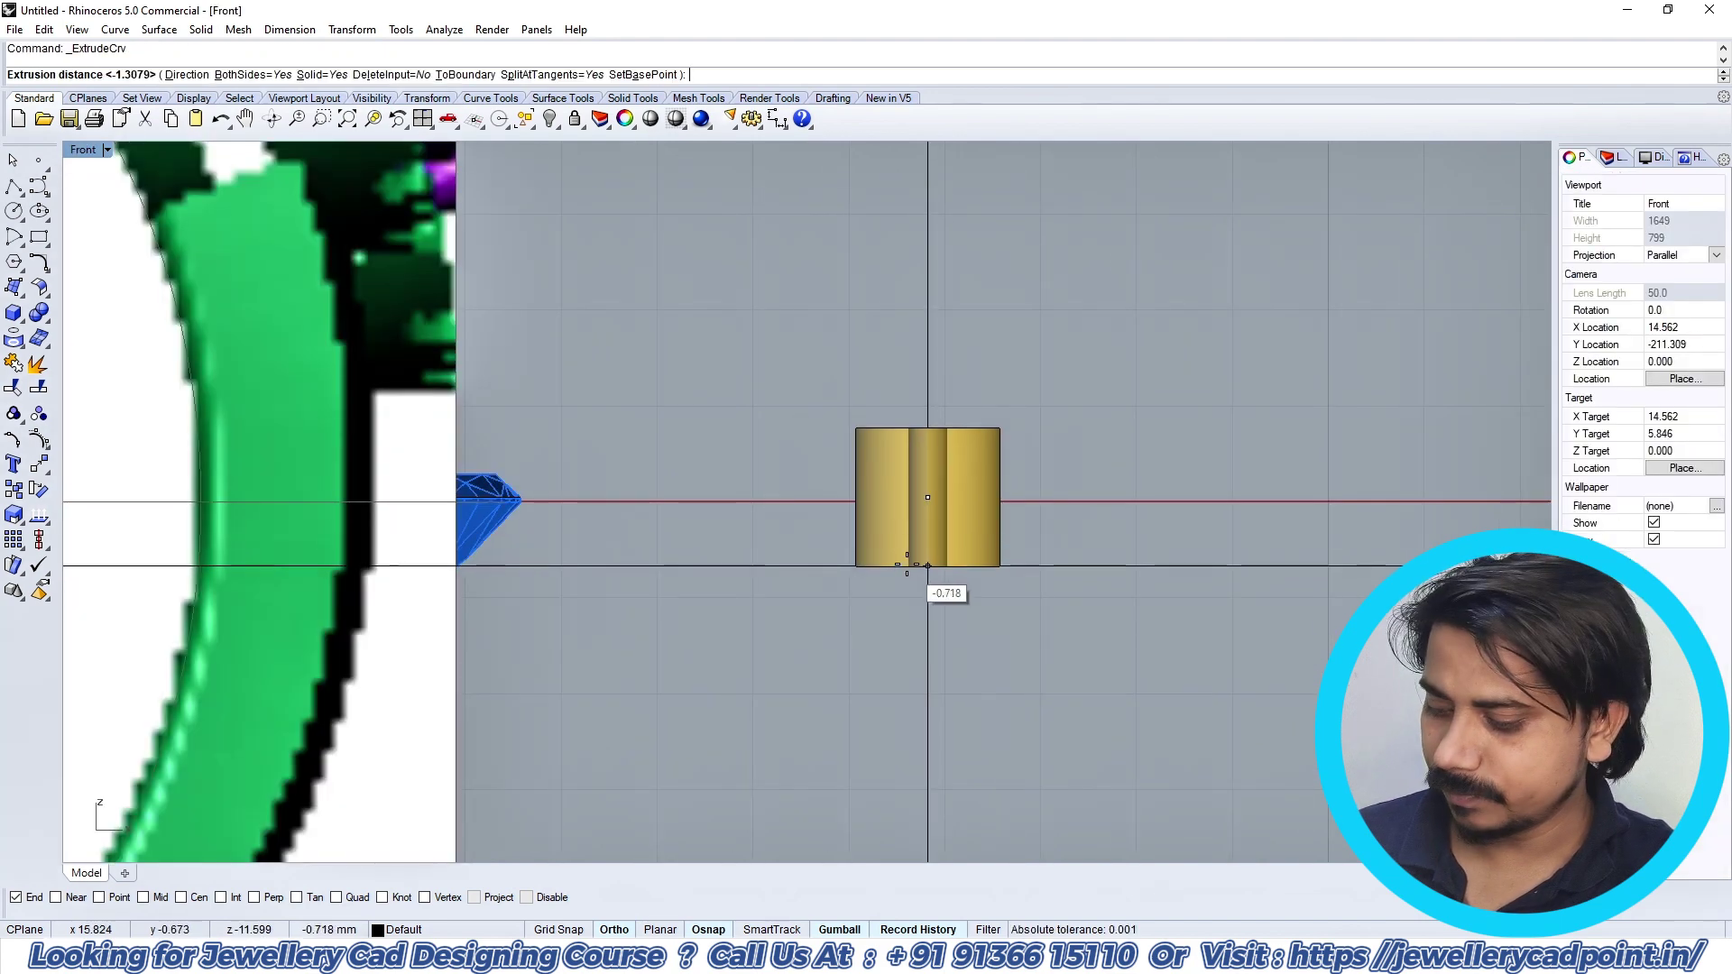
type("b")
key("Return")
left_click(906, 572)
Step: Chamfer the solid's inner top edge around the opening with a distance of 0.35 mm
key("F1")
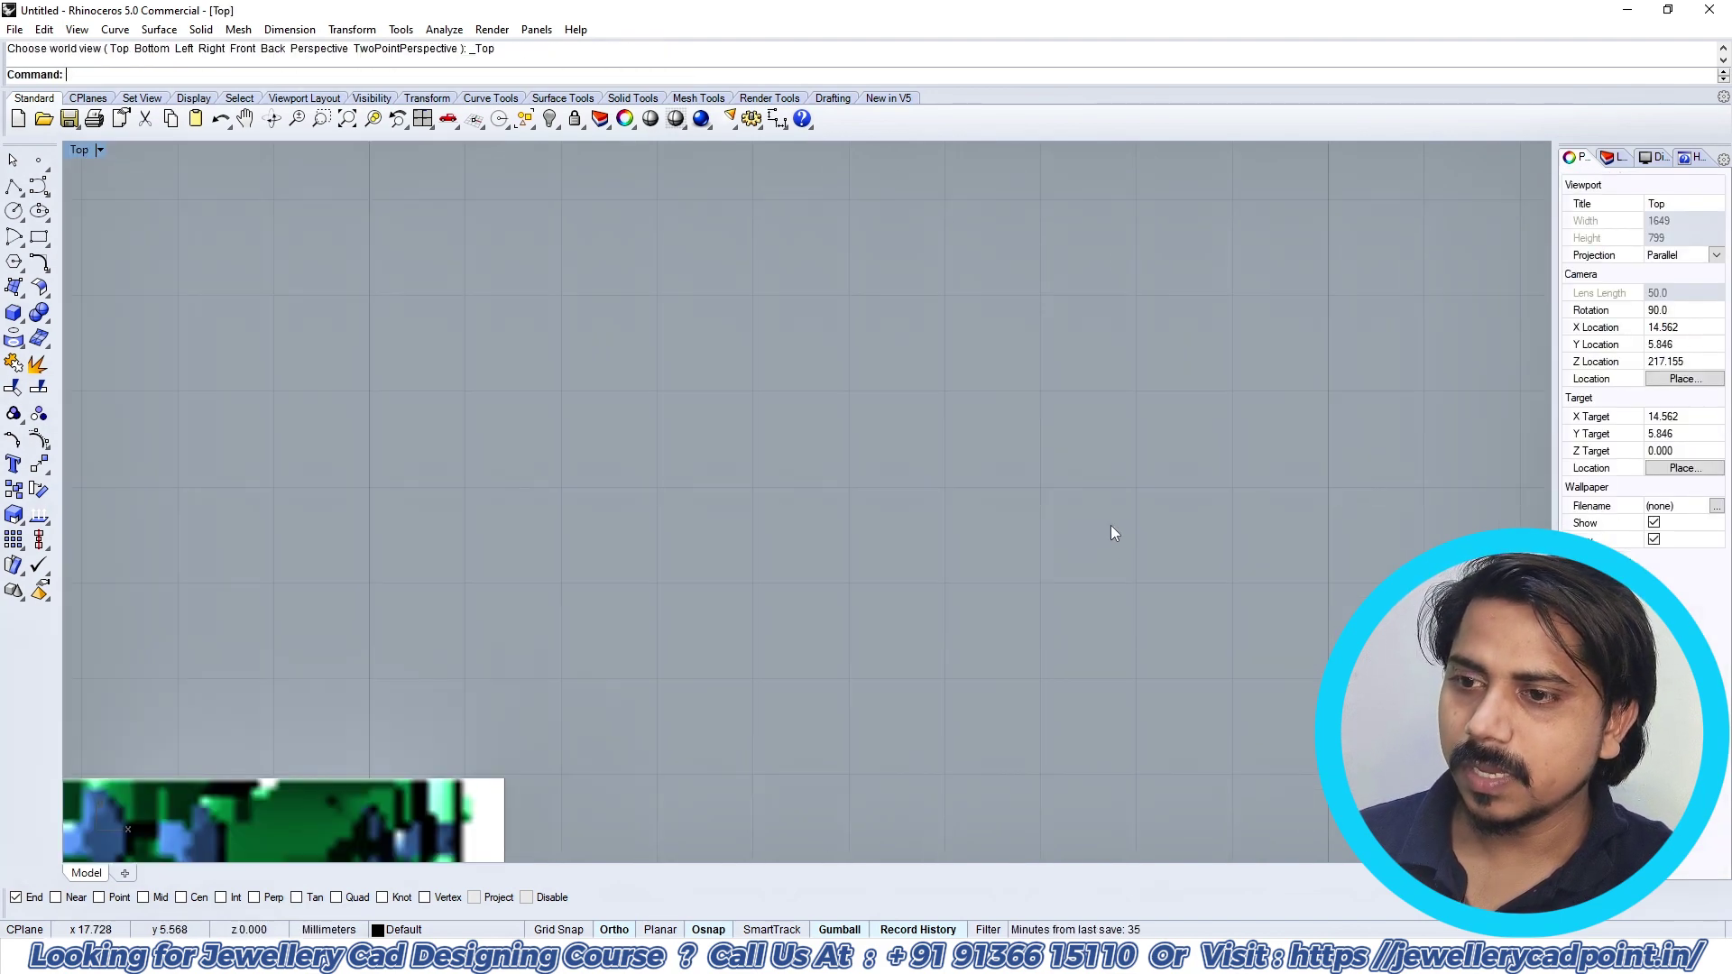
scroll(924, 468, "down", 8)
scroll(944, 460, "up", 7)
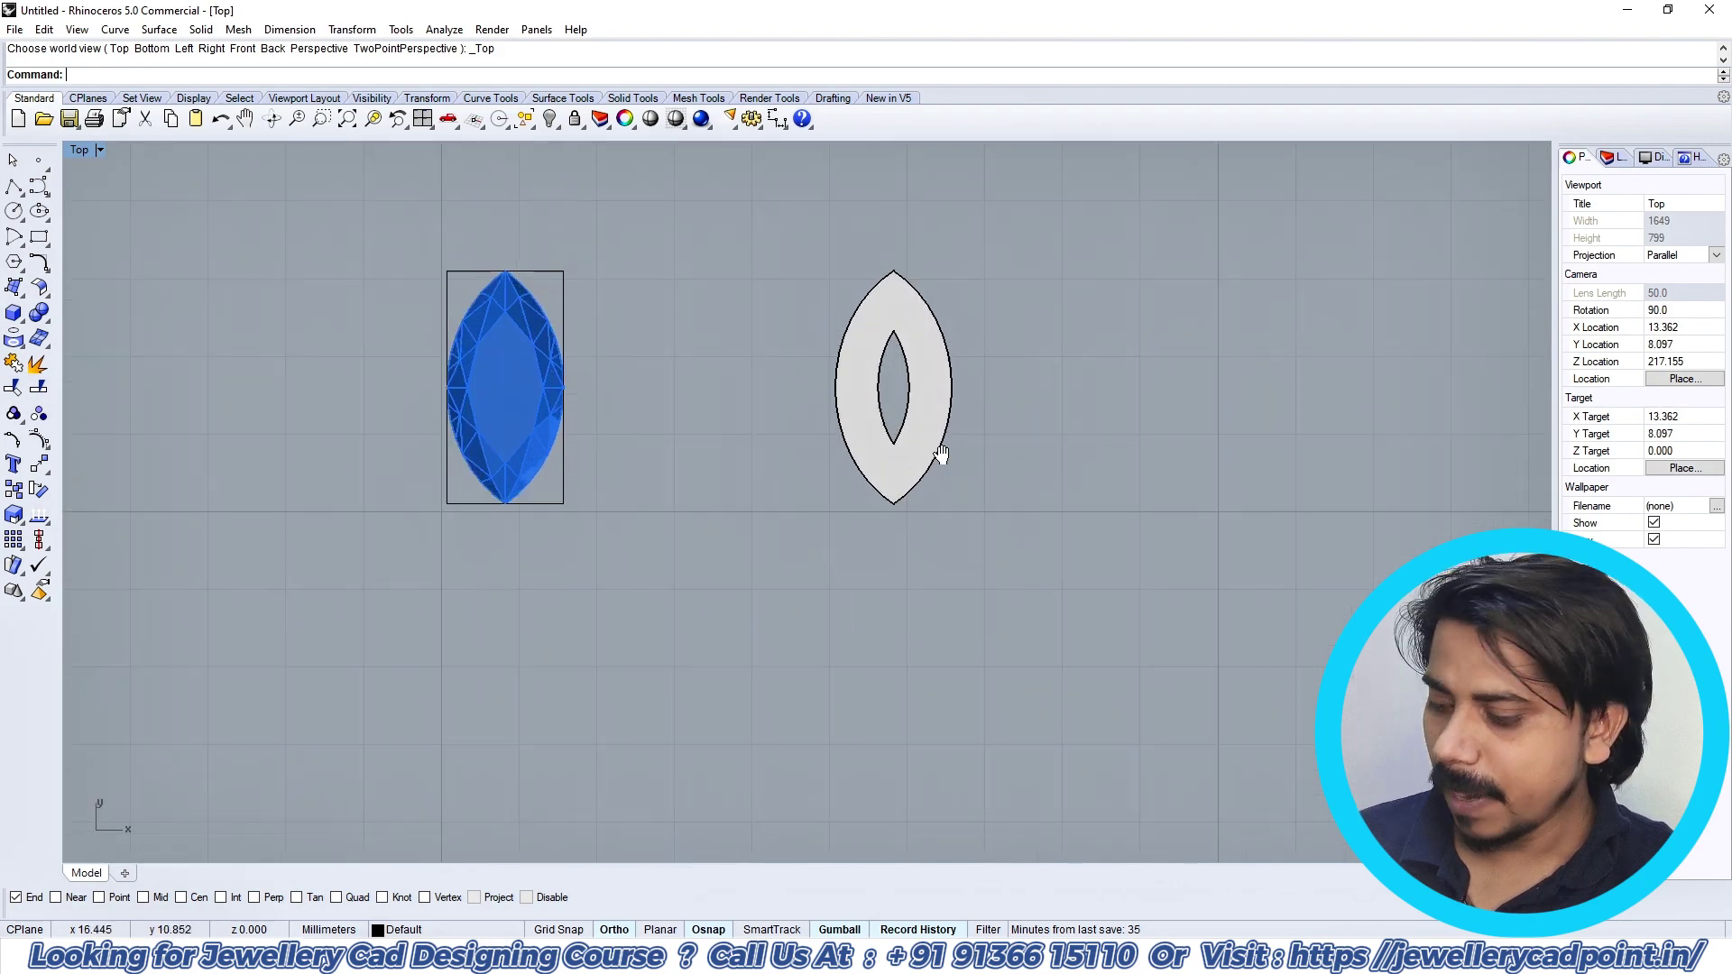
type("Chamferedge")
key("Return")
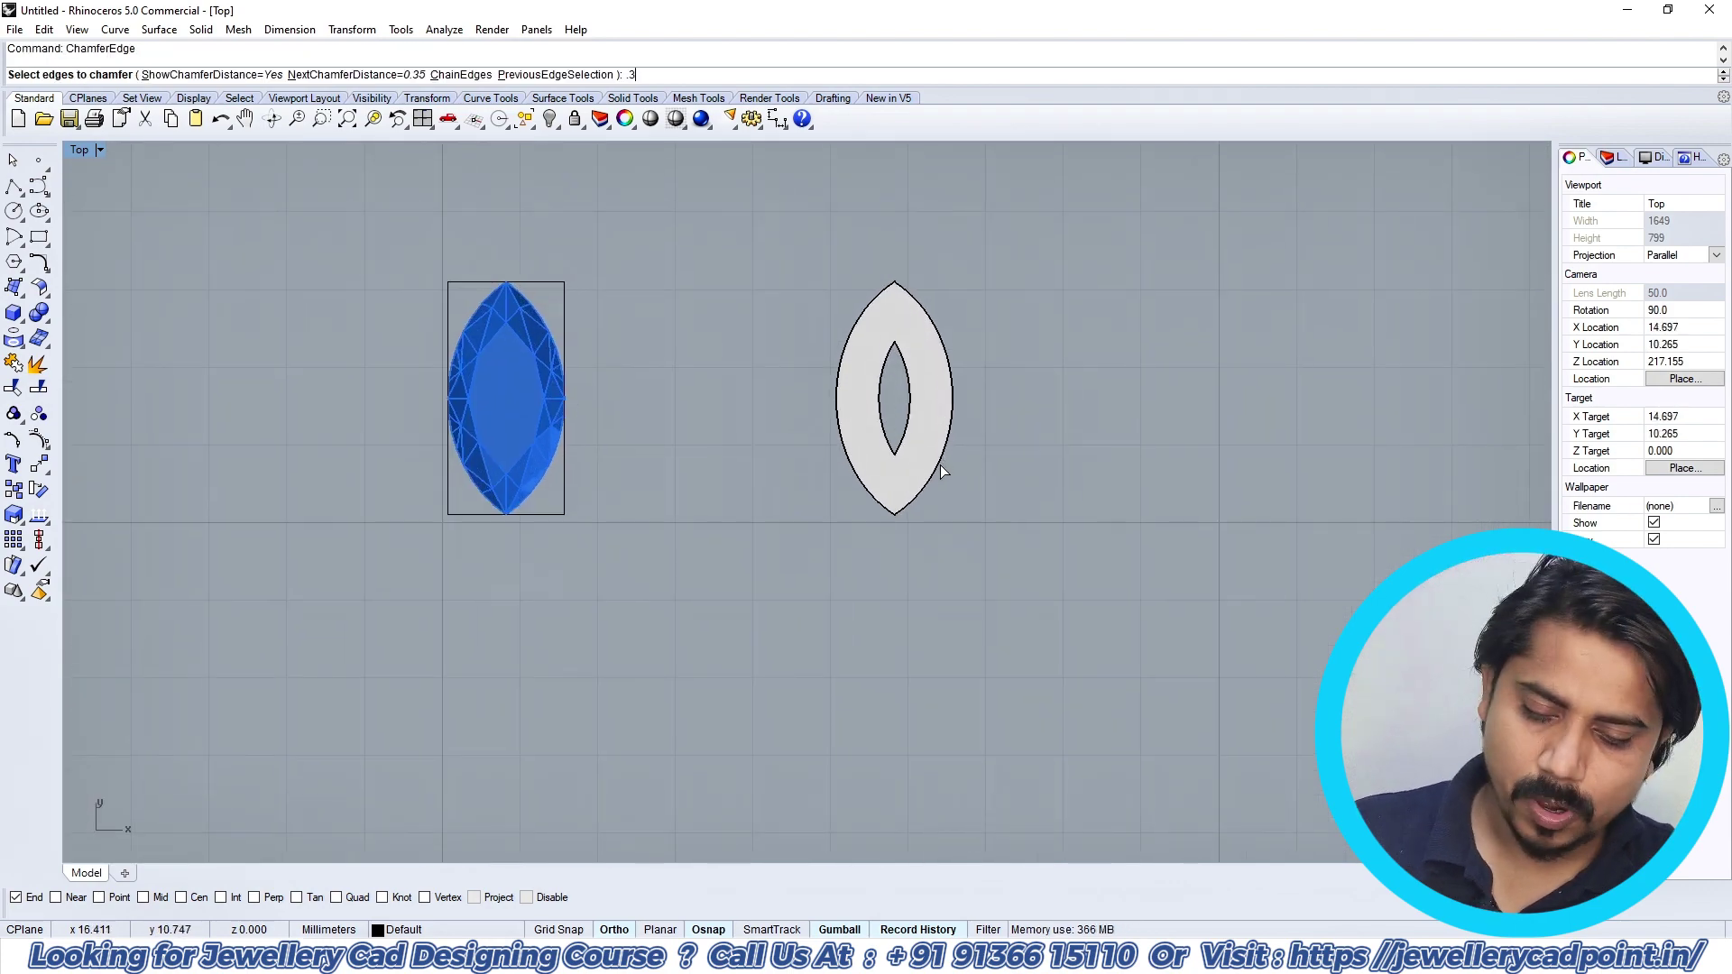
key("Return")
type(".35")
key("Return")
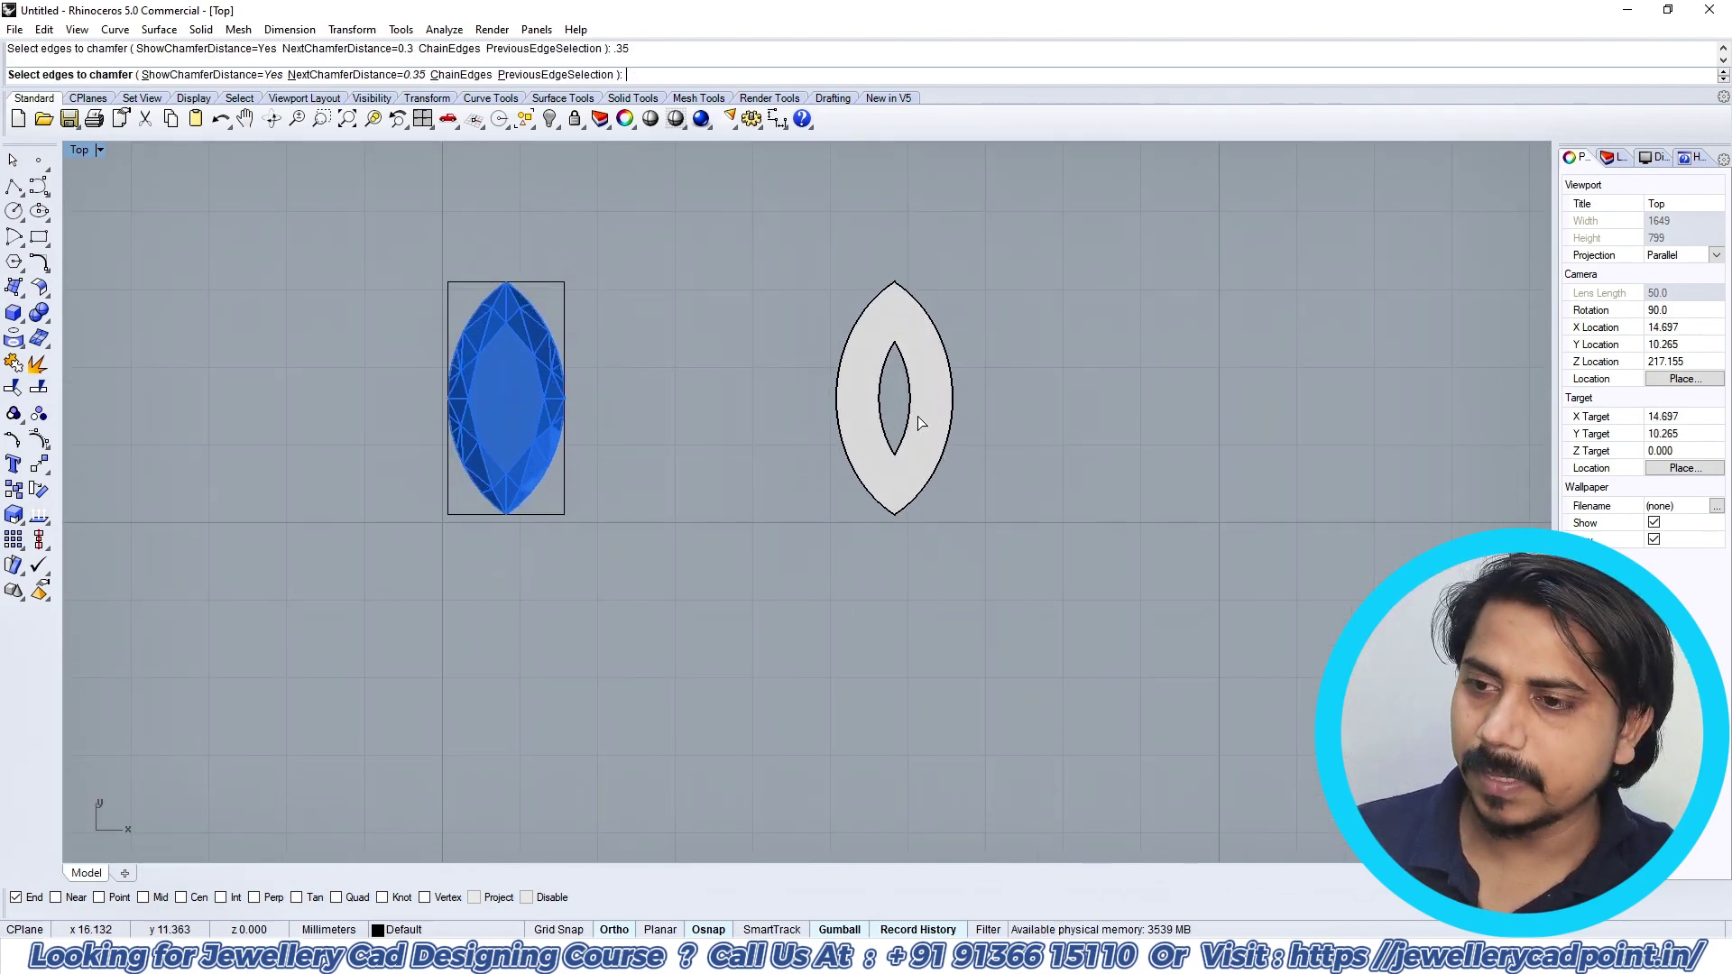
left_click(898, 365)
key("Return")
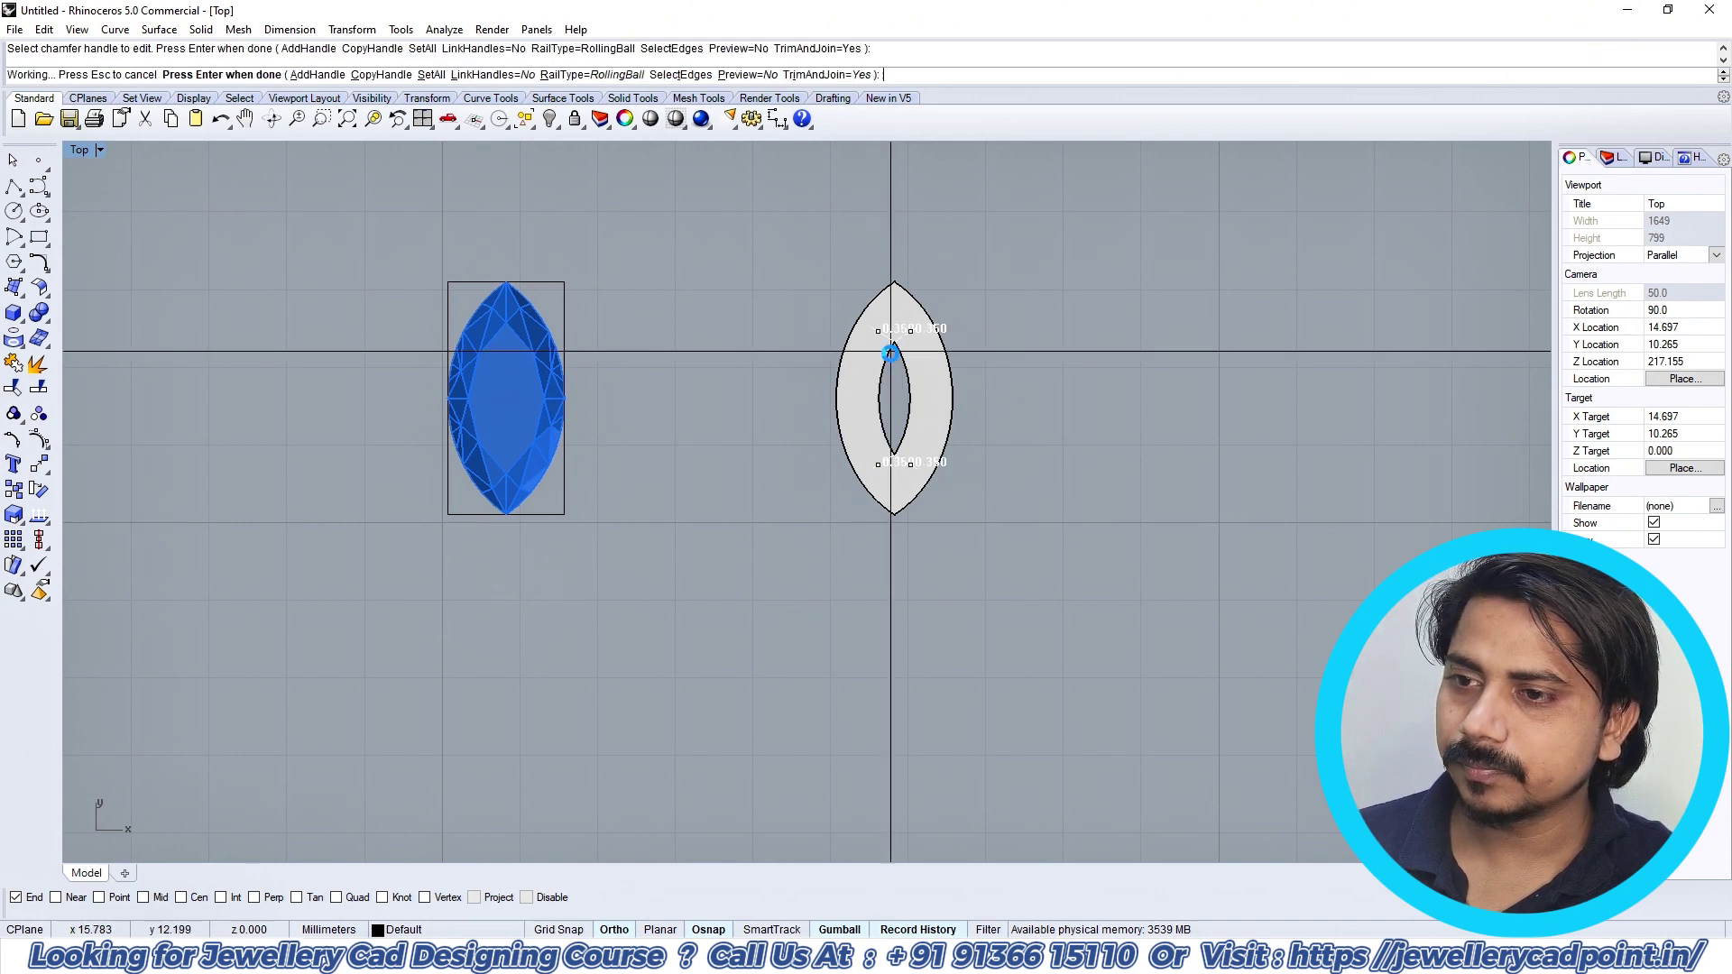
key("Return")
Step: Move the chamfered marquise solid sideways into line with the gem
left_click(921, 410)
left_click(974, 442)
right_click_drag(1071, 571, 1154, 522)
type("m")
key("Return")
left_click(1153, 523)
key("Return")
left_click(970, 529)
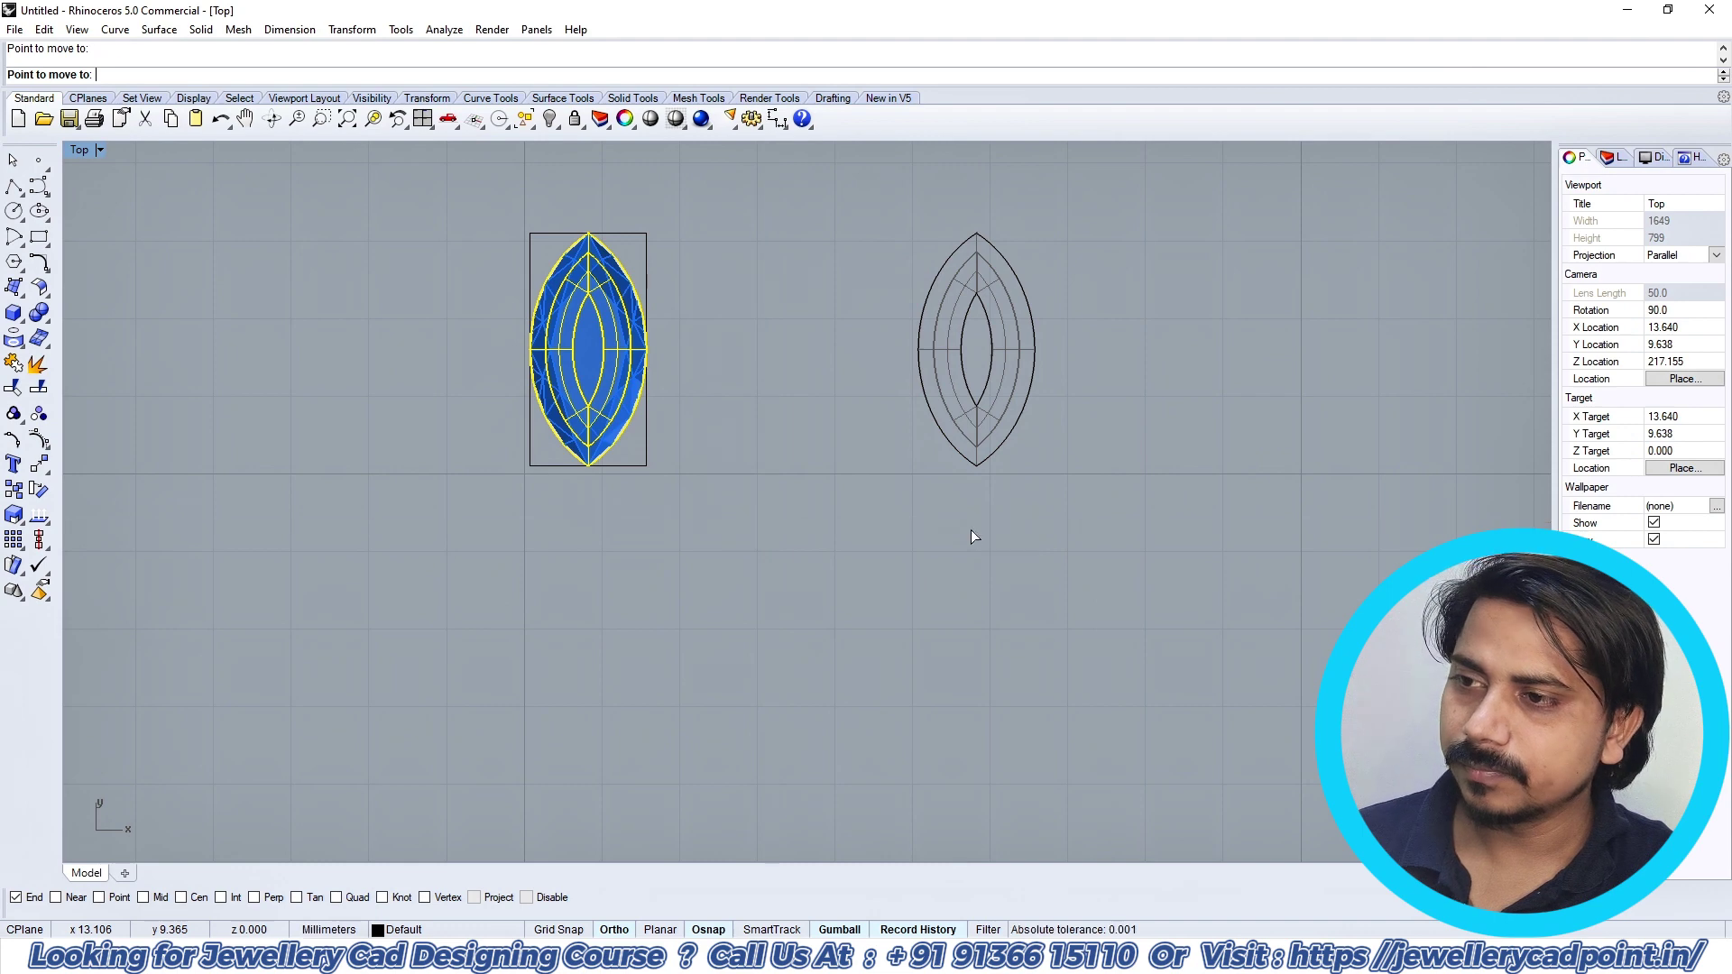
Step: Raise the gem and its rectangle slightly in the side view so the girdle sits above the chamfered solid
right_click_drag(755, 482, 848, 516)
key("F3")
scroll(940, 479, "up", 6)
left_click(940, 491)
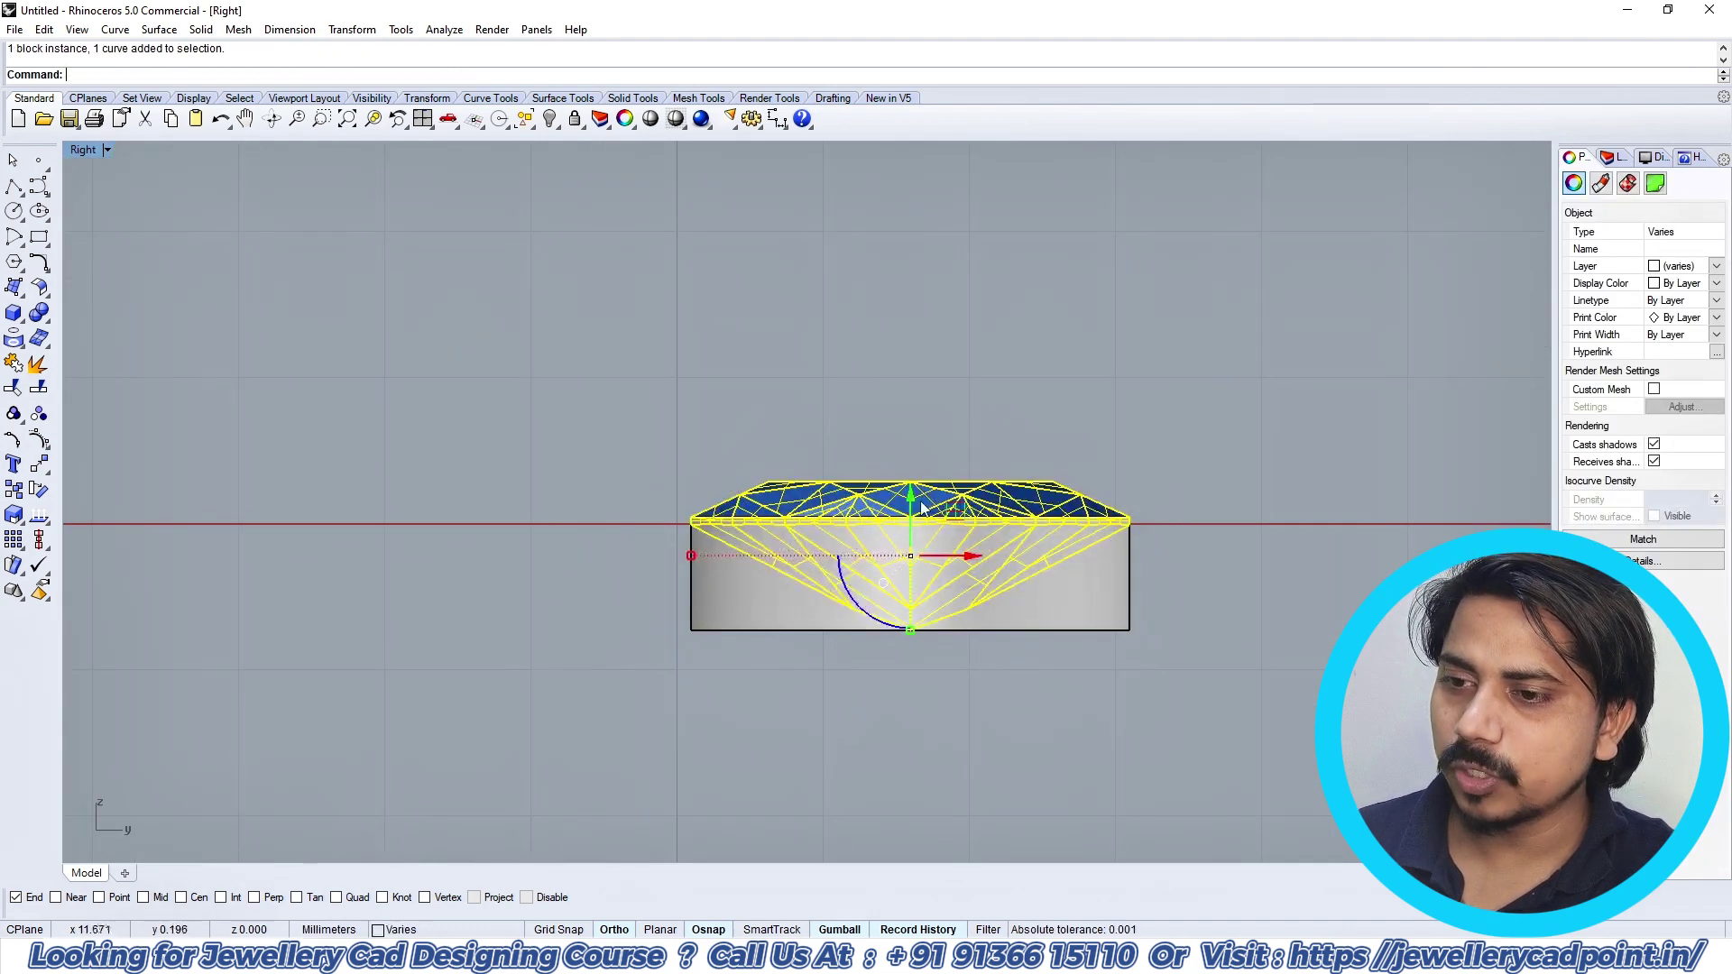
left_click_drag(911, 498, 901, 470)
key("Escape")
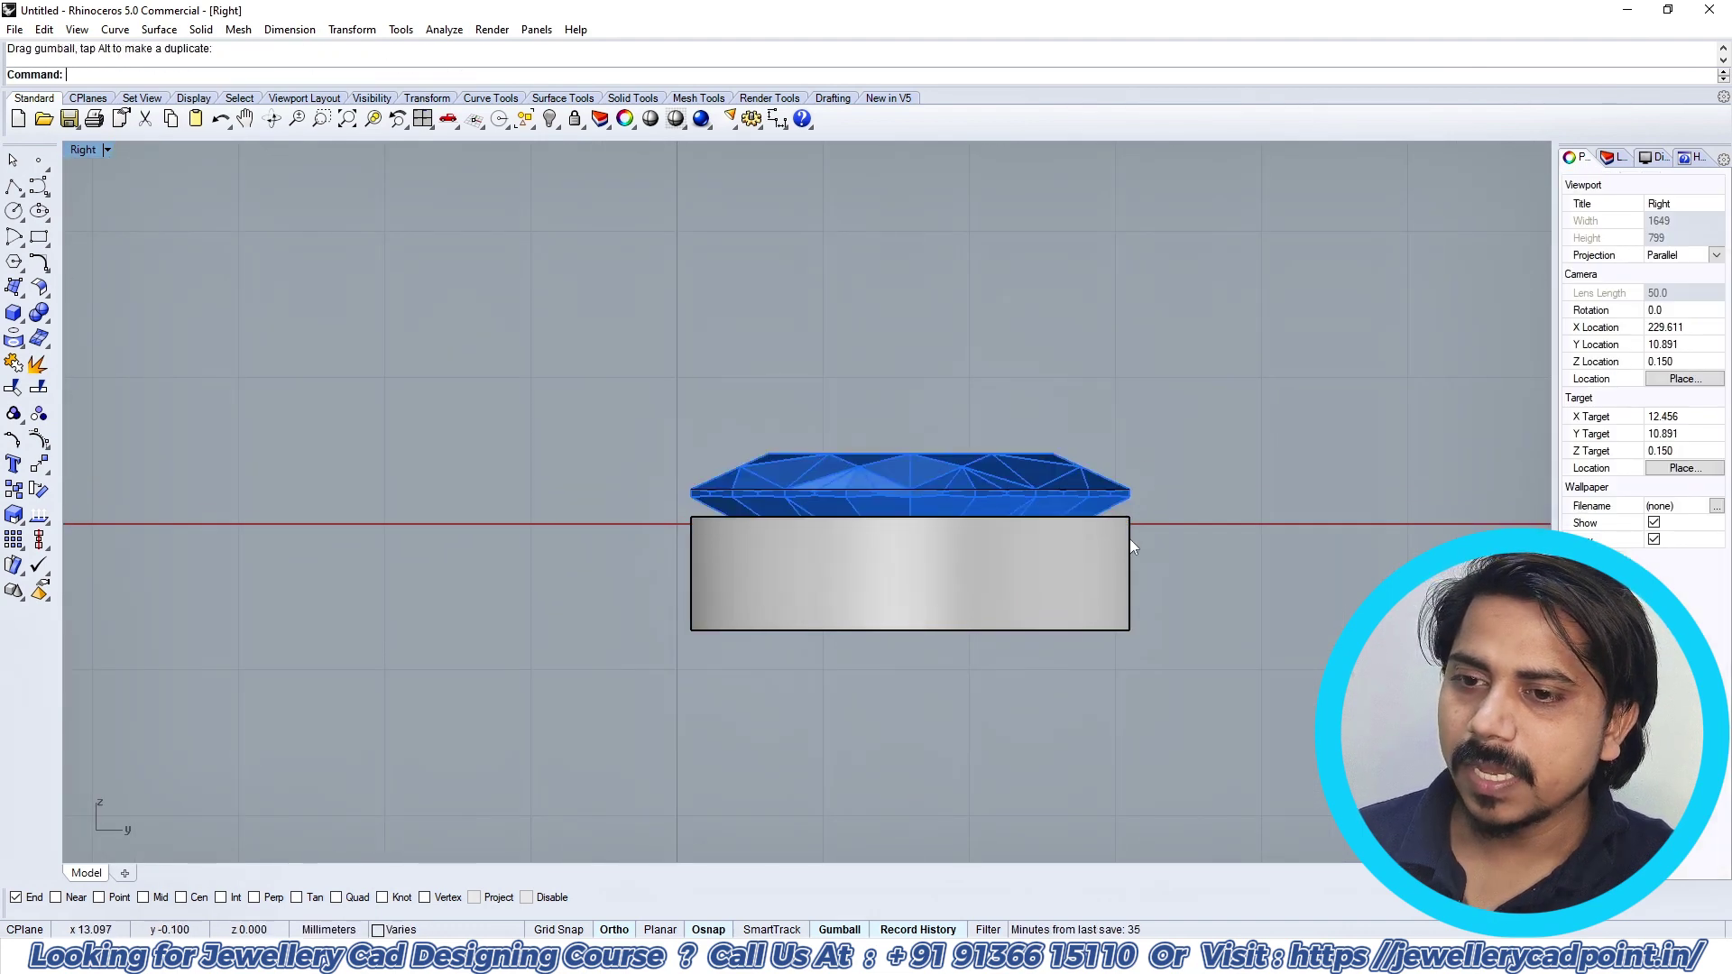
scroll(1130, 539, "up", 4)
key("F1")
scroll(1184, 490, "down", 3)
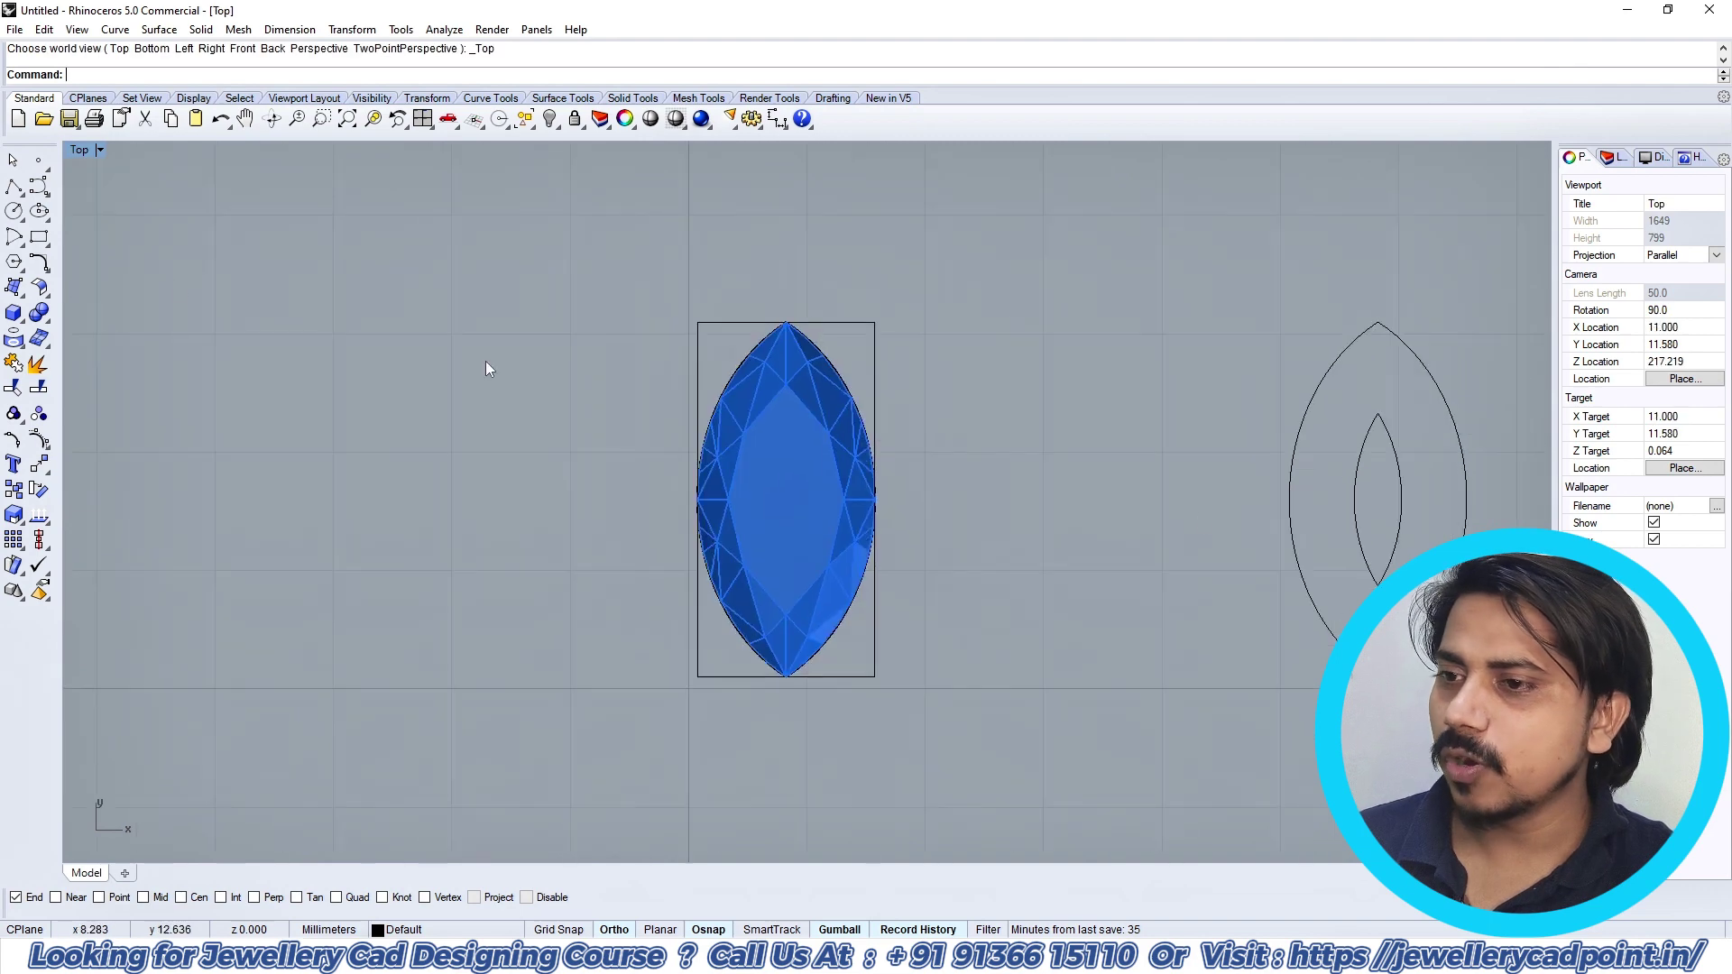
left_click(14, 260)
scroll(817, 284, "up", 2)
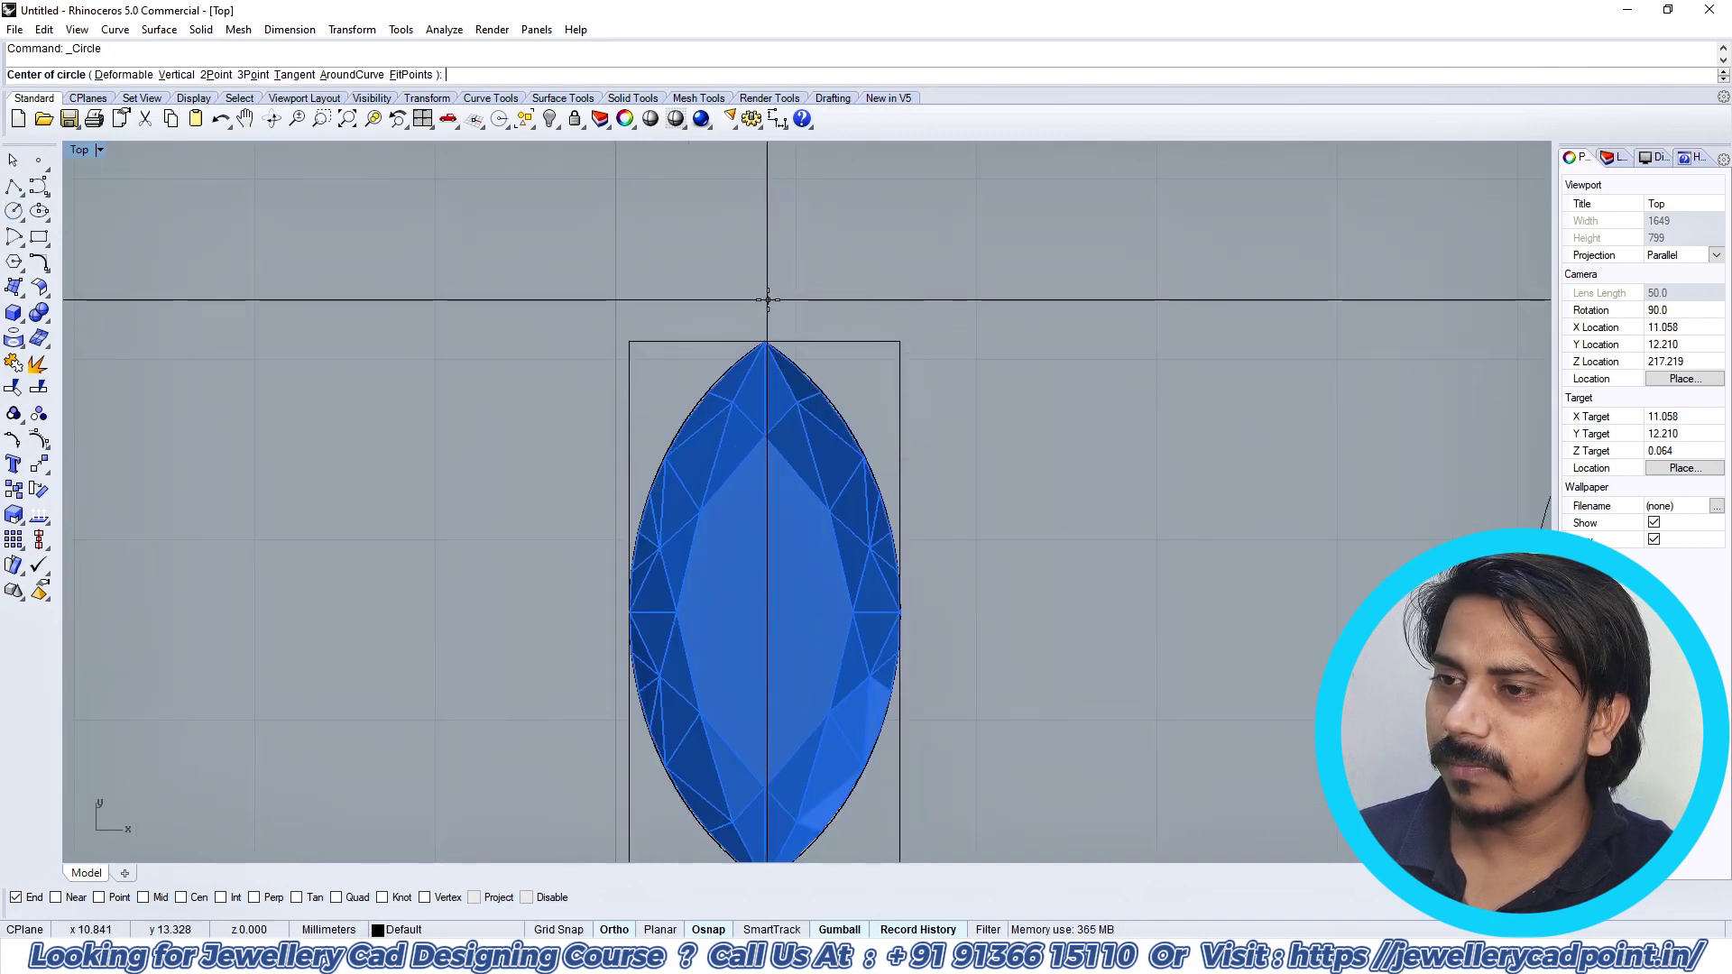
key("Escape")
Step: Duplicate the vertical edge at the pointed end of the chamfered solid in the side view
key("F3")
scroll(926, 499, "up", 4)
key("F4")
left_click(959, 499)
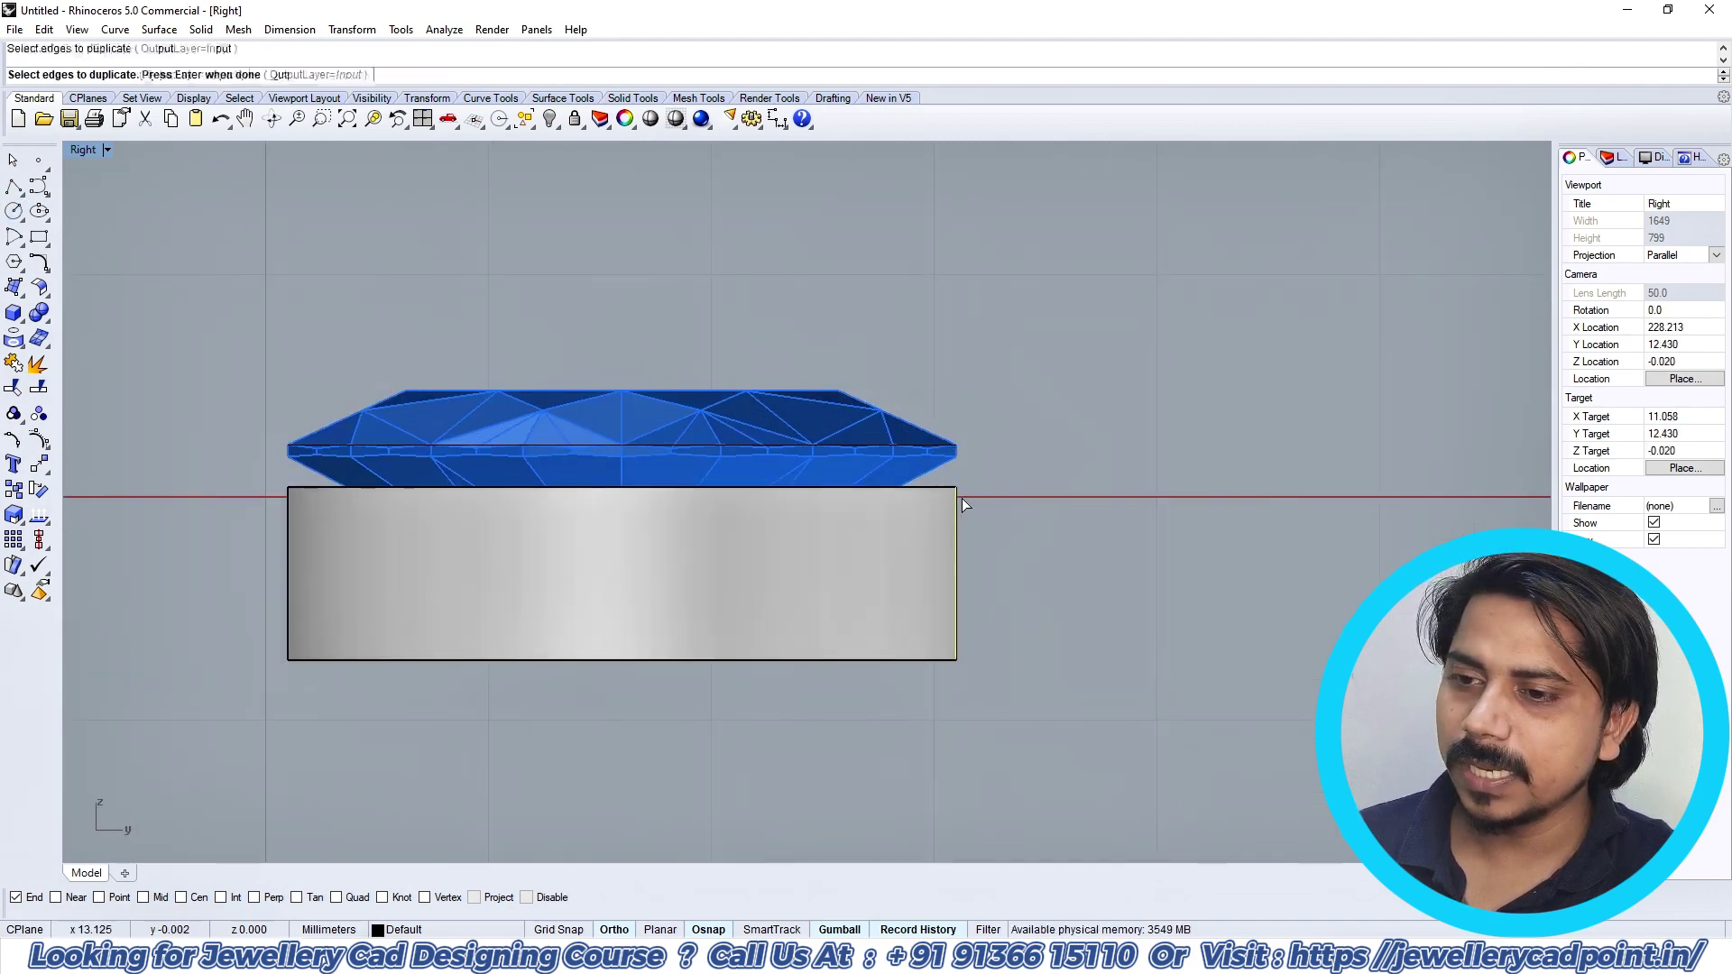
key("Return")
Step: Extend the duplicated edge line upward past the top of the gem by raising its upper control point
key("F10")
left_click_drag(909, 354, 951, 370)
scroll(966, 527, "down", 2)
scroll(924, 479, "up", 2)
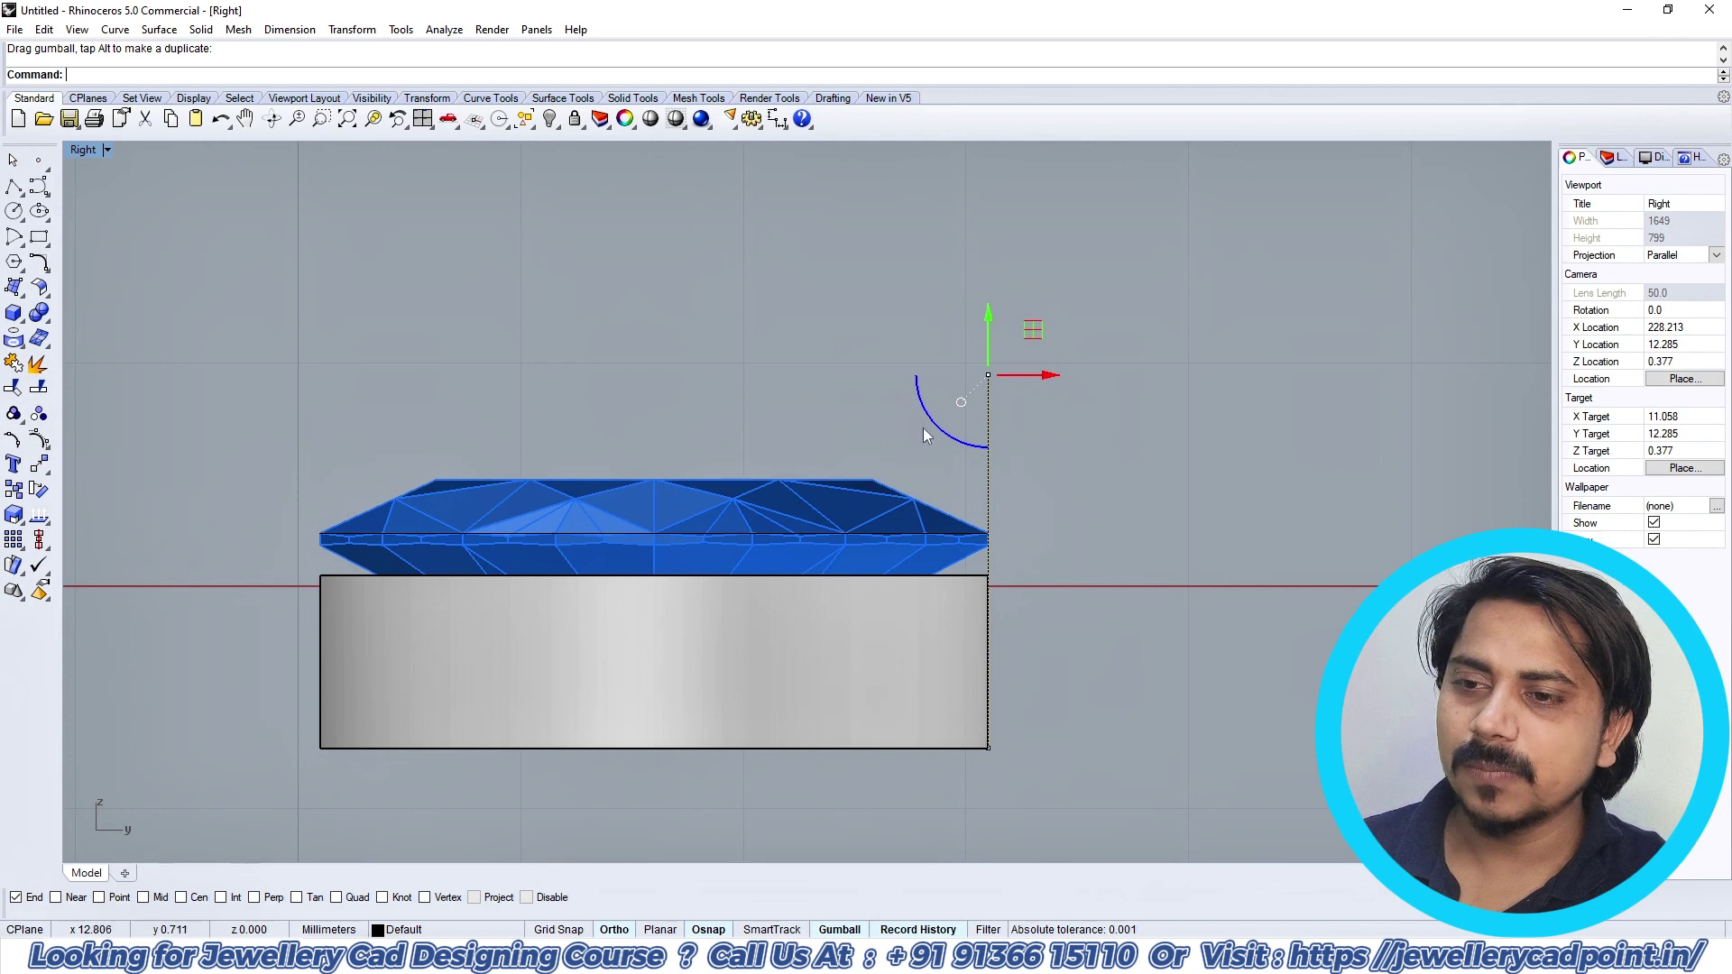
scroll(942, 463, "down", 4)
key("Escape")
key("Escape")
Step: Create a pipe with a 0.55 mm diameter along the extended line as a prong and check it from above
left_click(974, 450)
type("pipe")
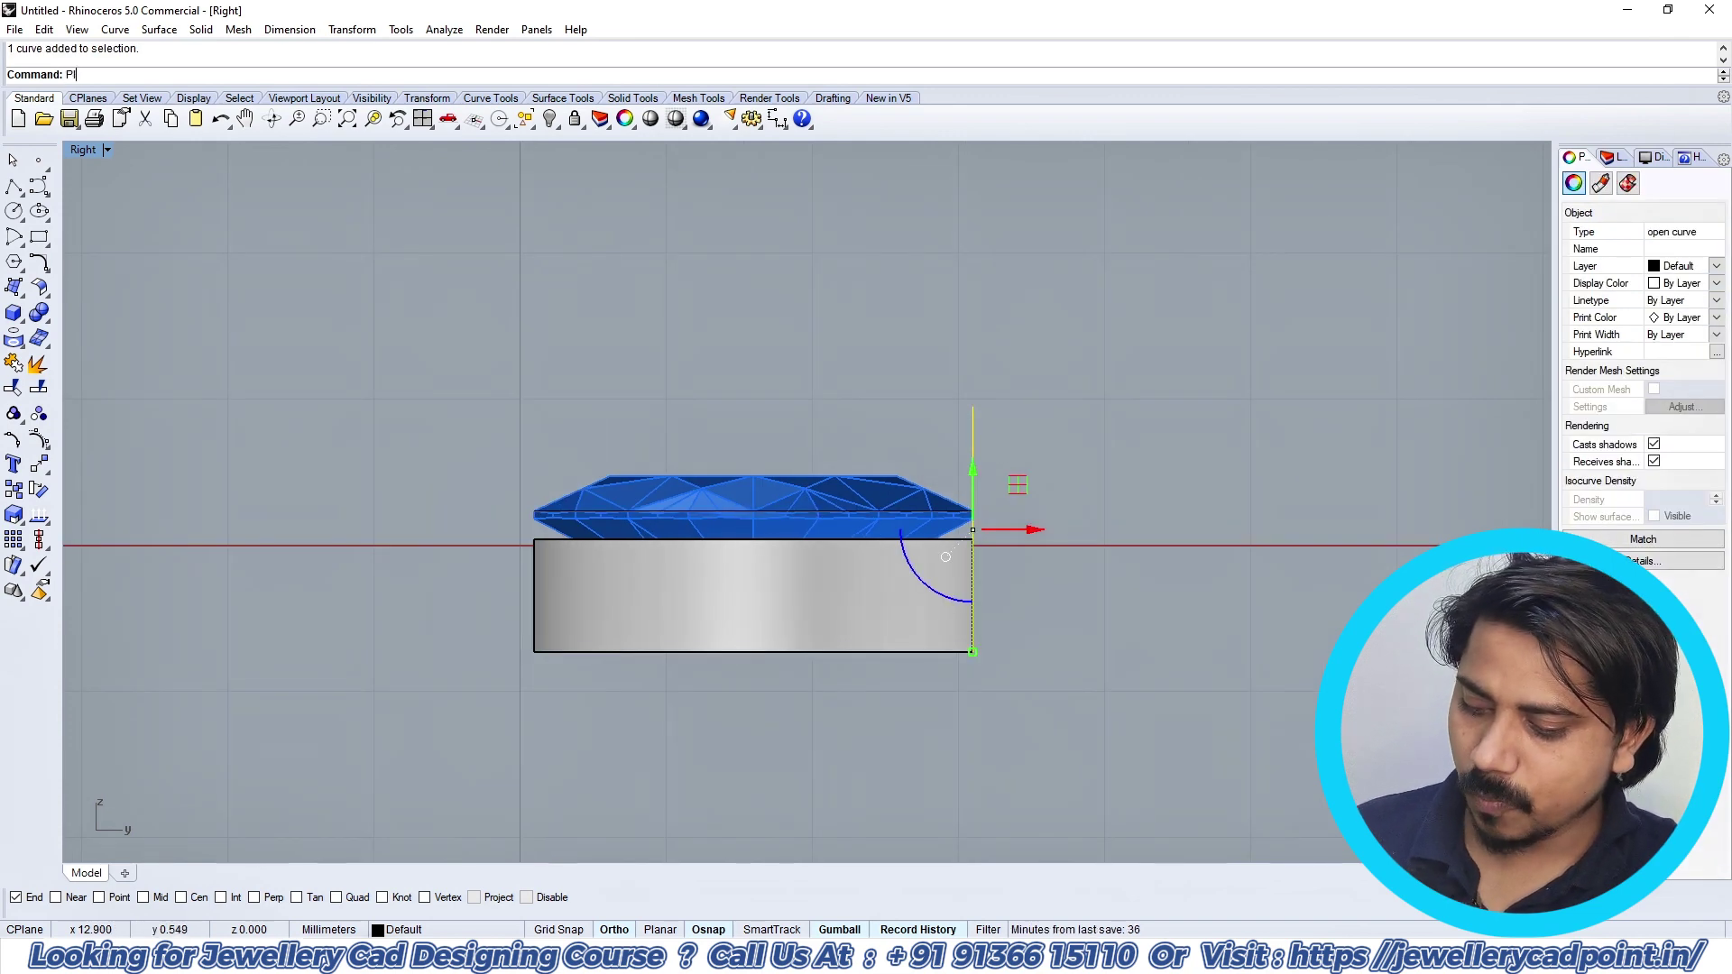
key("Return")
type(".55")
key("Return")
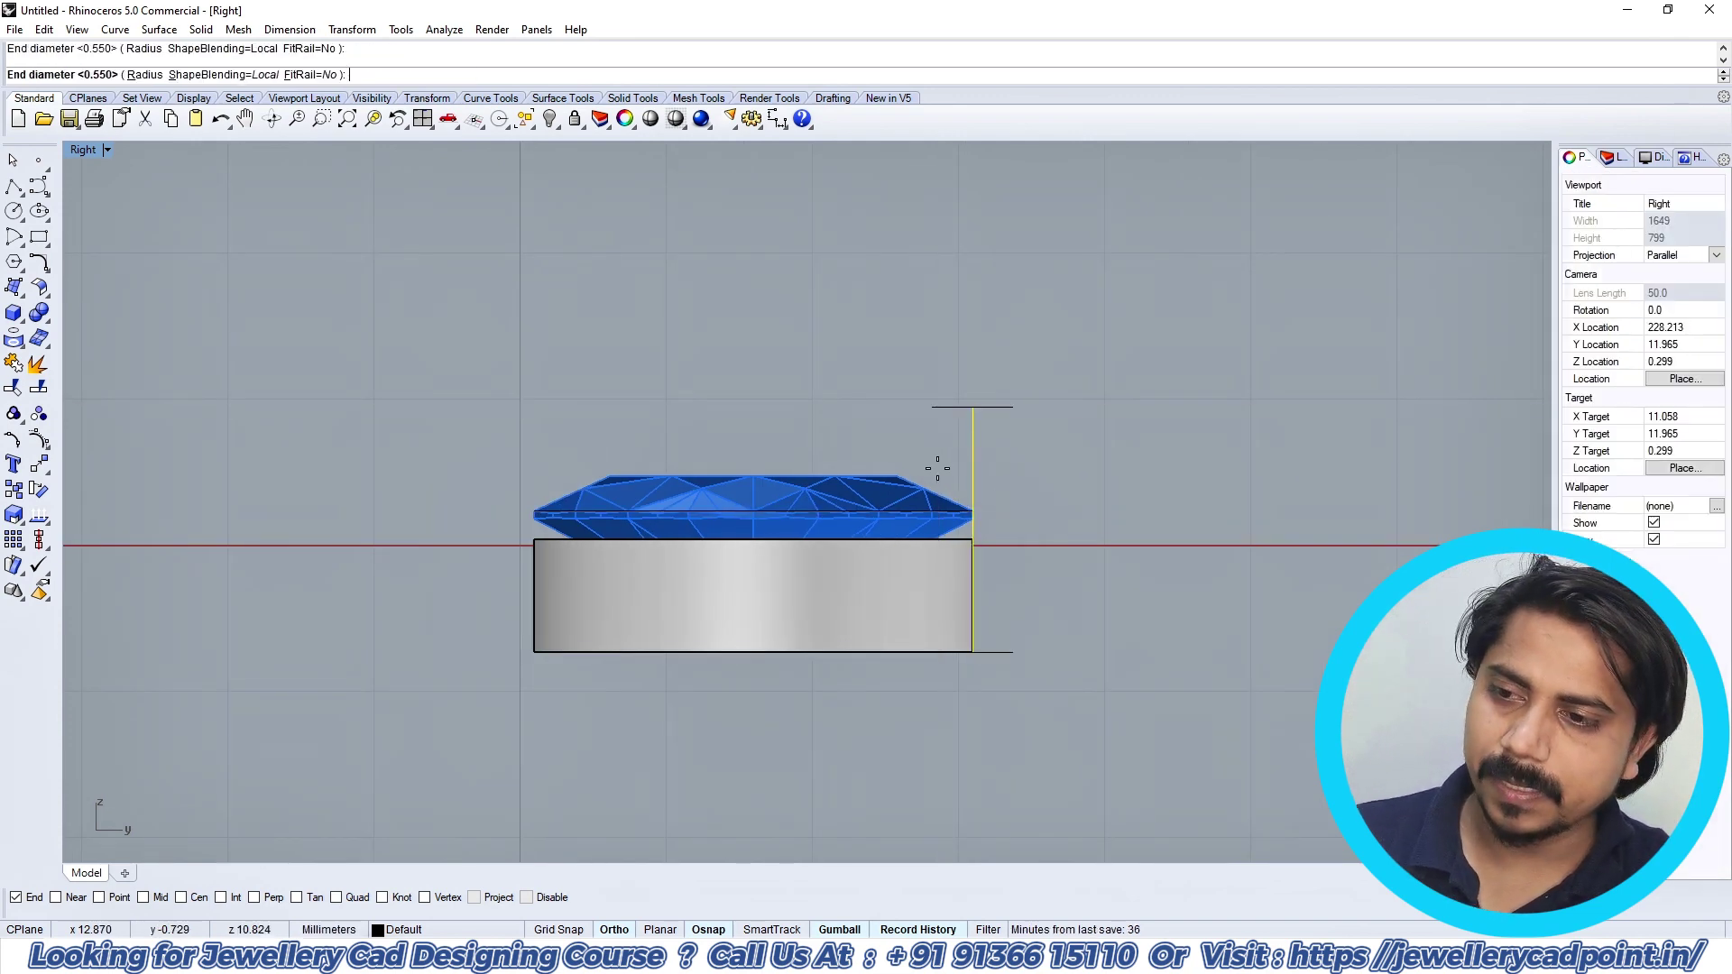
key("Return")
key("Return")
key("ctrl+F1")
scroll(962, 452, "down", 6)
key("Escape")
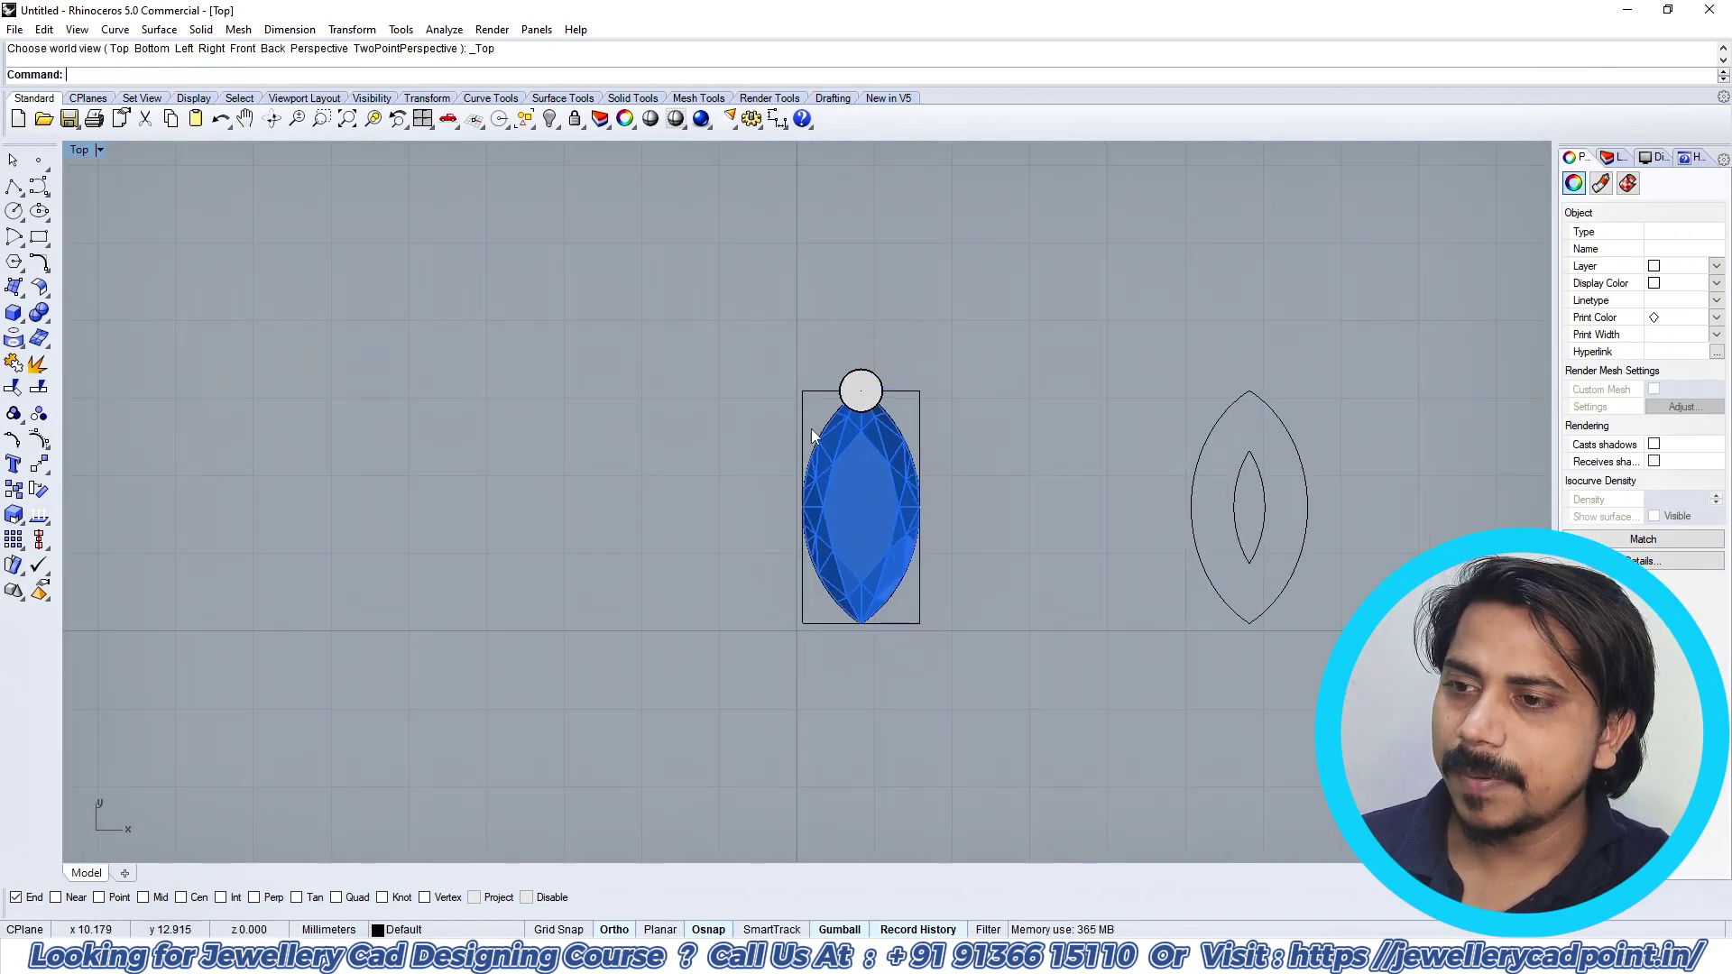
Step: Move the prong outward along the gem's length until its edge touches the gem's pointed end
right_click_drag(810, 429, 809, 471)
left_click_drag(802, 391, 865, 364)
scroll(855, 419, "up", 6)
type("w")
key("Return")
scroll(864, 475, "up", 2)
Step: Move the prong 0.1 mm back toward the gem so it overlaps the pointed end
left_click(39, 464)
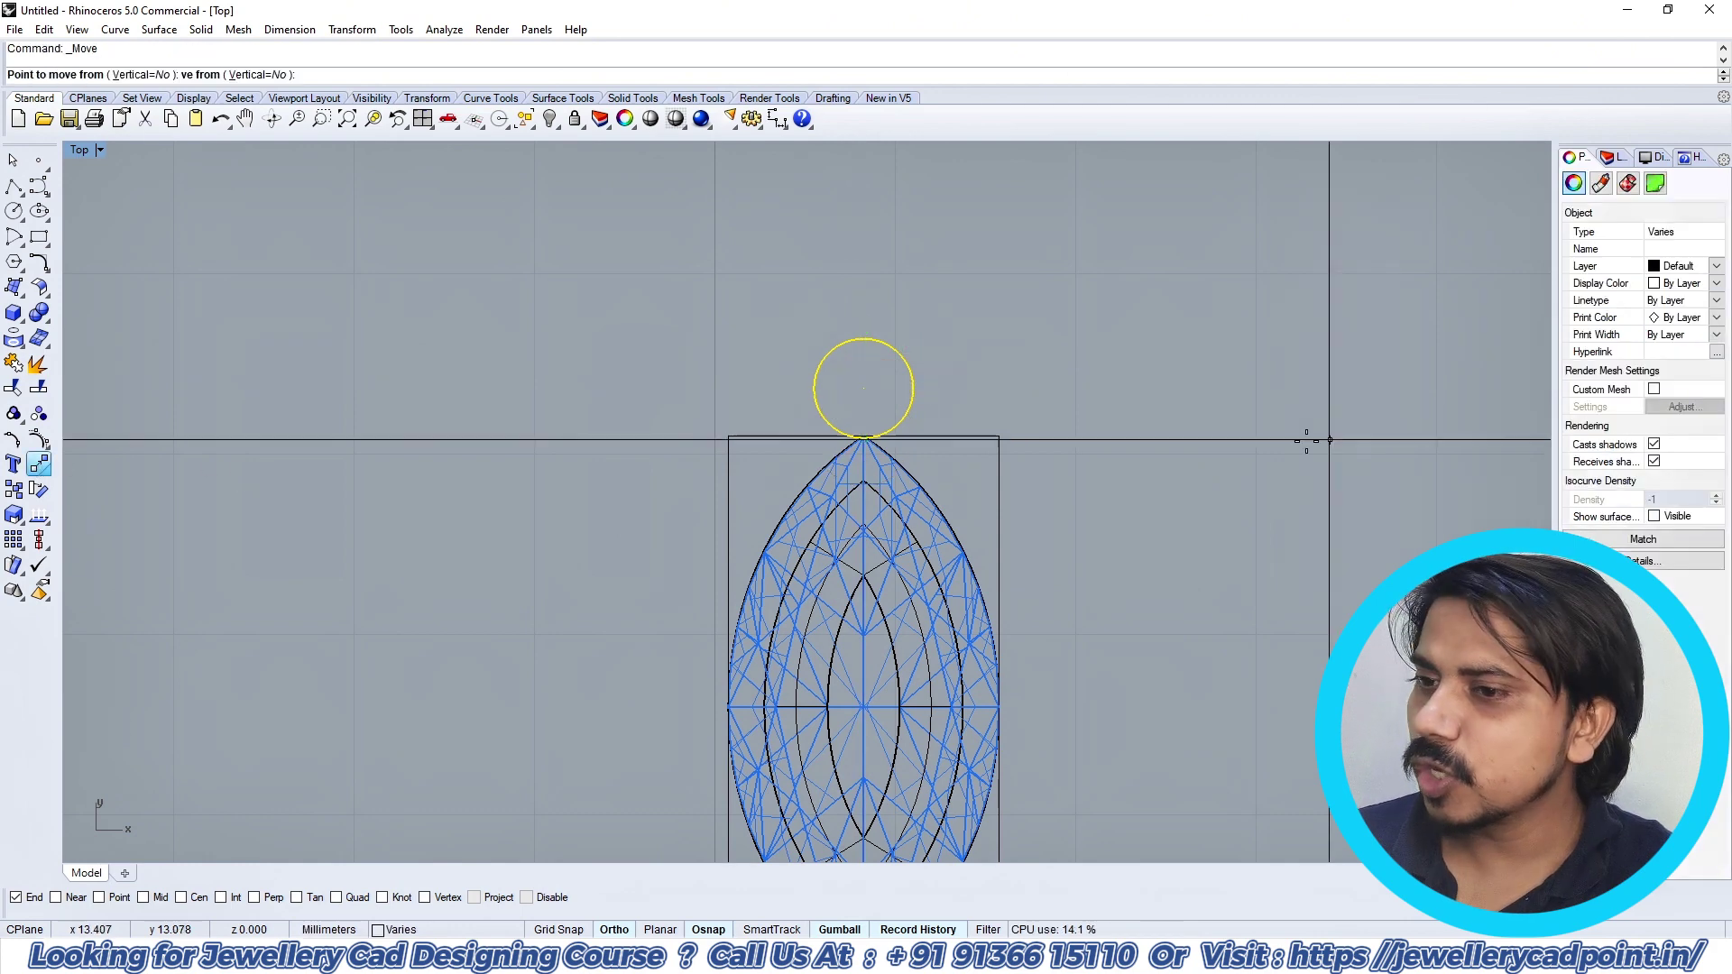
left_click(1268, 413)
type(".1")
key("Return")
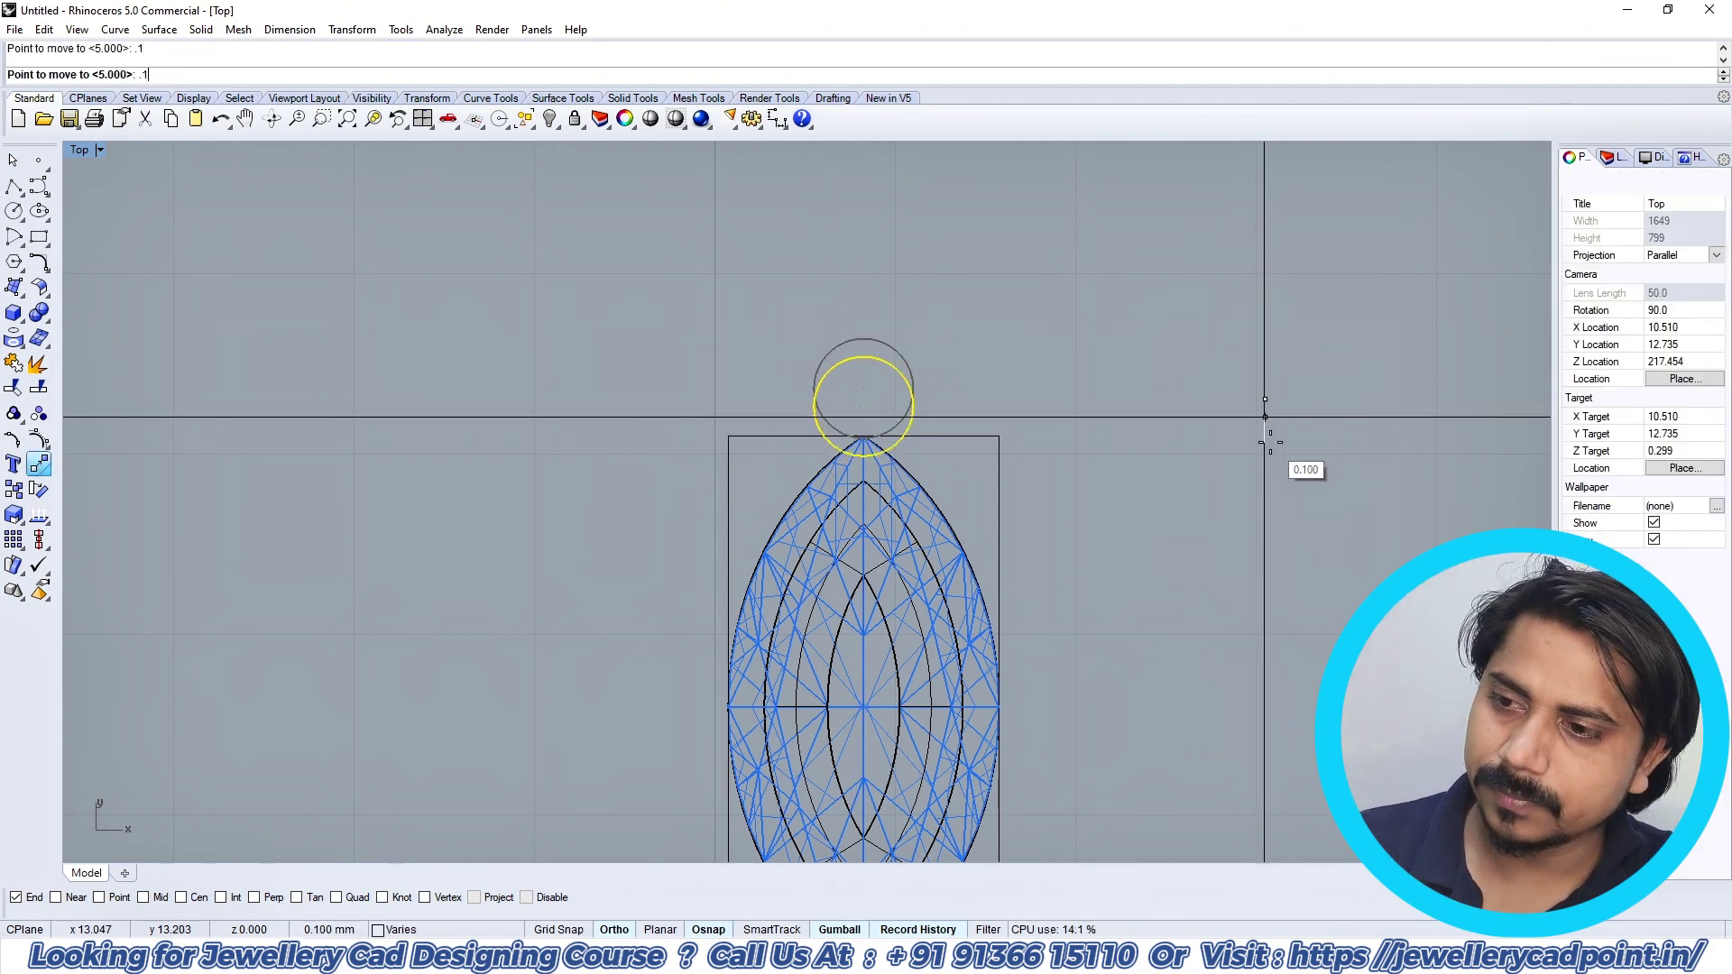
left_click(1267, 466)
key("ctrl+alt+s")
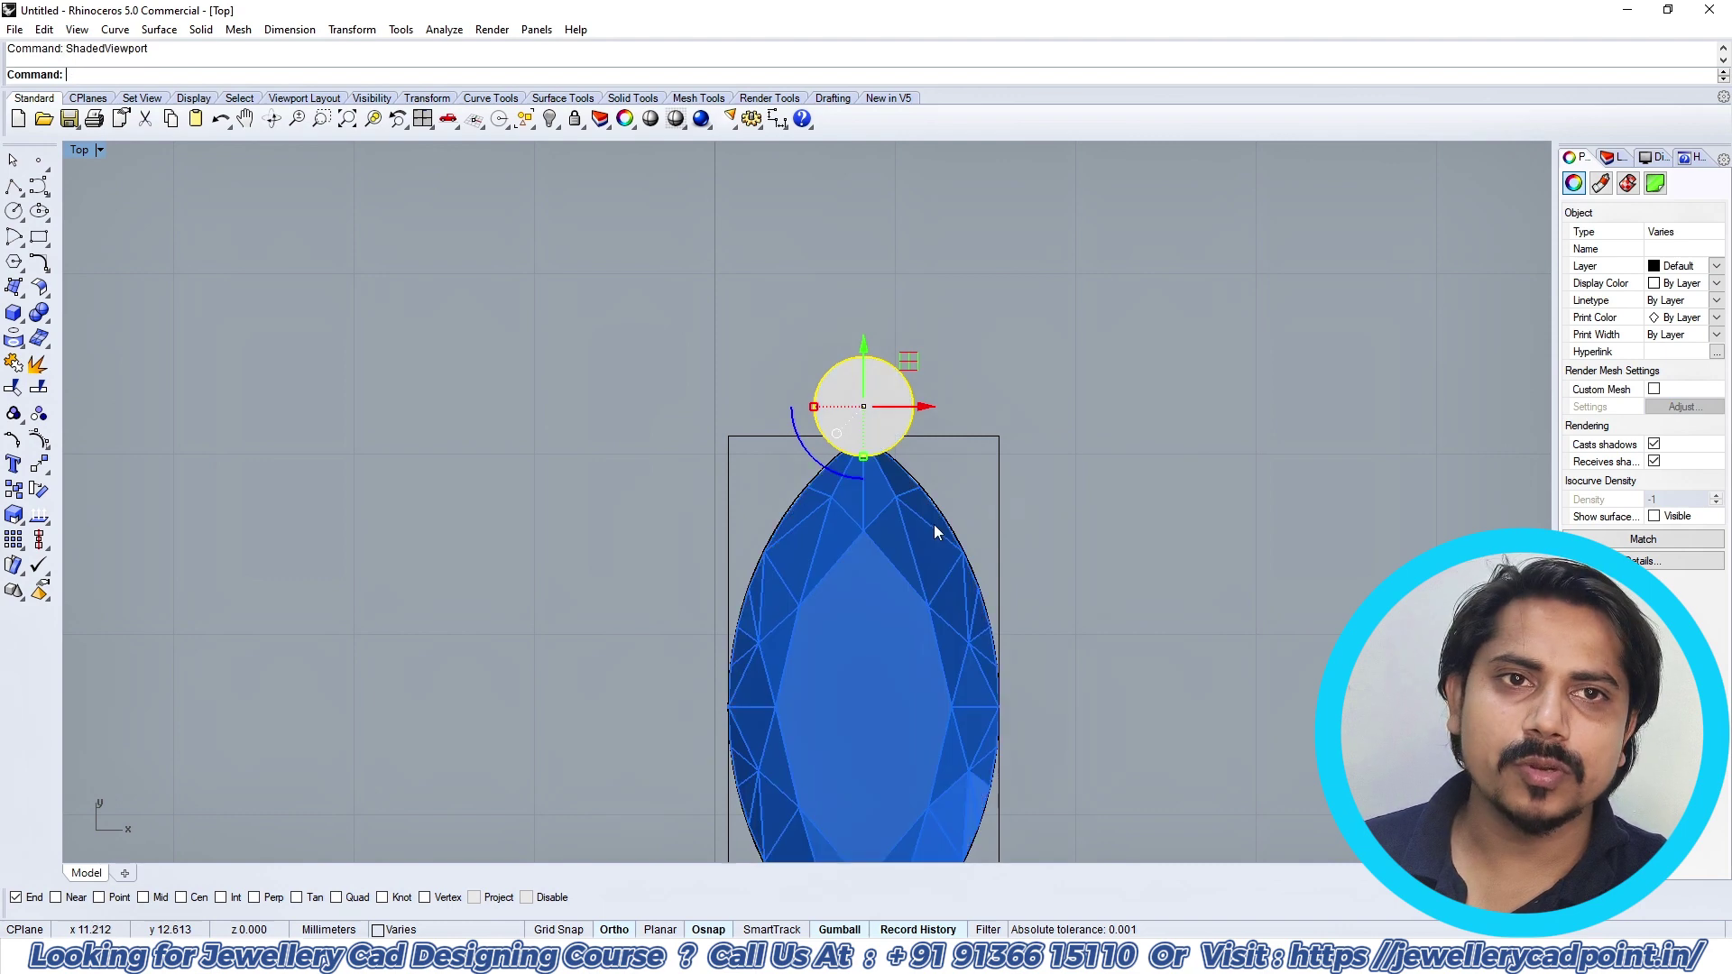
Step: Mirror a copy of the prong about the gem's centre to the opposite pointed end
left_click(37, 470)
left_click(192, 476)
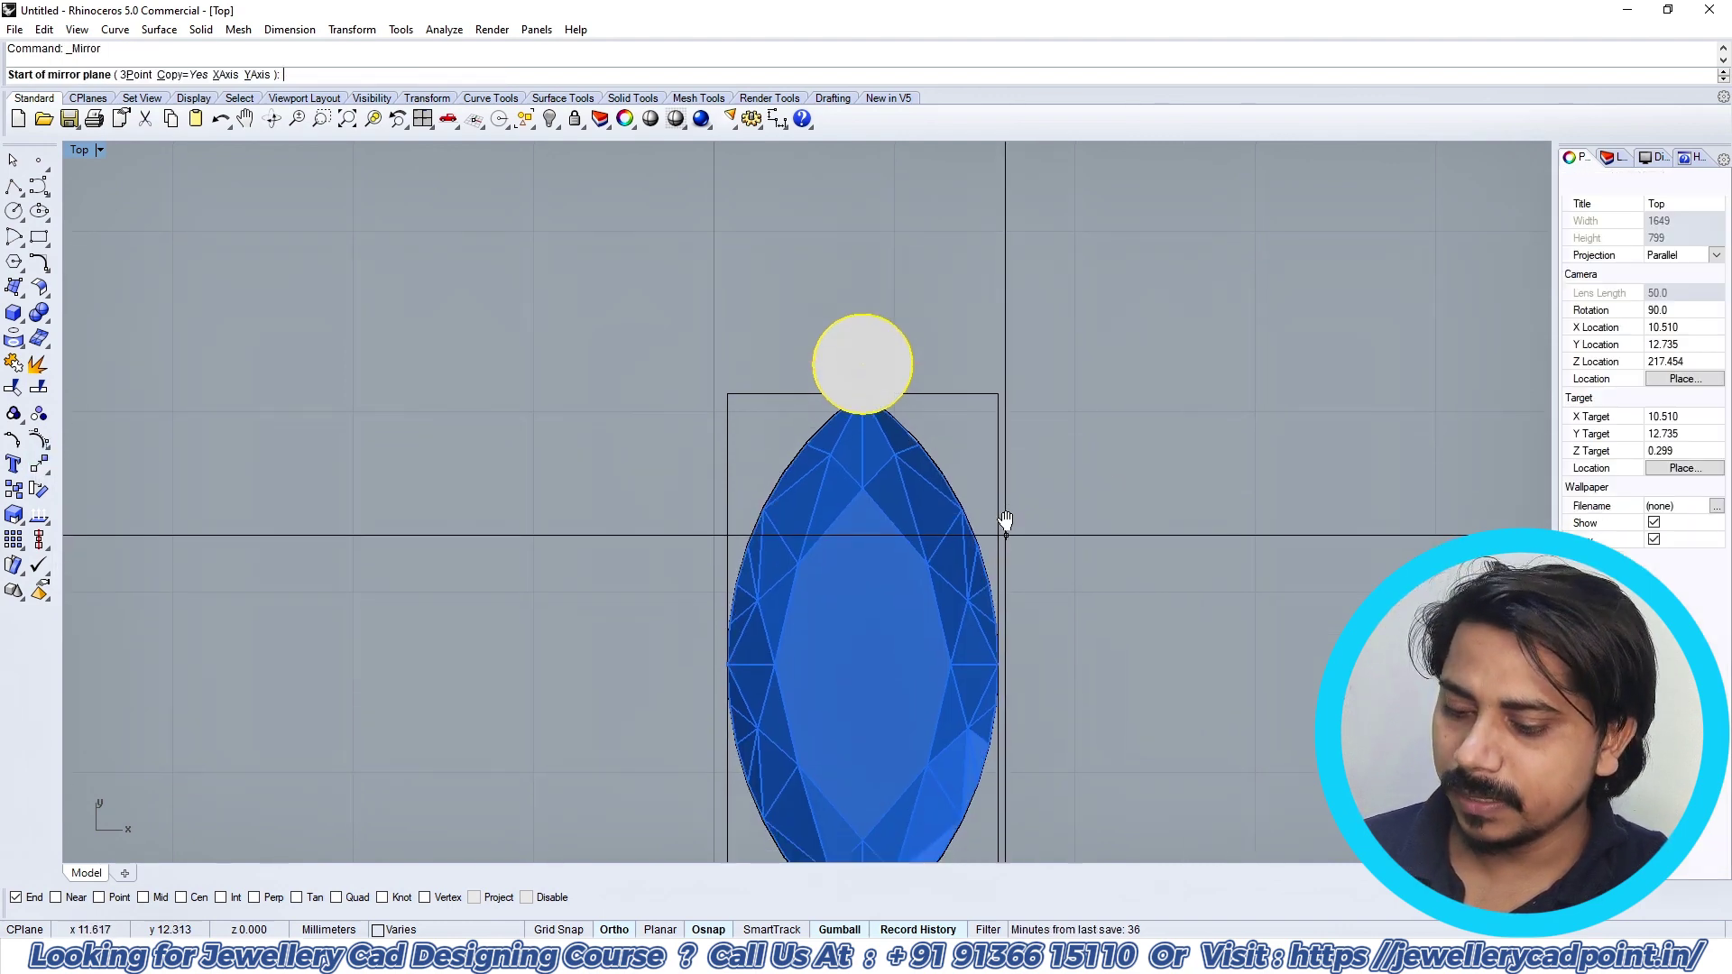
type("oo")
key("Return")
left_click(998, 544)
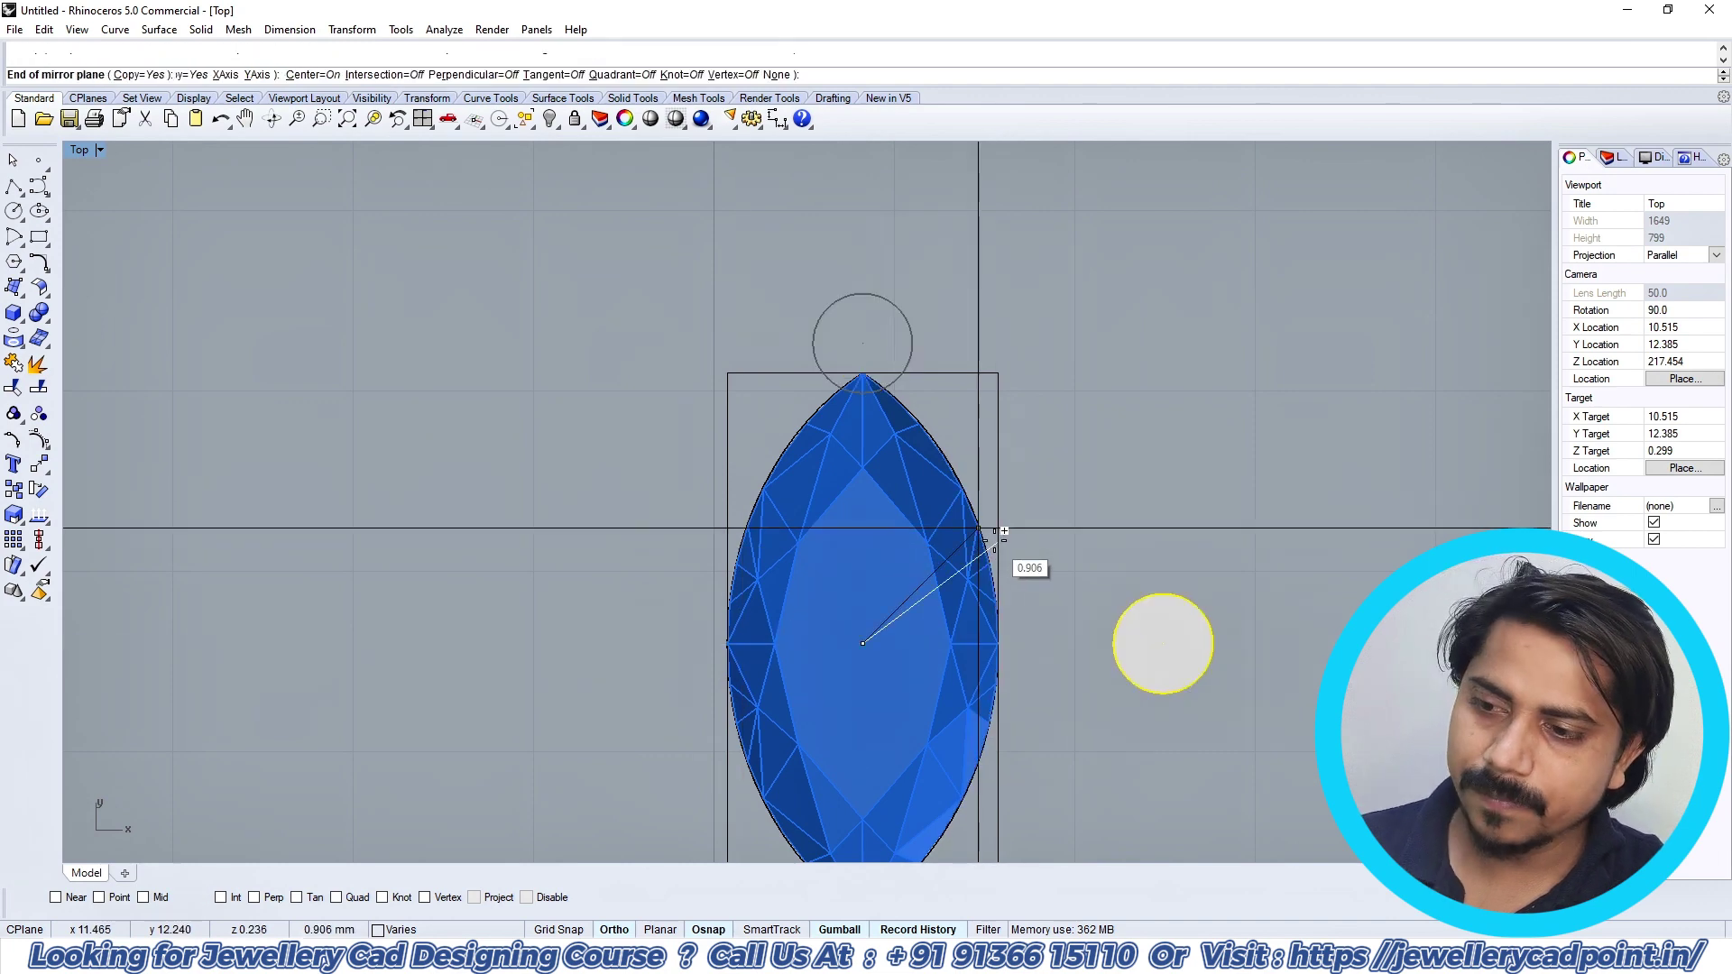
left_click(1002, 555)
right_click(1003, 555)
left_click(1010, 549)
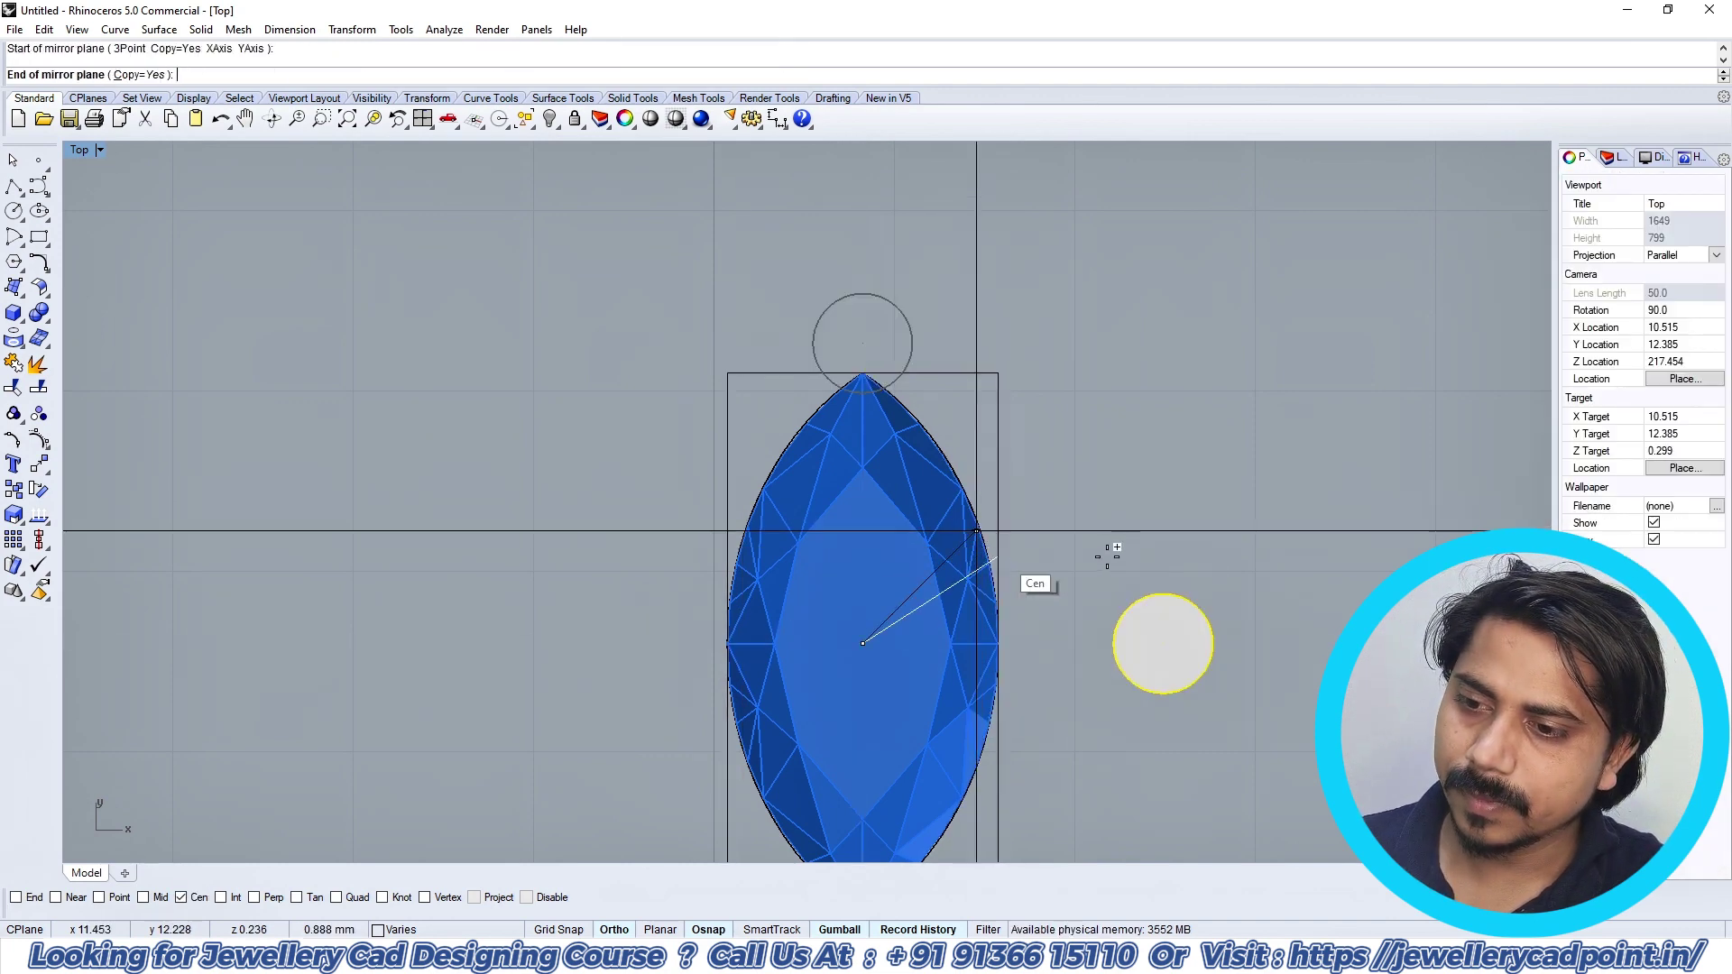
left_click(1137, 559)
scroll(1100, 559, "down", 4)
right_click_drag(1062, 591, 1018, 480)
scroll(1018, 480, "down", 4)
left_click(1100, 667)
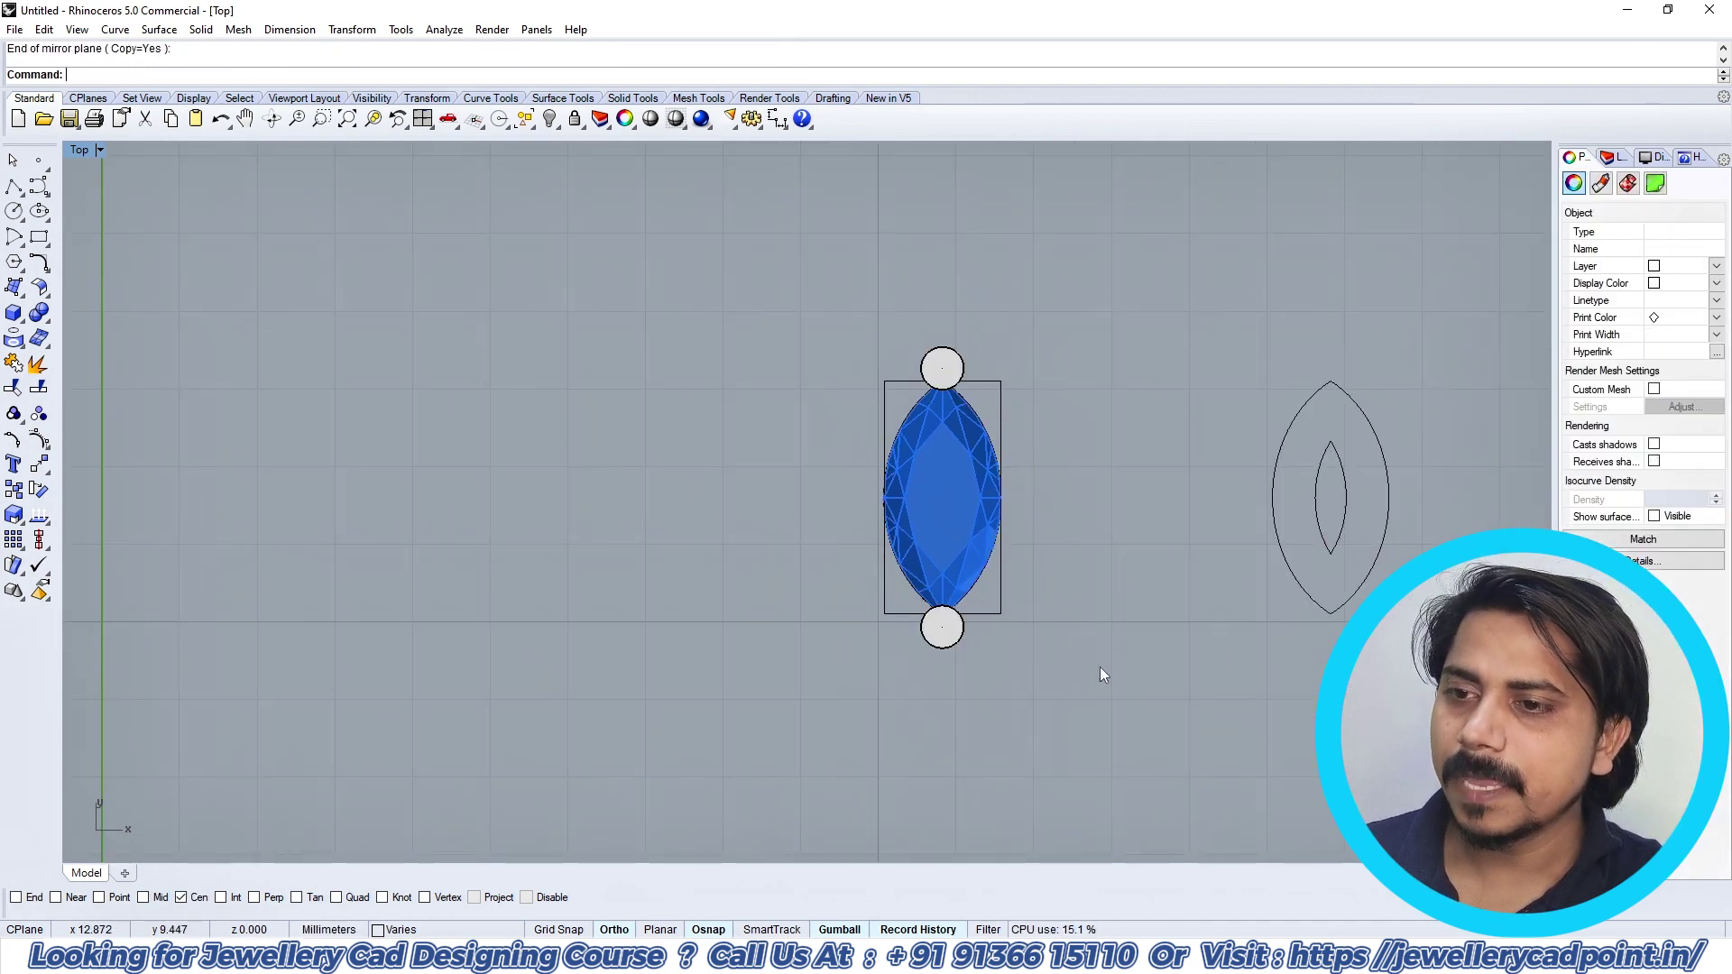
Step: Group the gem, its rectangle, the chamfered solid and both prongs as one setting
left_click_drag(1101, 668, 819, 320)
key("ctrl+g")
left_click(1041, 333)
left_click_drag(1029, 298, 789, 727)
key("ctrl+g")
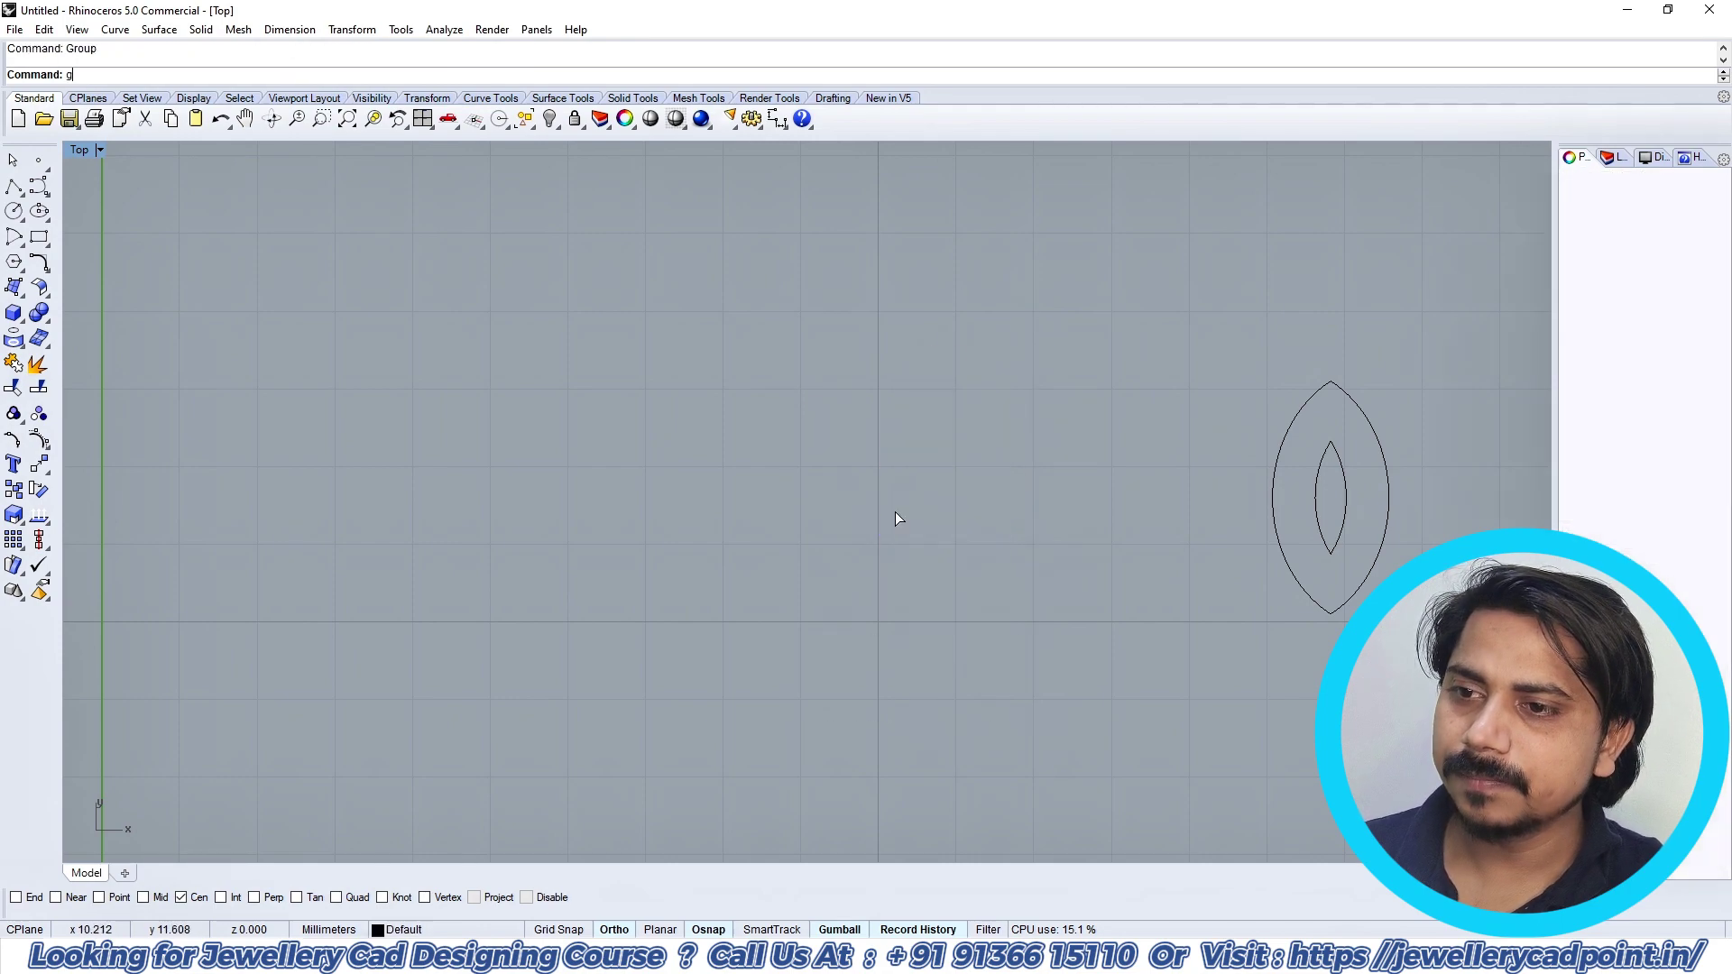
left_click(1023, 463)
key("ctrl+F4")
scroll(810, 502, "up", 5)
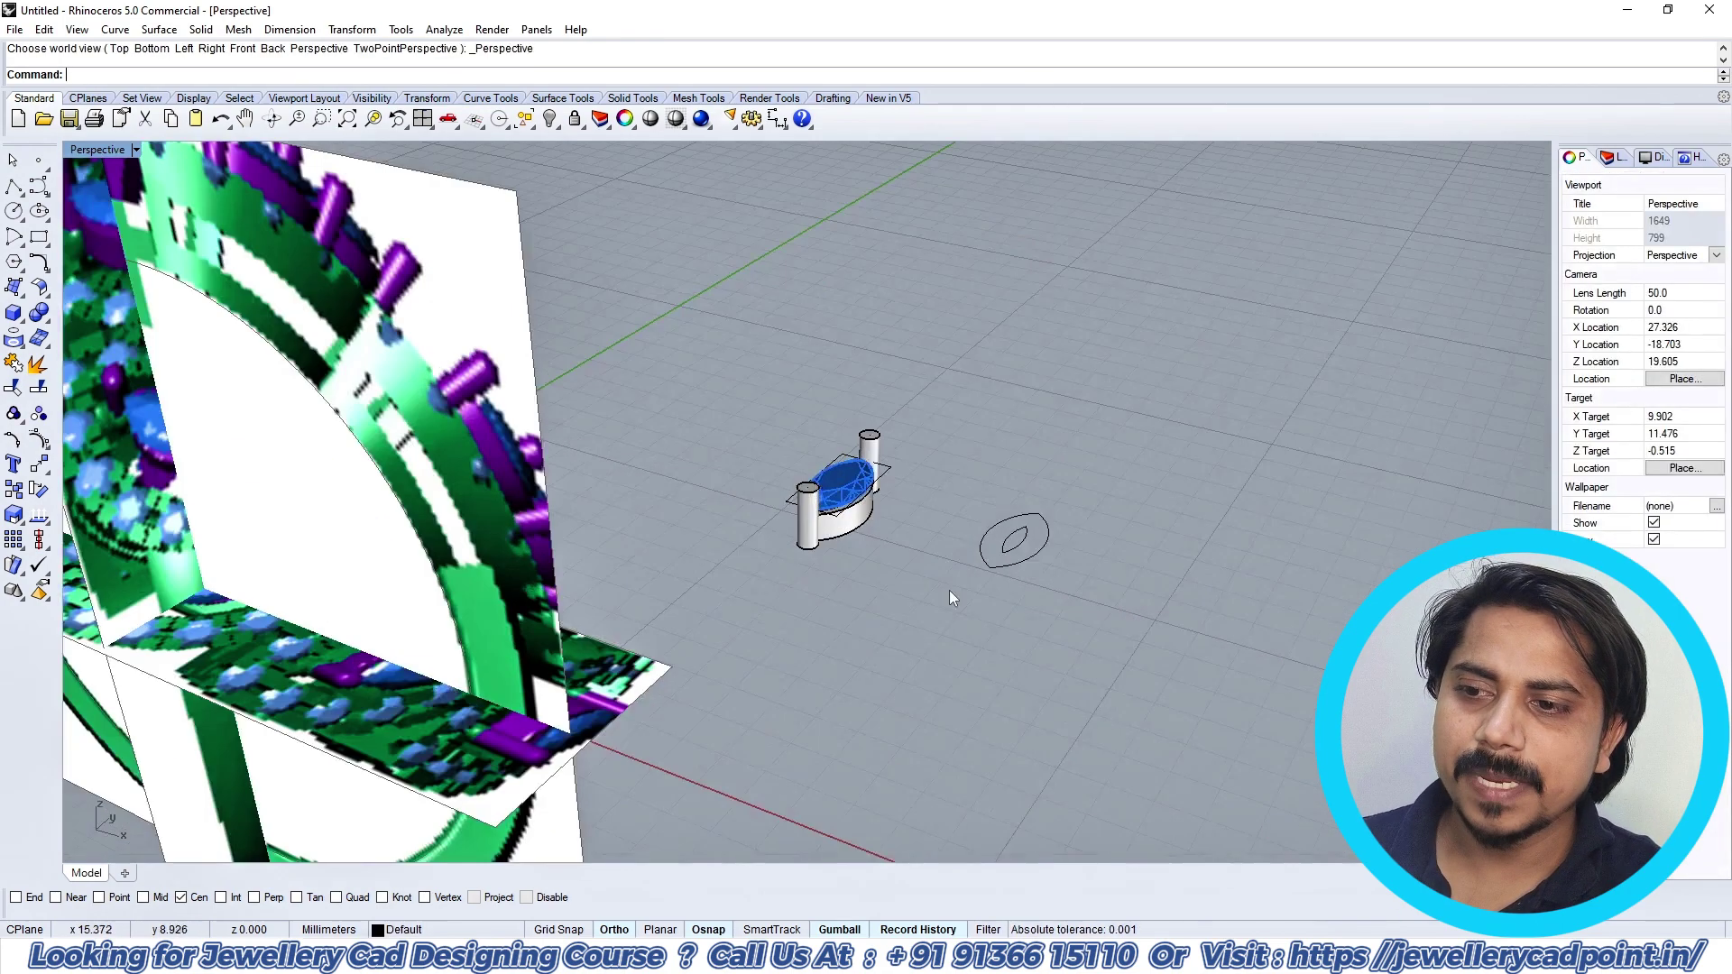
Step: Delete the two spare marquise outlines beside the setting in the top view
key("ctrl+F1")
left_click_drag(950, 588, 1096, 397)
key("Delete")
scroll(841, 490, "up", 6)
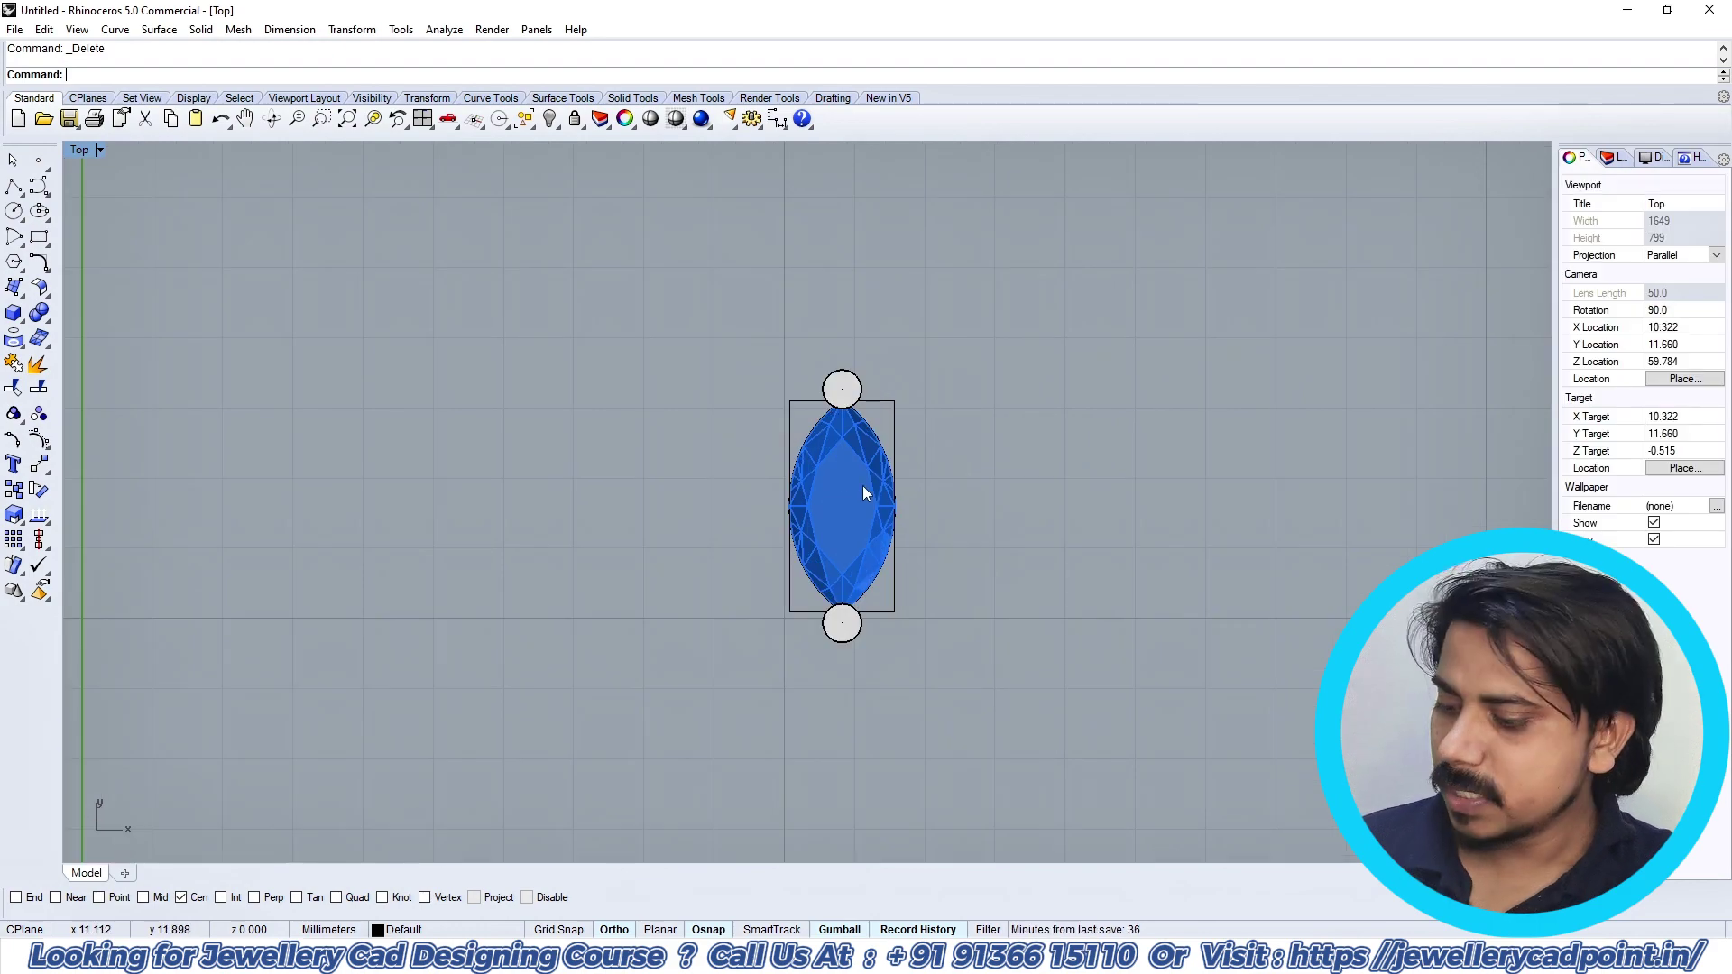
Step: Compare the pronged setting with the marquise stones in the top-view reference image and inspect it in perspective
key("ctrl+F4")
key("ctrl+F1")
scroll(779, 518, "down", 4)
right_click_drag(777, 520, 835, 467)
scroll(765, 617, "up", 6)
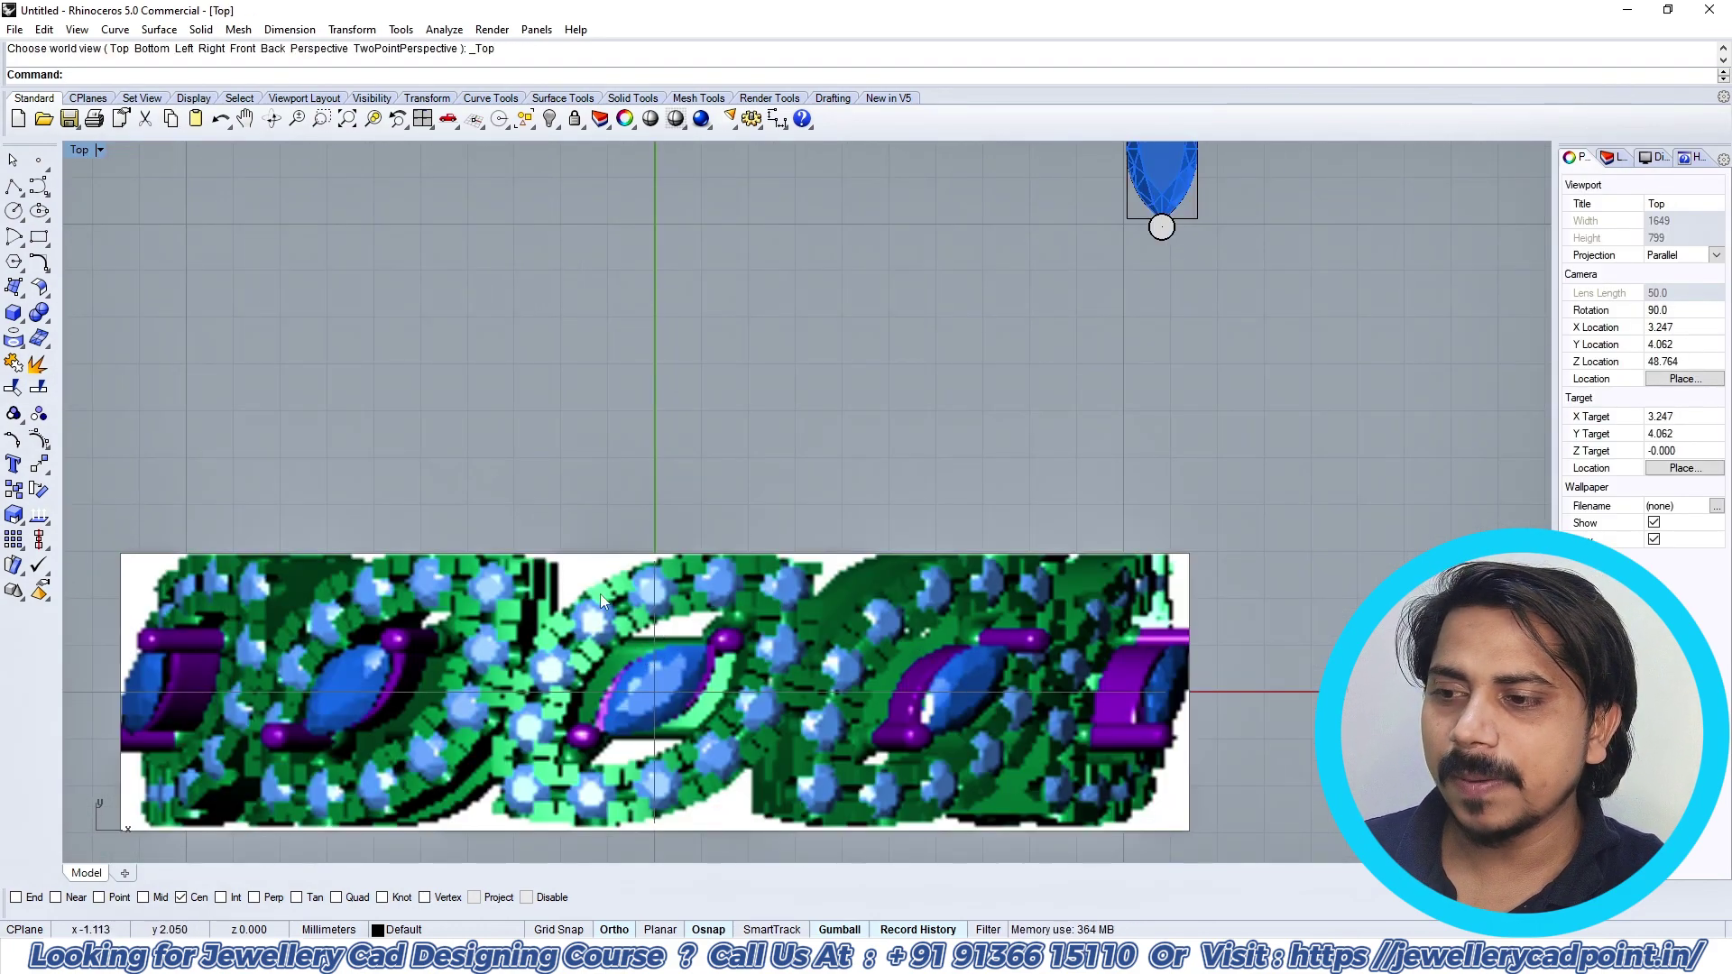
scroll(1182, 359, "down", 5)
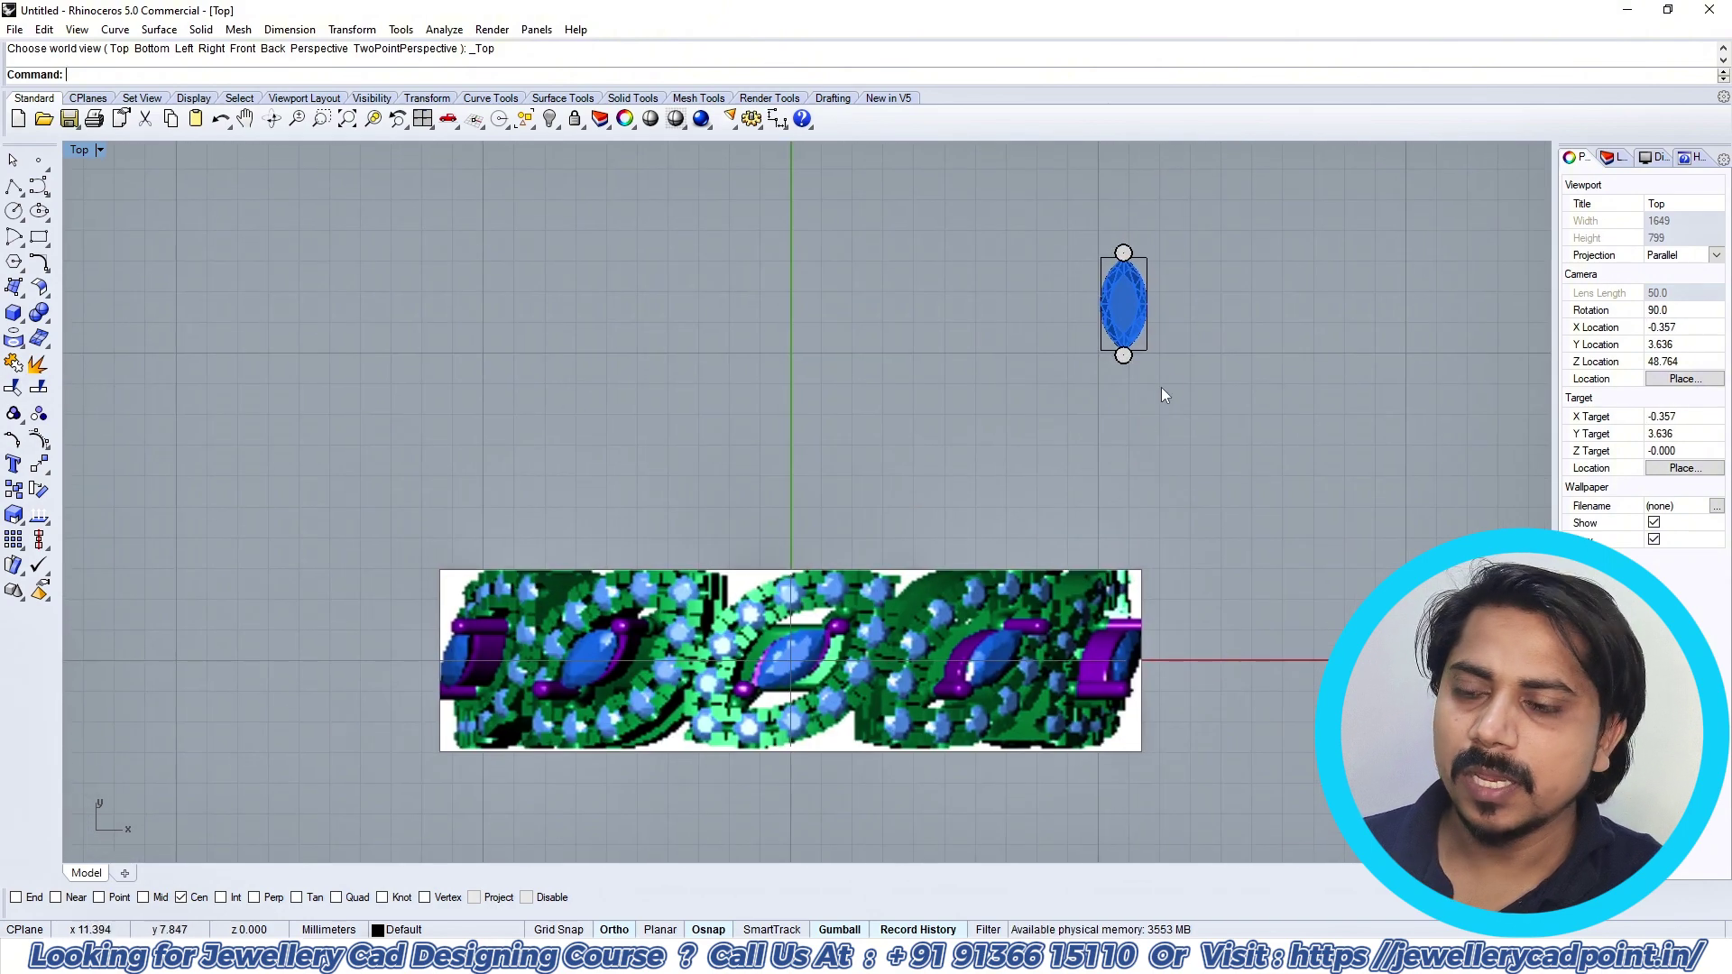
key("ctrl+F4")
scroll(1115, 493, "up", 16)
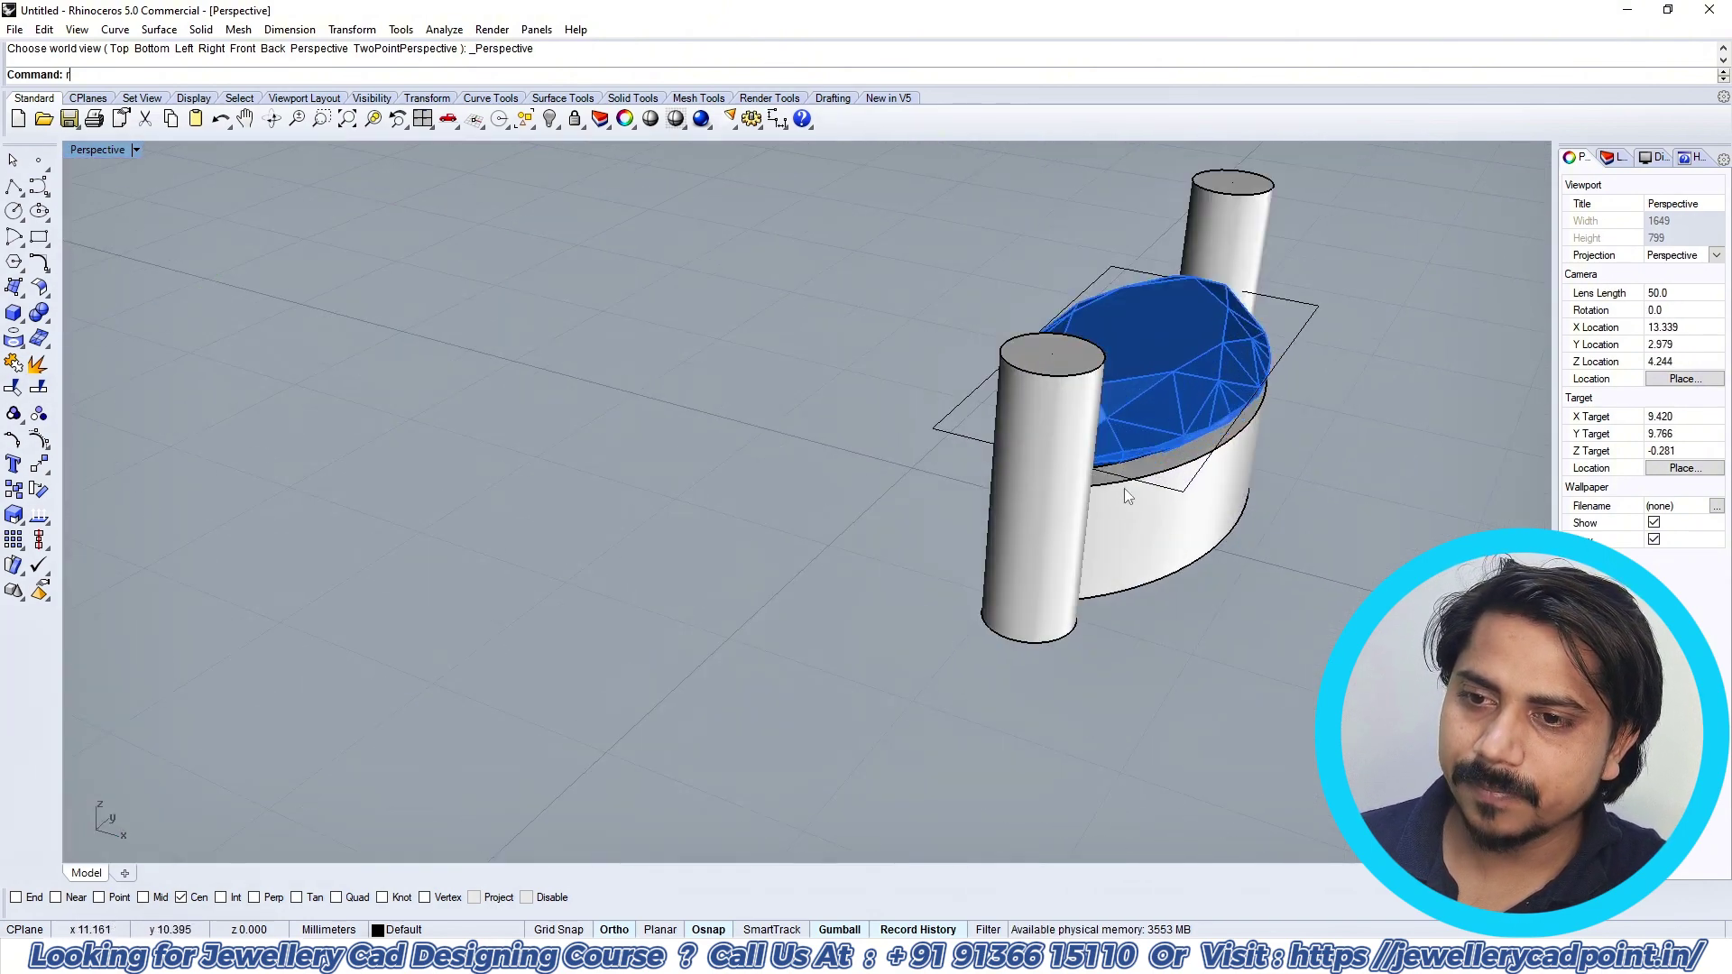
right_click(1122, 490)
left_click(1117, 491)
key("Escape")
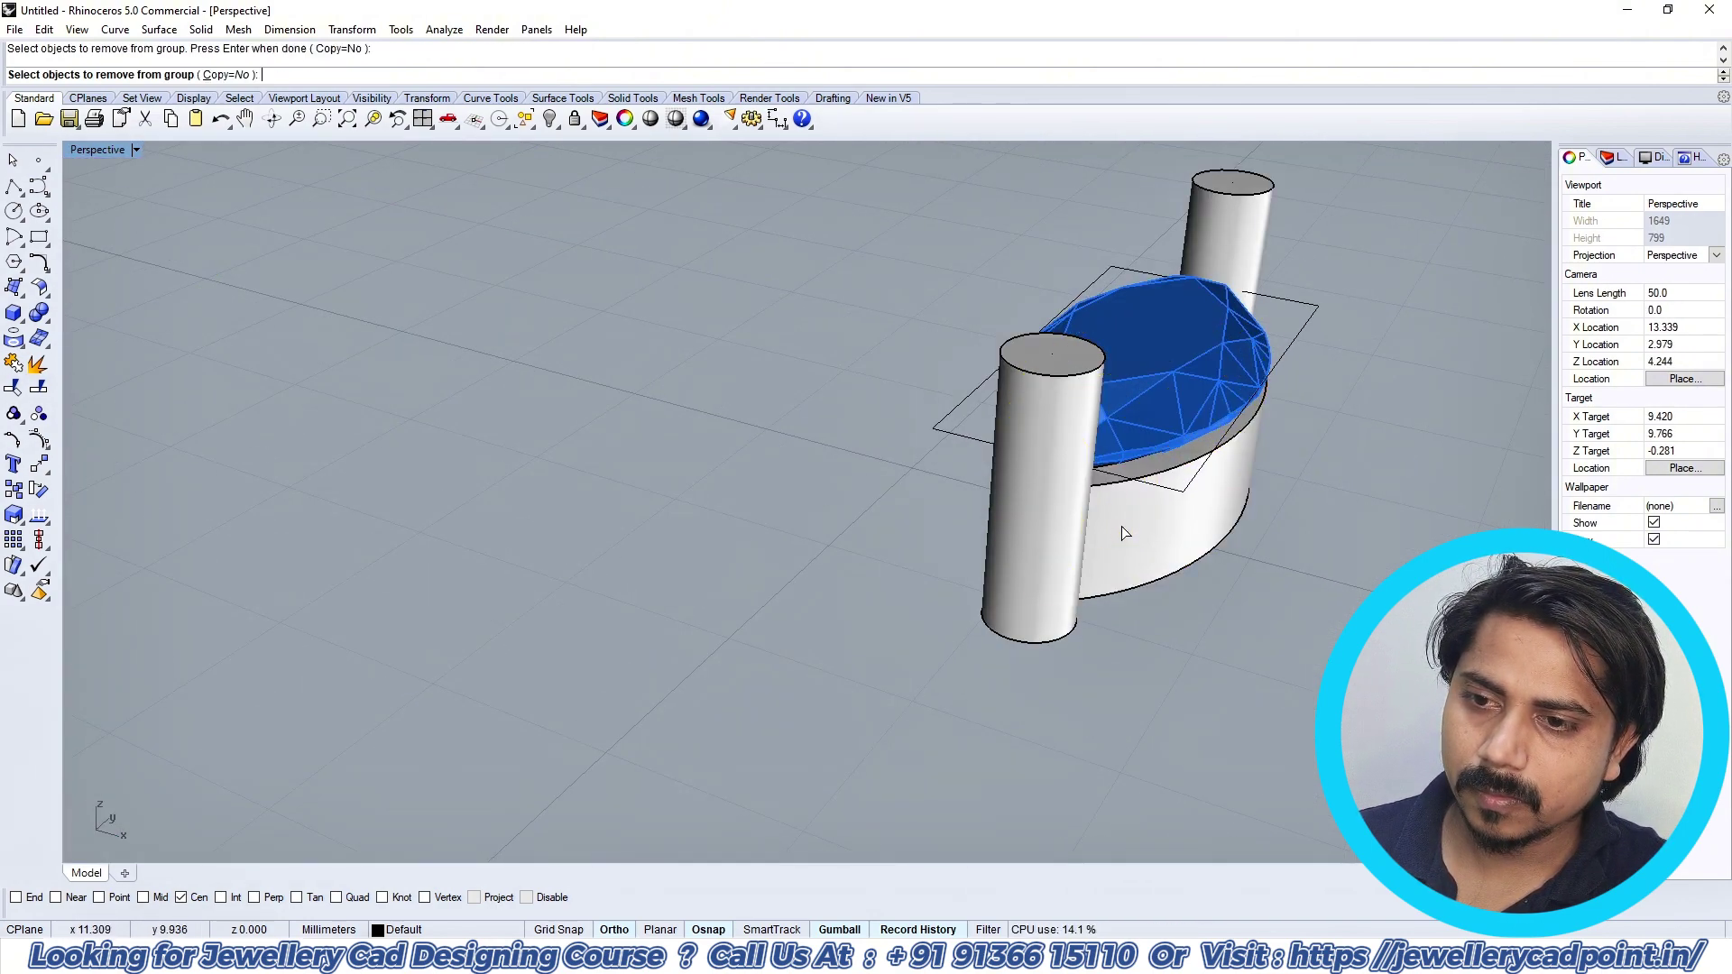
key("Escape")
Step: Duplicate the upper outer edges of the chamfered solid and join them into one closed curve
scroll(1109, 491, "up", 4)
key("F3")
left_click(1110, 495)
right_click_drag(887, 528, 921, 459)
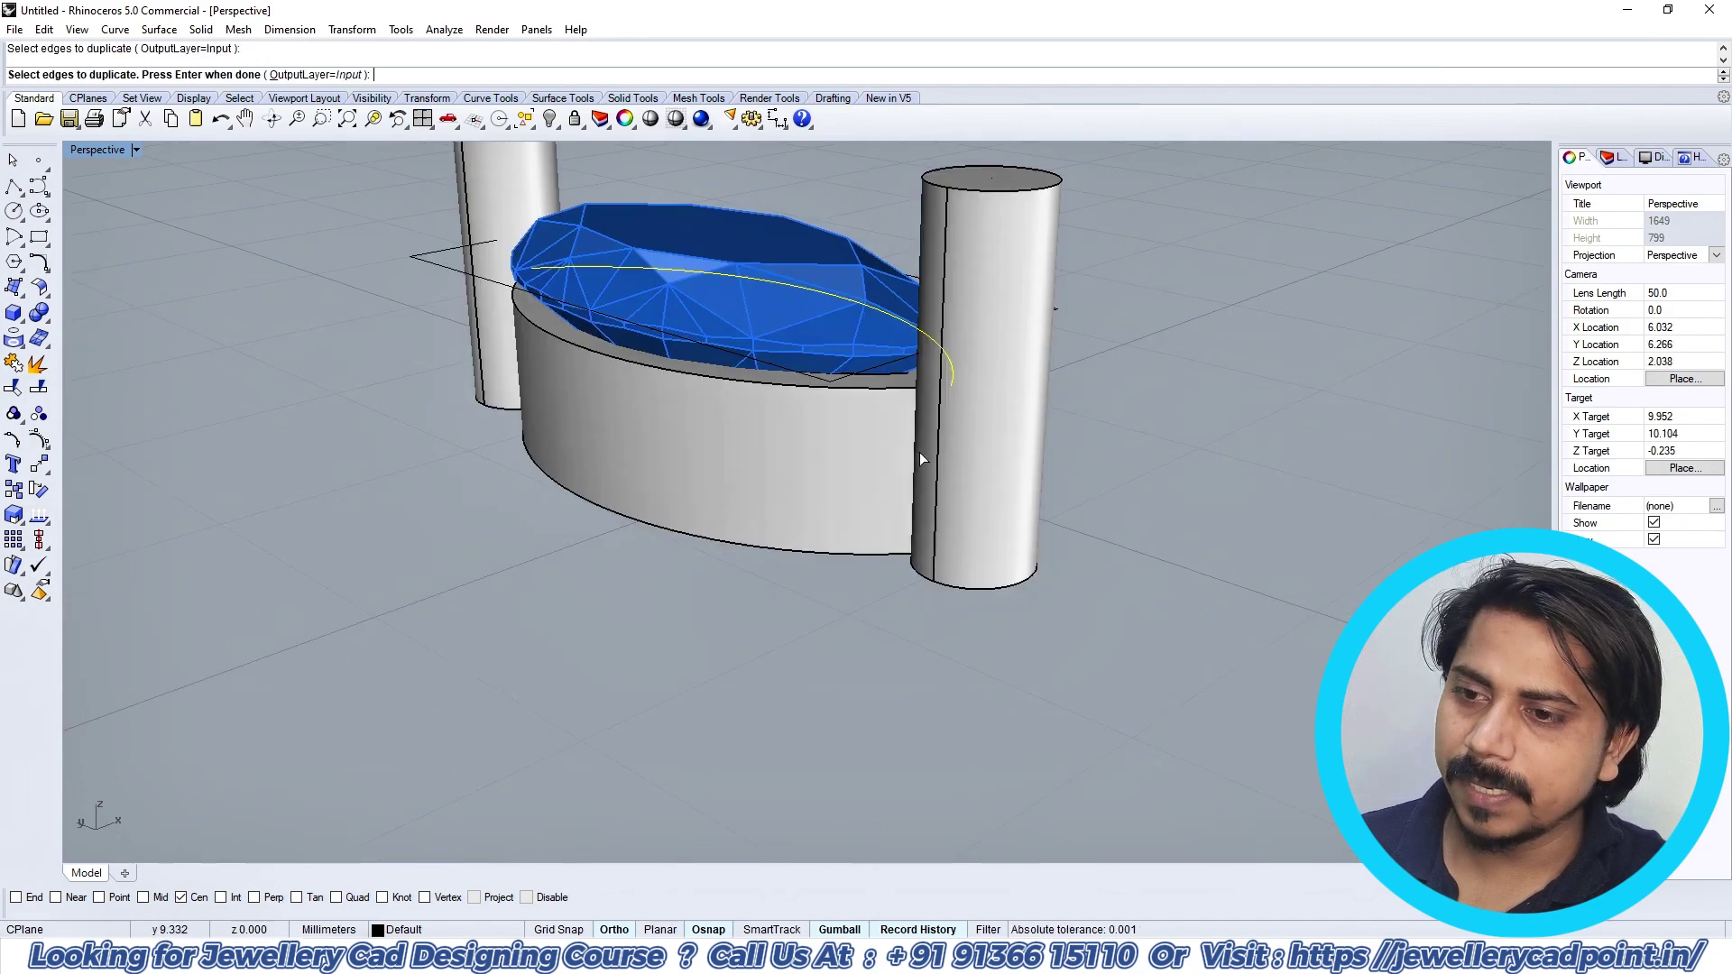
right_click(913, 392)
key("ctrl+j")
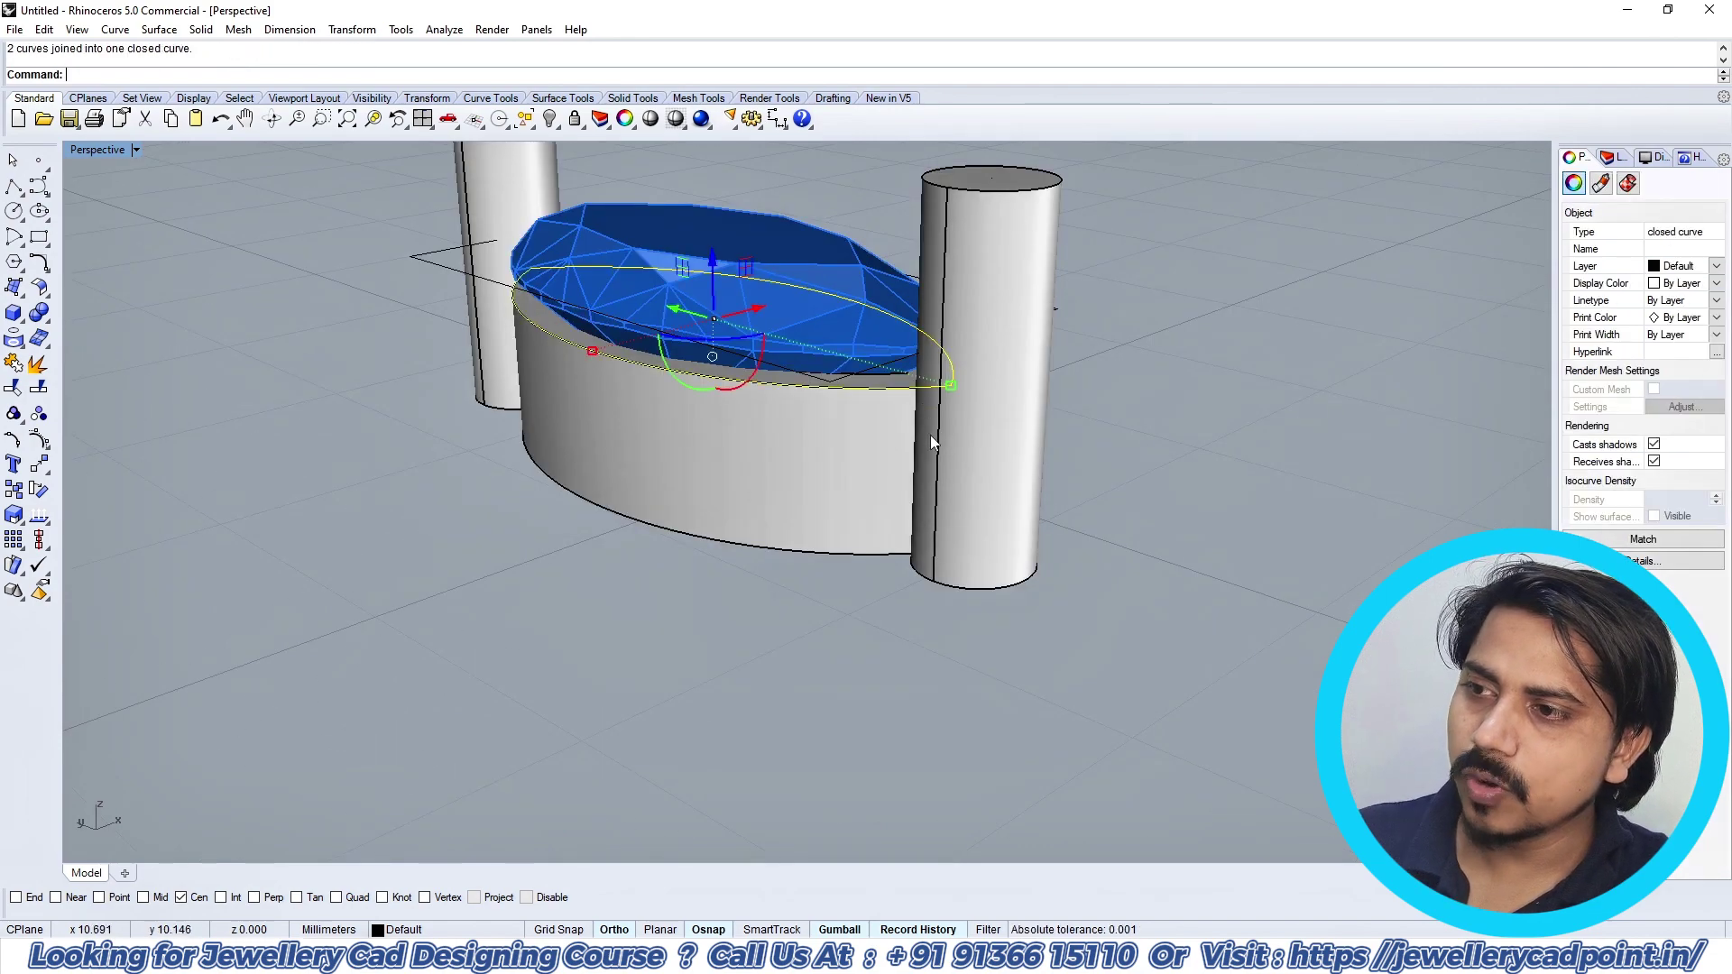
Step: Offset the closed marquise curve outward by 0.5 mm in the top view
key("ctrl+F1")
scroll(932, 440, "down", 12)
right_click_drag(1033, 413, 980, 492)
type("Offset")
key("Return")
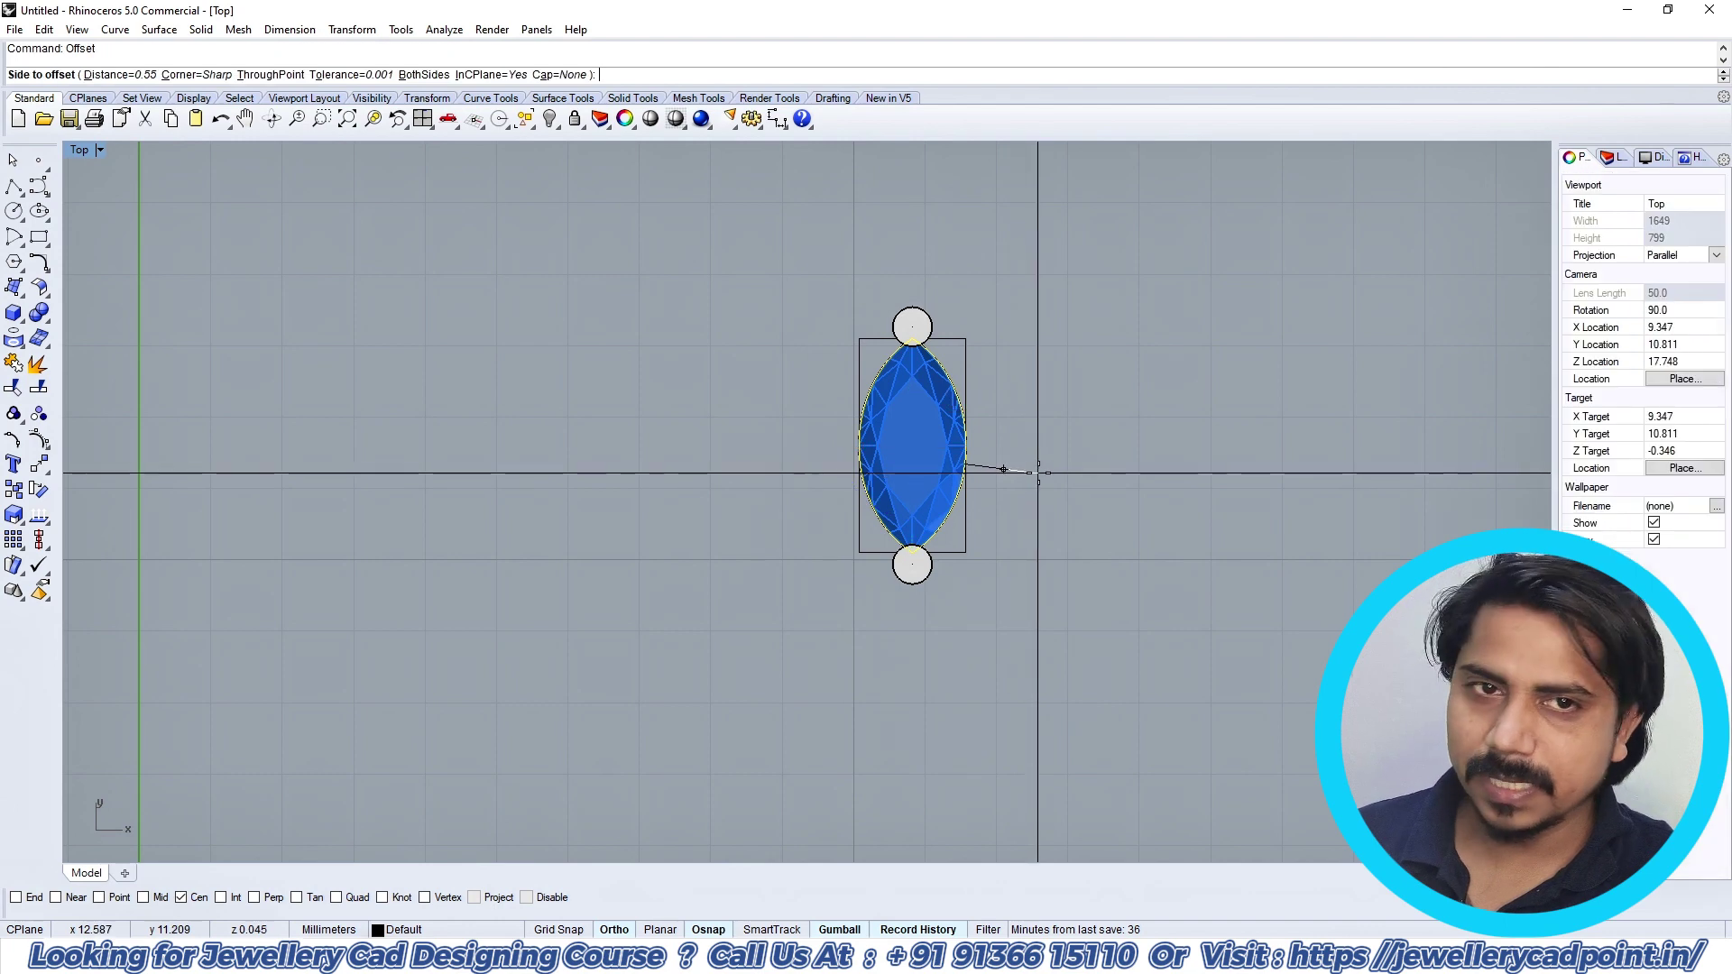
type(".5")
key("Return")
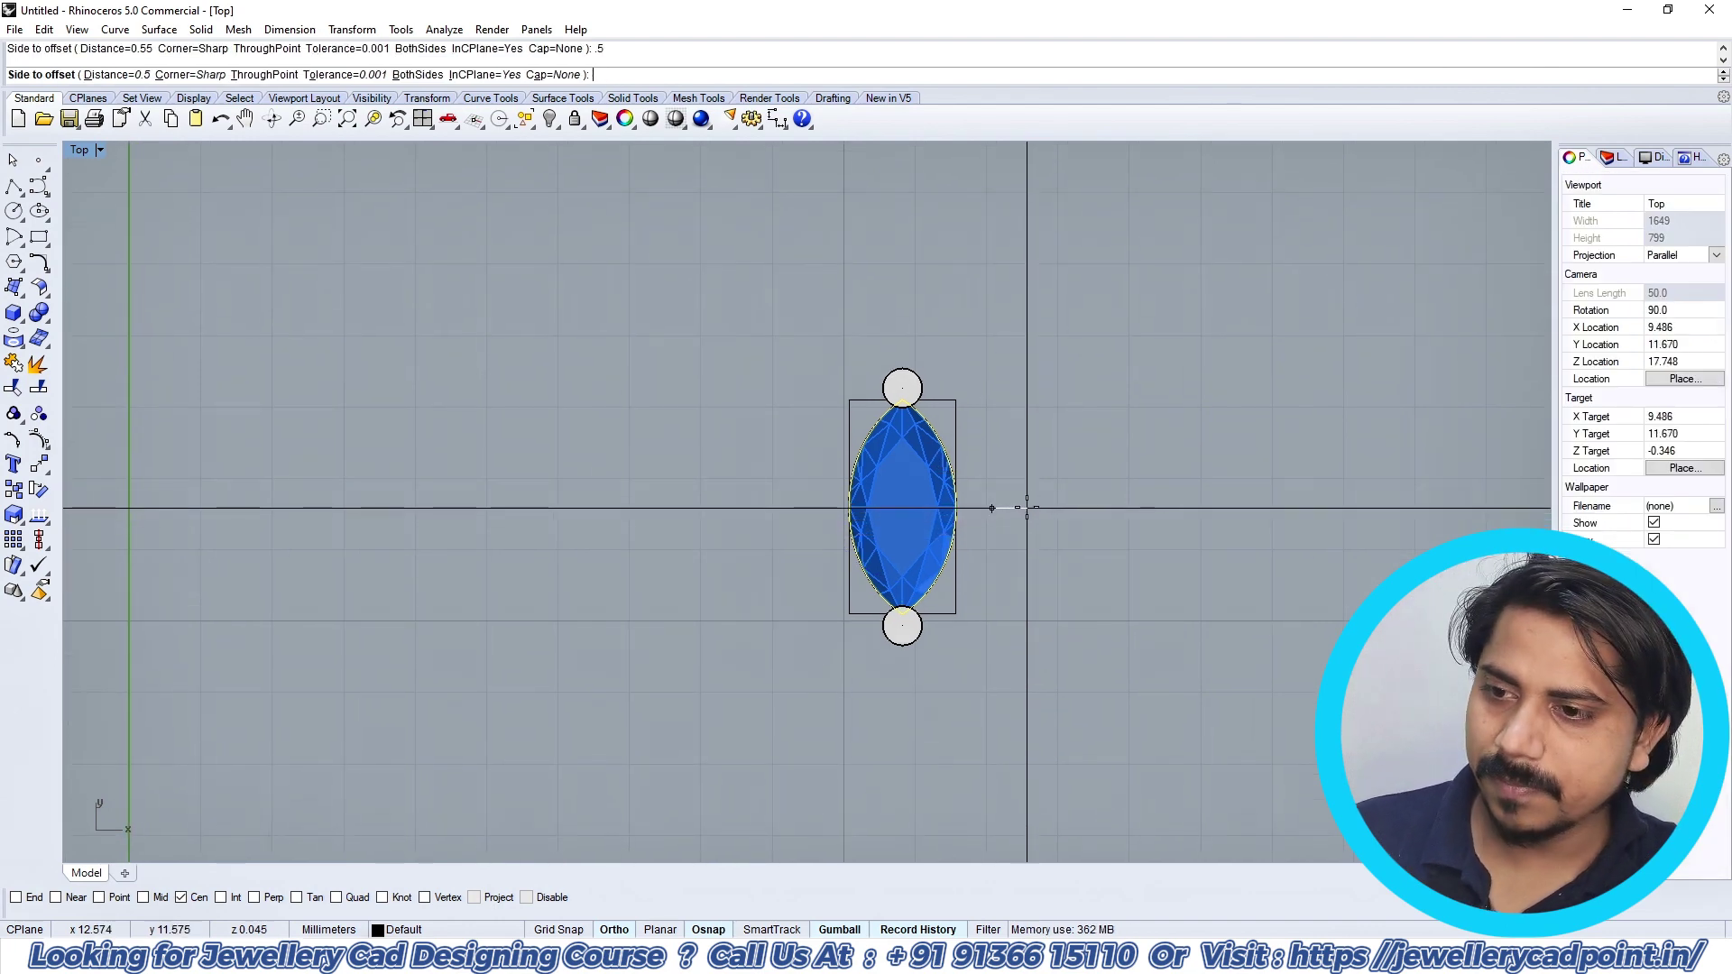
left_click(1025, 512)
Step: Offset the new outer curve outward by a further 1.4 mm
left_click(987, 450)
type("O")
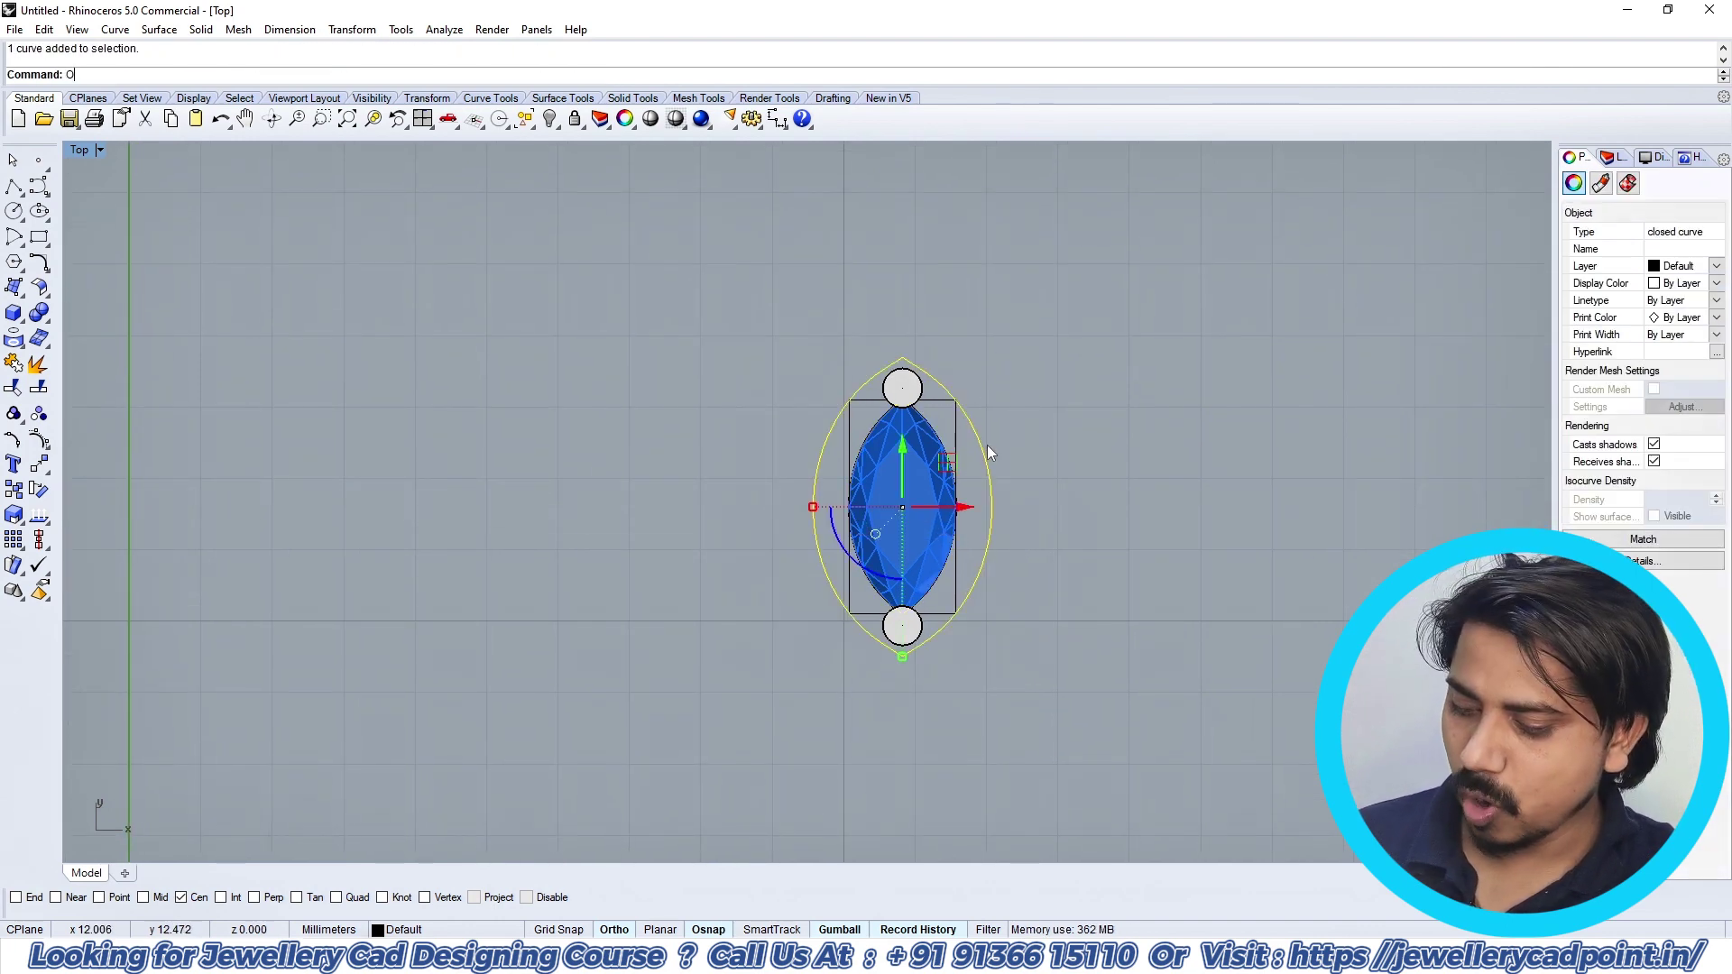
type("ffset")
key("Return")
type("1.")
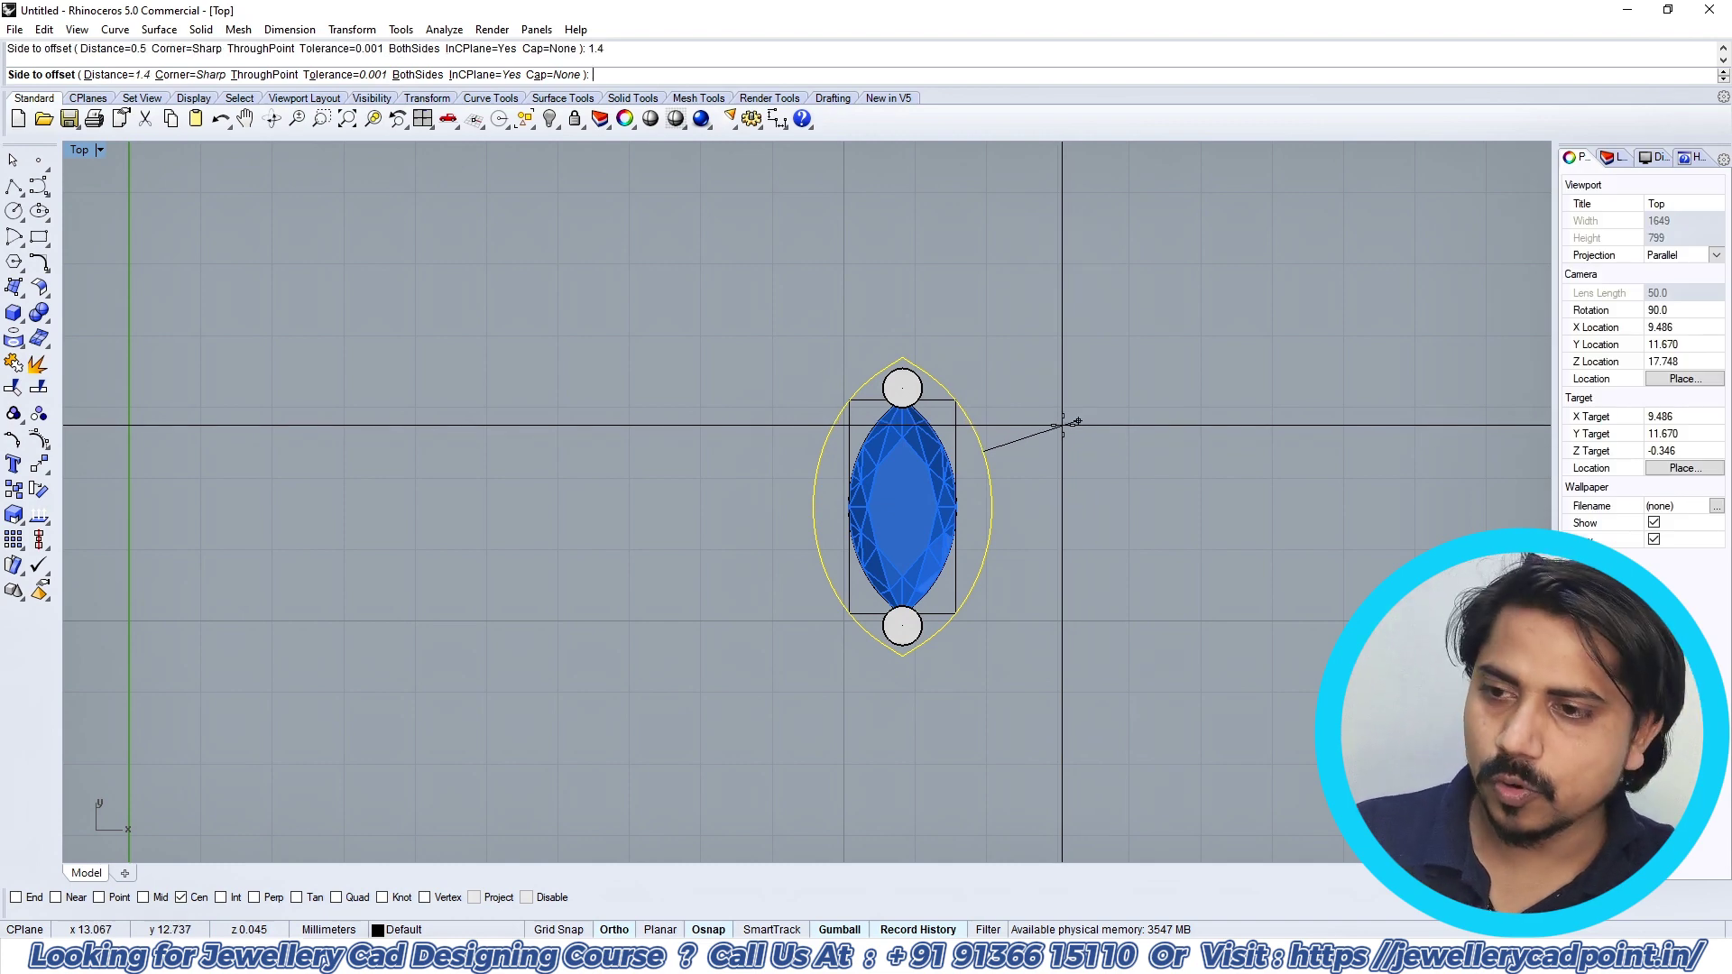
left_click(1074, 422)
Step: Explode the two offset curves and delete their segments on the left half, leaving only the right halves
scroll(1010, 433, "down", 4)
left_click(1036, 399, "shift")
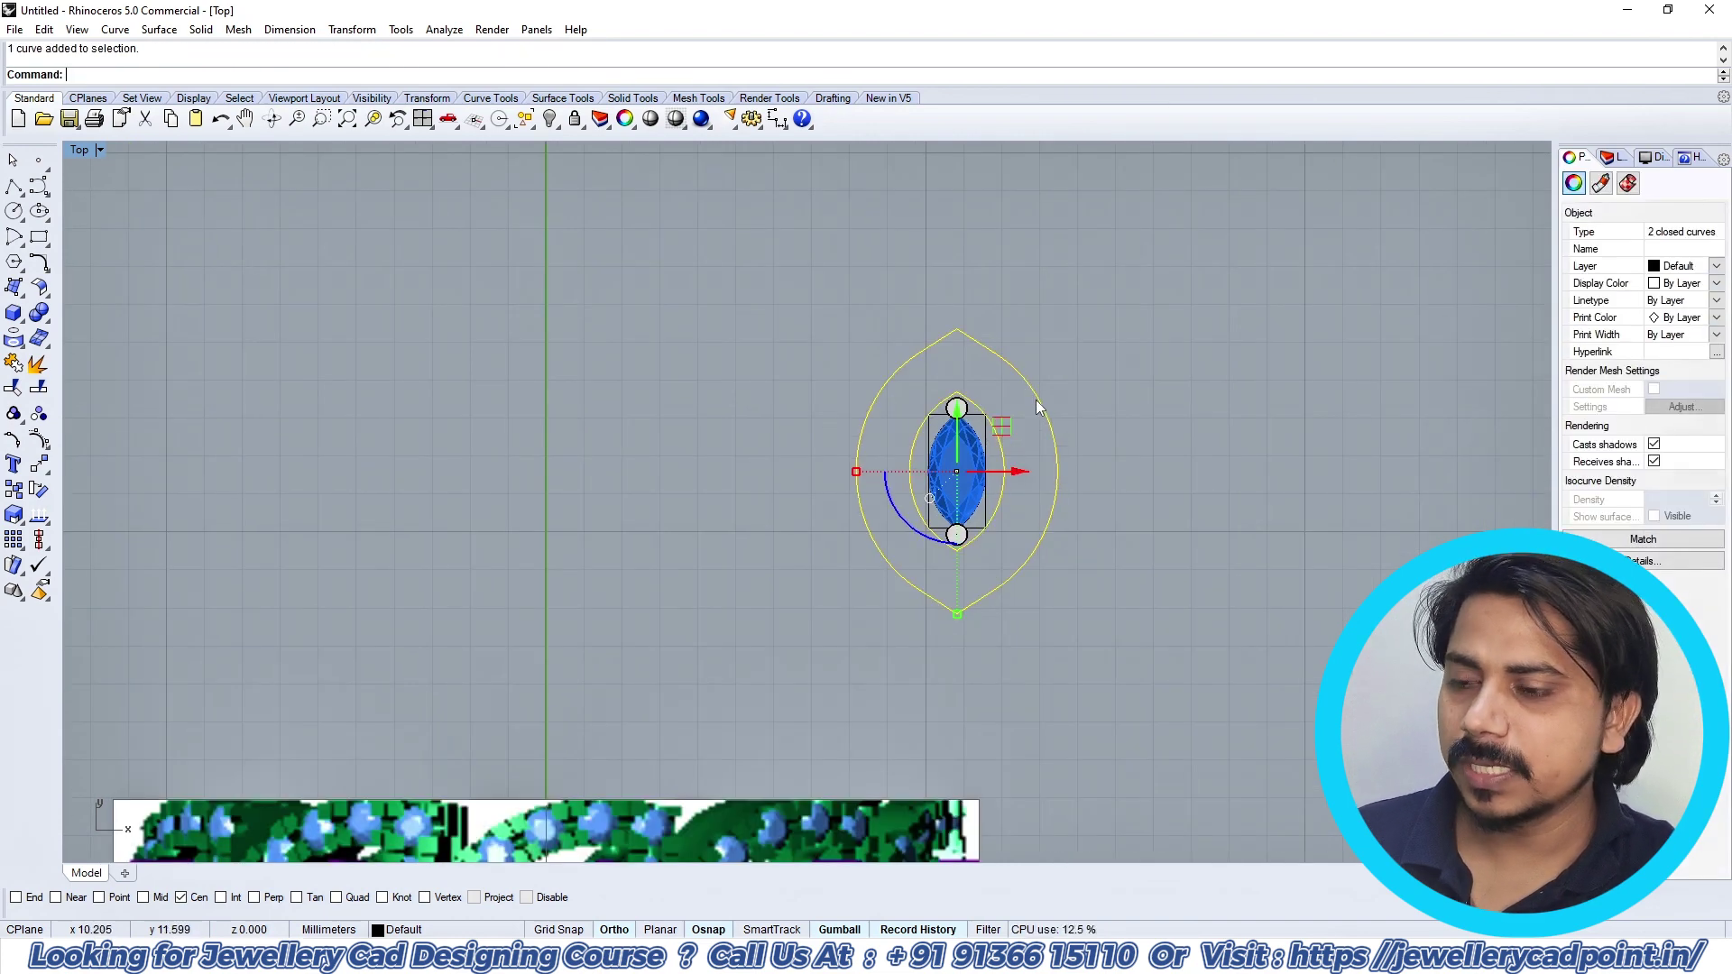
key("Escape")
scroll(929, 414, "up", 2)
left_click(933, 407)
key("Delete")
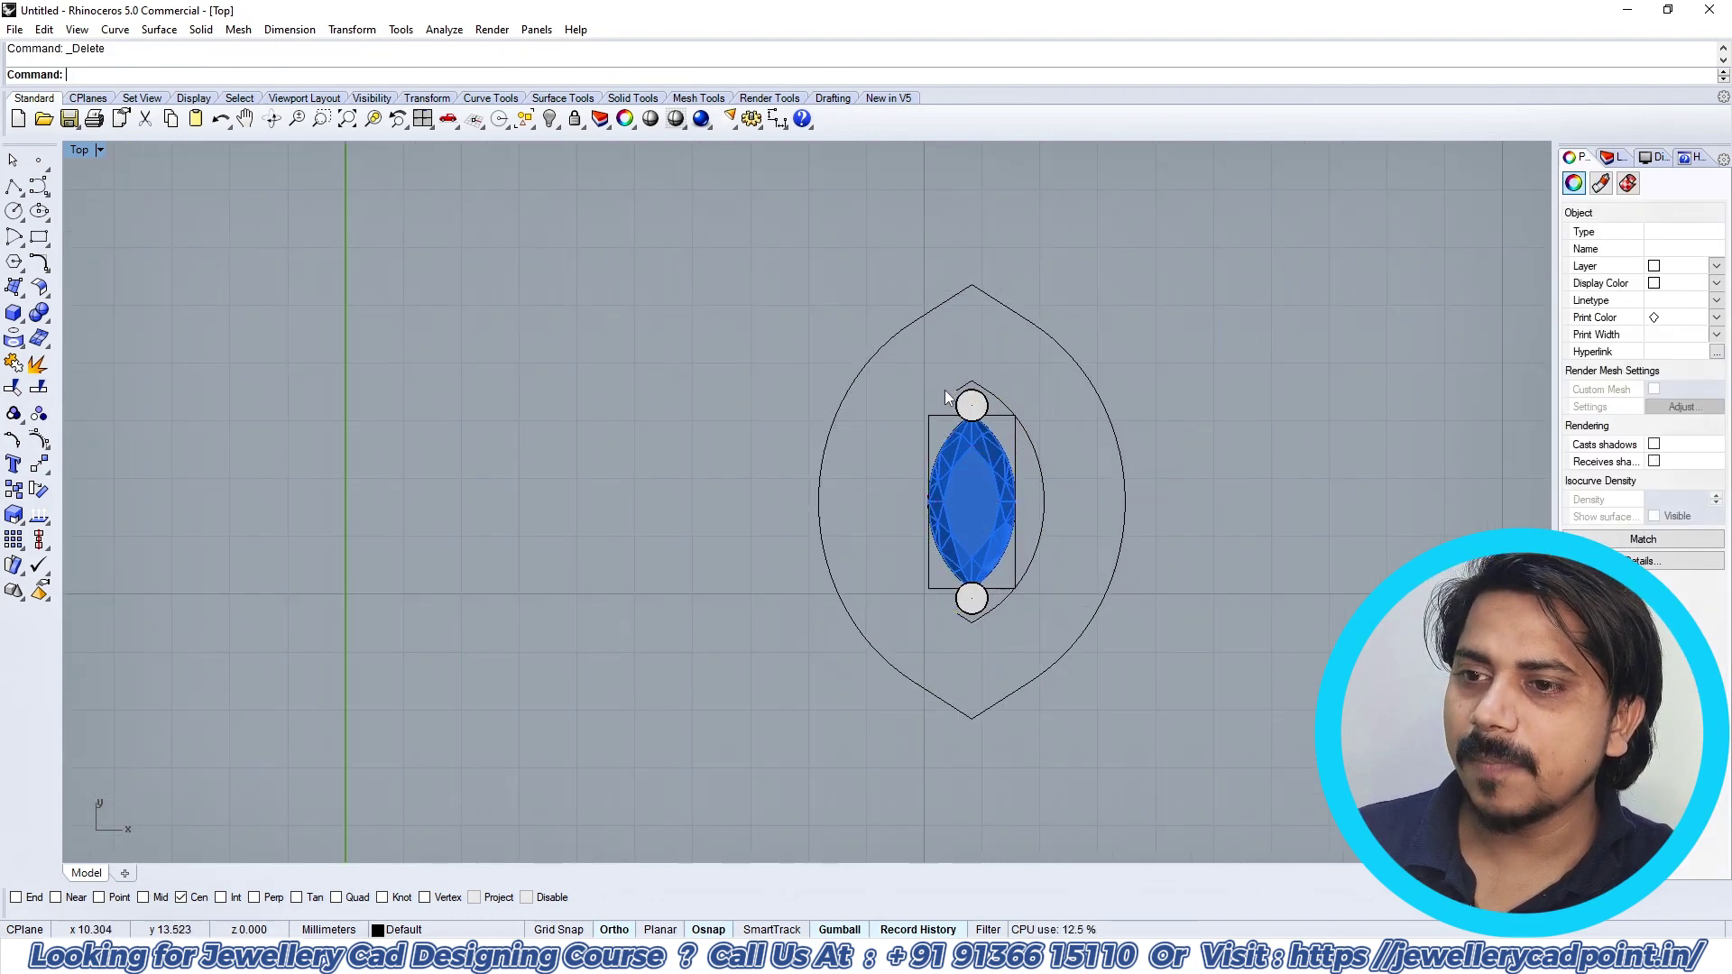
left_click(956, 389)
key("Delete")
left_click_drag(945, 354, 880, 300)
key("Delete")
scroll(931, 591, "down", 4)
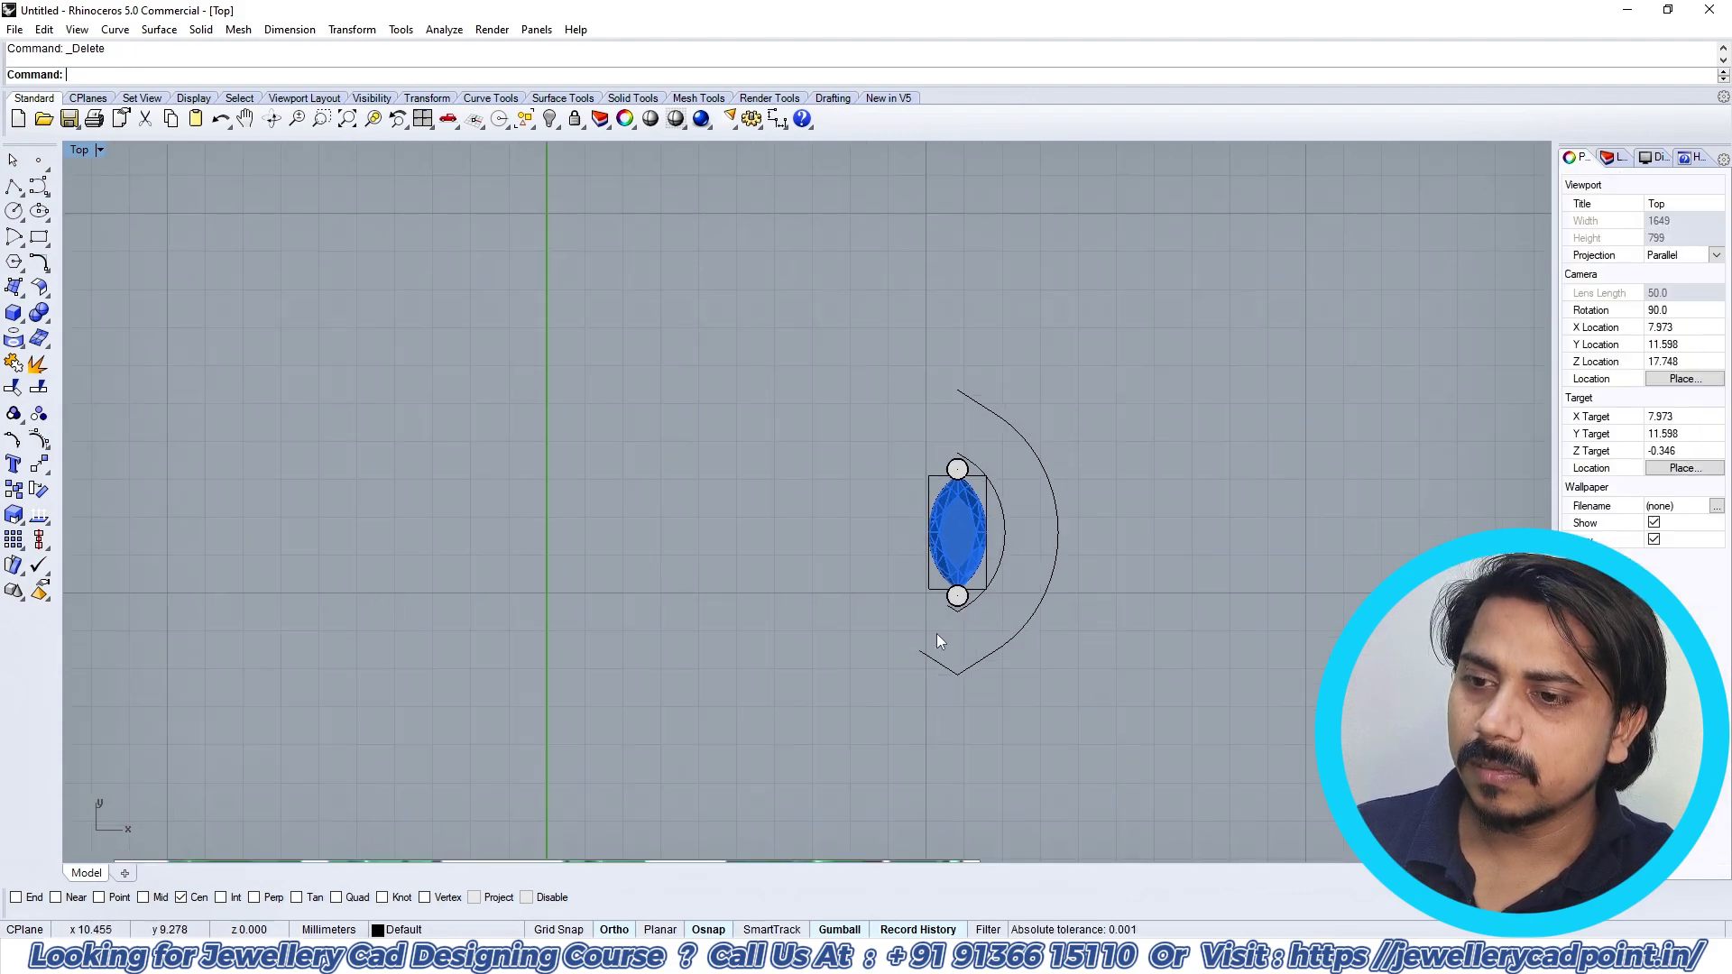
left_click(941, 660)
key("Delete")
scroll(944, 618, "up", 4)
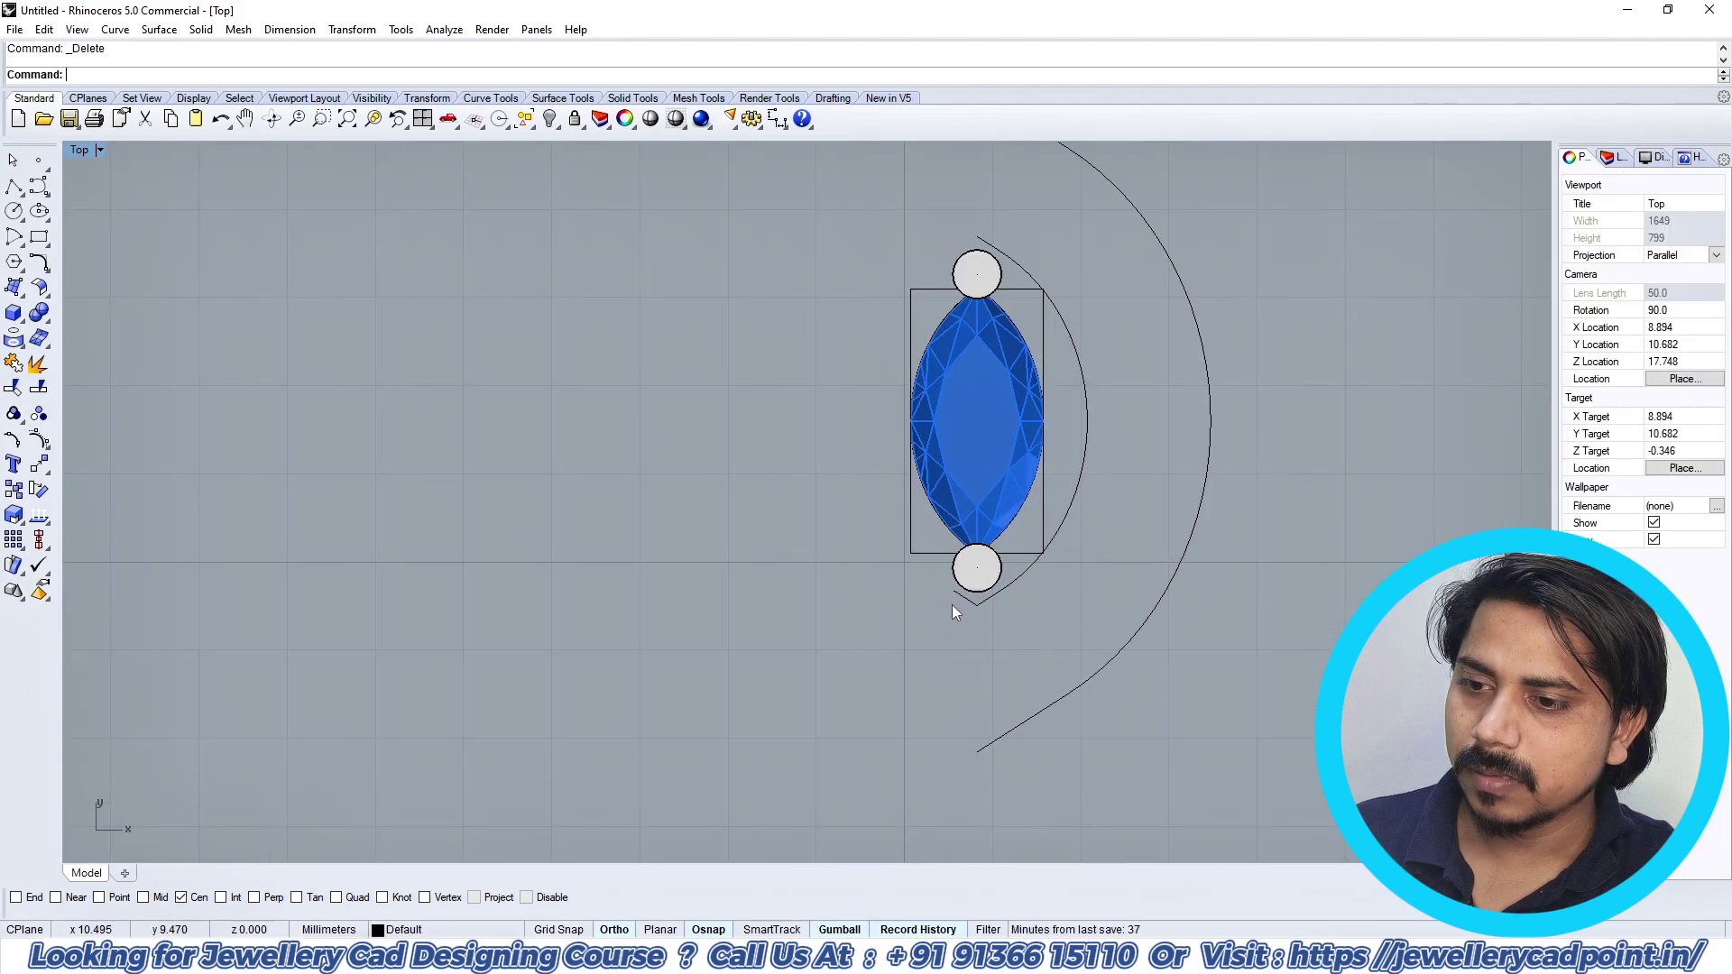
left_click(992, 587)
scroll(999, 594, "down", 6)
key("Escape")
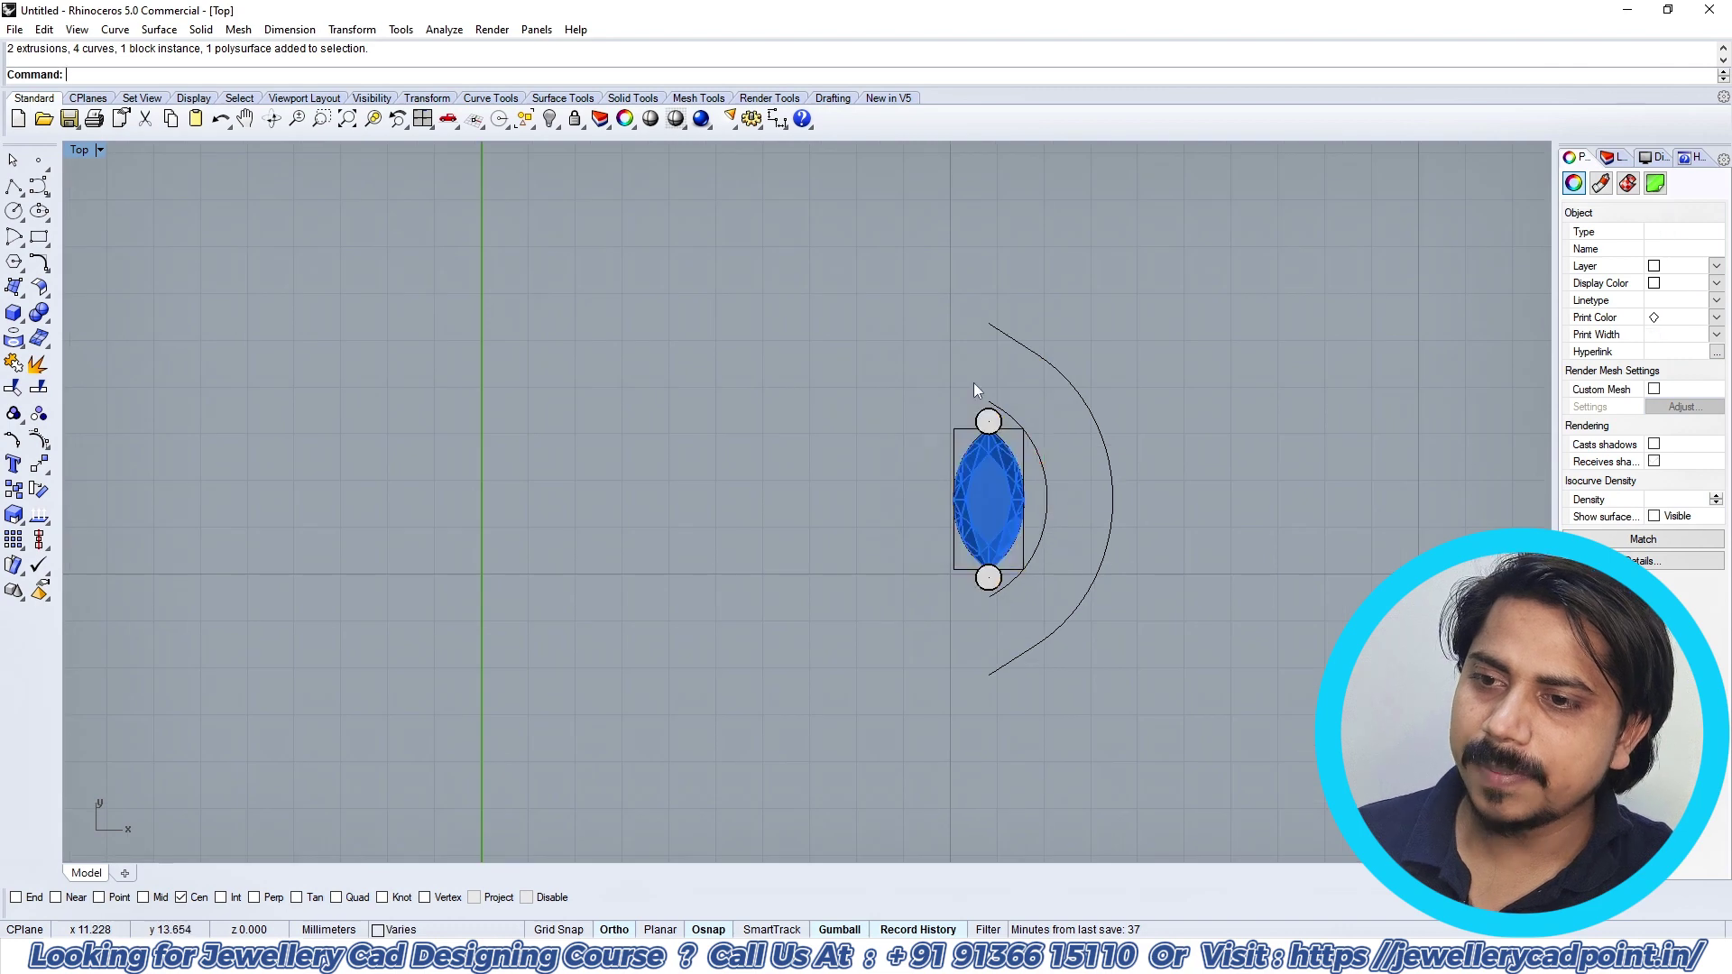
Step: Join the inner half curve's segments and rebuild the curve with 8 points at degree 3
left_click_drag(924, 344, 1061, 614)
key("ctrl+j")
key("Escape")
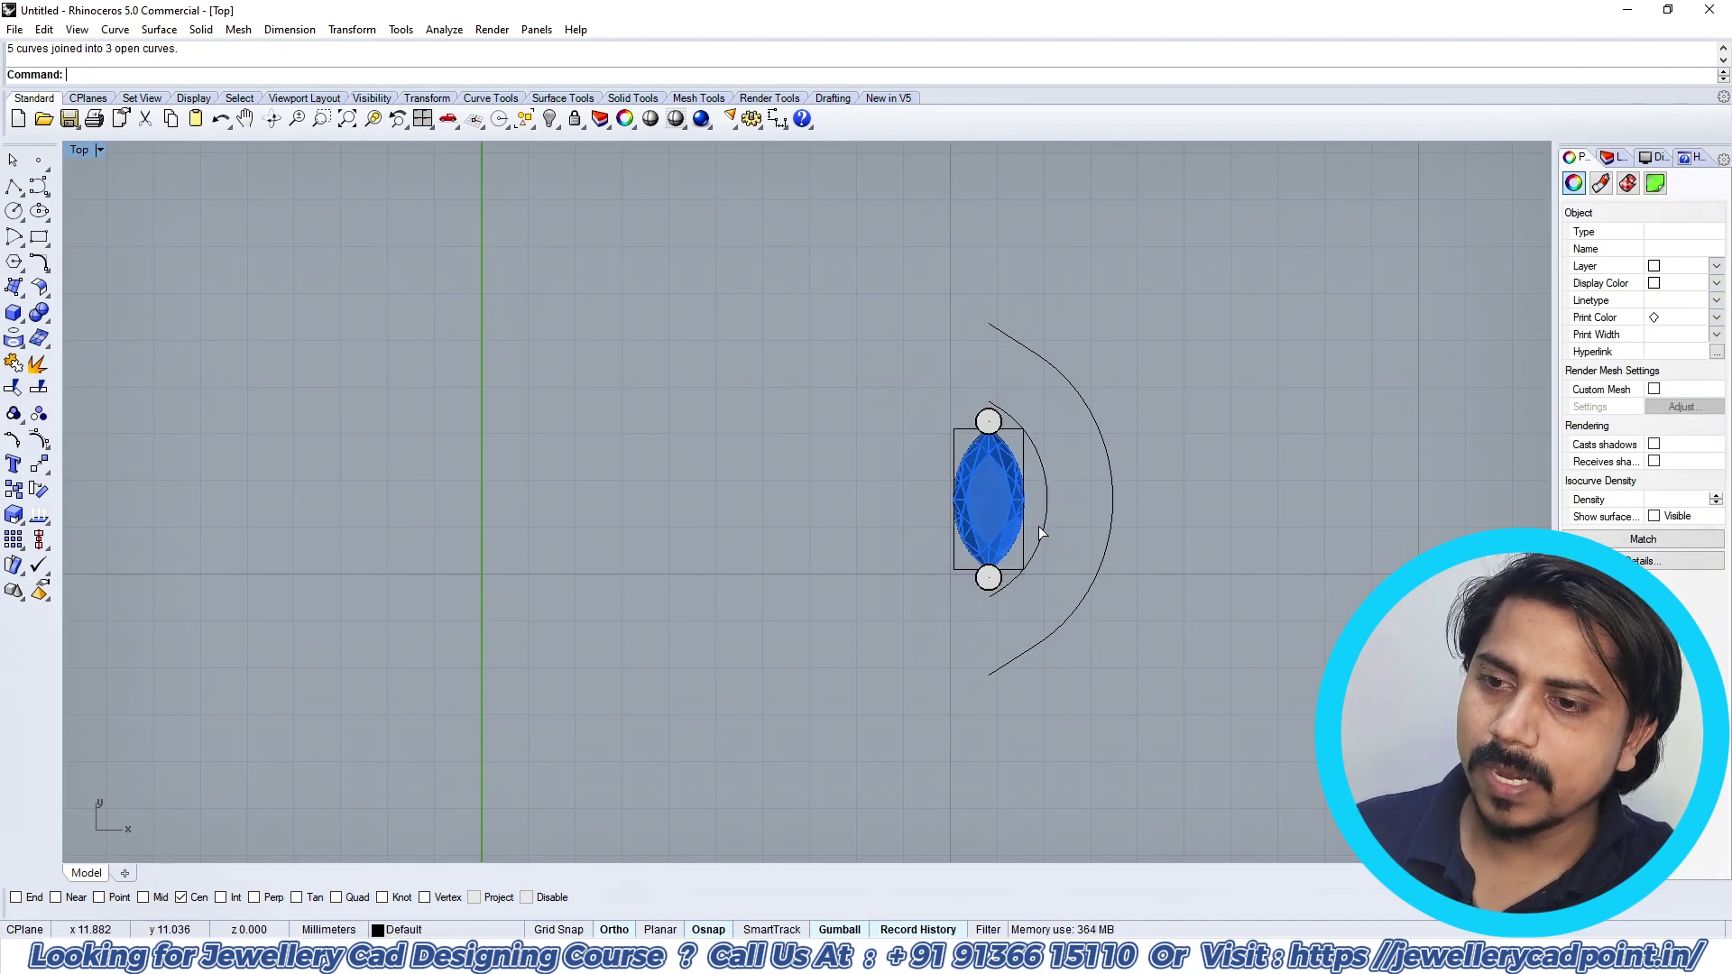
left_click(1045, 530)
type("rebuild")
key("Return")
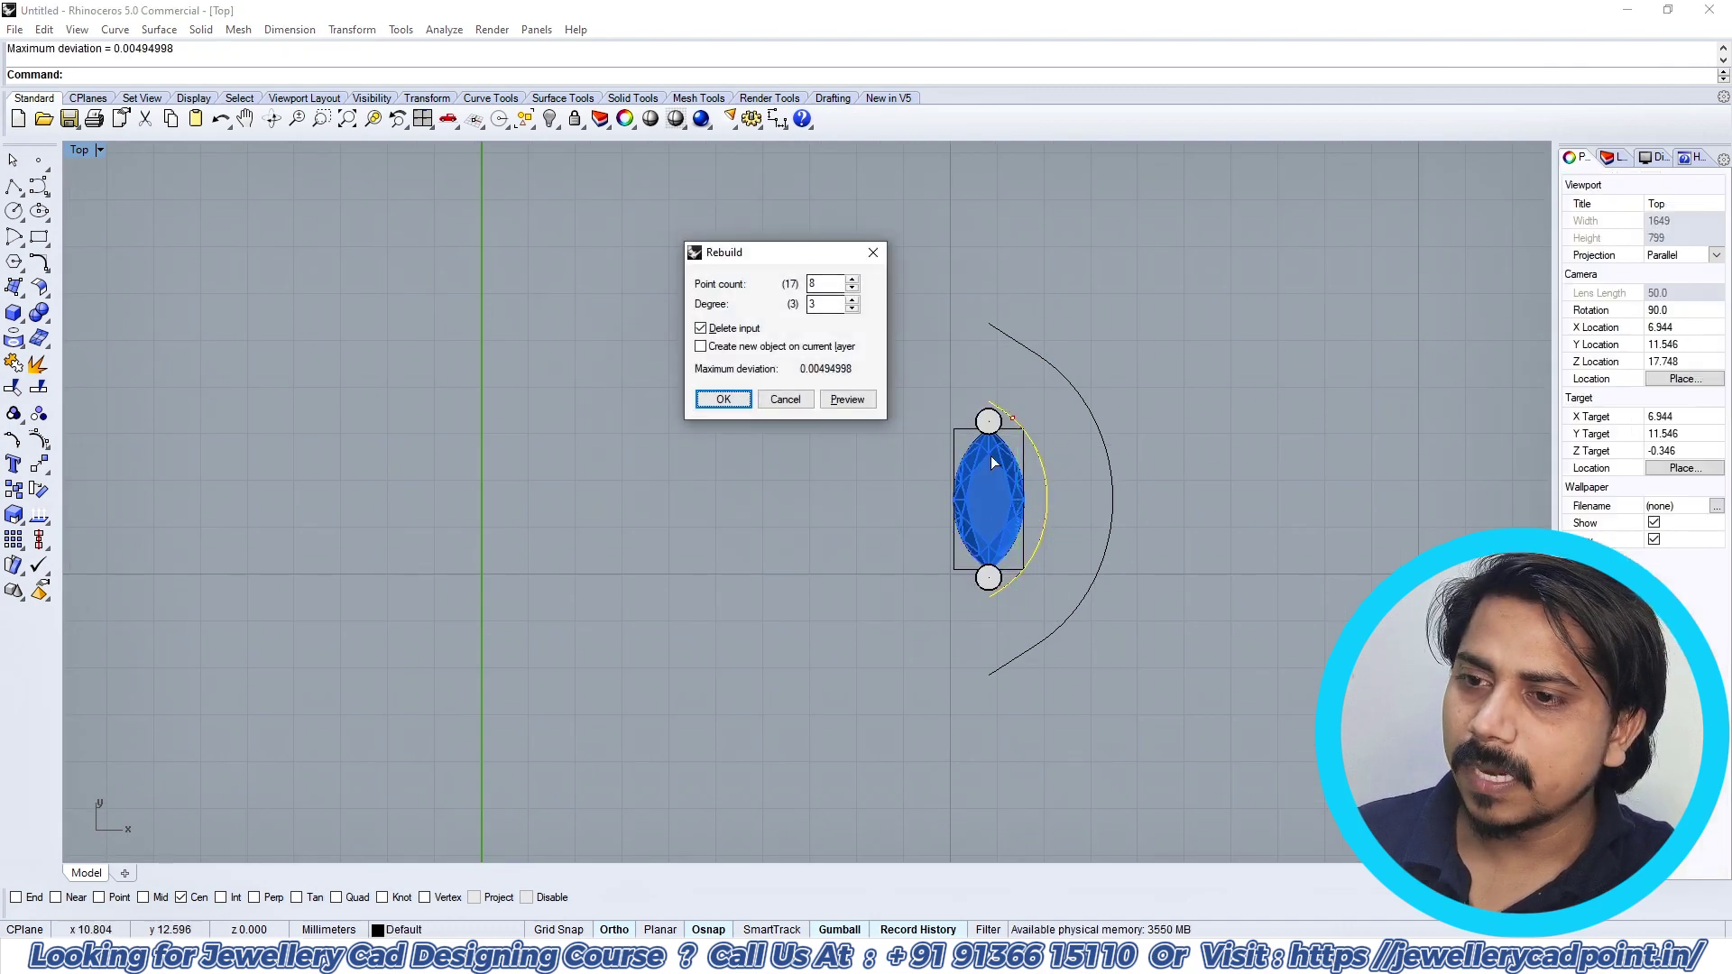
key("Return")
Step: Mirror the rebuilt inner half curve across the gem's long axis and join both halves into a closed curve
mouse_move(1029, 530)
right_mouse_down()
mouse_move(1025, 493)
mouse_move(1026, 514)
right_mouse_up()
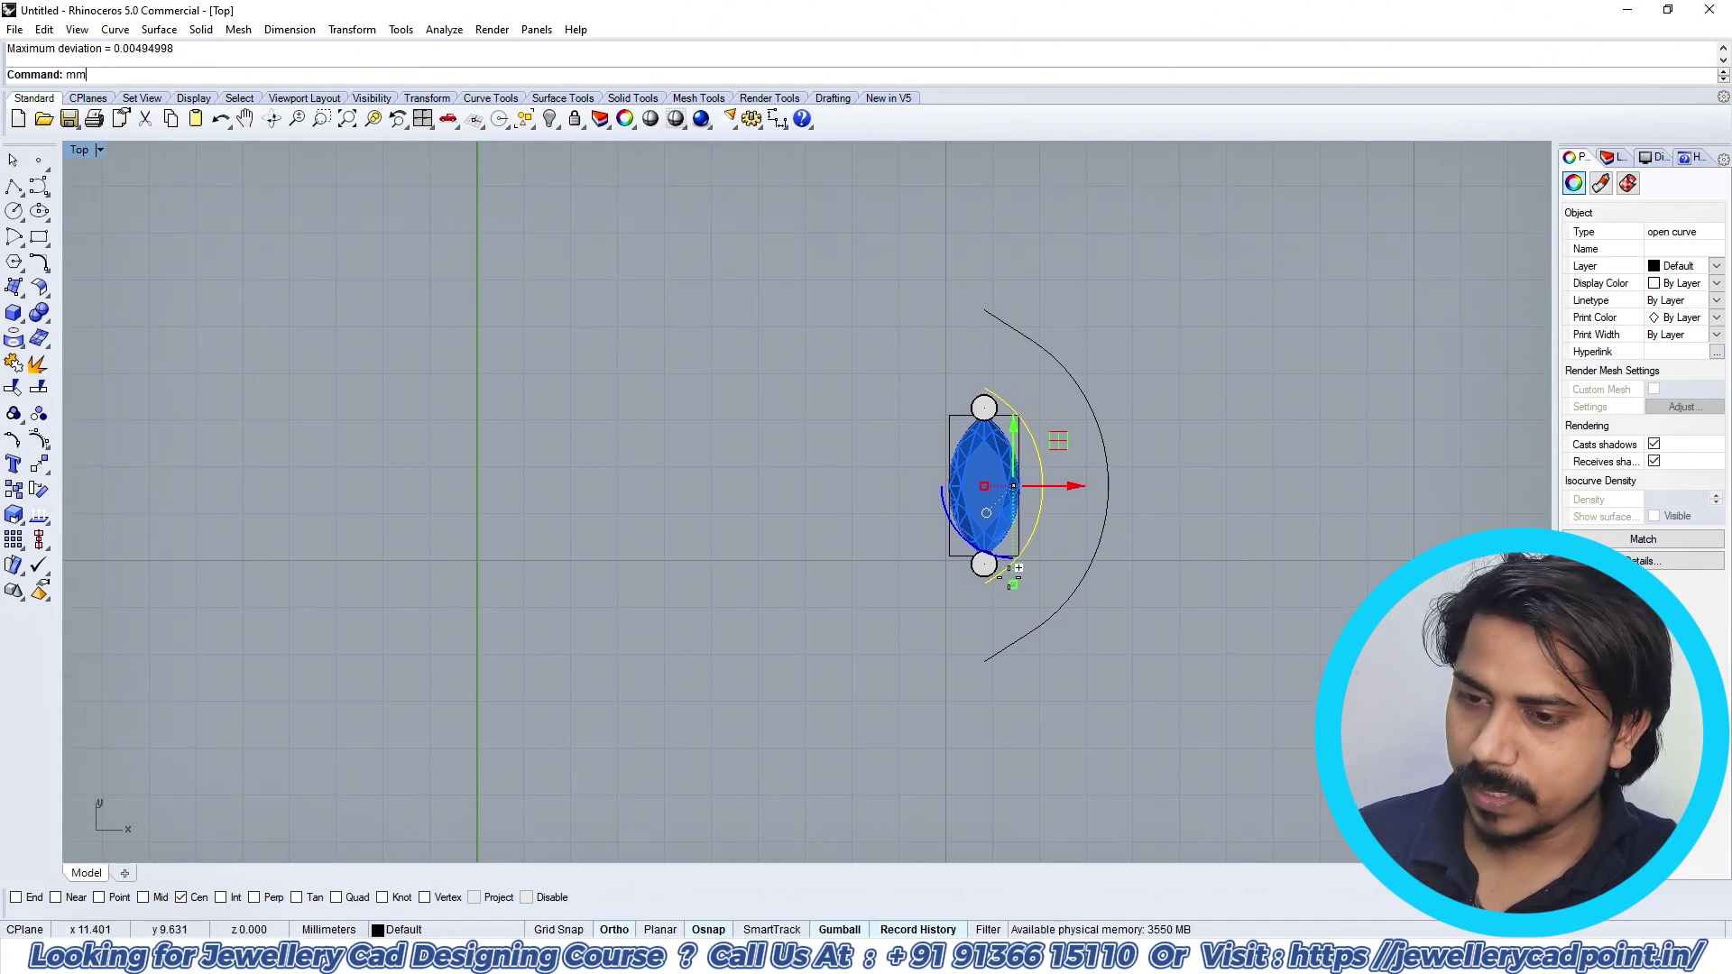
type("mm")
key("Return")
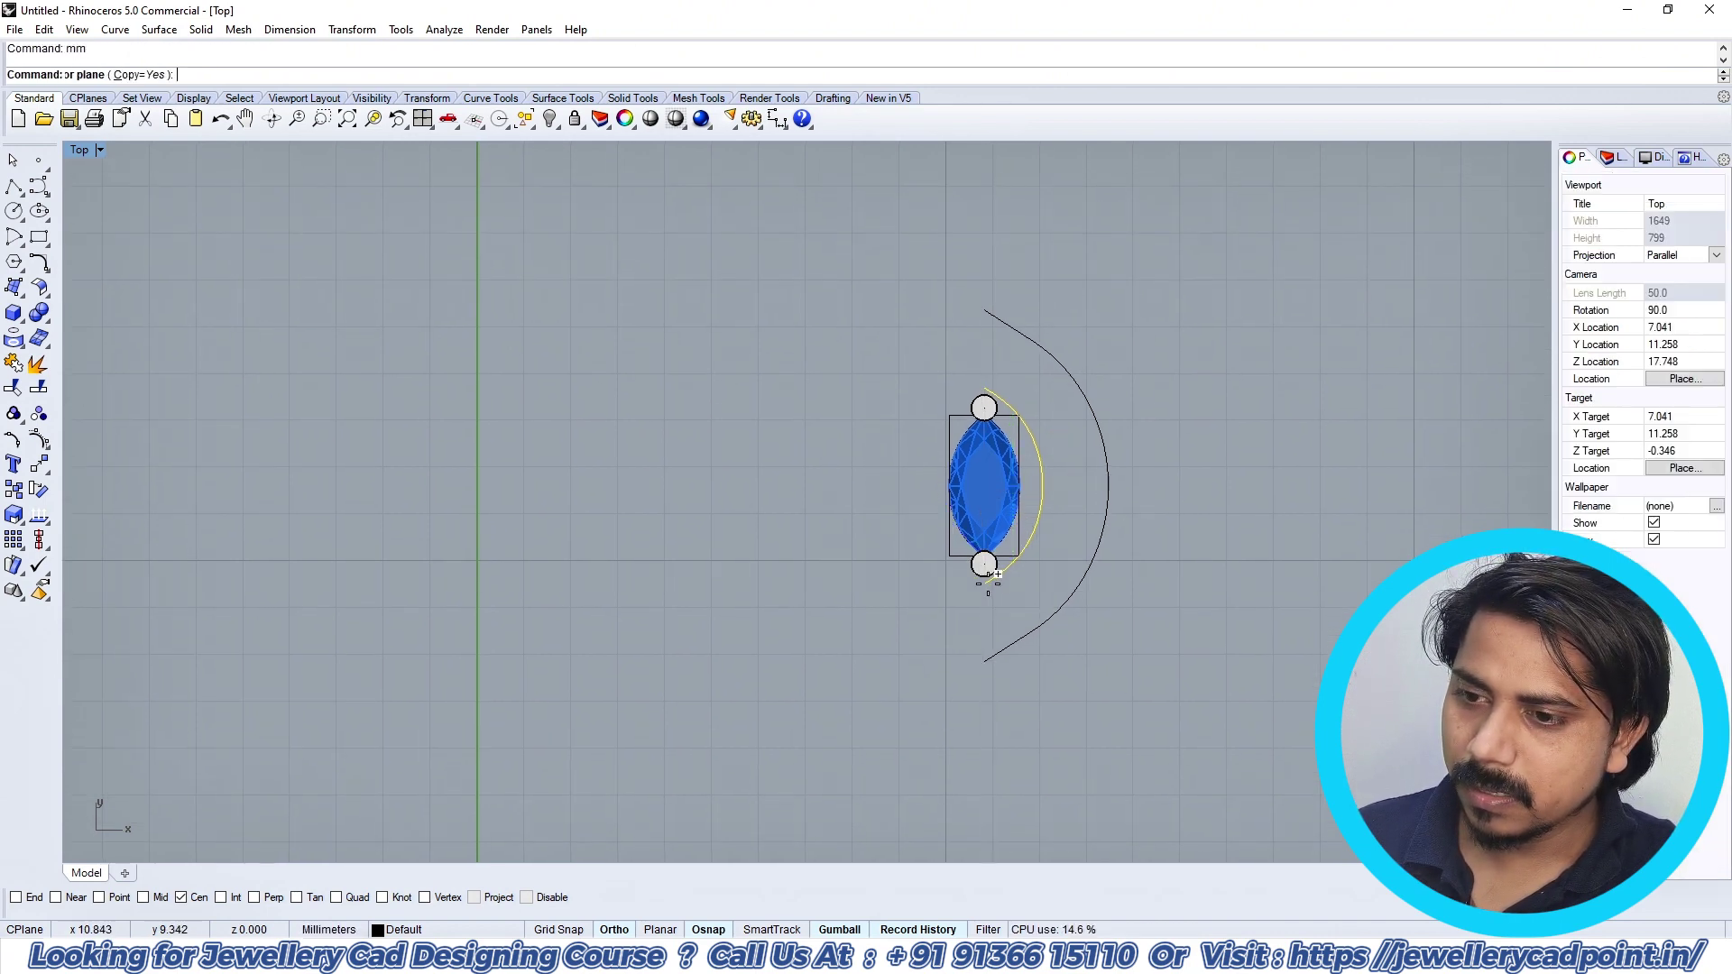
left_click(993, 612)
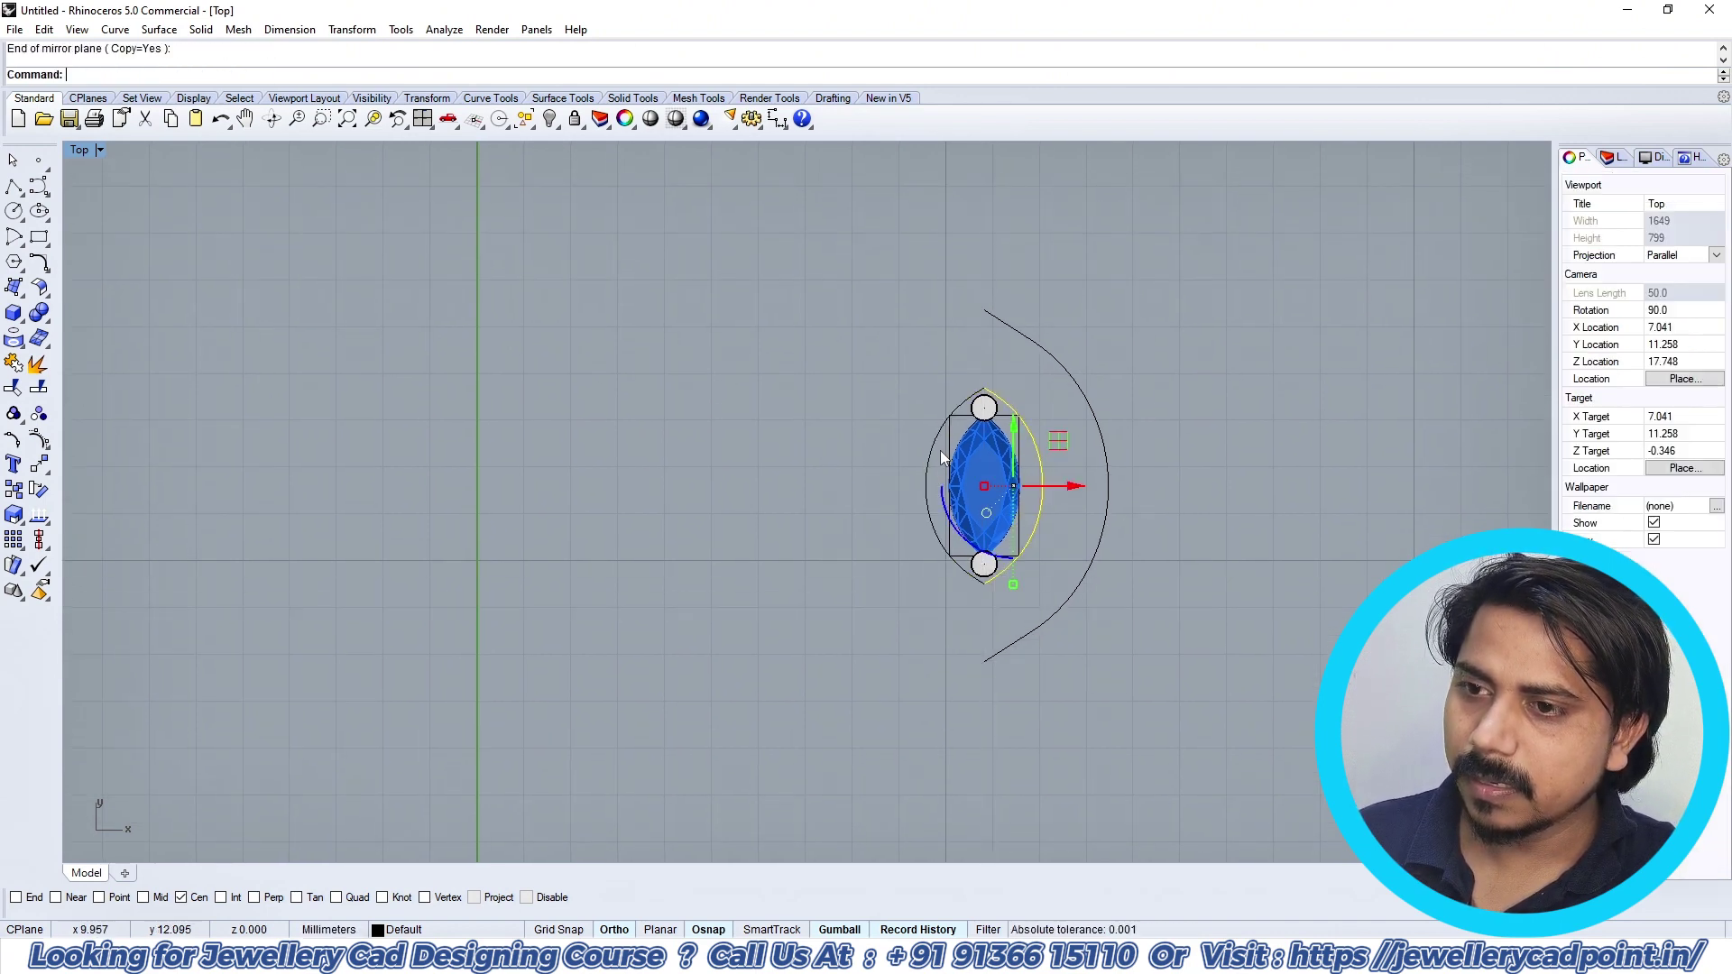
scroll(937, 447, "up", 2)
left_click(934, 446, "shift")
key("ctrl+j")
left_click(994, 626)
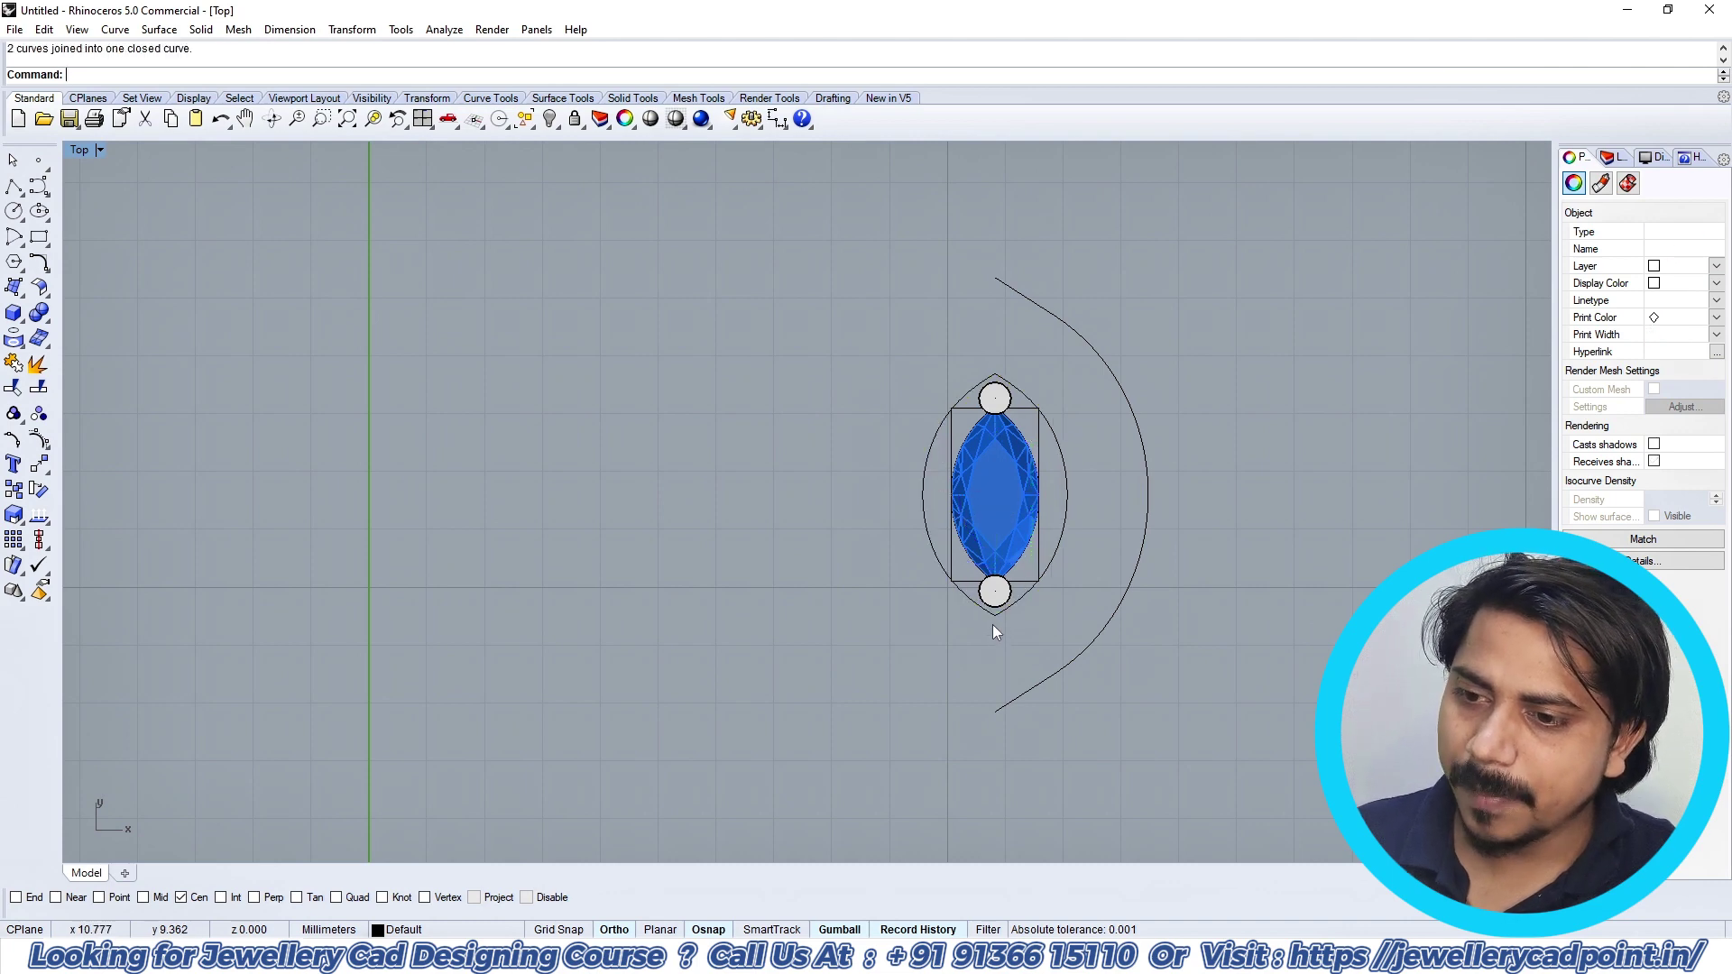
Step: Stretch the closed inner curve slightly along its length so its tips extend farther past the prongs
scroll(994, 622, "up", 4)
left_click(995, 615)
left_click_drag(994, 615, 995, 626)
scroll(992, 553, "down", 8)
left_click(1045, 425)
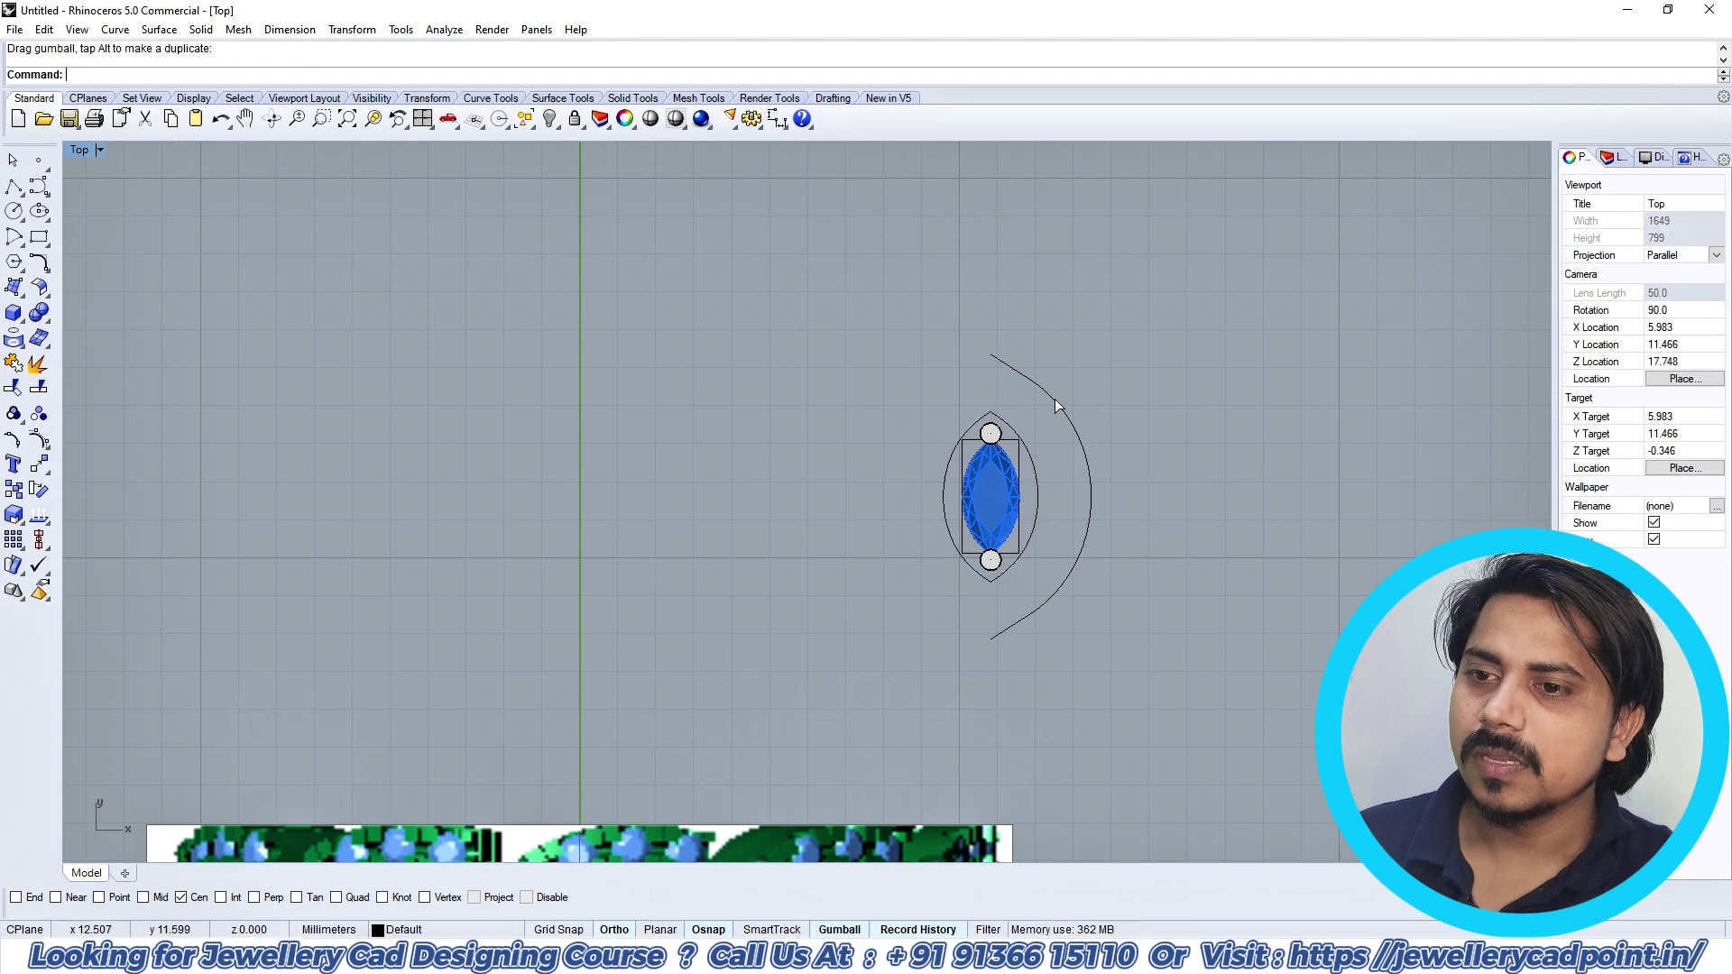
Step: Join the three segments of the outer half curve and rebuild it as a single curve
left_click(1053, 398)
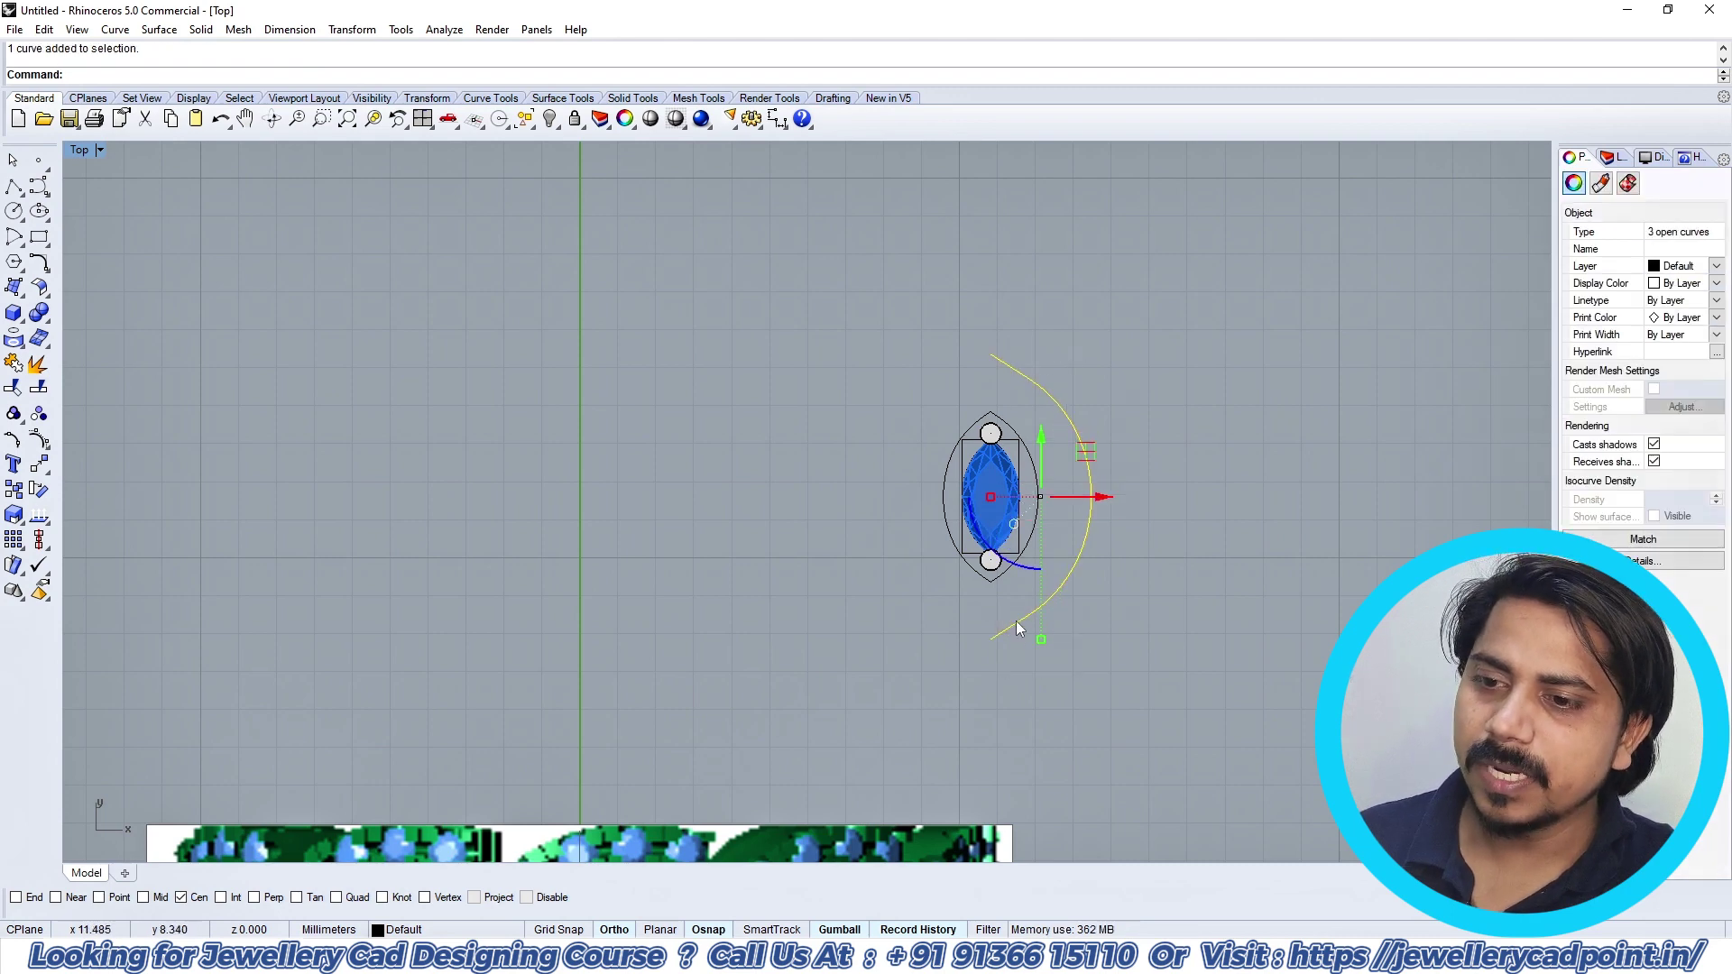
key("Escape")
left_click(1064, 582)
type("rb")
key("Return")
key("Return")
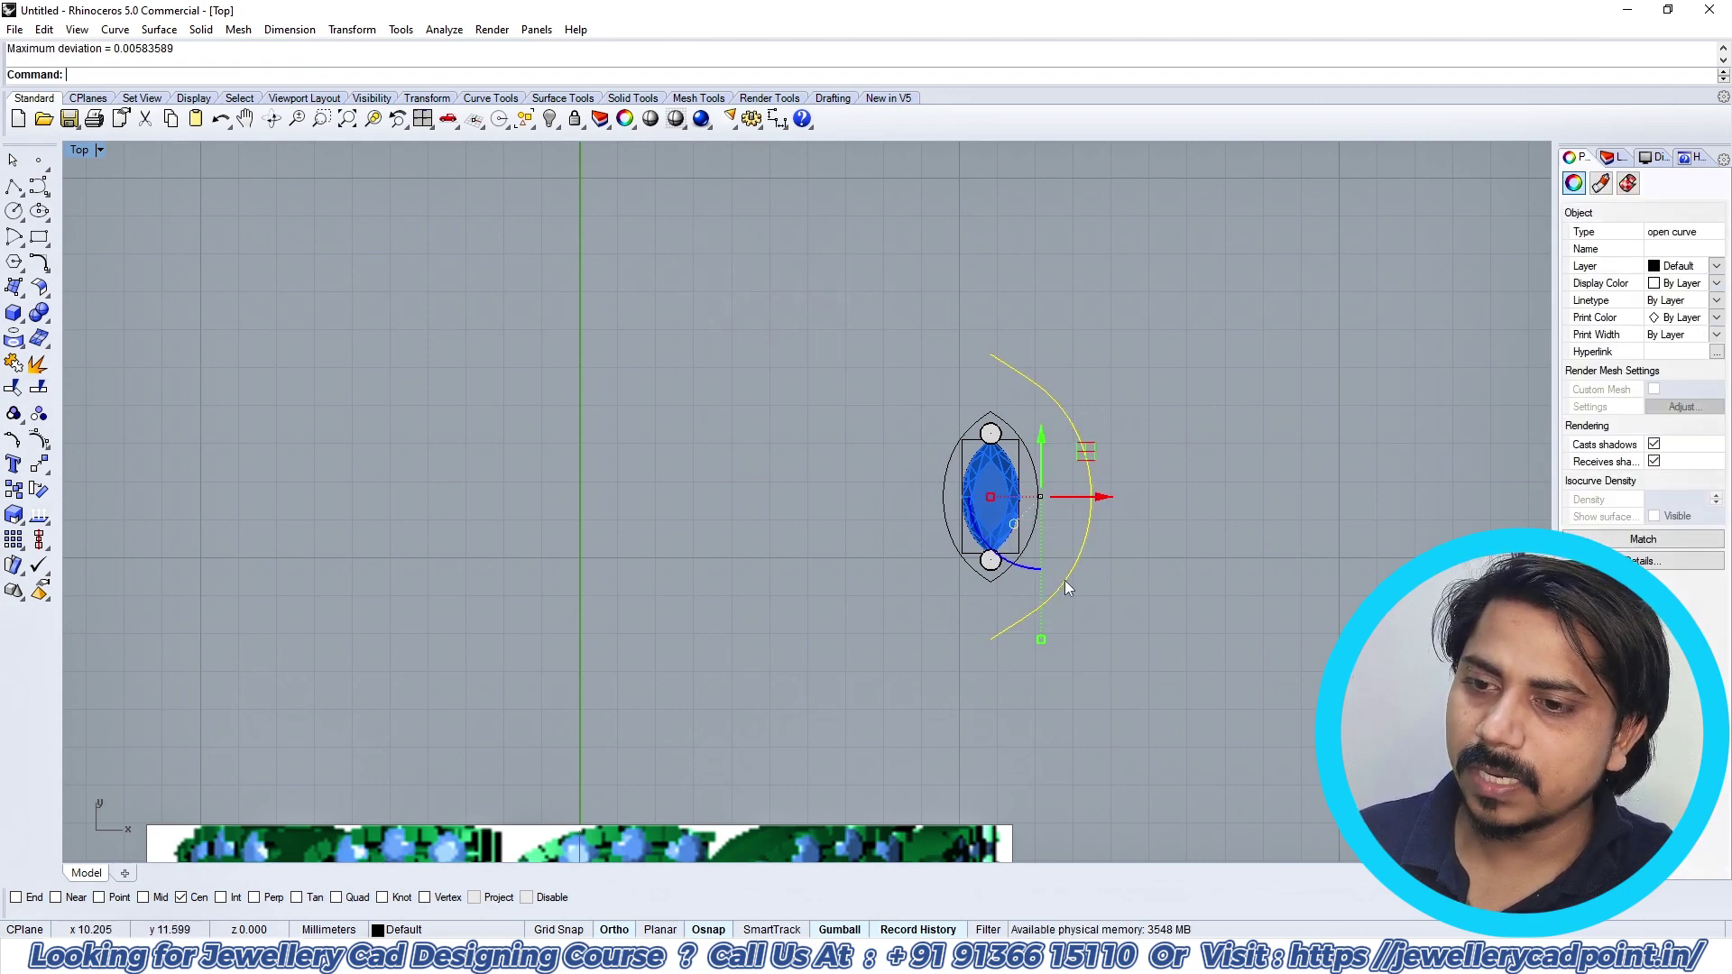
Step: Mirror the outer half curve across the gem's long axis, using the half's lower endpoint as the start of the mirror line
key("Escape")
left_click(1009, 630)
type("mirror")
key("Return")
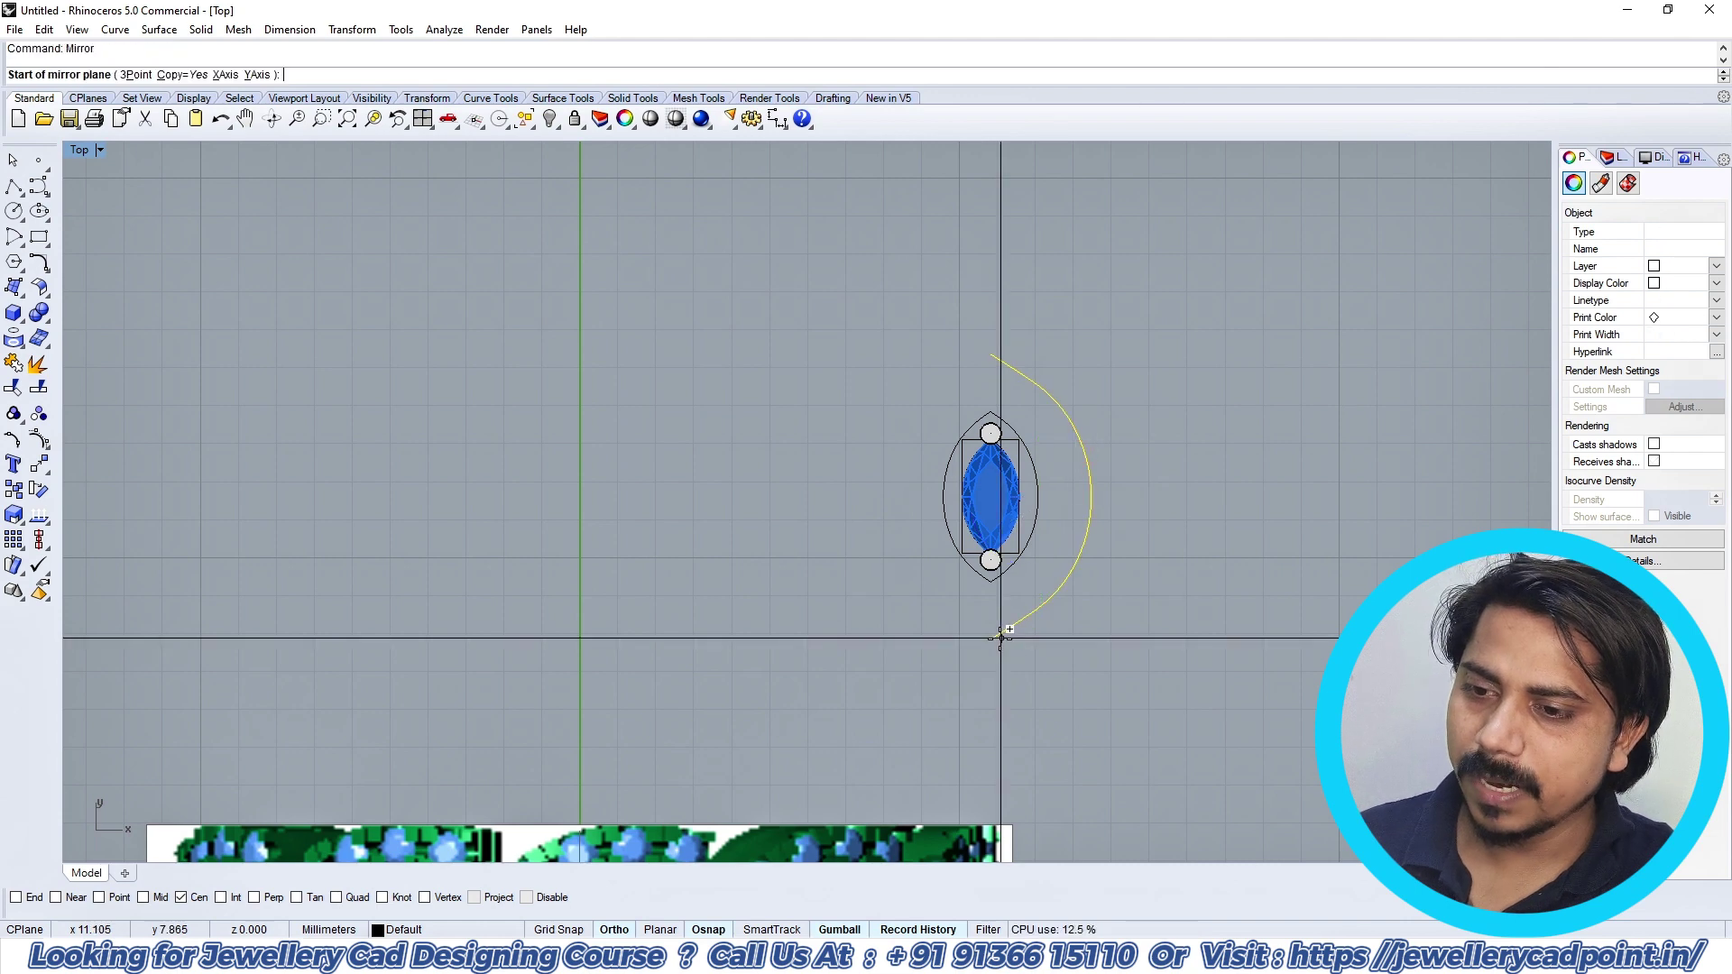
type("oo")
key("Return")
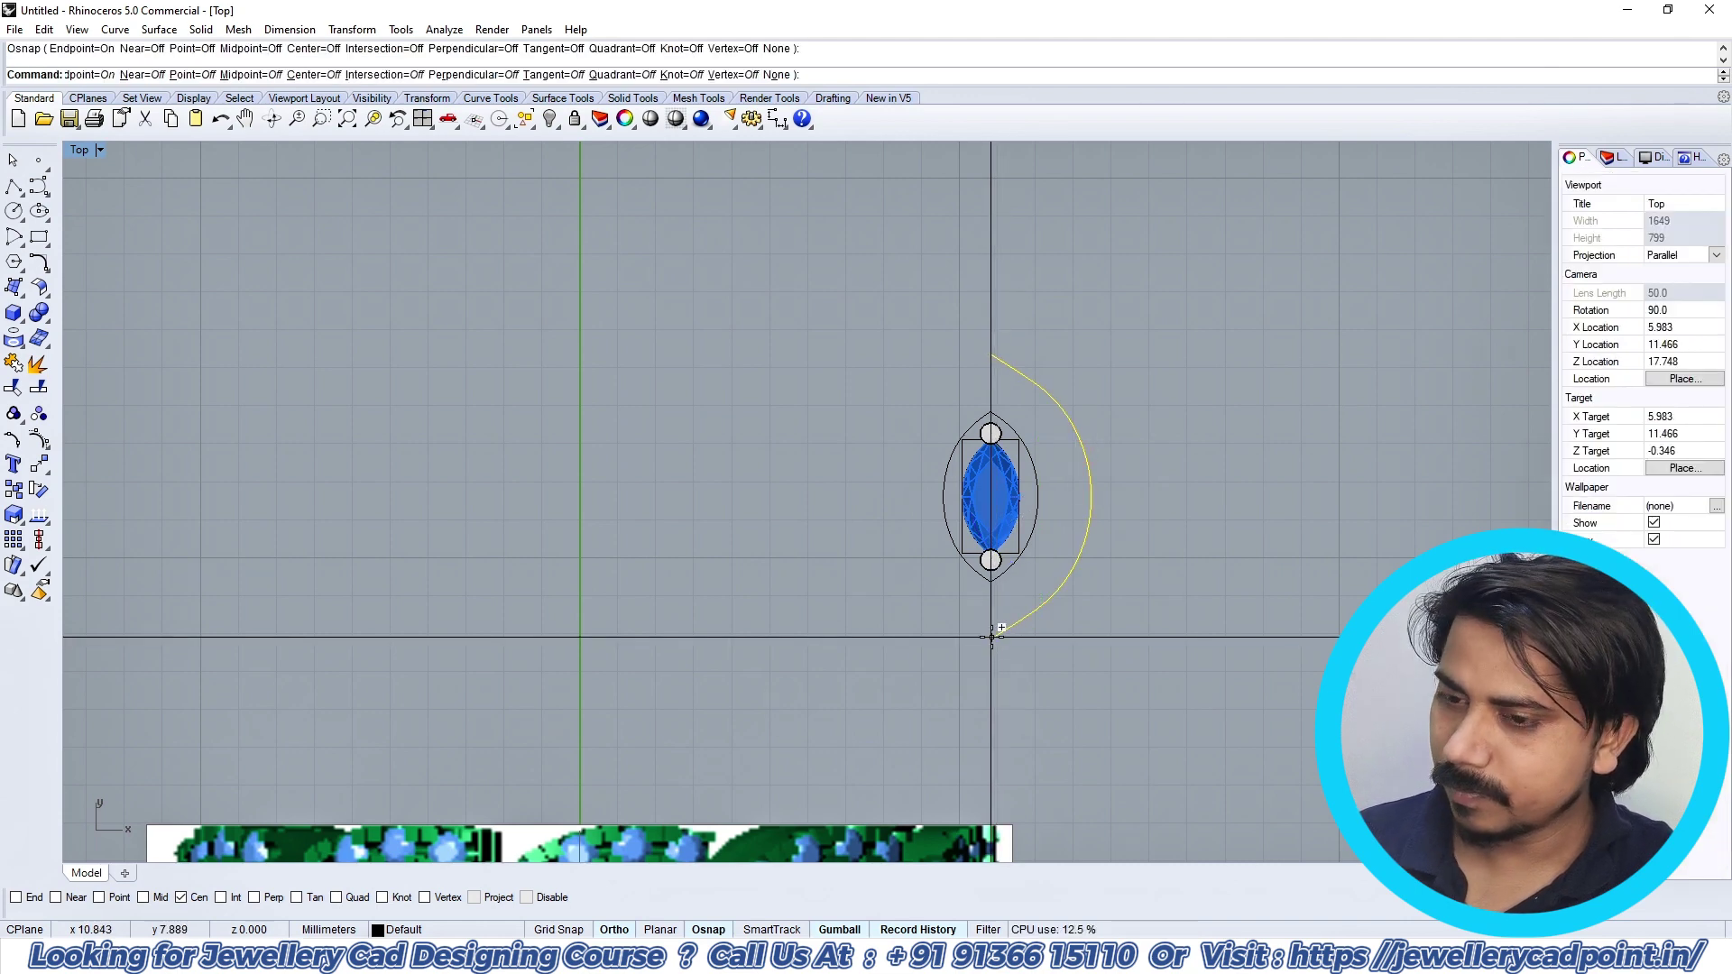
left_click(994, 637)
left_click(993, 675)
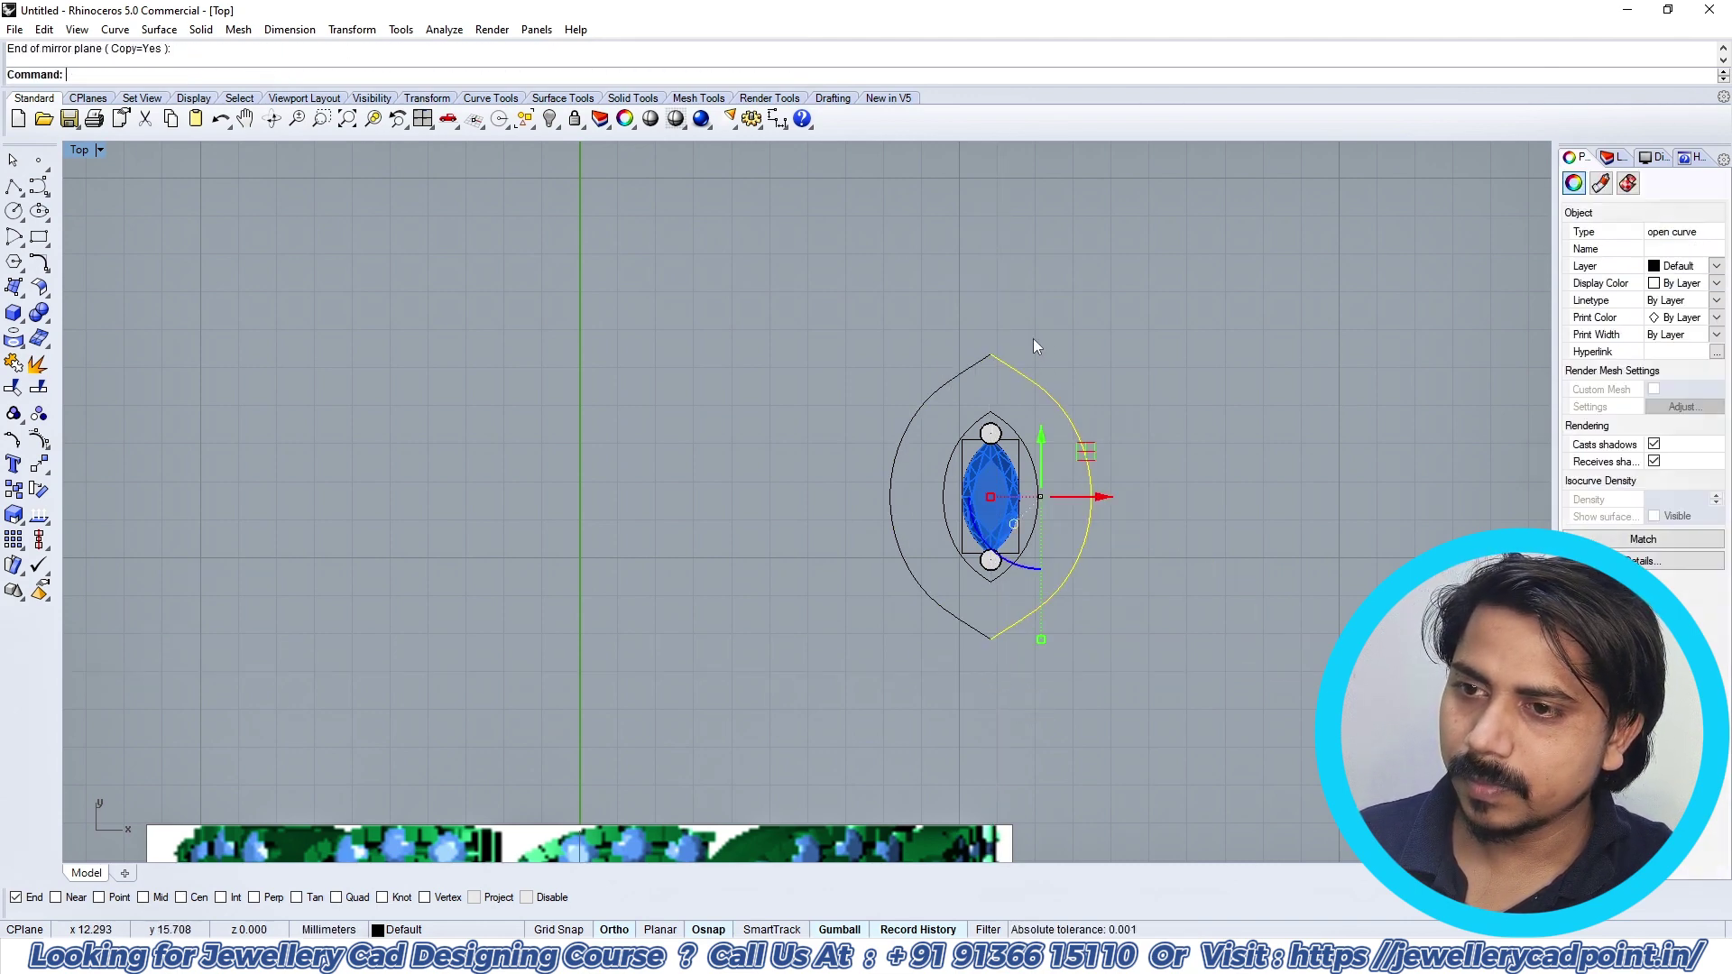
Step: Try joining the two outer halves into a closed curve and stretching it slightly lengthwise, and undo both changes
key("ctrl+j")
key("Escape")
left_click(1039, 613)
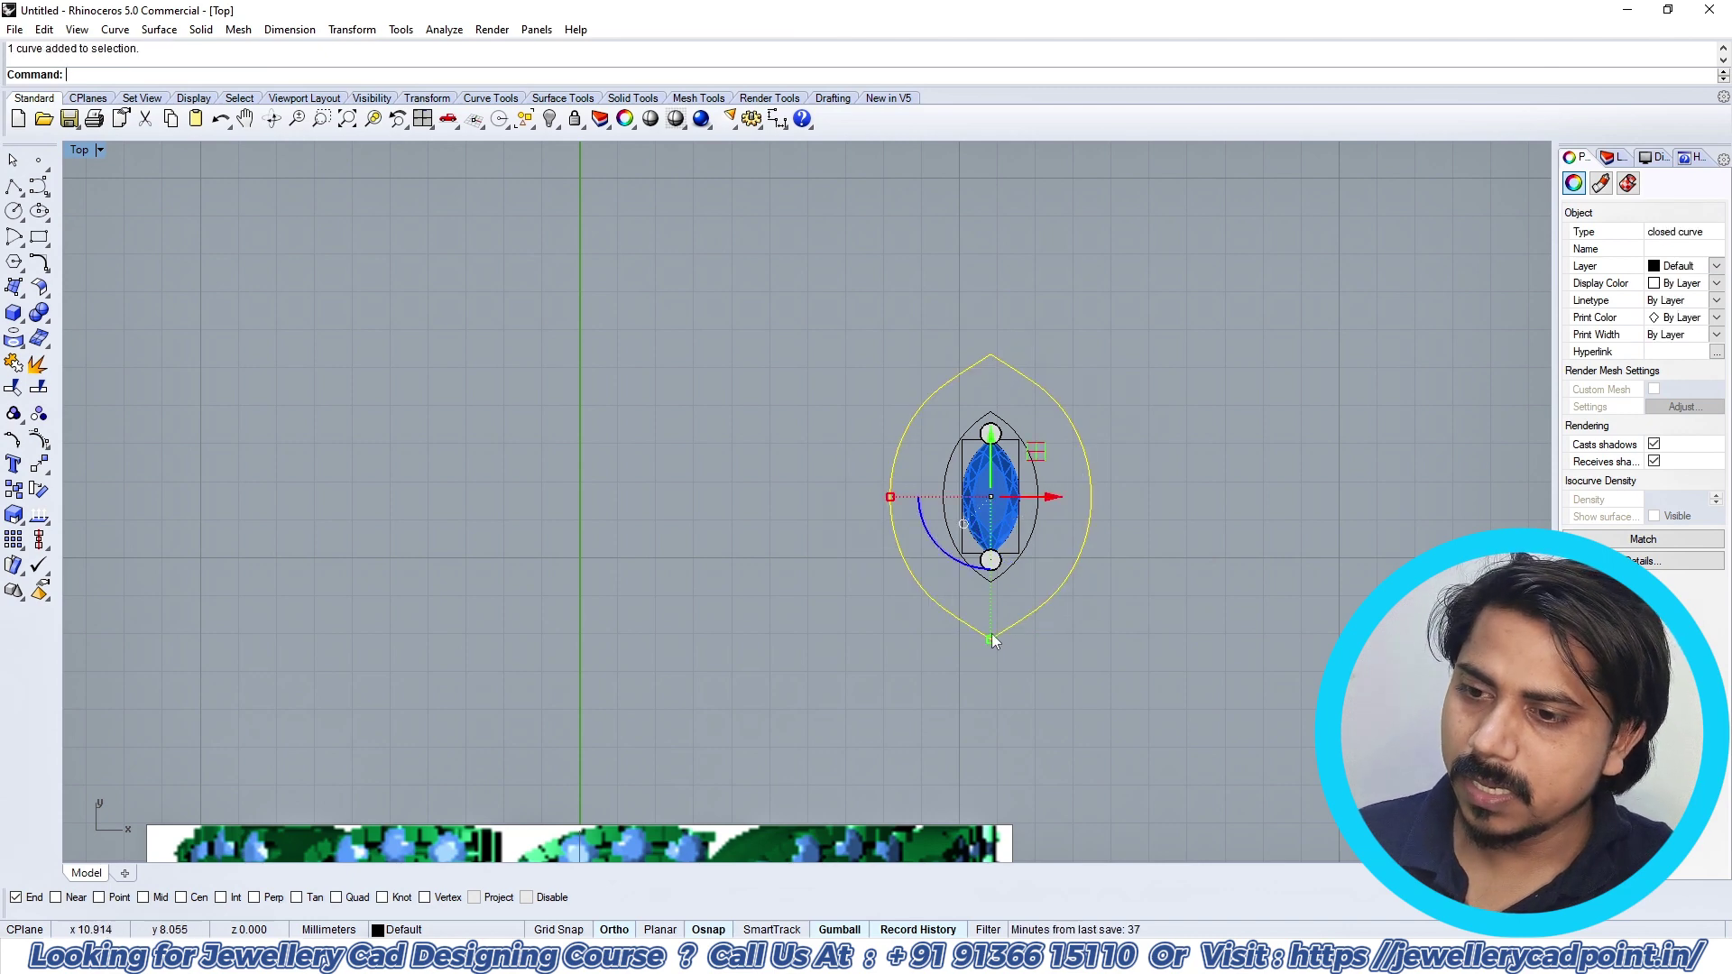
left_click_drag(991, 639, 990, 650, "shift")
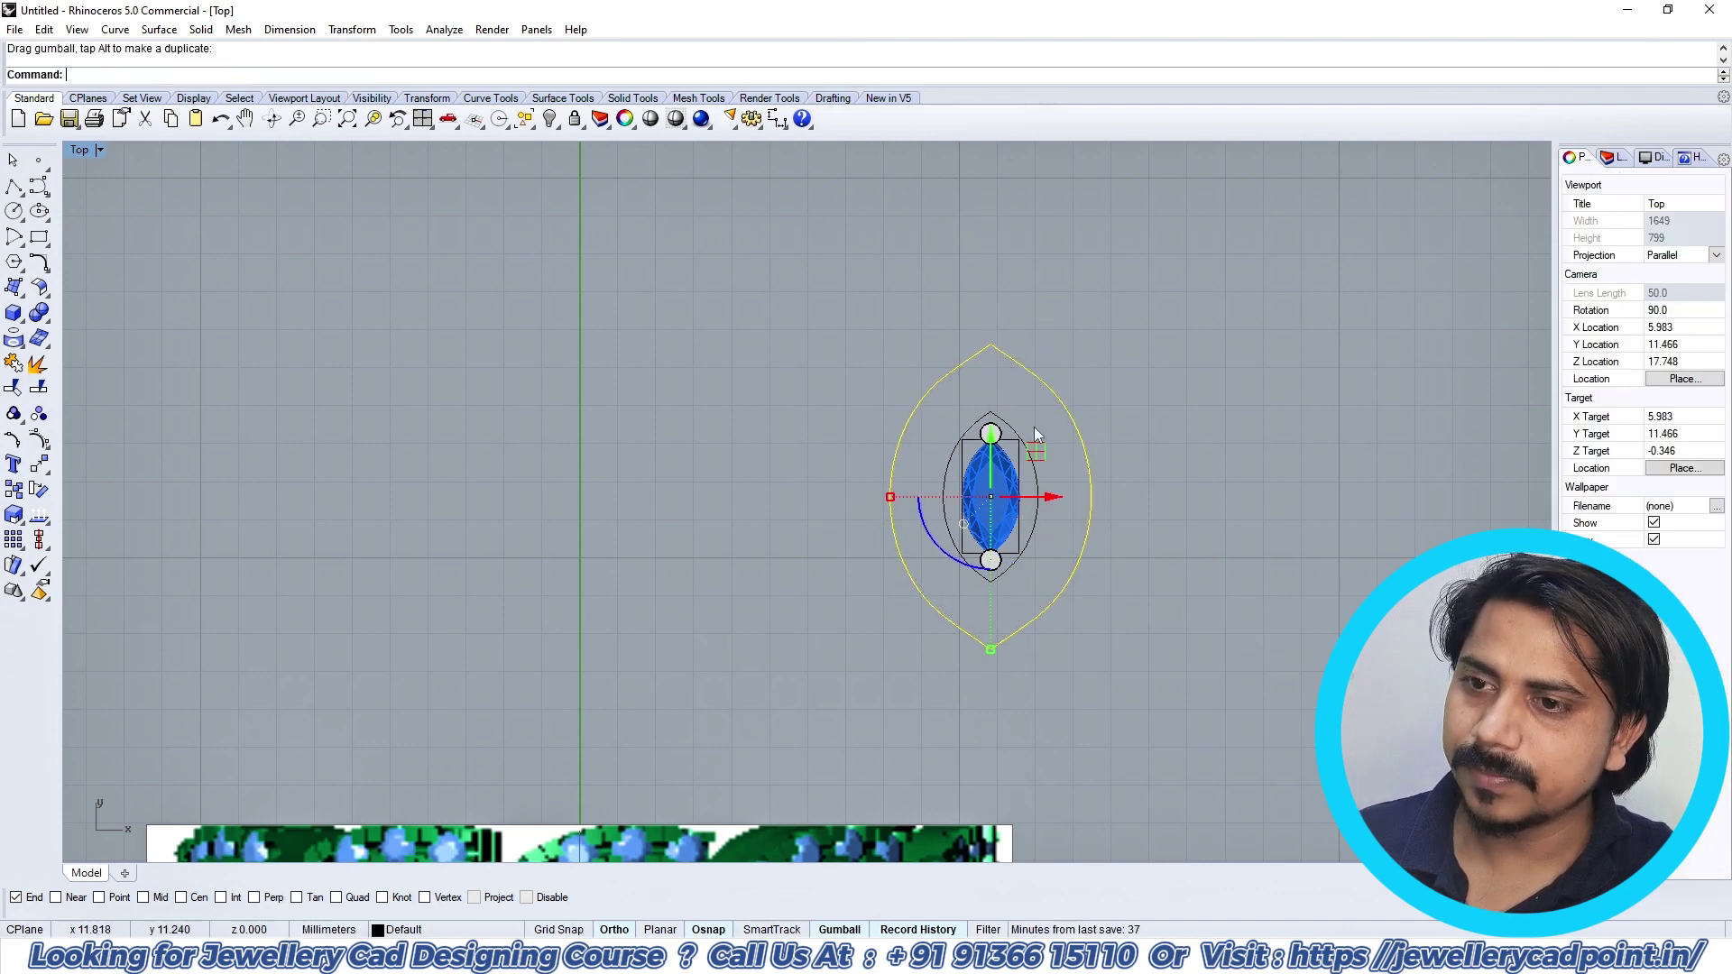
key("ctrl+z")
key("ctrl+z")
scroll(1045, 433, "down", 2)
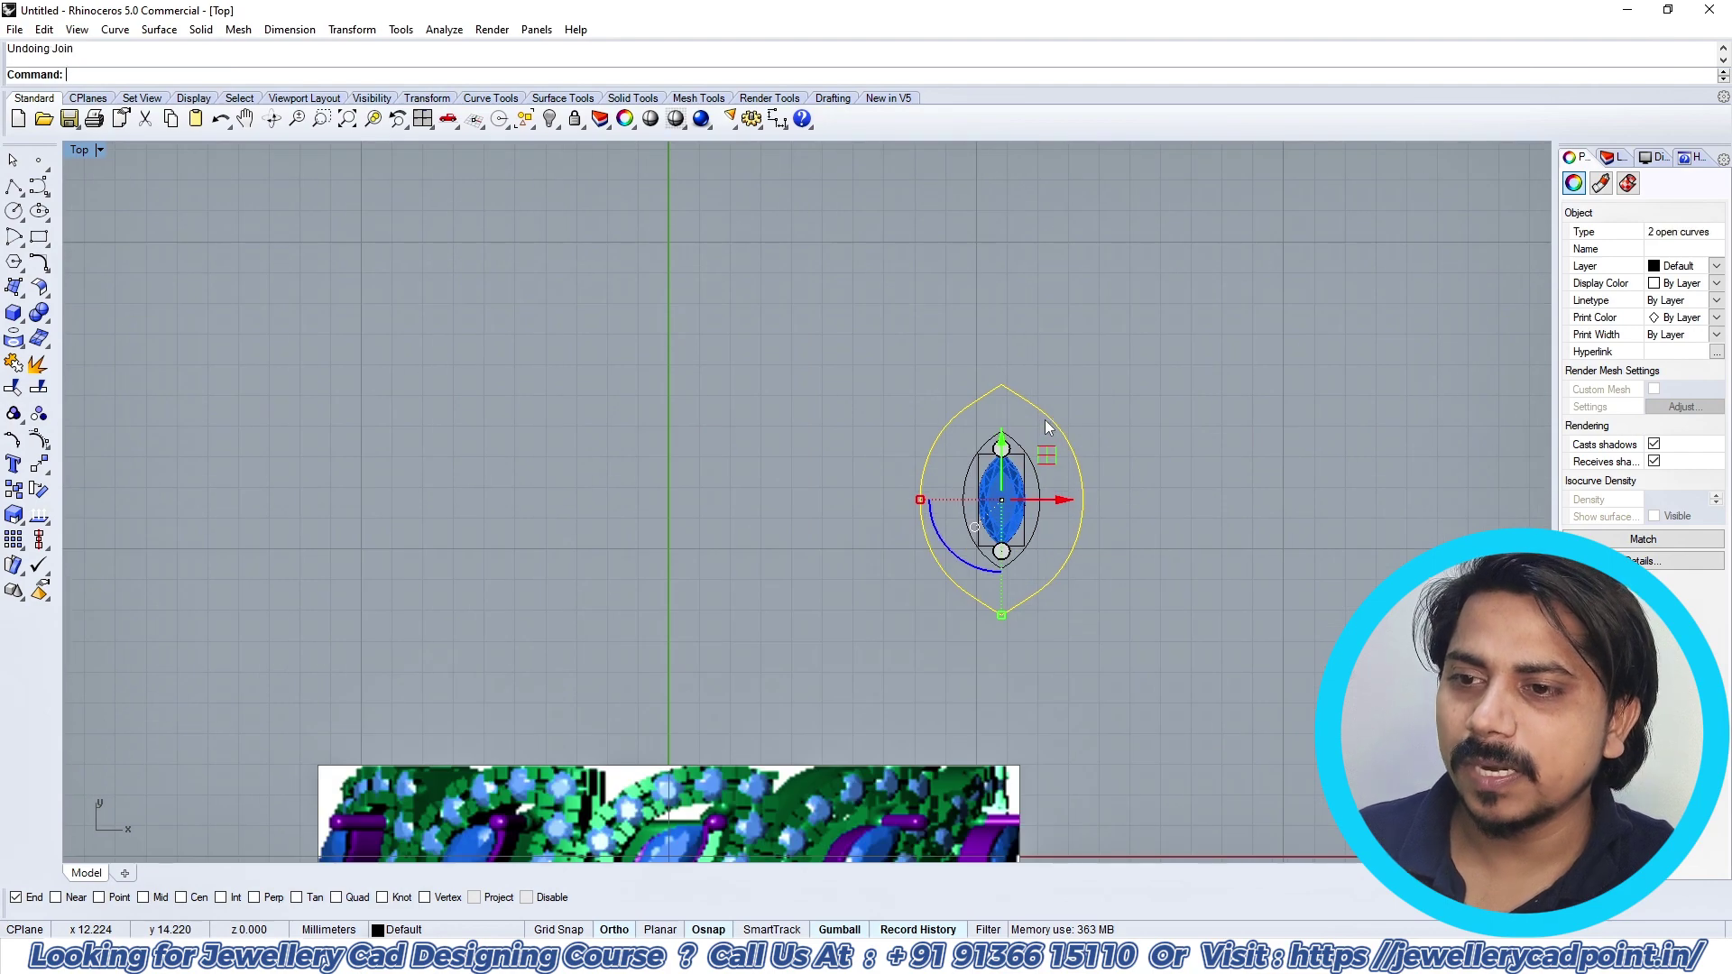
Step: Rebuild the right outer half curve with 4 points at degree 3
left_click(1048, 409)
type("rebuild")
key("Return")
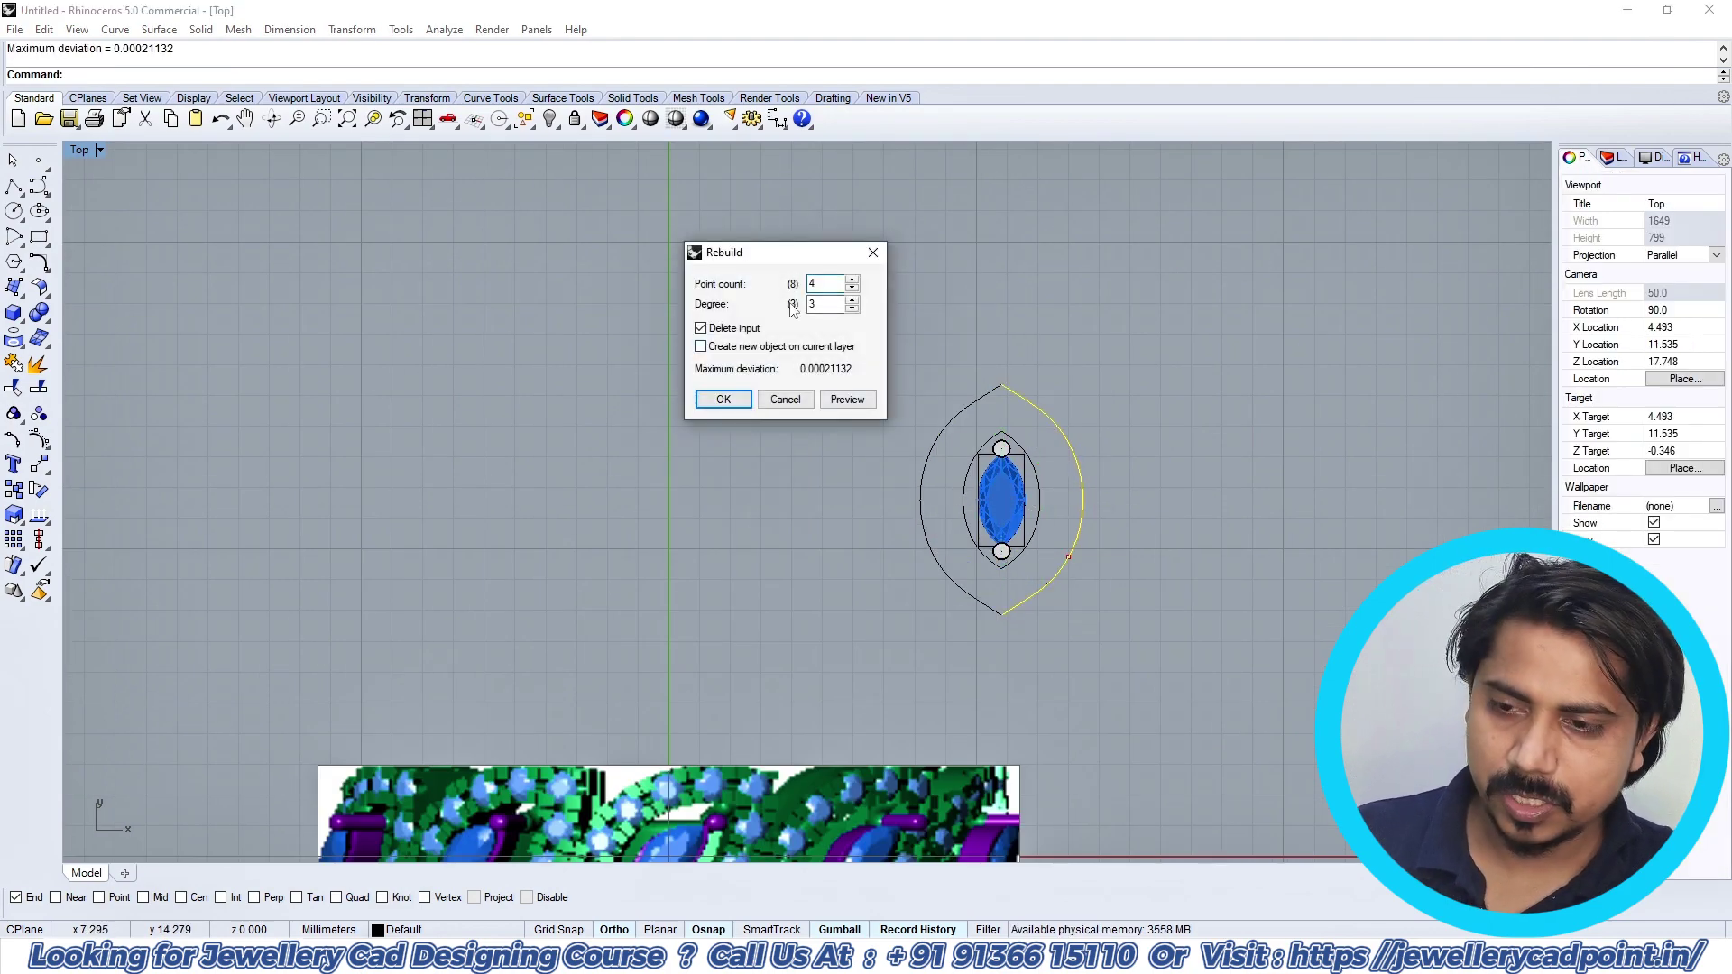
left_click(740, 411)
left_click(963, 423)
Step: Stretch the two outer half curves slightly along the gem's long axis so their tips extend farther
left_click_drag(1057, 372, 1000, 468)
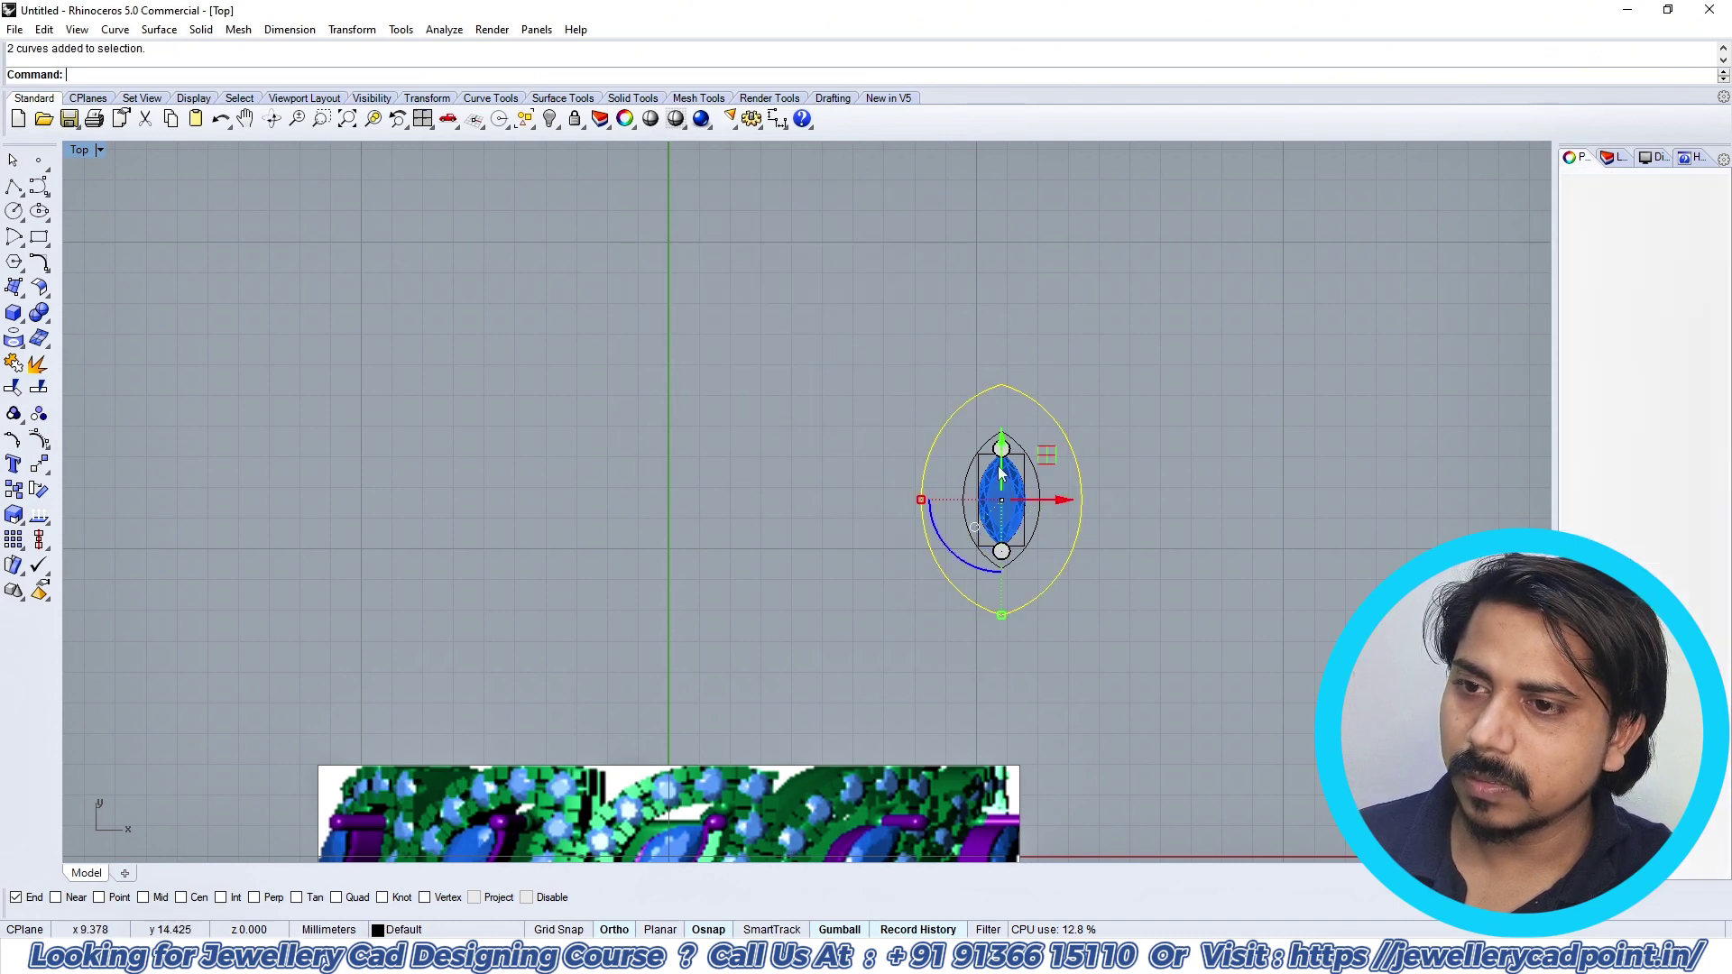
right_click_drag(1001, 622, 994, 517)
left_click_drag(992, 512, 990, 519)
scroll(1023, 417, "down", 4)
left_click(1042, 440)
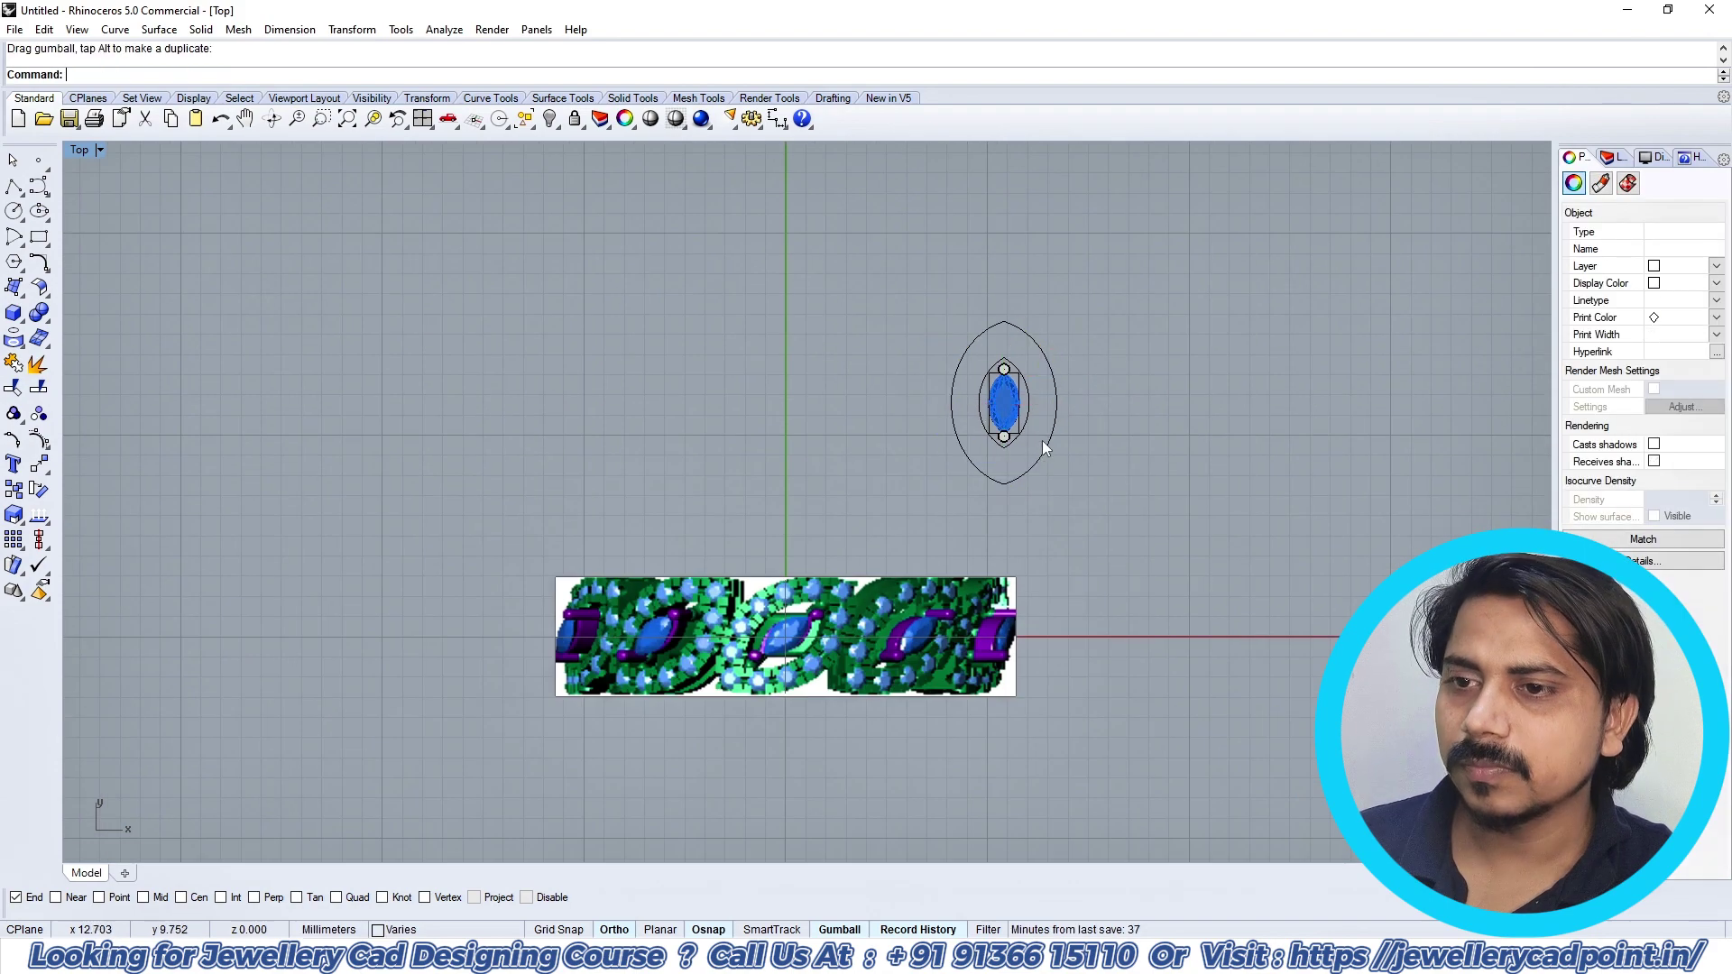
left_click(1010, 327)
scroll(1010, 325, "up", 4)
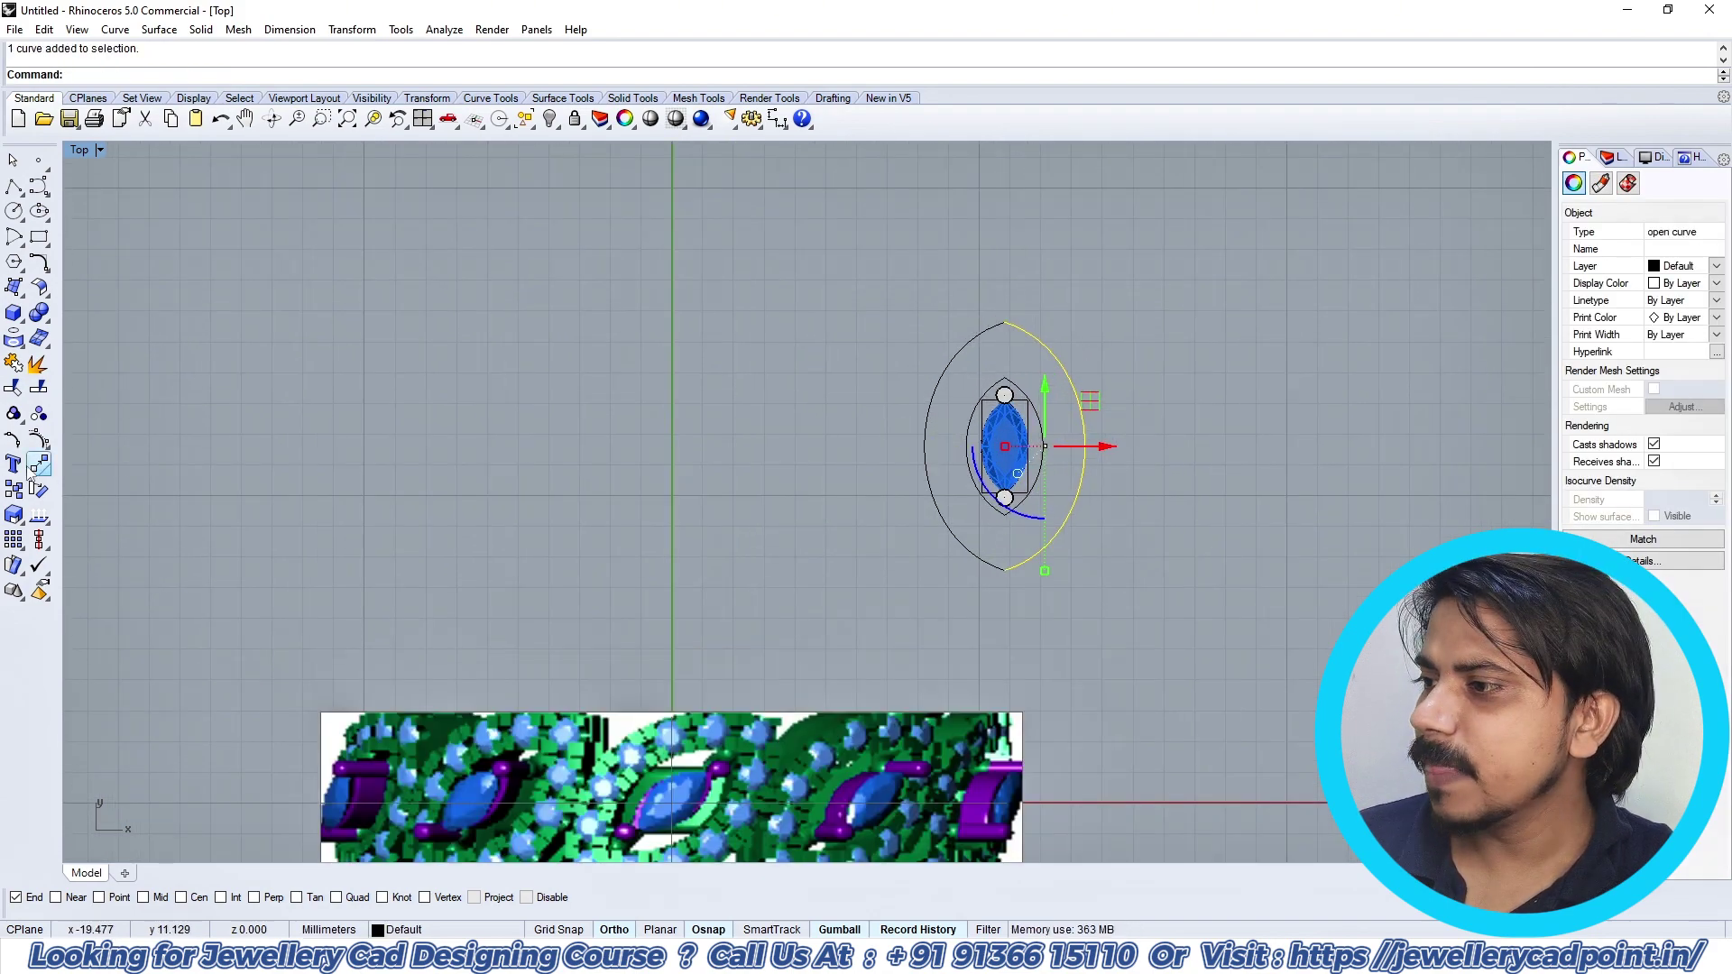
left_click(38, 440)
left_click_drag(1151, 547, 1105, 514)
key("Escape")
key("Escape")
Step: Replace the left outer half with a mirrored copy of the rebuilt right half and join both into a closed curve
left_click(975, 339)
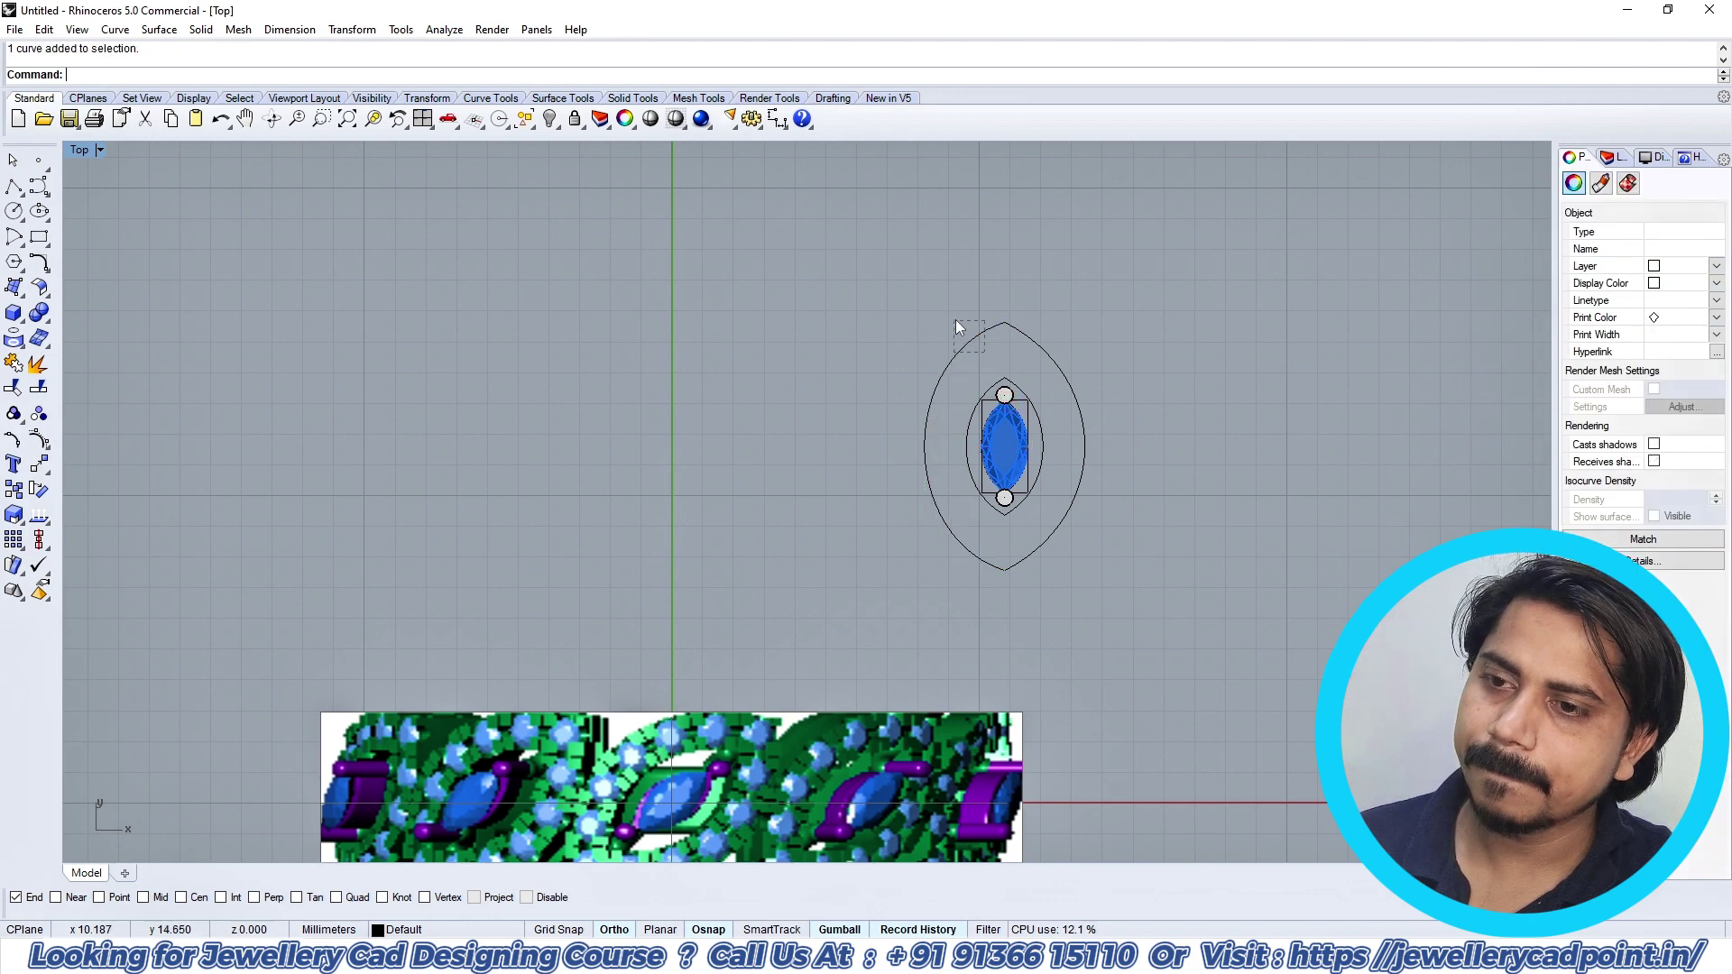
key("Delete")
type("mirror")
key("Return")
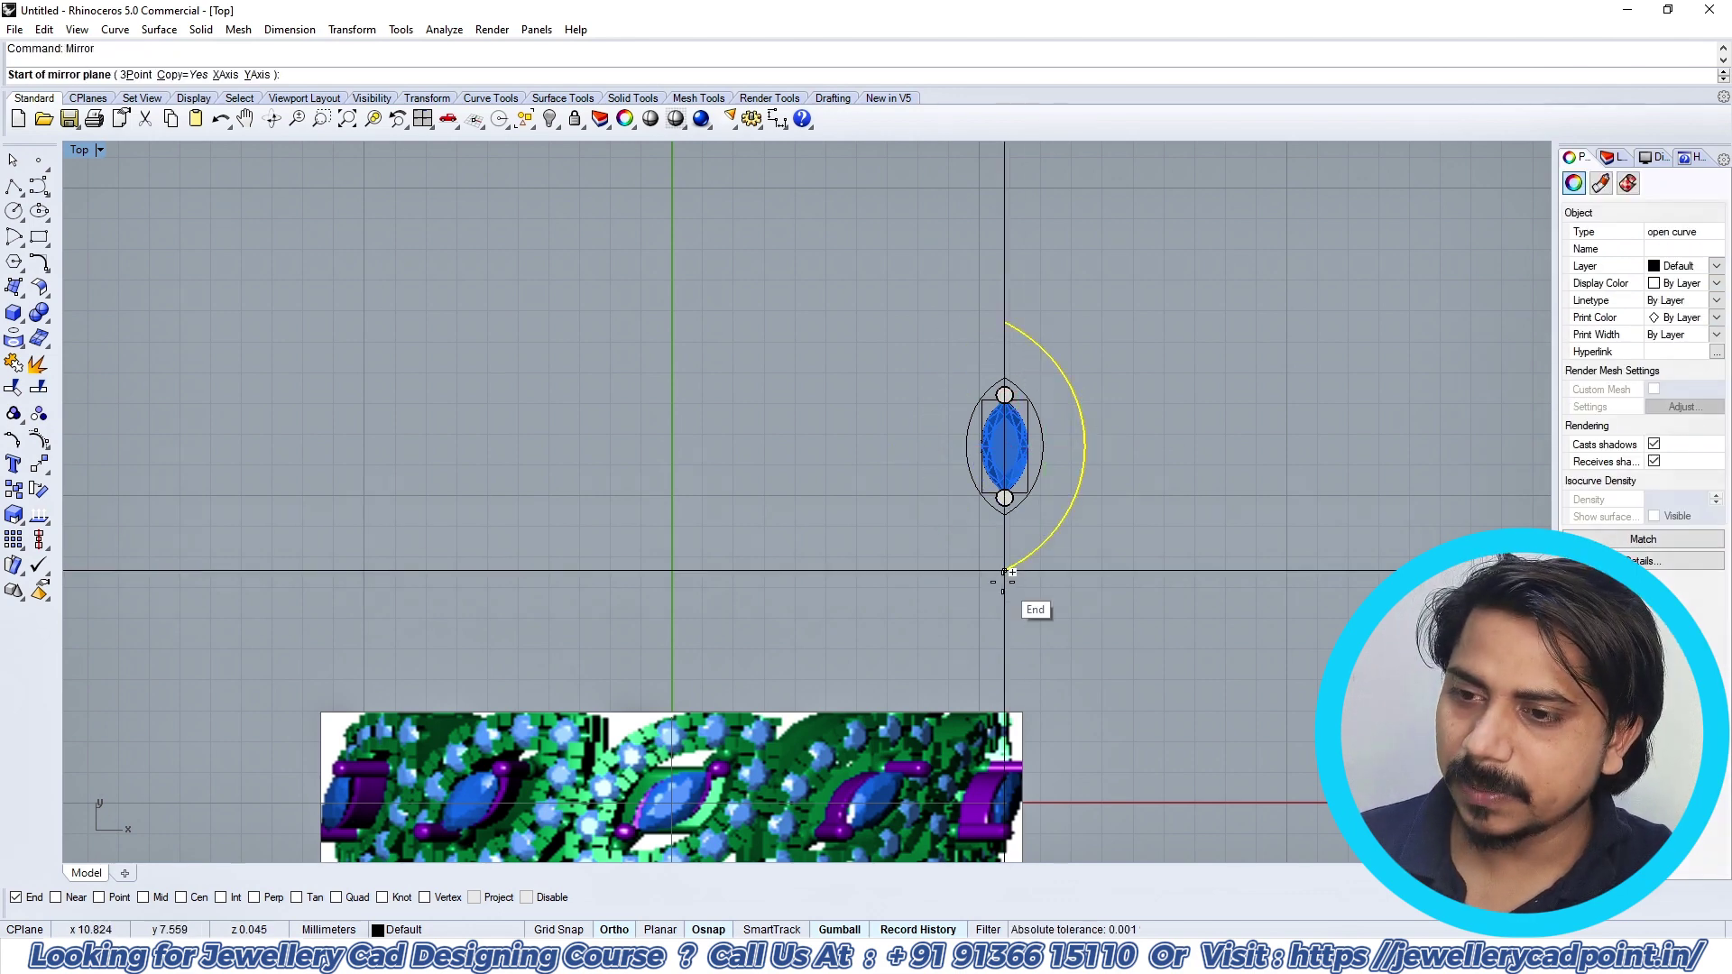
left_click(1004, 570)
left_click(1023, 257)
scroll(1069, 409, "down", 5)
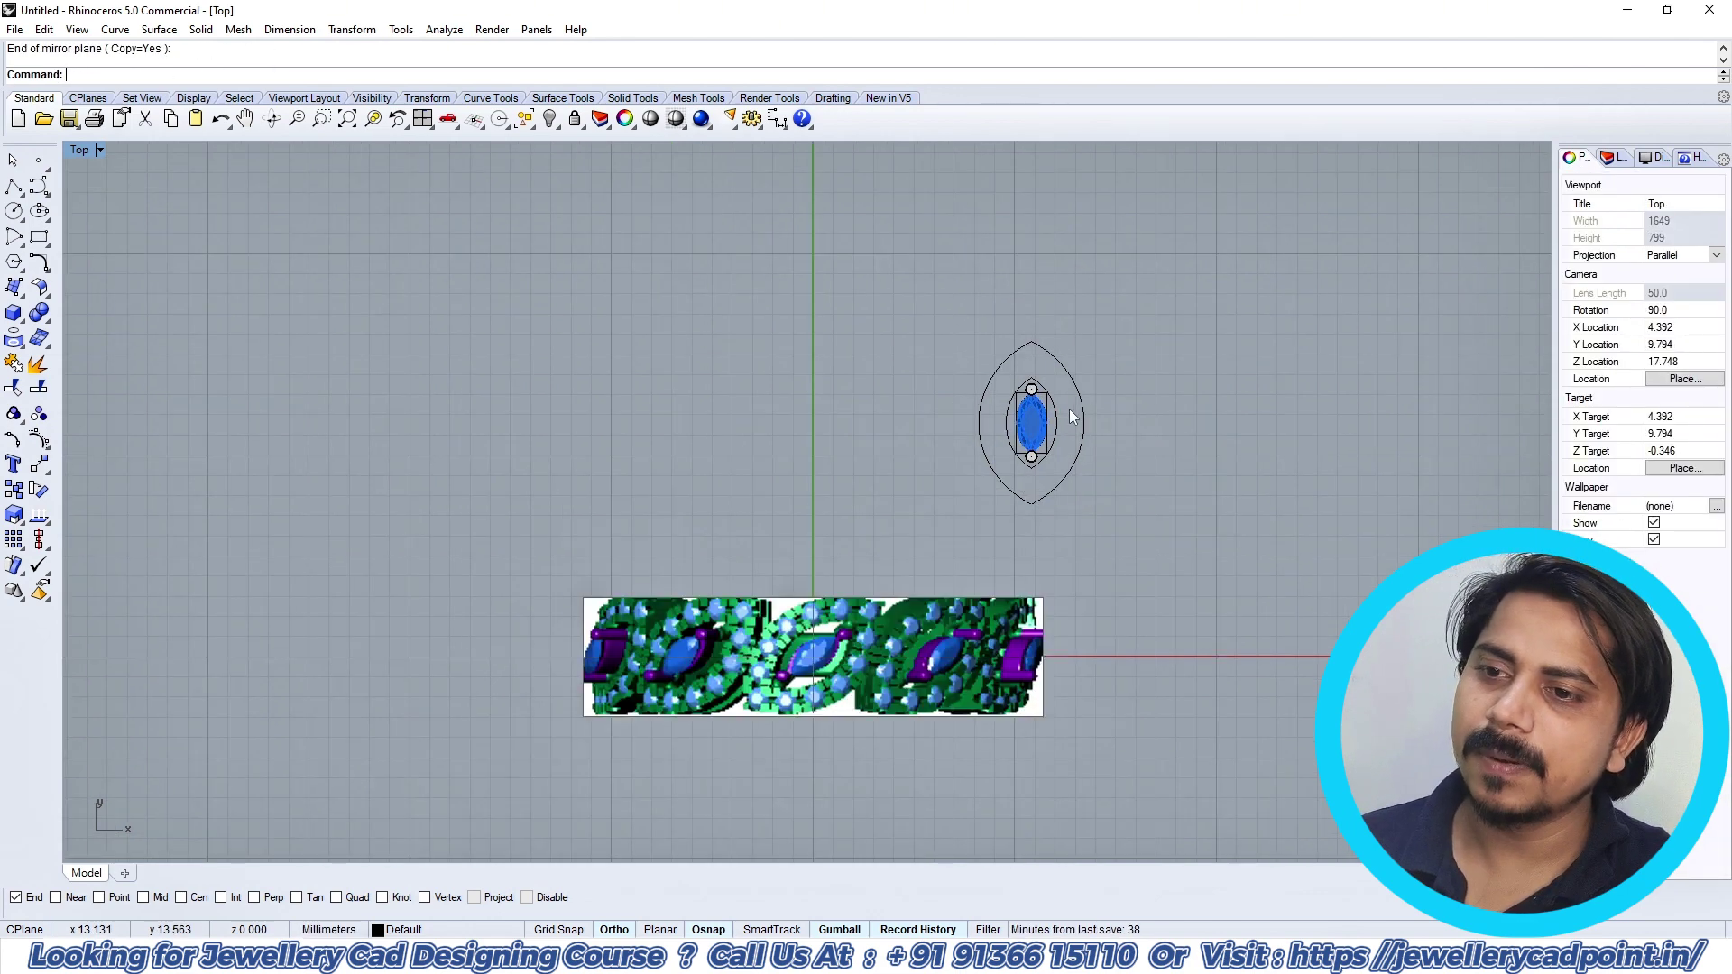
left_click_drag(1149, 522, 1149, 522)
Step: Extrude the inner and outer closed curves together by -0.6 mm as a solid, and undo the extrusion
scroll(1056, 403, "up", 5)
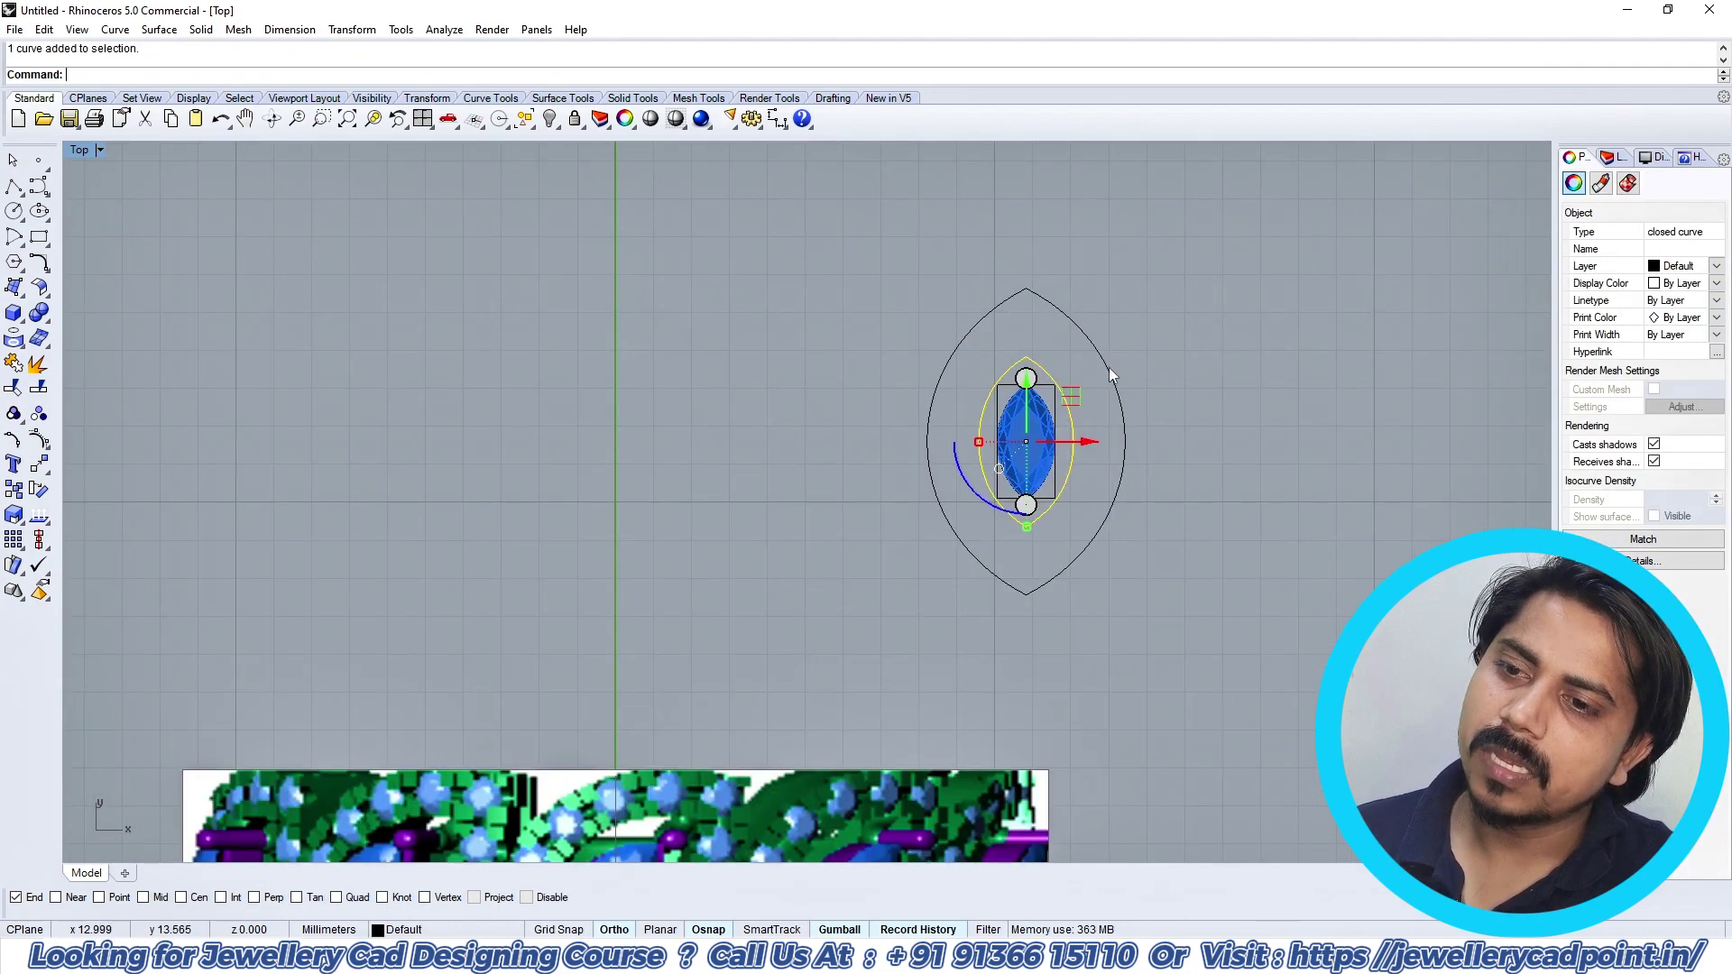
left_click(1108, 366, "shift")
key("ctrl+F3")
scroll(1075, 410, "down", 2)
right_click_drag(1043, 446, 1015, 415)
type("E")
key("Return")
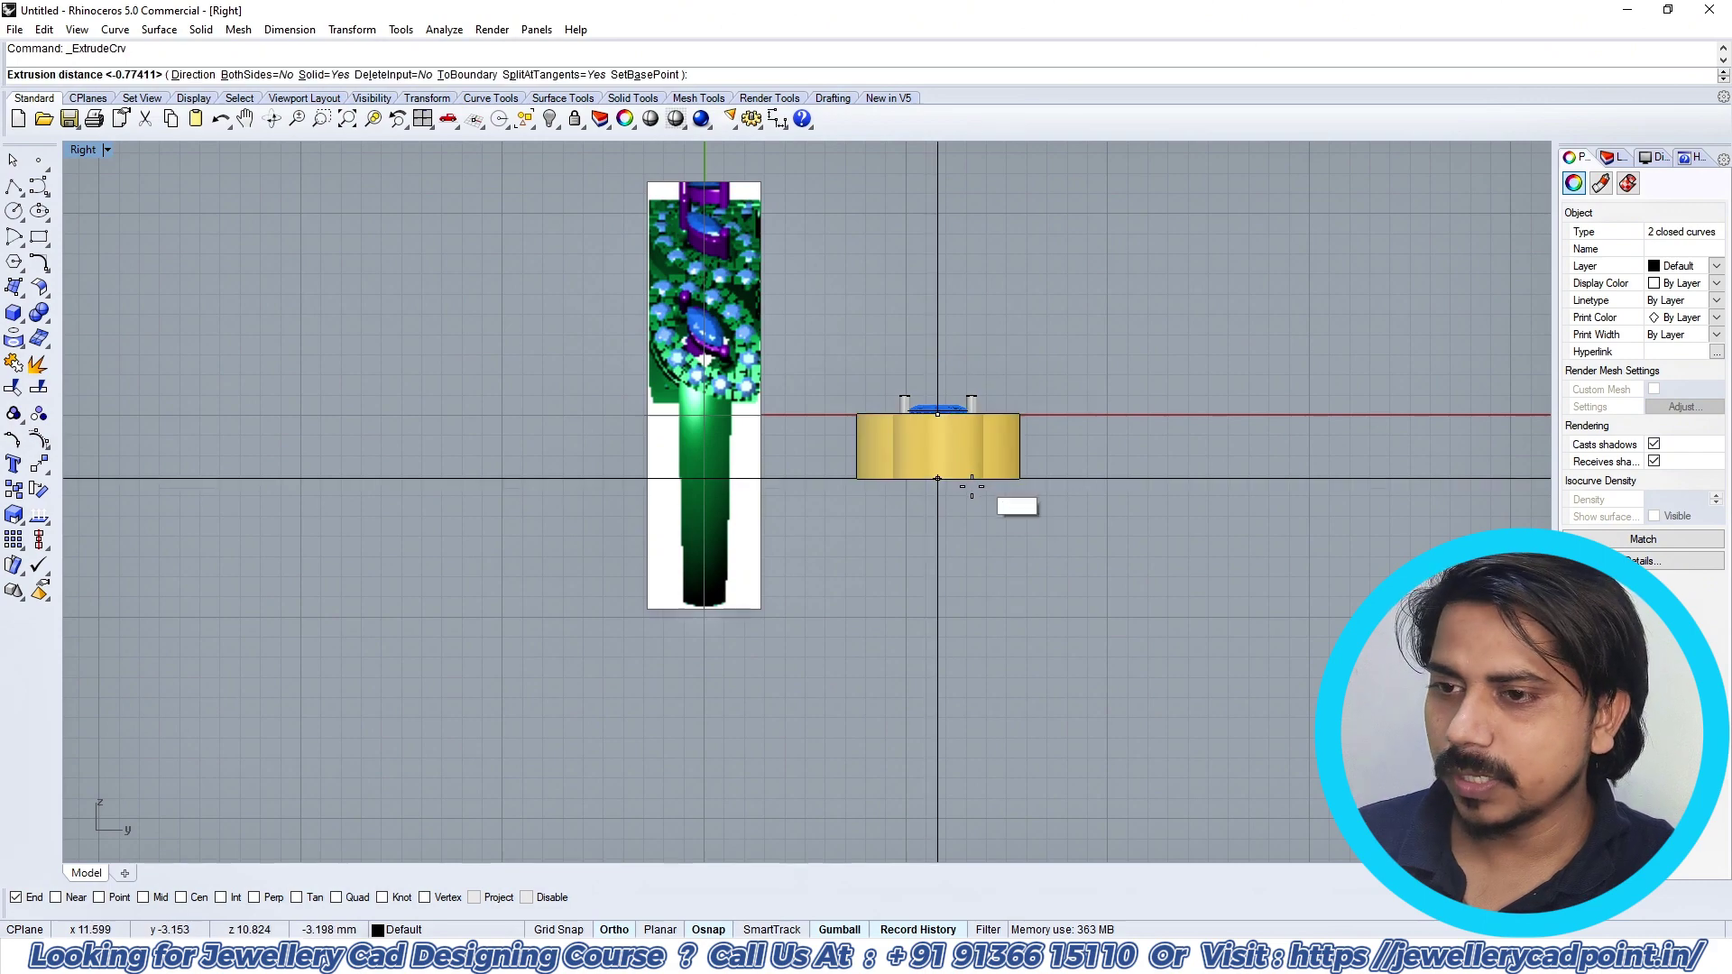
scroll(970, 487, "up", 3)
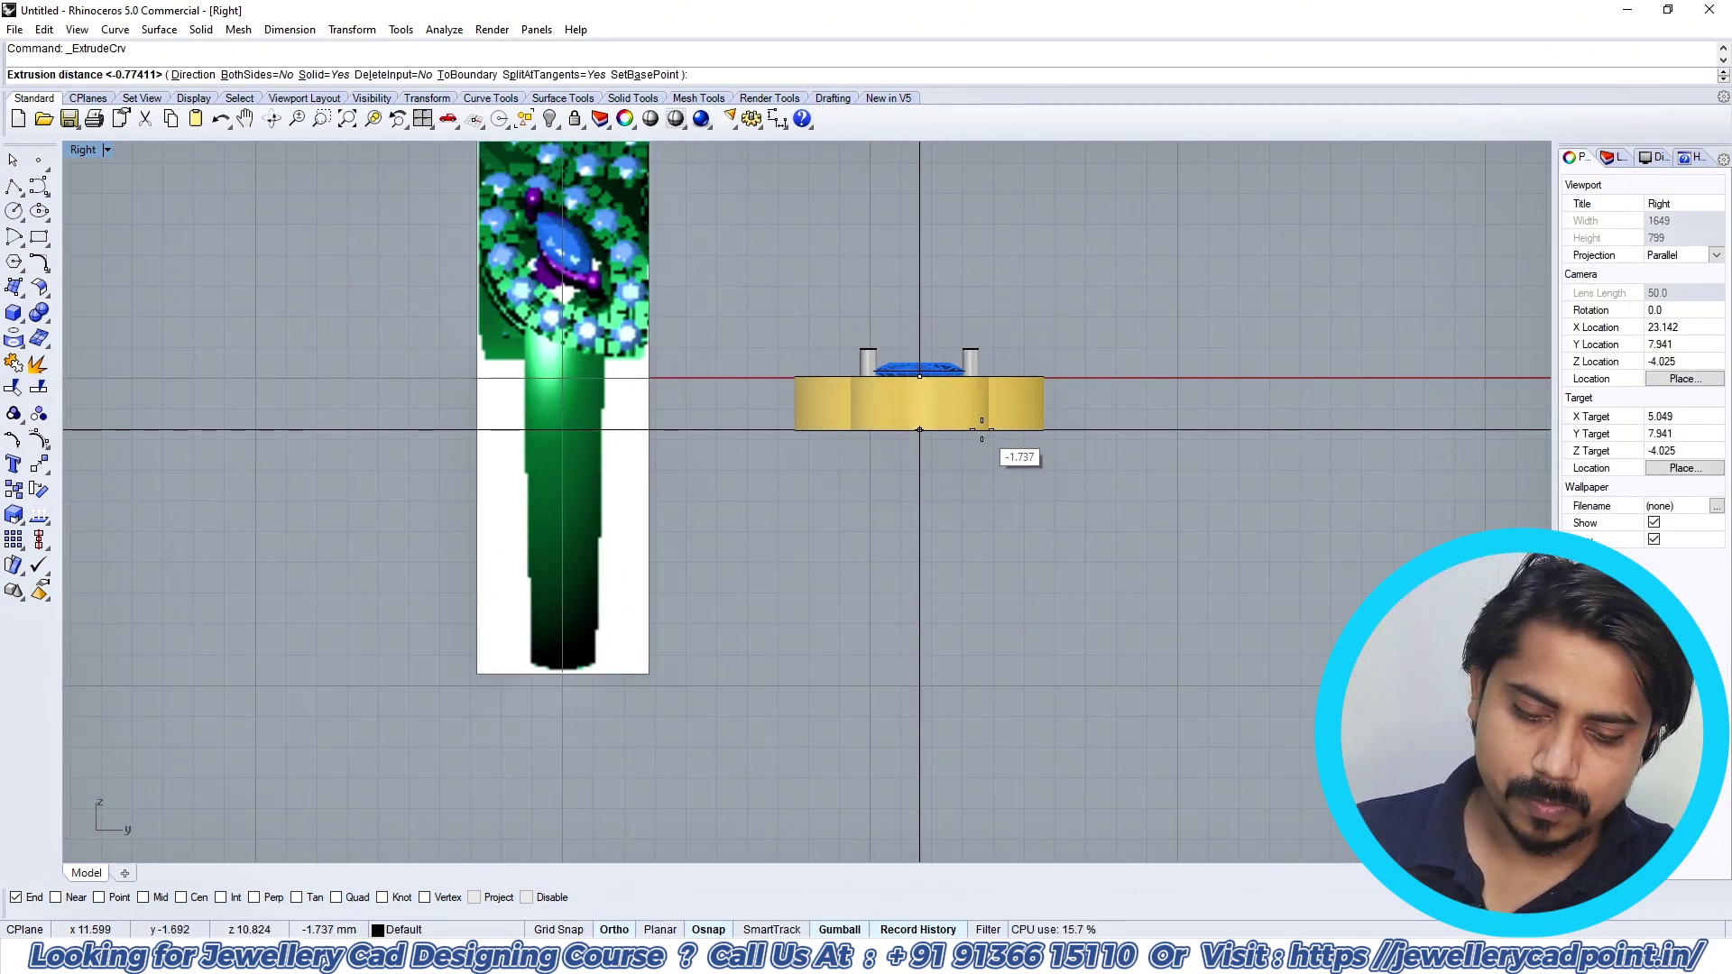
type("-.6")
key("Return")
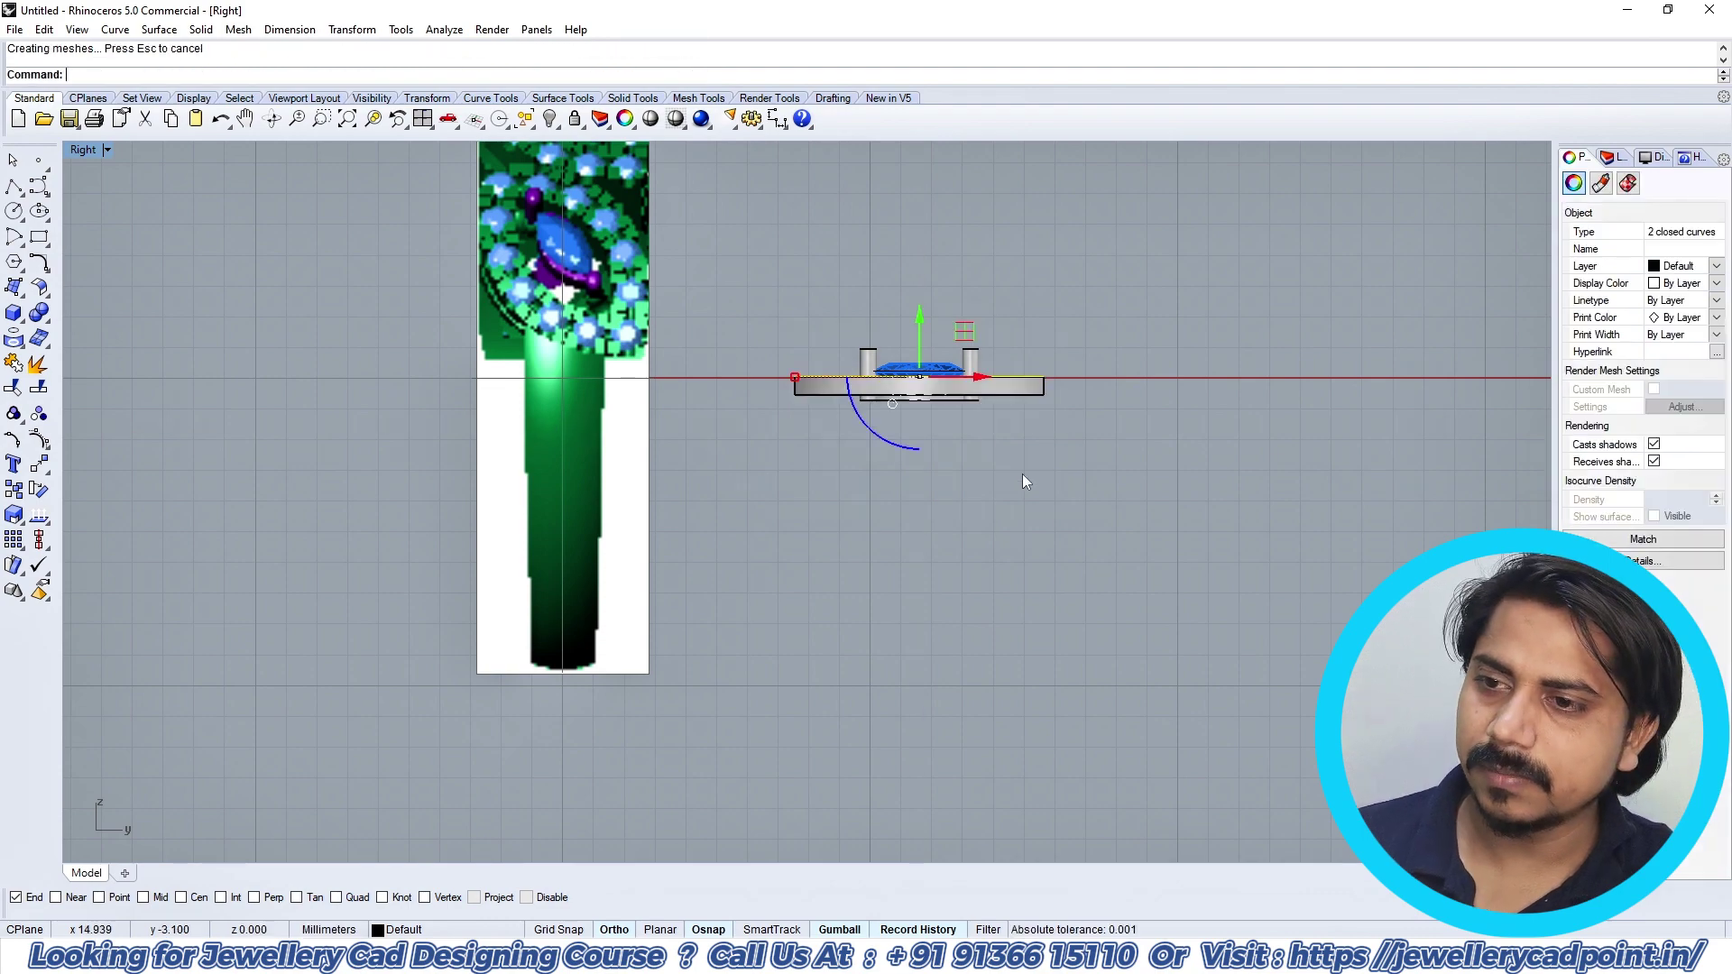
scroll(961, 398, "up", 4)
key("ctrl+F1")
scroll(1022, 416, "down", 3)
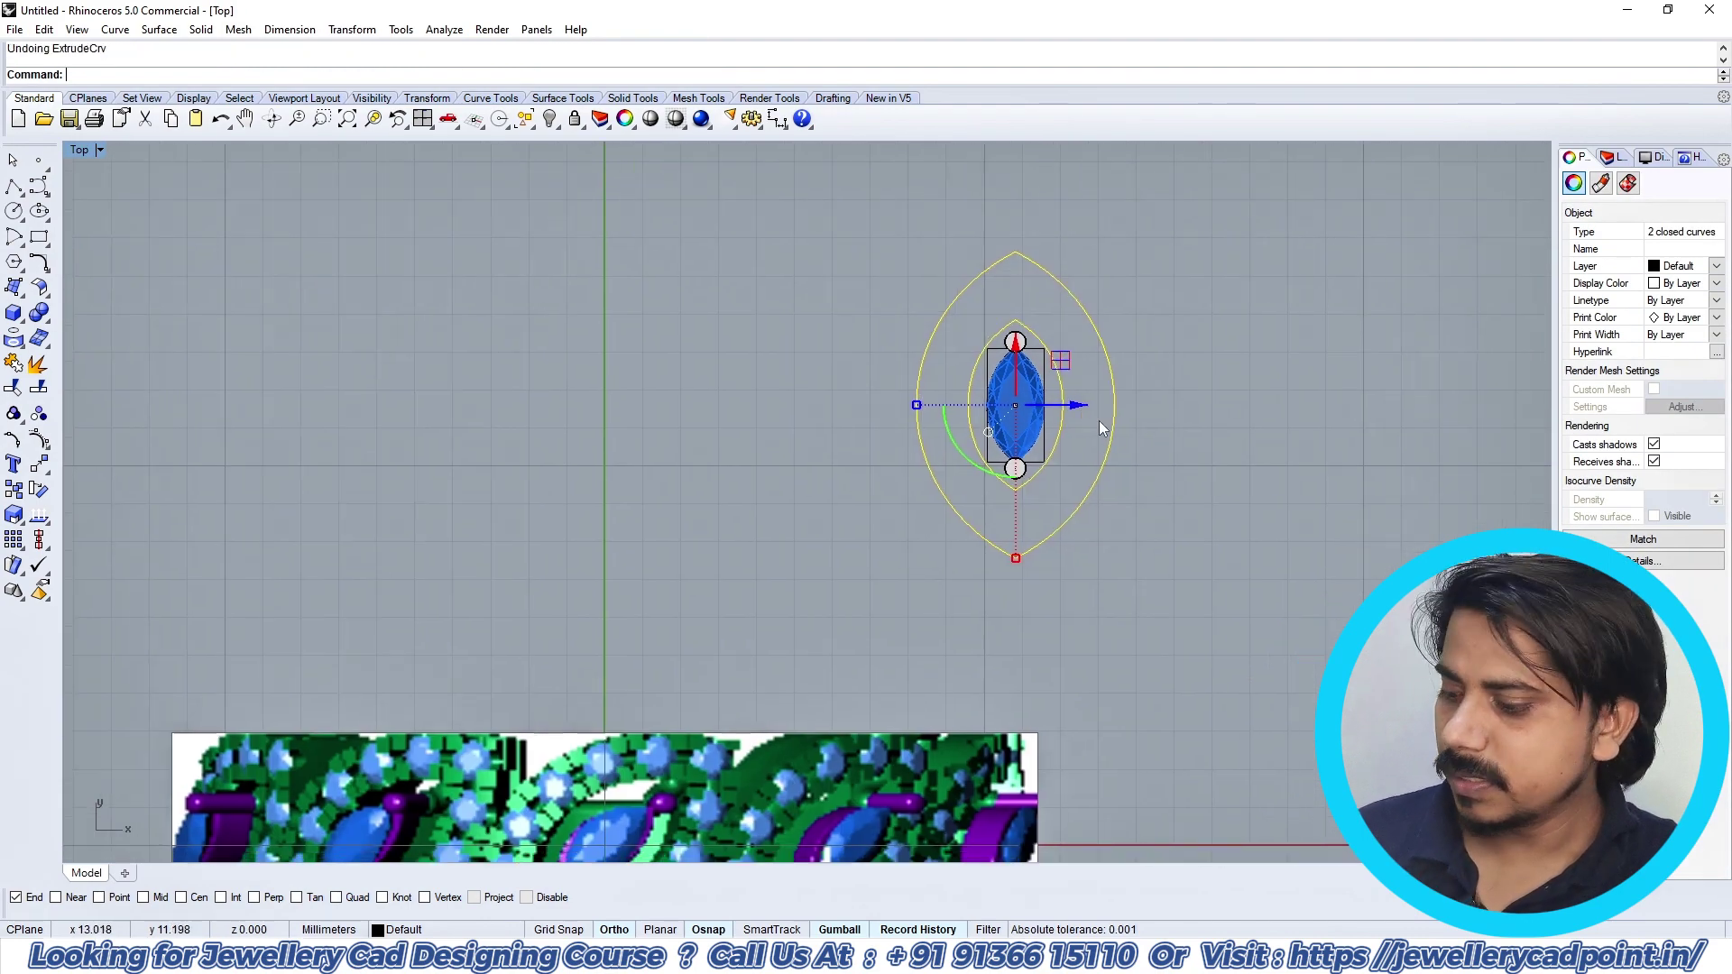
key("ctrl+F3")
scroll(996, 436, "up", 2)
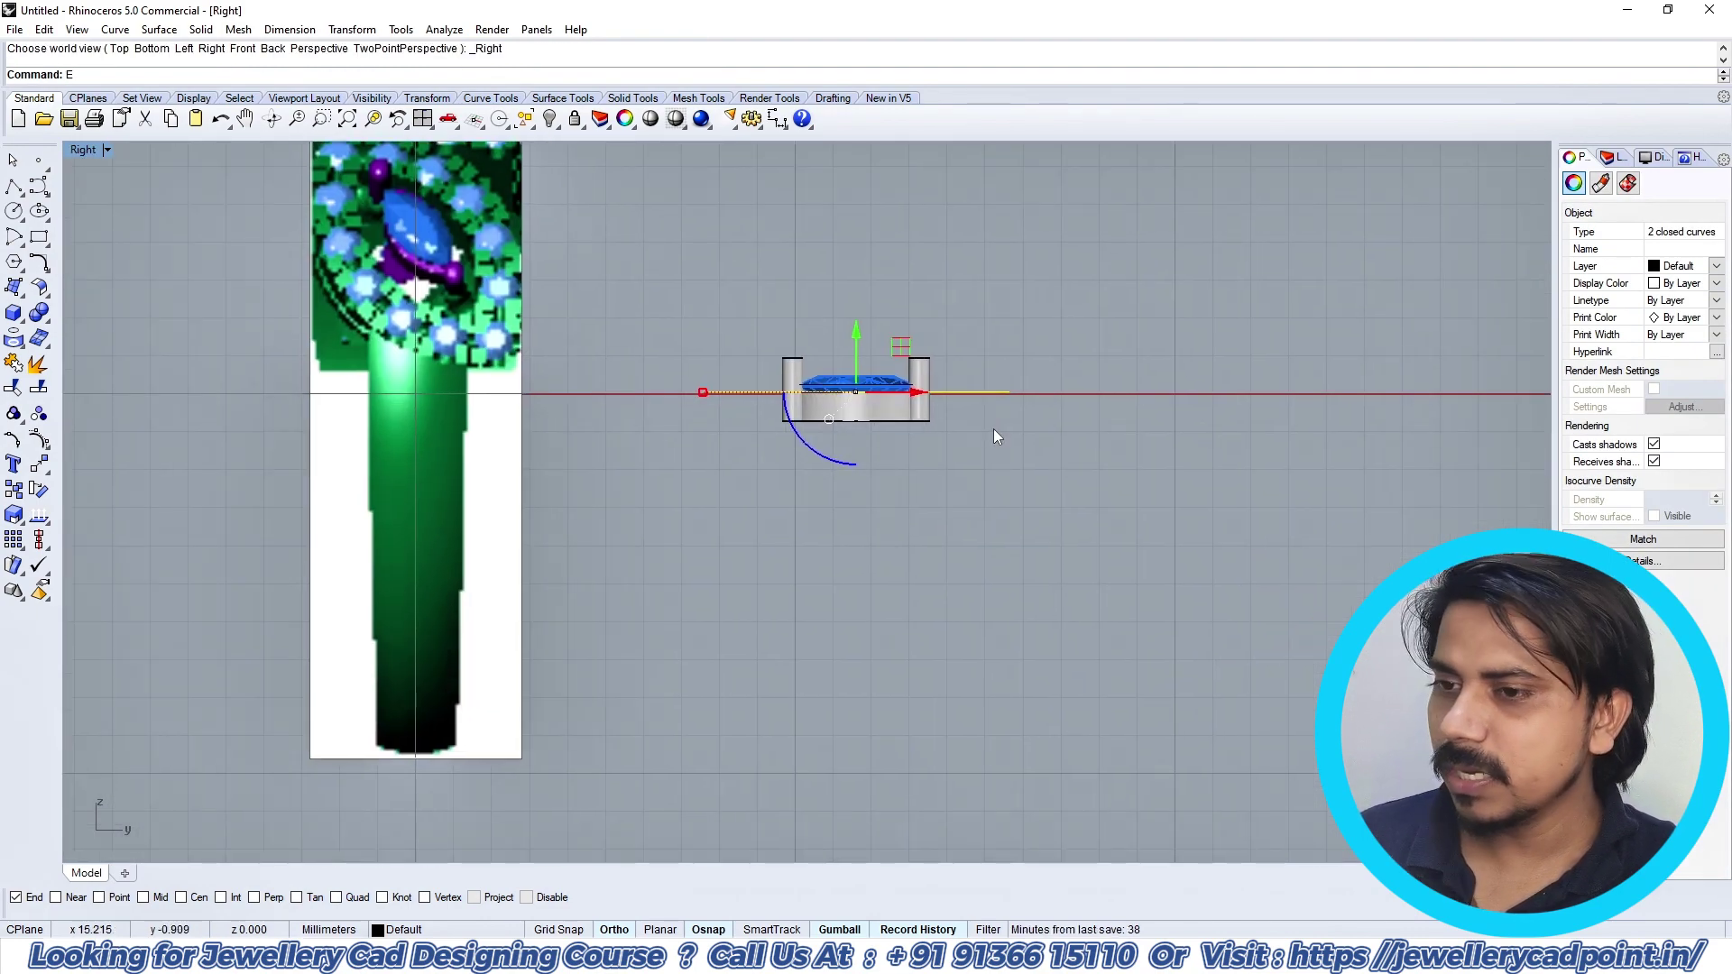
key("Return")
key("ctrl+F1")
scroll(972, 502, "down", 3)
key("Escape")
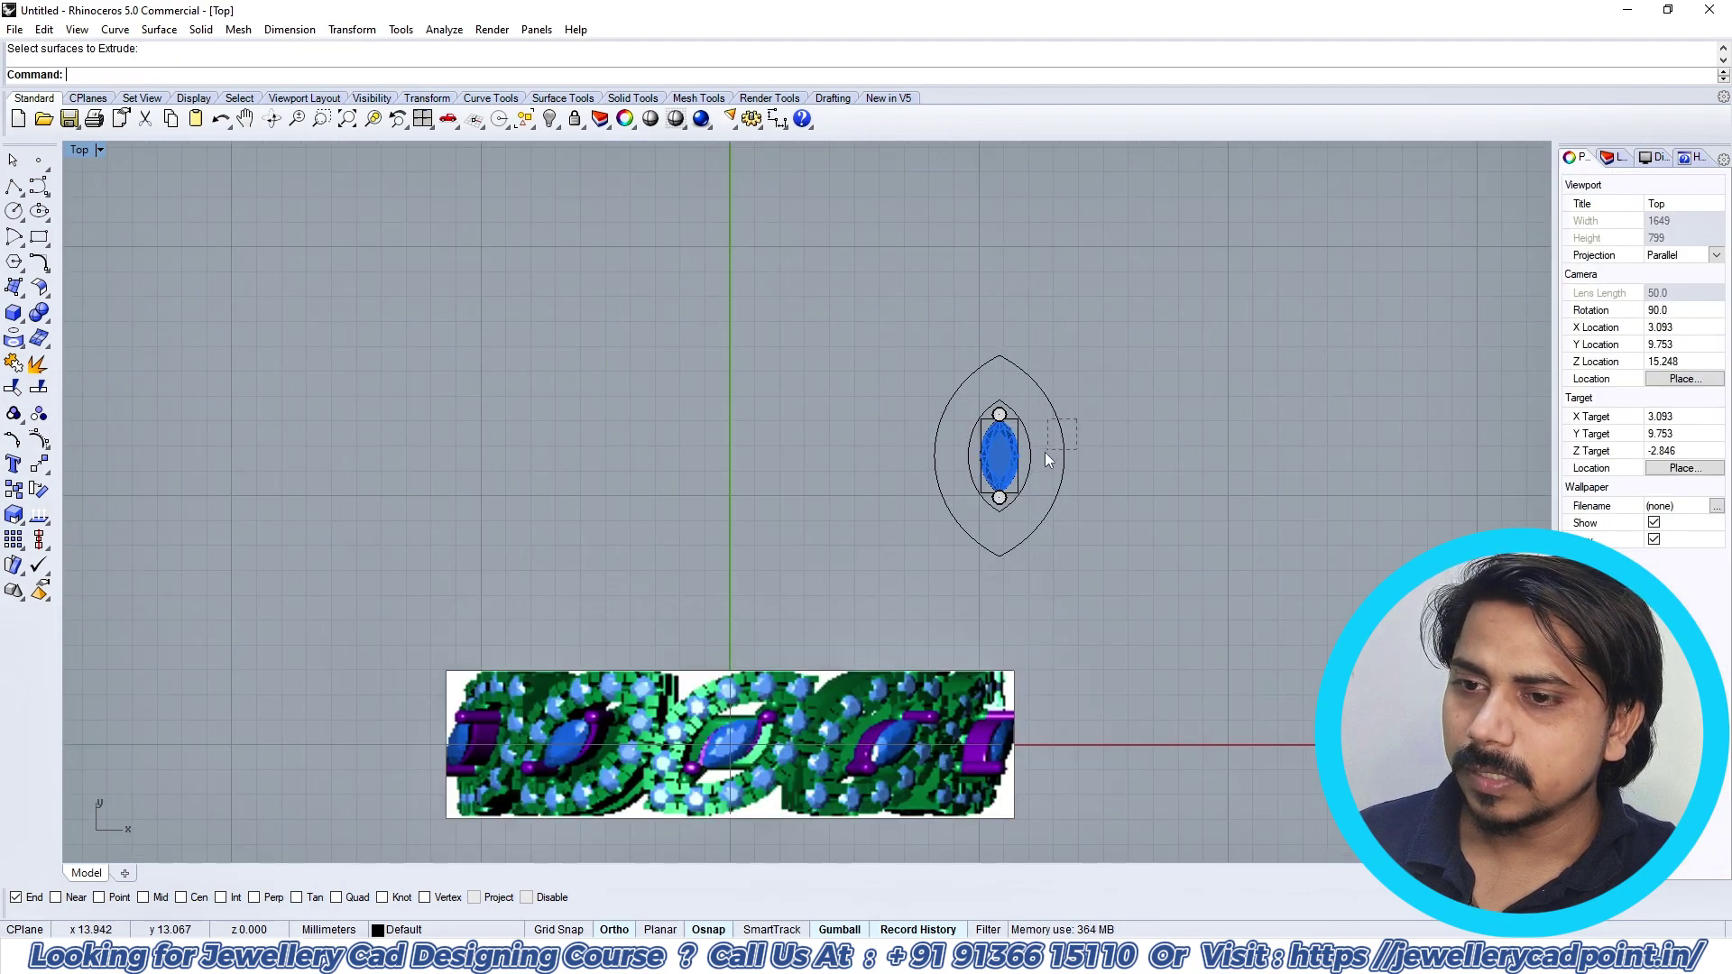
Step: Extrude the inner and outer closed curves downward together as a solid frame reaching well below the gem setting
left_click_drag(1045, 452, 1027, 460)
key("ctrl+F3")
type("e")
key("Return")
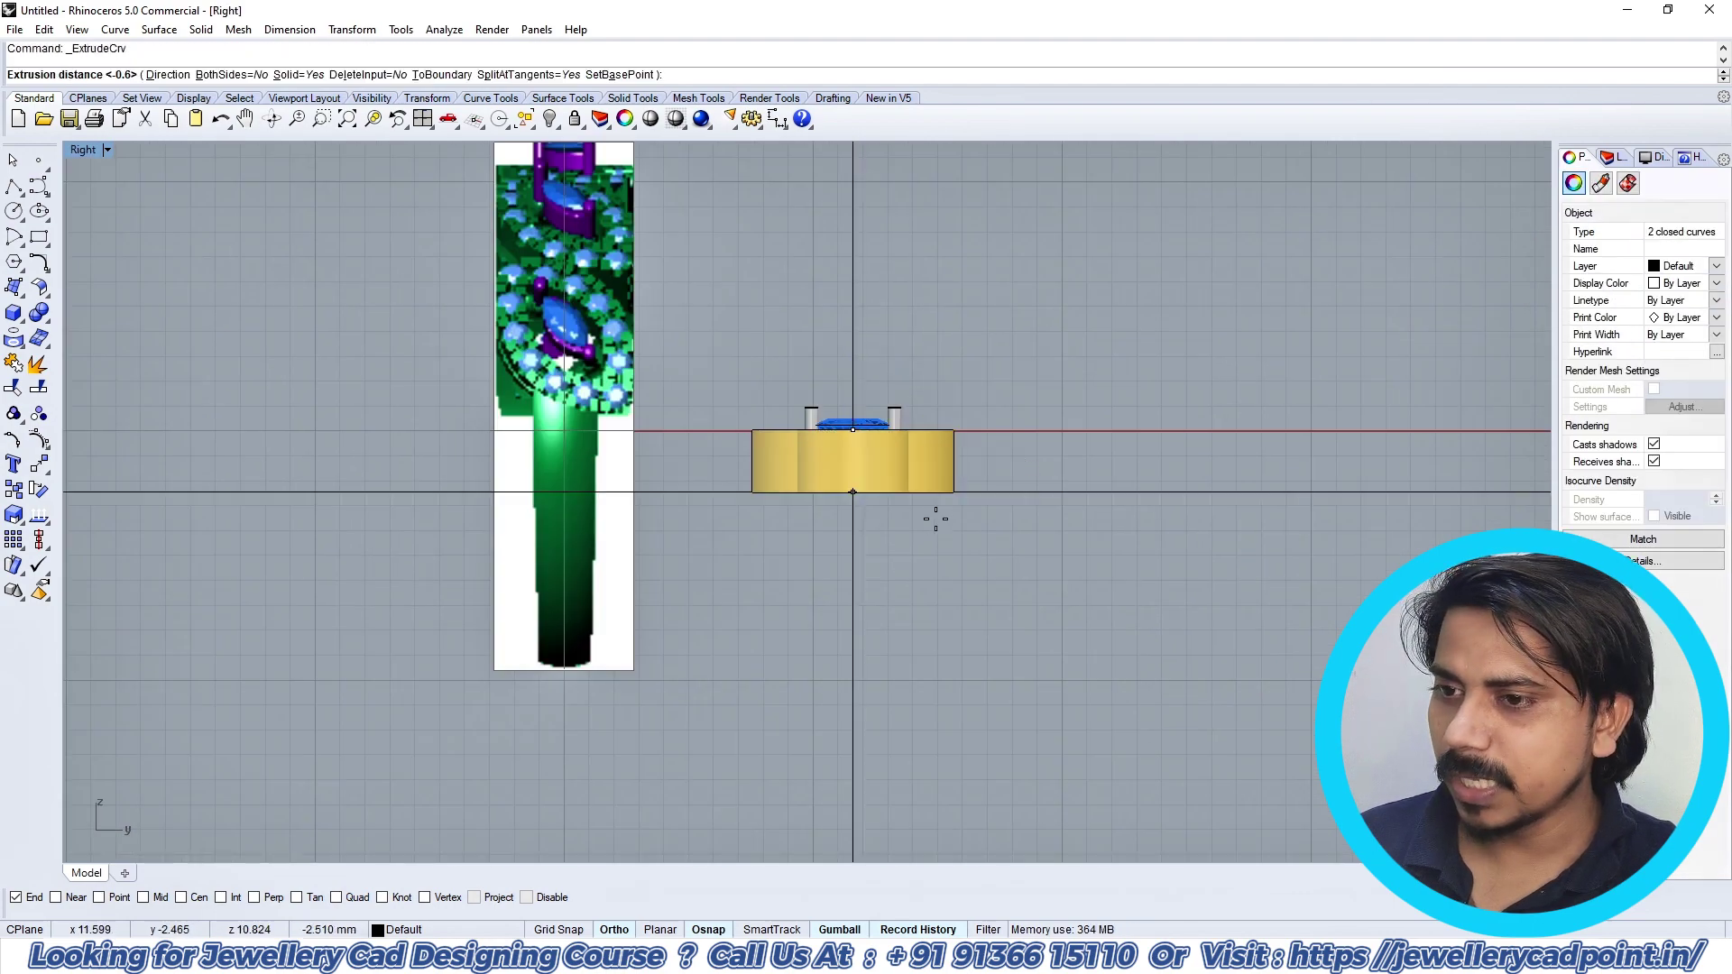
left_click(939, 546)
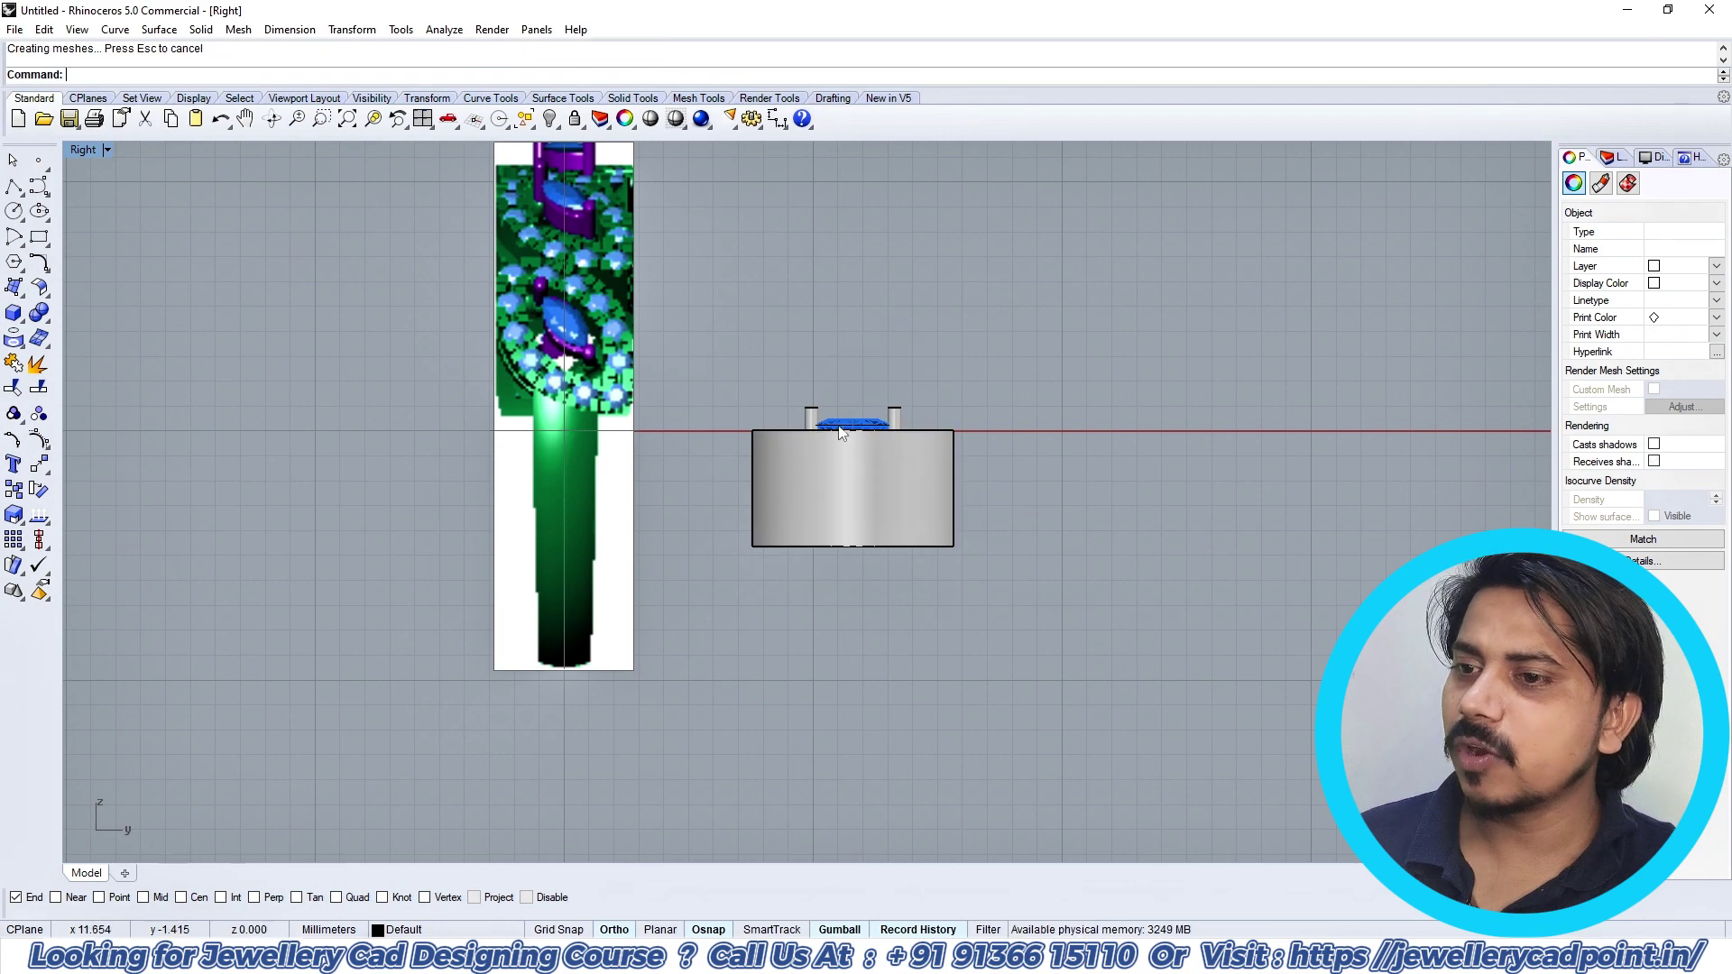
Step: Examine in a wireframe side view how deep the gem, seat and prongs sit within the extruded frame
scroll(841, 433, "up", 2)
key("ctrl+F1")
right_click_drag(996, 489, 983, 491)
scroll(946, 505, "up", 6)
right_click_drag(1182, 375, 994, 451)
left_click(996, 449)
key("ctrl+F3")
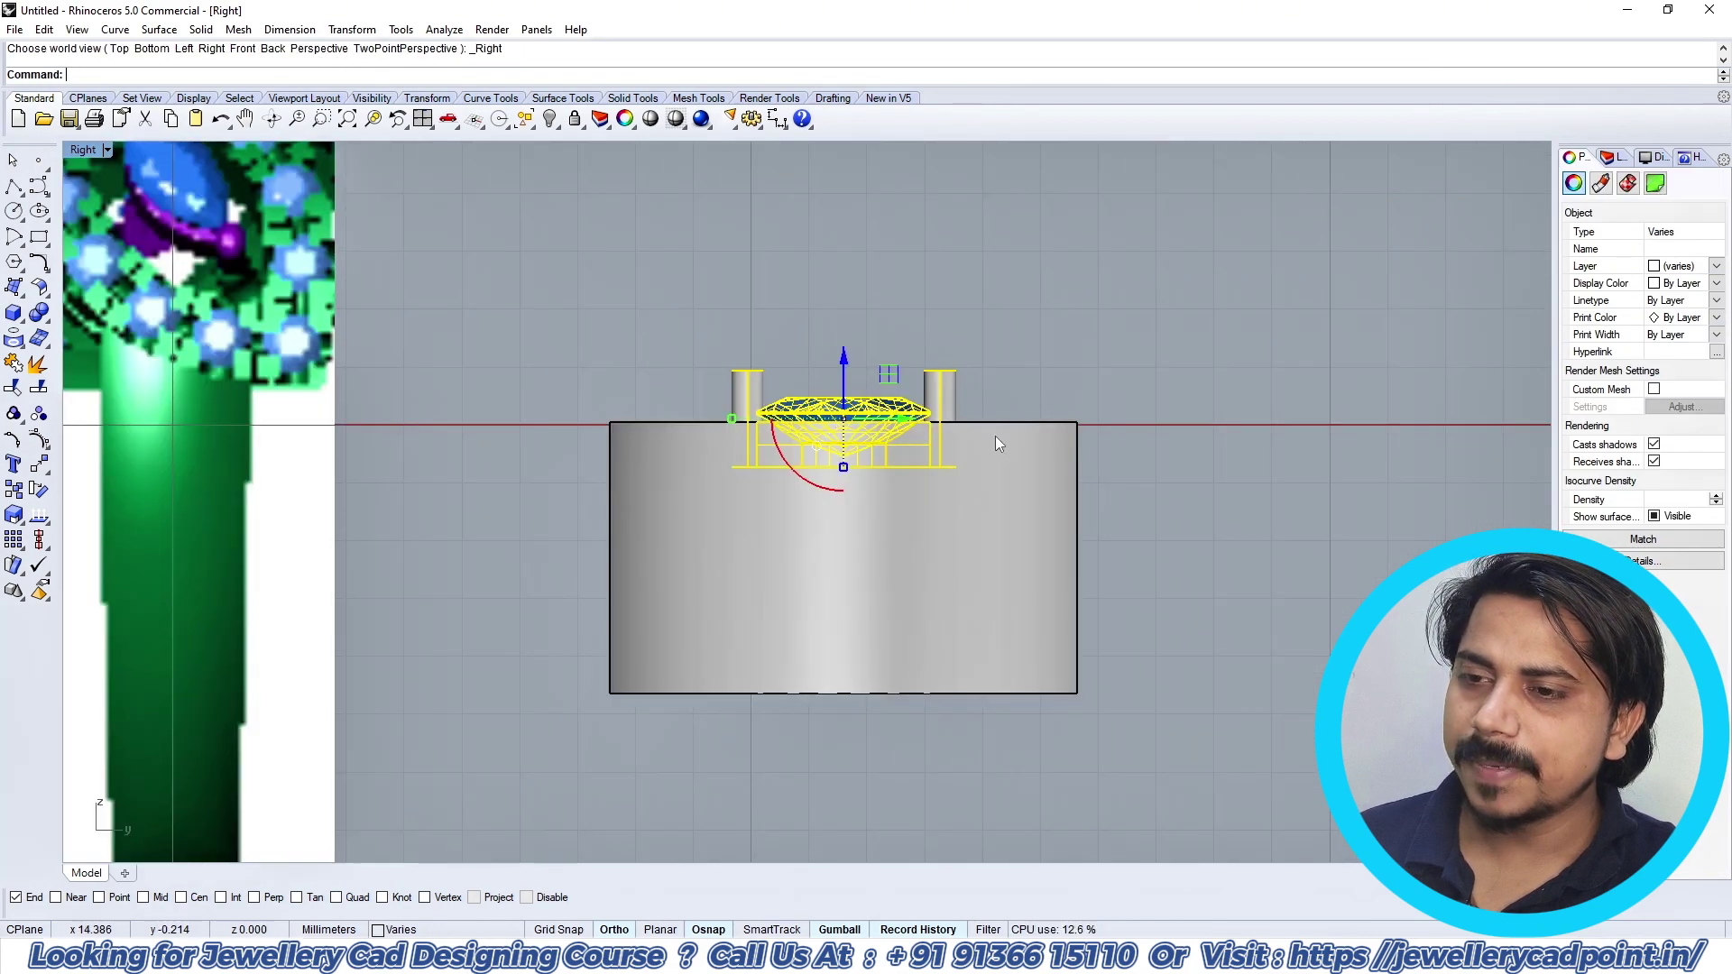
scroll(896, 456, "up", 3)
key("ctrl+alt+w")
key("Escape")
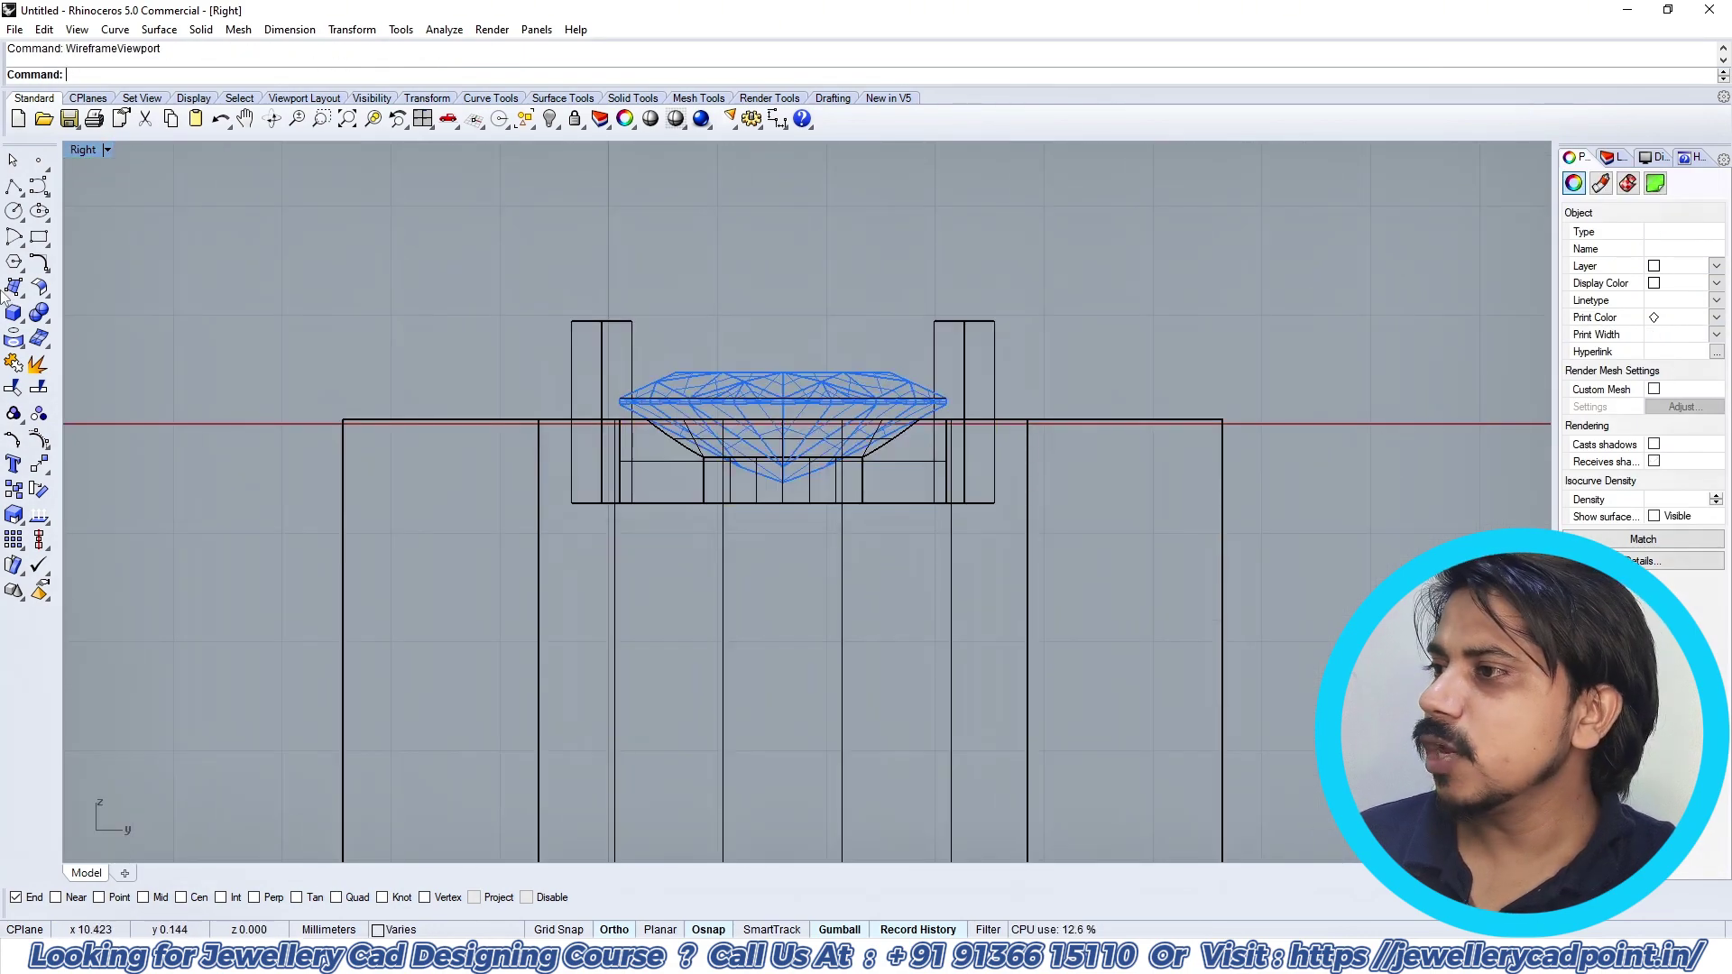
left_click(13, 237)
scroll(979, 434, "up", 2)
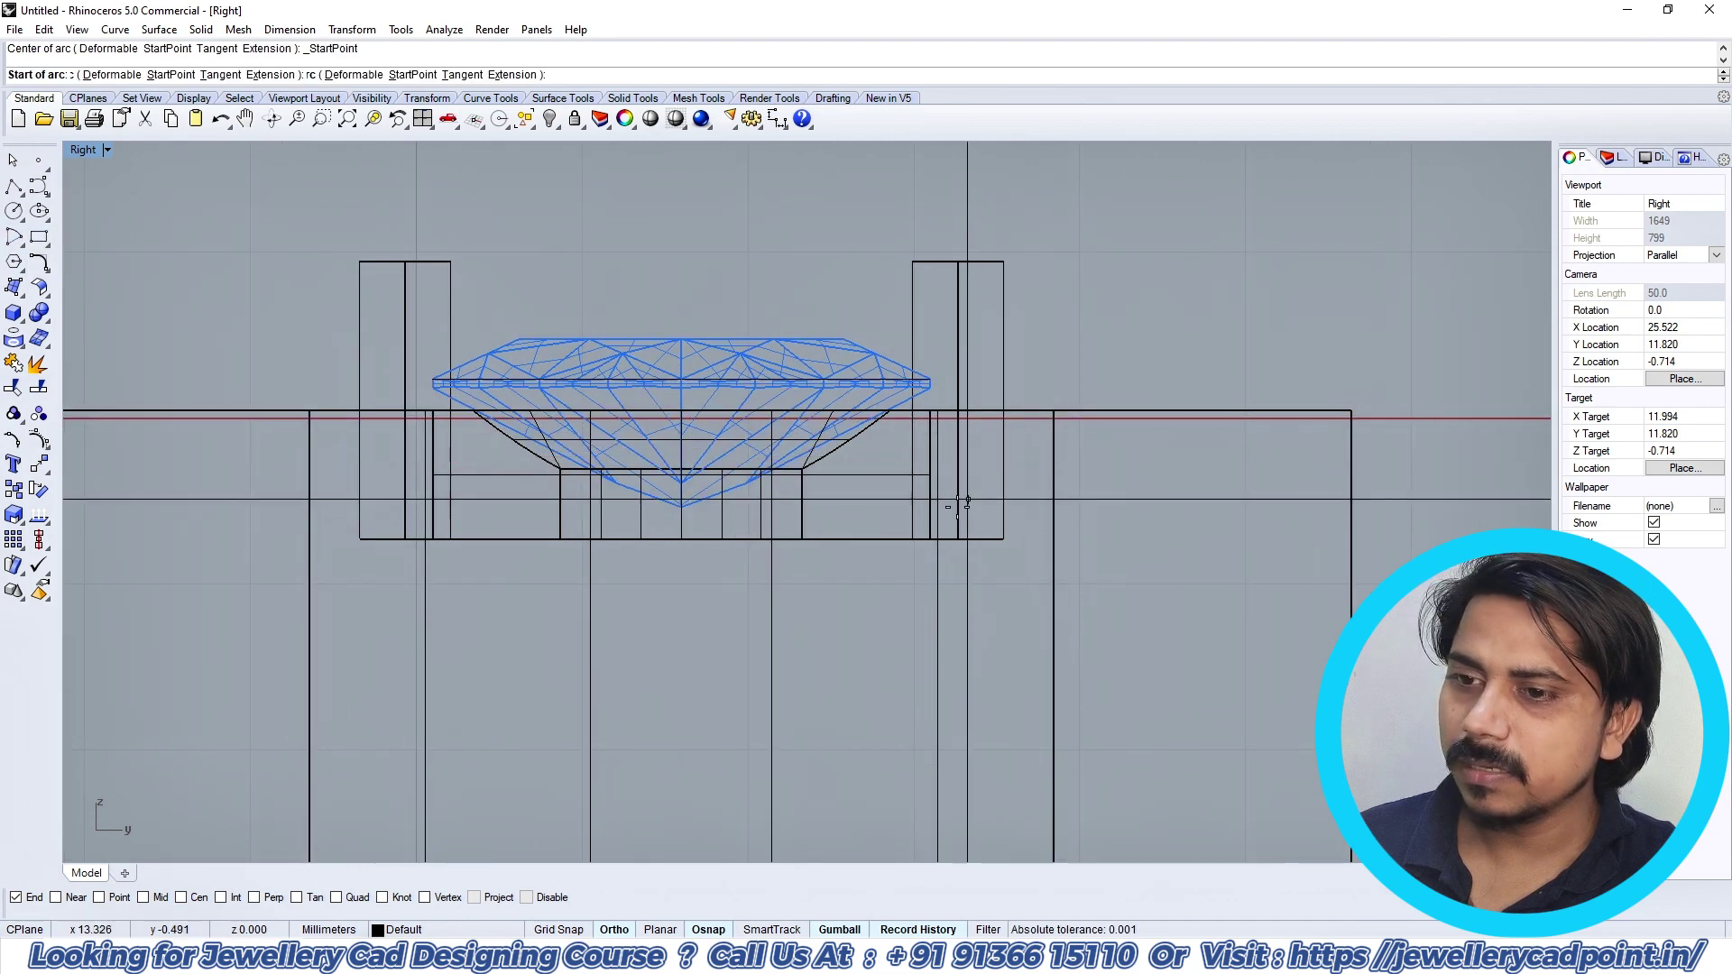
Step: Raise the gem together with its seat and prongs by about 0.5 mm above the extruded frame
left_click(809, 386)
scroll(801, 383, "down", 2)
key("ctrl+alt+s")
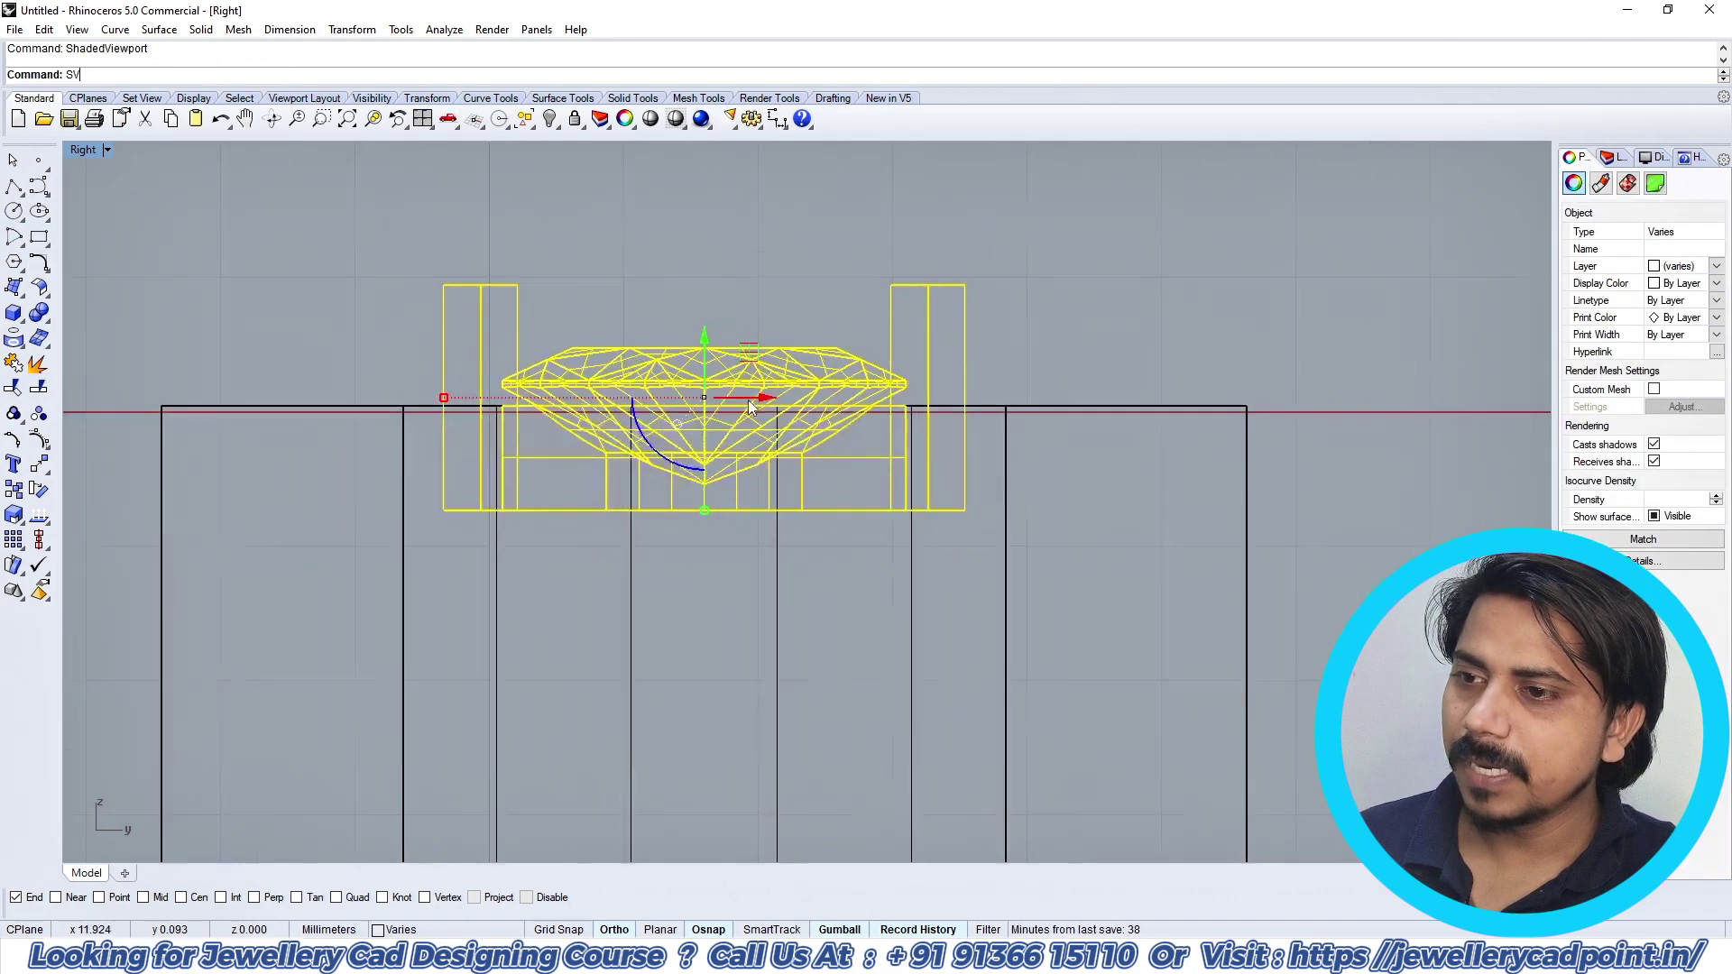
right_click_drag(673, 341, 731, 363)
left_click_drag(756, 368, 756, 294)
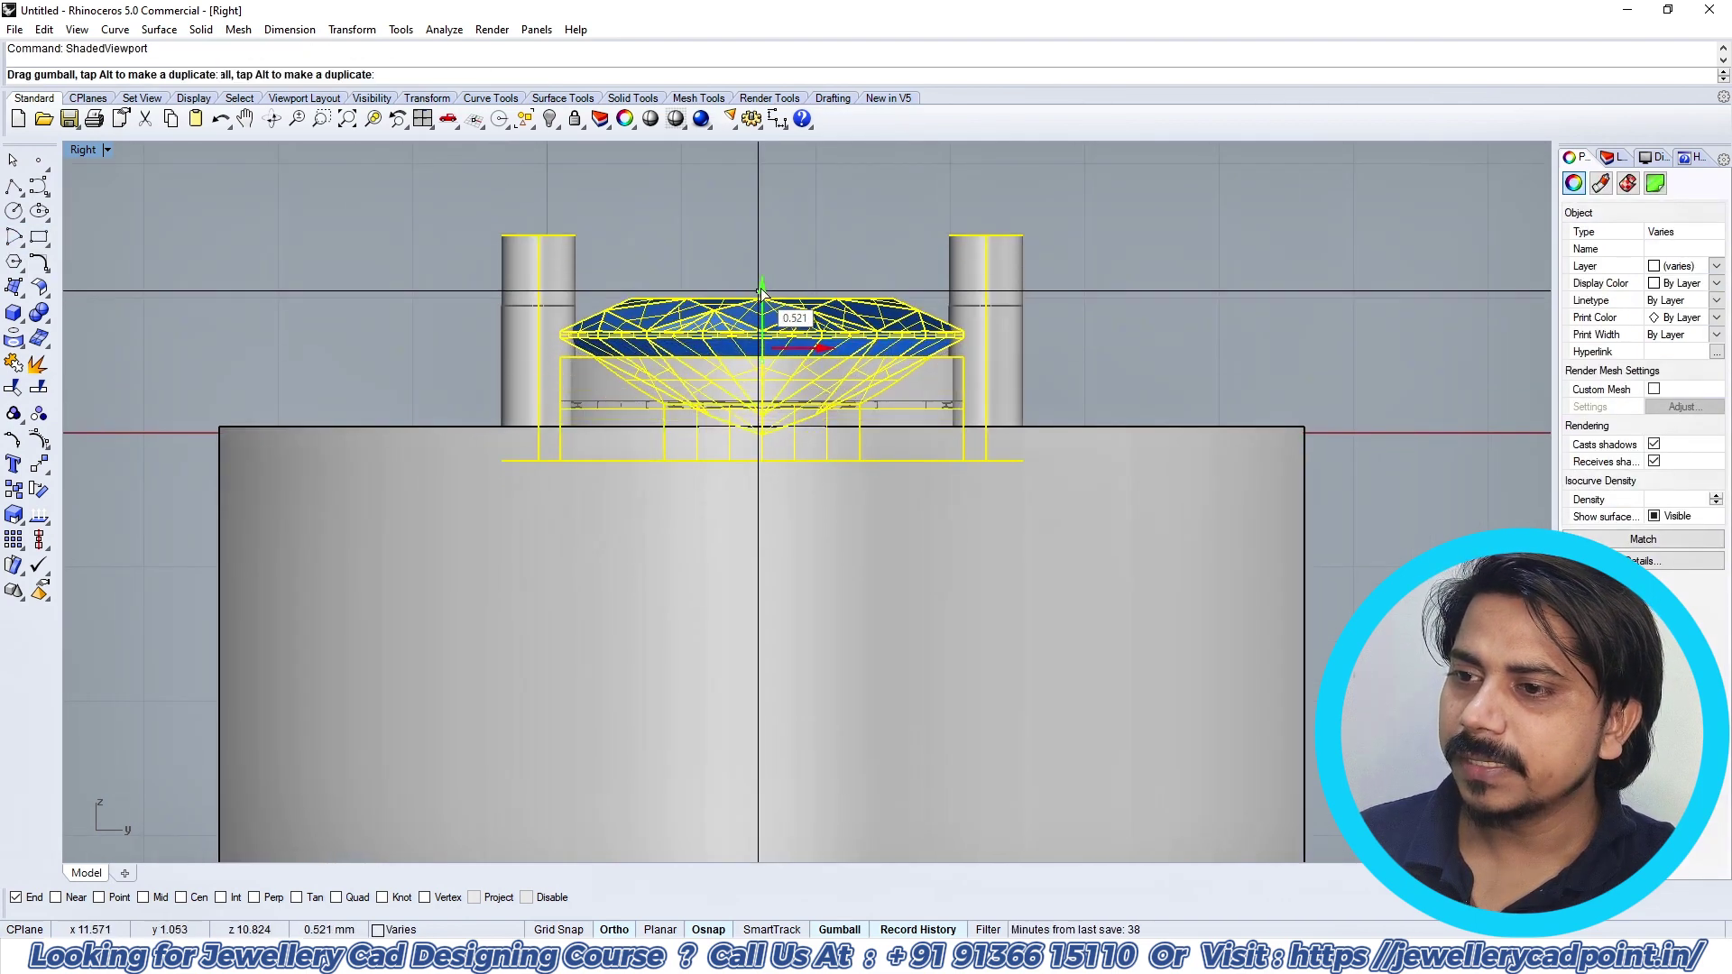
key("Escape")
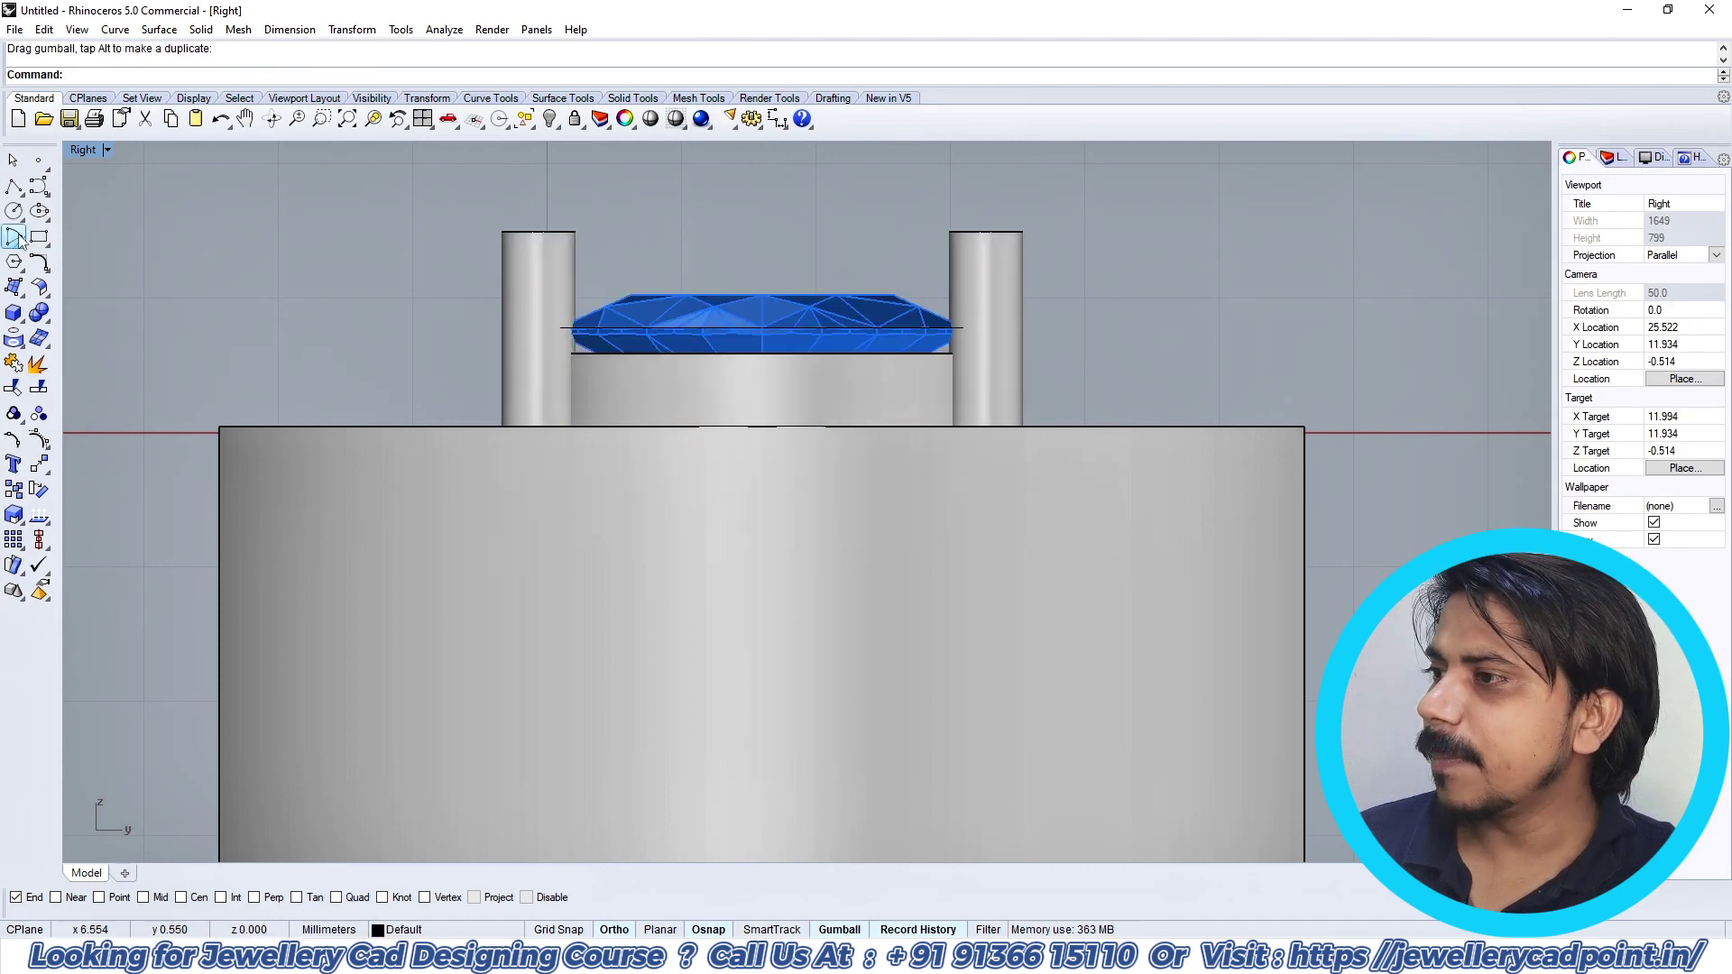
Step: With object snaps disabled, draw a downward-bulging arc from the right prong's lower part outward into the frame, spanning about 1.5 mm
left_click(14, 236)
key("ctrl+alt+w")
scroll(996, 454, "up", 2)
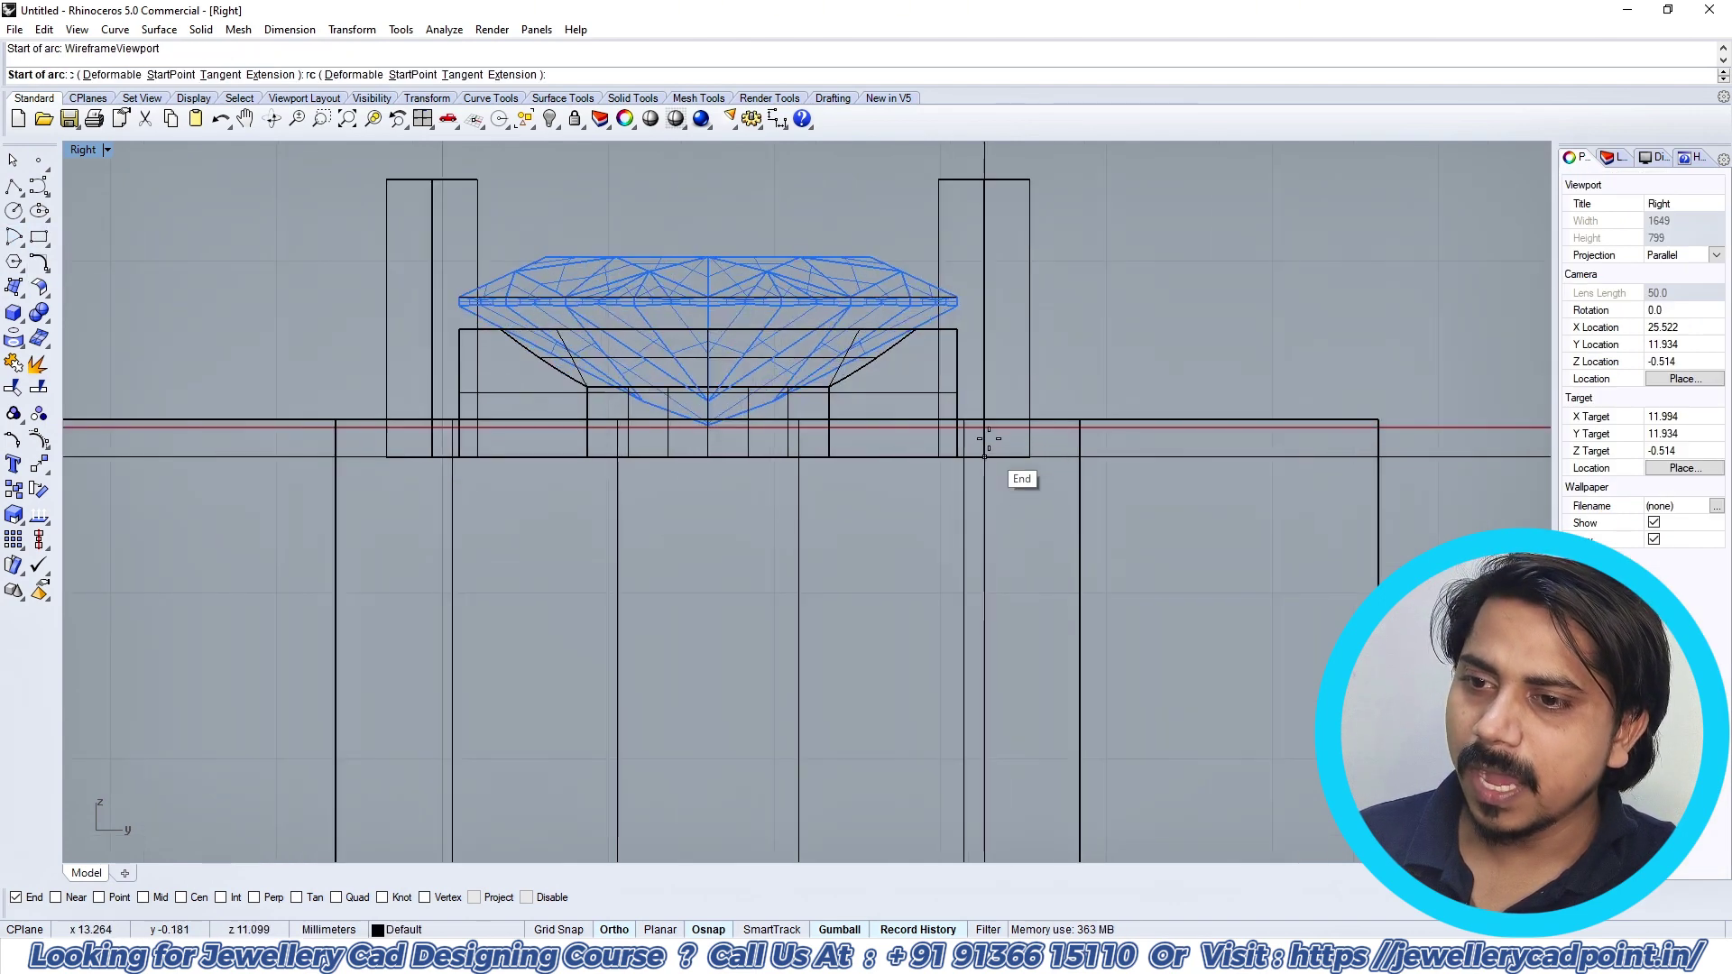
left_click(556, 898)
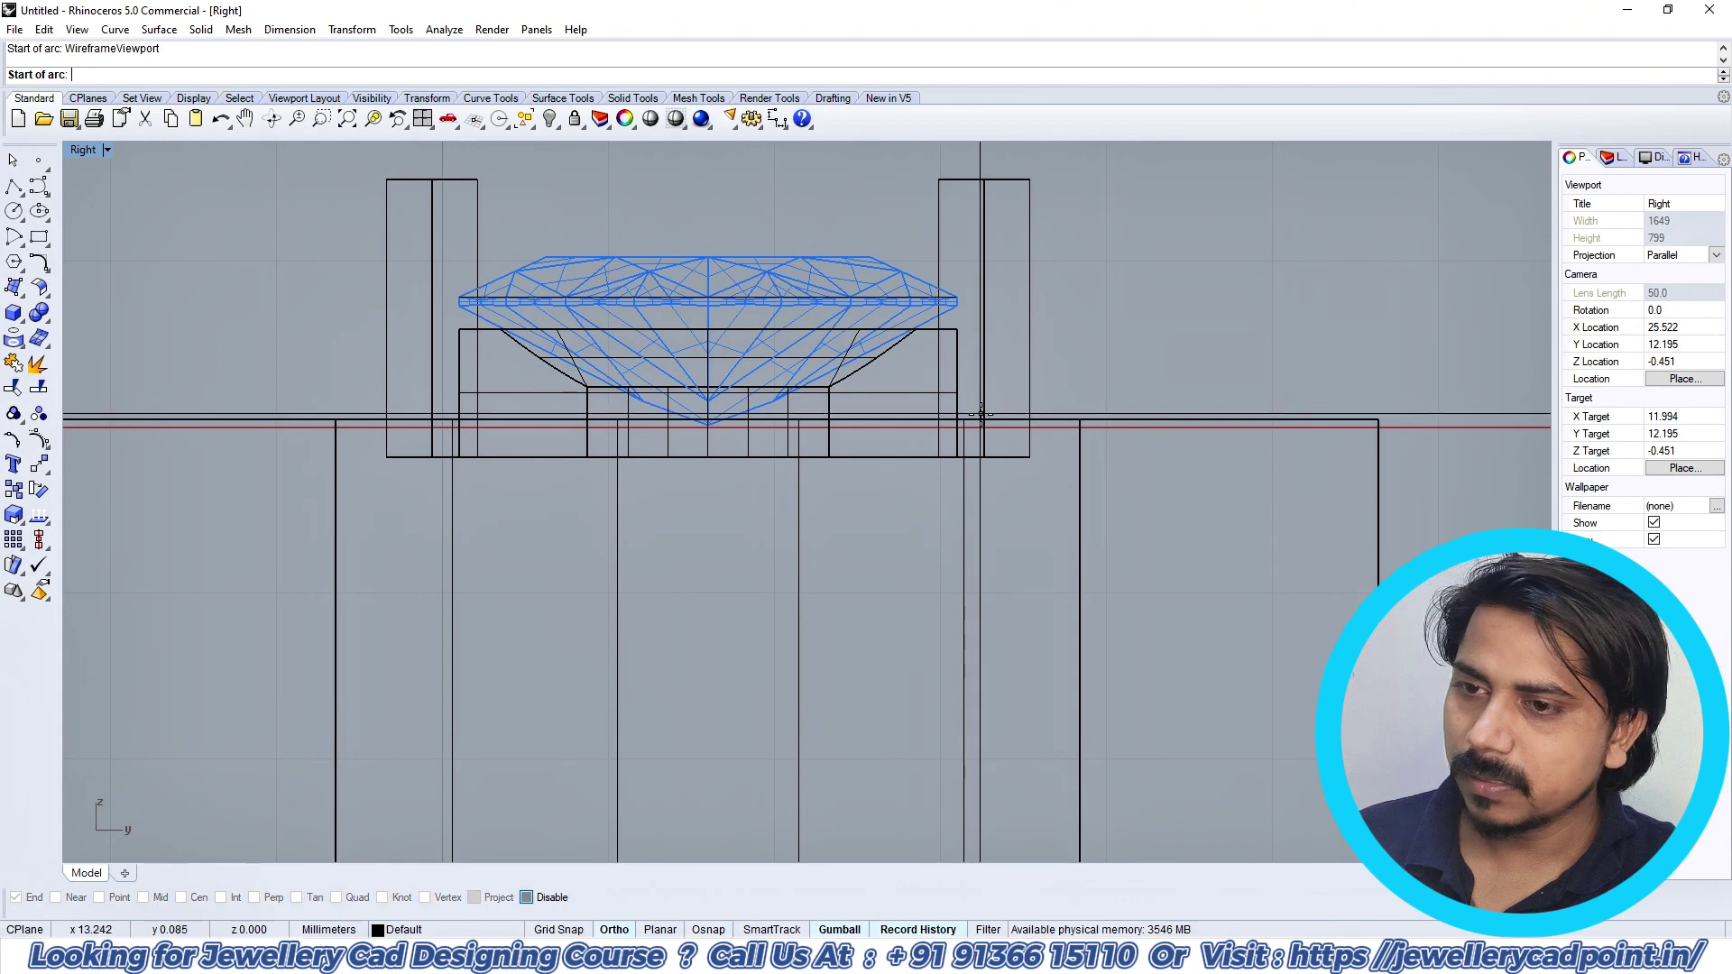
left_click(984, 424)
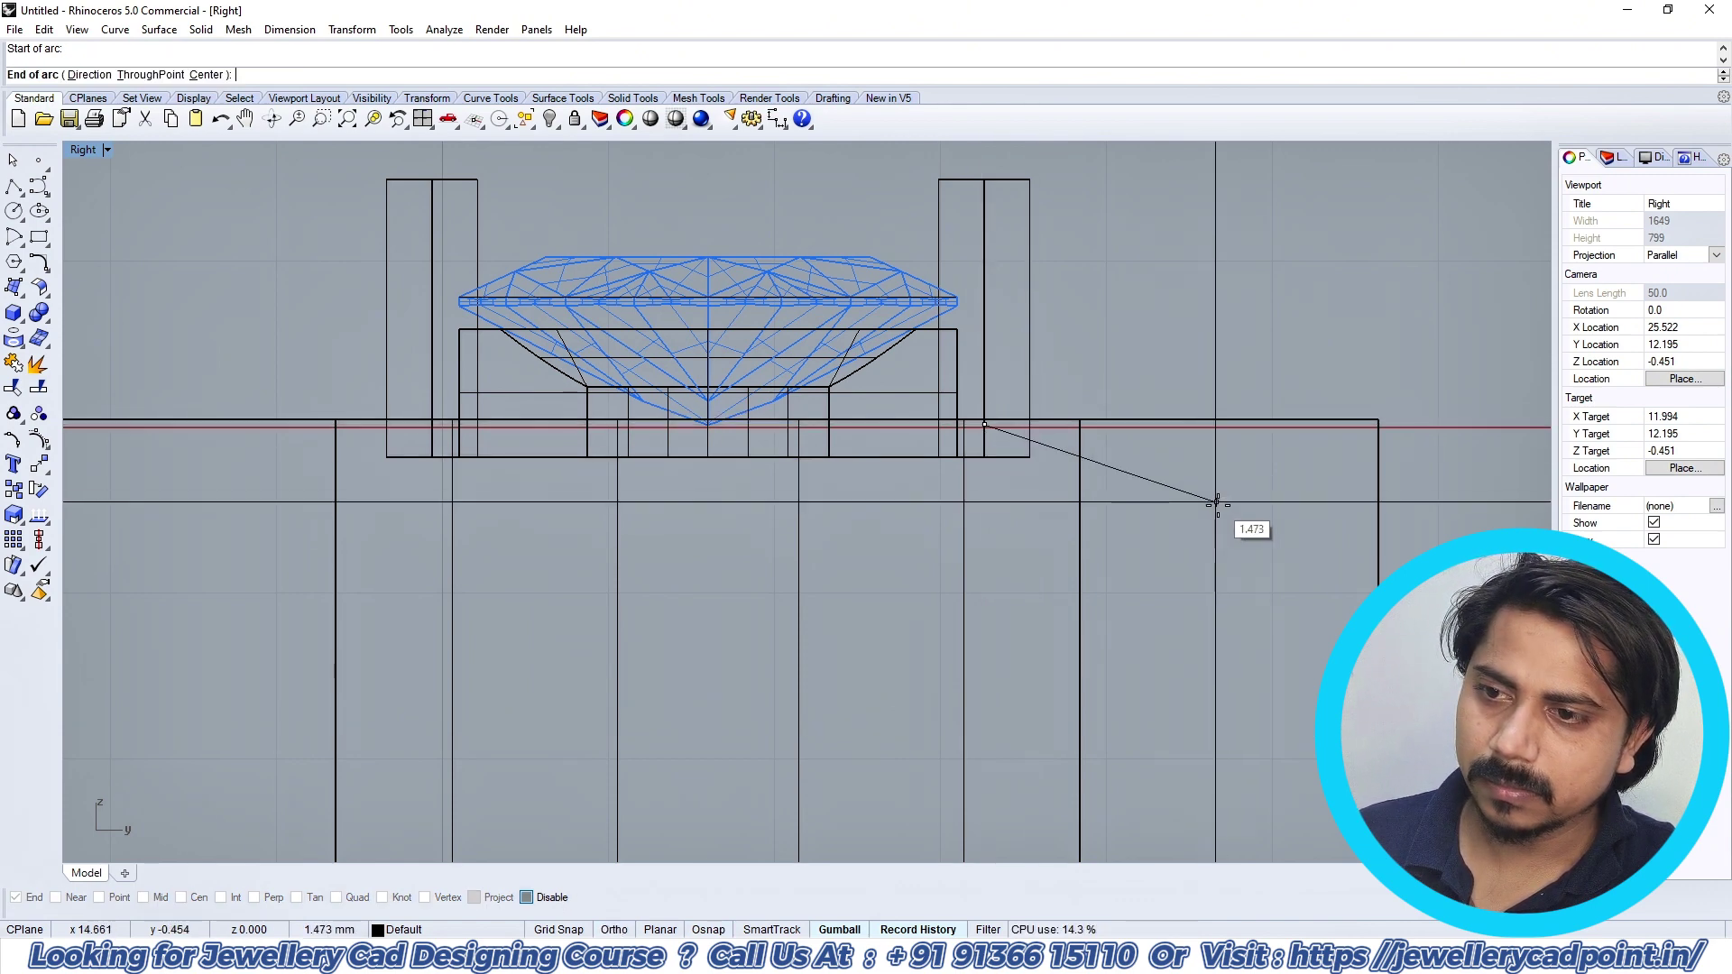
left_click(1161, 515)
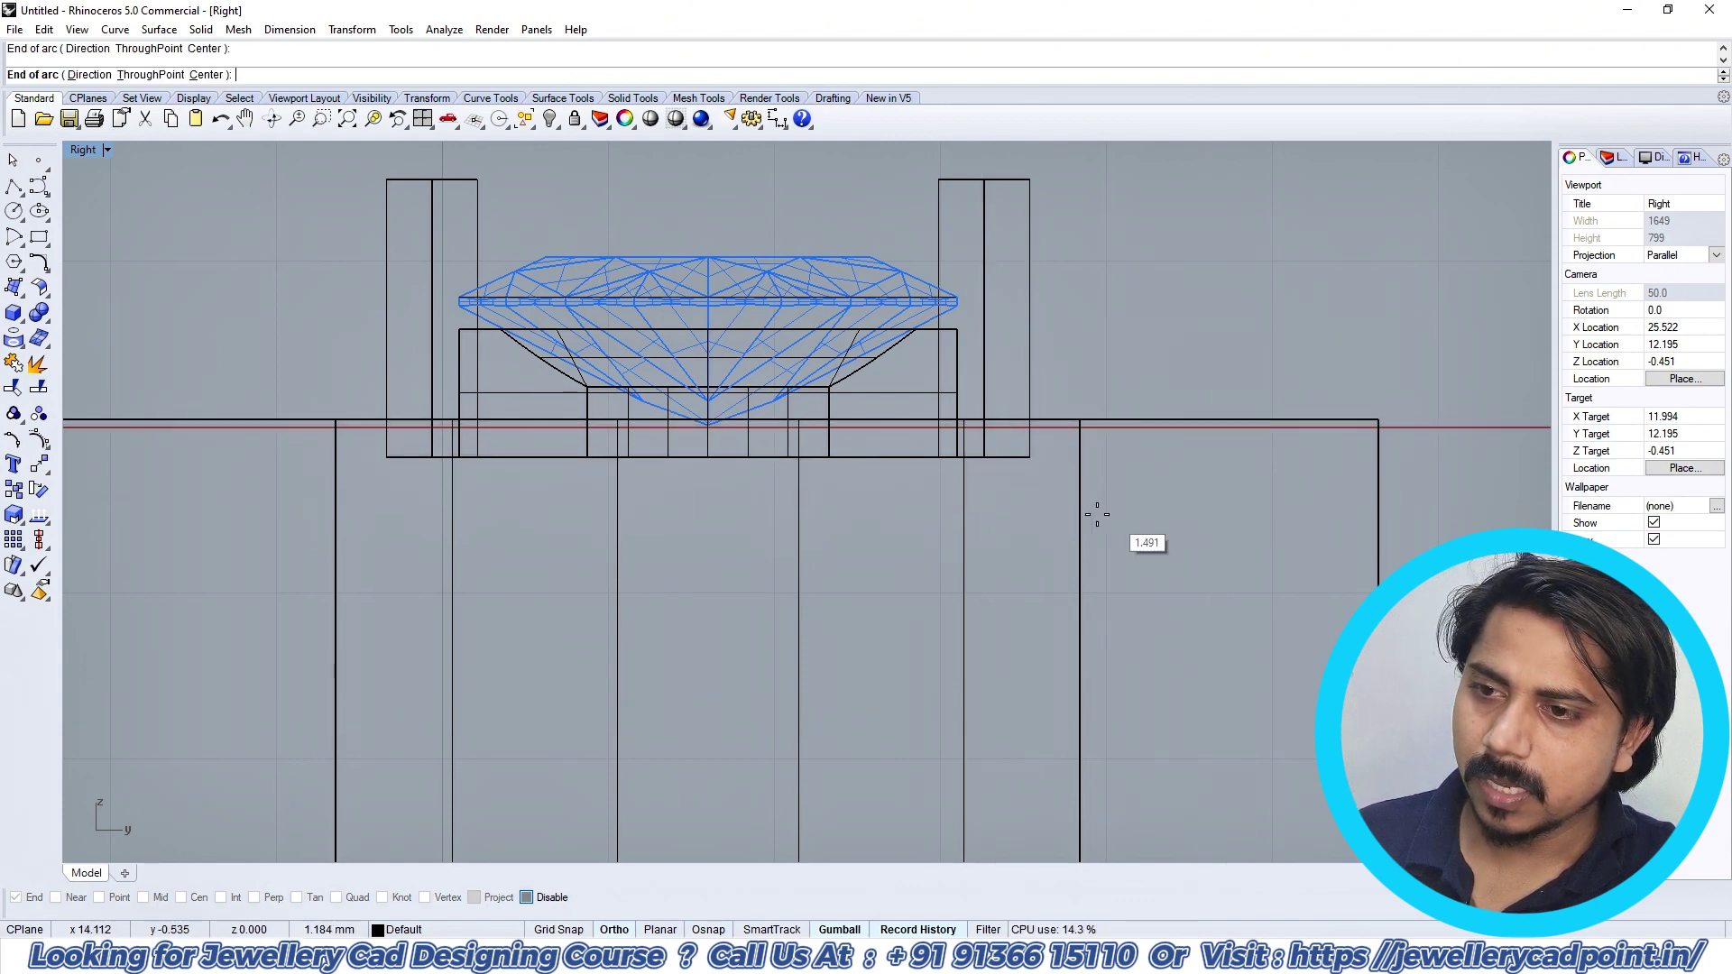
left_click(1017, 512)
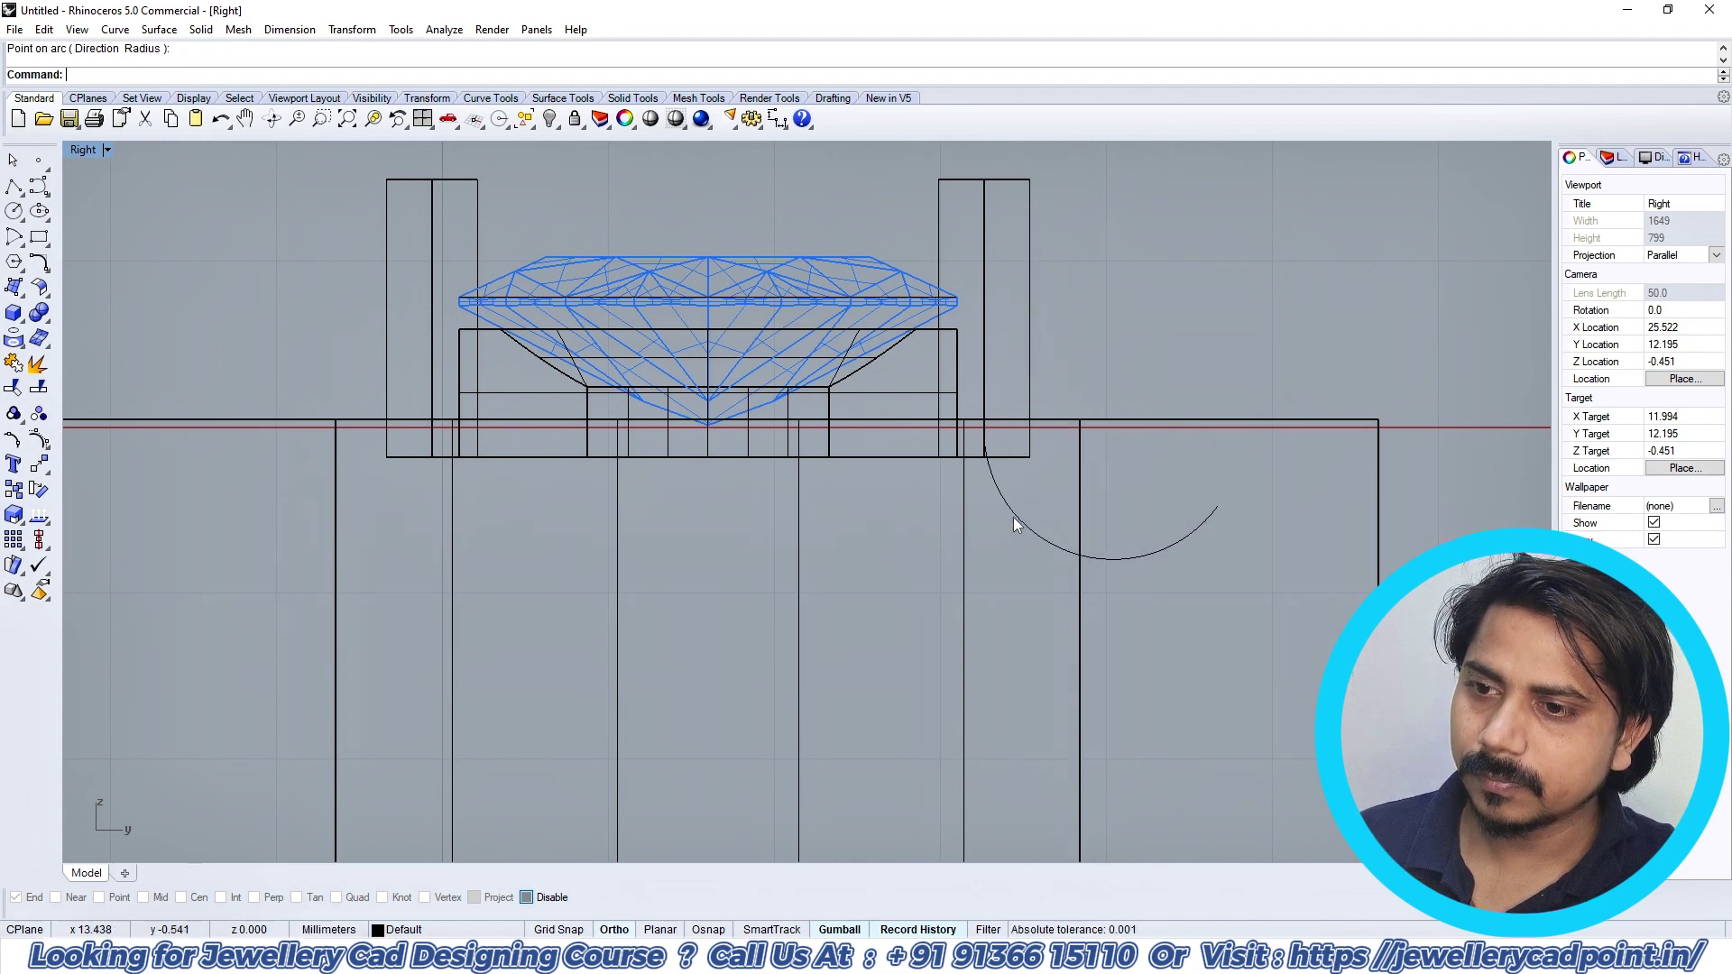
Step: Pipe the downward-bulging arc at the prong's foot with a 0.55 mm diameter and flat caps, and shade the view
left_click(1014, 517)
type("Pip")
key("Return")
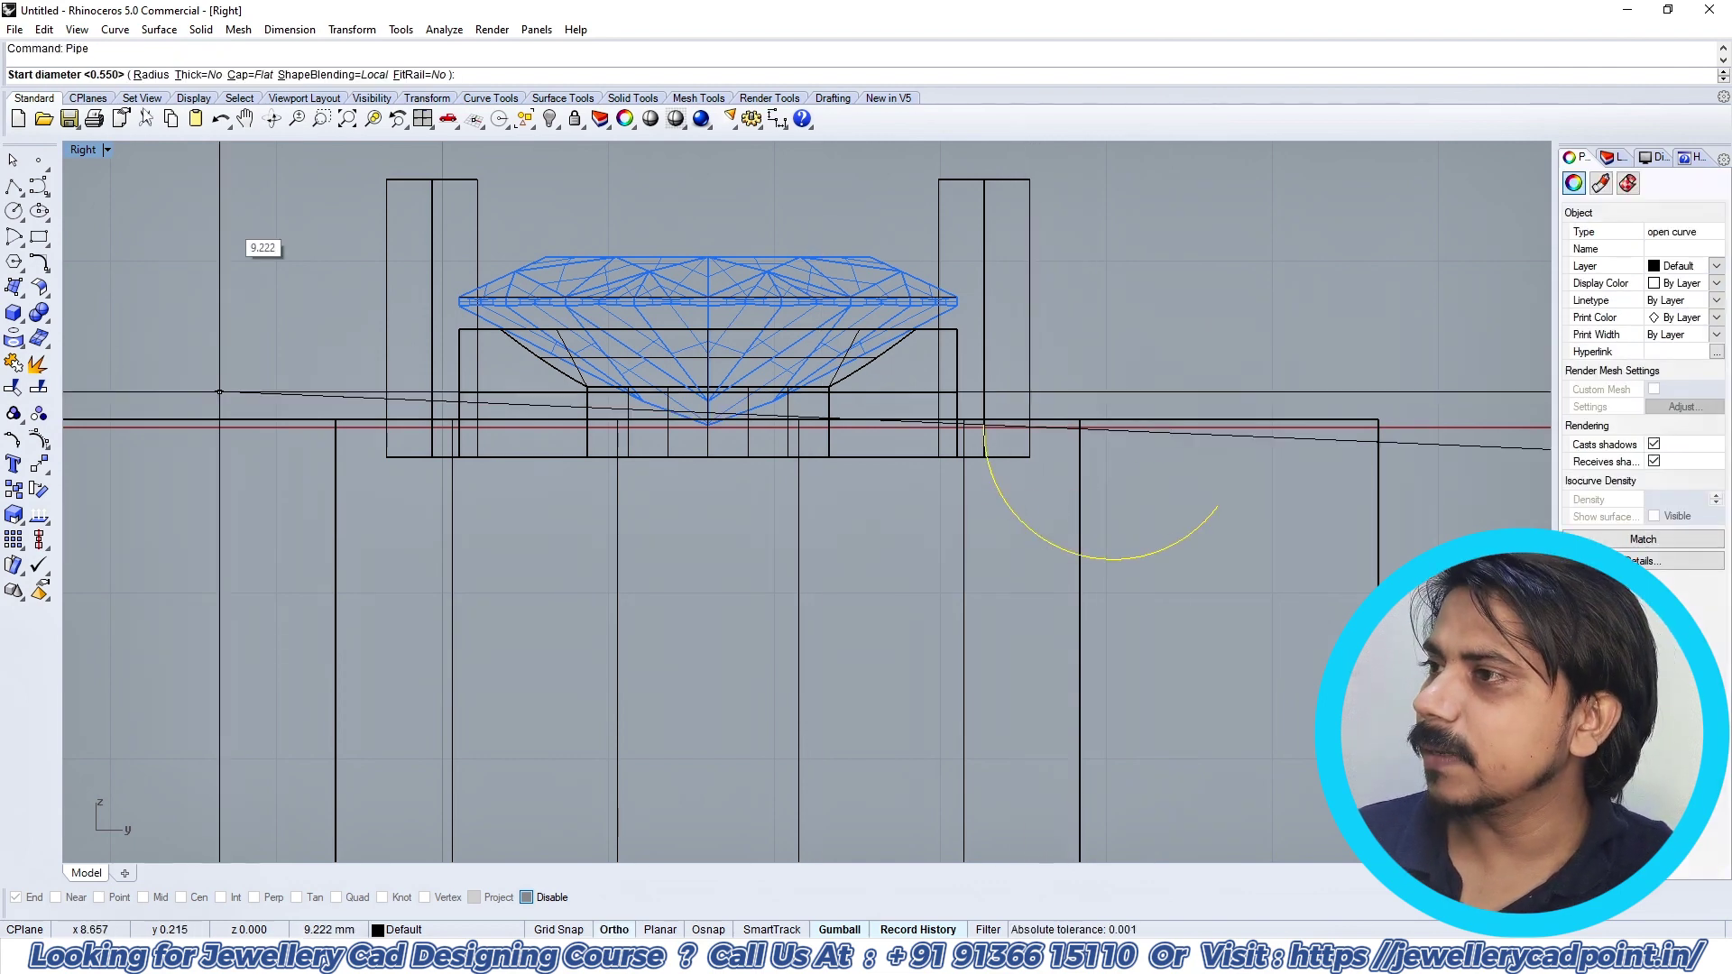
key("Return")
key("Return")
key("ctrl+alt+s")
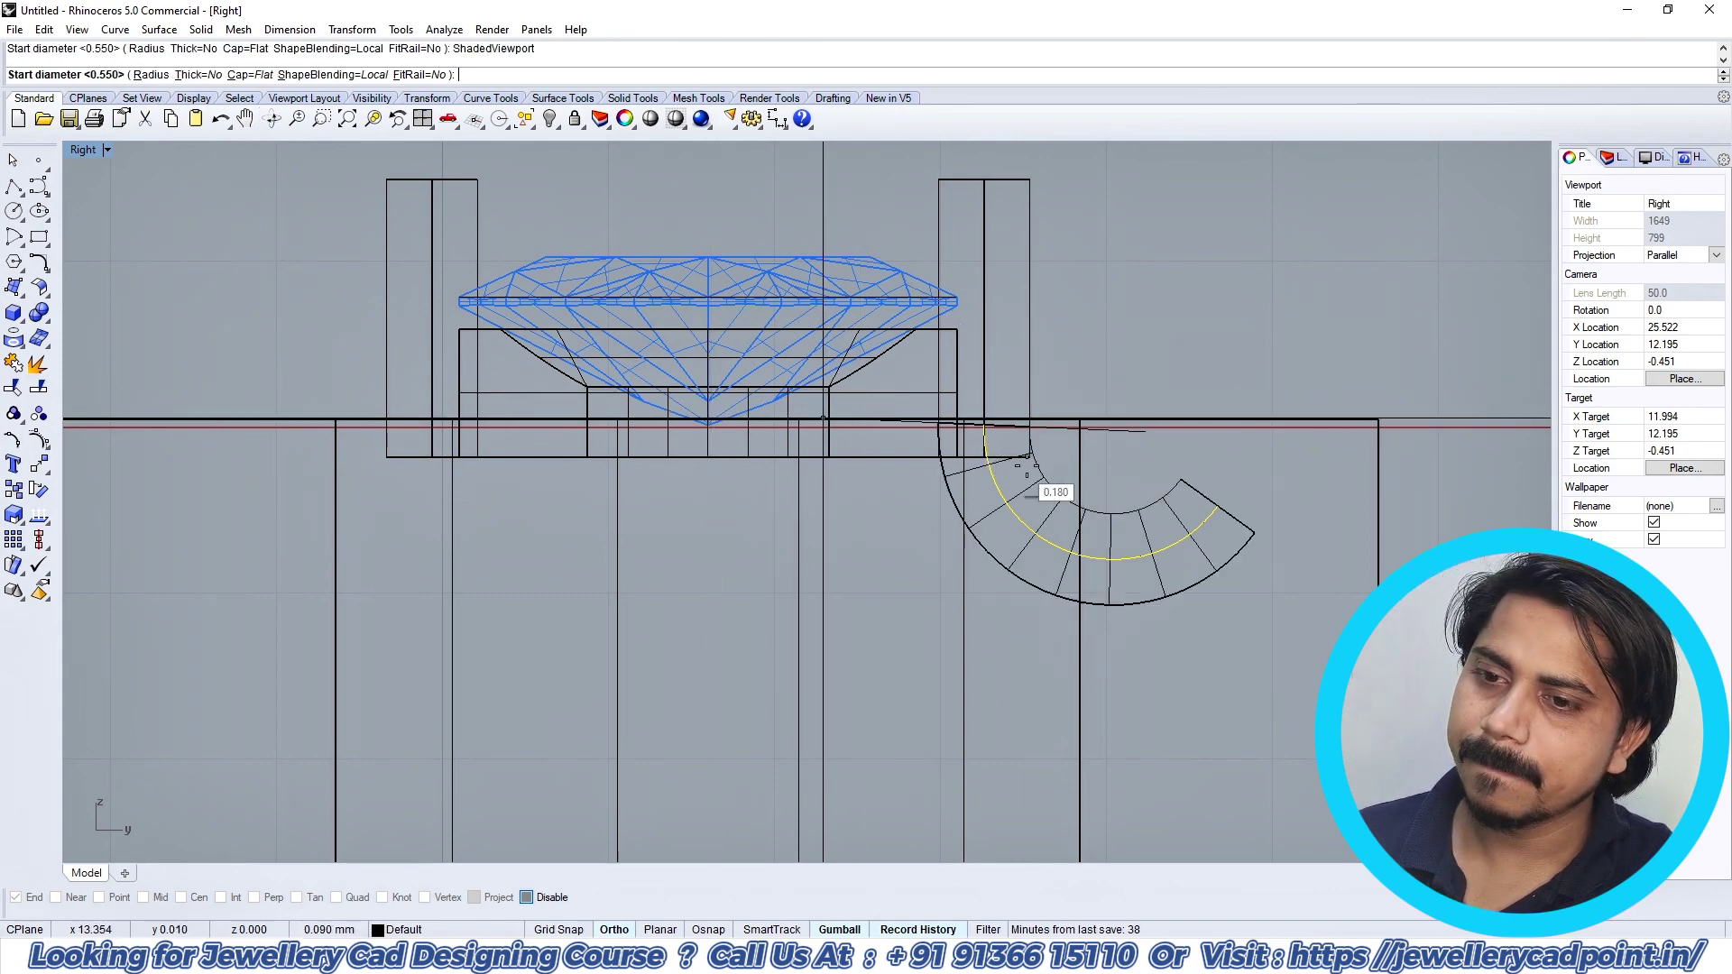
Step: Seen from above, shift the curved pipe and its arc sideways until they line up with the prong at the gem's upper tip
scroll(1013, 428, "down", 8)
key("F1")
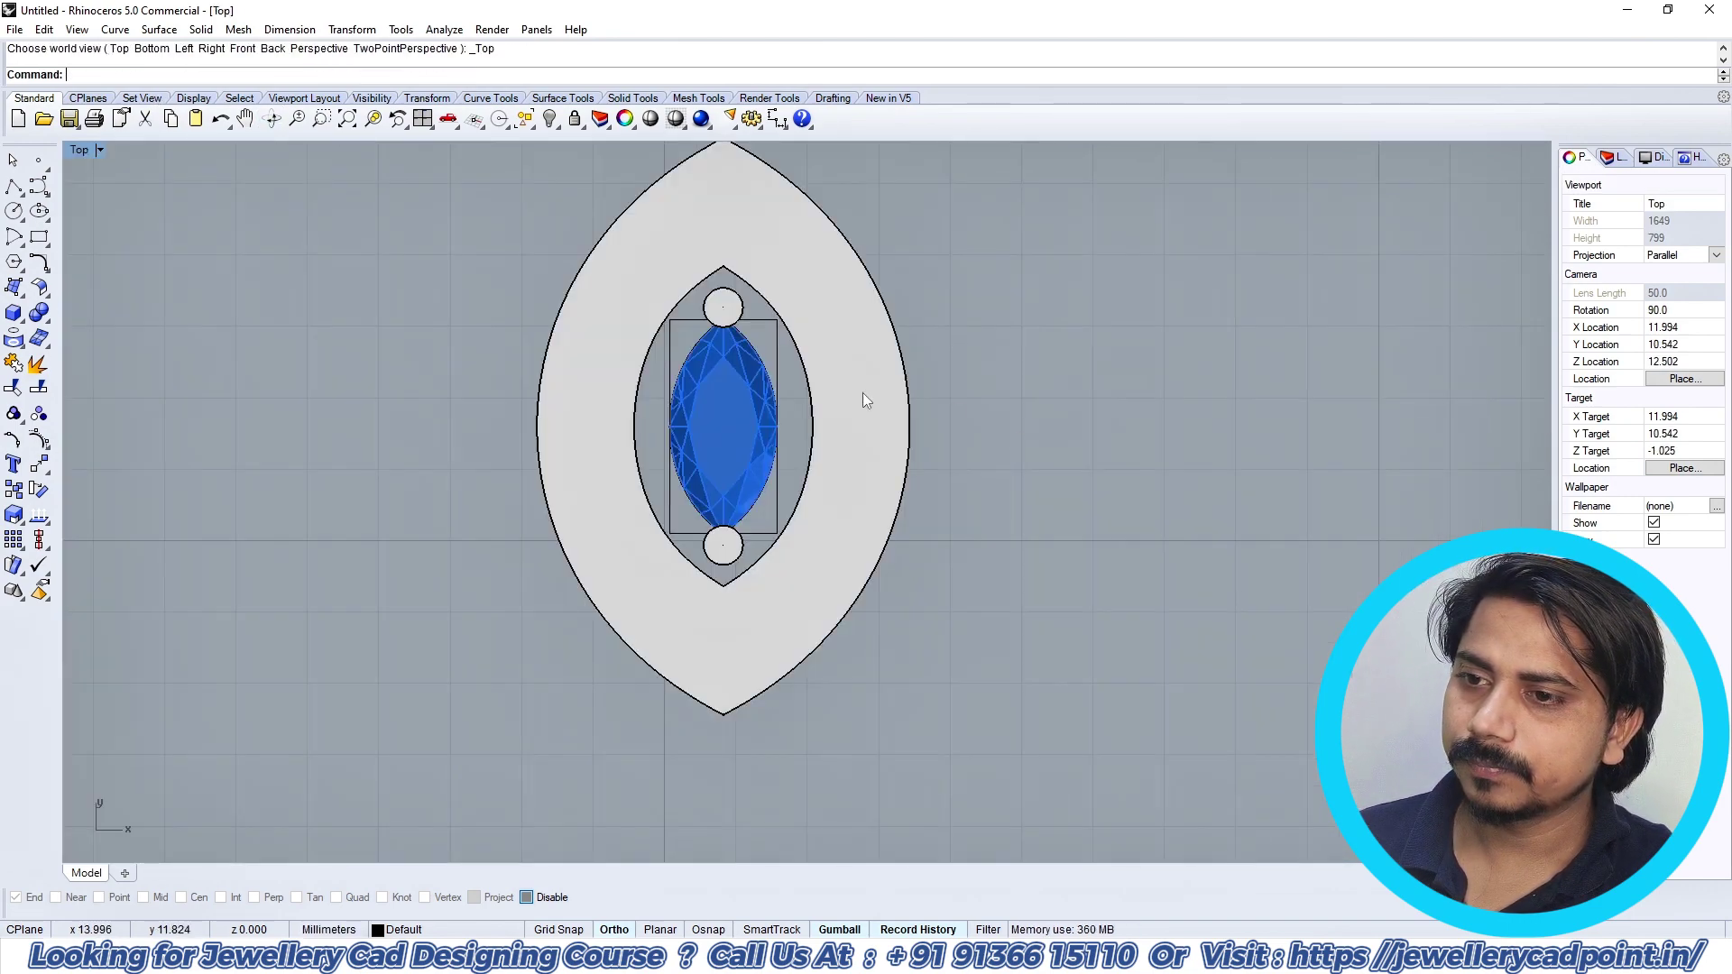
right_click_drag(639, 325, 716, 370)
scroll(753, 377, "down", 10)
left_click_drag(451, 457, 591, 262)
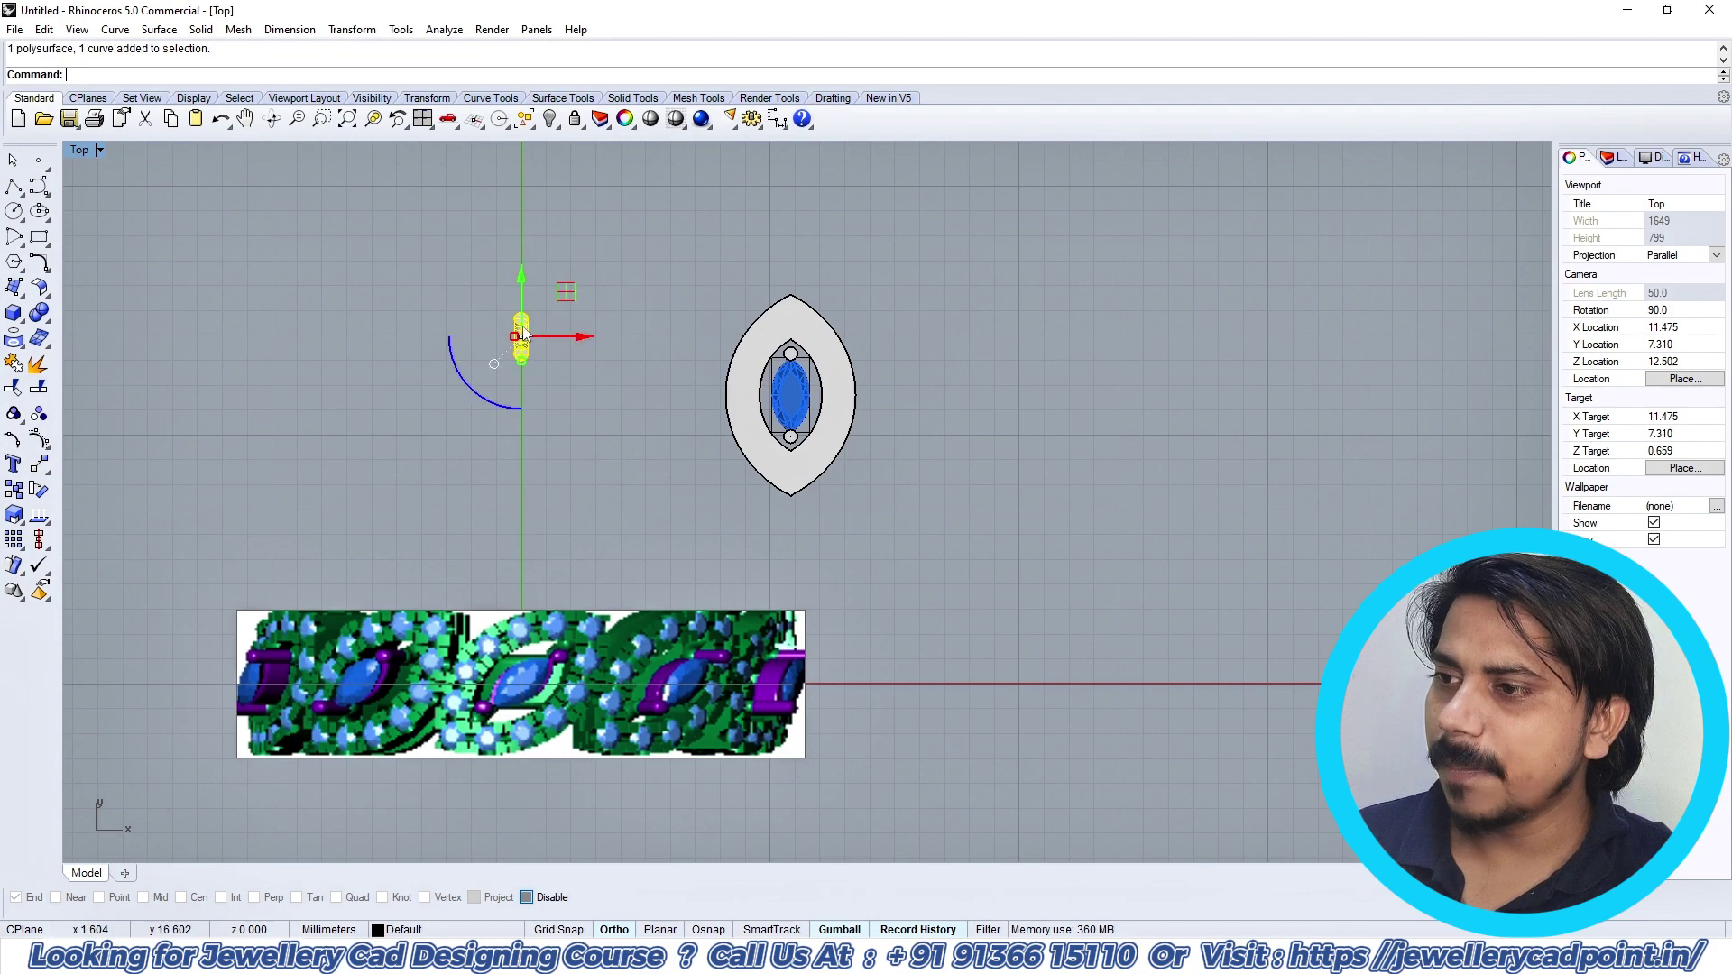
scroll(524, 335, "up", 5)
left_click_drag(570, 336, 1032, 290)
scroll(1073, 336, "up", 8)
scroll(1026, 425, "down", 10)
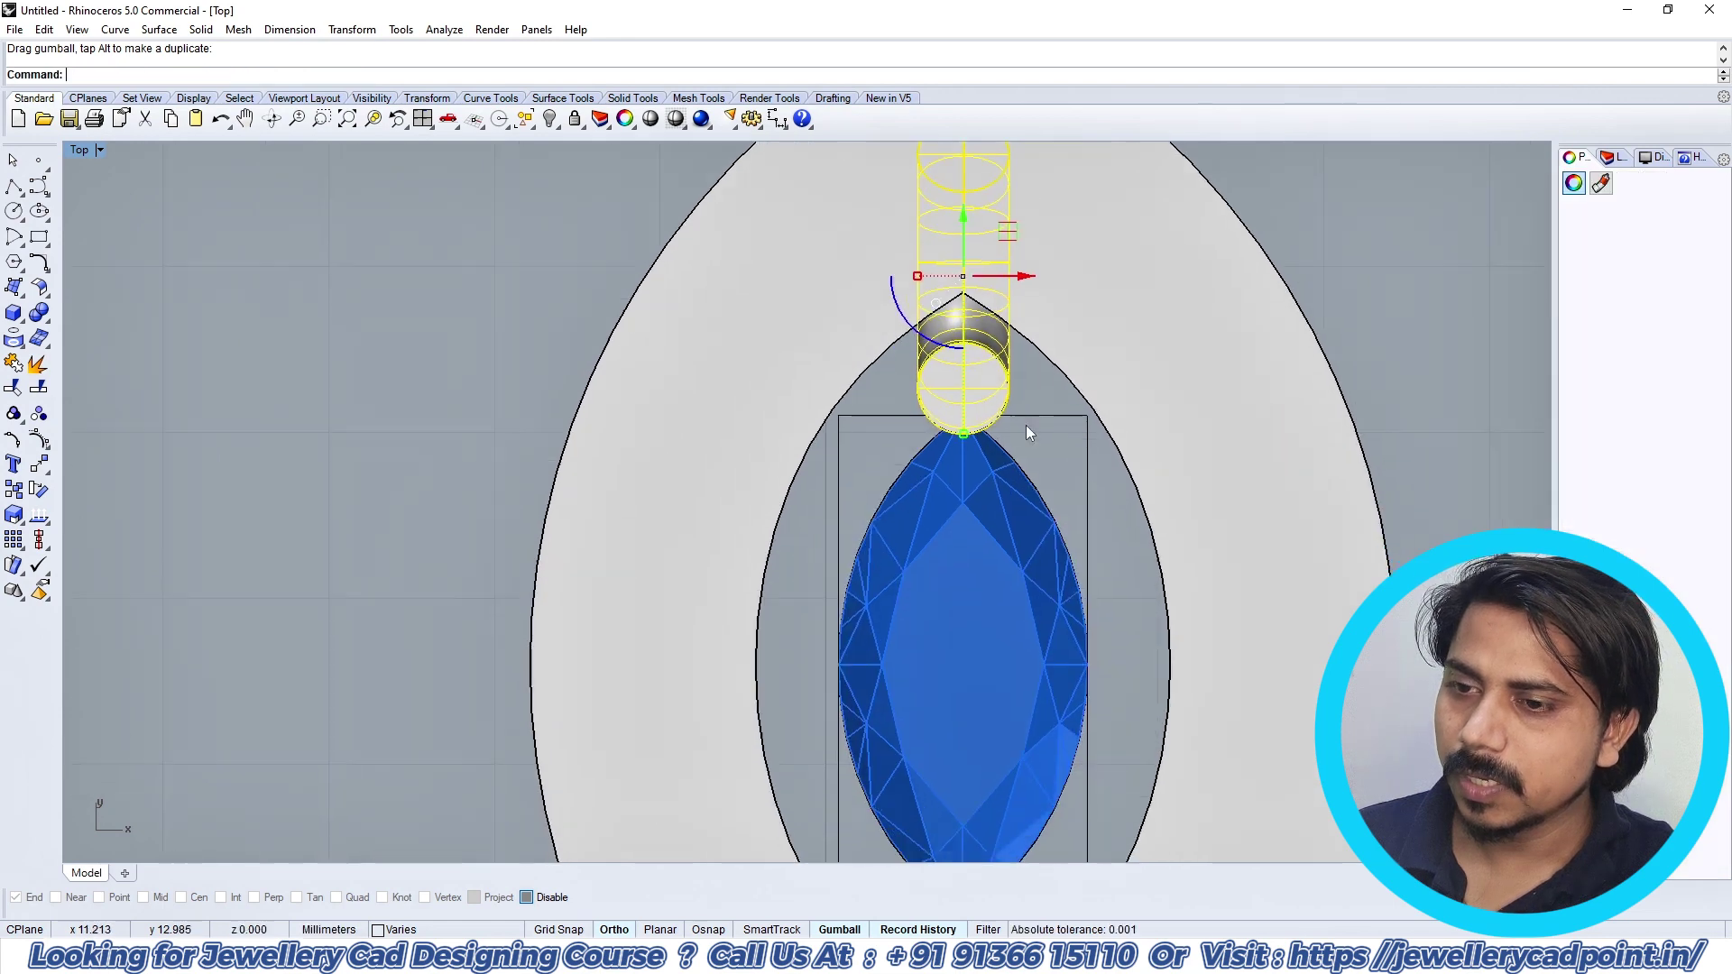
Step: Mirror the curved pipe and its arc about a horizontal line through the gem's centre, keeping the original
type("mi")
key("Return")
type("cen")
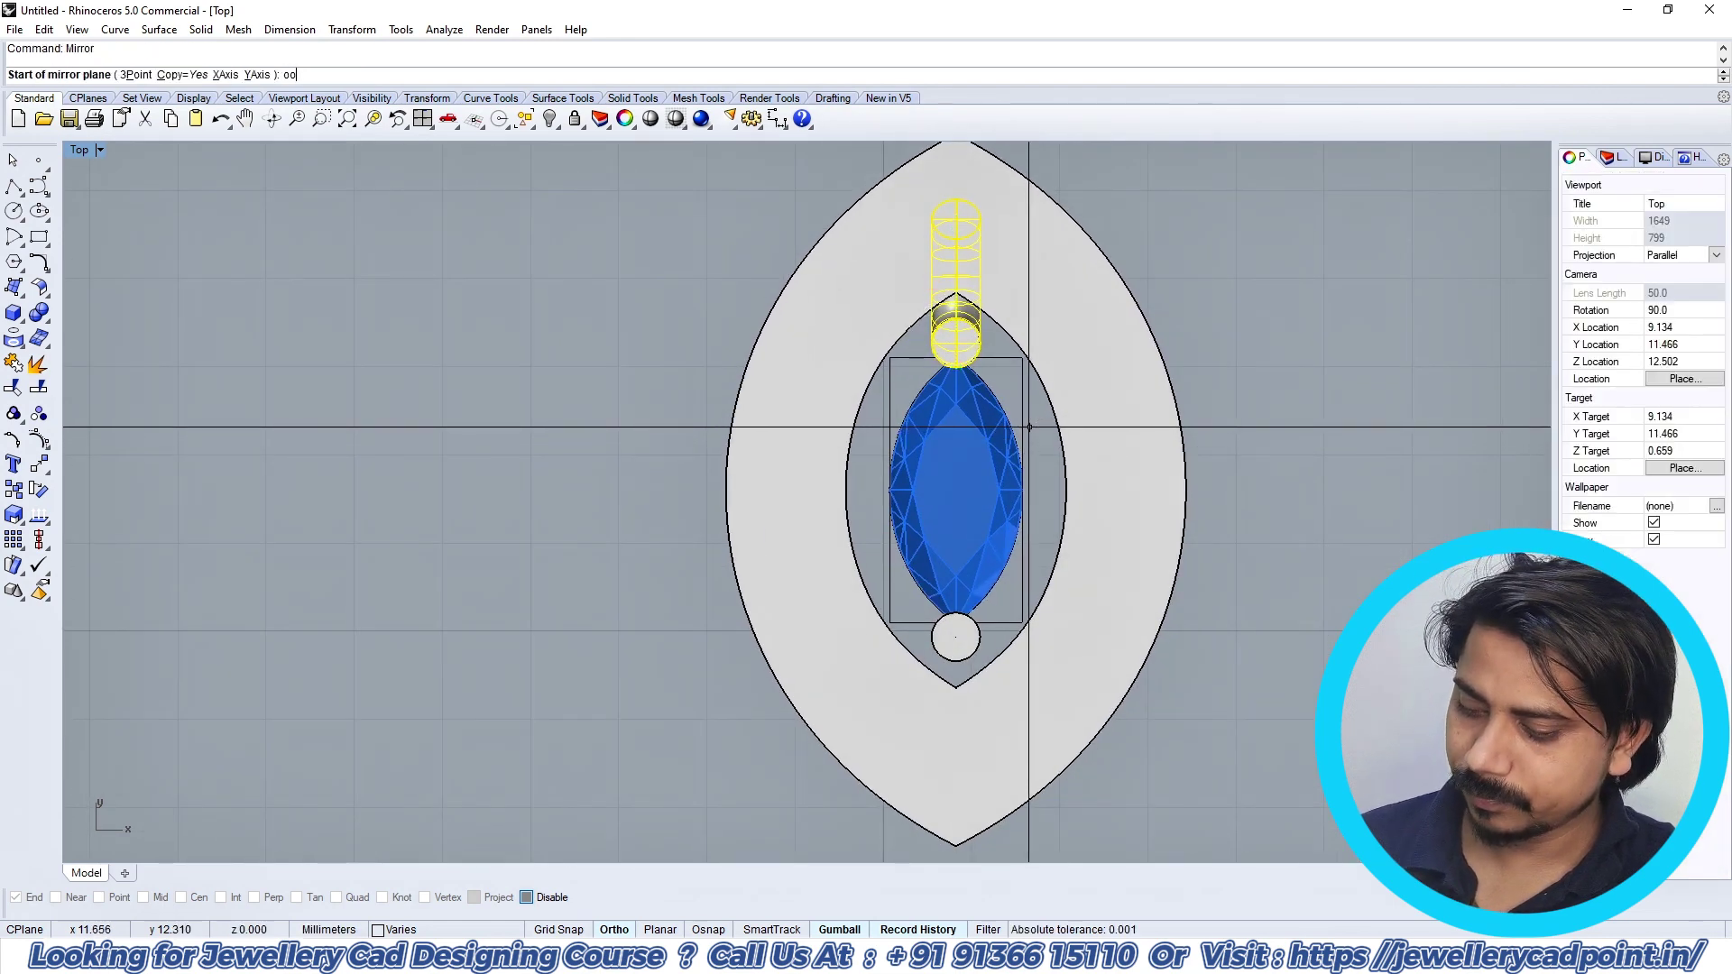
key("Return")
left_click(1026, 420)
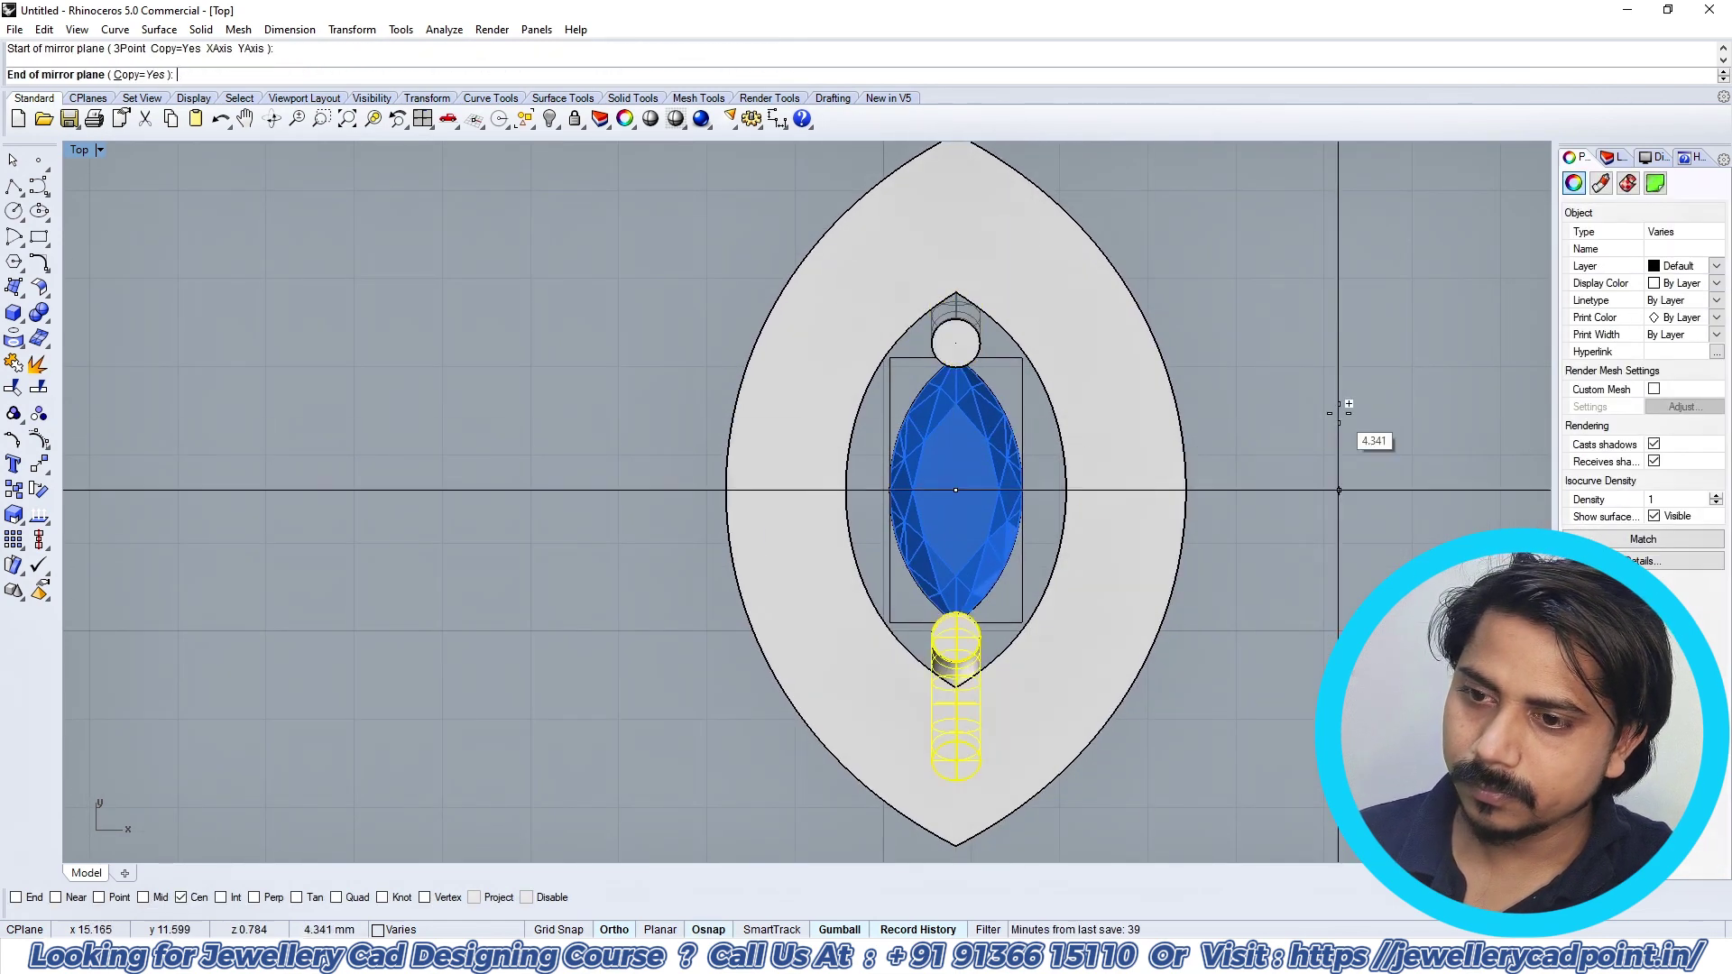
left_click(1339, 412)
scroll(1218, 410, "down", 6)
key("F4")
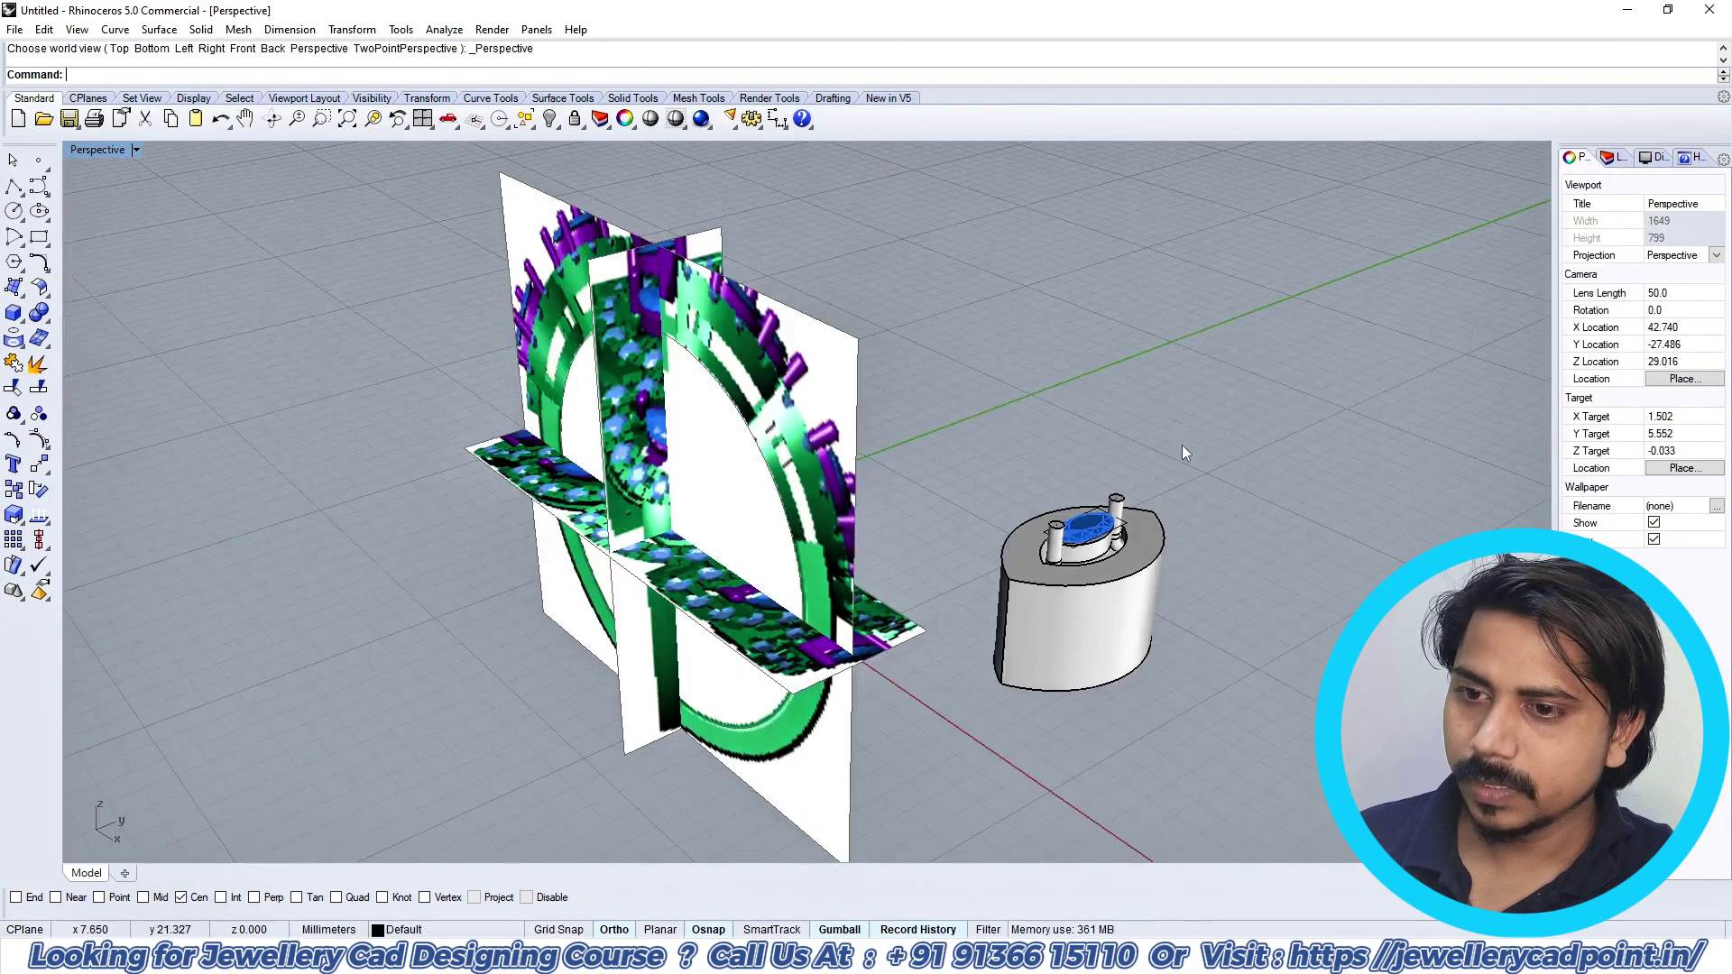
Step: Measure across the open slot between the green bands in the front reference picture with an aligned dimension, without placing it
key("ctrl+F2")
scroll(909, 317, "up", 3)
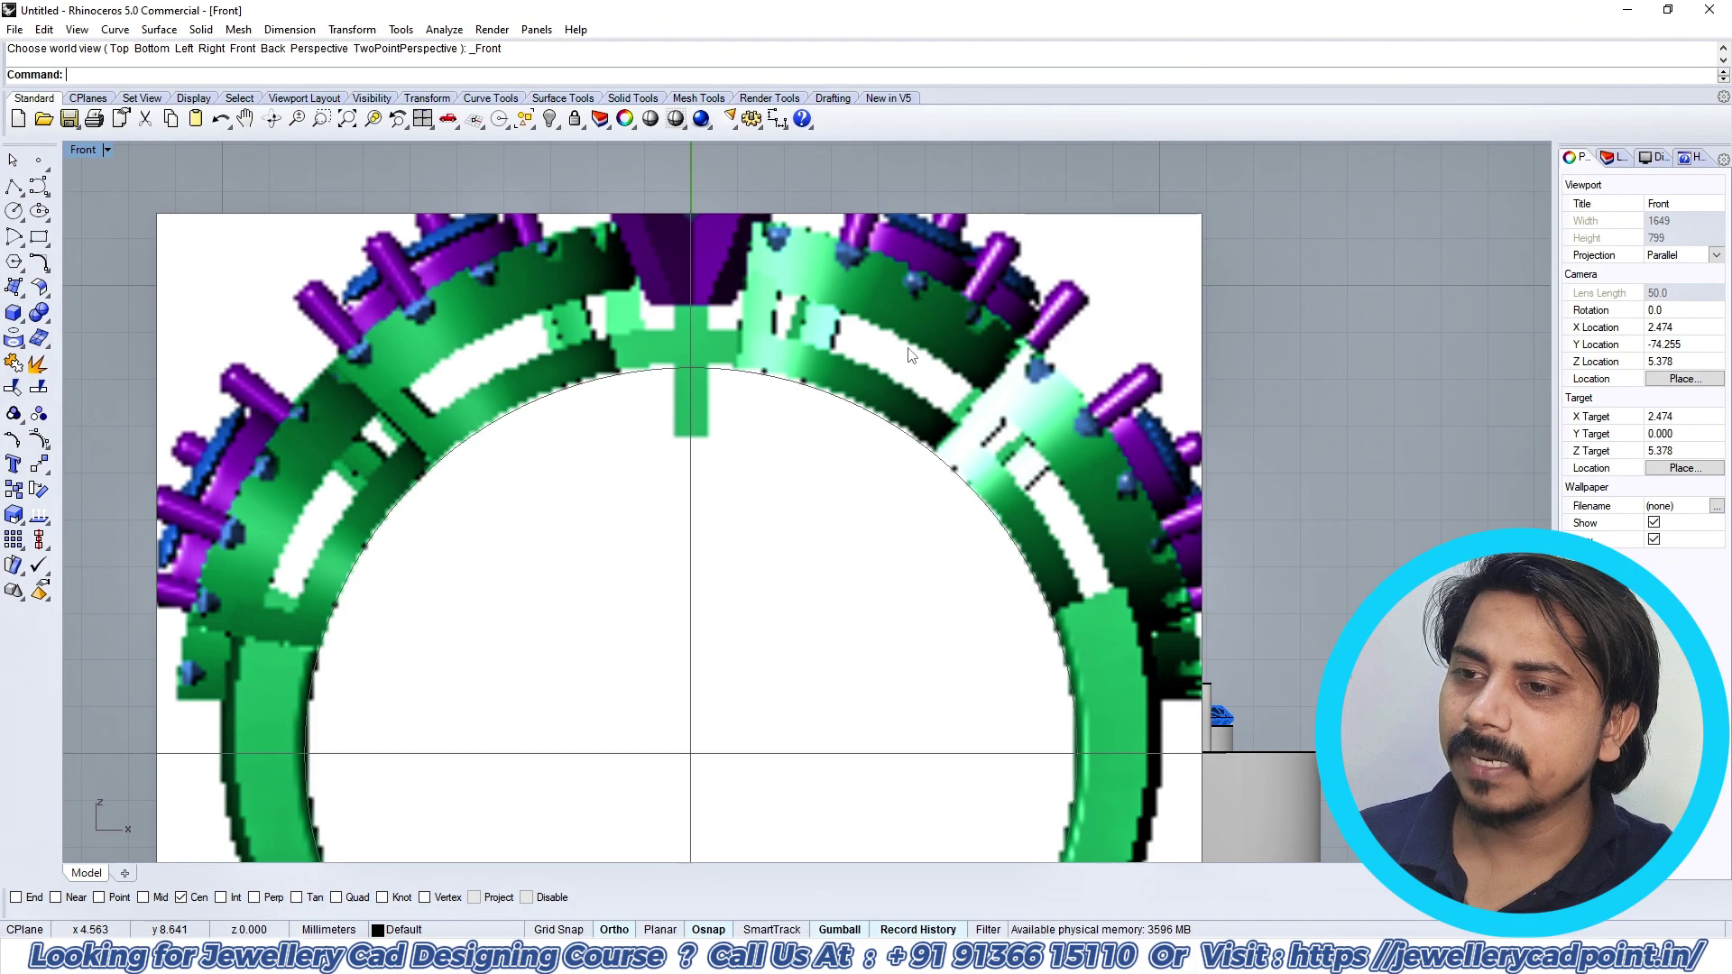
scroll(935, 281, "up", 2)
type("A")
left_click(776, 120)
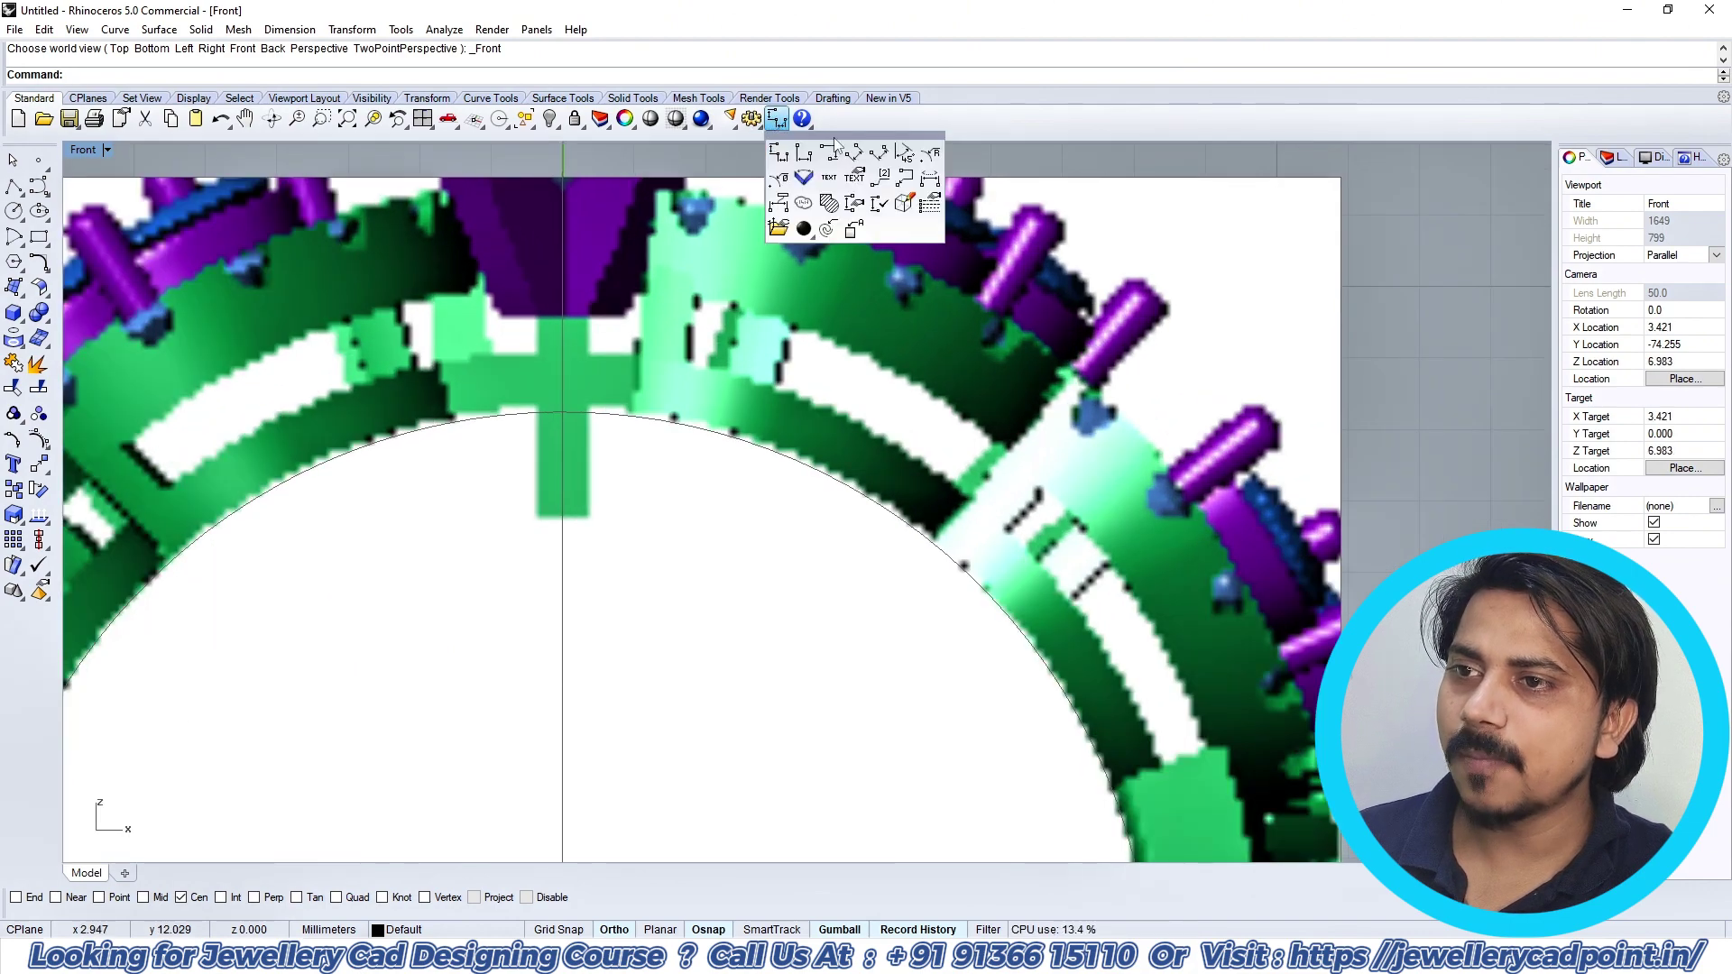
left_click(853, 155)
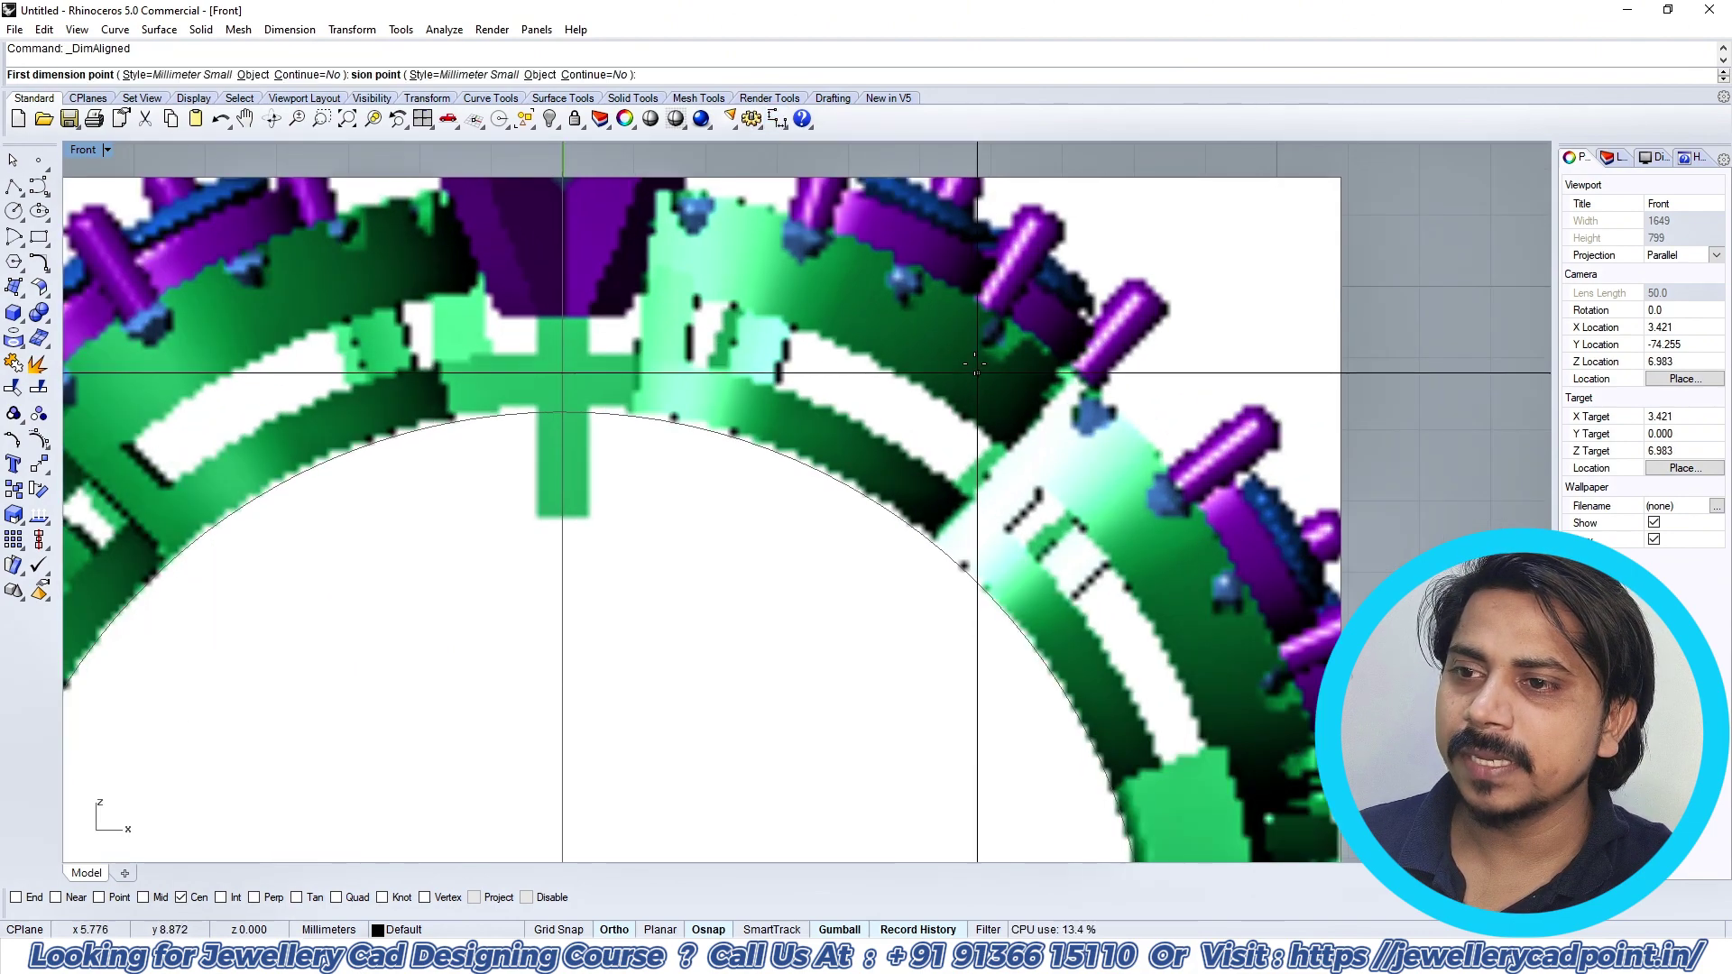
left_click(902, 340)
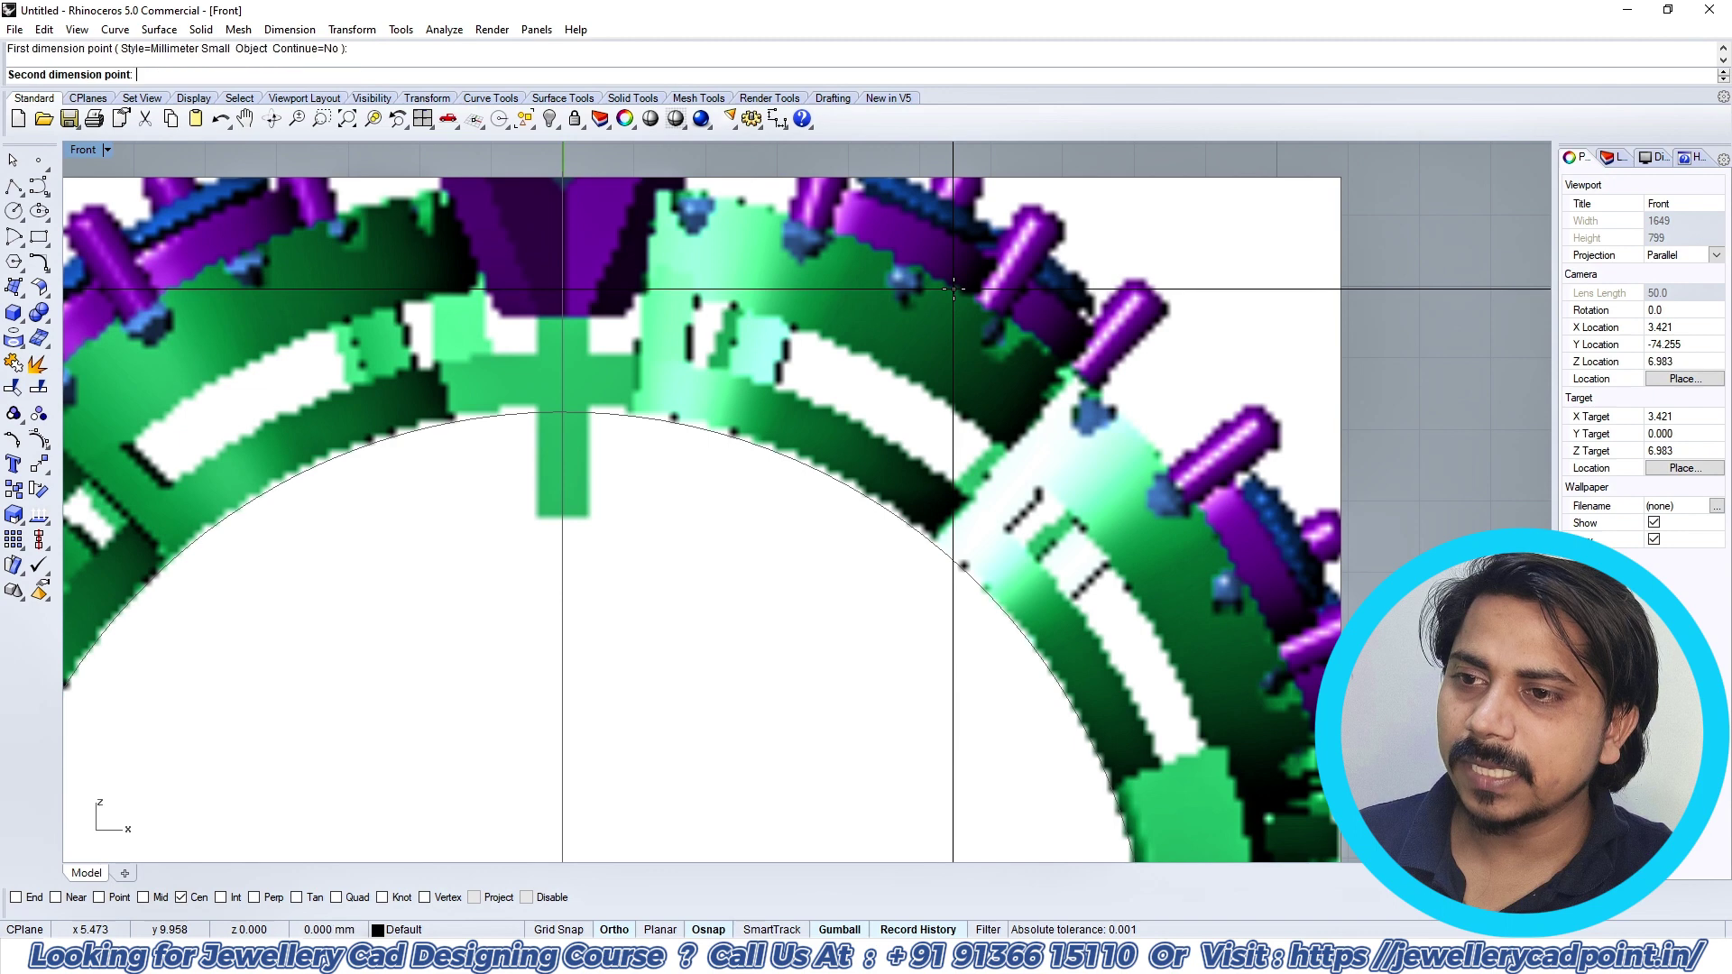
right_click(901, 380)
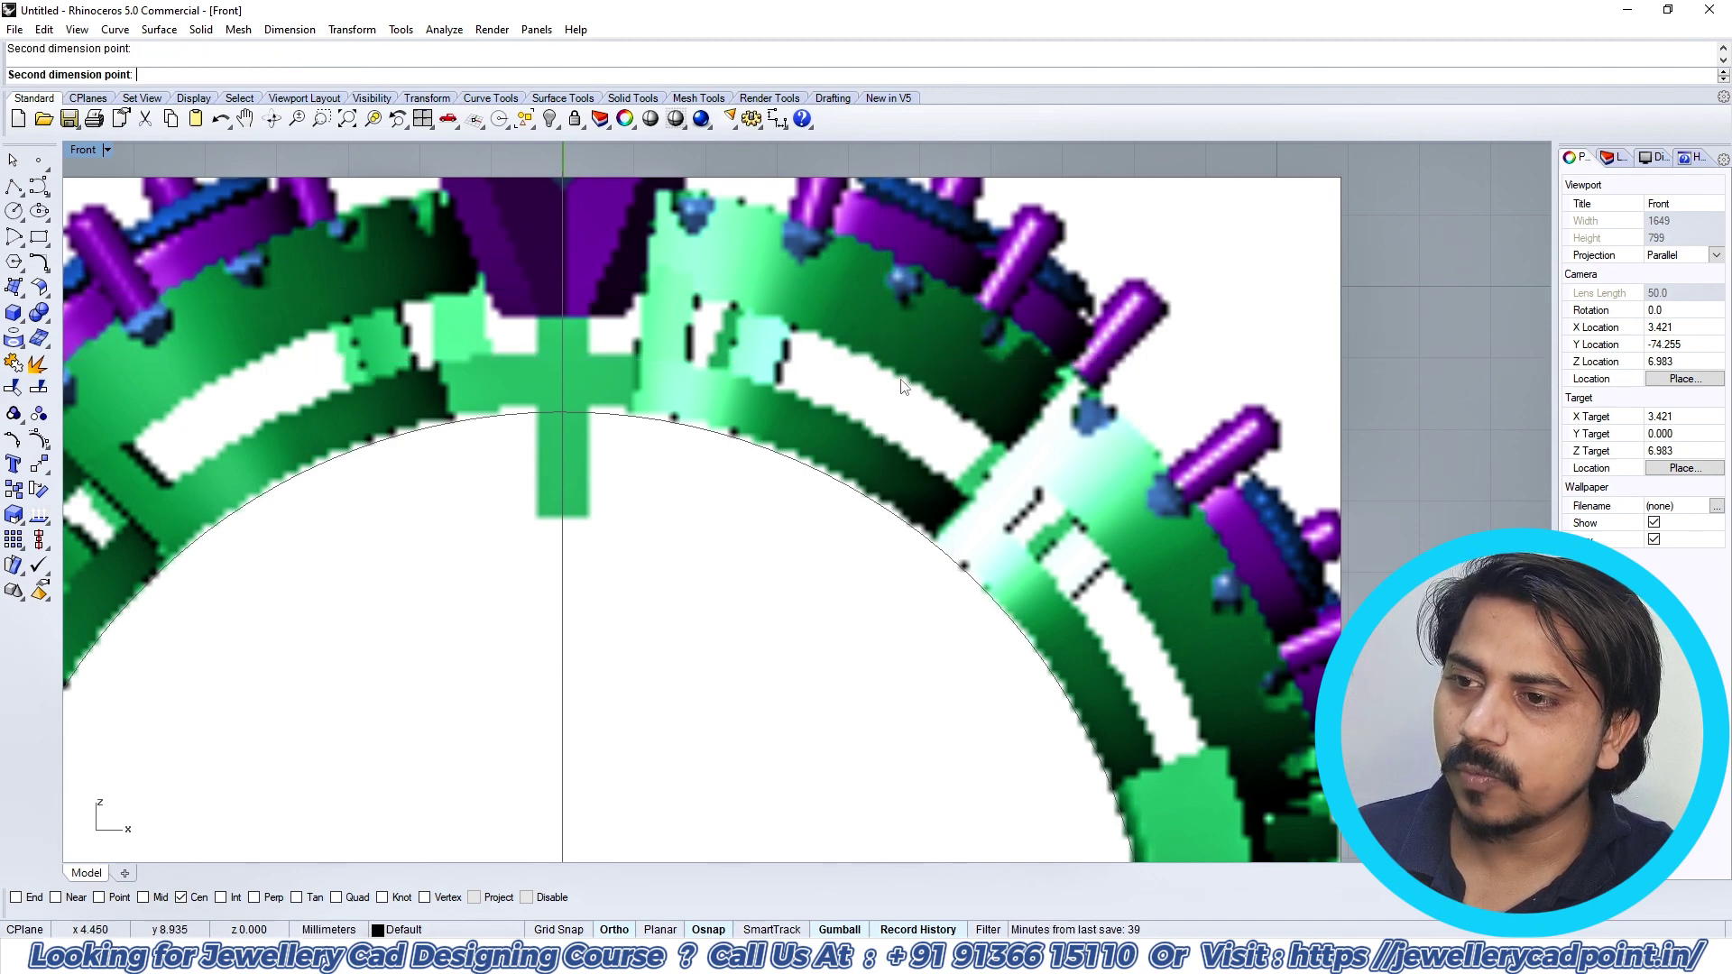
right_click(900, 378)
left_click(900, 376)
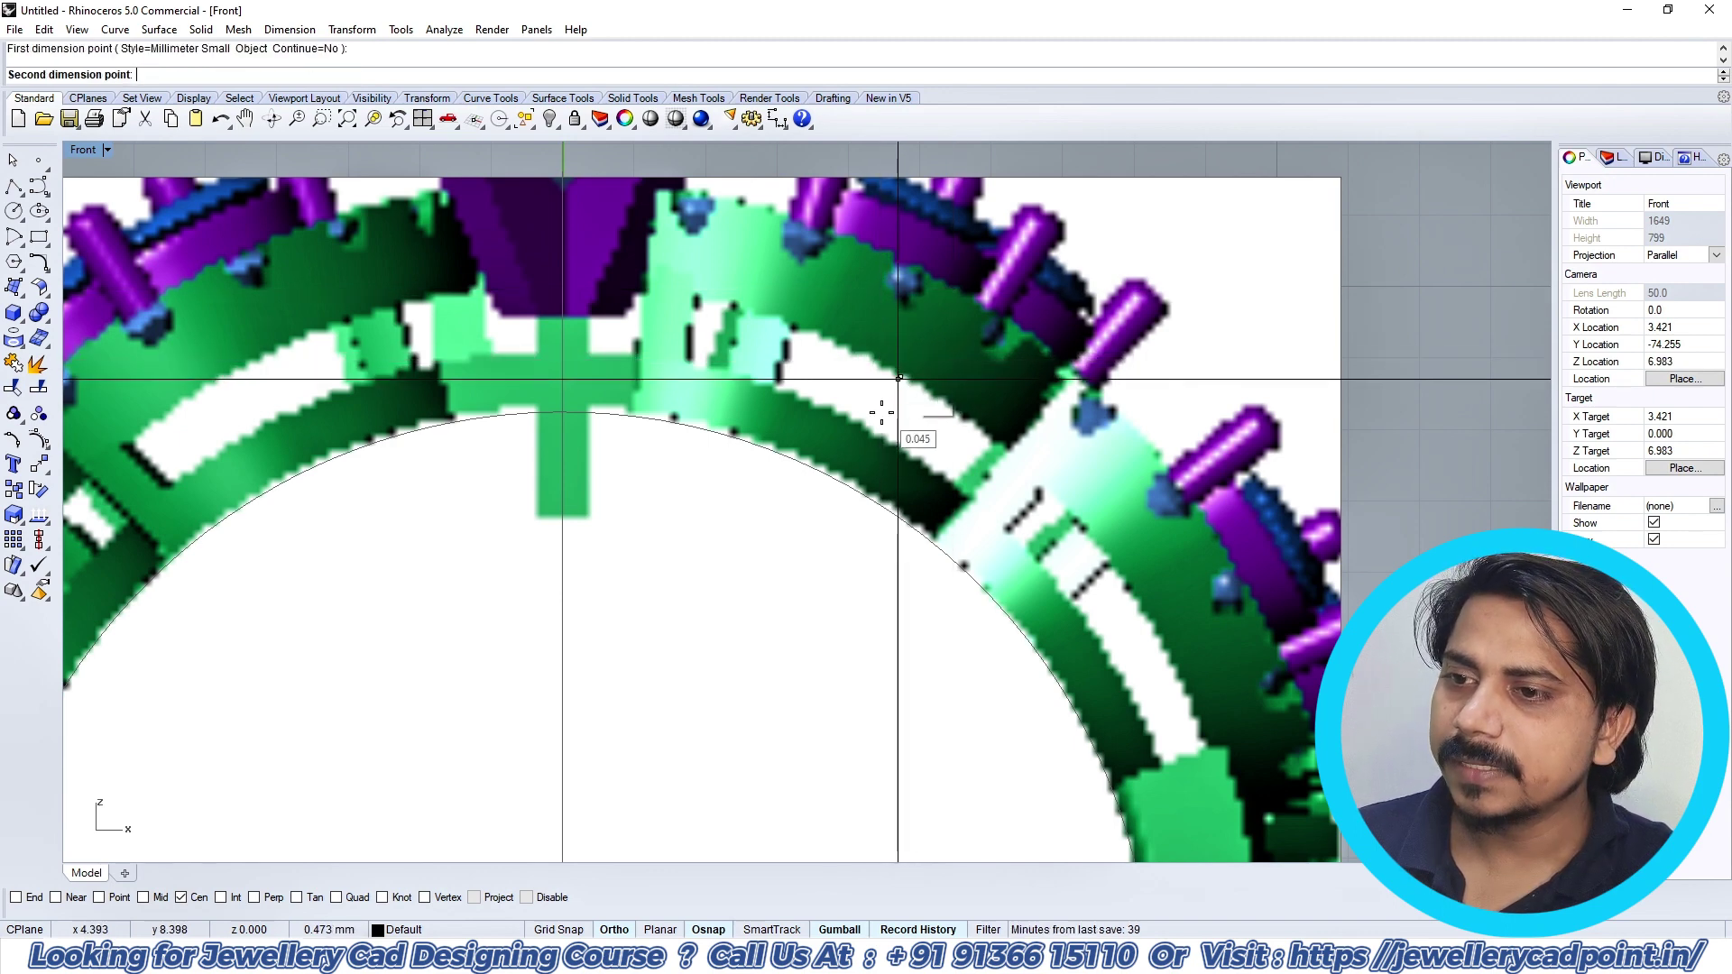
left_click(872, 431)
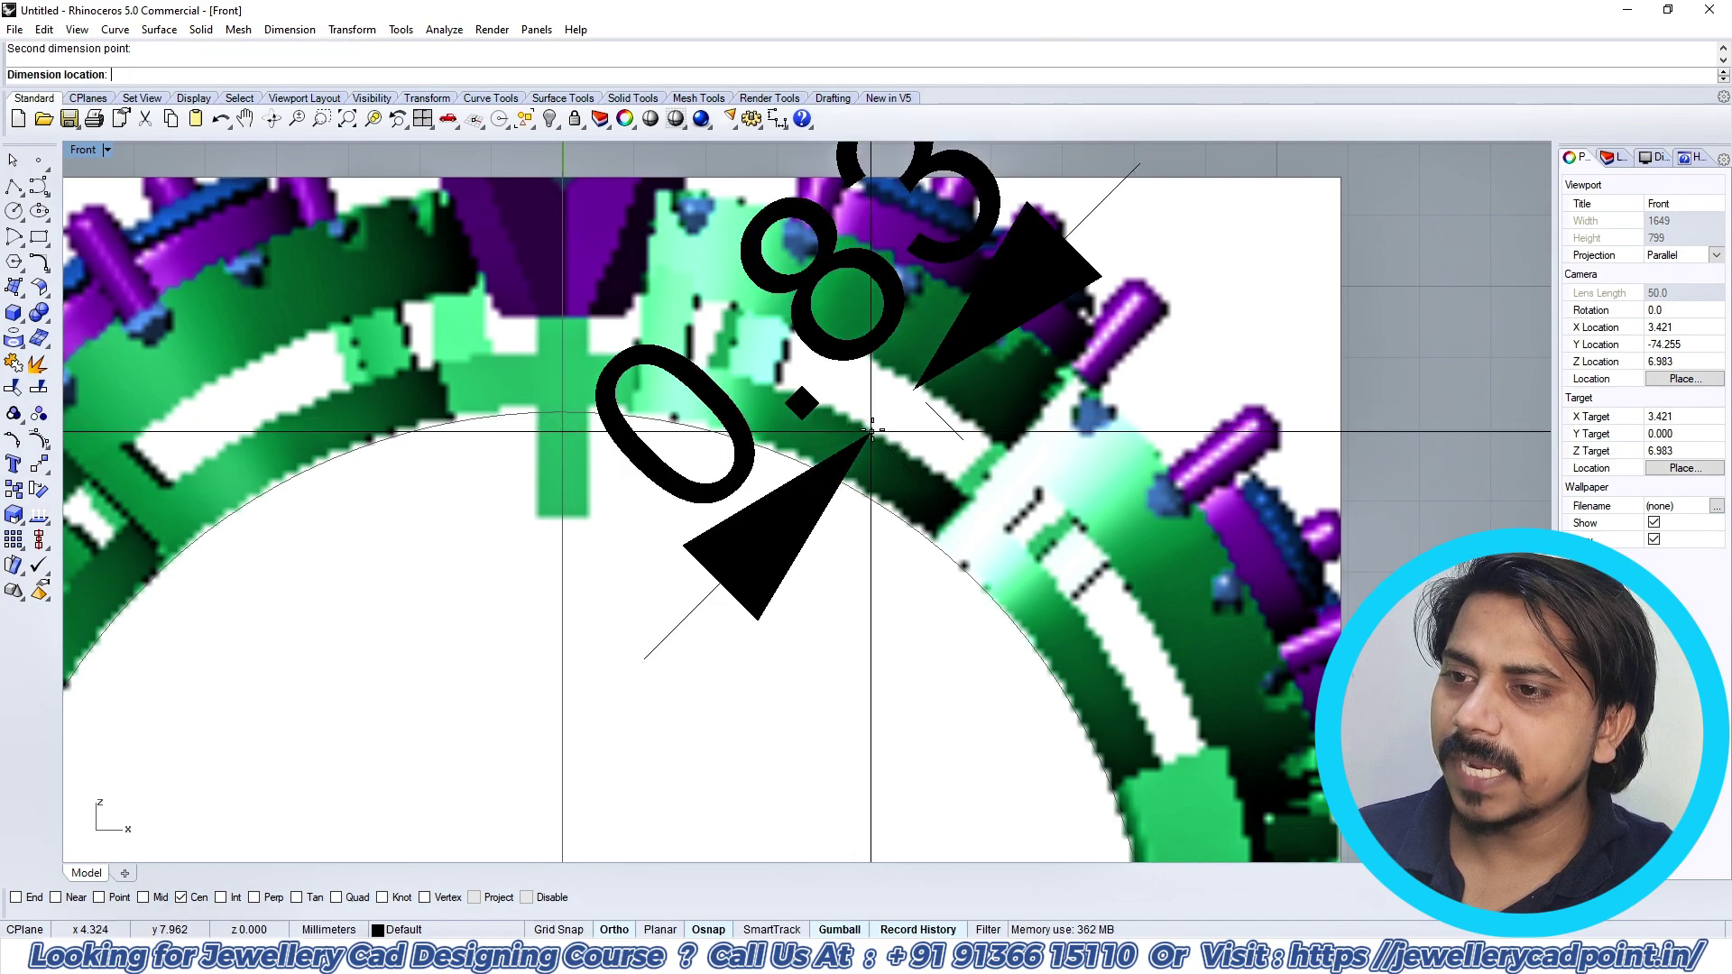
scroll(870, 430, "down", 4)
right_click(870, 429)
right_click(870, 428)
scroll(828, 487, "down", 2)
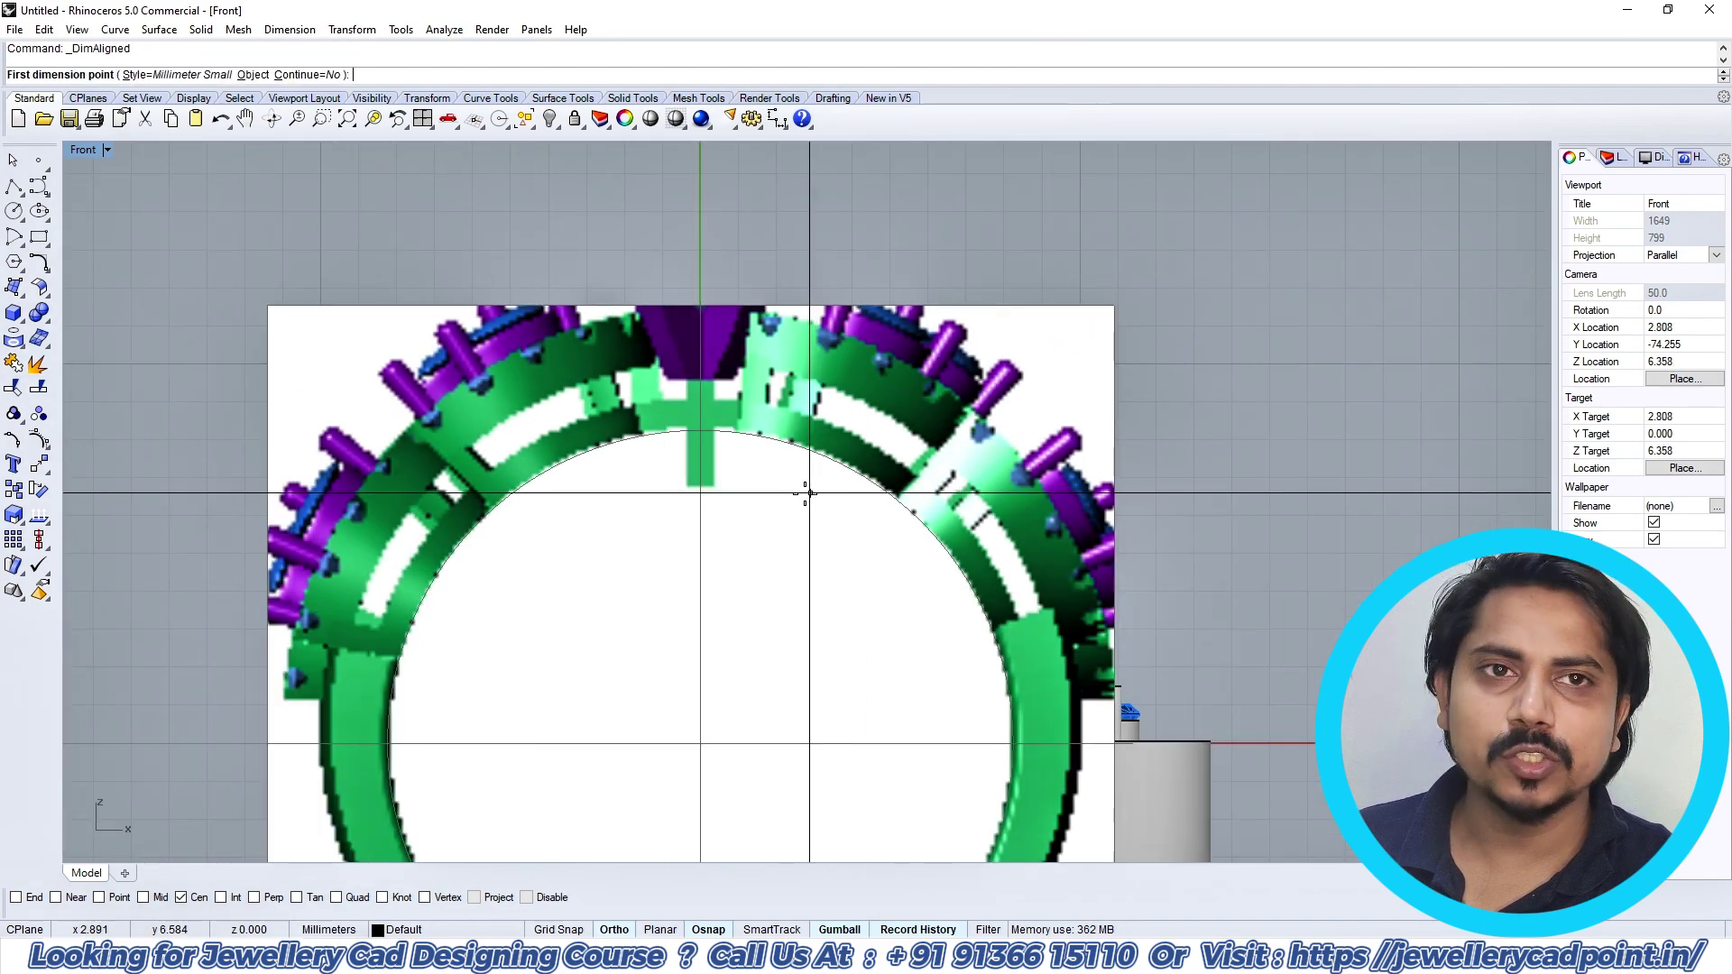
key("Escape")
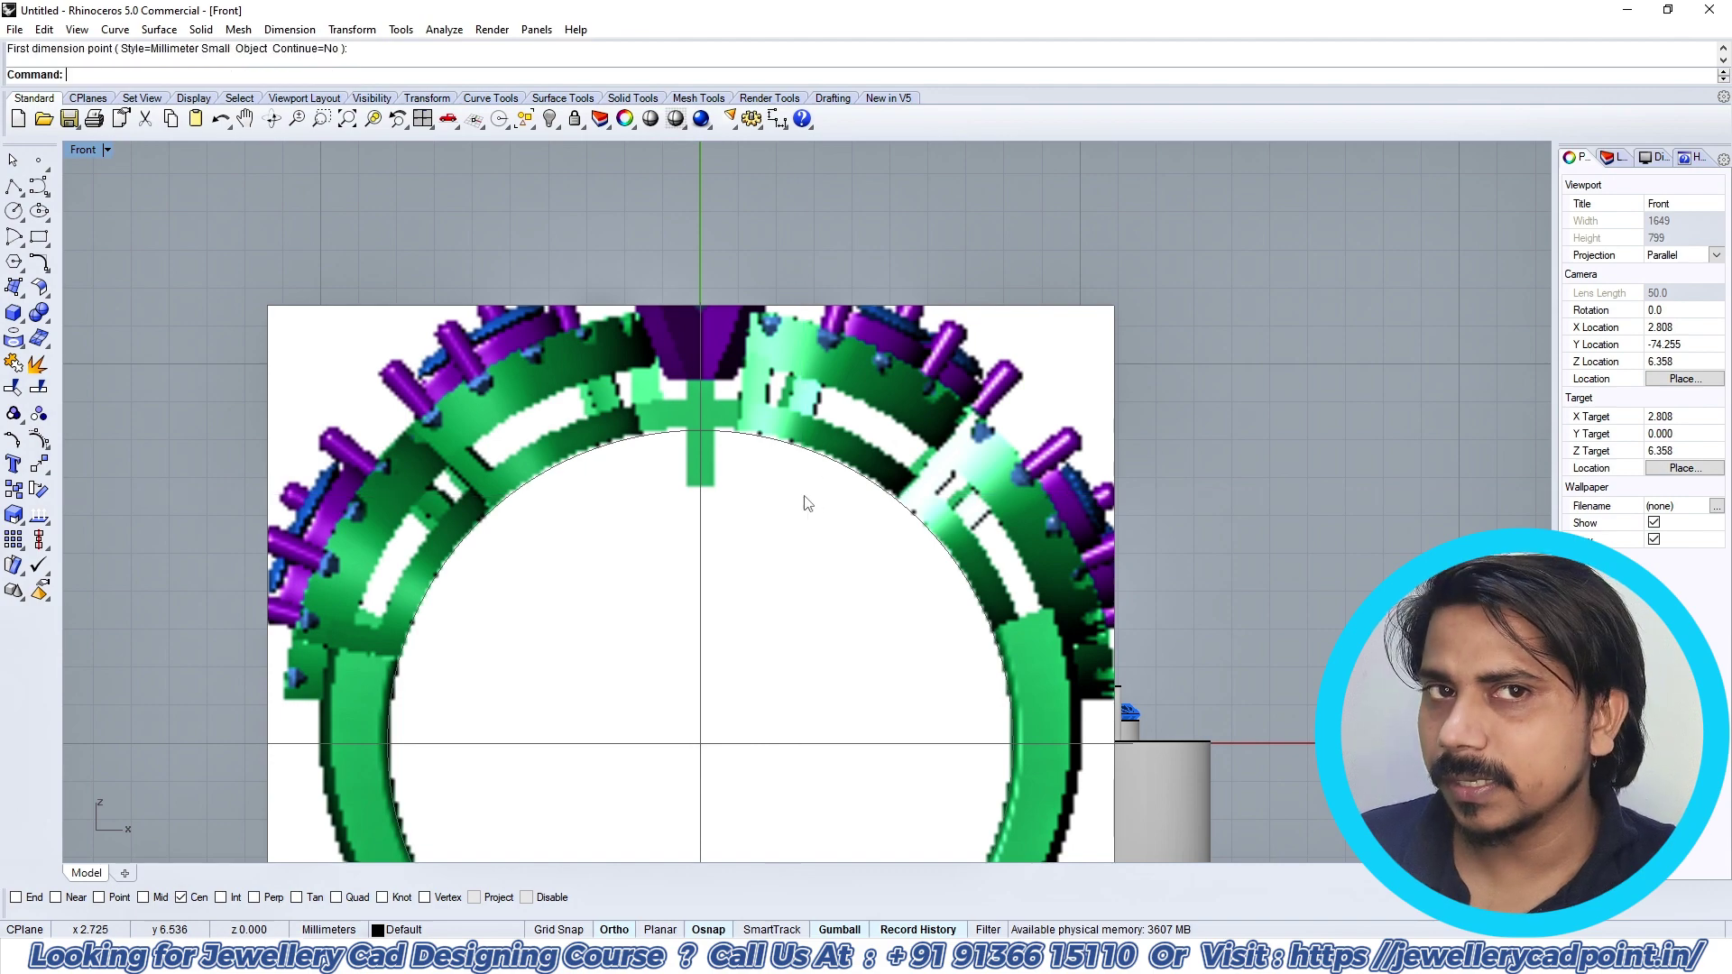
Step: In the side view, create a horizontal cutting plane through the marquise frame at the centre of its top face
scroll(860, 507, "down", 6)
right_click_drag(1064, 506, 941, 460)
scroll(917, 582, "up", 6)
key("F3")
left_click(1209, 676)
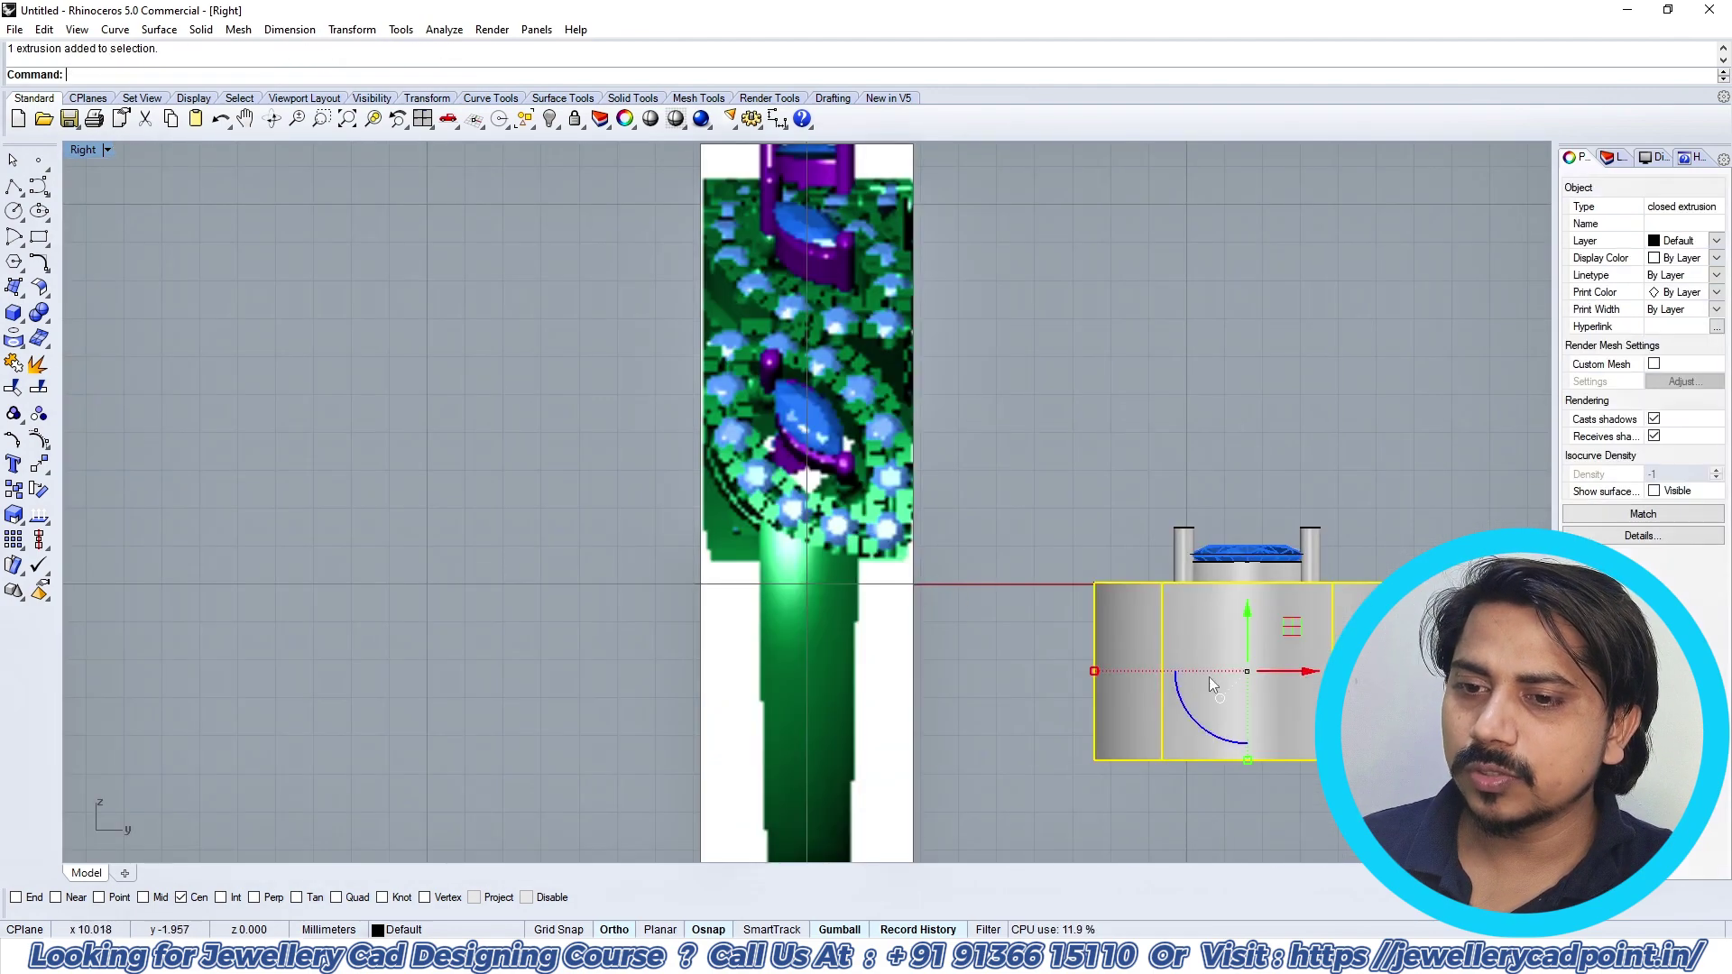
right_click_drag(1210, 676, 1019, 621)
key("Return")
scroll(1173, 541, "up", 3)
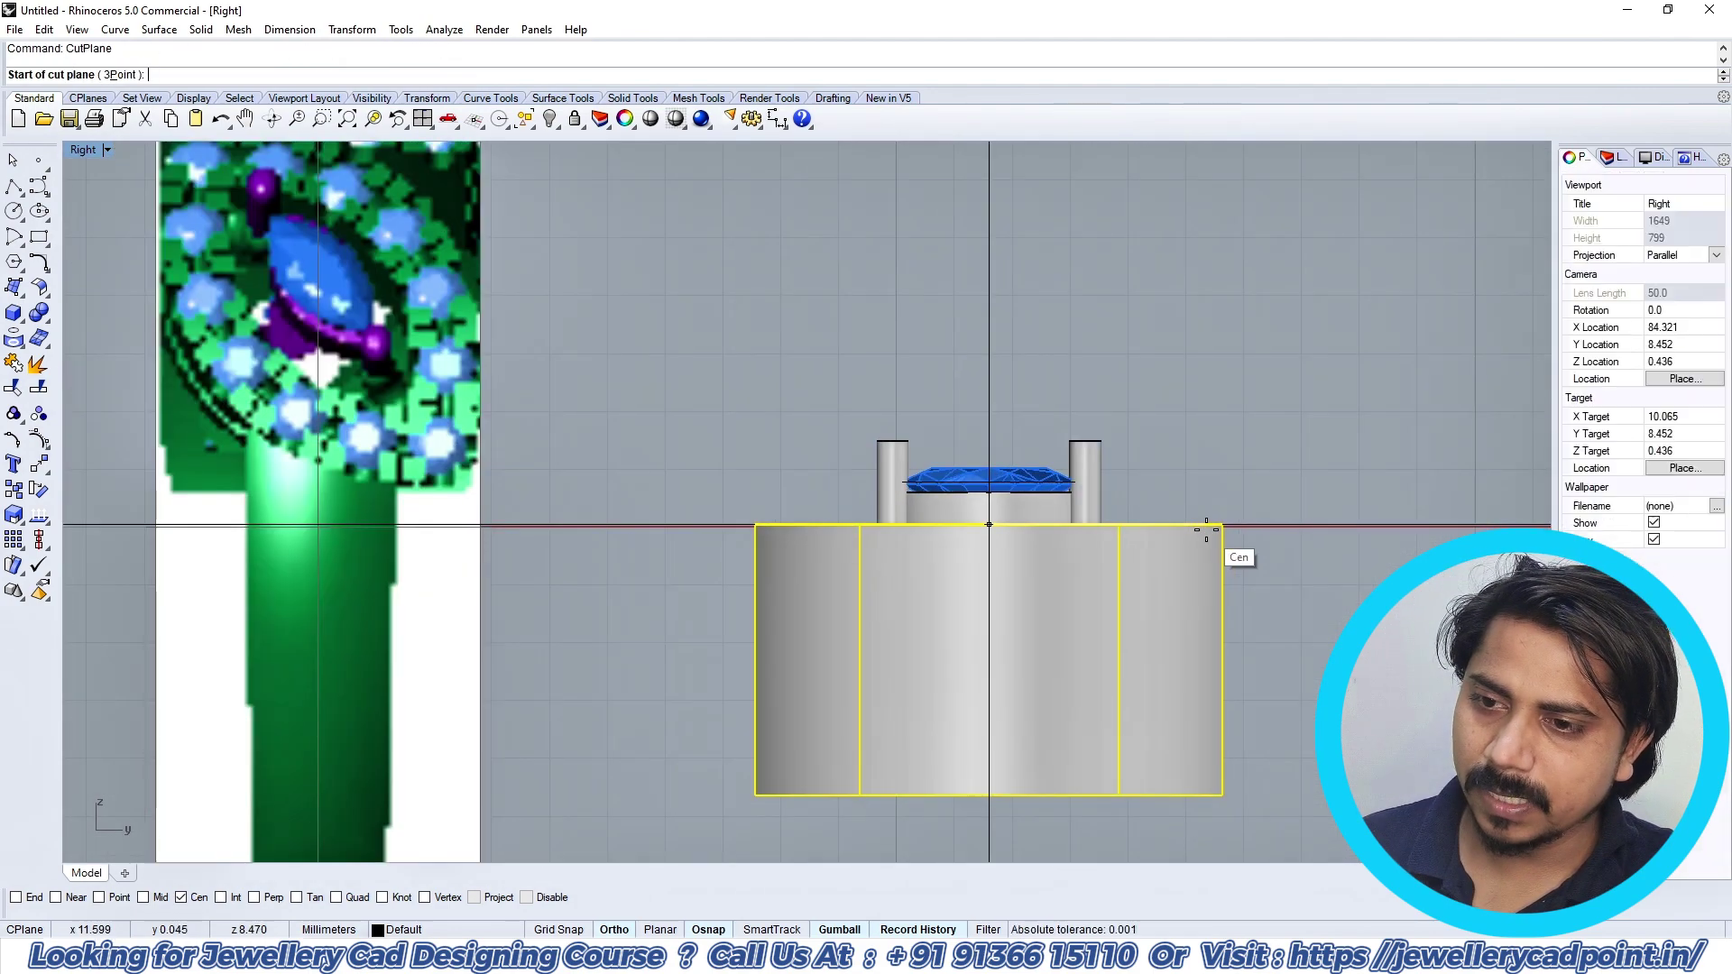
key("Escape")
key("ctrl+F1")
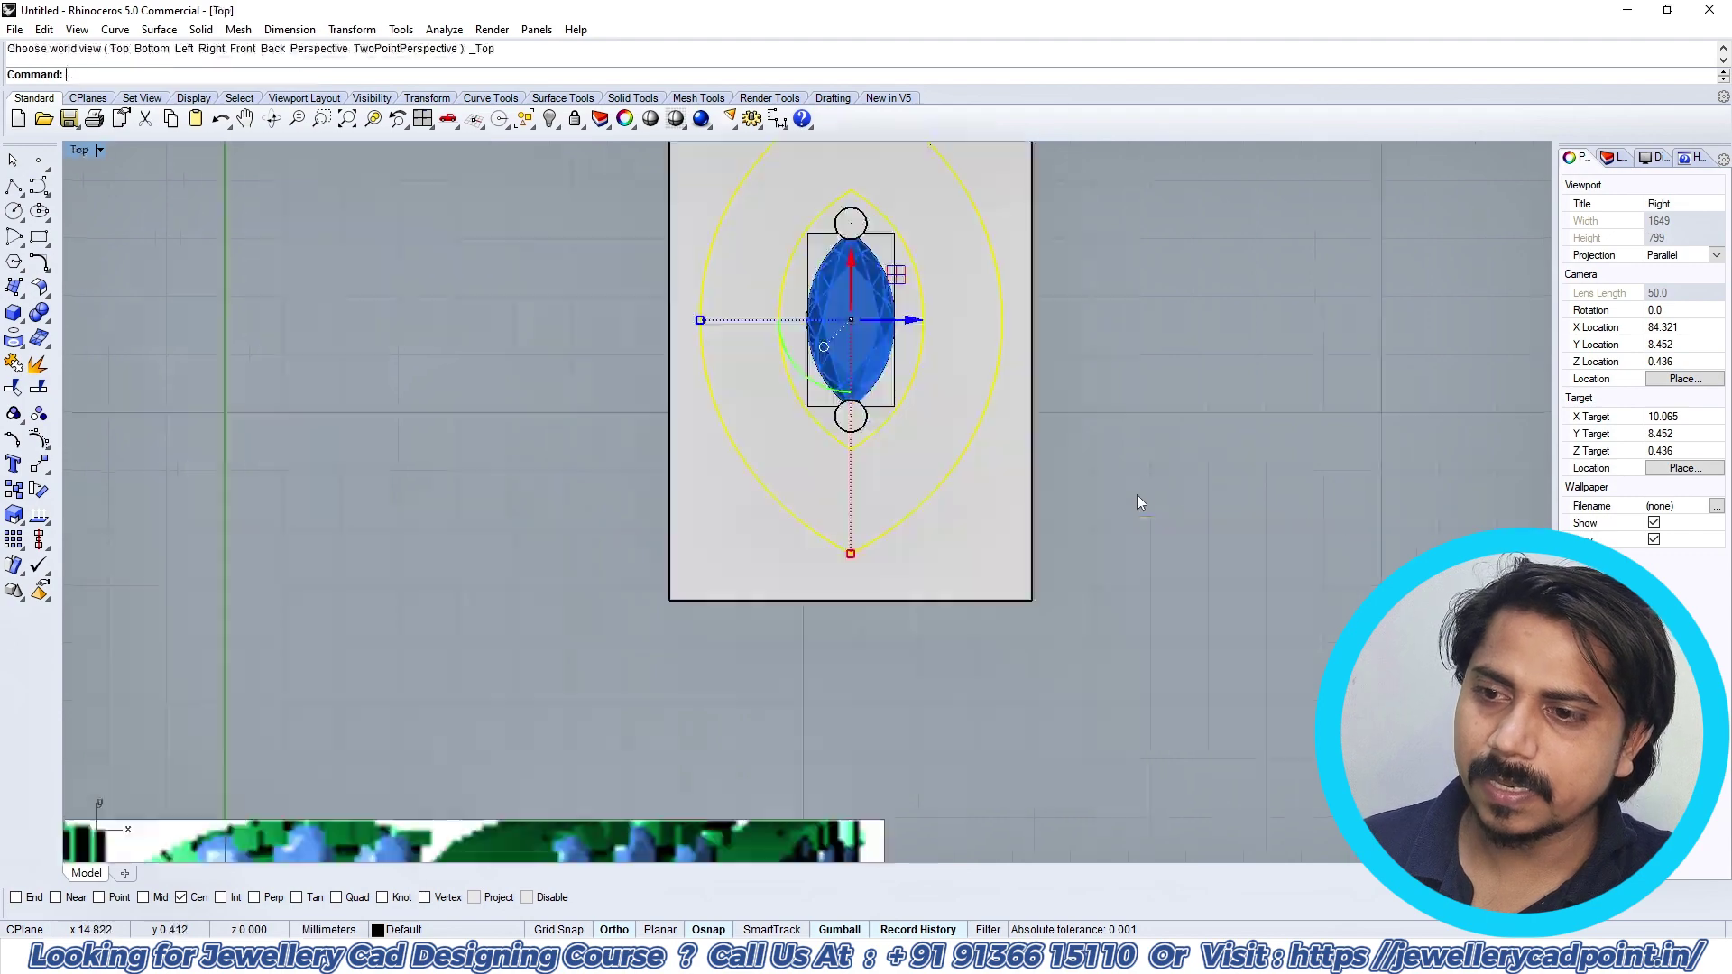
scroll(1123, 498, "down", 3)
key("ctrl+F4")
scroll(984, 532, "up", 2)
Step: Move the horizontal cutting plane 1.4 mm straight down into the marquise frame
left_click(962, 543)
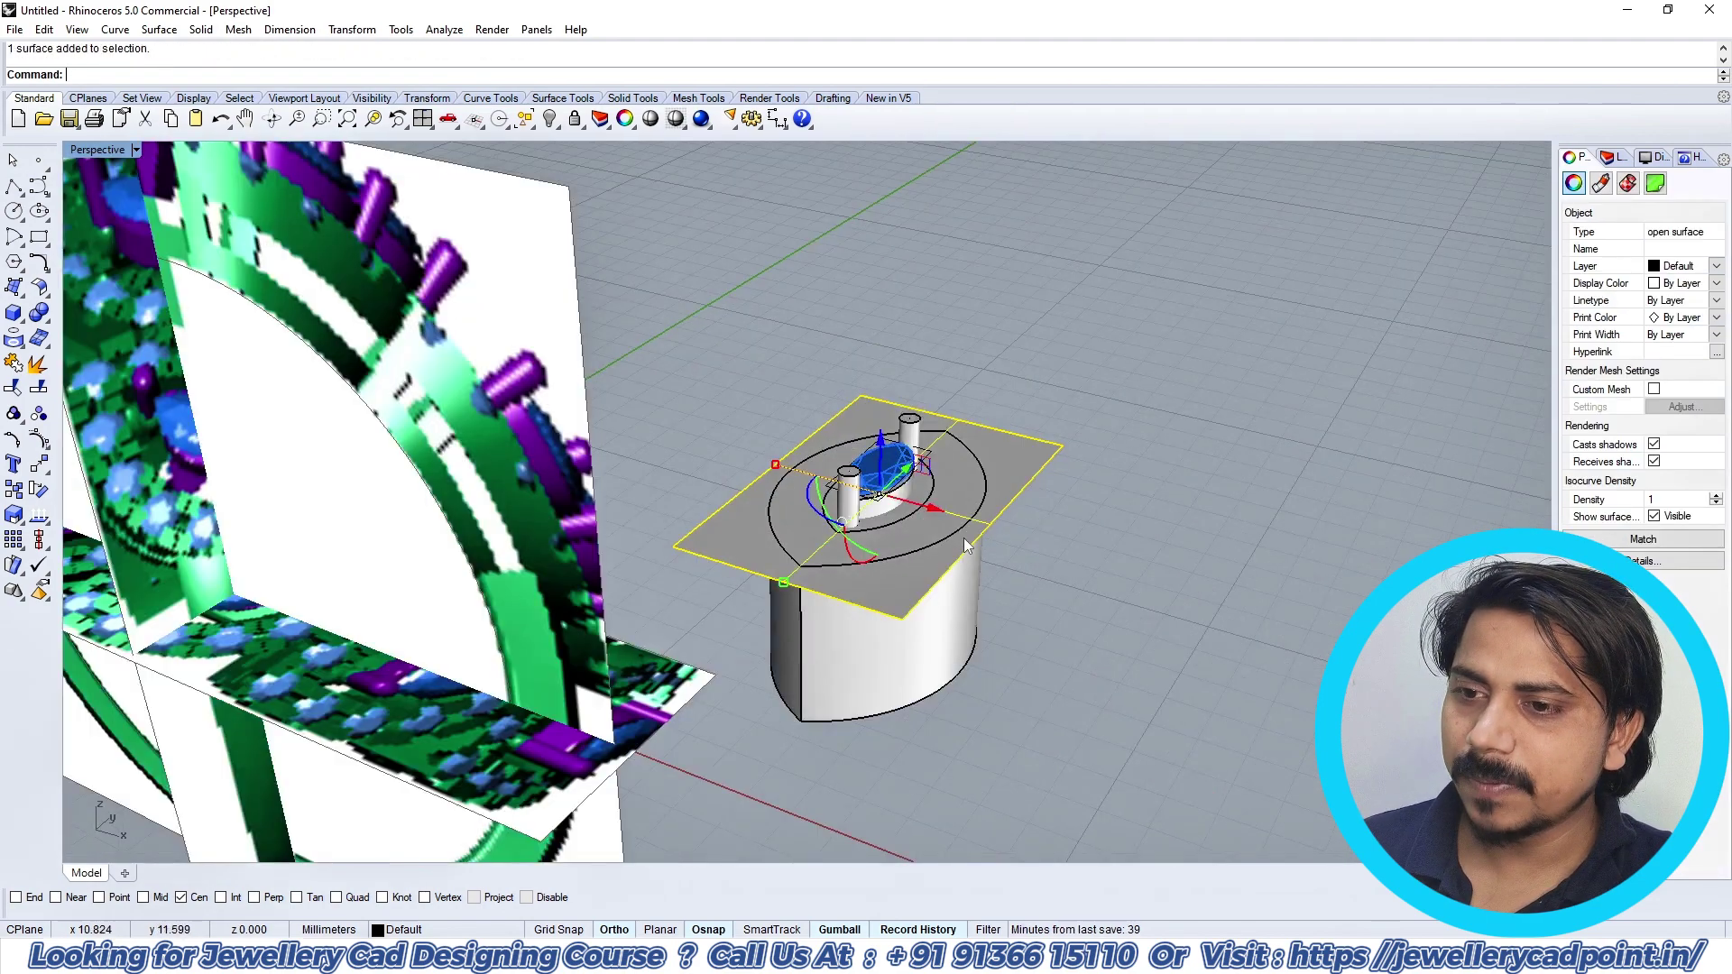
key("ctrl+F3")
type("m")
key("Return")
left_click(1061, 454)
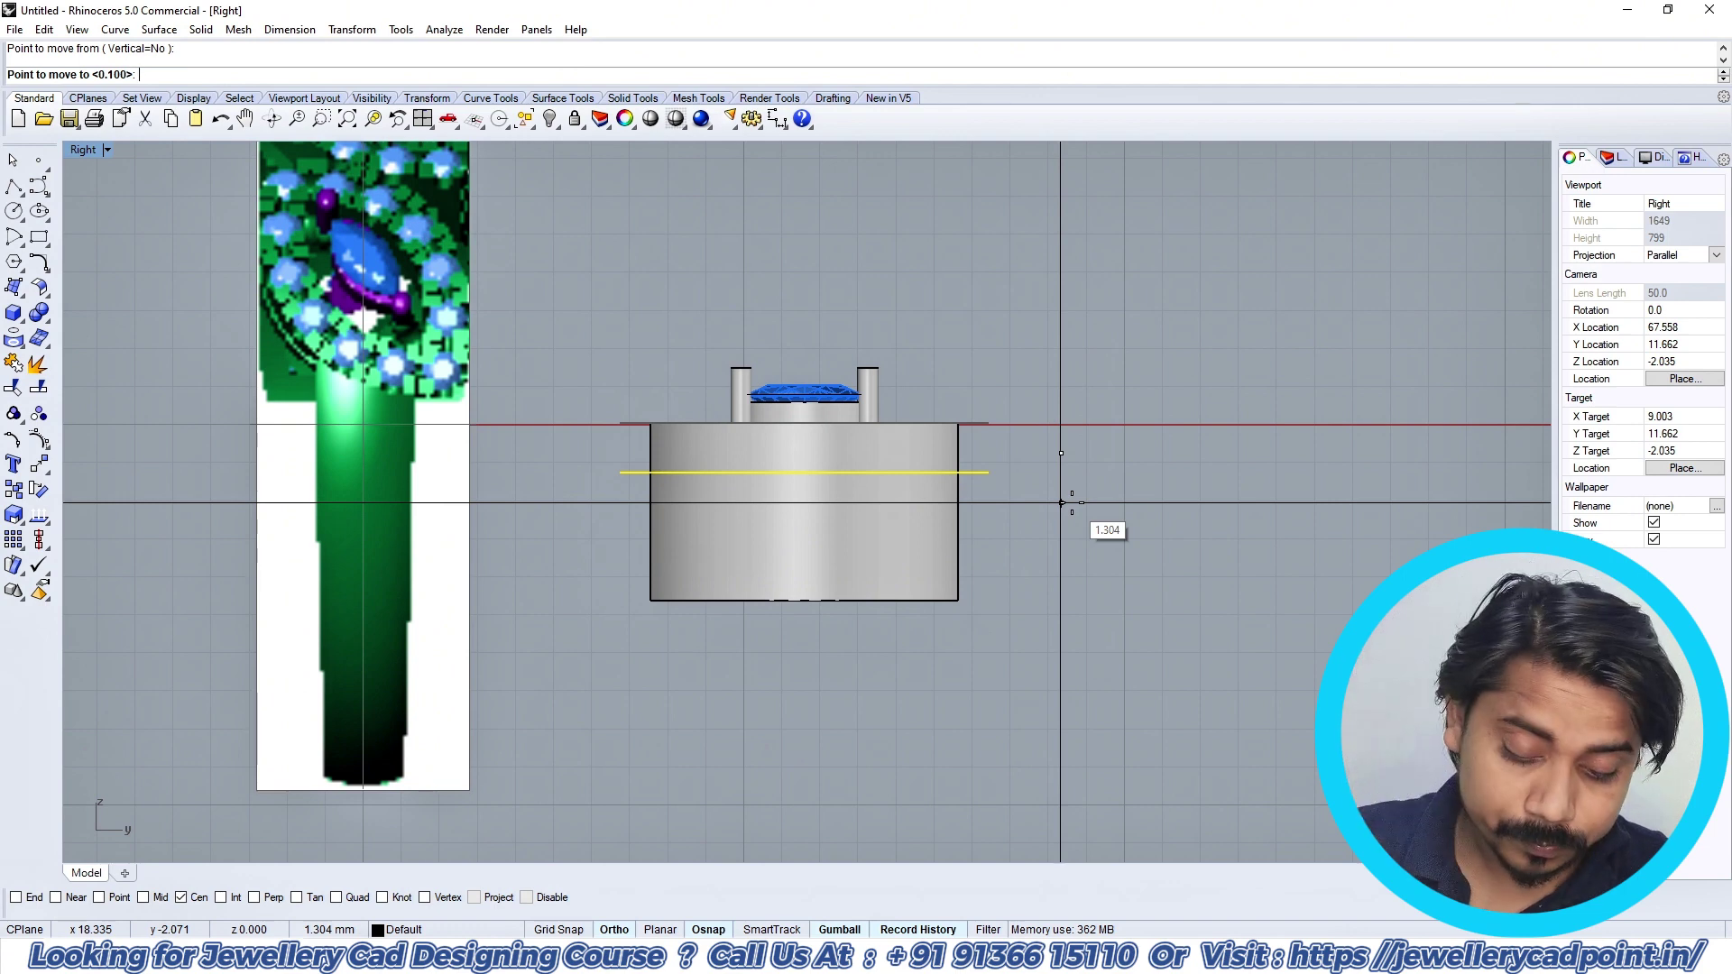
type("1.4")
key("Return")
scroll(1046, 492, "up", 2)
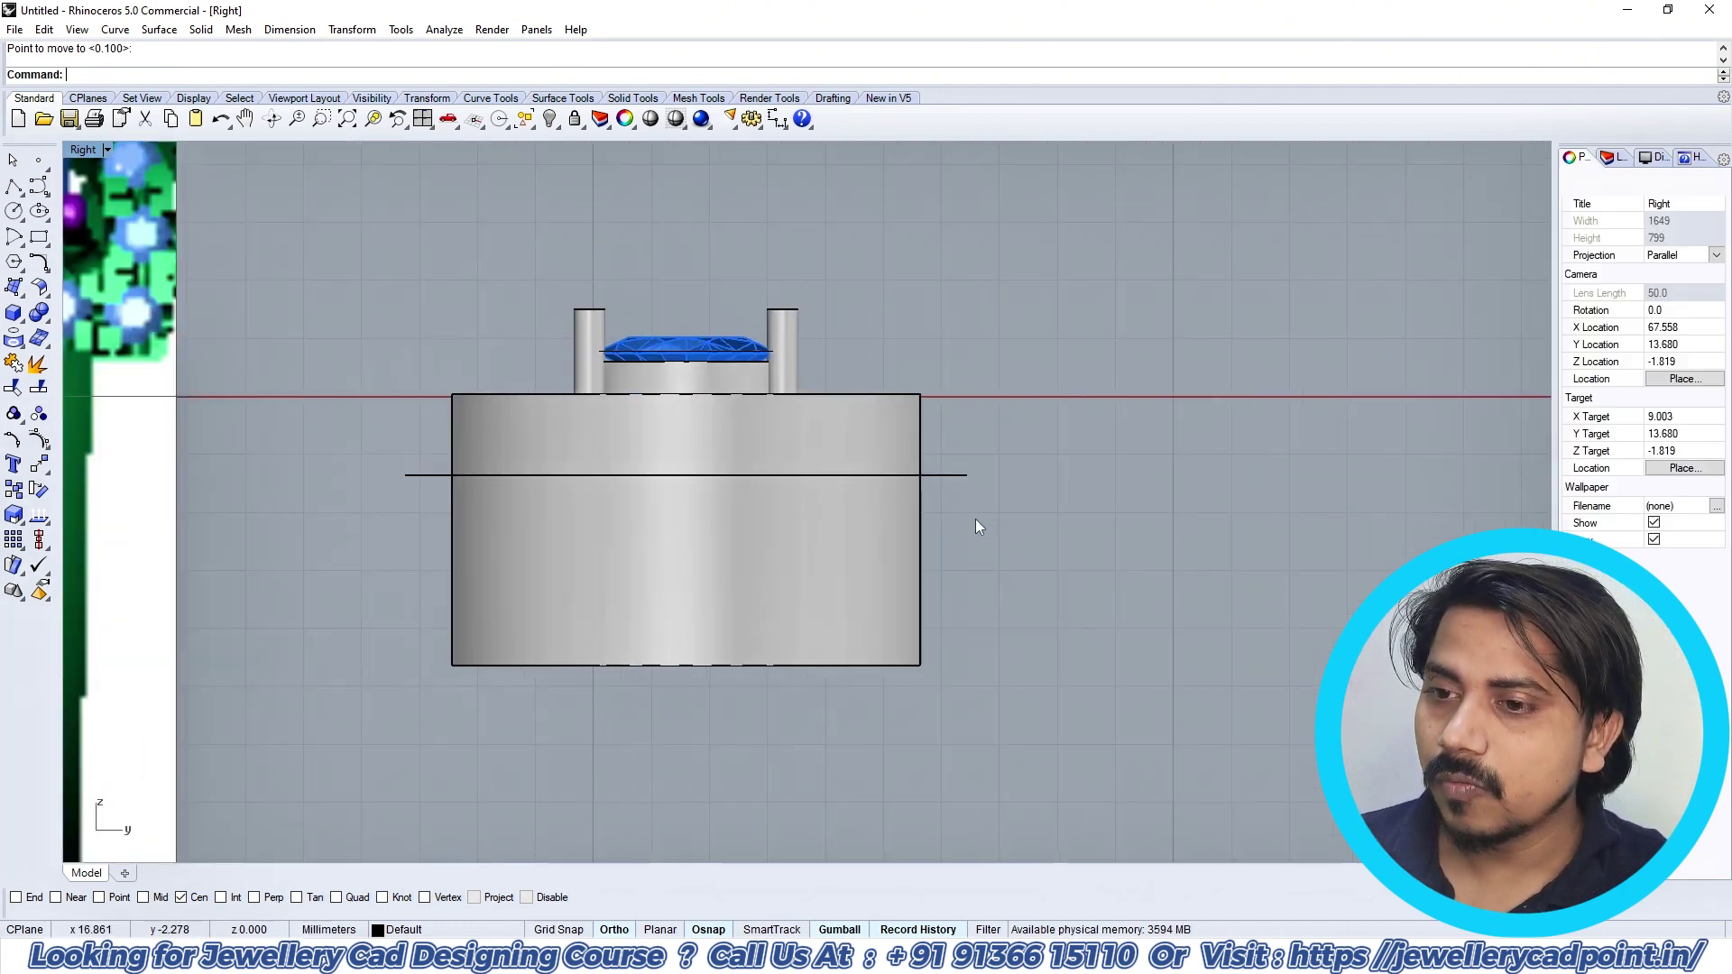
Step: Copy the horizontal cutting plane 0.7 mm further down inside the frame
type("c")
key("Return")
left_click(1043, 452)
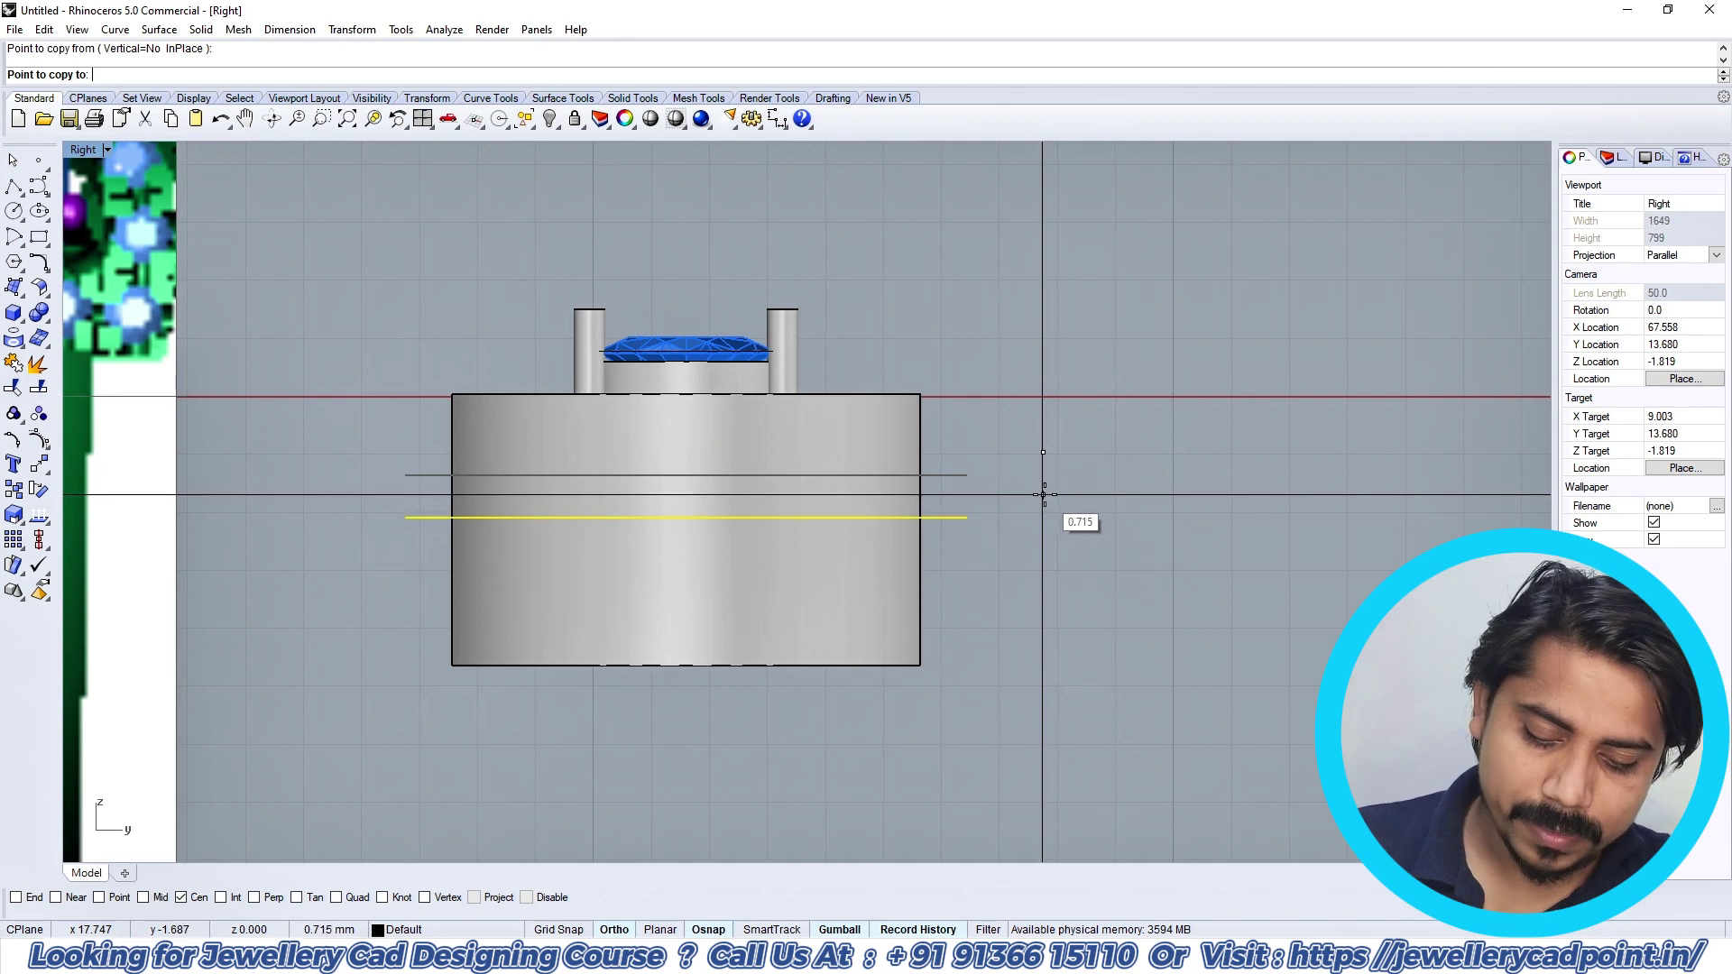
left_click(1043, 494)
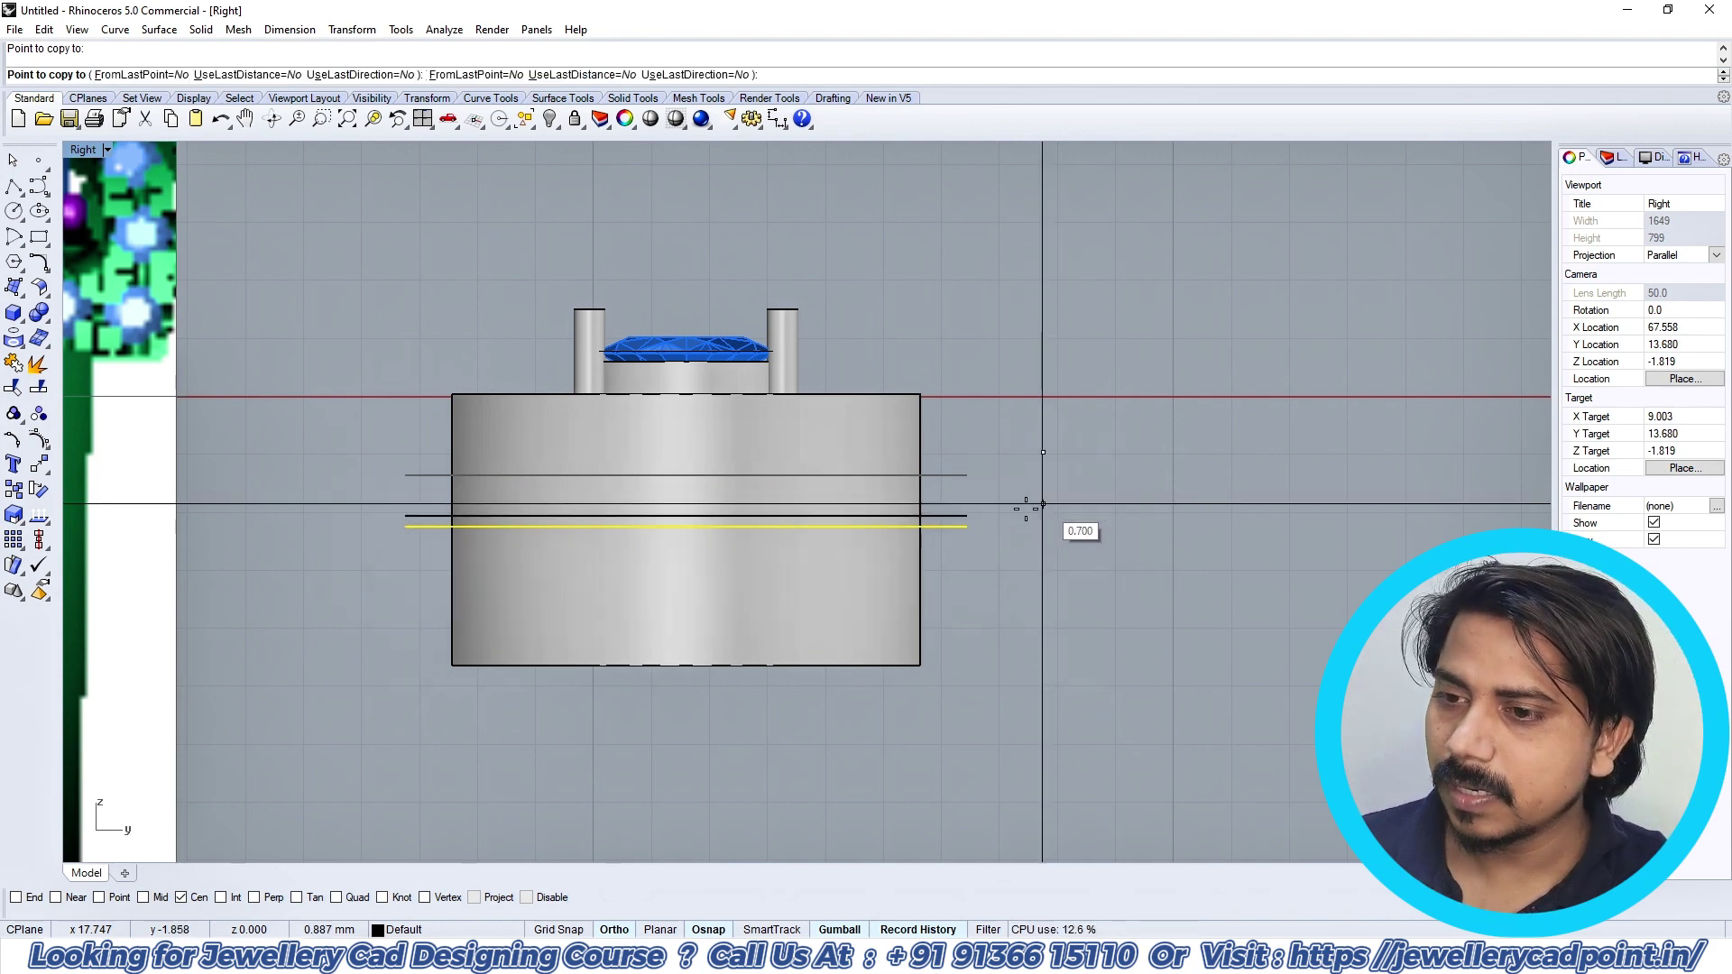
key("Return")
Step: Boolean-split the marquise frame with both horizontal planes into three stacked sections
scroll(929, 536, "up", 2)
right_click_drag(996, 576, 1030, 560)
left_click(933, 536)
scroll(978, 518, "down", 2)
type("bs")
key("Return")
left_click_drag(1053, 560, 992, 420)
key("Return")
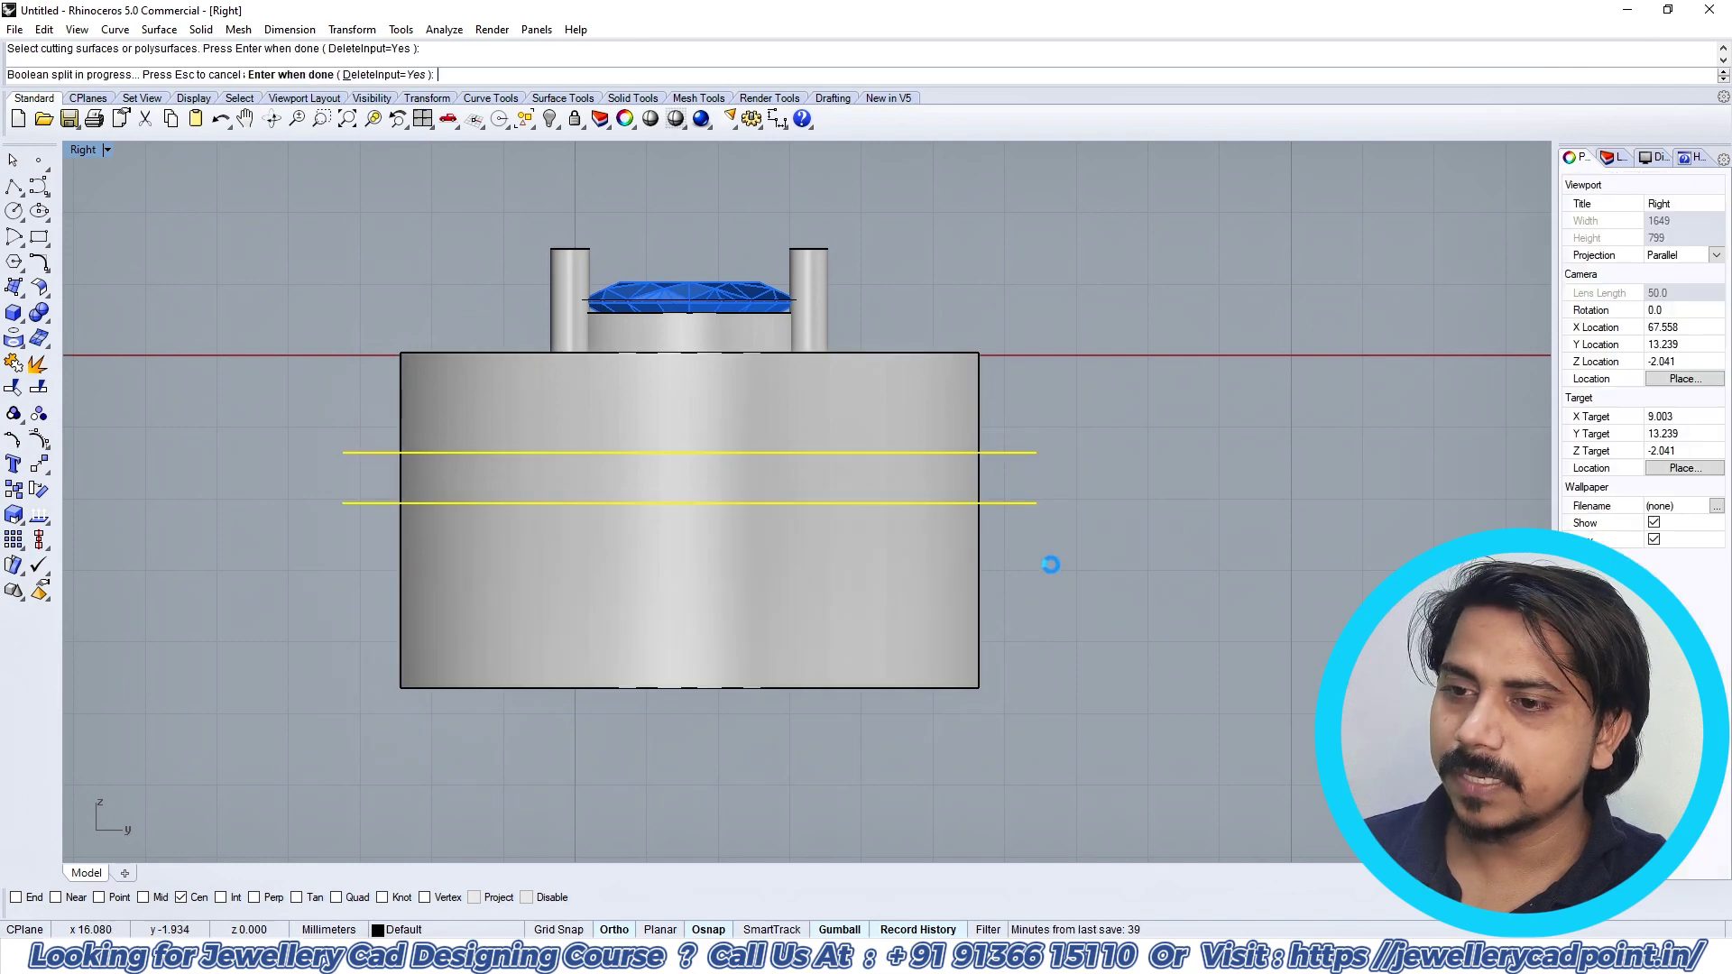
Step: Try removing the frame's lowest section, and undo the deletion
left_click(920, 588)
key("Delete")
type("l")
key("Return")
left_click_drag(1075, 564, 995, 419)
scroll(1015, 472, "down", 2)
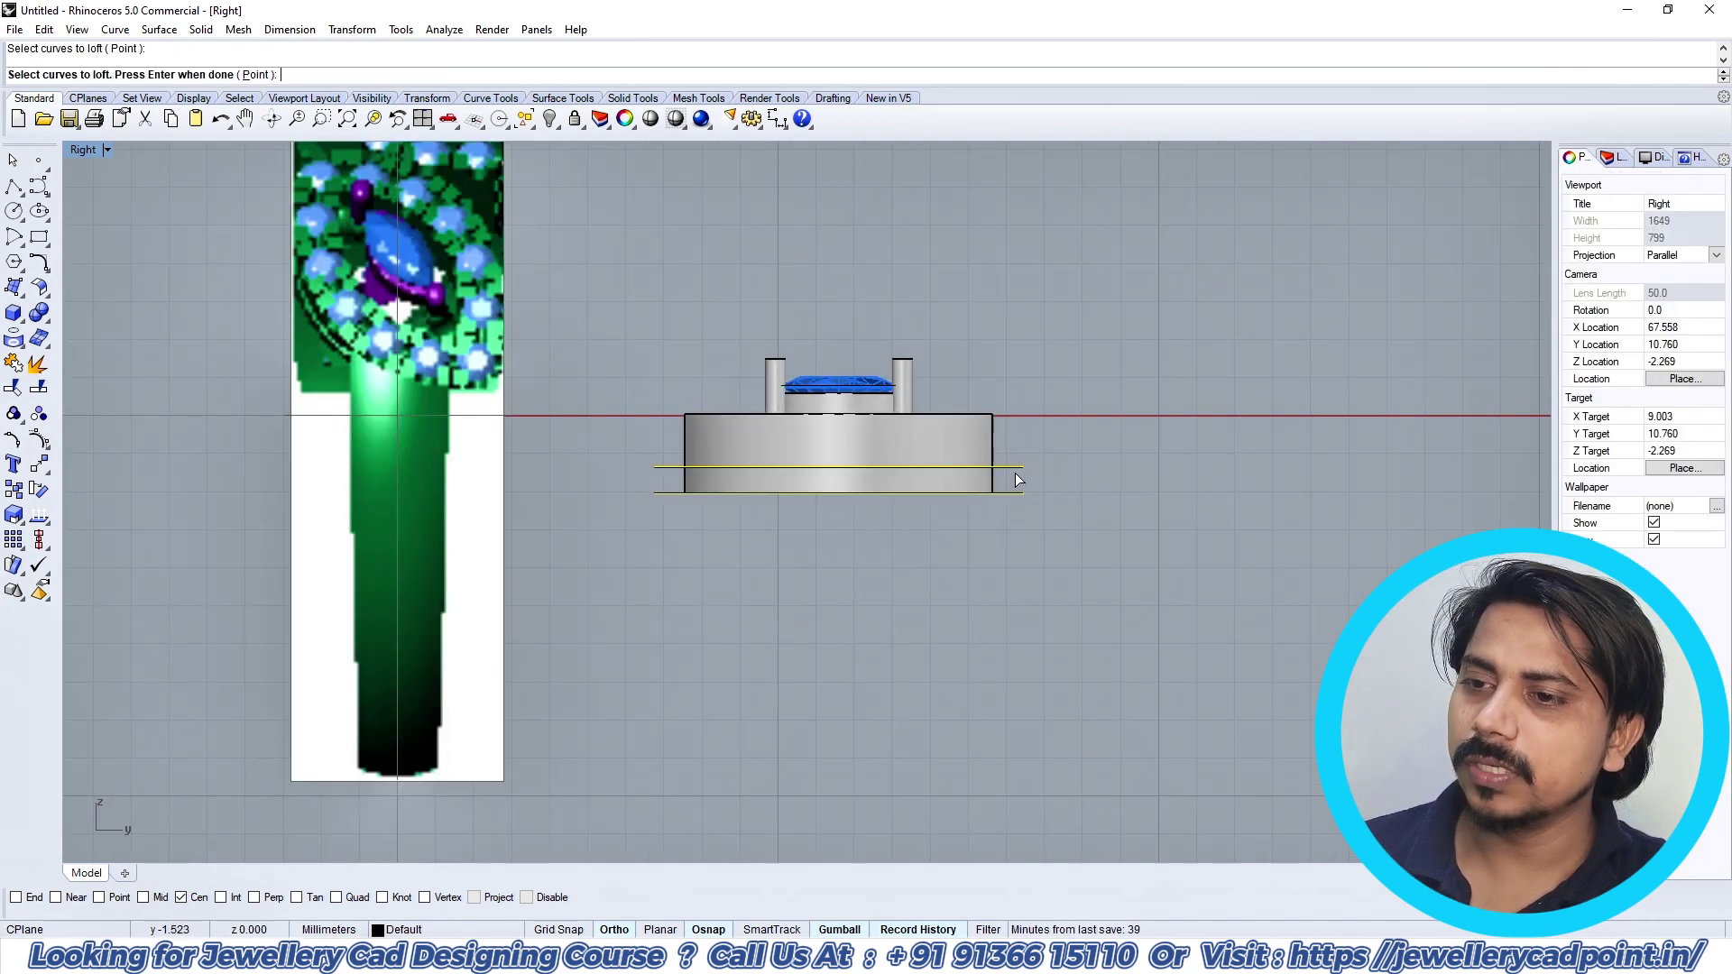
key("Escape")
key("ctrl+z")
scroll(997, 492, "up", 2)
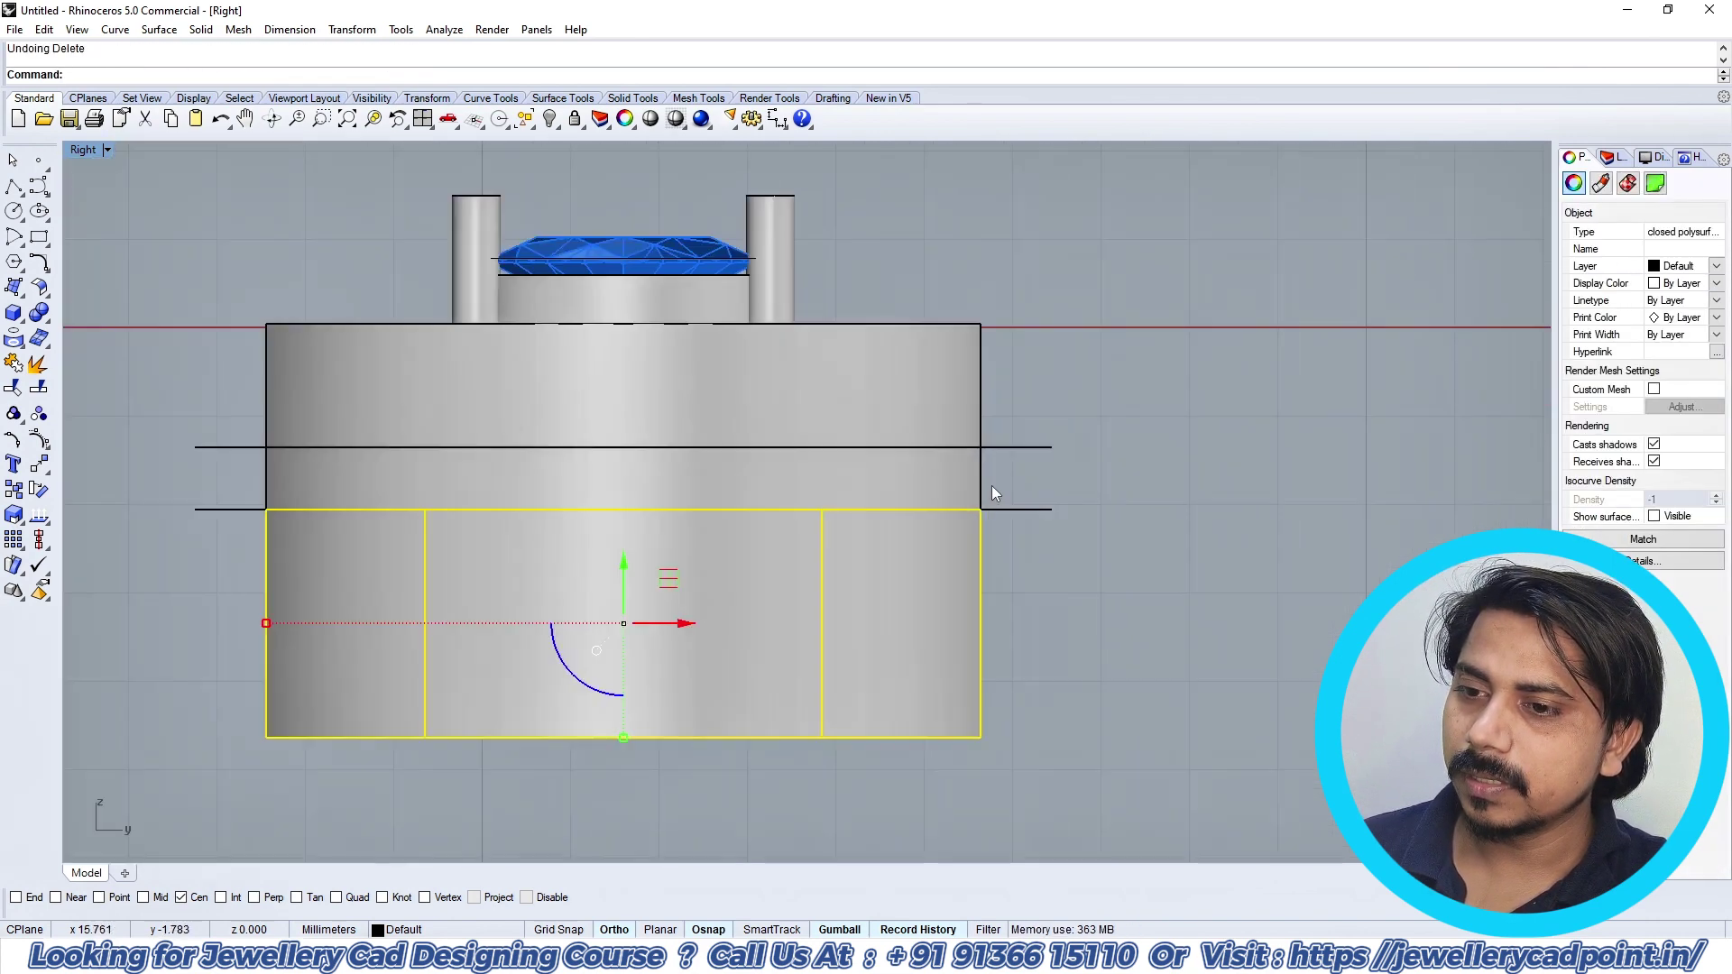
key("Escape")
left_click(920, 501)
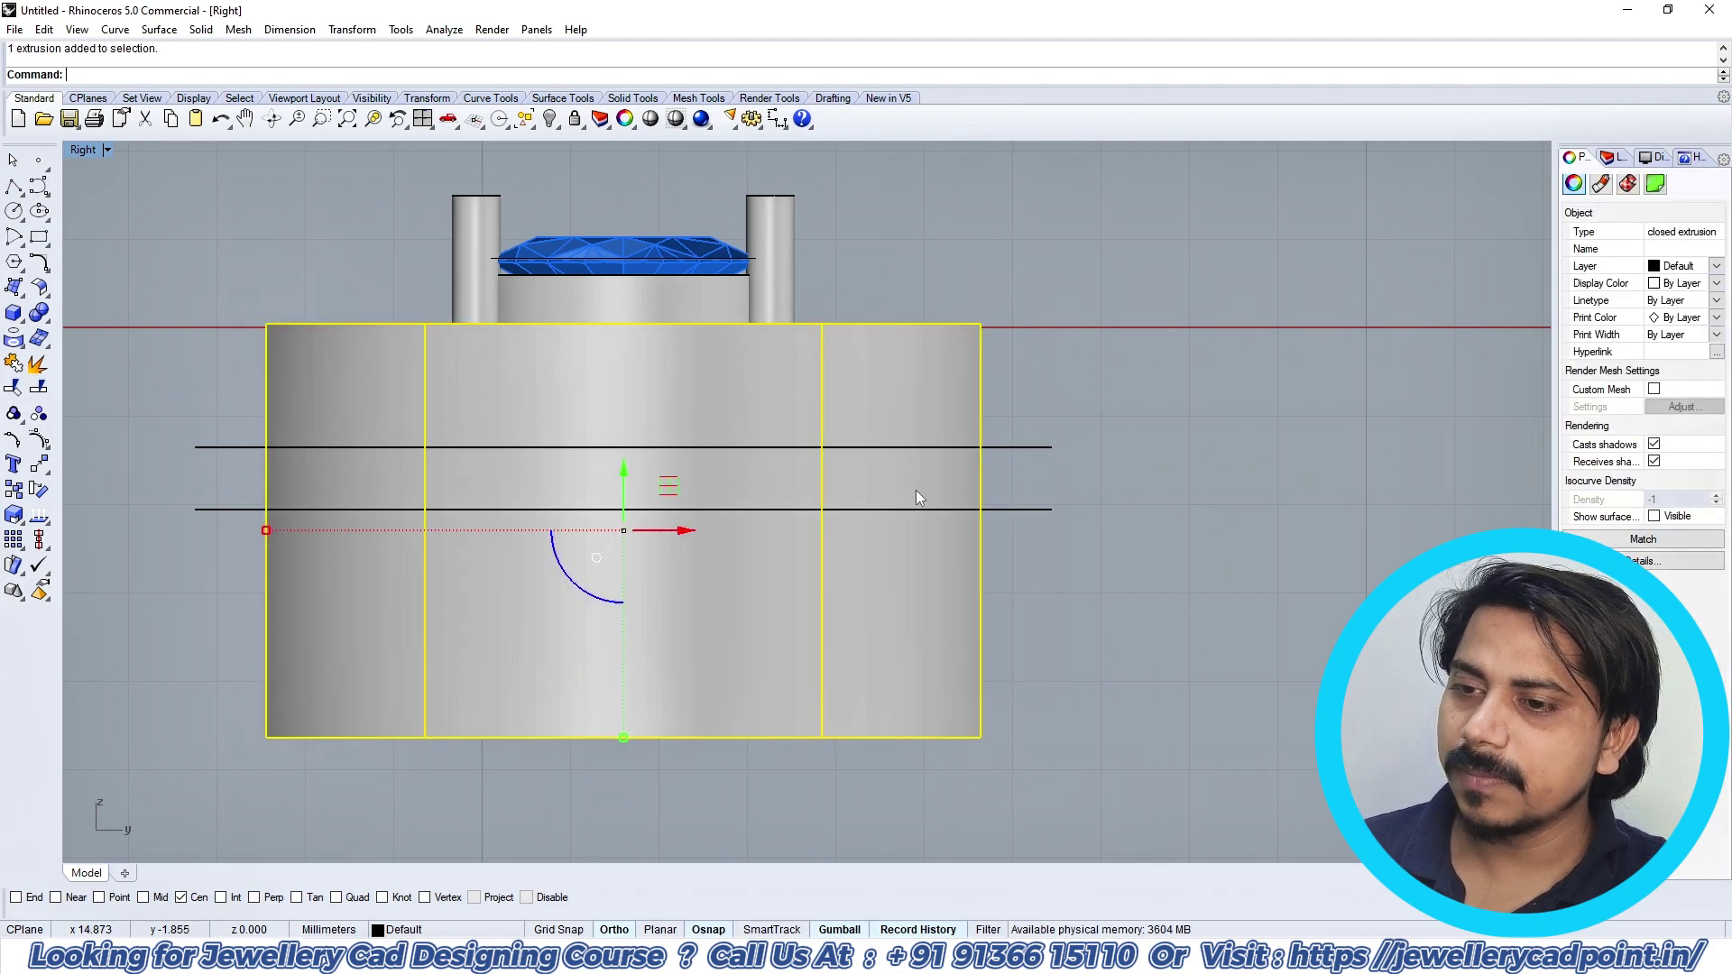
key("Delete")
Step: Delete the two horizontal cutting planes, keeping the three stacked frame sections
left_click(947, 487)
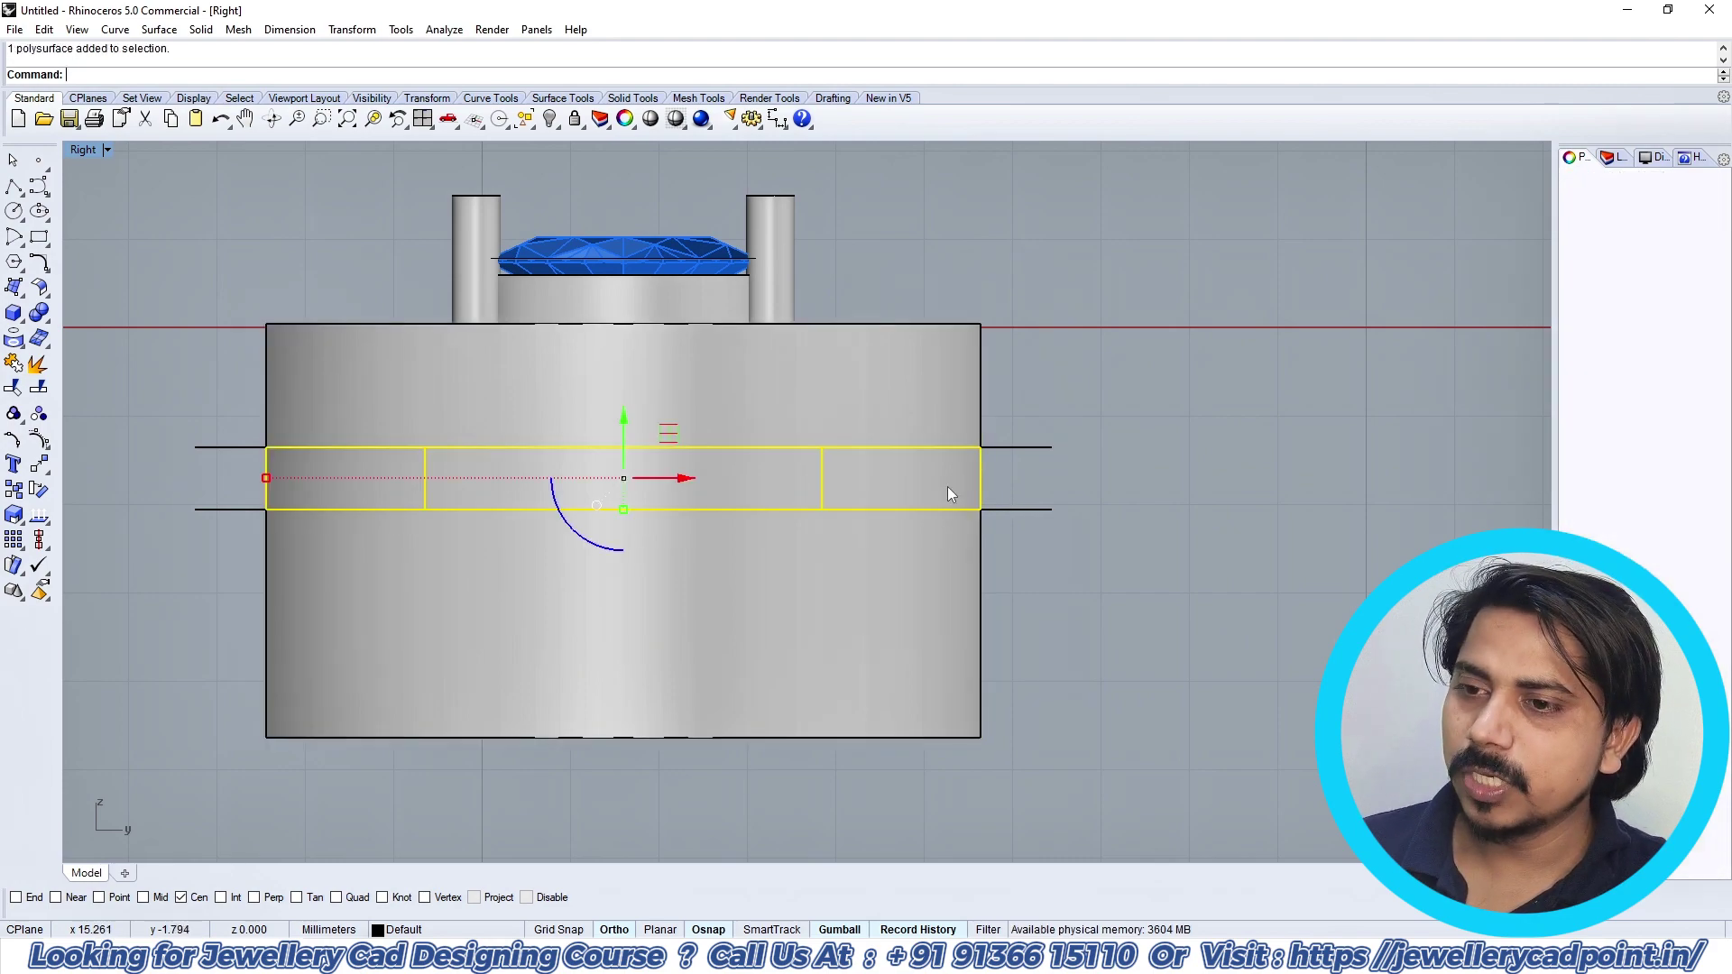
key("ctrl+F1")
left_click(958, 350)
left_click(898, 424)
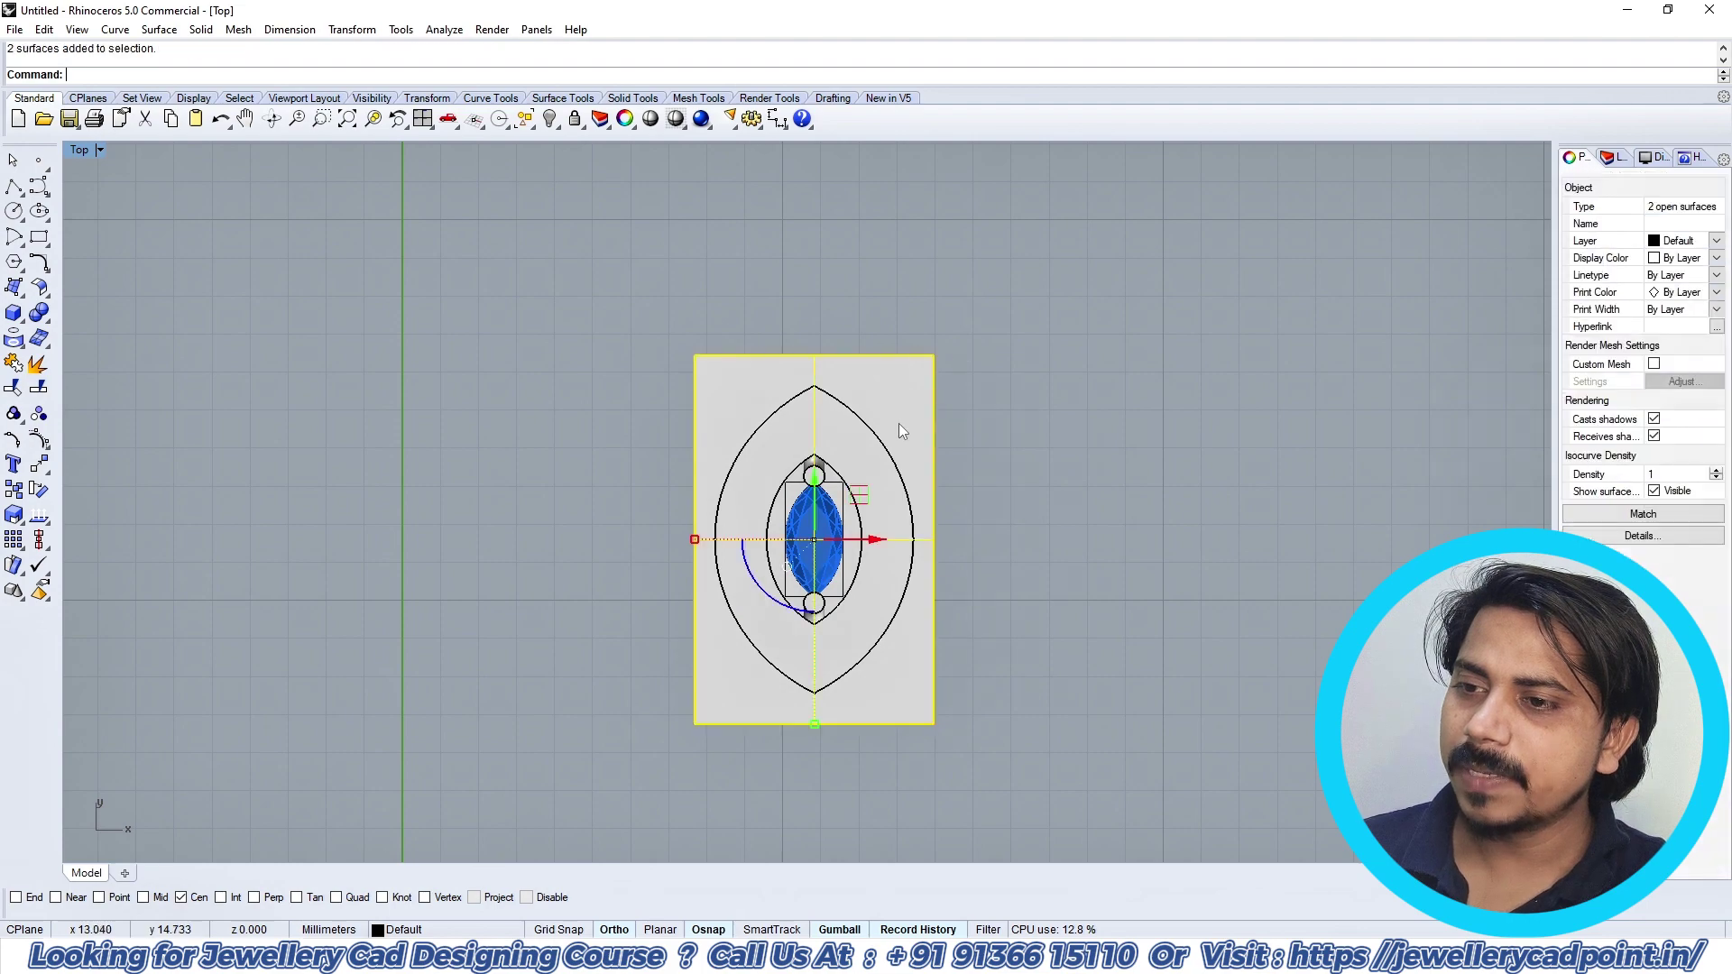
key("Delete")
key("ctrl+F4")
right_click_drag(907, 489, 797, 505)
Step: Create a slanted vertical cutting plane through the centre of the marquise frame's middle section
scroll(822, 501, "up", 6)
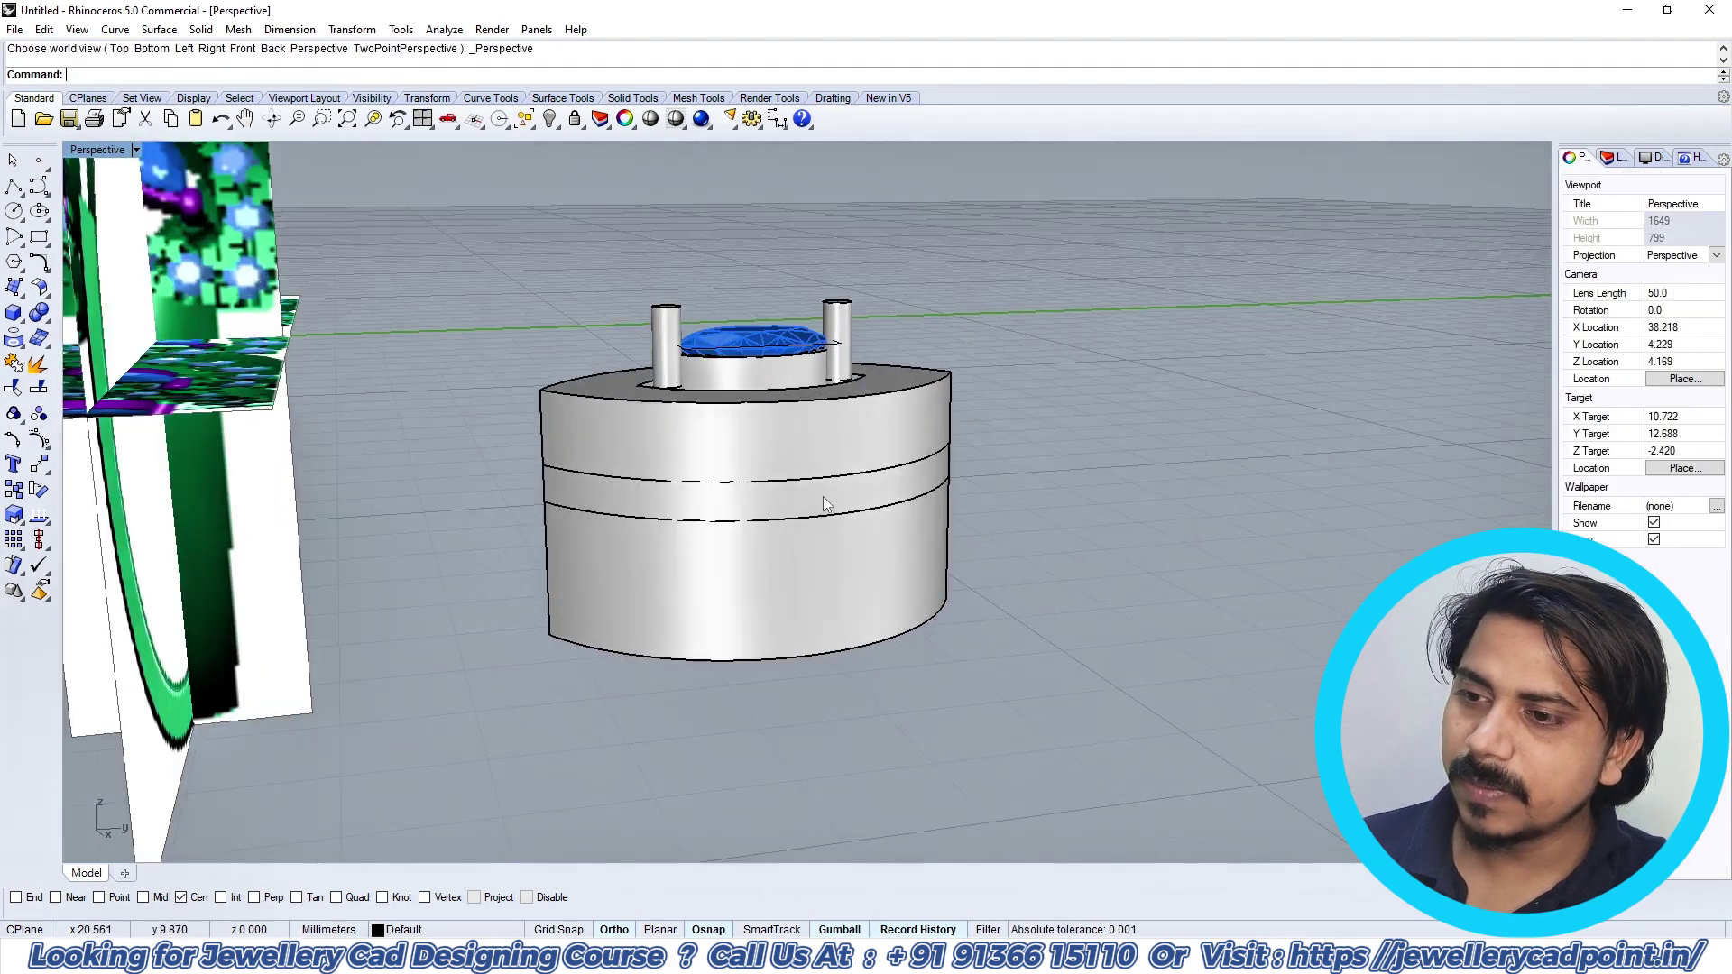
left_click(823, 498)
key("ctrl+F1")
scroll(902, 433, "down", 3)
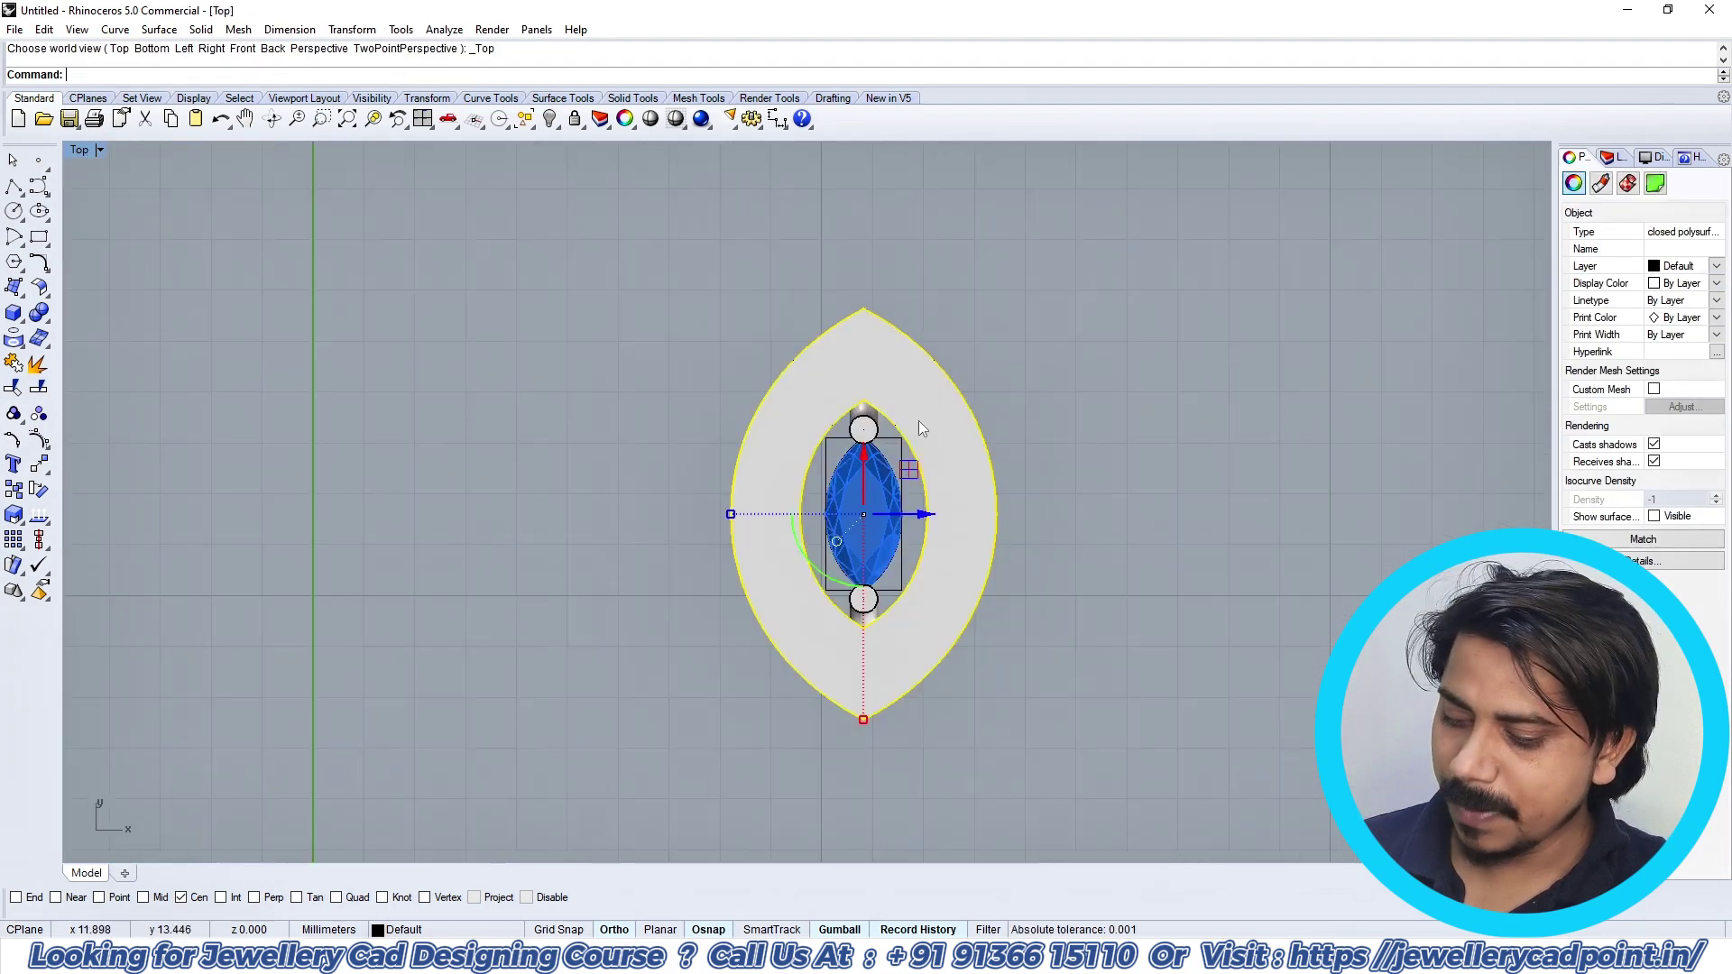
type("CP")
key("Return")
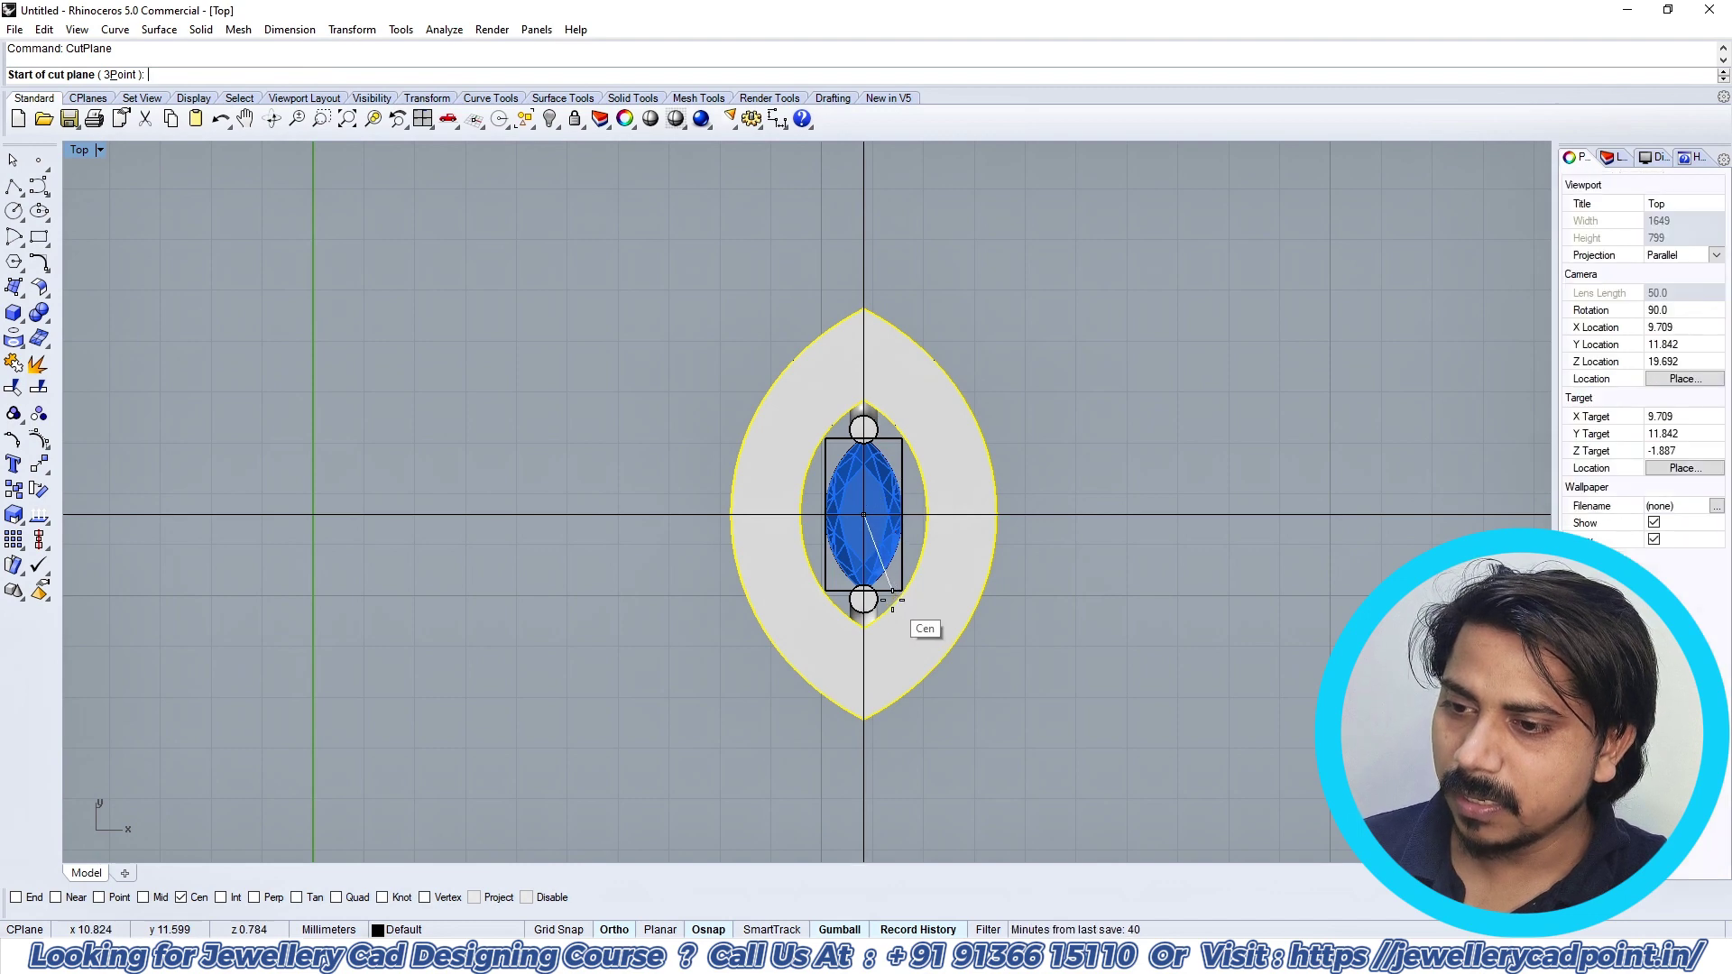
left_click(893, 599)
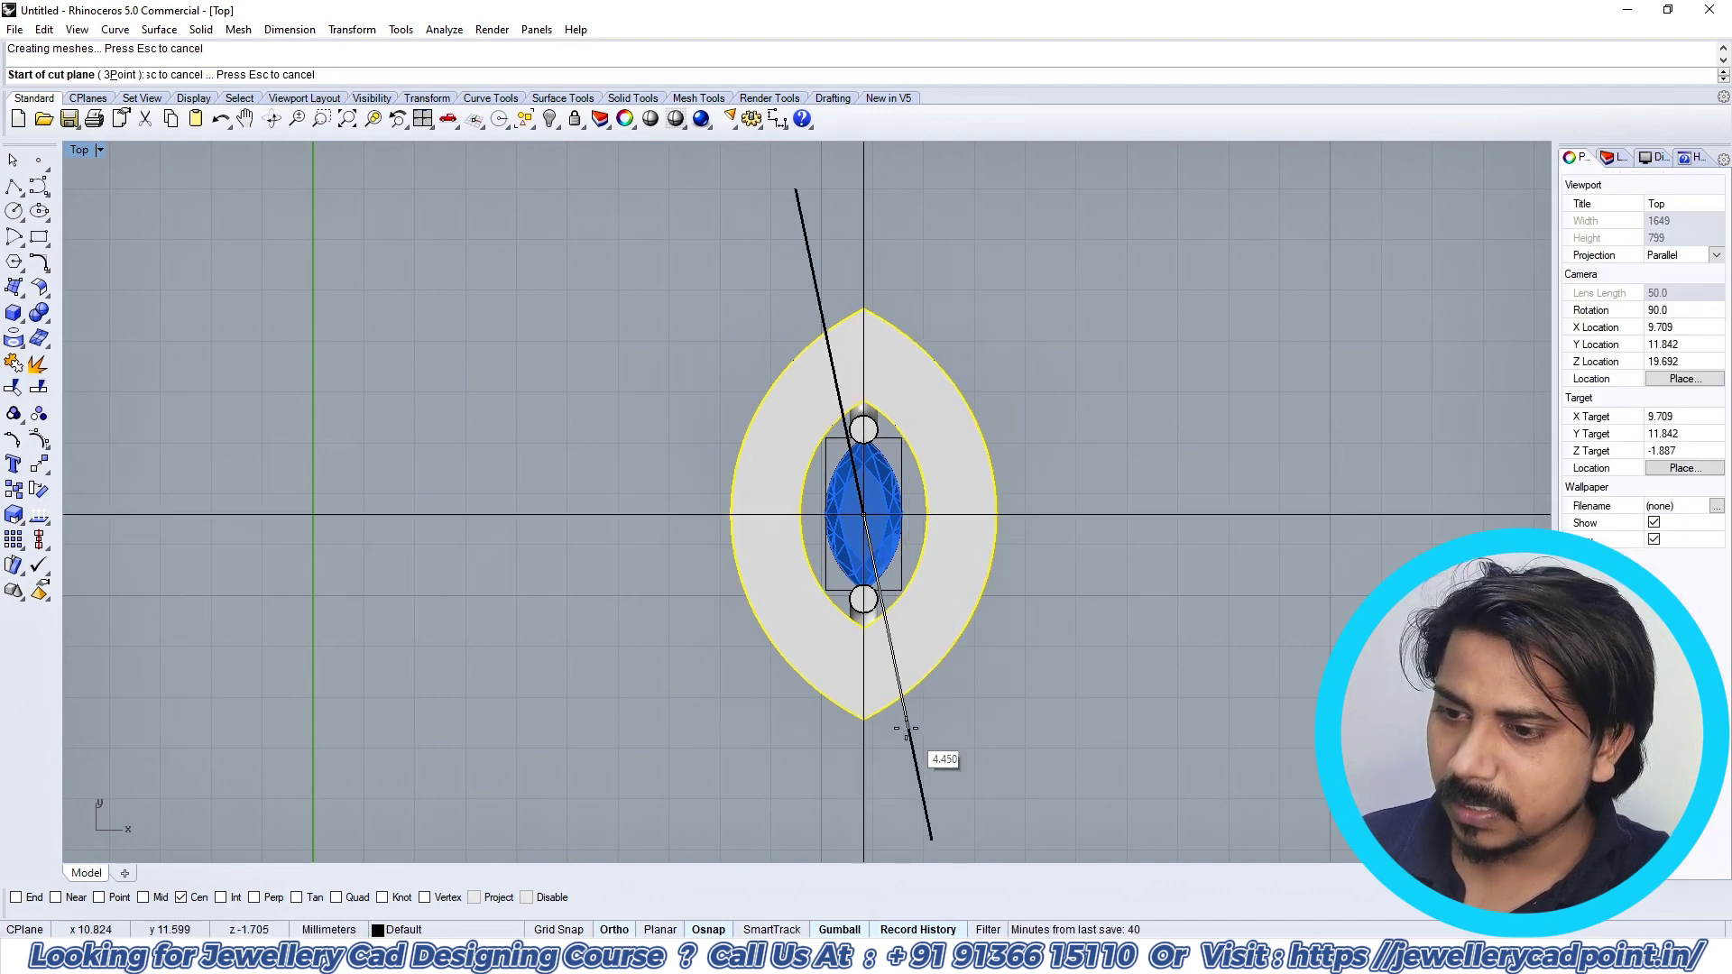
key("Return")
left_click(915, 767)
Step: Mirror the slanted cutting plane about the frame's lengthwise centre axis, keeping the original
right_click_drag(889, 728, 912, 633)
type("MI")
key("Return")
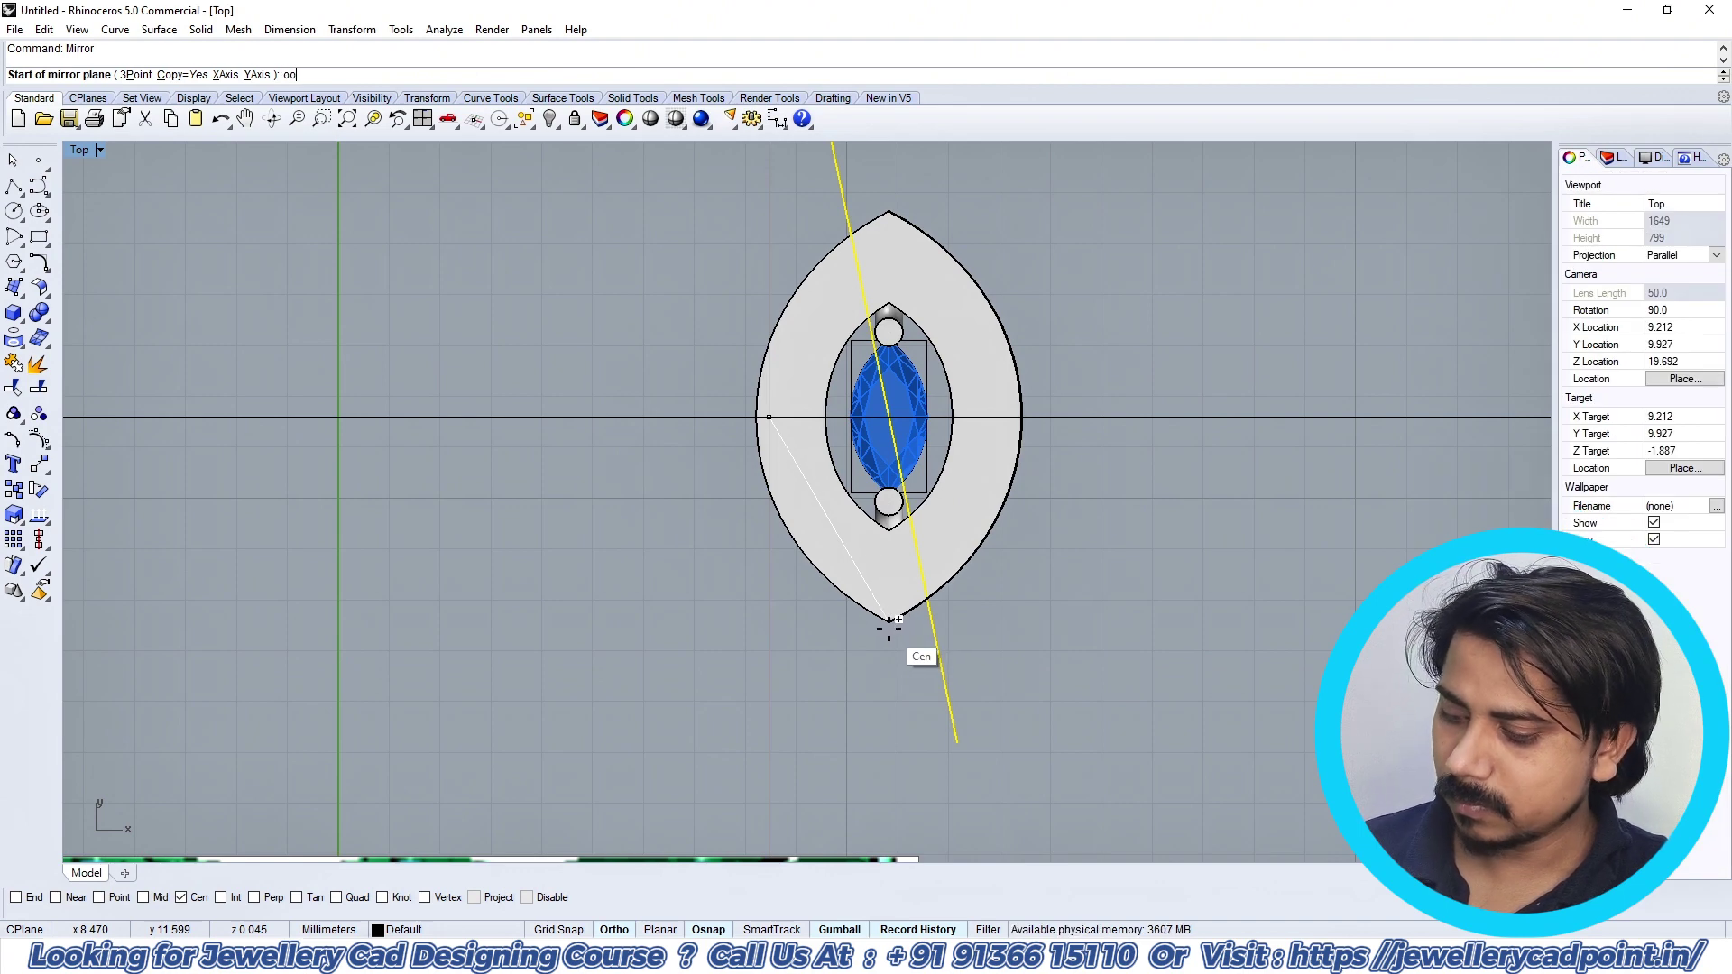
left_click(891, 621)
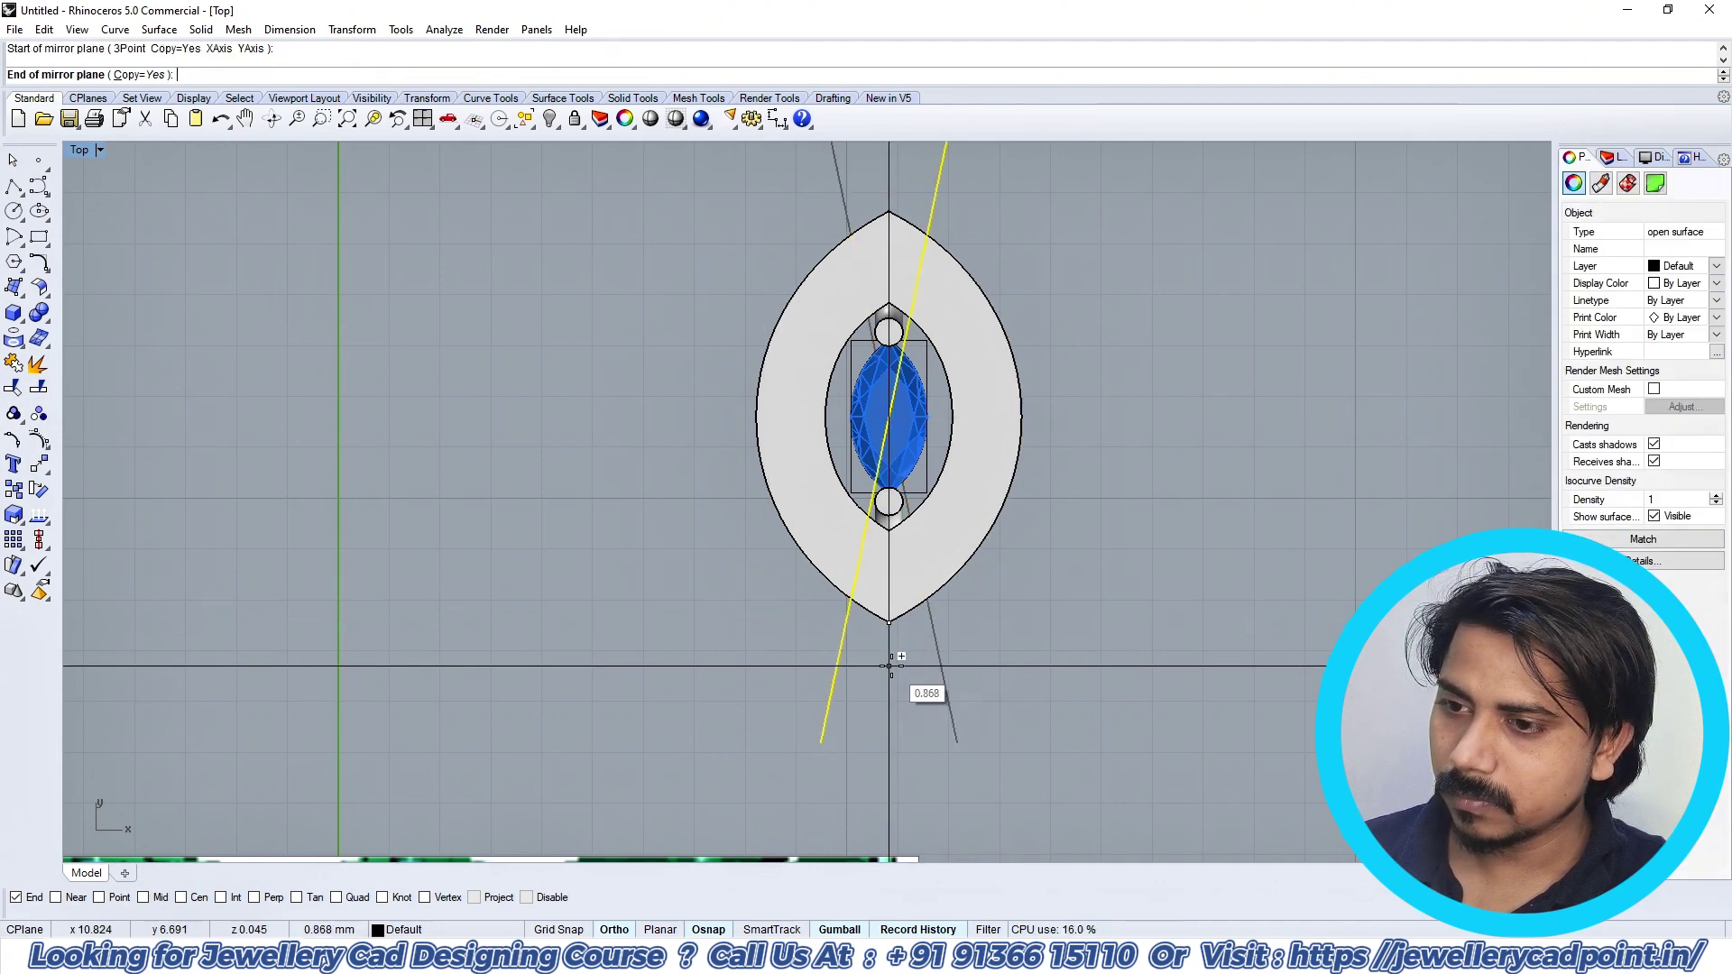
left_click(916, 686)
left_click(1056, 608)
right_click_drag(1058, 600, 1057, 632)
Step: Boolean-split the frame's middle section with the two crossing cutting planes
key("ctrl+F4")
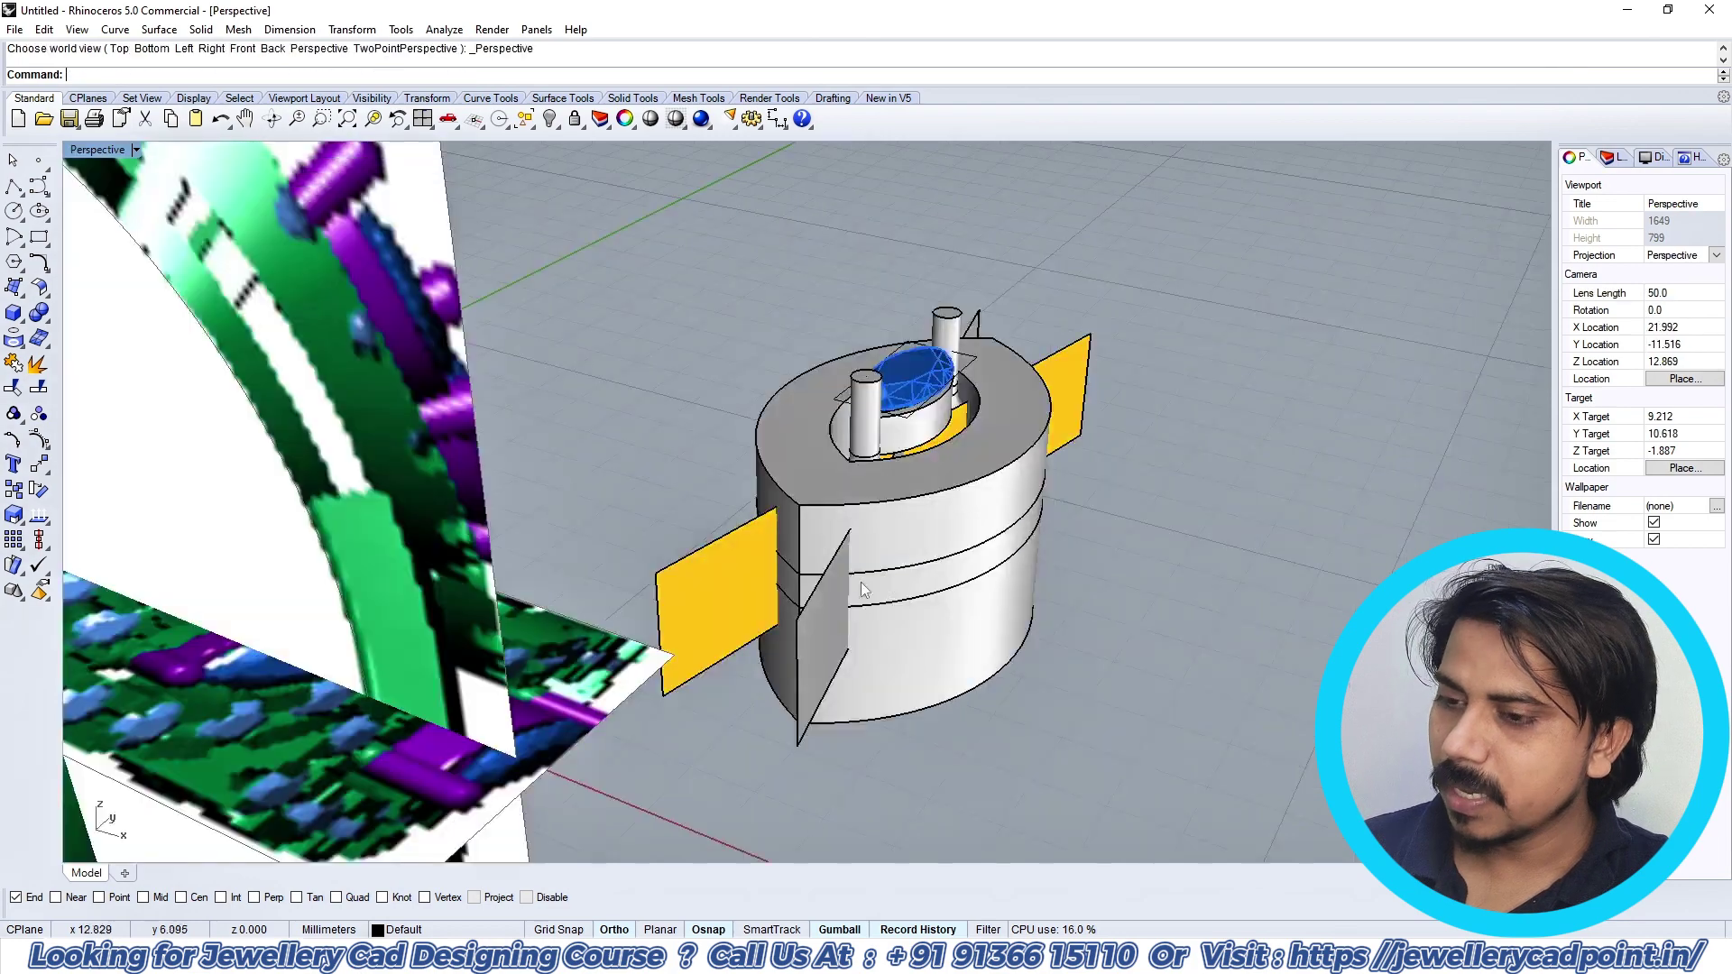
right_click_drag(943, 622, 119, 473)
left_click(837, 554)
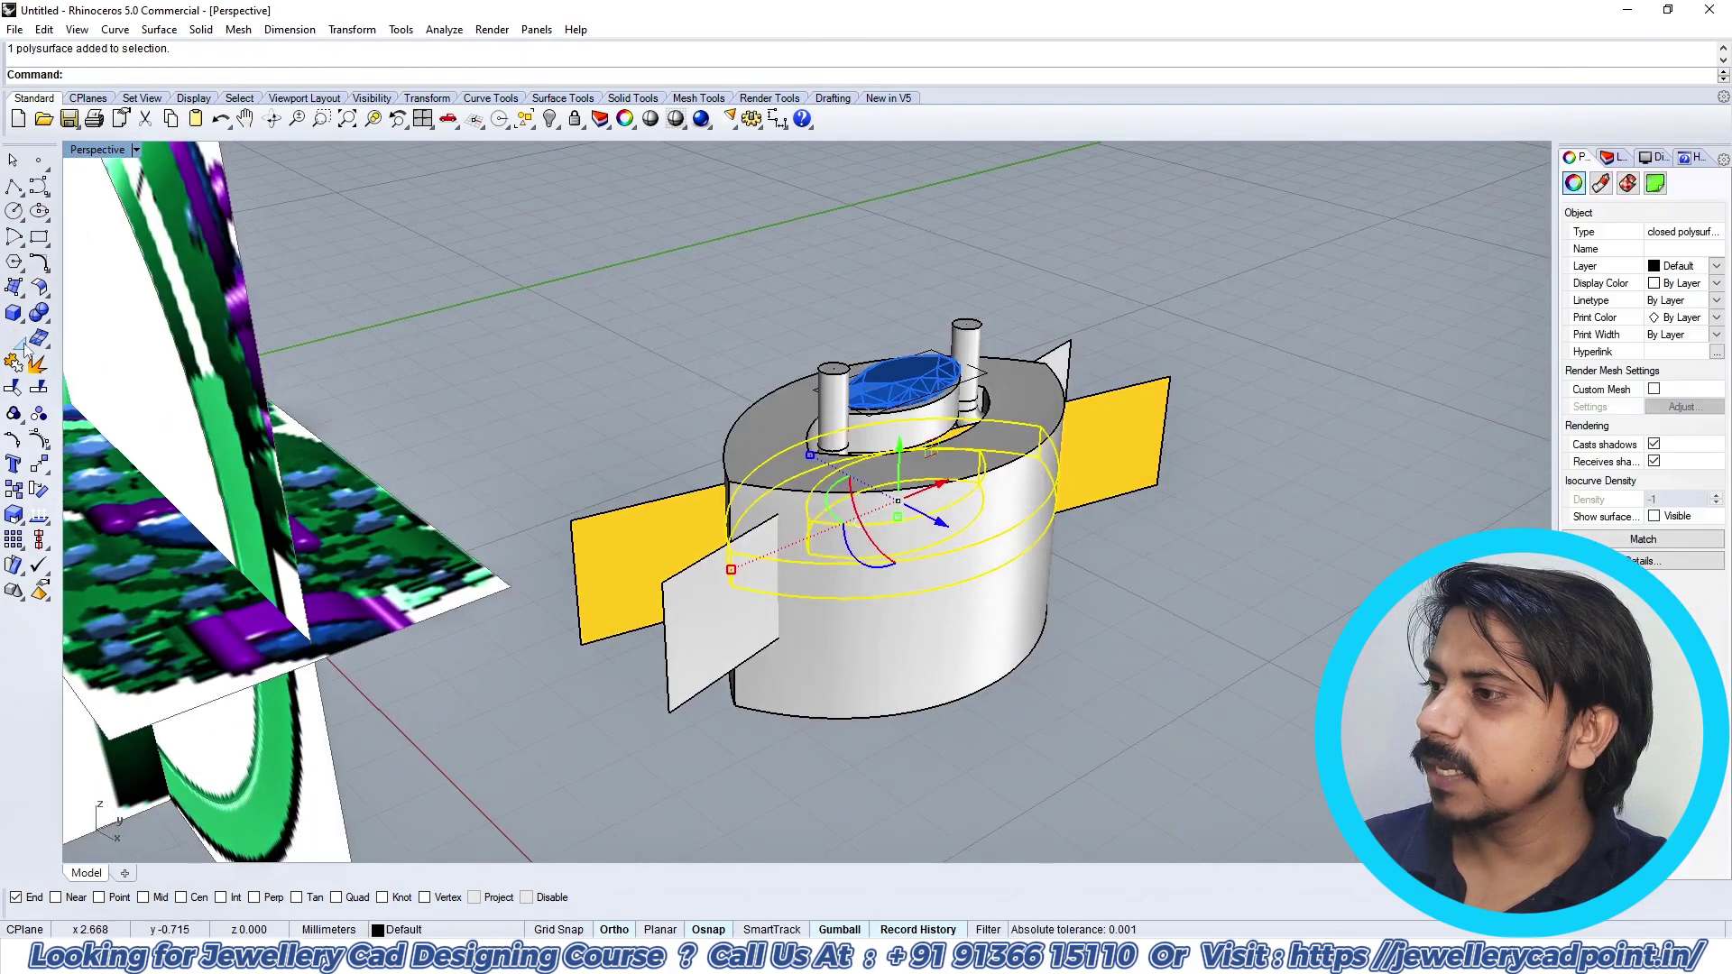
left_click(39, 318)
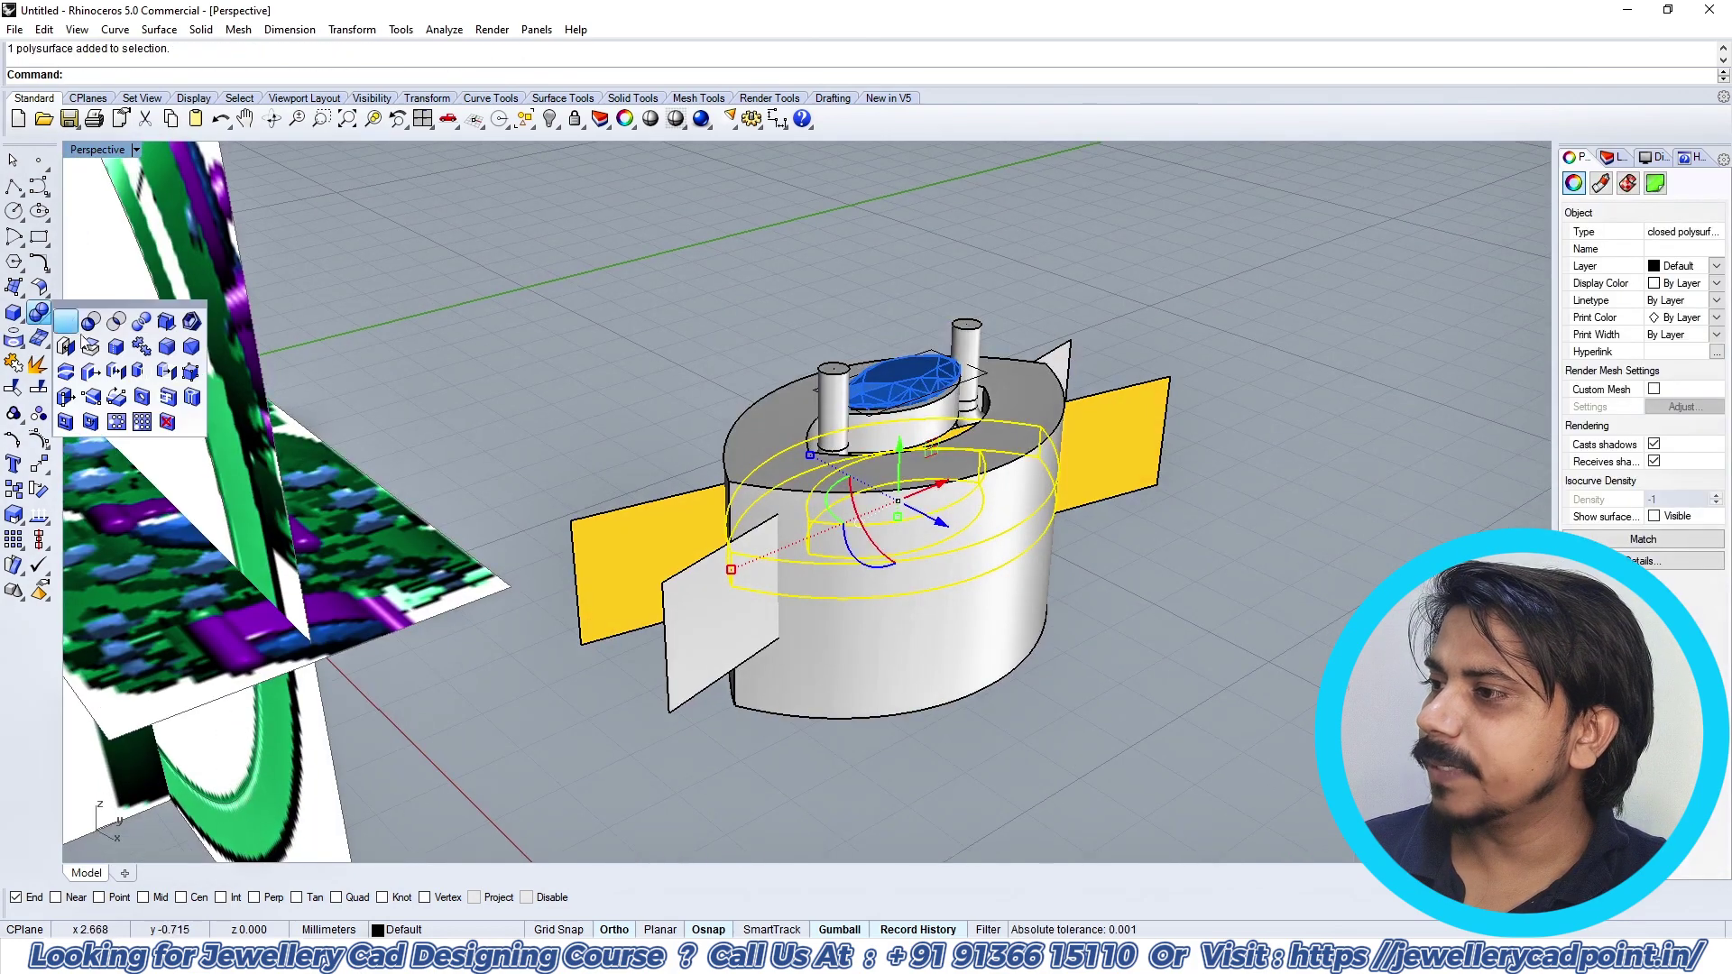
left_click(140, 325)
key("Return")
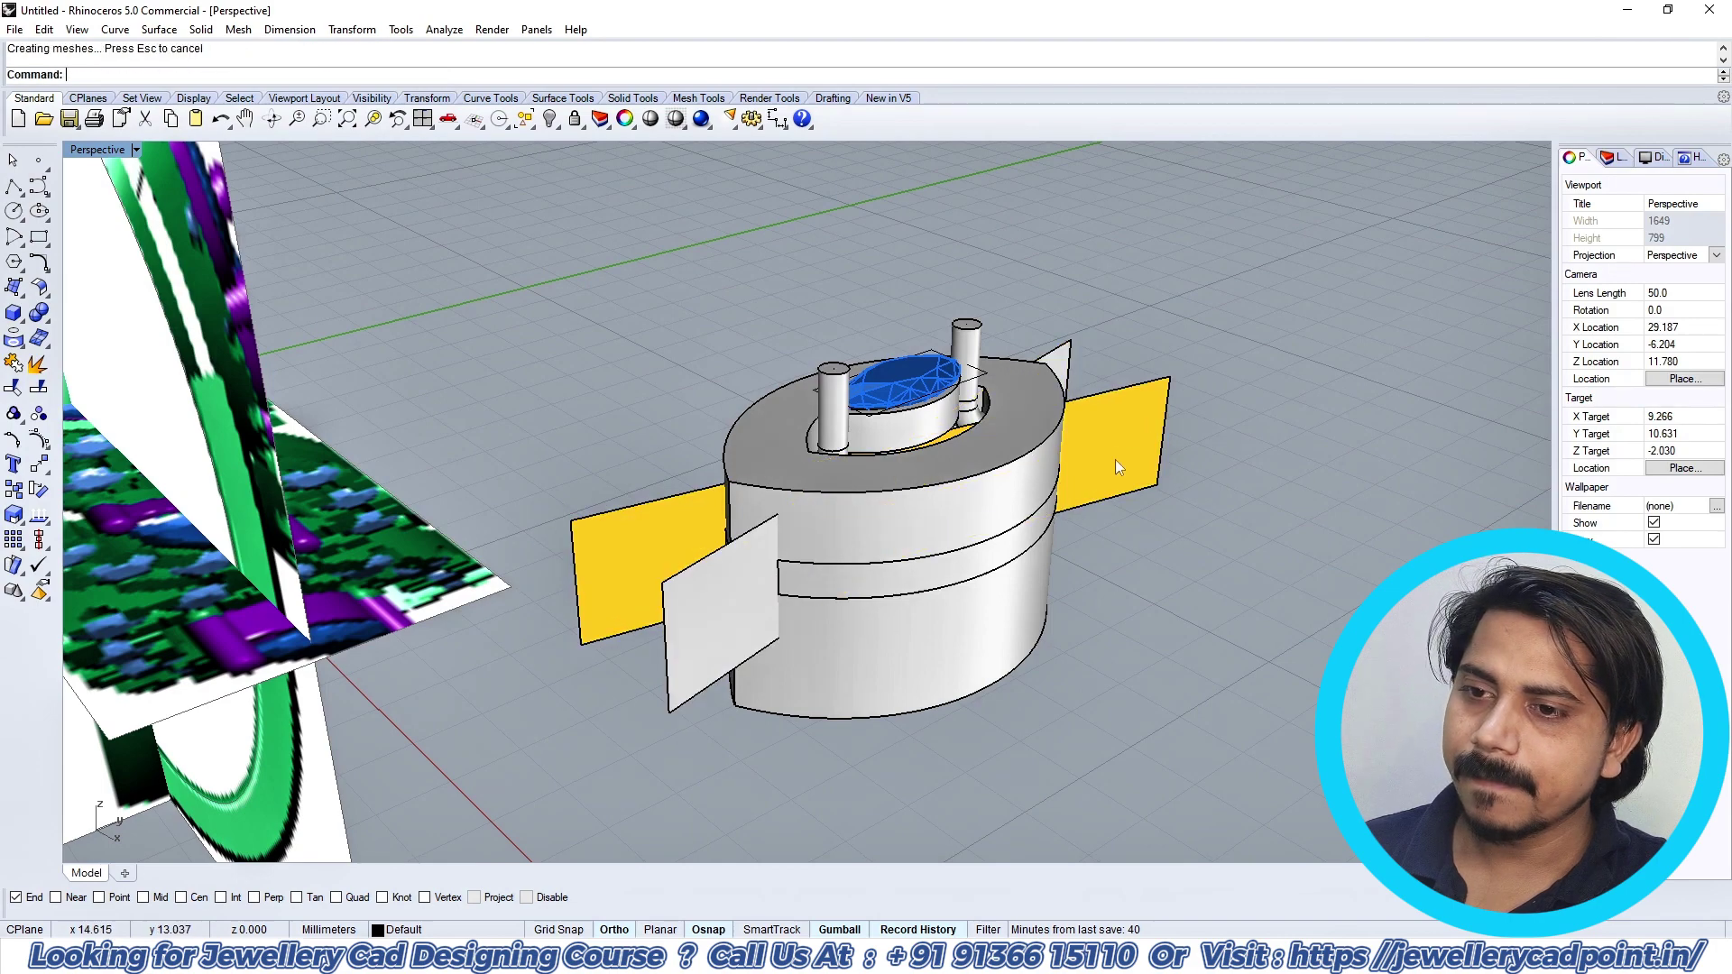
Step: Delete the two crossing cutting planes
left_click(1116, 458)
key("Delete")
left_click(700, 653)
key("Delete")
right_click_drag(713, 630, 850, 578)
scroll(849, 574, "up", 4)
Step: Delete the two long side pieces of the middle section, opening both sides and keeping the pieces at the pointed ends
left_click(928, 537)
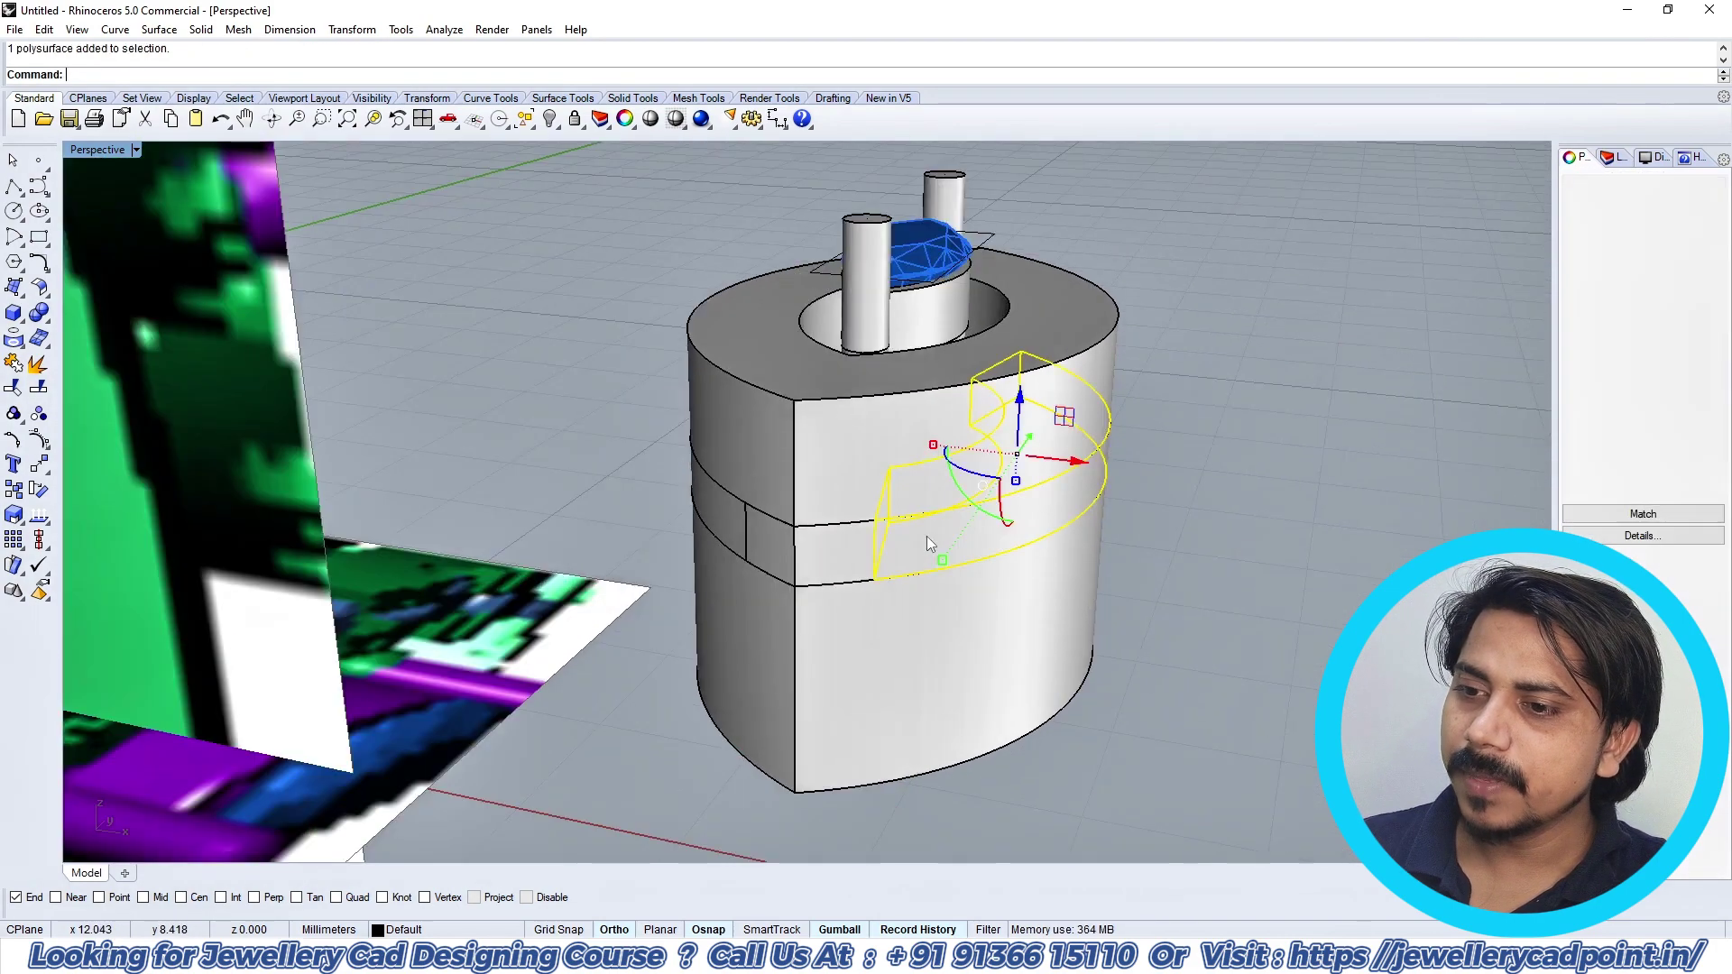
key("Delete")
left_click(707, 513)
key("Delete")
scroll(803, 541, "down", 4)
right_click_drag(1148, 528, 821, 510)
right_click_drag(956, 514, 945, 441)
scroll(874, 523, "up", 3)
scroll(947, 451, "up", 5)
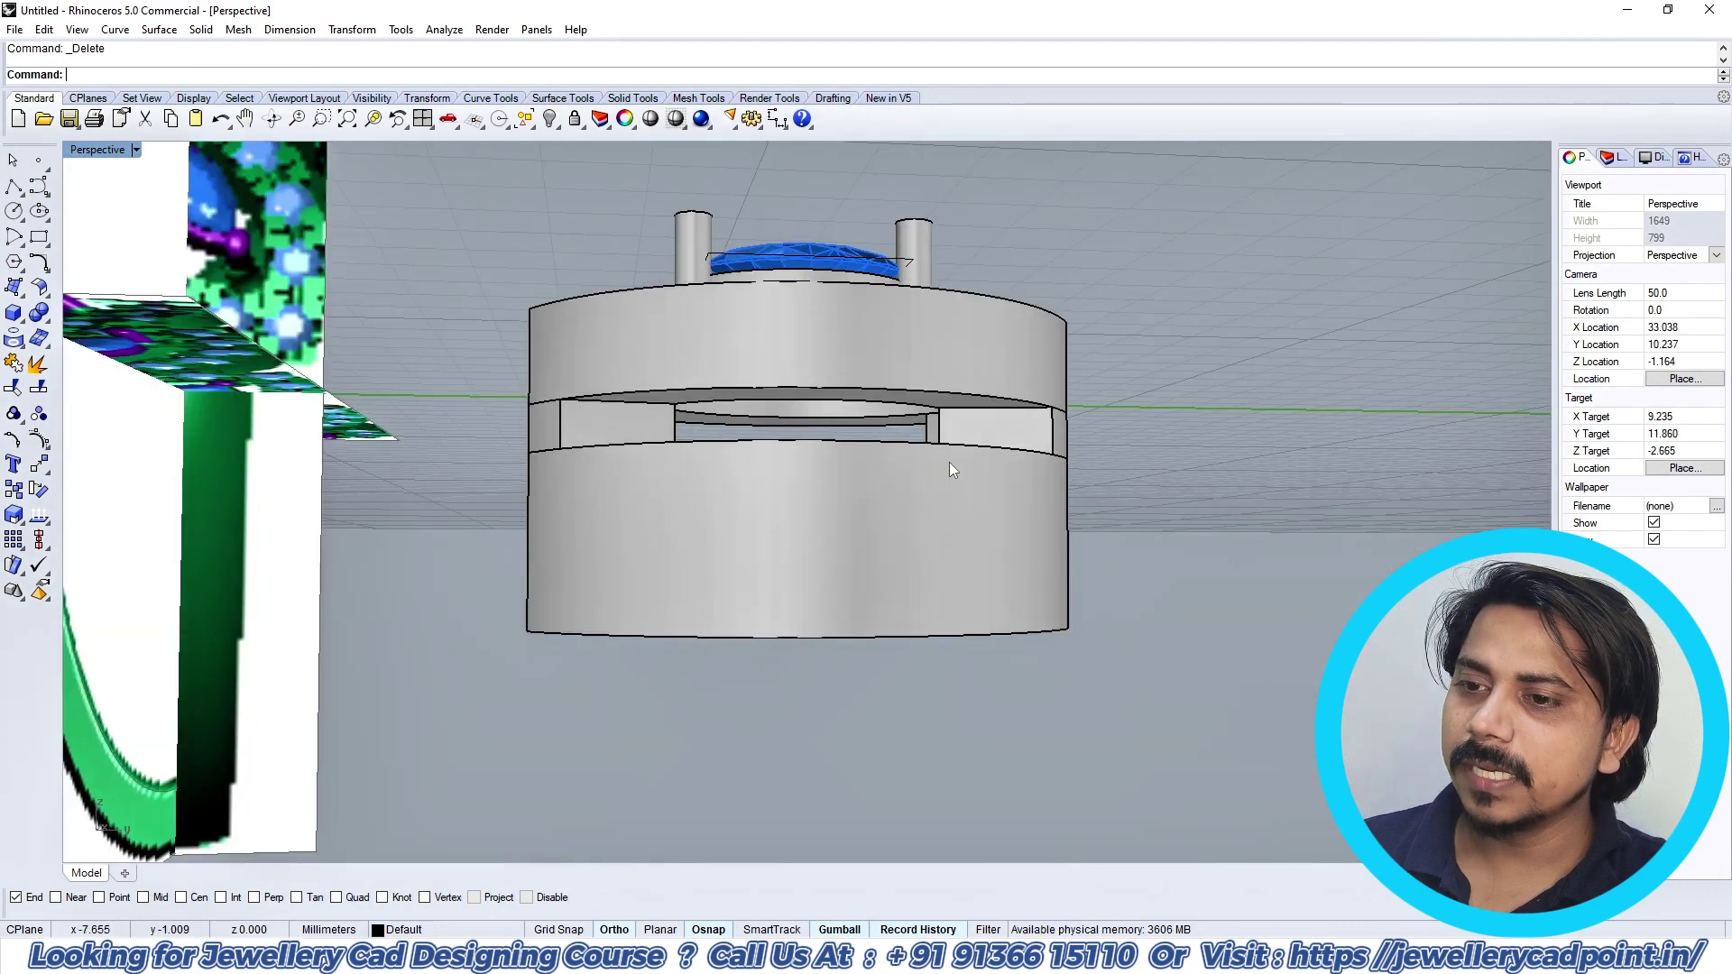
Step: Duplicate the two outer edges of the lowest frame section's underside as curves
left_click(1041, 414)
scroll(1041, 414, "down", 4)
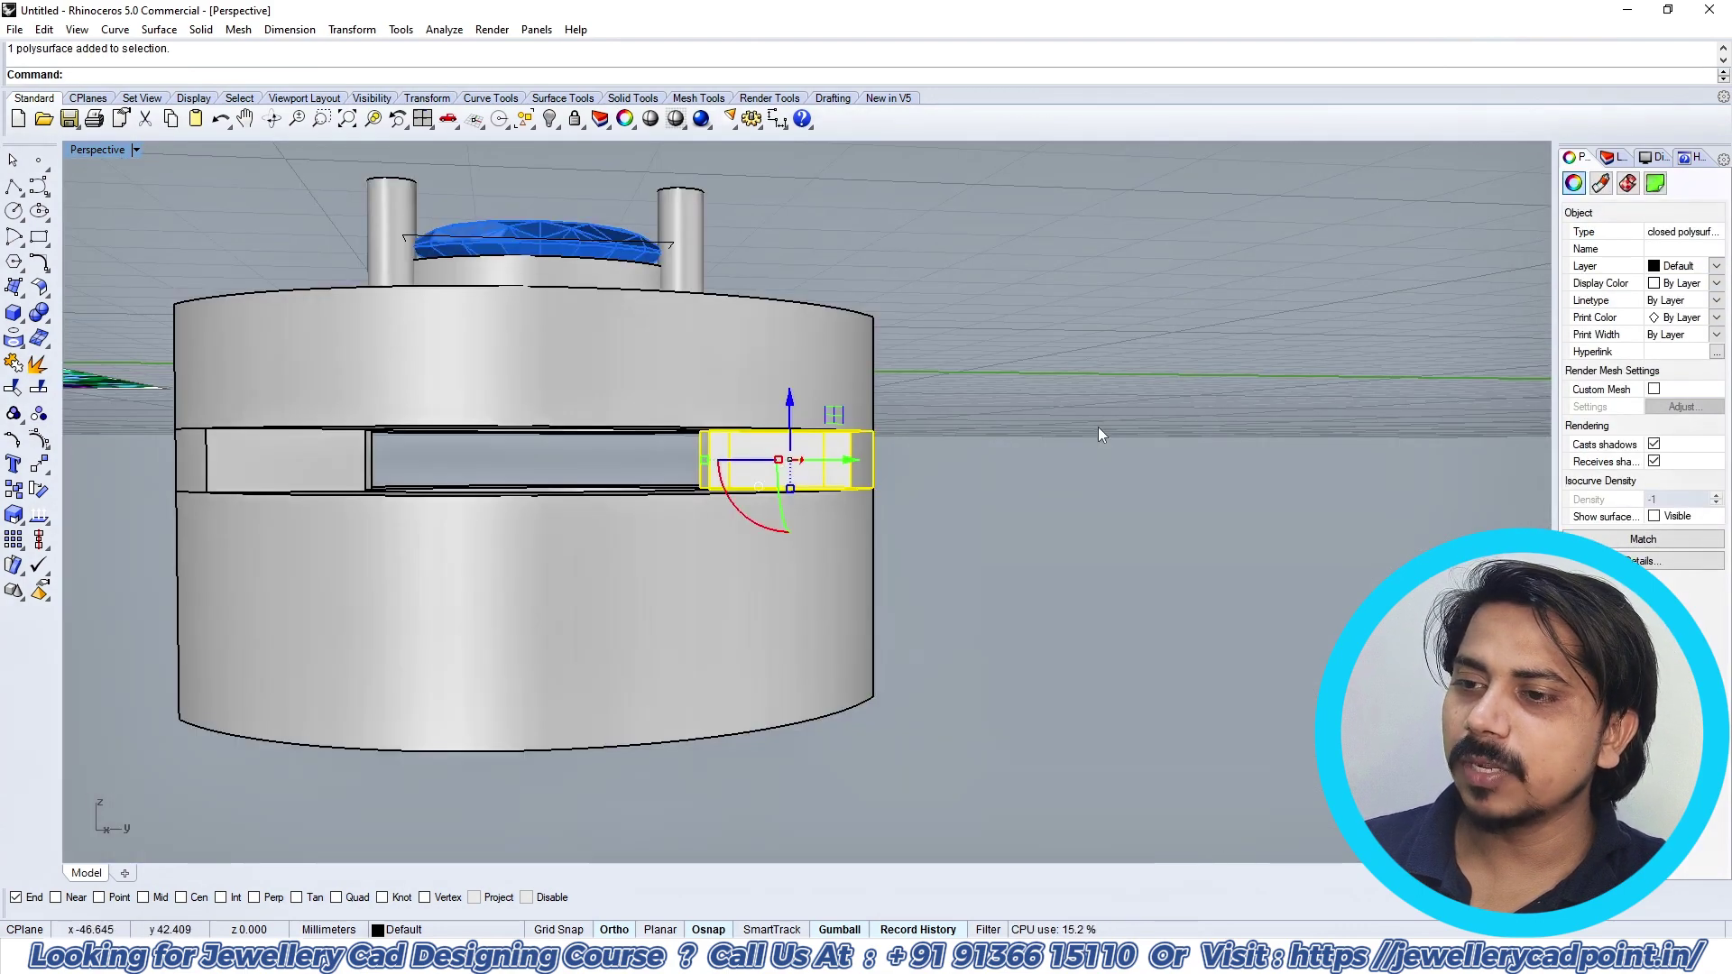
right_click_drag(1097, 426, 769, 347)
key("Delete")
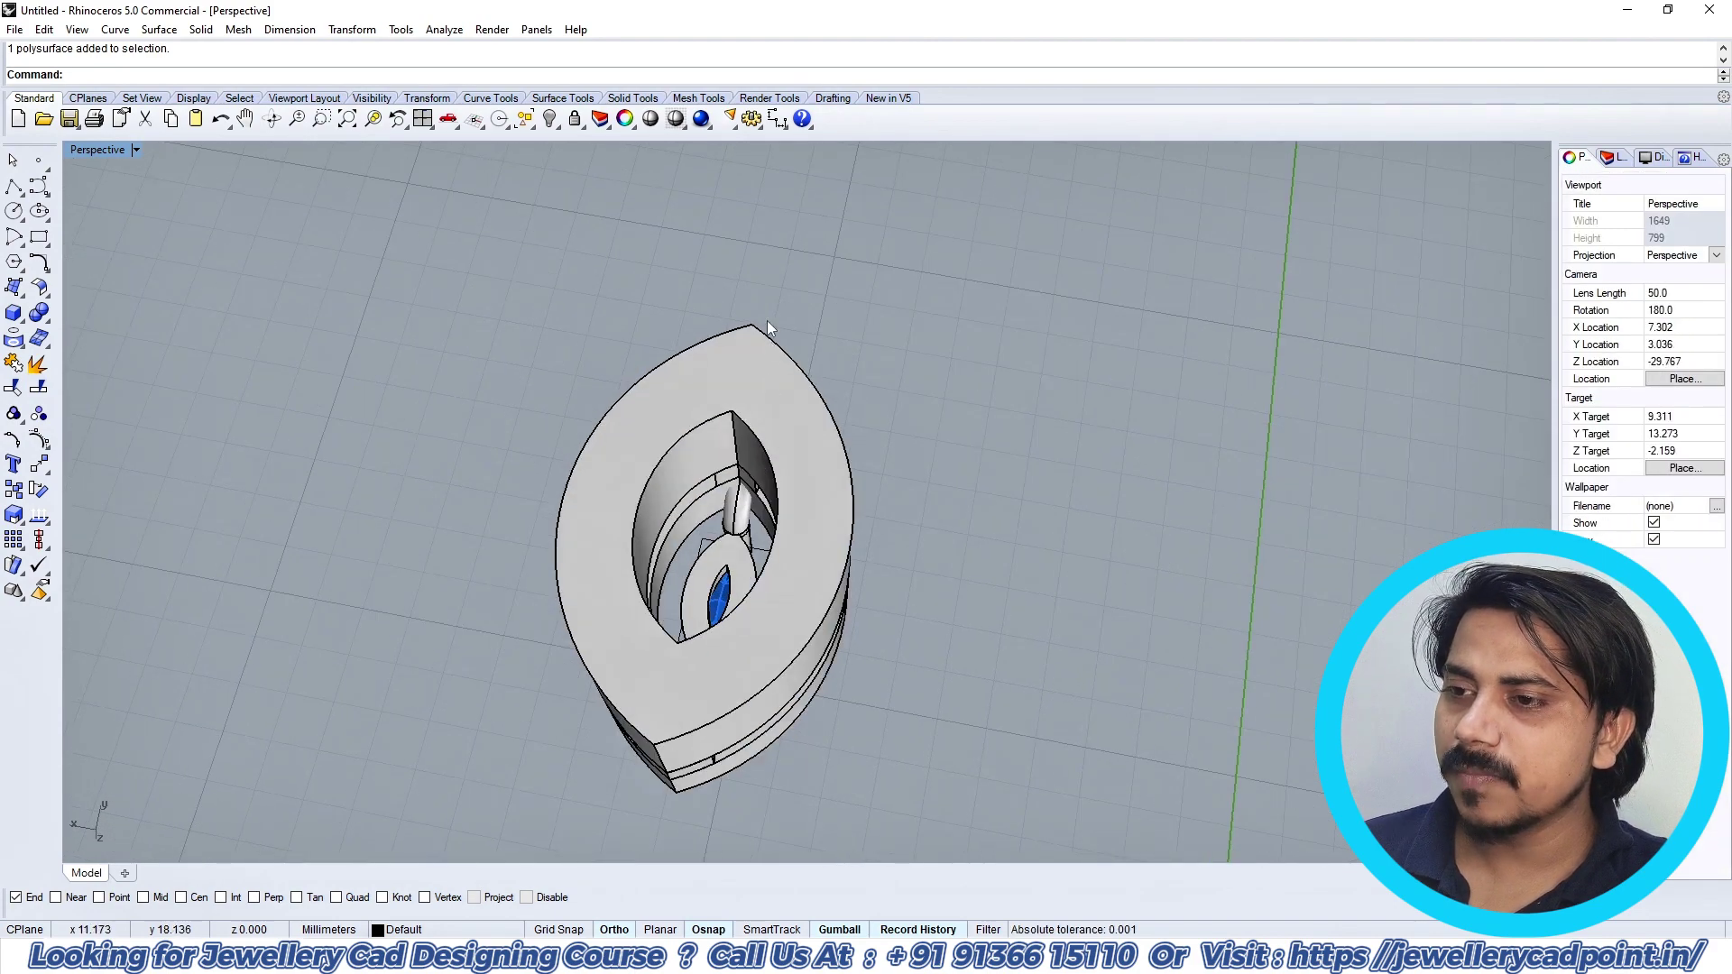
key("Return")
left_click(767, 334)
left_click(745, 329)
key("Return")
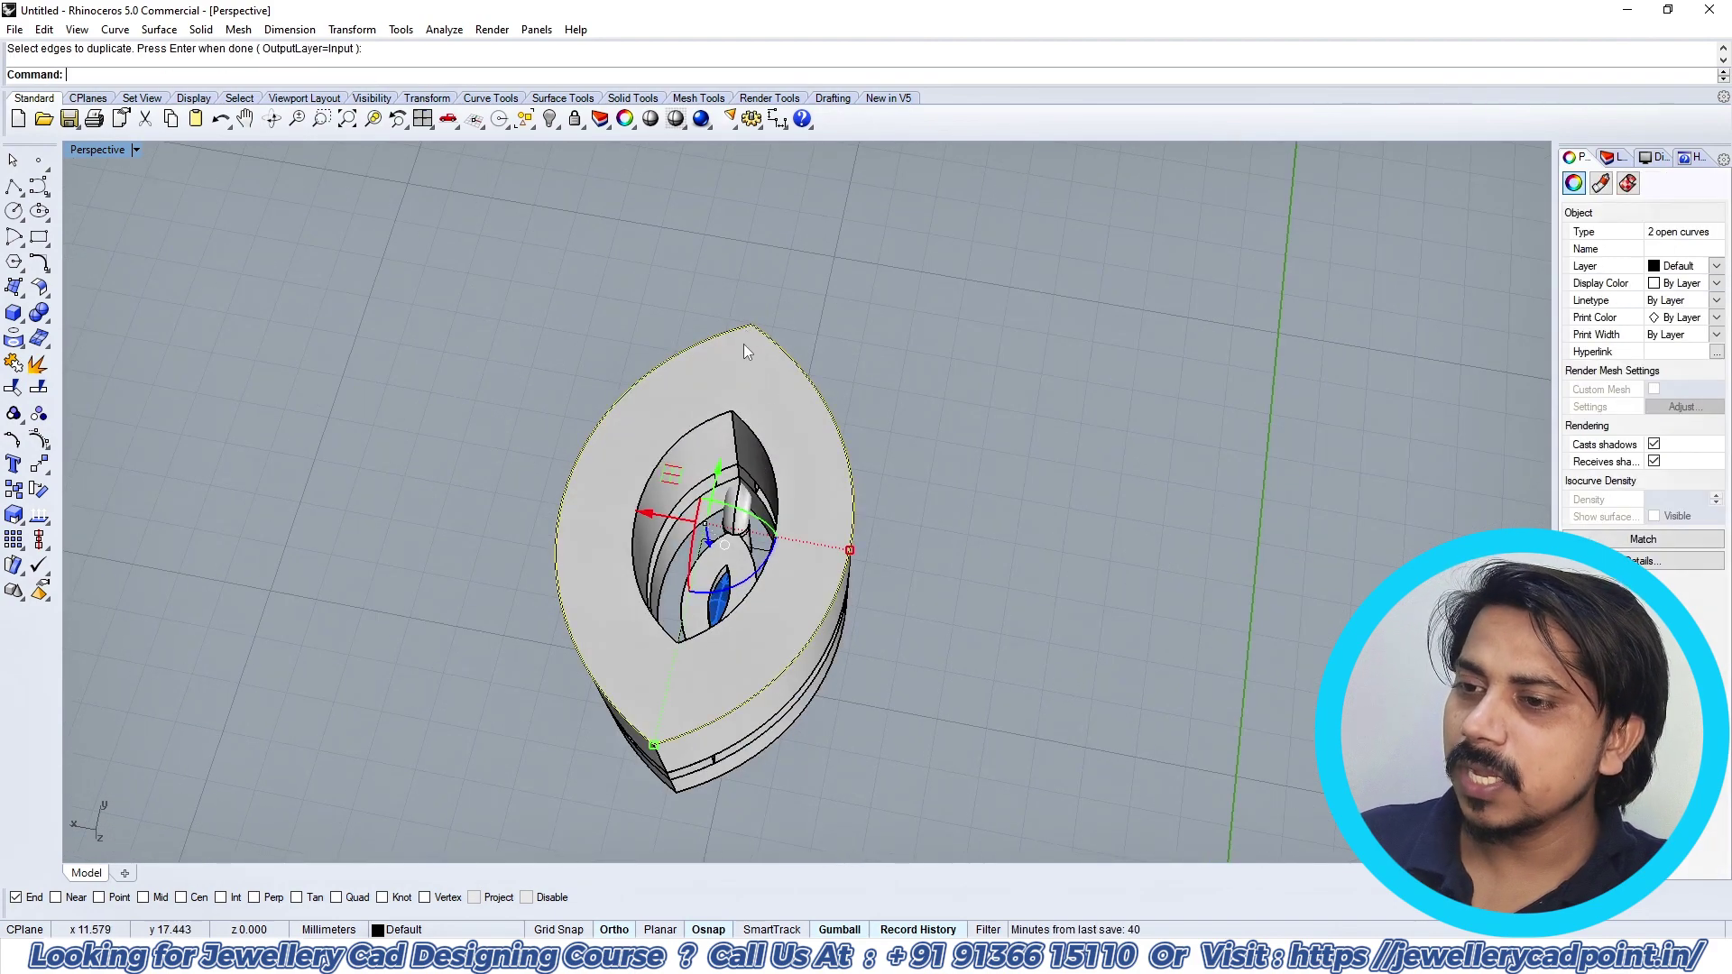
Step: Join the duplicated edges into a closed outline and offset it 0.6 mm inward
left_click(37, 263)
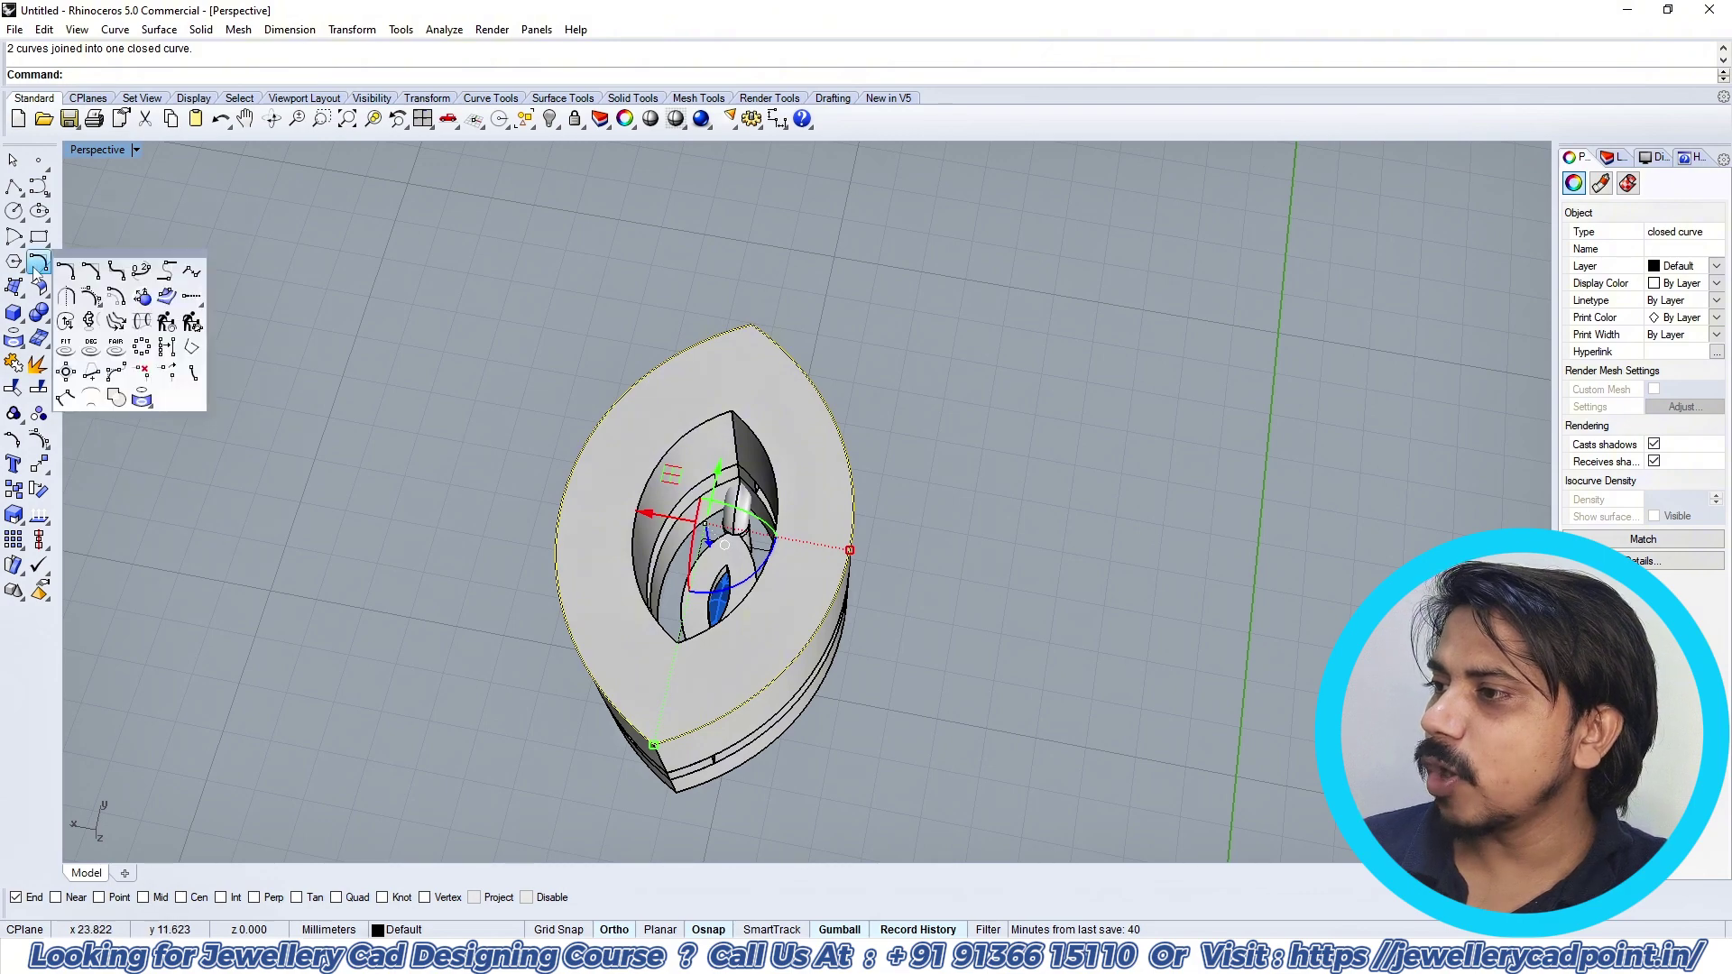
left_click(116, 301)
scroll(710, 405, "up", 4)
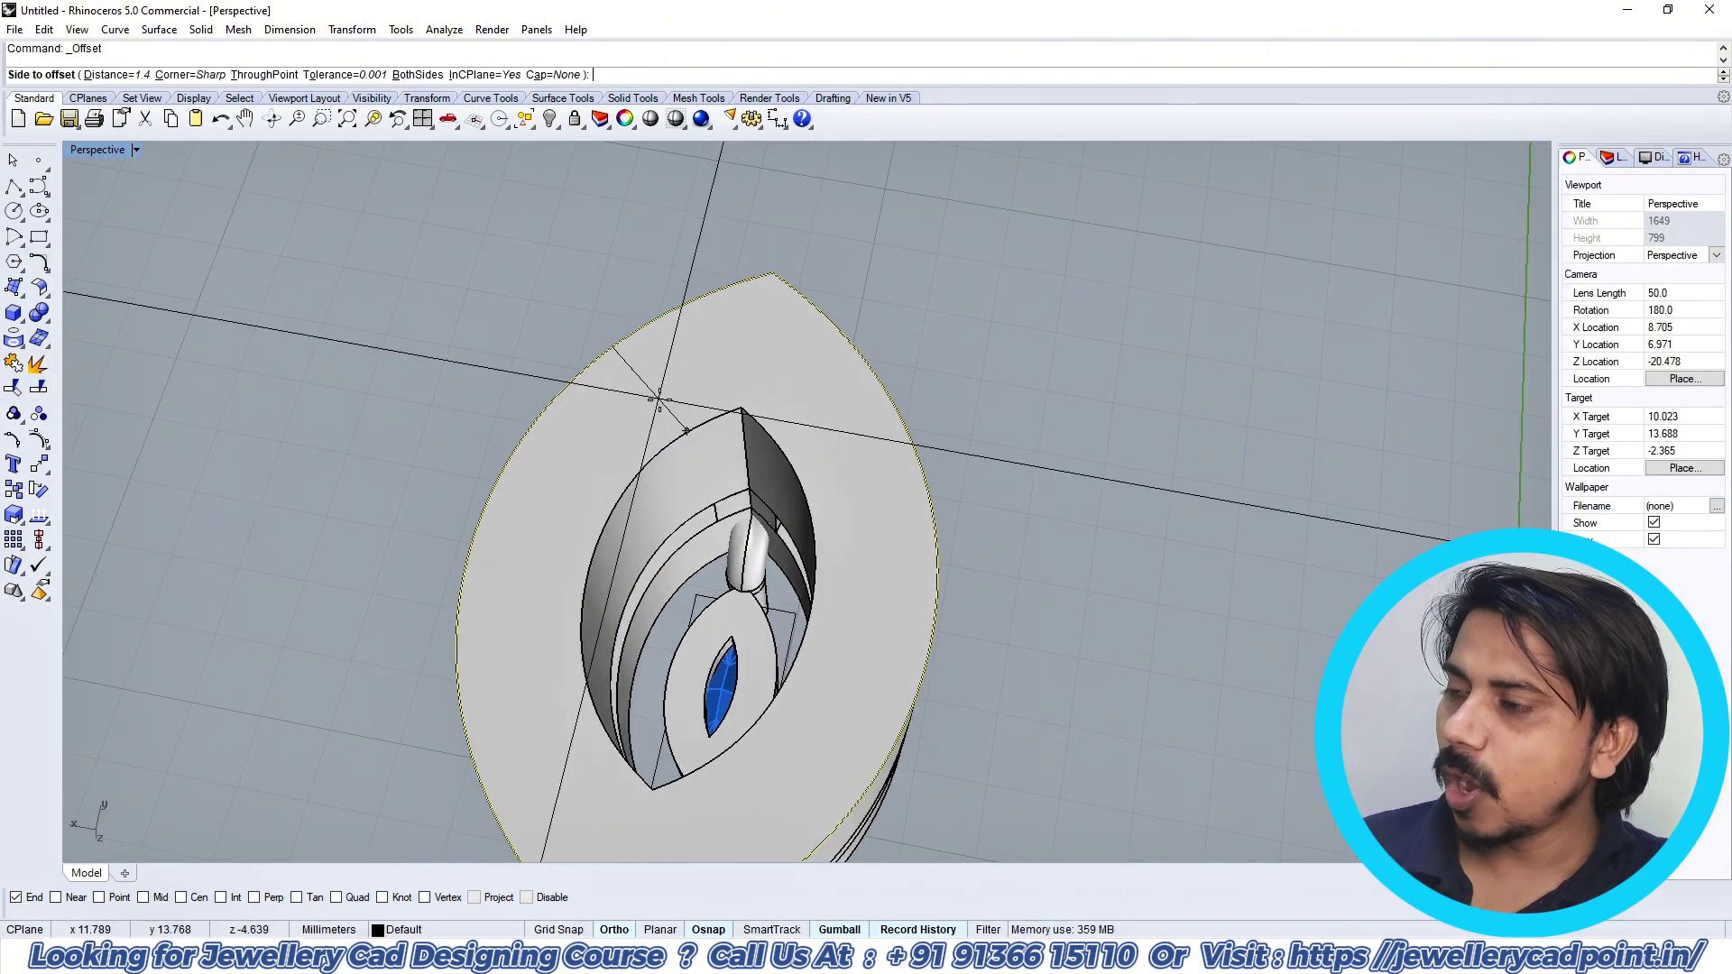
right_click_drag(661, 399, 680, 462)
type(".6")
key("Return")
type(".6")
left_click(678, 453)
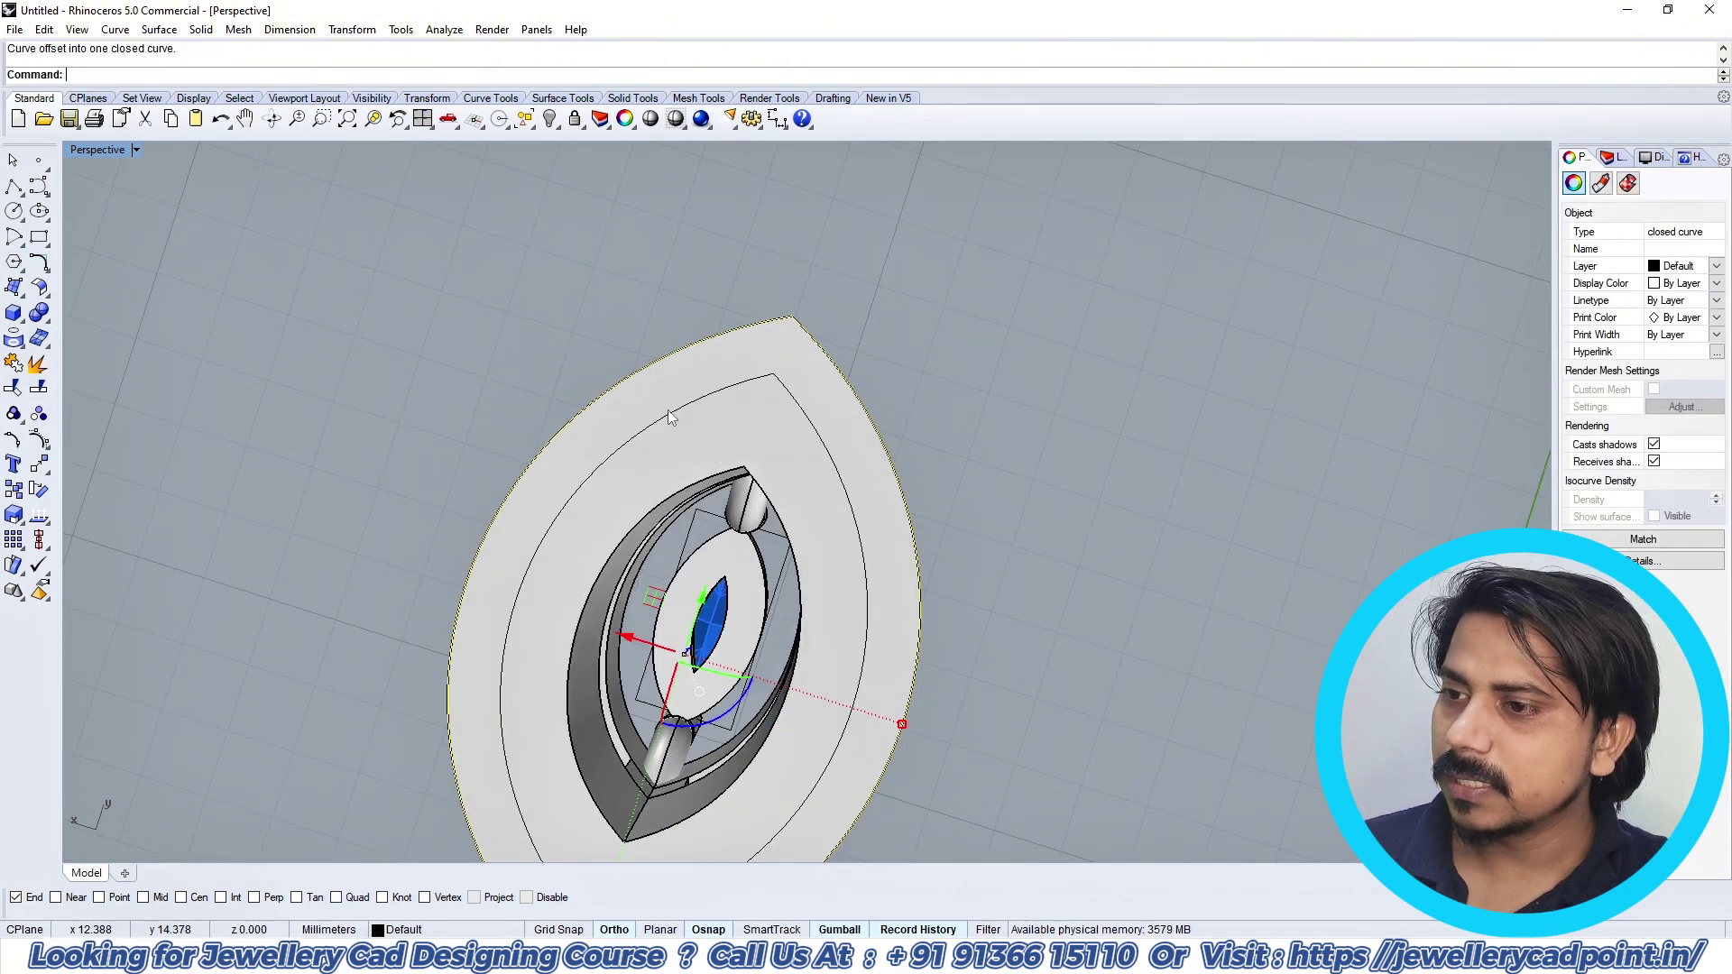
Step: Extrude the inner offset outline vertically in both directions as a solid cutter through the lower and middle frame sections
left_click(674, 413)
left_click(674, 413)
right_click(674, 413)
key("ctrl+F3")
scroll(674, 414, "down", 6)
key("ctrl+e")
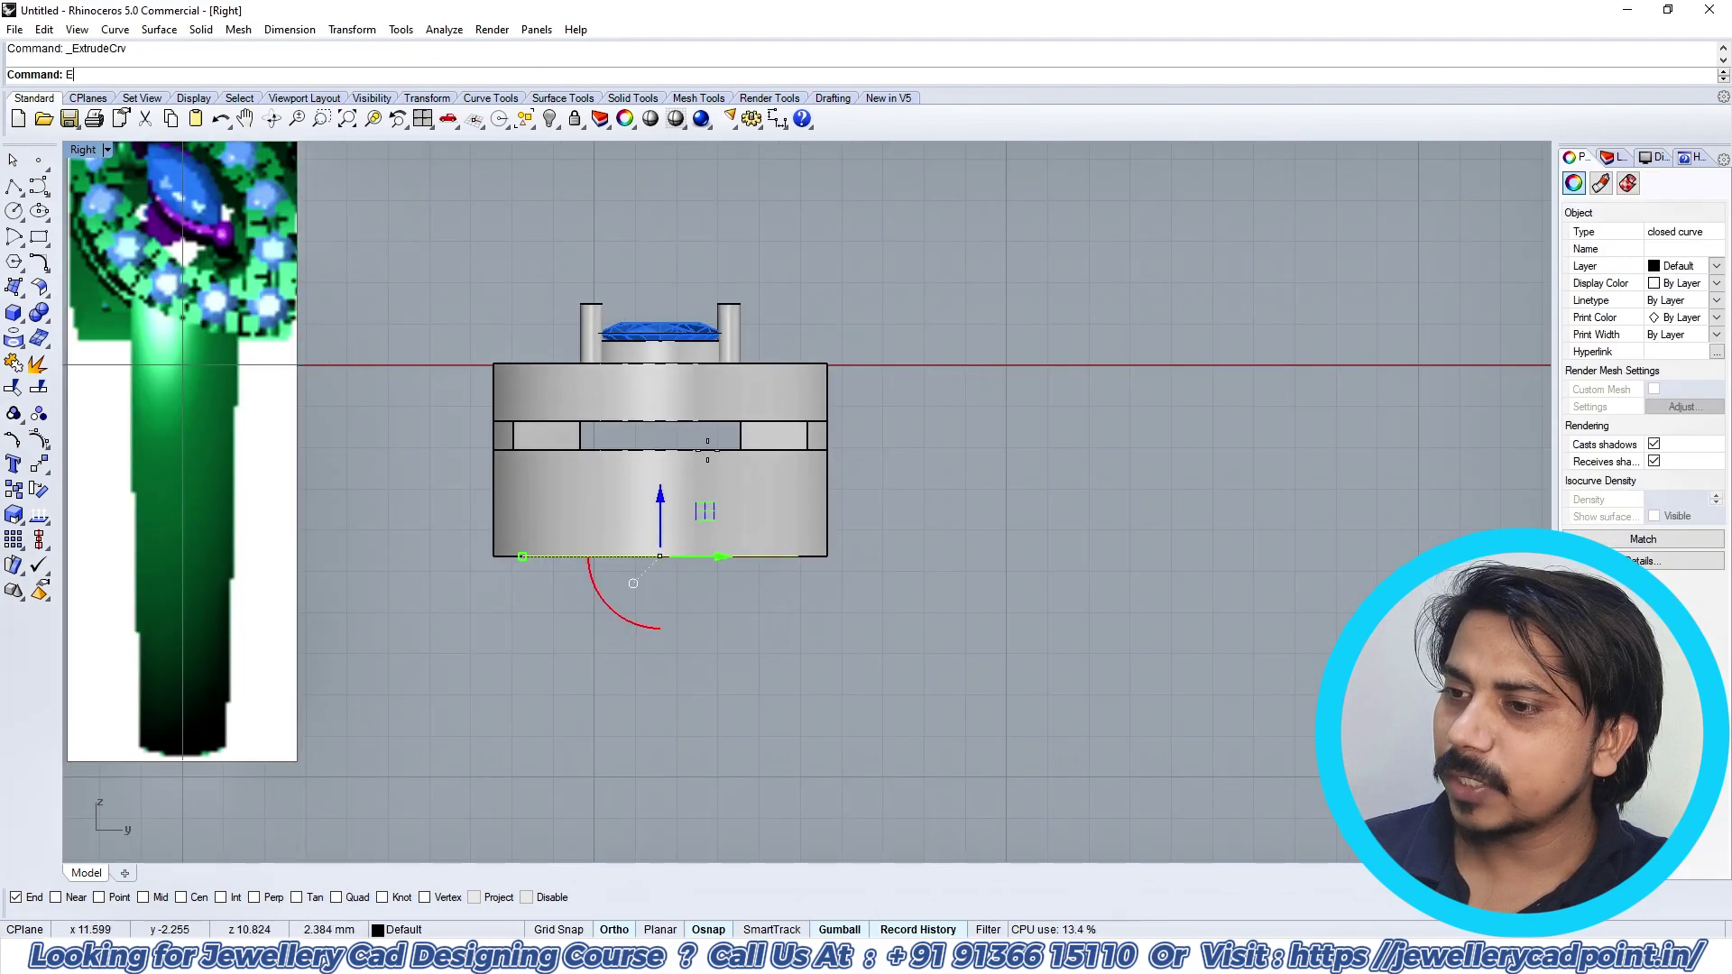
scroll(711, 420, "up", 2)
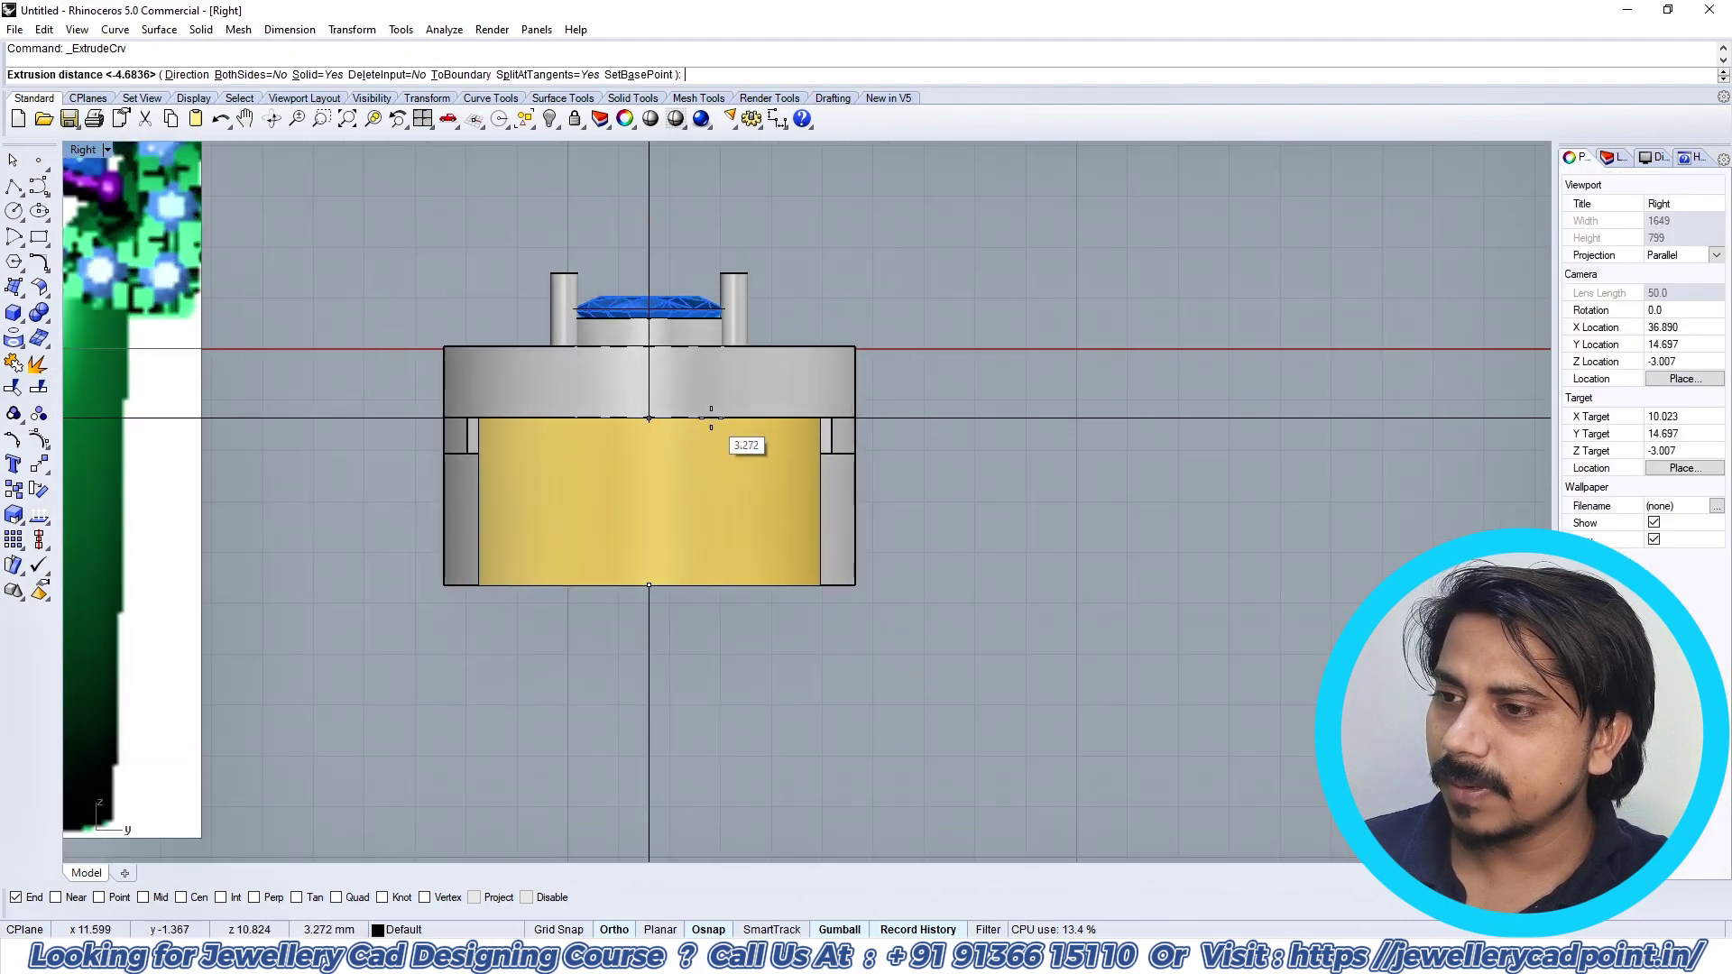
left_click(711, 418)
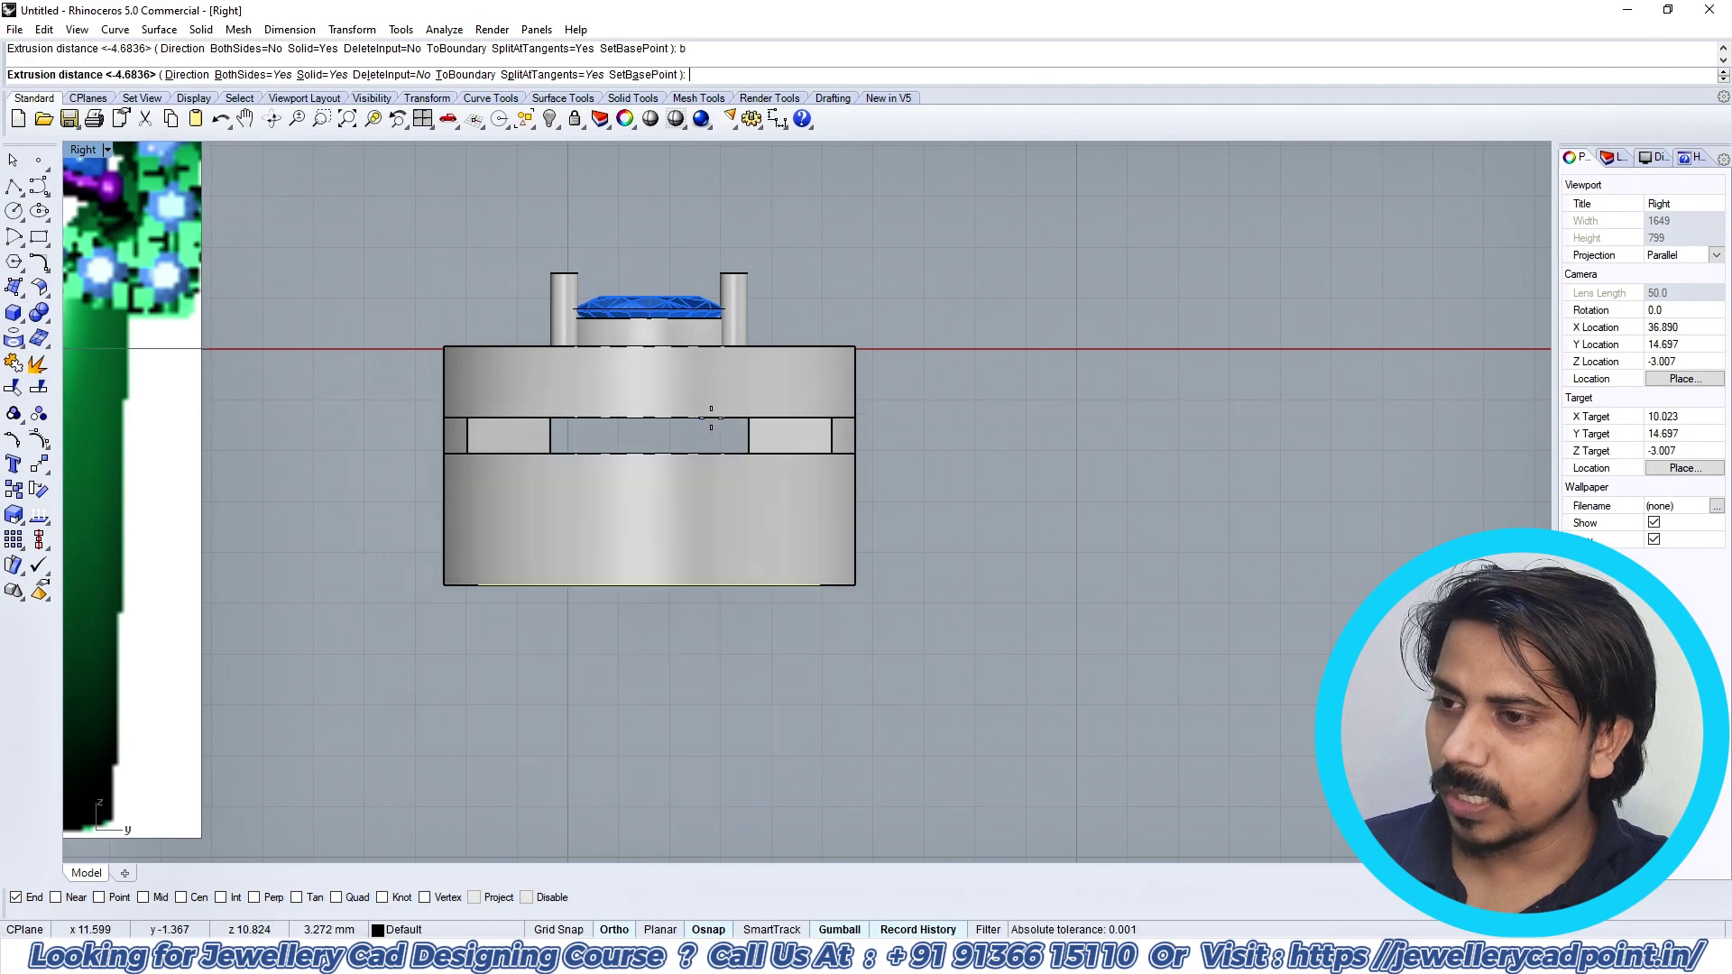
Step: Boolean-subtract the extruded solid from the lowest frame section and both middle end pieces
key("ctrl+F1")
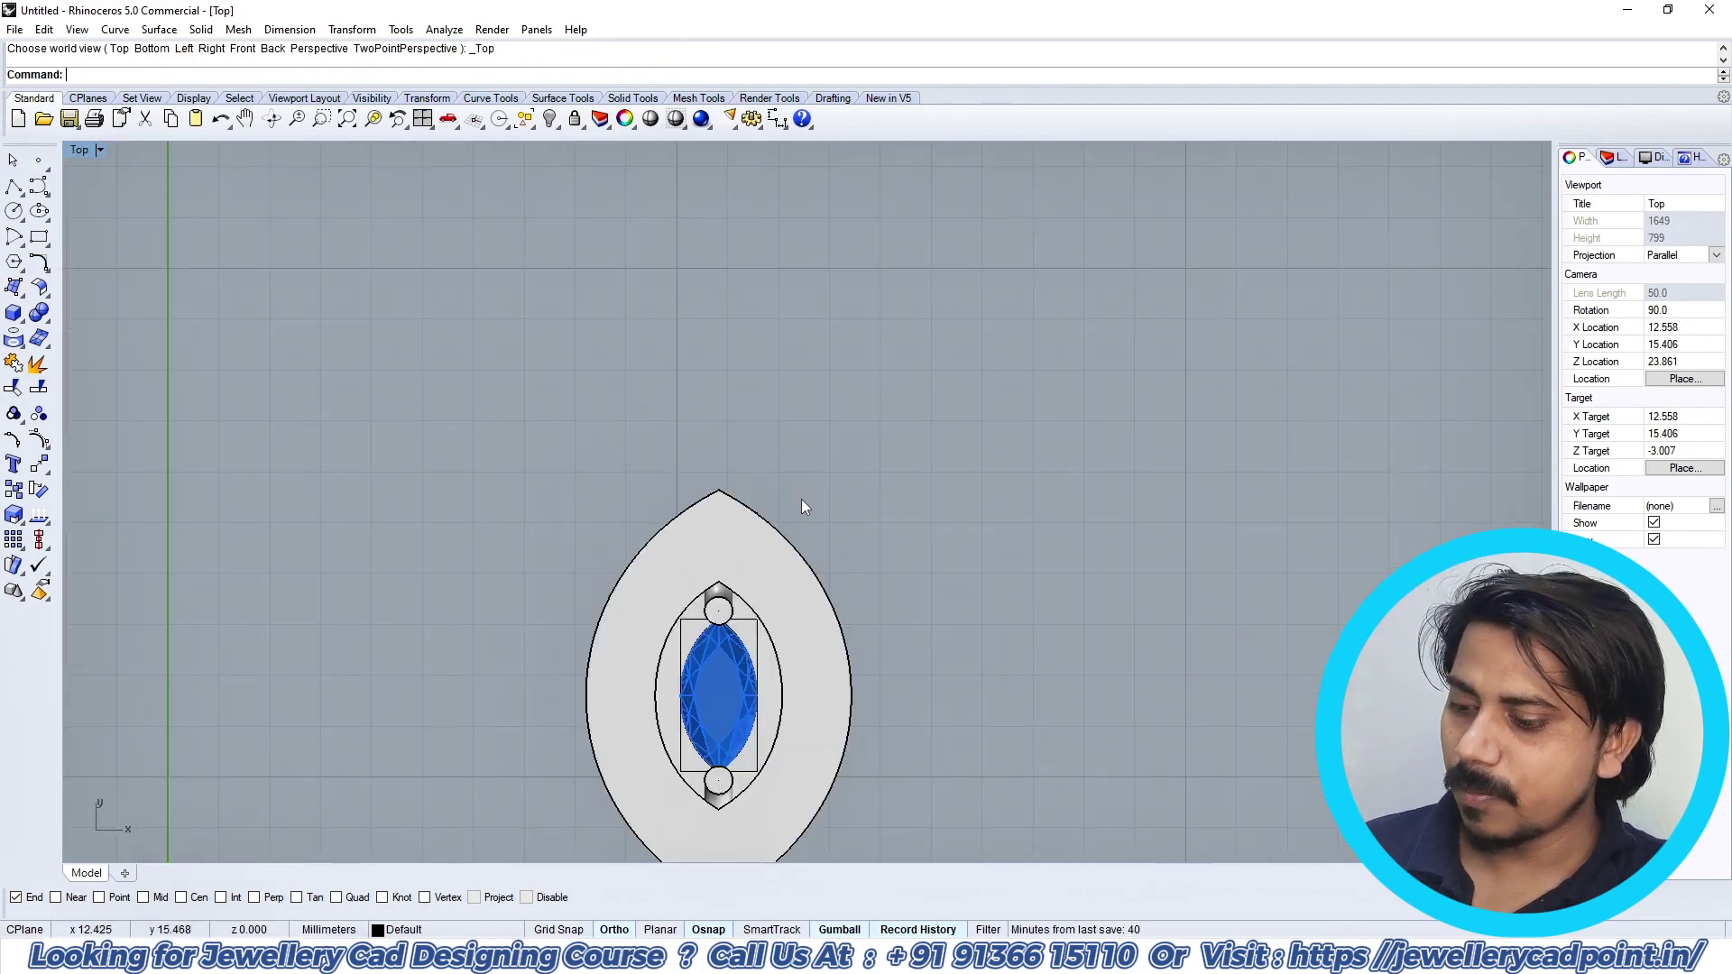
key("ctrl+F4")
left_click(729, 546)
scroll(463, 511, "up", 3)
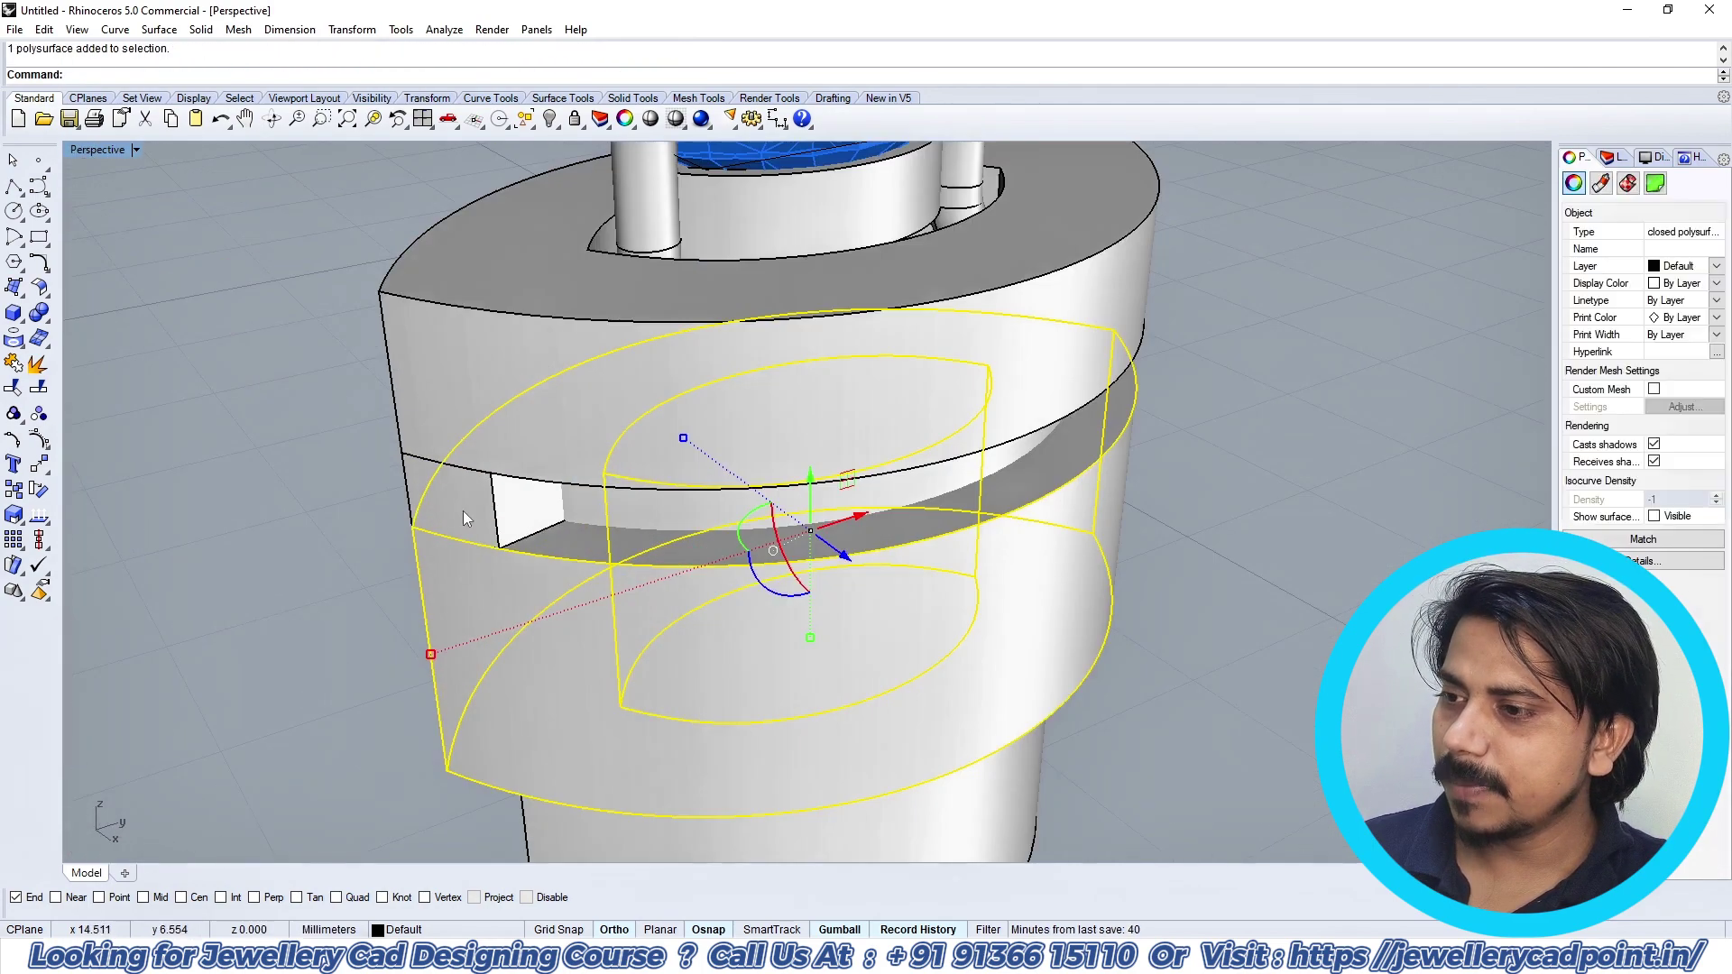
left_click(464, 507, "shift")
scroll(463, 507, "down", 3)
right_click_drag(464, 506, 881, 446)
scroll(882, 448, "up", 4)
left_click(922, 405, "shift")
scroll(925, 401, "down", 8)
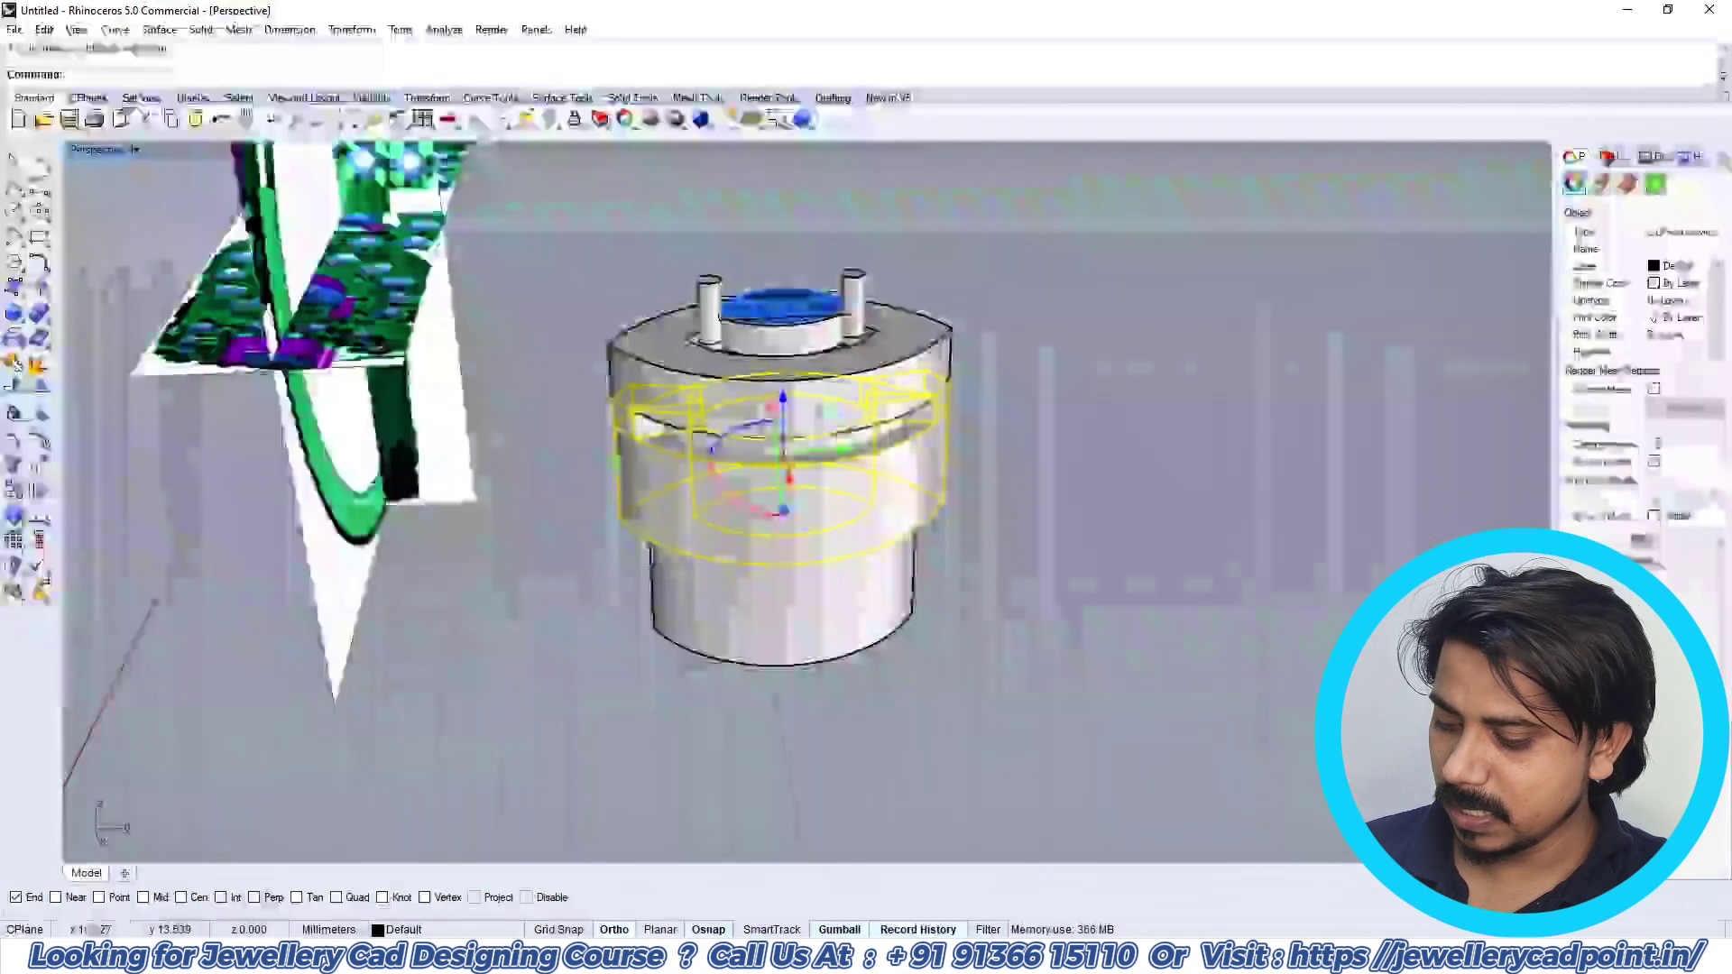
type("bd")
key("Return")
left_click(821, 622)
key("Return")
Step: Delete the leftover extruded cutter solid below the frame
left_click(837, 626)
key("Delete")
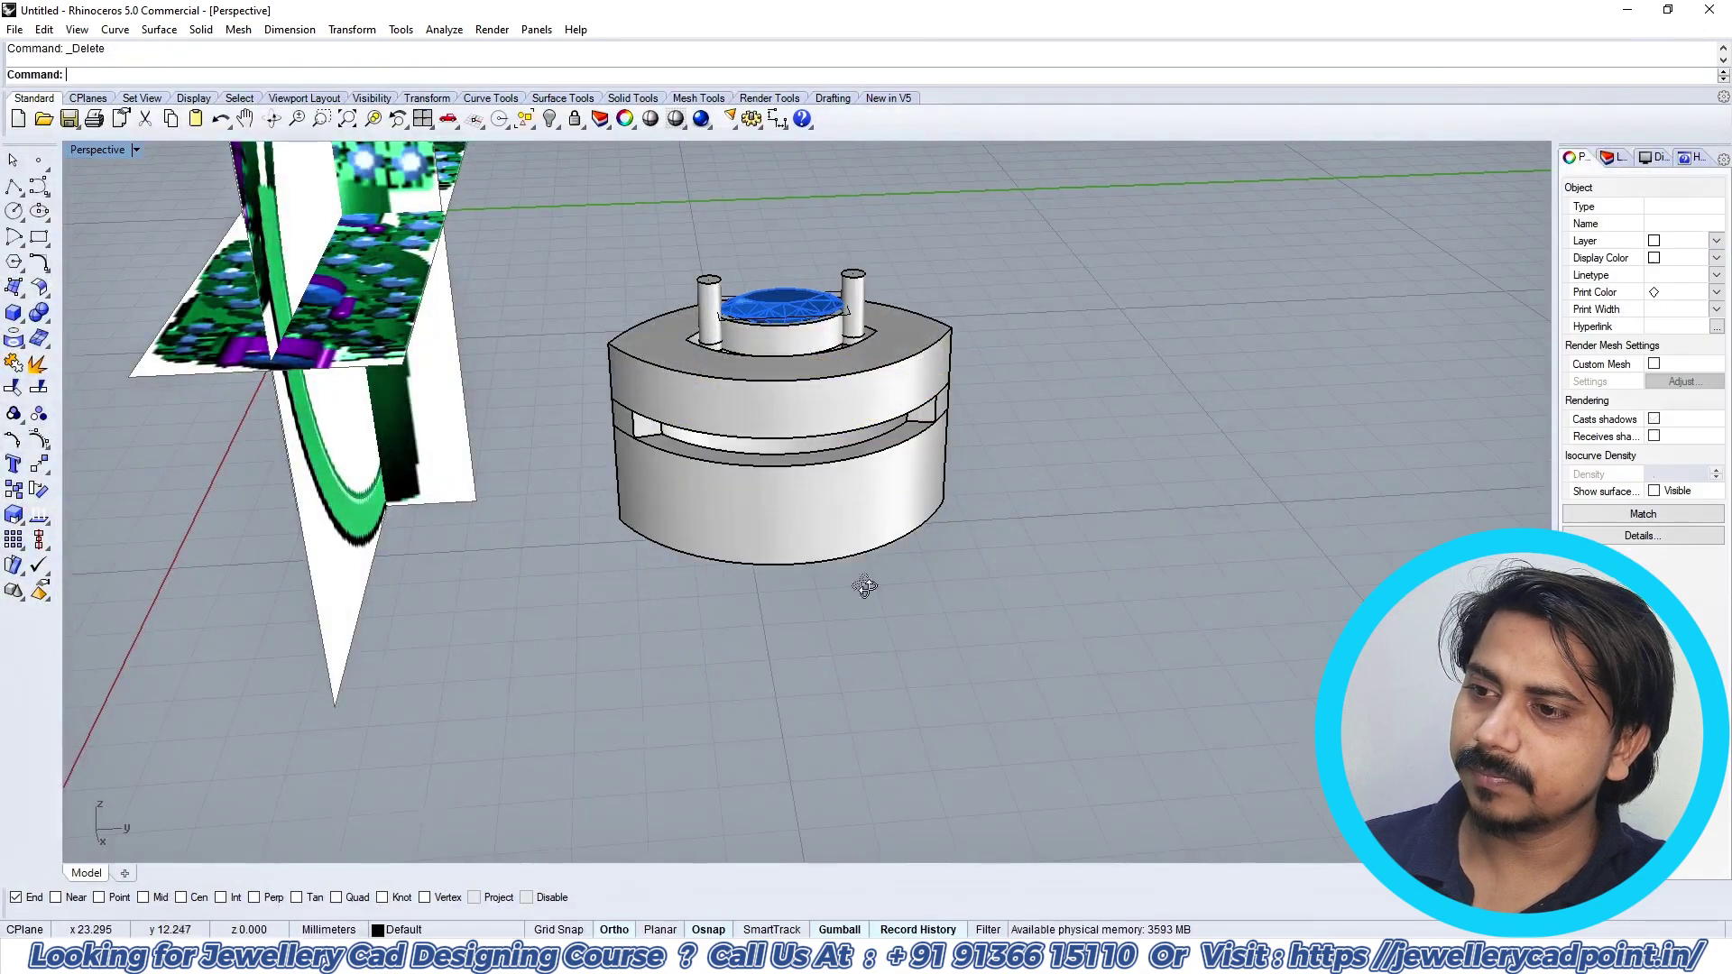
right_click_drag(866, 587, 939, 507)
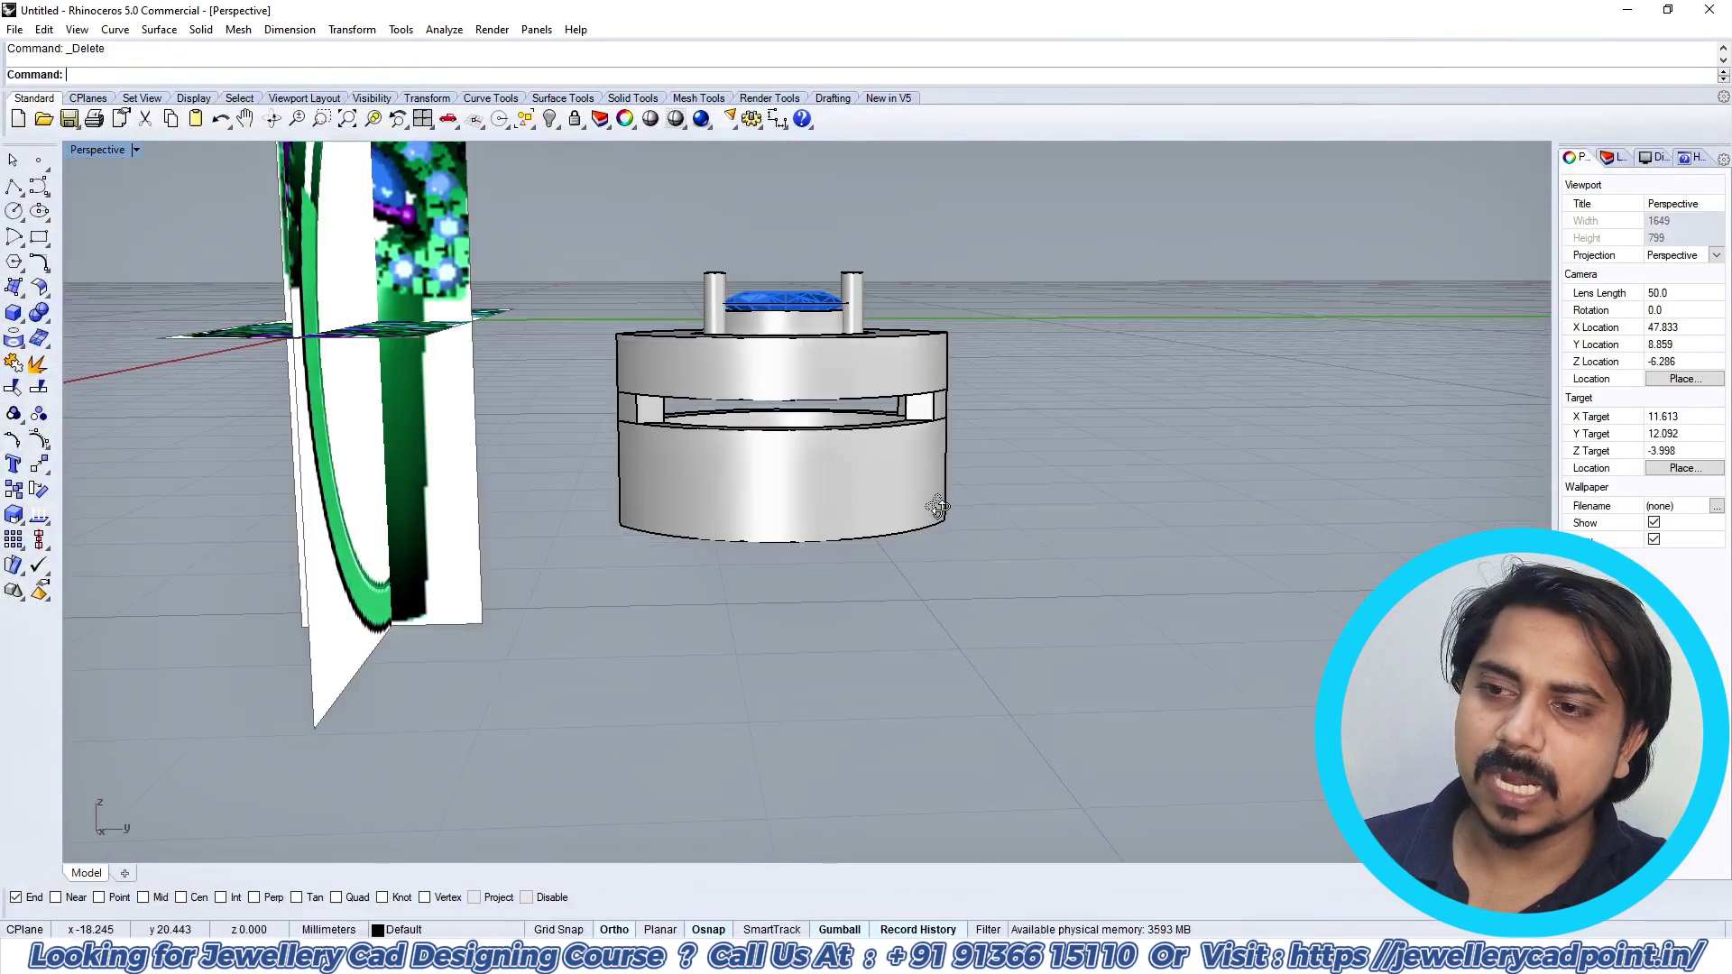
Step: Group the marquise stone, prongs and all frame sections in the top view
key("ctrl+F1")
left_click_drag(939, 469, 767, 579)
key("ctrl+g")
left_click(1060, 486)
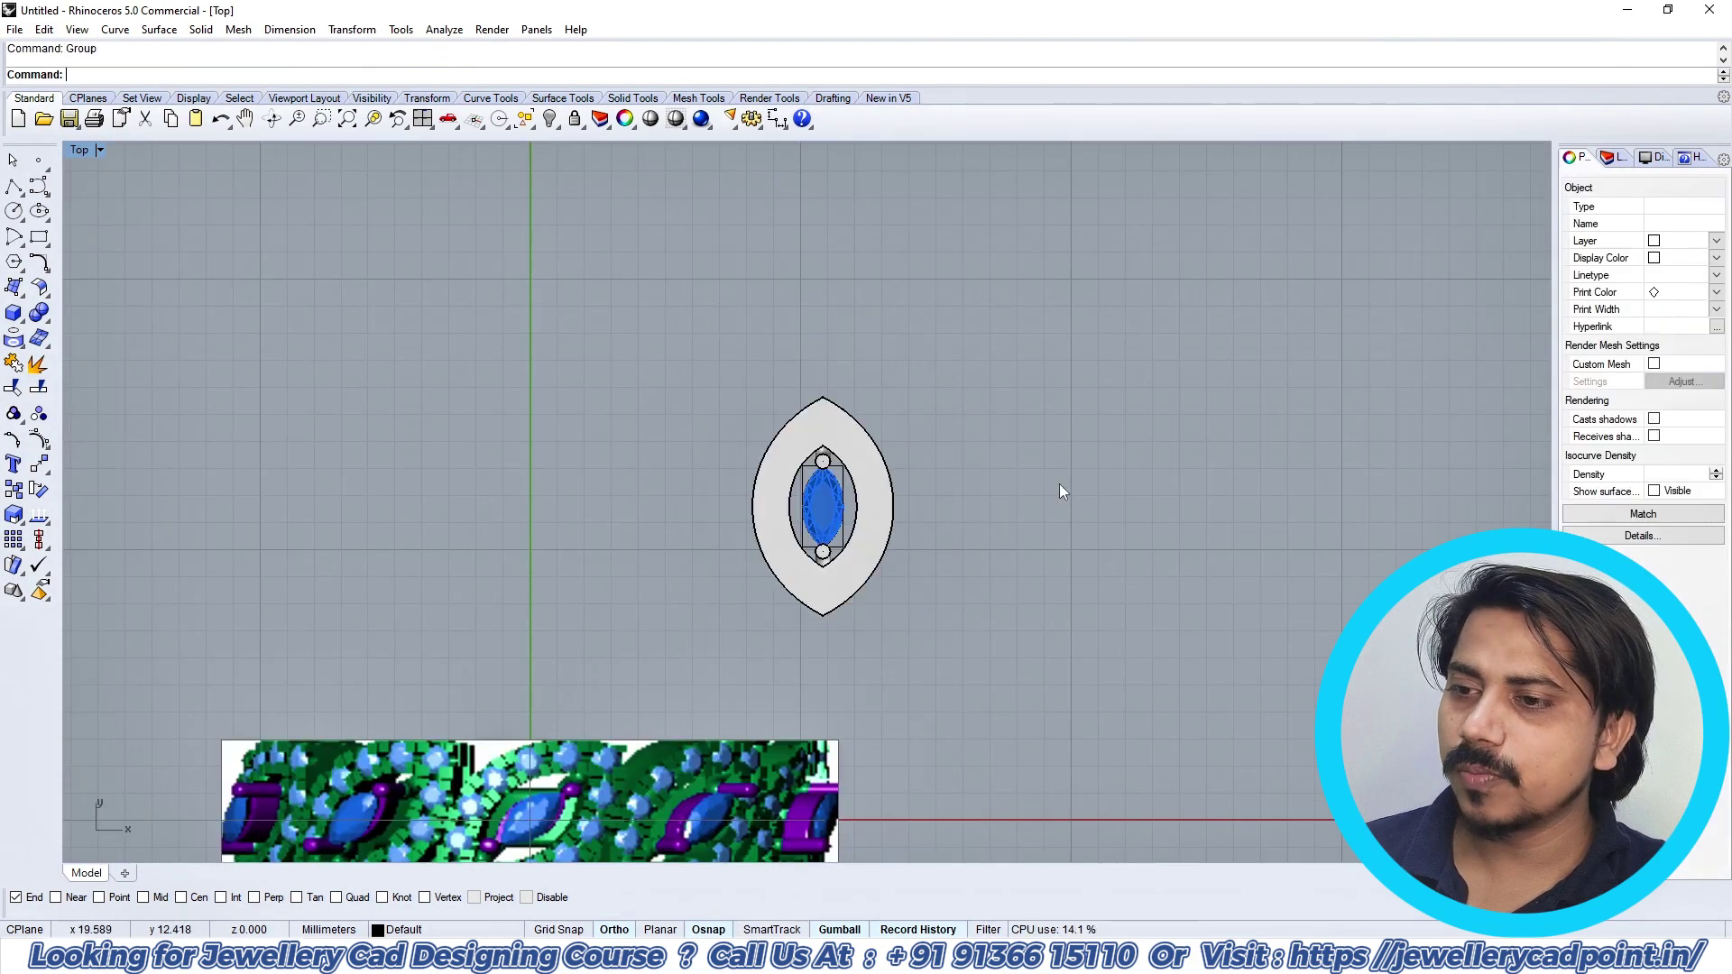
Step: Draw an arc about 22 mm wide over the ring's upper half in the front view, following the reference's outer curve
key("ctrl+F2")
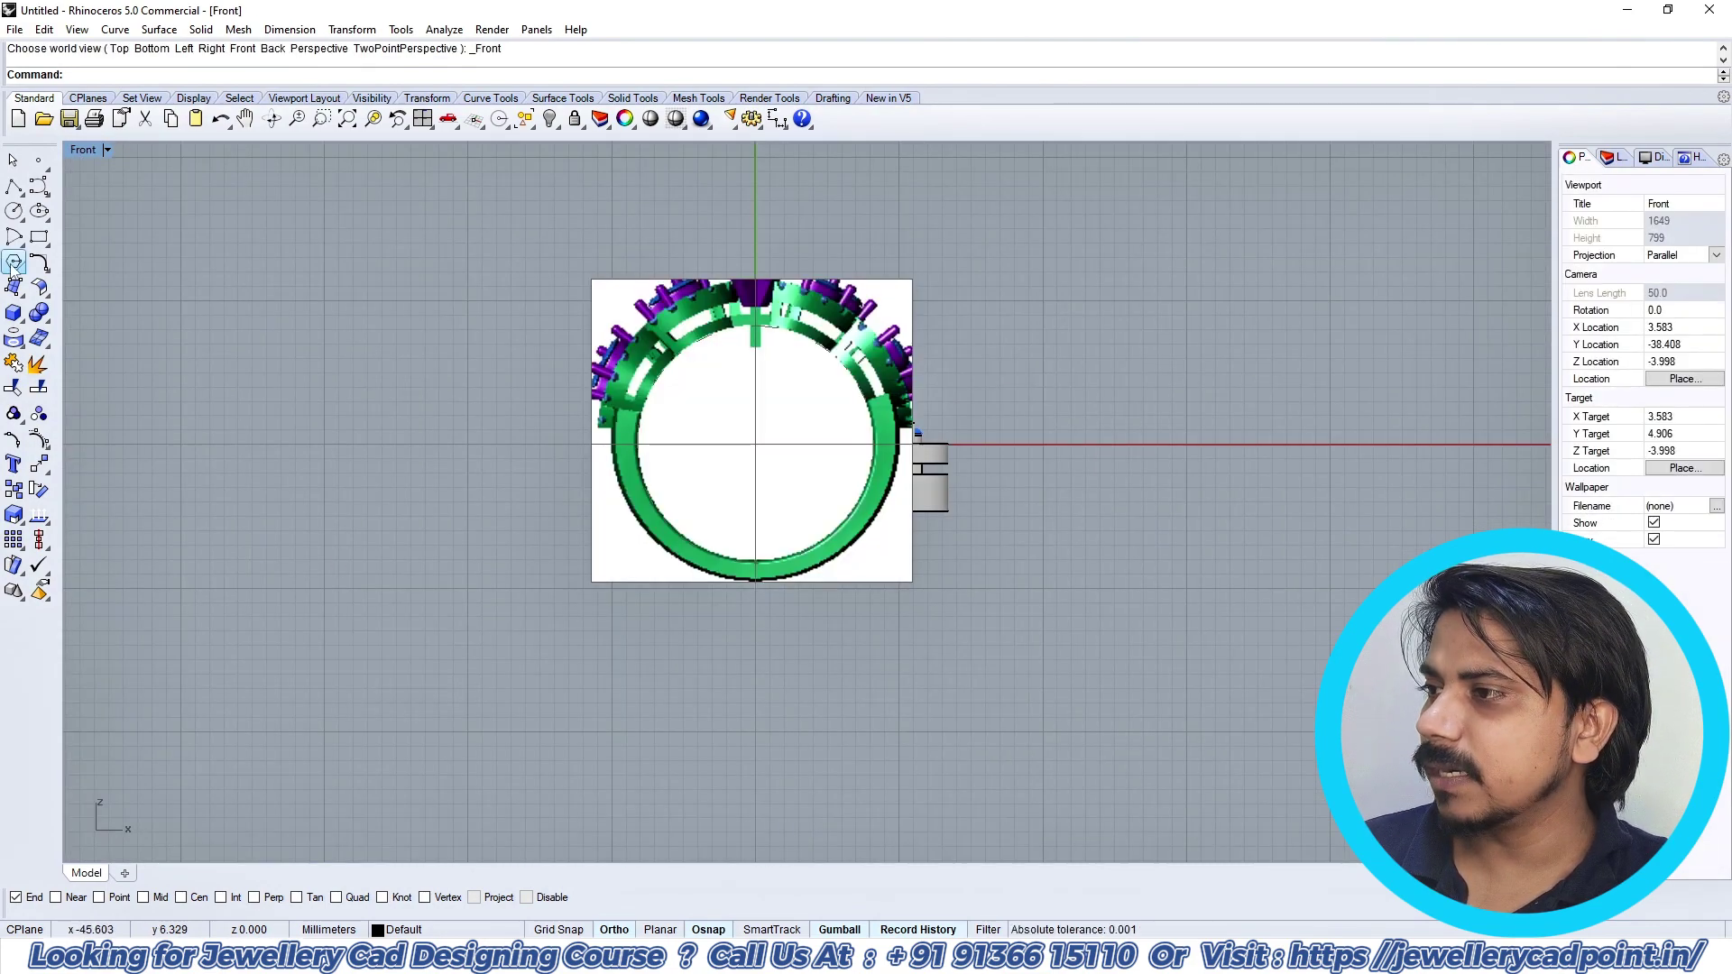
left_click(65, 245)
scroll(600, 460, "up", 5)
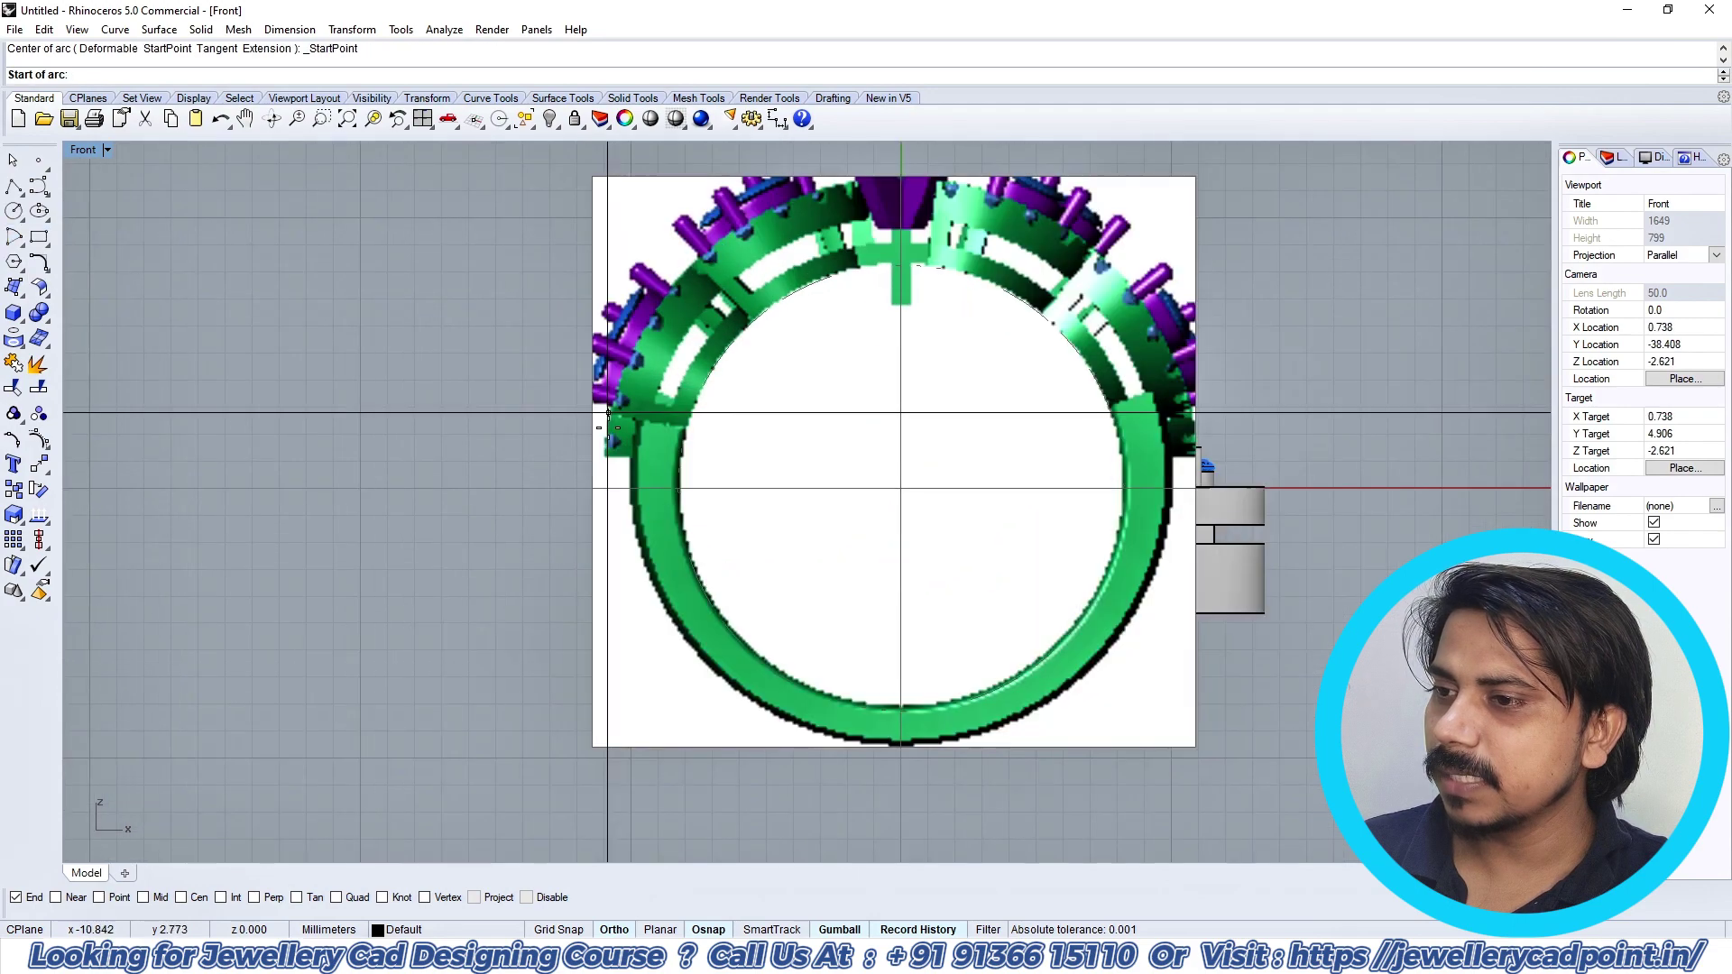
right_click_drag(1141, 467, 937, 471)
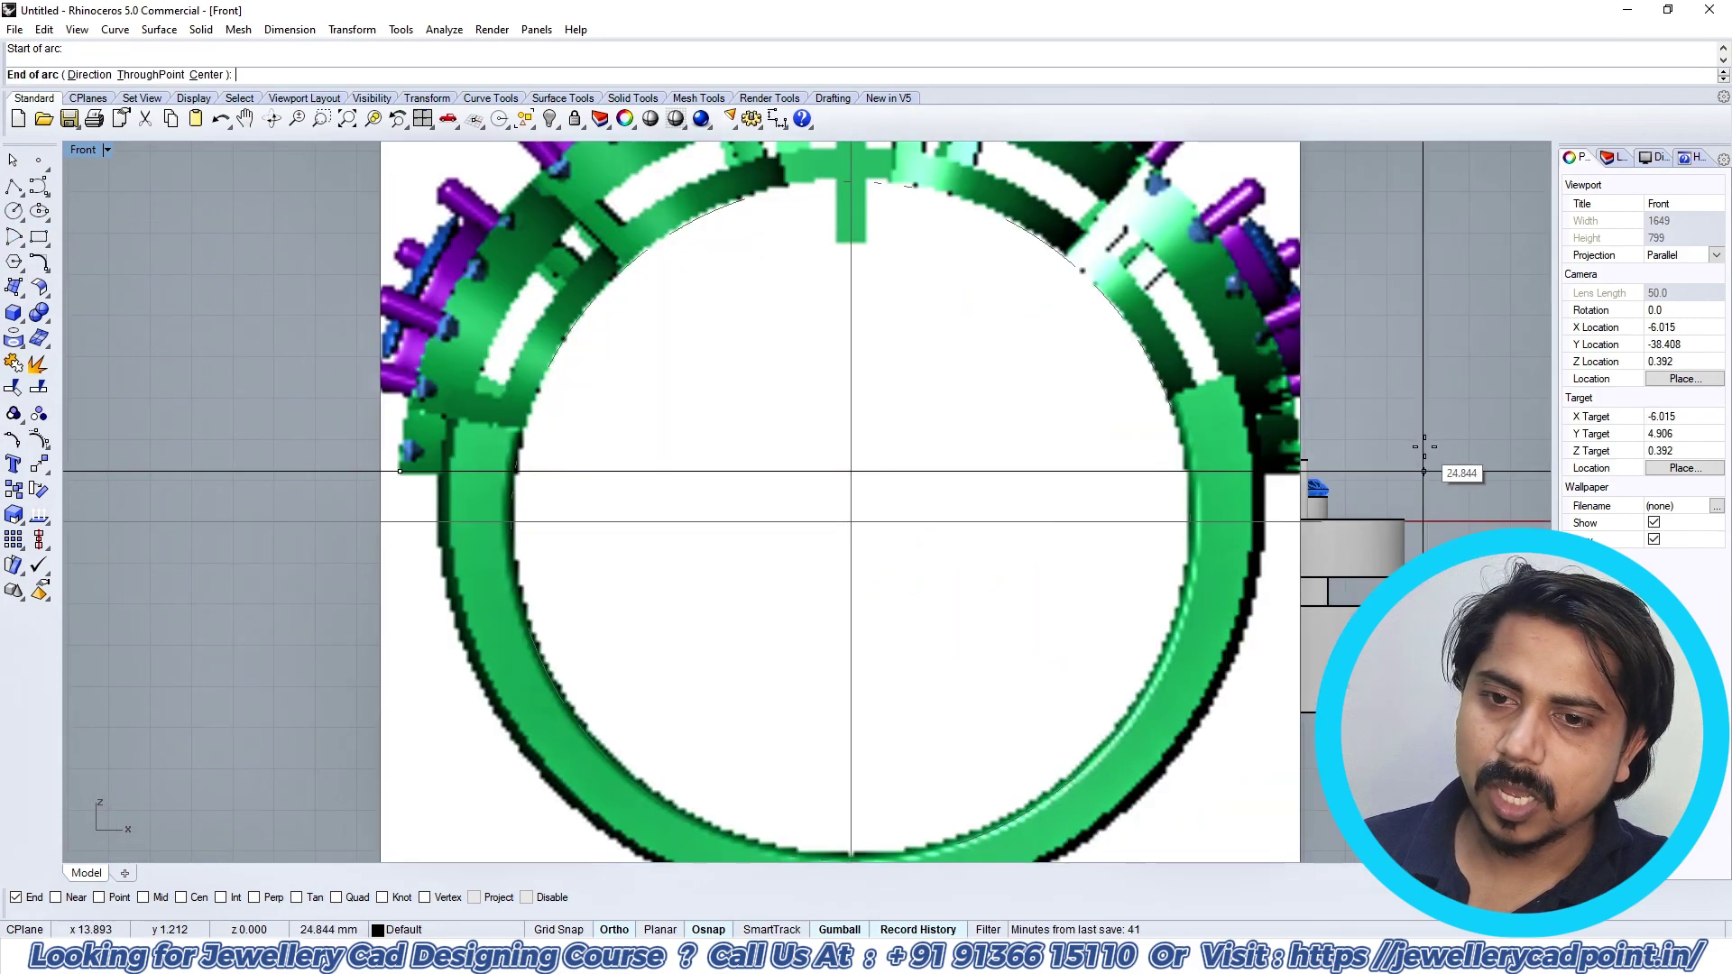
scroll(1359, 471, "up", 2)
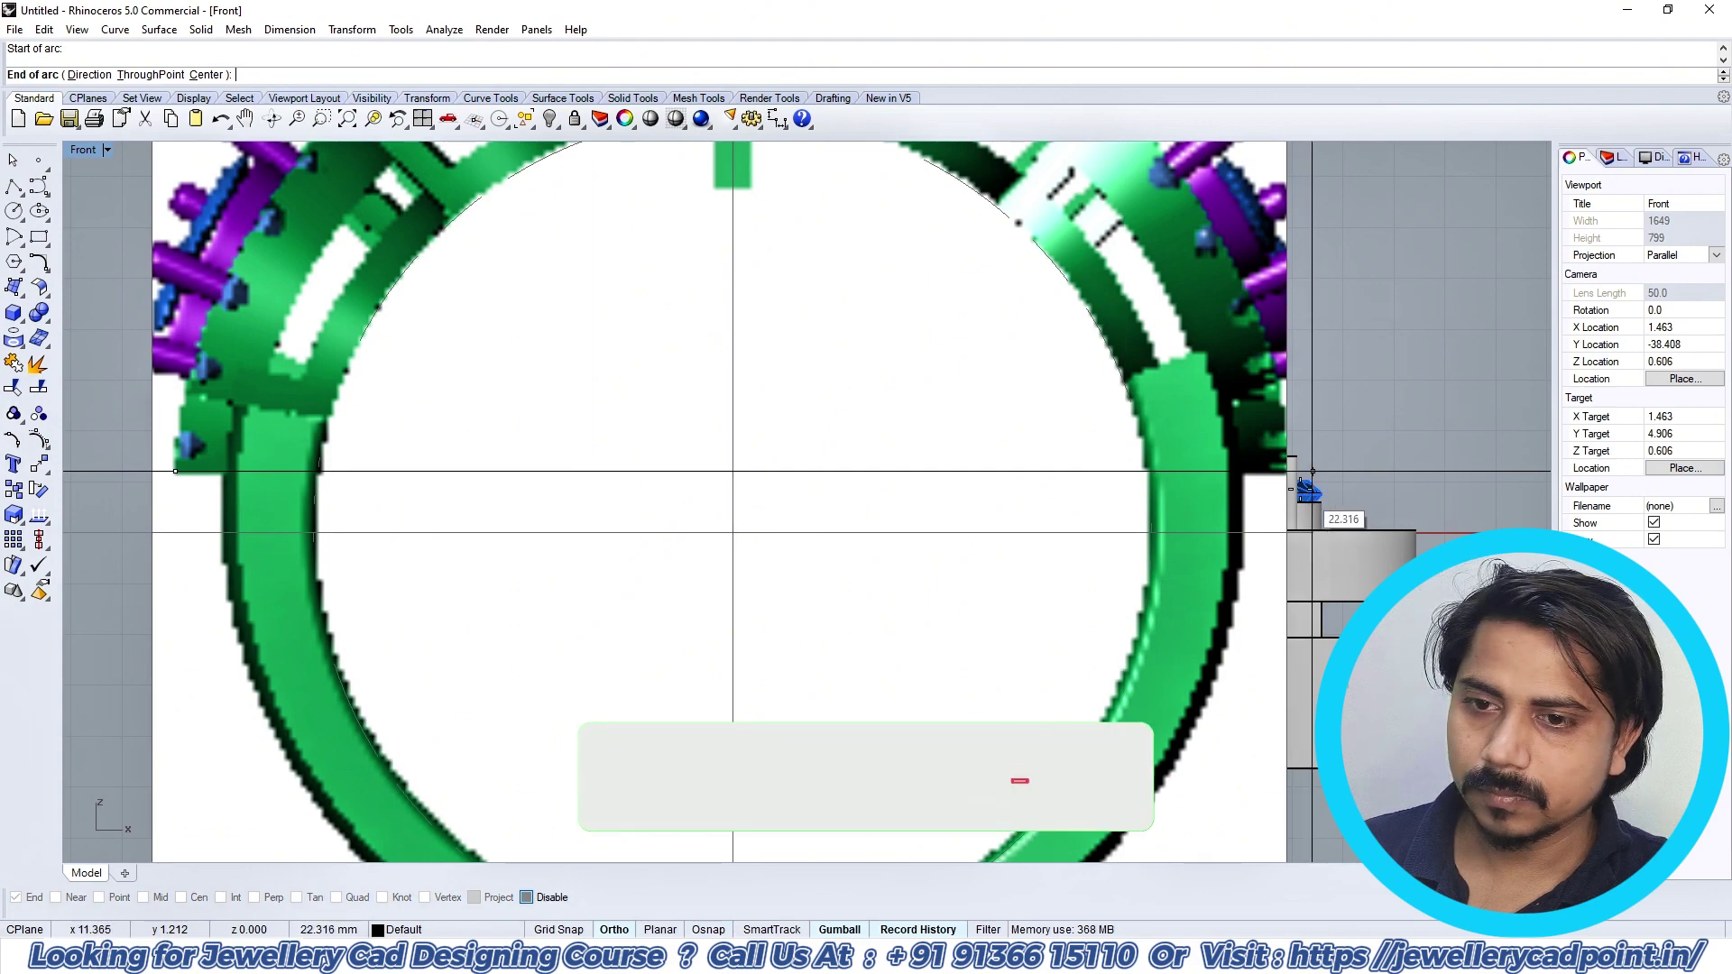
left_click(1309, 470)
scroll(942, 488, "down", 4)
right_click_drag(942, 488, 946, 603)
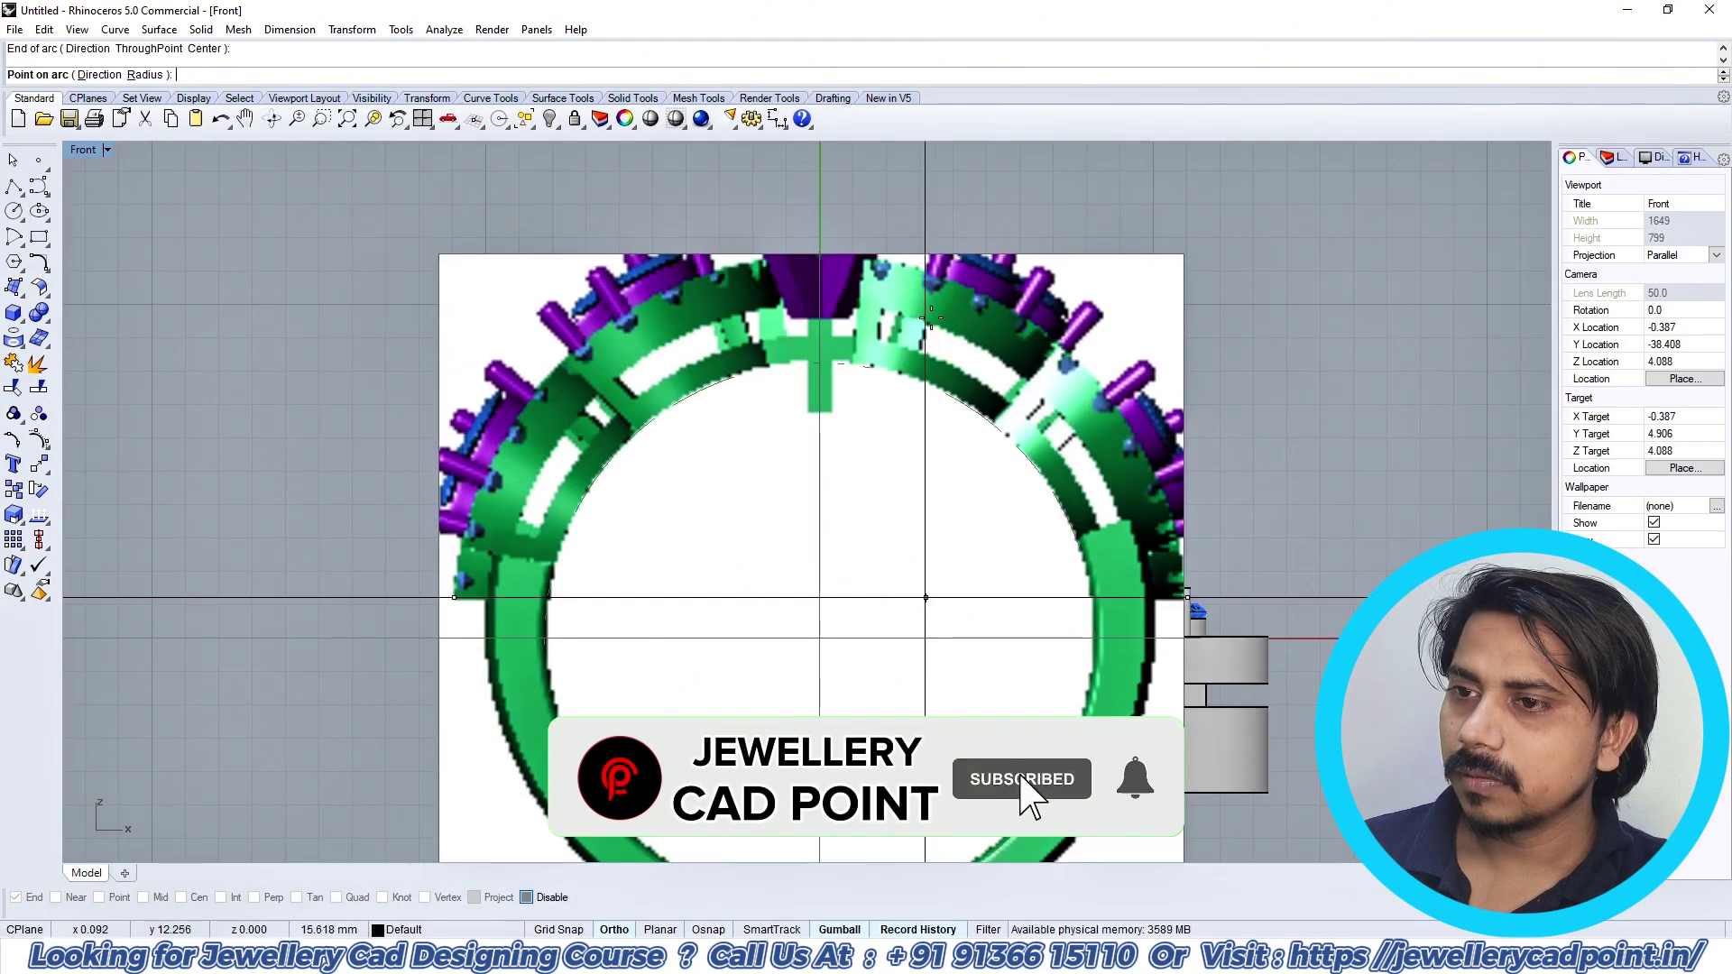
right_click_drag(913, 289, 888, 368)
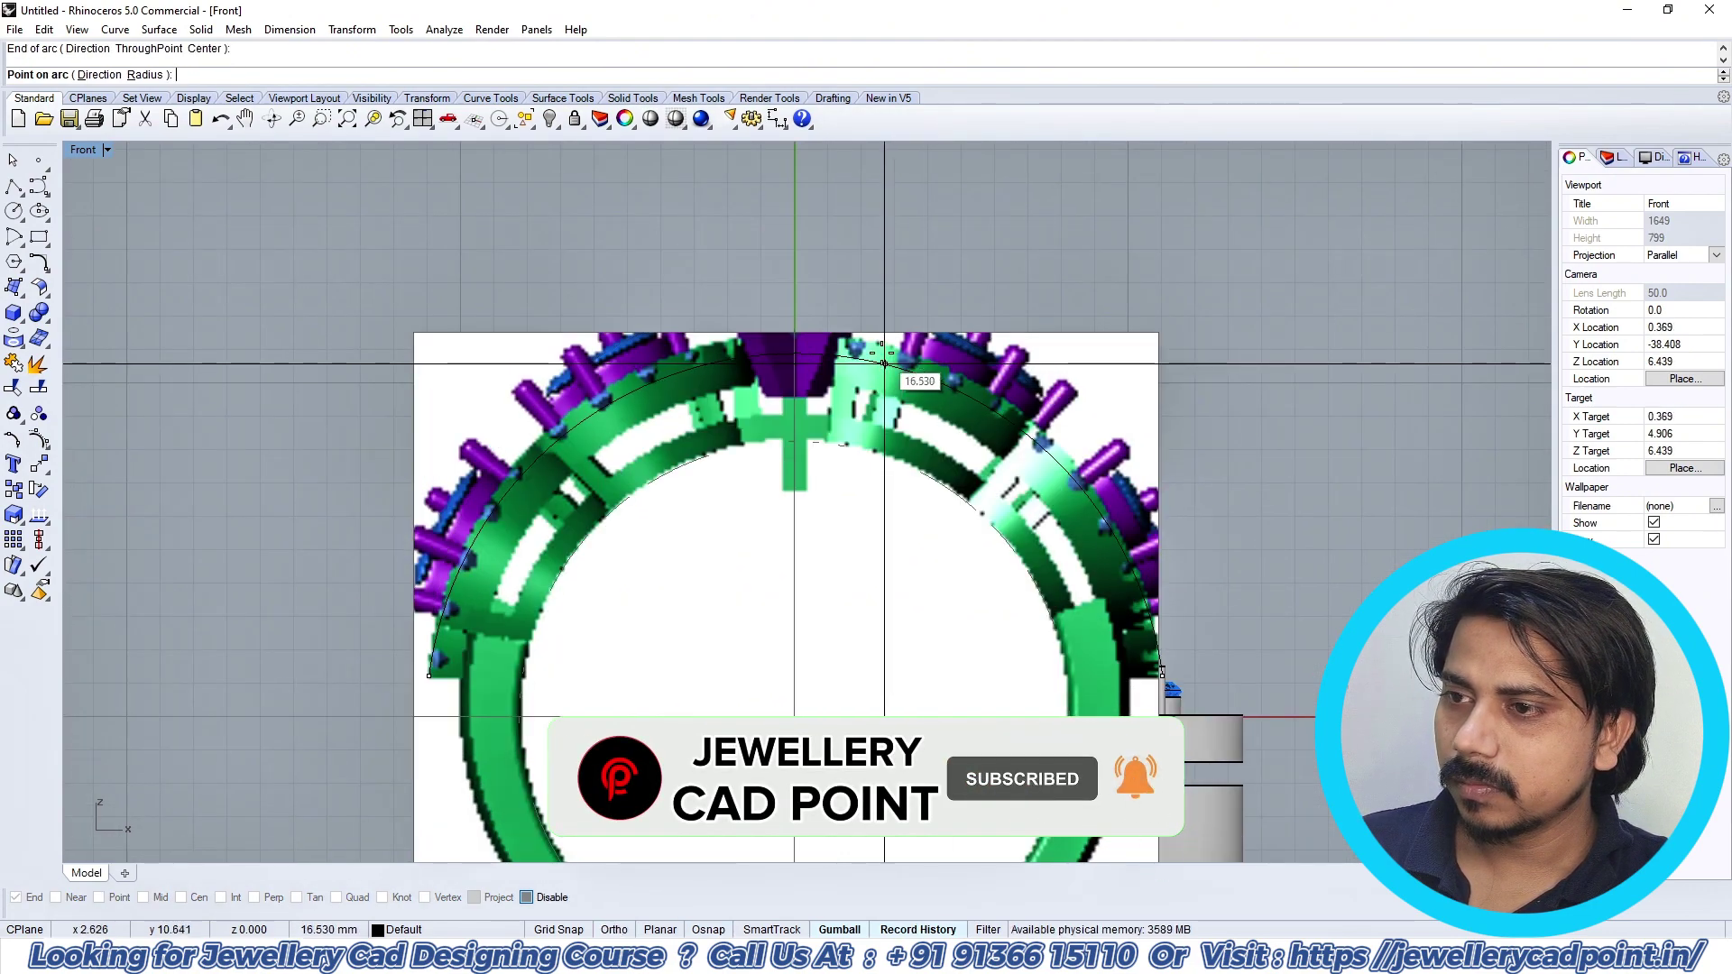
left_click(1007, 392)
scroll(902, 397, "down", 5)
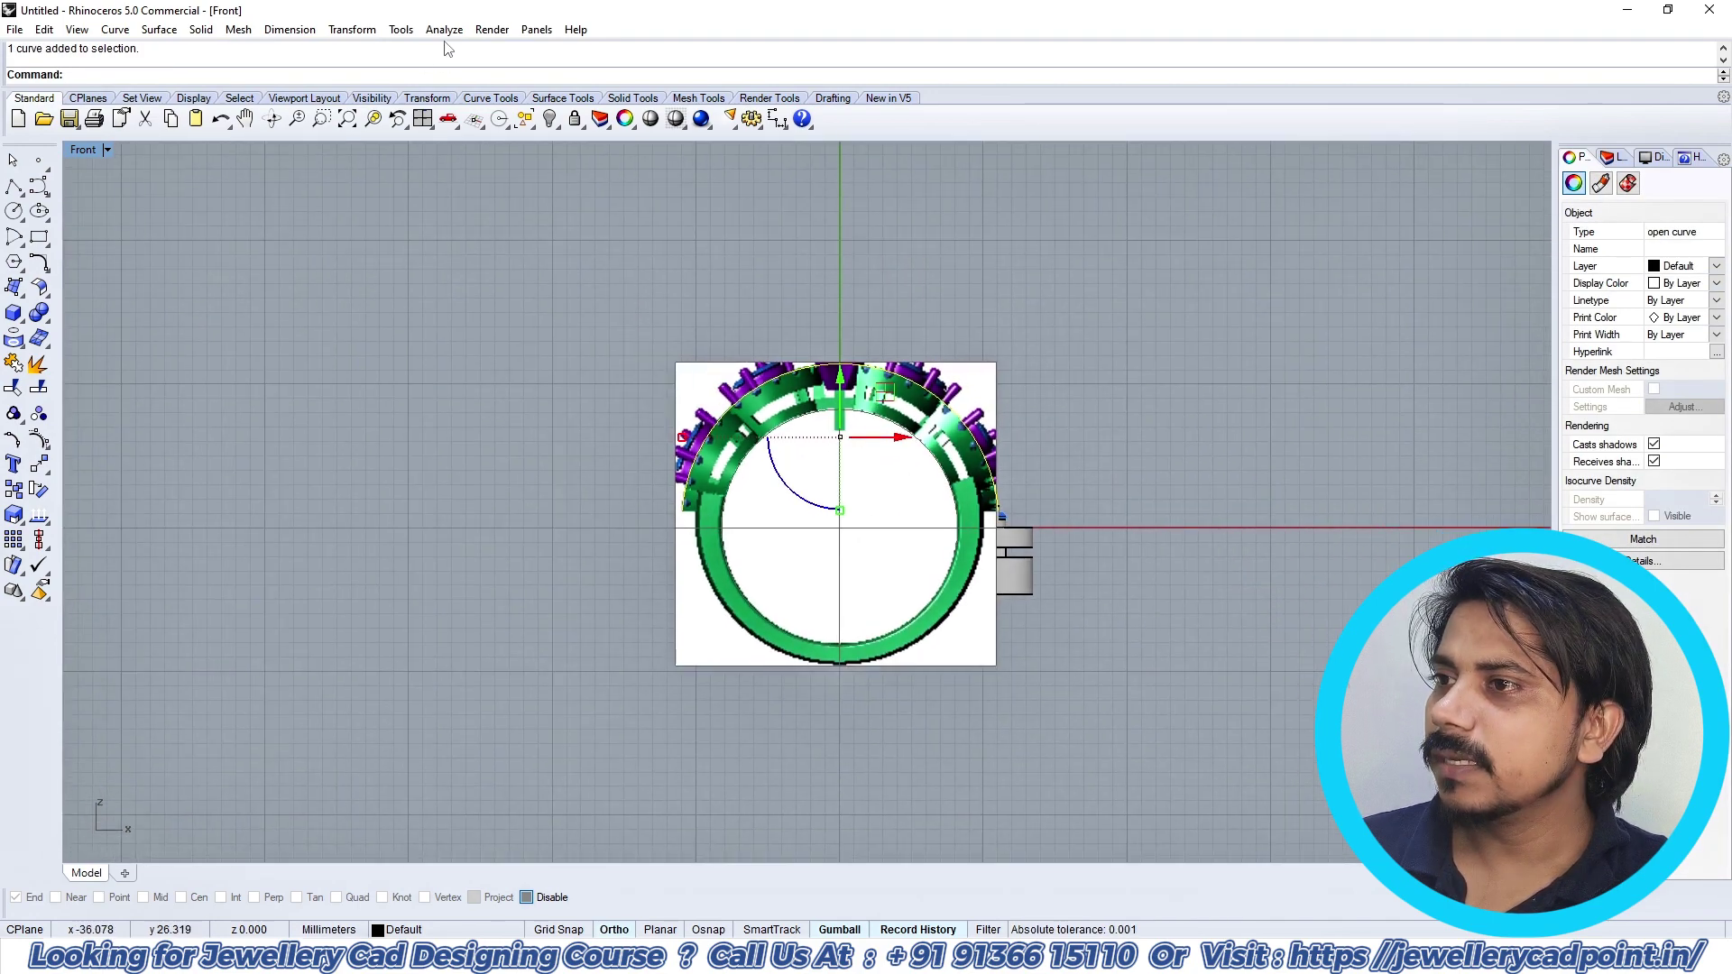
Step: Measure the length of the arc drawn over the reference ring
left_click(443, 30)
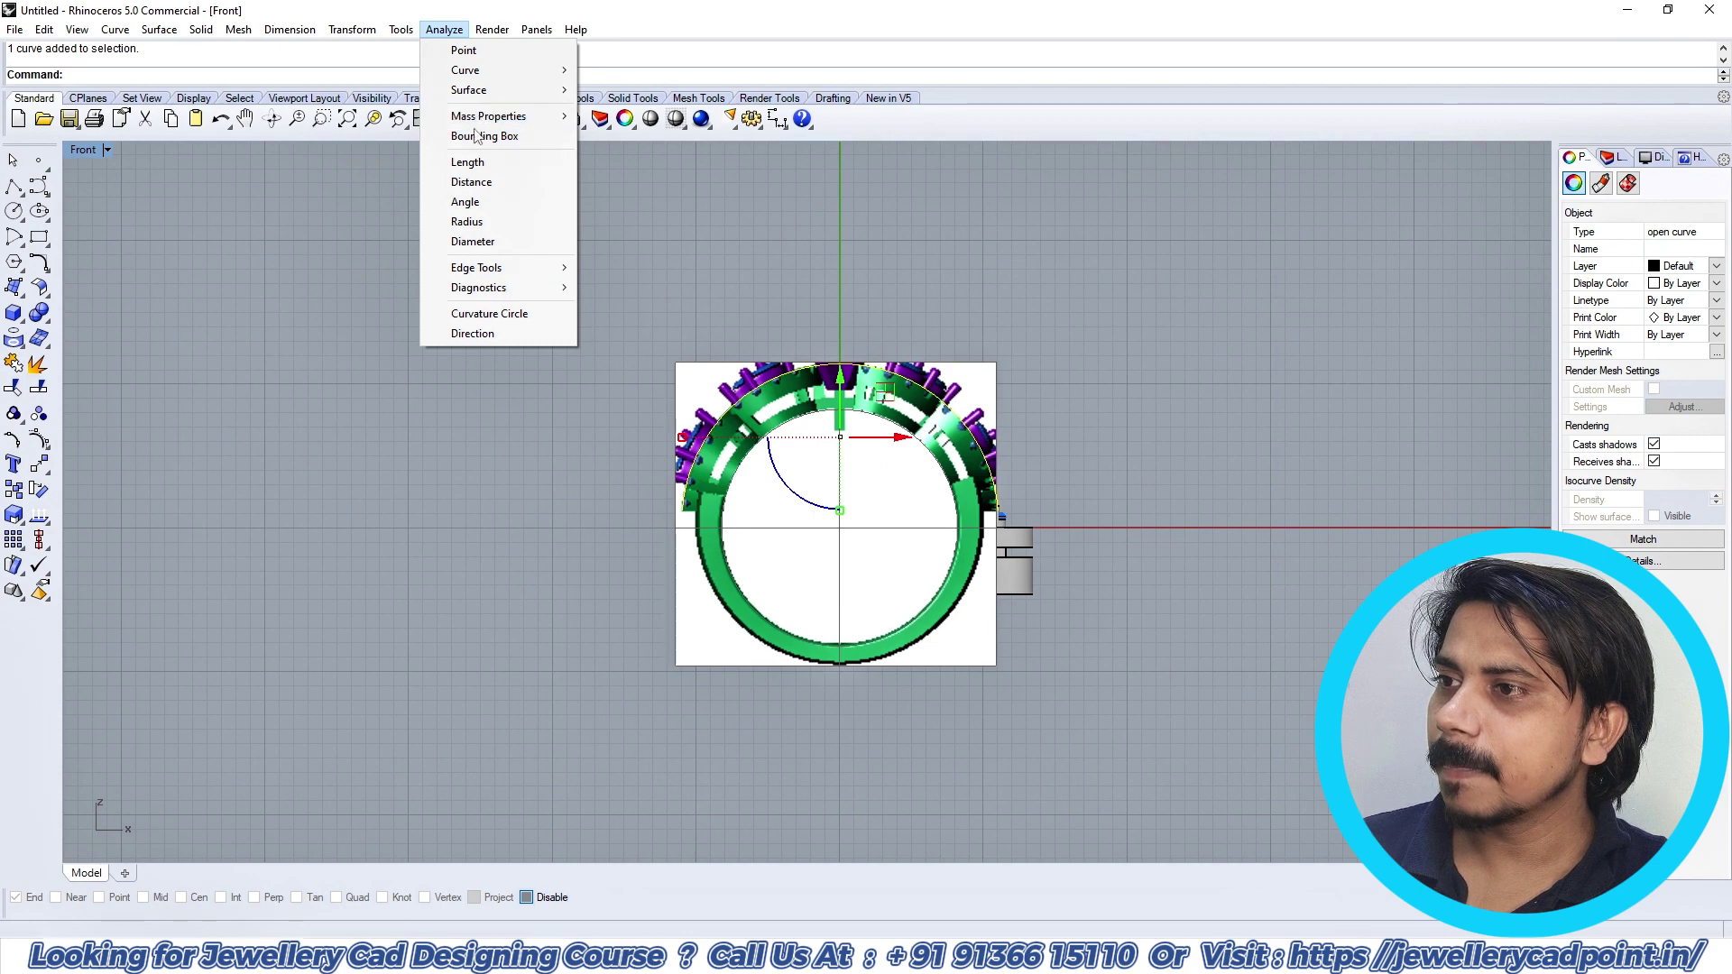
left_click(471, 165)
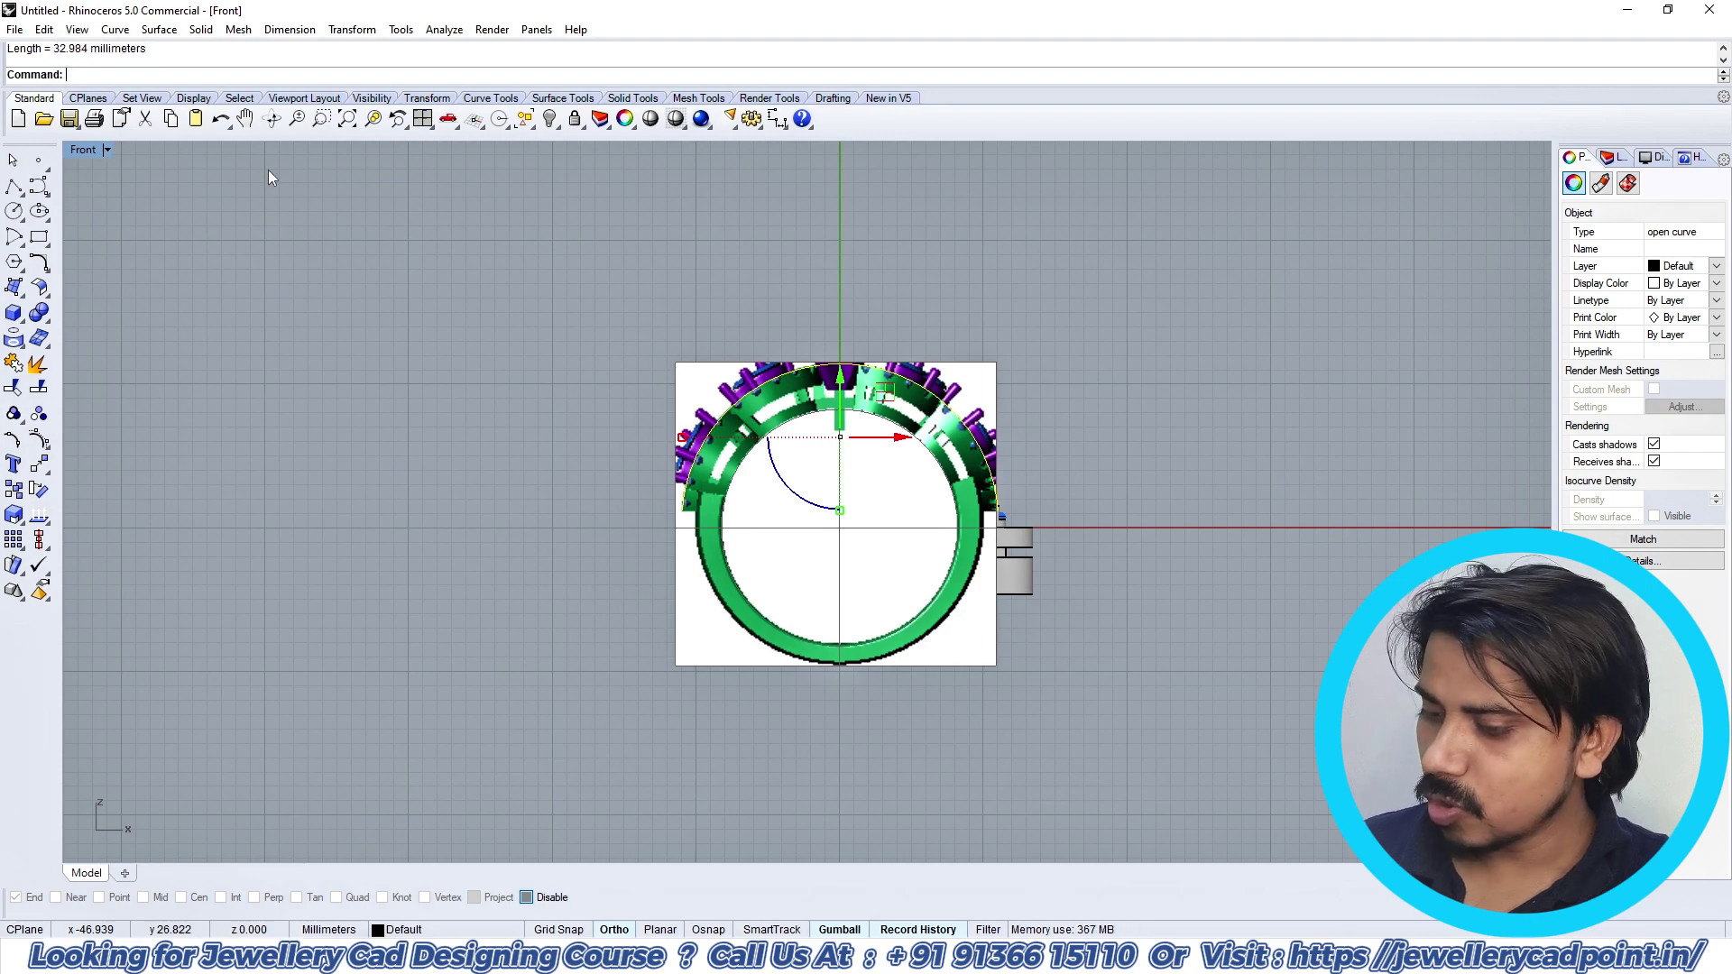
Step: Draw a straight horizontal polyline 32.984 mm long from the centre of the marquise setting in the top view
key("ctrl+F1")
scroll(1128, 405, "down", 4)
right_click_drag(1137, 405, 1024, 433)
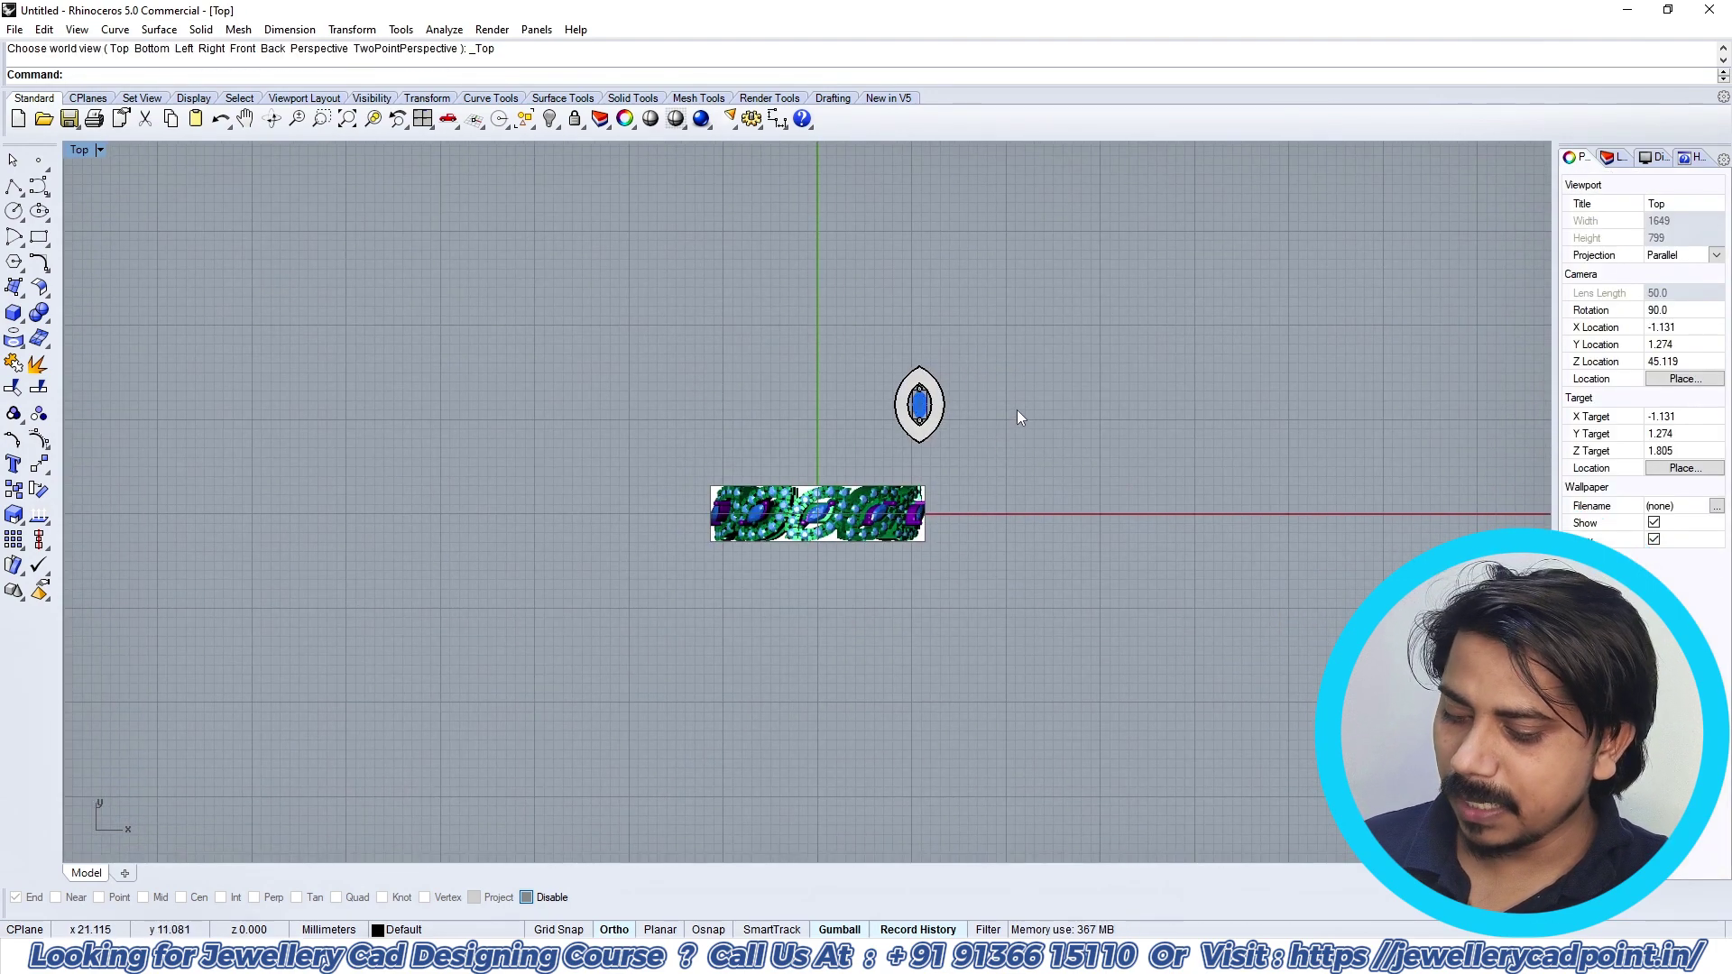
type("pl")
key("Return")
scroll(981, 405, "up", 4)
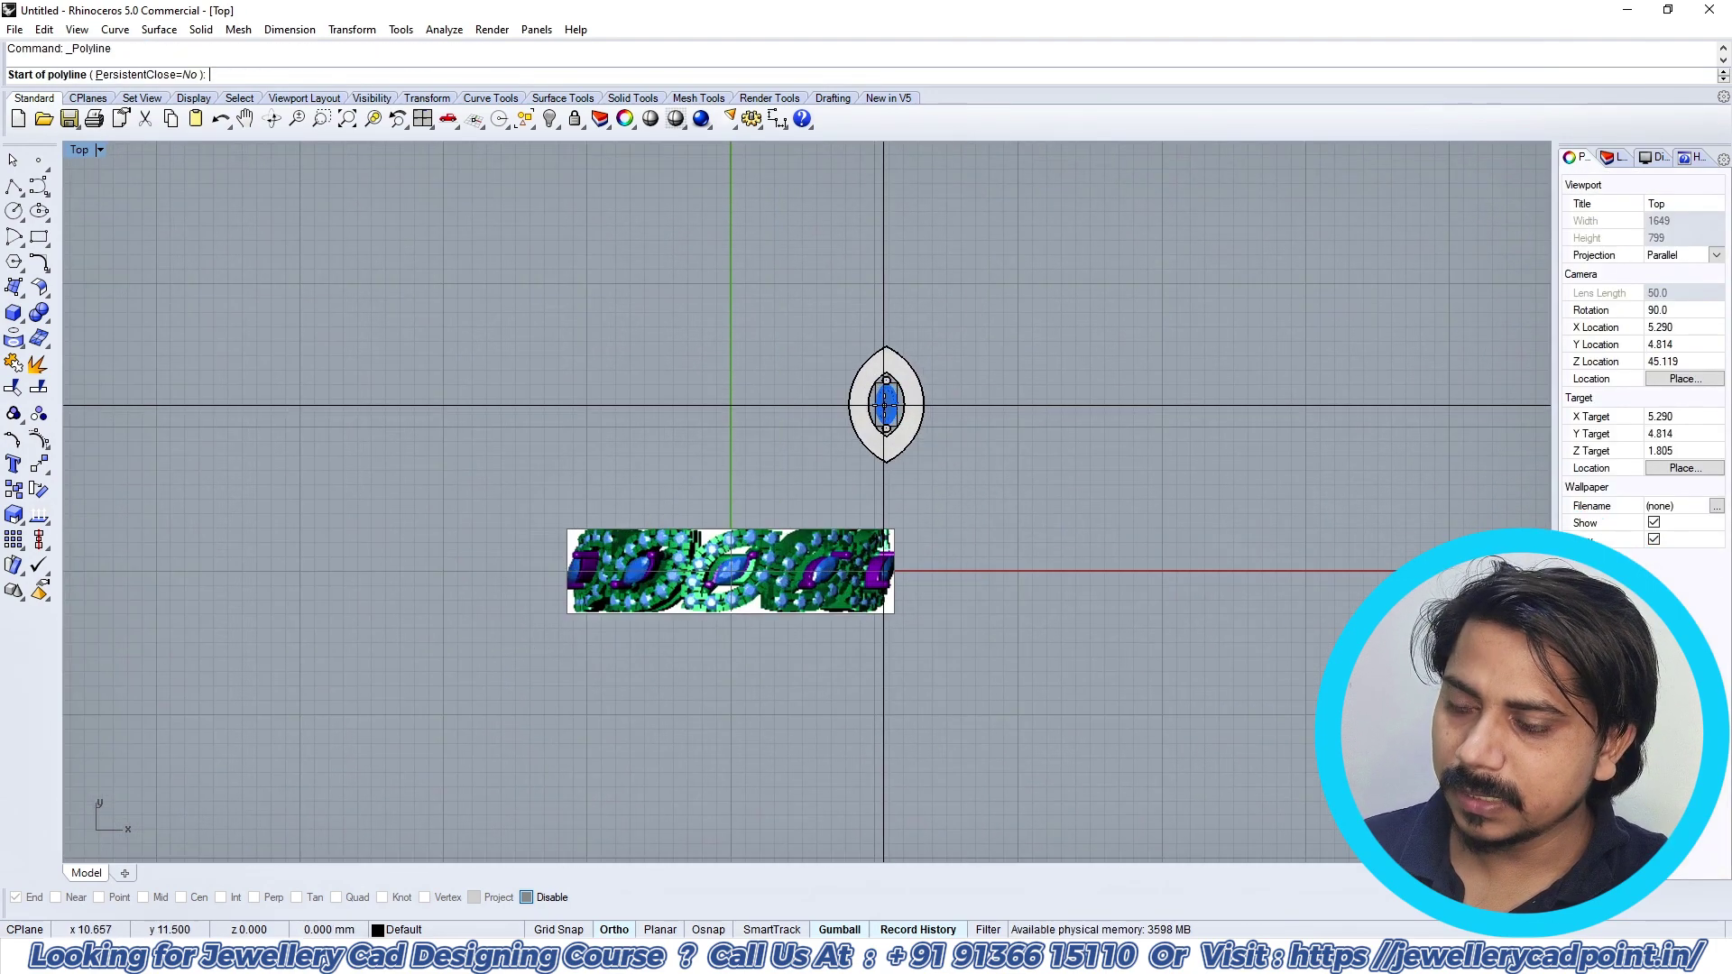
type("oo")
key("Return")
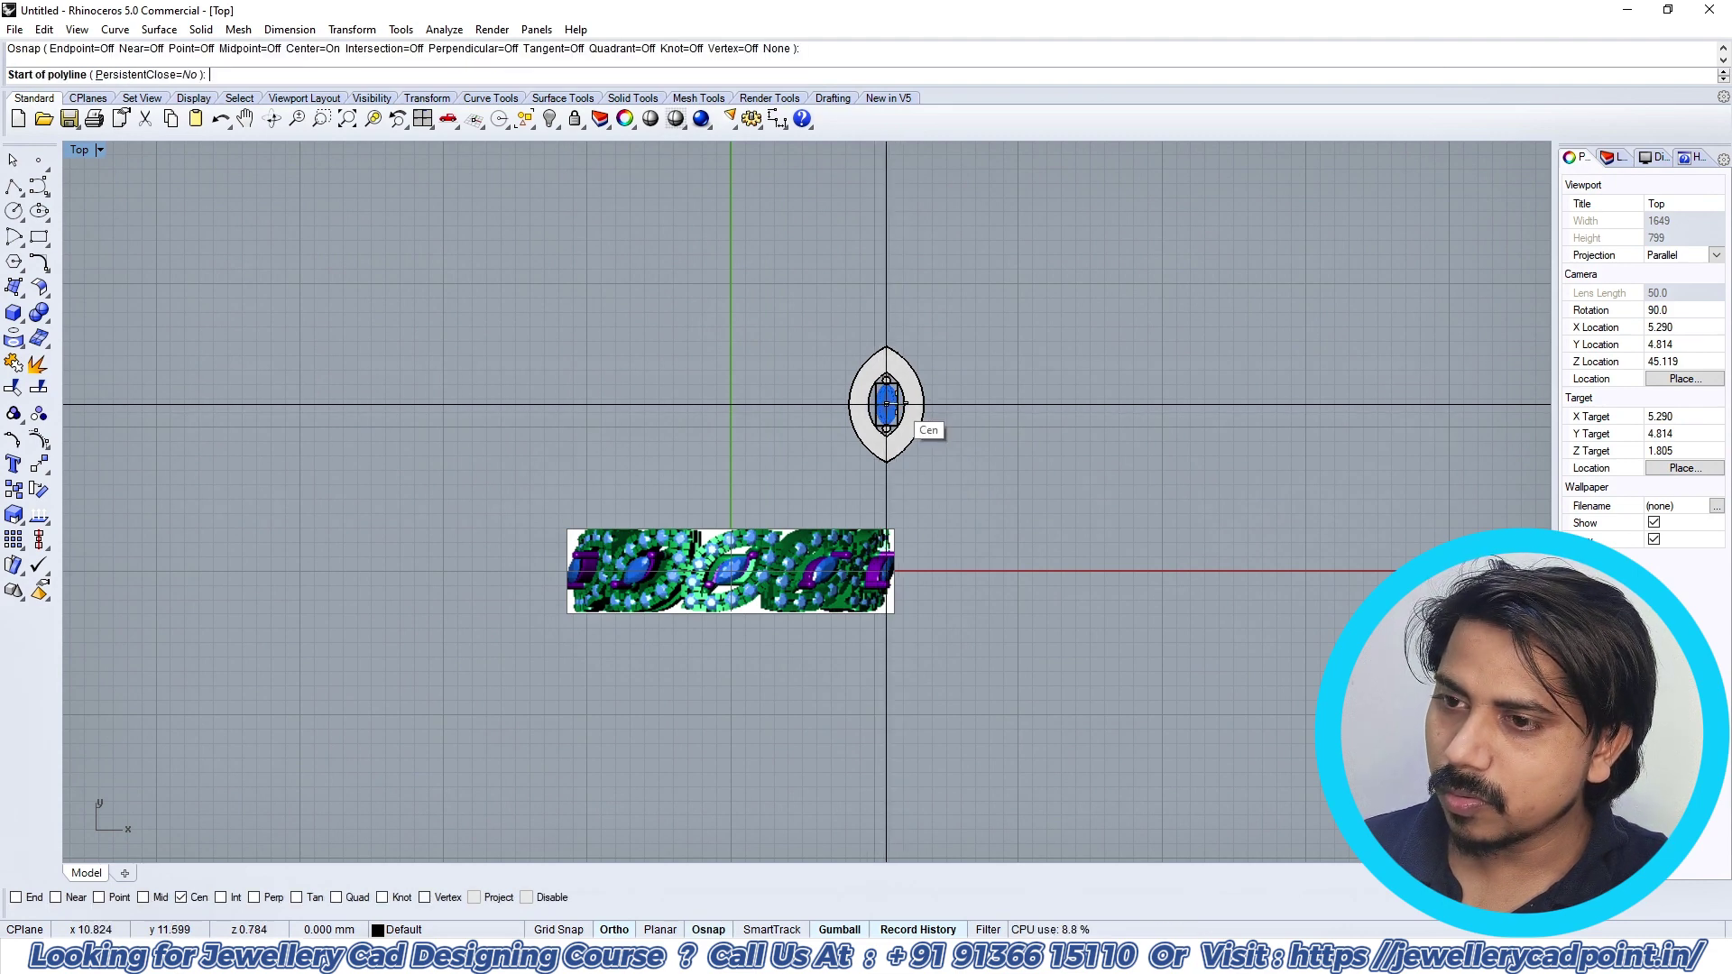
left_click(887, 405)
type("32.984")
key("Return")
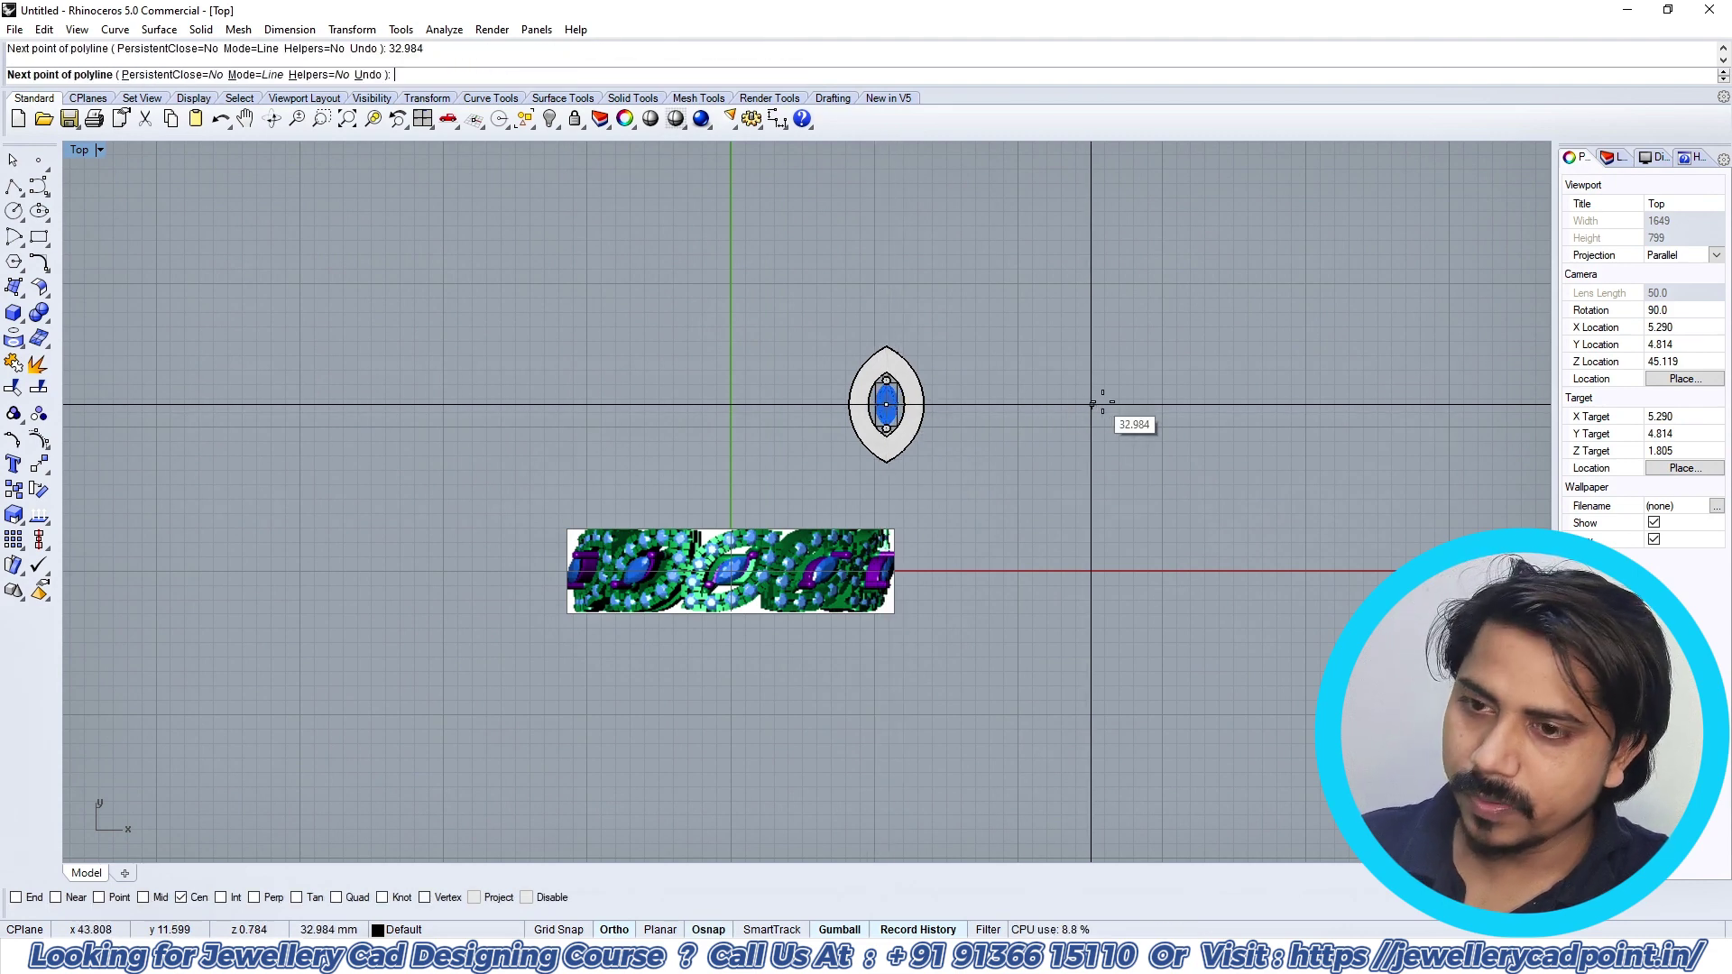
left_click(1155, 478)
key("Return")
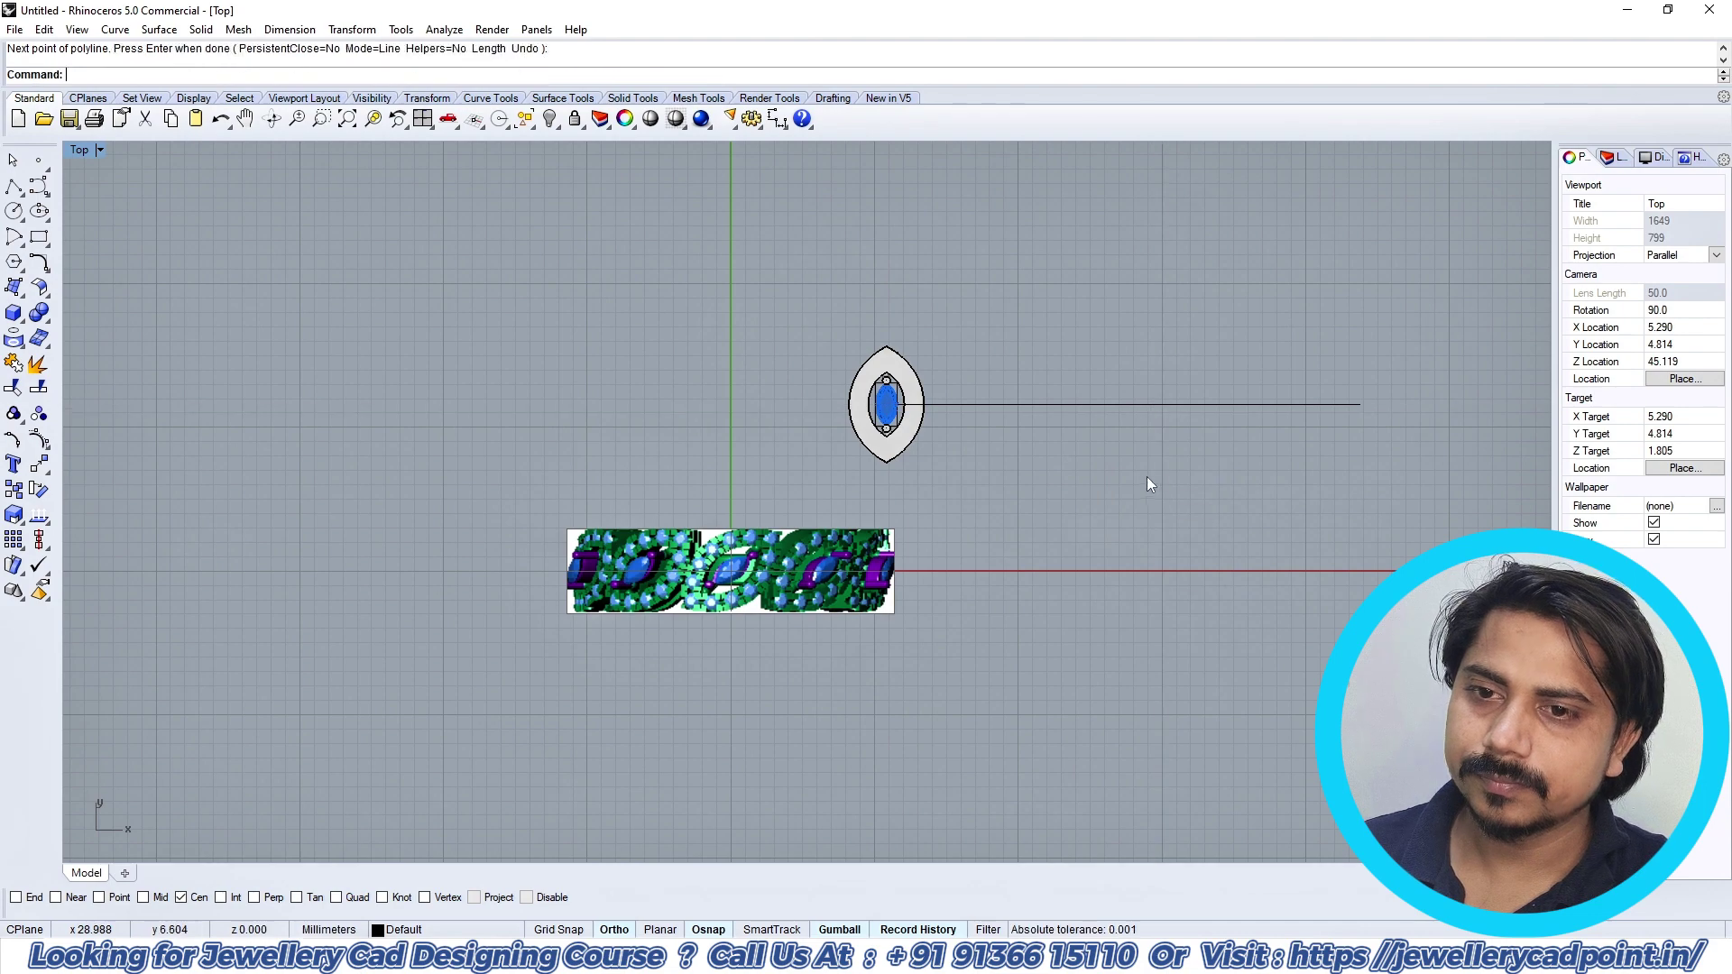
Step: Rotate the complete marquise setting about 38 degrees clockwise around its centre in the top view
left_click_drag(1019, 235, 1017, 236)
scroll(914, 361, "up", 6)
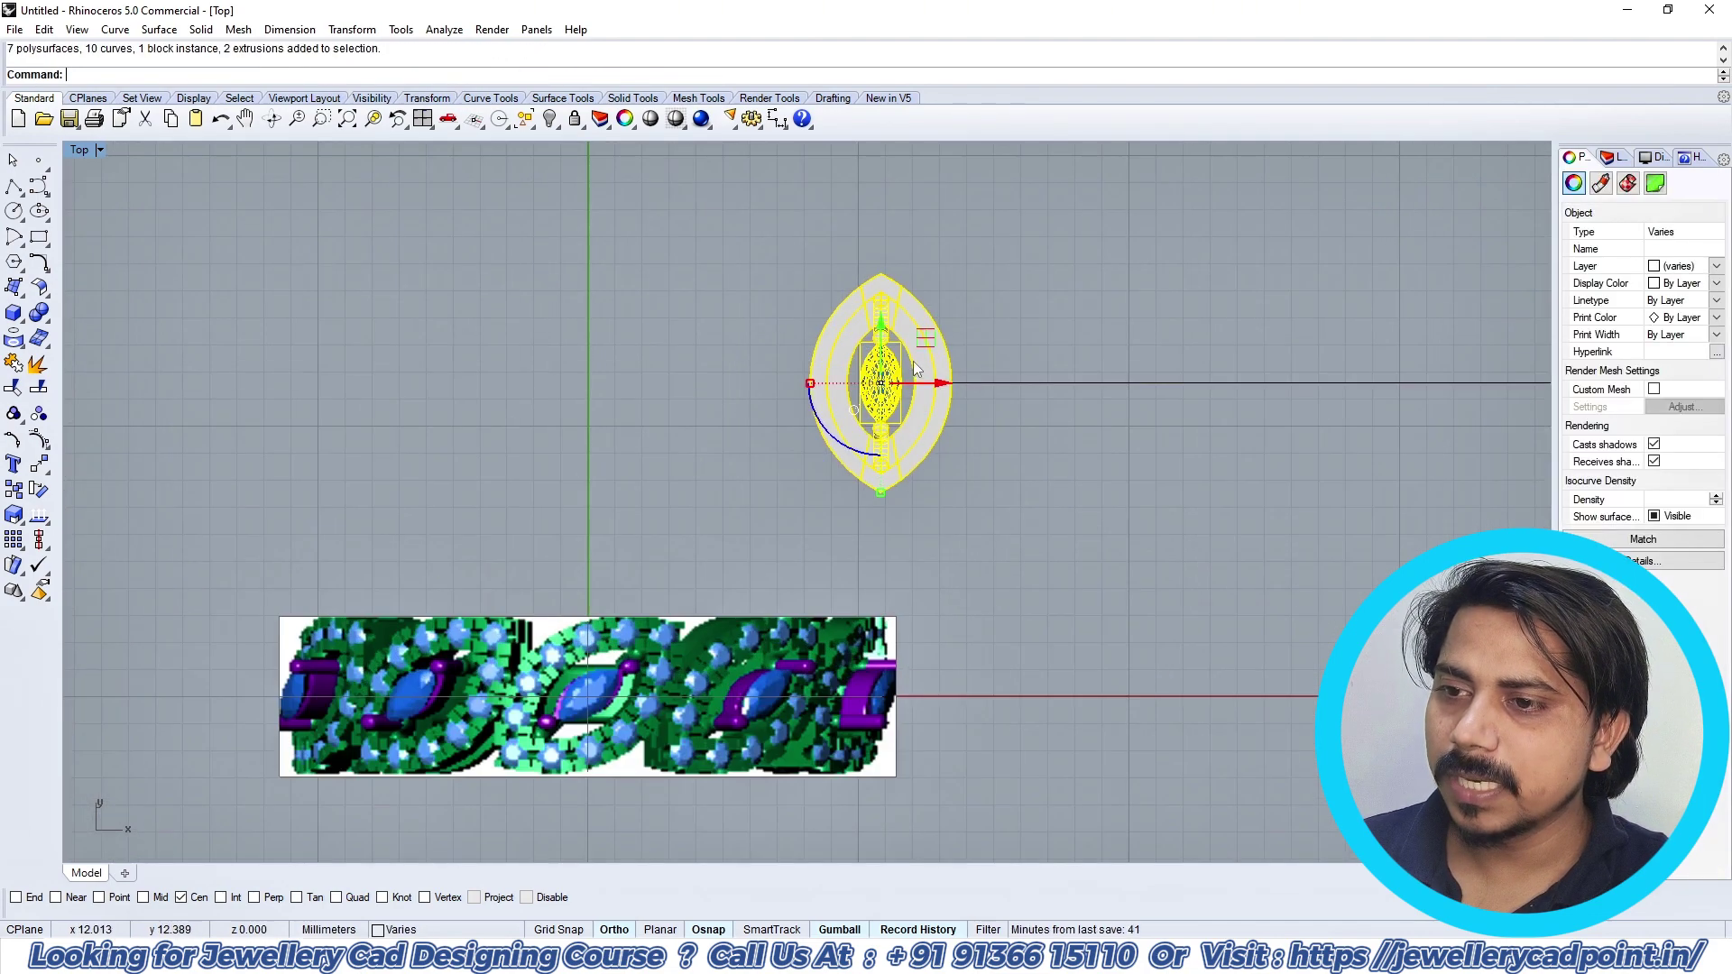
type("r")
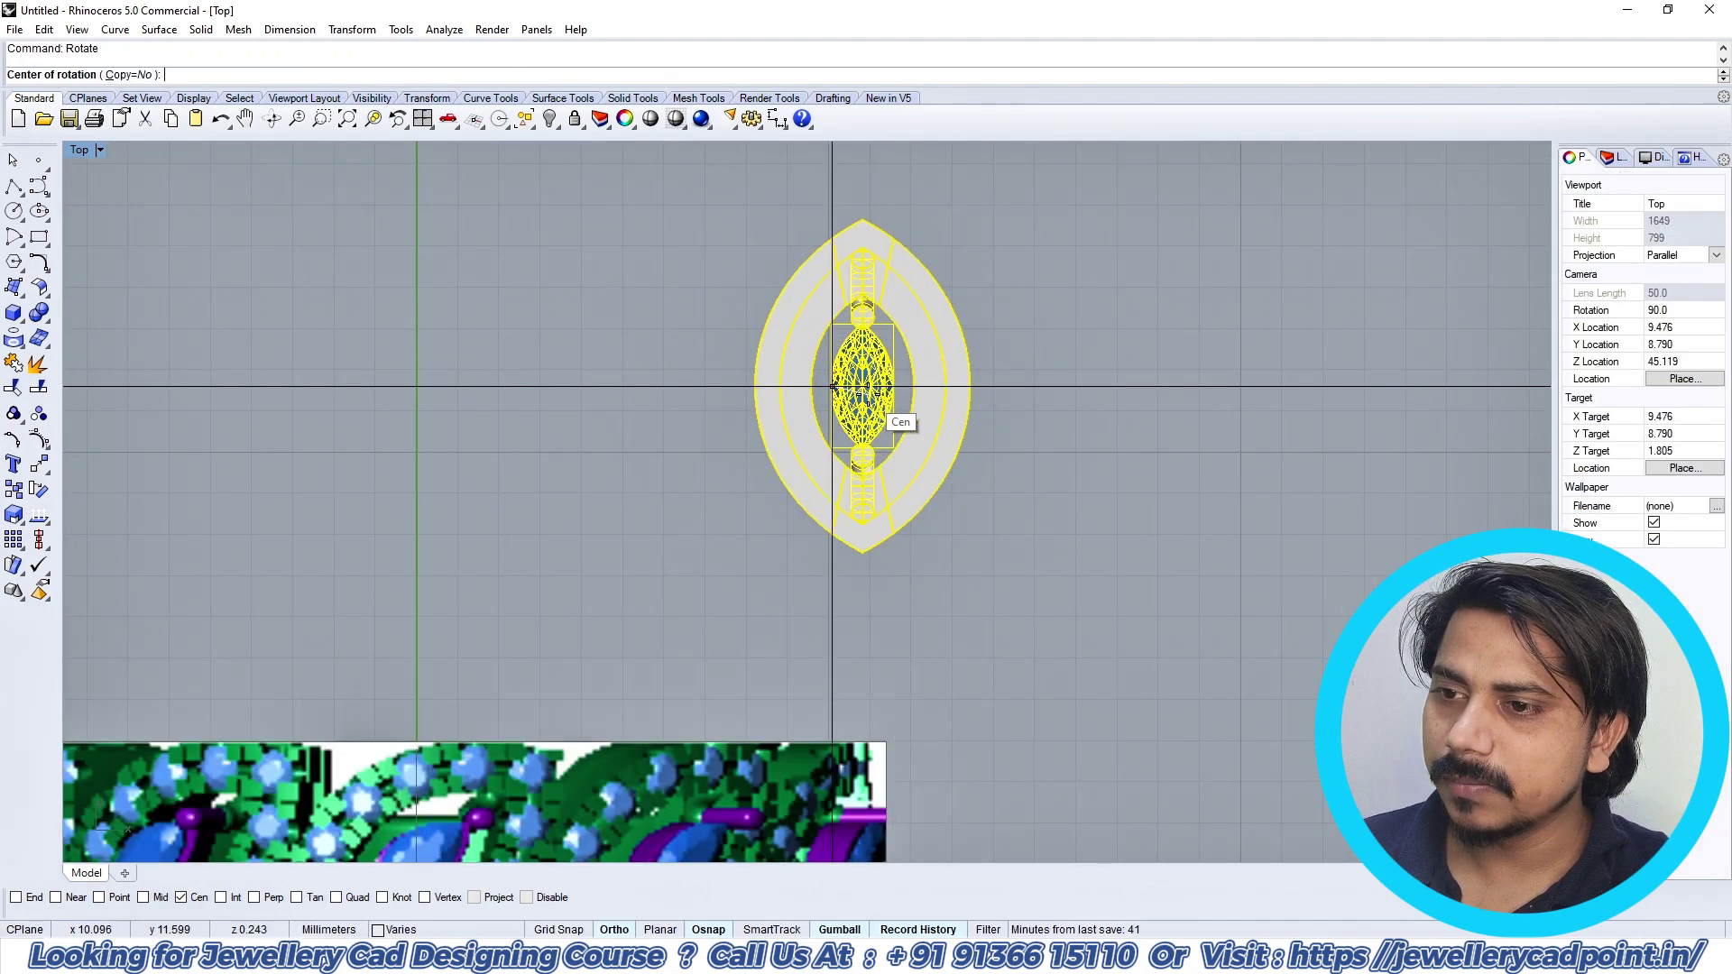
scroll(832, 386, "up", 2)
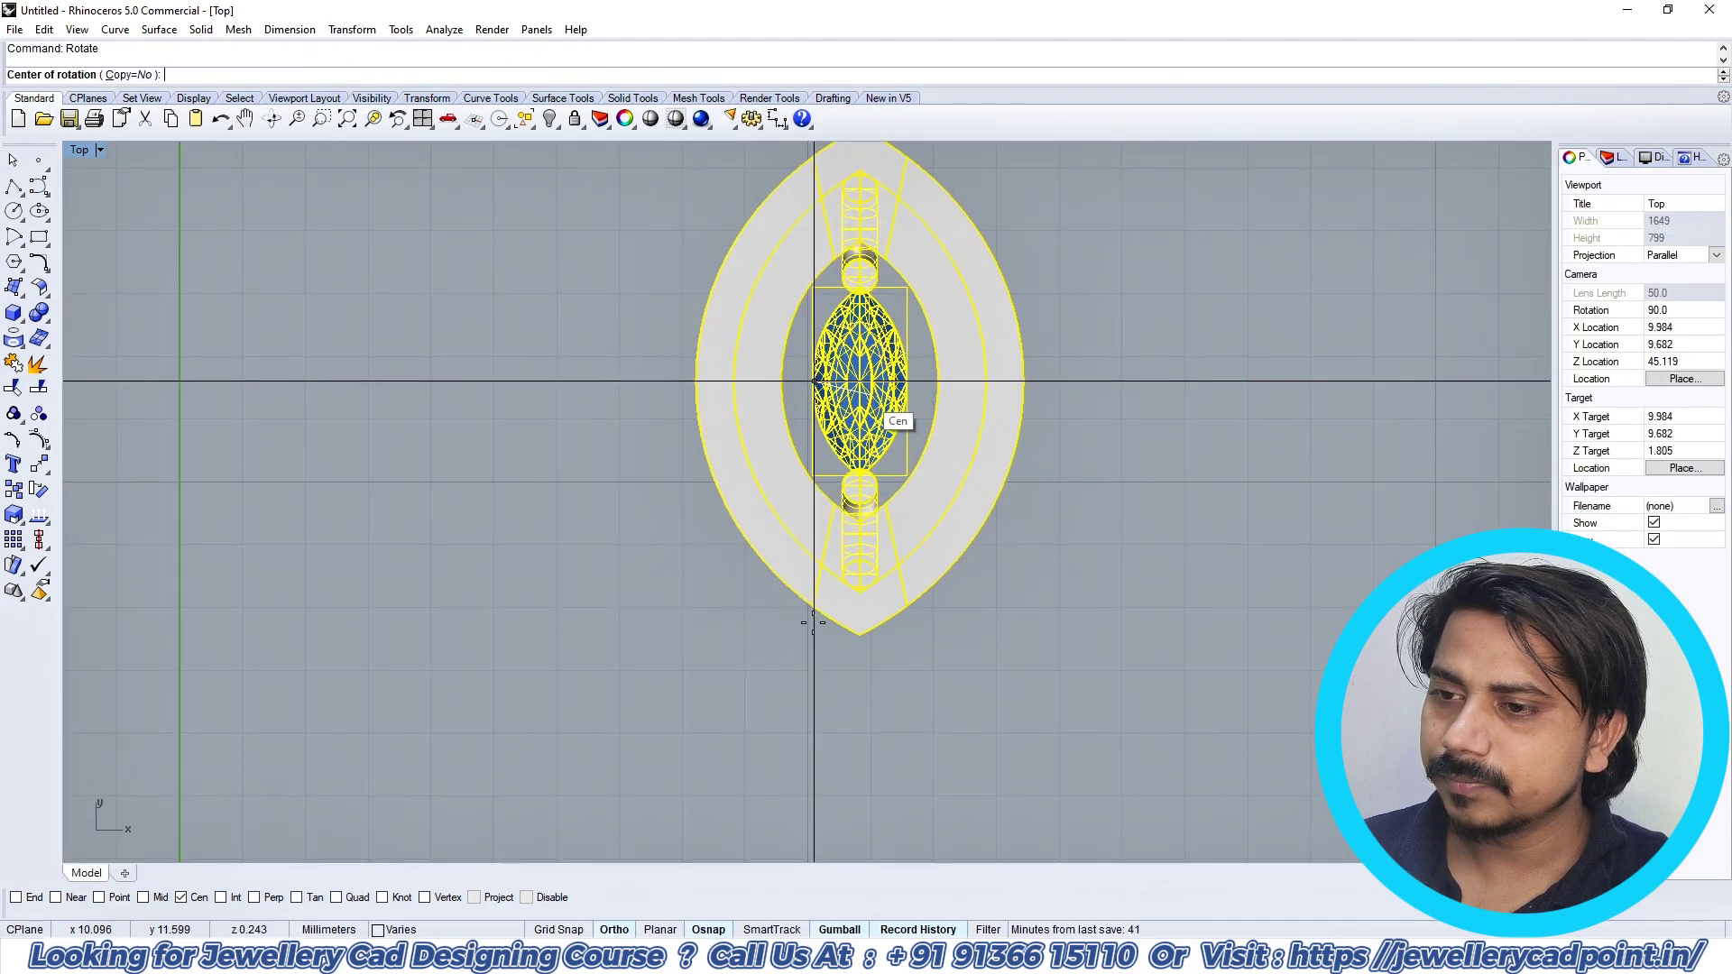
left_click(527, 898)
left_click(858, 384)
right_click_drag(883, 248, 870, 361)
left_click(877, 239)
key("F8")
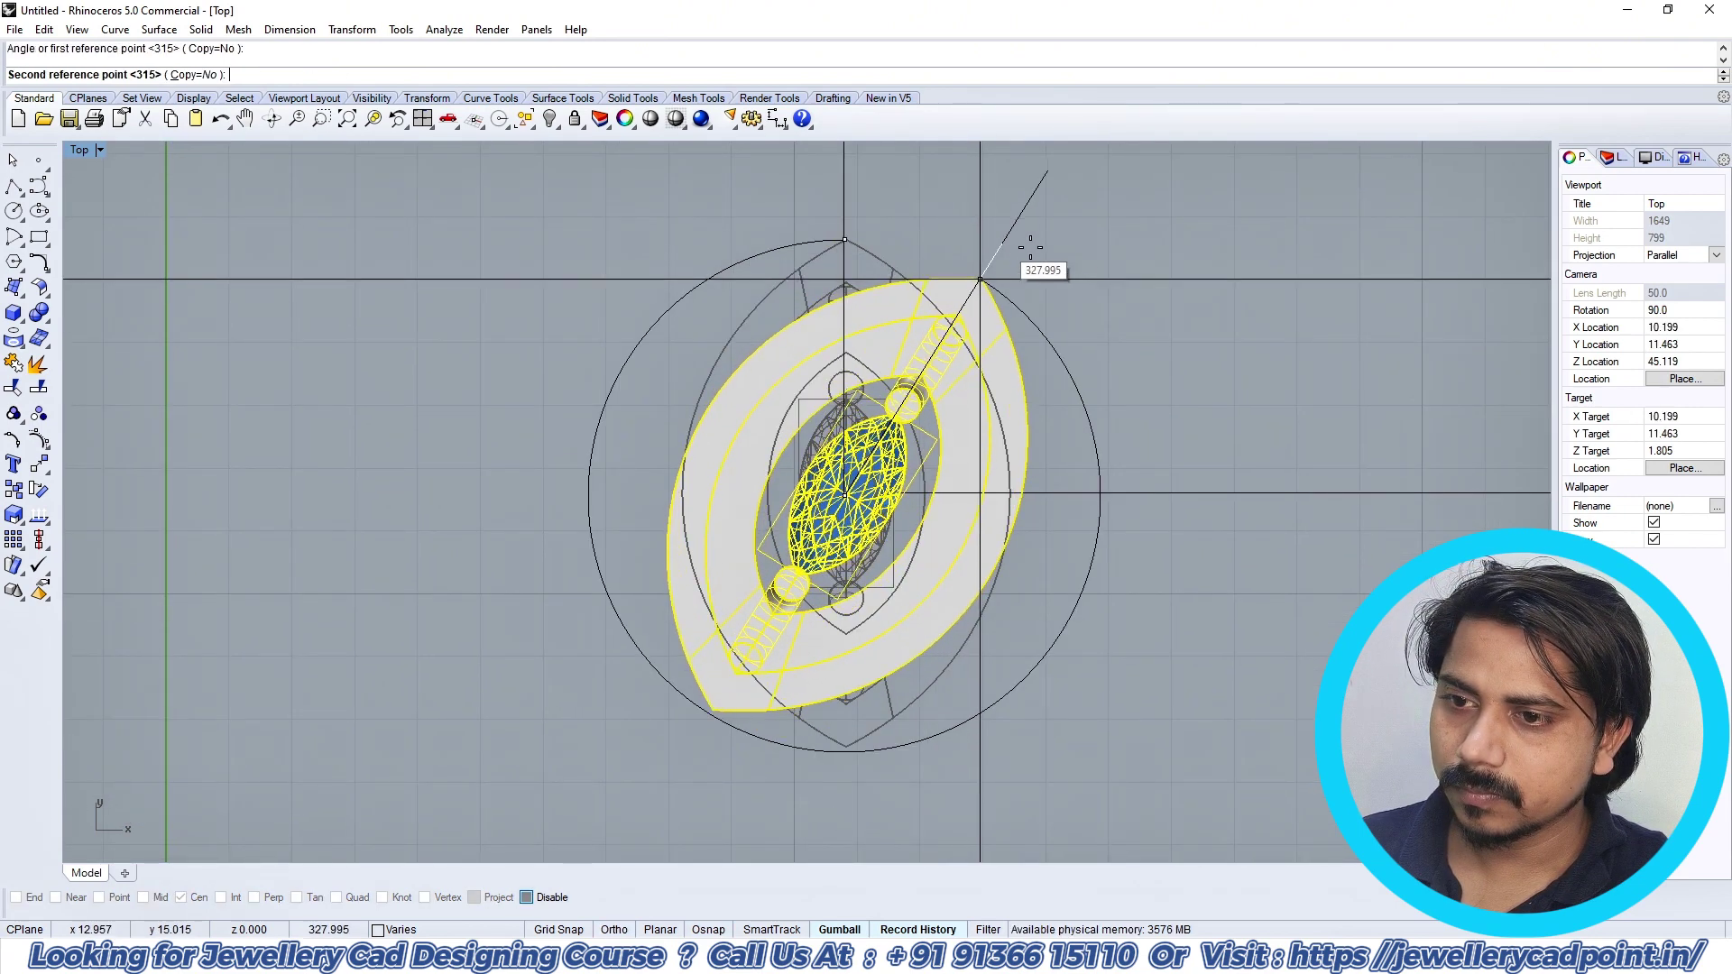
left_click(1037, 253)
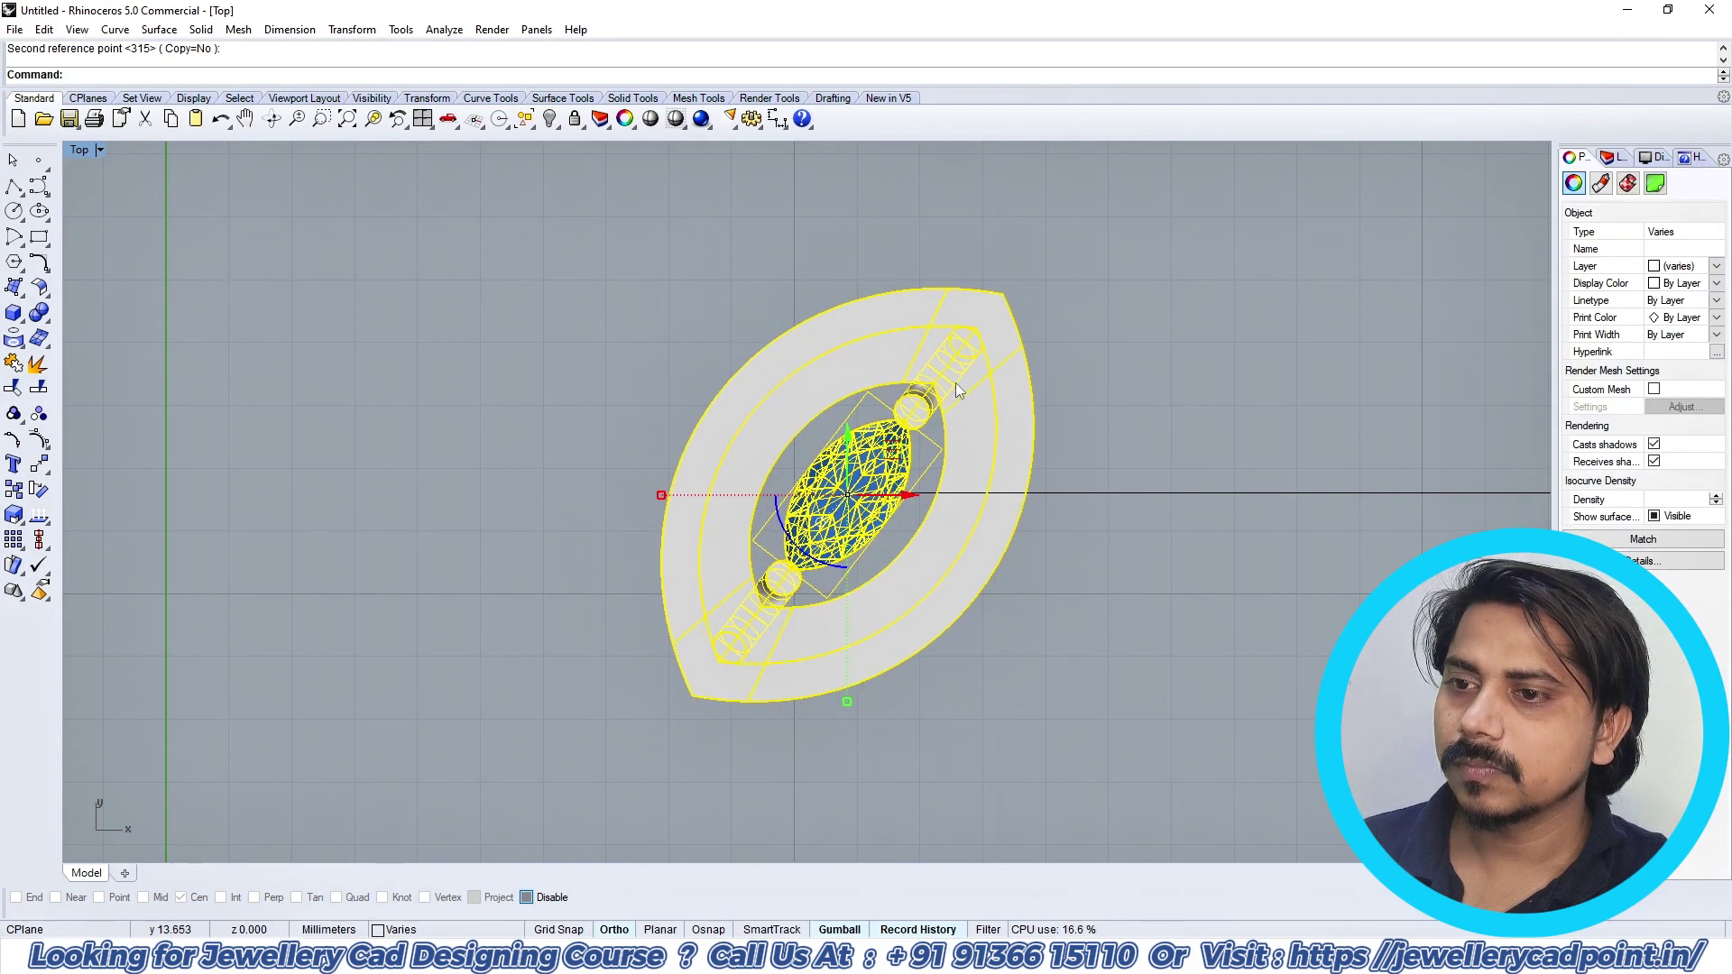
Step: Switch to wireframe display and move the tilted setting along the line until its outer edge meets the line's start
scroll(852, 501, "down", 4)
right_click_drag(850, 504, 806, 429)
scroll(807, 428, "up", 4)
key("ctrl+alt+w")
left_click_drag(866, 423, 999, 458)
left_click(1263, 417)
Step: Copy the tilted setting four times along the line, about 6 mm apart, to form a row of five
key("ctrl+a")
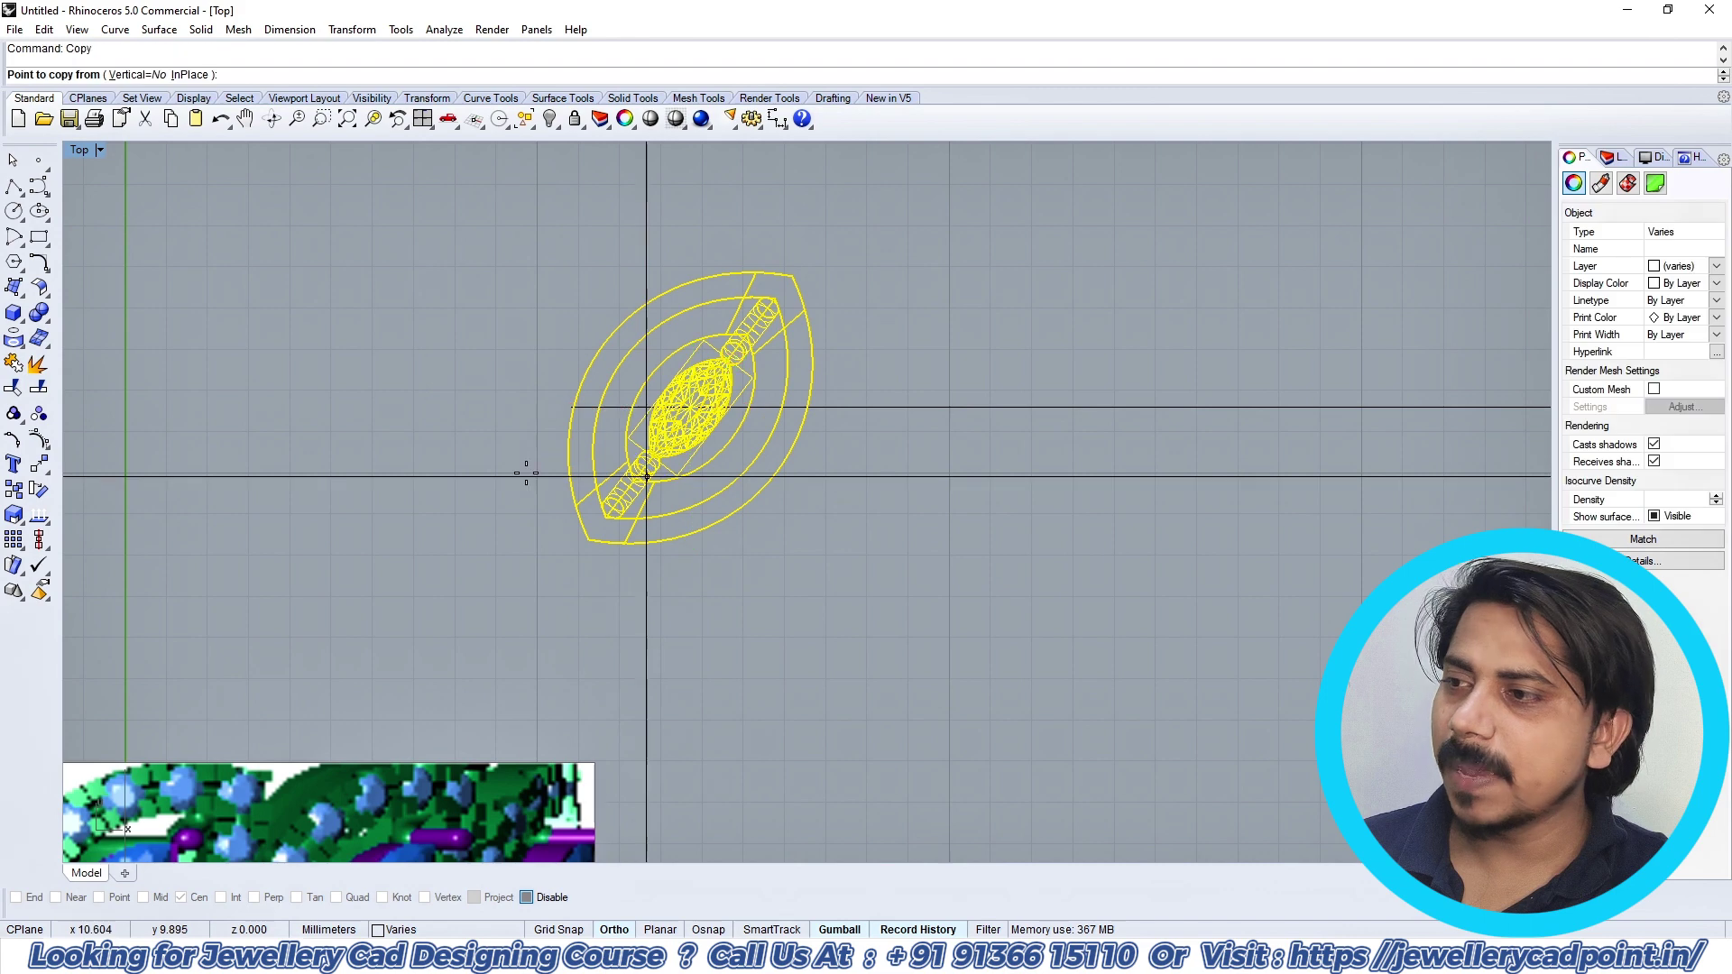
left_click(39, 539)
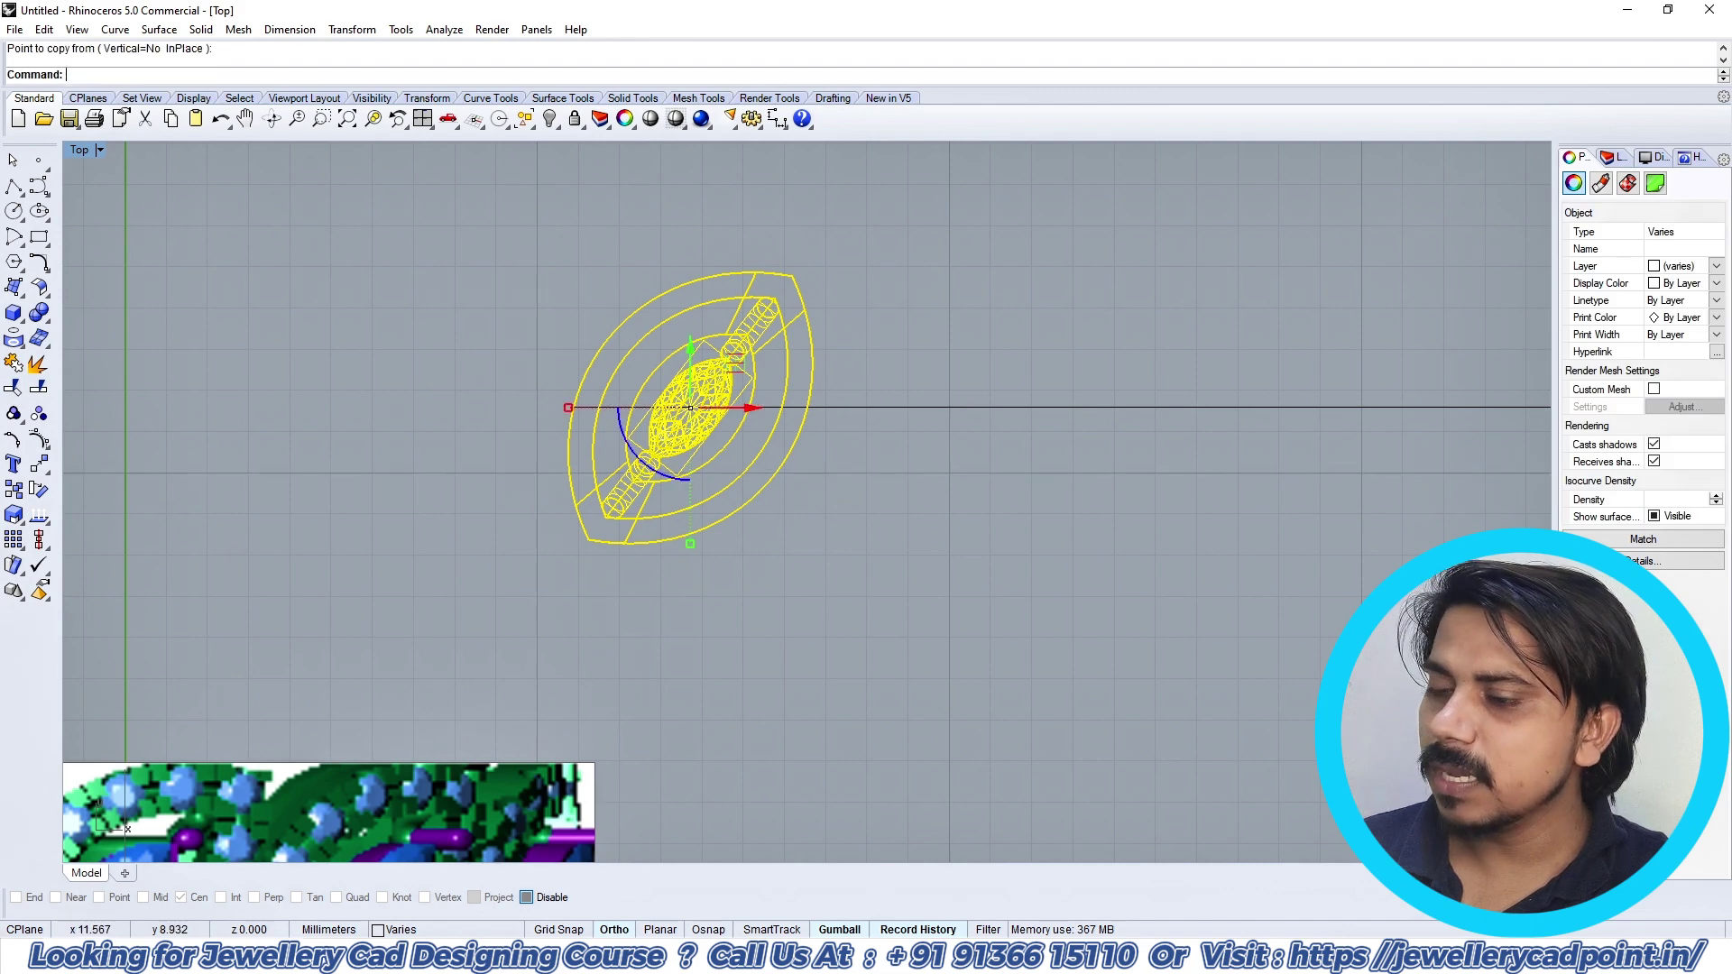
left_click(571, 578)
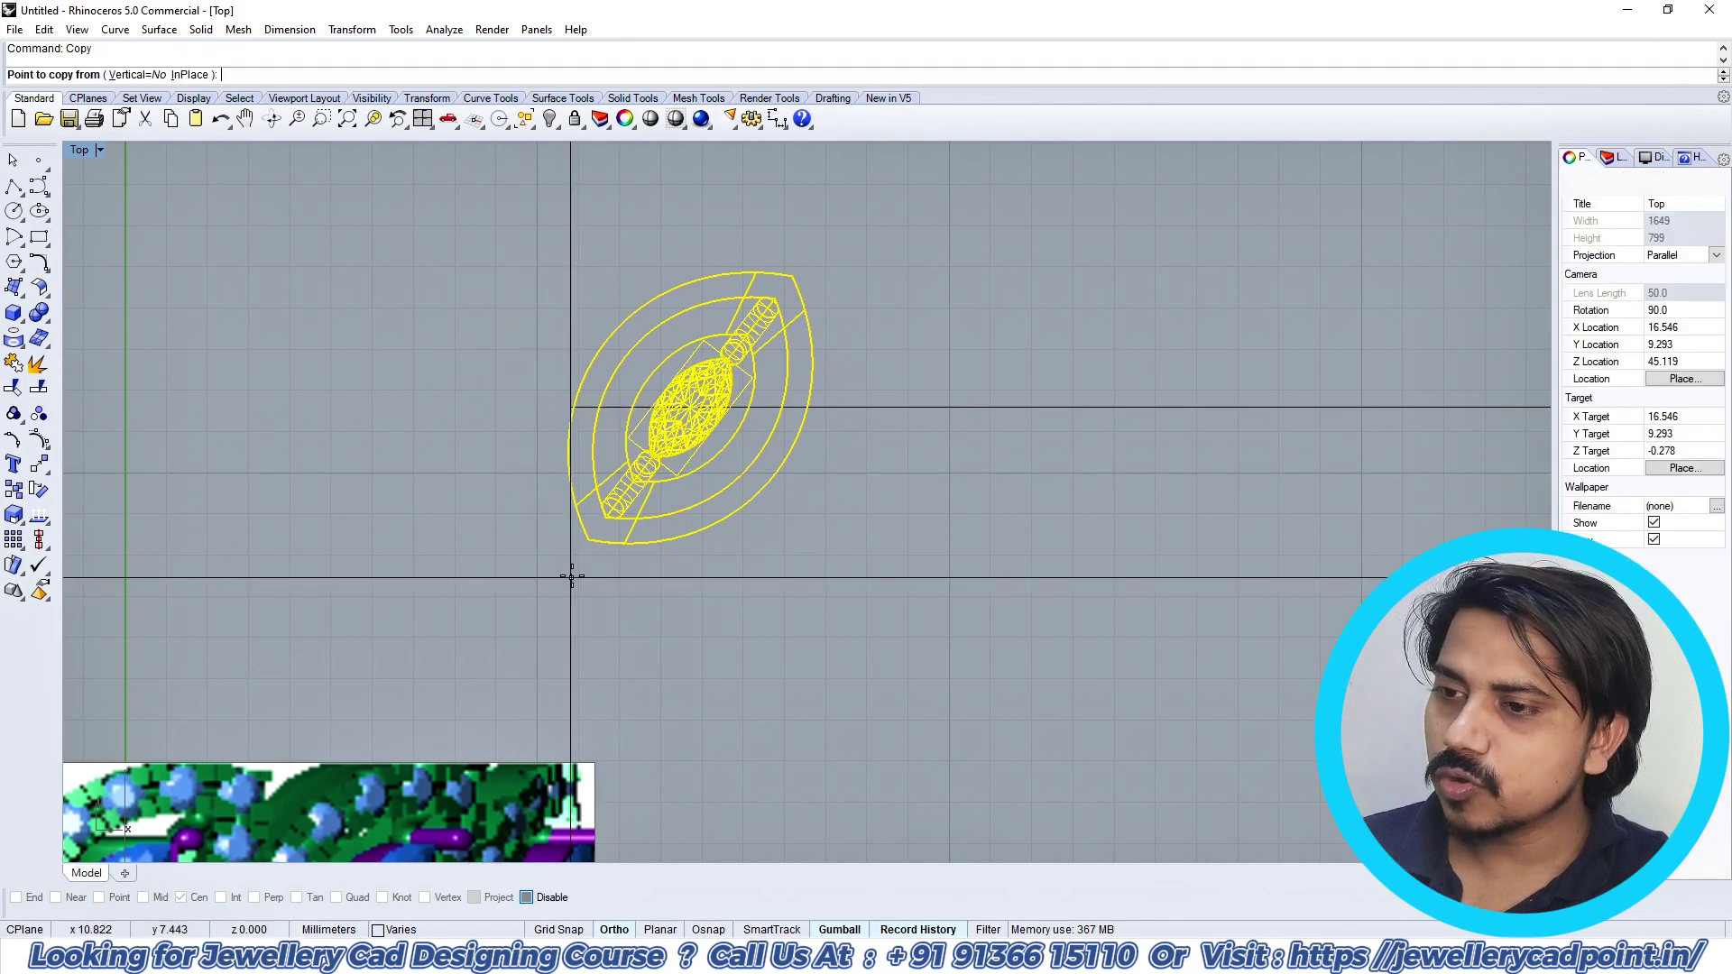
left_click(822, 578)
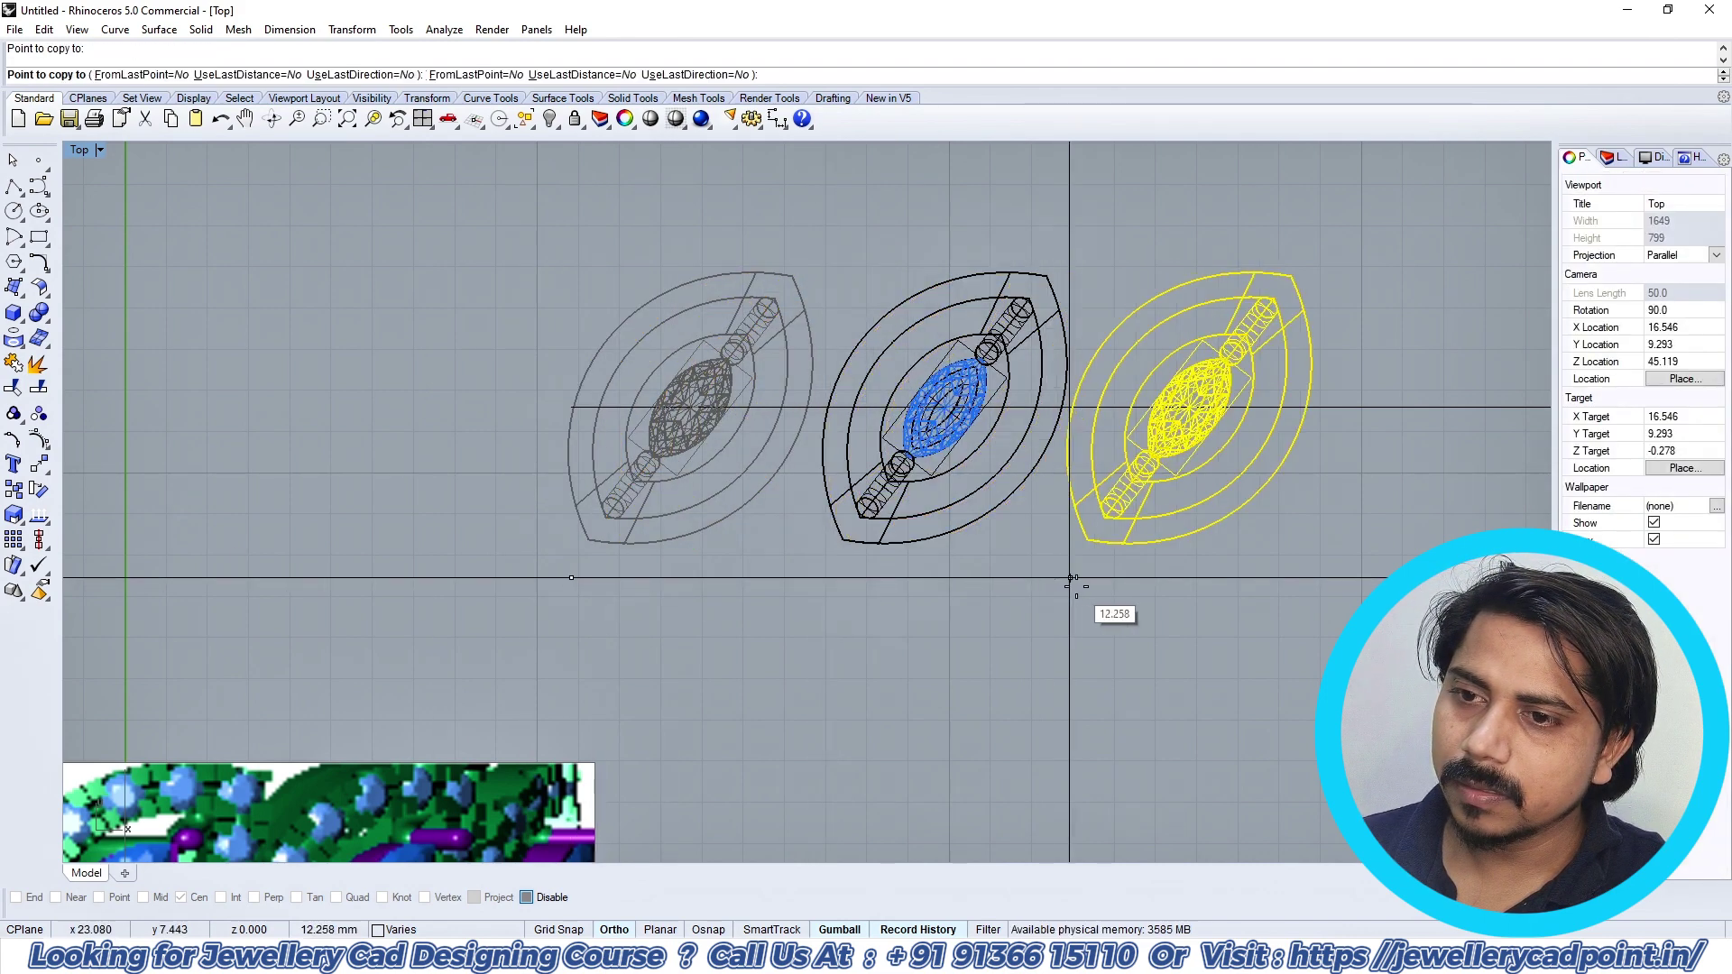
left_click(1072, 578)
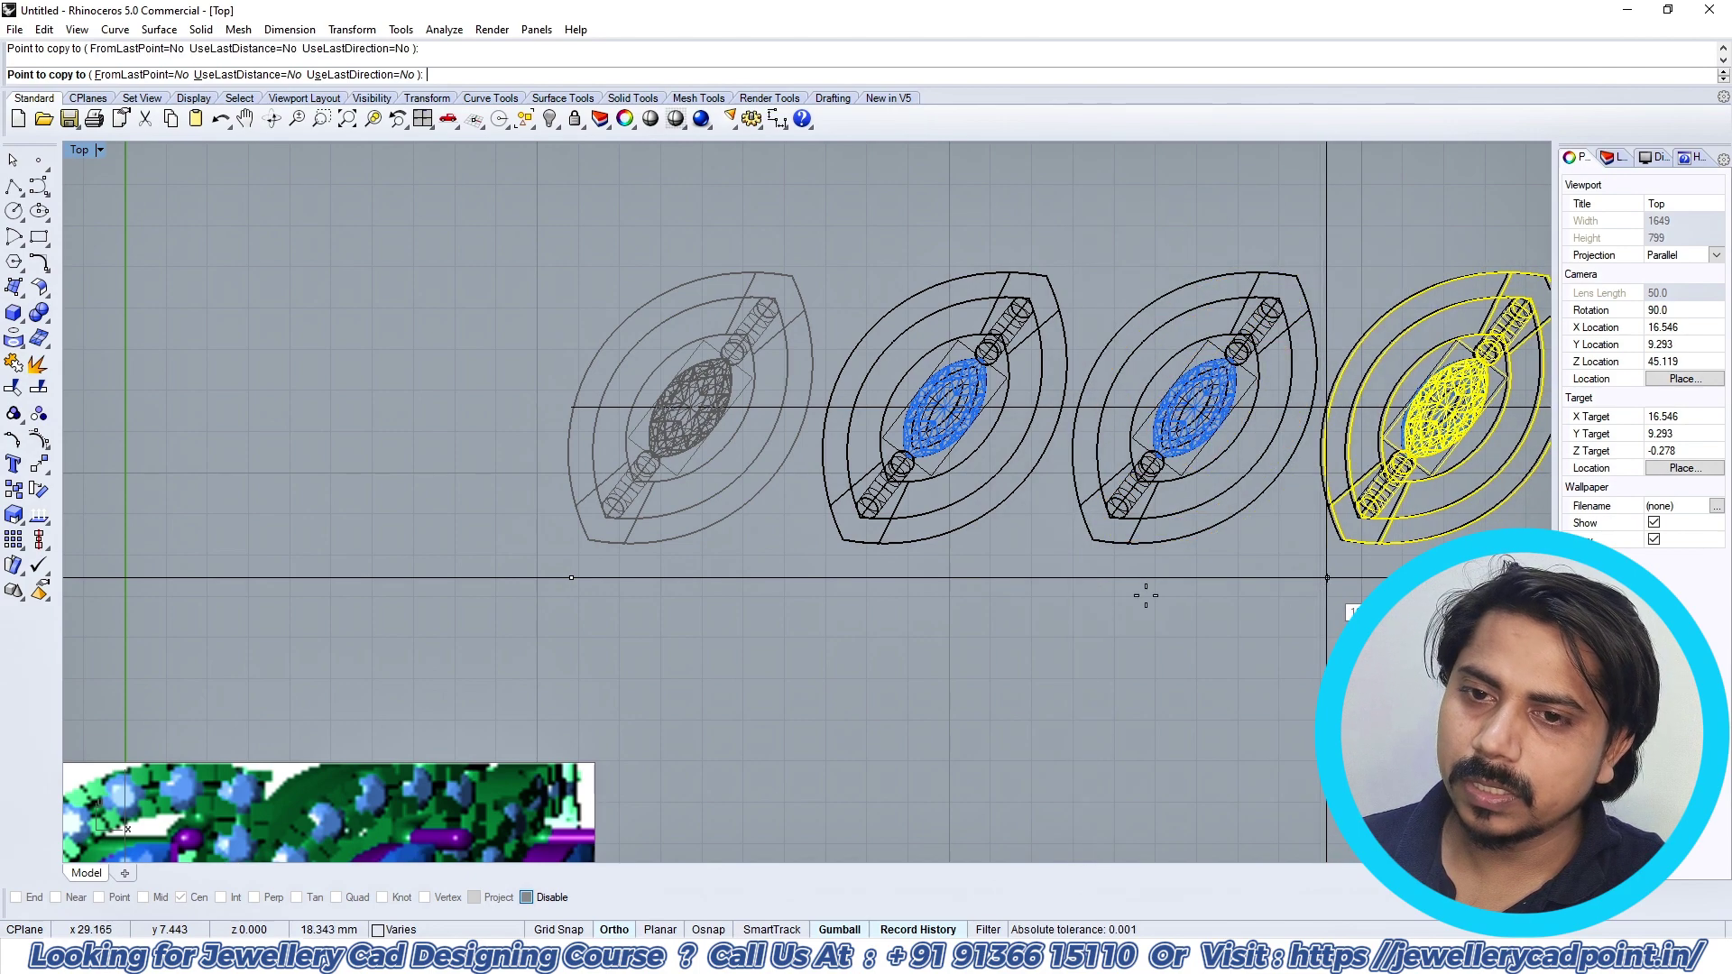
right_click_drag(1146, 596, 932, 591)
scroll(935, 592, "down", 4)
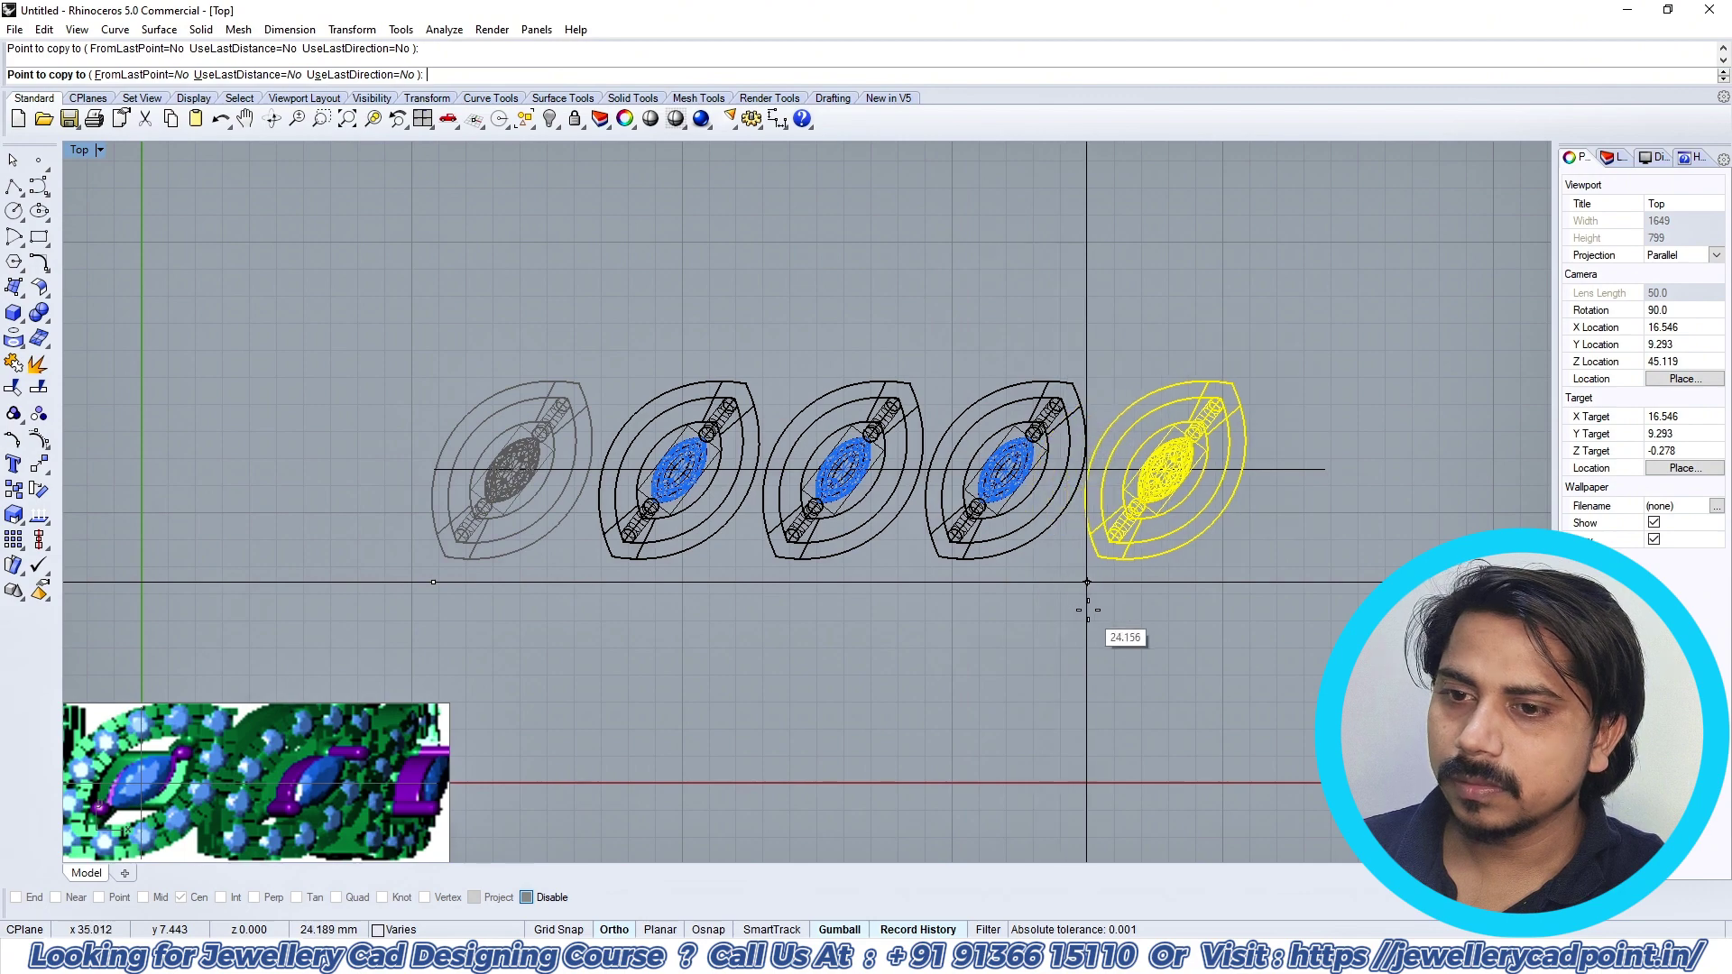
left_click(1091, 610)
right_click(1080, 603)
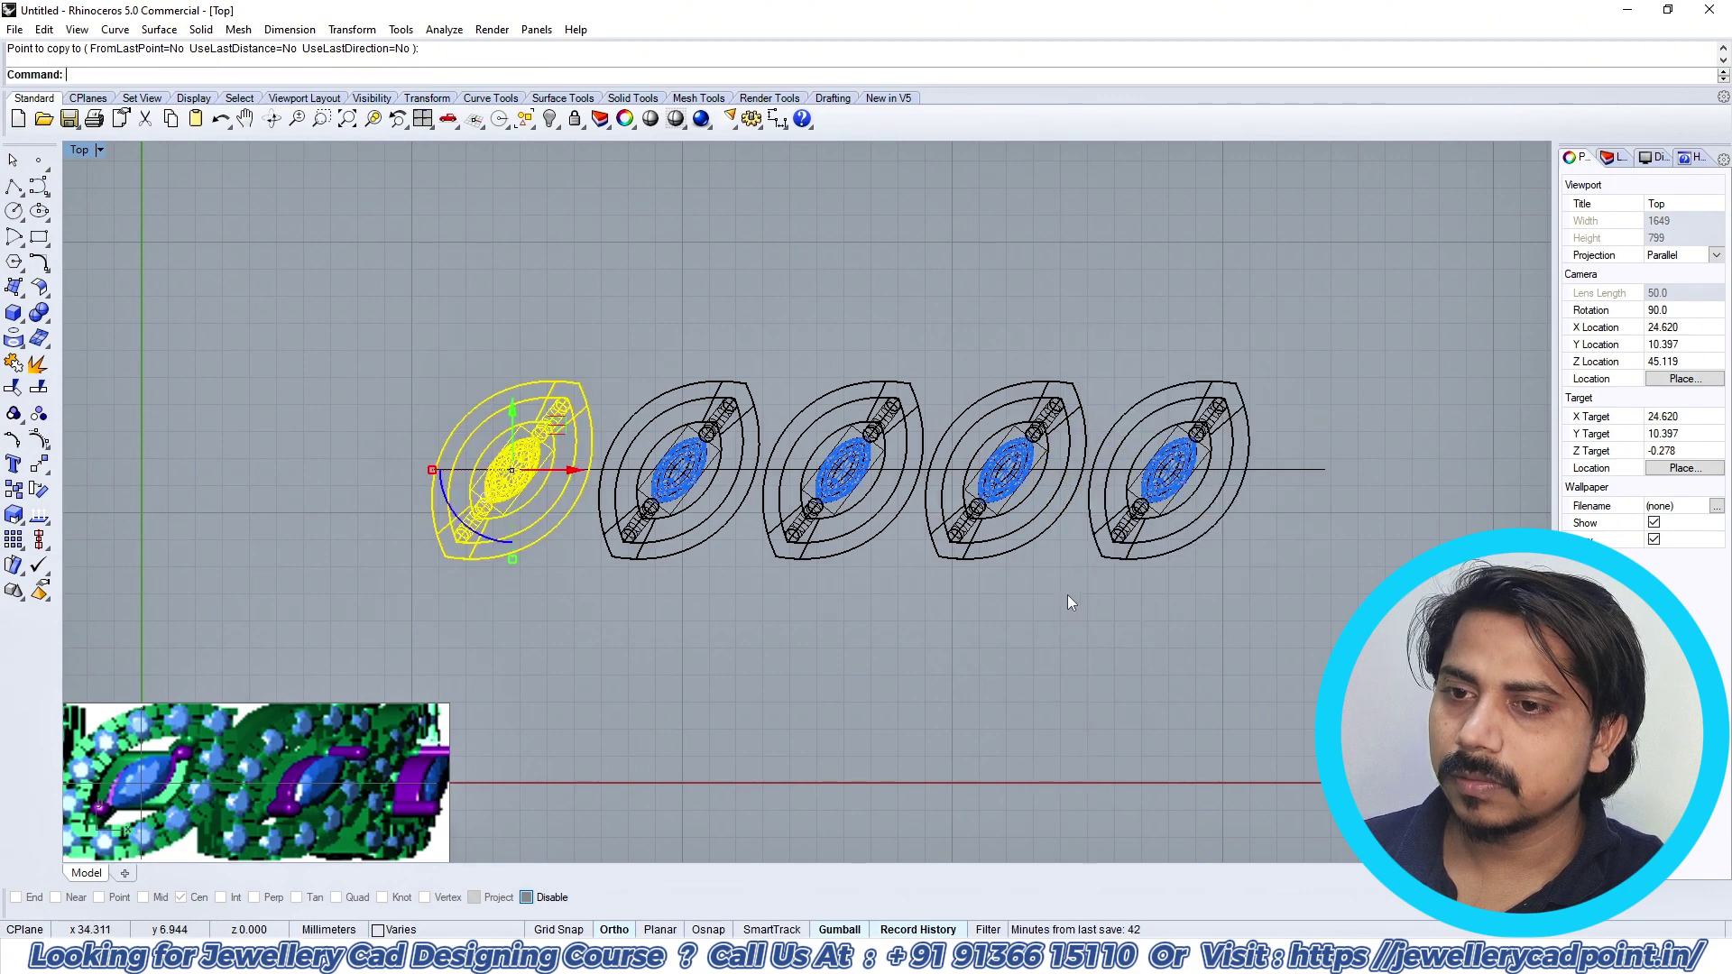
Step: Rotate the first setting about 10 degrees further clockwise around its centre, with the history-linked copies following
left_click(1069, 593)
scroll(957, 533, "down", 6)
scroll(866, 506, "up", 8)
right_click_drag(827, 503, 894, 483)
left_click(822, 458)
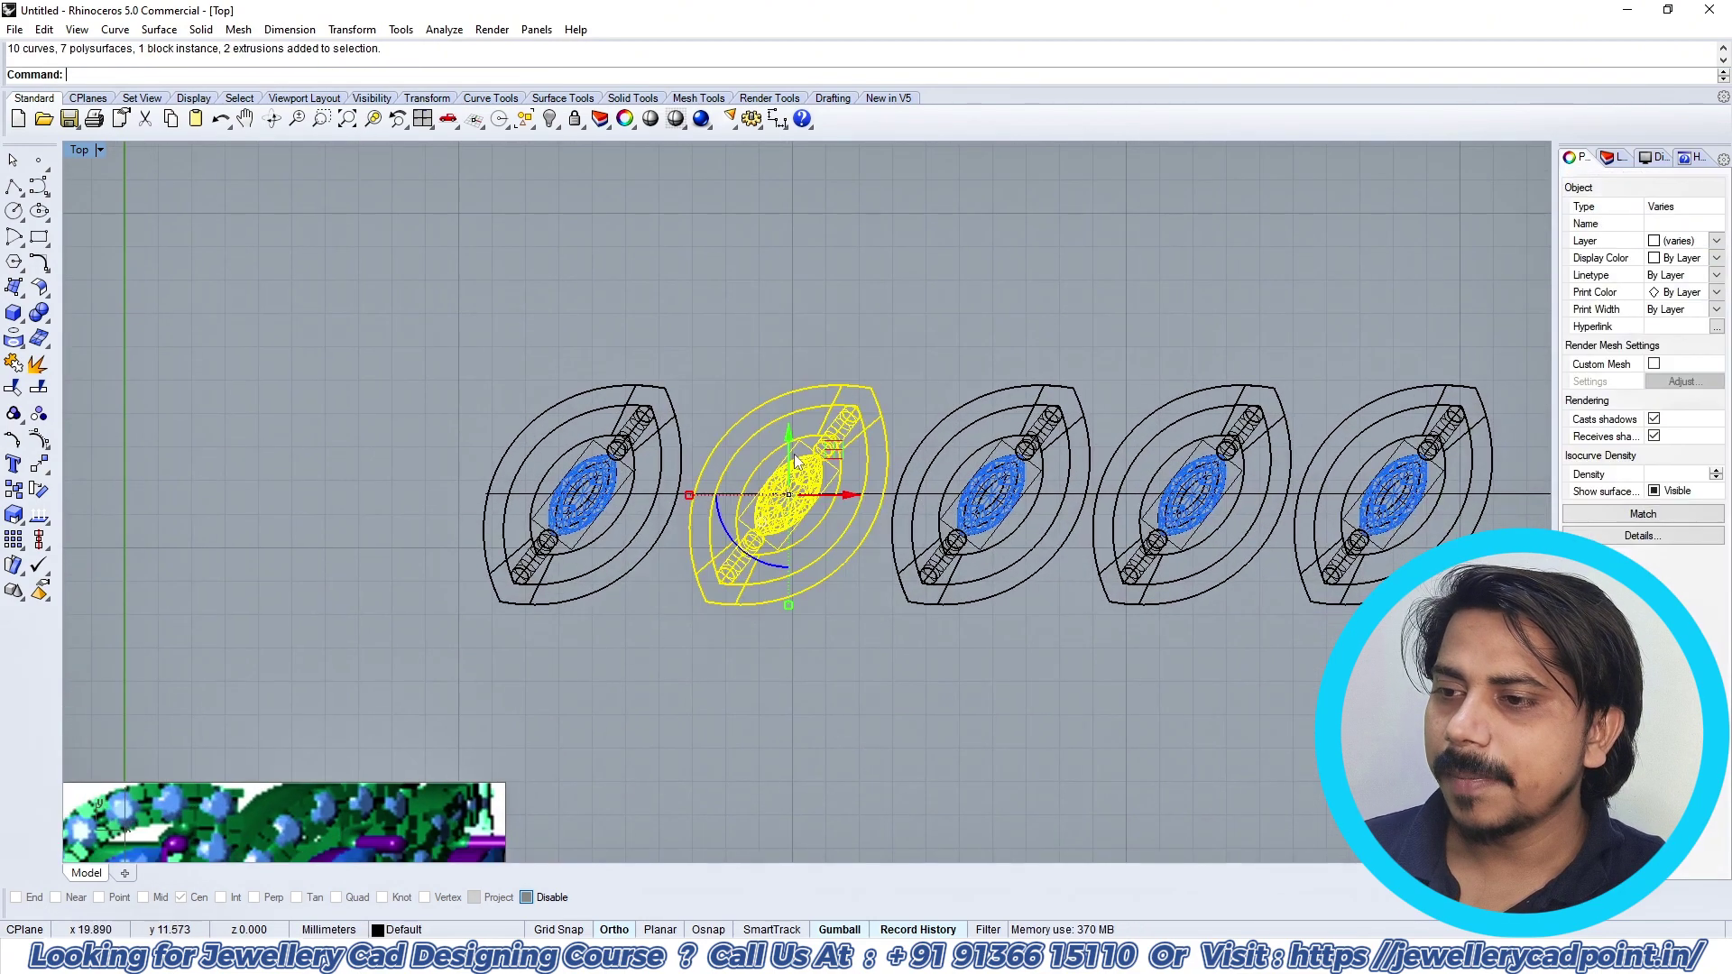
left_click(615, 451)
type("ro")
key("Return")
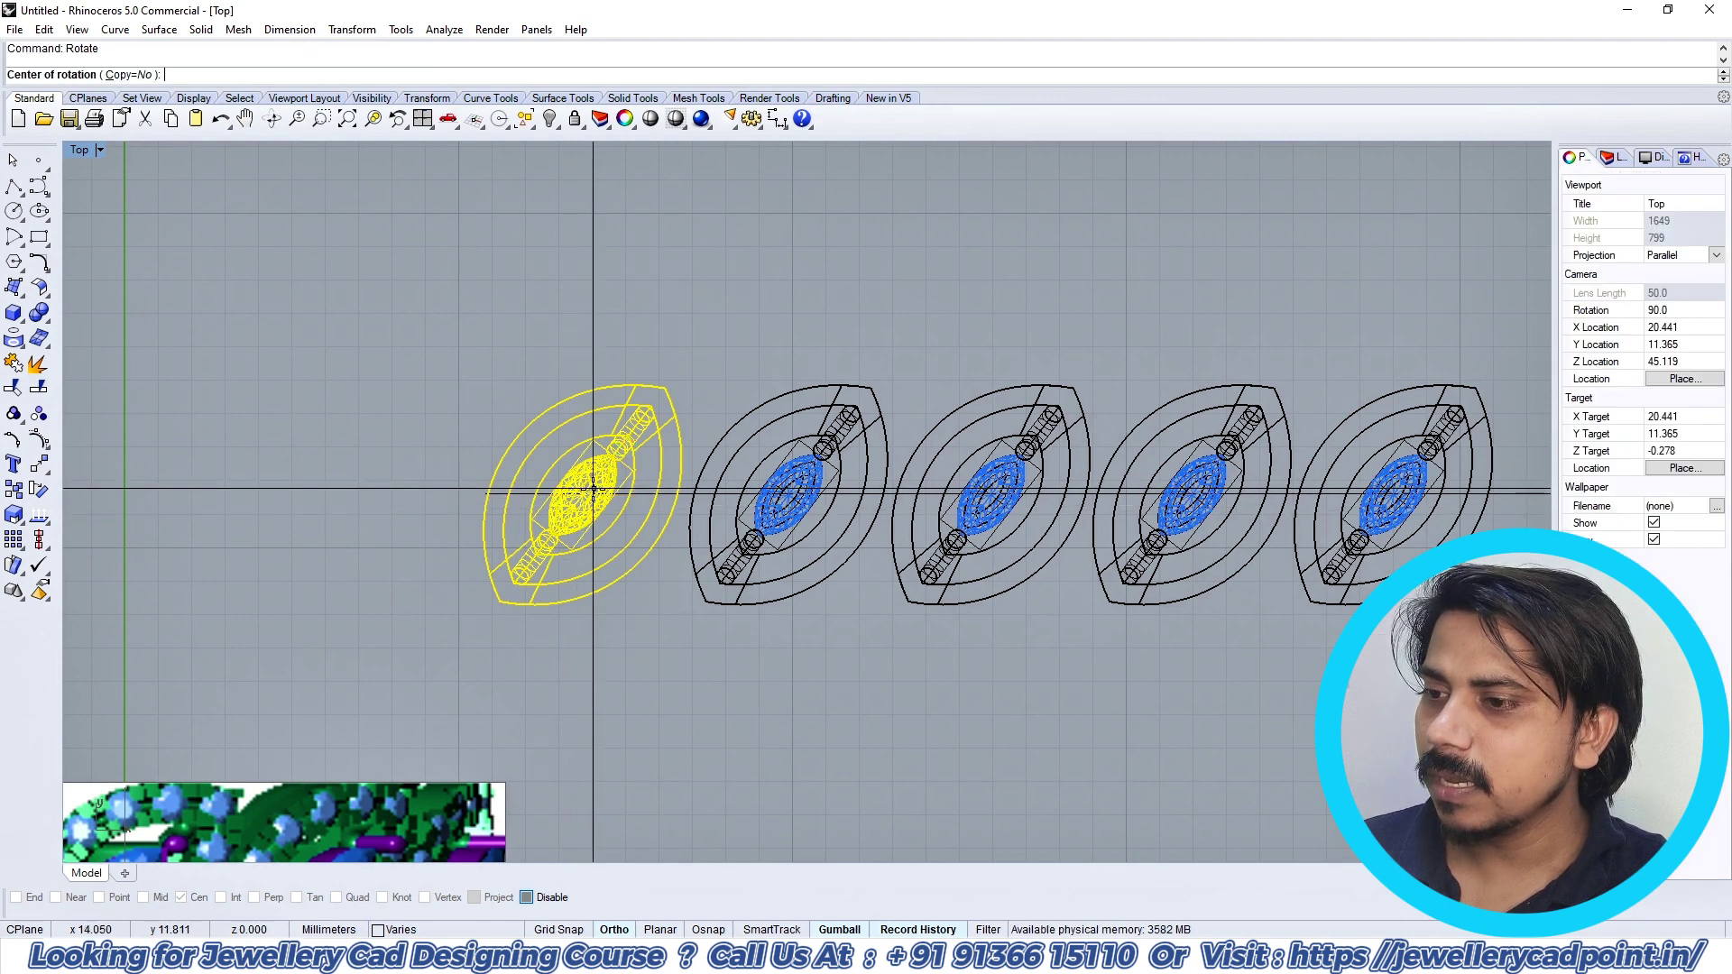
left_click(582, 495)
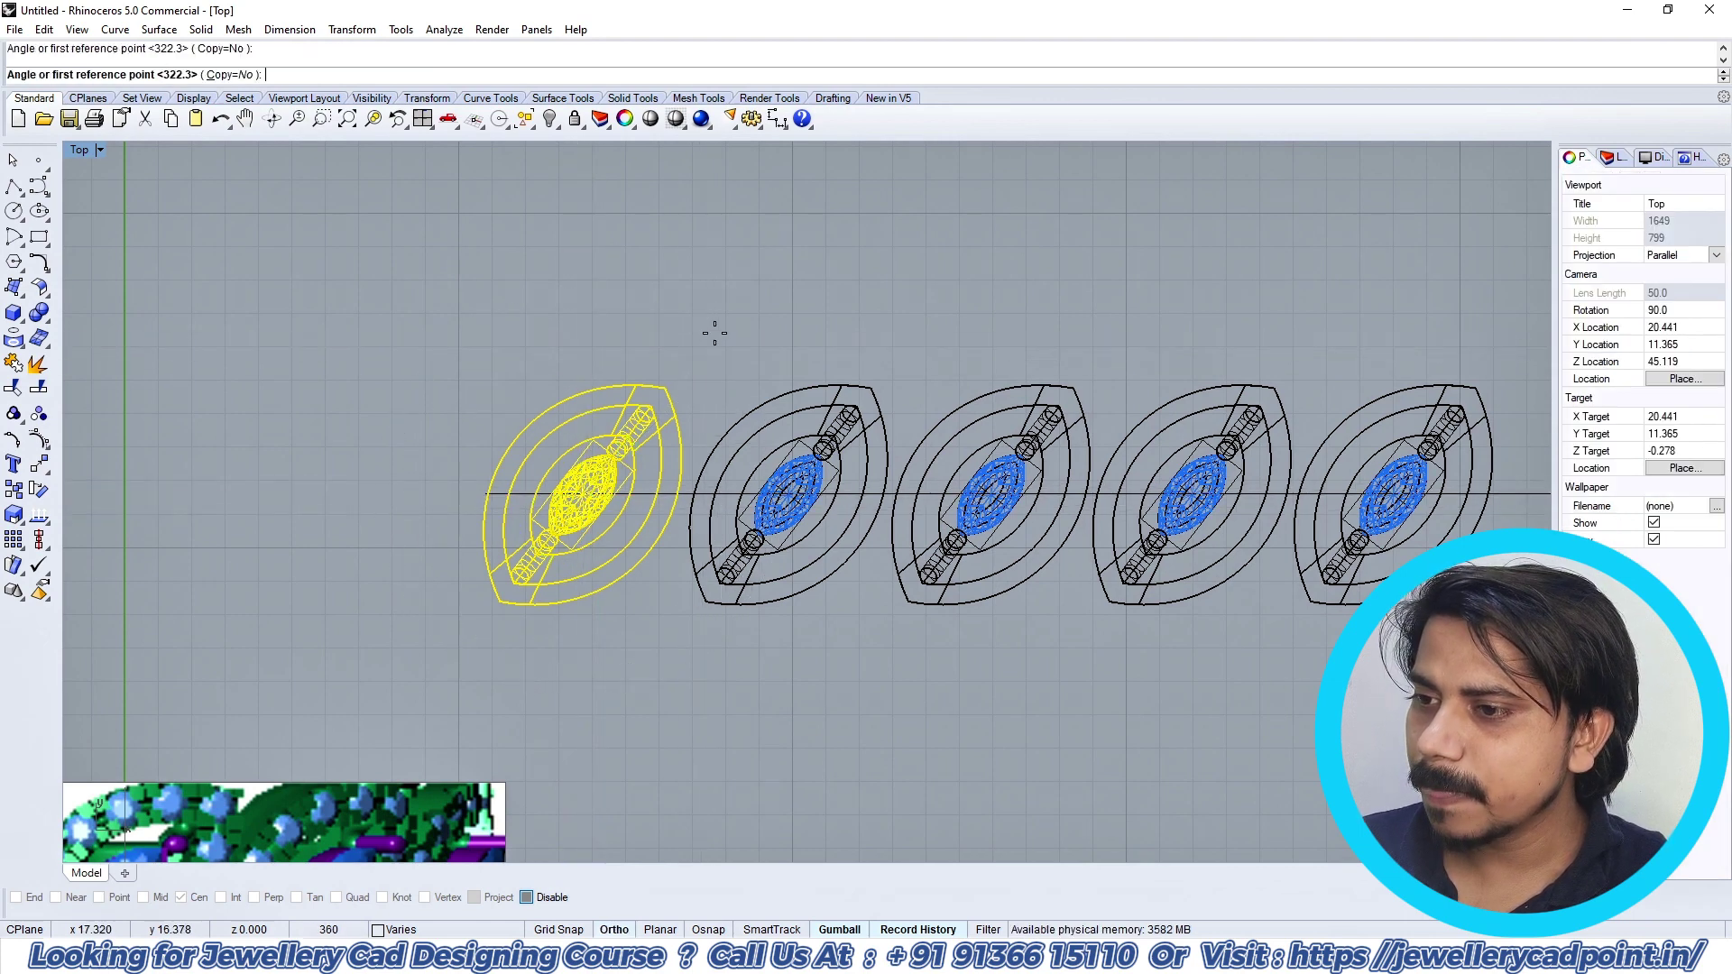
left_click(703, 335)
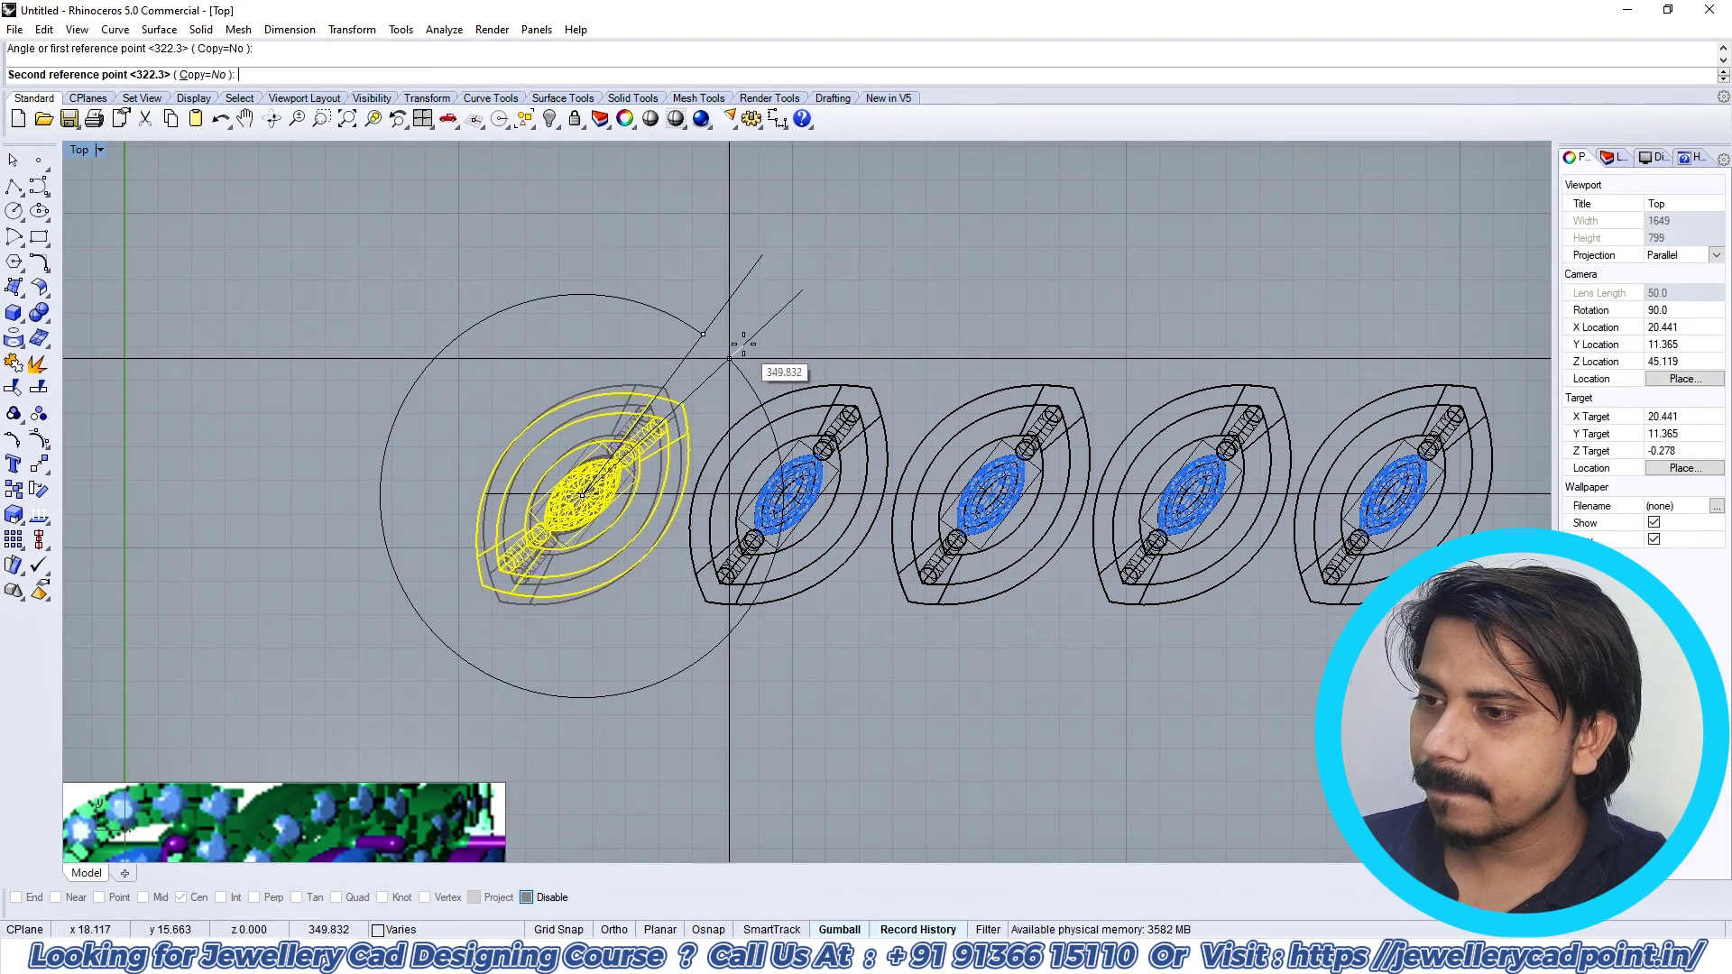
left_click(742, 348)
left_click(775, 332)
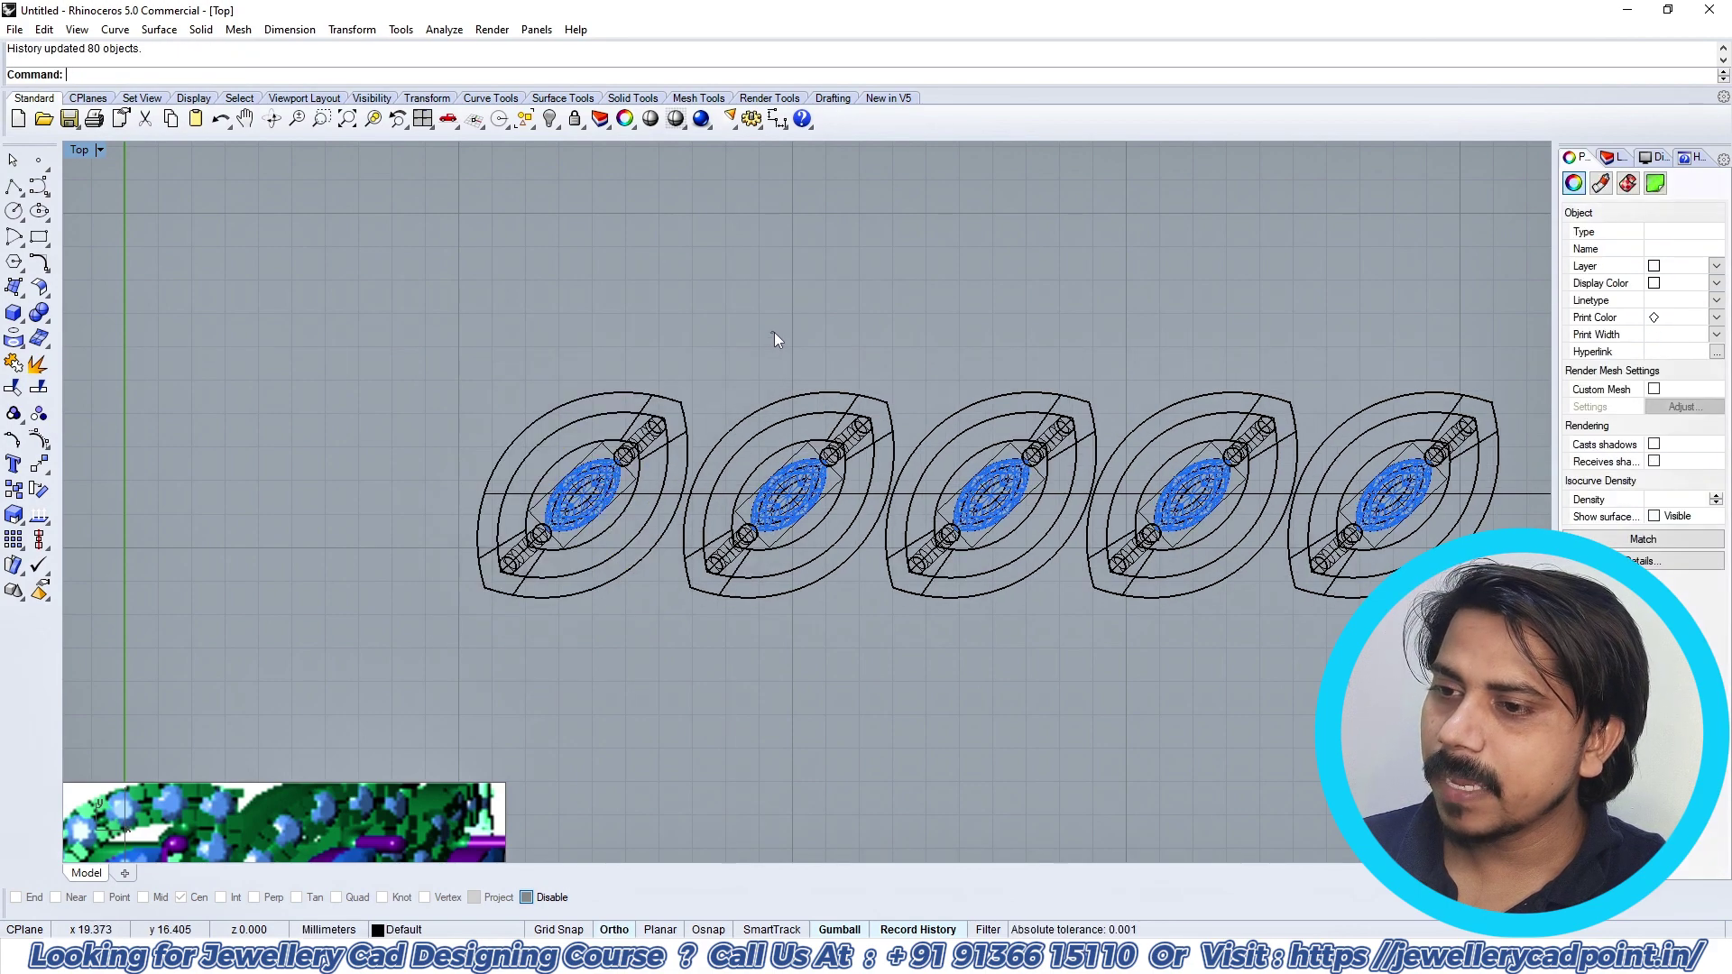
Step: Shift the four copied settings along the line one by one, opening small gaps between neighbours
scroll(756, 429, "down", 6)
scroll(1096, 427, "up", 4)
left_click(1065, 420)
scroll(1096, 446, "up", 2)
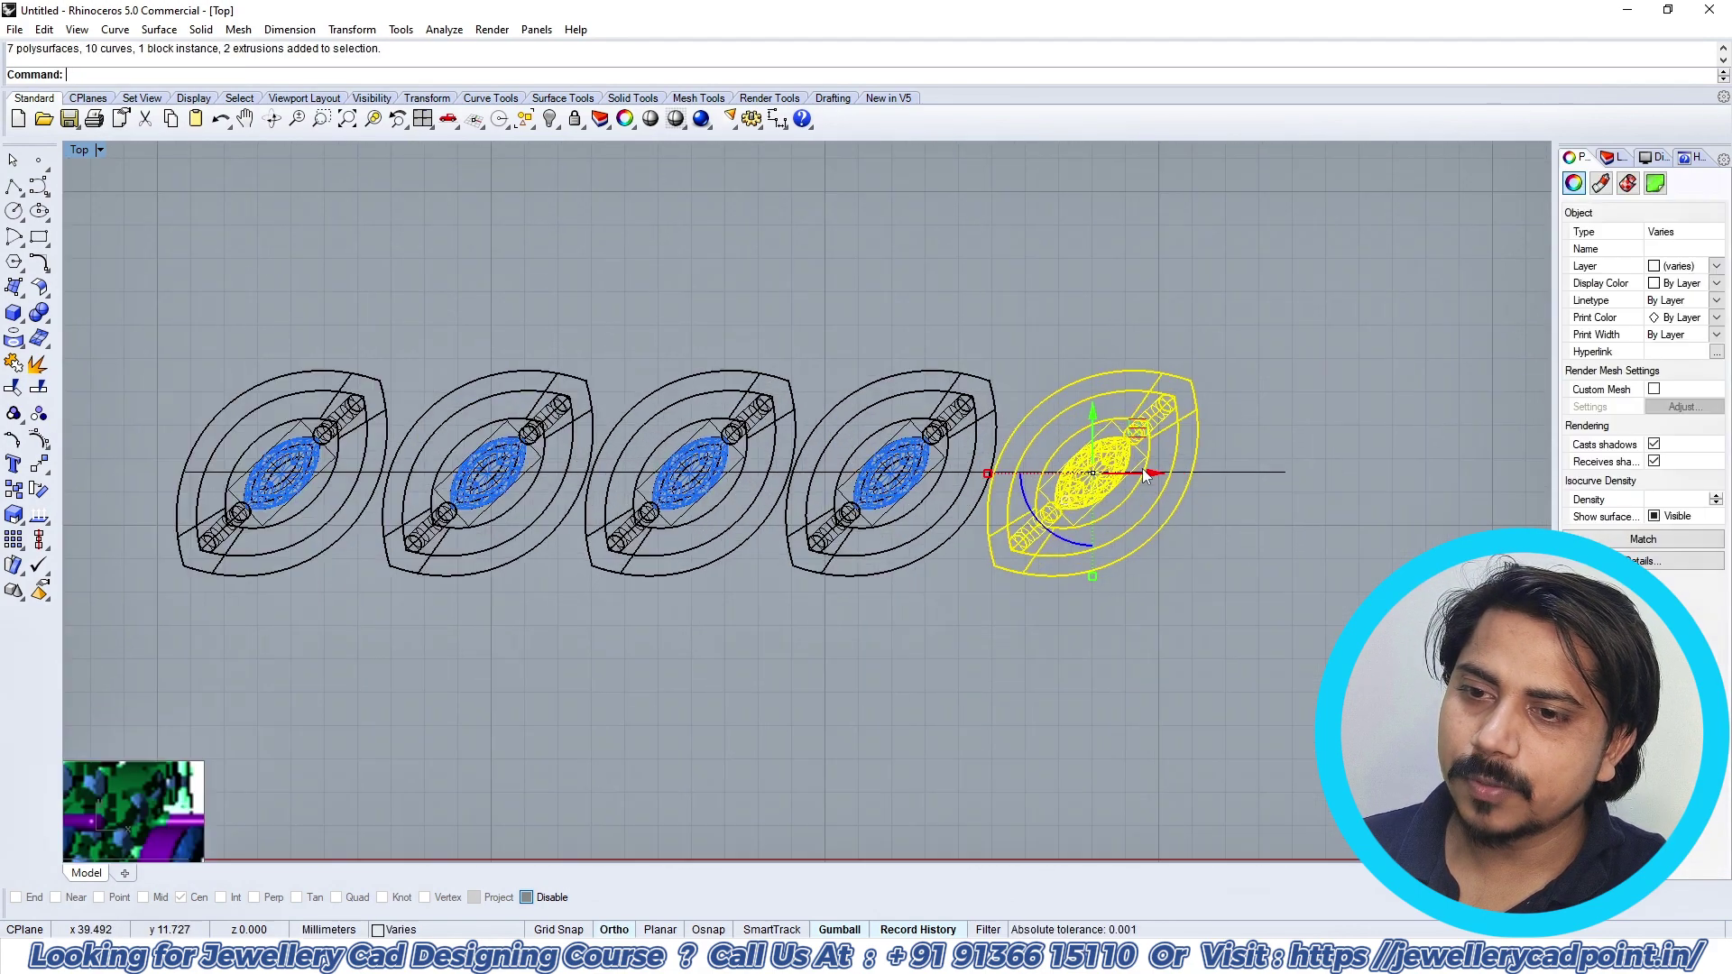
left_click_drag(1154, 476, 1185, 470)
left_click(949, 455)
left_click_drag(954, 479, 981, 478)
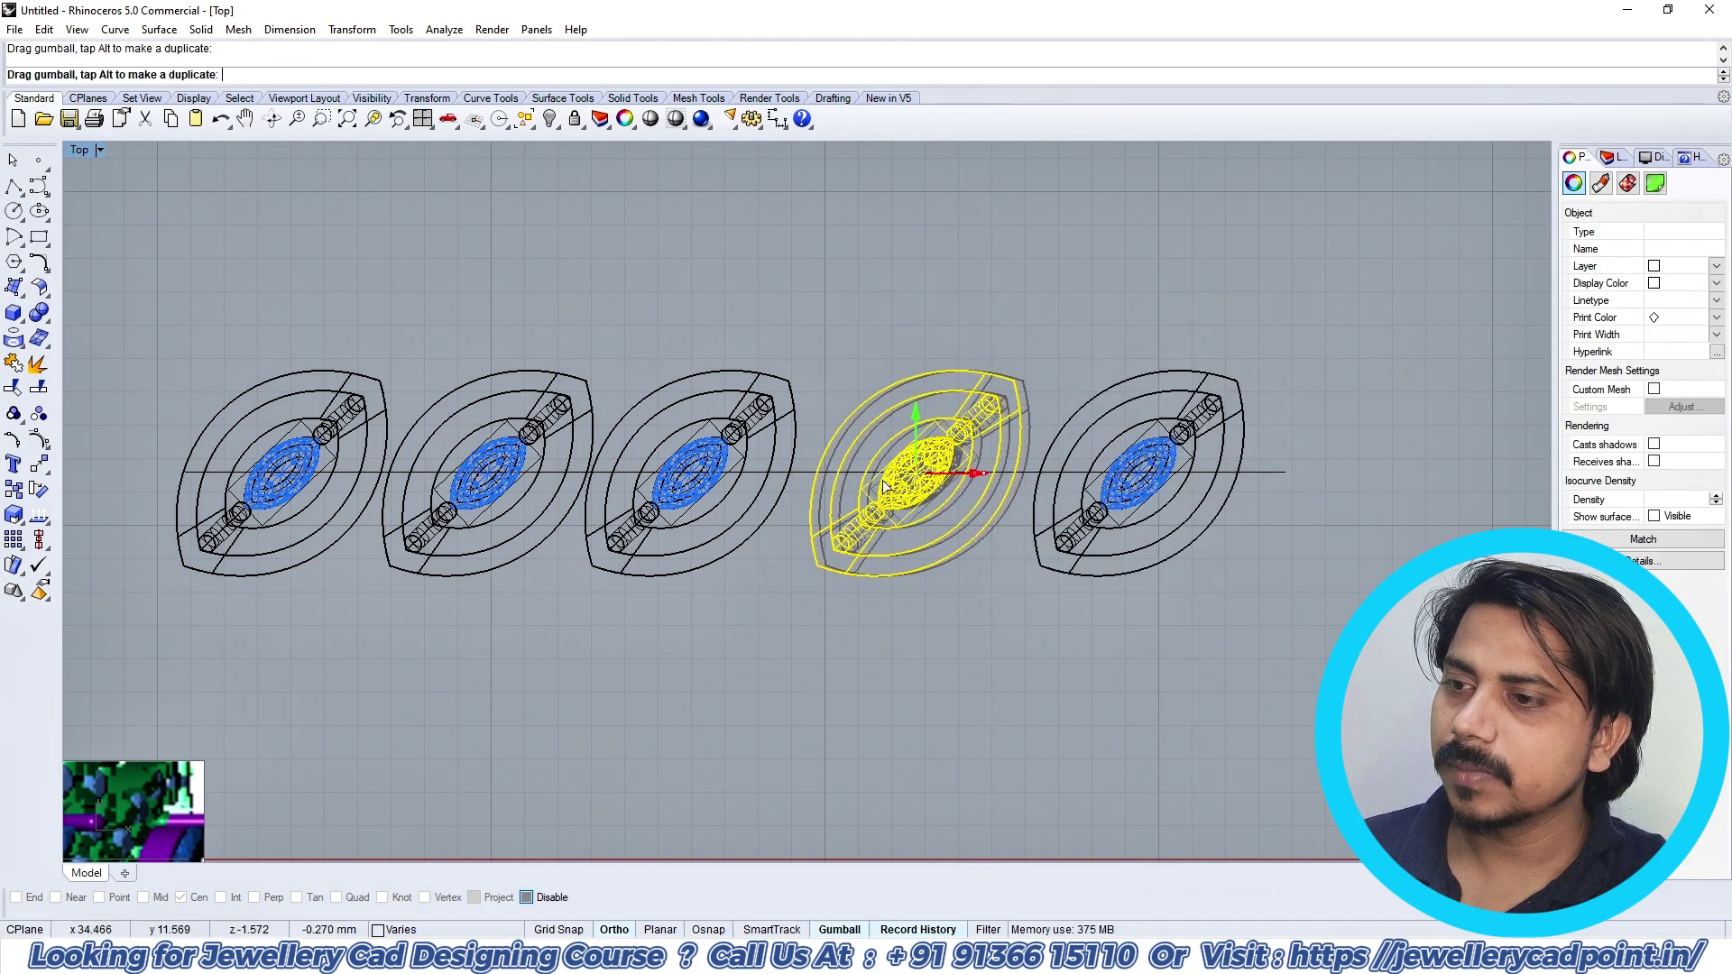
left_click(772, 437)
left_click_drag(753, 474, 765, 475)
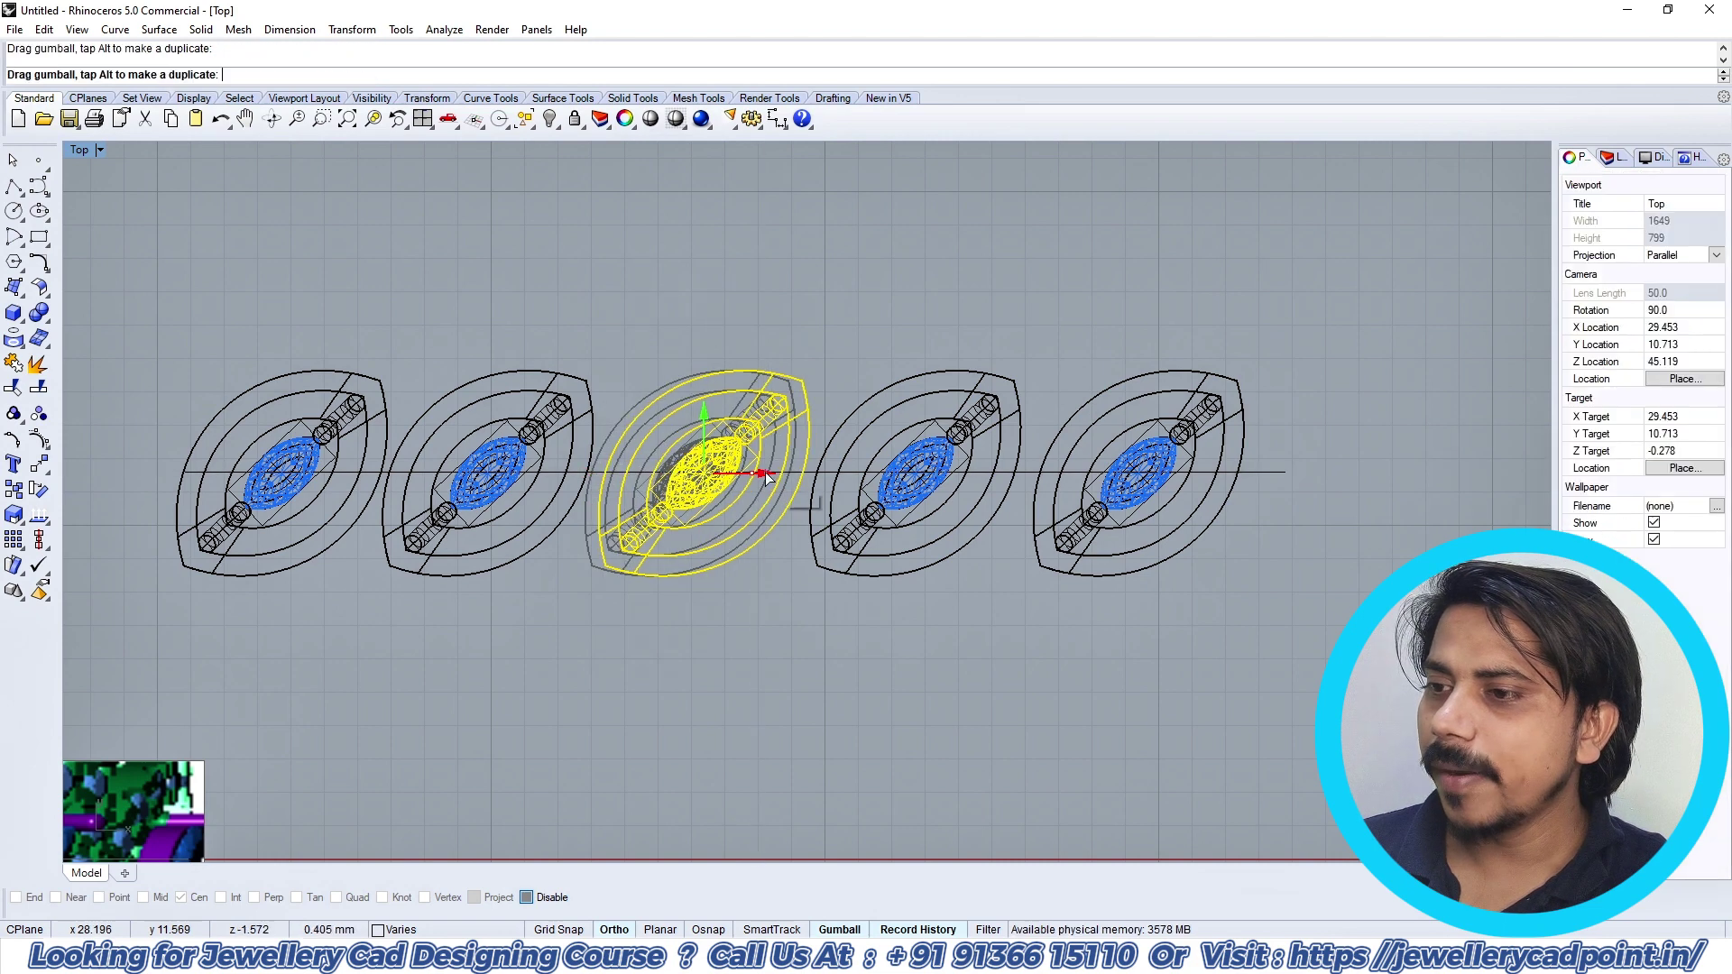
left_click(495, 431)
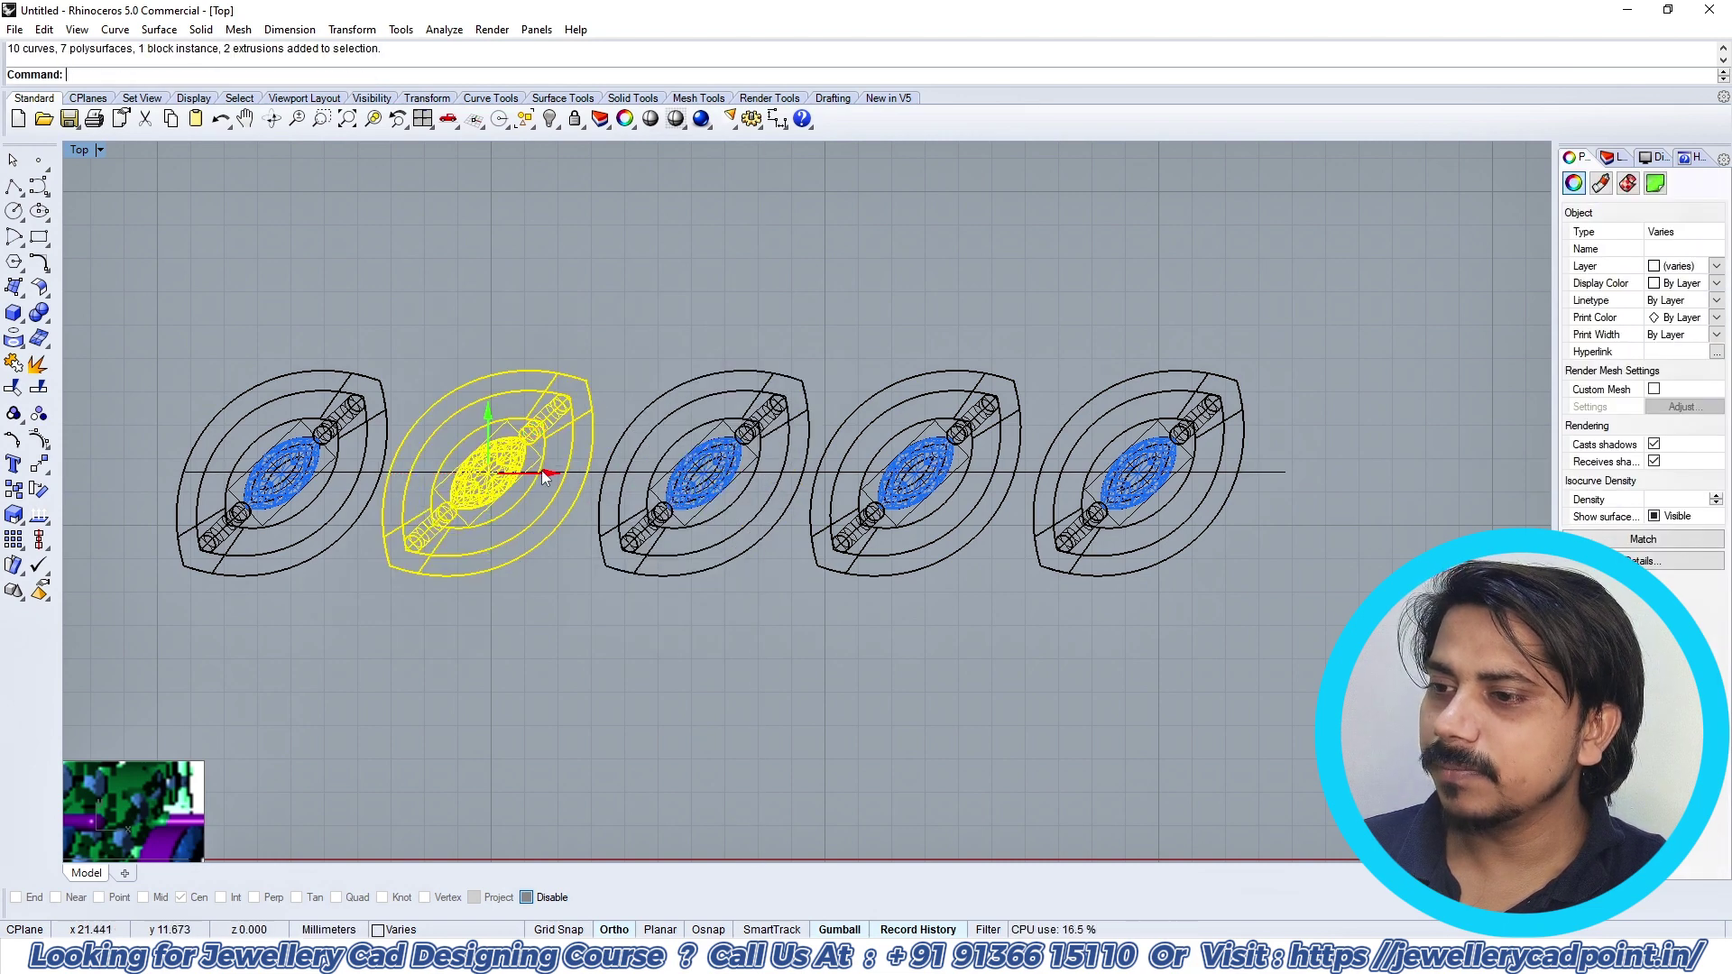
left_click_drag(543, 469, 549, 470)
Step: Move the last setting to the line's end, spread the other three copies evenly behind it, and return to shaded display
left_click(837, 539, "shift")
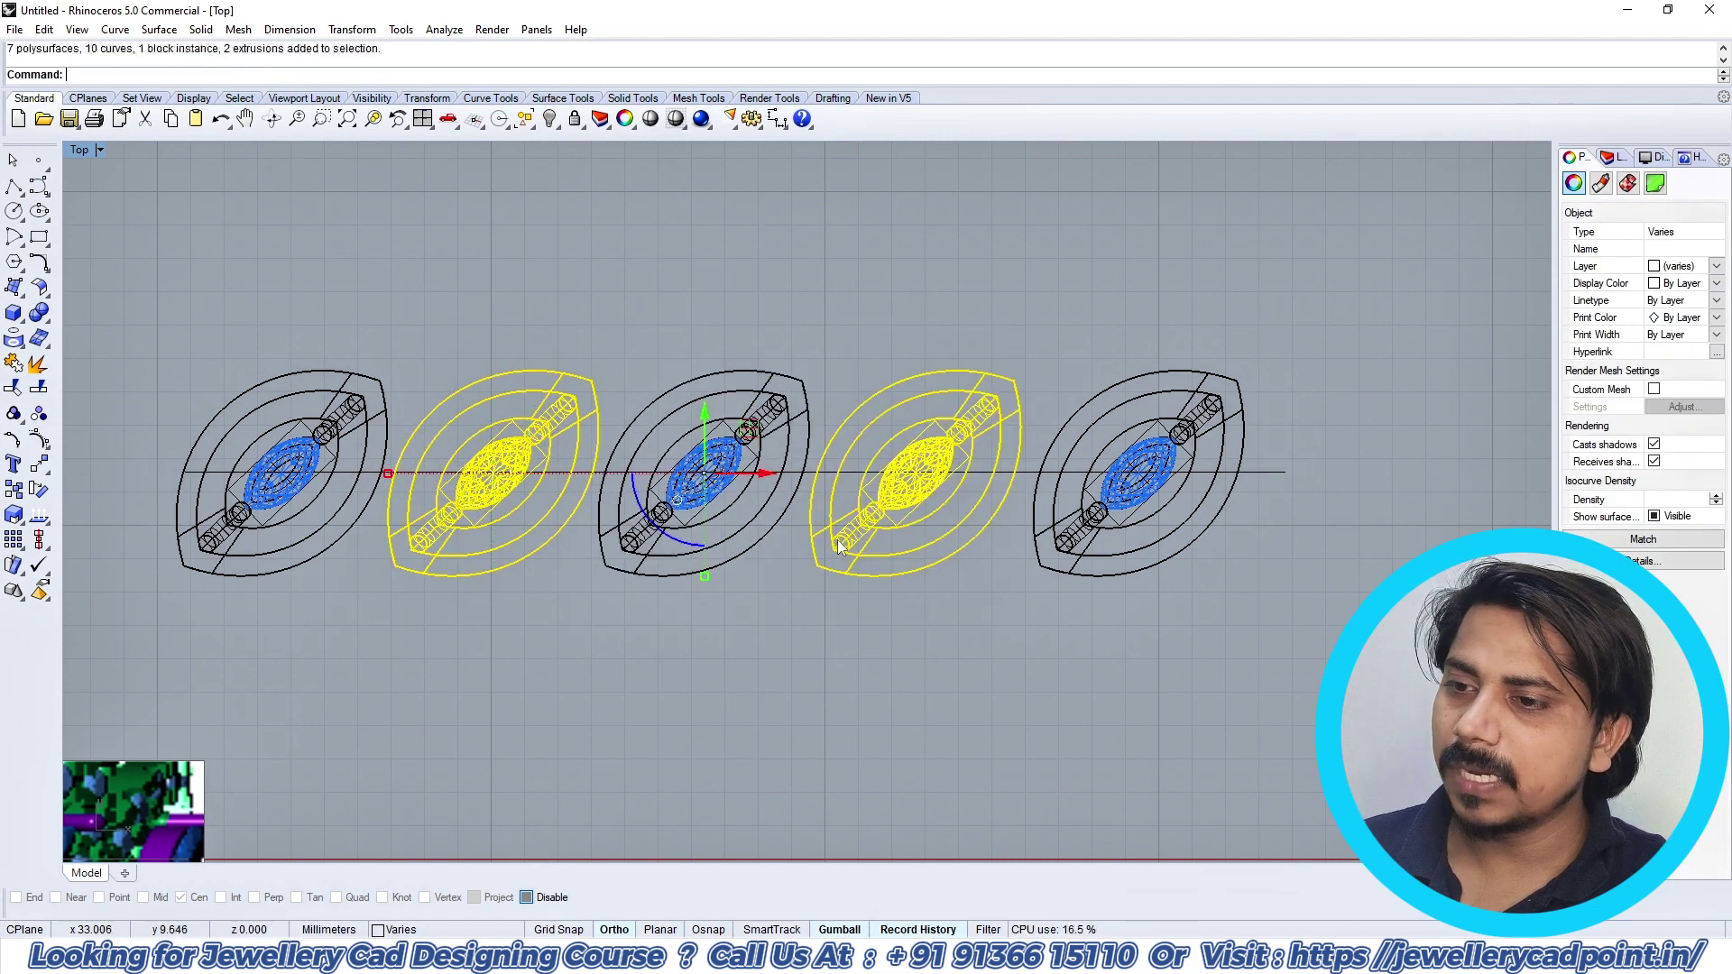
left_click(605, 523, "shift")
left_click(351, 517, "shift")
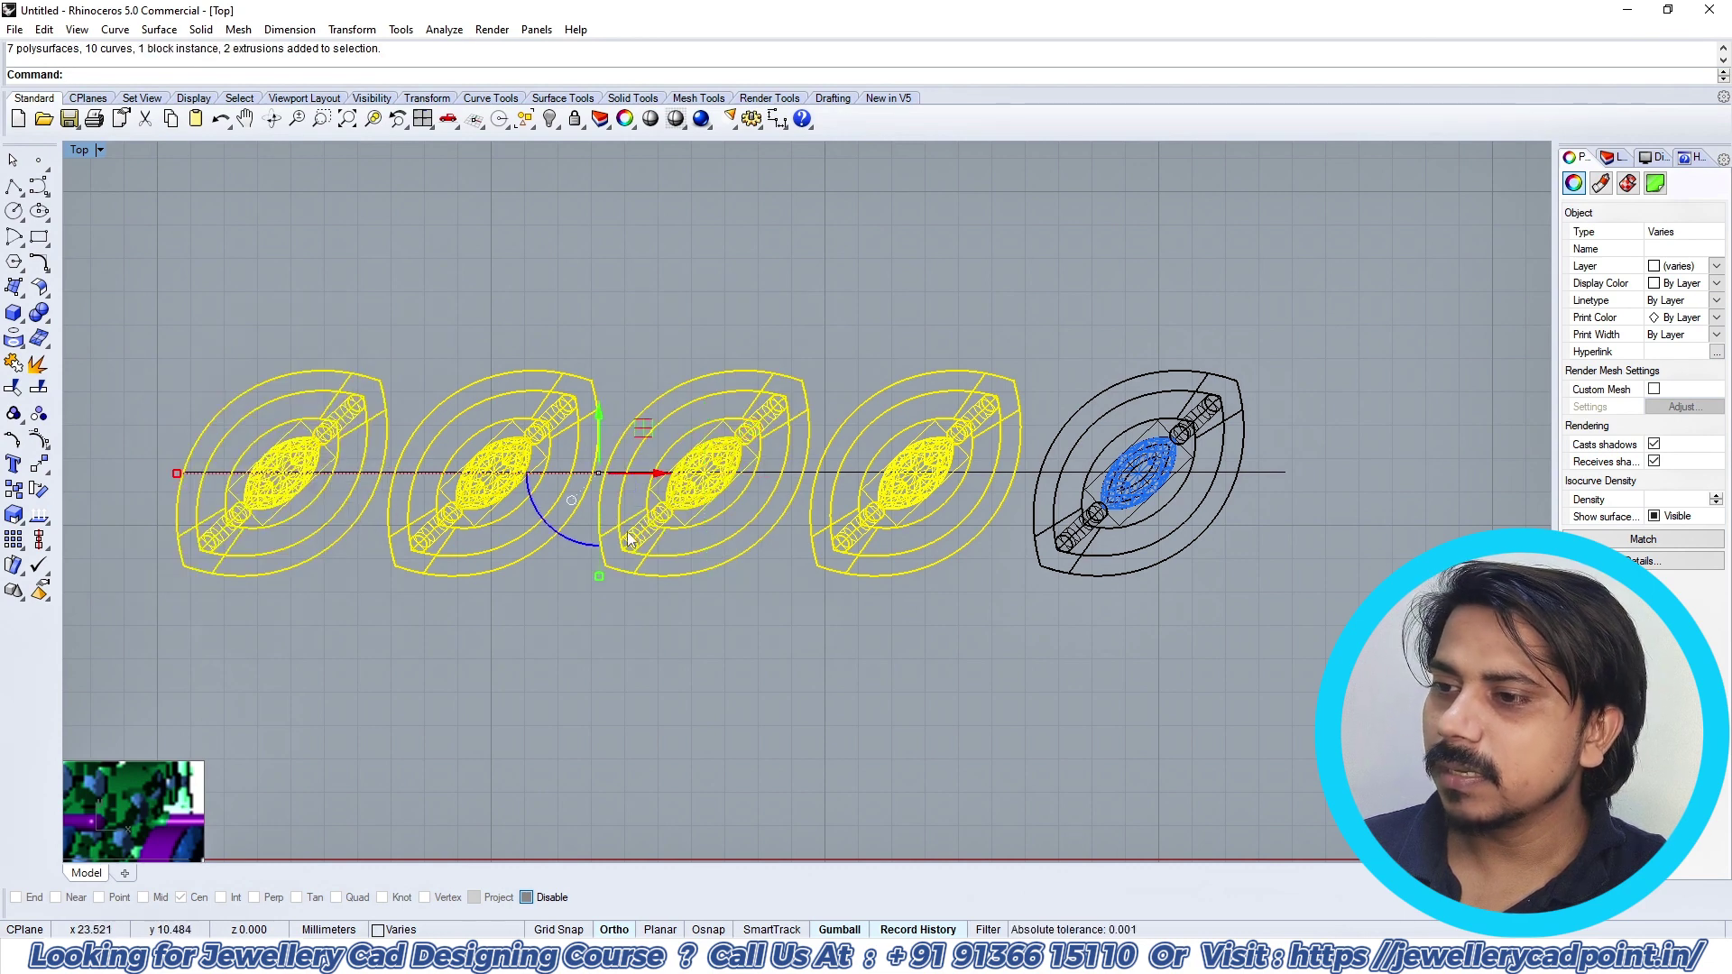
left_click(934, 538)
left_click(1178, 501)
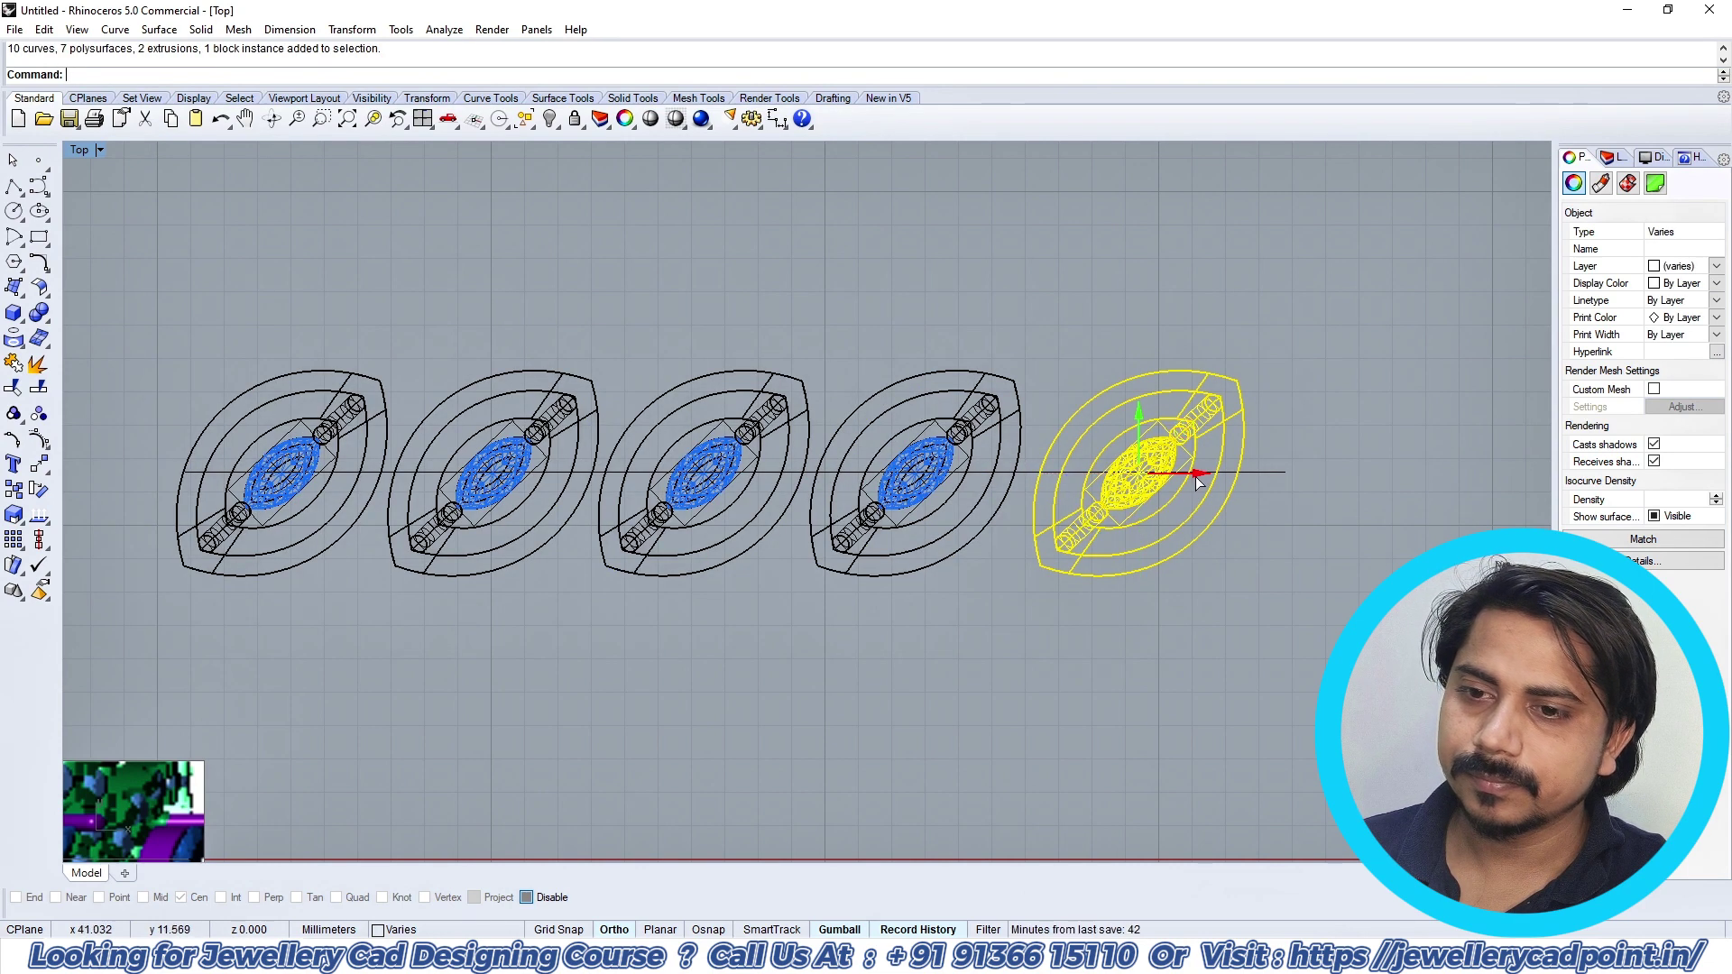
left_click_drag(1198, 483, 1215, 482)
left_click_drag(1223, 478, 1231, 478)
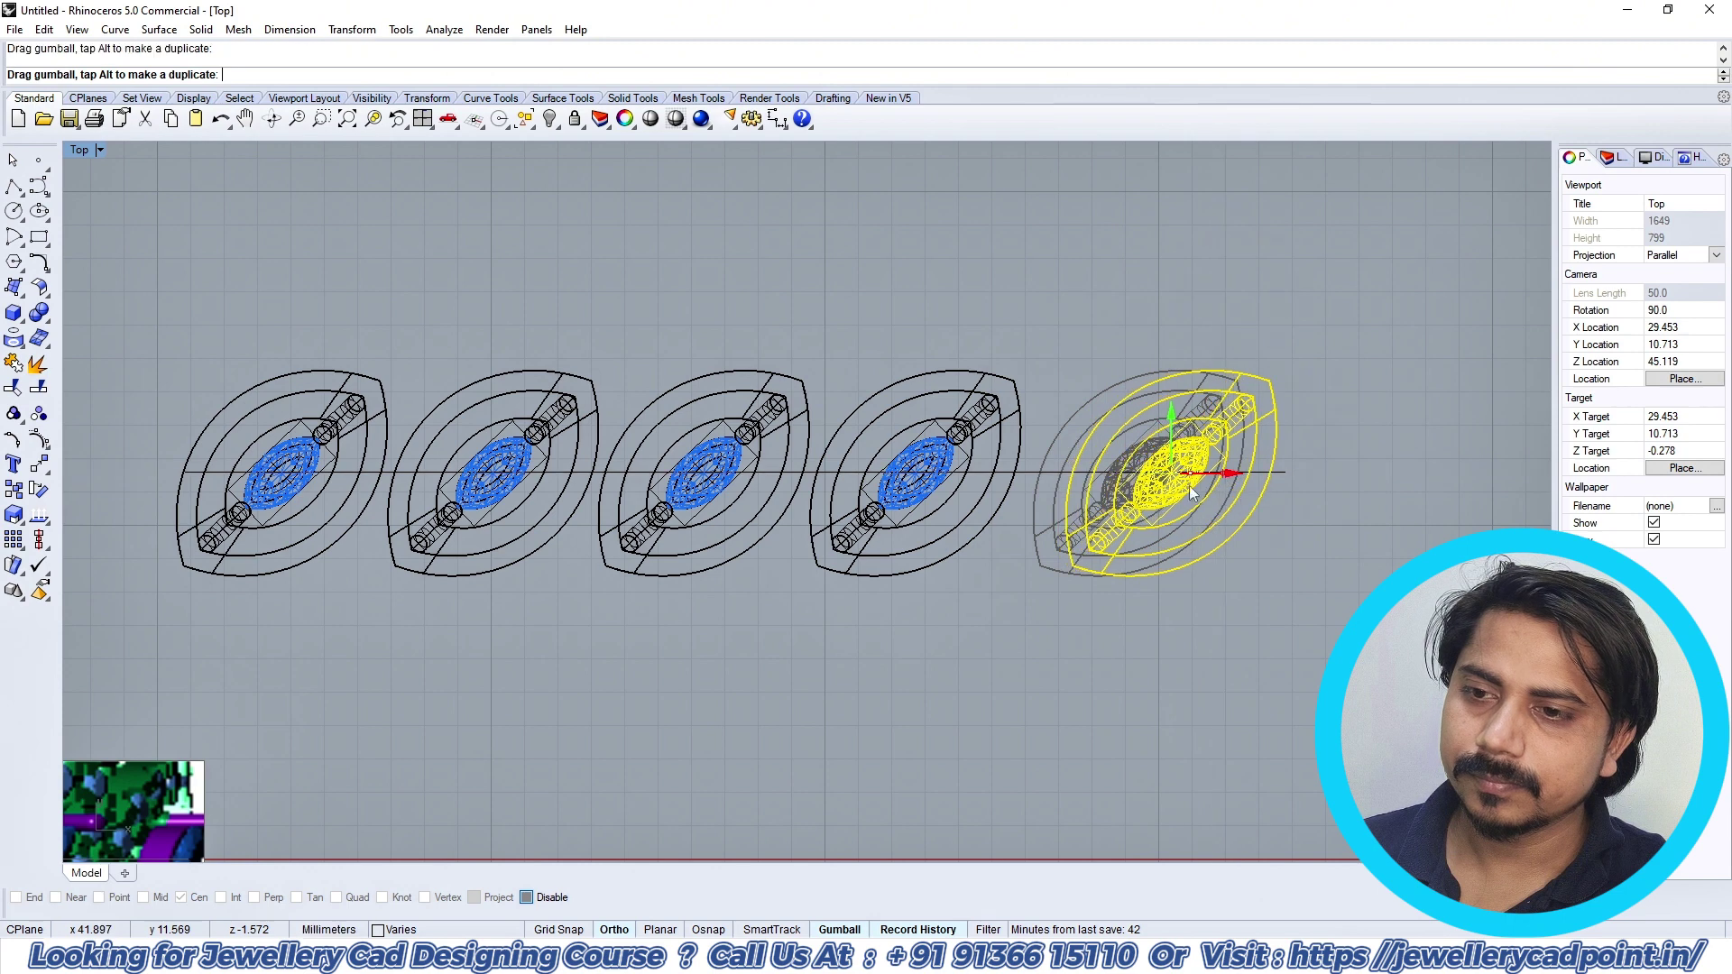
left_click(1010, 448)
left_click(1005, 443)
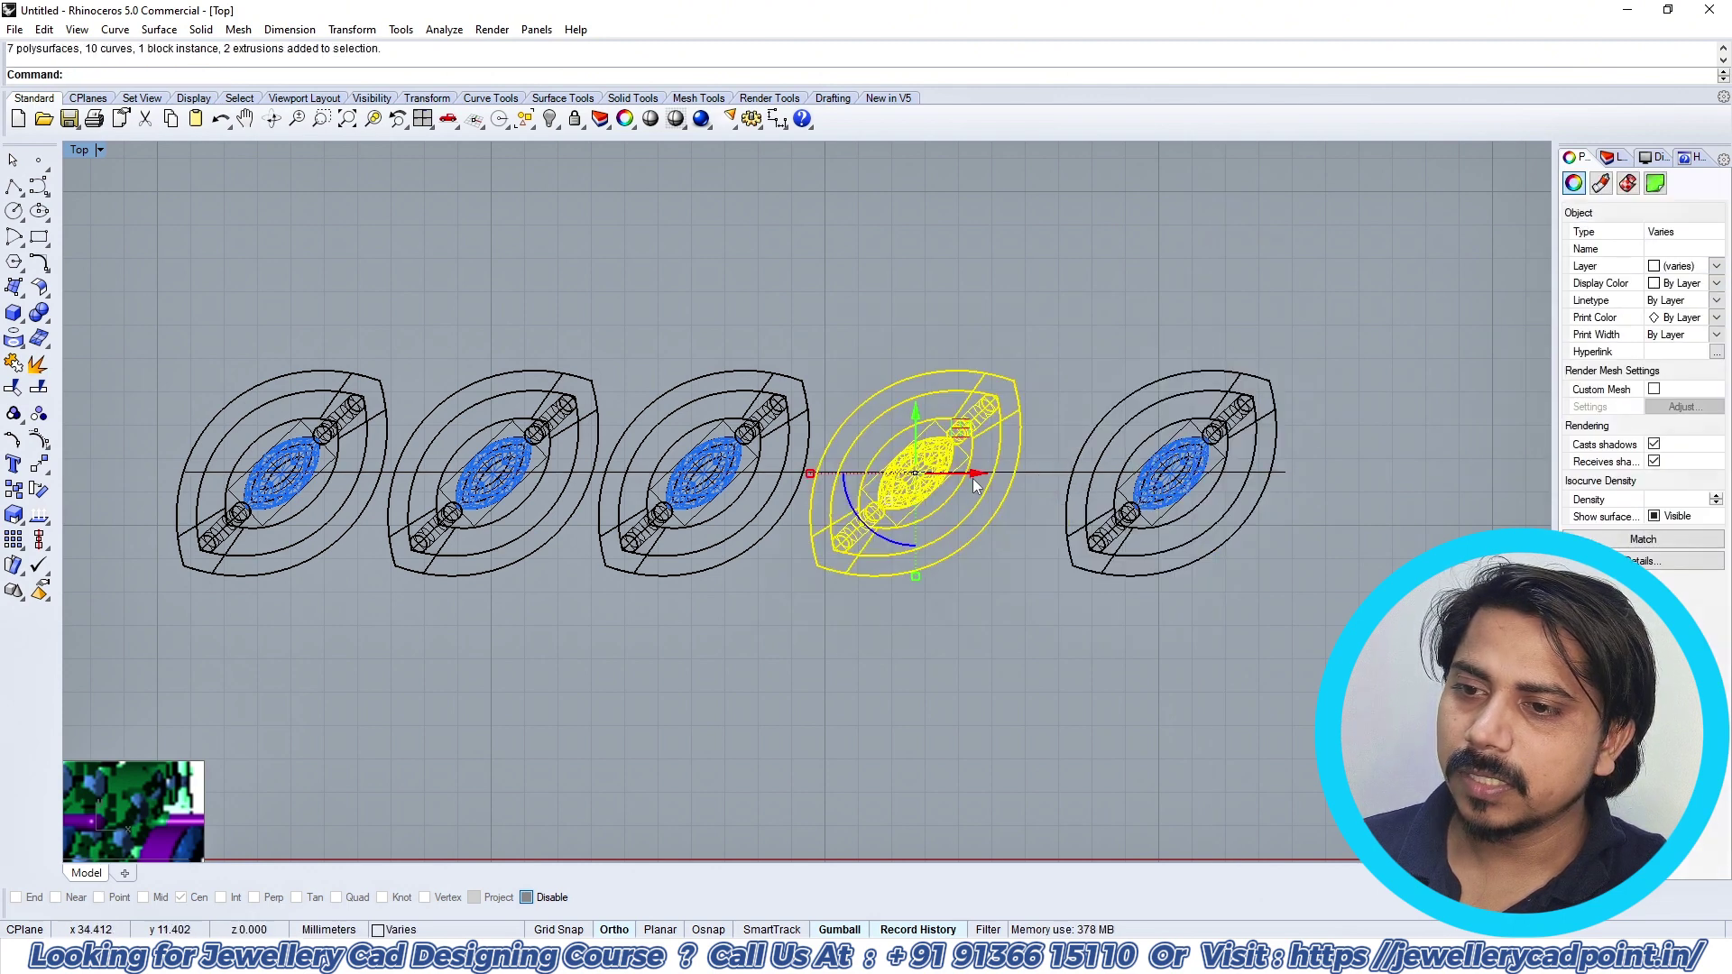
left_click_drag(977, 475, 1009, 481)
left_click(765, 478)
left_click_drag(765, 479, 782, 479)
left_click(565, 425)
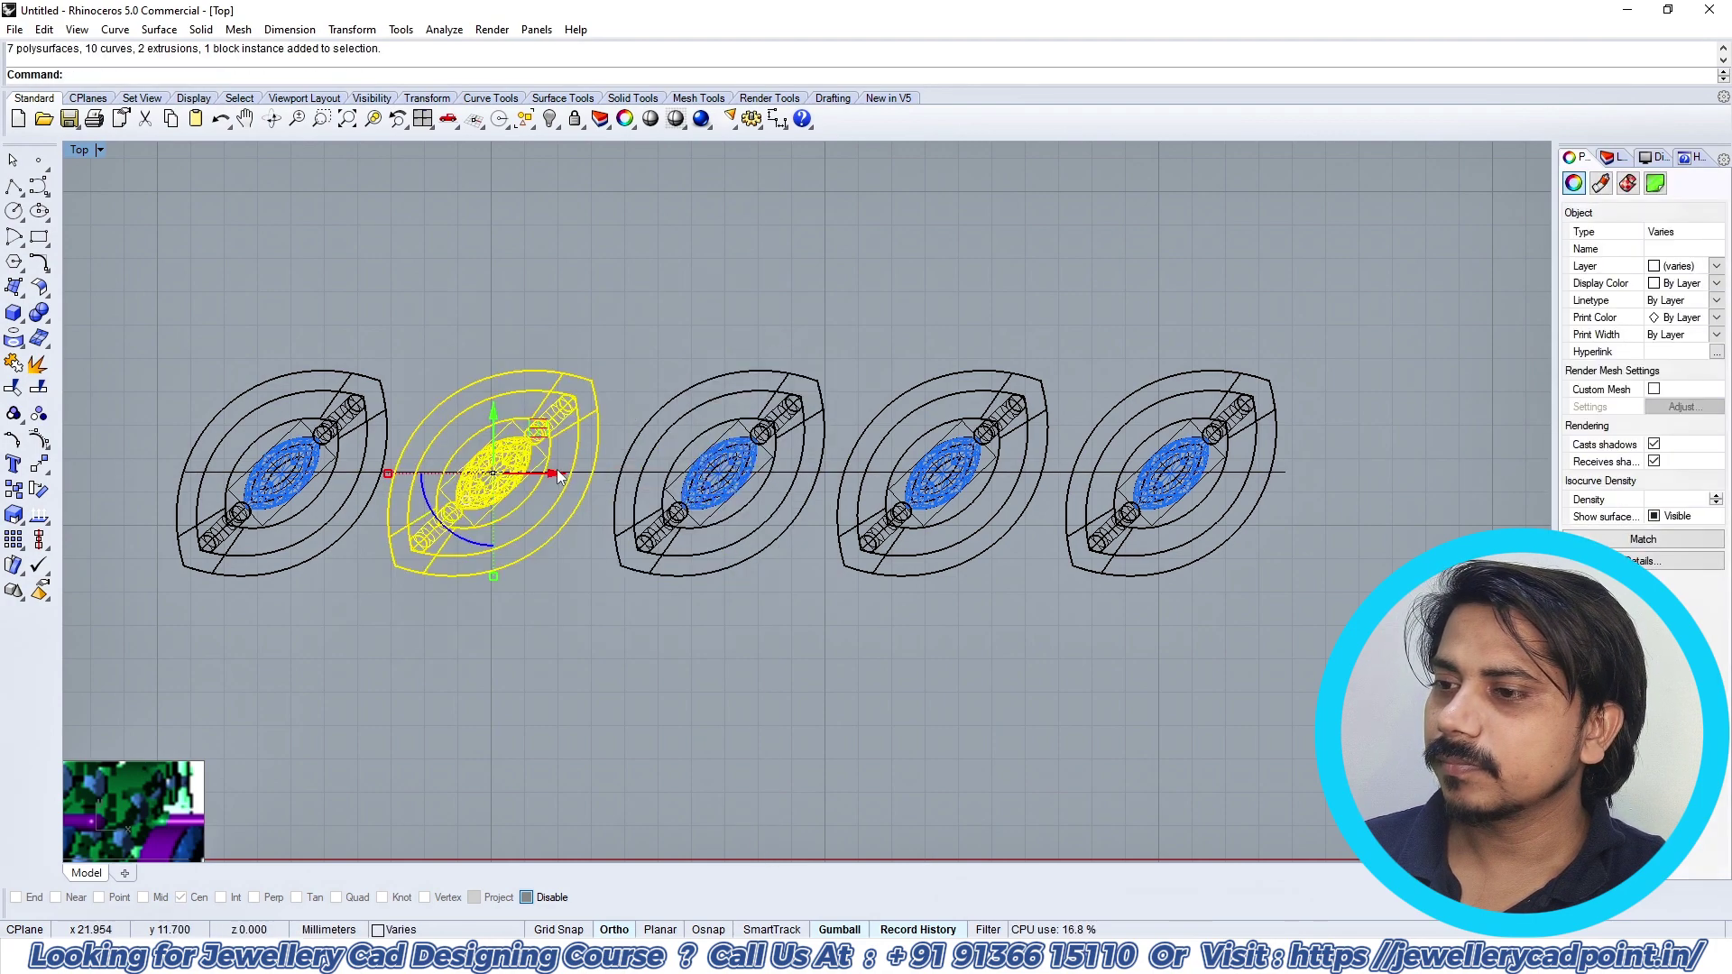
left_click_drag(556, 469, 567, 470)
type("SV")
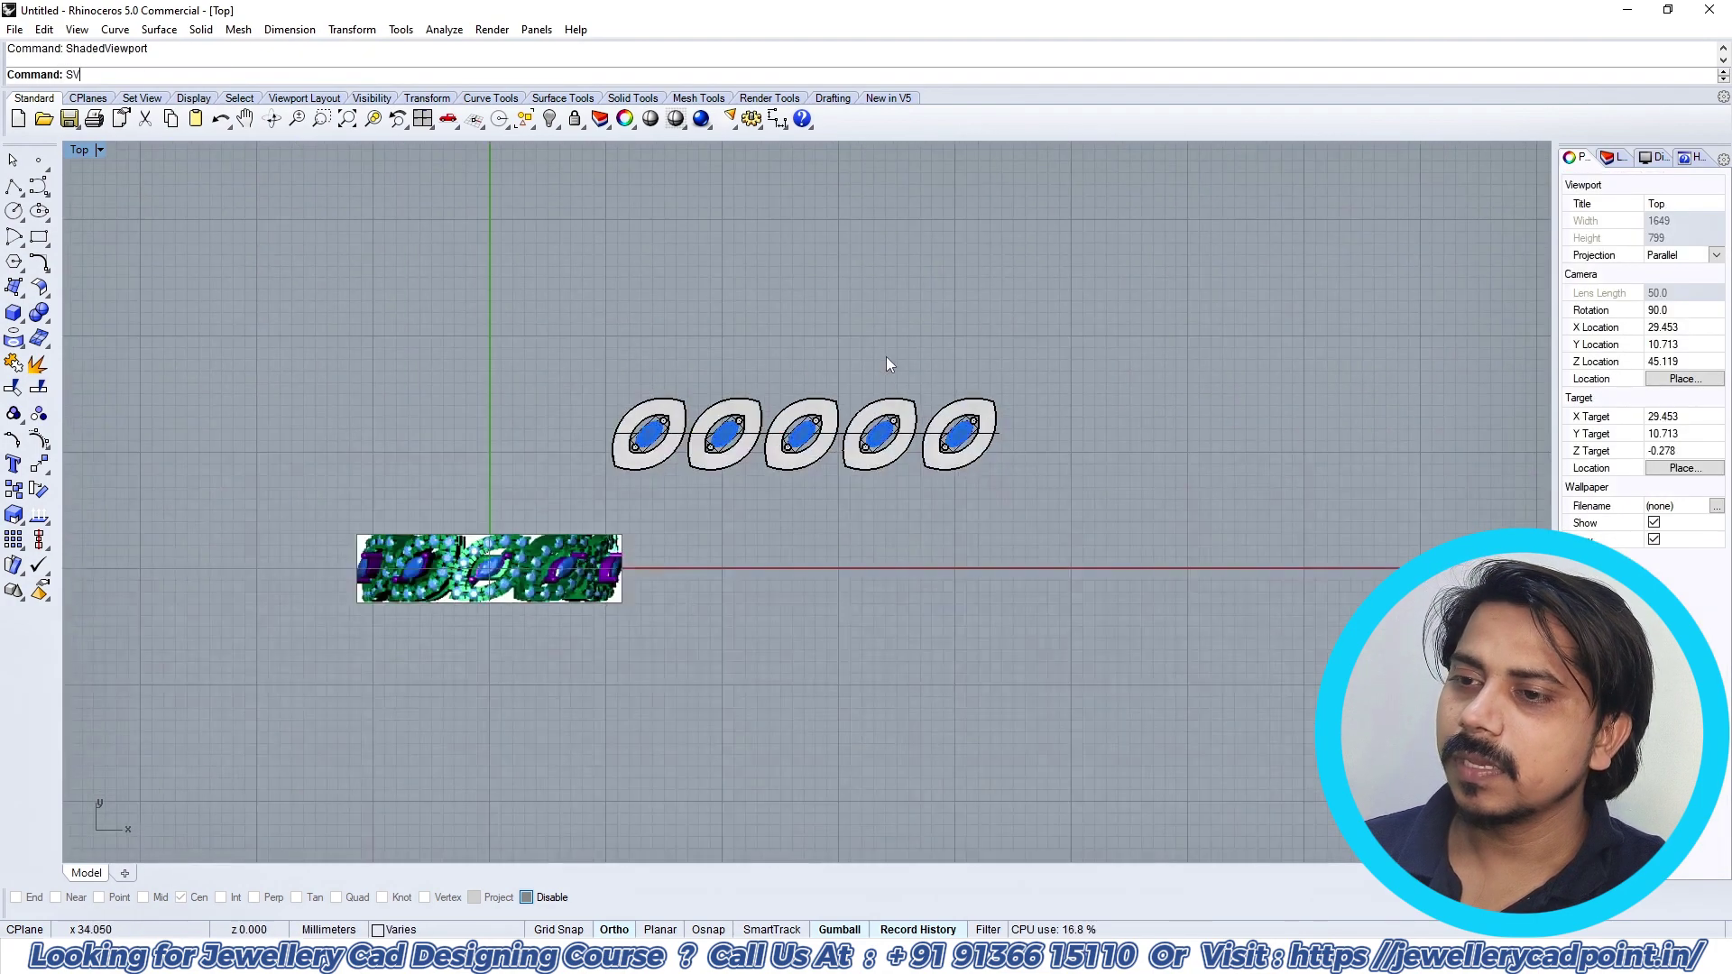
Step: Select all five settings in the row and group them
left_click_drag(585, 417, 584, 418)
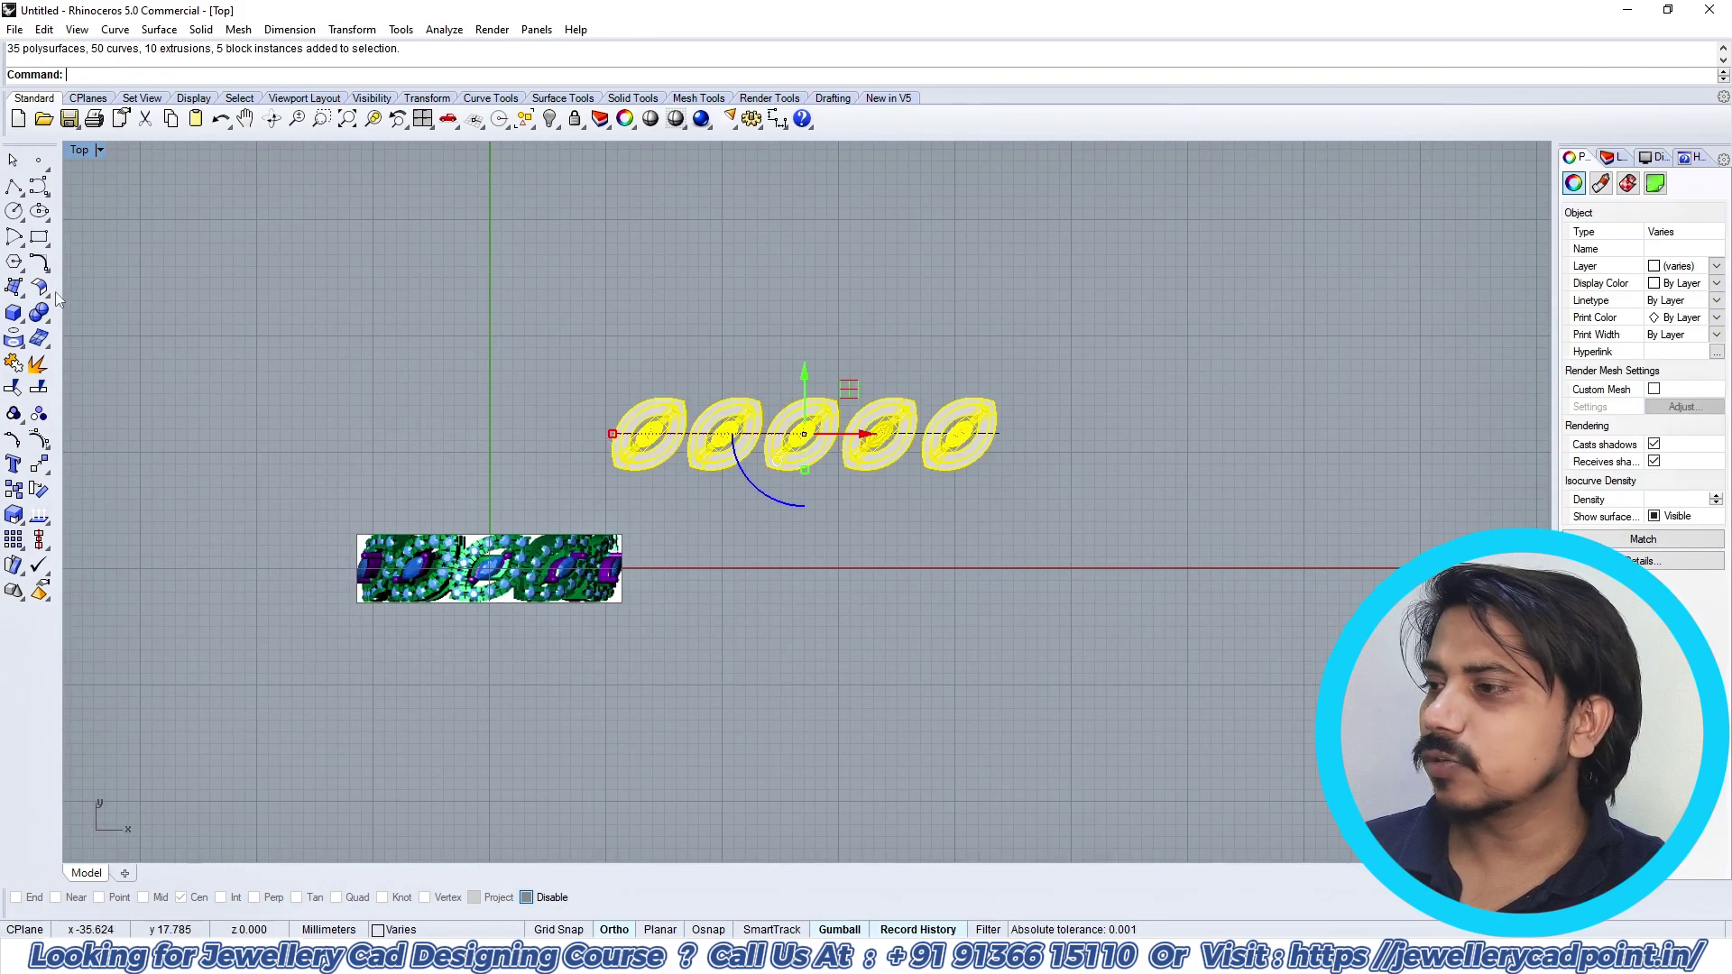
left_click(13, 415)
right_click_drag(665, 409, 682, 368)
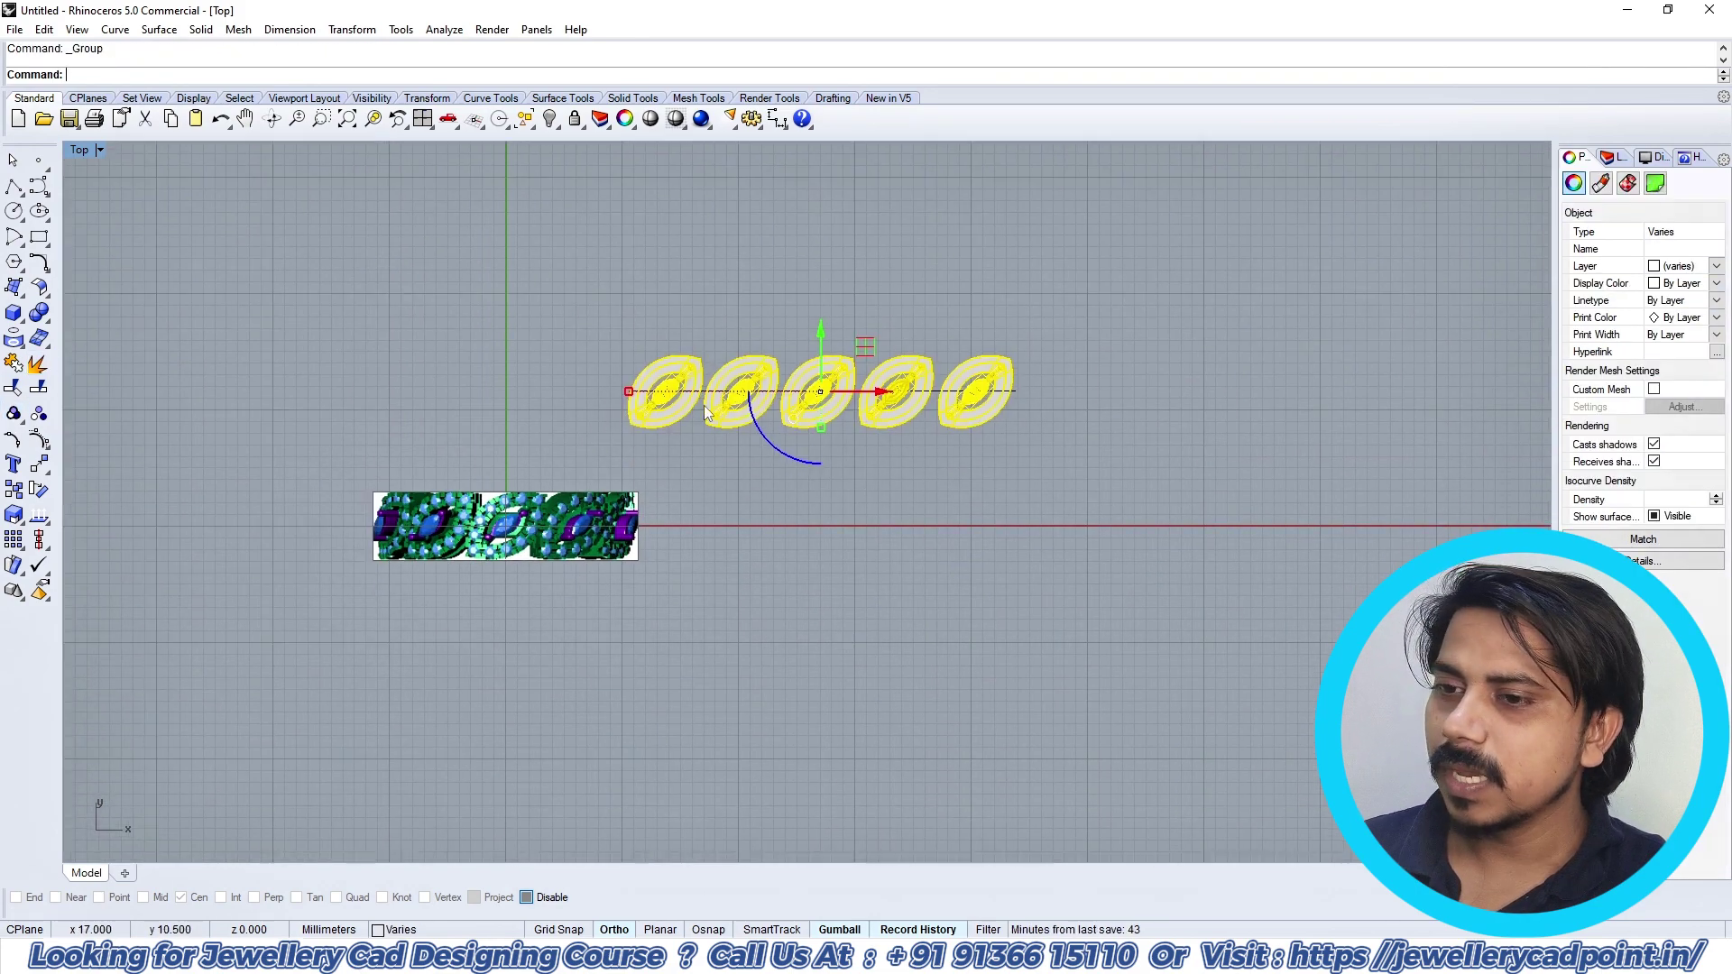
Step: Examine the grouped row from the top, perspective and front views, checking its height relative to the line and reference ring
type("SV")
key("Return")
right_click_drag(679, 459, 723, 379)
key("Escape")
type("BV")
key("Return")
type("TV")
key("Return")
type("PV")
key("Return")
right_click_drag(738, 507, 839, 476)
type("FV")
key("Return")
scroll(787, 534, "up", 5)
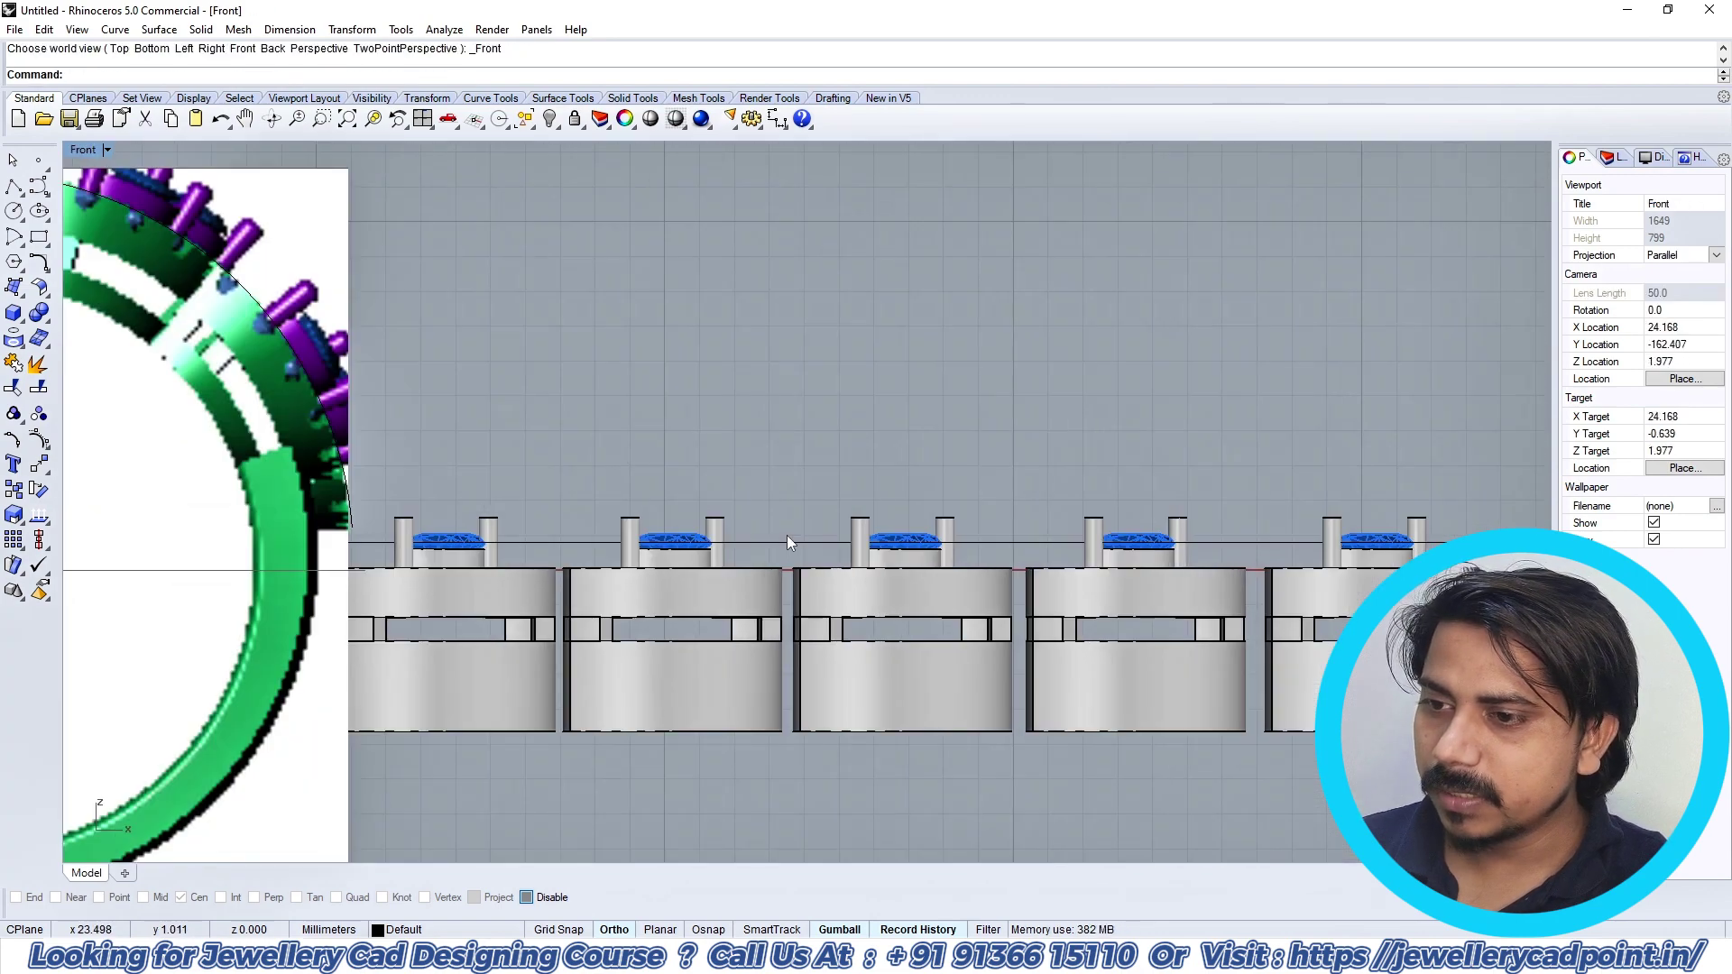
left_click(787, 541)
key("ctrl+a")
scroll(951, 468, "down", 3)
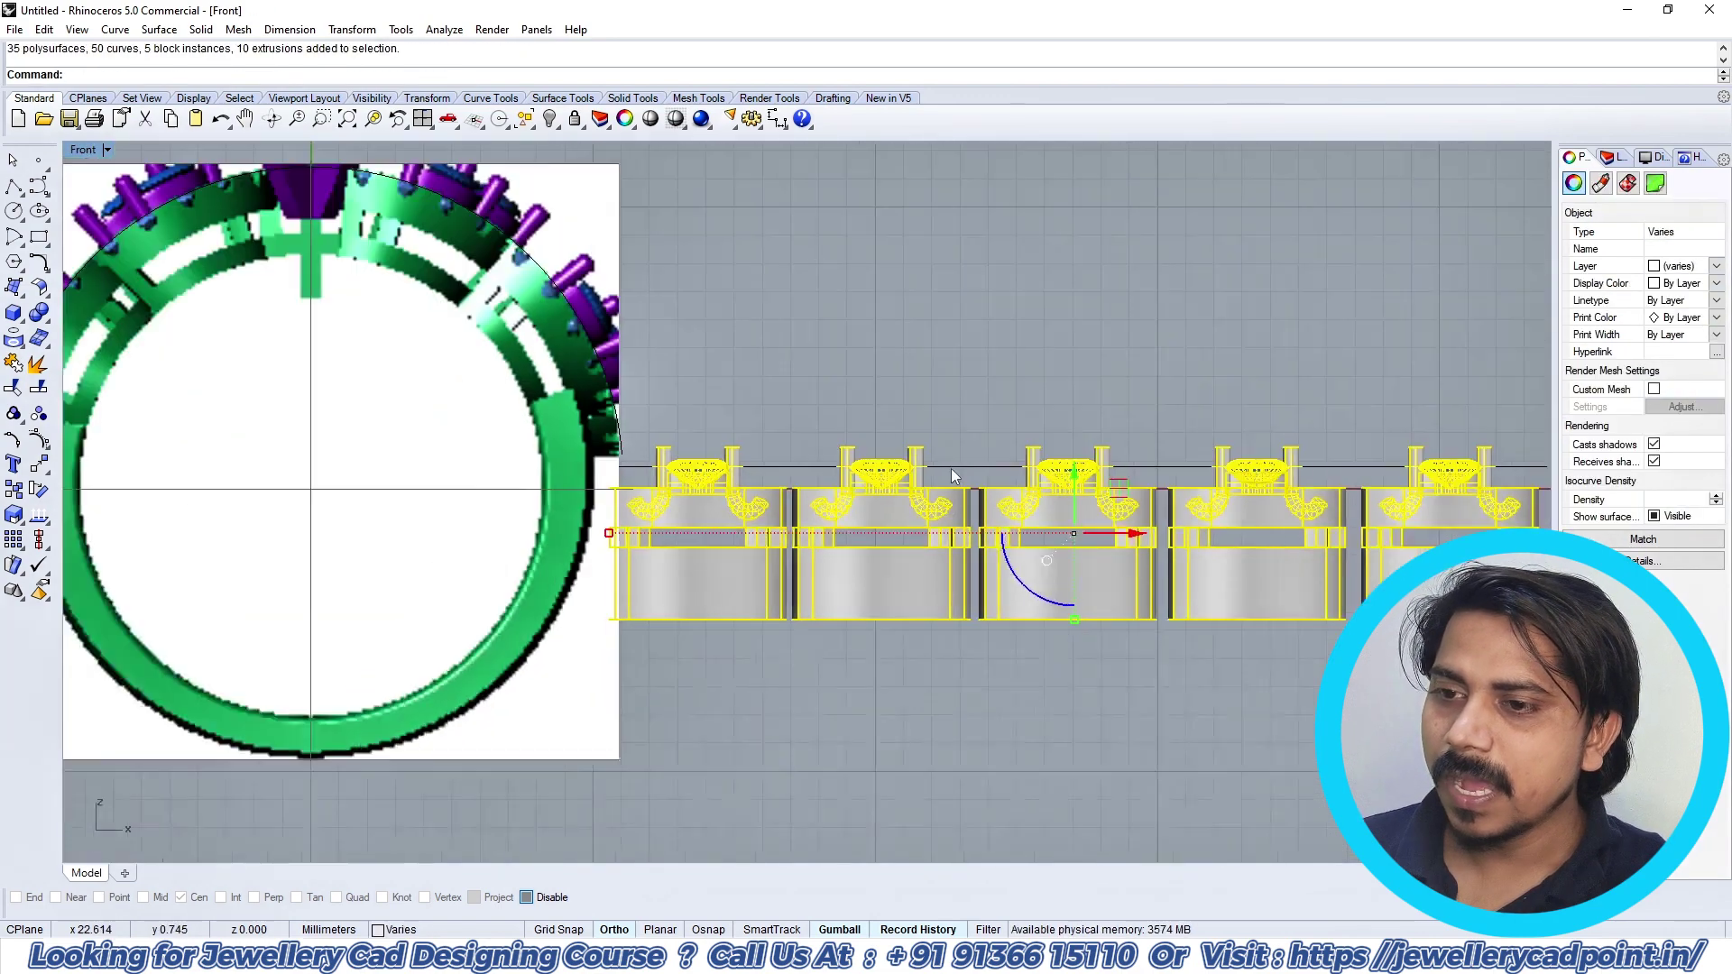
scroll(884, 482, "up", 3)
scroll(814, 495, "down", 2)
scroll(814, 495, "down", 2)
type("TV")
key("Return")
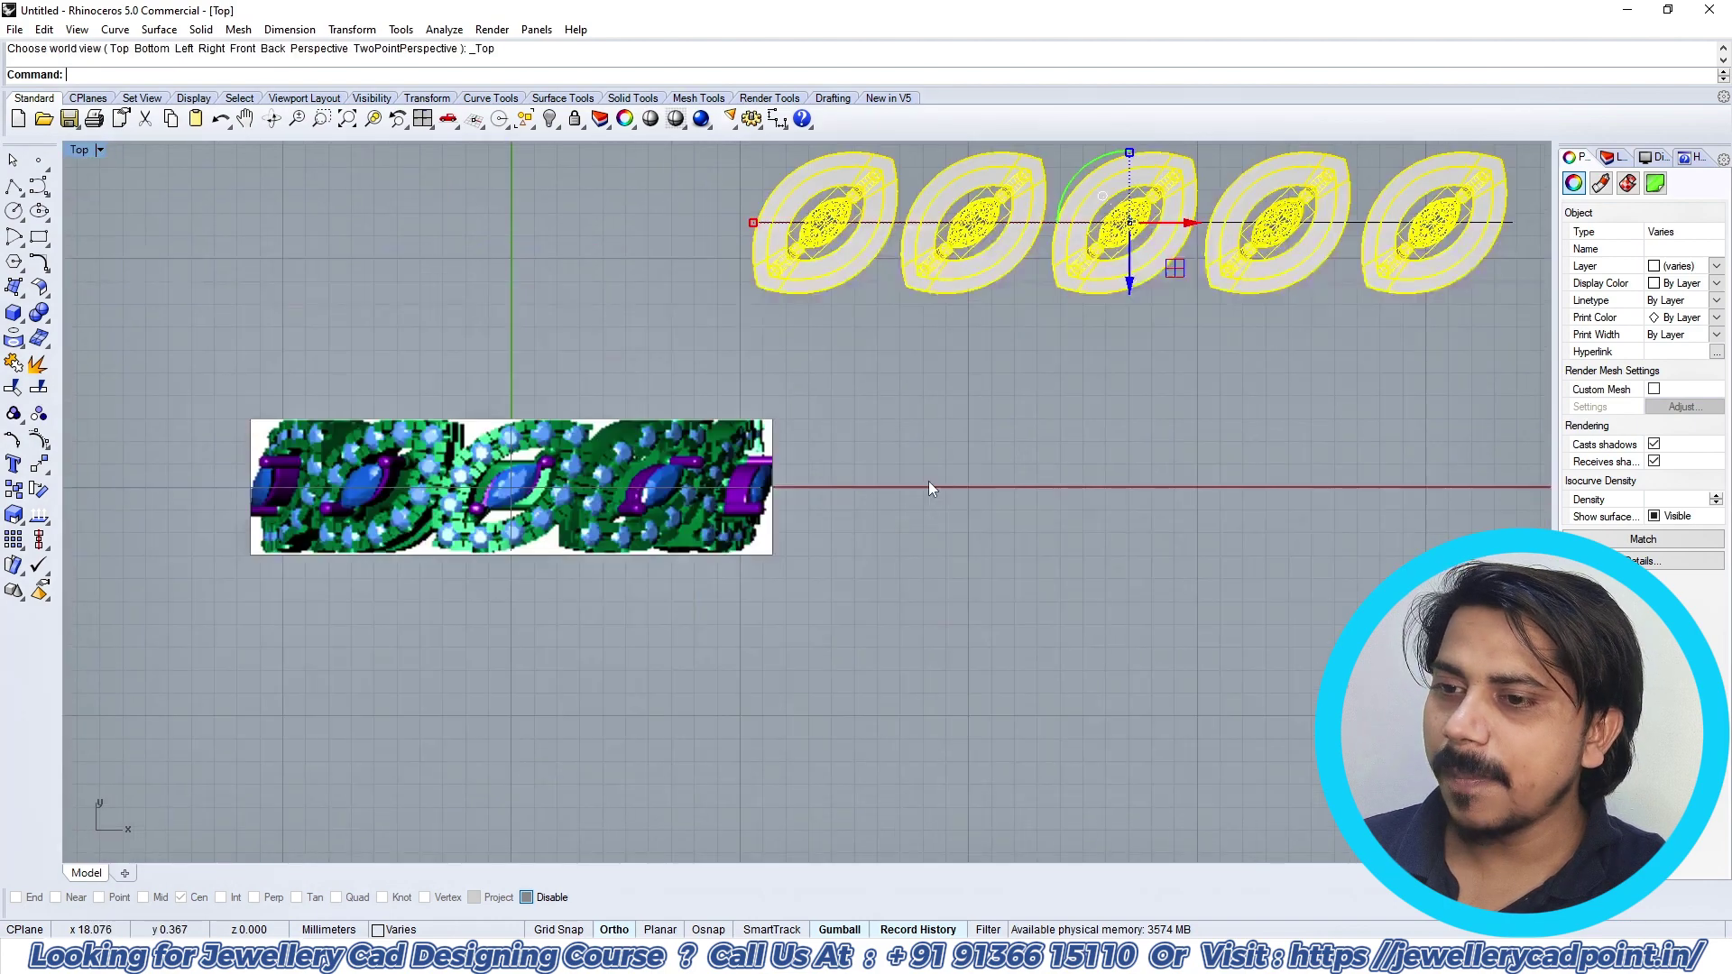
Step: Flow a copy of the grouped settings along the reference ring's arc, using the straight line as base curve, without rigid, local or stretch options
left_click(928, 483)
right_click_drag(808, 401, 778, 489)
type("PV")
key("Return")
right_click_drag(756, 554, 1002, 618)
scroll(776, 455, "up", 6)
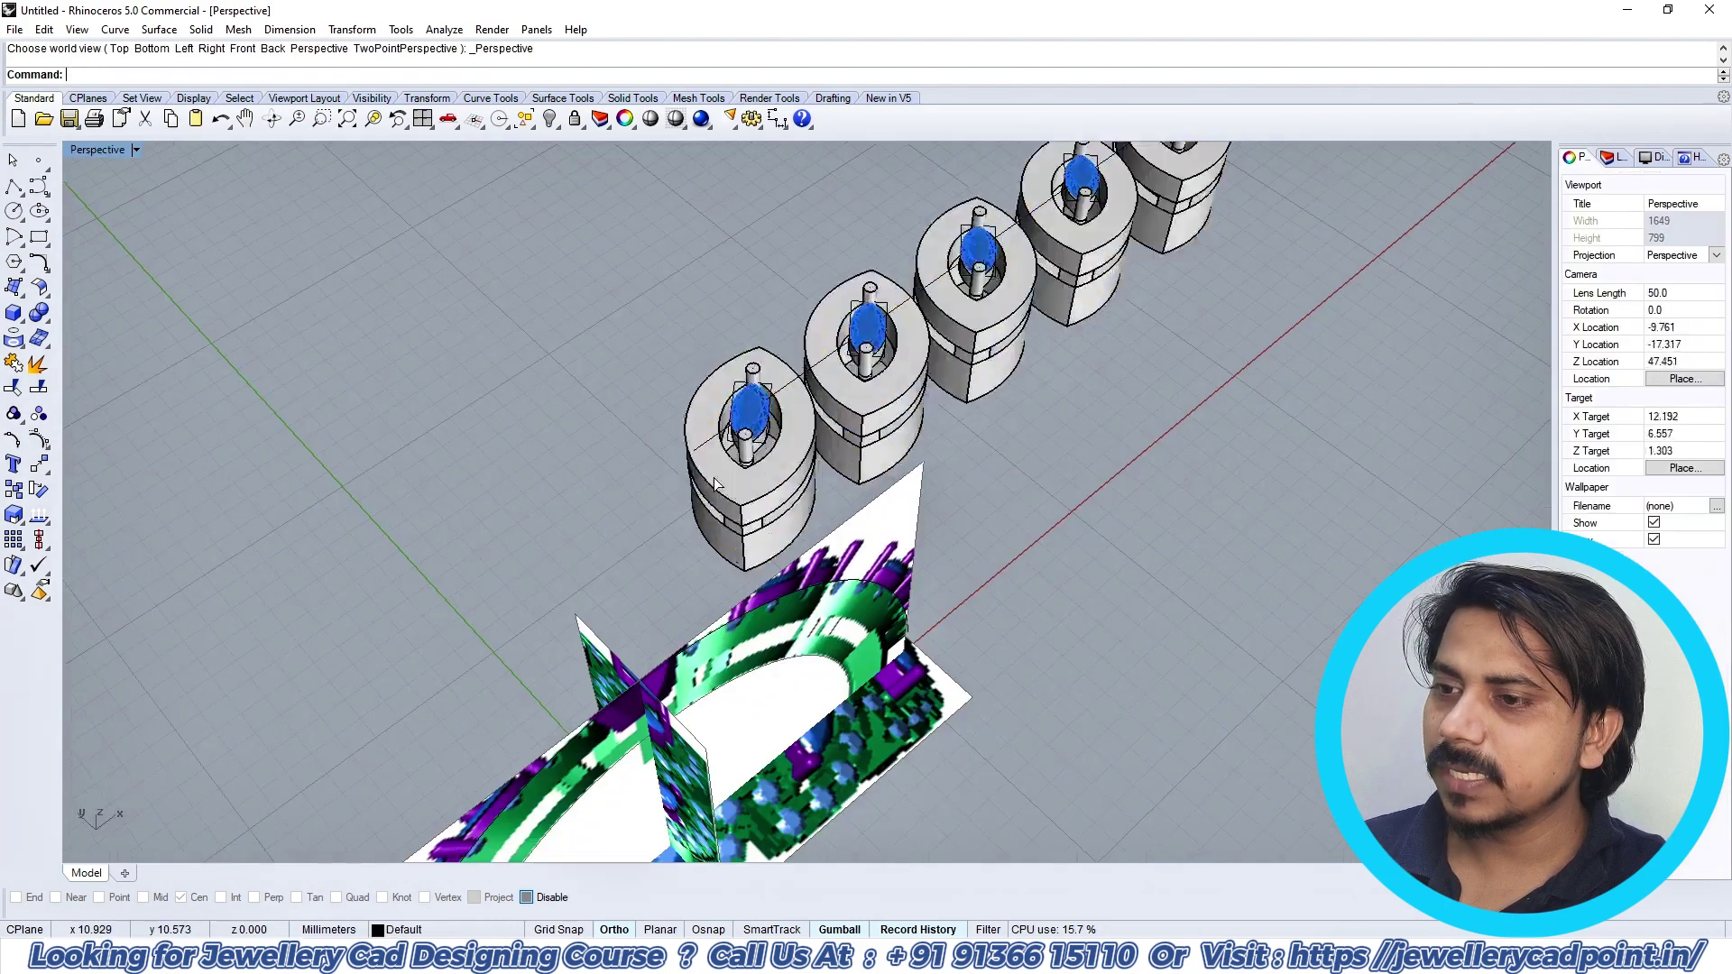
left_click(767, 451)
left_click(362, 37)
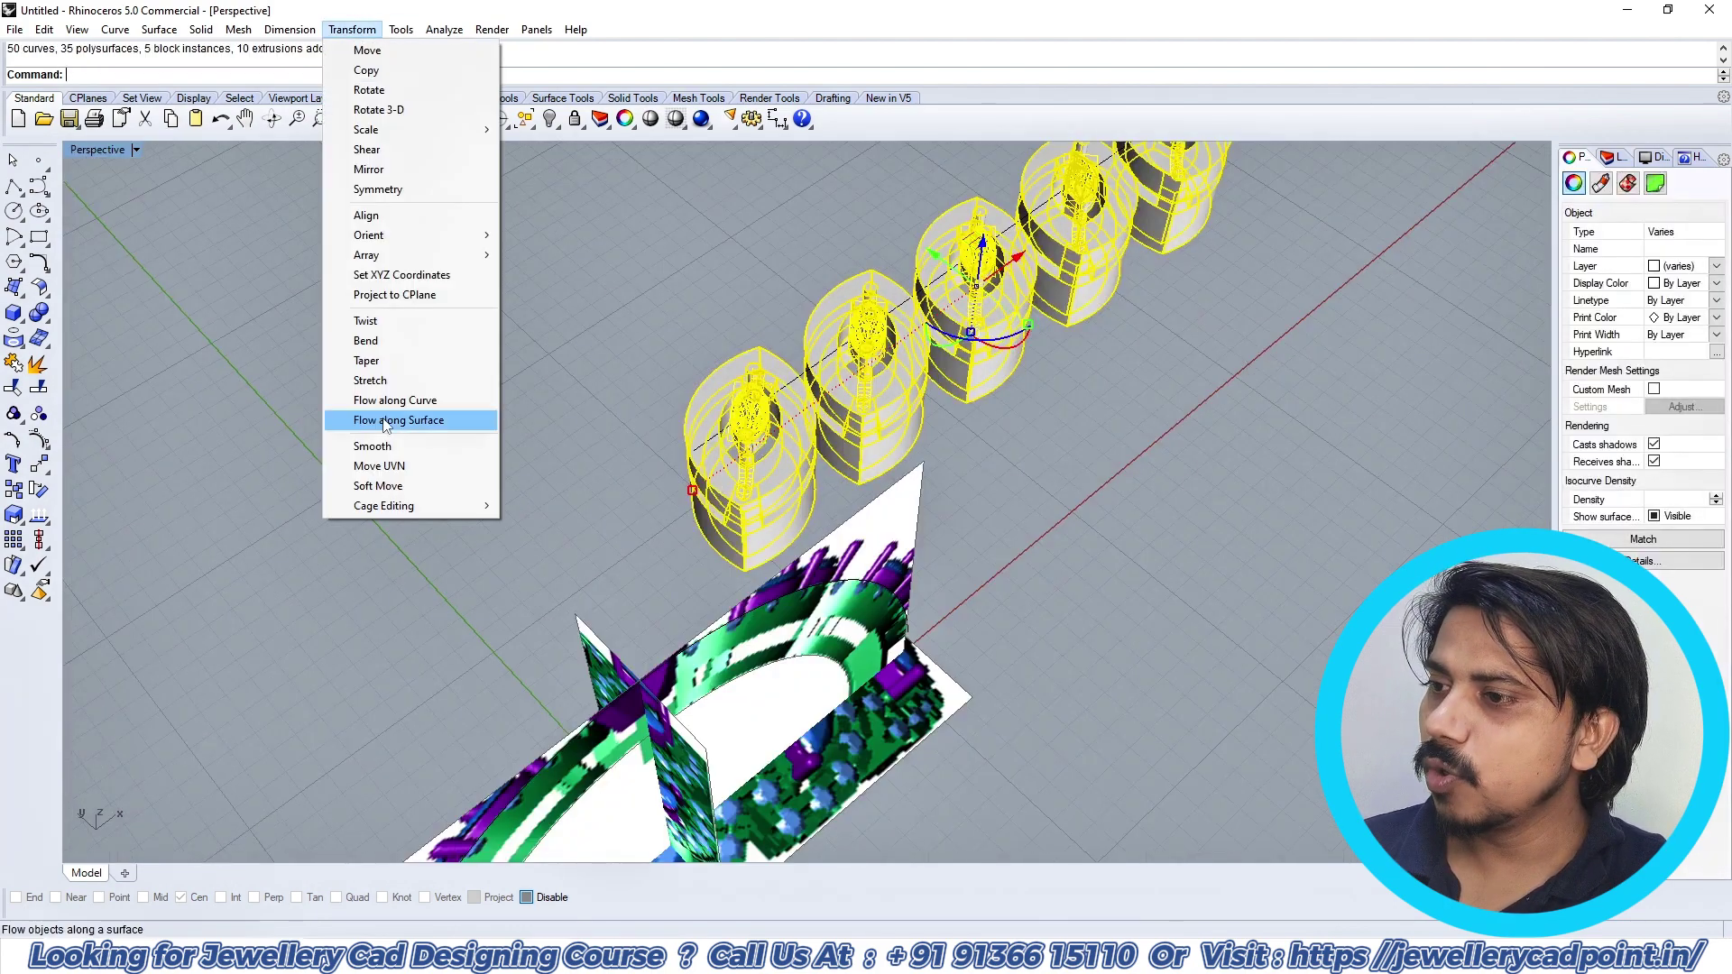
left_click(379, 398)
scroll(686, 443, "up", 2)
left_click(702, 442)
scroll(702, 442, "down", 9)
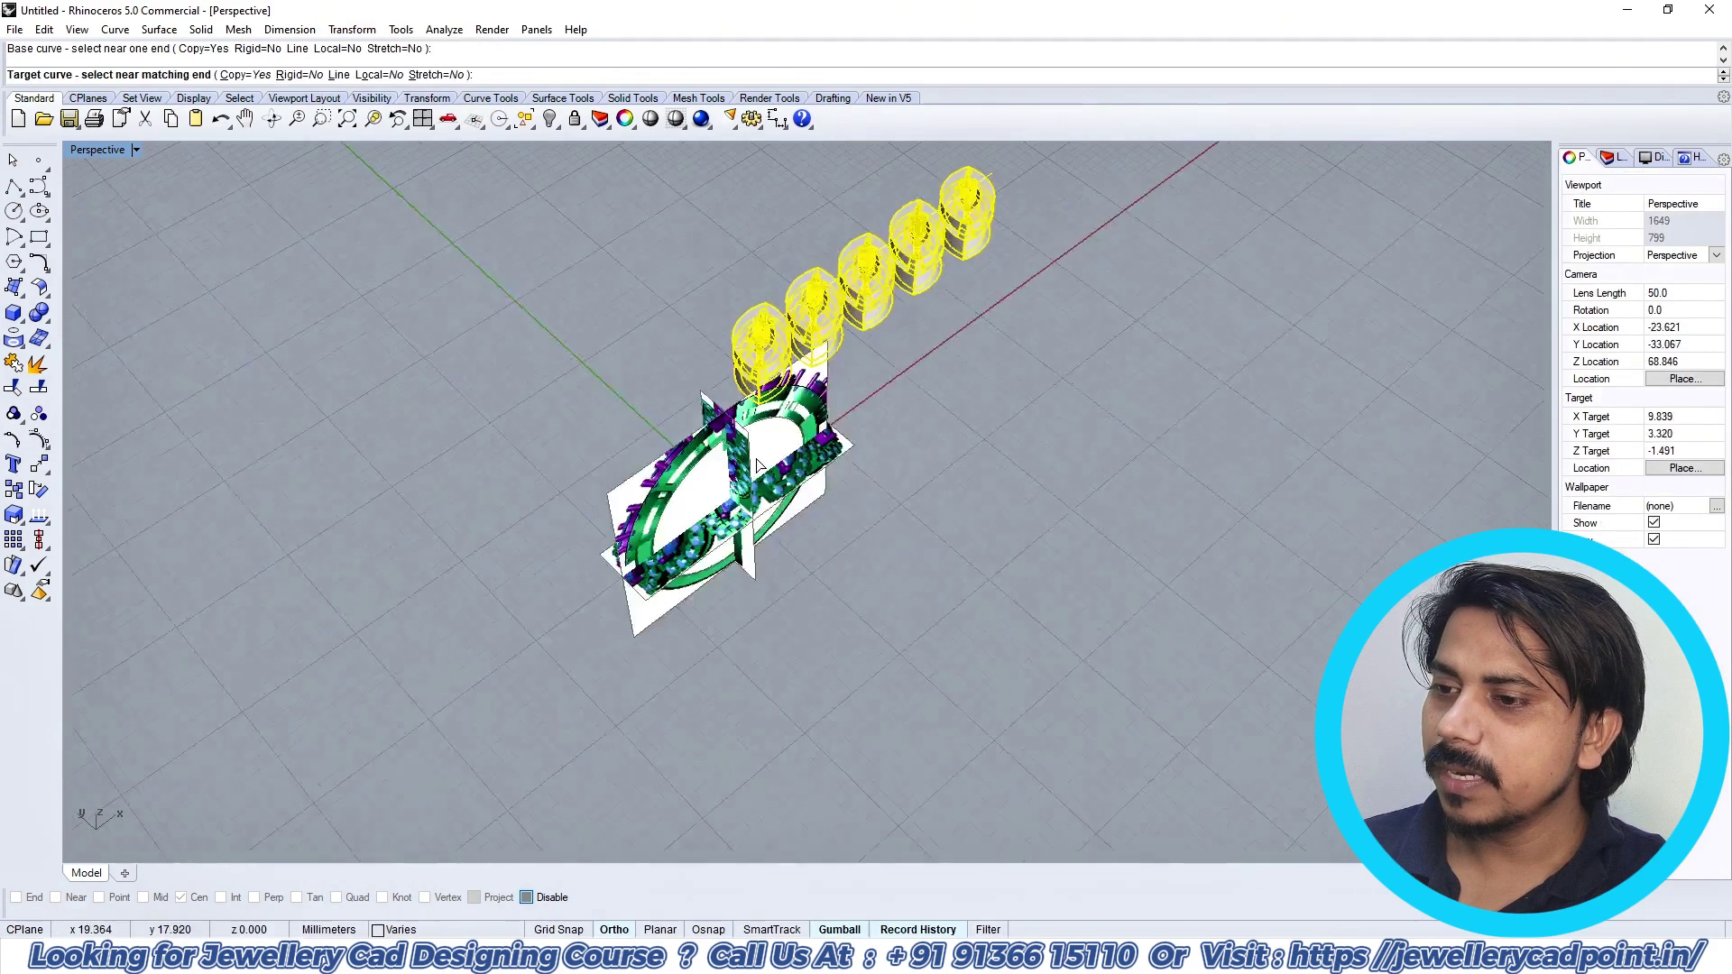
right_click_drag(696, 469, 627, 397)
scroll(618, 399, "up", 4)
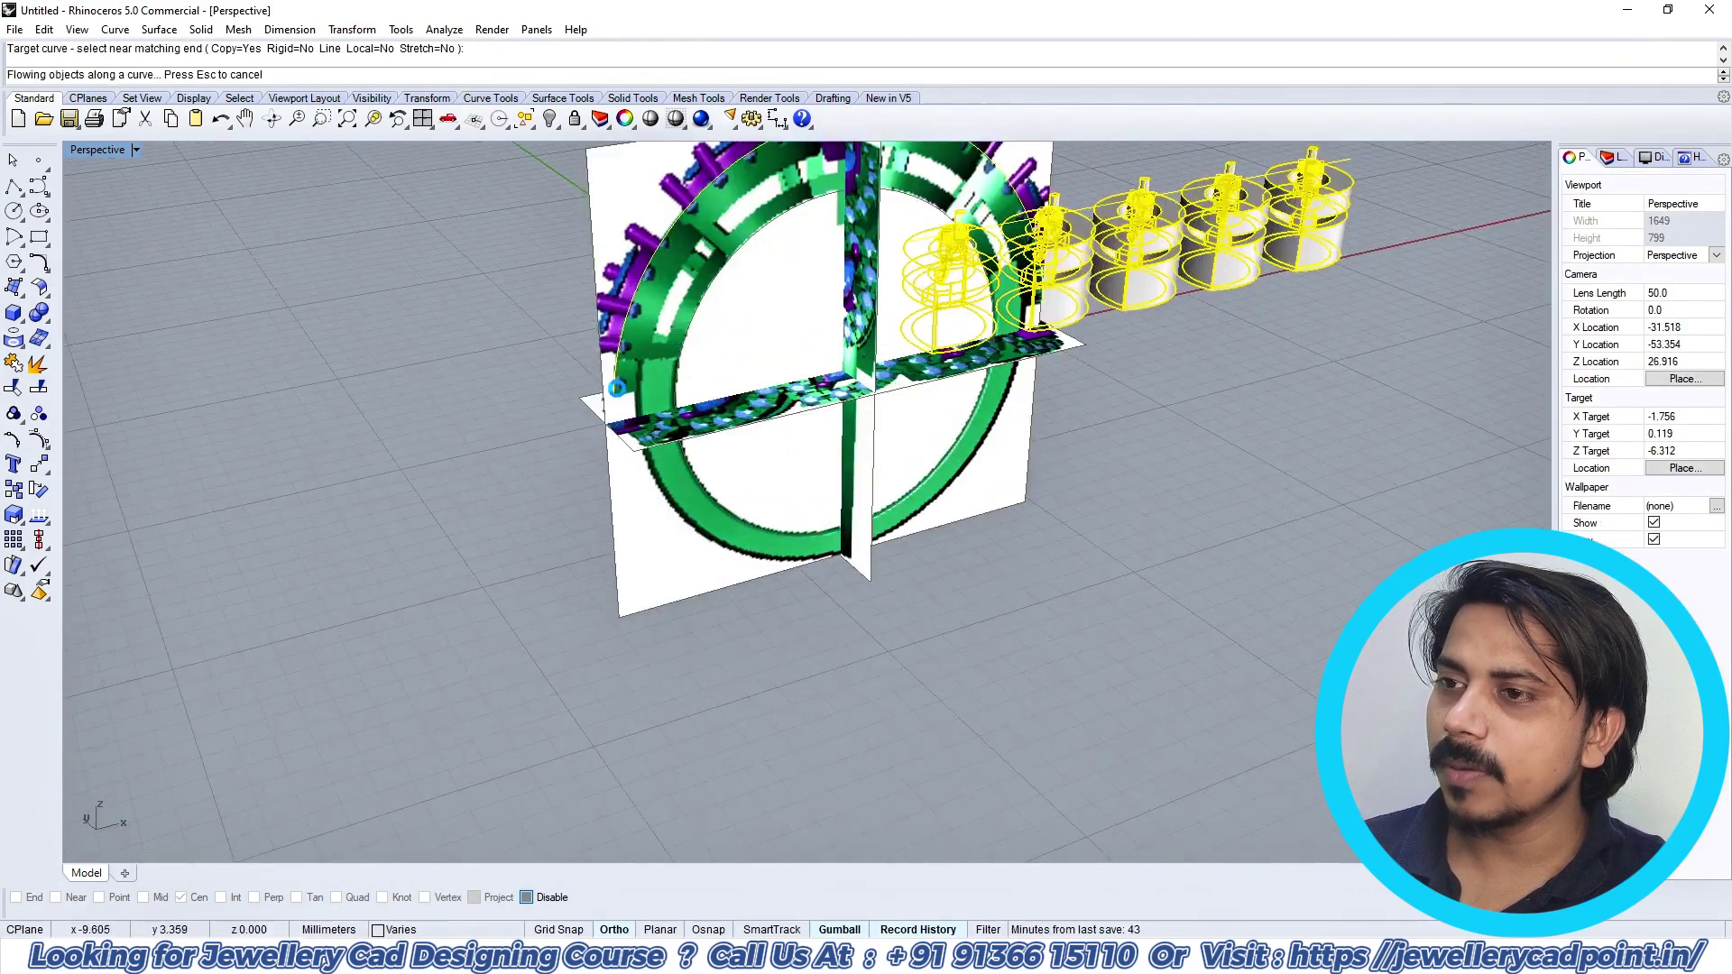
left_click(613, 392)
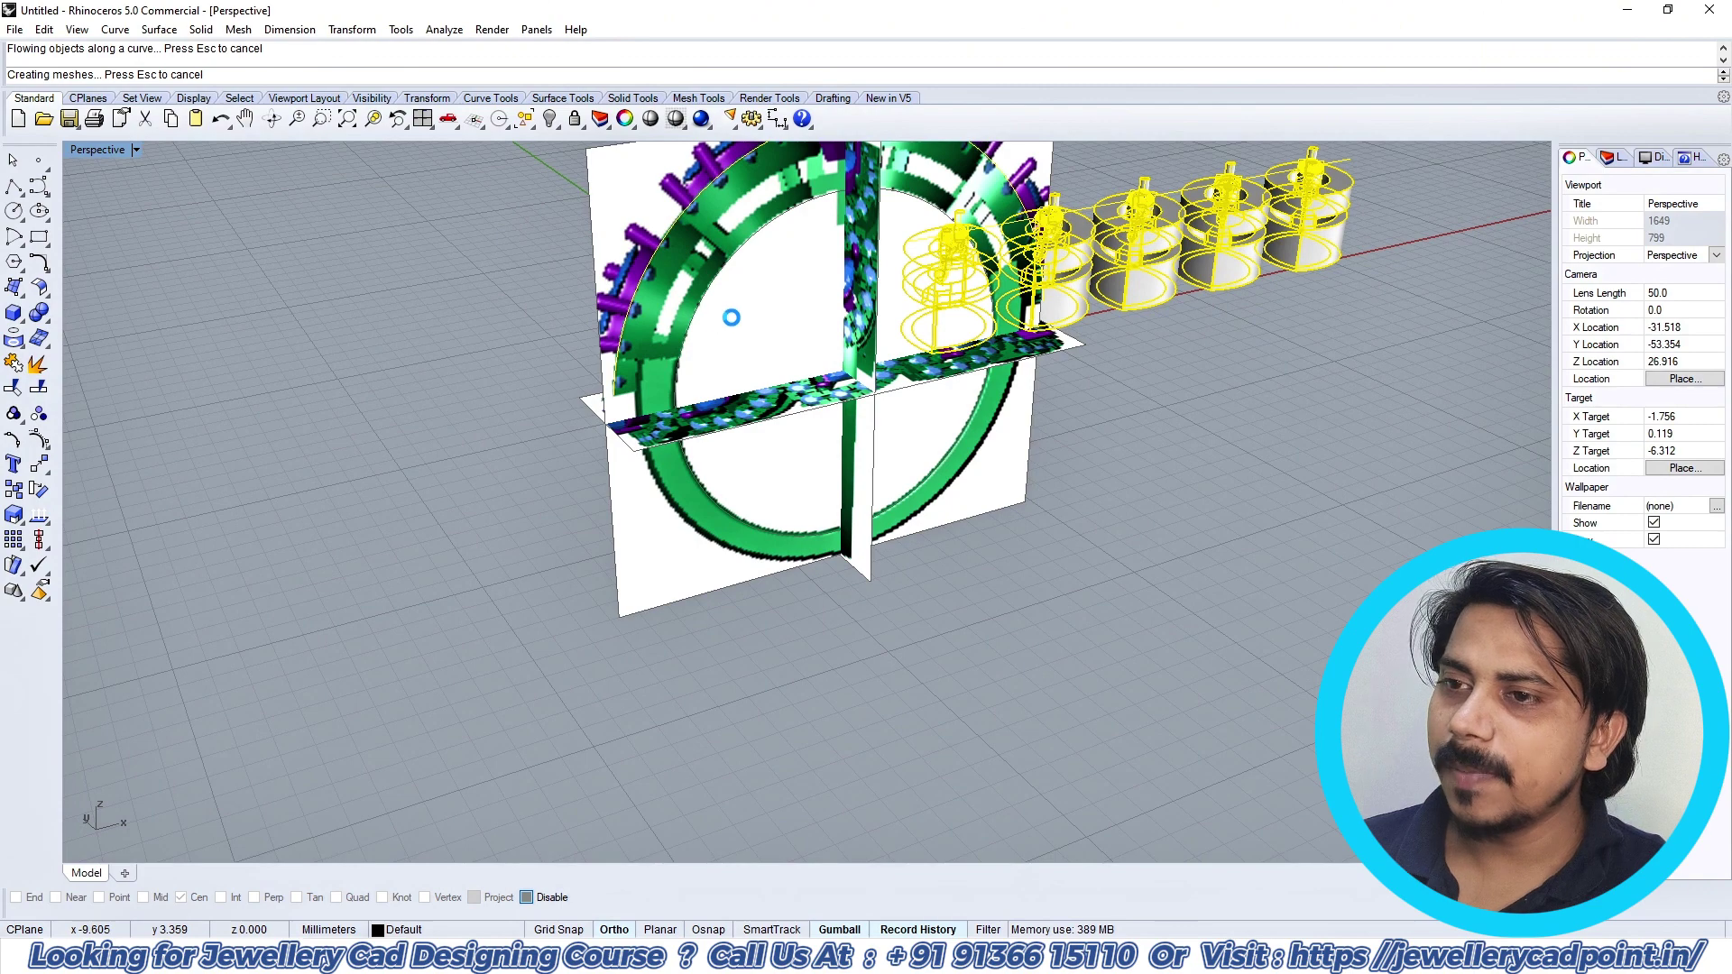
Step: Compare the flowed settings with the target arc and reference ring in the front view, and check the straight row's position against its line
scroll(741, 312, "down", 2)
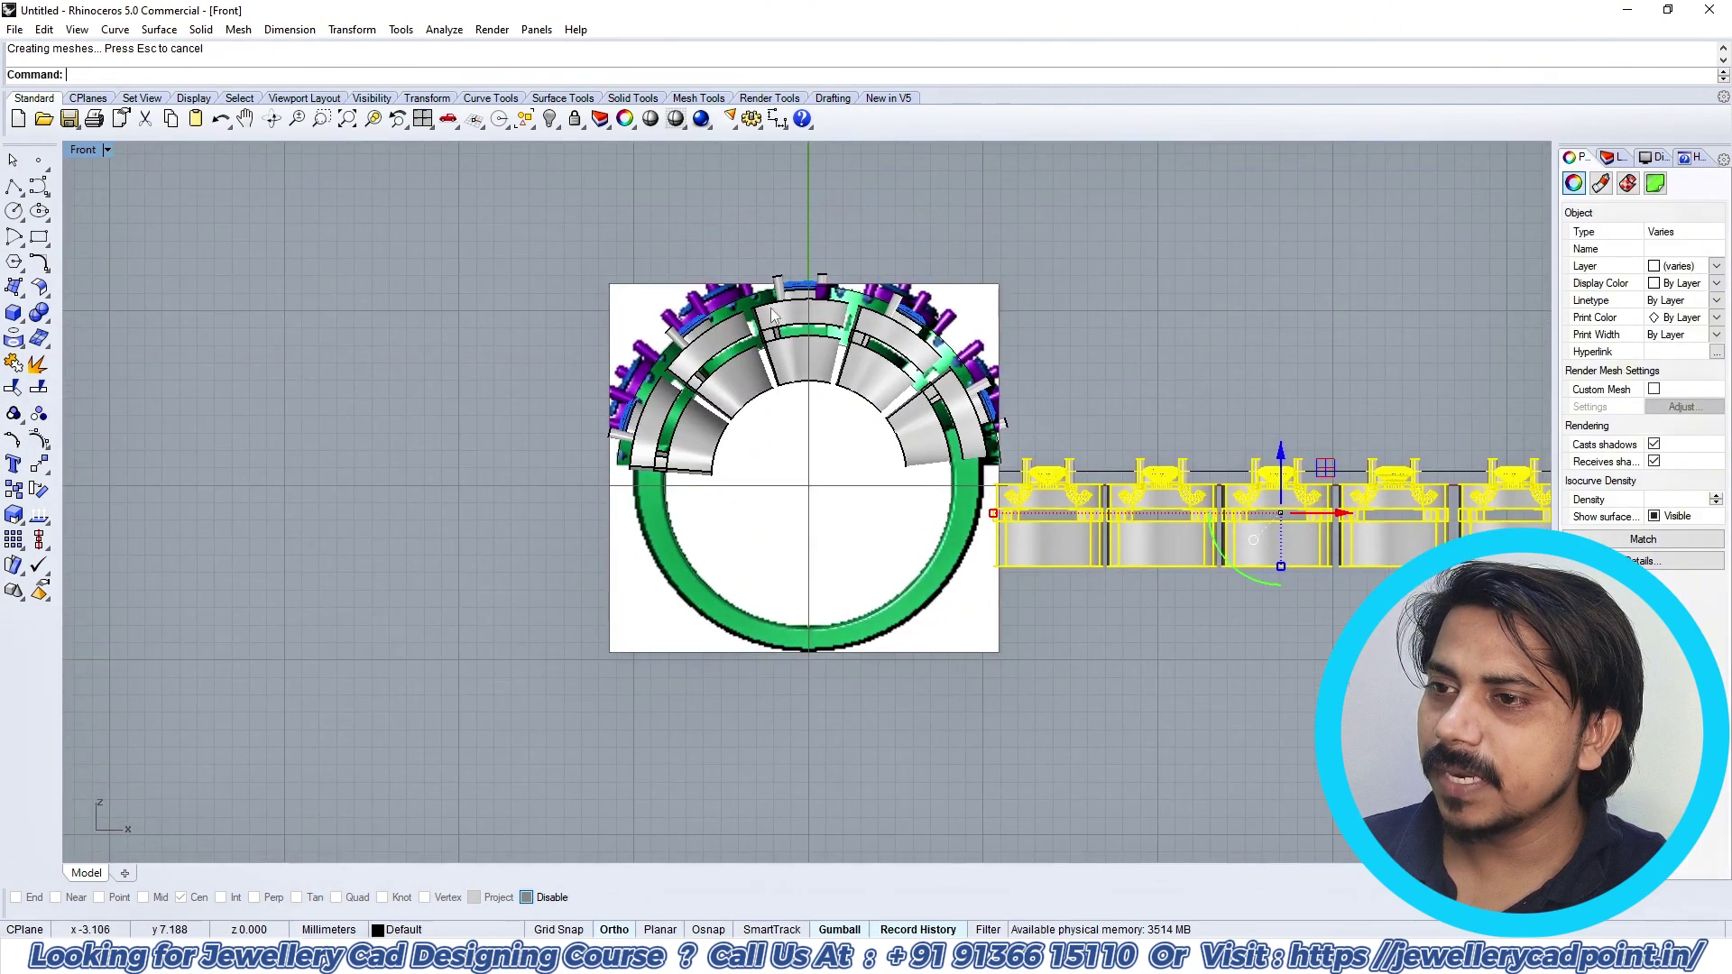
scroll(816, 306, "up", 6)
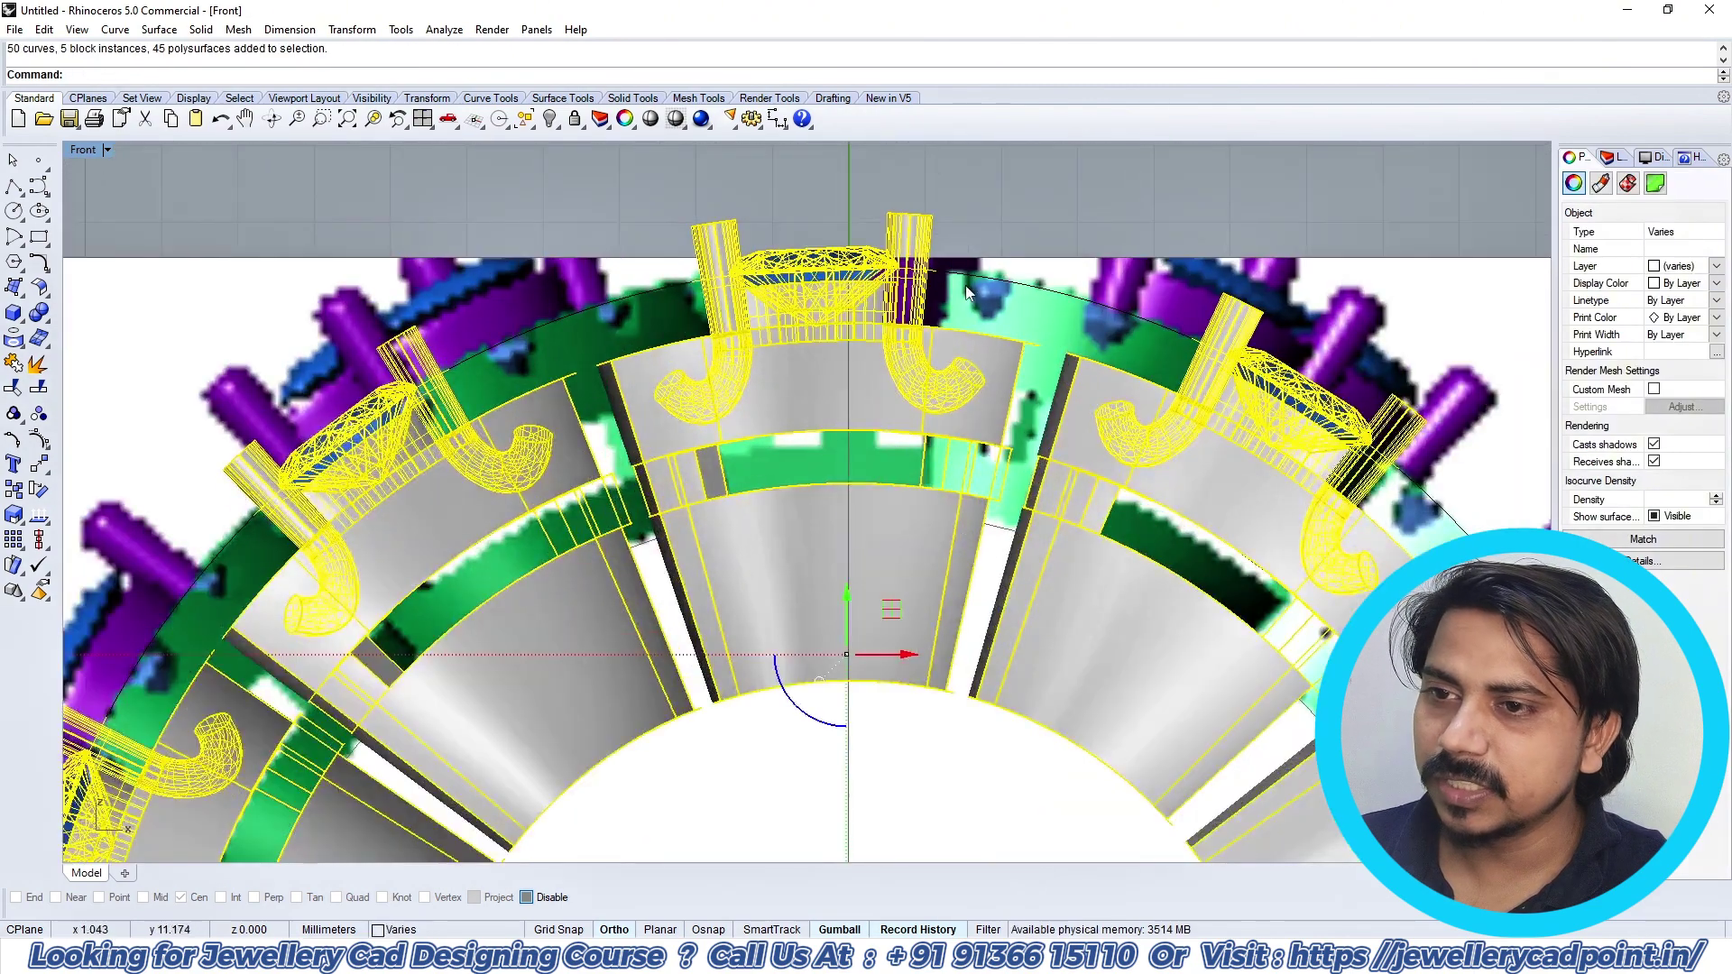
left_click(992, 278)
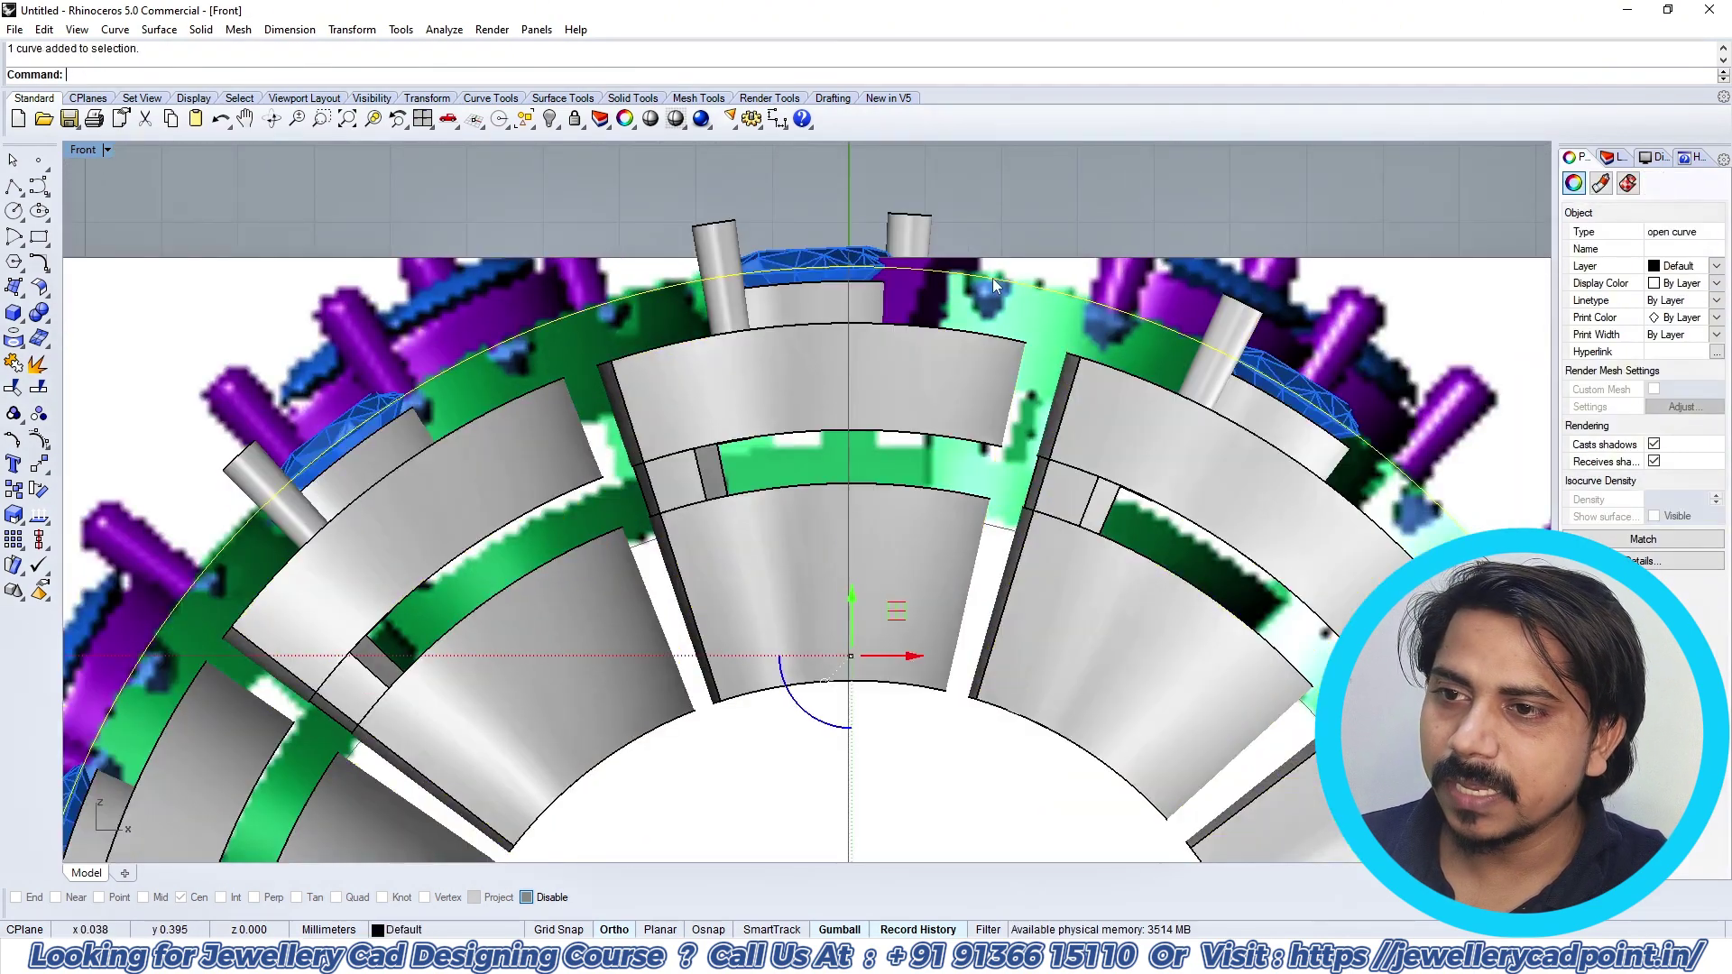
scroll(880, 286, "up", 4)
scroll(920, 282, "down", 8)
scroll(1092, 343, "down", 4)
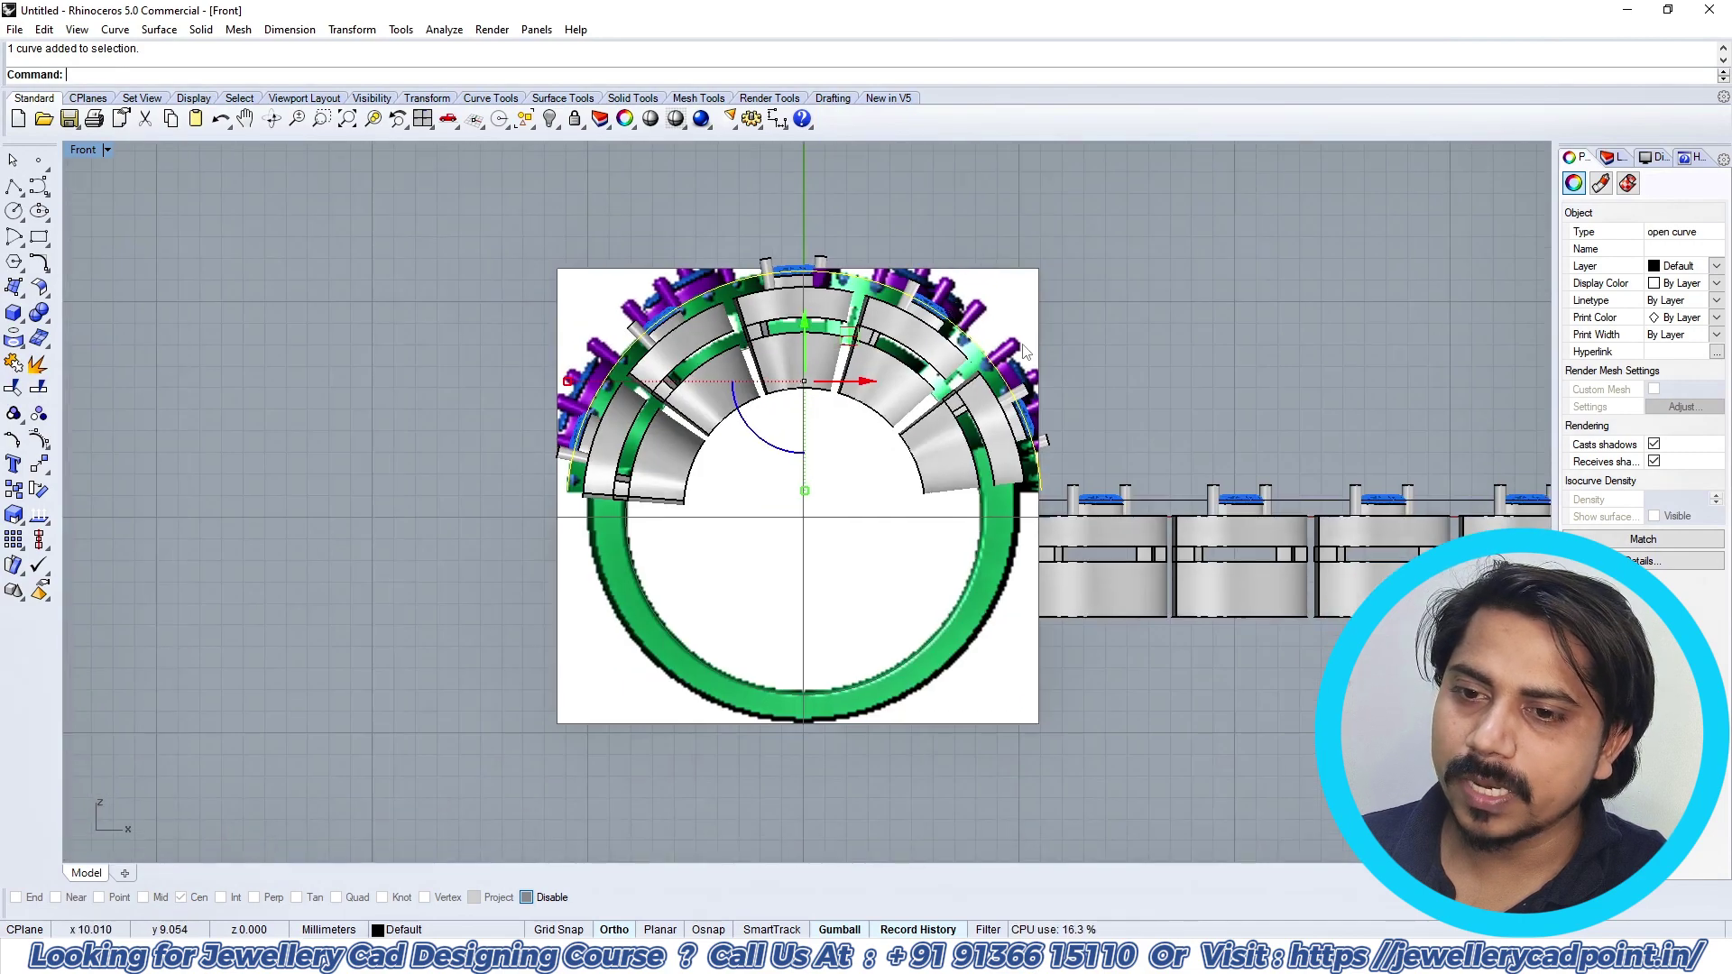
scroll(1146, 512, "up", 5)
left_click(1164, 492)
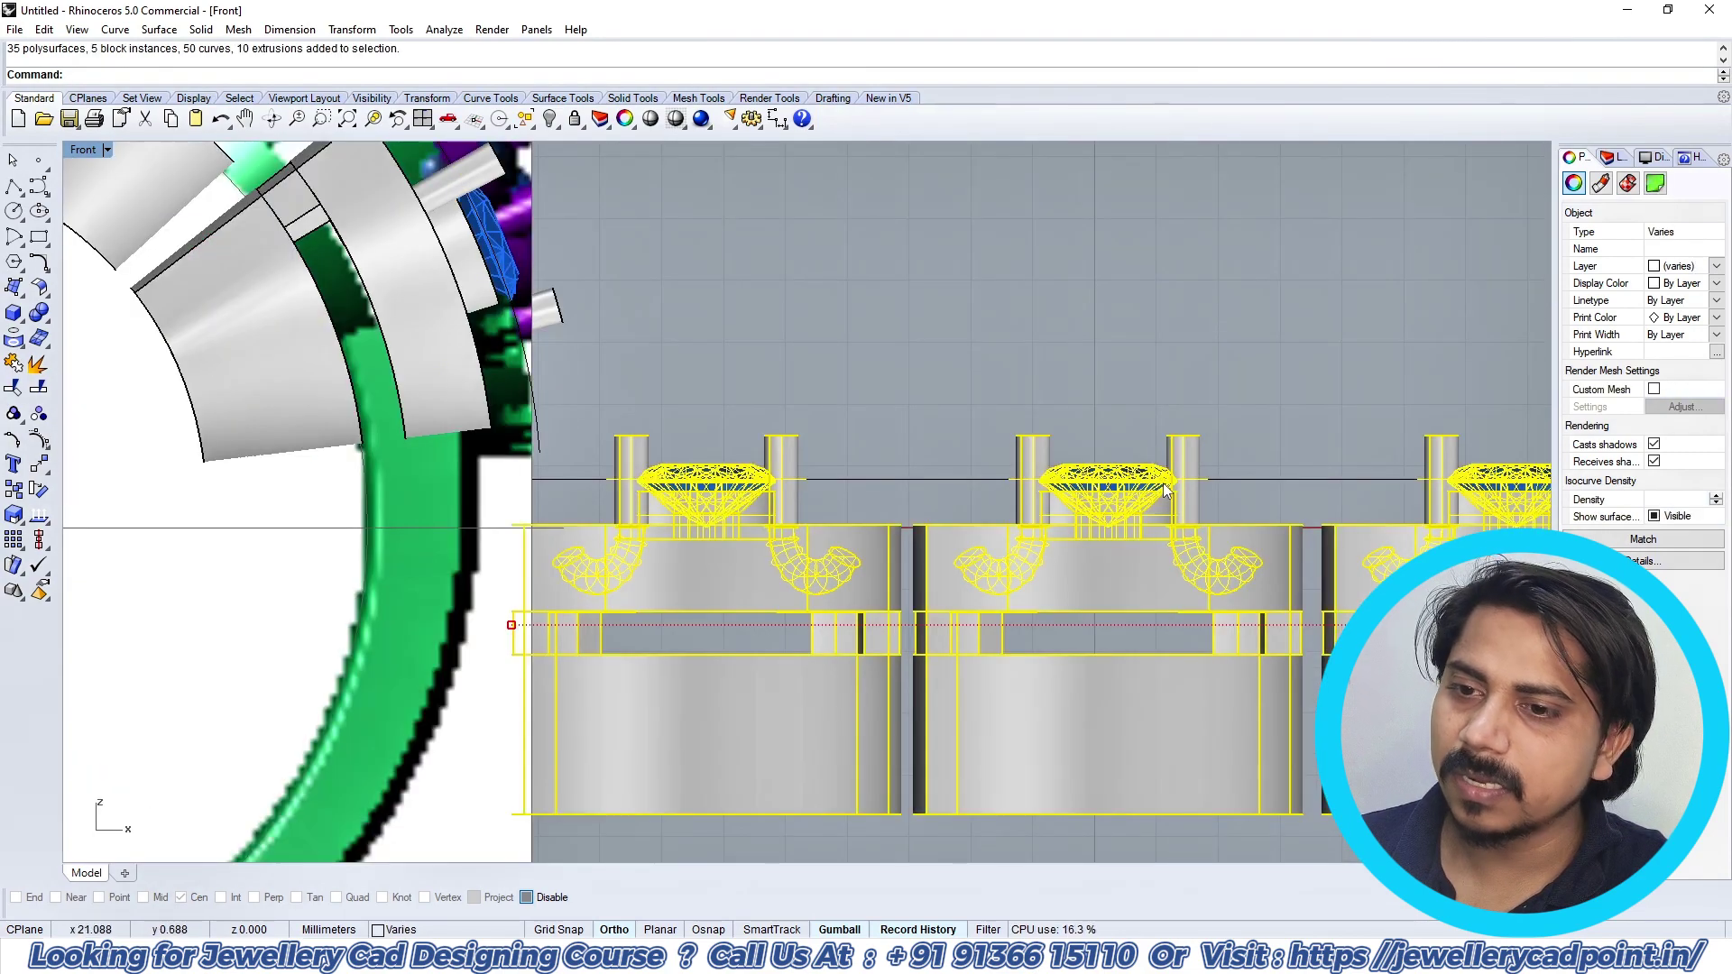
key("Escape")
scroll(1173, 487, "down", 3)
scroll(590, 311, "up", 5)
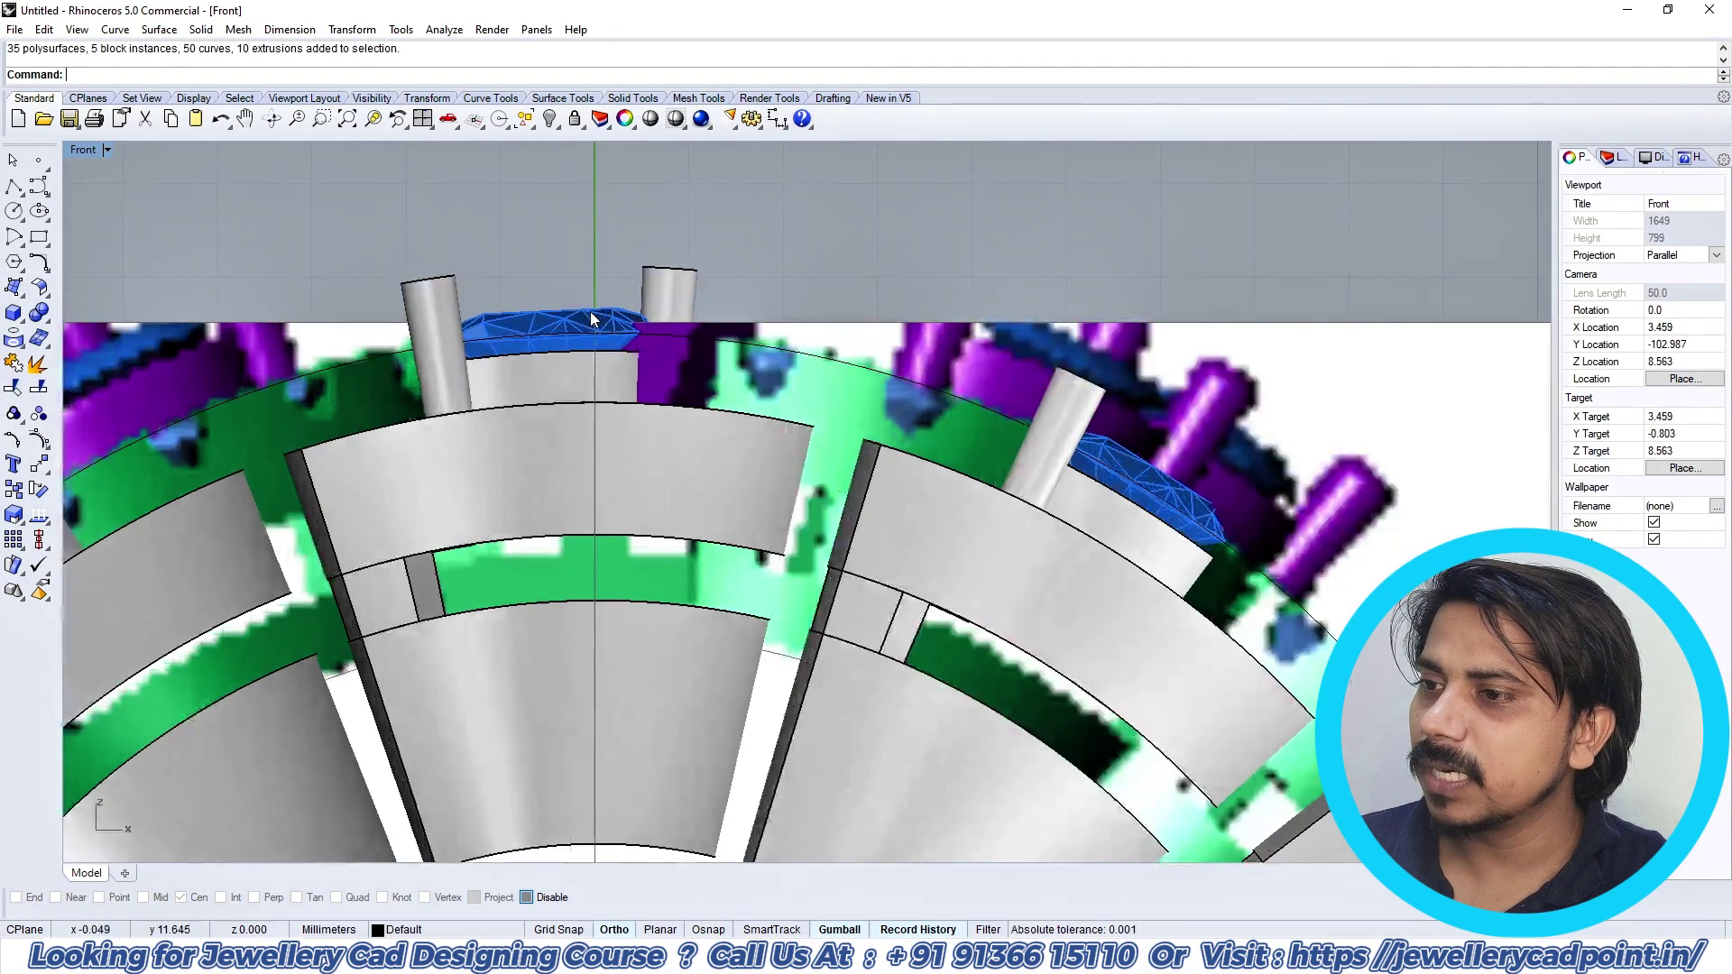
scroll(607, 338, "down", 5)
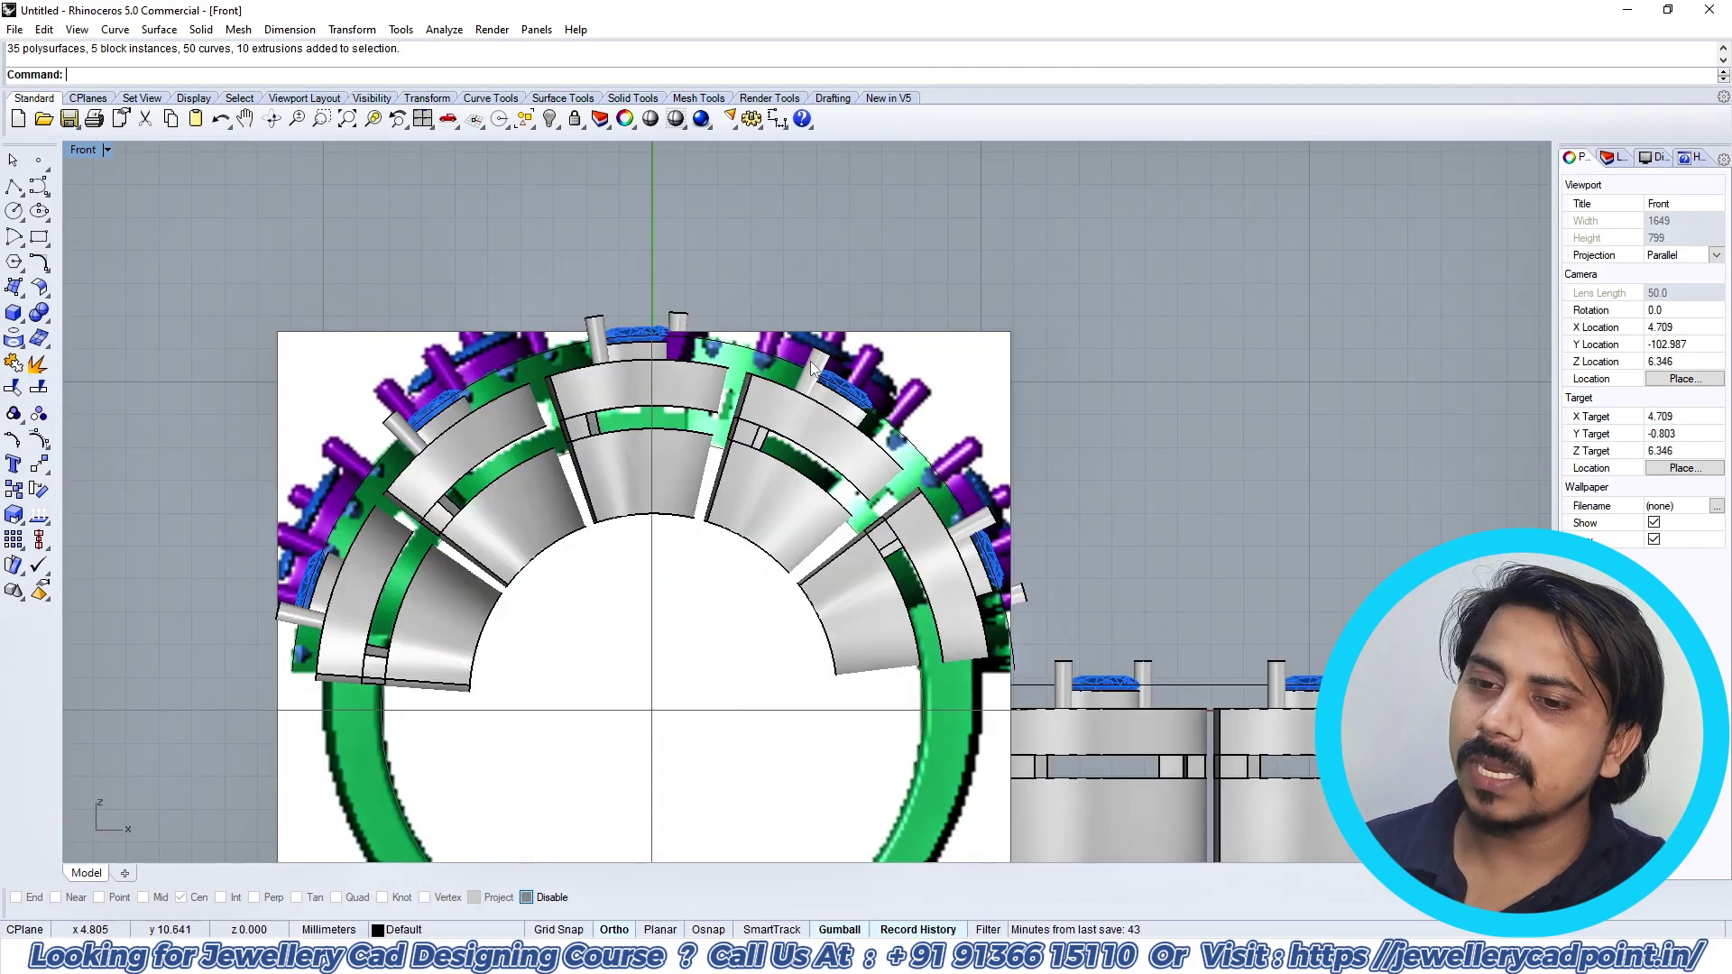
Step: Move the straight row of settings up about 0.76 mm in the front view, with the history-linked flowed copy following
left_click(1149, 694)
right_click_drag(1098, 650, 1042, 546)
scroll(1134, 526, "up", 6)
type("m")
key("Return")
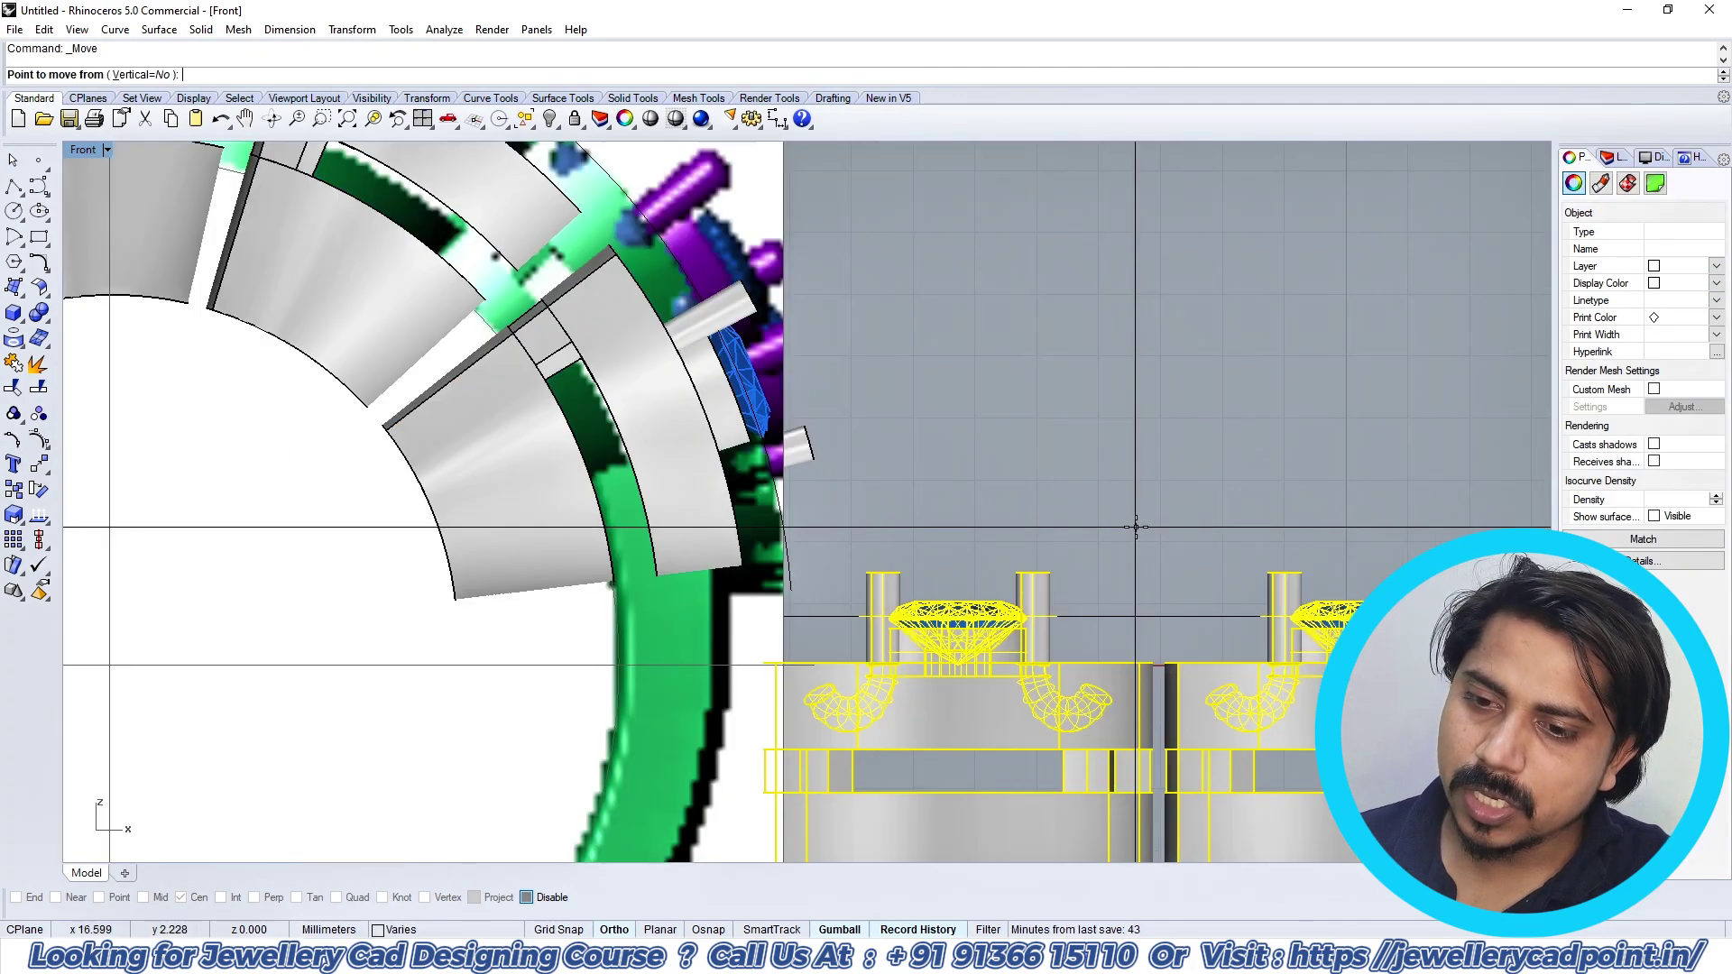
left_click(1135, 525)
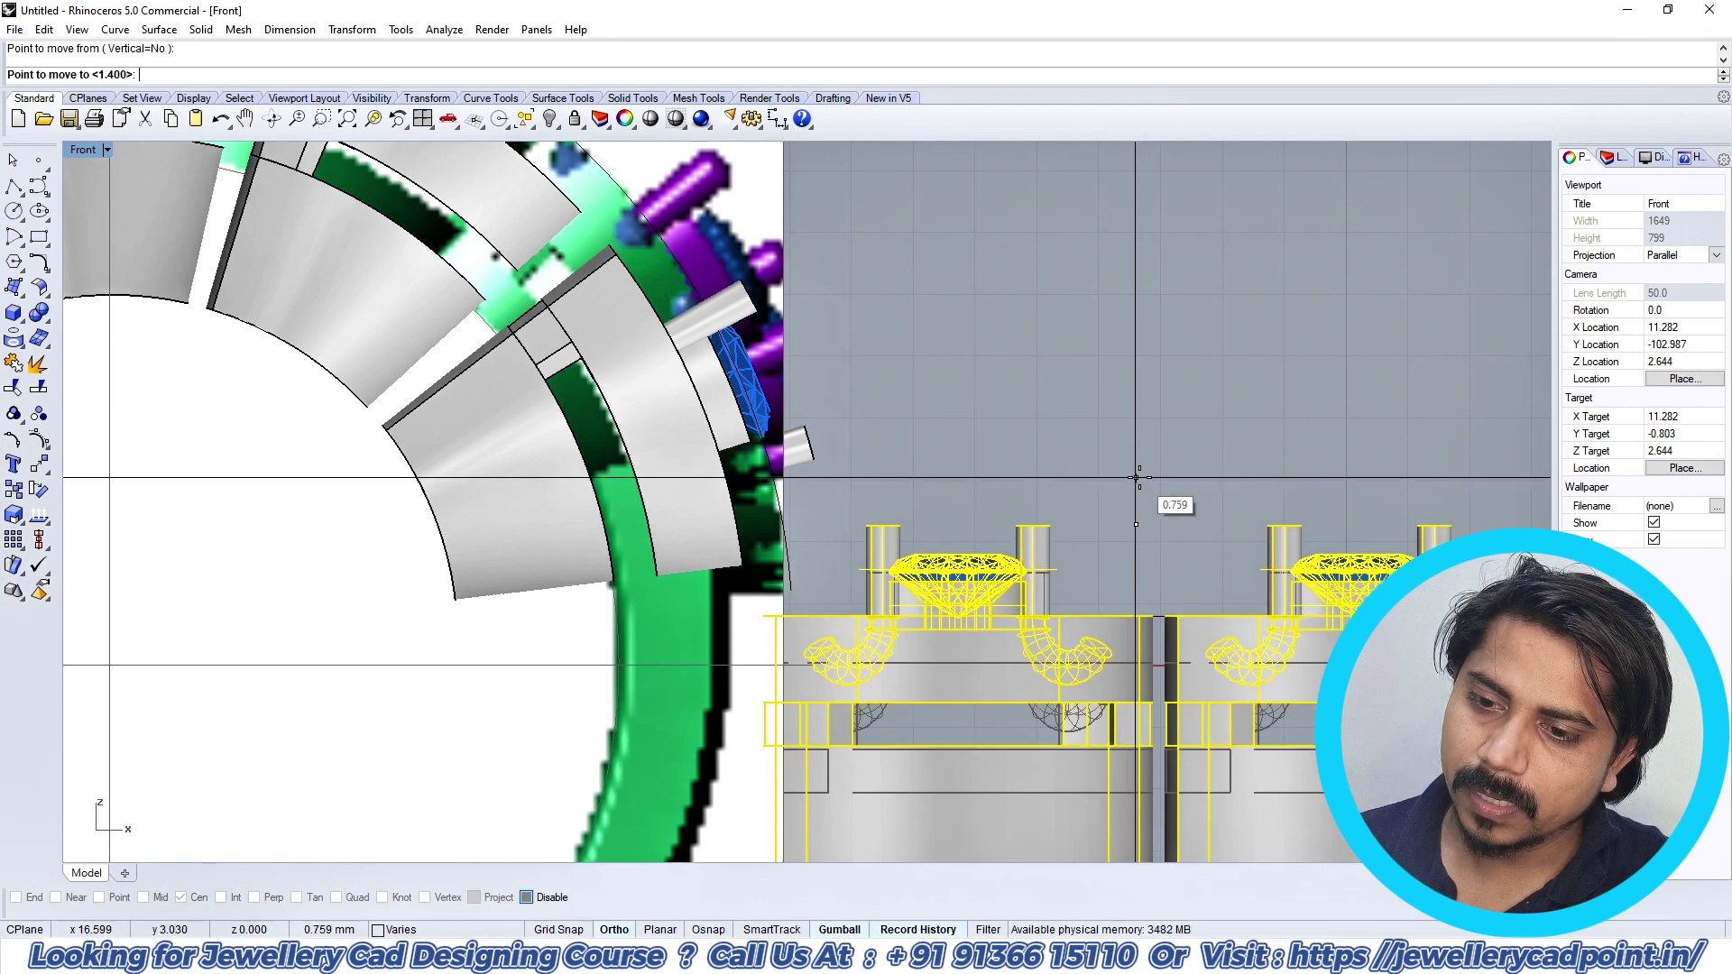
left_click(1139, 479)
scroll(969, 414, "down", 3)
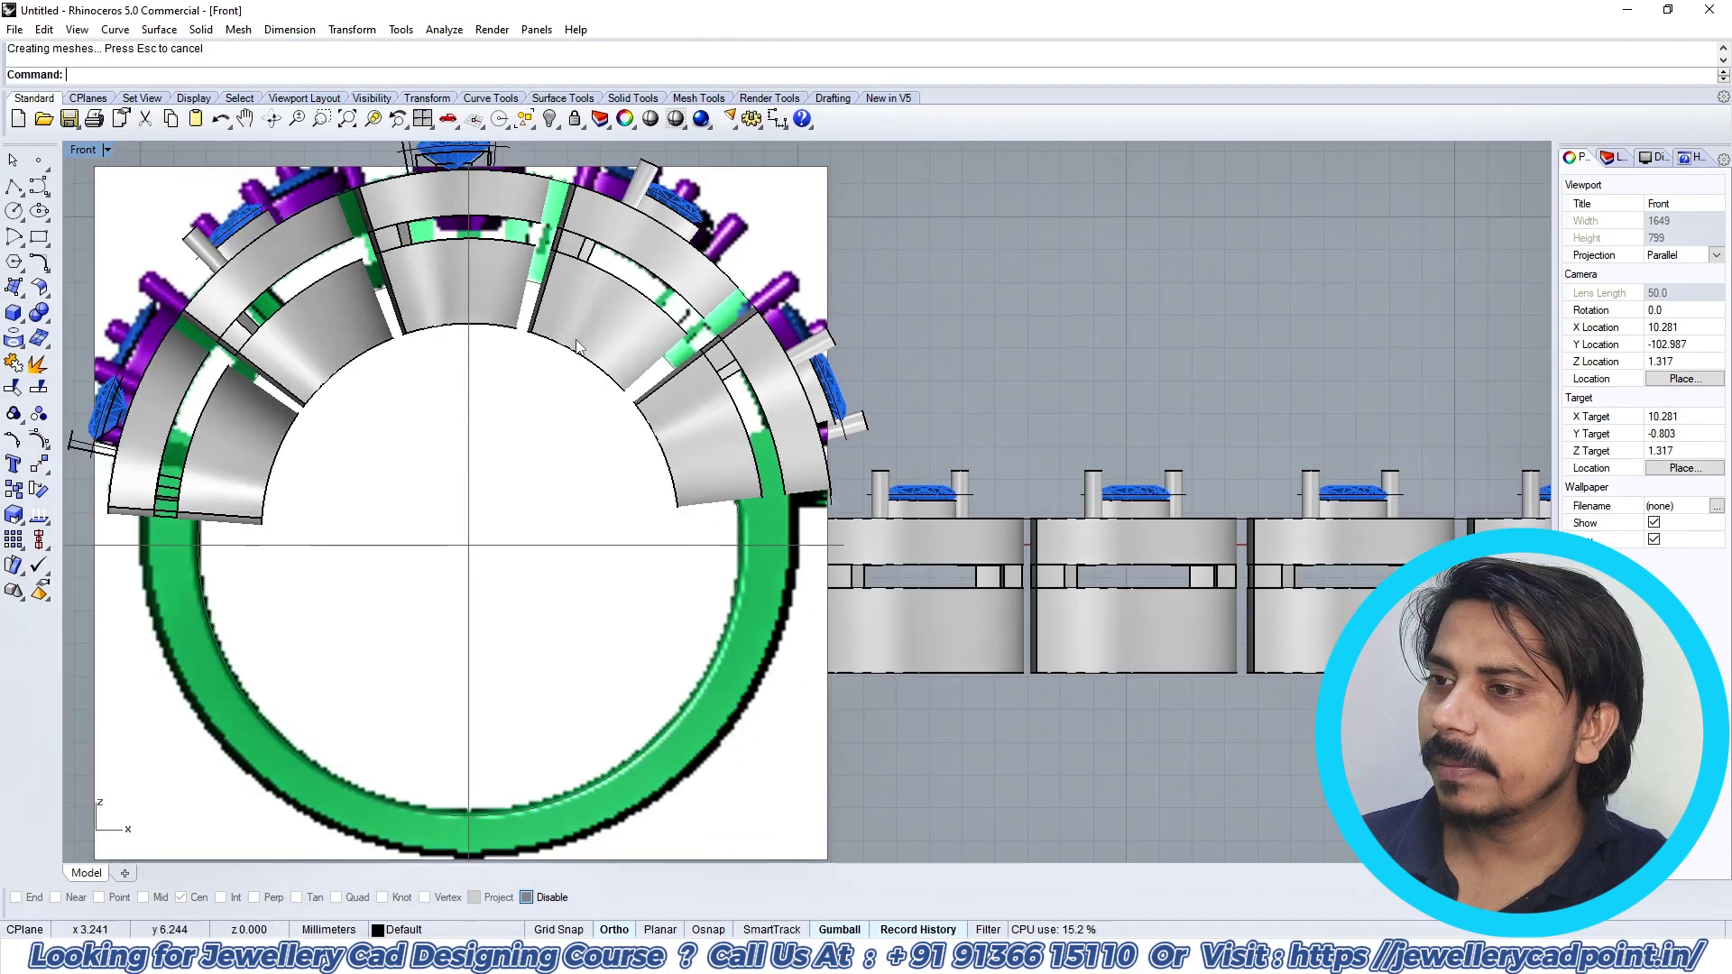
Step: Compare the raised settings with the reference ring in wireframe and return to shaded display
scroll(738, 377, "up", 4)
scroll(738, 377, "up", 2)
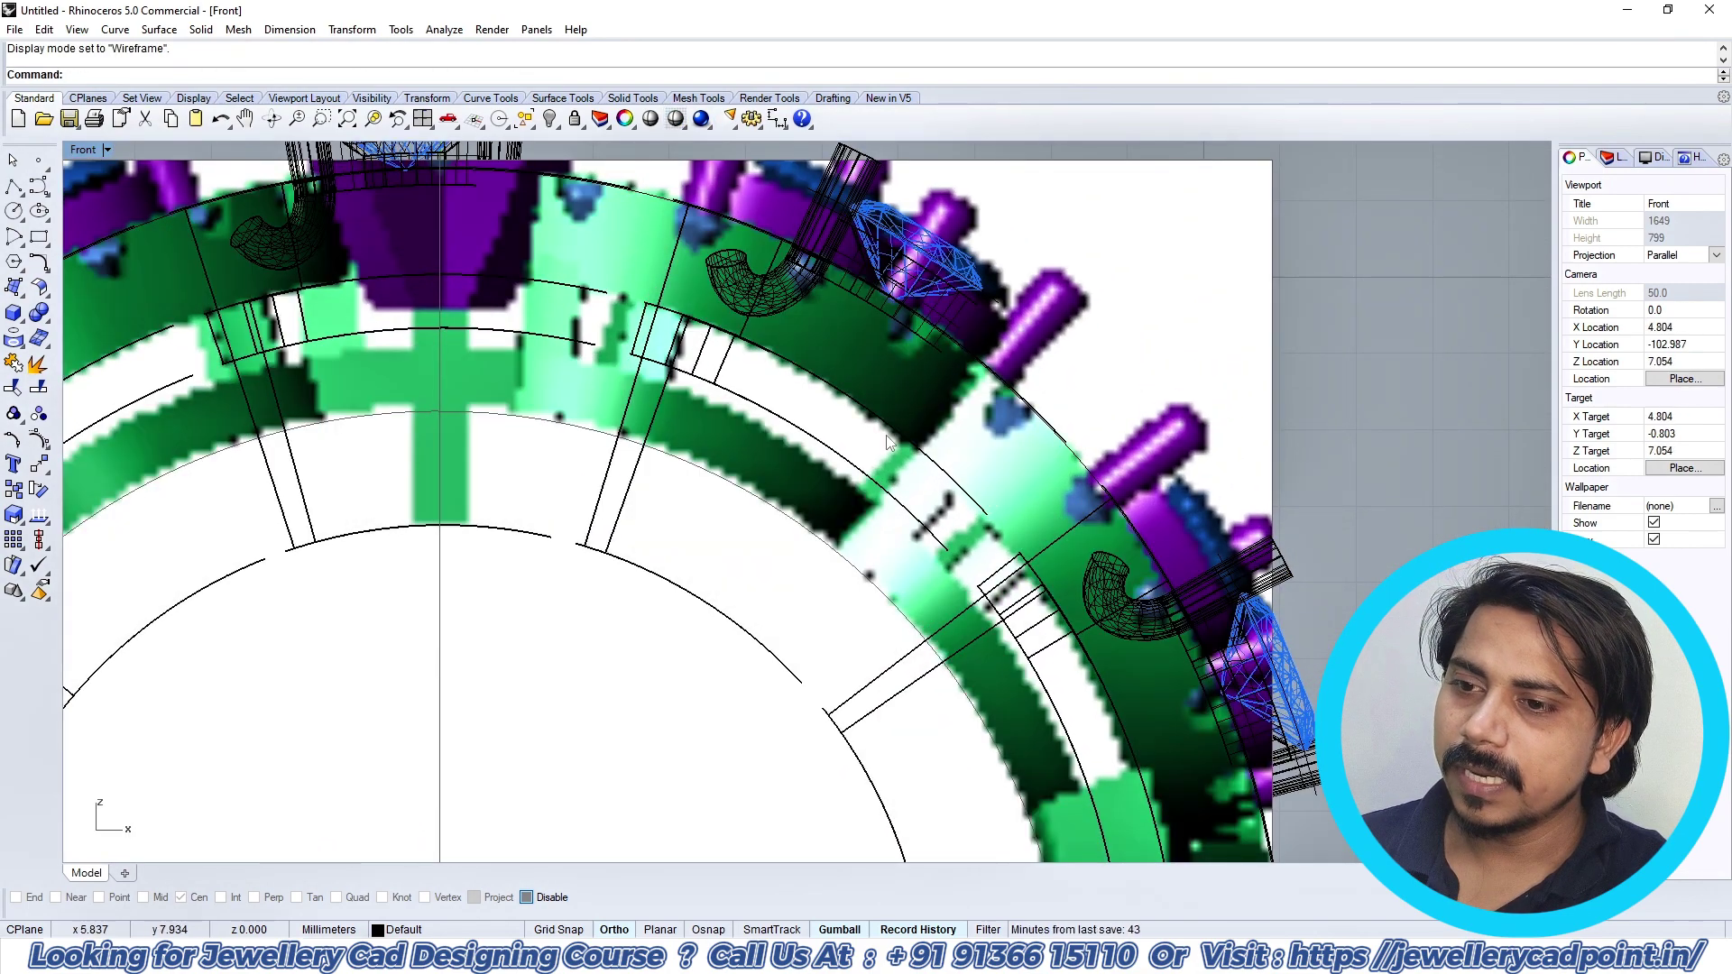
scroll(886, 435, "down", 2)
scroll(824, 436, "down", 2)
type("S")
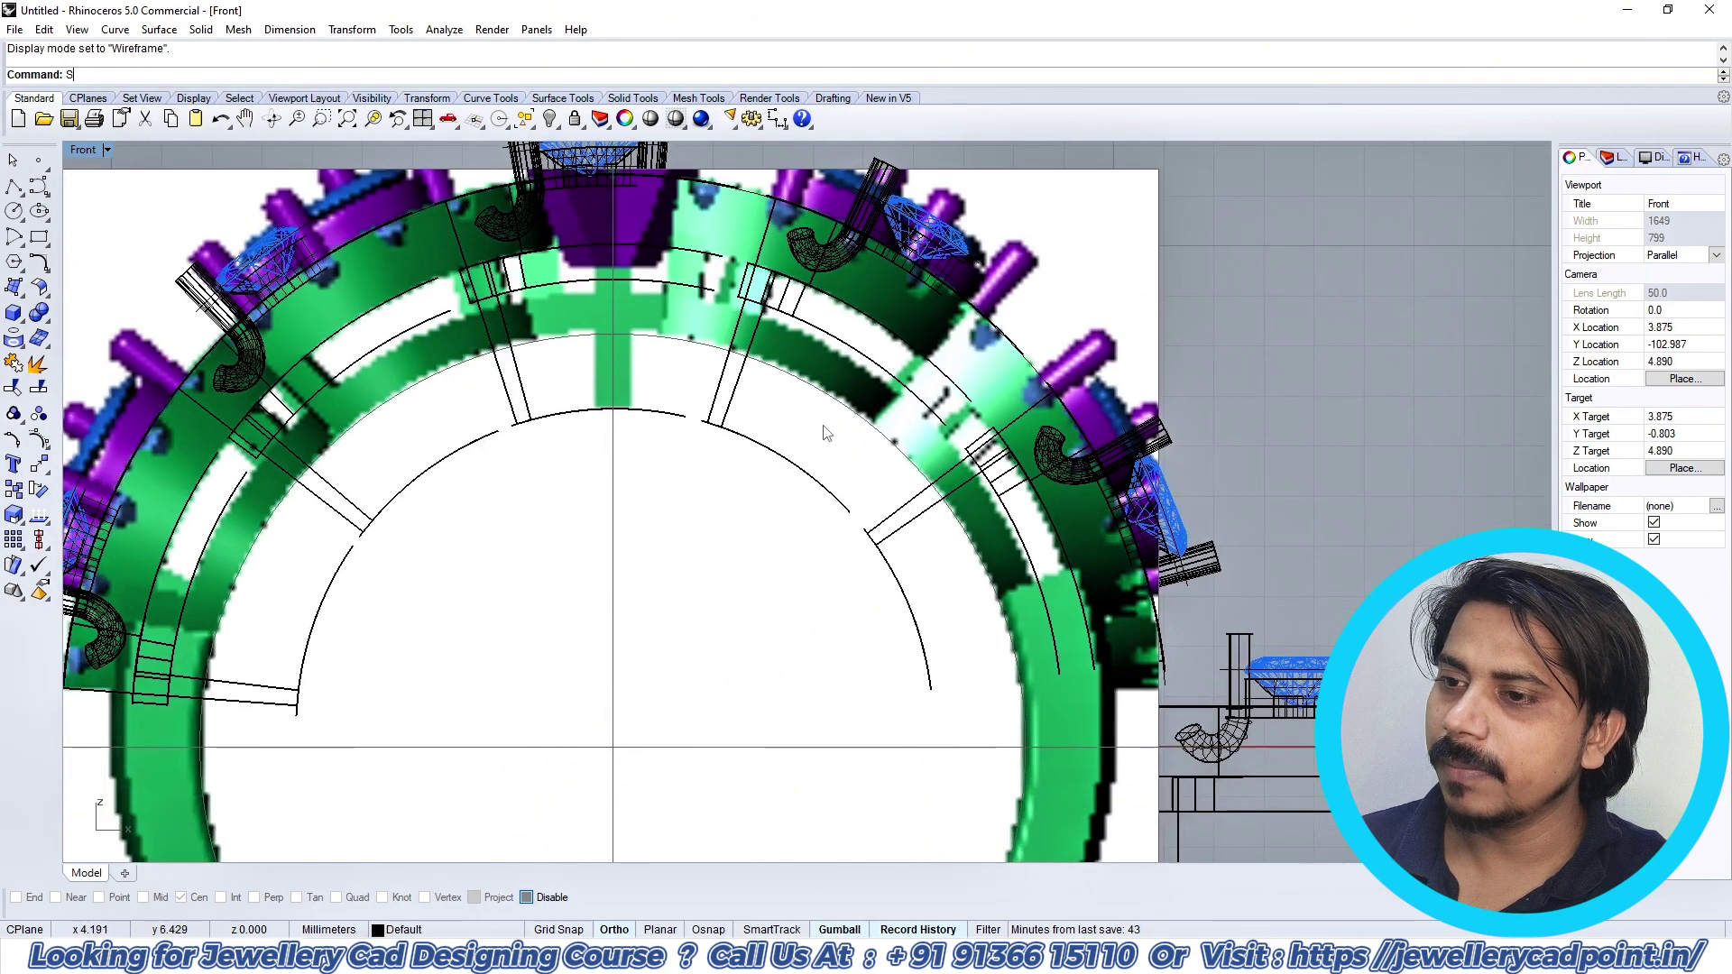
key("Return")
Step: Draw a circle centred at the origin (0) matching the reference ring's inner finger opening
scroll(826, 437, "down", 9)
right_click_drag(834, 499, 895, 456)
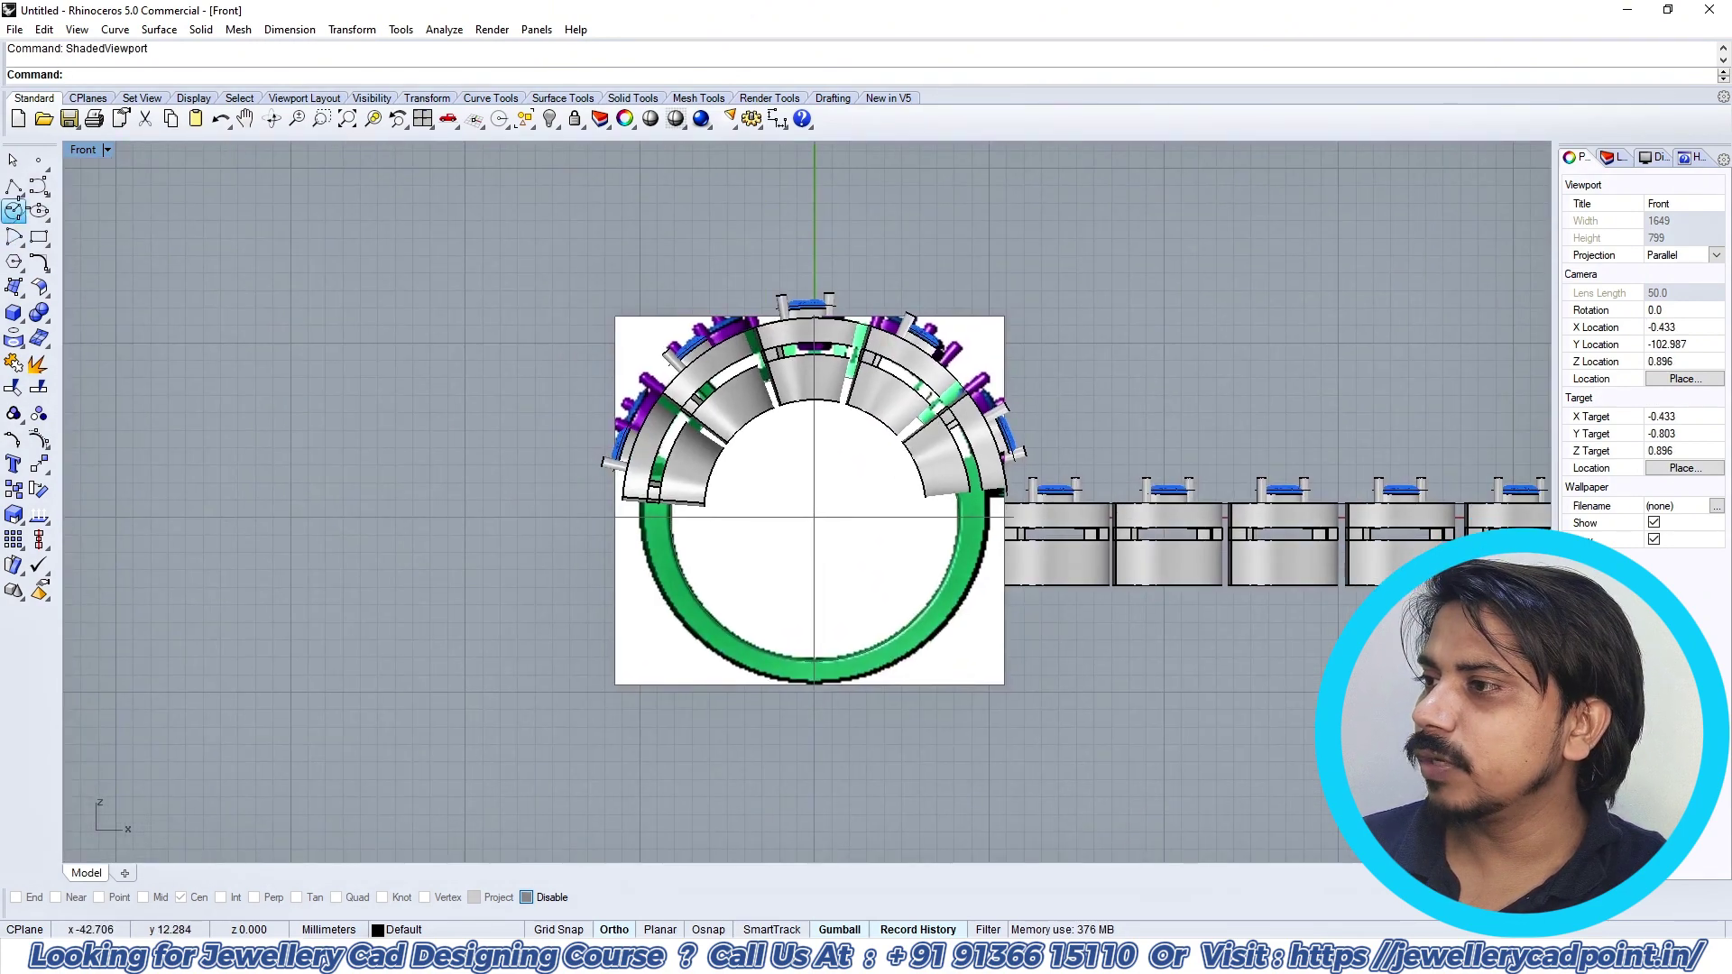
left_click(13, 210)
type("00")
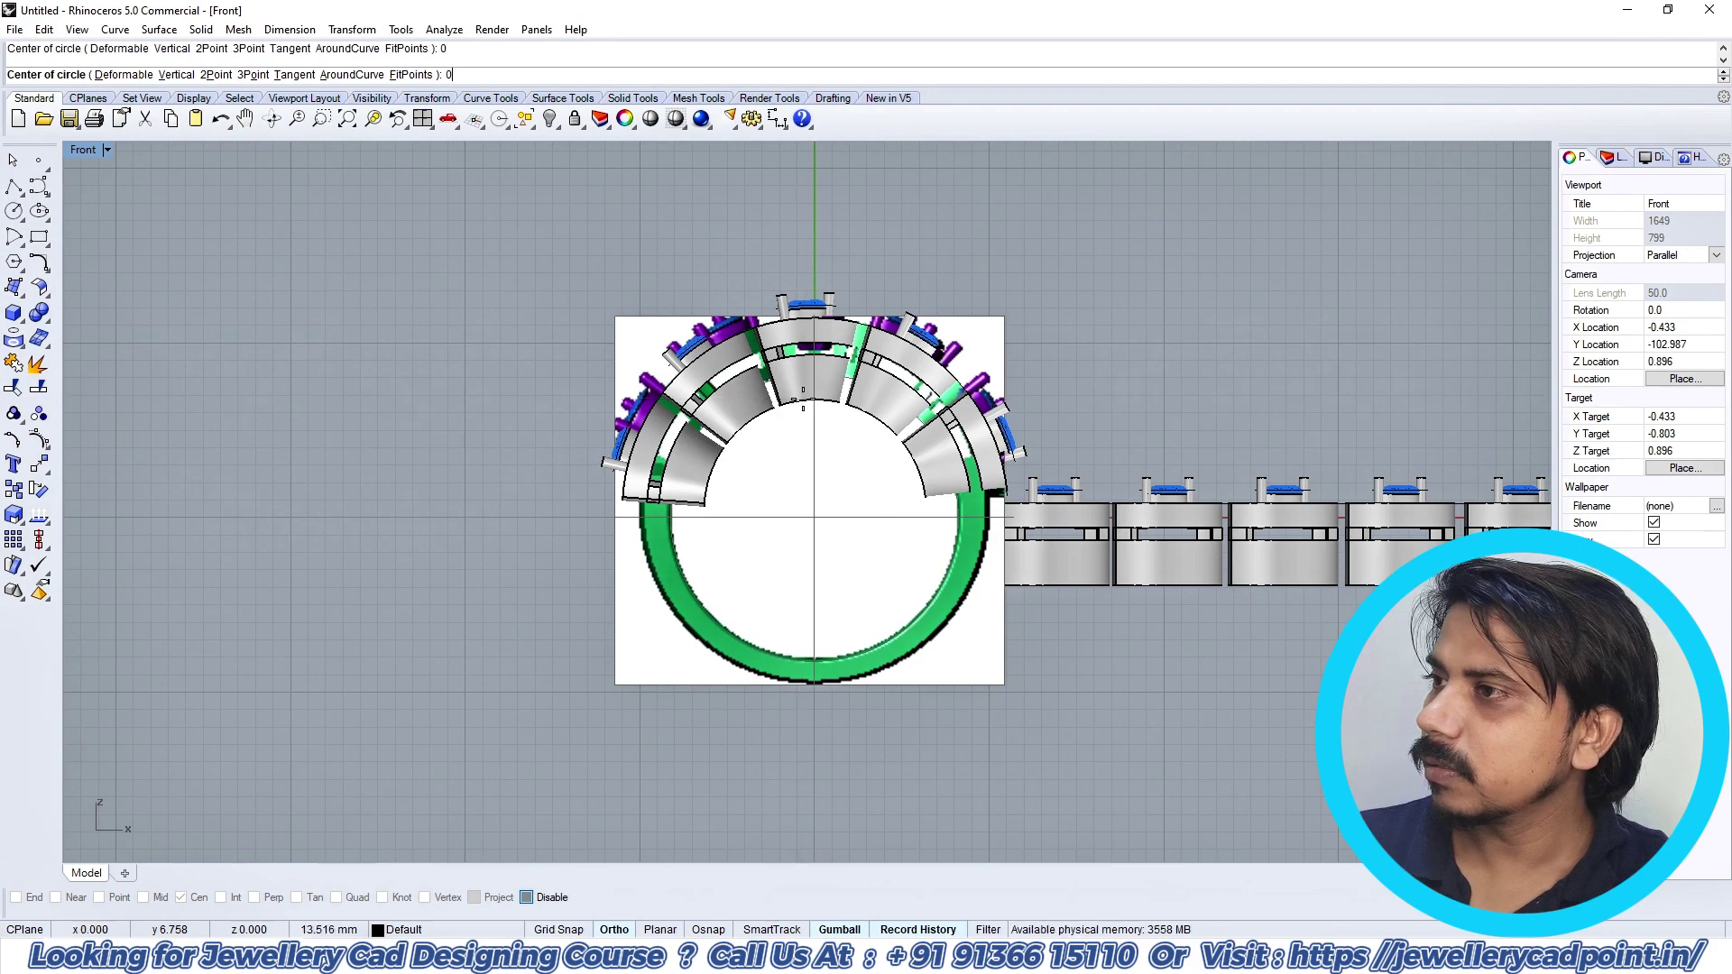
key("Return")
key("Return")
left_click(683, 556)
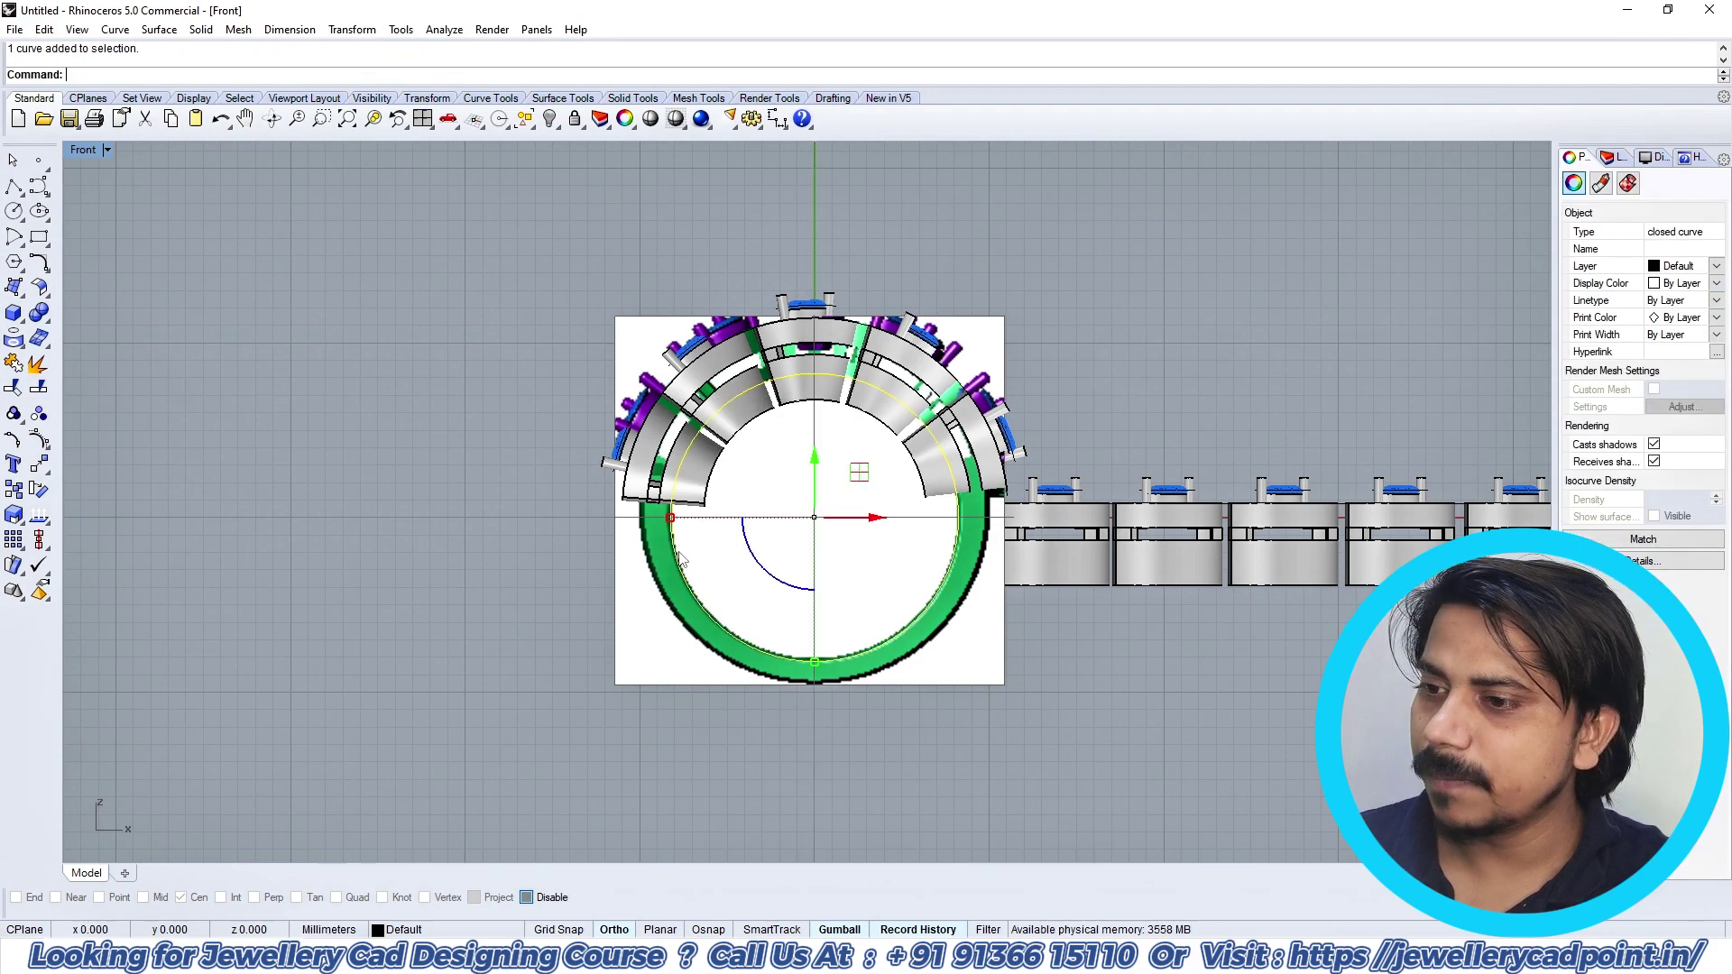
Step: Extrude the finger-hole circle to both sides into a solid cylinder extending beyond the settings' width
type("t")
key("Return")
left_click(14, 321)
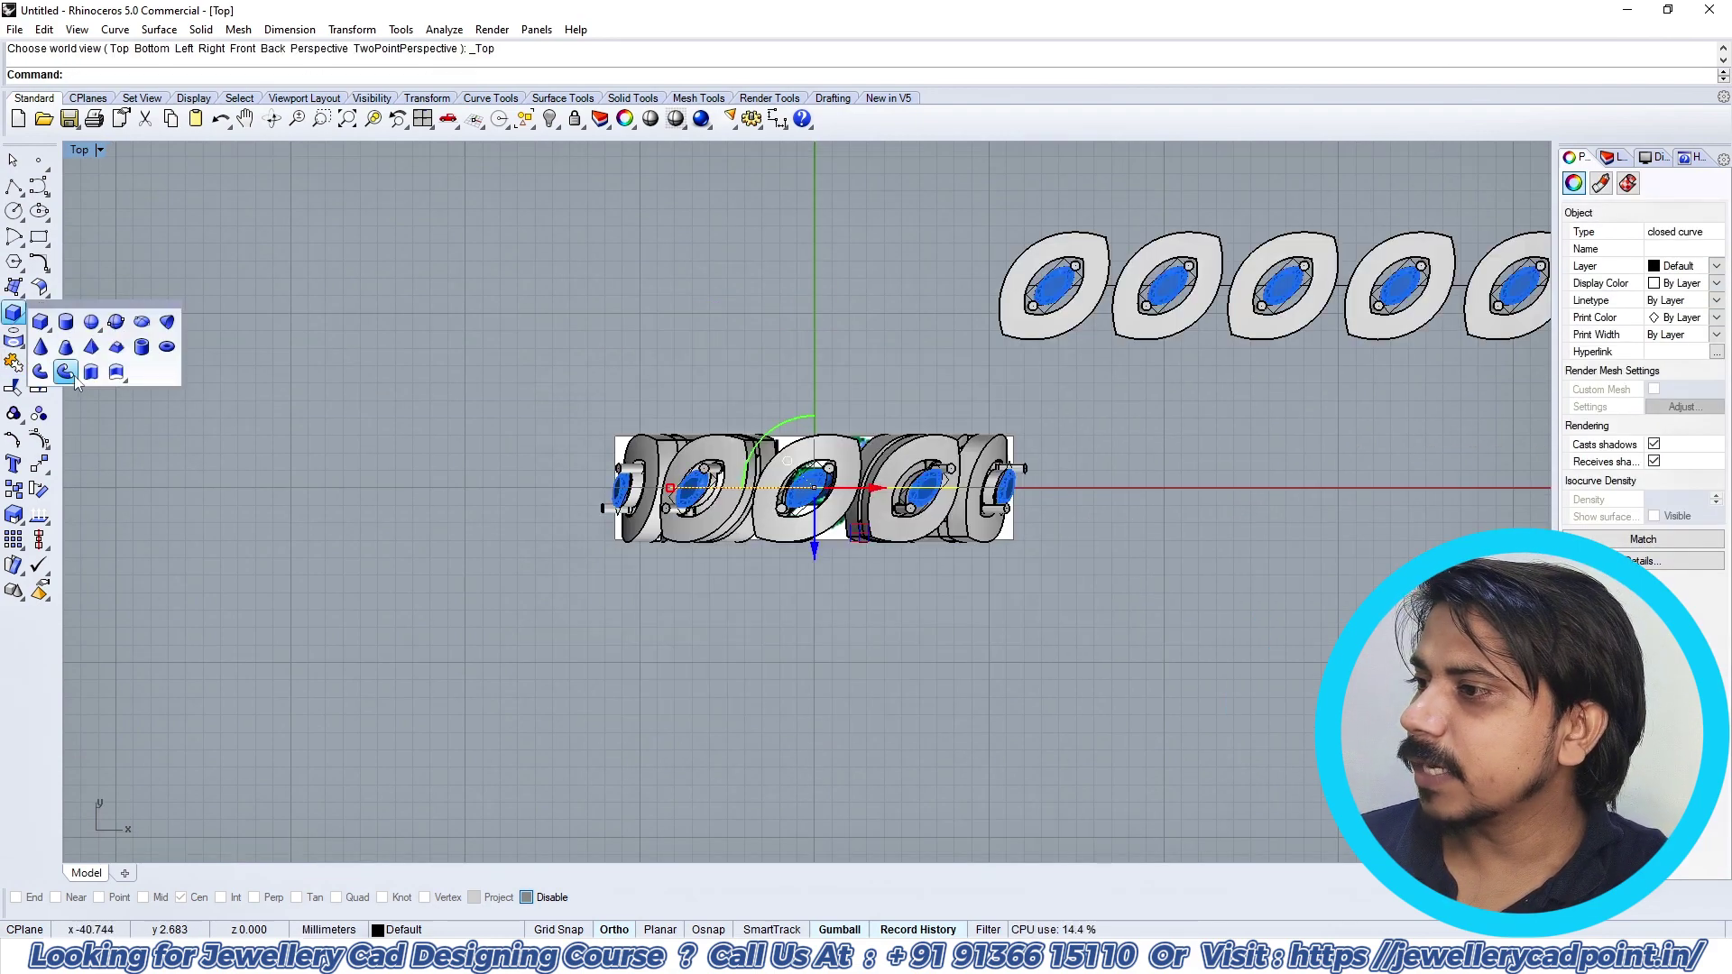
left_click(90, 373)
left_click(548, 619)
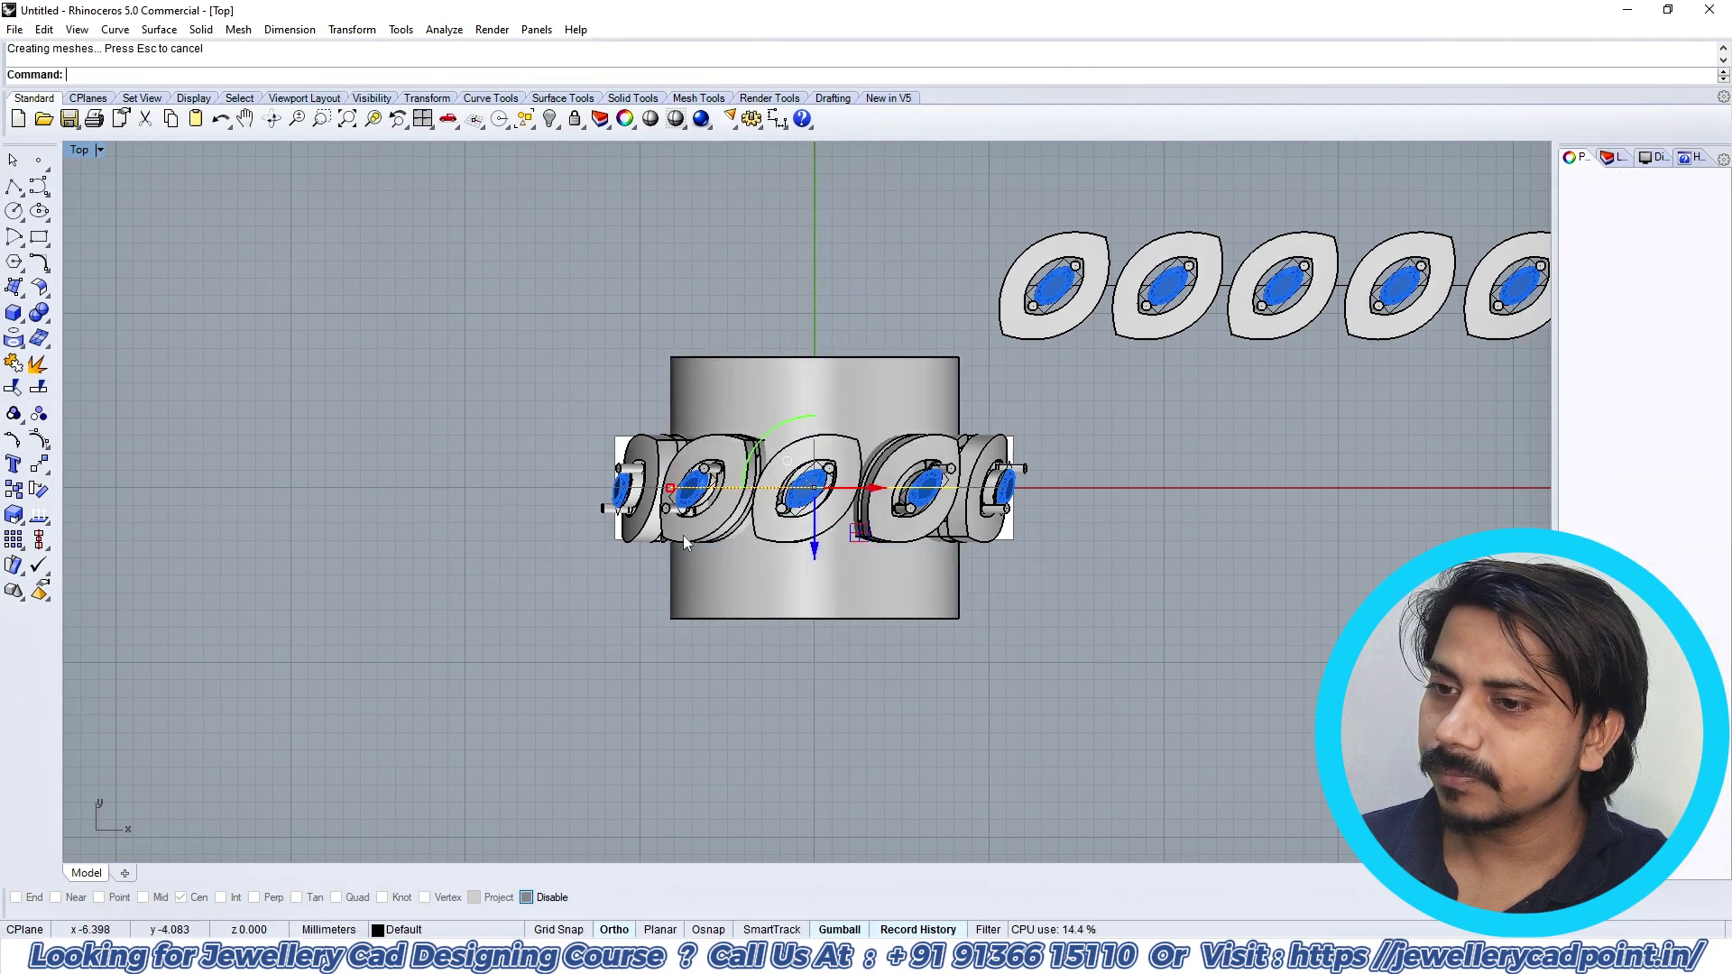
Step: Boolean-subtract the cylinder from the five flowed settings with DeleteInput=No and delete the cylinder
left_click_drag(1159, 390, 1038, 442)
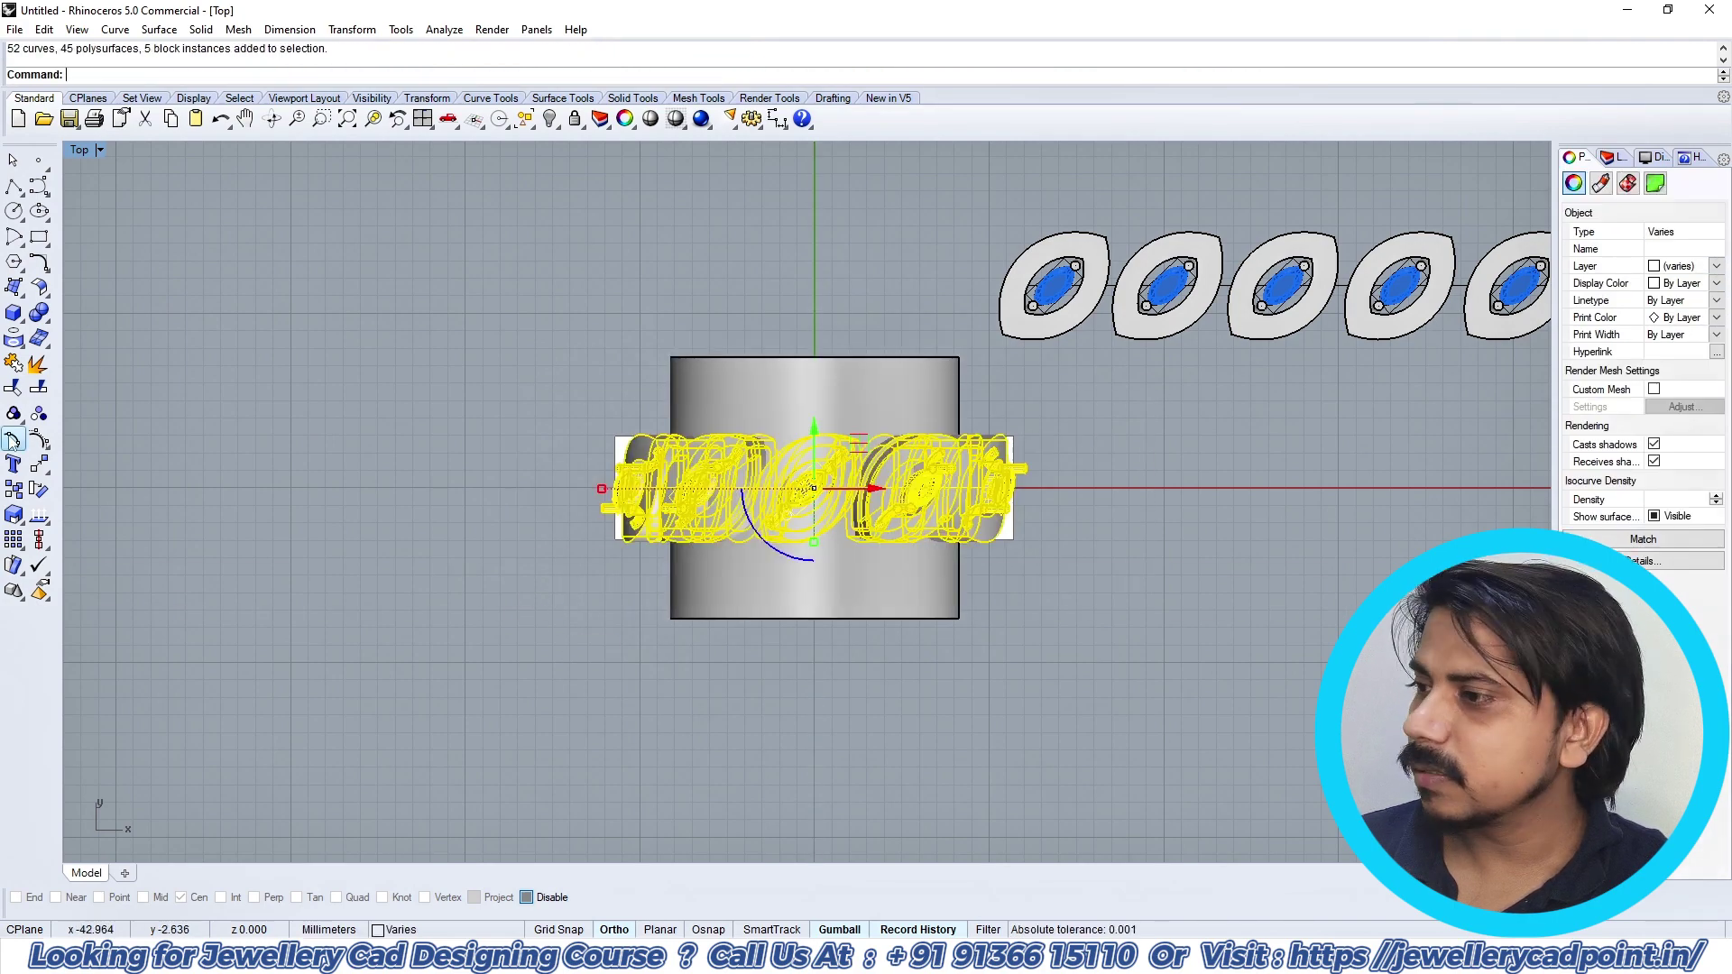
left_click(37, 315)
left_click(91, 347)
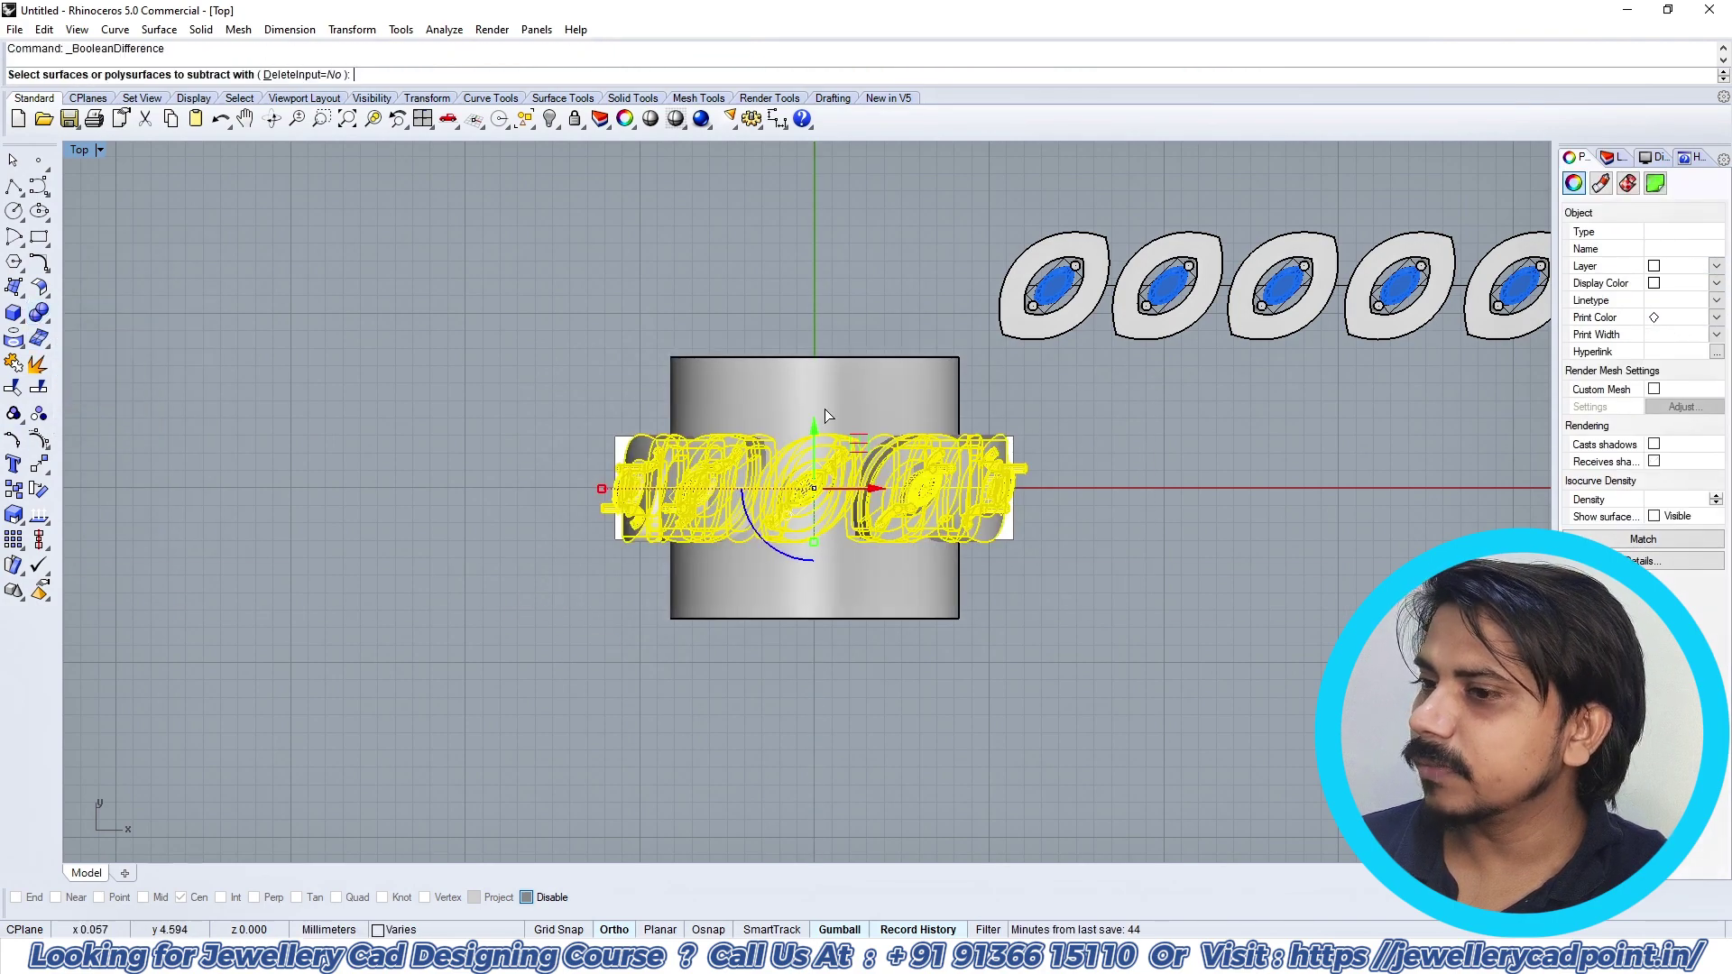
left_click(858, 391)
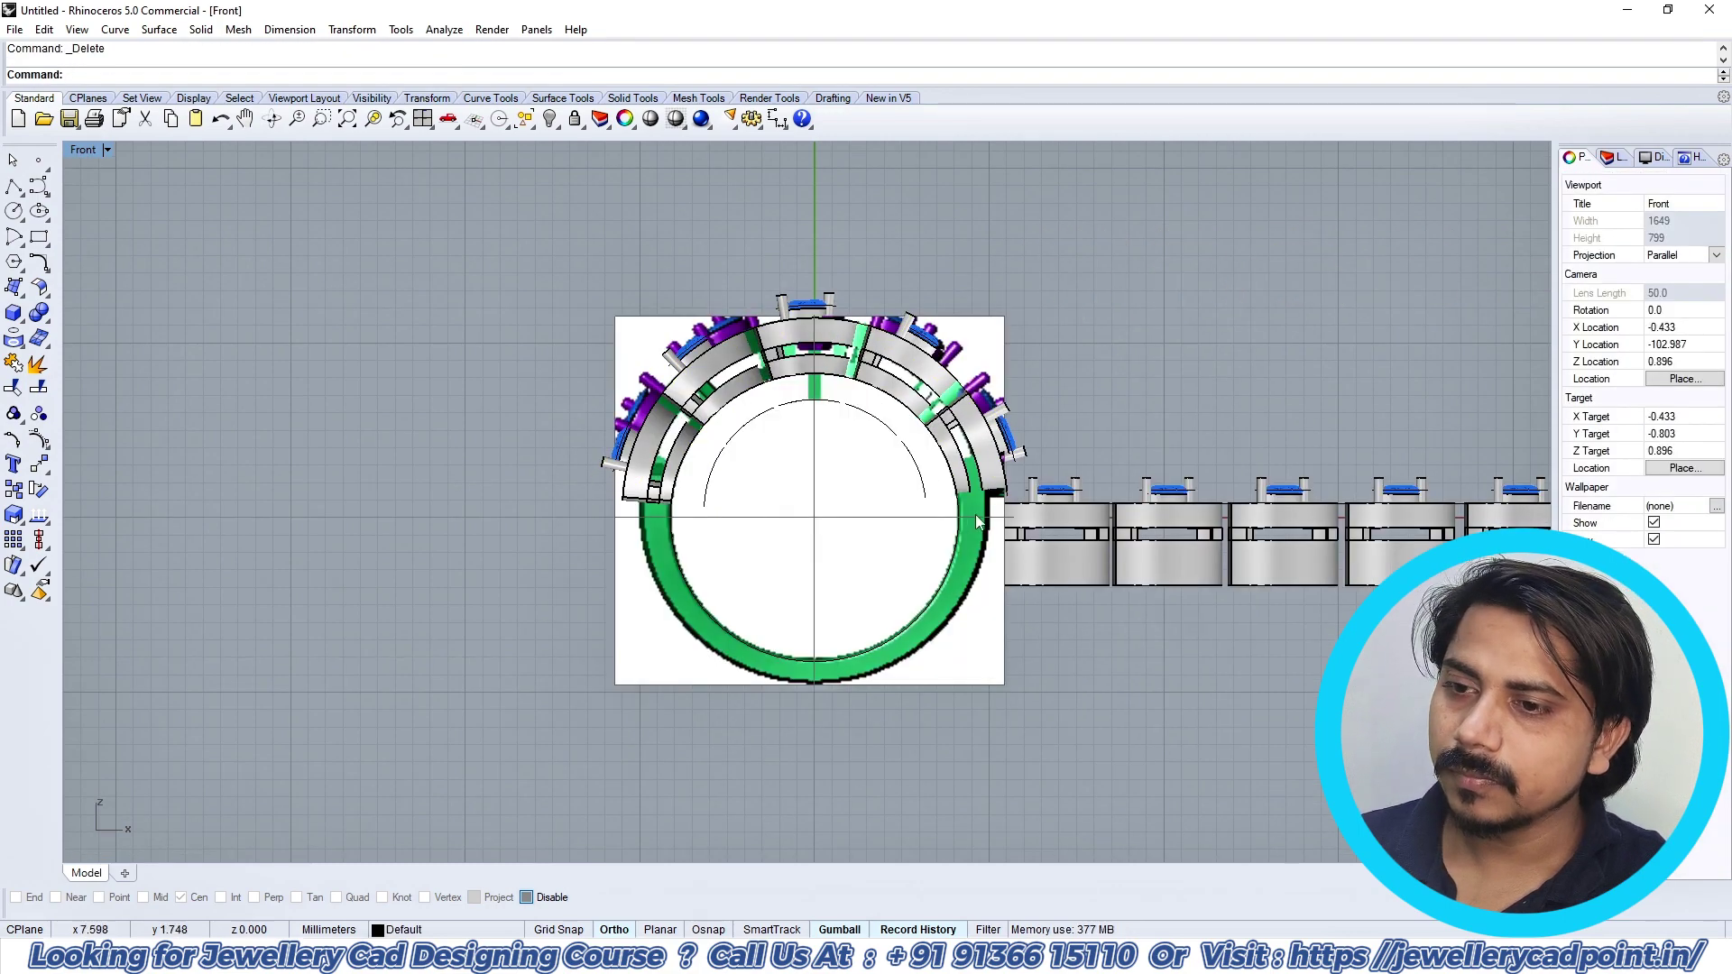
Step: Offset the finger-hole circle outward by about 1.26 mm through a point on the reference shank's outer edge
scroll(874, 494, "up", 4)
right_click_drag(970, 529, 854, 442)
left_click(868, 486)
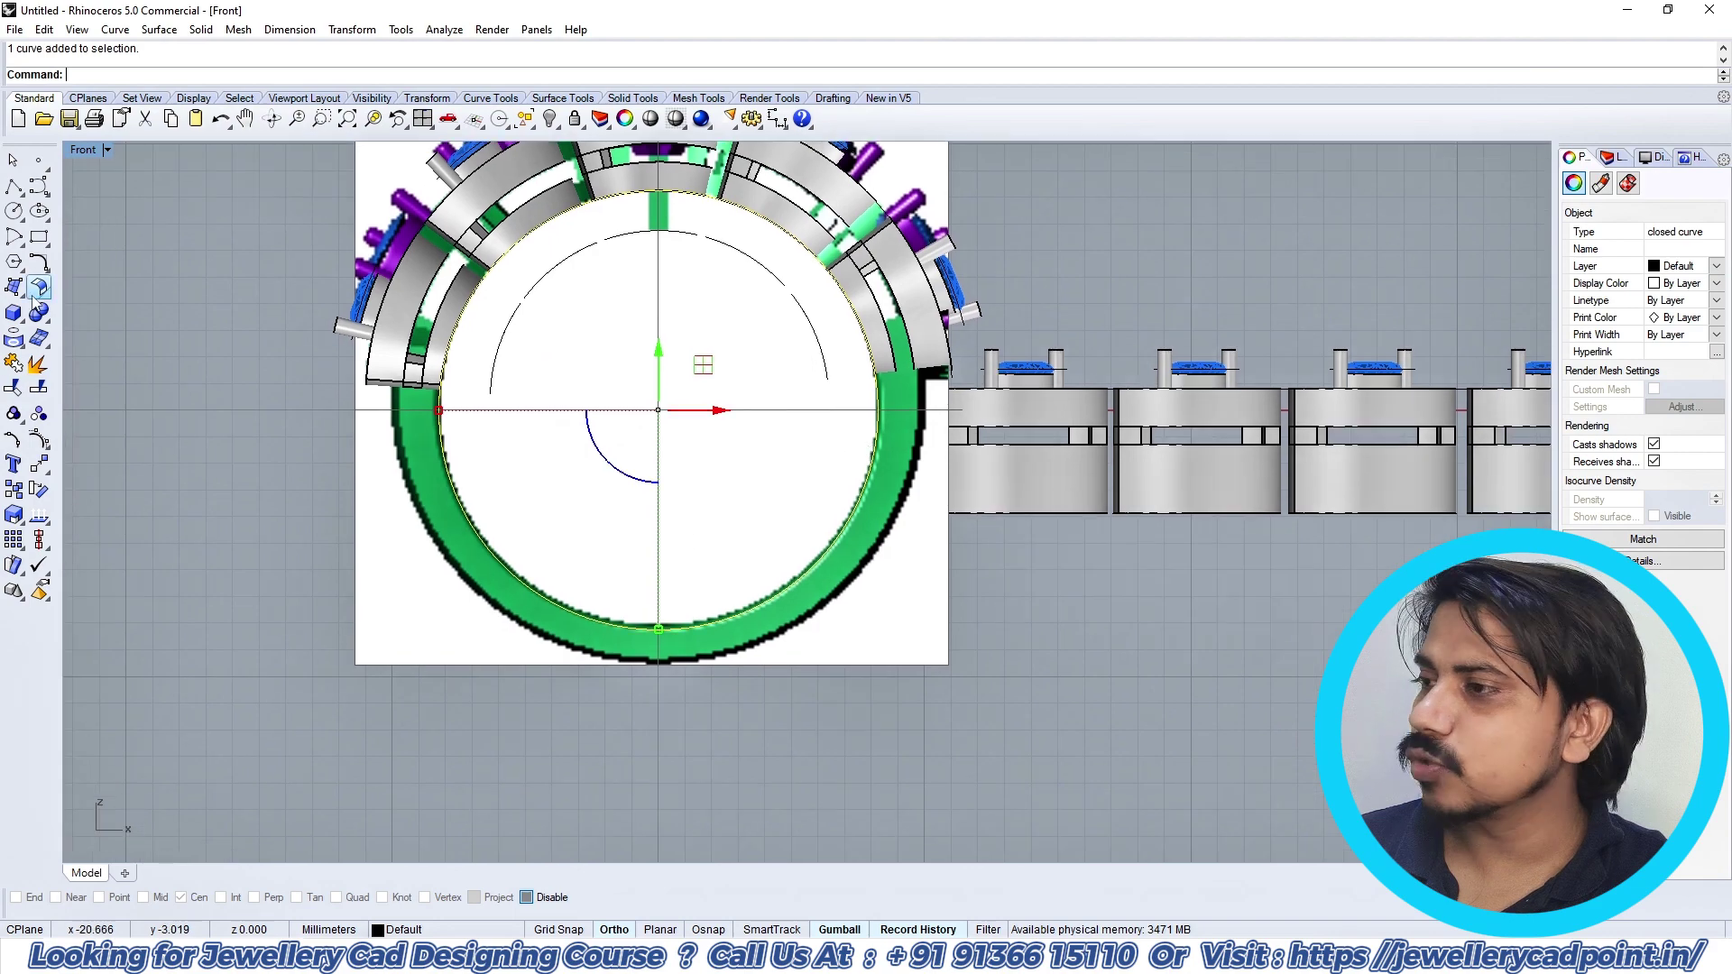
left_click(41, 264)
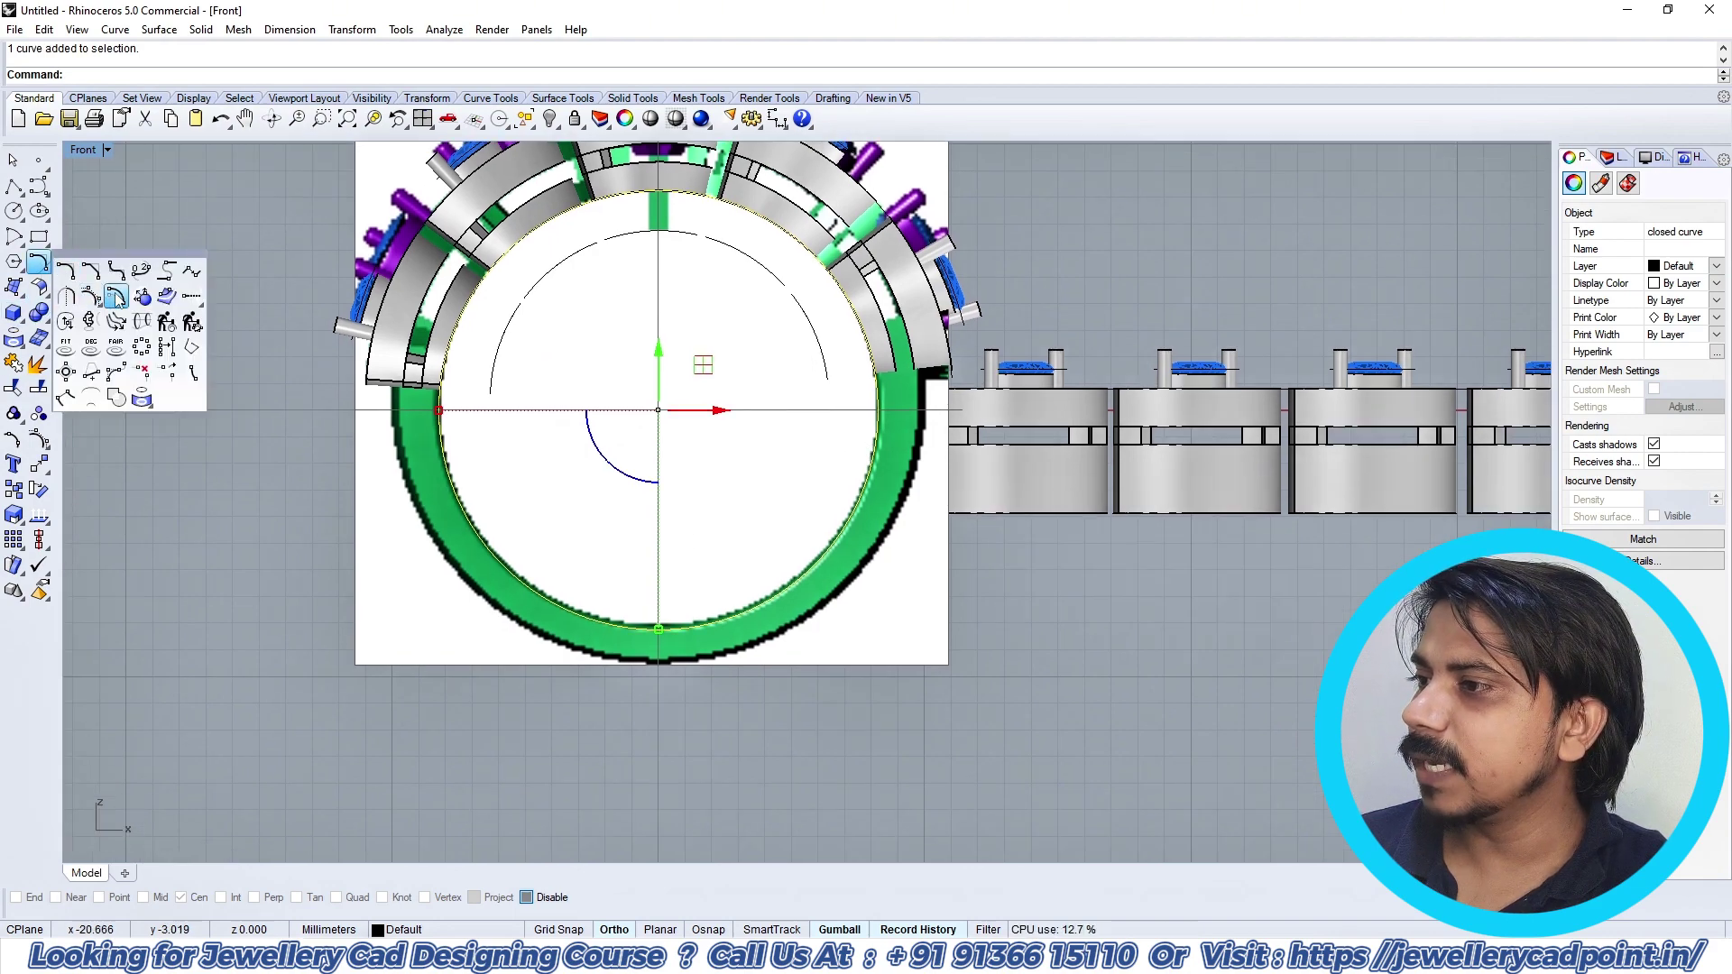
left_click(117, 300)
scroll(803, 578, "up", 4)
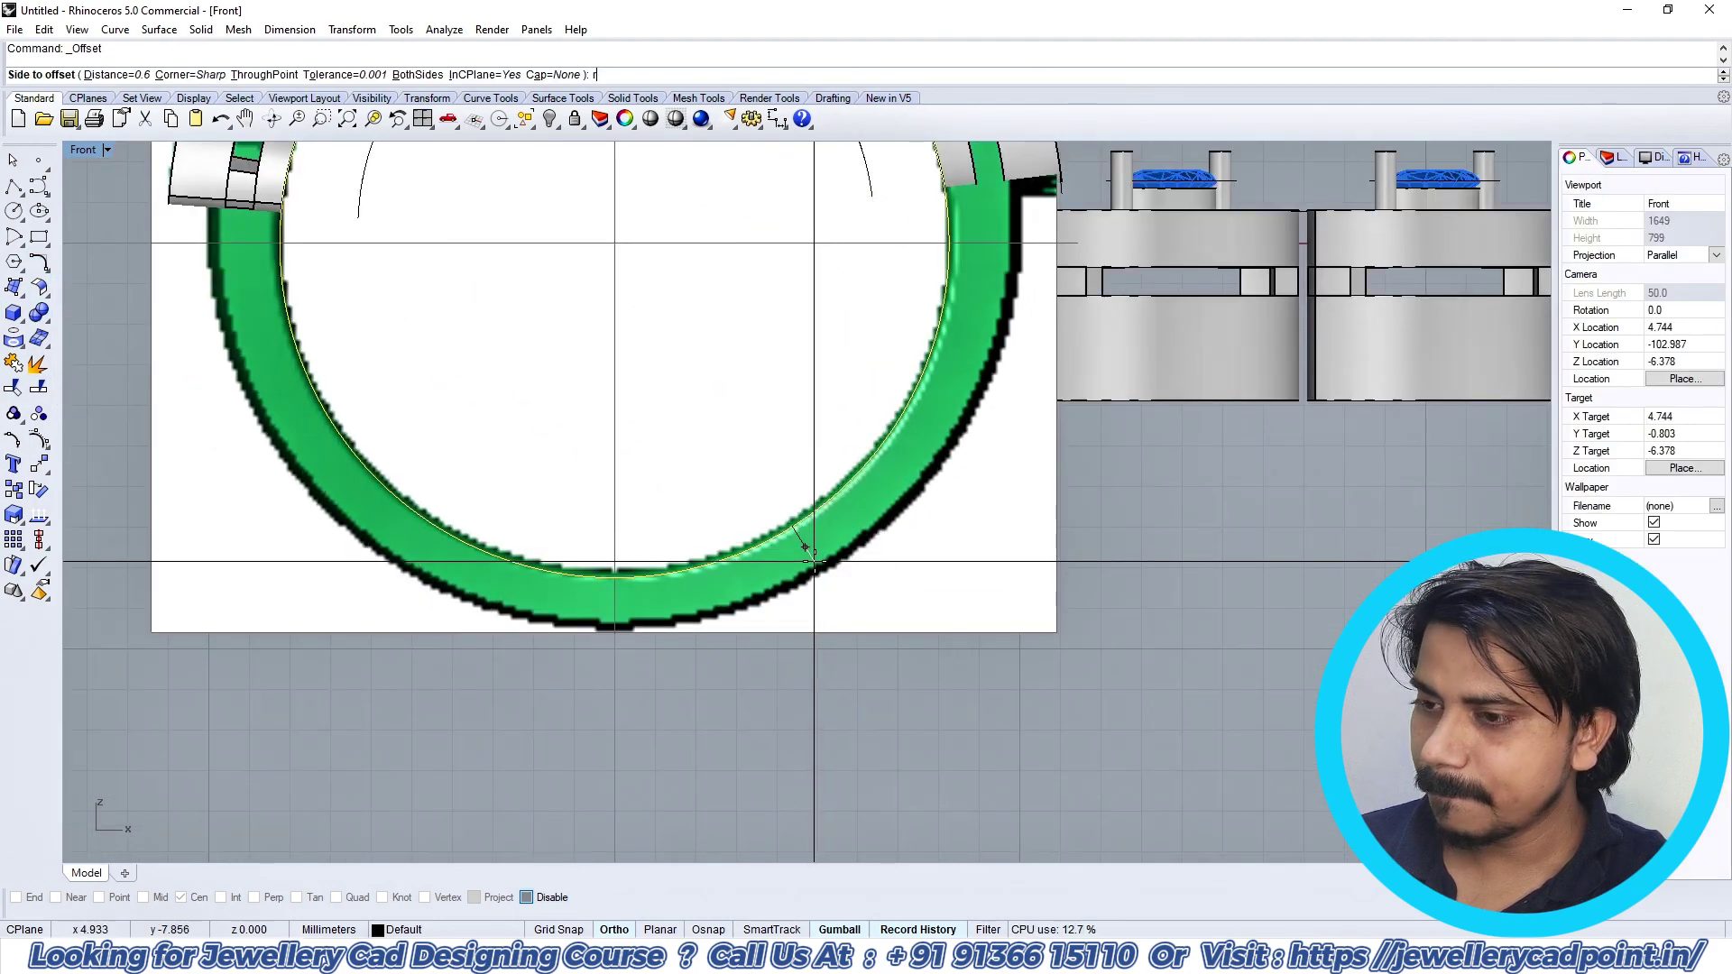
type("t")
key("Return")
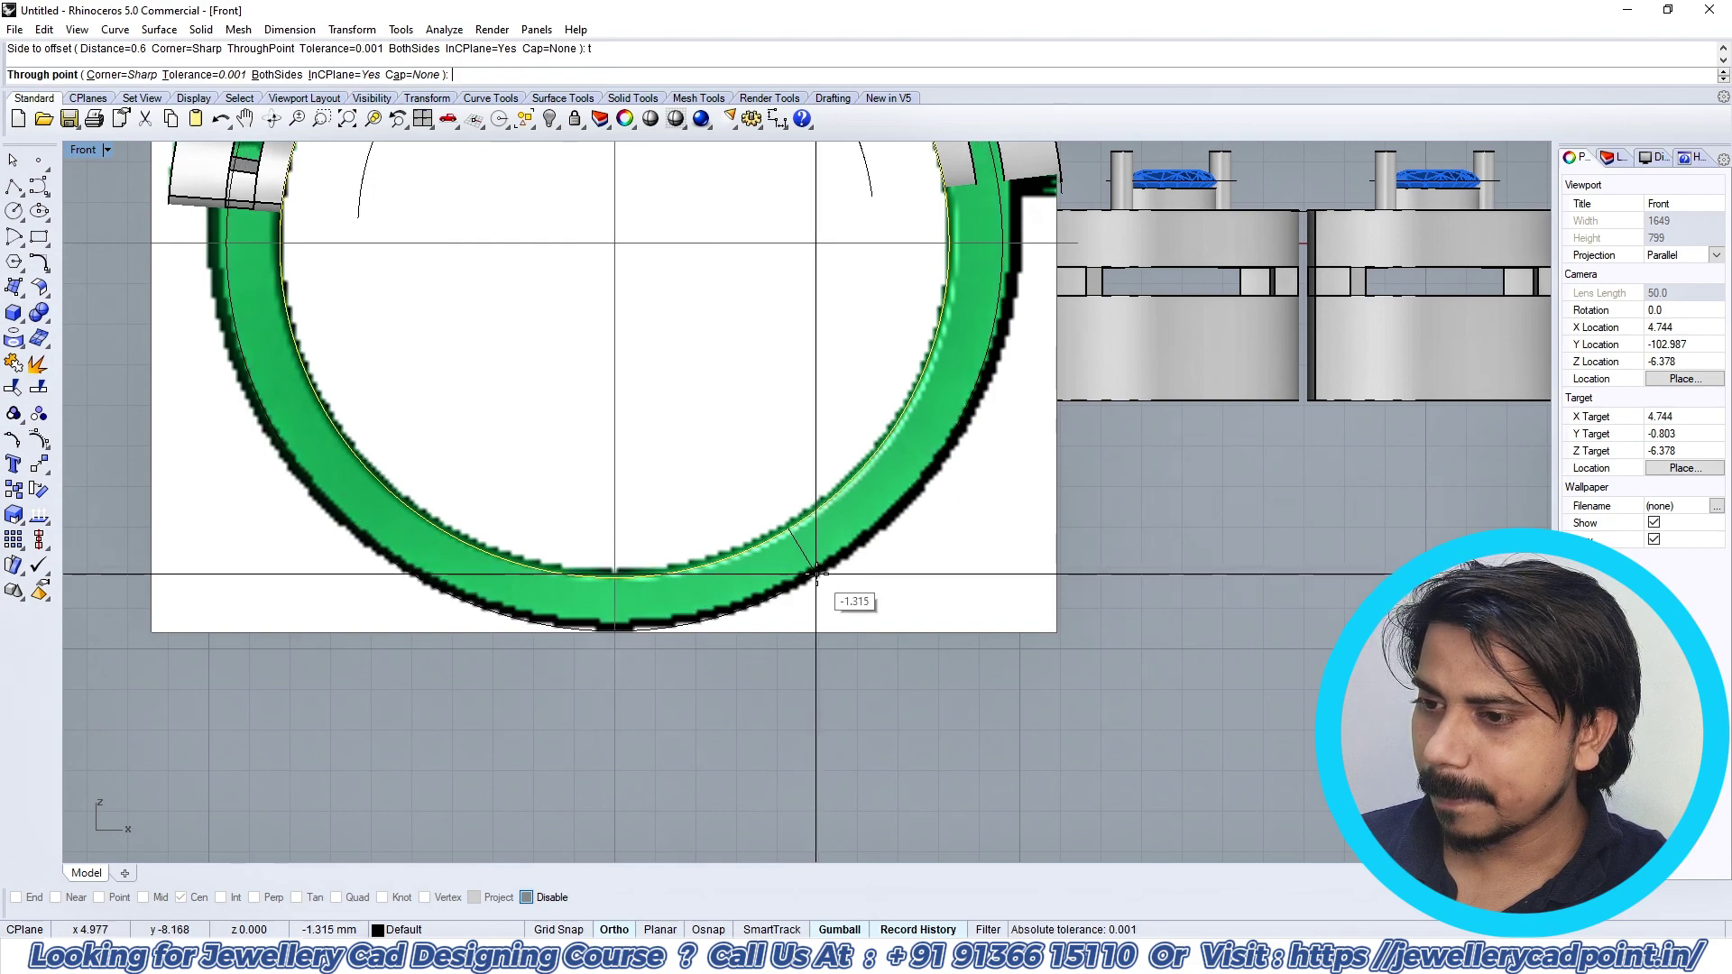
scroll(817, 574, "up", 2)
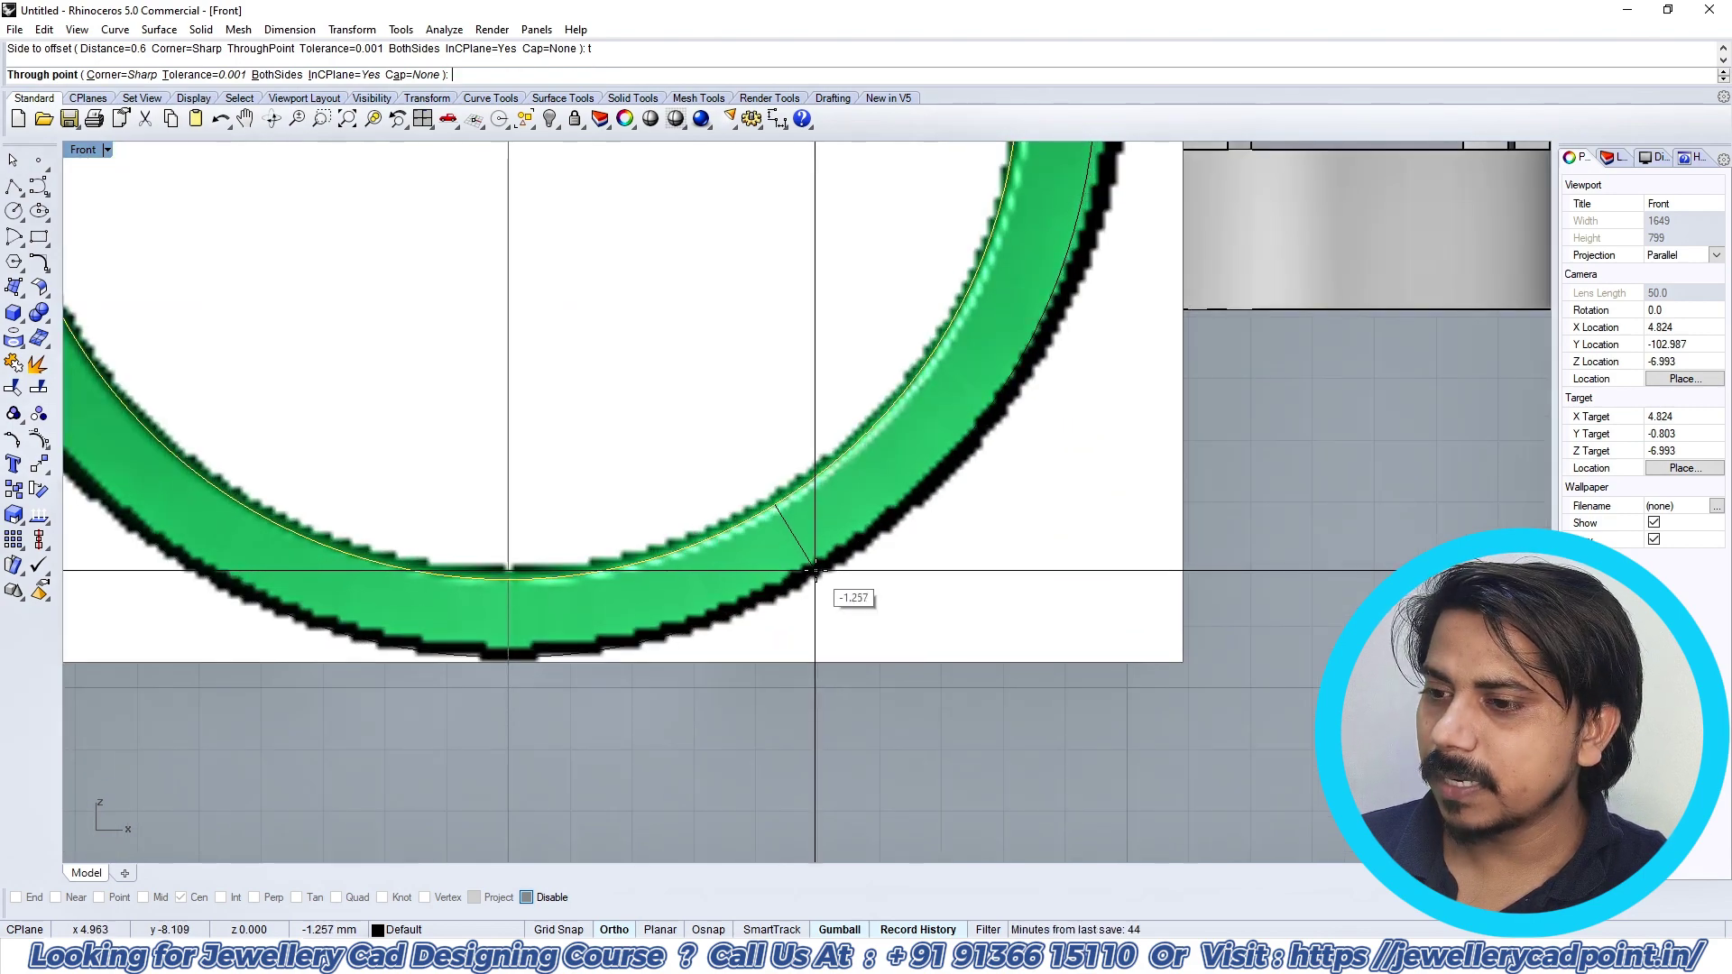
left_click(816, 574)
Step: Scale the outer circle up slightly from its bottom quadrant so the shank profile thickens toward the settings
scroll(823, 546, "down", 6)
right_click_drag(880, 491, 879, 497)
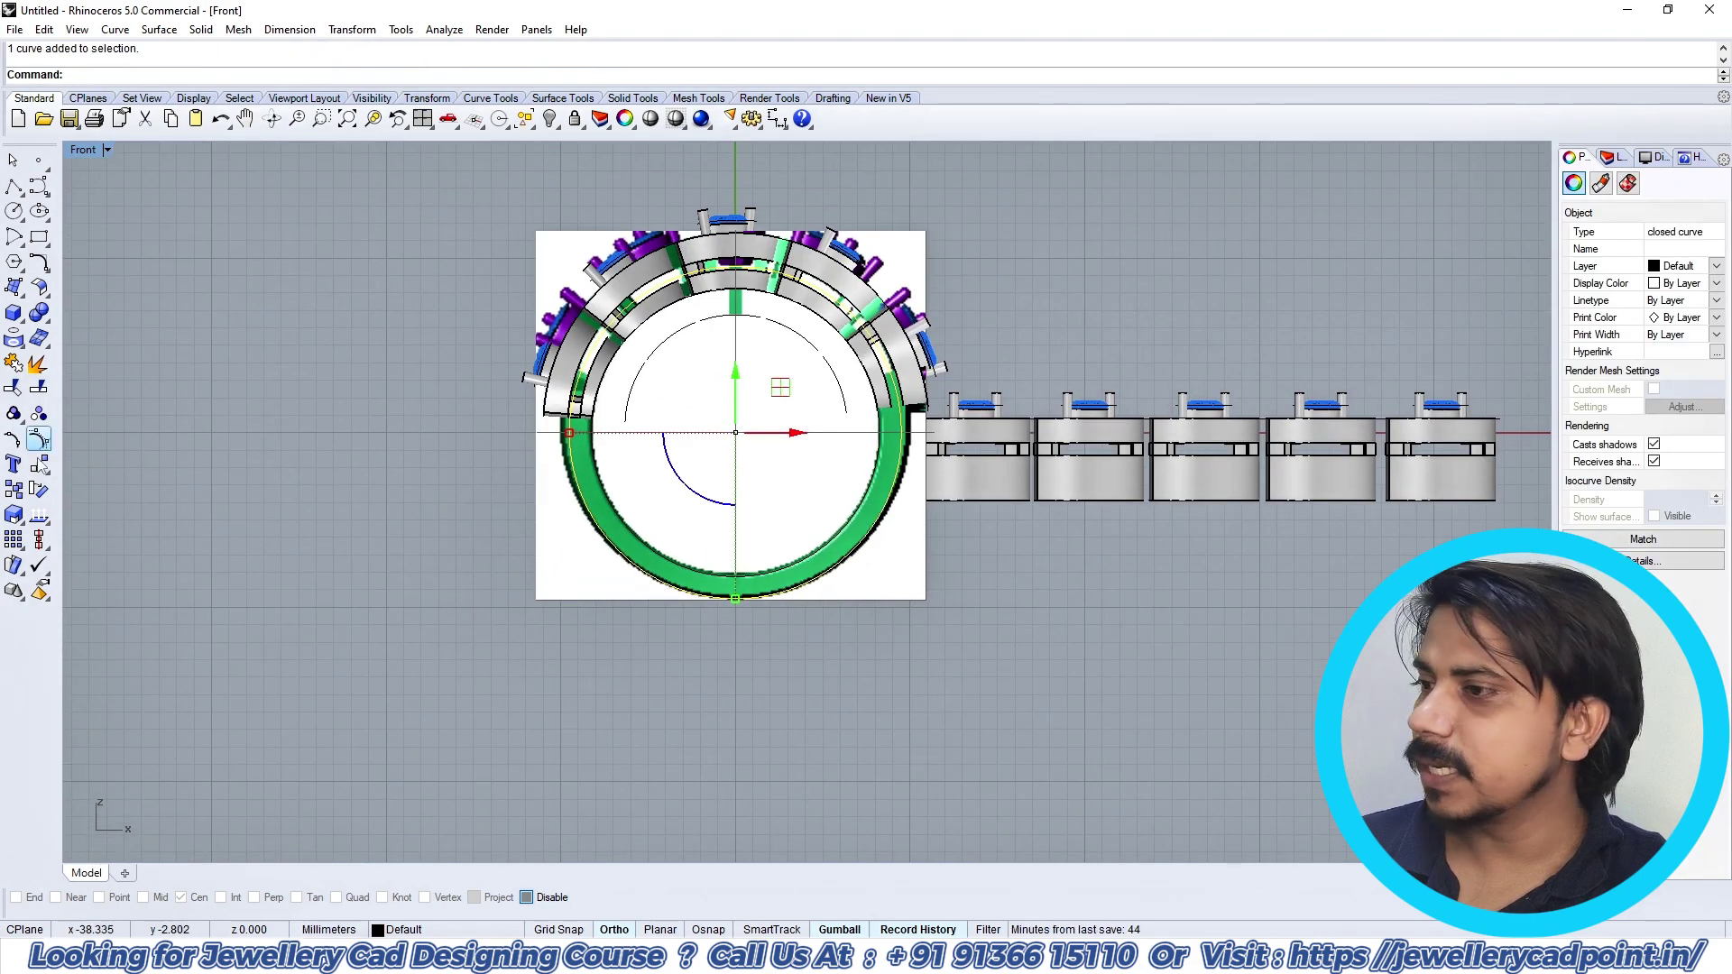
left_click(14, 515)
scroll(679, 622, "up", 4)
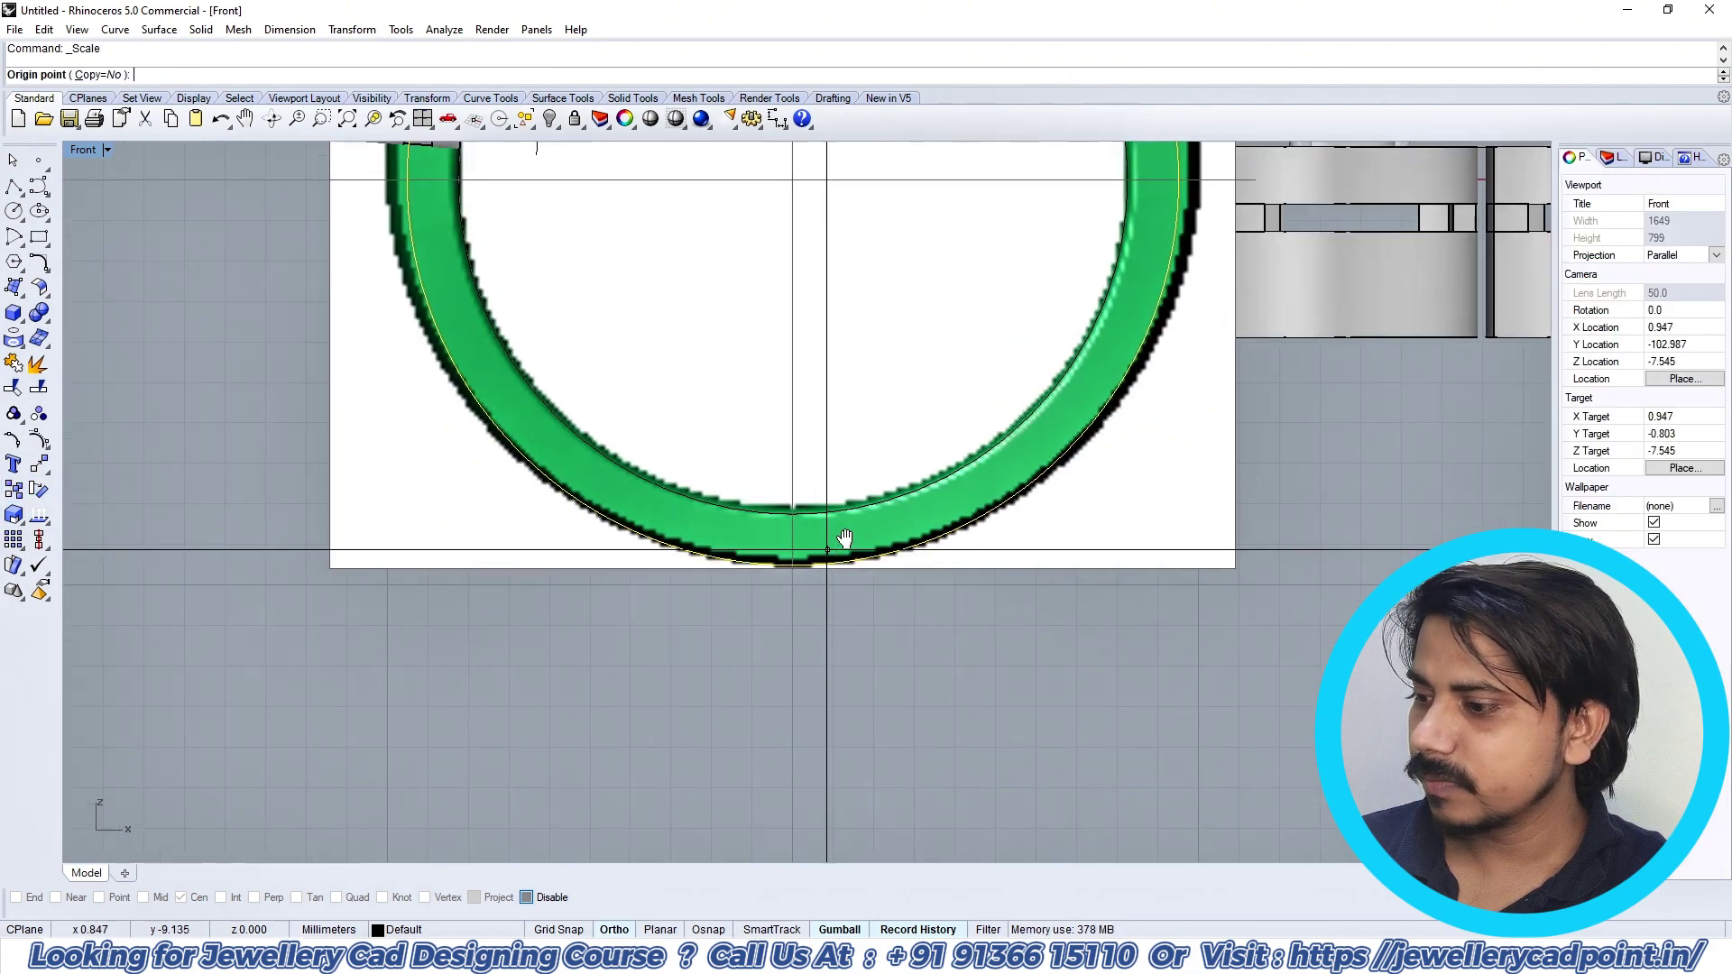
left_click(537, 897)
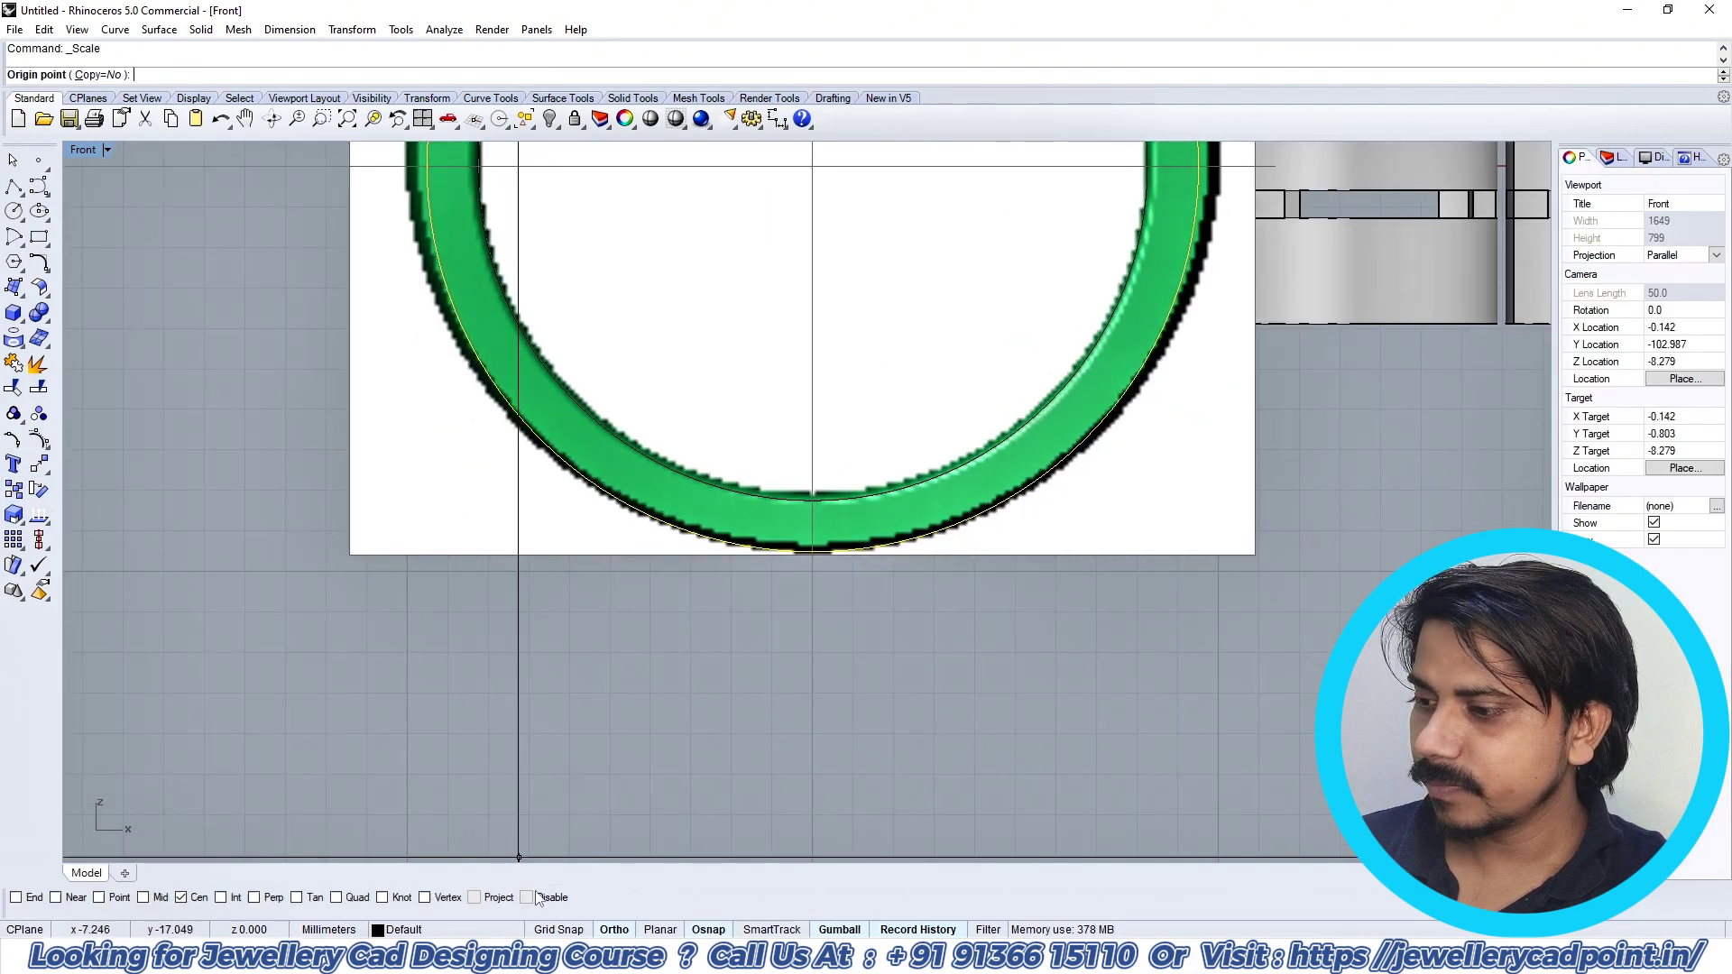
right_click(336, 896)
left_click(813, 496)
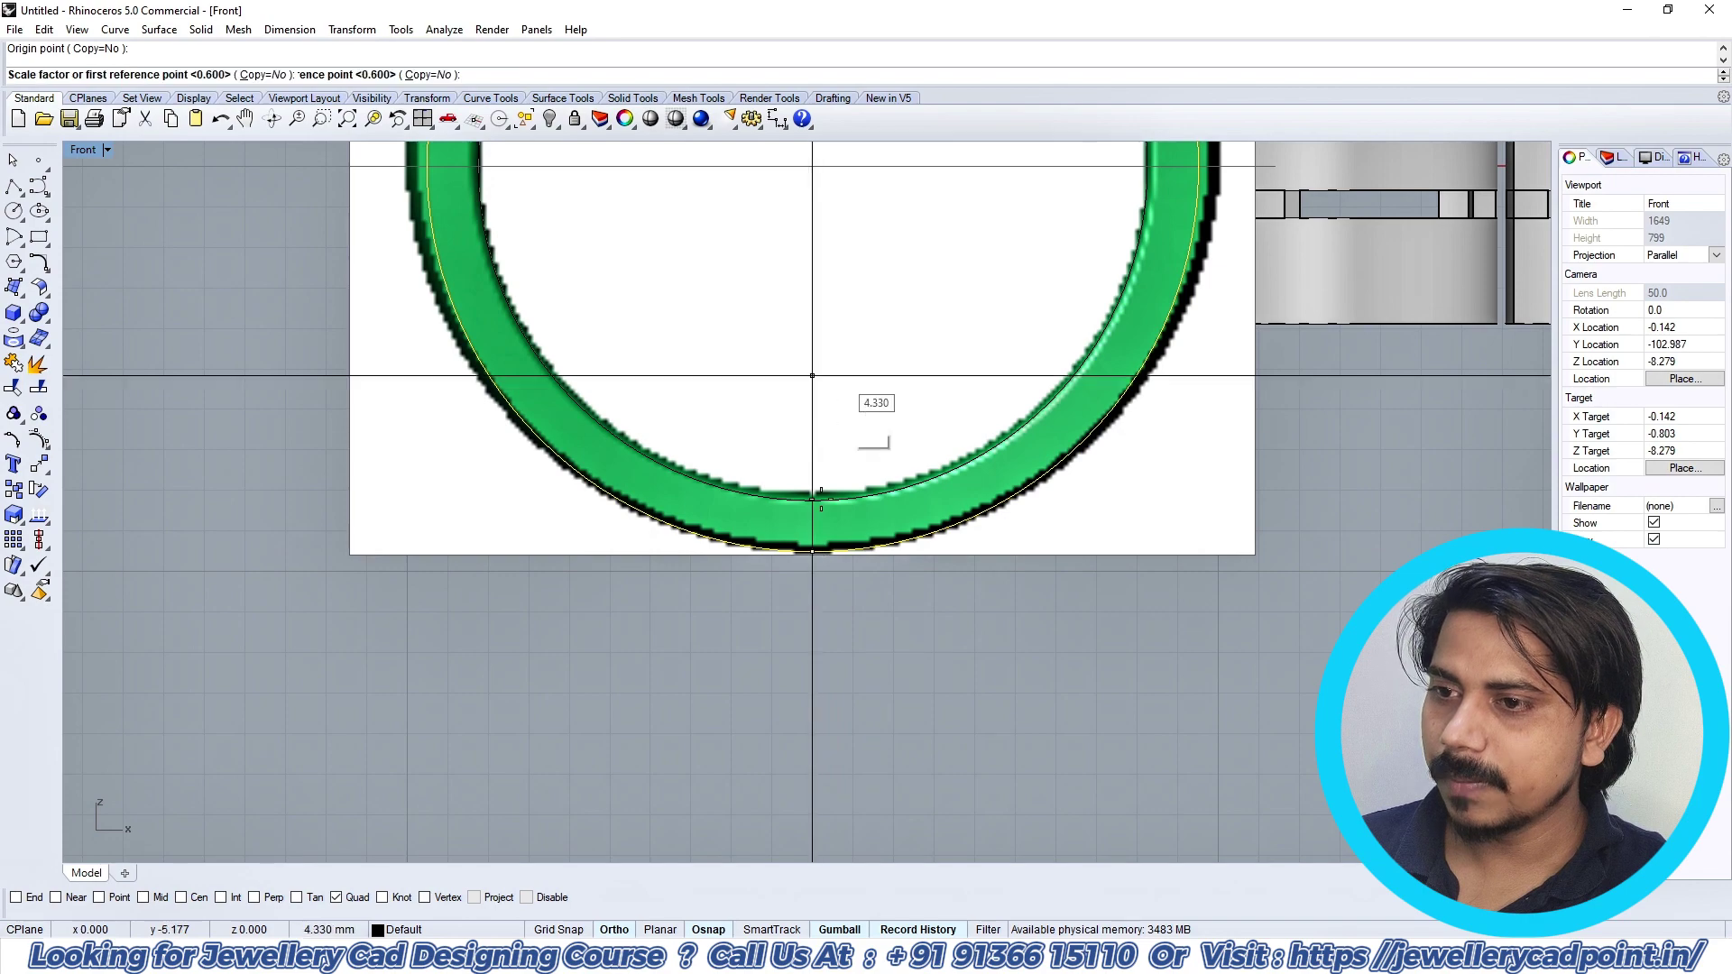
right_click_drag(841, 316, 816, 512)
left_click(817, 509)
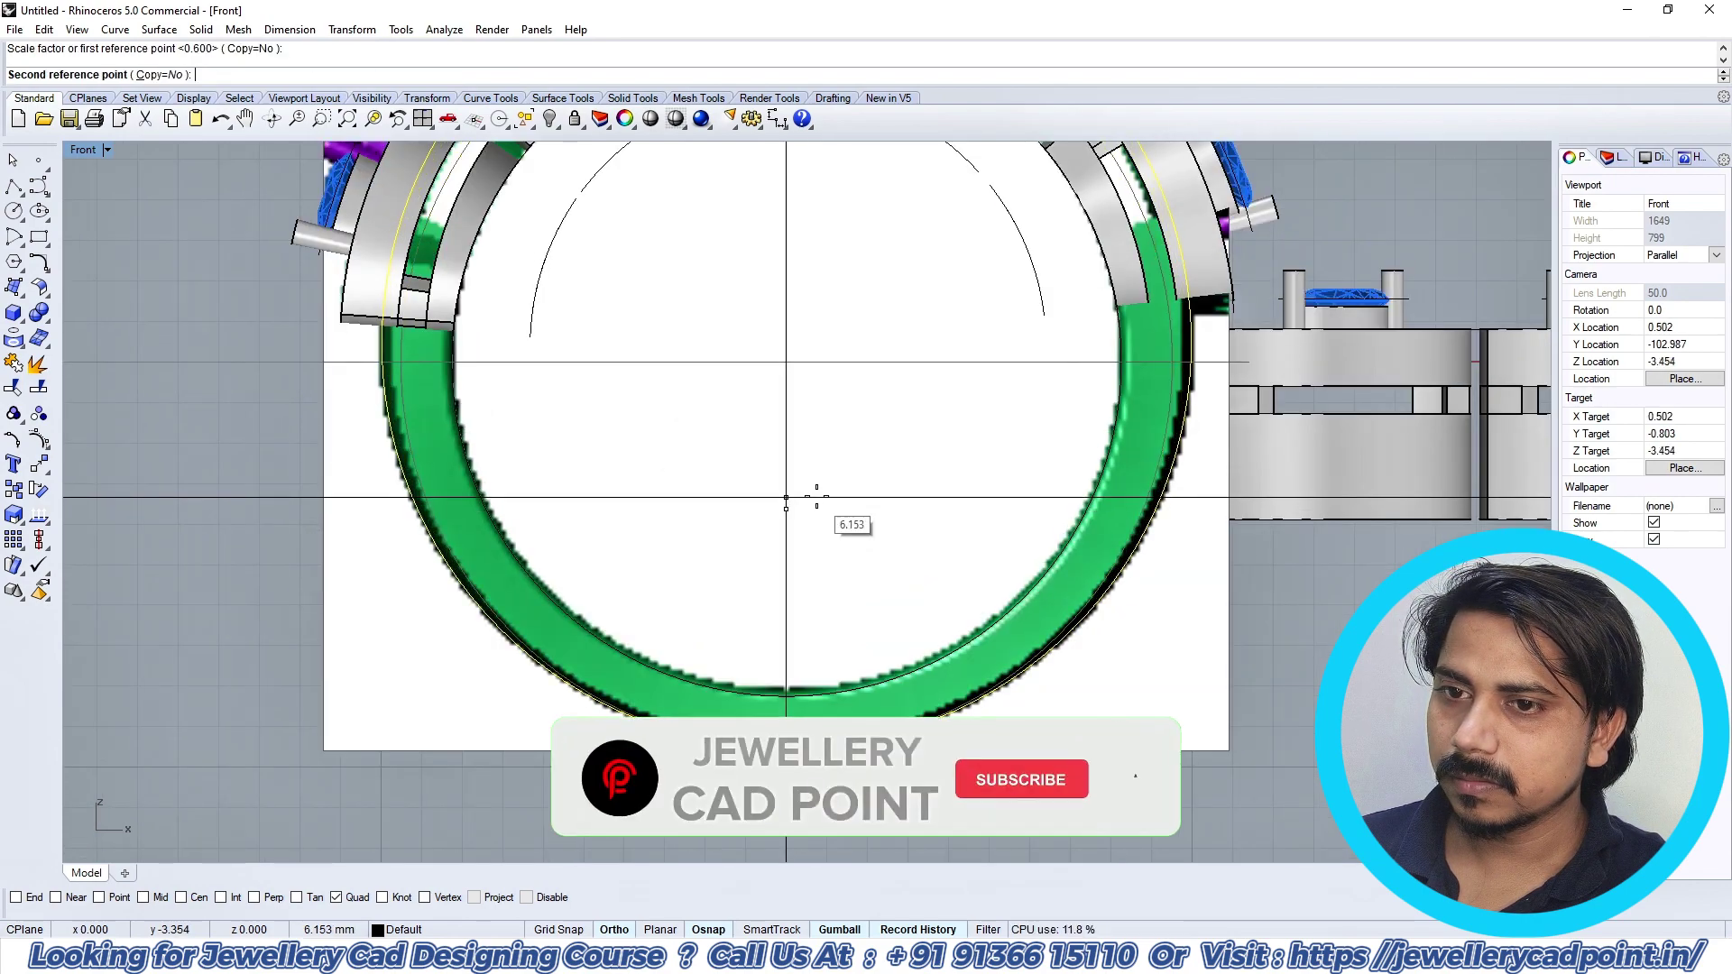
left_click(815, 503)
scroll(815, 503, "down", 5)
Step: Extrude the inner and outer circles together as a both-sides solid, about 1.3 mm each way, matching the reference shank's width
scroll(961, 466, "up", 5)
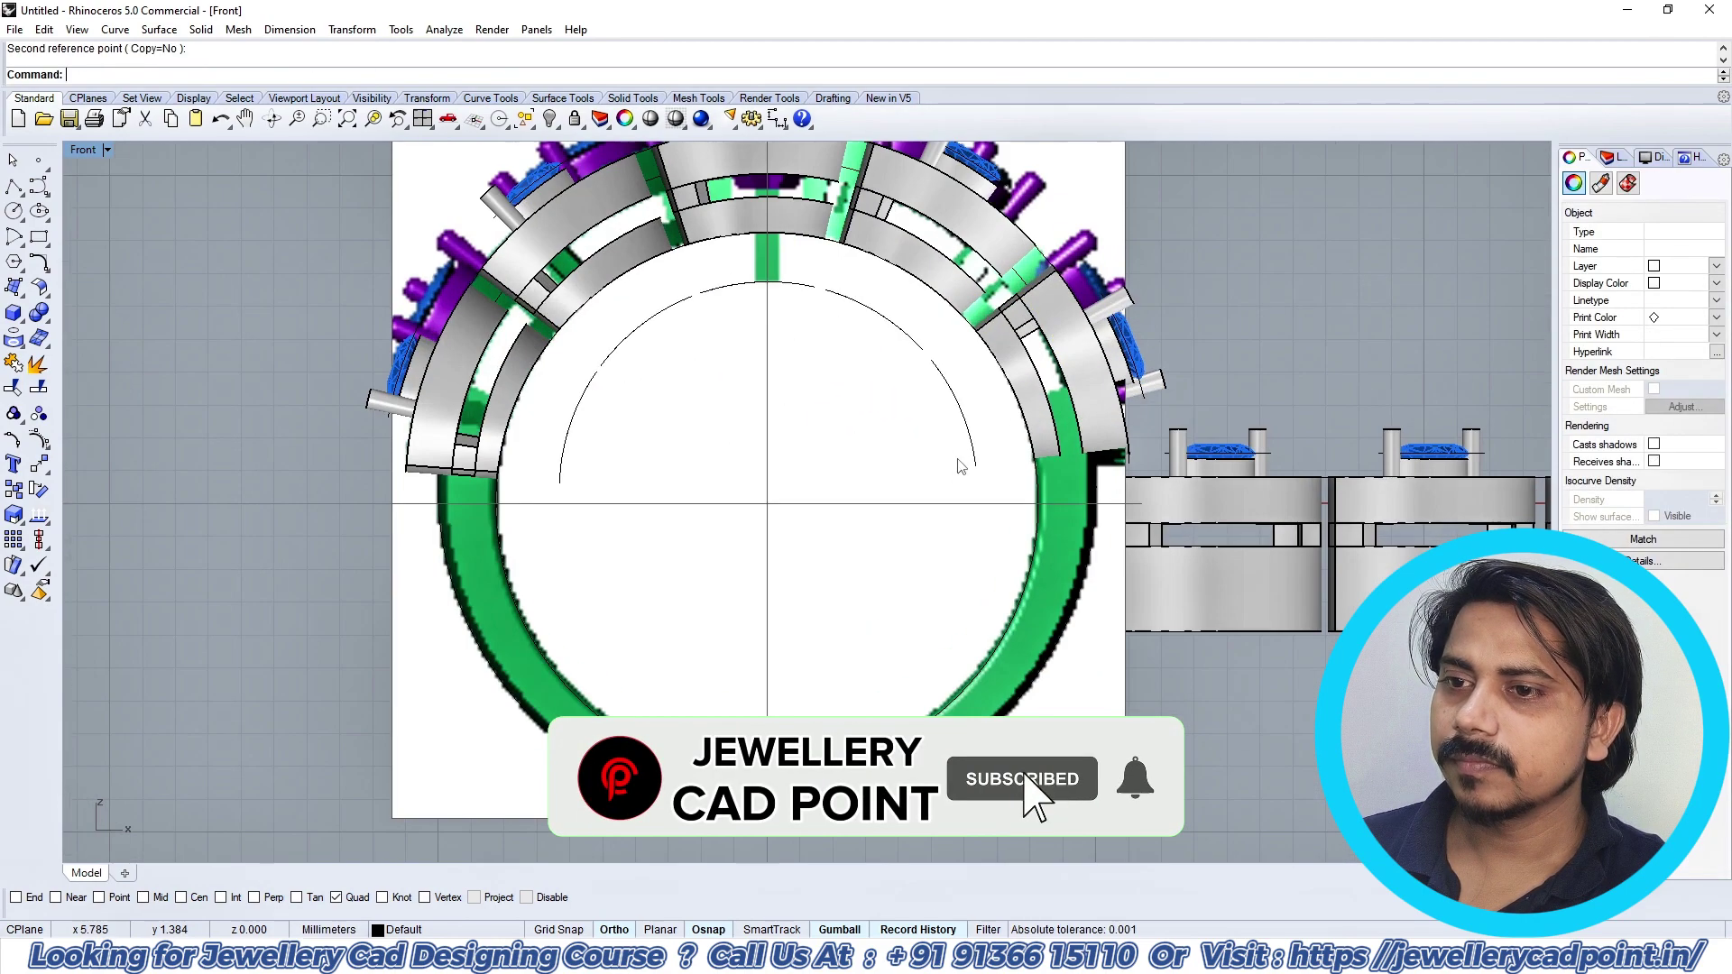
scroll(959, 462, "down", 4)
left_click_drag(1023, 653, 931, 575)
scroll(928, 582, "down", 2)
right_click_drag(917, 593, 943, 555)
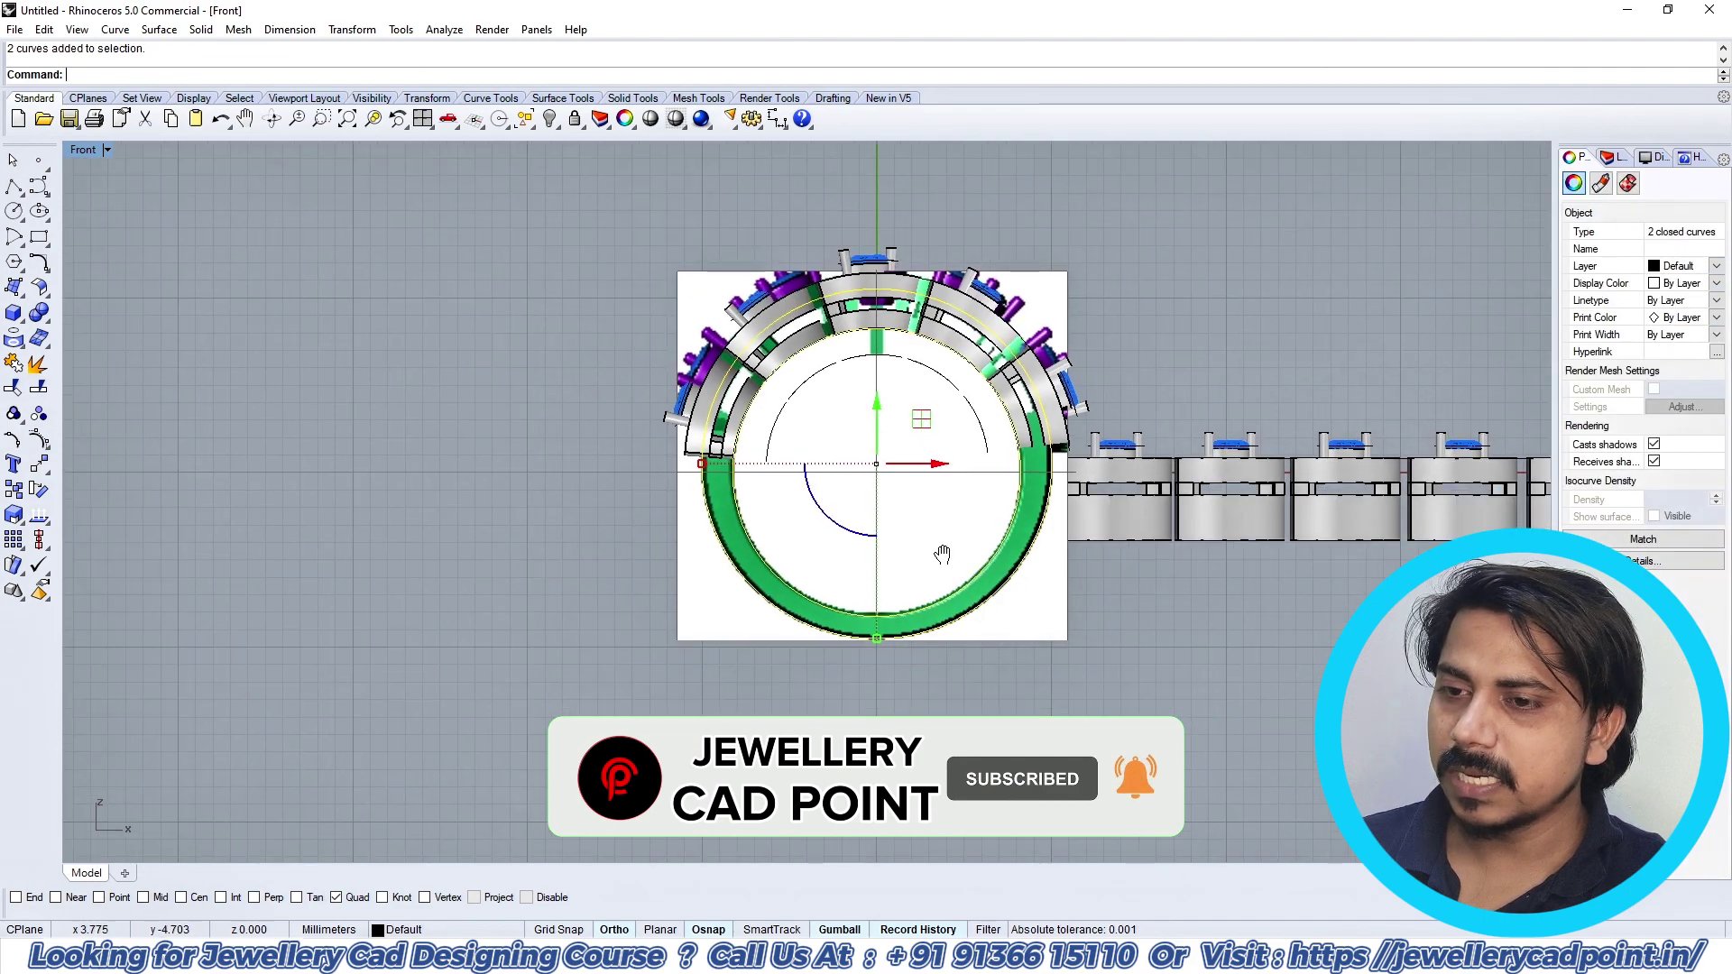
left_click(13, 312)
left_click(91, 374)
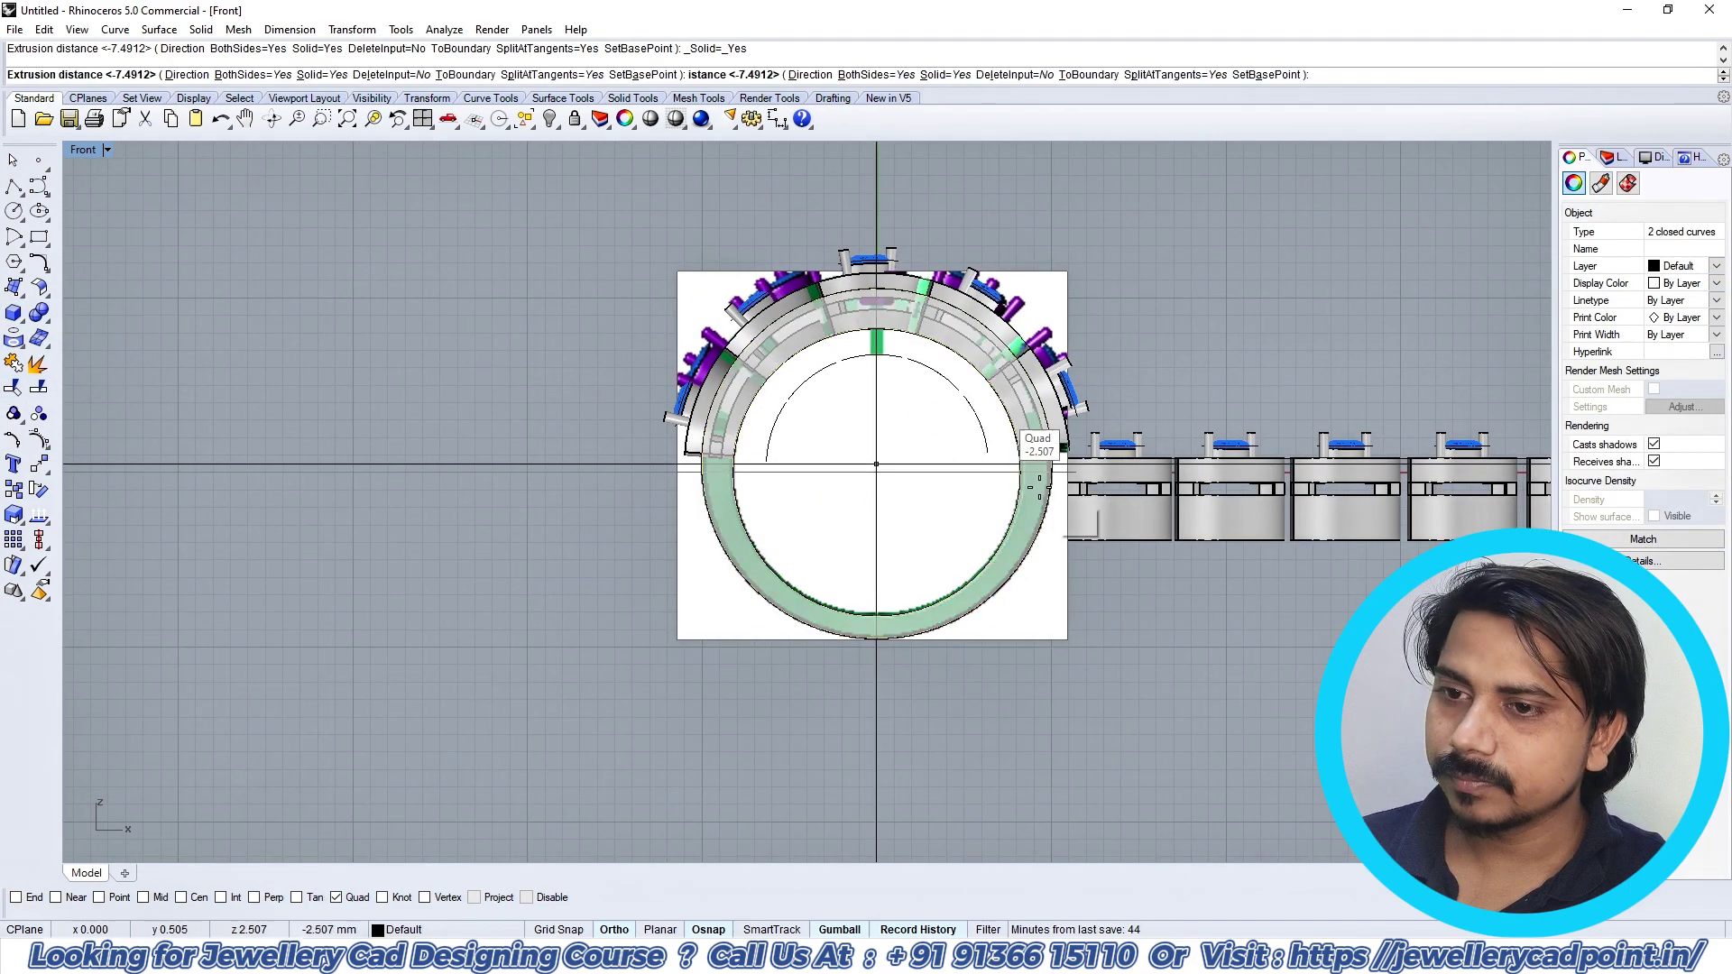
key("ctrl+F1")
scroll(1071, 501, "up", 2)
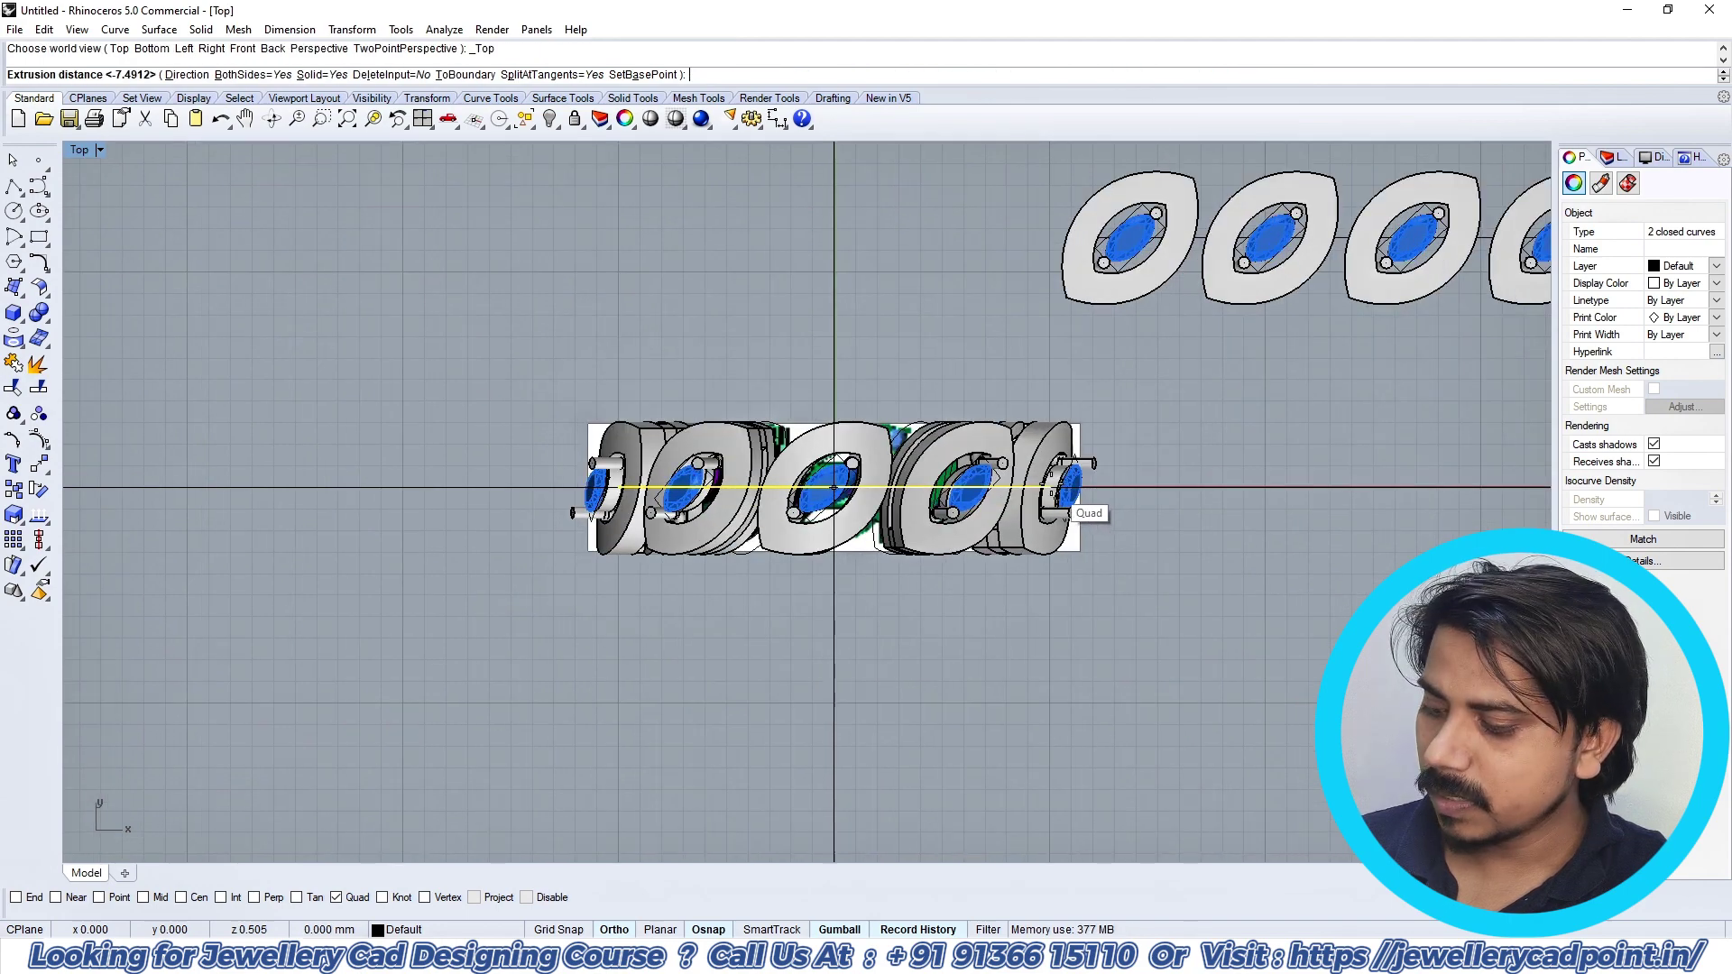
key("ctrl+F3")
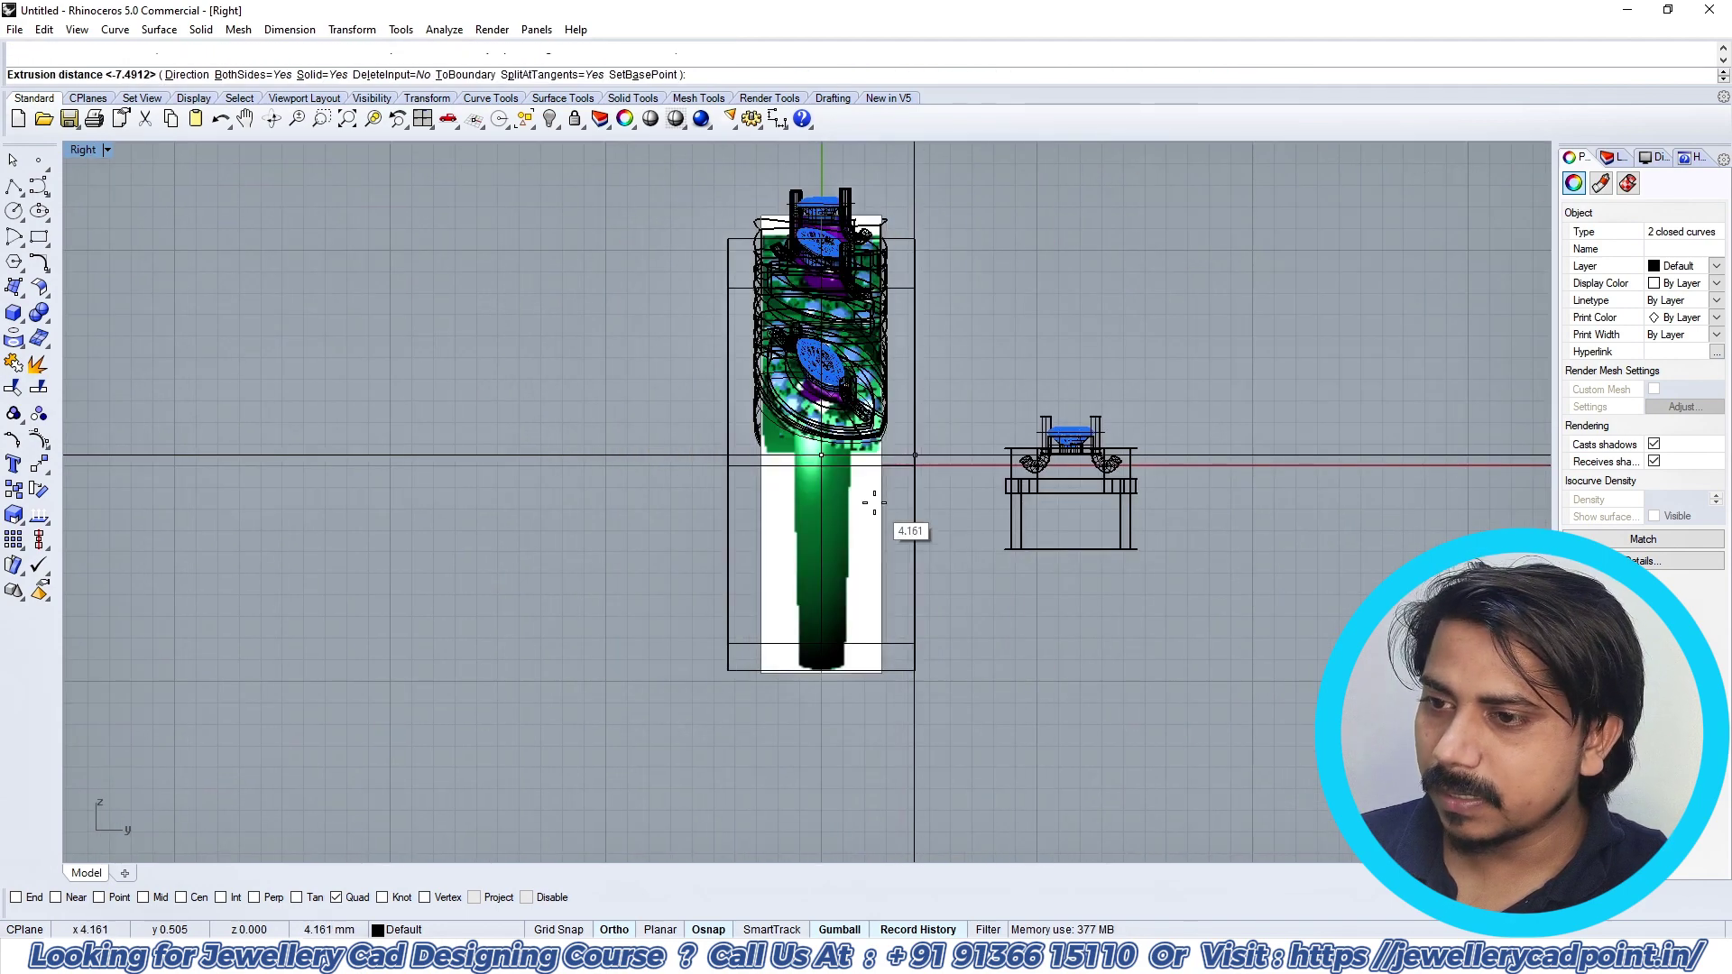
scroll(871, 503, "up", 1)
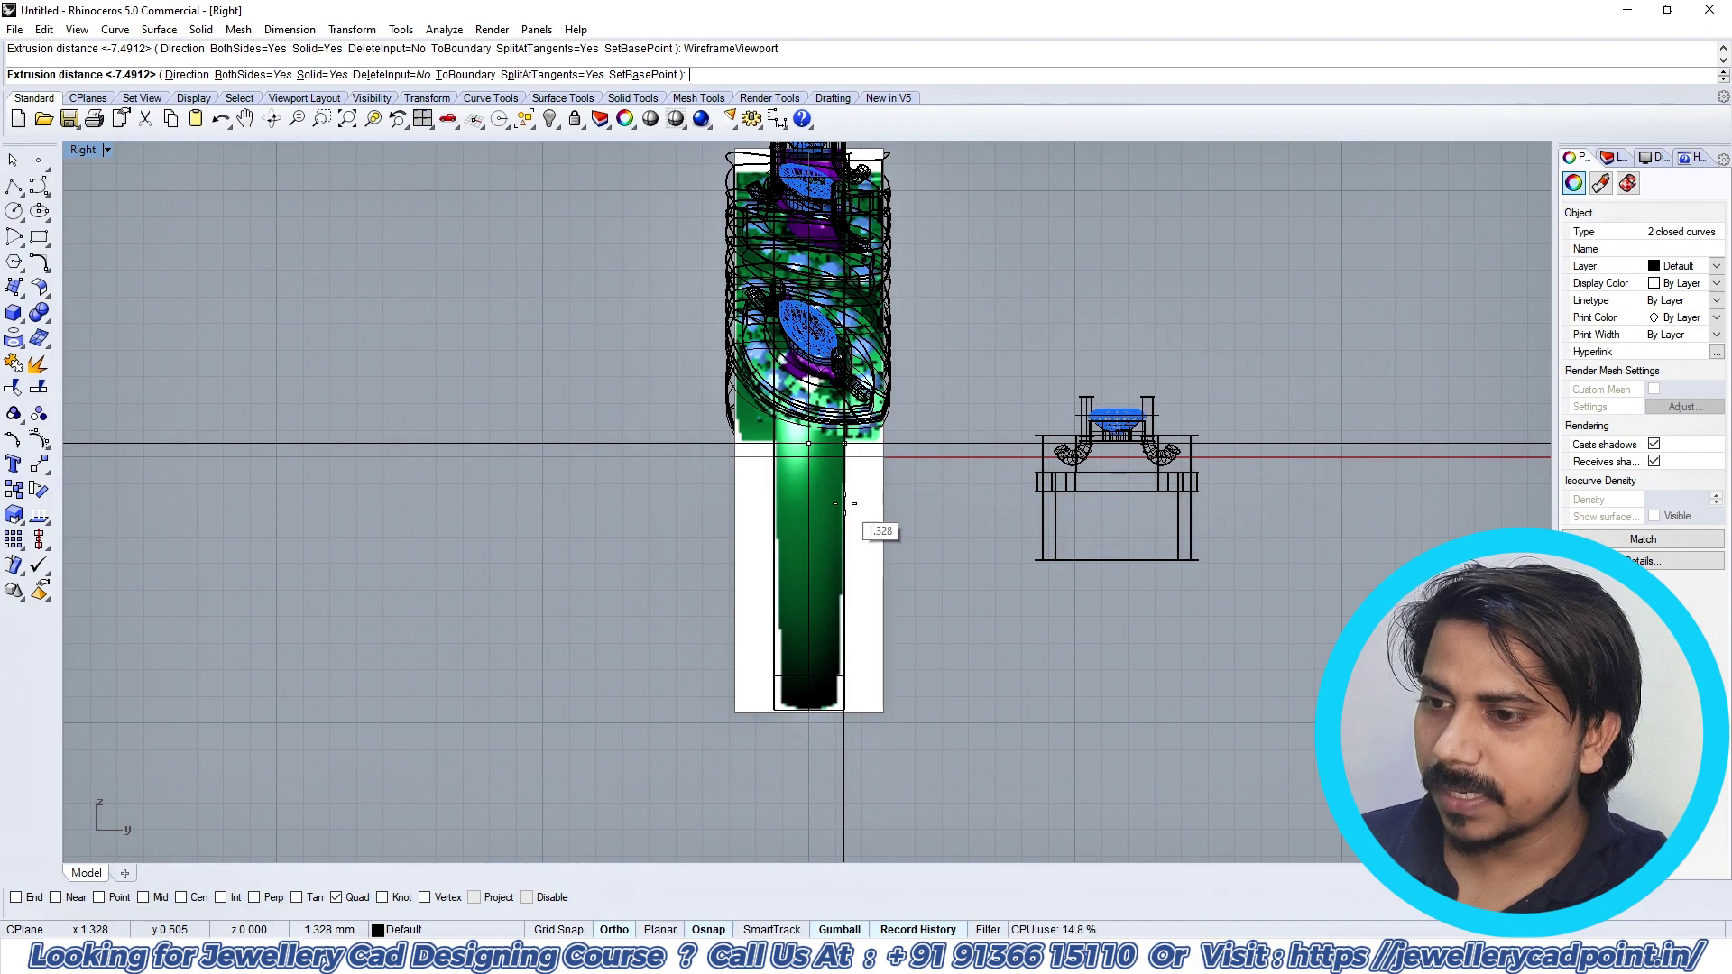
left_click(850, 507)
Step: Create a cut plane through the solid band, starting at the origin (0) and sloping up through the end setting
scroll(866, 503, "down", 3)
key("ctrl+alt+s")
key("ctrl+F2")
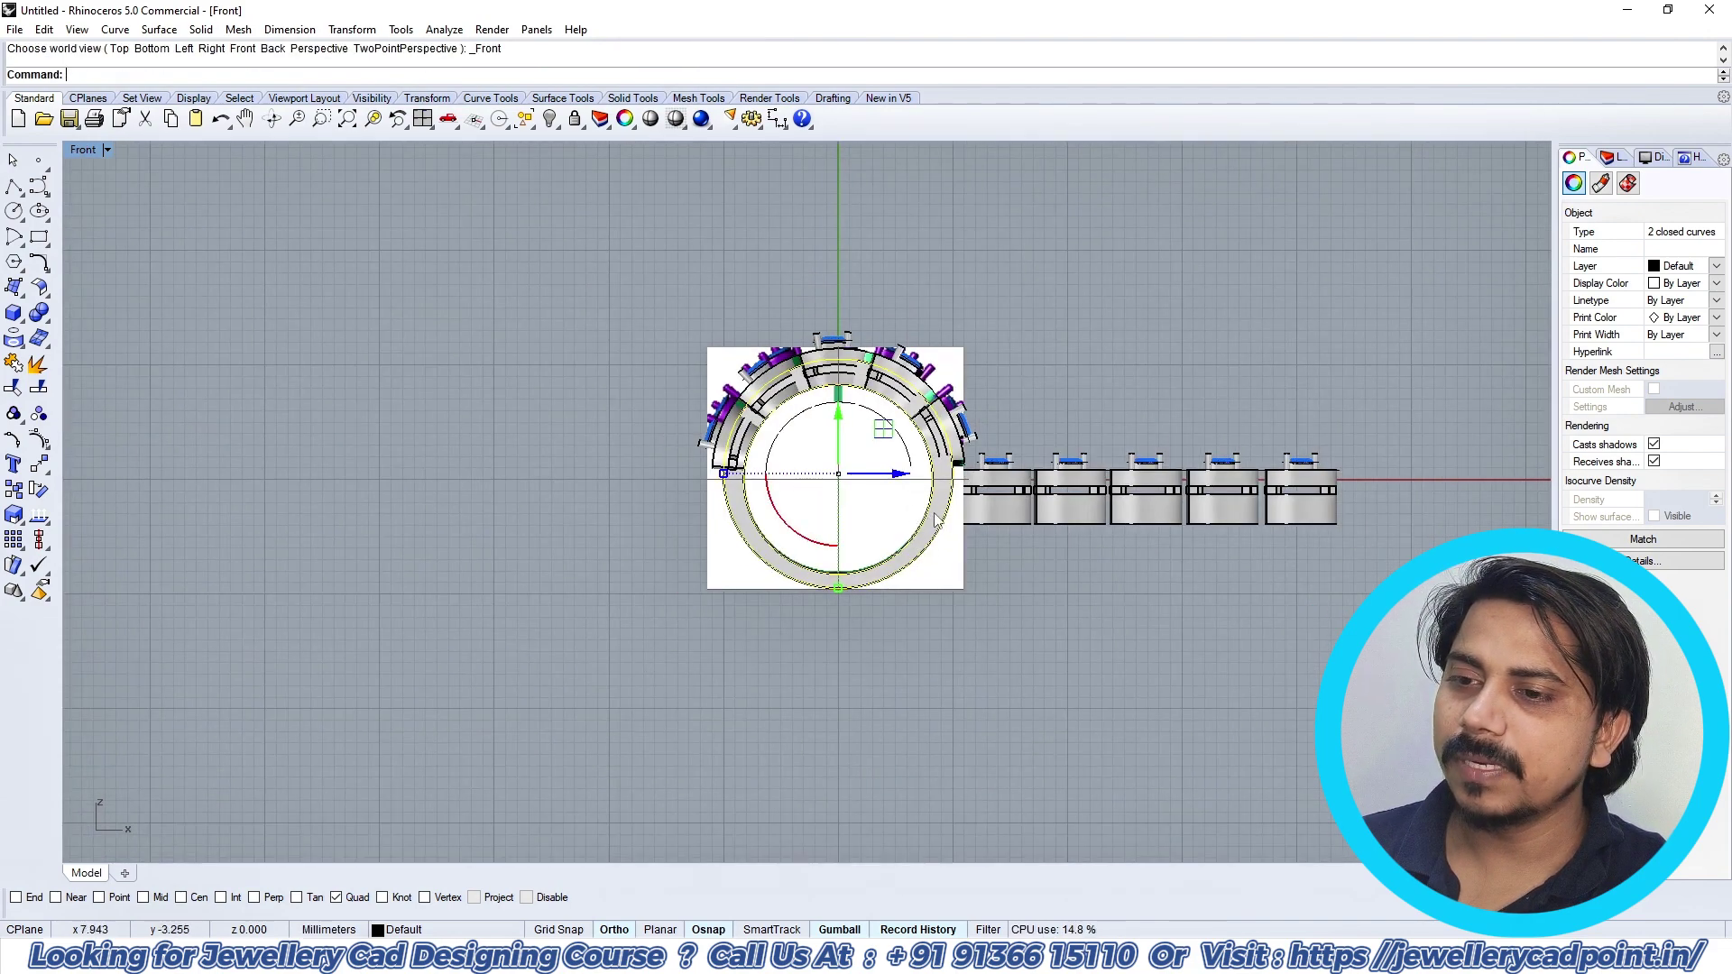
scroll(935, 513, "up", 4)
left_click(937, 487)
mouse_move(936, 480)
right_mouse_down()
mouse_move(931, 533)
mouse_move(960, 498)
right_mouse_up()
key("Return")
type("0")
key("Return")
key("F8")
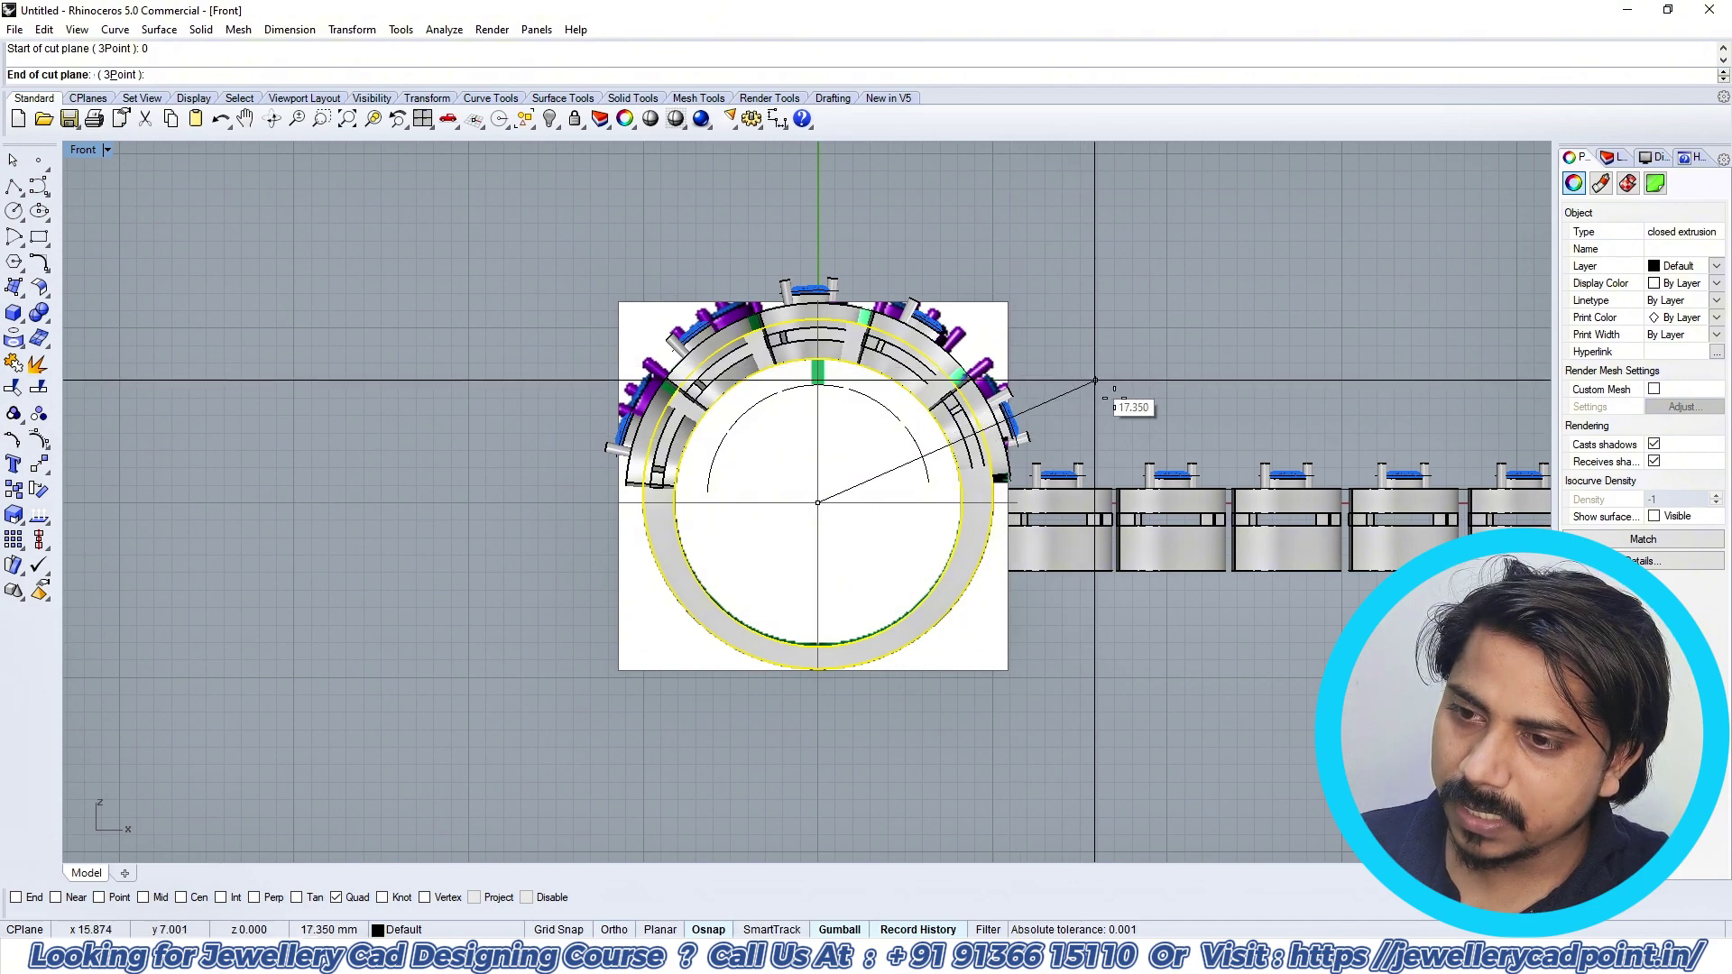
left_click(1115, 406)
Step: Mirror the sloping cut plane across the vertical axis through the origin (0)
left_click(1042, 429)
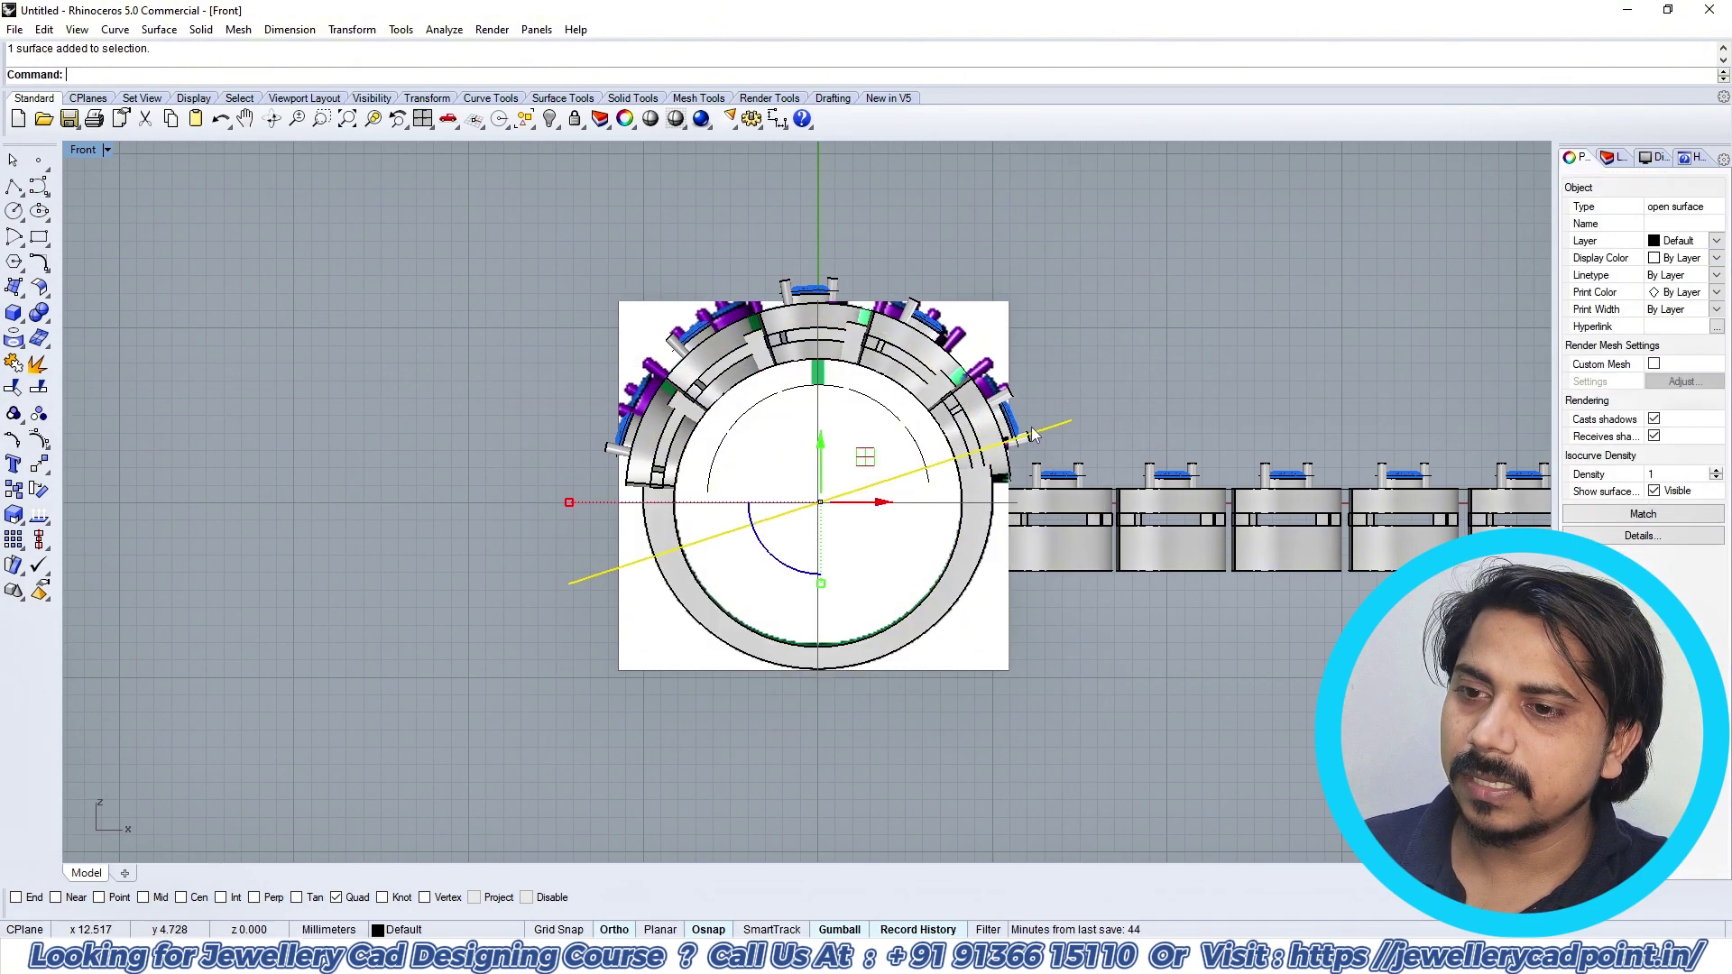
scroll(893, 556, "down", 2)
right_click_drag(893, 557, 965, 522)
type("Mirror")
key("Return")
type("0")
key("Return")
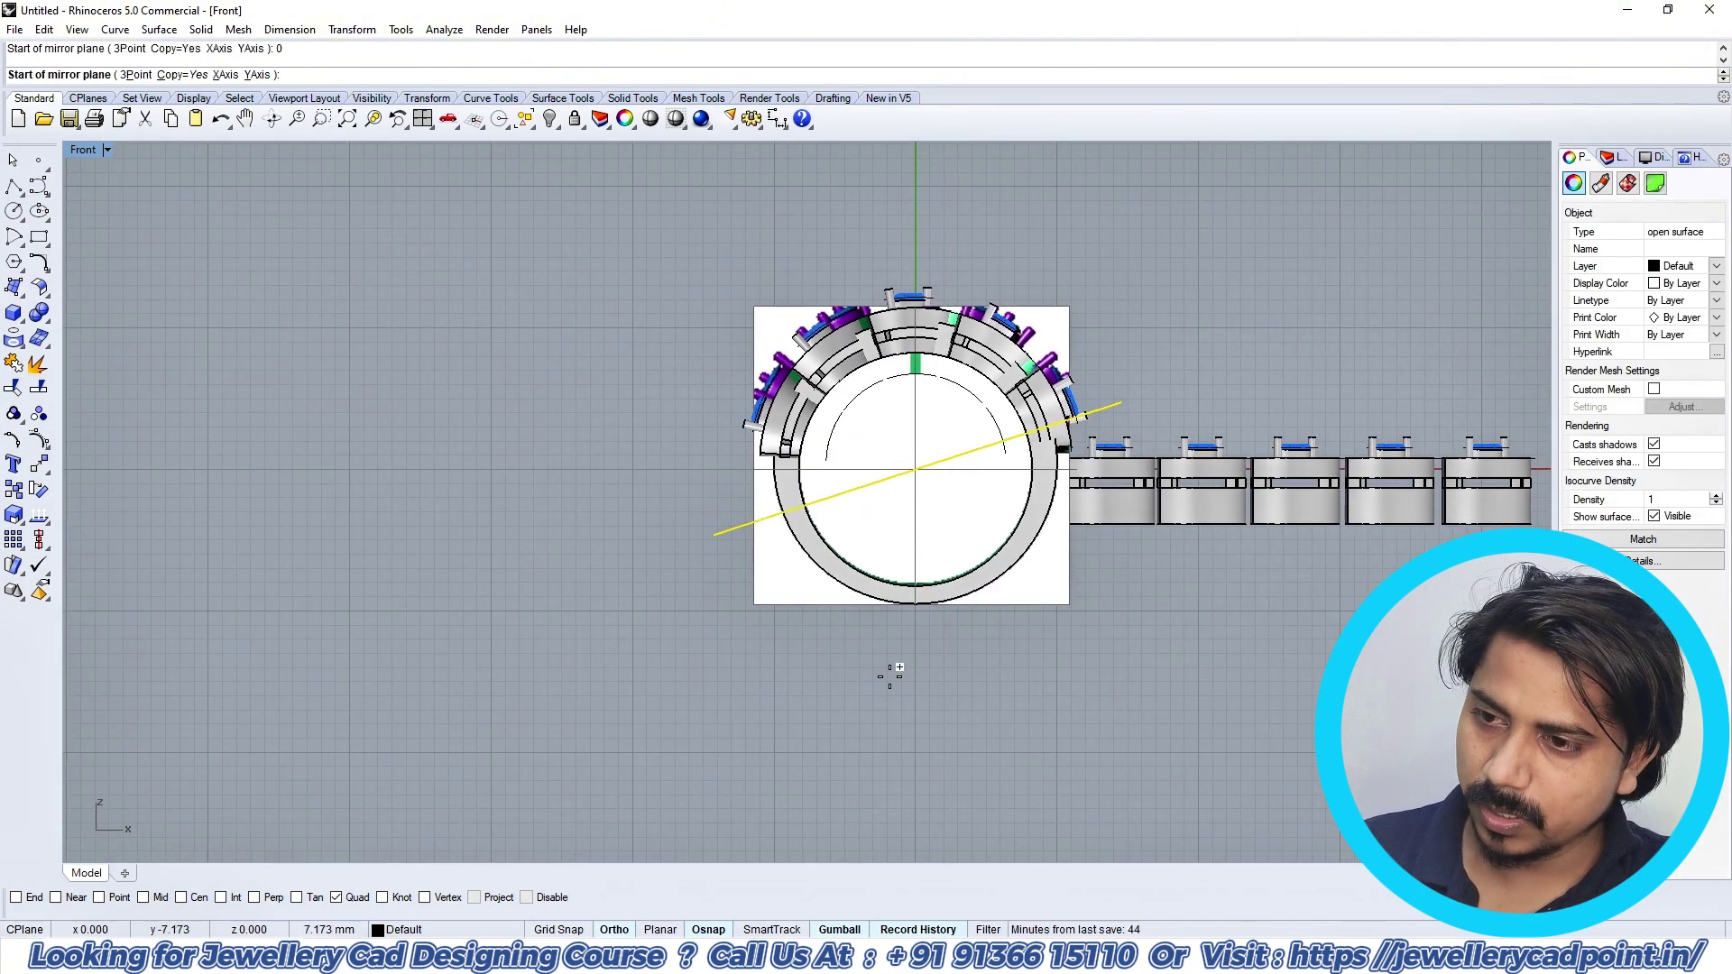
left_click(889, 678)
Step: Trim the two crossing cut planes against each other, removing their lower halves to leave a V shape
scroll(1059, 557, "up", 2)
left_click(1112, 530, "shift")
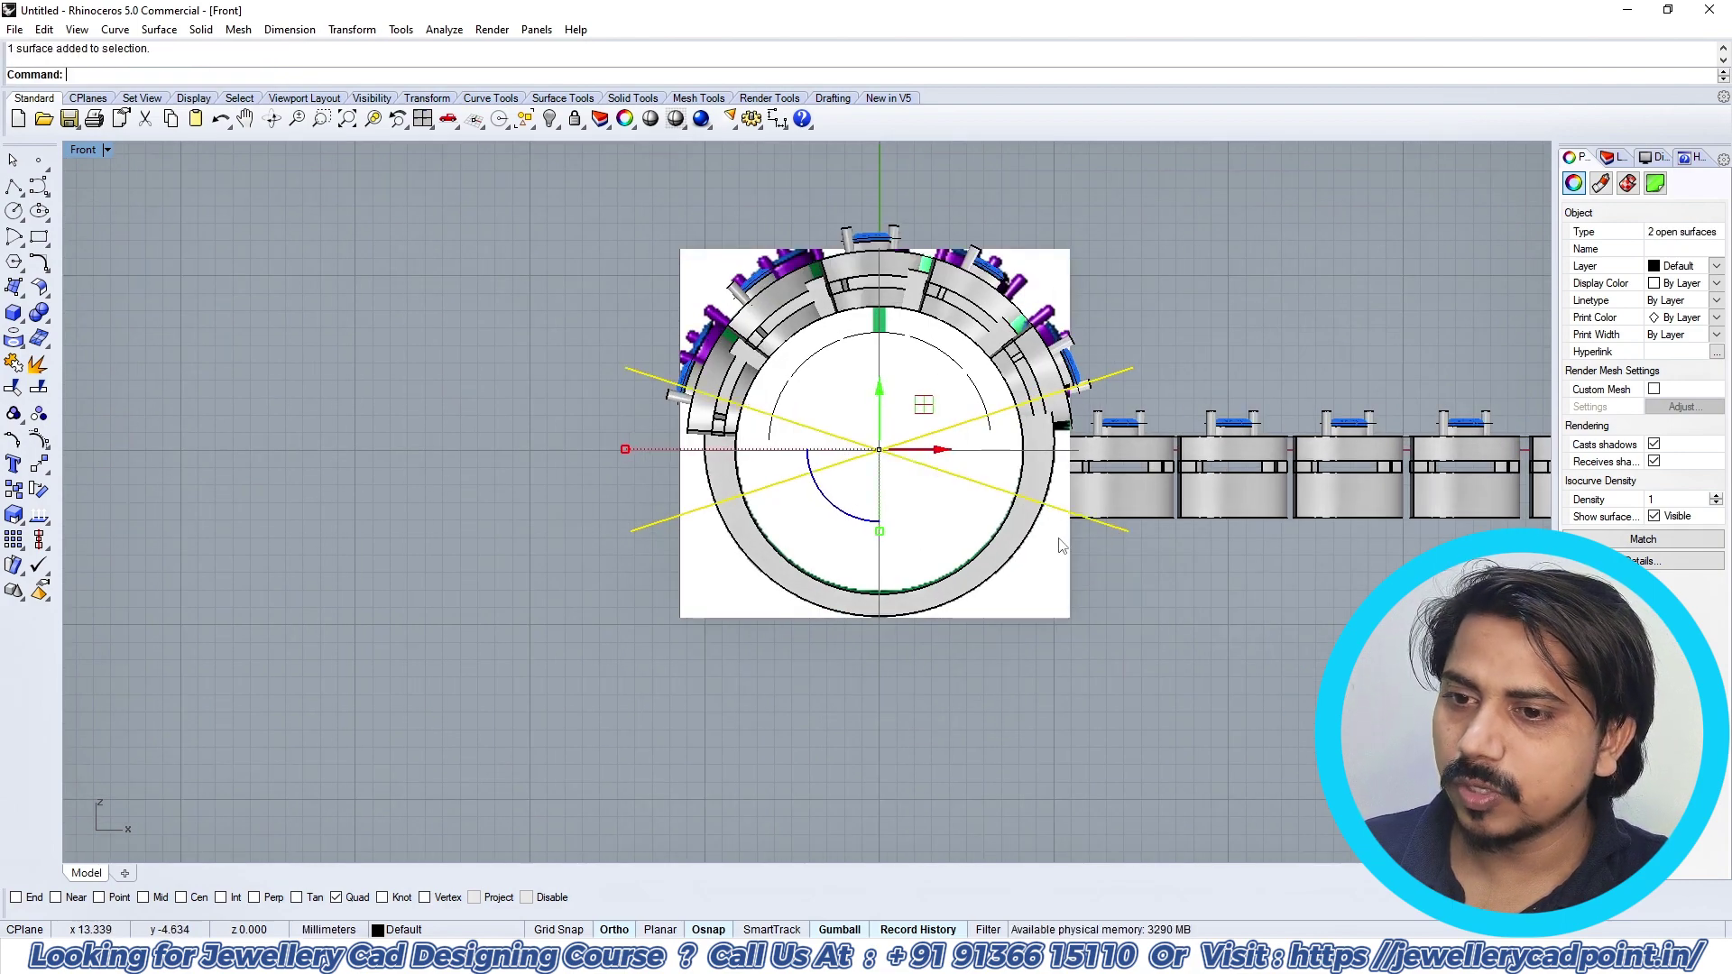
right_click_drag(1052, 528, 1040, 609)
scroll(1088, 612, "up", 6)
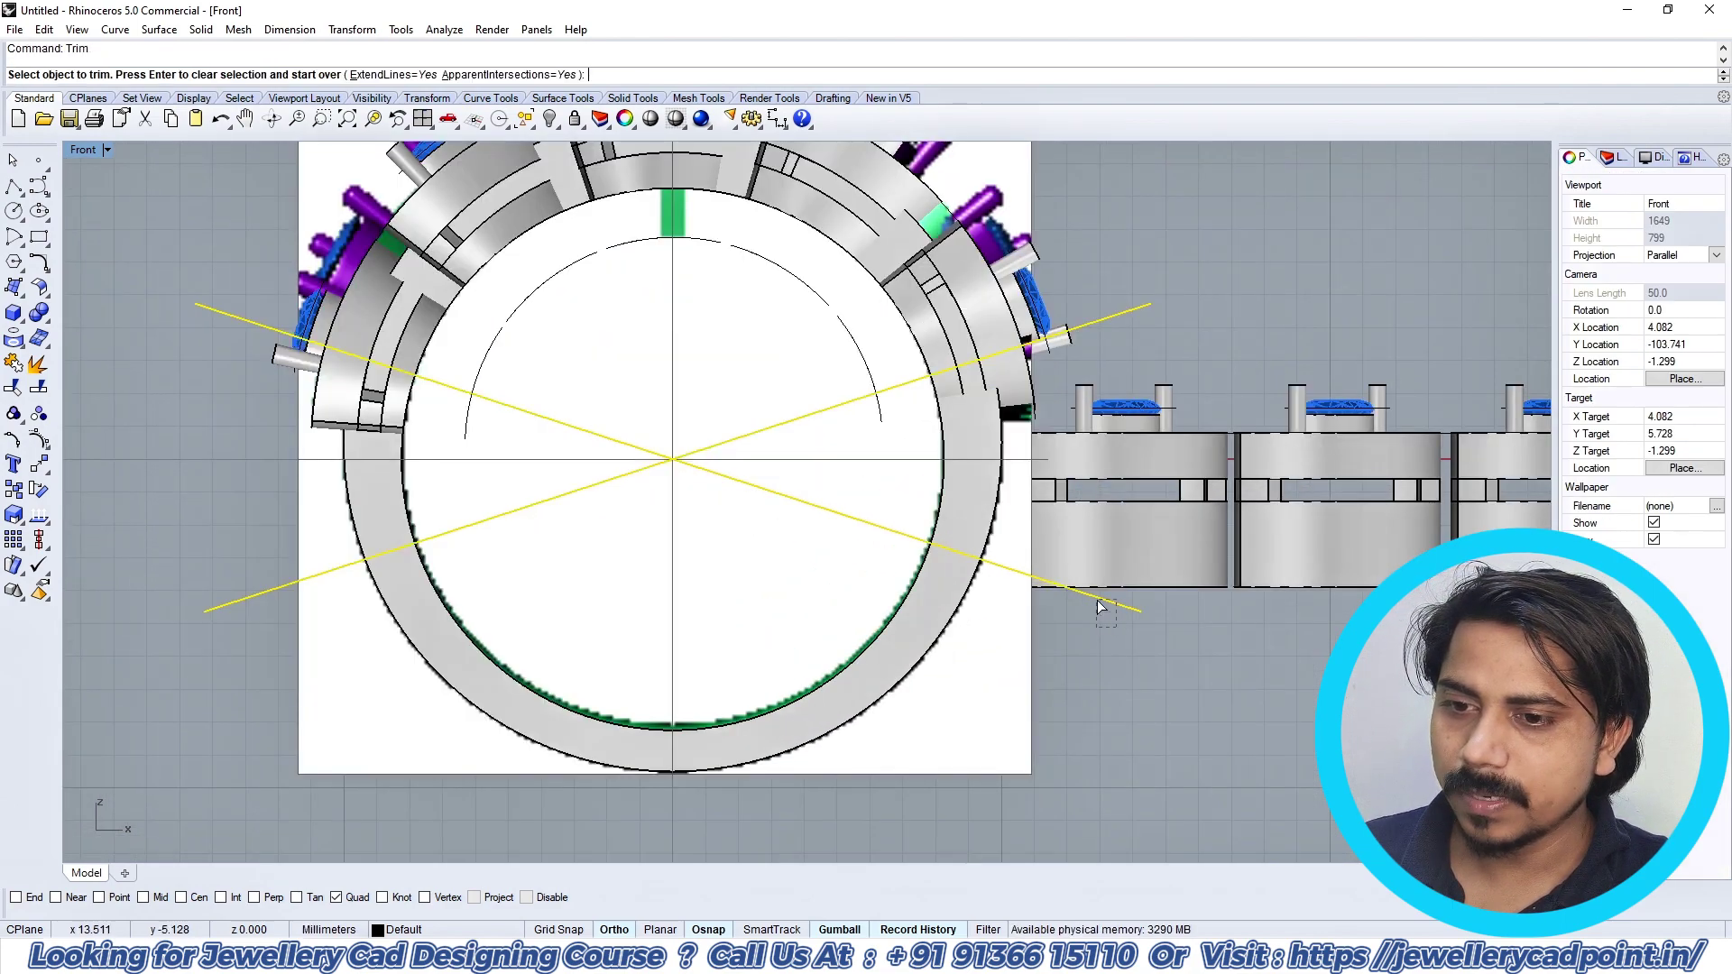
left_click(1097, 598)
right_click_drag(567, 581, 858, 569)
left_click(693, 530)
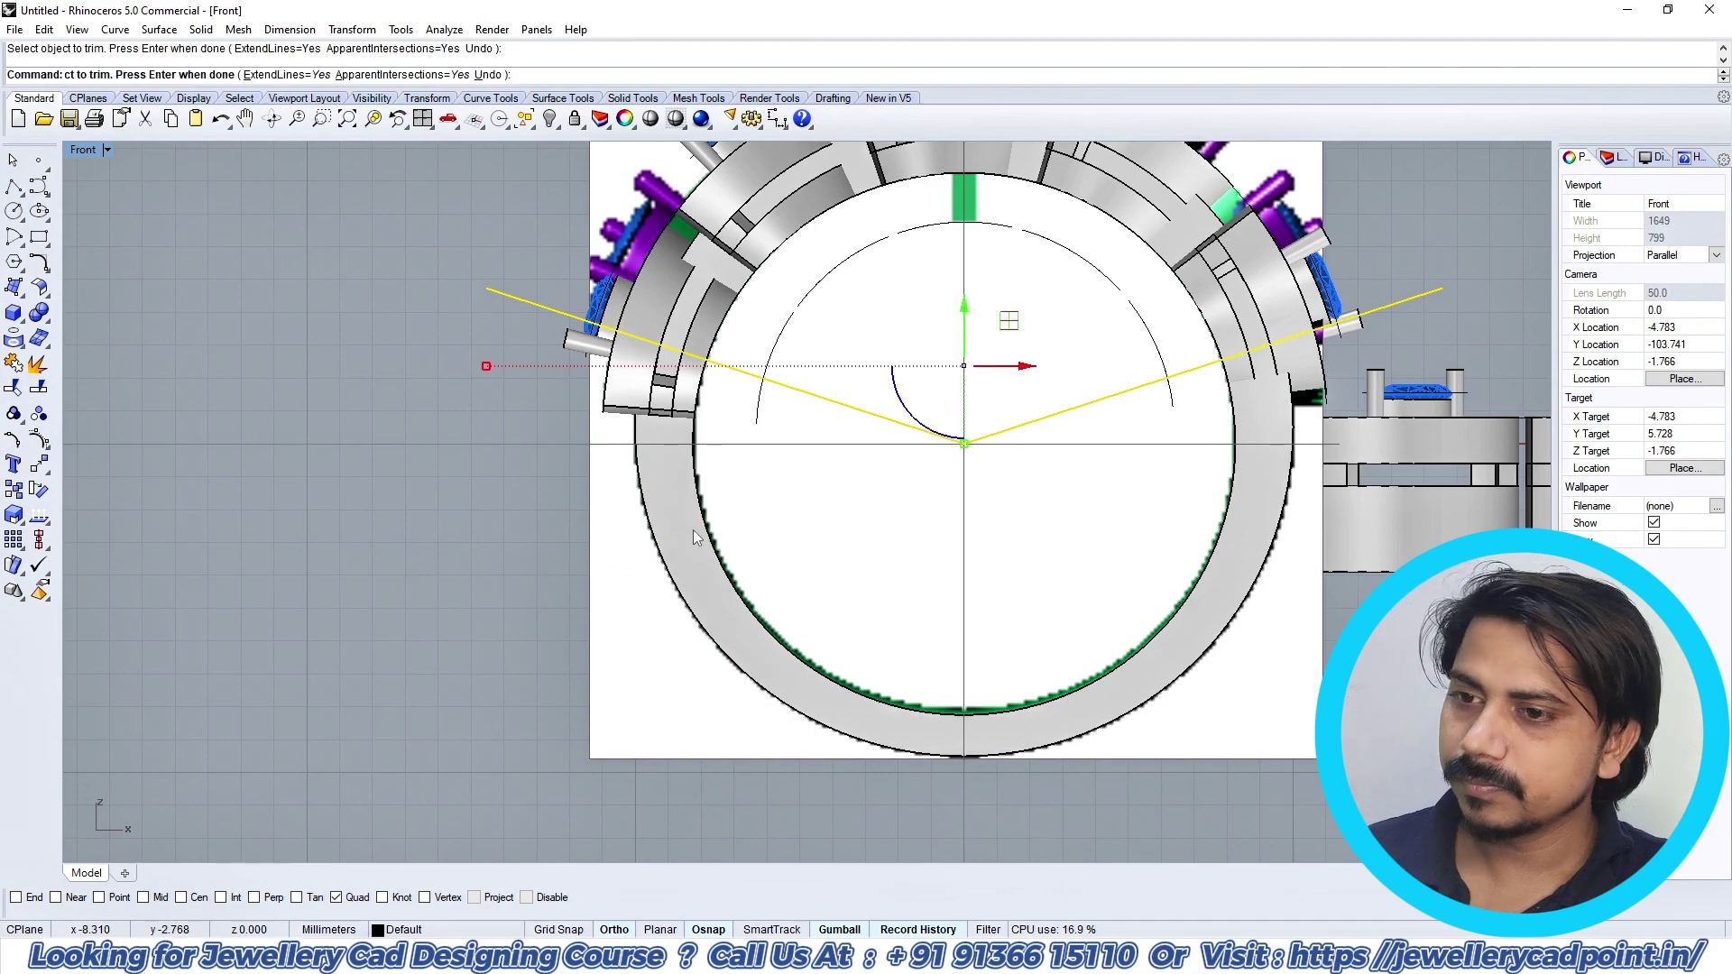
key("Return")
Step: Split the solid band with the V-shaped planes and delete its upper portion and the planes
scroll(854, 505, "down", 2)
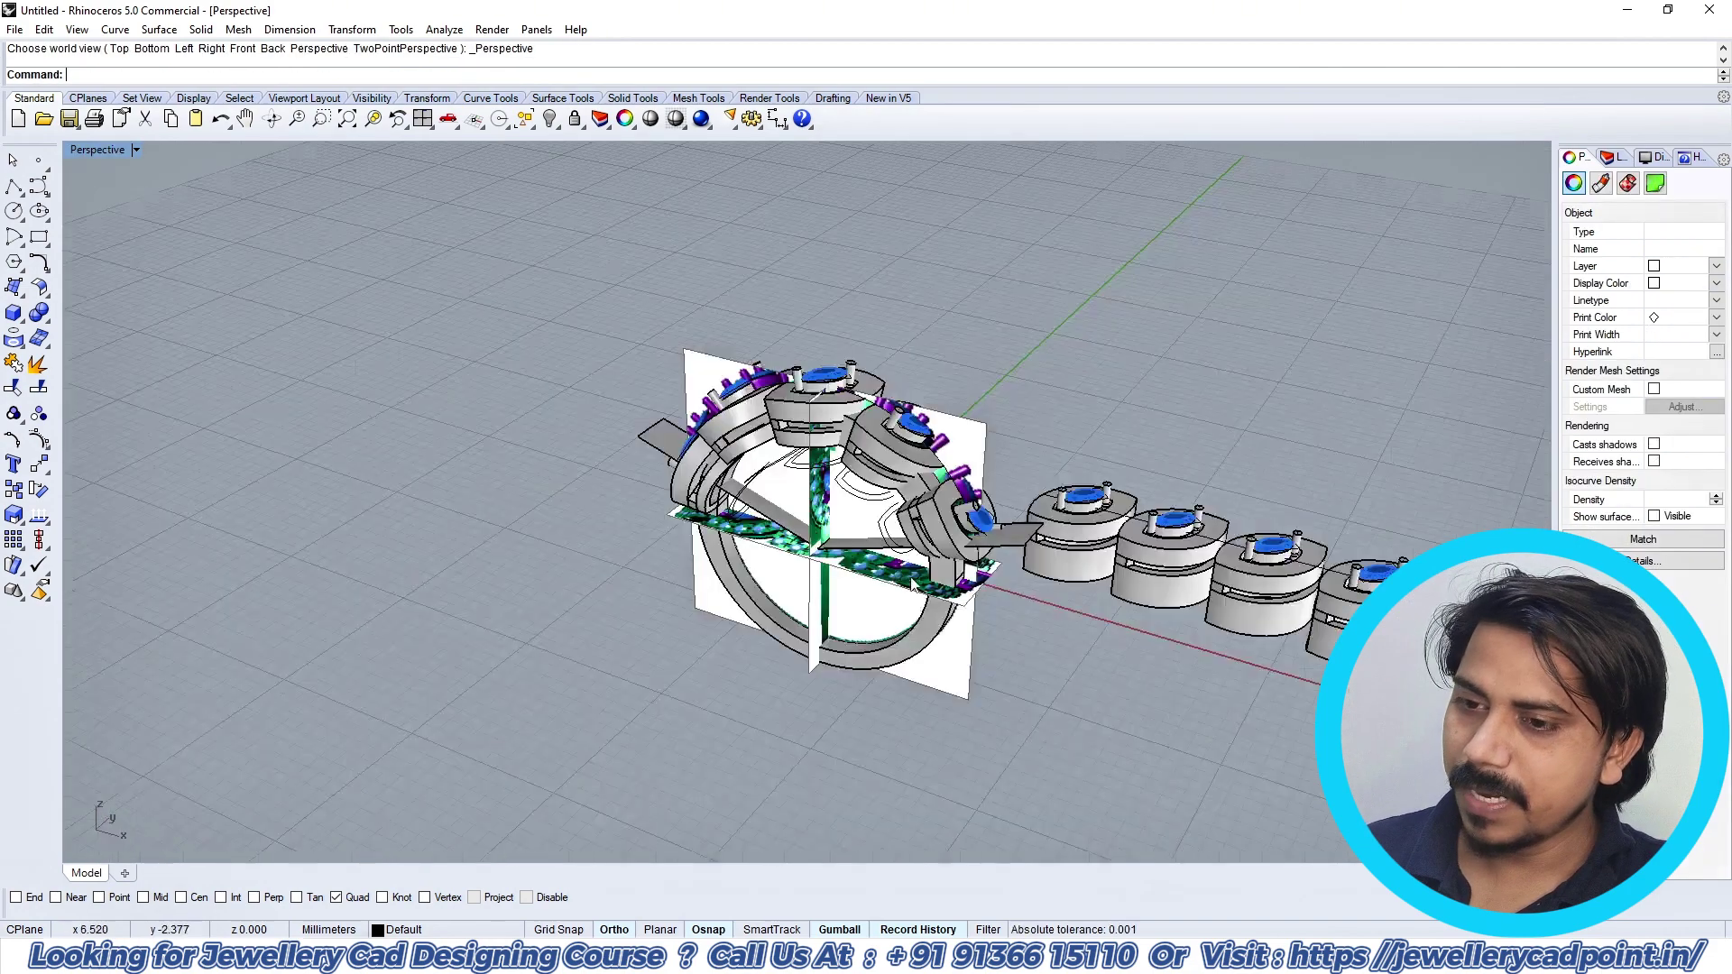
left_click(591, 433)
left_click(36, 330)
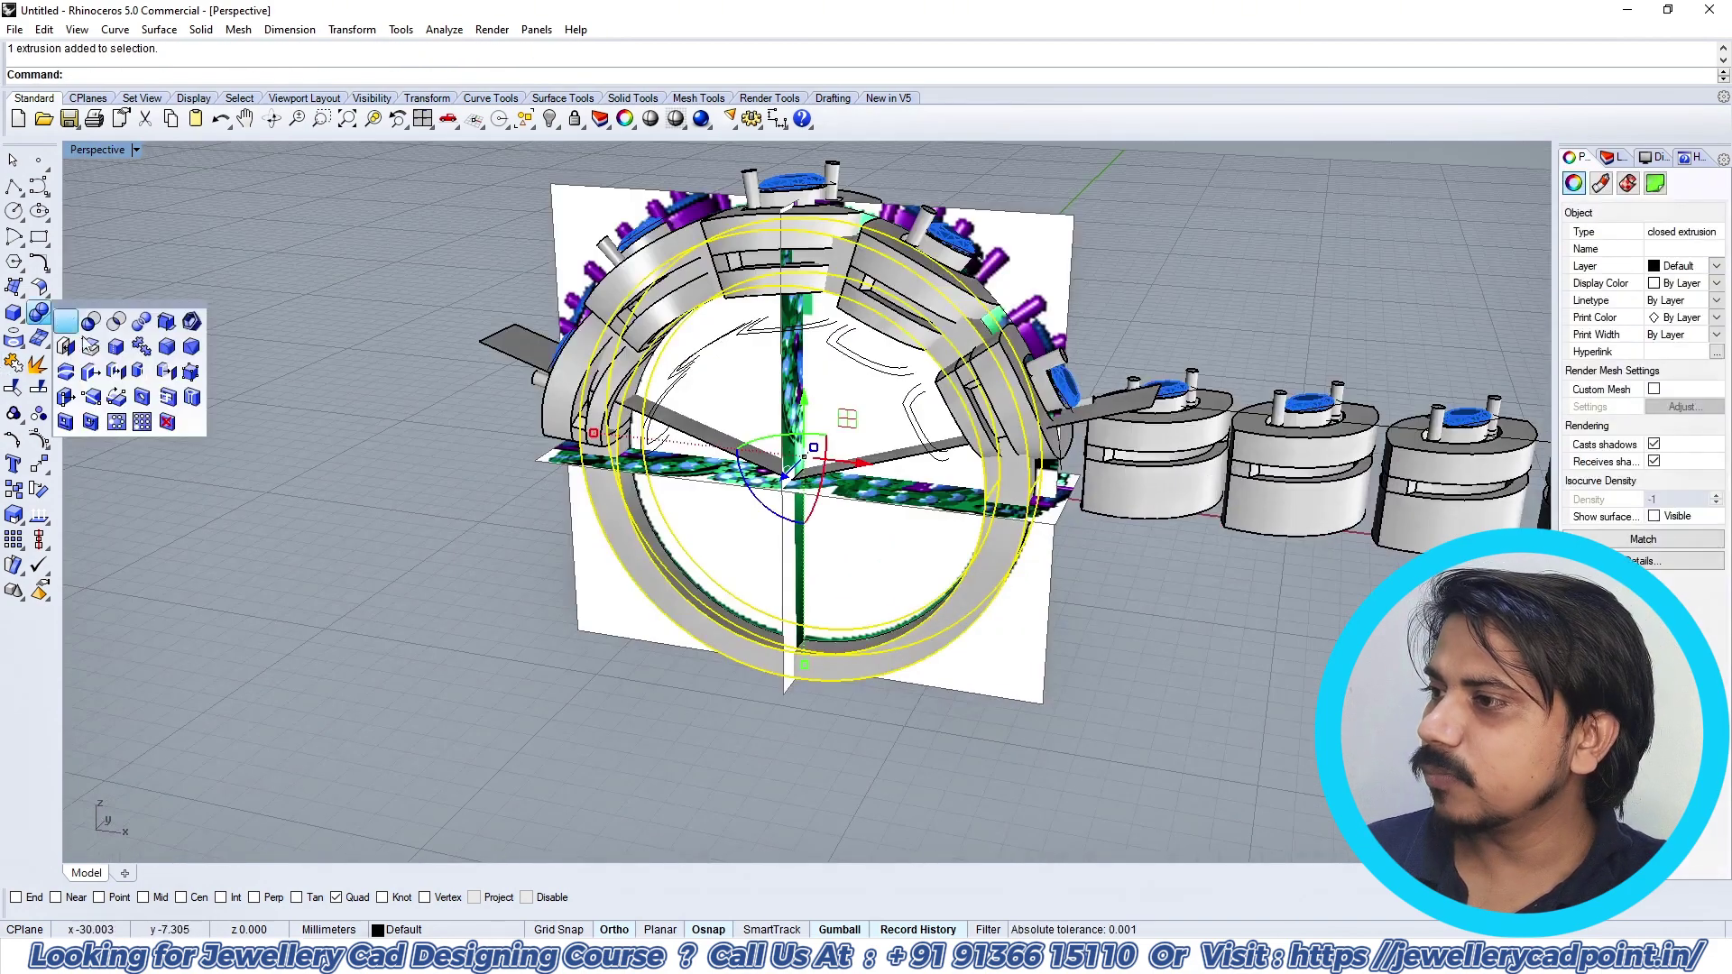
left_click(124, 345)
scroll(760, 442, "up", 3)
left_click(760, 442)
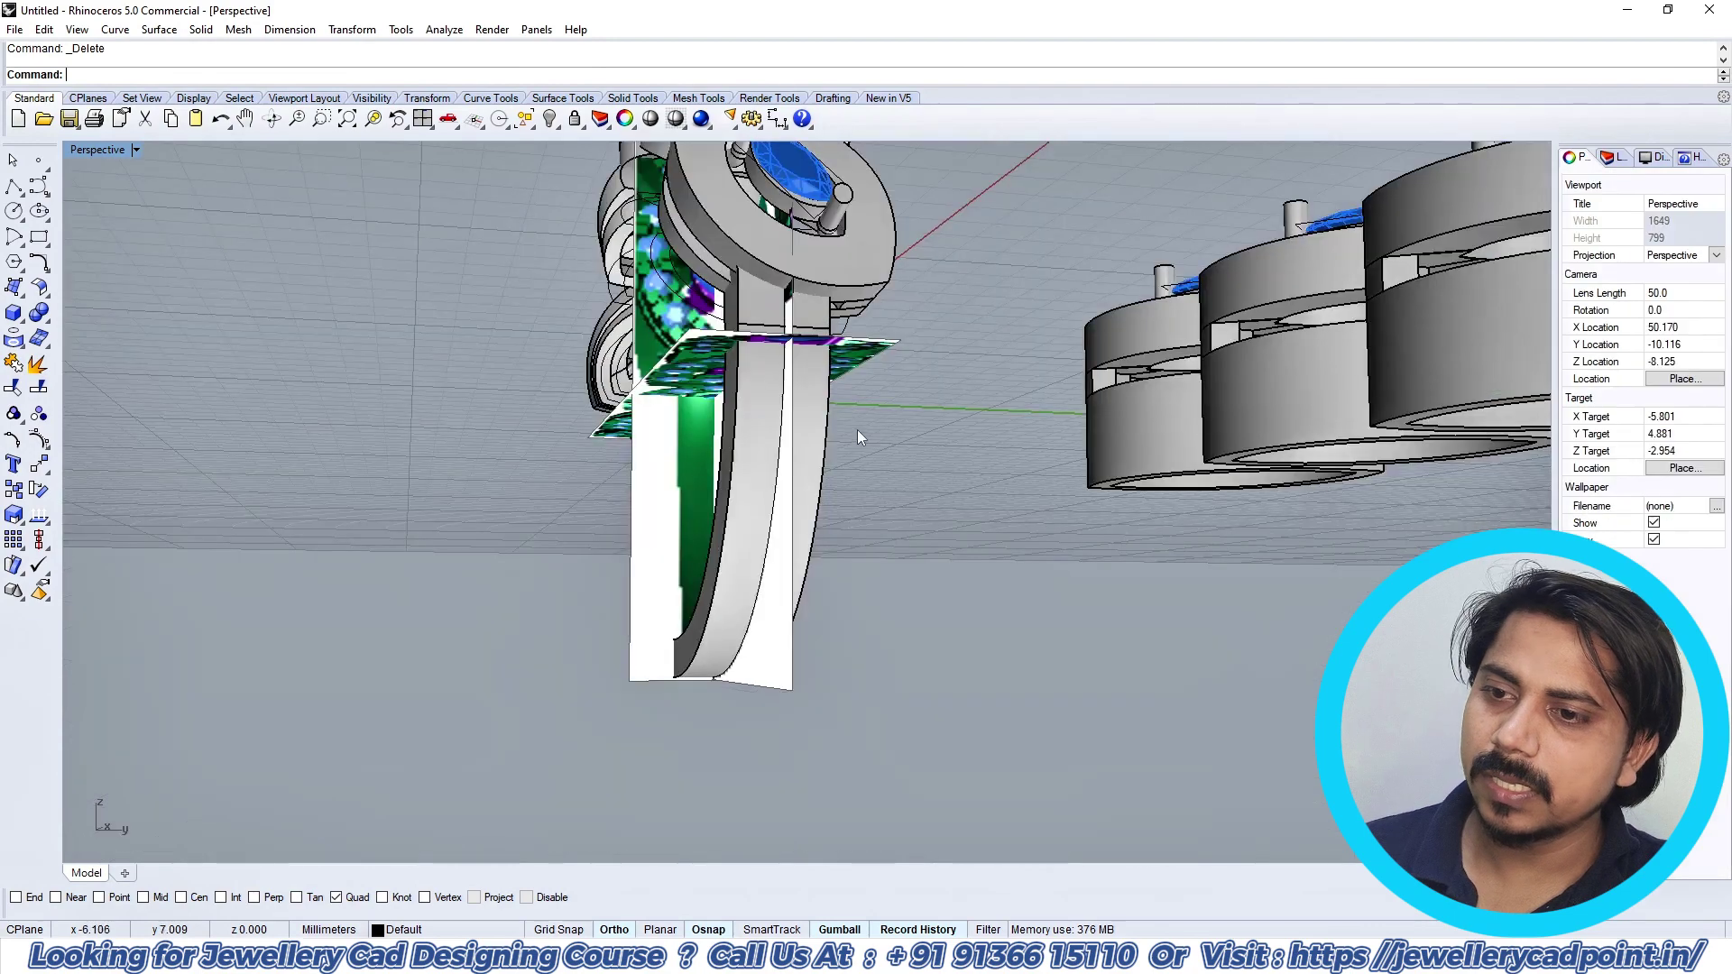
Step: Start CageEdit on the remaining band with a BoundingBox control cage and the Global region
key("ctrl+F3")
key("ctrl+alt+w")
left_click(718, 511)
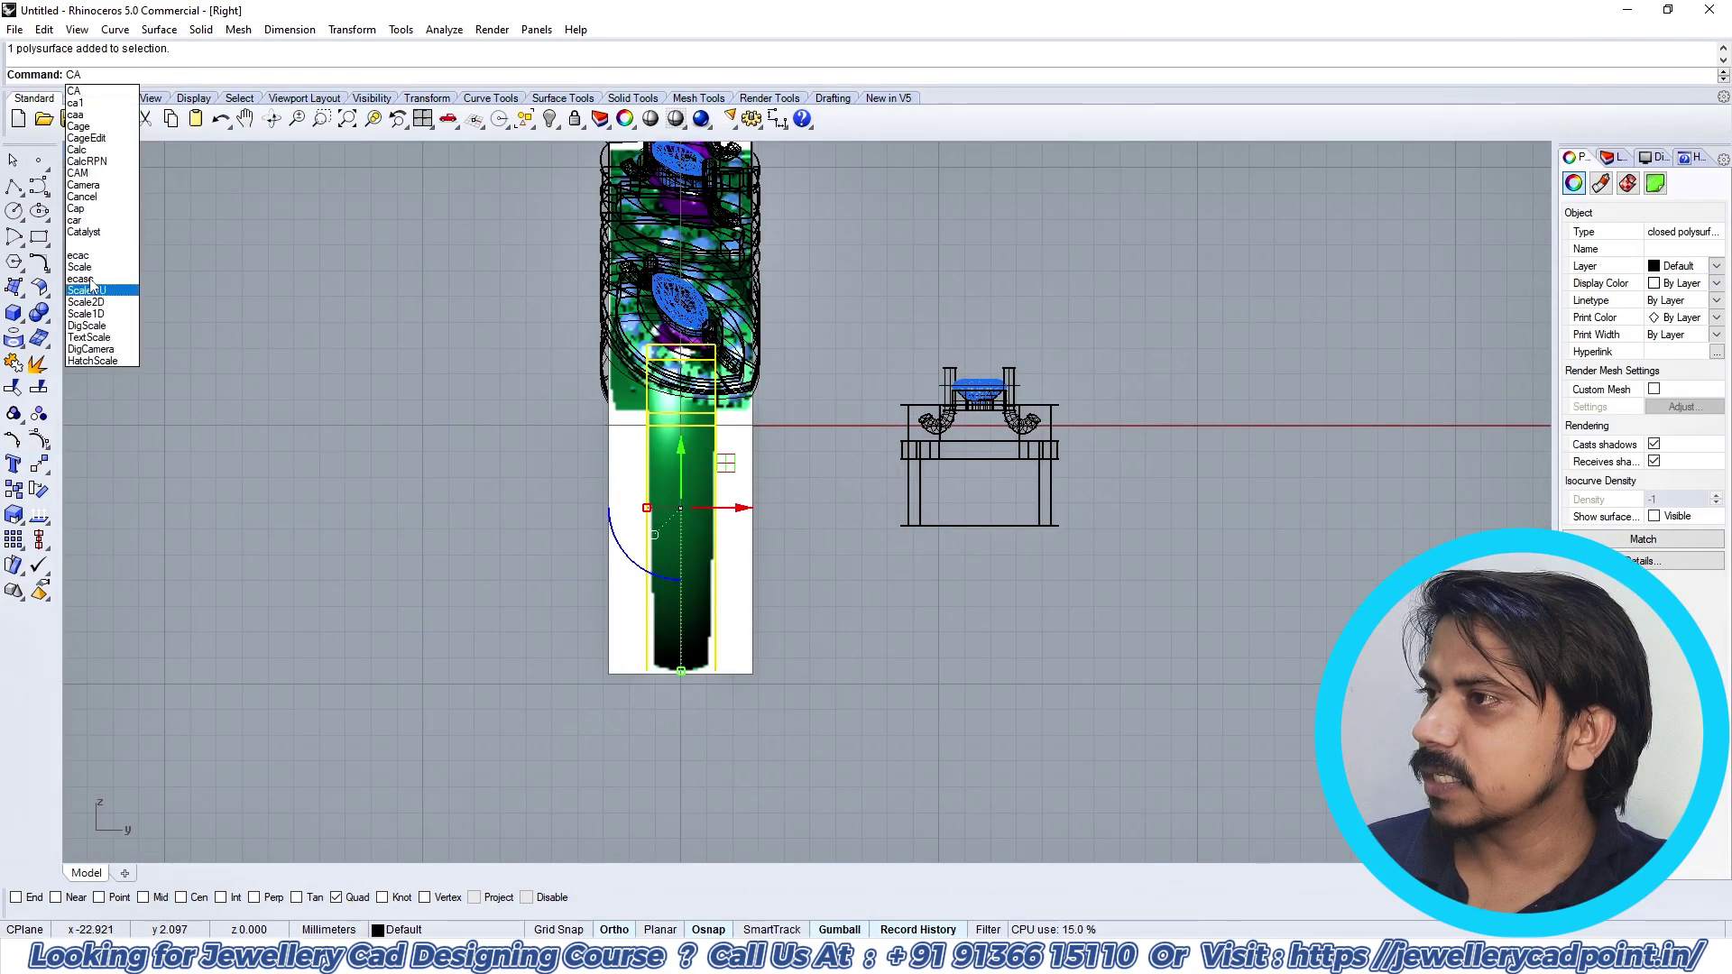
type("geEdit")
key("Return")
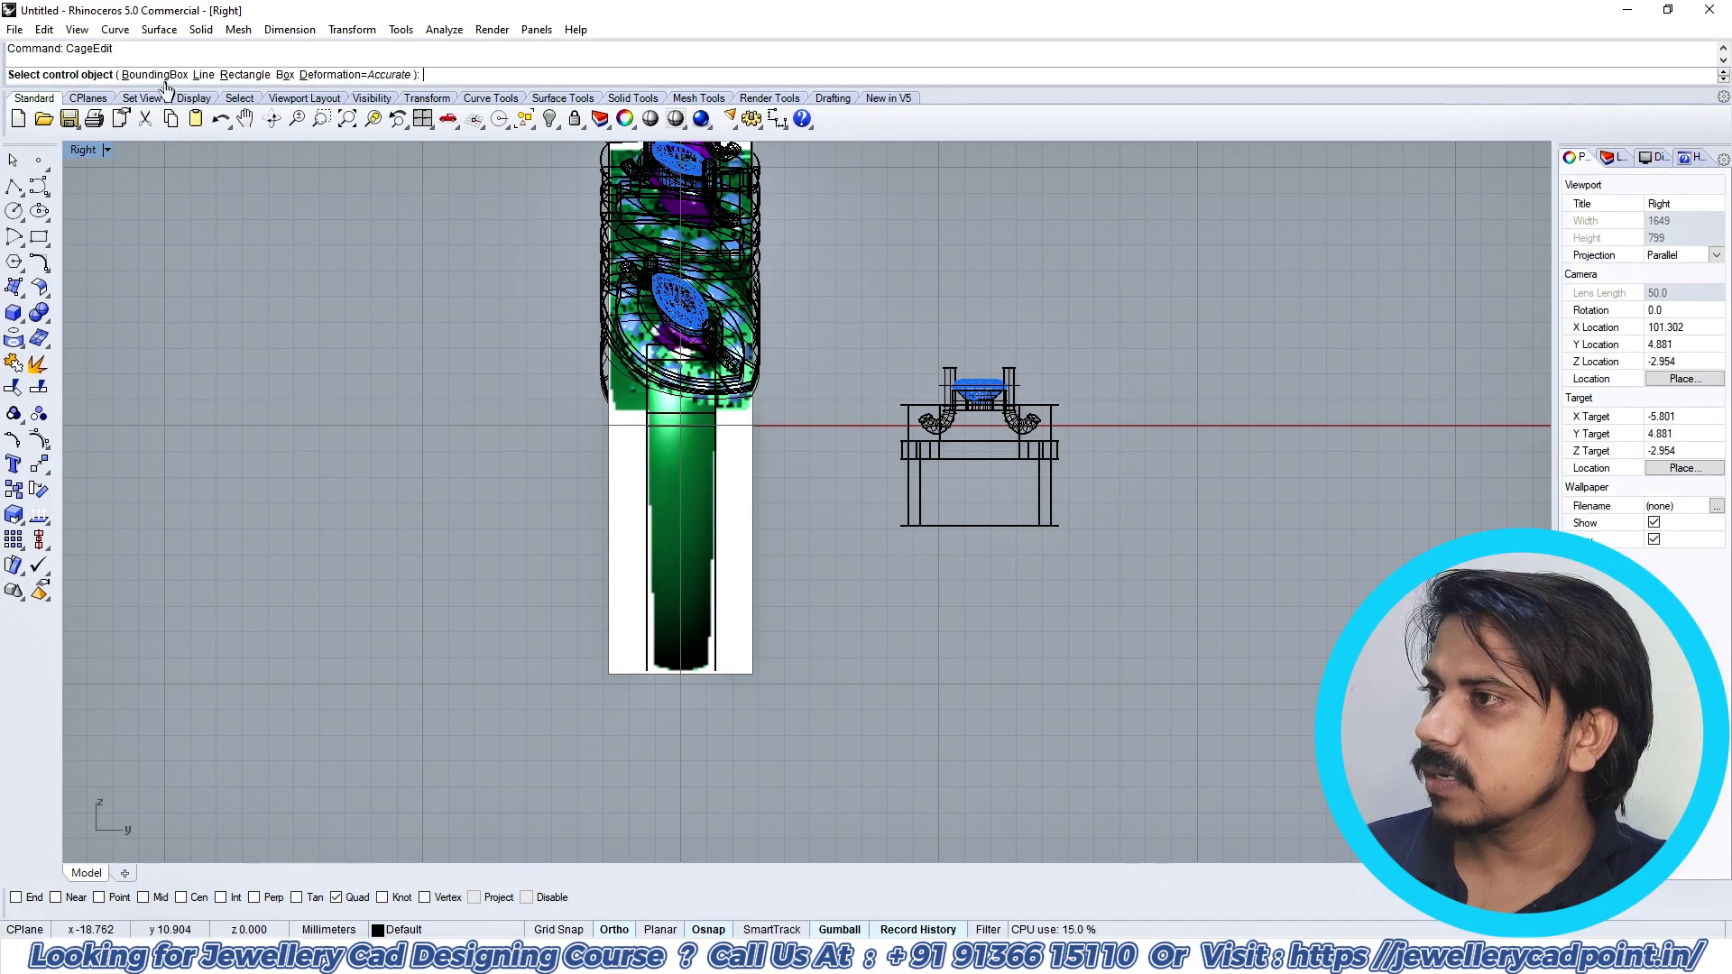
left_click(171, 78)
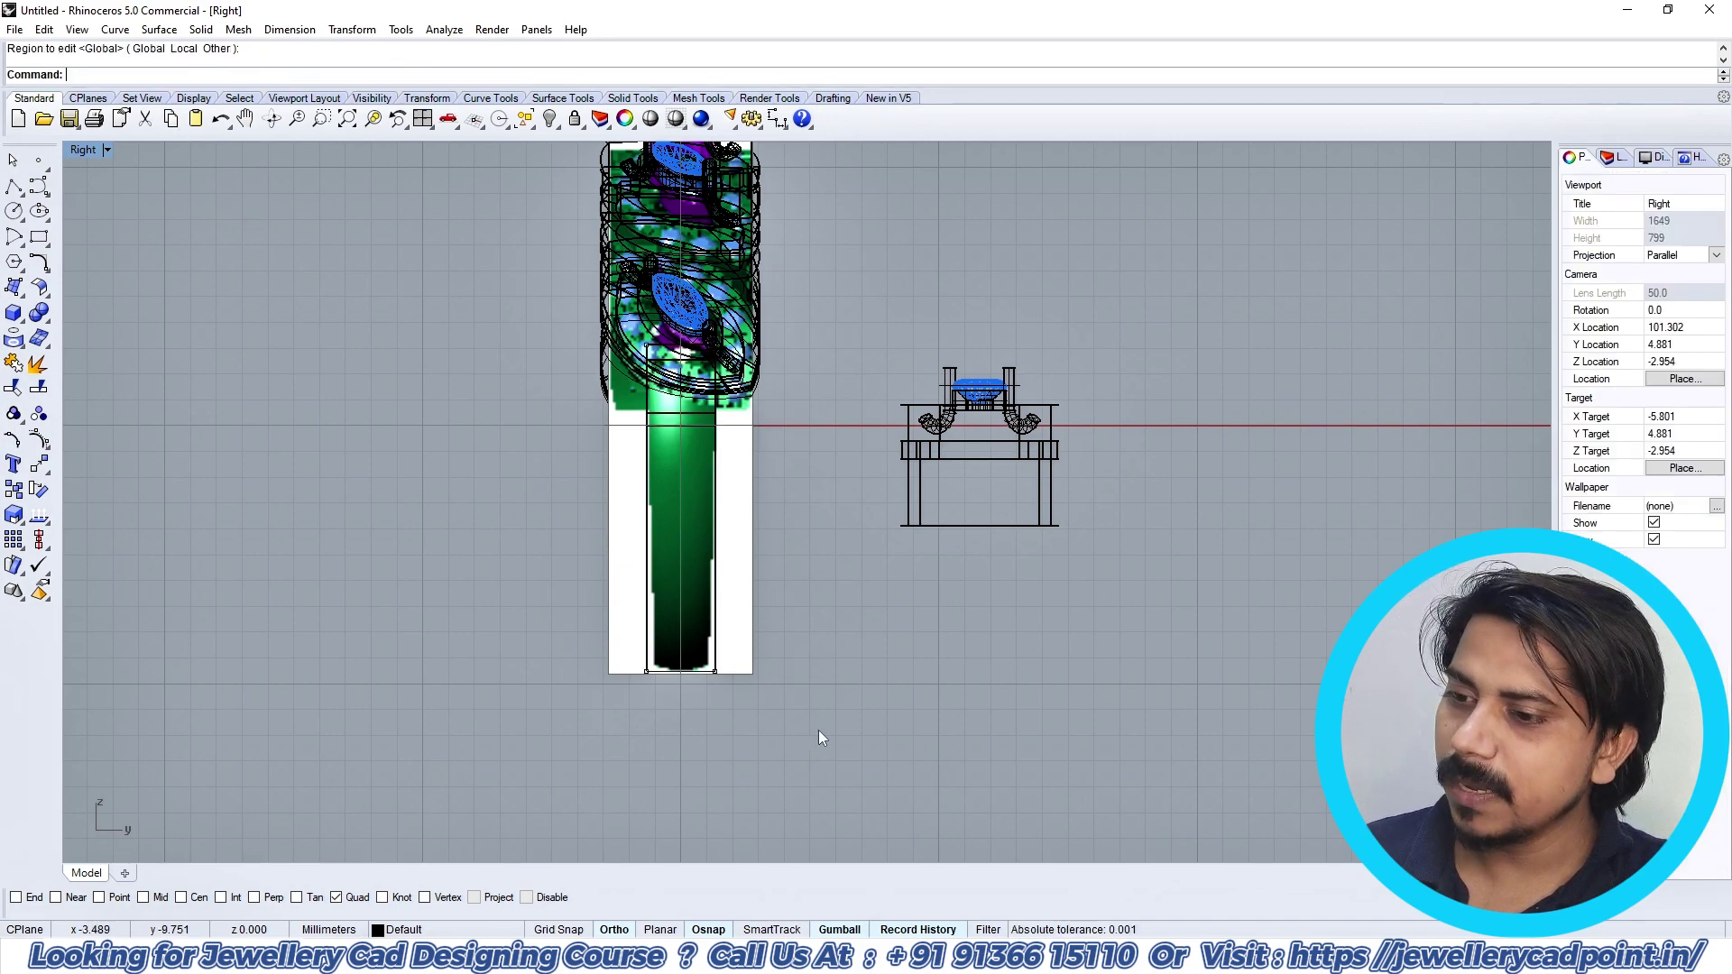
Step: Adjust the cage's bottom control points in the Right view to narrow the shank's base to the reference
scroll(648, 661, "up", 4)
scroll(635, 696, "up", 4)
left_click_drag(652, 680, 677, 676)
right_click(774, 636)
scroll(774, 636, "down", 5)
key("Escape")
key("Escape")
Step: Examine the ring in shaded display from the perspective, top and front views
key("ctrl+F1")
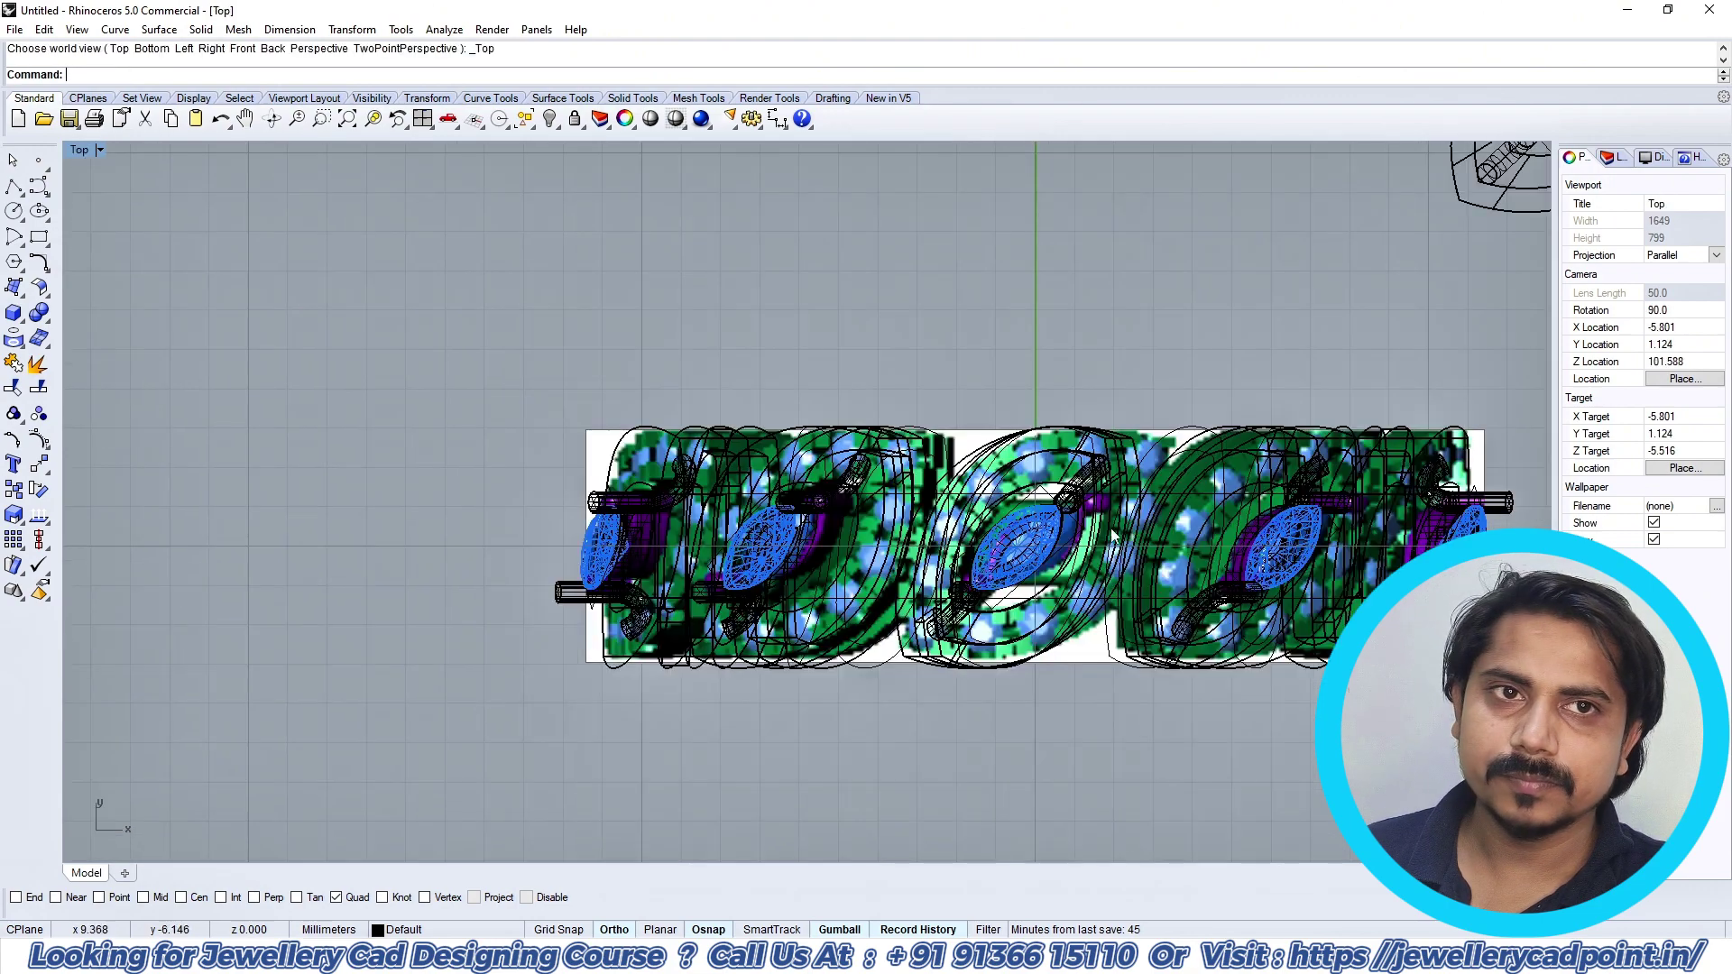
right_click_drag(1094, 557, 1057, 605)
key("ctrl+F4")
right_click_drag(956, 633, 984, 587)
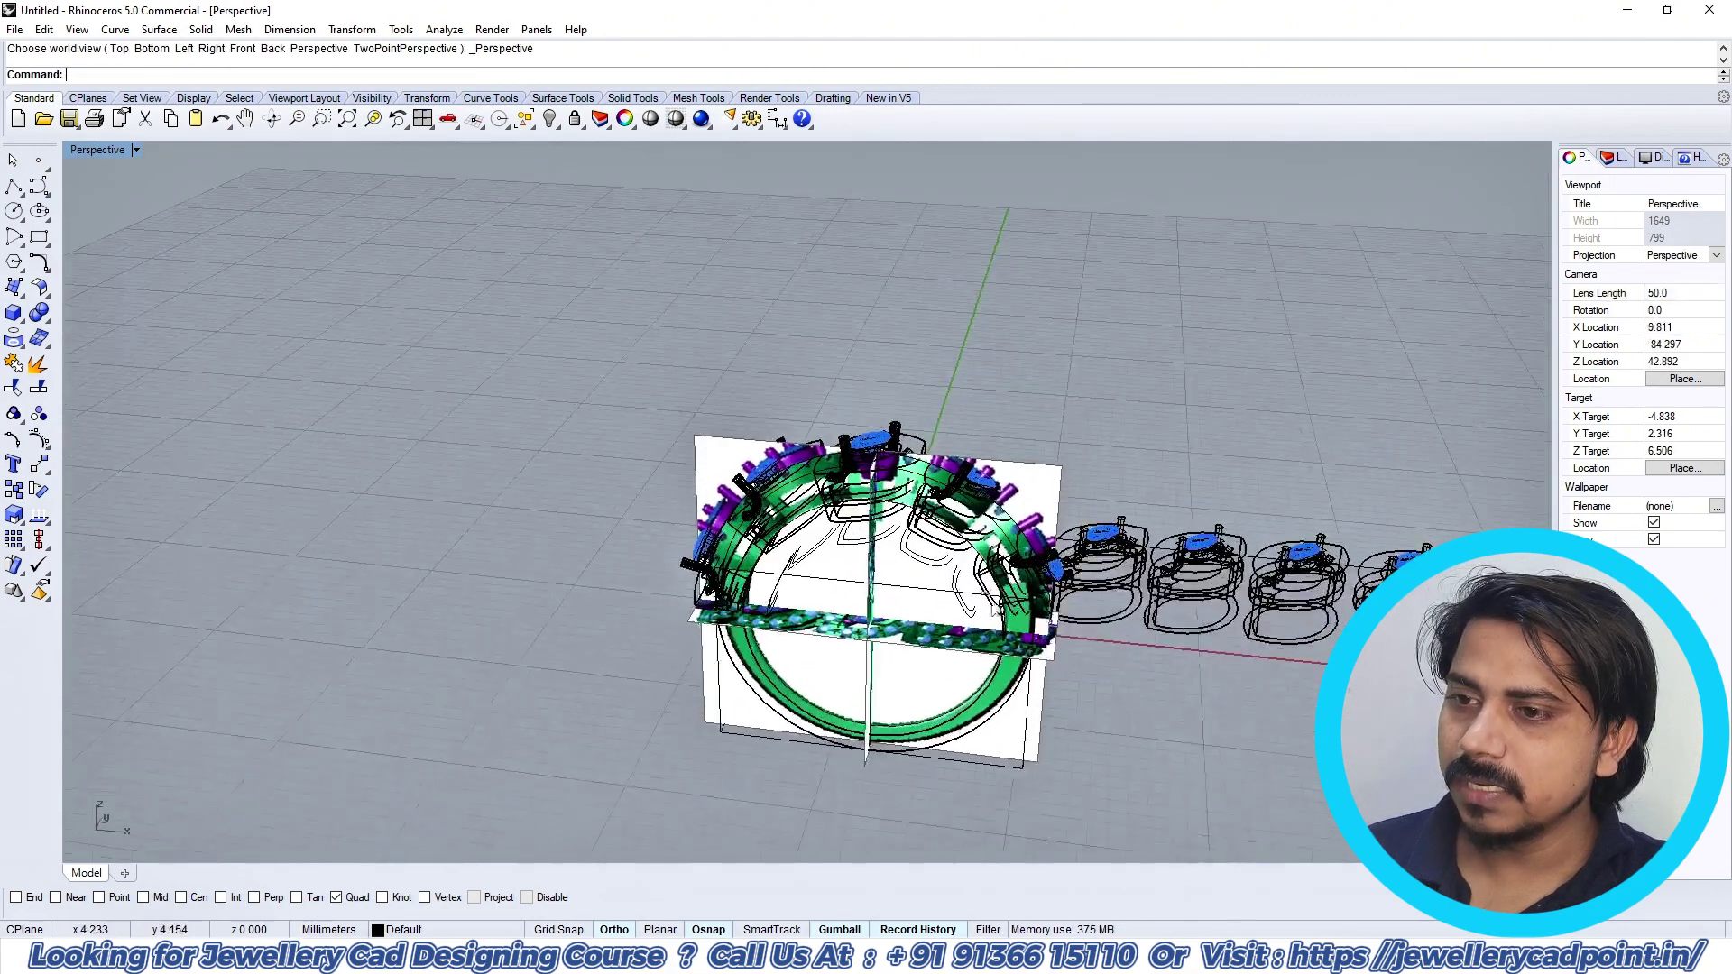
key("ctrl+alt+s")
right_click_drag(998, 464, 1016, 425)
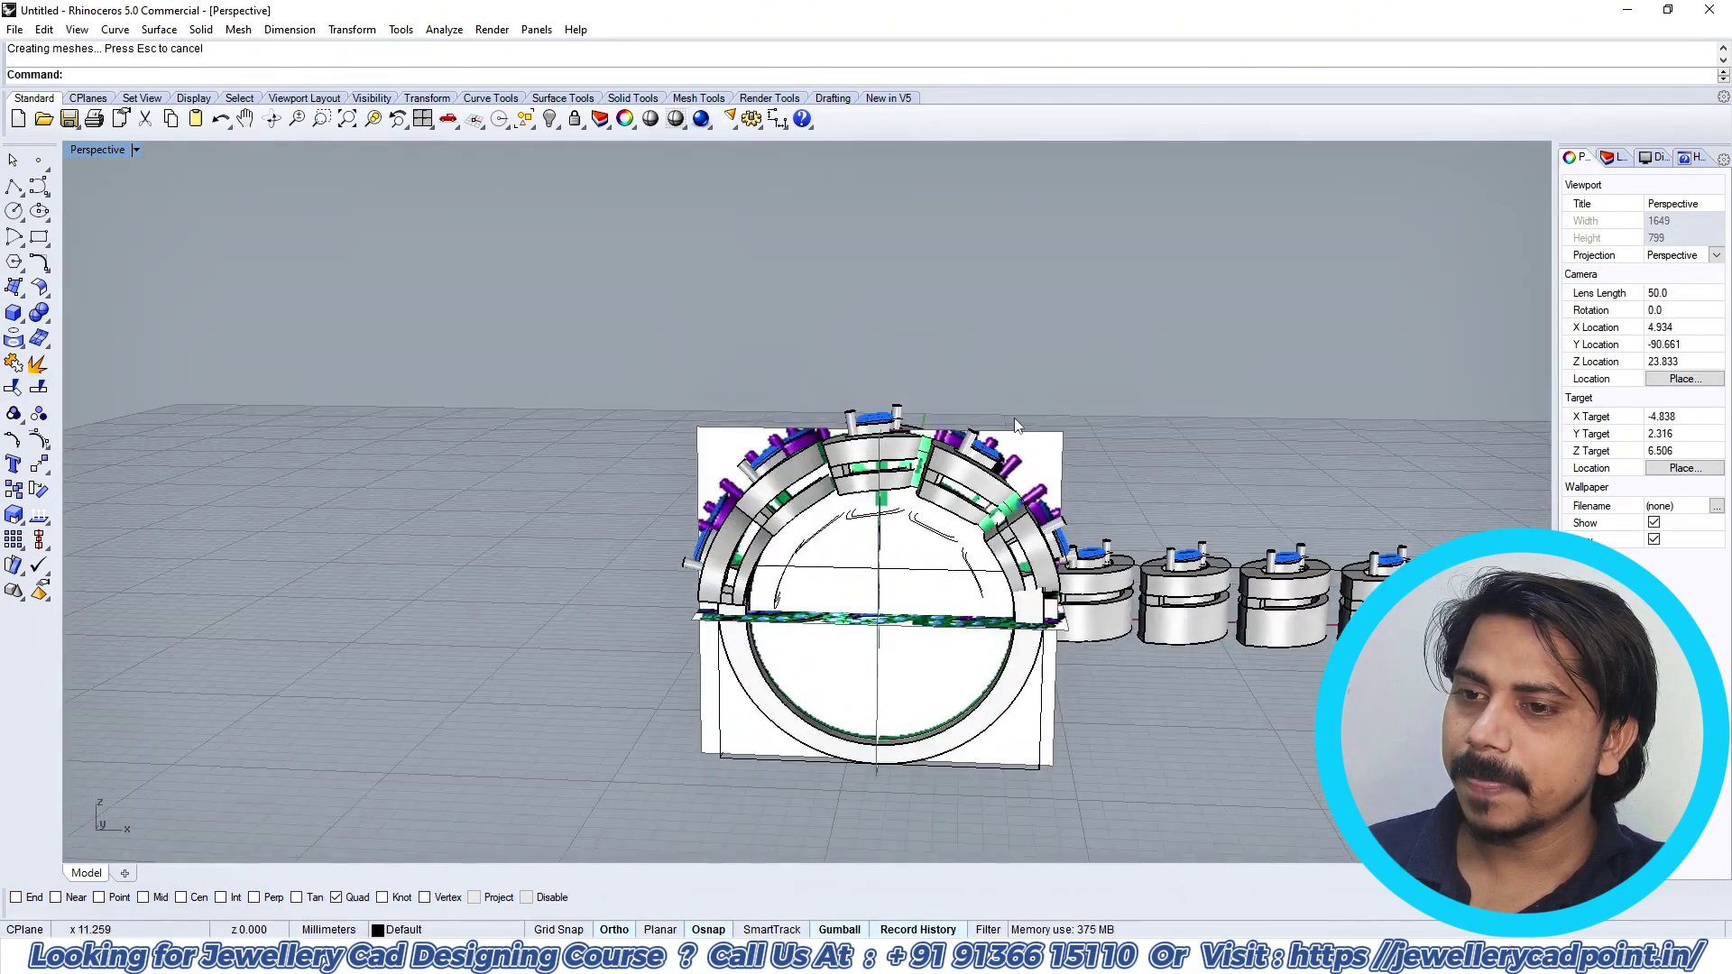
key("ctrl+F1")
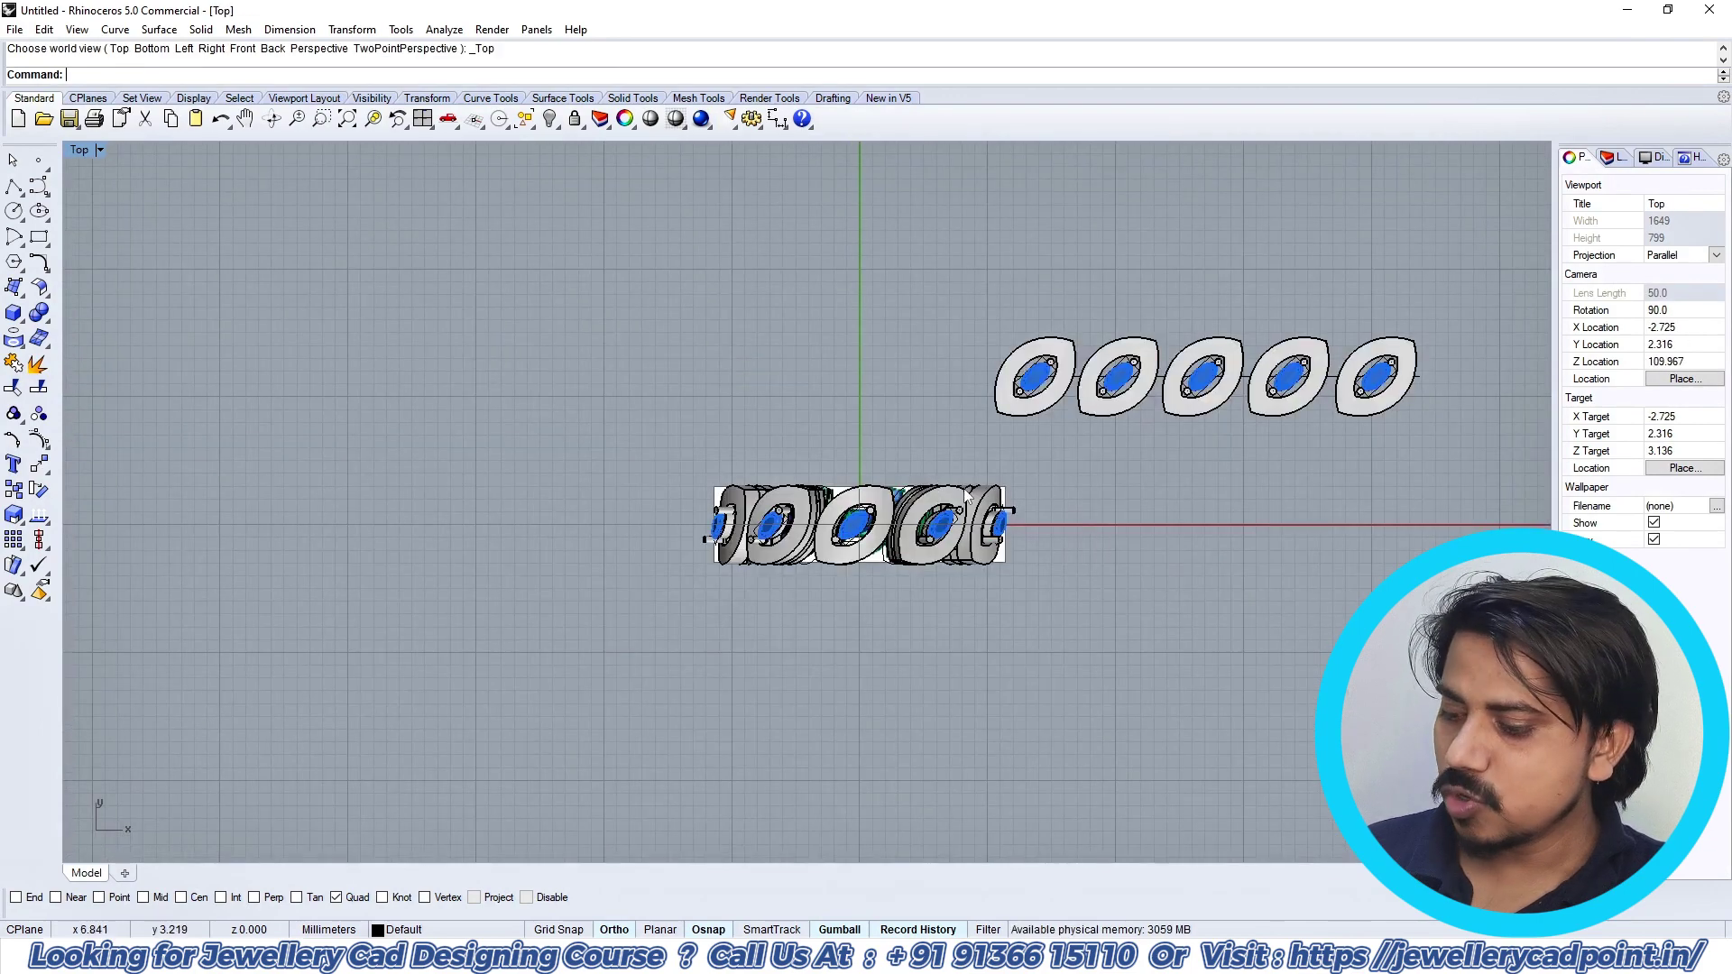
key("ctrl+F2")
key("ctrl+F1")
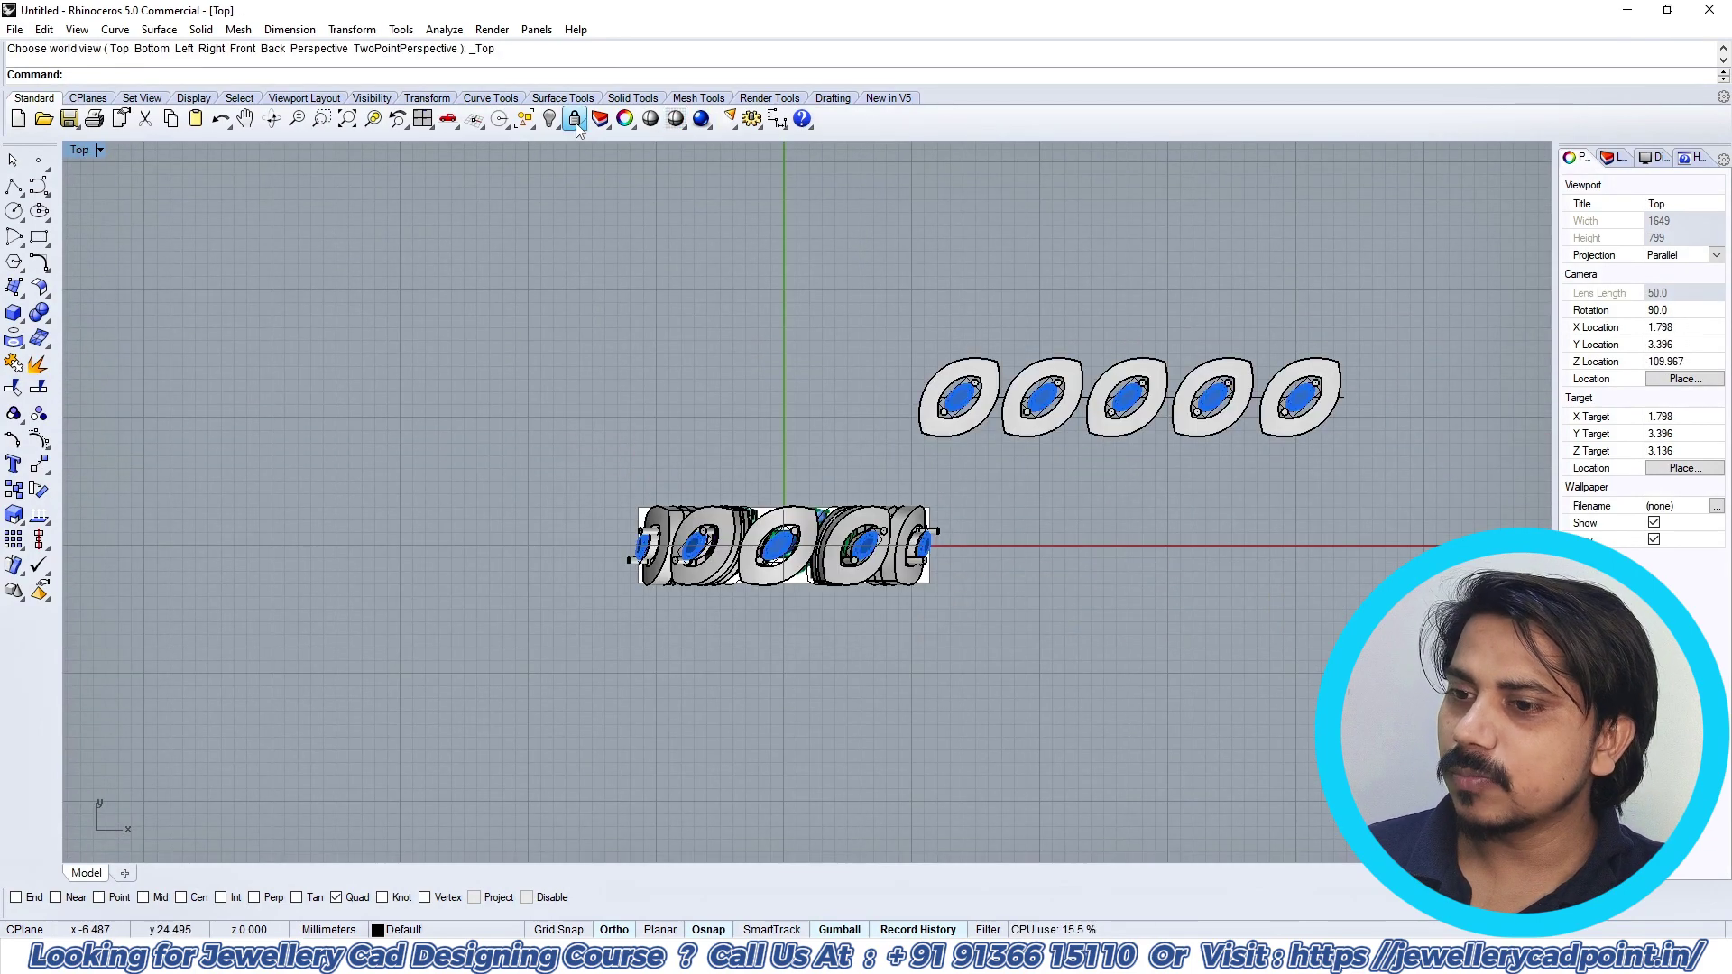
key("ctrl+F4")
Step: Hide the reference image planes and their grouped curves, leaving the ring model in shaded perspective
left_click(772, 561)
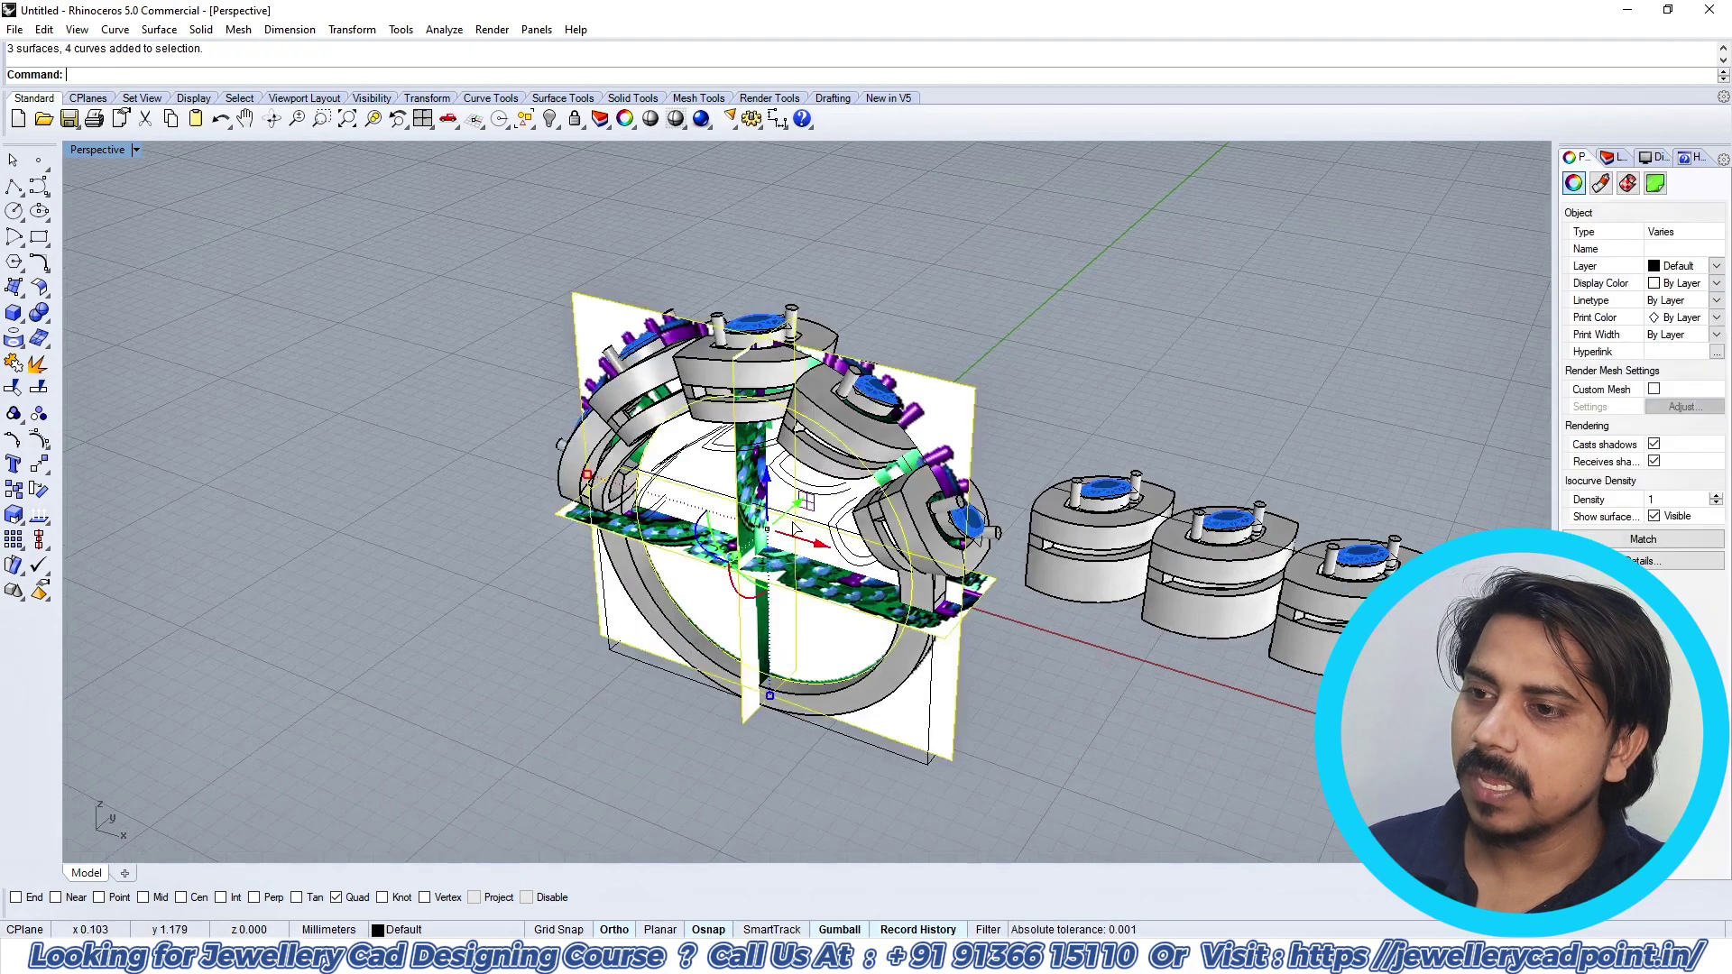
key("ctrl+h")
right_click_drag(765, 555, 787, 447)
type("S")
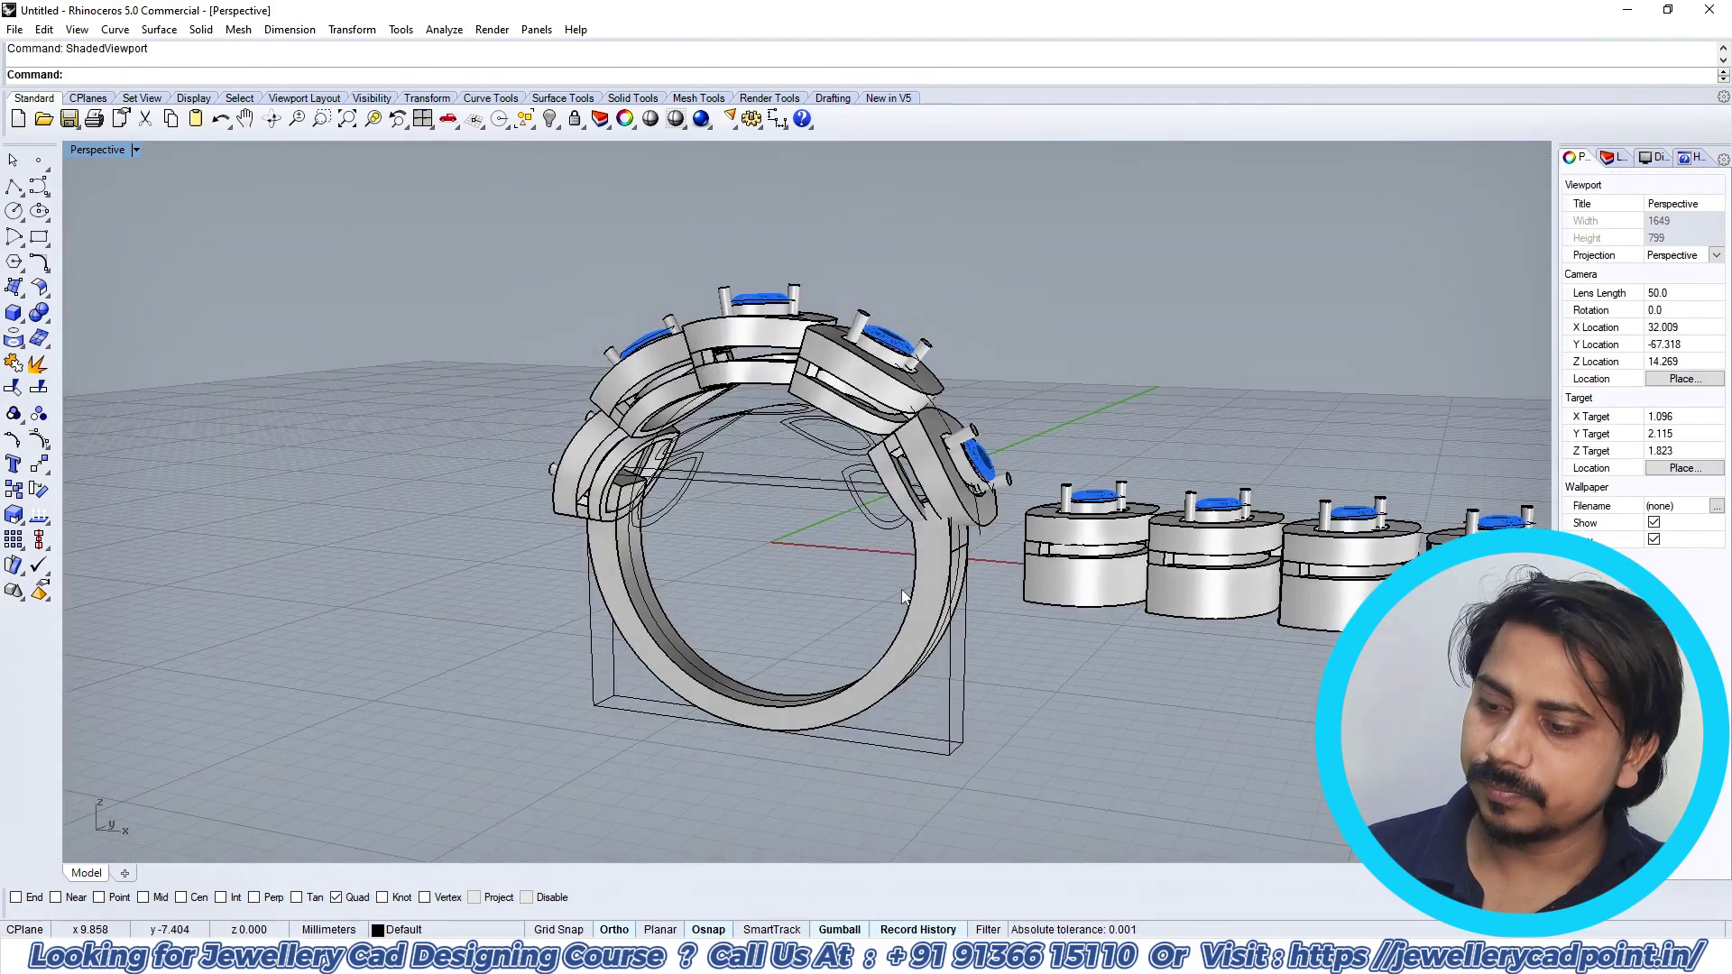
Step: Delete the leftover construction curves inside the ring and the control cage around the shank
key("F4")
key("ctrl+h")
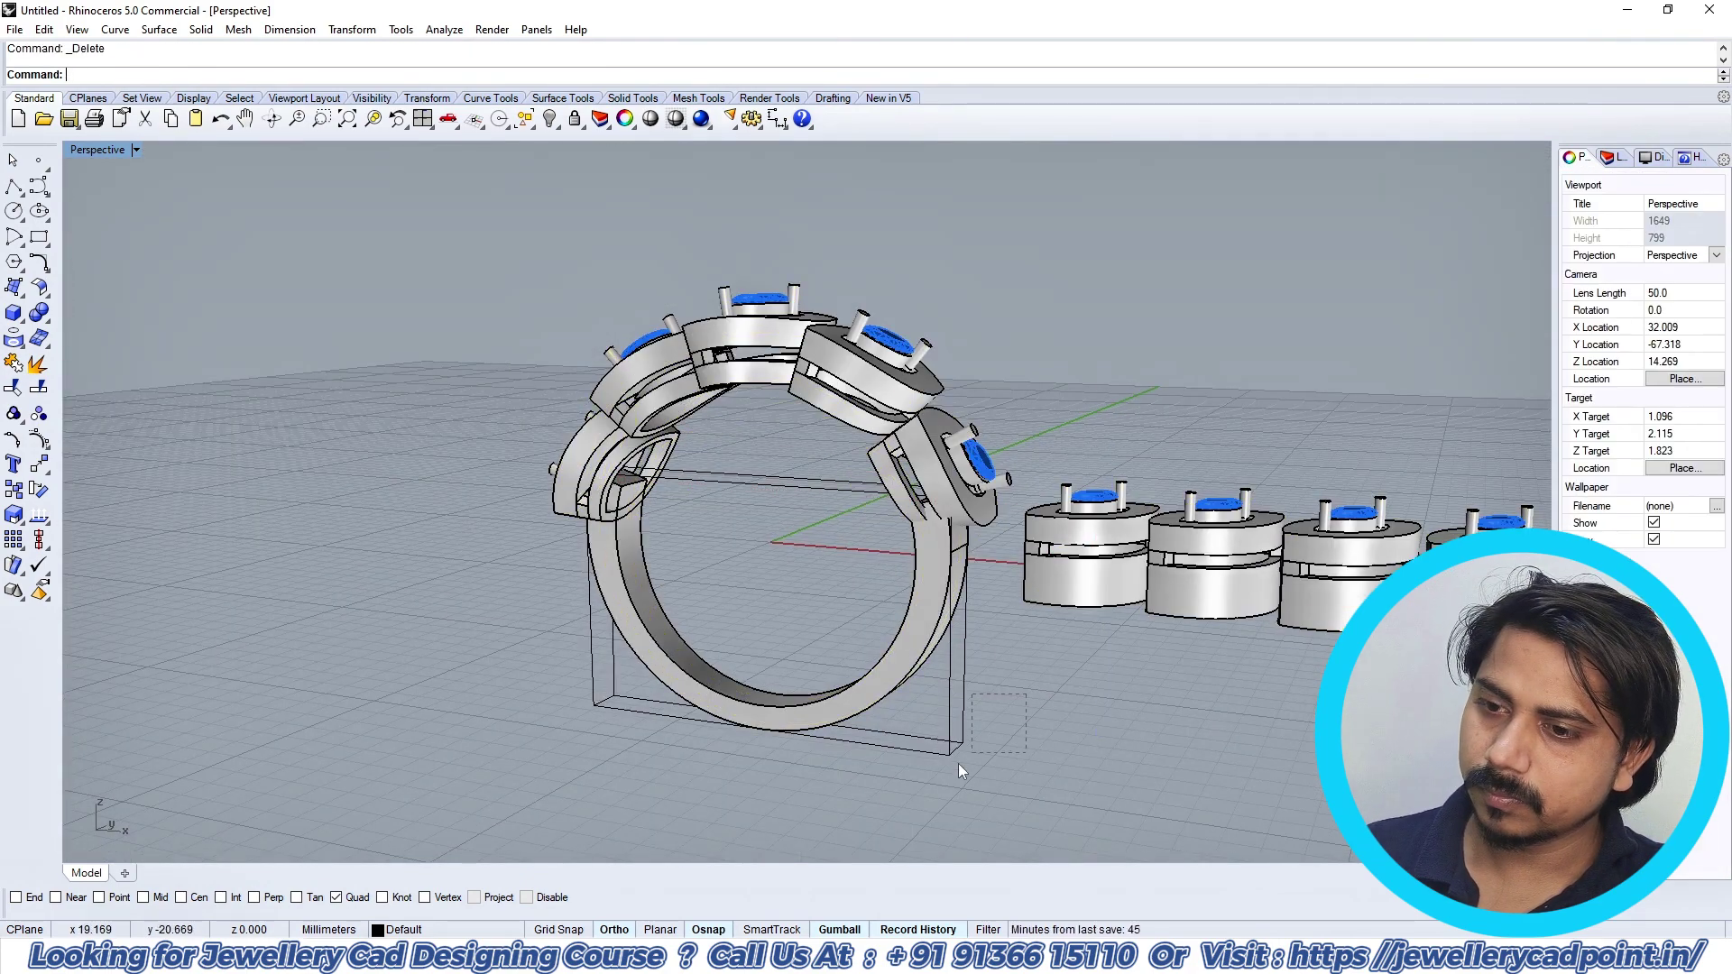
left_click(951, 697)
key("Delete")
right_click_drag(957, 703, 896, 432)
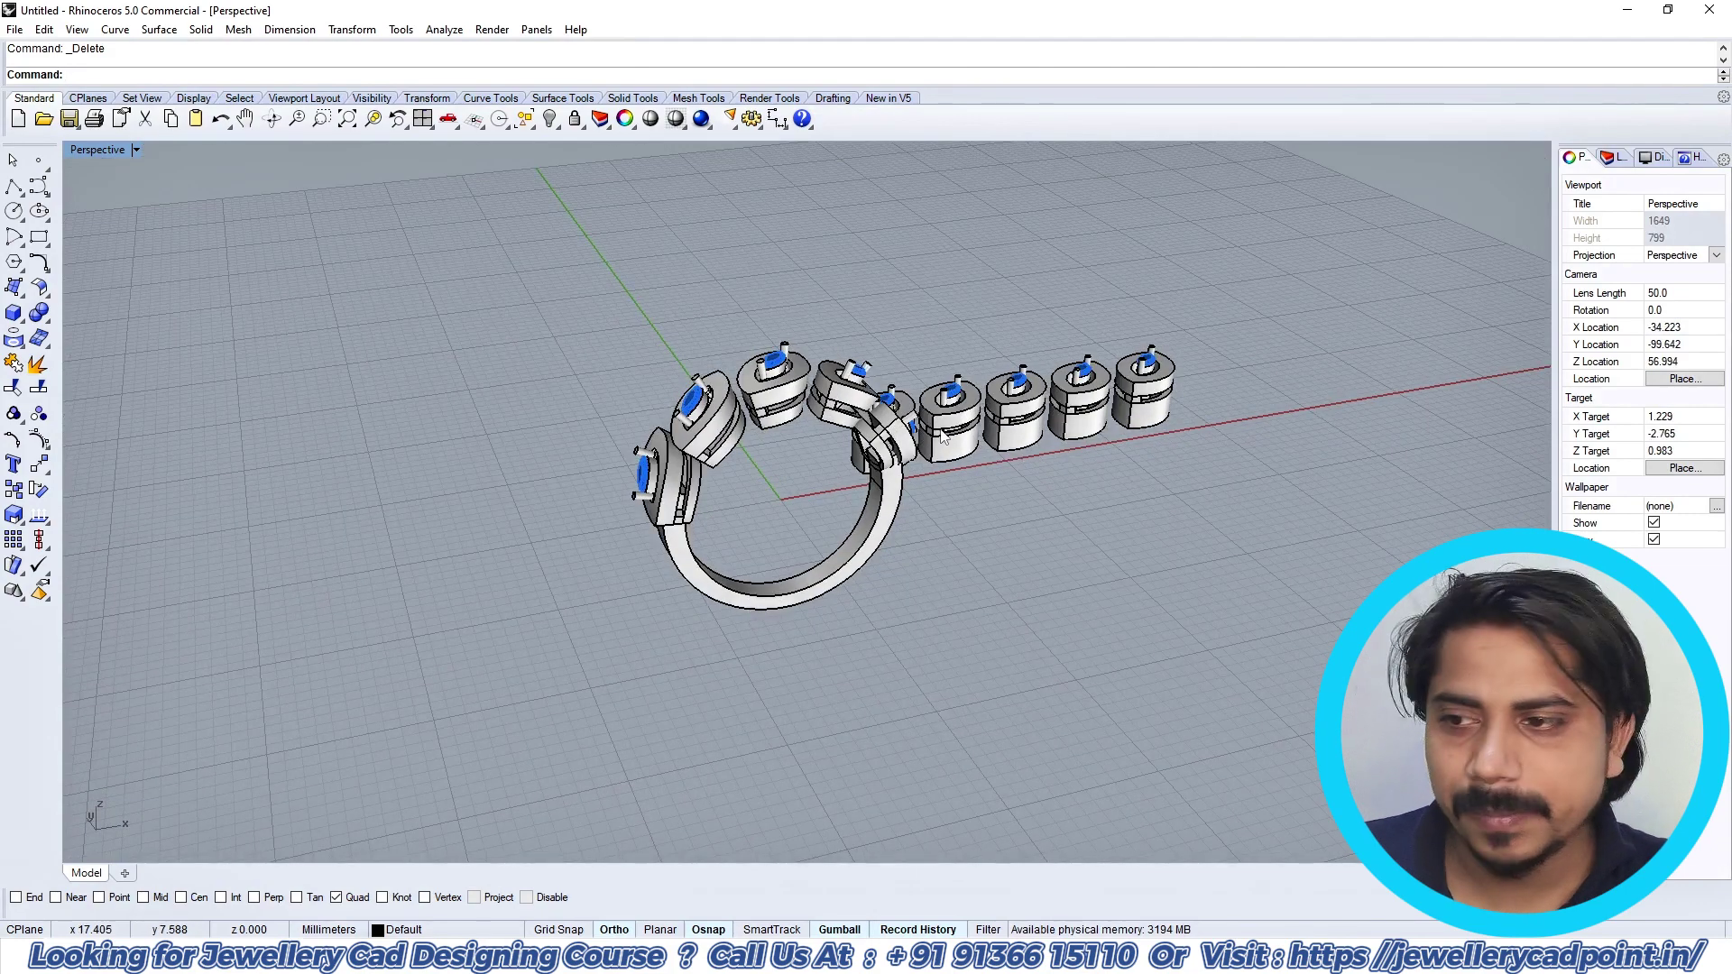
scroll(958, 460, "up", 5)
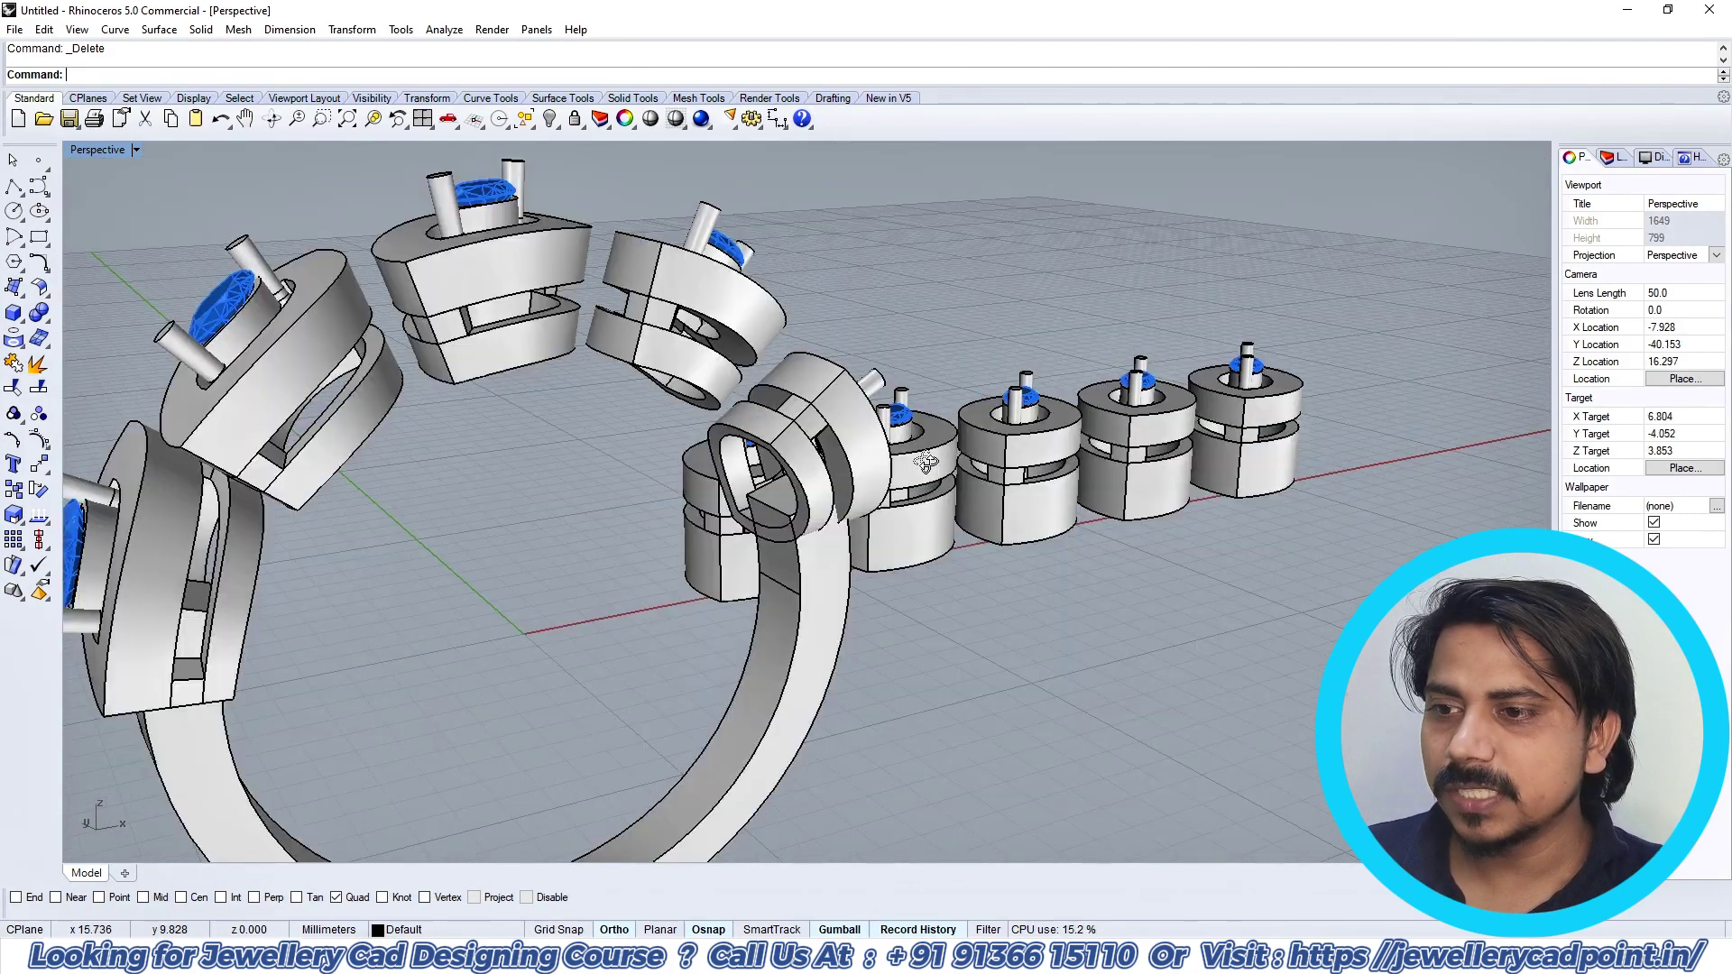
right_click_drag(926, 463, 767, 438)
scroll(744, 500, "up", 4)
scroll(750, 415, "down", 5)
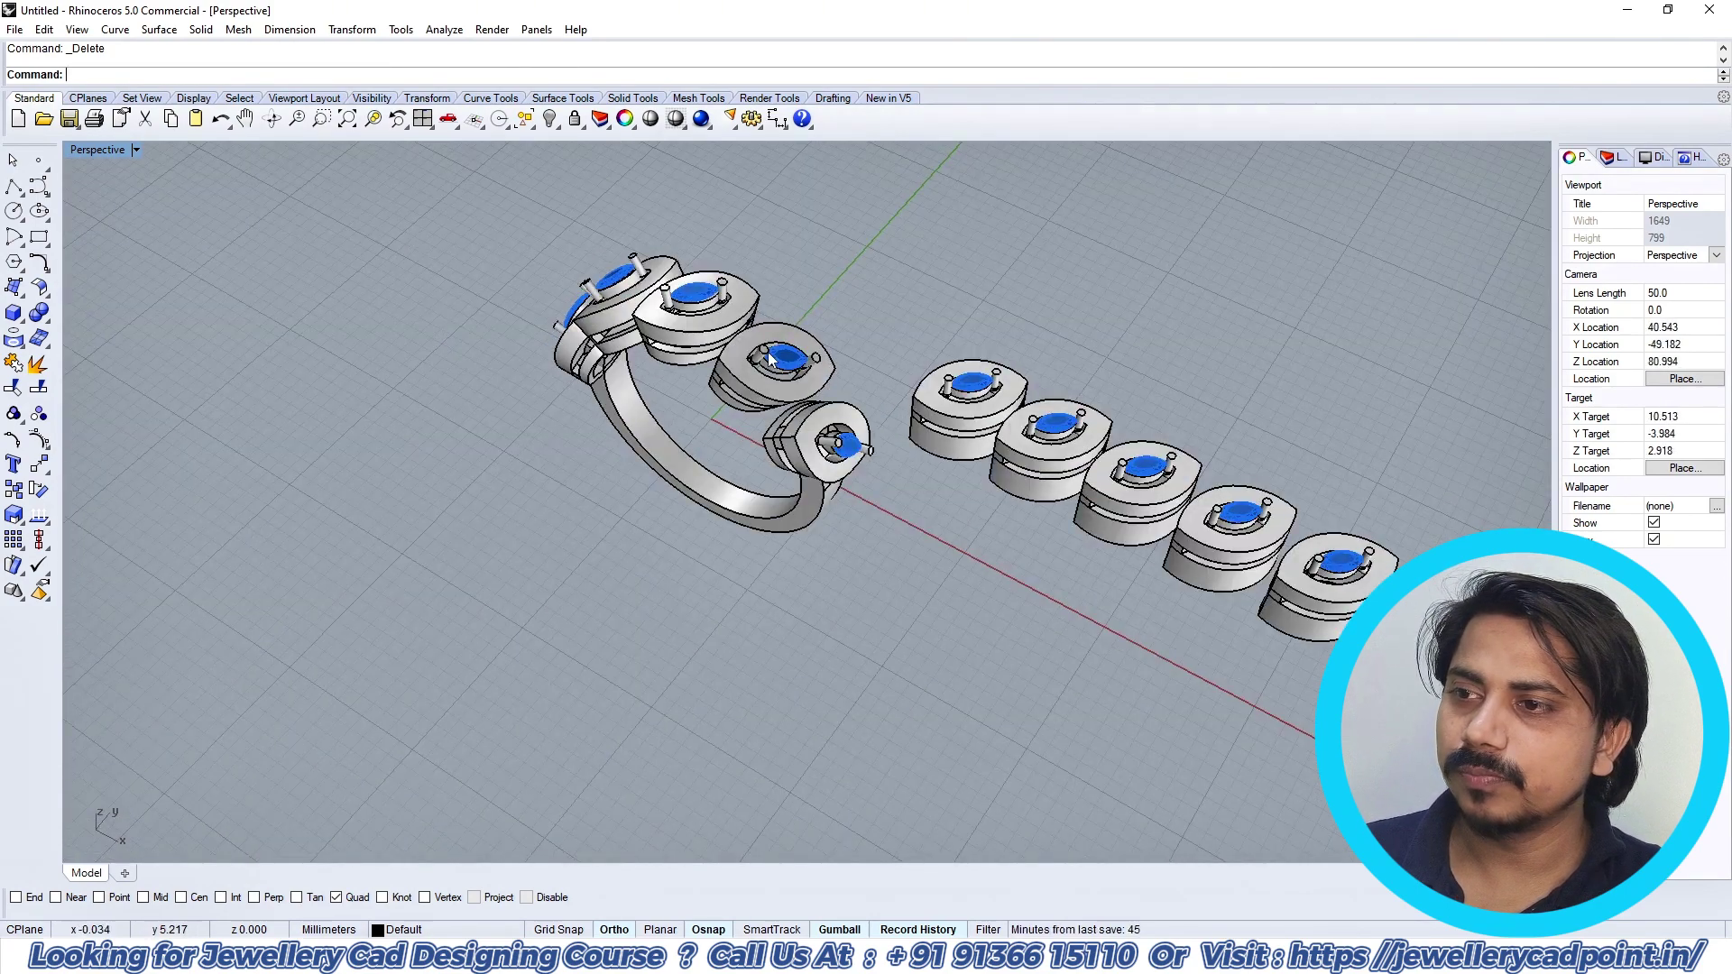